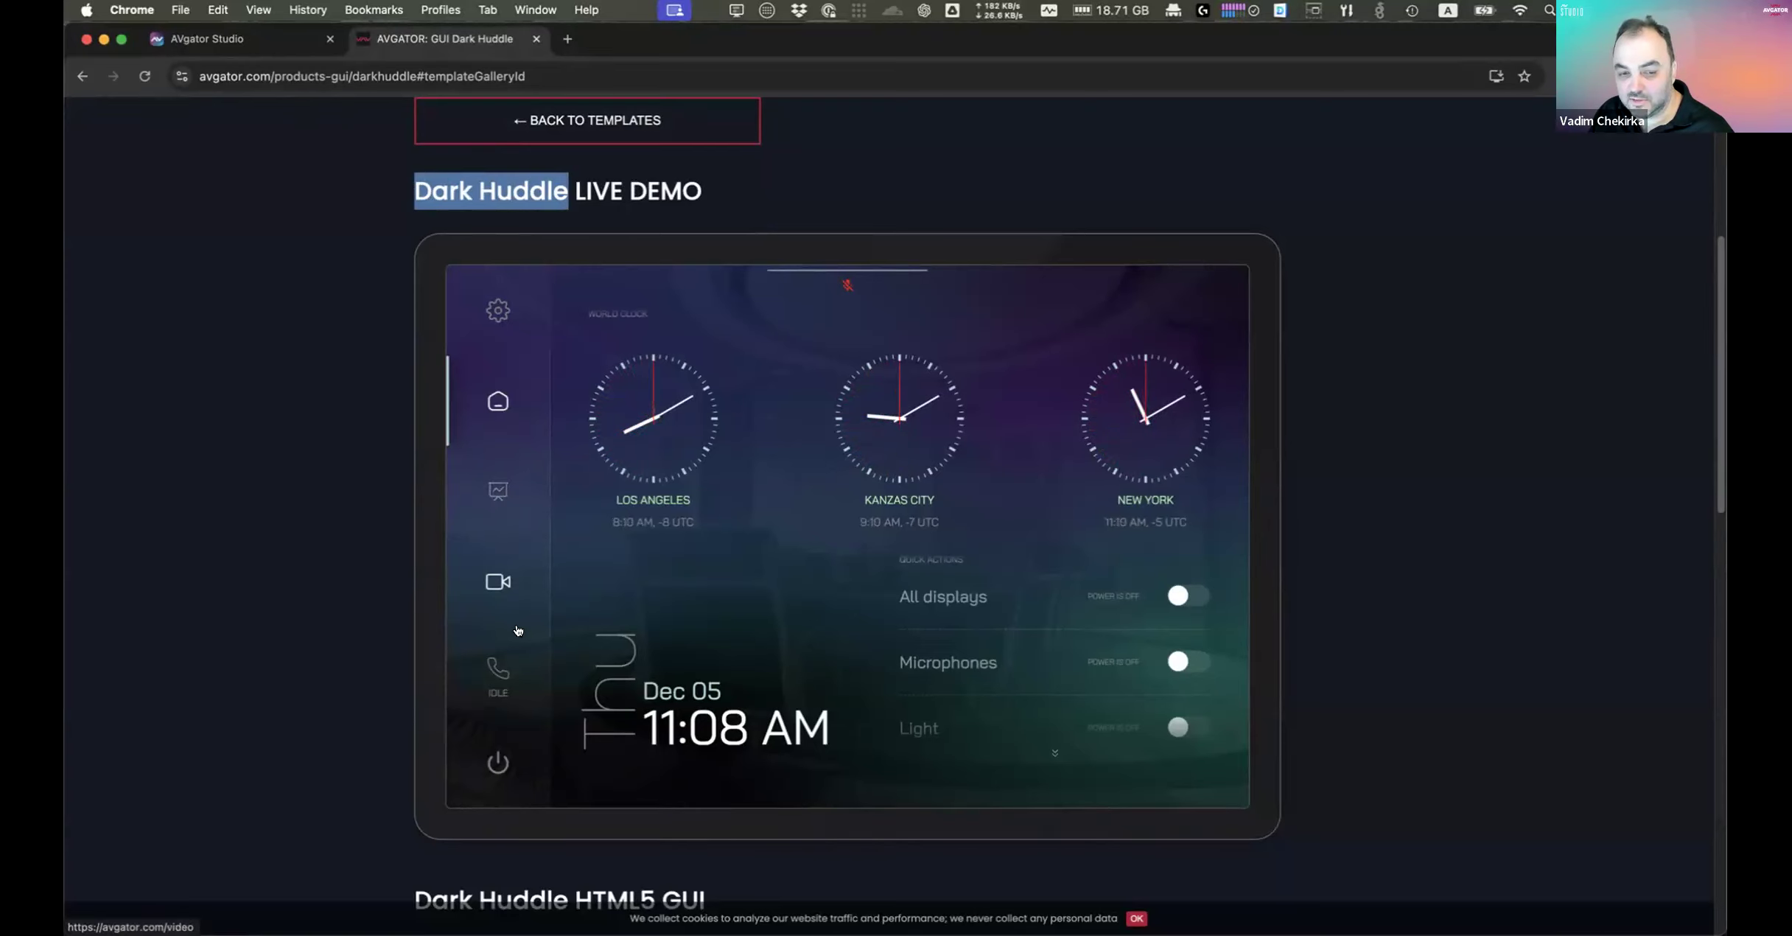
Step: Examine the Presentation and Home pages of the Dark Huddle live demo, trying Source 5 on the Presentation page
click(498, 490)
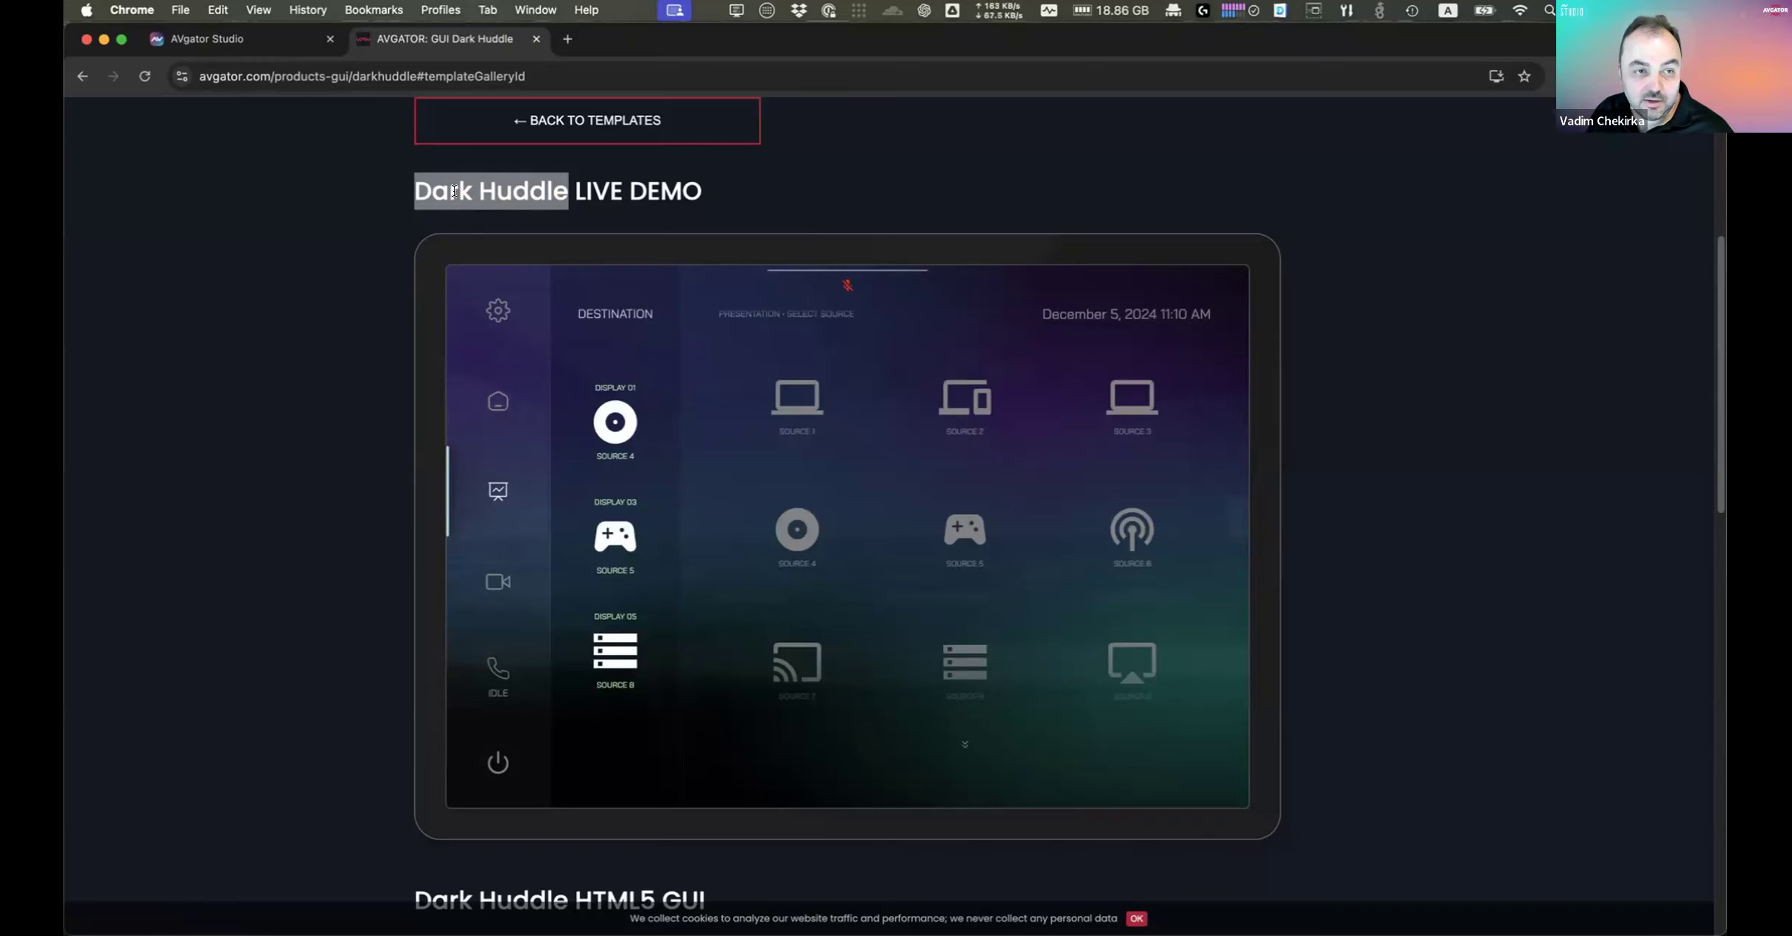
click(258, 41)
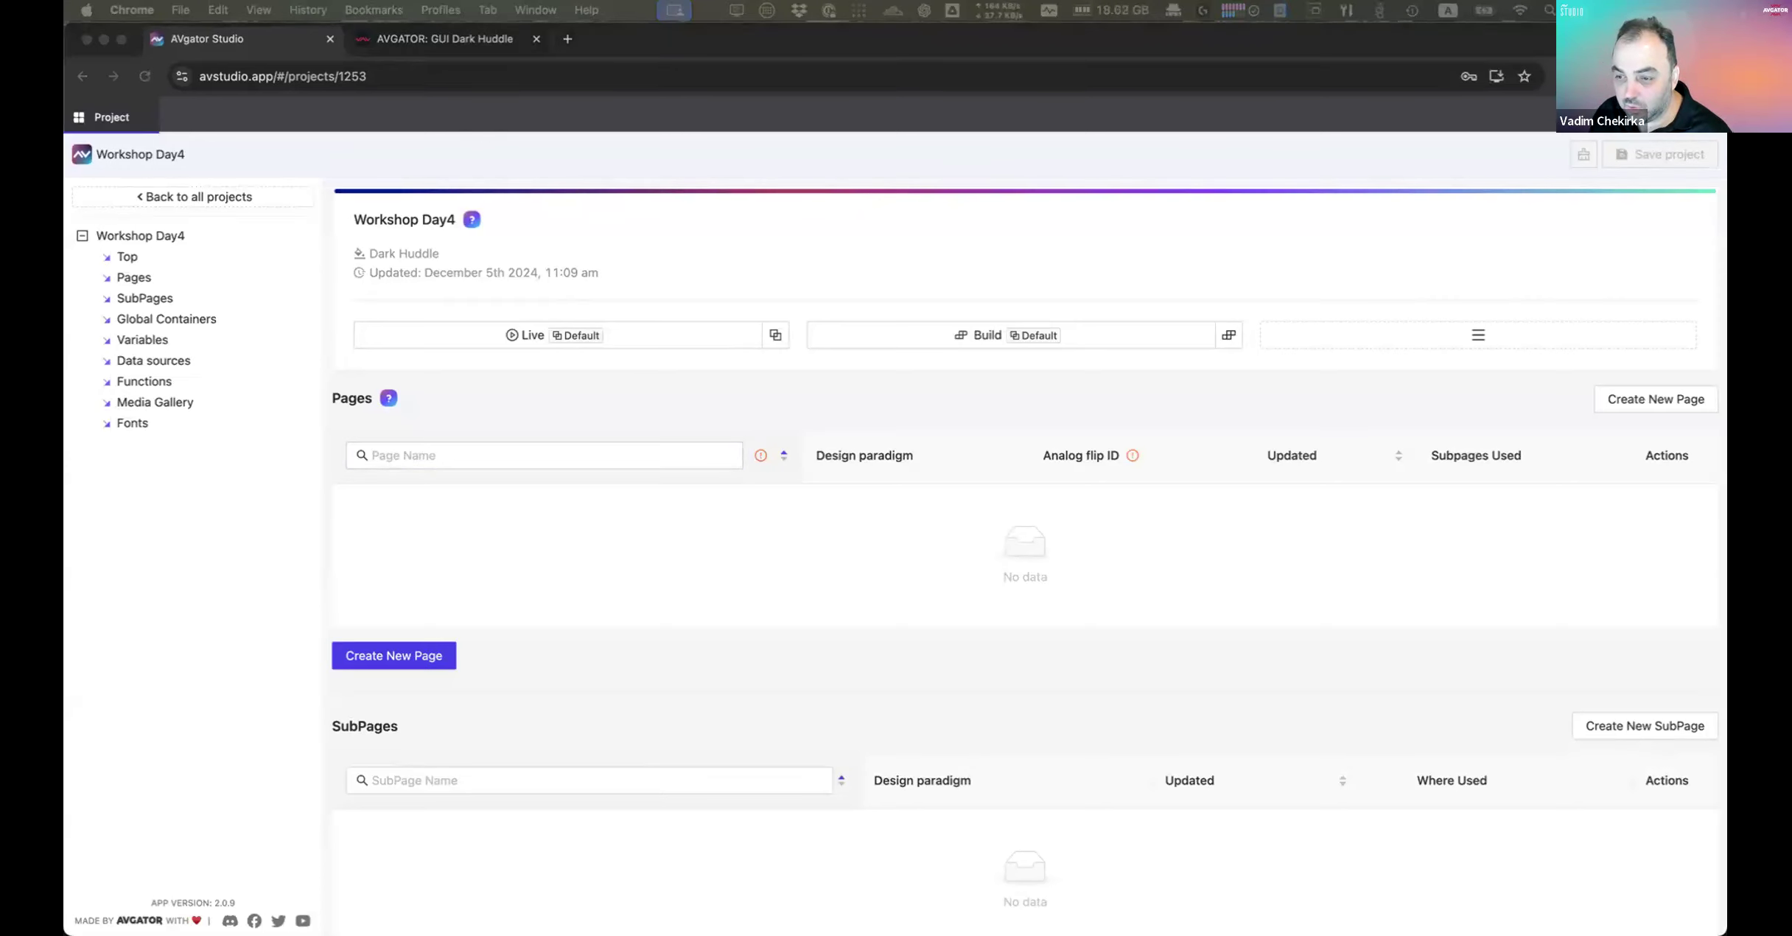
click(412, 36)
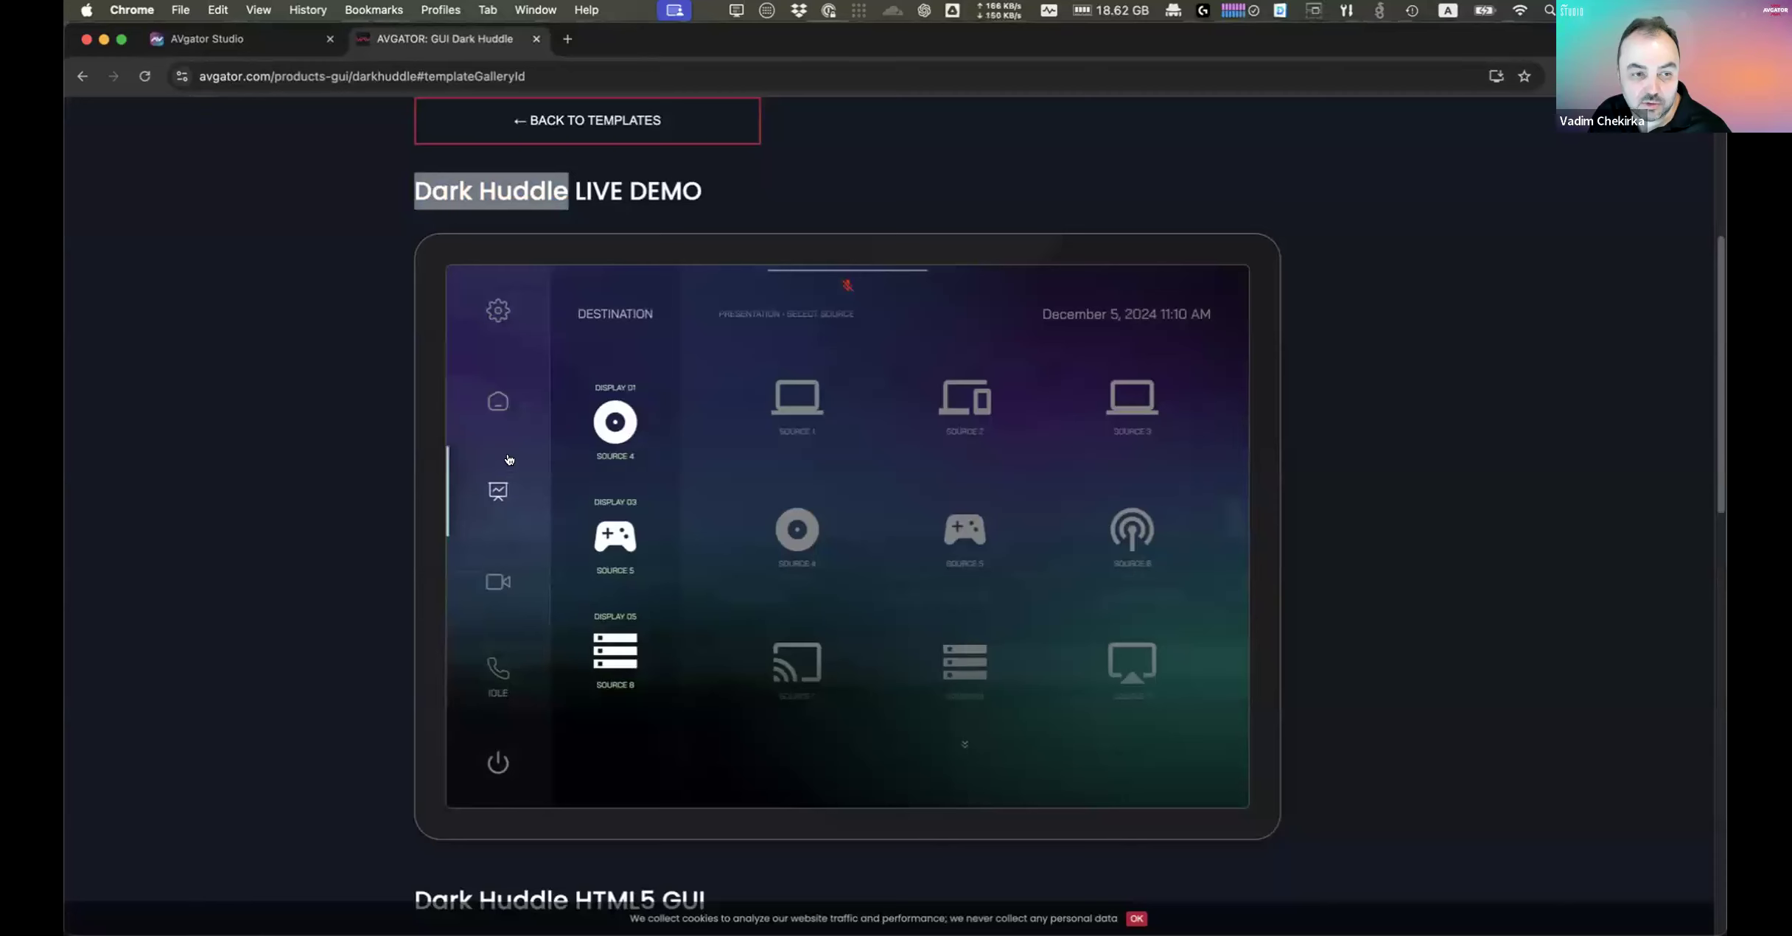
click(499, 398)
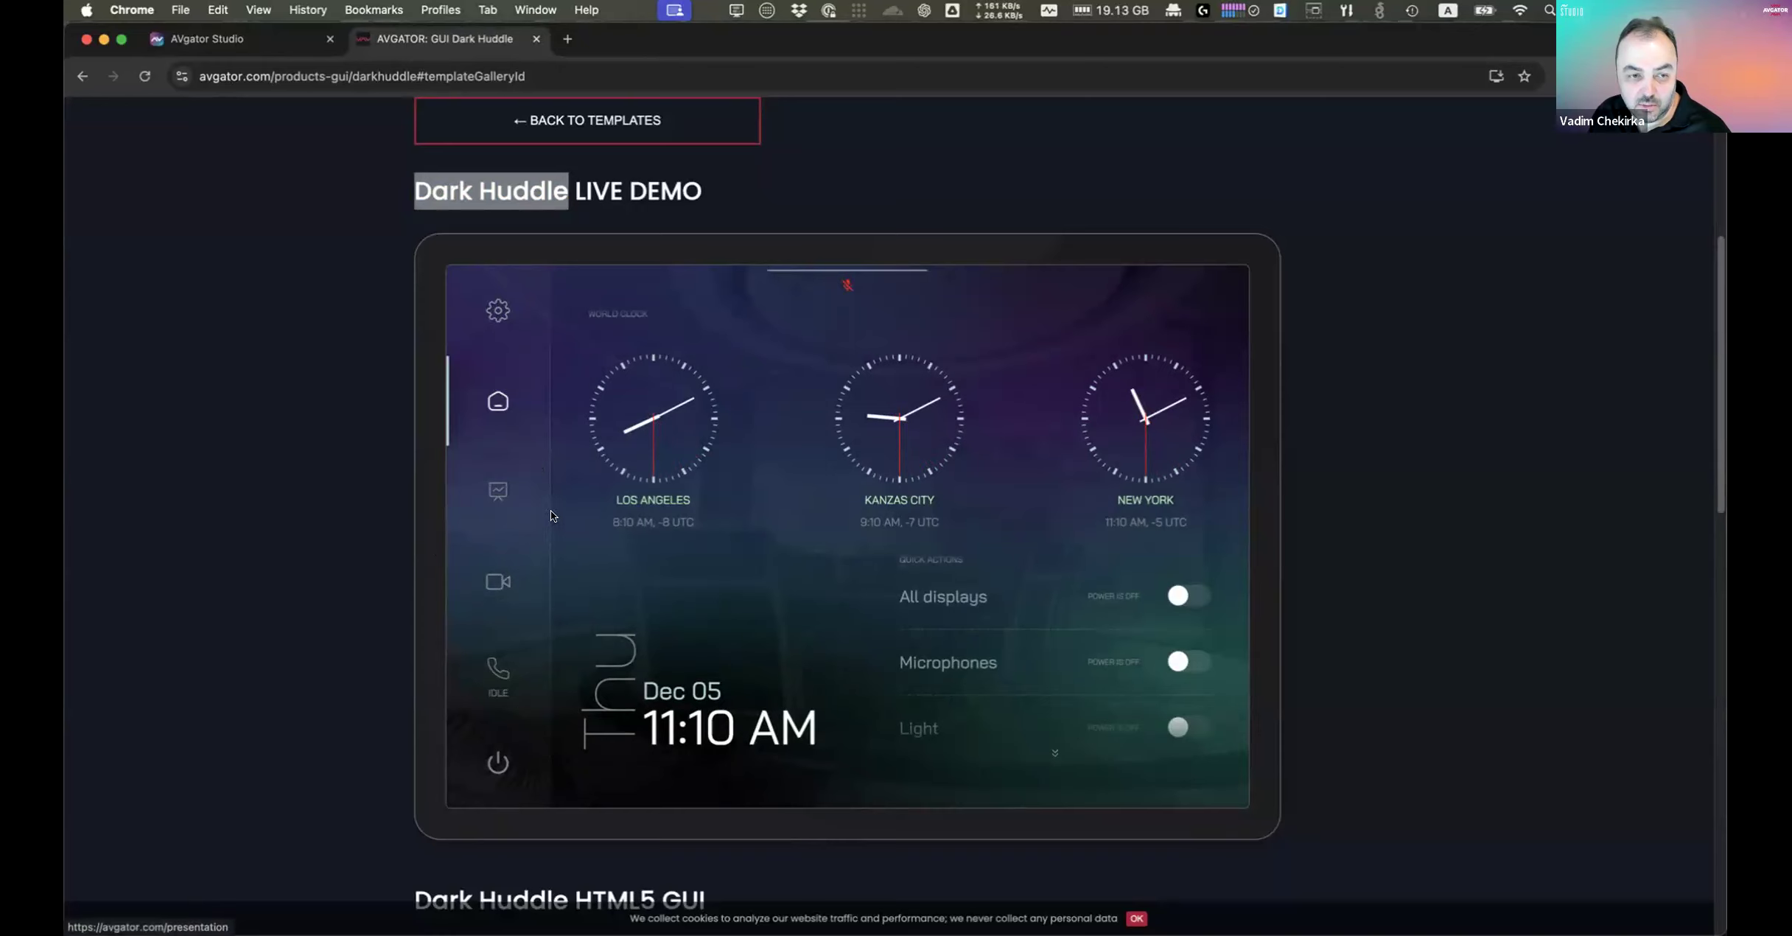
click(502, 495)
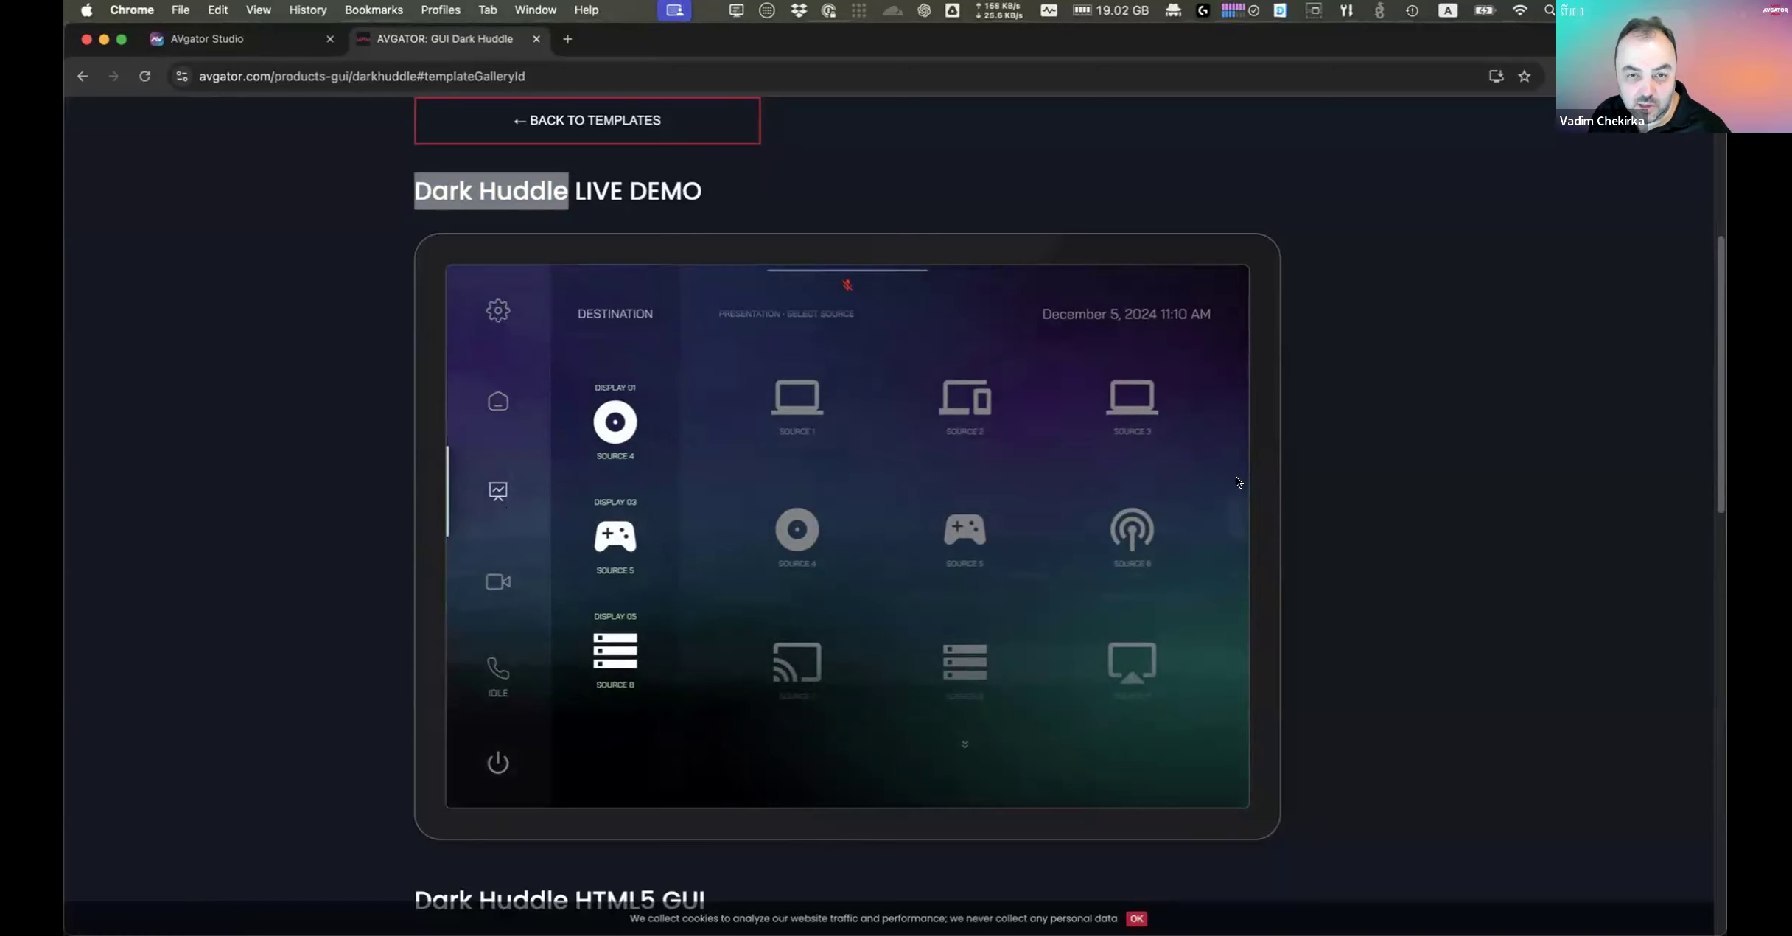
click(965, 538)
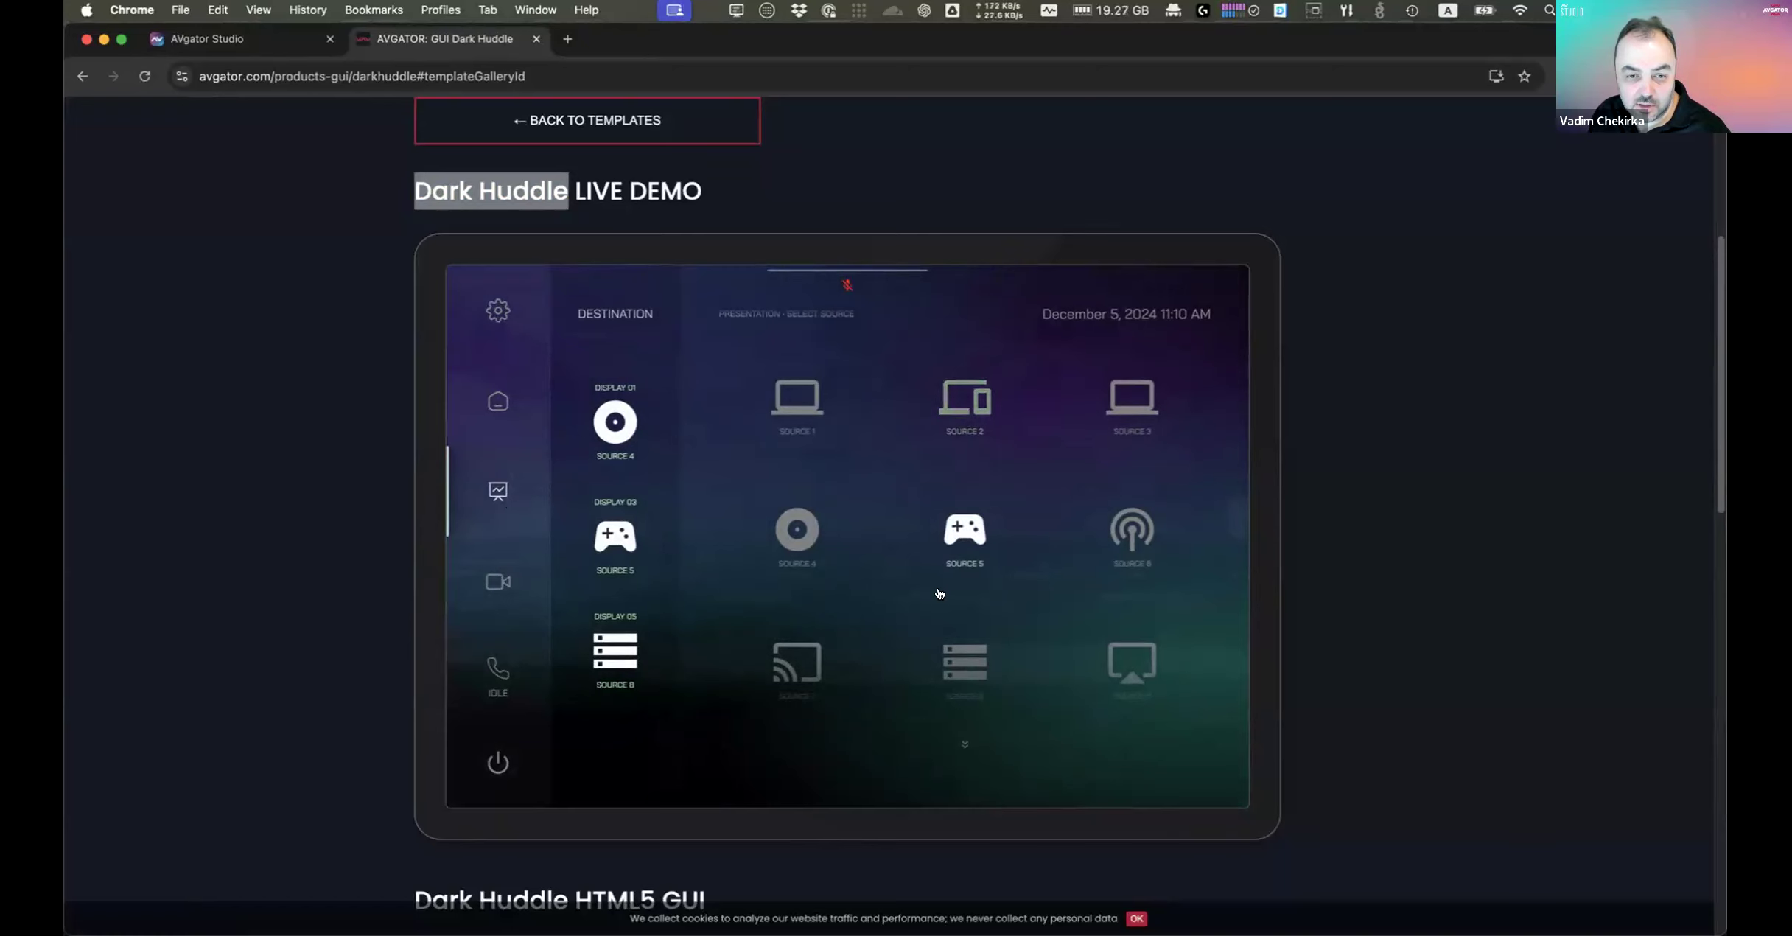
Step: Examine the demo's camera control page, trying several cameras, the VTC content source list, and Presets 2 and 3
click(499, 581)
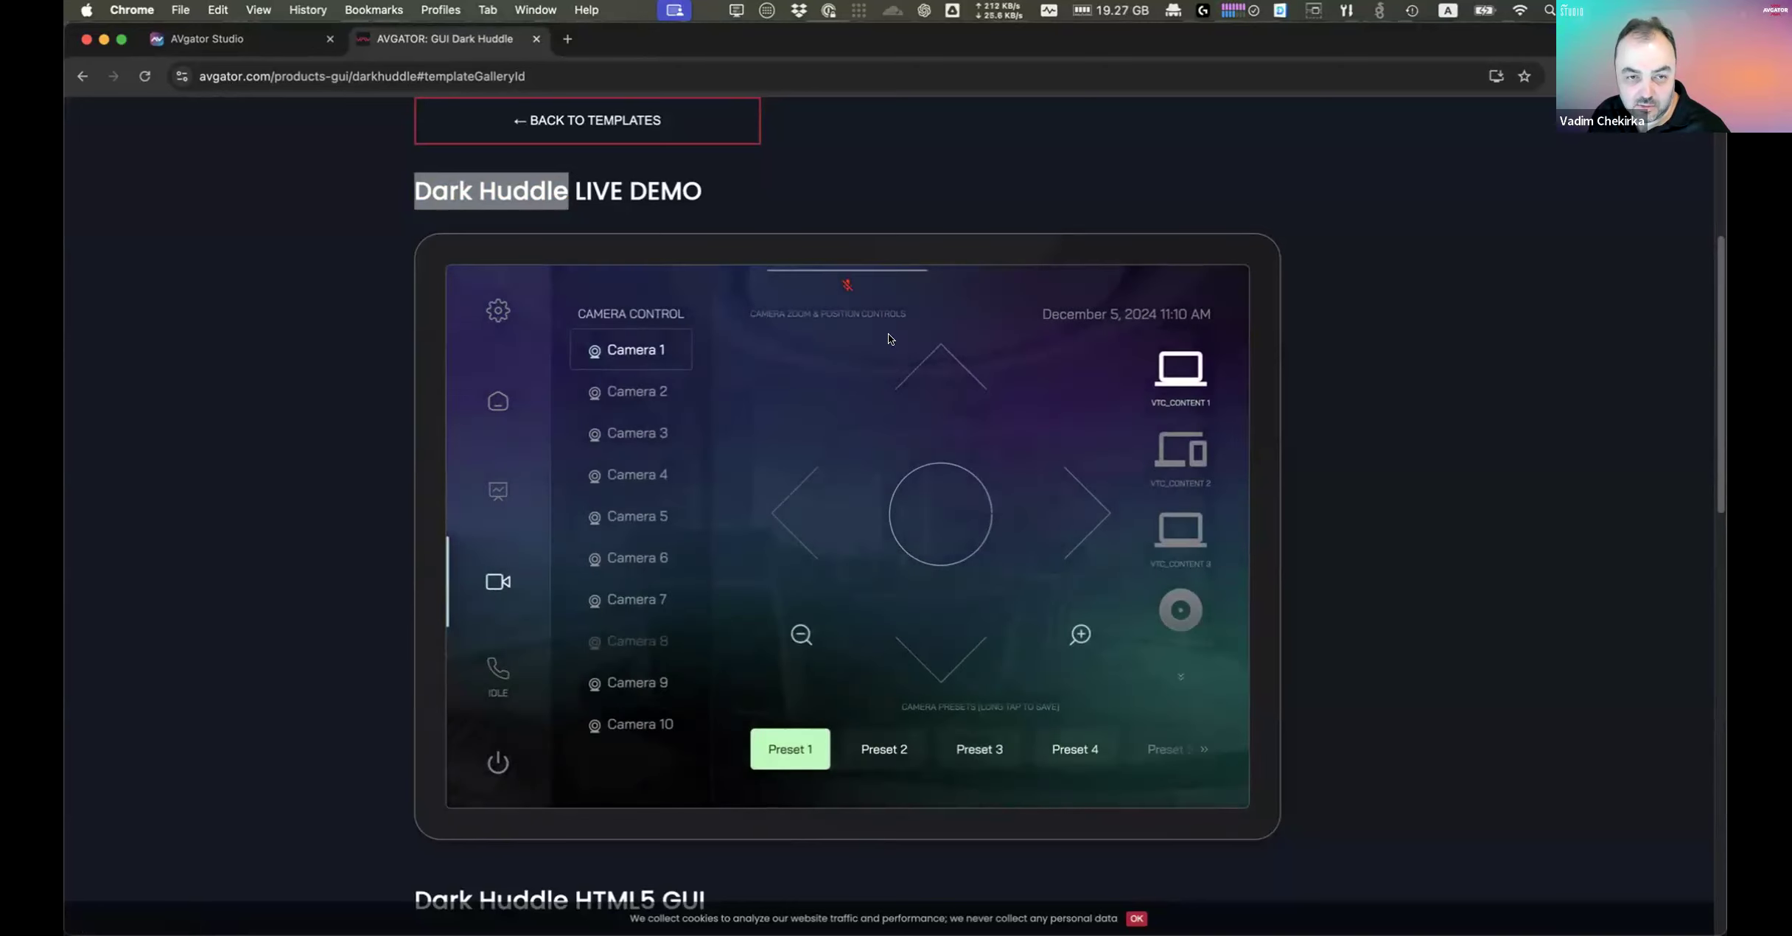
click(638, 475)
click(645, 598)
click(645, 439)
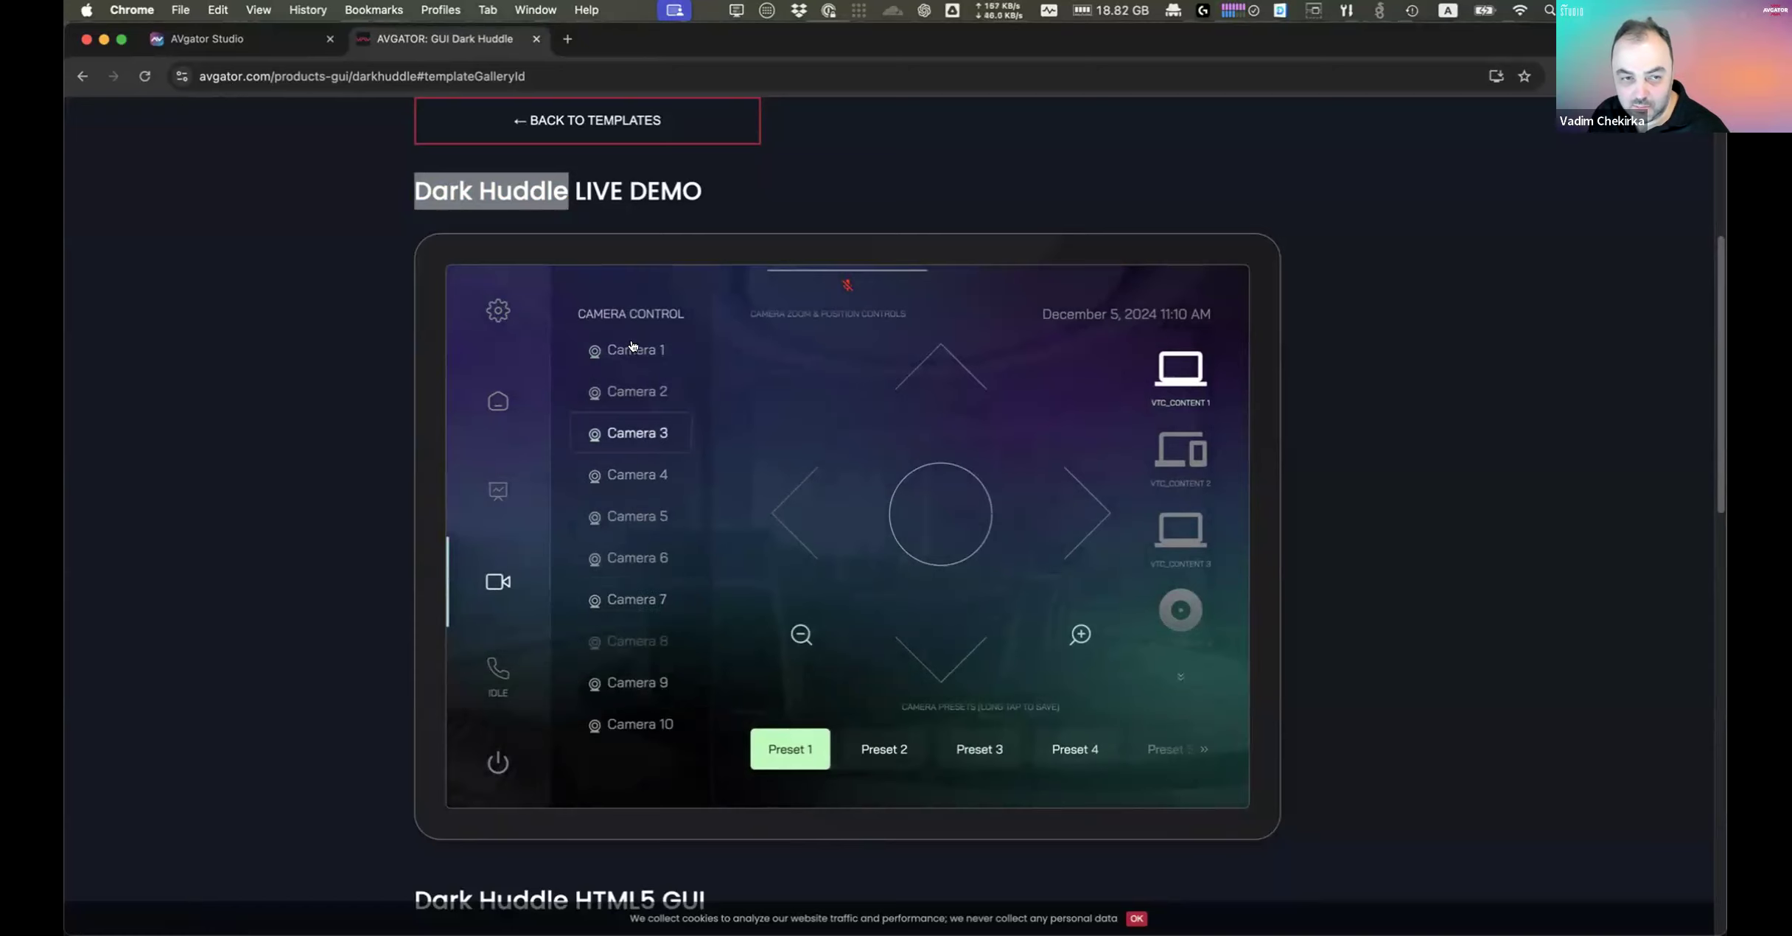
click(655, 556)
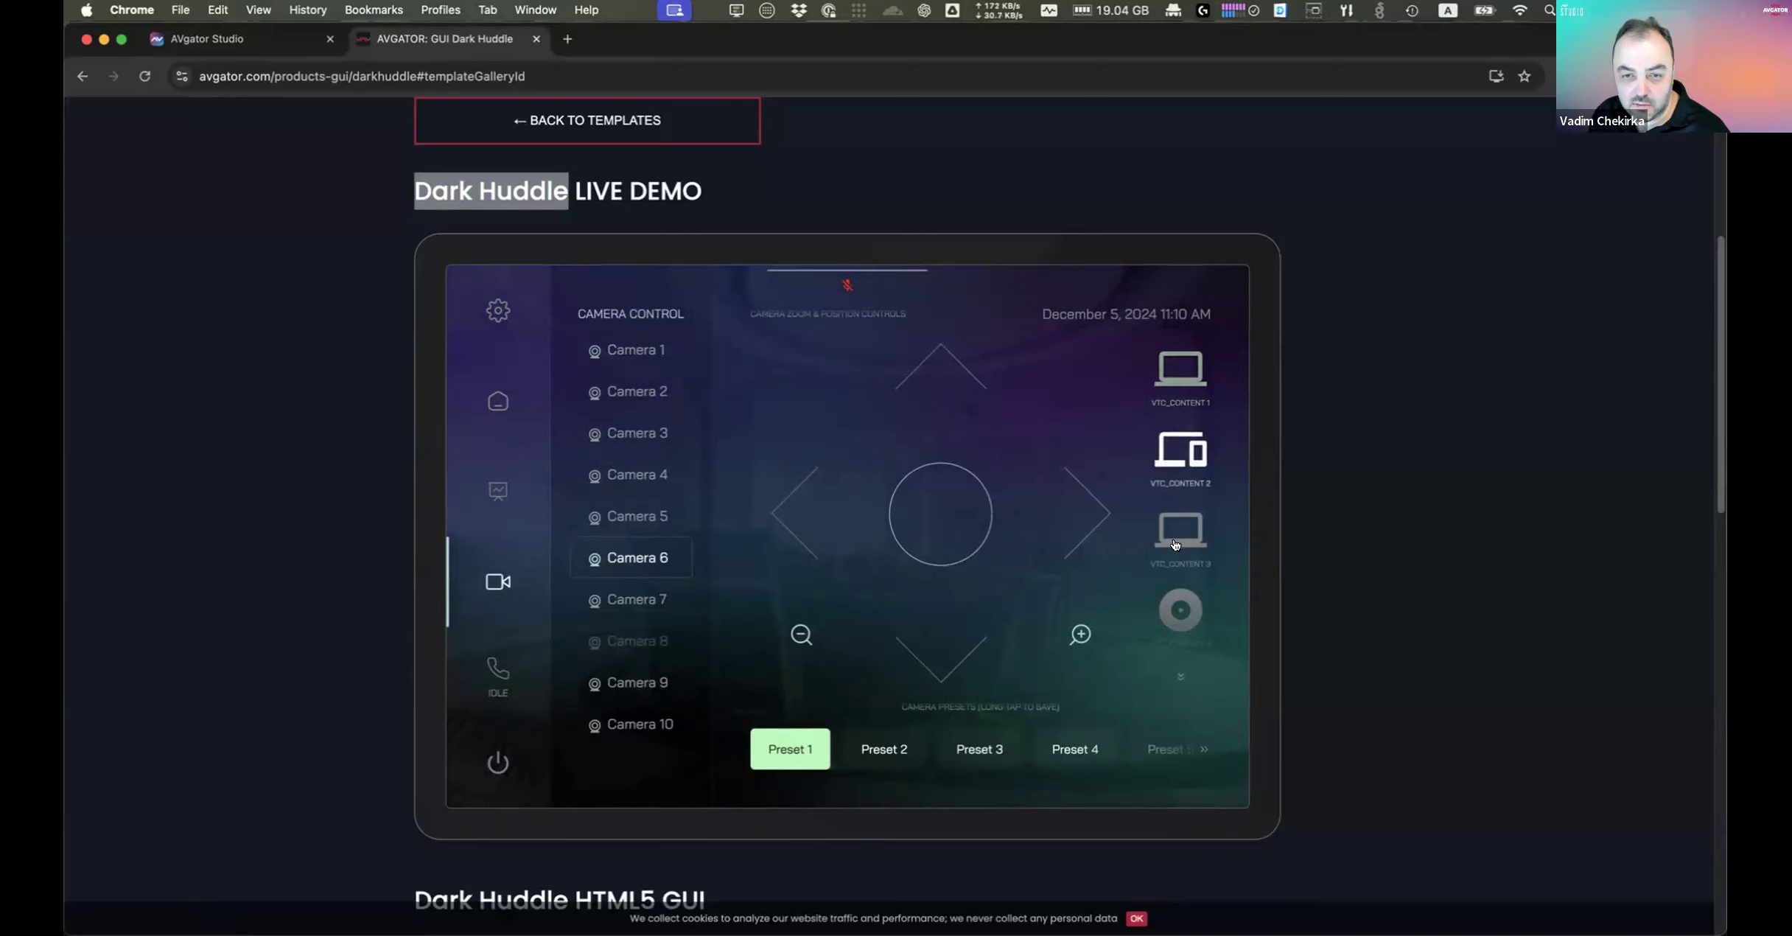
scroll(1200, 517, down, 2)
scroll(1199, 517, down, 2)
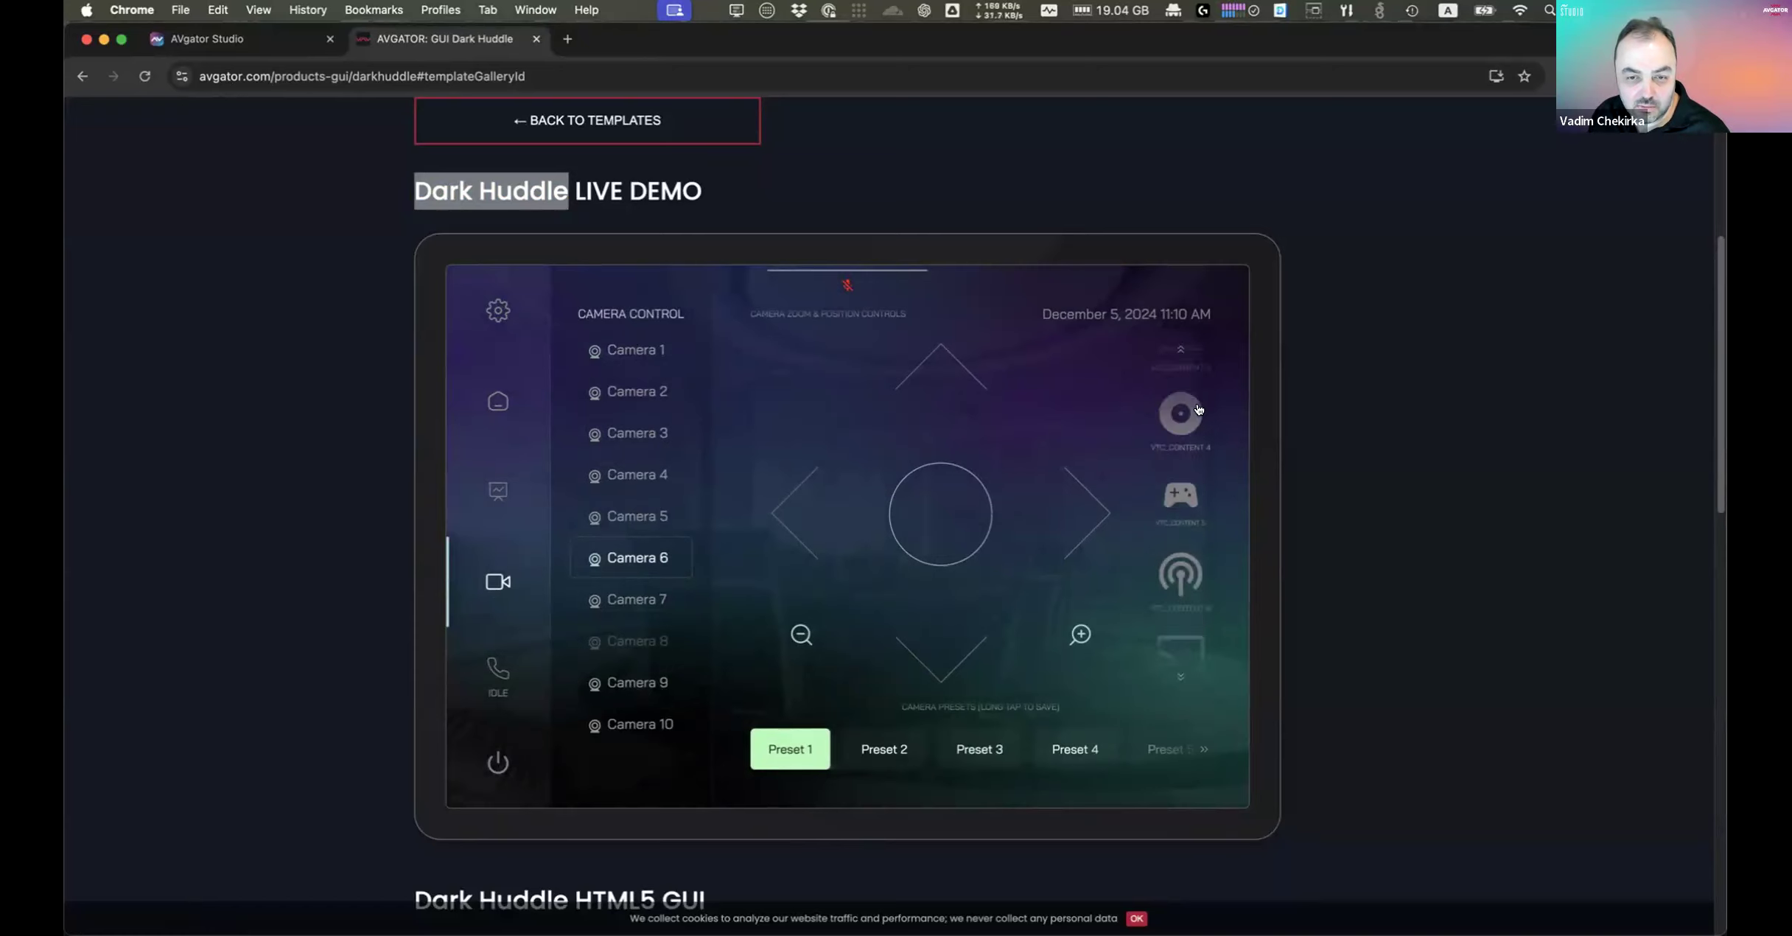
click(874, 754)
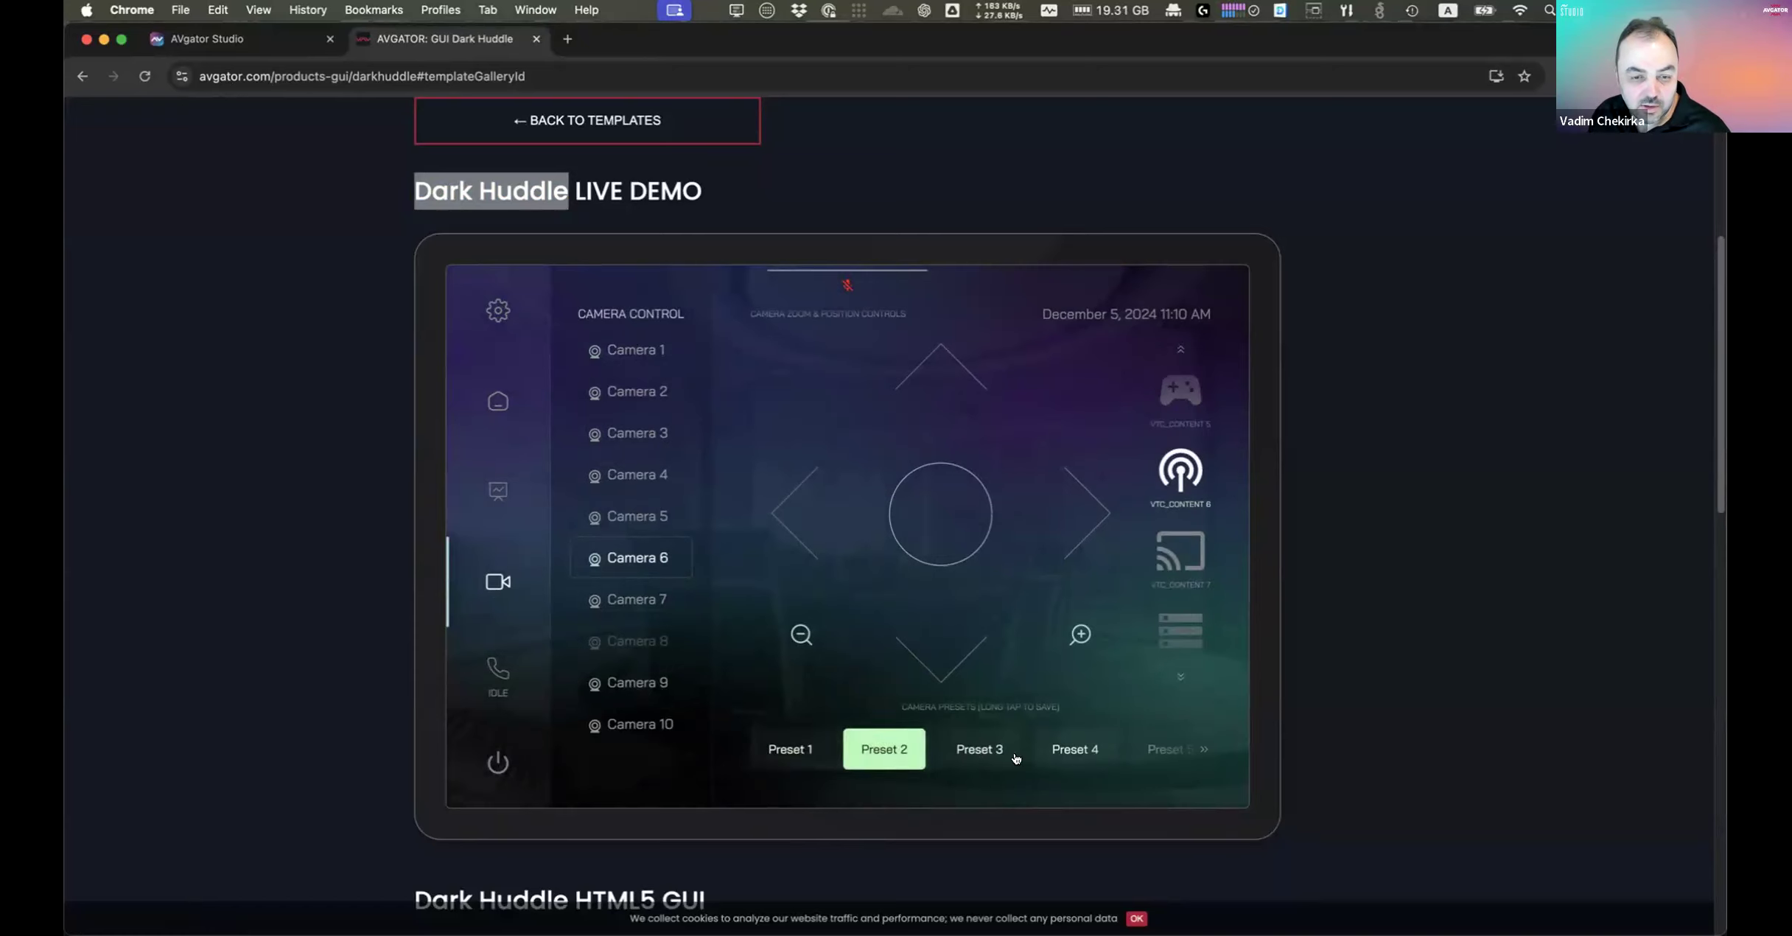
click(991, 748)
Step: Look through the demo's call, power, settings and Presentation pages, ending on the Home page
click(537, 685)
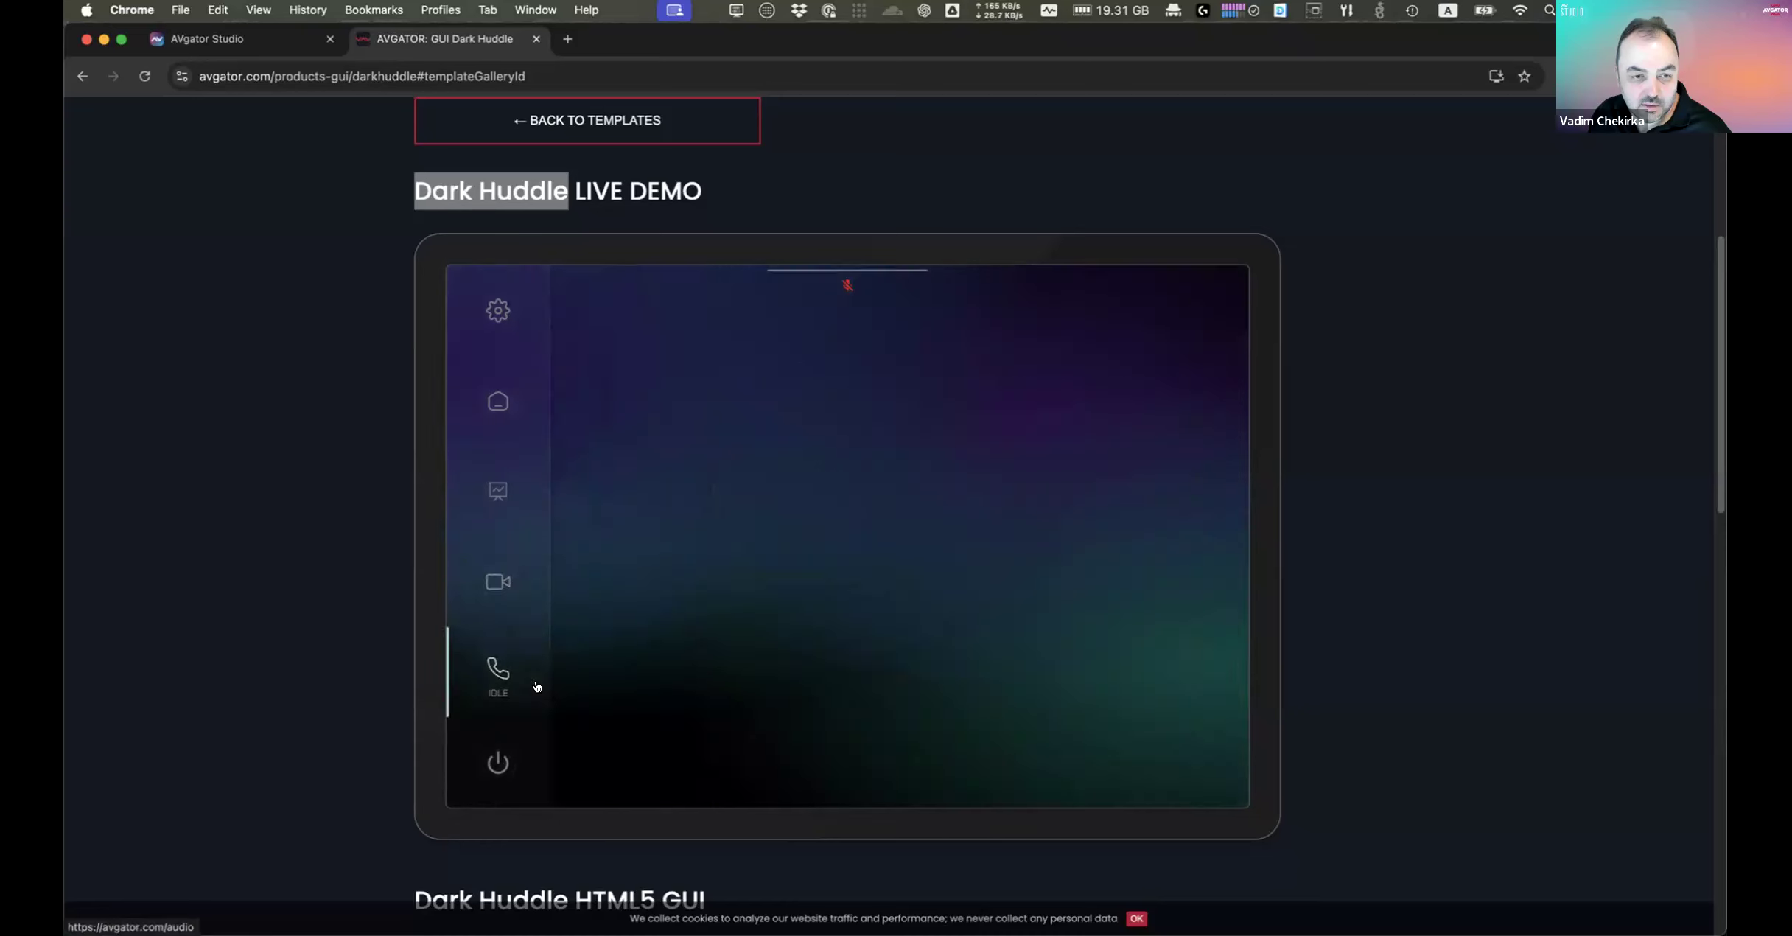
click(500, 766)
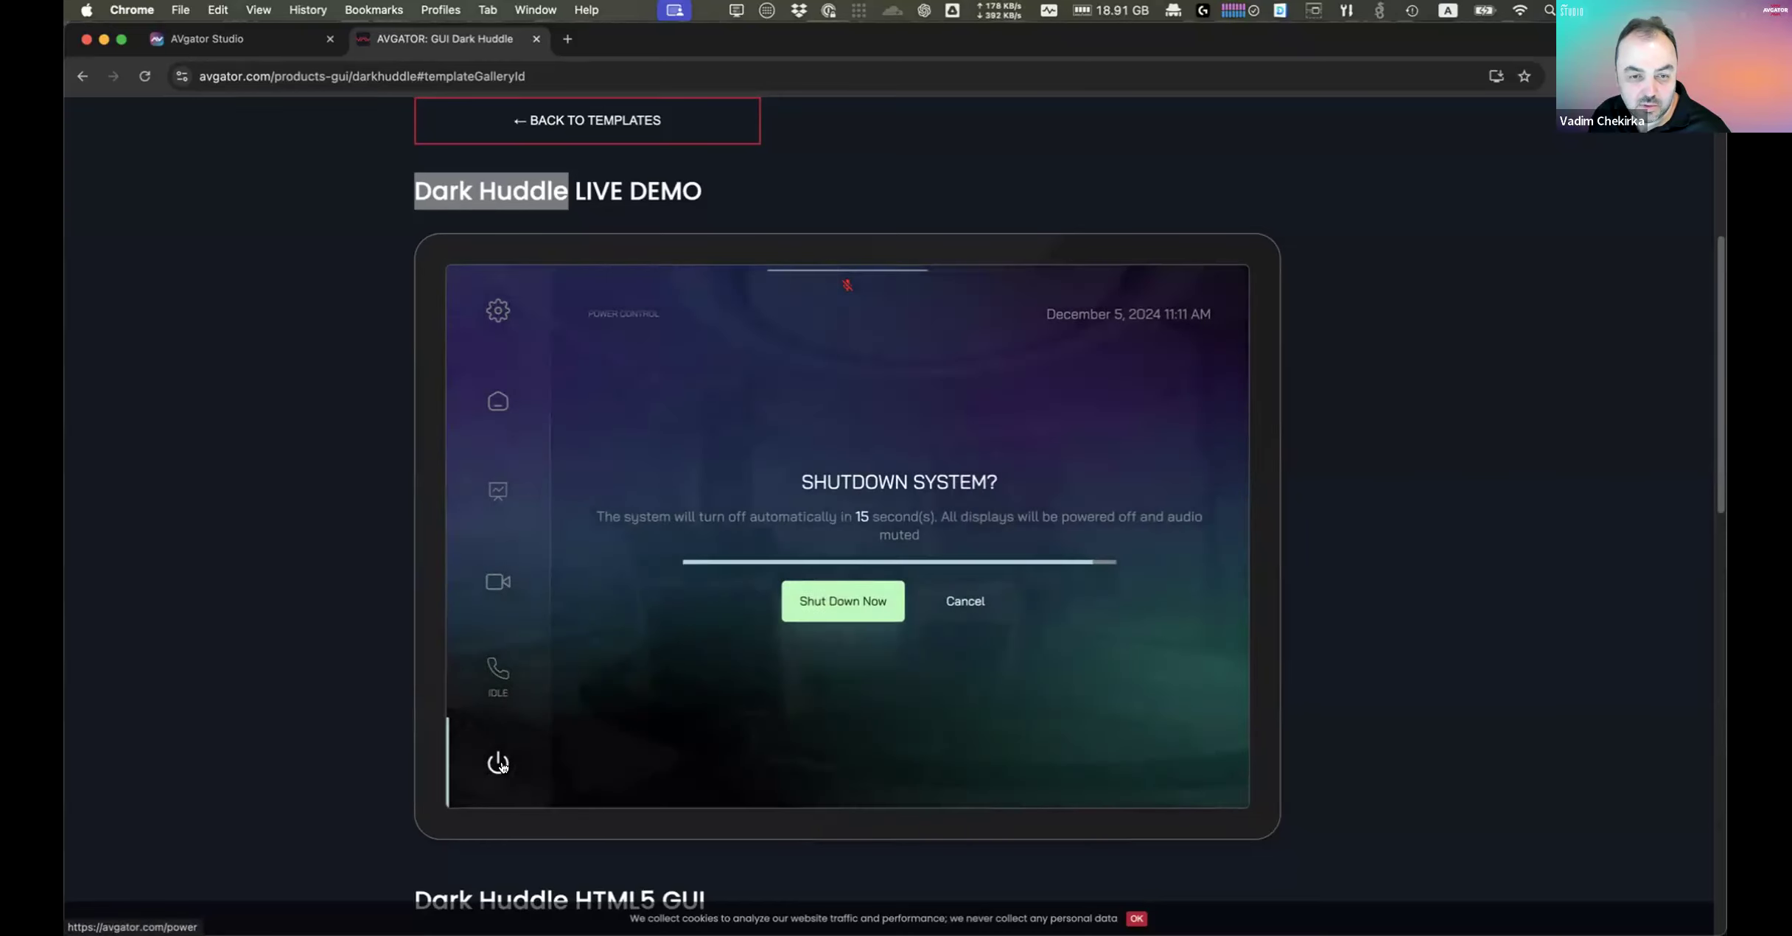
click(498, 310)
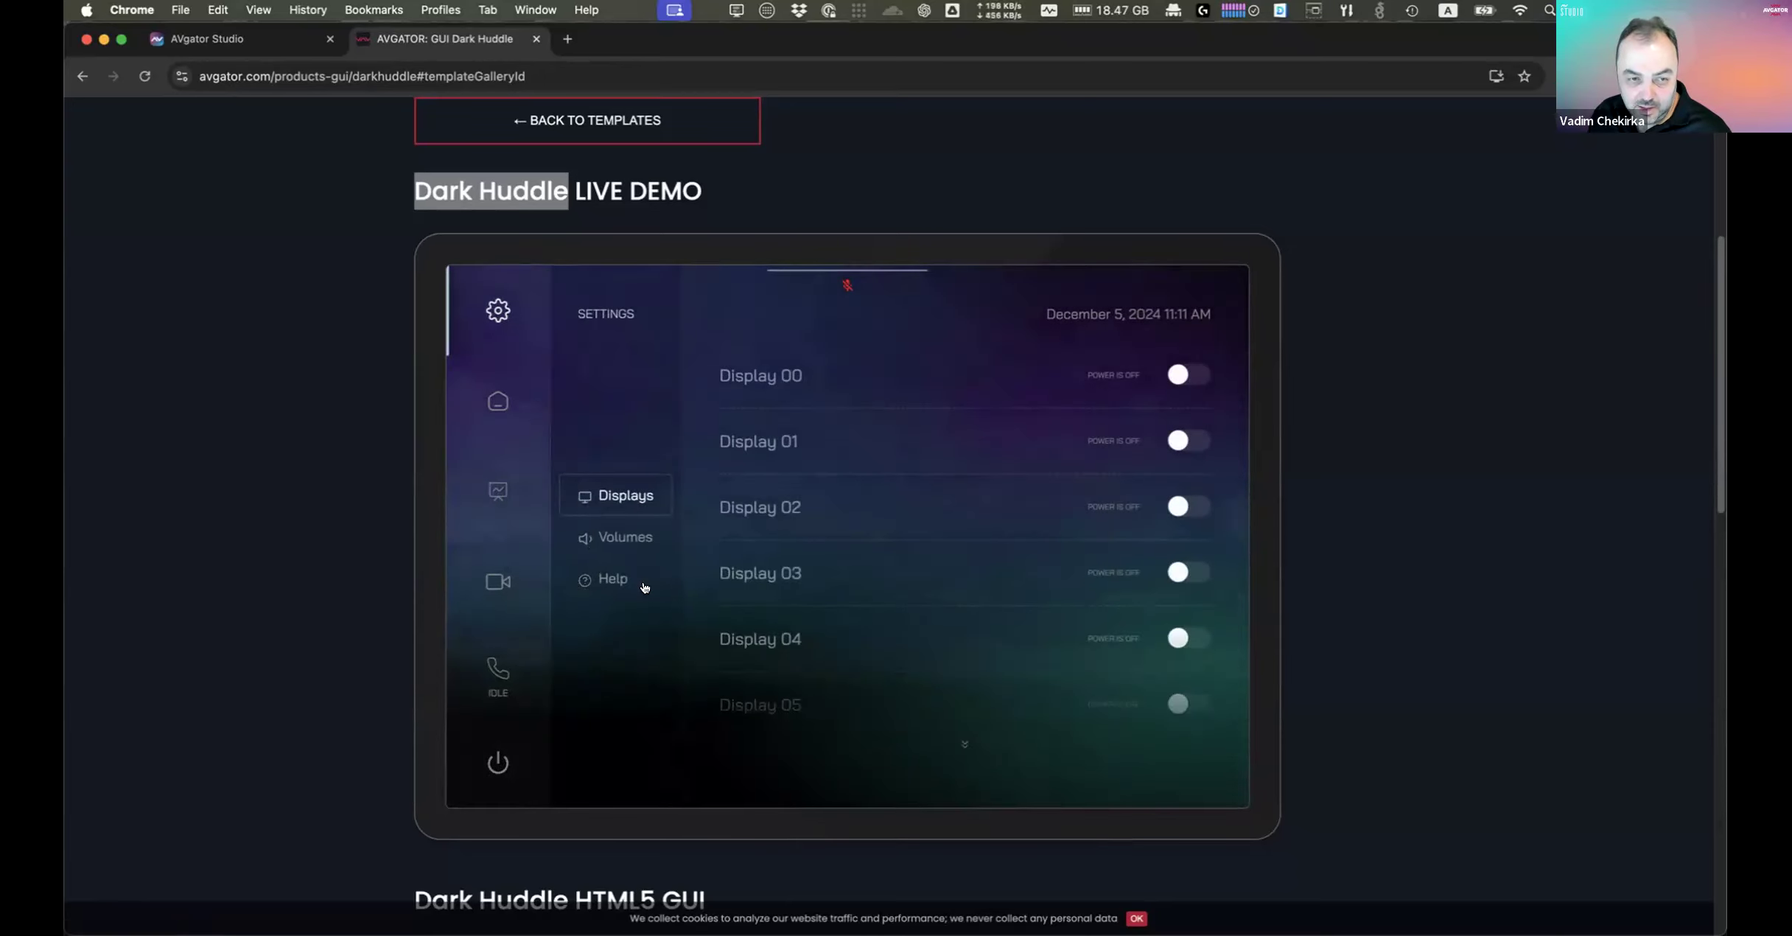
click(498, 401)
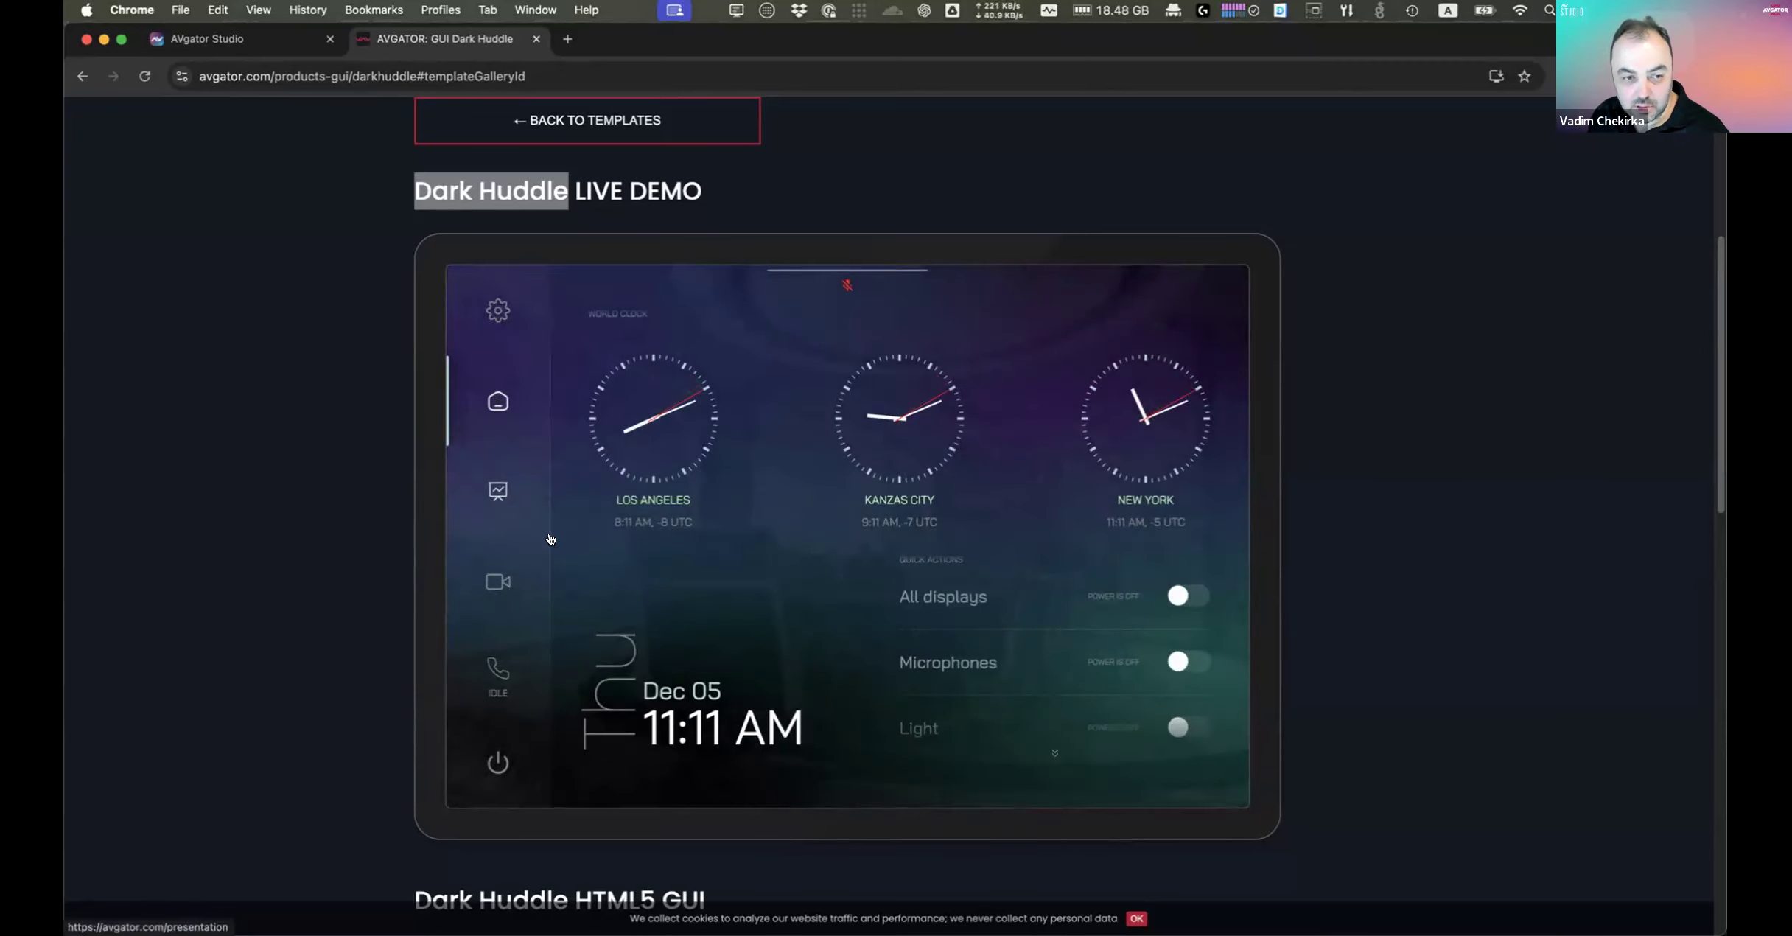
click(511, 501)
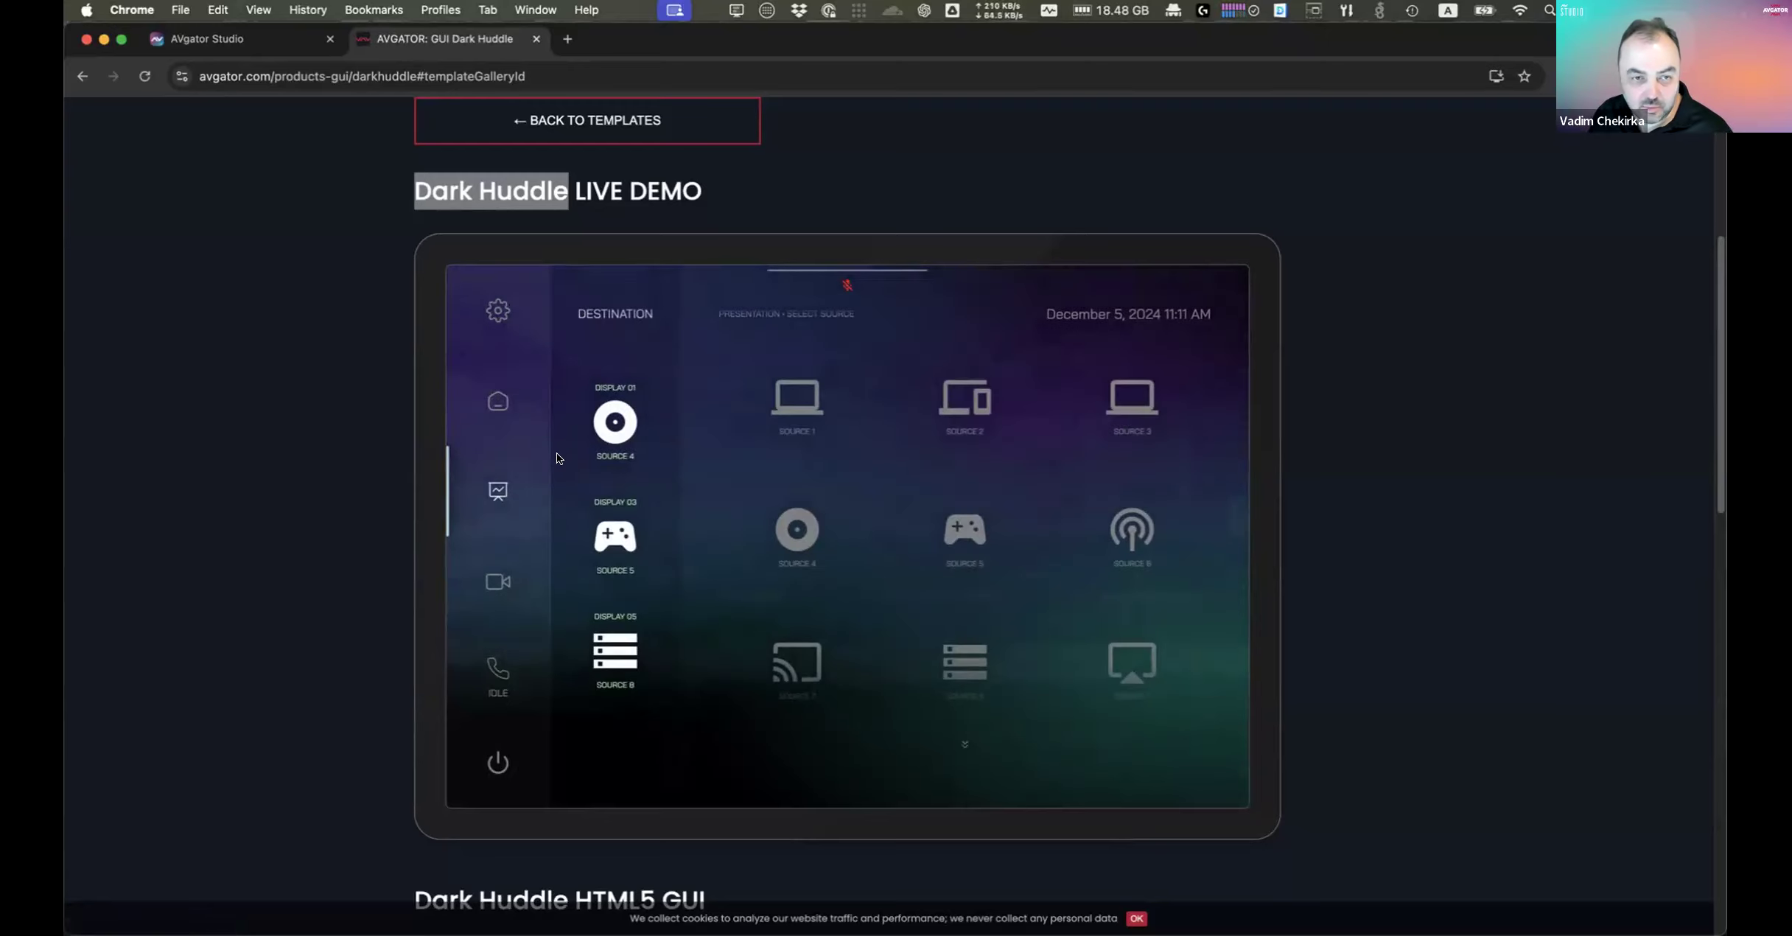
click(498, 400)
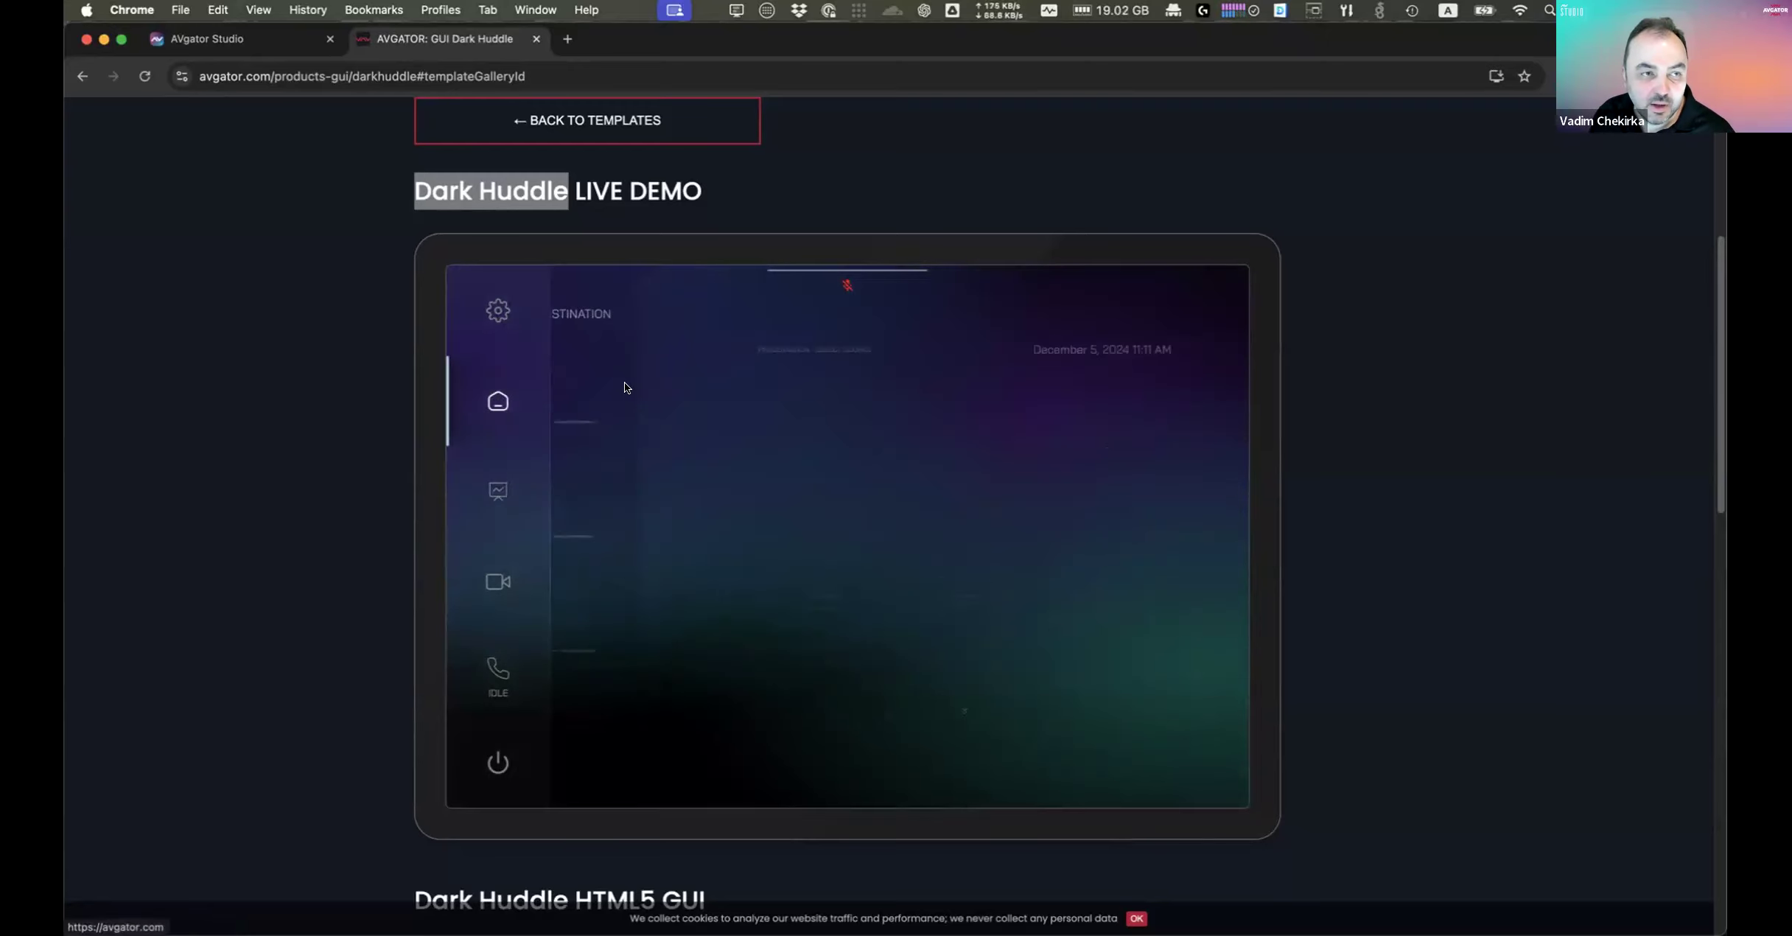
Step: Switch to the AVgator Studio project and create a global container named LeftSide with default position Left
click(241, 37)
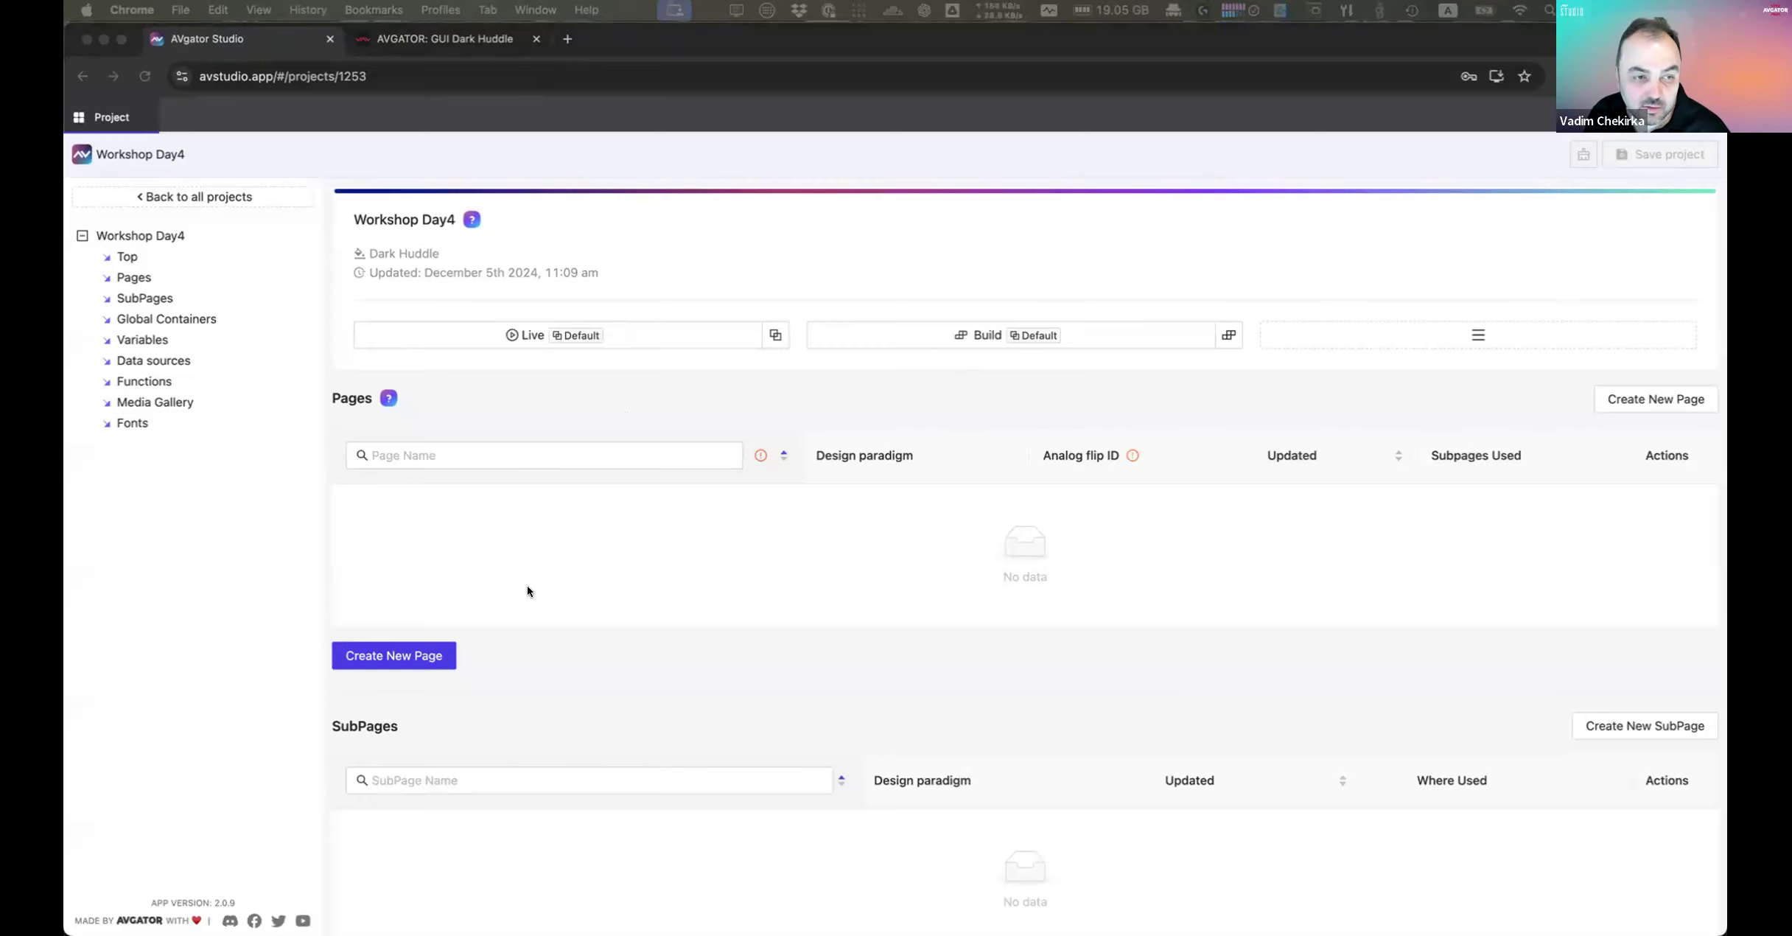
click(184, 319)
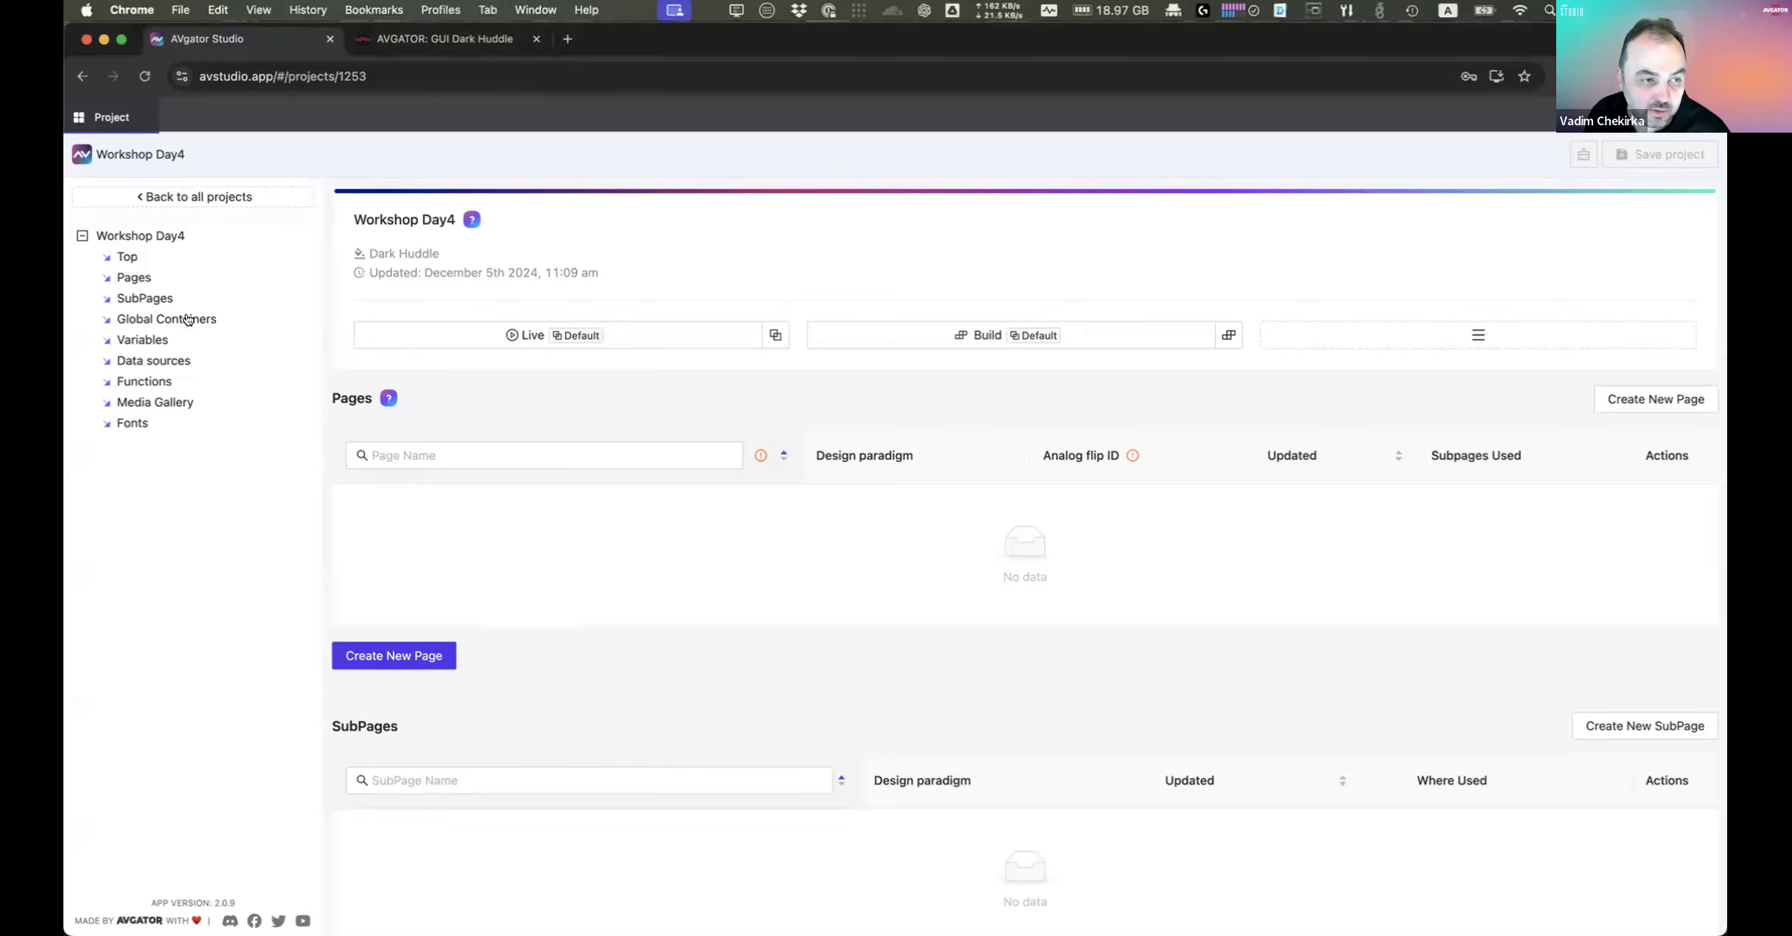
click(396, 450)
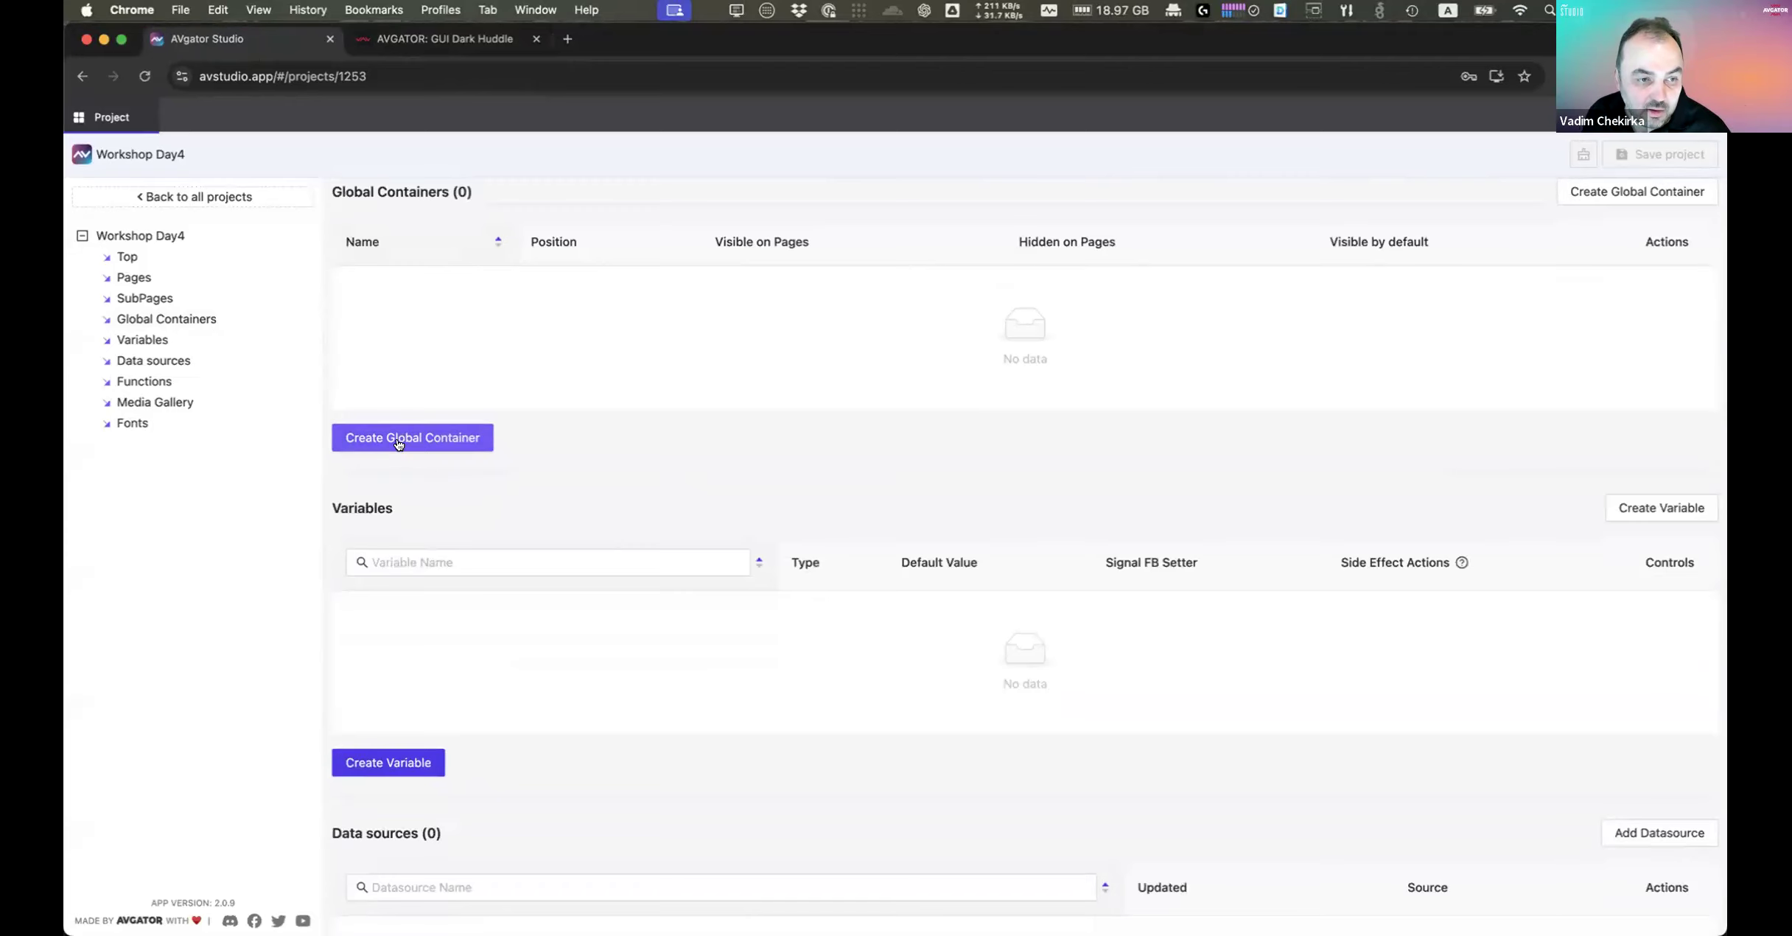
key(super+a)
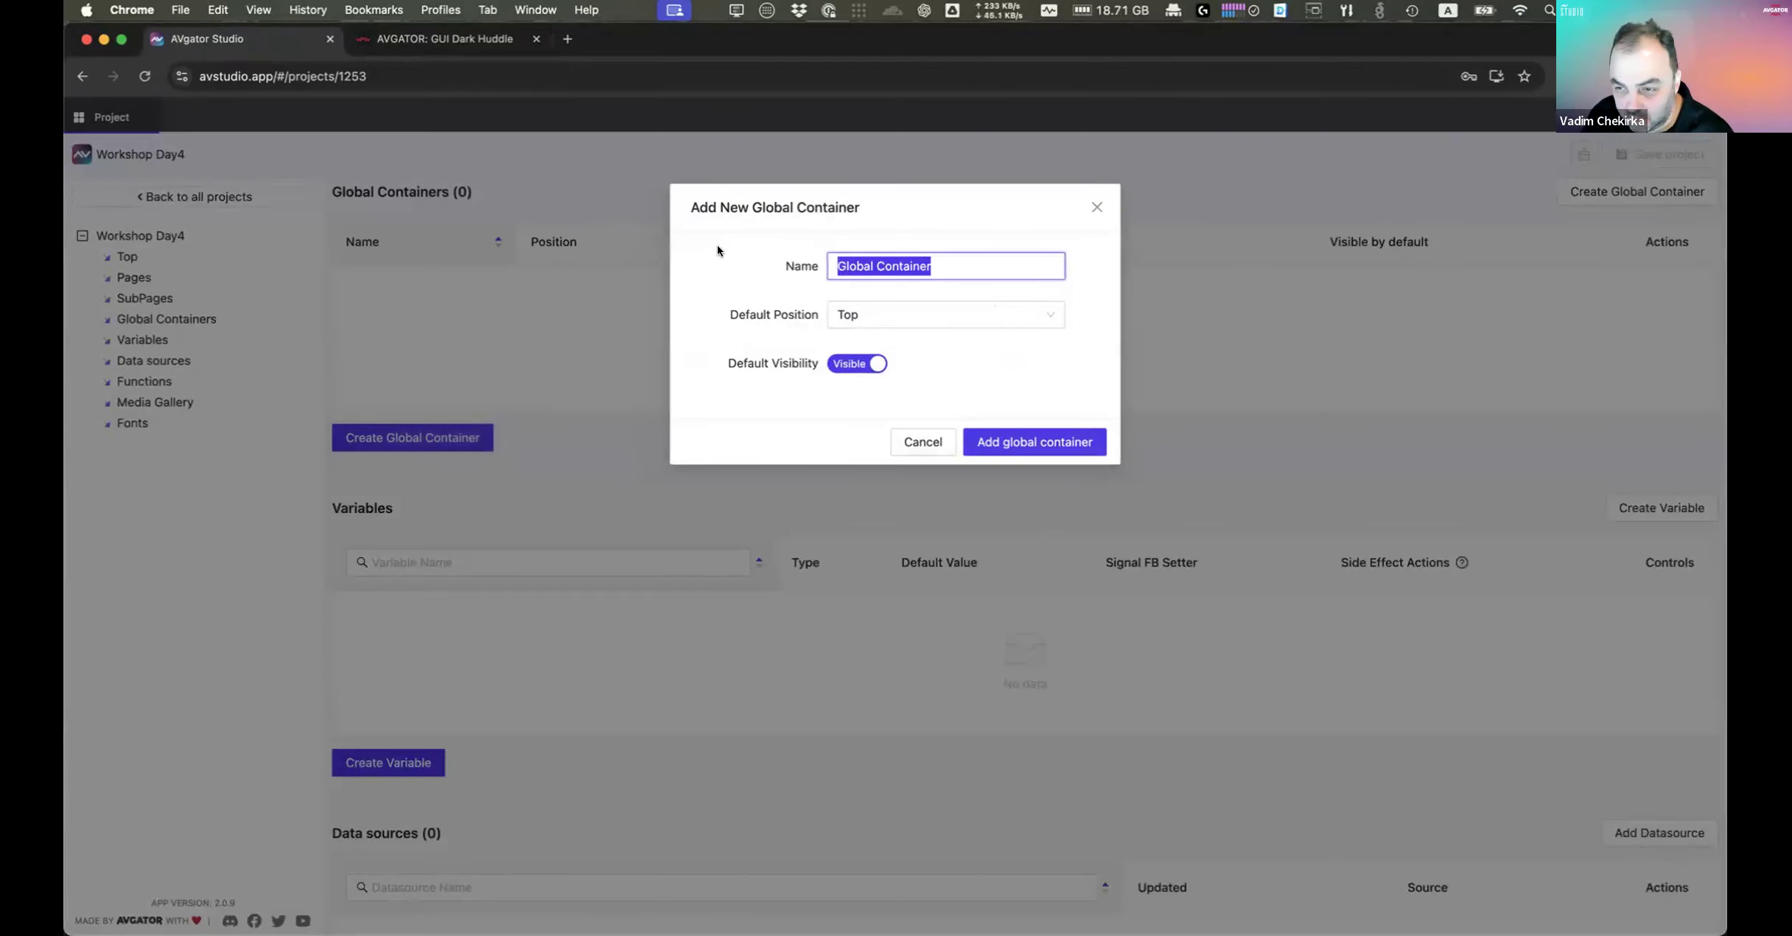
text(Lef)
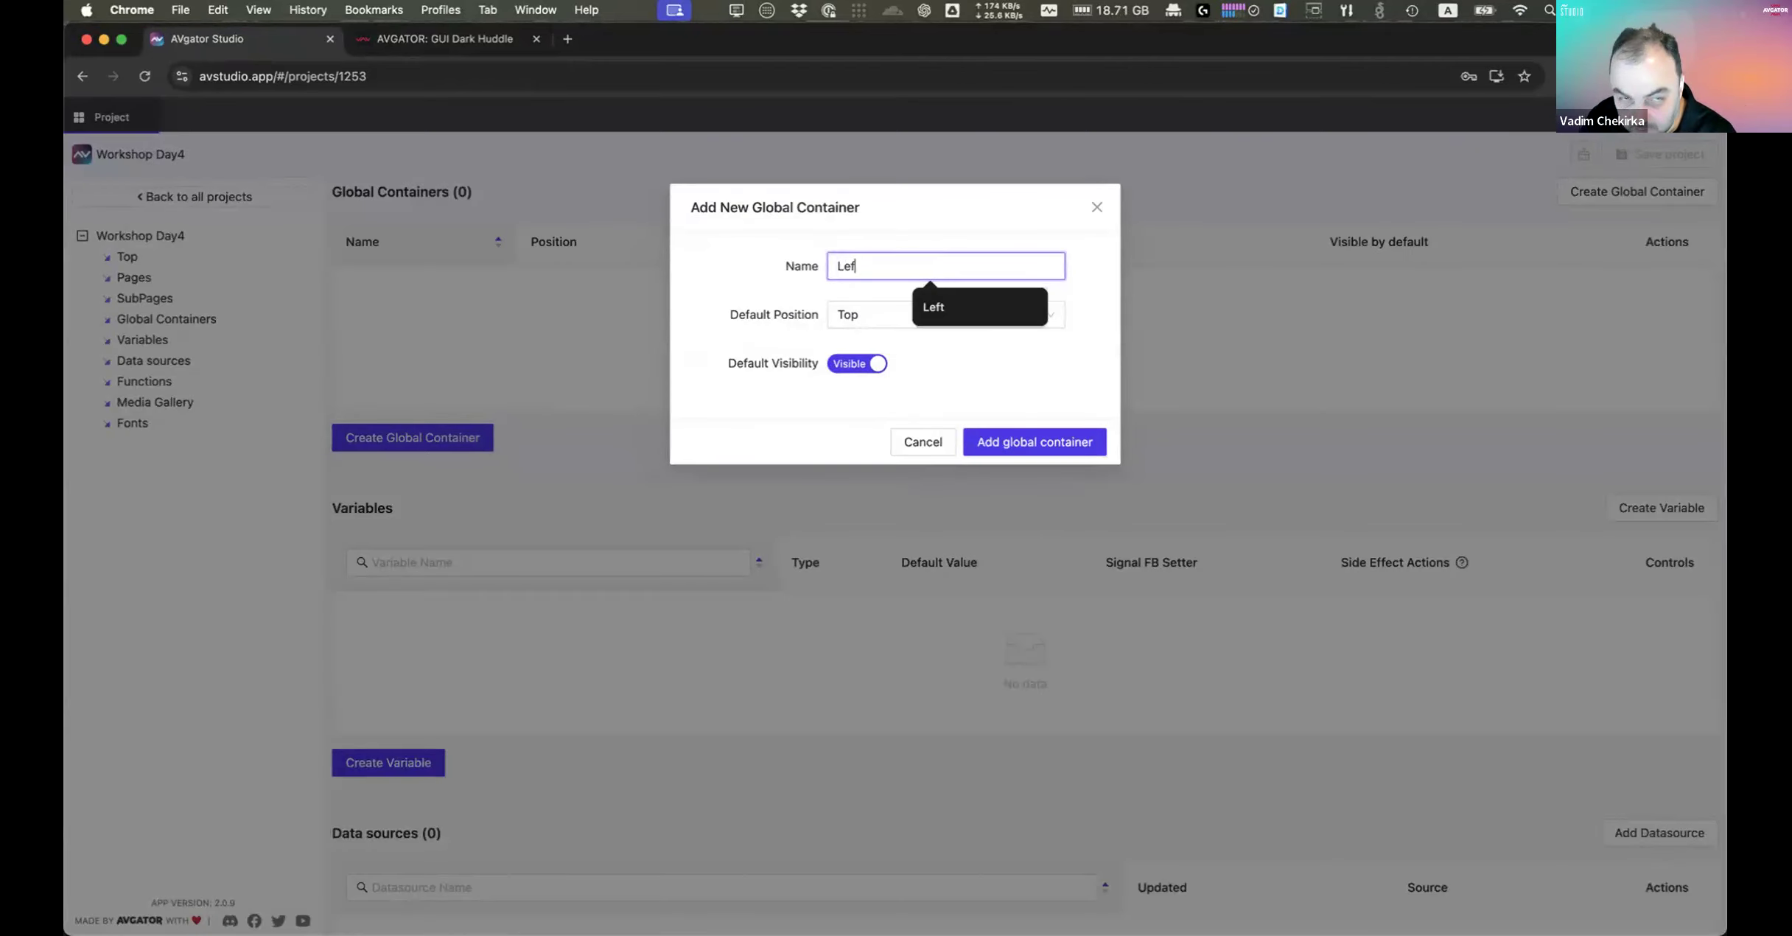
text(tSide)
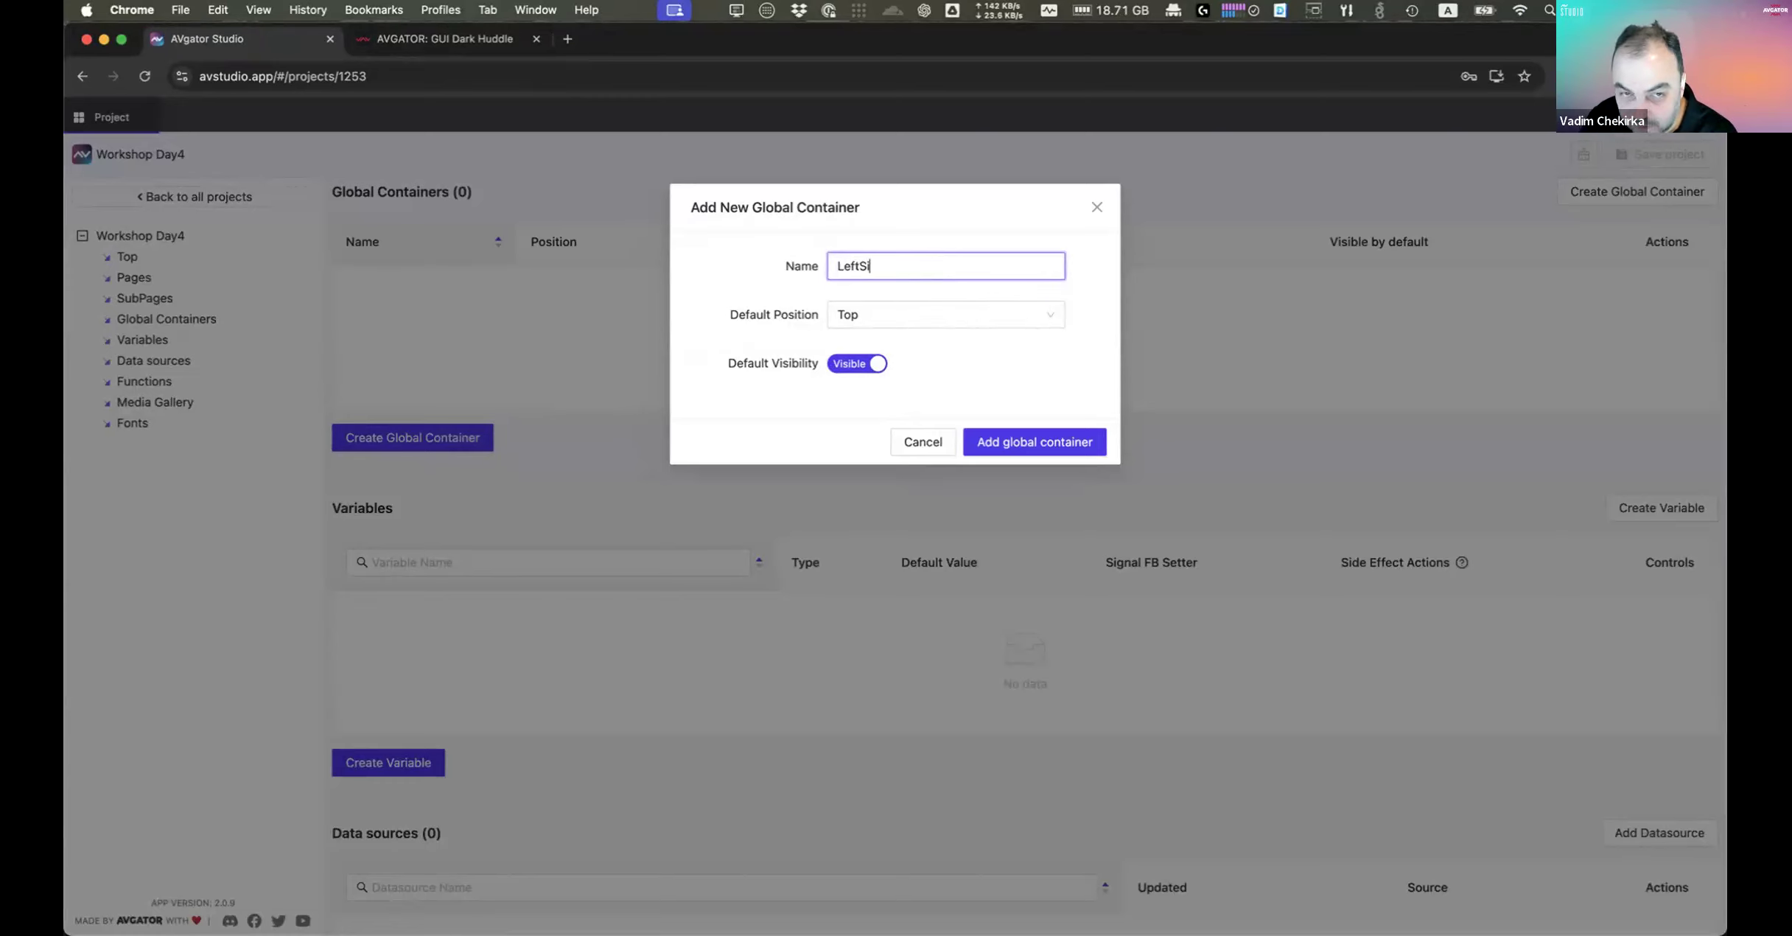
click(920, 316)
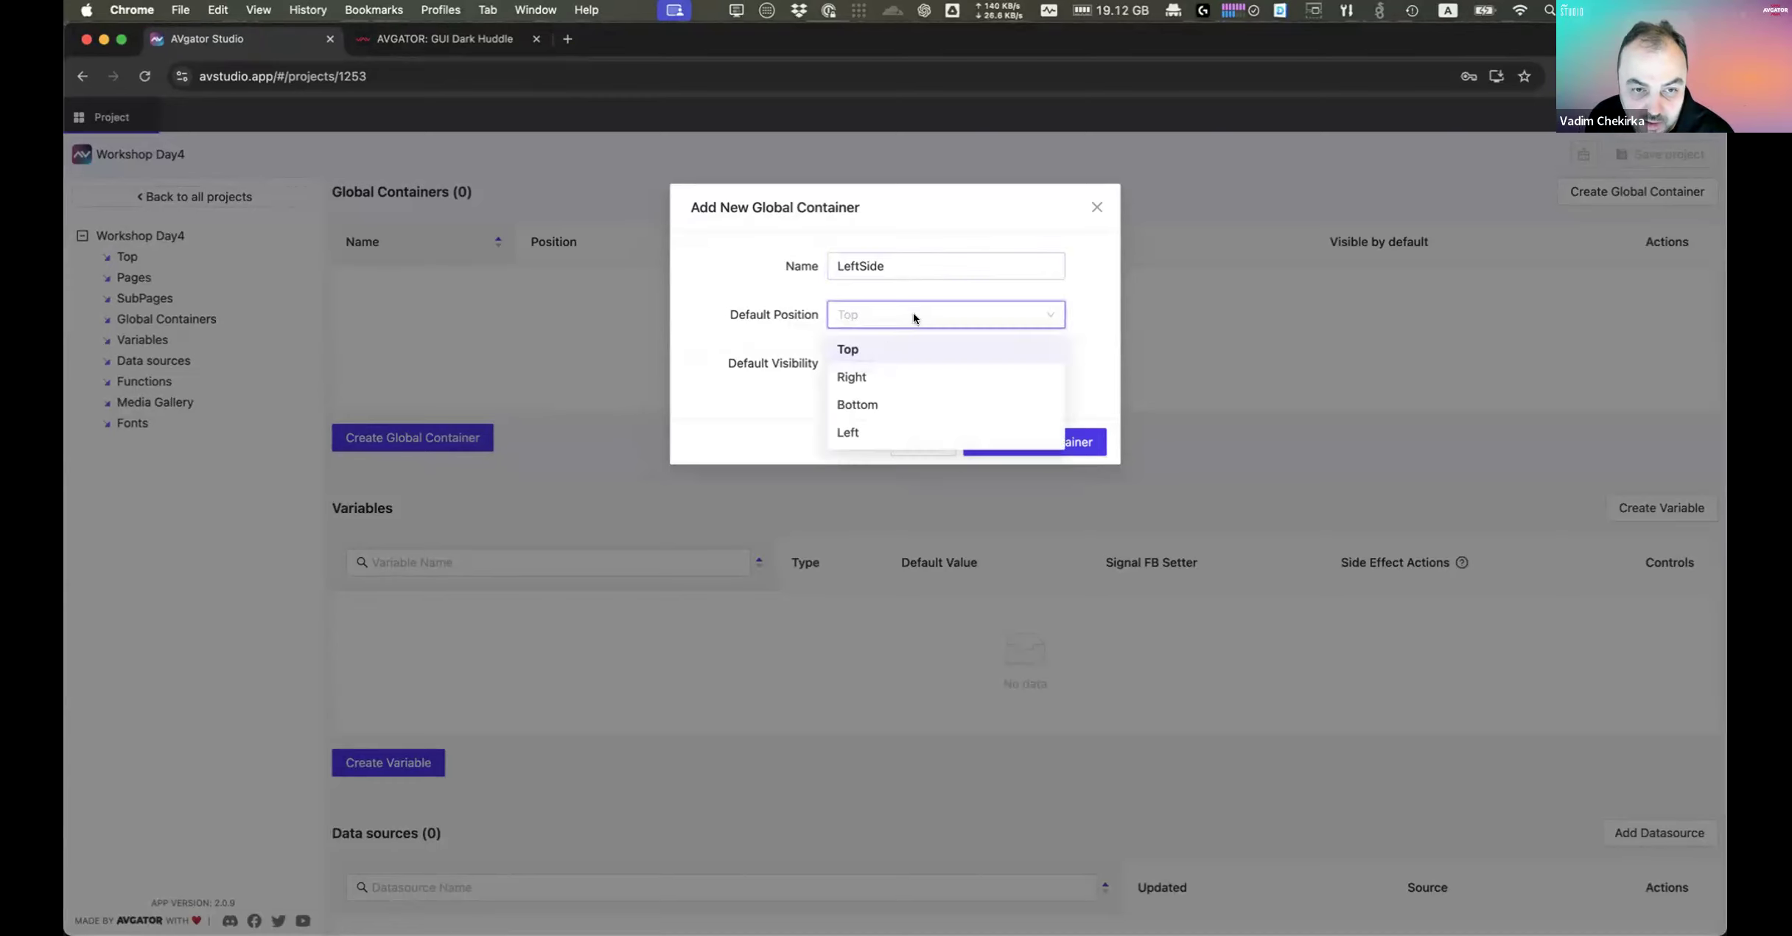
click(865, 427)
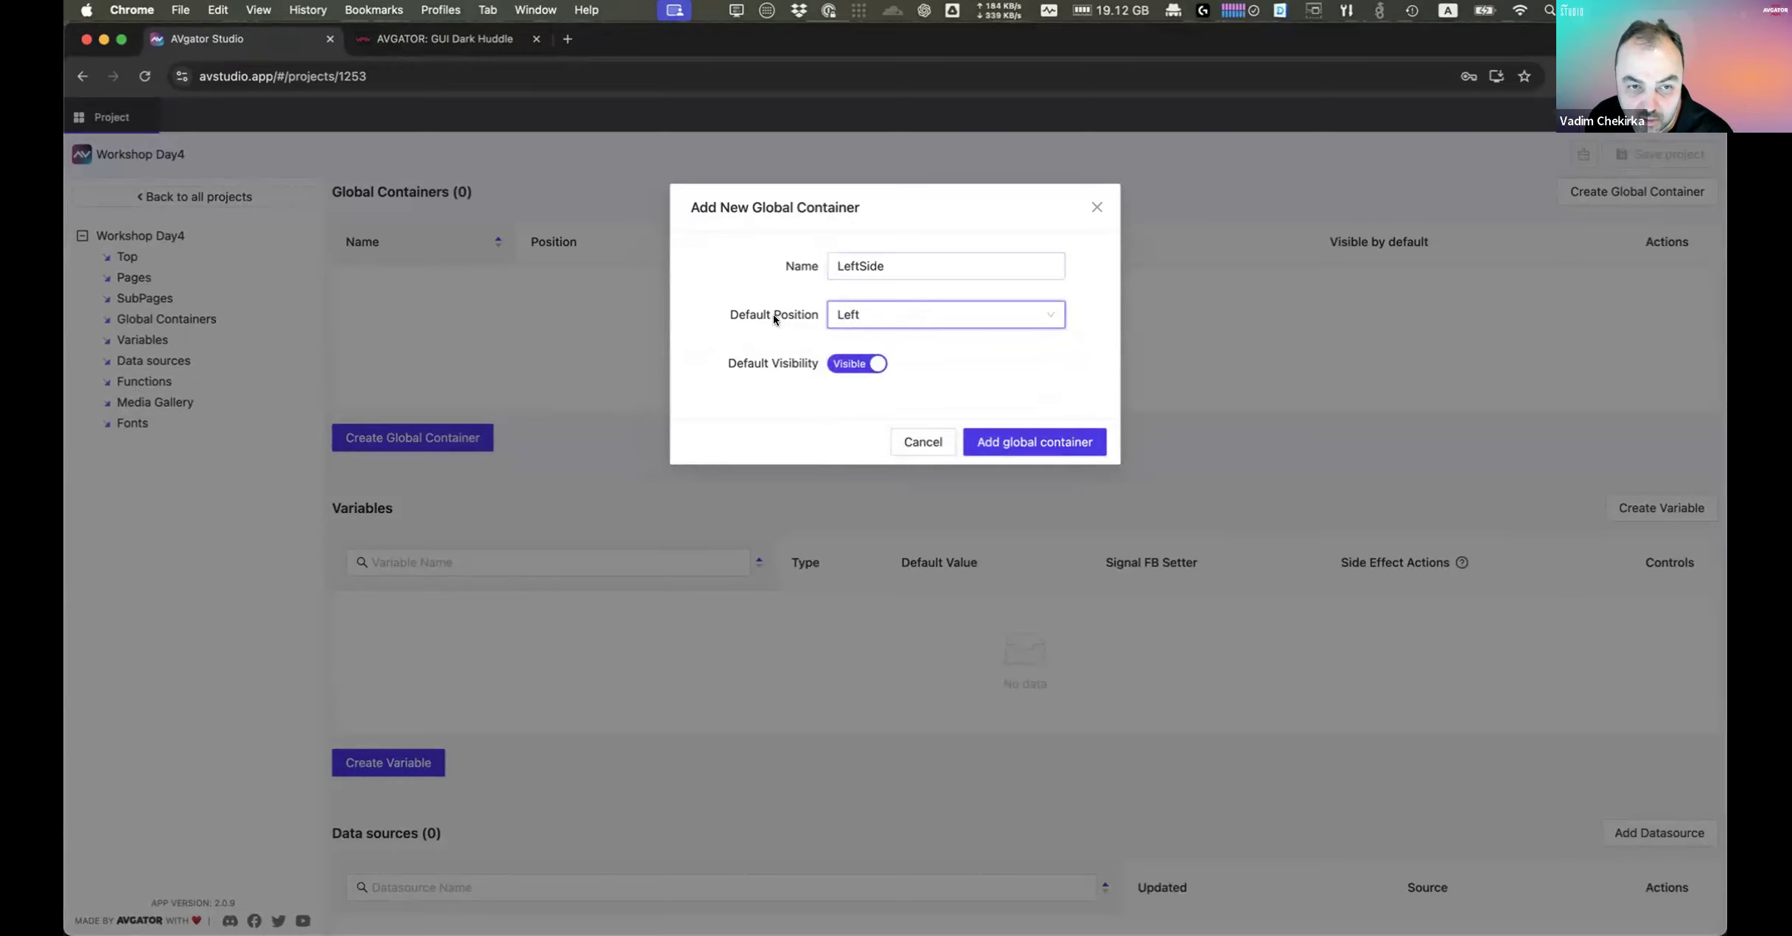
click(1032, 441)
Step: Create a new project page named Home with the Responsive design paradigm
click(134, 277)
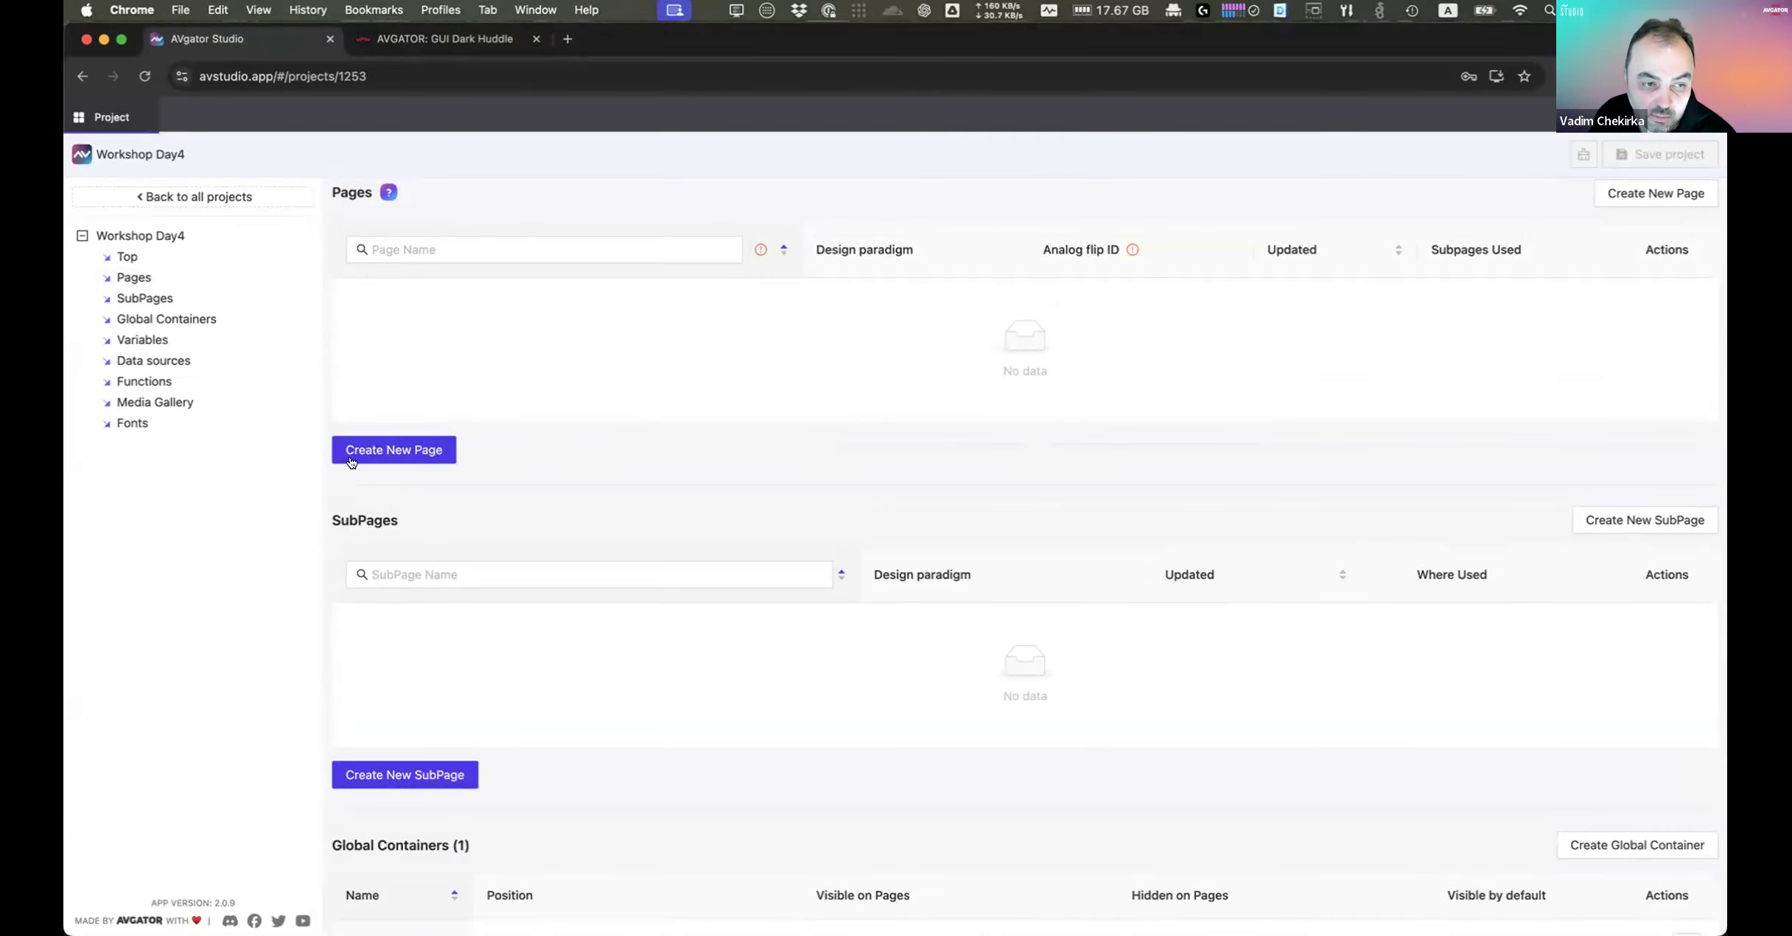
click(414, 450)
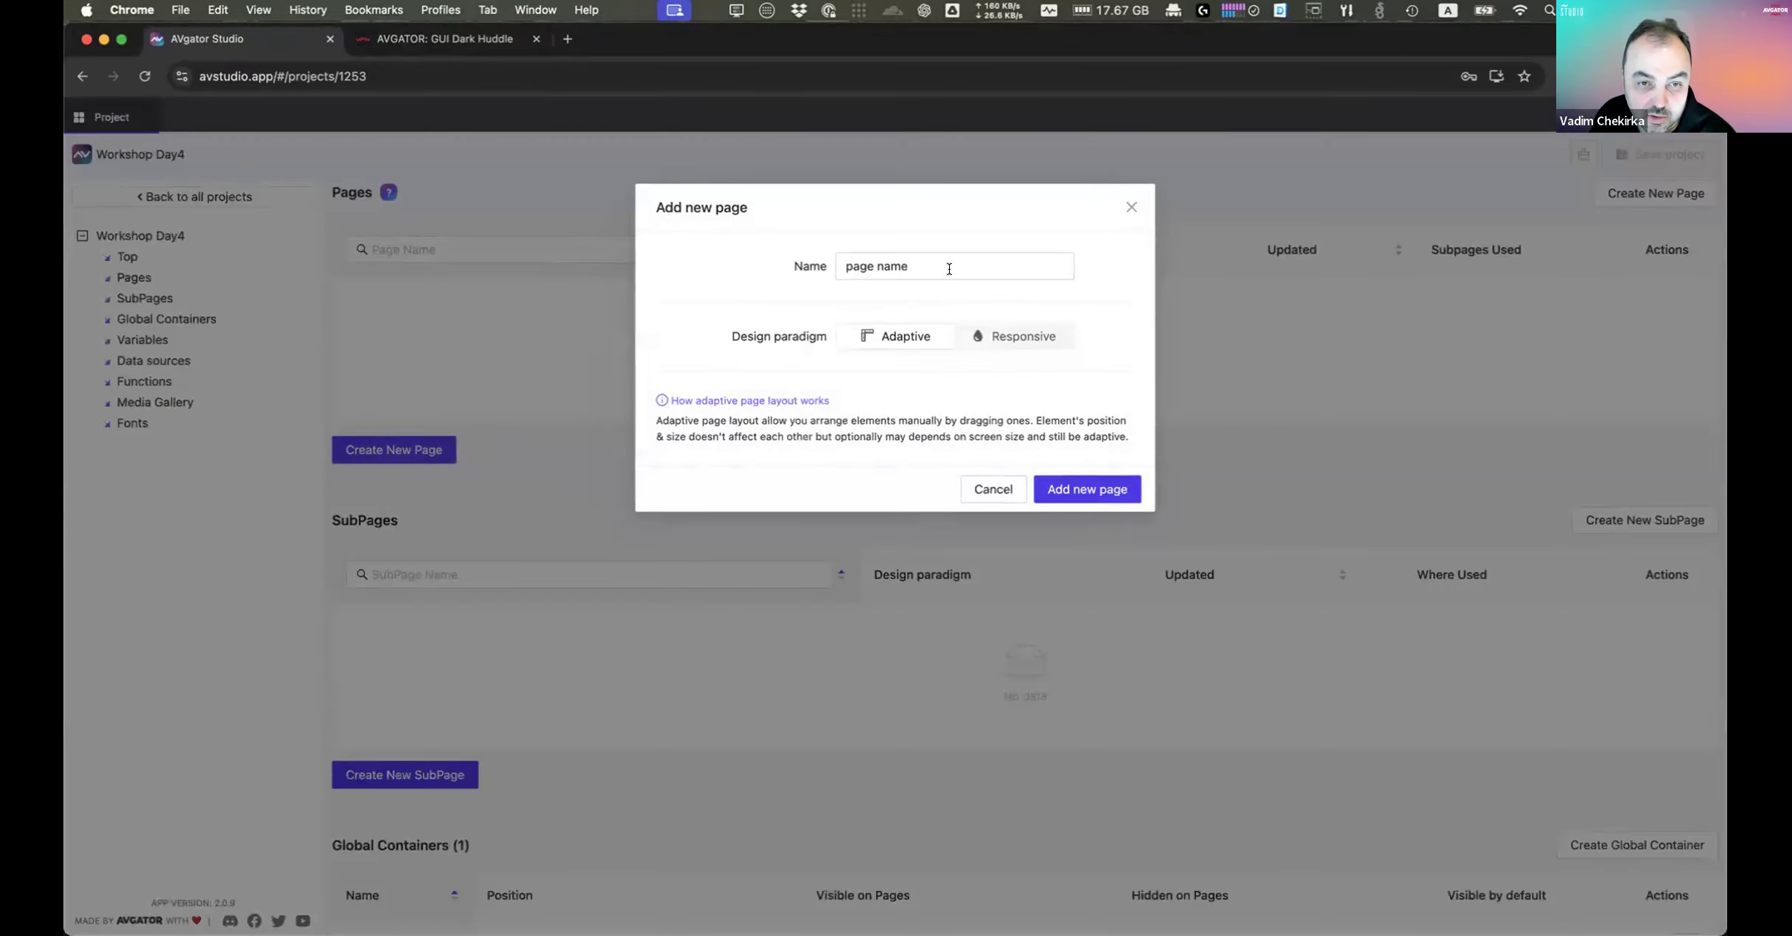
click(1029, 329)
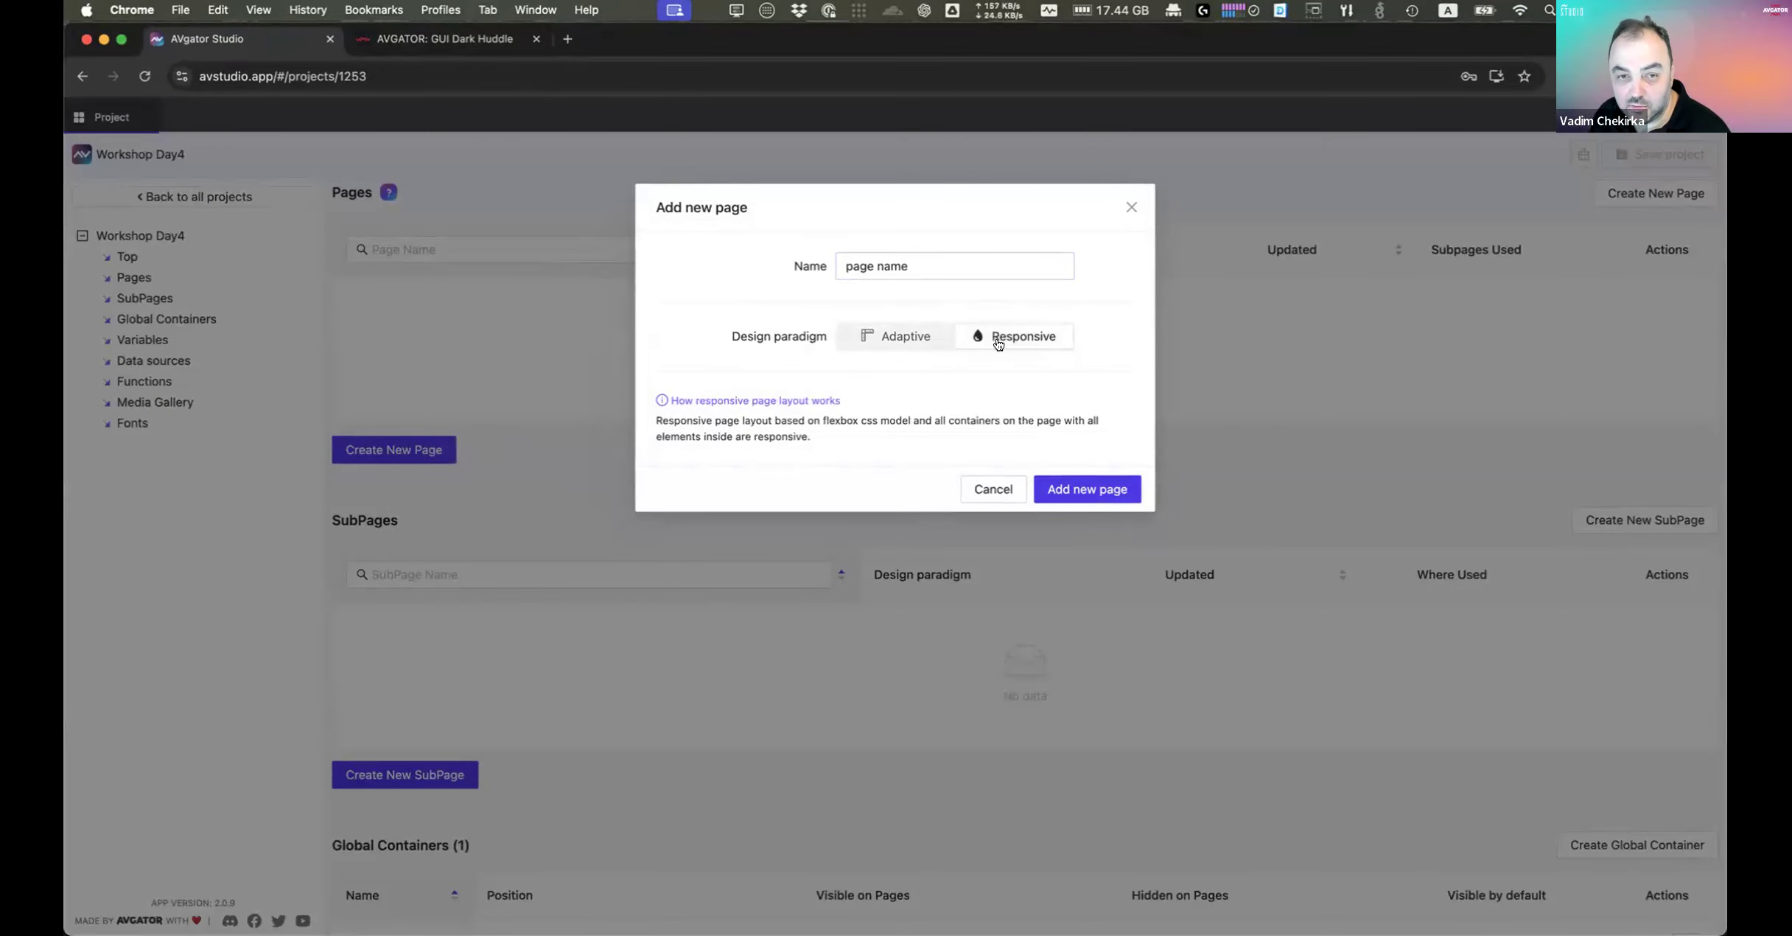
click(949, 263)
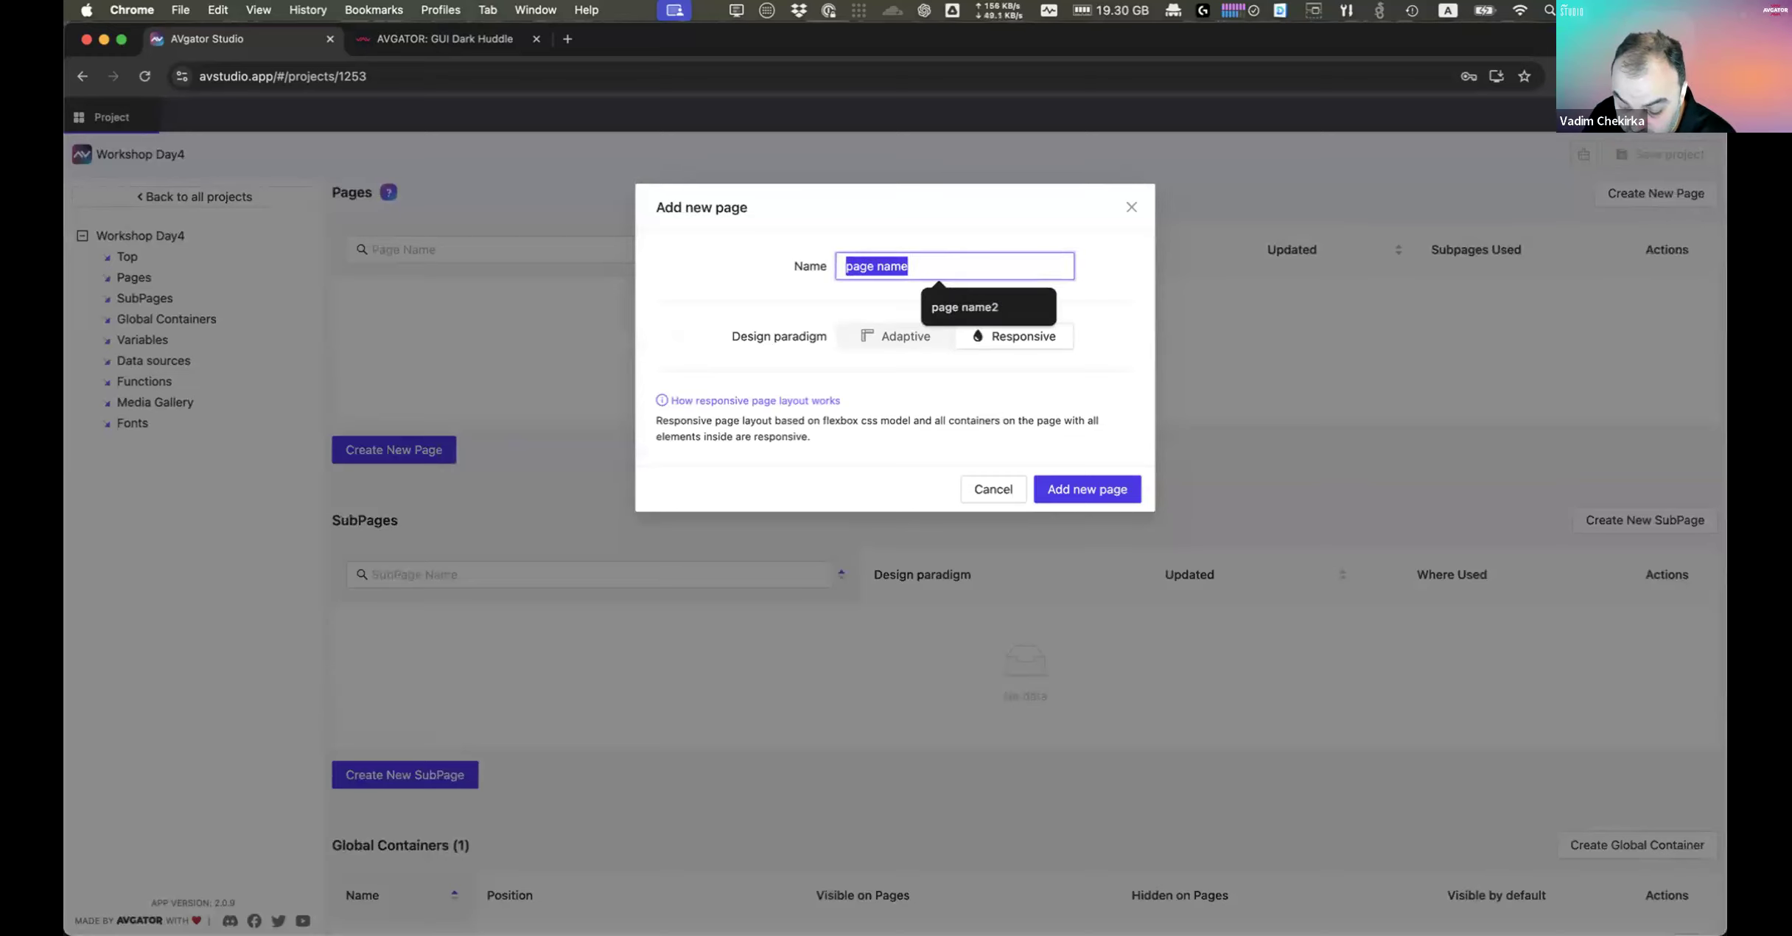
text(Home)
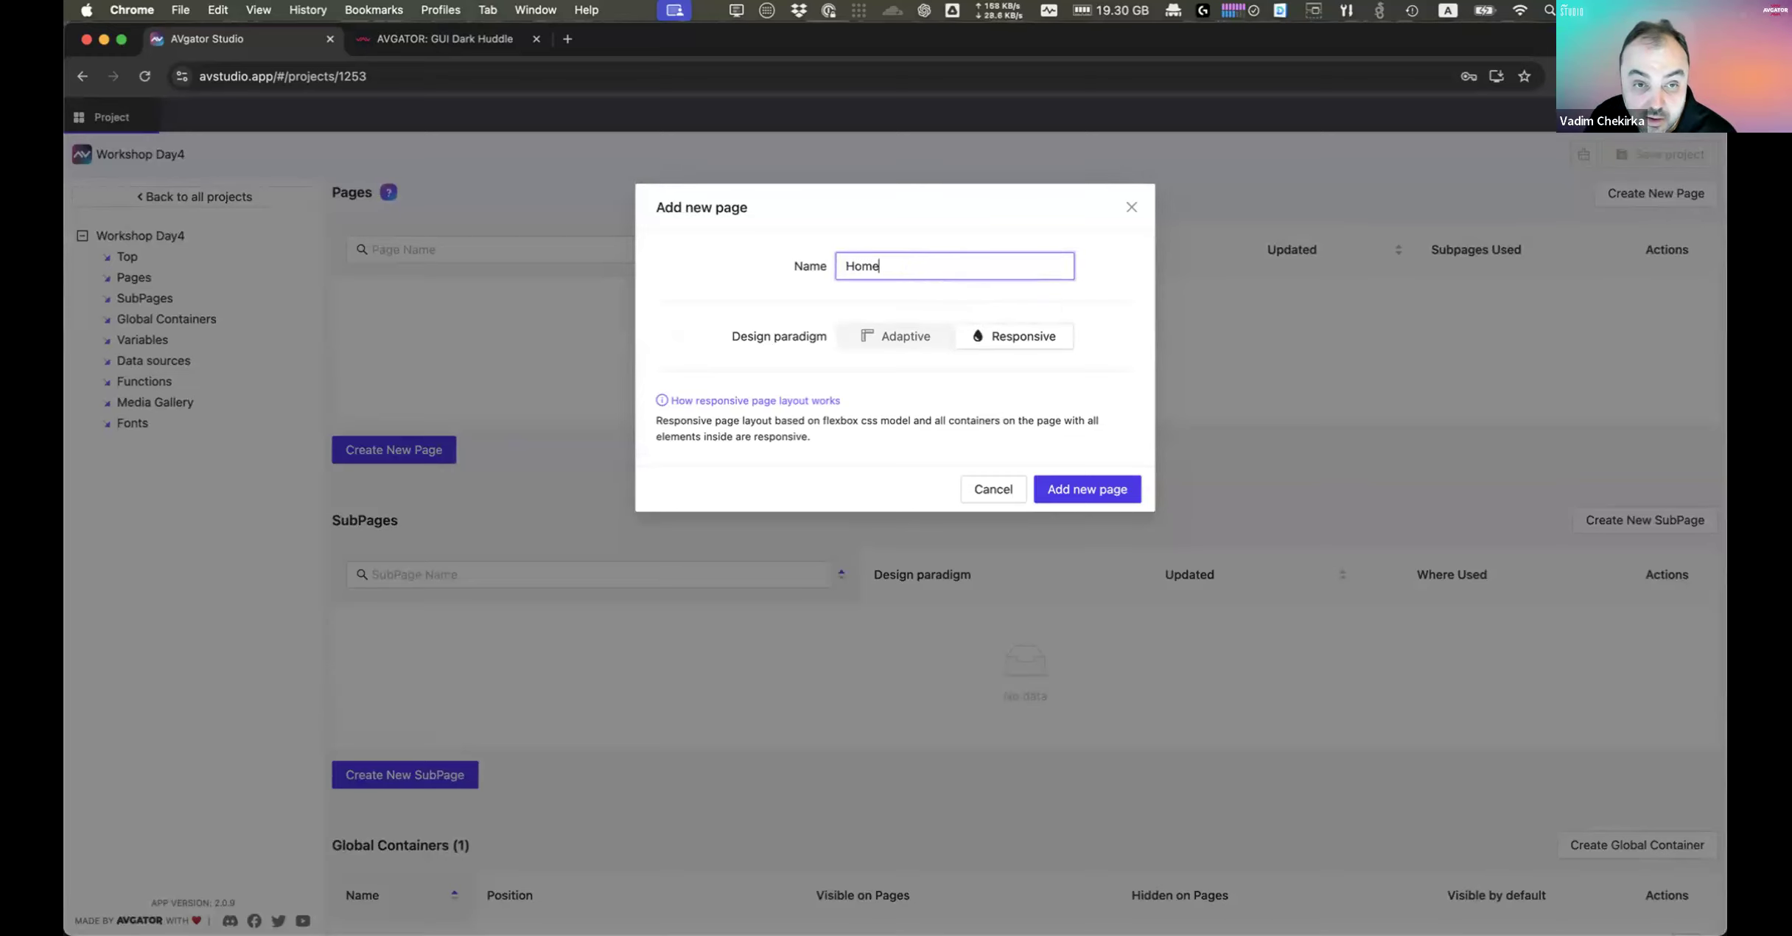
key(Return)
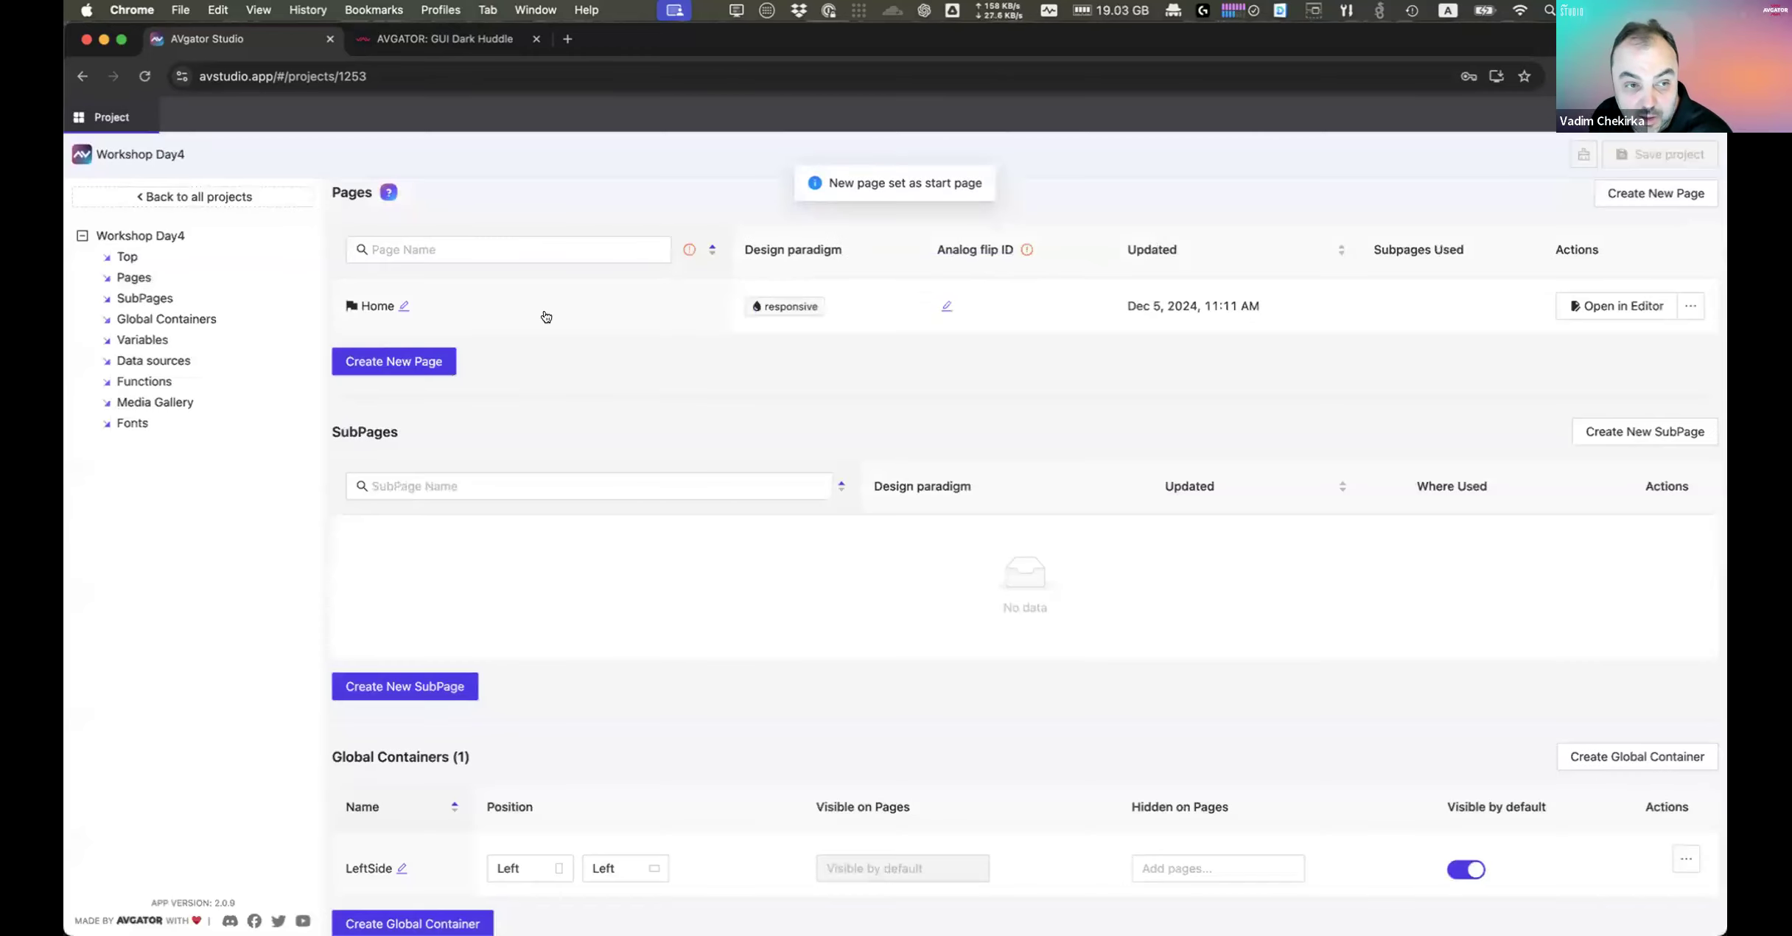
Step: Create a second project page named Presentation with the Responsive design paradigm
click(398, 373)
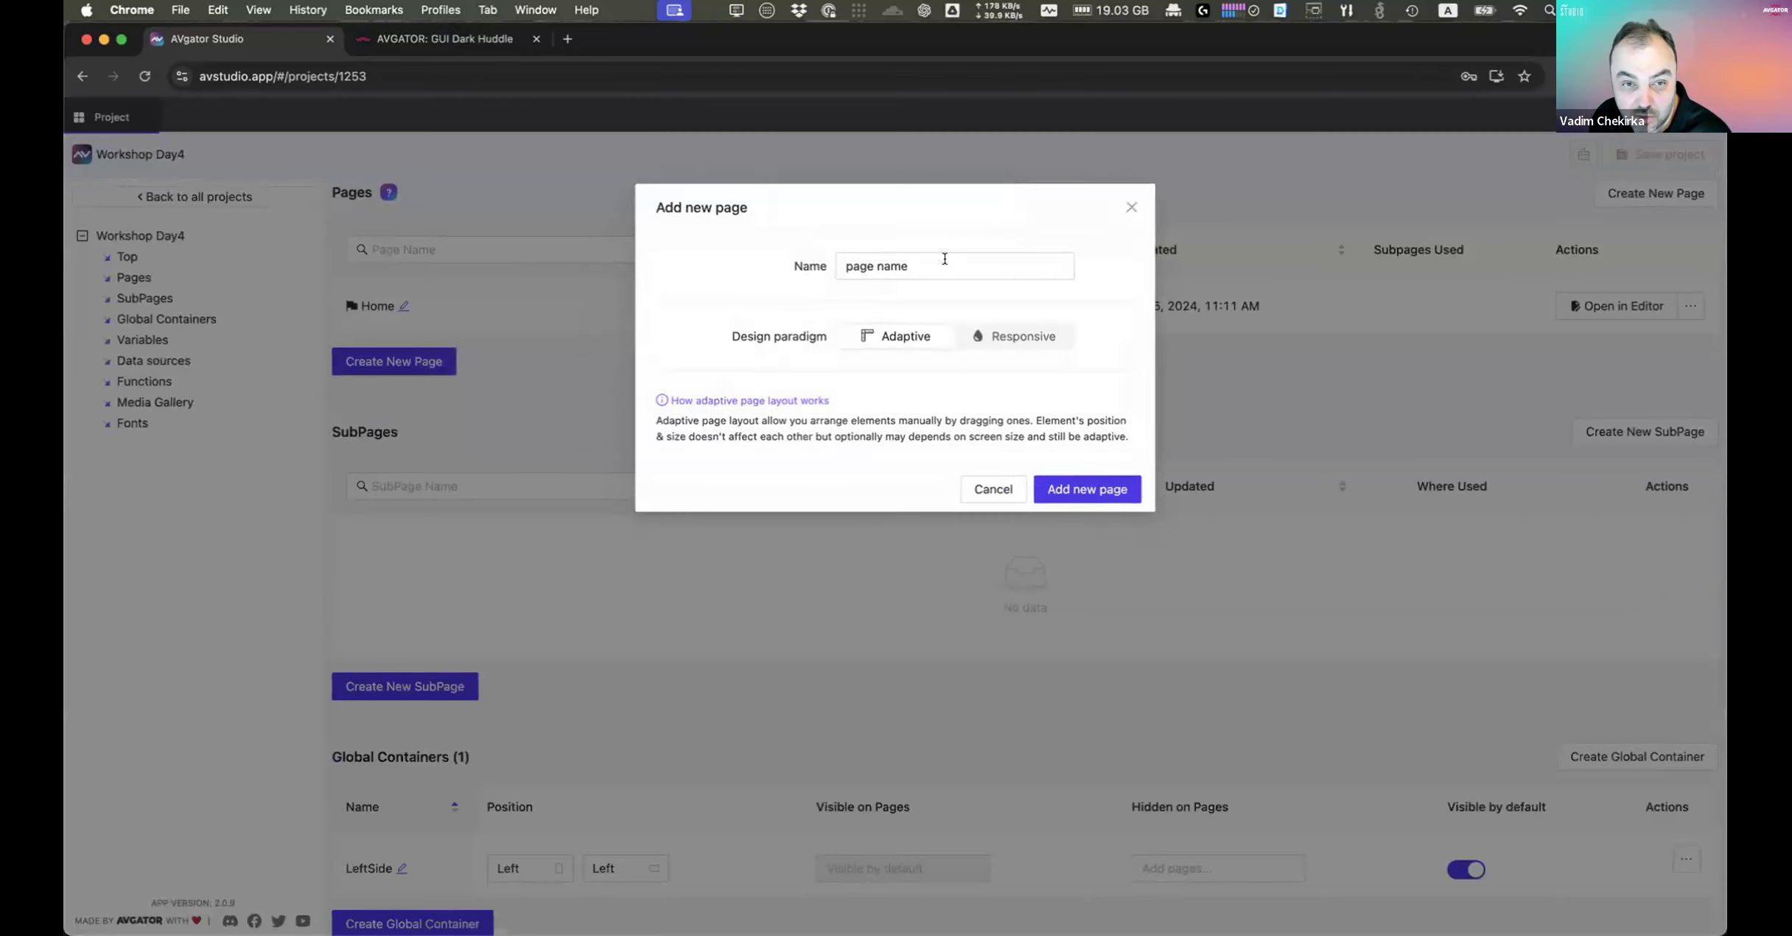
click(1023, 336)
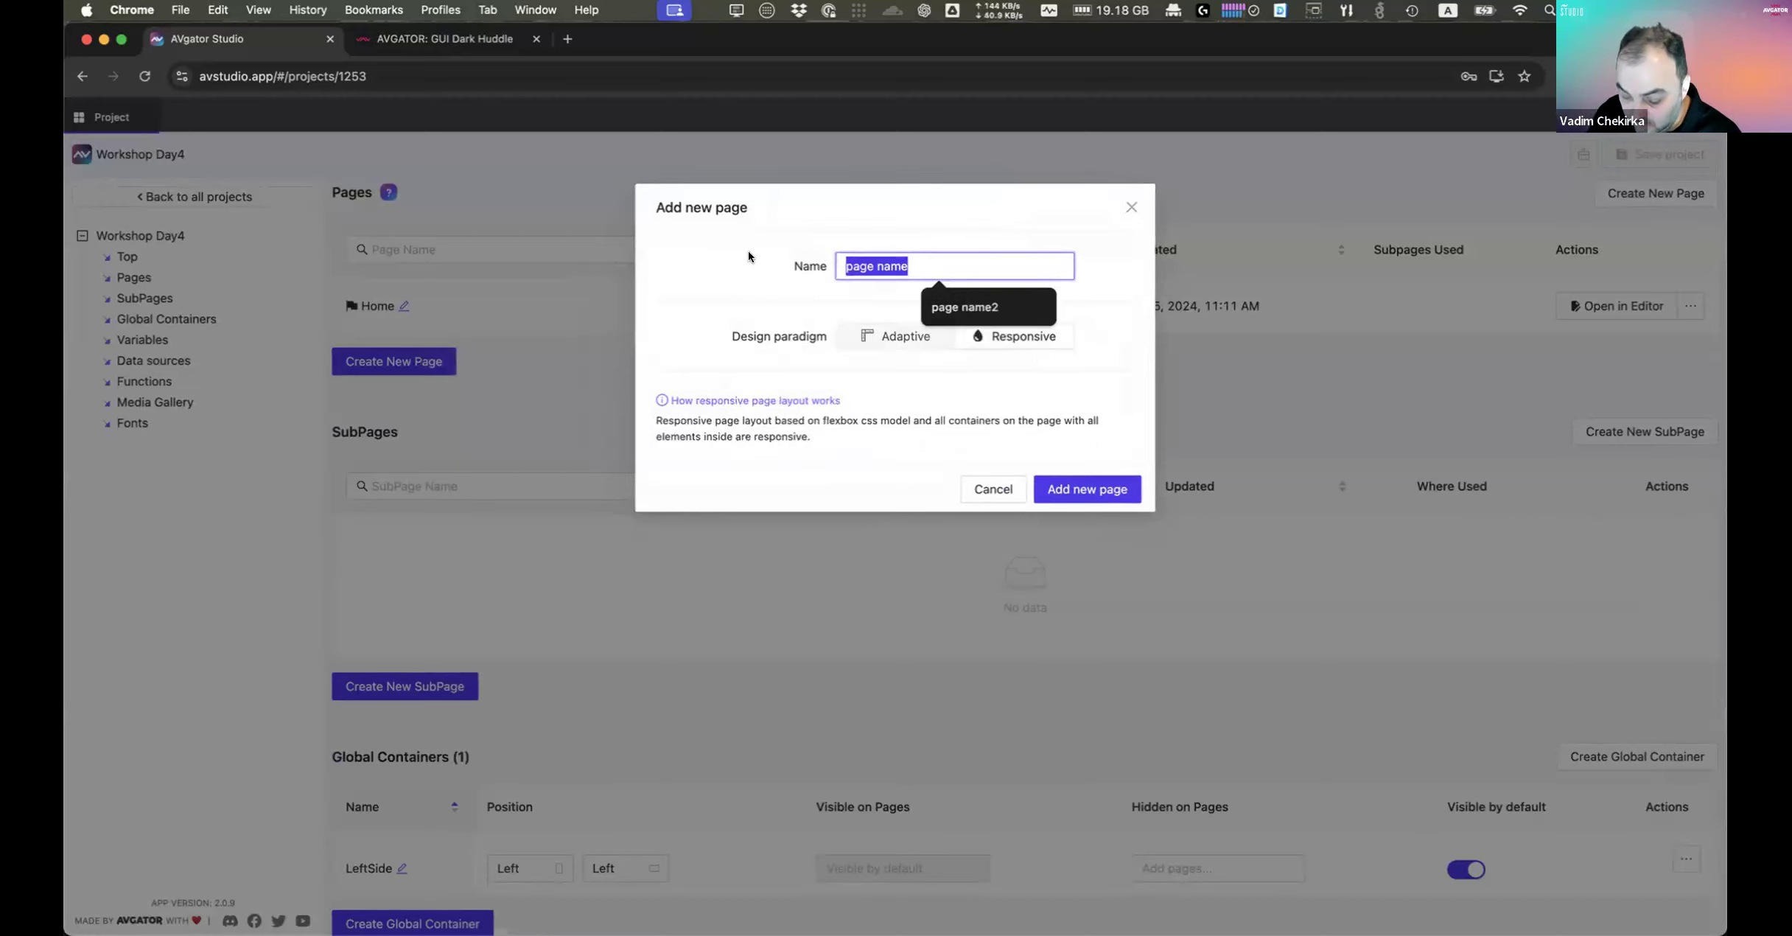
text(Presentation)
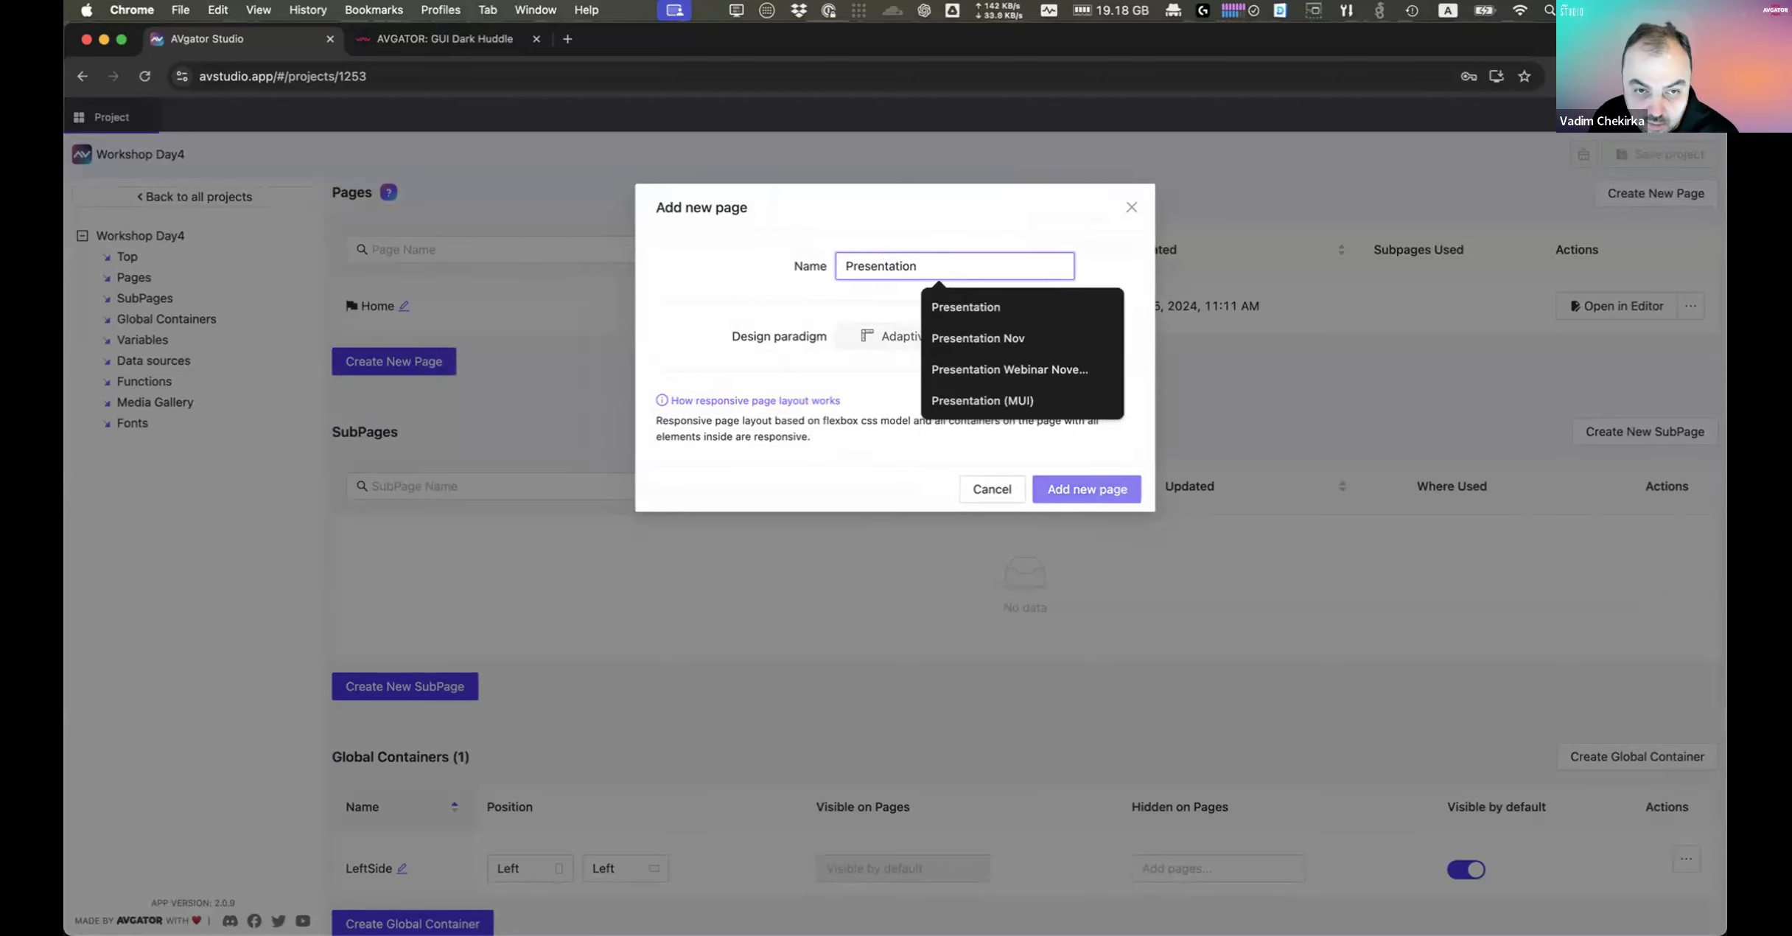
click(1083, 488)
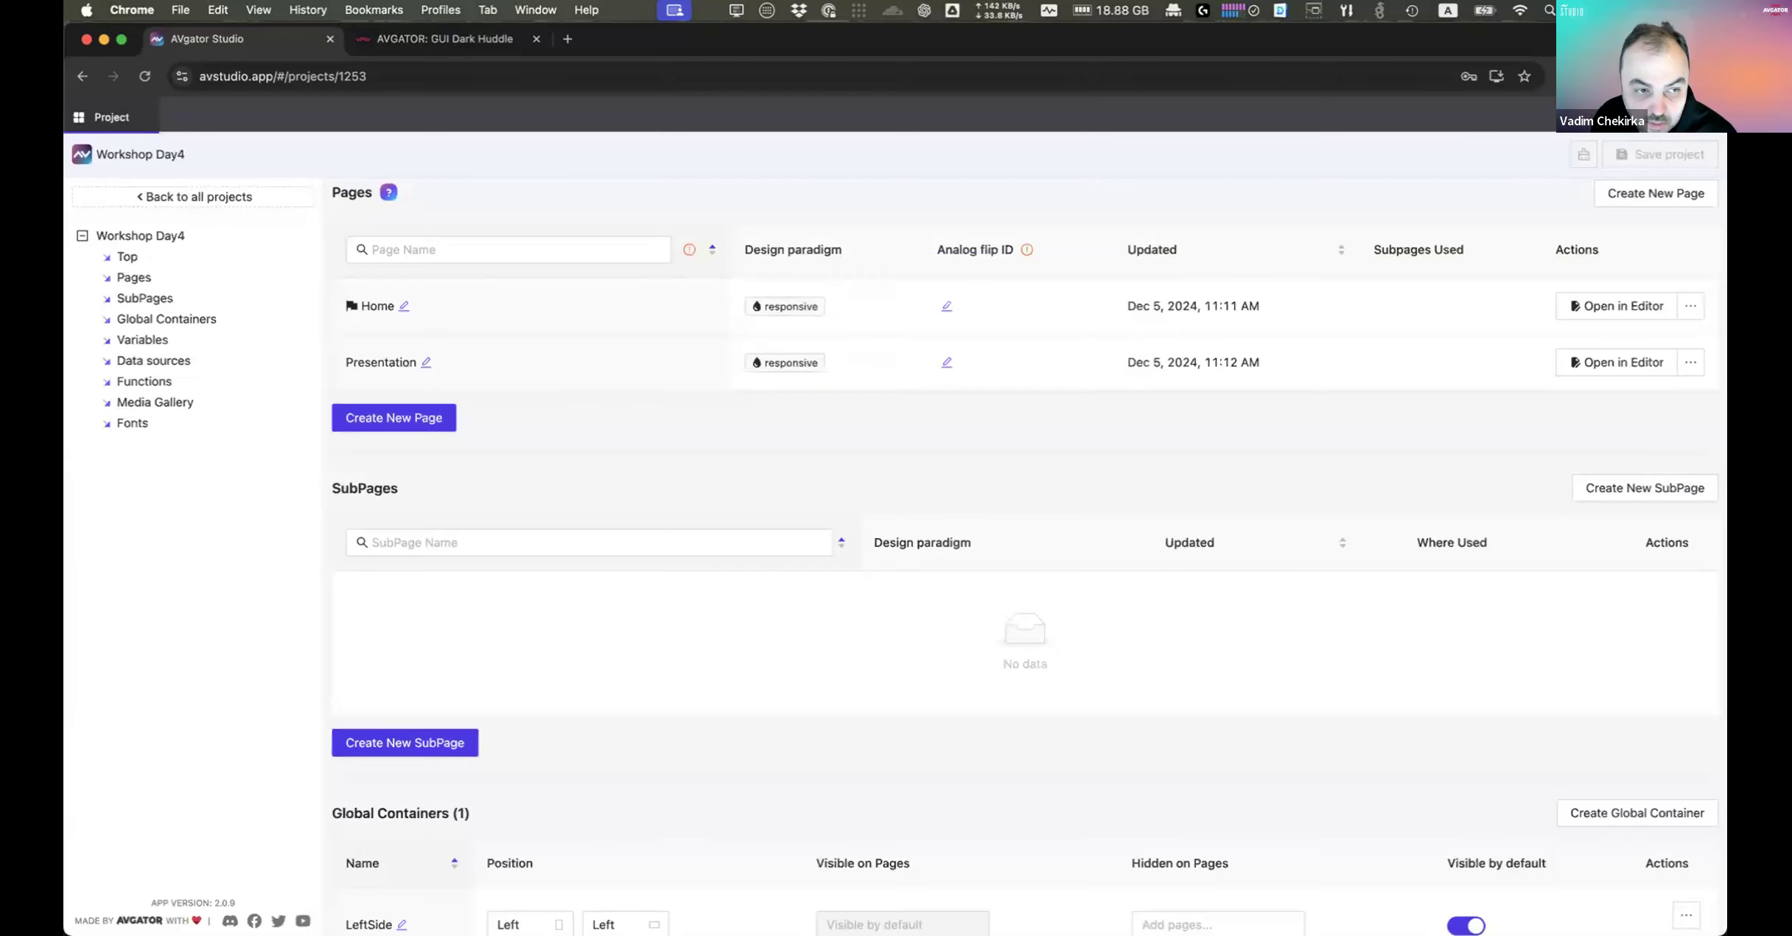
Step: Create a new project page named ATC with the Responsive design paradigm
click(394, 418)
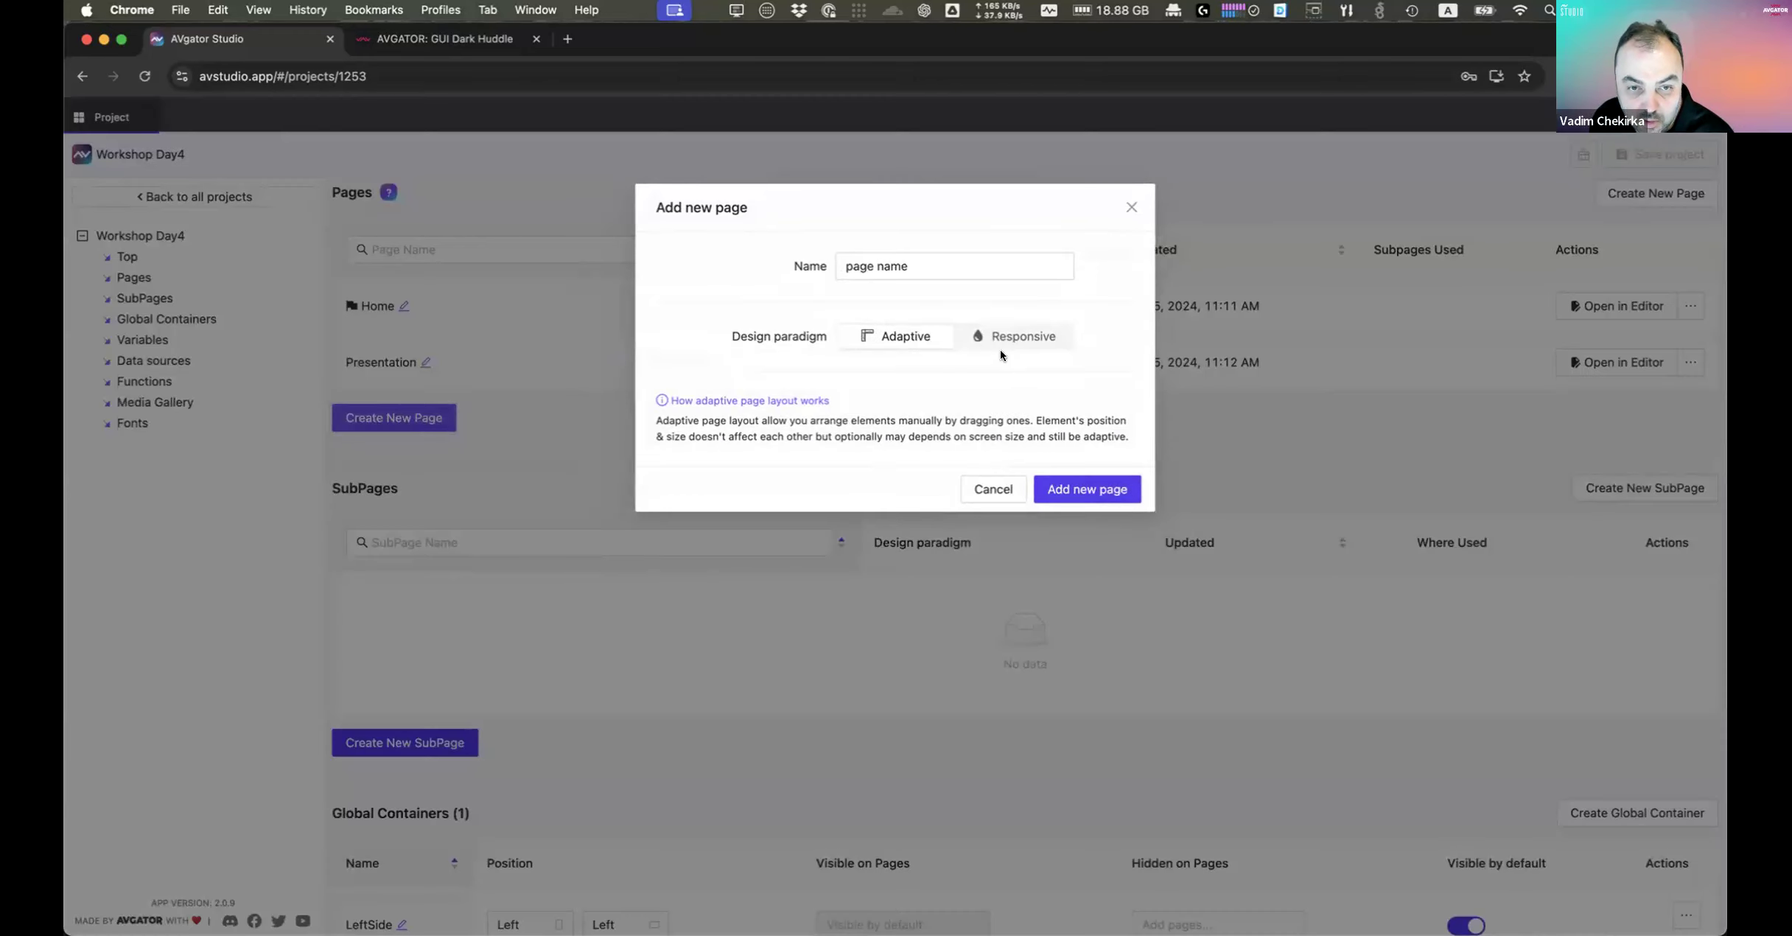
click(1014, 337)
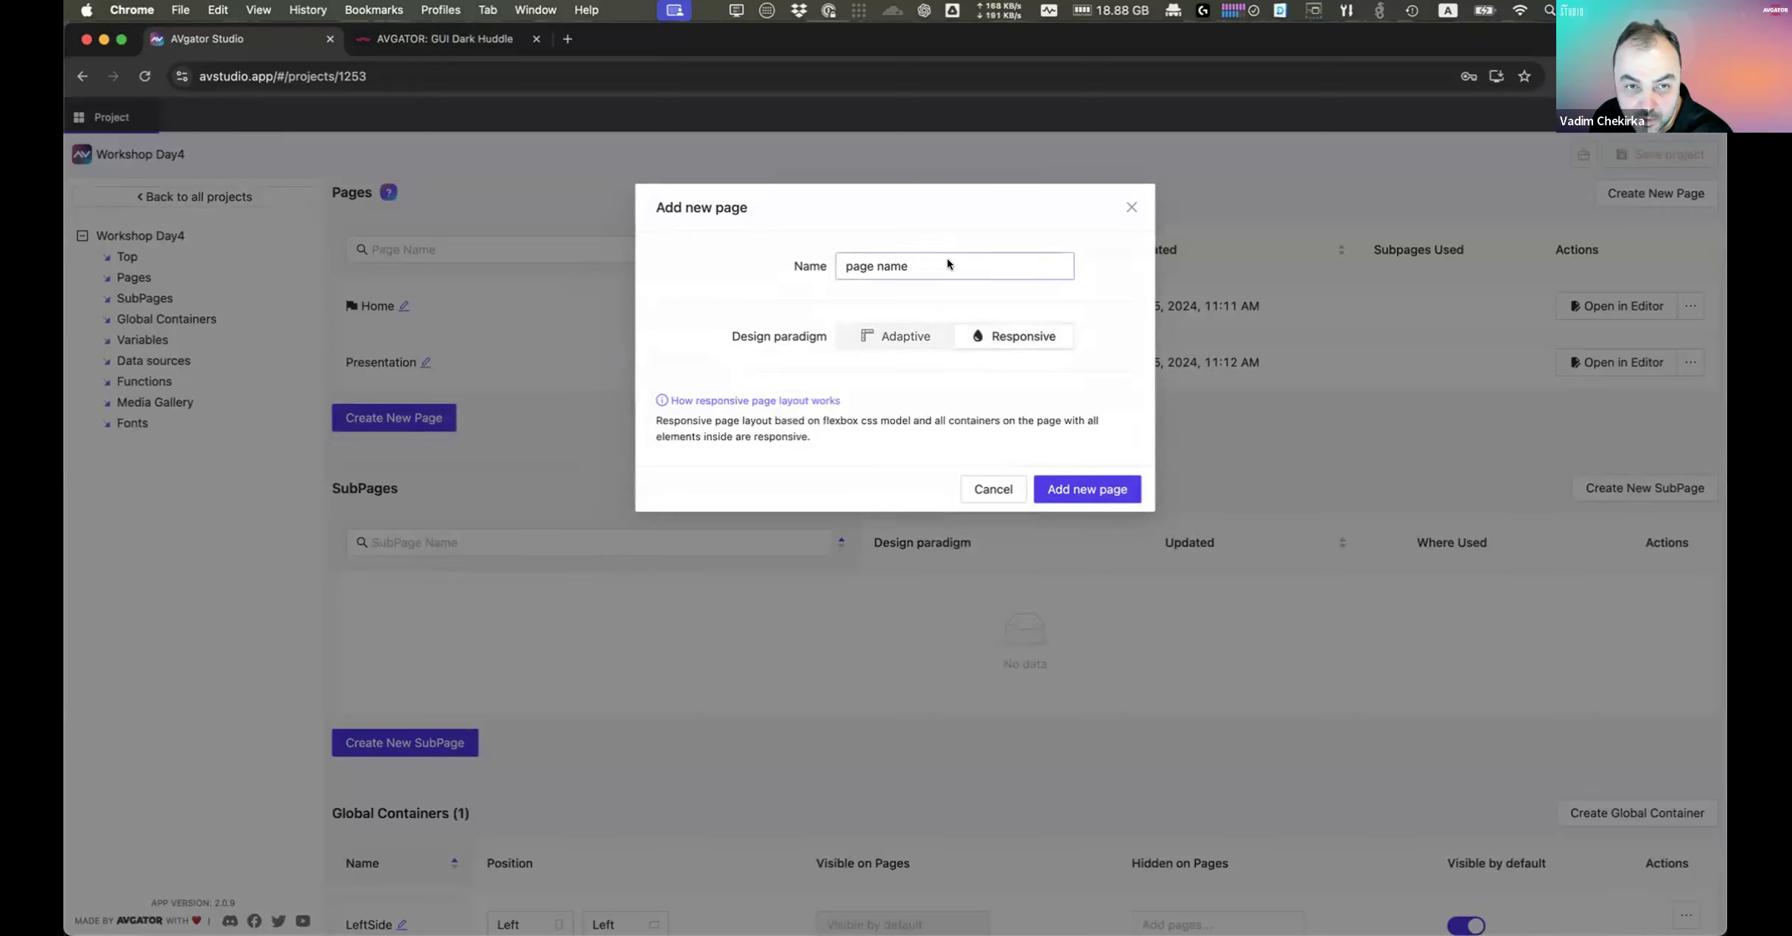
drag(946, 258, 707, 242)
text(ATC)
key(Return)
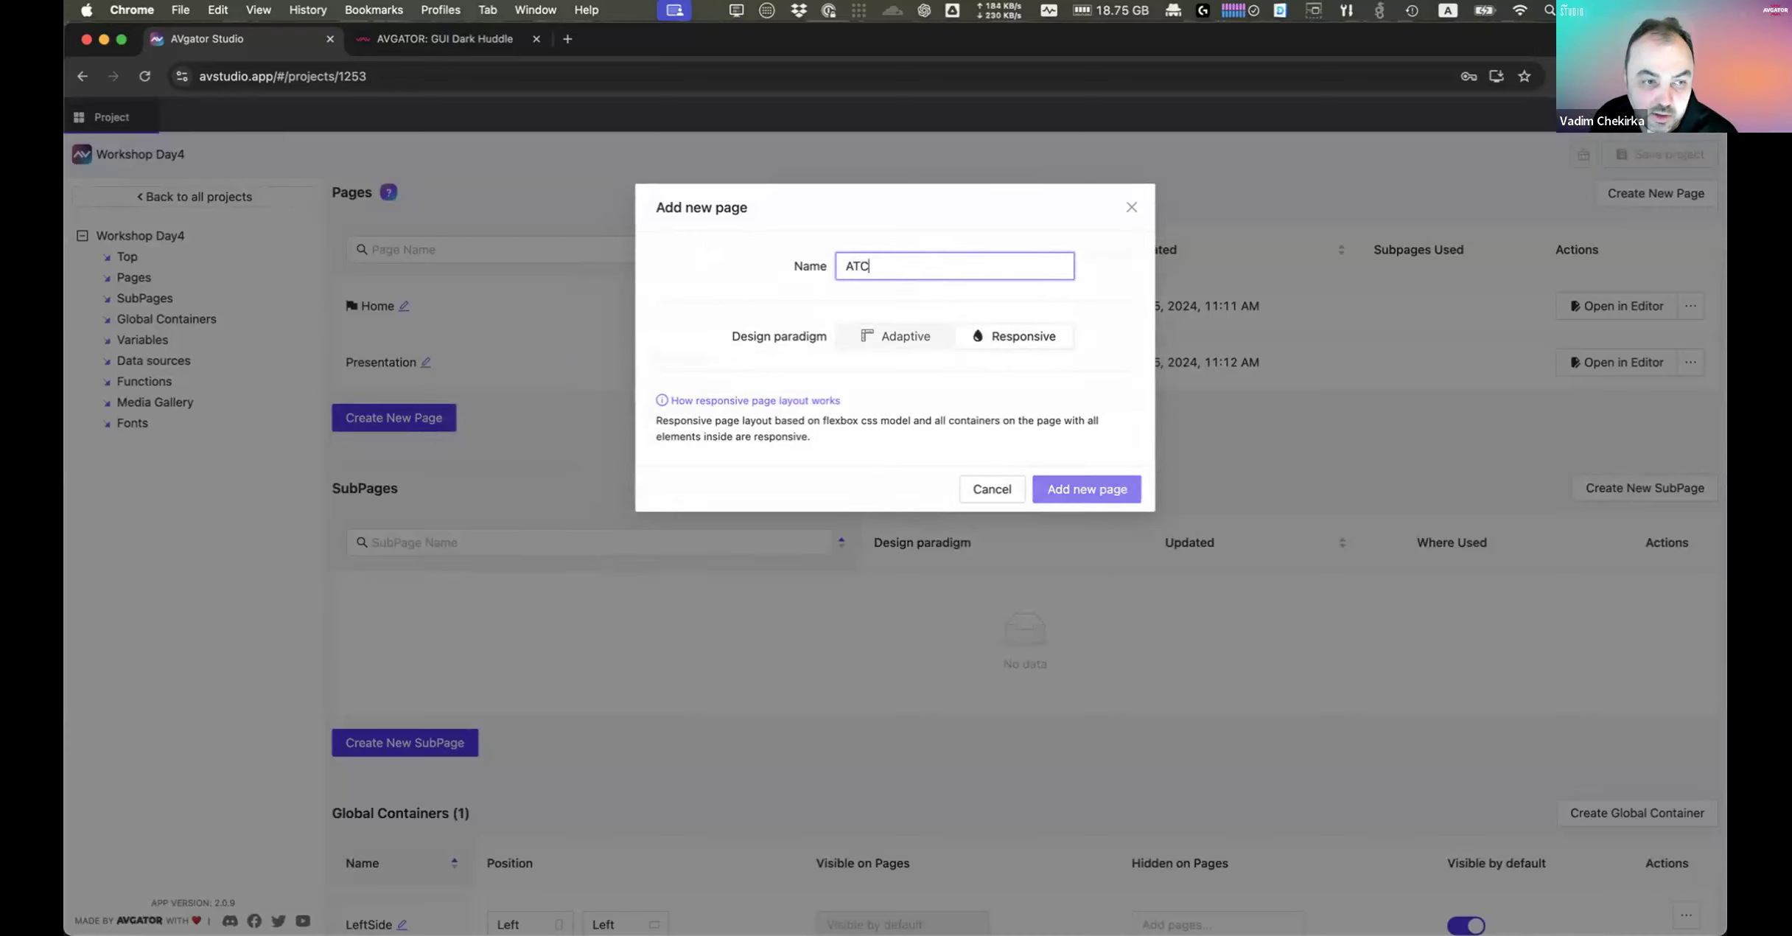
Step: Create a new project page named VTC with the Responsive design paradigm
click(383, 485)
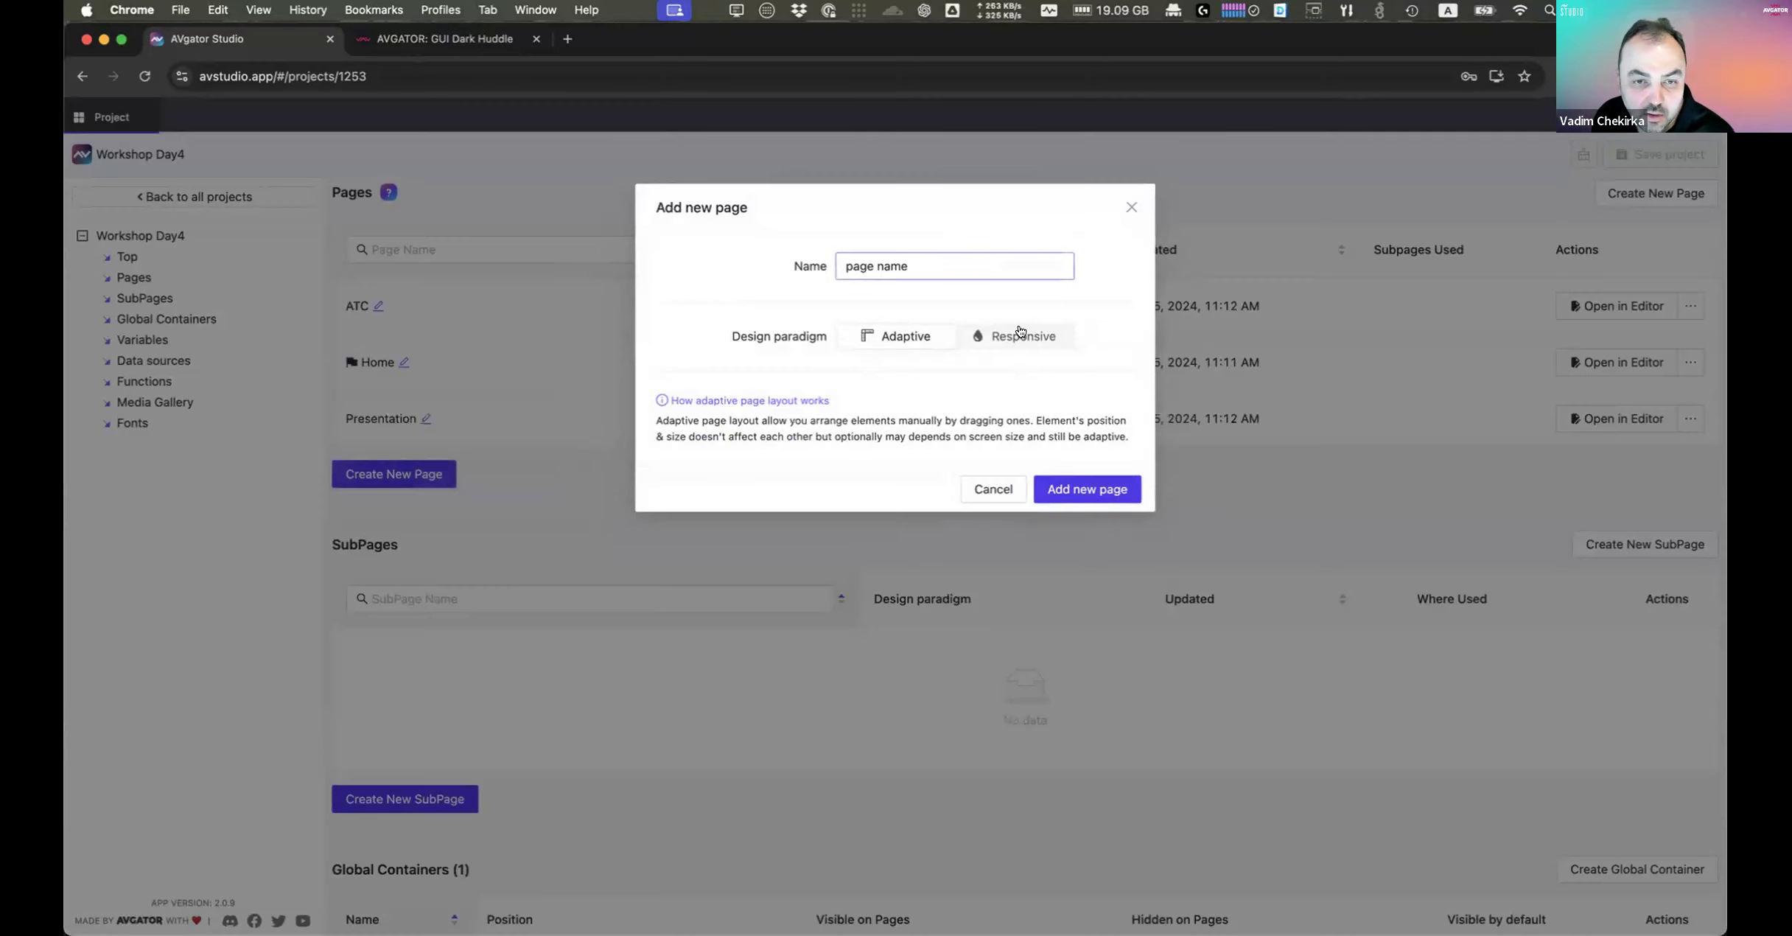
drag(1061, 266, 662, 252)
text(VTC)
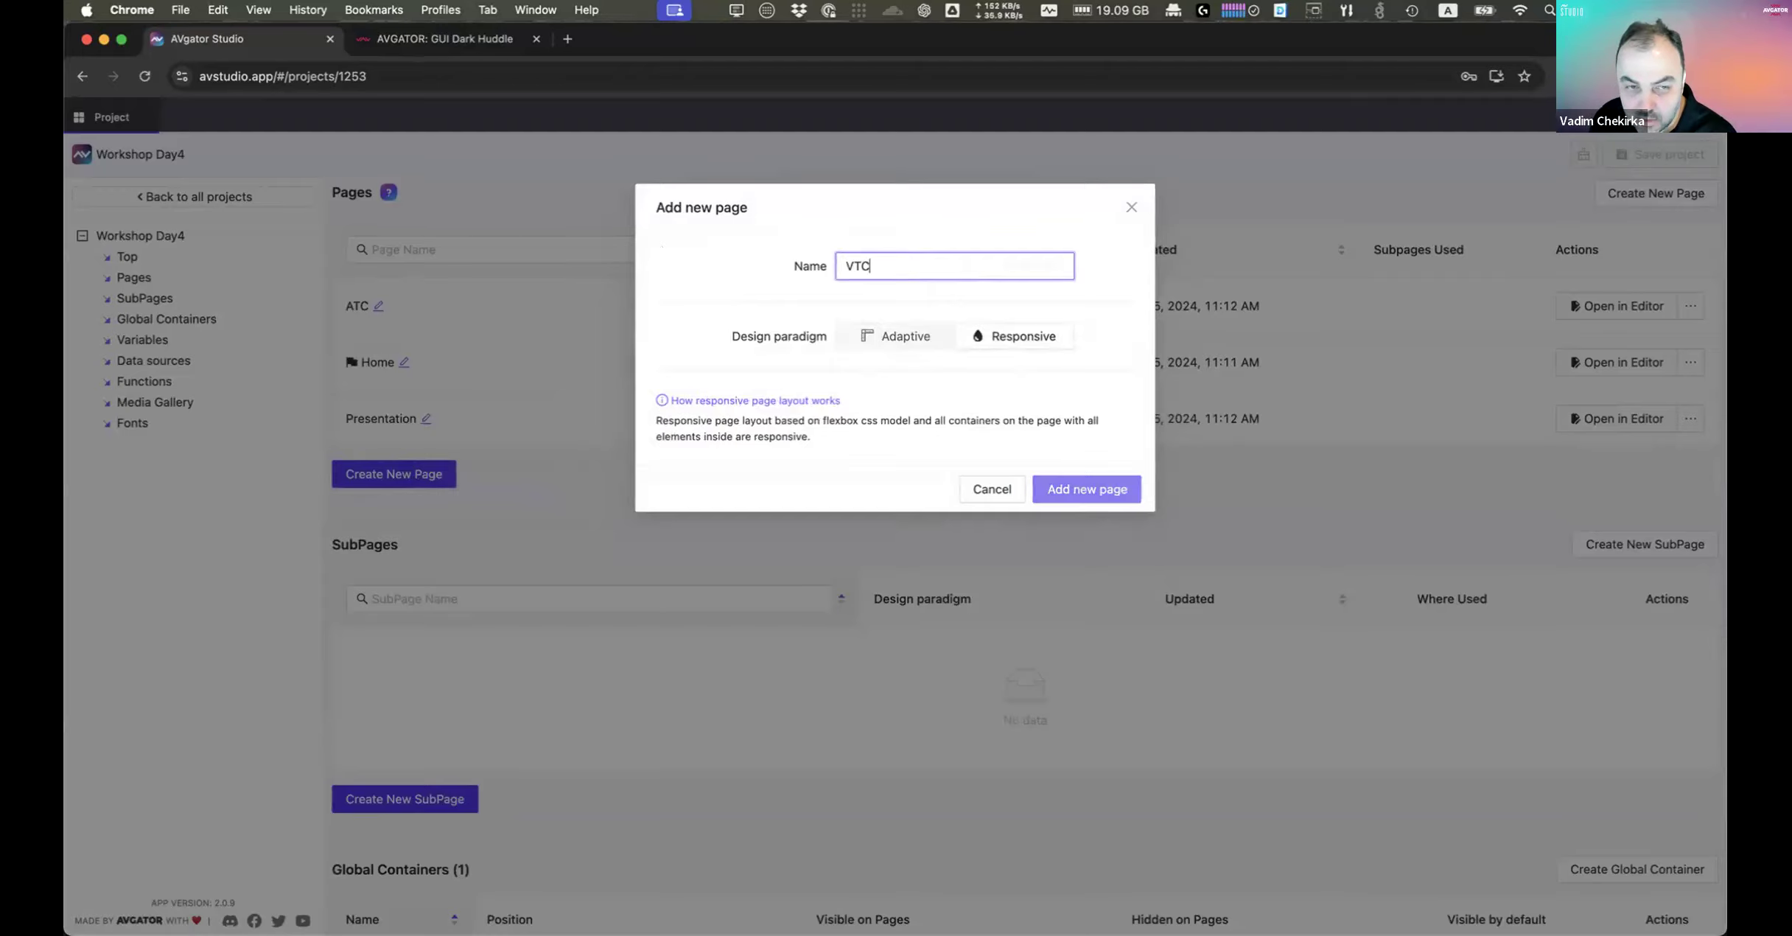
click(1086, 489)
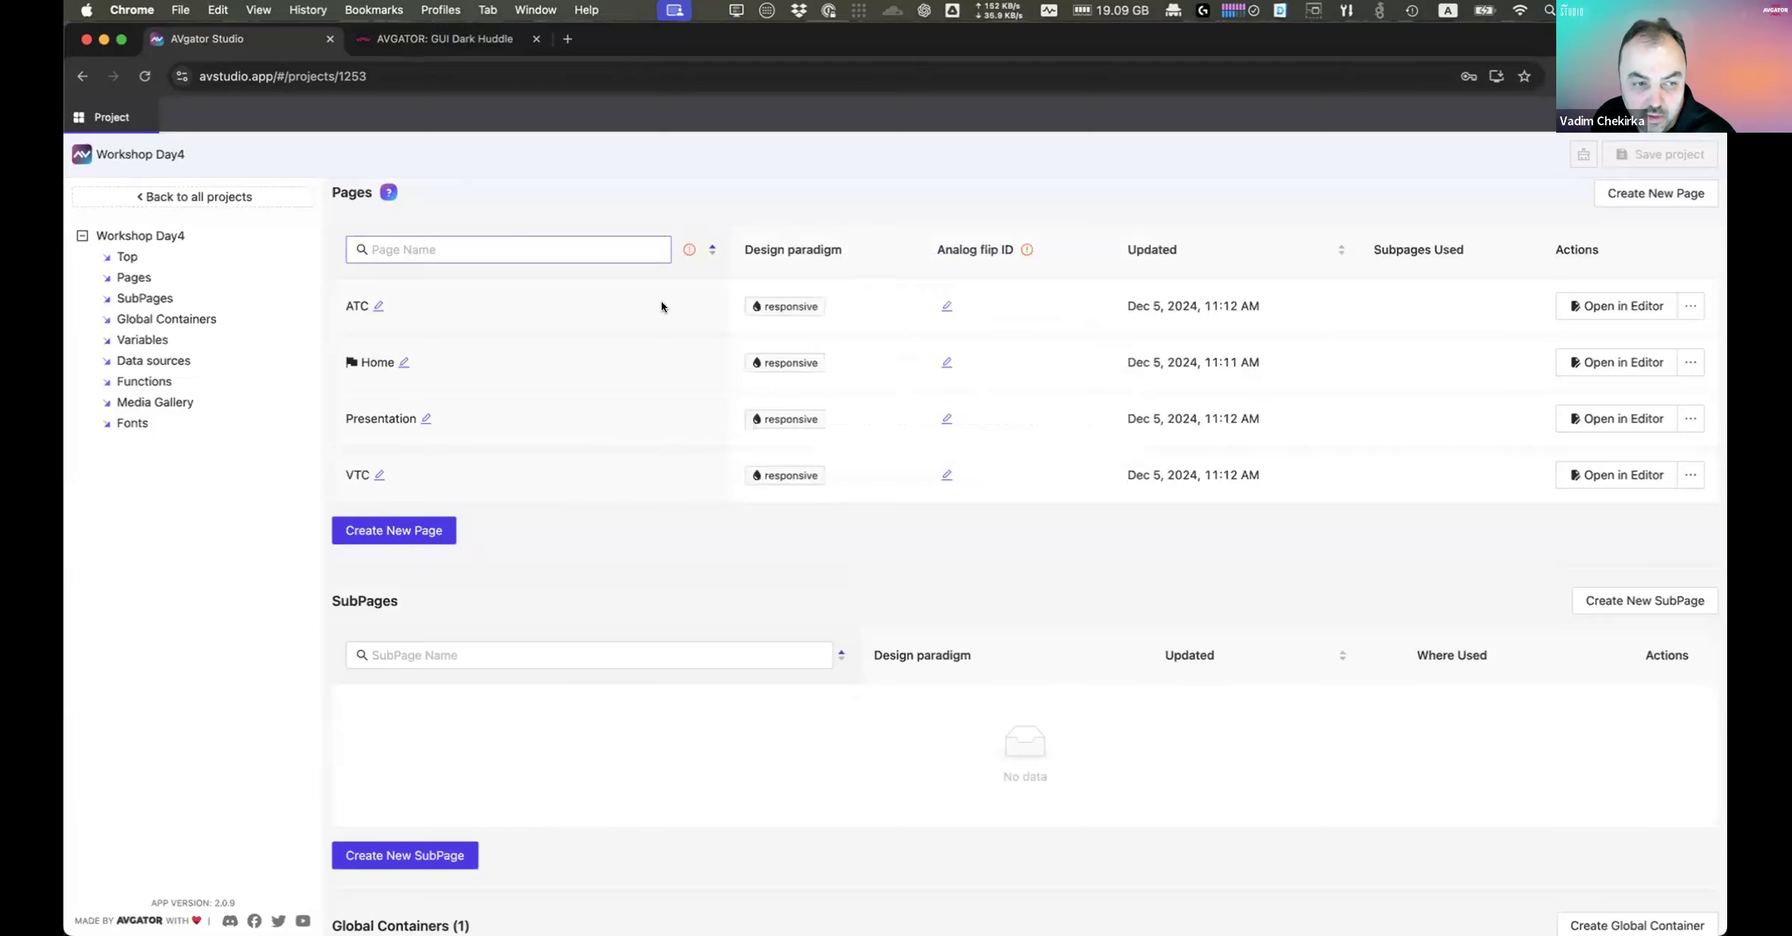
Step: Create a new project page named Settings with the Responsive design paradigm
click(393, 530)
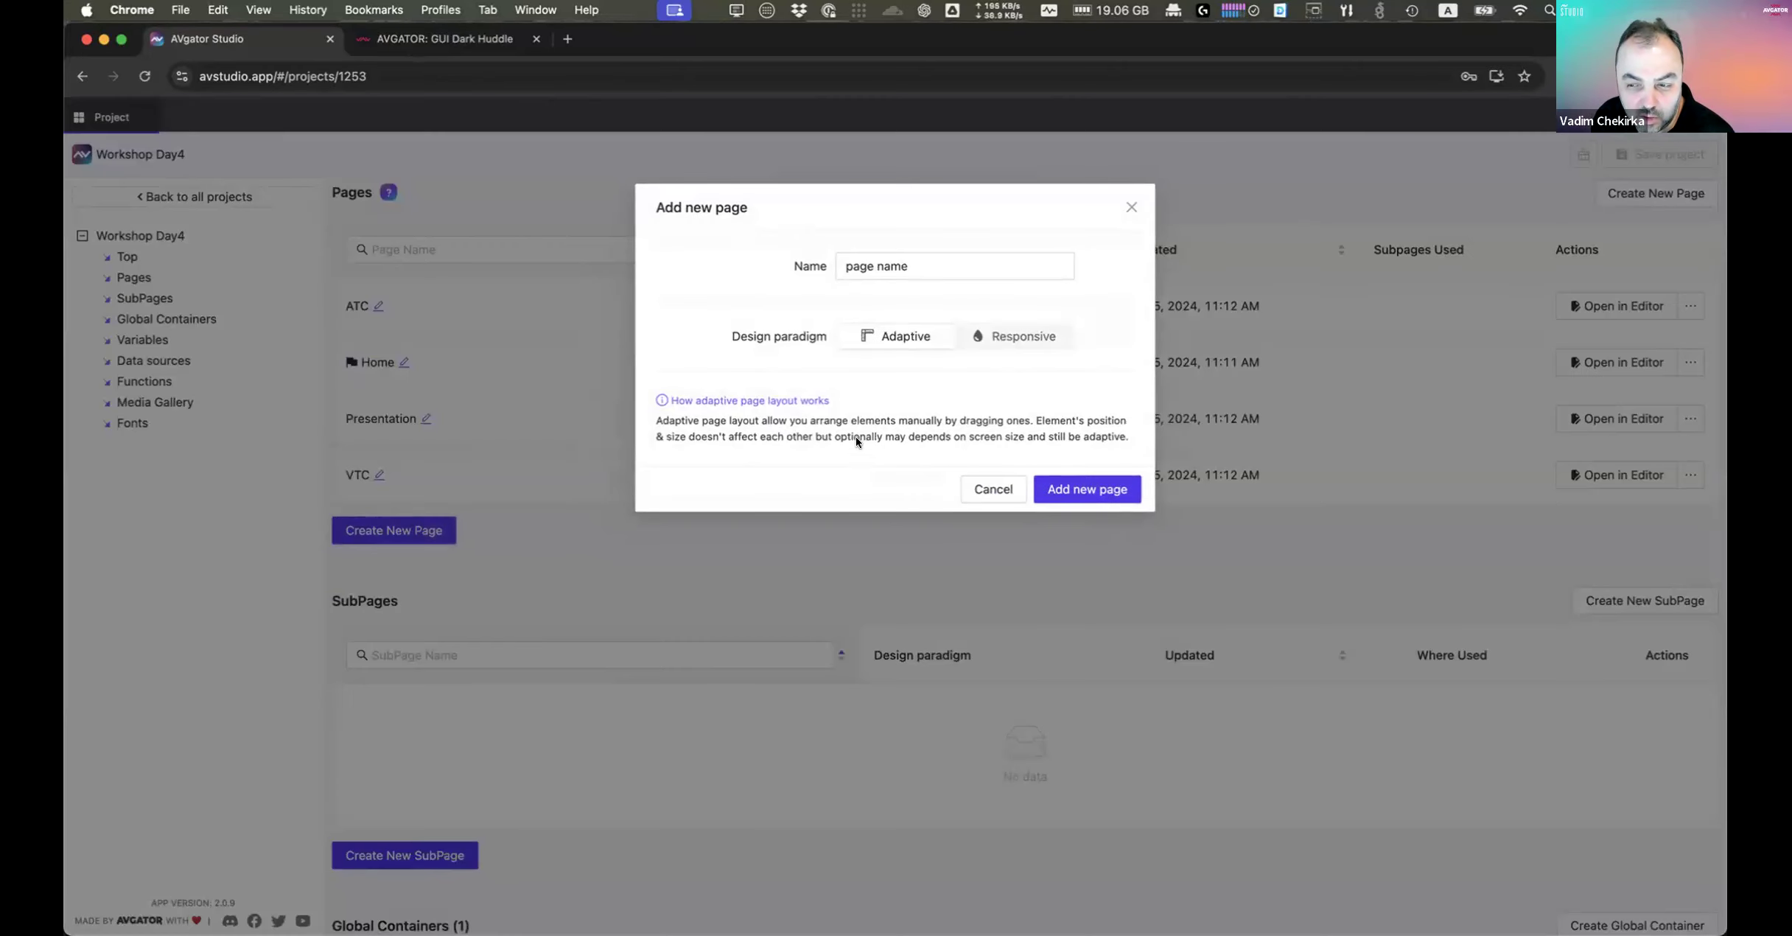
click(1002, 335)
click(831, 264)
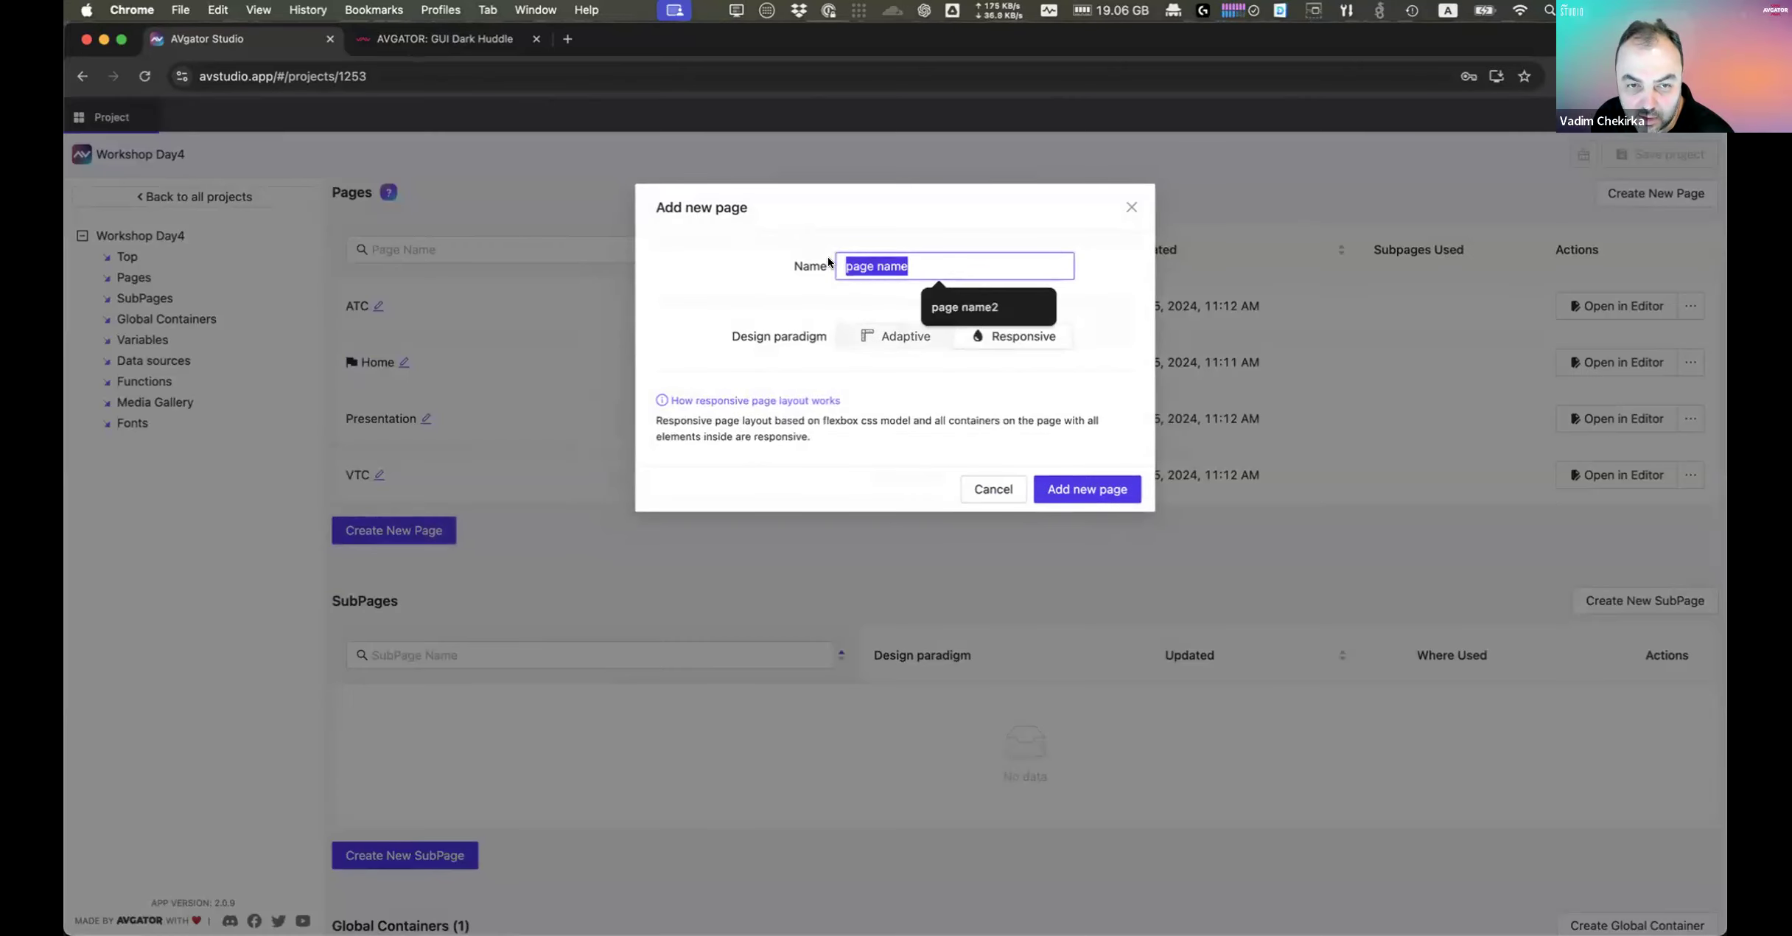
text(Settings)
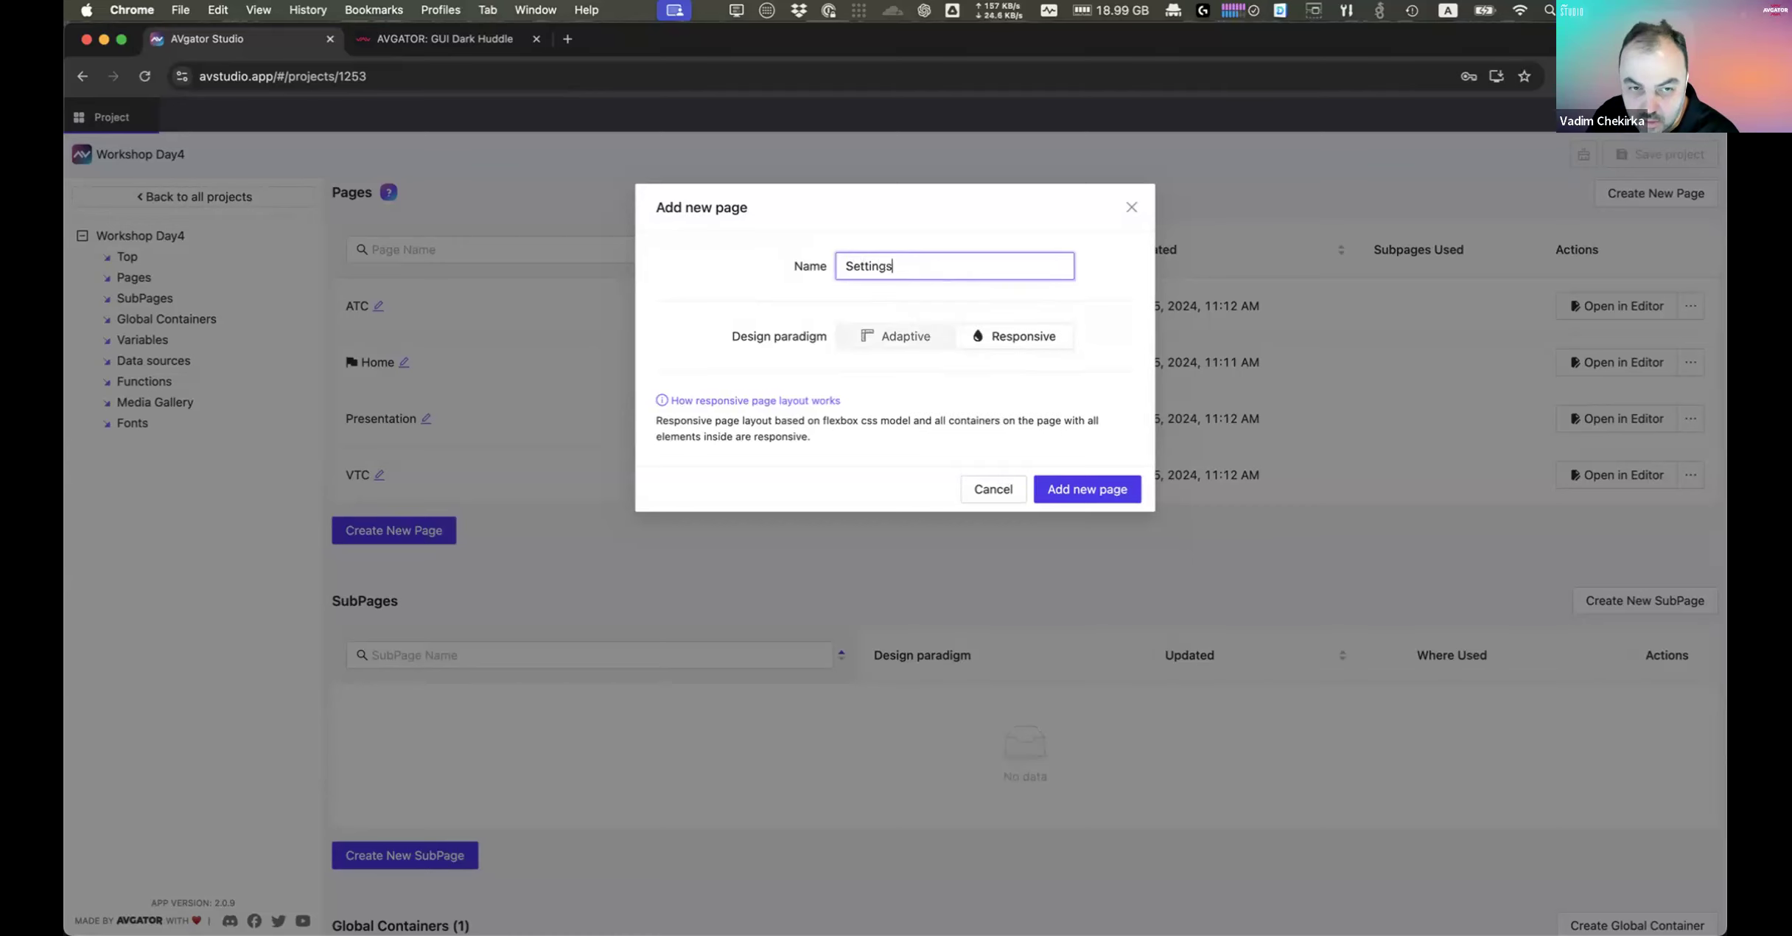
key(Return)
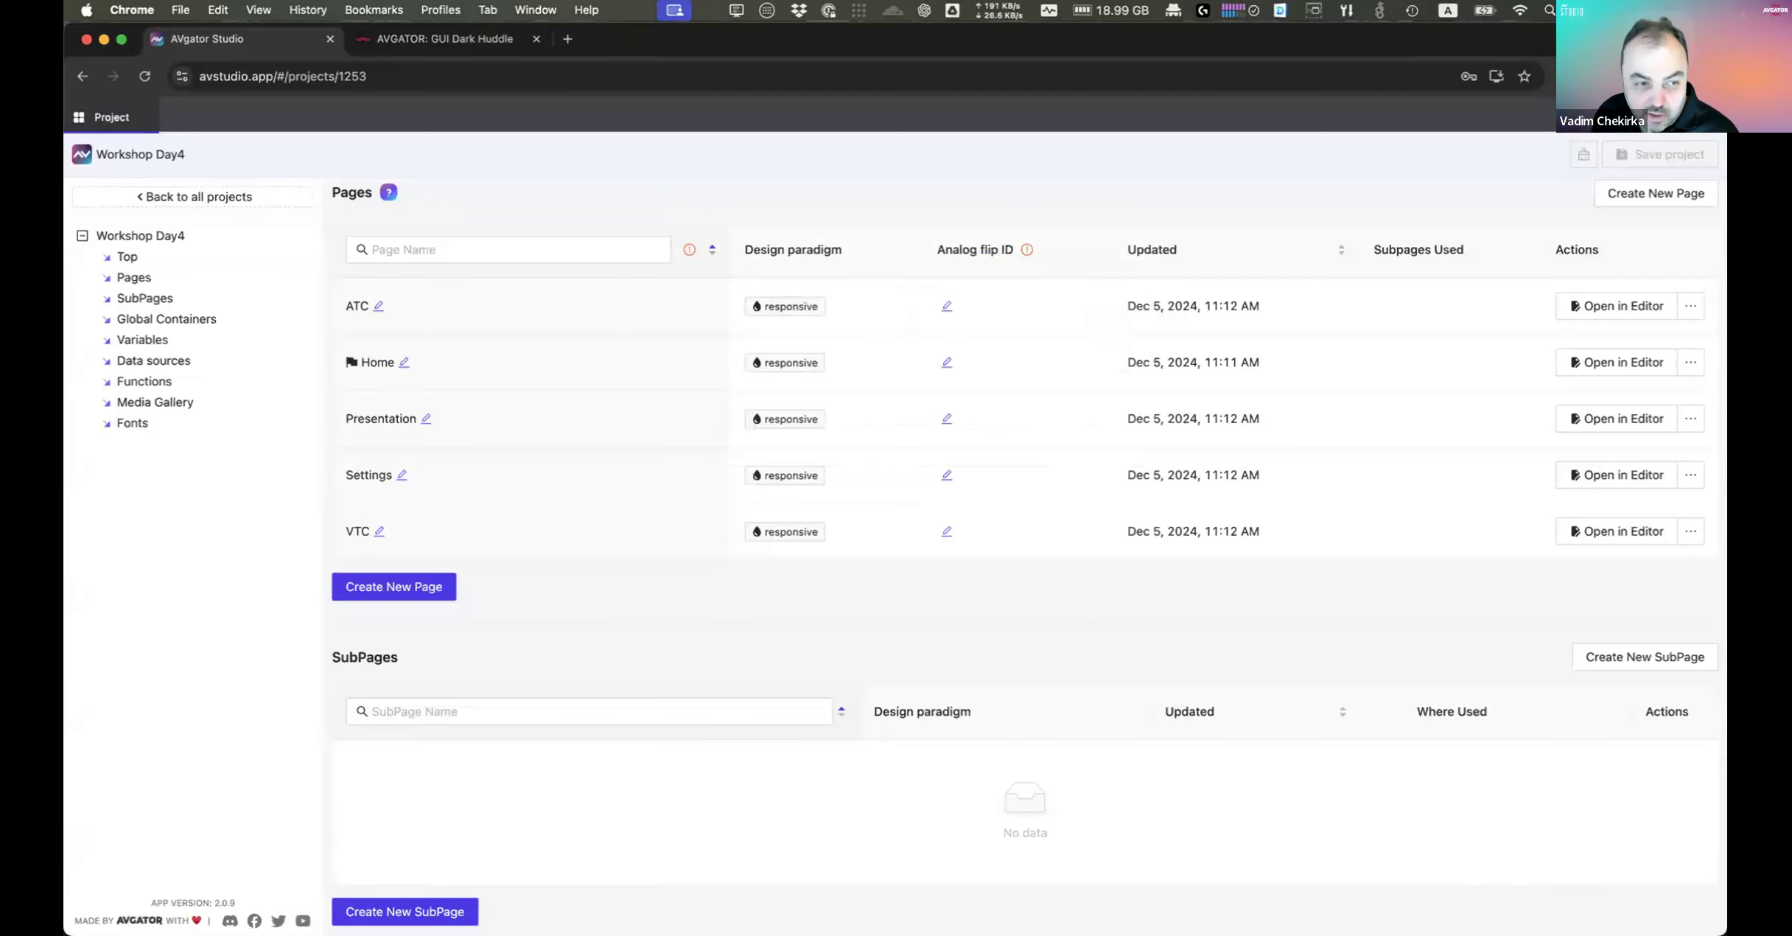
Step: Create a new project page named Power with the Responsive design paradigm
click(397, 593)
click(1011, 340)
triple_click(967, 272)
text(Power)
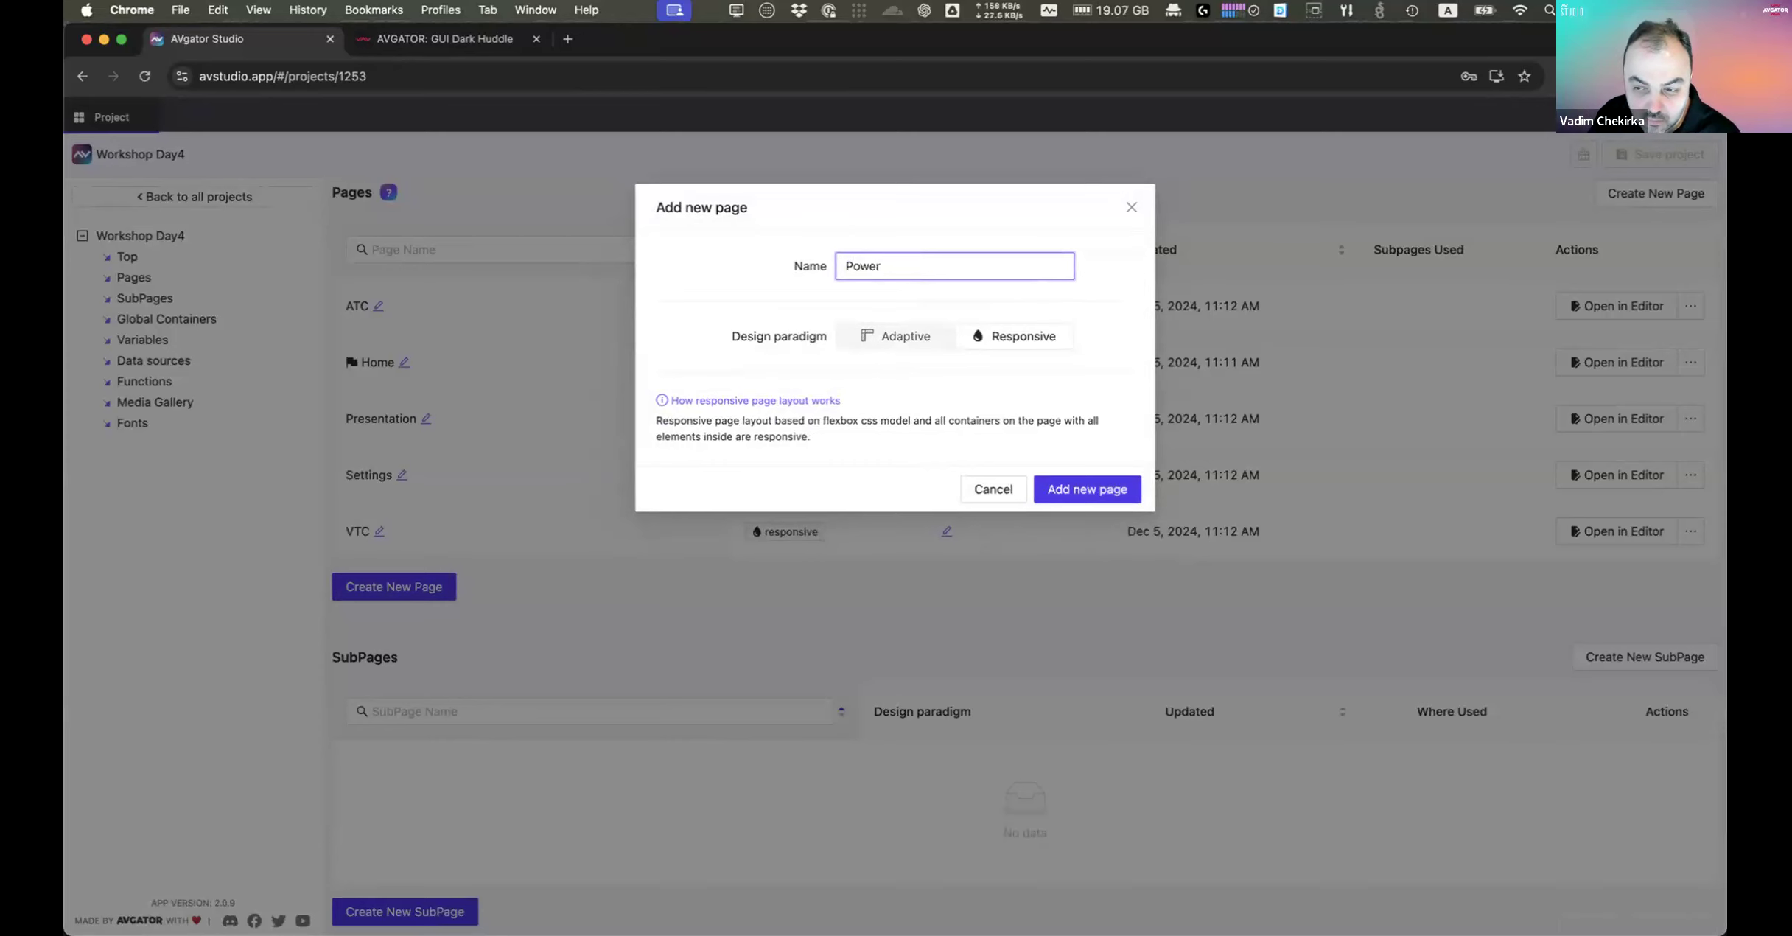
key(Return)
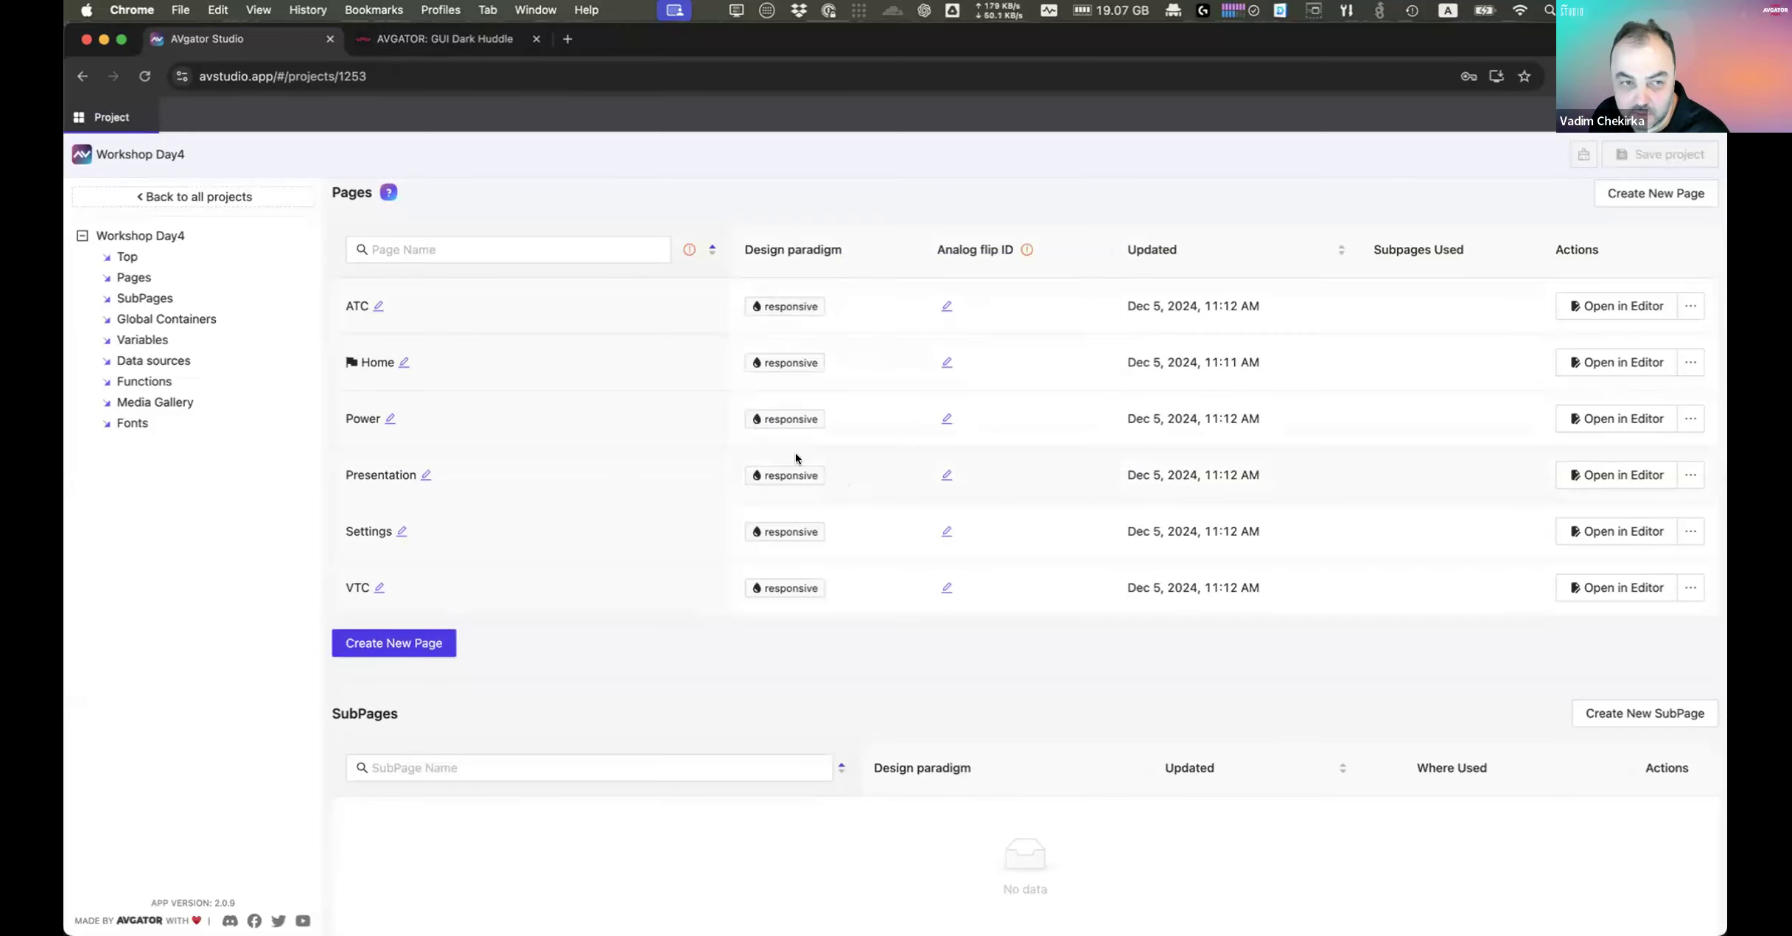
Step: Open the Home page in the editor and inspect its LeftSide global container and the main page container
click(1613, 361)
click(422, 502)
click(944, 492)
click(384, 450)
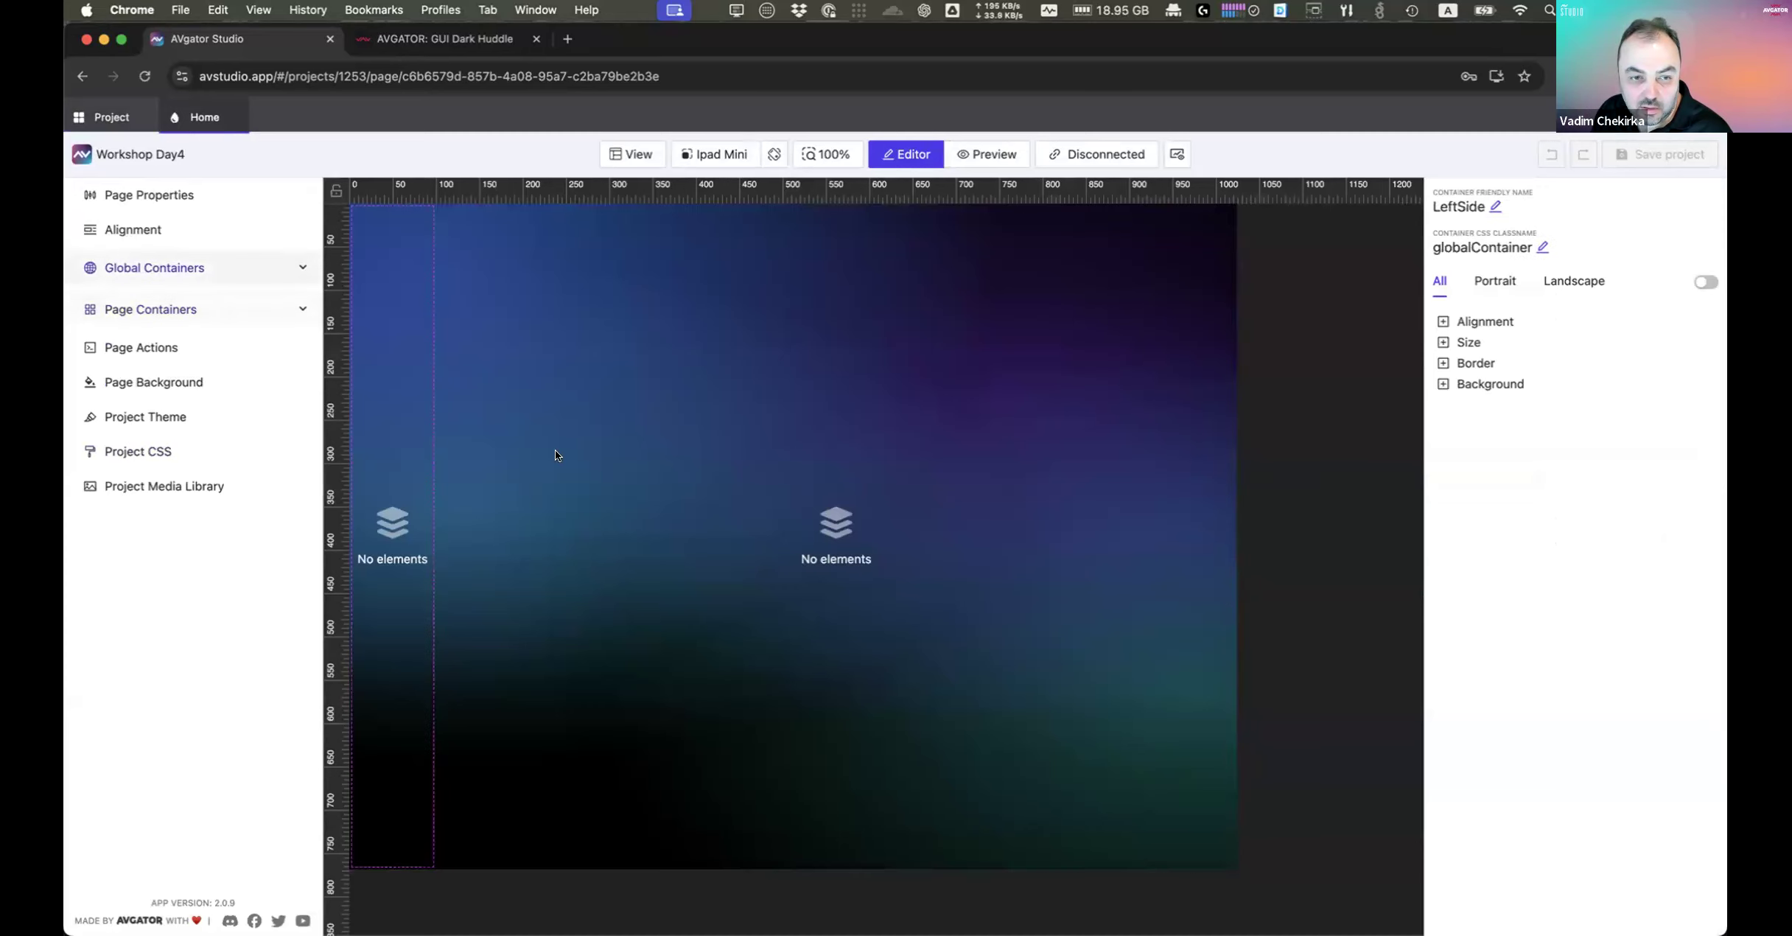
click(491, 420)
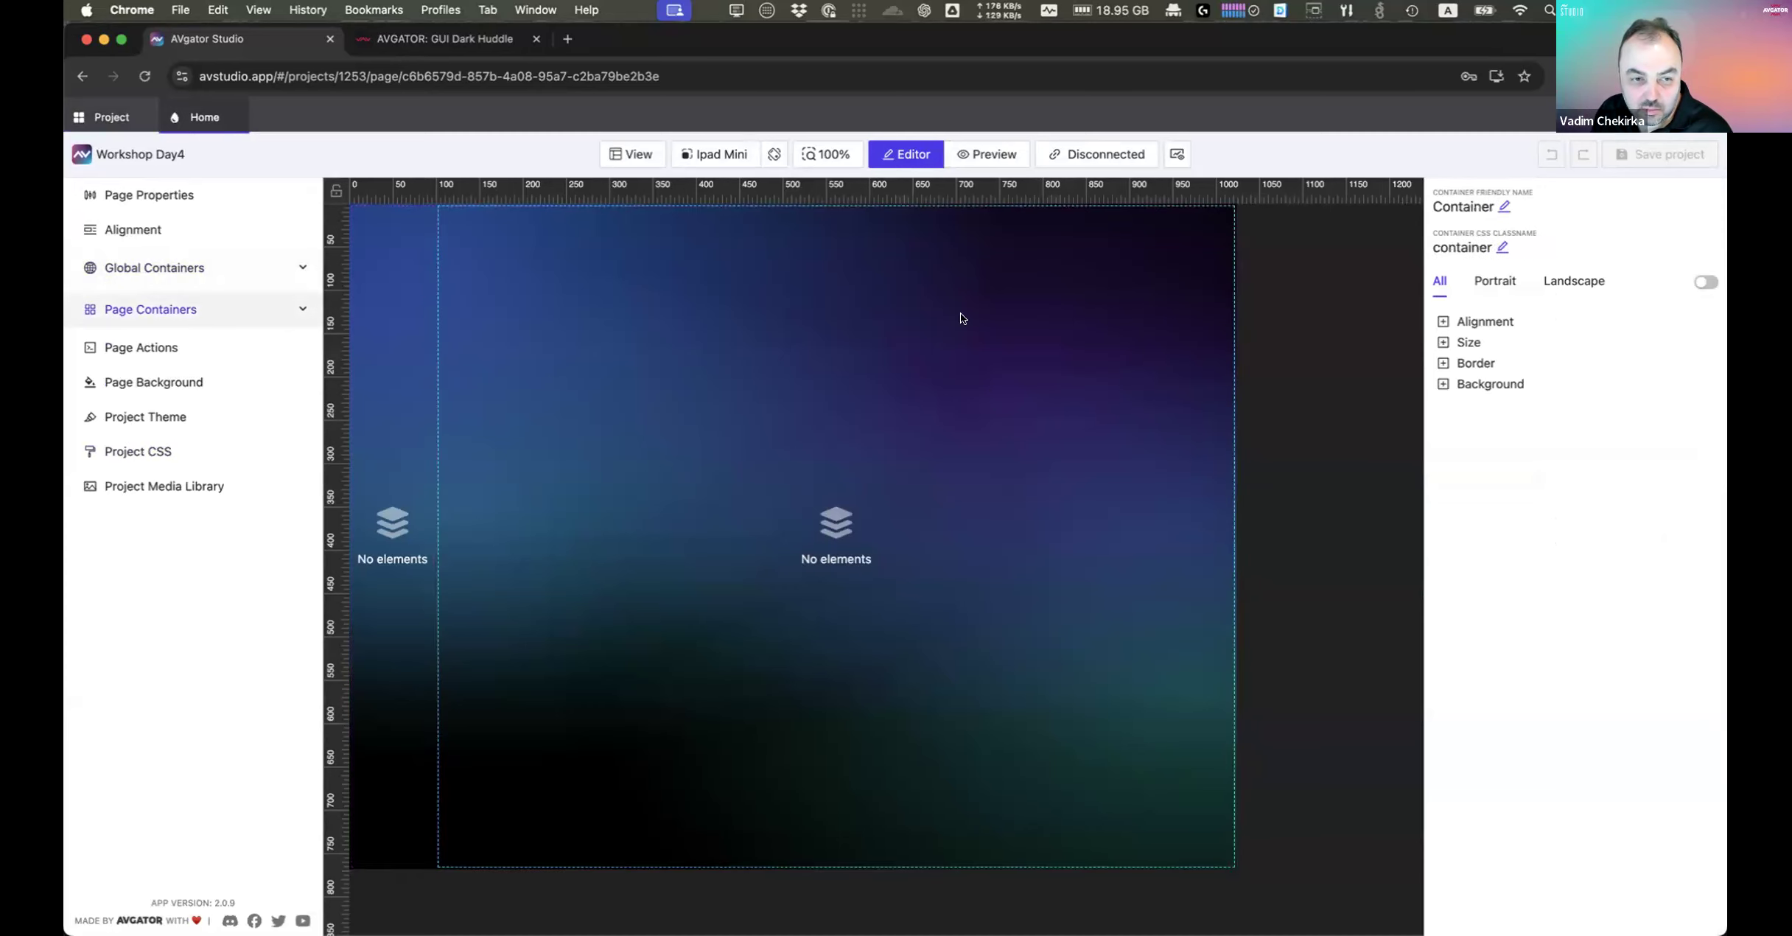
click(395, 383)
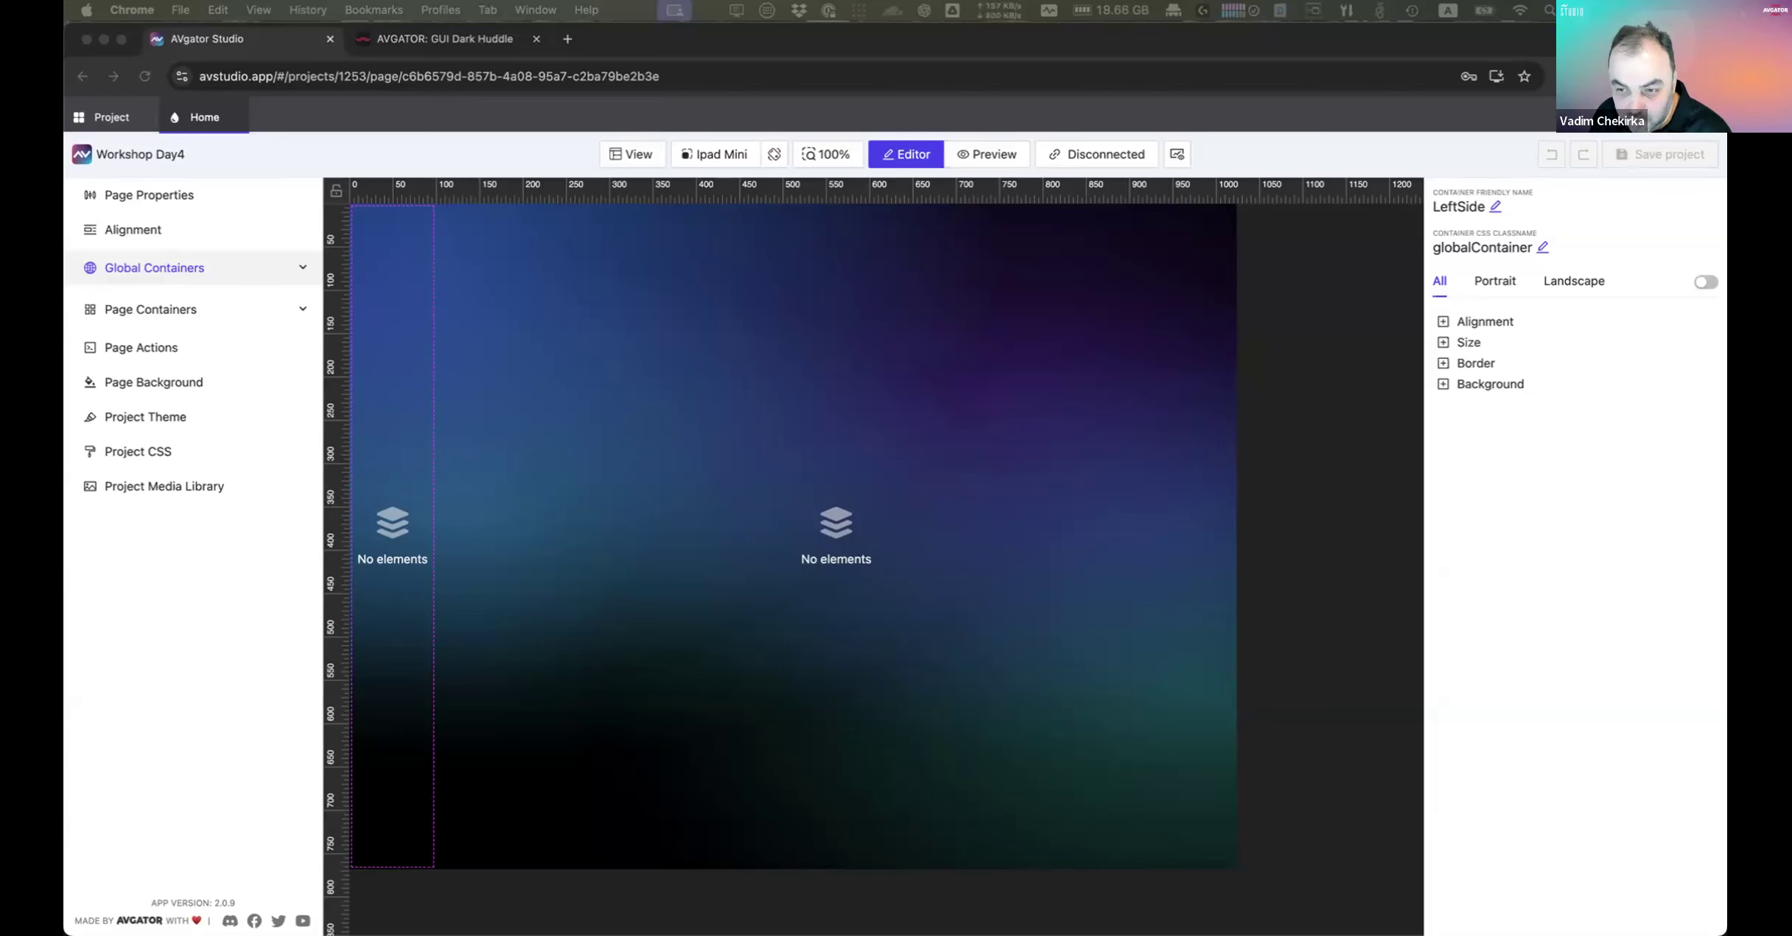
Step: Start a new datasource in the project's data sources and name it navigation
click(111, 118)
click(148, 361)
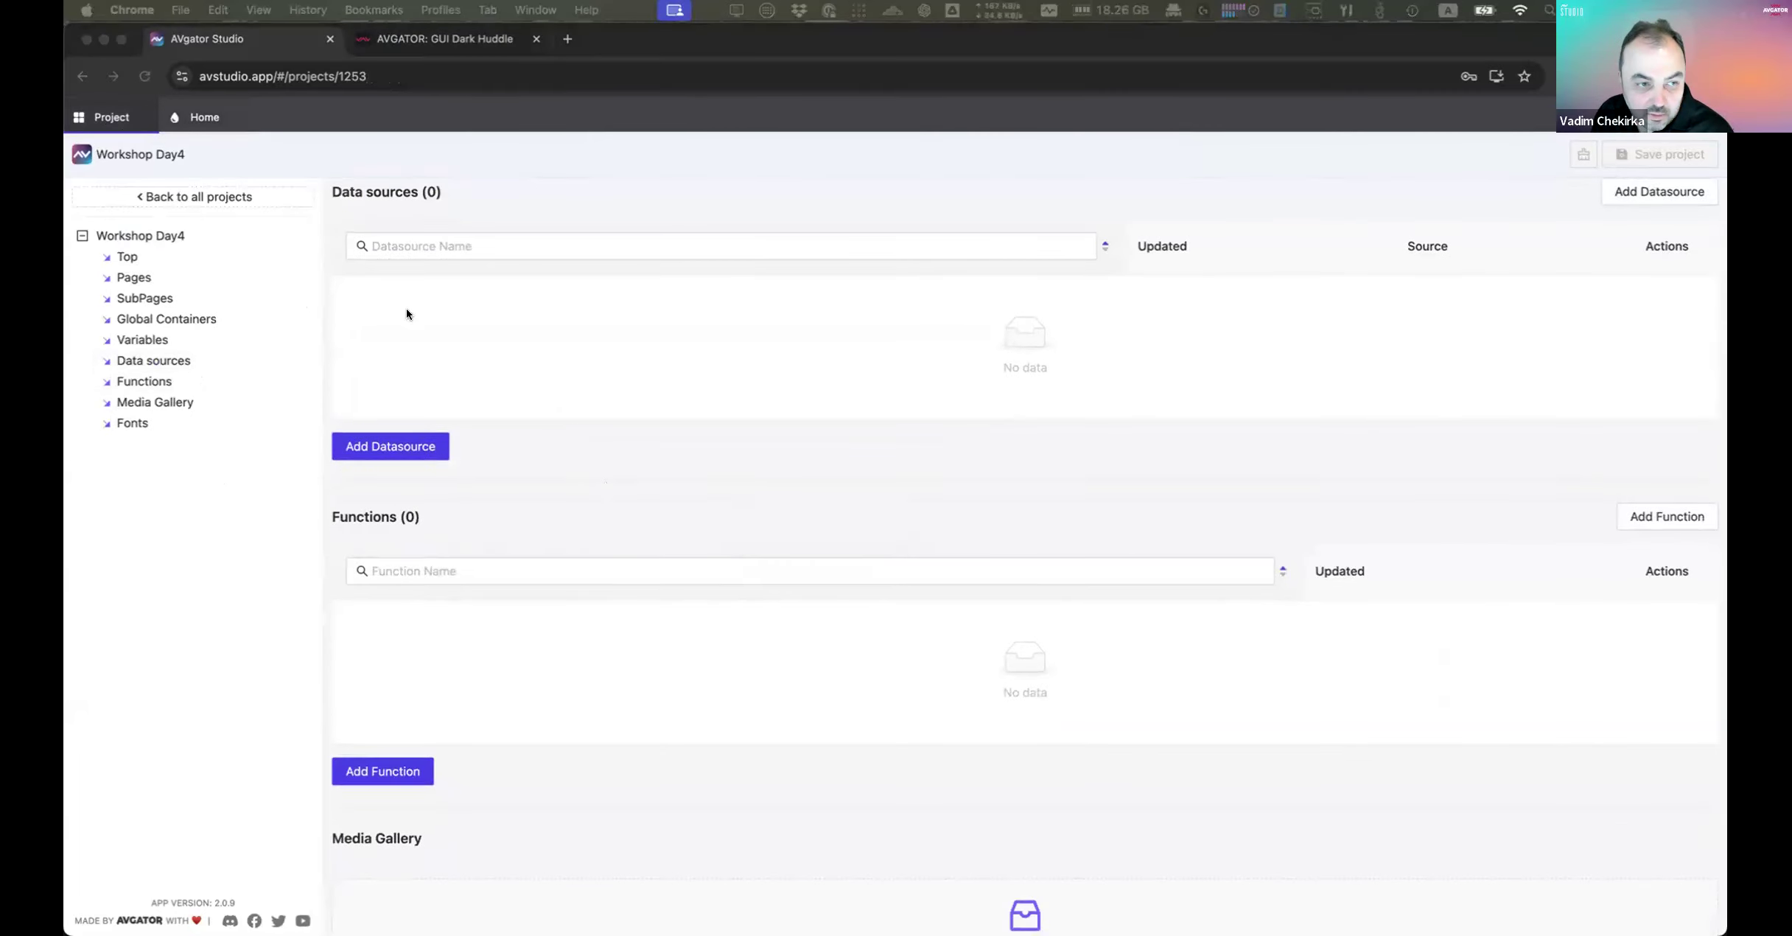
click(405, 440)
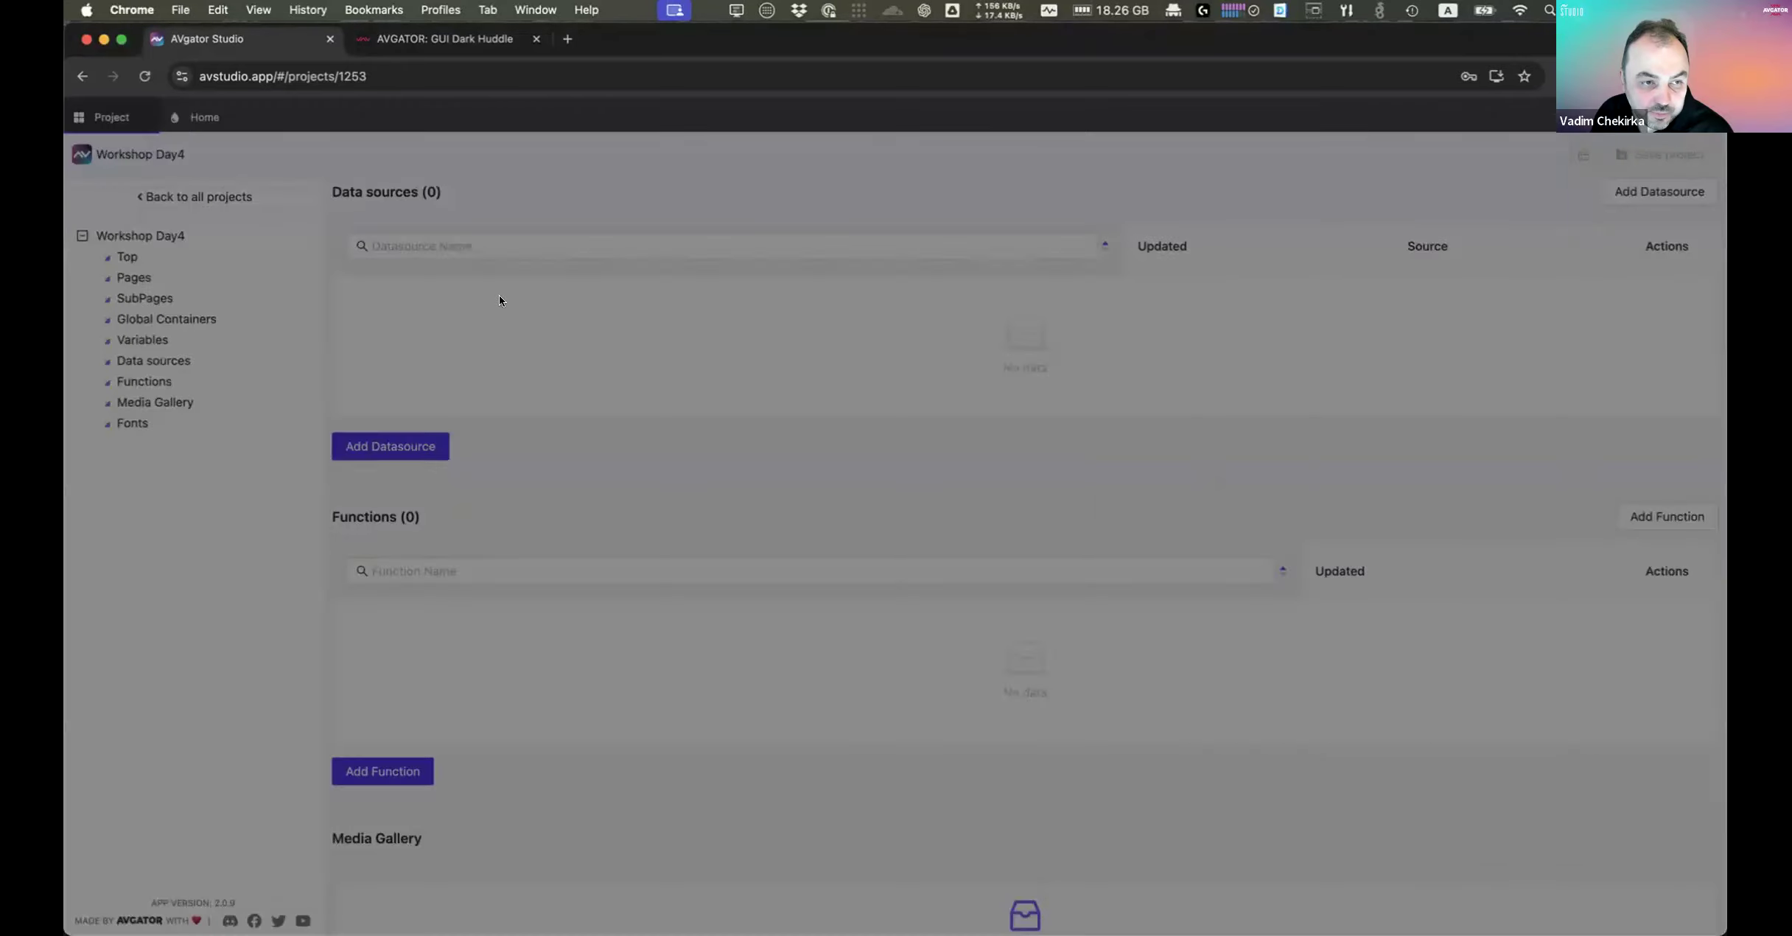
drag(504, 224, 227, 224)
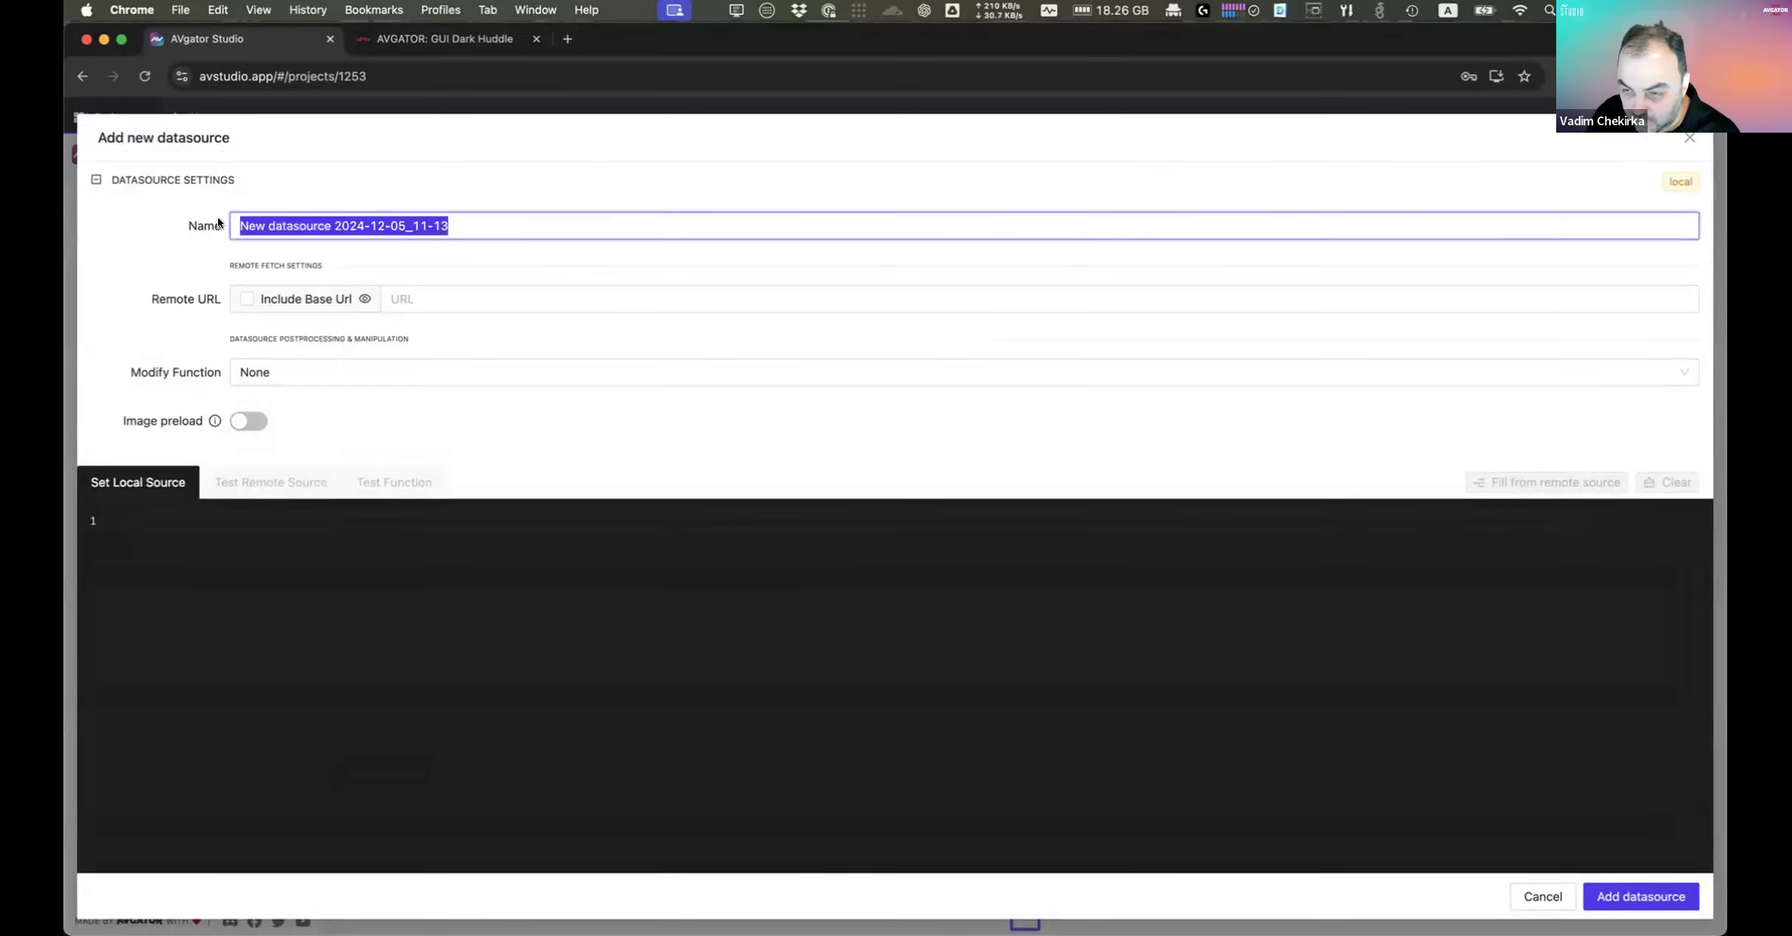
text(nav)
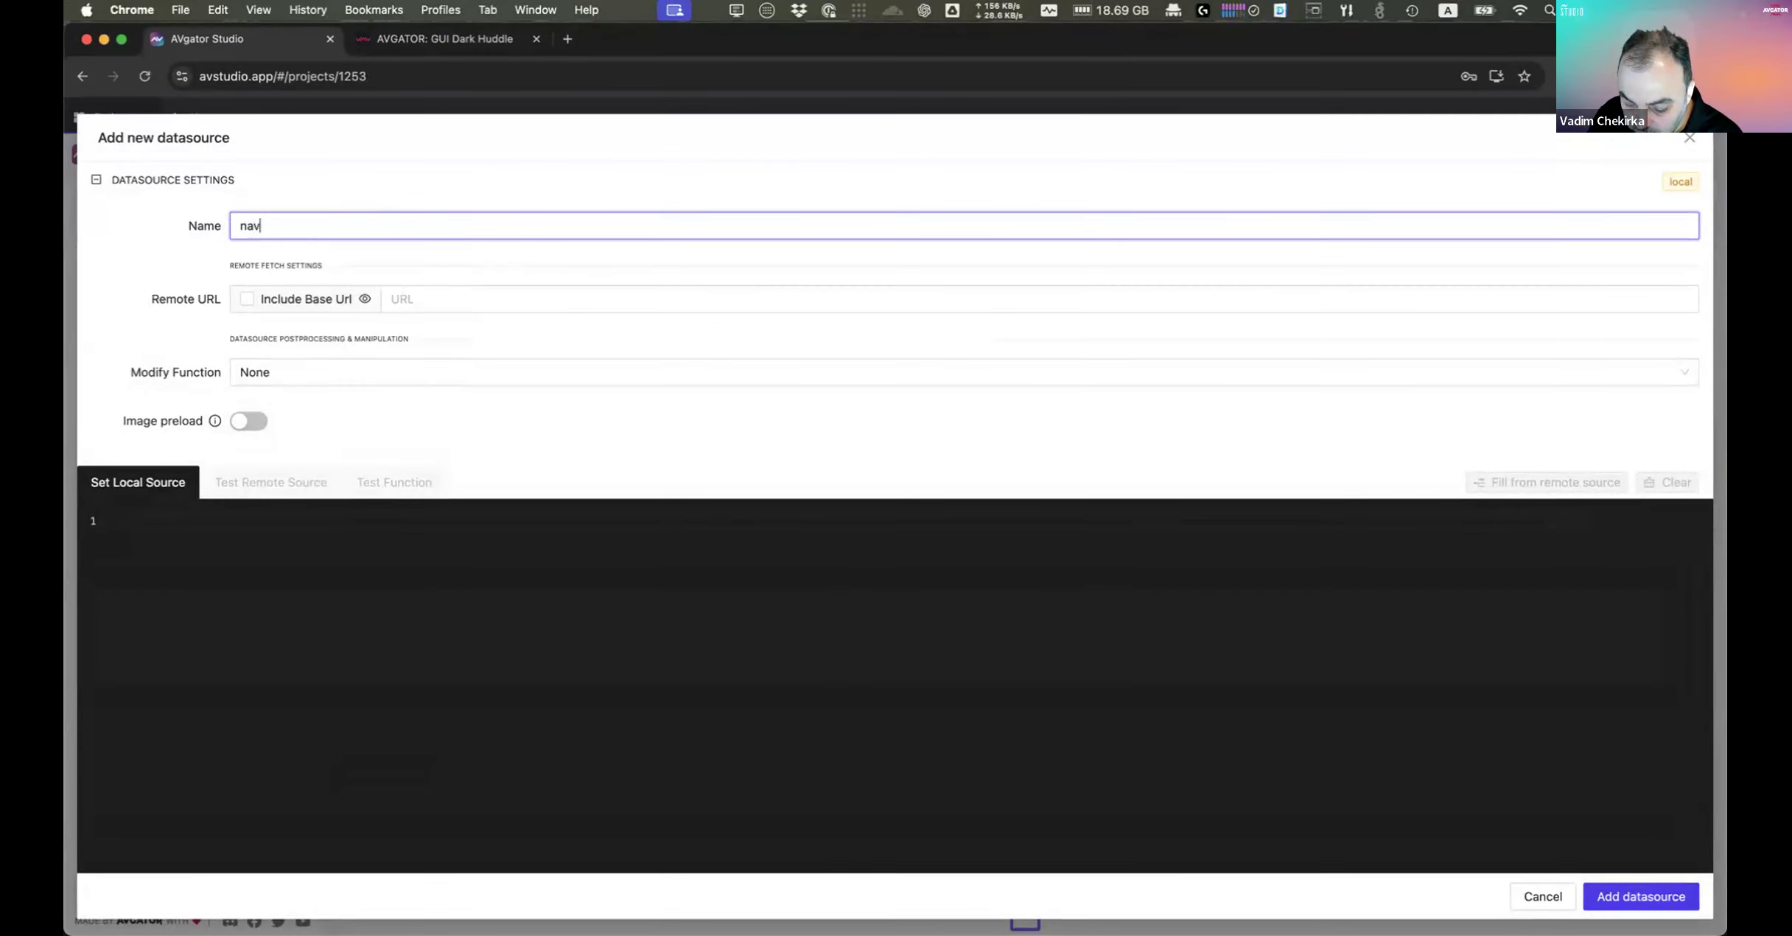
text(igation)
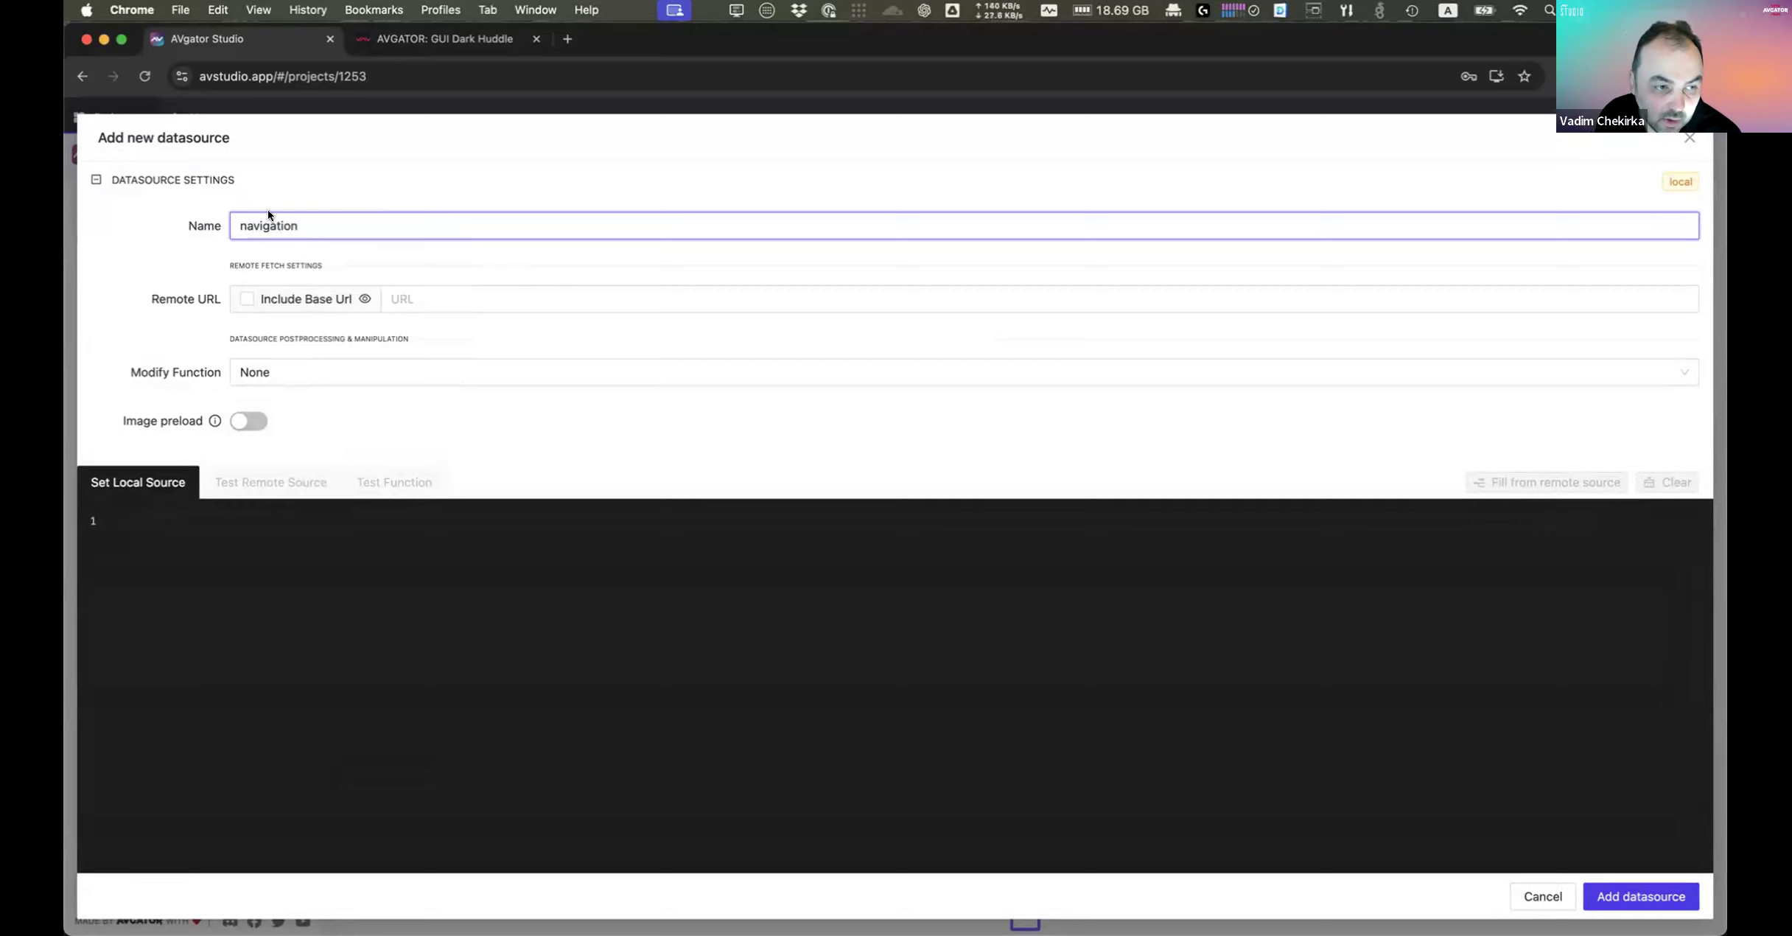
Step: Paste the navigation JSON with Settings, Home, Presentation, VTC, ATC and Power entries as the local source and add the datasource
click(288, 558)
key(super+v)
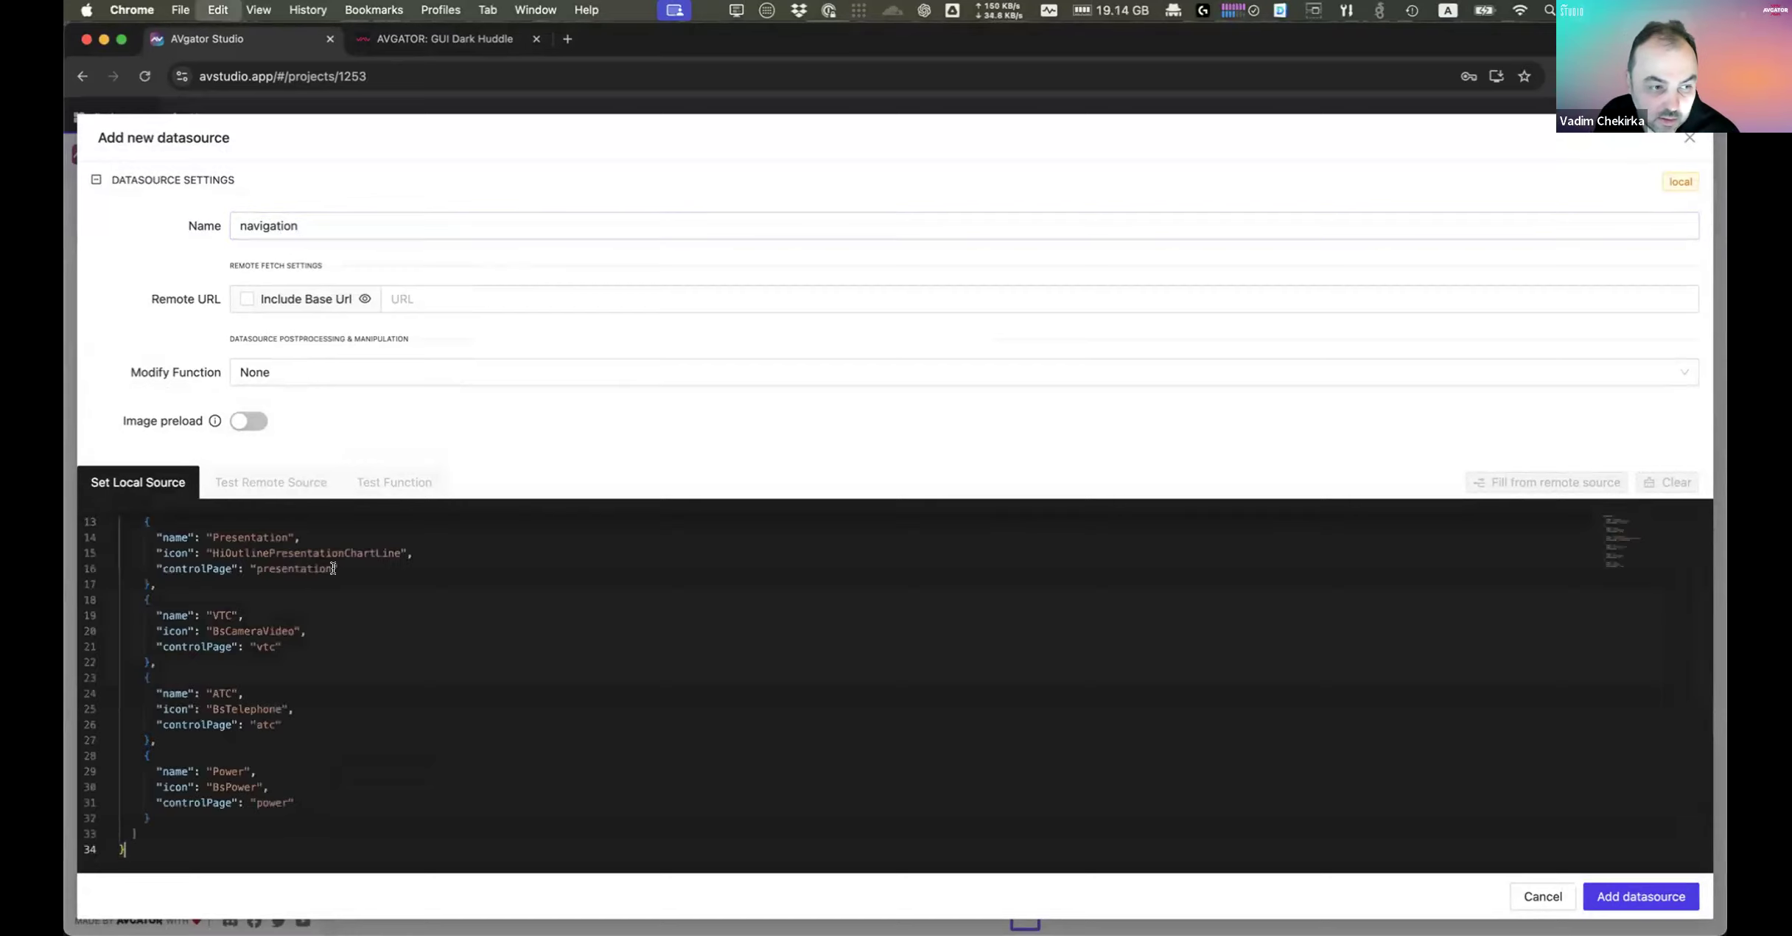
click(96, 179)
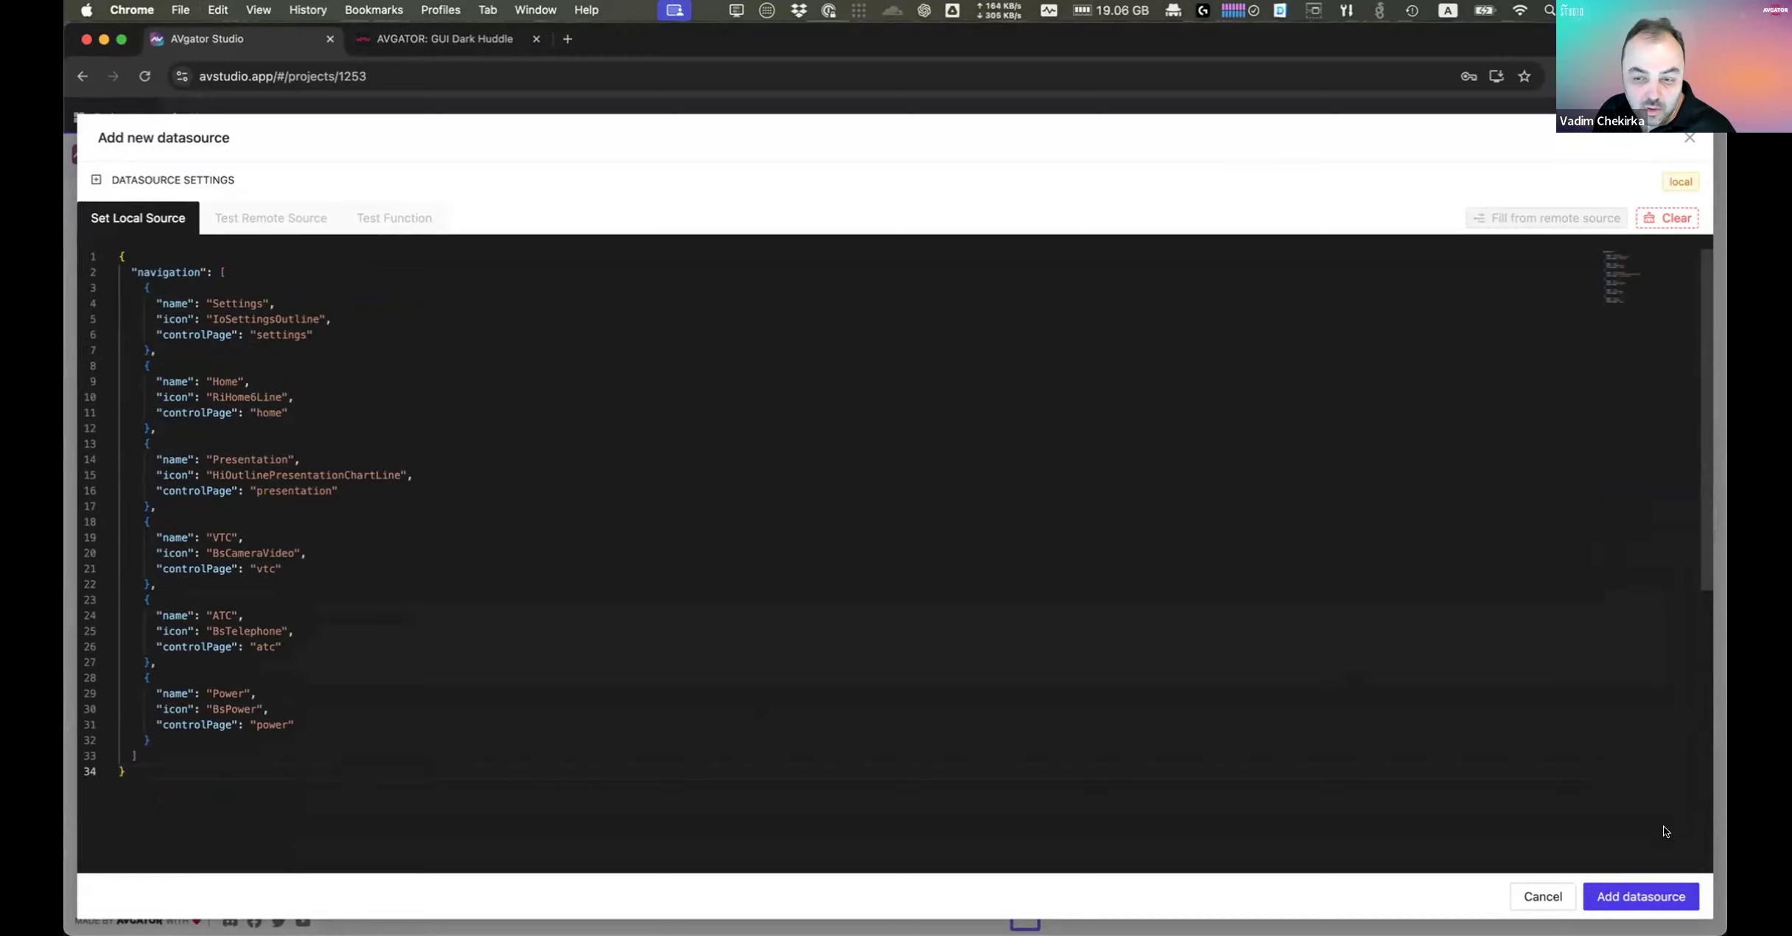
click(1657, 903)
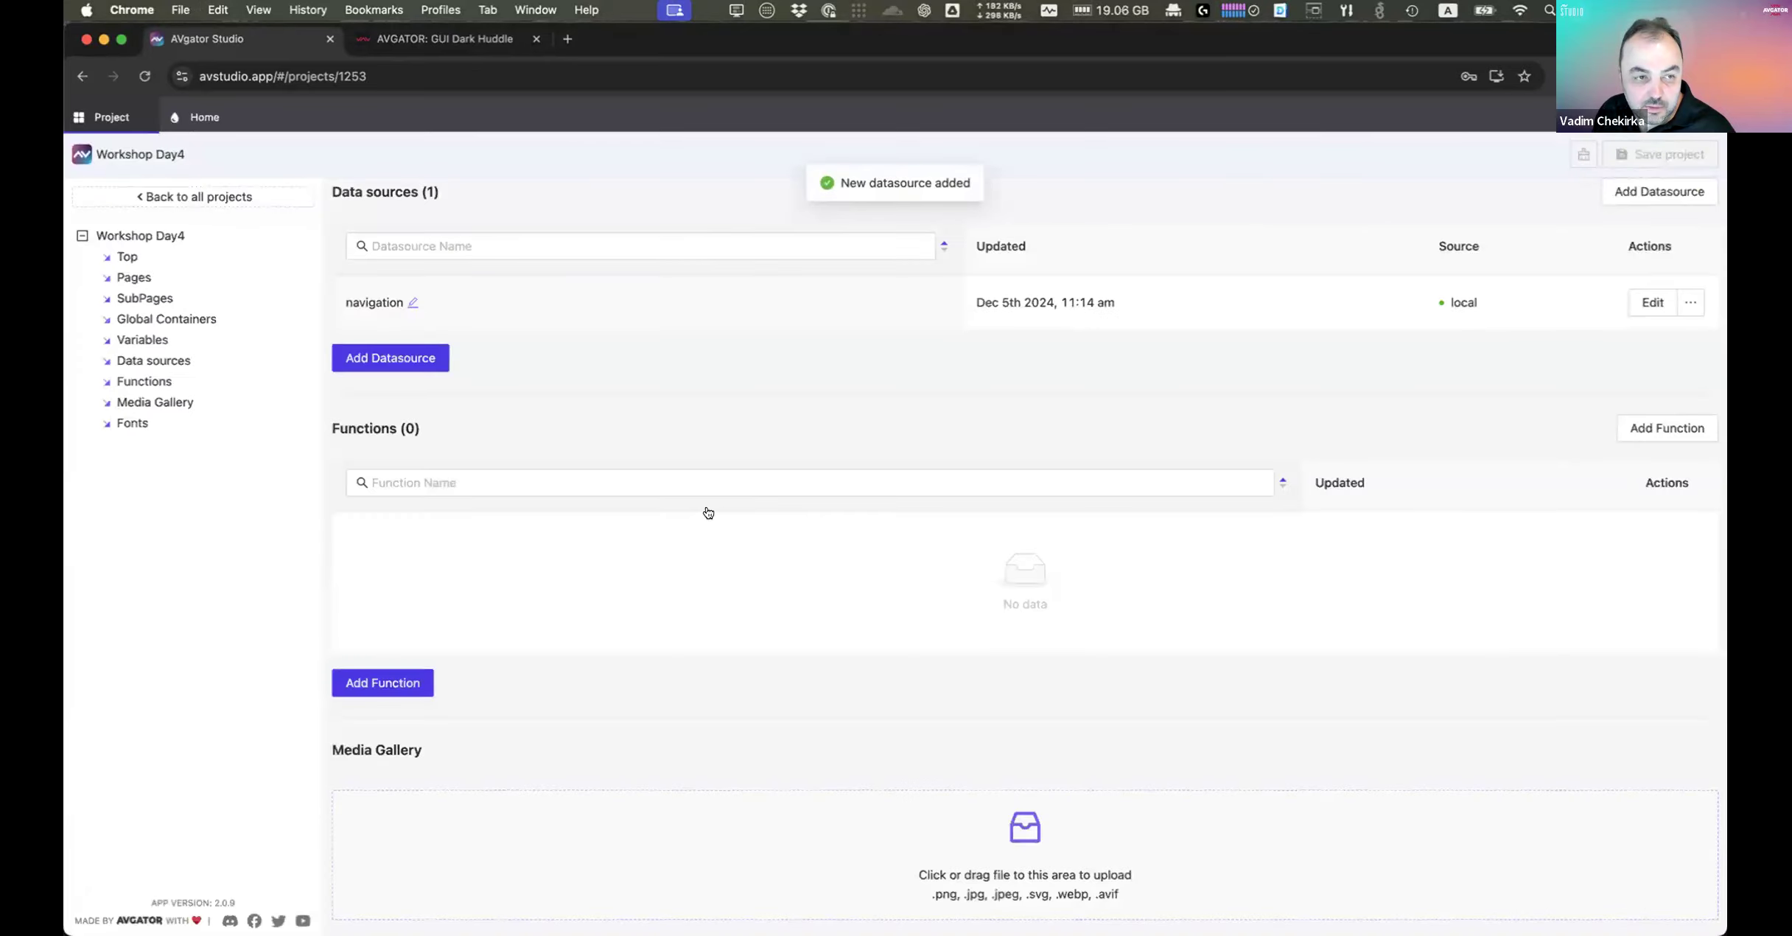
Step: Create a new subpage named navigationButton with the Responsive design paradigm
scroll(708, 512, up, 5)
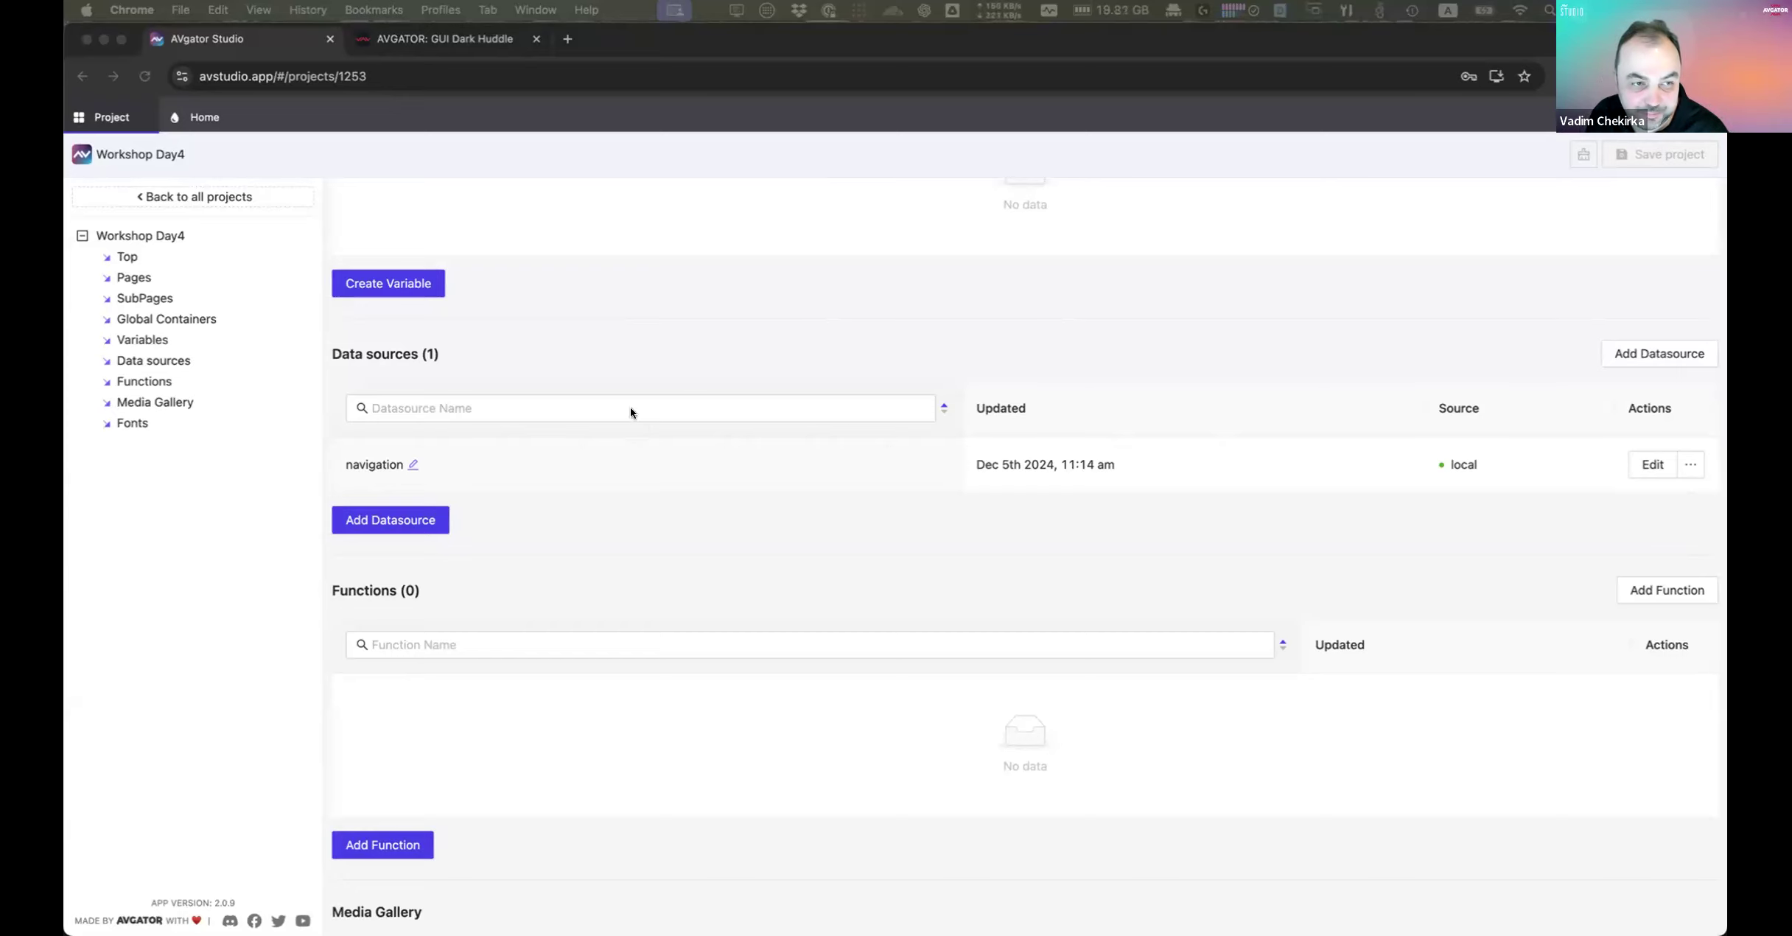
click(140, 297)
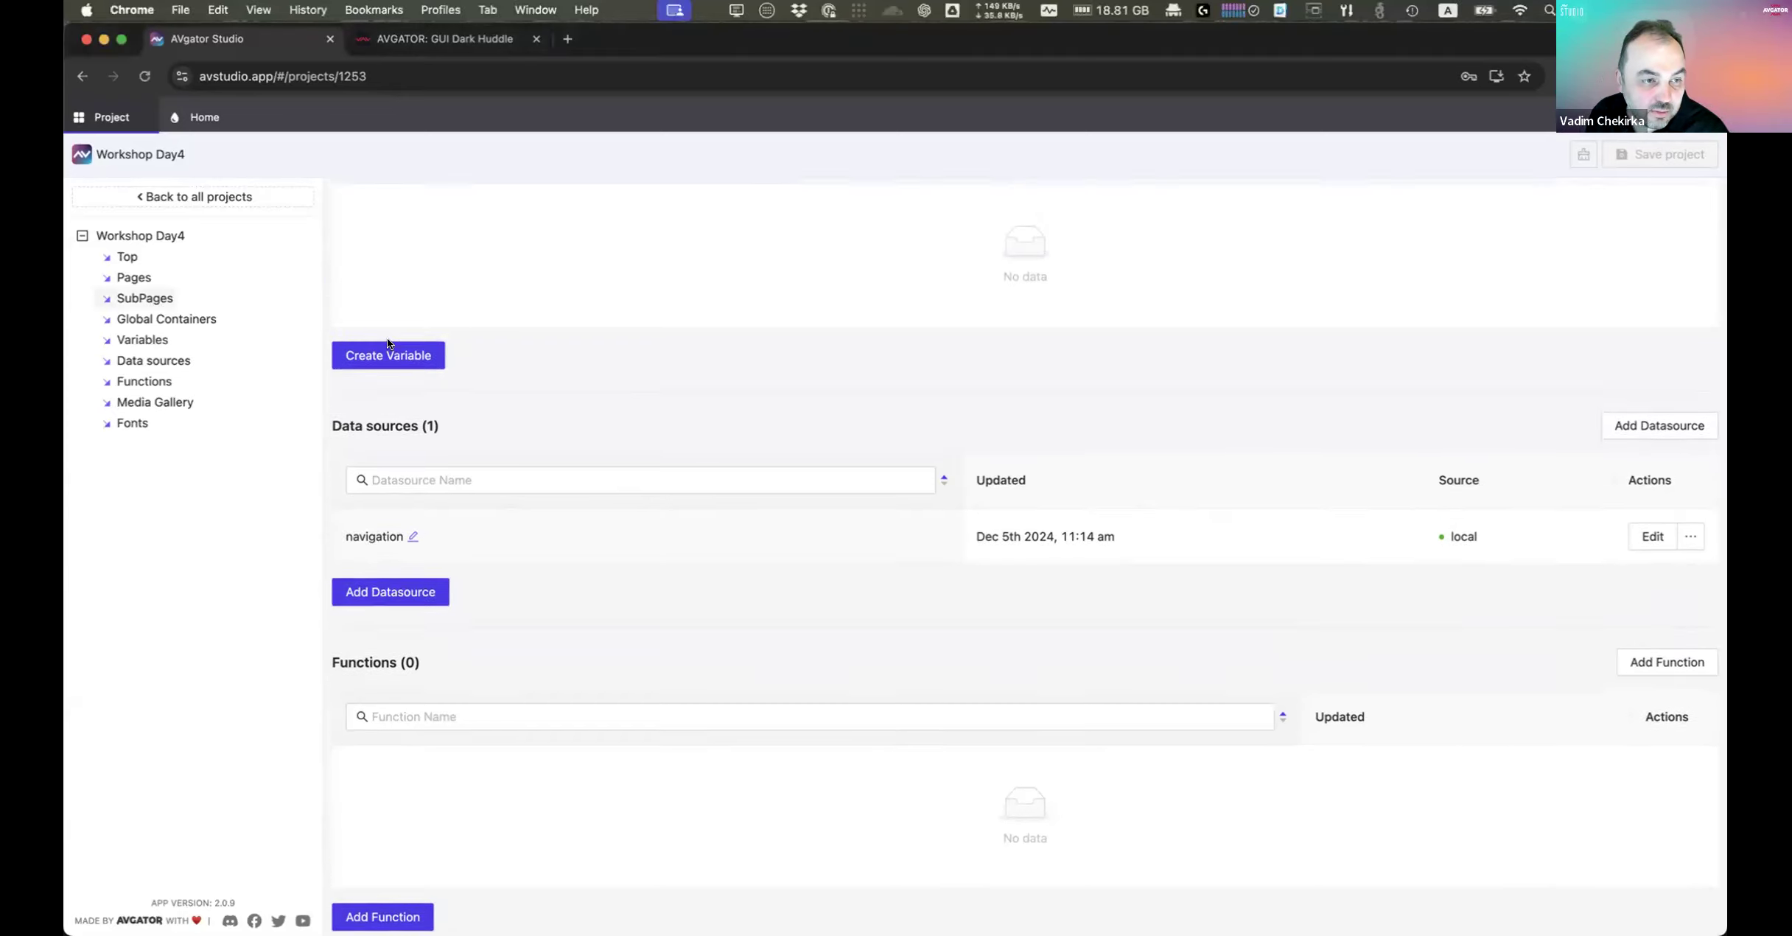
click(413, 445)
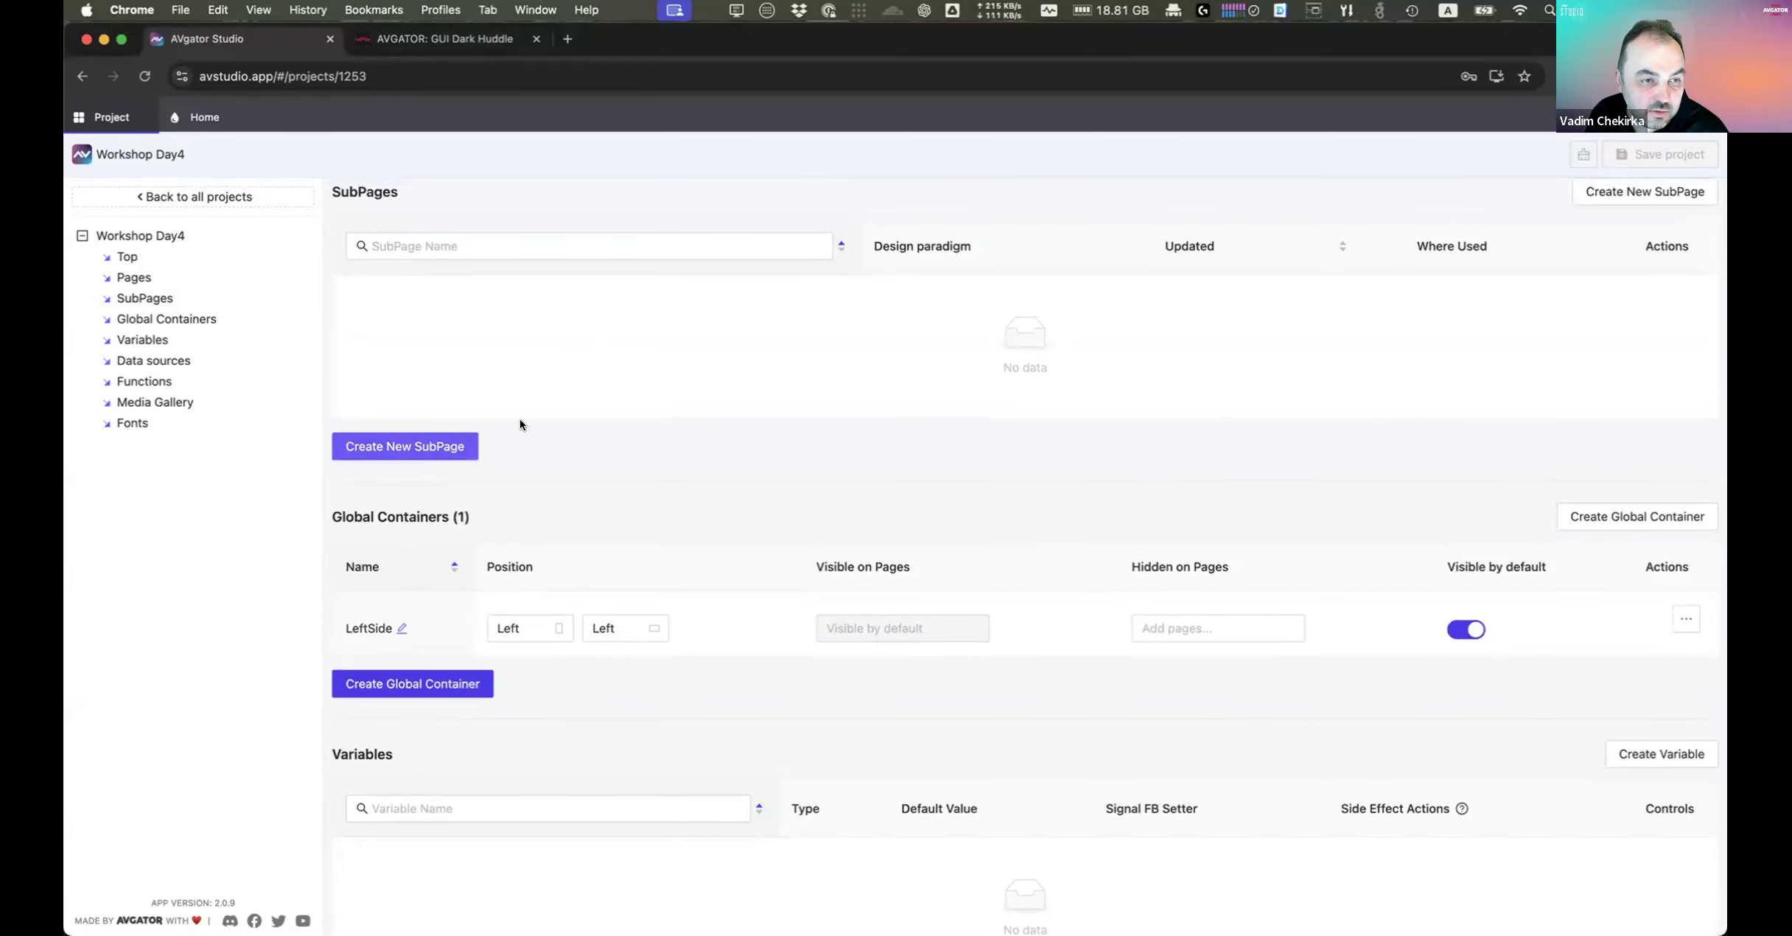
click(1020, 344)
drag(1006, 269, 725, 251)
text(navigationButton)
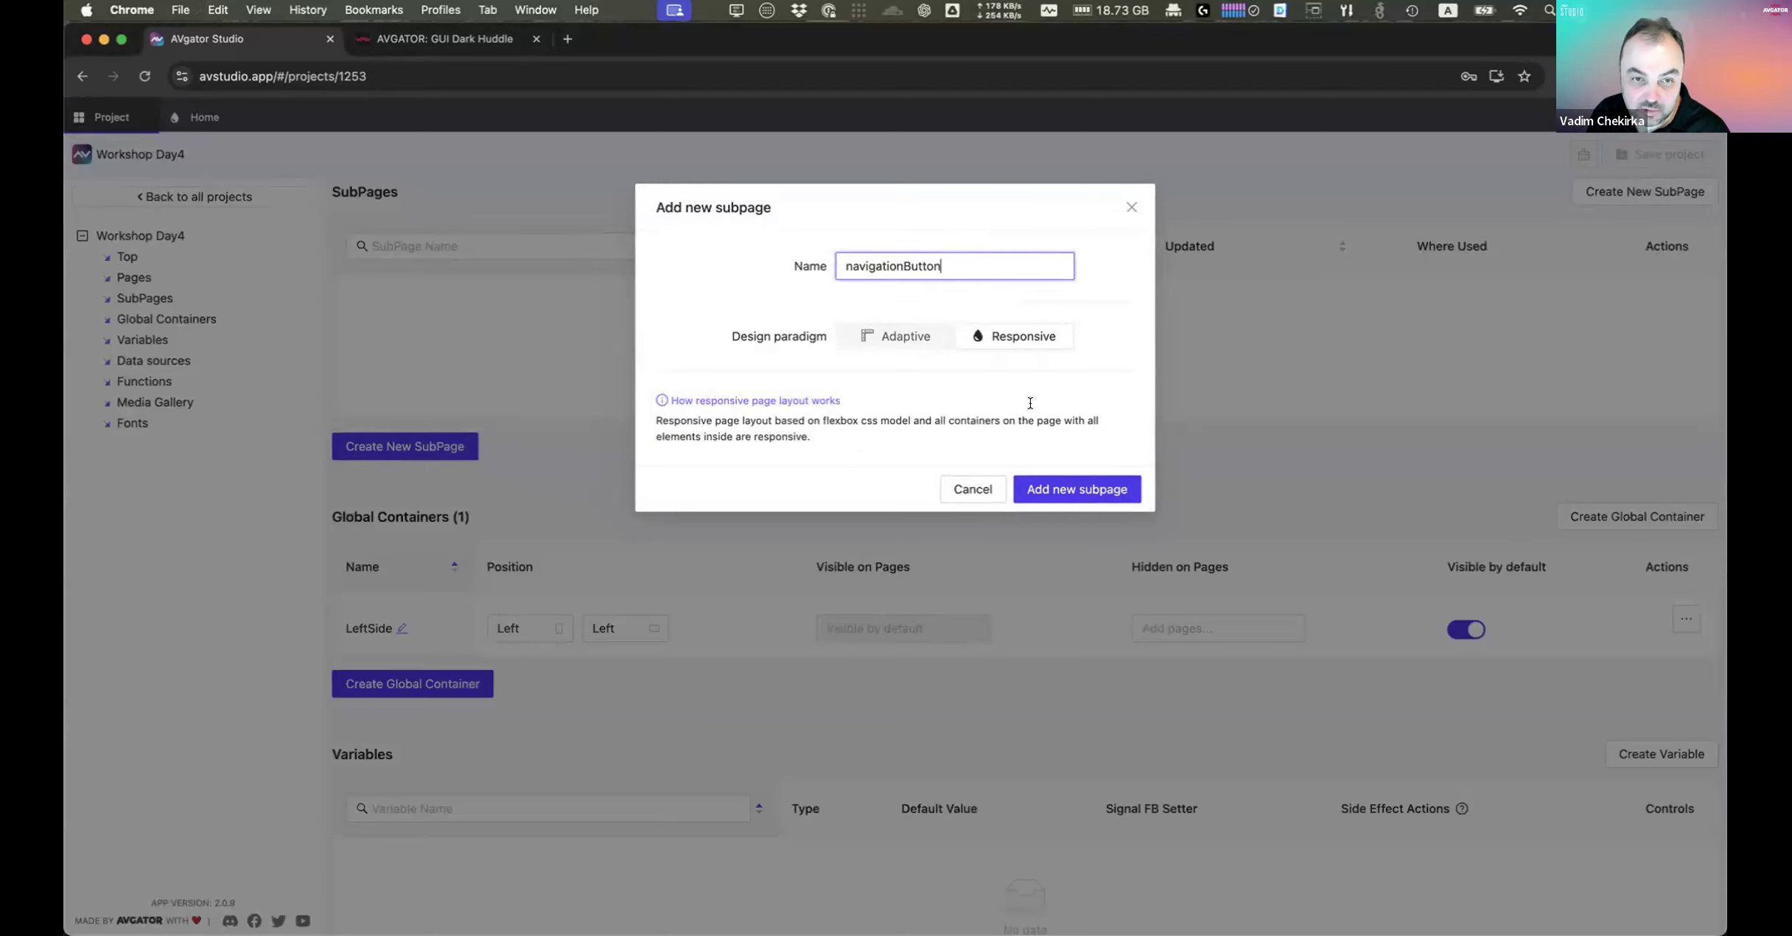
click(1093, 489)
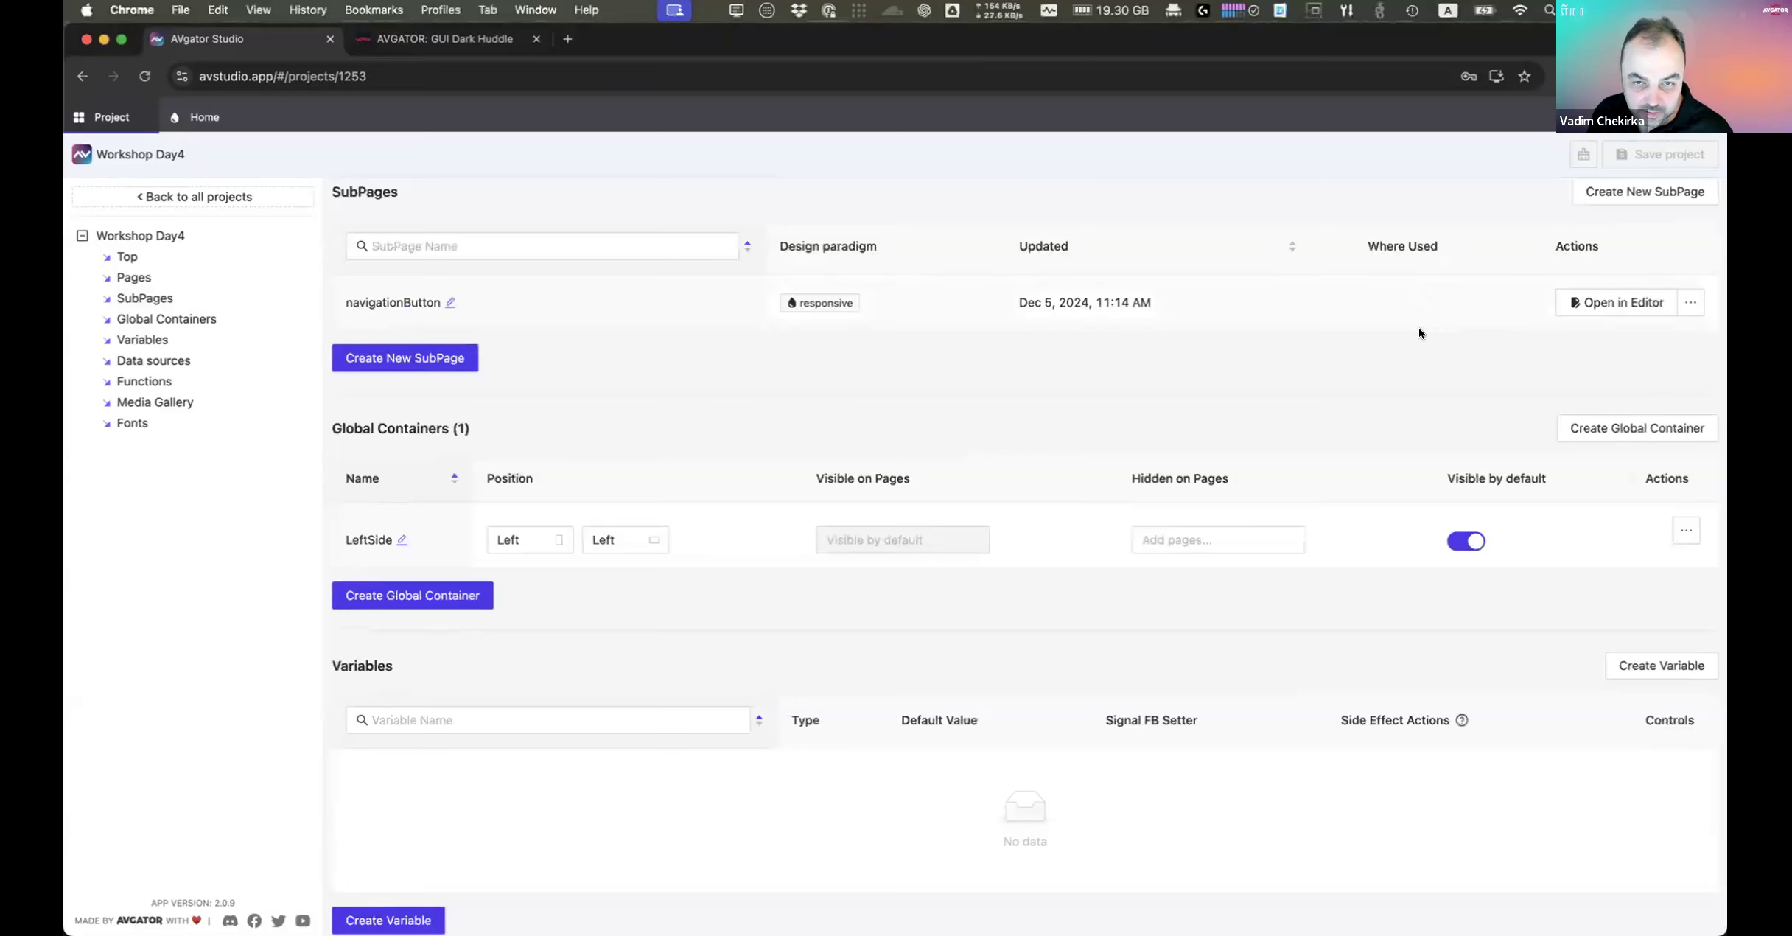
Step: Open the navigationButton subpage in the editor, add a Button element to its container and select the new button
click(1607, 303)
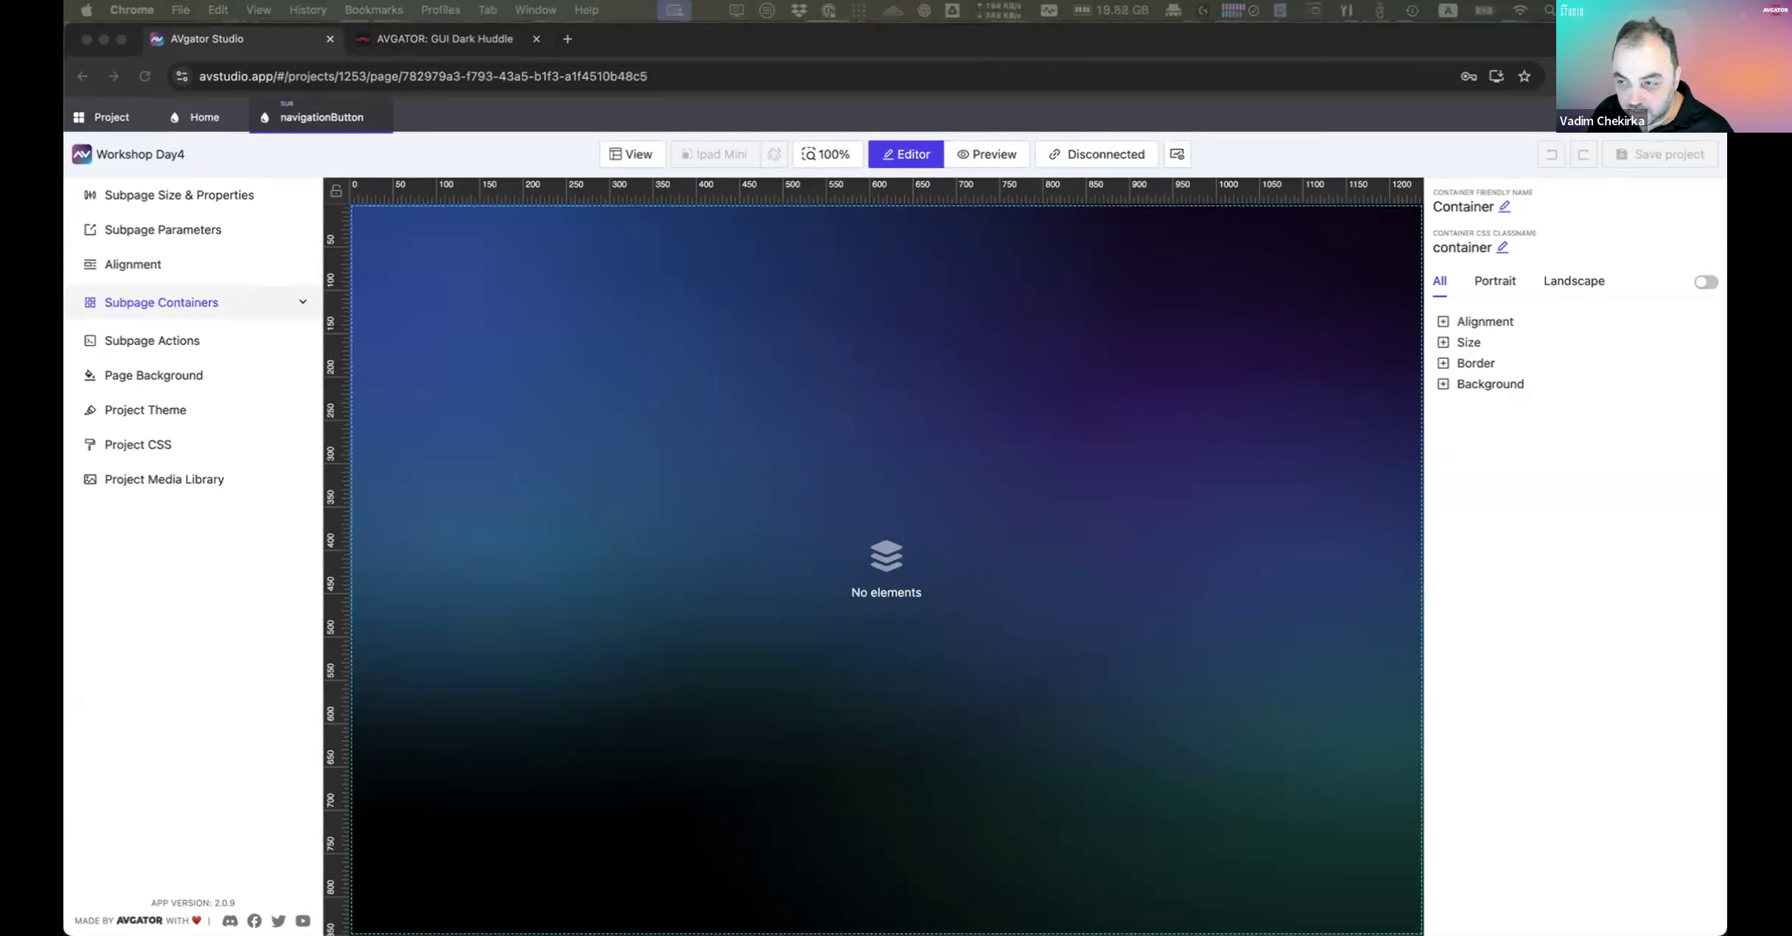
click(906, 527)
right_click(905, 528)
click(965, 552)
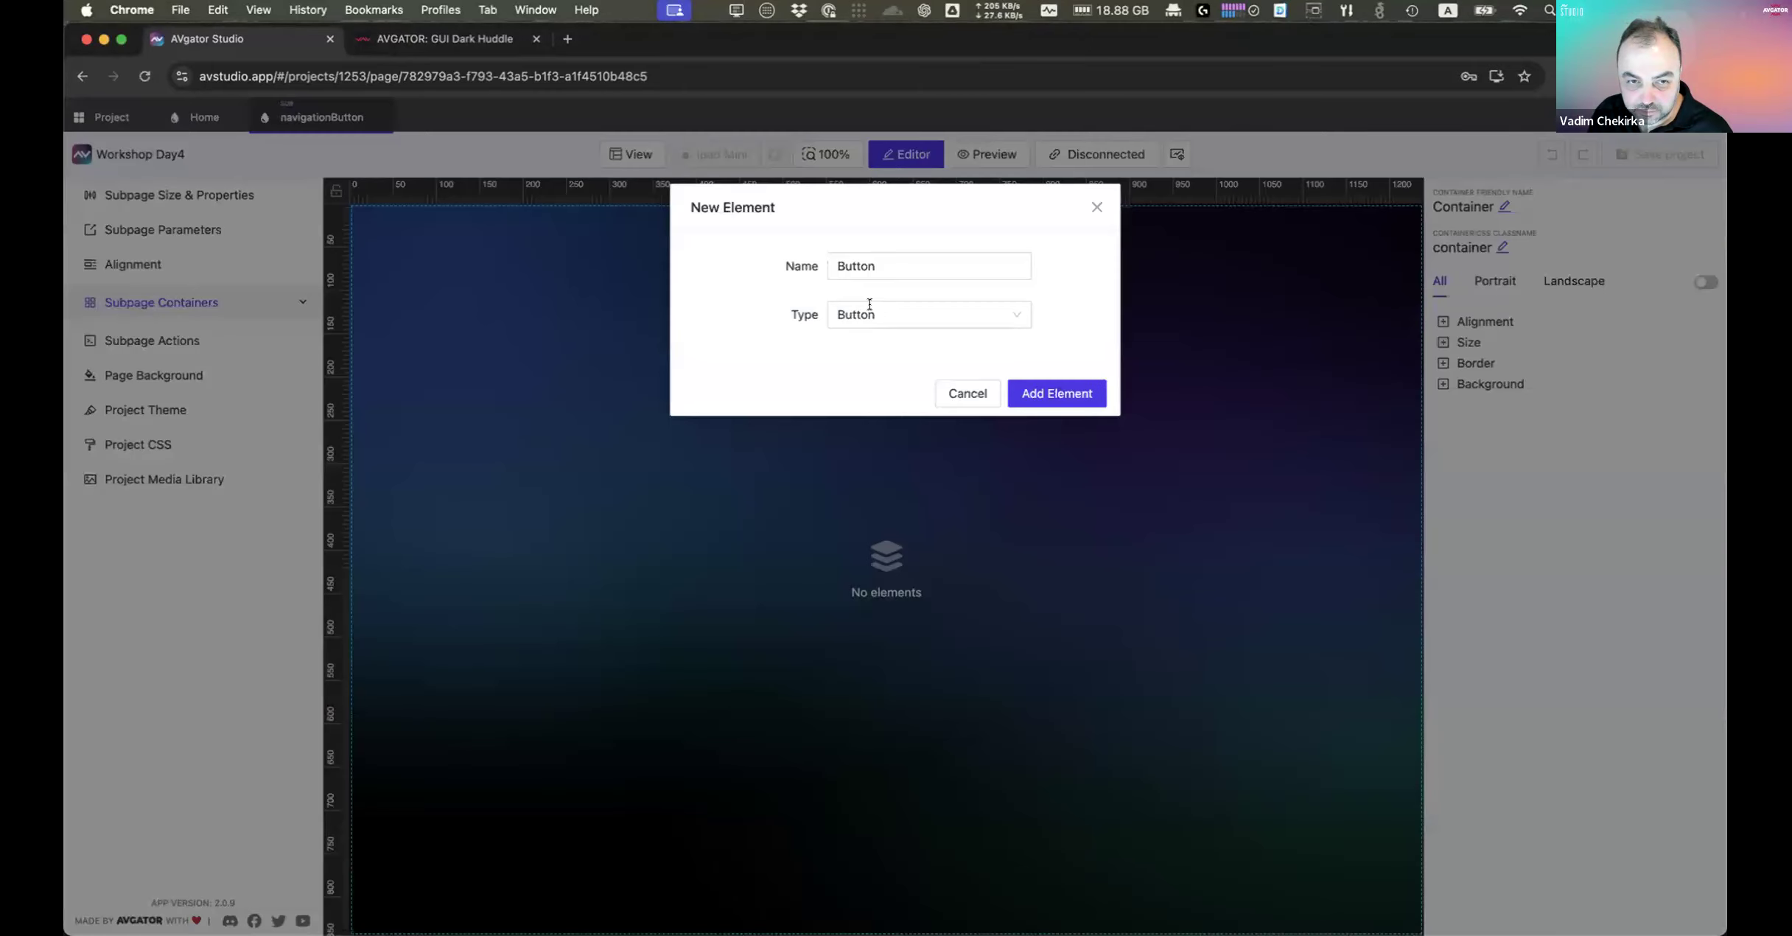
click(1044, 389)
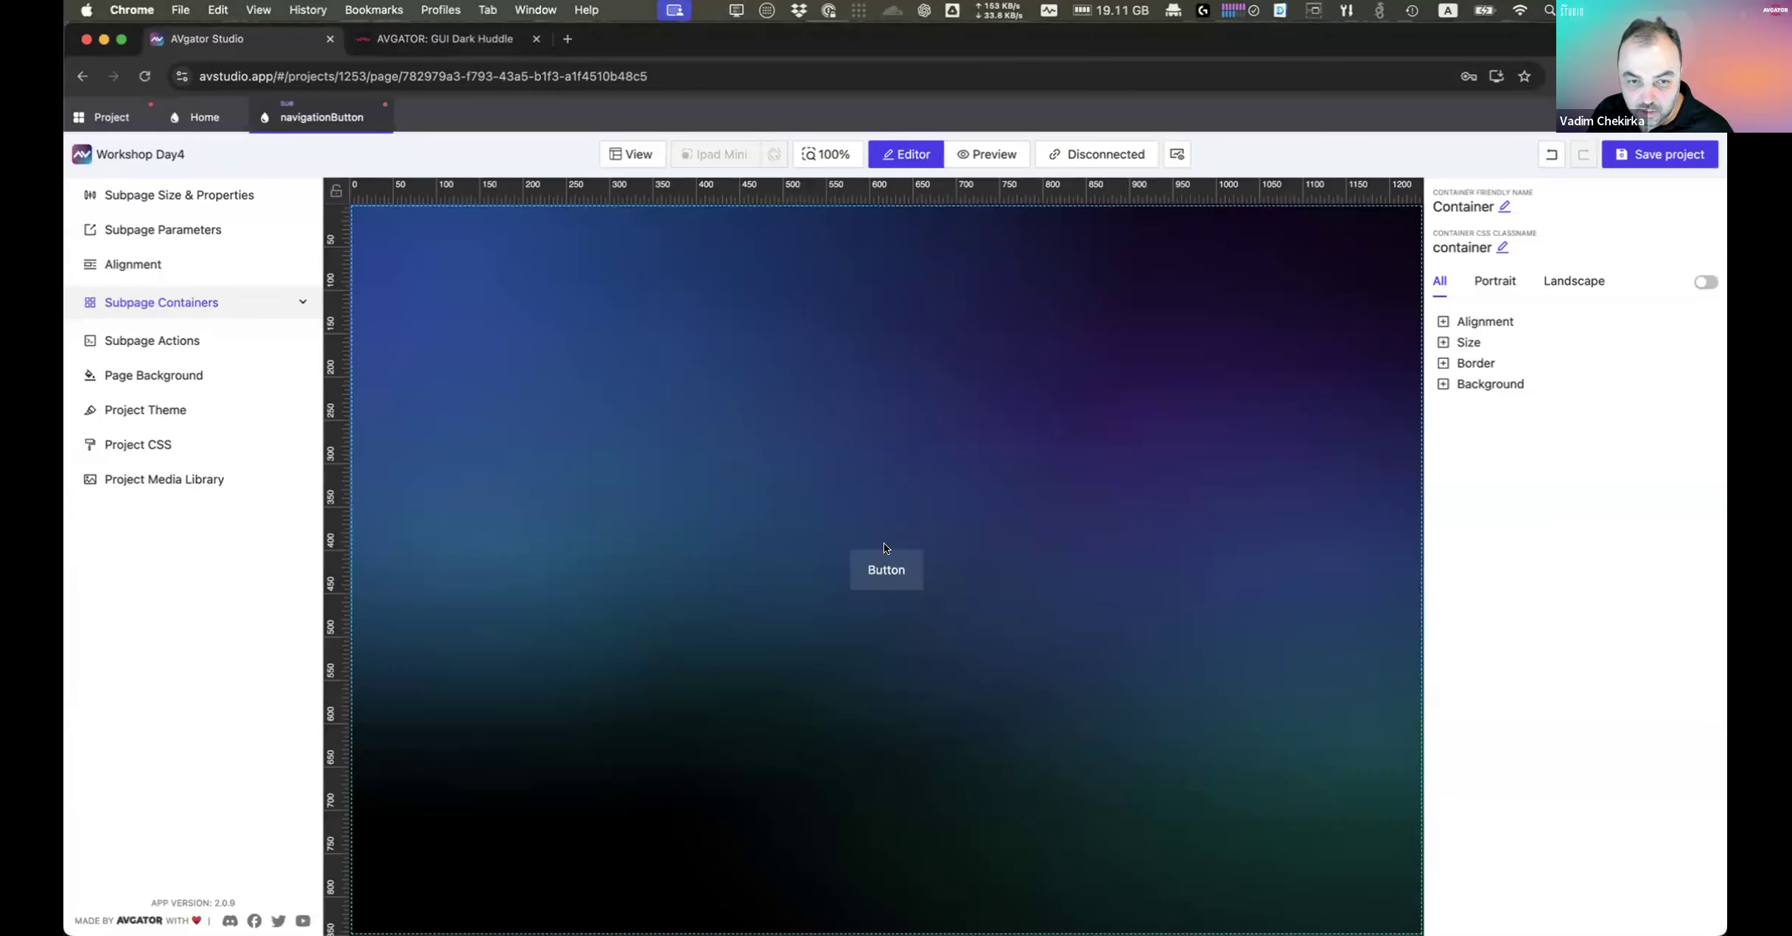
click(881, 572)
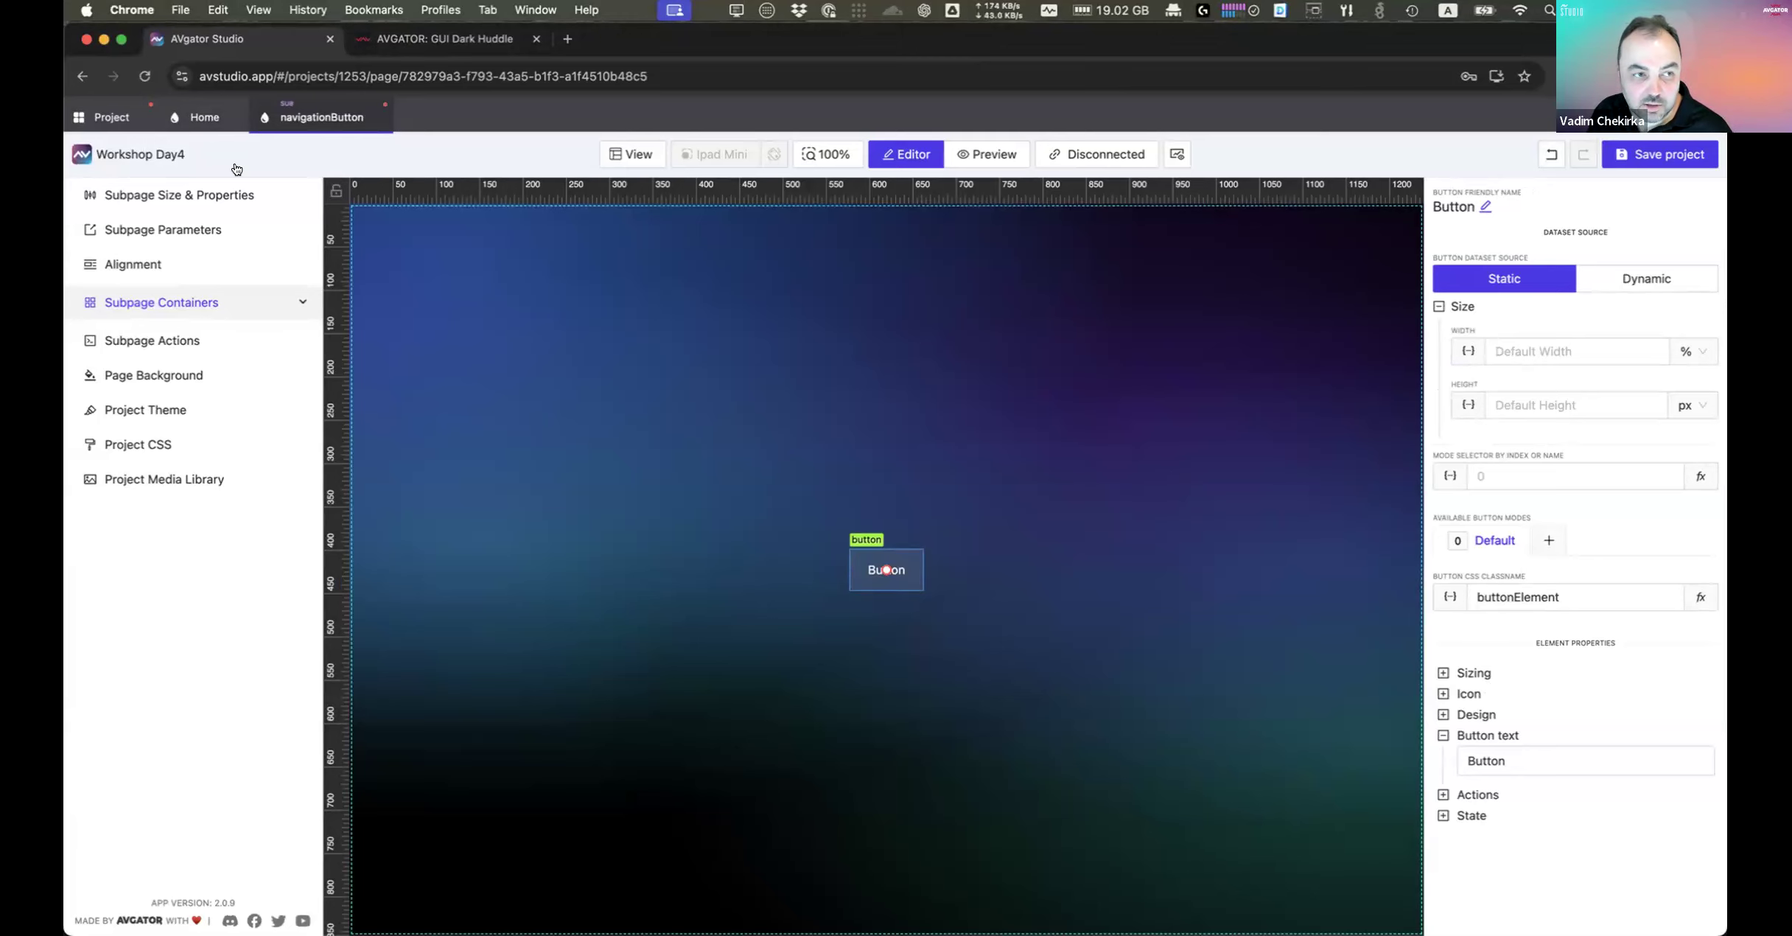
Step: On the Home page, add a SubPage element using navigationButton, set As List, to the LeftSide container
click(202, 118)
click(393, 412)
right_click(394, 412)
click(437, 440)
click(887, 313)
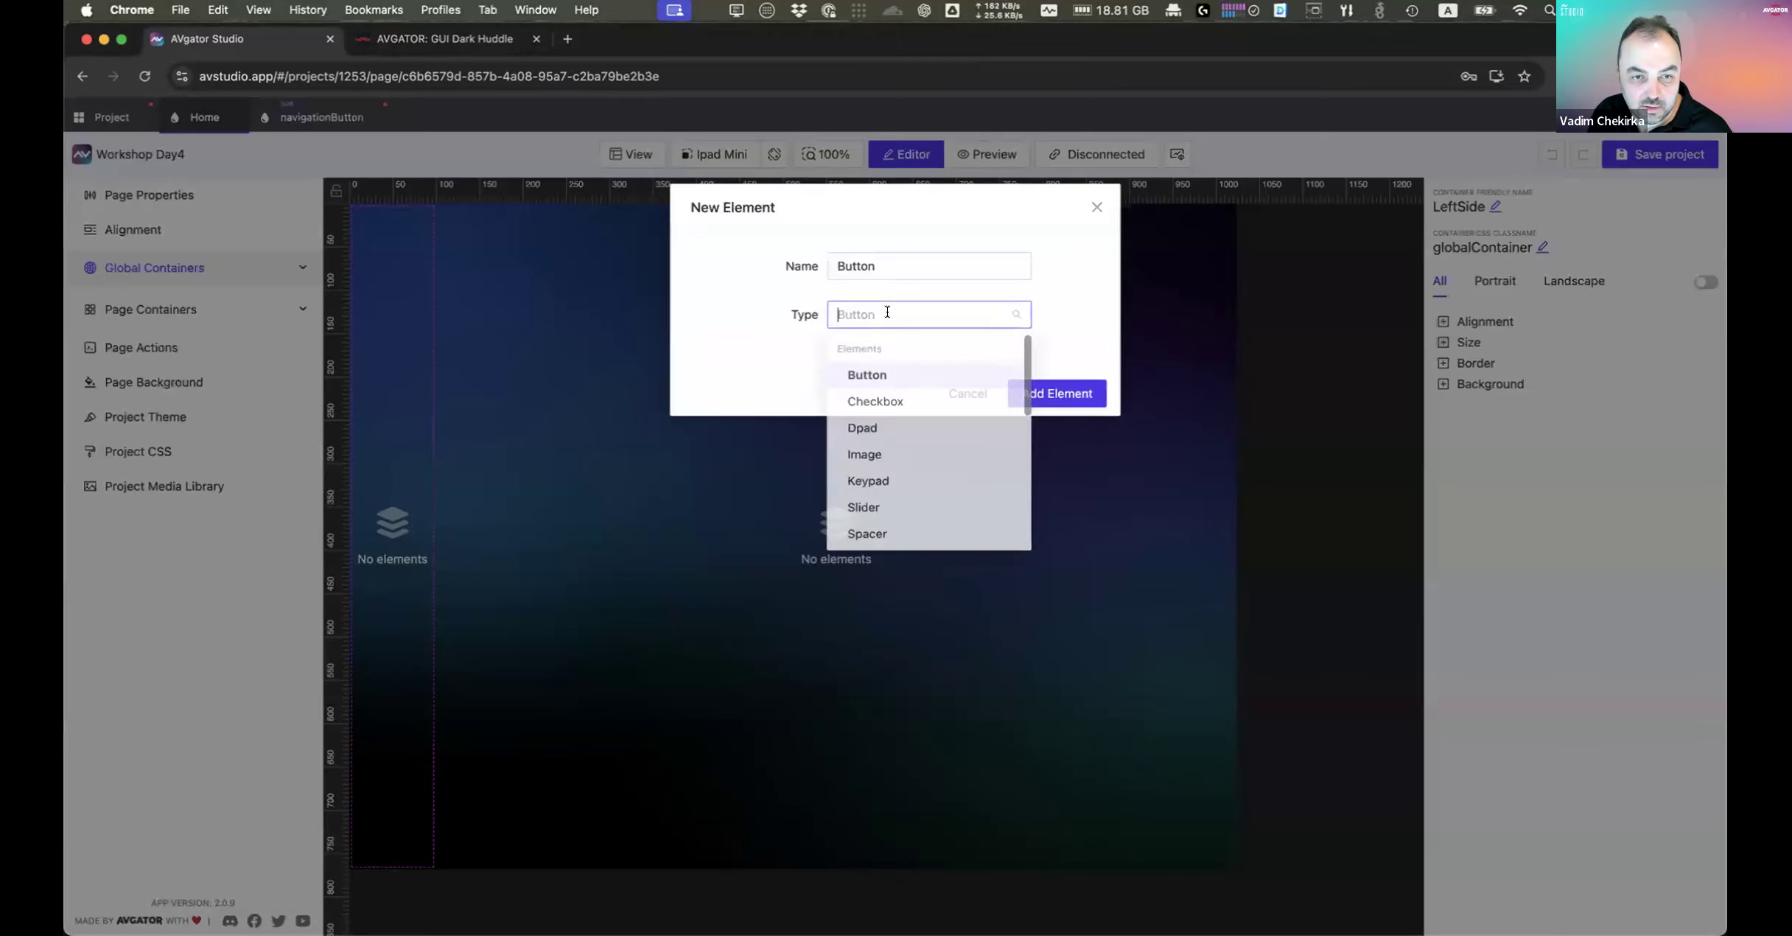
text(s)
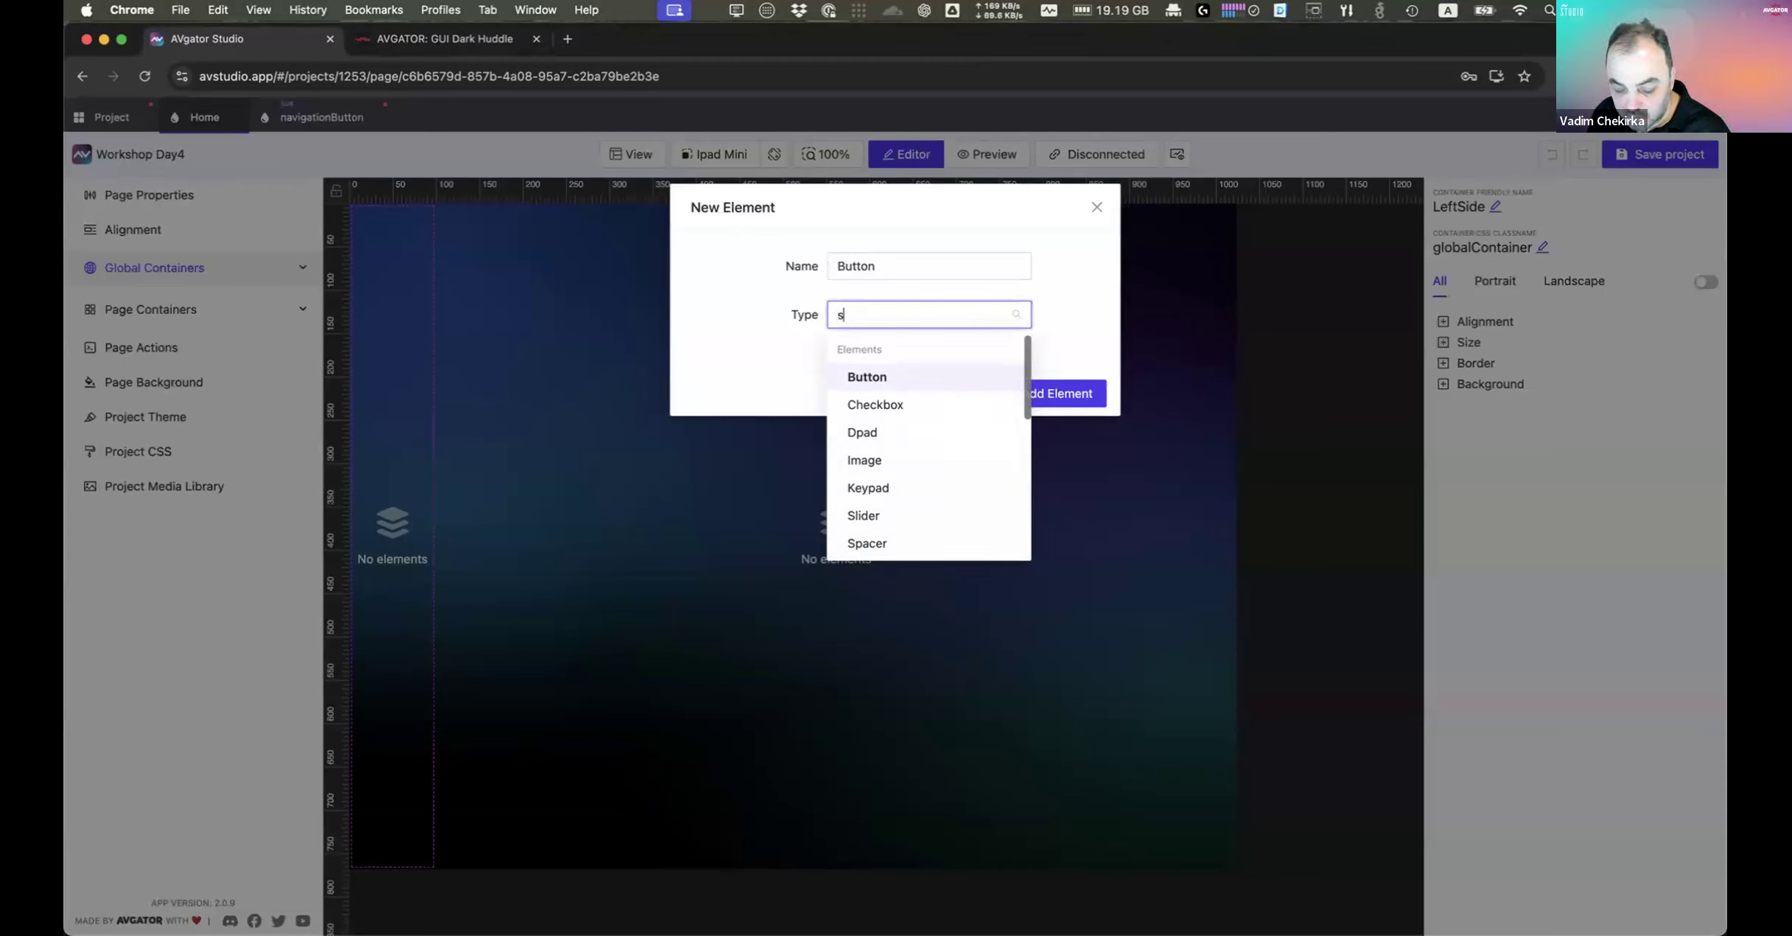
text(ub)
click(908, 375)
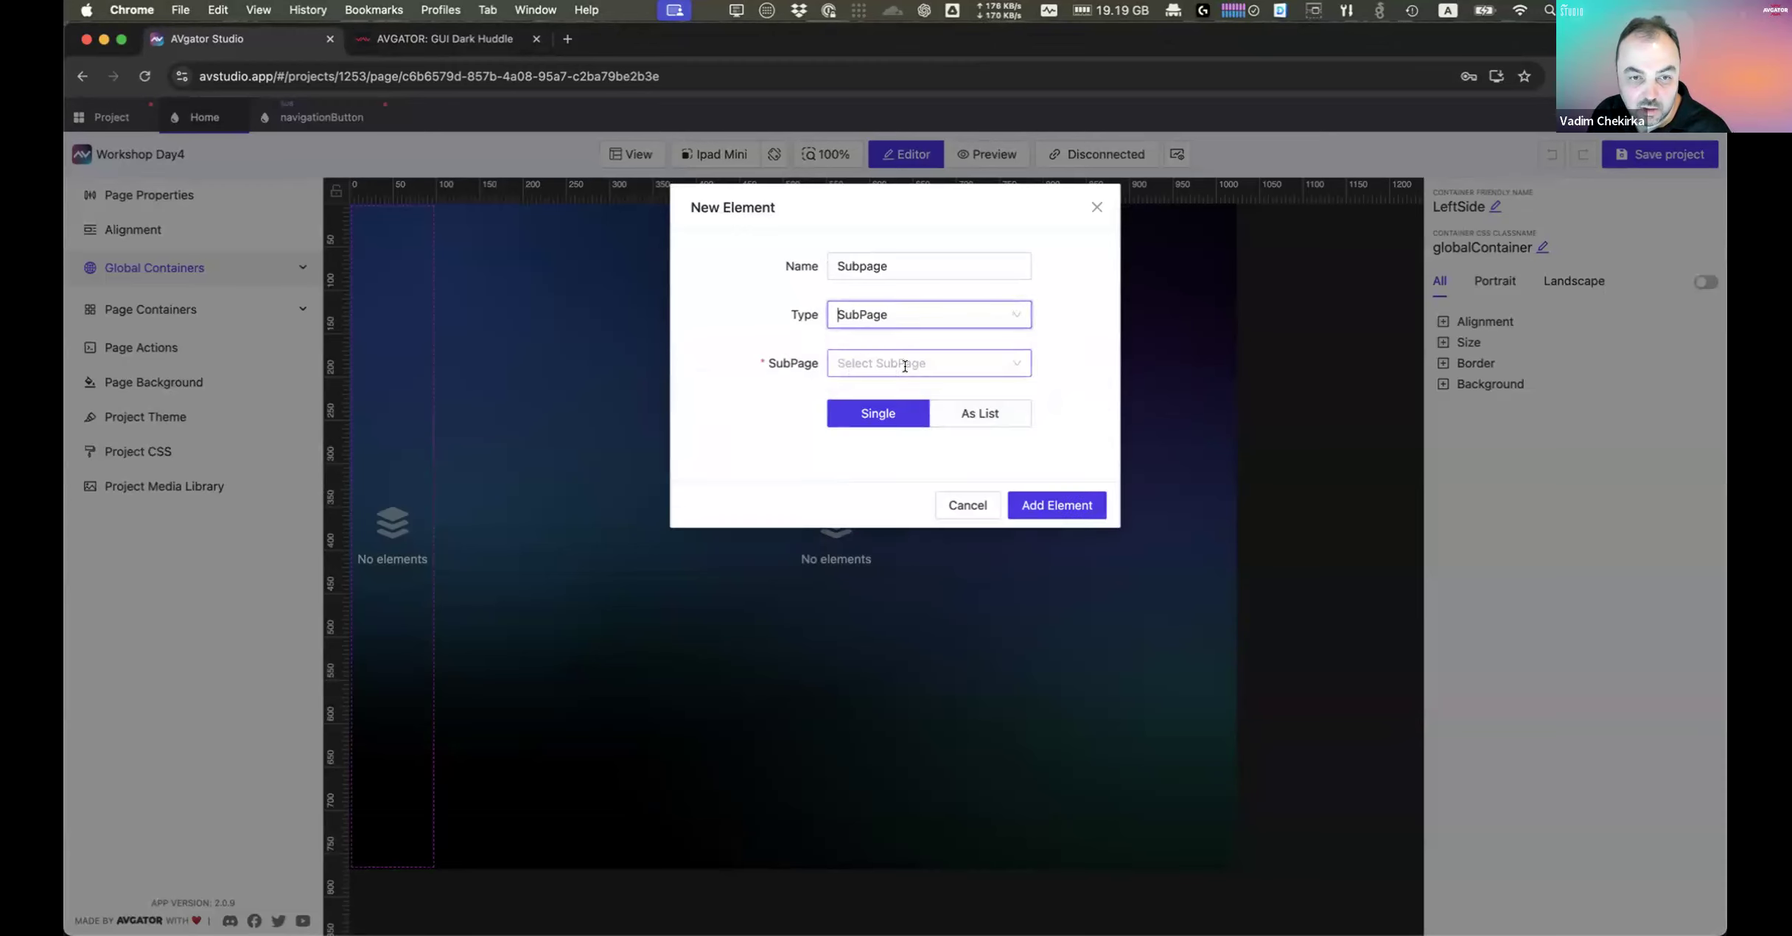
click(911, 398)
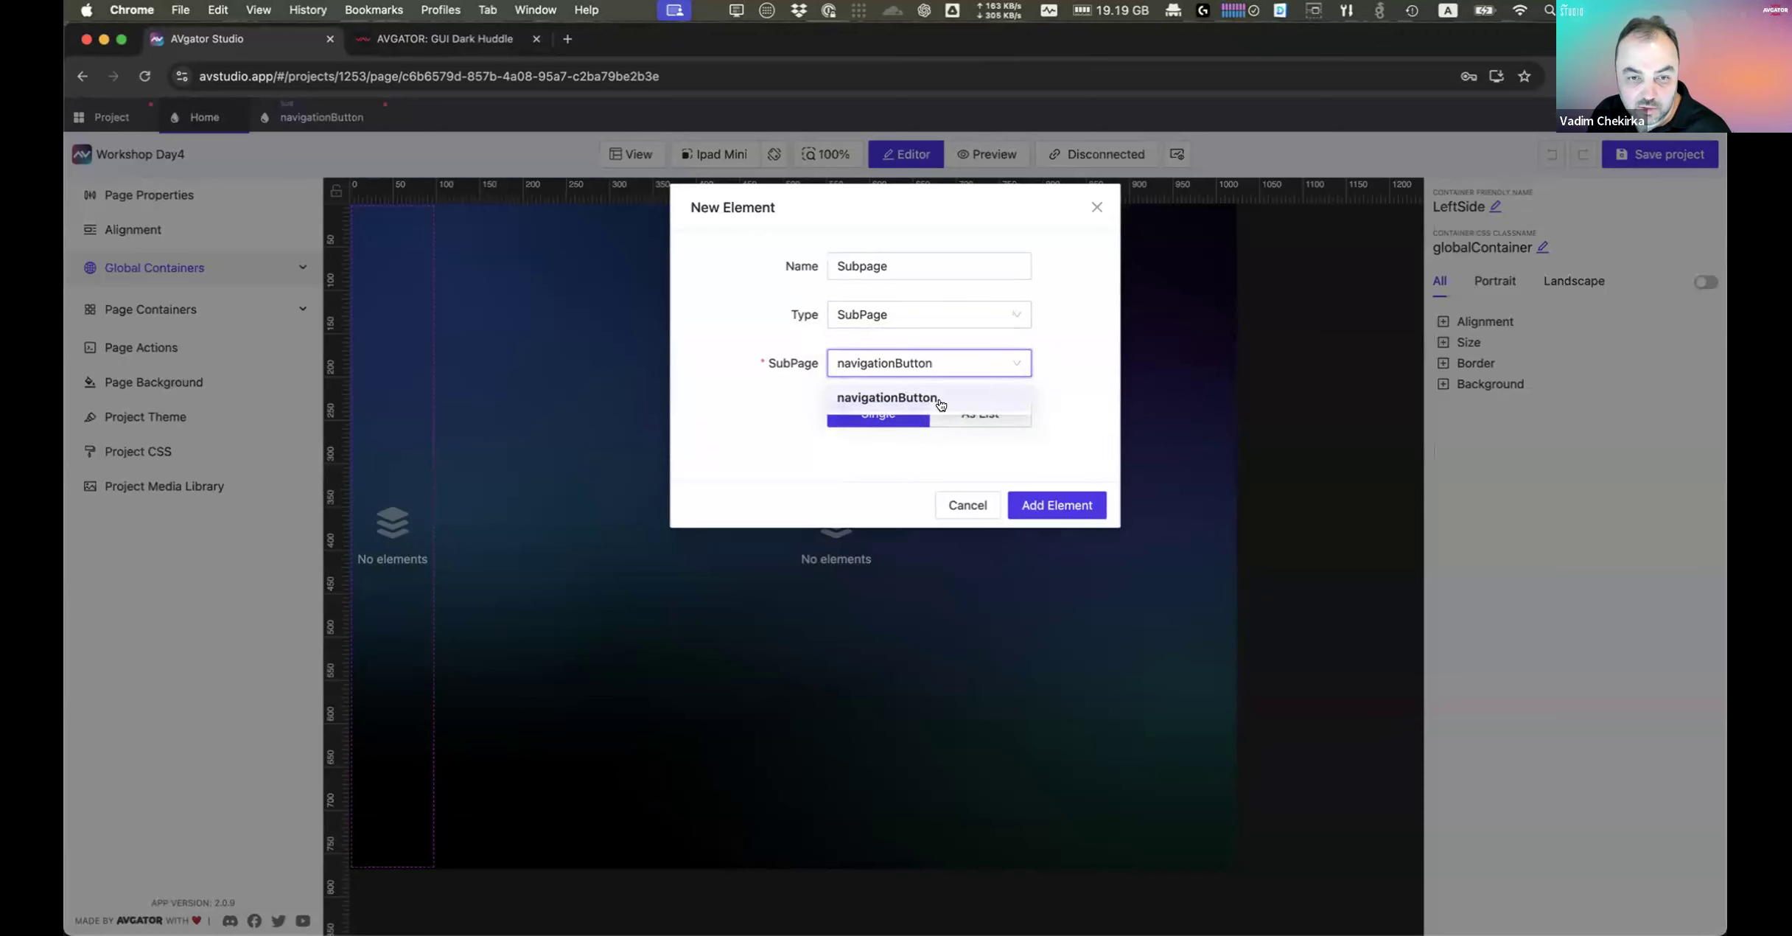
click(981, 414)
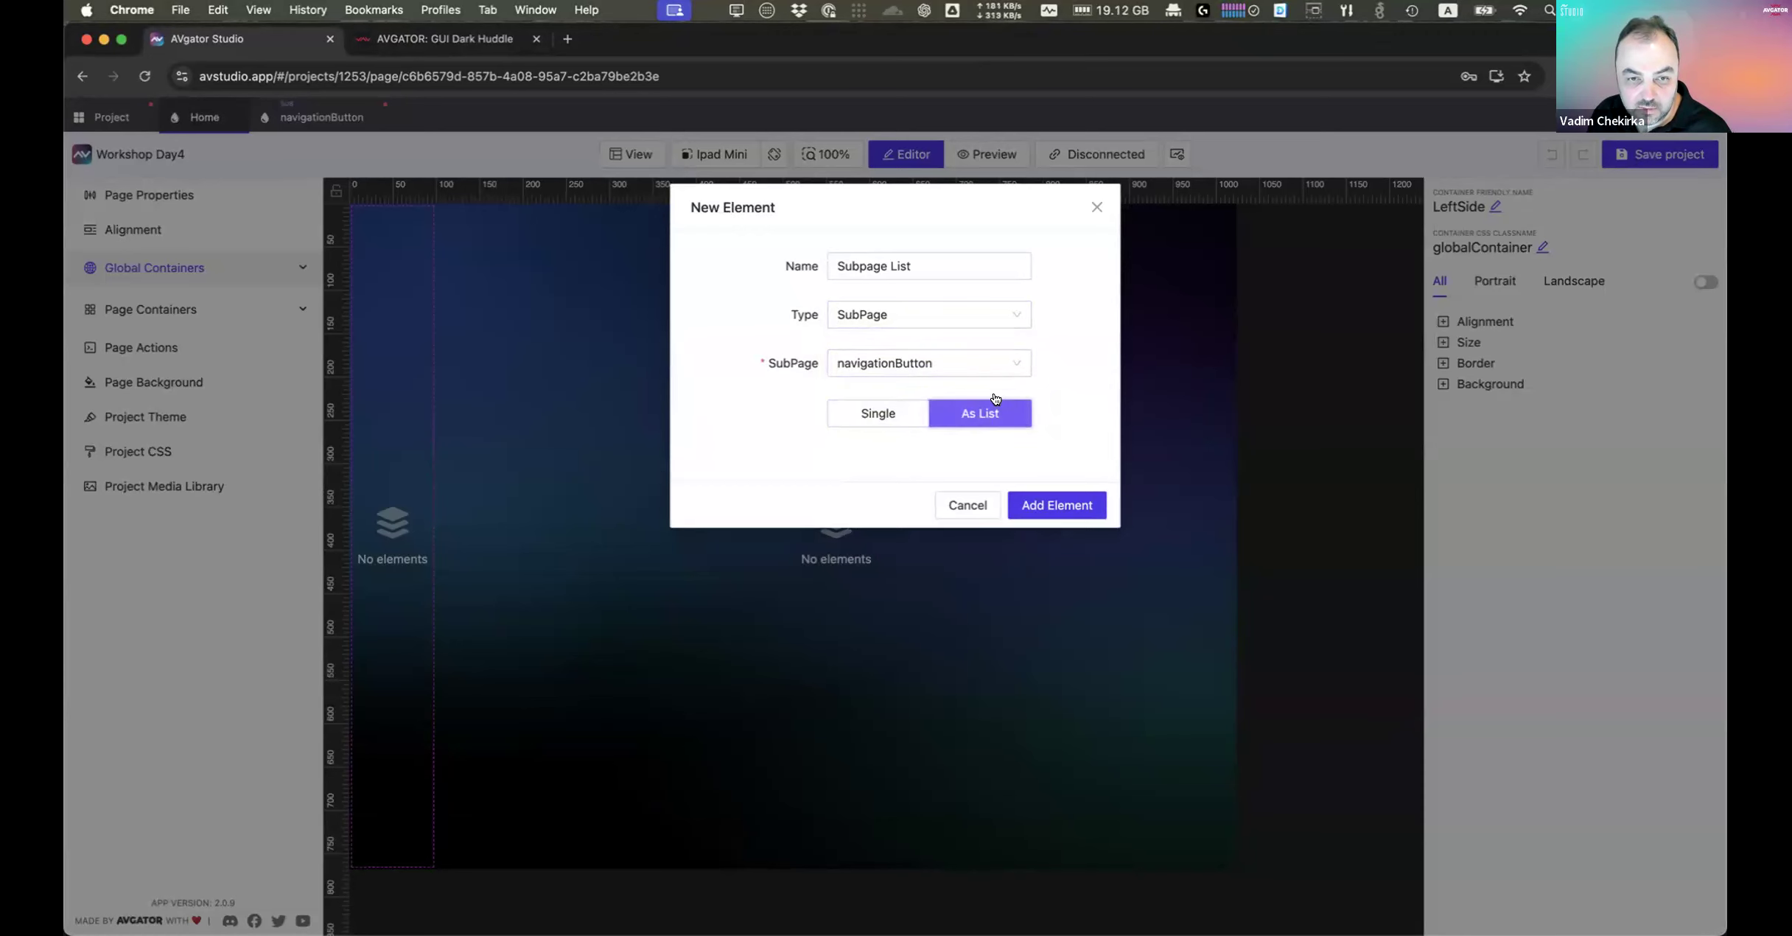
click(1050, 506)
Step: Switch the new subpage list to a dynamic dataset using the navigation array of the navigation datasource and save it
click(390, 538)
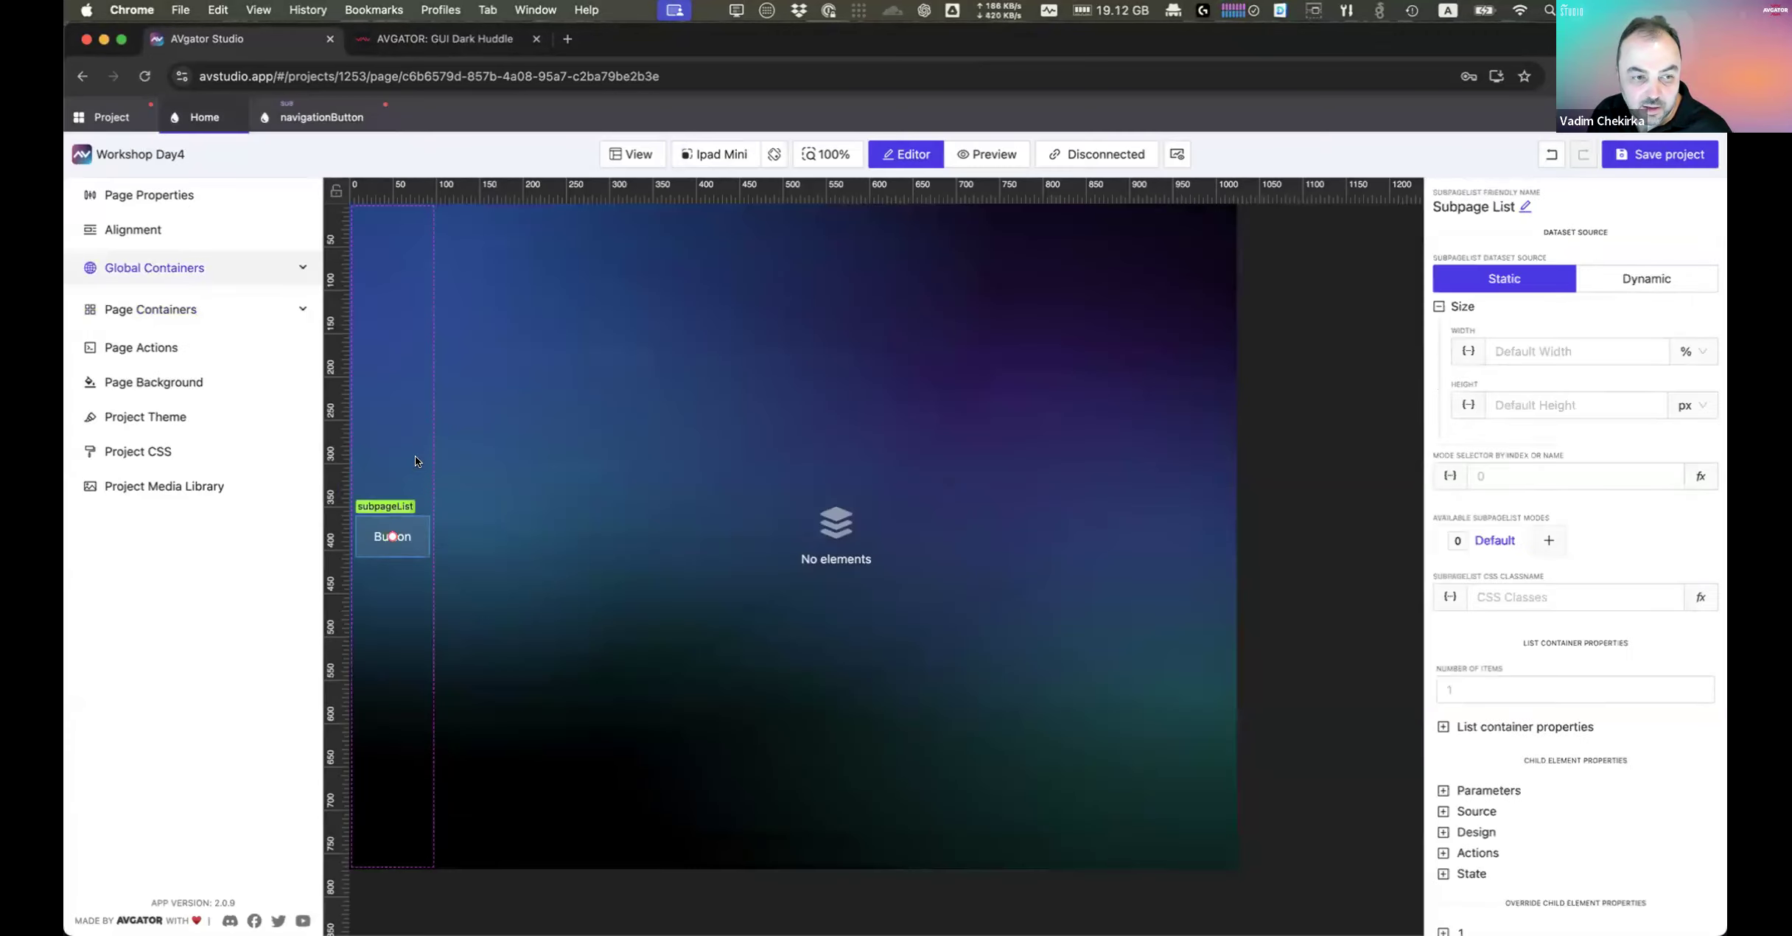
click(1661, 280)
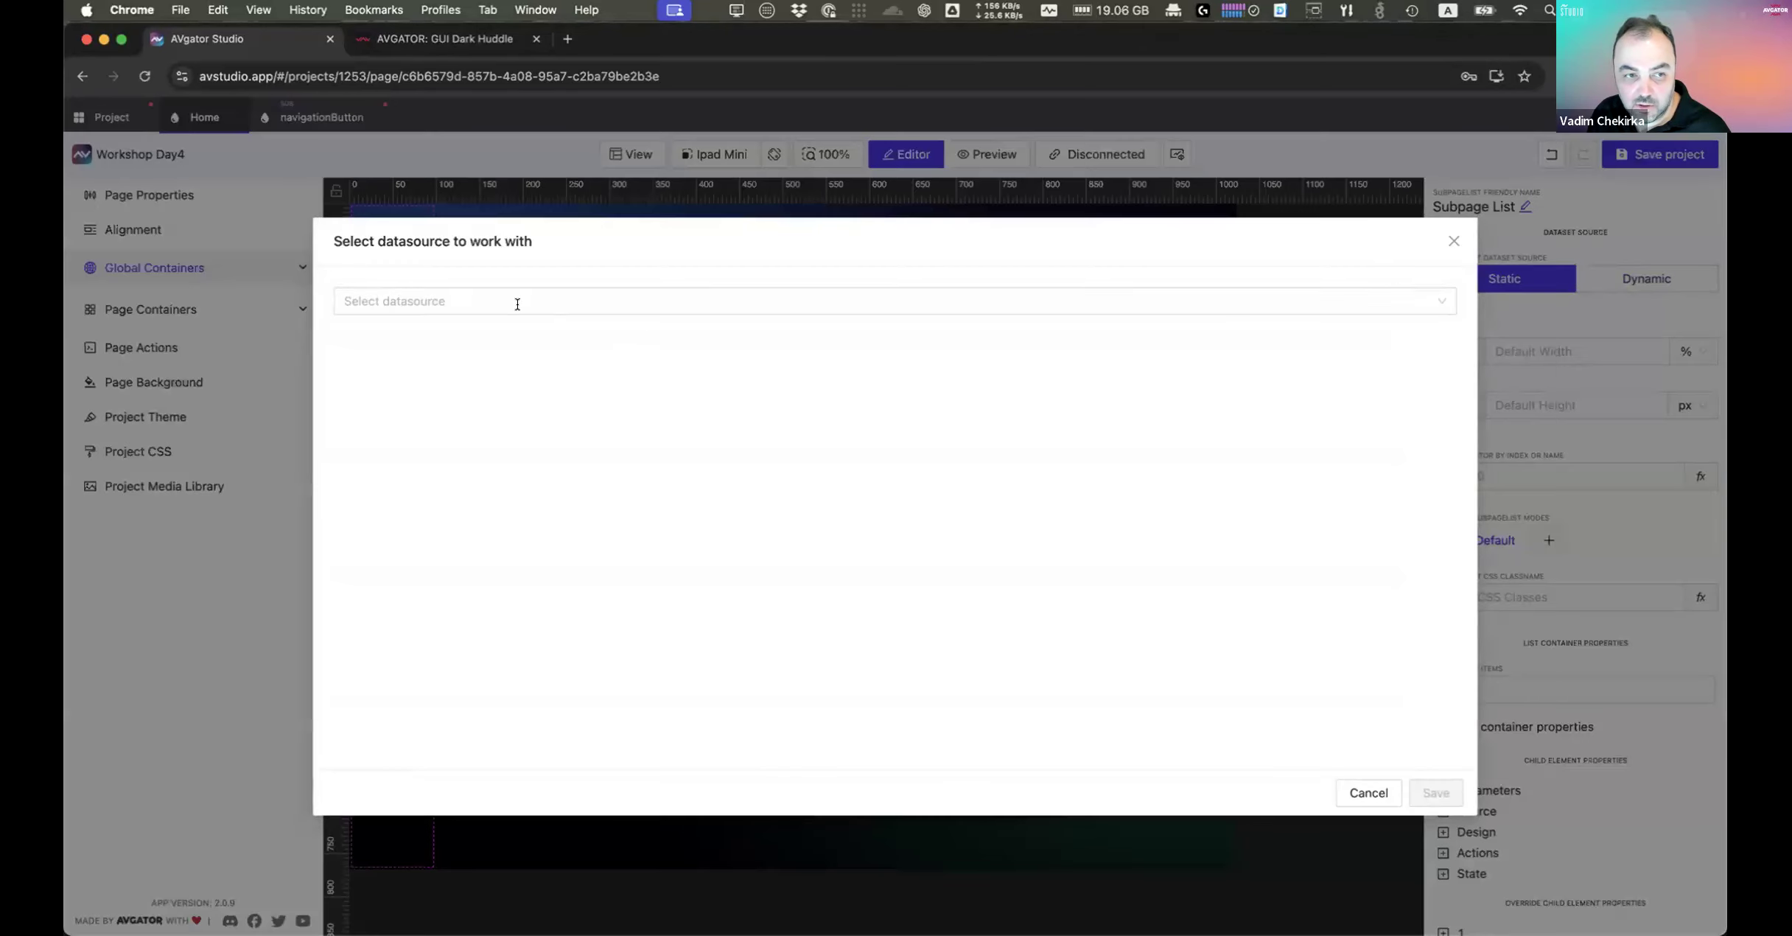
click(514, 302)
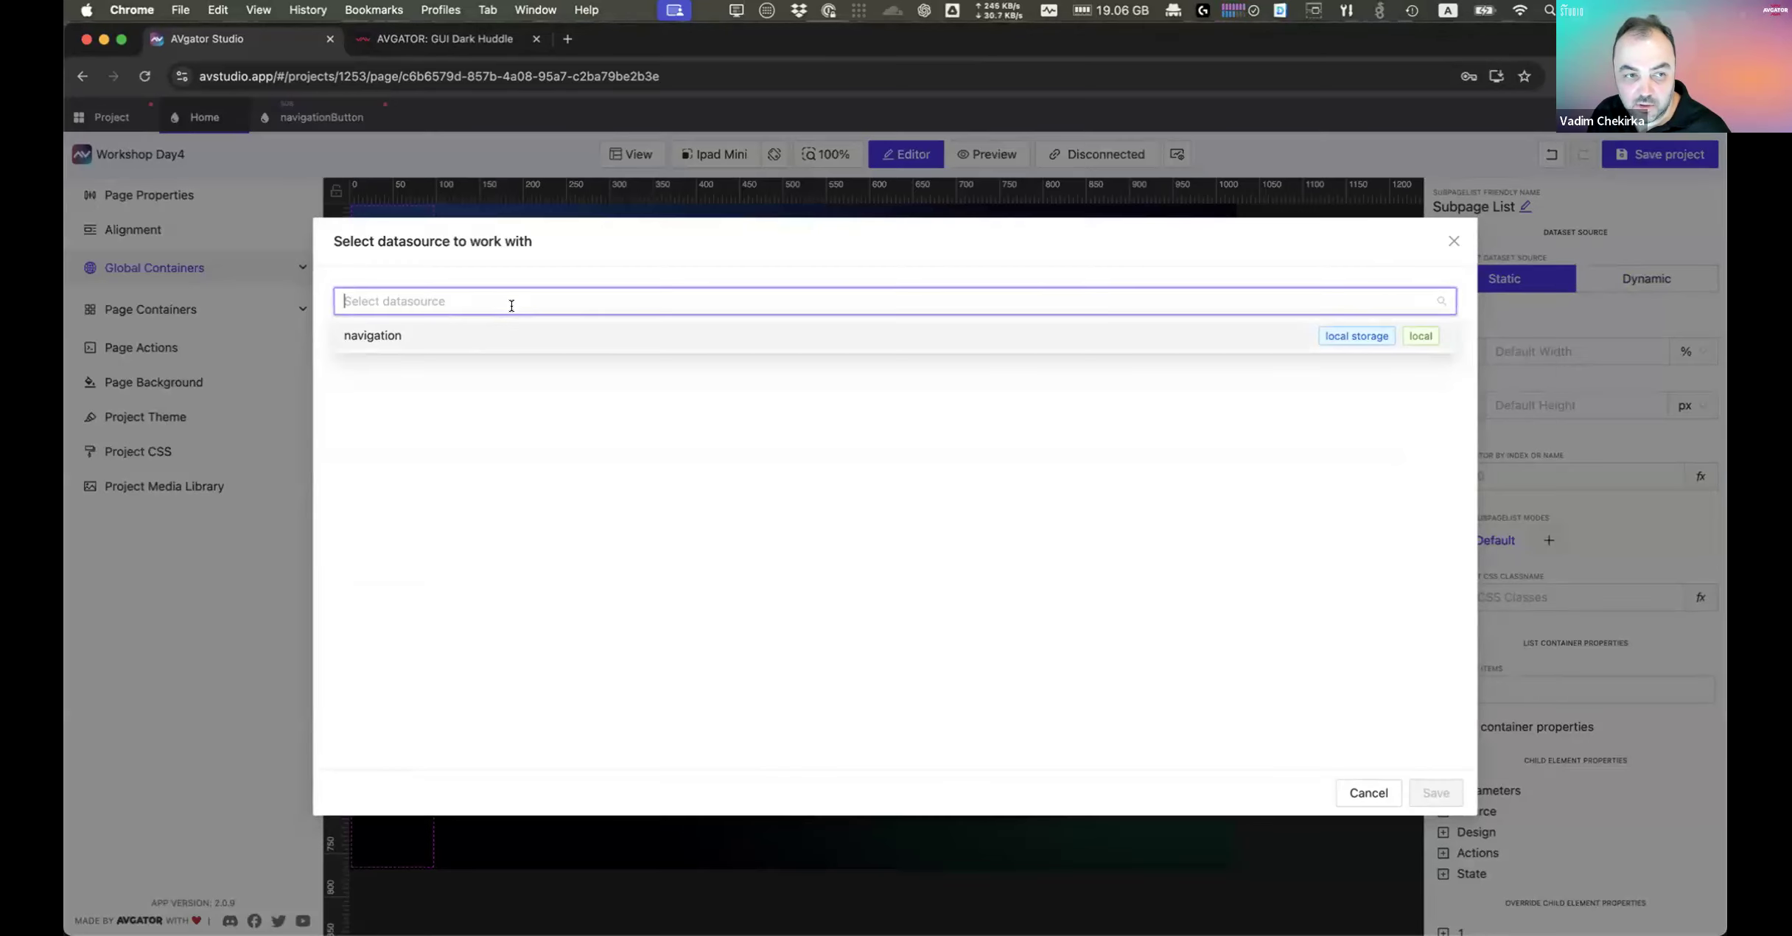
click(491, 337)
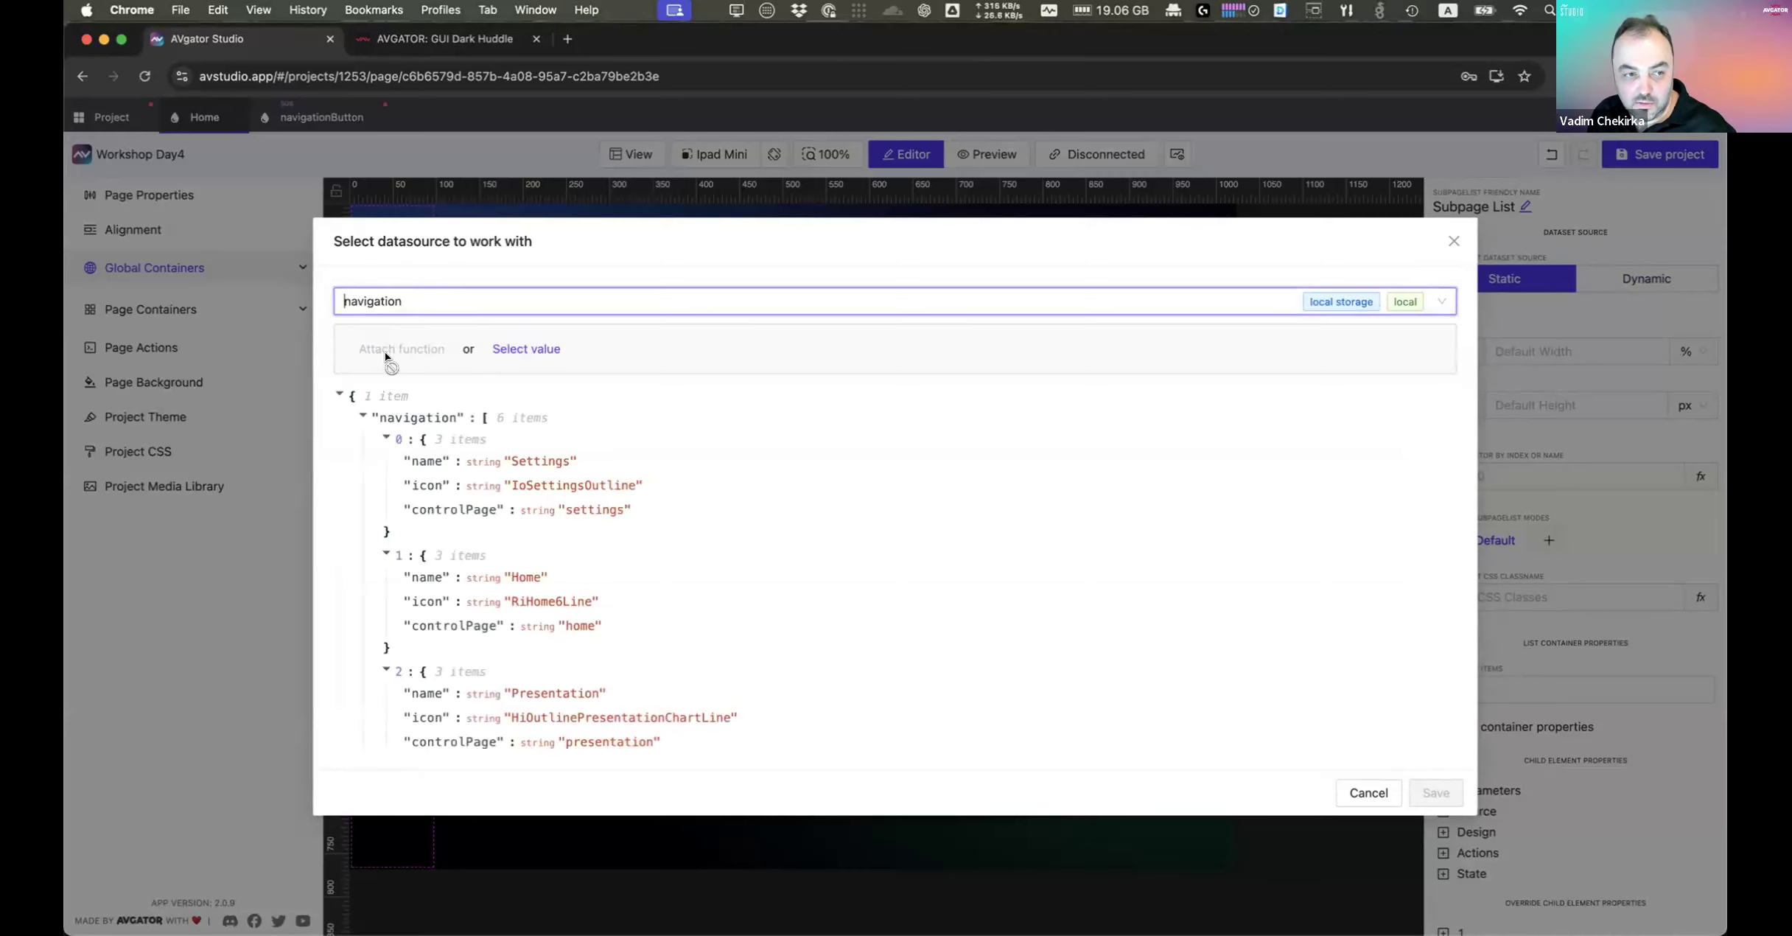
click(525, 351)
click(452, 343)
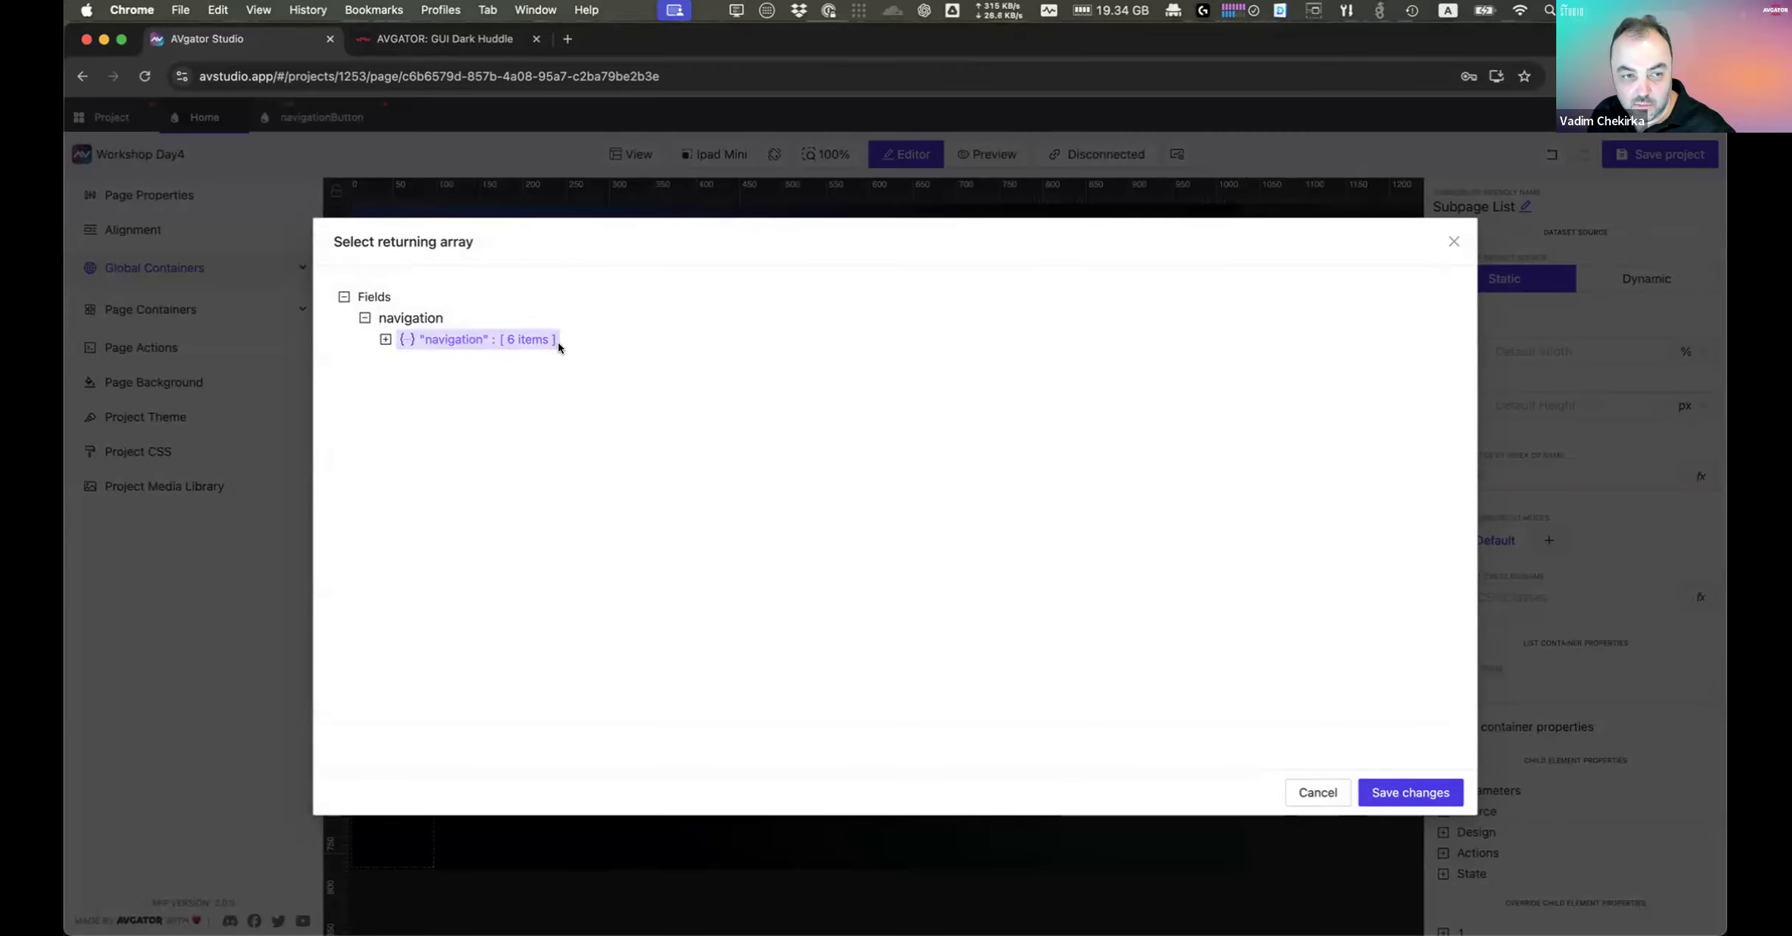
click(1369, 785)
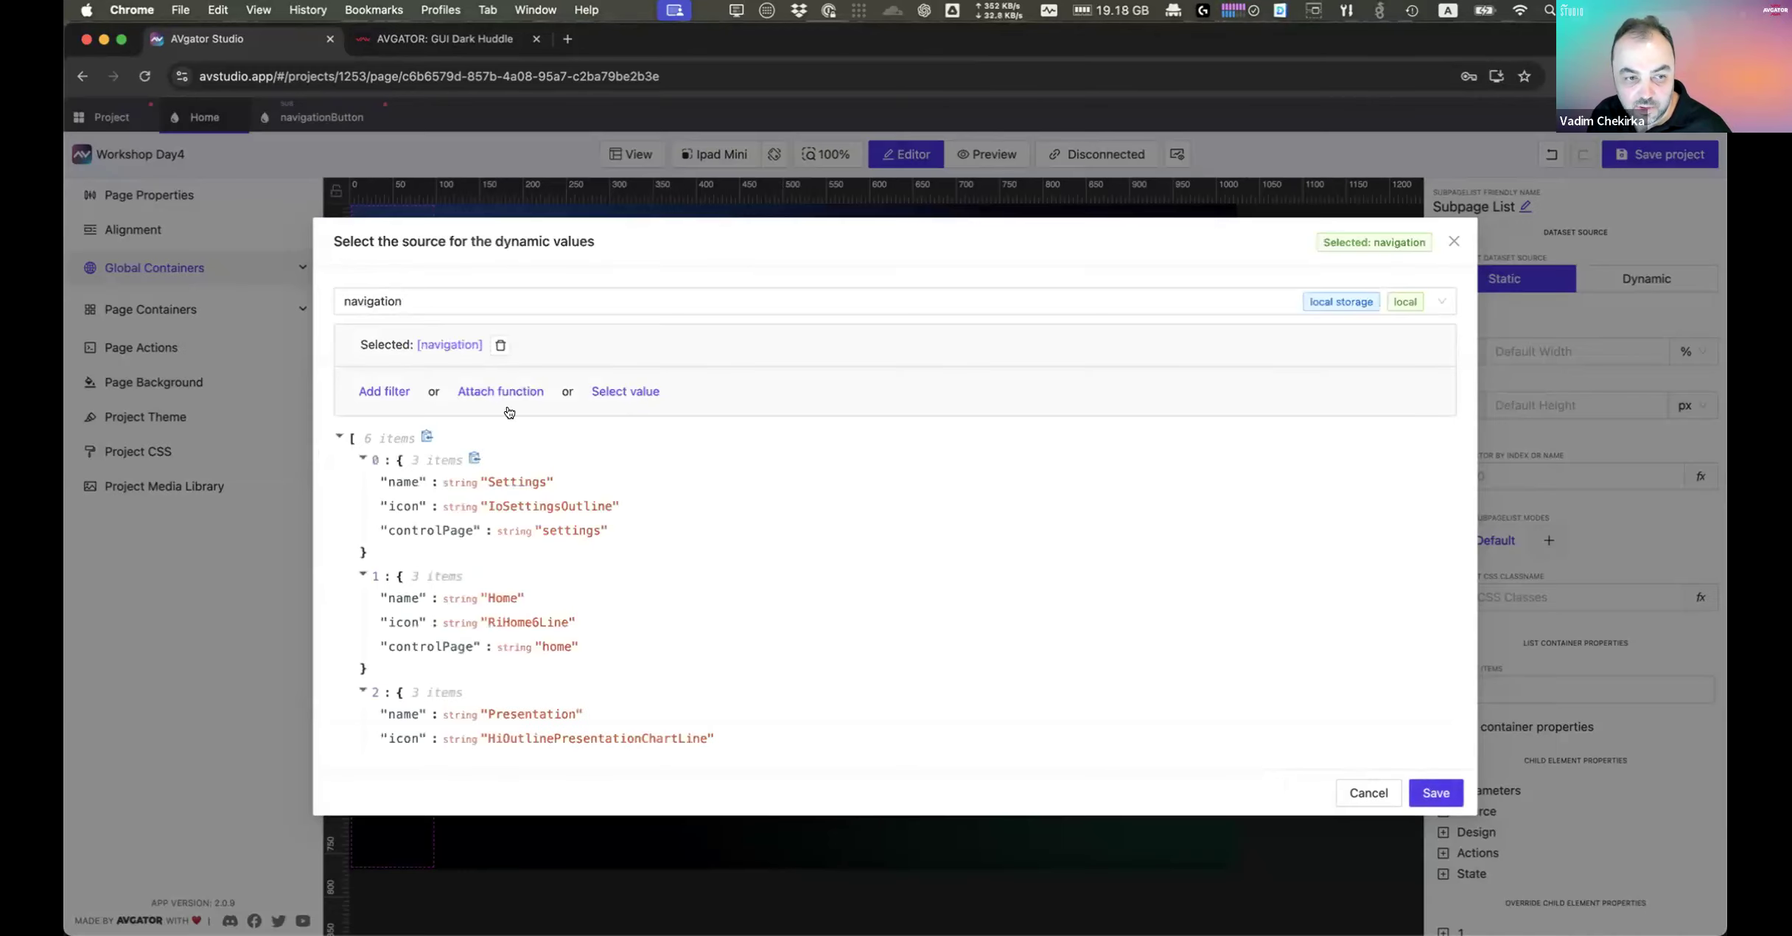
scroll(652, 613, down, 5)
scroll(652, 613, up, 5)
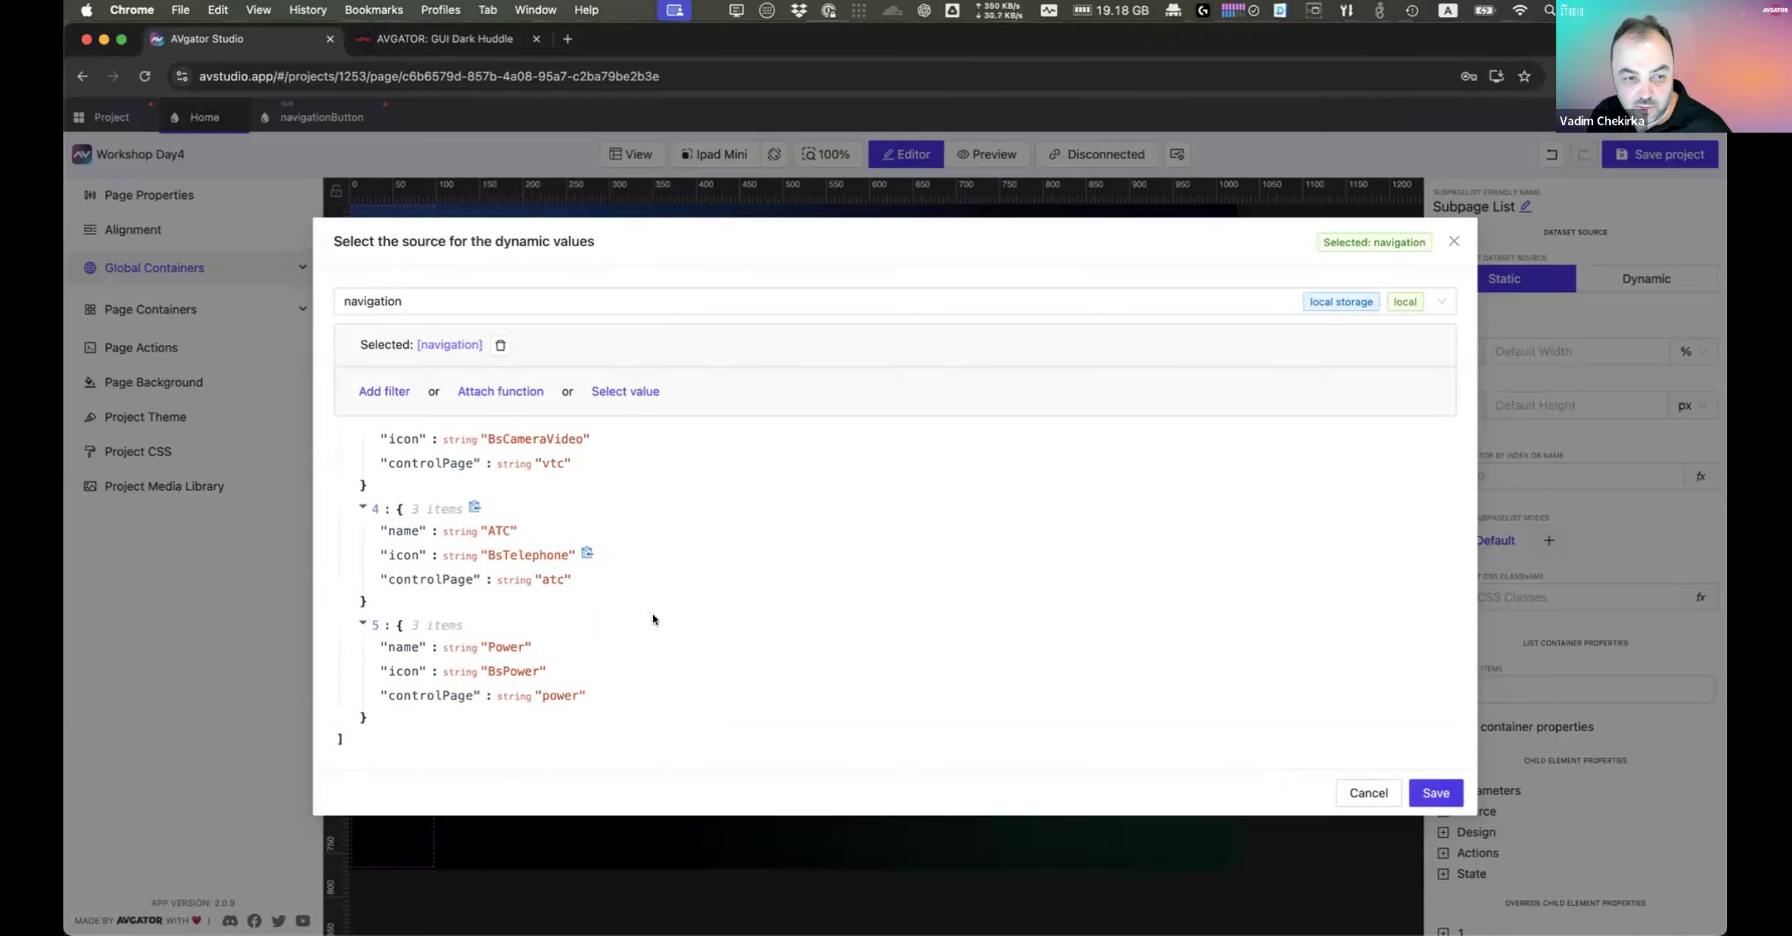
click(1430, 790)
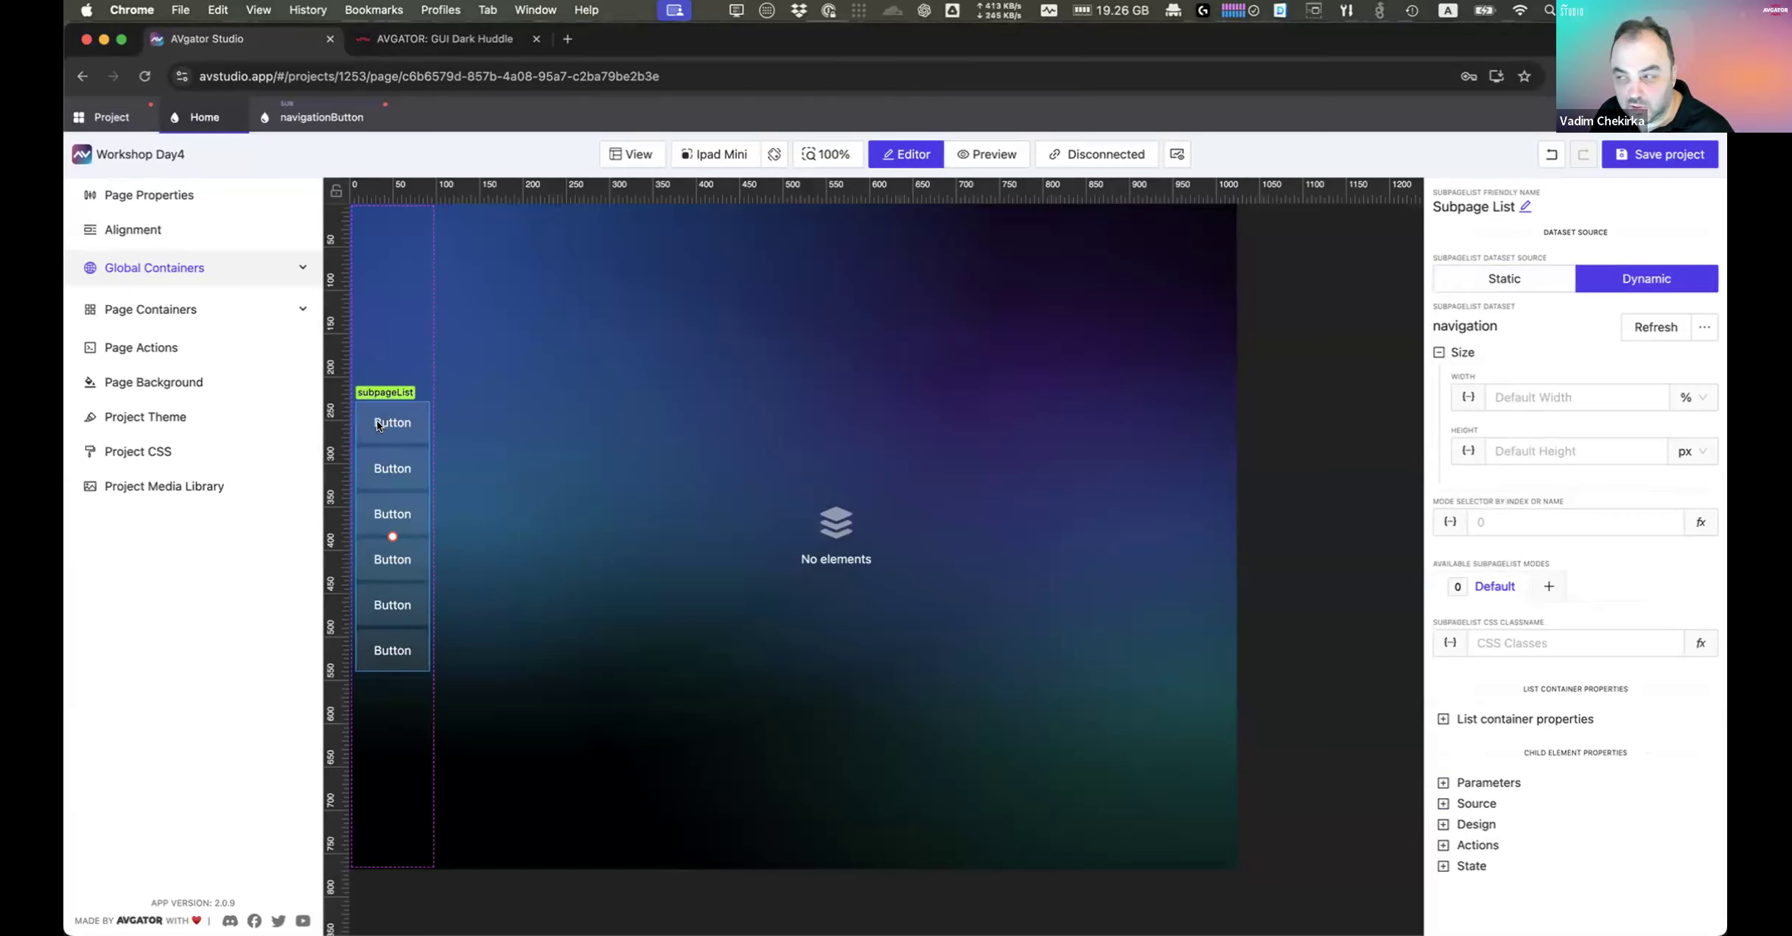
Step: Check the side navigation in the Dark Huddle live demo, and return to the AVgator Studio editor
click(435, 41)
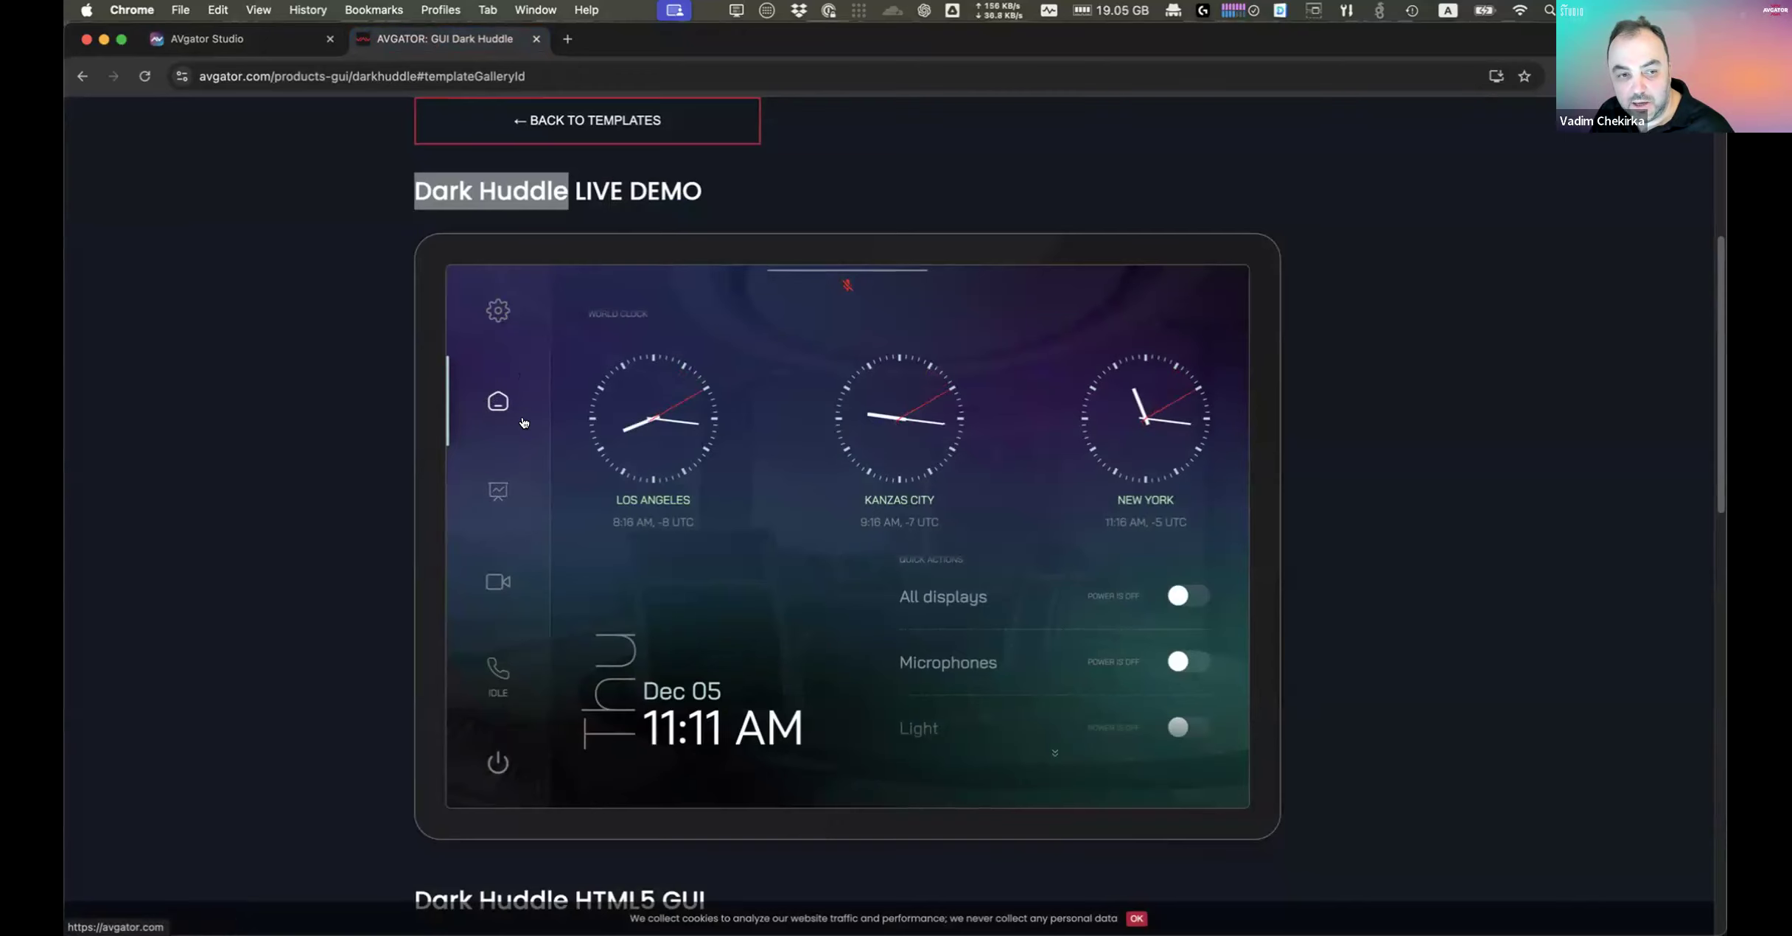
click(290, 47)
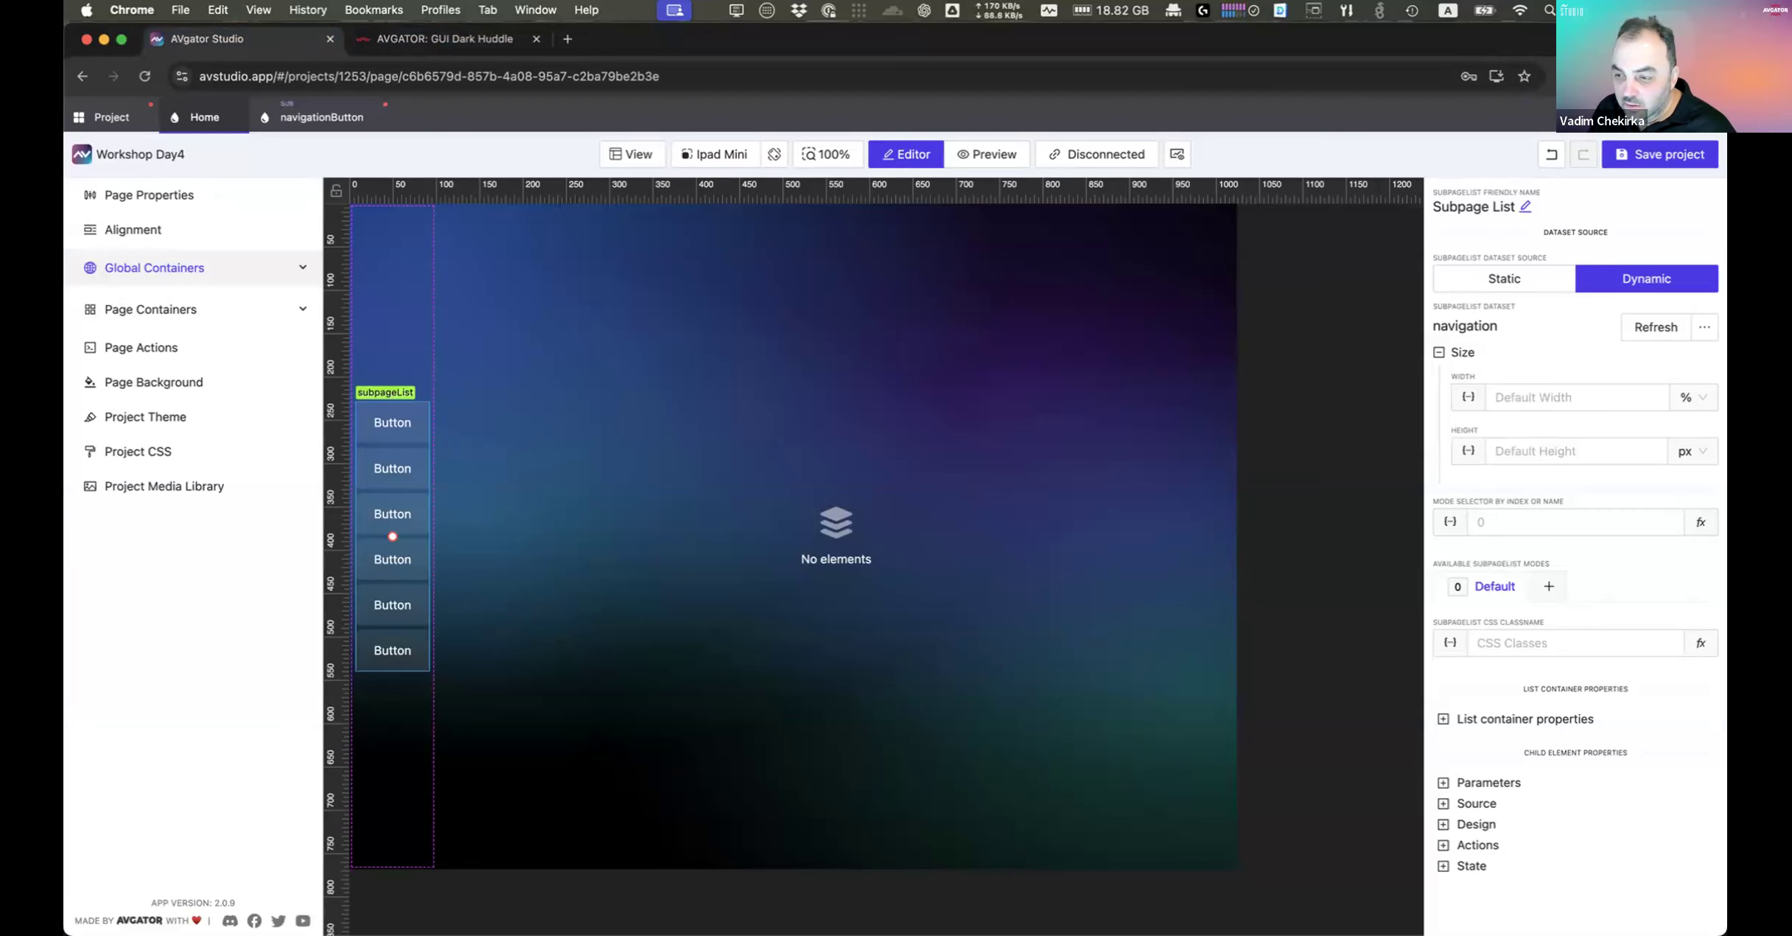
click(905, 547)
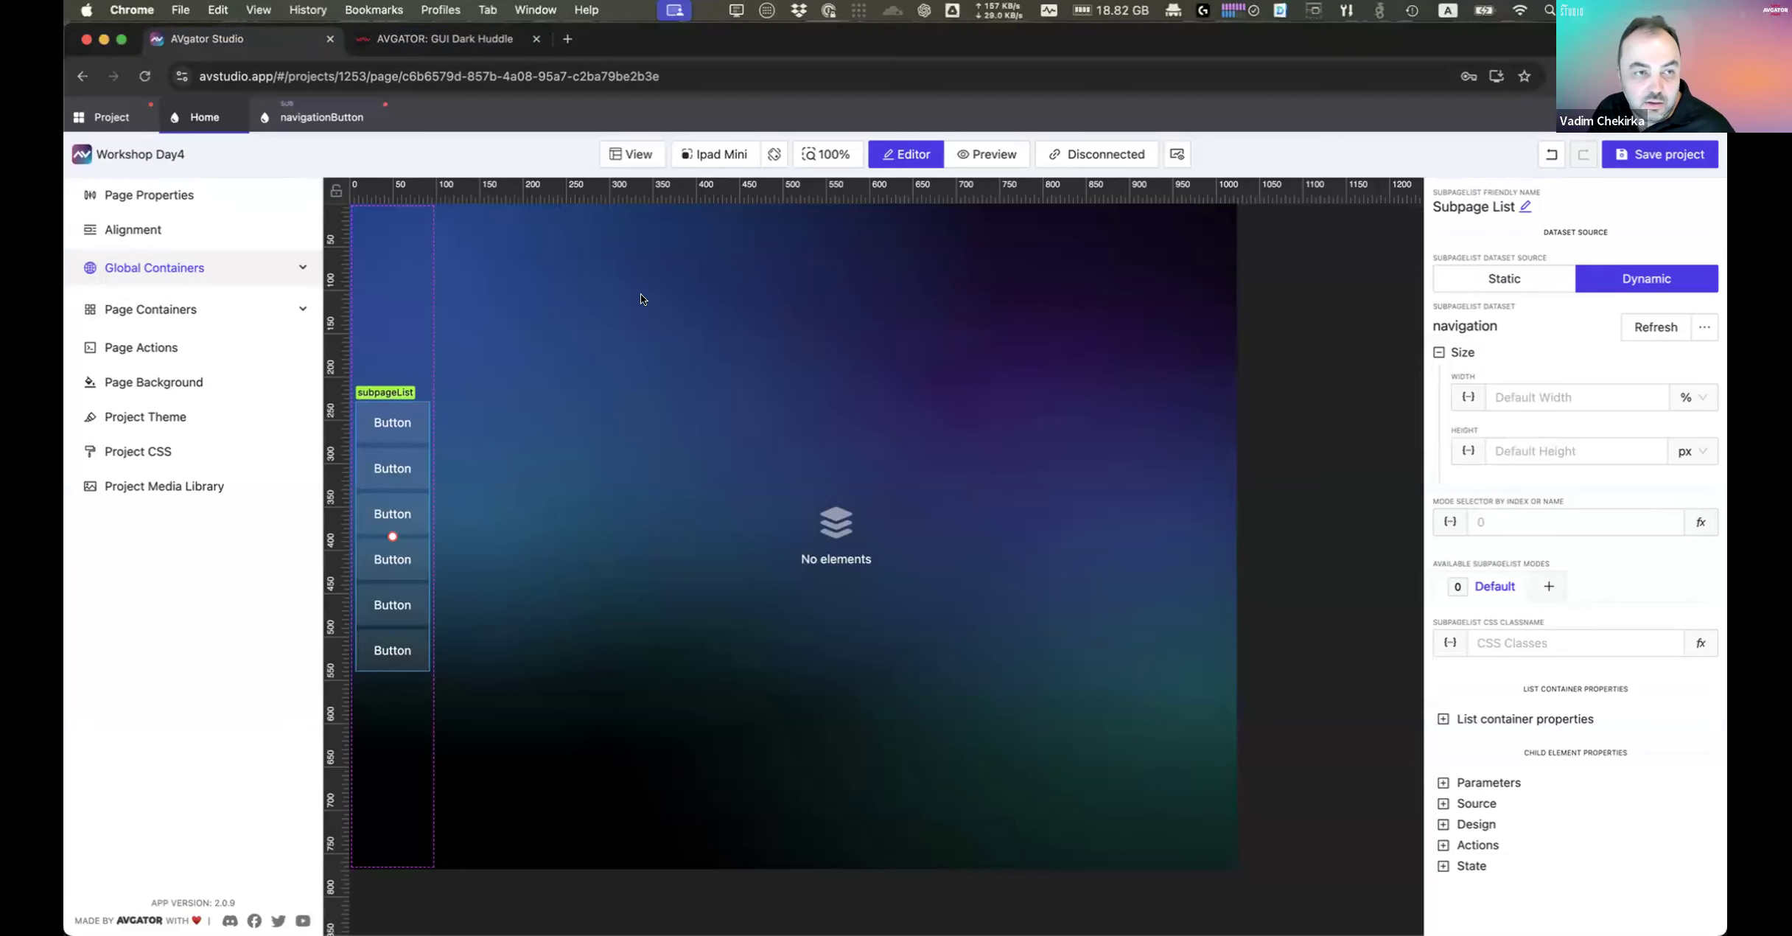
Step: In the navigationButton subpage, switch the button's icon selection to Dynamic and open the dynamic value assignment for the icon name
click(309, 118)
click(890, 570)
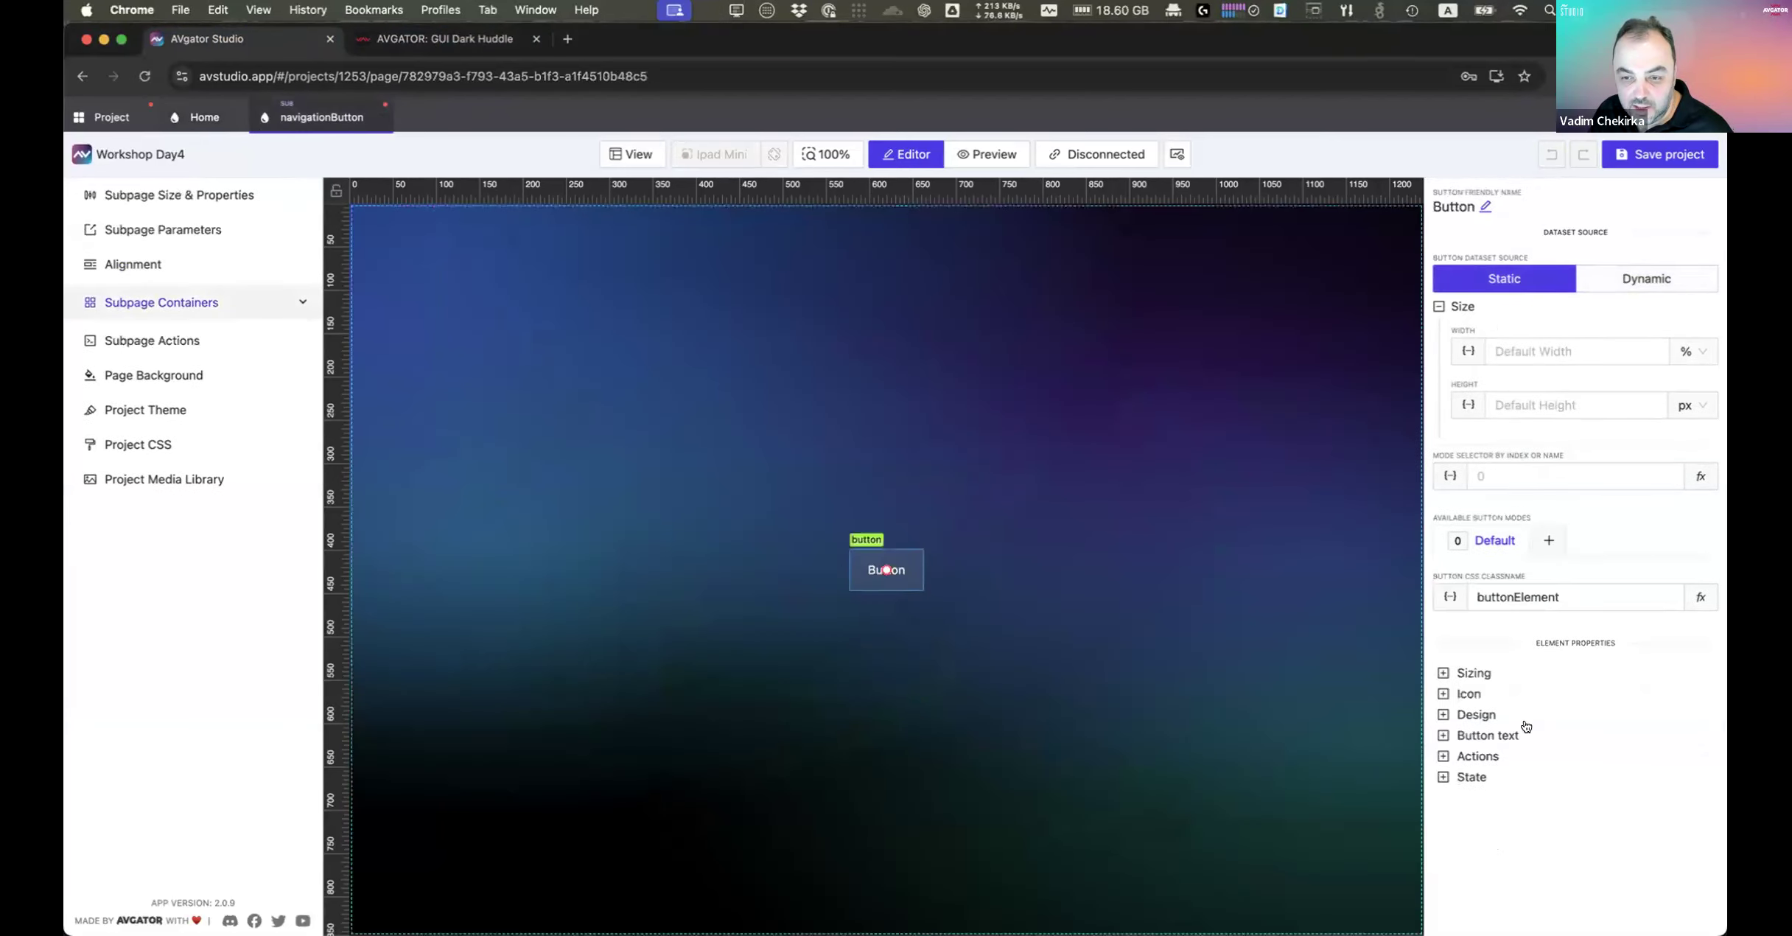
click(1469, 693)
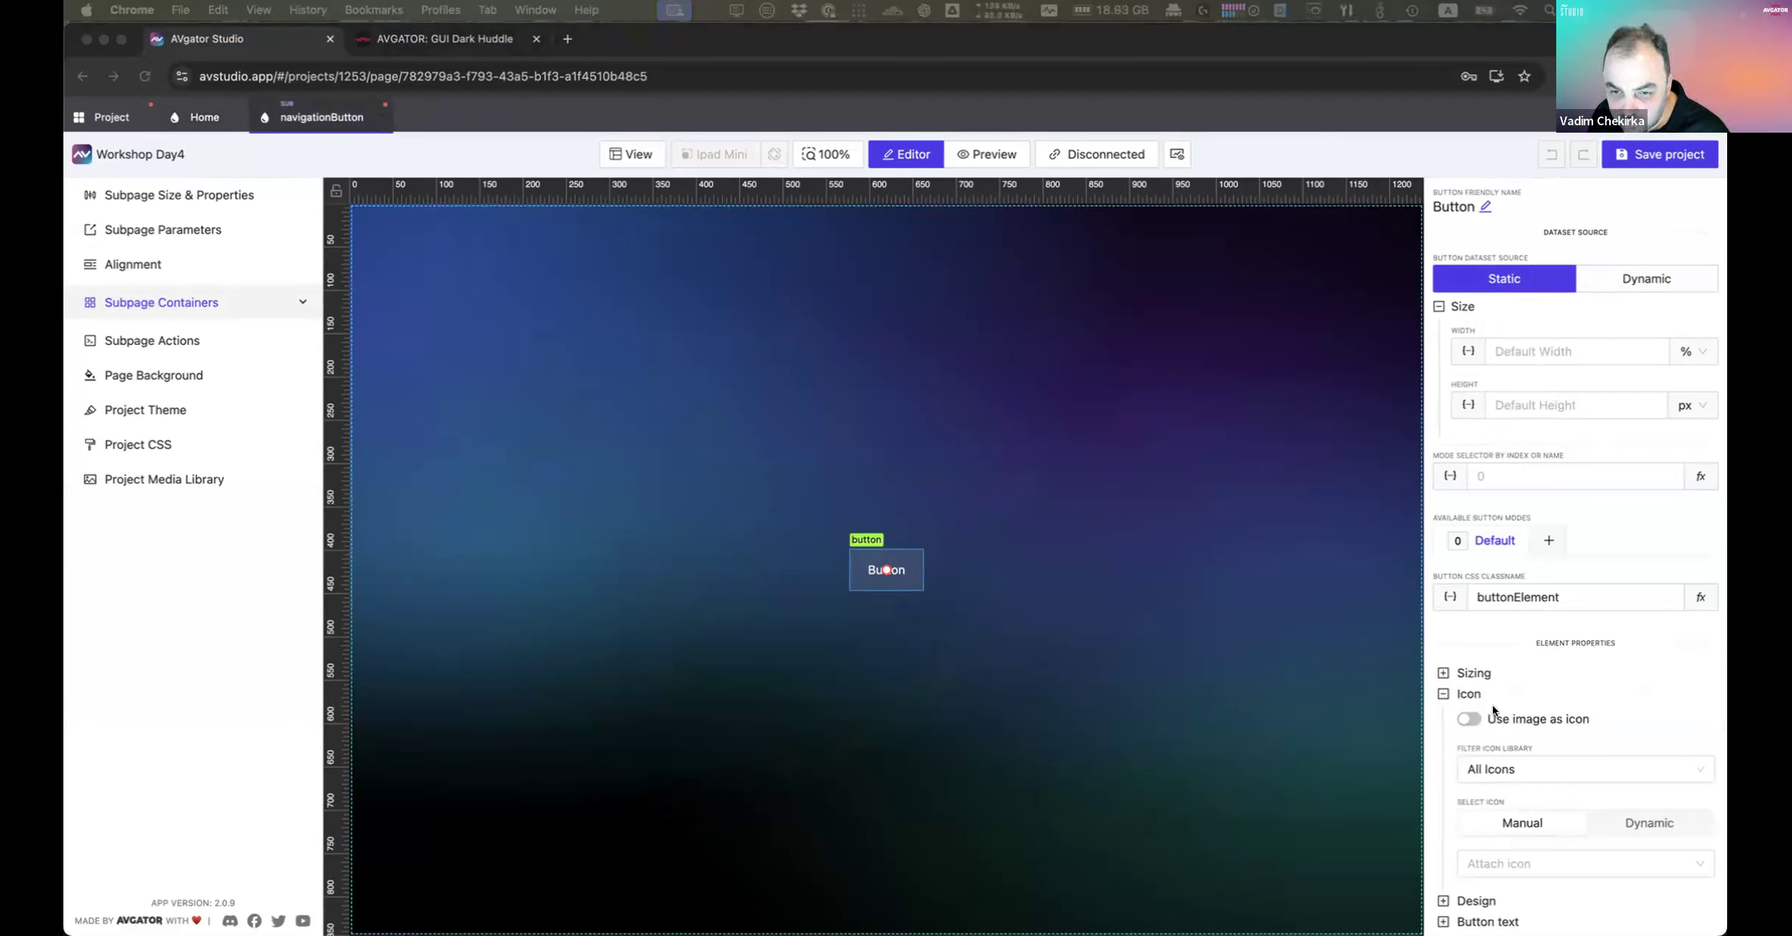
scroll(1536, 783, down, 2)
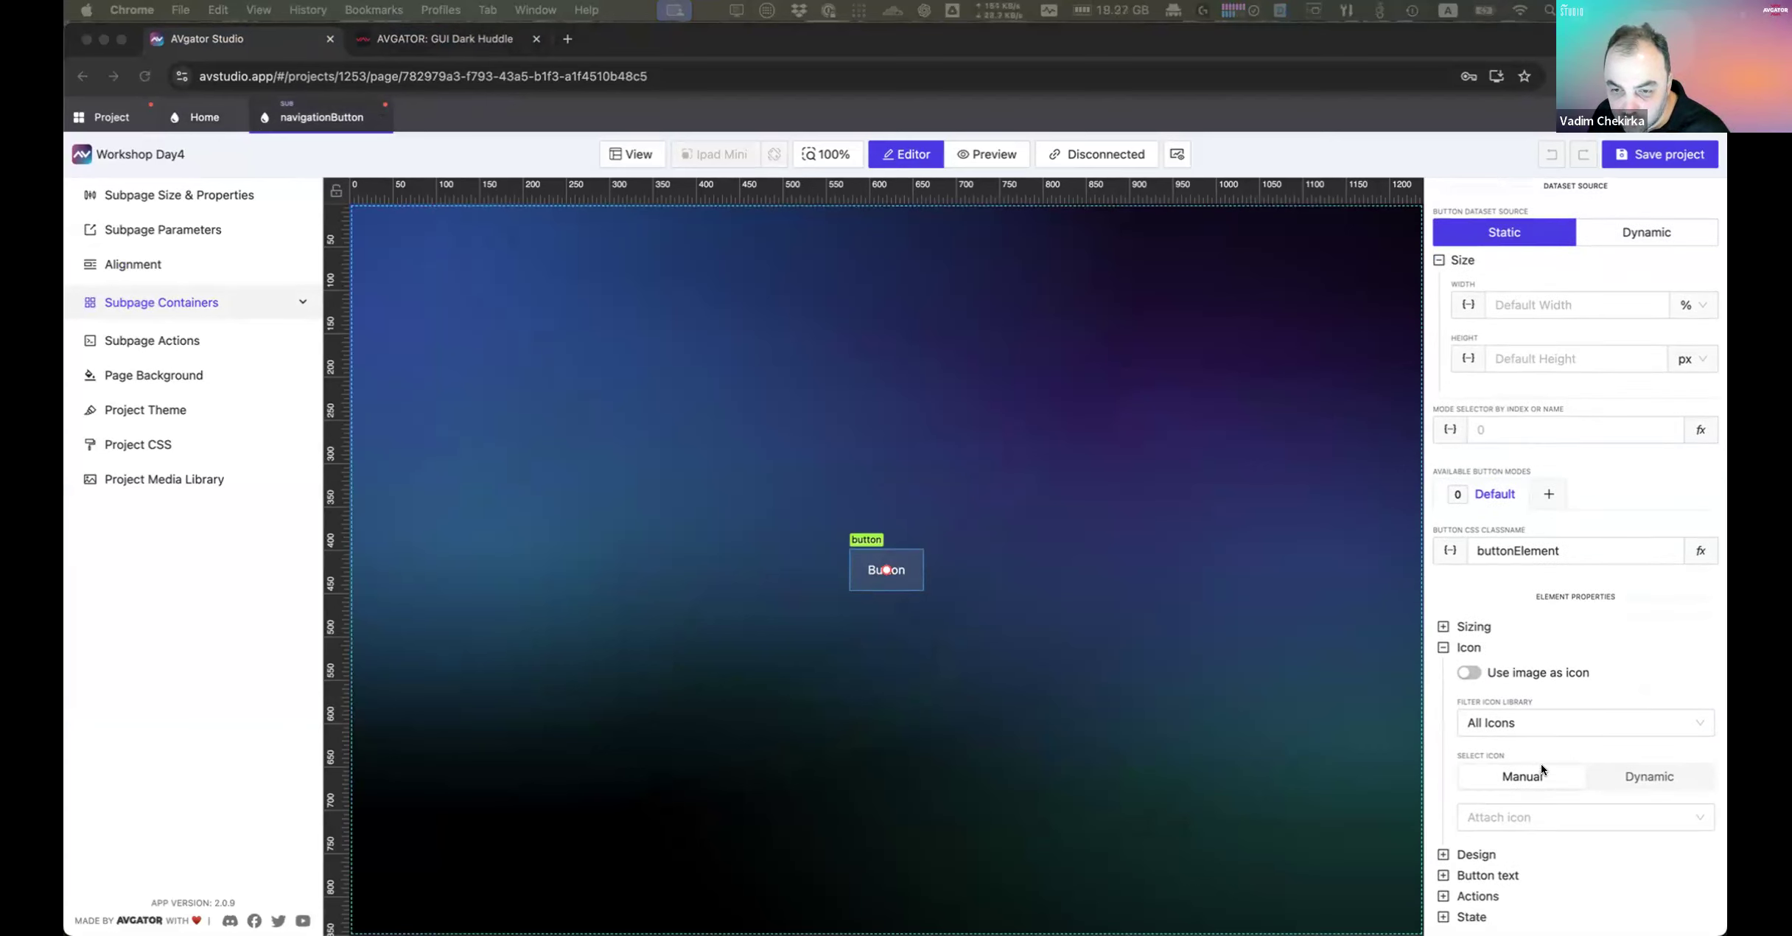
click(1638, 775)
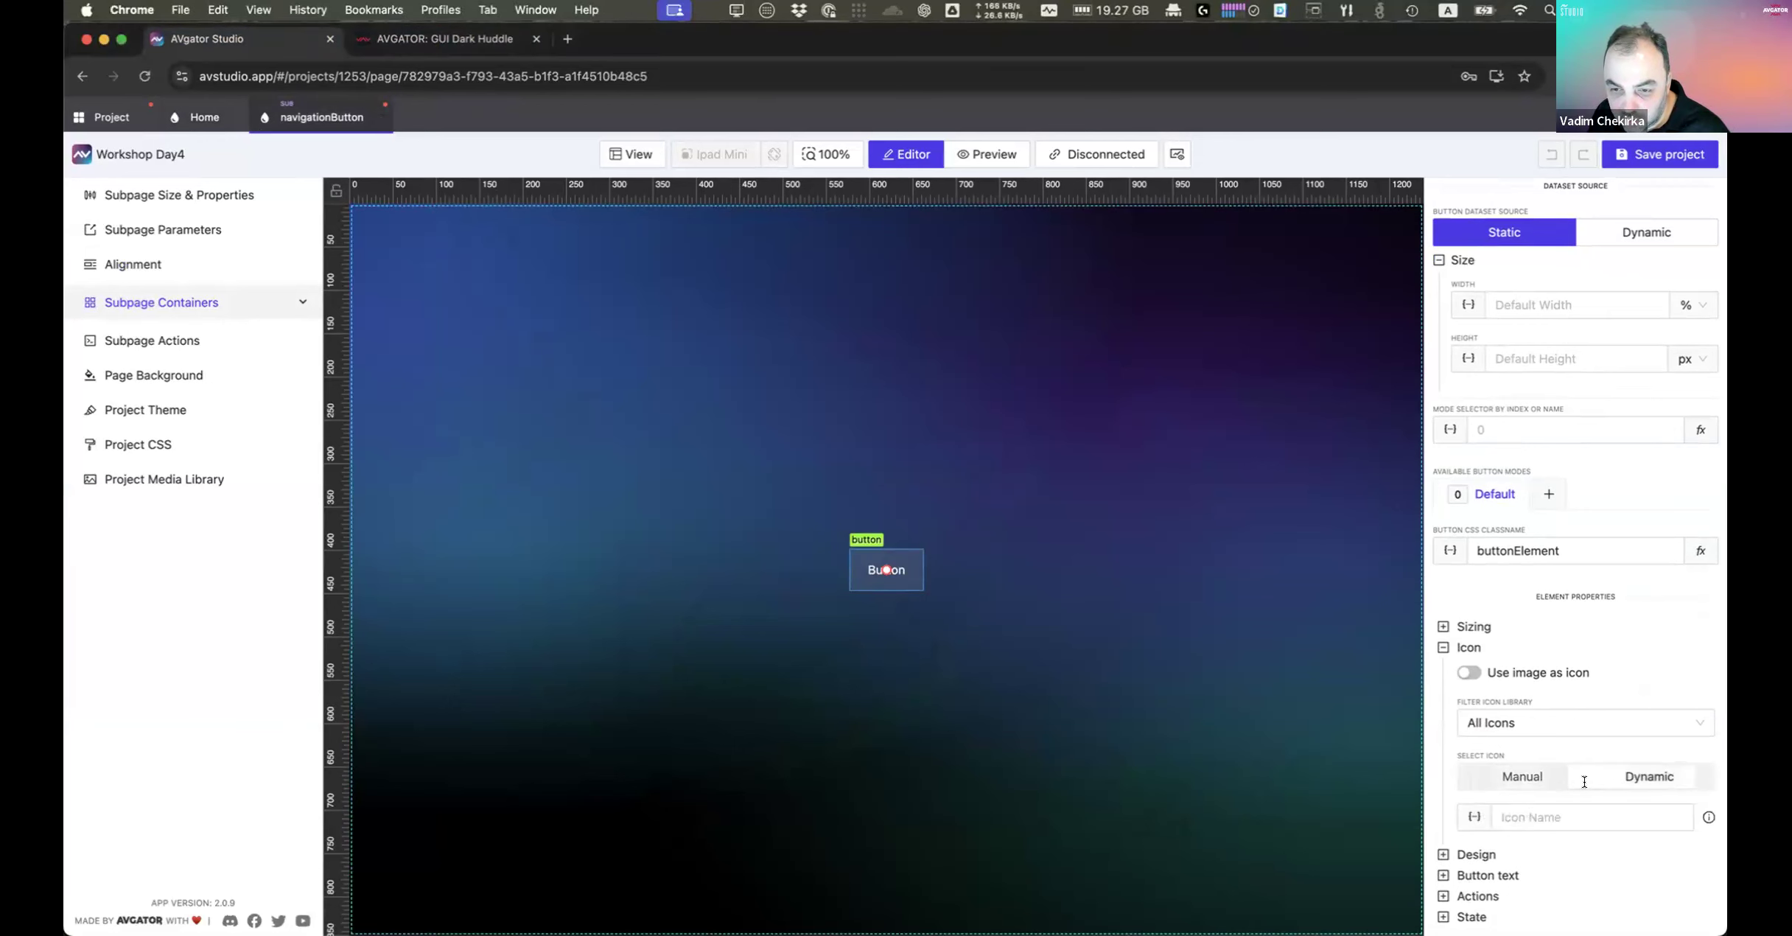
click(1474, 817)
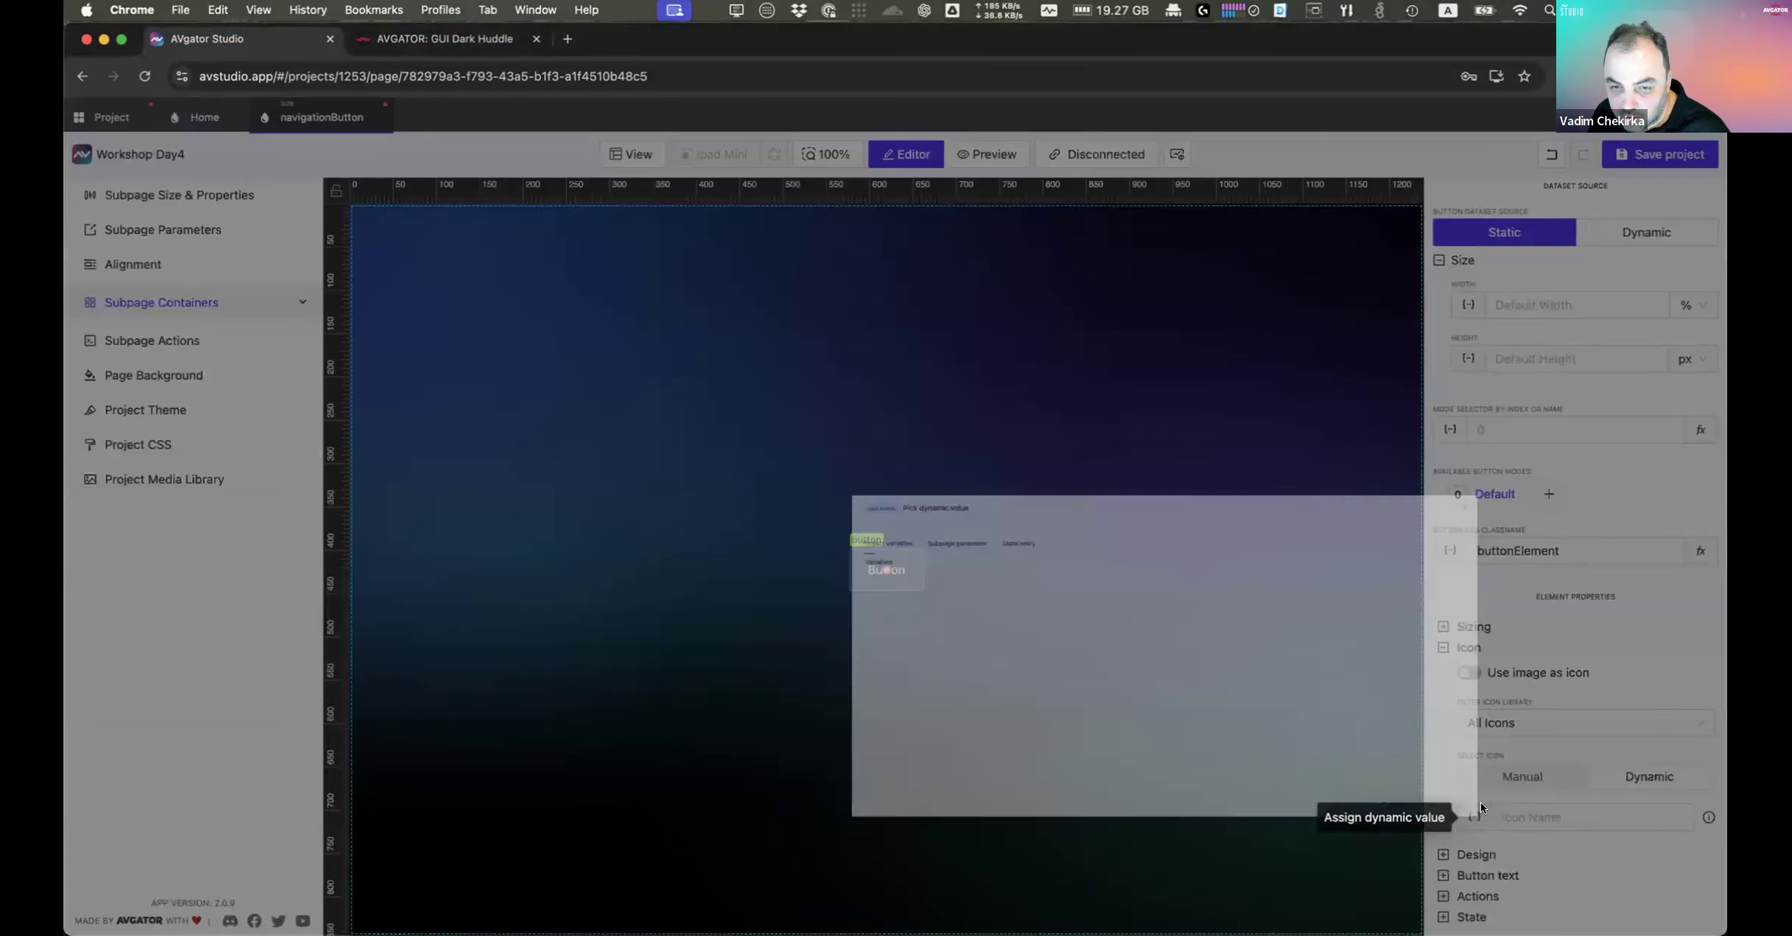
Step: Bind the icon name to a new subpage parameter buttonIconName of type String with default value "name" and save it
click(520, 310)
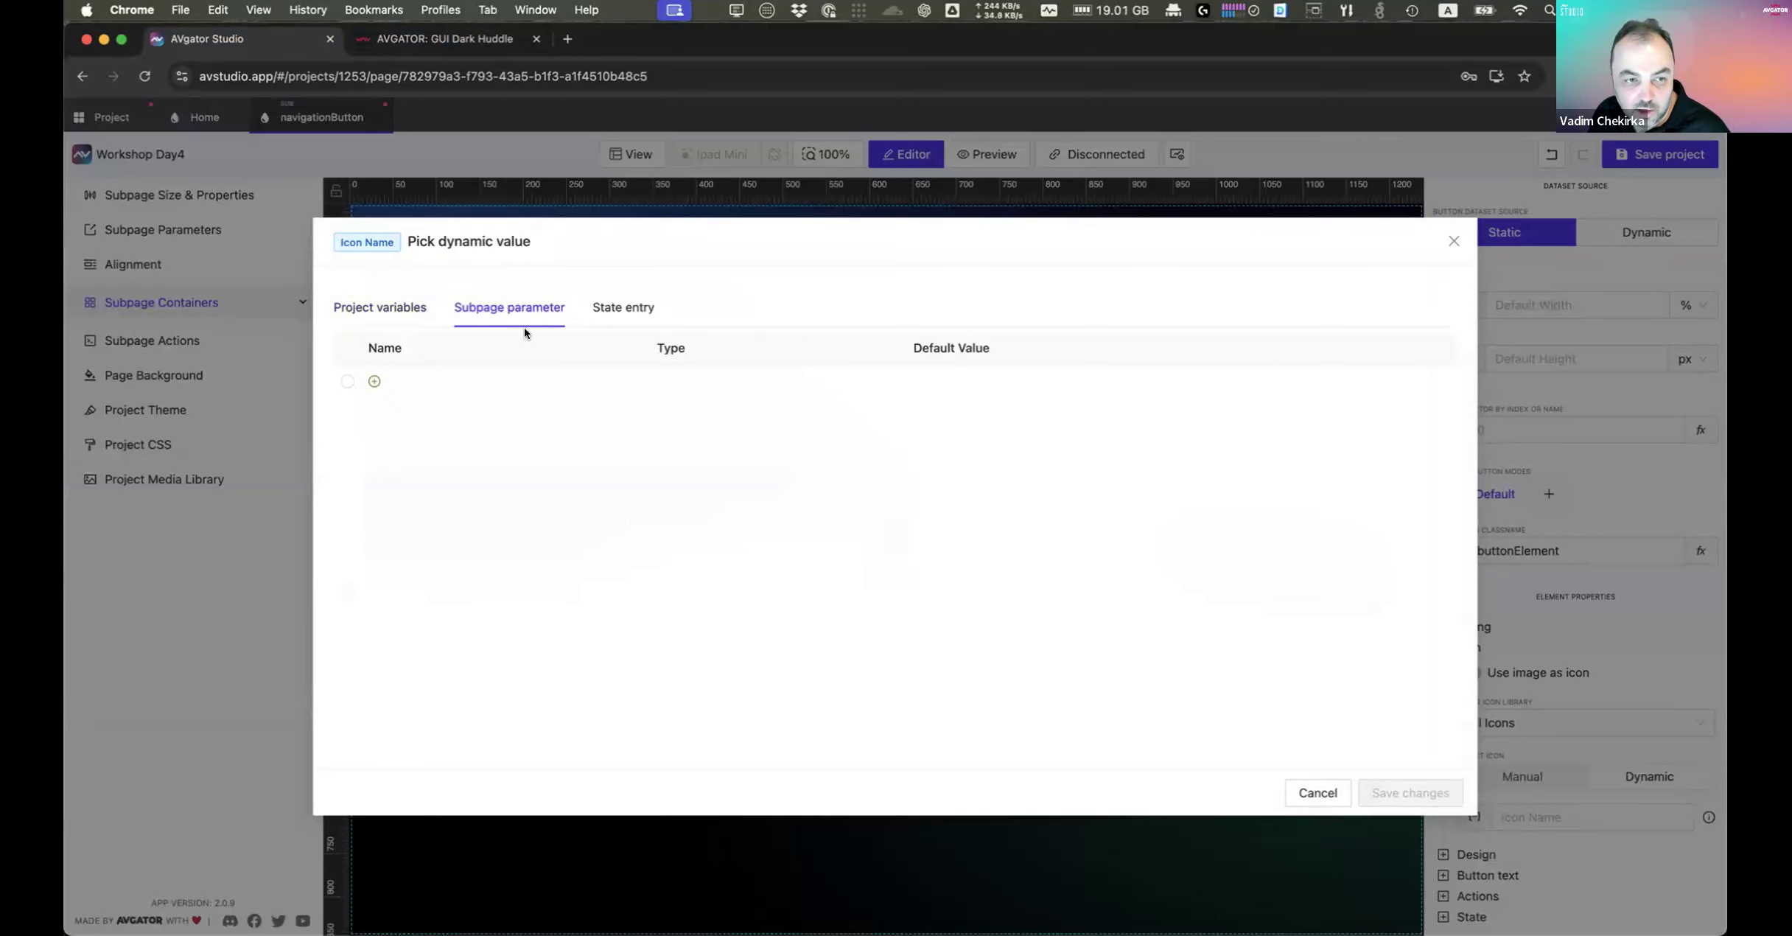
click(347, 381)
click(497, 475)
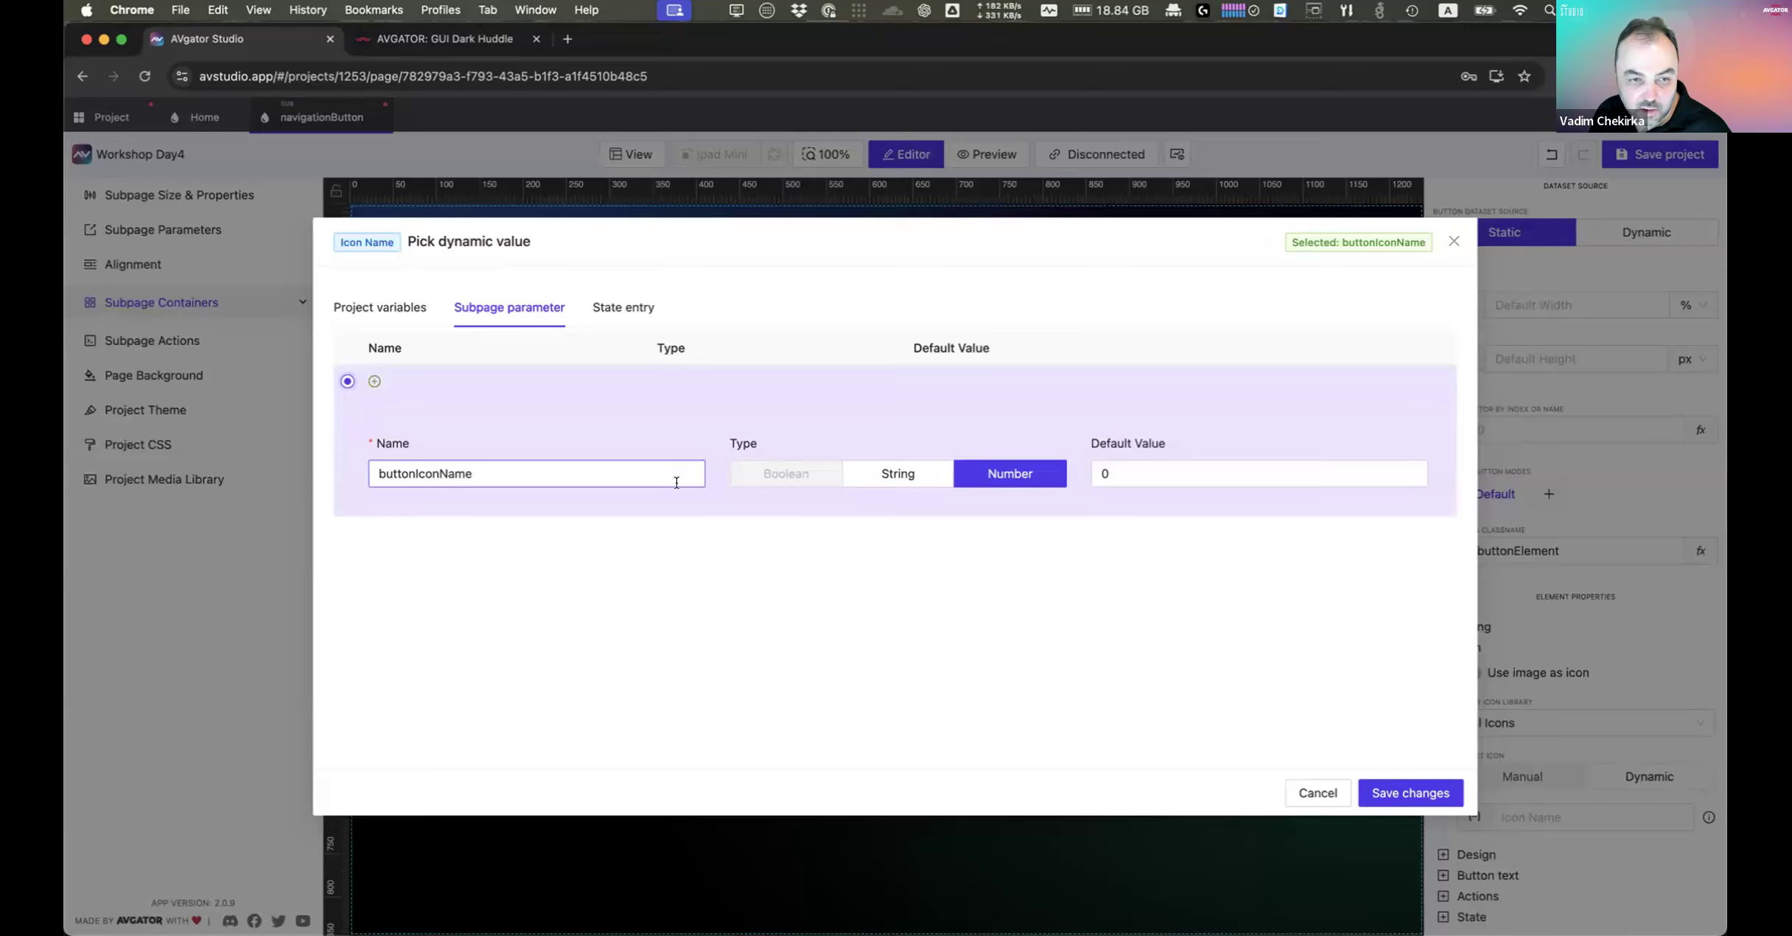
click(895, 475)
click(1130, 477)
double_click(1133, 473)
text(name)
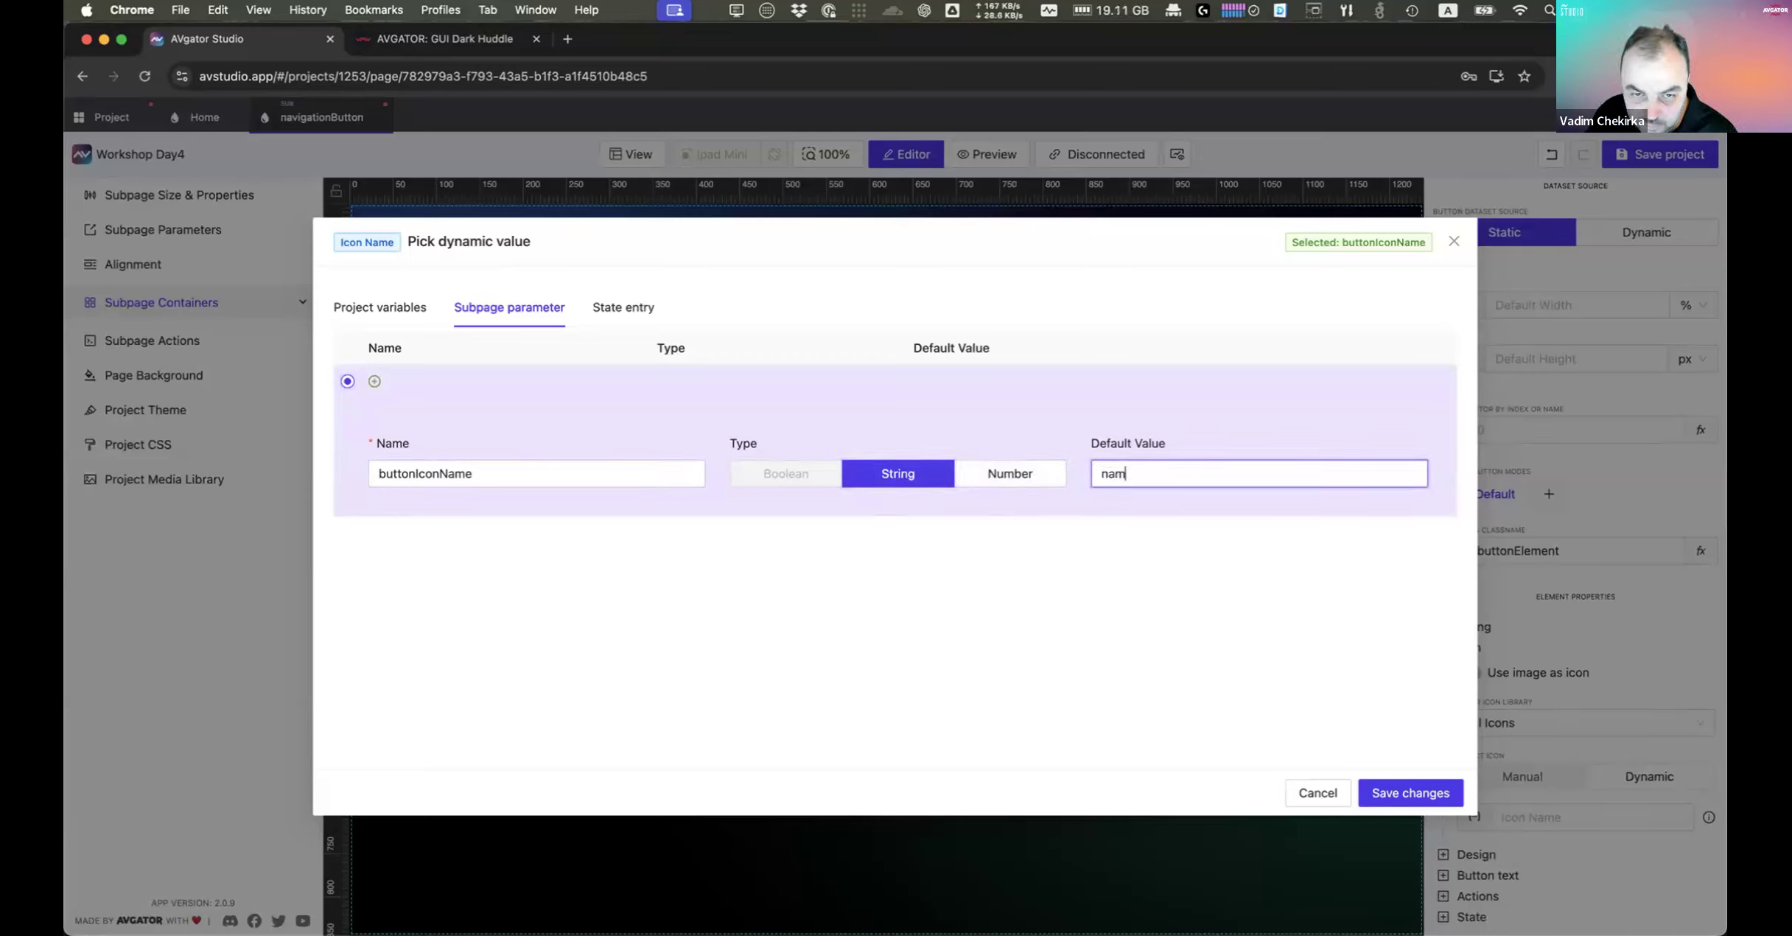
click(1397, 792)
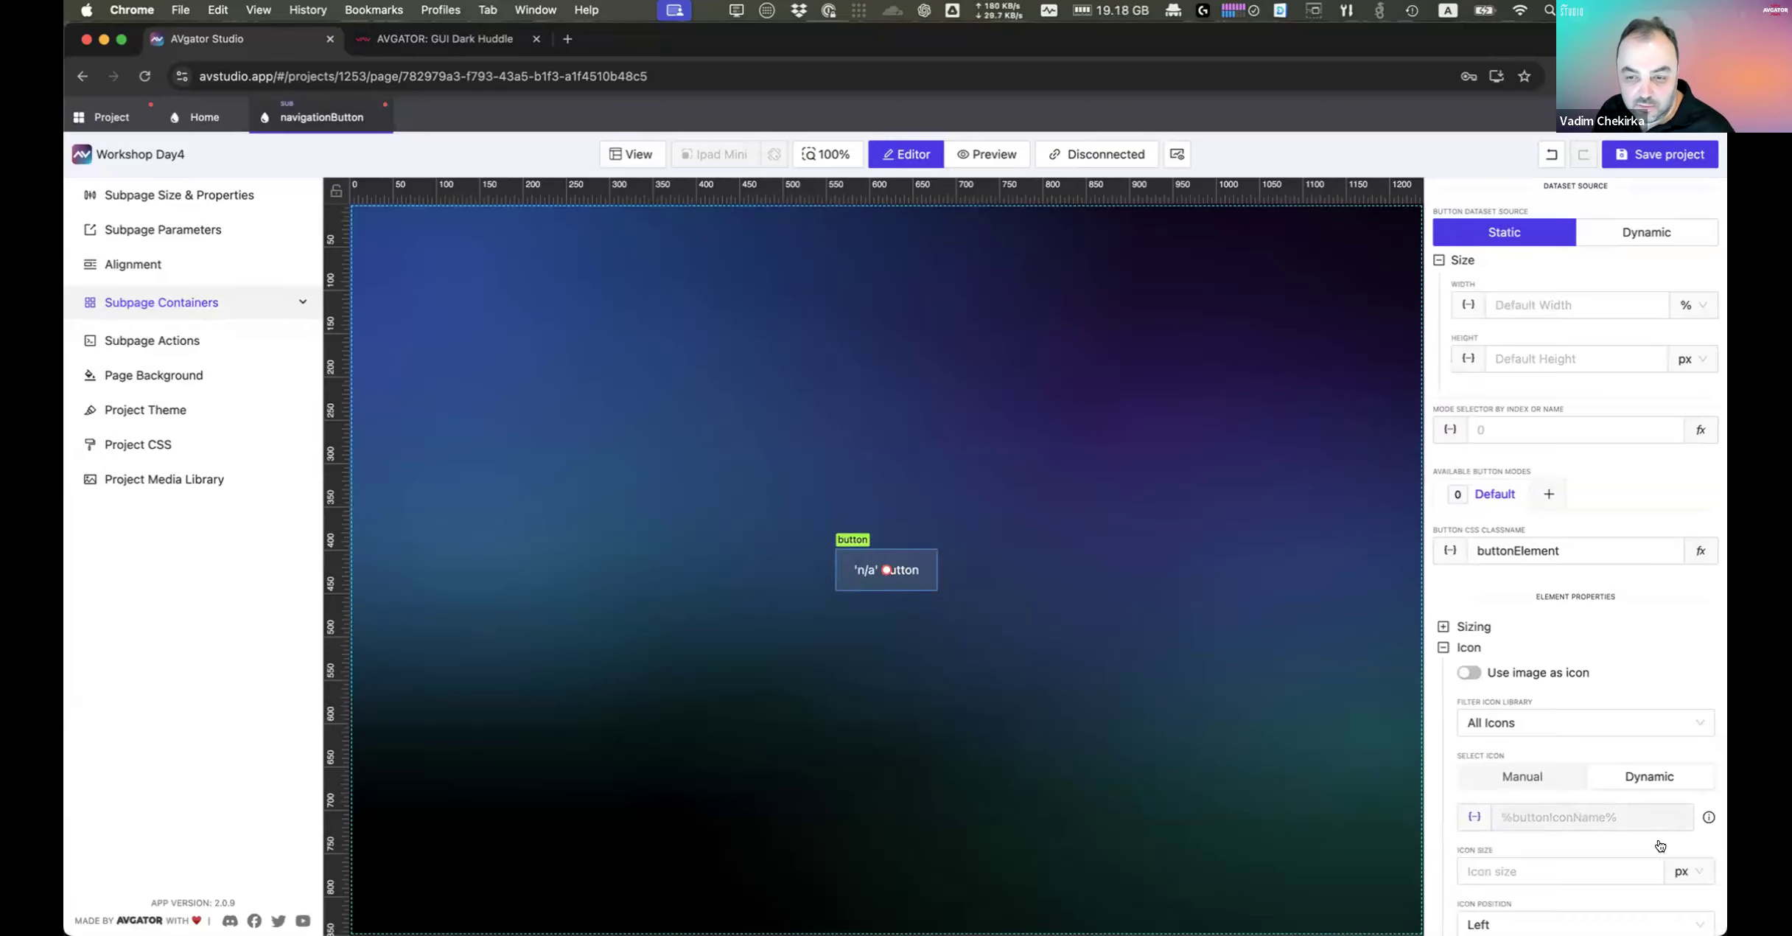
Step: Set the button's icon size to 35 px and its icon position to Top
scroll(1494, 755, down, 1)
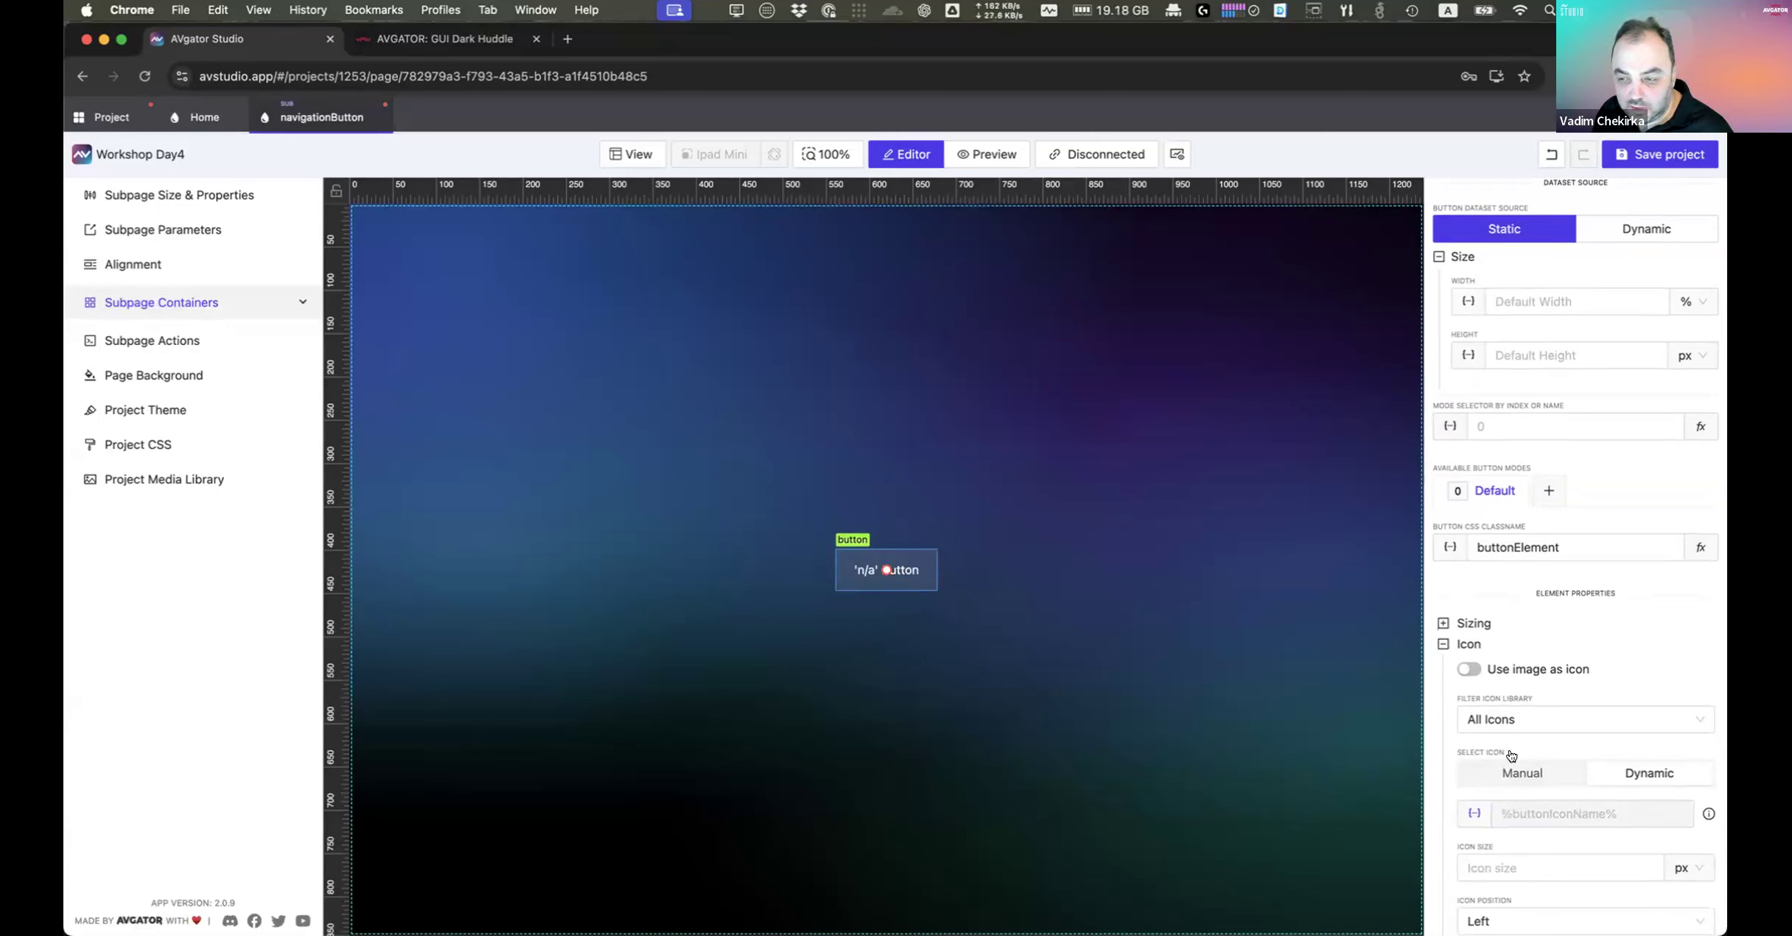
scroll(1510, 751, down, 3)
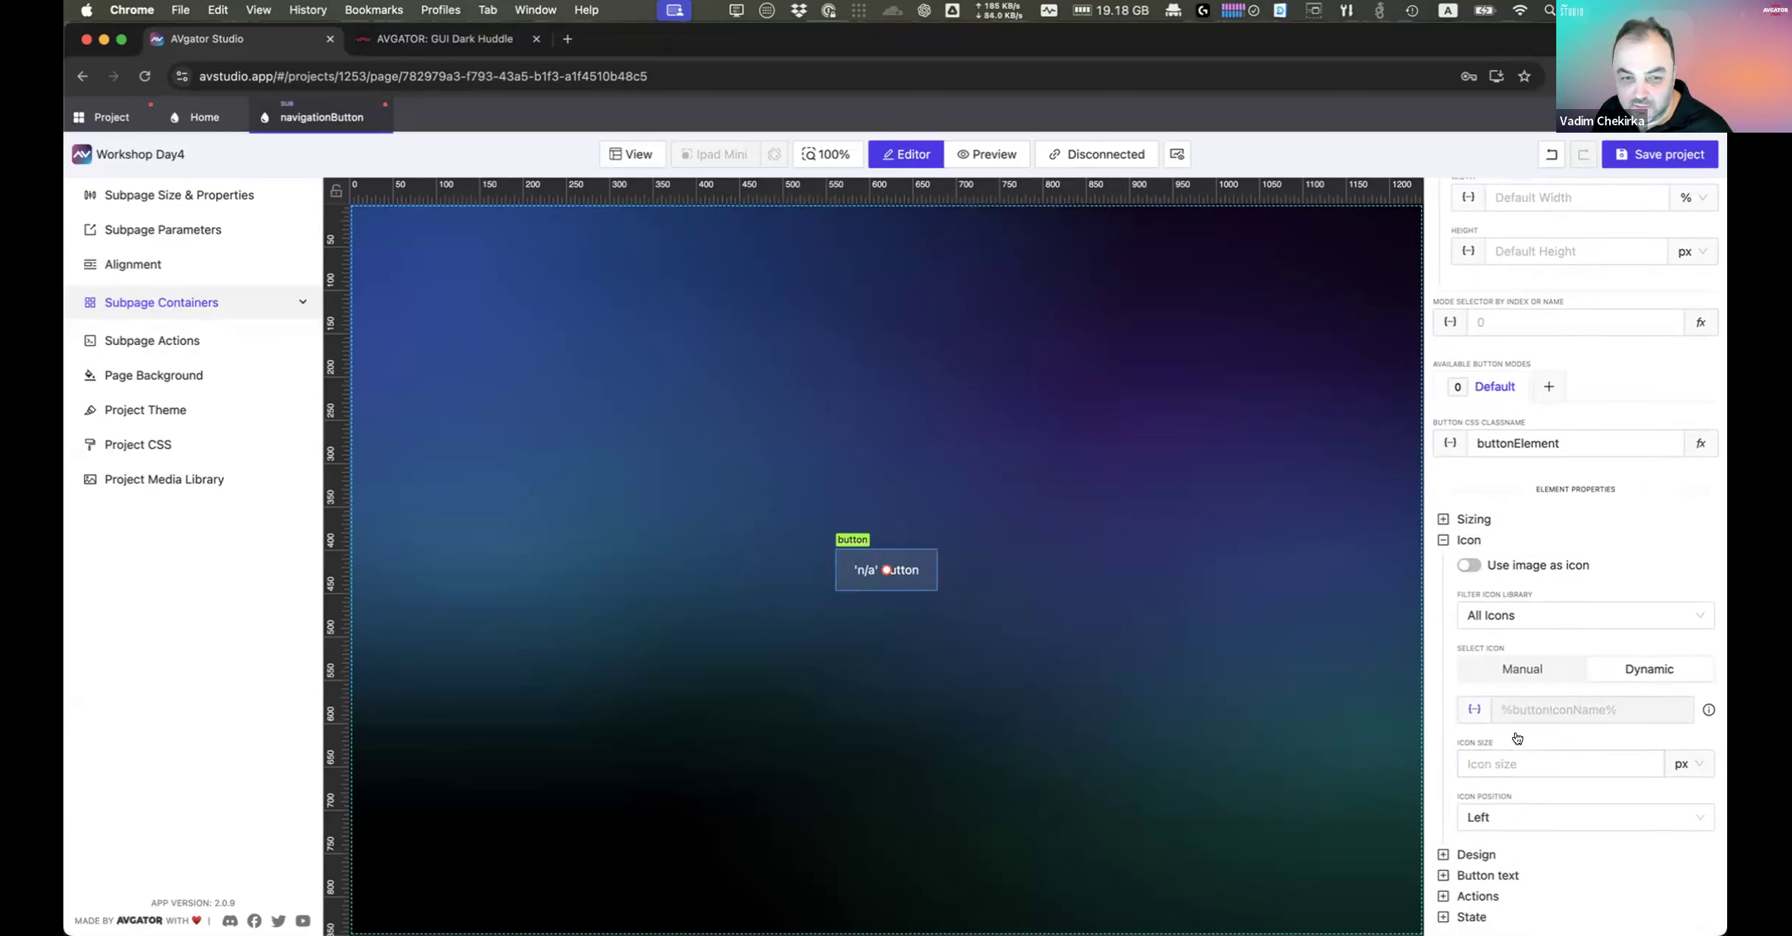
click(1518, 756)
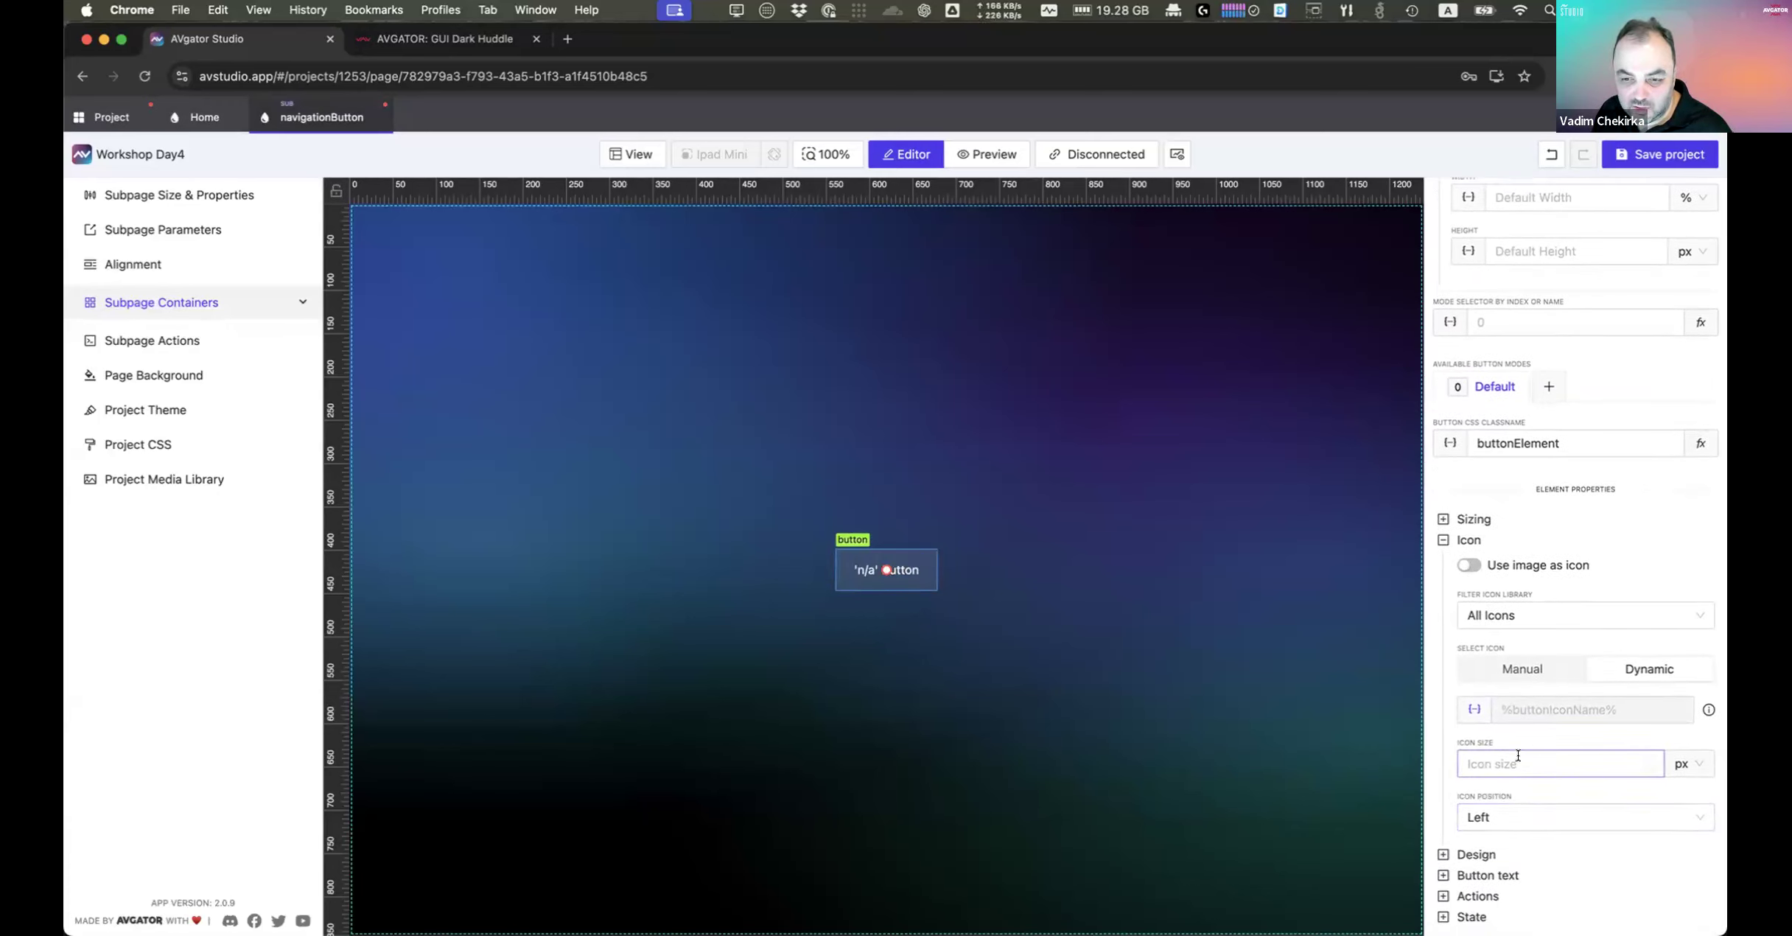
text(35)
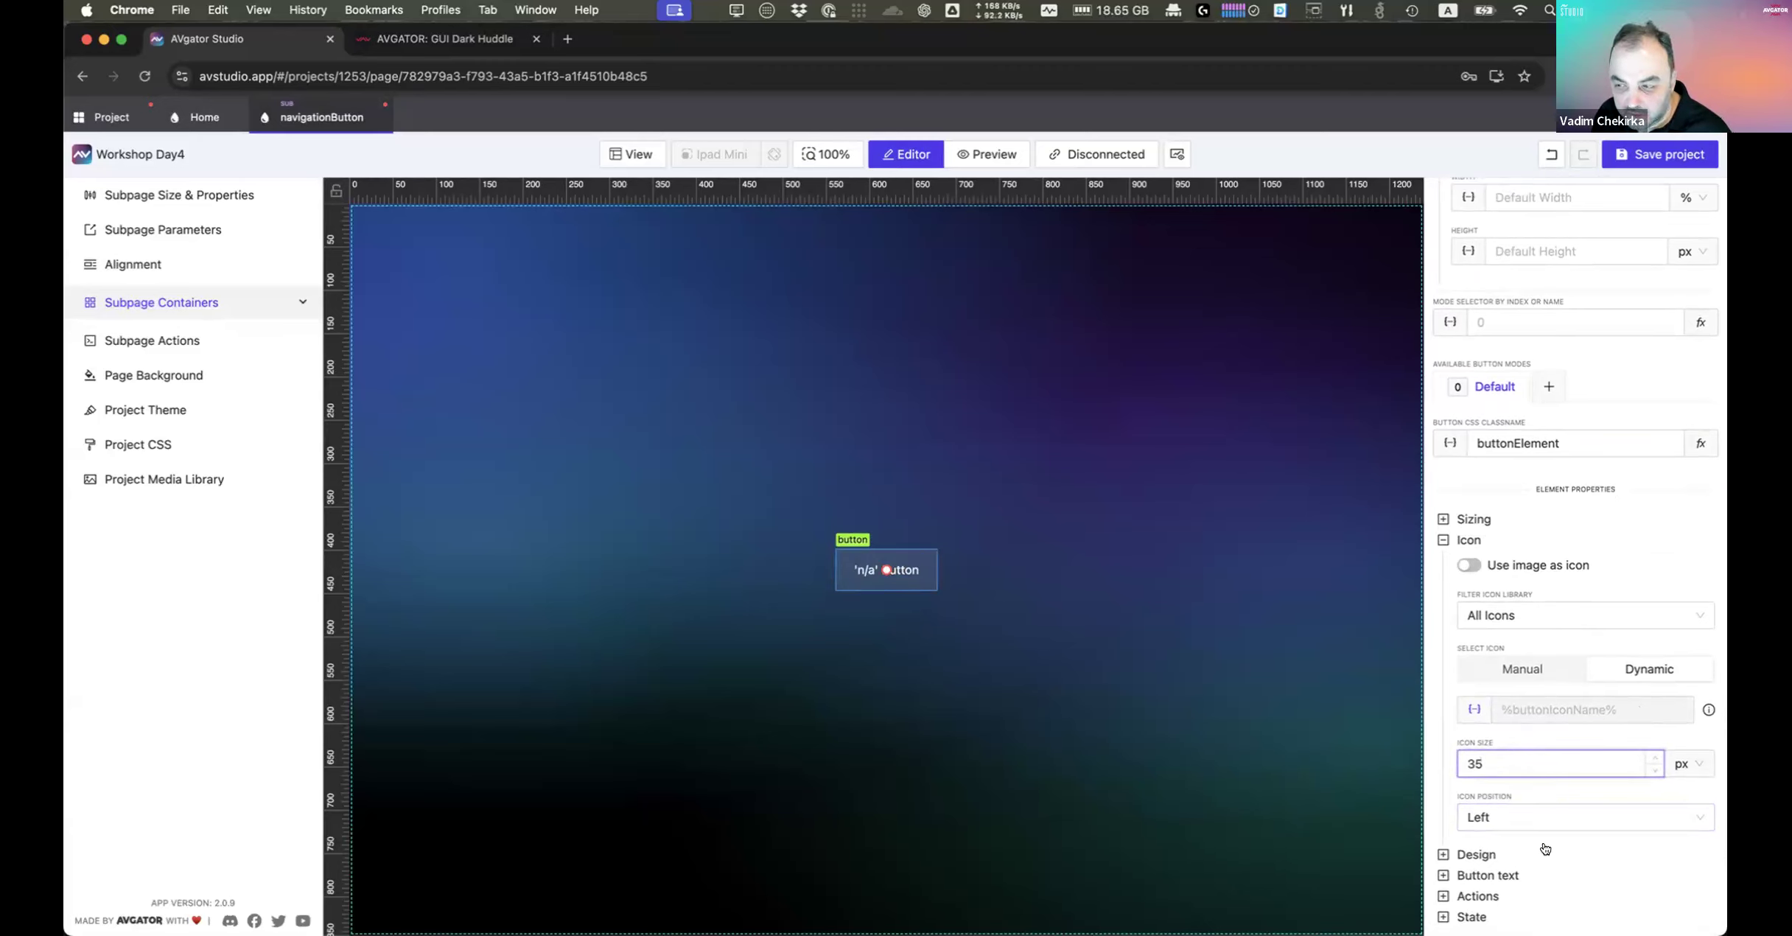
click(1539, 817)
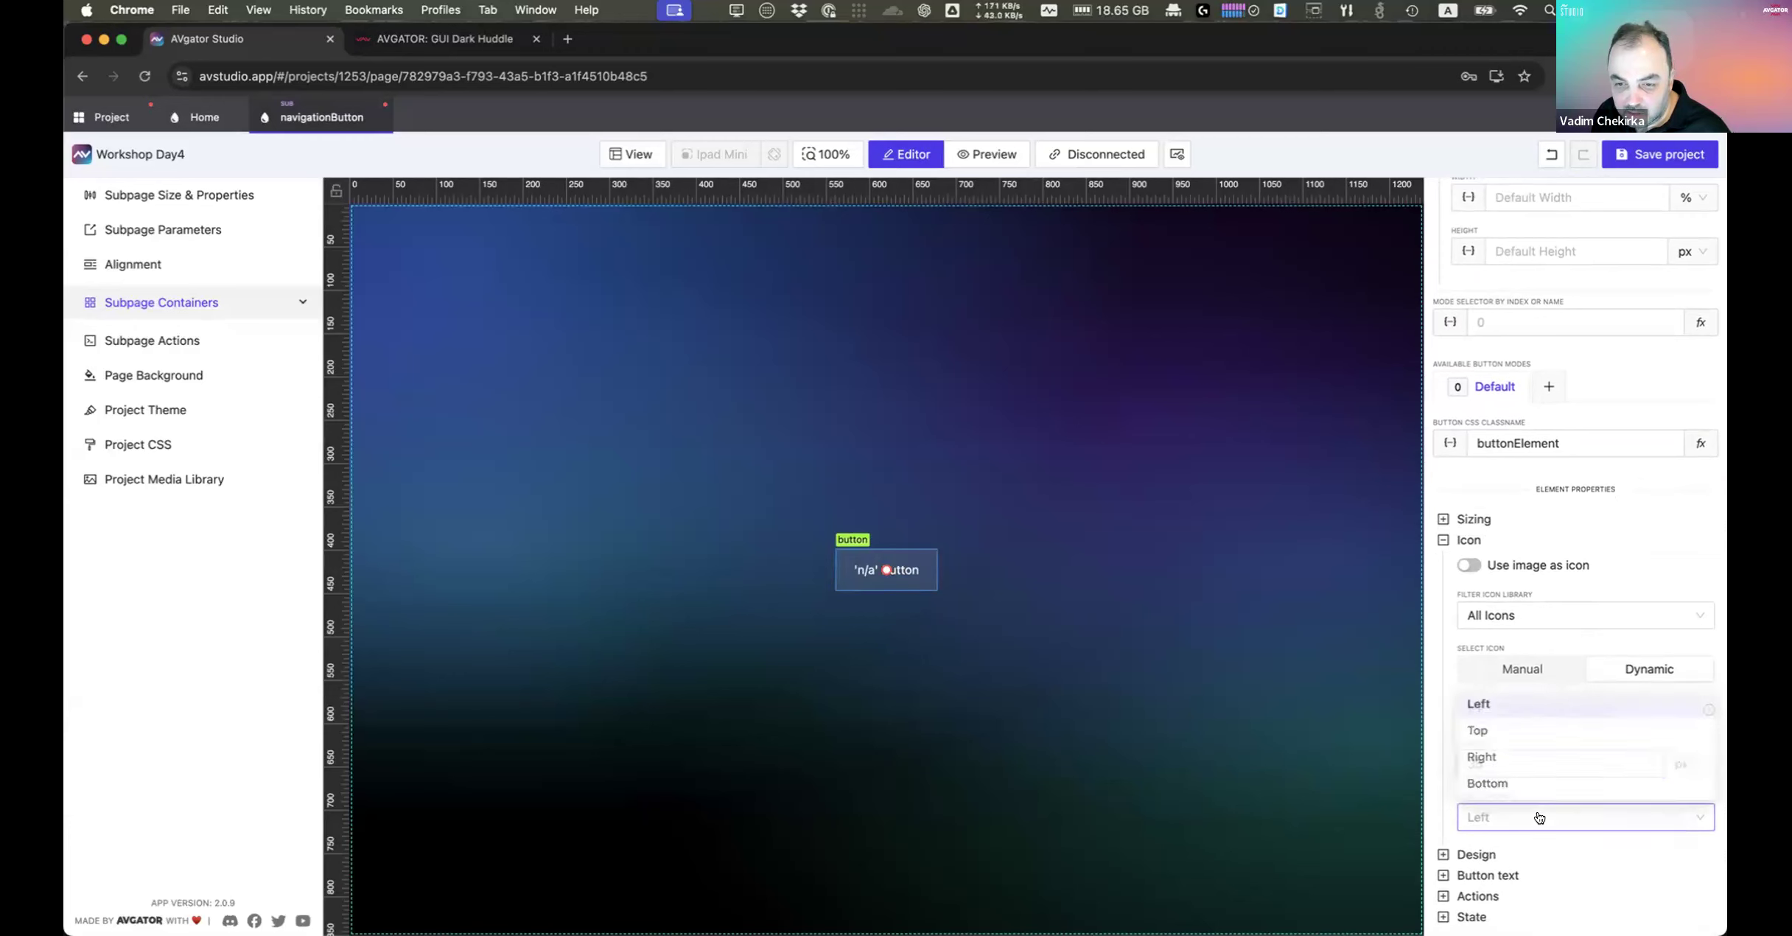
click(1515, 731)
Step: Clear the button's text so the label is empty and save the change
click(1500, 875)
click(1561, 898)
drag(555, 334, 331, 327)
key(BackSpace)
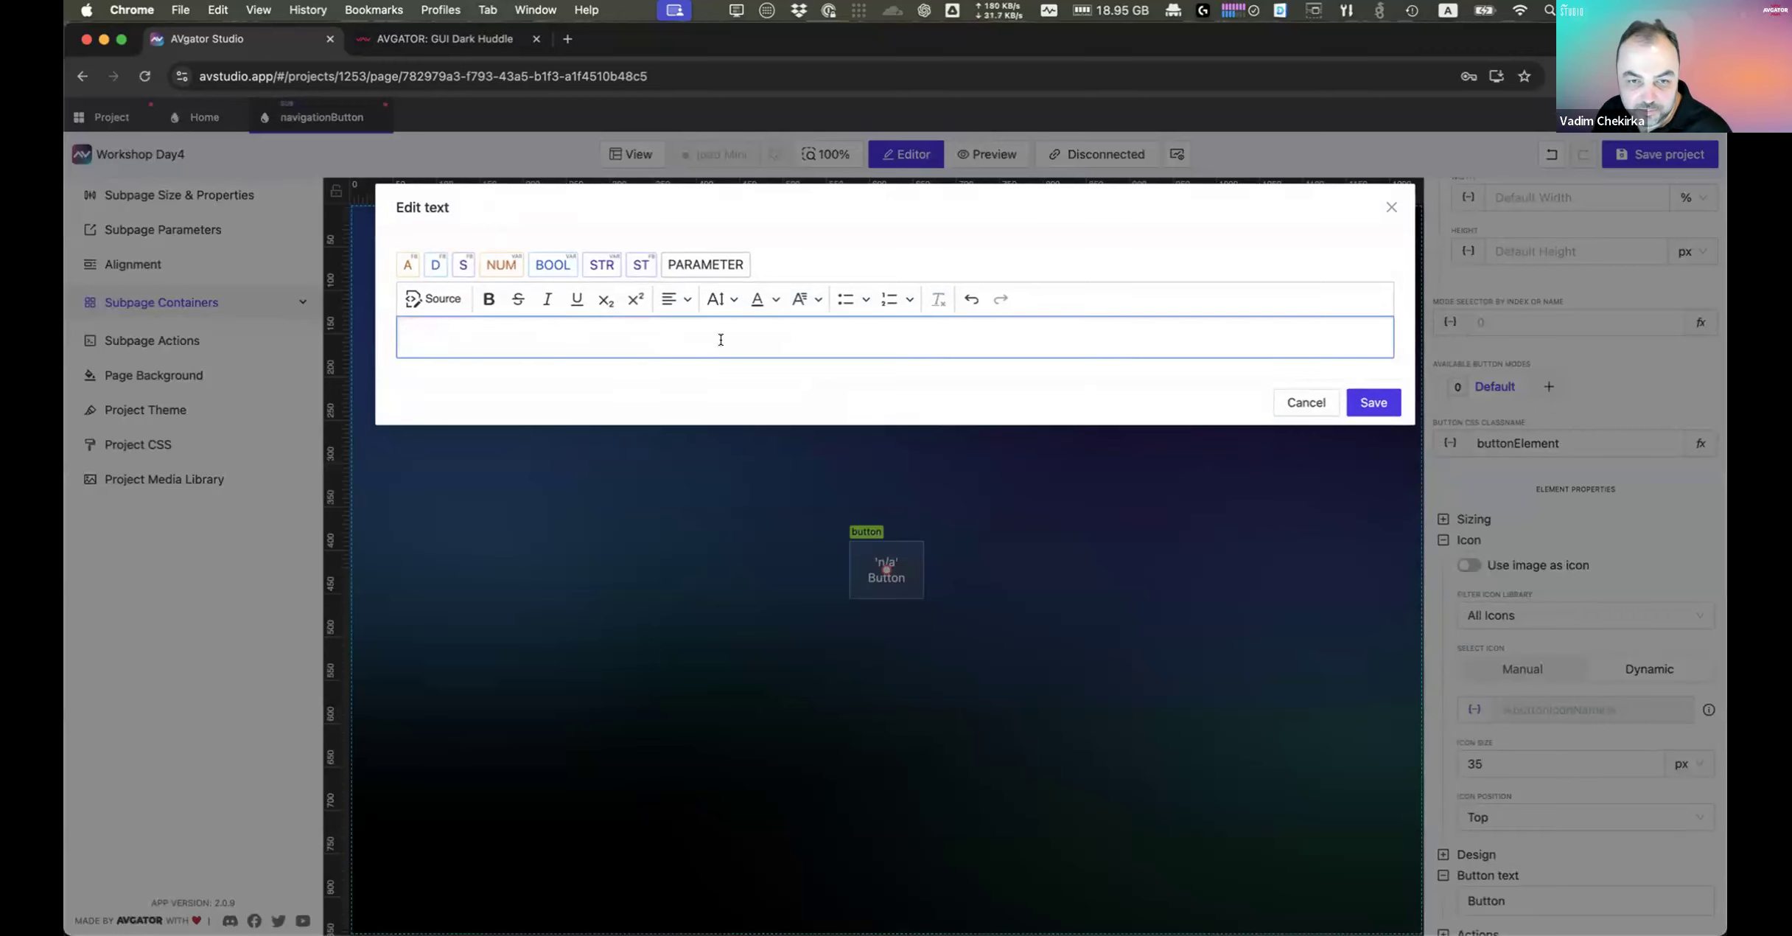
click(1369, 406)
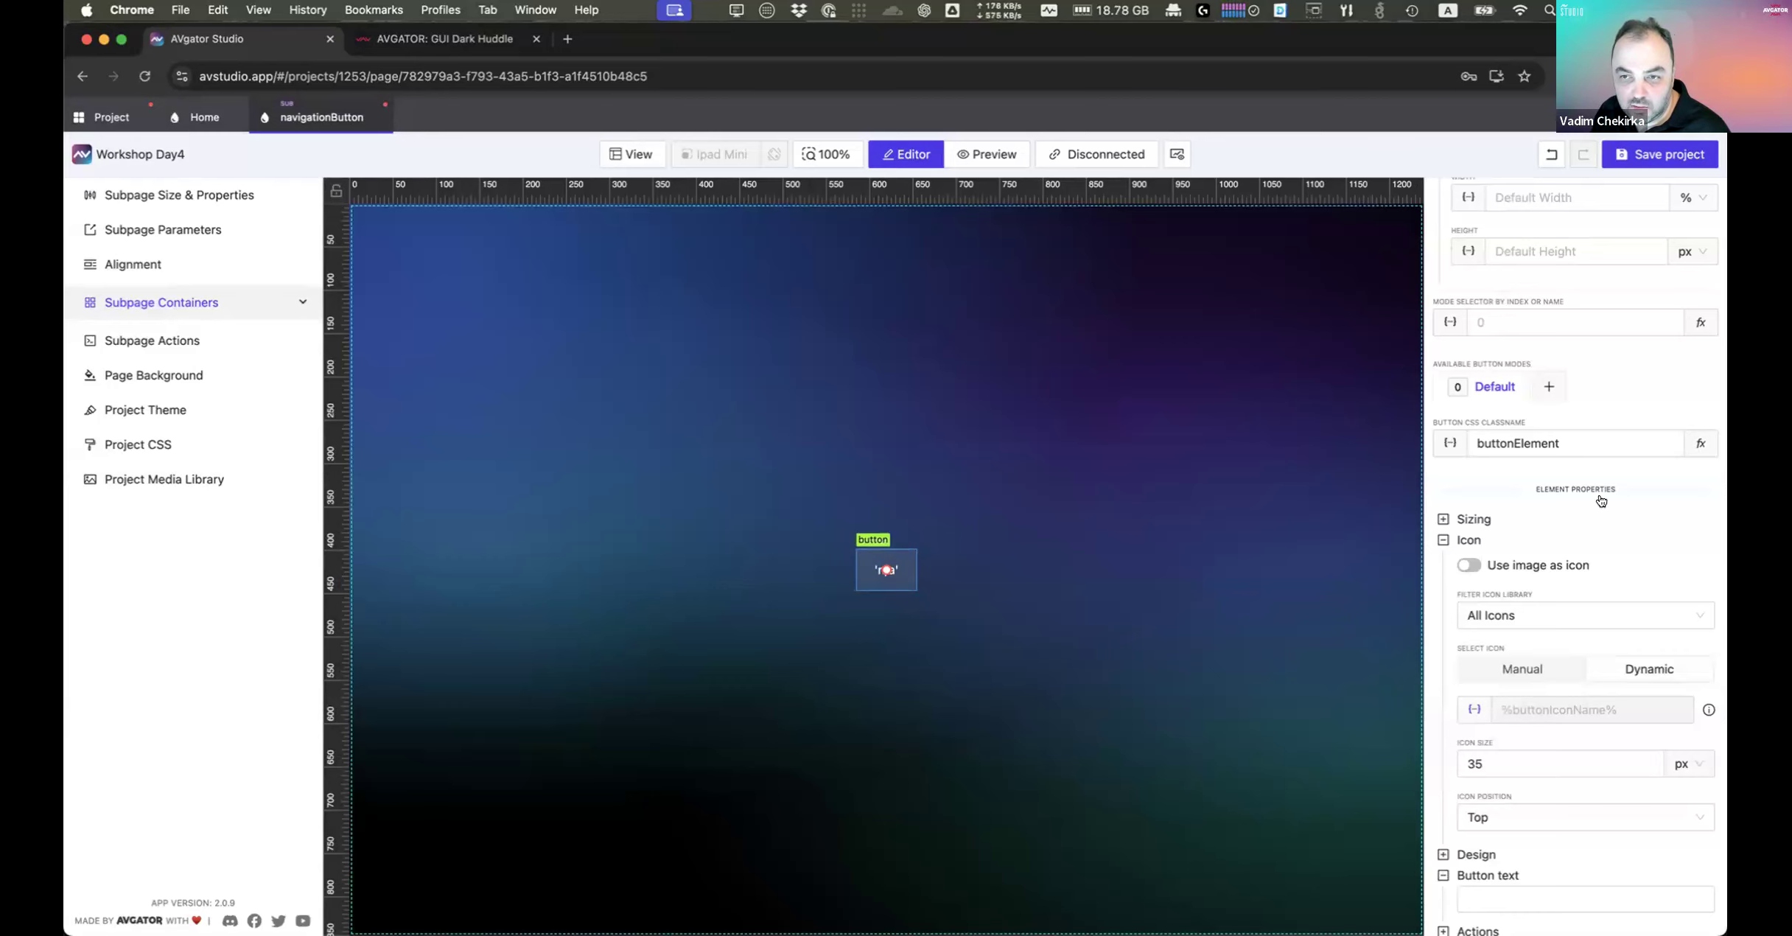
Step: Set the button's width and height to 100 % each in the navigationButton subpage
scroll(1562, 366, up, 3)
click(1562, 353)
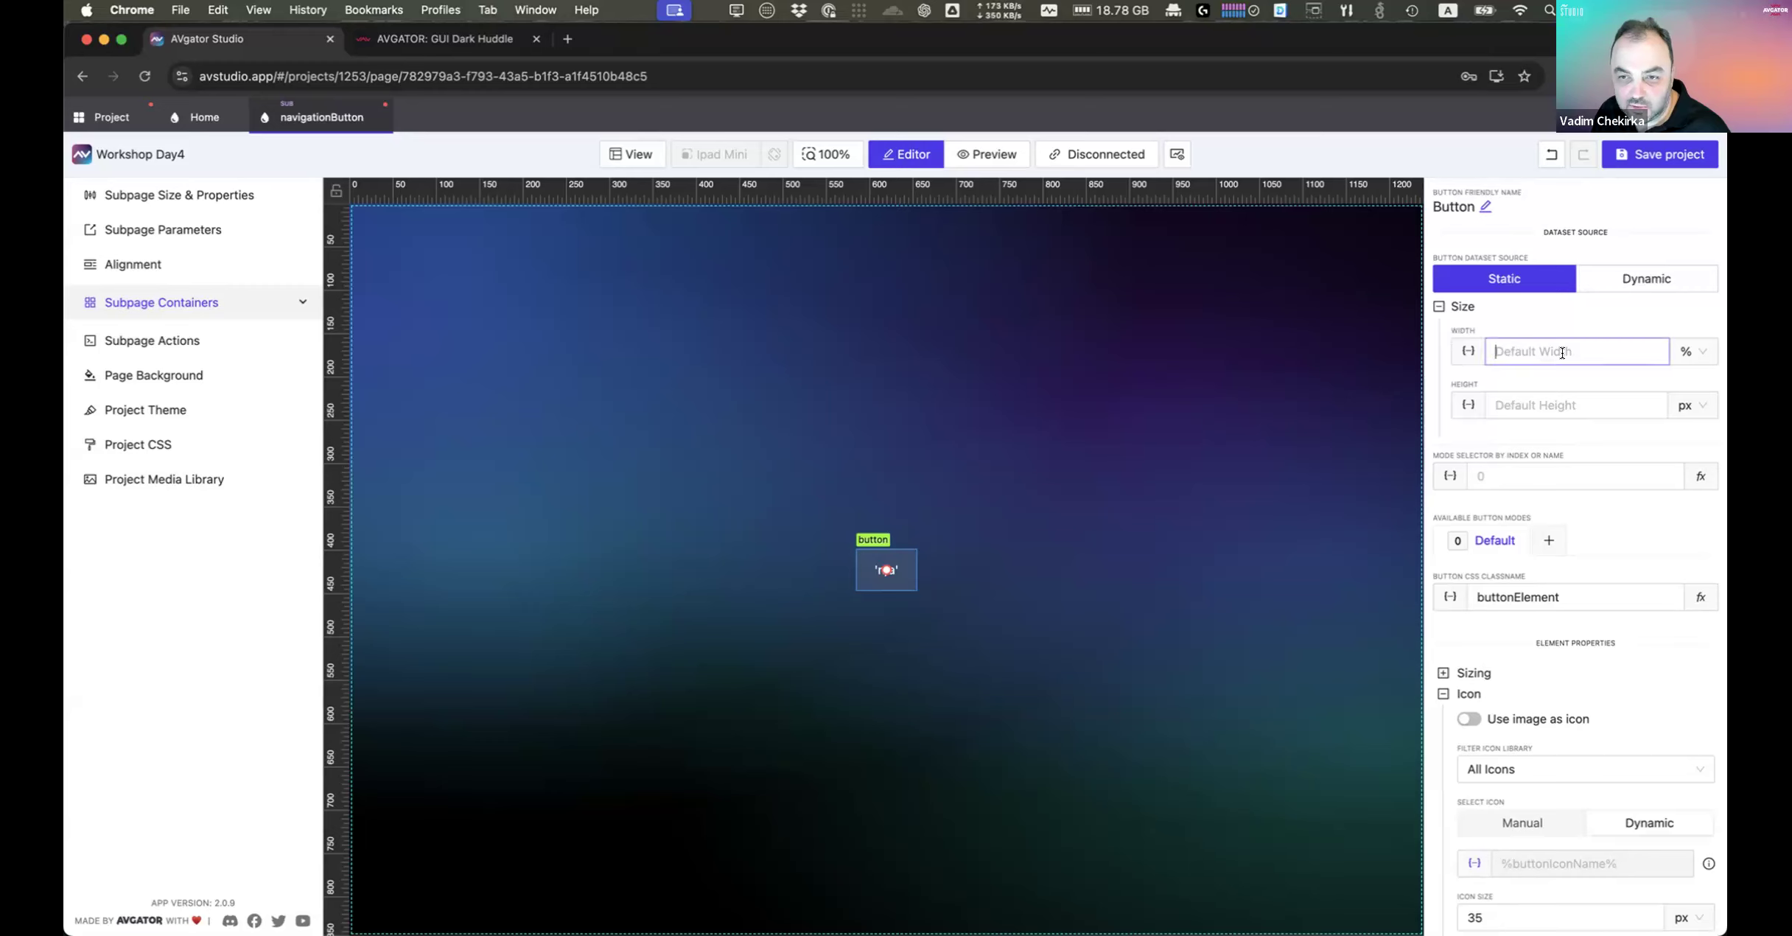
text(100)
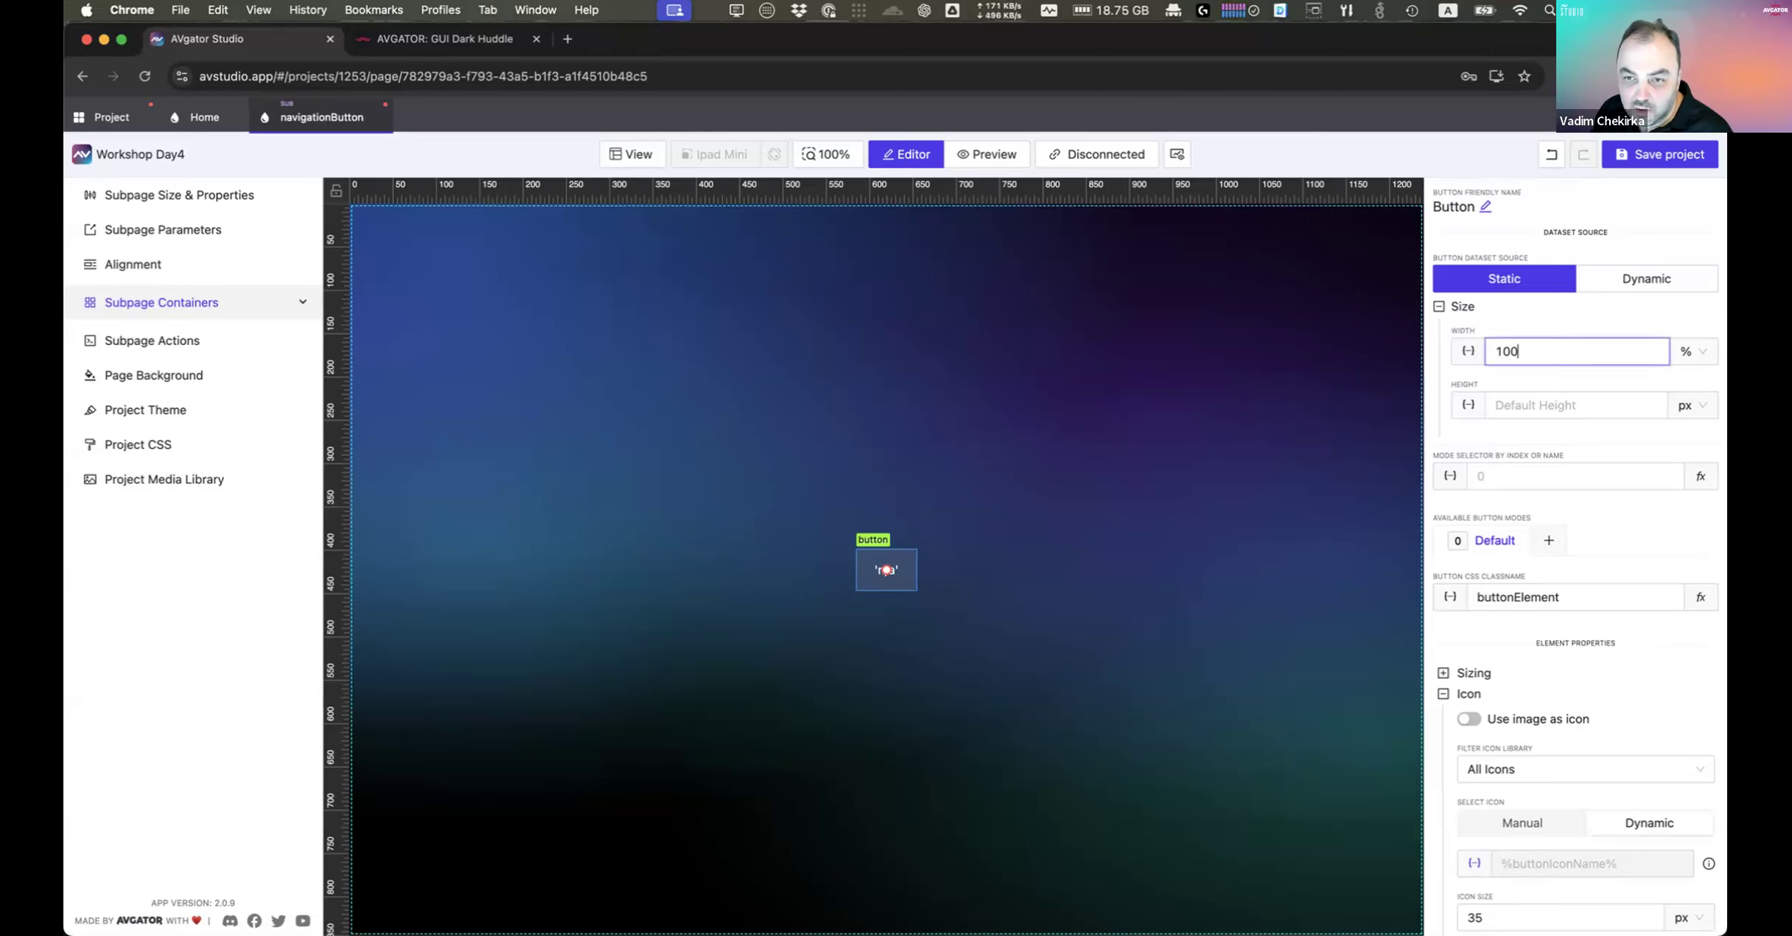
click(1691, 405)
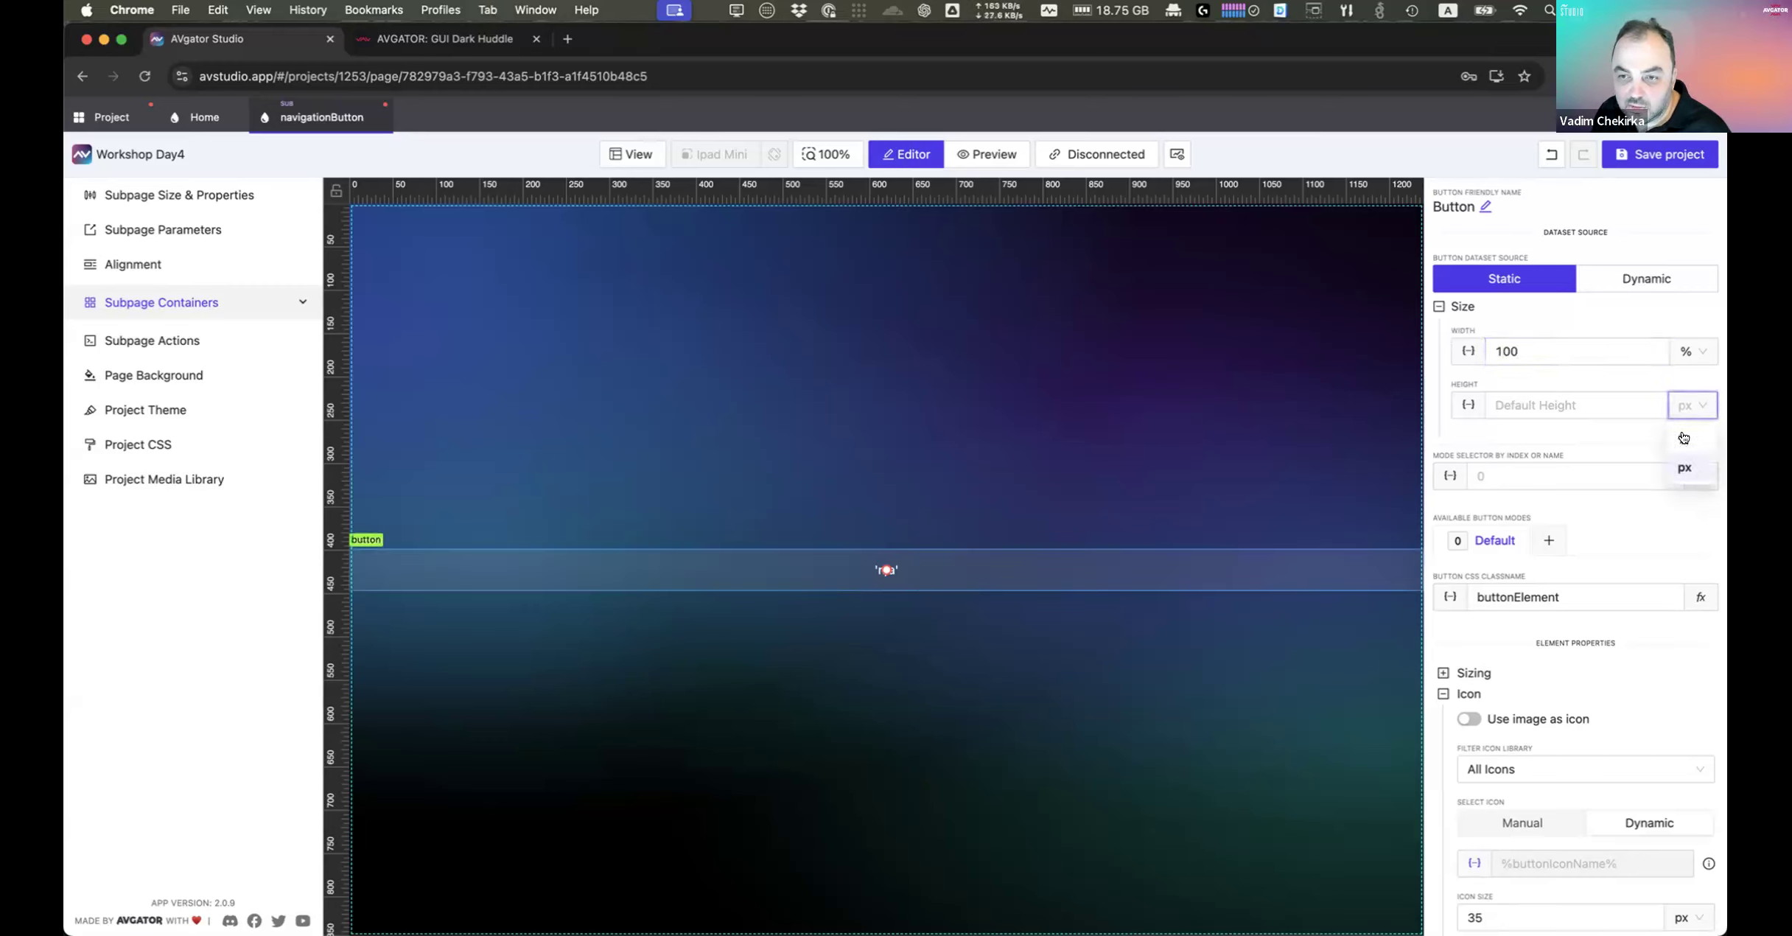
click(1689, 441)
click(1562, 404)
text(100)
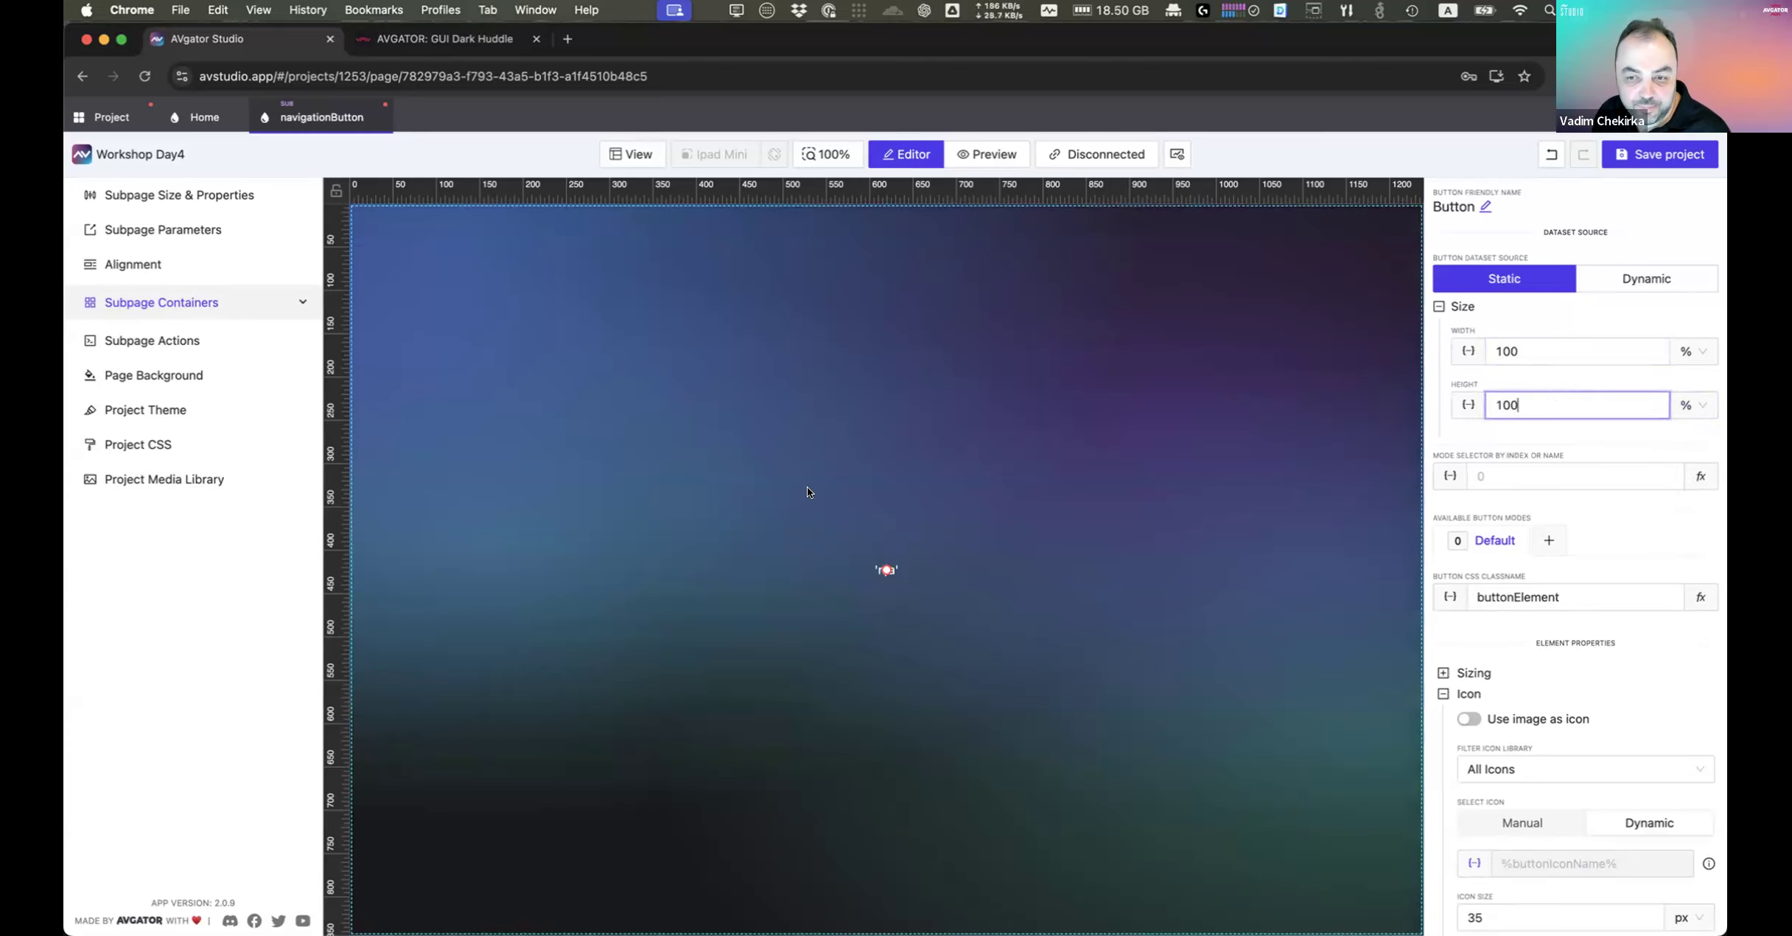
Step: On the Home page, bind the navigation subpage list's buttonIconName parameter to the datasource field icon
click(203, 117)
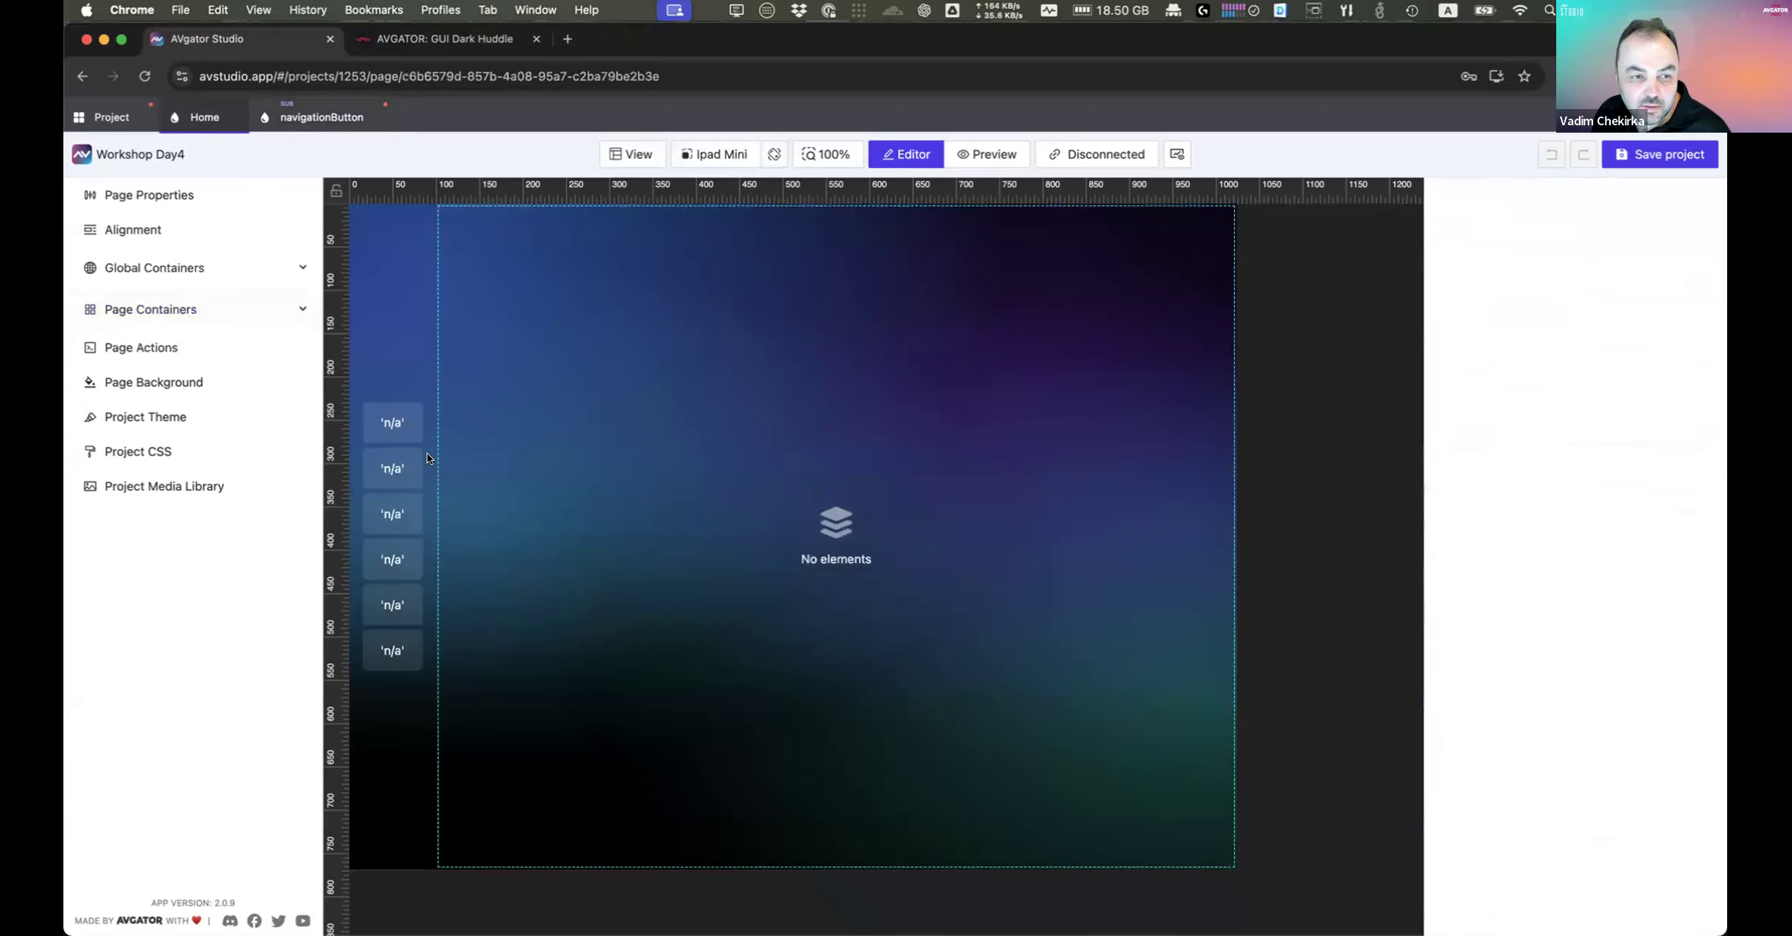
click(392, 439)
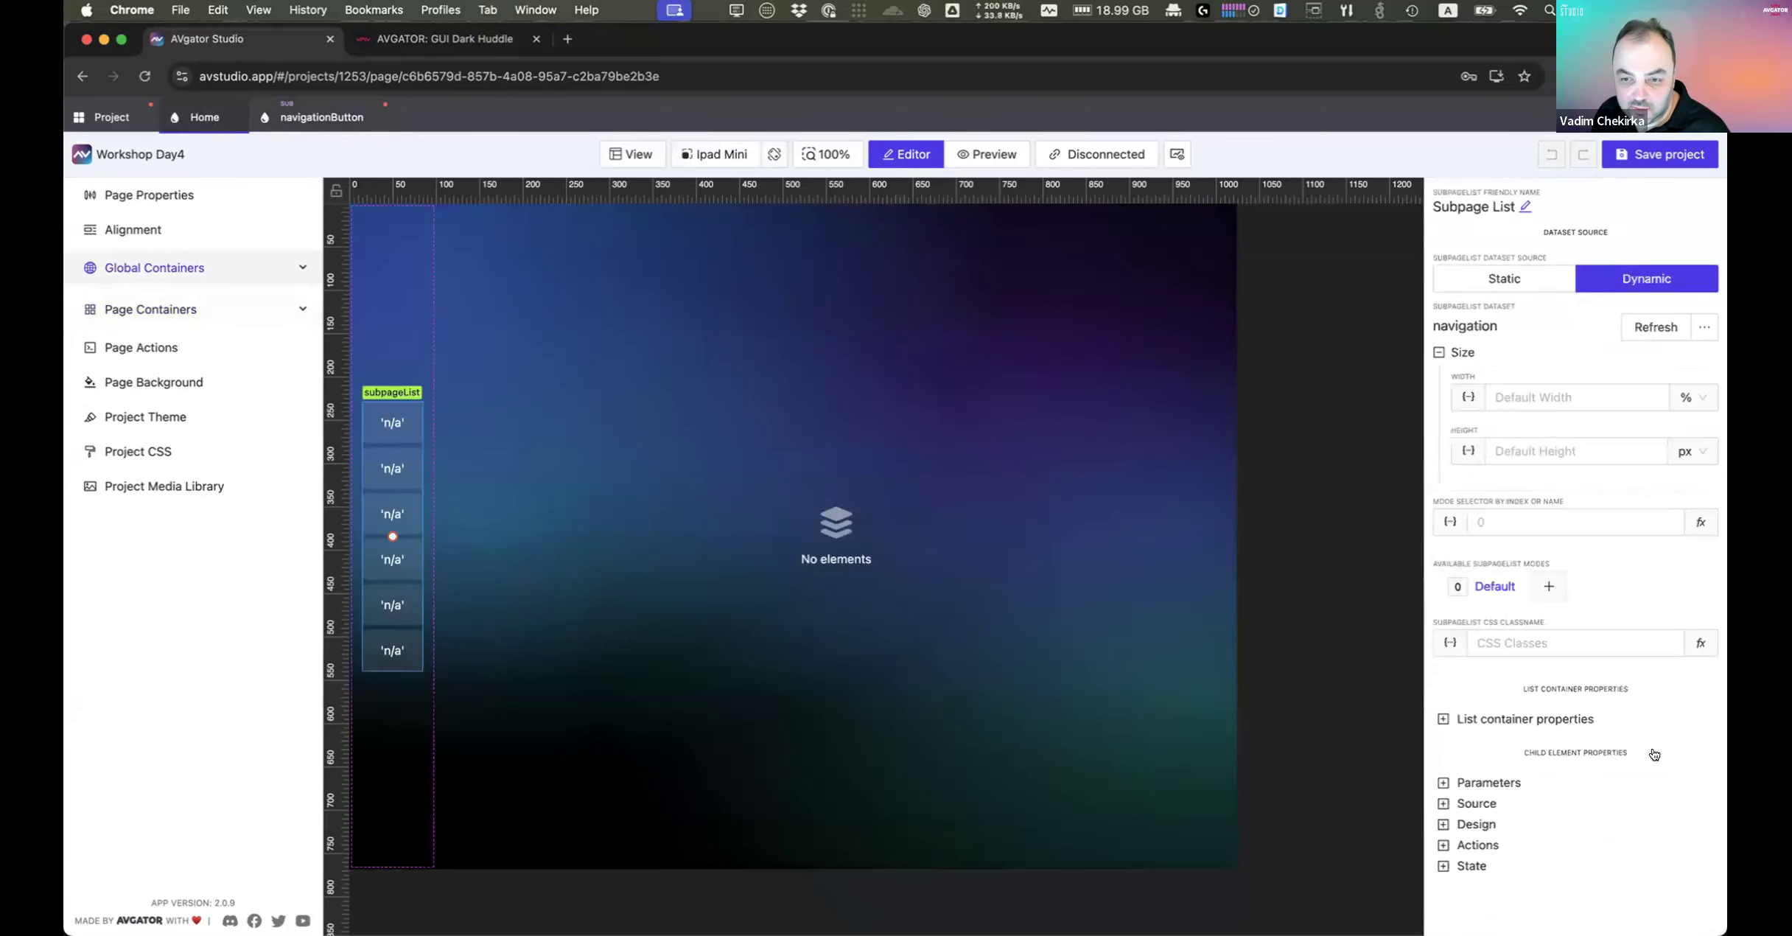
click(1496, 781)
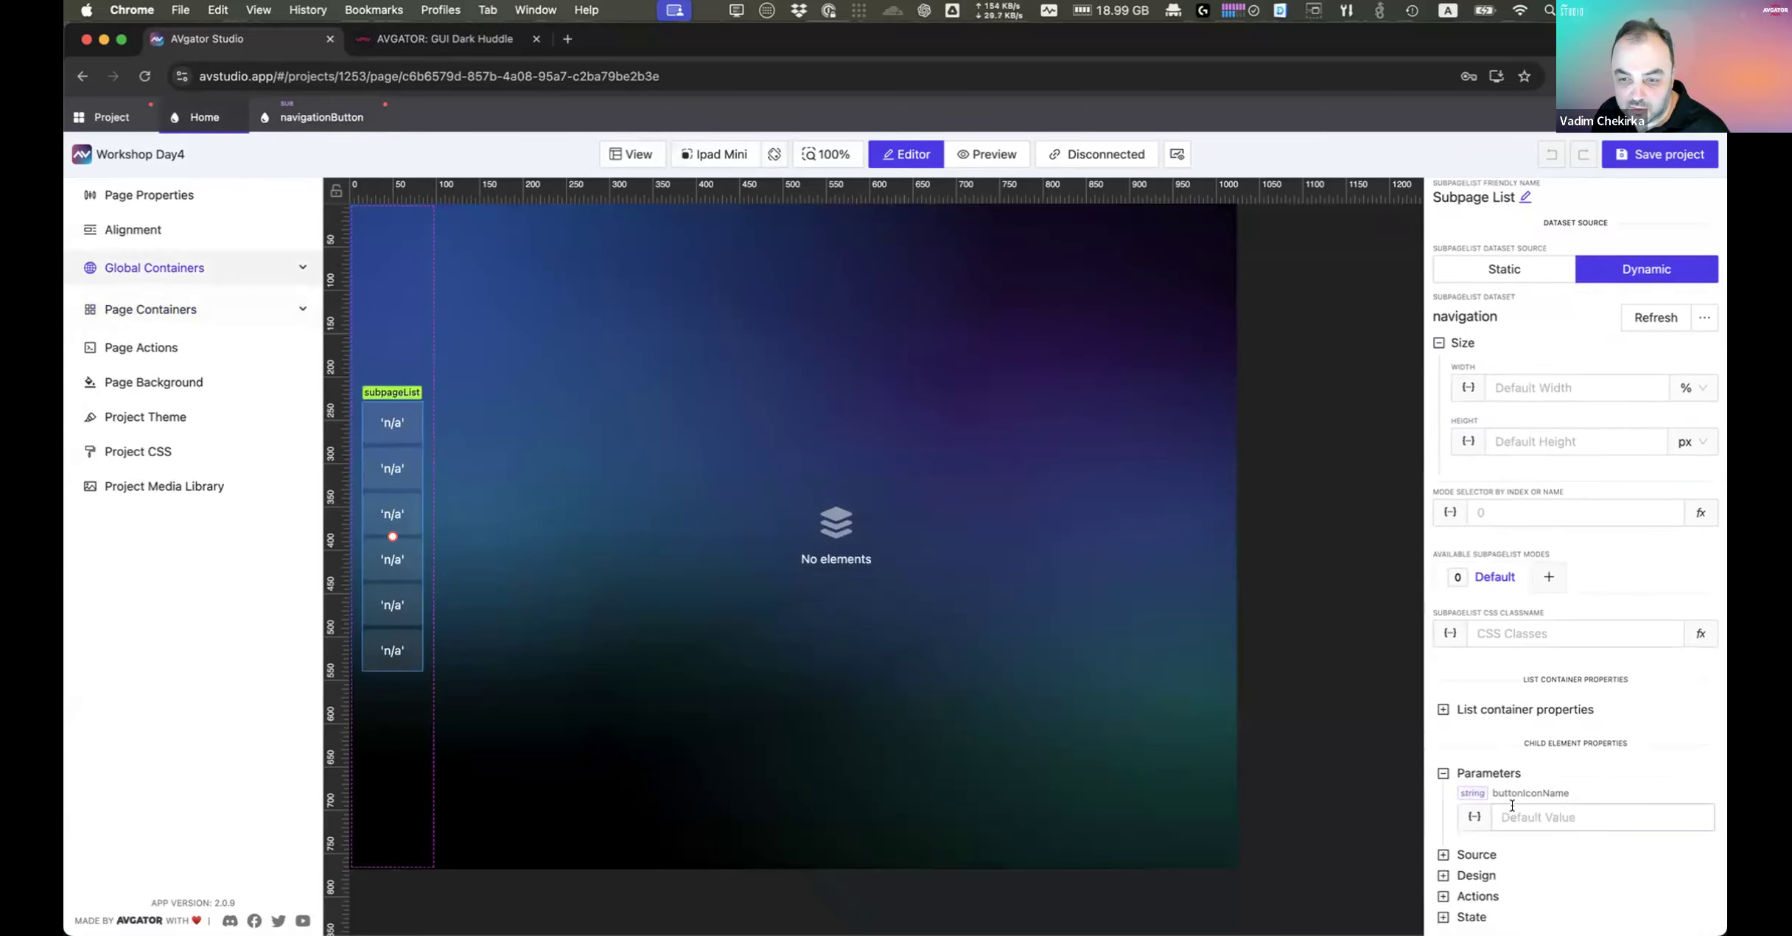
click(1470, 815)
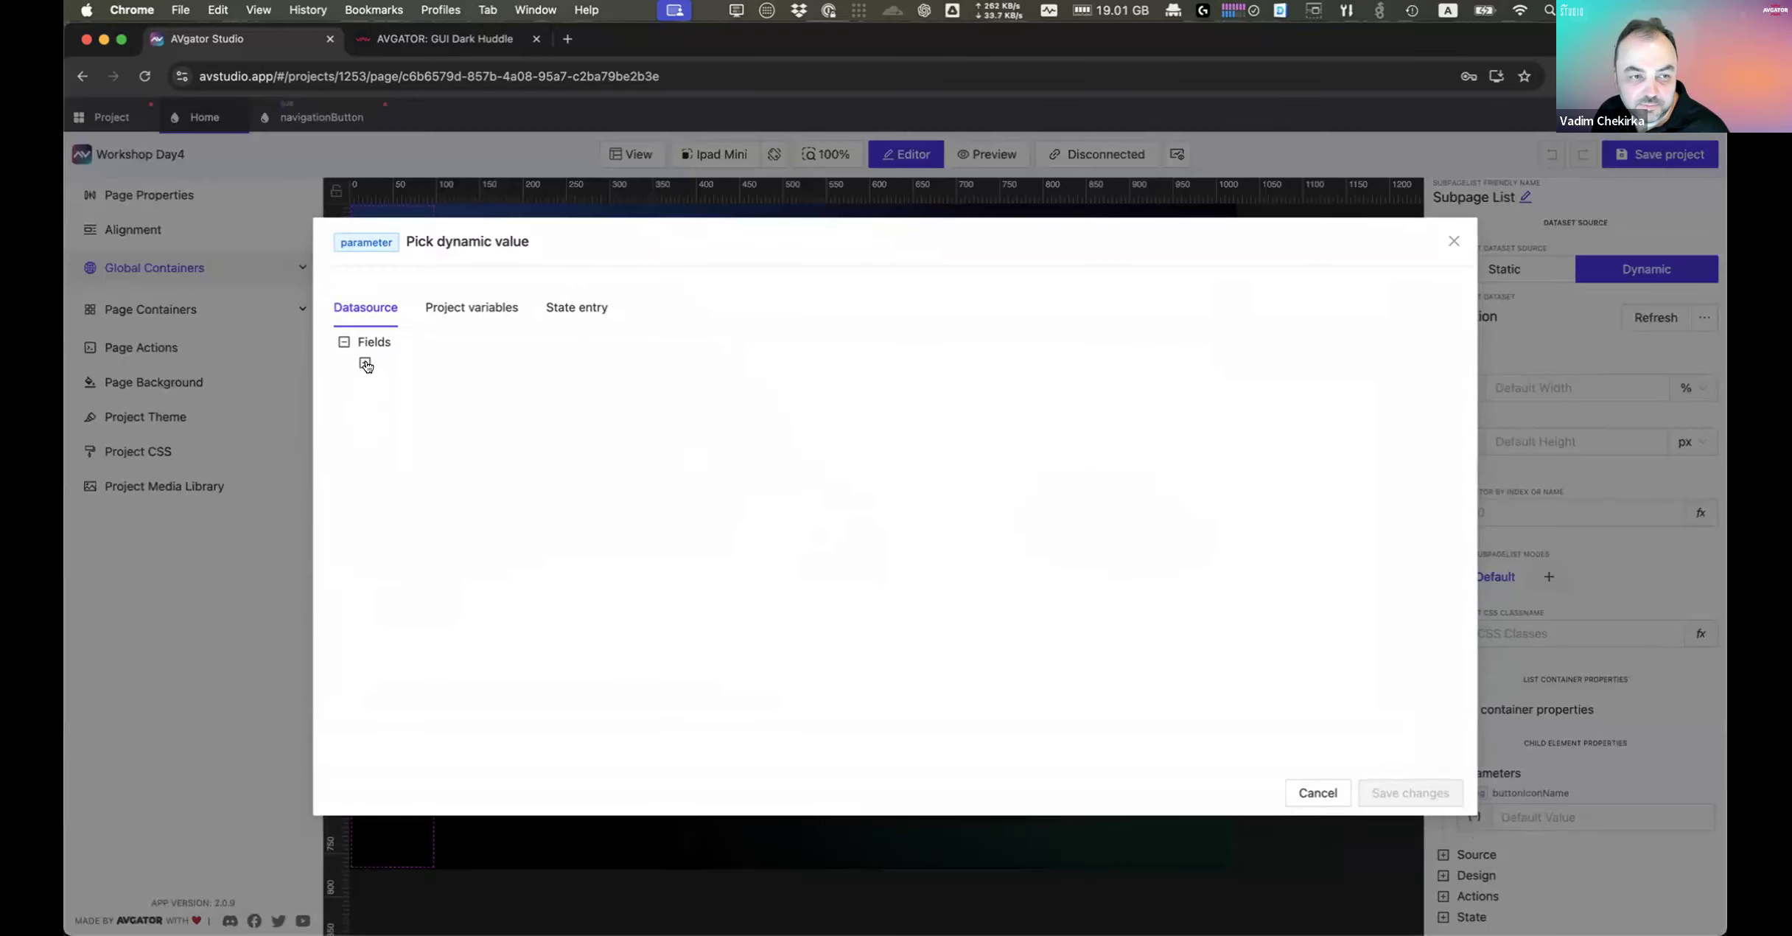
click(365, 362)
click(416, 405)
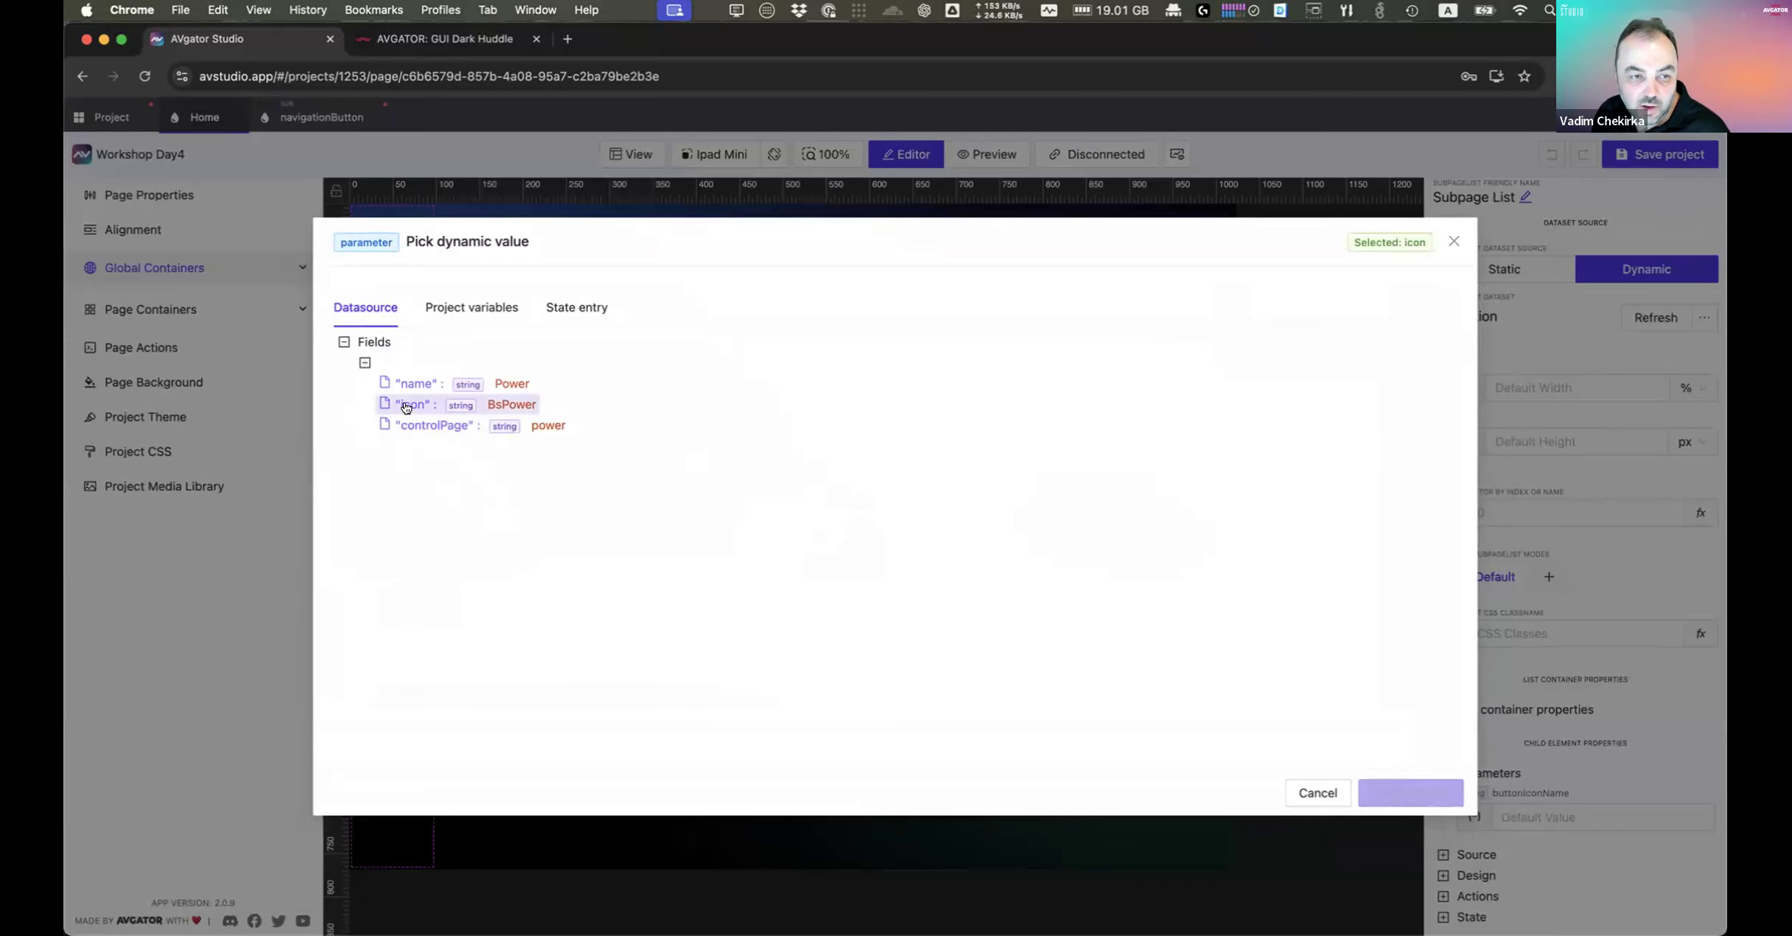
click(1410, 797)
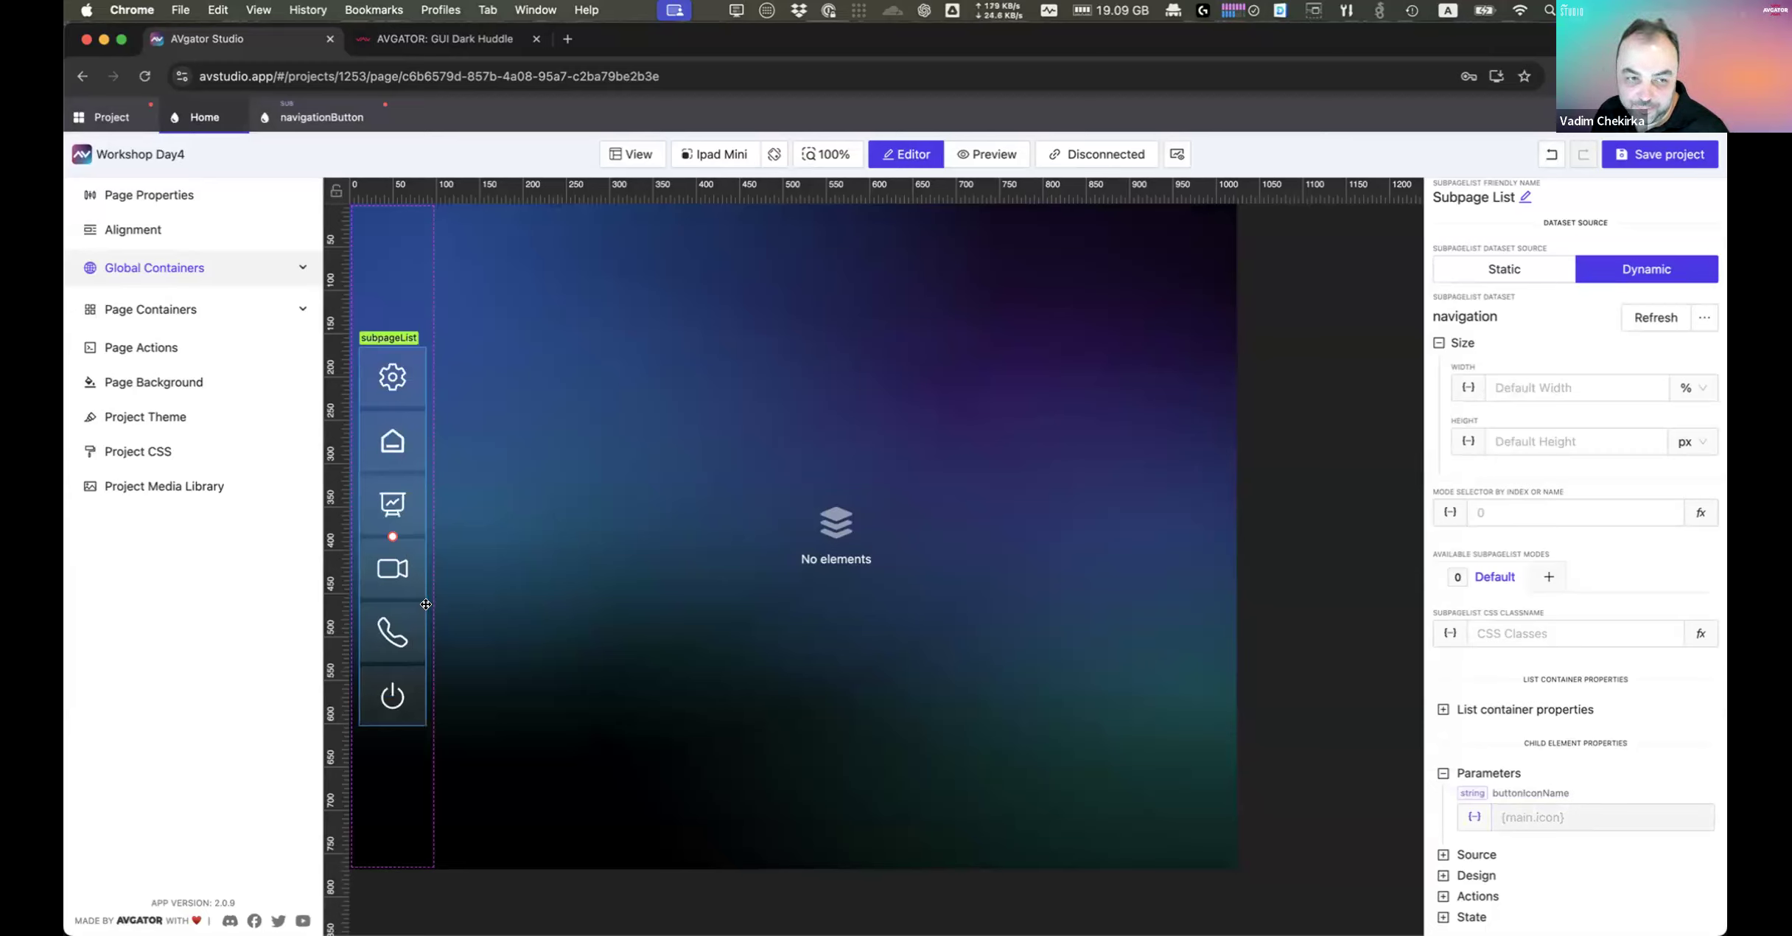
click(398, 333)
click(402, 381)
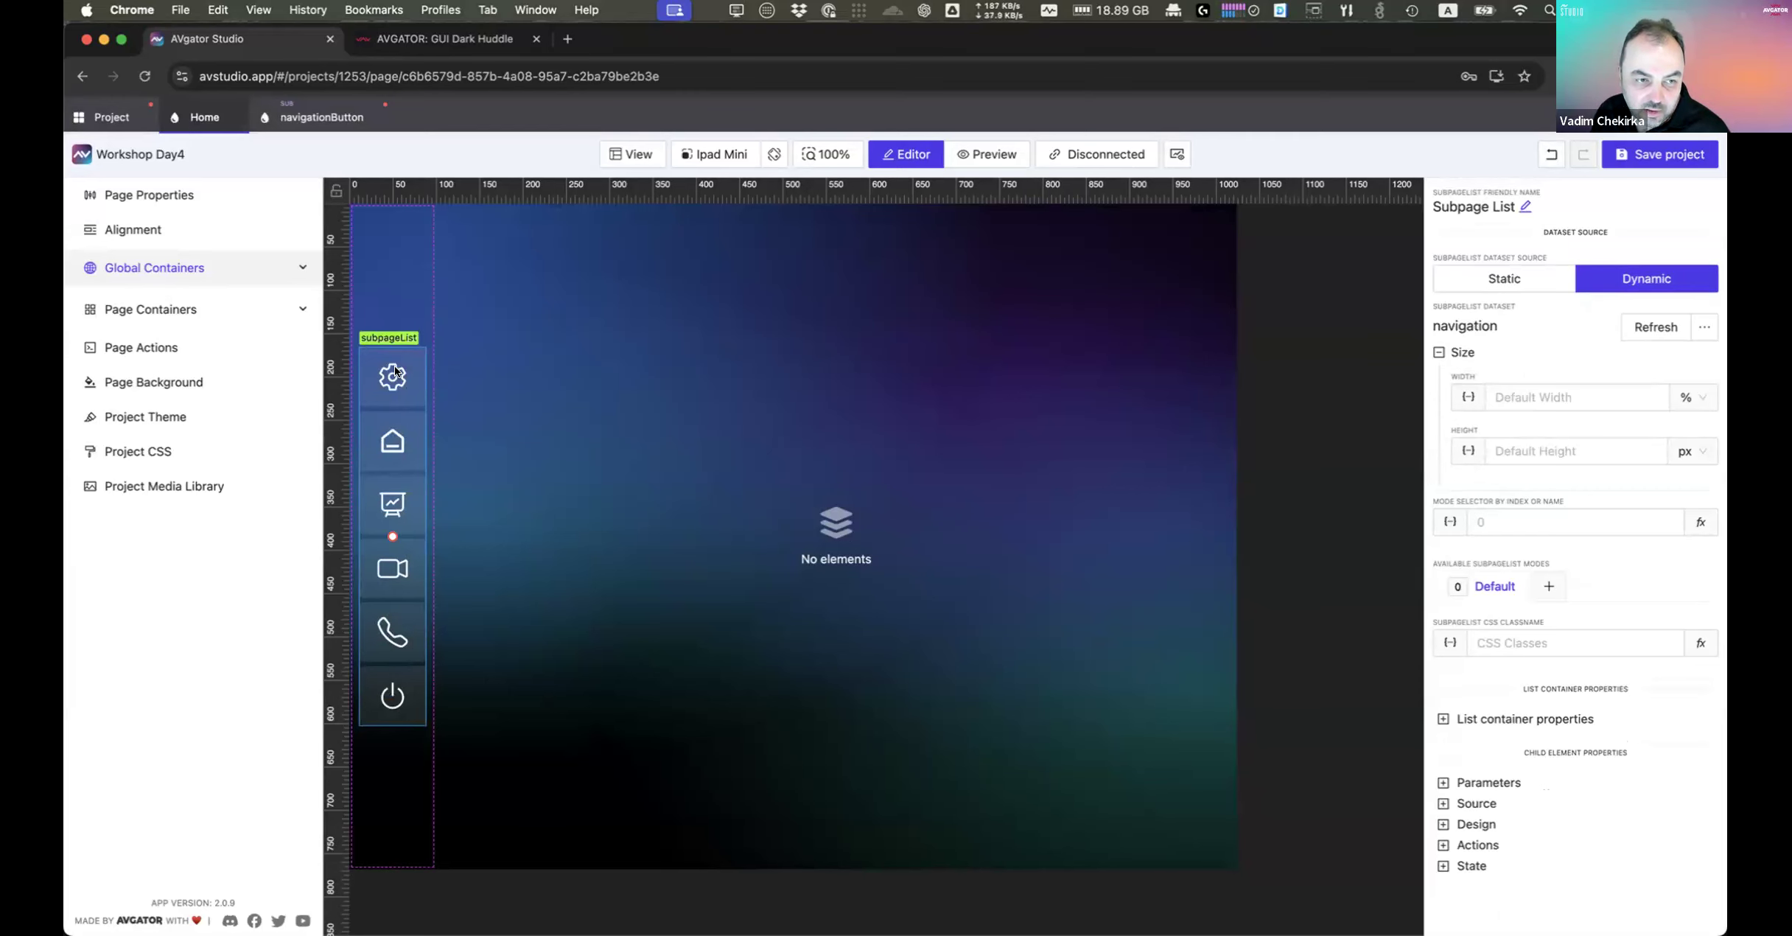
Step: Set the navigationButton subpage's button design to Ghost and check the navigation list on the Home page
click(309, 118)
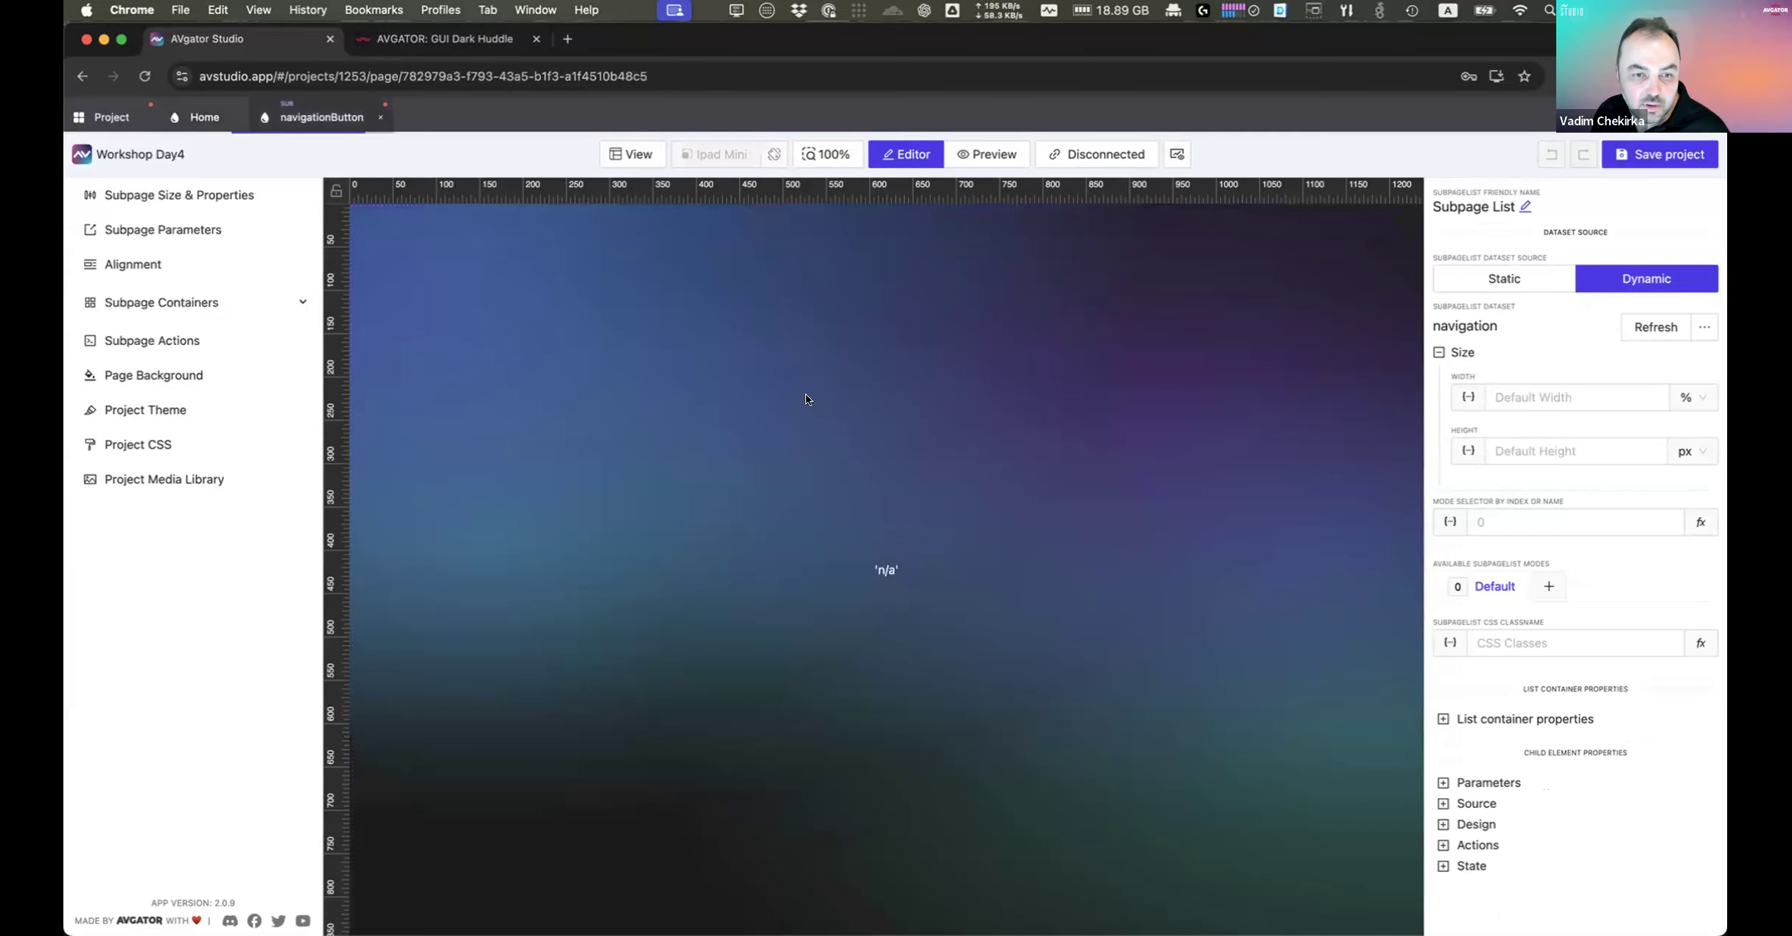
click(942, 563)
click(1485, 716)
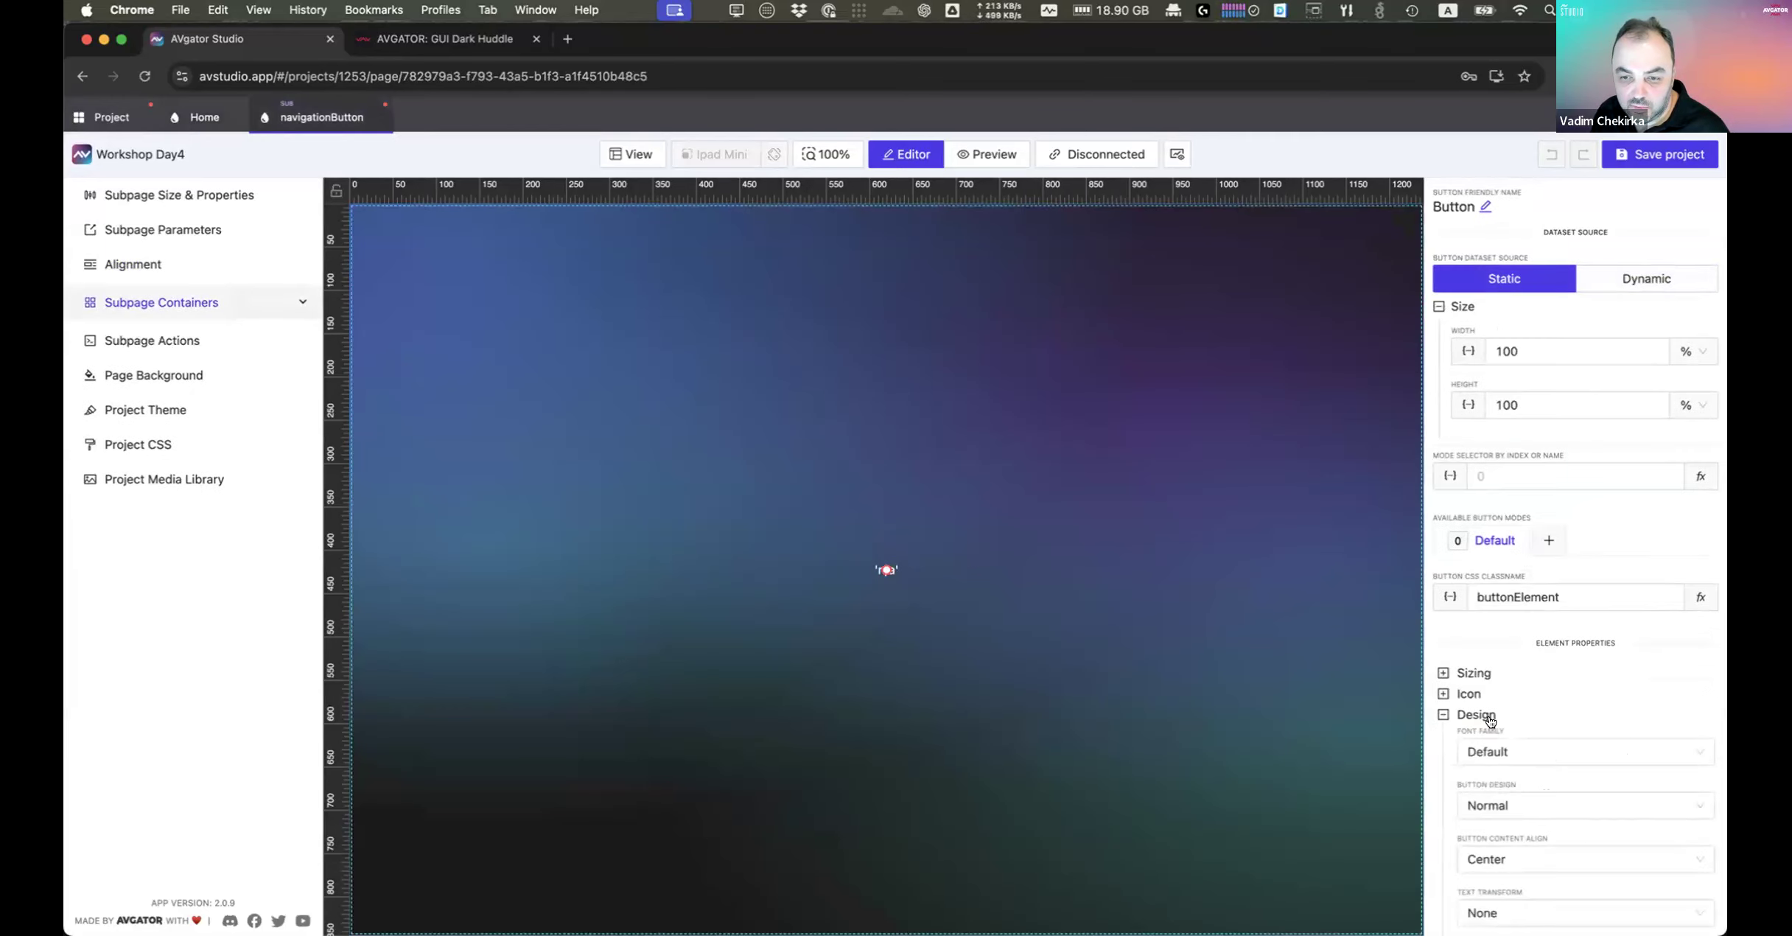
scroll(1559, 751, down, 5)
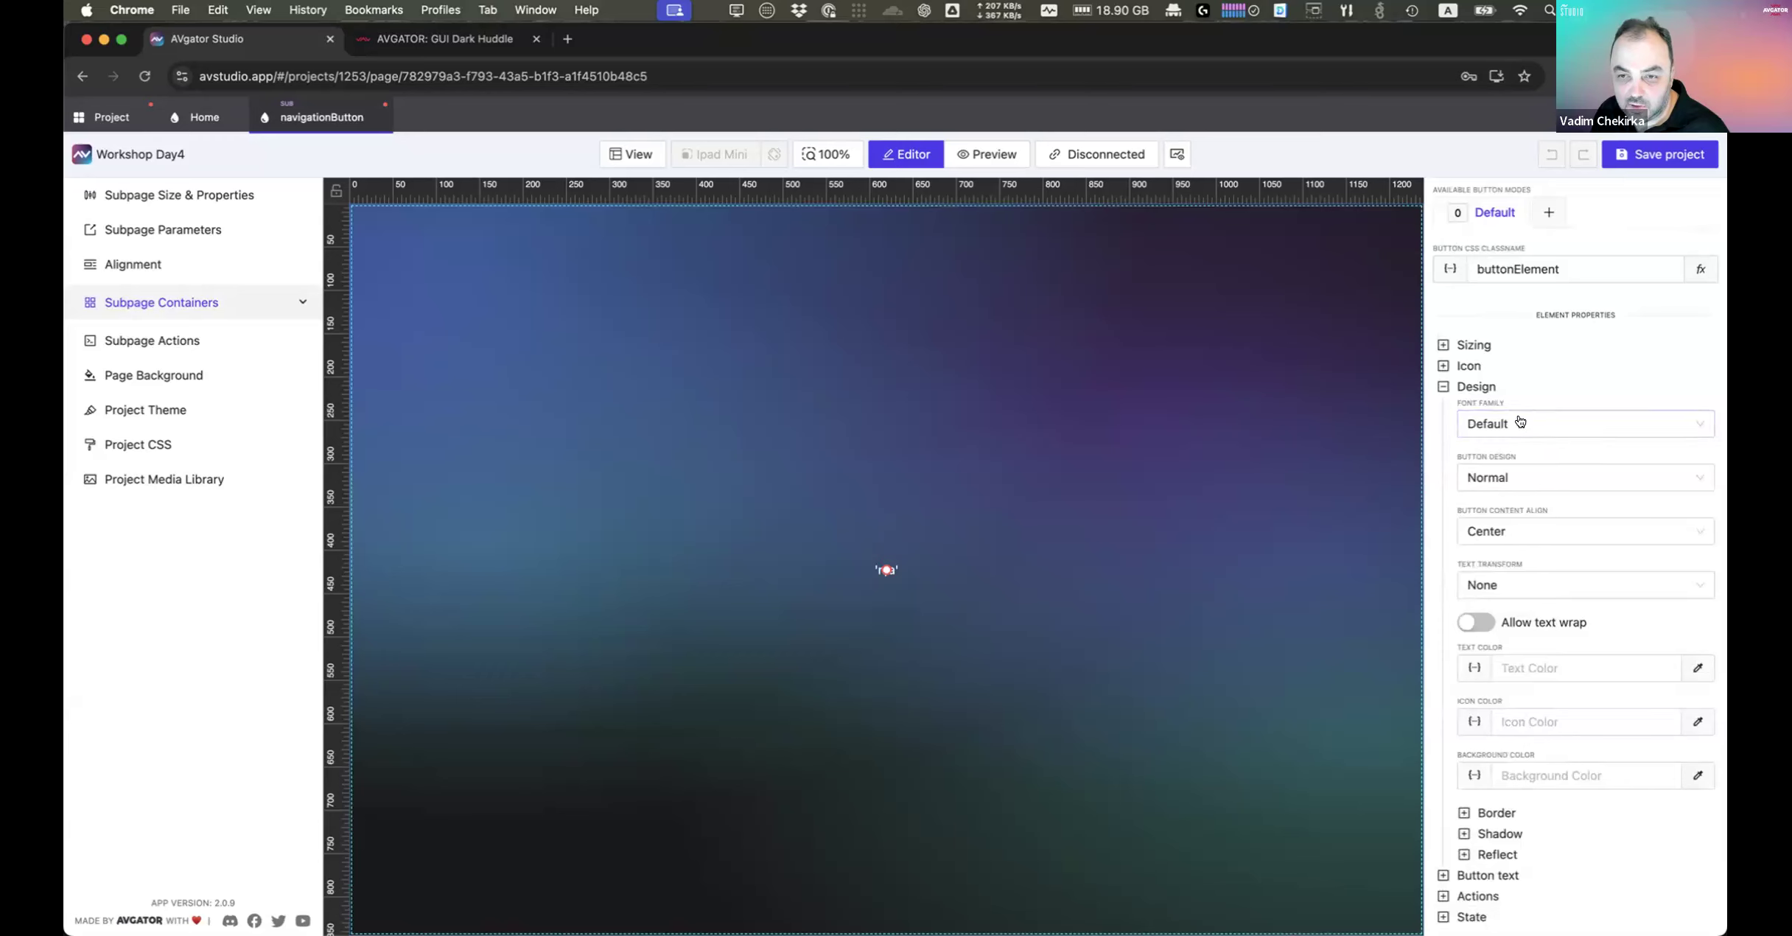
click(1513, 478)
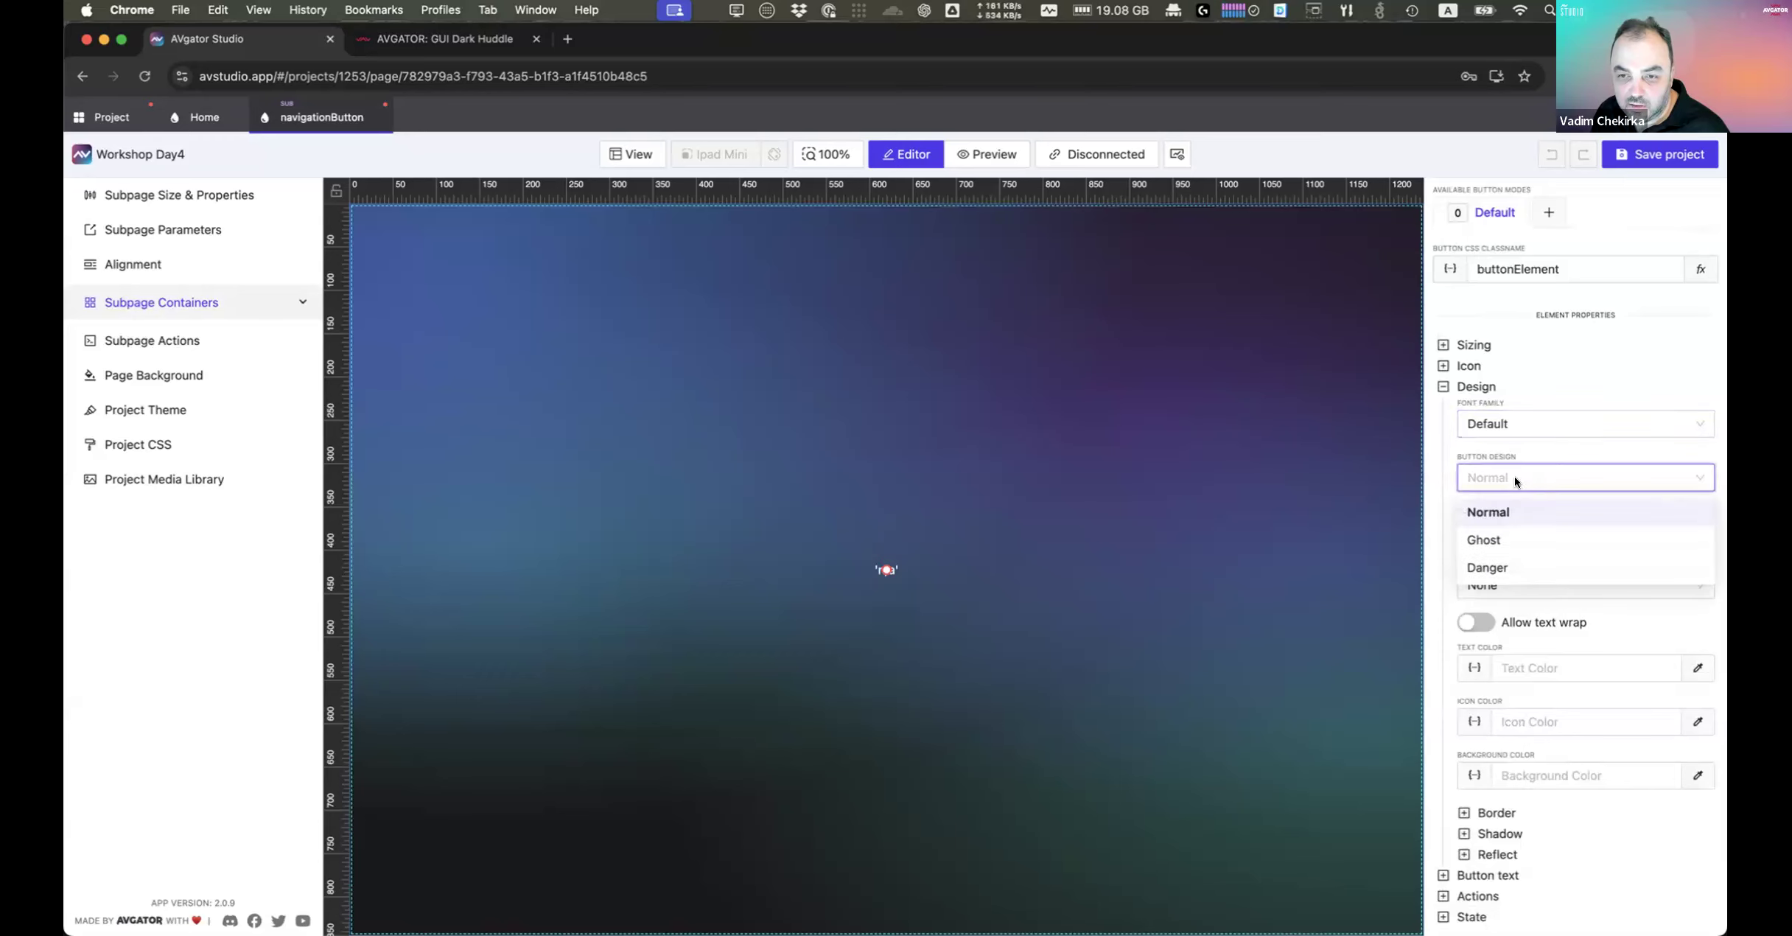
click(1504, 543)
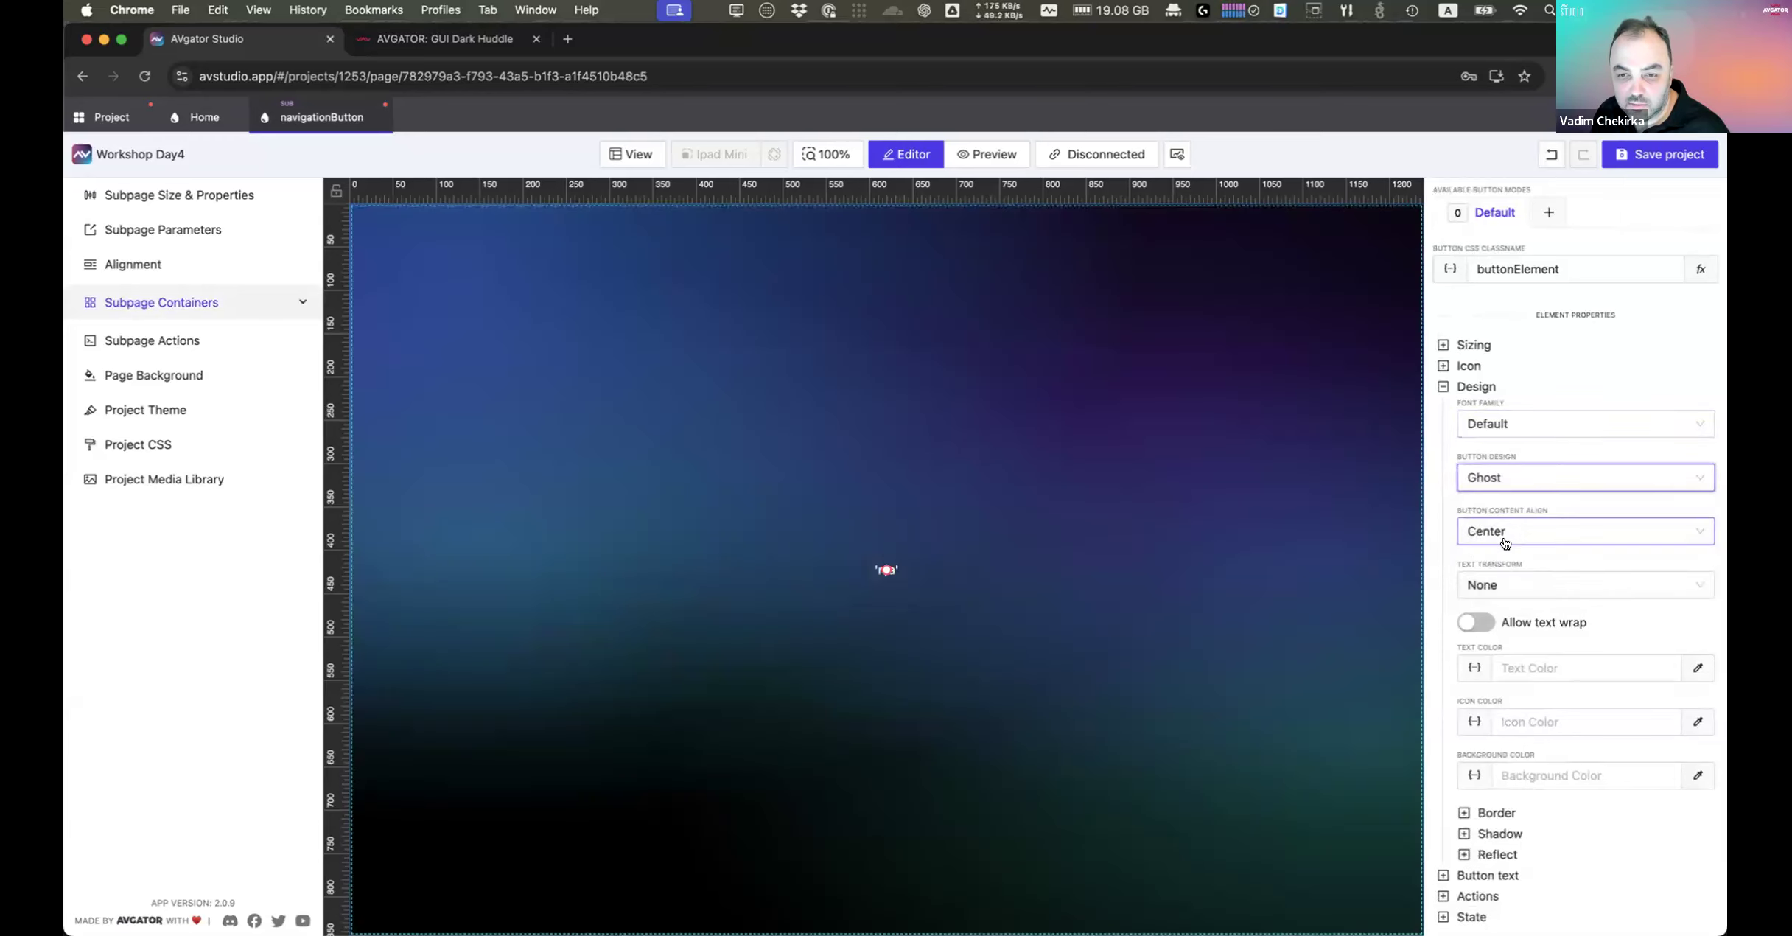
click(176, 123)
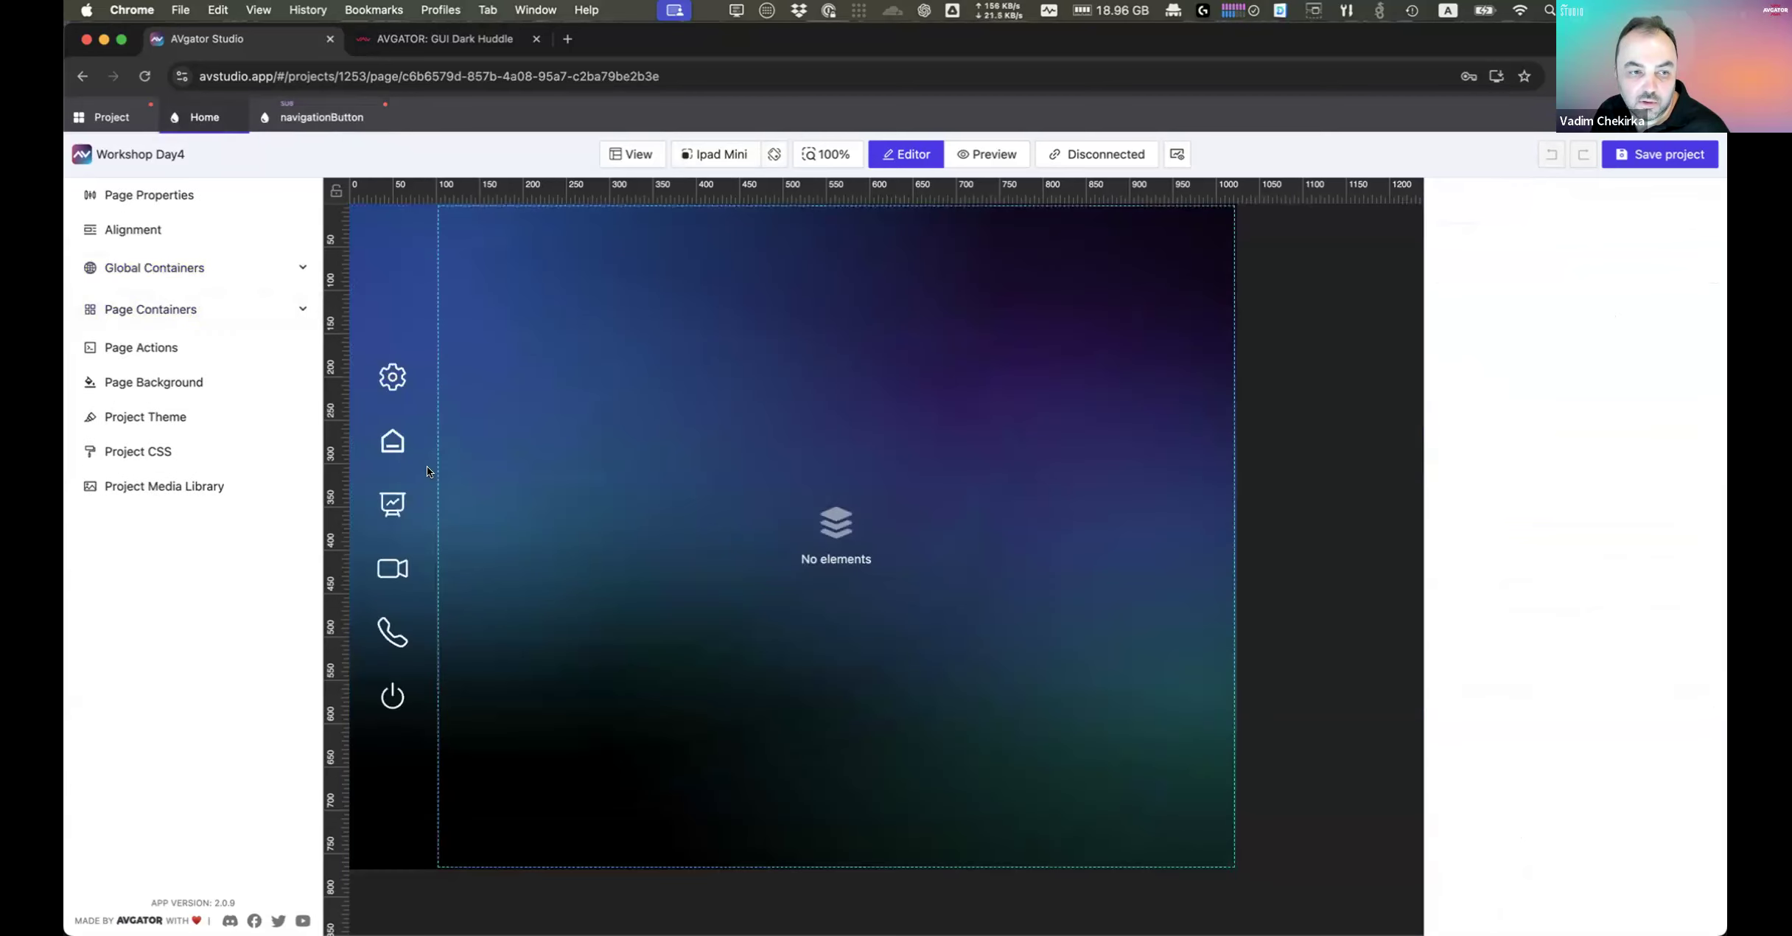
Step: In the navigationButton subpage, start a new button action of type Routing (Page flip) with the page name entered manually
click(313, 116)
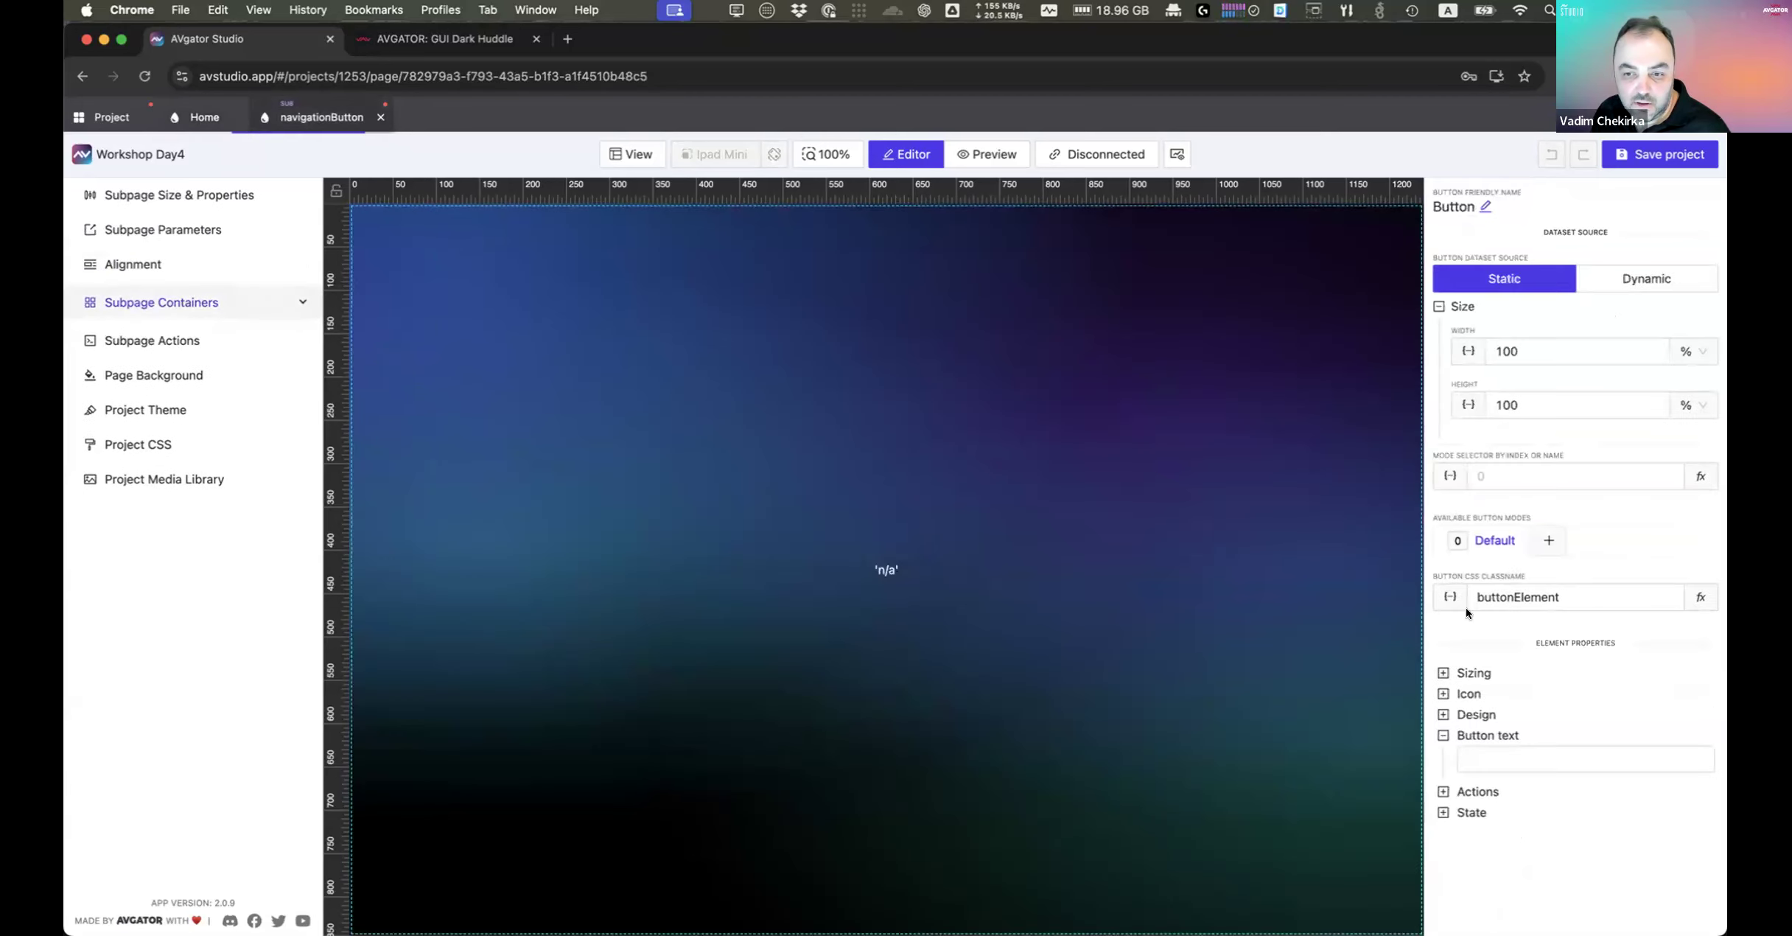
click(1487, 791)
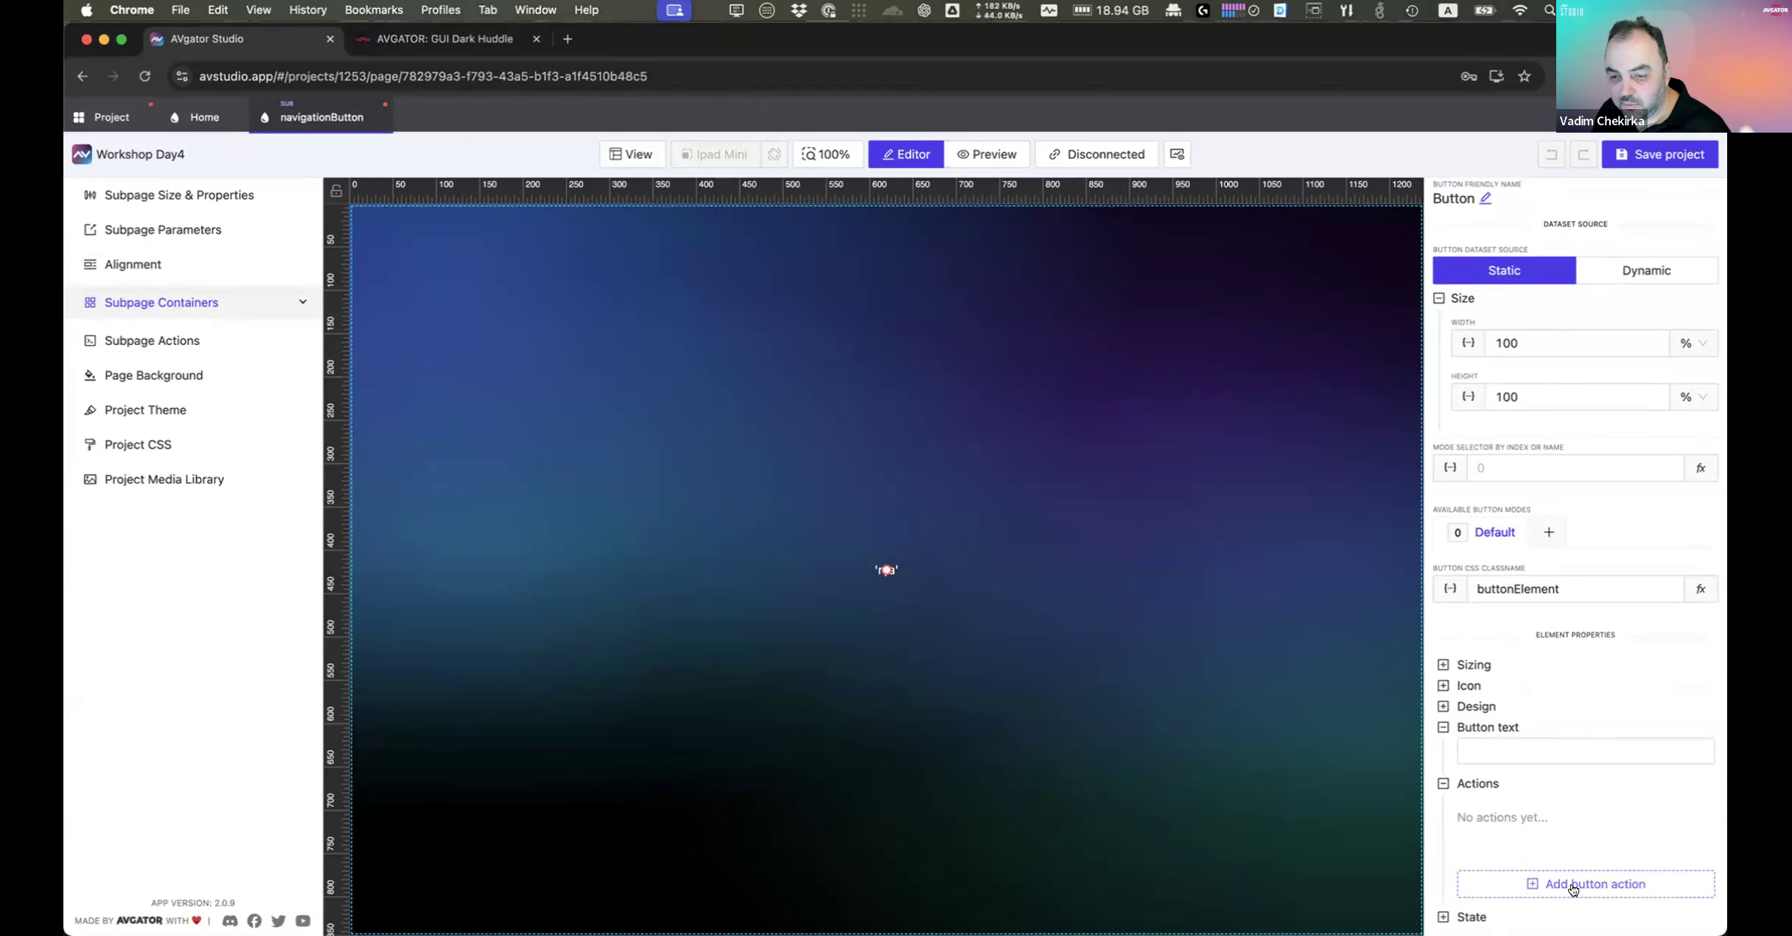
click(1572, 886)
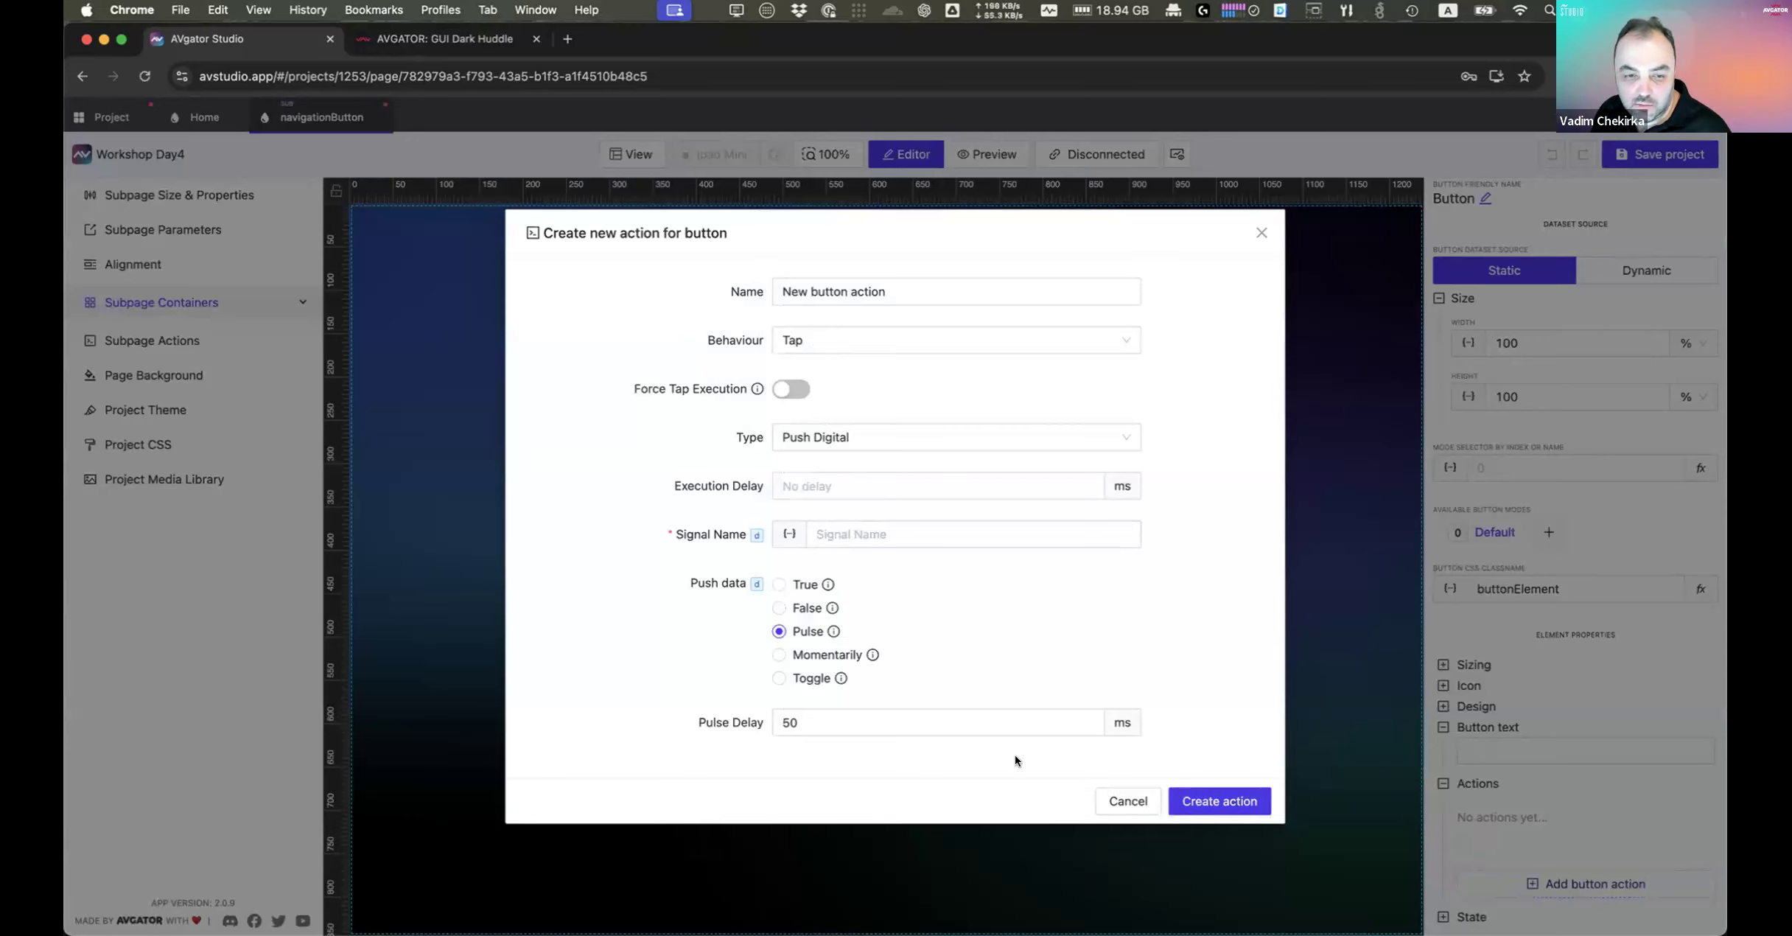
click(853, 436)
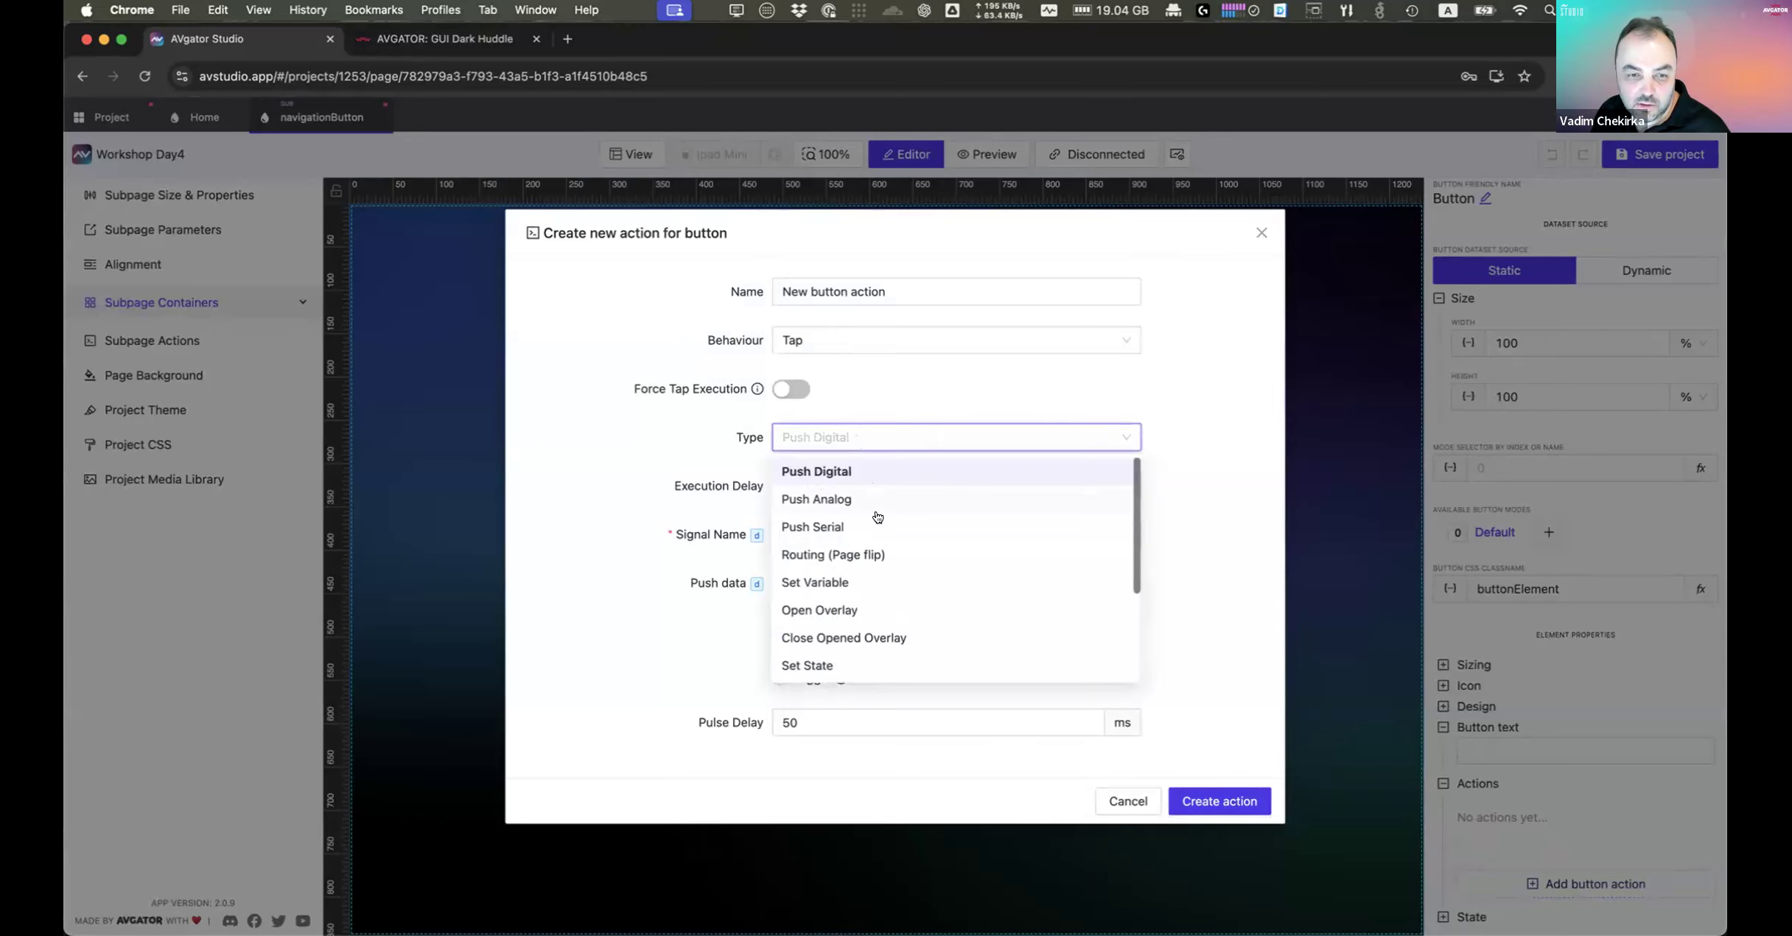
click(876, 554)
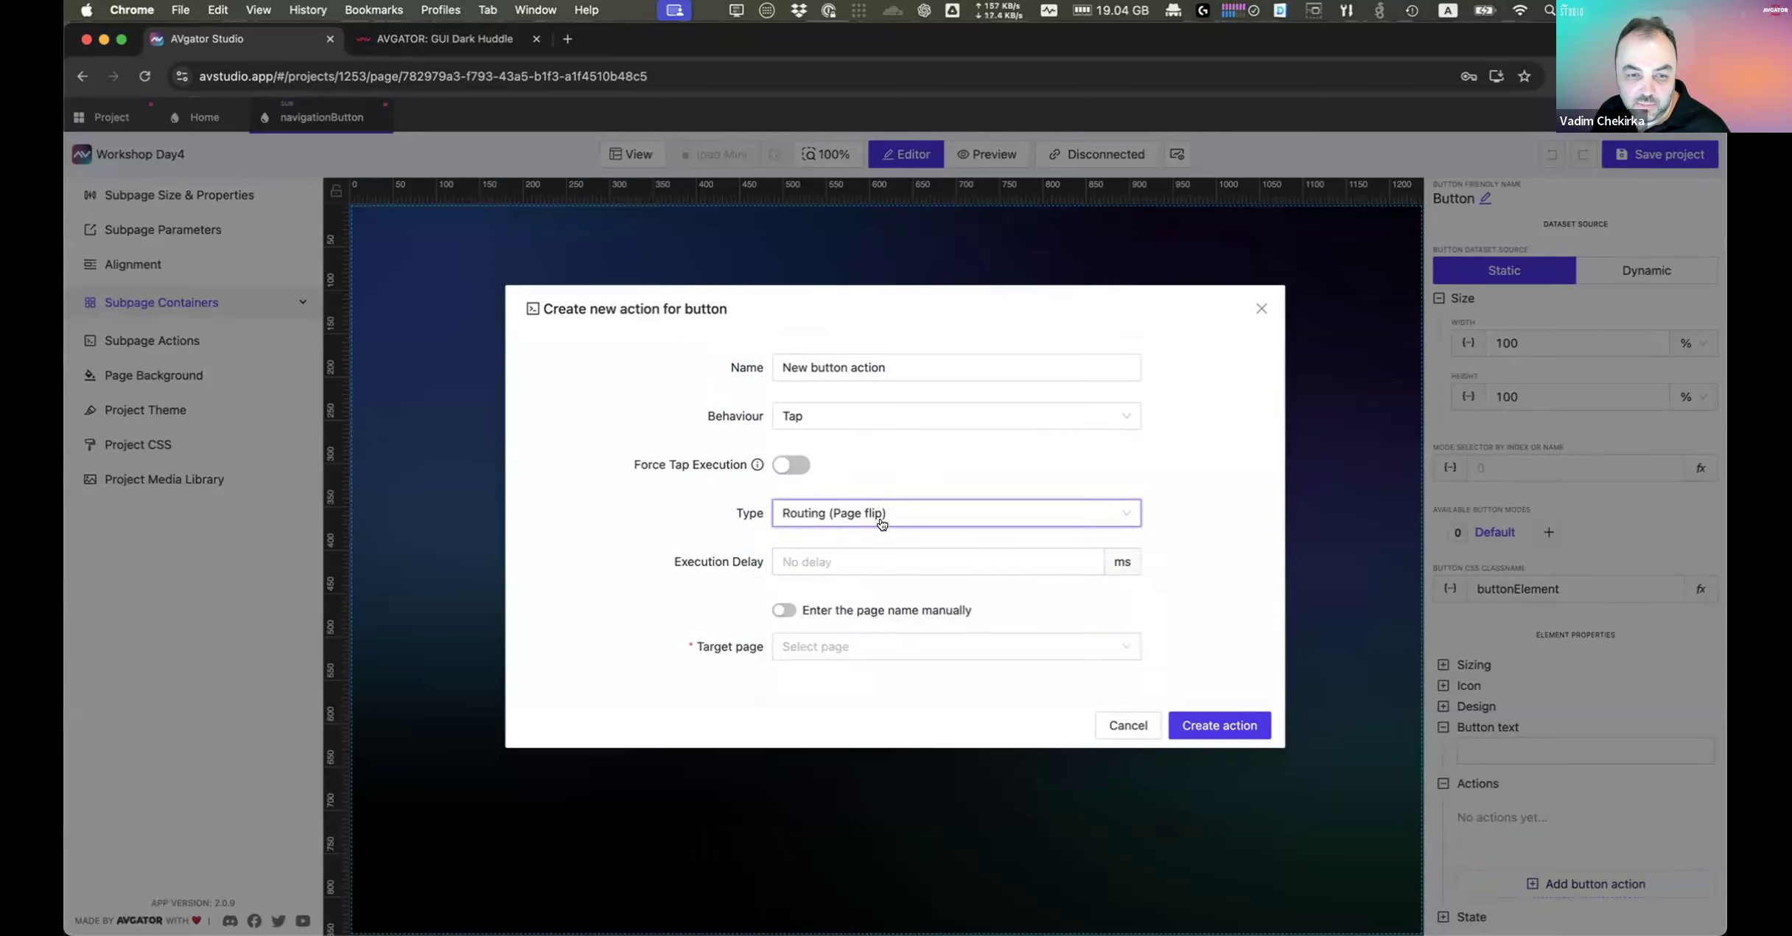
click(780, 612)
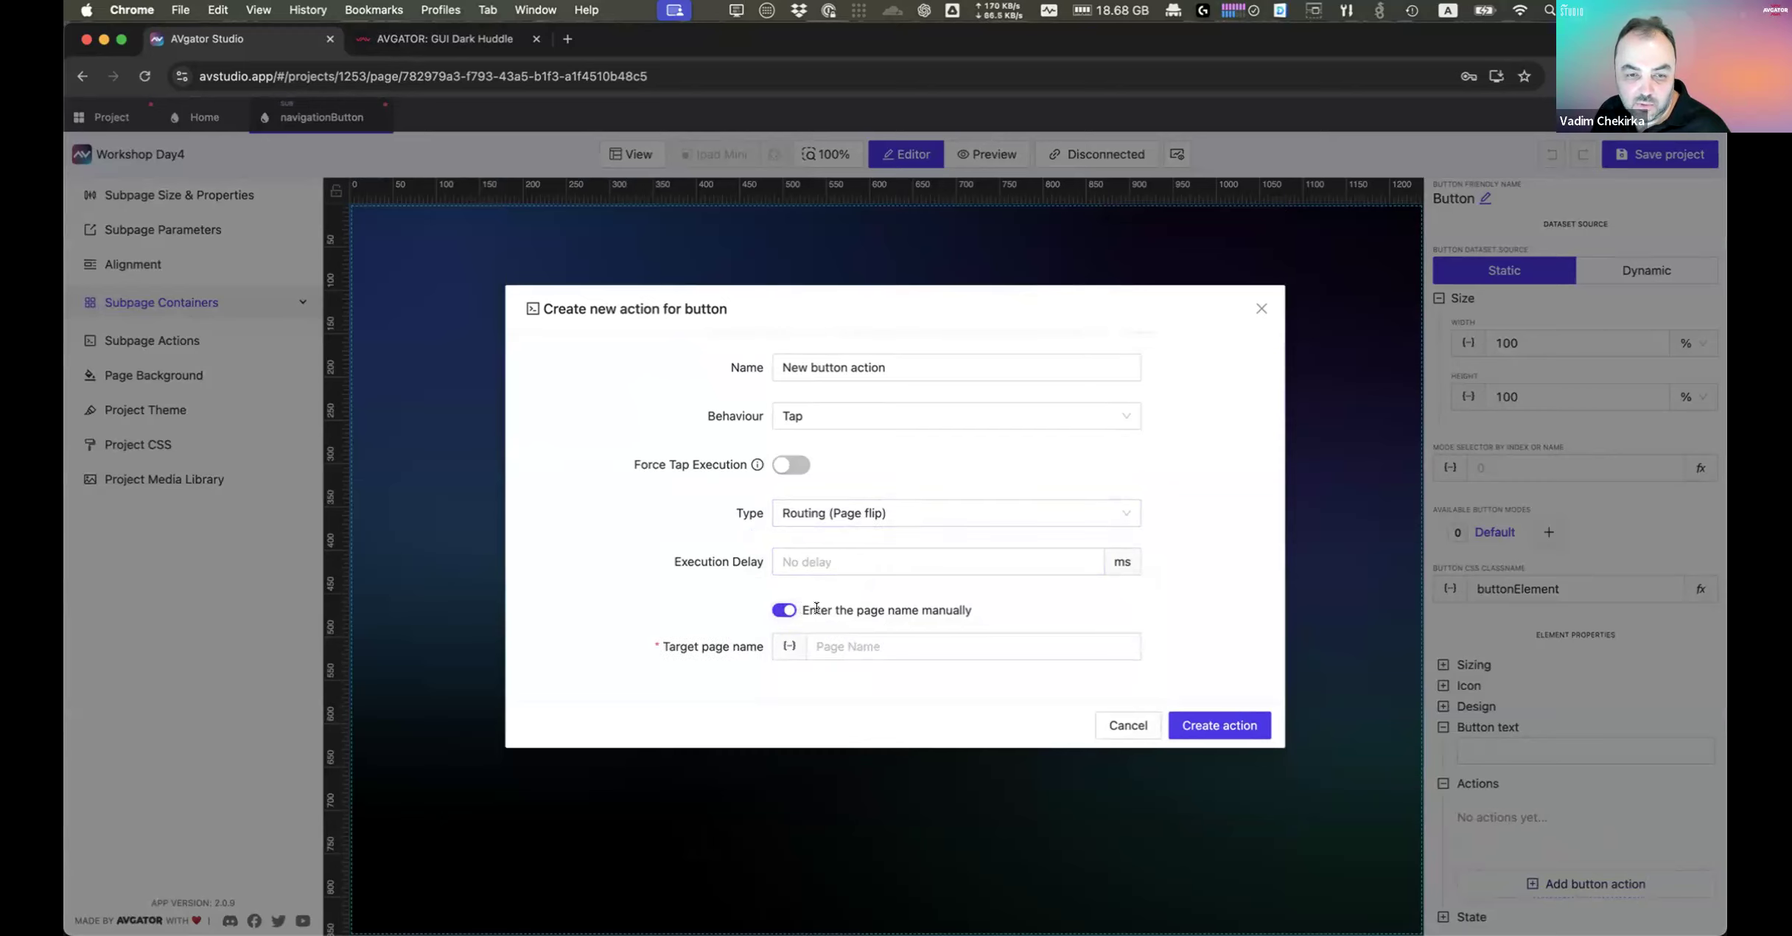
drag(800, 608, 973, 609)
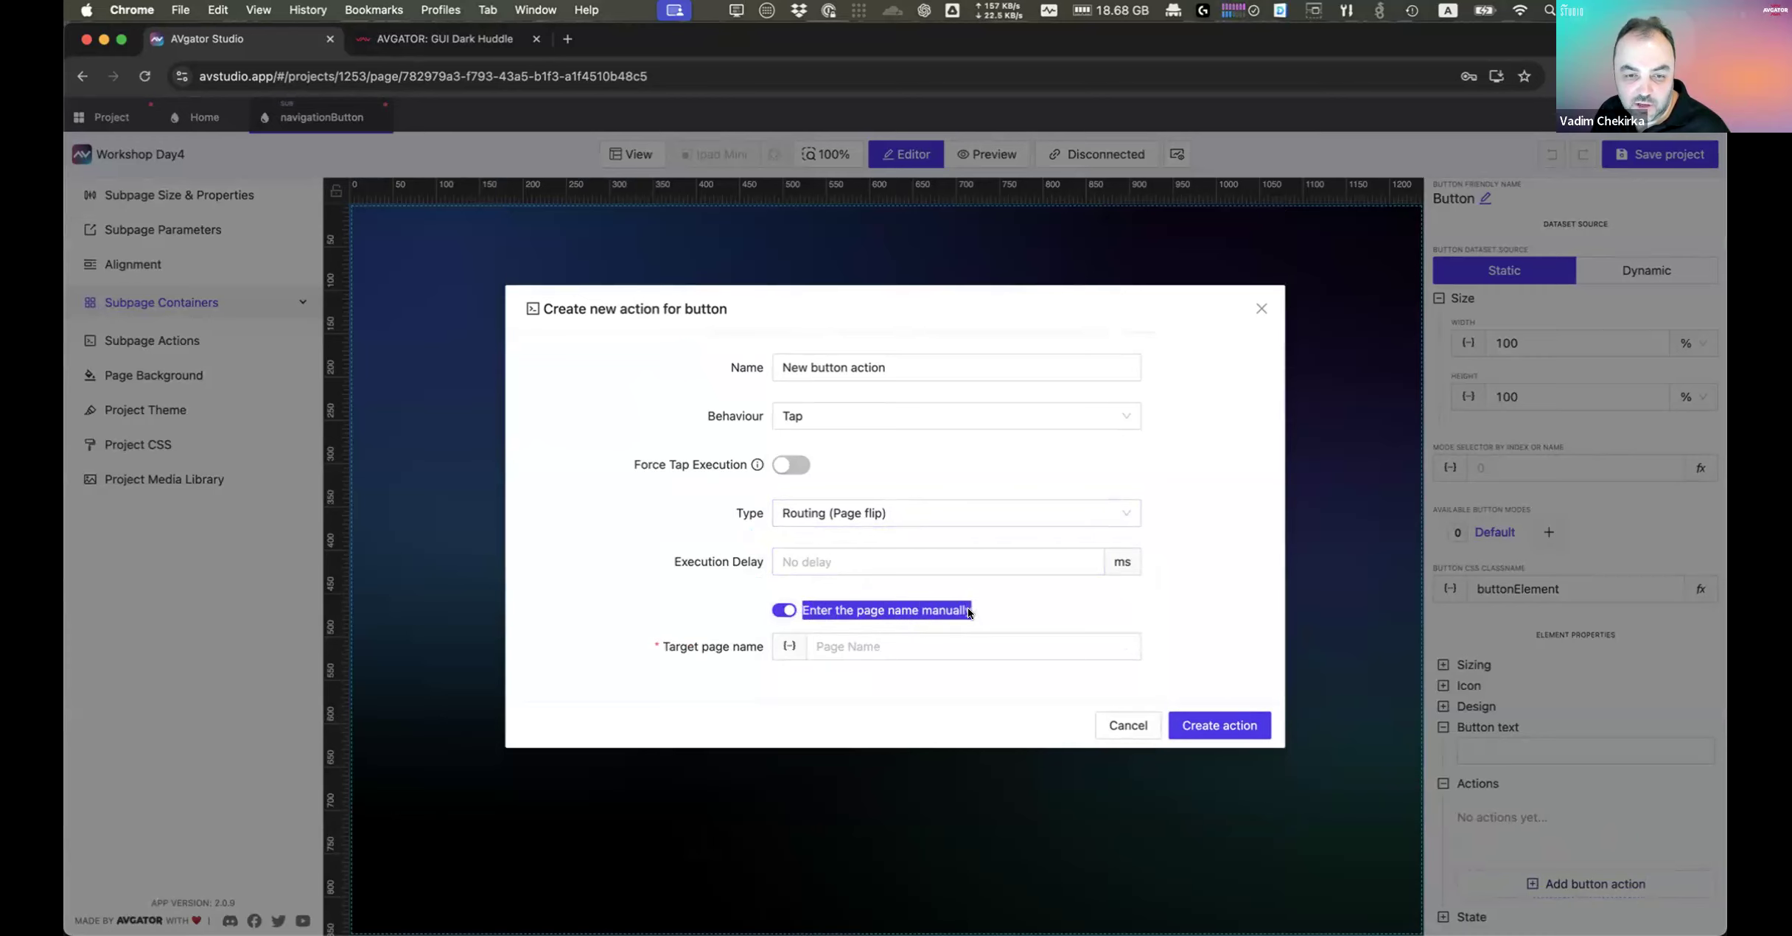
drag(701, 648, 795, 649)
Step: Bind the target page name to a new String subpage parameter Page with default value Home, and create the action
click(792, 647)
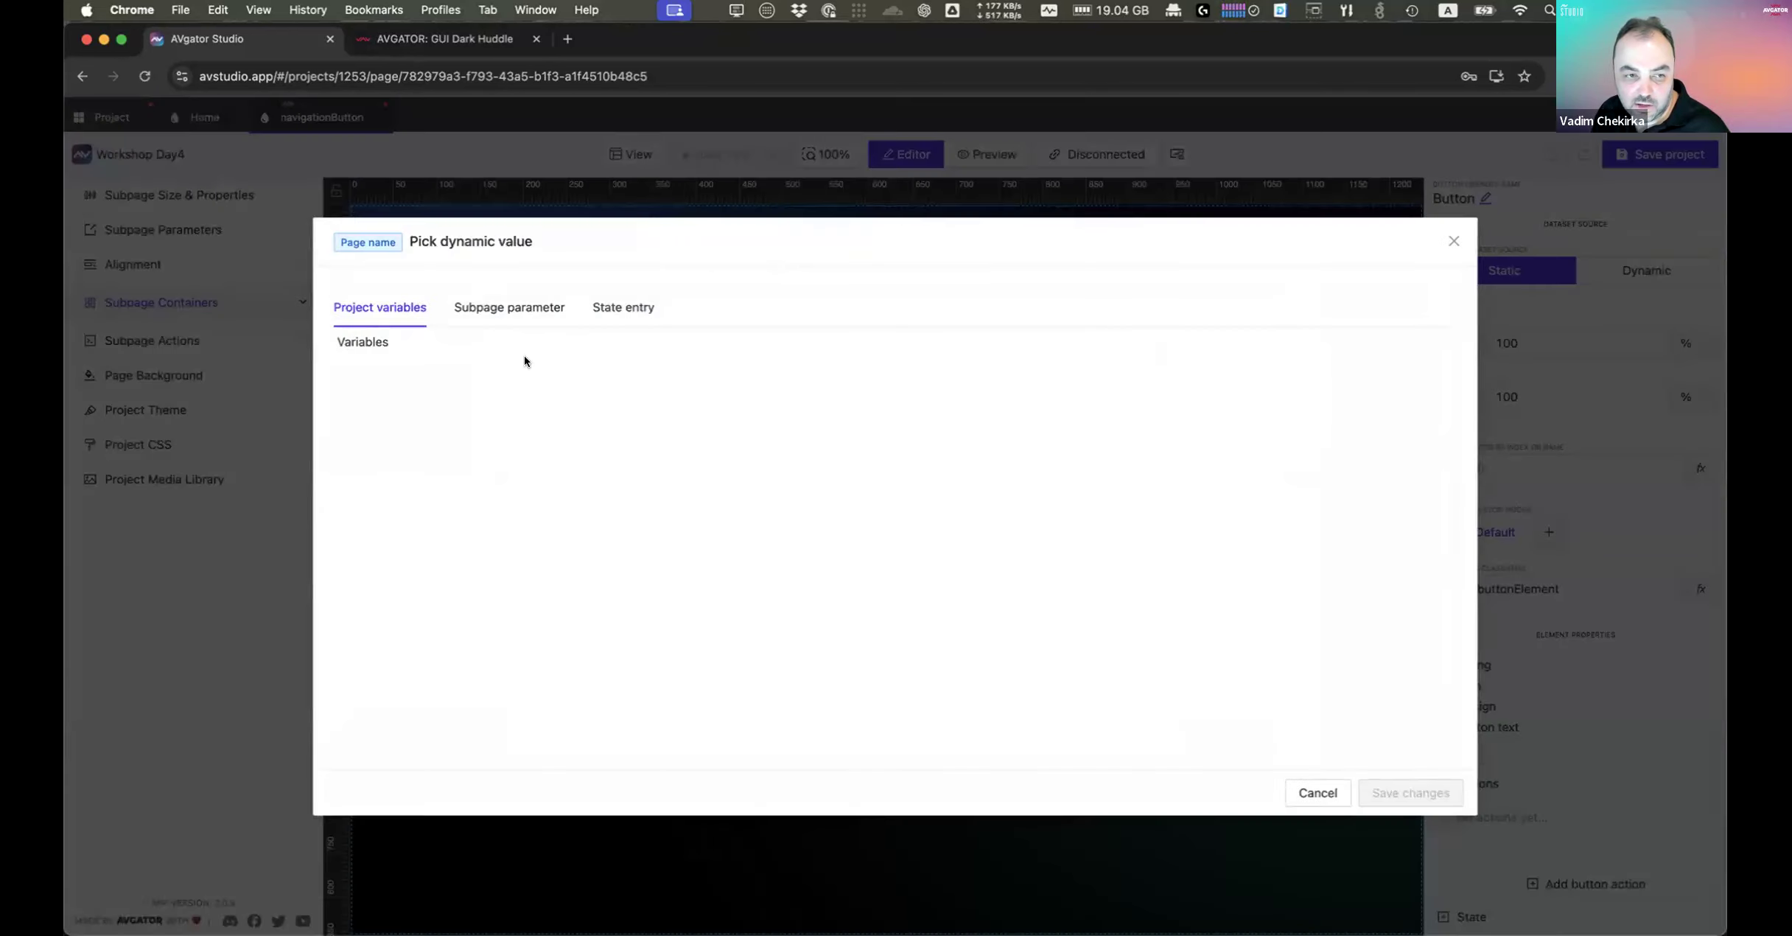
click(506, 304)
click(347, 381)
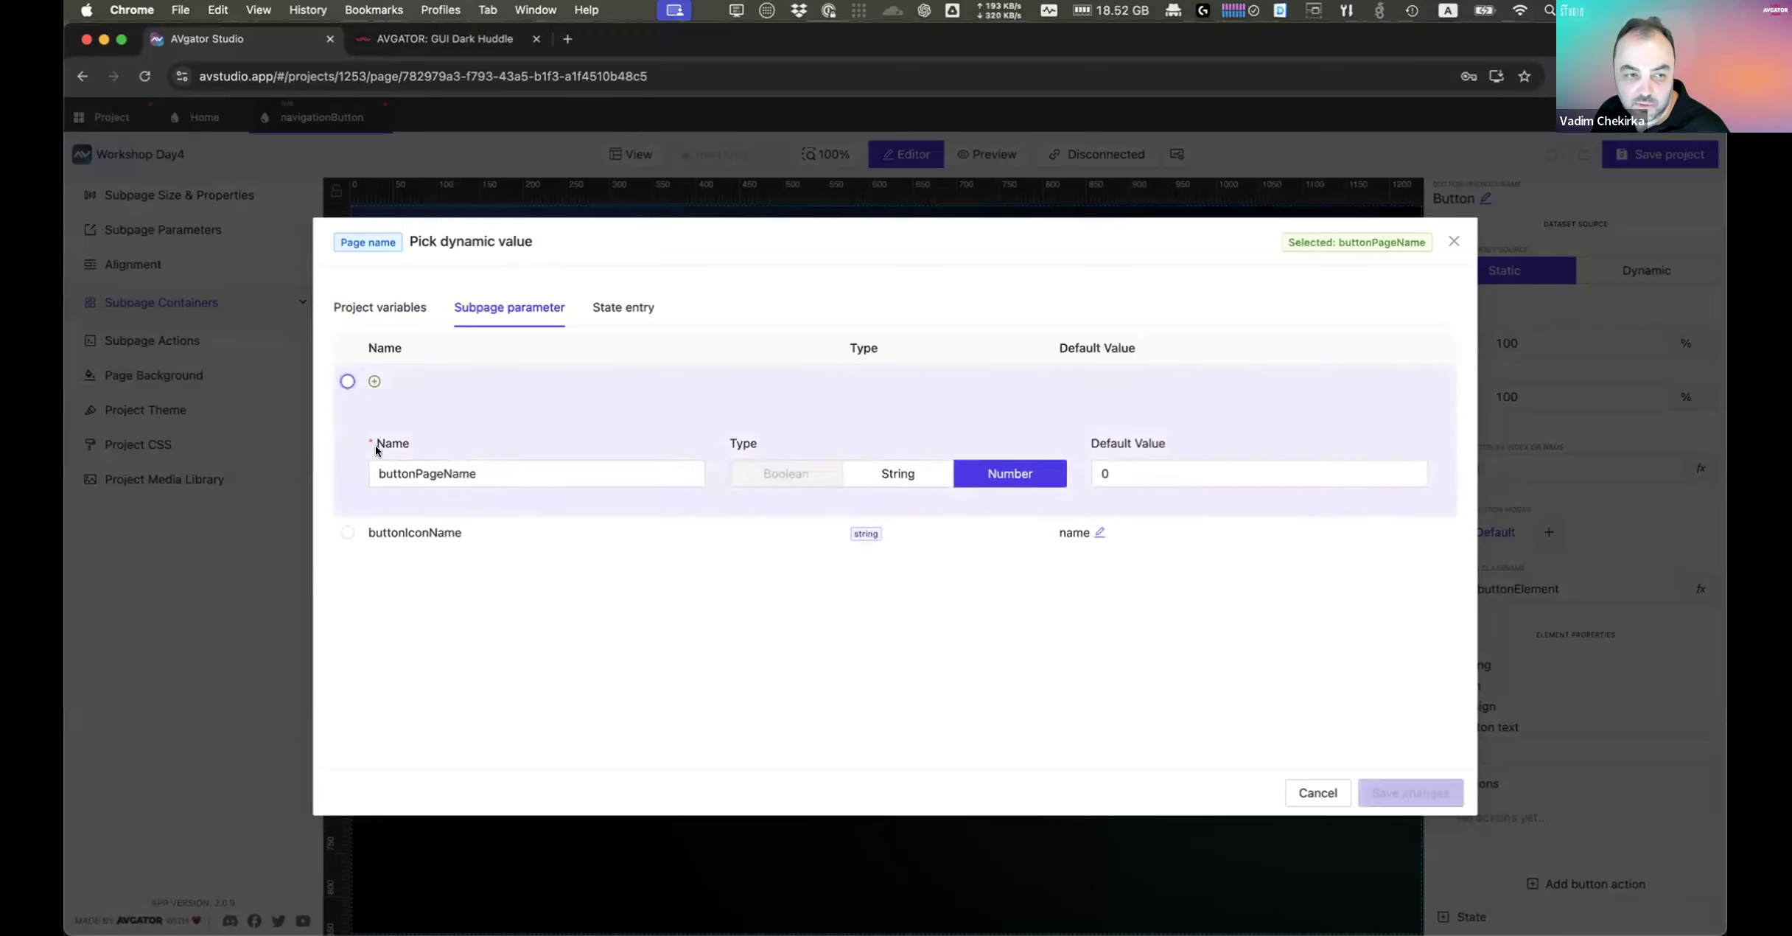
drag(516, 473, 356, 469)
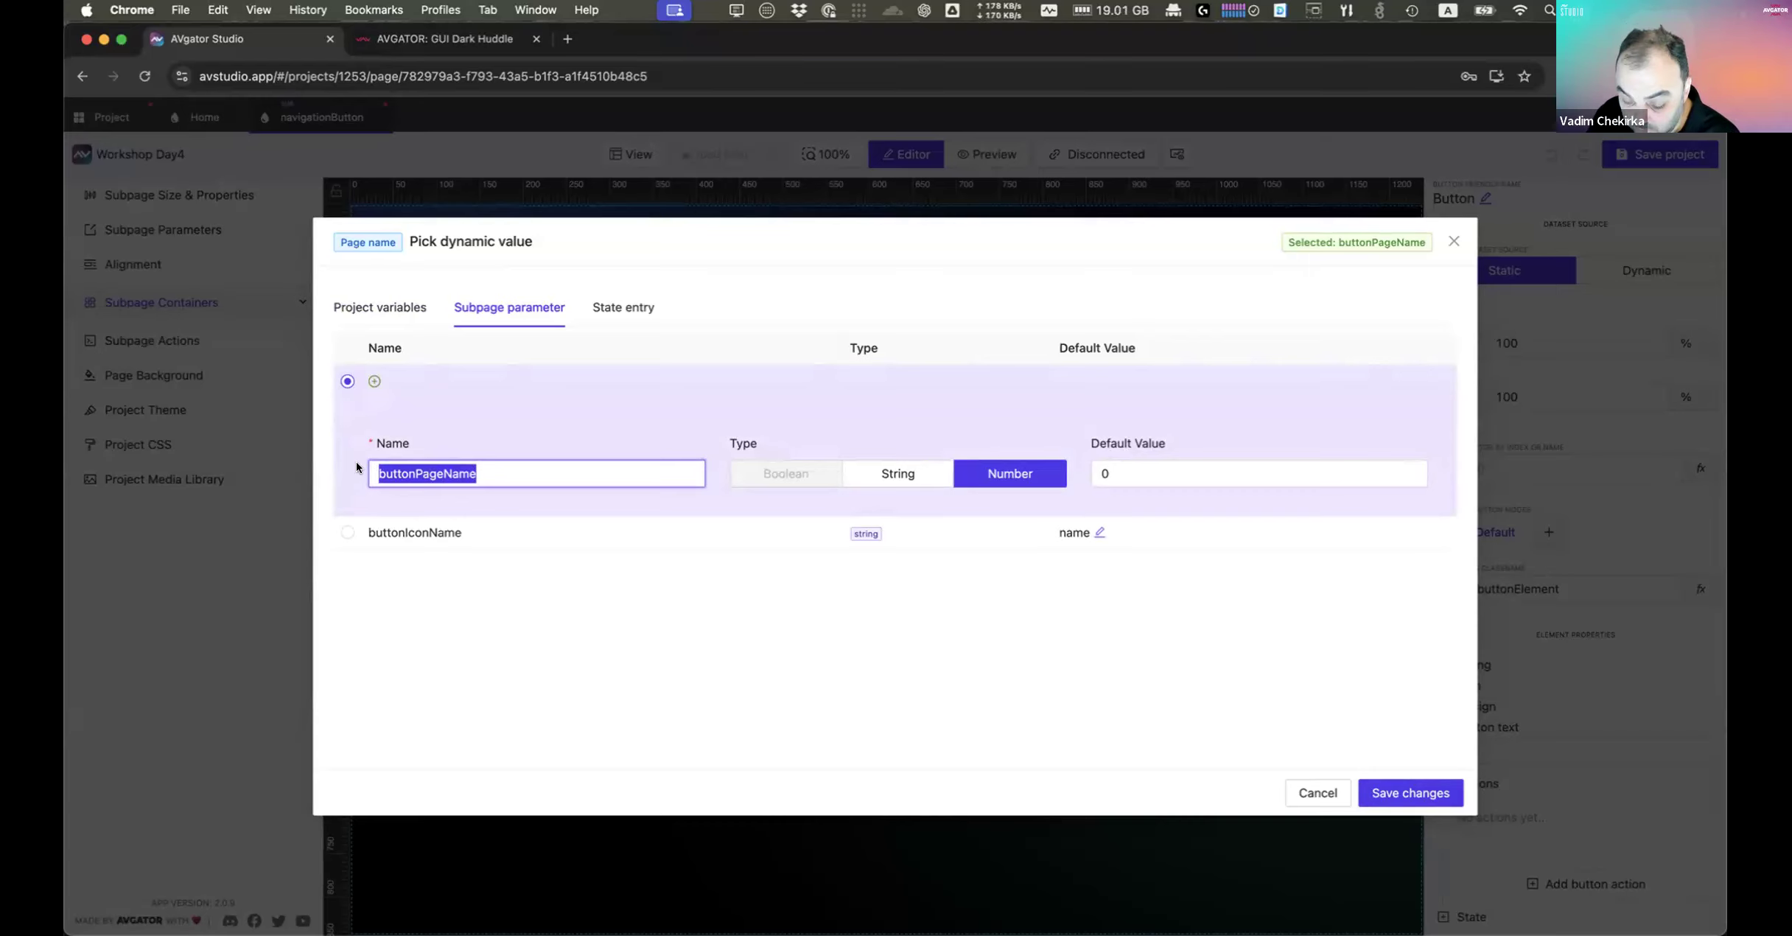
text(Page)
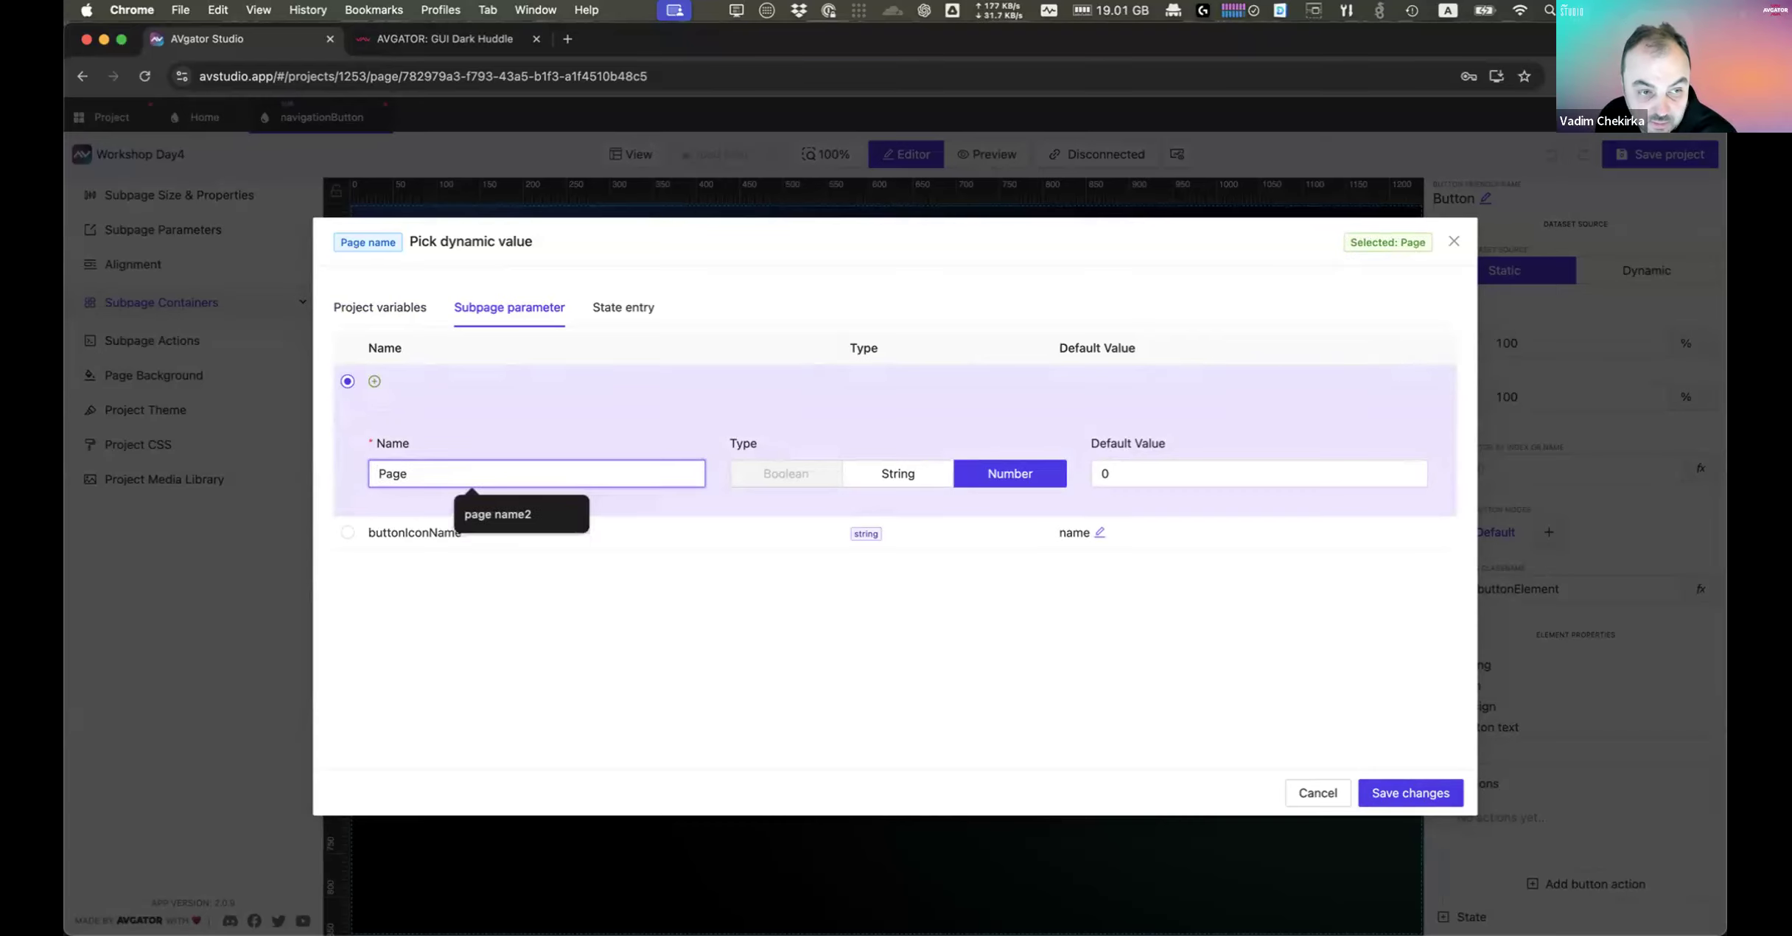
click(701, 700)
click(912, 471)
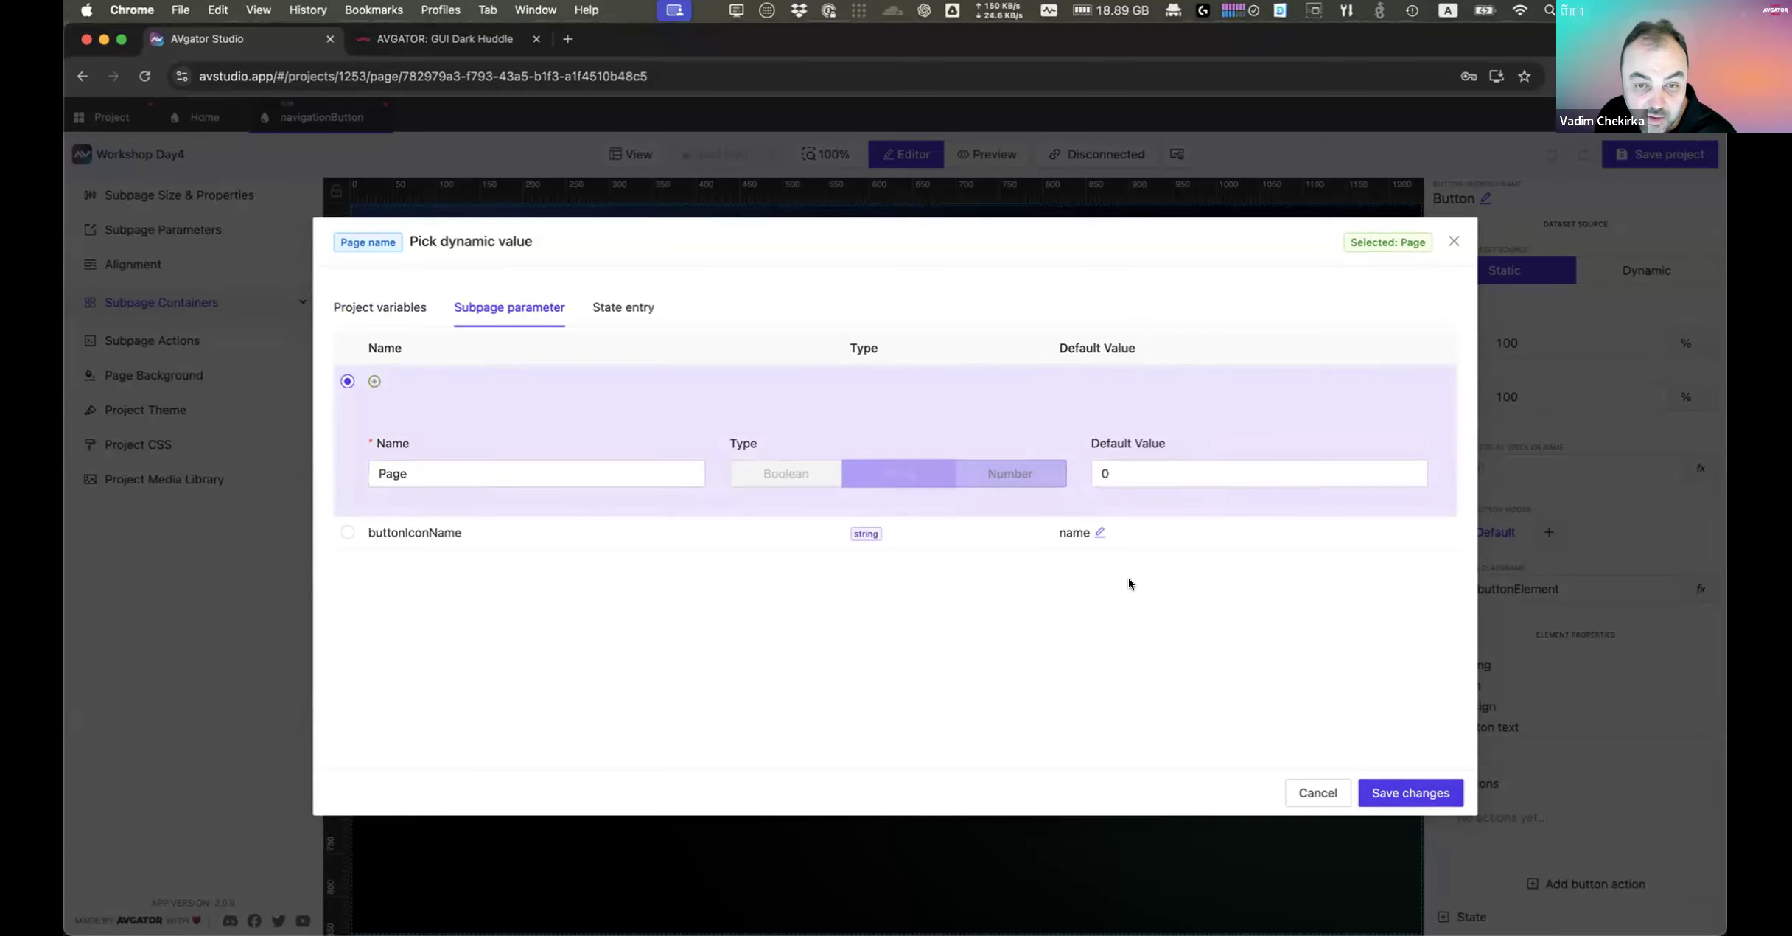
double_click(1149, 476)
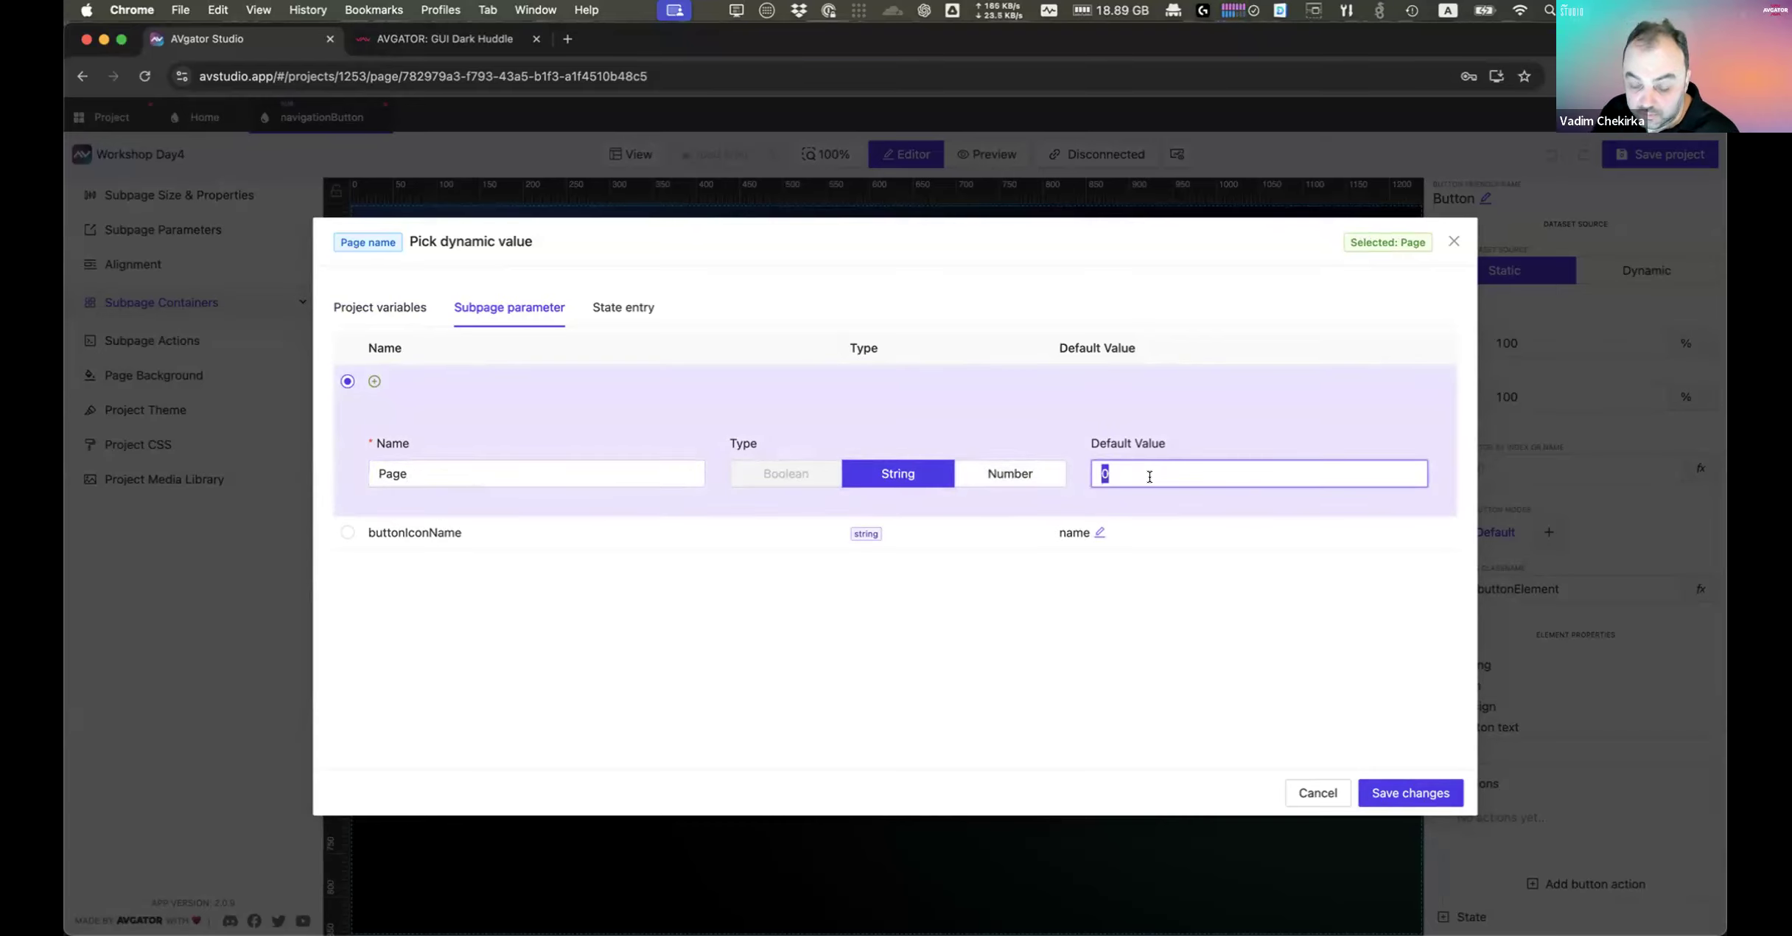
text(Home)
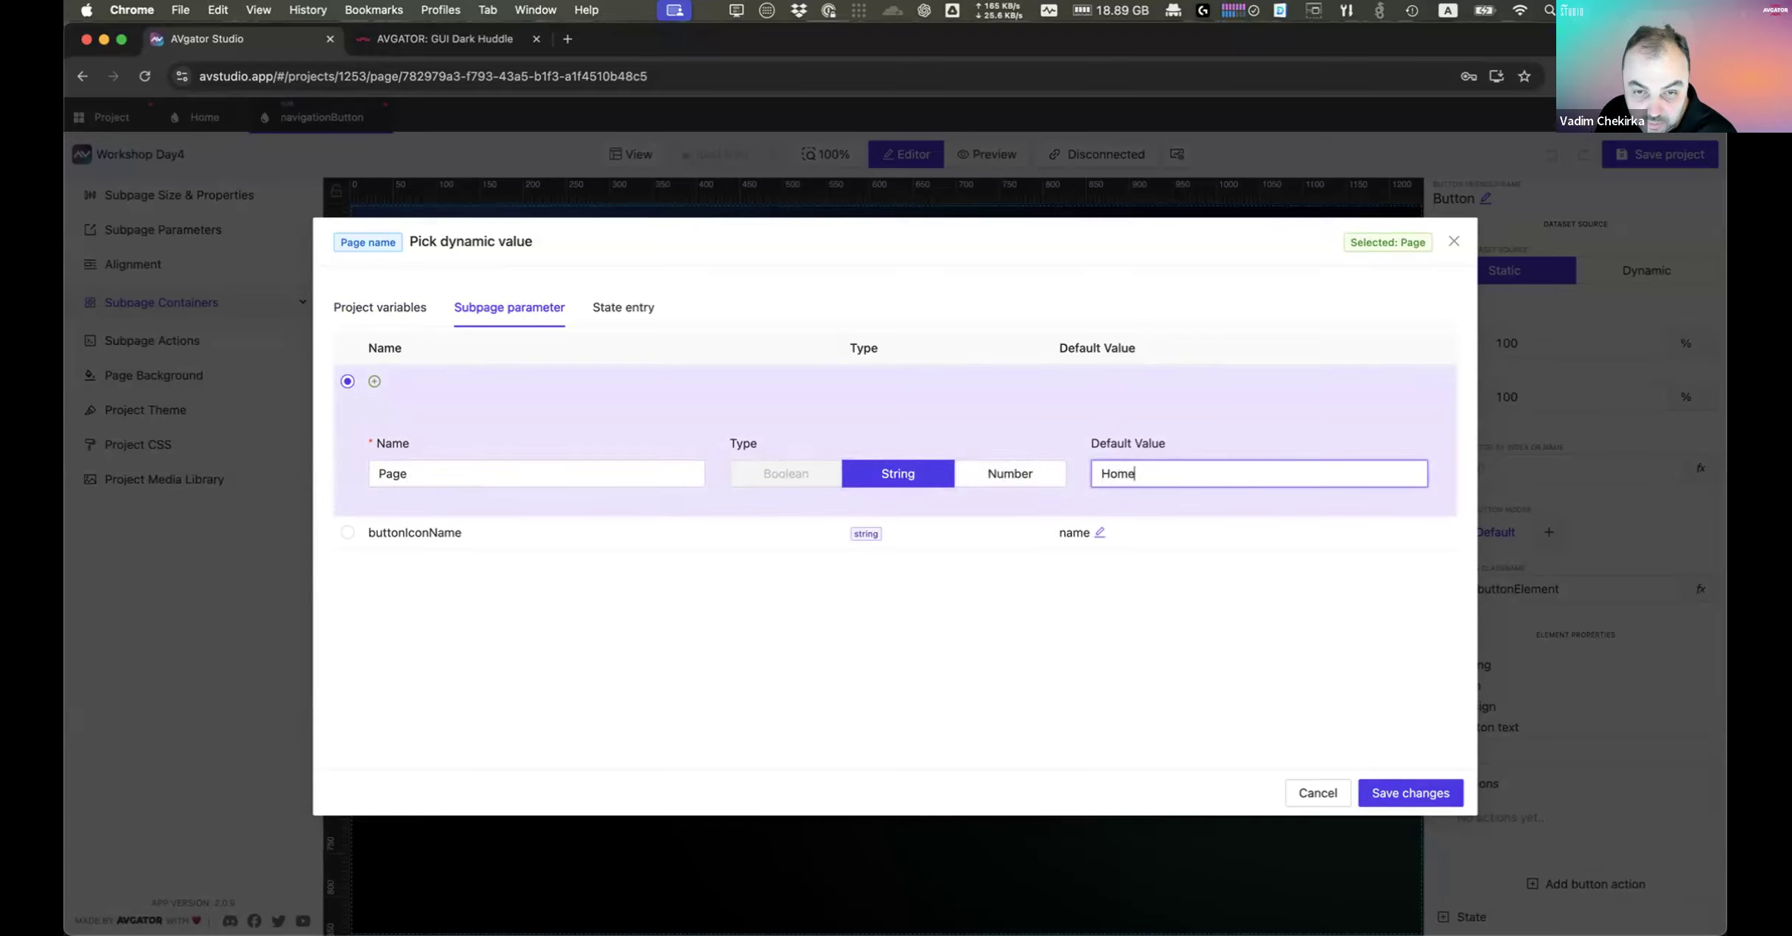
click(1417, 792)
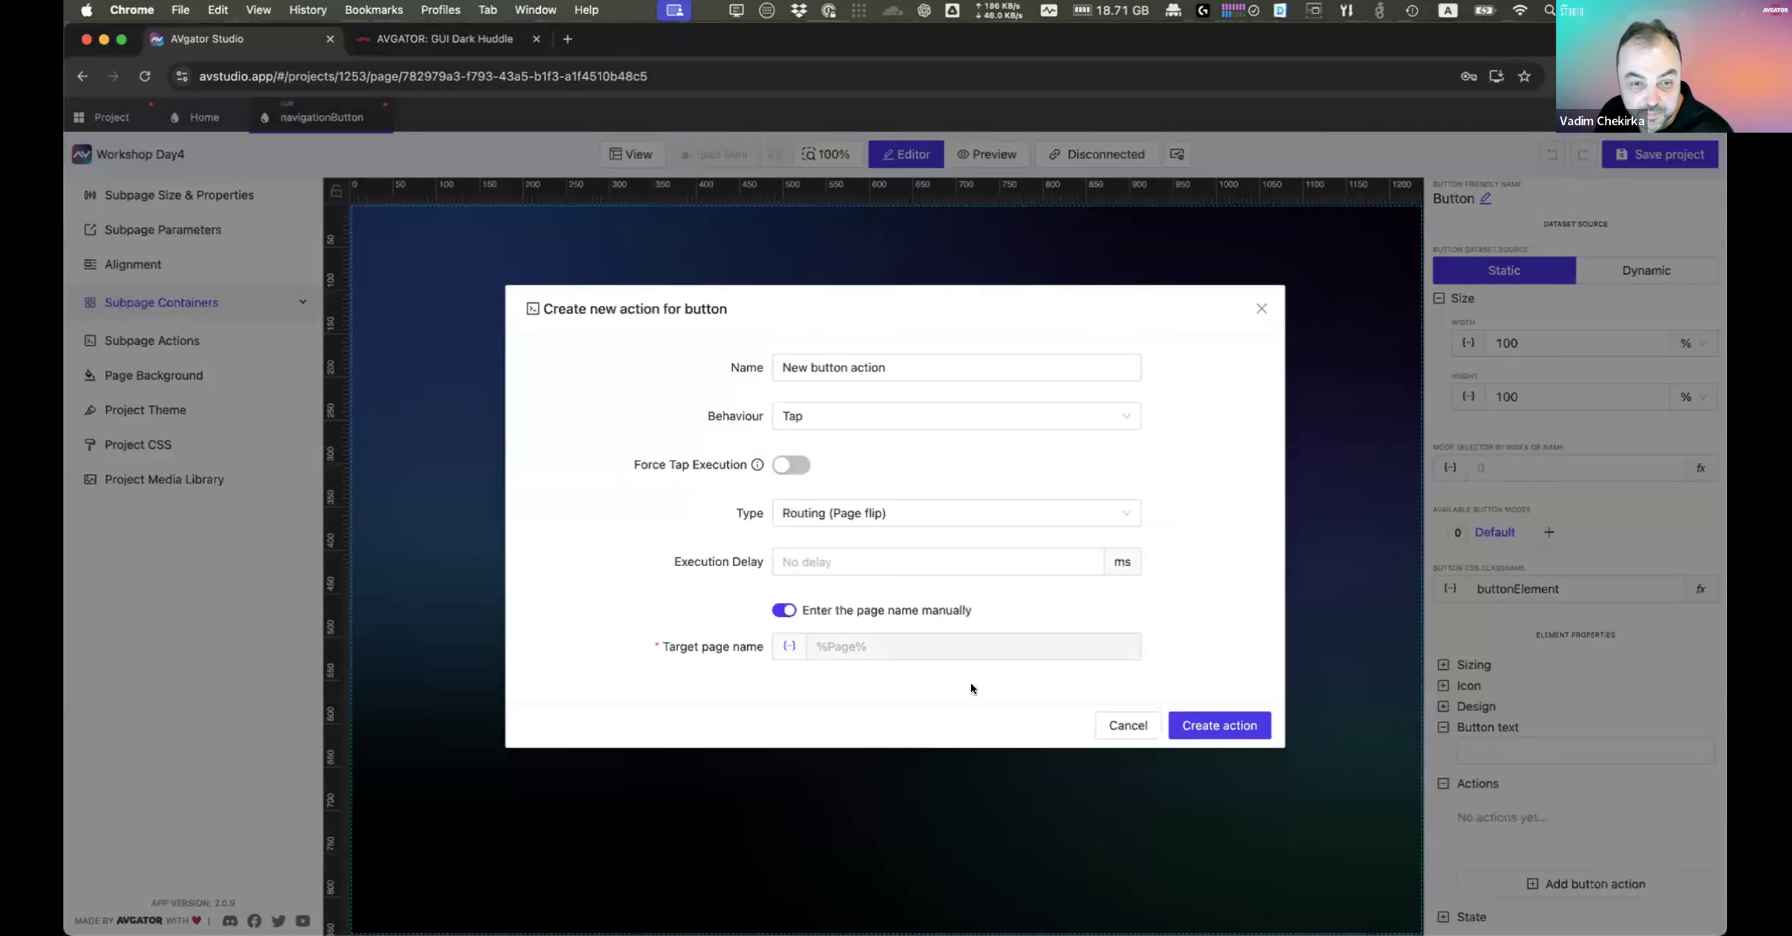
click(1216, 723)
Step: On the Home page, bind the navigation subpage list's Page parameter to the datasource field controlPage
click(204, 117)
click(402, 437)
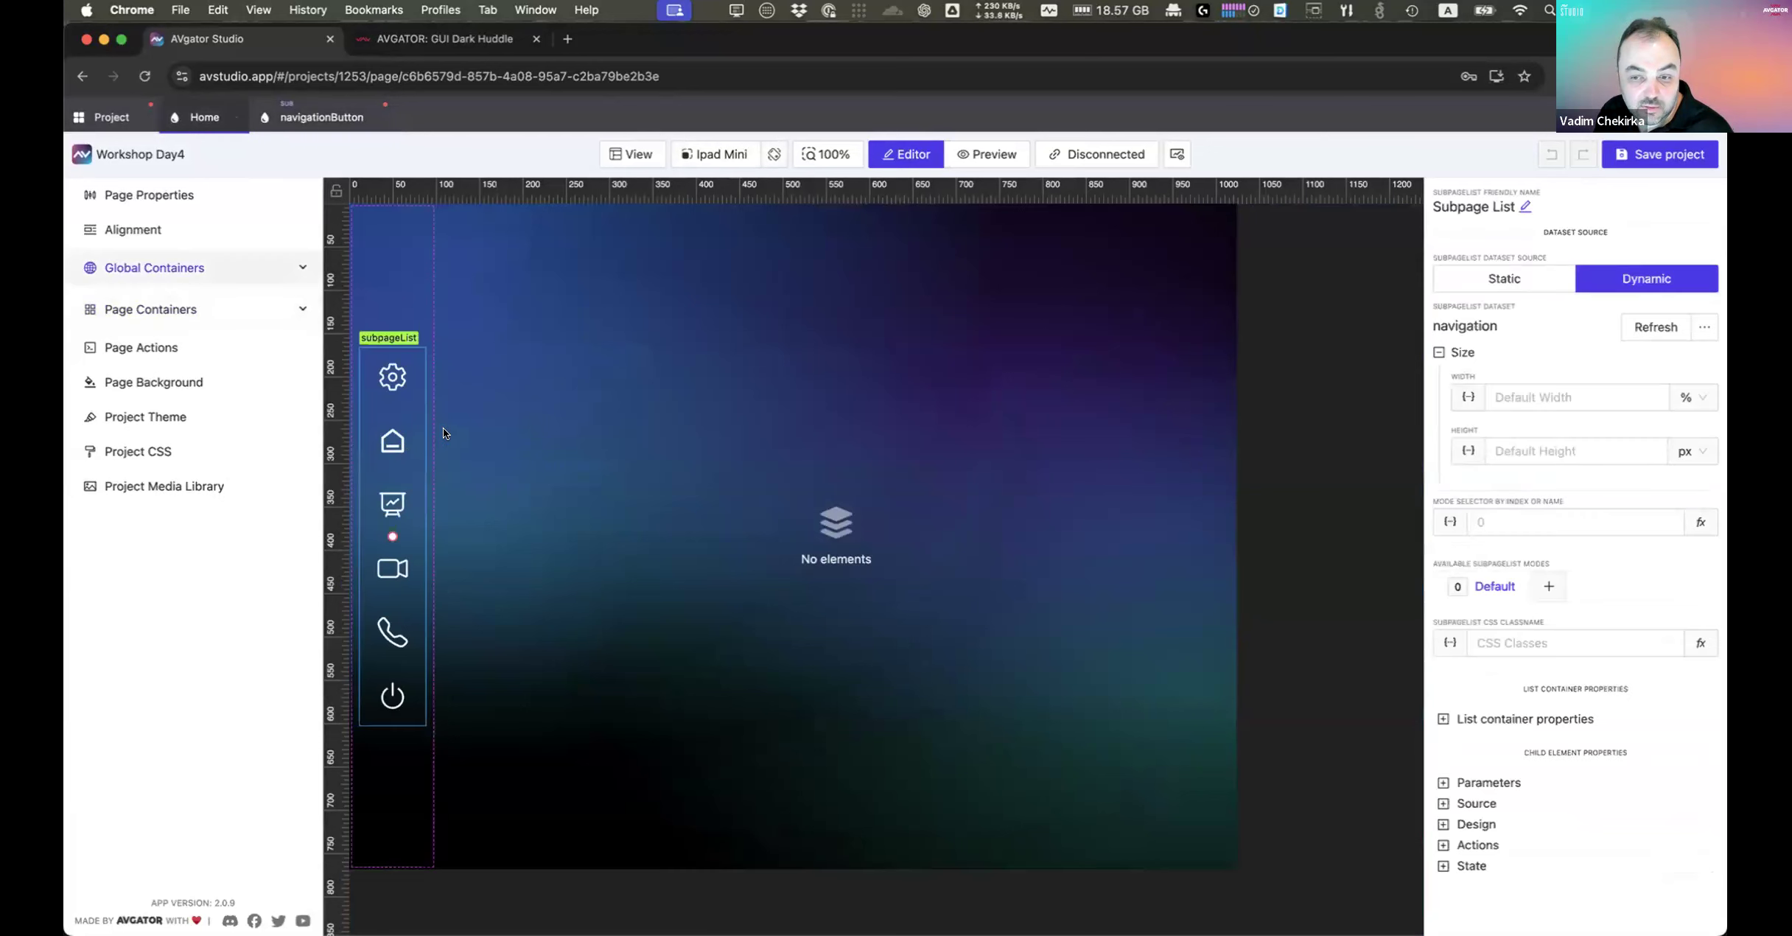
click(1514, 783)
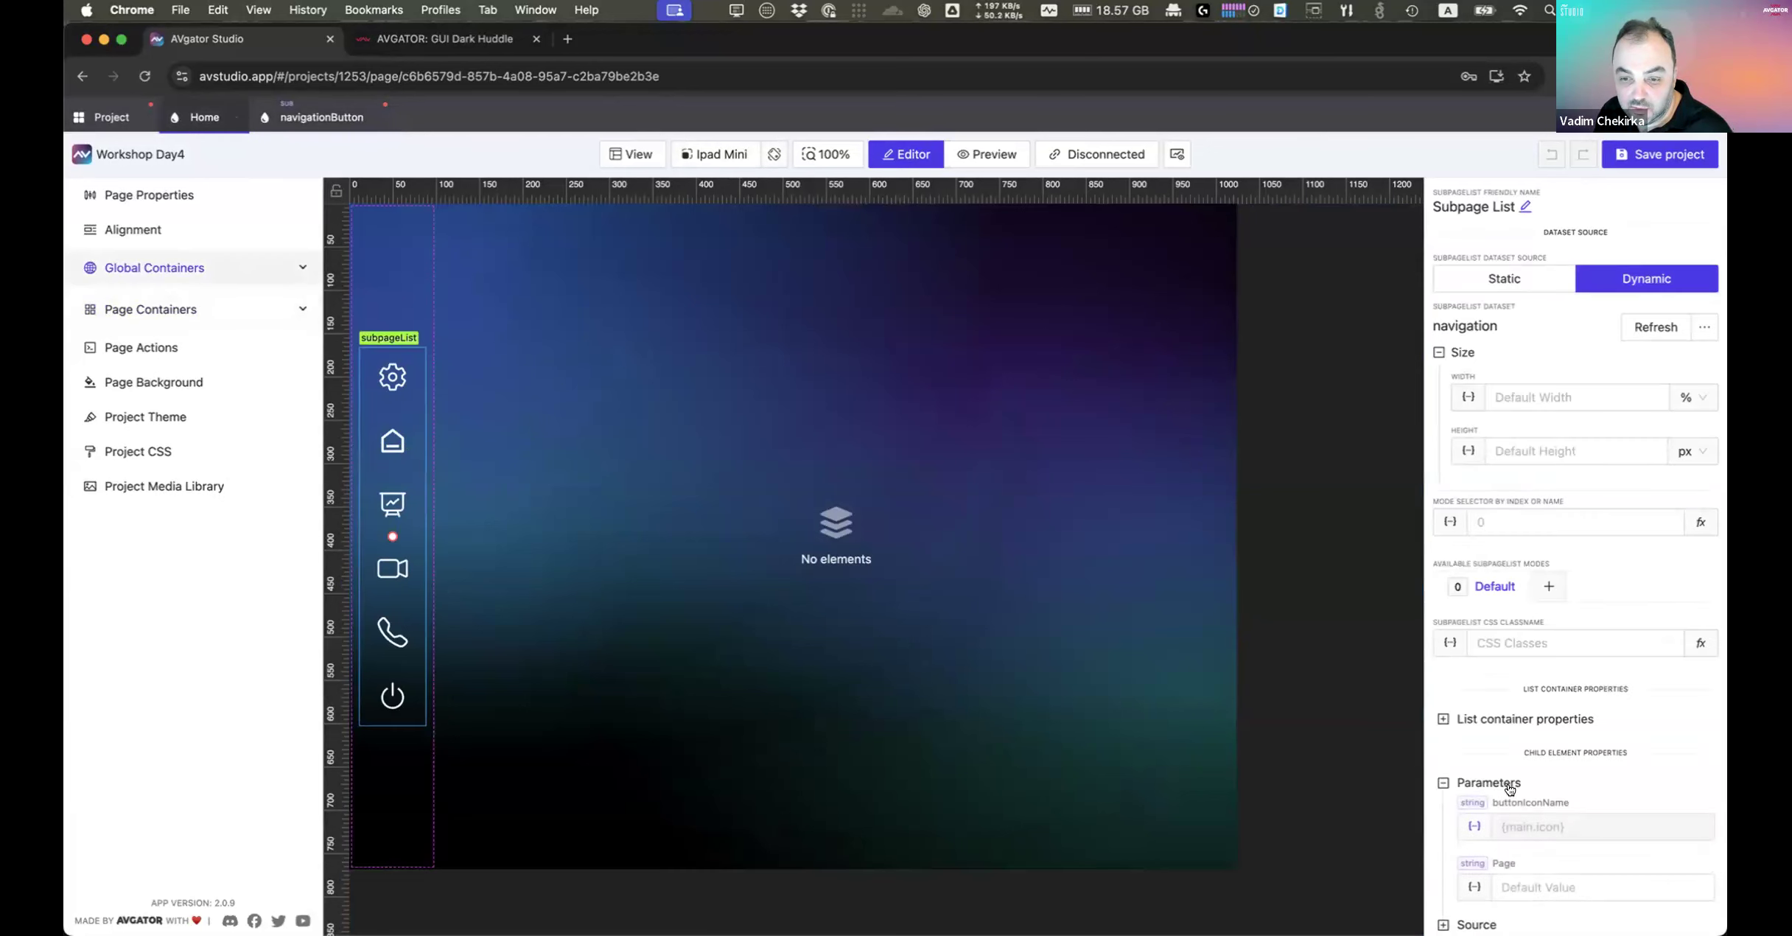
scroll(1539, 803, down, 2)
click(1538, 815)
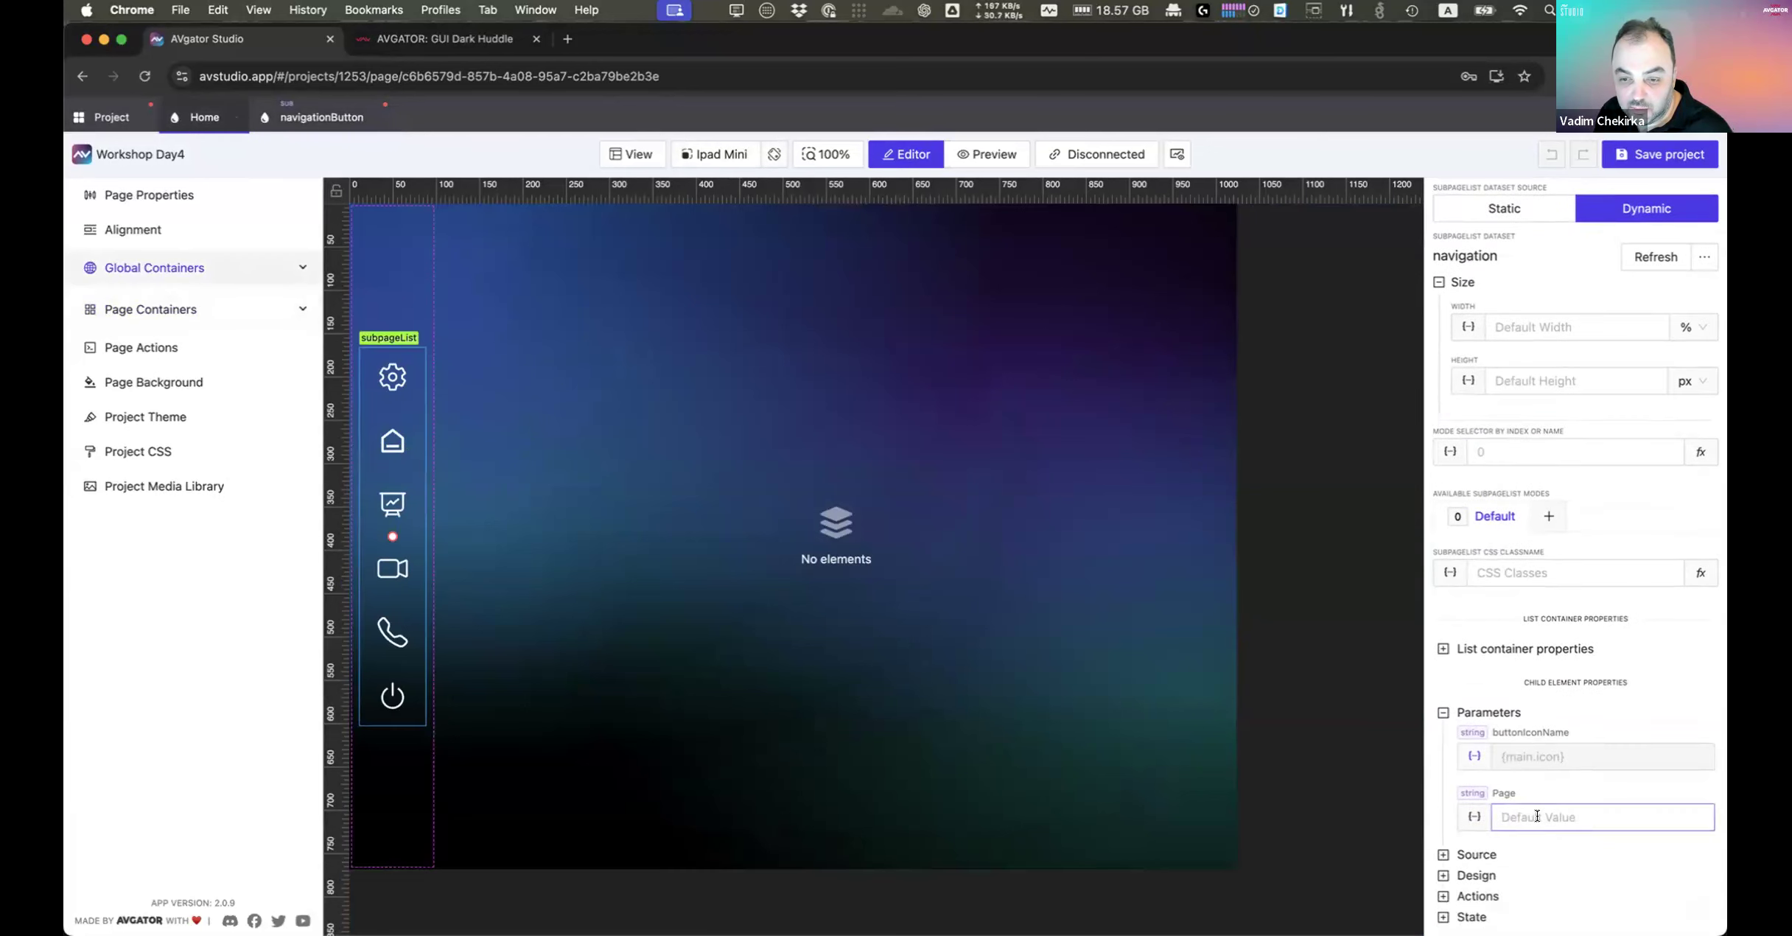
click(1483, 816)
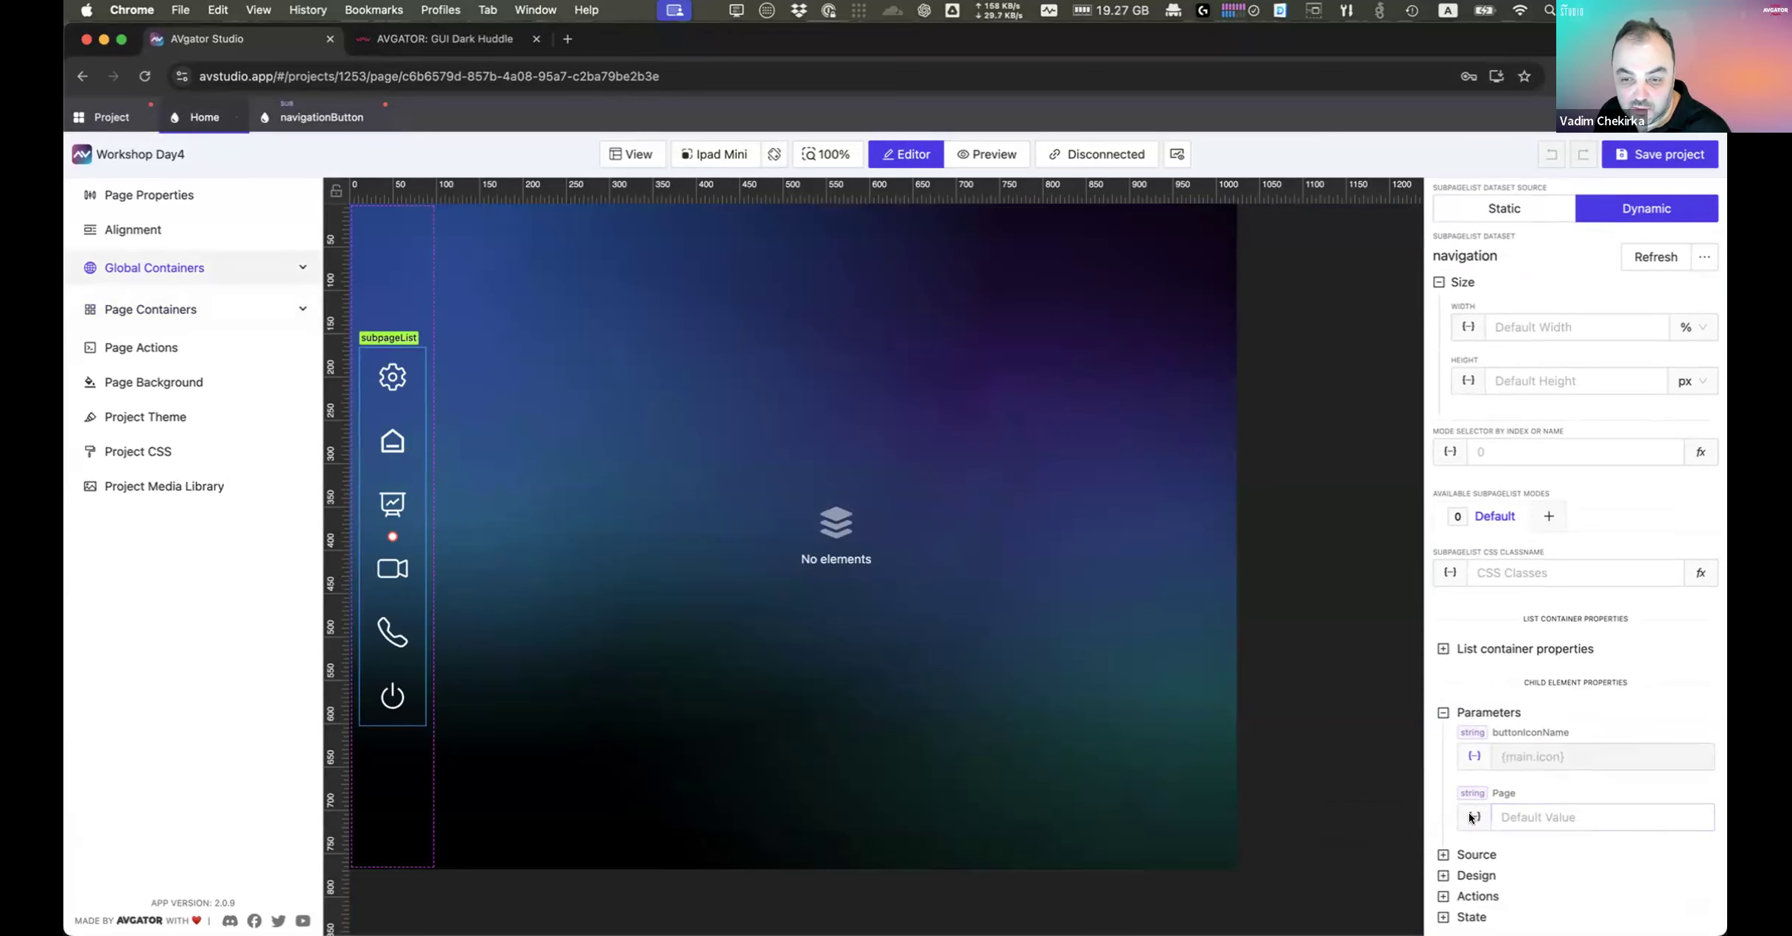
click(364, 362)
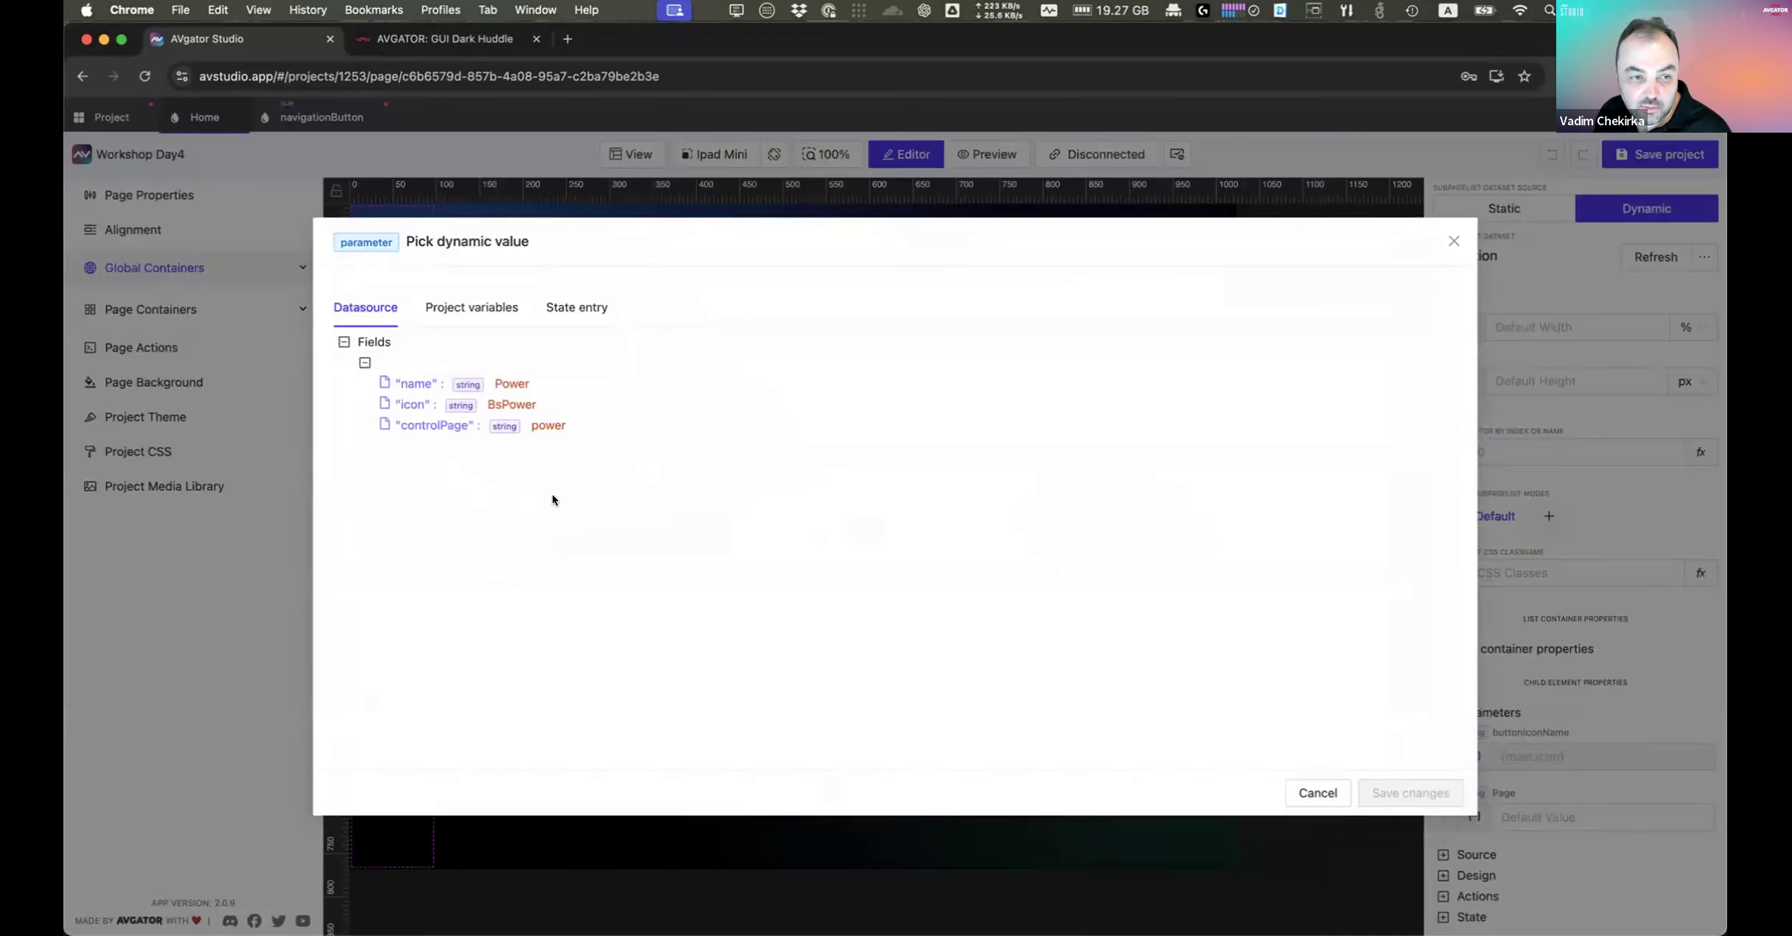
click(433, 426)
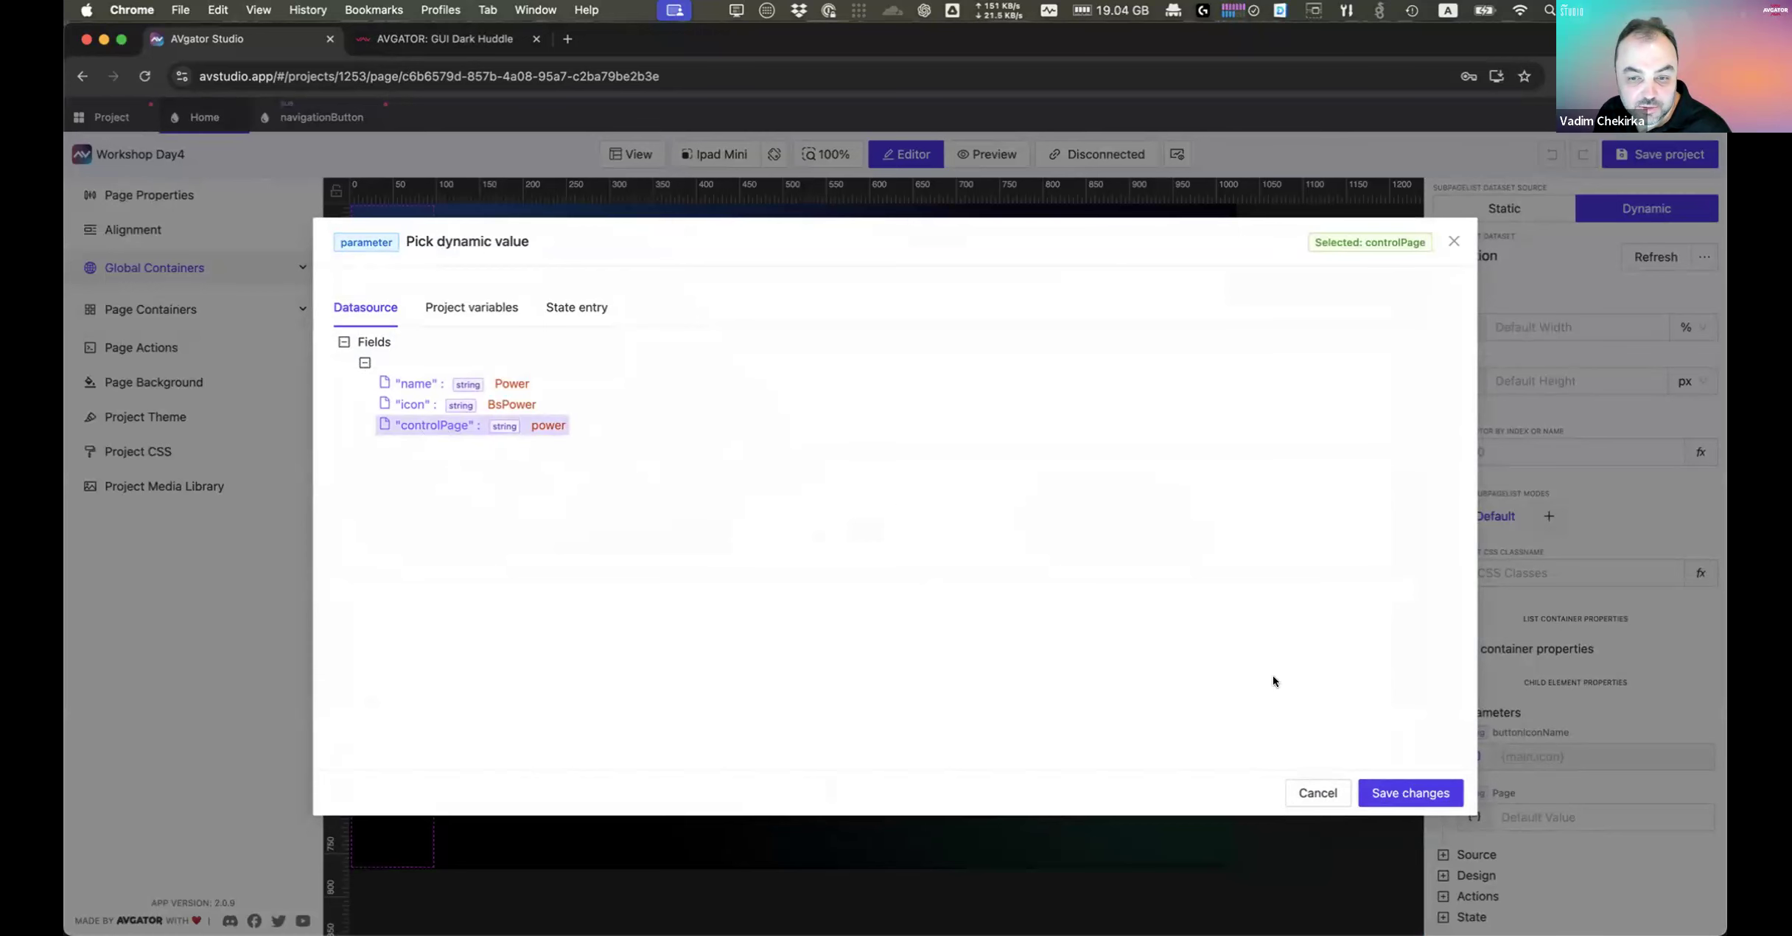
click(1395, 794)
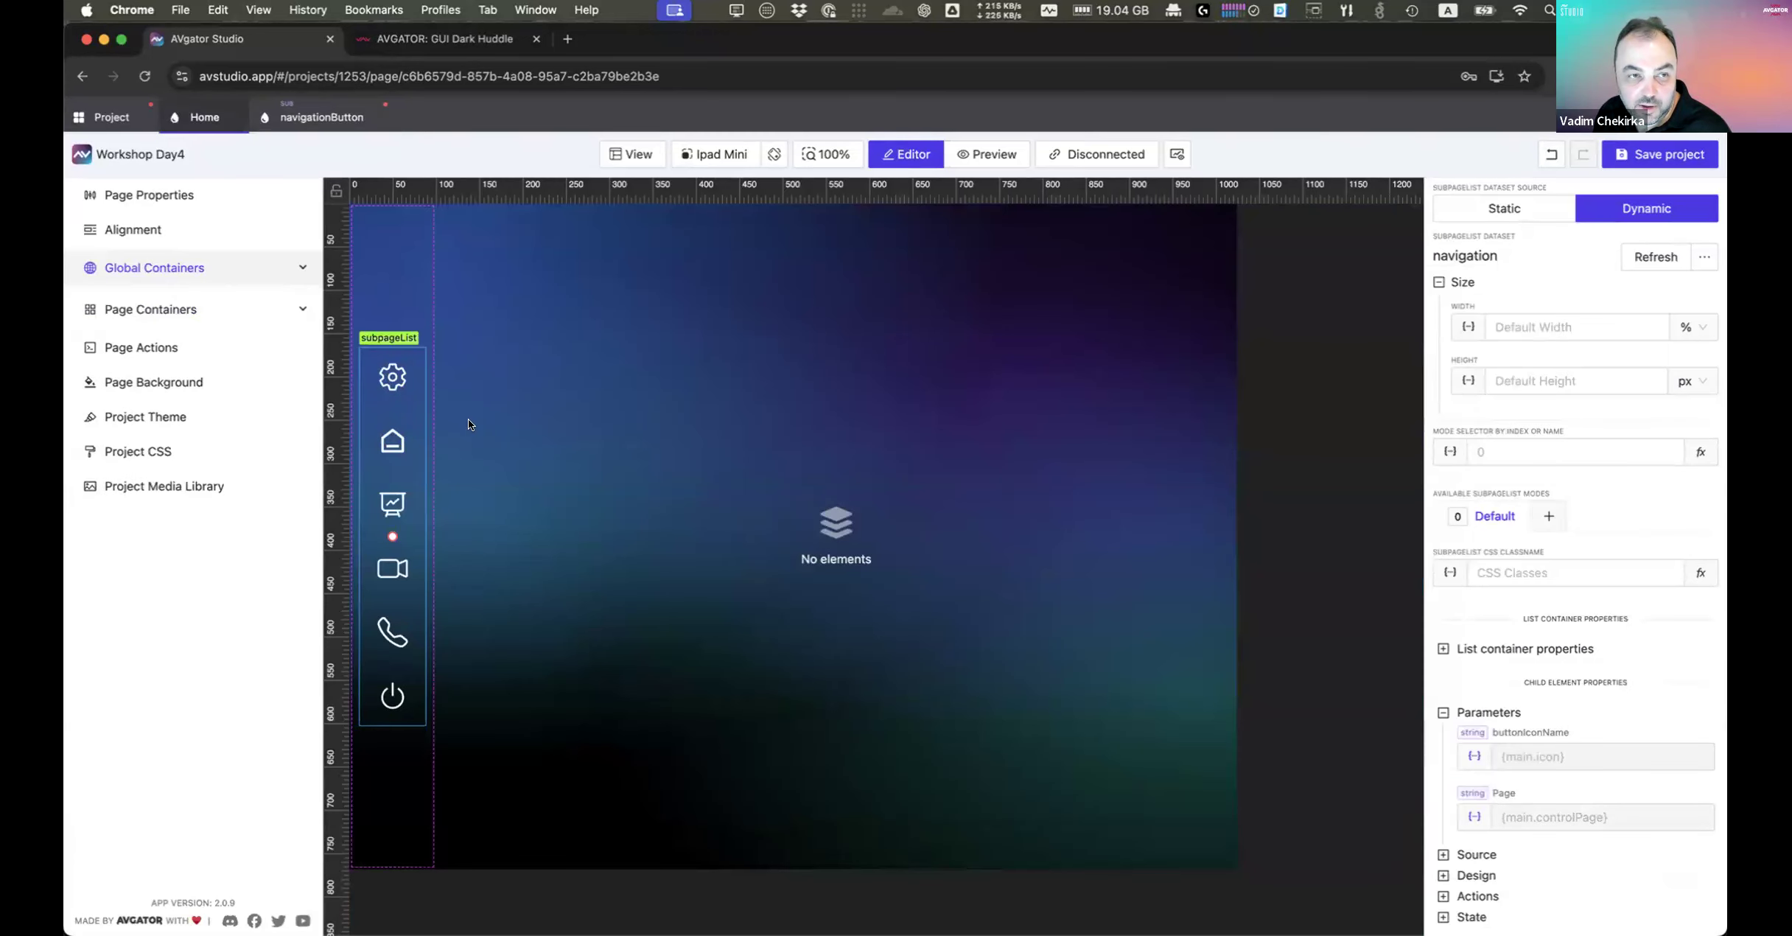
Step: Launch the project's live version, test the navigation icons' page flips against the page address, and view the Dark Huddle live demo for comparison
click(110, 117)
click(558, 336)
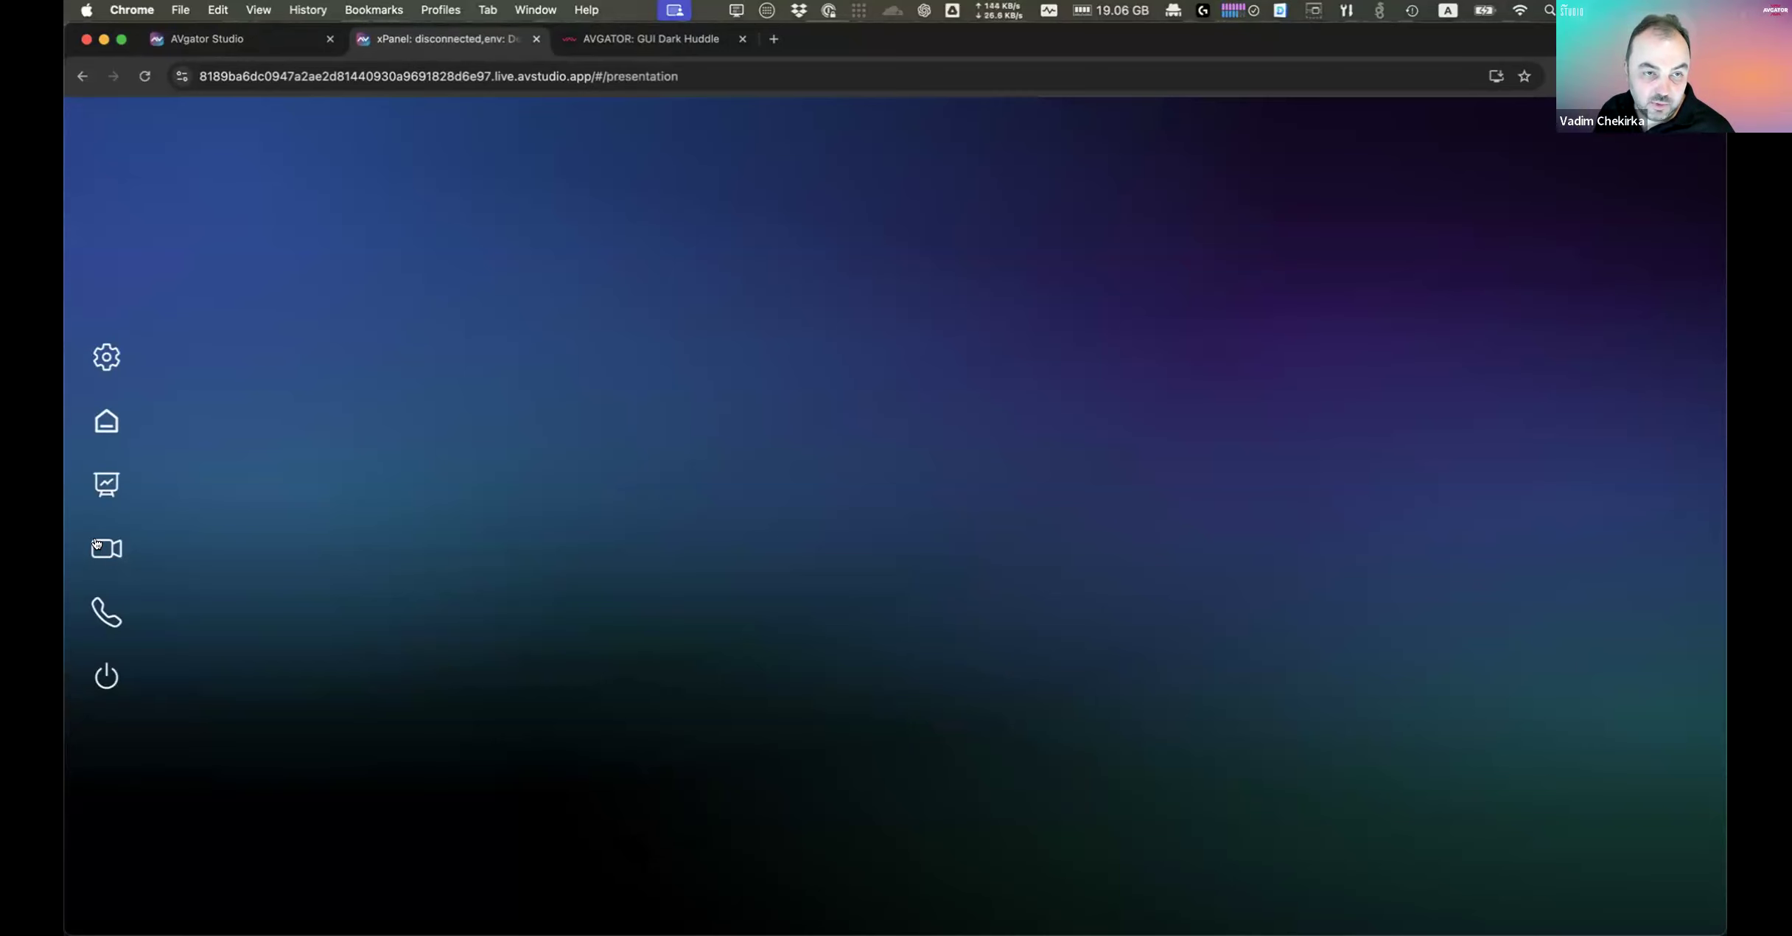
click(641, 72)
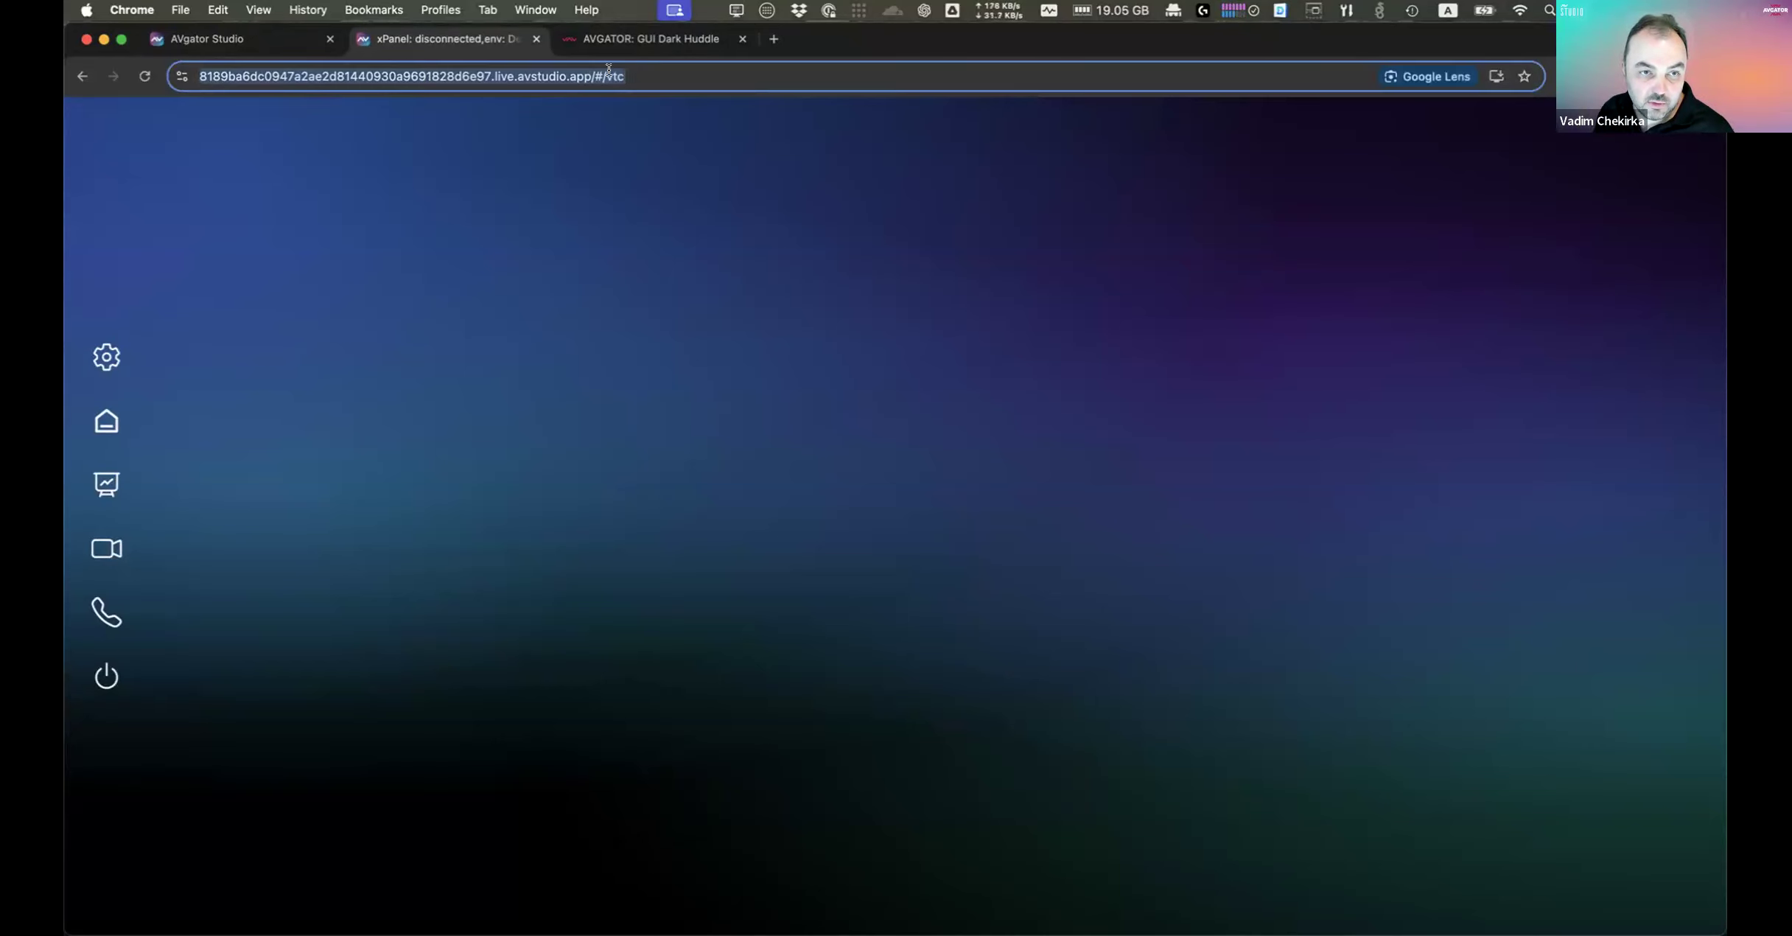
click(357, 391)
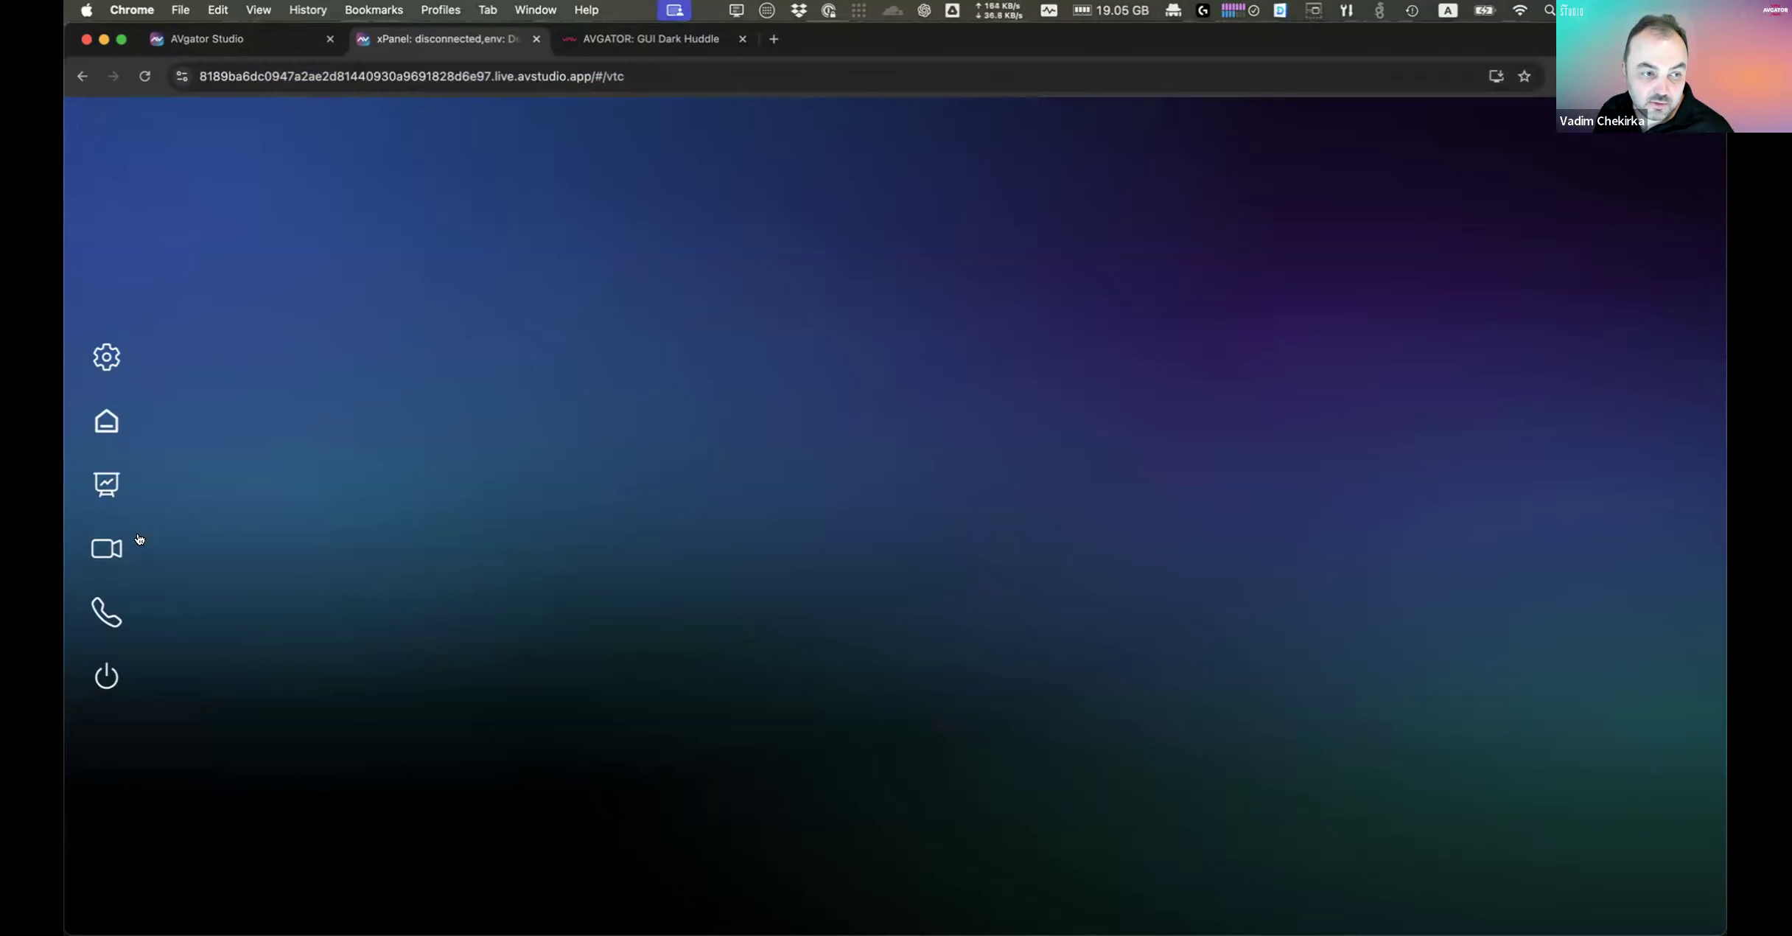
click(101, 616)
click(107, 438)
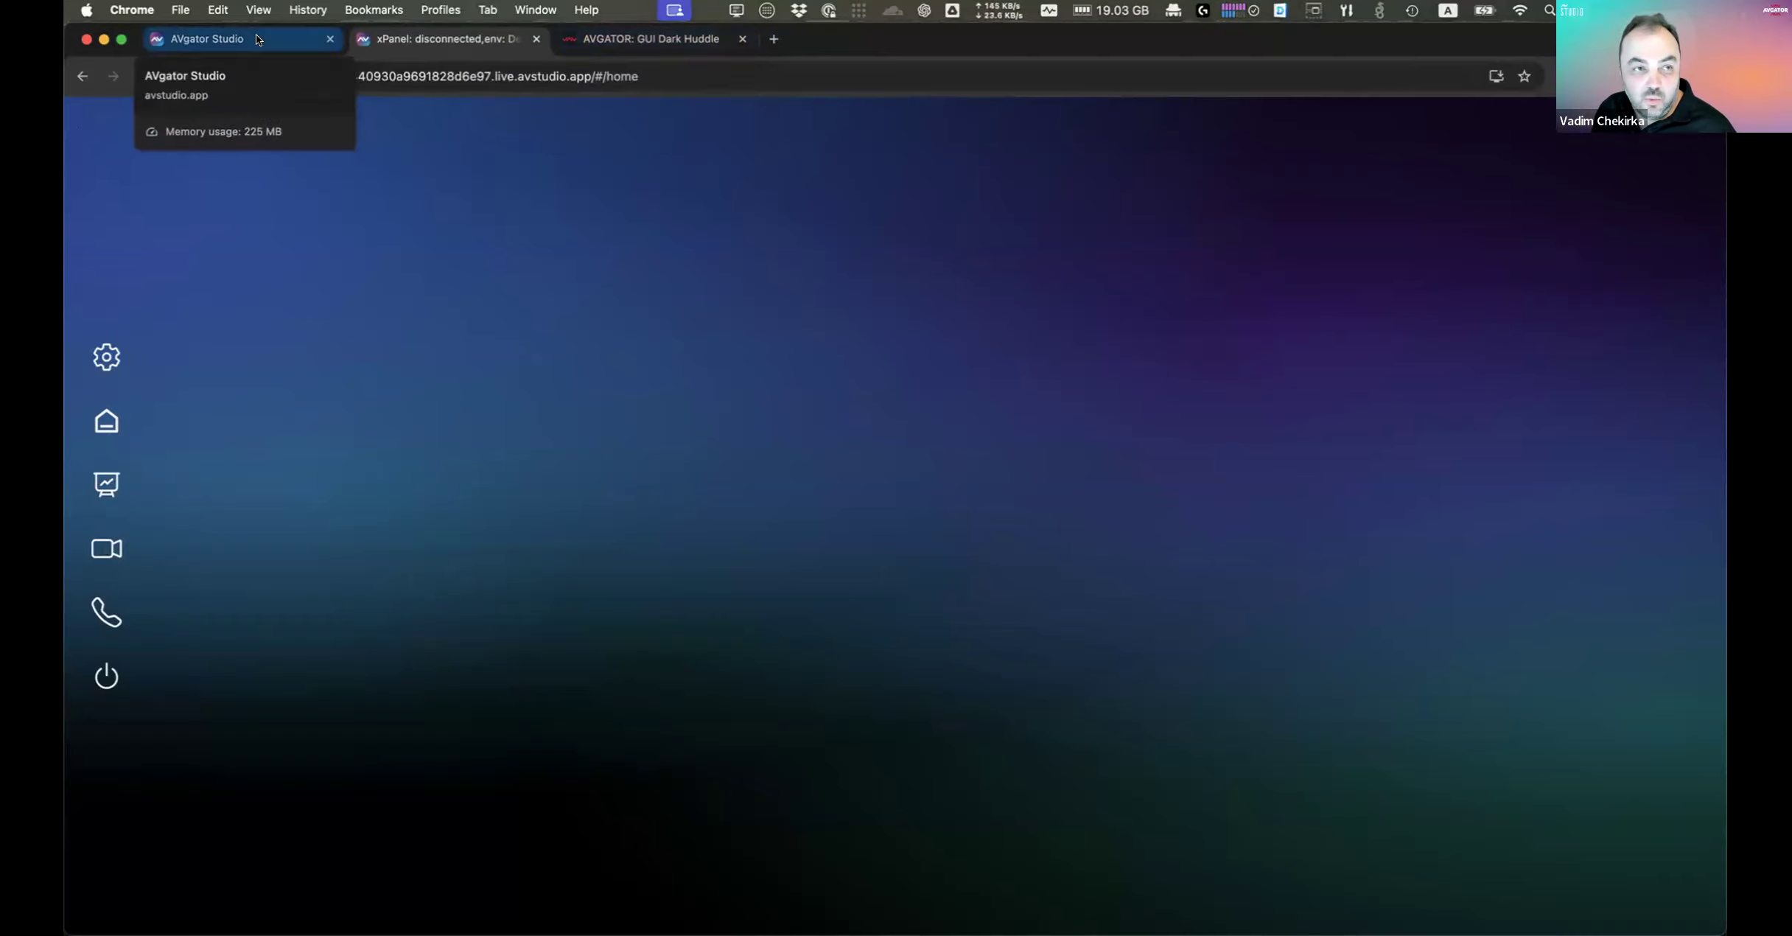
click(646, 40)
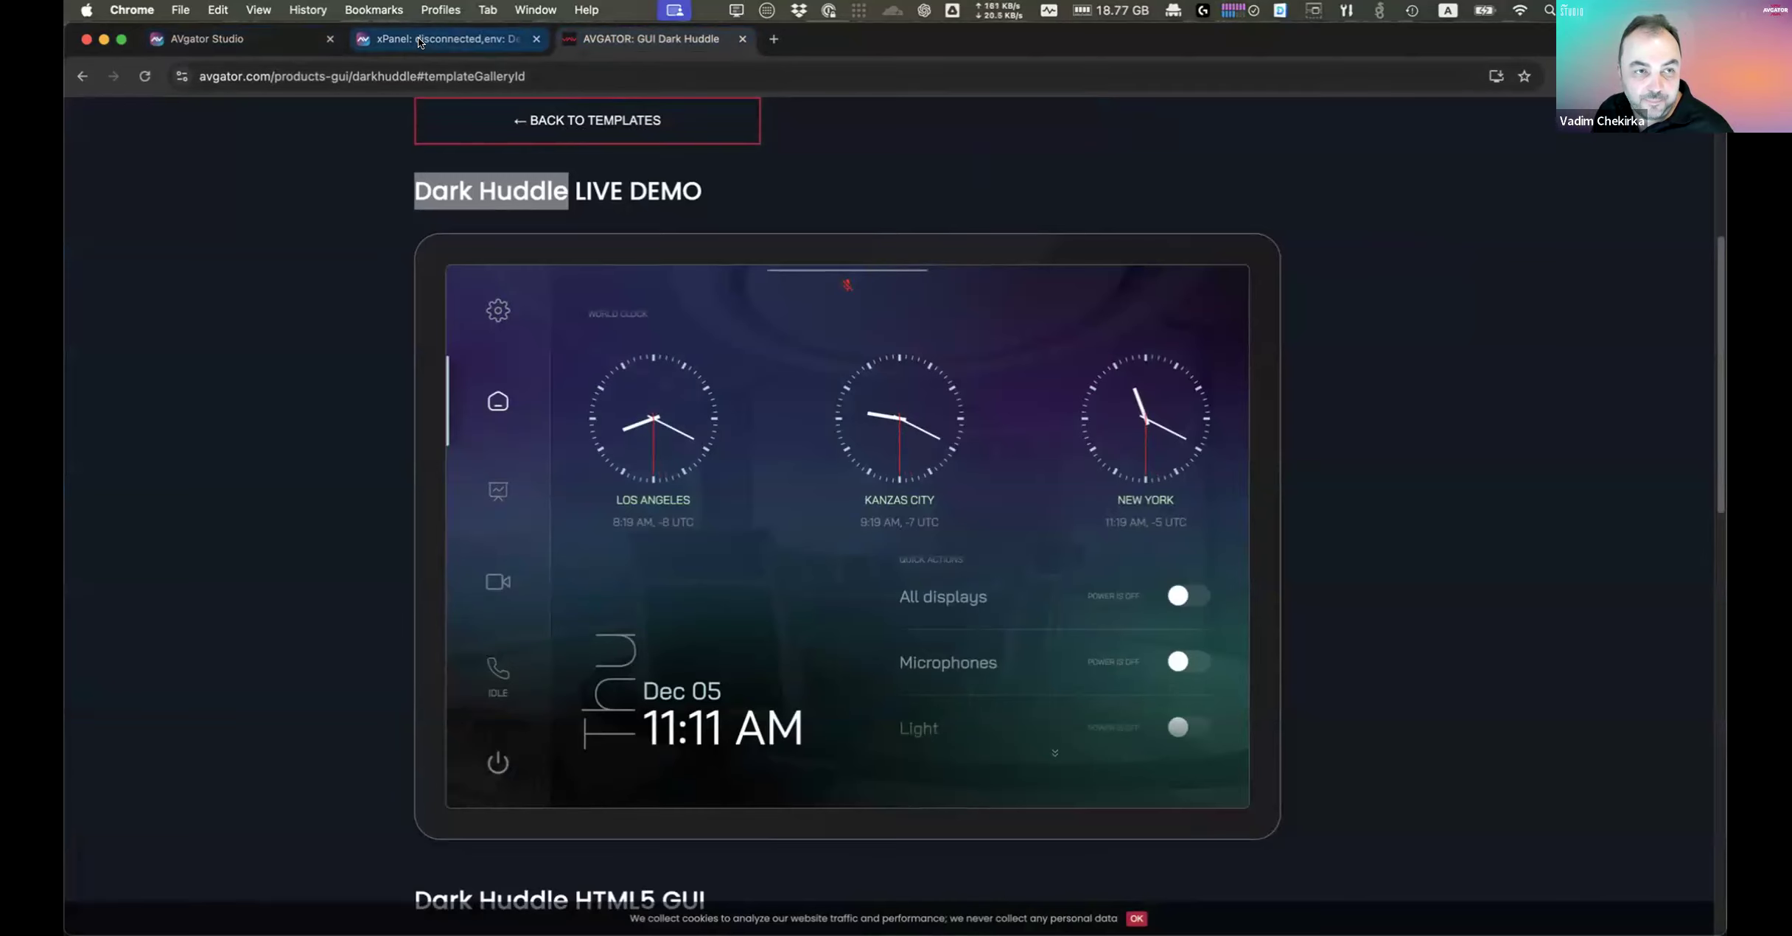
click(260, 43)
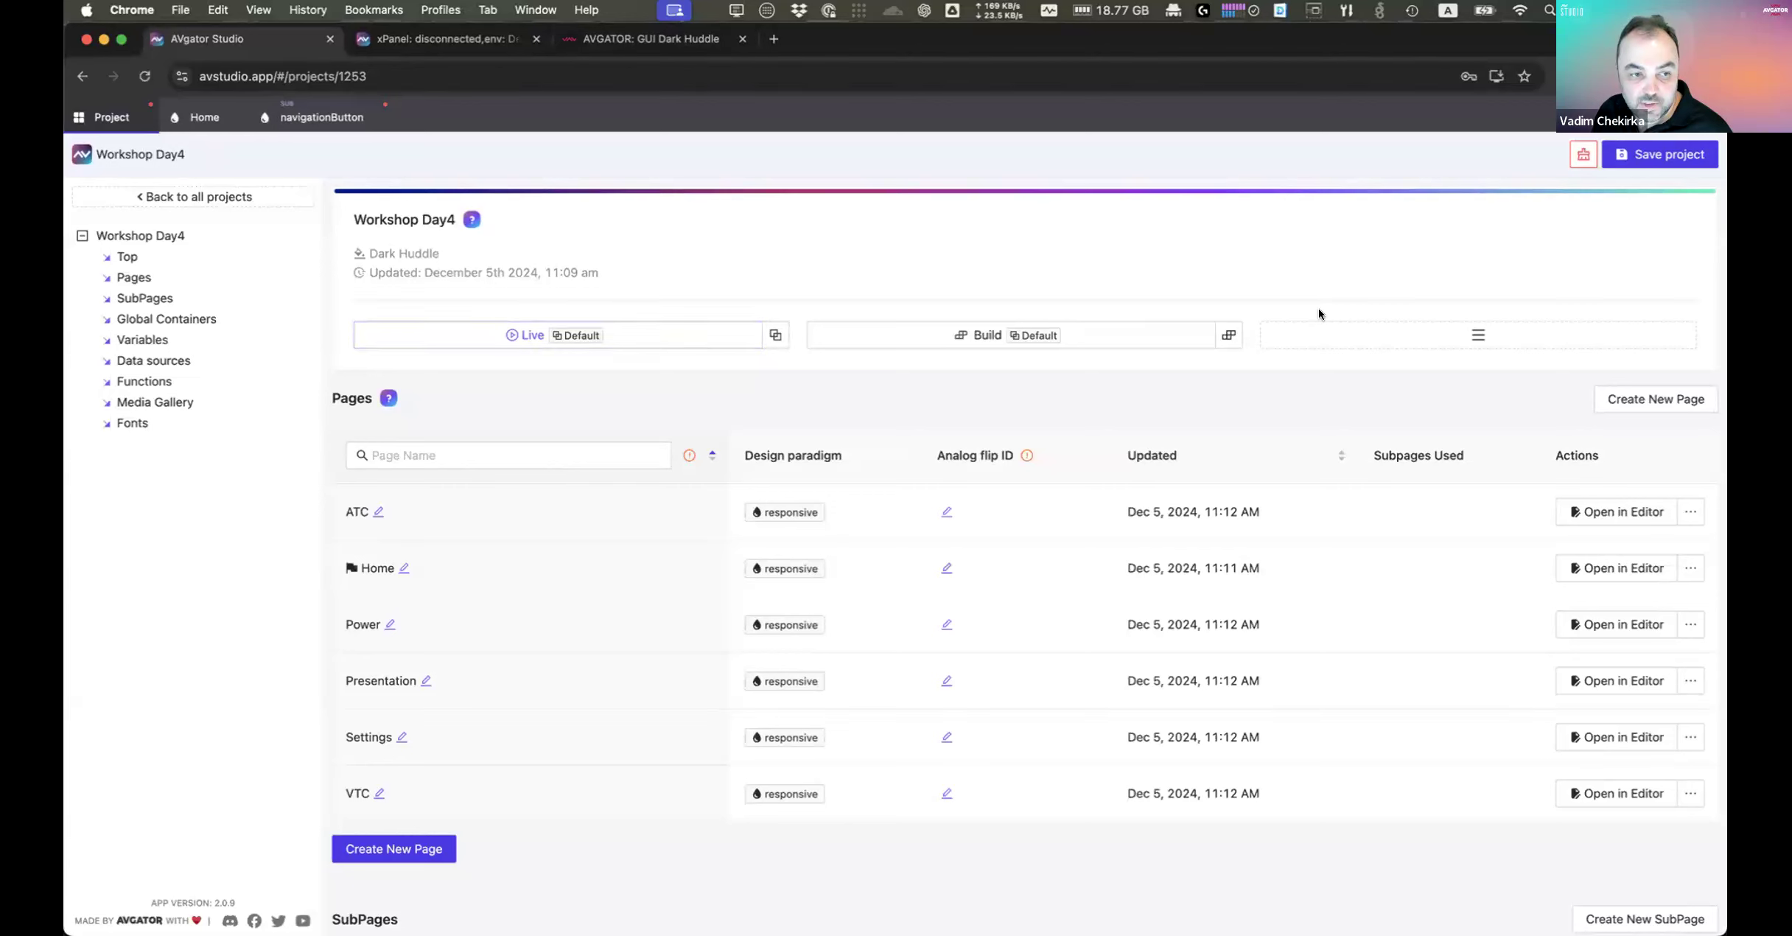
Step: In AVgator Studio's Home page, make the navigation subpage list's children fill both the list width and the list height
click(315, 121)
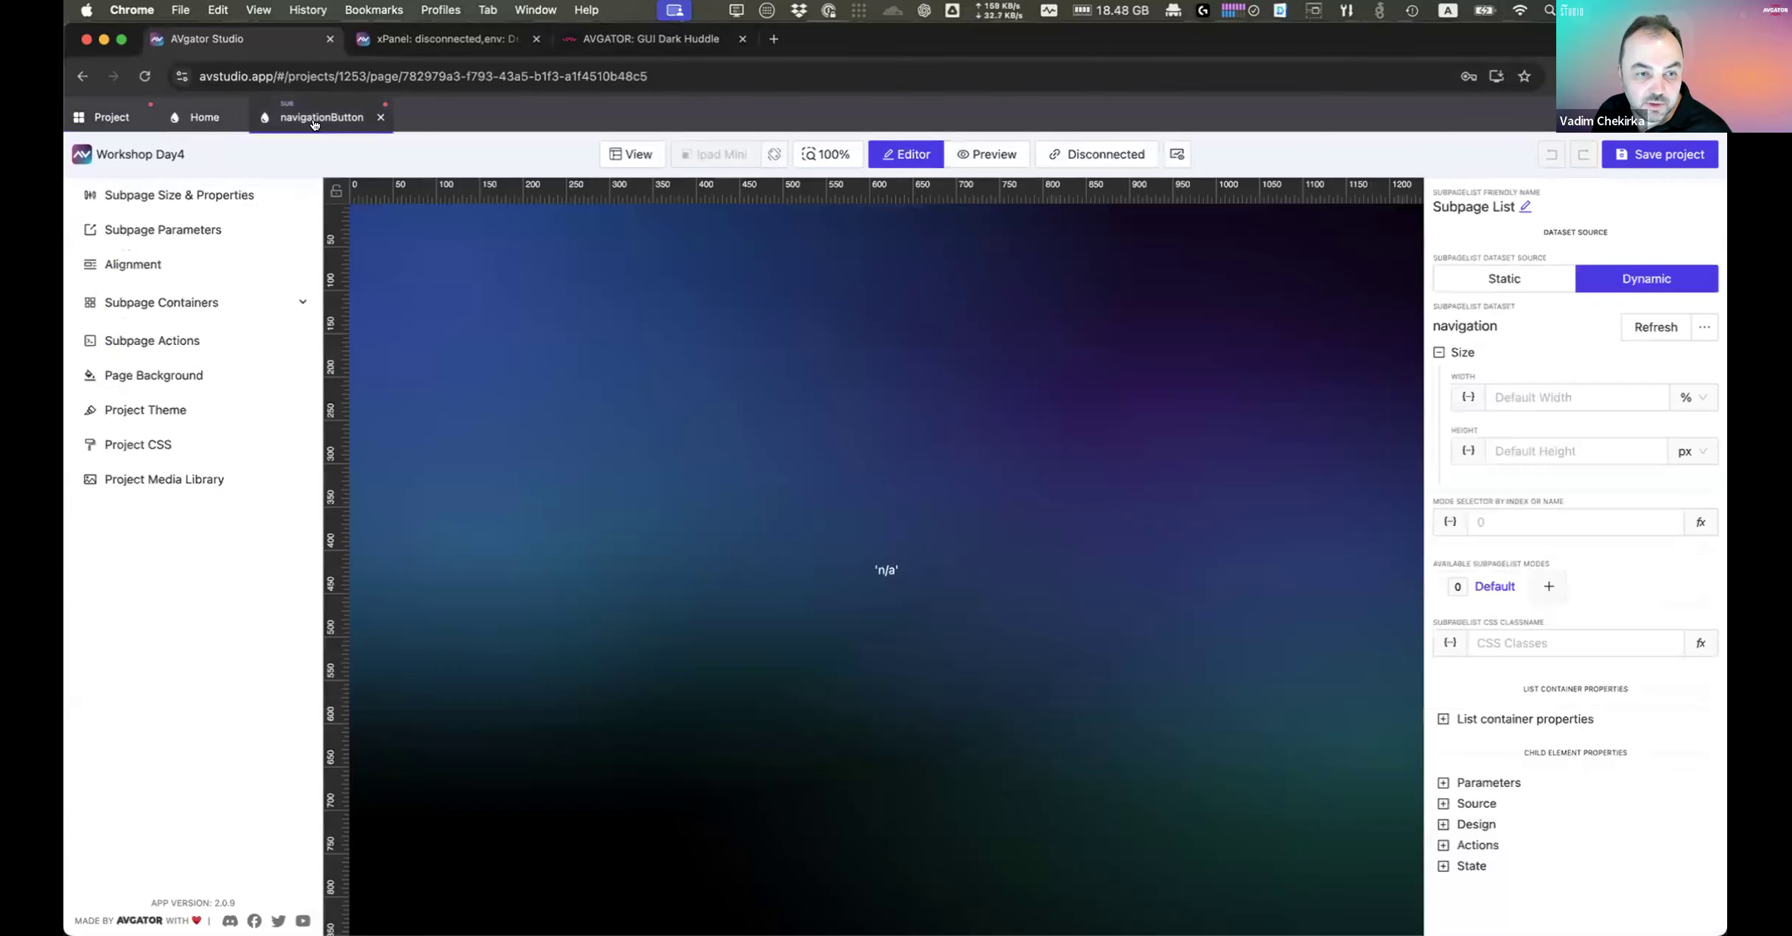
click(185, 121)
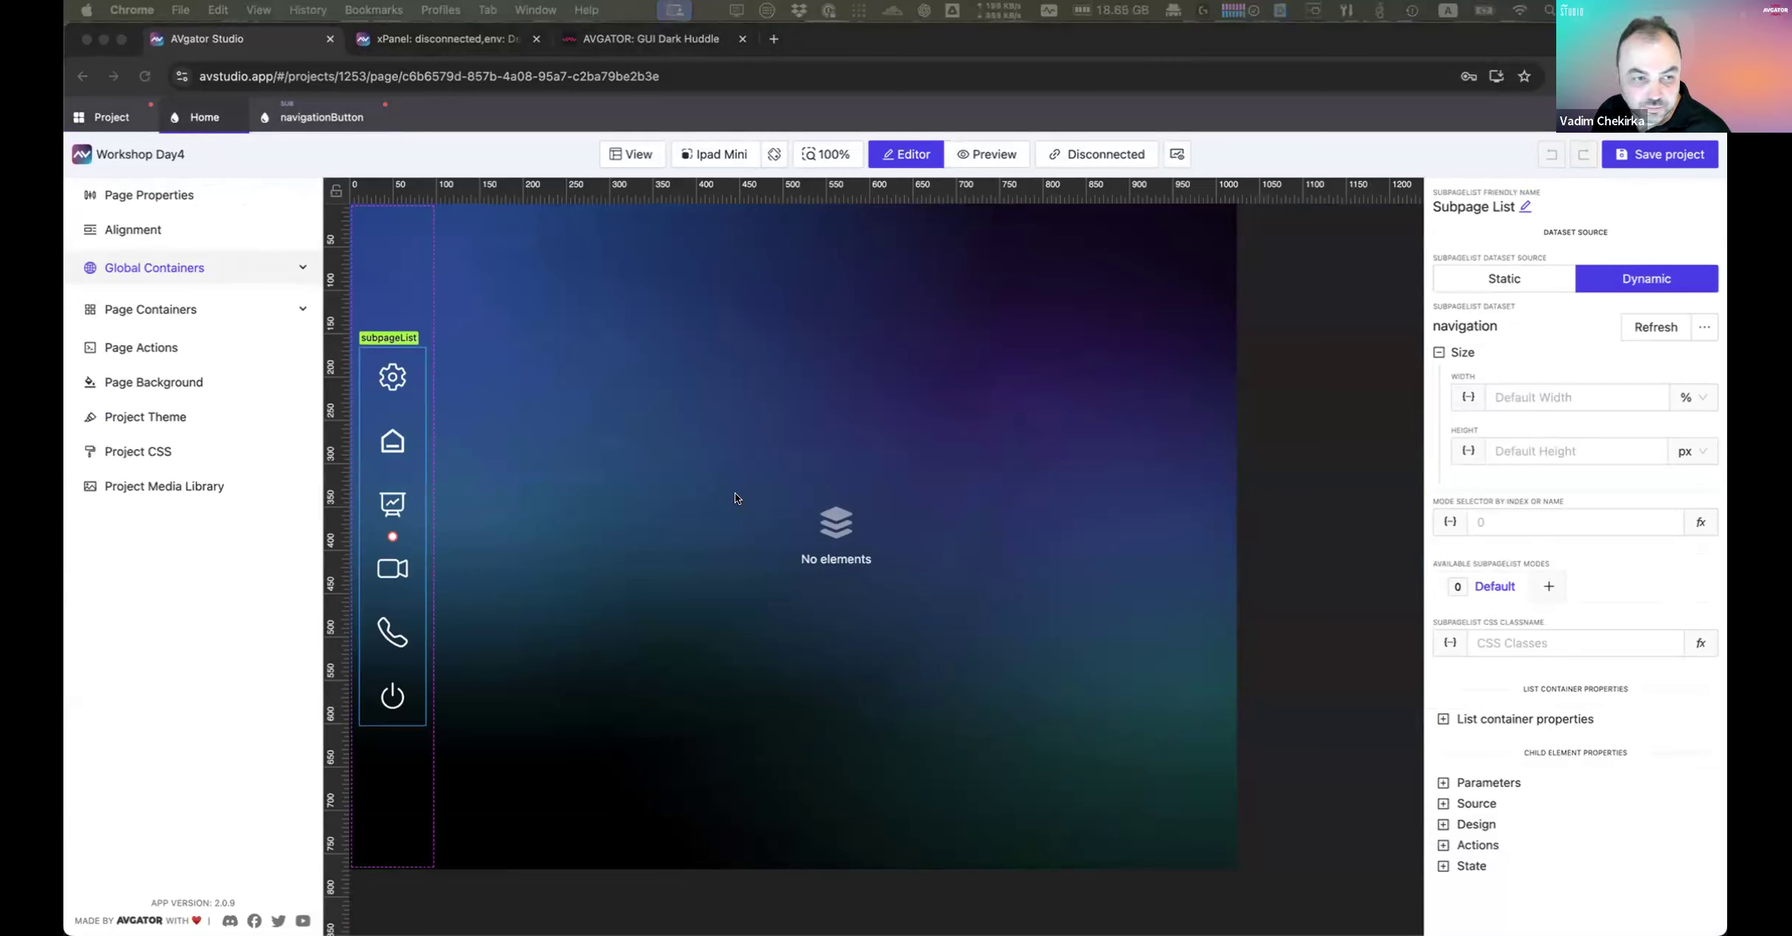
click(1486, 720)
scroll(1482, 589, down, 6)
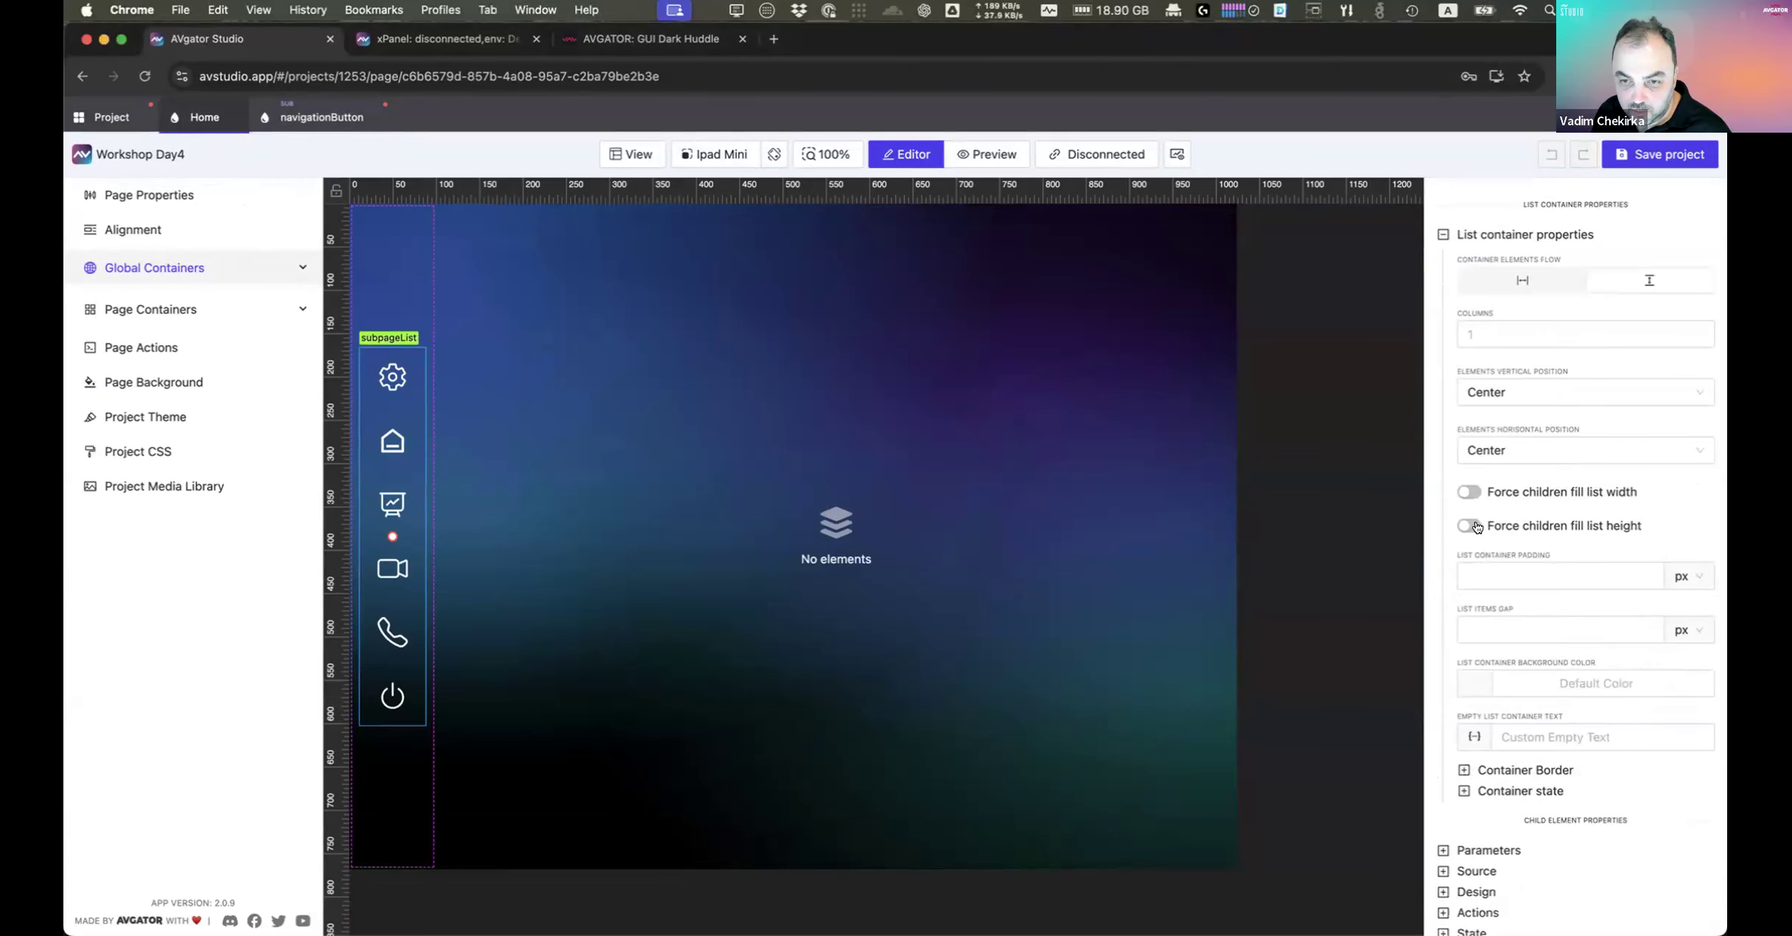
click(1469, 492)
click(1468, 525)
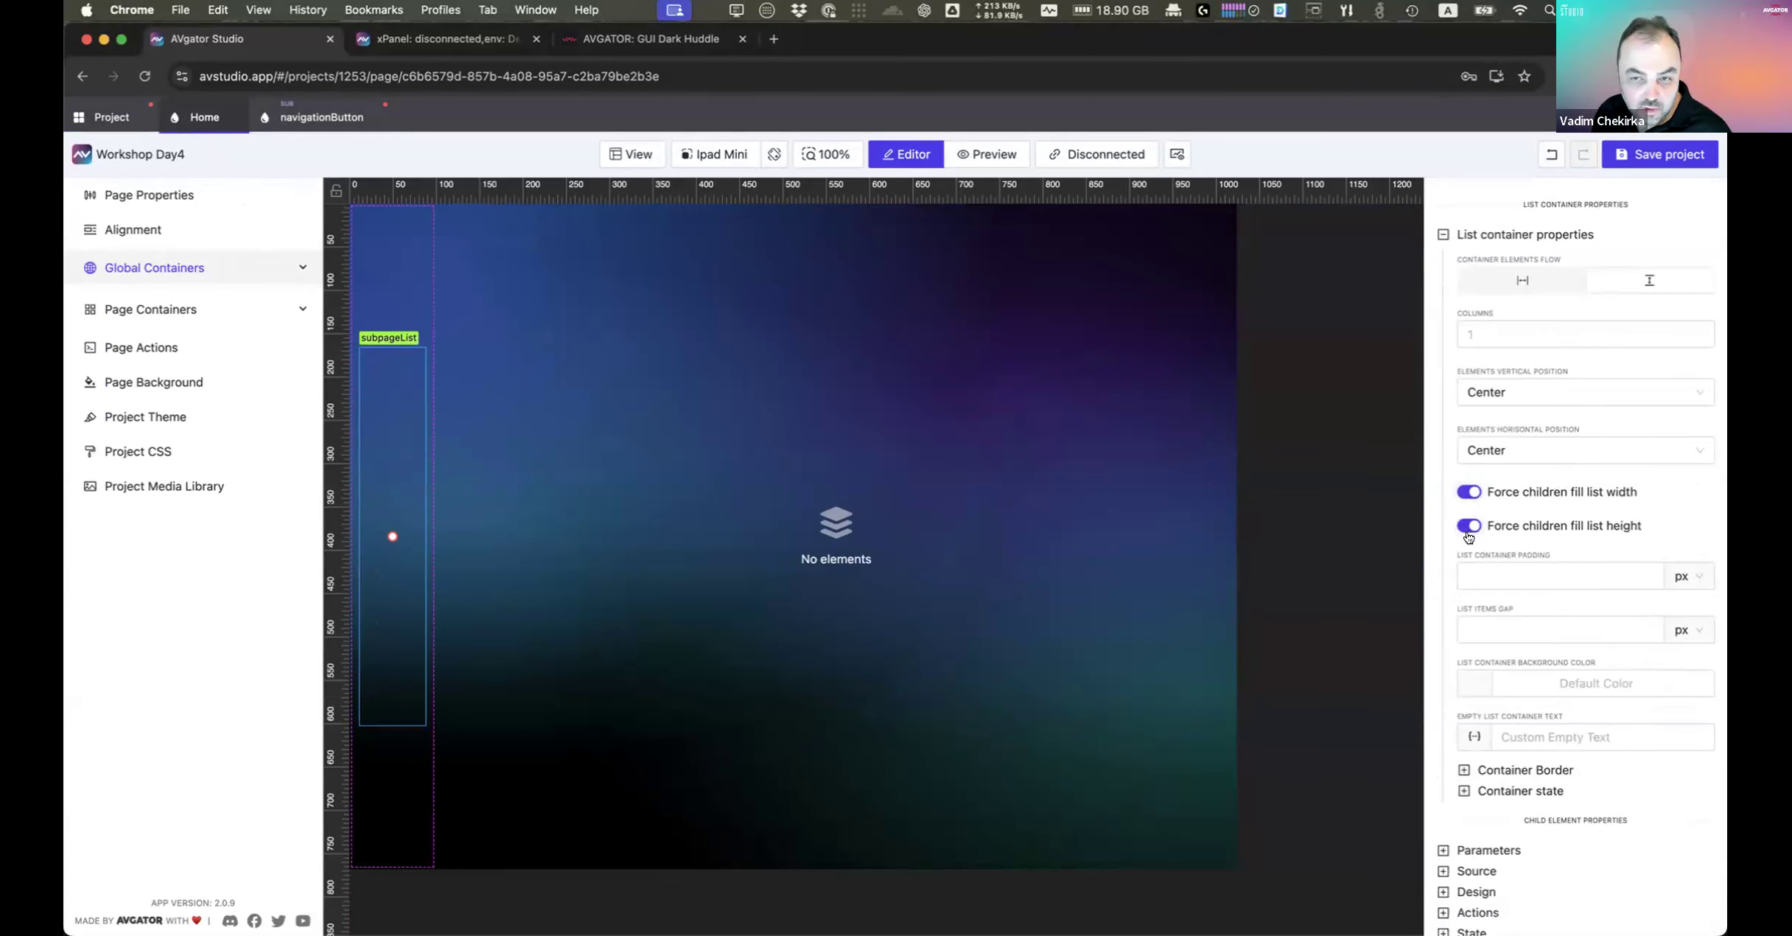
Step: Set the navigation subpage list's size to 100% width and 100% height
scroll(1490, 556, up, 3)
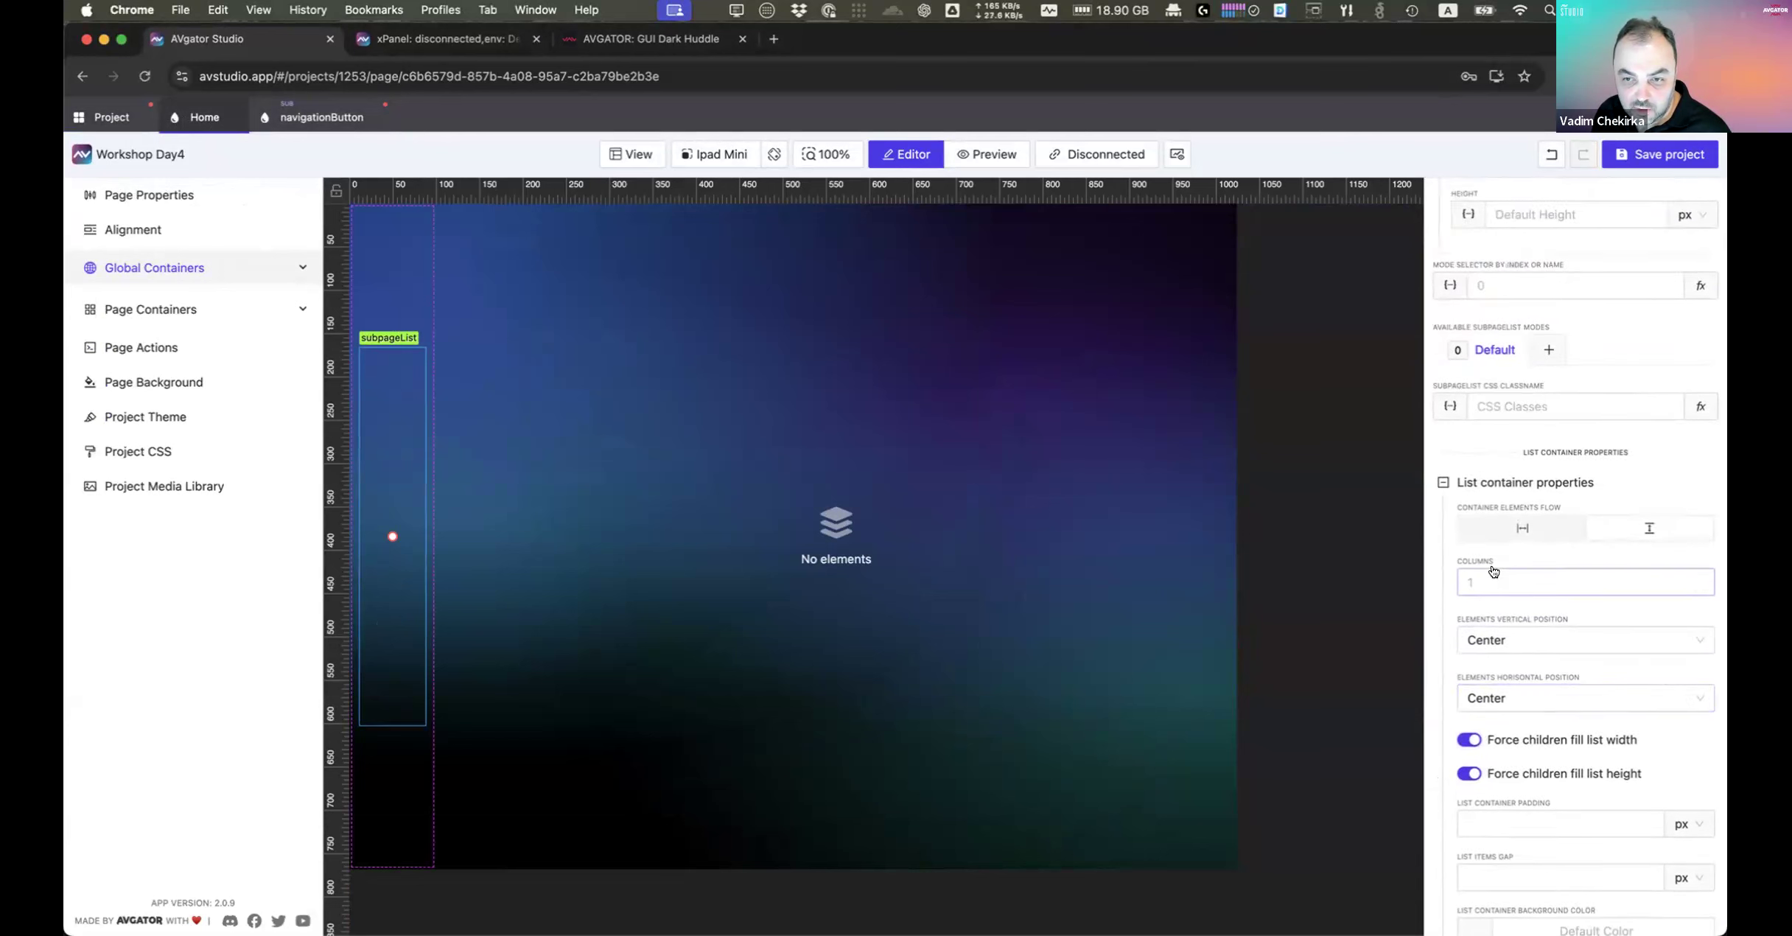
scroll(1493, 564, up, 3)
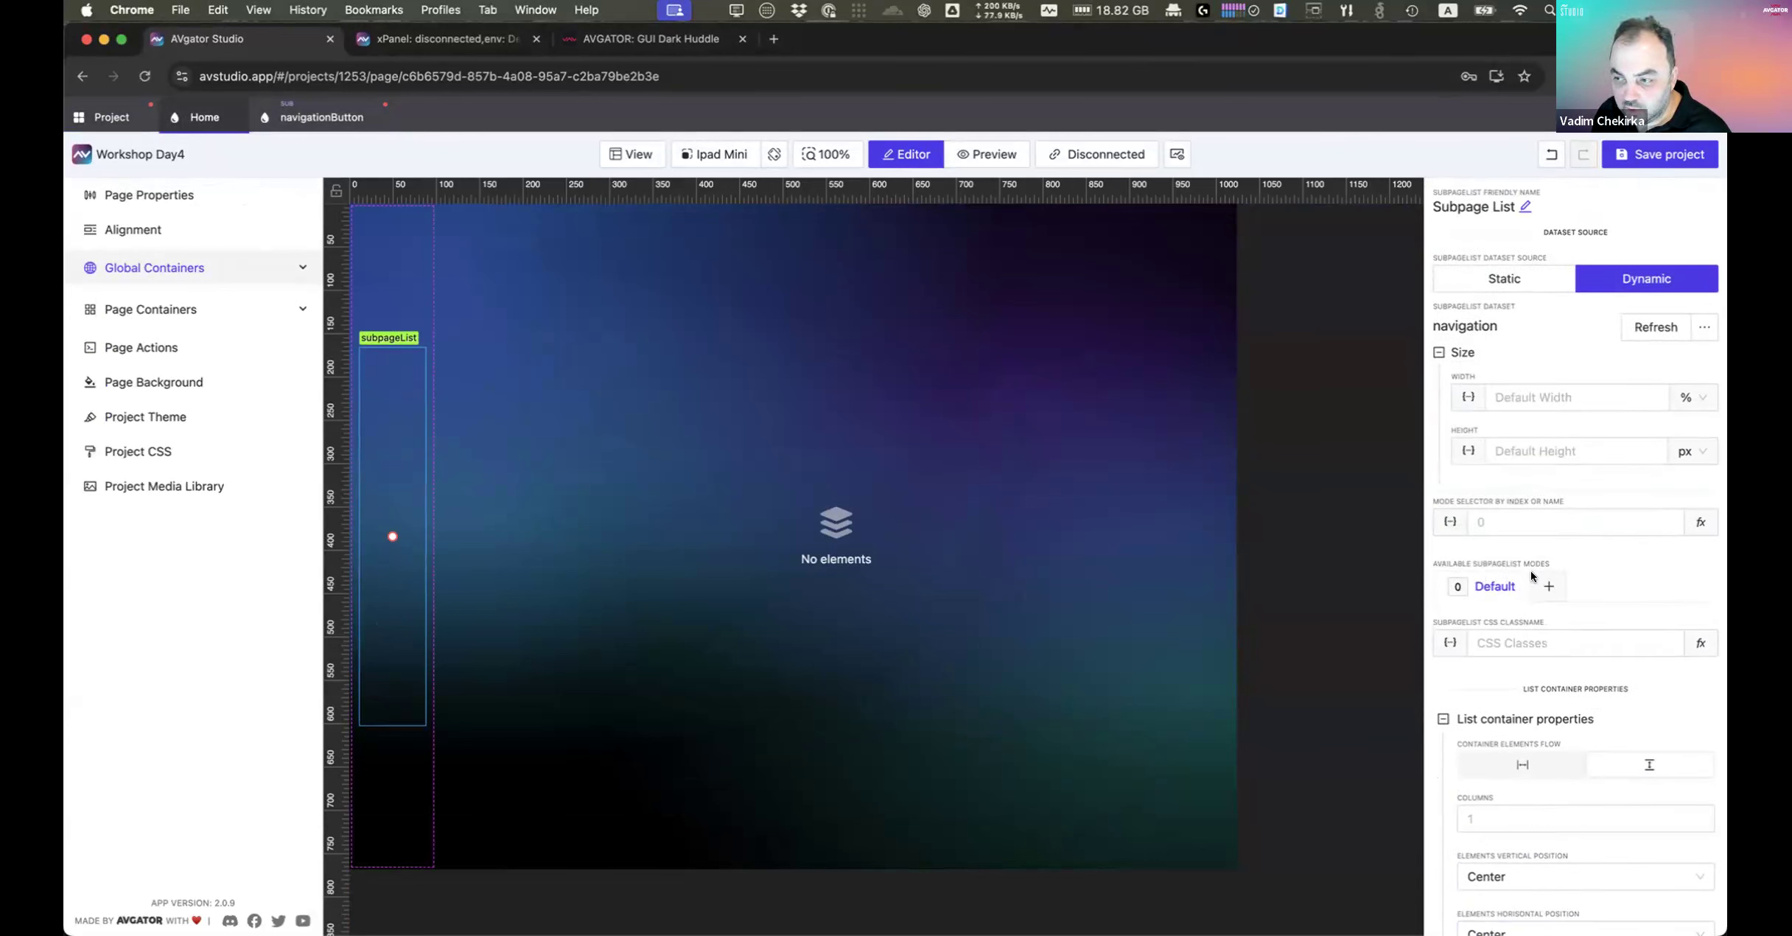
click(1521, 397)
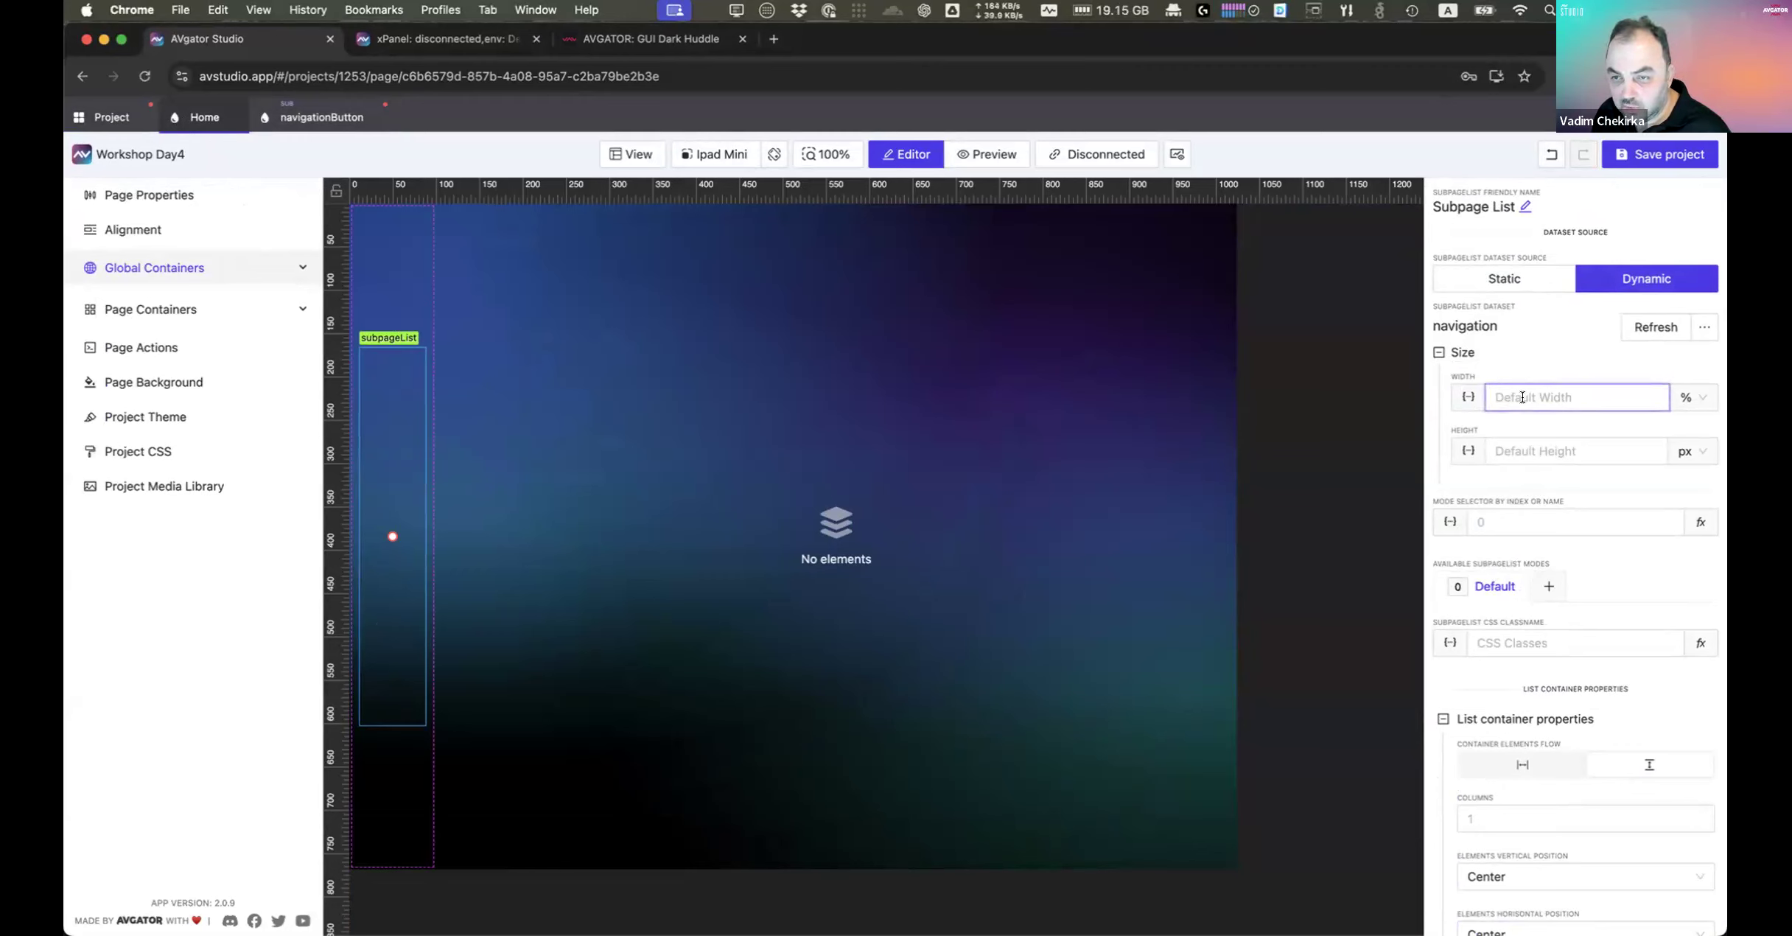
text(100)
key(Tab)
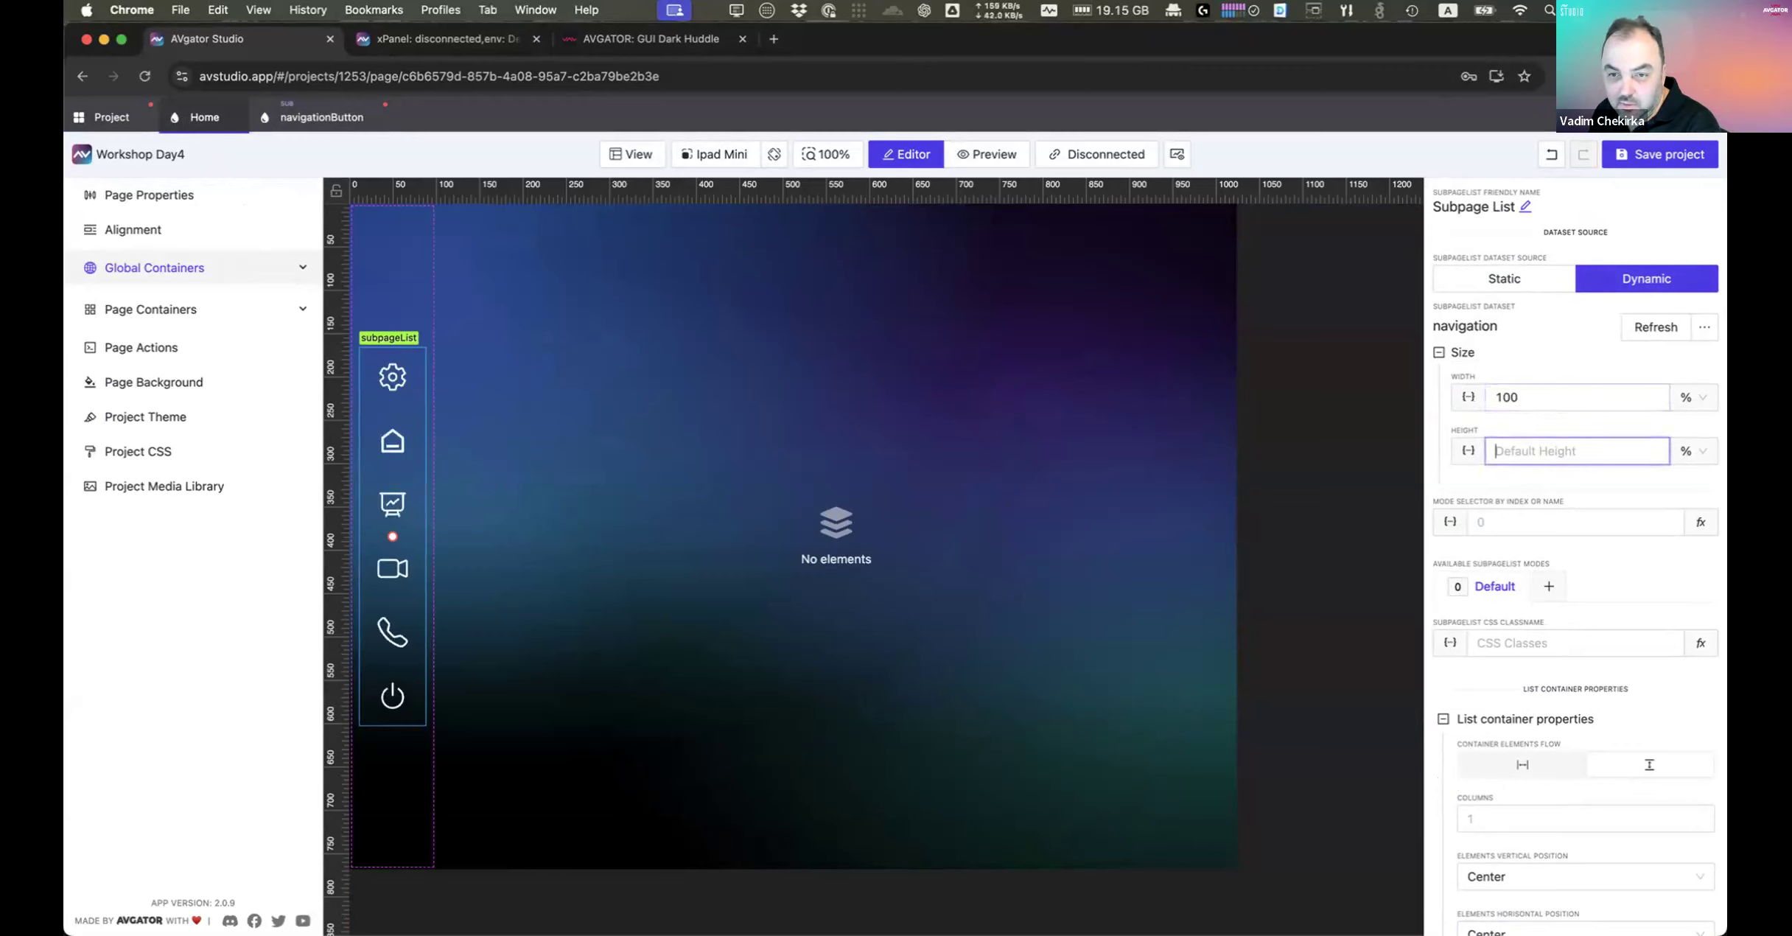
text(100)
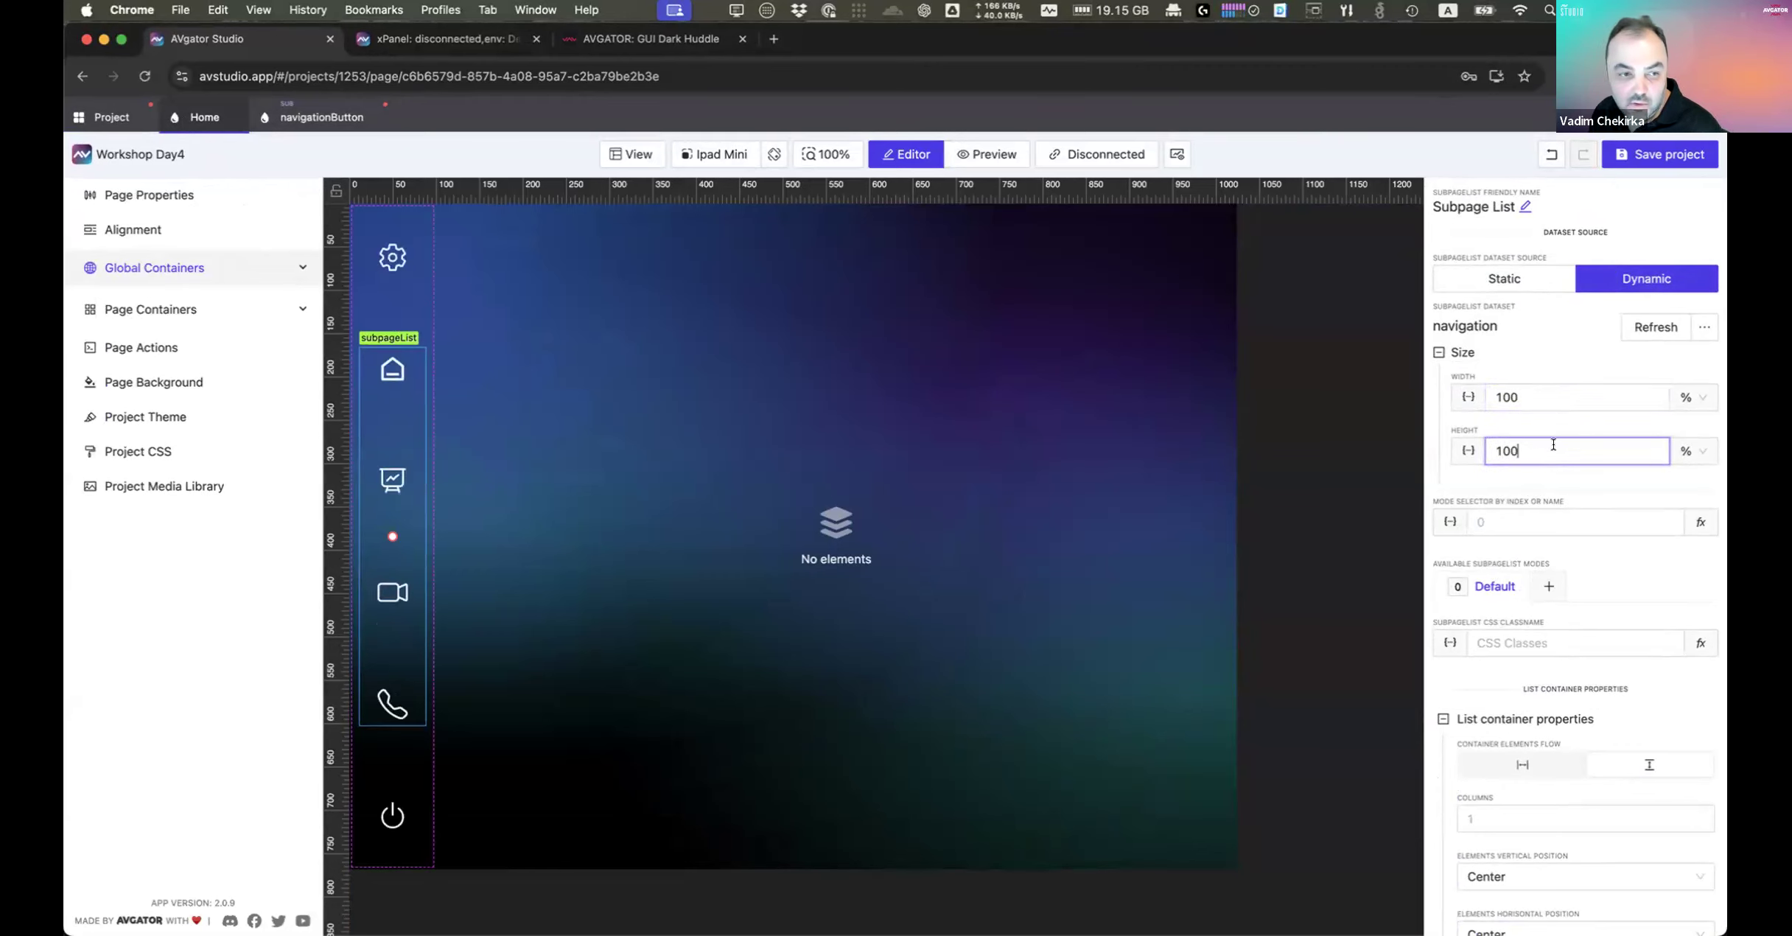
click(650, 455)
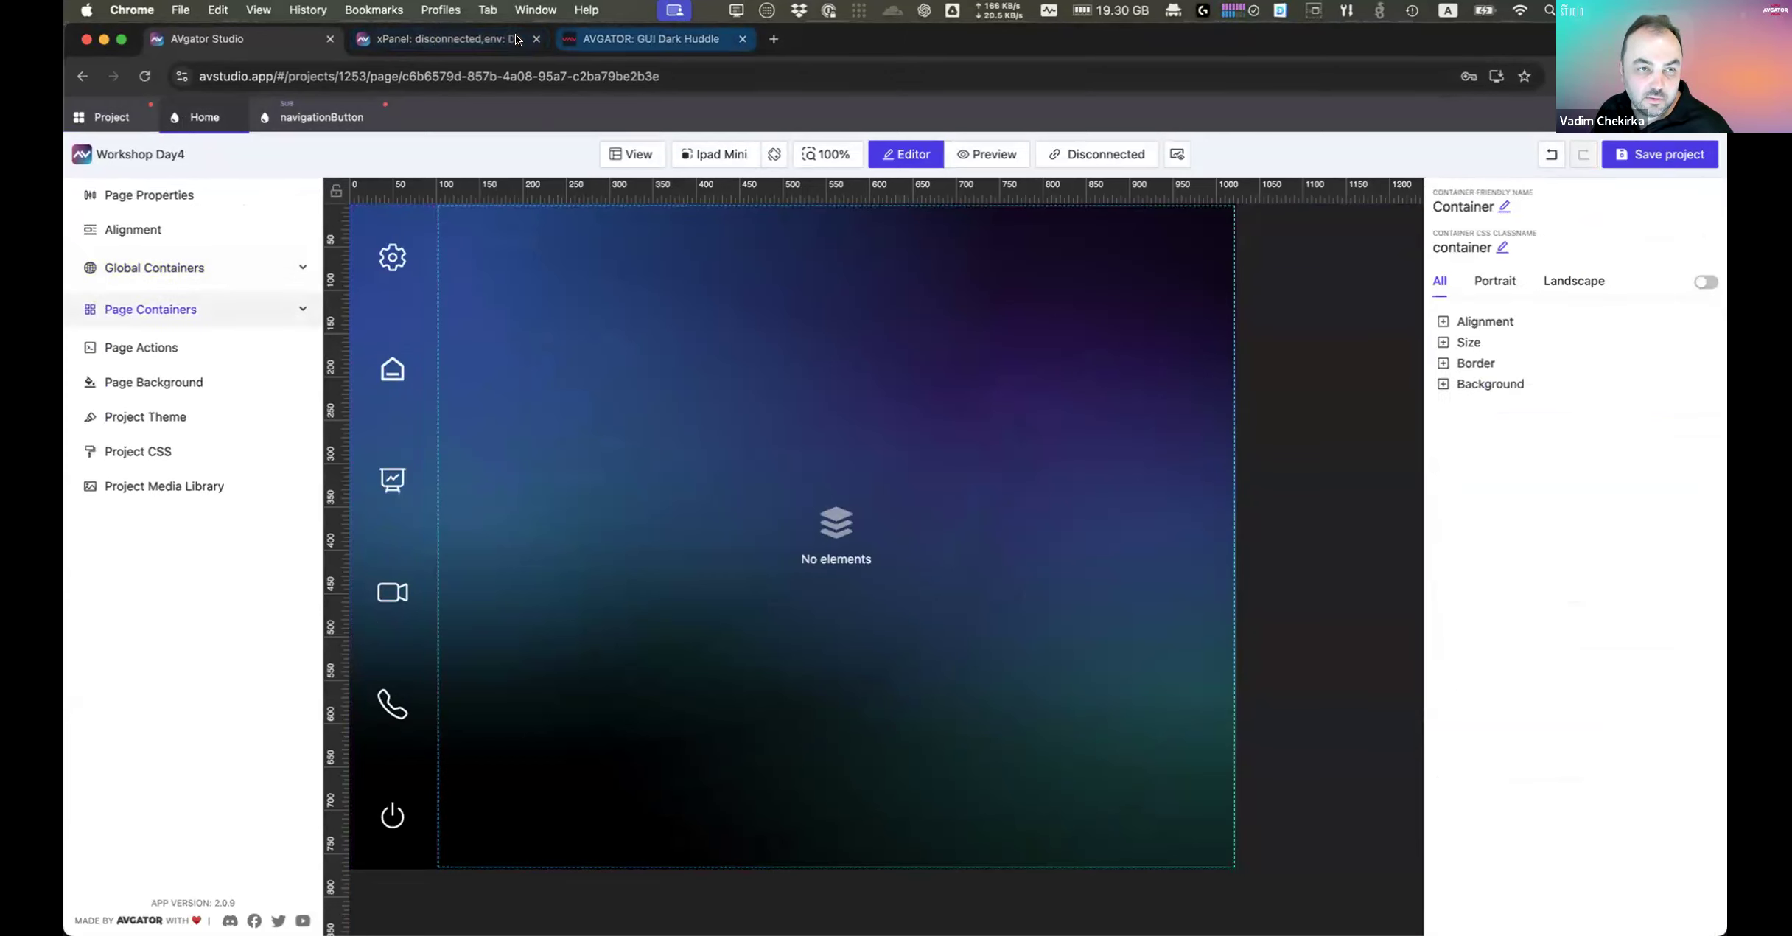
Step: Check the navigation spacing in the live panel using iPad Mini device emulation at 1024 × 768, and return to AVgator Studio
click(431, 40)
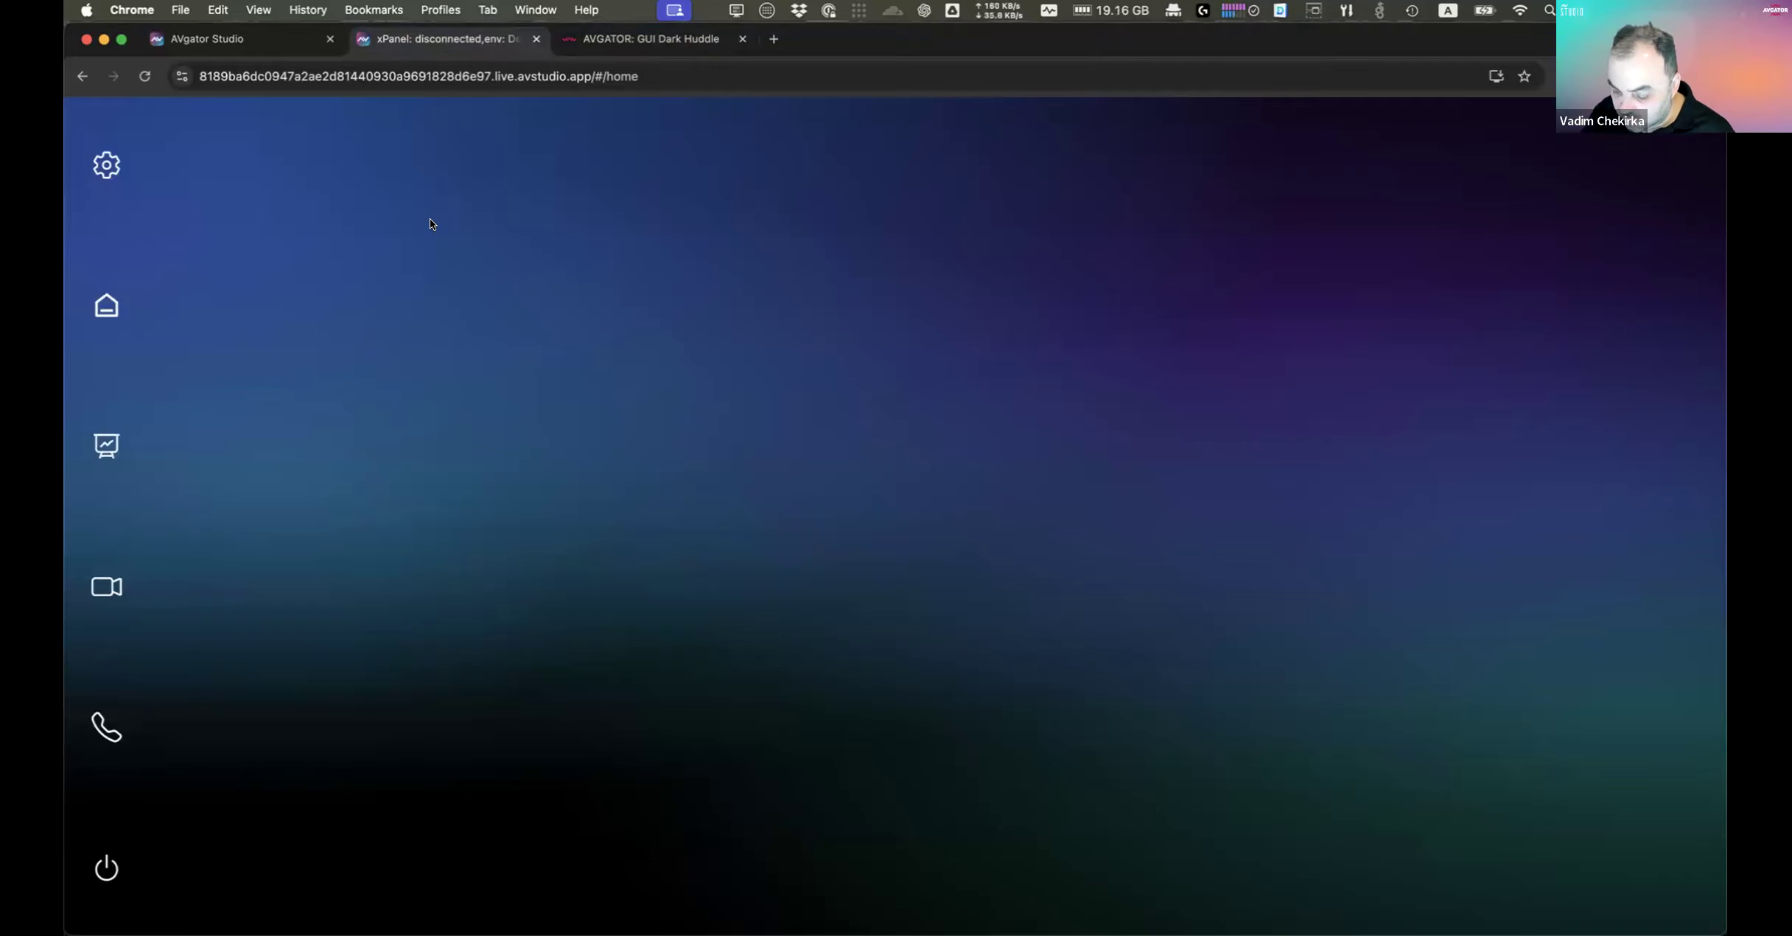
key(super+alt+i)
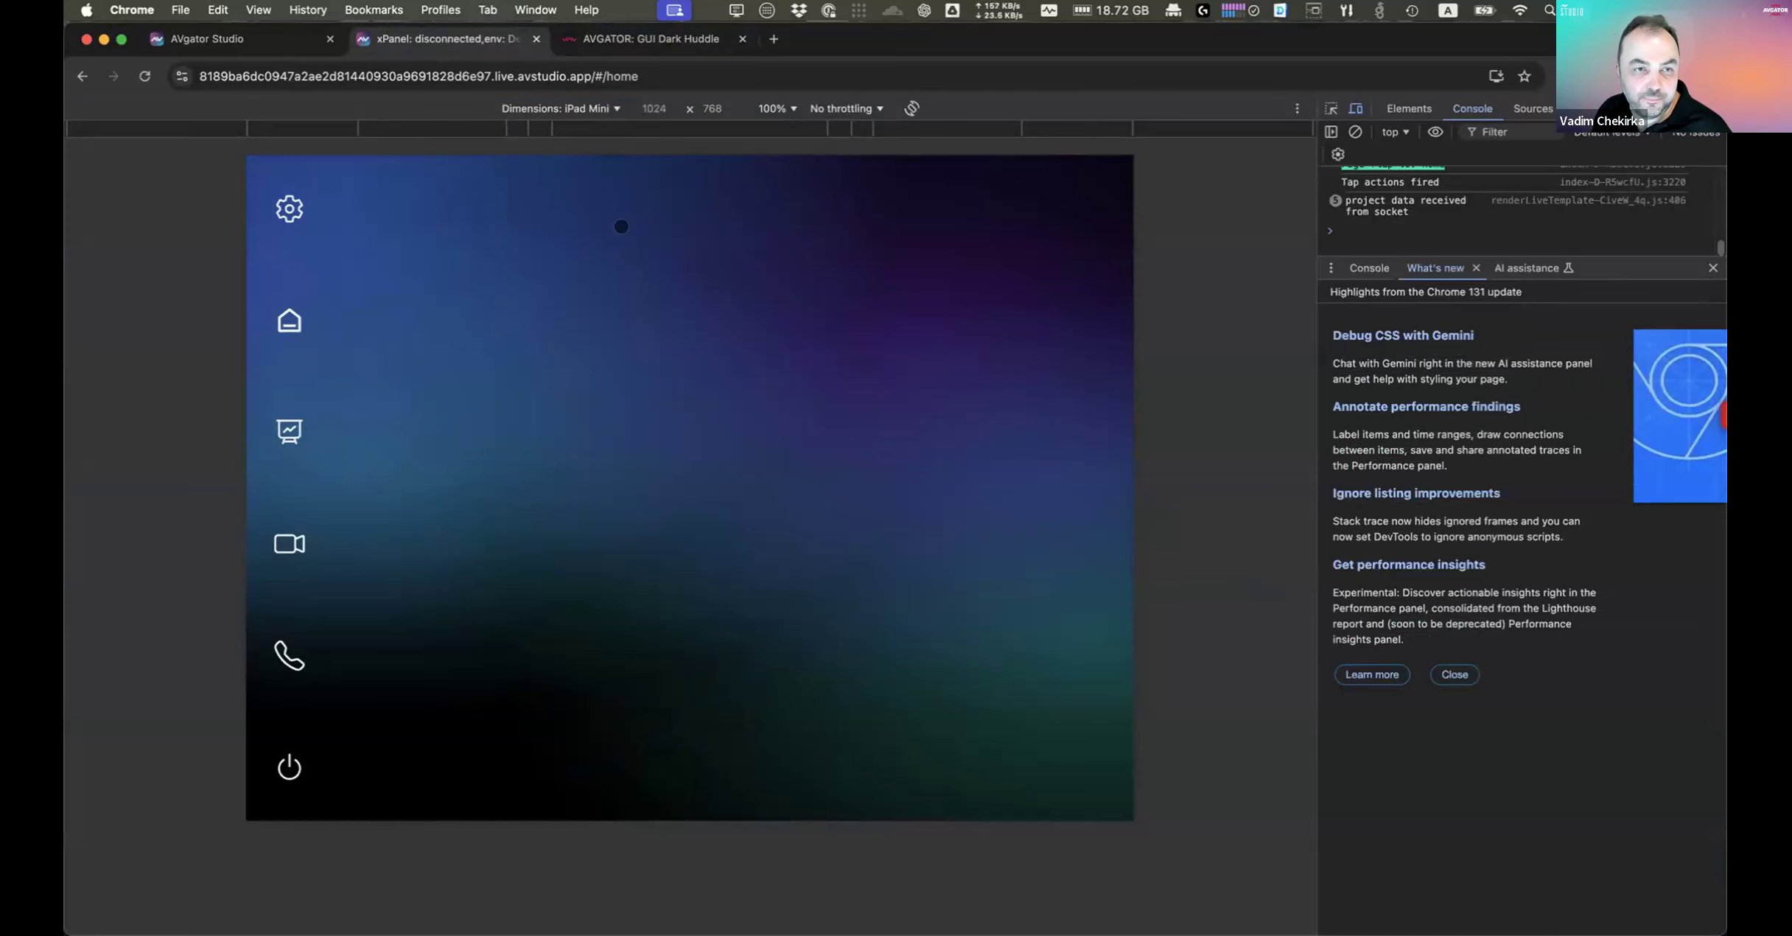
click(252, 48)
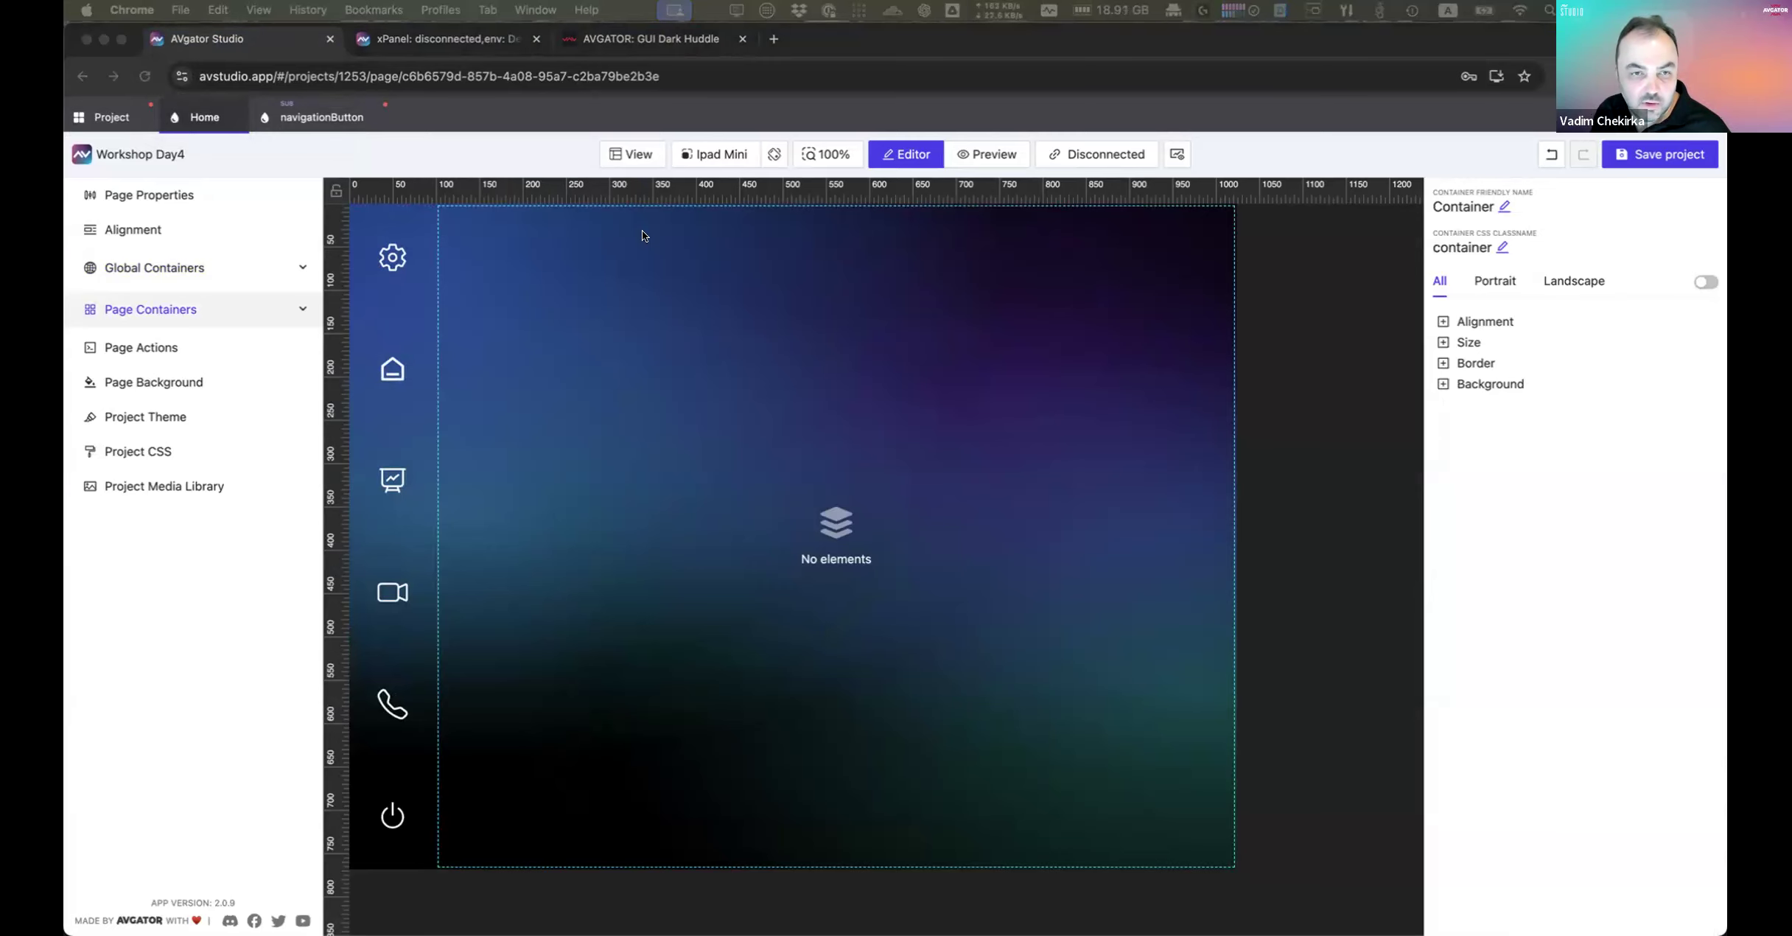
click(219, 309)
click(231, 344)
click(286, 341)
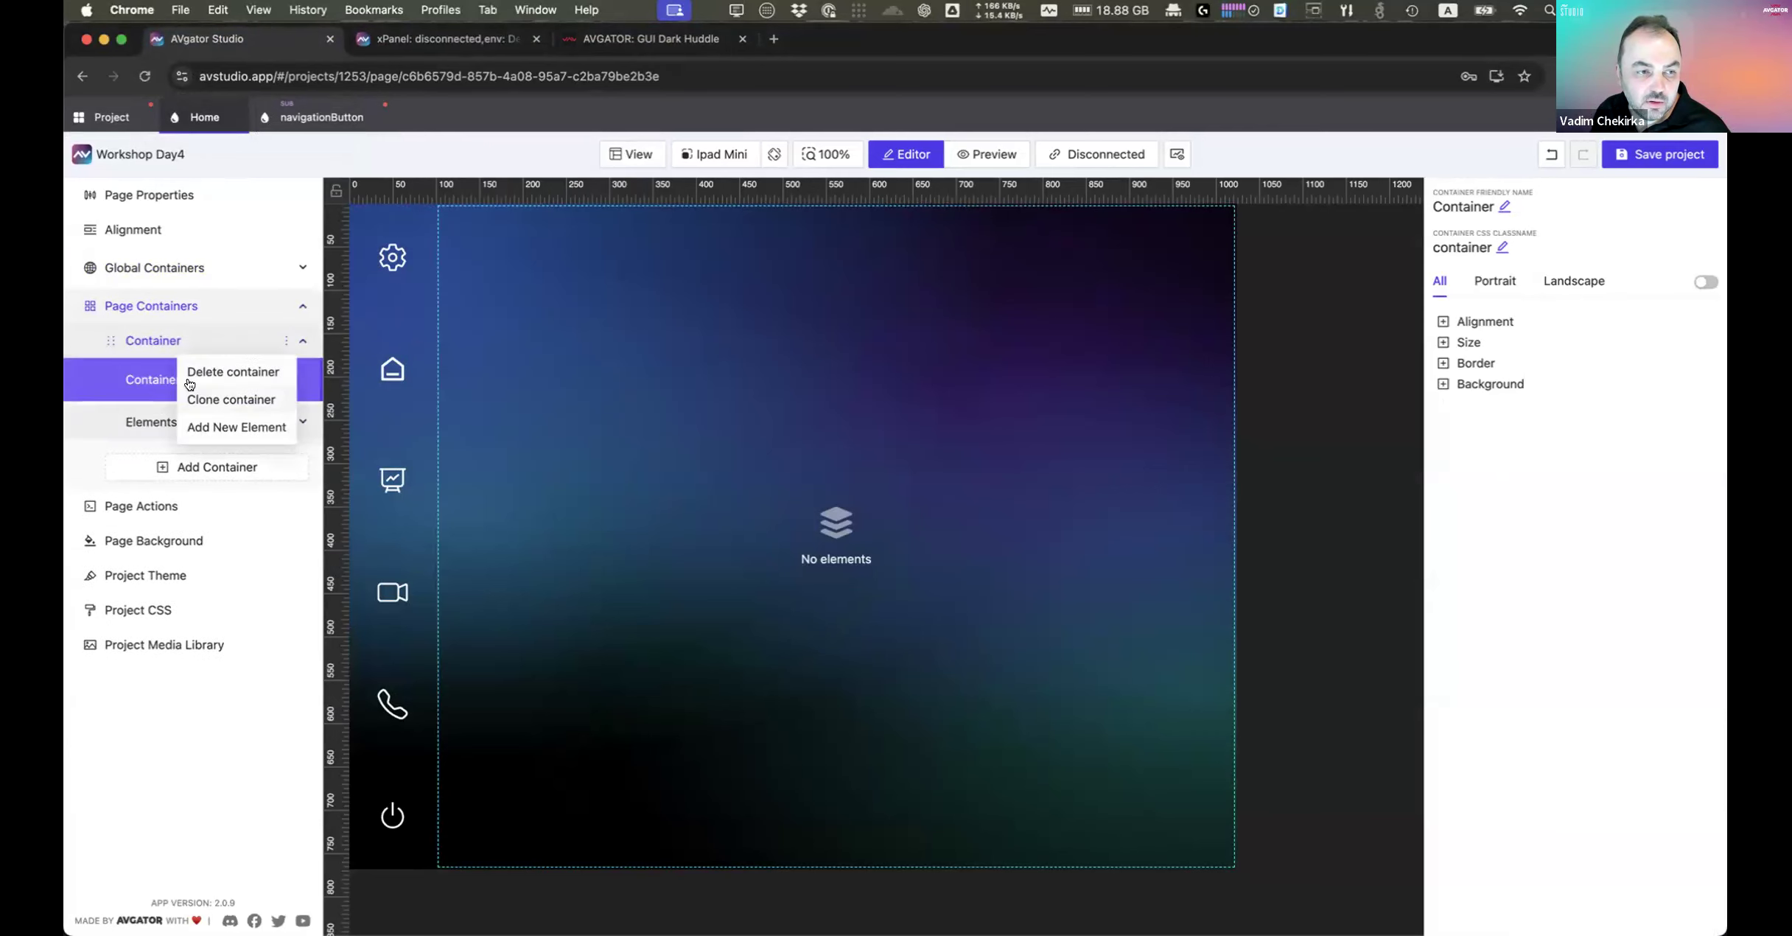
click(240, 398)
click(930, 349)
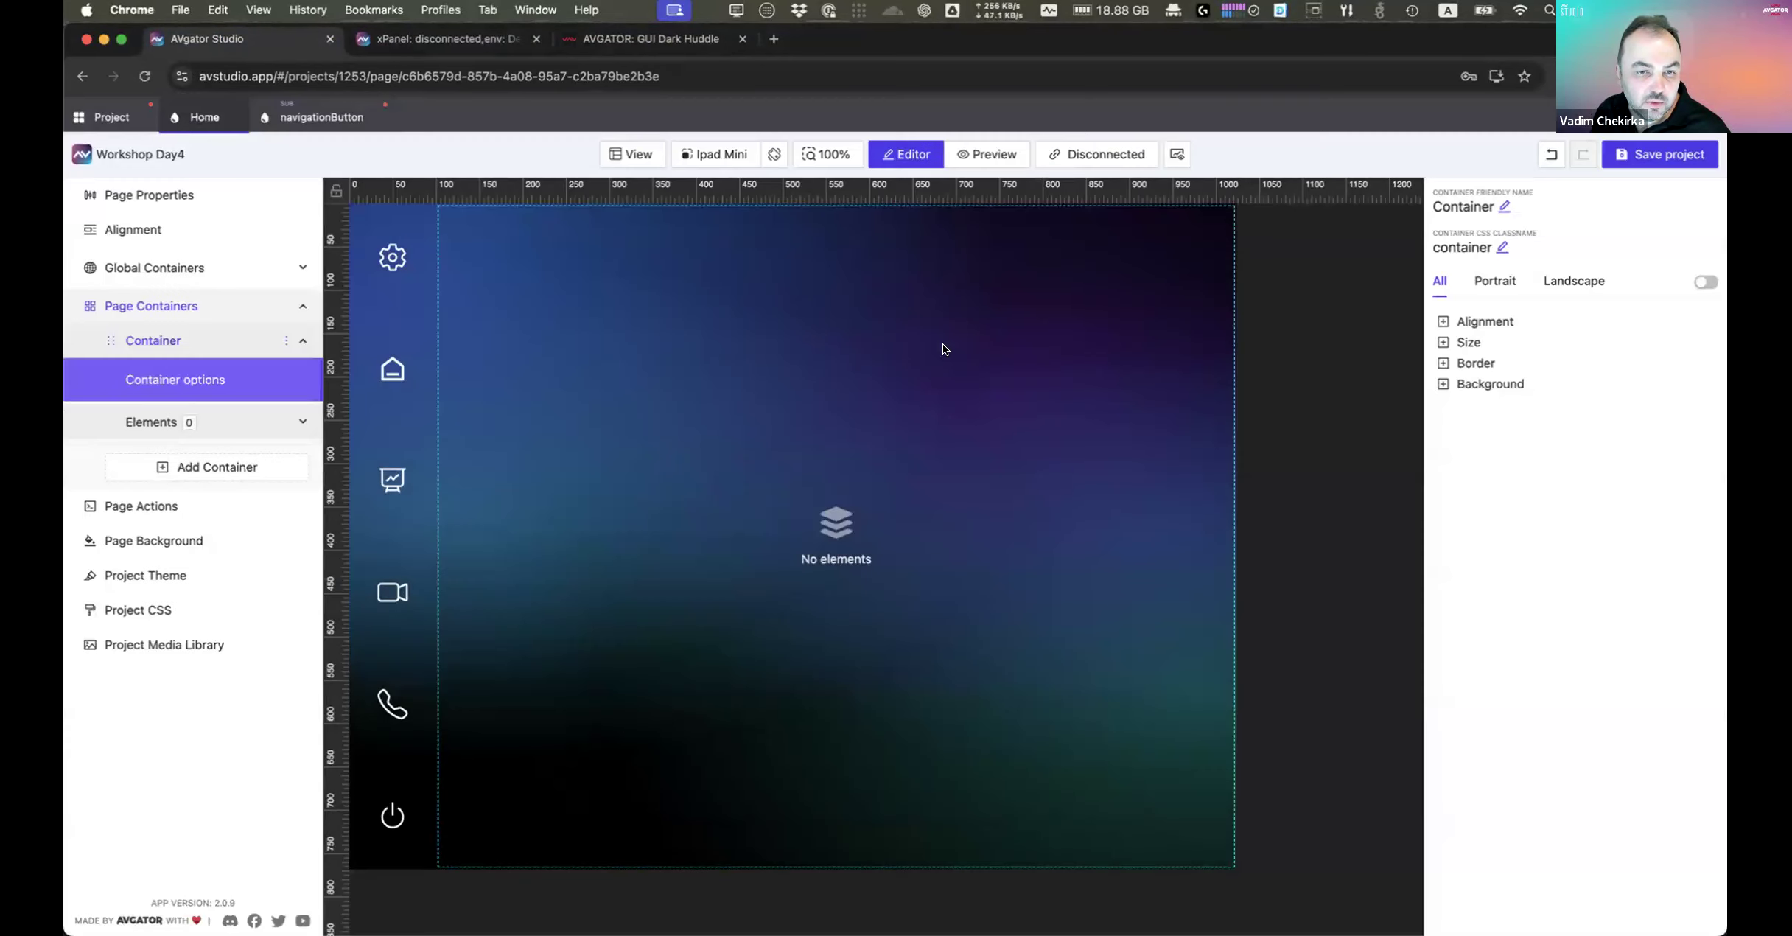
Step: Switch the LeftSide global container to manual sizing and set its size to 13%
click(210, 266)
click(184, 303)
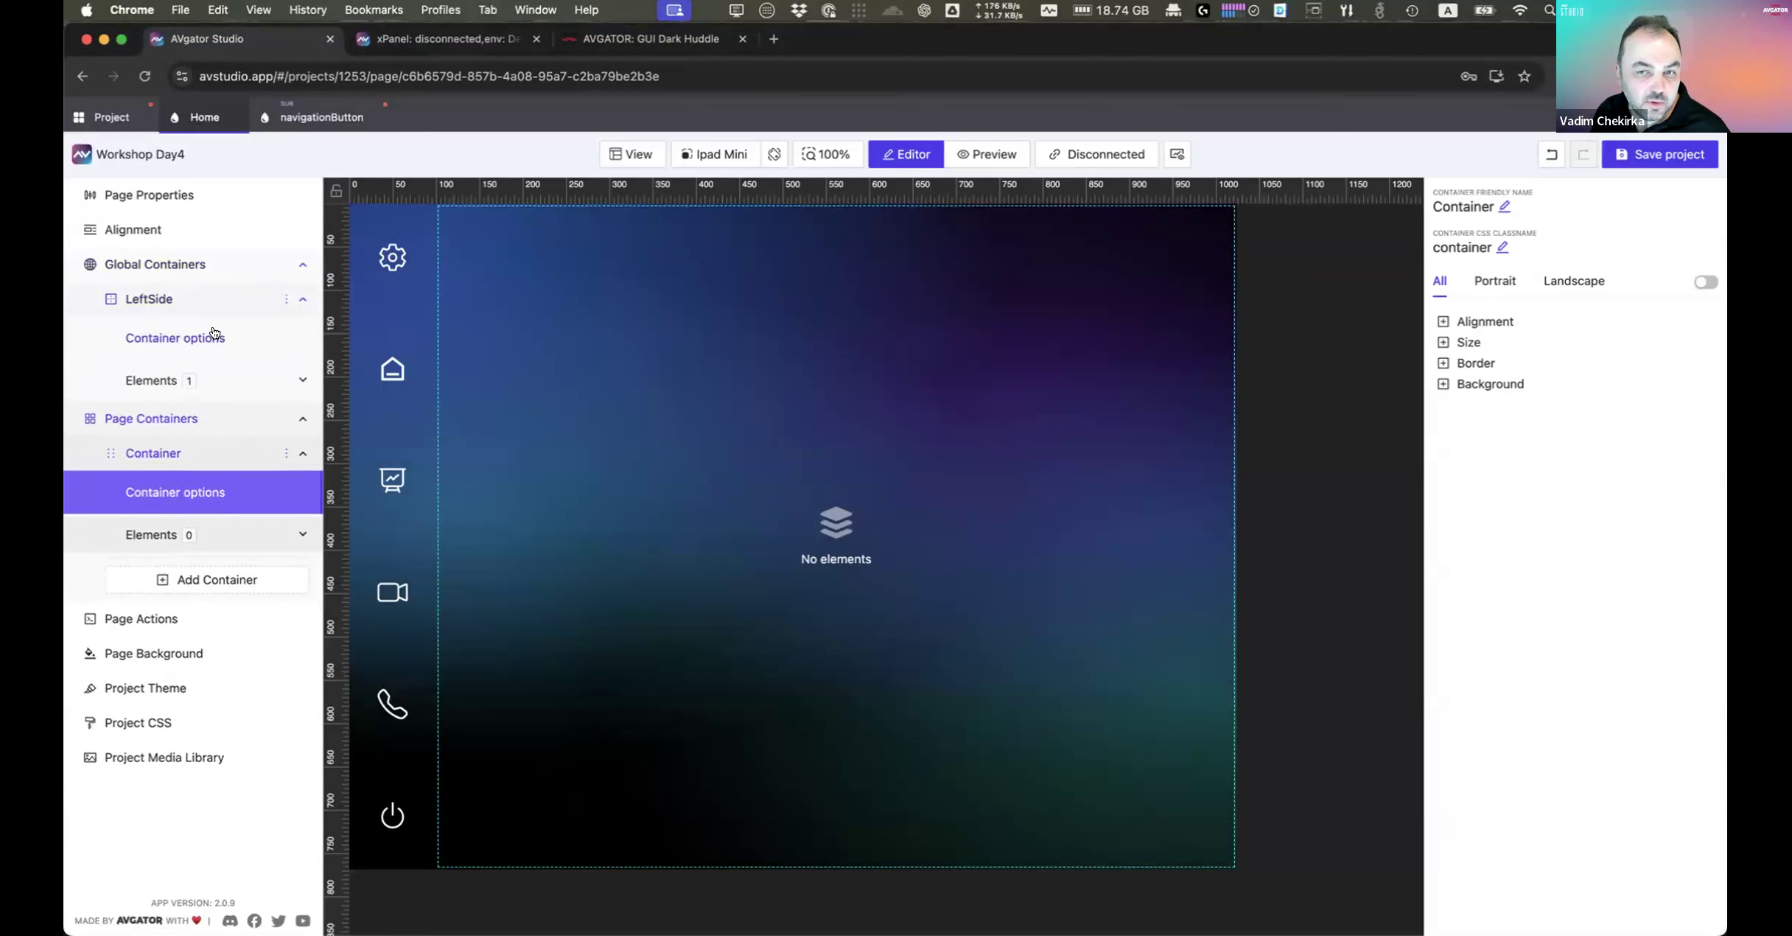
click(212, 337)
click(1460, 347)
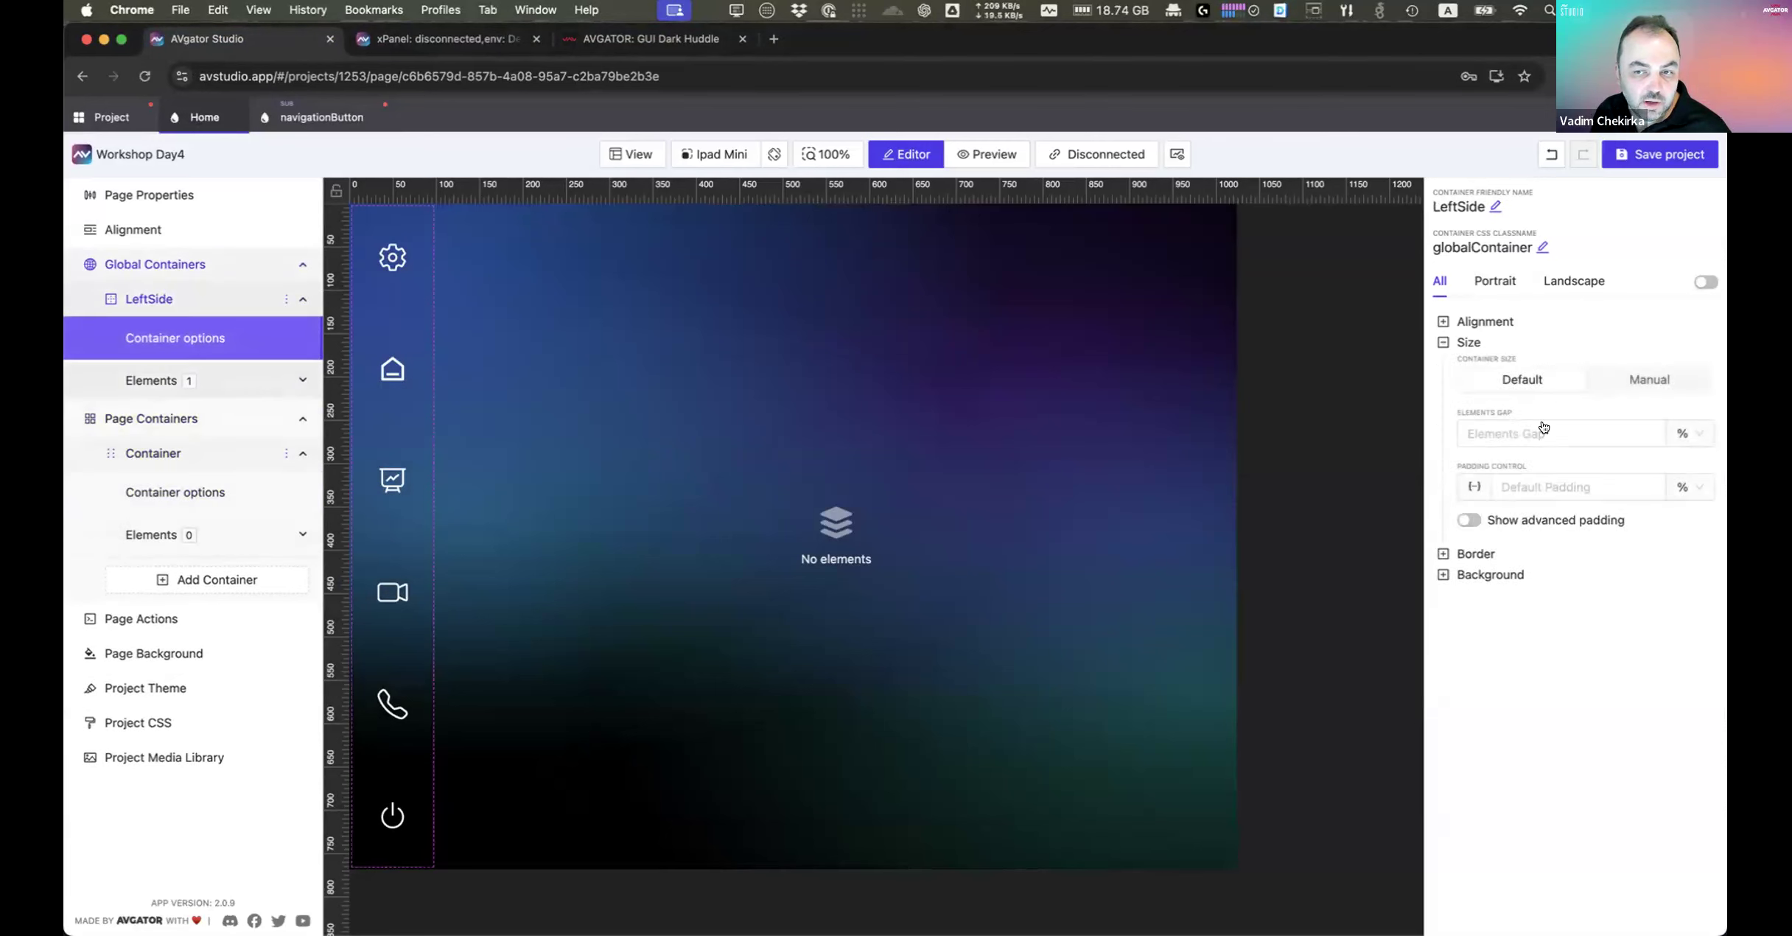
click(1618, 379)
click(1552, 423)
text(10)
click(1656, 414)
click(1656, 415)
click(1655, 415)
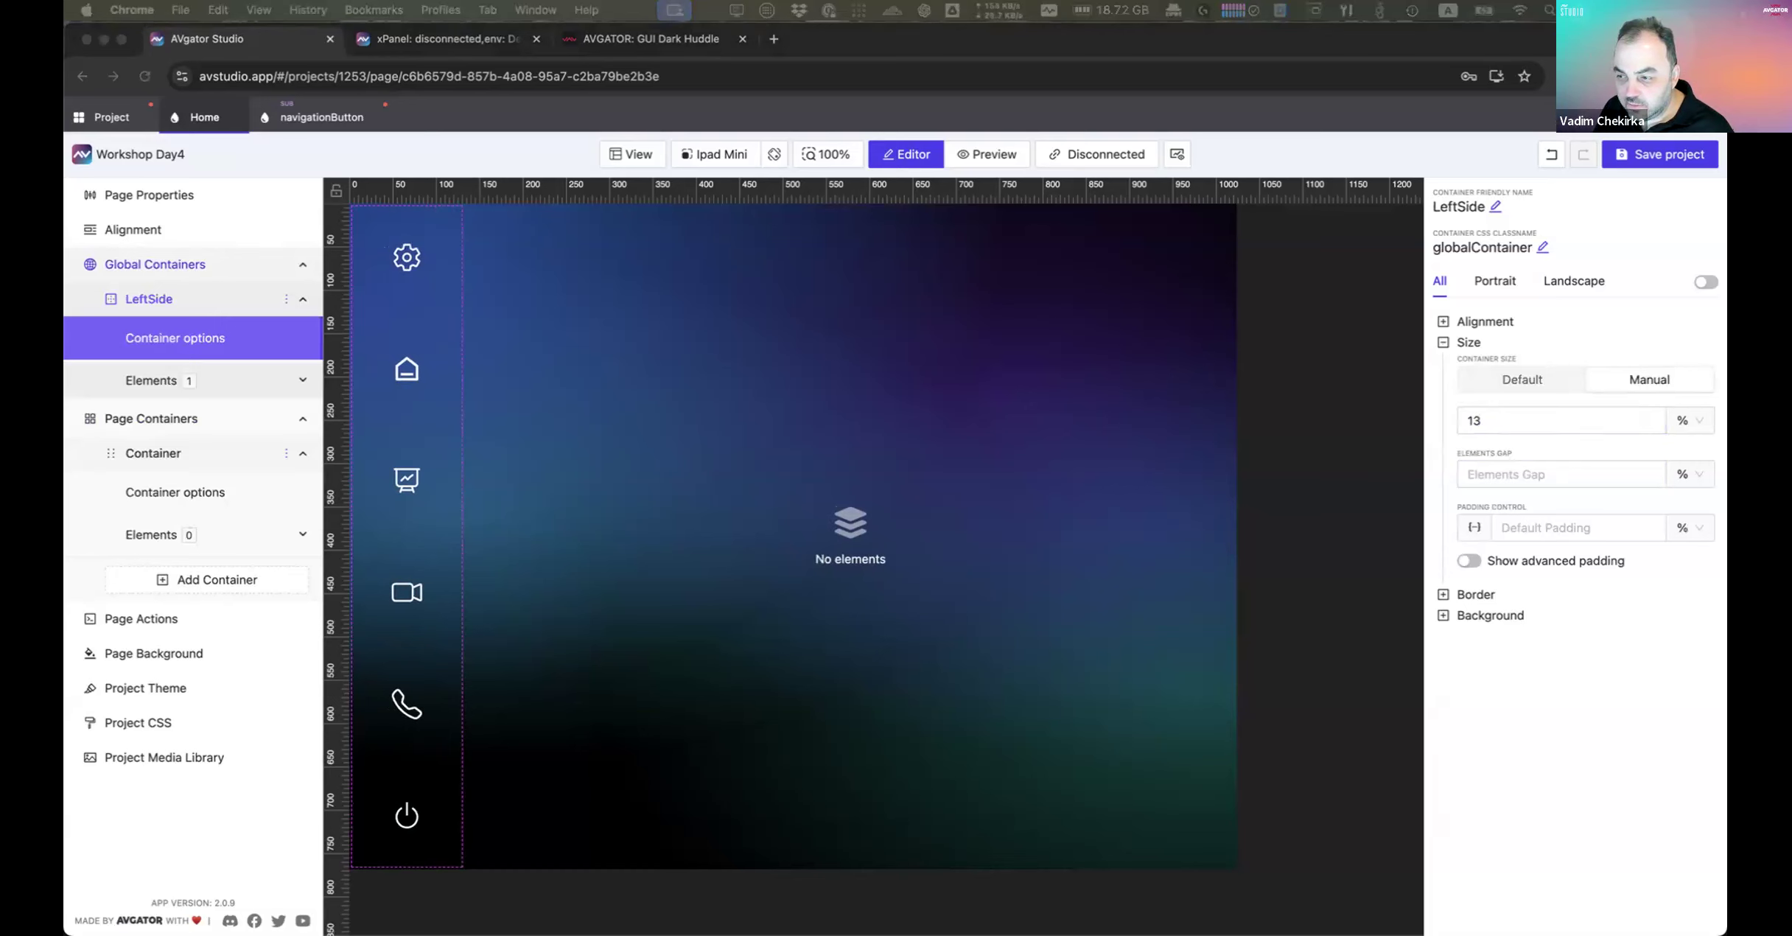
Step: Set the LeftSide container's background colour to black at 20% opacity, checking it against the Dark Huddle live demo
click(156, 338)
click(1489, 615)
click(596, 40)
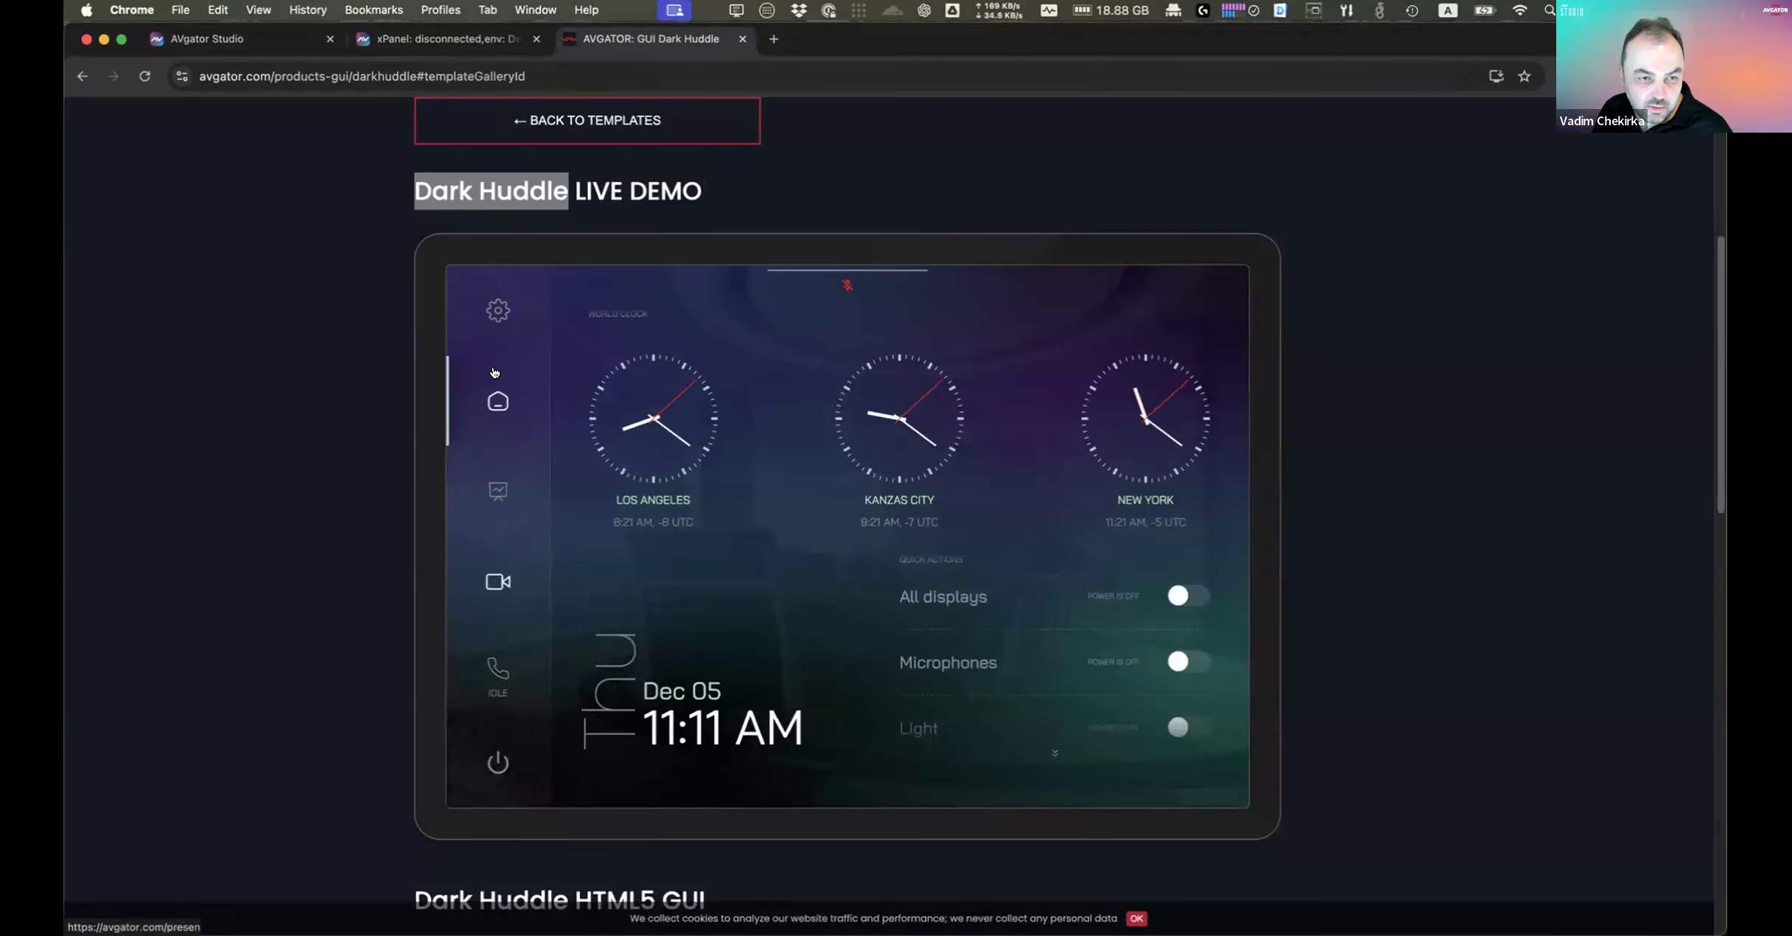
click(241, 40)
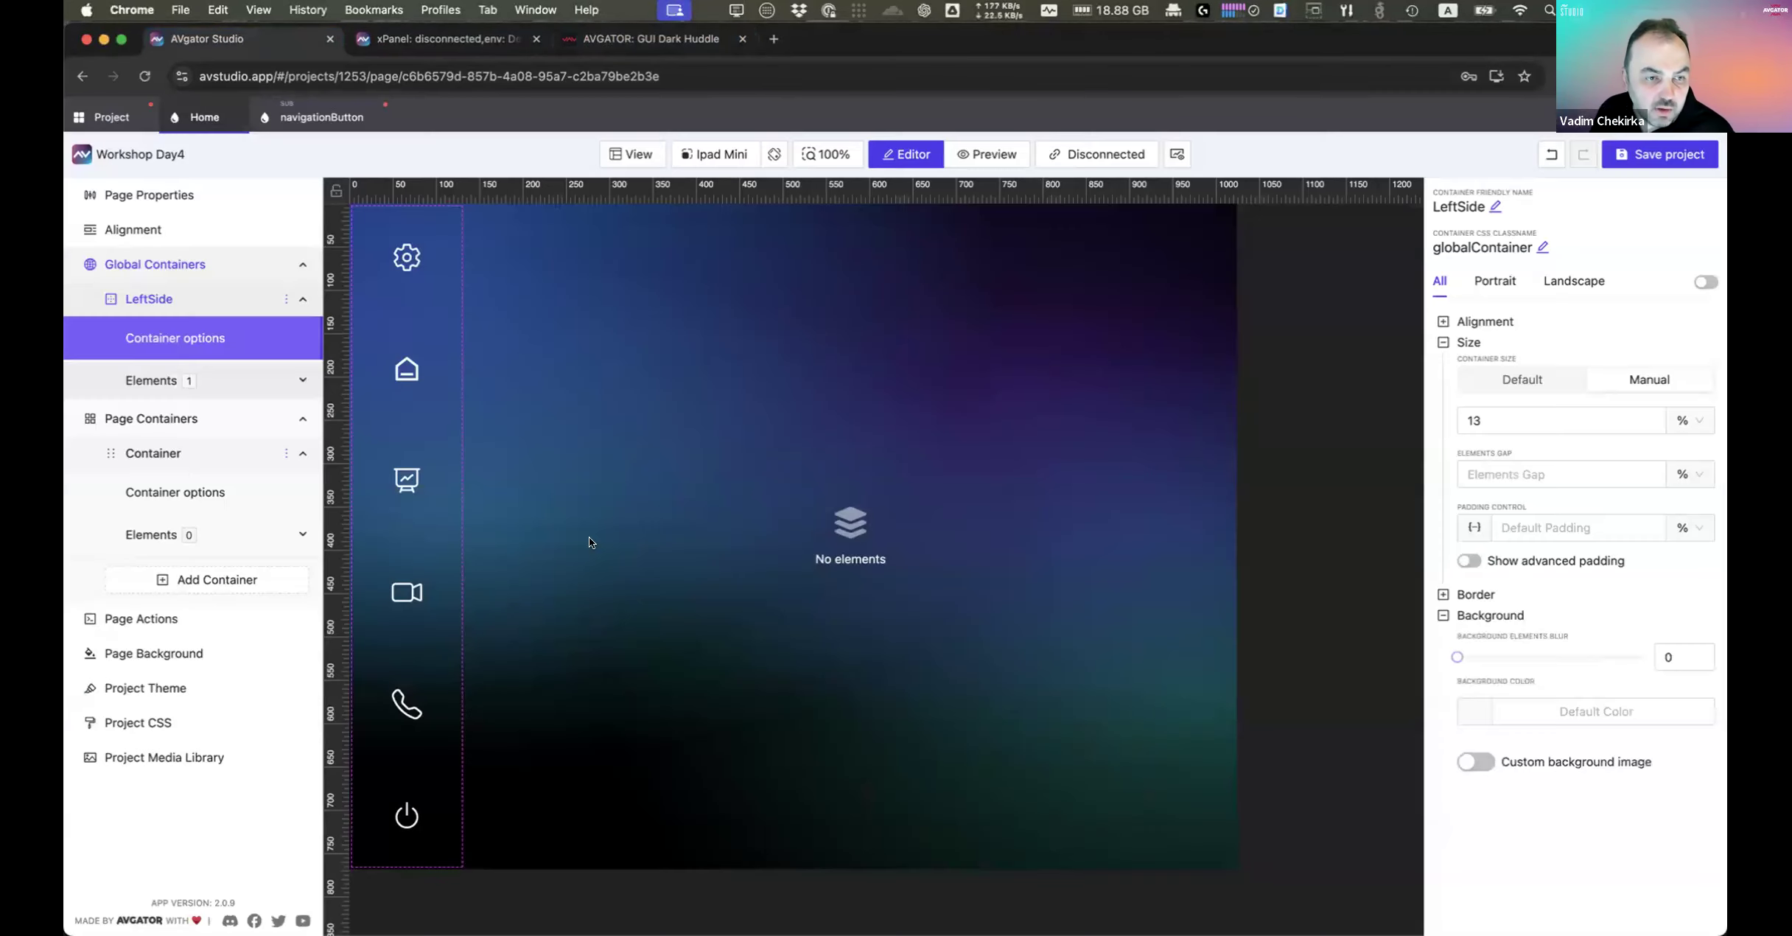
click(1476, 712)
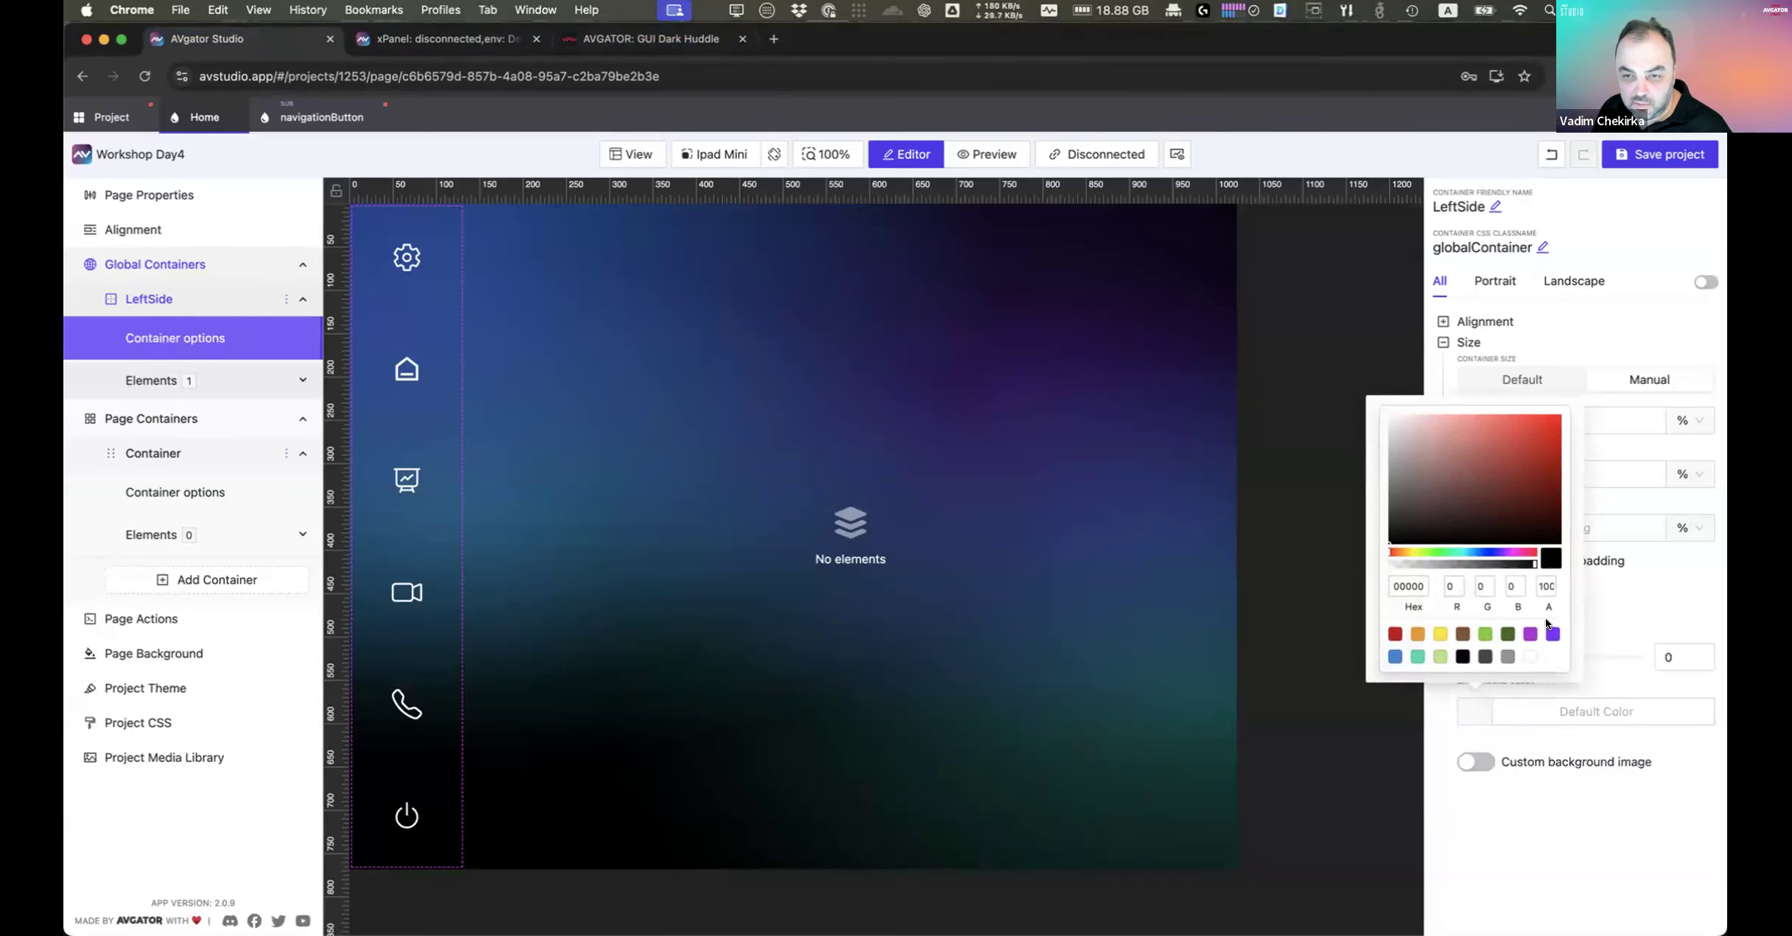
click(1486, 660)
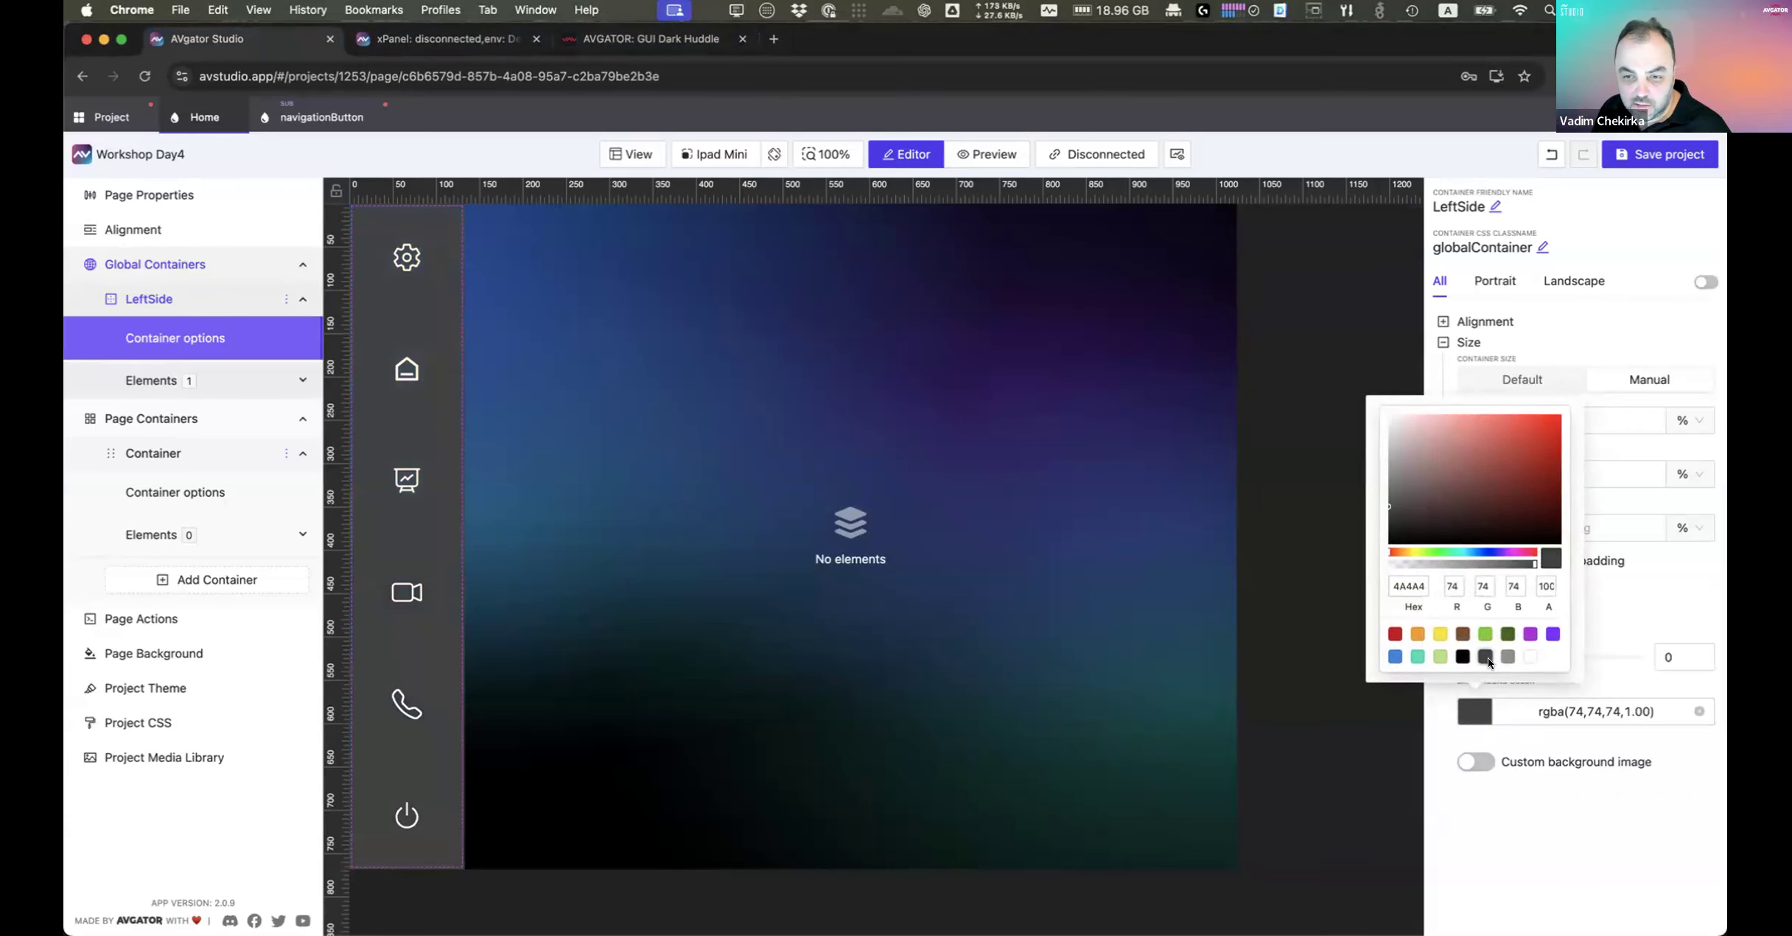
click(1462, 657)
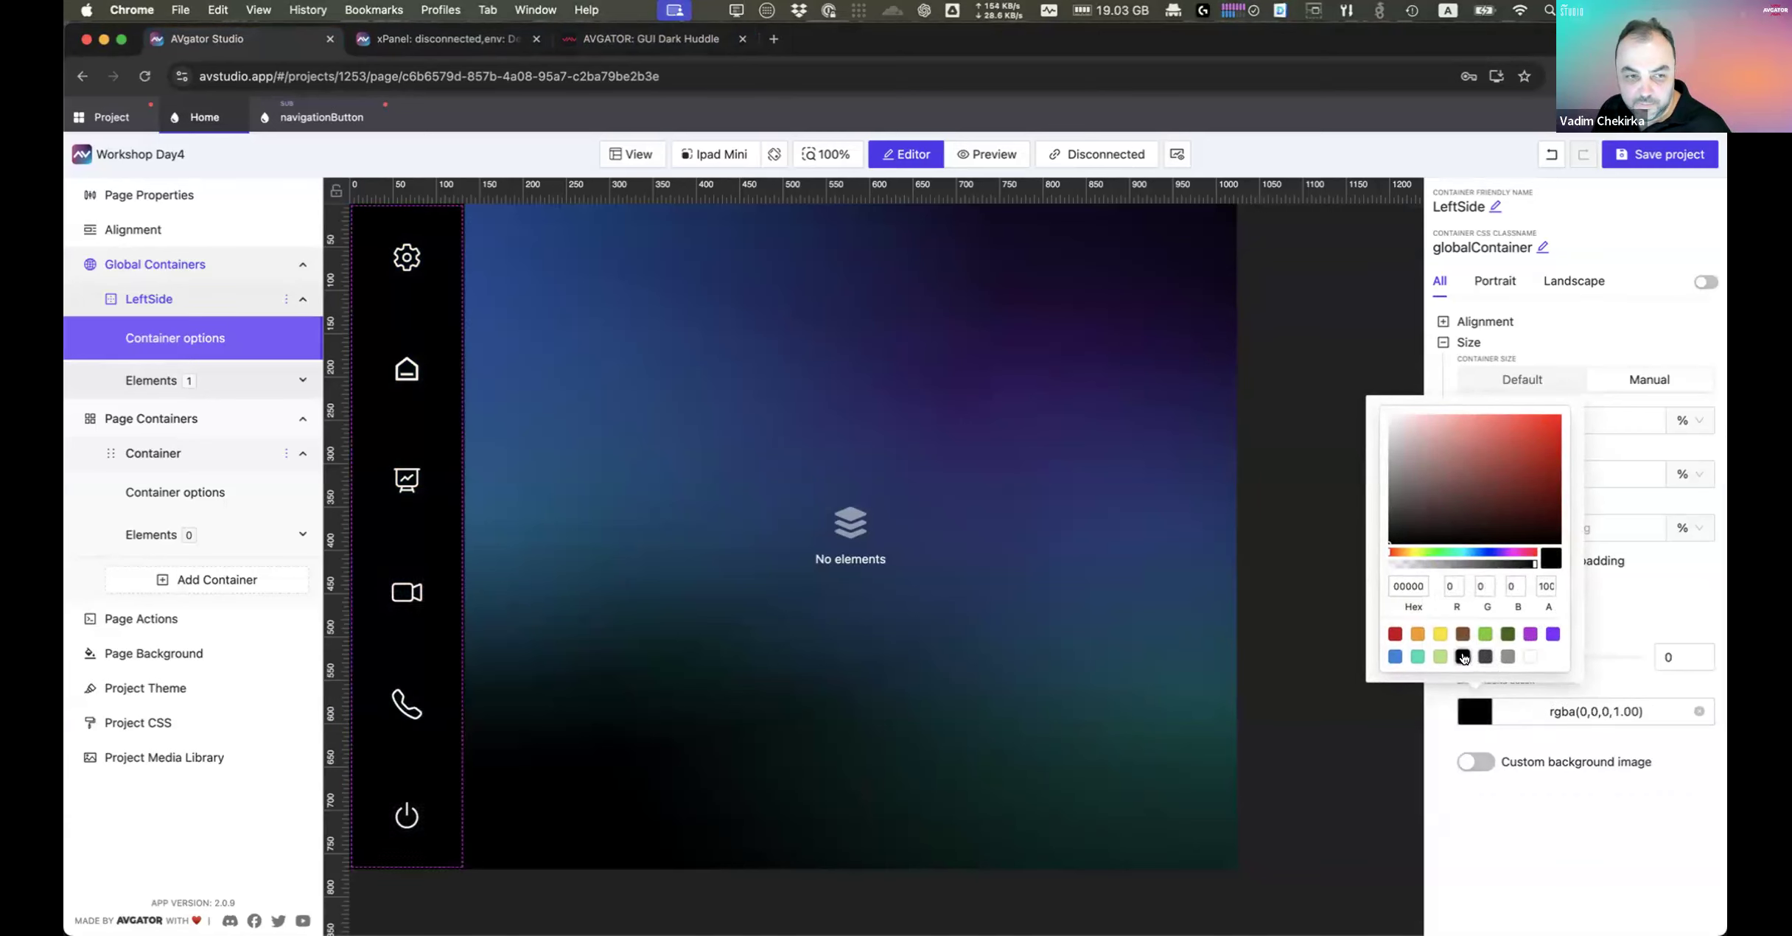
drag(1529, 561, 1415, 564)
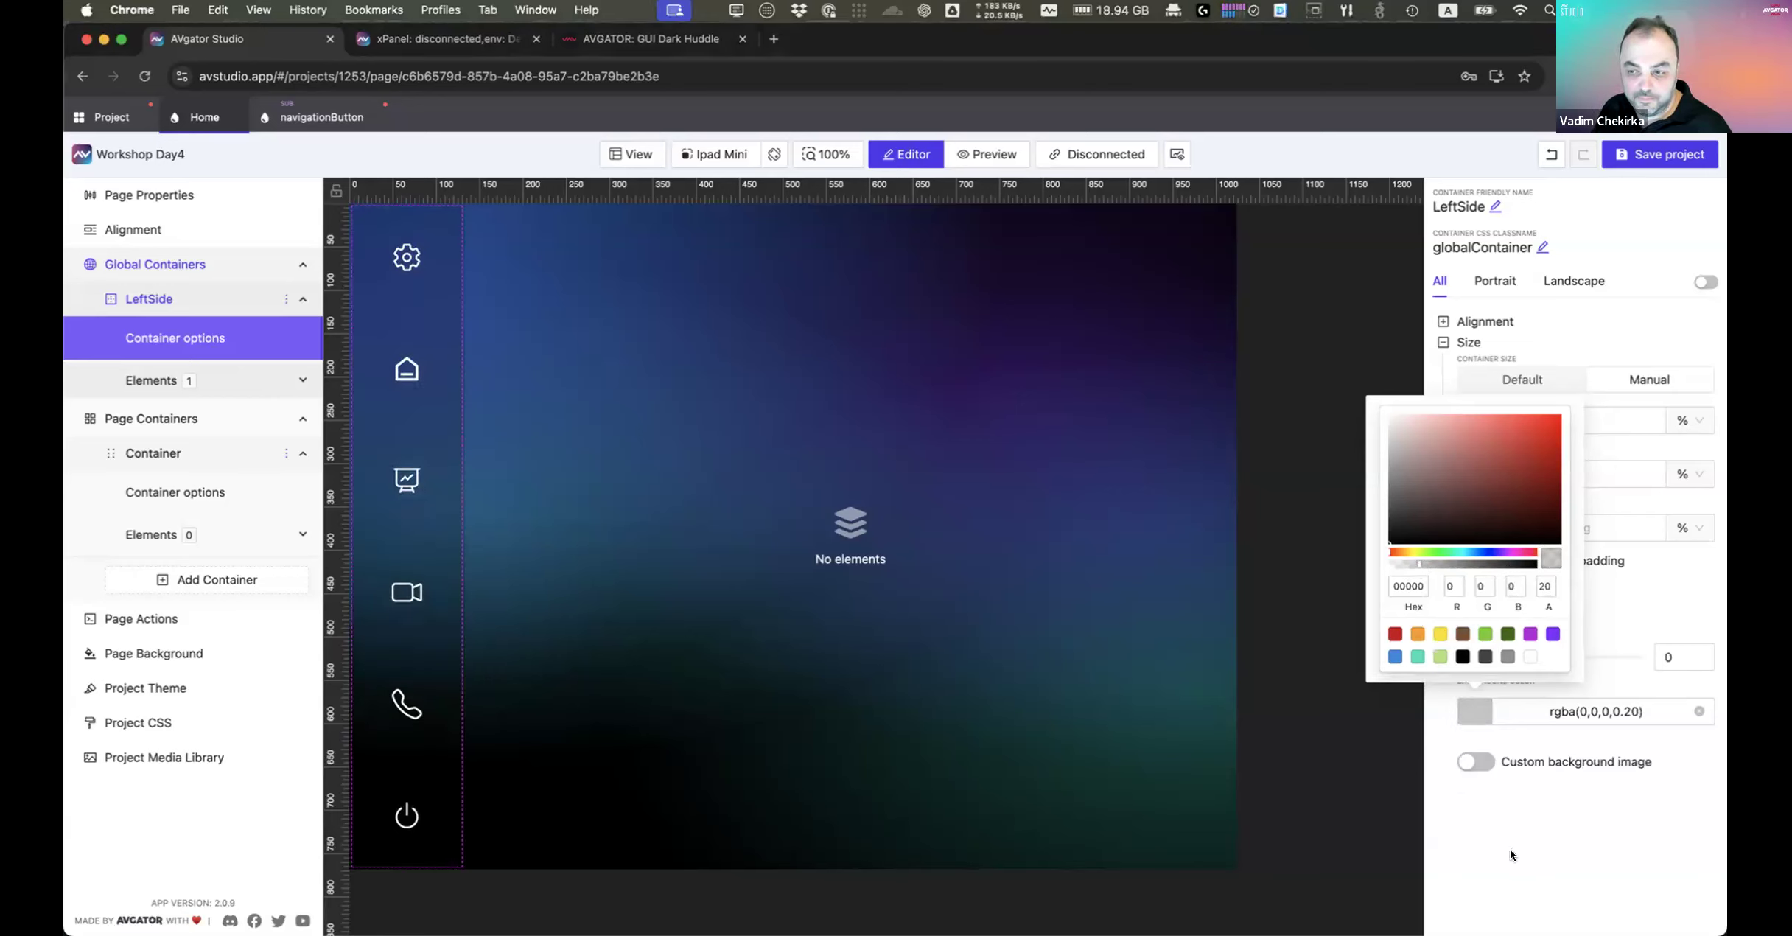
click(1299, 728)
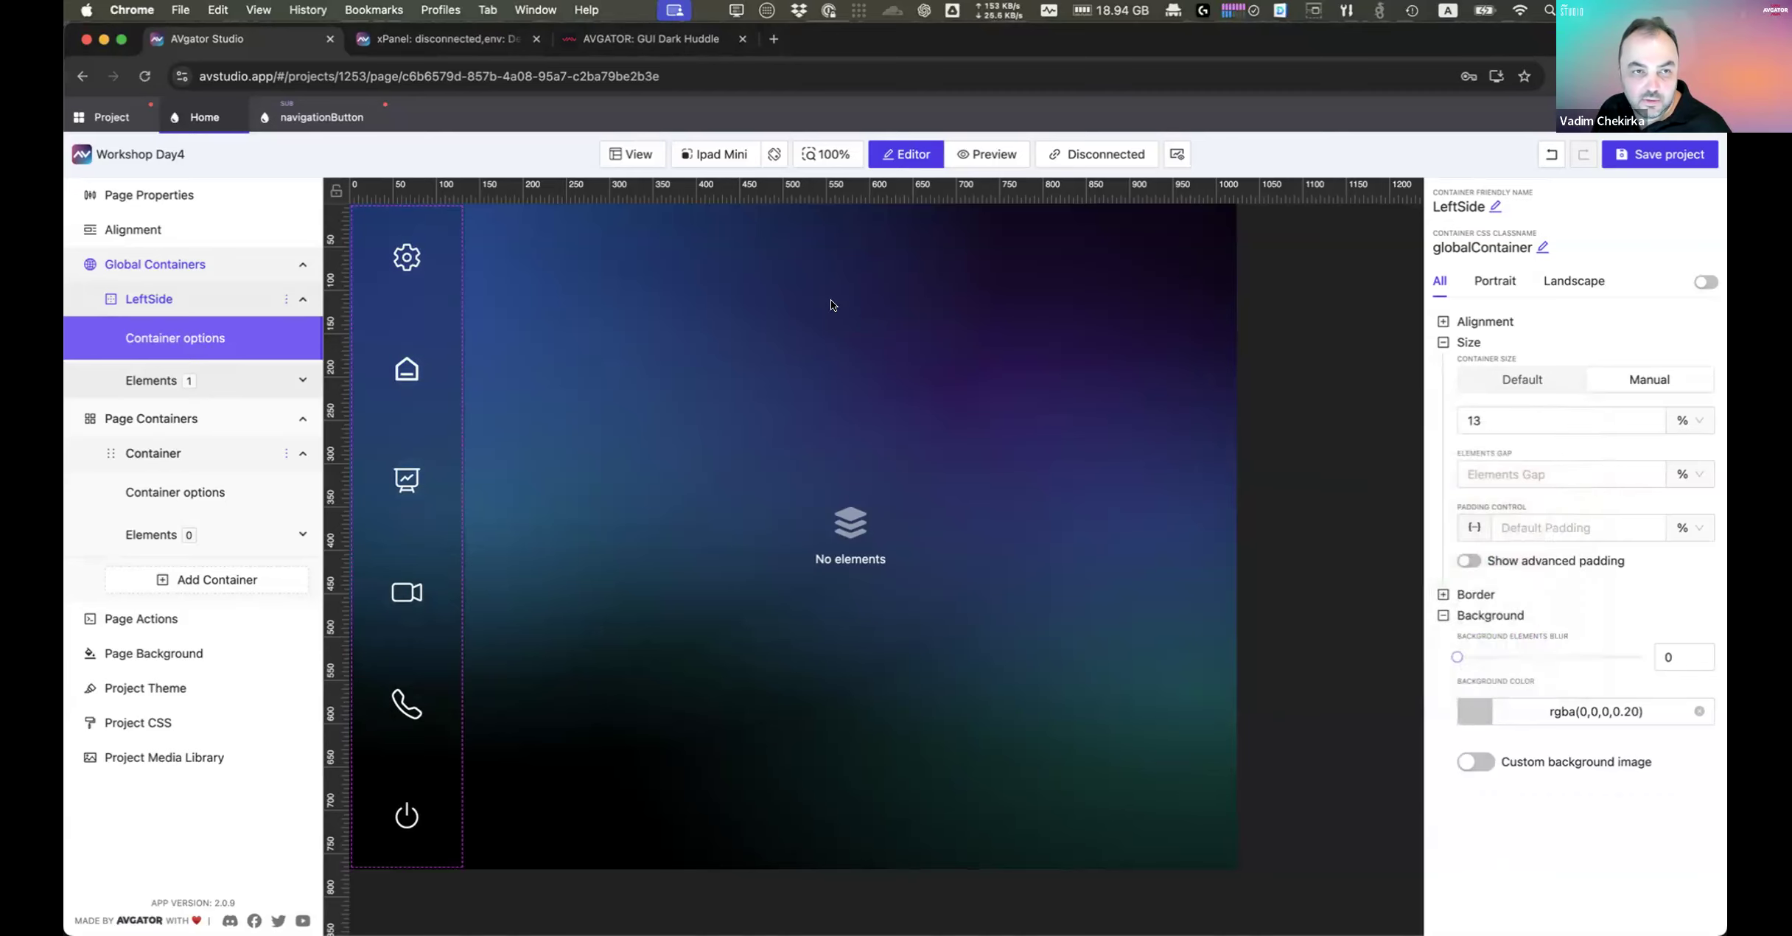
click(635, 40)
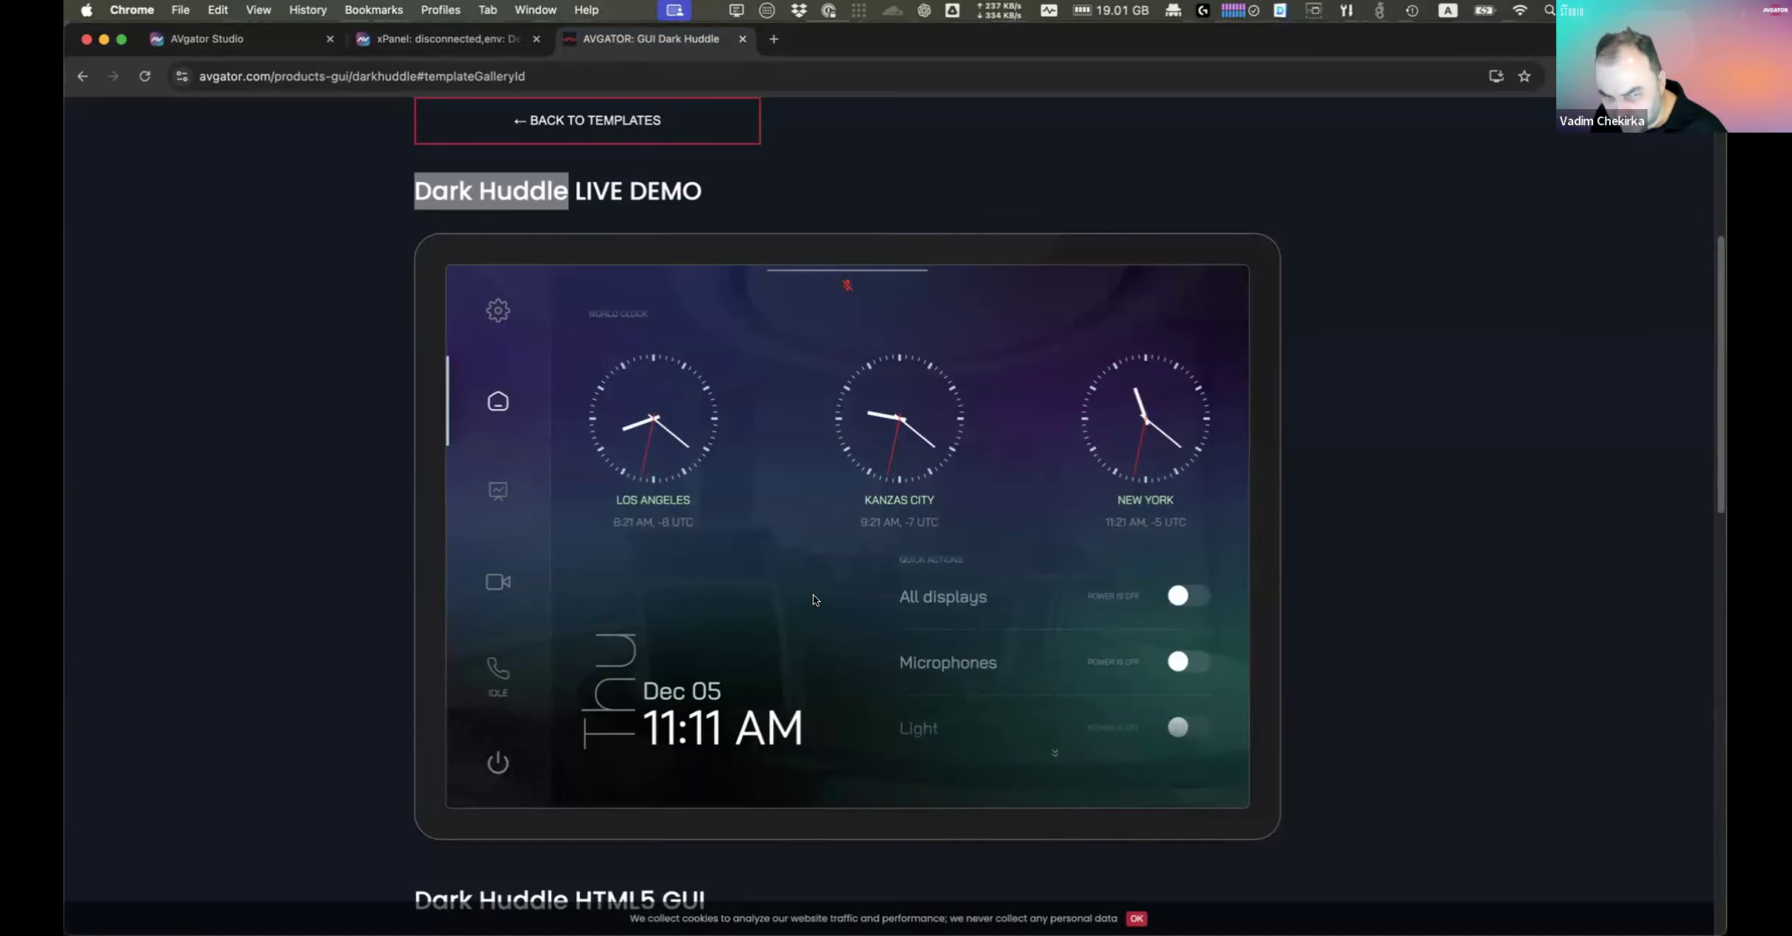
click(261, 43)
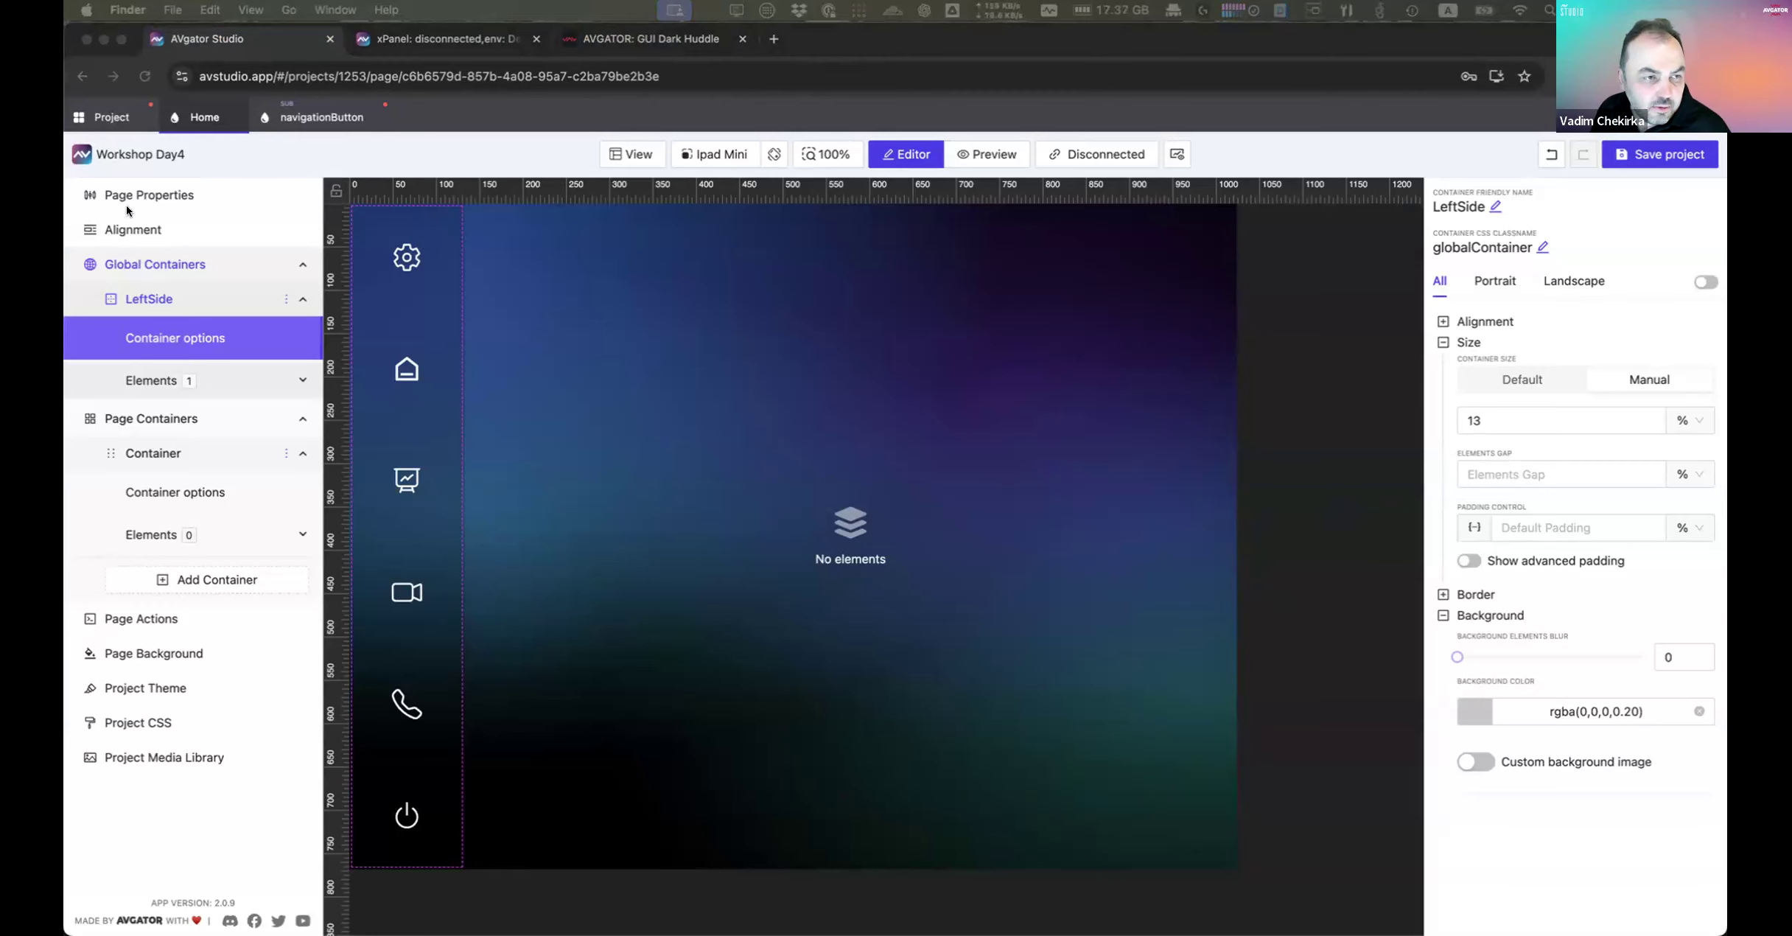
Step: Upload the microphone, lecture room, presenter and boardroom photos to the project's media library
click(122, 120)
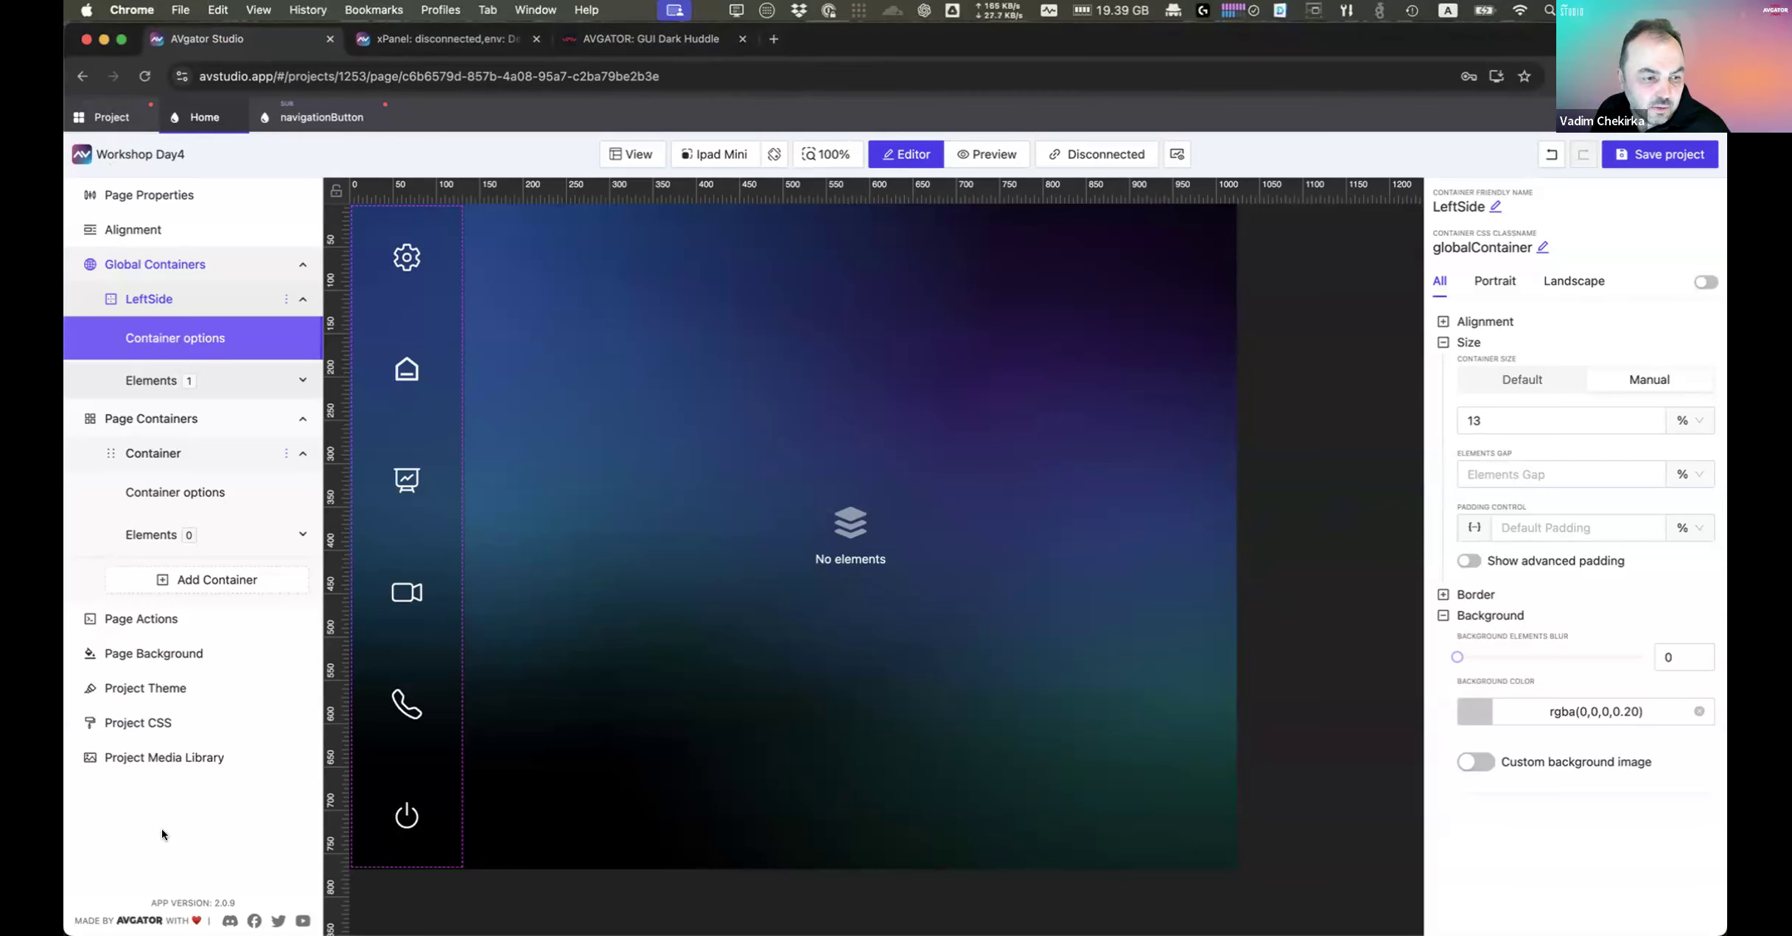
click(174, 757)
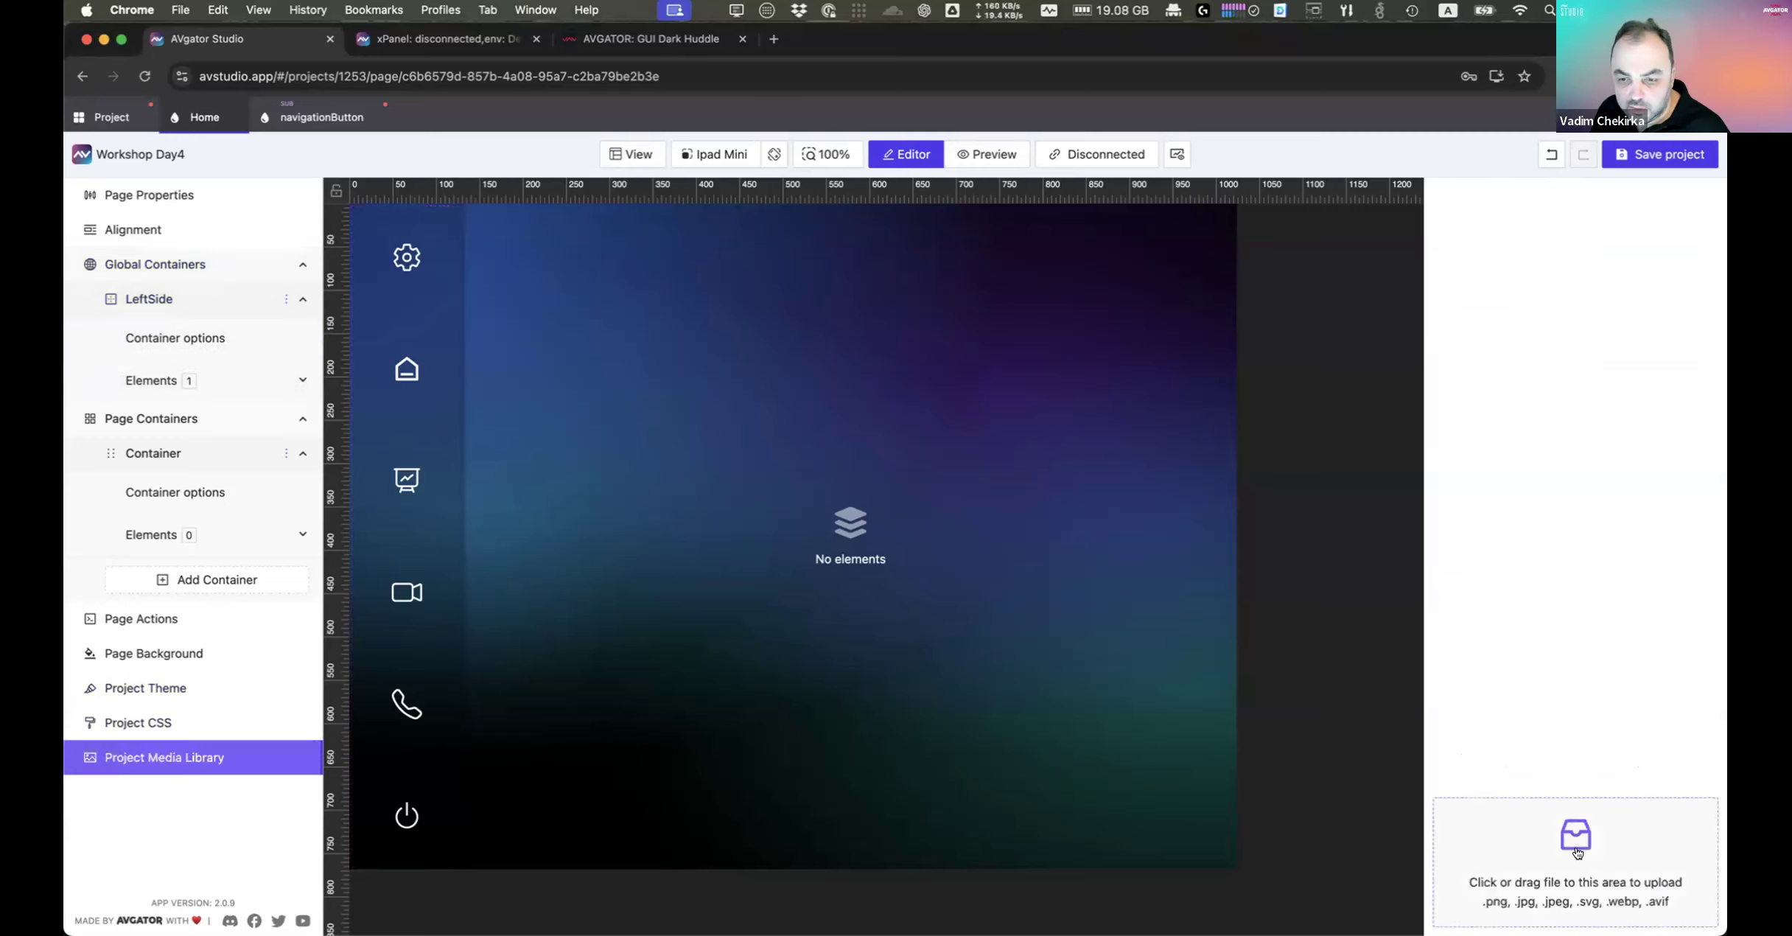
click(1627, 828)
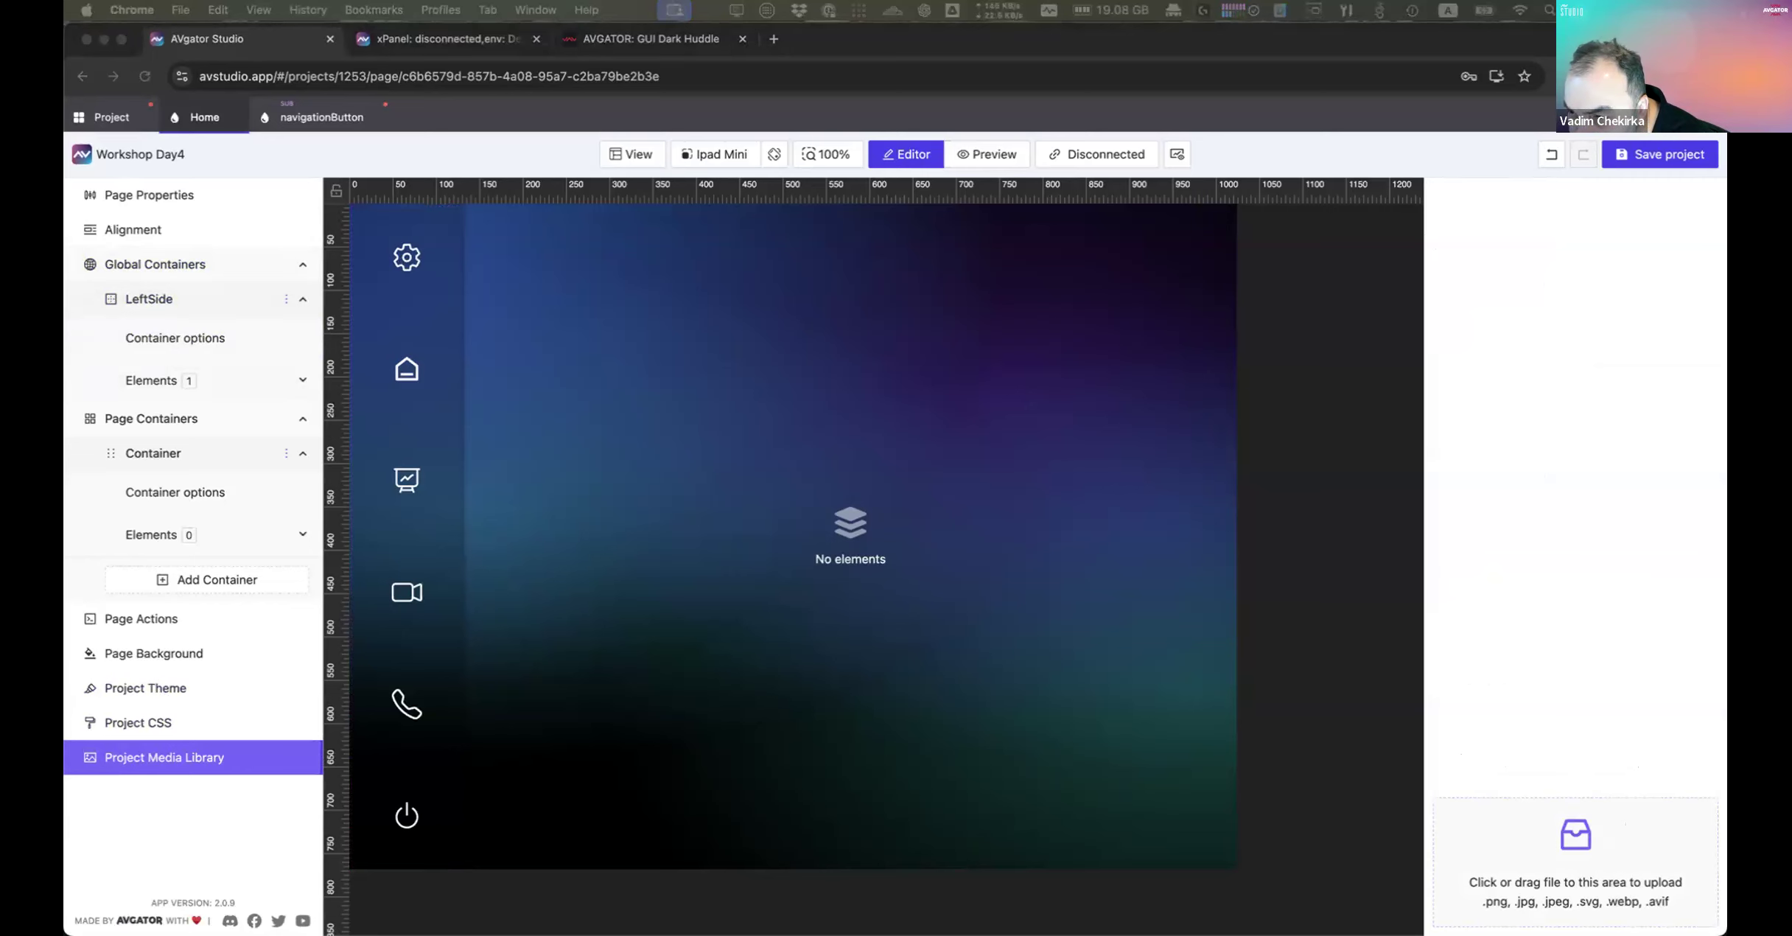
drag(1658, 693, 1609, 839)
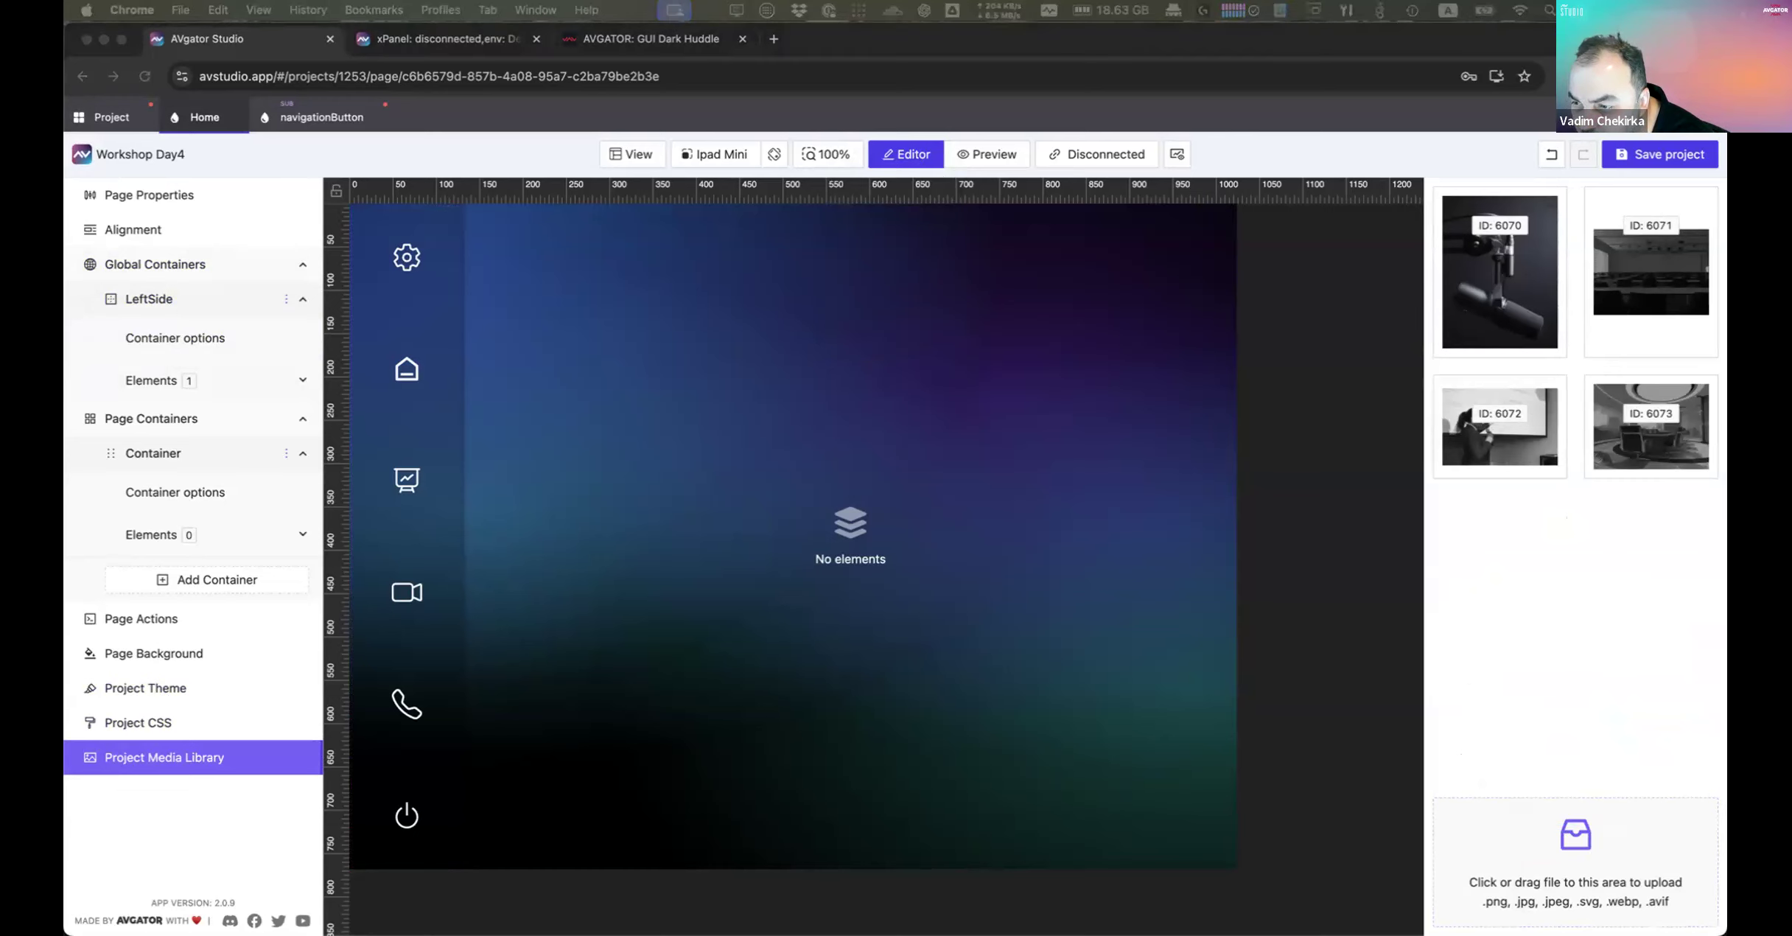
Step: Upload the BaiJamjuree-Regular ttf and Poppins-Thin otf files to the project's fonts
click(84, 117)
click(135, 425)
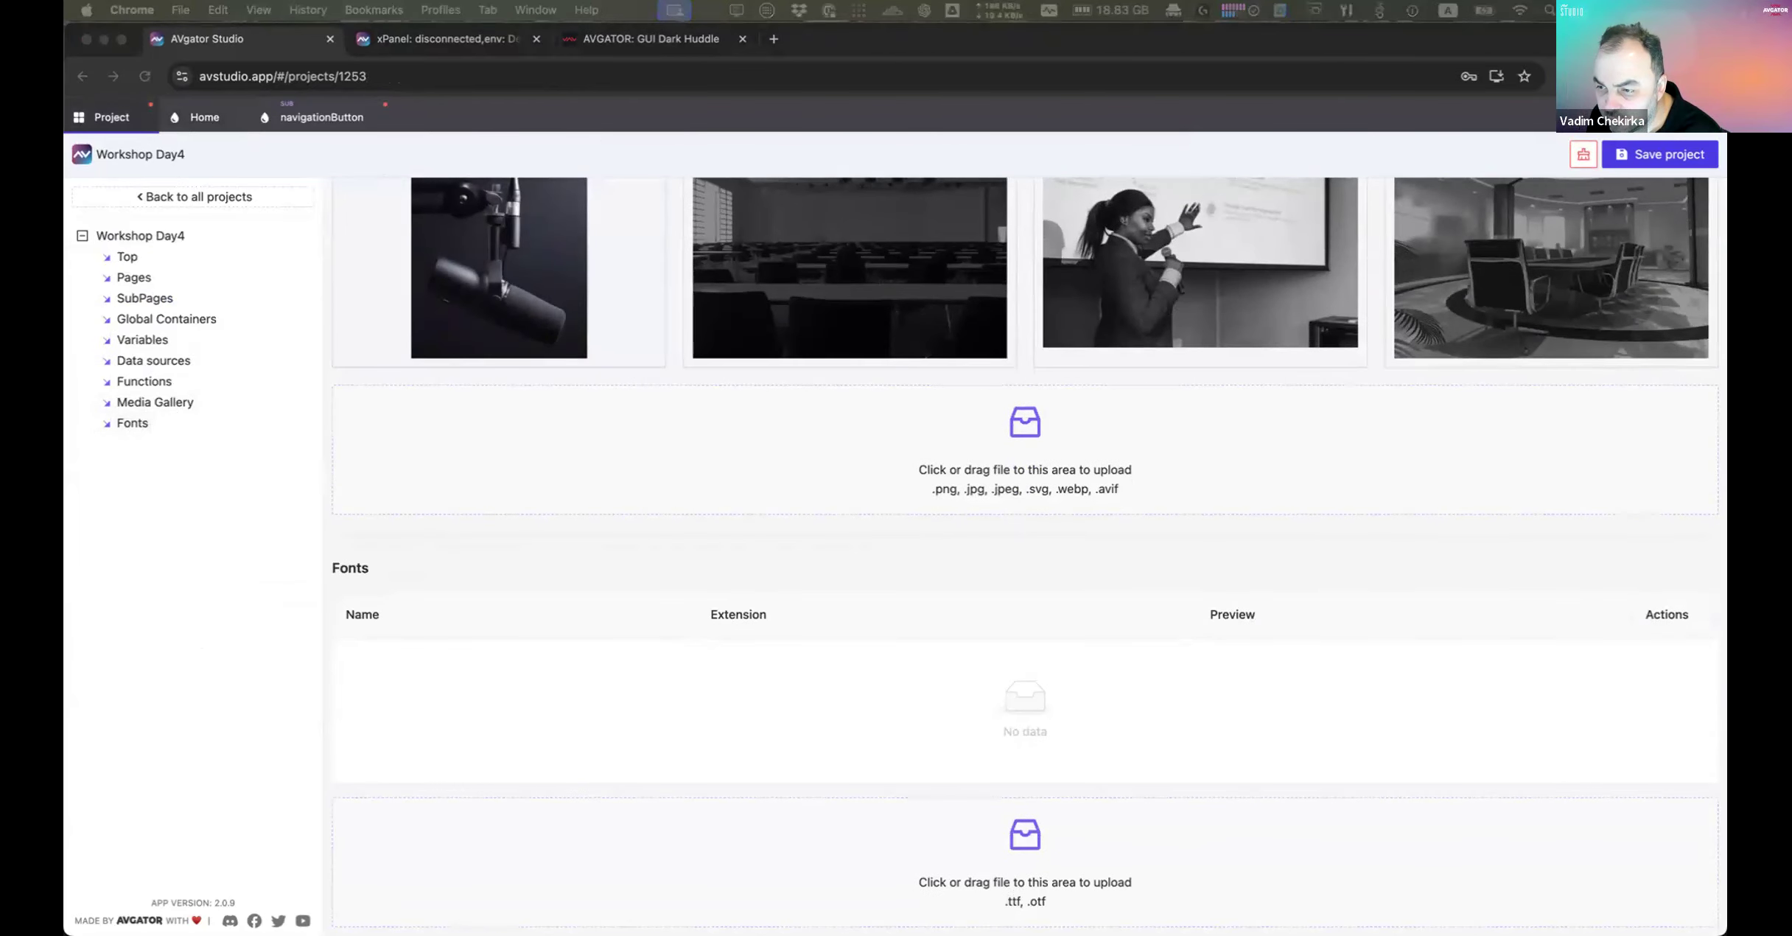
drag(1635, 557, 1054, 854)
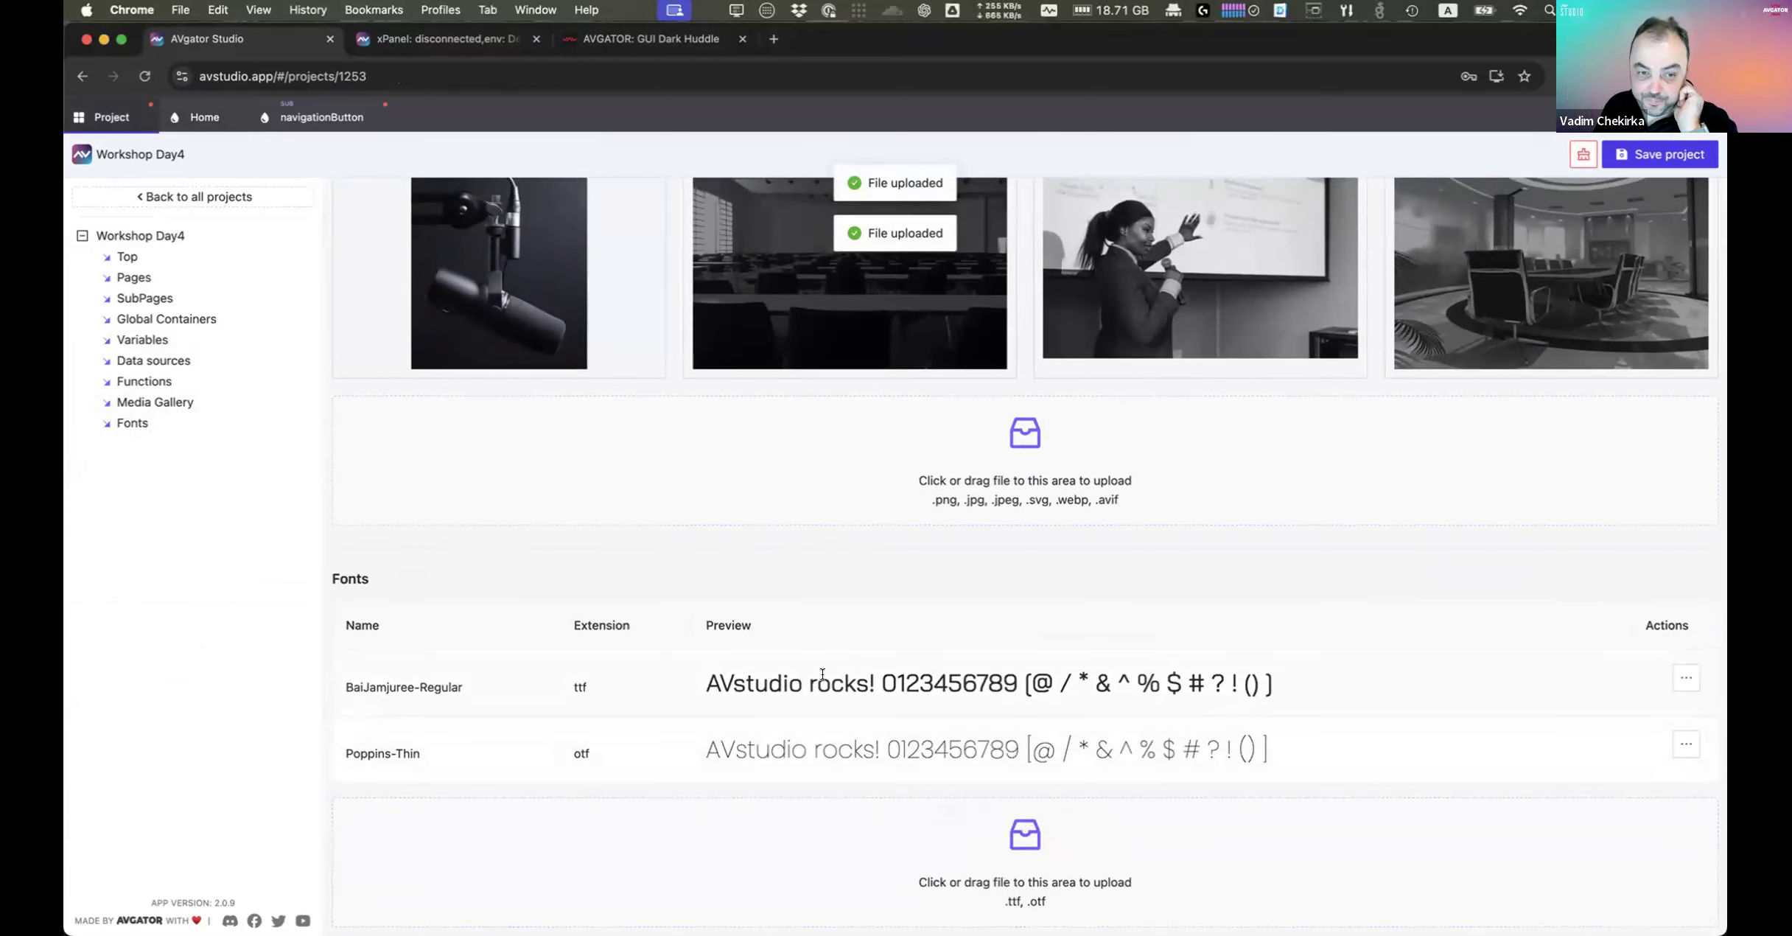
scroll(678, 572, up, 20)
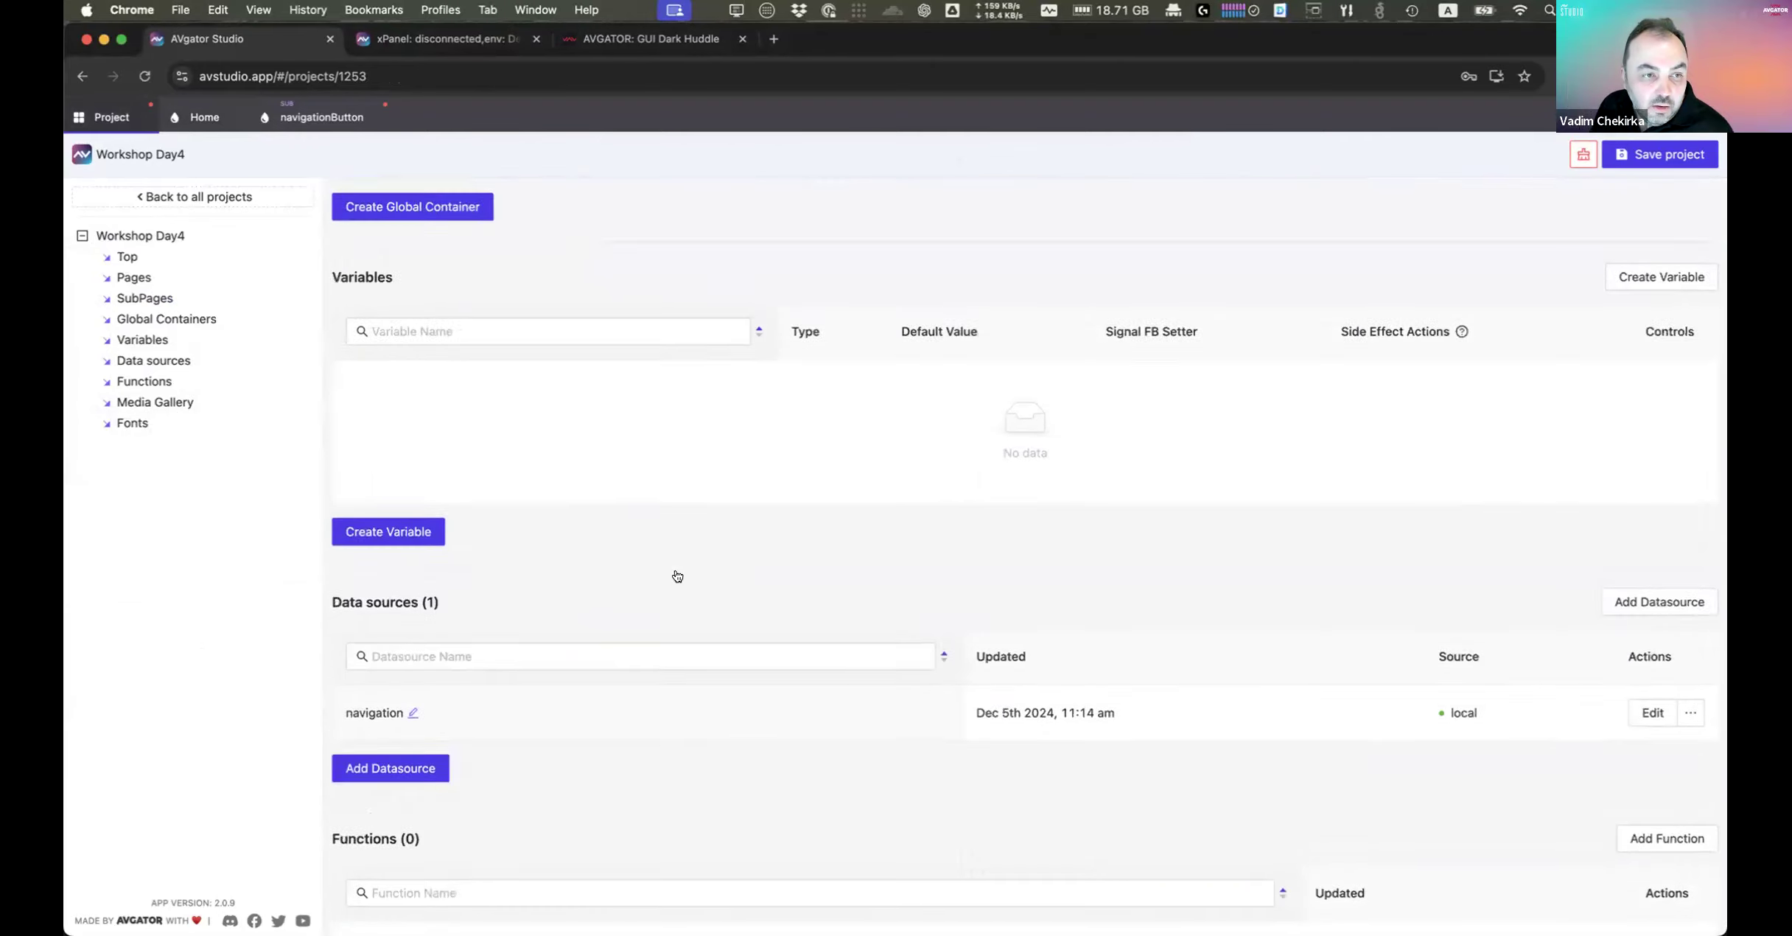
Step: Give the Home page a custom background image, using the boardroom photo with ID 6073 from the media library
click(202, 121)
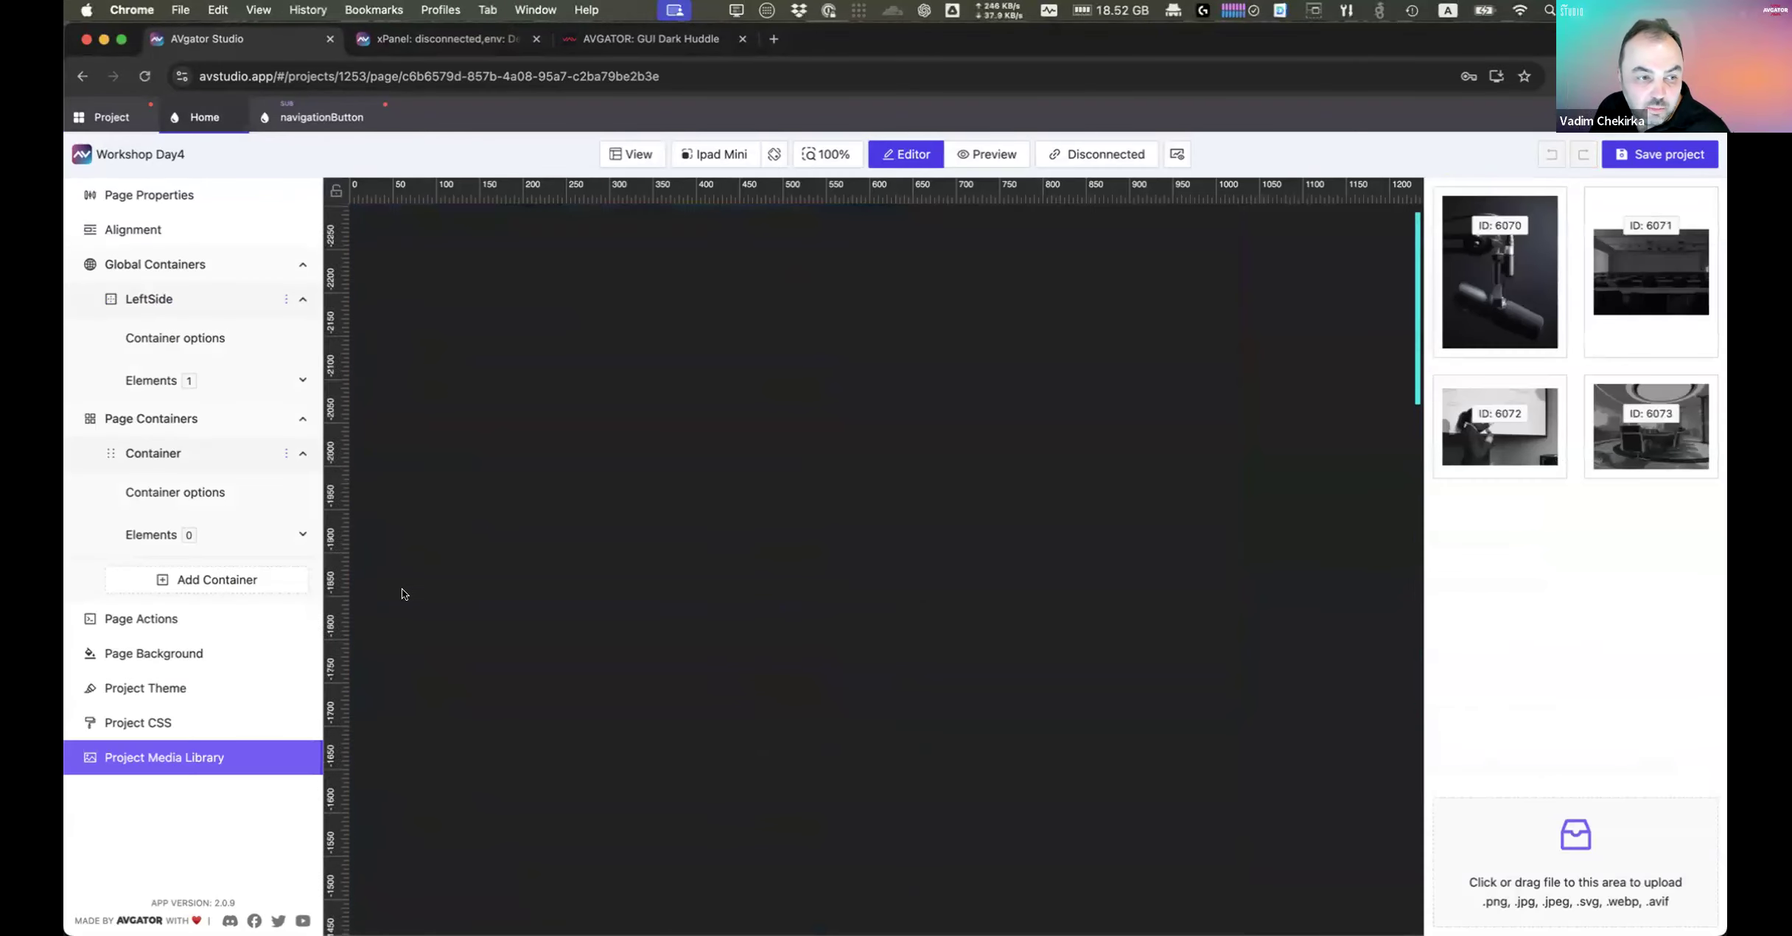
click(144, 655)
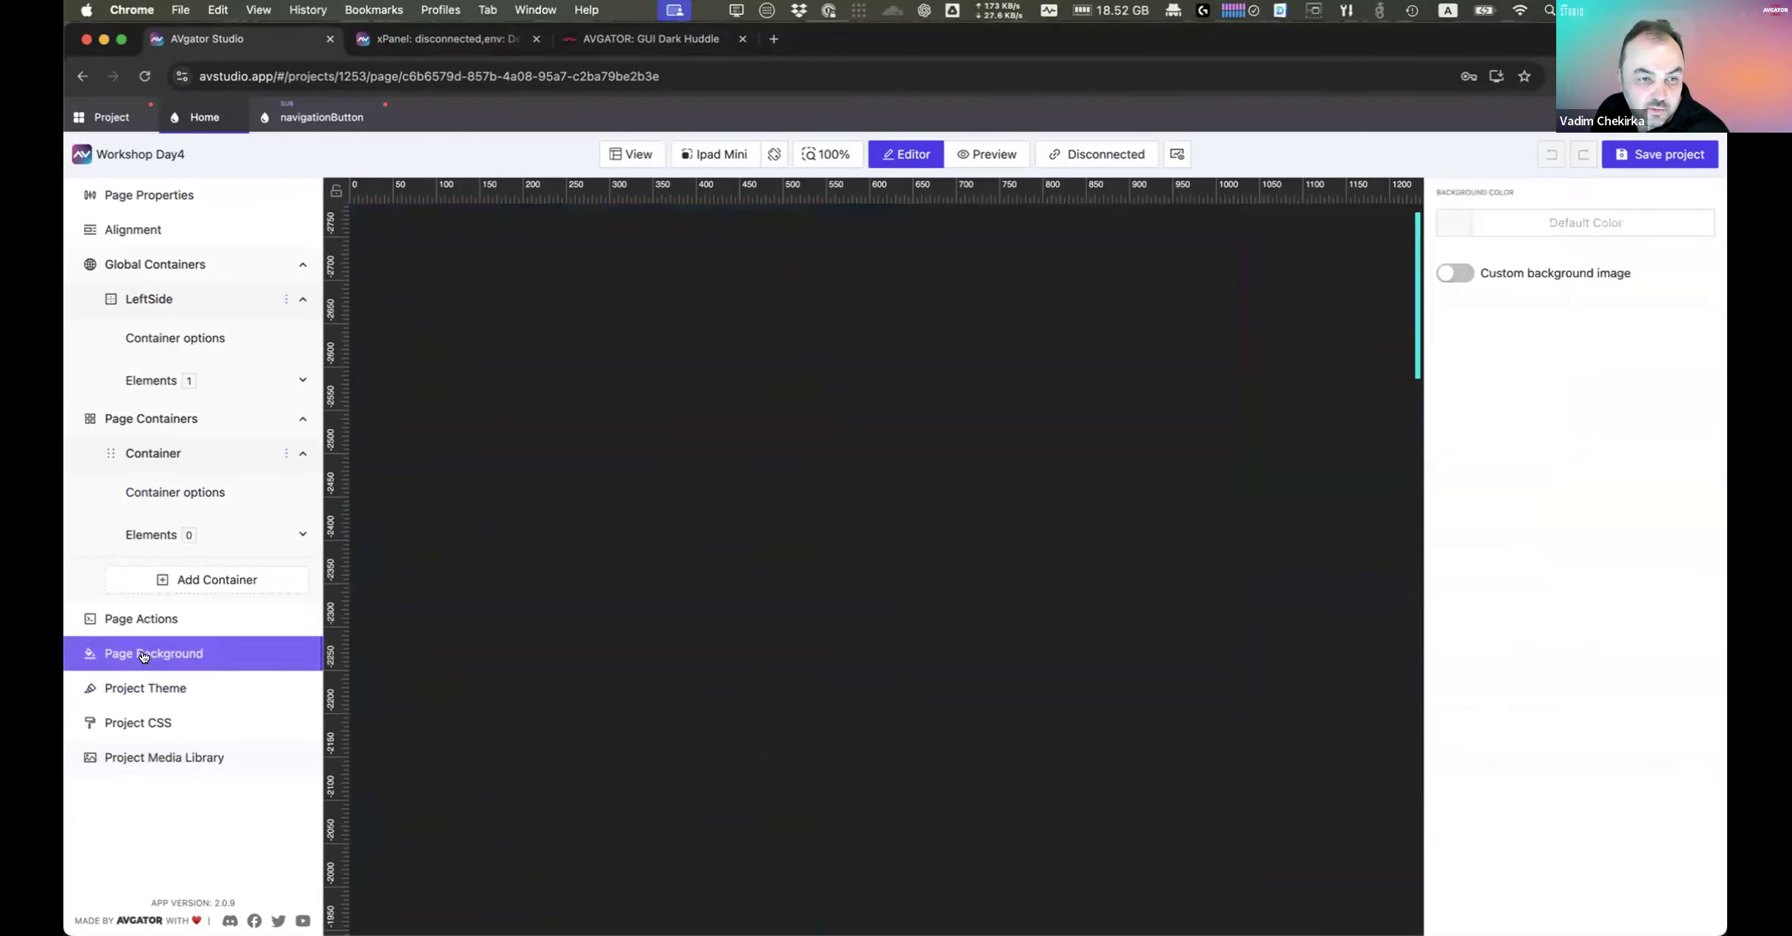
scroll(680, 627, up, 10)
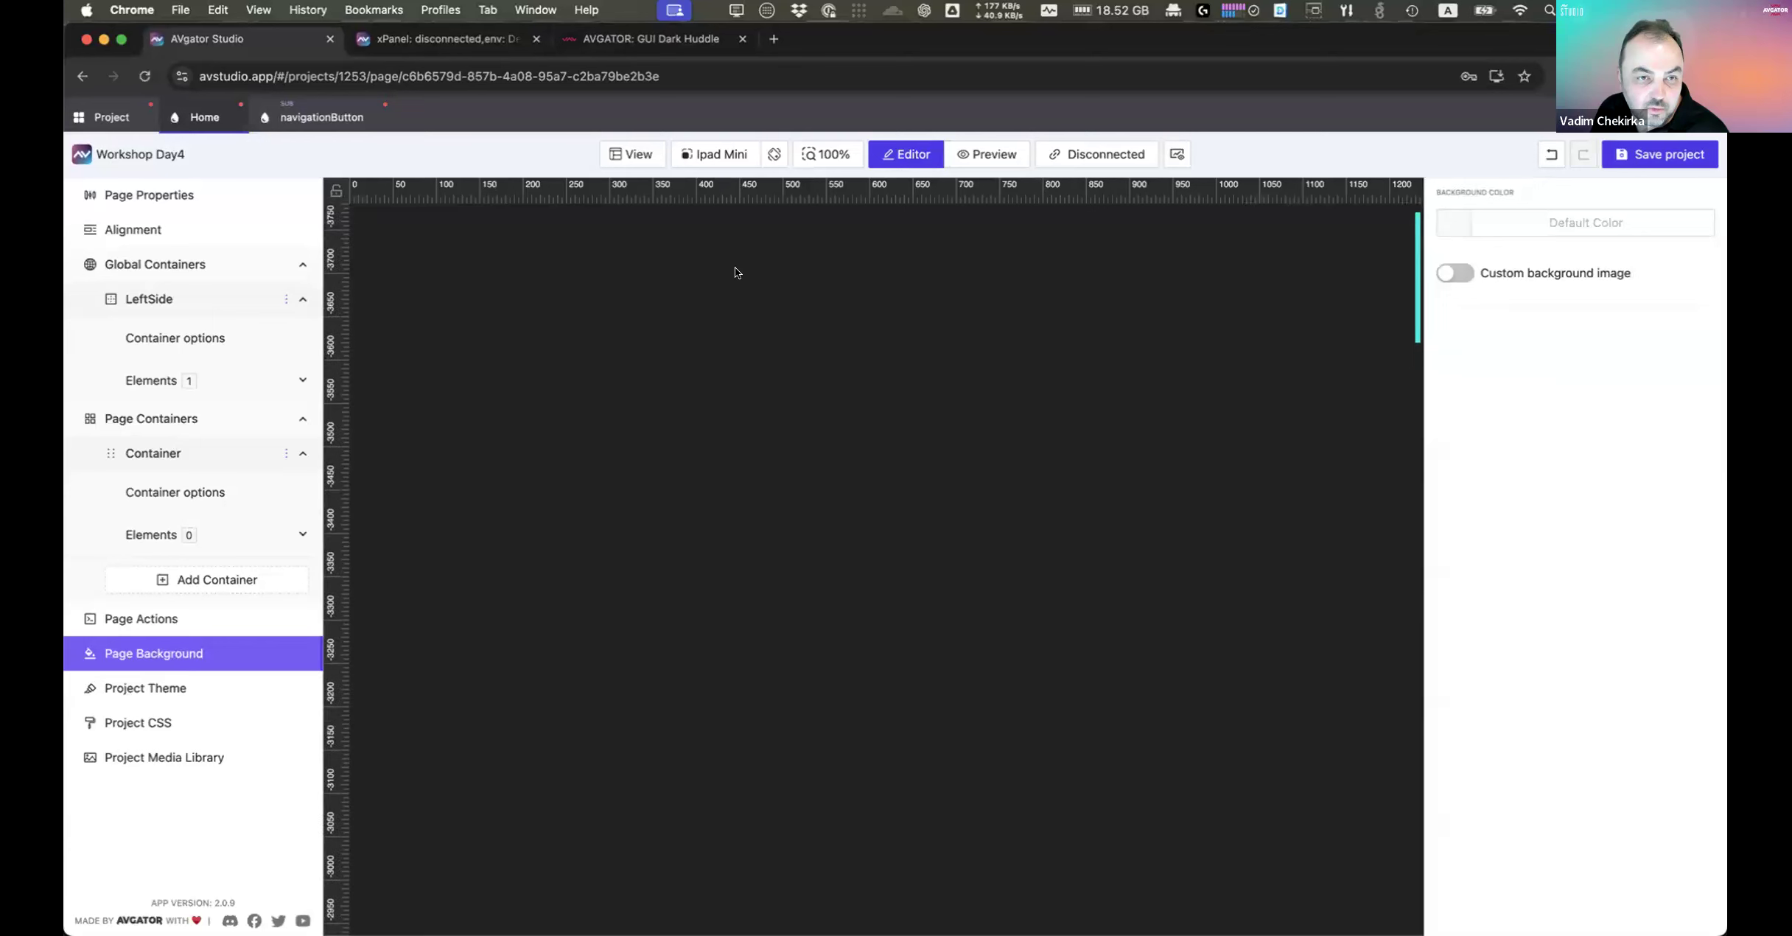
click(827, 154)
click(844, 273)
click(991, 279)
click(1369, 450)
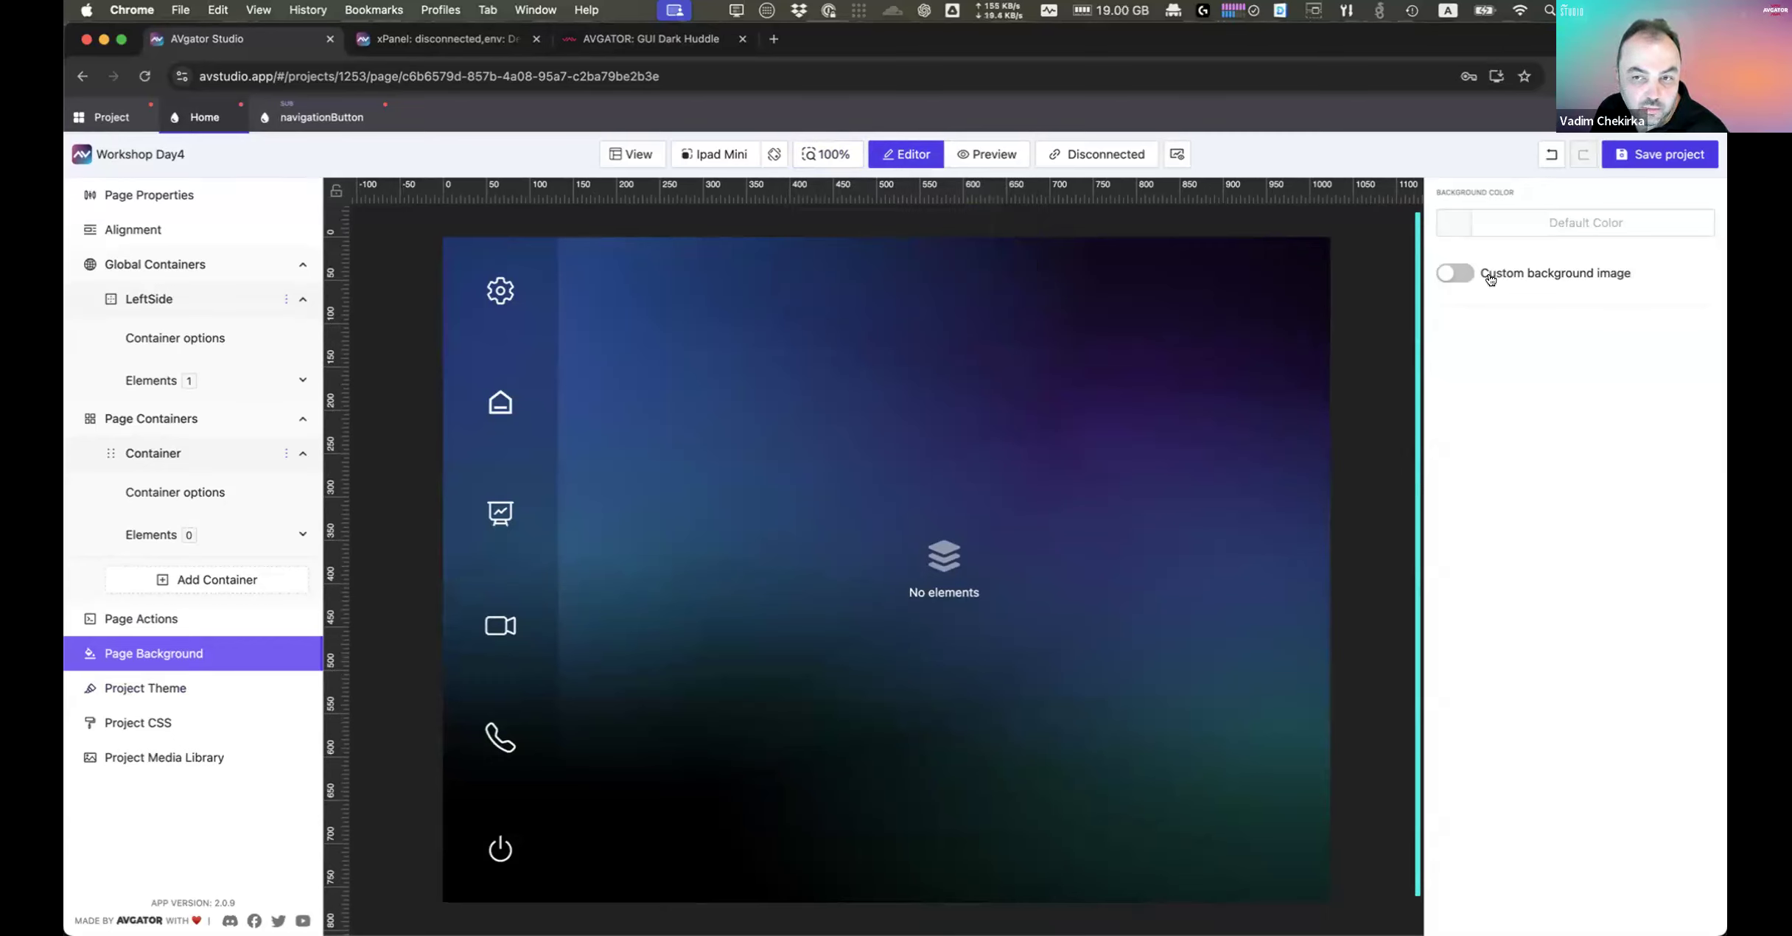
click(1448, 274)
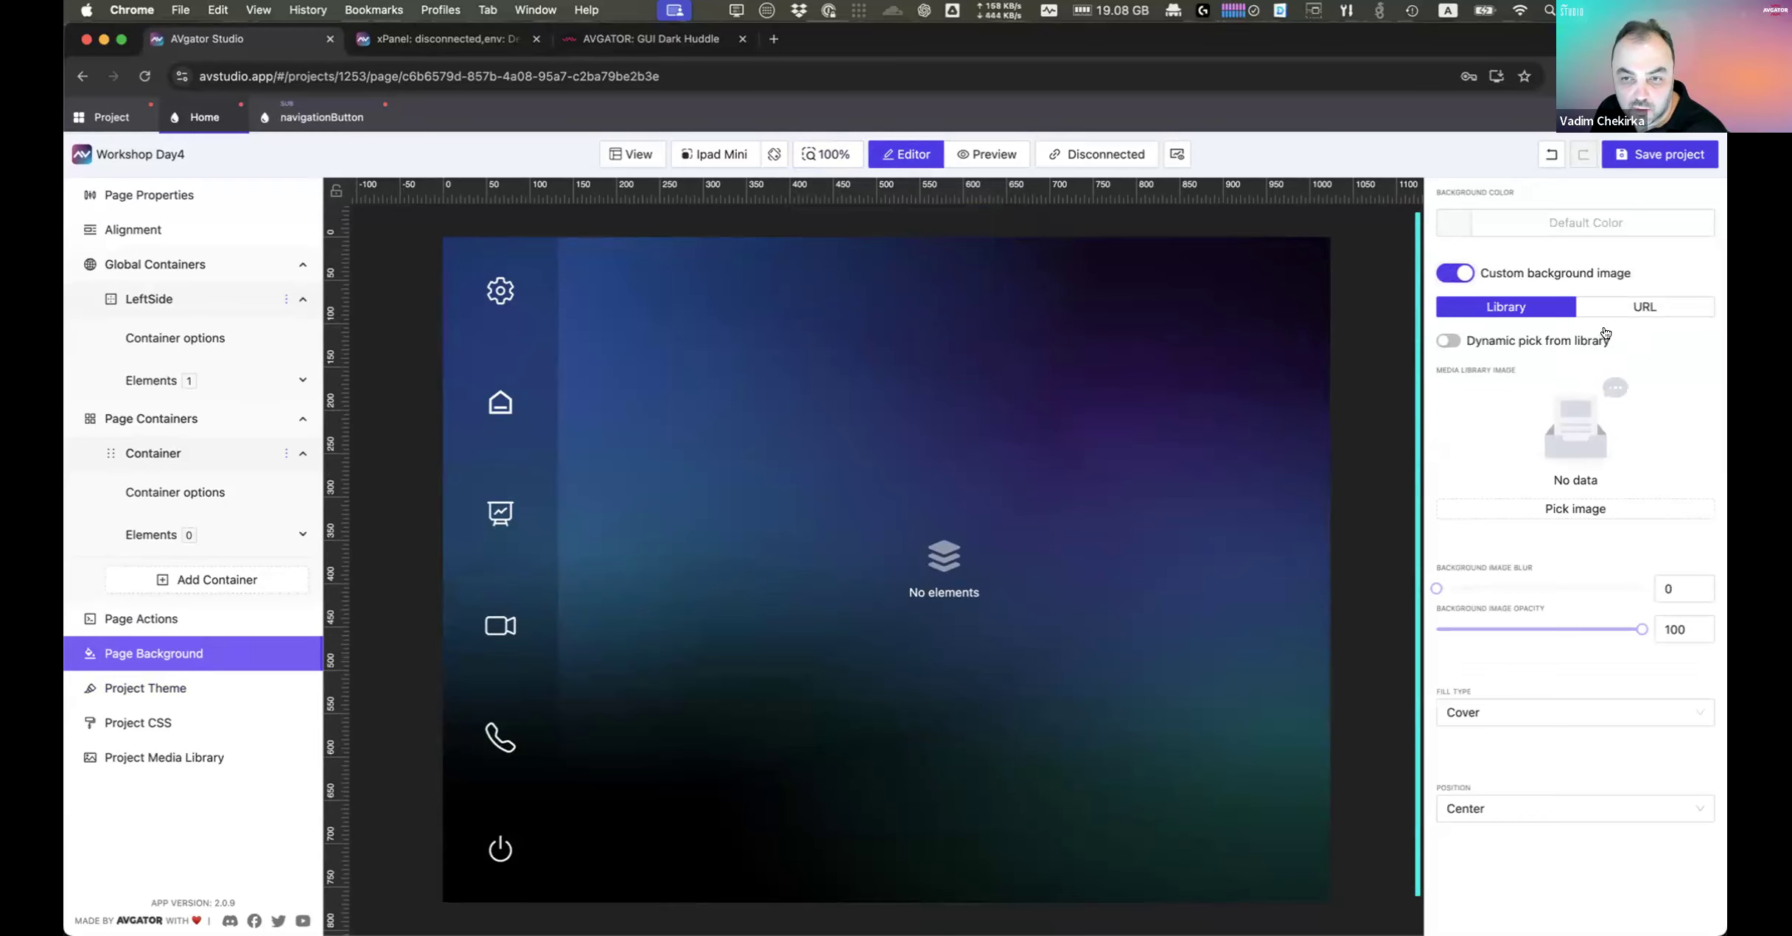
click(1576, 508)
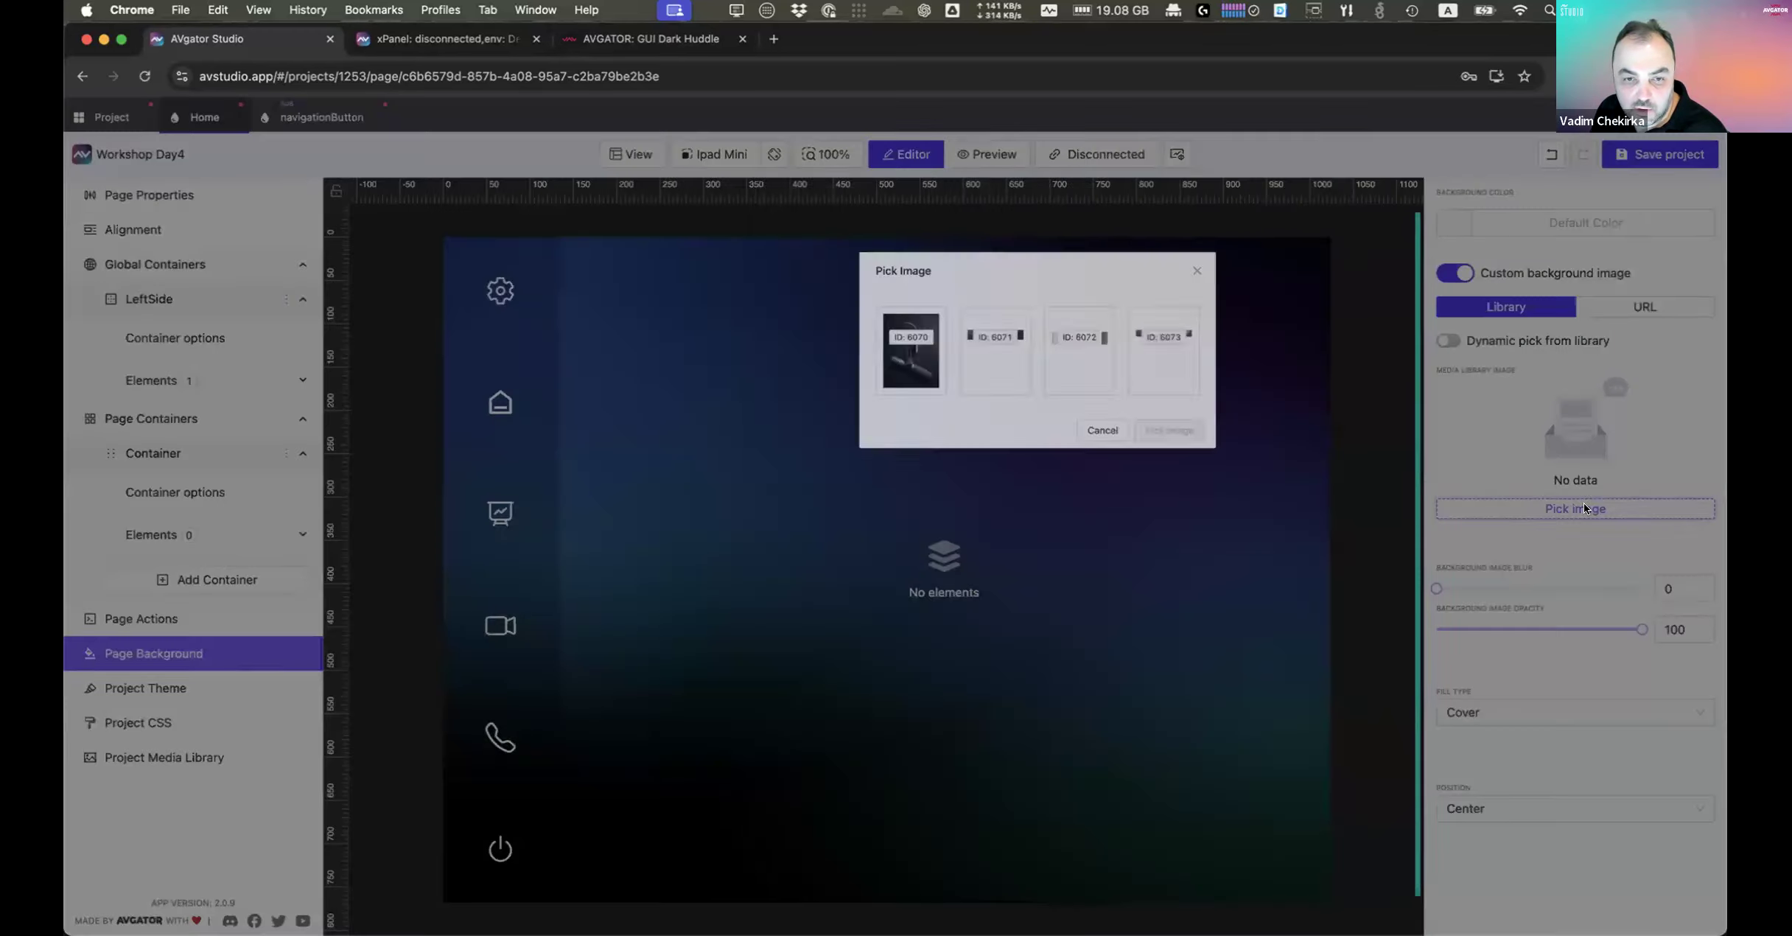
click(849, 335)
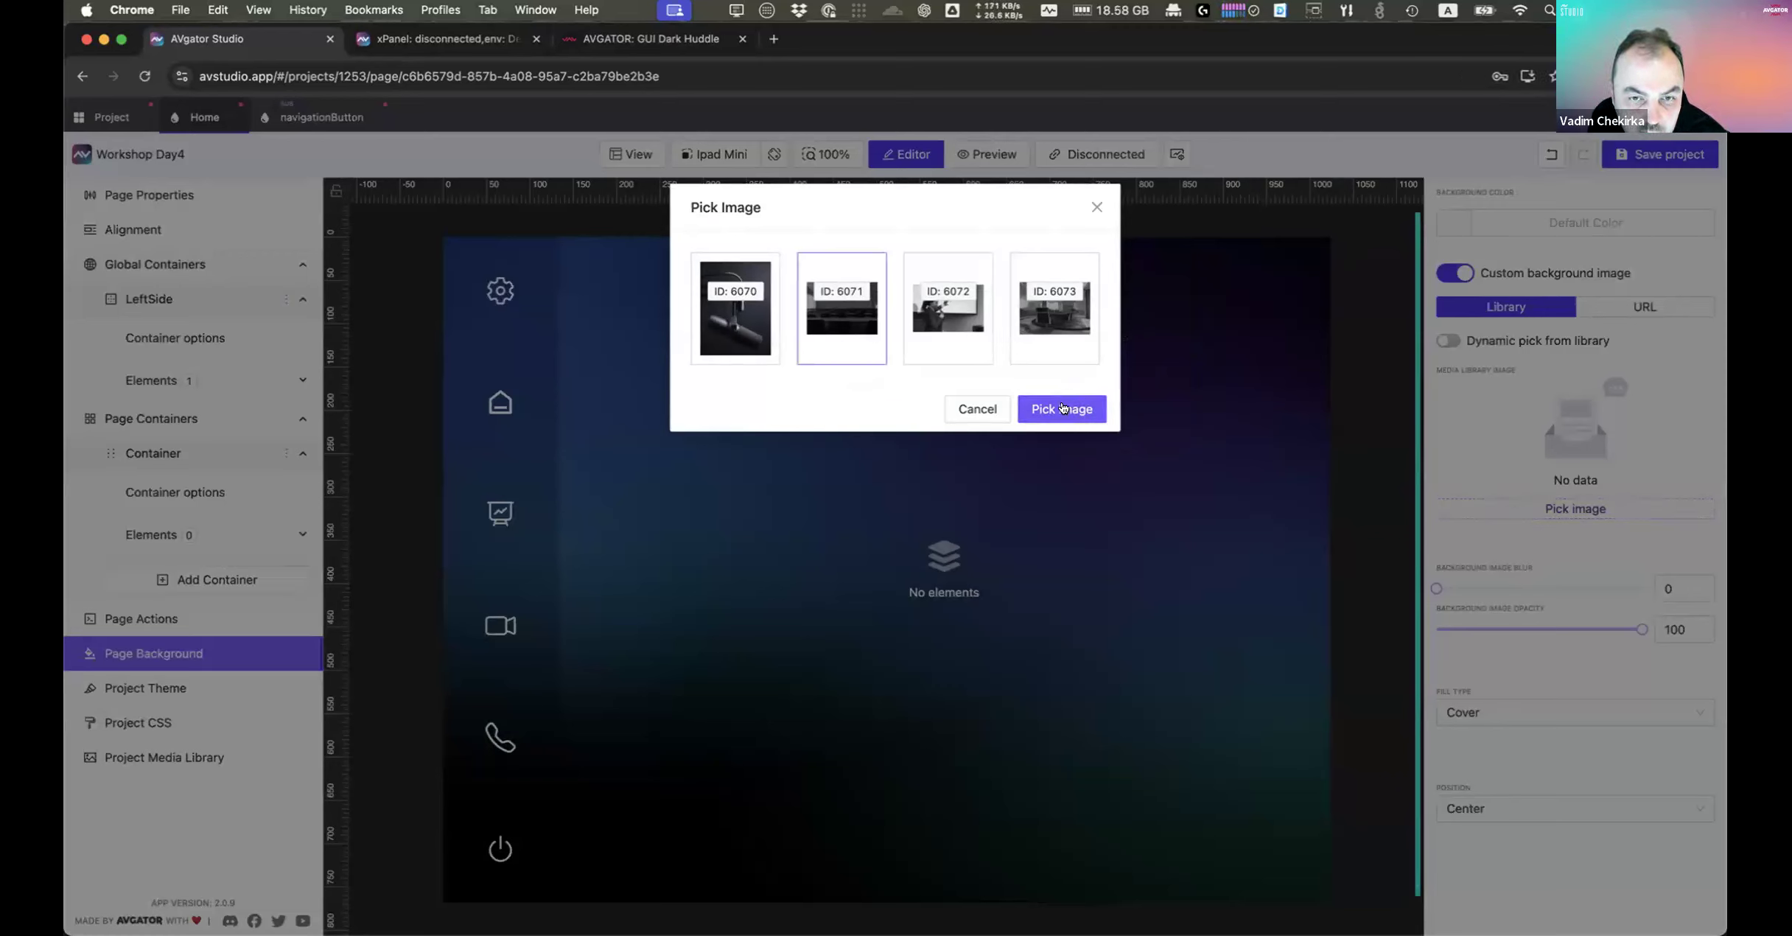
click(1053, 311)
click(1064, 411)
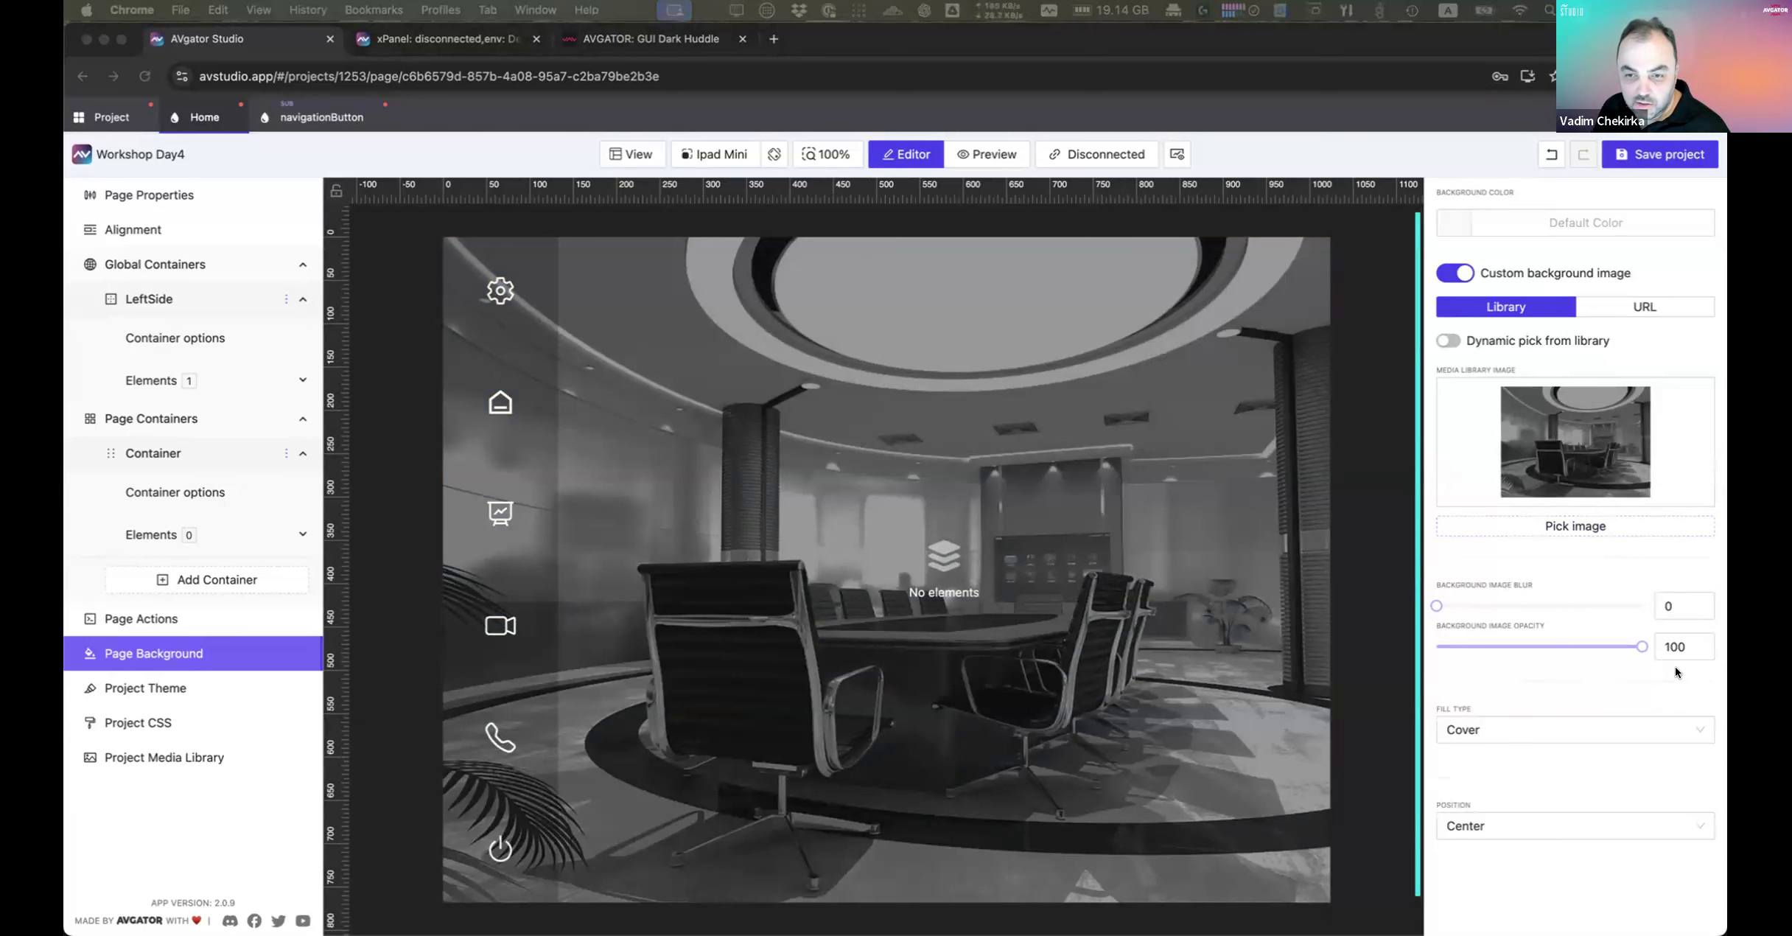
Step: Set the Home page's background image opacity to 10 and compare the look with the Dark Huddle live demo
drag(1642, 646, 1464, 654)
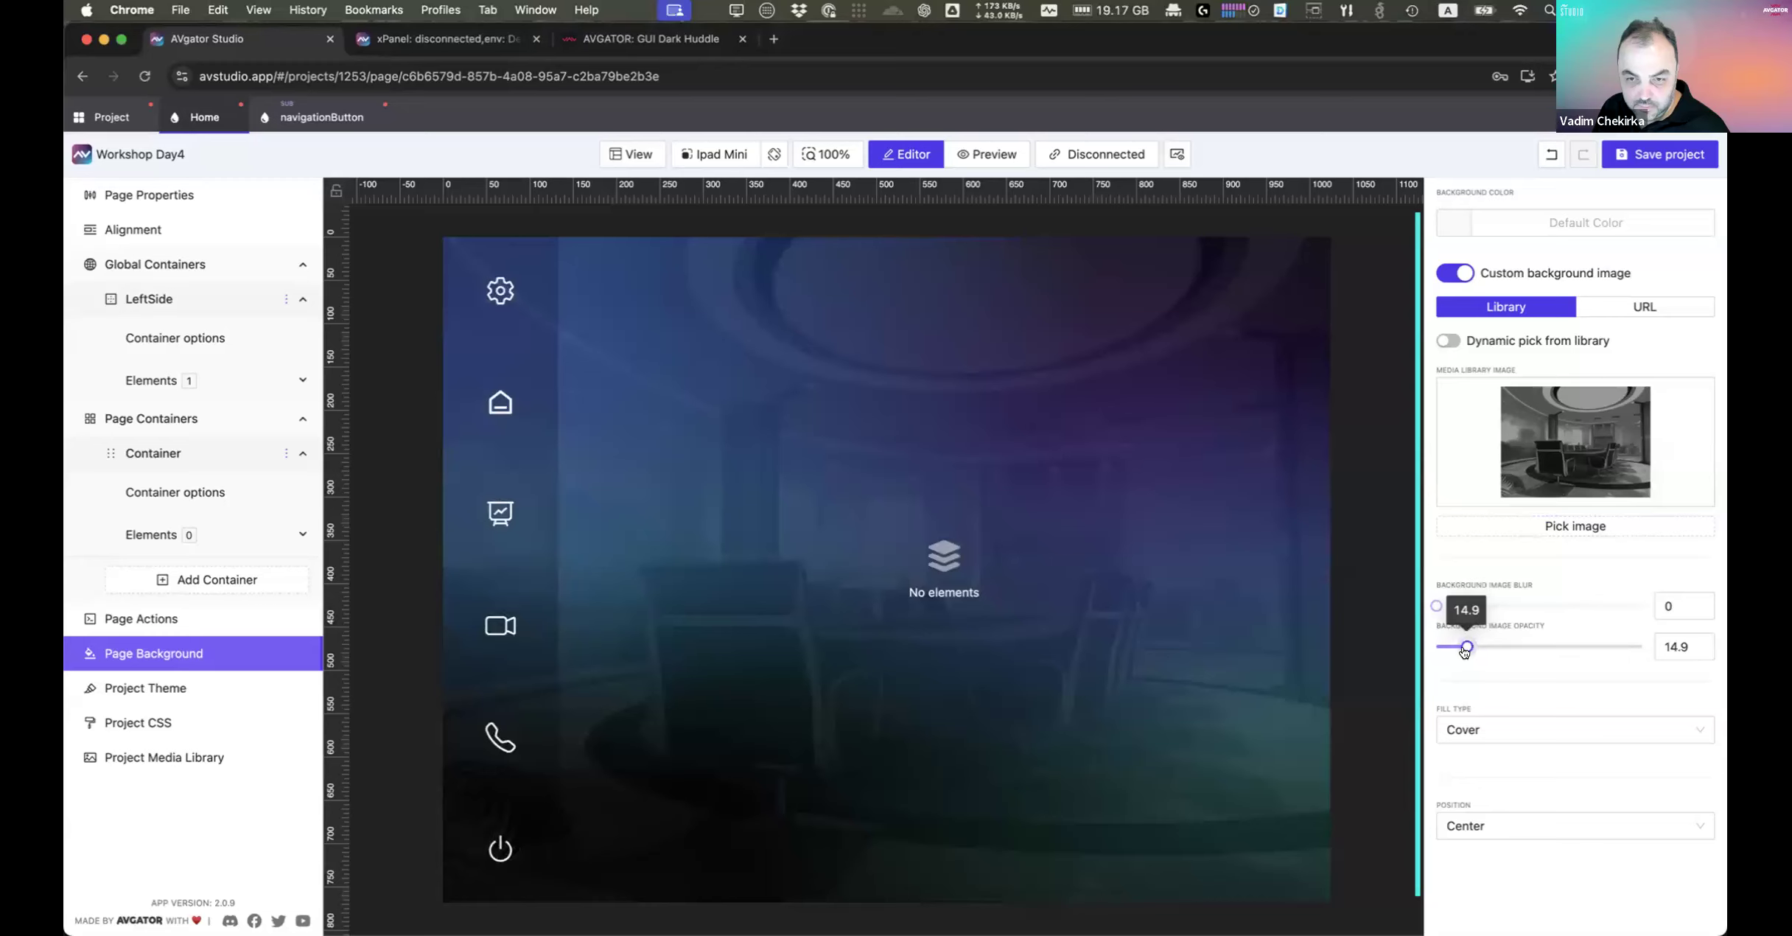
drag(1461, 650, 1455, 651)
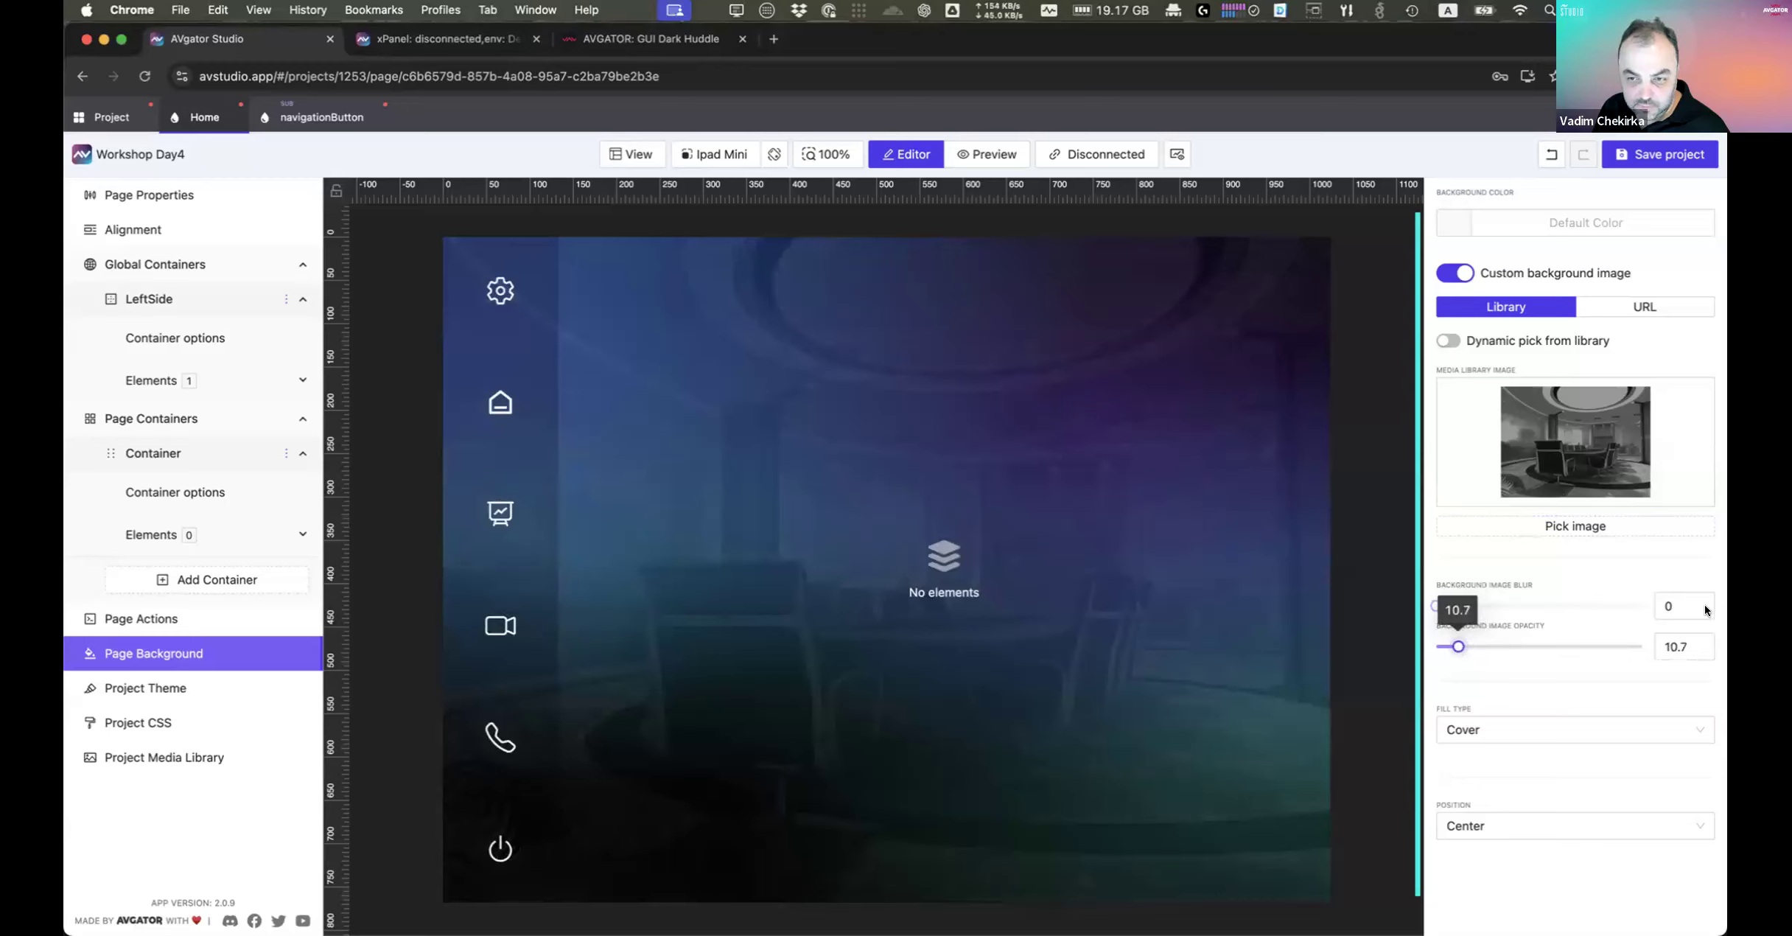
drag(1687, 647, 1627, 651)
double_click(1684, 647)
text(10)
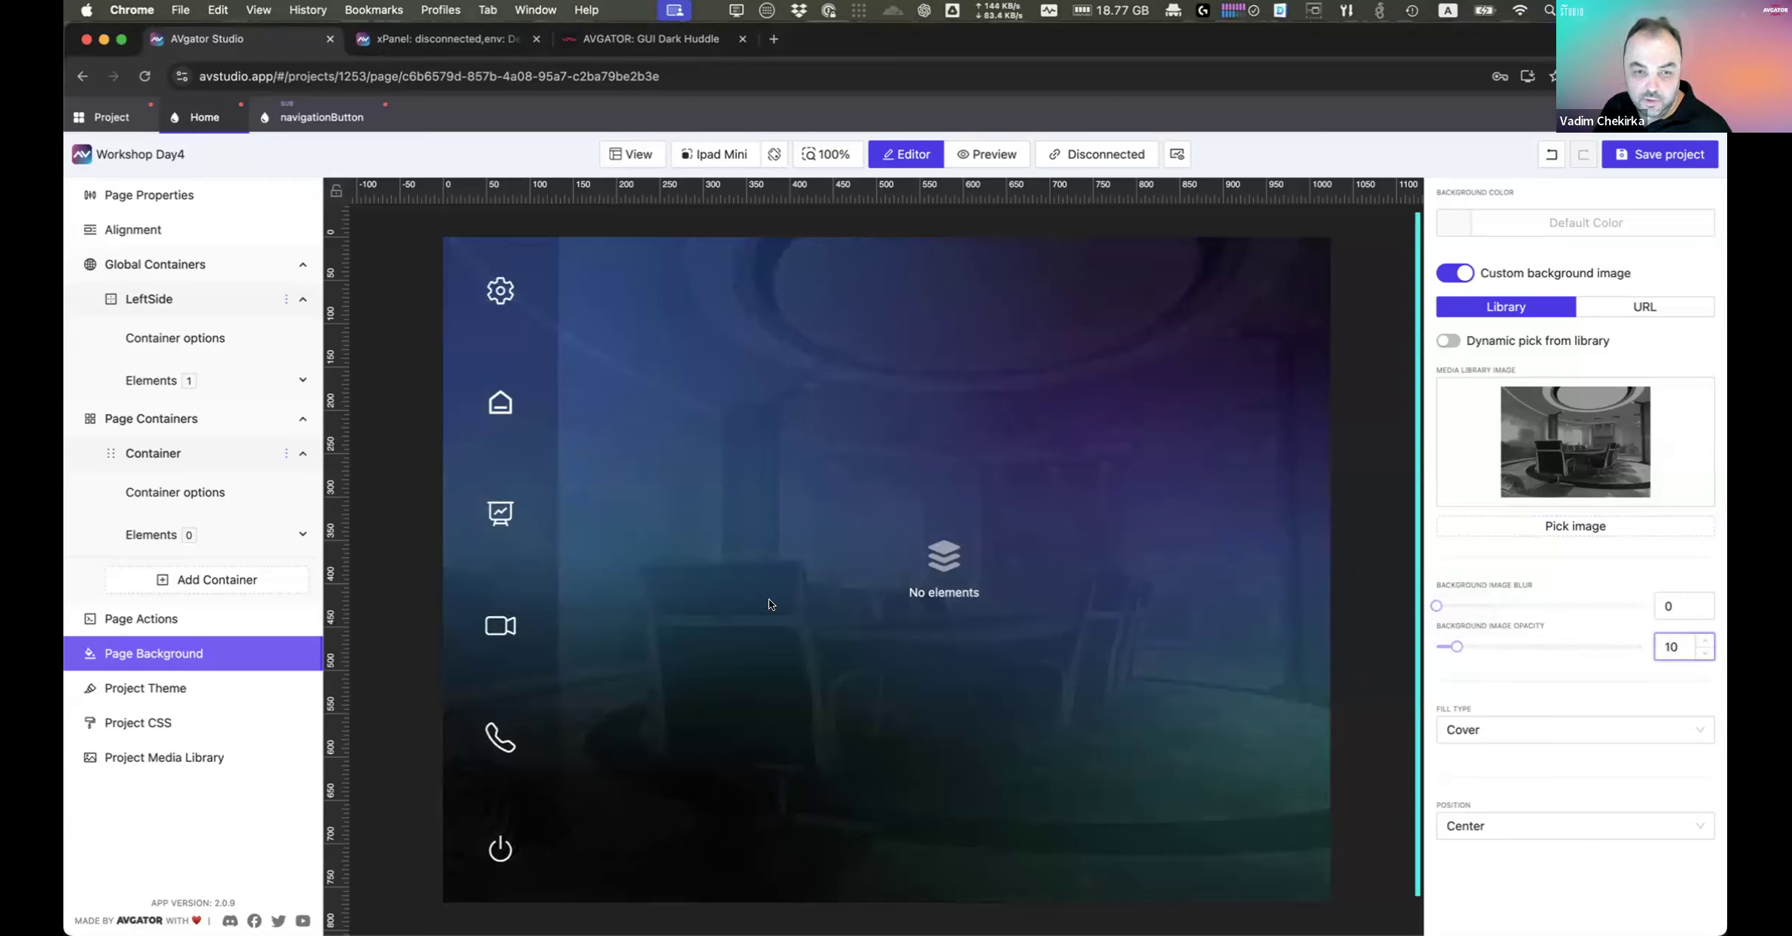
click(602, 40)
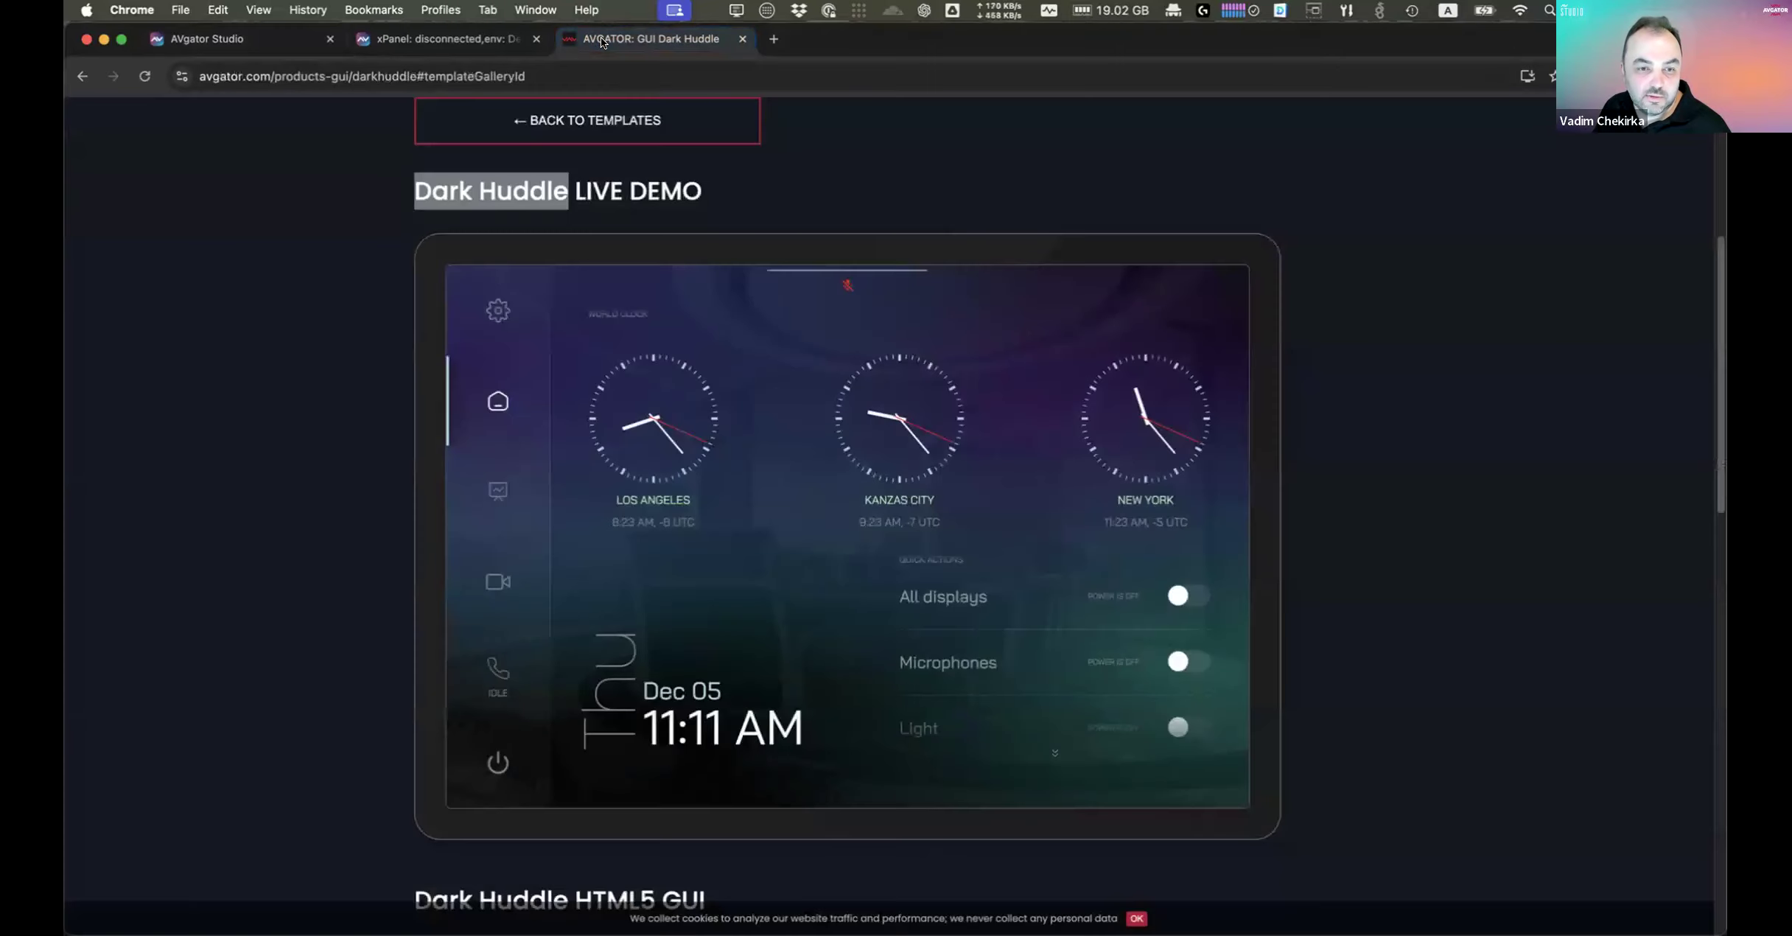
click(255, 45)
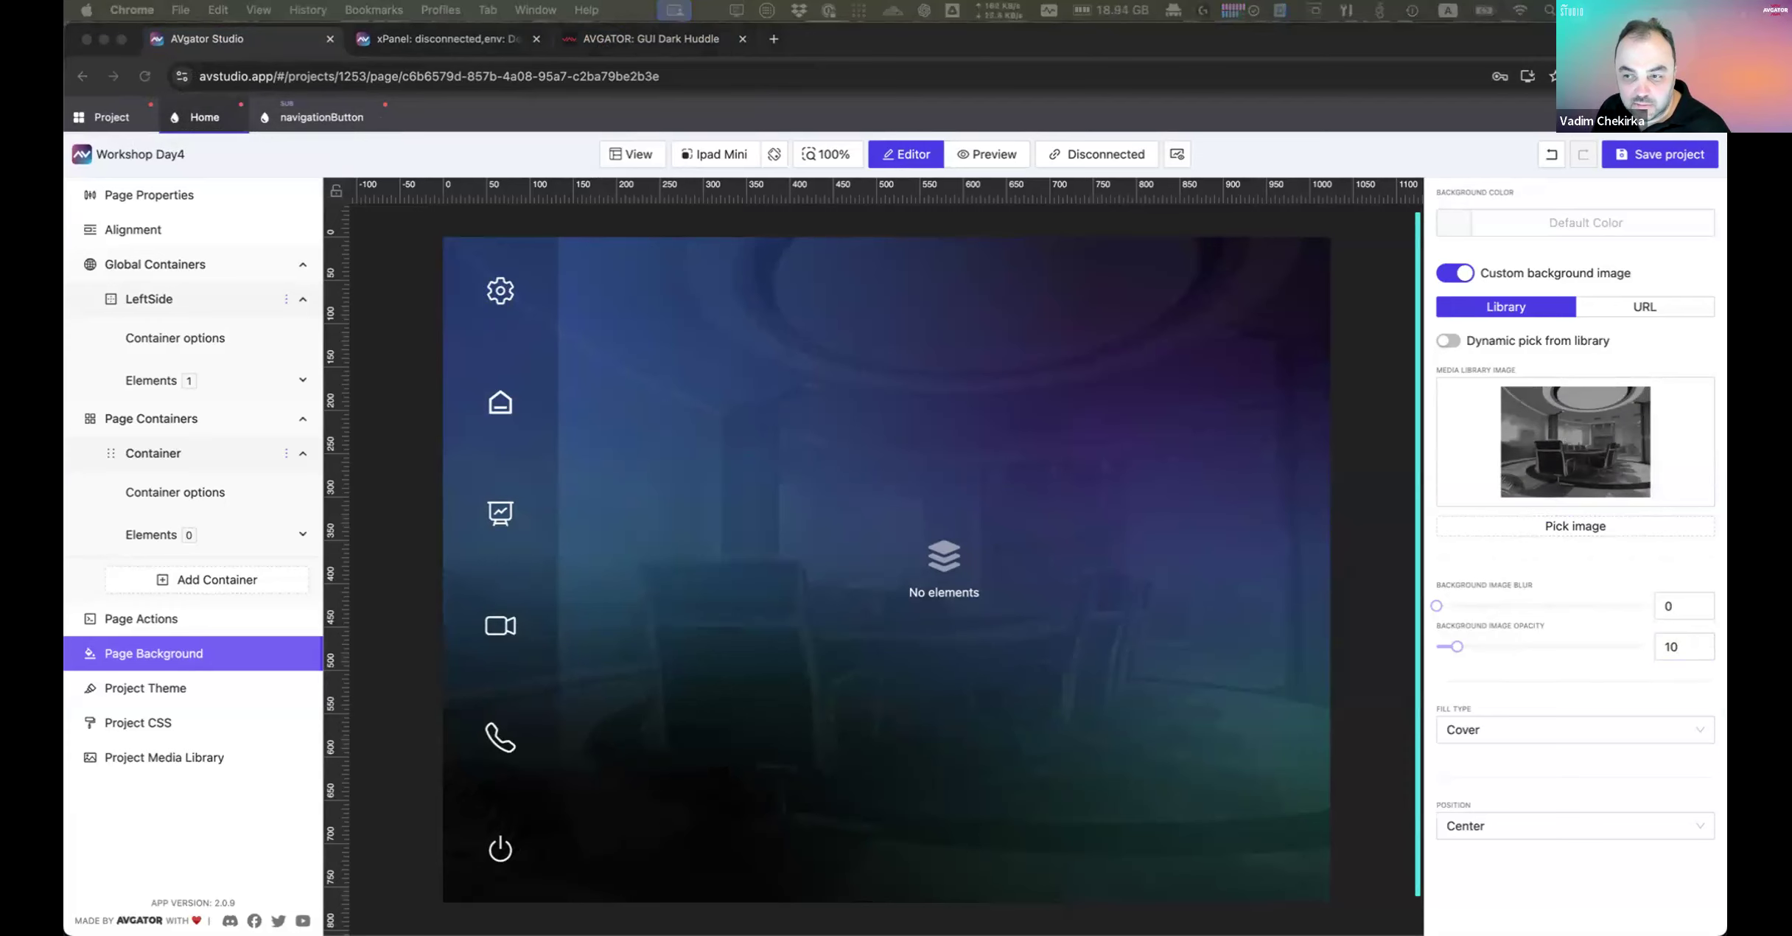
Step: Save the project and close the navigationButton subpage
click(318, 118)
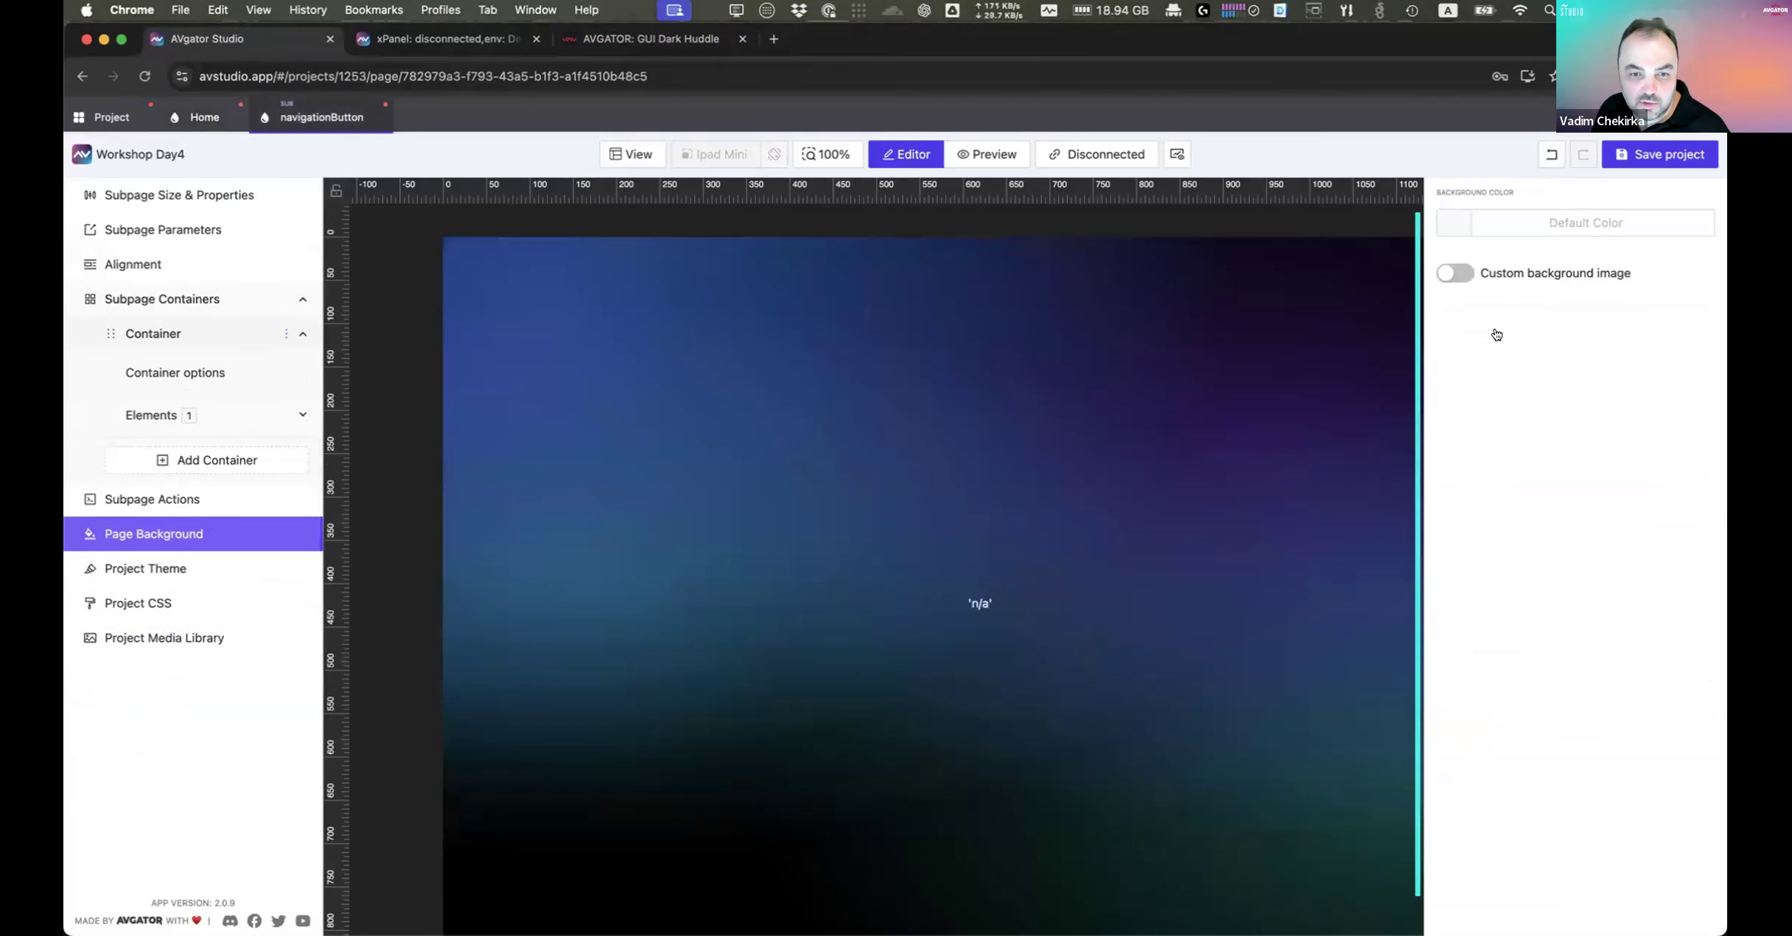
click(1658, 155)
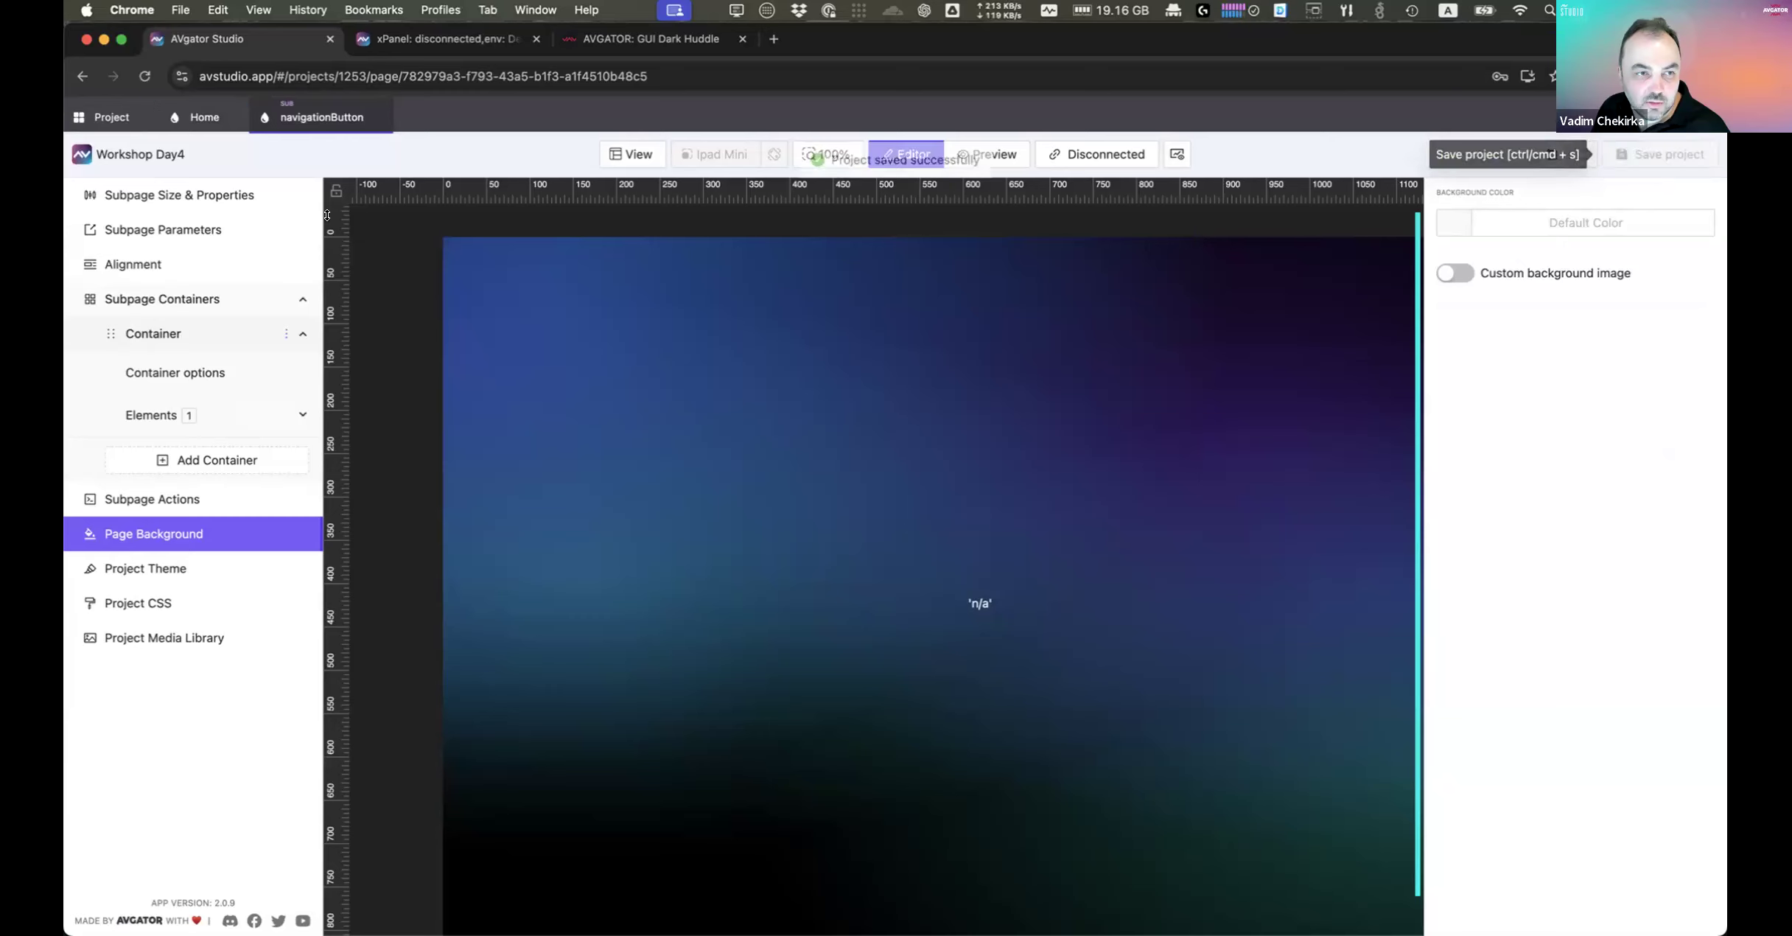
click(381, 118)
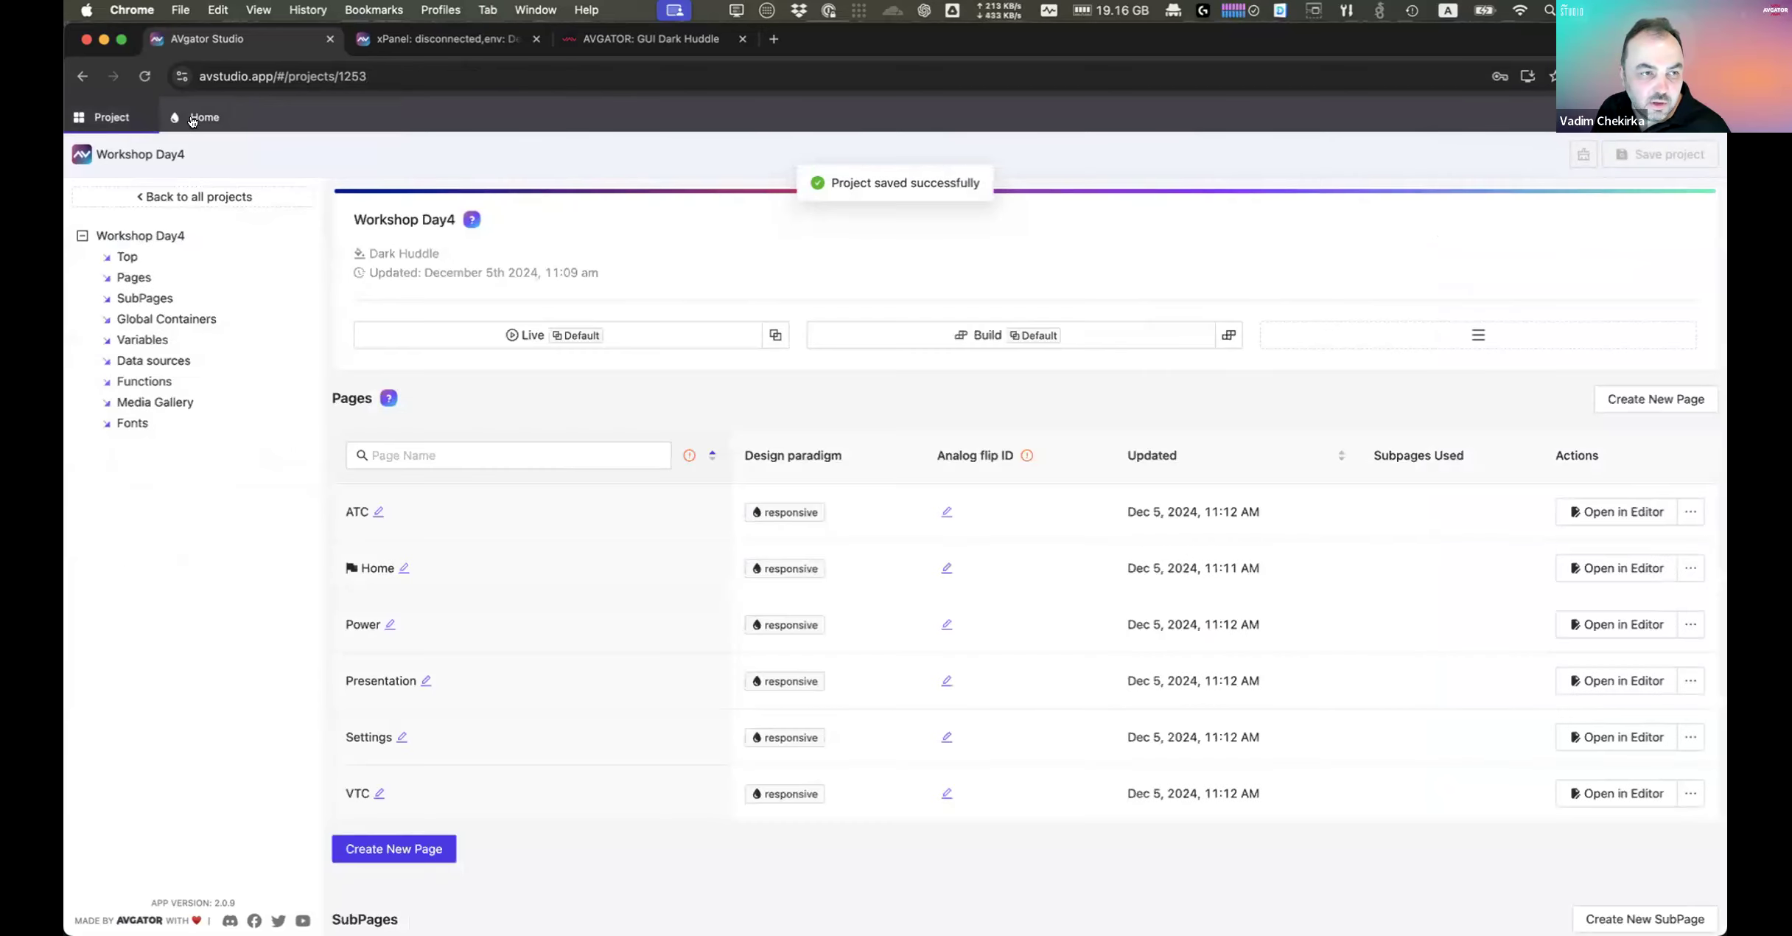
Step: Create a String project variable named currentPageName with the default value currentPageName and no set-value signal
click(144, 340)
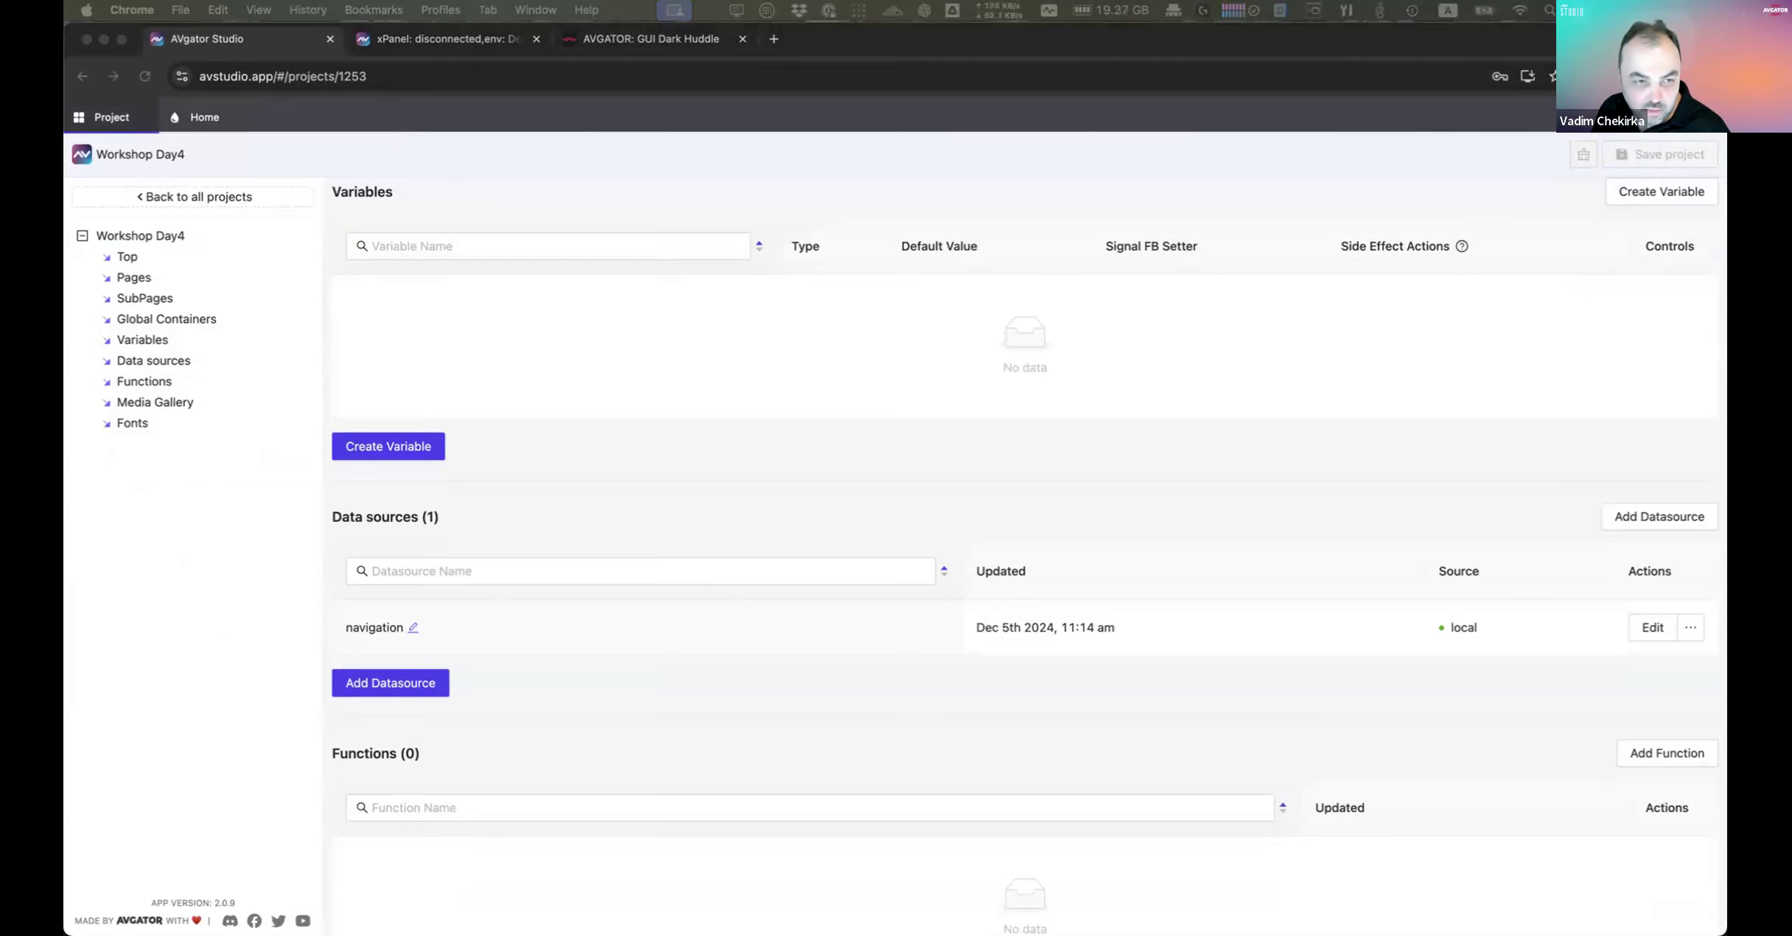
click(406, 449)
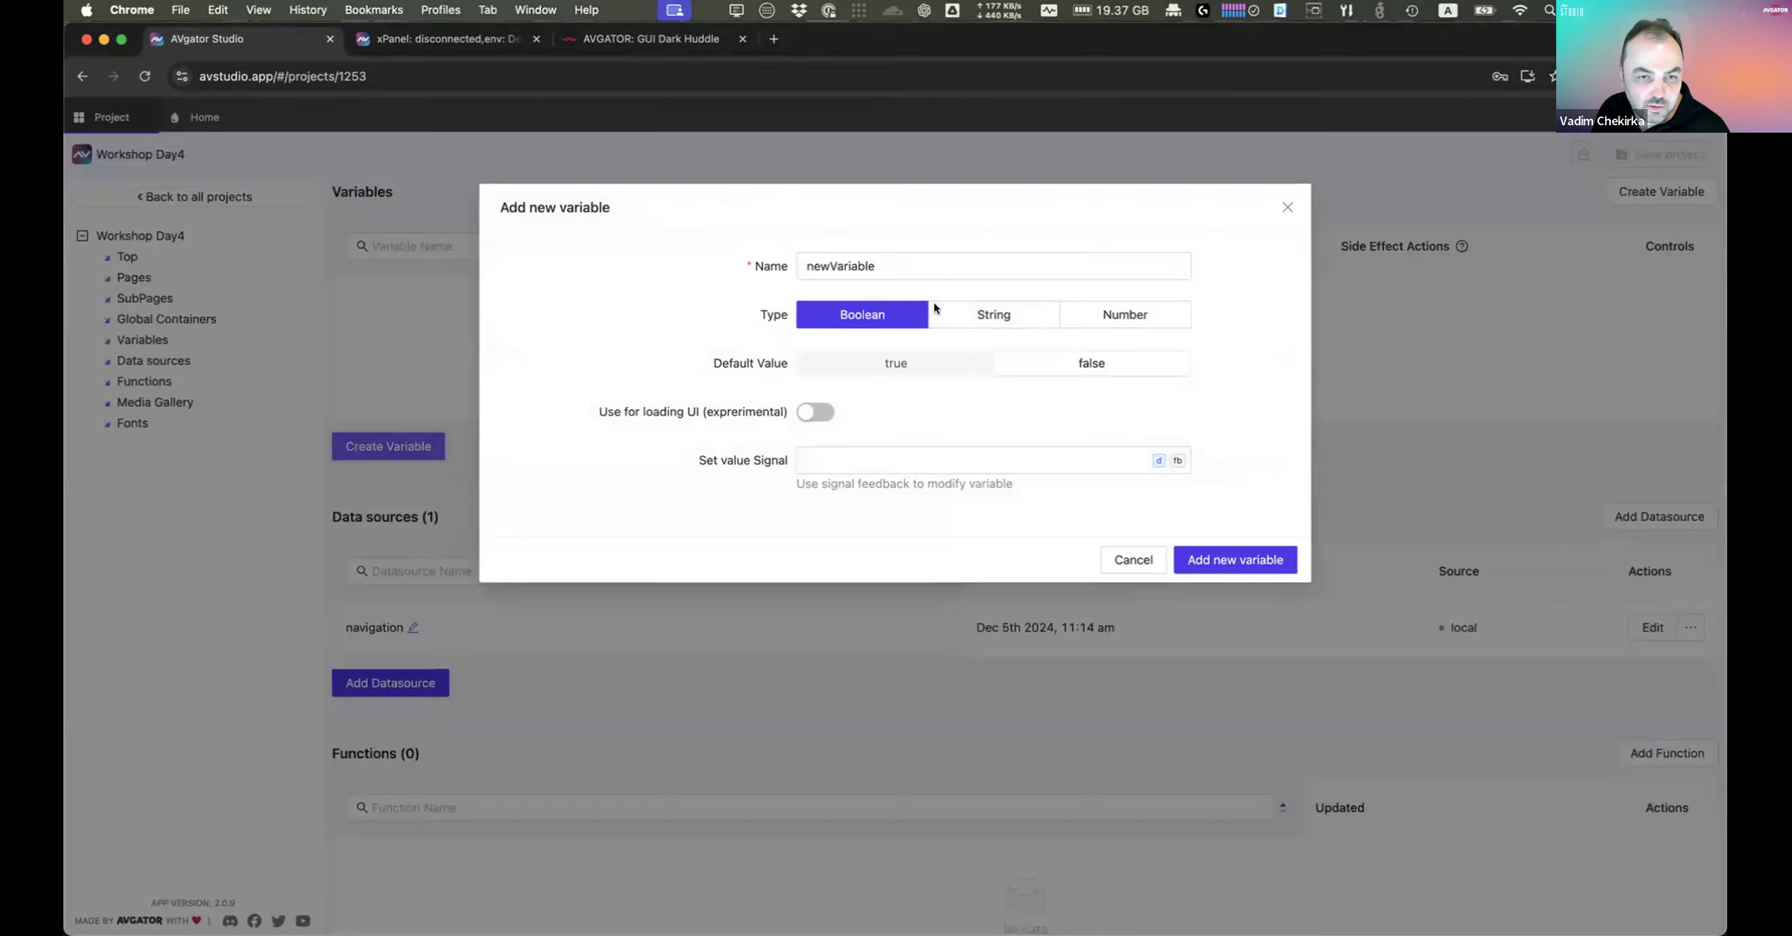
click(992, 317)
click(991, 260)
key(super+a)
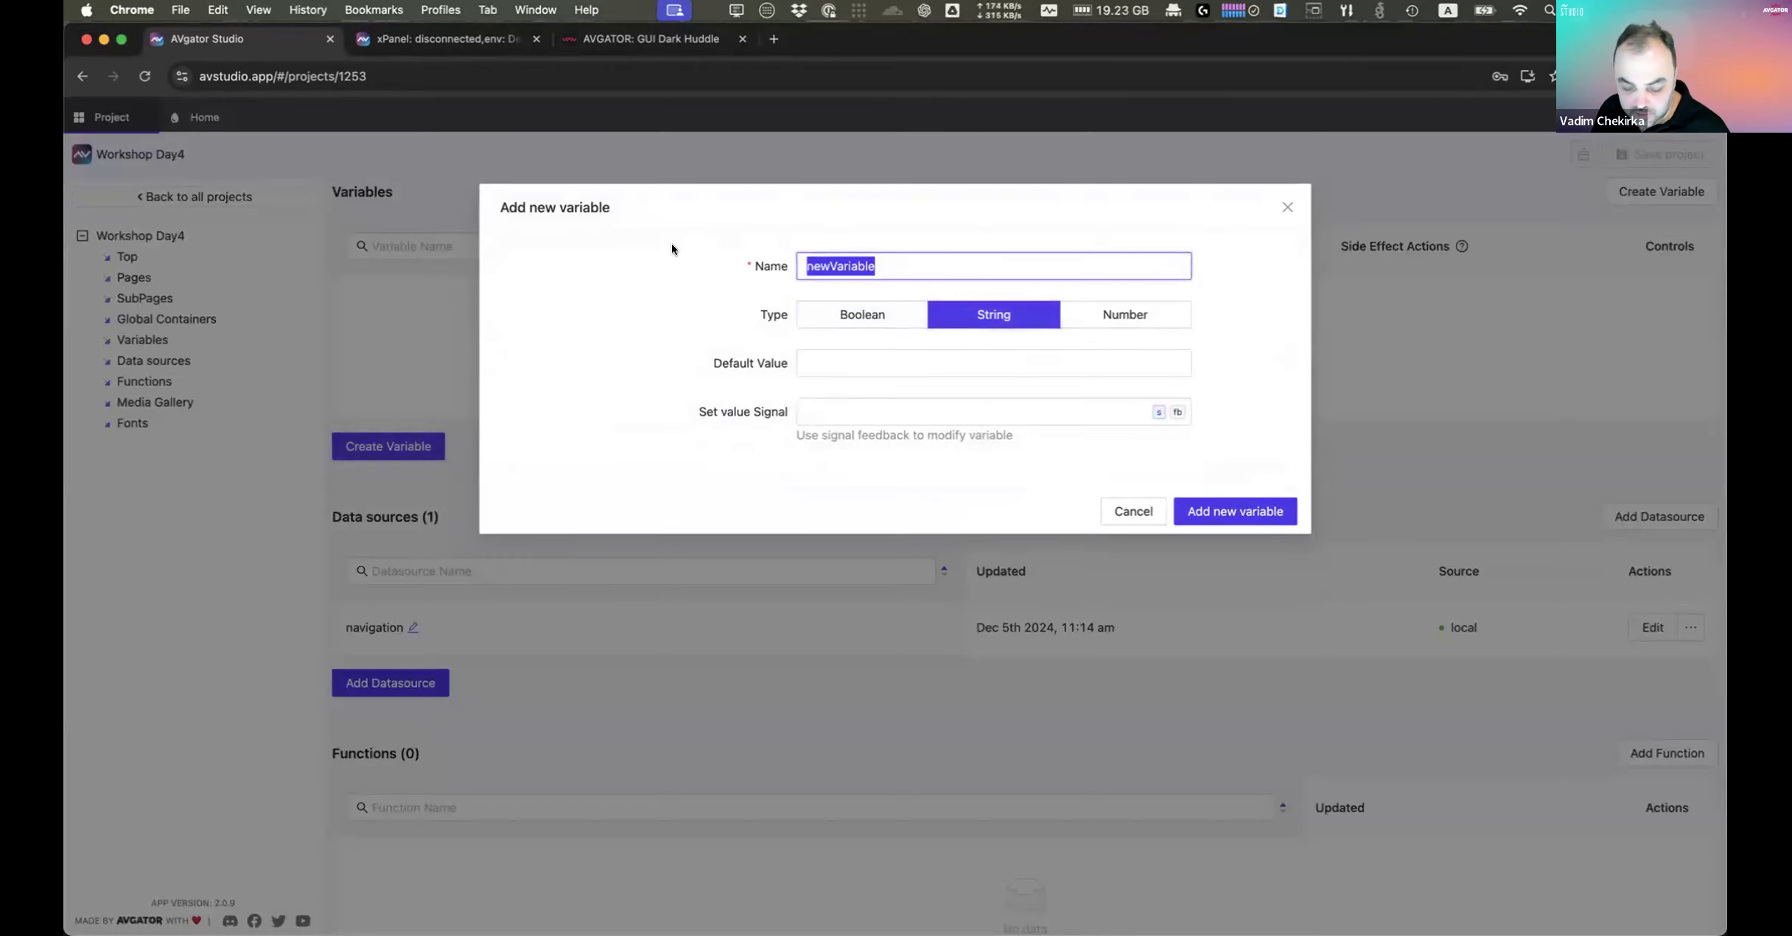
text(currentPageName)
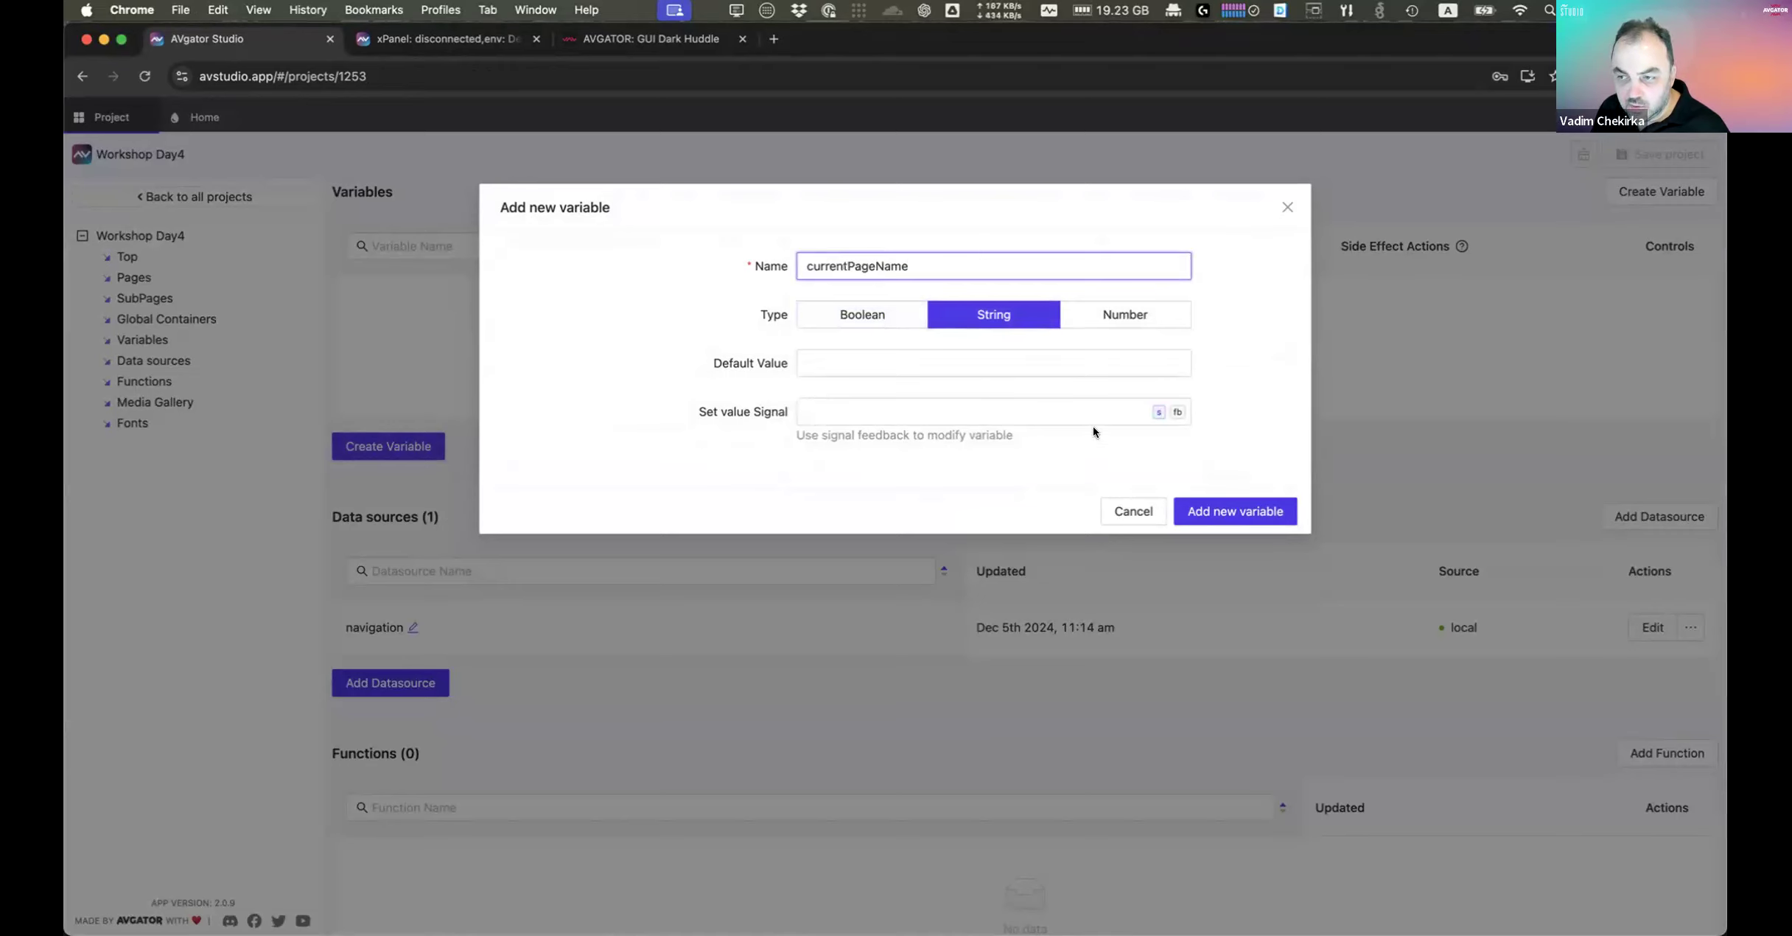
click(871, 365)
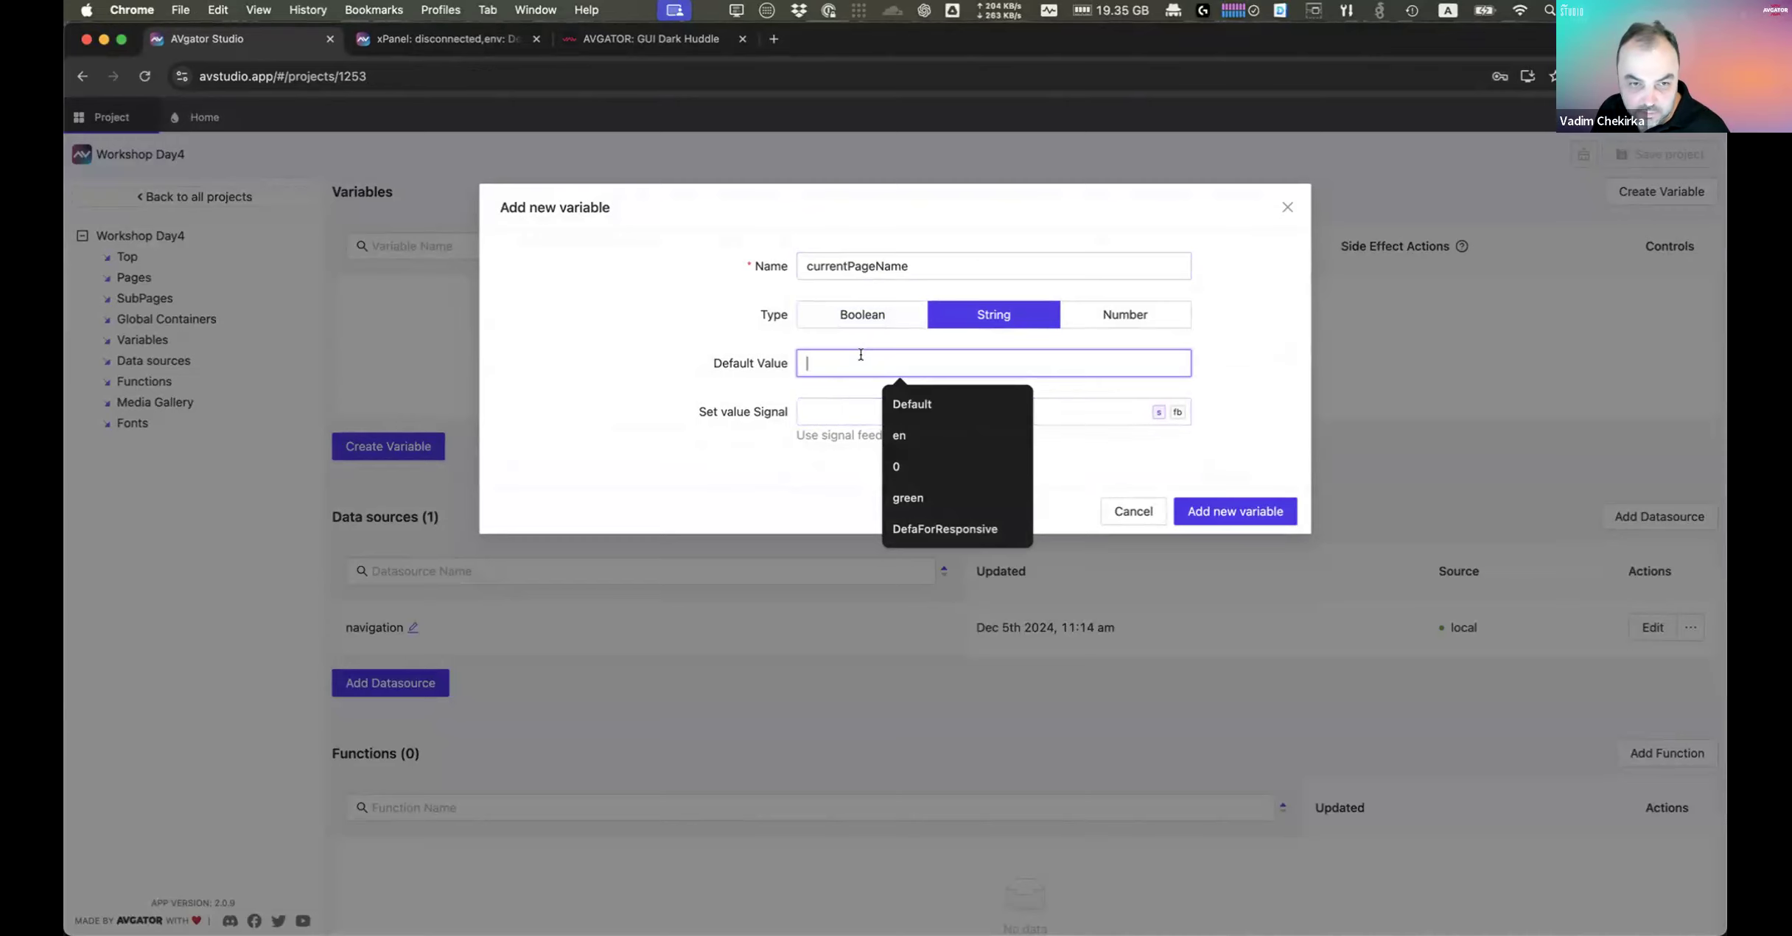
text(currentPageName)
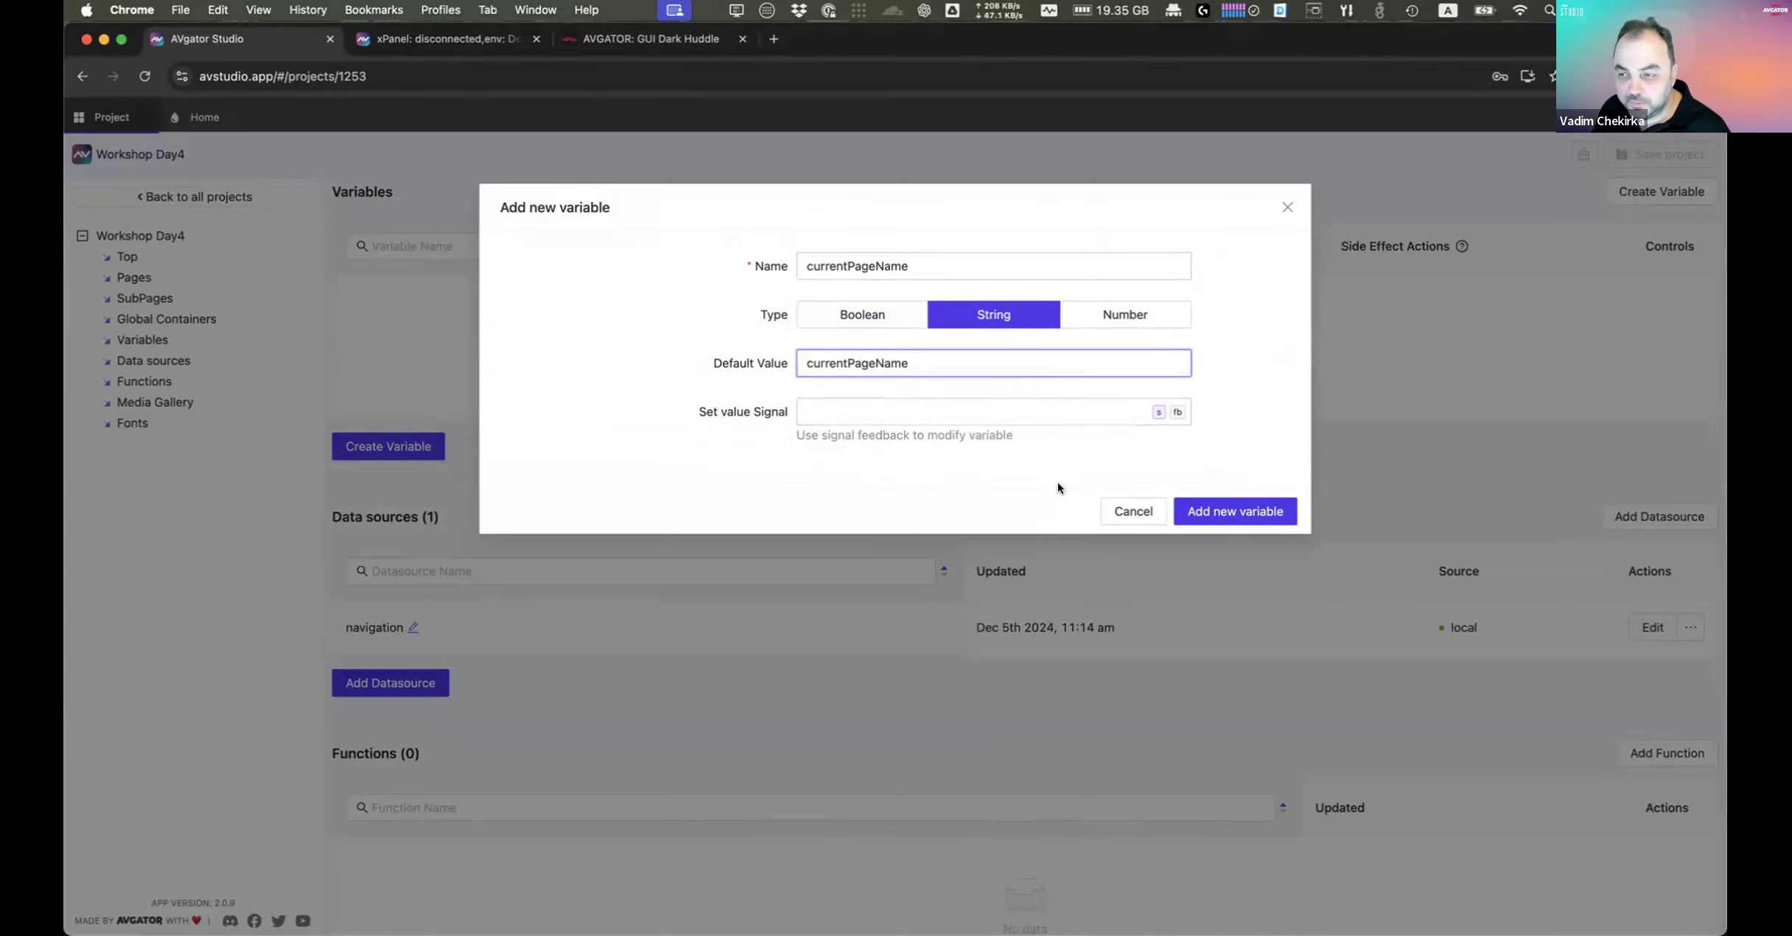
click(971, 403)
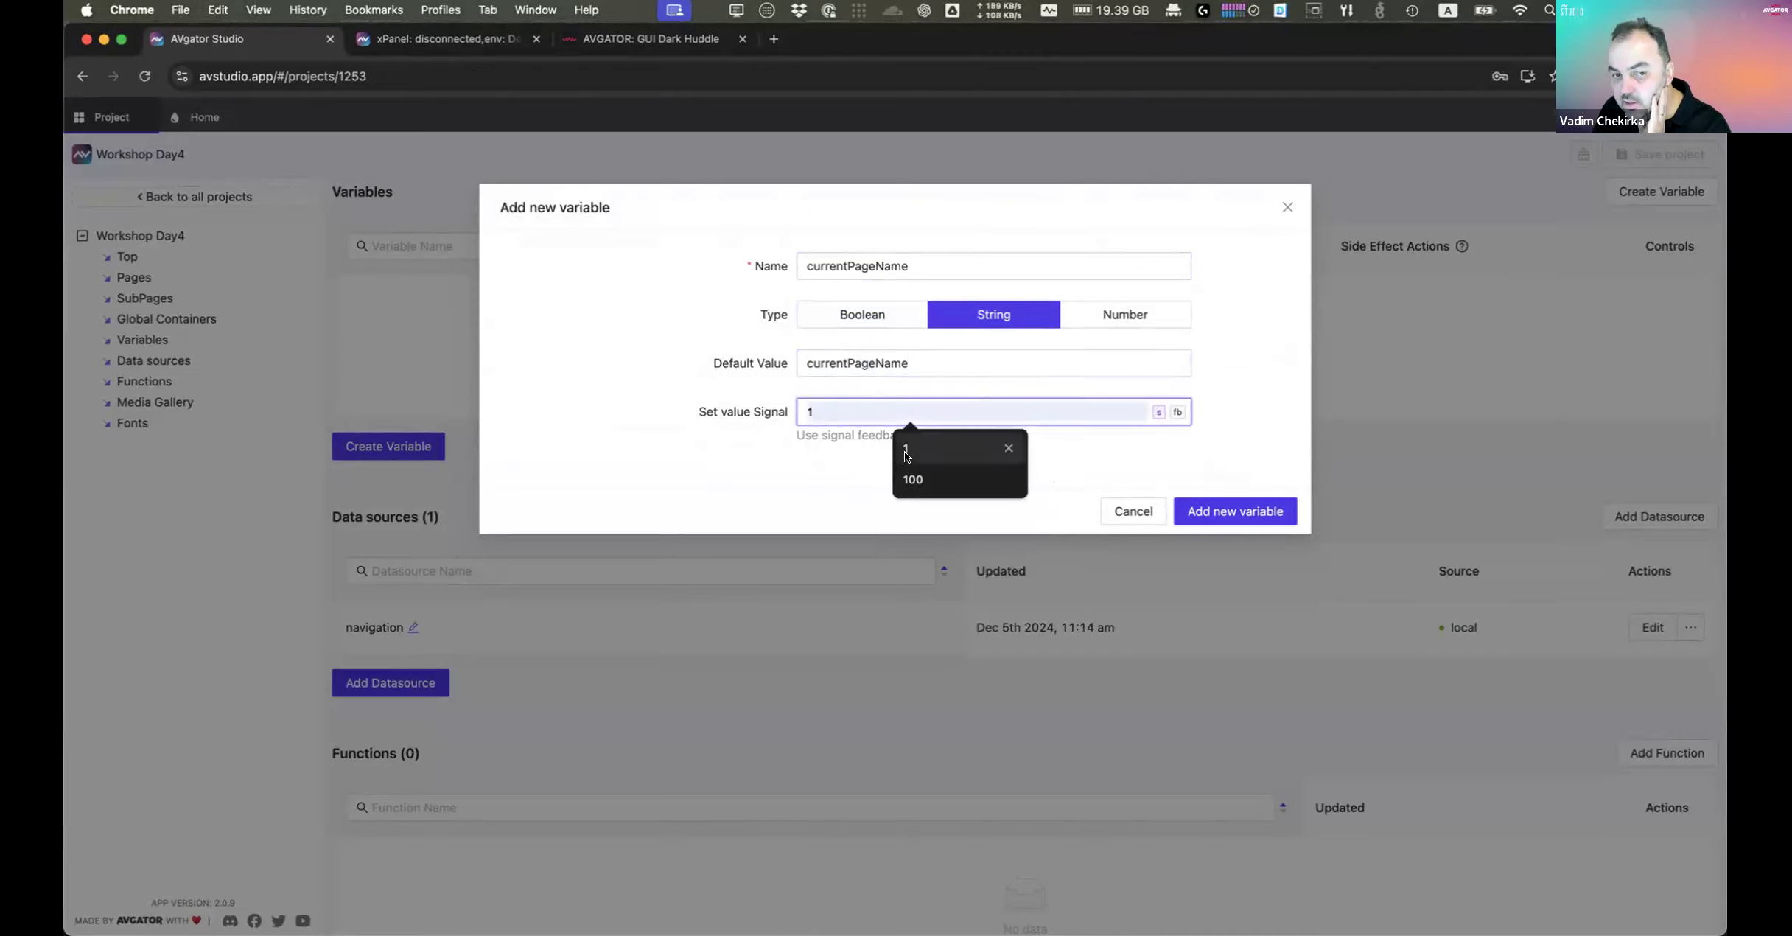
click(795, 454)
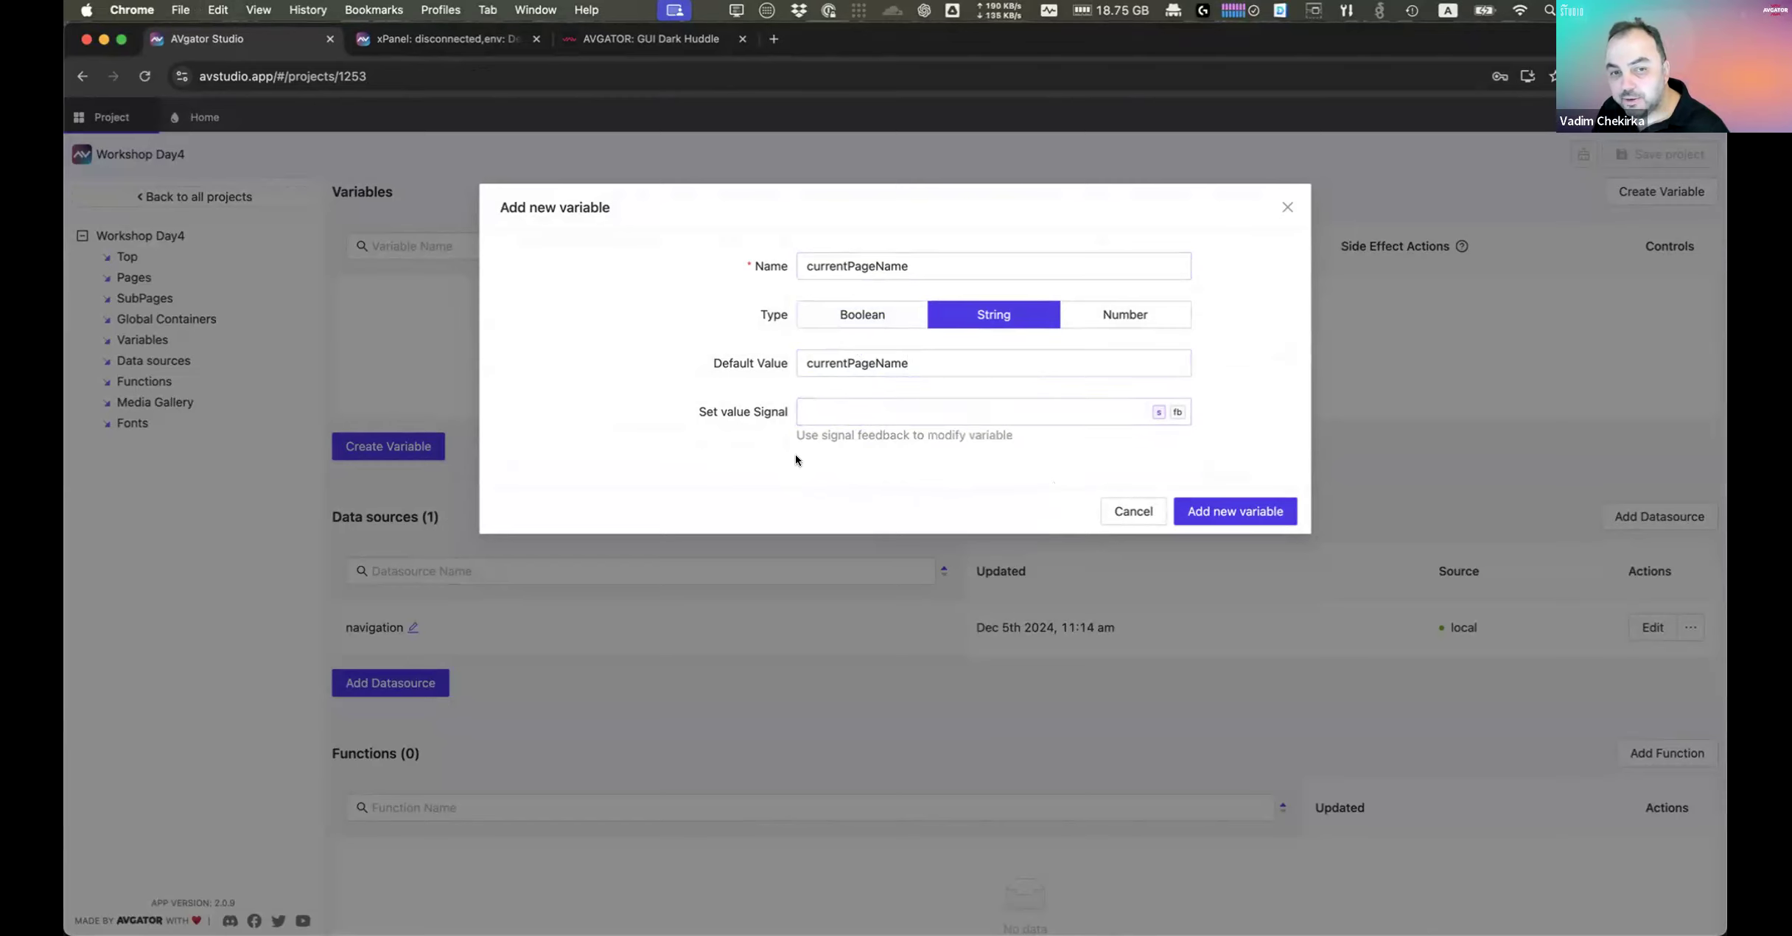
click(1229, 510)
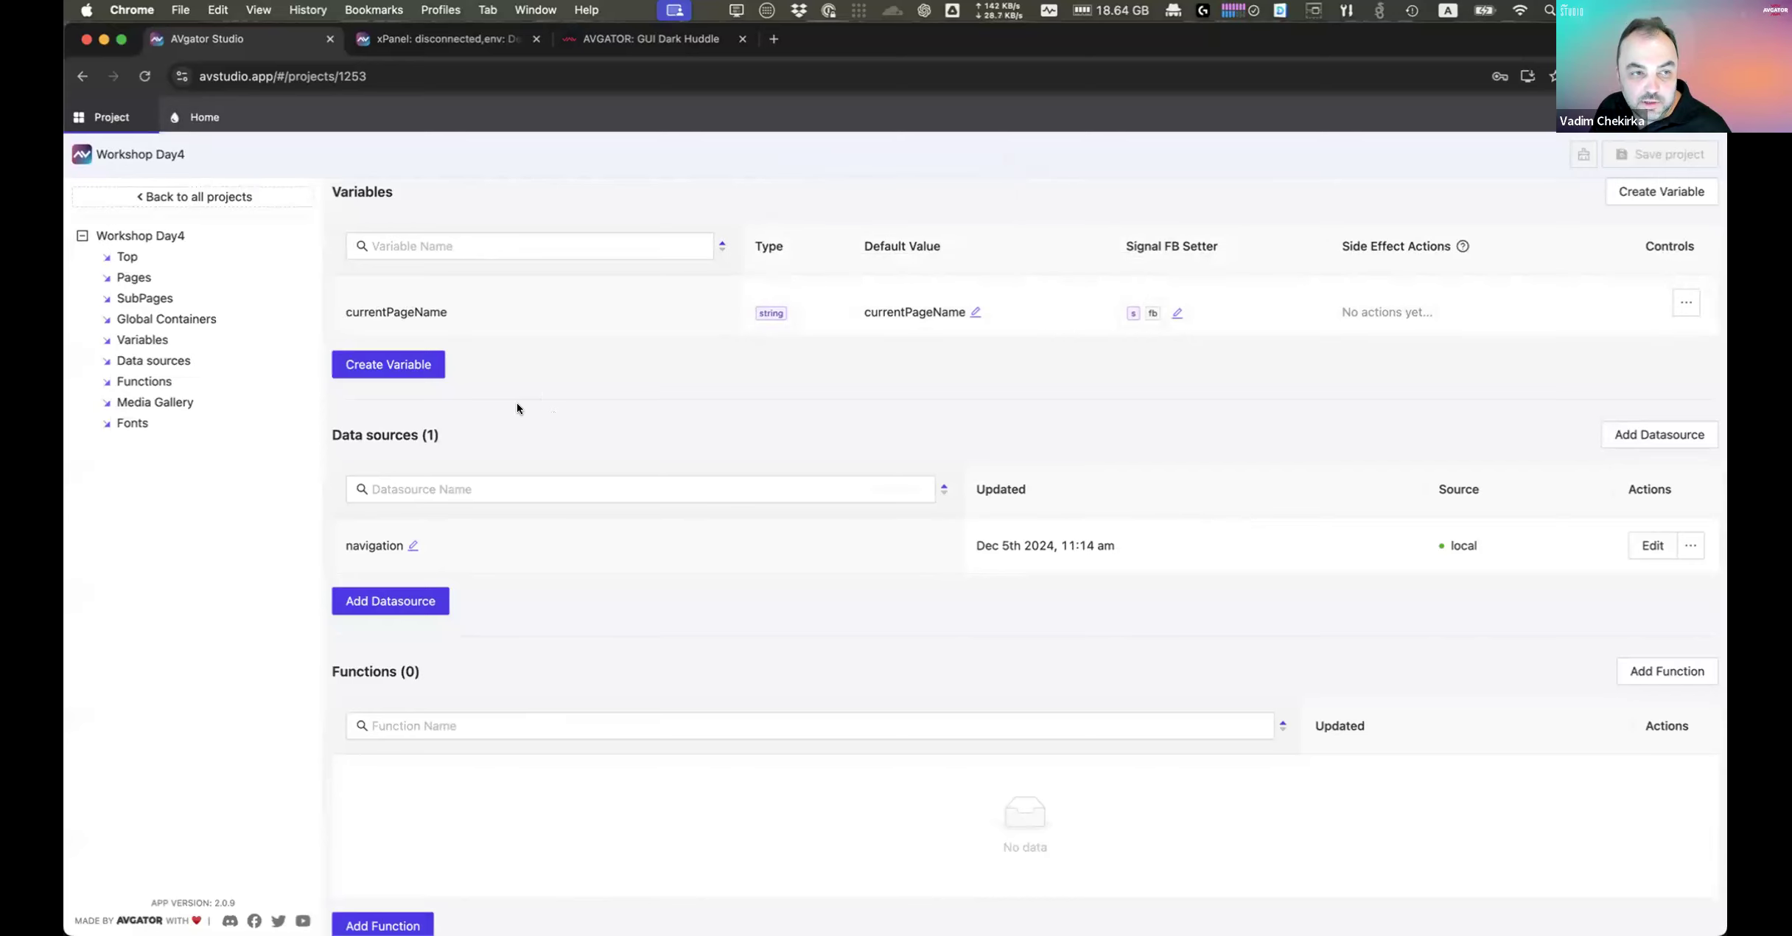
Step: Add a Text element named Text to the empty page container on the Home page
click(205, 120)
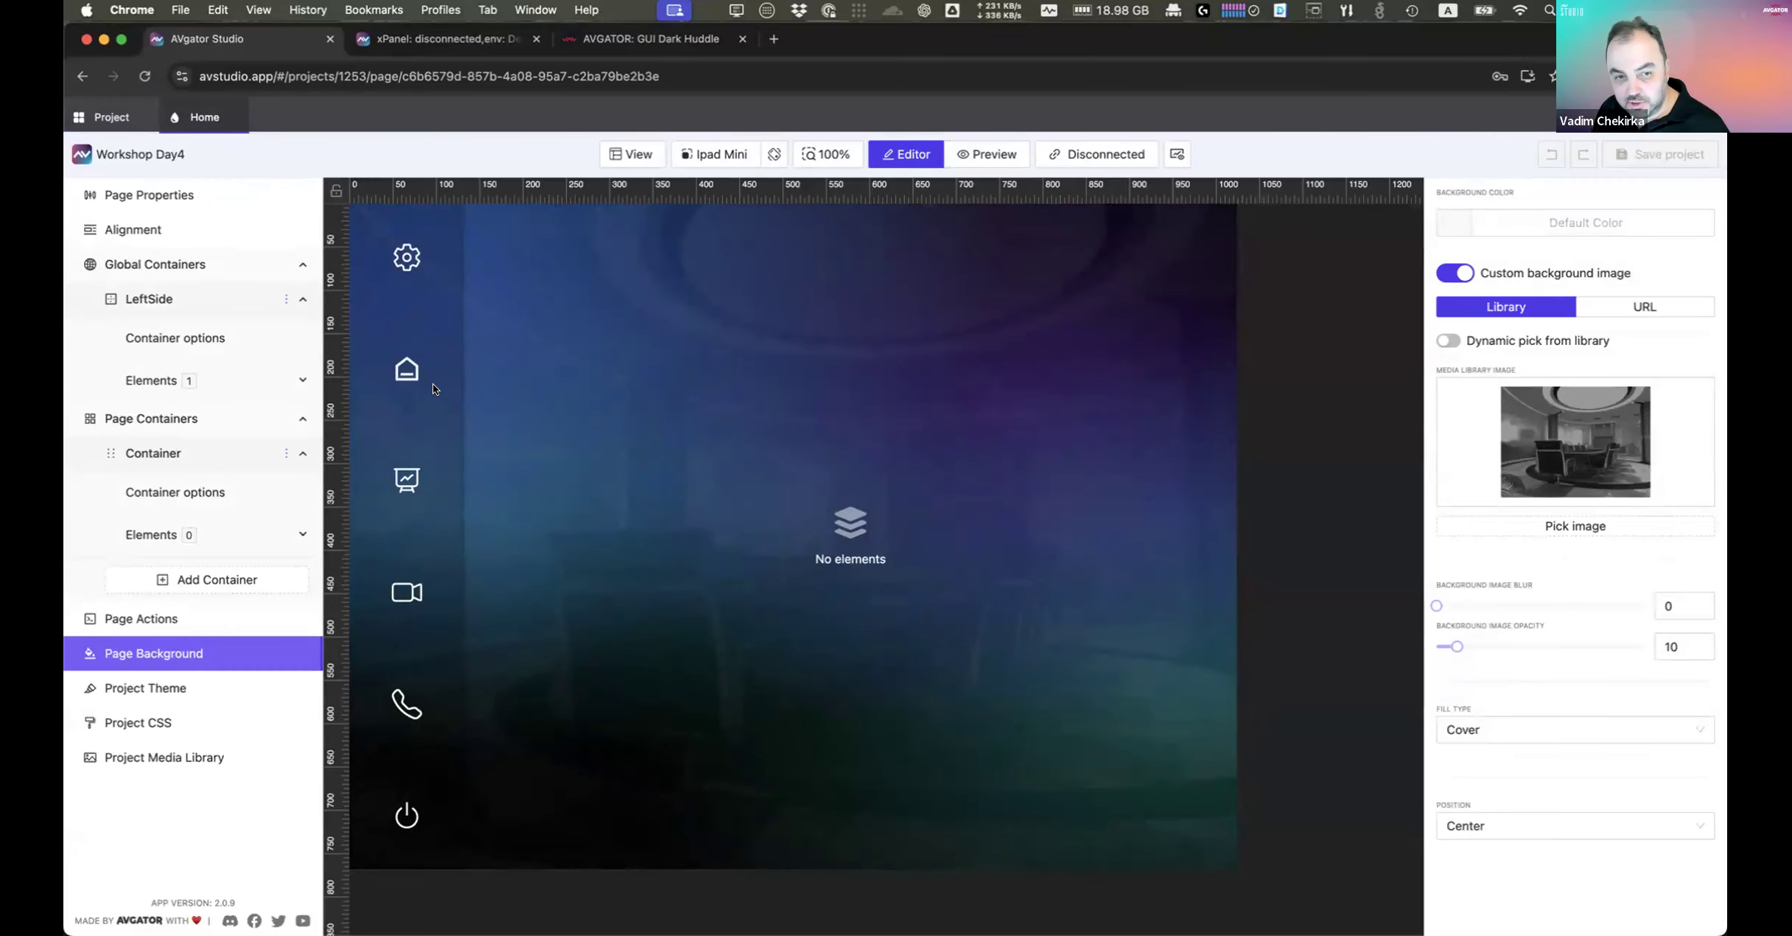
right_click(802, 392)
click(906, 416)
click(871, 304)
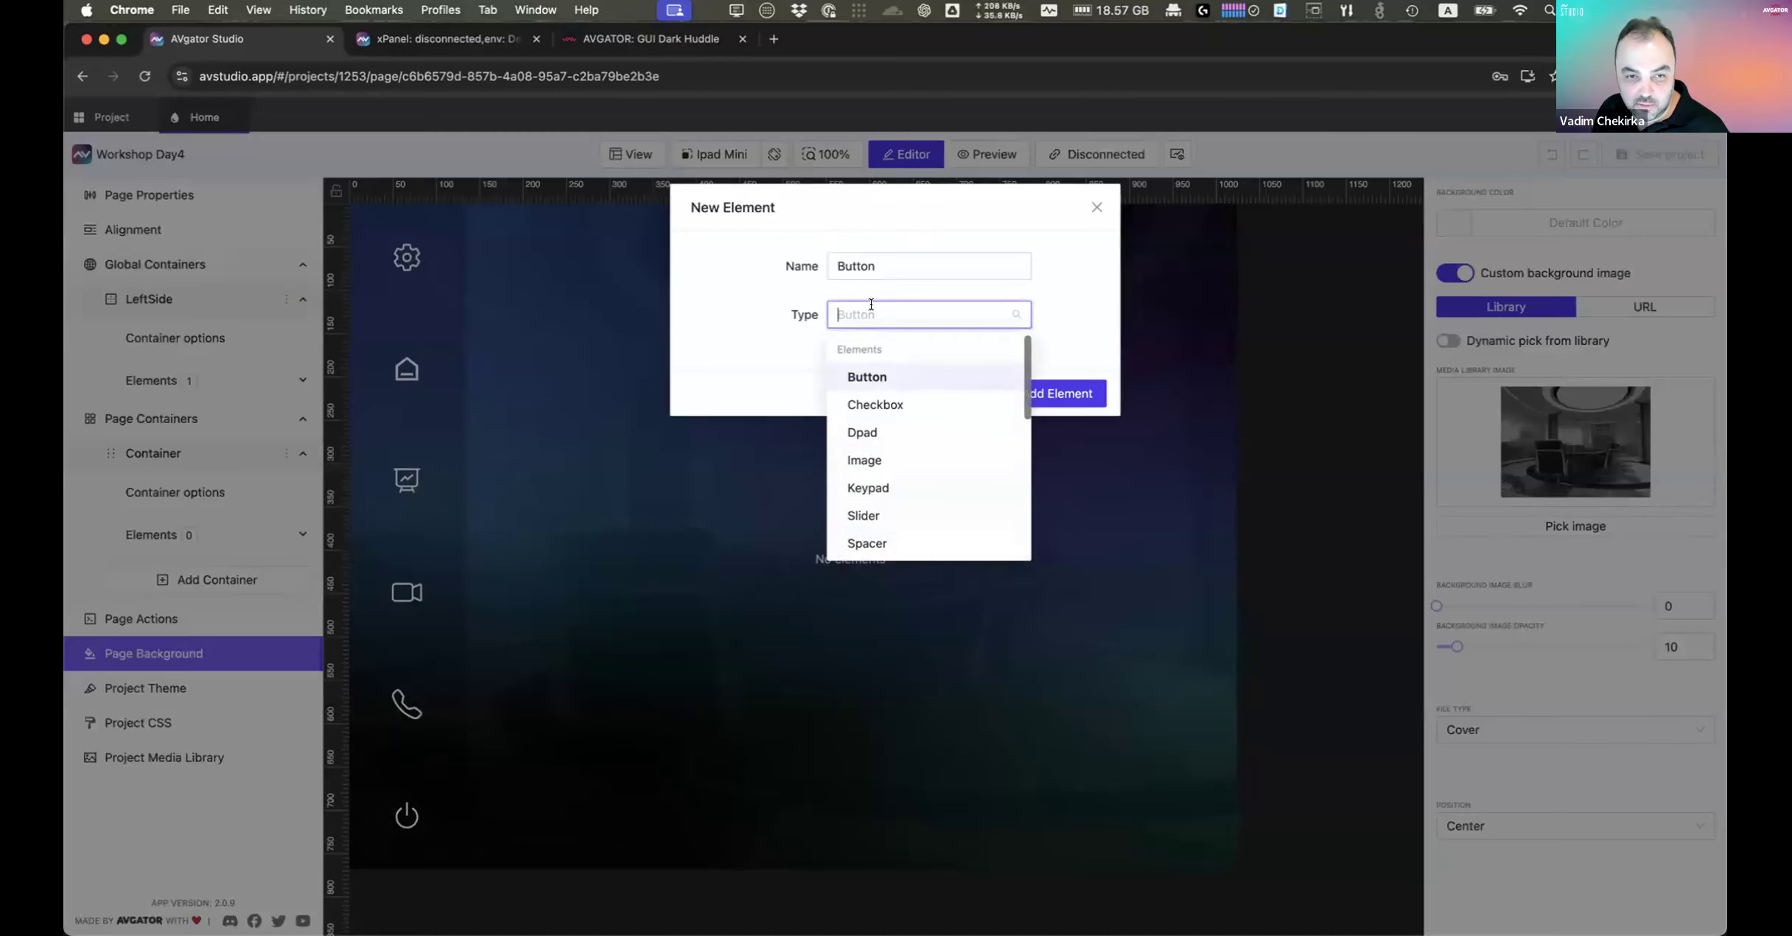
text(text)
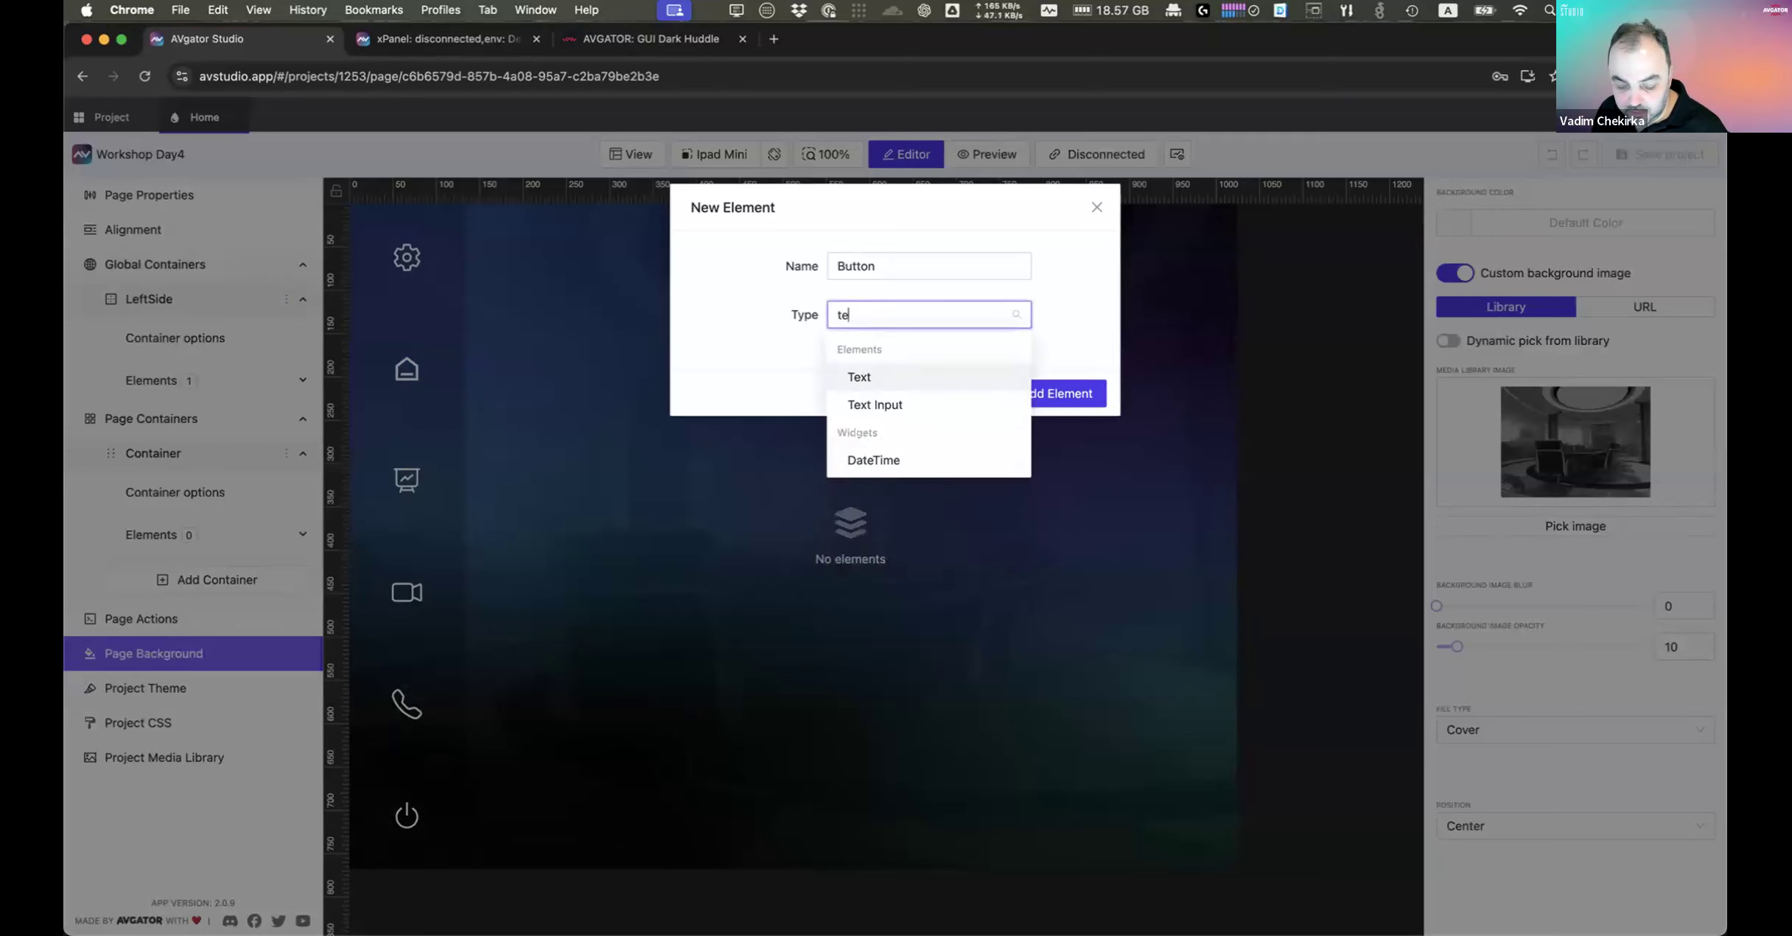
click(878, 375)
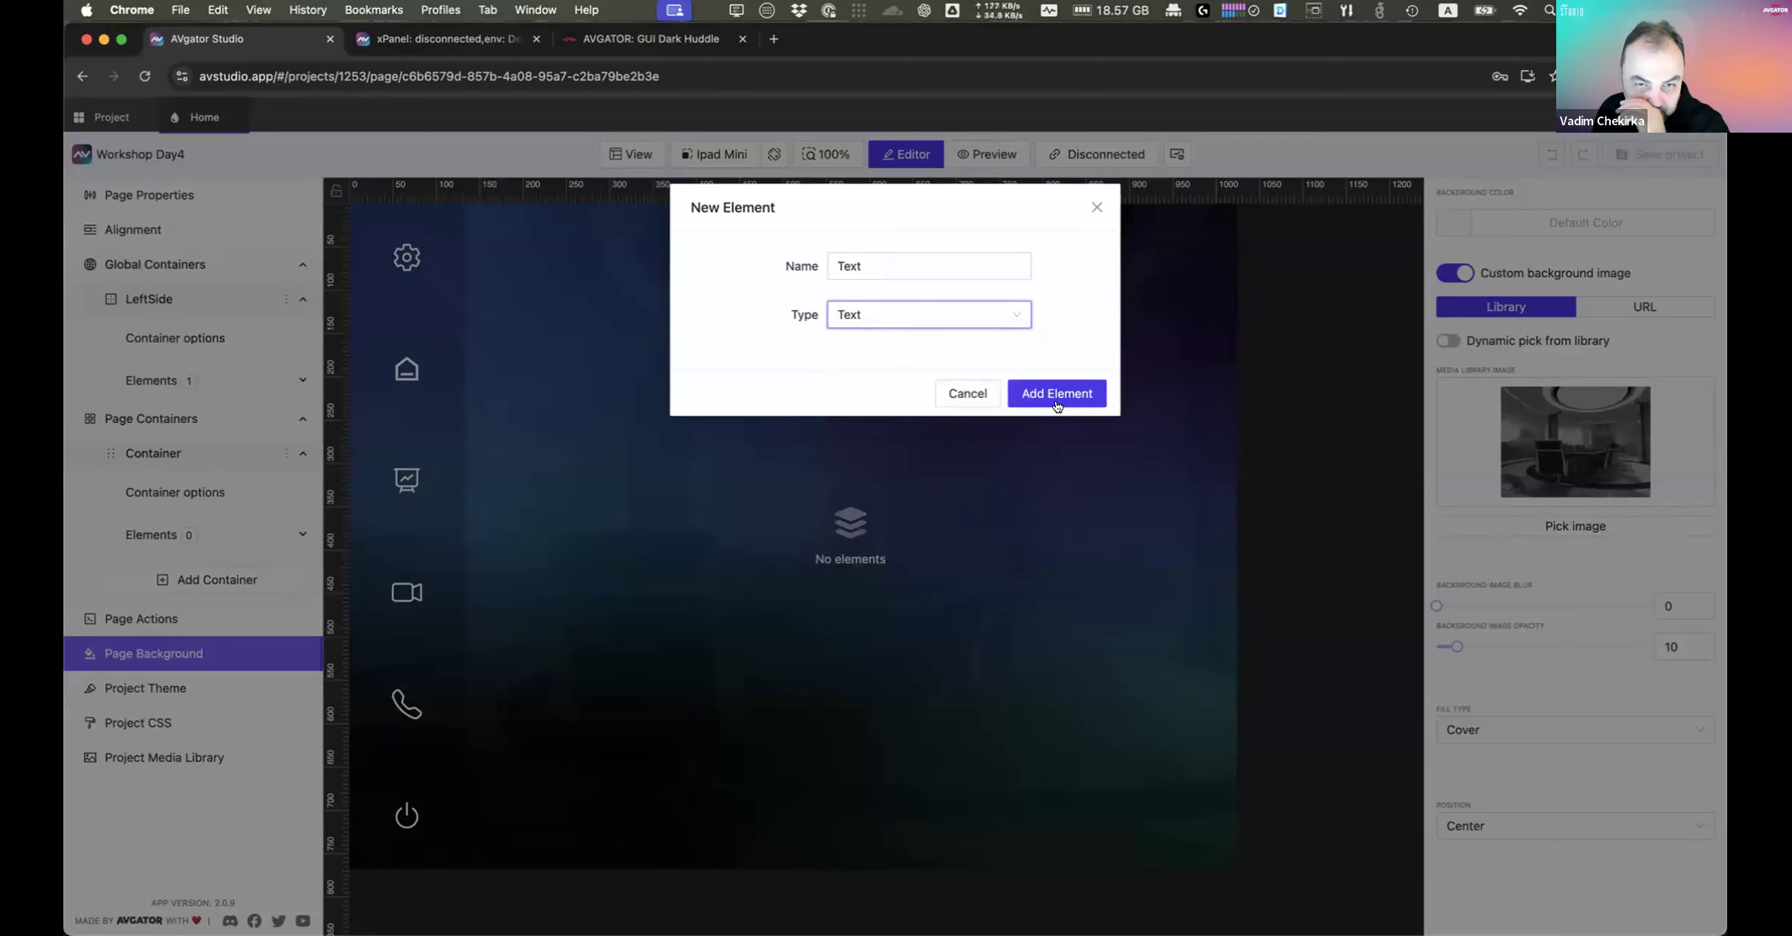
click(1070, 384)
Step: Replace the new text element's content with the string variable currentPageName and save the text
click(879, 535)
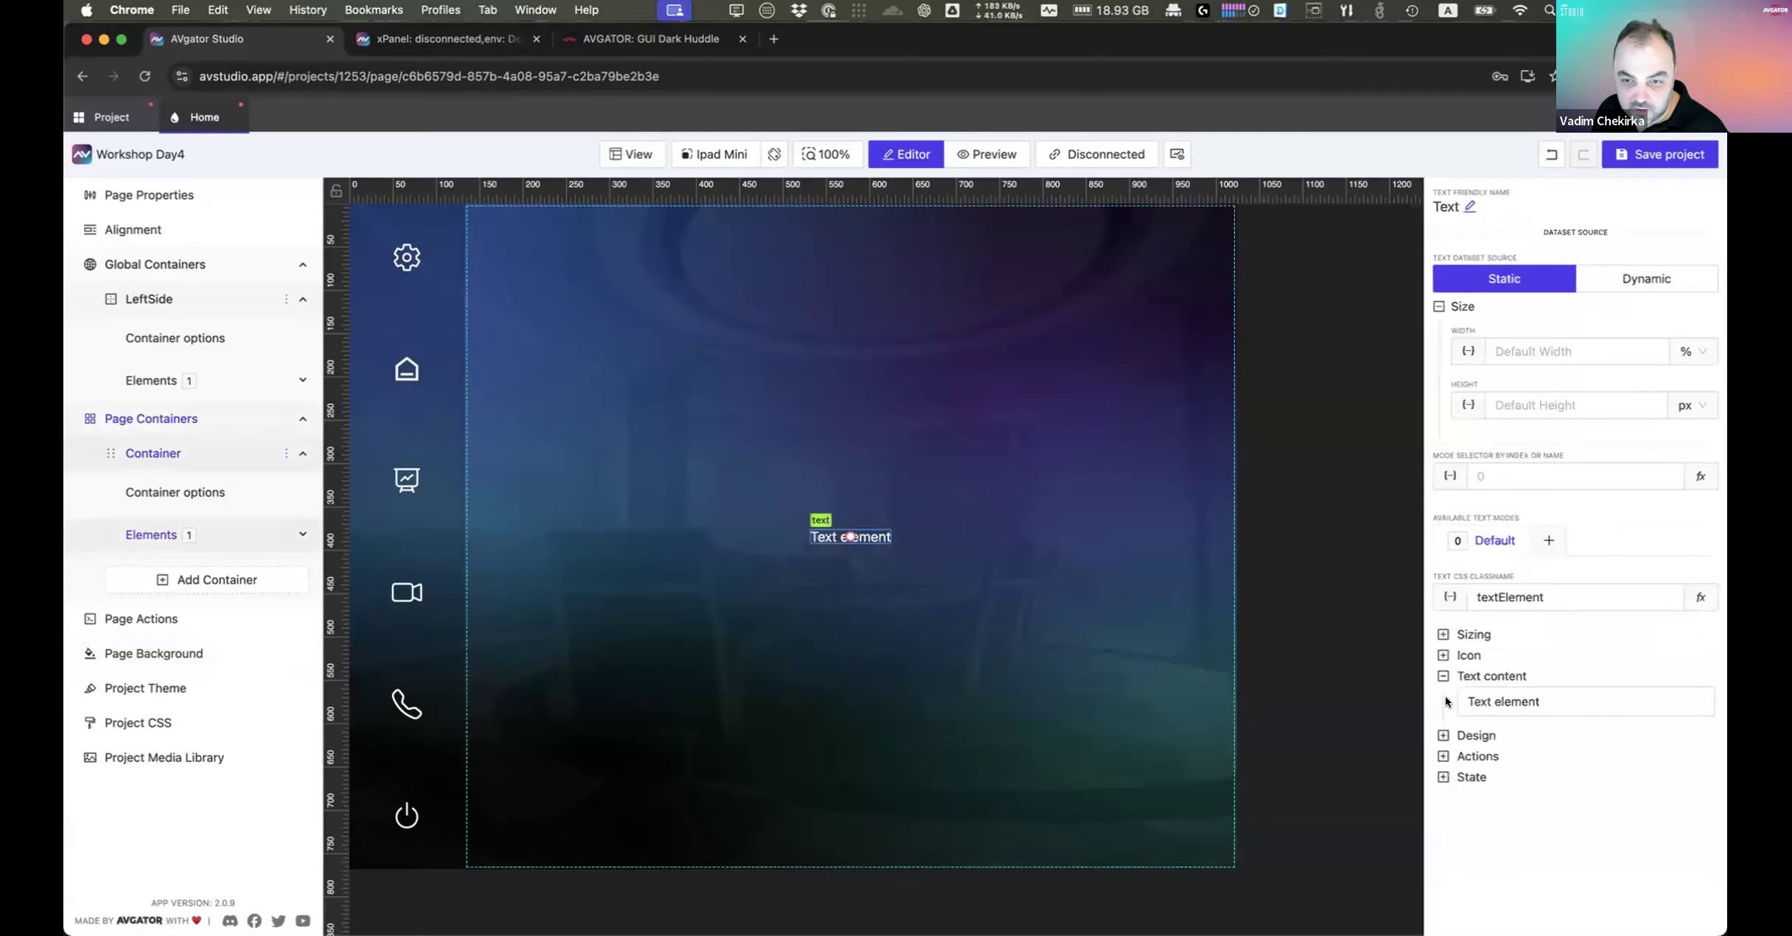
click(1516, 702)
drag(778, 339, 302, 291)
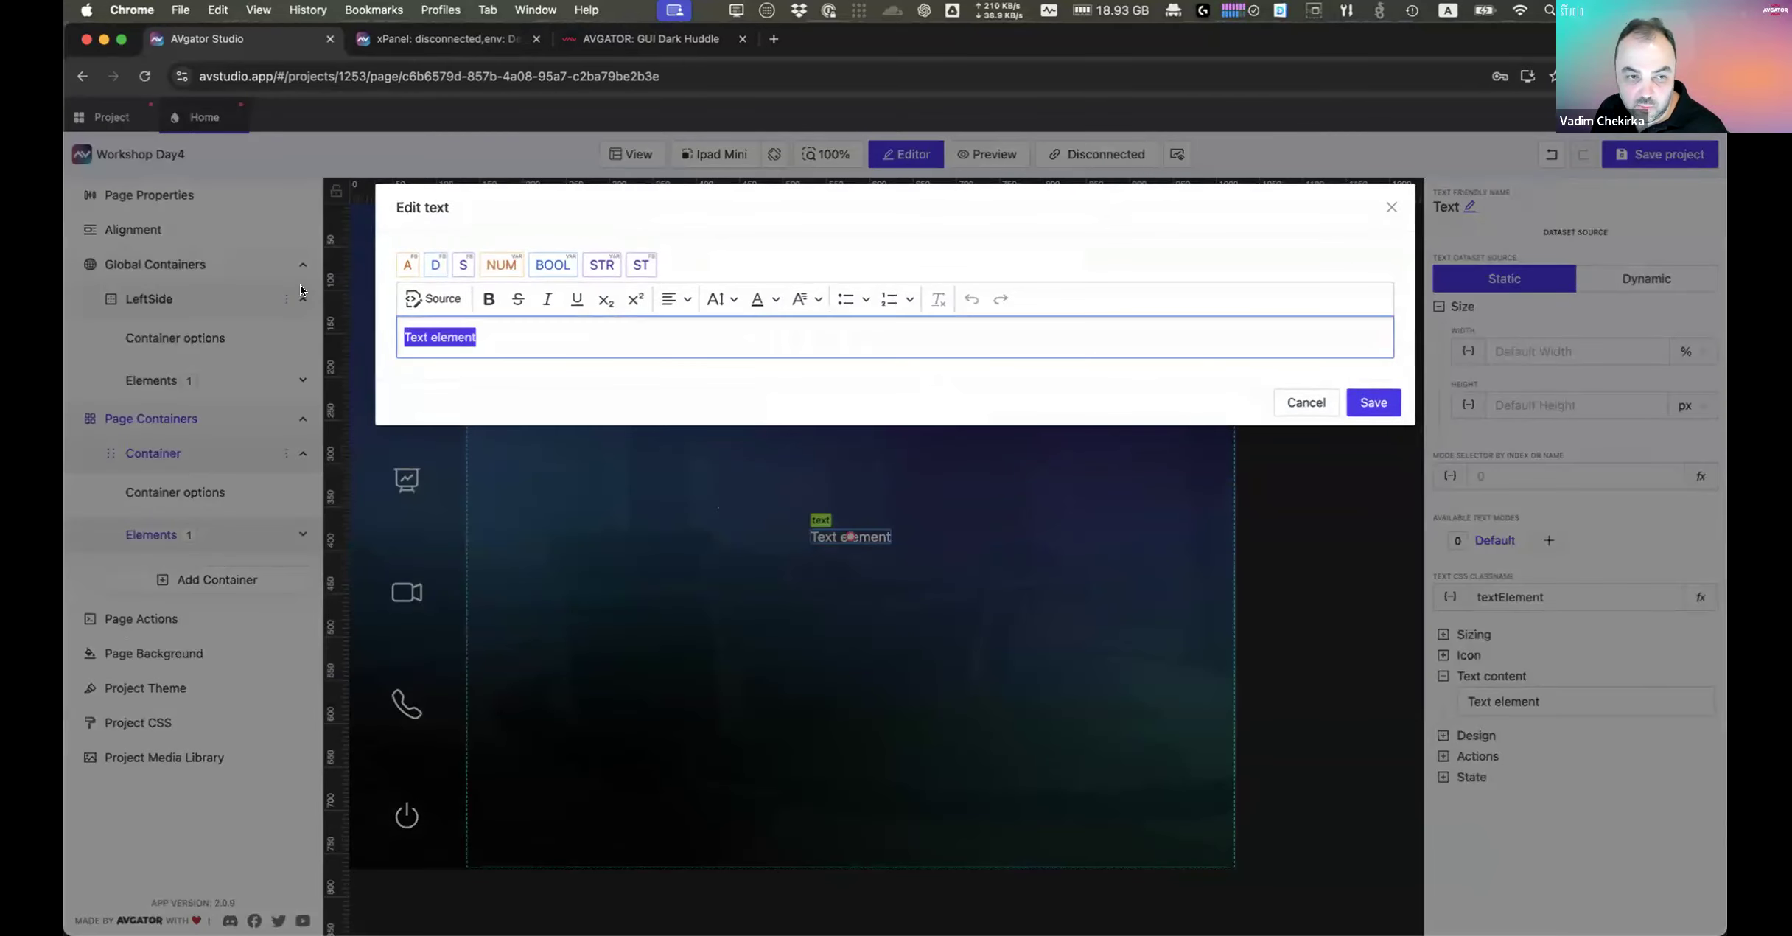
key(BackSpace)
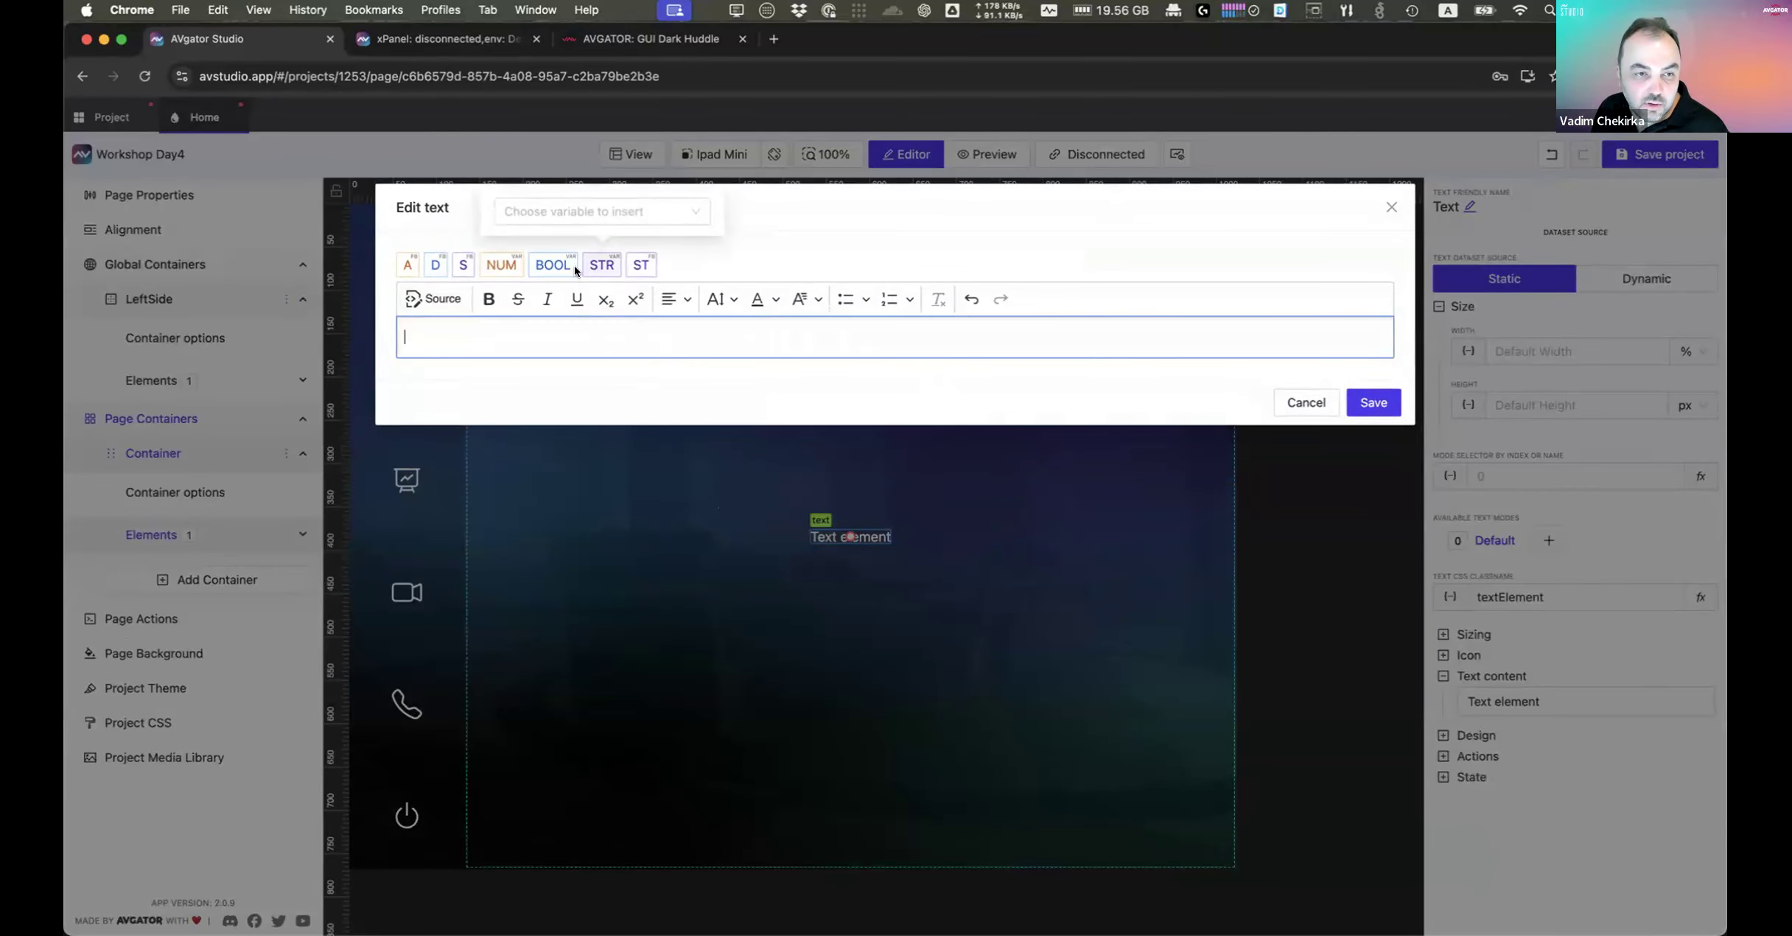
click(602, 267)
click(598, 244)
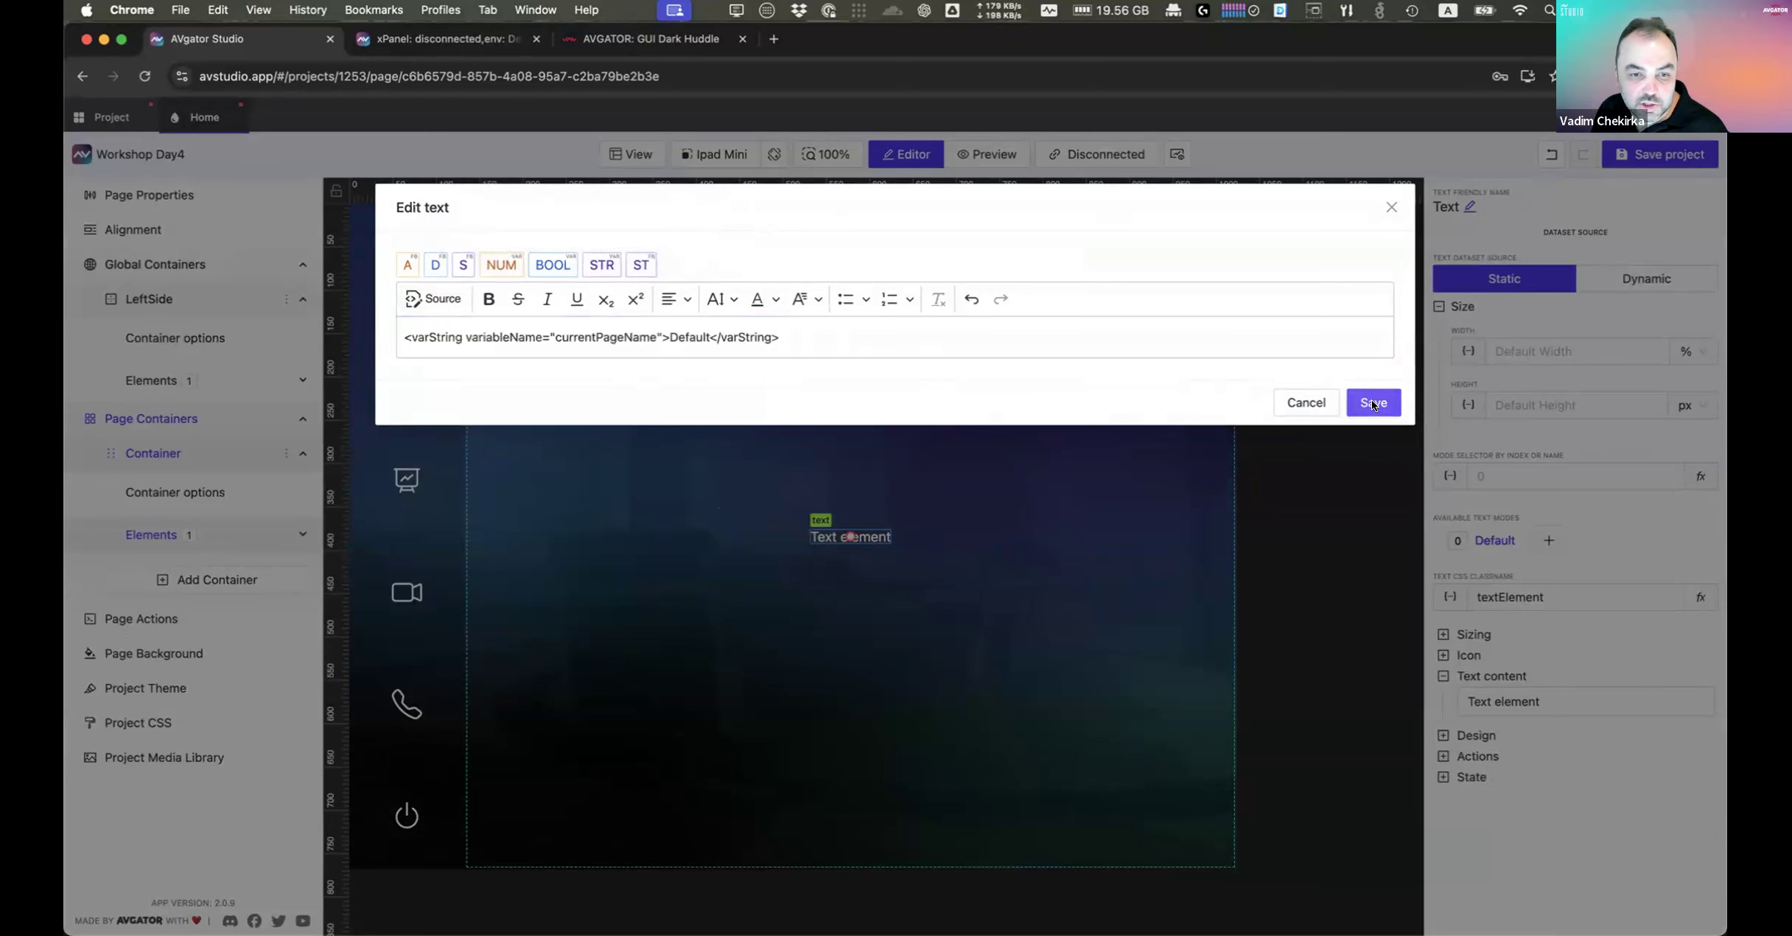
click(1370, 402)
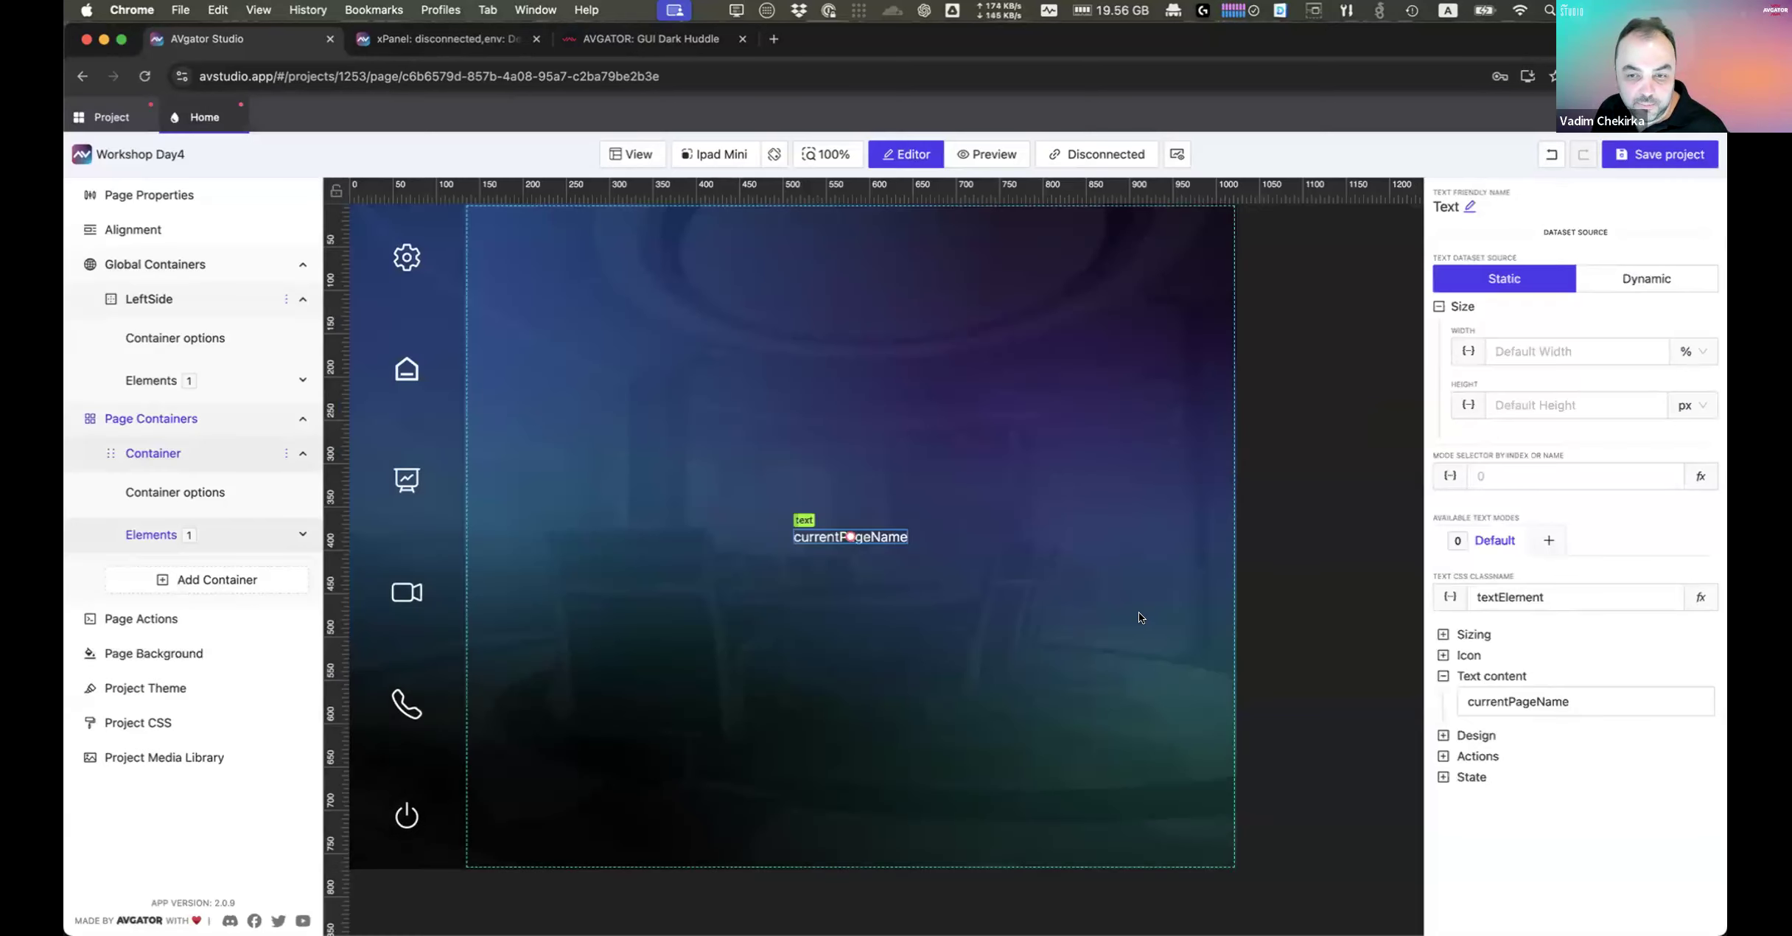
Step: Set the text element's text color to the grey swatch, rgba(155,155,155,1.00)
click(1470, 636)
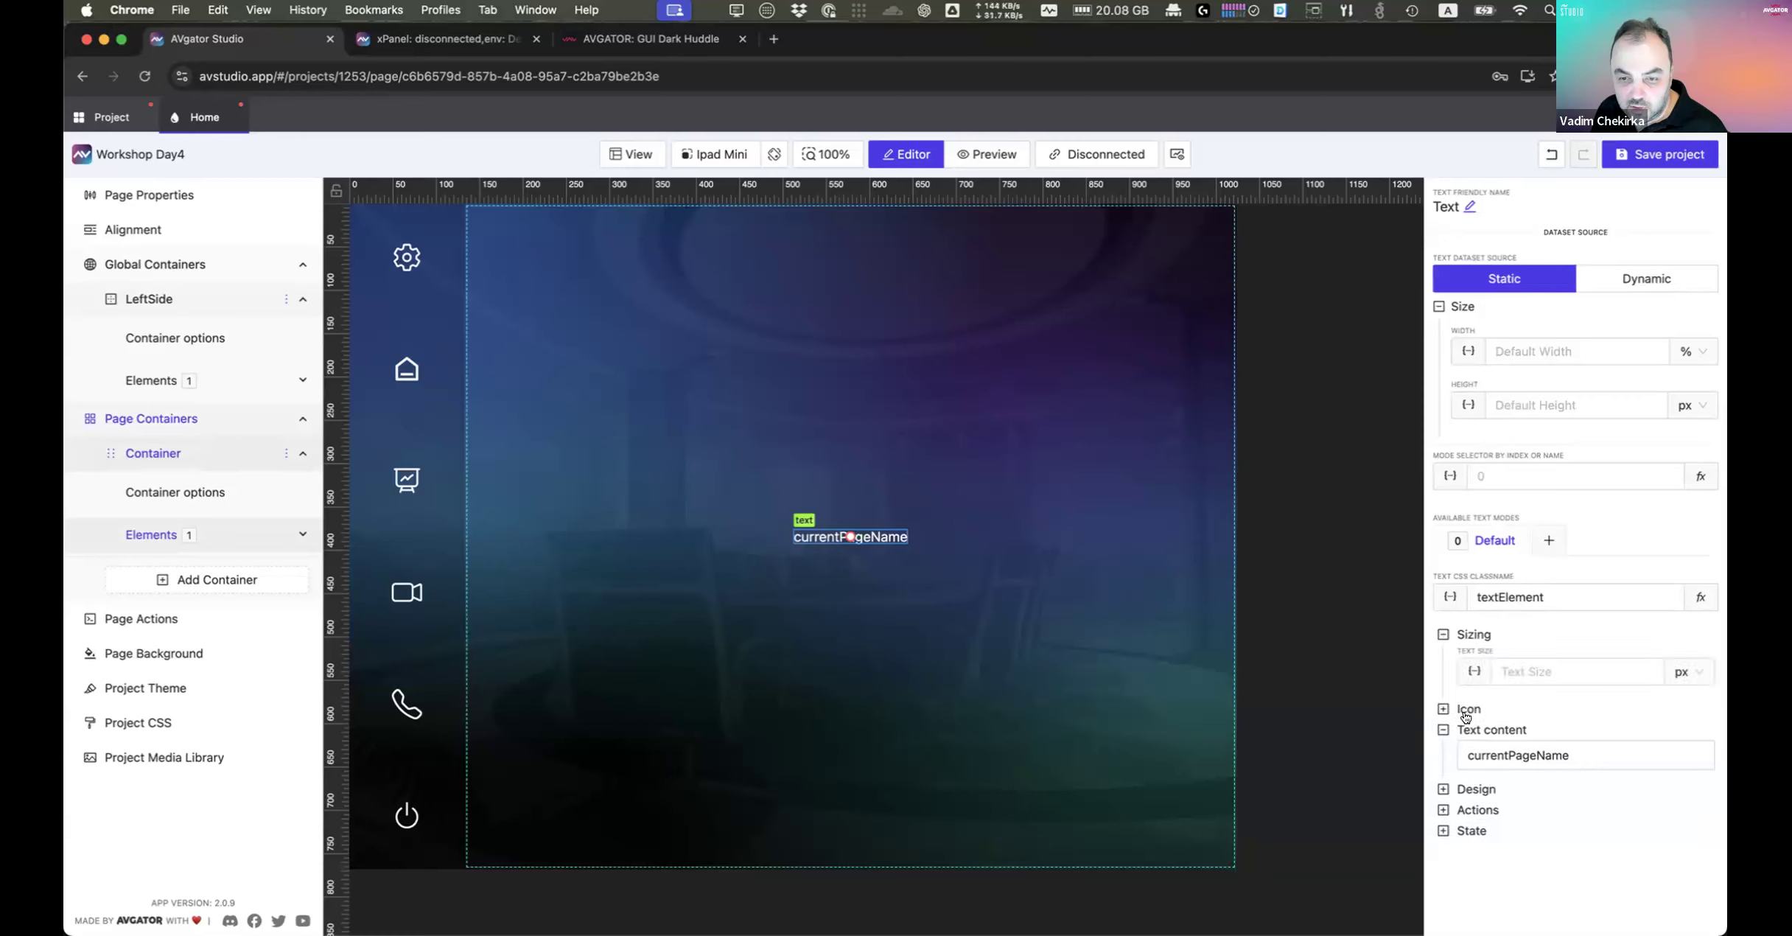
click(1476, 788)
scroll(1584, 788, down, 3)
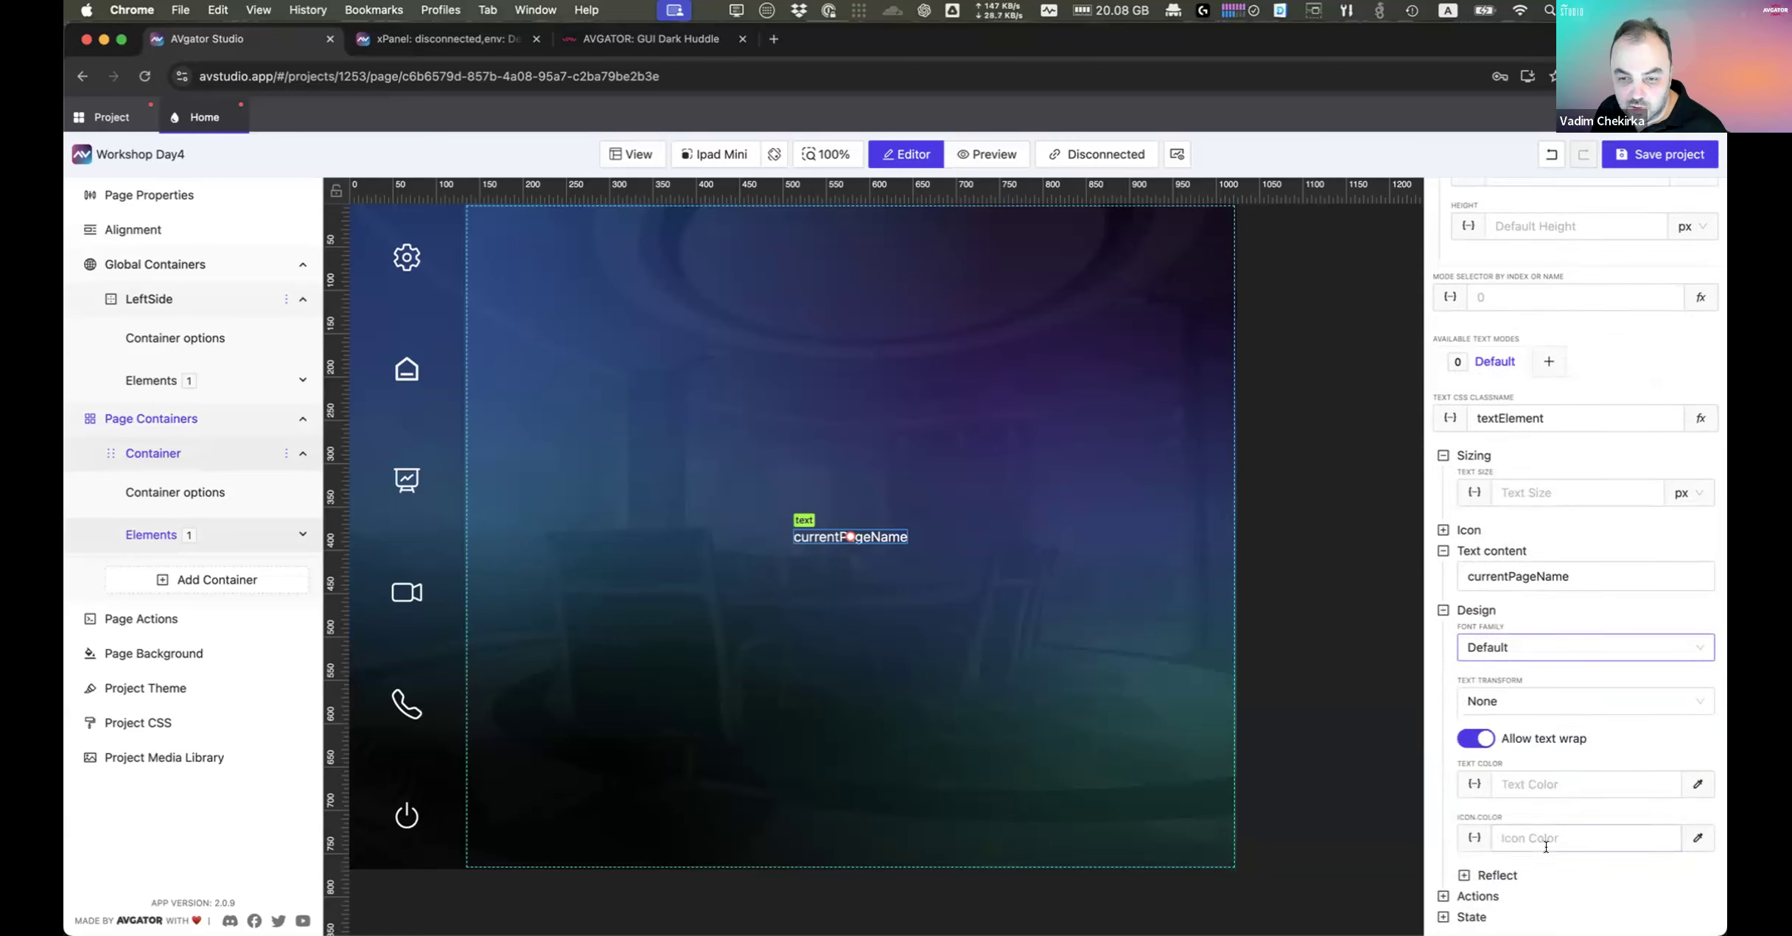
click(1699, 787)
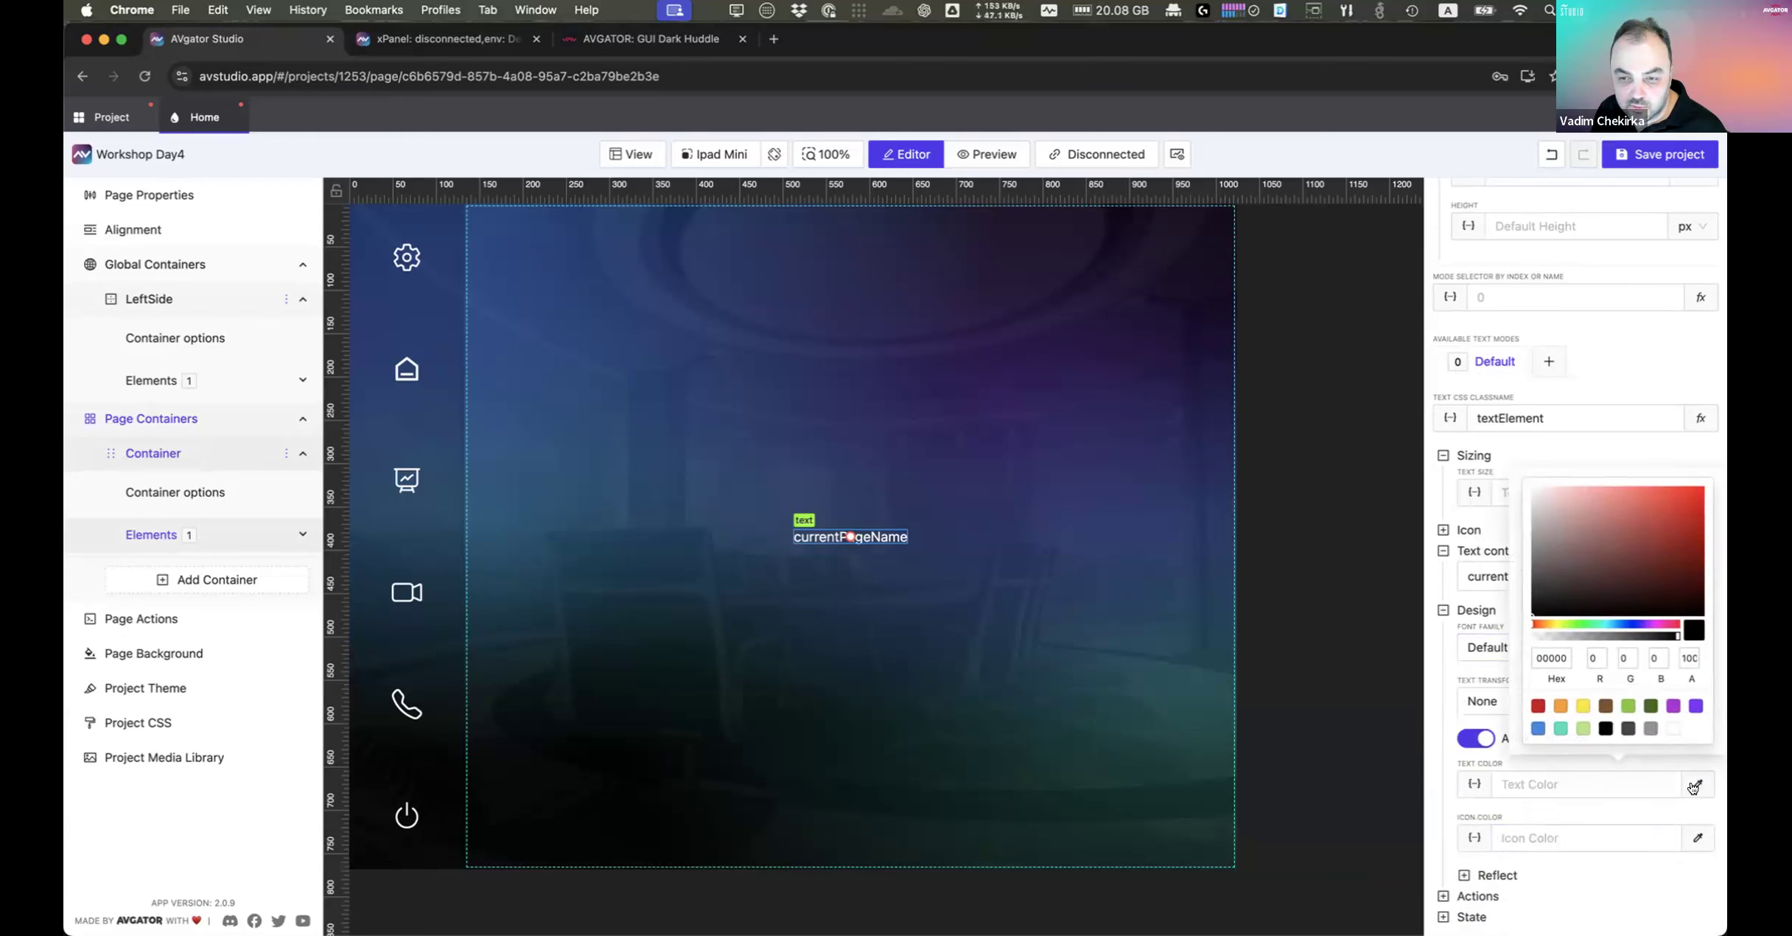
click(1650, 728)
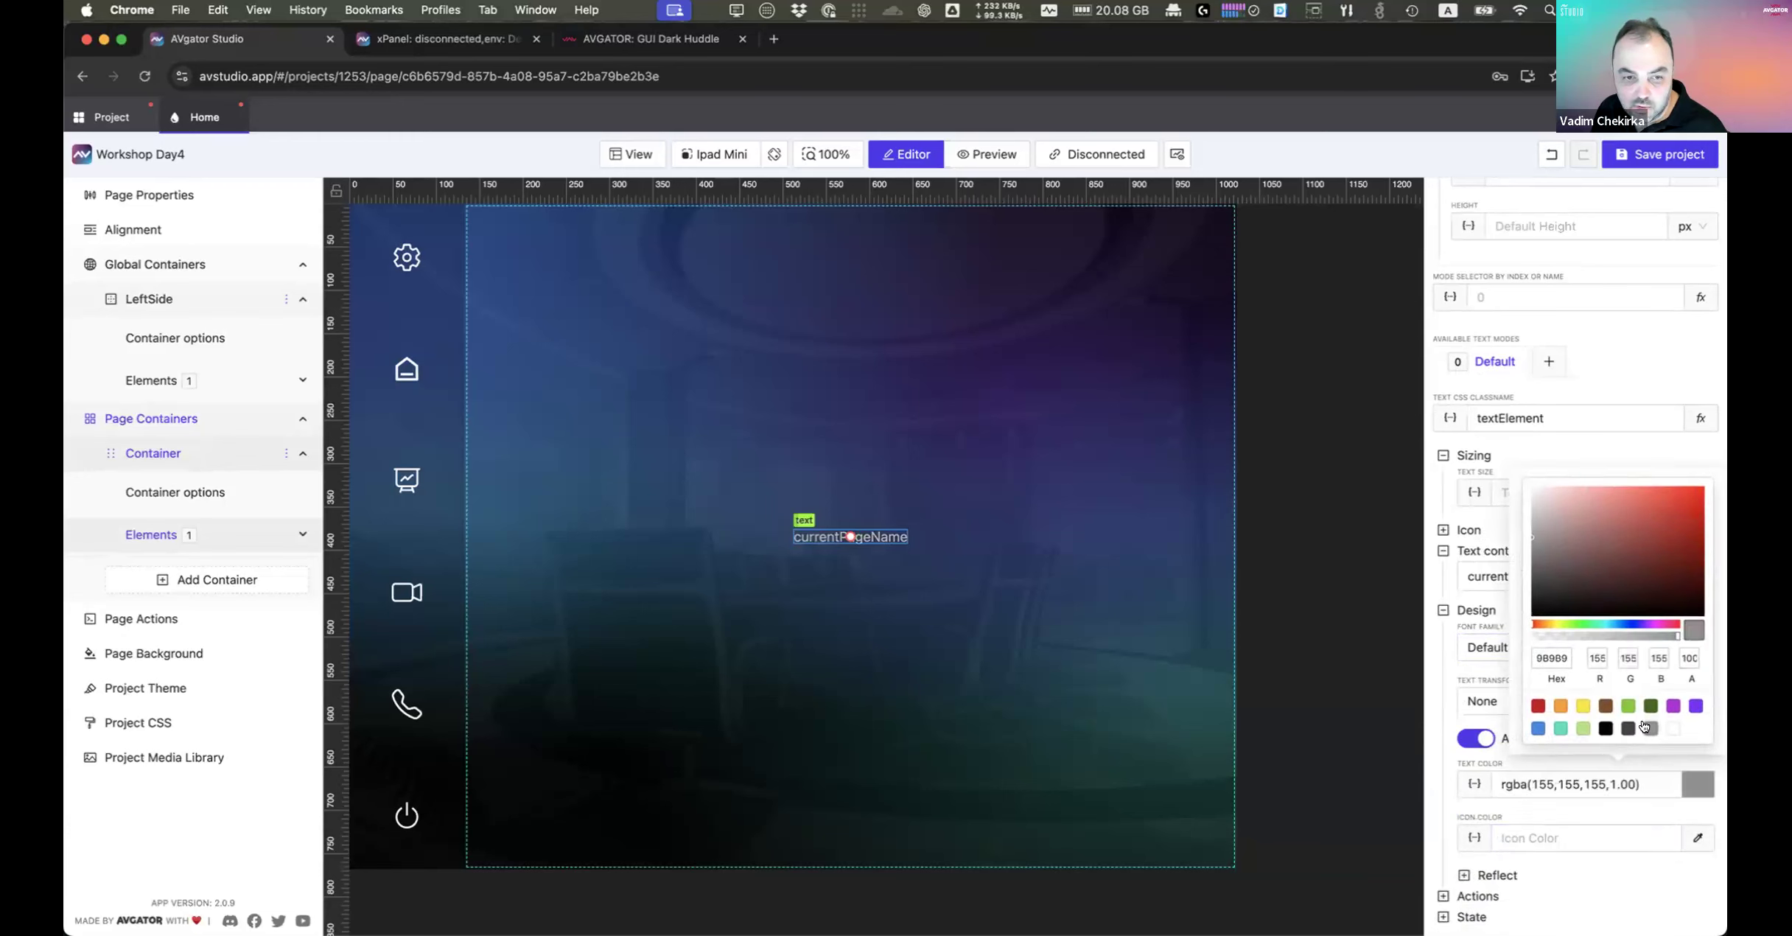
Step: Open the navigation list's subpage for editing and set its button's icon color to grey, rgba(155,155,155,1.00)
click(405, 370)
right_click(422, 369)
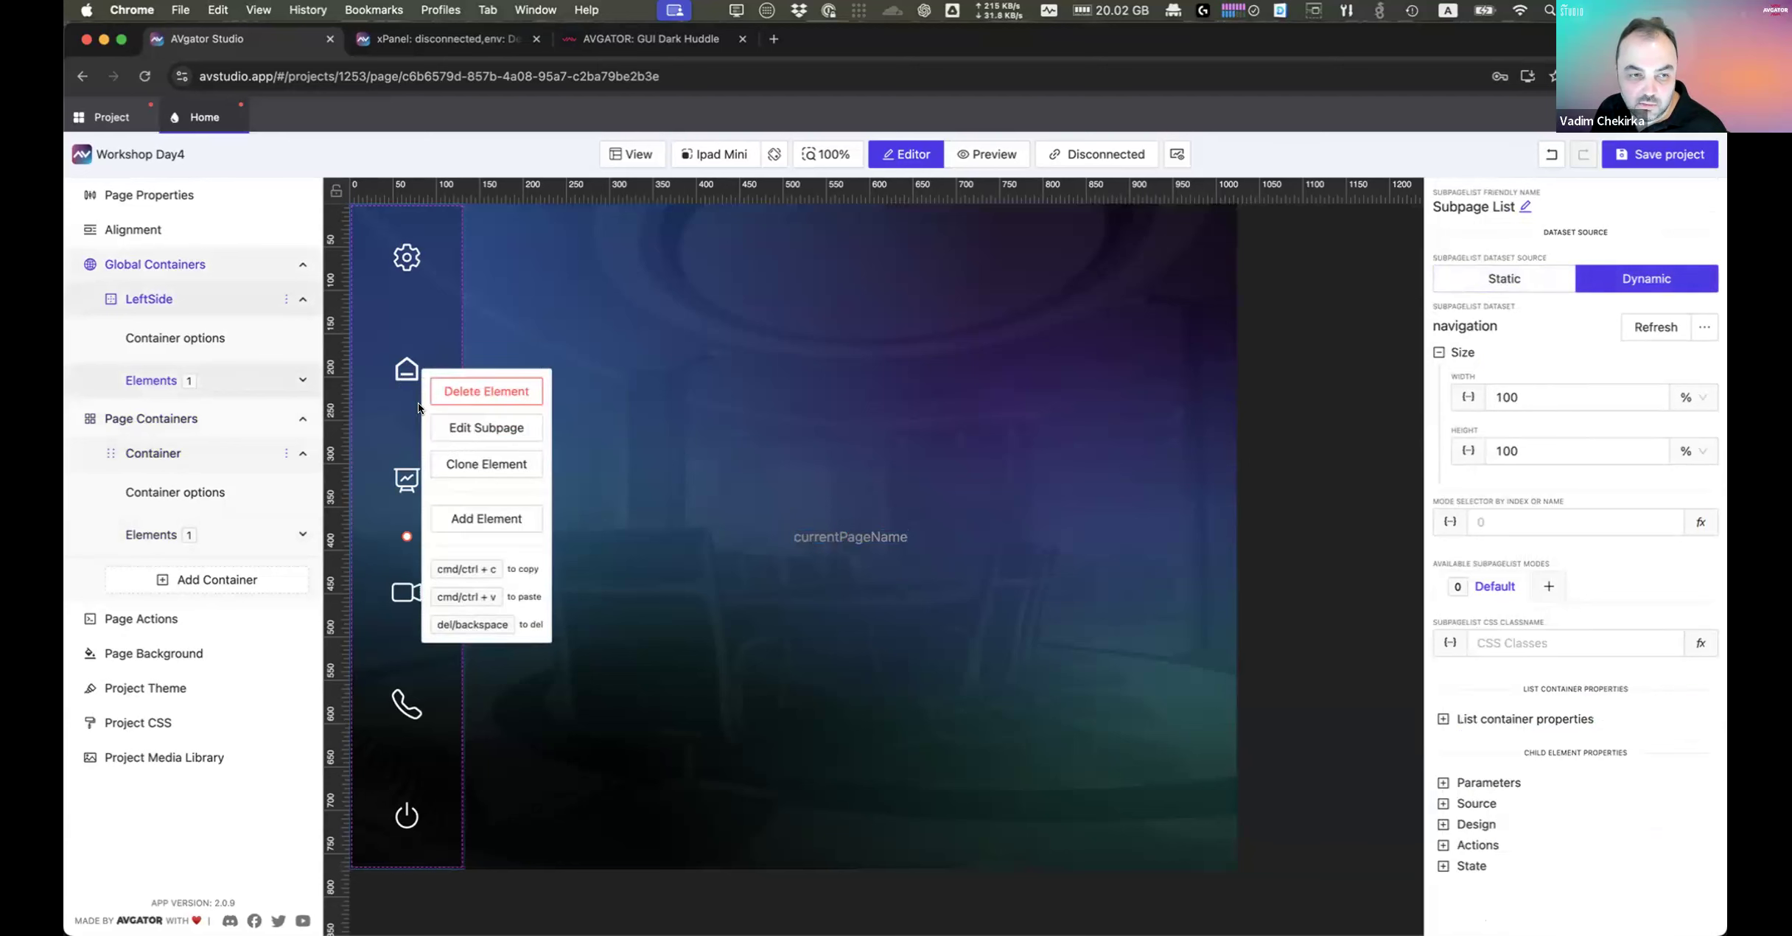
click(459, 427)
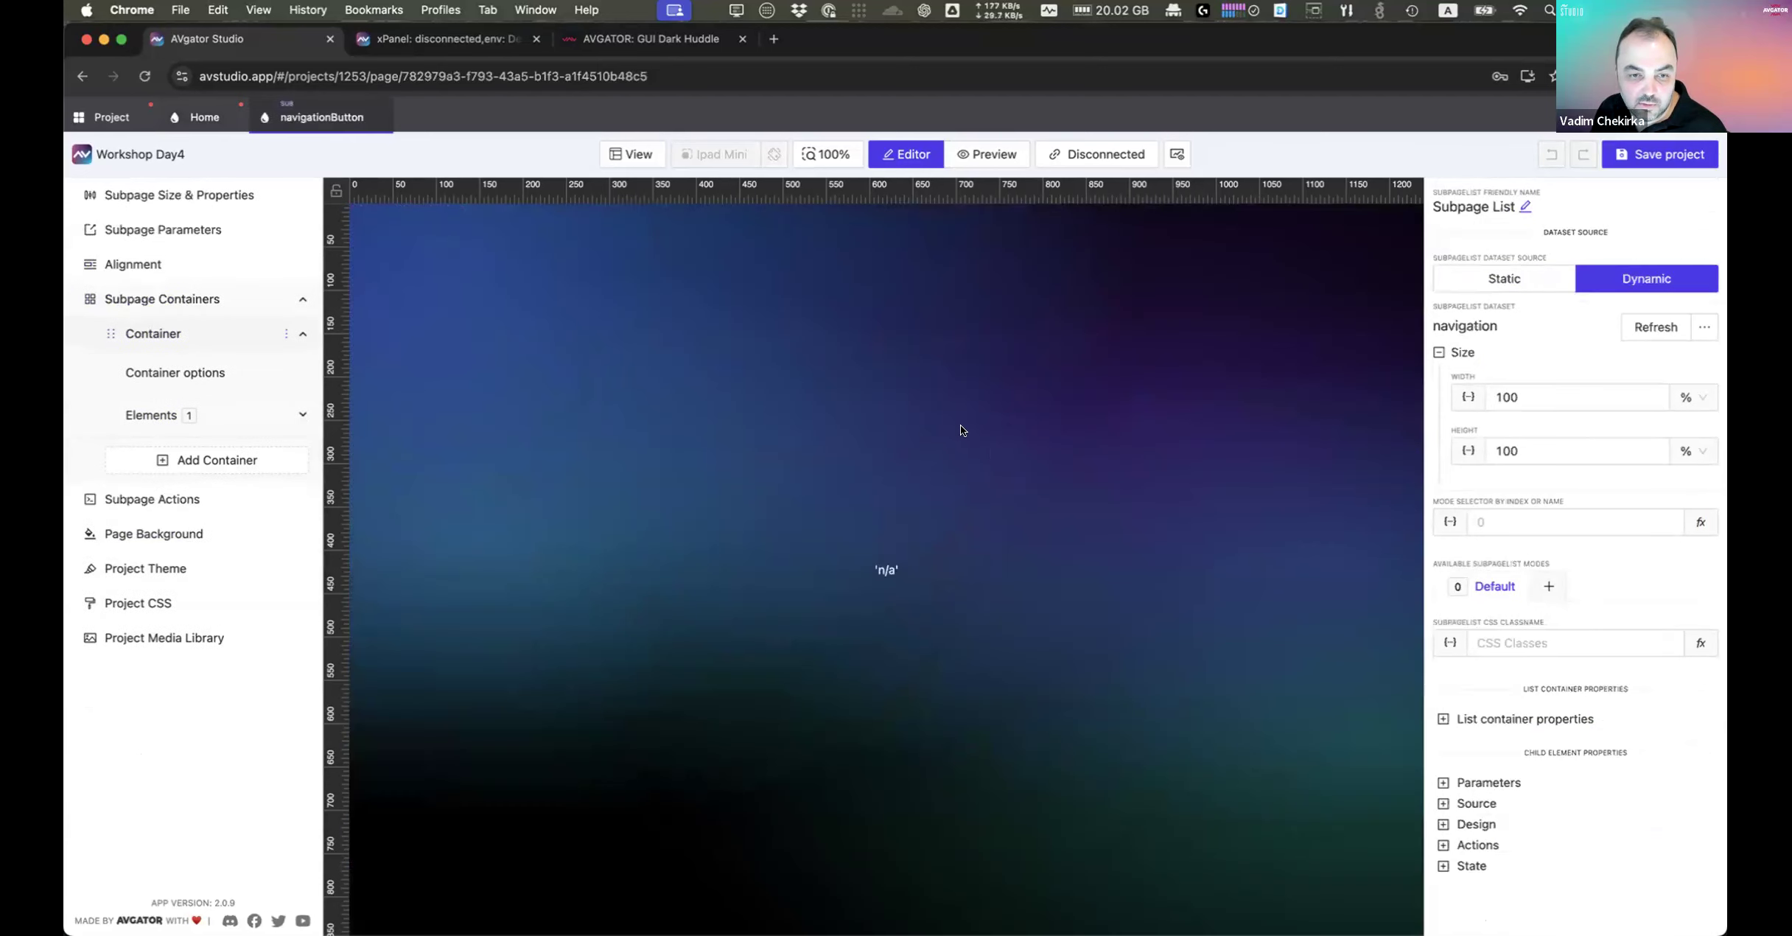
click(890, 573)
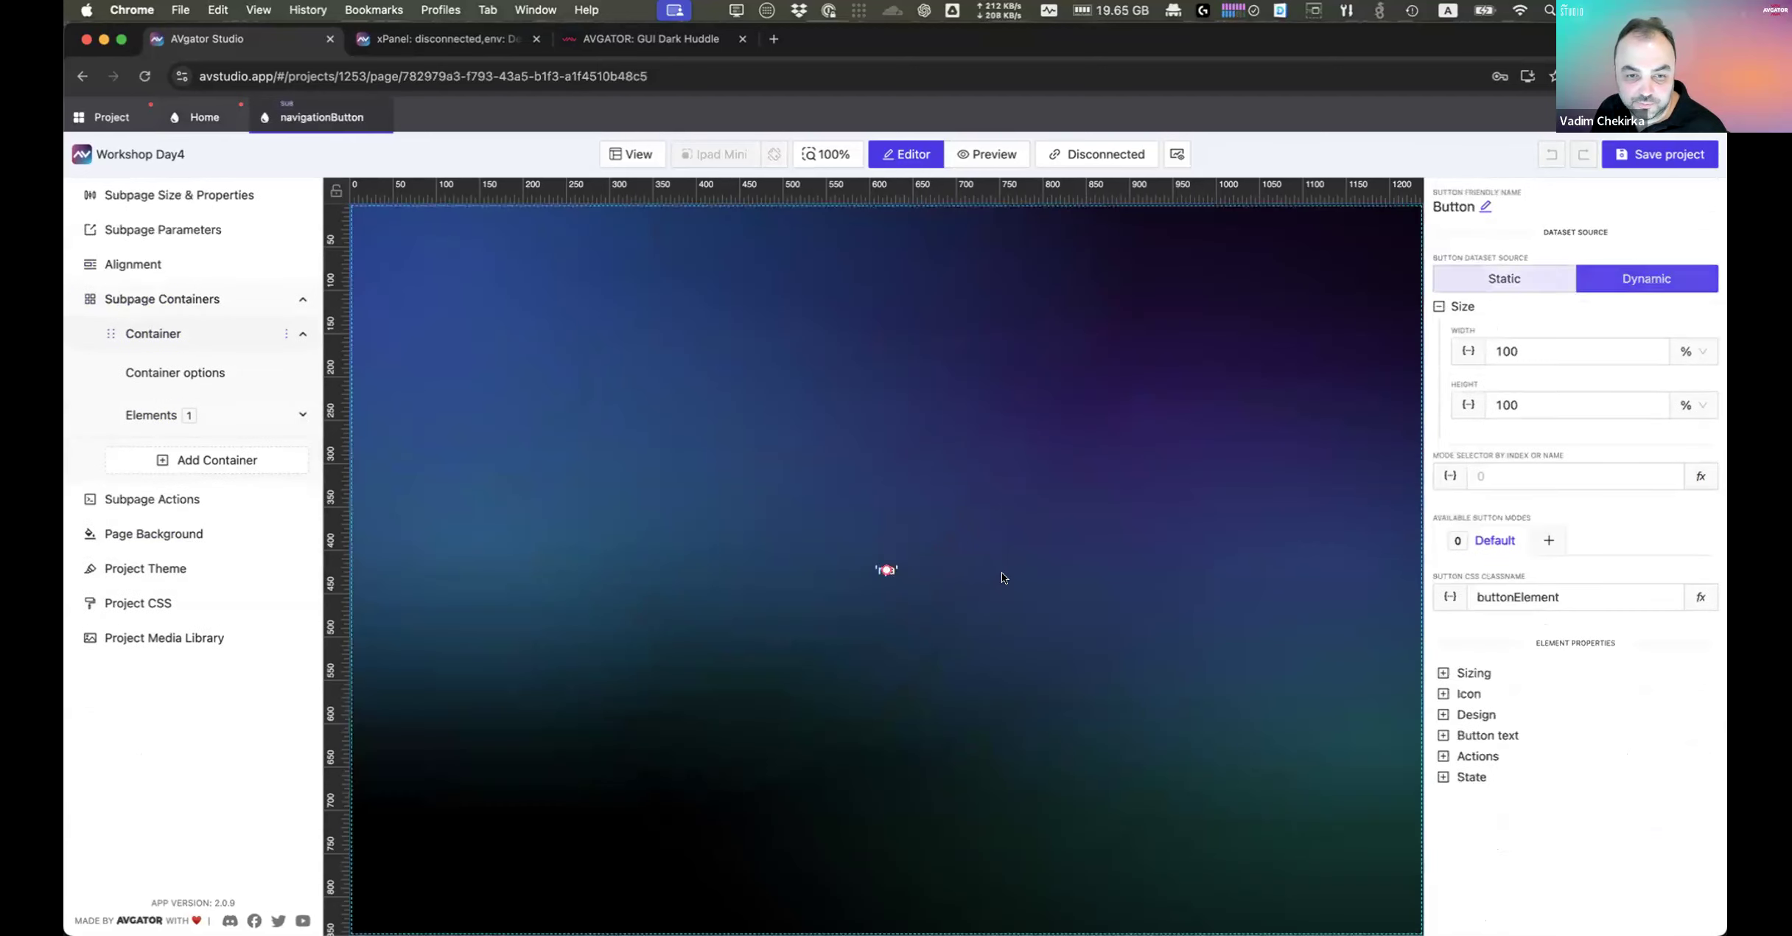
click(1477, 715)
scroll(1584, 711, down, 5)
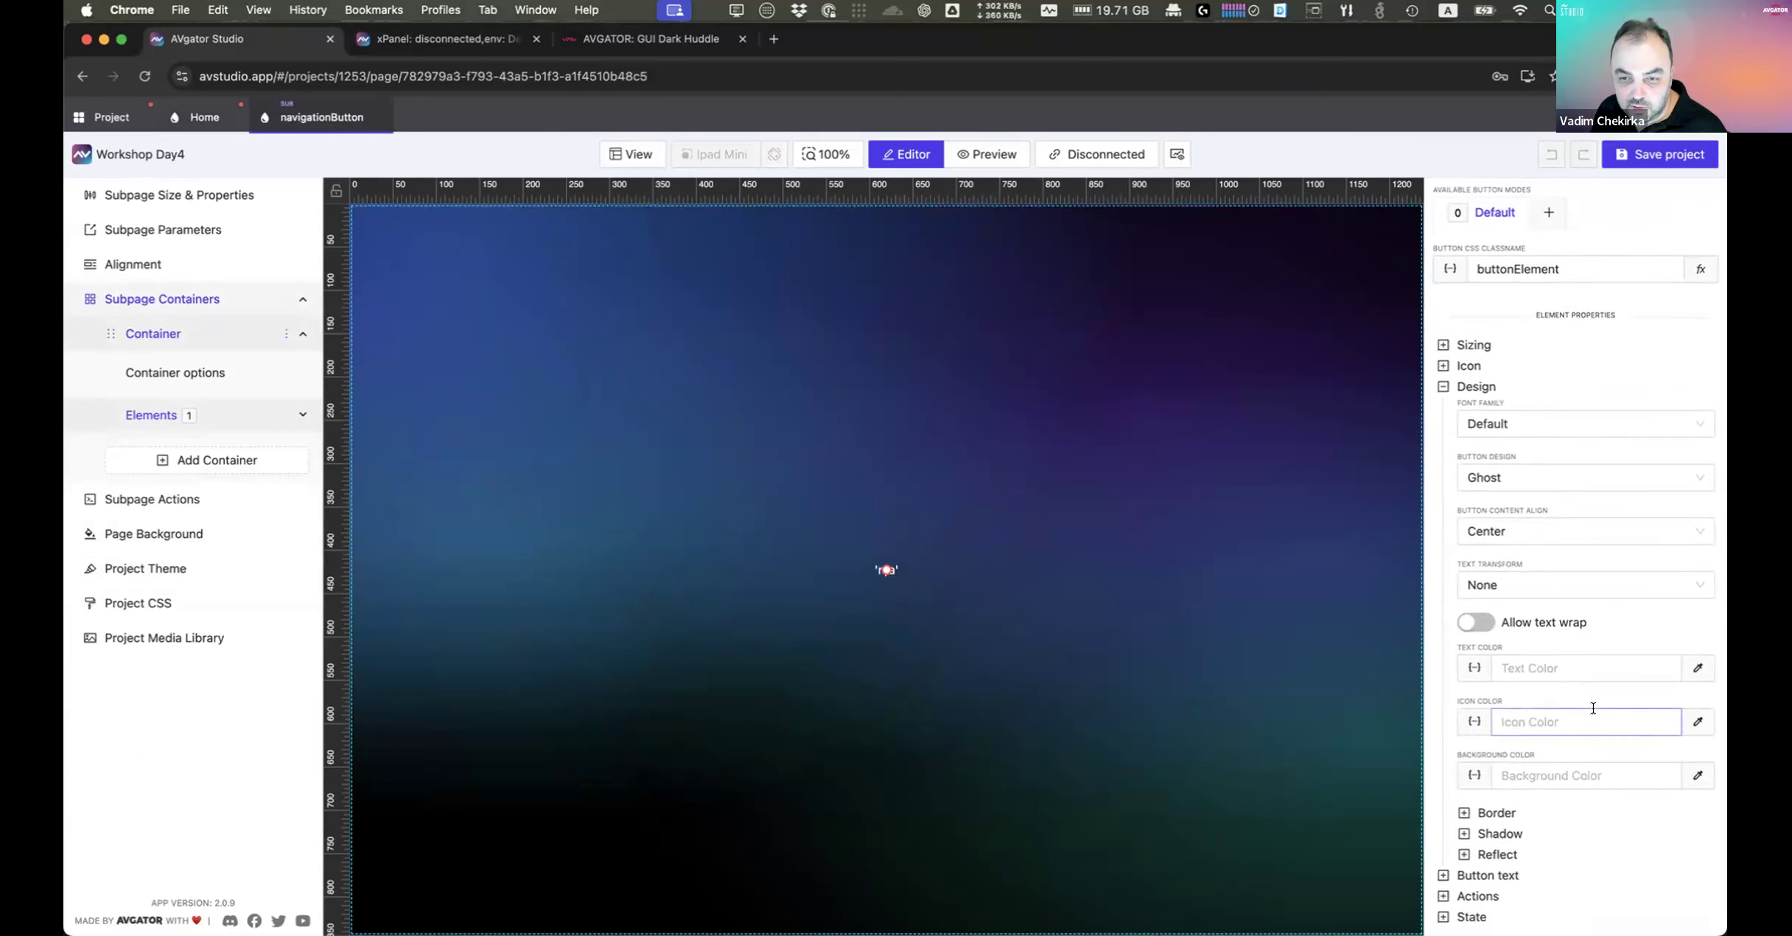
click(1698, 722)
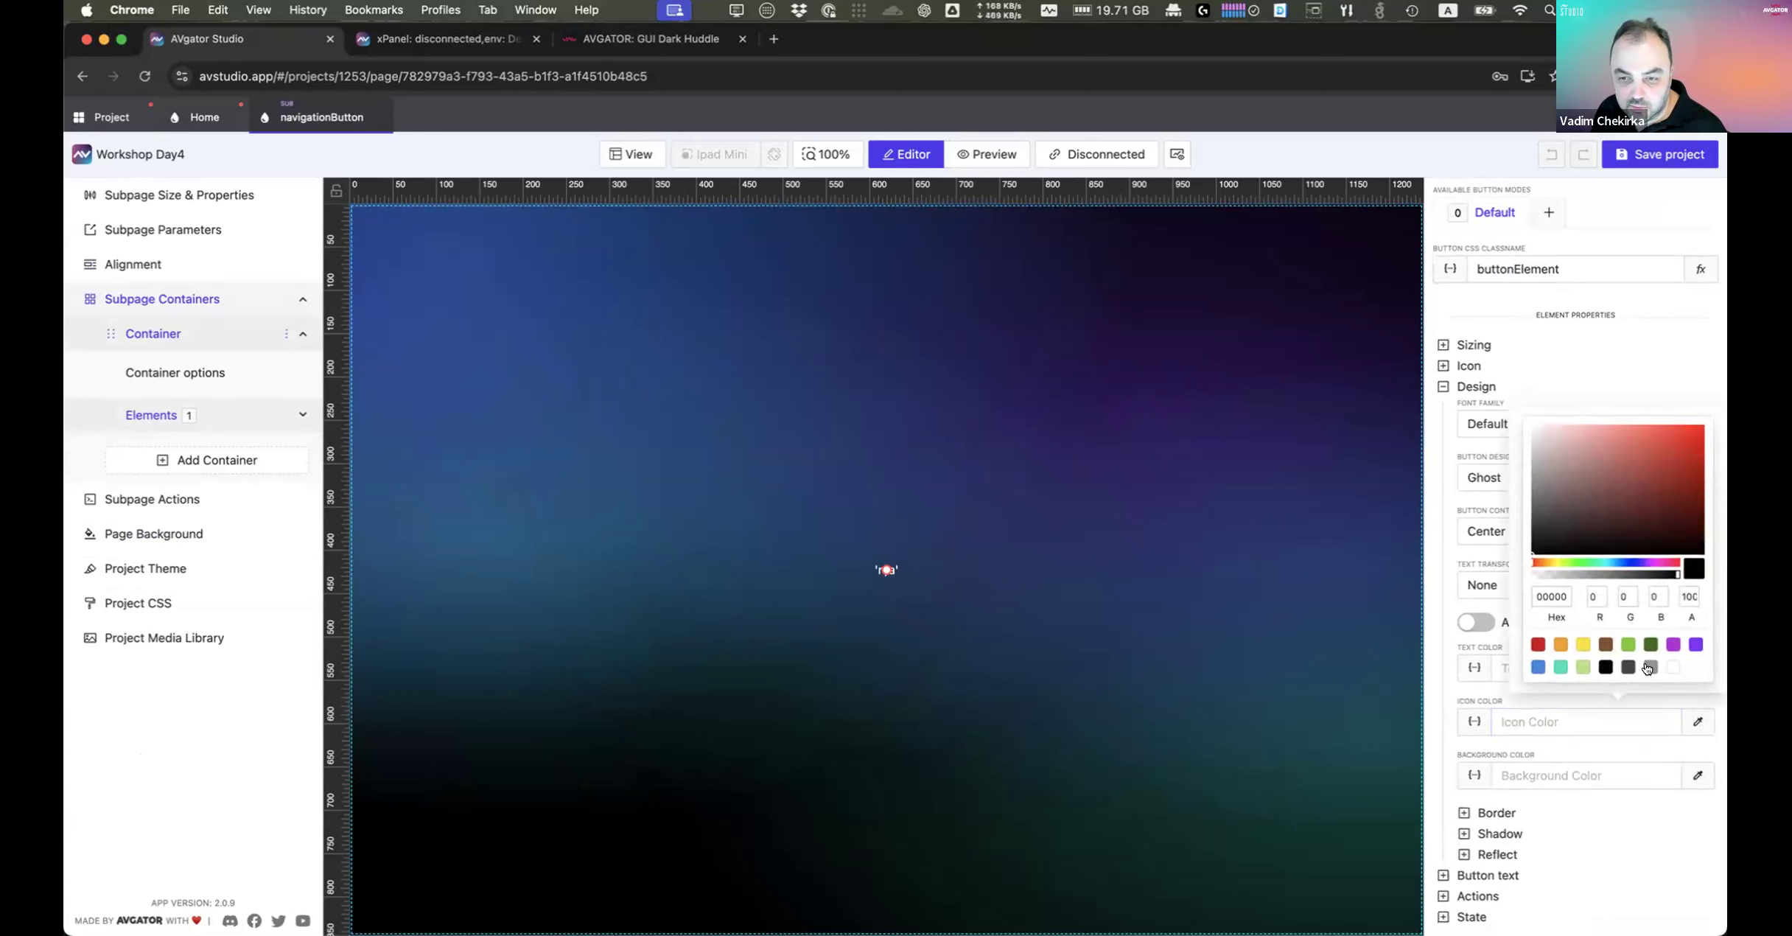
click(1649, 667)
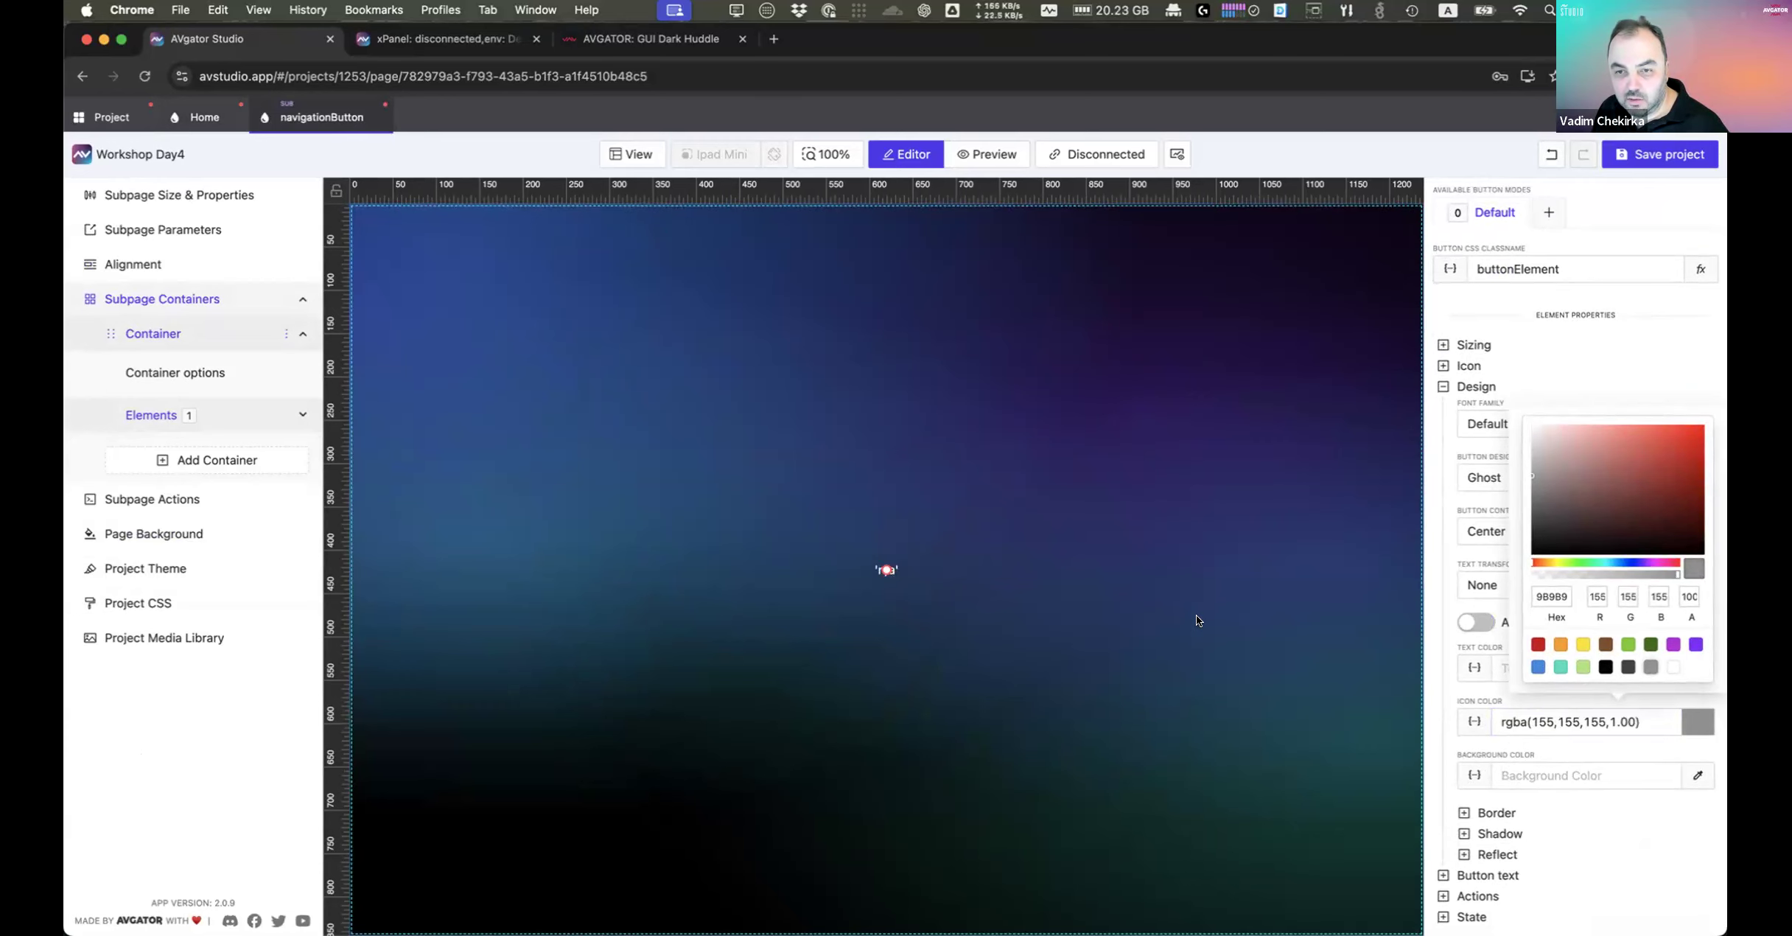
scroll(1202, 607, down, 2)
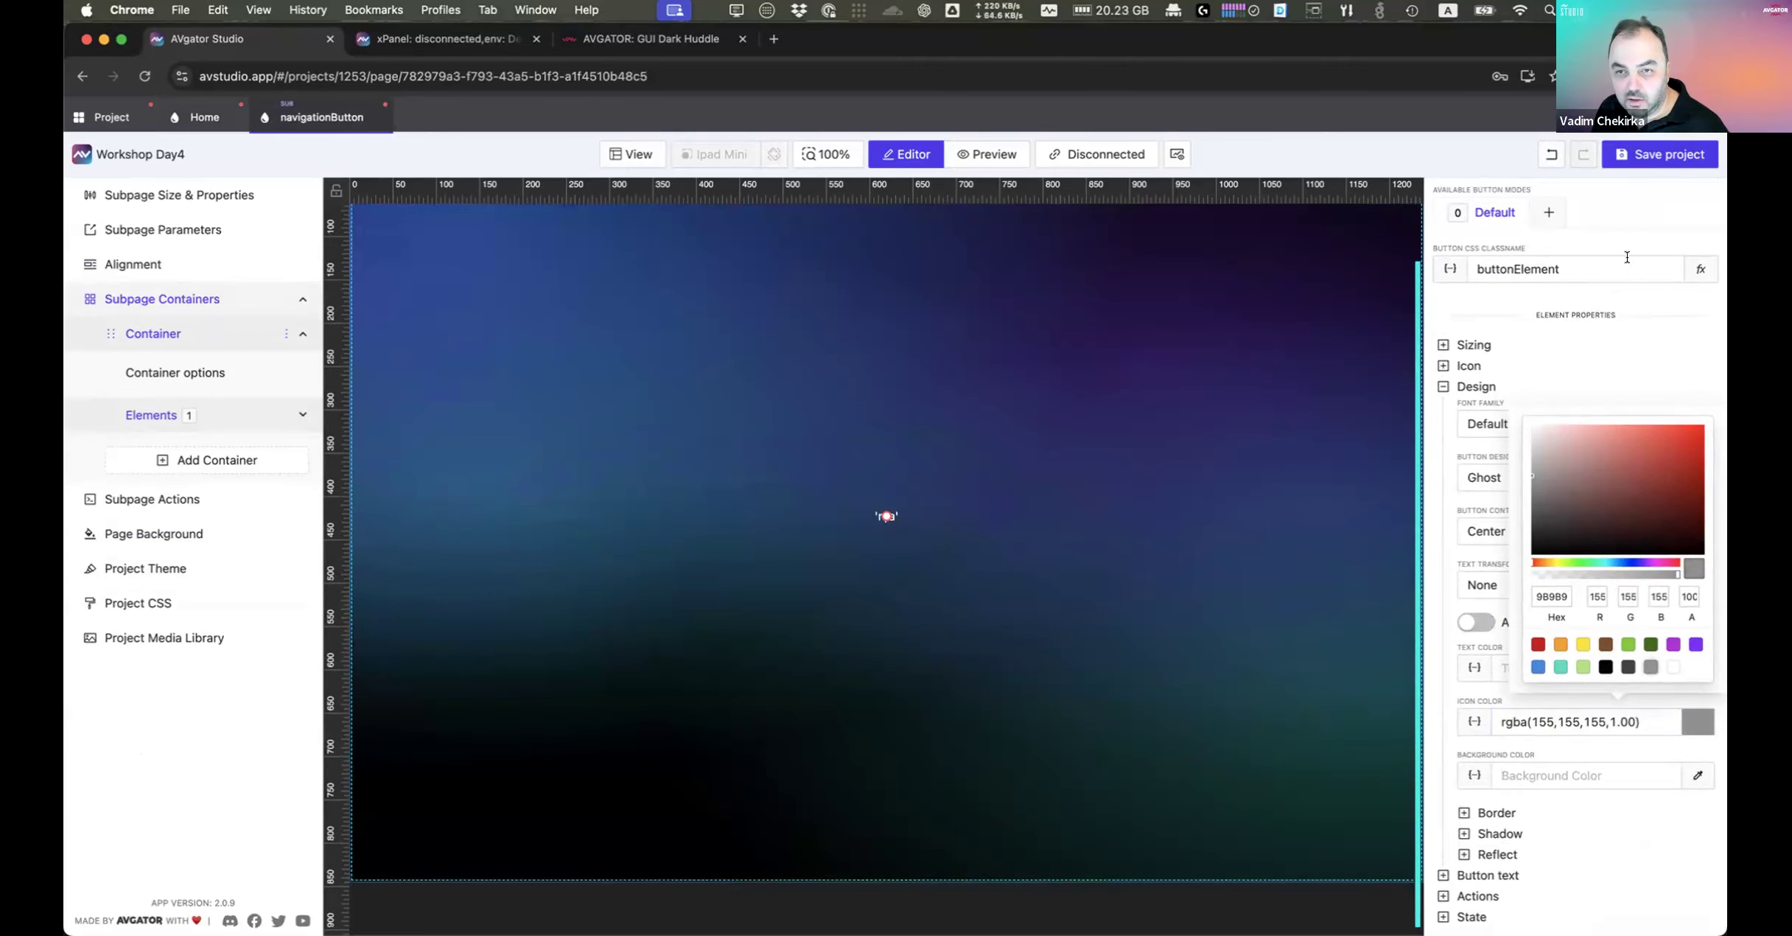
scroll(1445, 235, up, 2)
click(1441, 234)
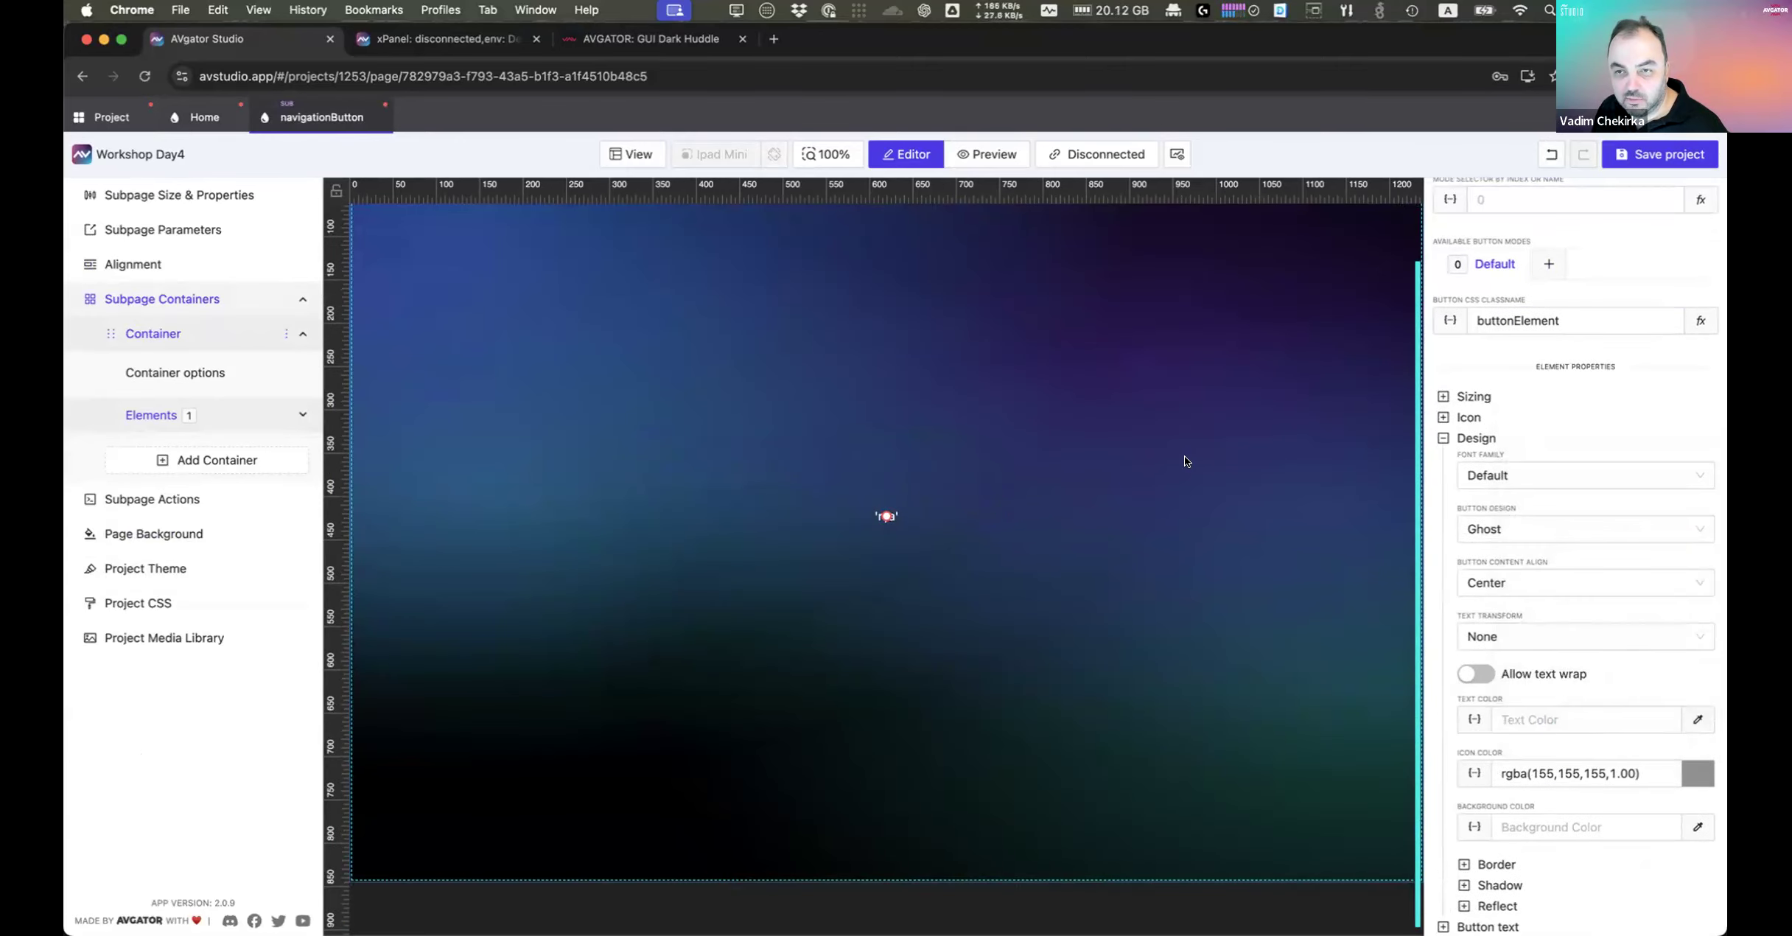
Step: Check the navigation icons and page-name text on the Home page and in the live xPanel tab
click(200, 118)
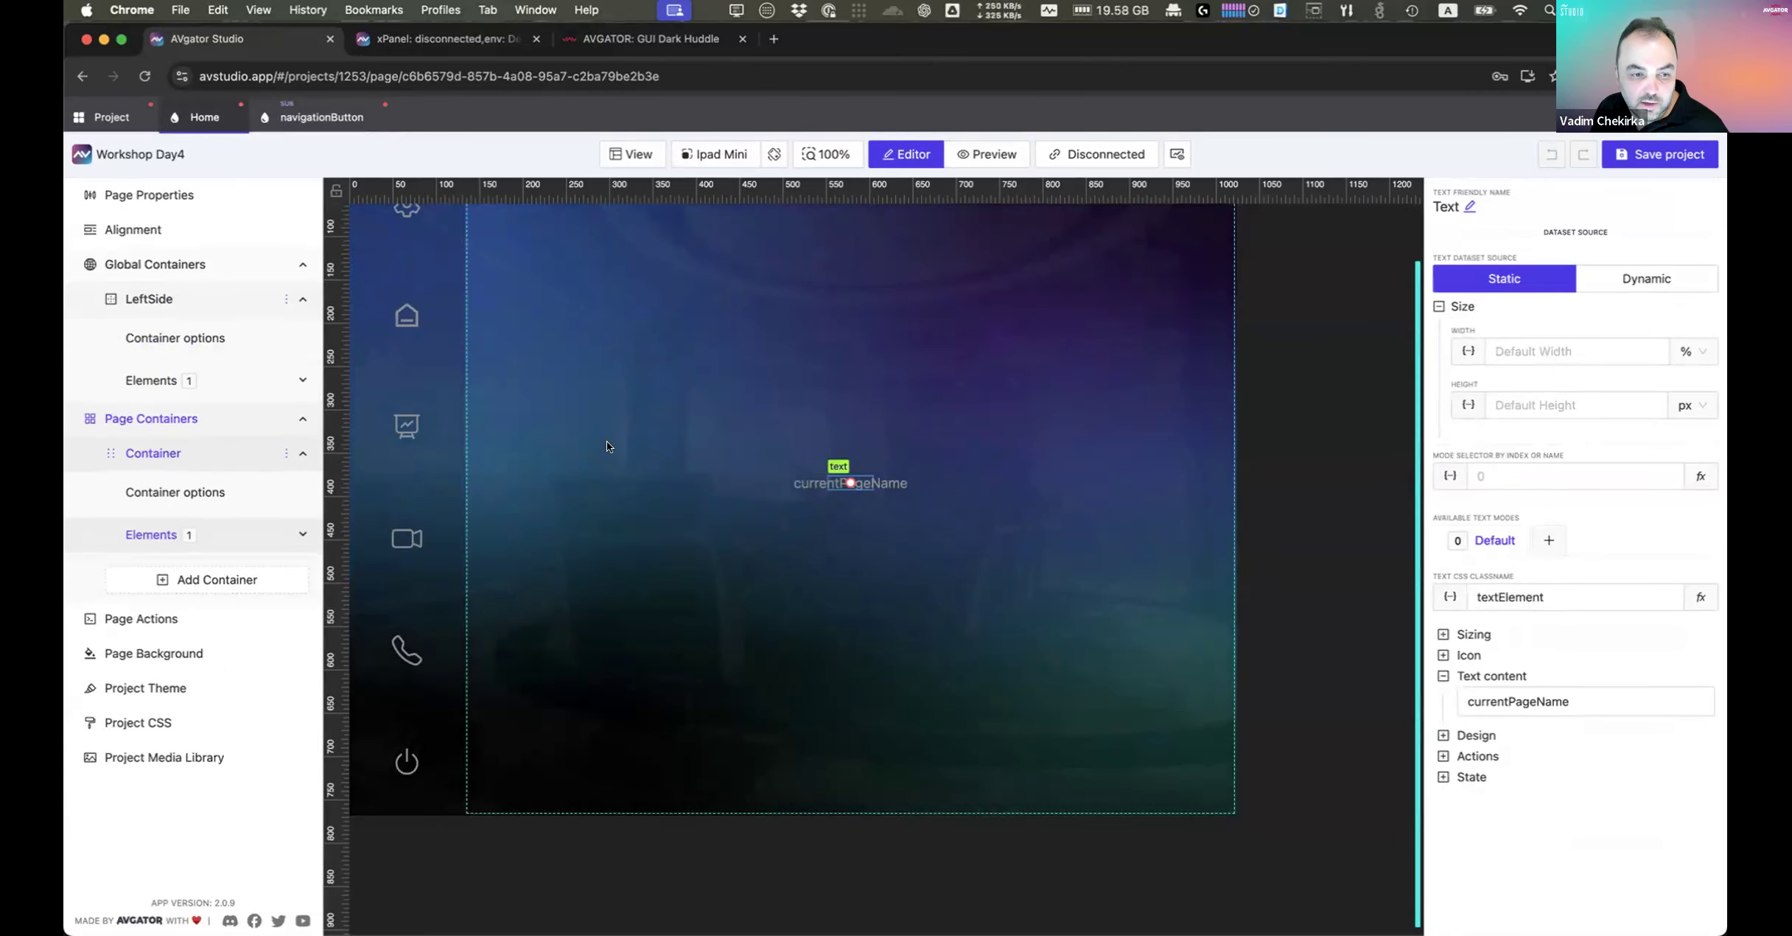
scroll(633, 473, up, 2)
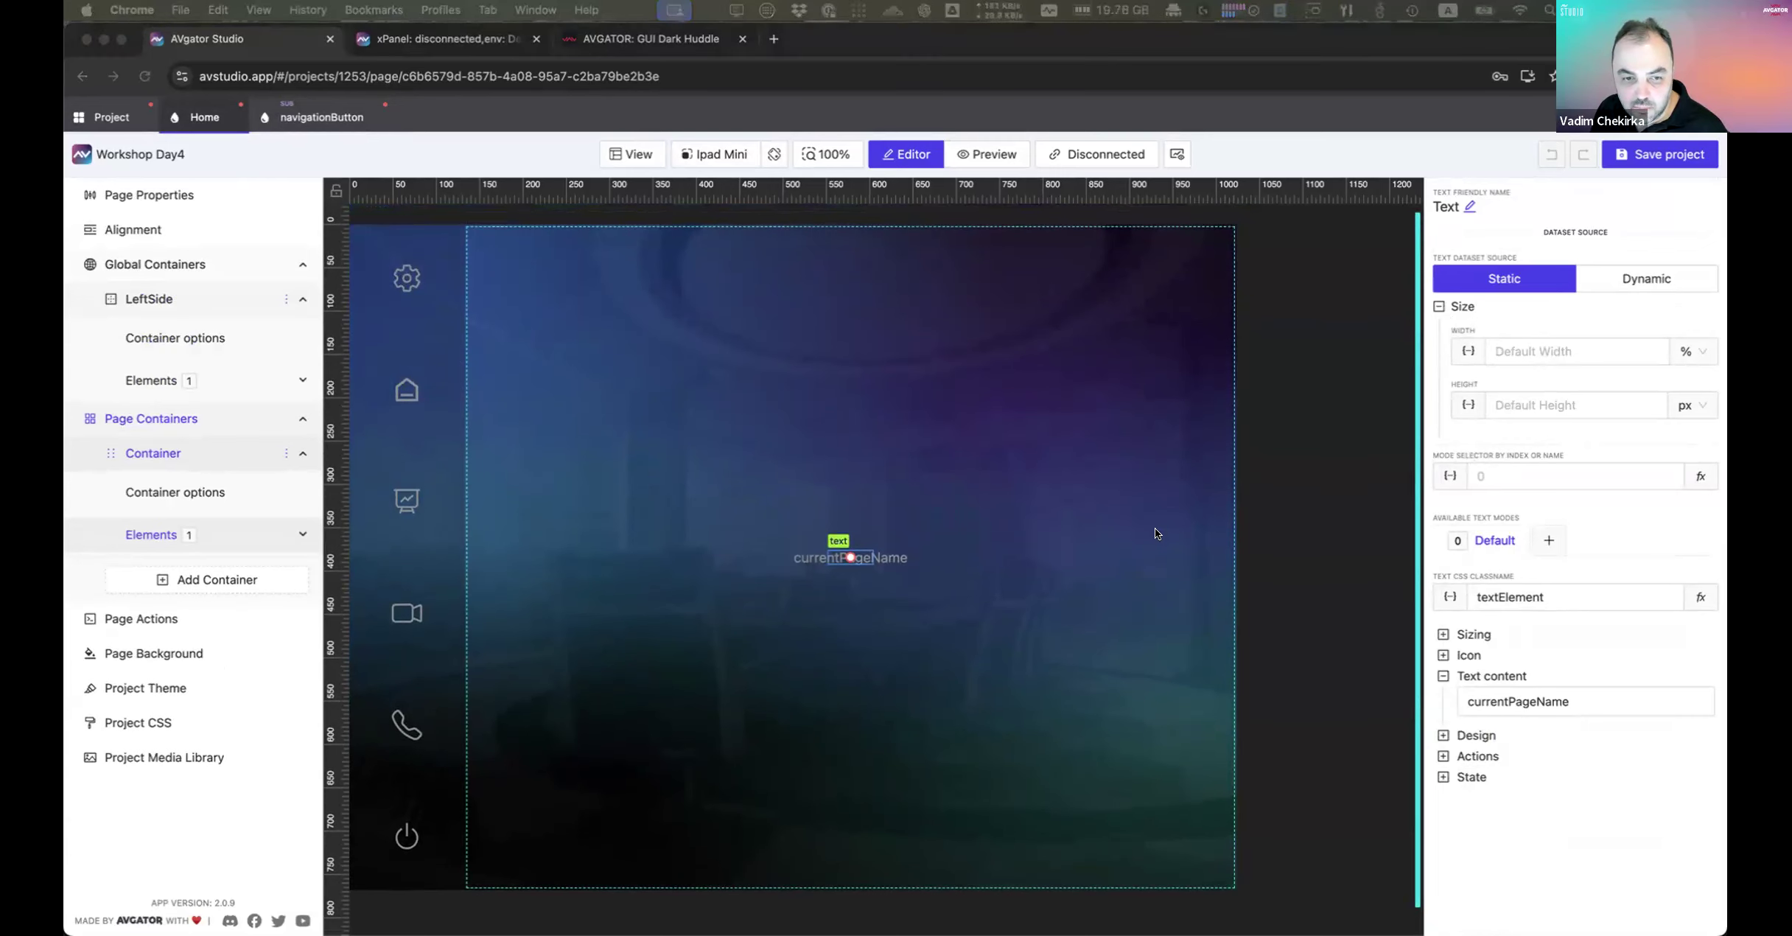
click(942, 548)
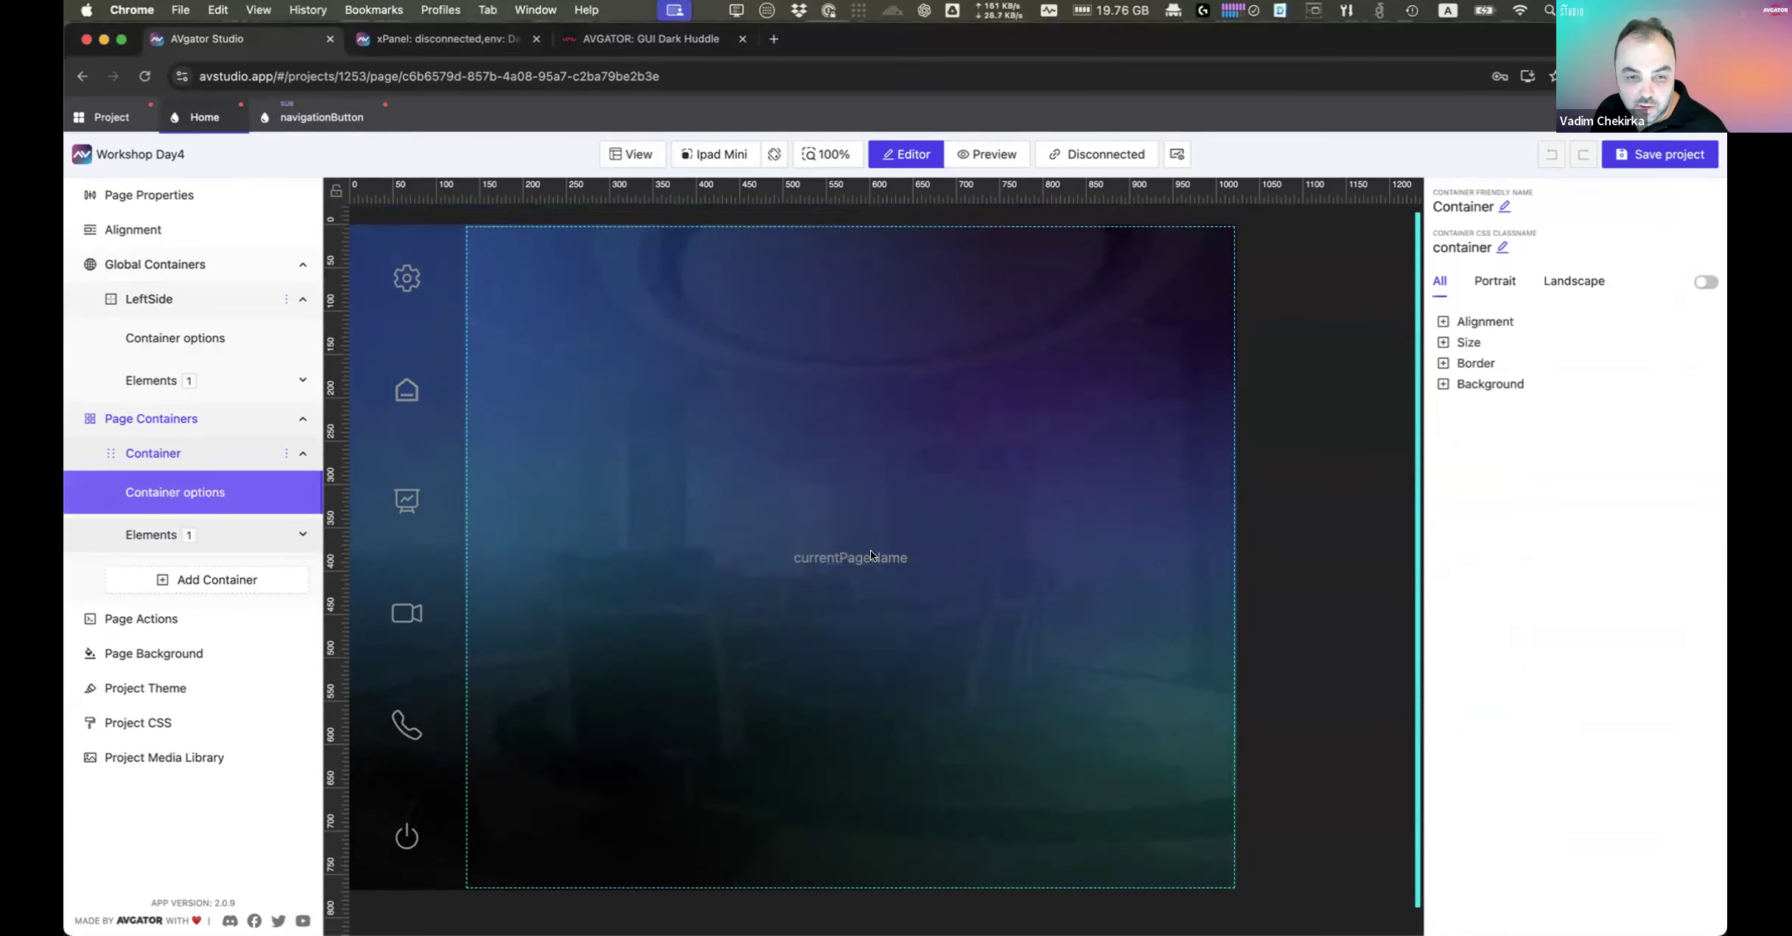
click(440, 39)
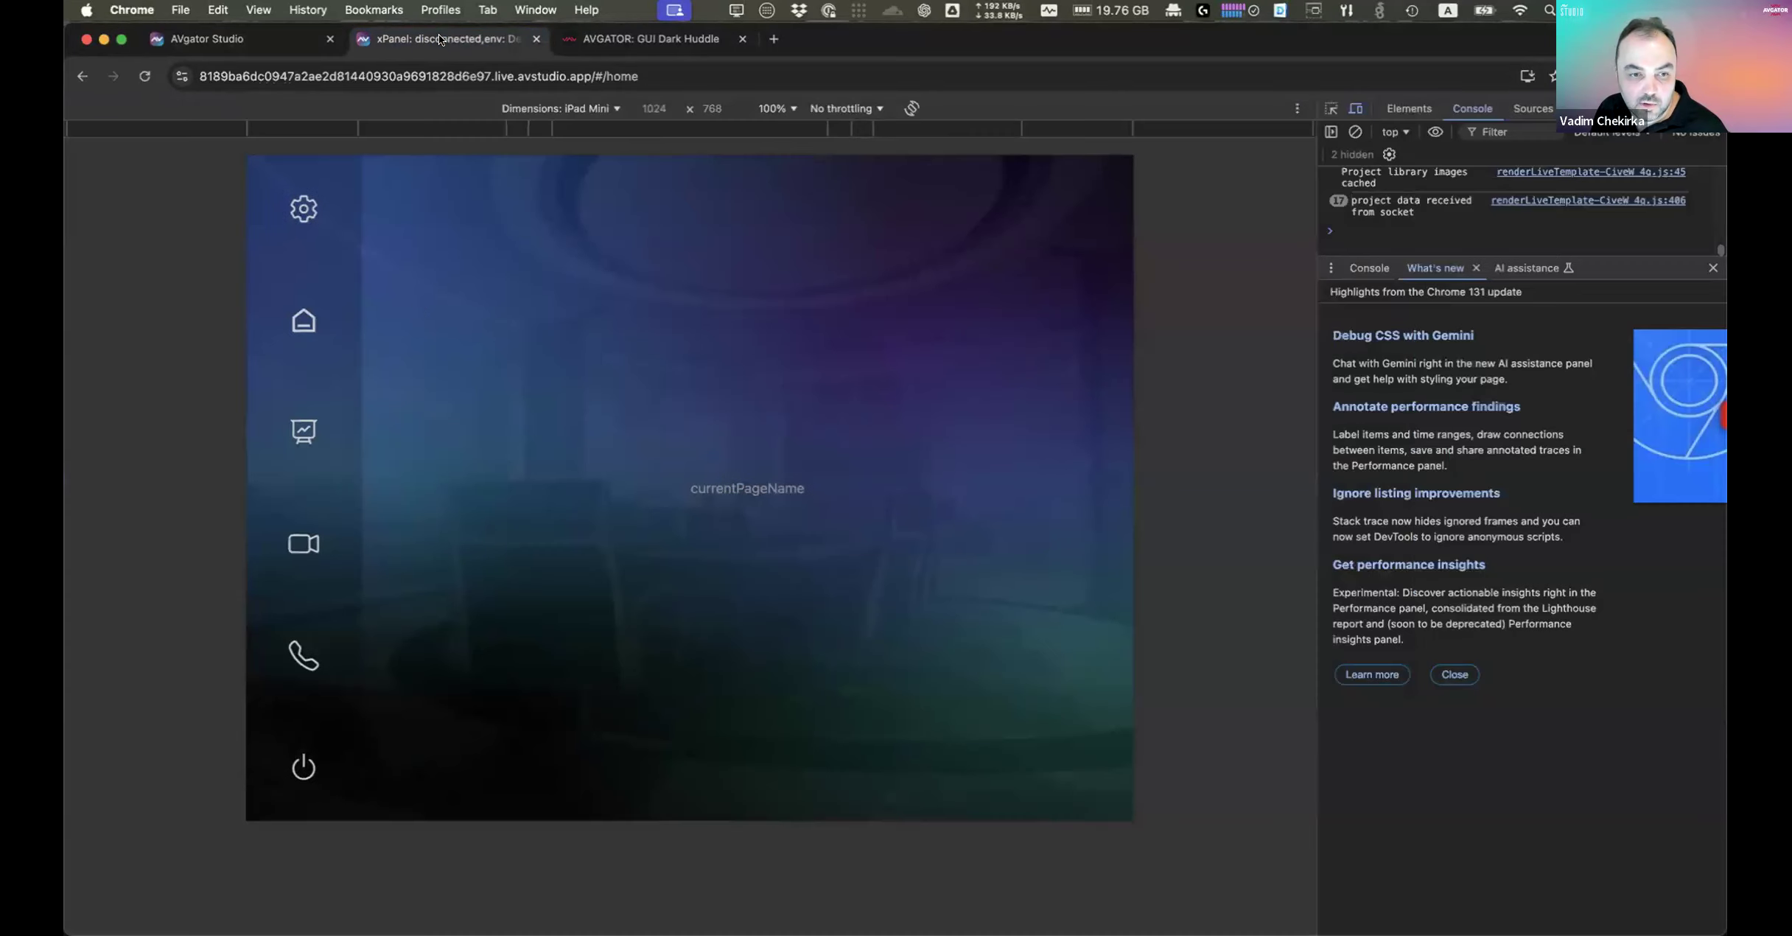
click(306, 361)
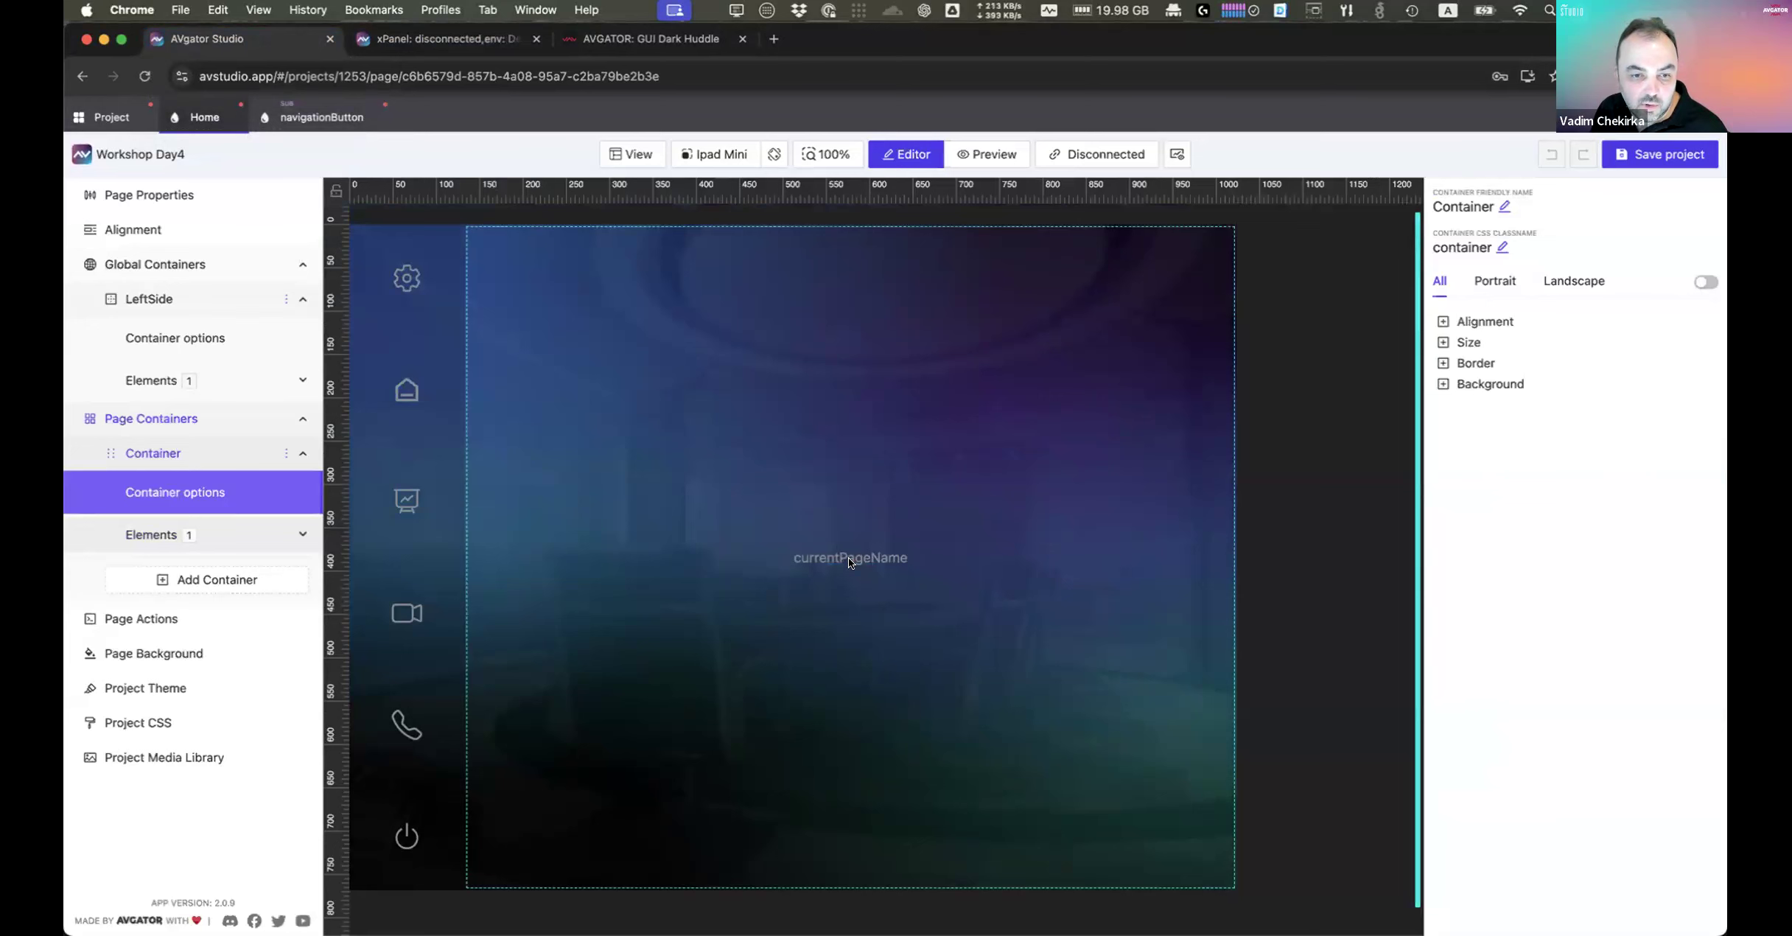
Step: Set the width of the currentPageName text element on the Home page to 100%
click(850, 558)
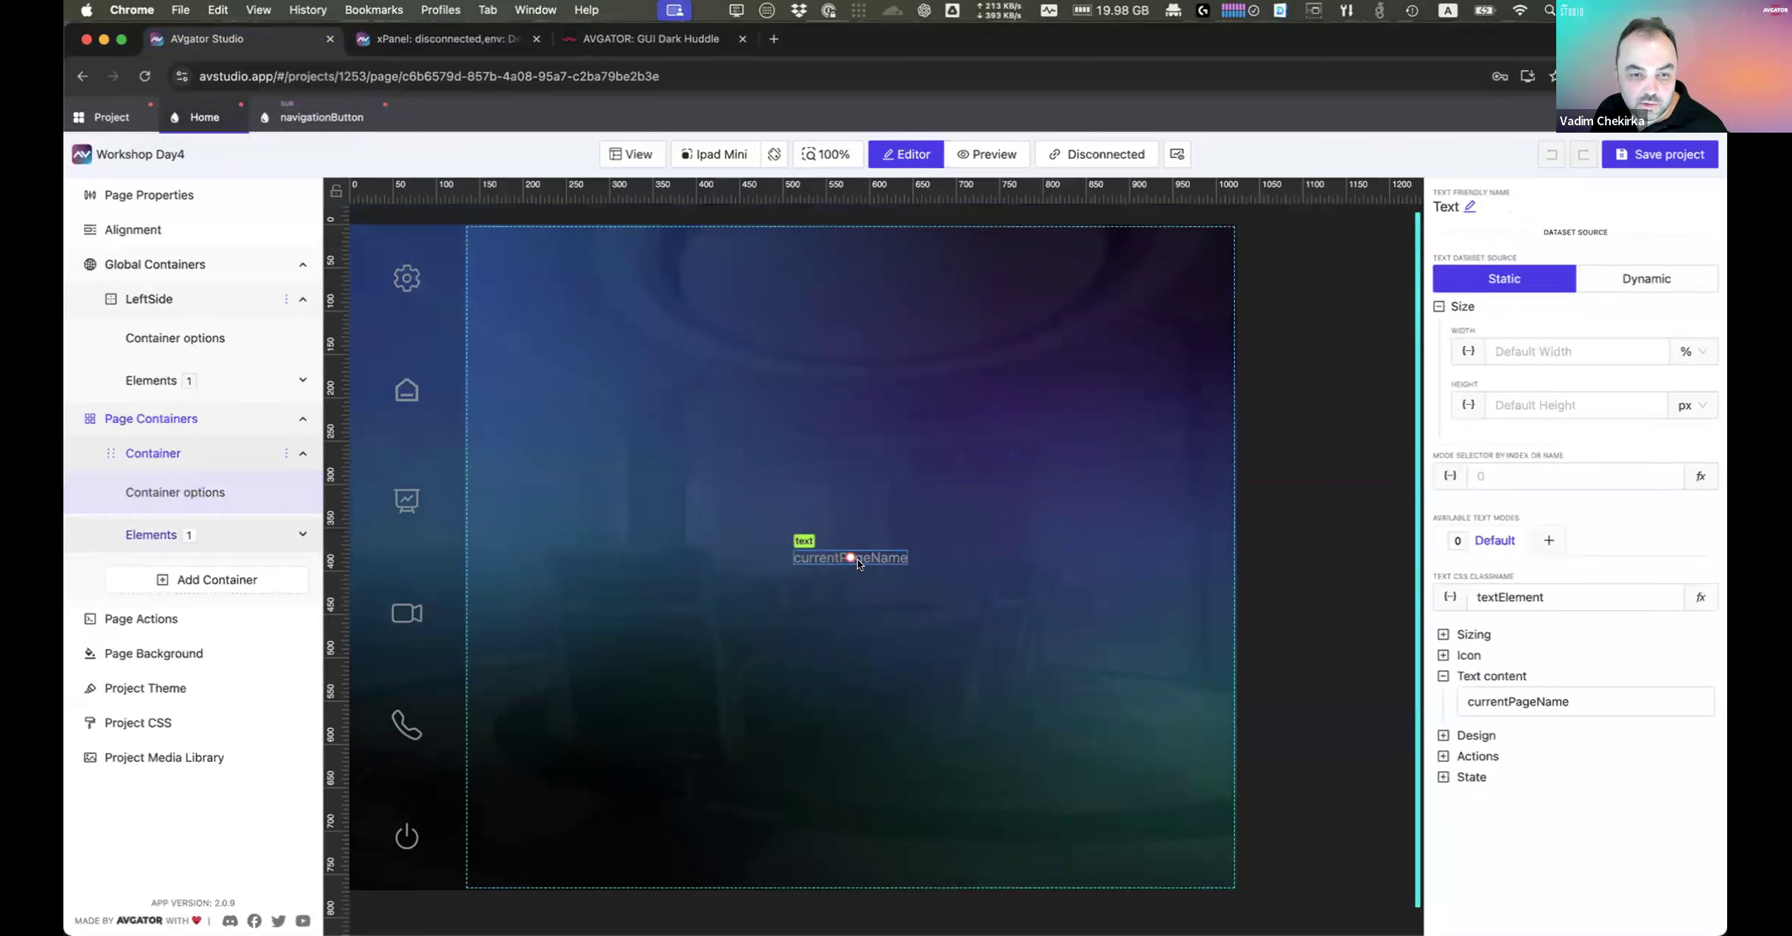
click(1608, 351)
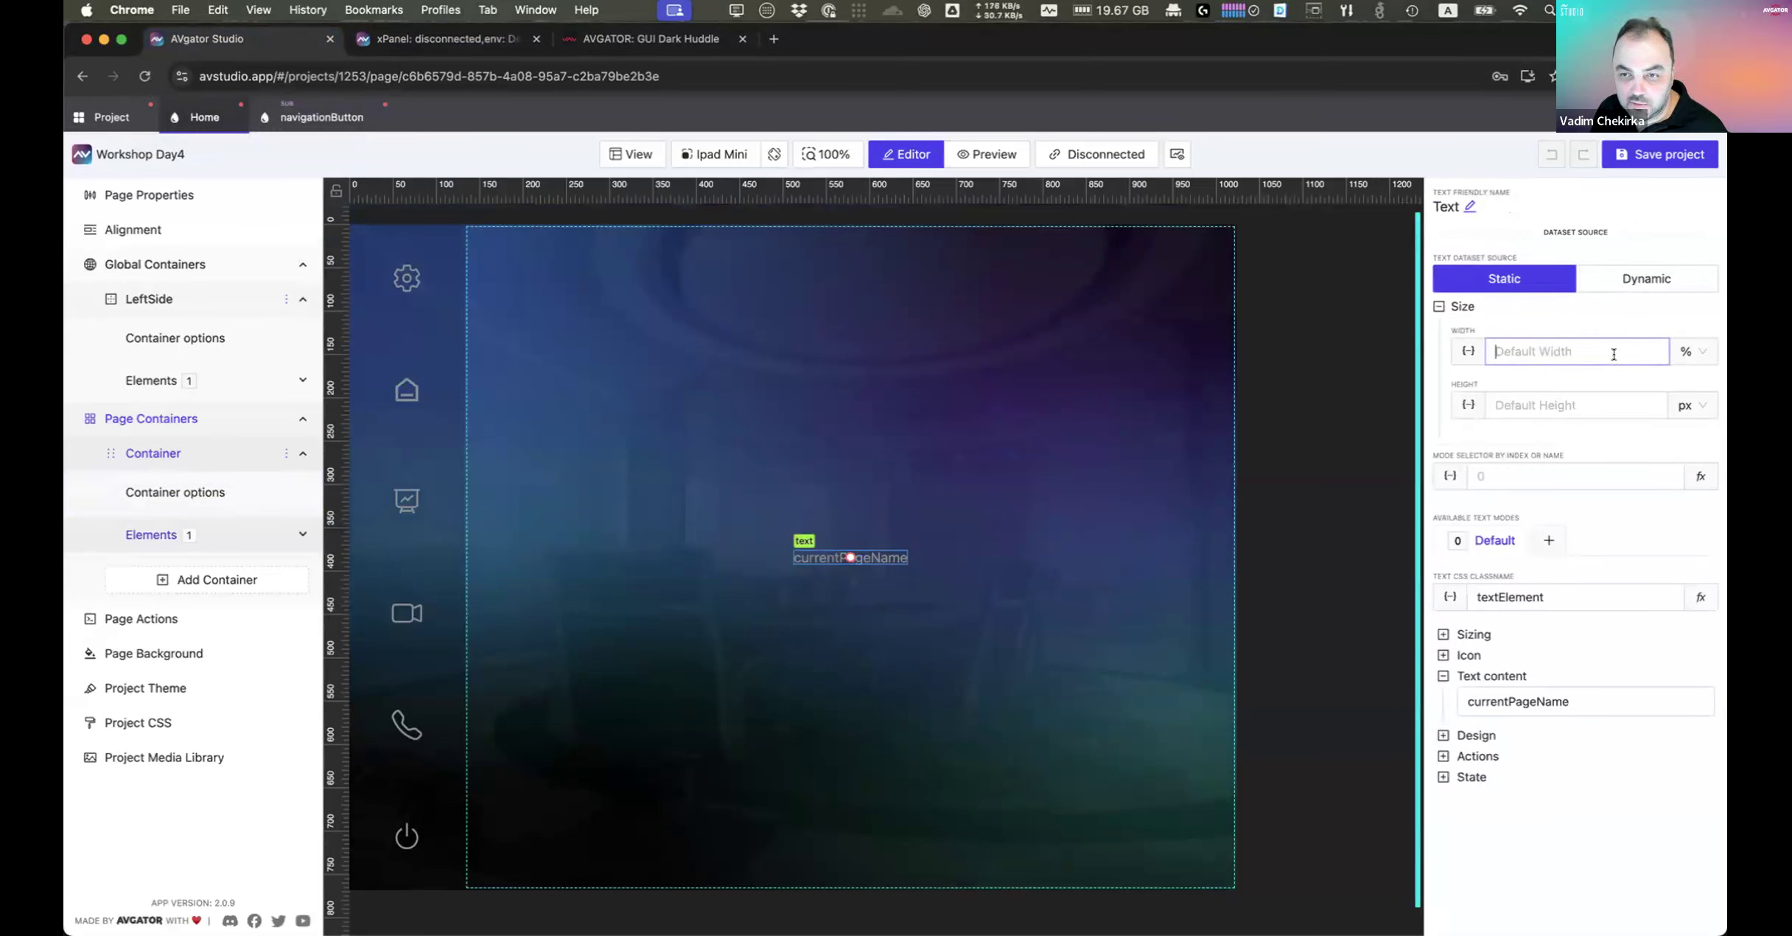
text(100)
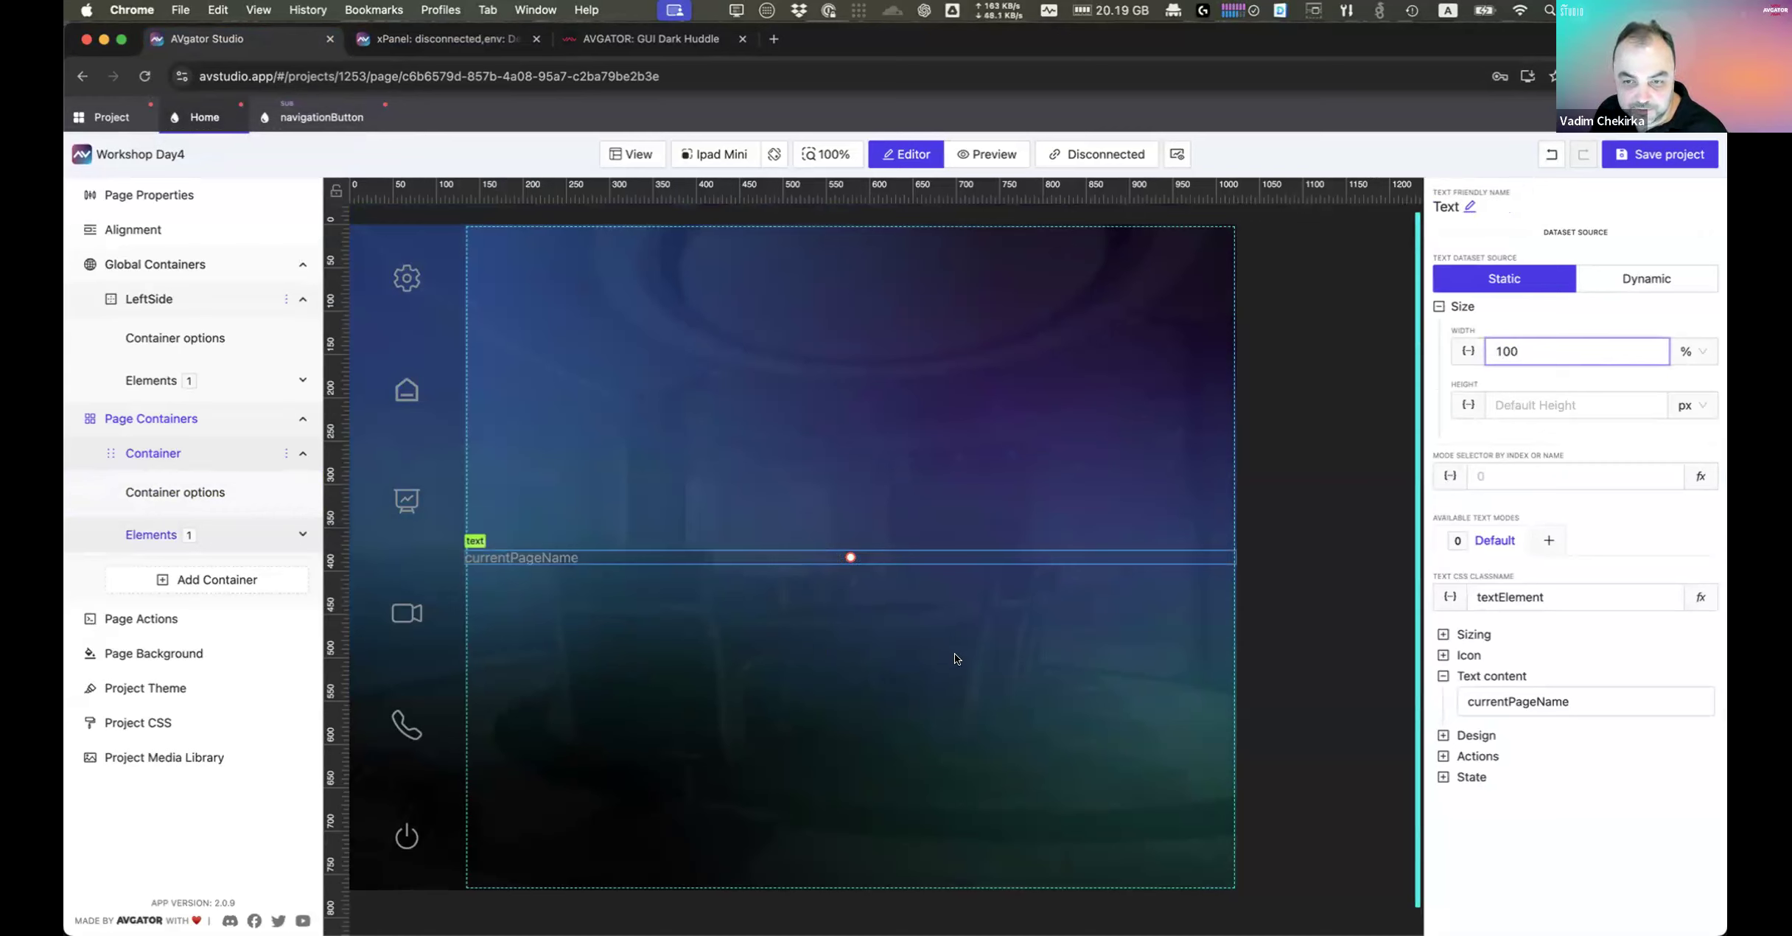
click(1477, 735)
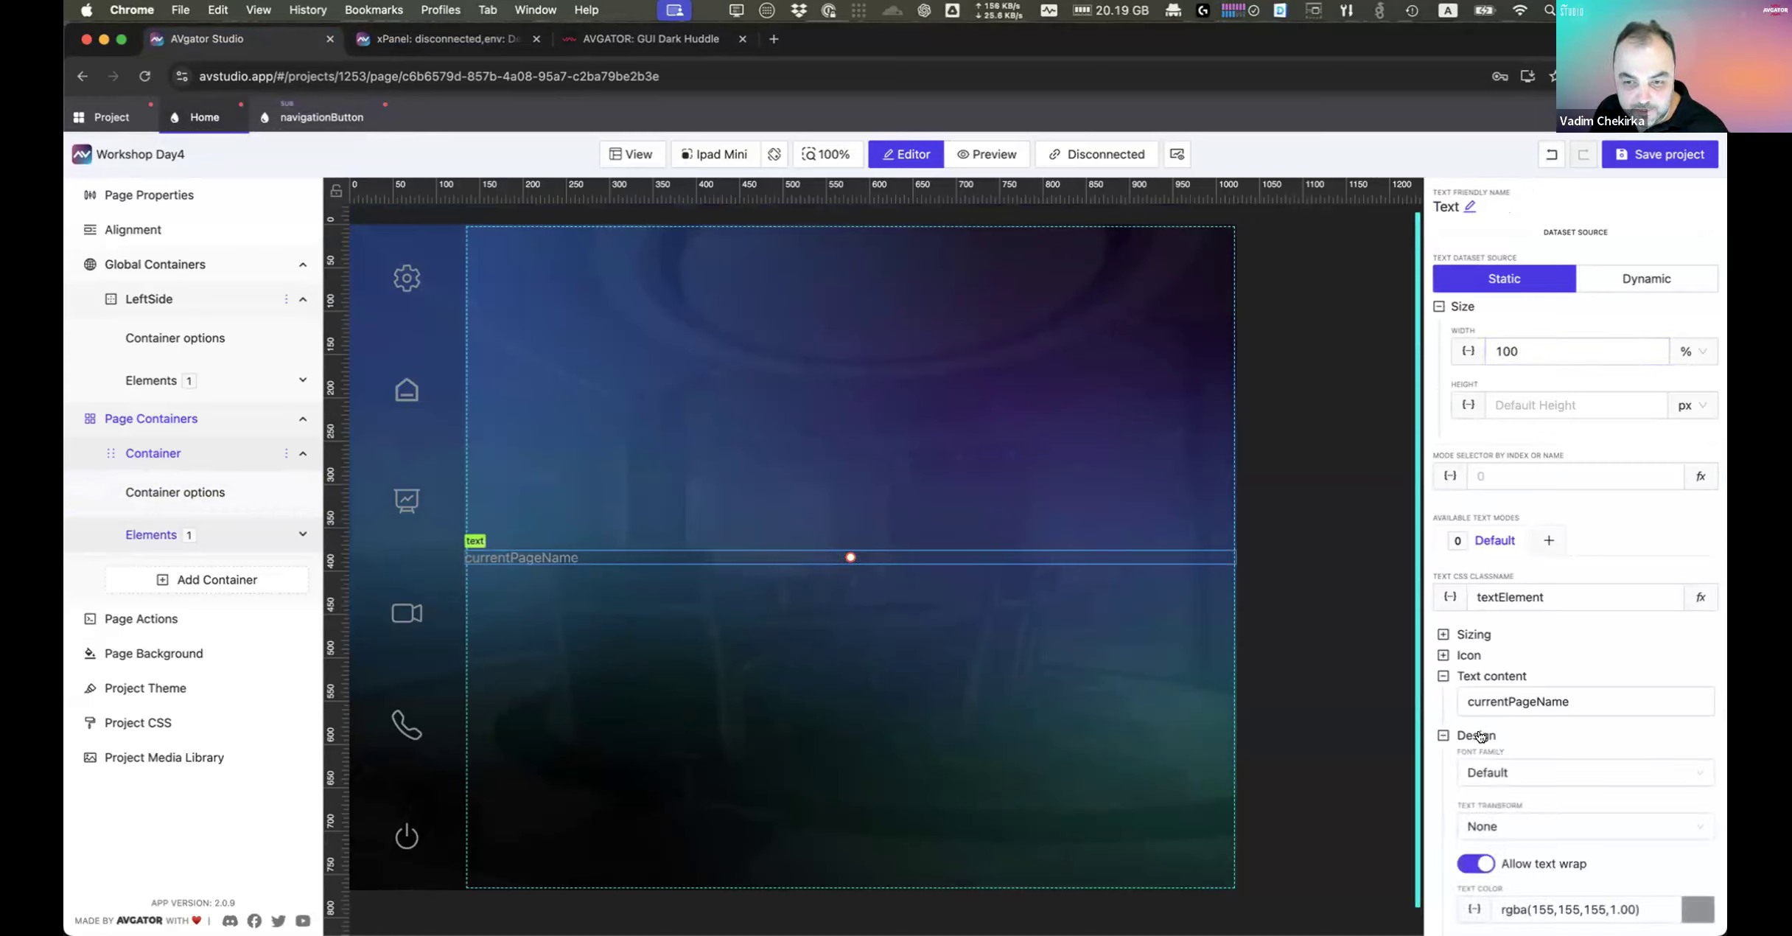
click(1477, 736)
Step: Copy the currentPageName text element and open the ATC, Power, Presentation, Settings and VTC pages in the editor
click(745, 579)
click(745, 557)
key(super+c)
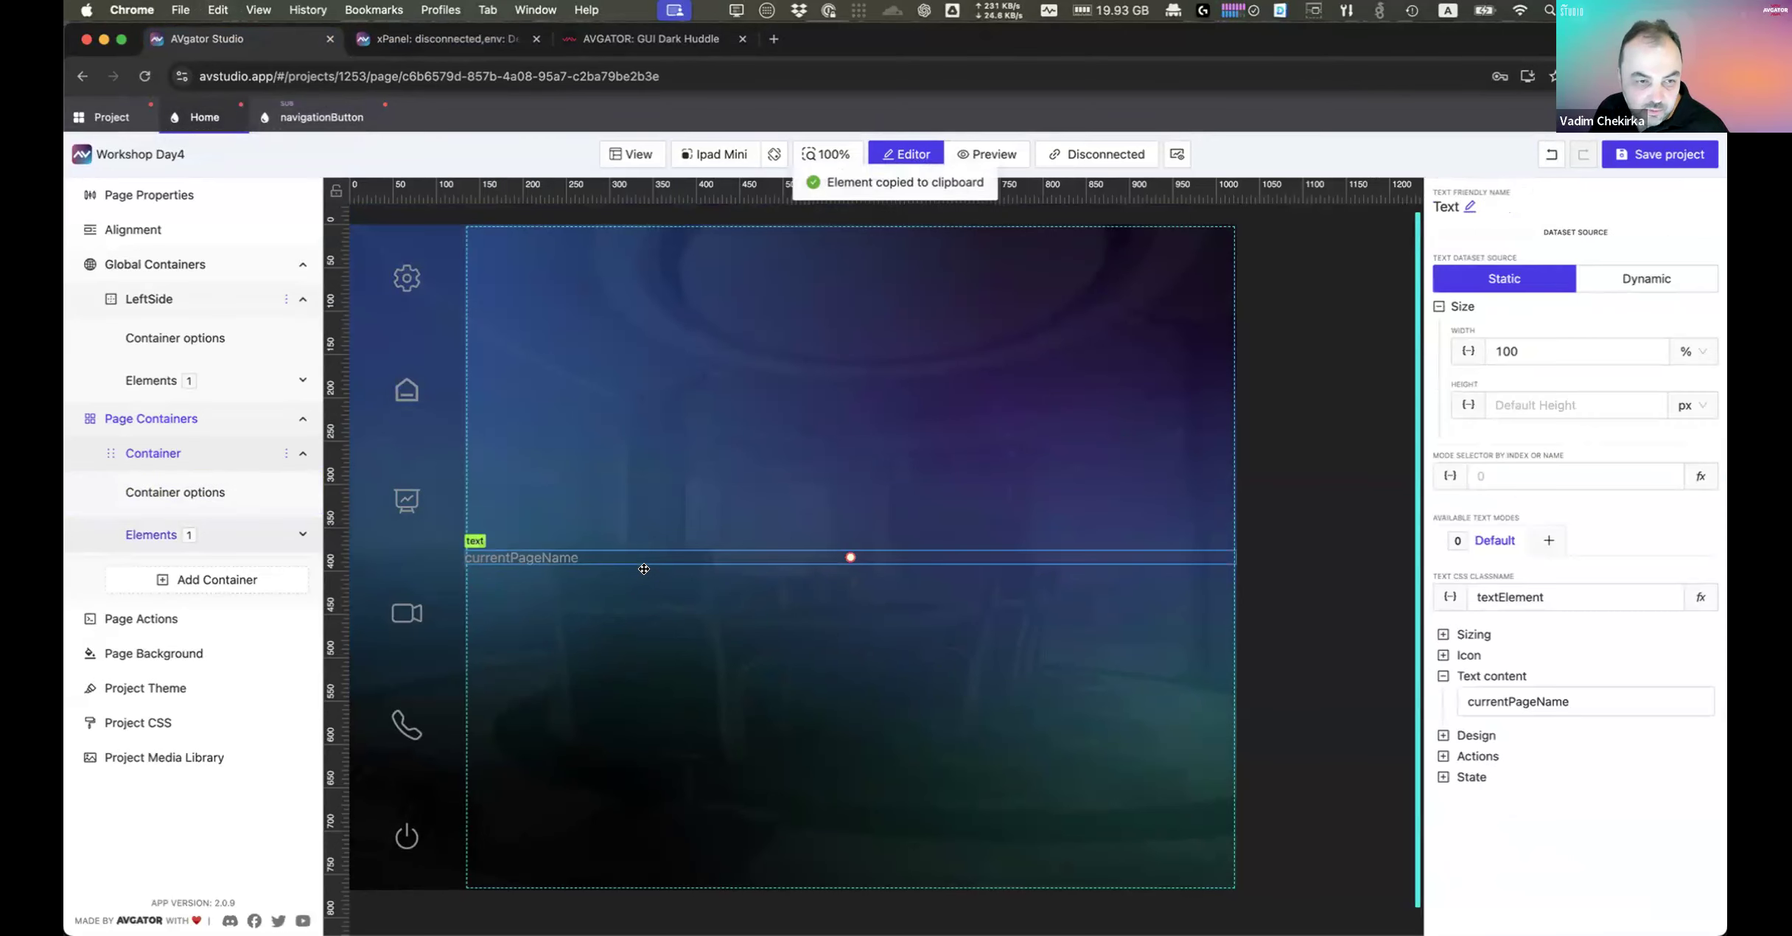
click(111, 117)
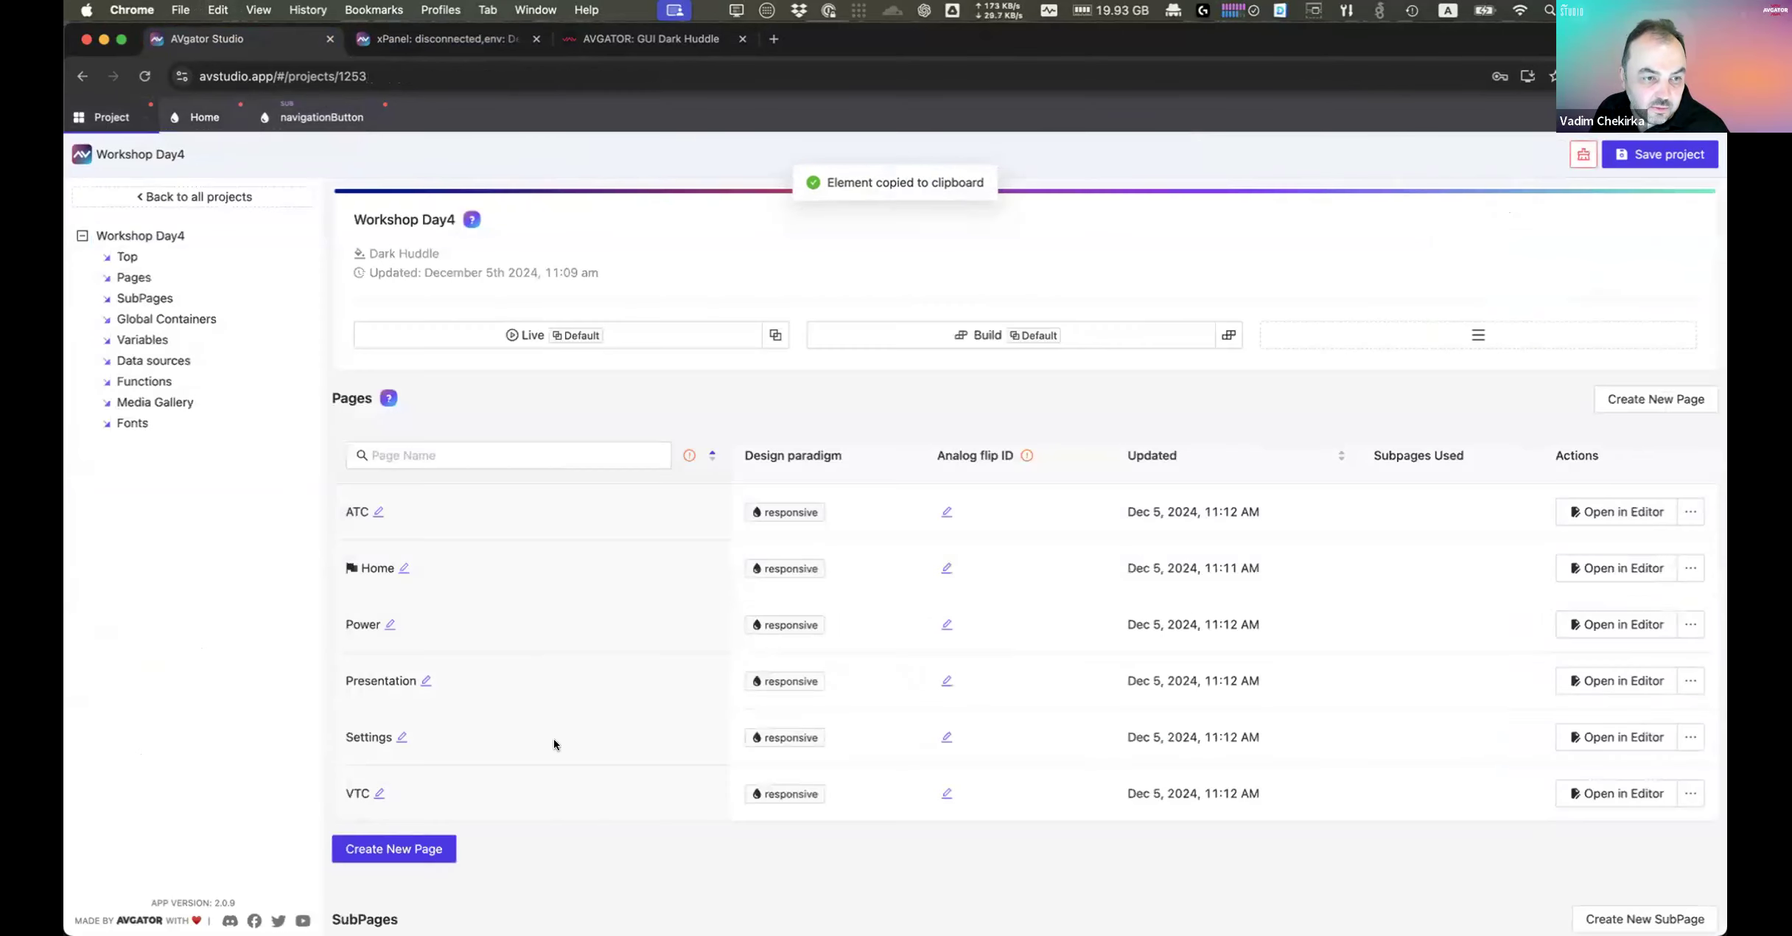
click(1608, 514)
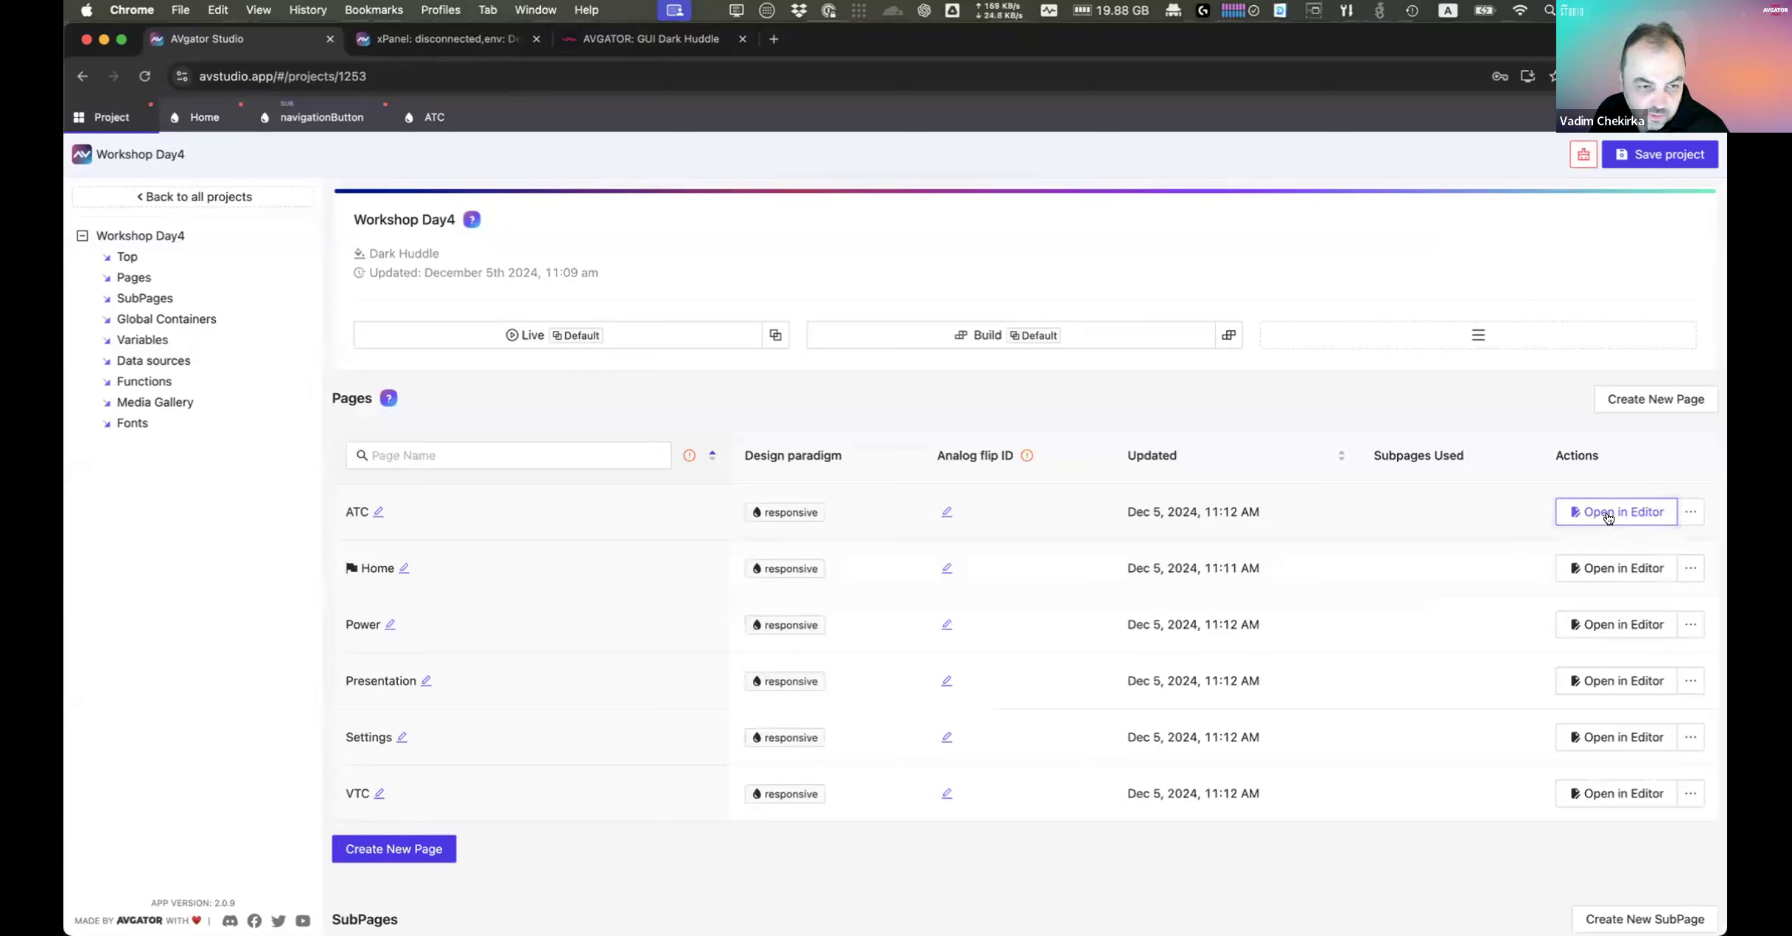
click(1615, 628)
click(1614, 685)
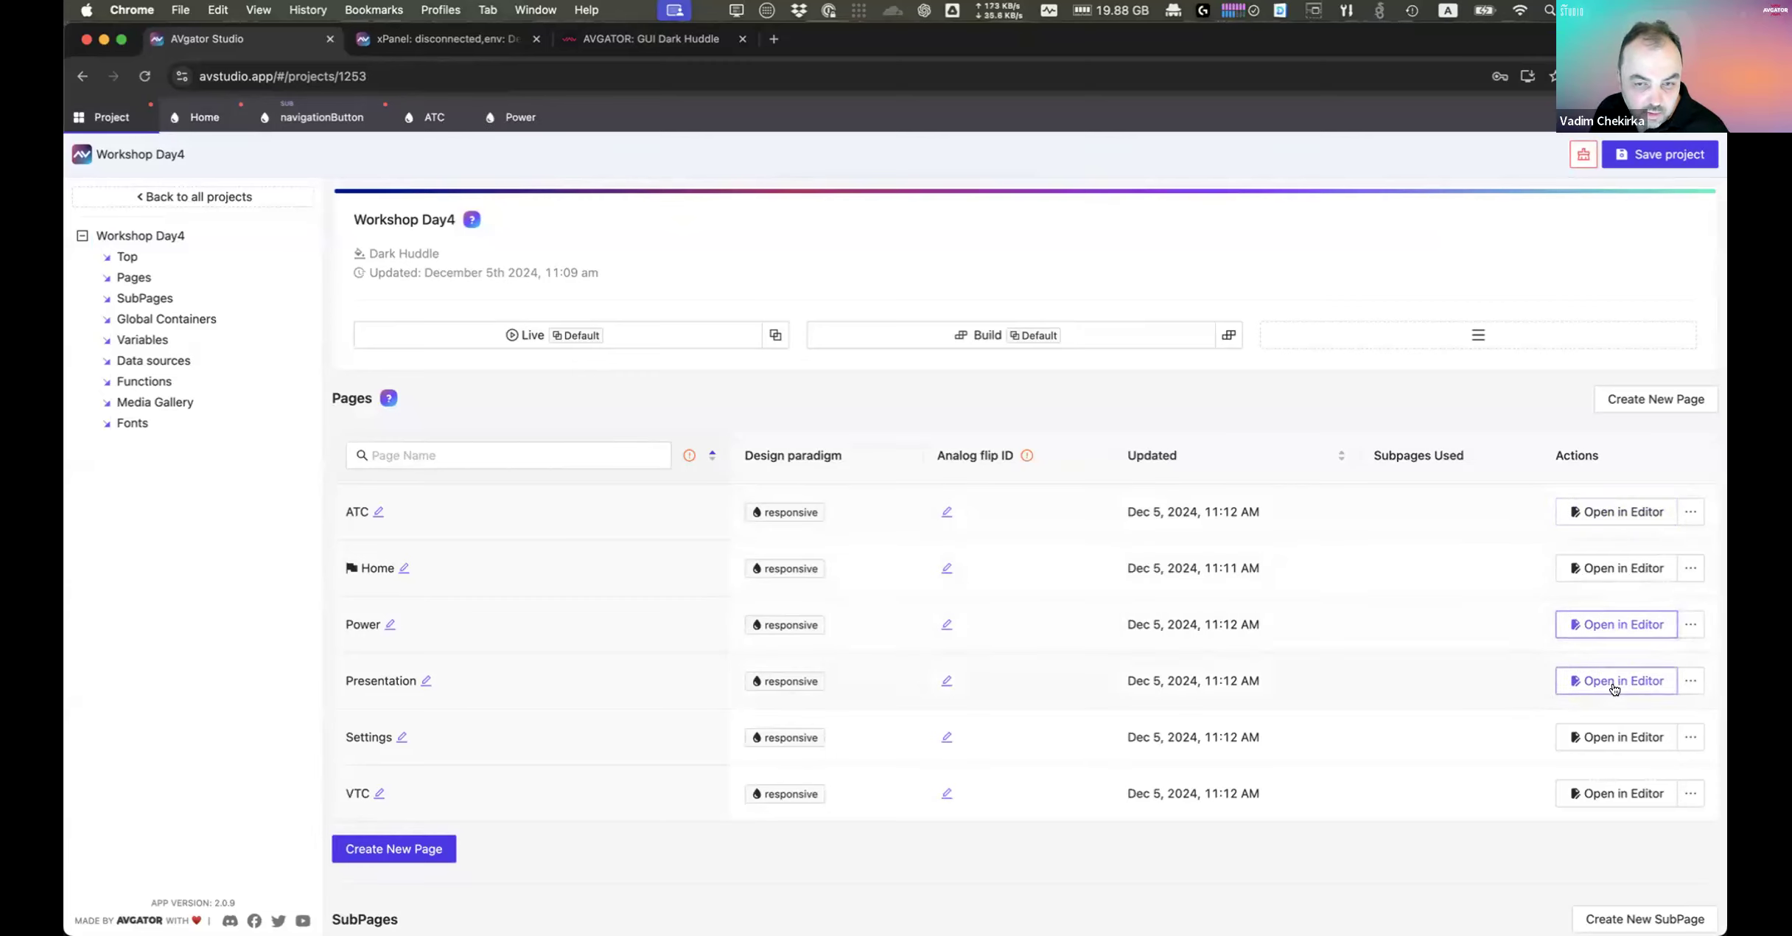
click(1606, 738)
click(1617, 800)
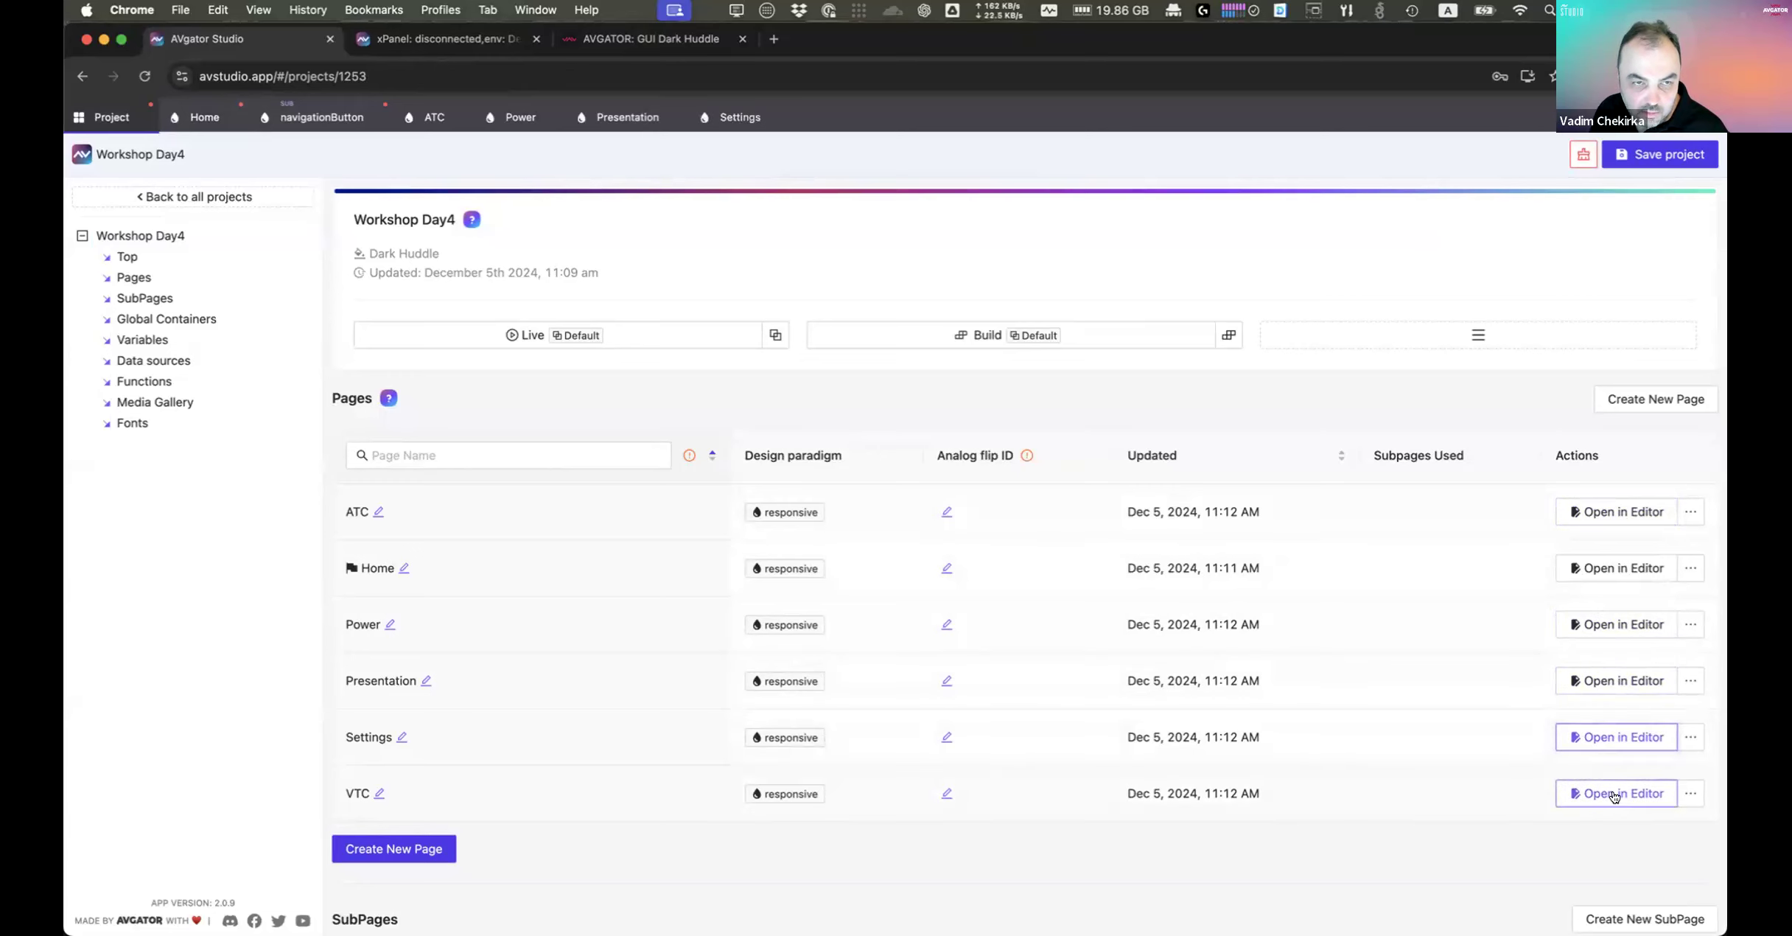
Step: Paste the copied text element into the page container of the ATC, Power, Presentation, Settings and VTC pages
click(434, 119)
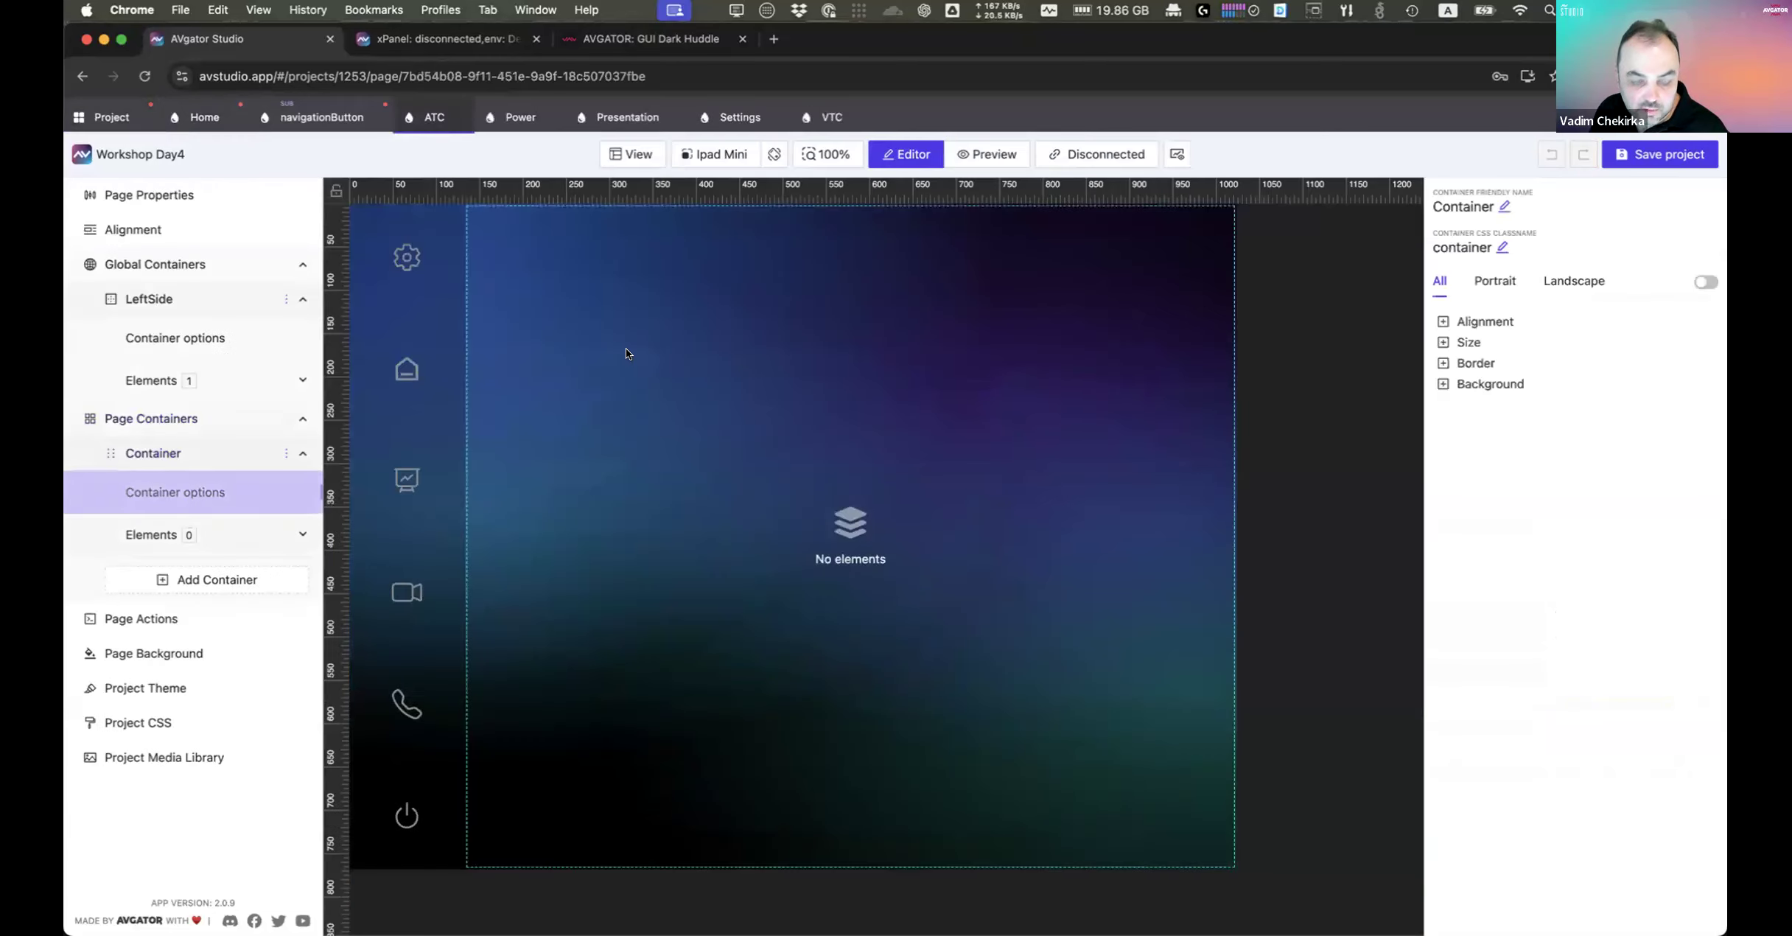
click(511, 119)
click(619, 119)
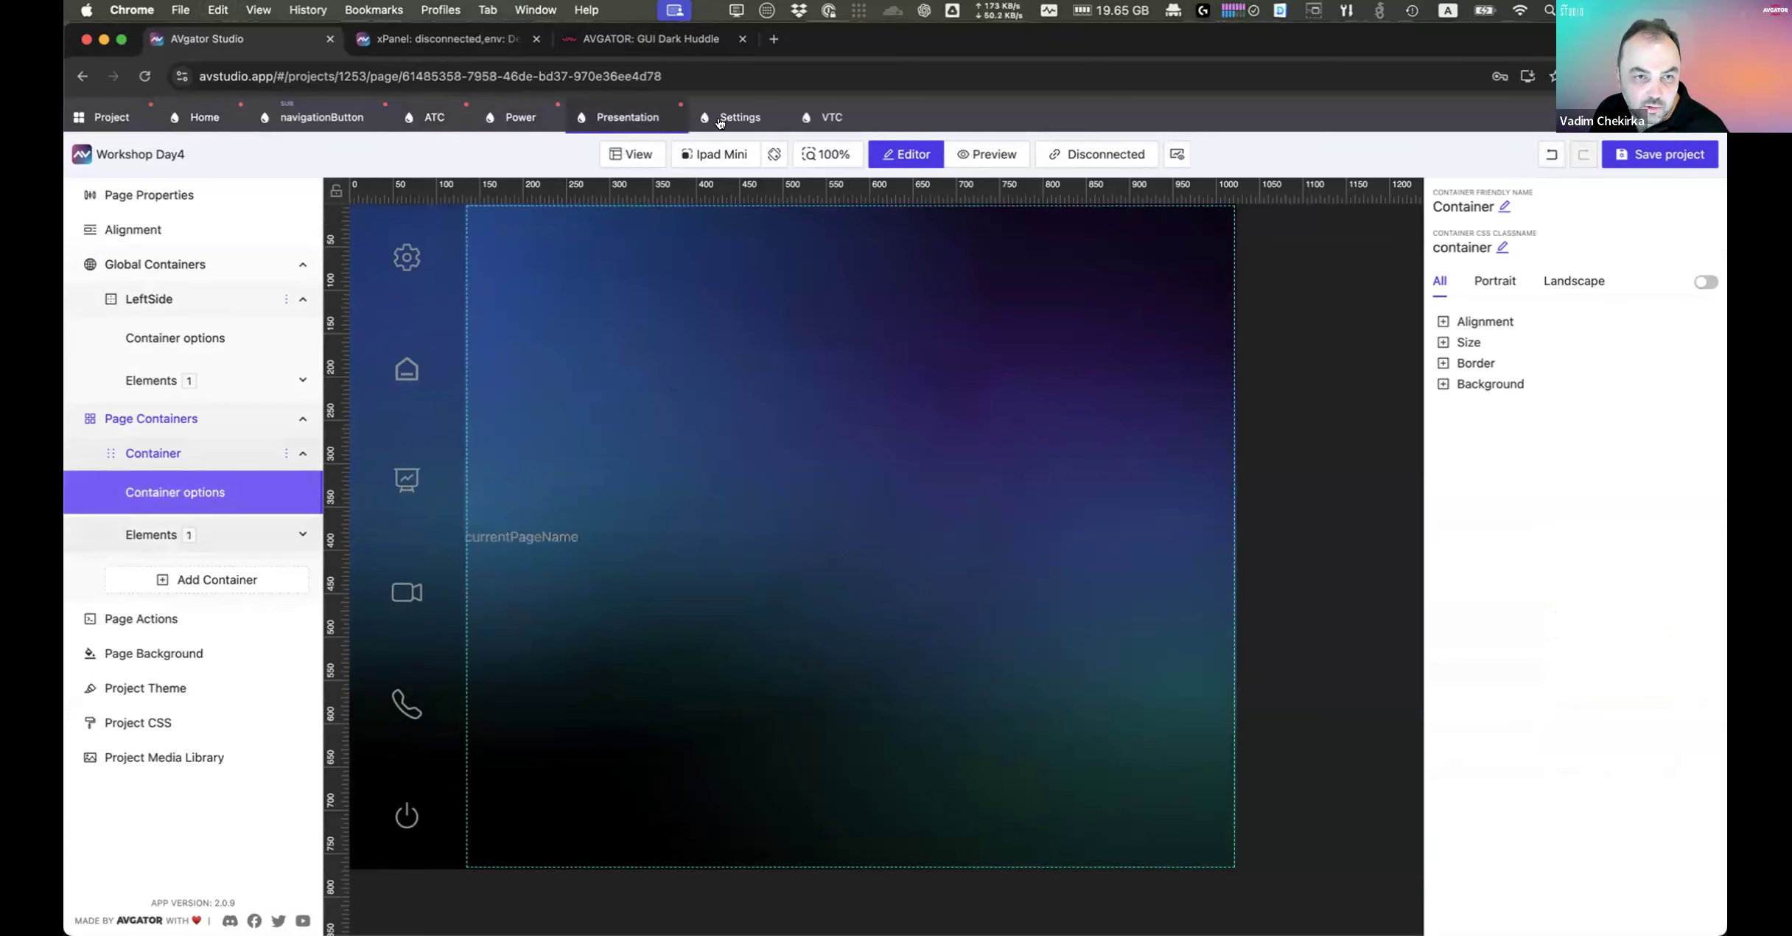
click(720, 120)
click(822, 119)
Step: Check the page-name text on the home page of the live xPanel, and return to AVgator Studio
click(466, 43)
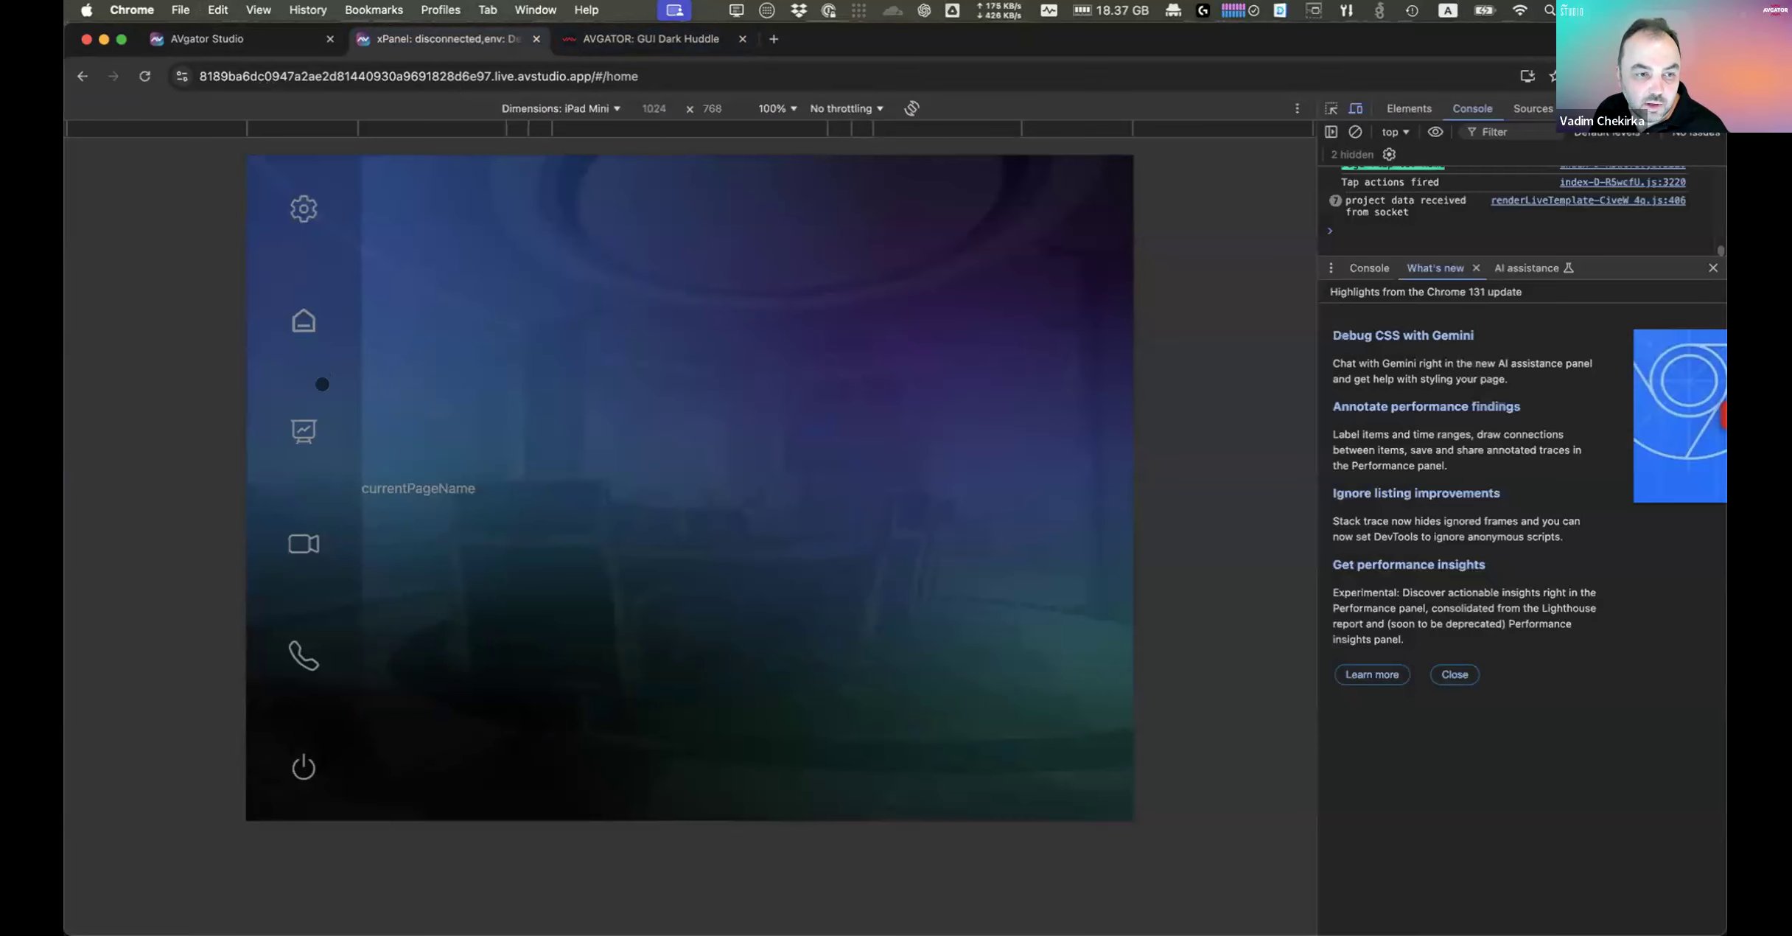
click(304, 320)
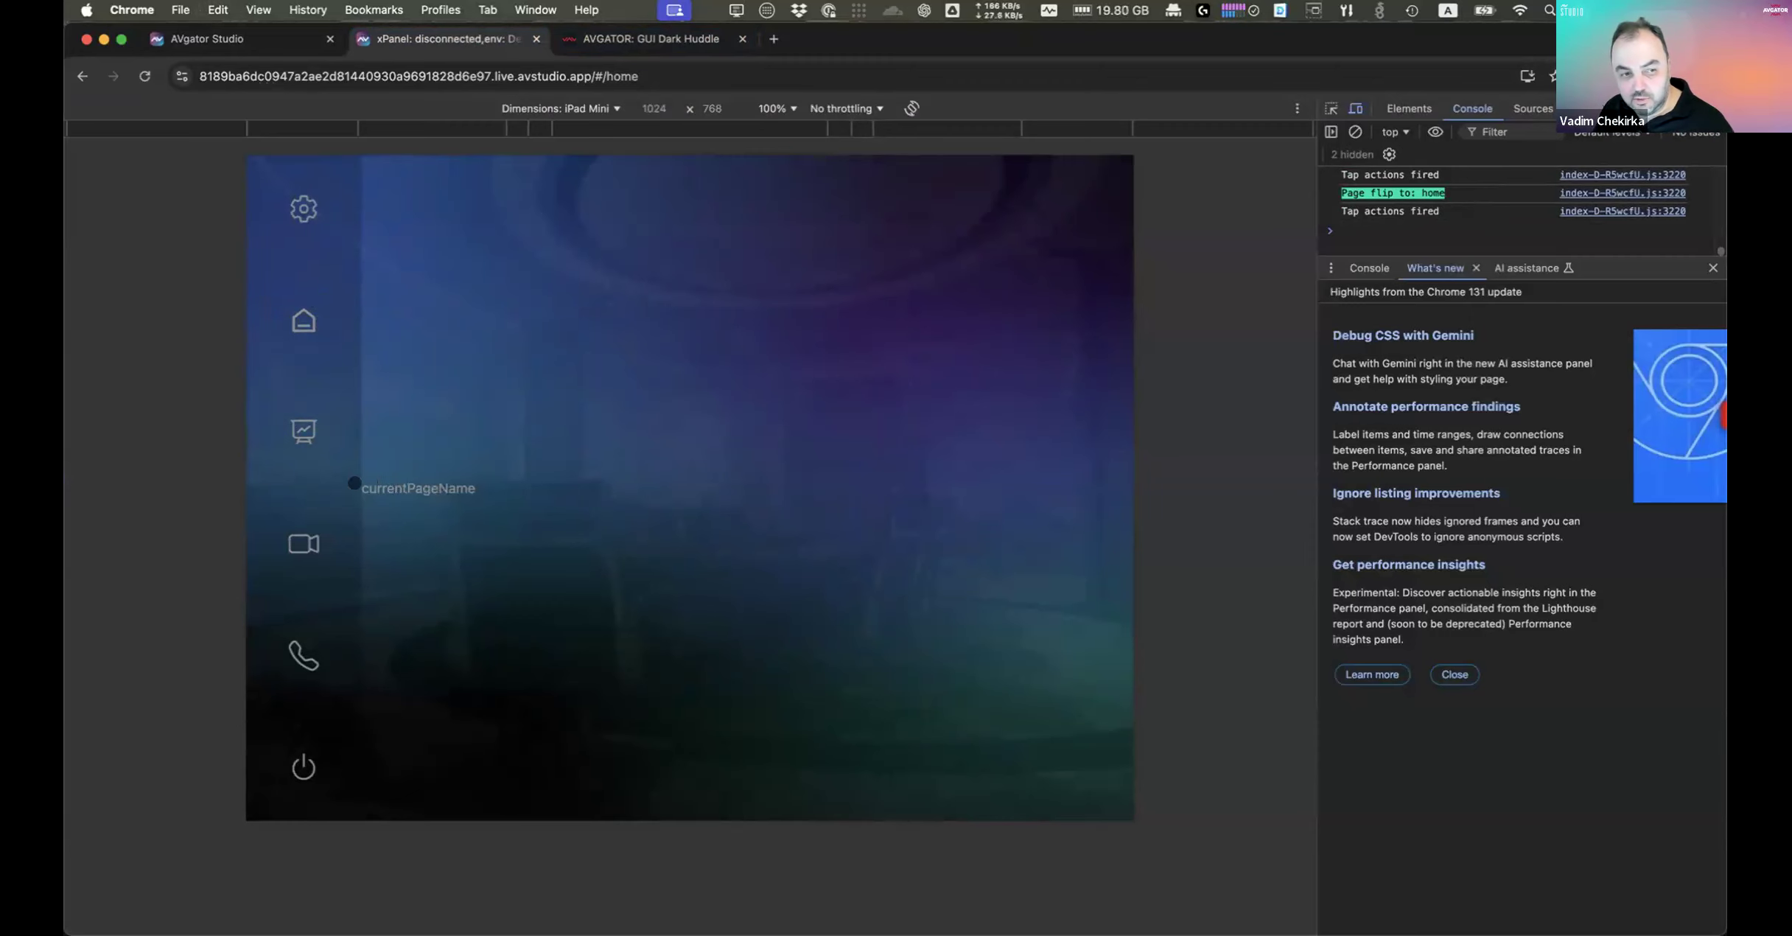
click(206, 39)
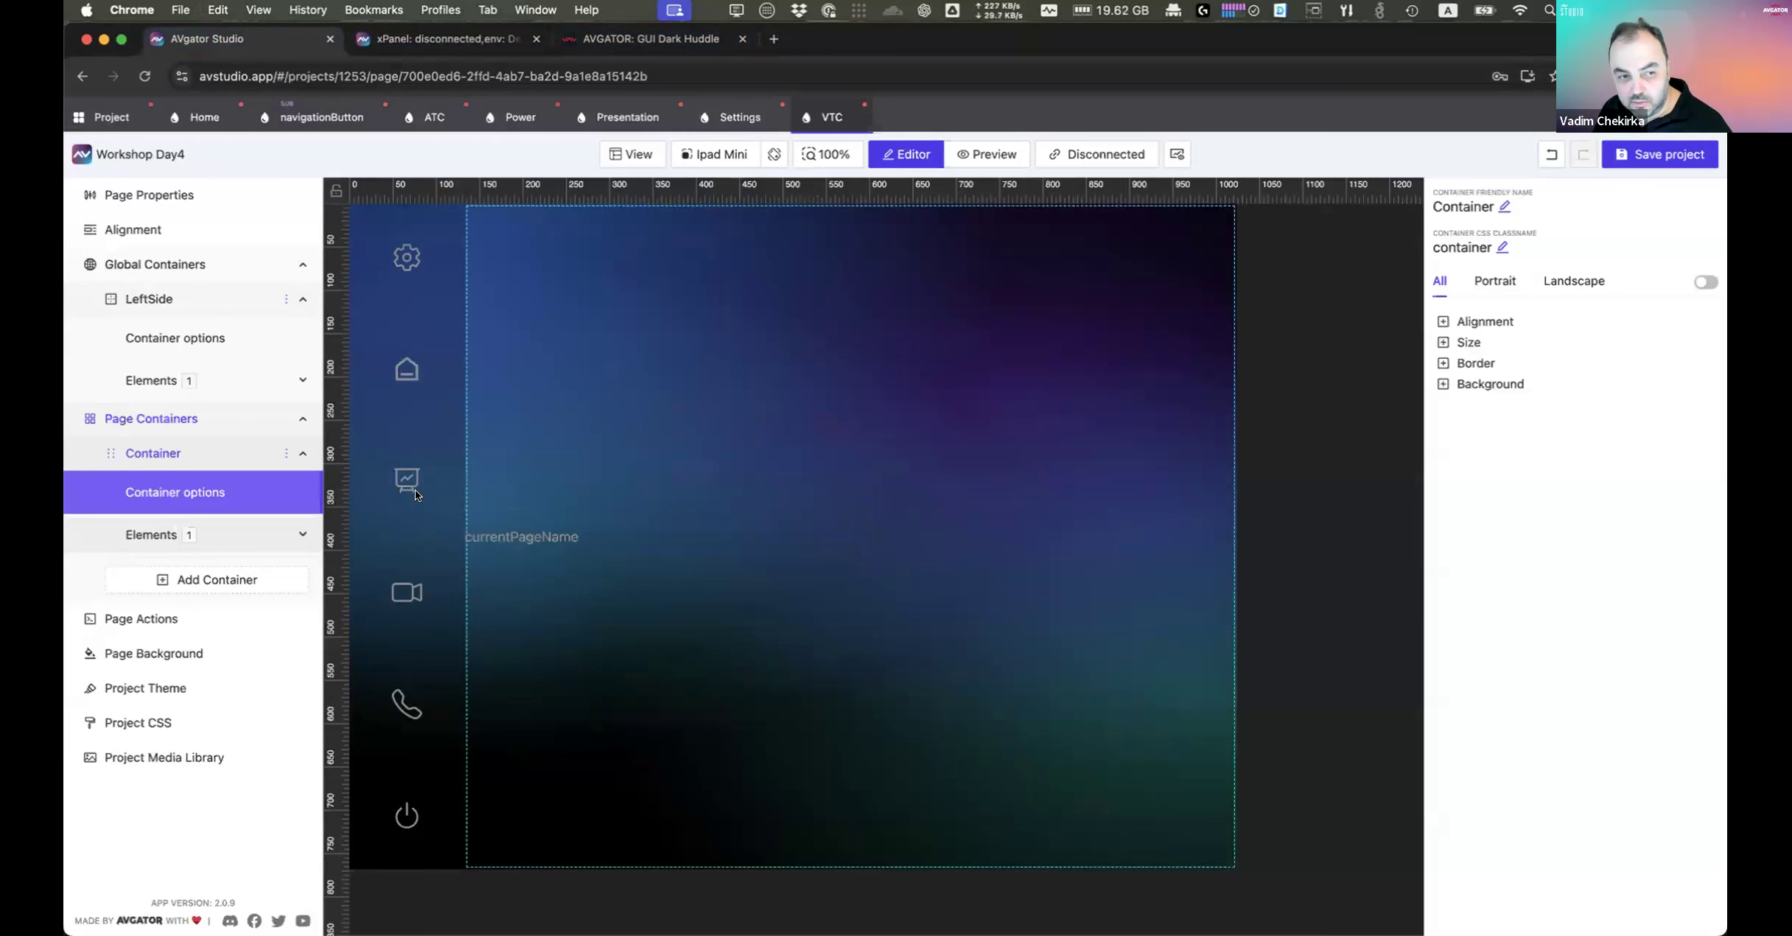
Step: Start a new Set Variable tap action for currentPageName on the navigationButton subpage's button and bring up the subpage parameters for its value
click(411, 482)
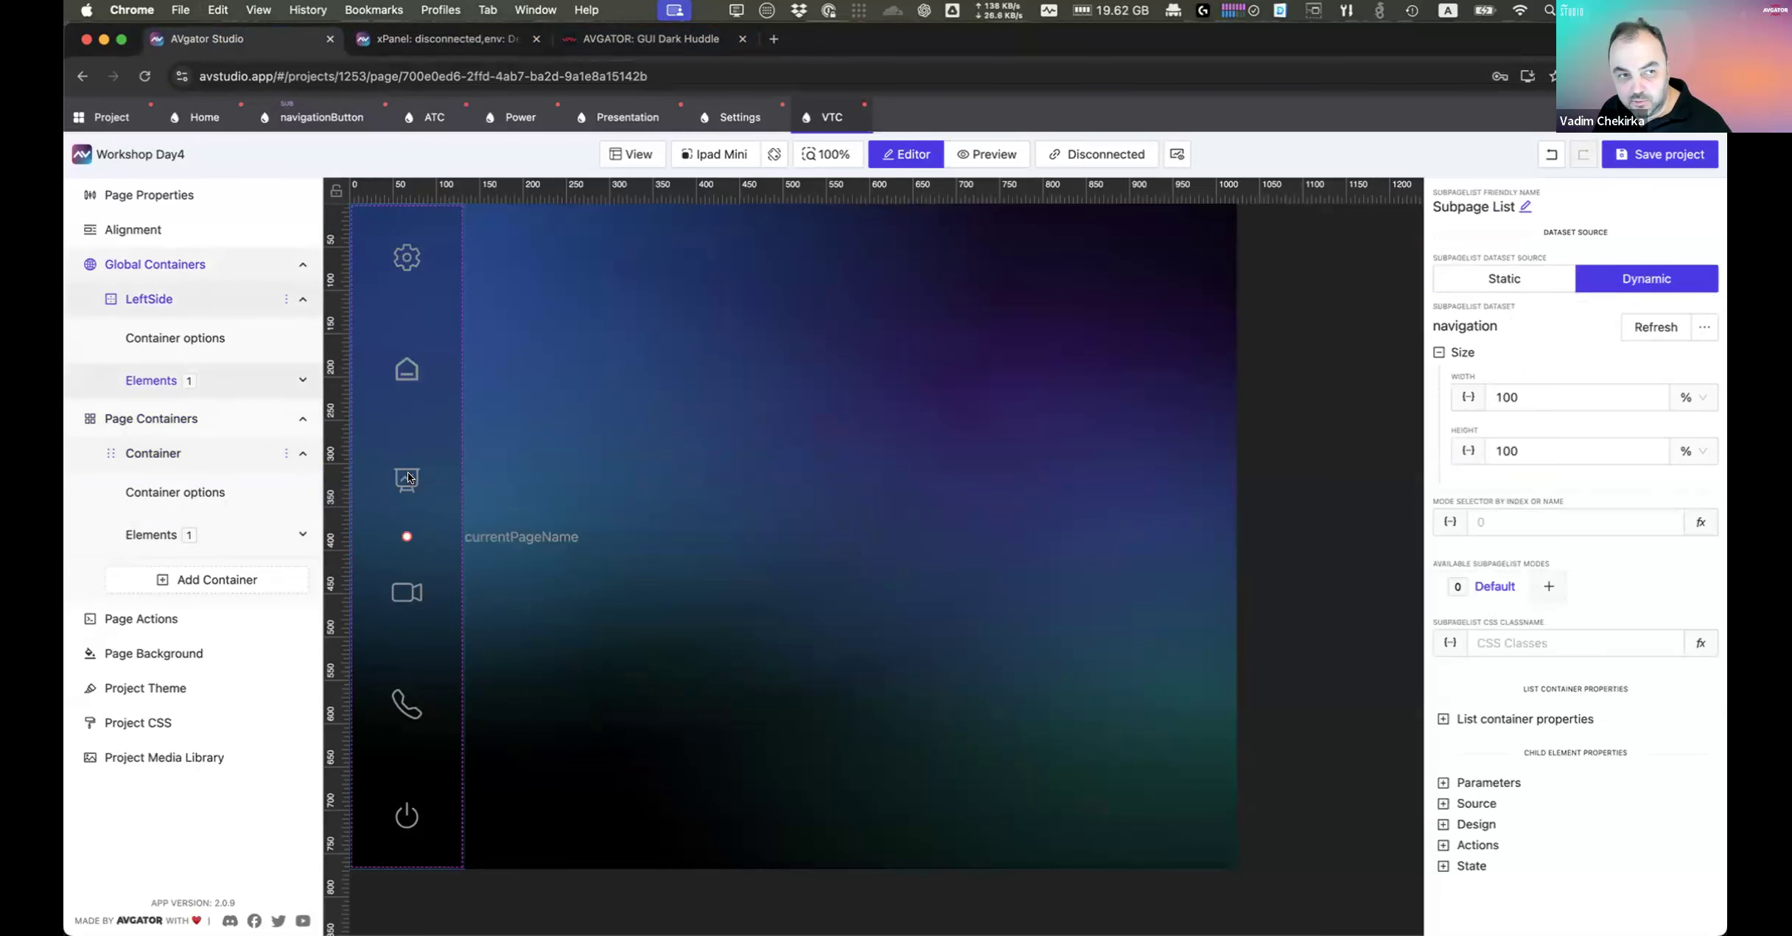
click(299, 111)
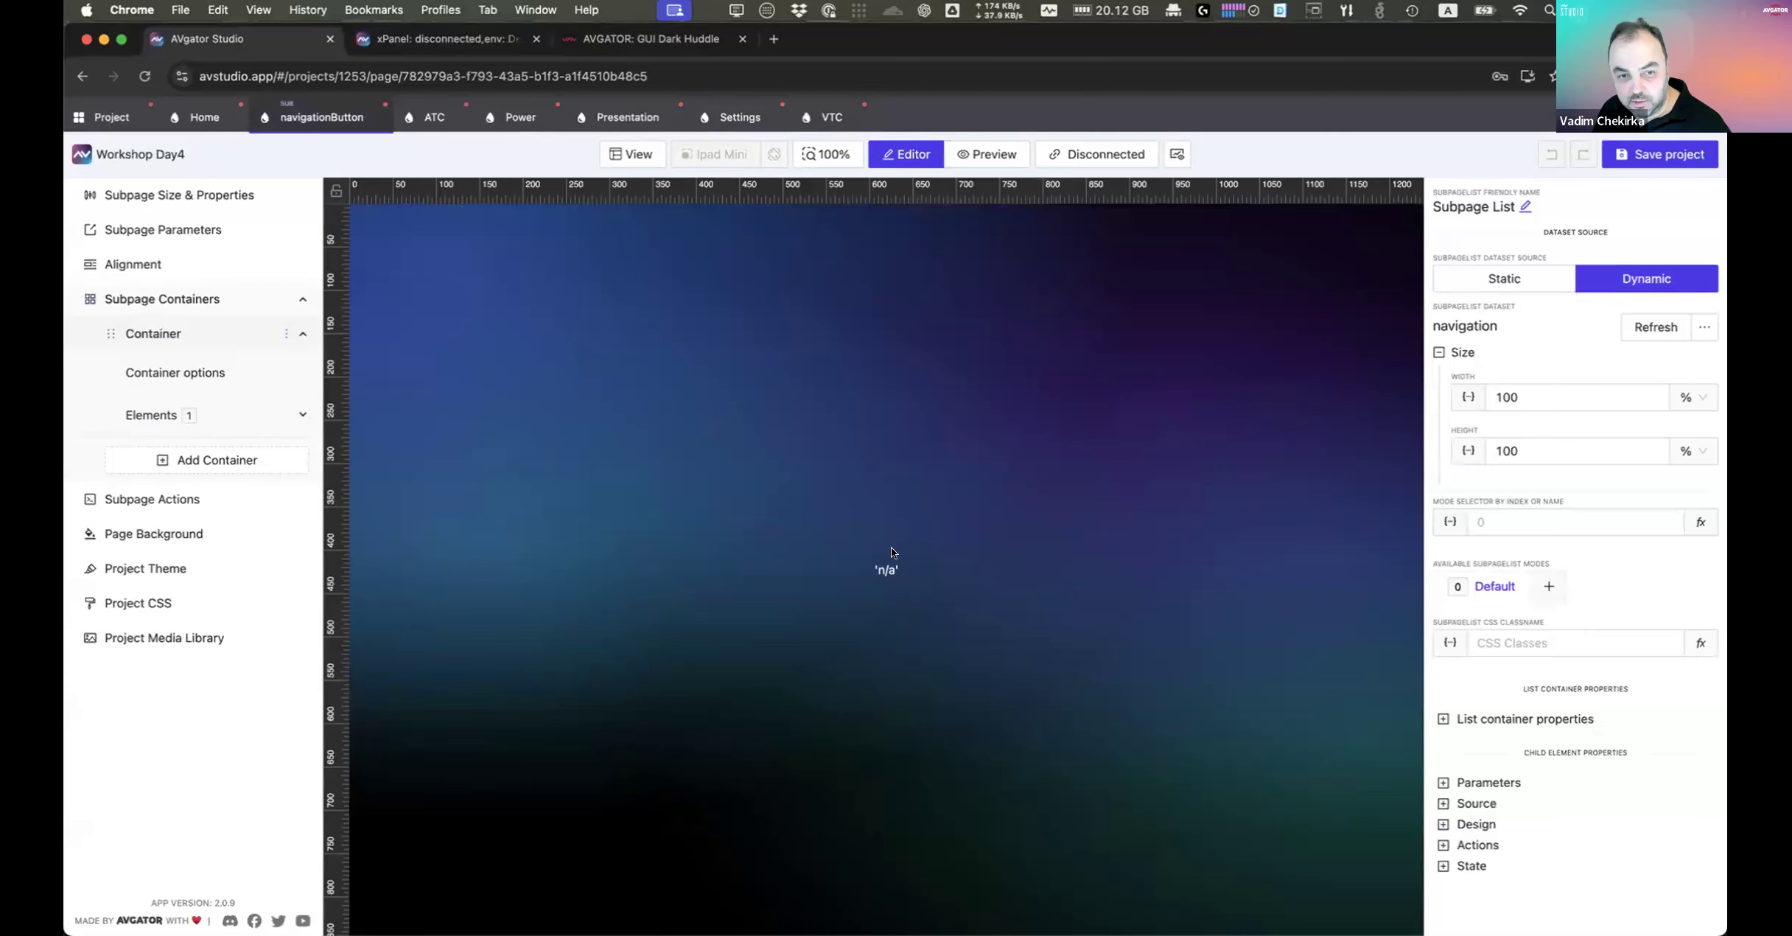
click(887, 569)
click(1496, 759)
click(1527, 797)
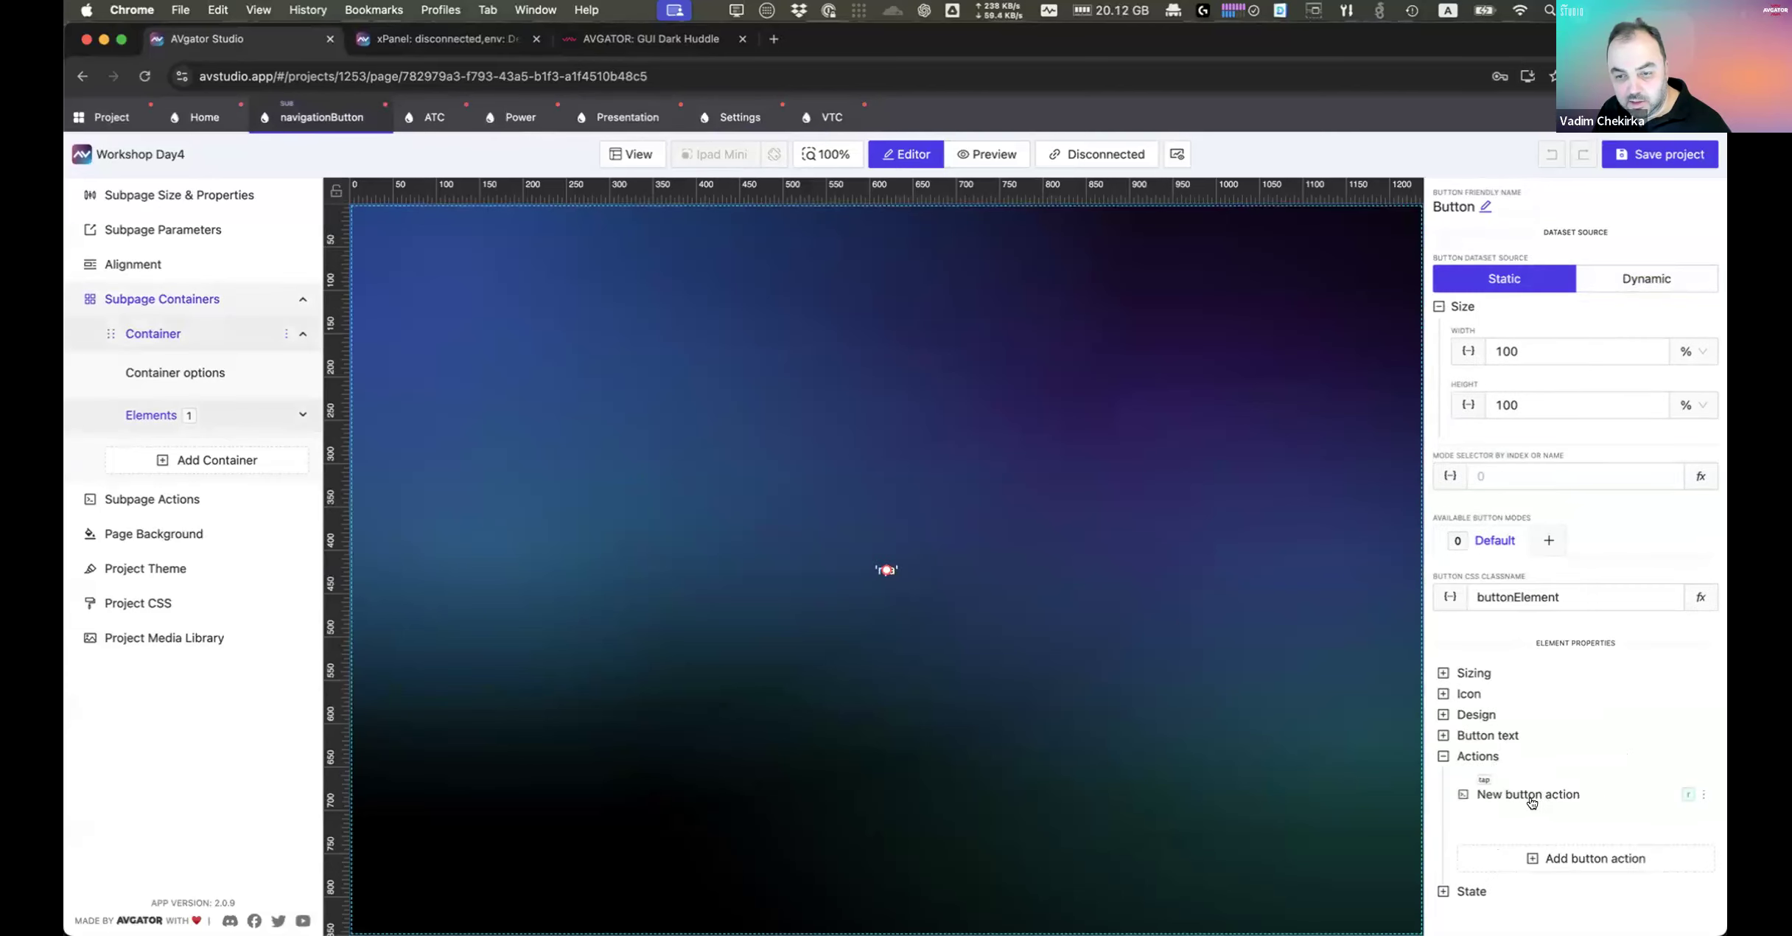
click(1594, 859)
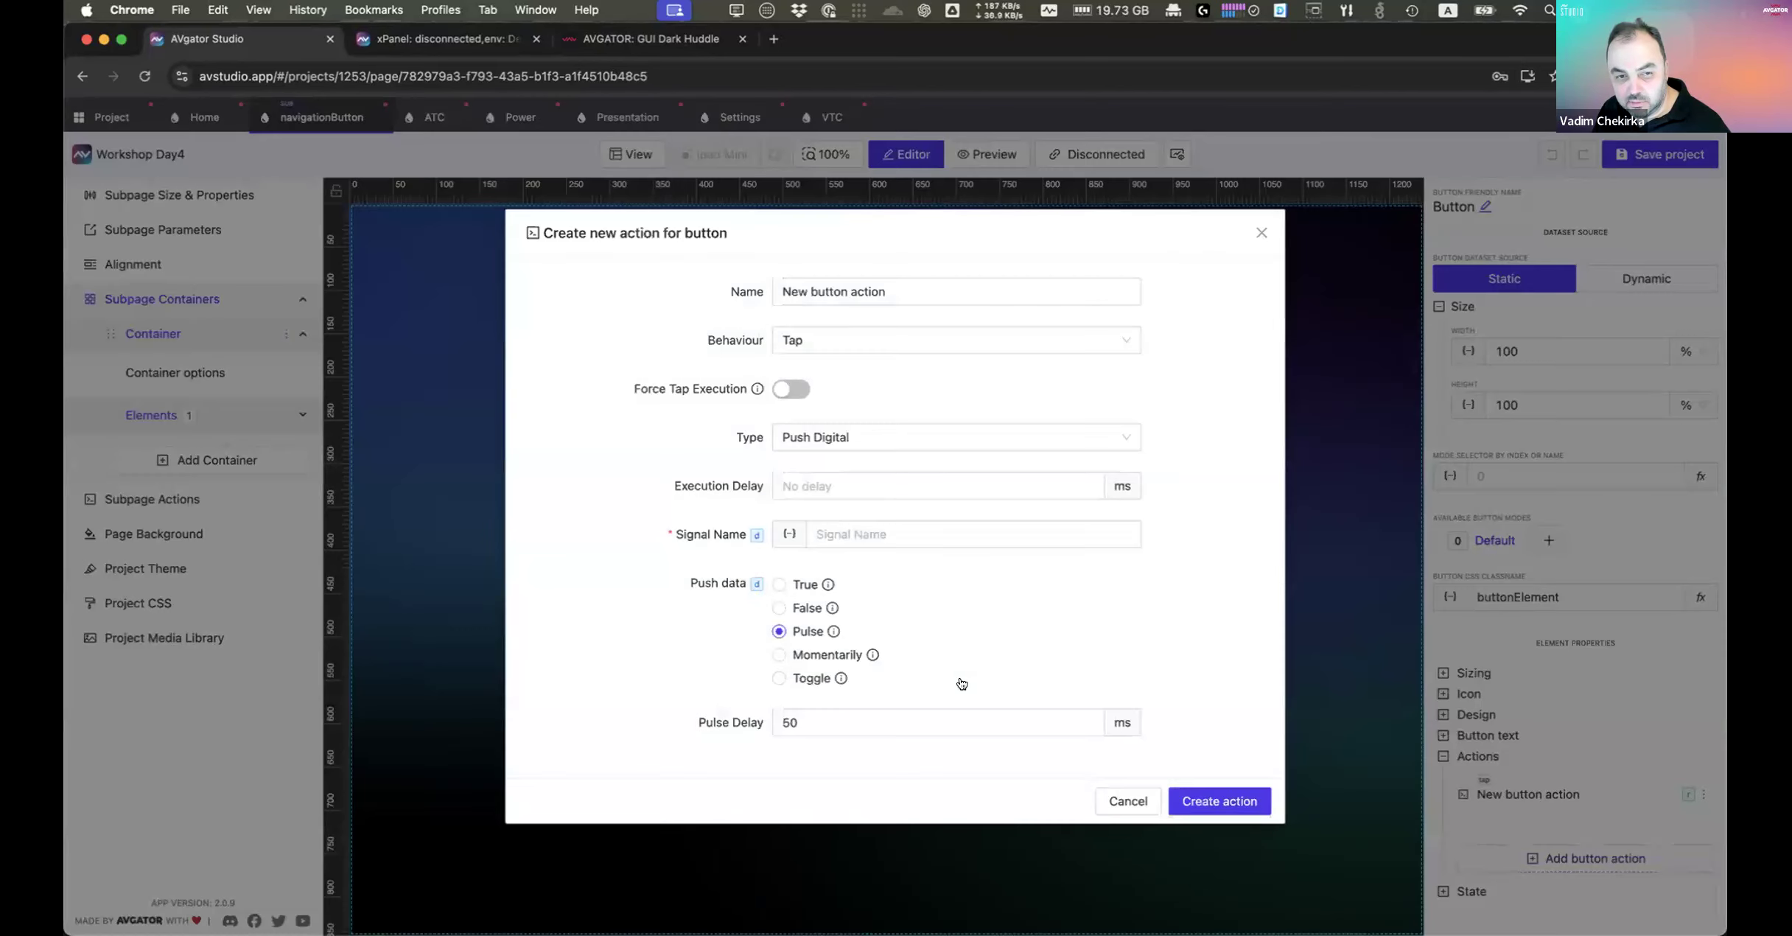
click(842, 442)
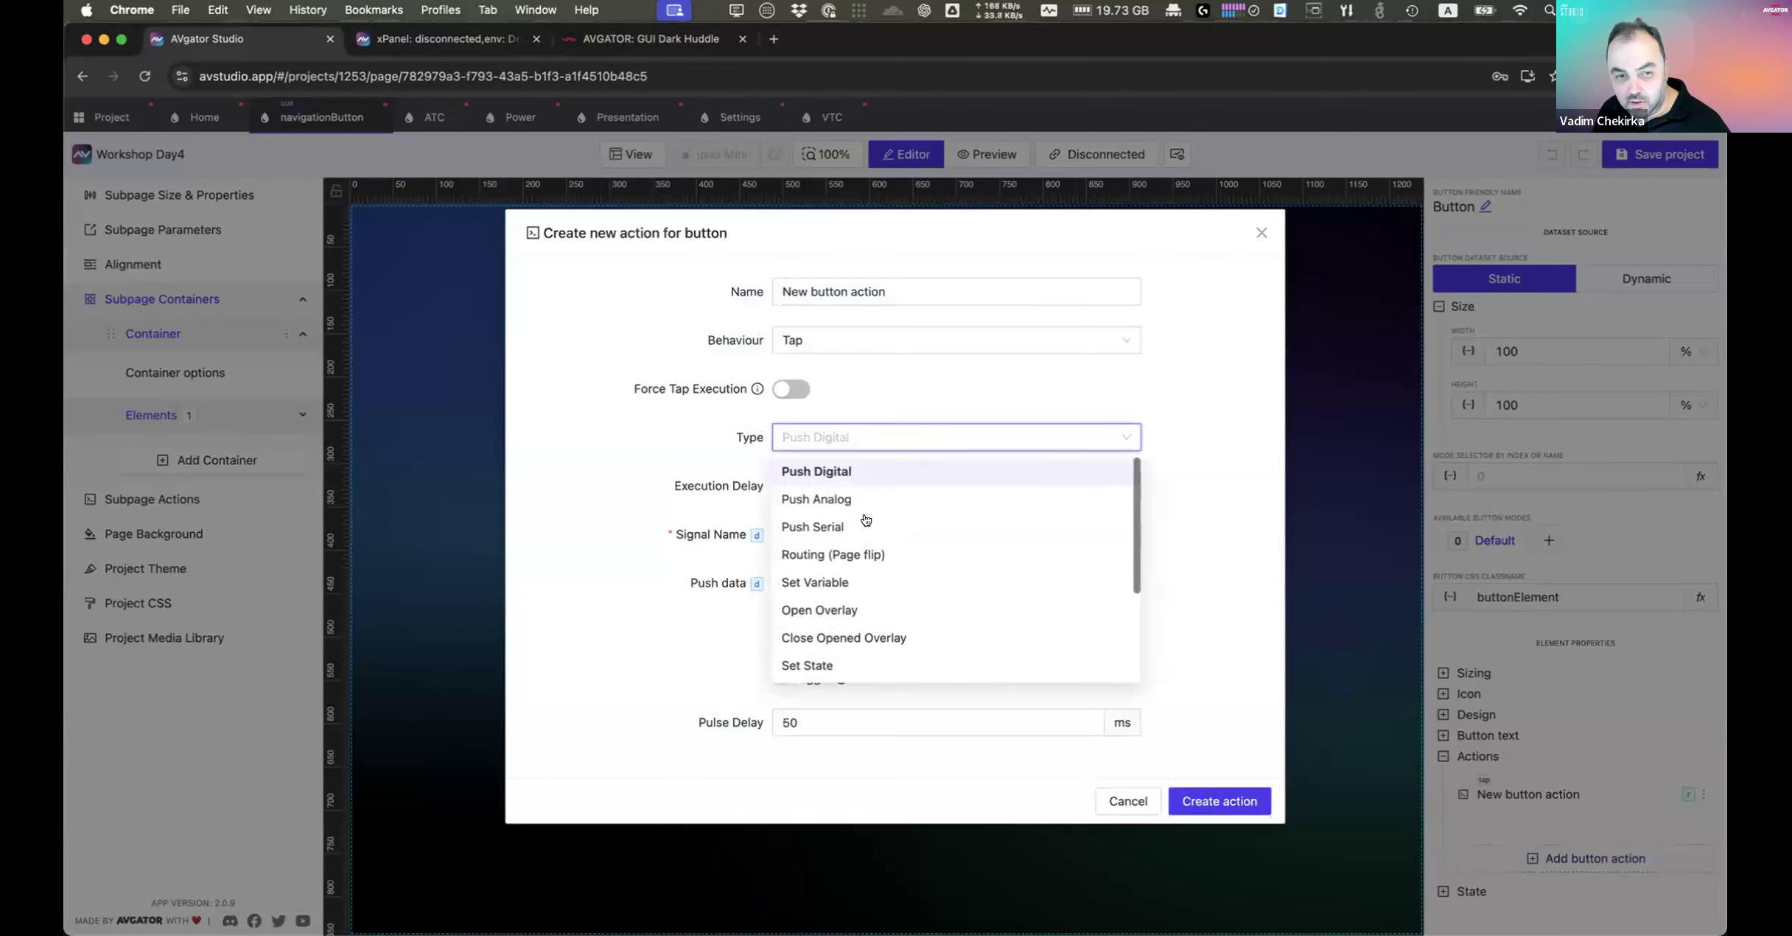
click(845, 582)
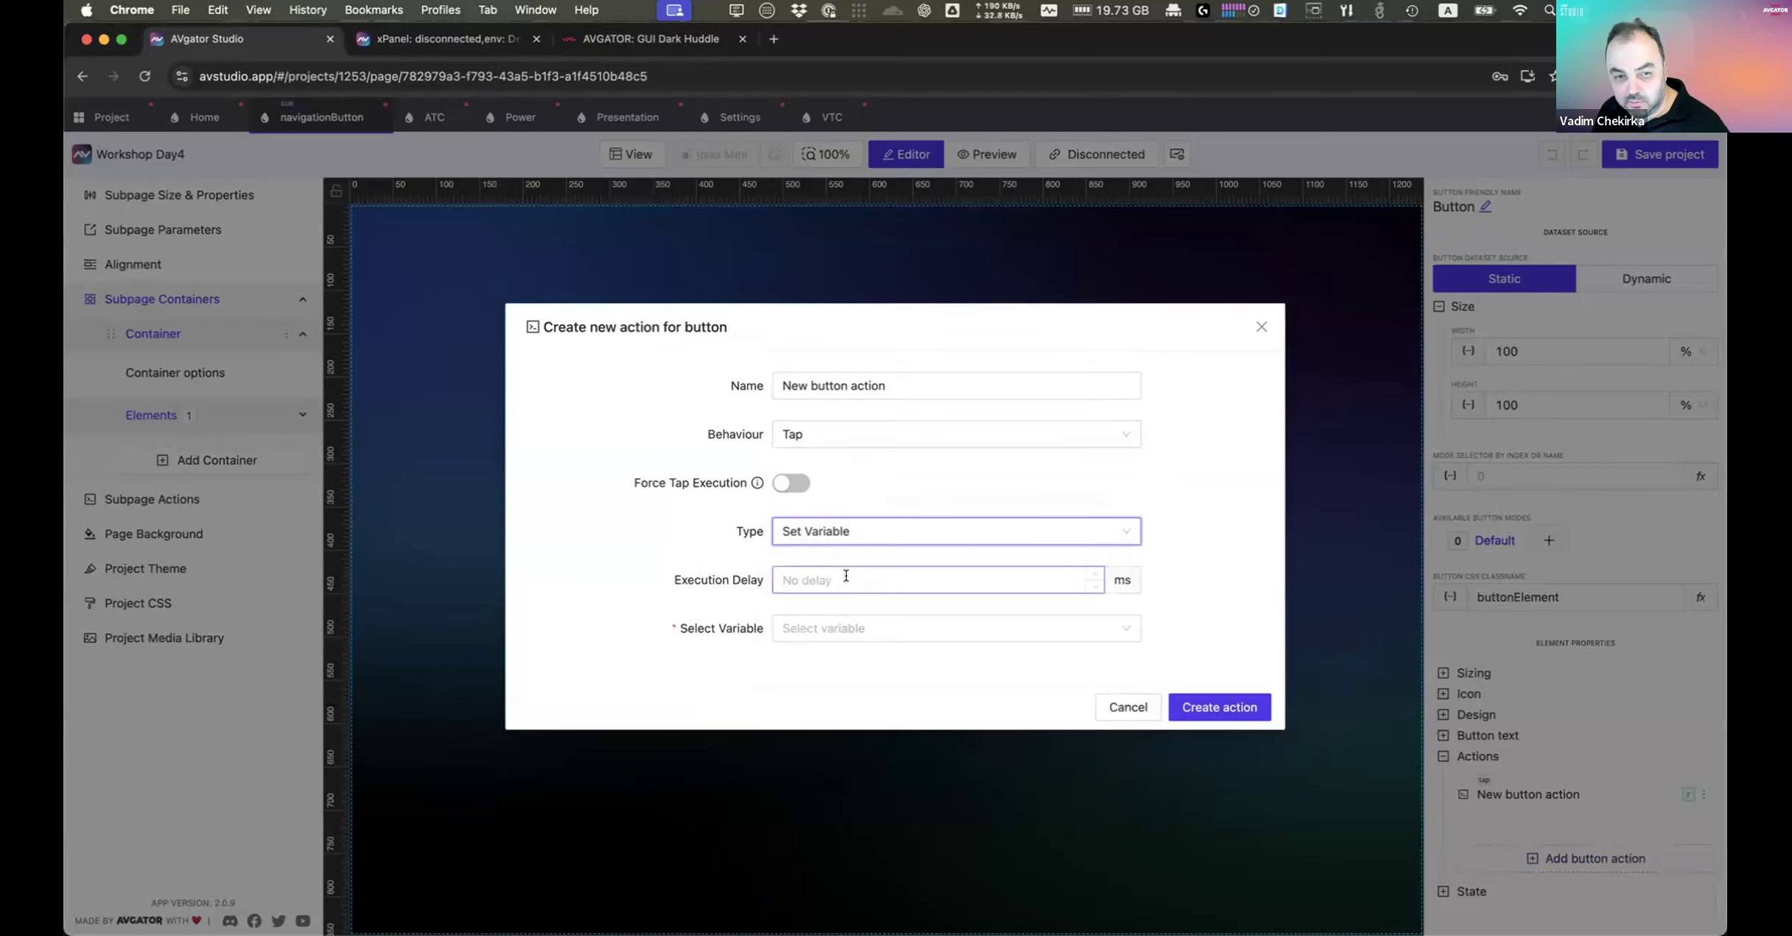
click(832, 616)
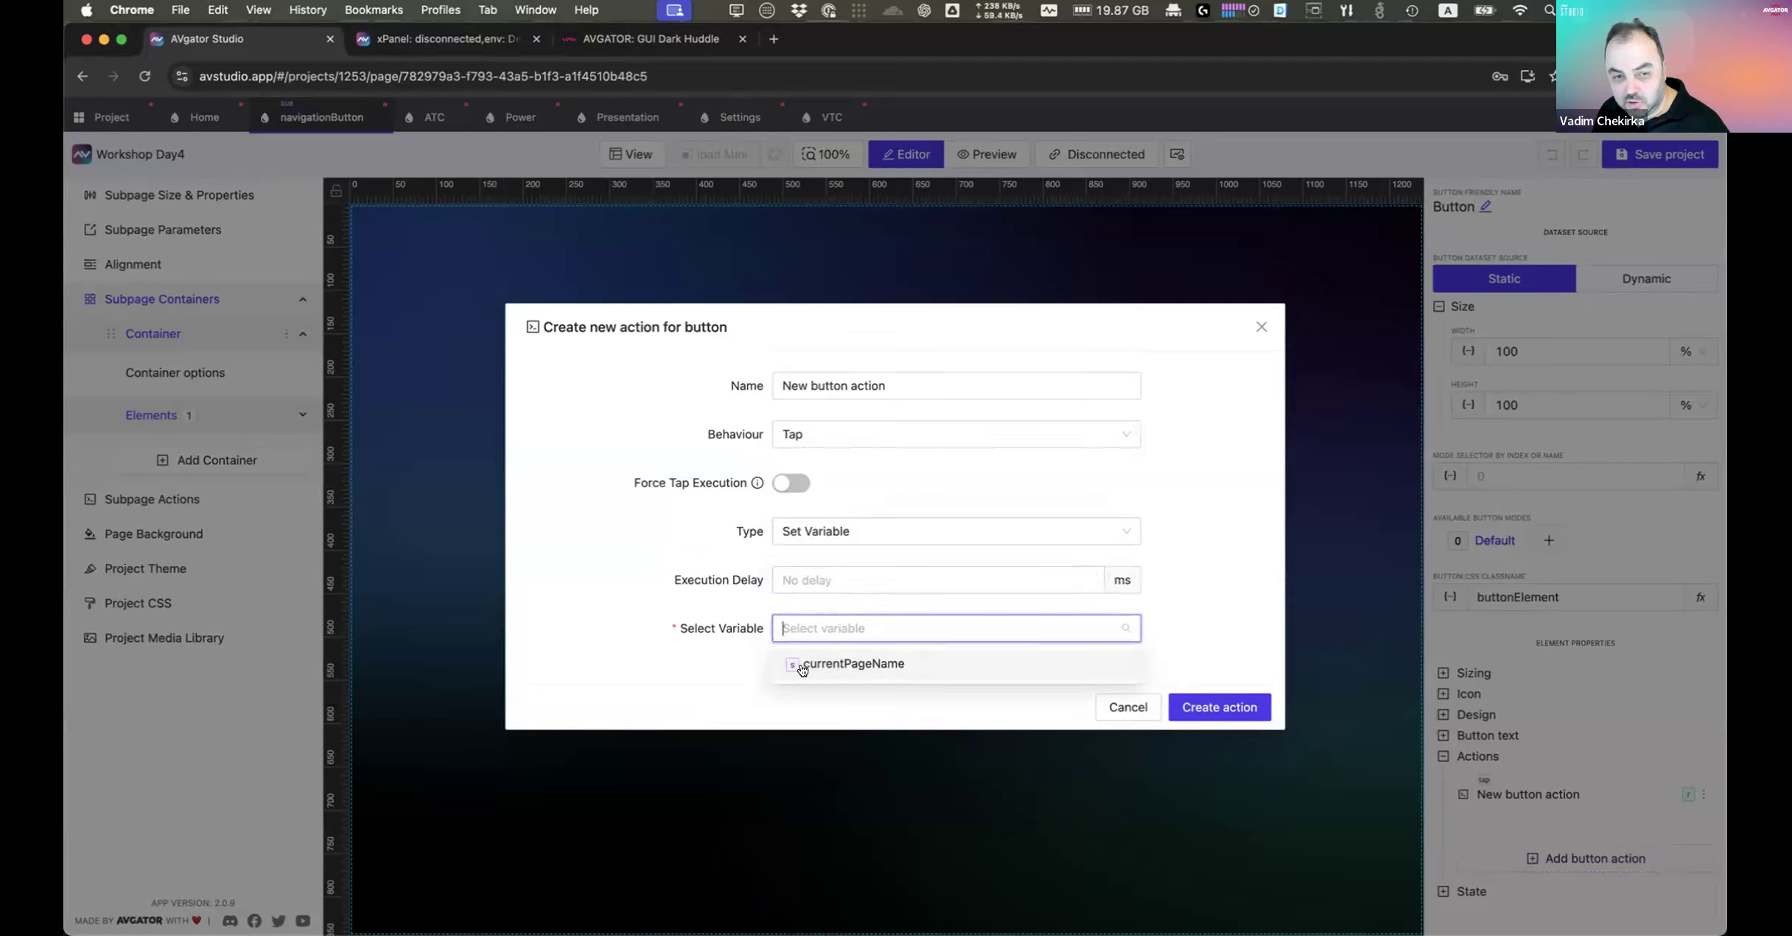
click(850, 665)
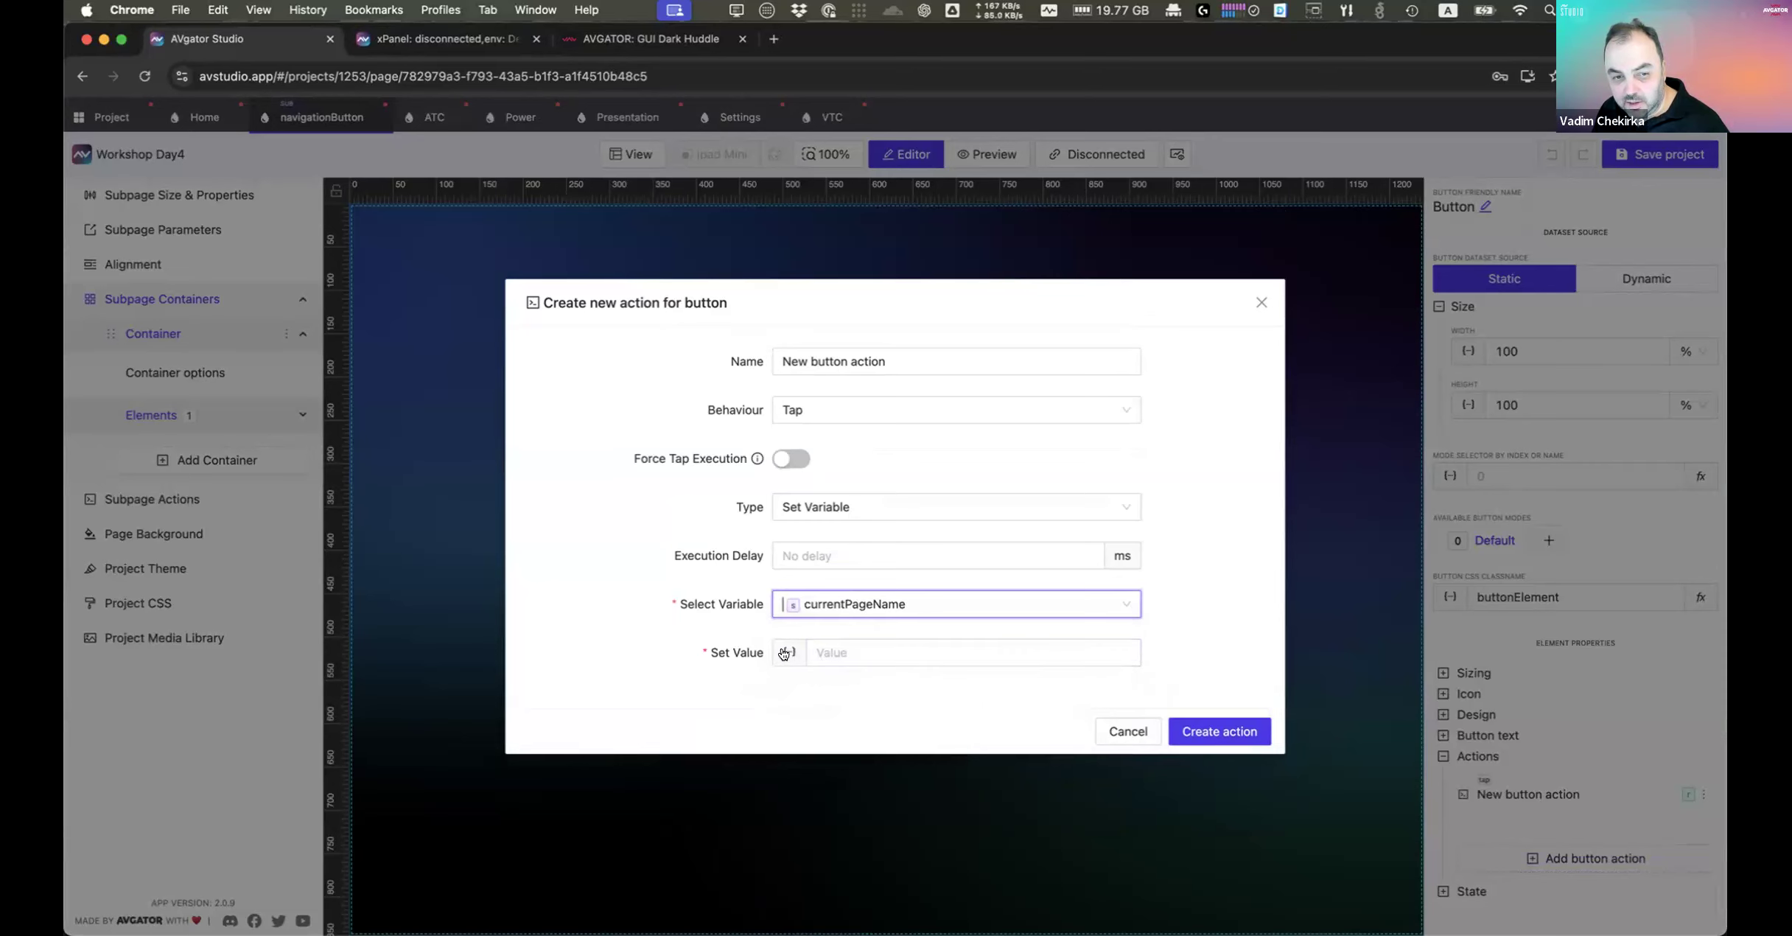
click(785, 652)
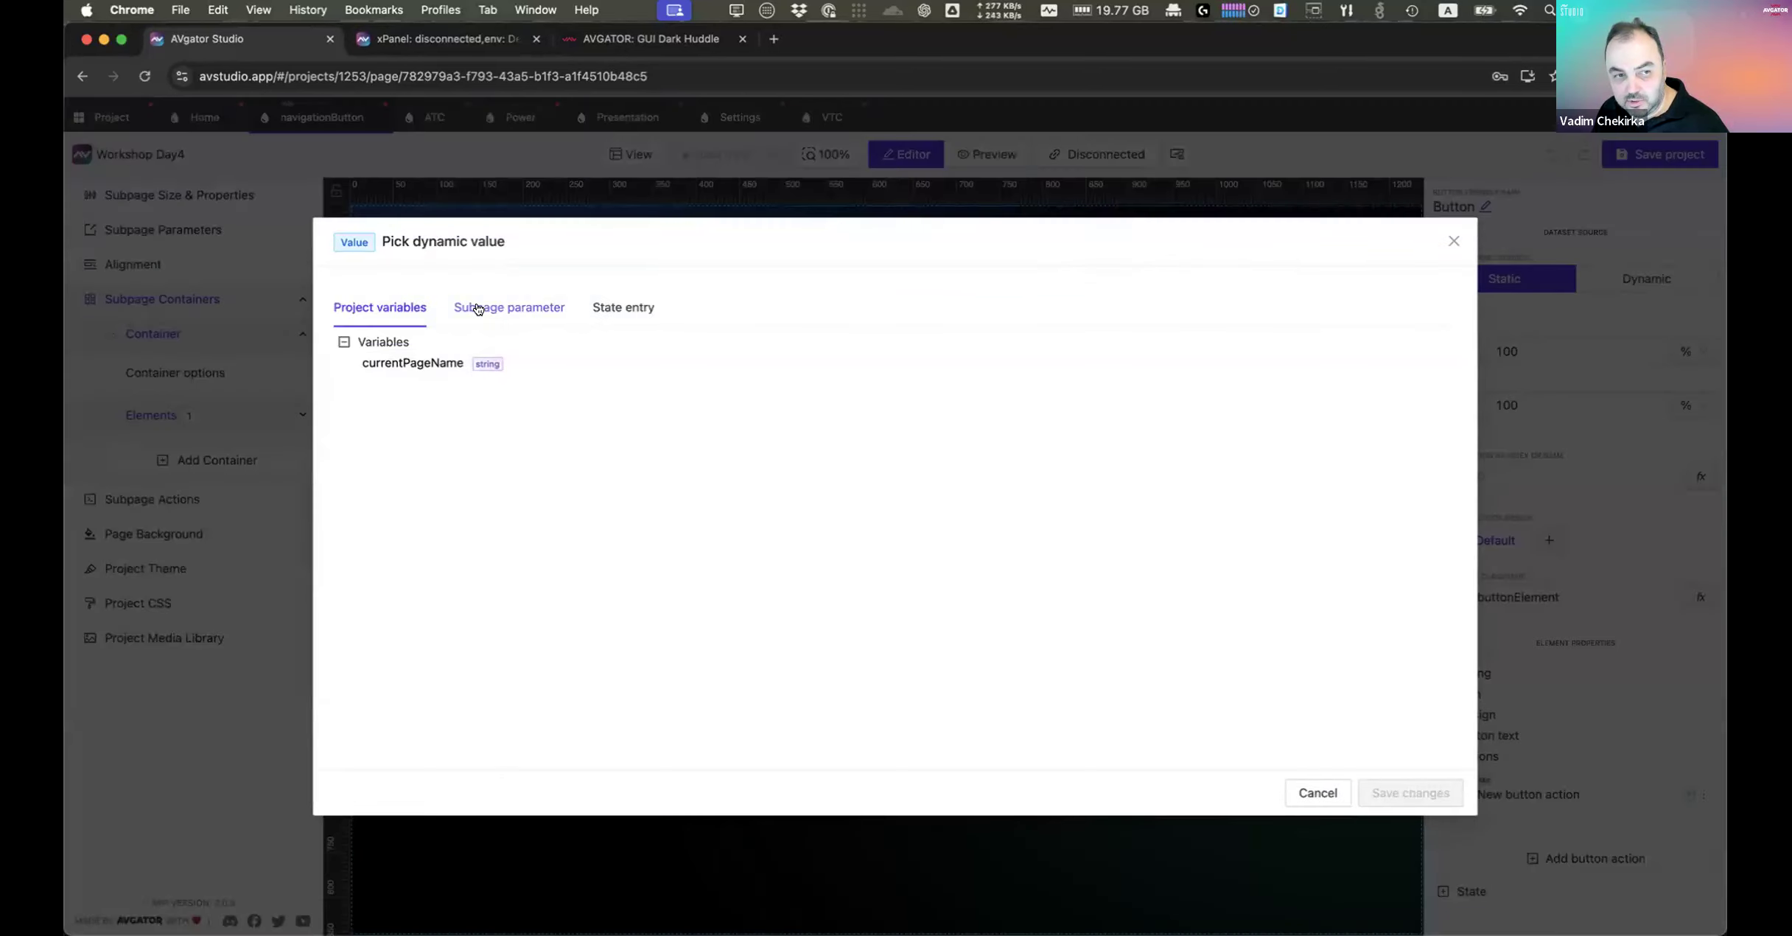
click(478, 308)
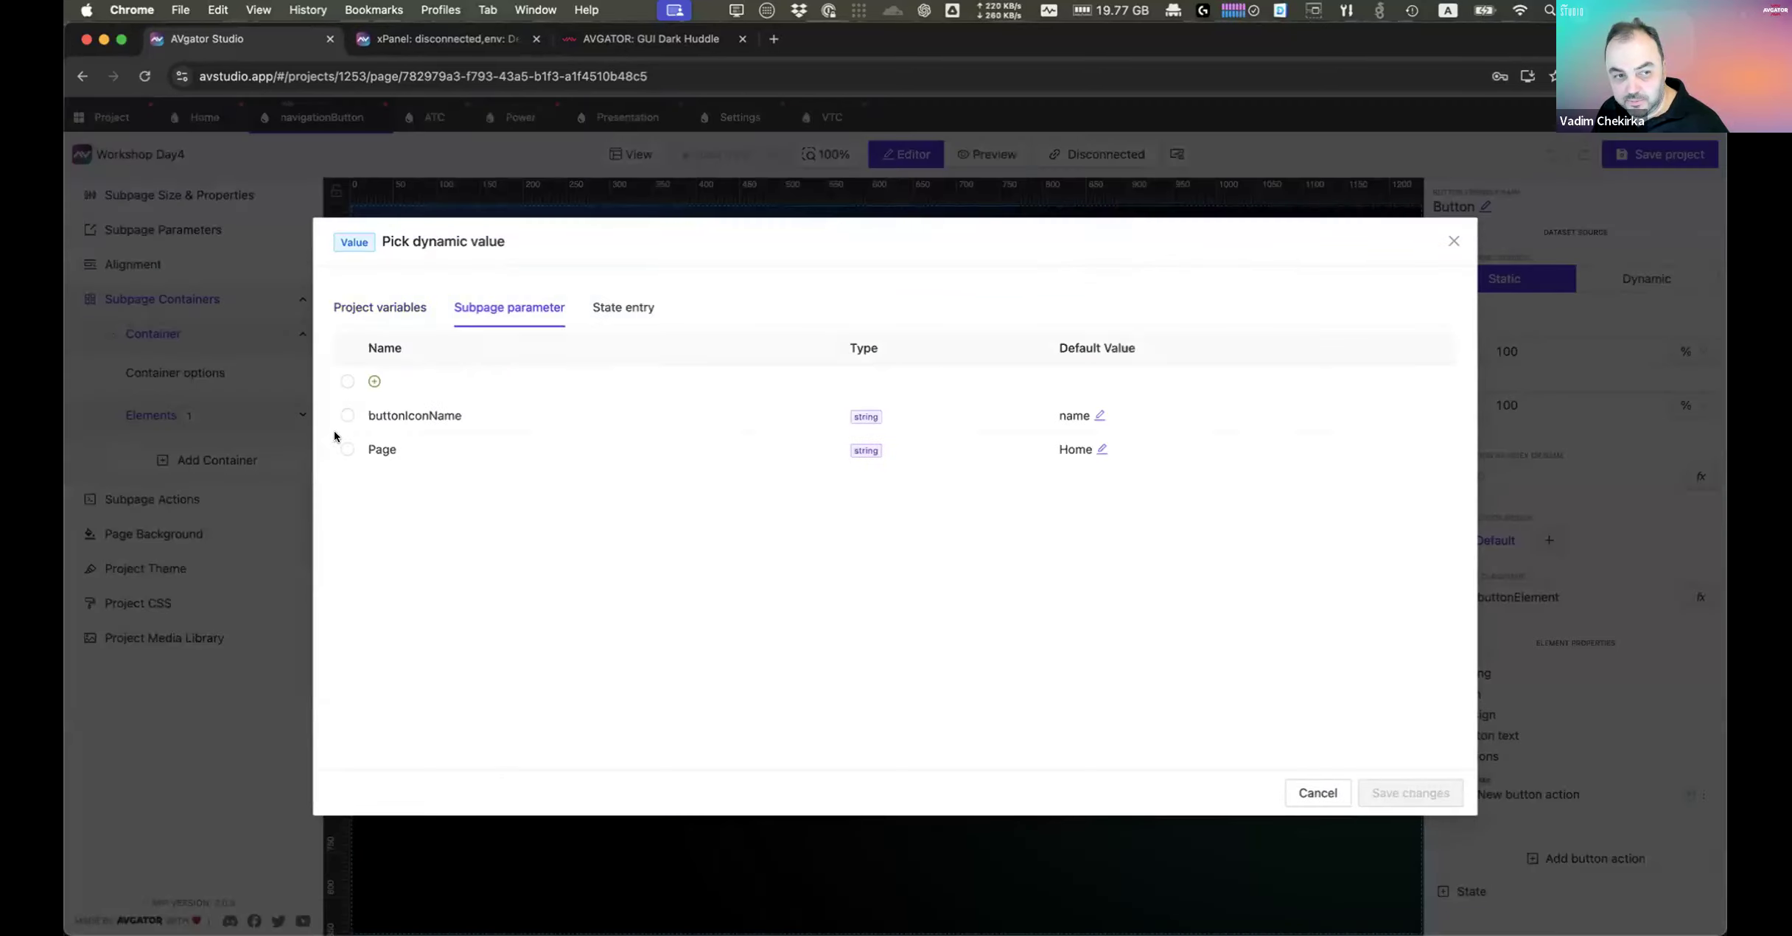
click(346, 382)
drag(447, 473, 315, 473)
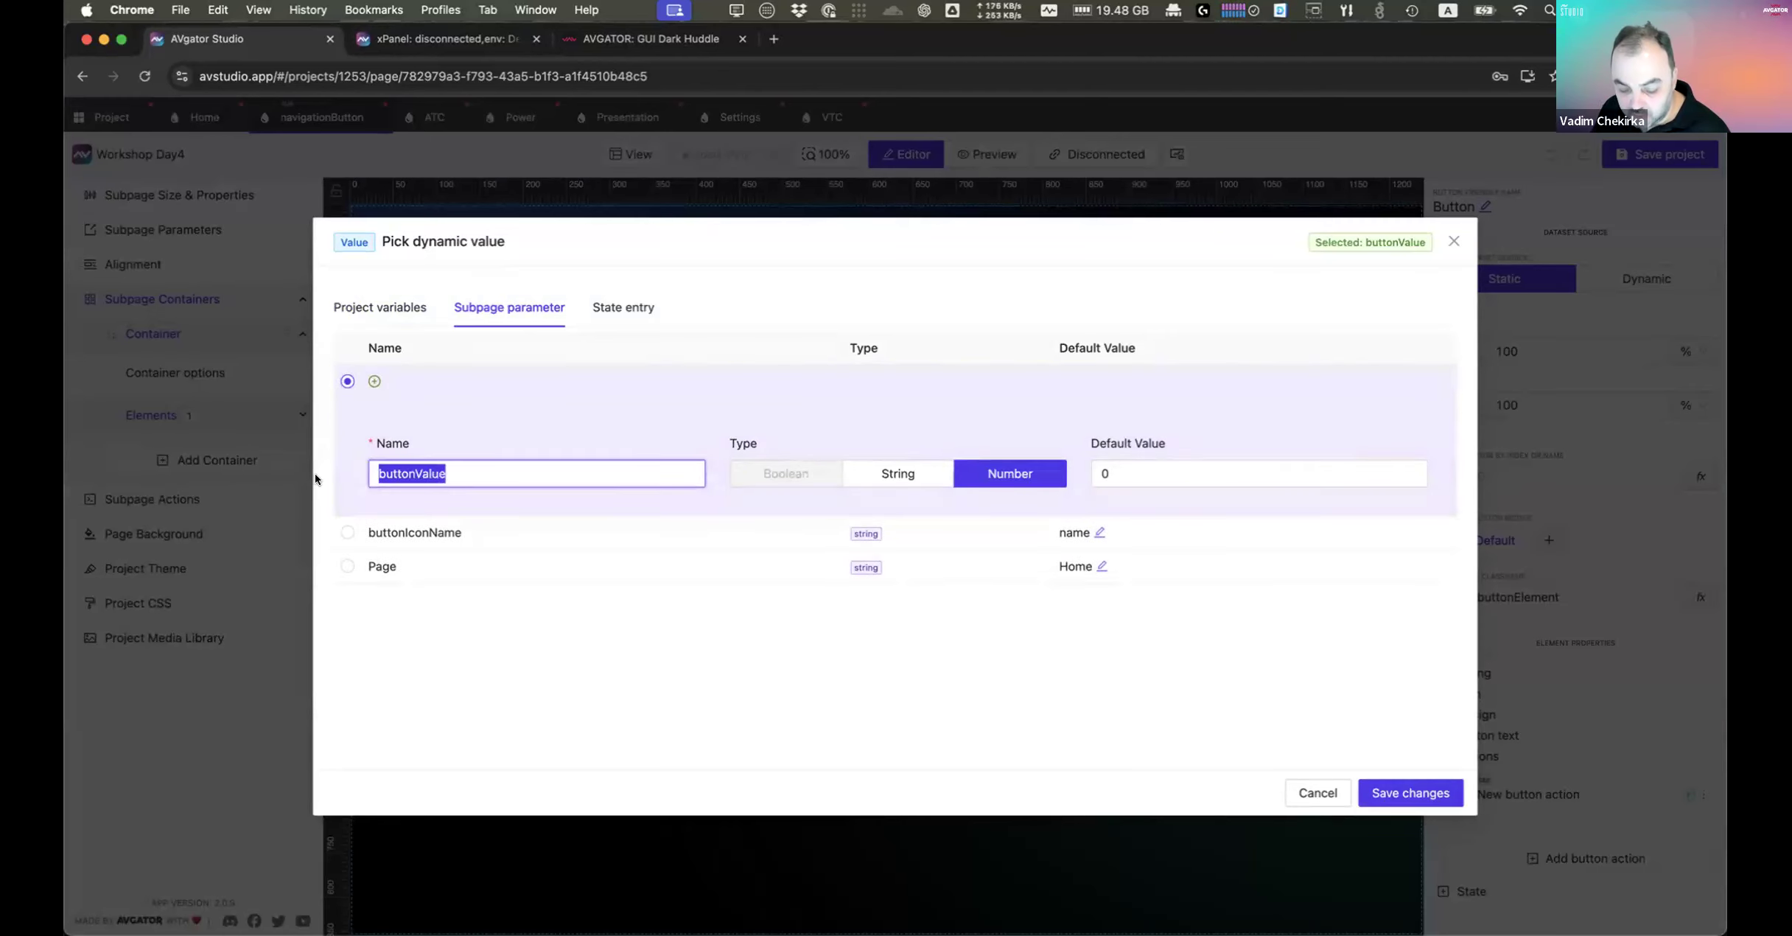
text(CurrentPageName)
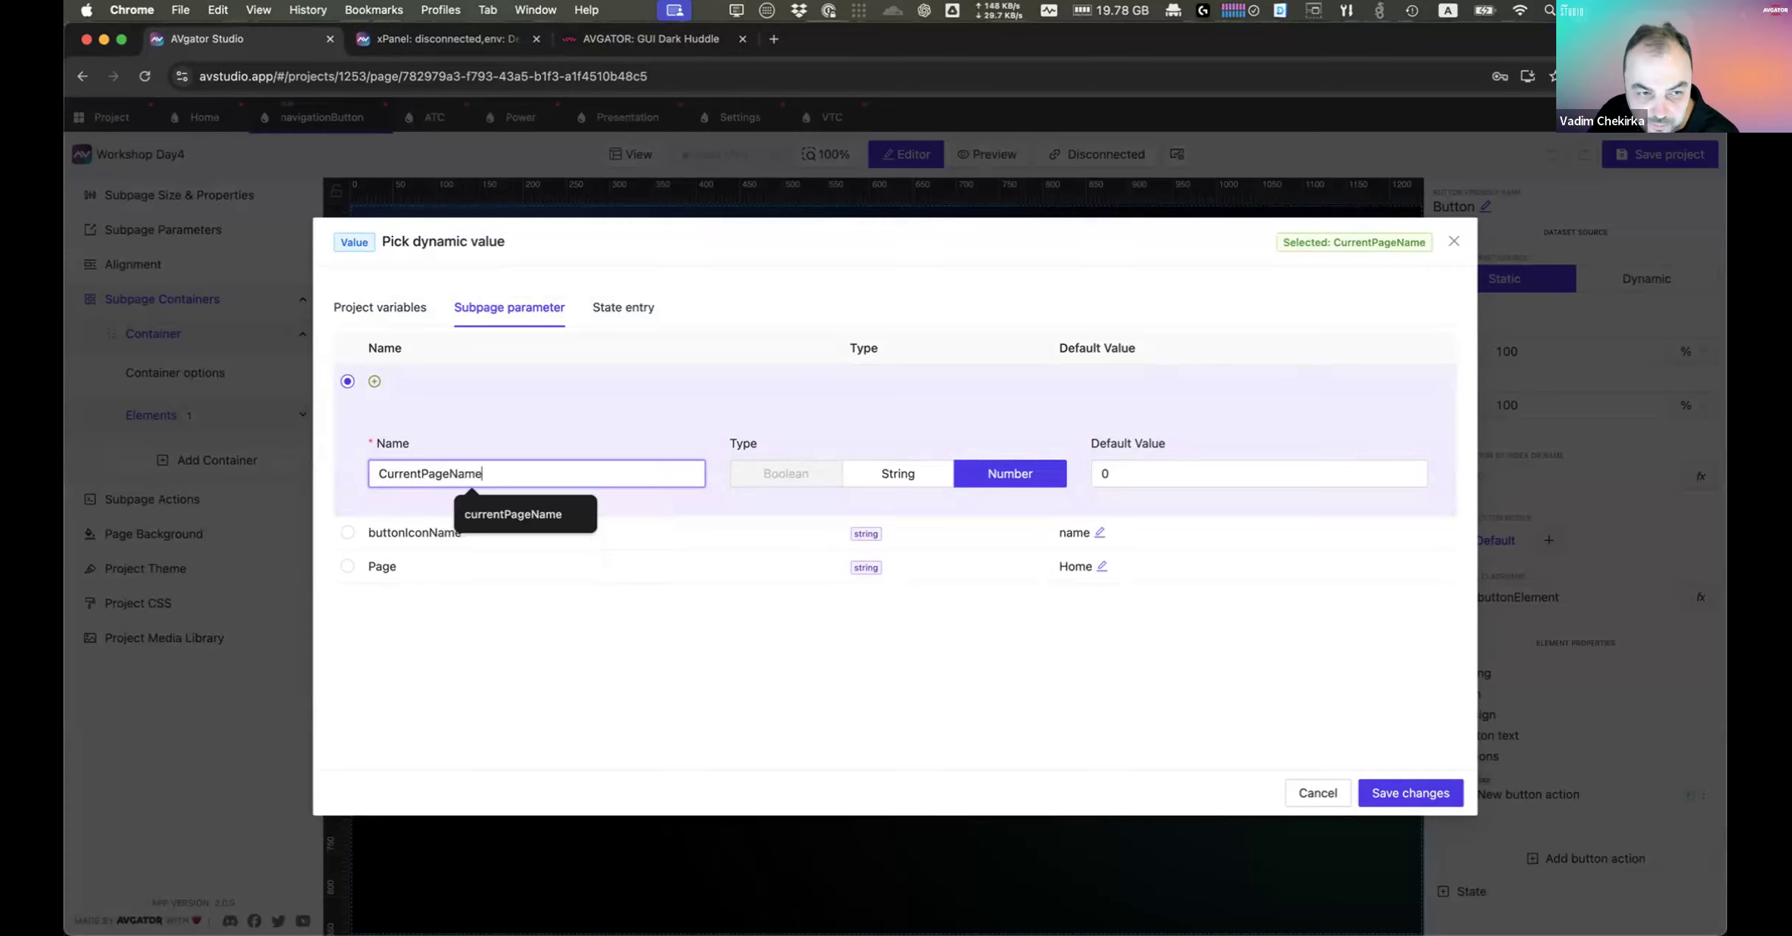
click(888, 474)
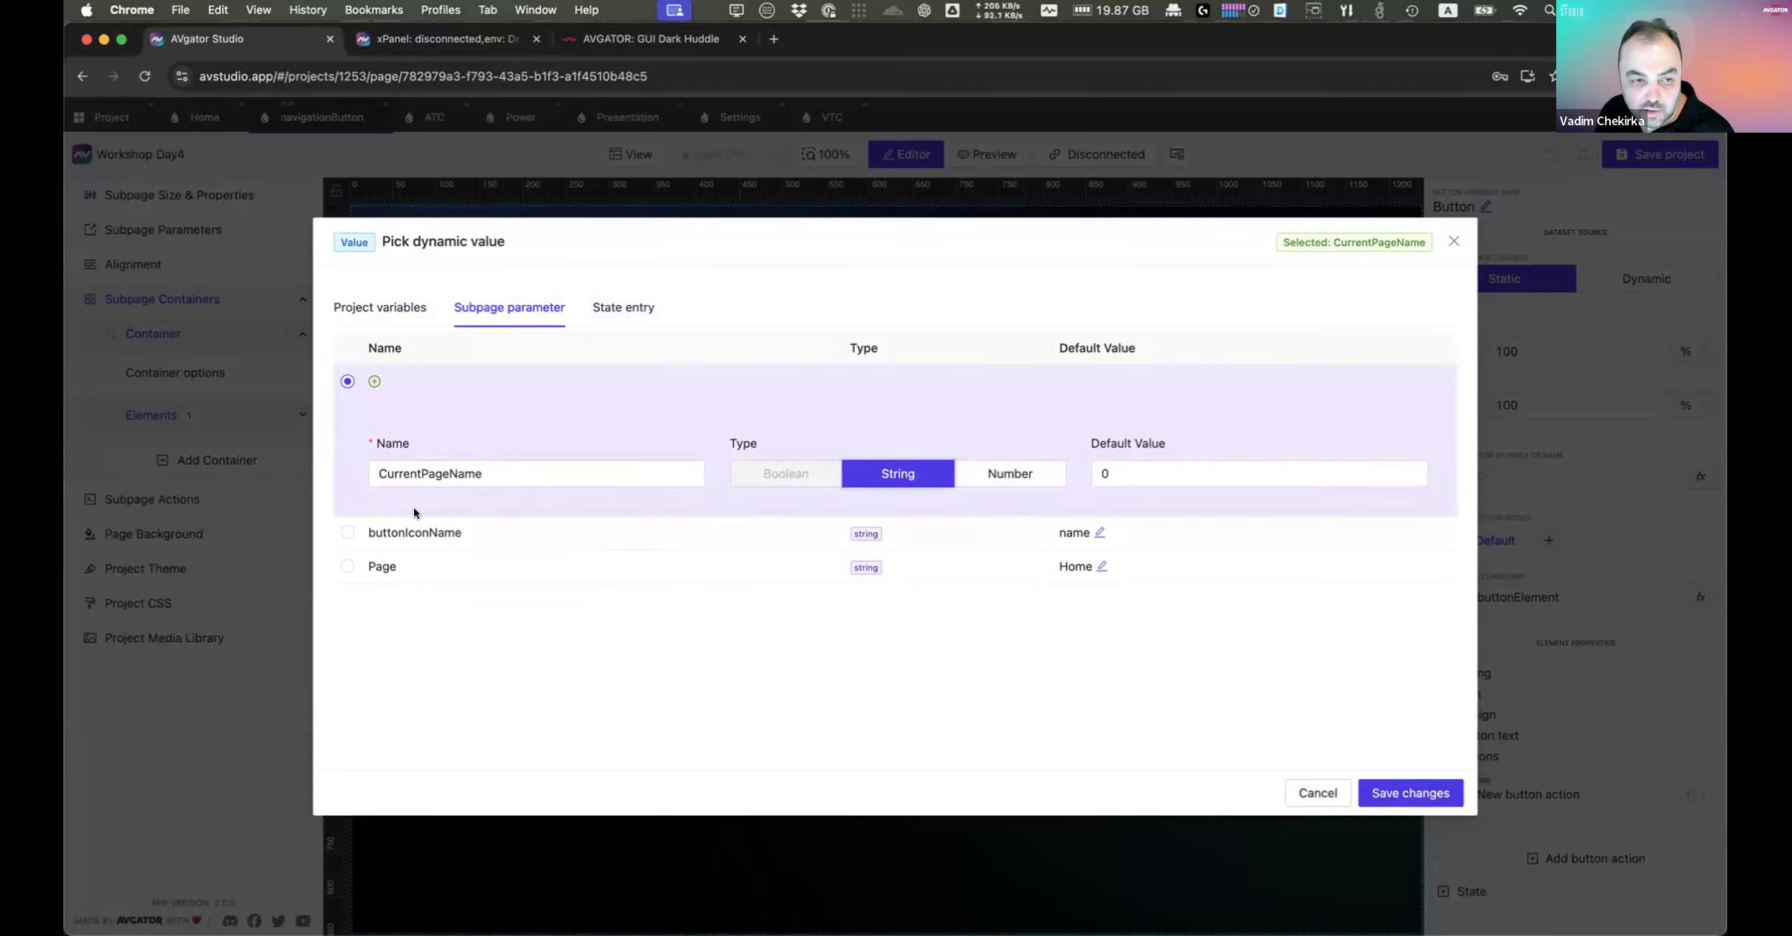
Step: Use the subpage parameter Page as the action's set value and create the button action
click(365, 570)
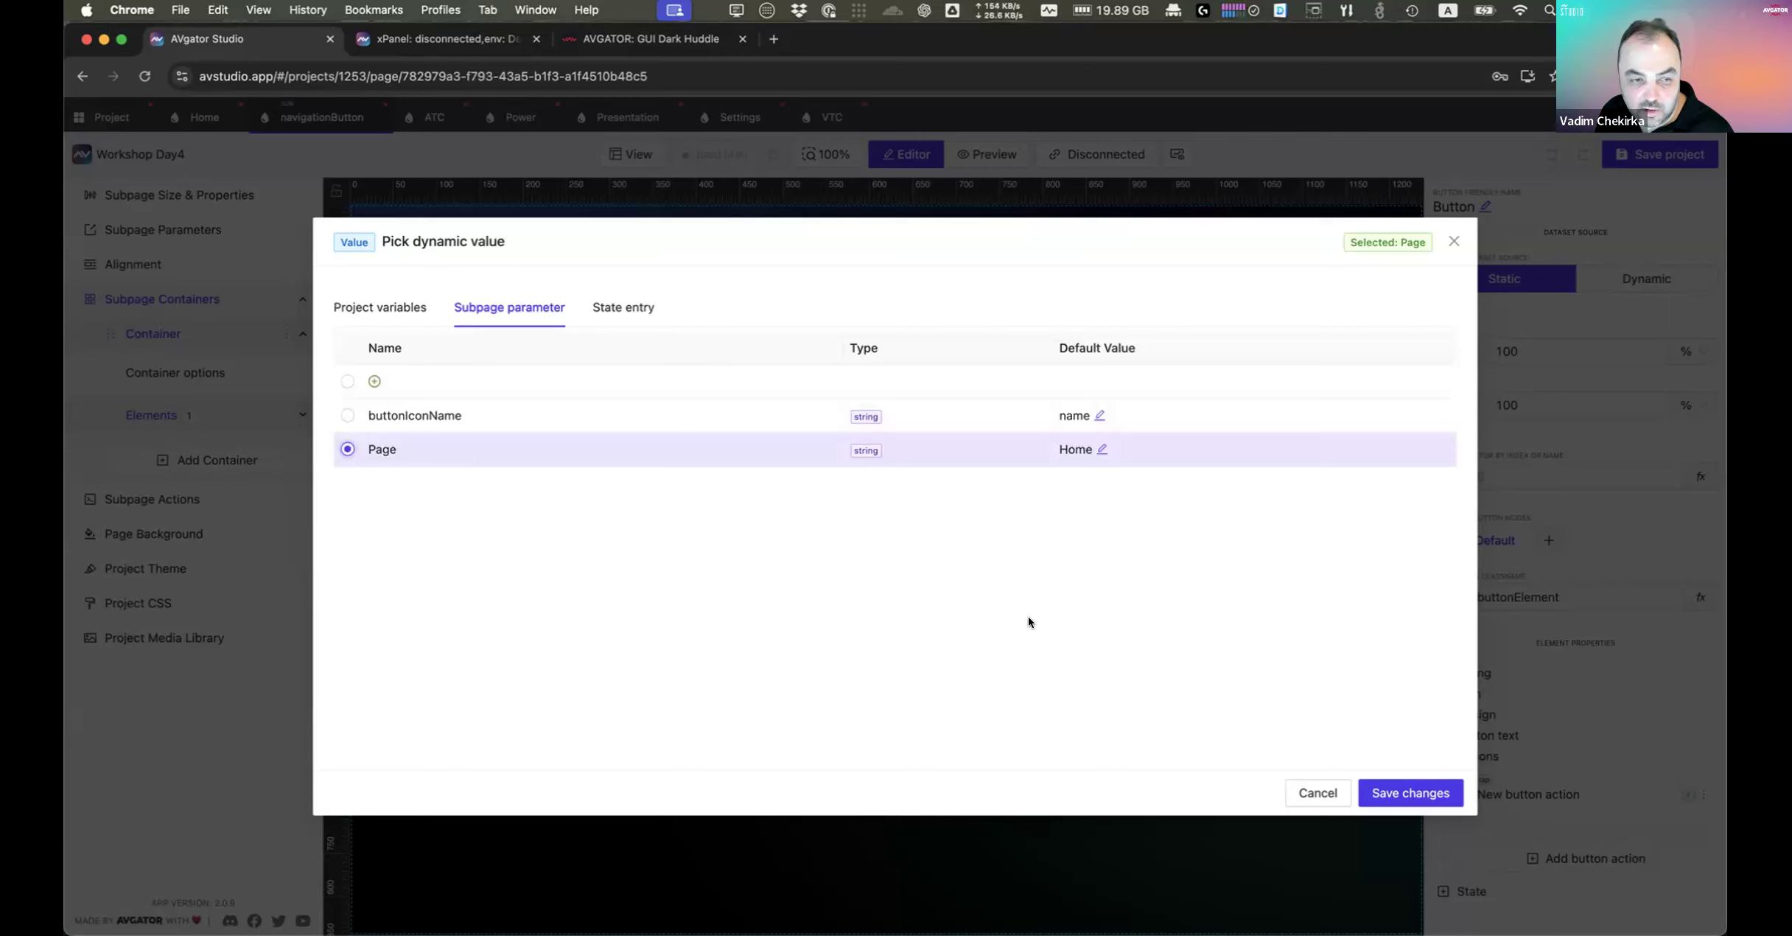
click(1389, 791)
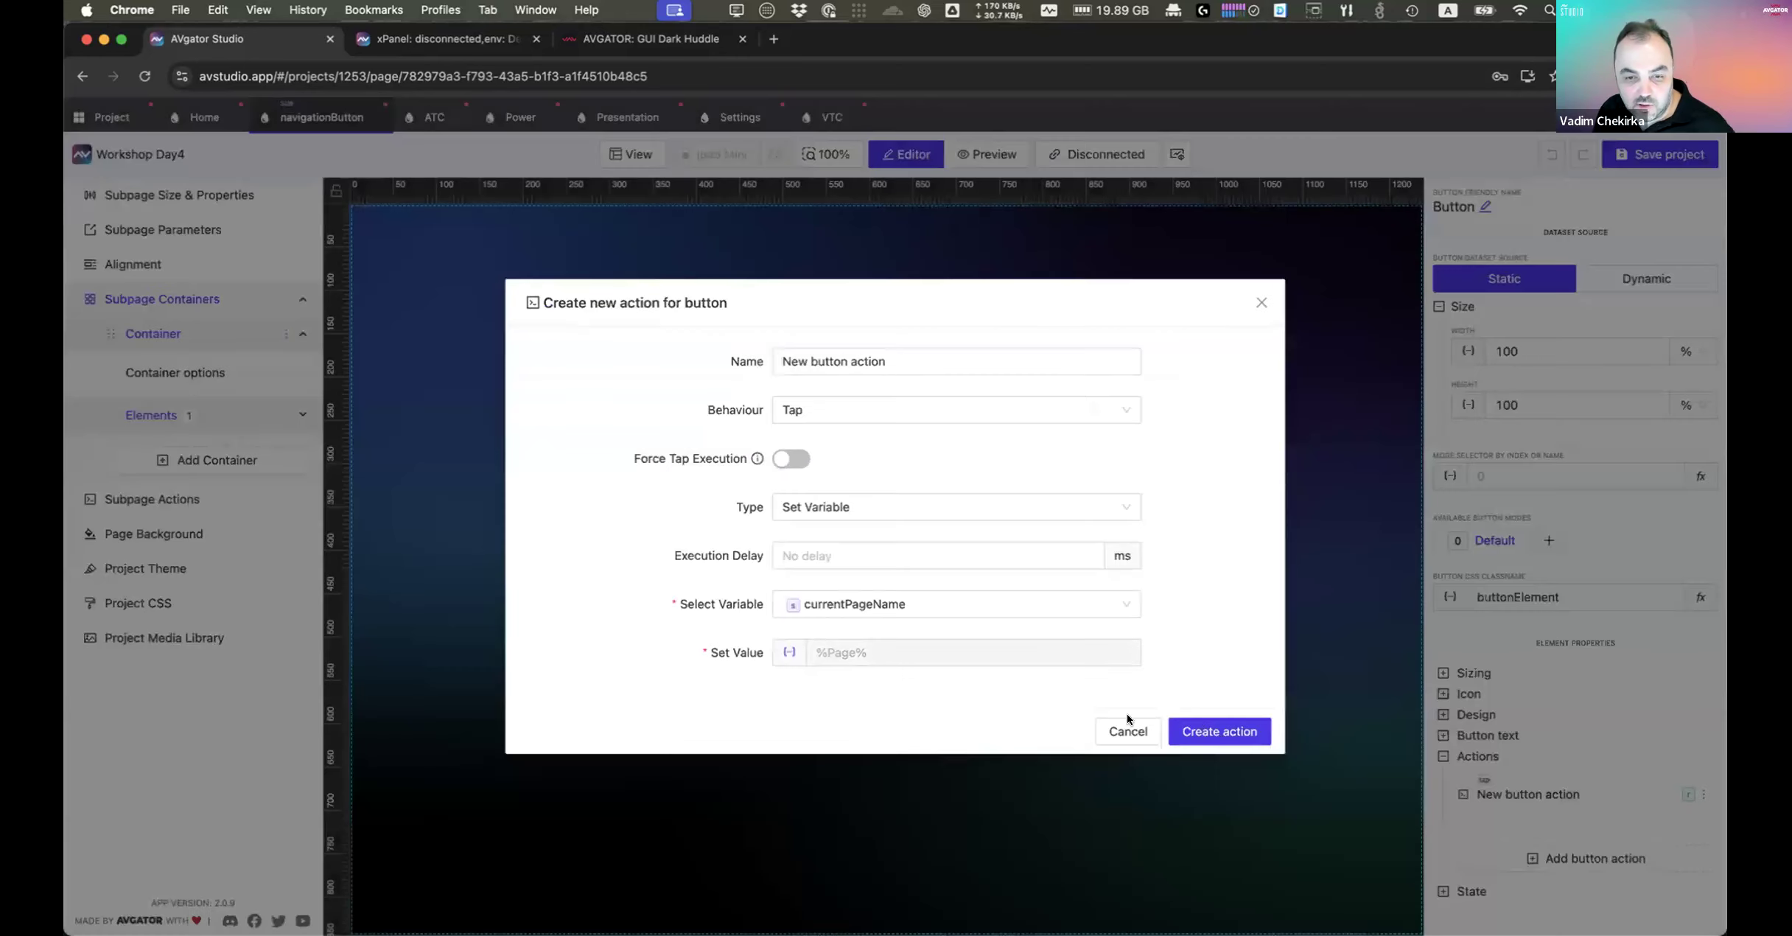
click(1219, 731)
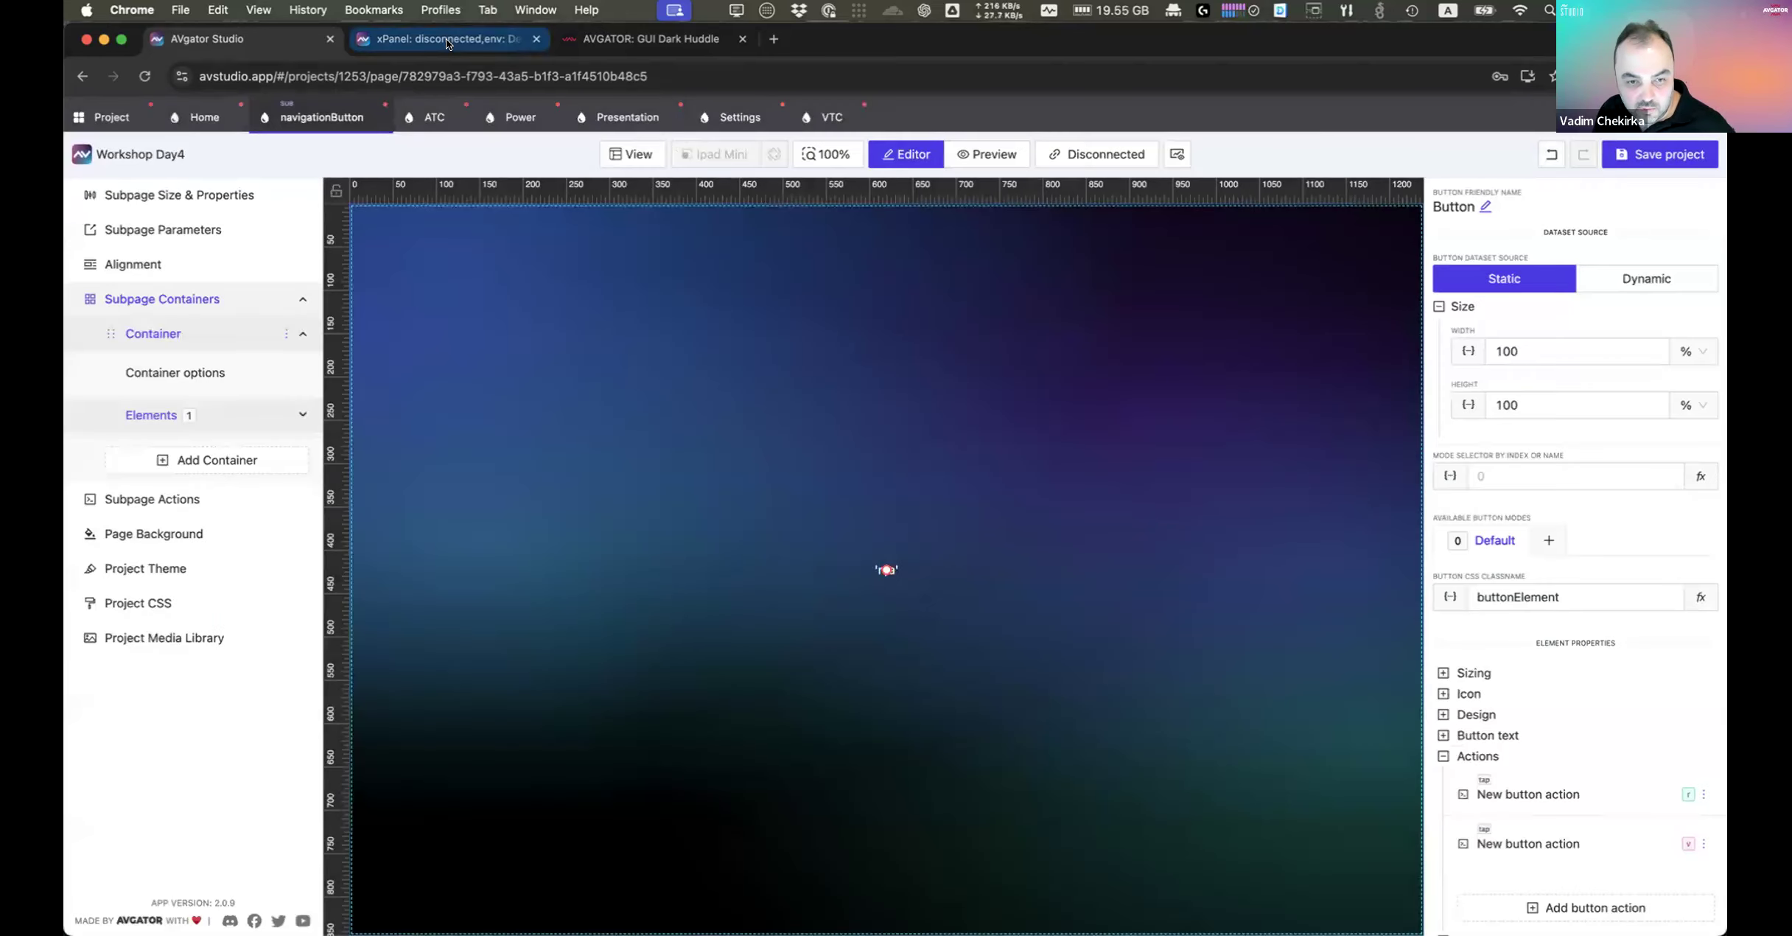
Step: Test the navigation buttons in the live xPanel, checking that the page-name text follows each page flip
click(447, 44)
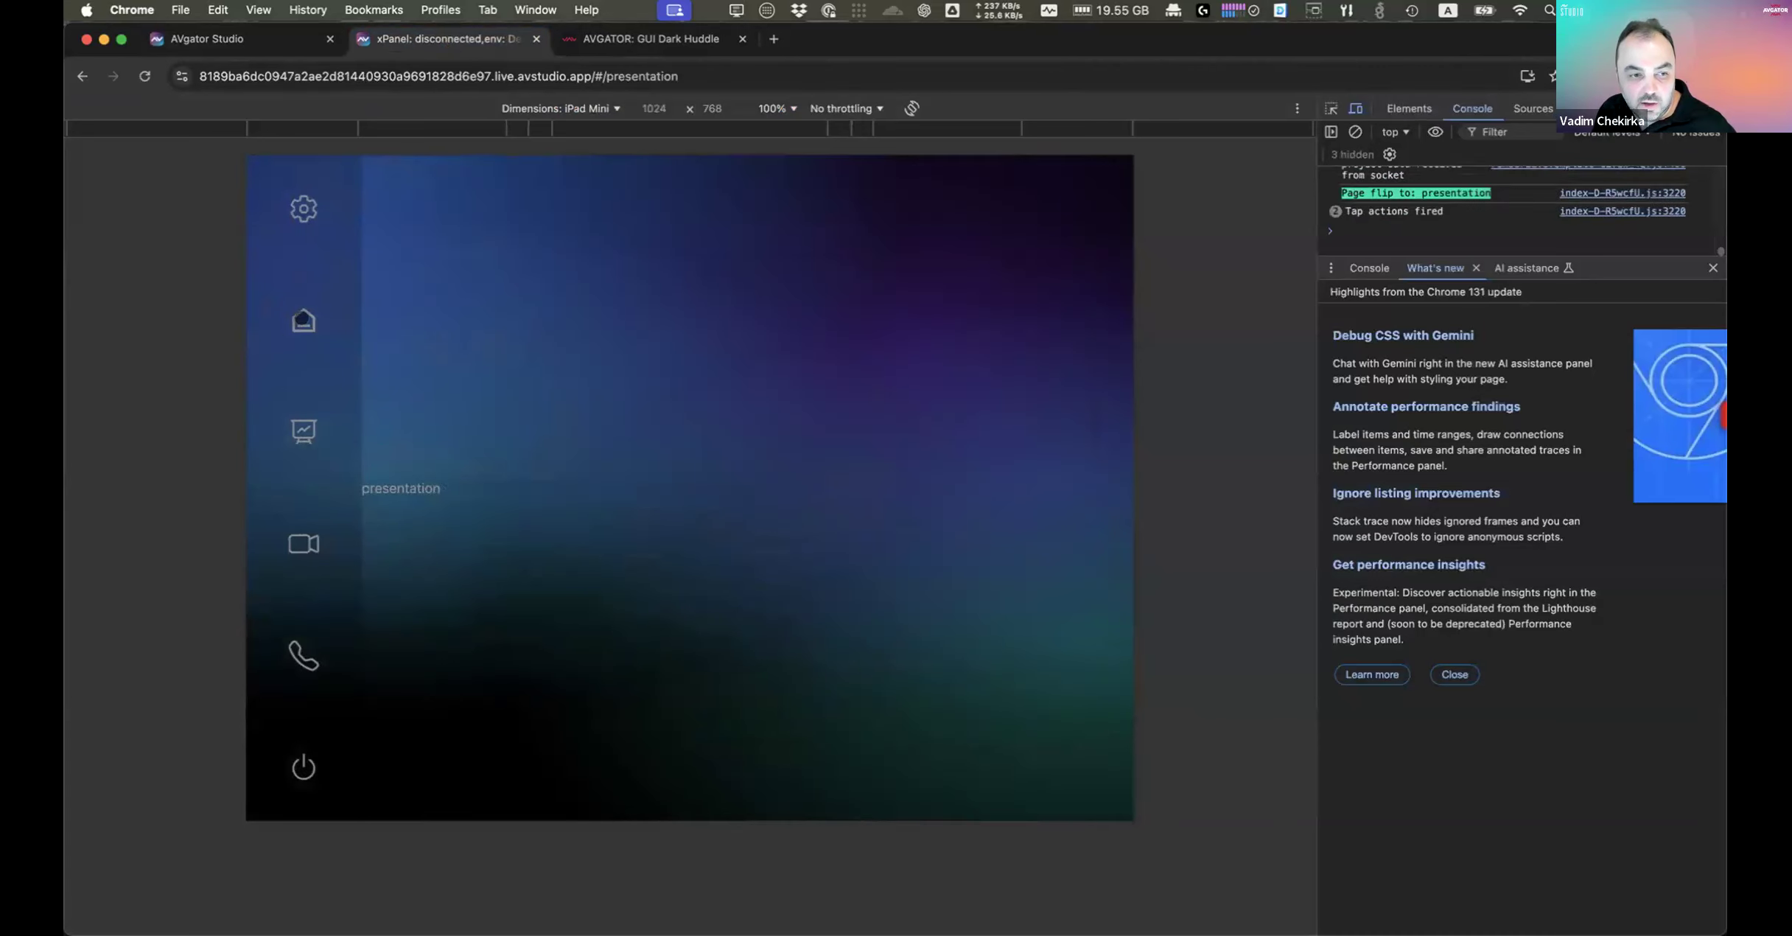
click(301, 320)
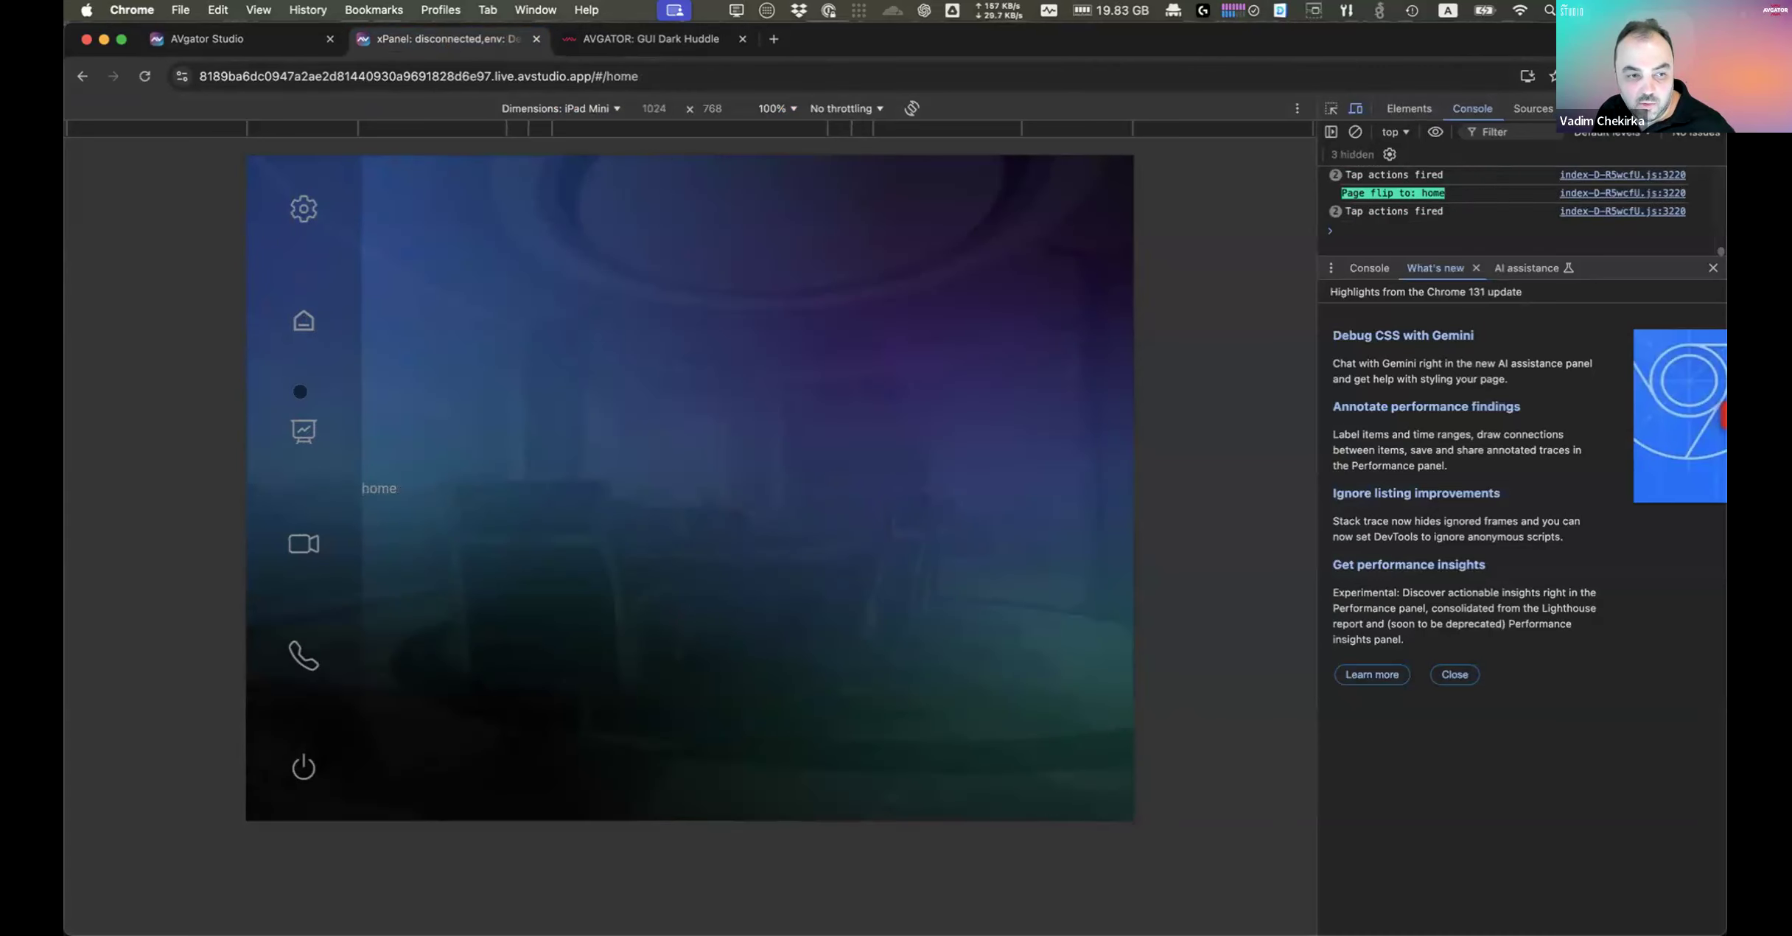
click(304, 543)
click(300, 641)
click(301, 430)
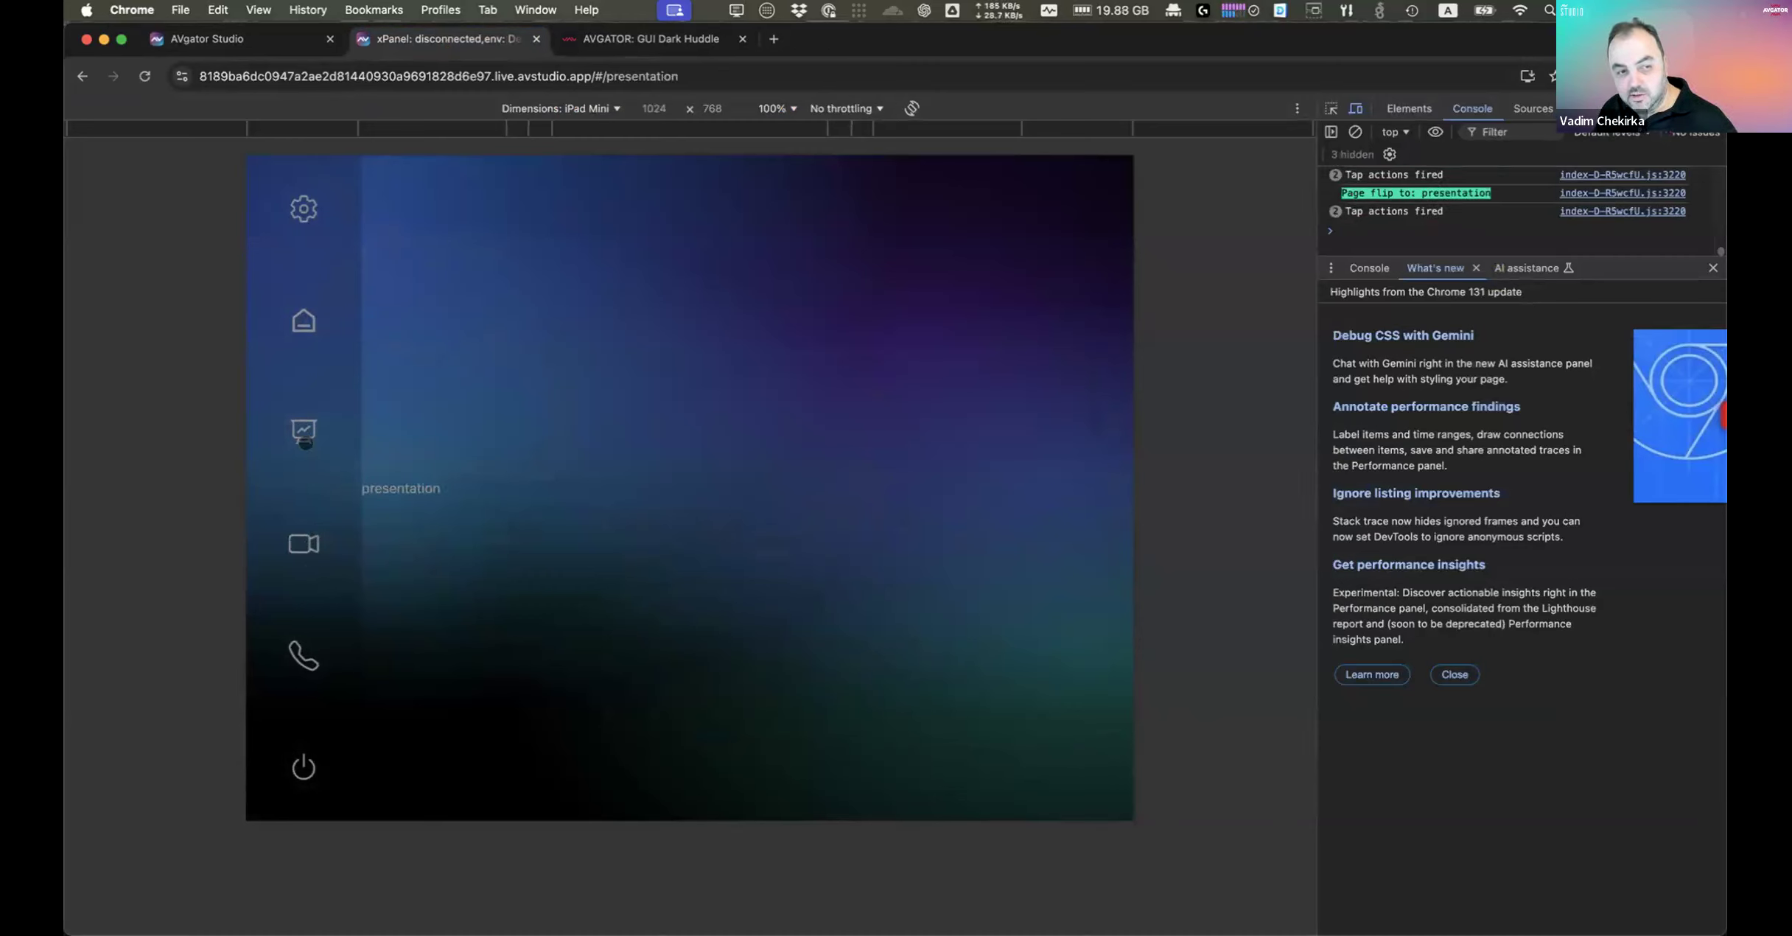
click(303, 315)
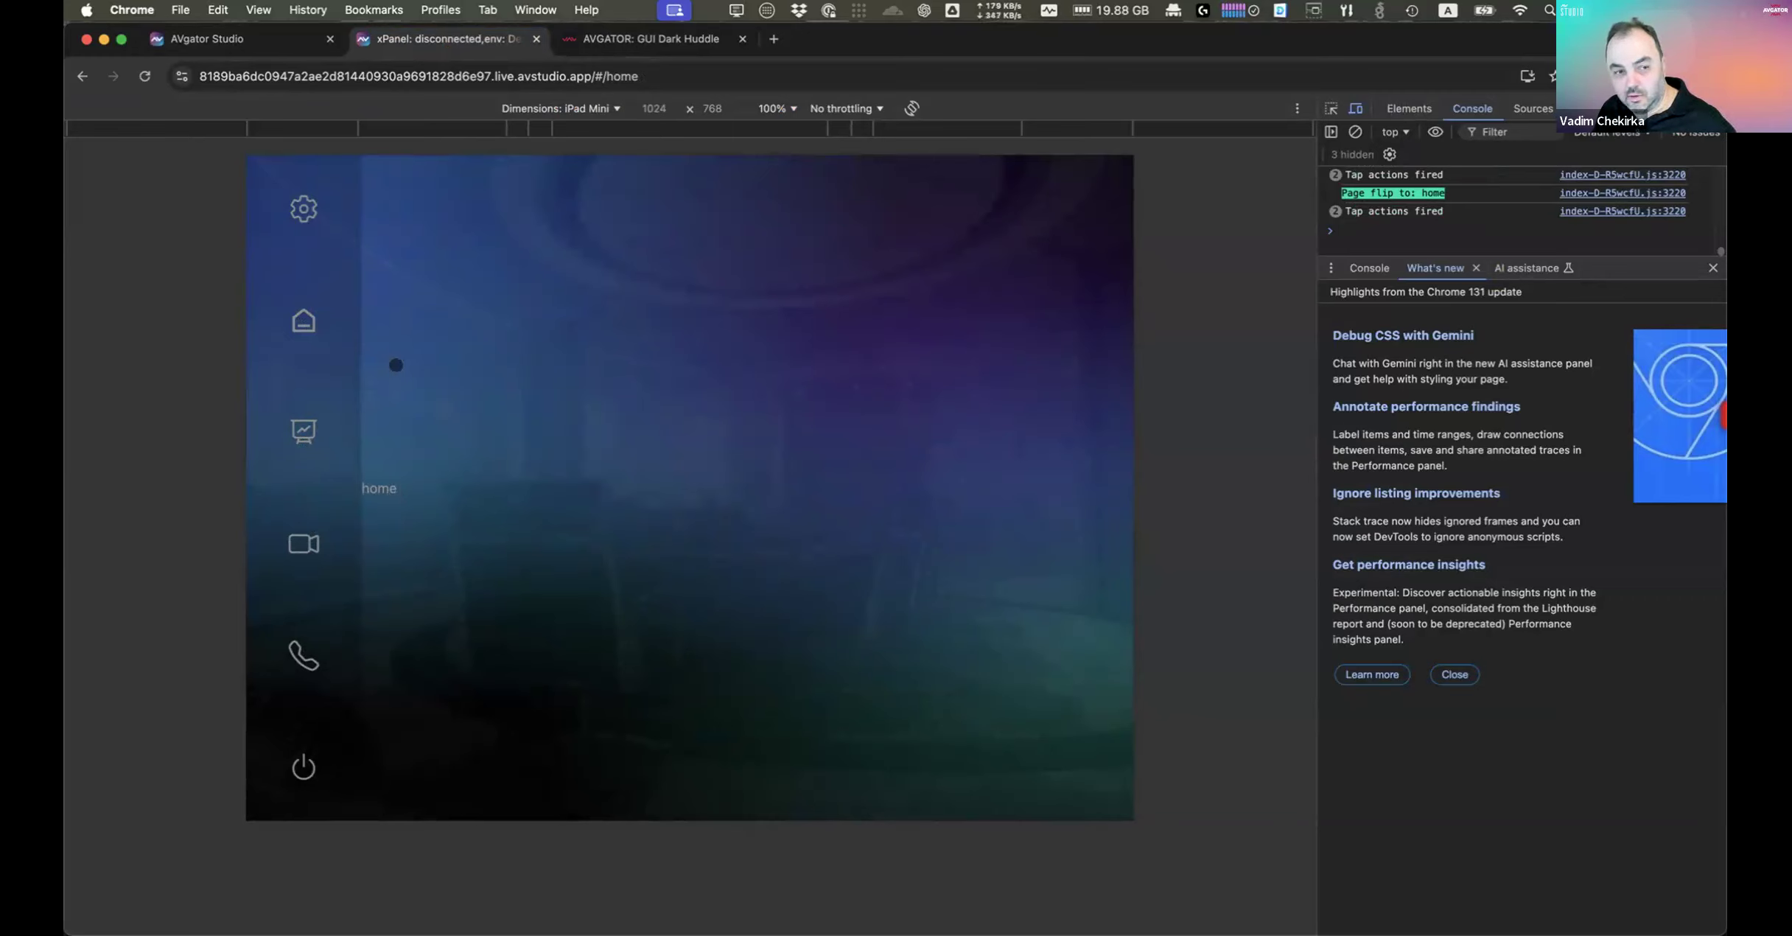
click(303, 431)
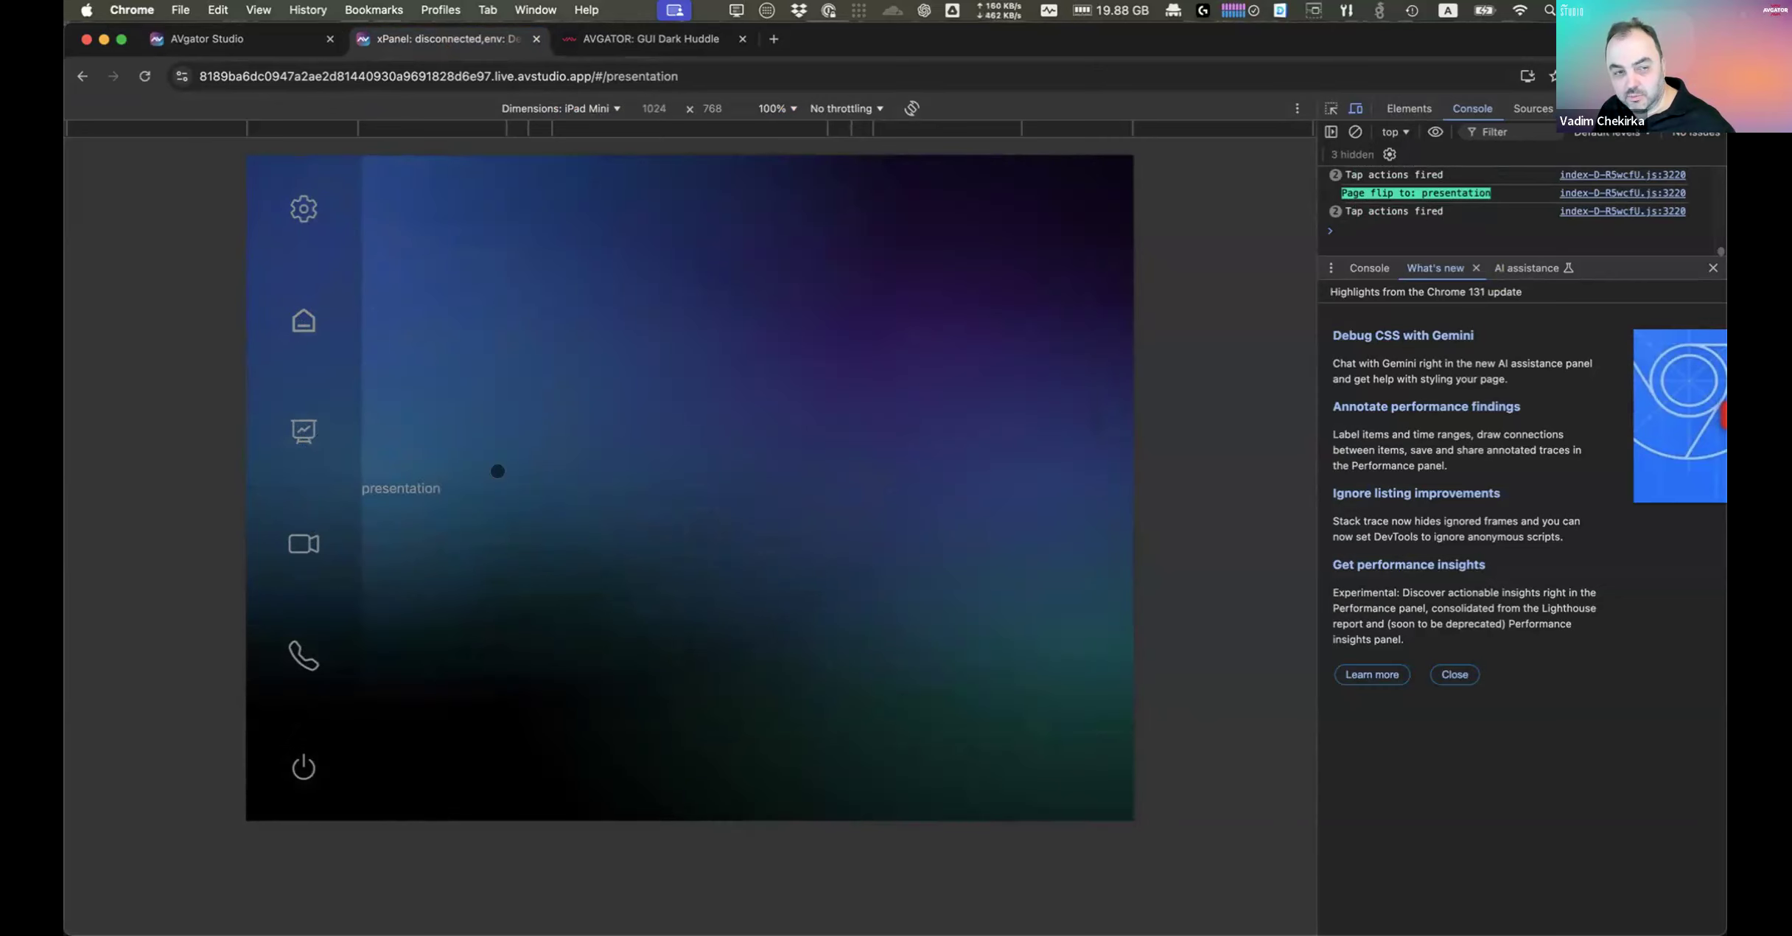
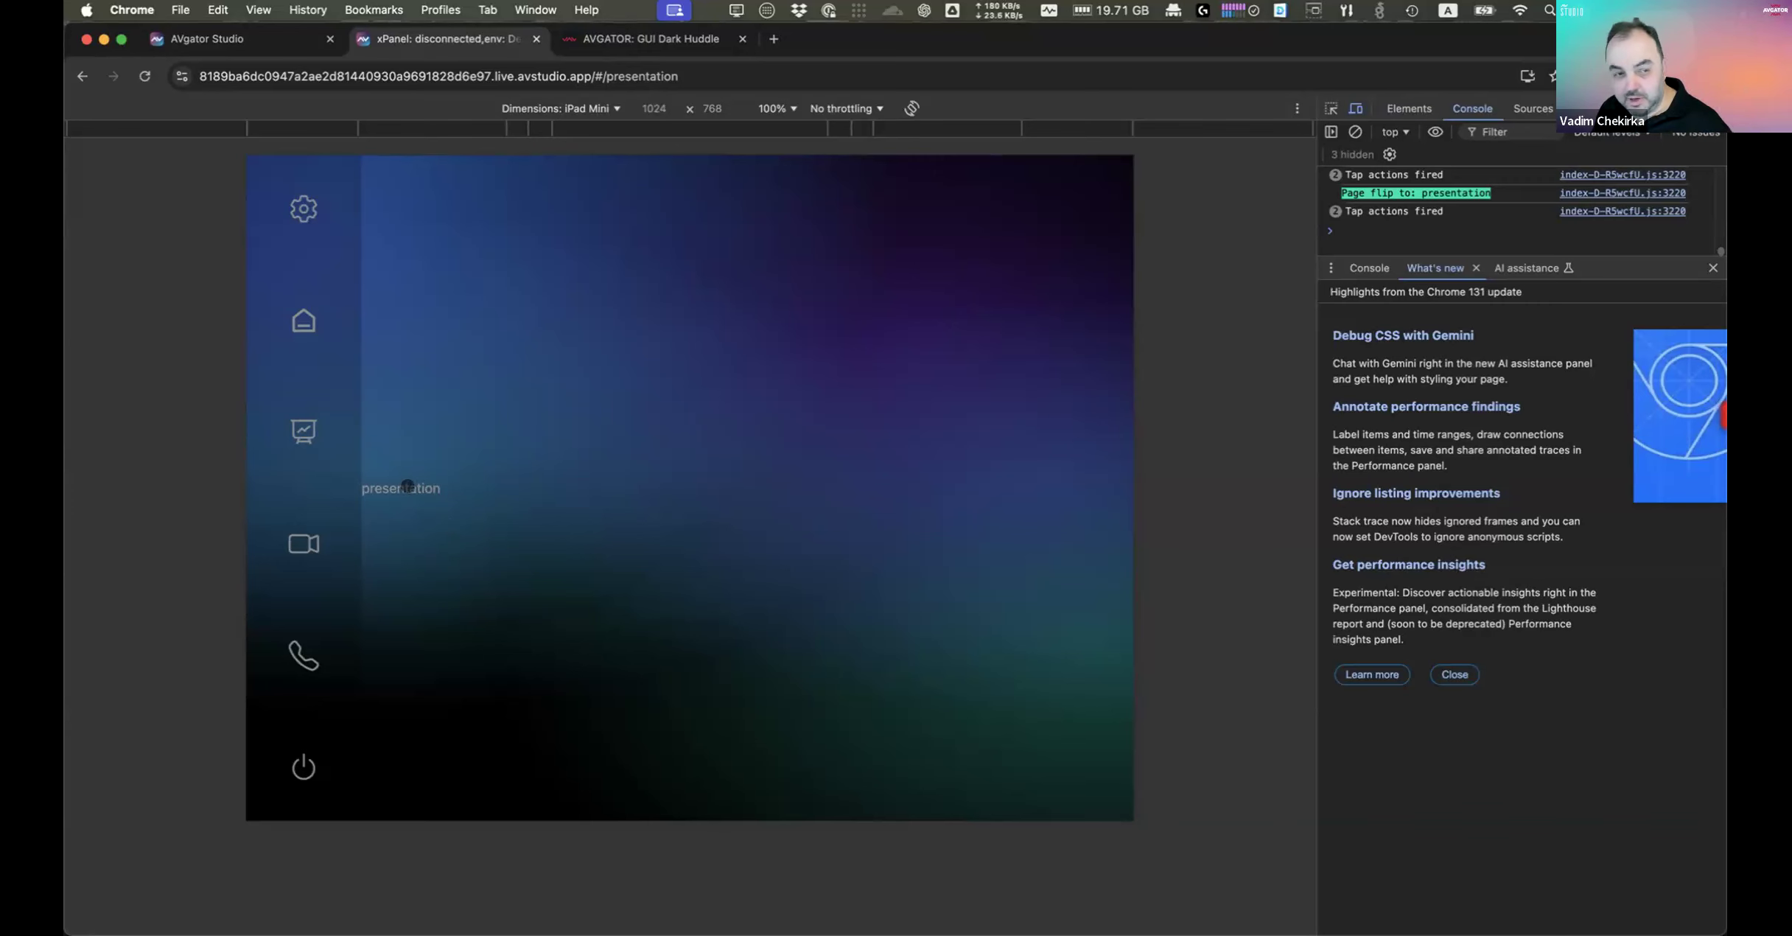
Step: Return to AVgator Studio and delete the Set Variable tap action from the navigationButton subpage's button
click(257, 47)
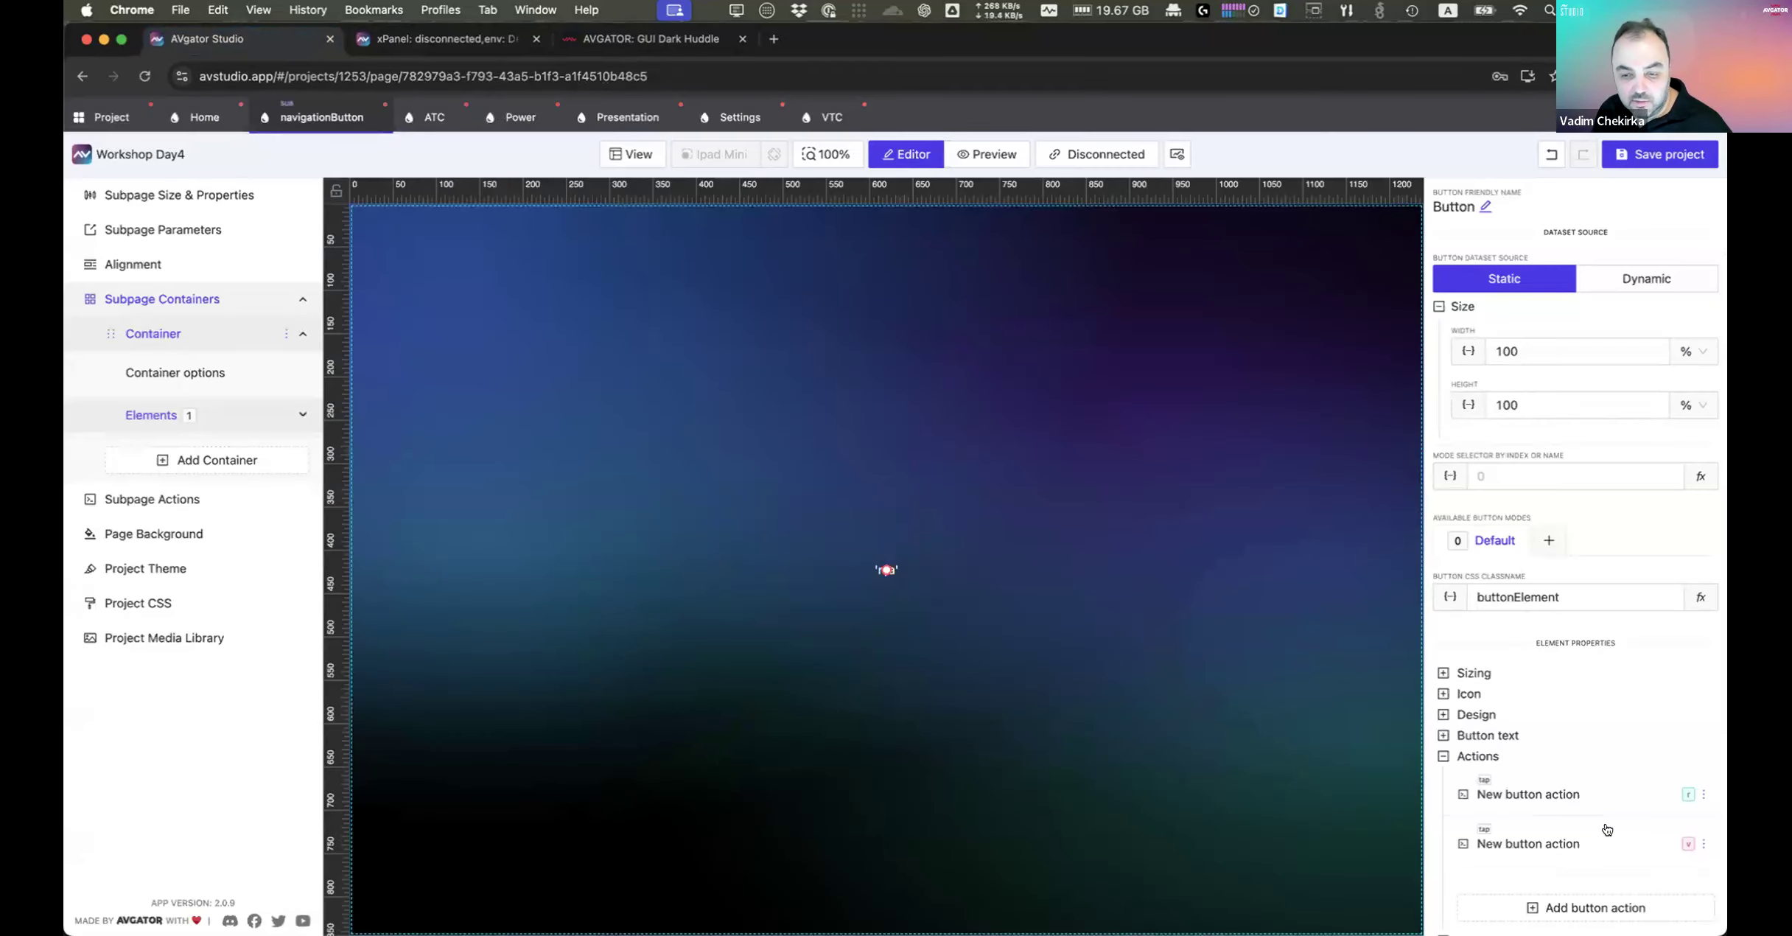
click(1702, 844)
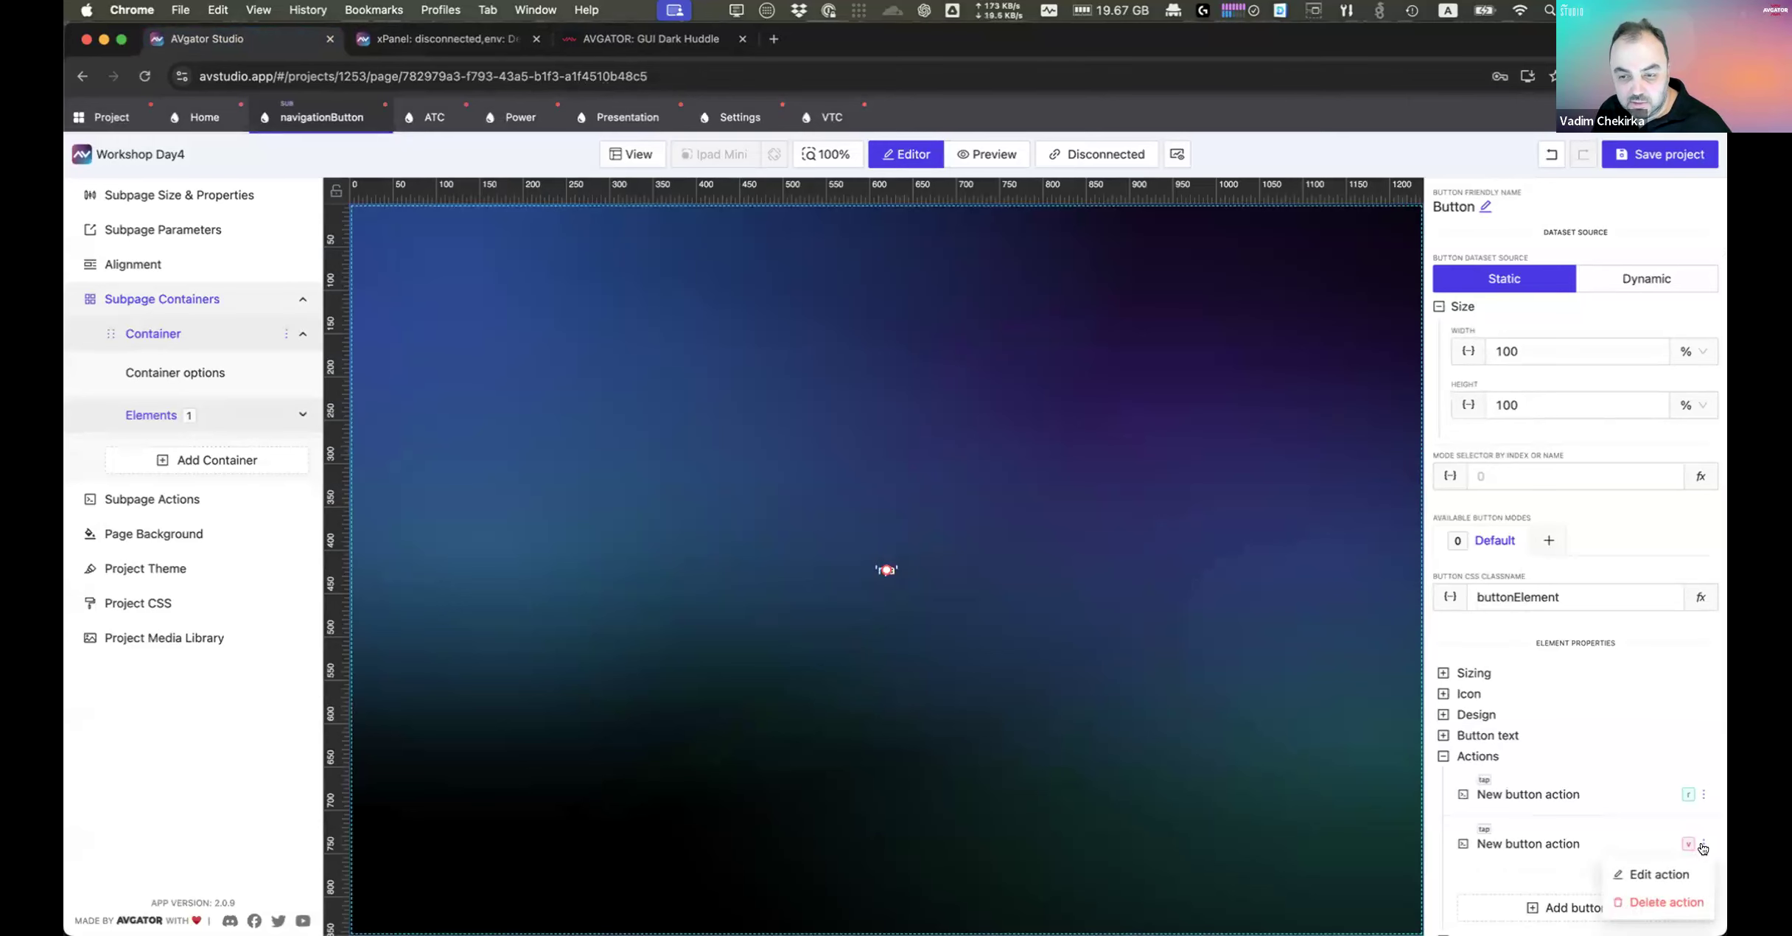
click(1668, 902)
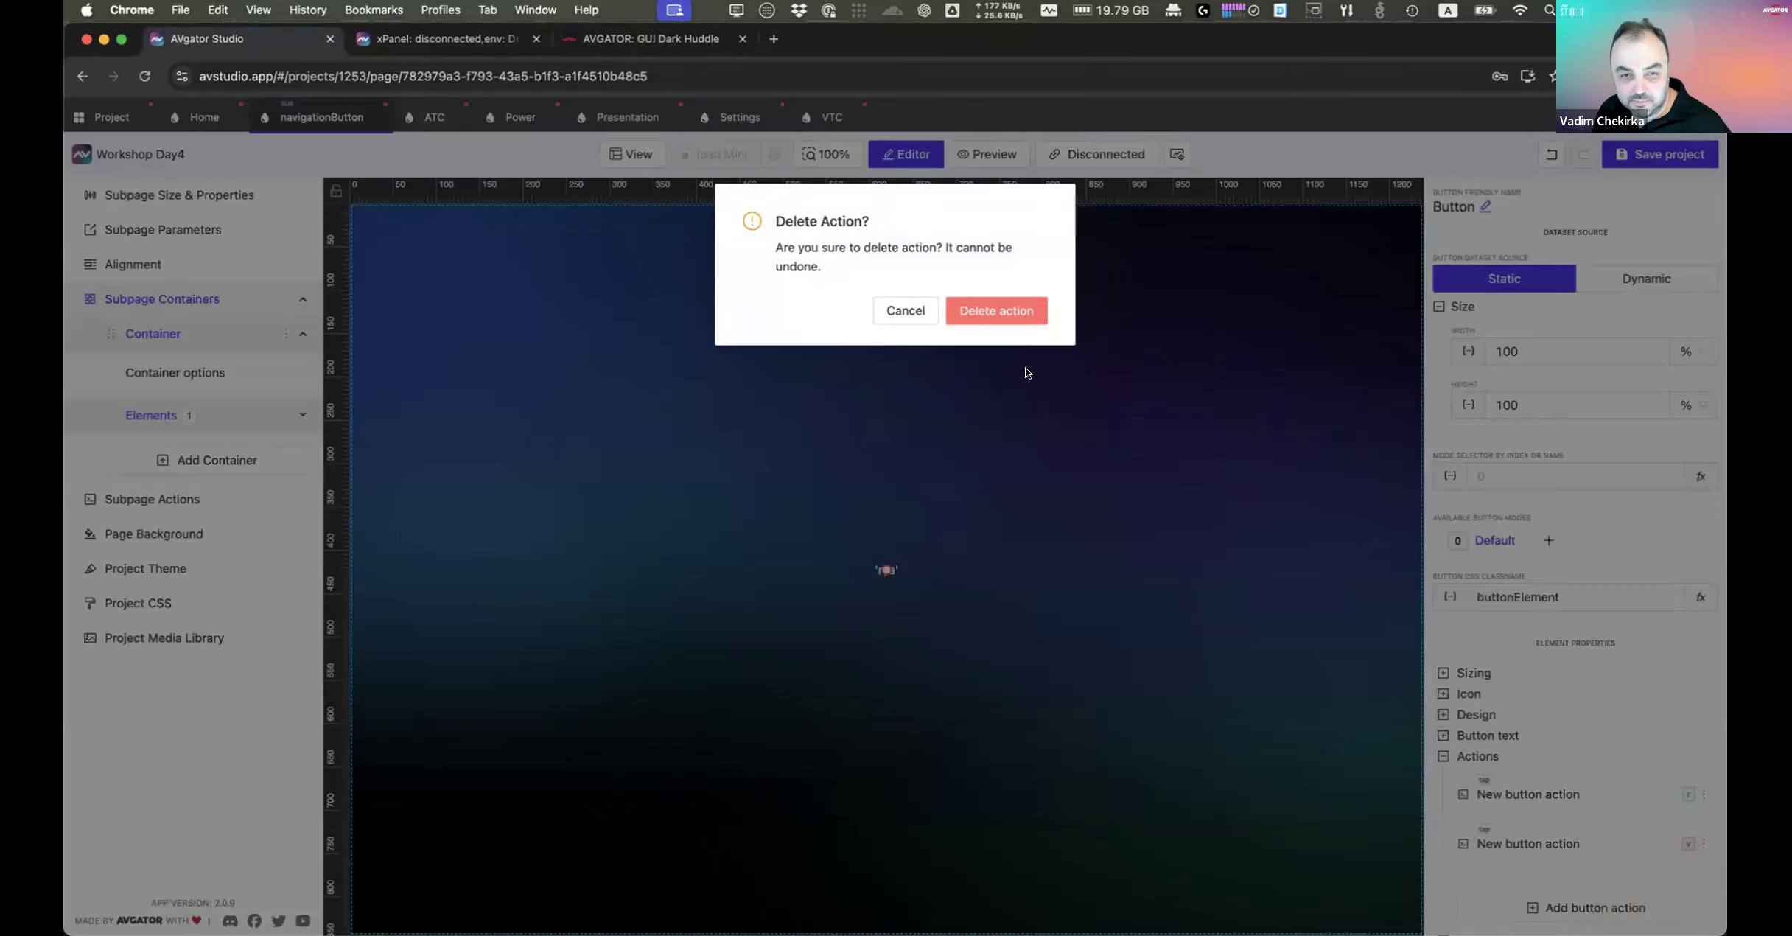
click(996, 315)
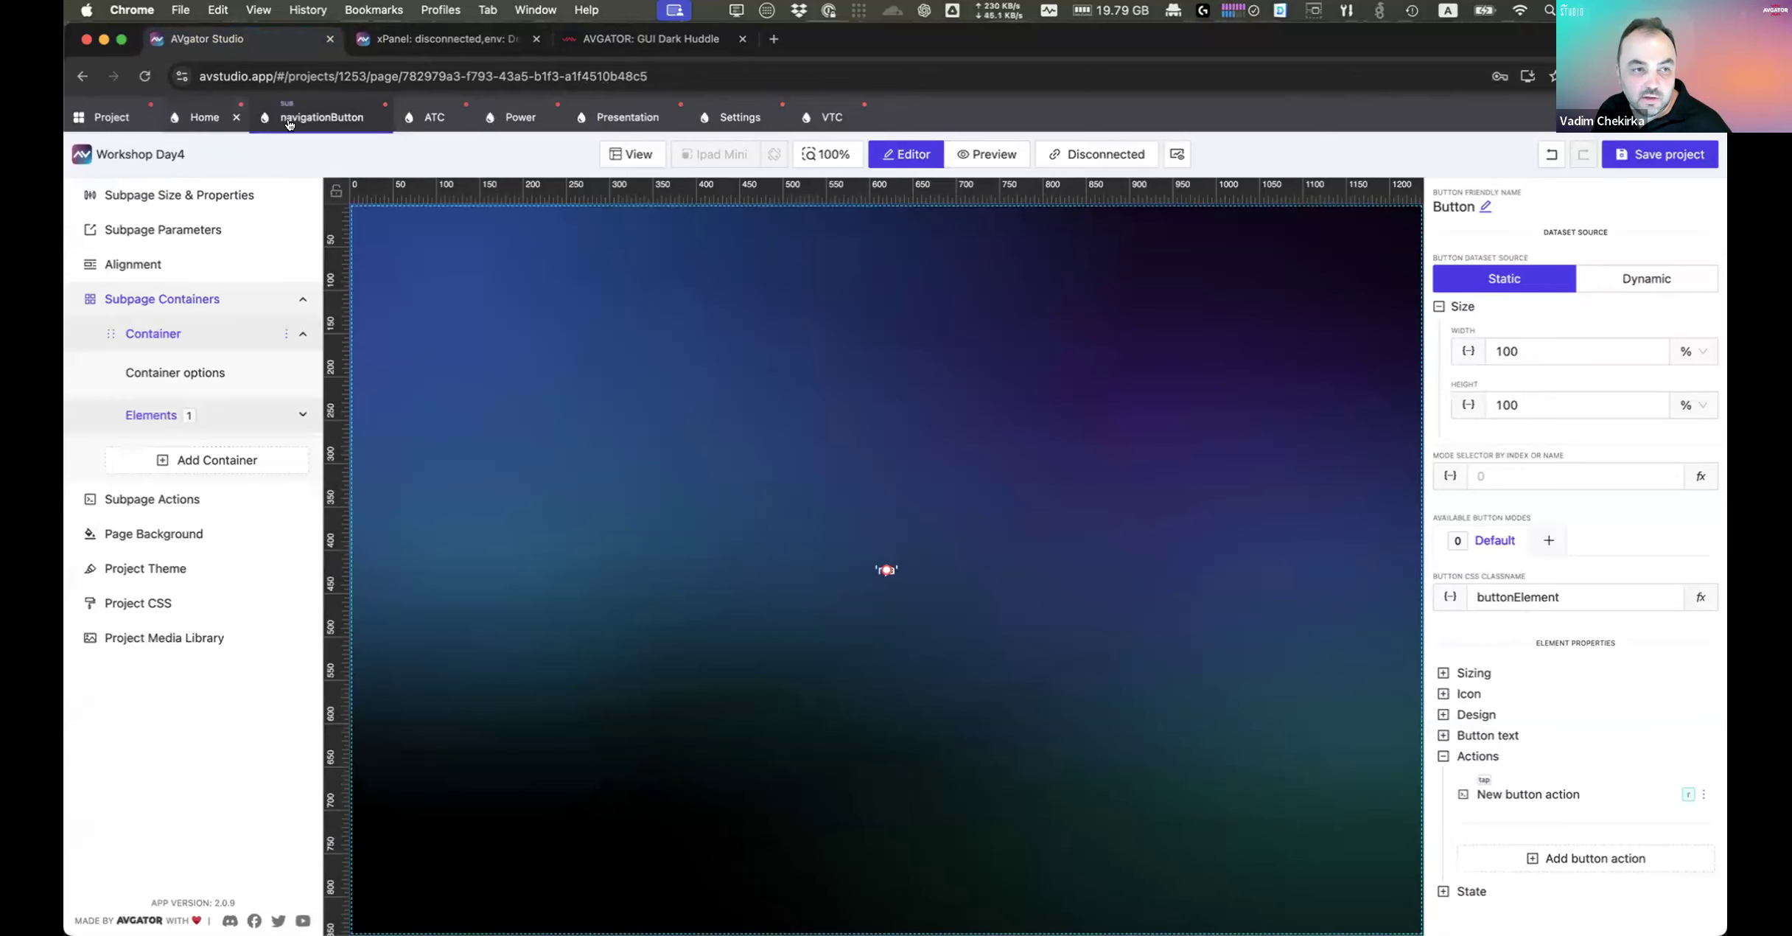
Step: Close the navigationButton subpage and start an On Load page action on the Home page that sets the variable currentPageName
click(379, 119)
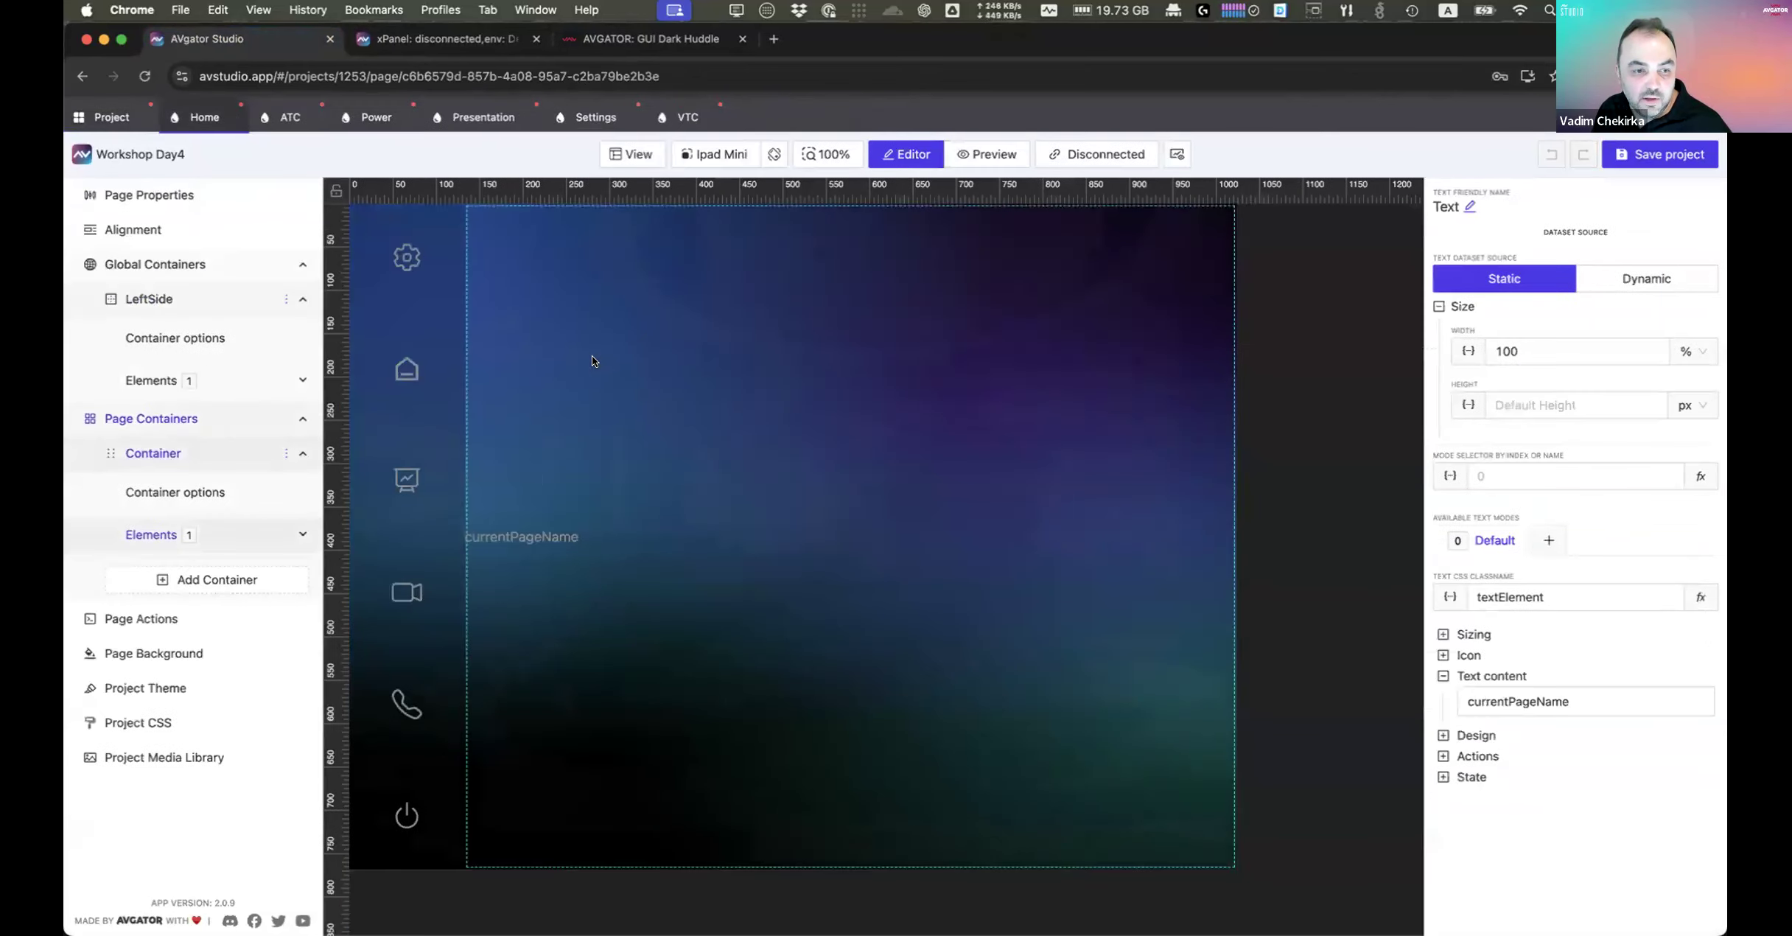
click(146, 628)
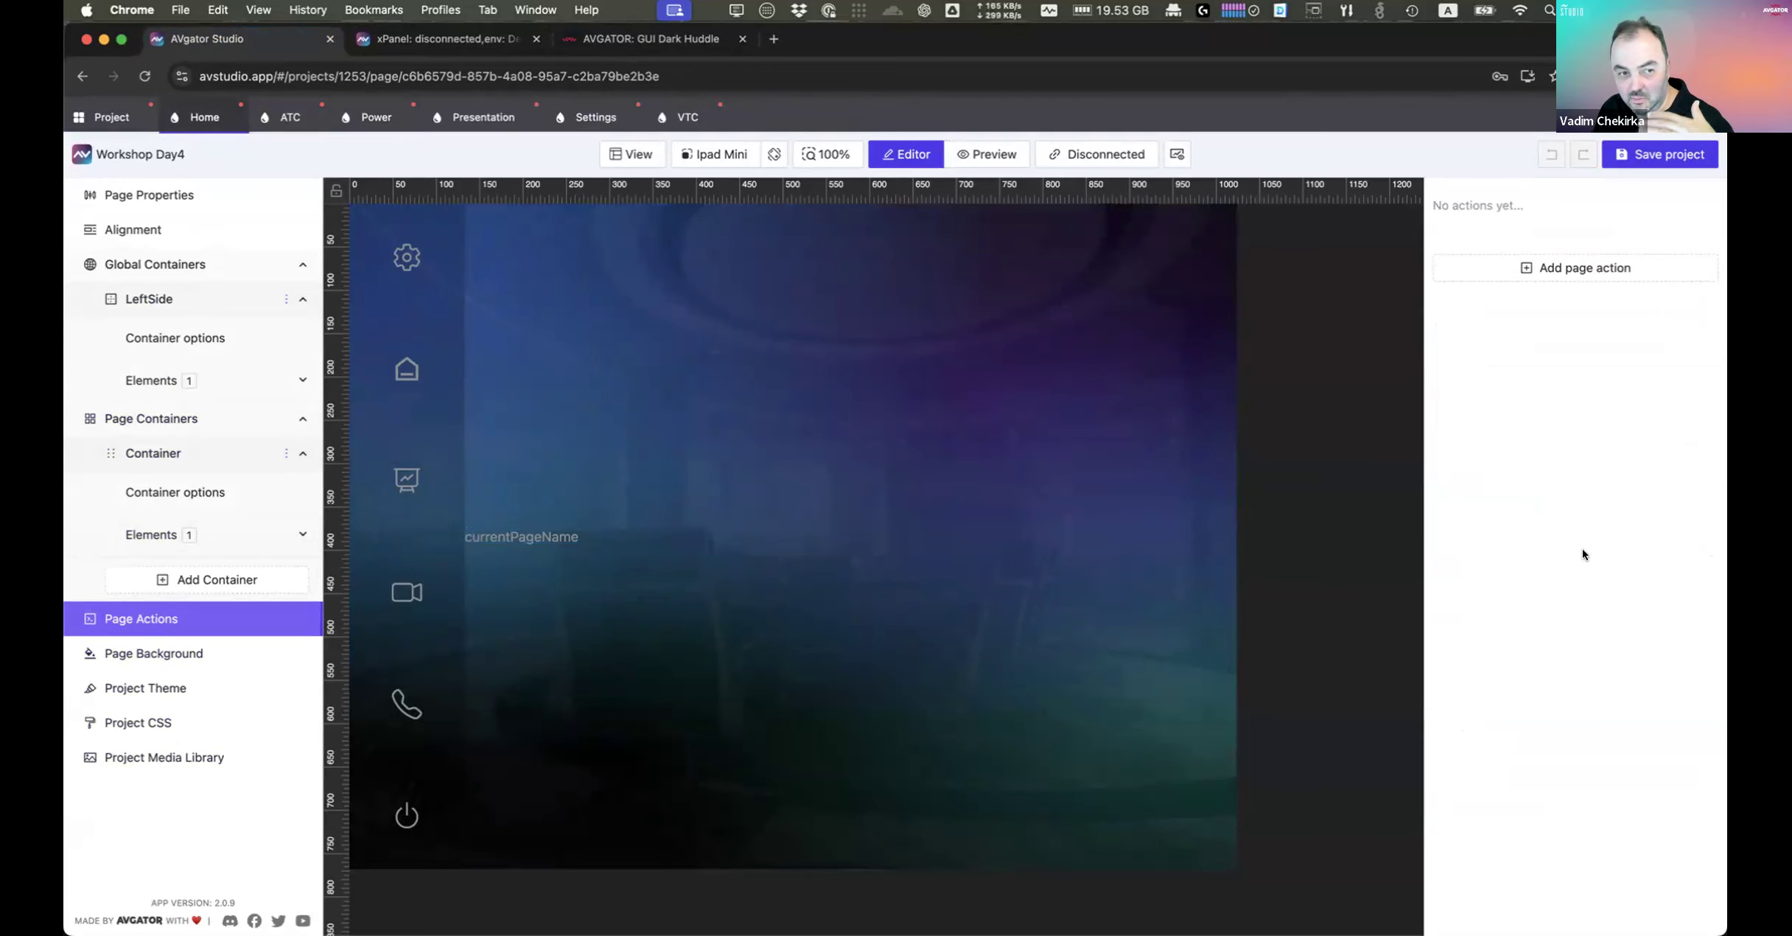
click(1573, 265)
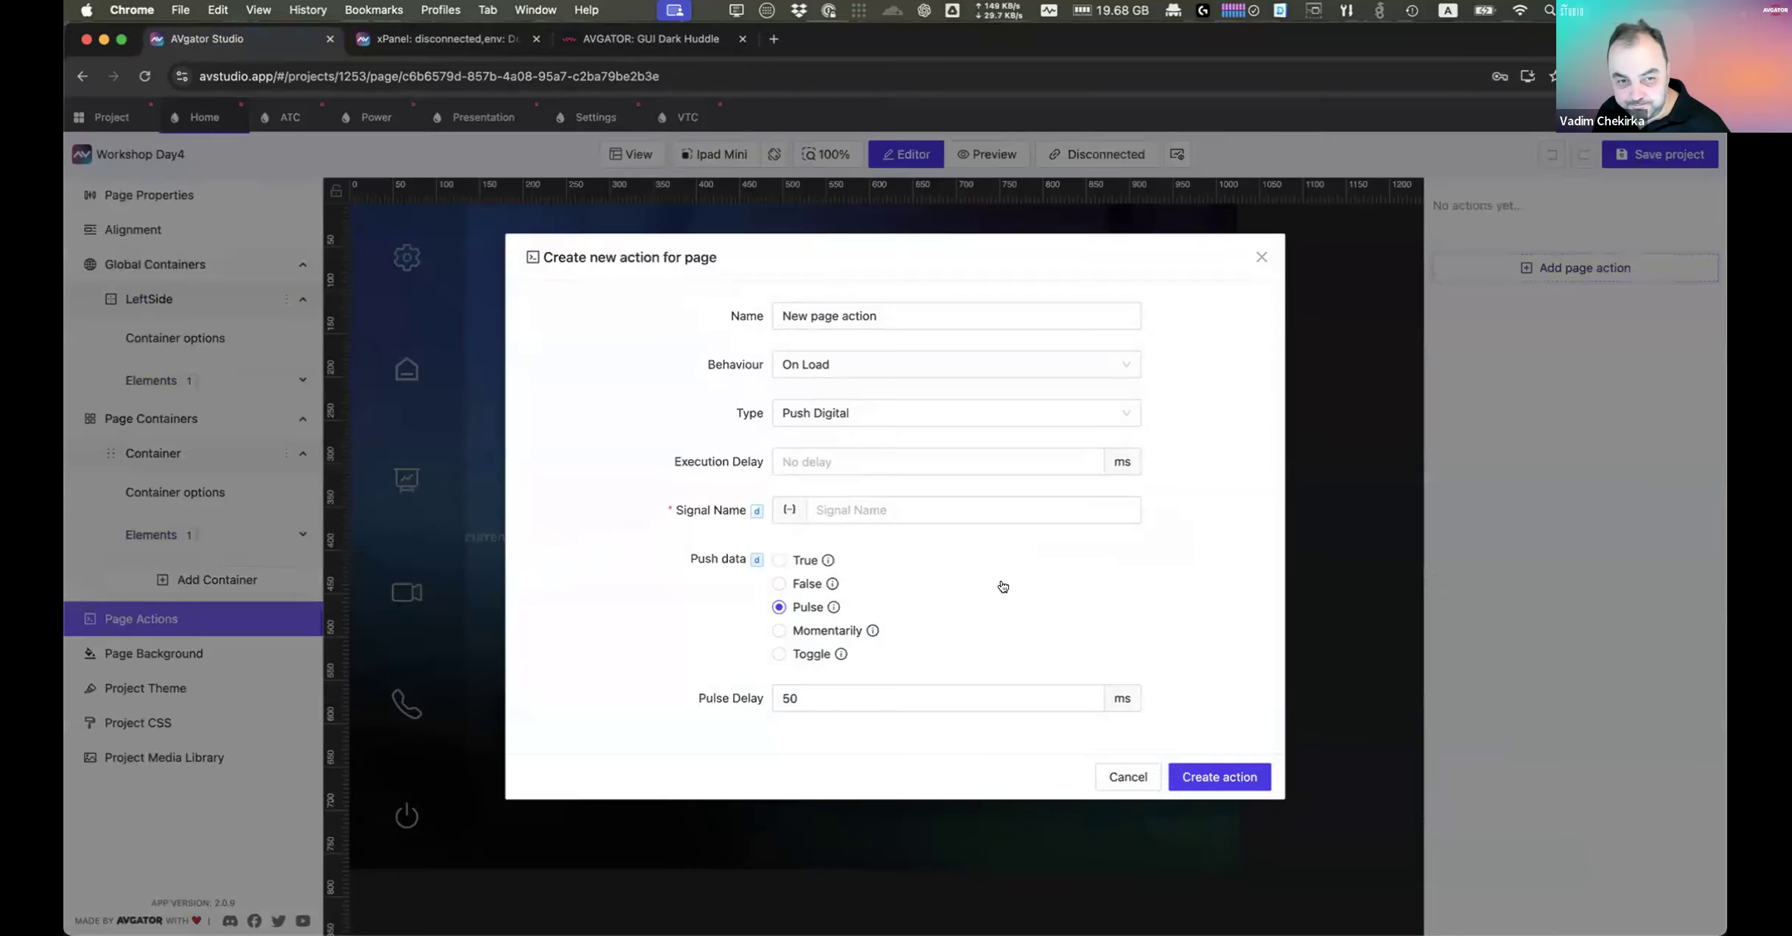
click(844, 414)
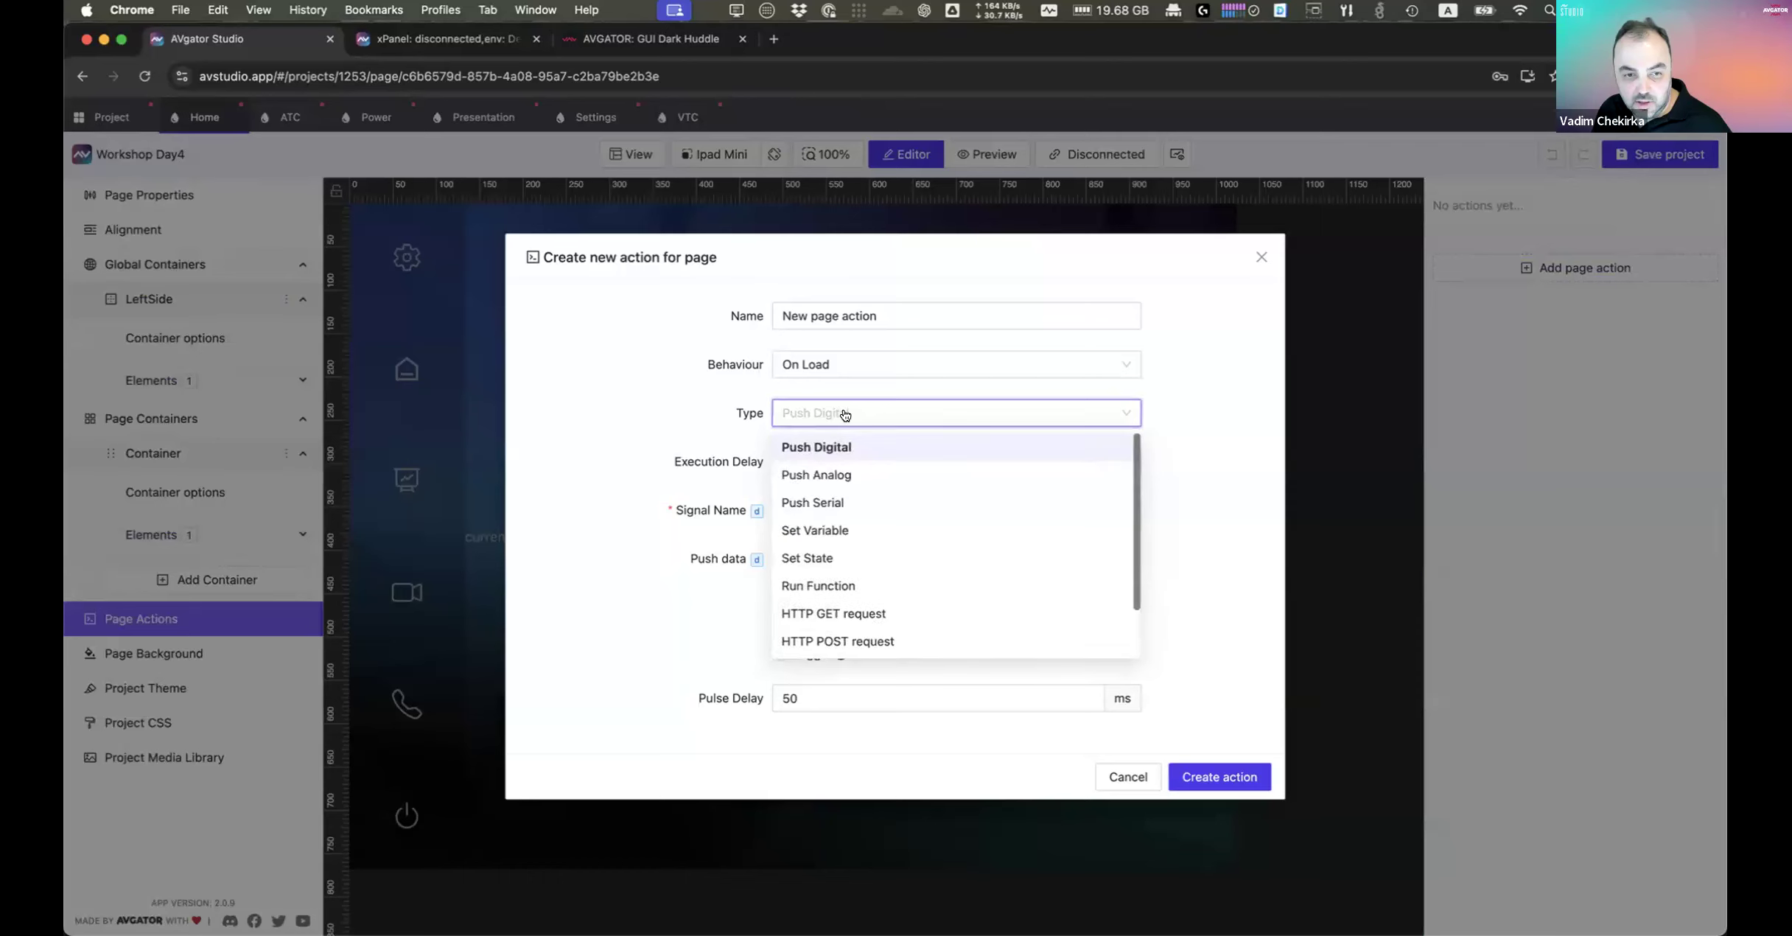
click(832, 530)
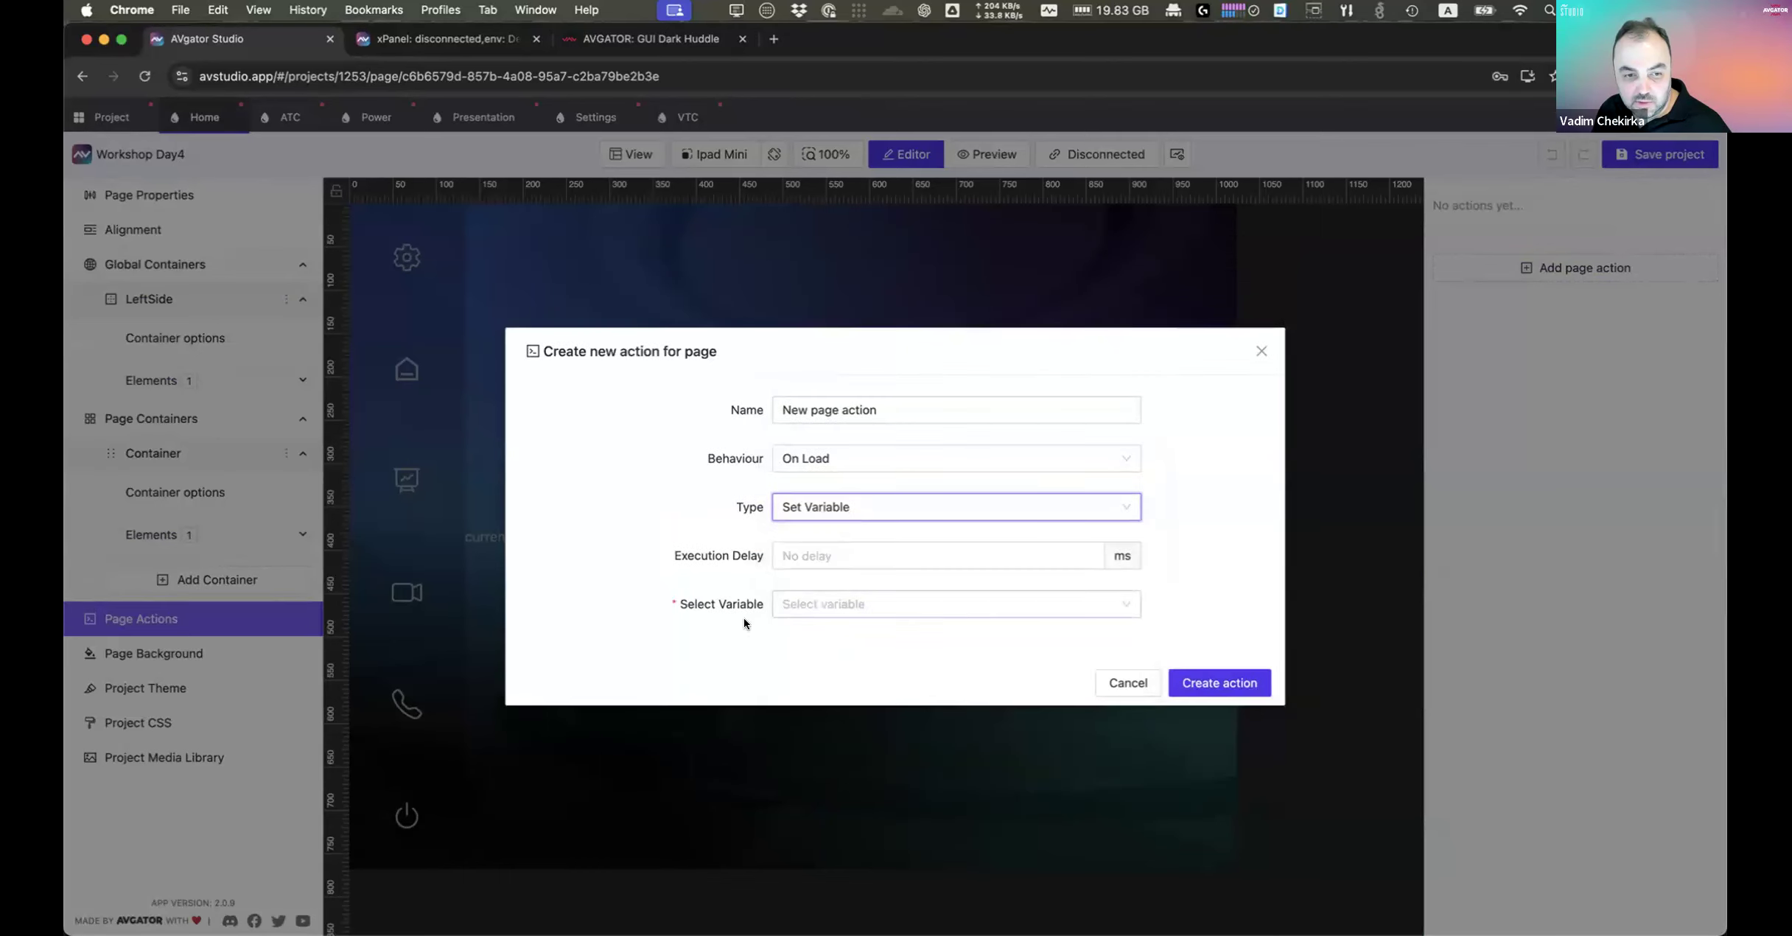
click(822, 600)
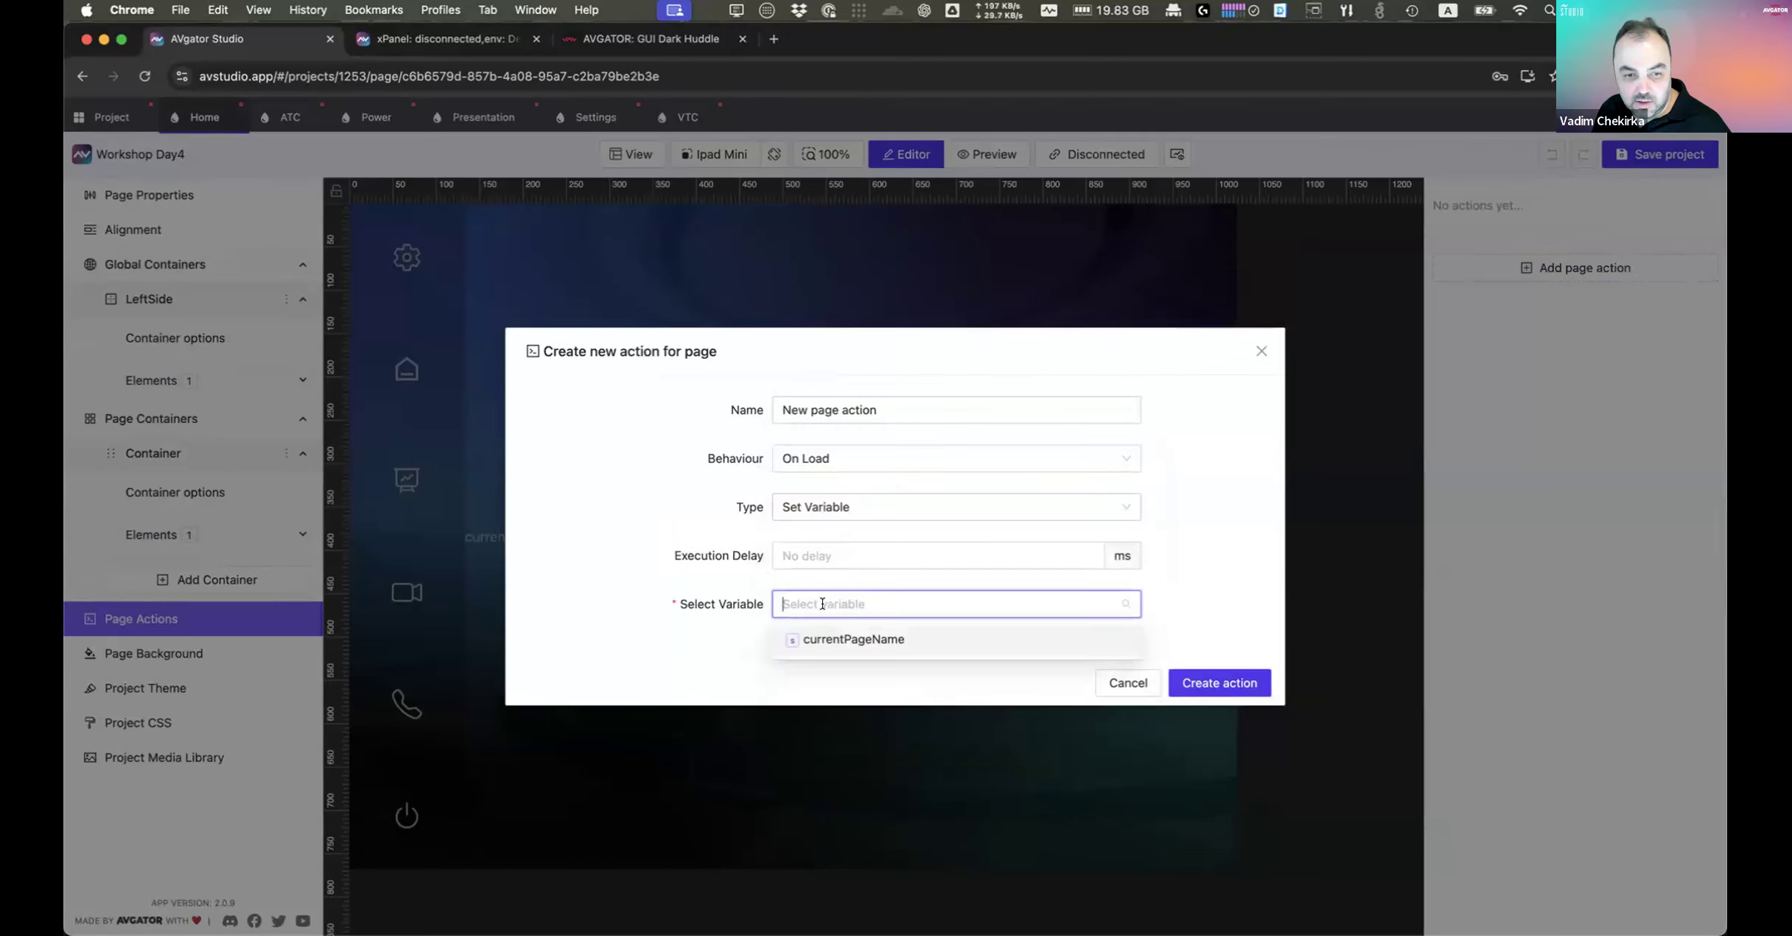
click(877, 640)
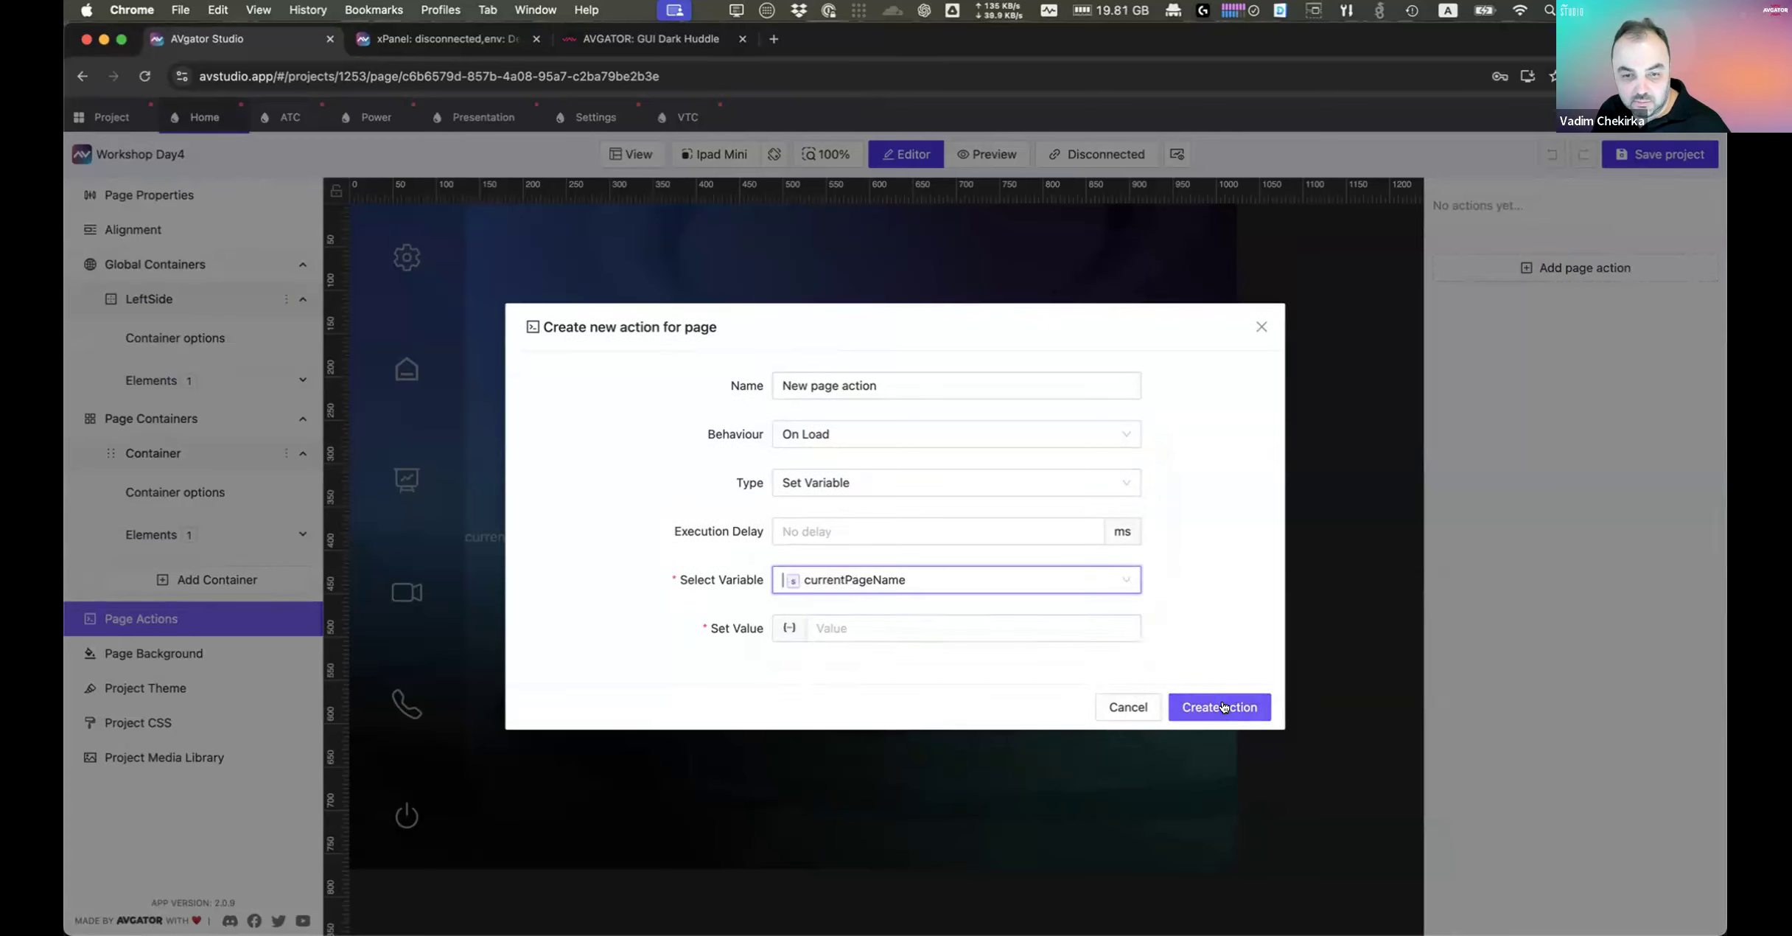
click(789, 629)
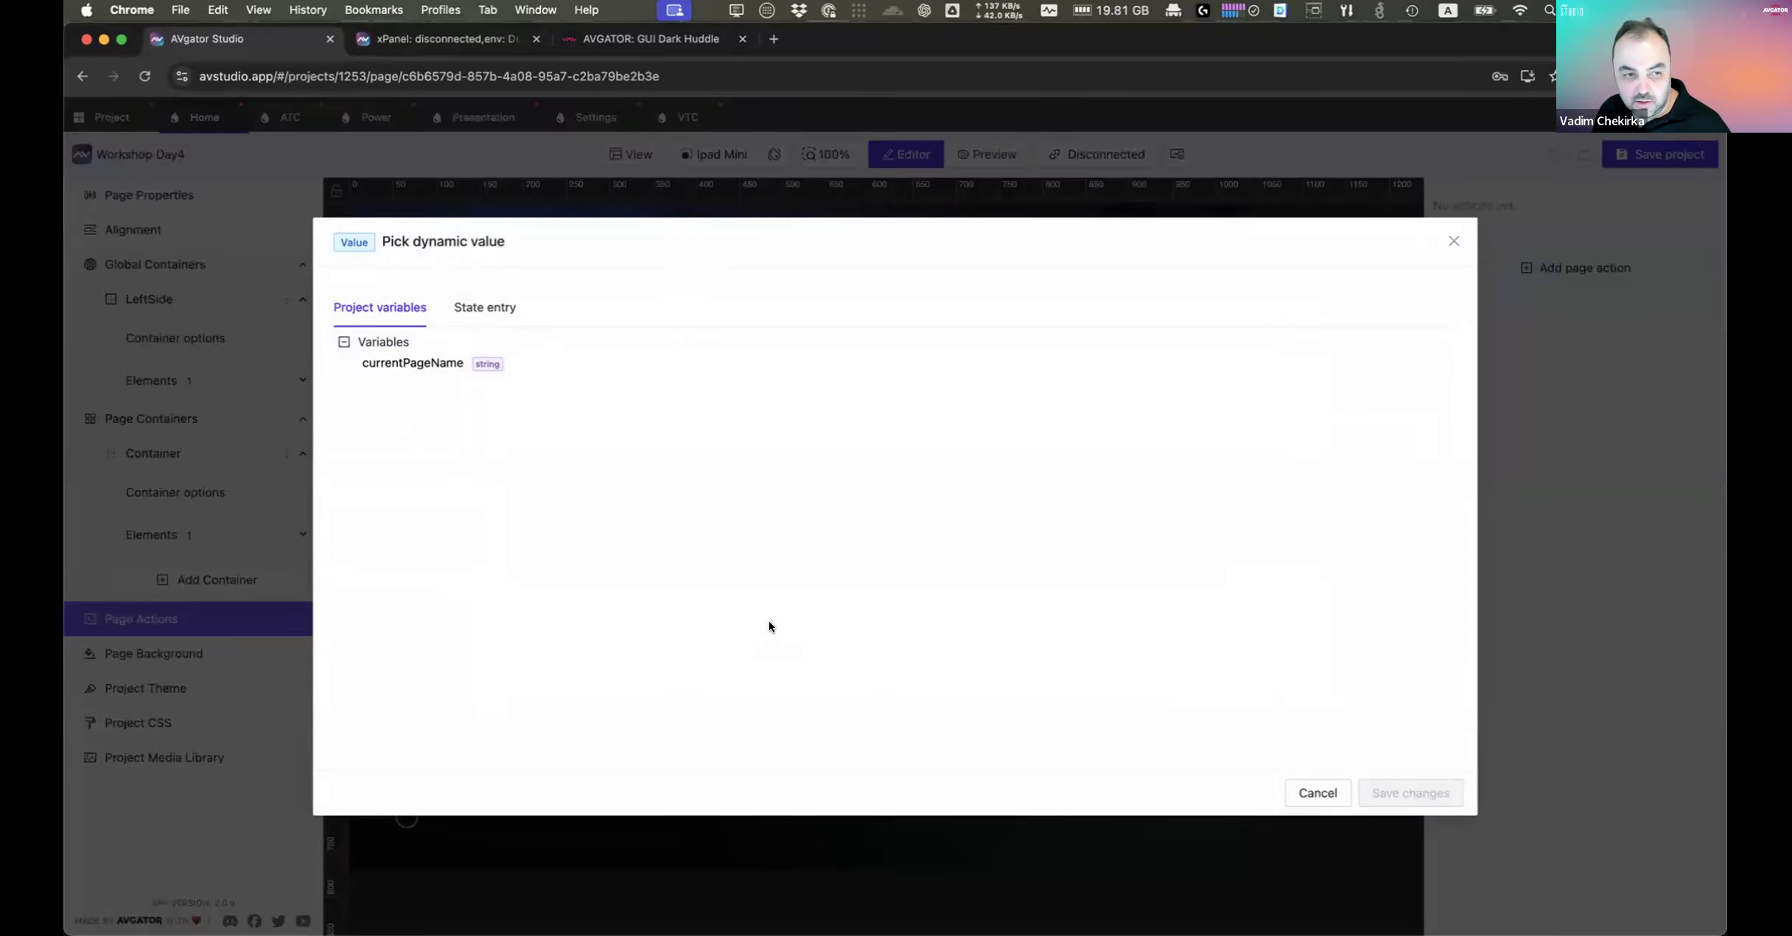
click(396, 364)
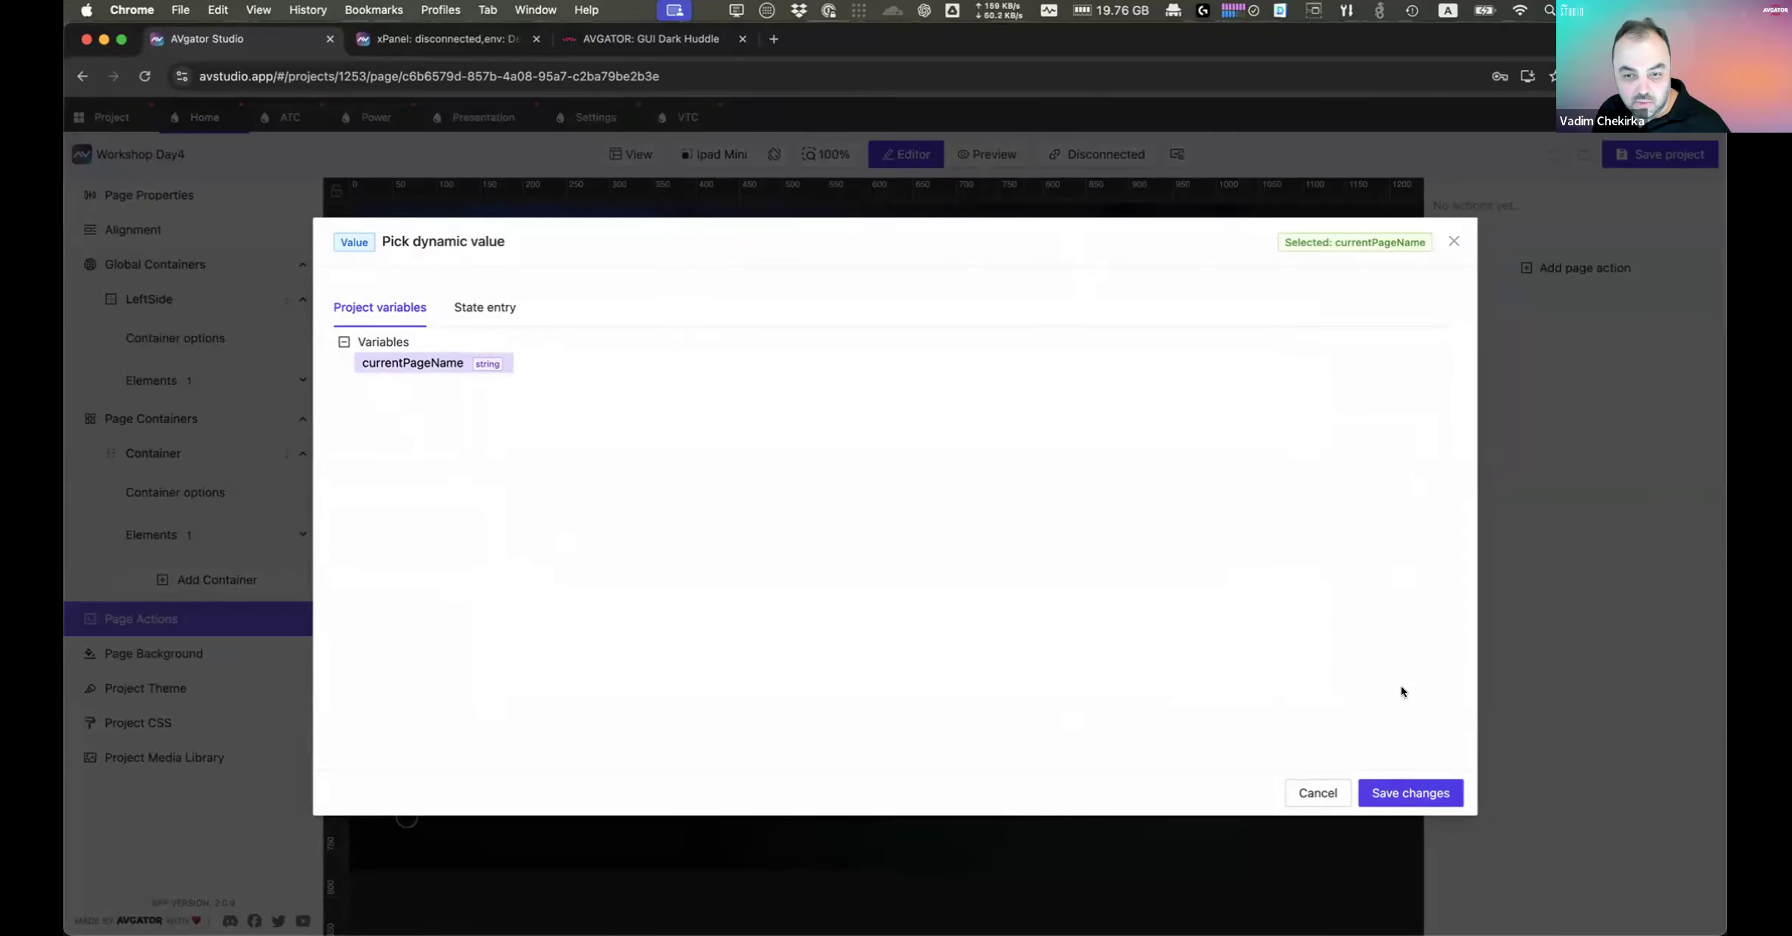
click(1306, 793)
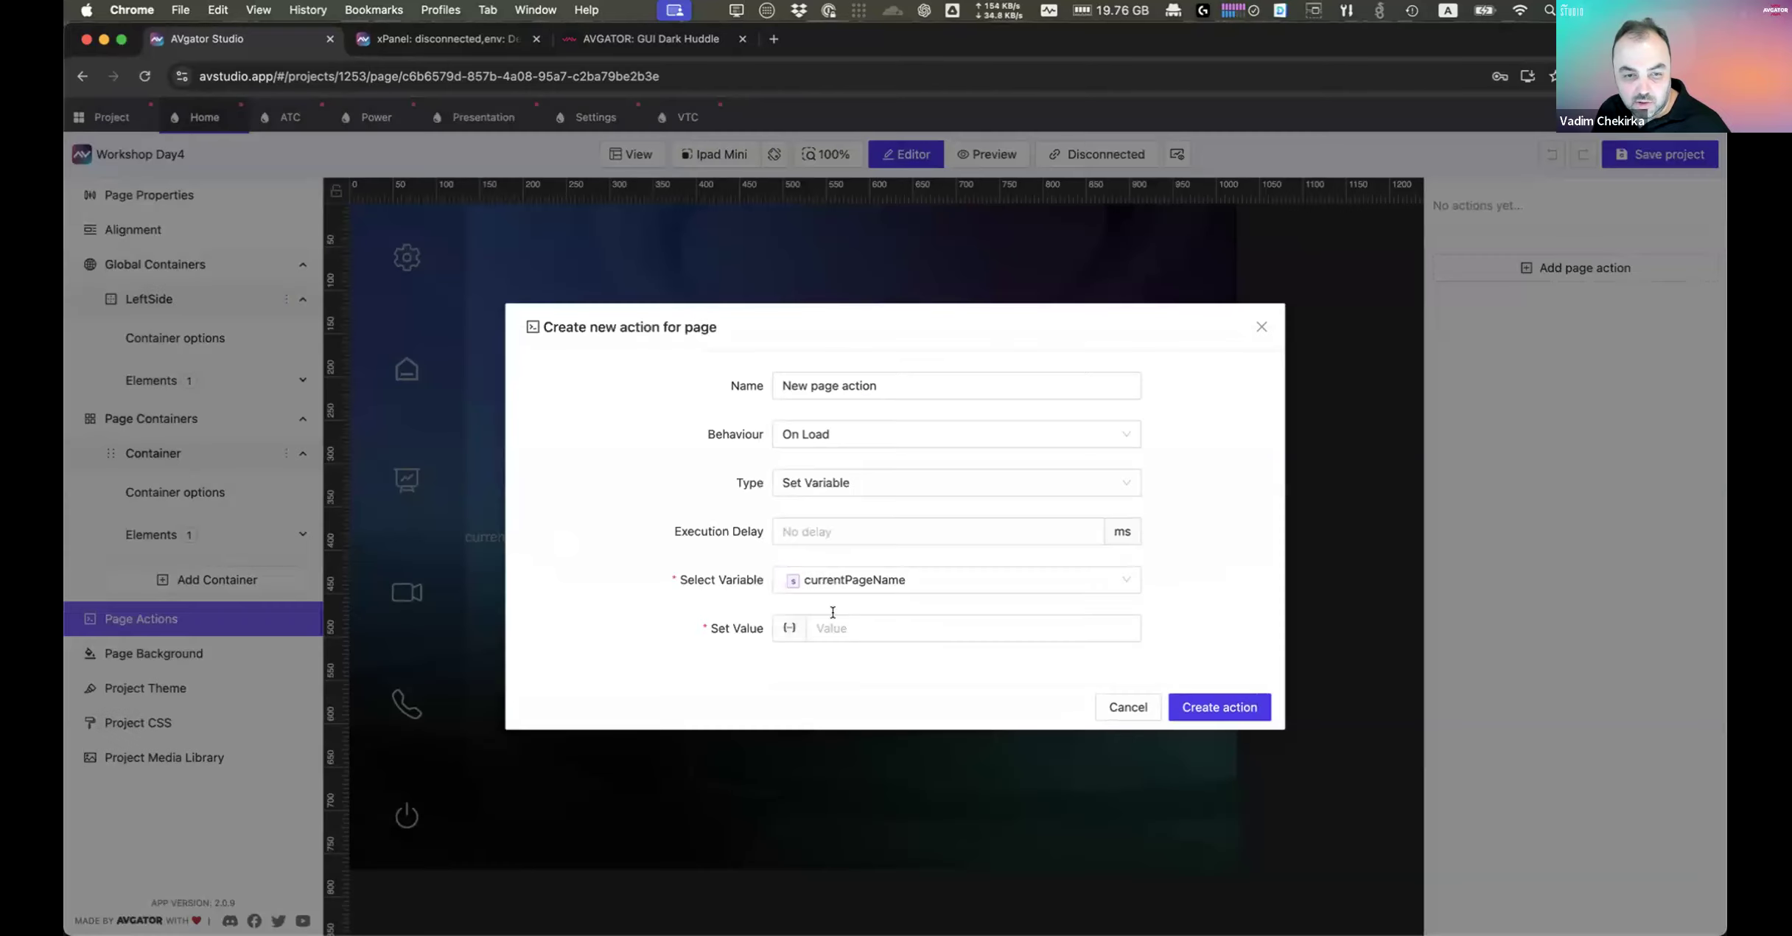
Step: Set the Home page action's value to Home and create the action
click(892, 621)
text(Home)
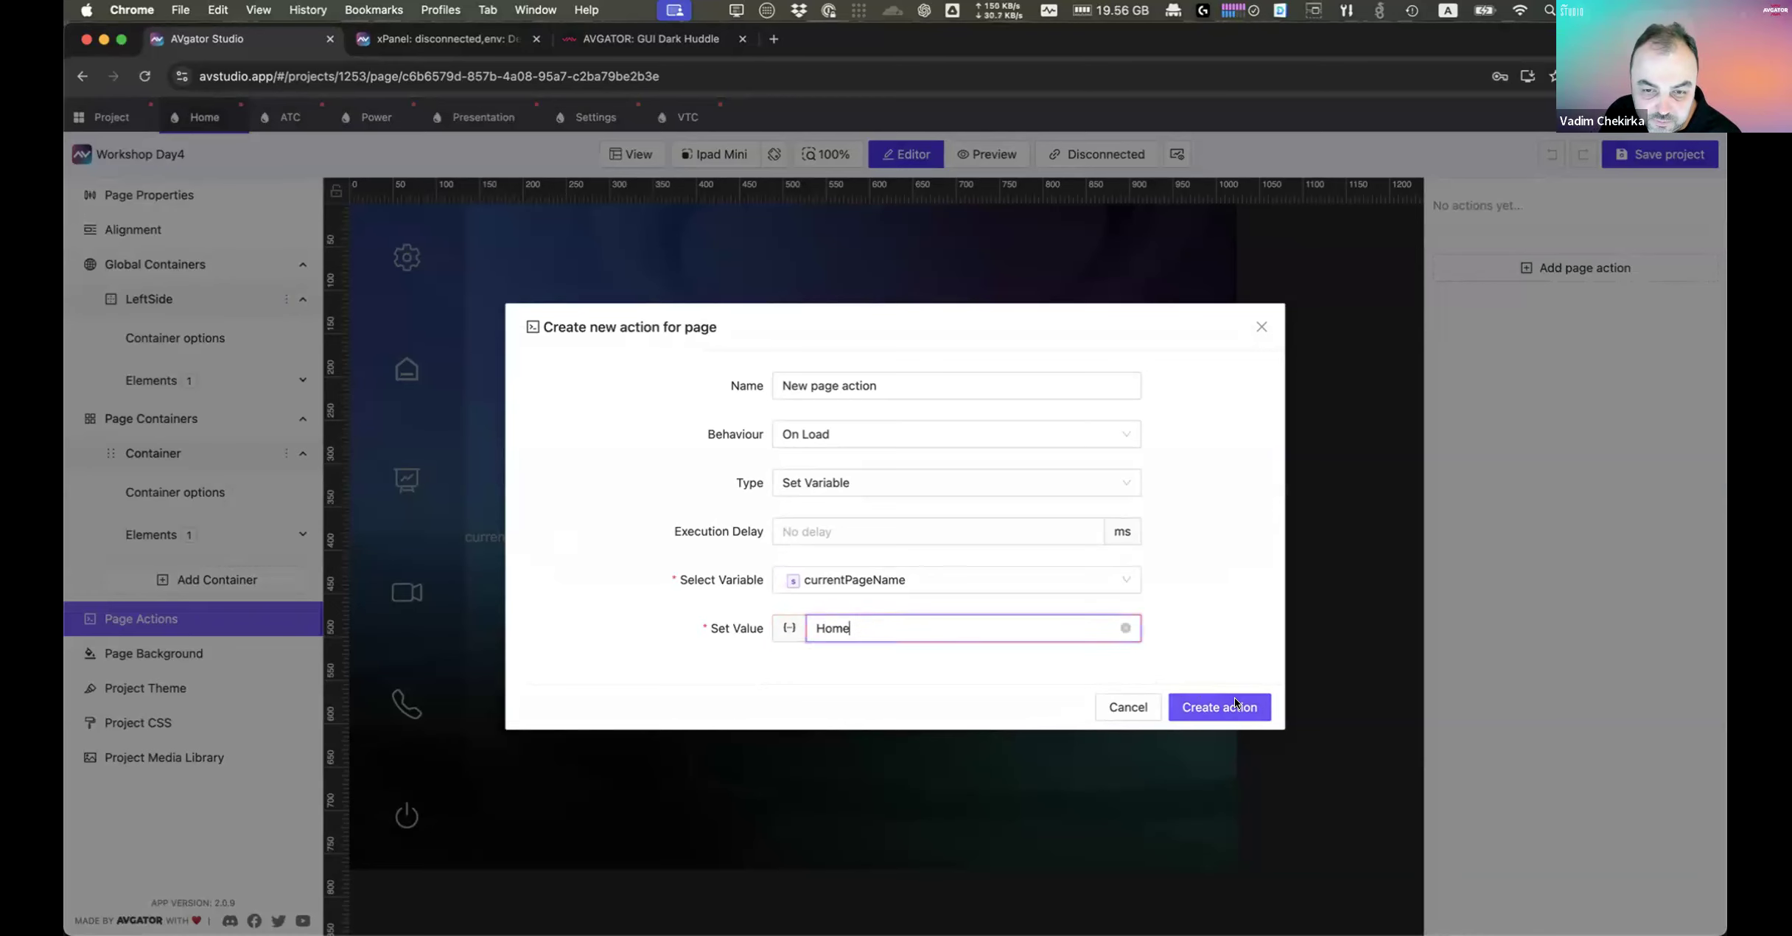
click(1235, 700)
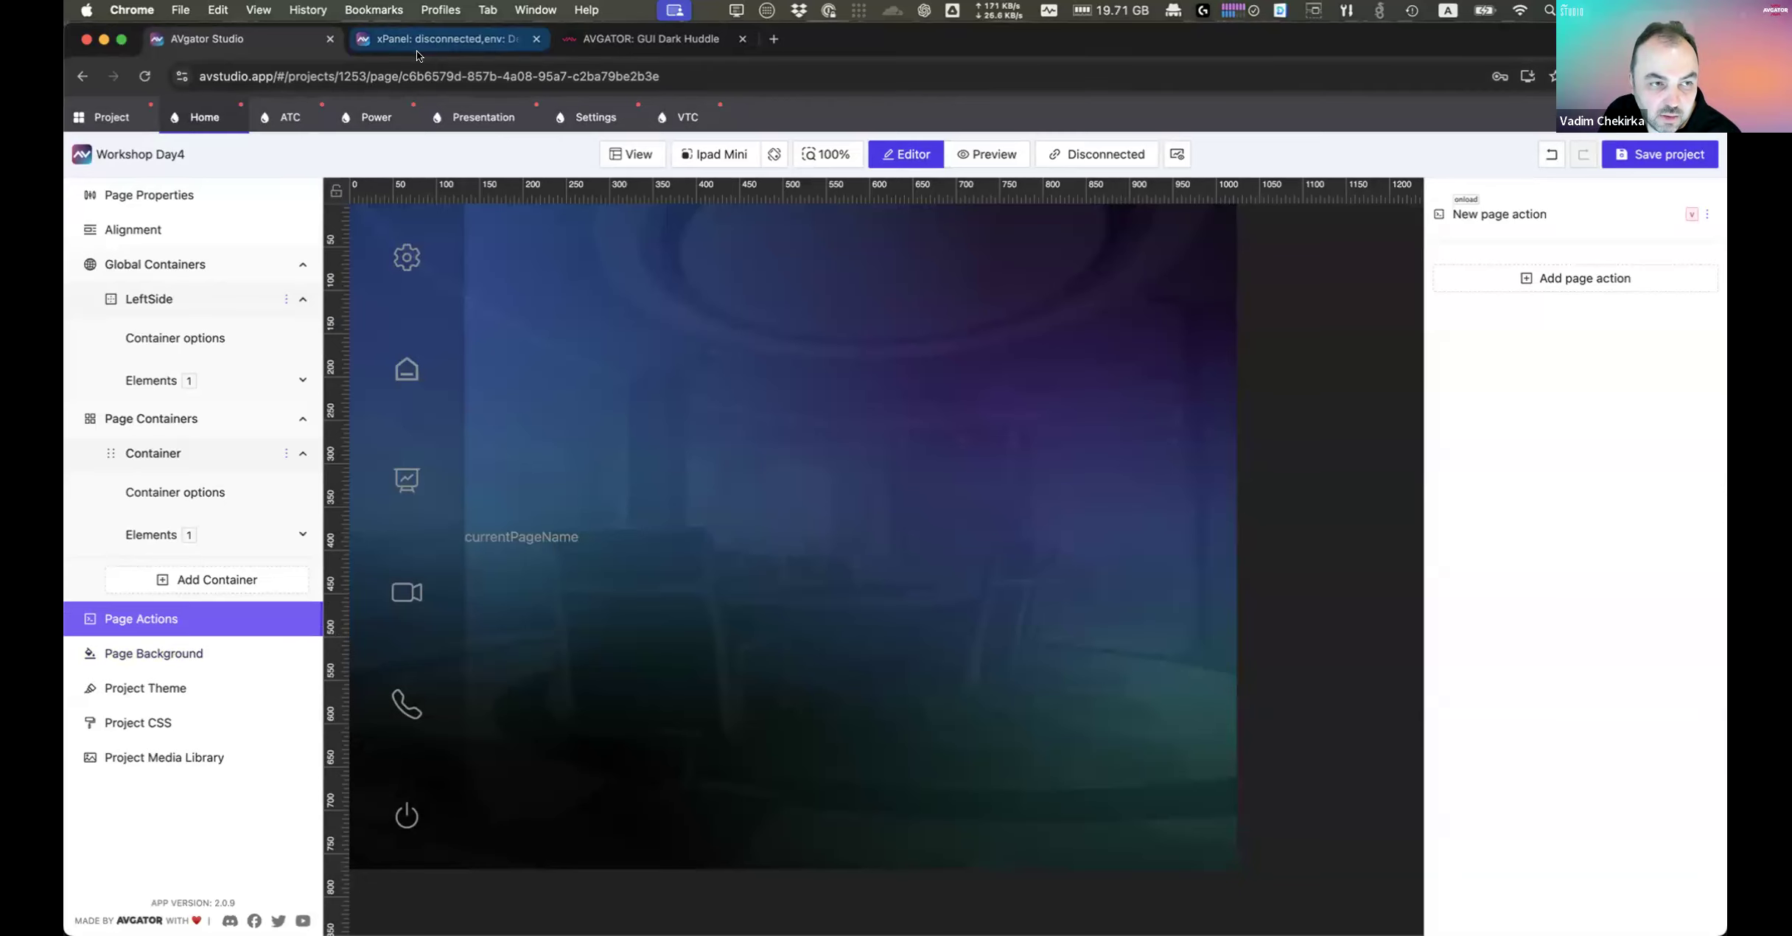
Step: Switch to the ATC page and start a new page action
click(281, 125)
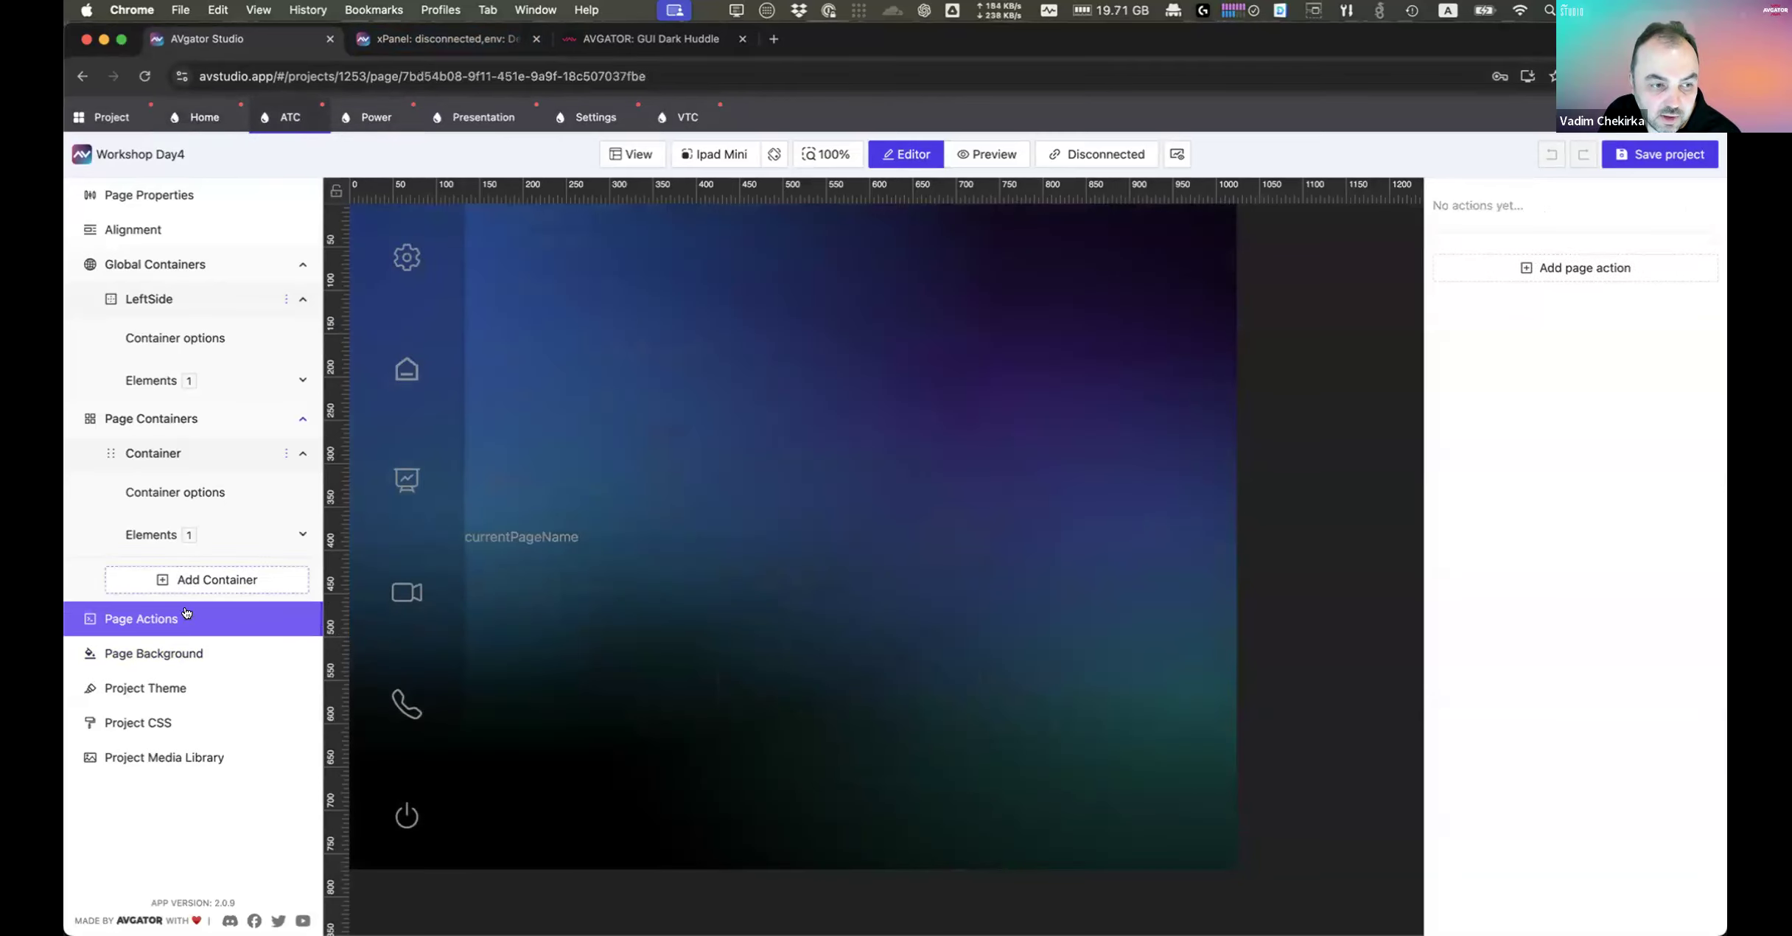
click(1576, 267)
click(977, 701)
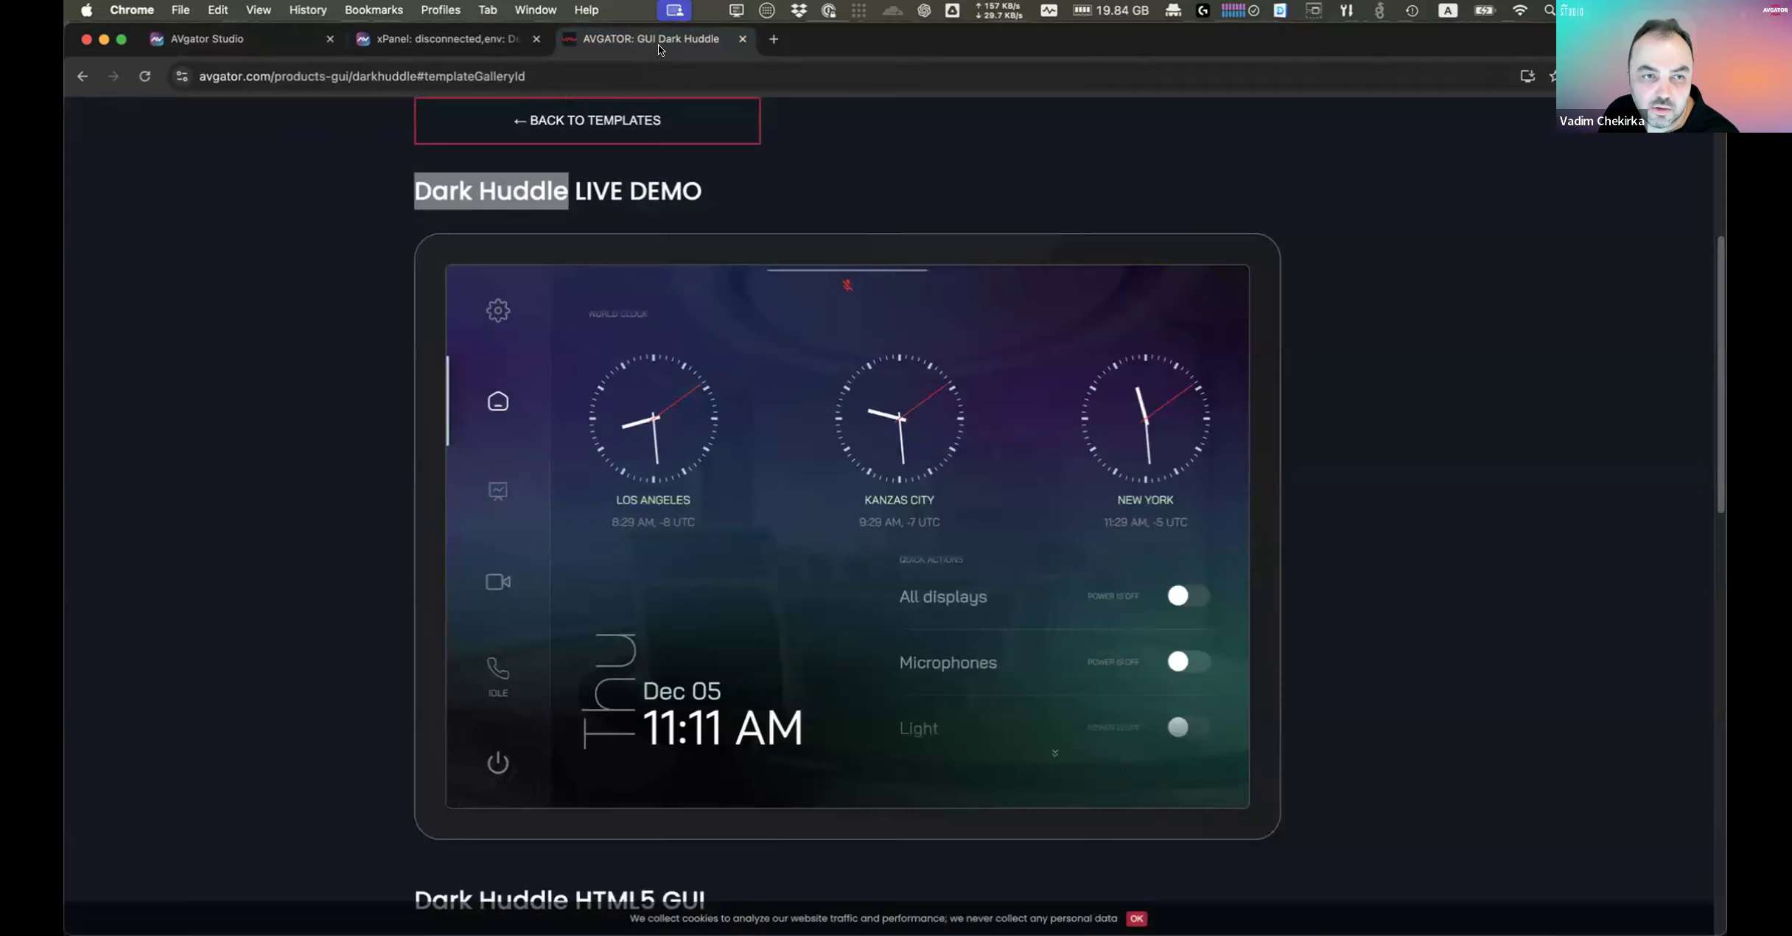
Step: Check the phone page in the Dark Huddle live demo, glance at the live xPanel, and return to AVgator Studio
click(652, 40)
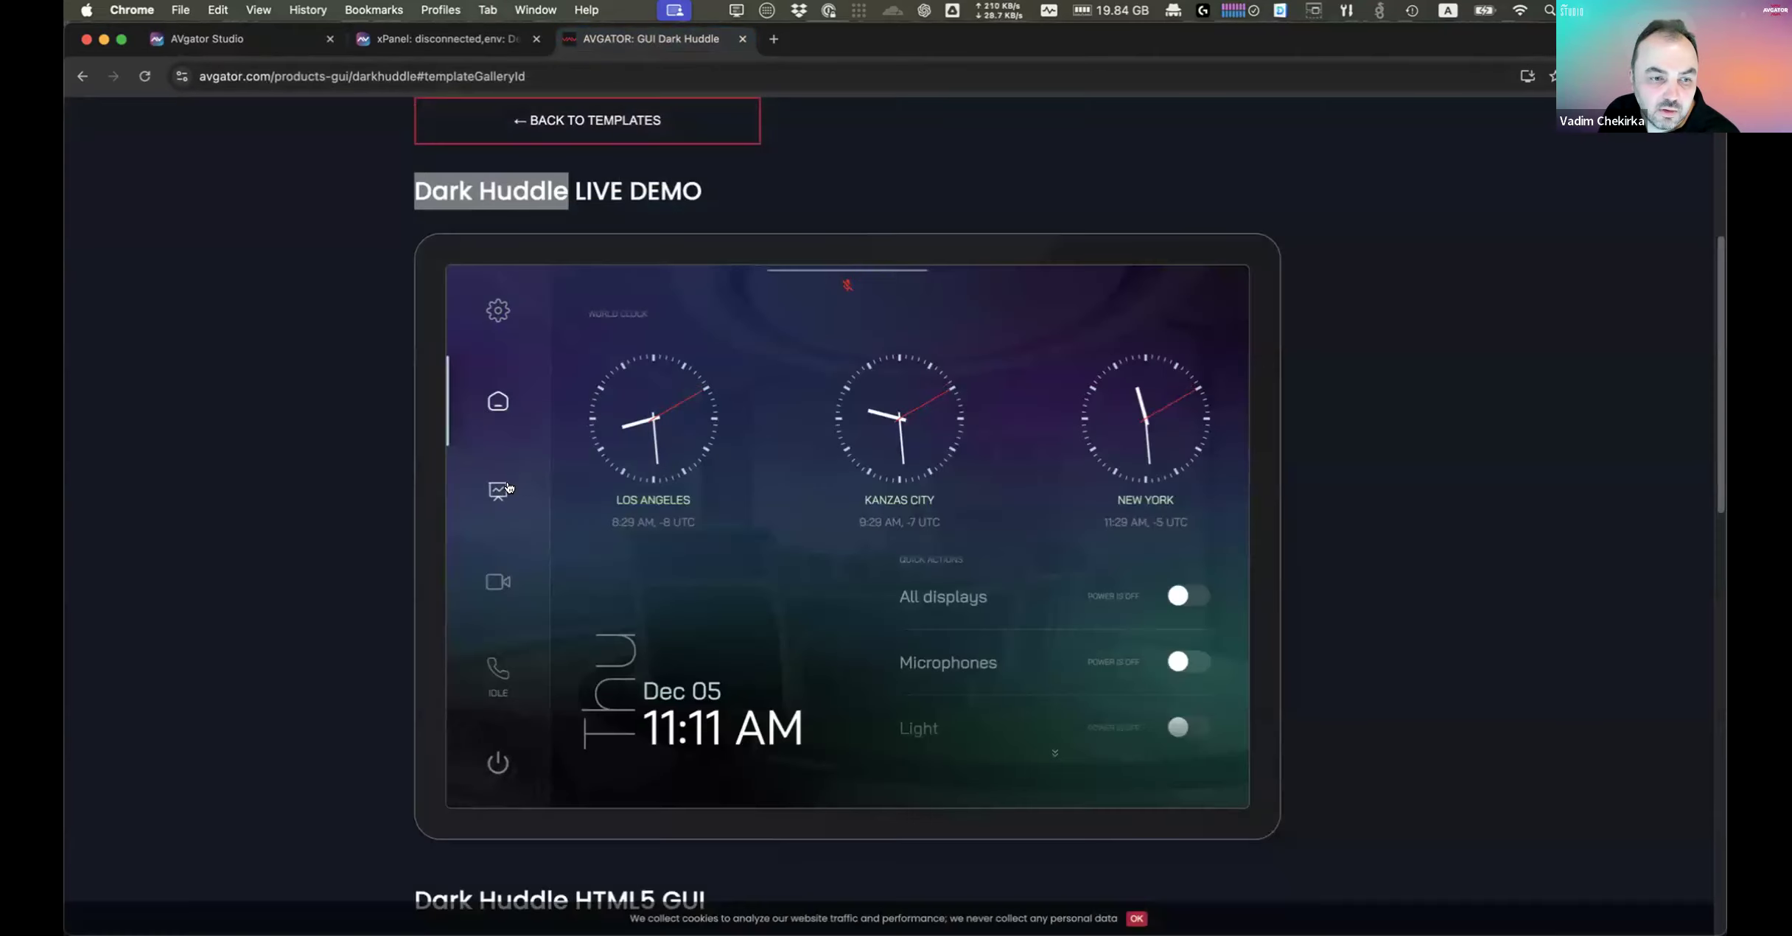
click(498, 670)
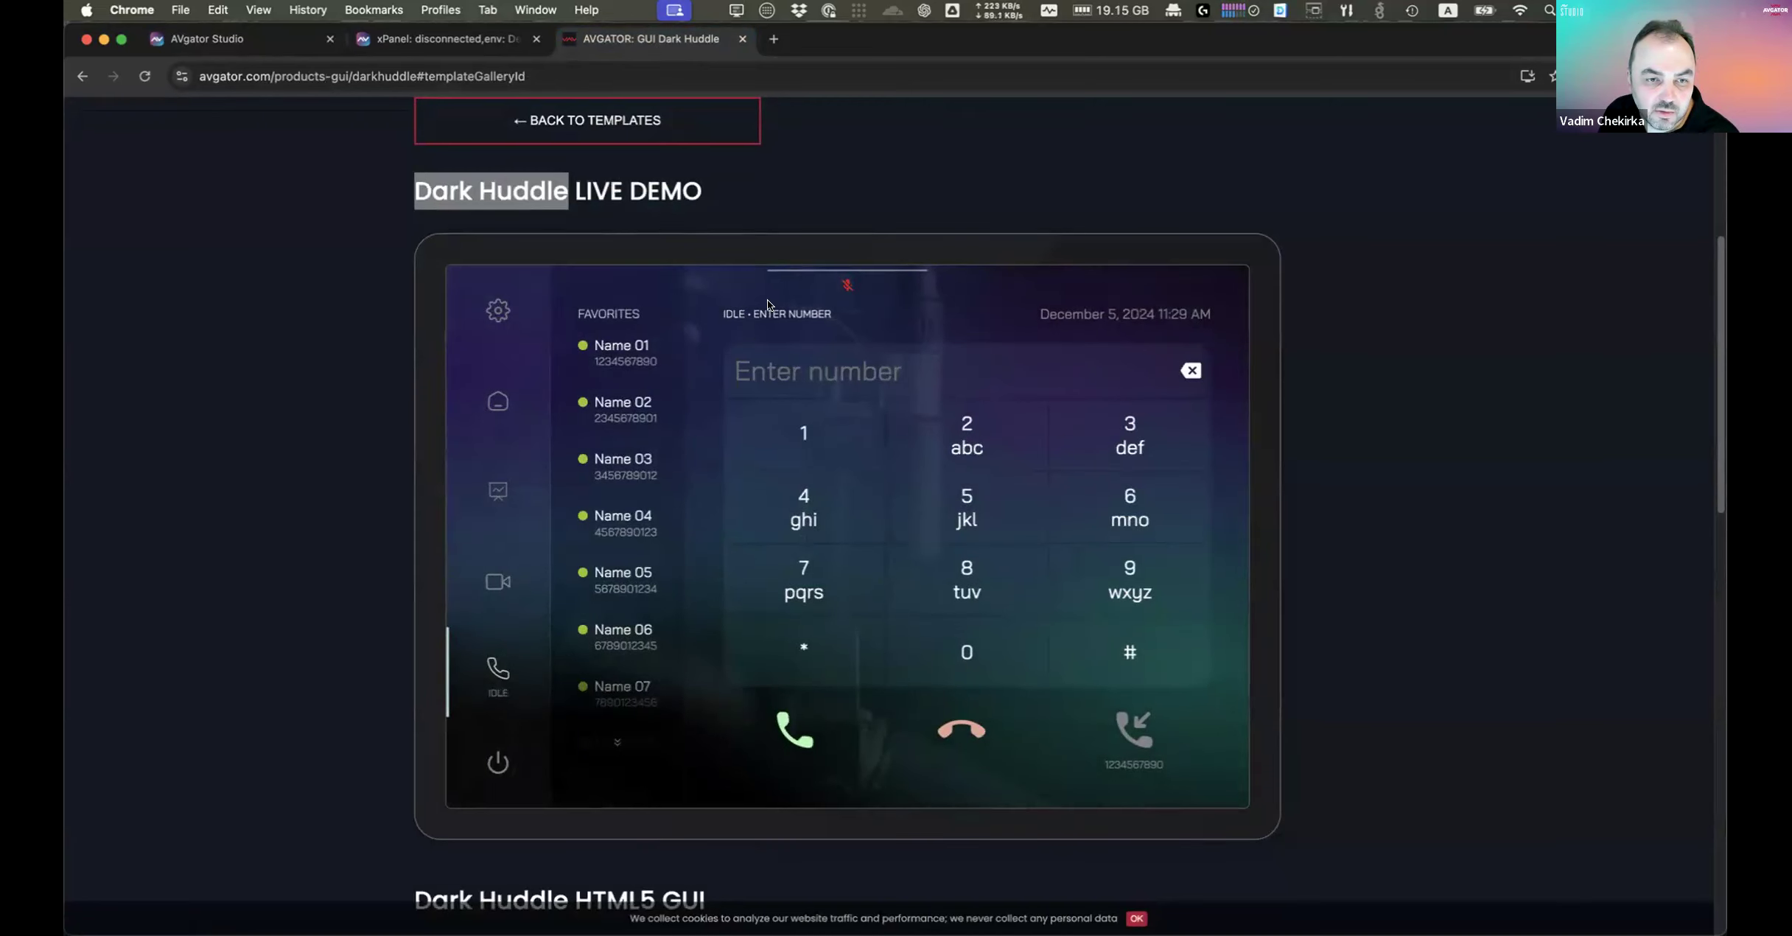
click(474, 44)
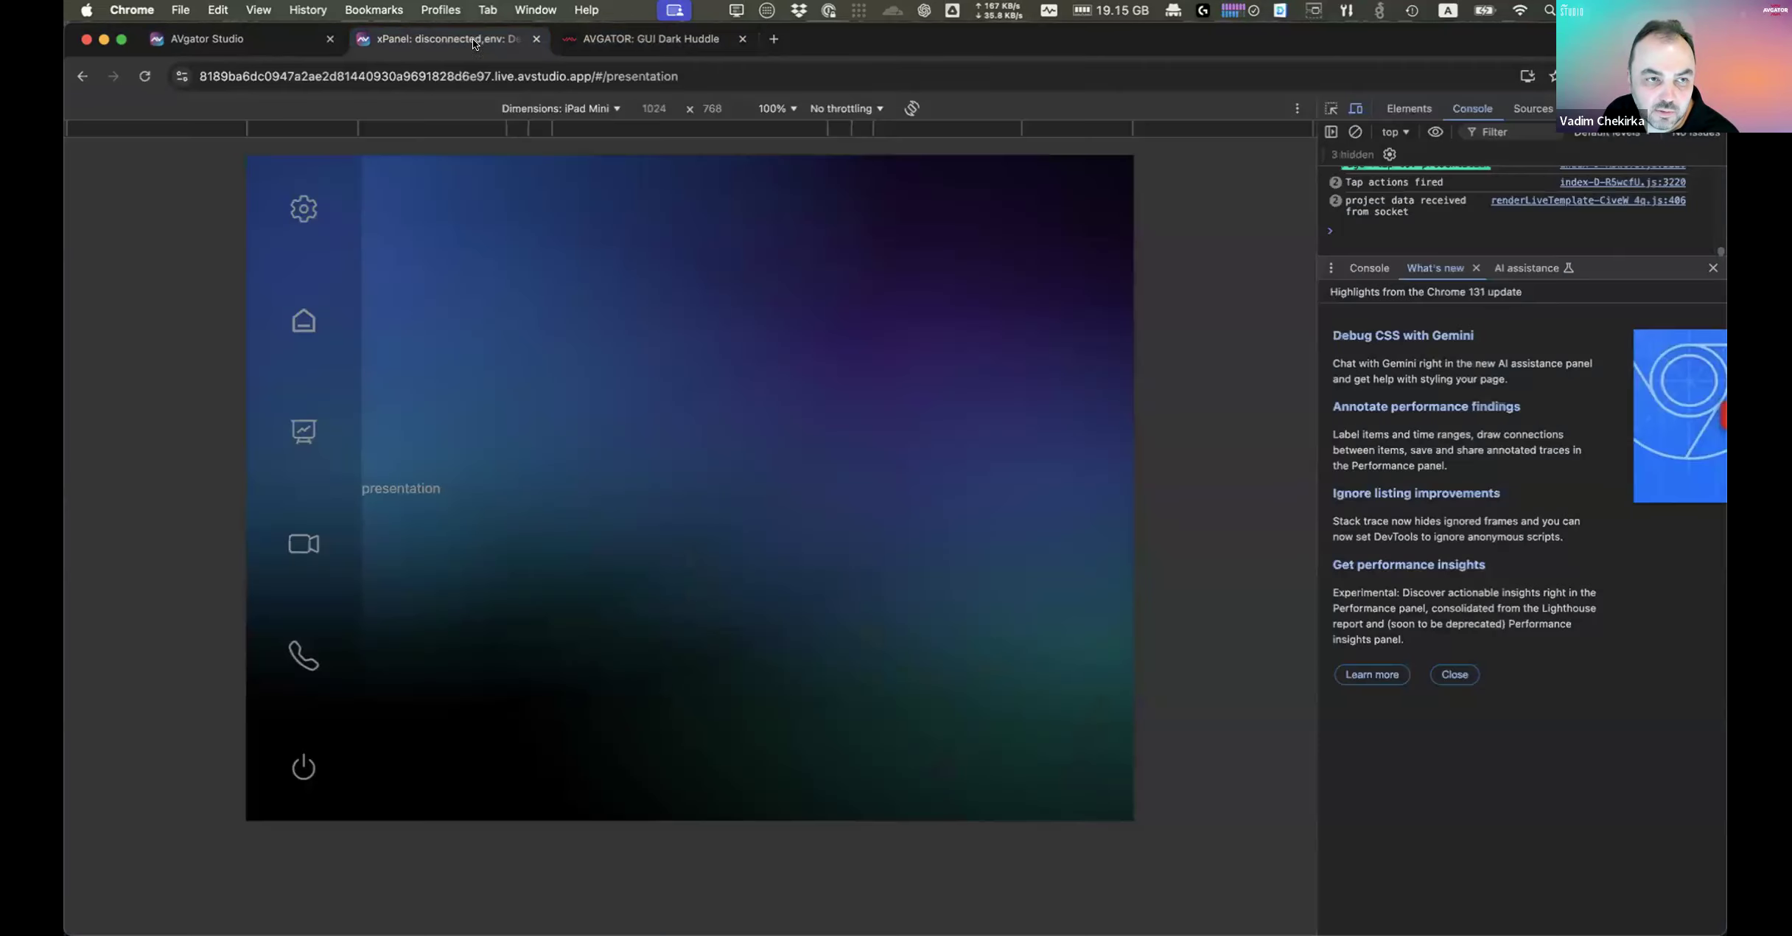
click(274, 48)
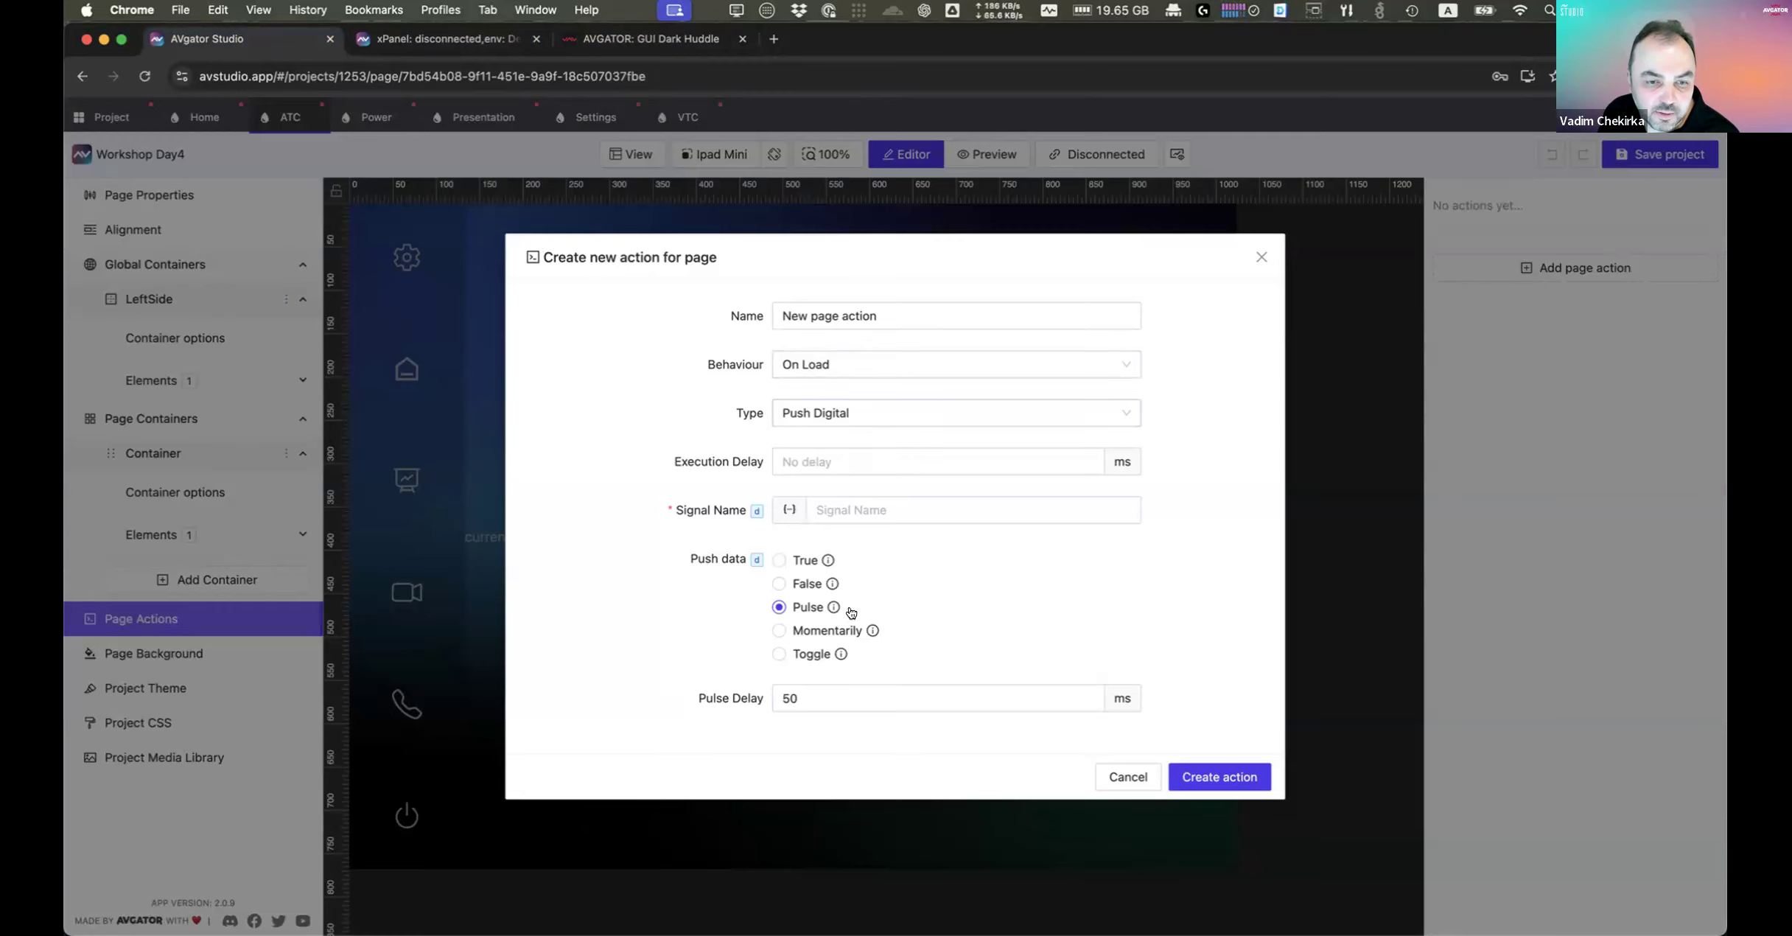
Step: Make the ATC page's On Load action a Set Variable that sets currentPageName to Audio, and create it
click(836, 412)
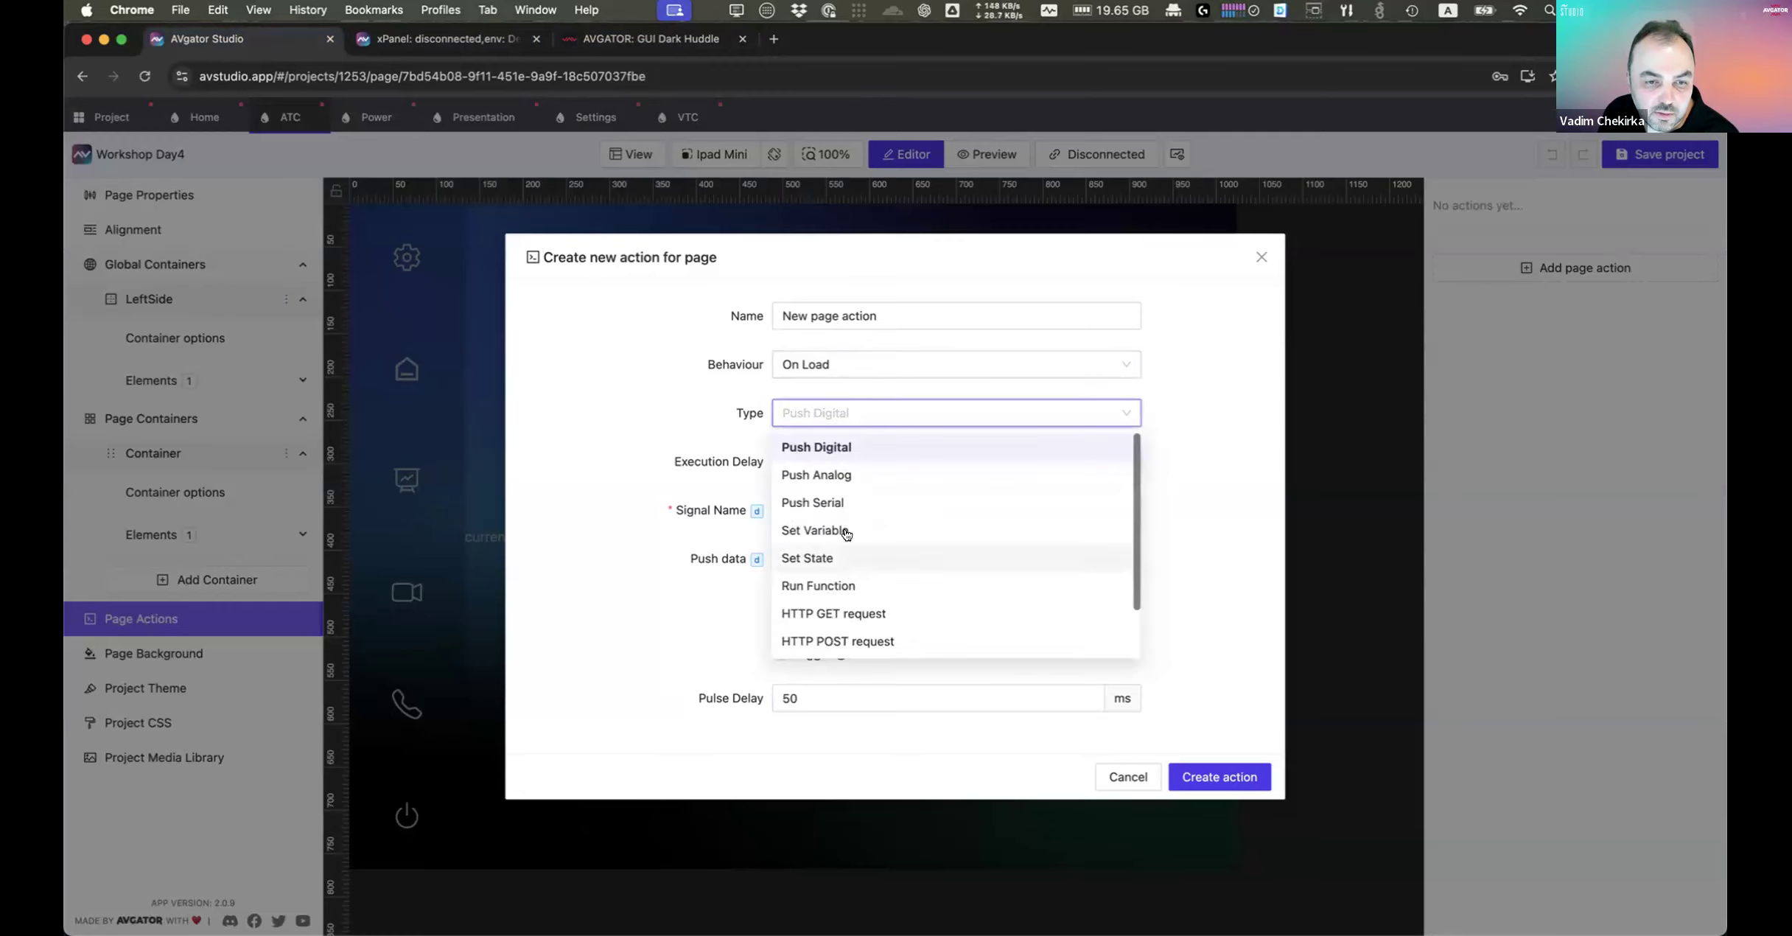
click(840, 528)
click(821, 602)
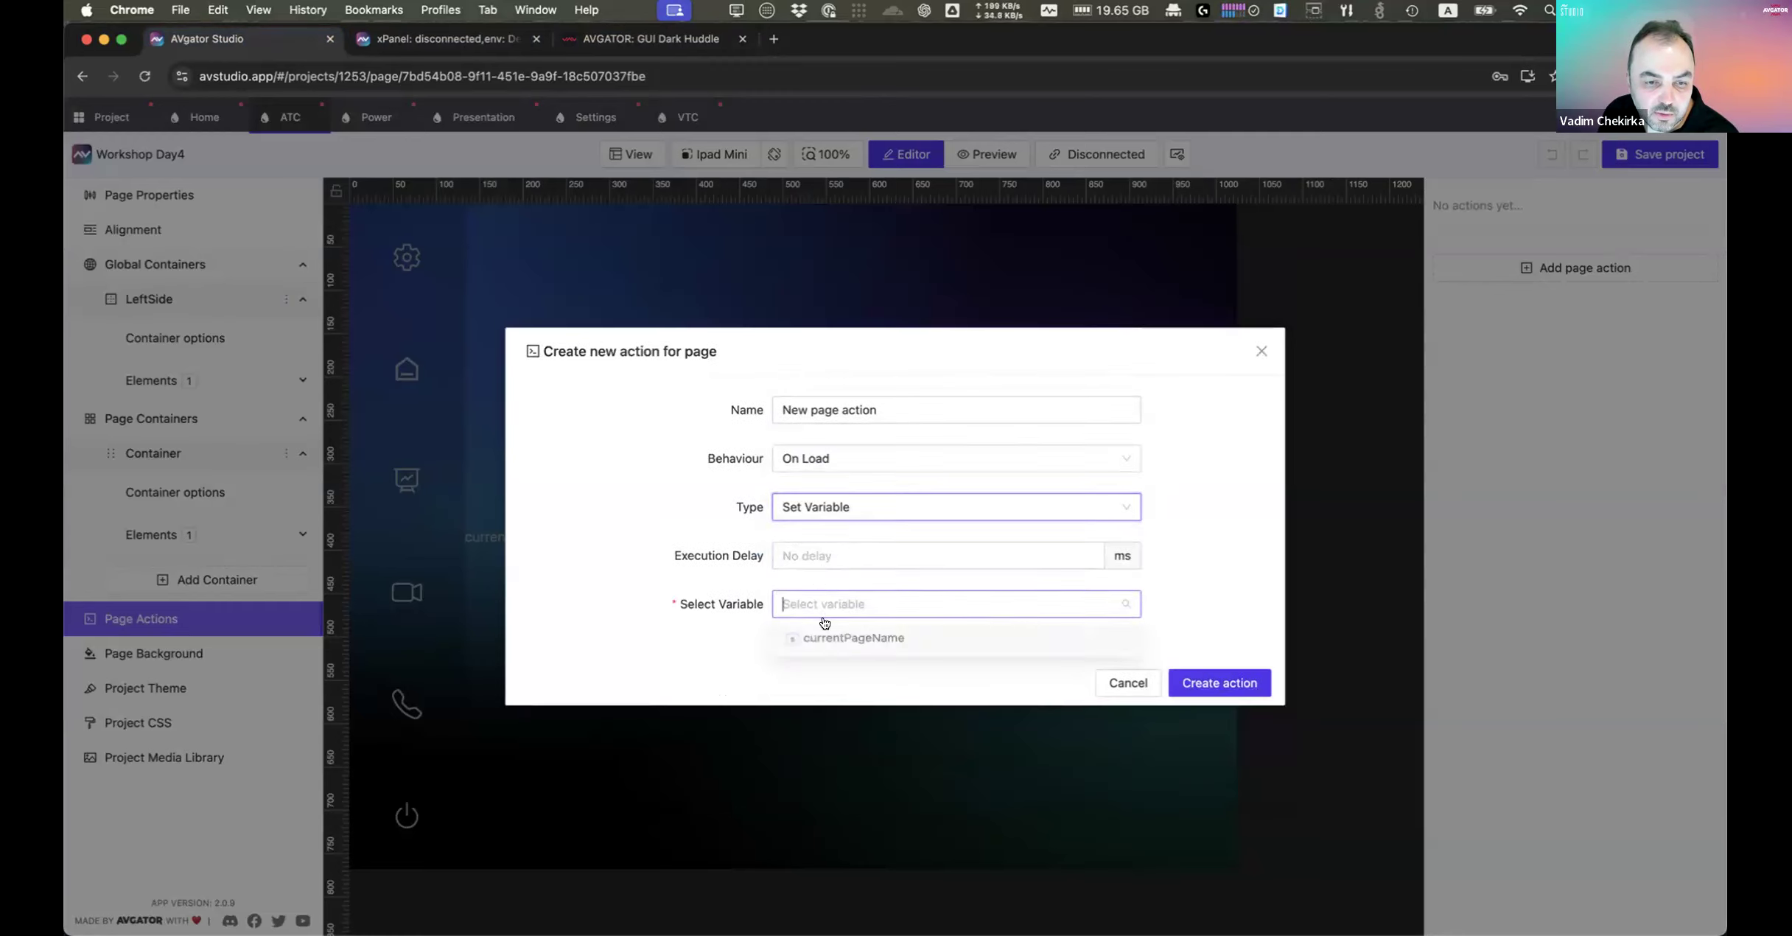
click(960, 638)
click(907, 628)
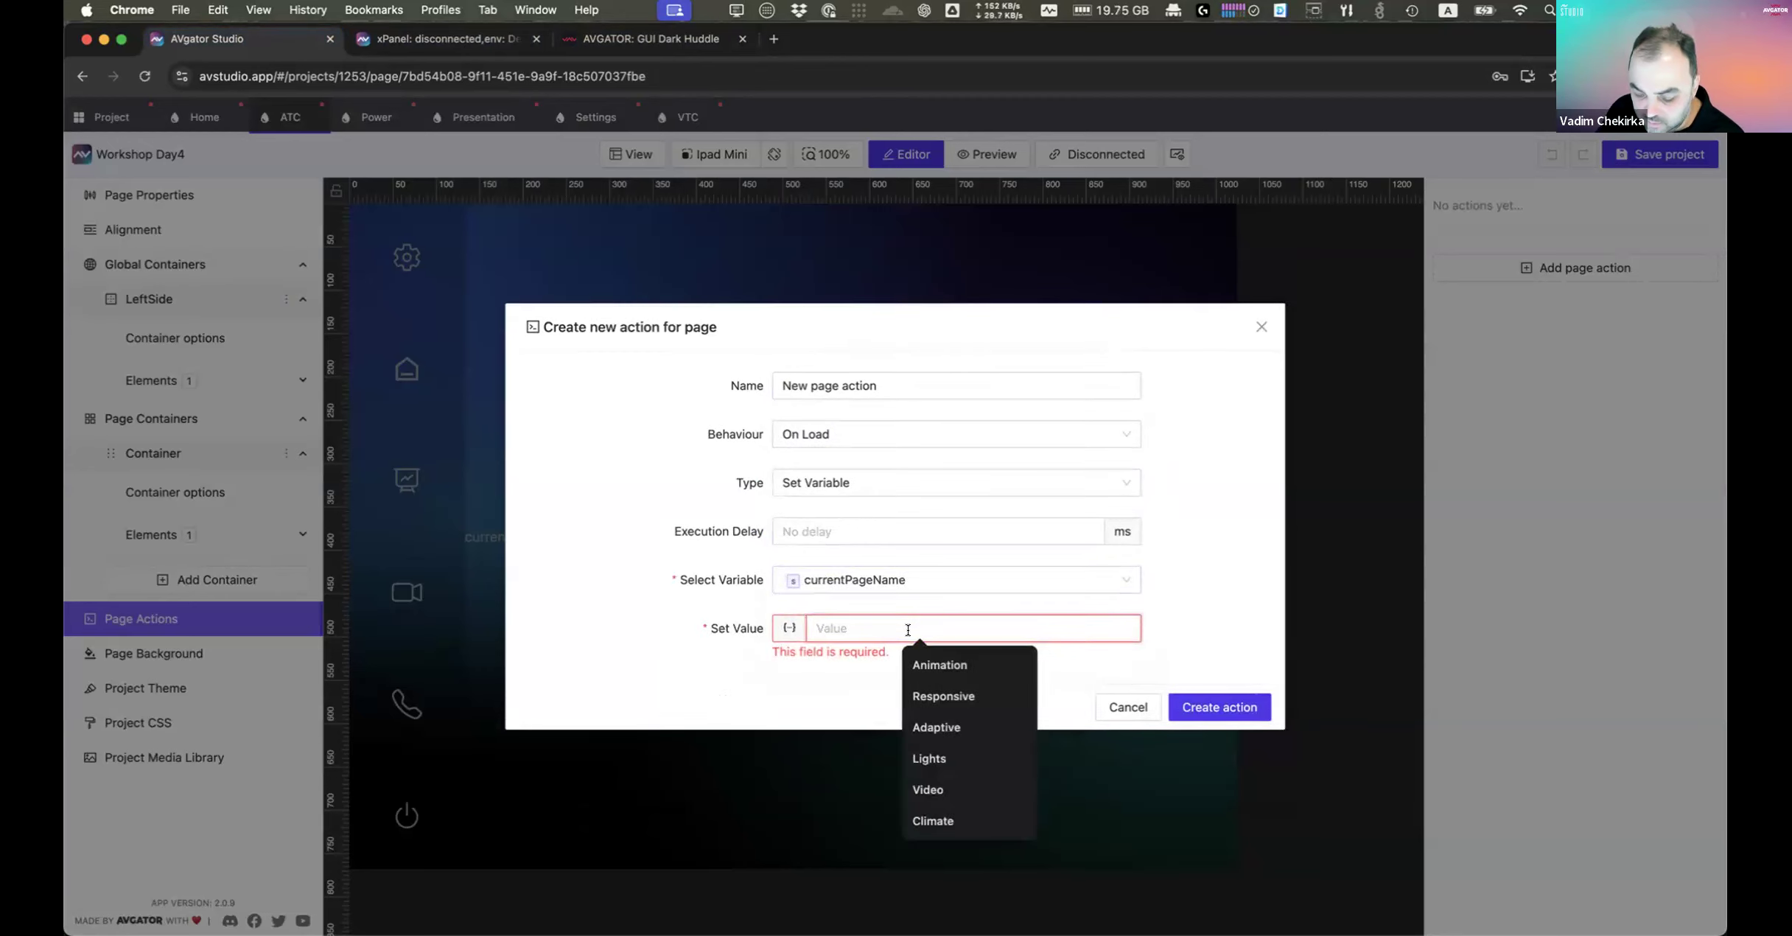
text(AUDIO)
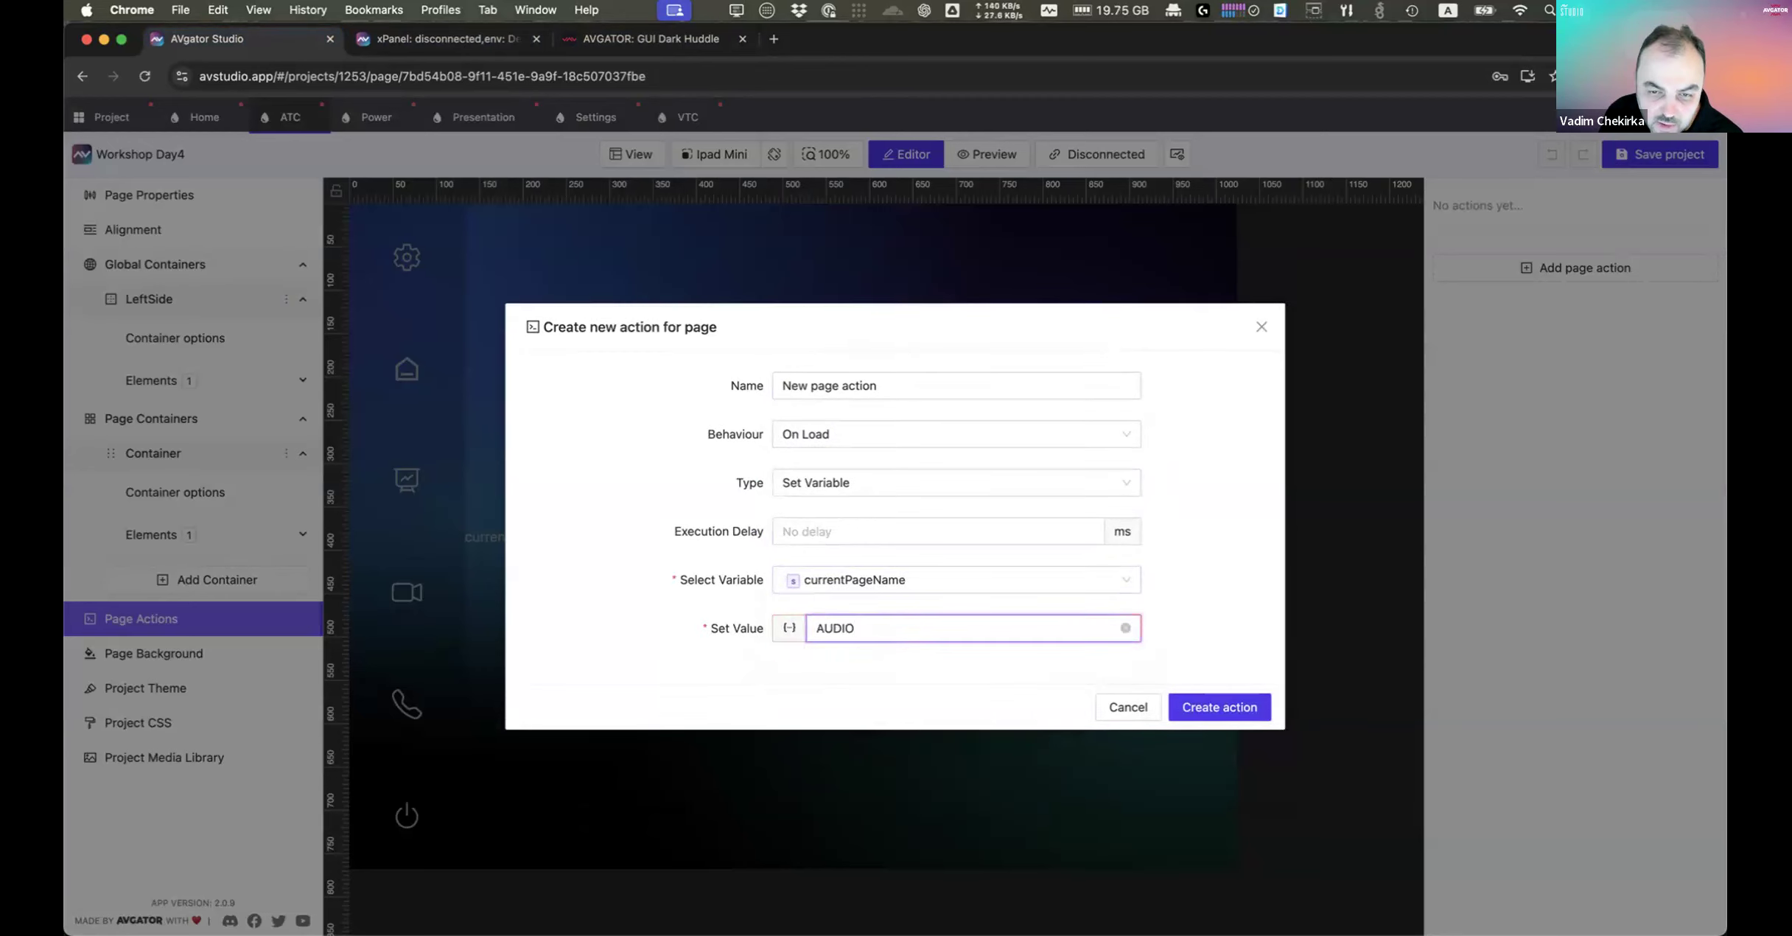
double_click(913, 625)
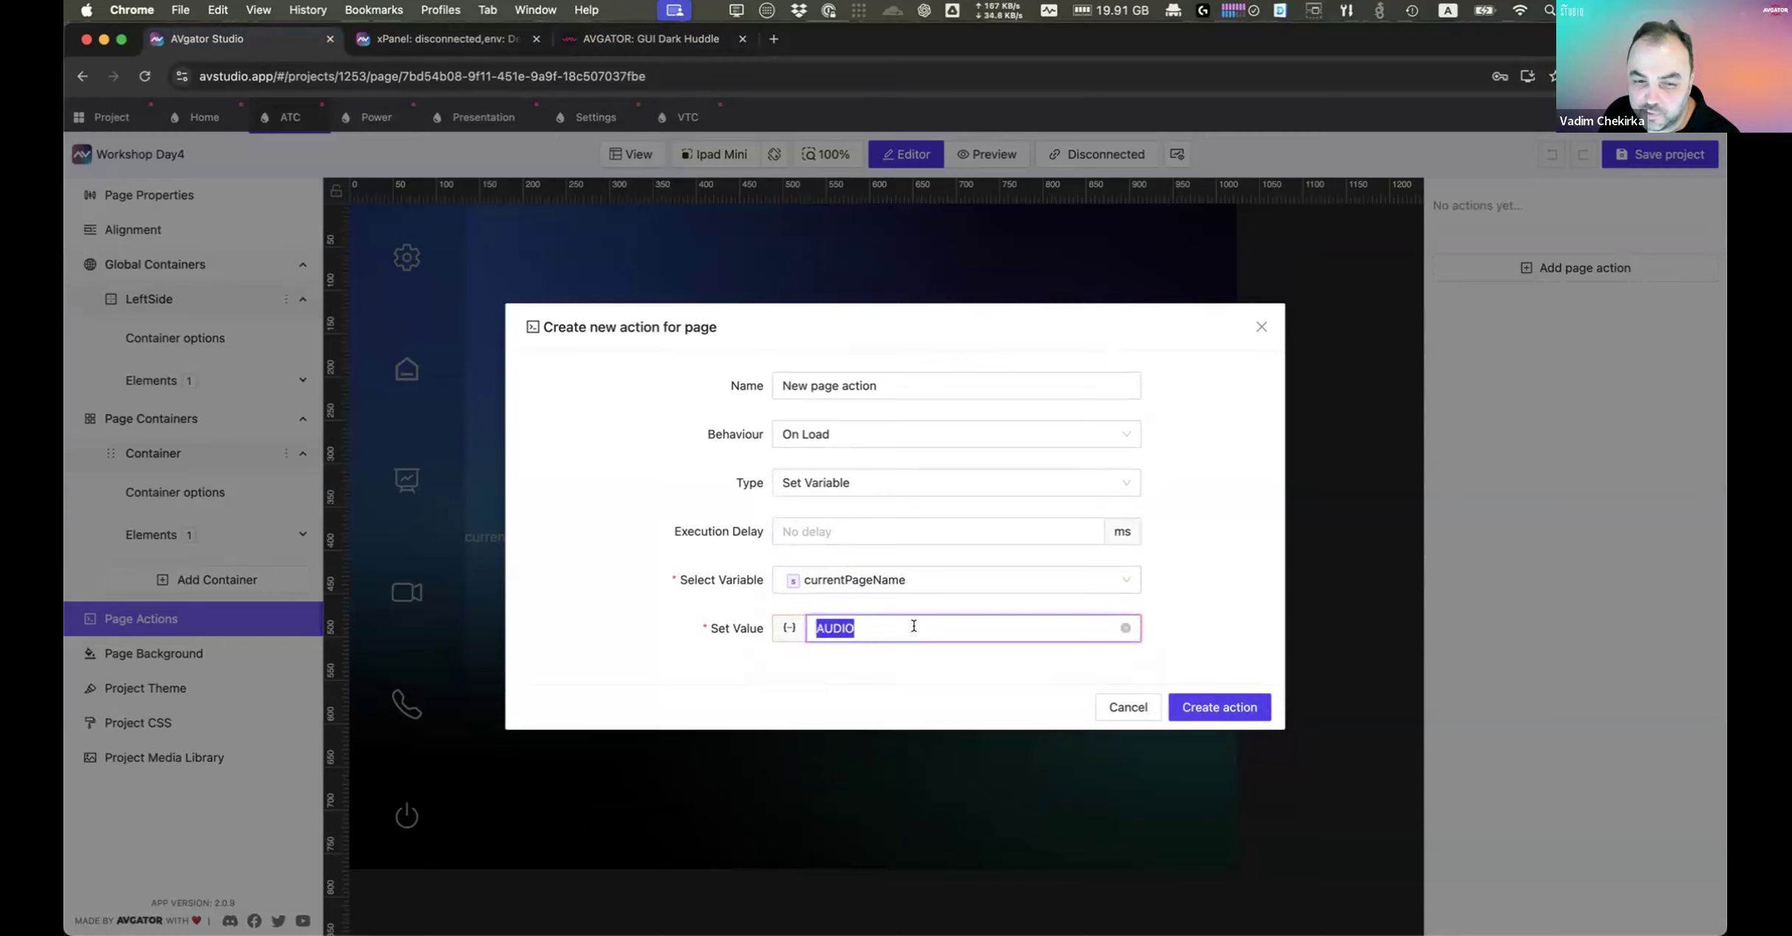
text(Audio)
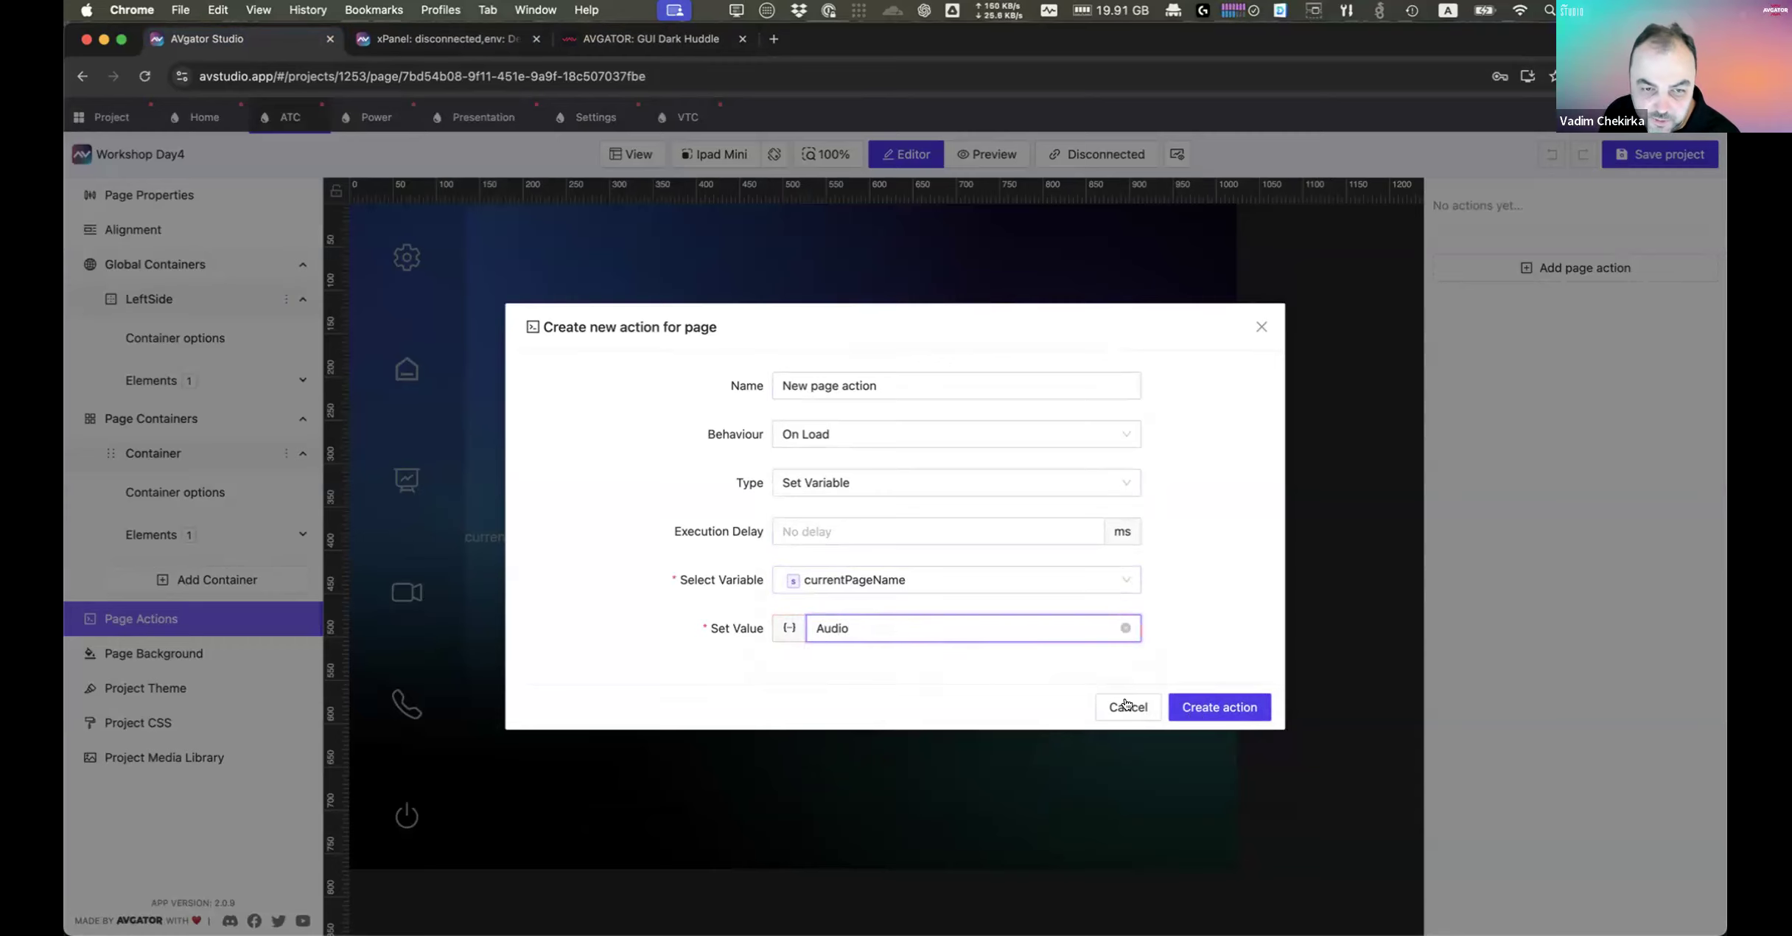
click(1219, 706)
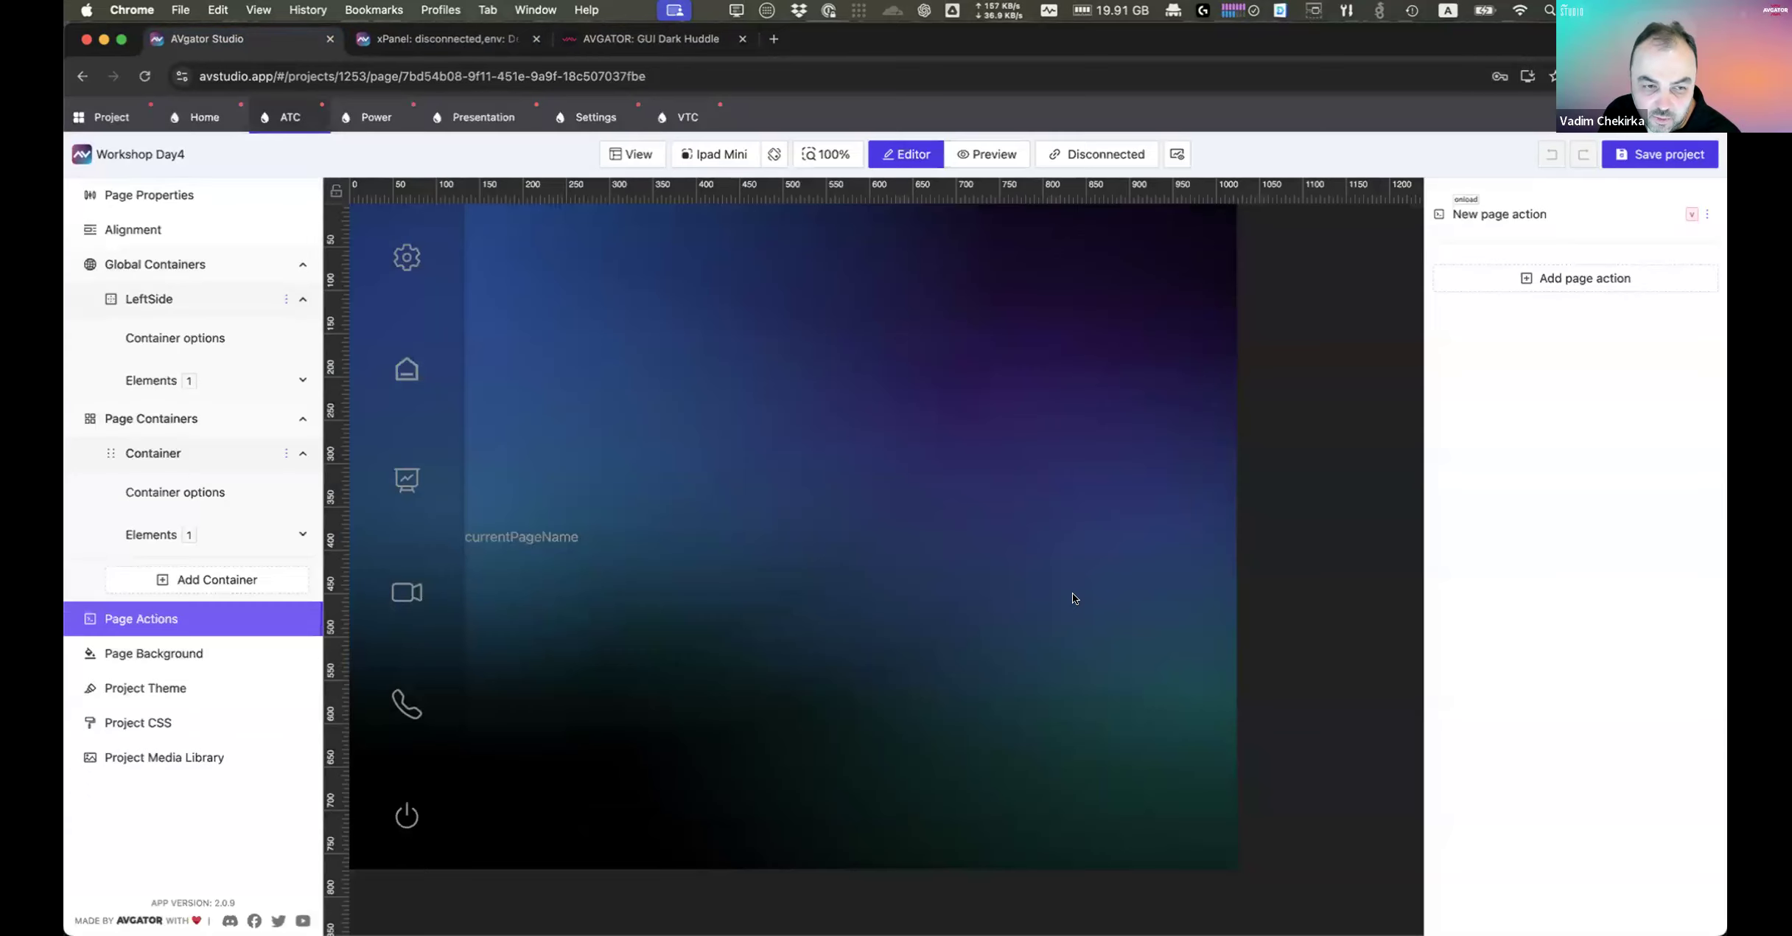
click(522, 536)
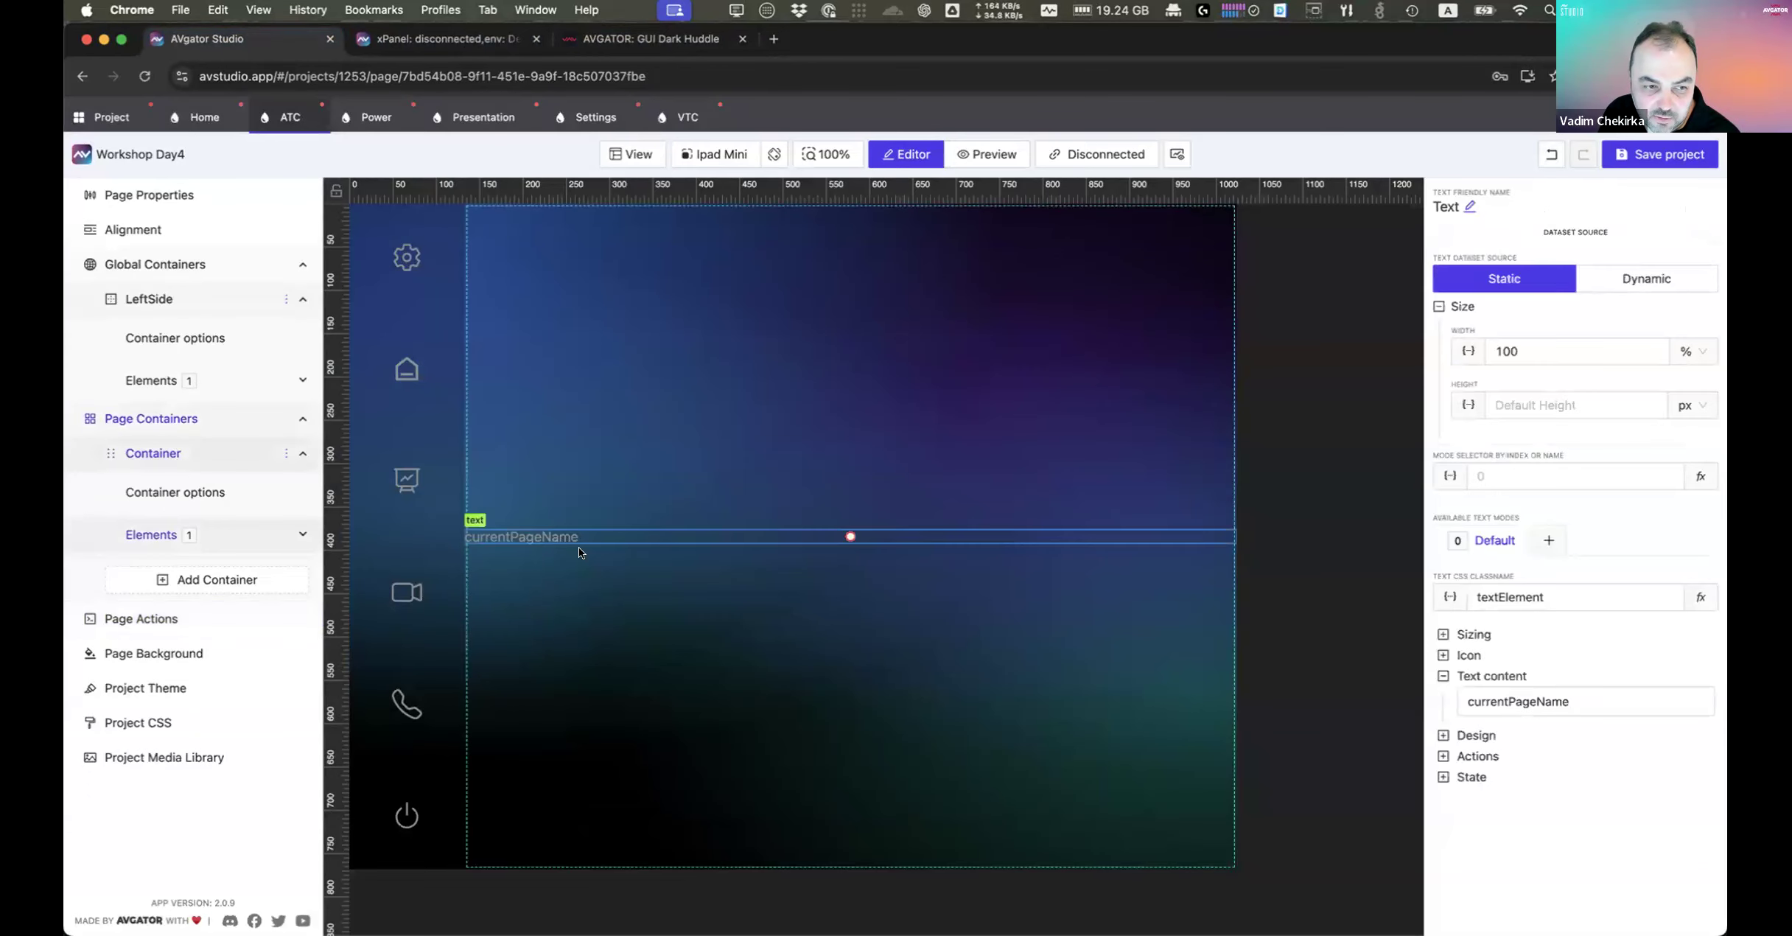
Step: Create an On Load action on the Power page that uses Set Variable to set currentPageName to Settings
click(367, 118)
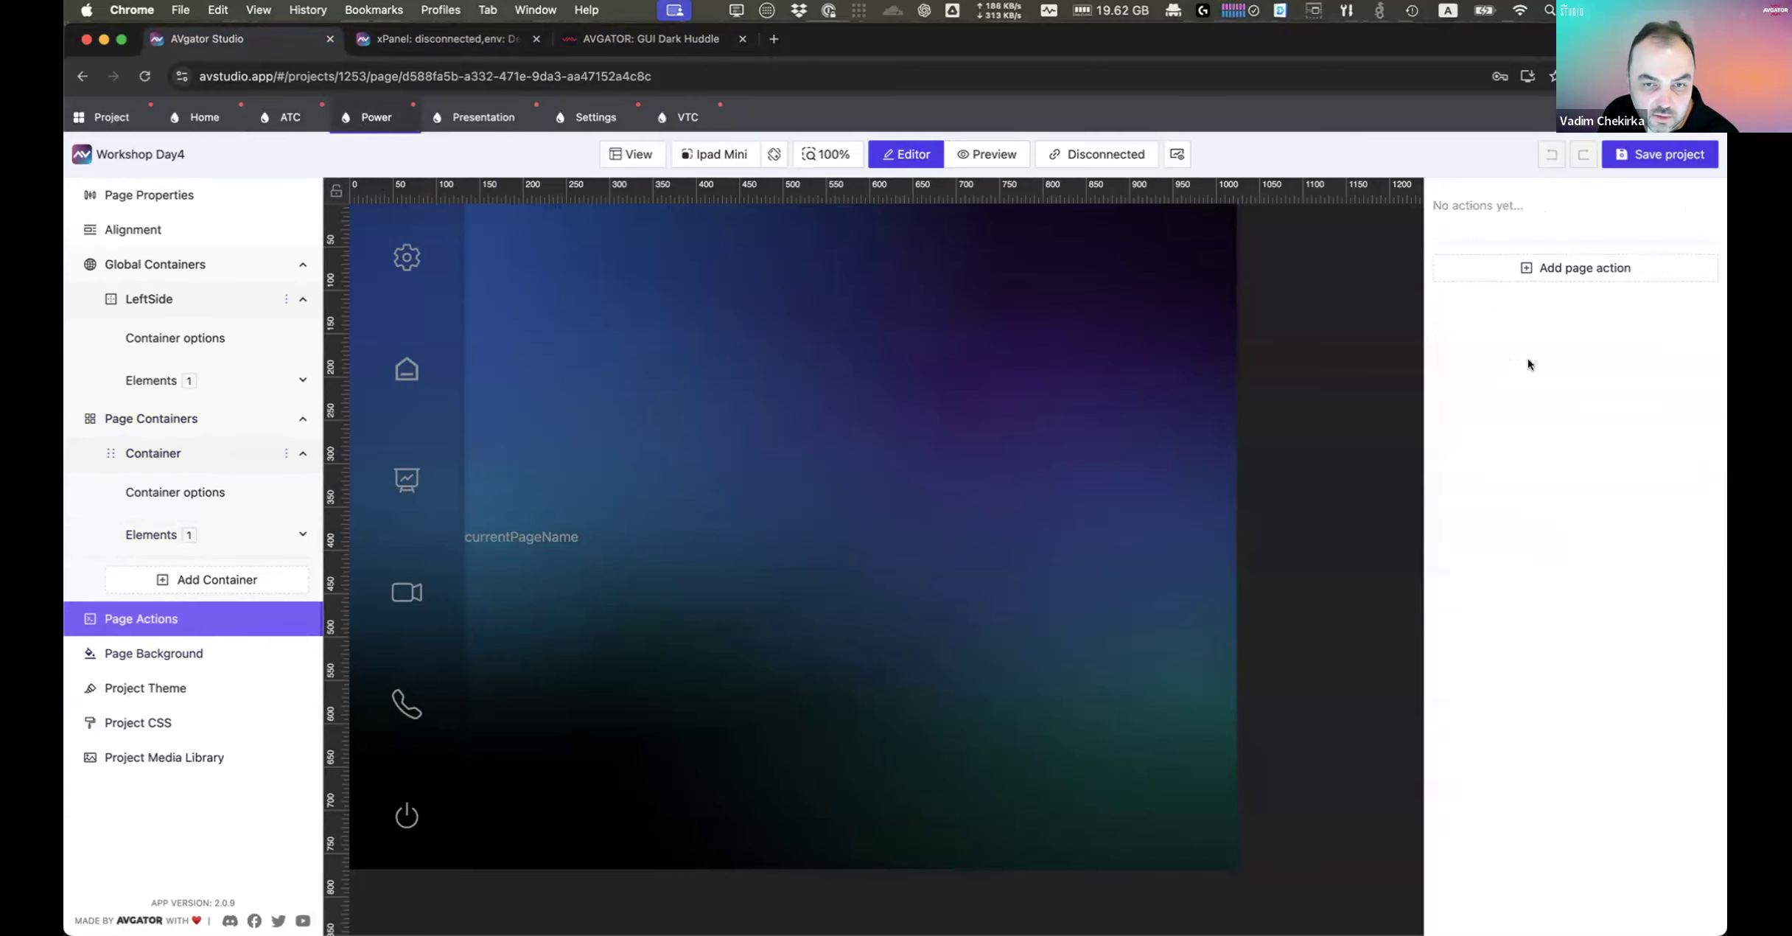
click(1550, 268)
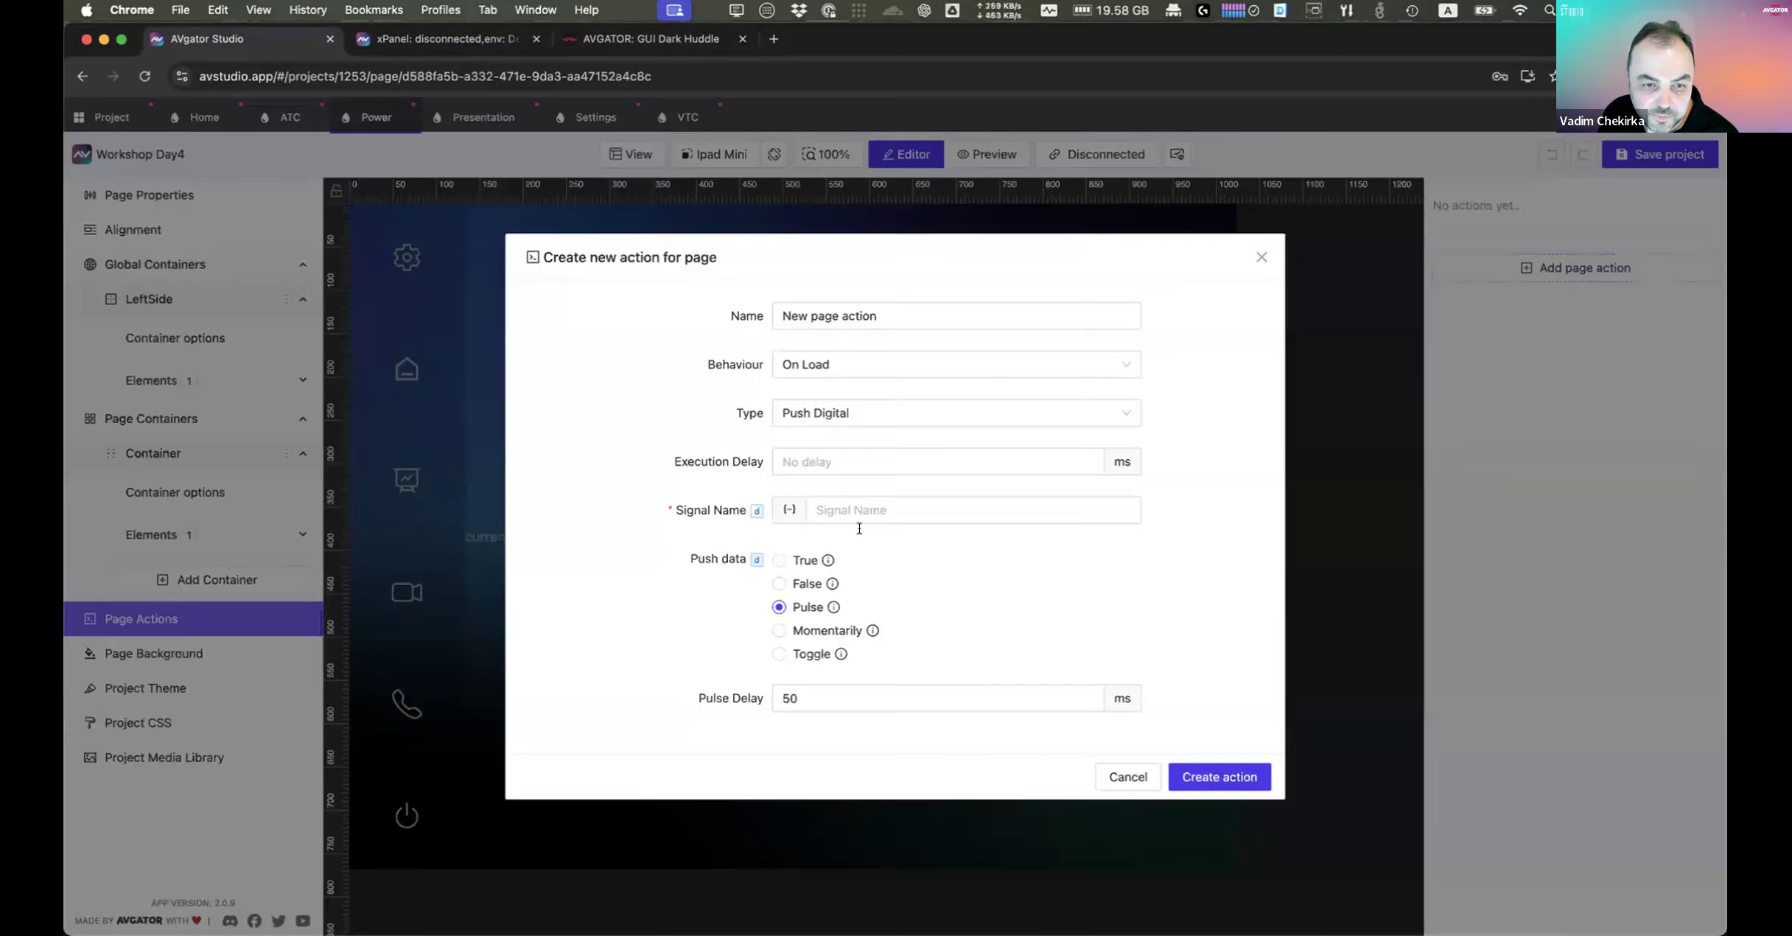
click(850, 412)
click(839, 528)
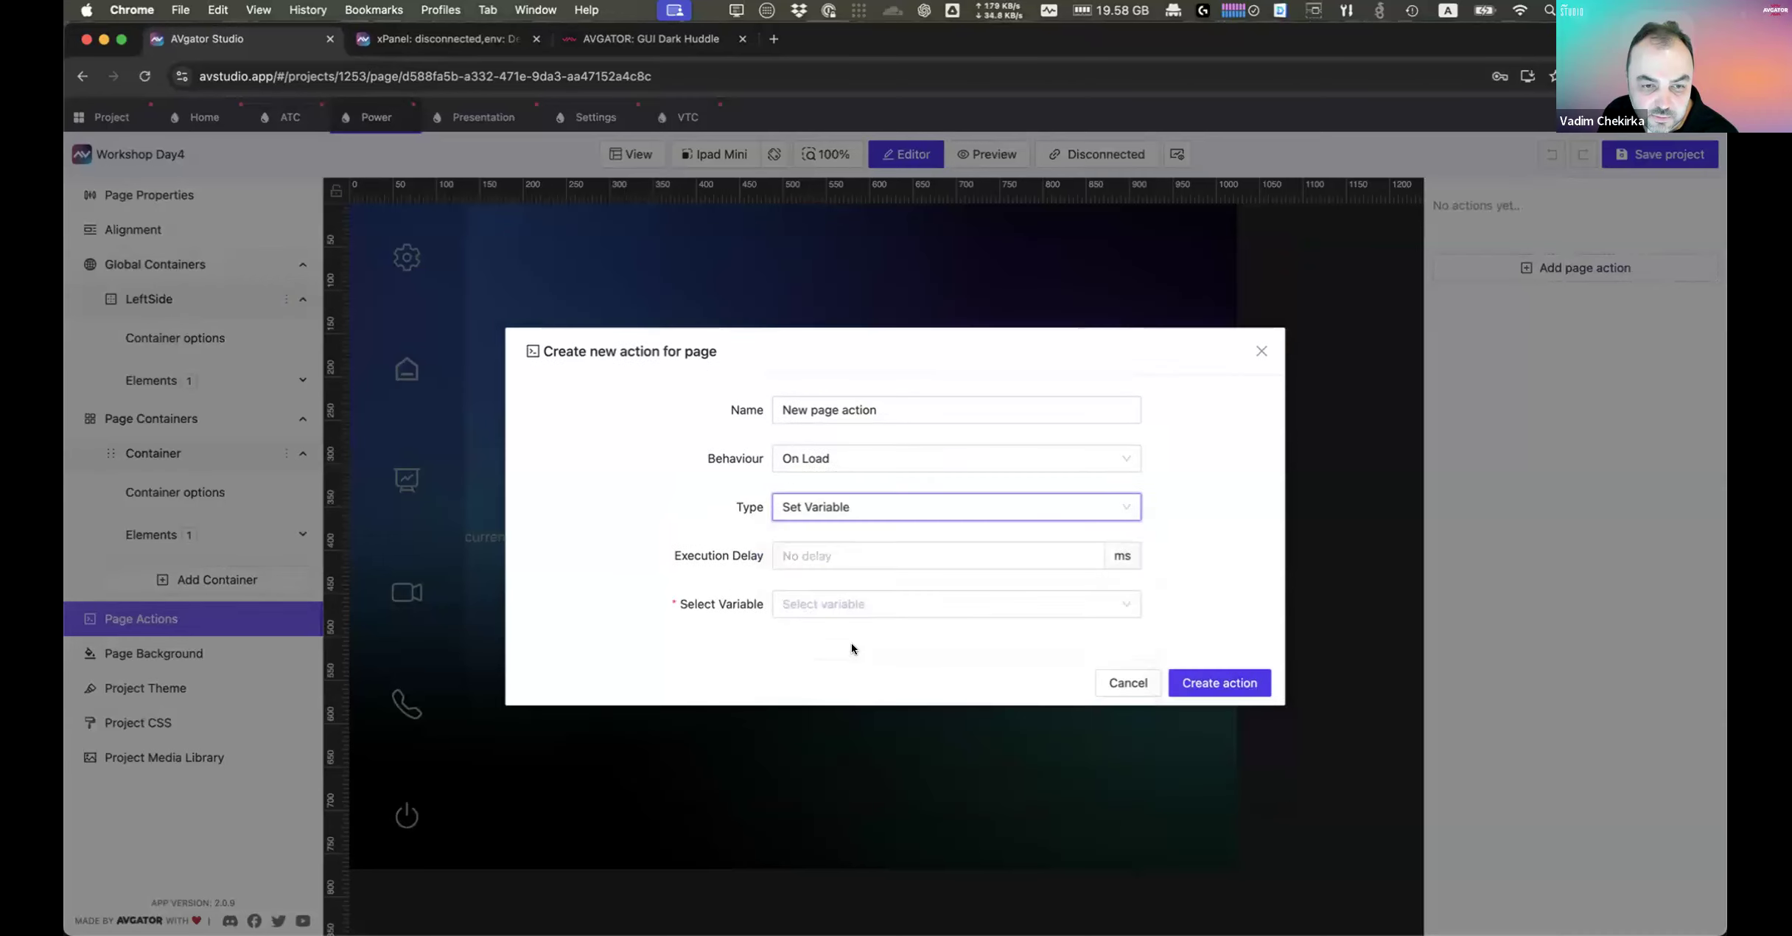
click(846, 603)
click(855, 640)
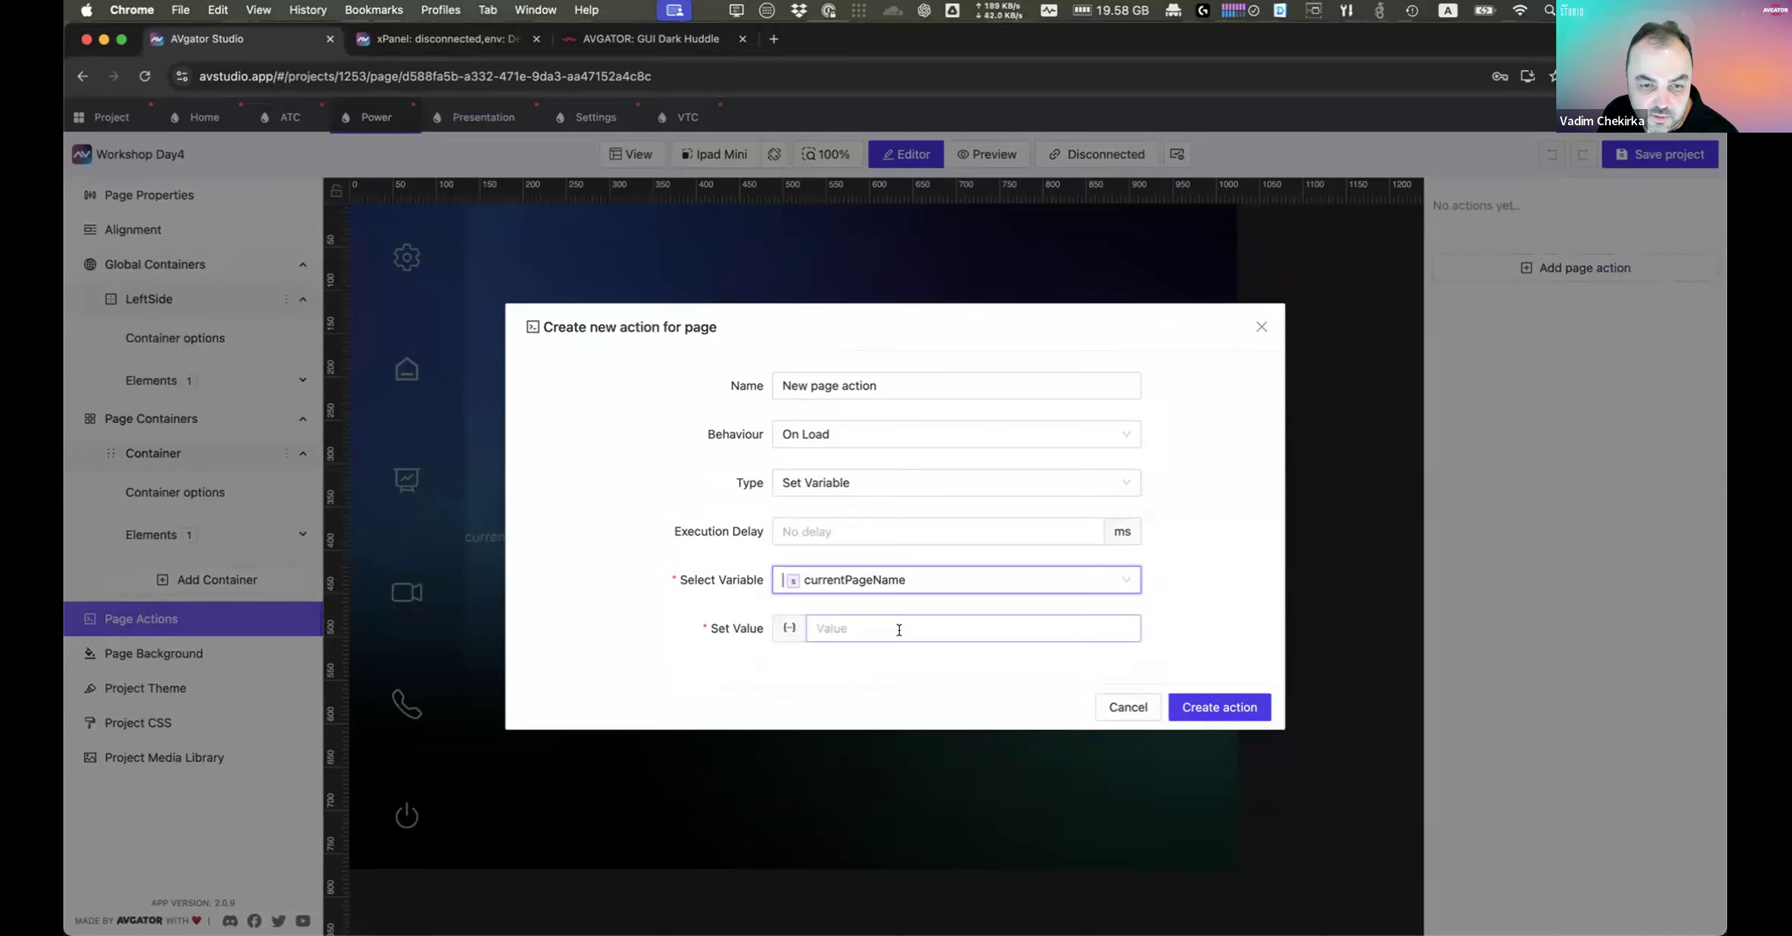
click(897, 629)
text(Se)
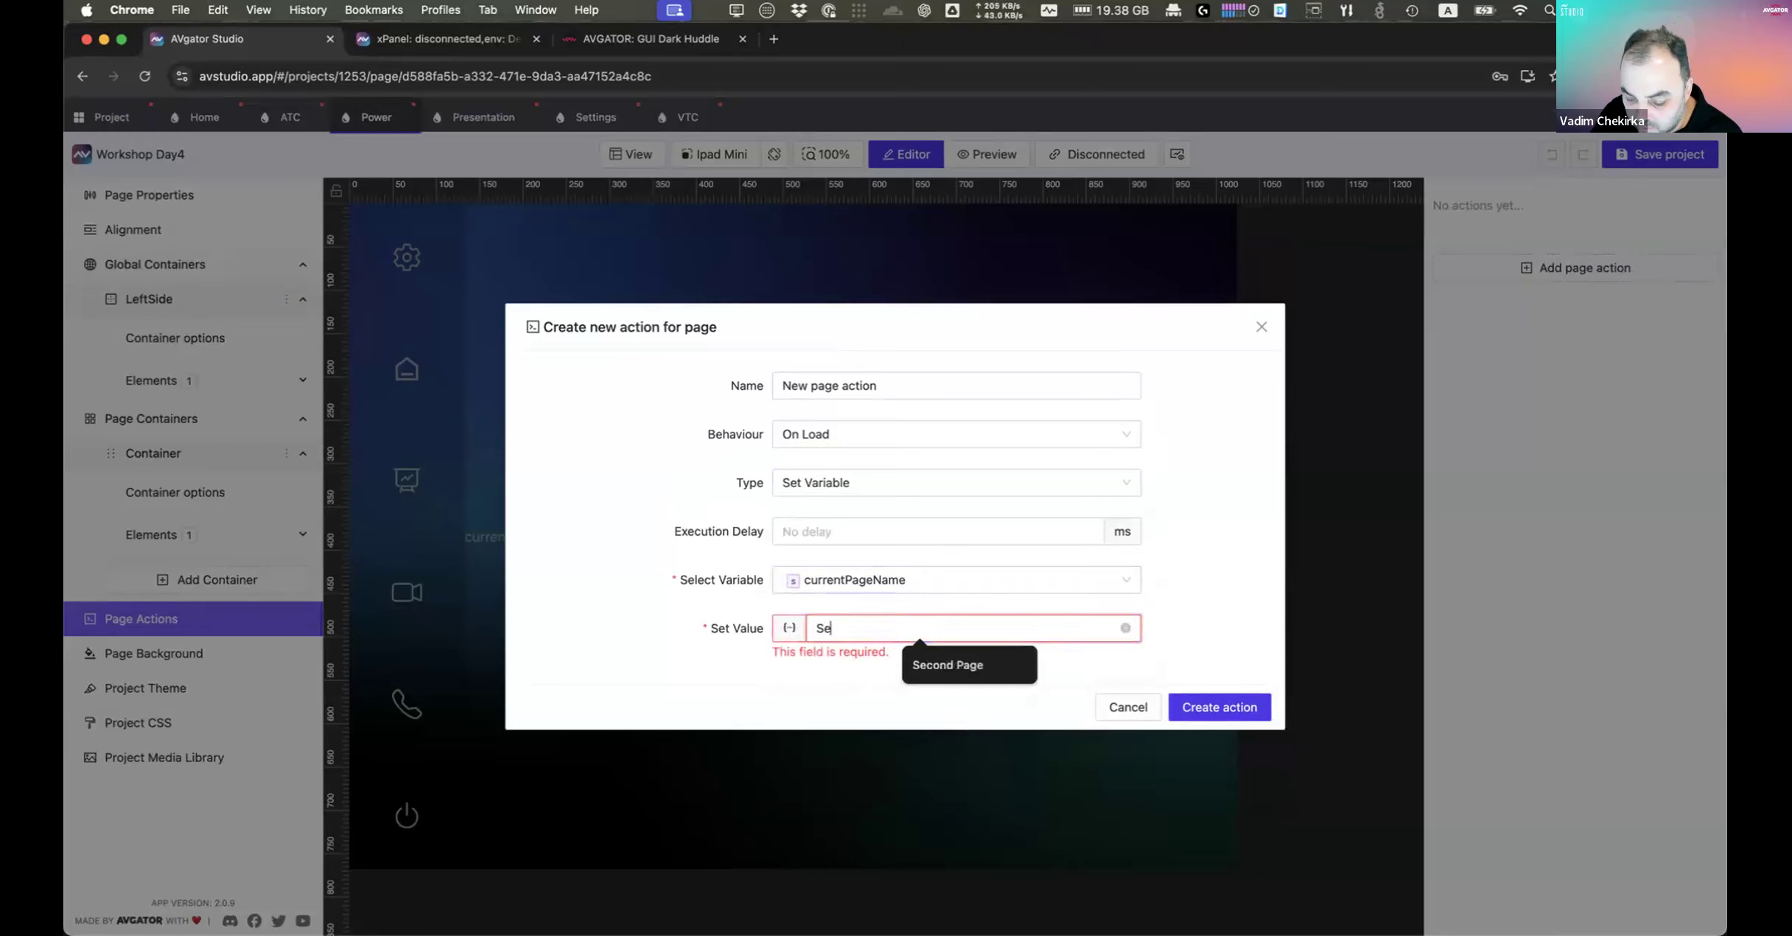
text(ttingss)
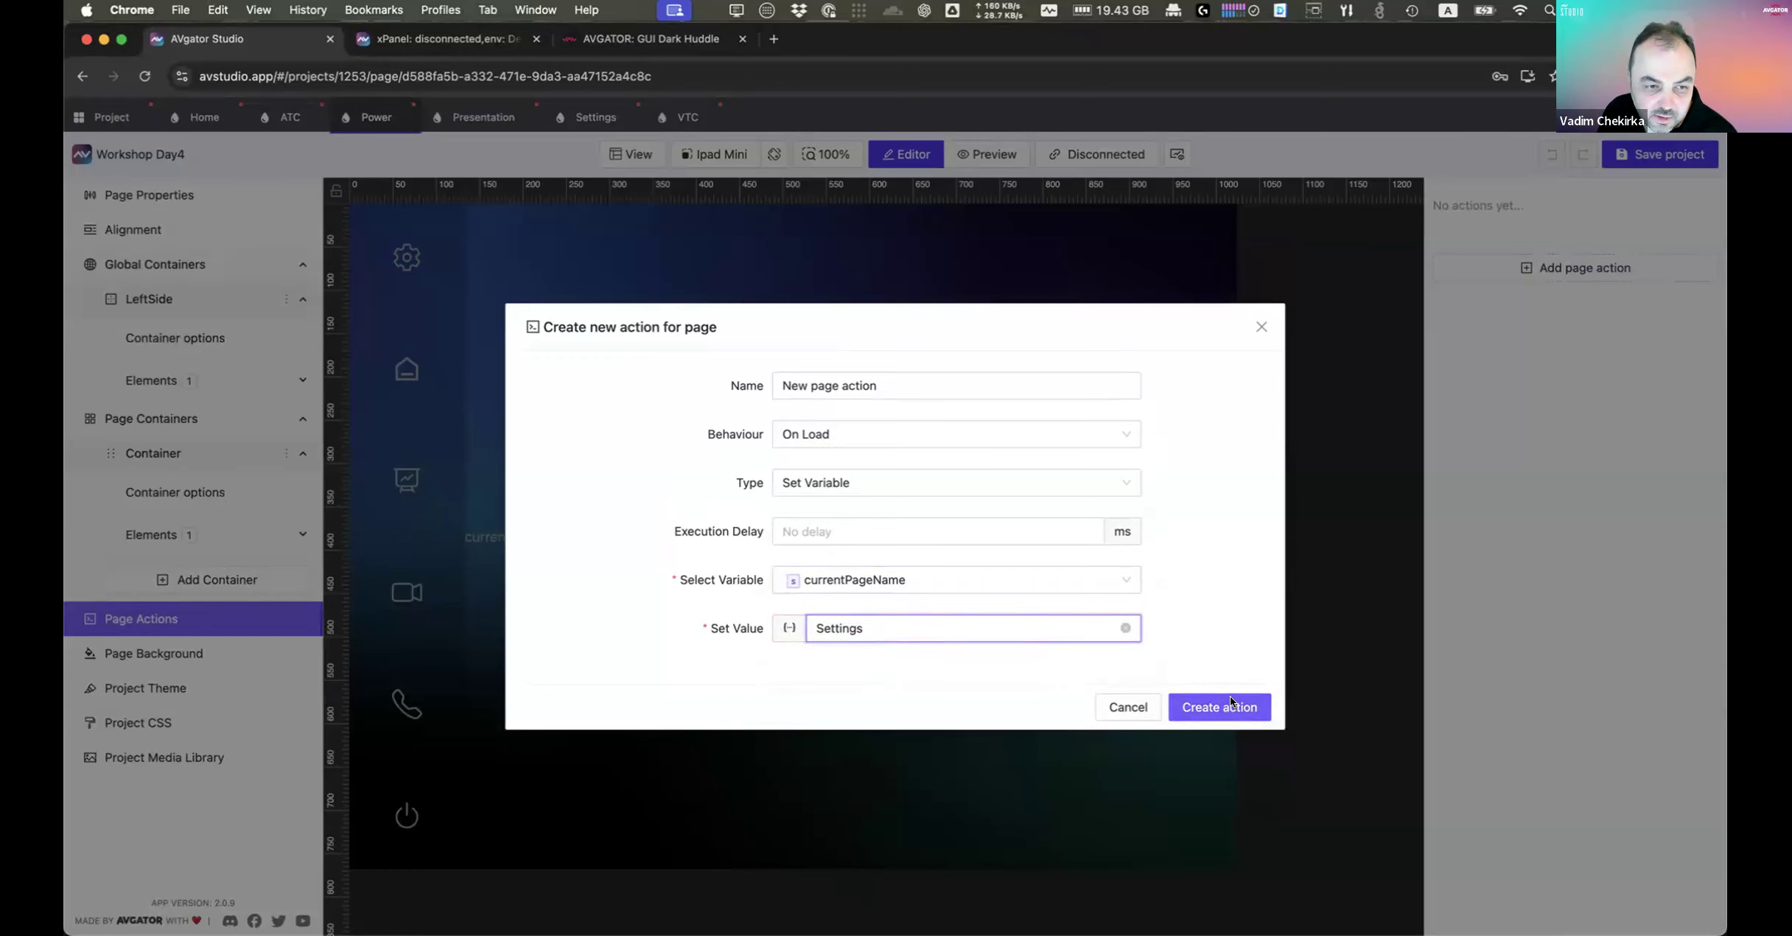
click(1219, 707)
Step: Create an On Load action on the Presentation page that uses Set Variable to set currentPageName to Presentation
click(475, 118)
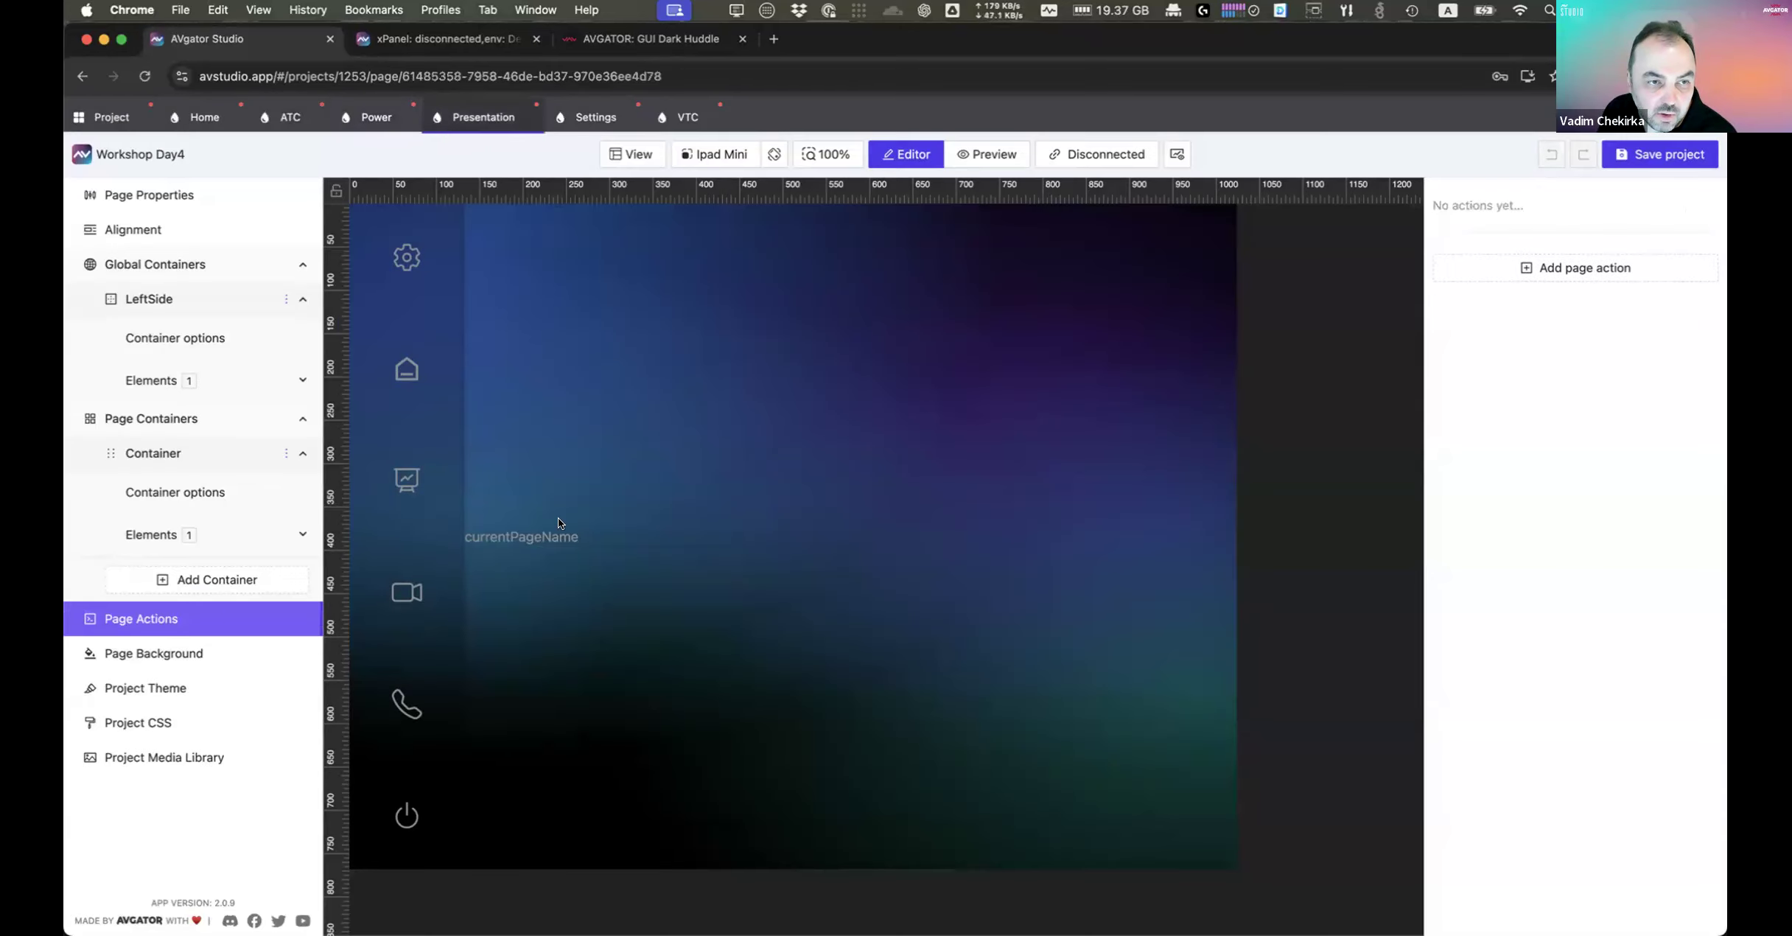
click(1545, 267)
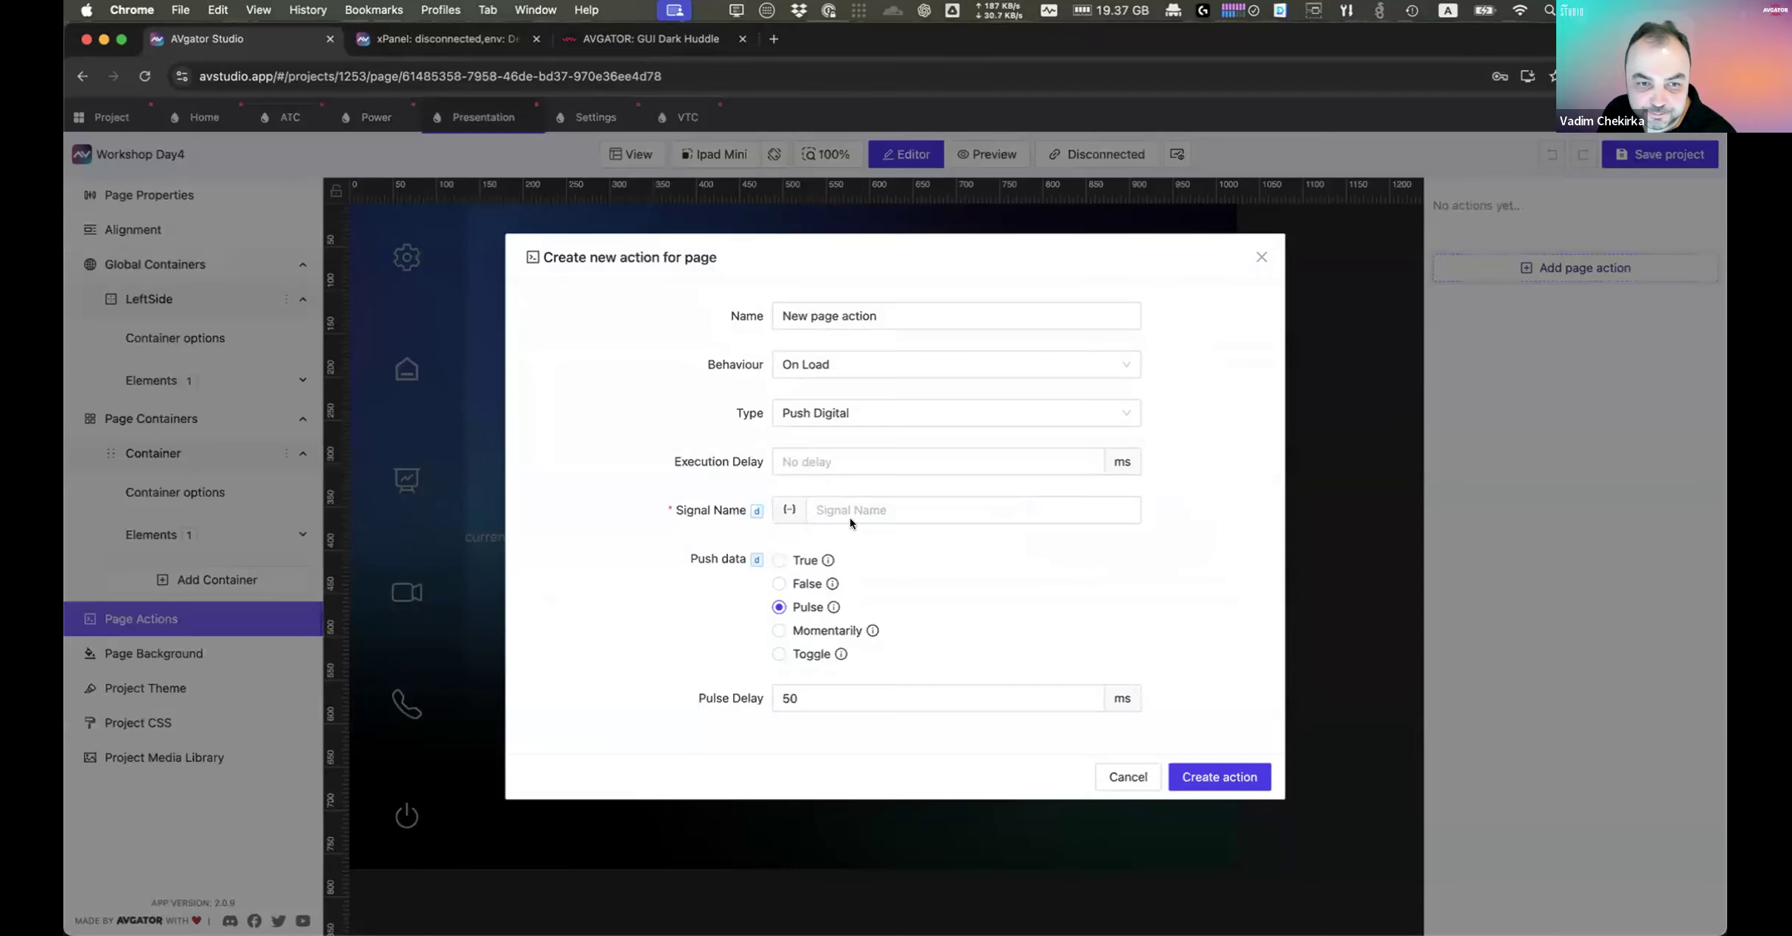
click(815, 424)
click(851, 532)
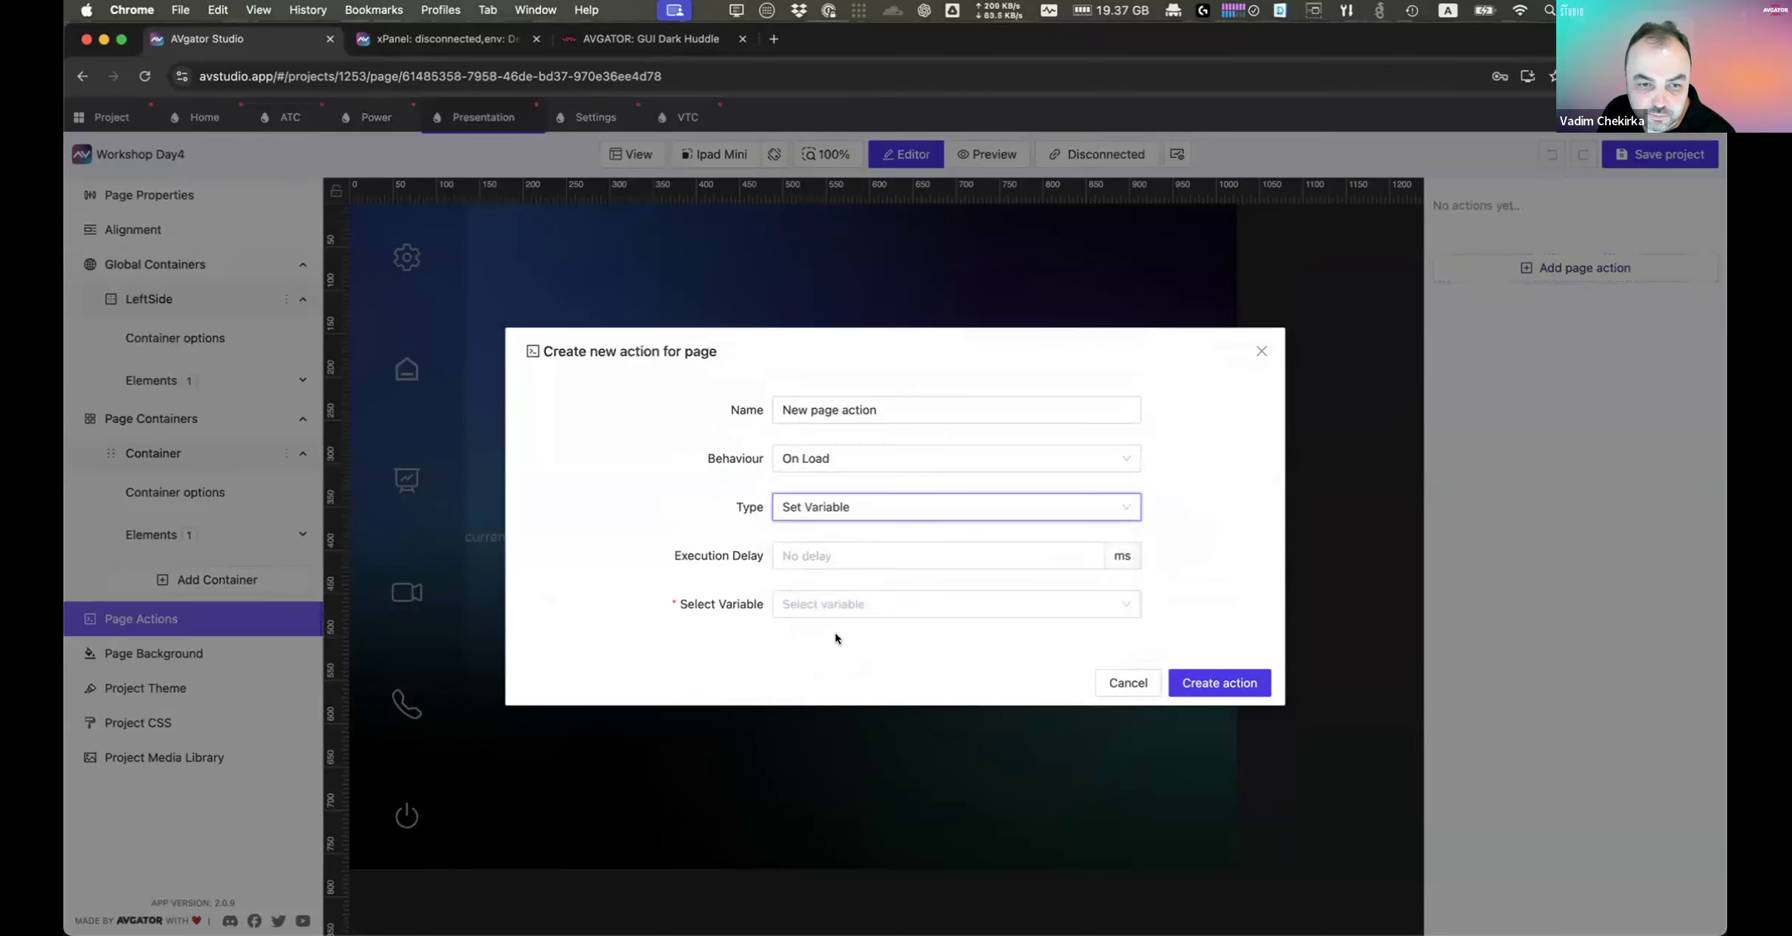
click(822, 604)
click(862, 638)
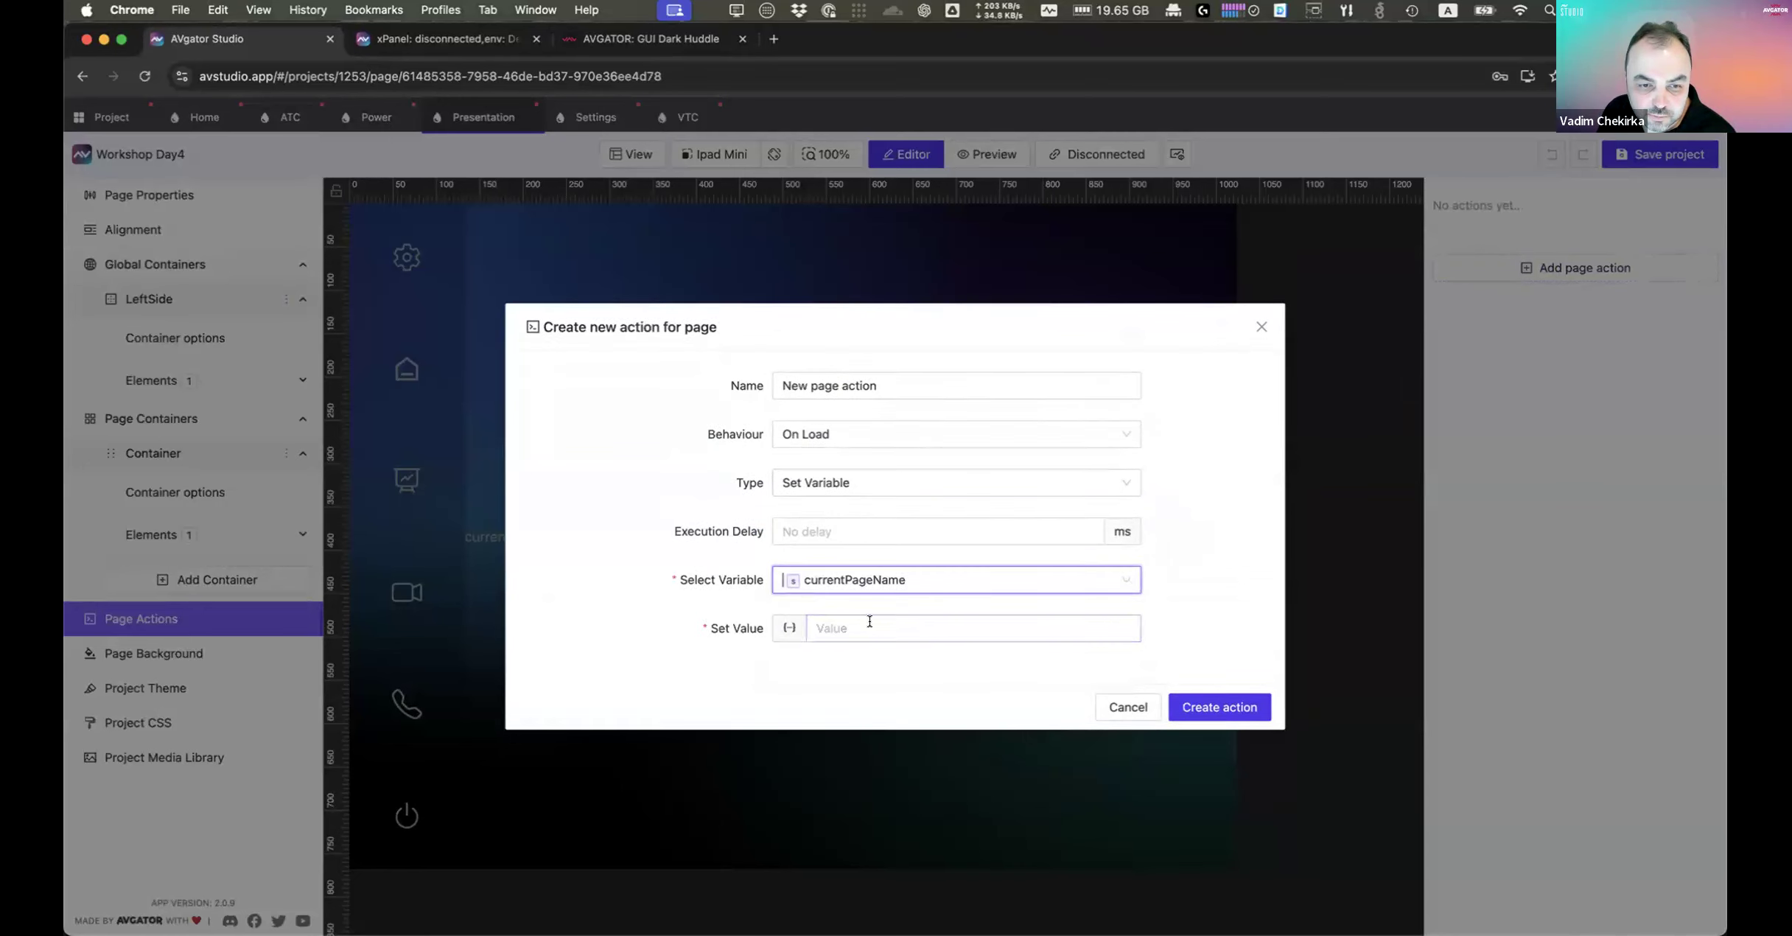
click(870, 621)
text(Presentation)
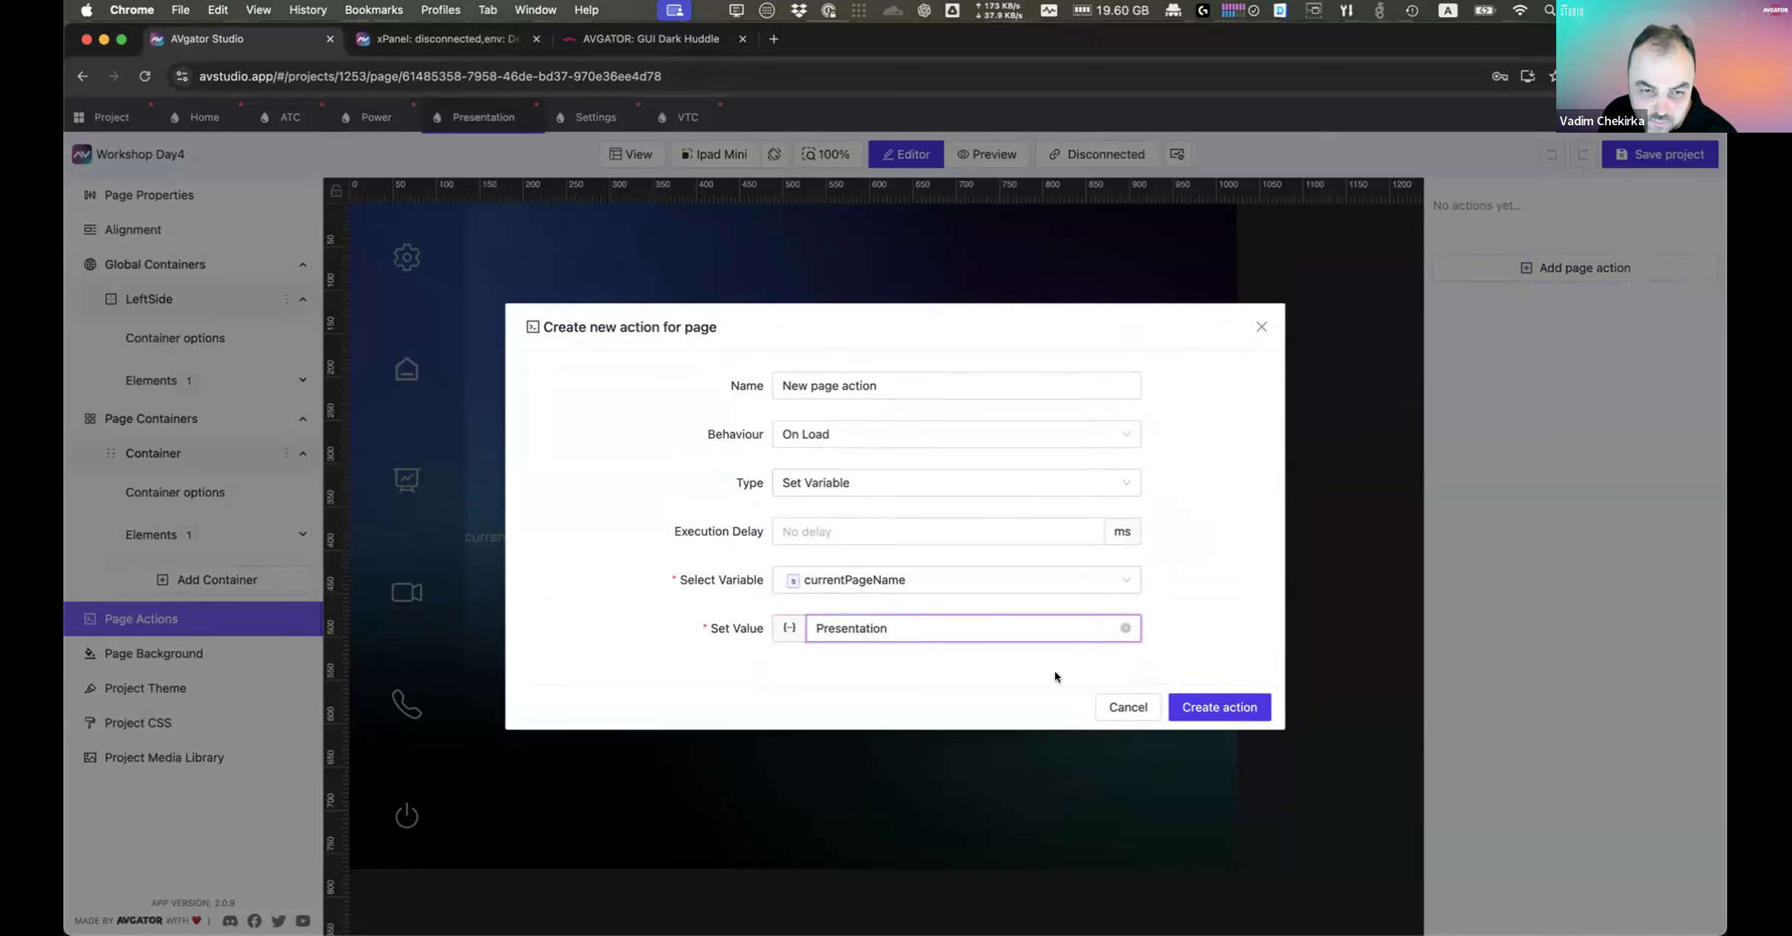
click(1219, 707)
Step: Create an On Load action on the Settings page that uses Set Variable to set currentPageName to Settings
click(589, 115)
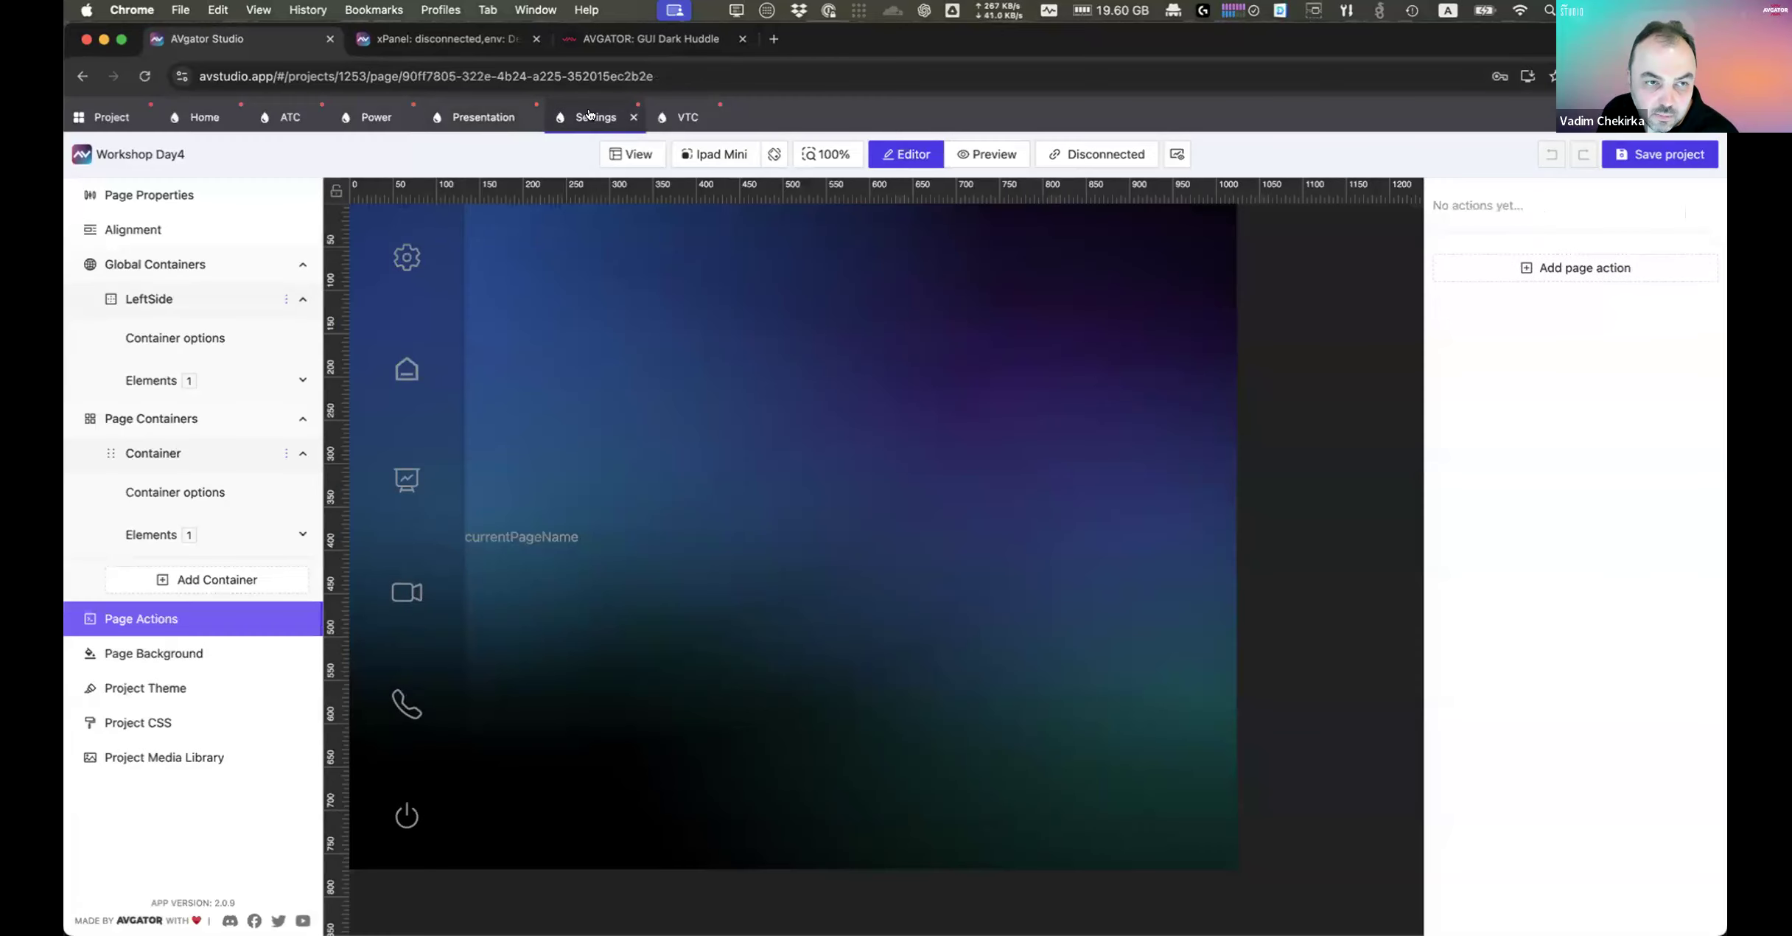
click(537, 538)
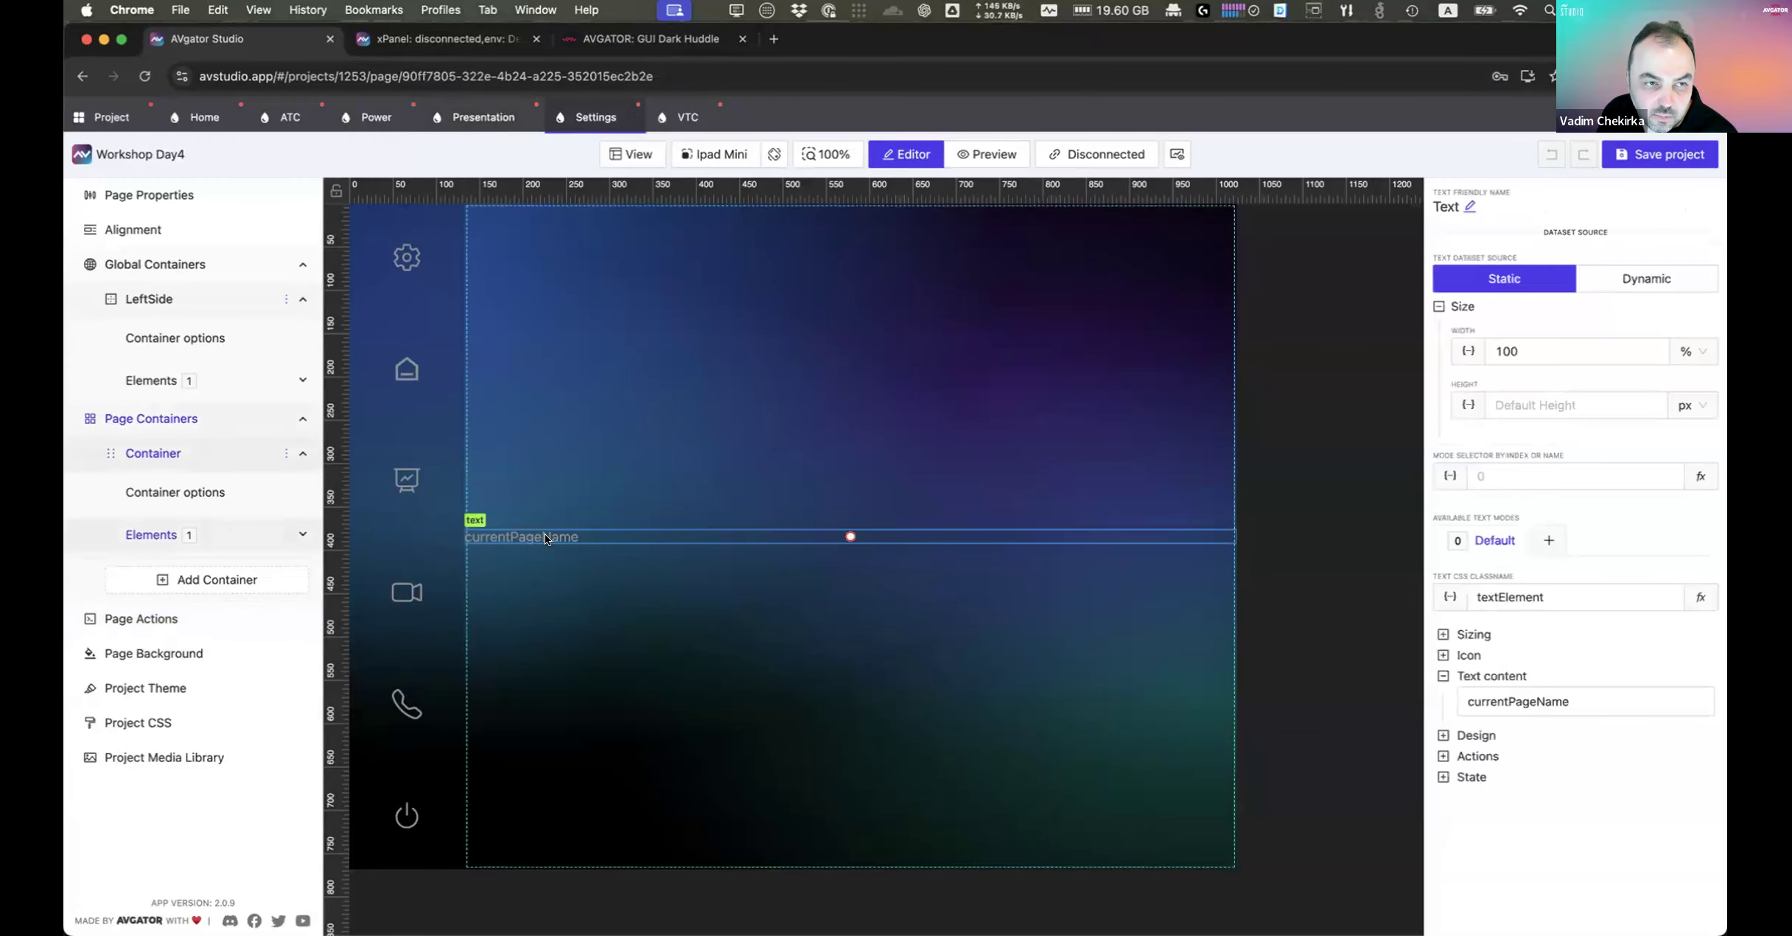
click(679, 617)
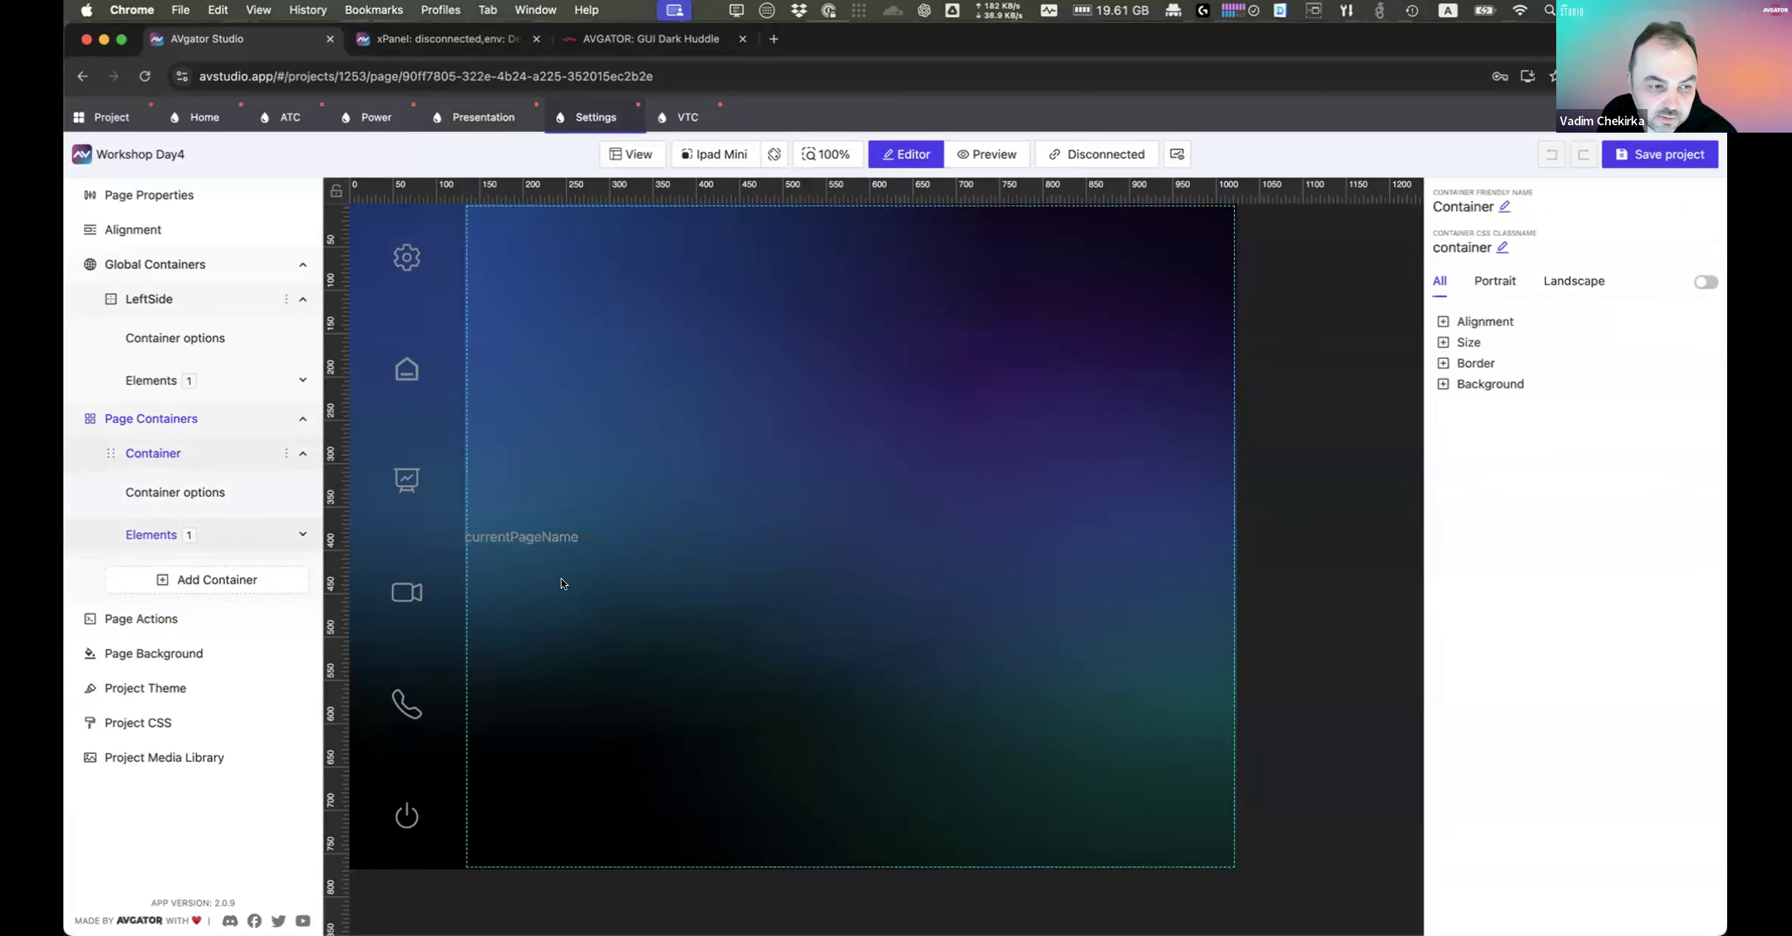
click(291, 613)
click(1584, 267)
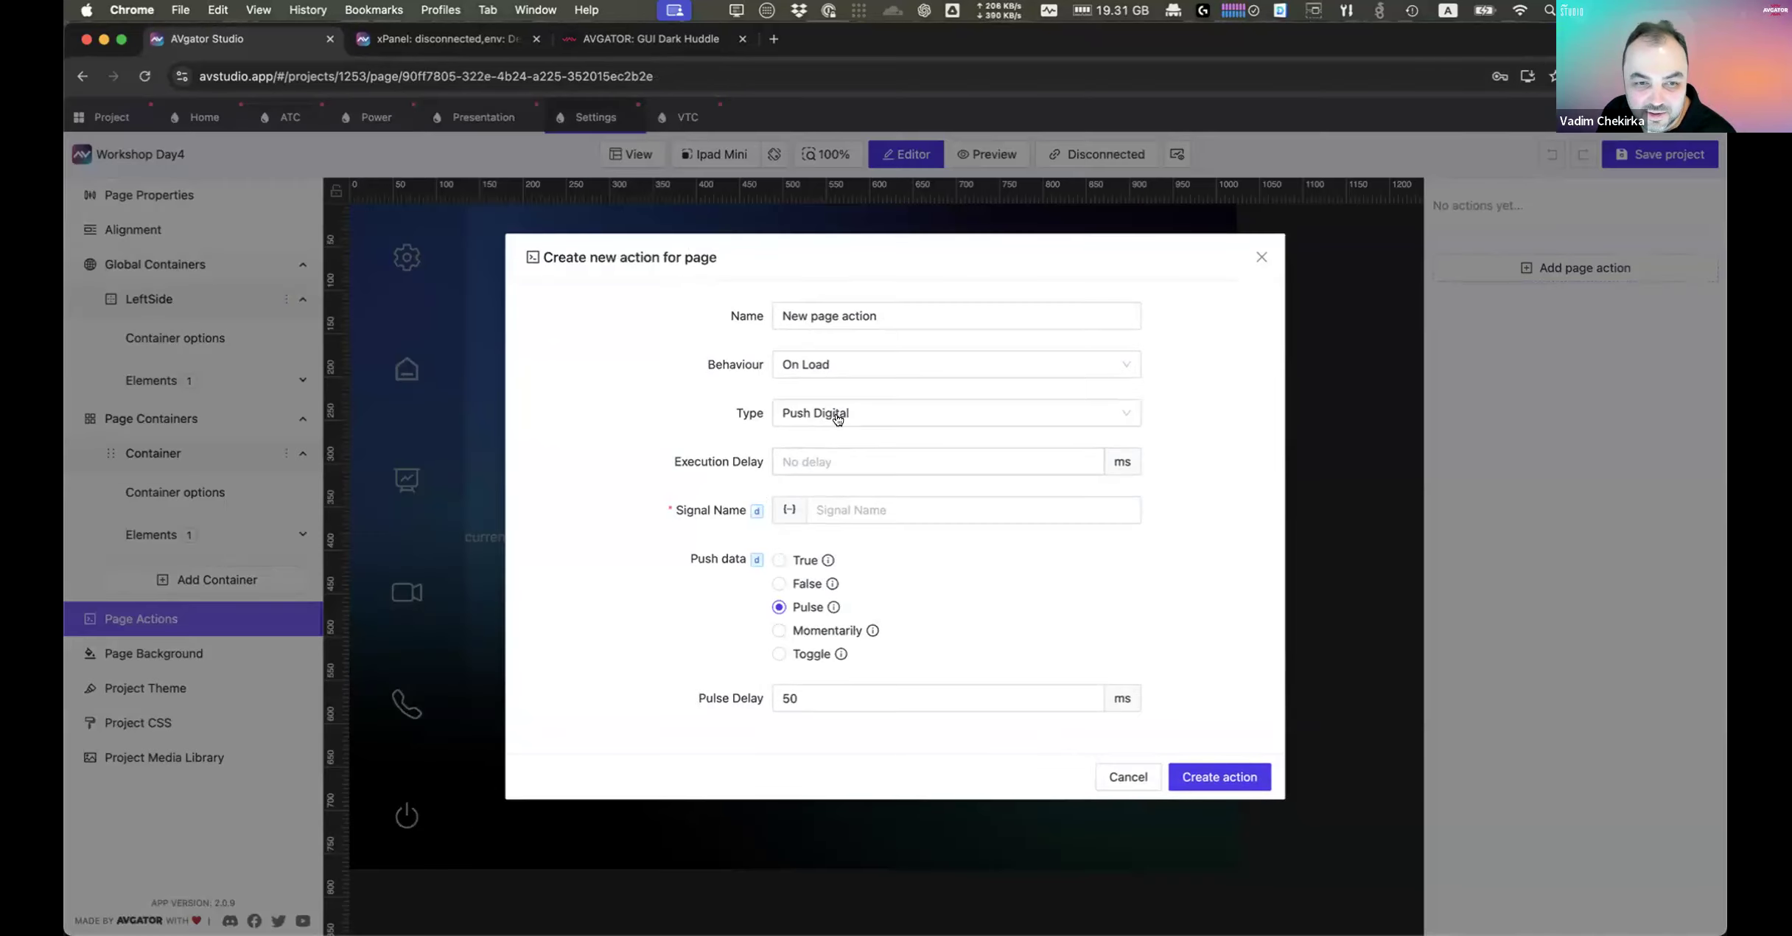
click(837, 418)
click(847, 529)
click(837, 601)
click(836, 632)
click(859, 624)
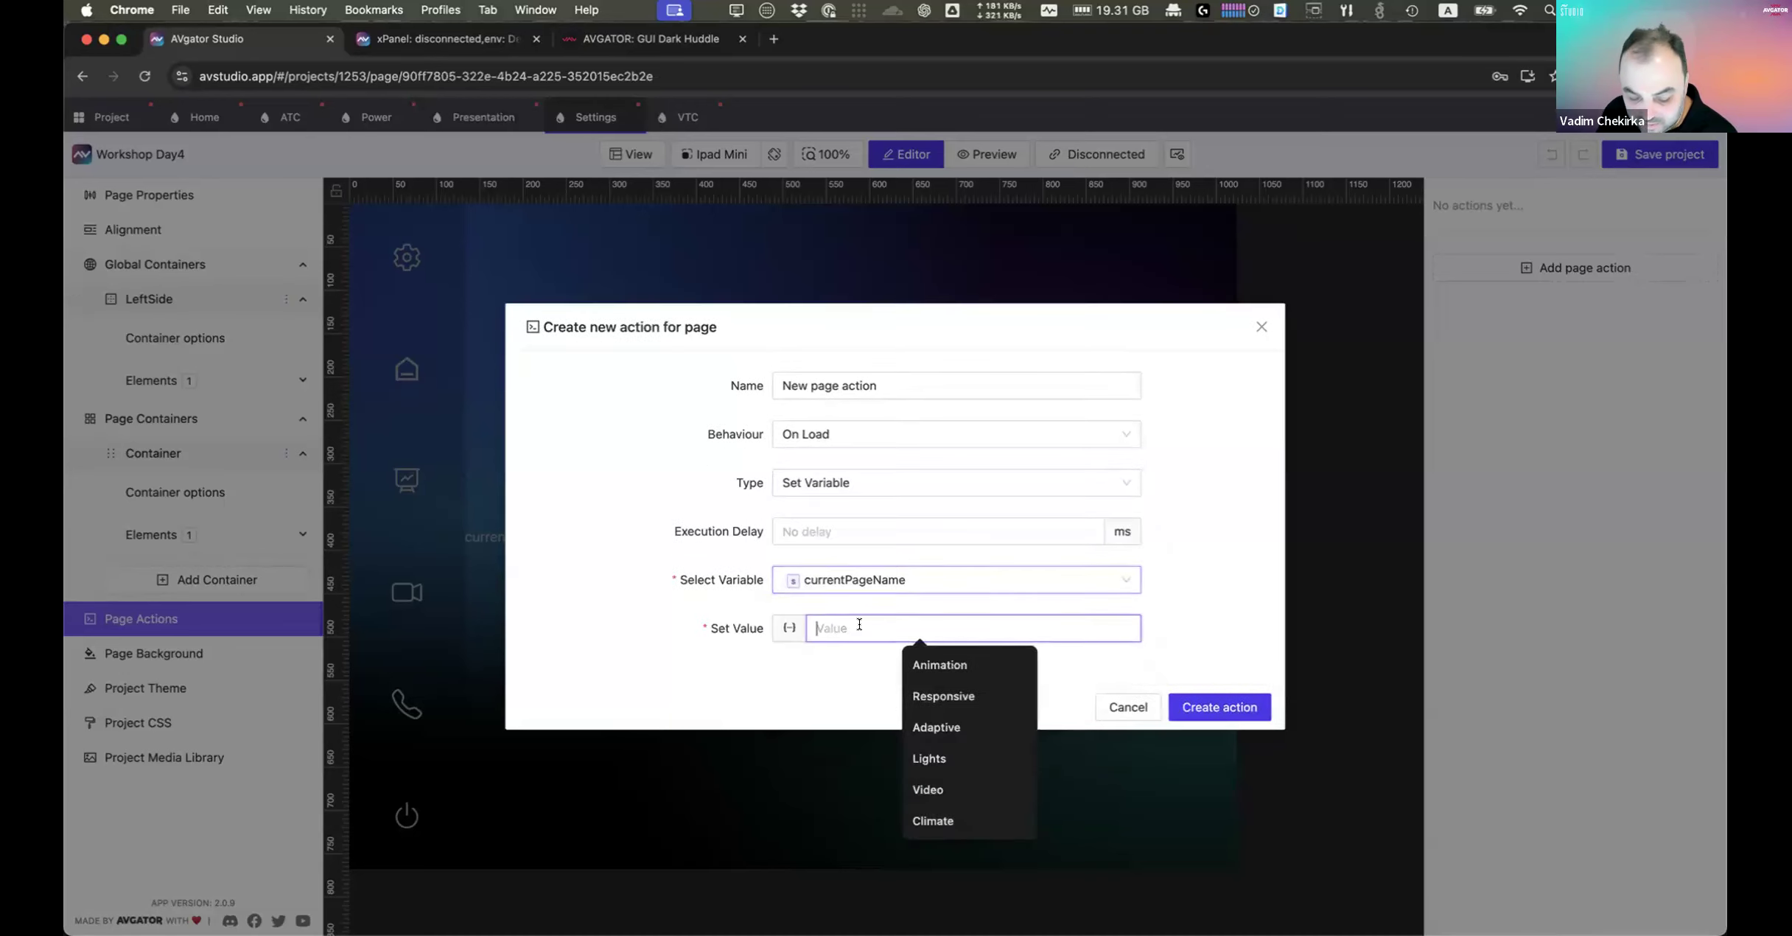
text(Setting)
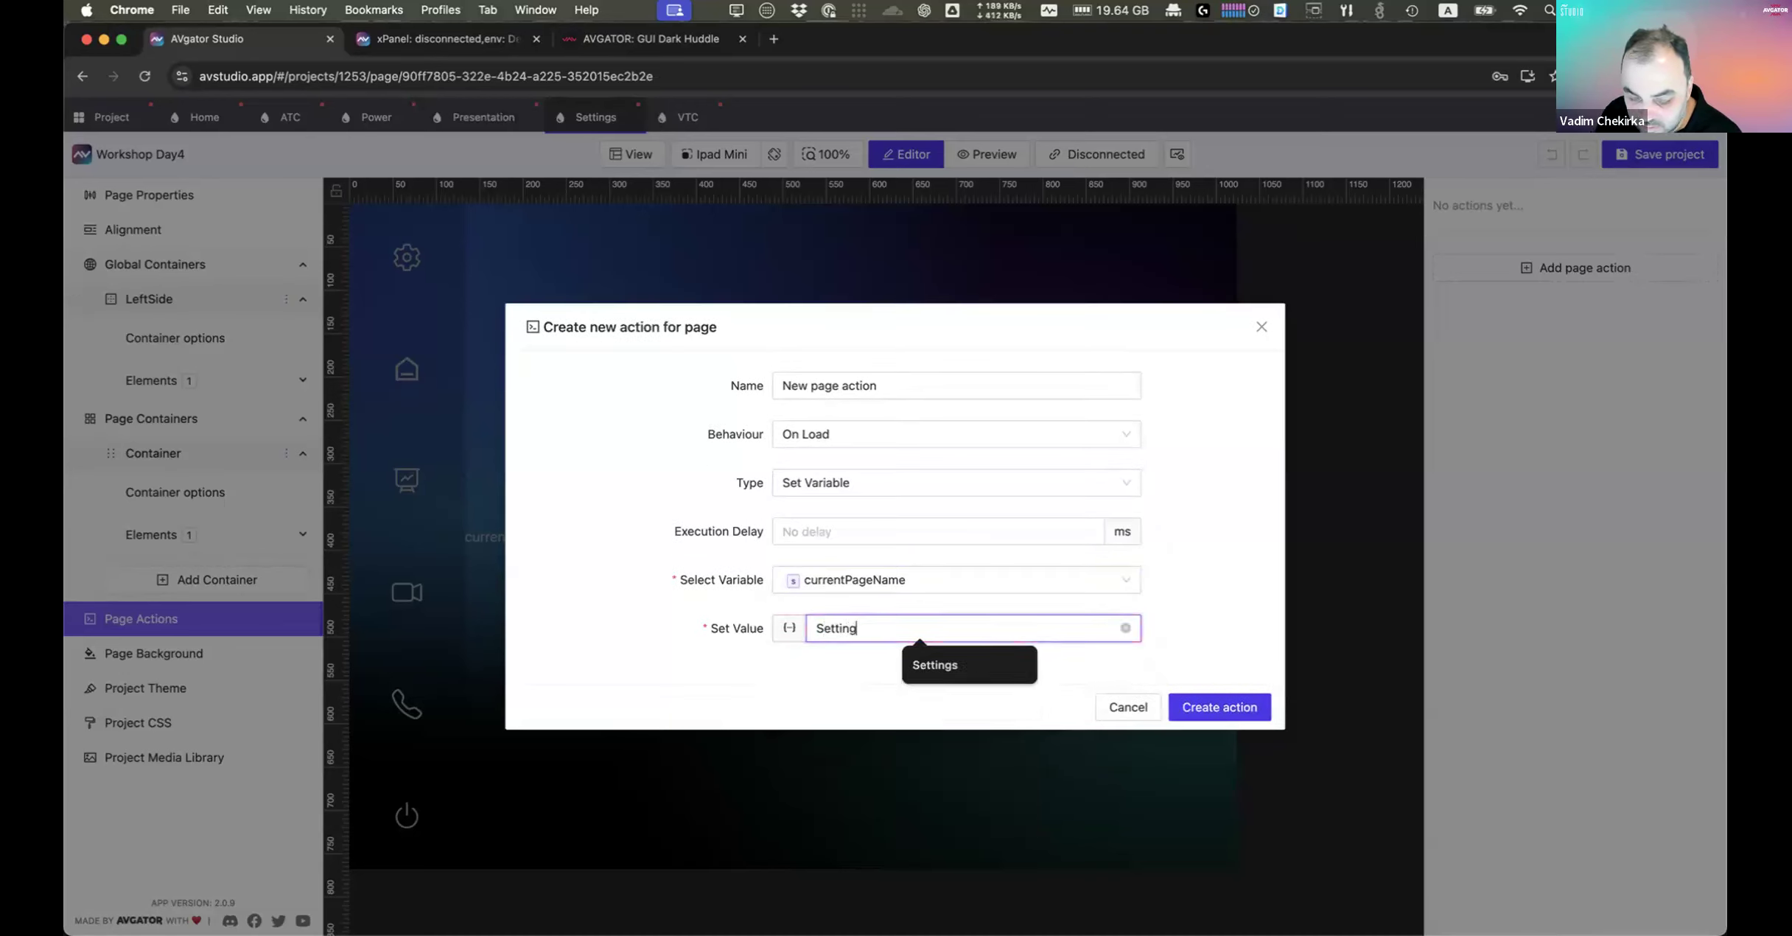
text(s)
click(1247, 711)
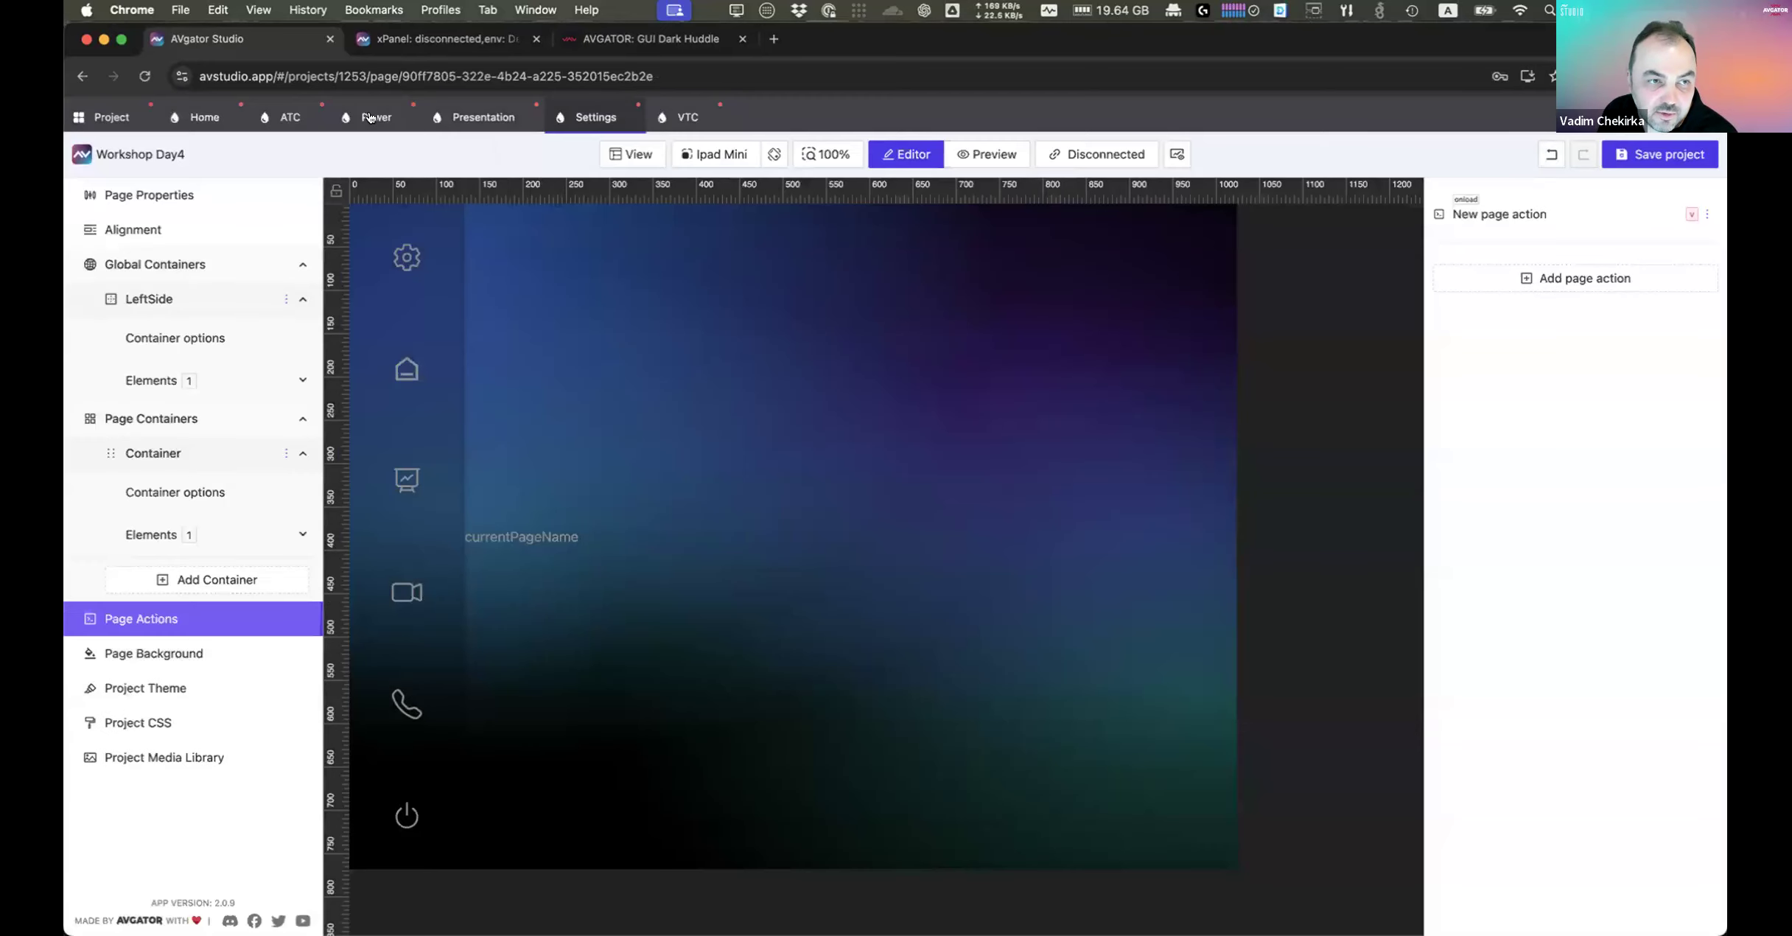
Step: Edit the Power page's On Load action so its currentPageName value is Power, and save the action
click(1562, 215)
click(1697, 219)
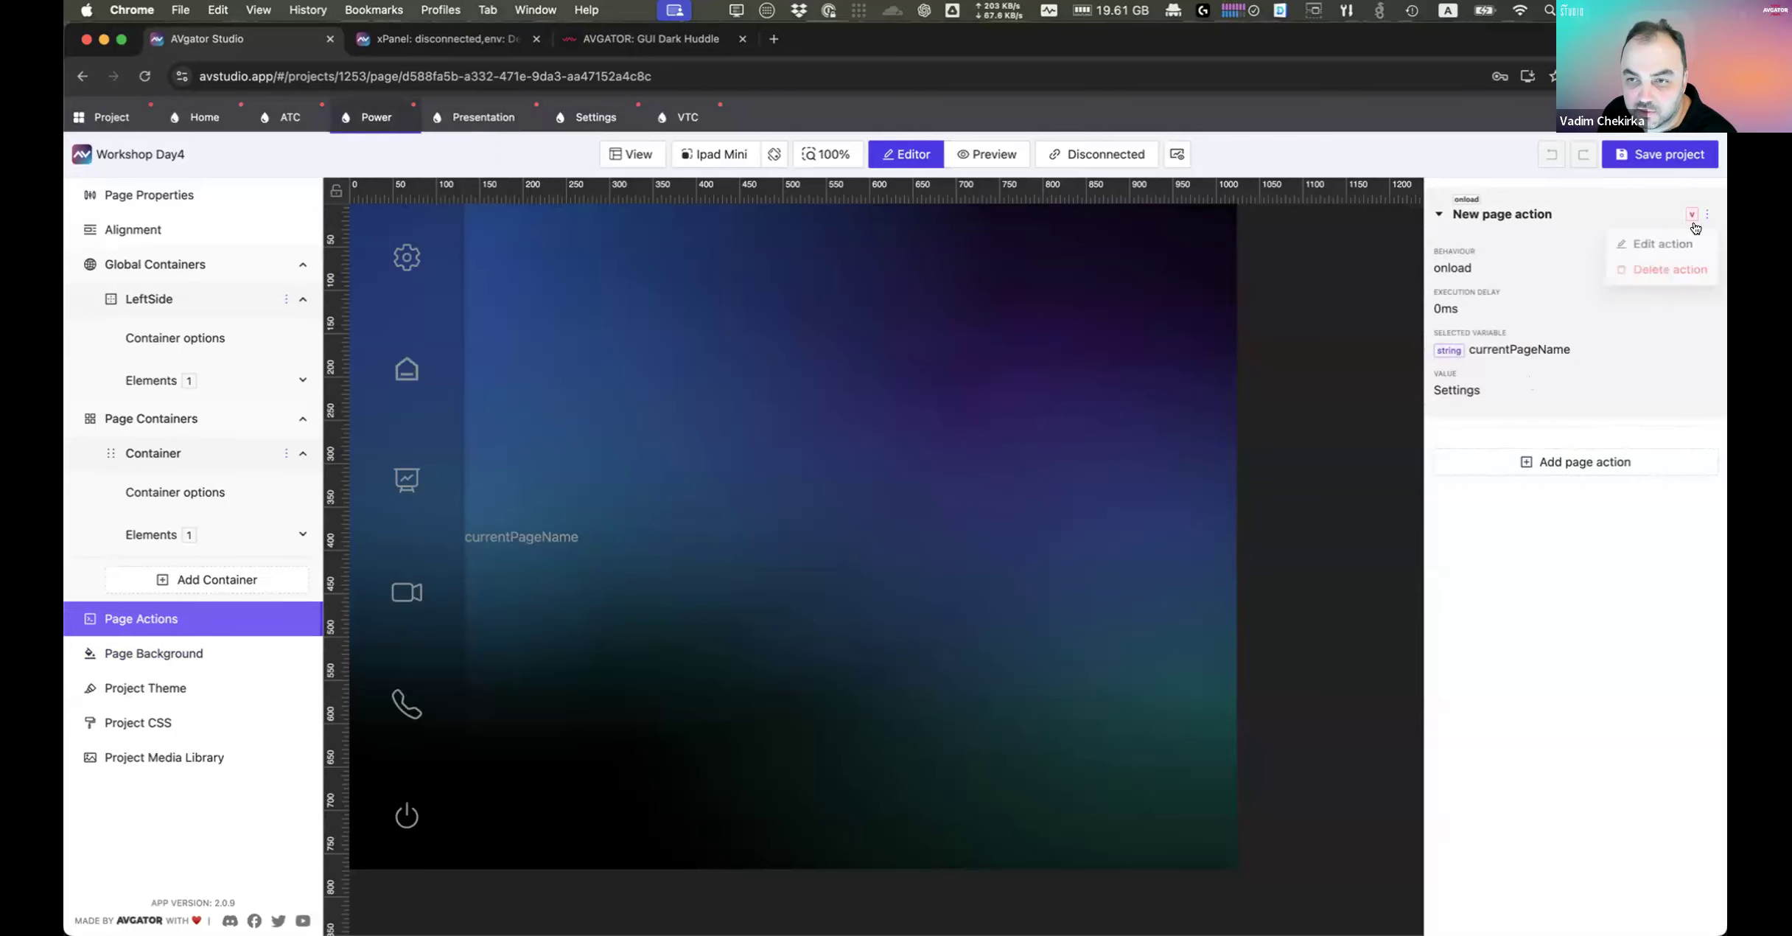
click(1661, 245)
key(super+a)
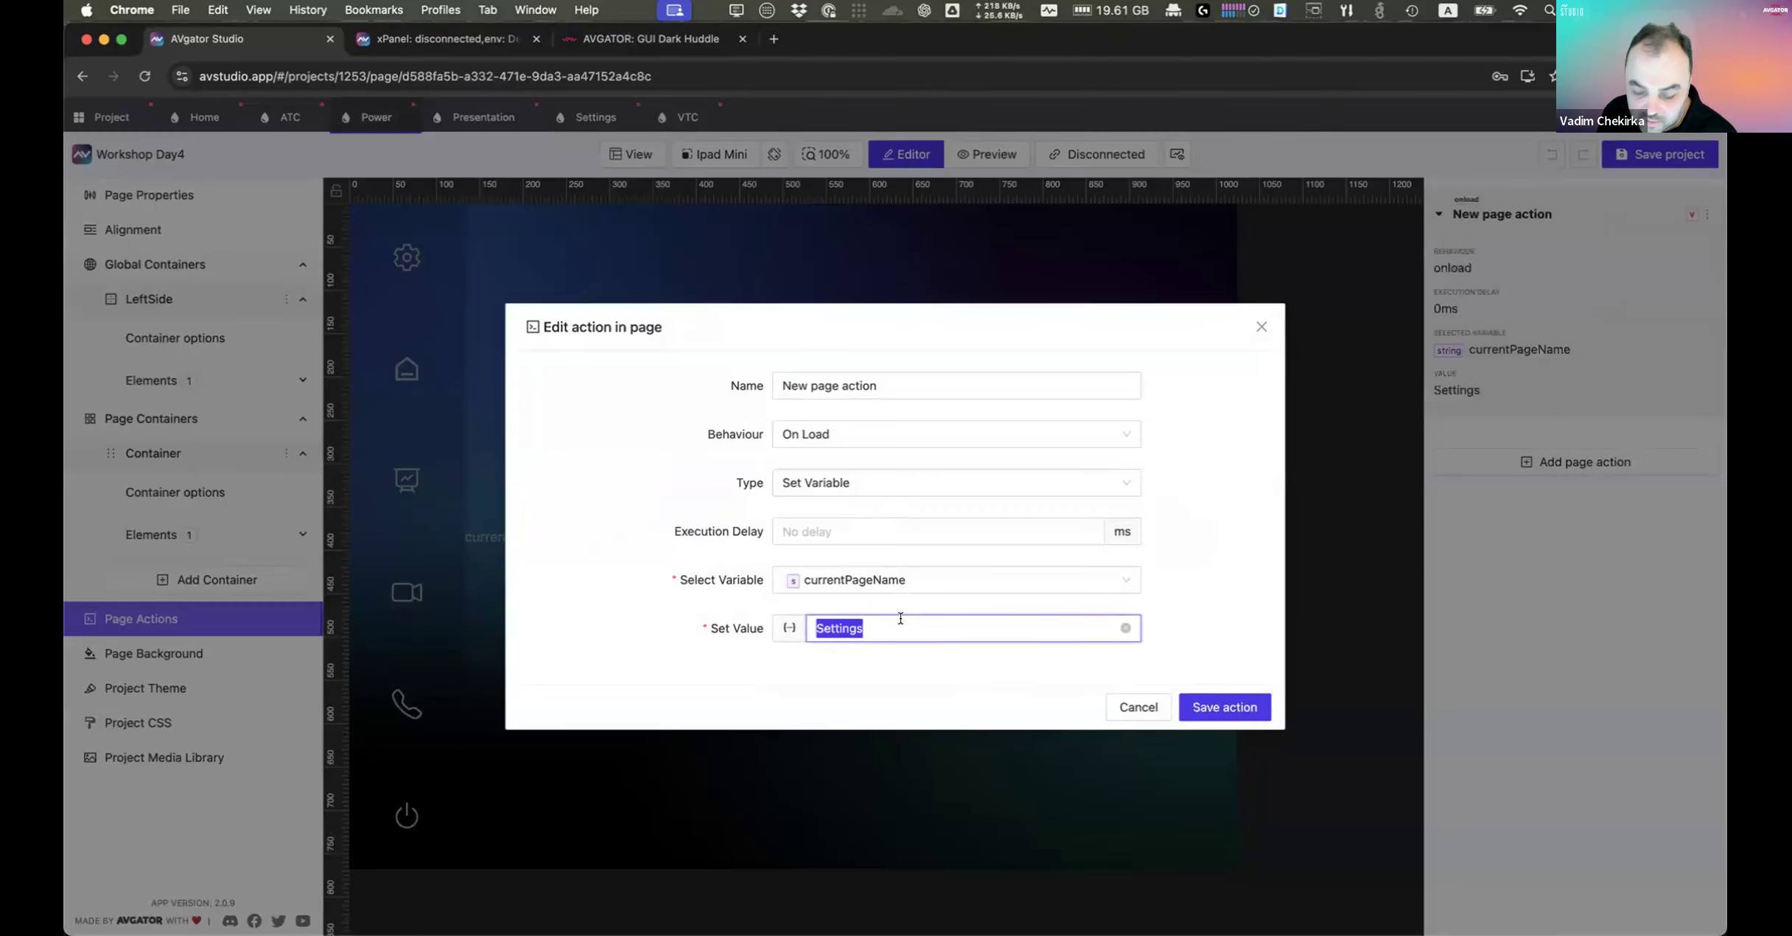
text(Power)
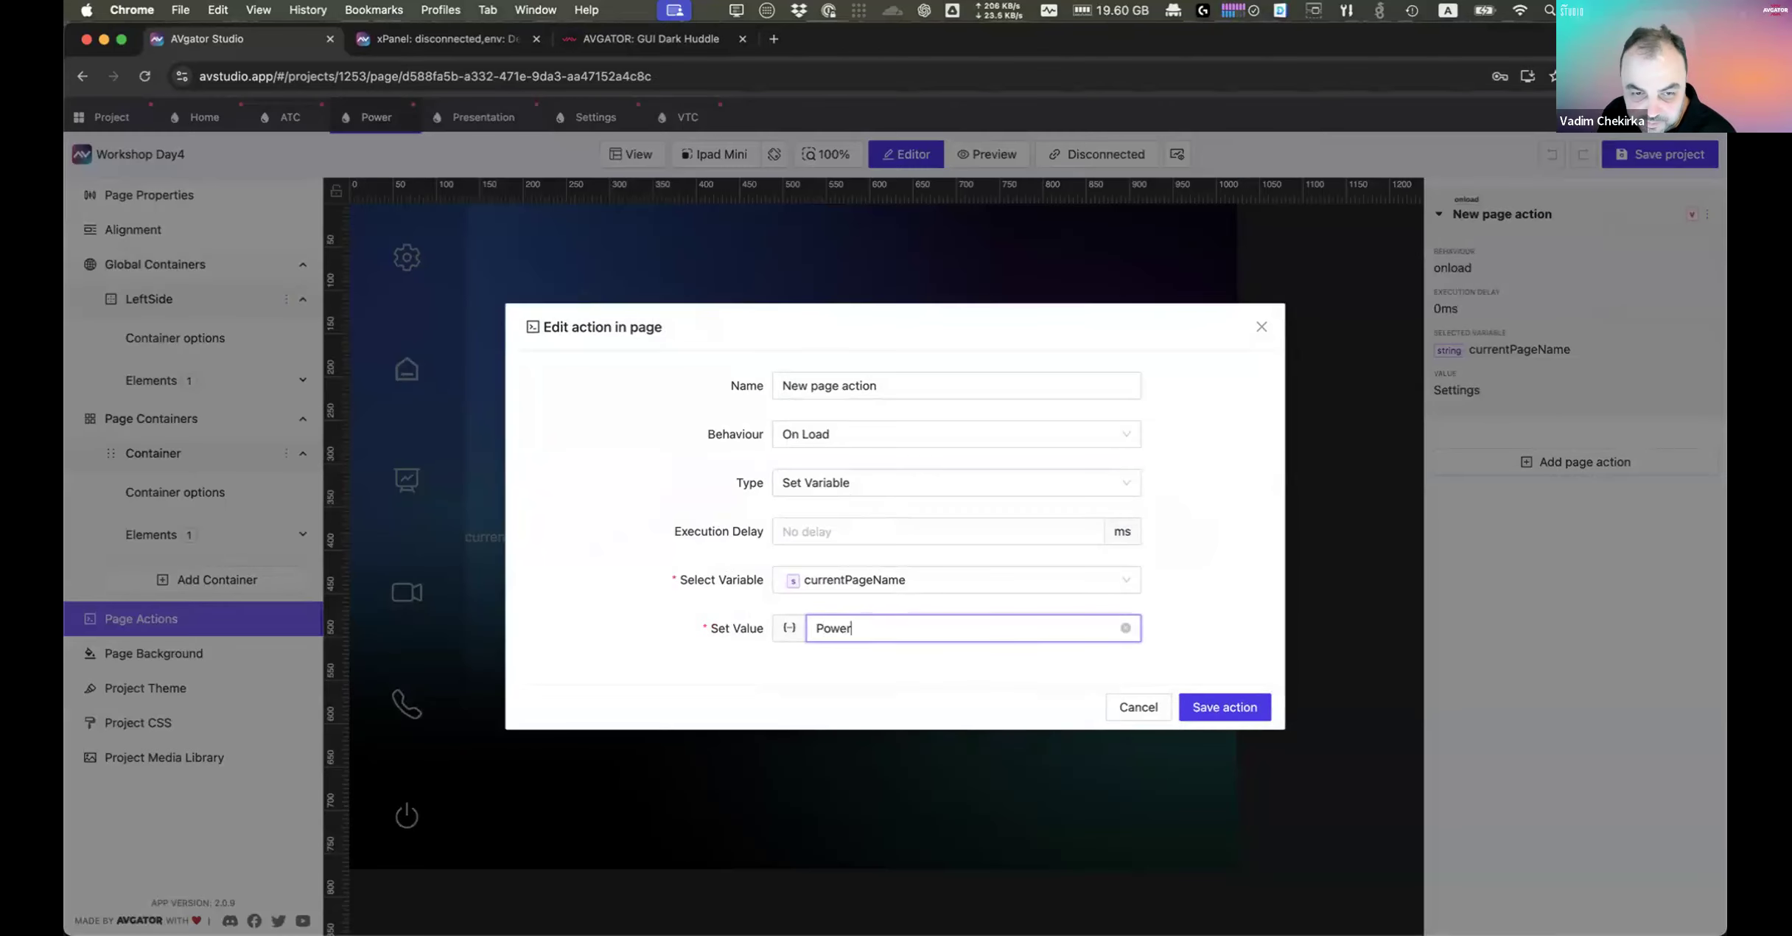
click(1224, 707)
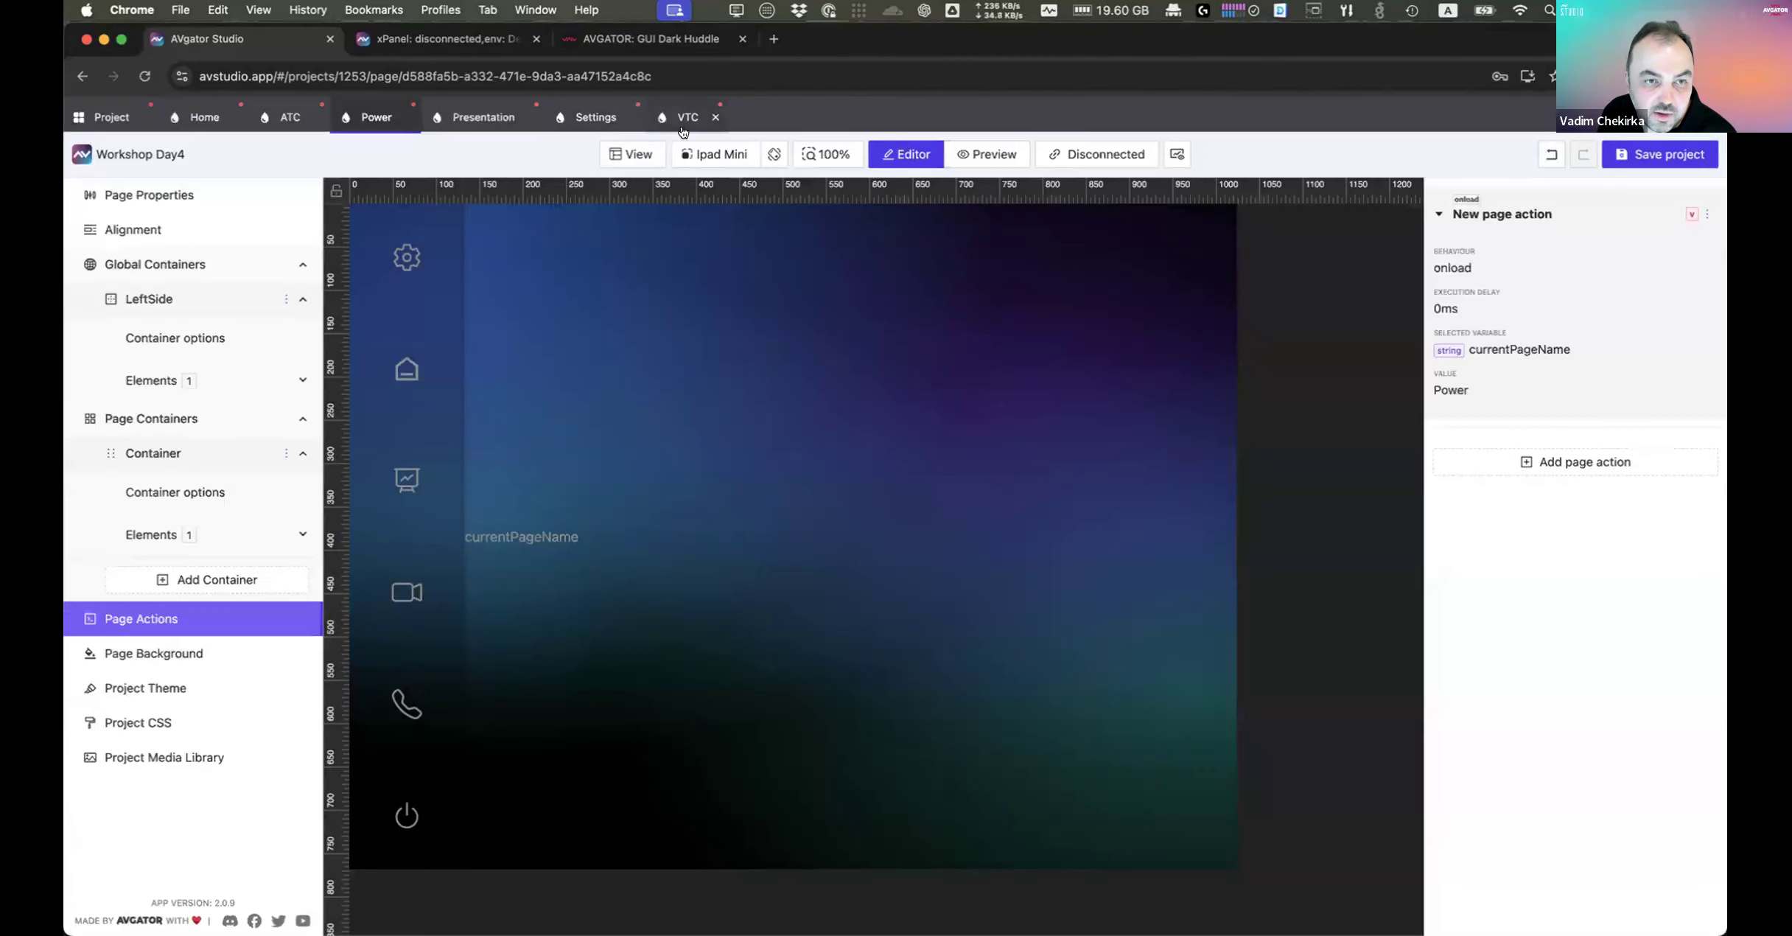
Step: Switch to the VTC page with its page actions shown
click(683, 130)
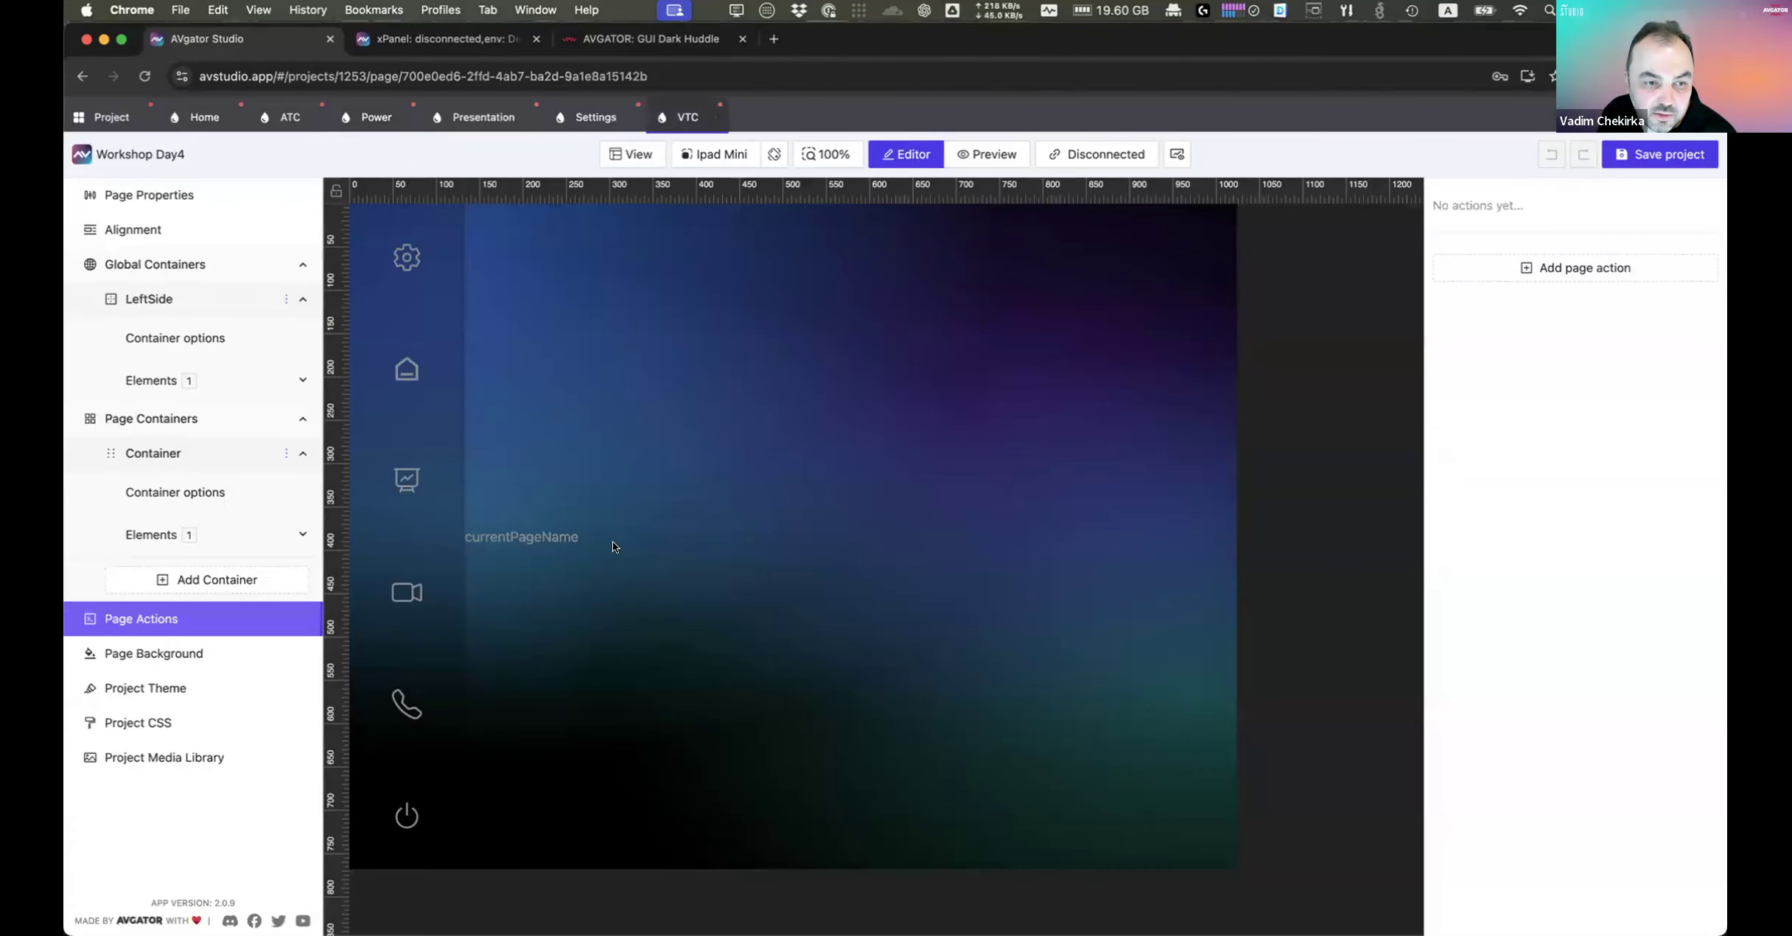
Step: Create an On Load page action on the VTC page that sets the variable currentPageName to "Video Conference"
click(1572, 268)
click(831, 413)
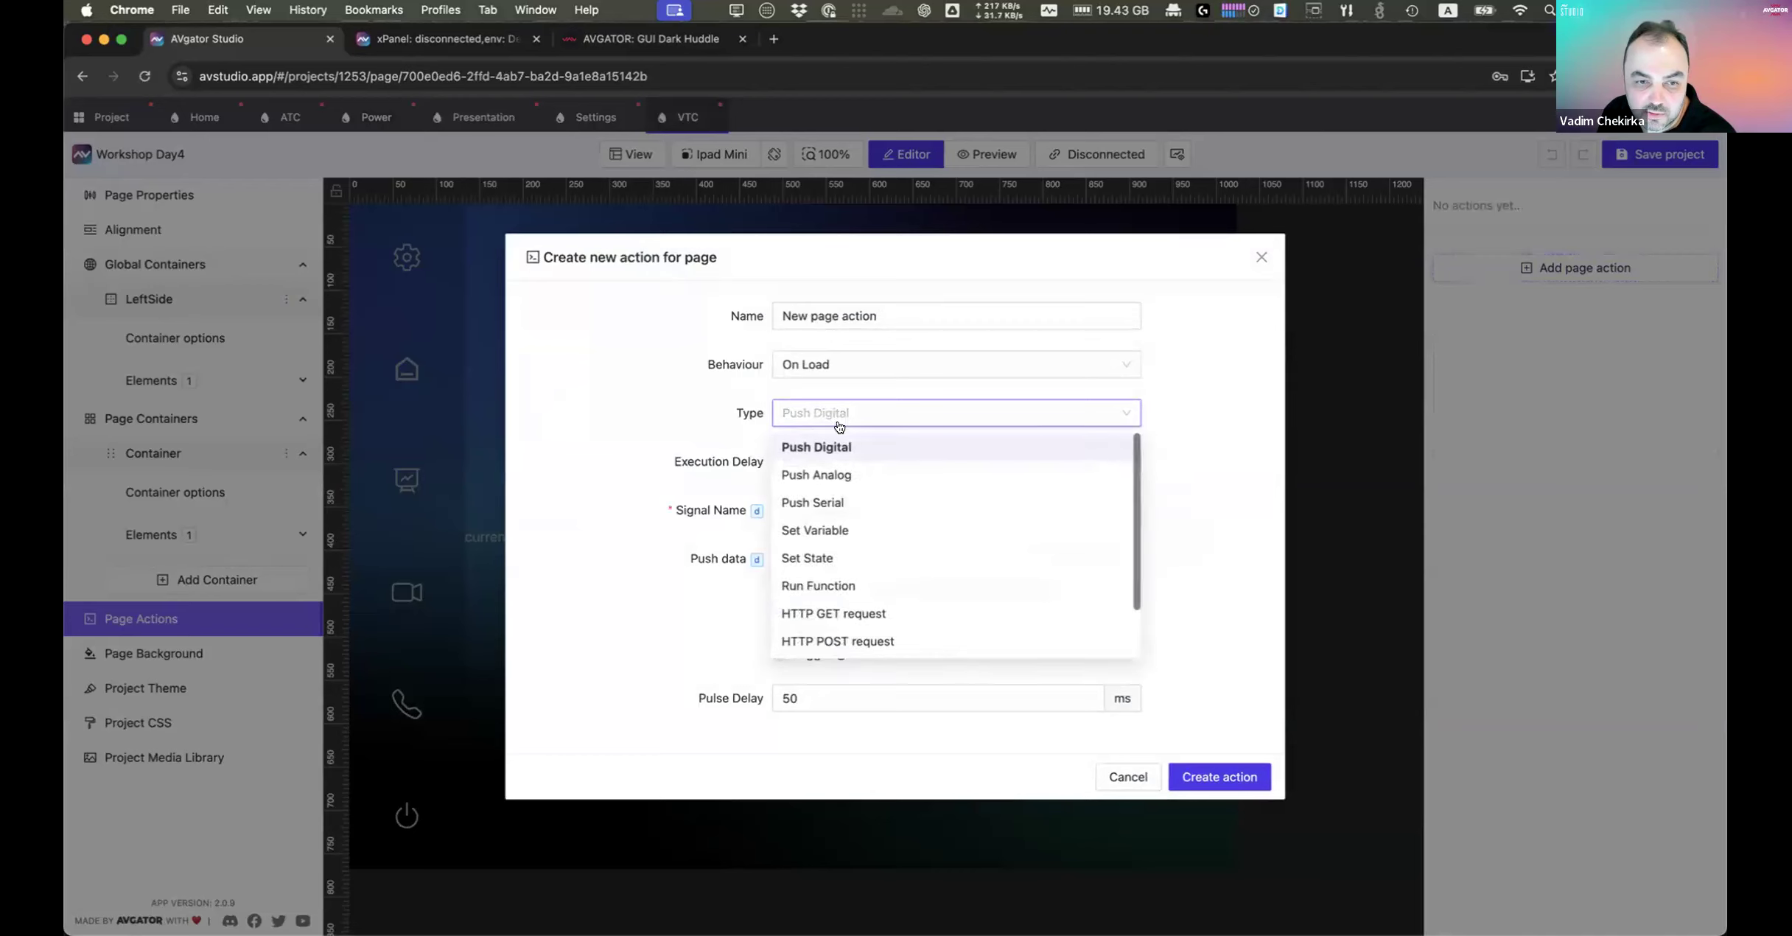
click(848, 525)
click(848, 604)
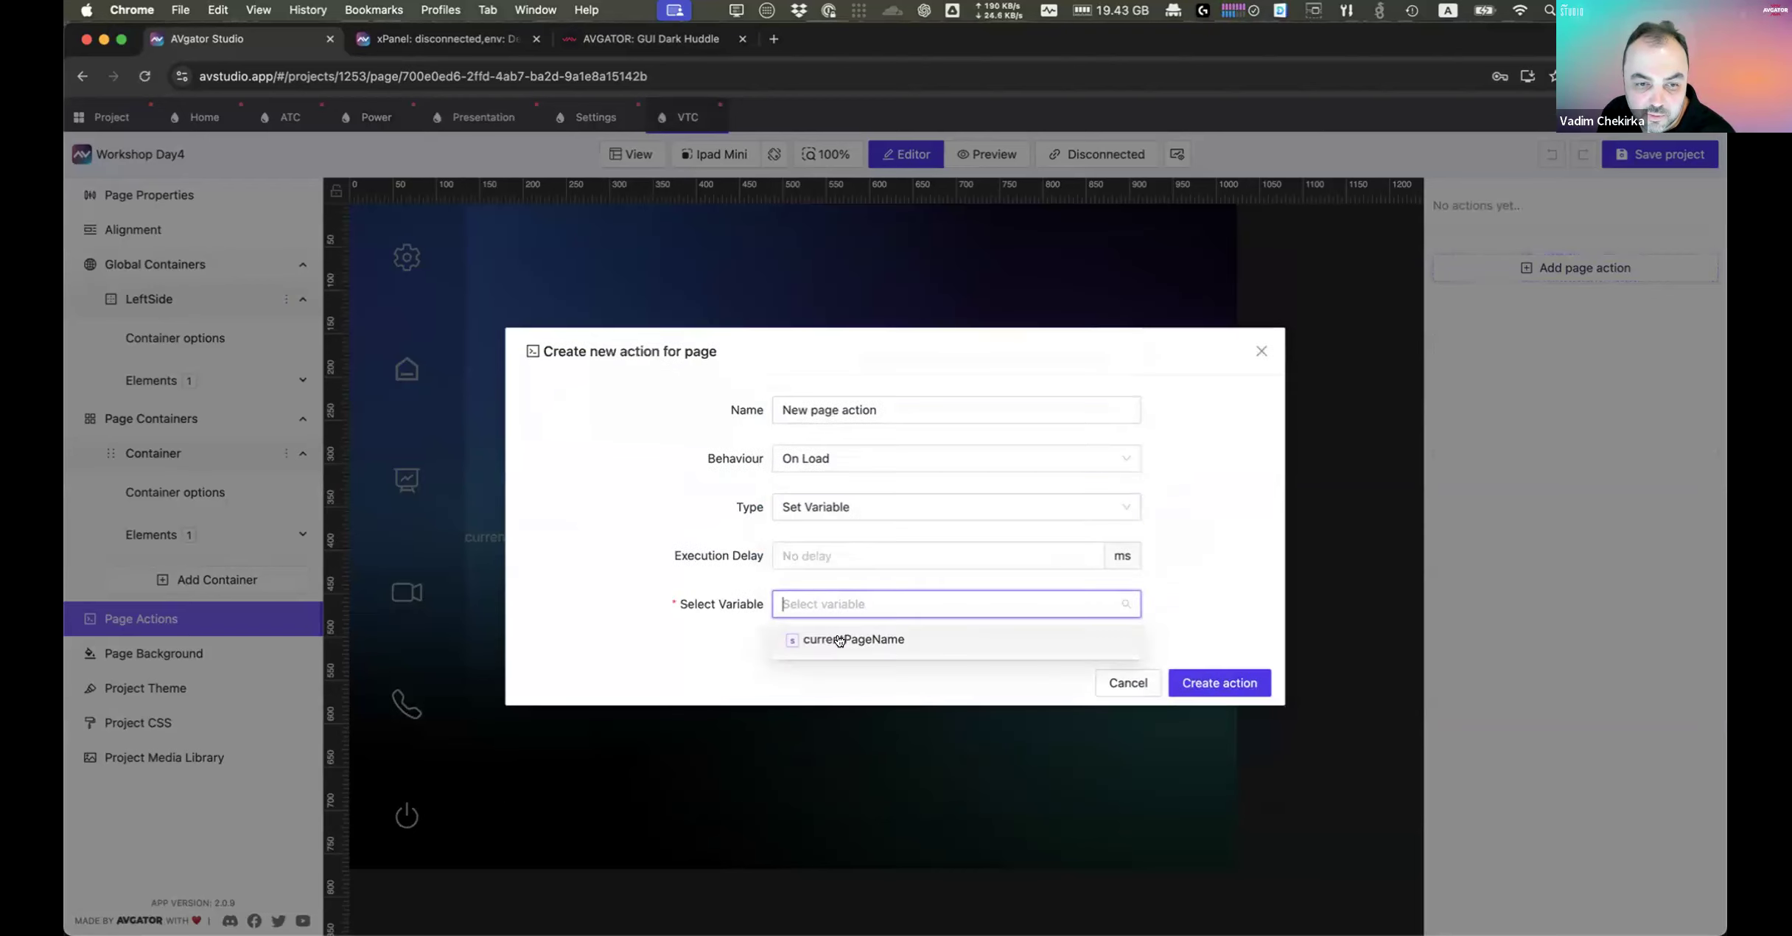
click(844, 640)
click(857, 629)
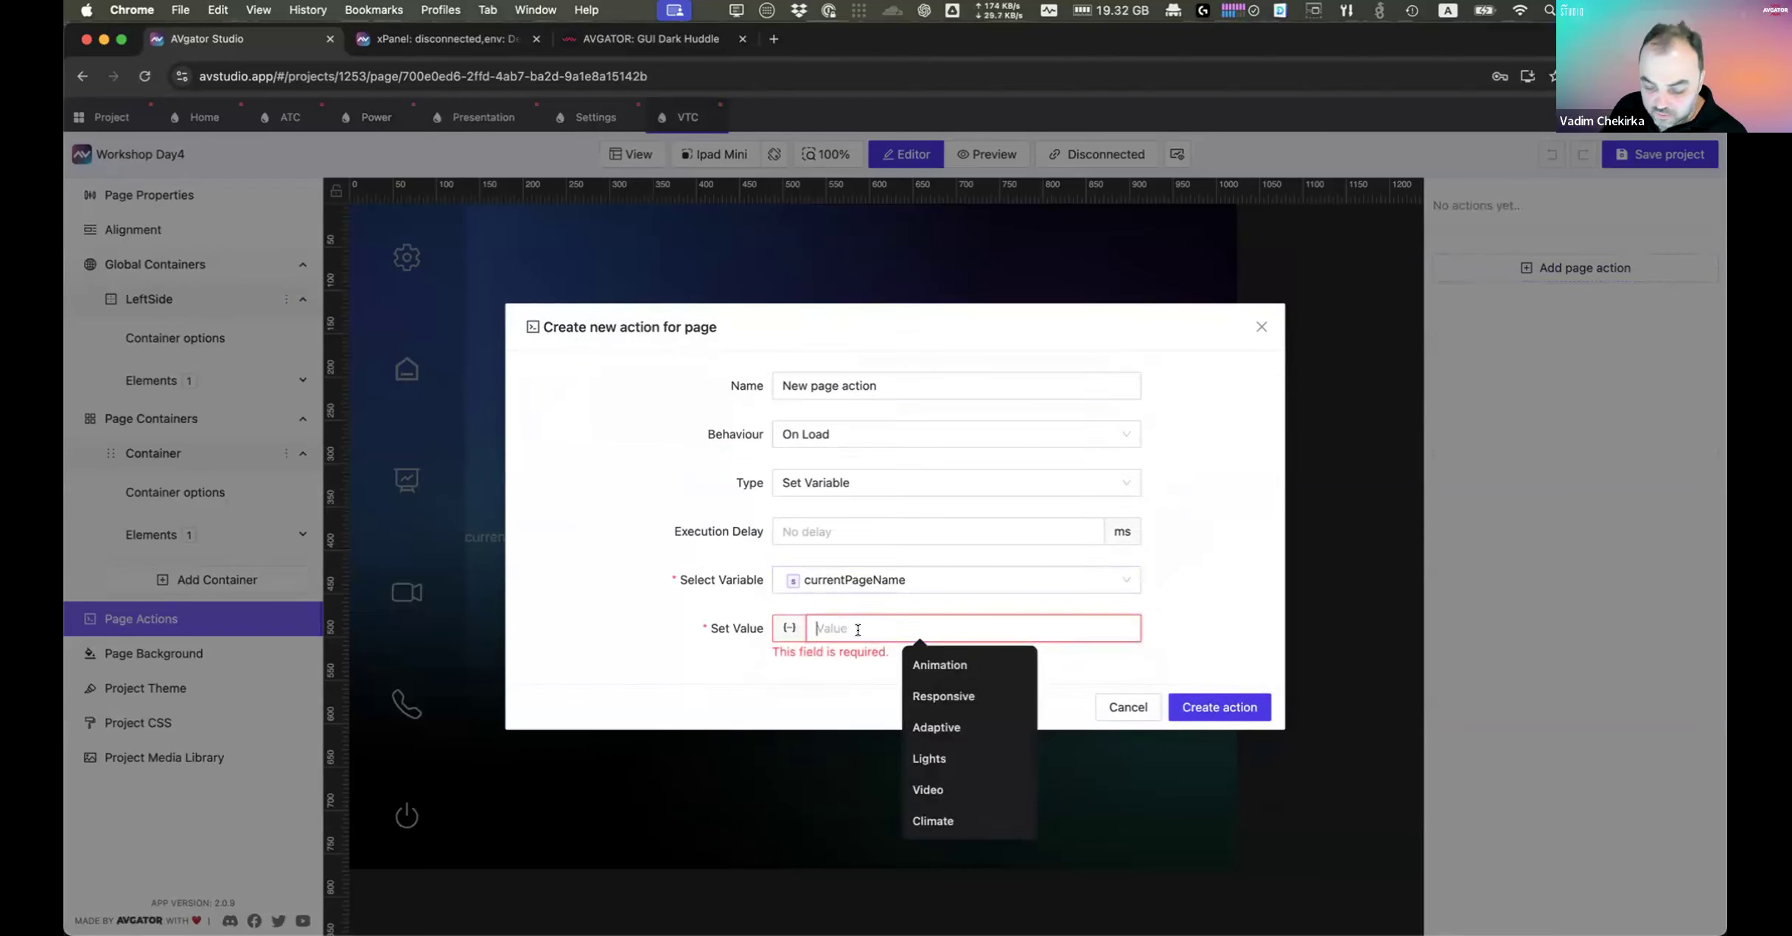
text(V)
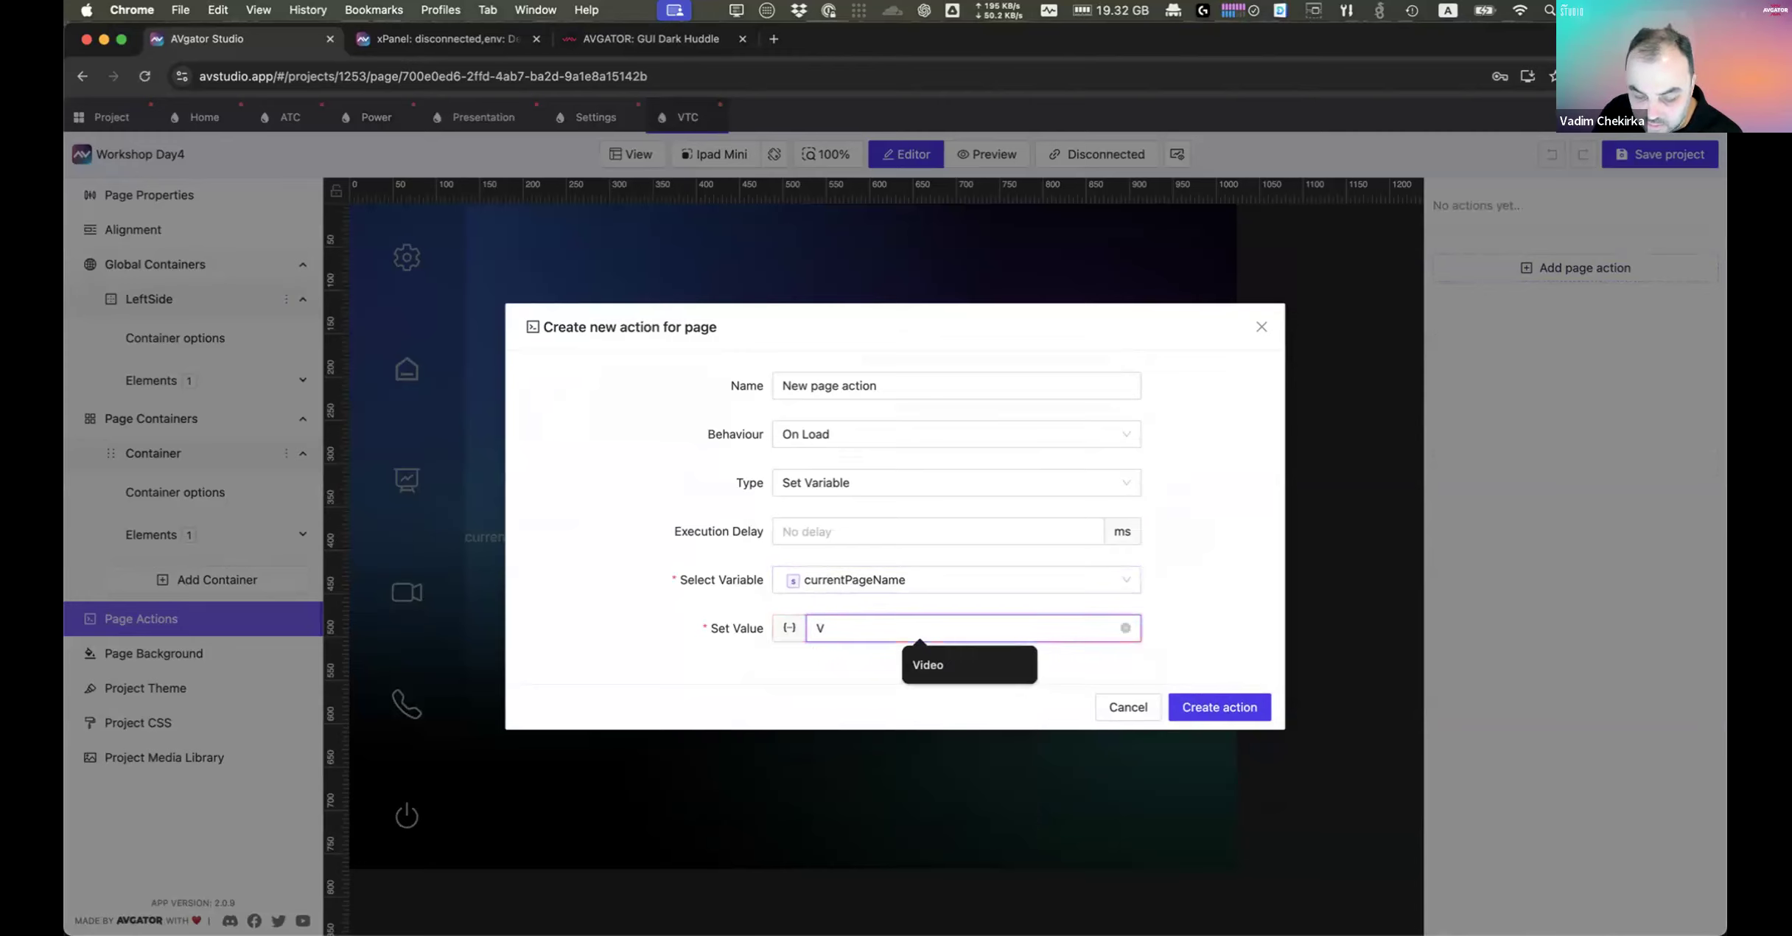
text(ideo Conference)
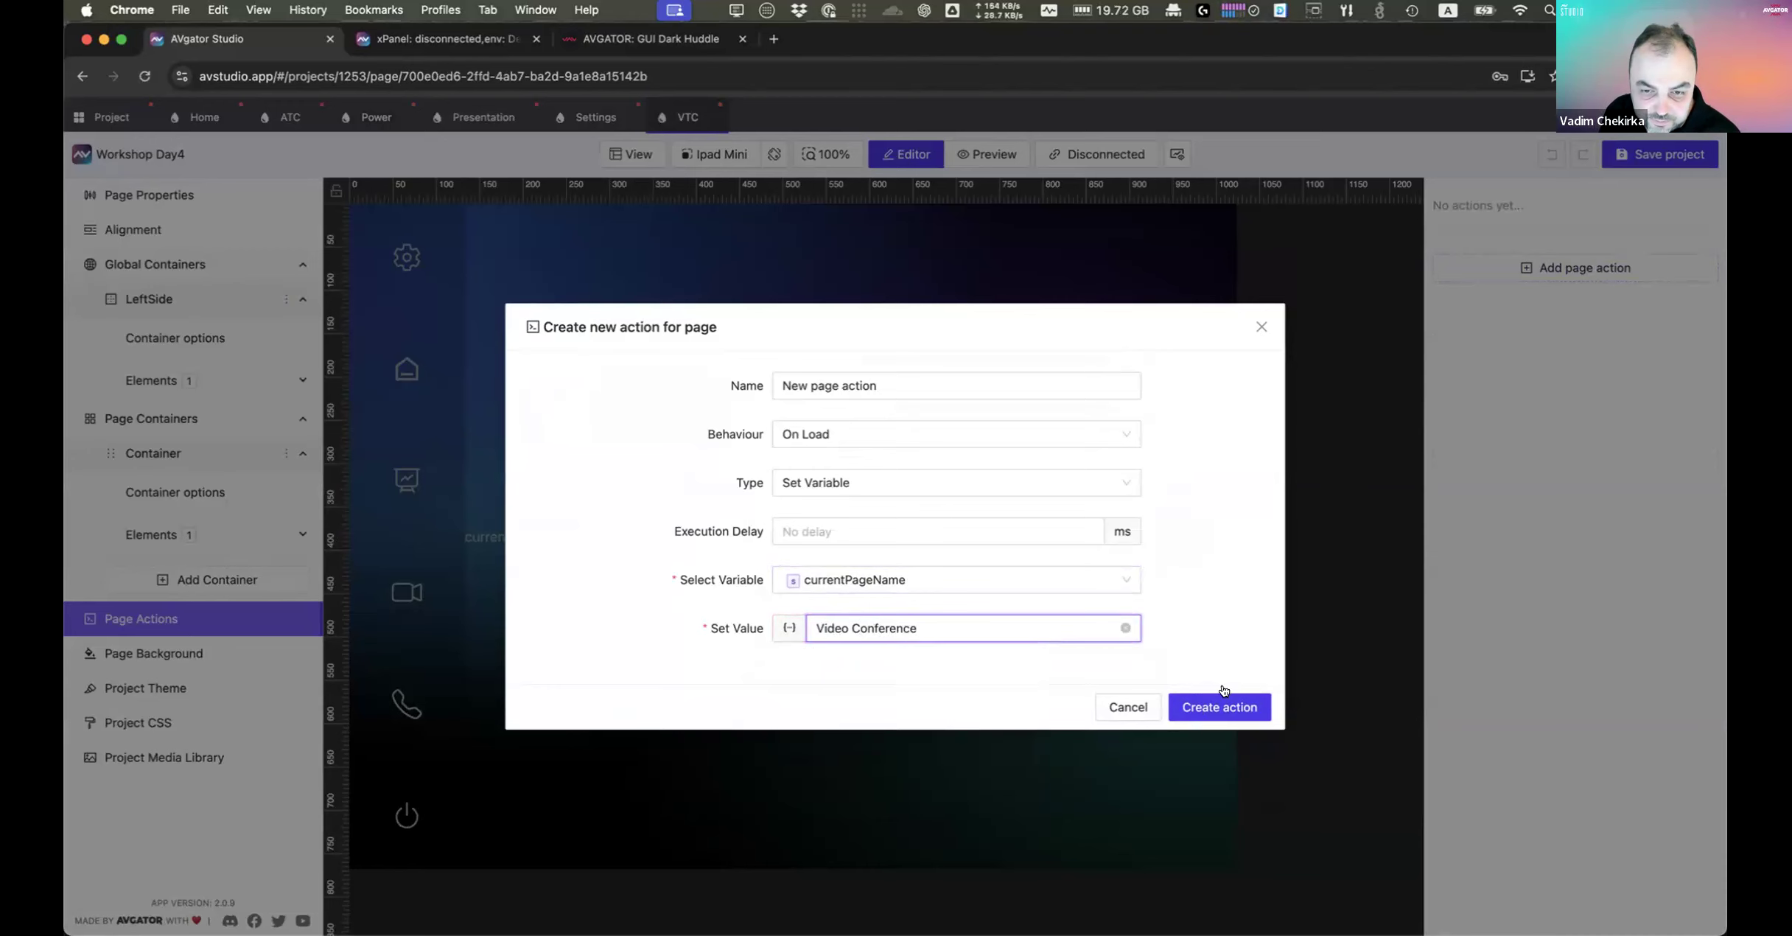
click(1223, 707)
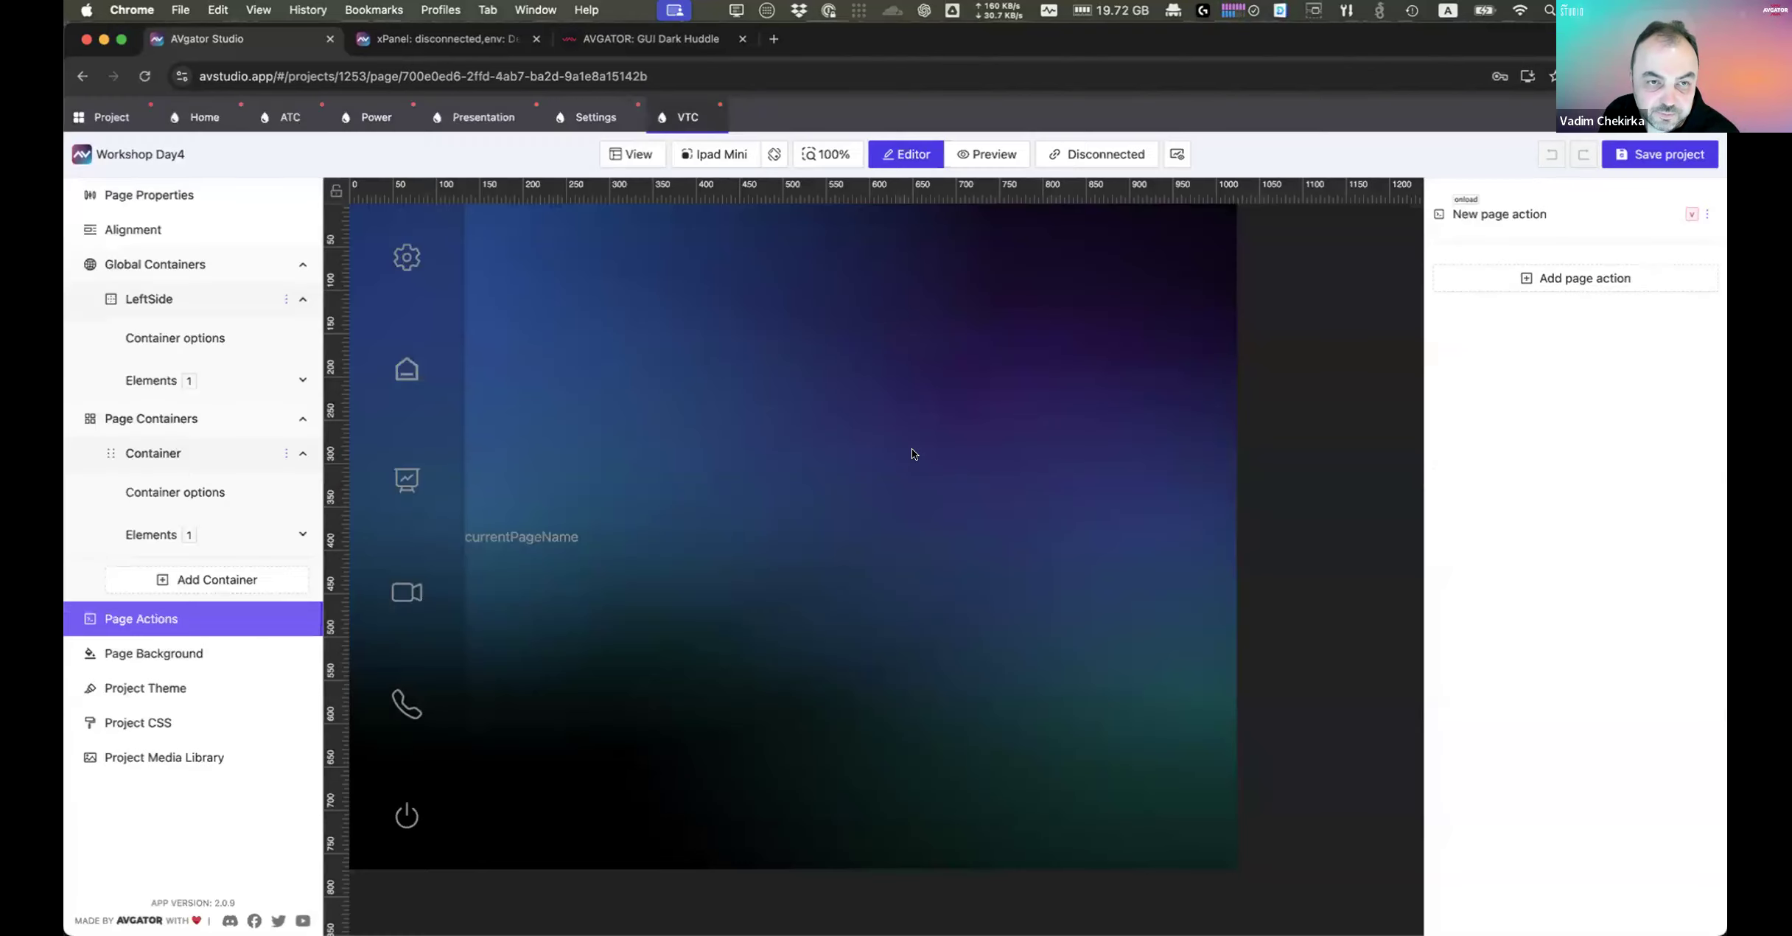
Step: Open the live view and flip through the Presentation, VTC, Home and ATC pages to check the displayed page name
click(632, 154)
click(663, 195)
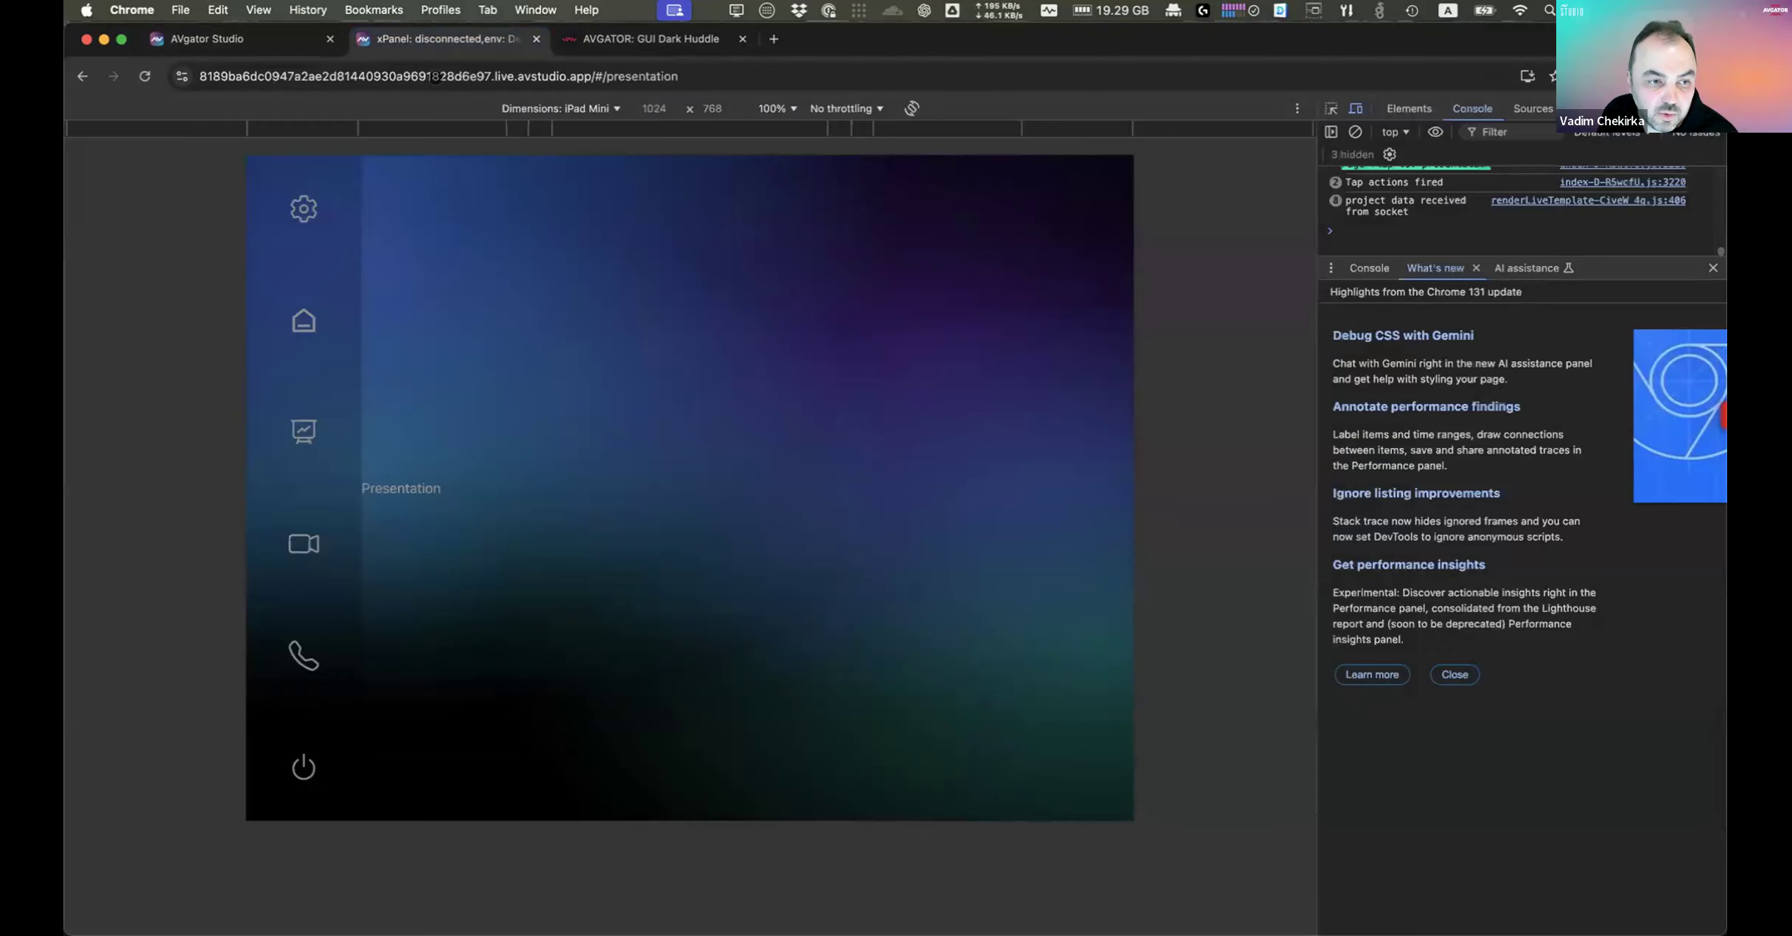
click(302, 423)
click(302, 542)
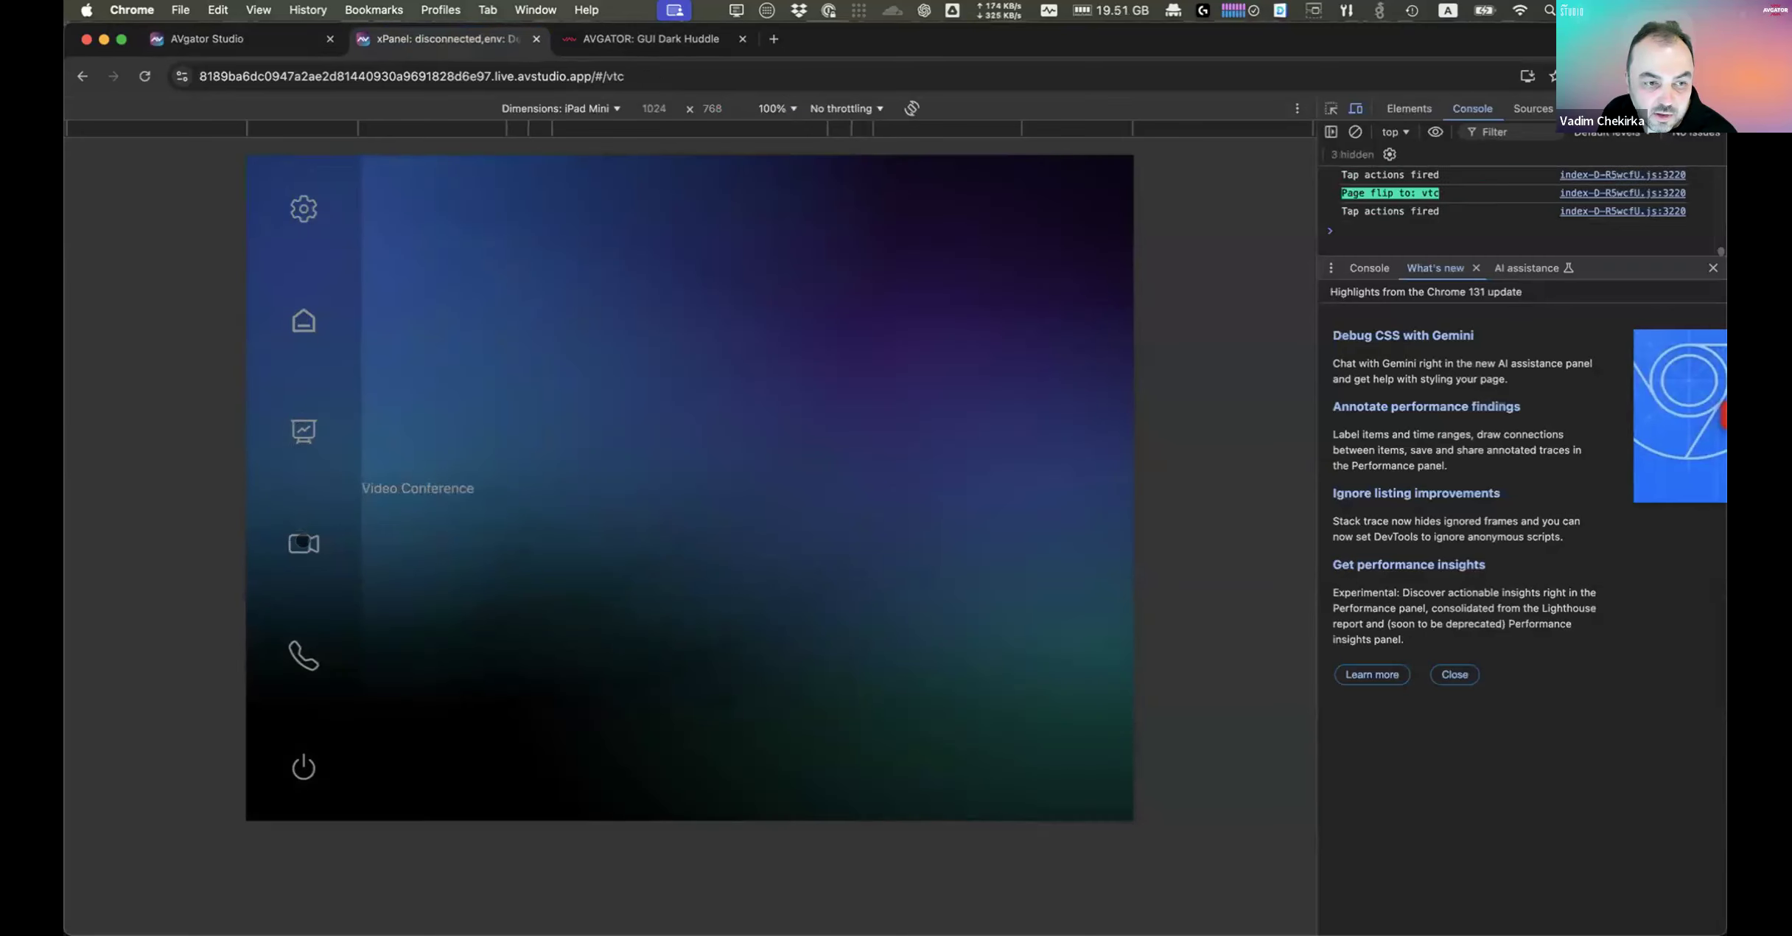
click(302, 600)
click(304, 543)
click(303, 431)
click(303, 328)
click(303, 431)
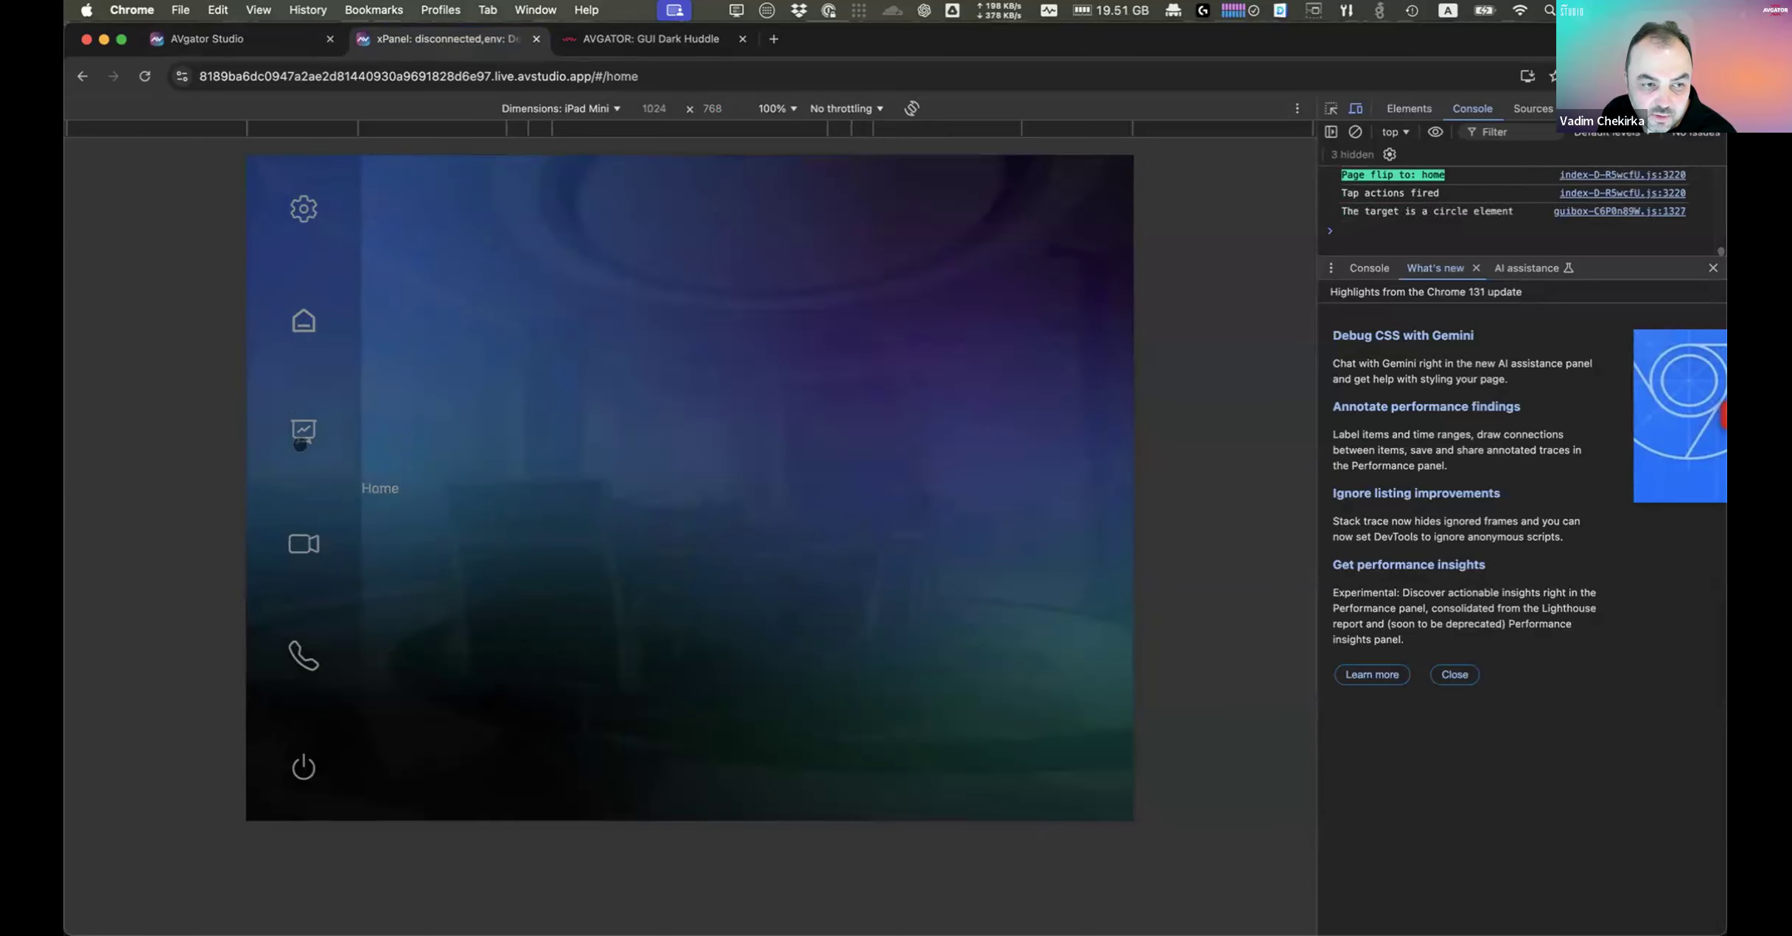
click(303, 543)
click(305, 653)
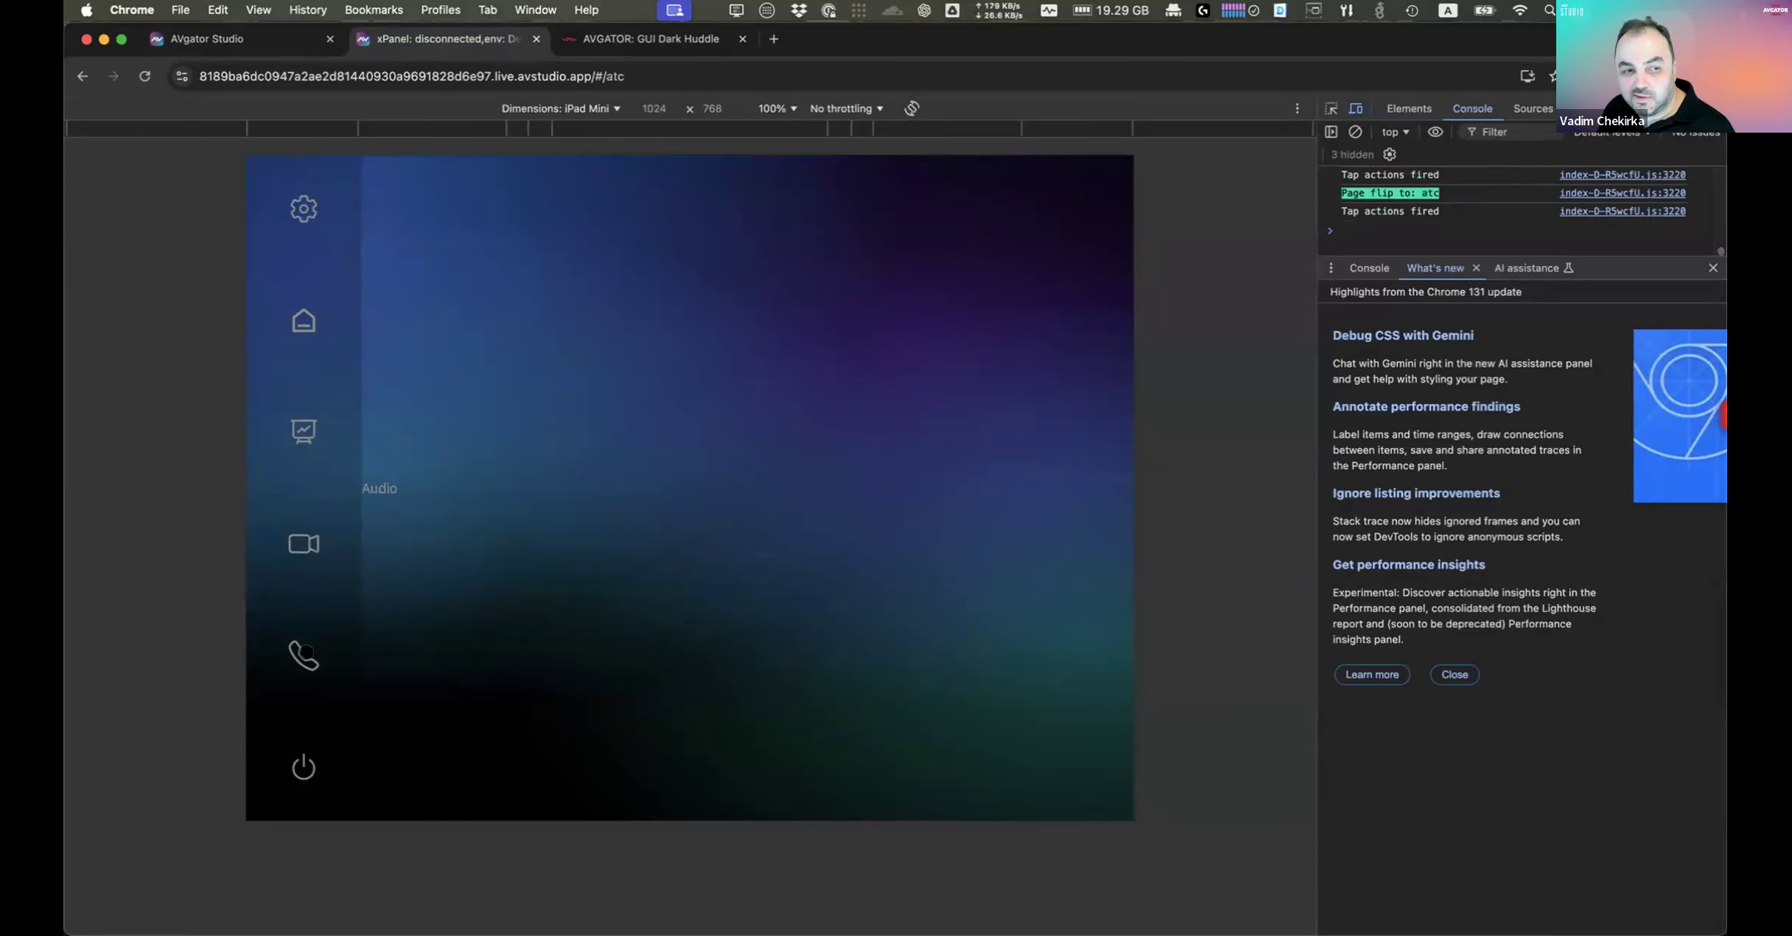
click(300, 541)
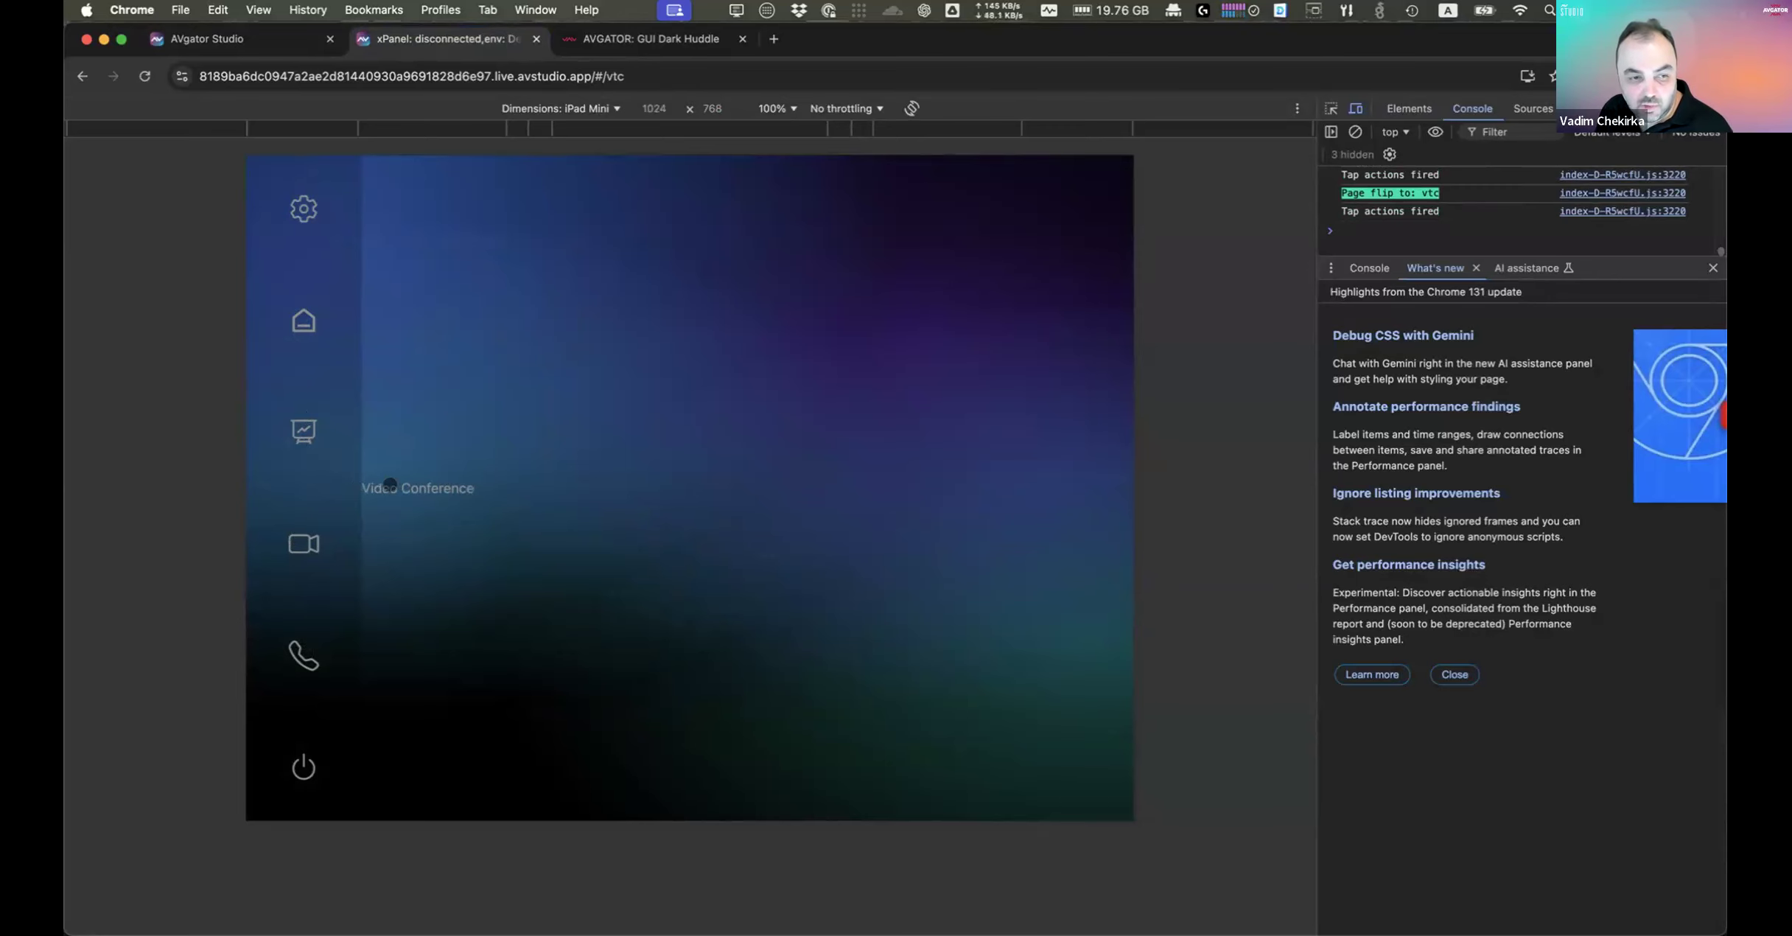
click(306, 333)
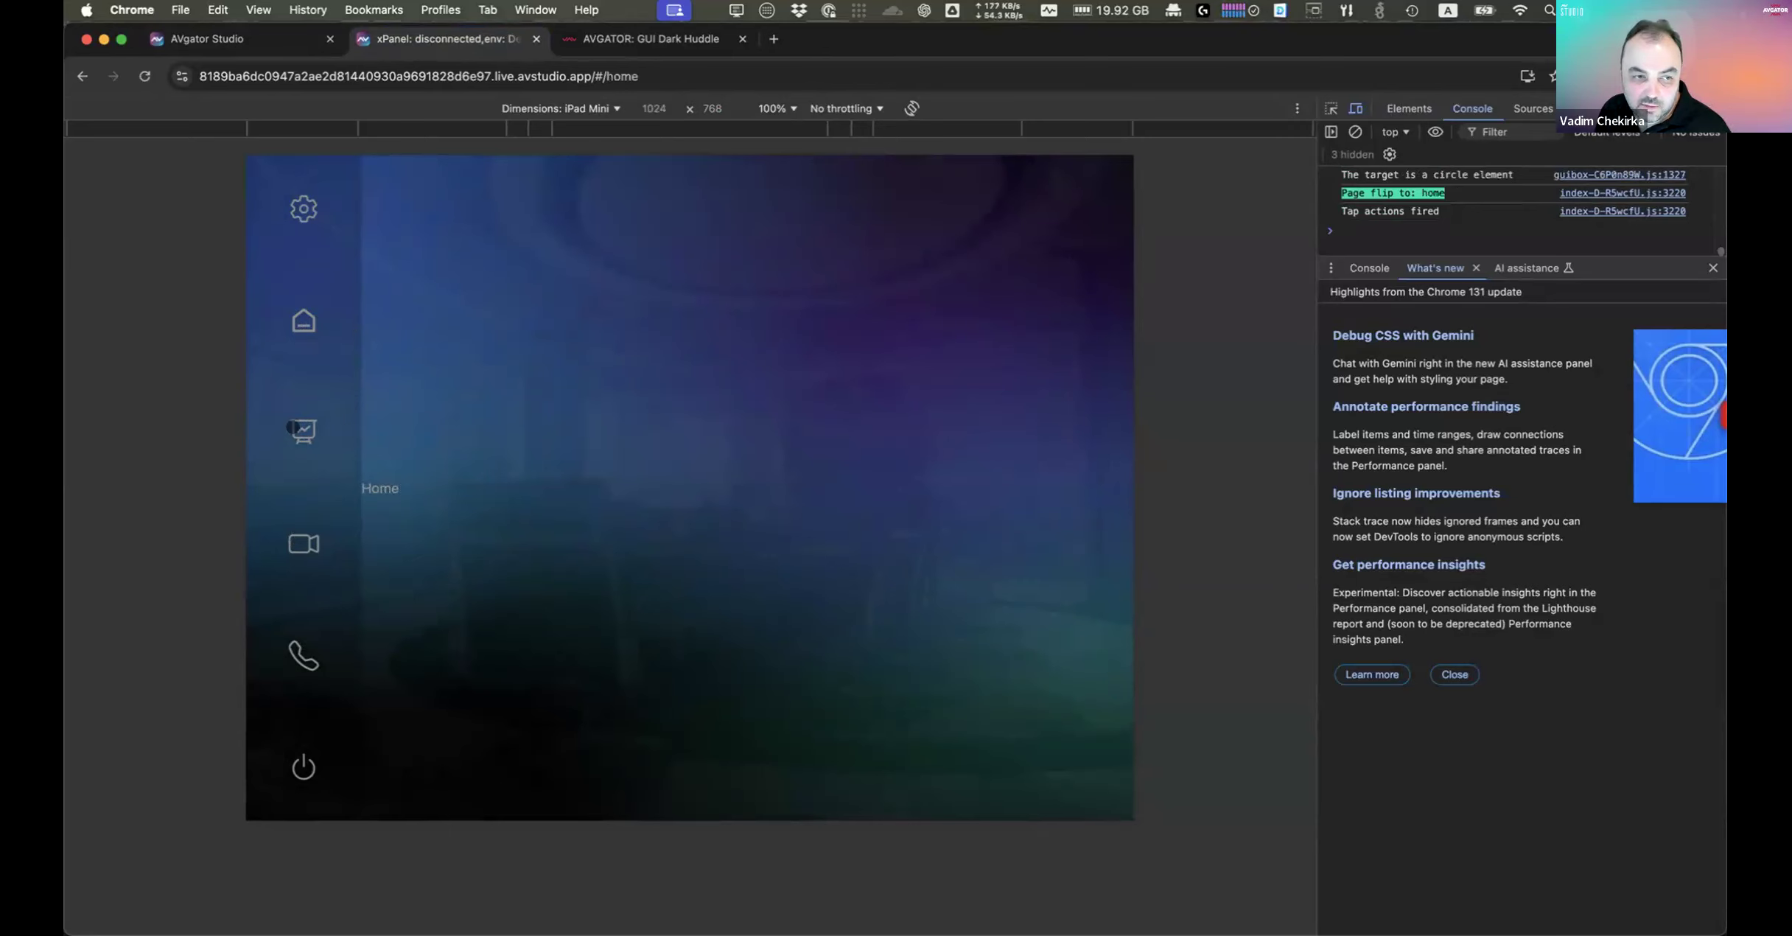
click(304, 309)
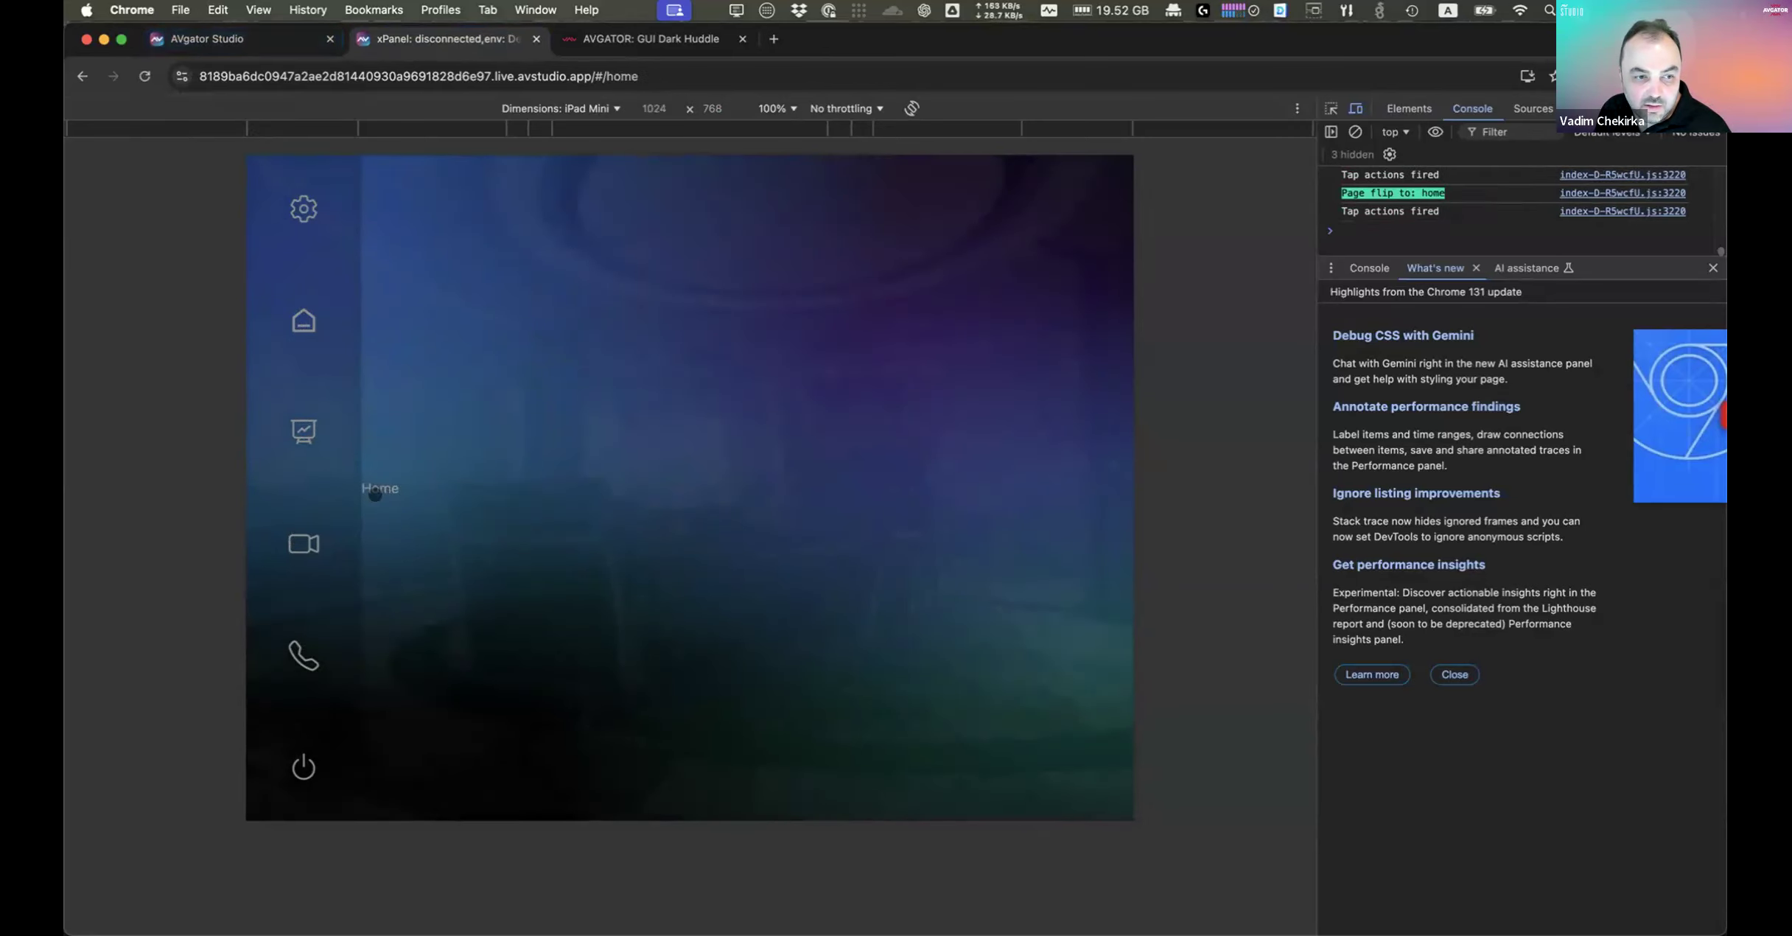
Step: Back in the VTC page editor, set the text transform of the currentPageName text element to Uppercase
click(250, 41)
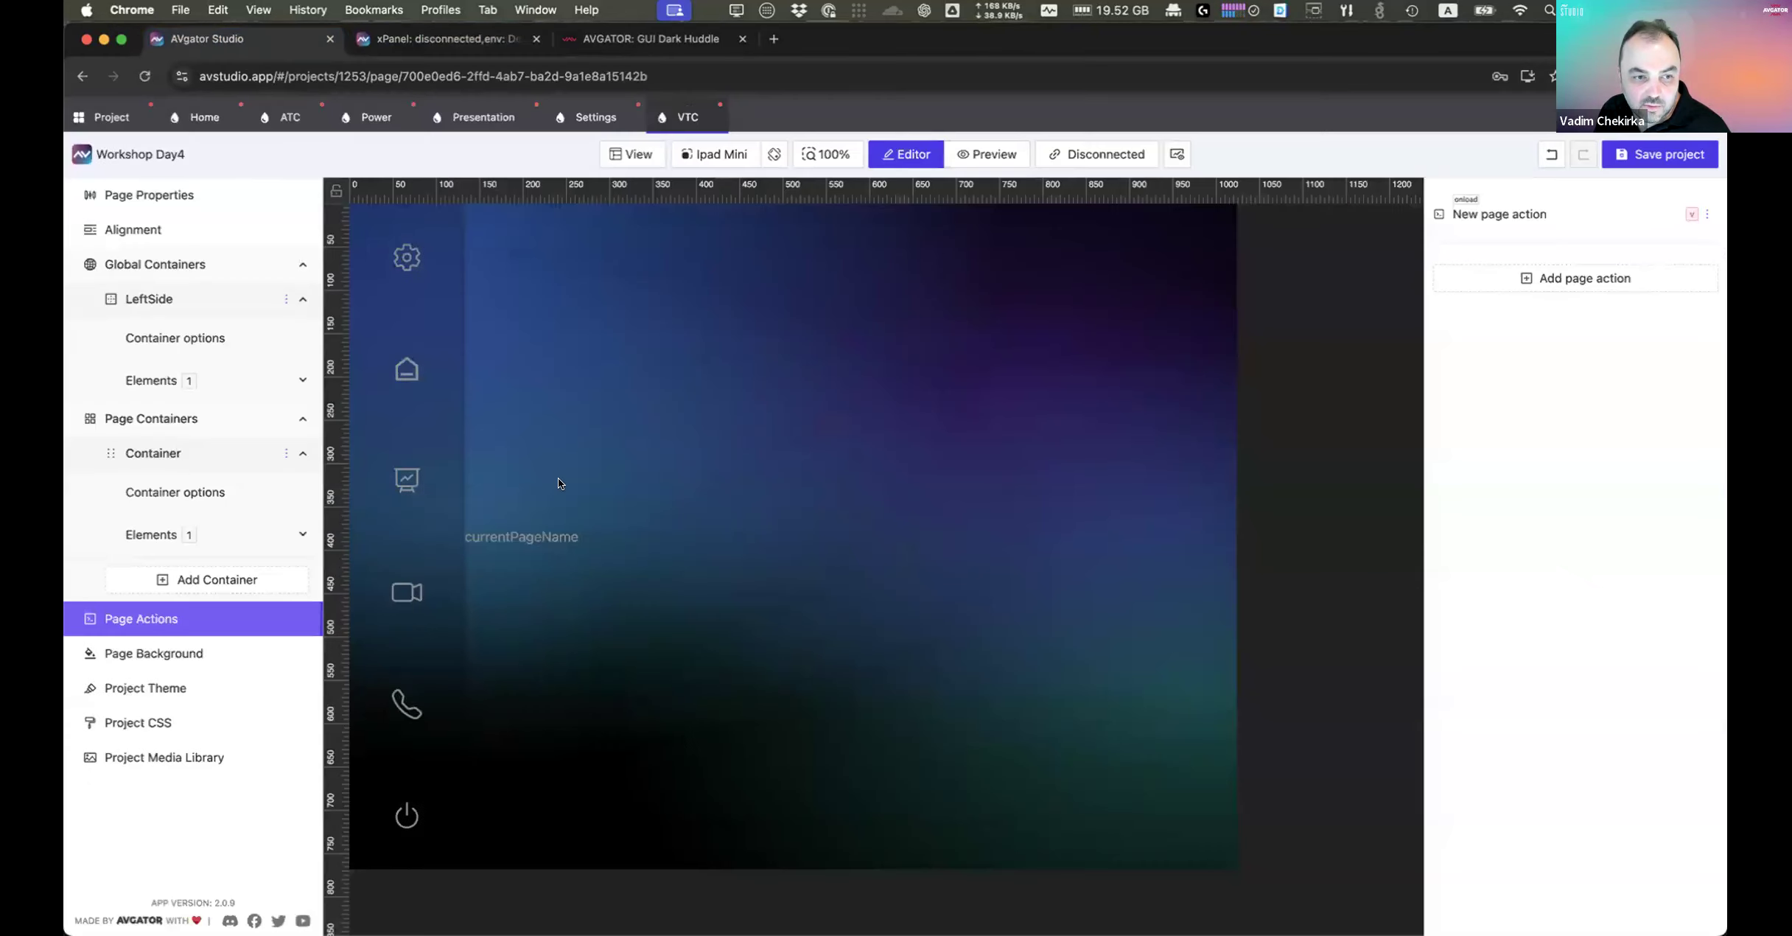
click(539, 542)
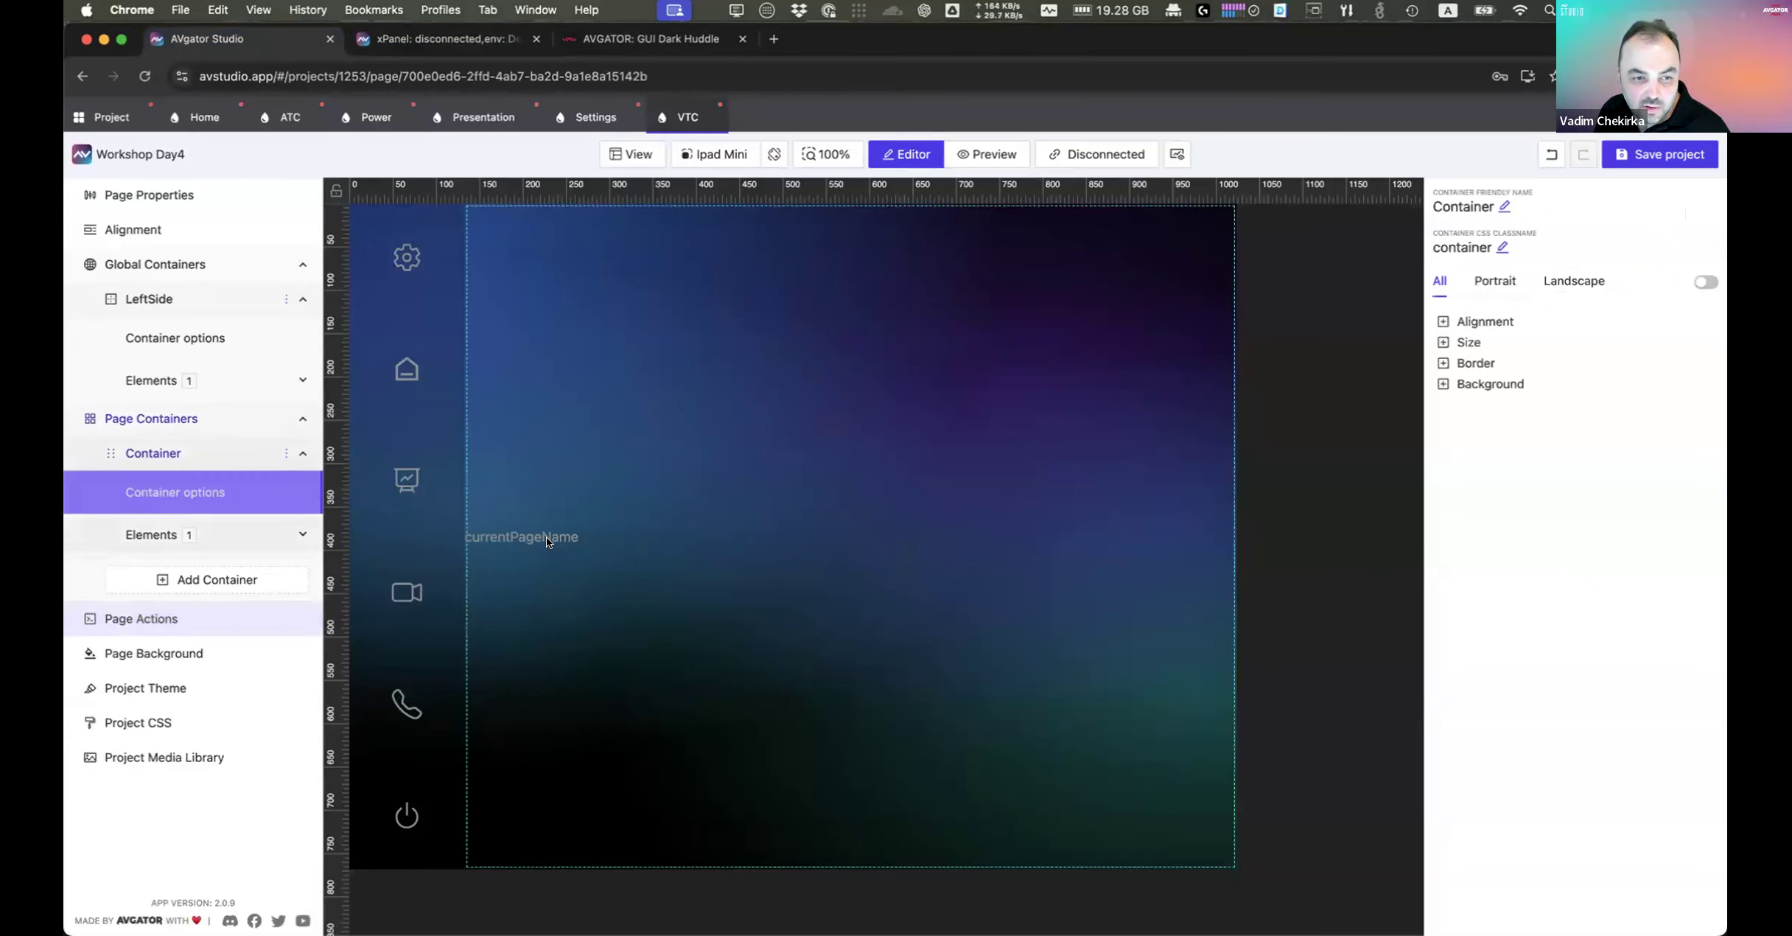
click(545, 536)
click(1488, 737)
scroll(1492, 742, down, 2)
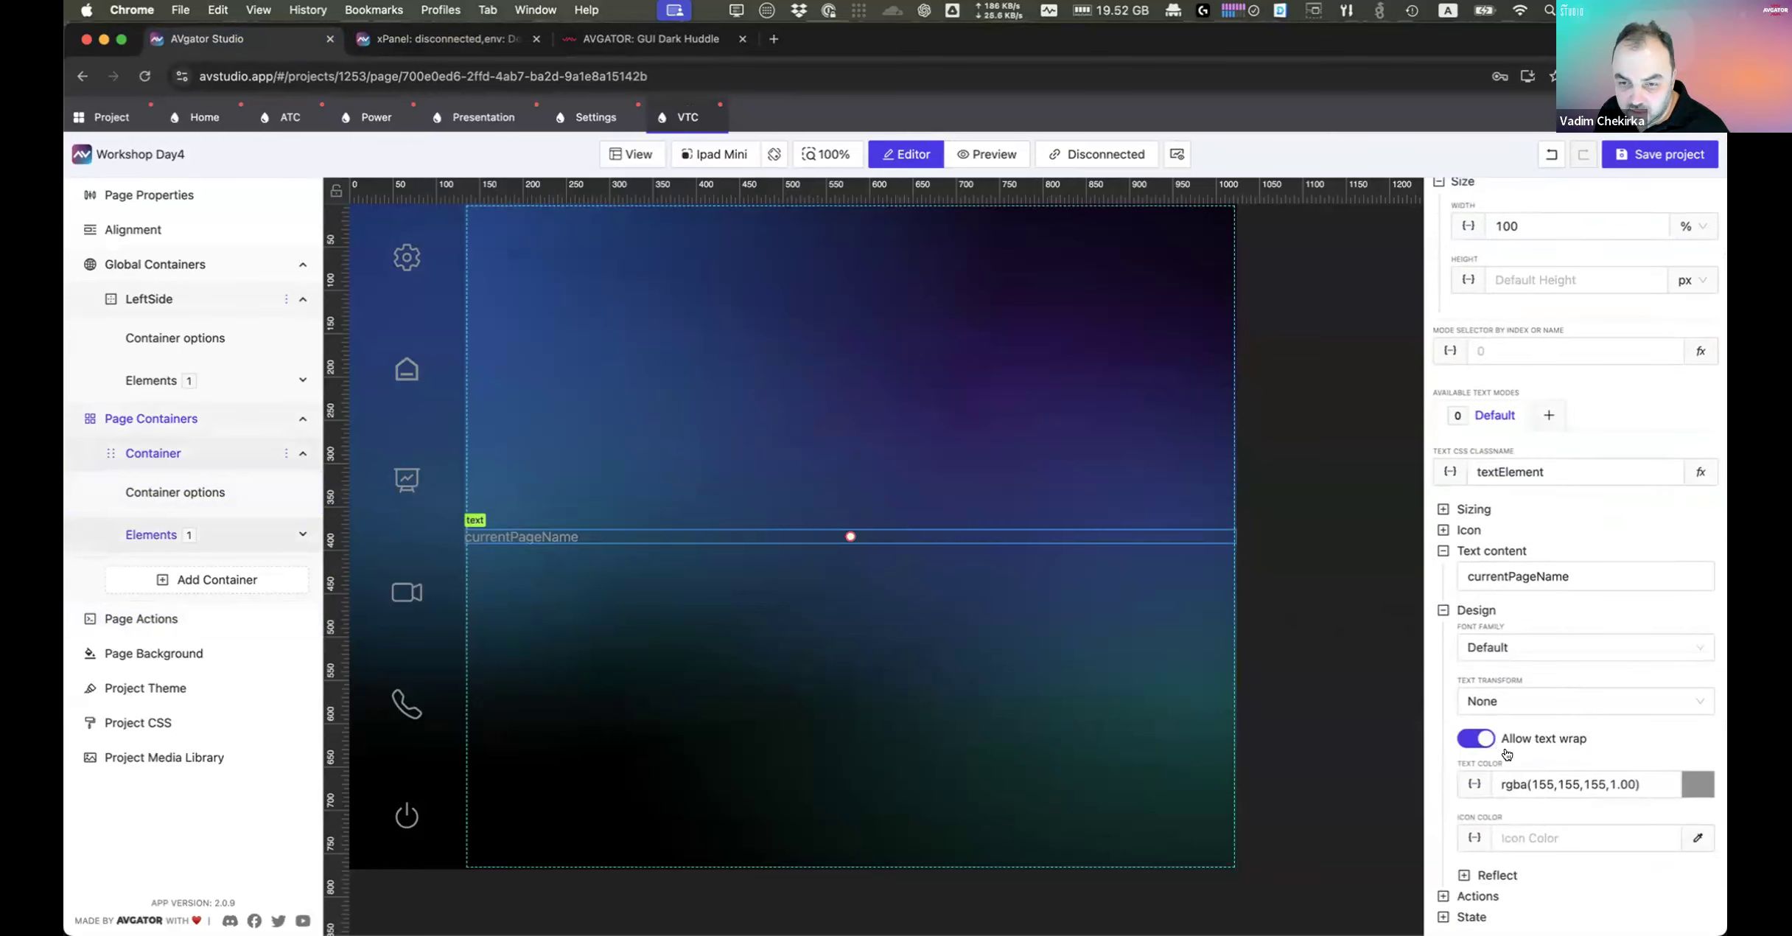
click(1518, 703)
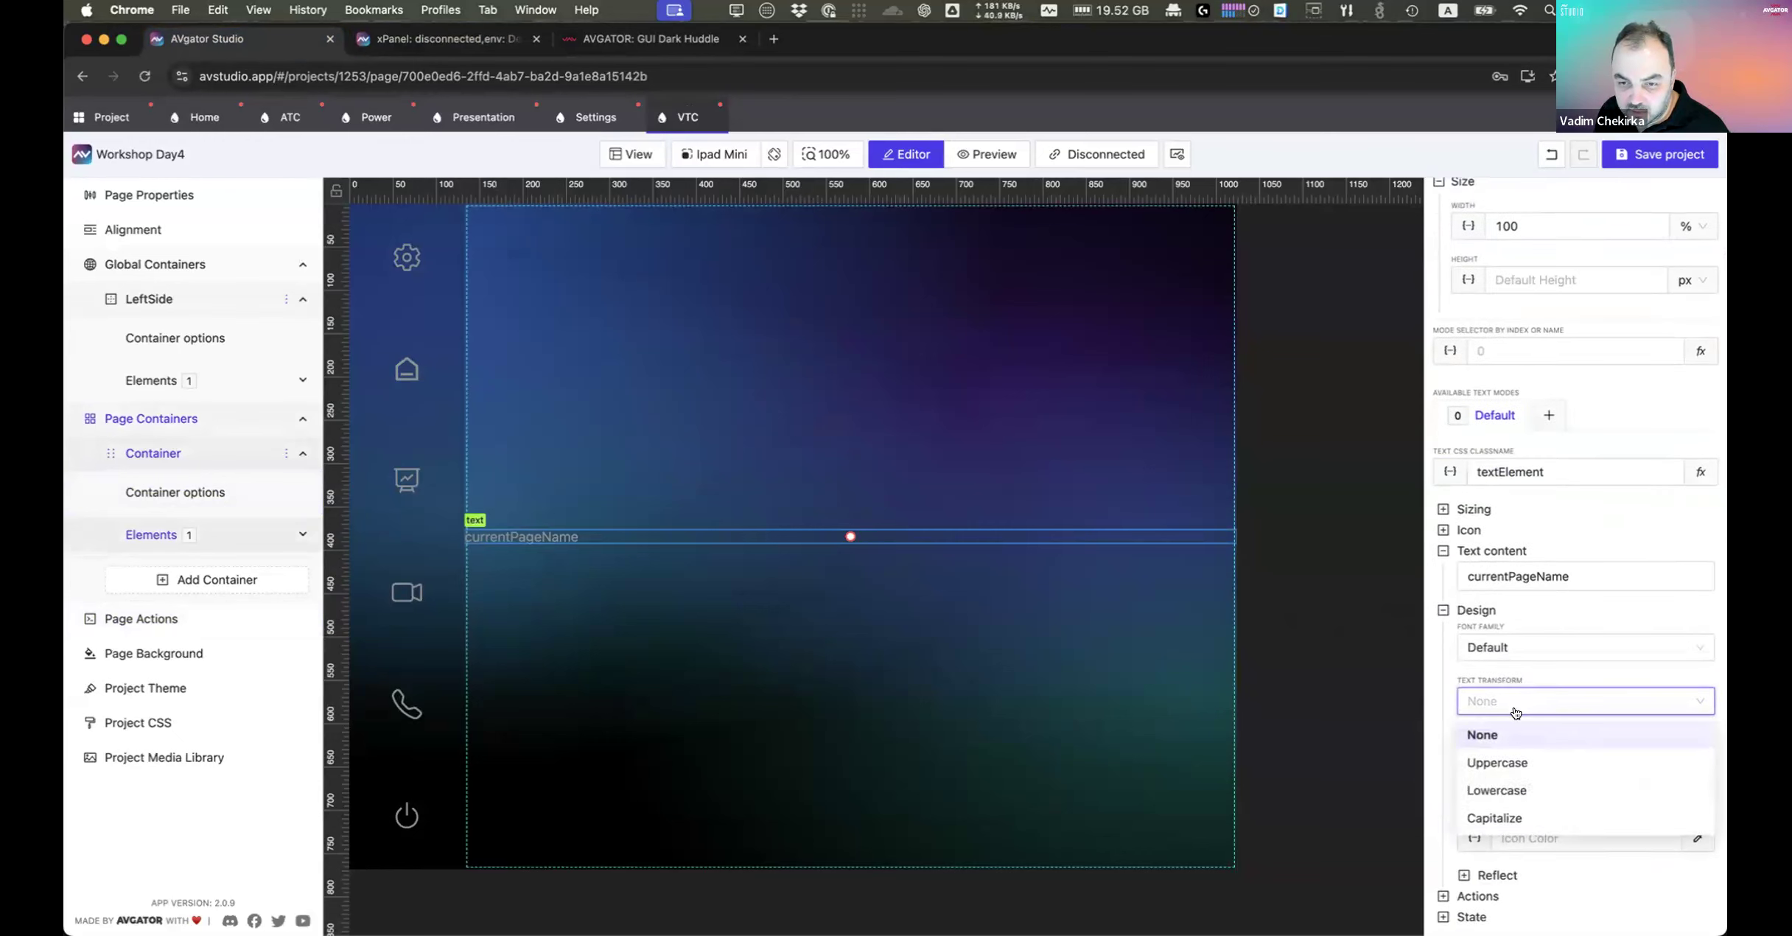
click(1520, 766)
click(717, 540)
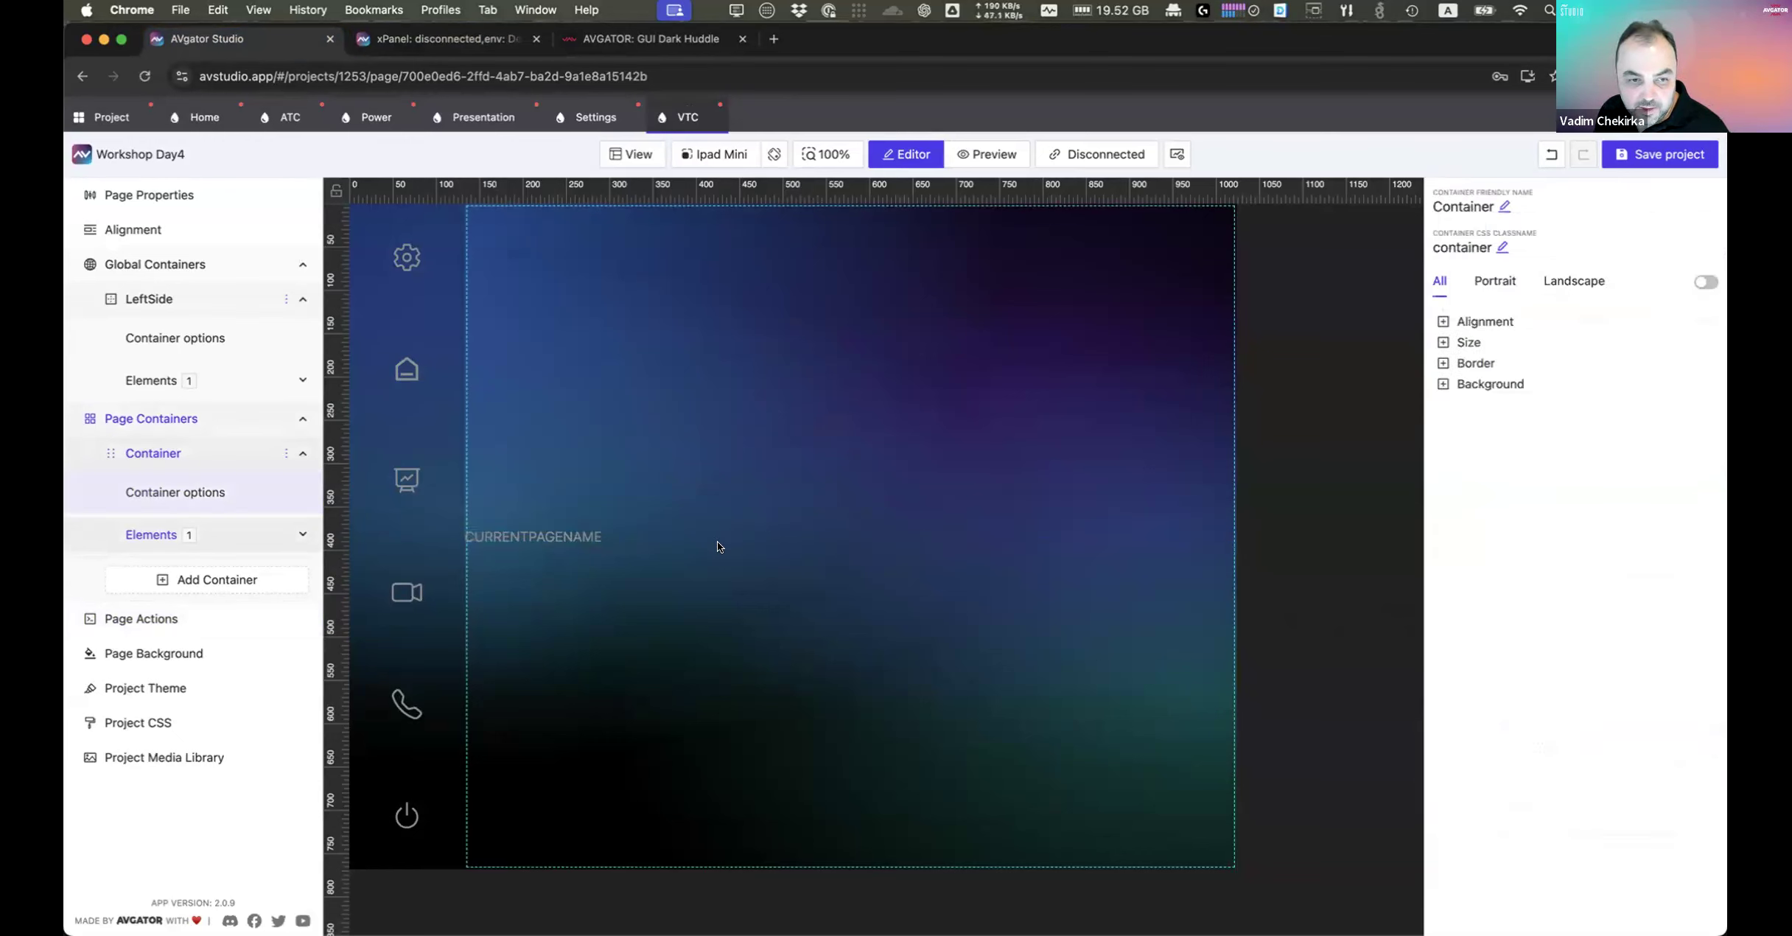
Step: Copy the uppercase currentPageName text from the VTC page into the ATC page's container in place of the old text
click(580, 532)
key(super+c)
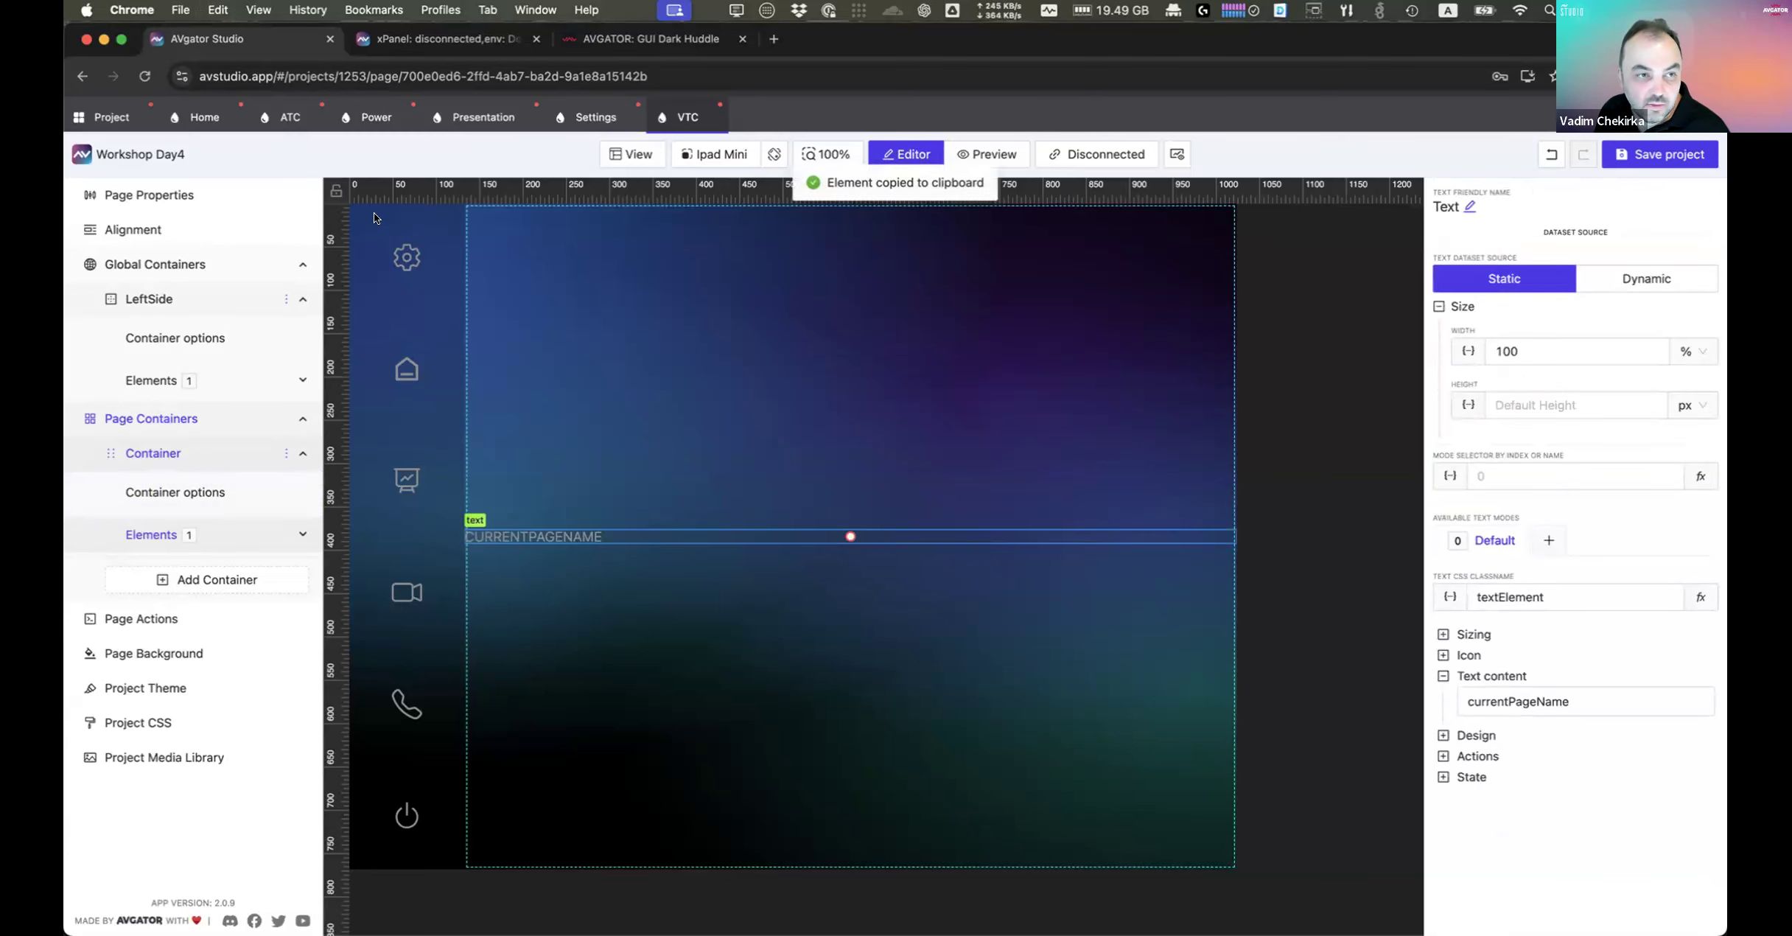
click(281, 125)
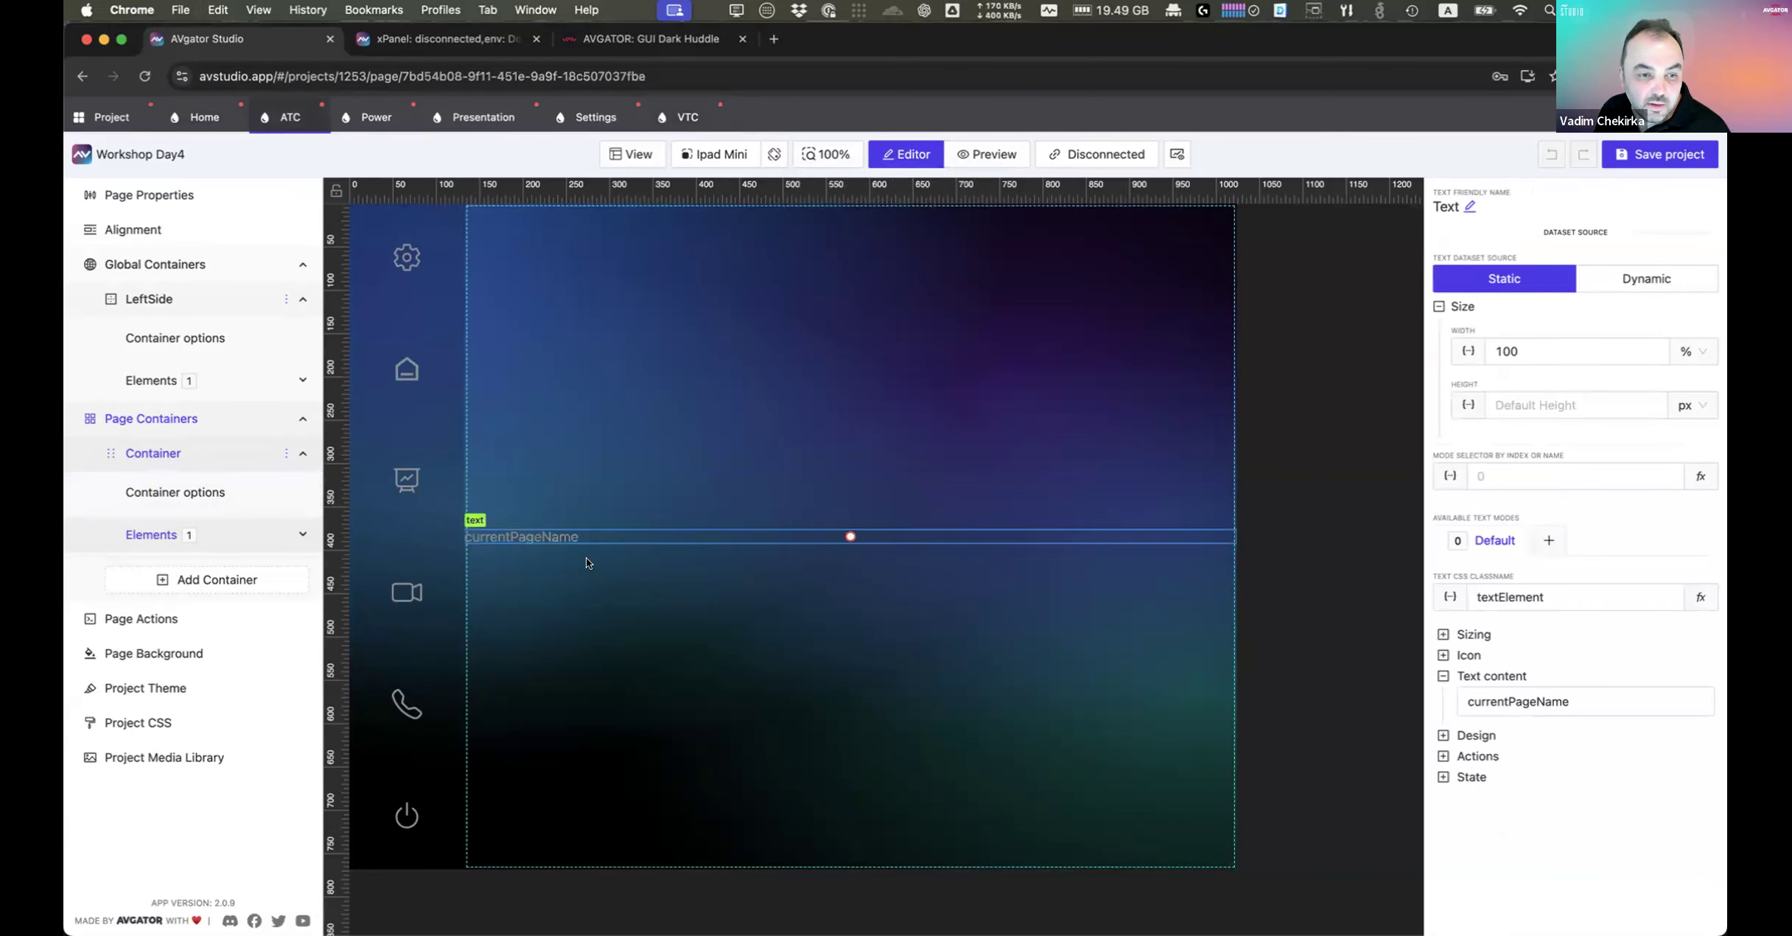
click(614, 617)
key(super+v)
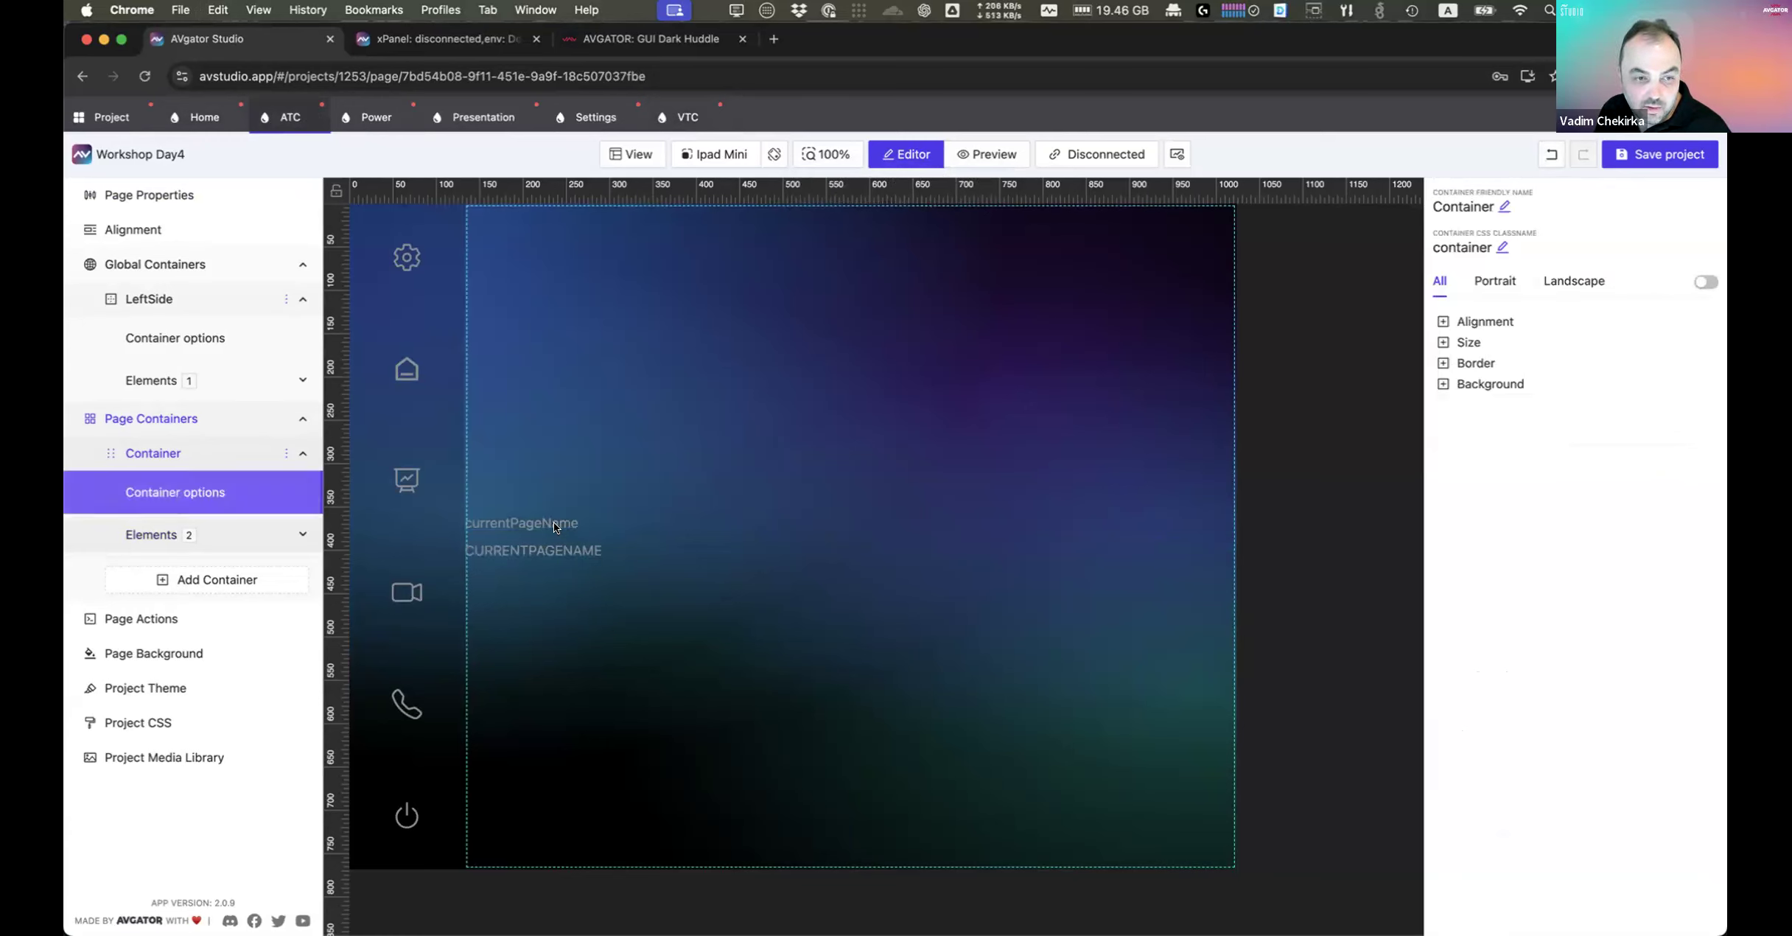
click(552, 523)
Step: On the Power page, delete the old currentPageName text and paste the uppercase version into the container
click(373, 117)
click(562, 538)
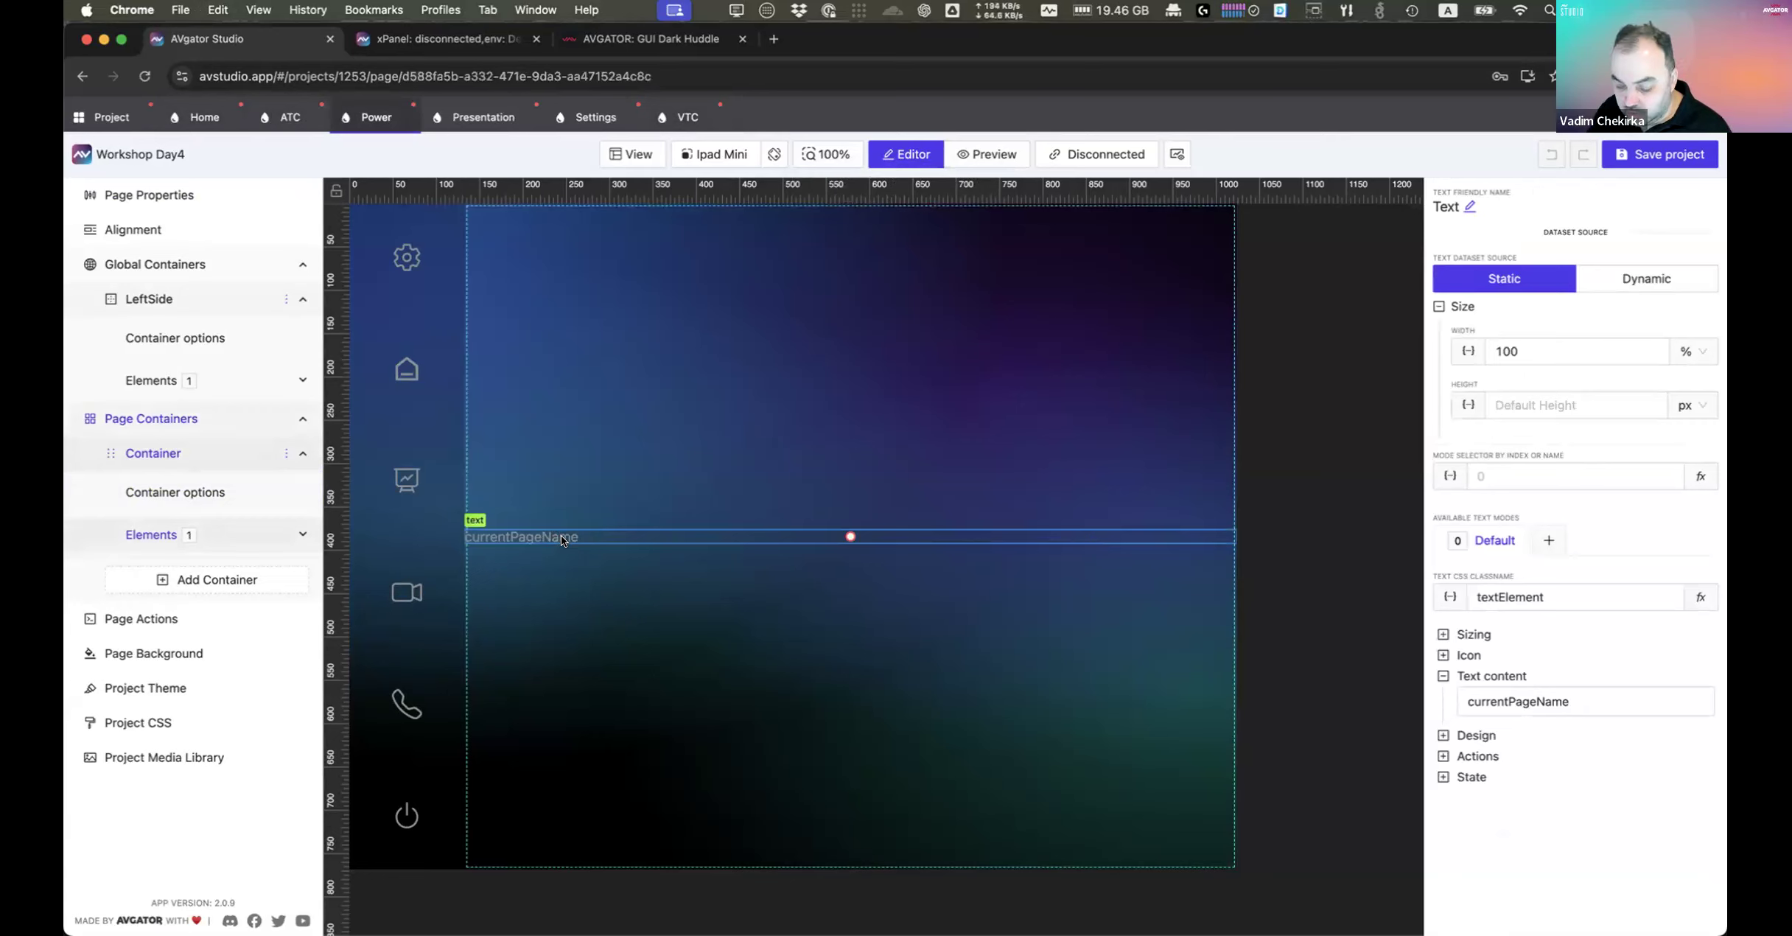
key(Delete)
click(682, 530)
key(super+v)
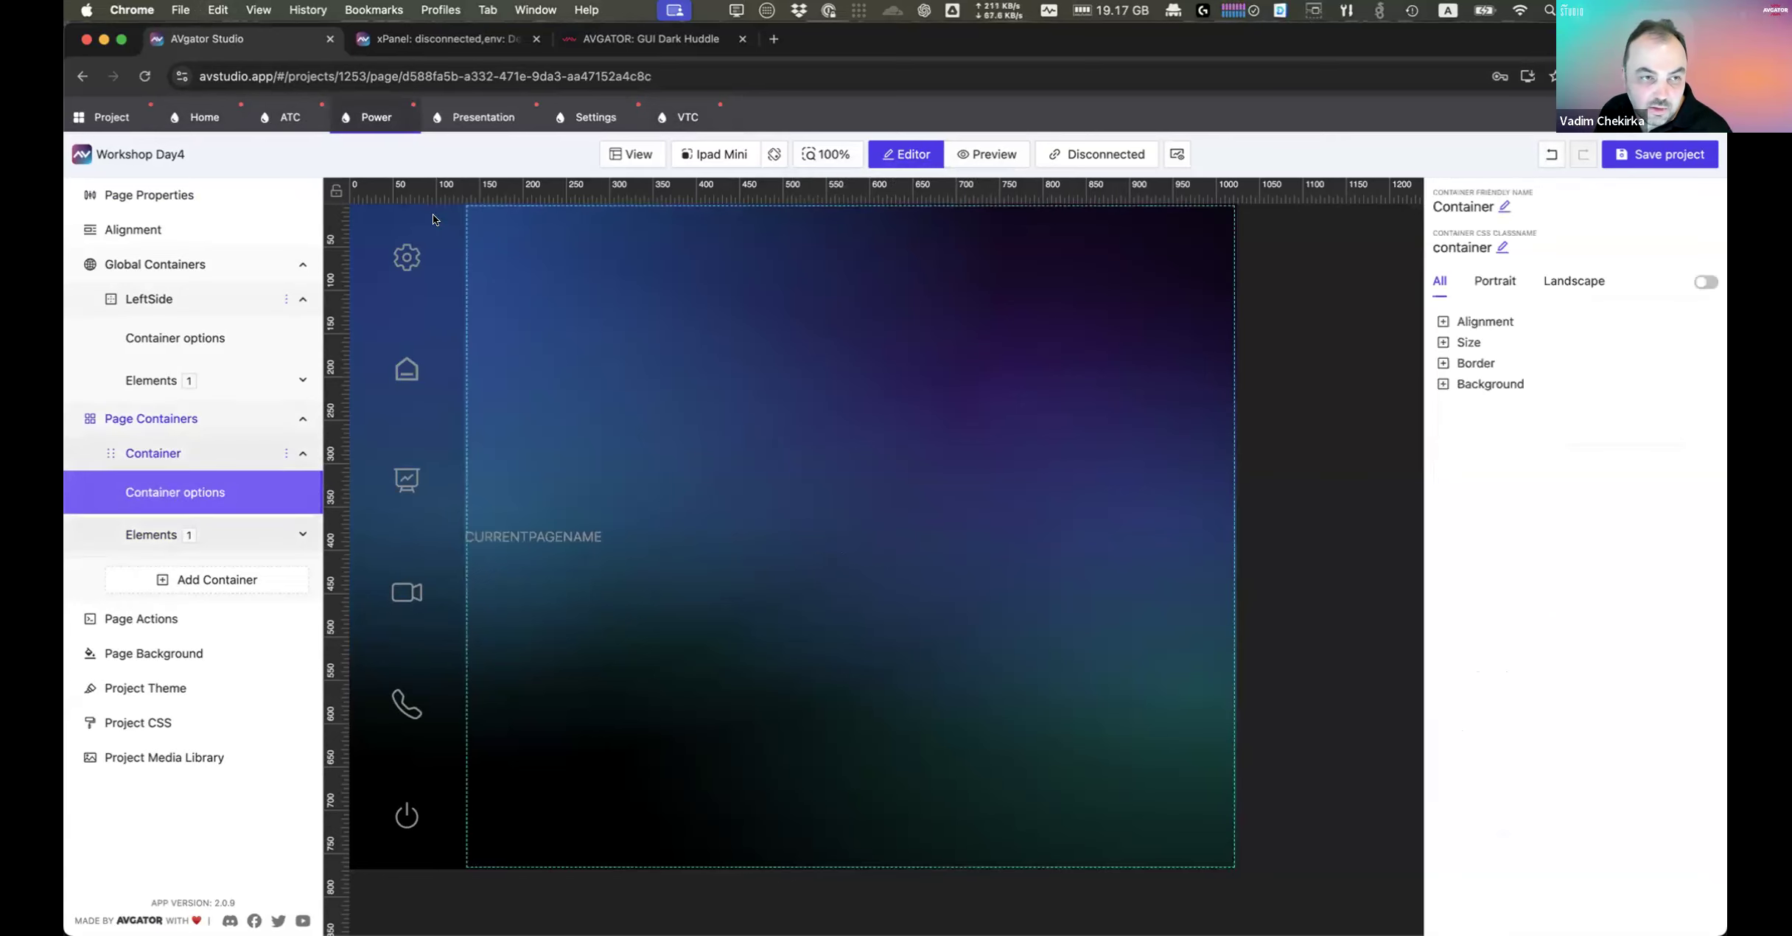
Step: Paste the uppercase currentPageName text into the Presentation page's container and delete the old text element
click(469, 117)
key(super+v)
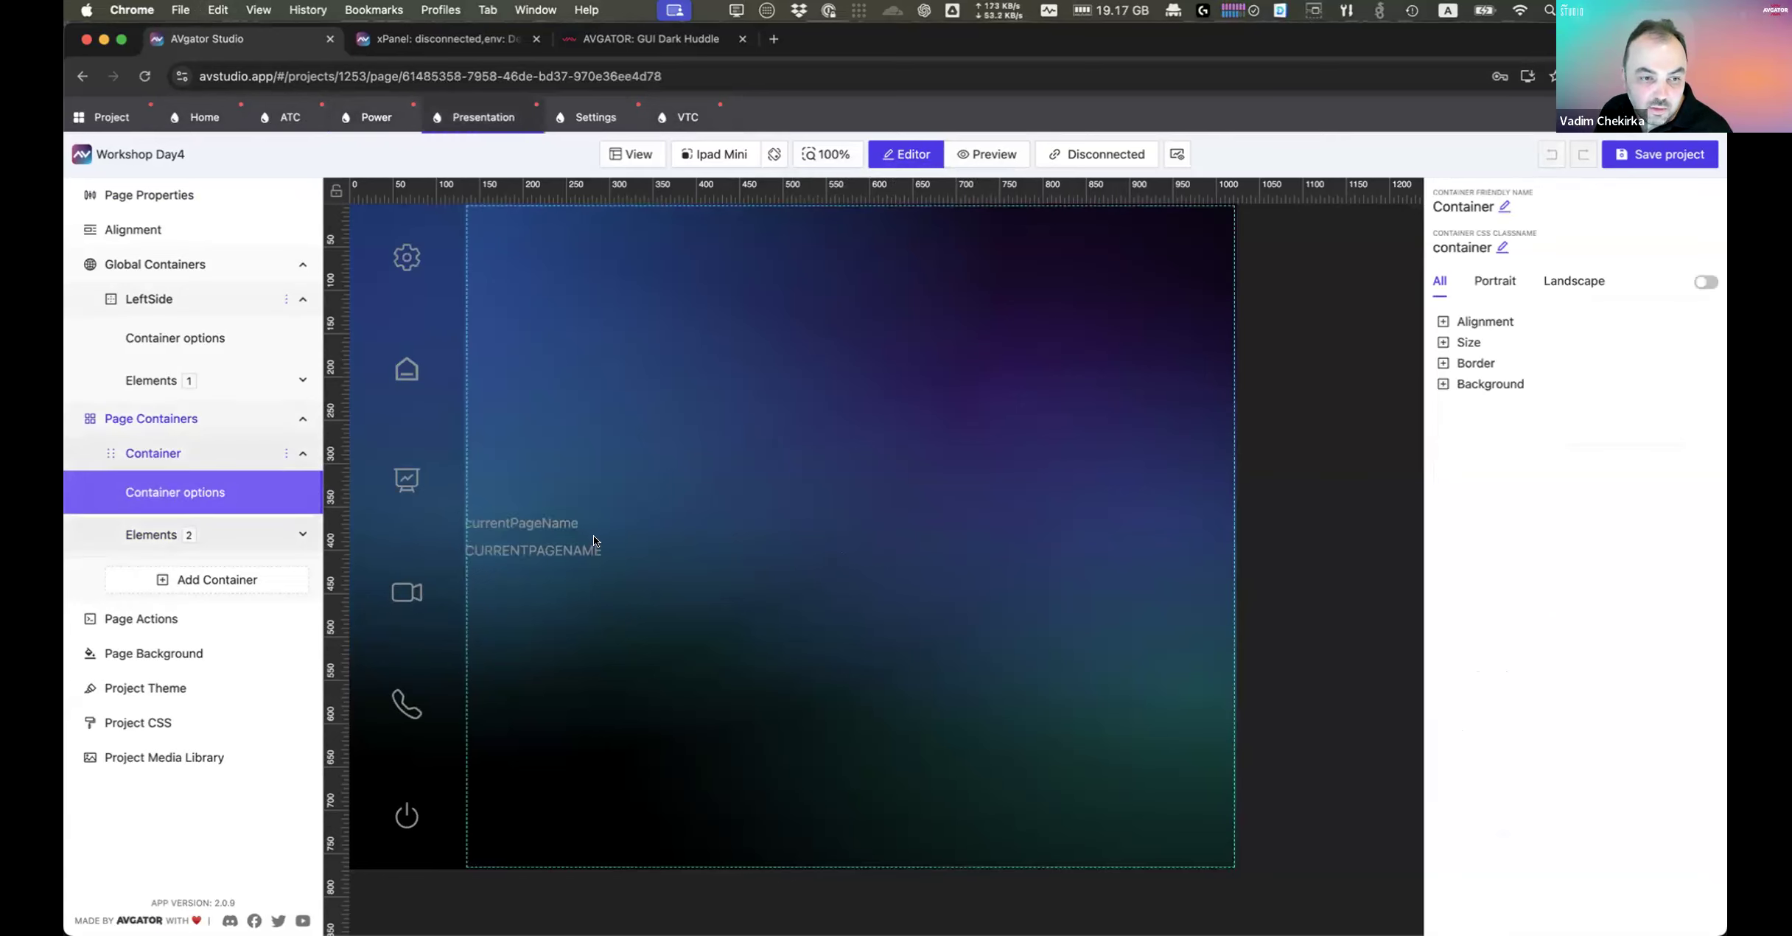
click(557, 521)
key(Delete)
Step: Replace the old currentPageName text on the Settings page with the copied uppercase text element
click(587, 126)
click(608, 481)
key(super+v)
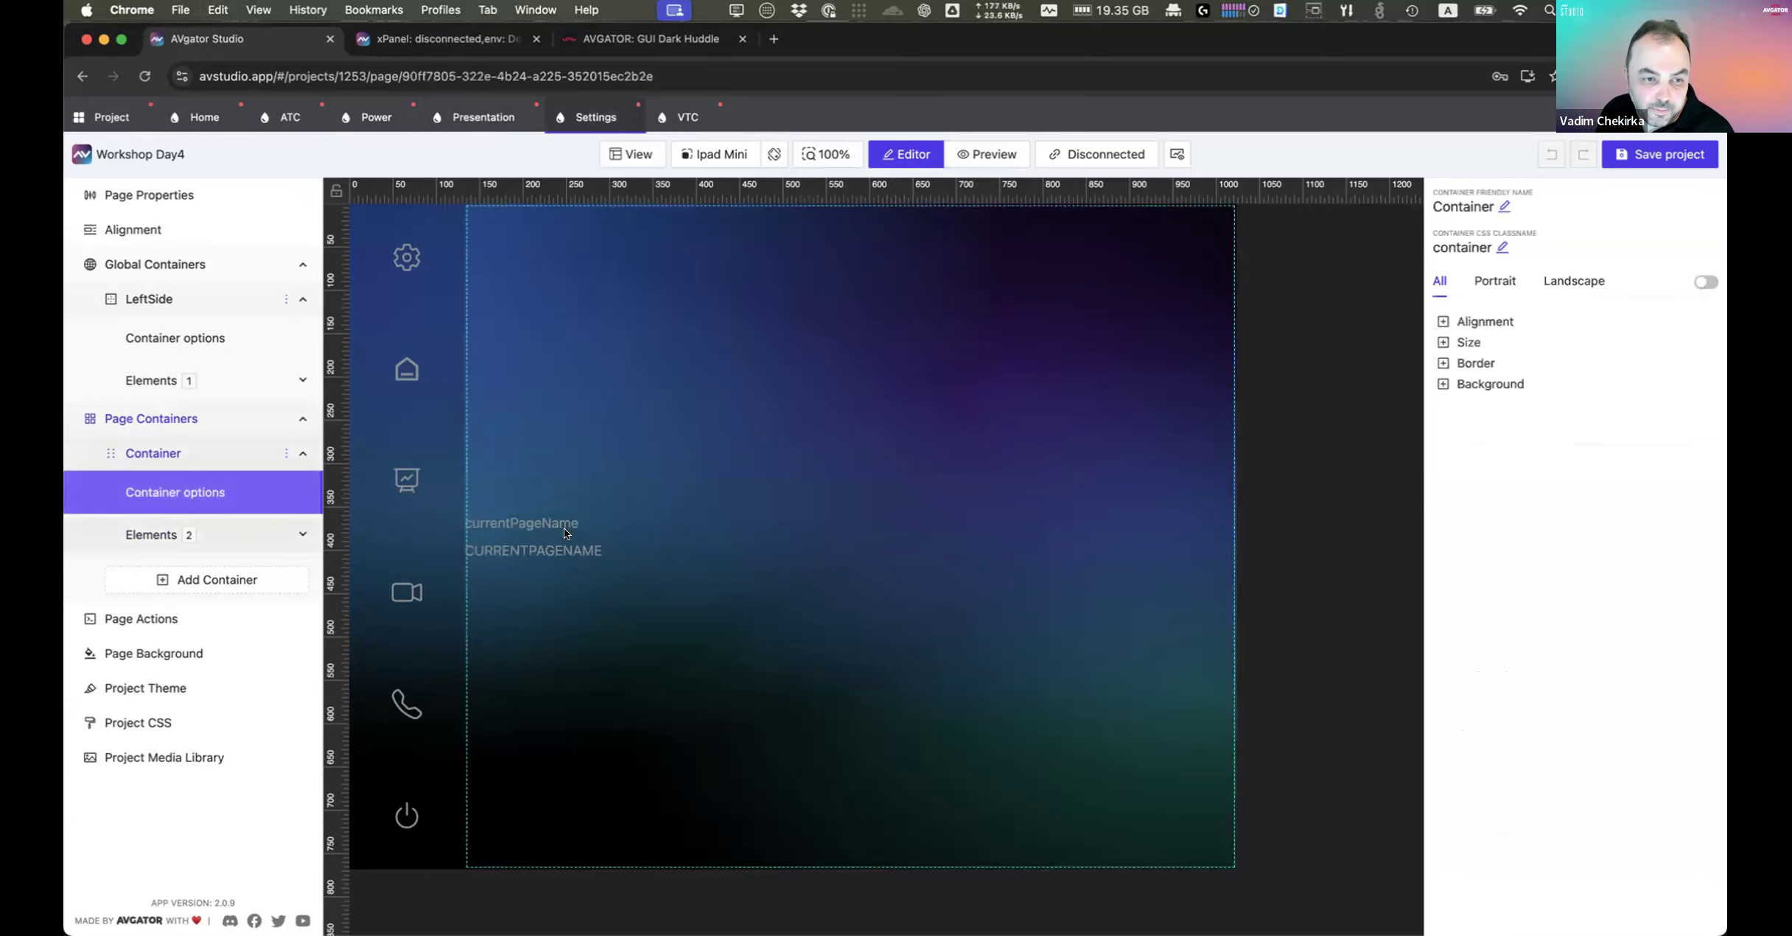
click(564, 525)
key(Delete)
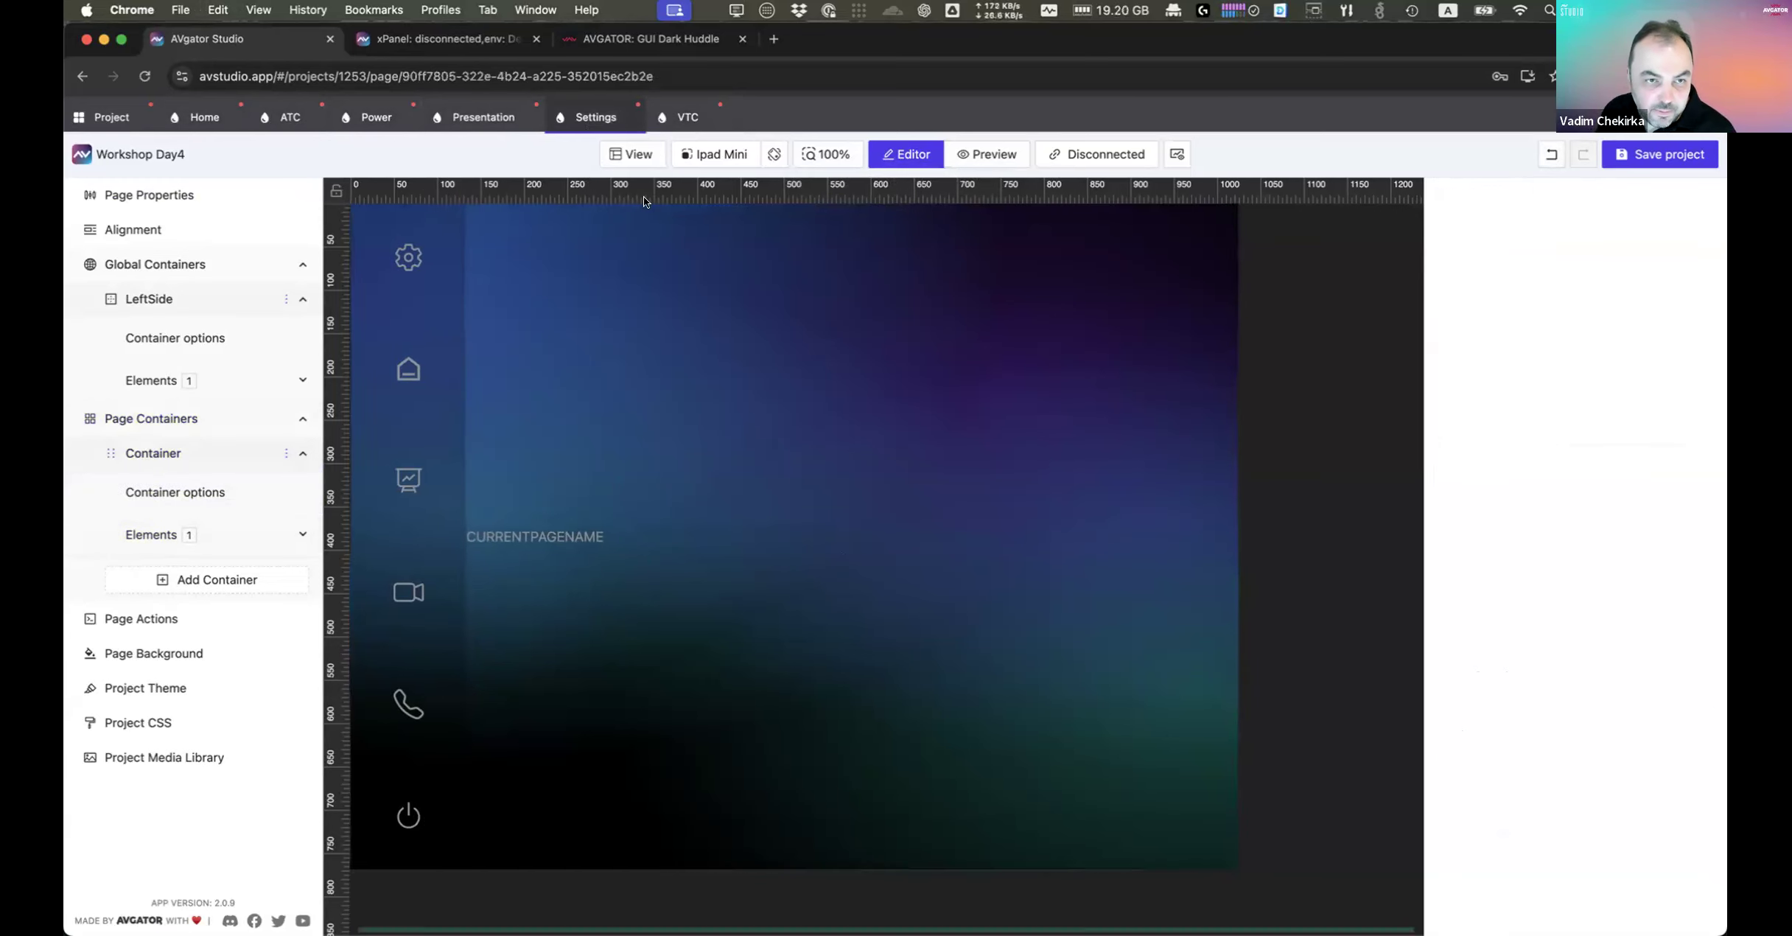
Step: Review the page name text on the VTC, Settings and Presentation pages, and check the Home page in the live panel
click(685, 118)
click(669, 545)
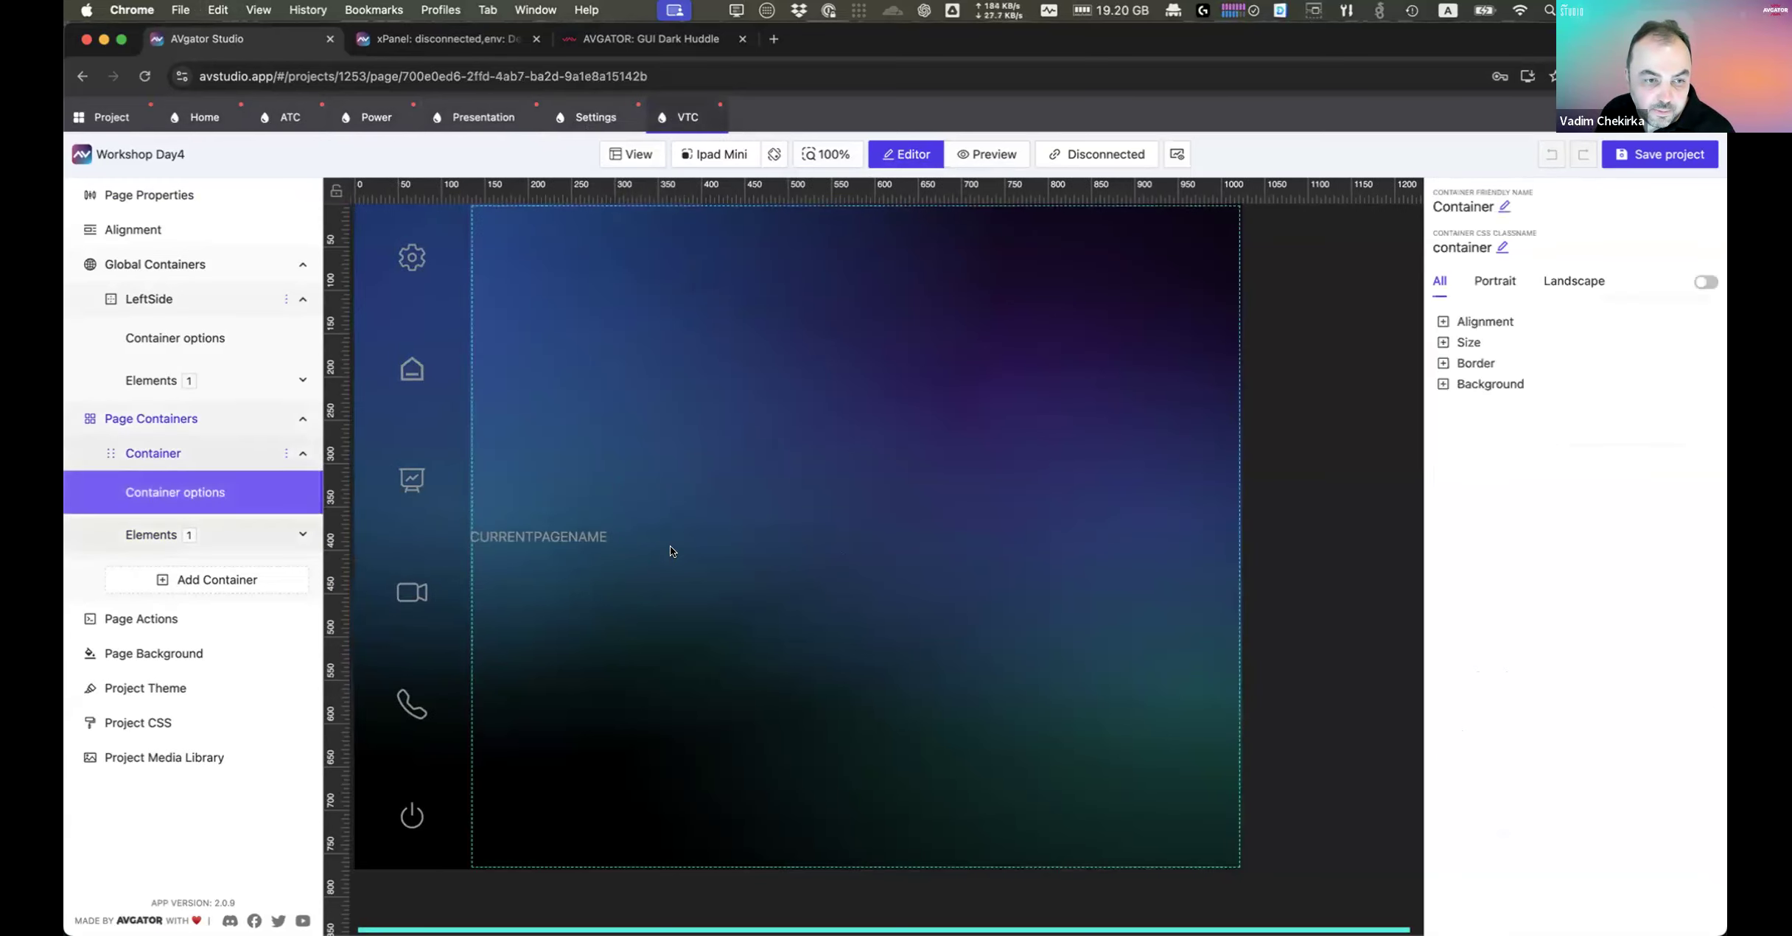
click(587, 126)
click(480, 118)
click(447, 40)
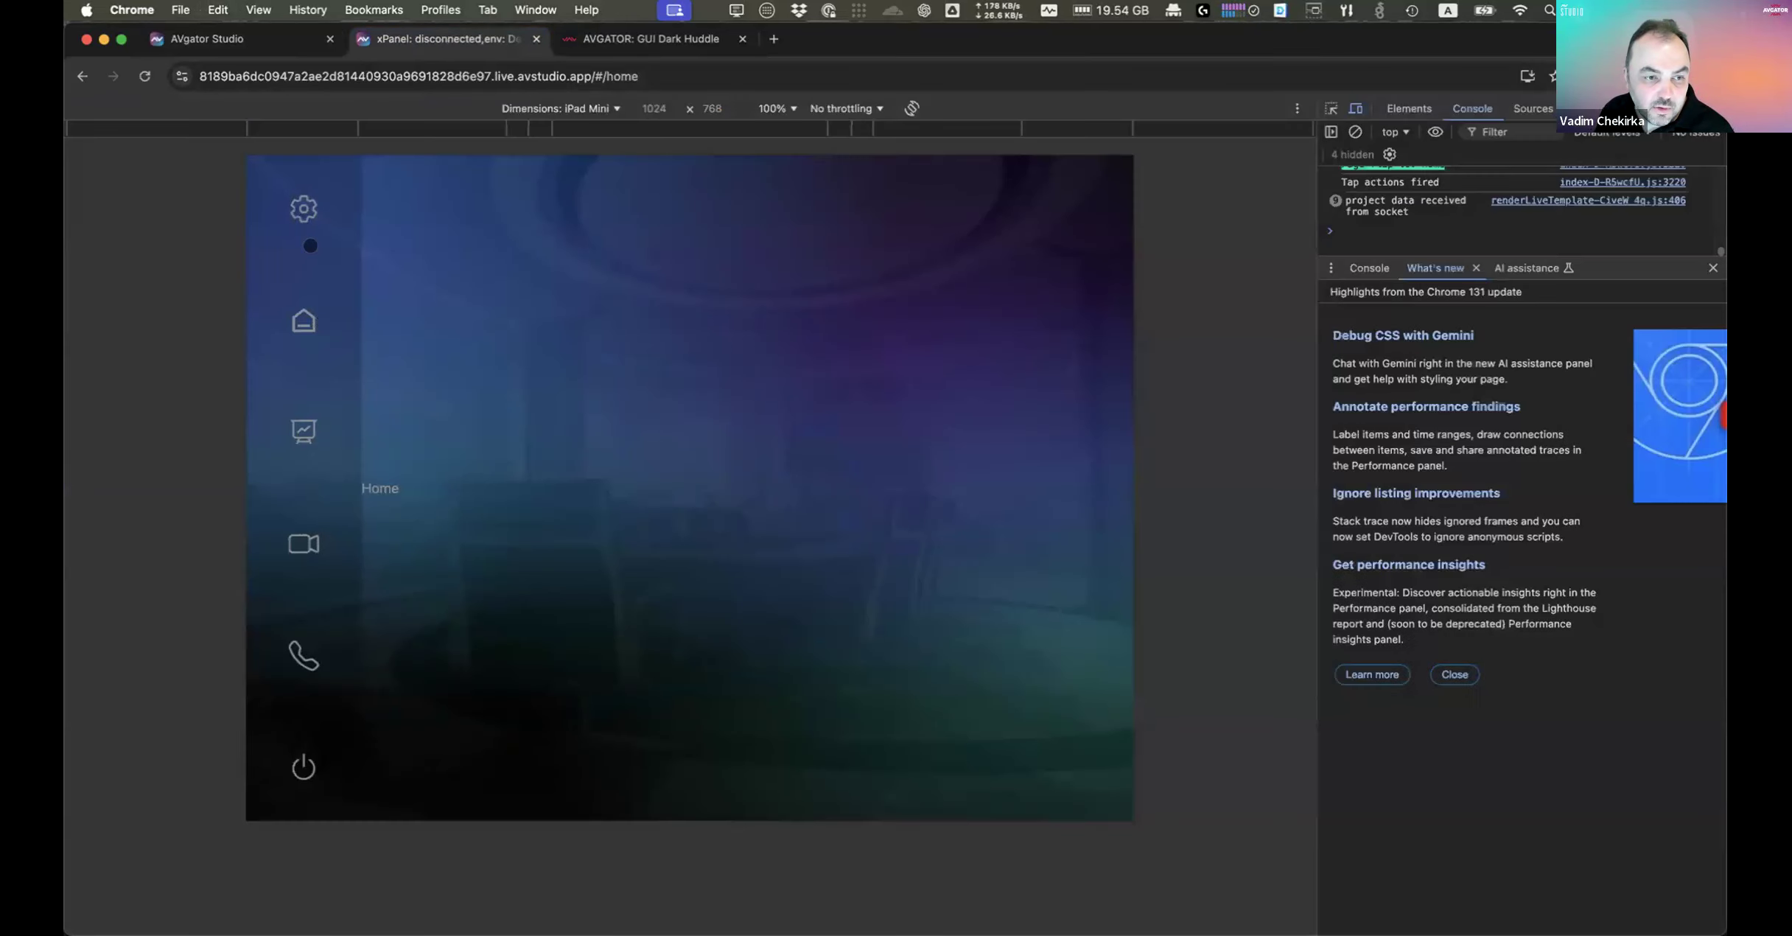
click(304, 319)
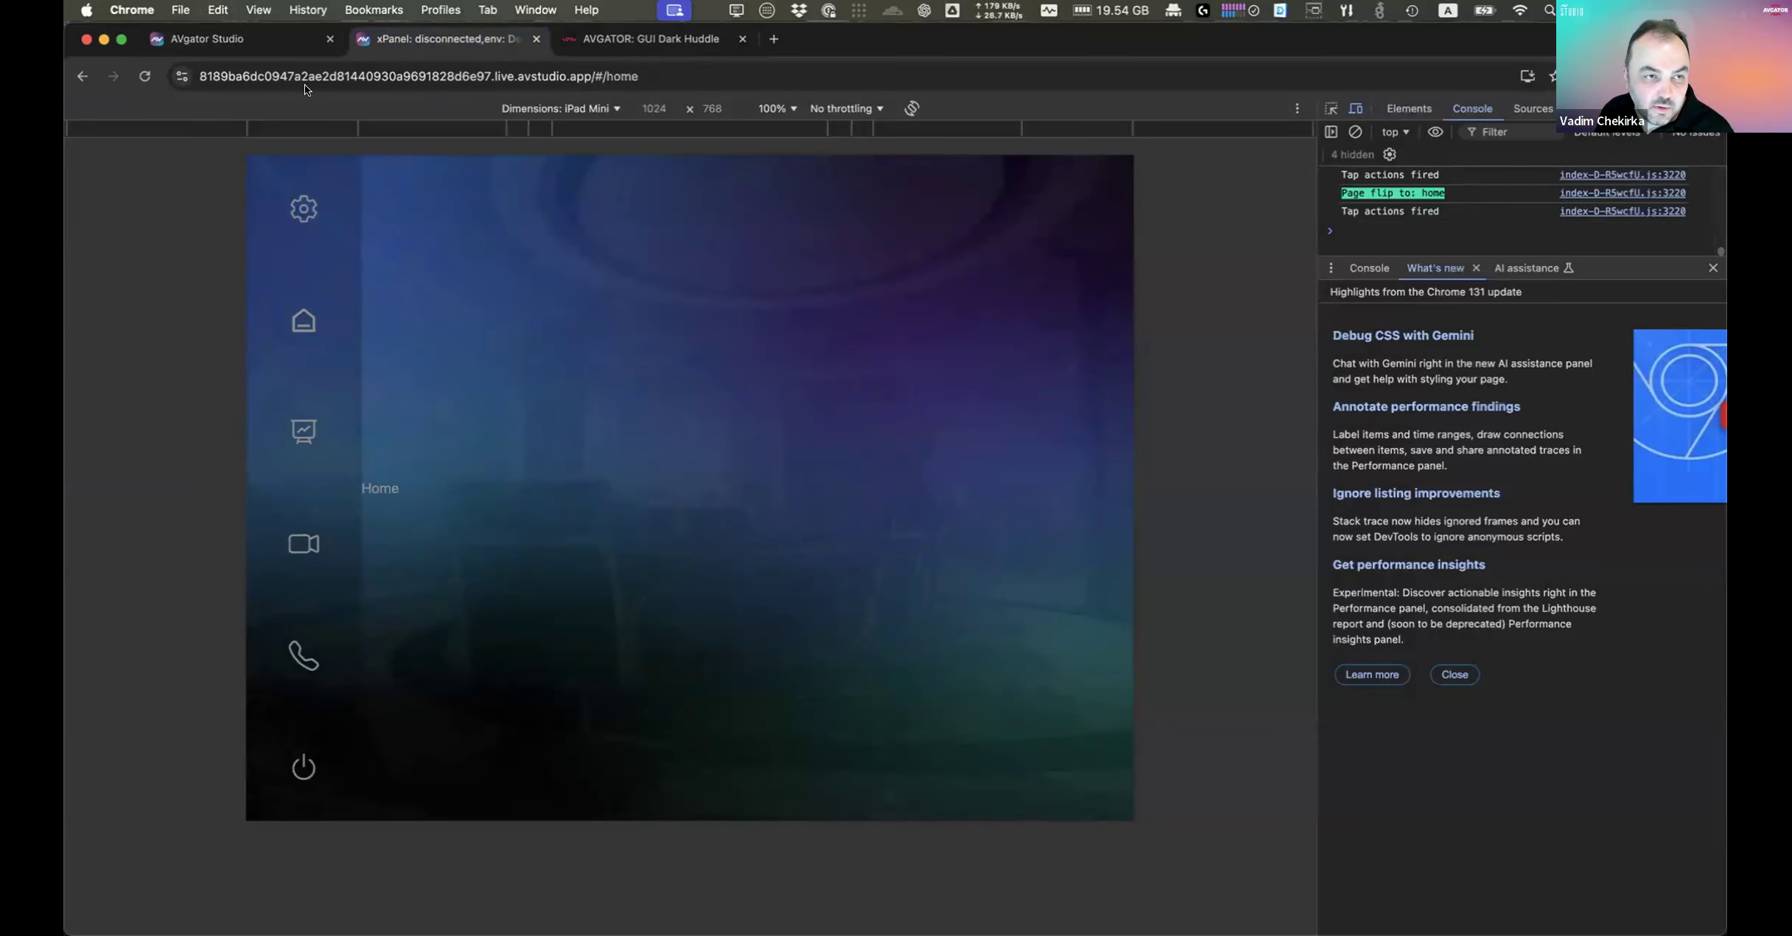
Step: In the editor's Home page, paste the uppercase currentPageName text and delete the old text element
click(213, 39)
click(201, 115)
click(517, 537)
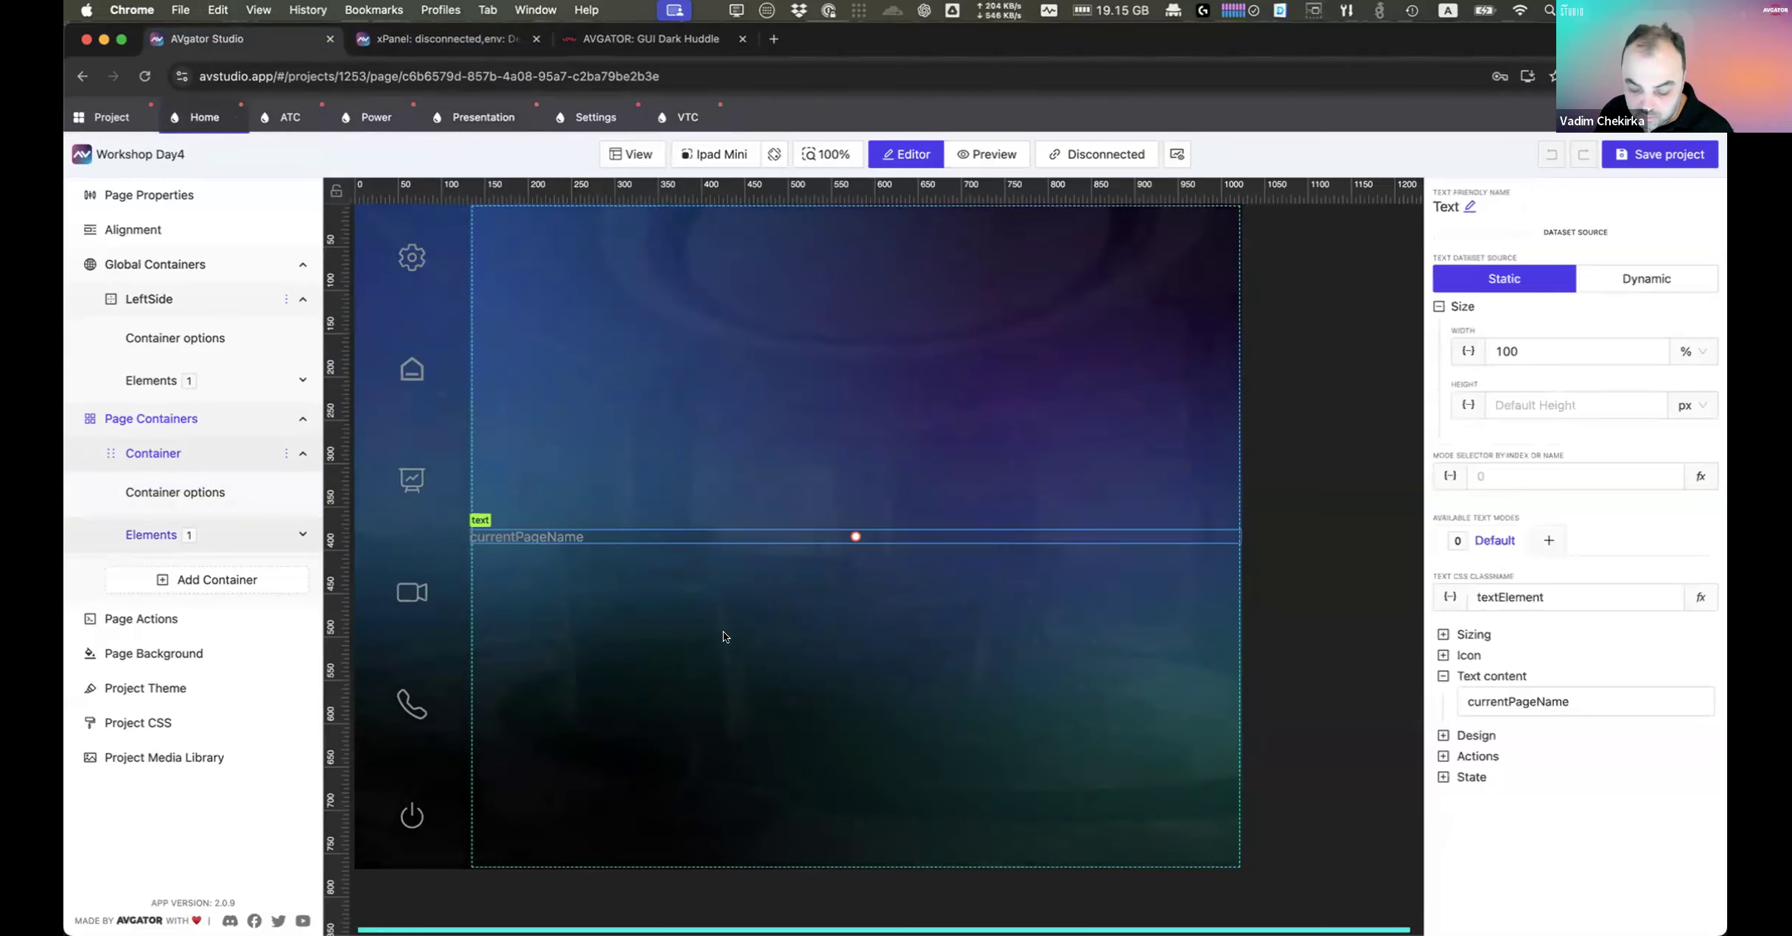
key(super+v)
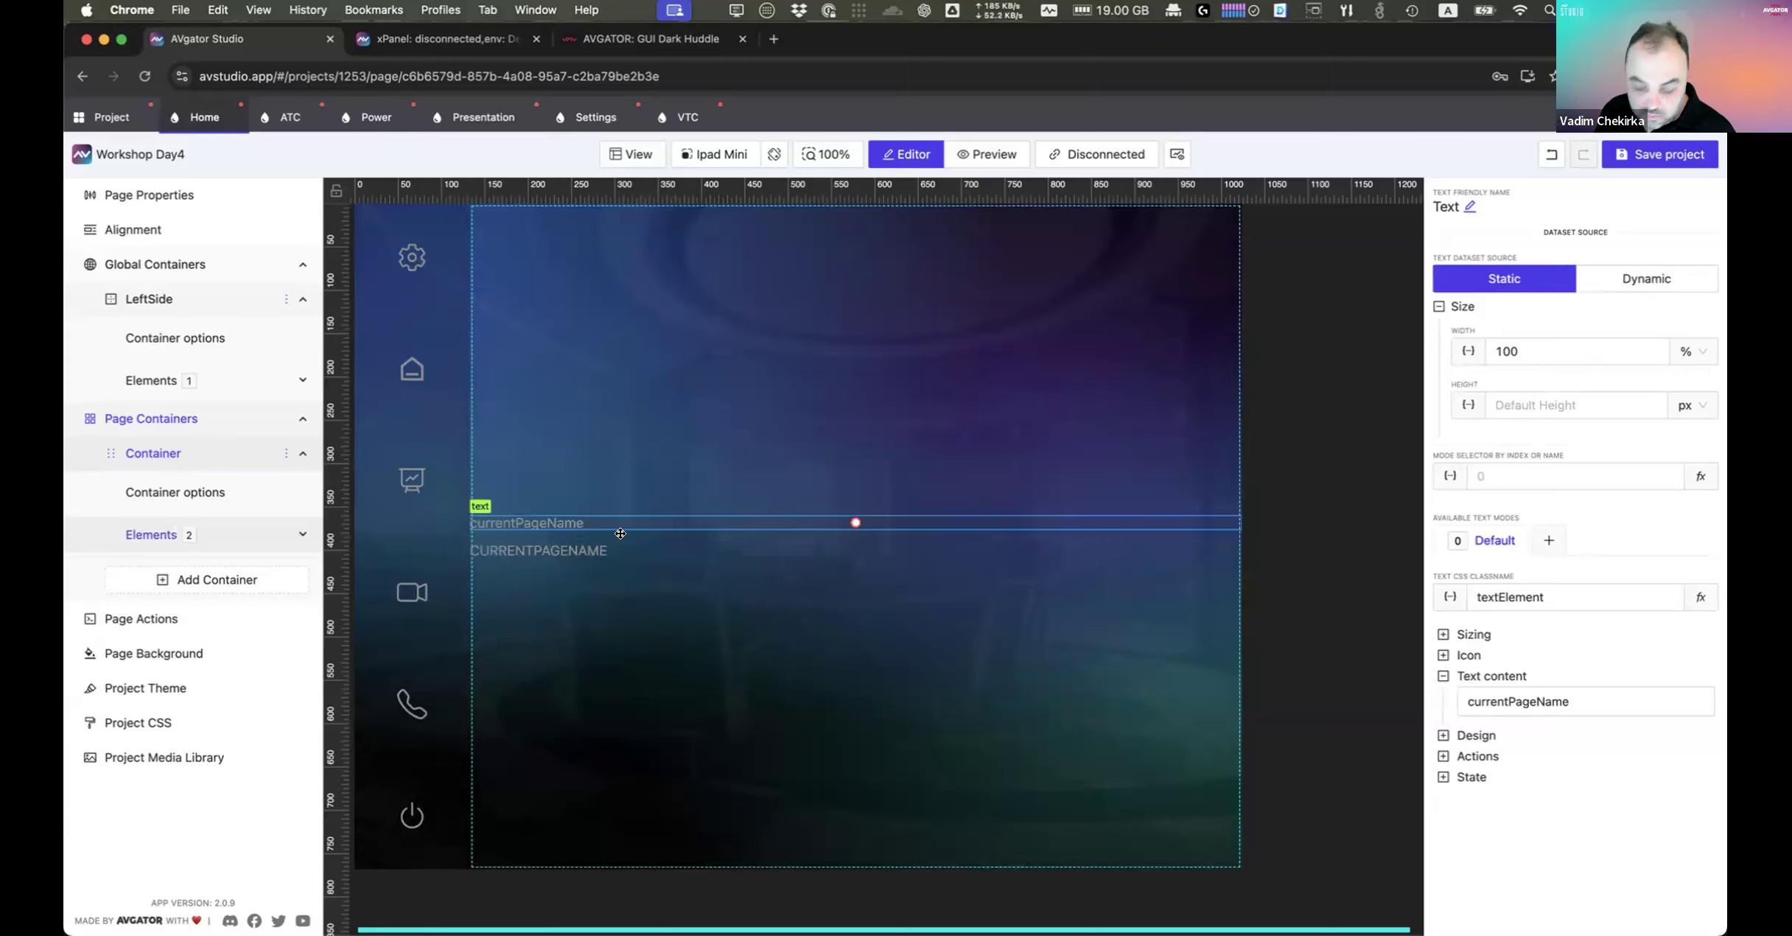
key(Delete)
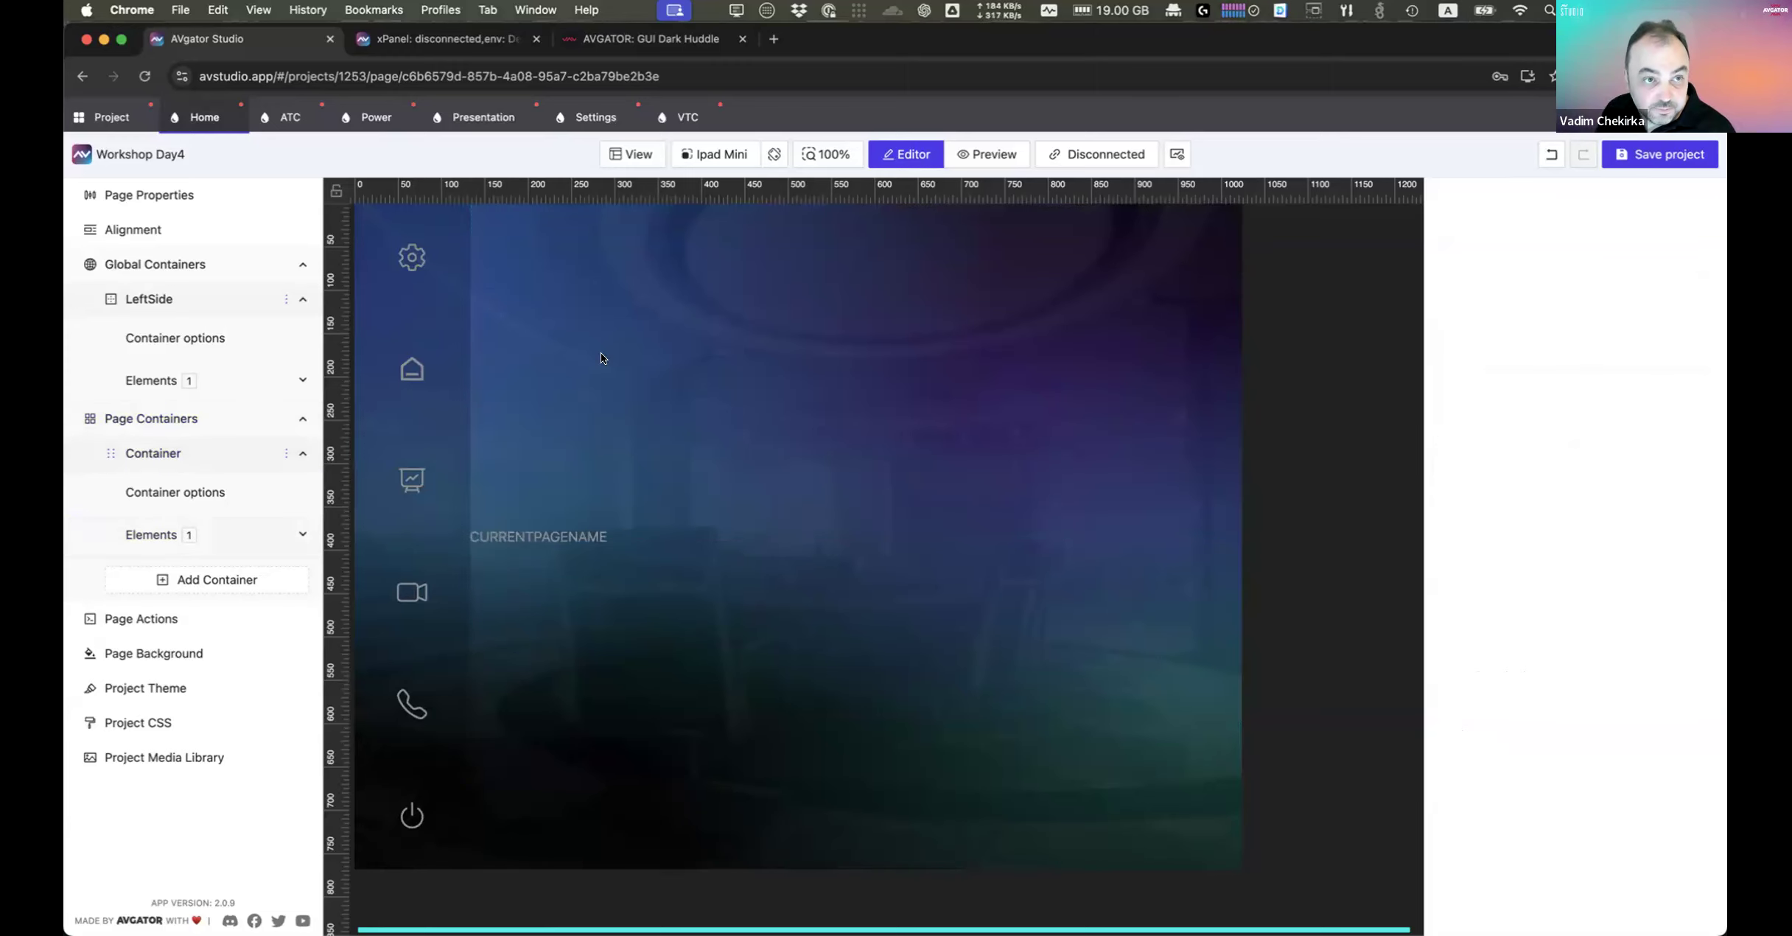
Step: Flip through the Home, Presentation, VTC, ATC and Settings pages in the live panel to check the uppercase page names
click(436, 39)
click(298, 324)
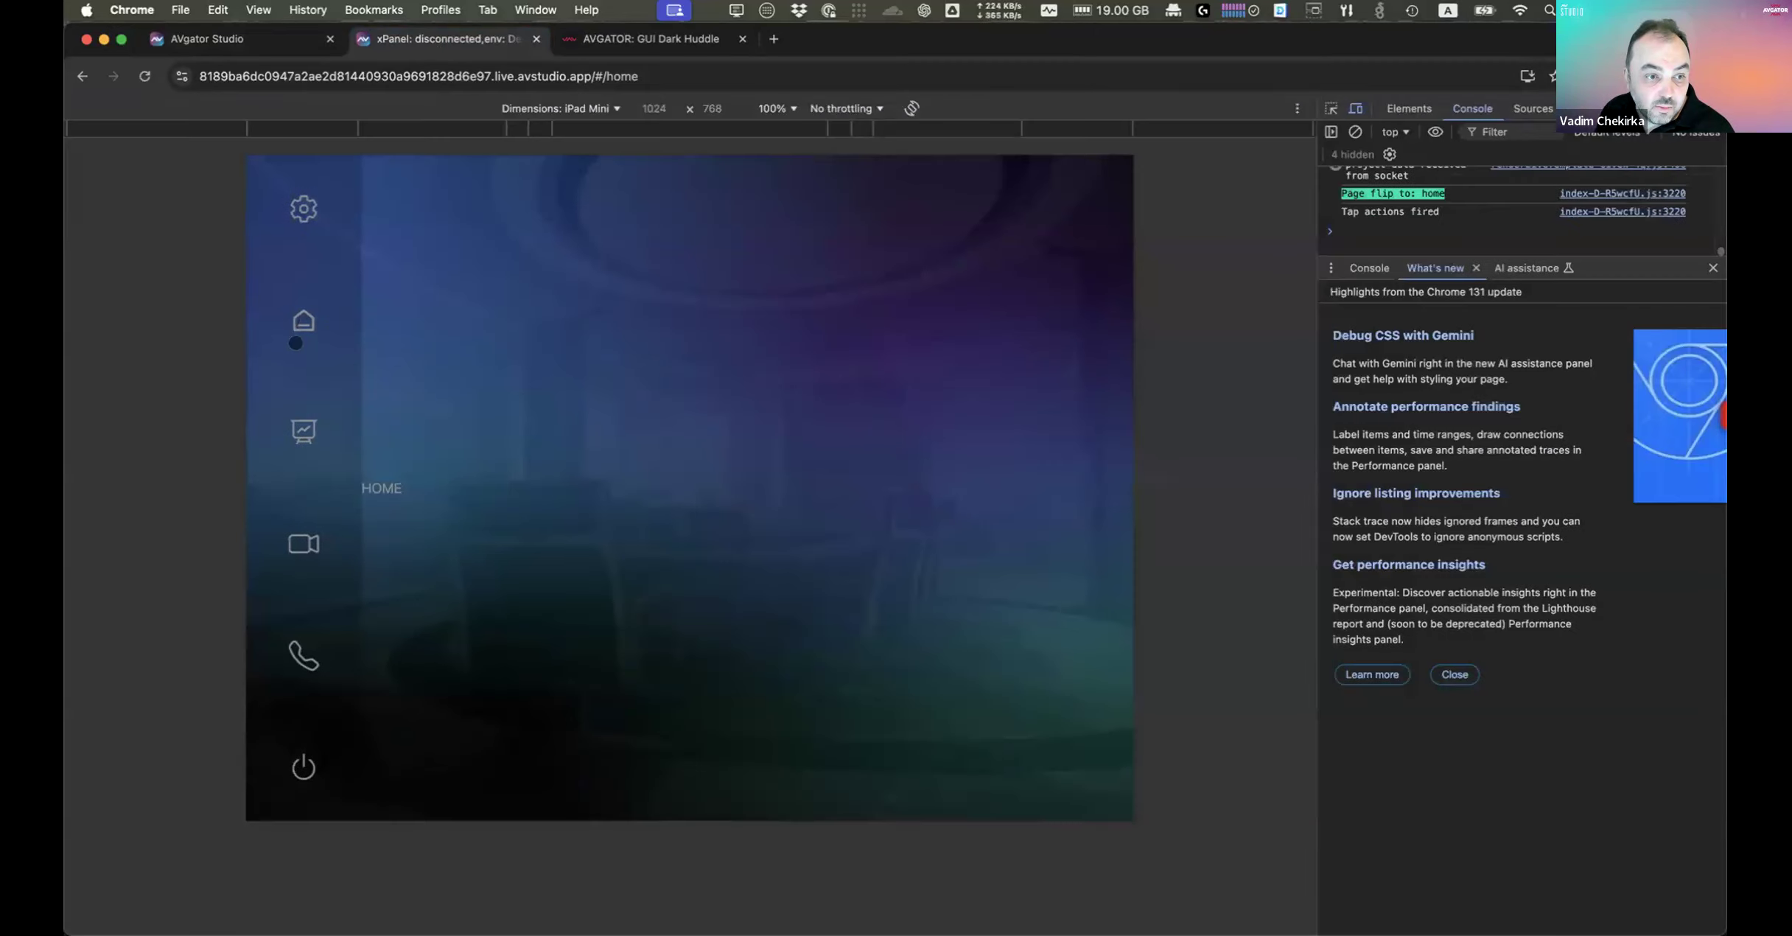
click(310, 444)
click(305, 541)
click(303, 649)
click(303, 214)
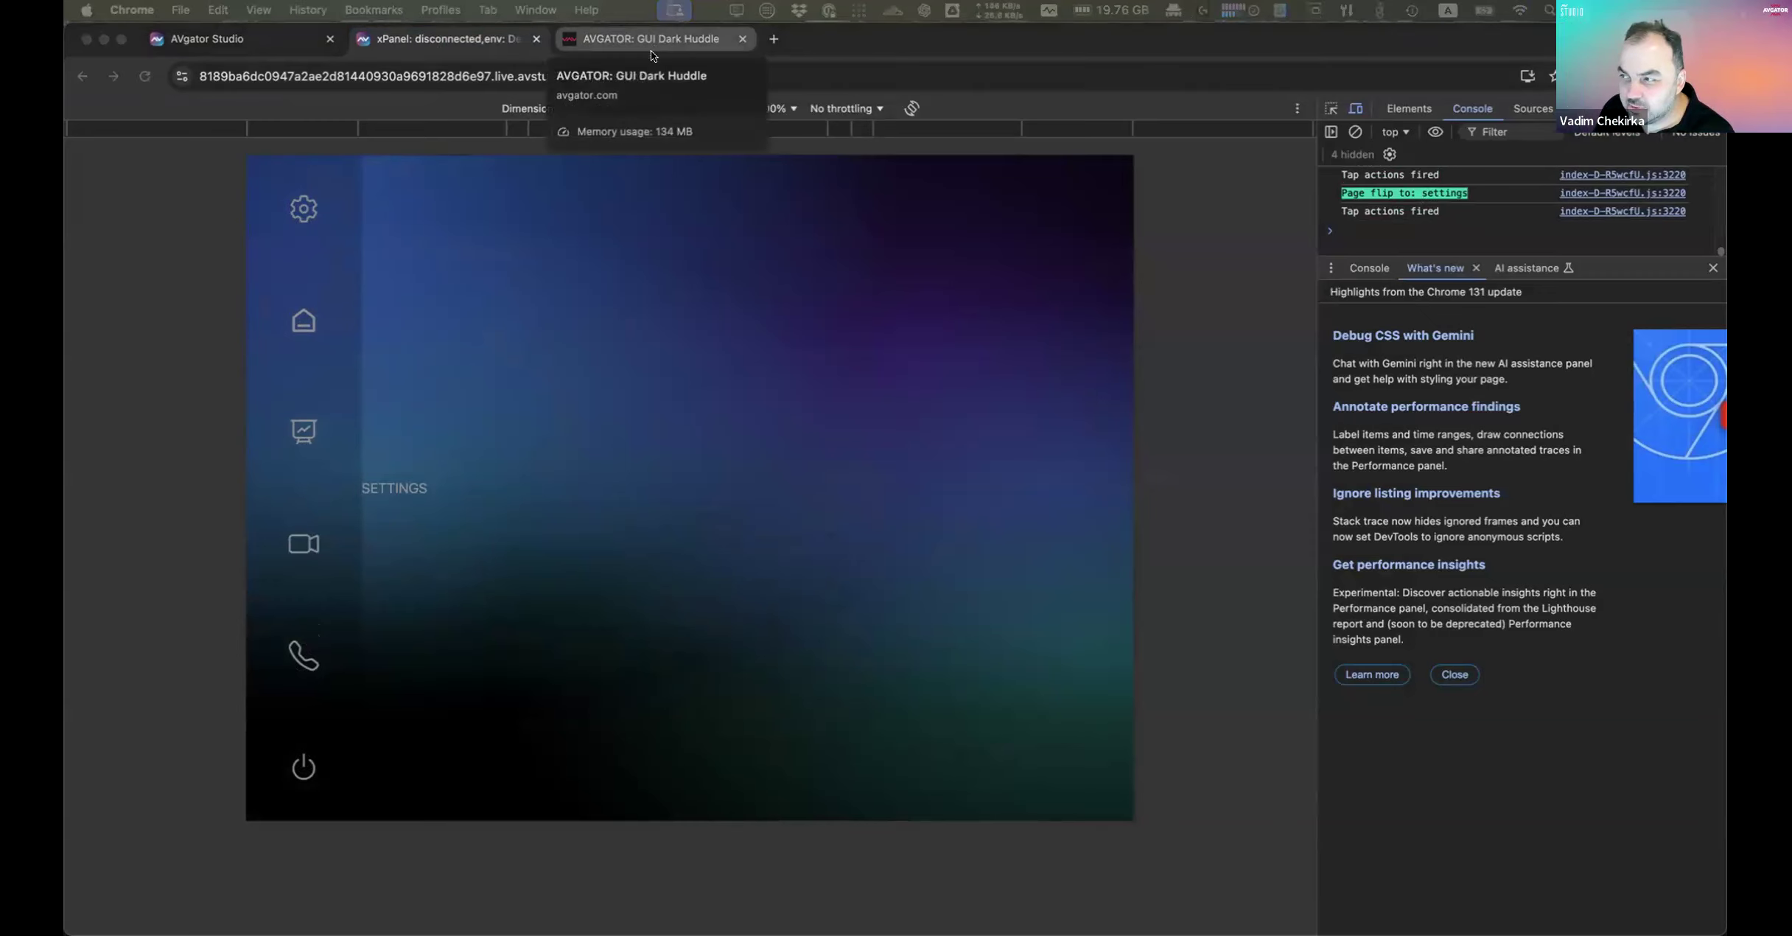
Step: Return to AVgator Studio, select the Home page's container and save the project
click(251, 46)
click(613, 445)
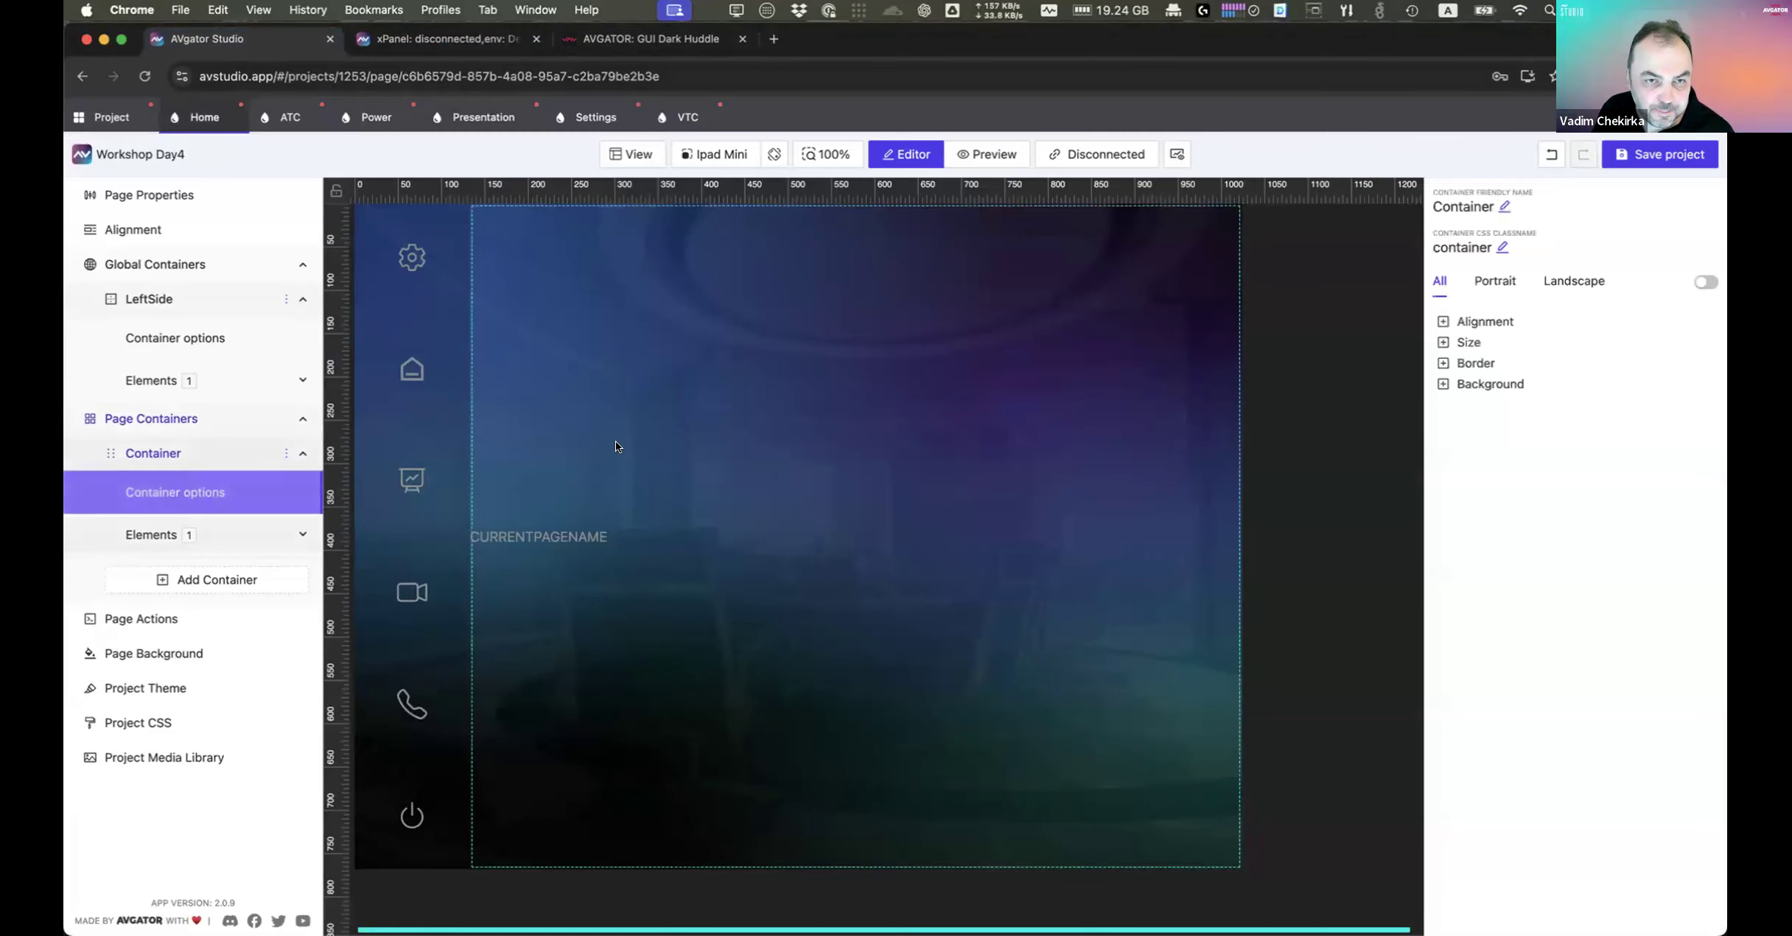
click(1656, 155)
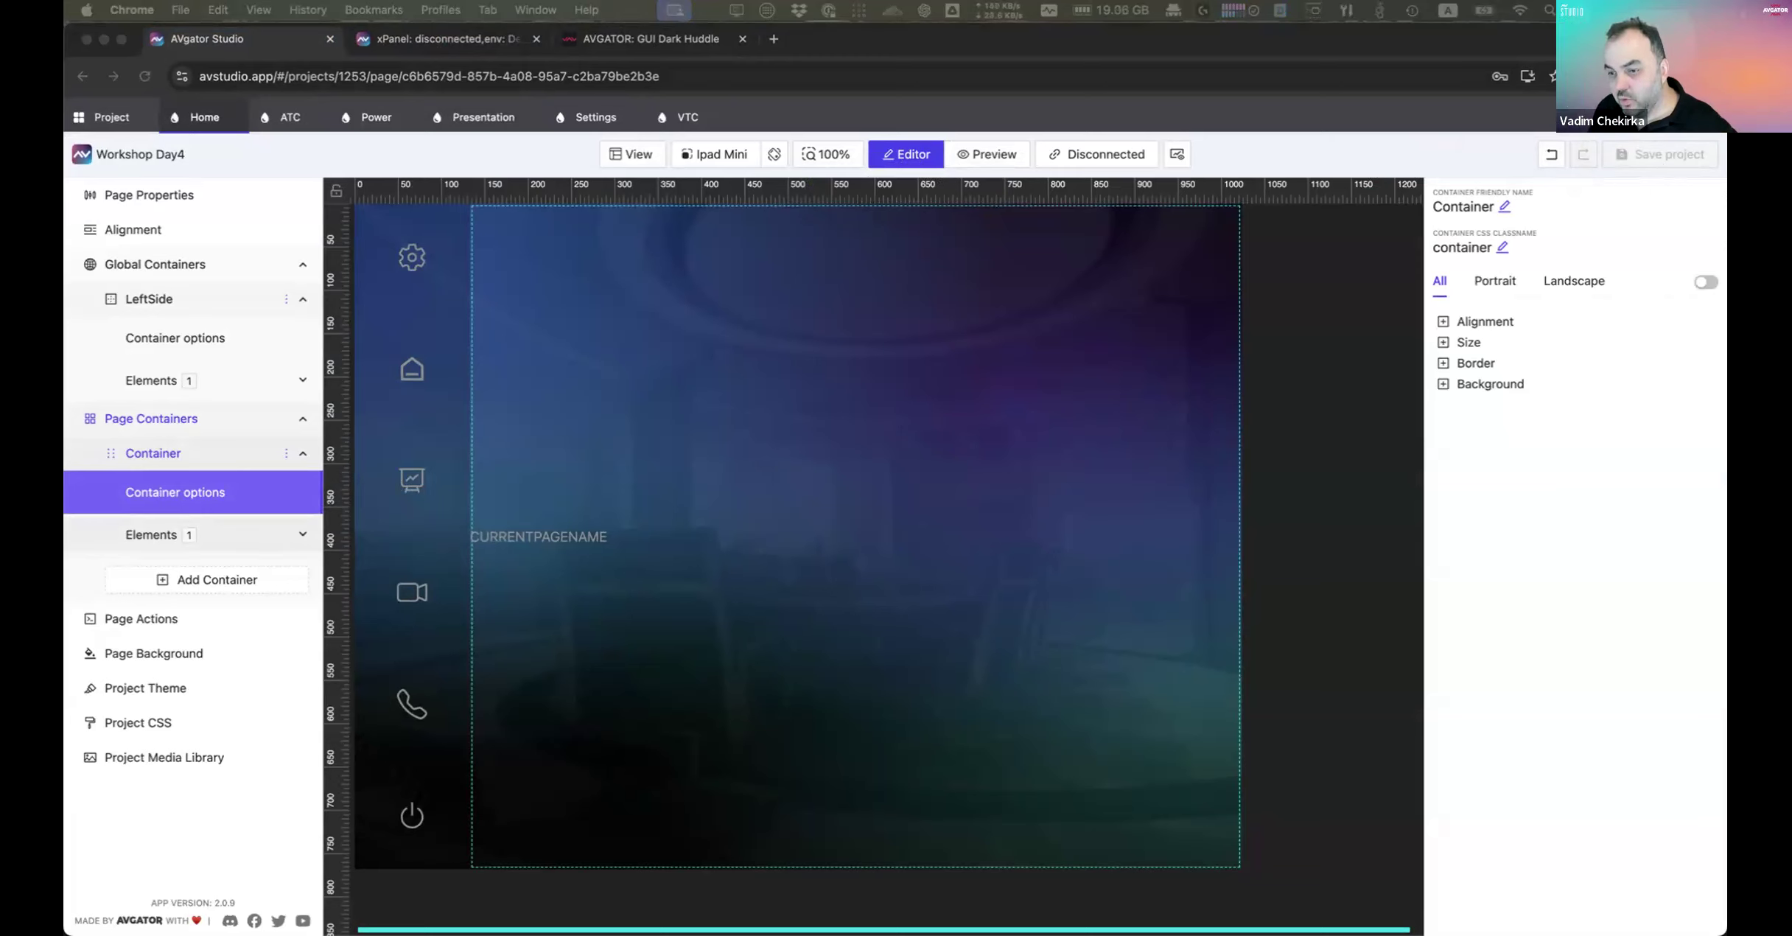
Step: Examine how the Dark Huddle live demo's navigation icons mark the active page, and compare with the live panel
click(602, 43)
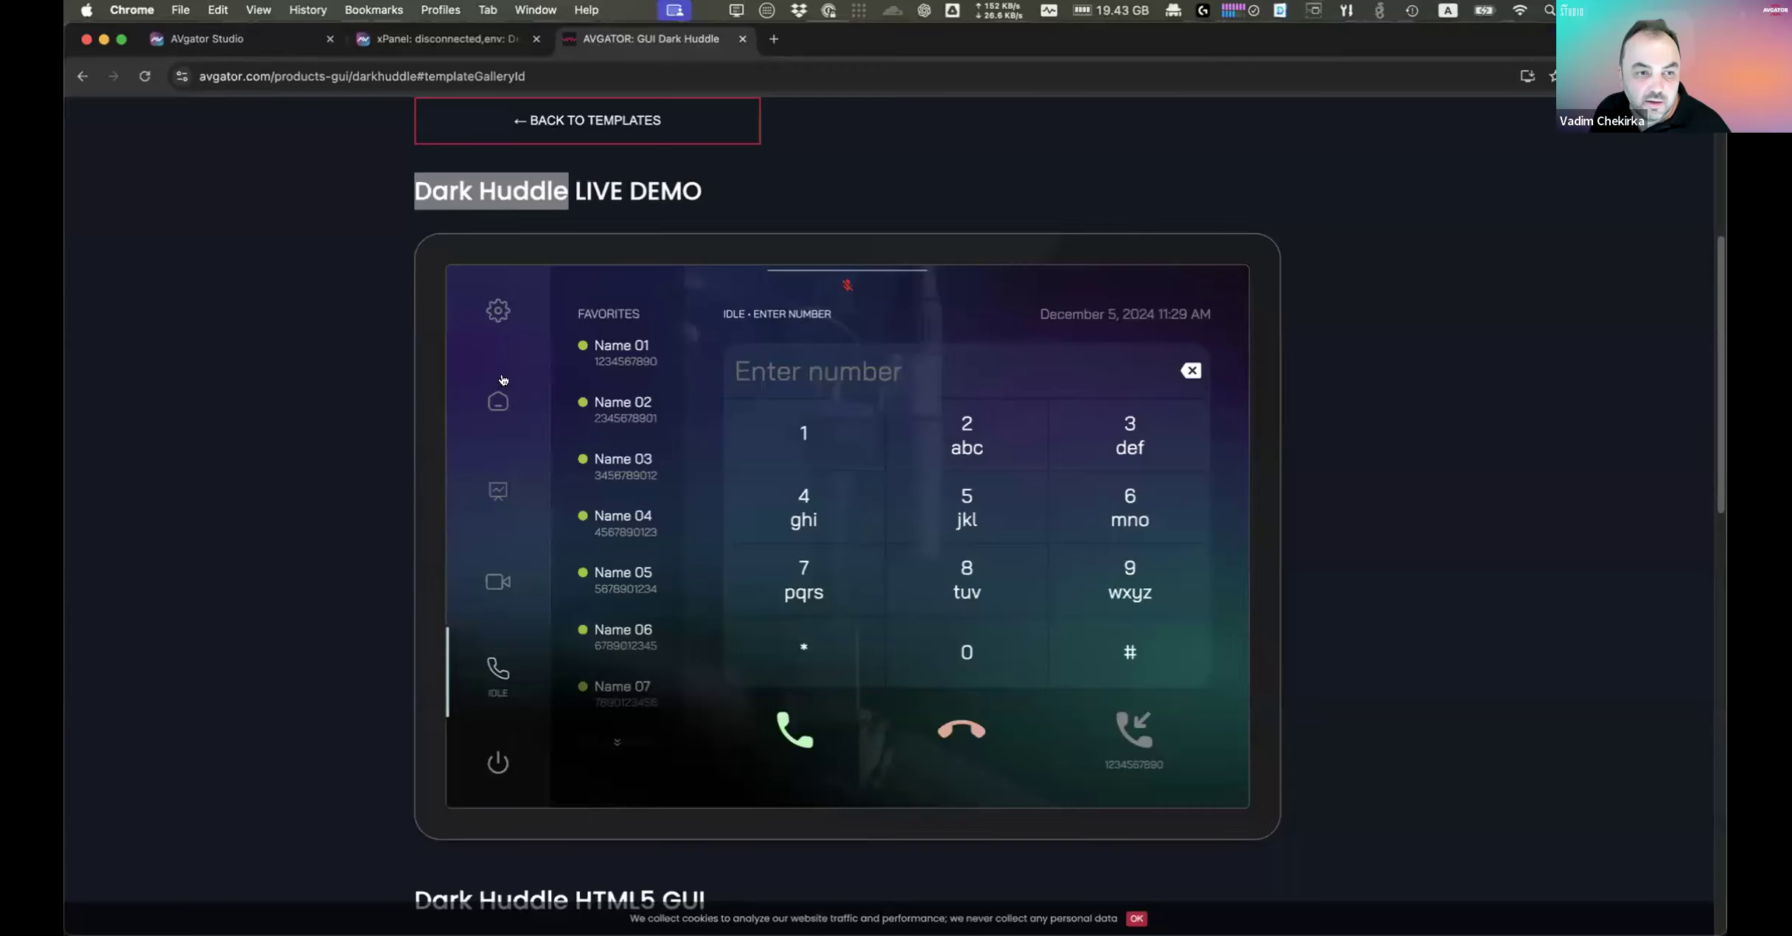
click(499, 398)
click(490, 584)
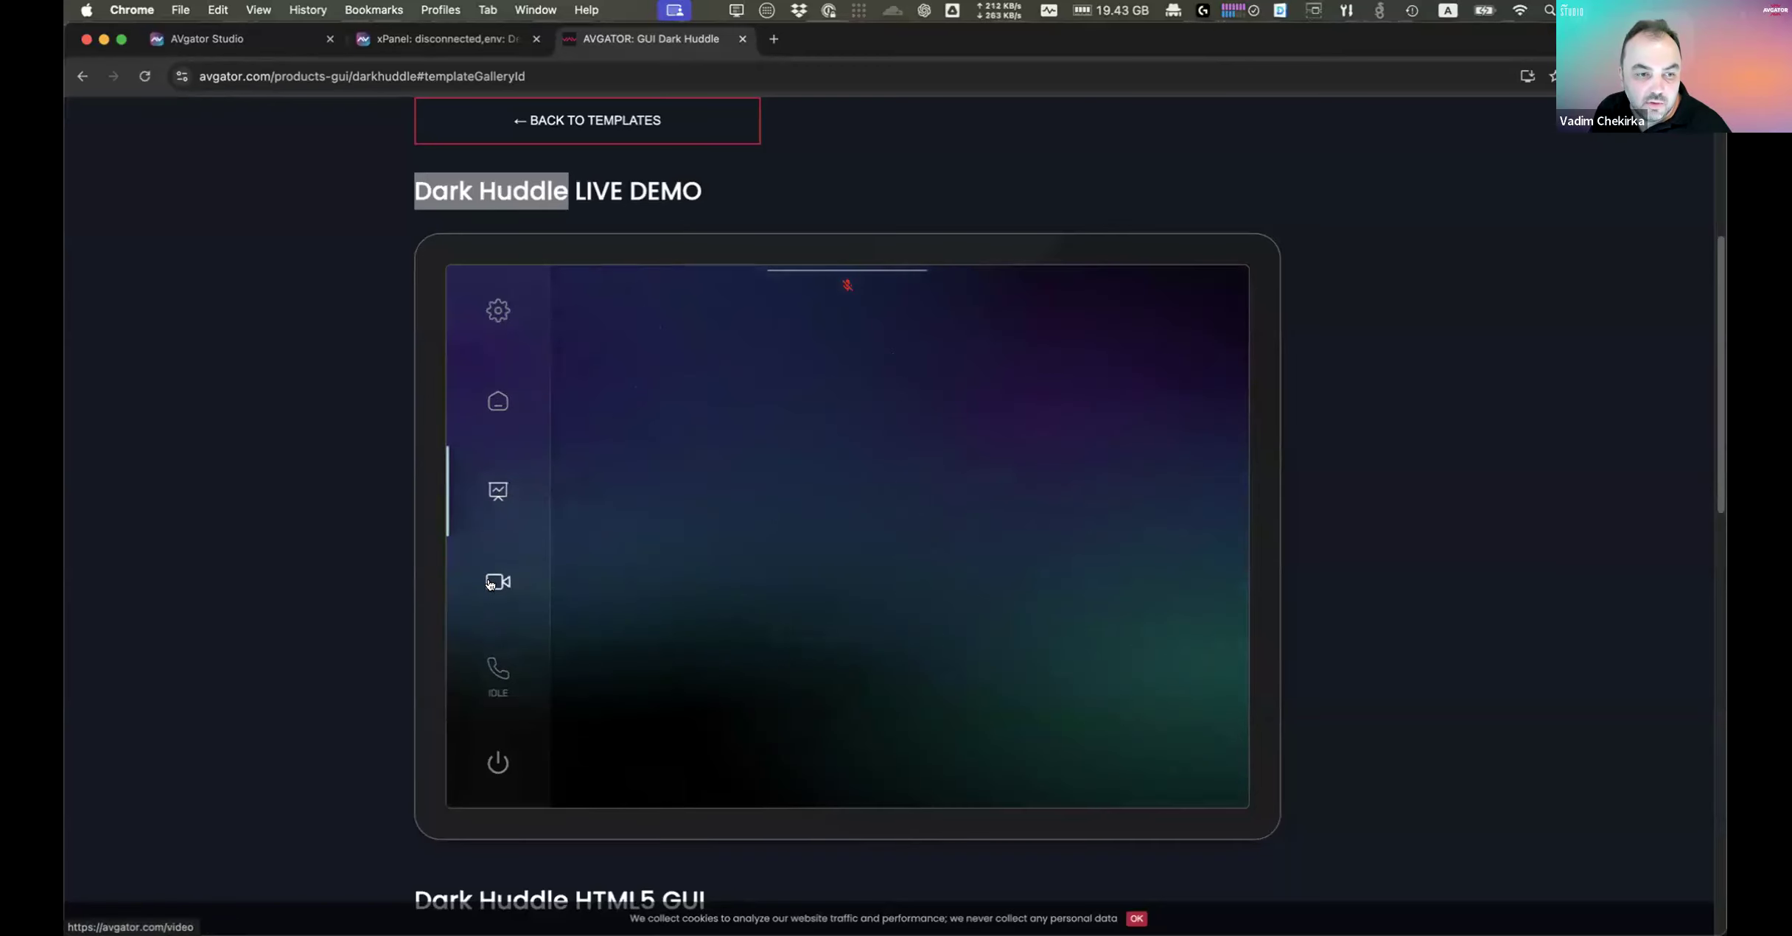
click(494, 405)
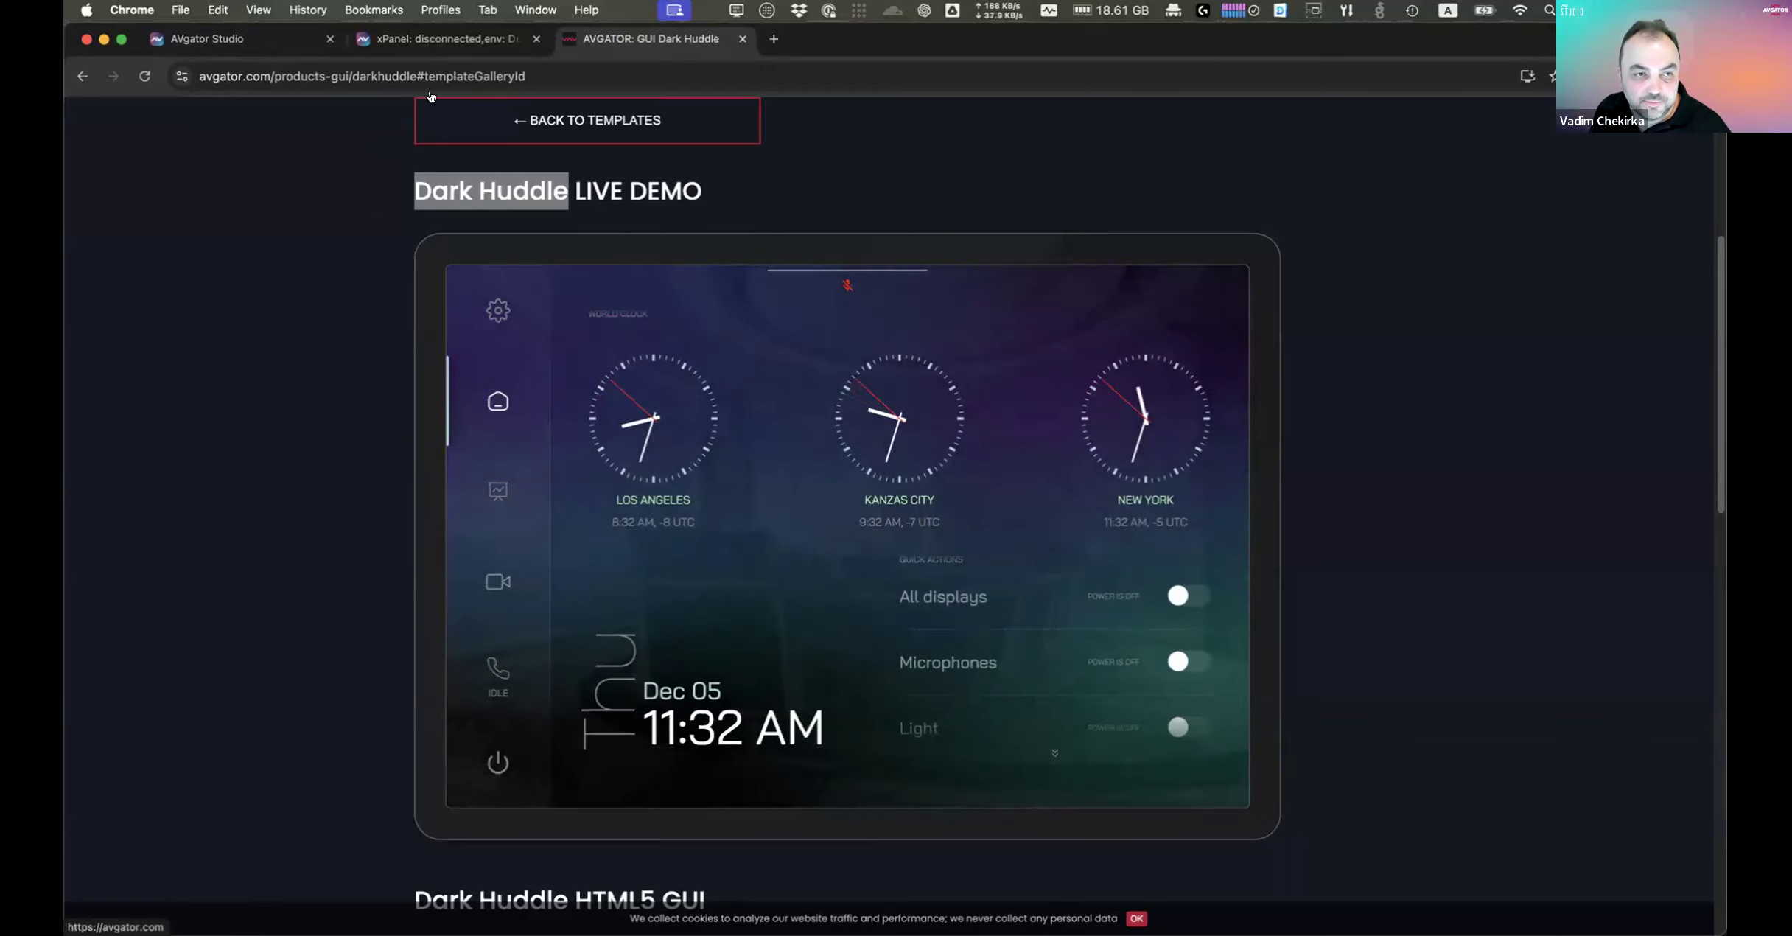
click(467, 45)
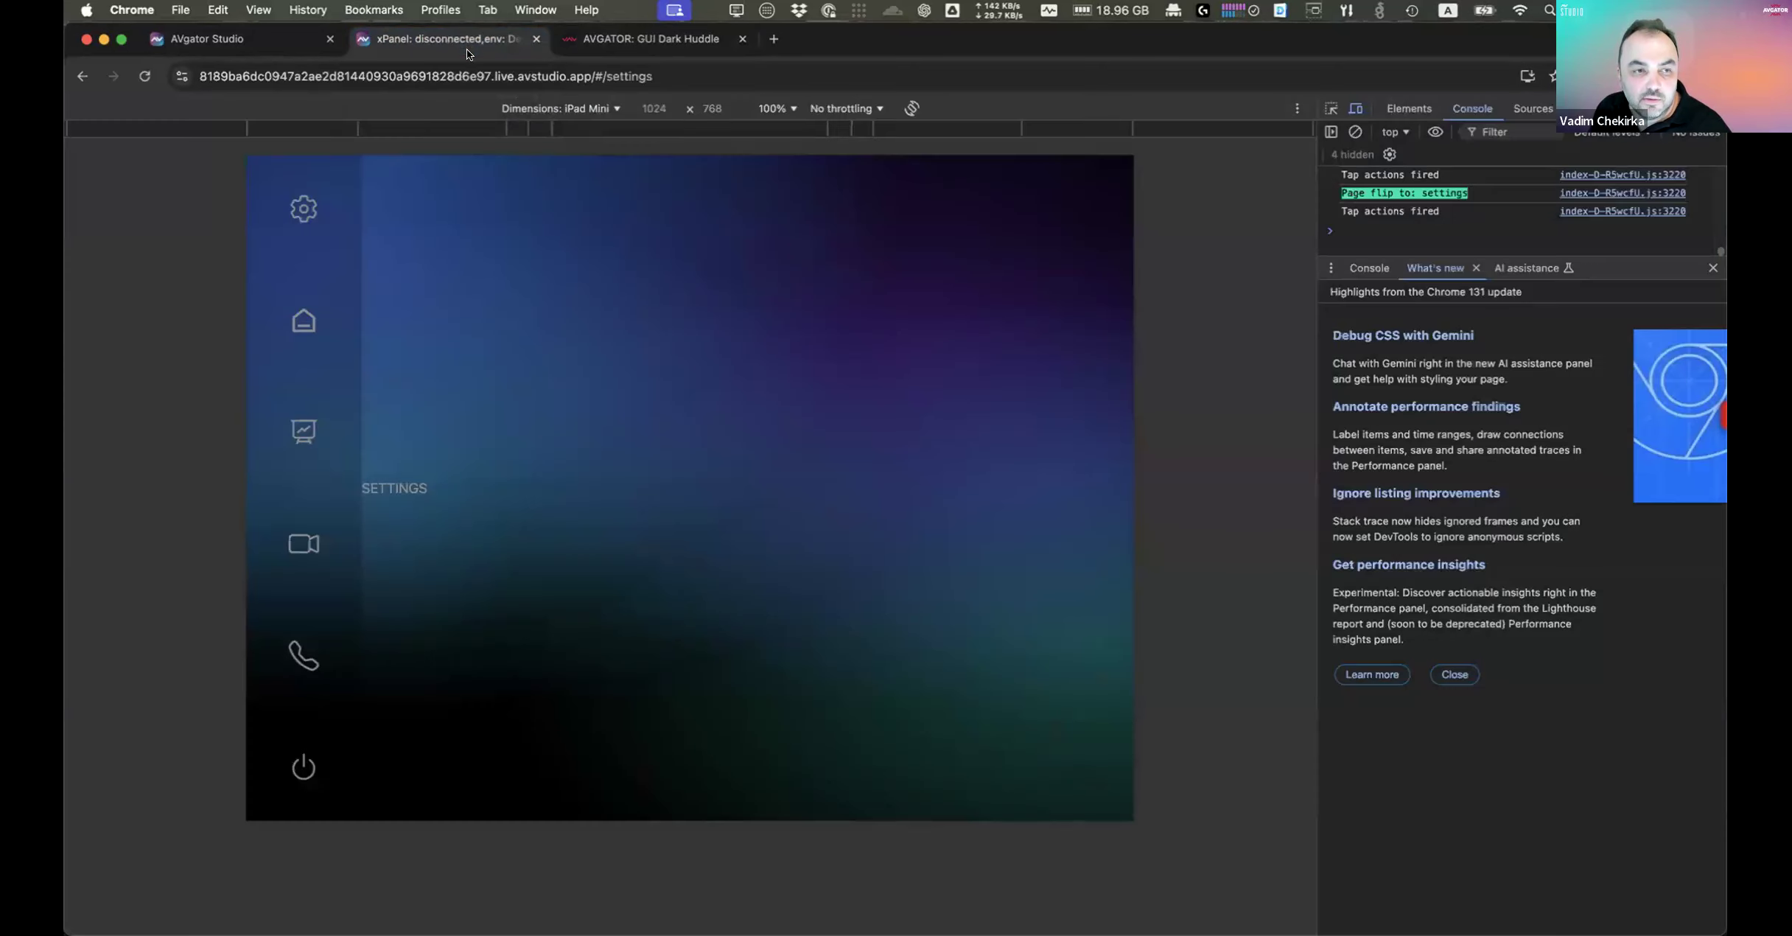
Step: From the Home page's LeftSide navigation list, open its navigationButton subpage for editing and select the button
key(super+1)
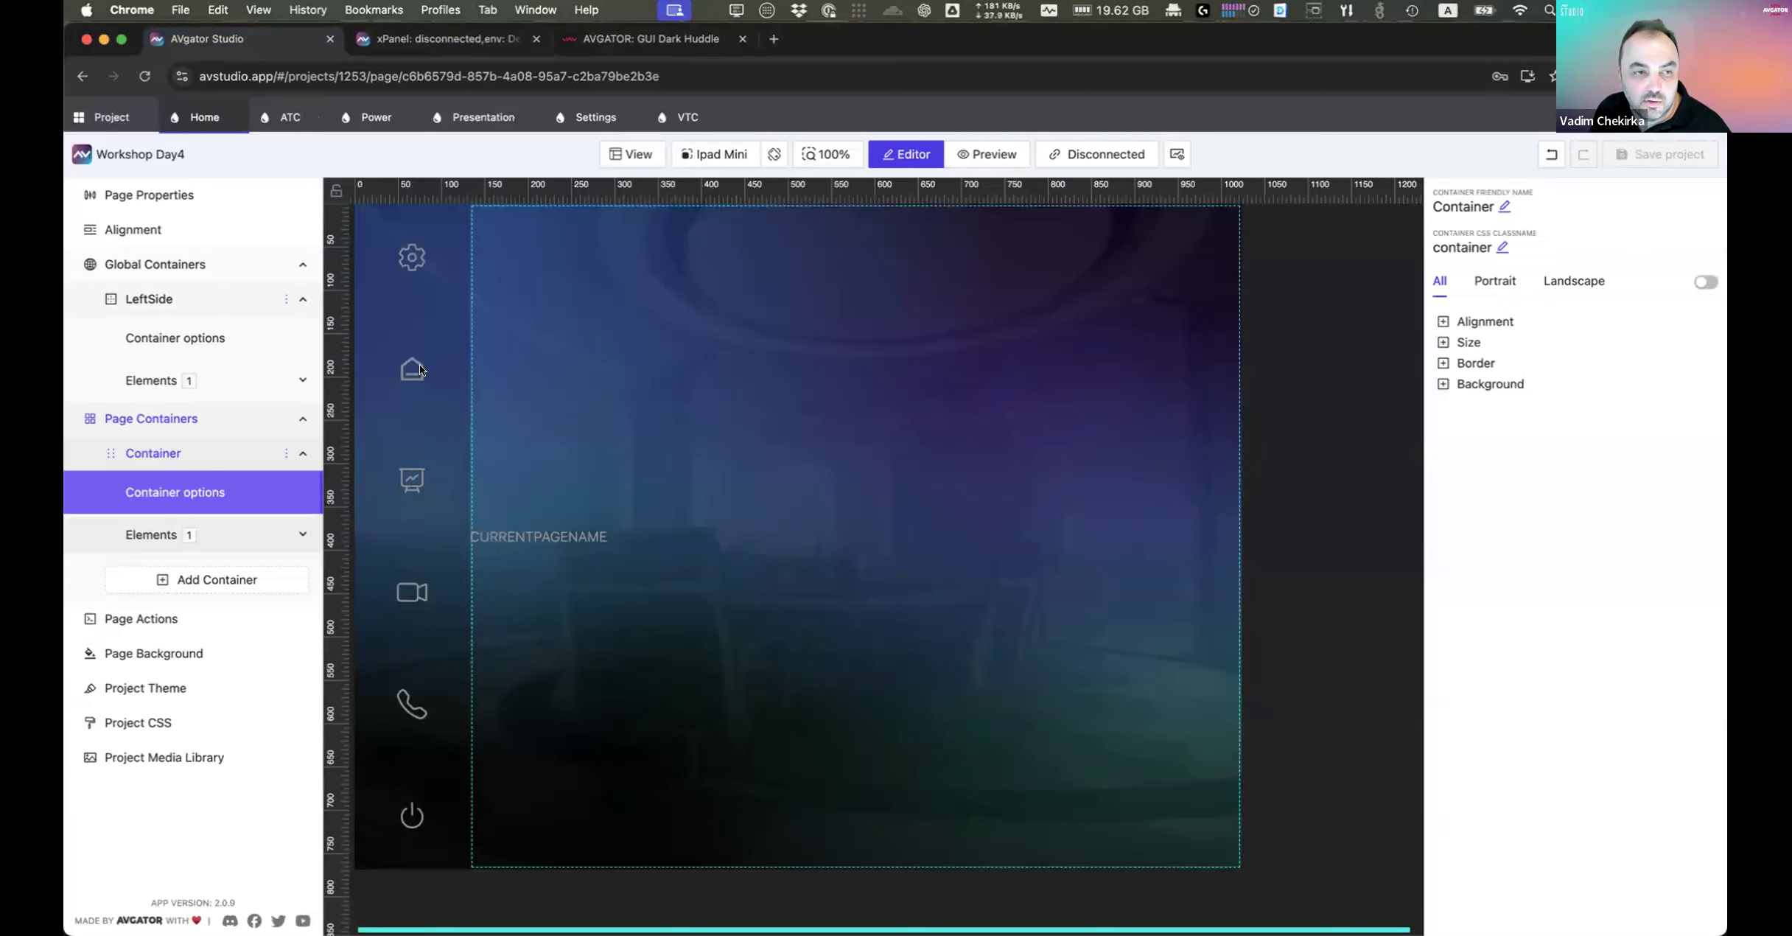
click(419, 365)
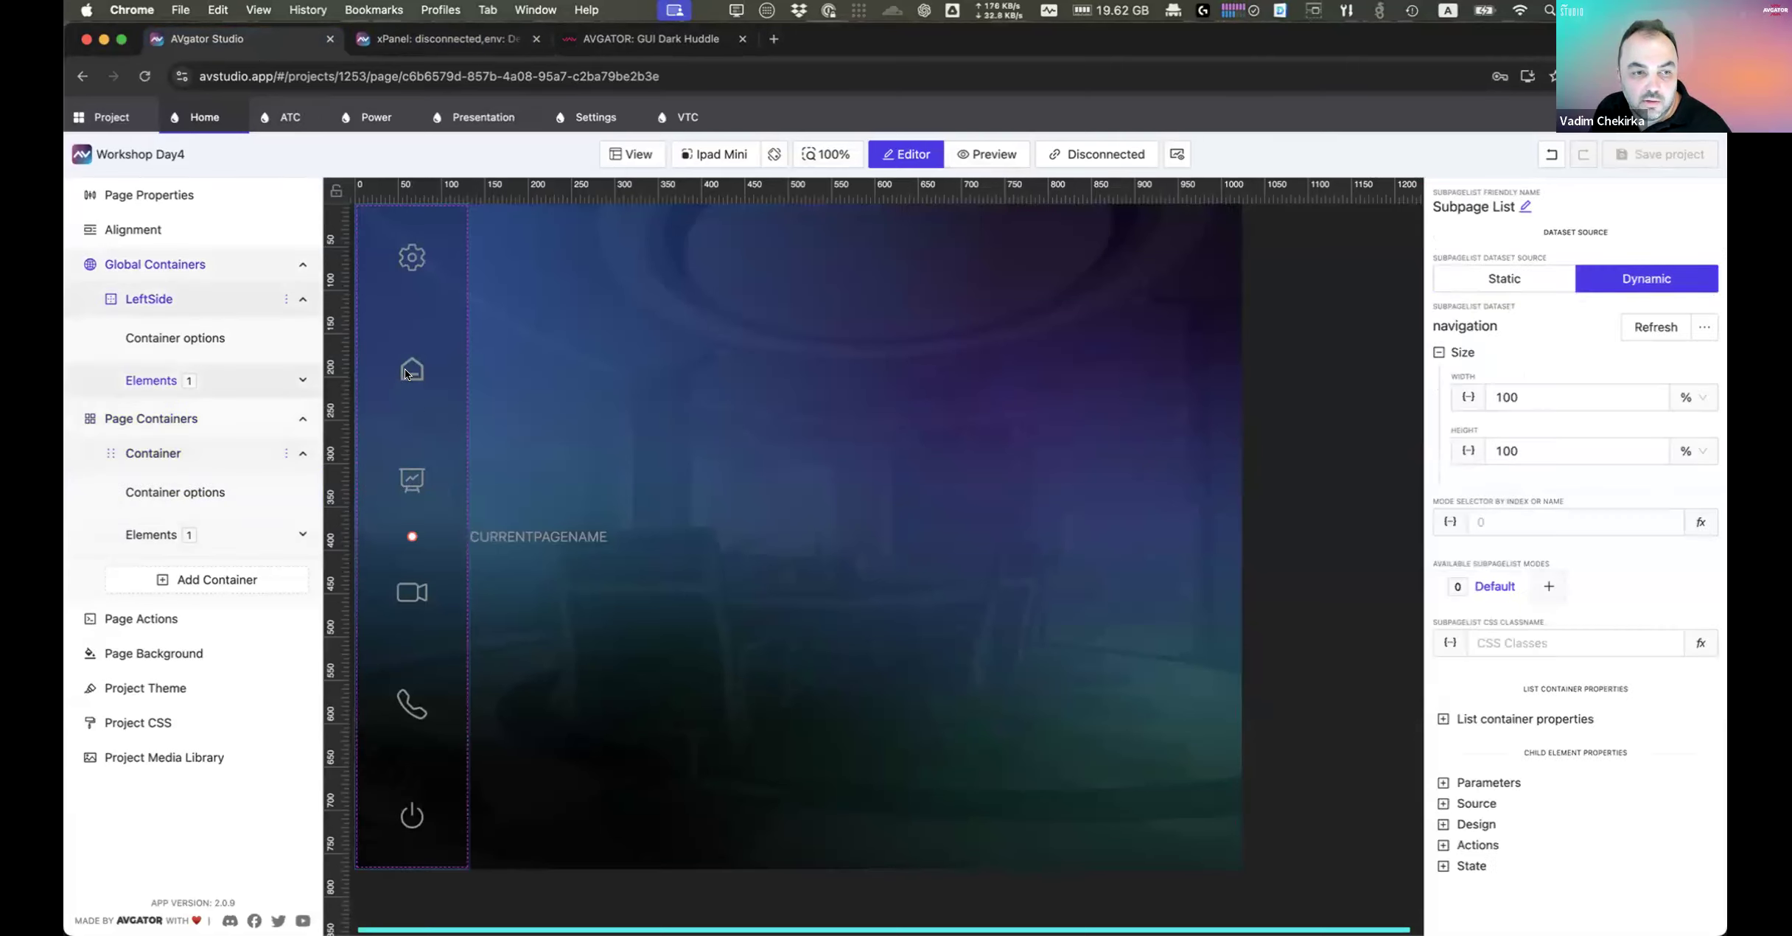
right_click(419, 372)
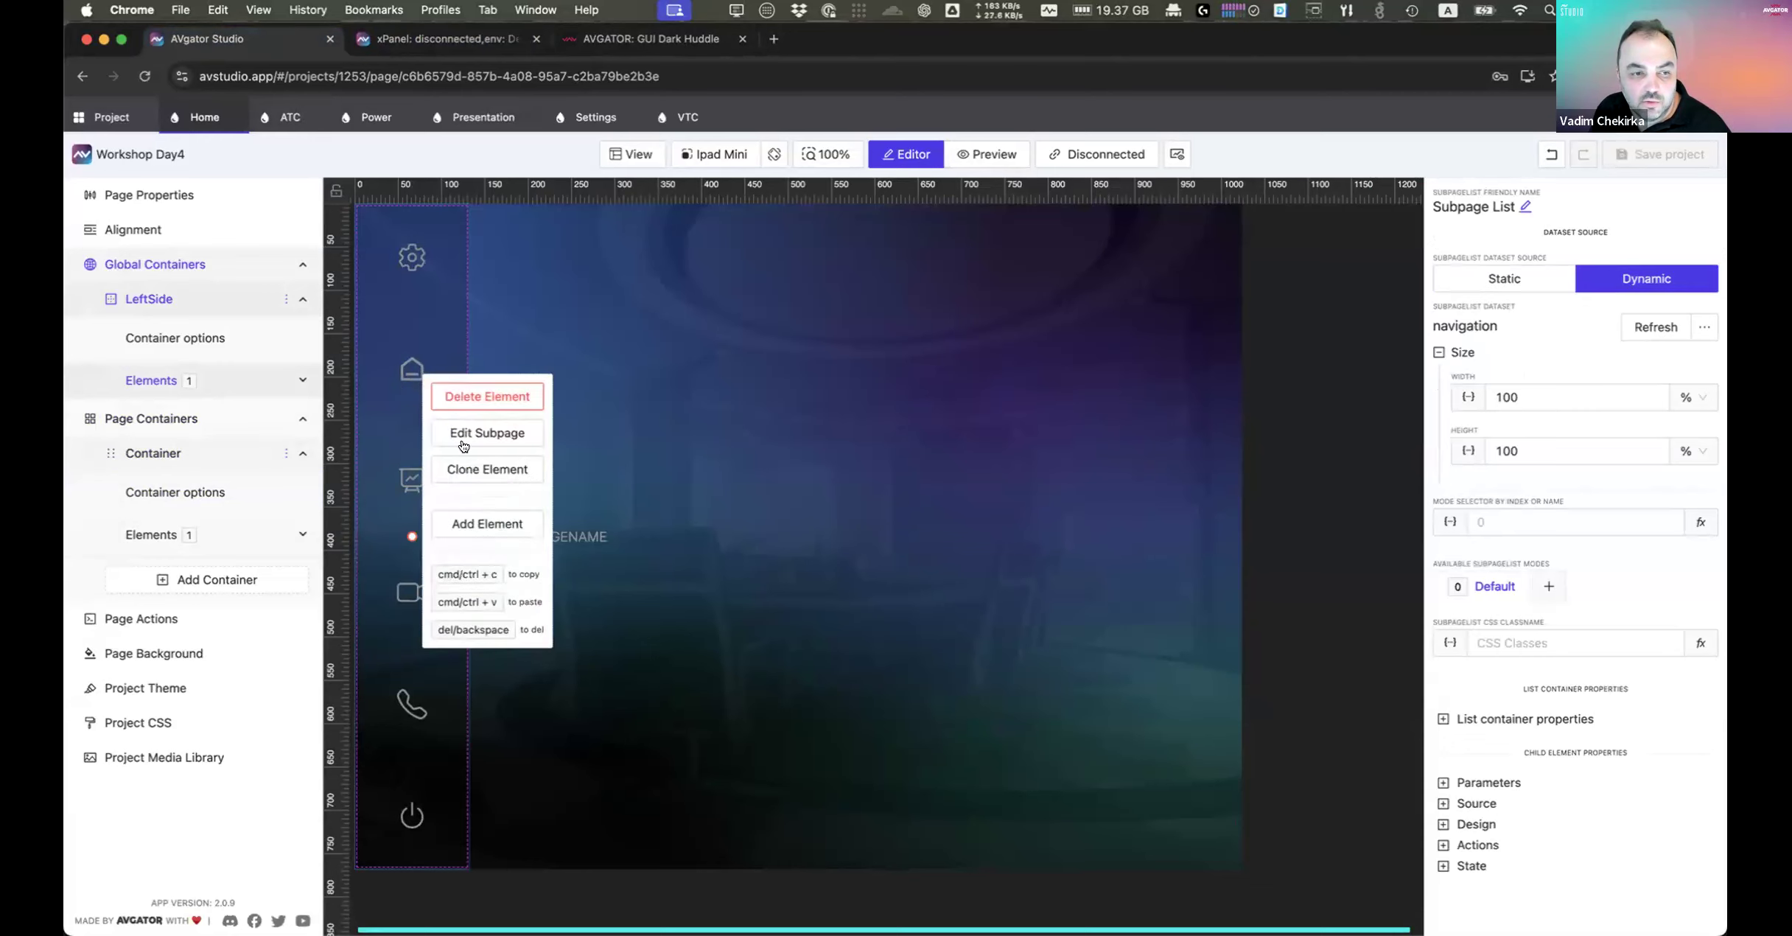
click(481, 433)
click(958, 580)
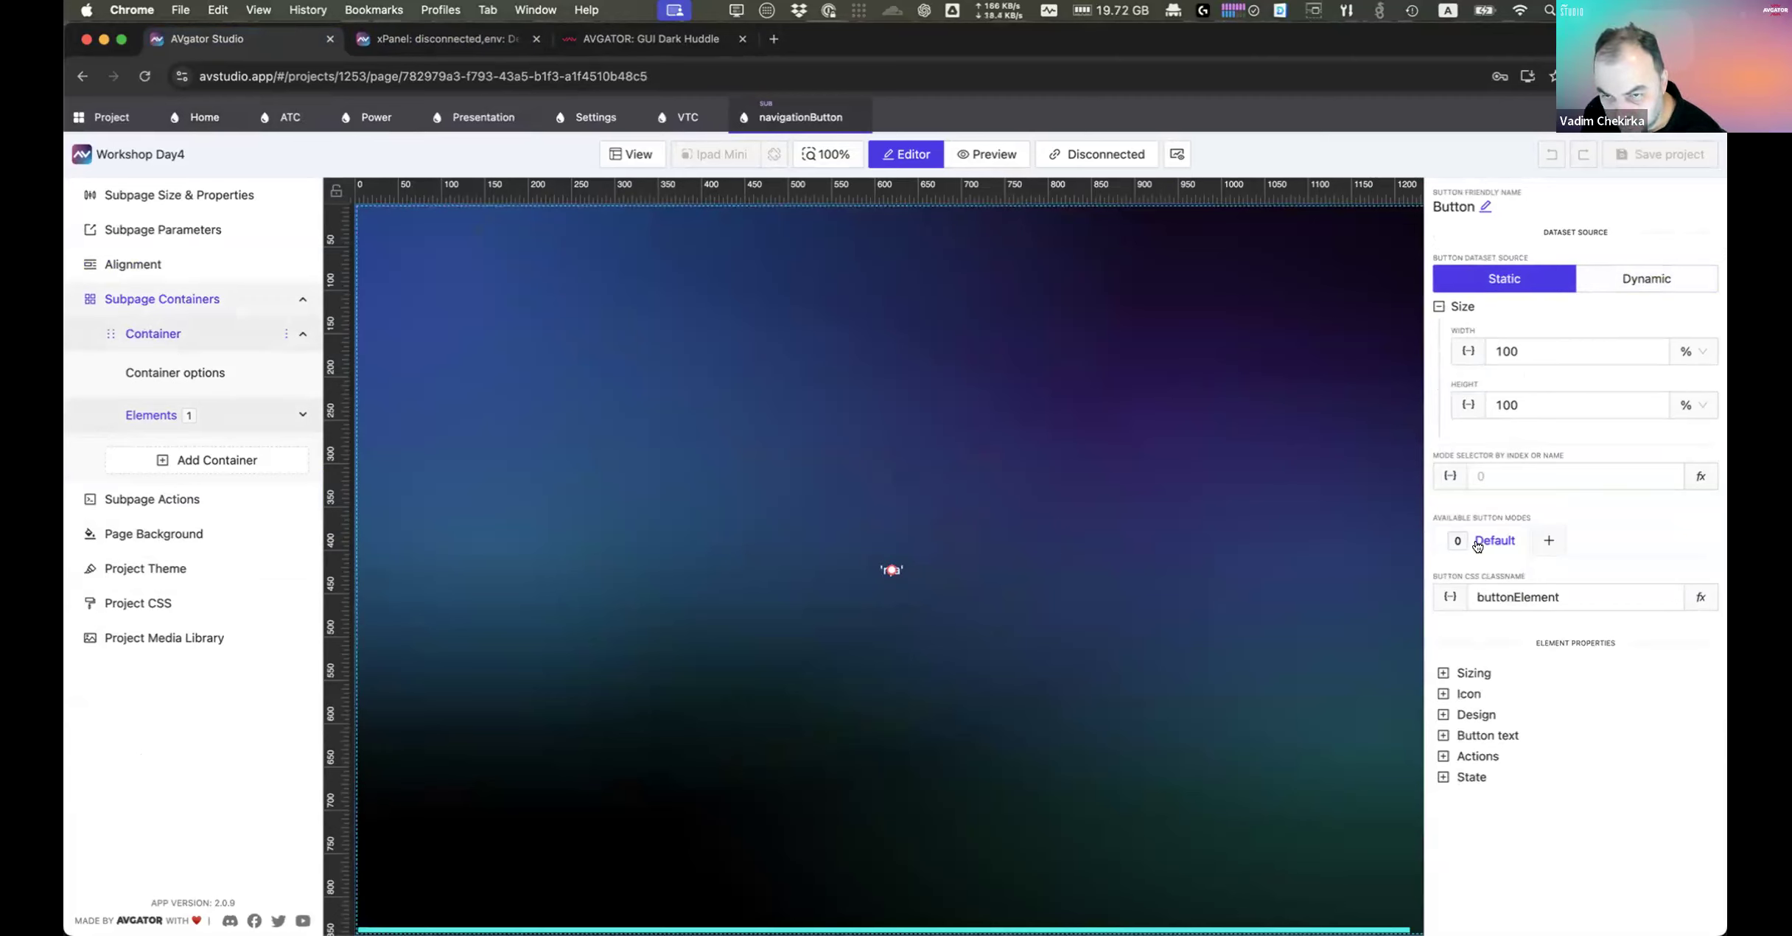
Step: Add a new button mode named Active, copied from Default, without separate actions
click(1547, 544)
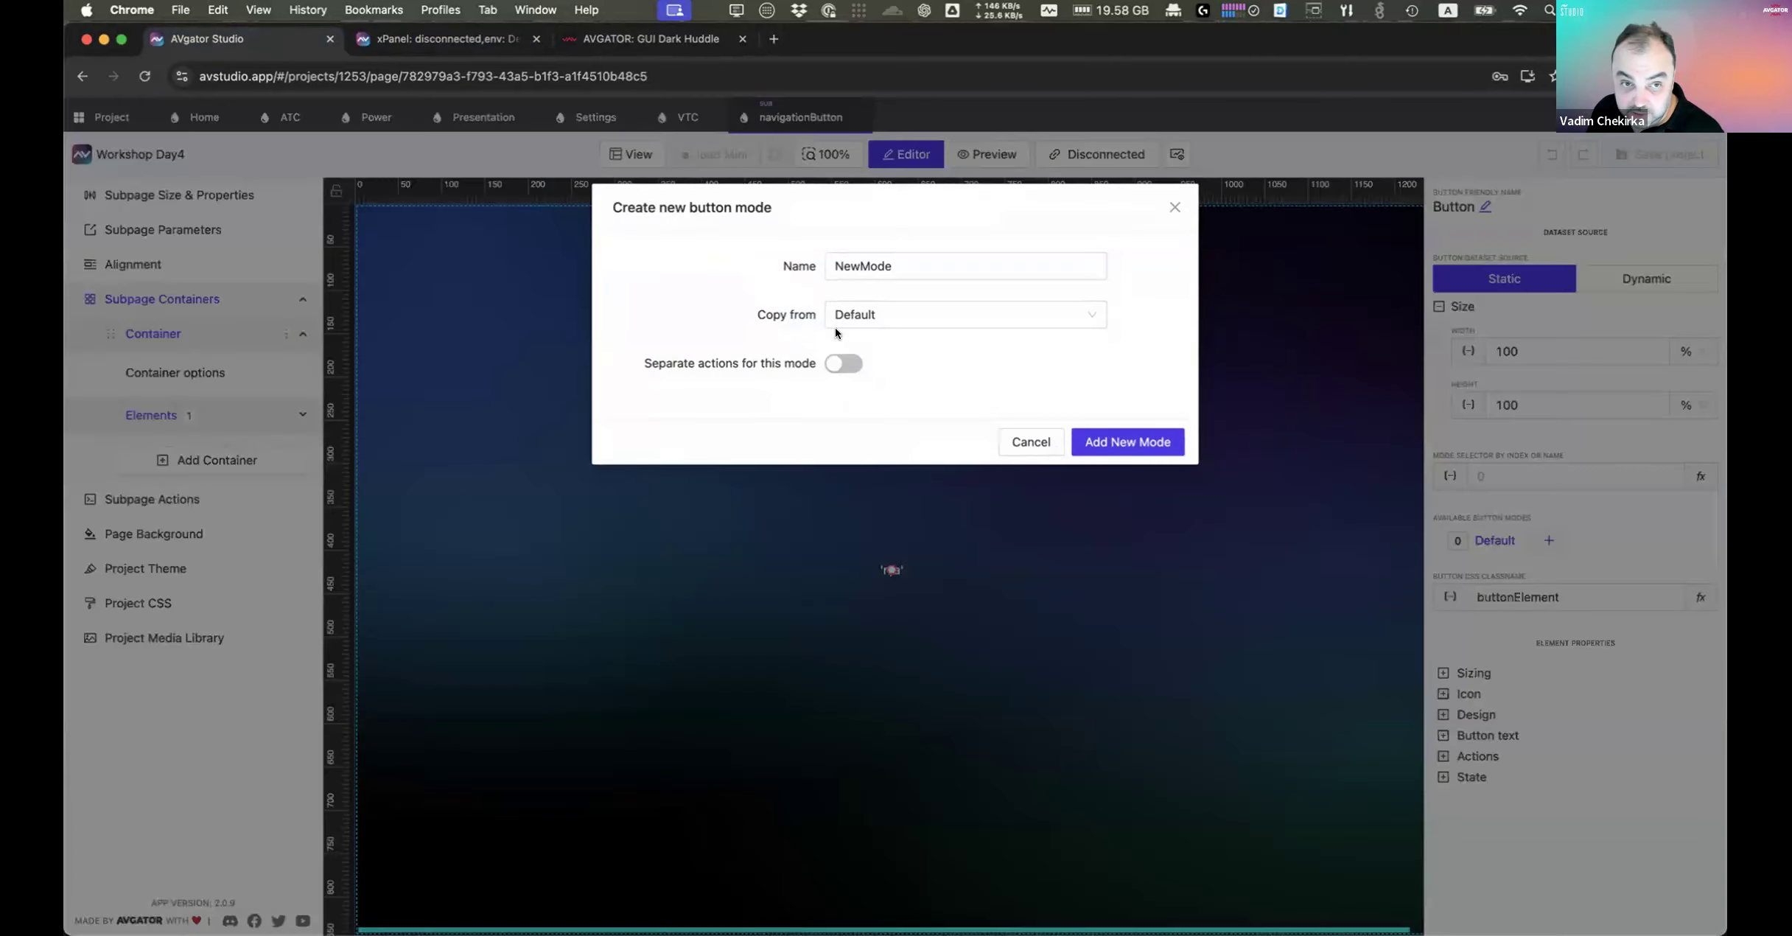
double_click(936, 262)
text(A)
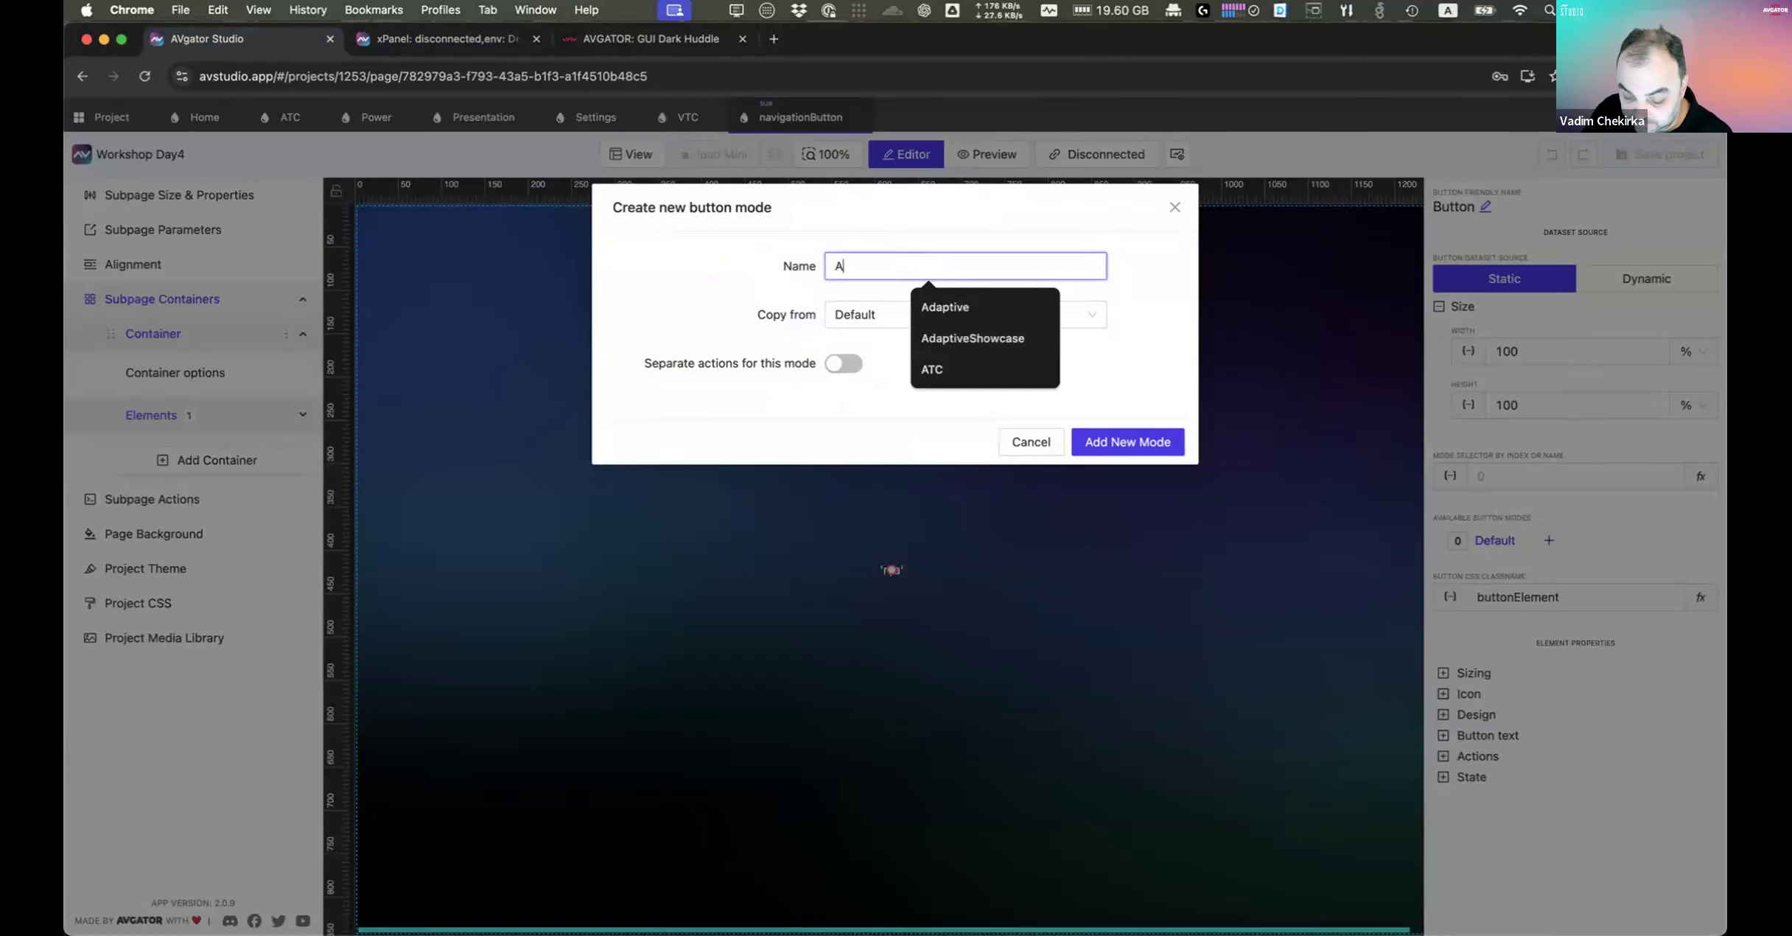
text(ctive)
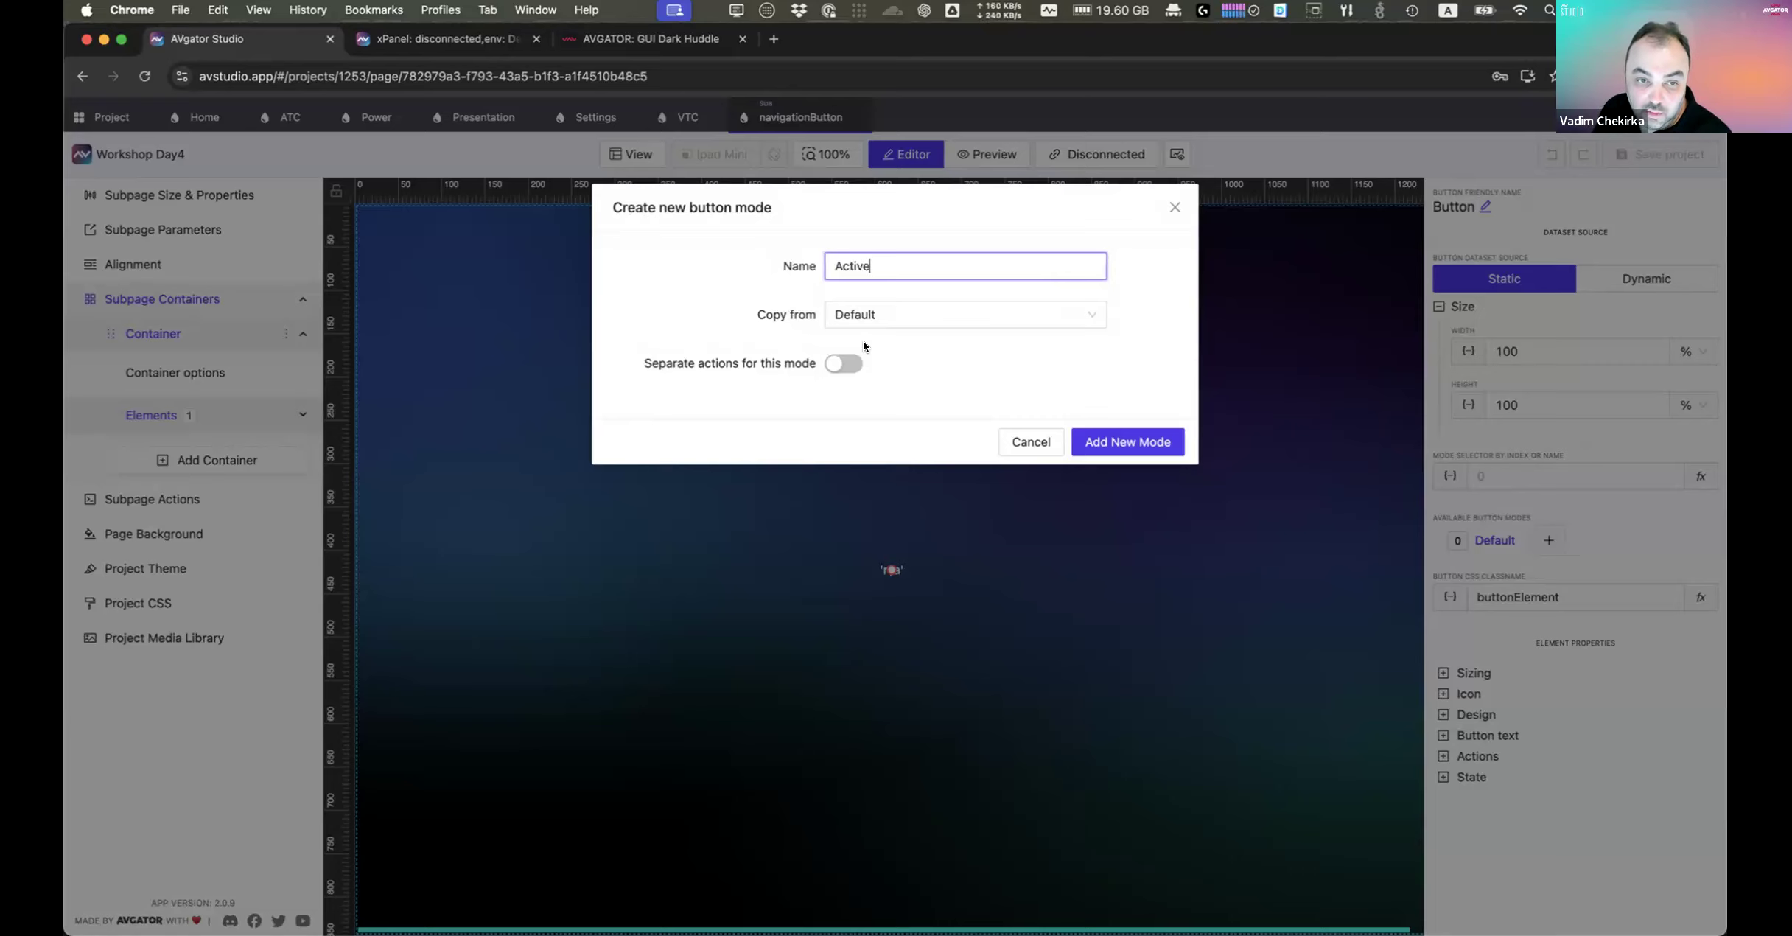
click(1122, 440)
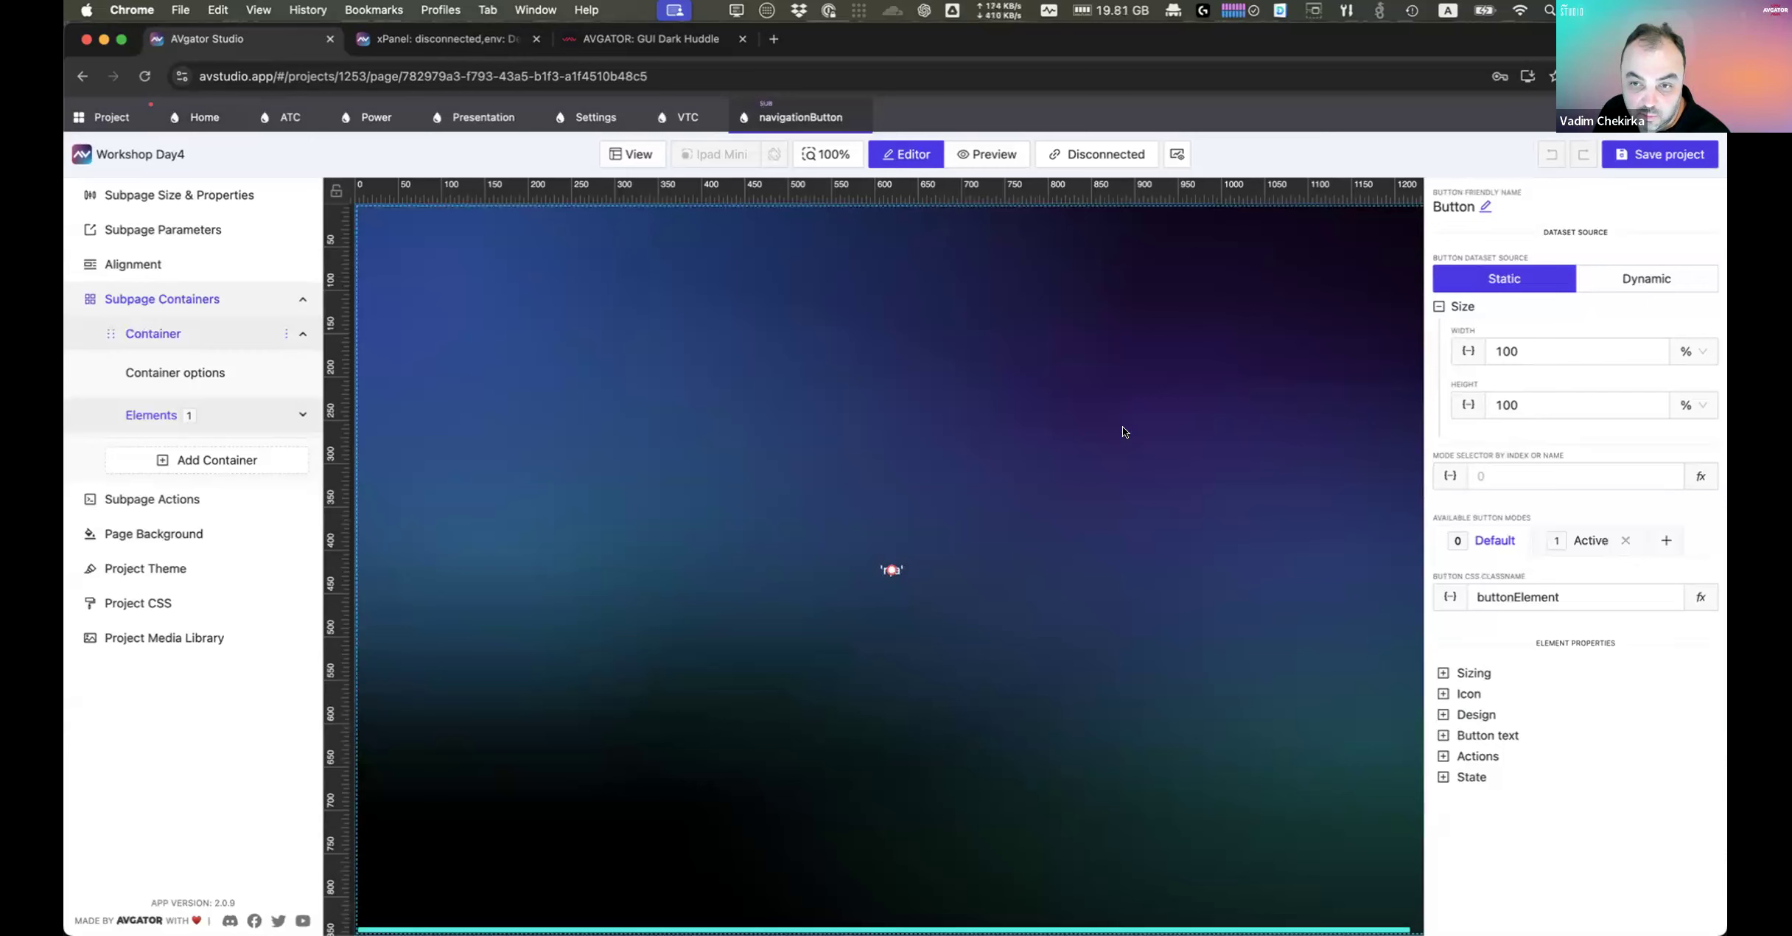
Step: Glance at the Dark Huddle demo and try to set the Active mode's icon color to white, rgba(255,255,255,1.00)
click(1584, 547)
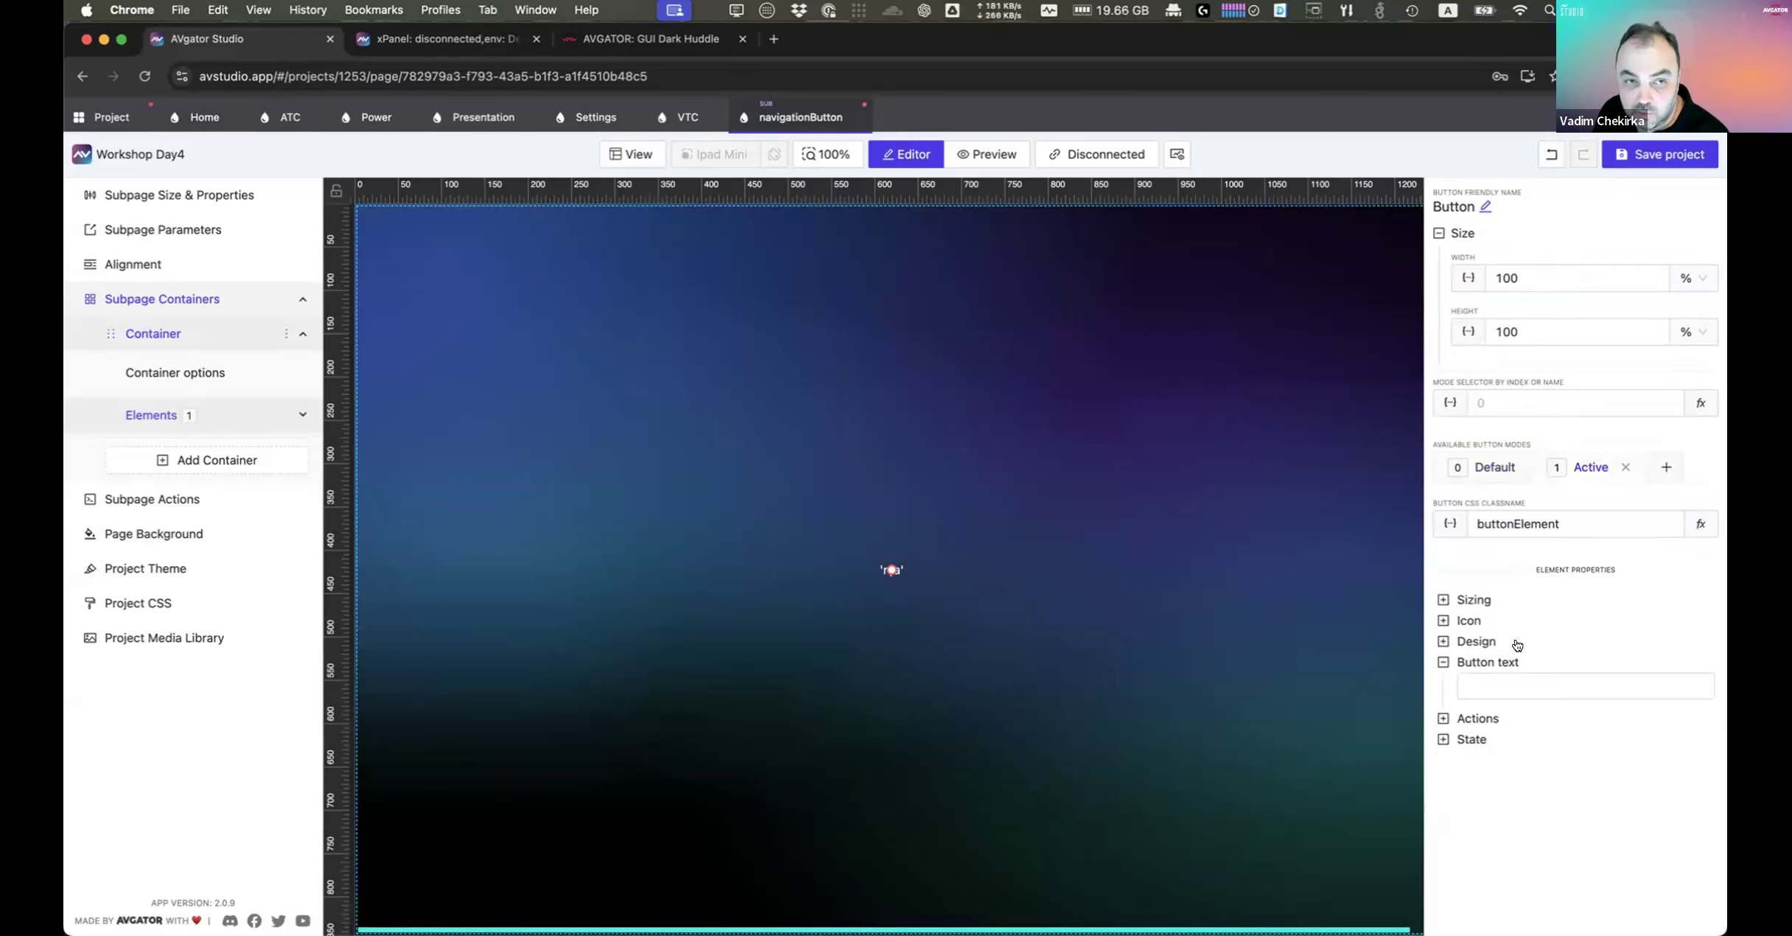
click(621, 41)
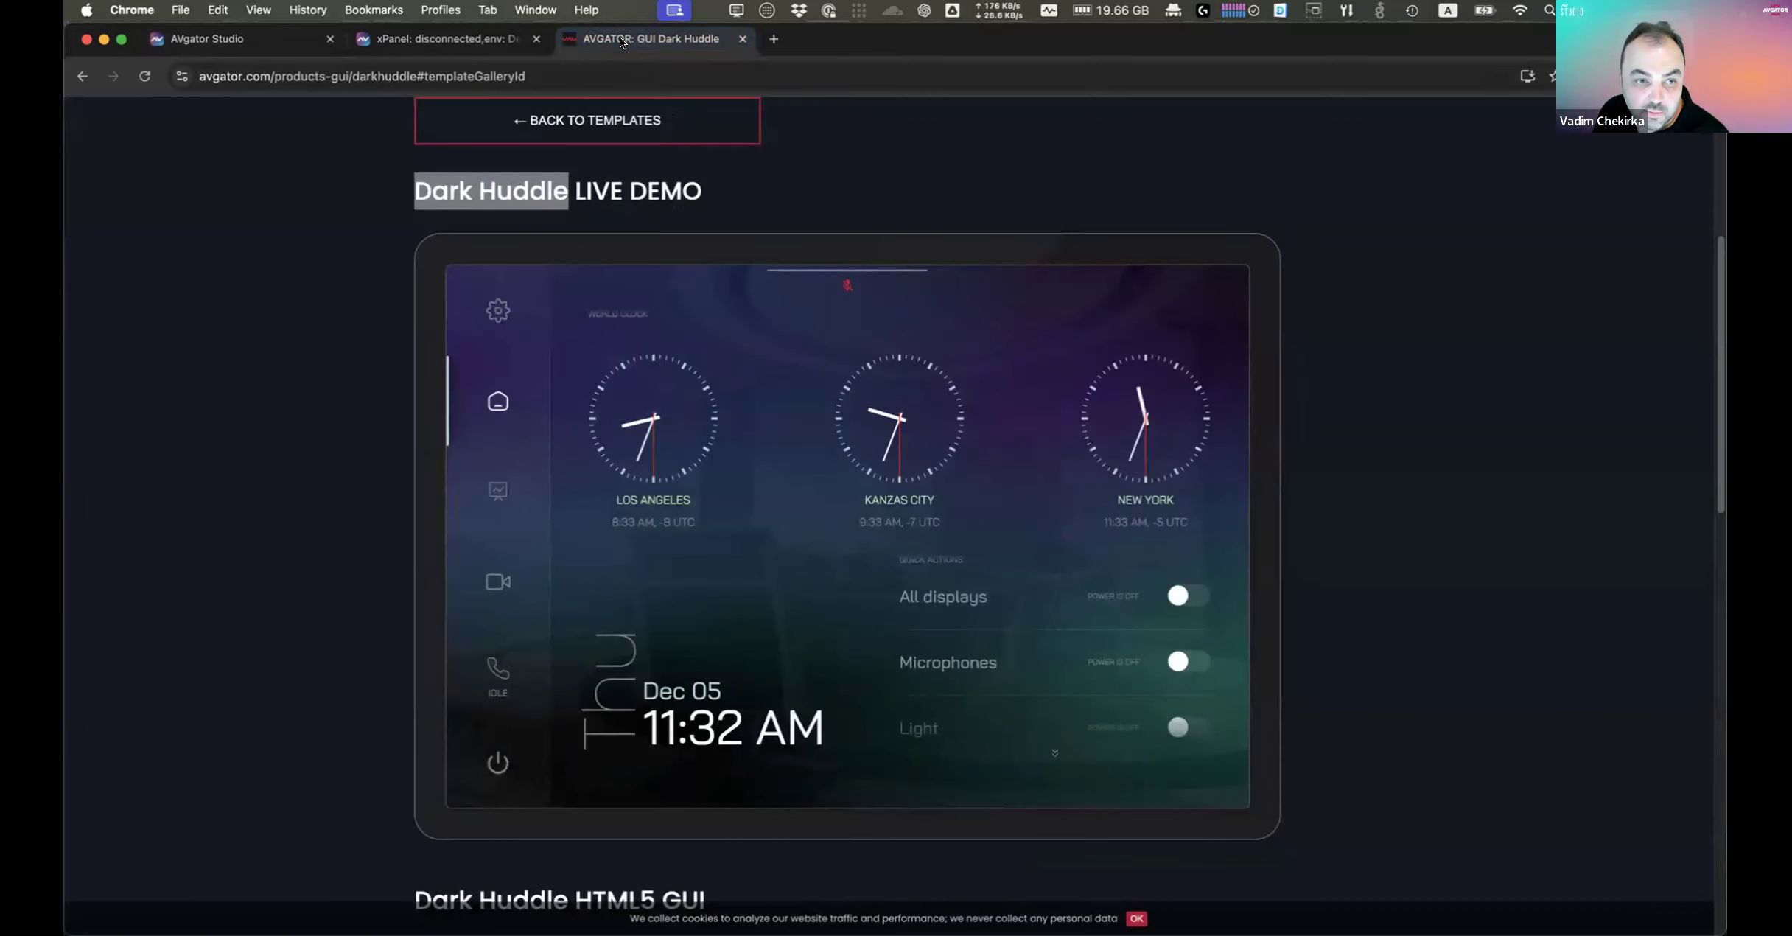
click(250, 40)
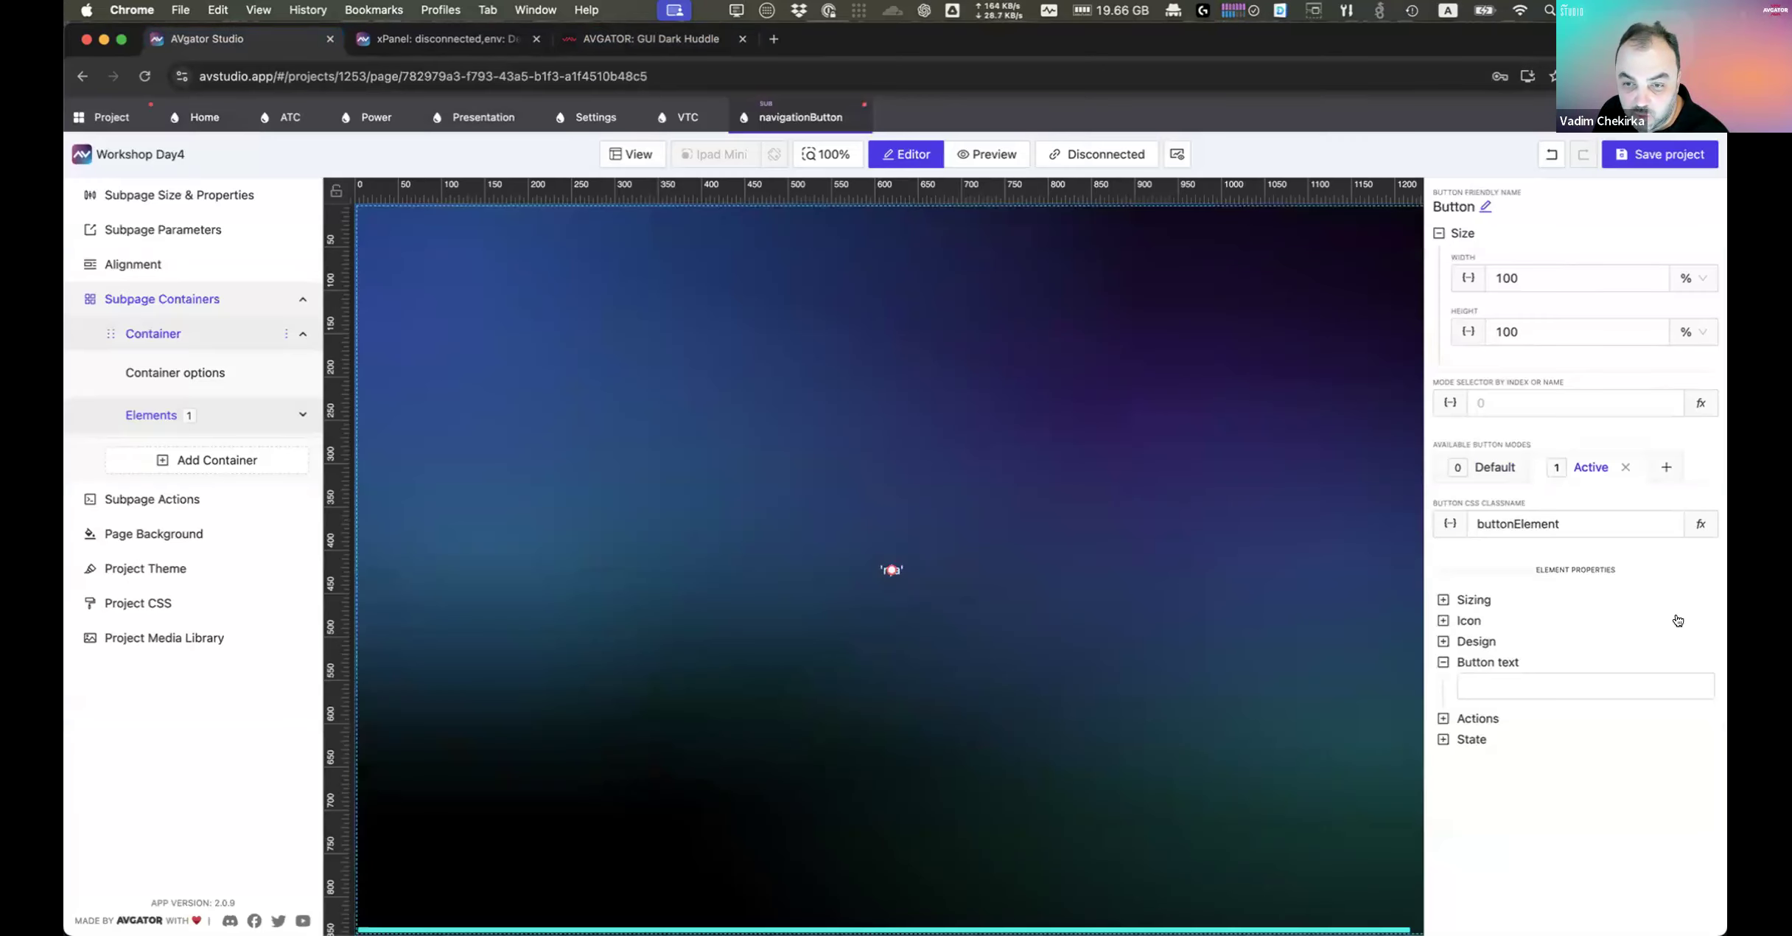
click(1476, 642)
scroll(1547, 663, down, 4)
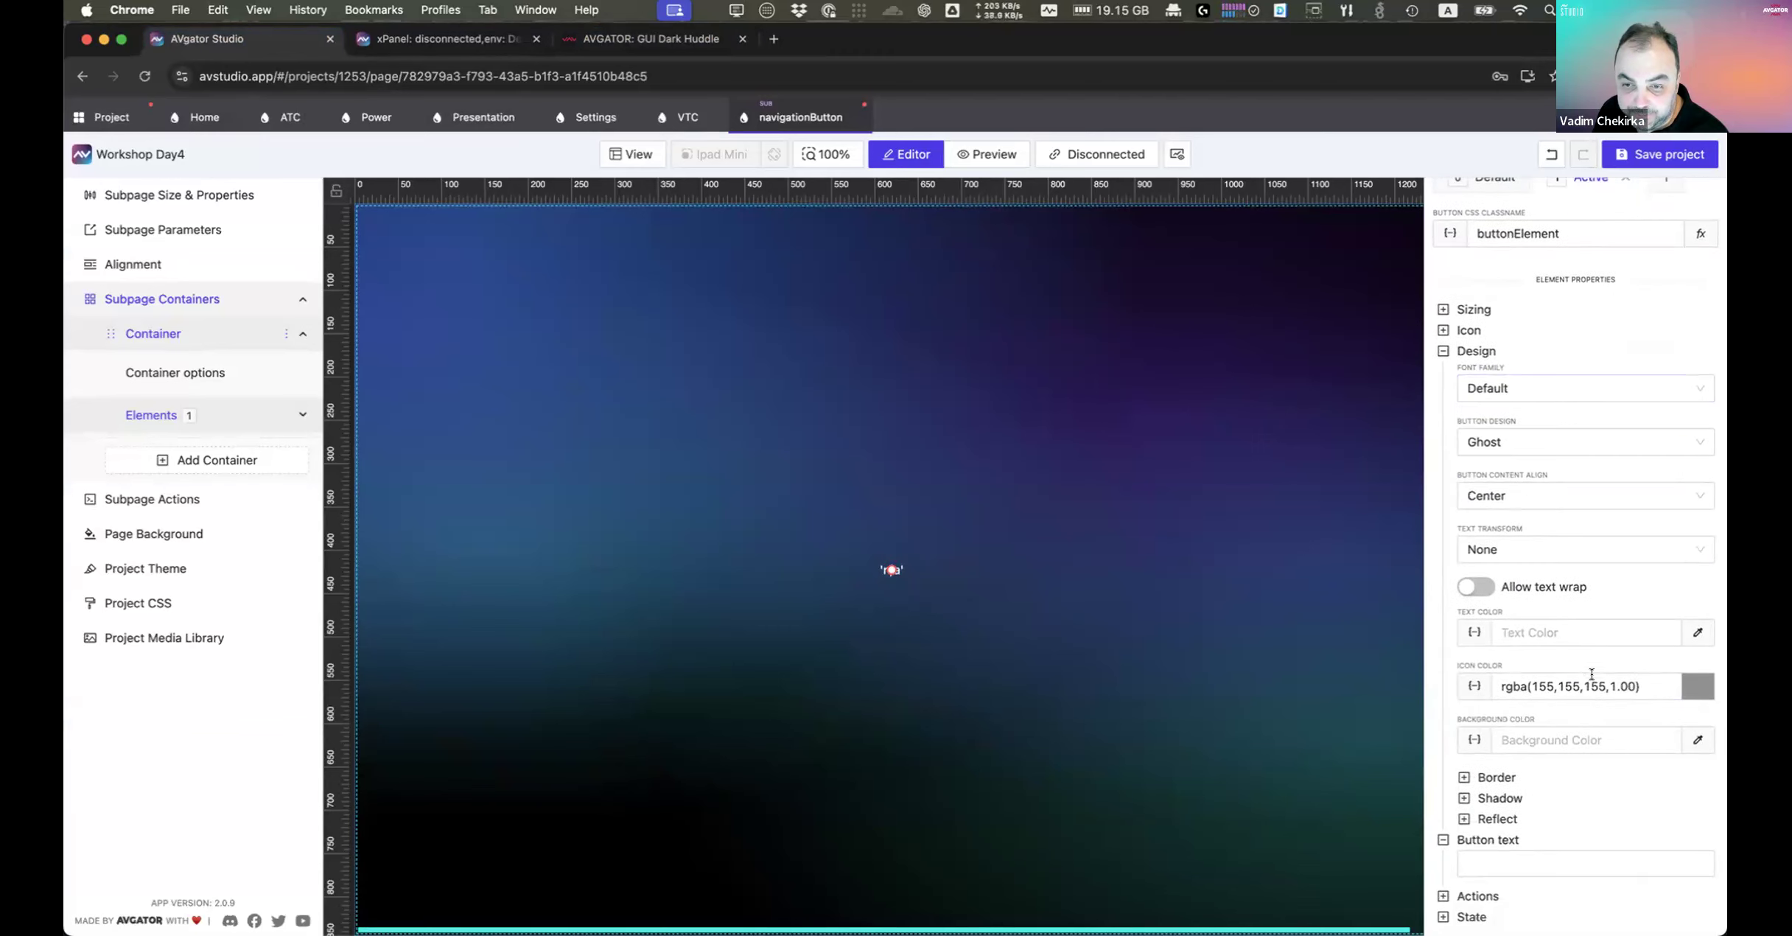
click(1697, 691)
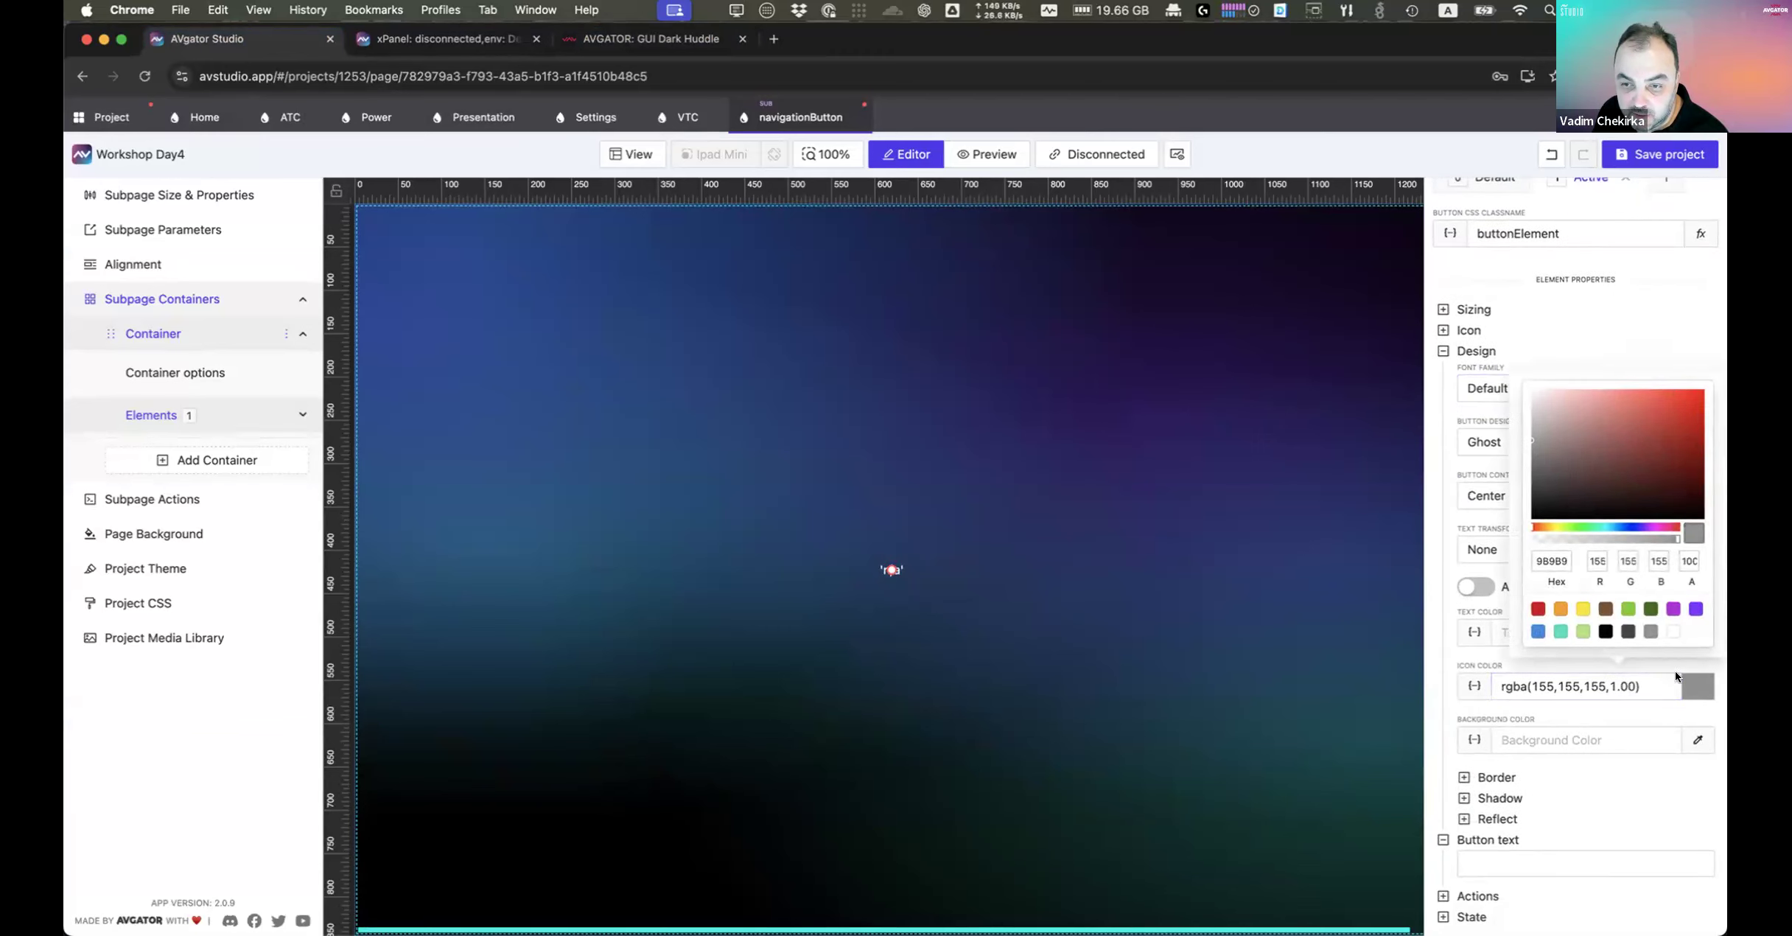
click(1671, 632)
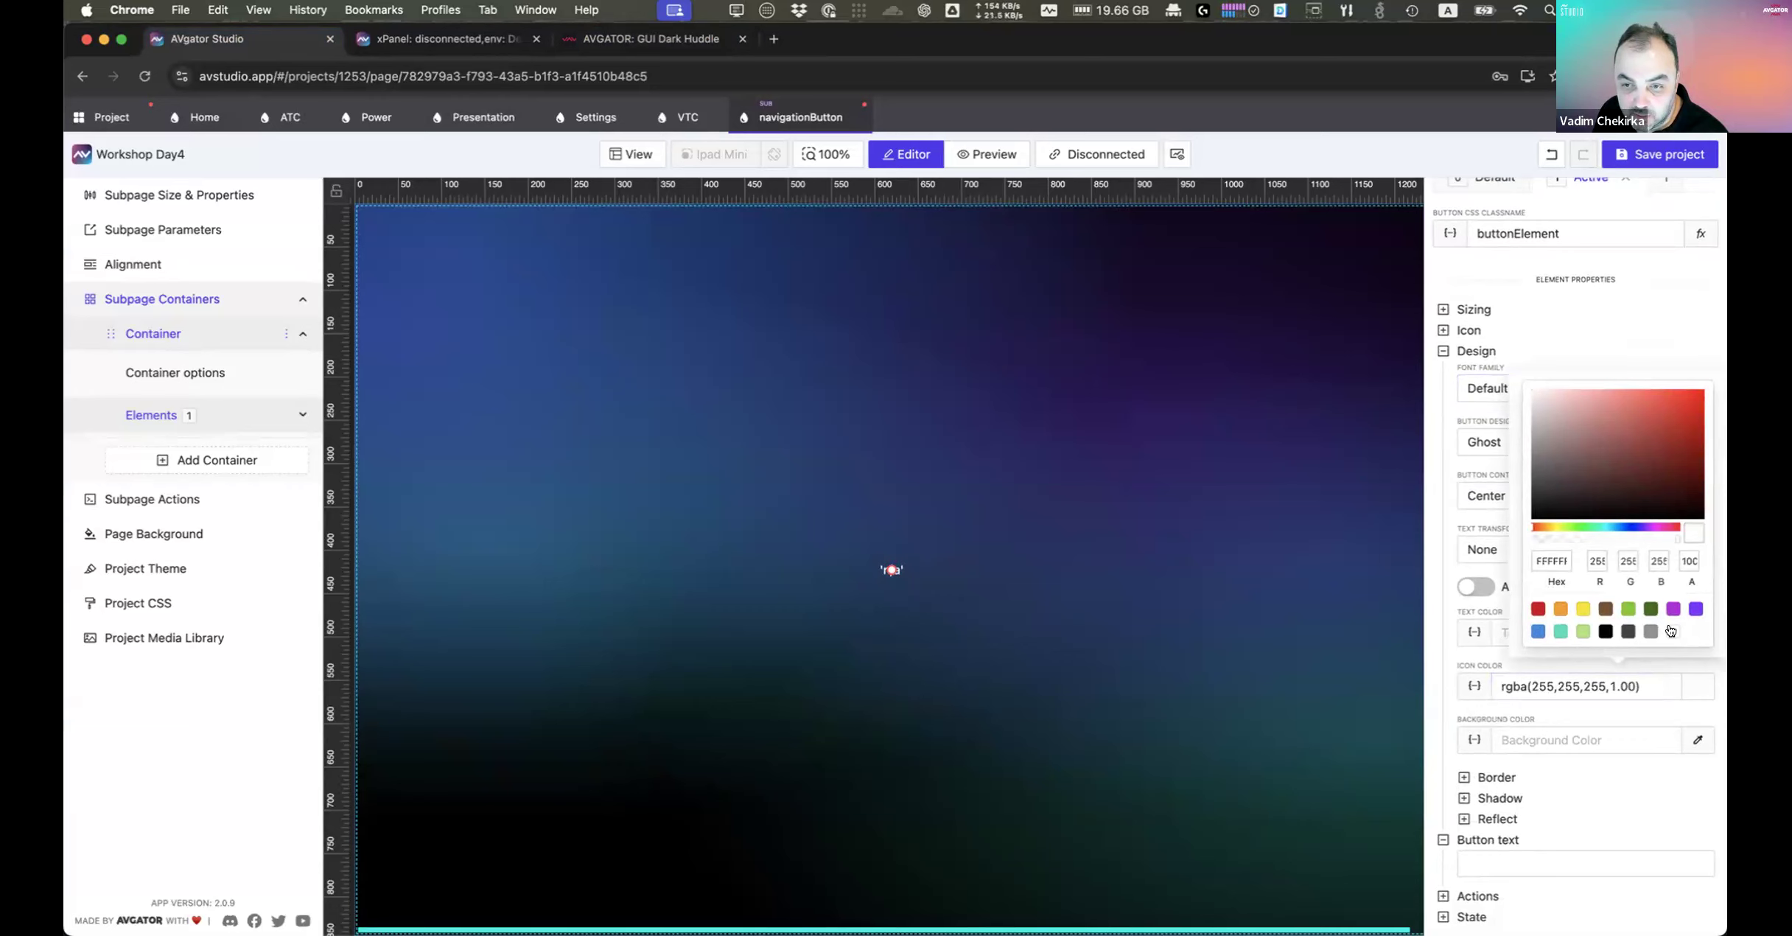
click(1613, 684)
scroll(1489, 198, up, 1)
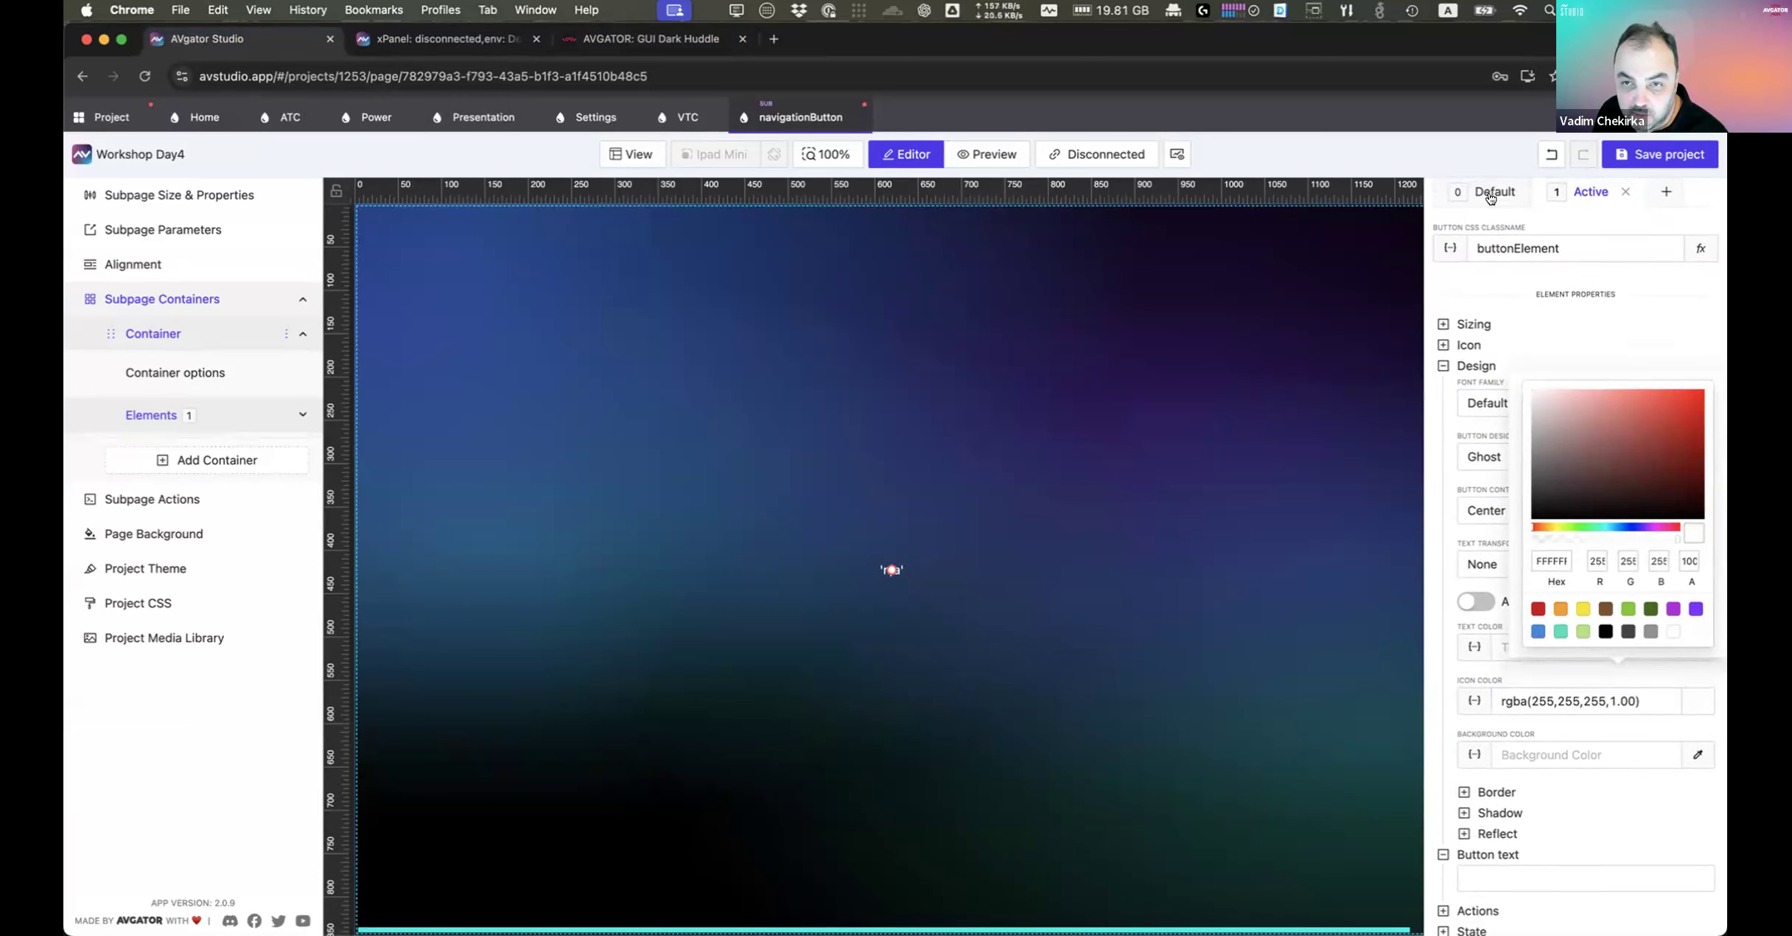
Step: Compare the Default and Active modes and reapply white as the Active mode's icon color
click(1490, 195)
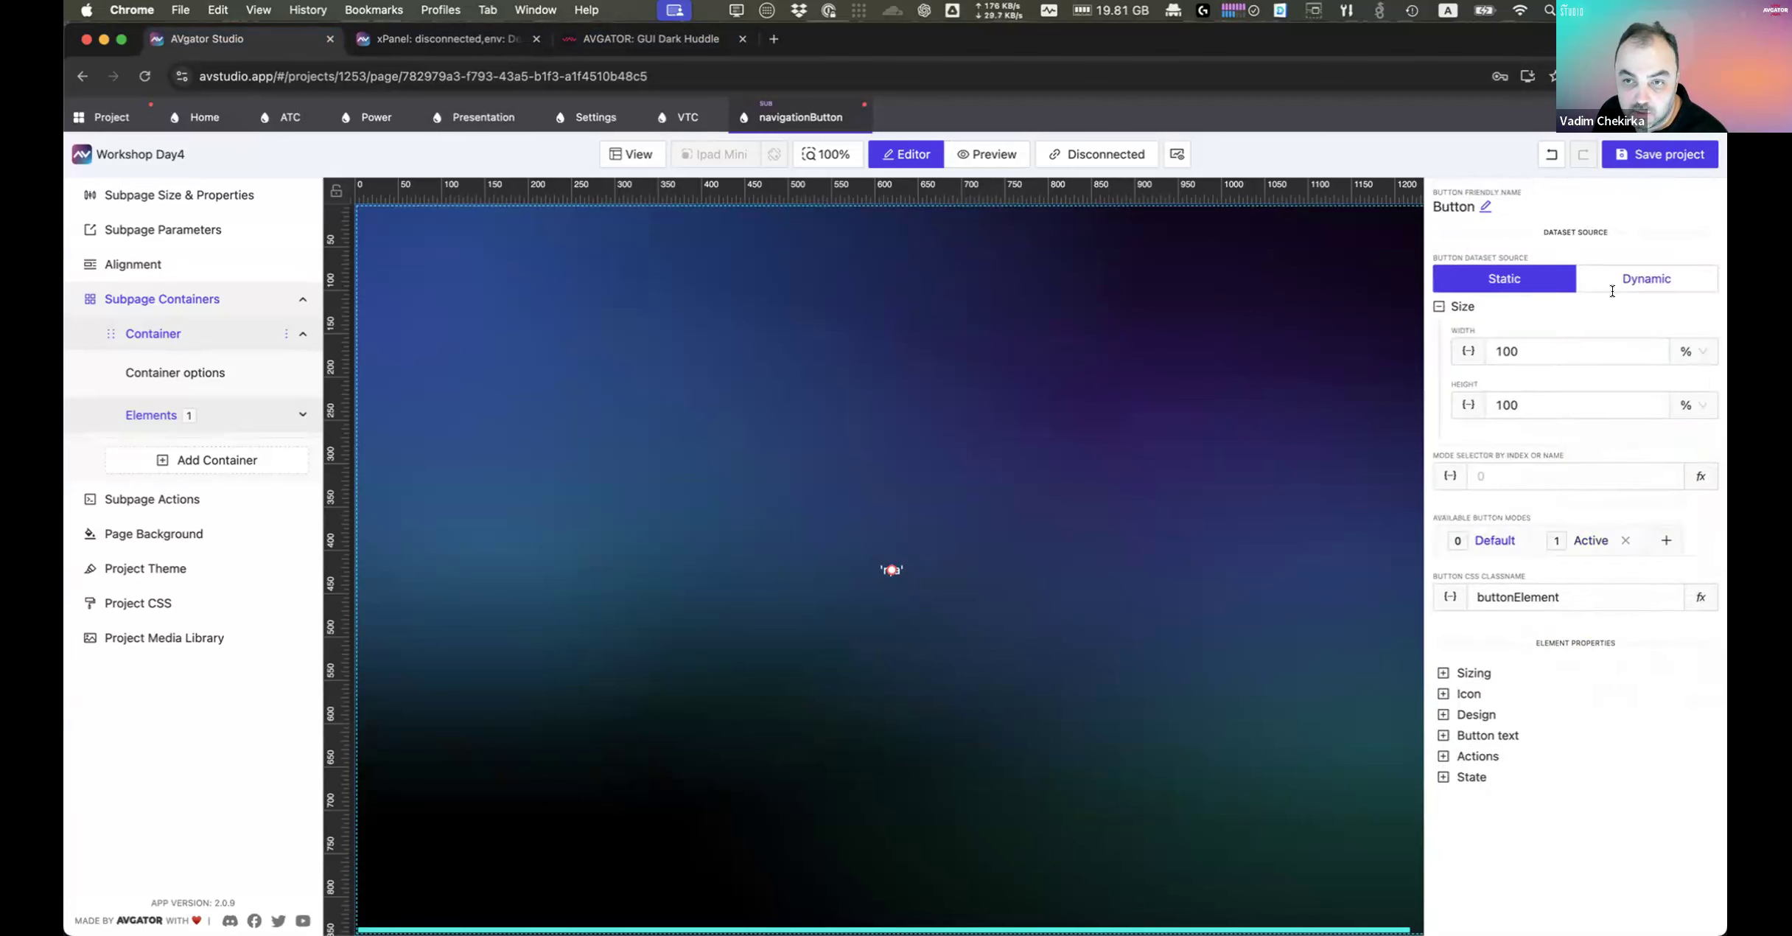
click(1577, 534)
click(1072, 541)
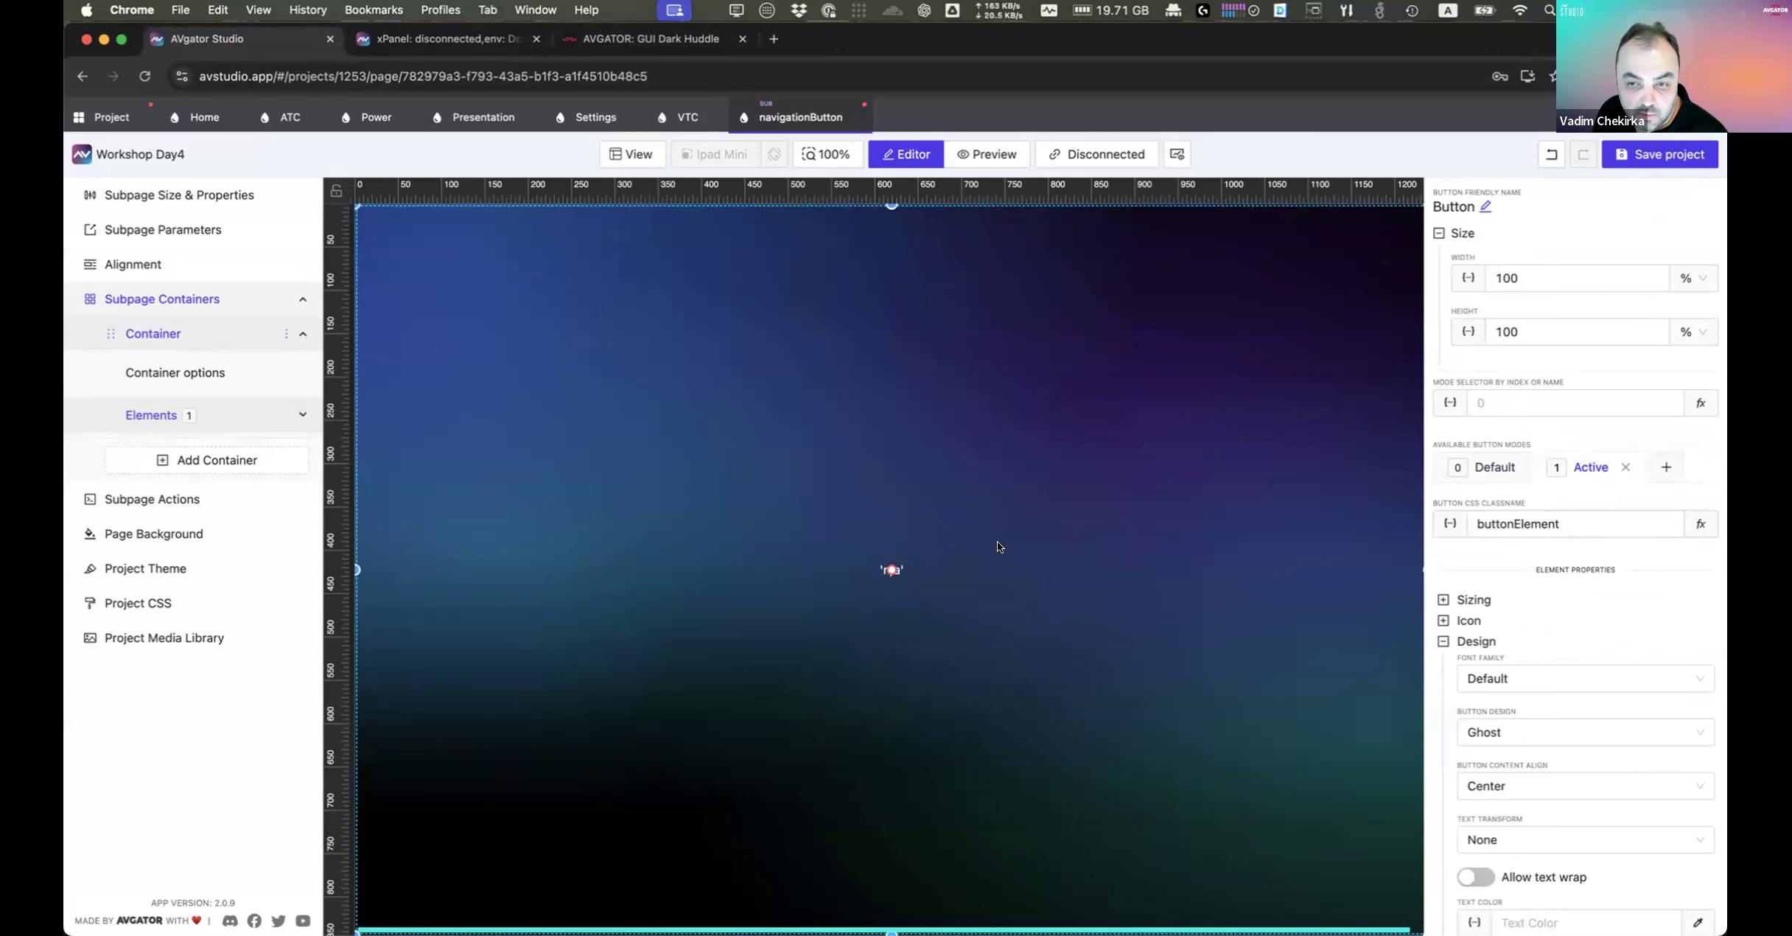
scroll(1557, 718, down, 4)
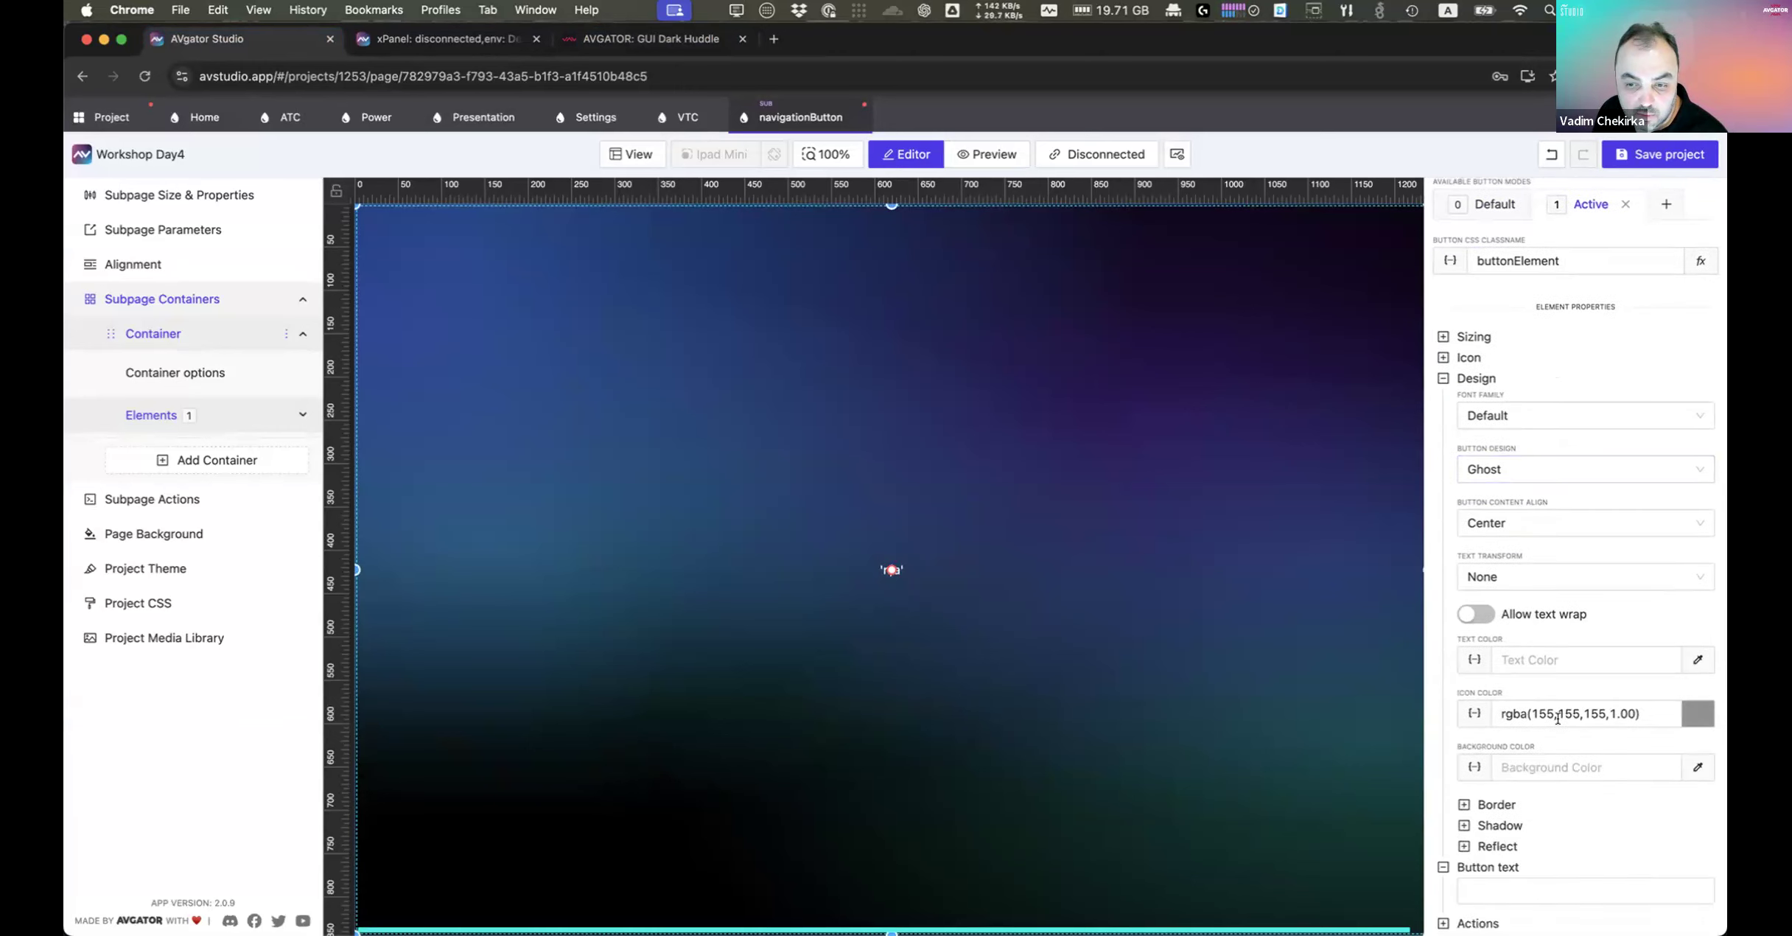
click(932, 571)
click(926, 561)
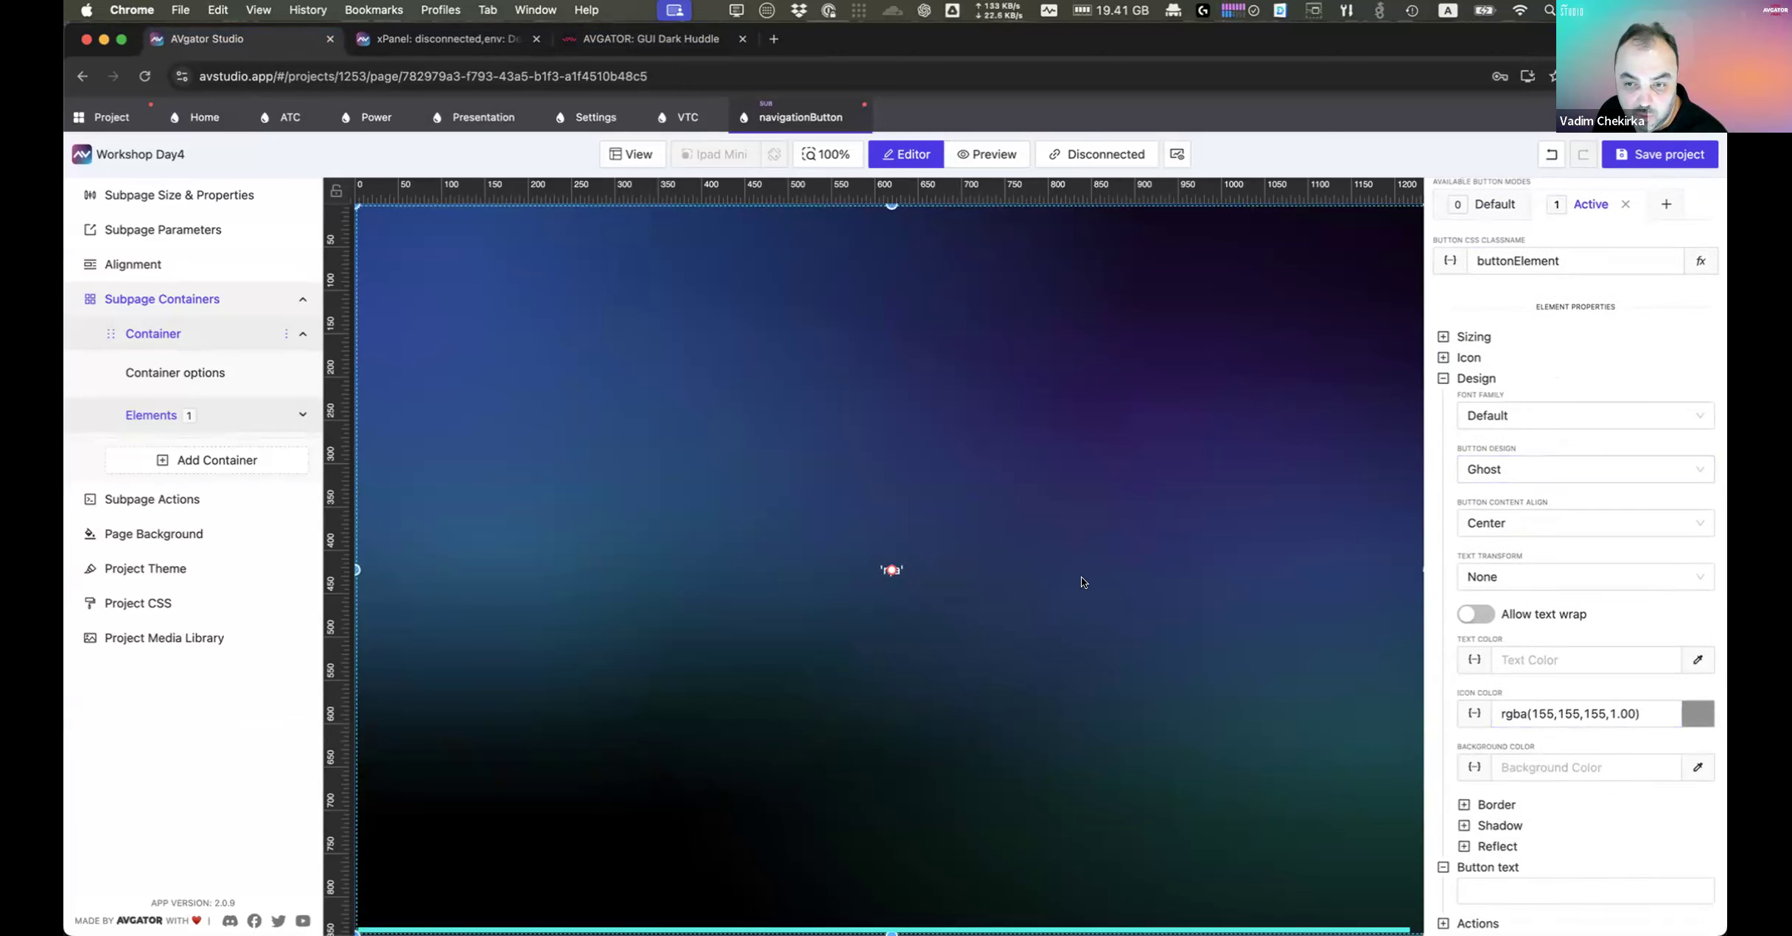
click(1701, 725)
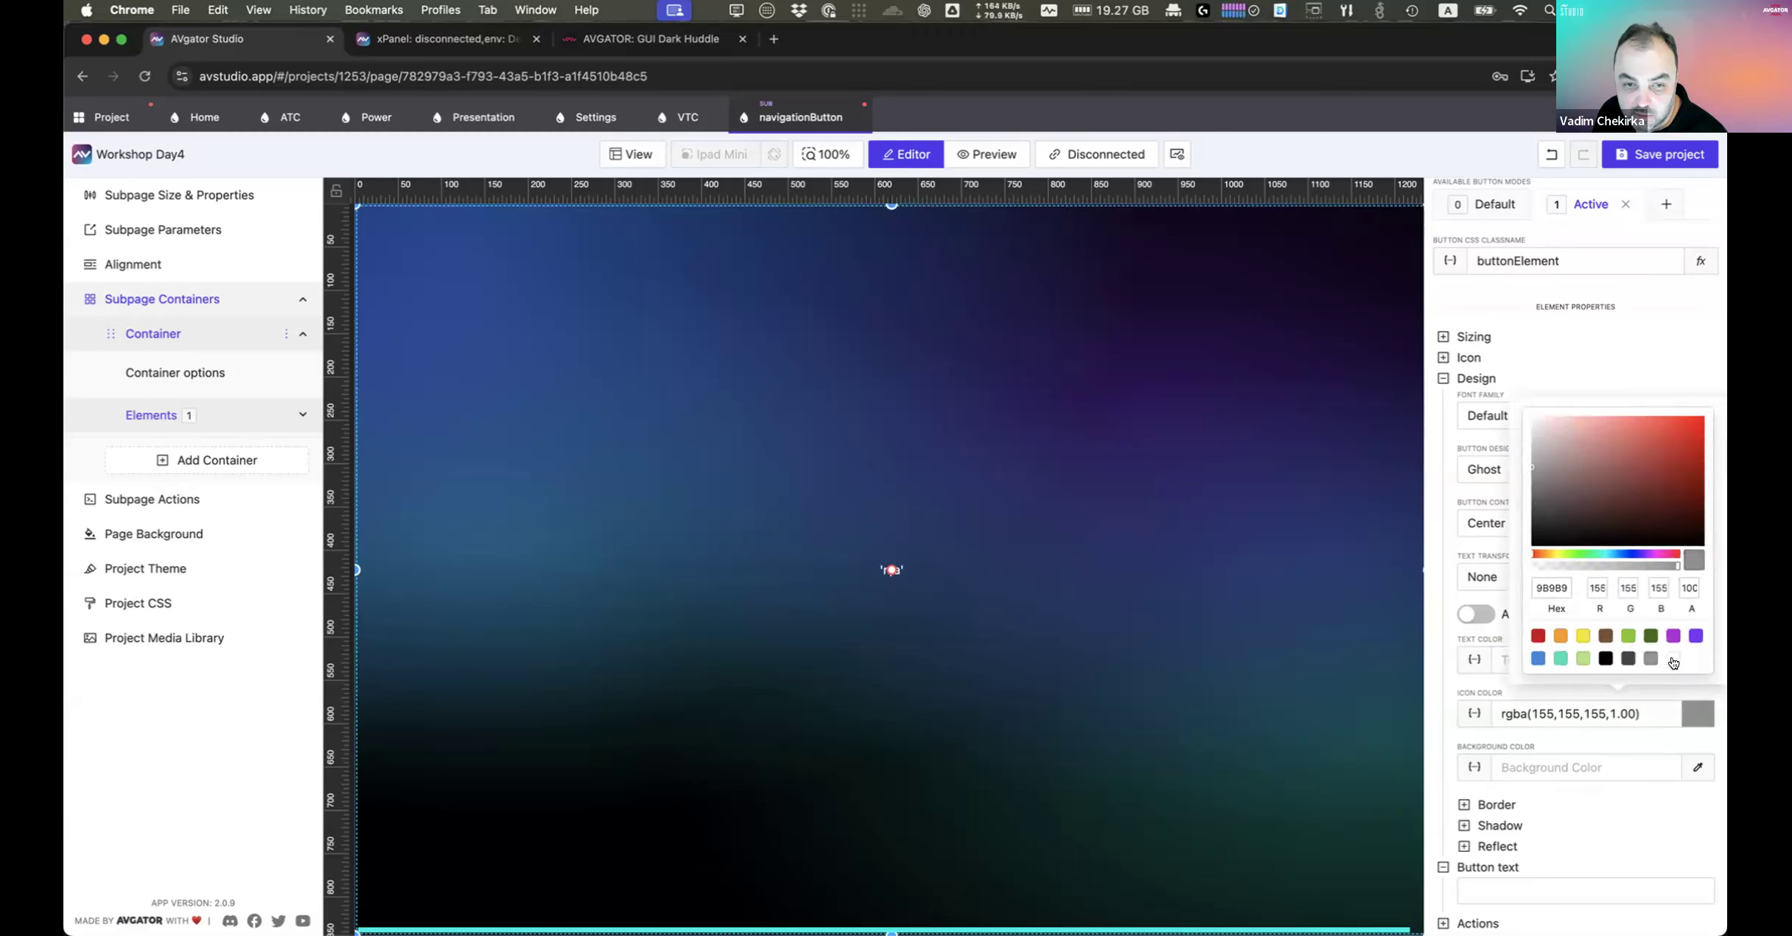
click(1673, 659)
Step: Set the Default mode's icon color to gray, rgba(155,155,155,1.00)
click(1493, 205)
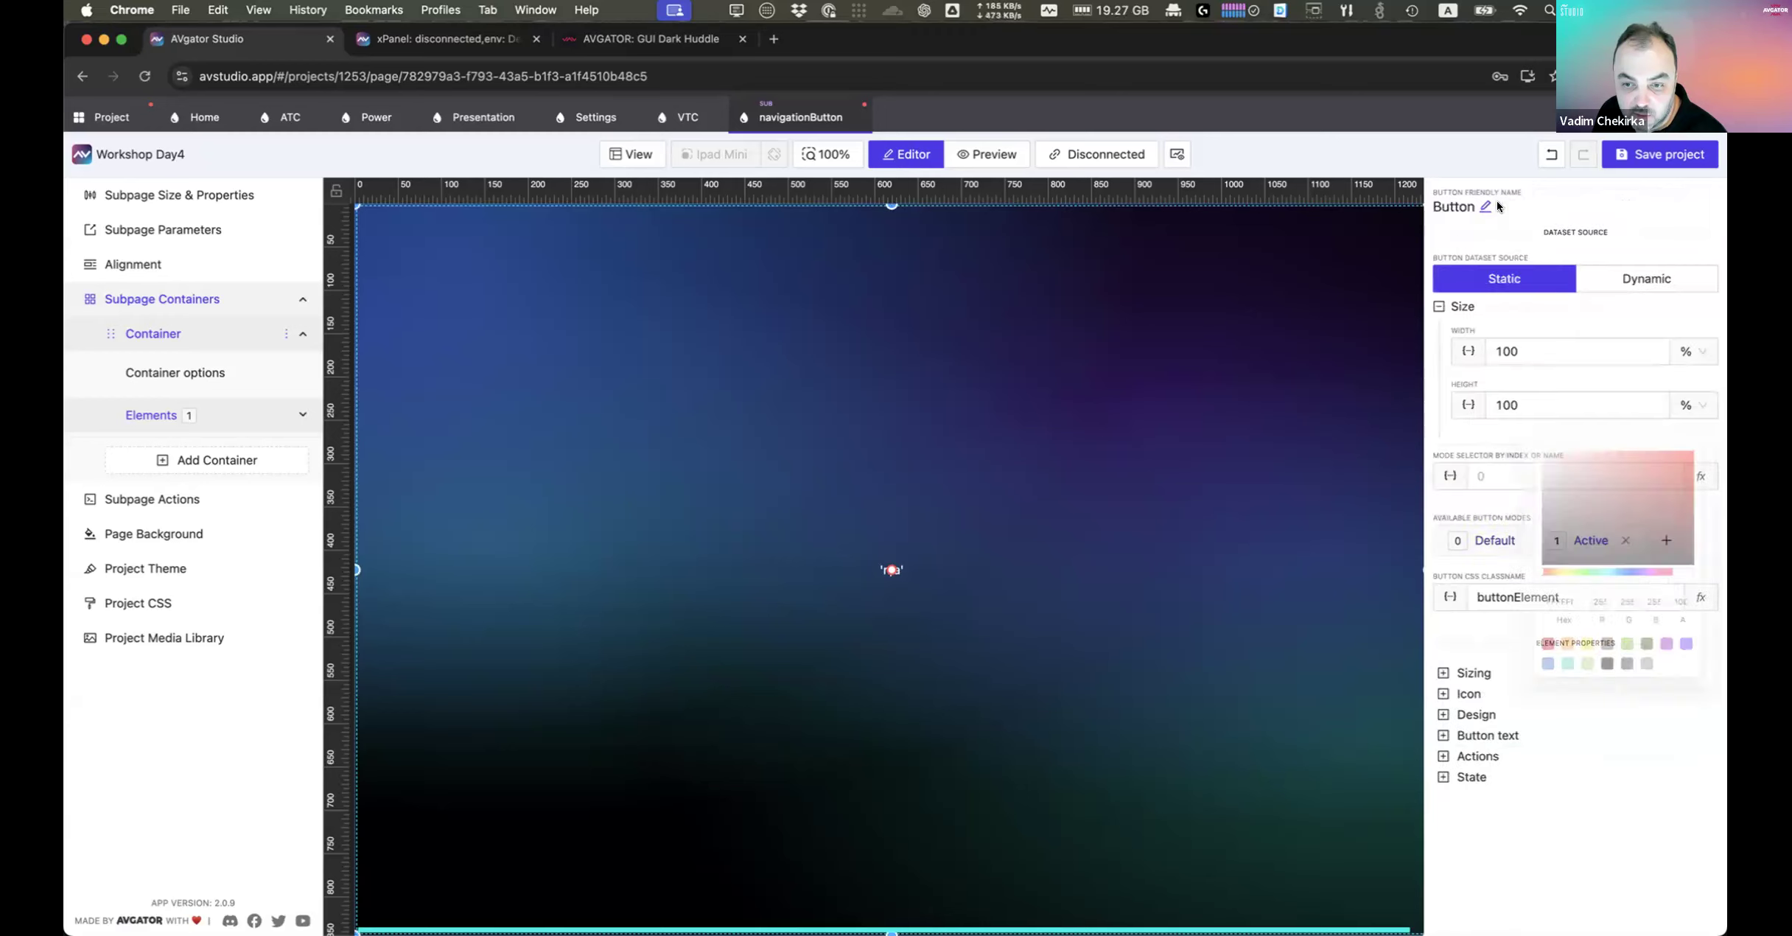
click(1475, 714)
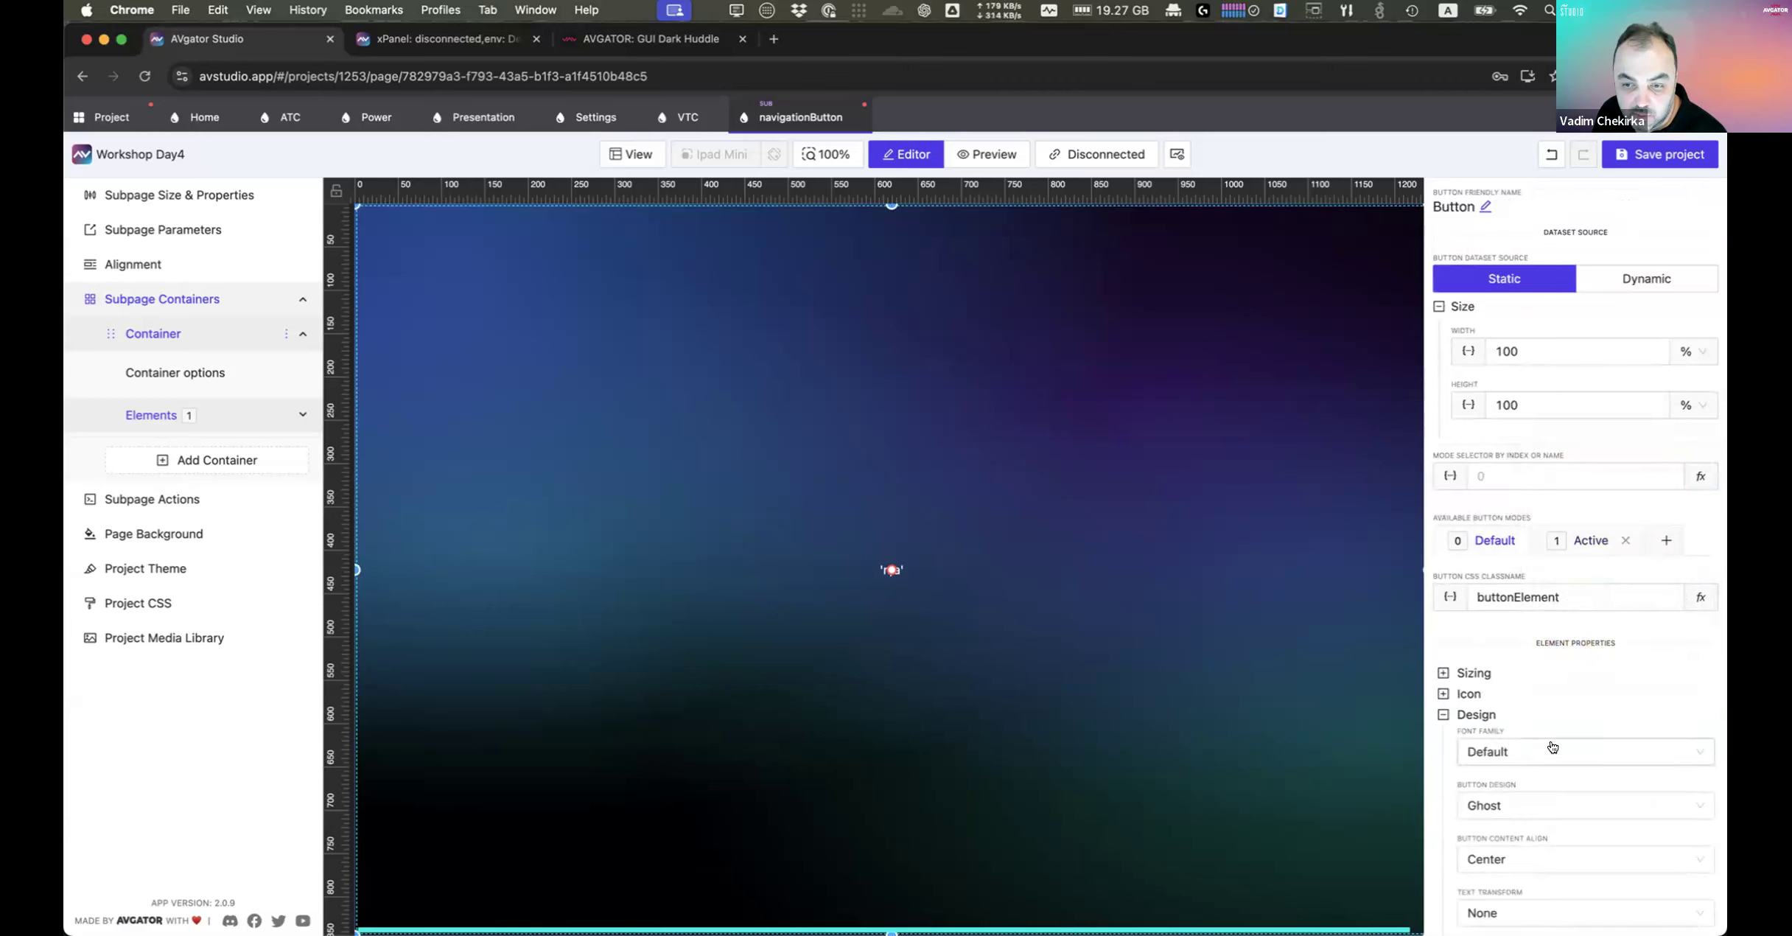
scroll(1552, 747, down, 5)
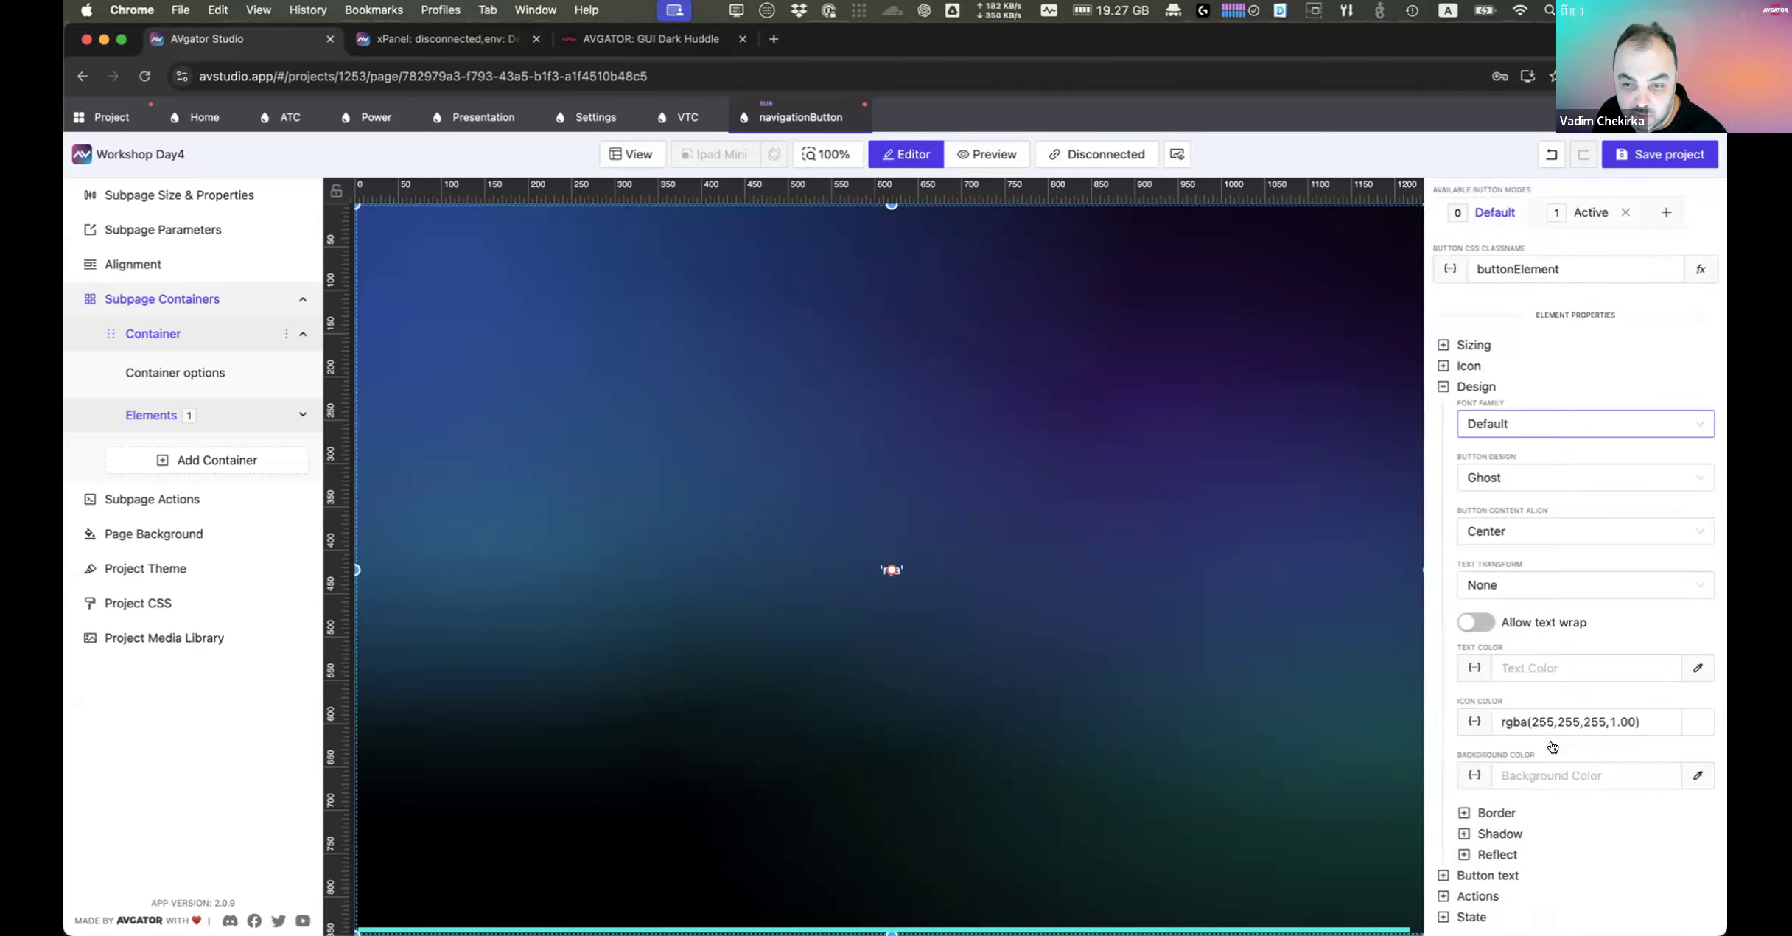
click(1689, 728)
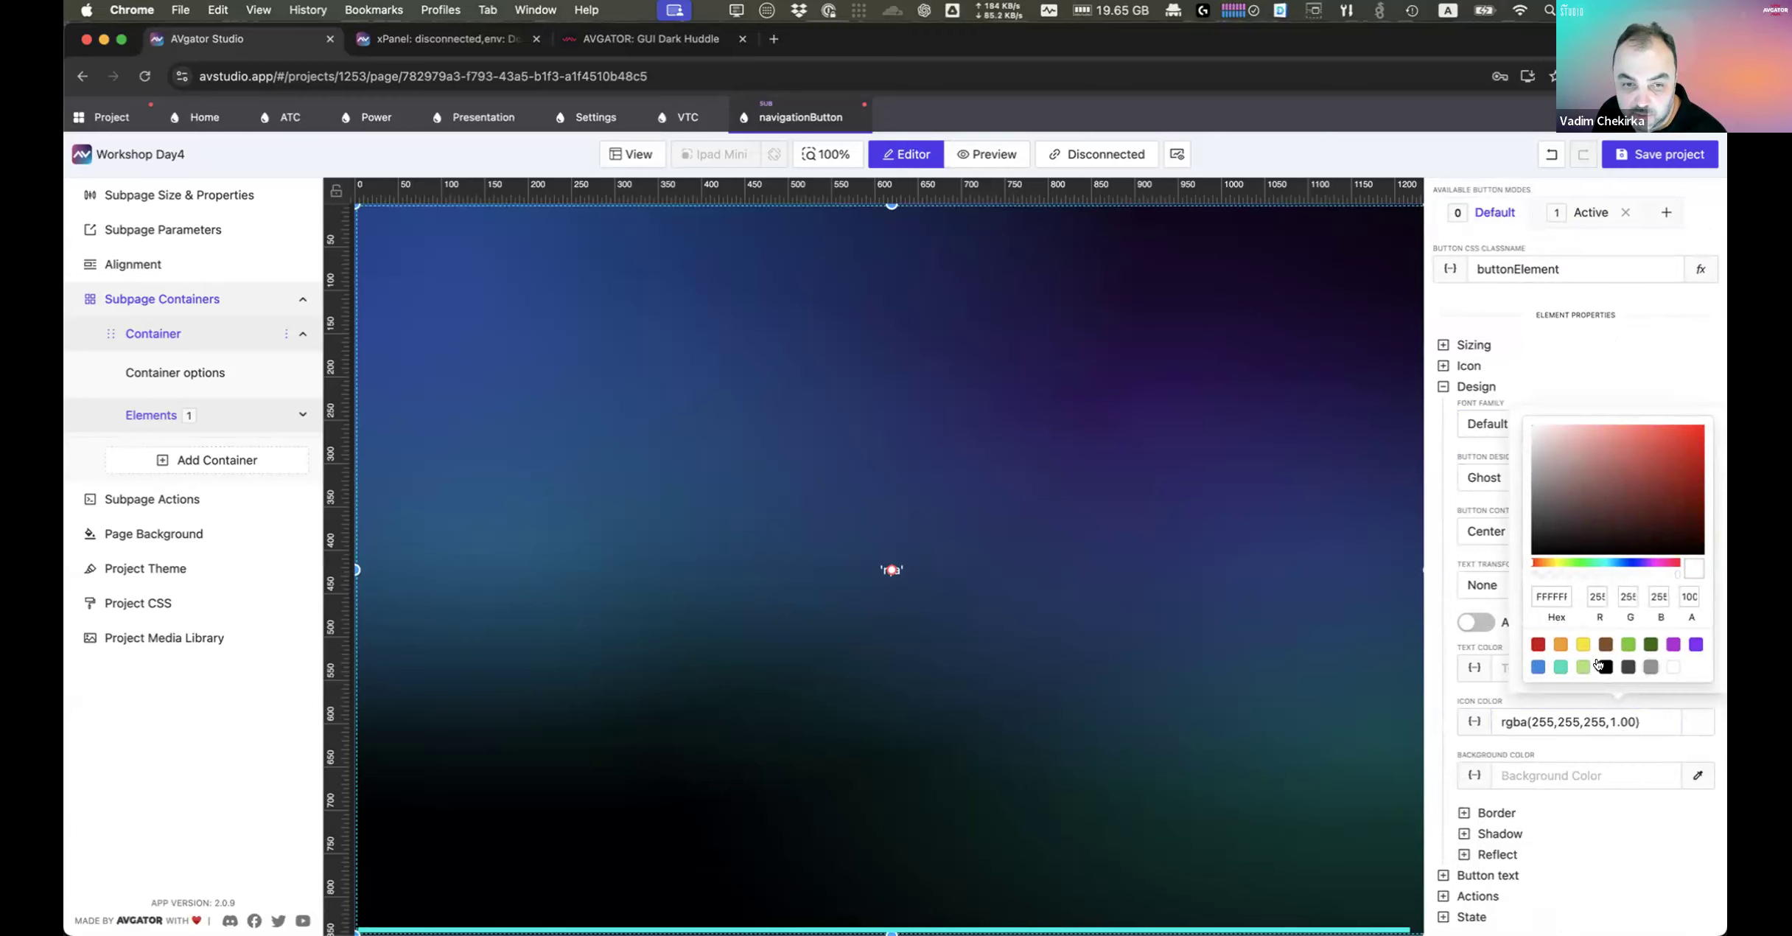
click(1651, 666)
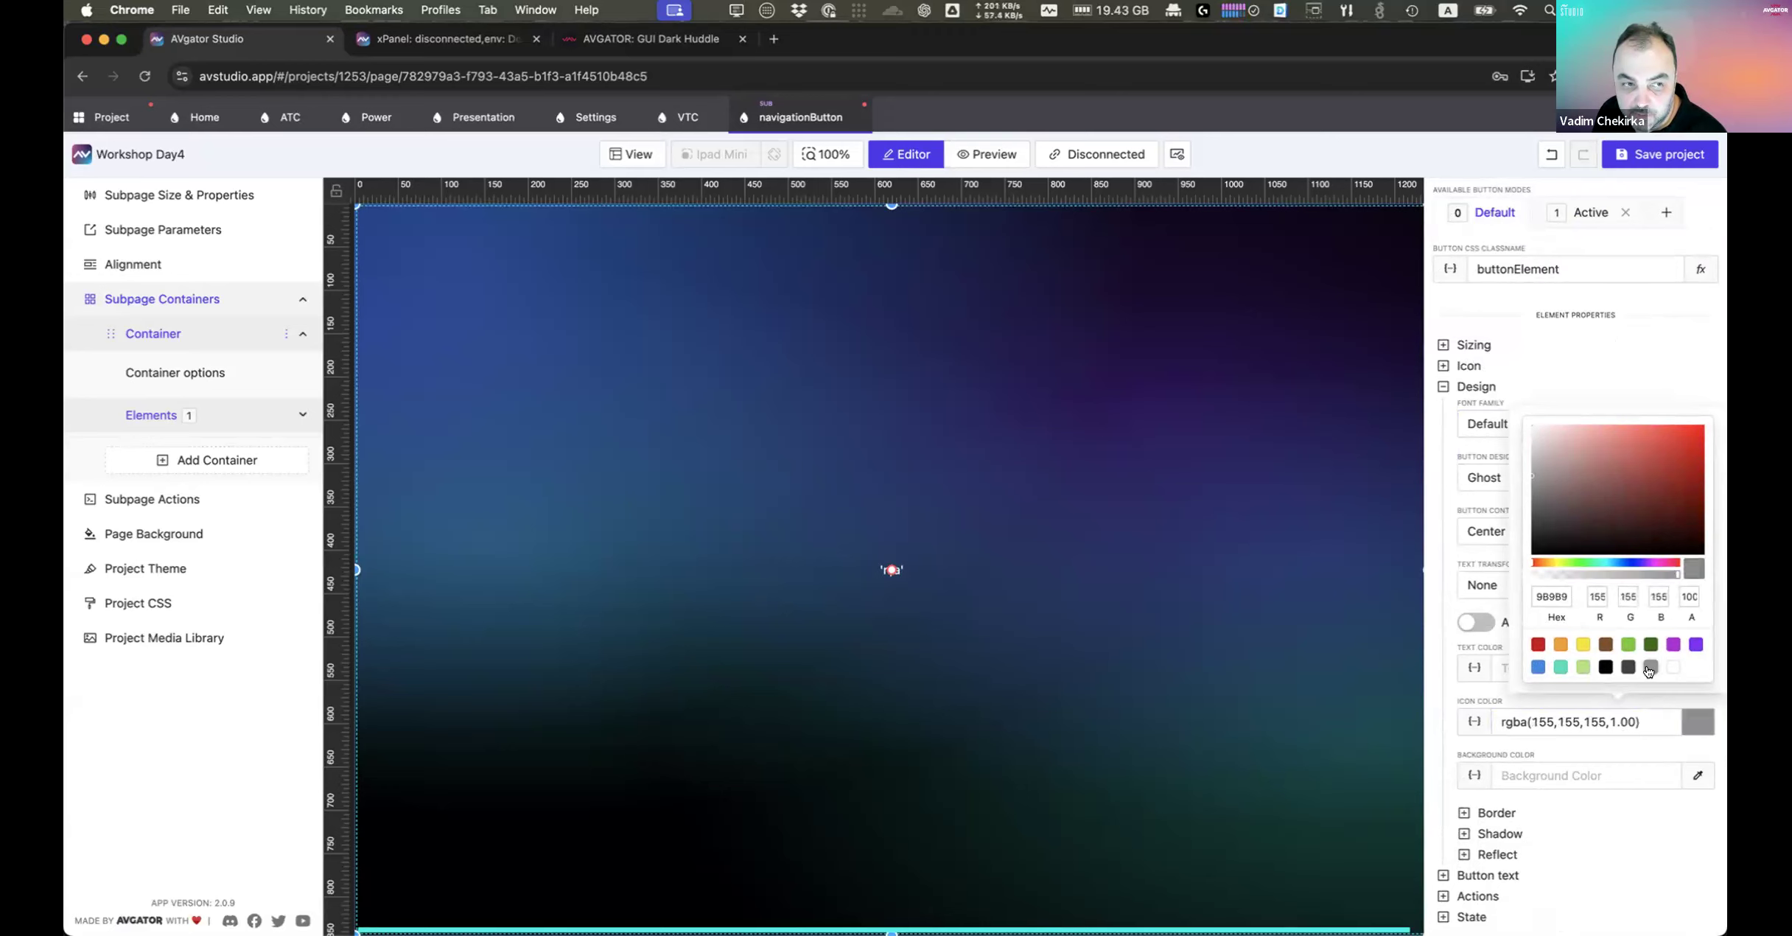
click(1098, 662)
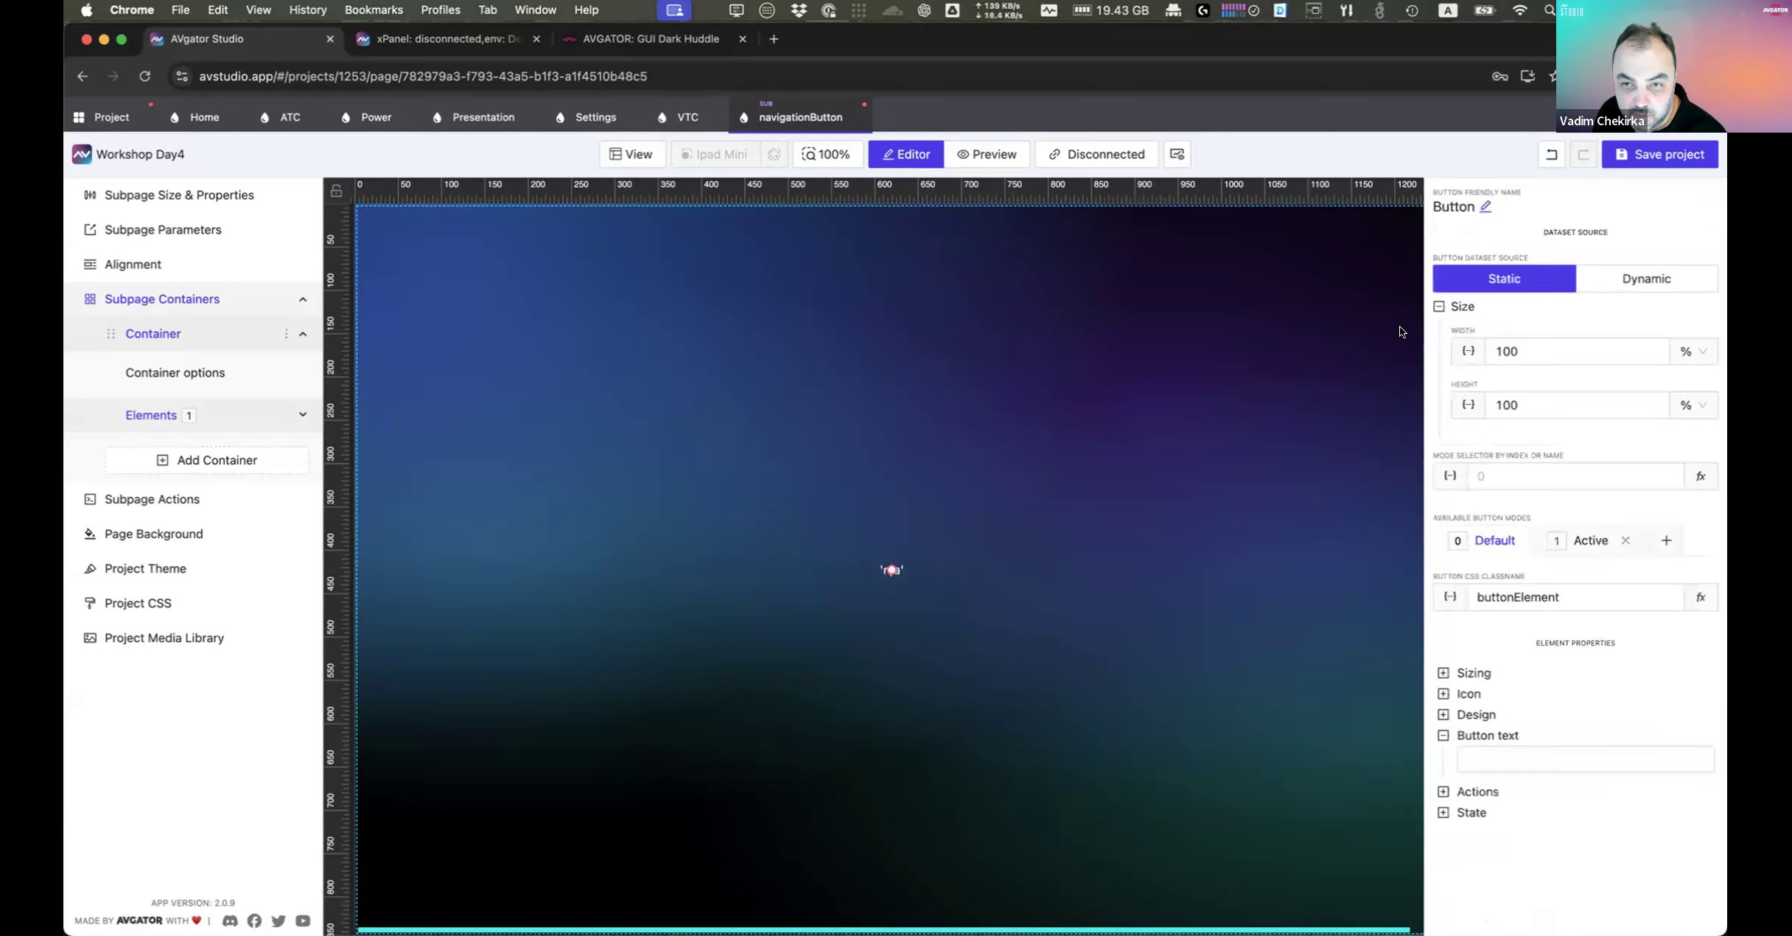
Step: Review the button's Active and Default modes and check the navigation icons in the live panel
click(1589, 540)
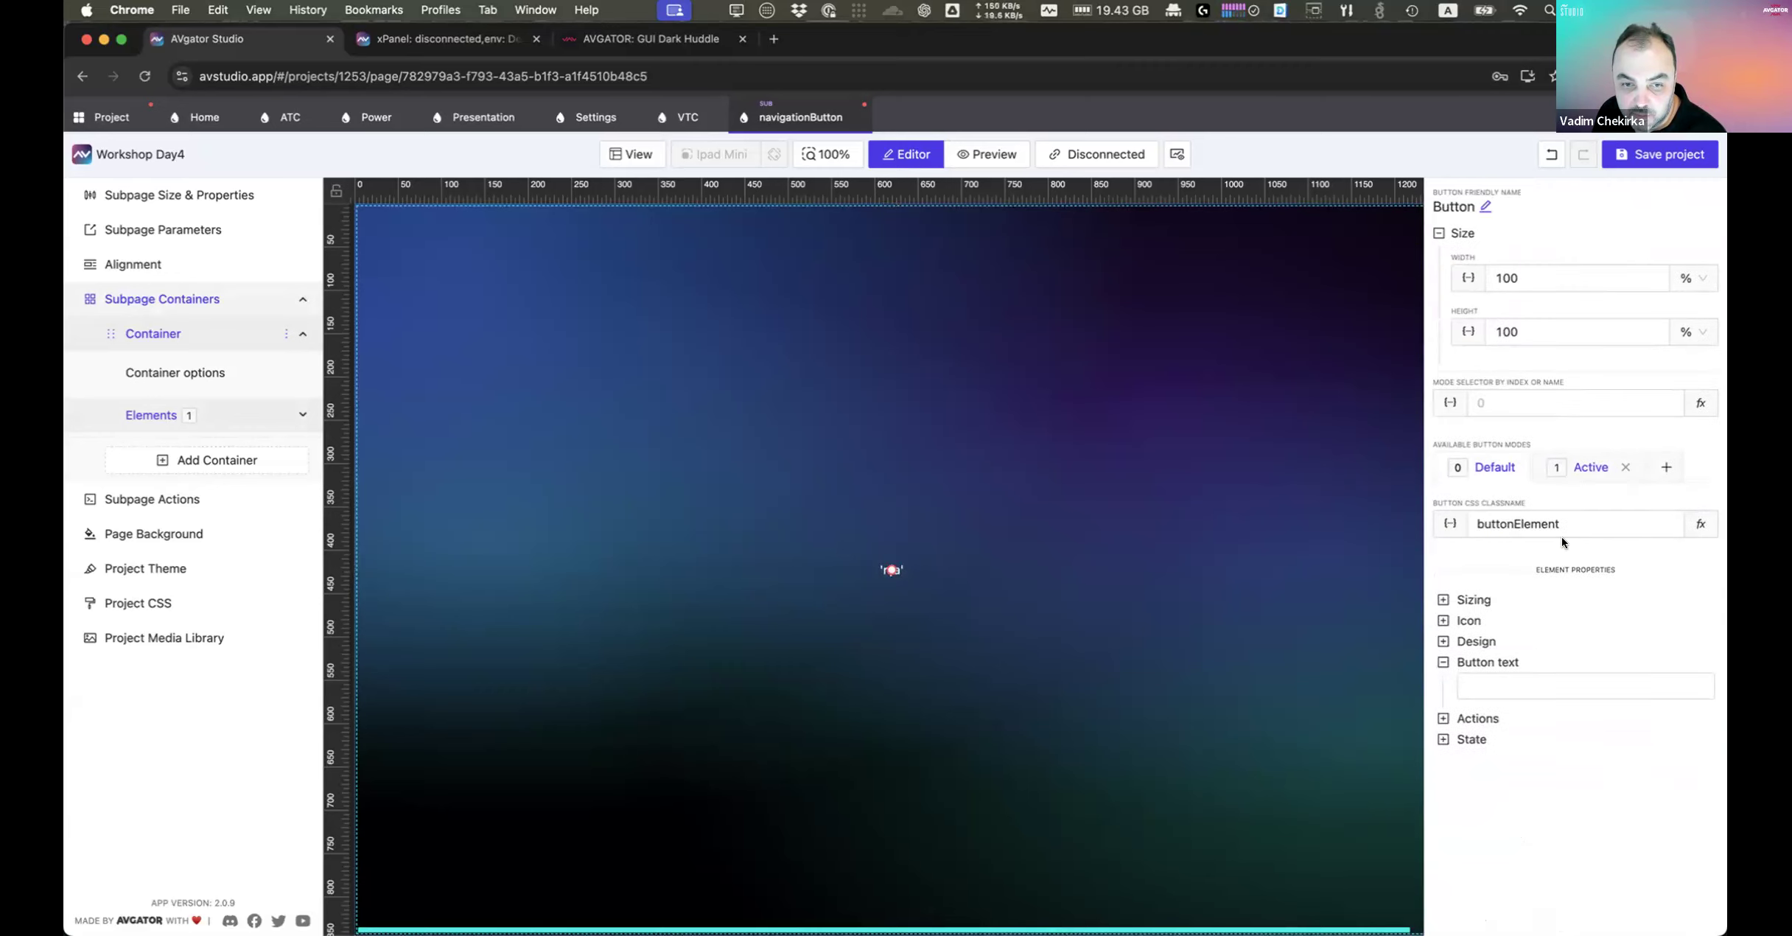
click(1495, 470)
click(435, 38)
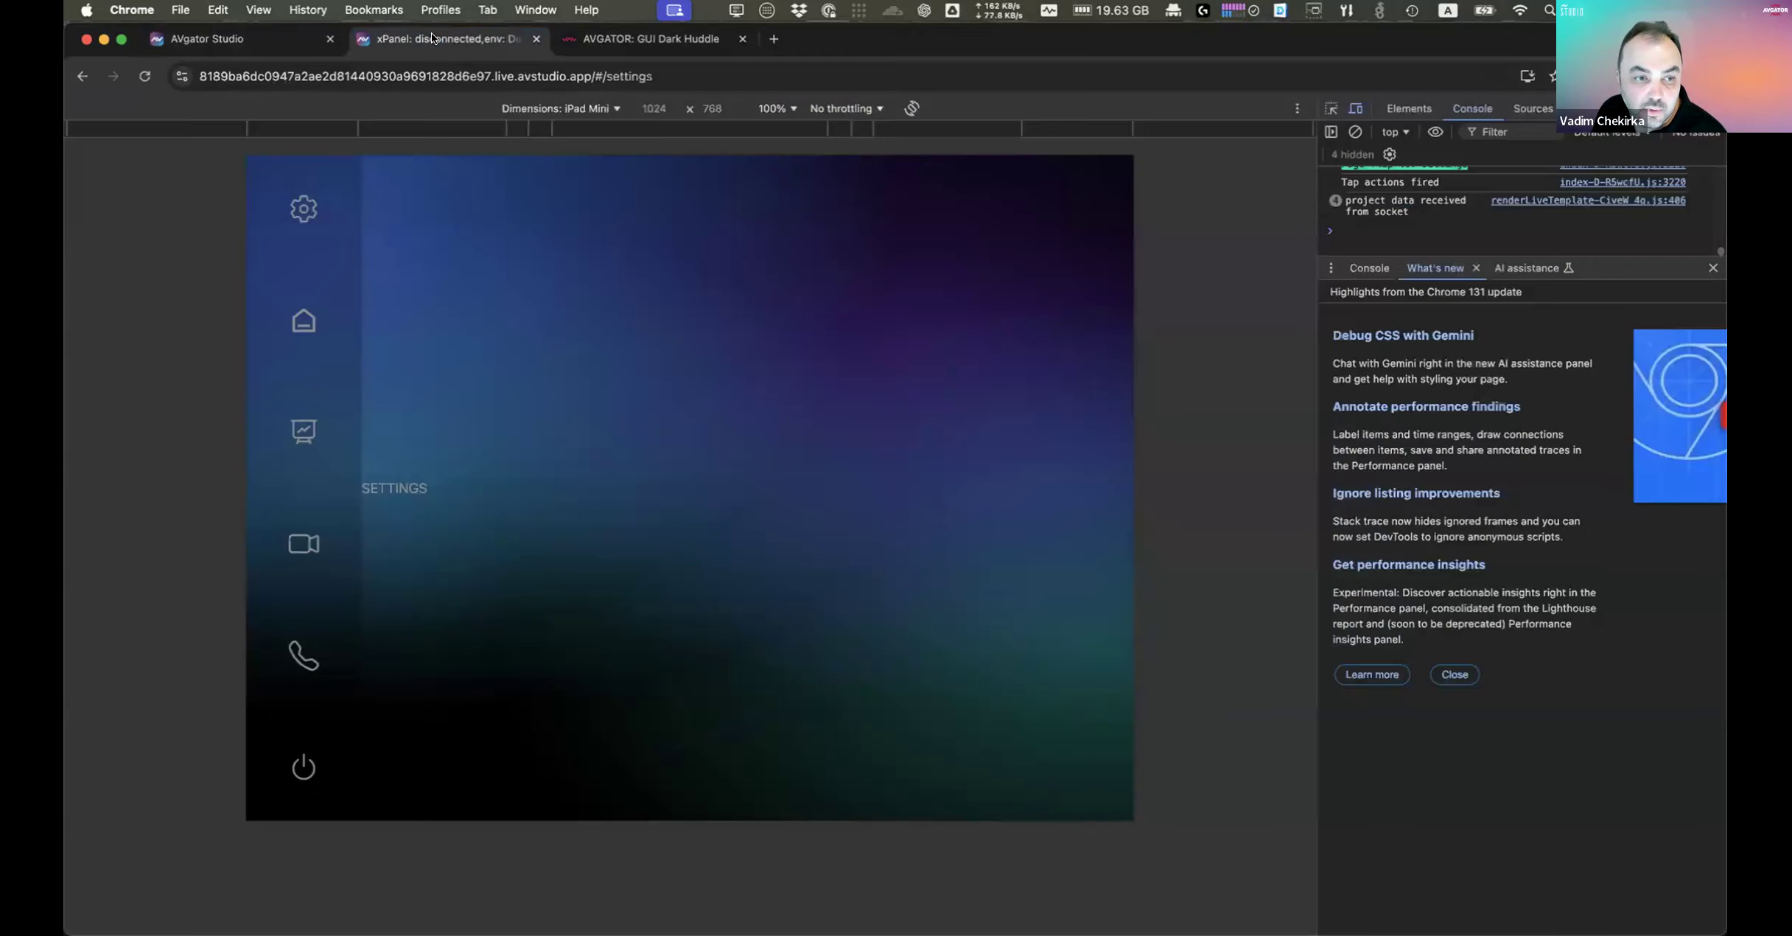
click(204, 38)
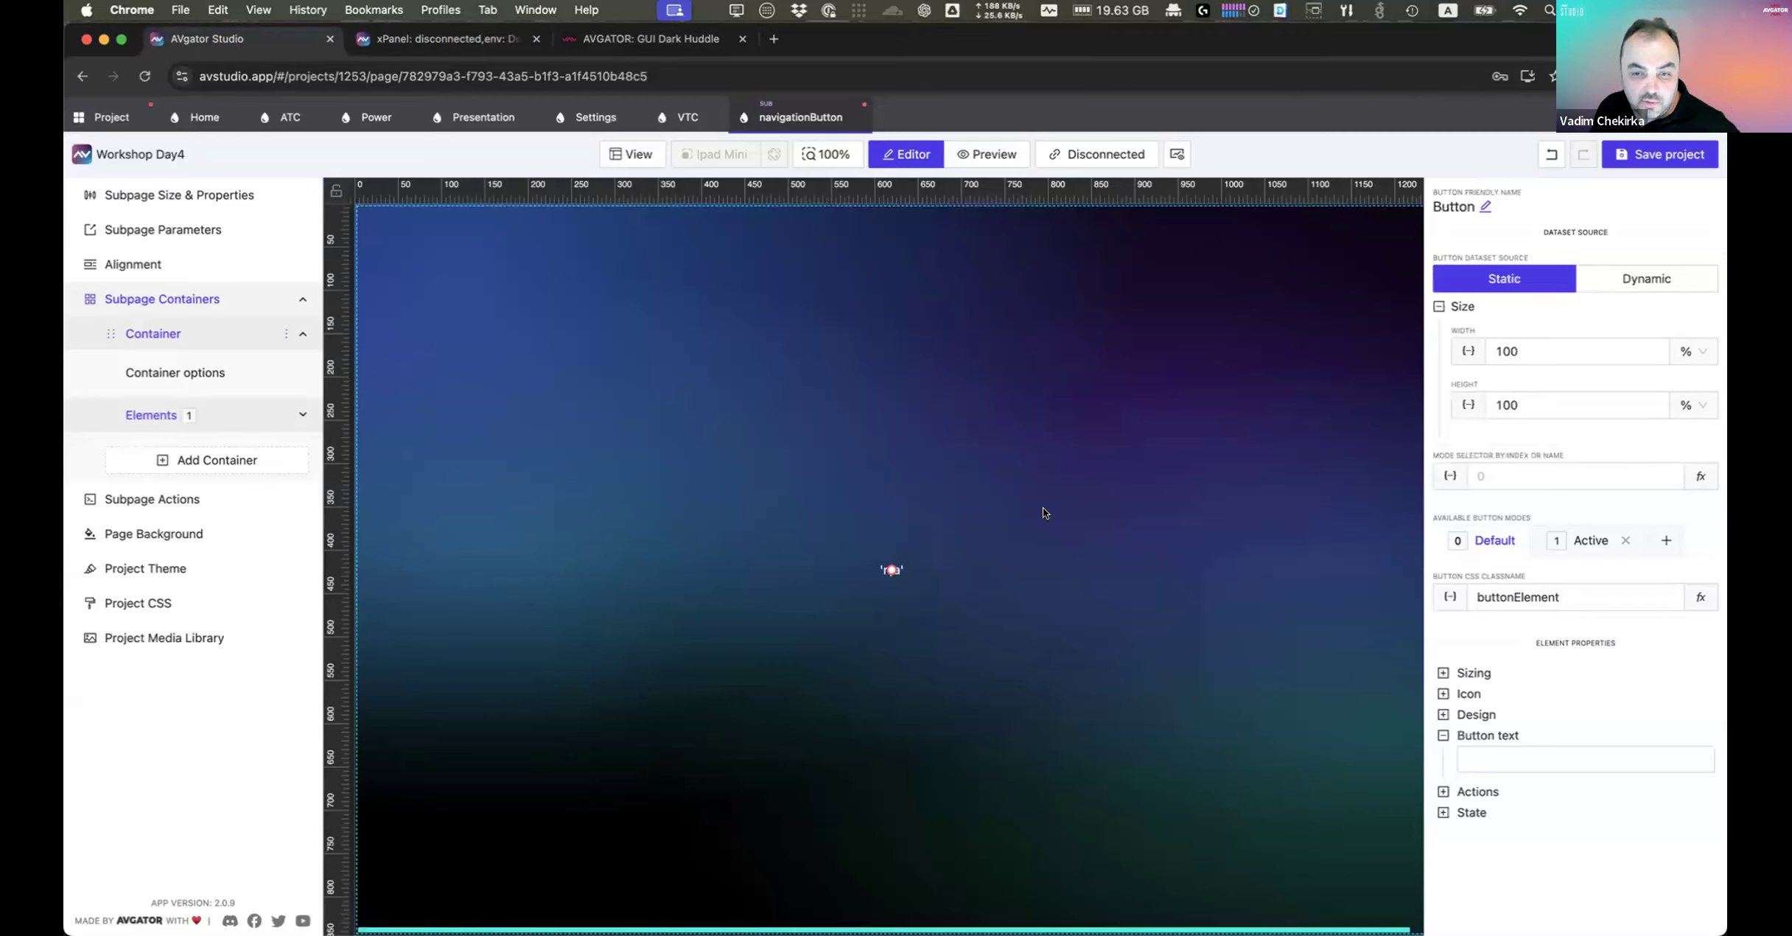
Step: Copy the Home entry's icon name, RiHome6Line, from the project's navigation data source and close the data source unchanged
click(900, 568)
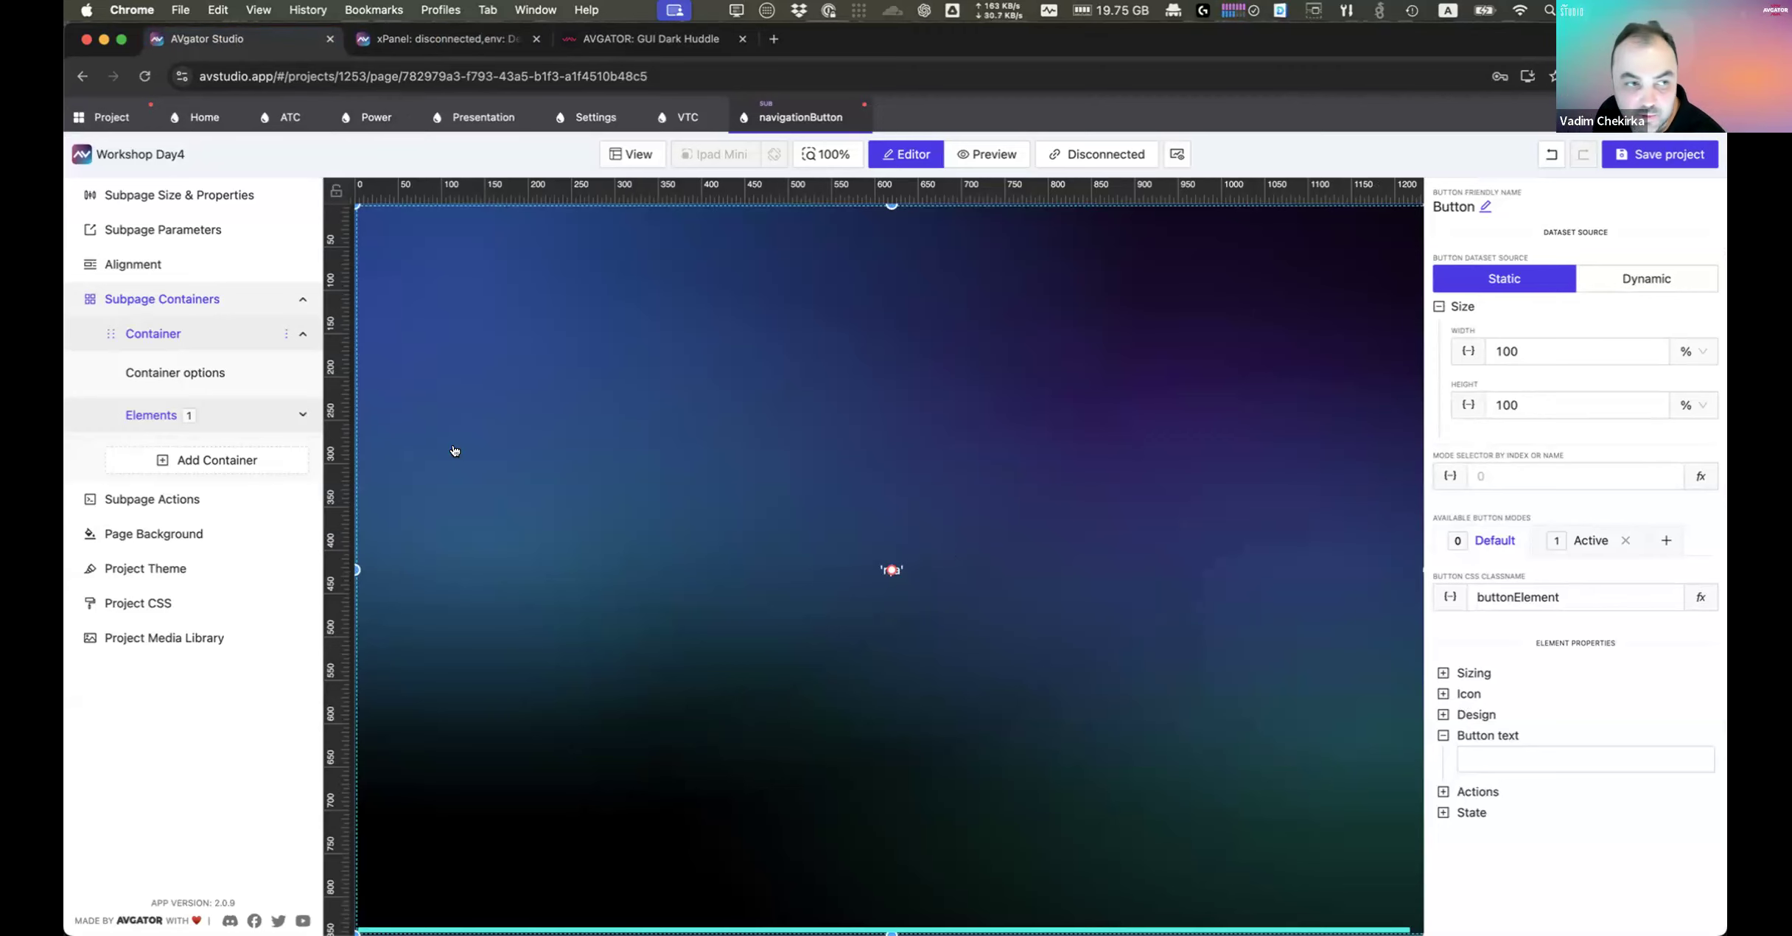
click(103, 116)
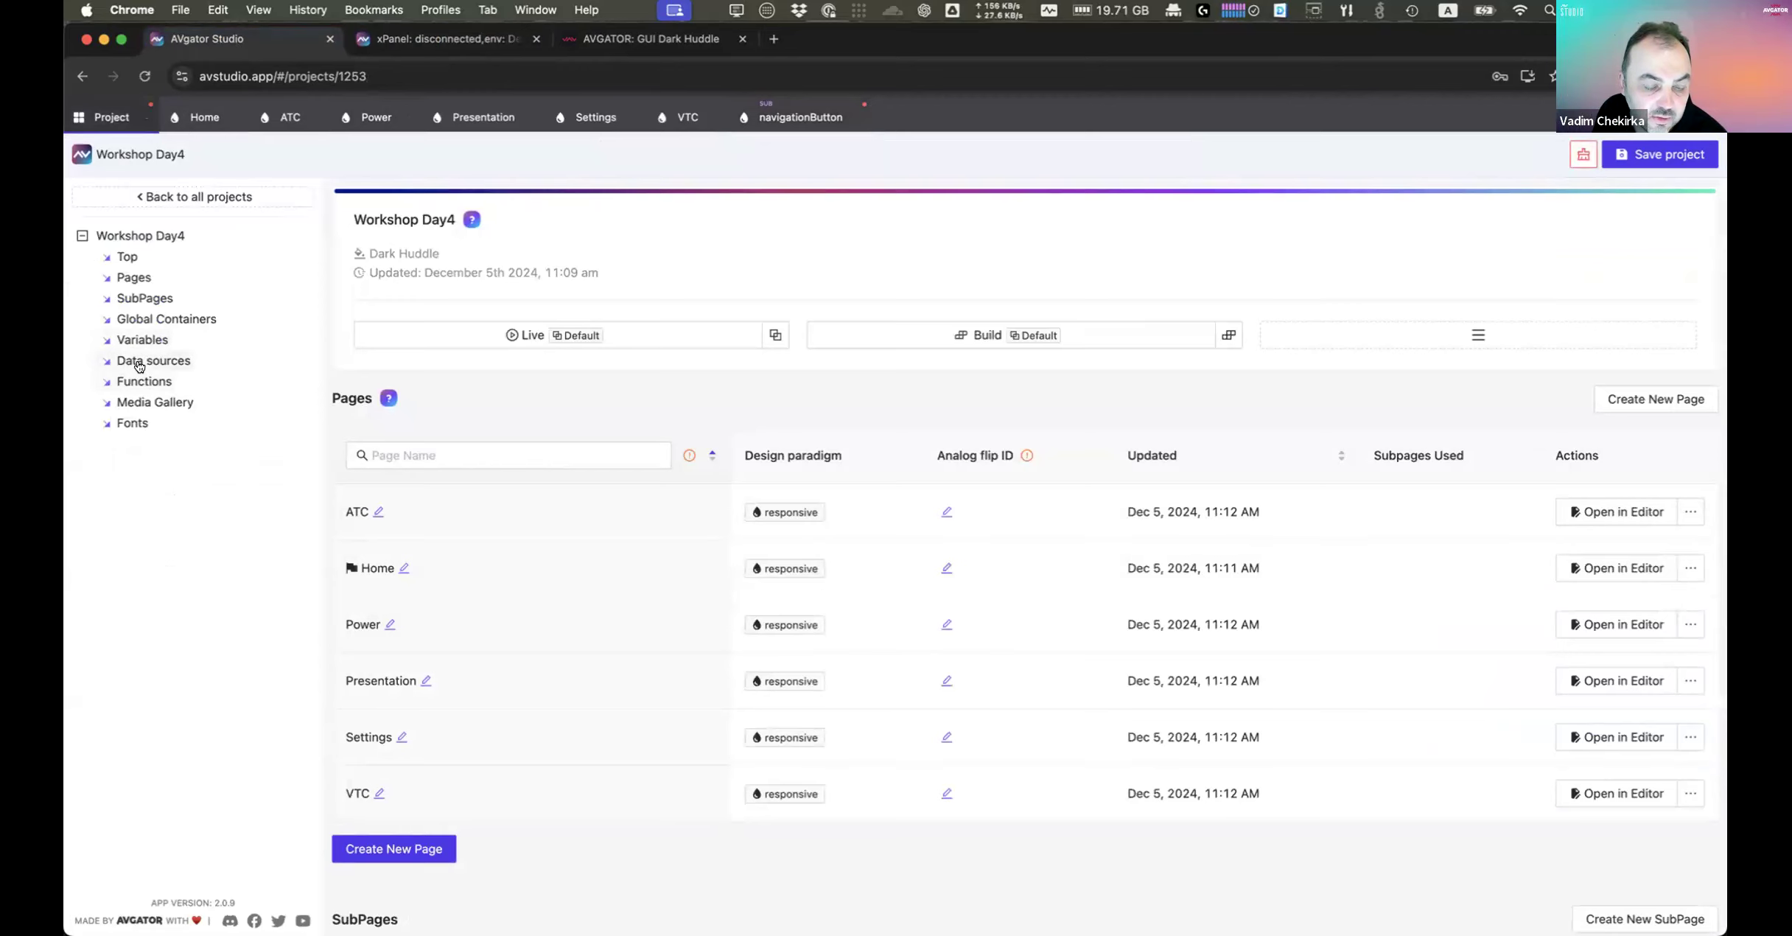
click(139, 366)
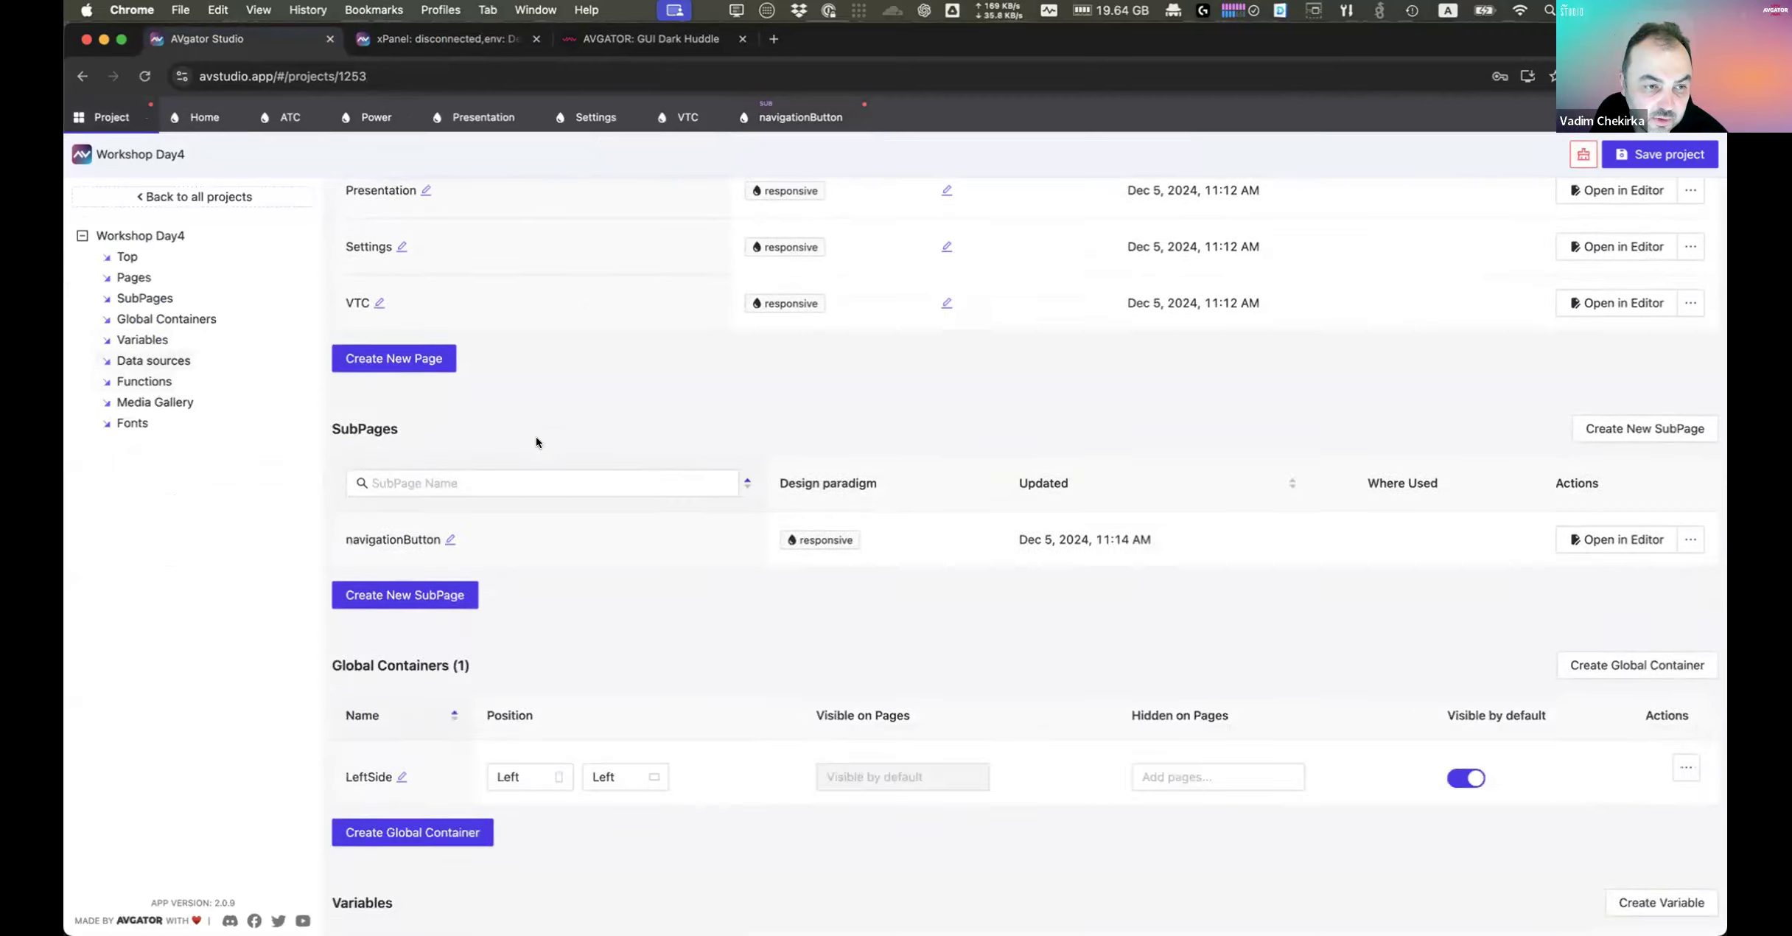
click(1652, 302)
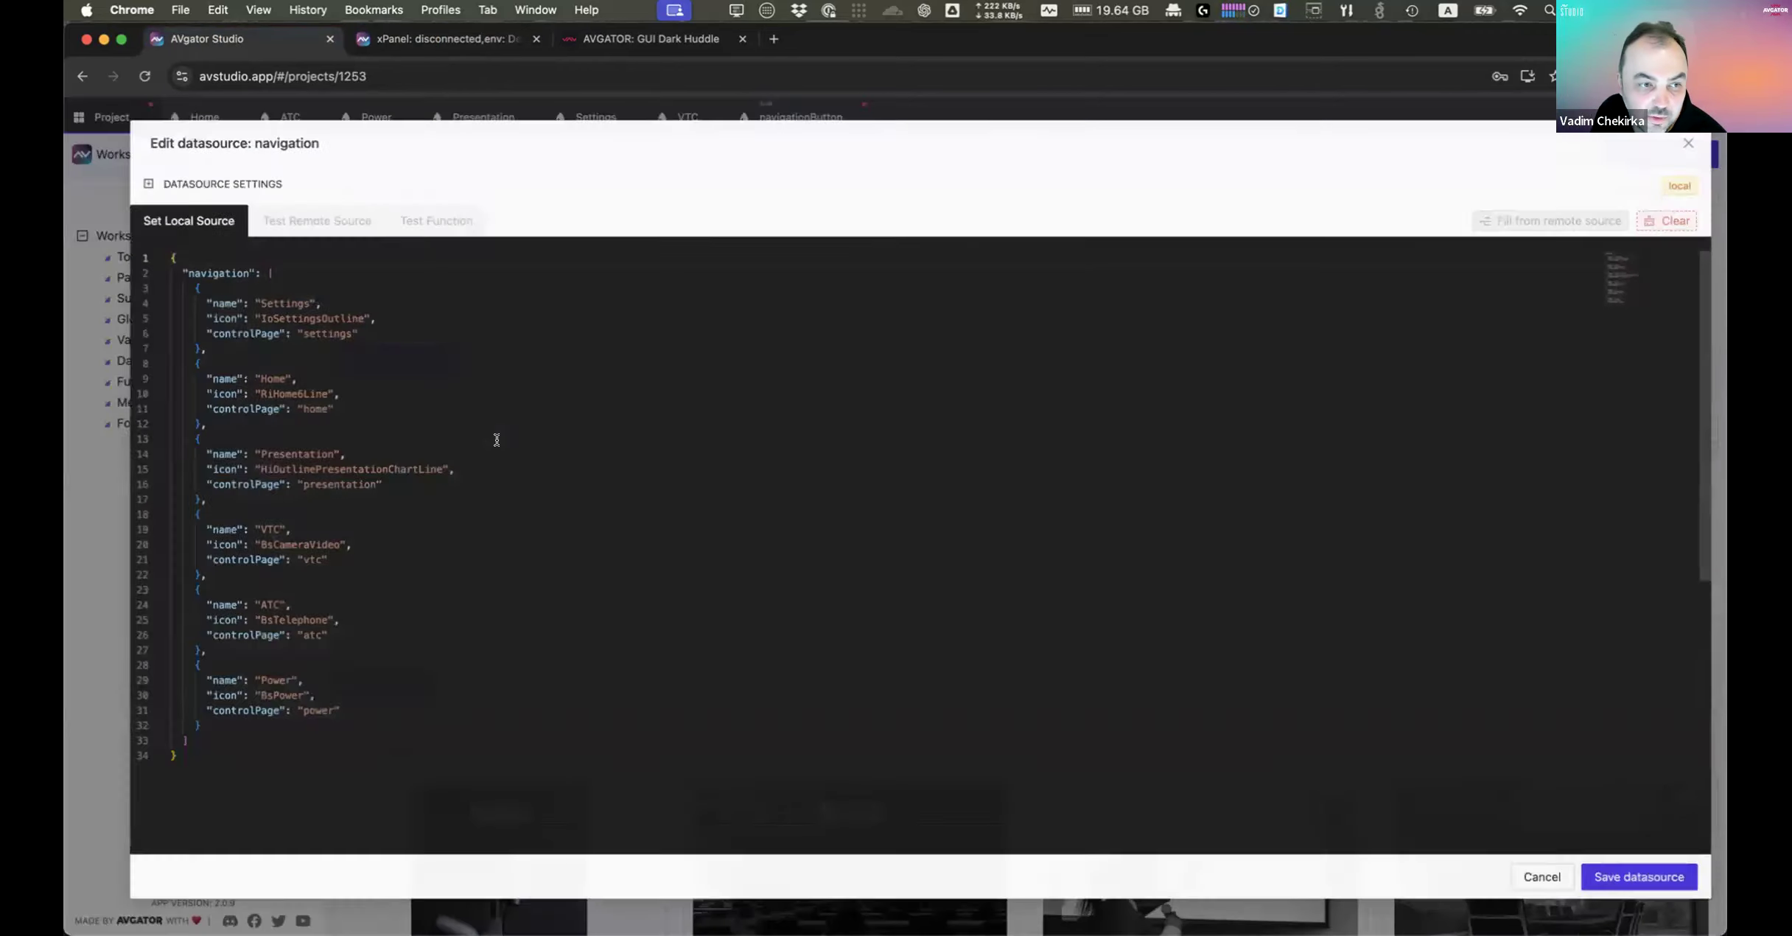
double_click(254, 396)
key(super+c)
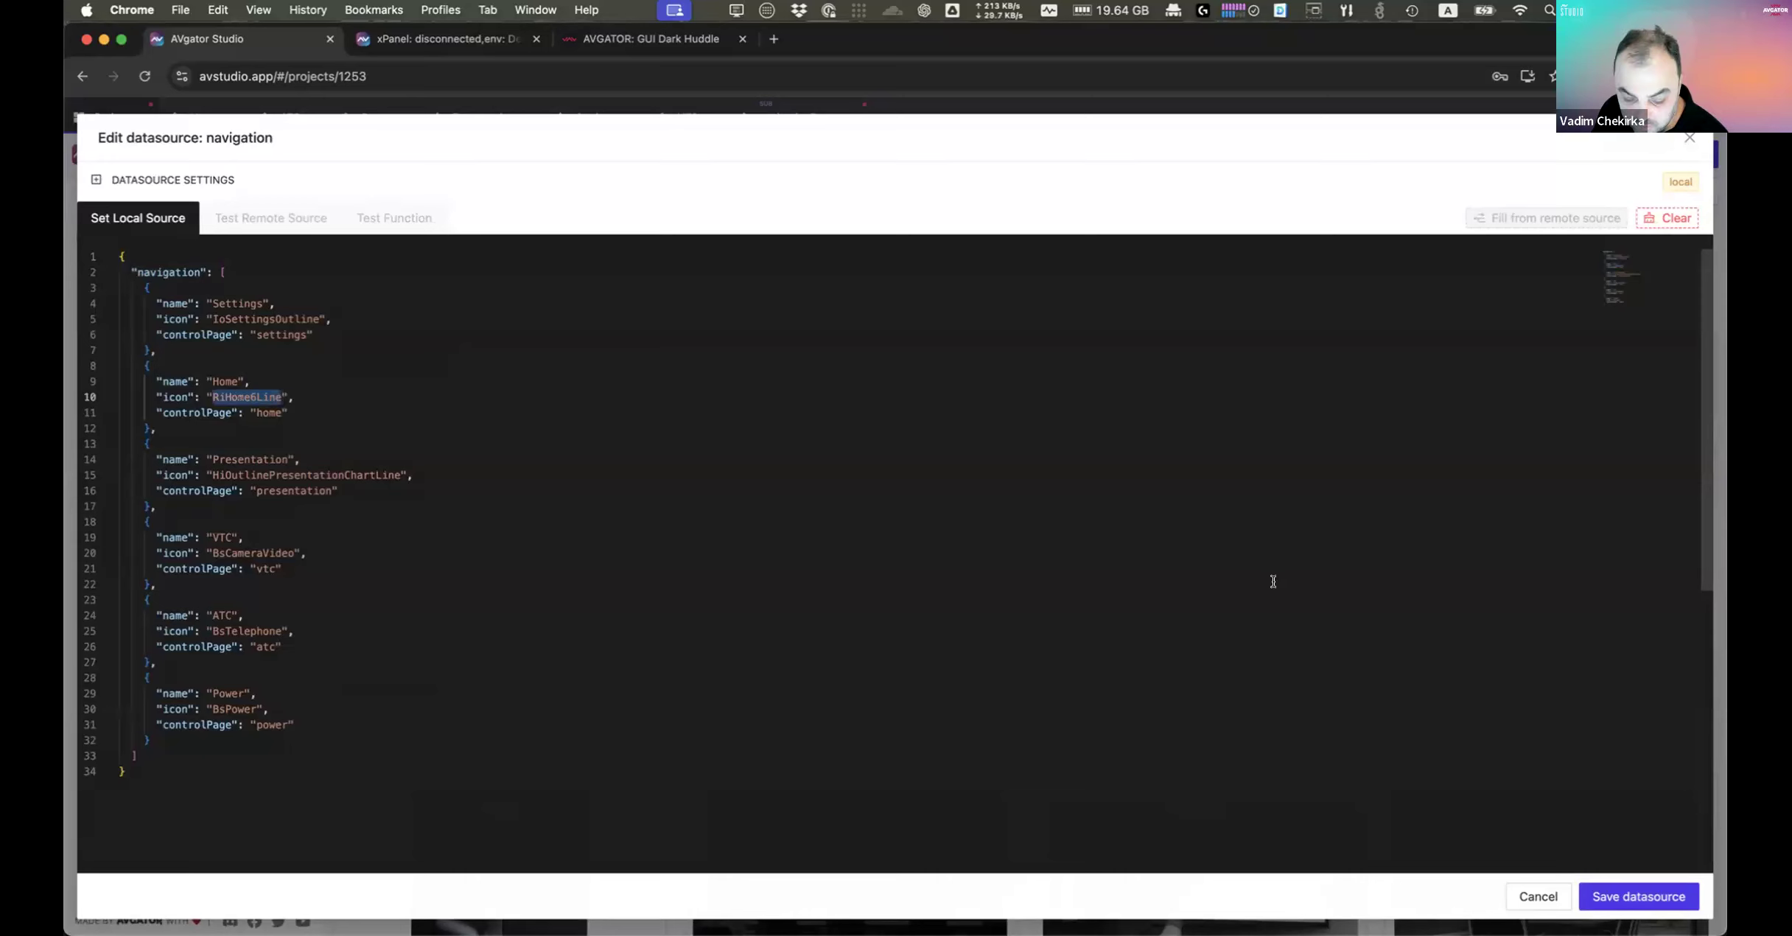
click(1690, 139)
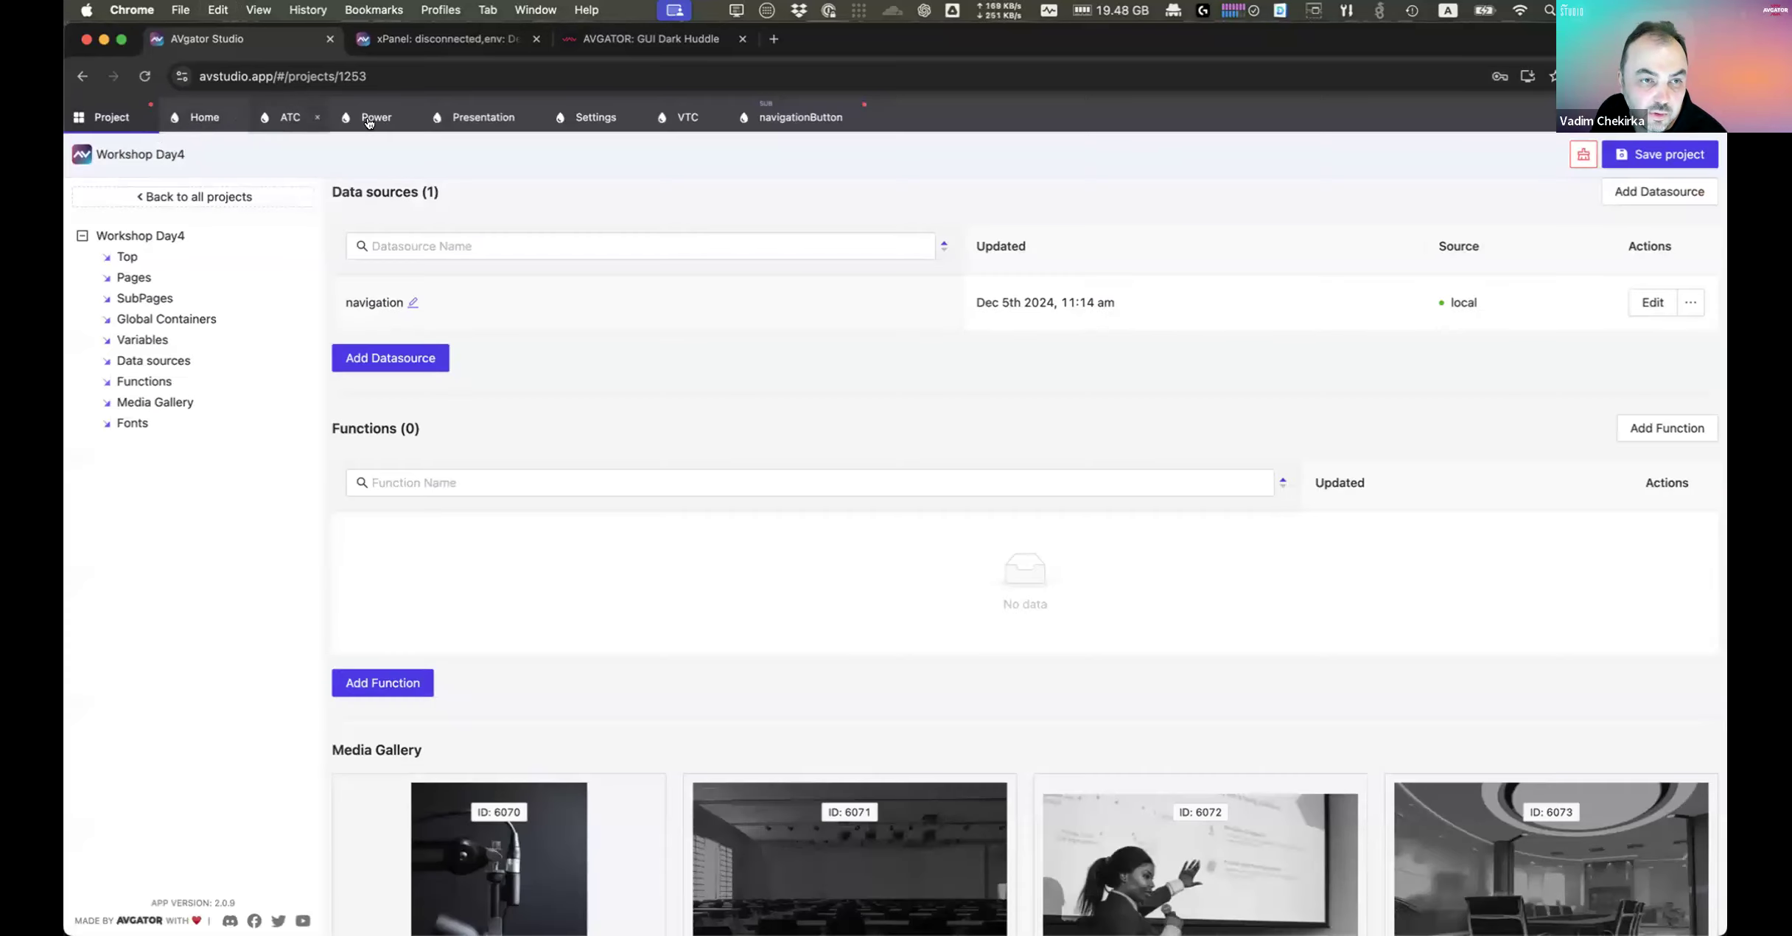
Step: Set the default value of the navigationButton subpage's buttonIconName parameter to RiHome6Line
click(846, 128)
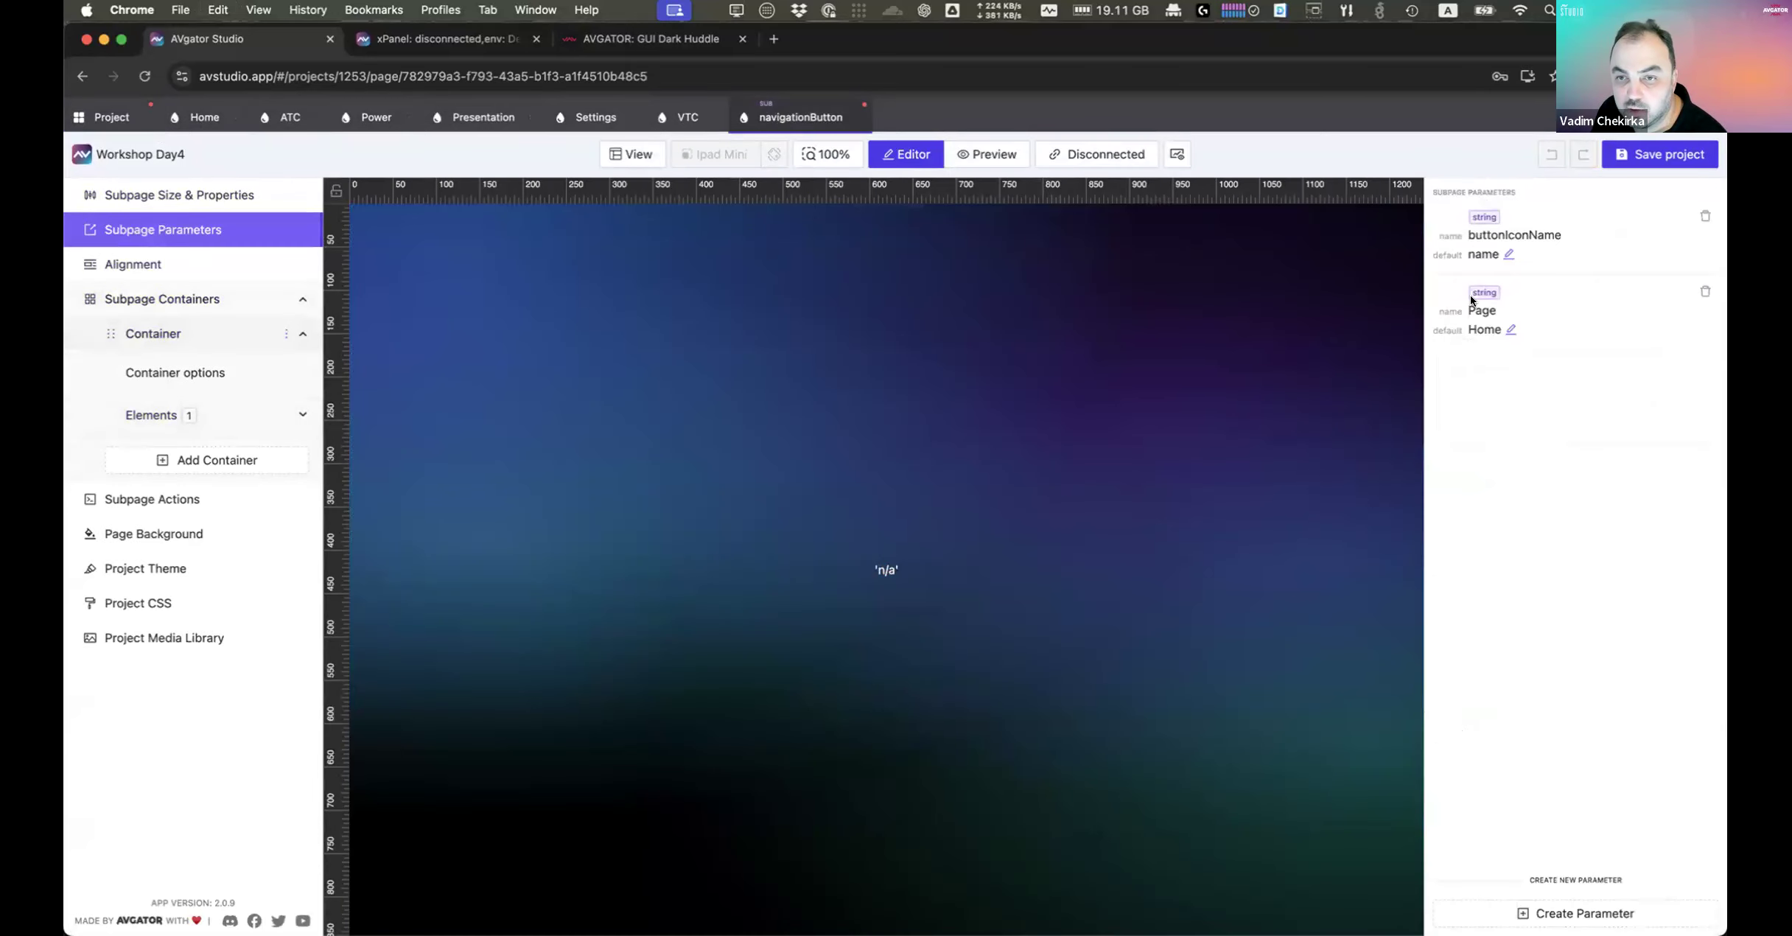
click(1508, 254)
drag(1510, 258, 1418, 253)
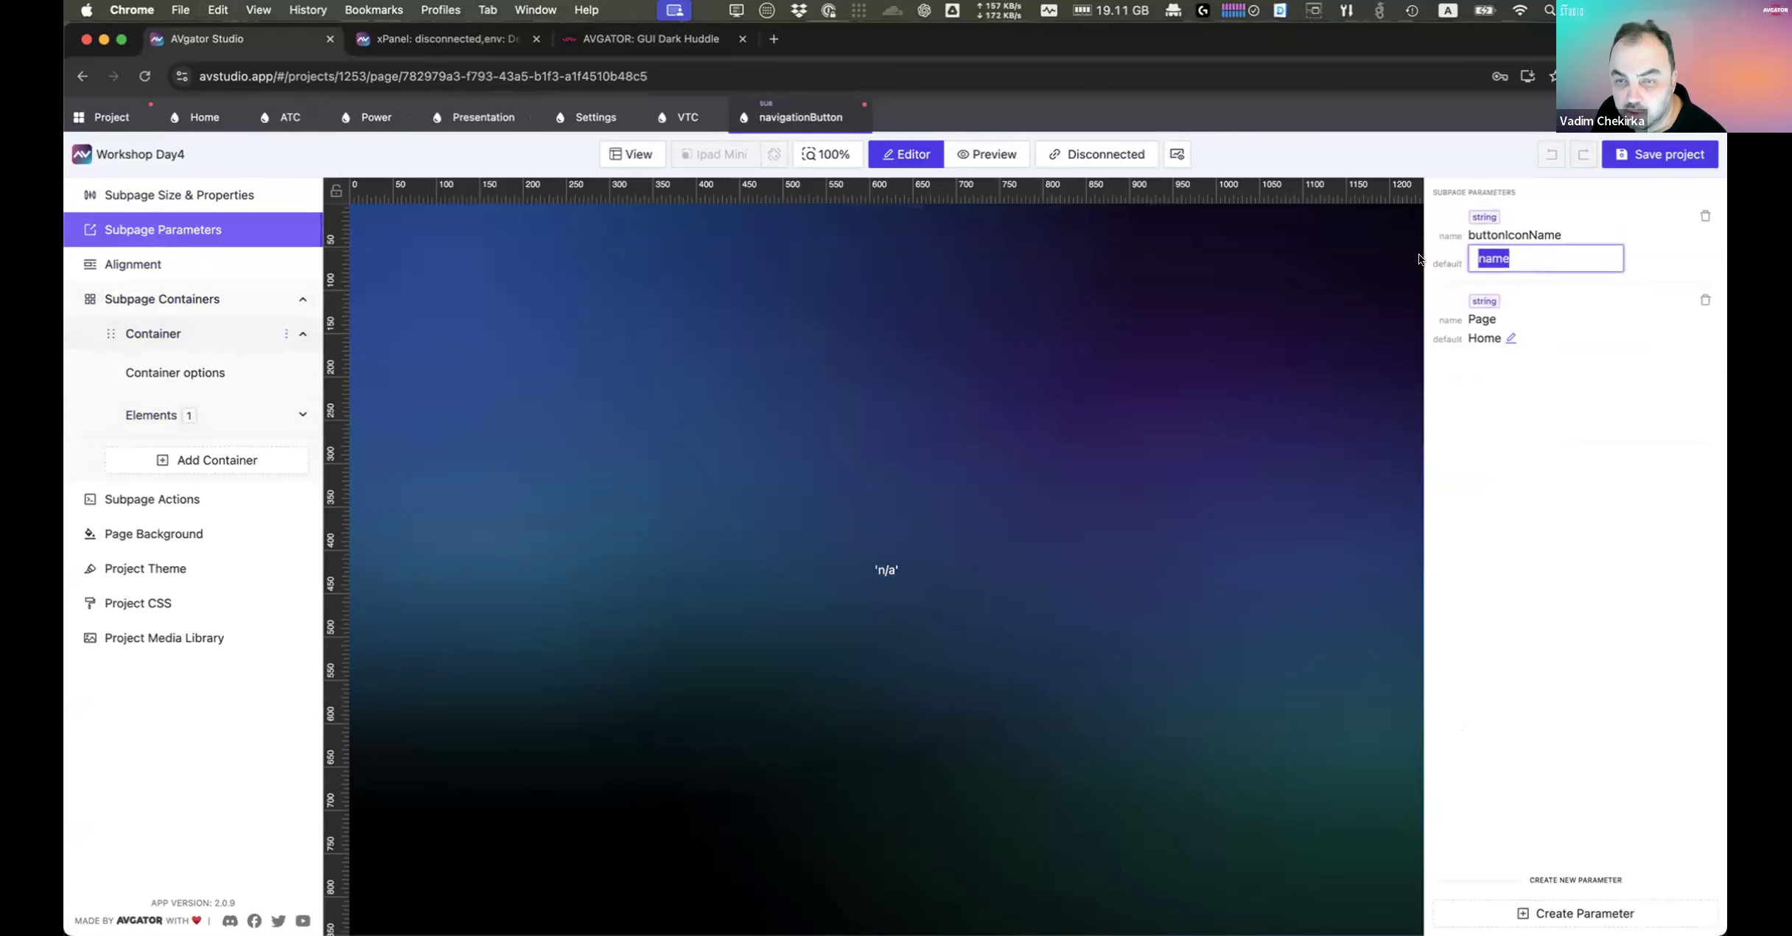
key(super+v)
key(Return)
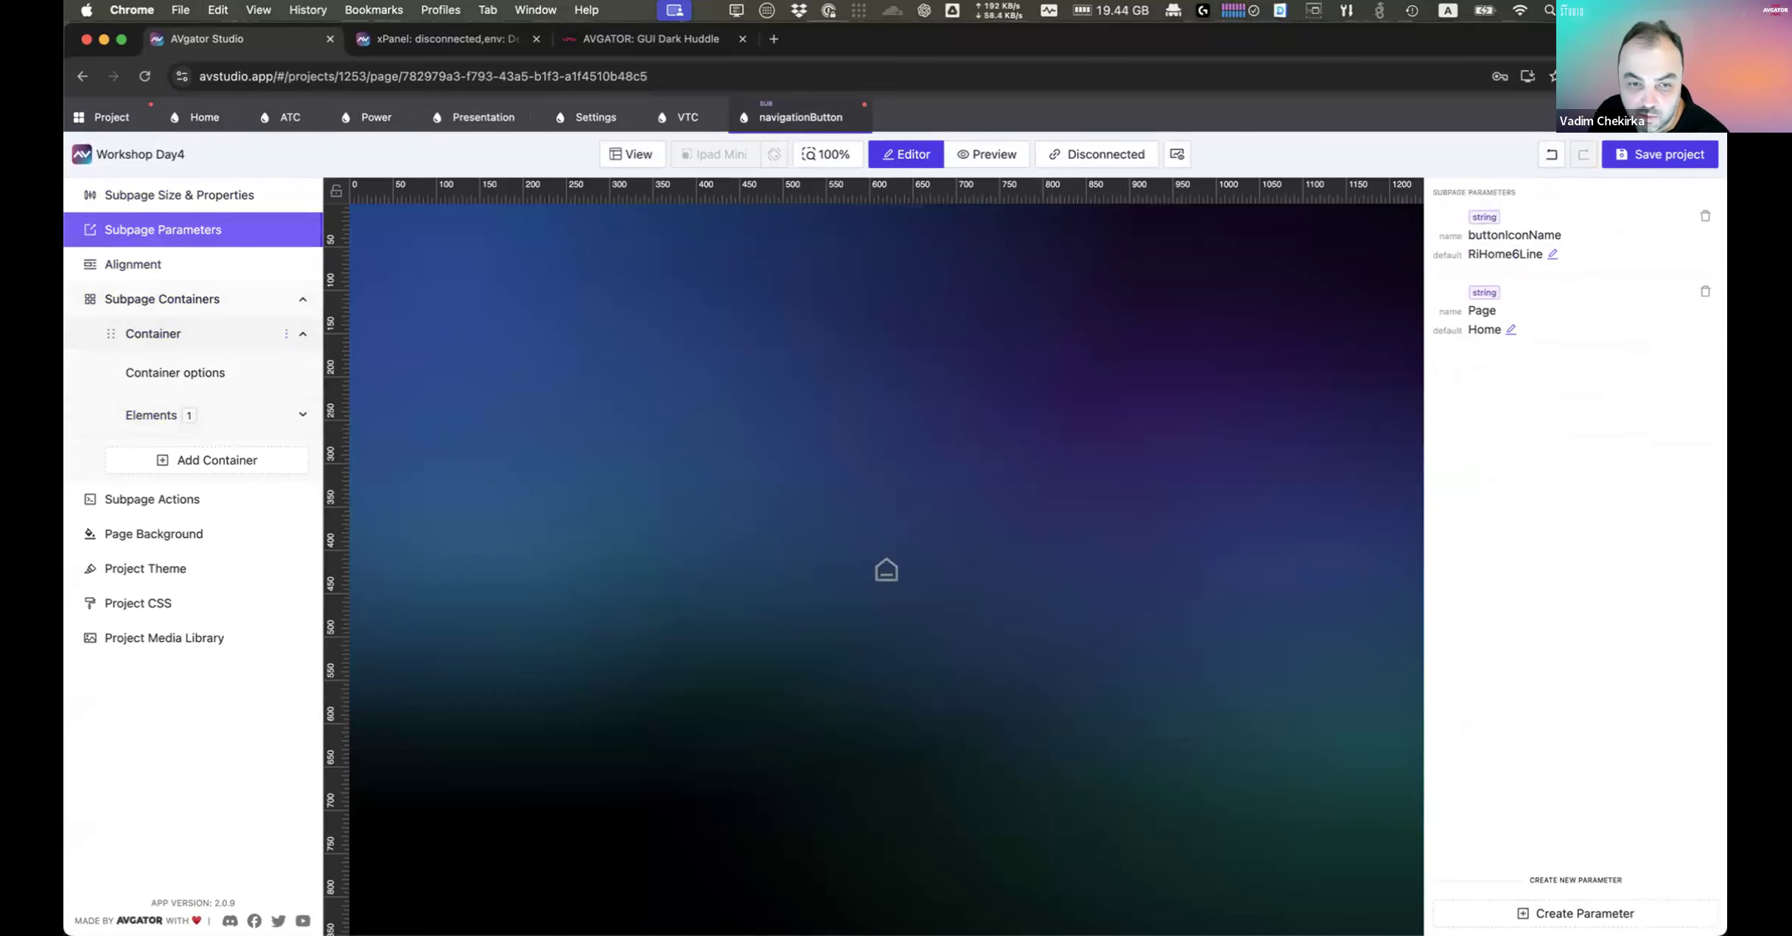
Step: Select the navigation button and compare how its icon looks in the Default and Active modes
click(938, 564)
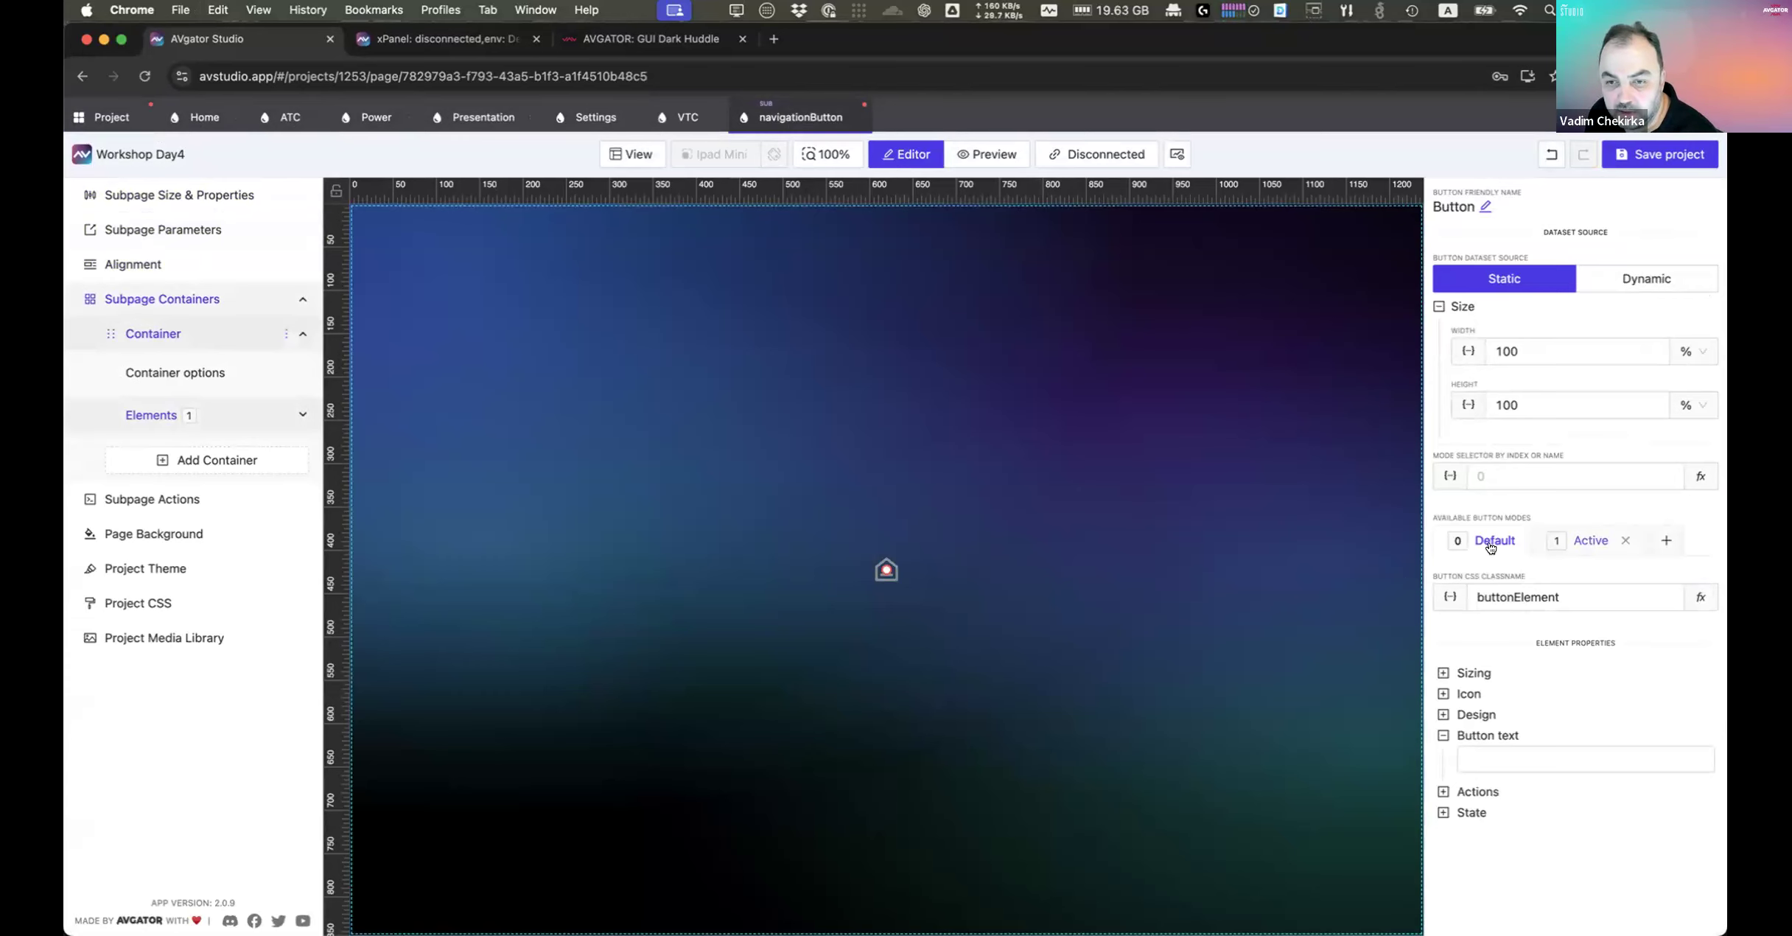
click(1584, 541)
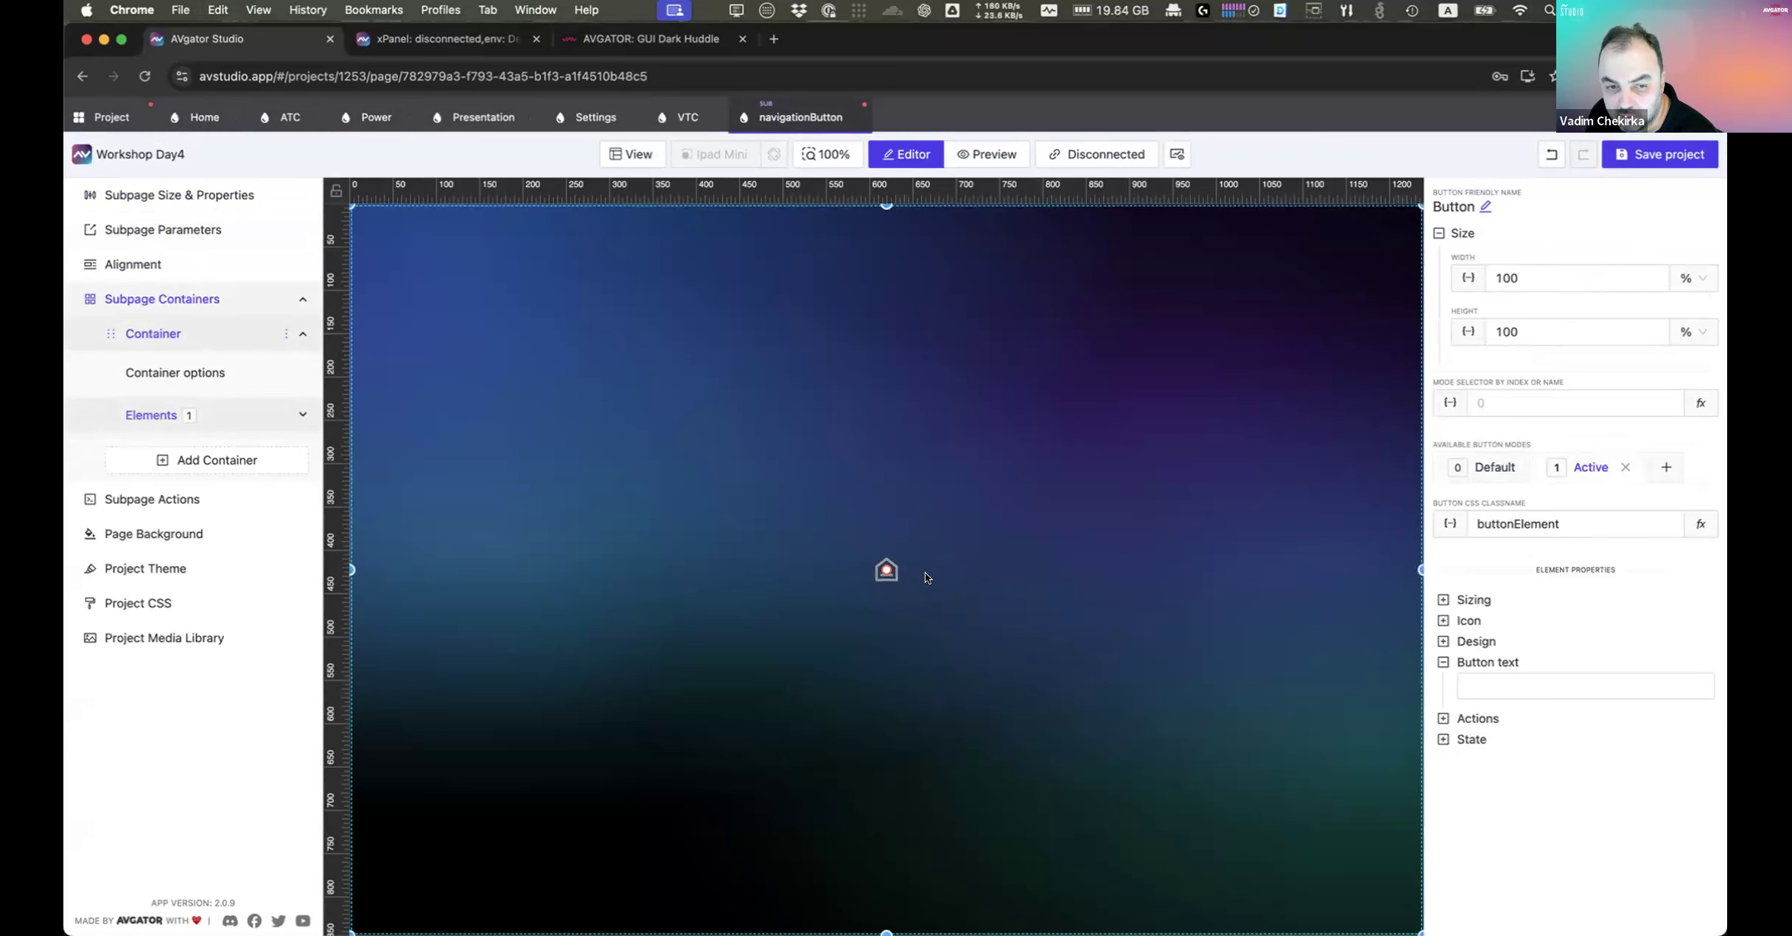
click(1493, 468)
click(1588, 540)
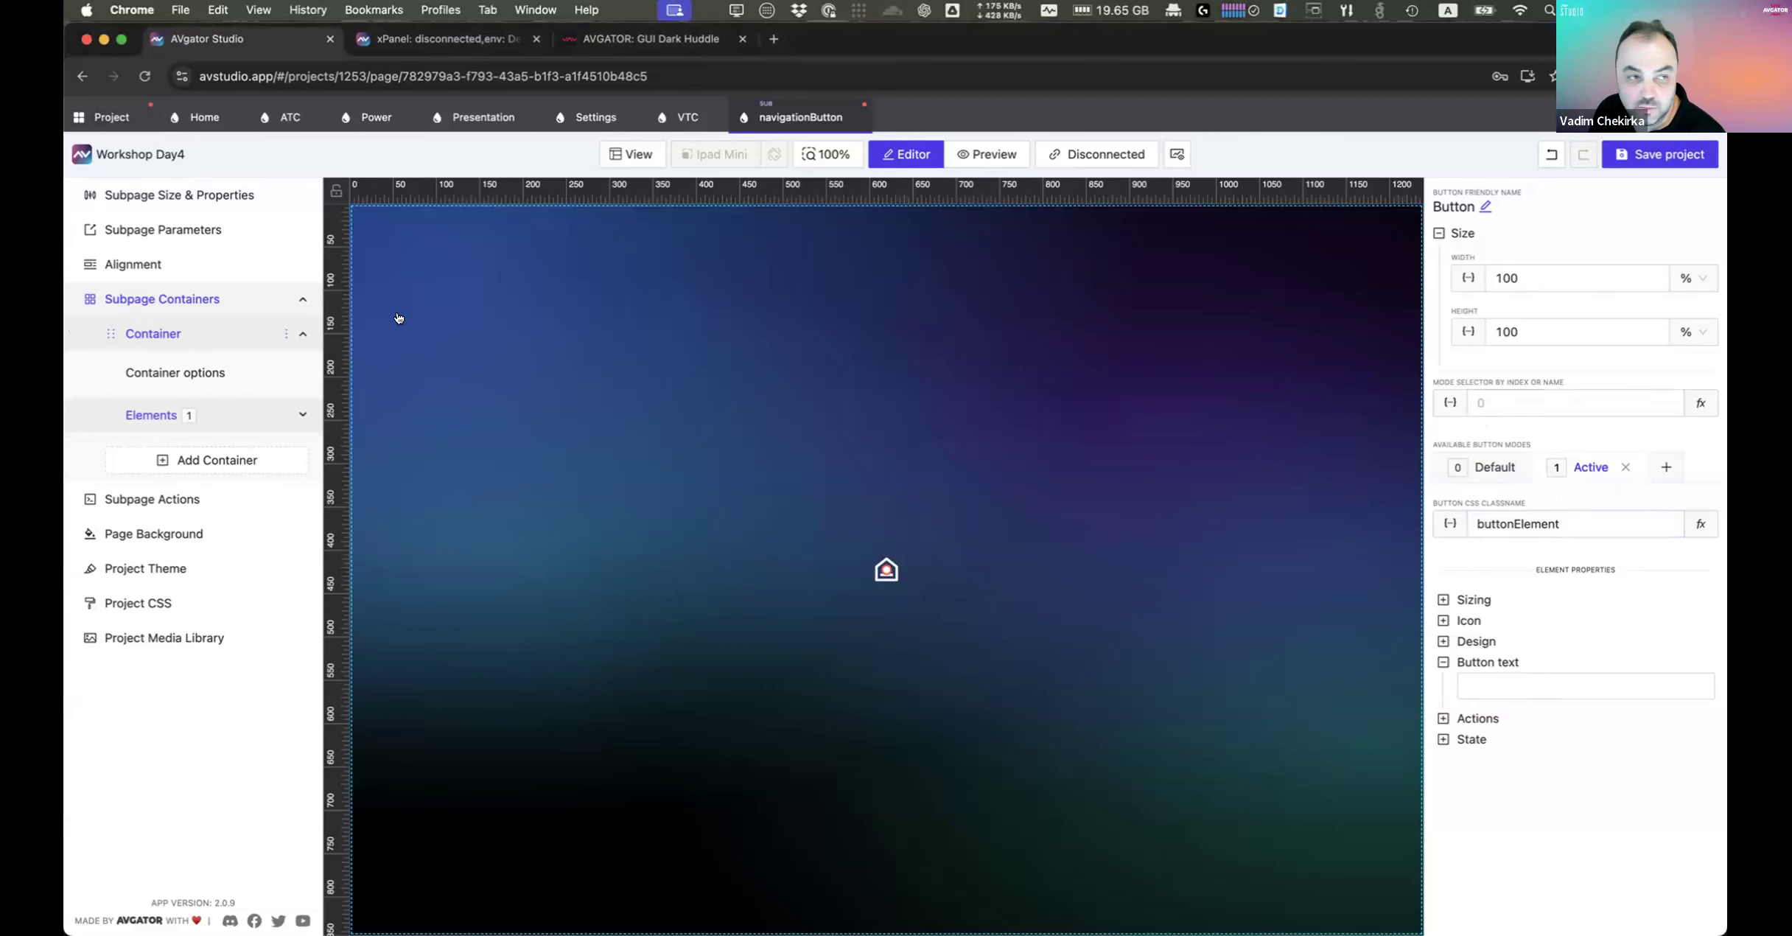
Step: Add a new project function named isCurrentPageMatch
click(102, 118)
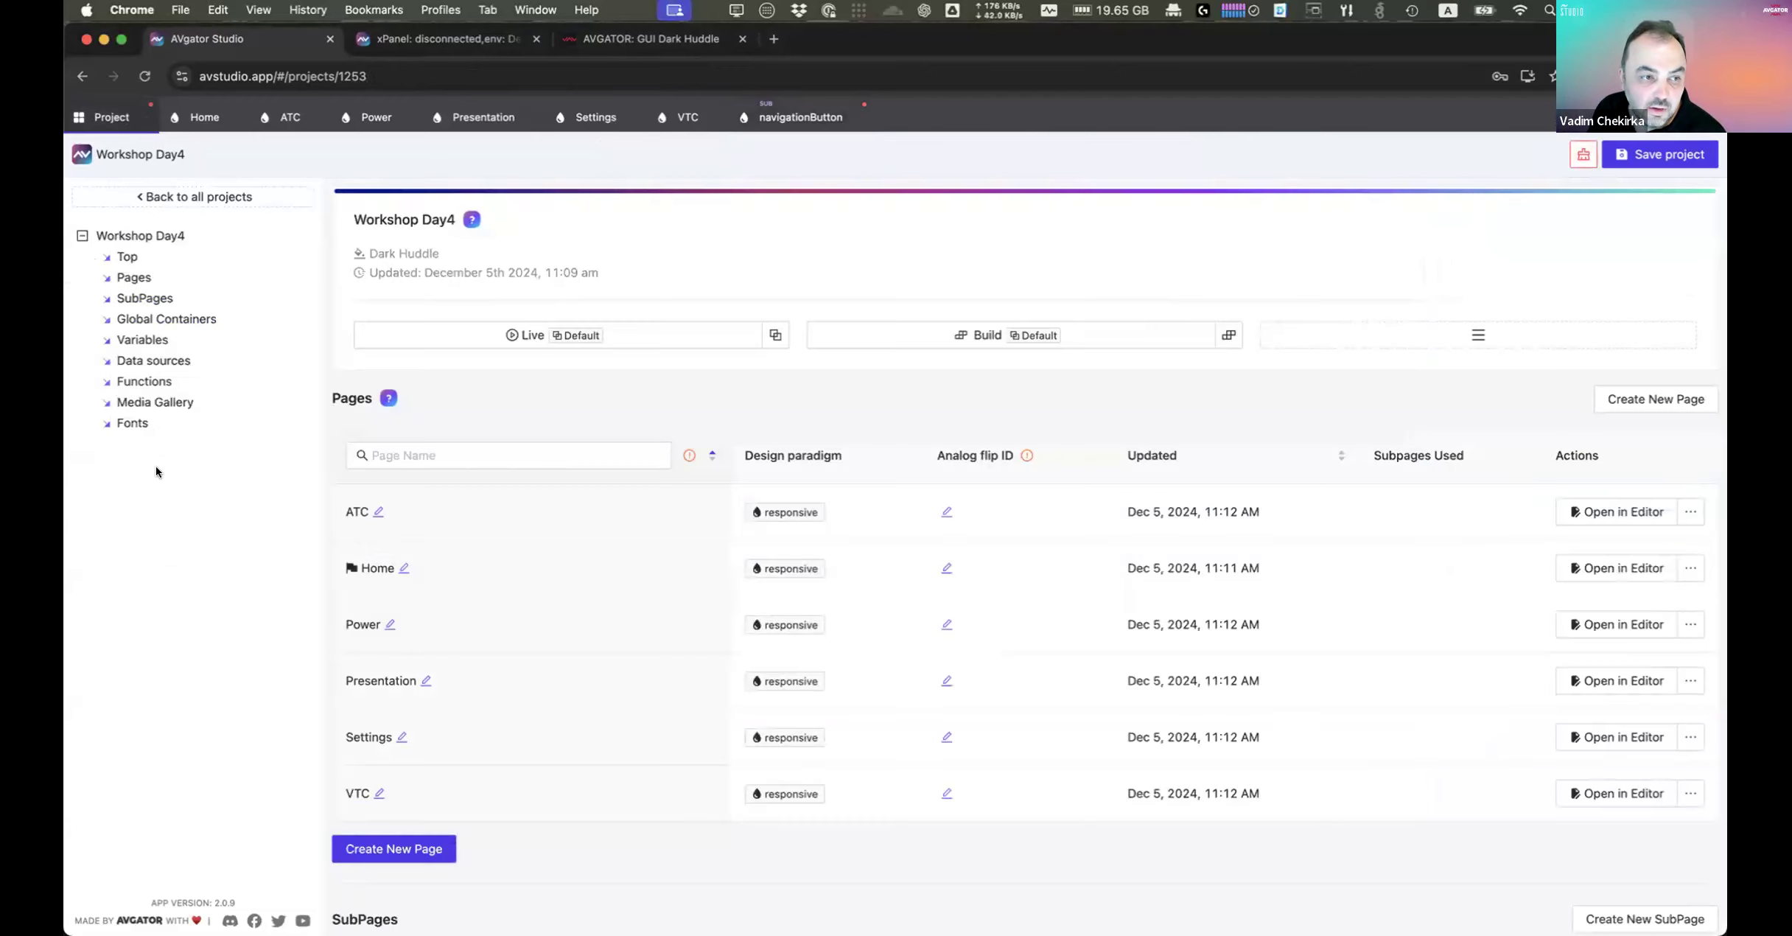
click(145, 381)
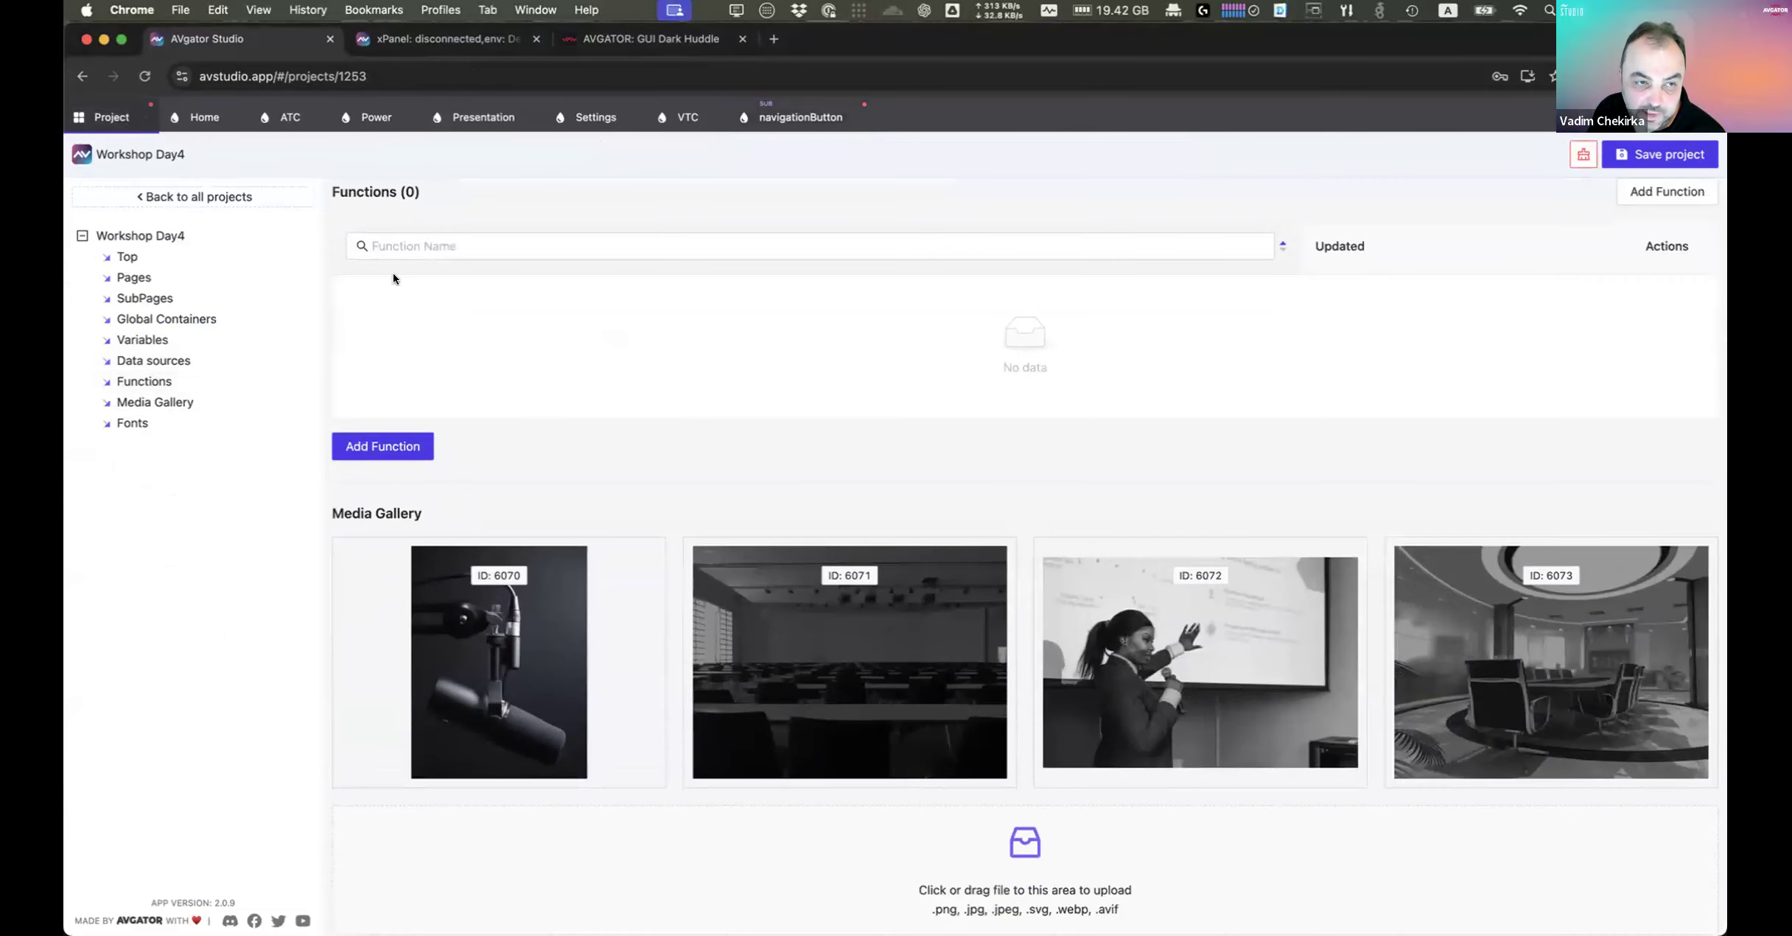
click(384, 447)
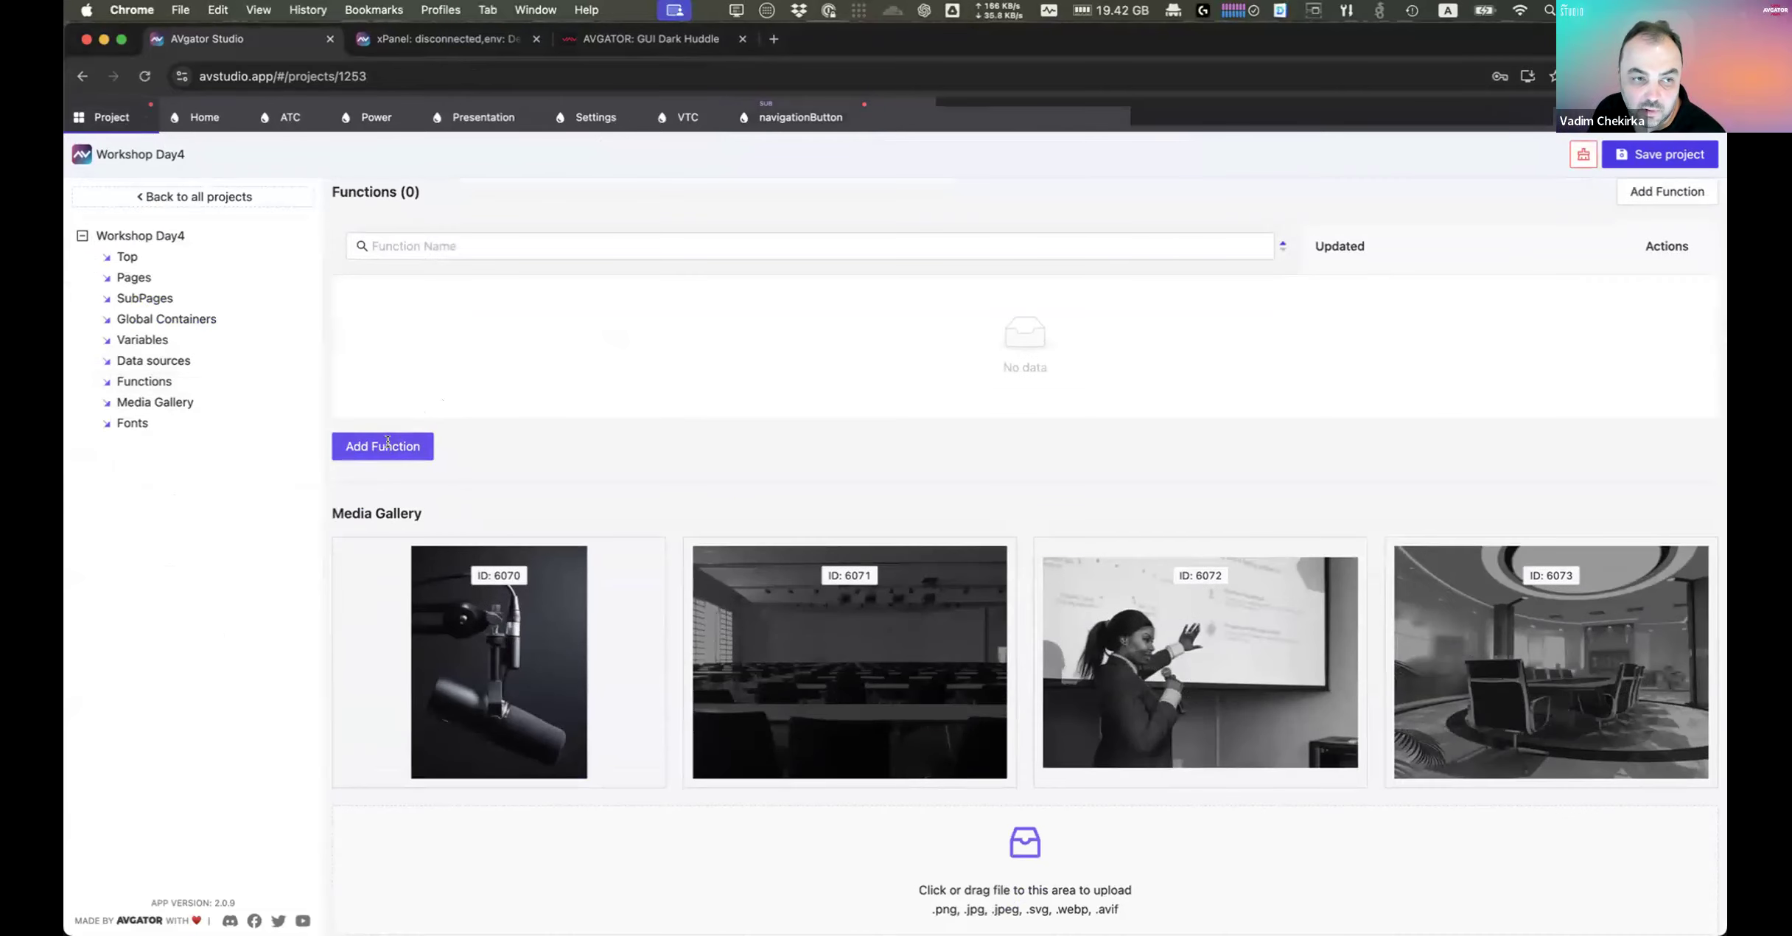
drag(325, 220, 171, 222)
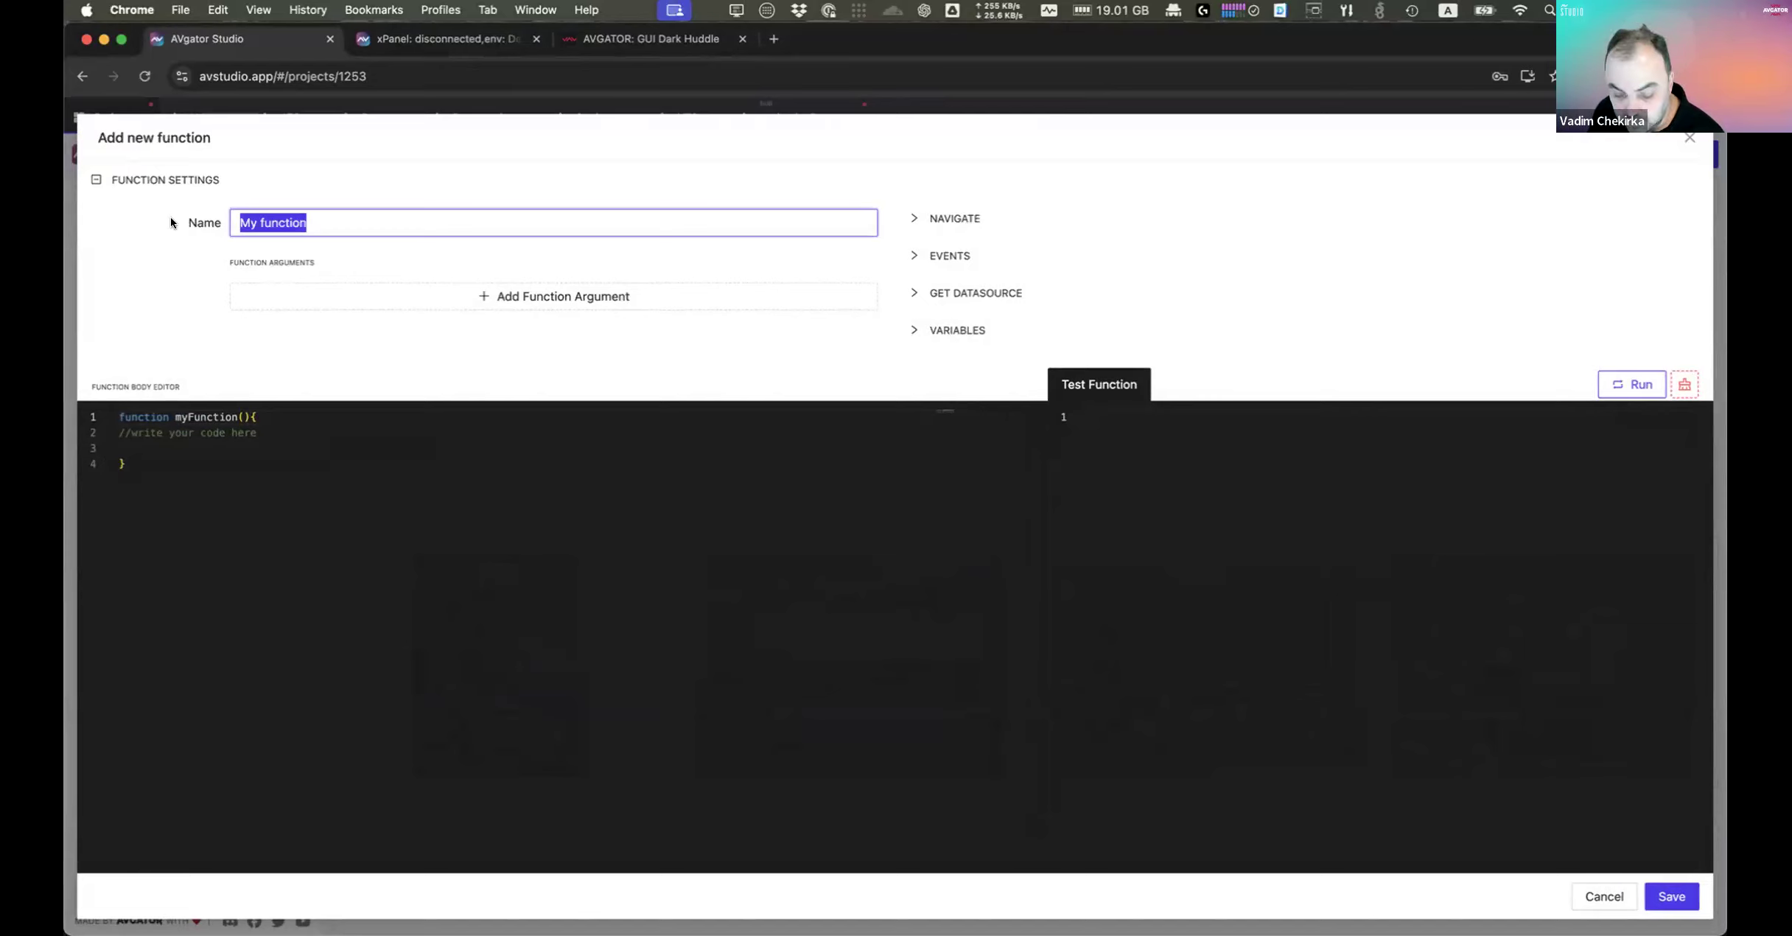
text(isCurrentPageMatch)
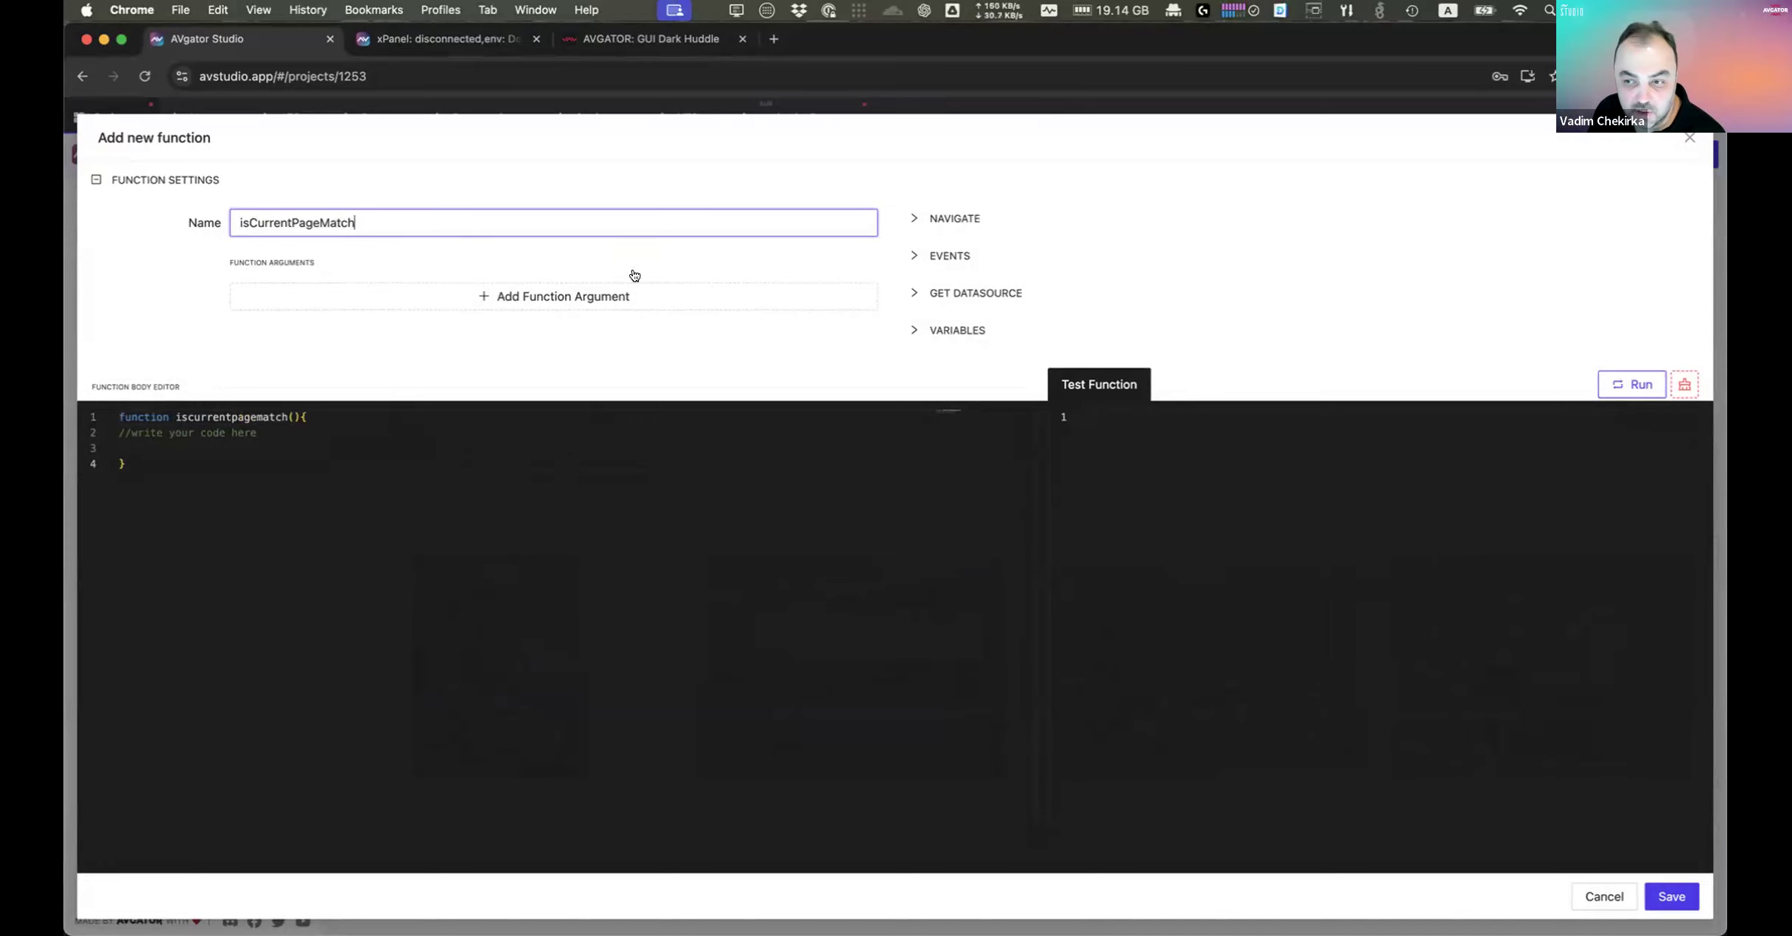
Step: Give the isCurrentPageMatch function one argument named buttonCurrentPageName
key(super+Tab)
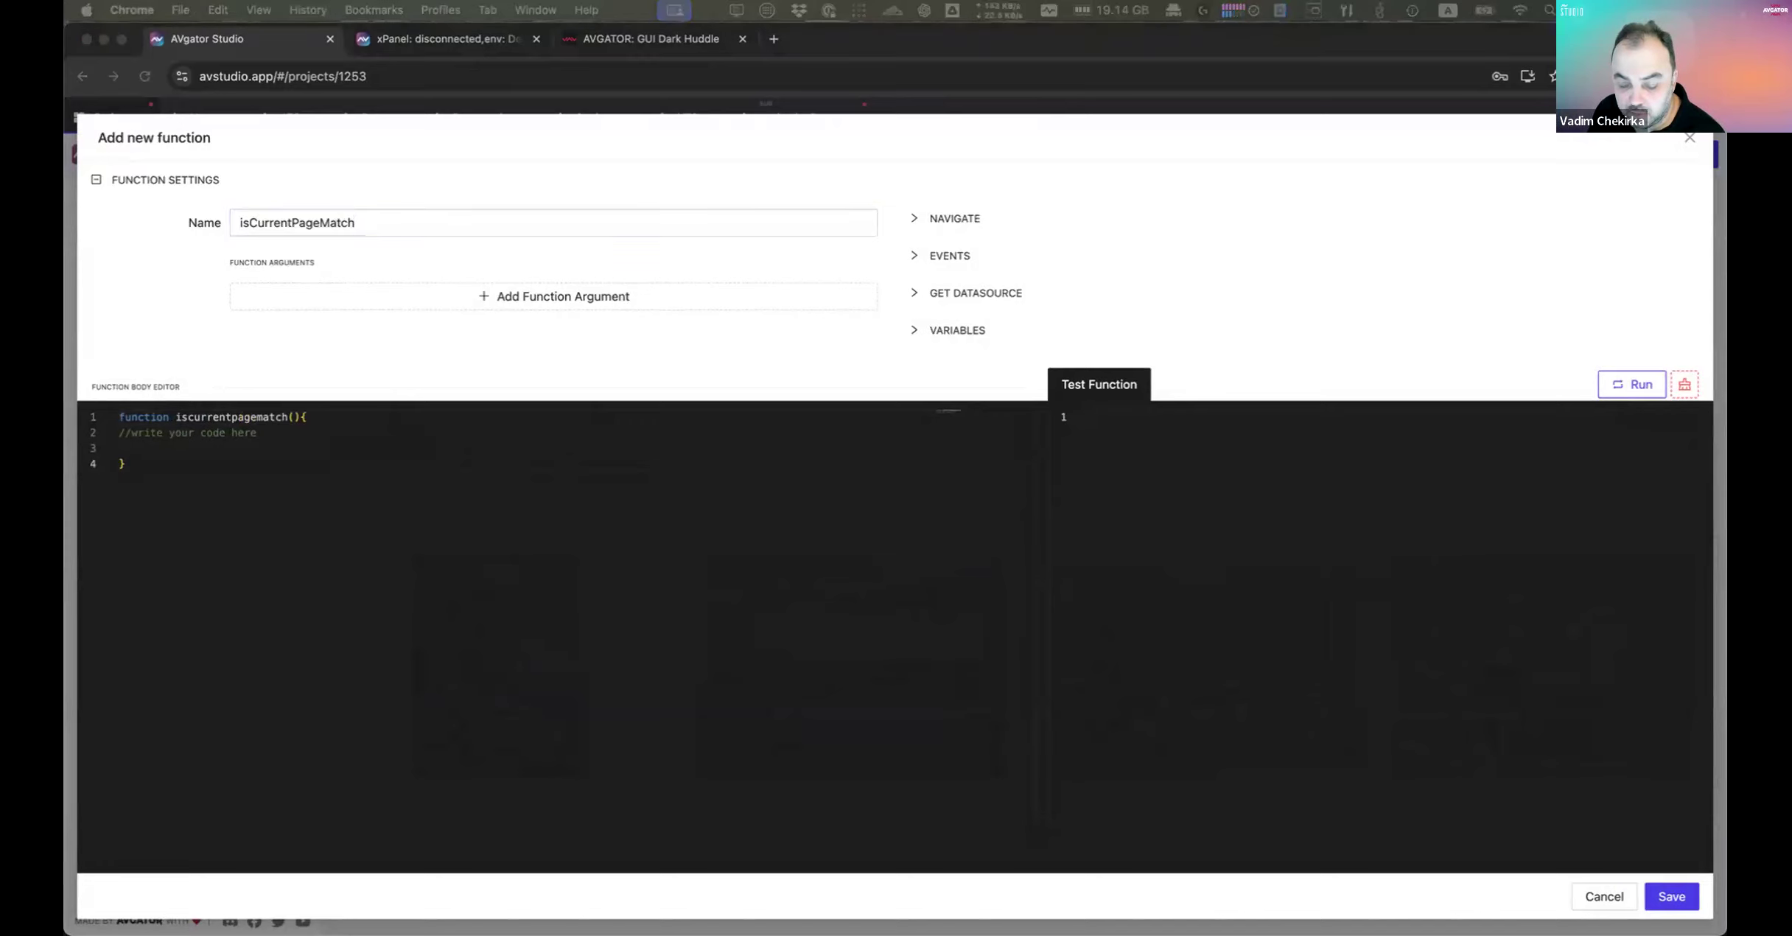
click(471, 295)
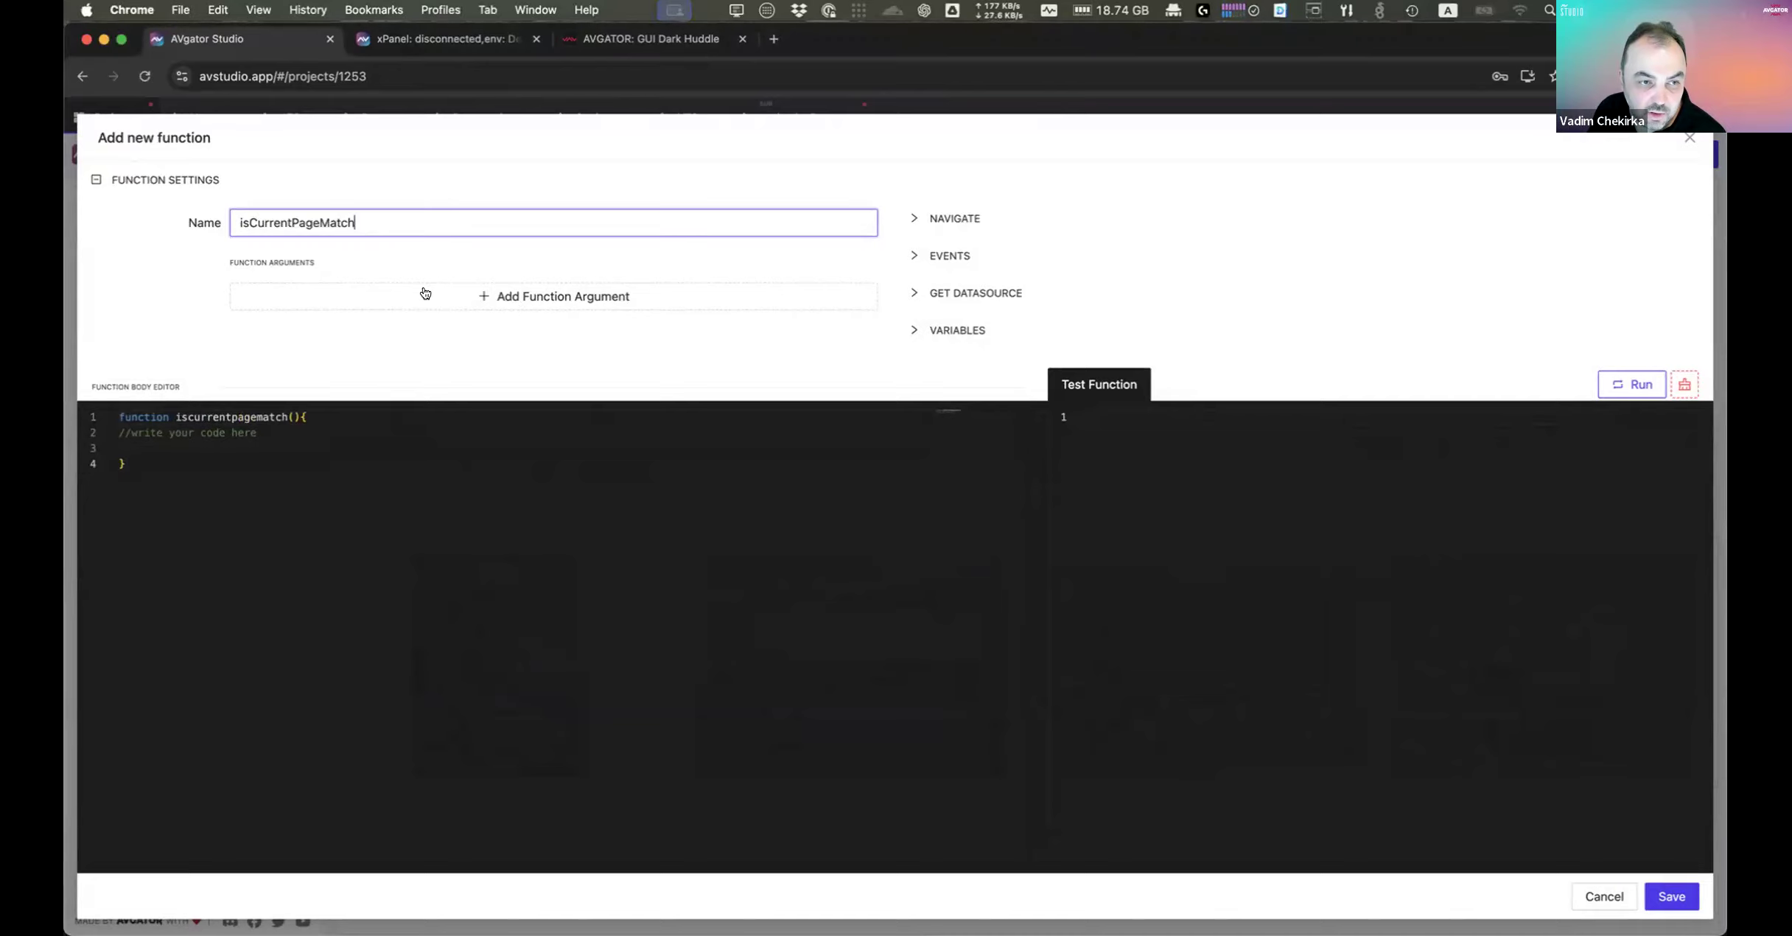
click(412, 295)
drag(269, 296, 144, 278)
text(buttonCurrentPageName)
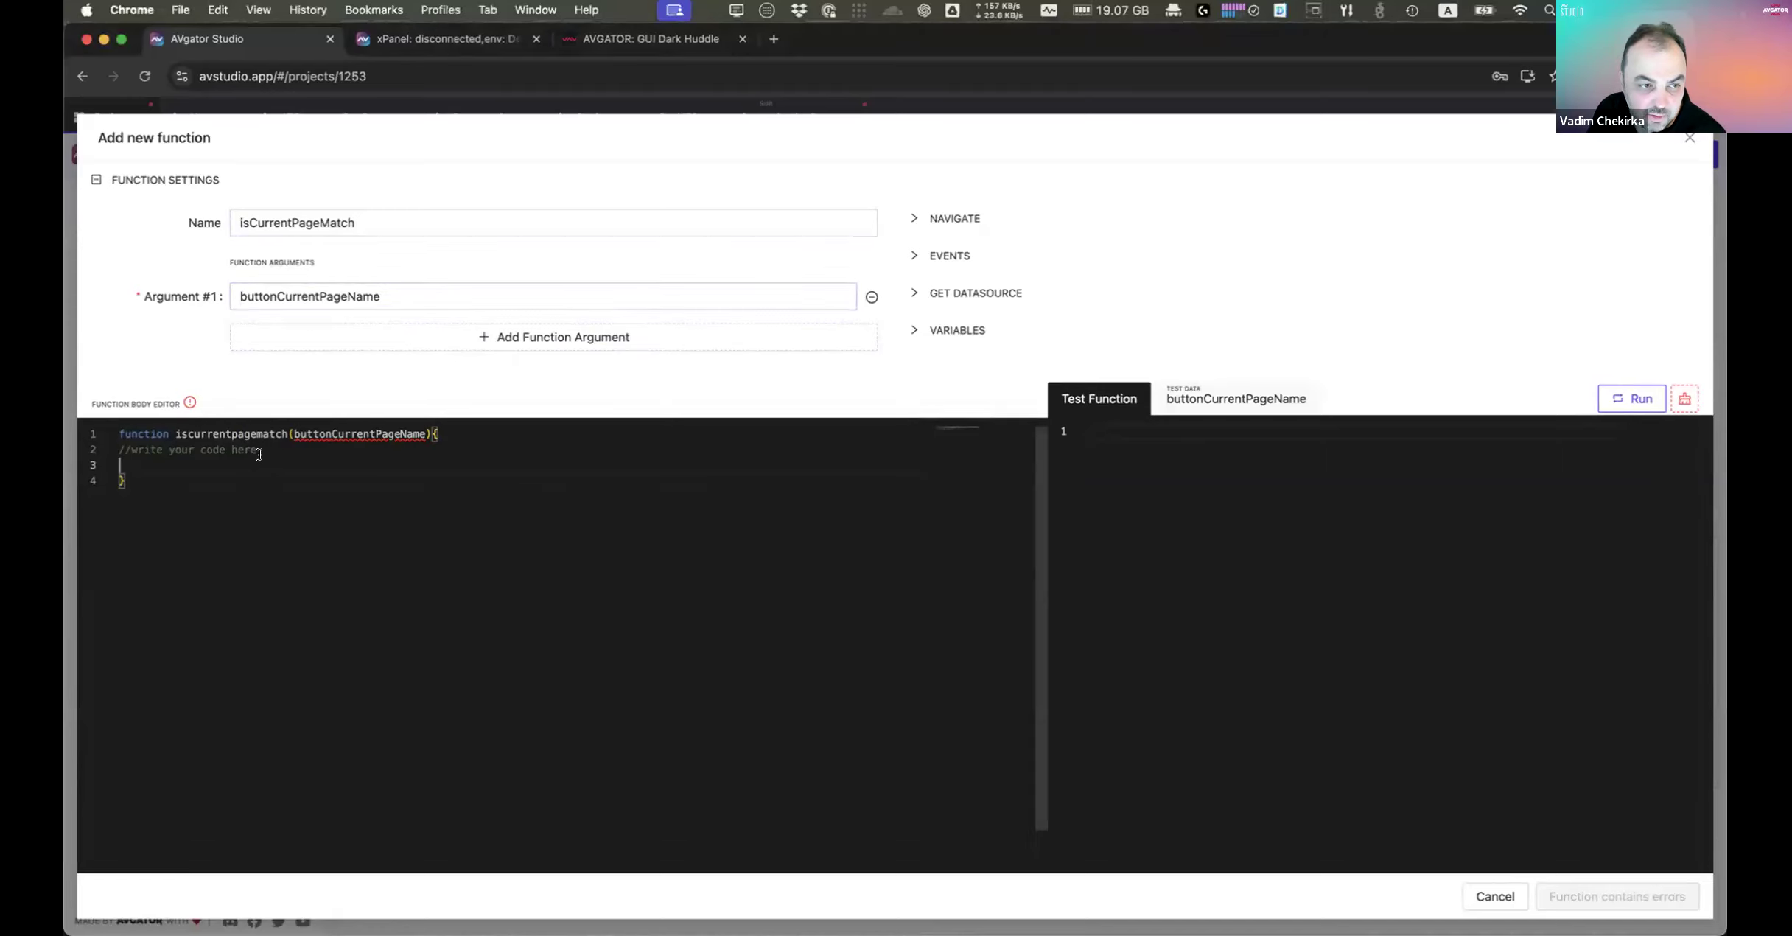
Step: Replace the placeholder comment with code that reads currentPageName via getVariableByName and returns 1 if it equals buttonCurrentPageName, otherwise 0, and save the function
drag(272, 452, 69, 444)
text(// Get the value of the 'currentPageName' variable using getVariableByName   const currentPageName = window?.avgatorStudio?.getVariableByName({ name: 'currentPageName' });    // Compare the currentPageName with buttonCurrentPageName   if (currentPageName === buttonCurrentPageName) {     return 1; // Return 1 if they match   }    return 0; // Return 0 if they don't match)
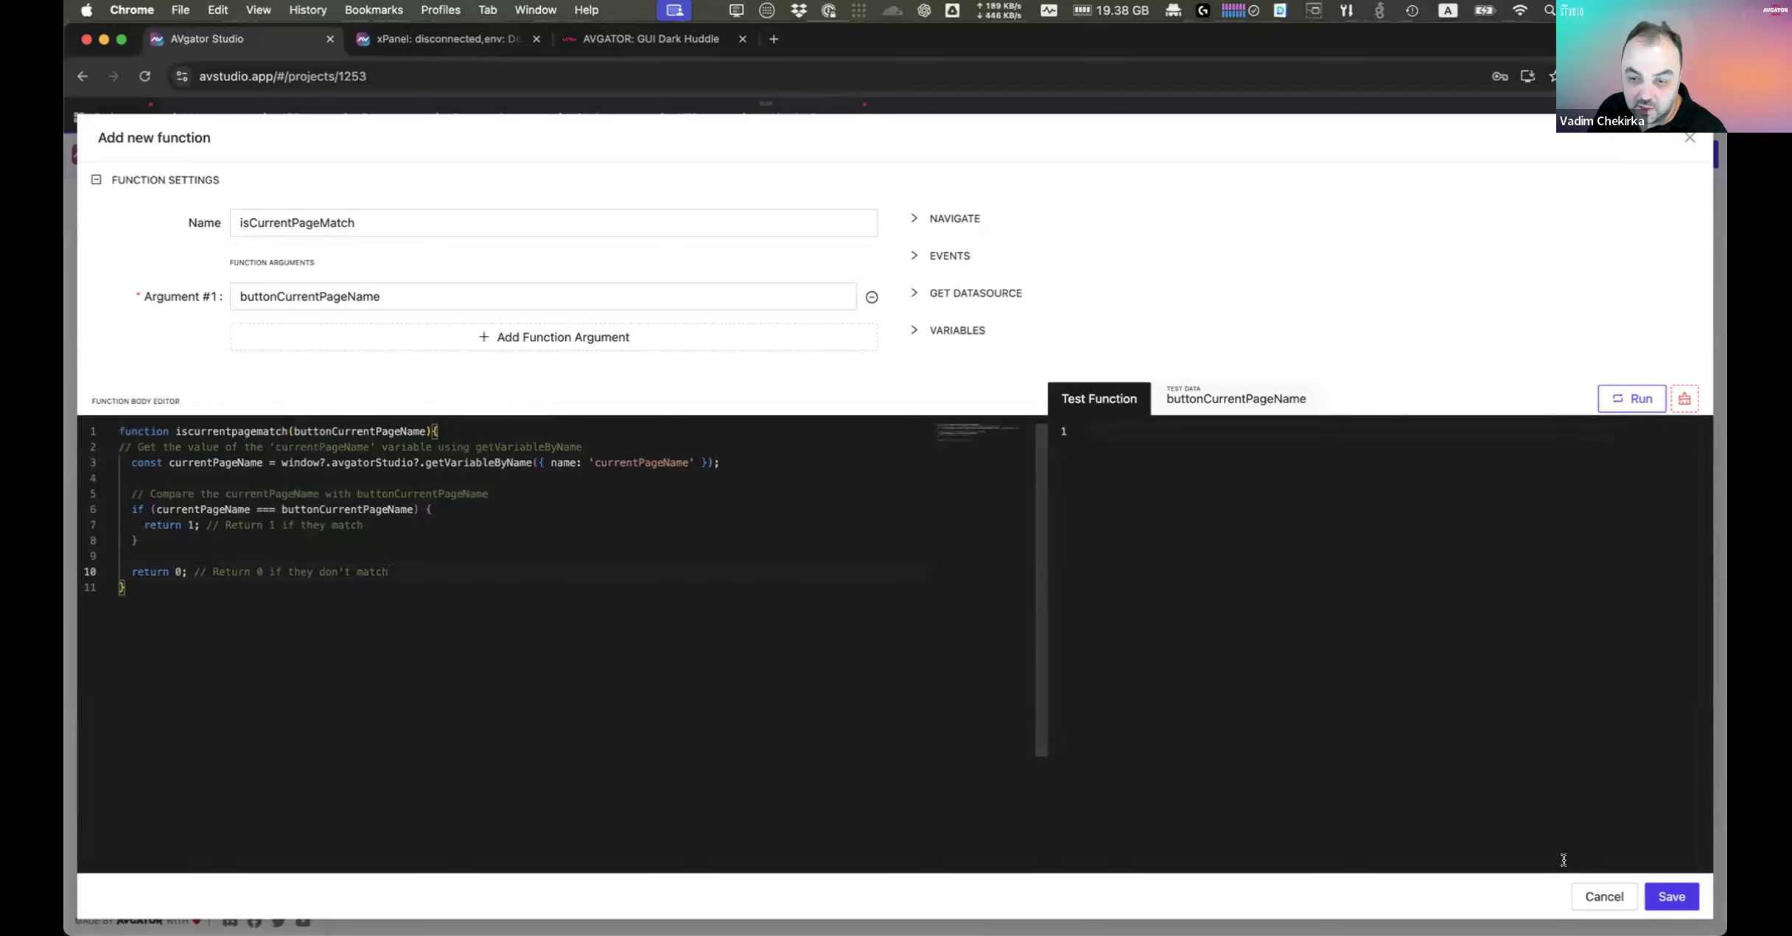
click(1671, 896)
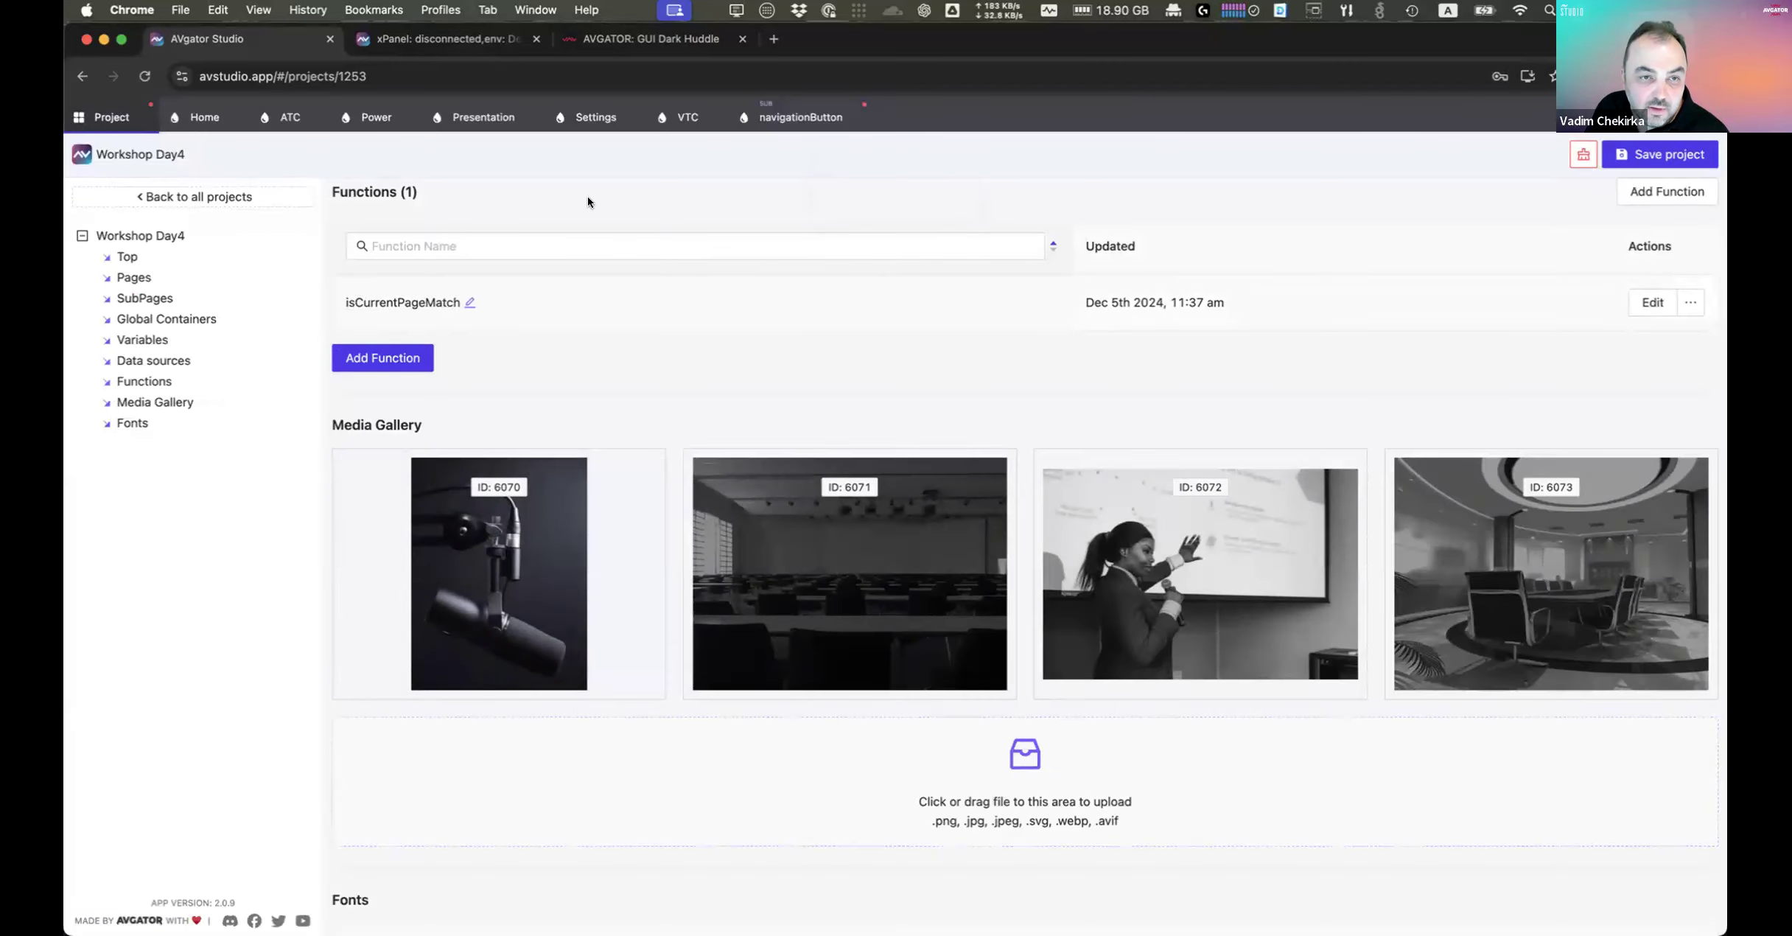
Step: Bind the navigationButton button's mode selector to the Page subpage parameter
click(800, 115)
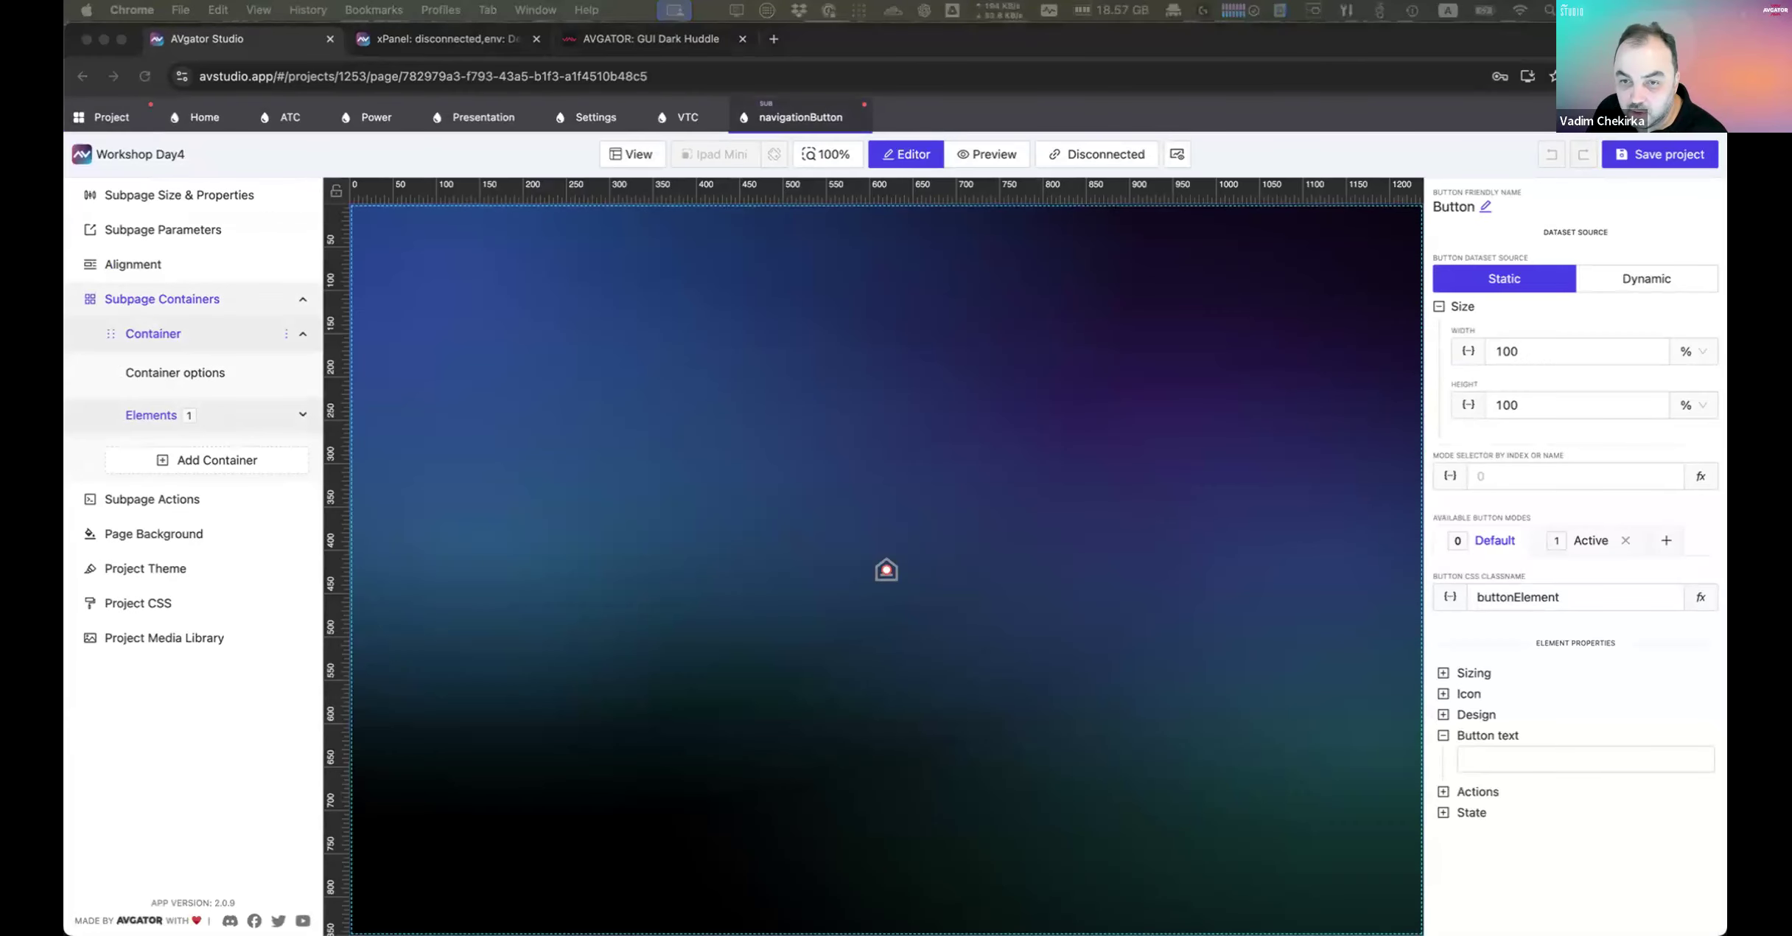
click(1490, 477)
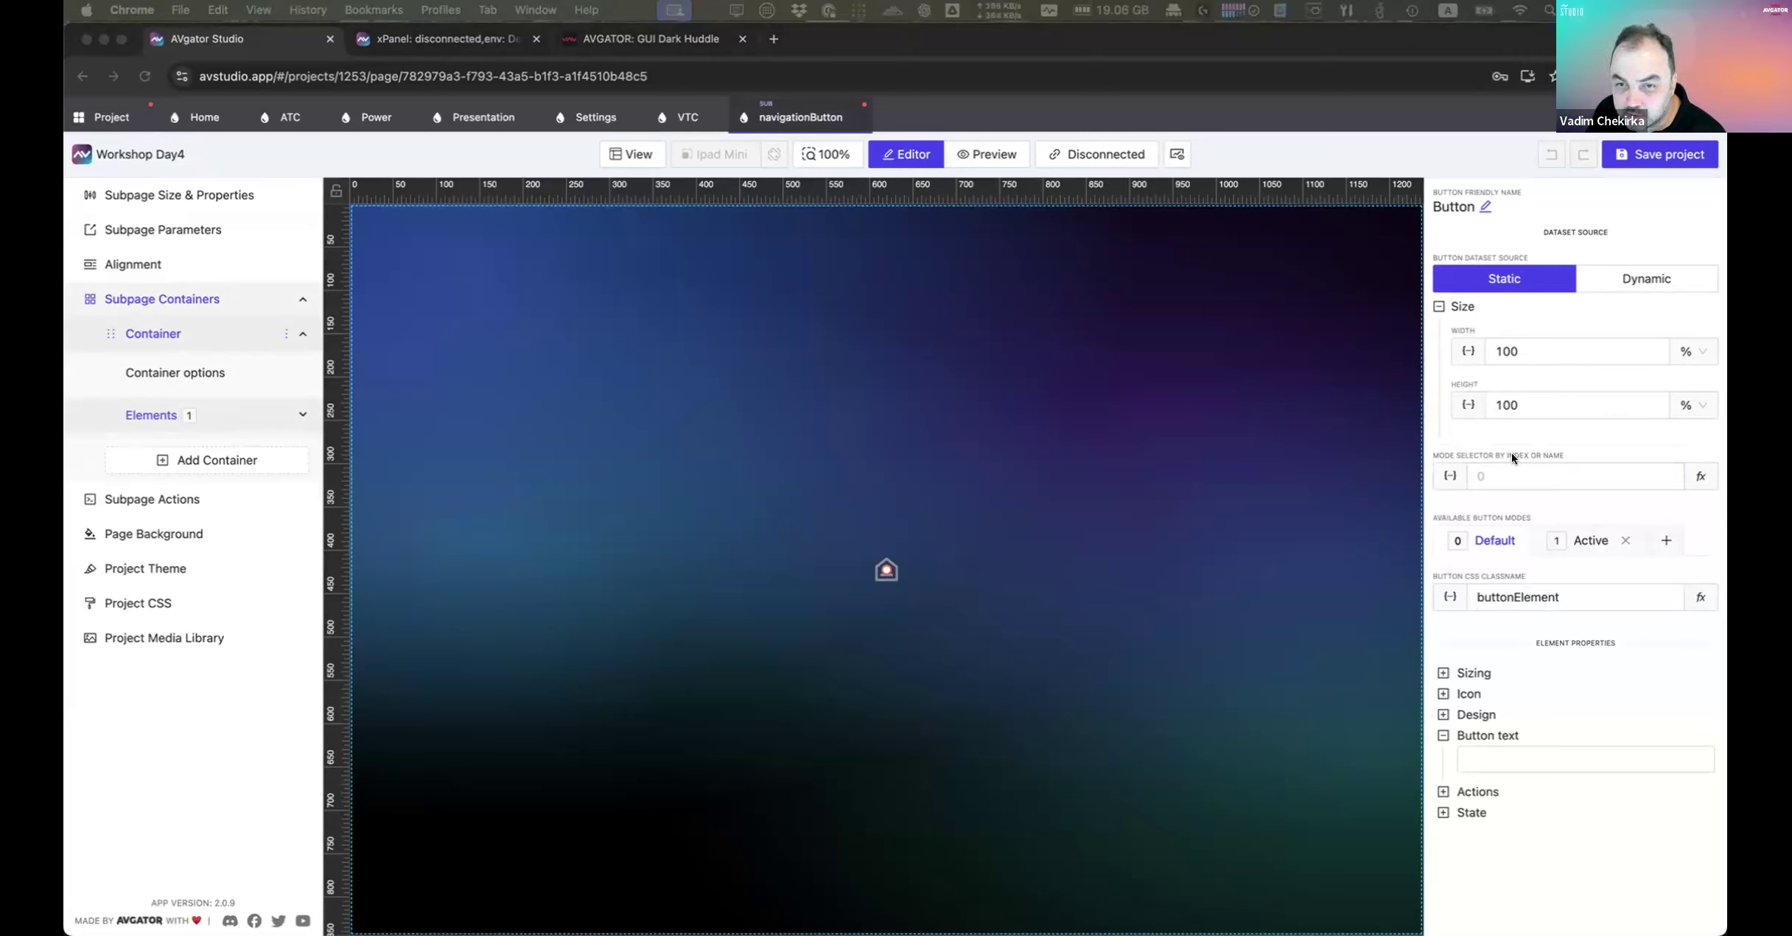
click(1450, 476)
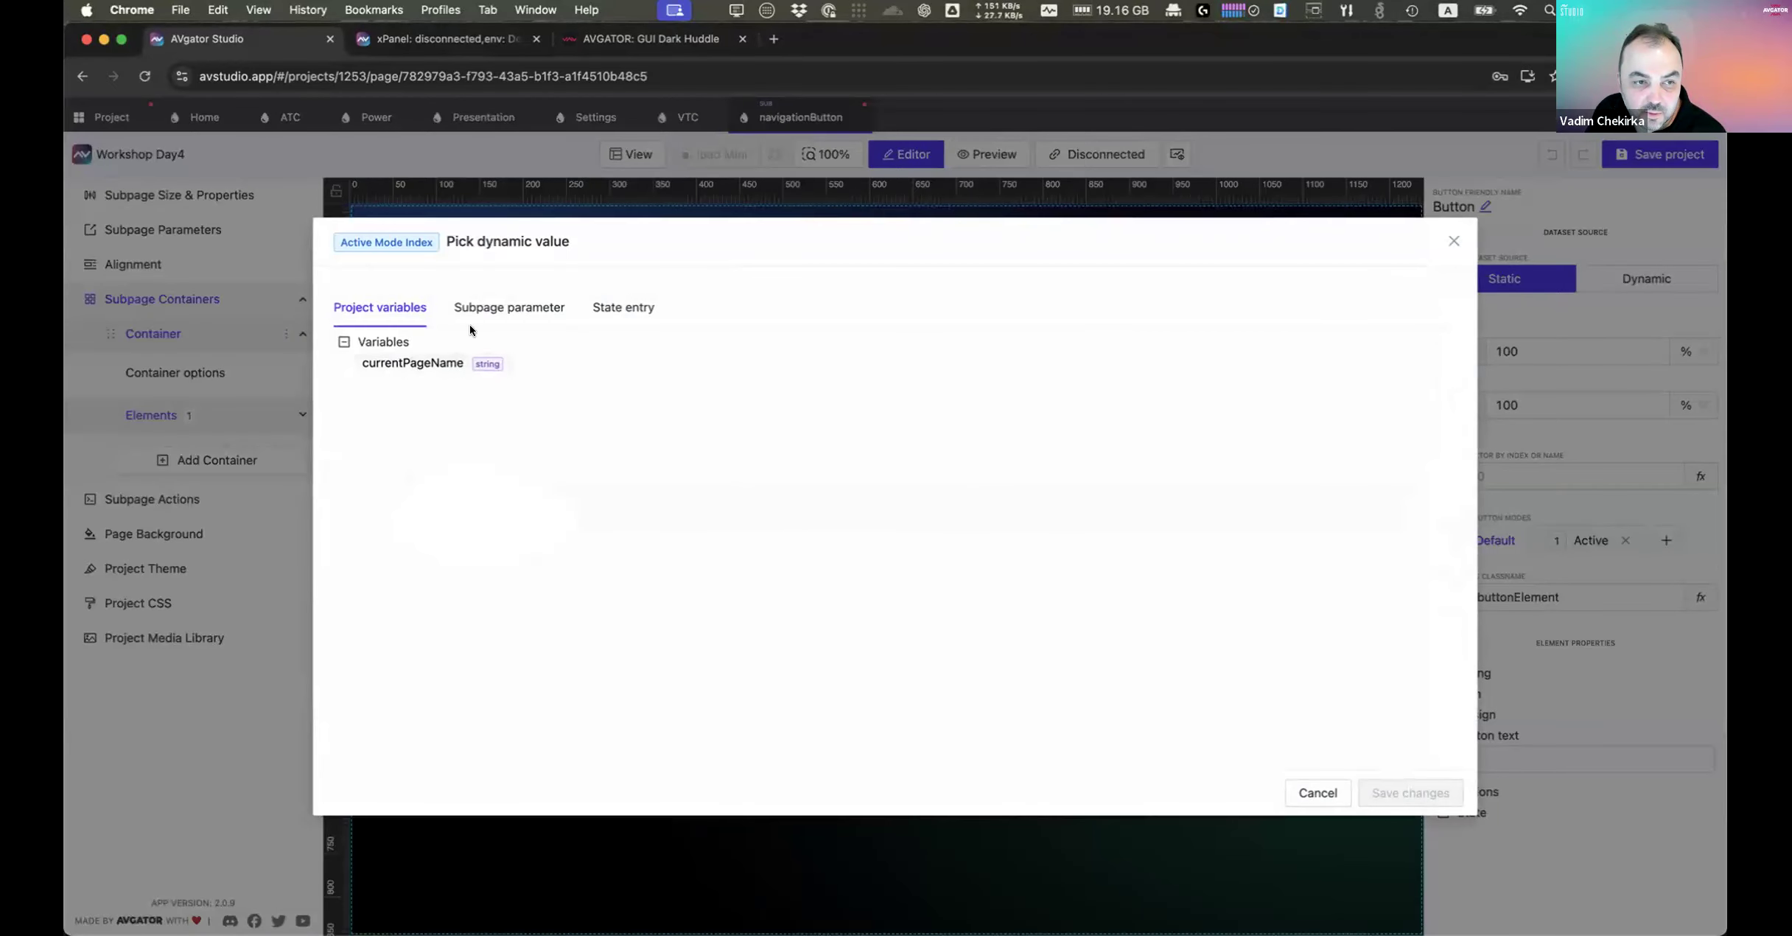
click(487, 310)
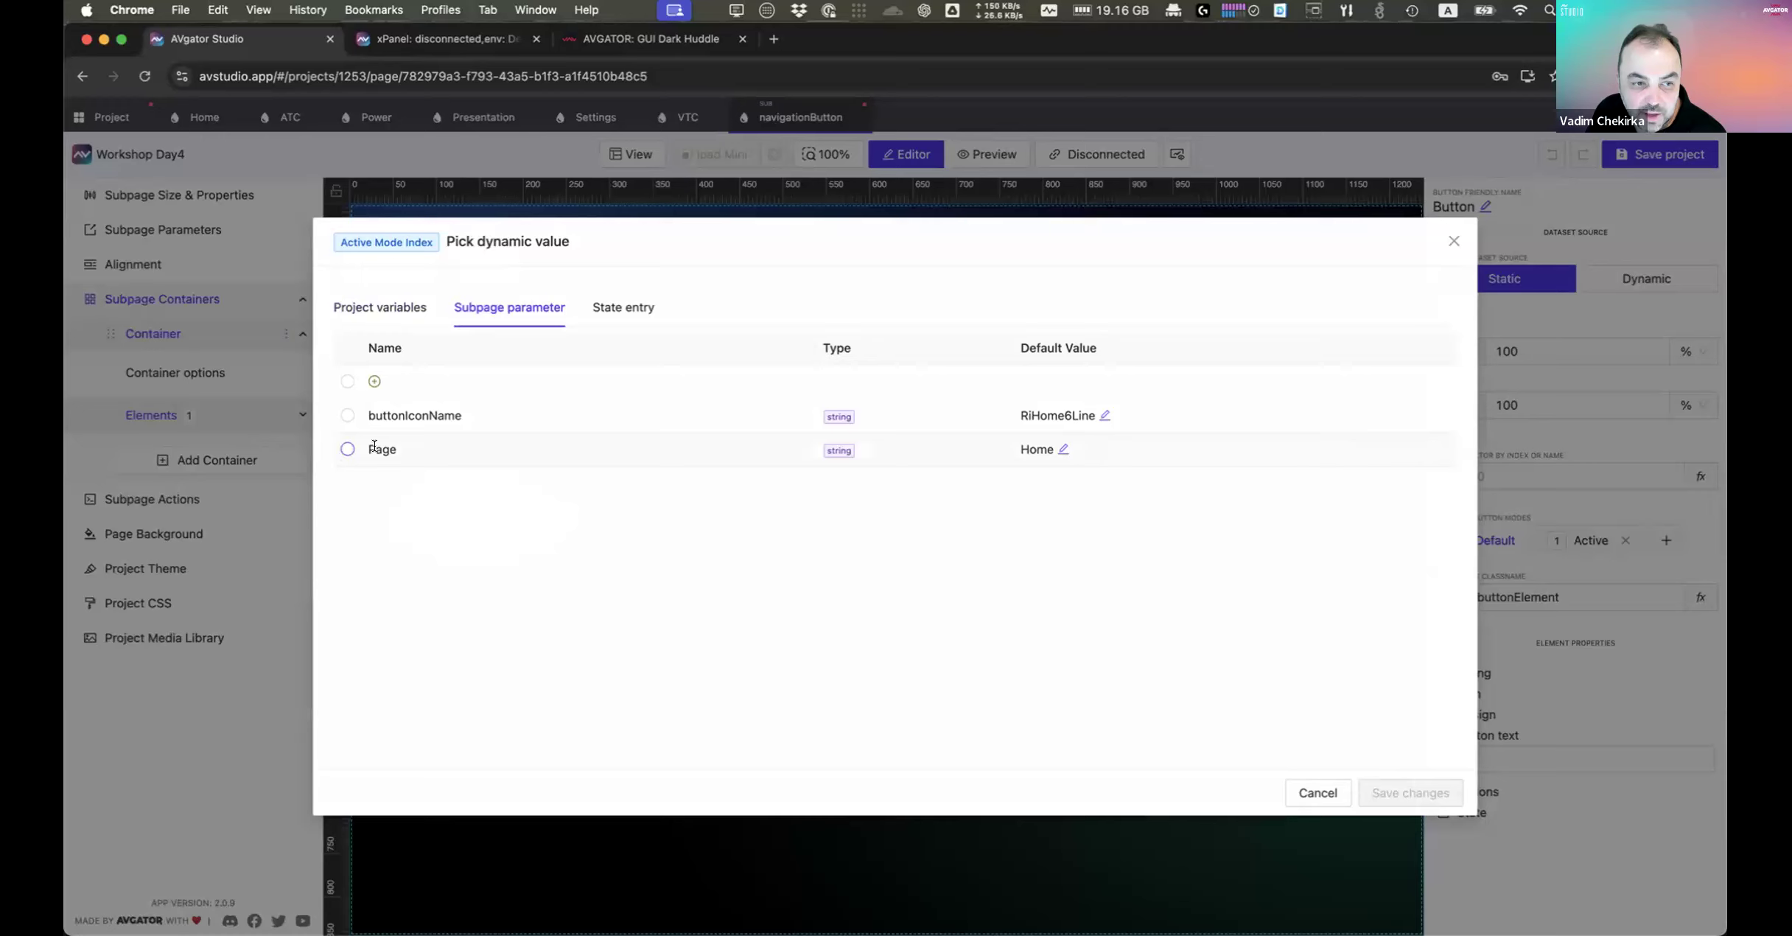
click(350, 451)
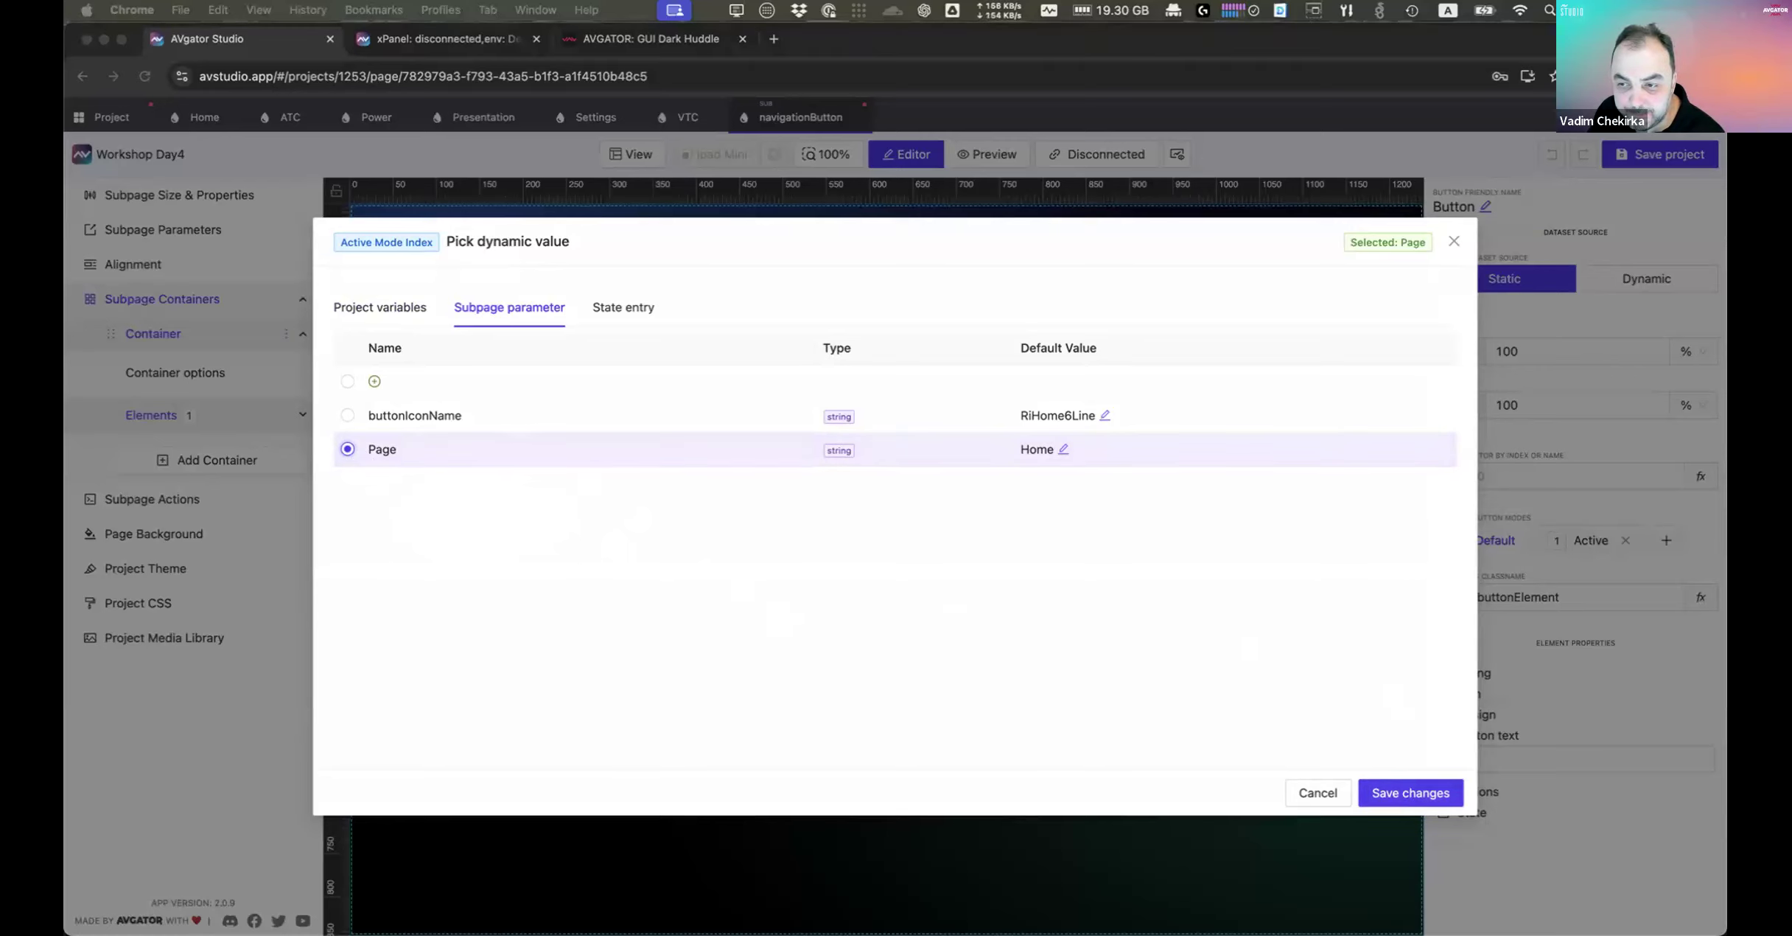
click(1403, 785)
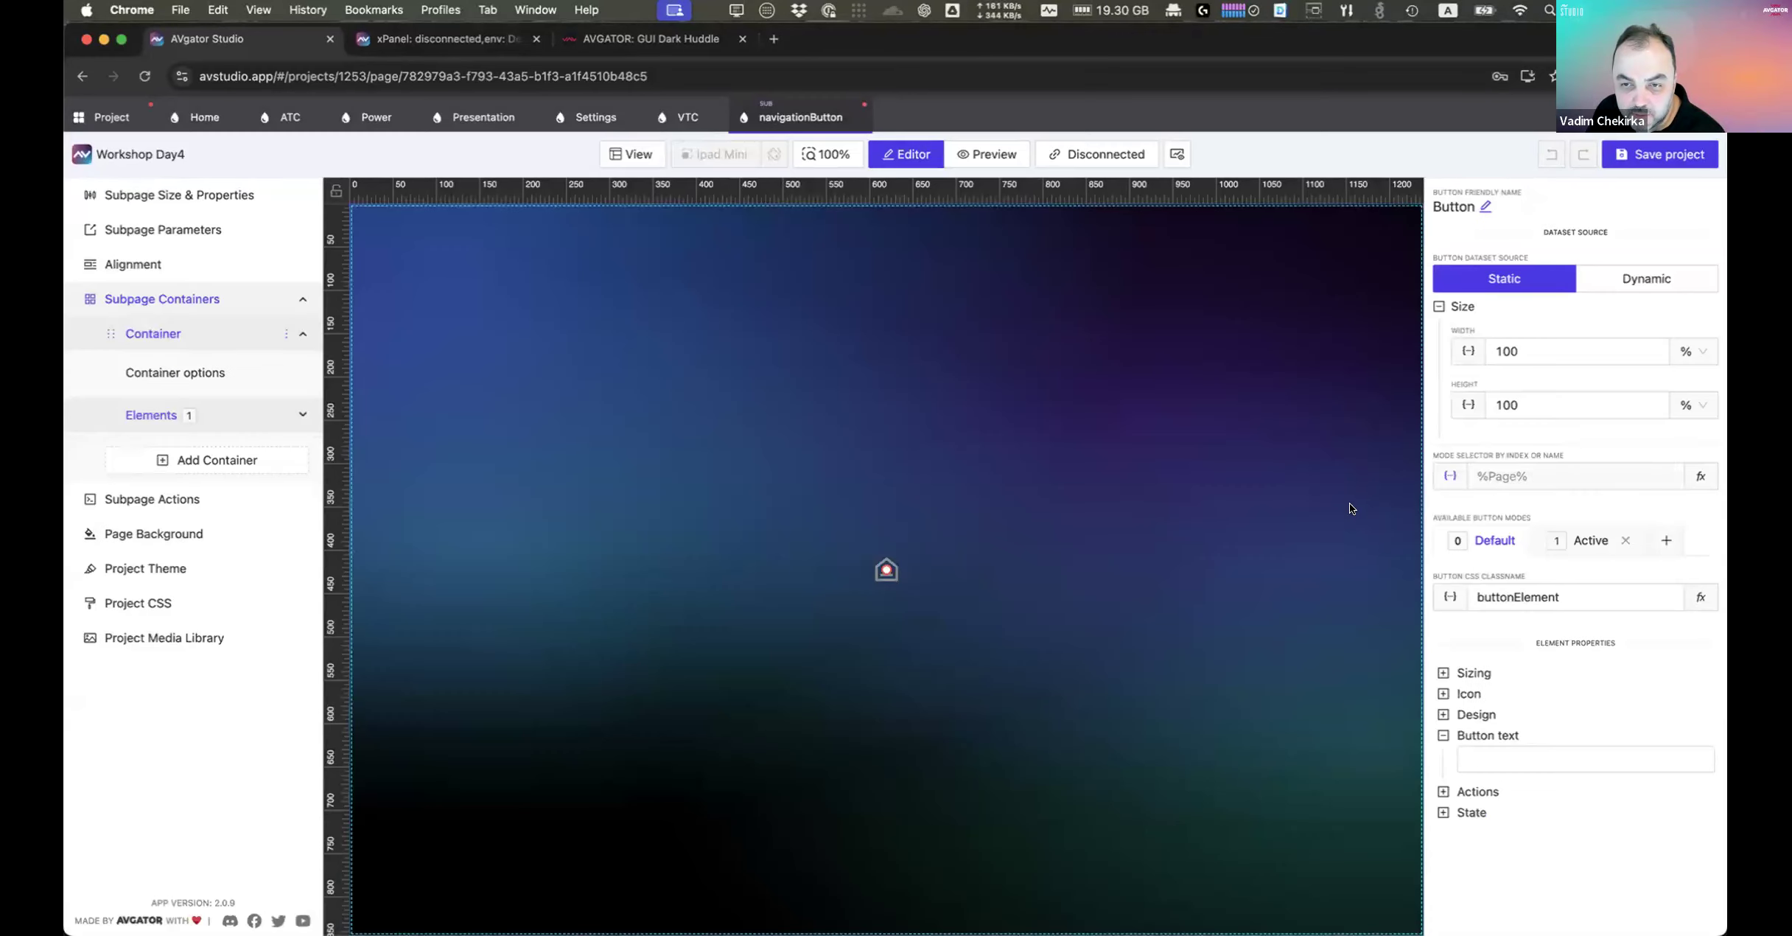
Step: Apply isCurrentPageMatch as the post-processing function of the button's mode selector
click(1701, 481)
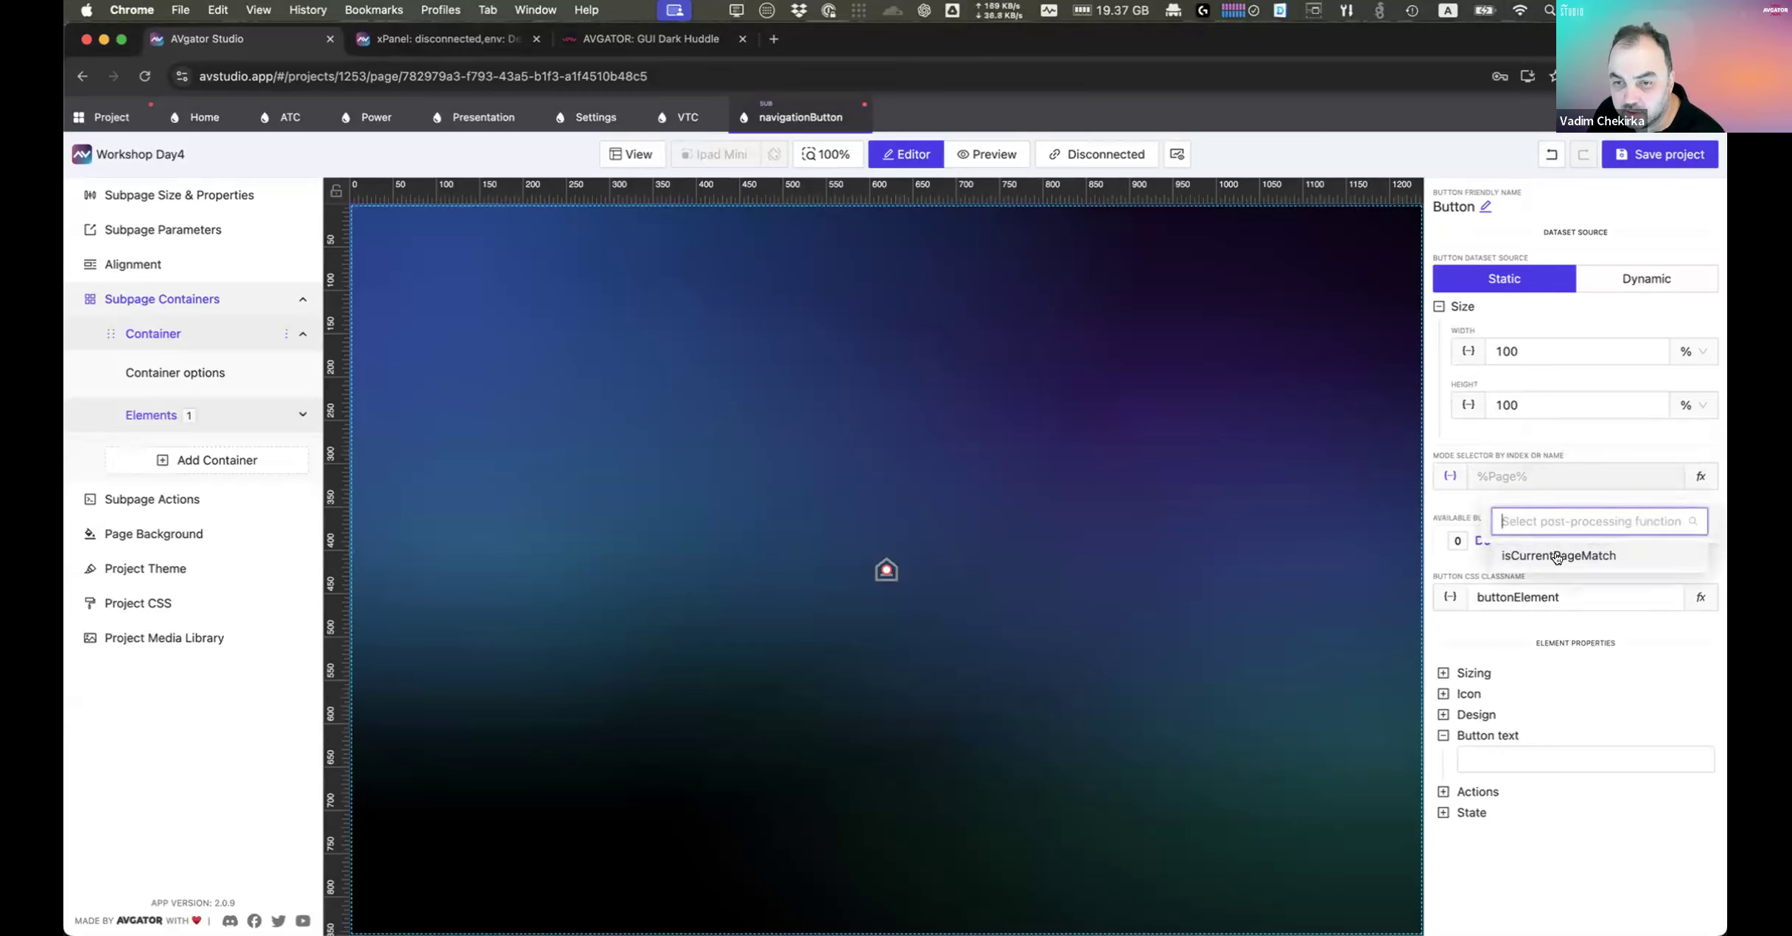
click(1601, 556)
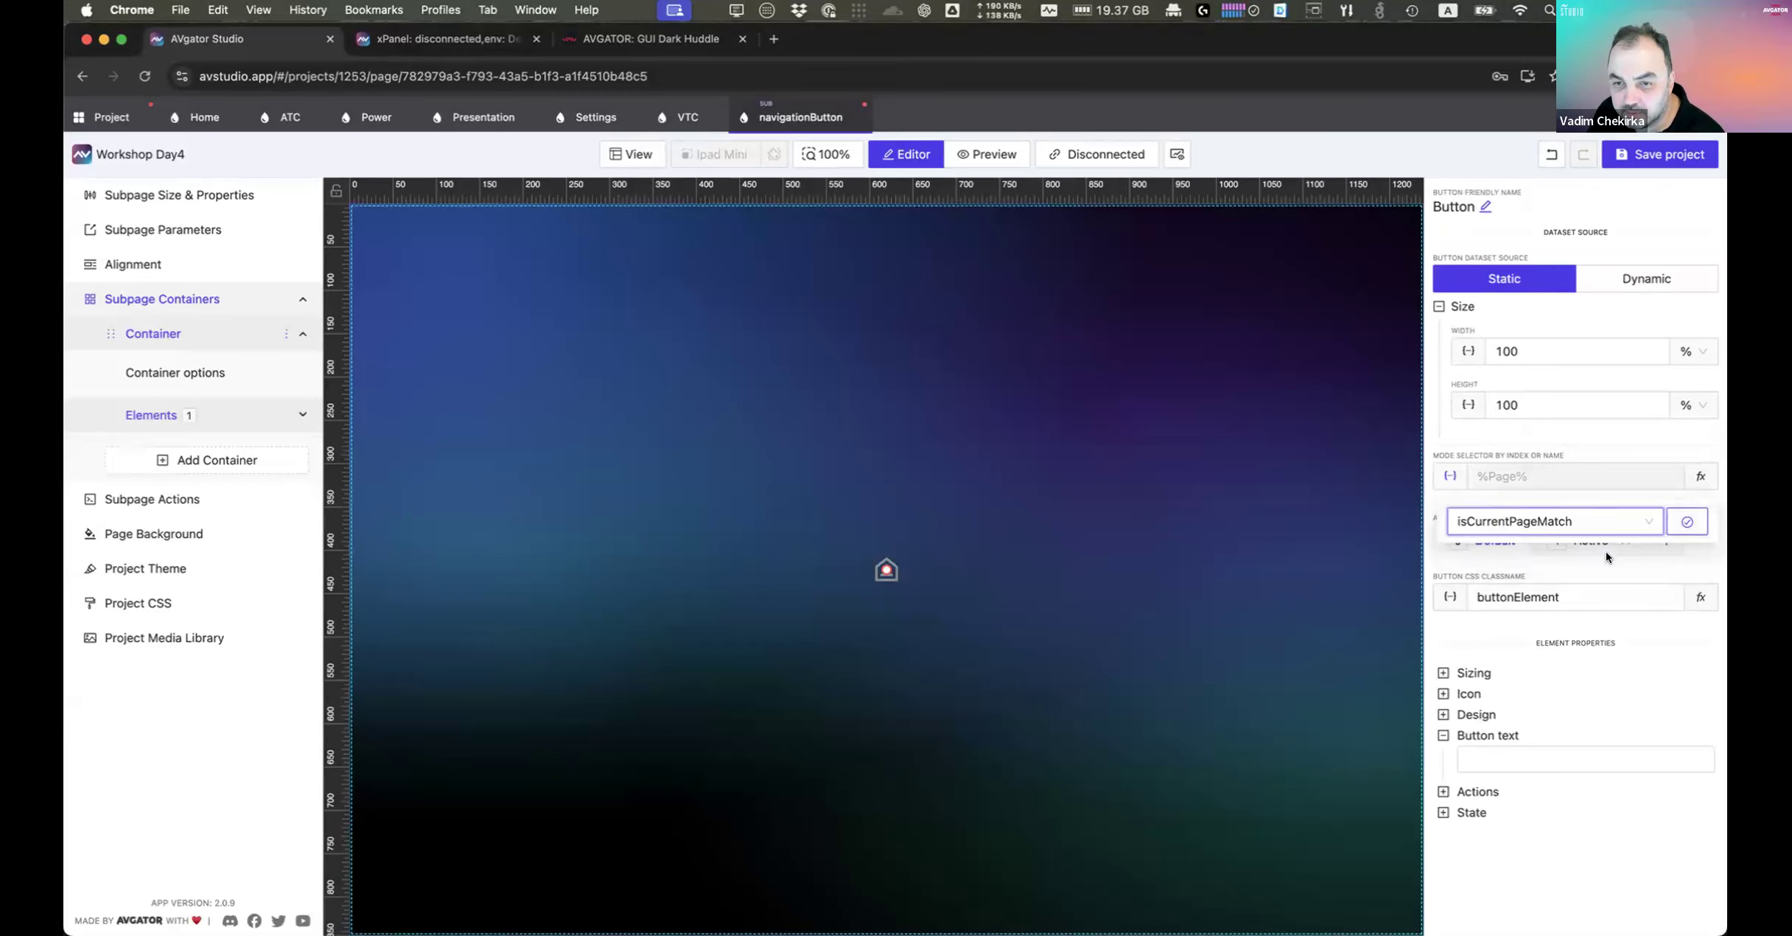
click(1687, 524)
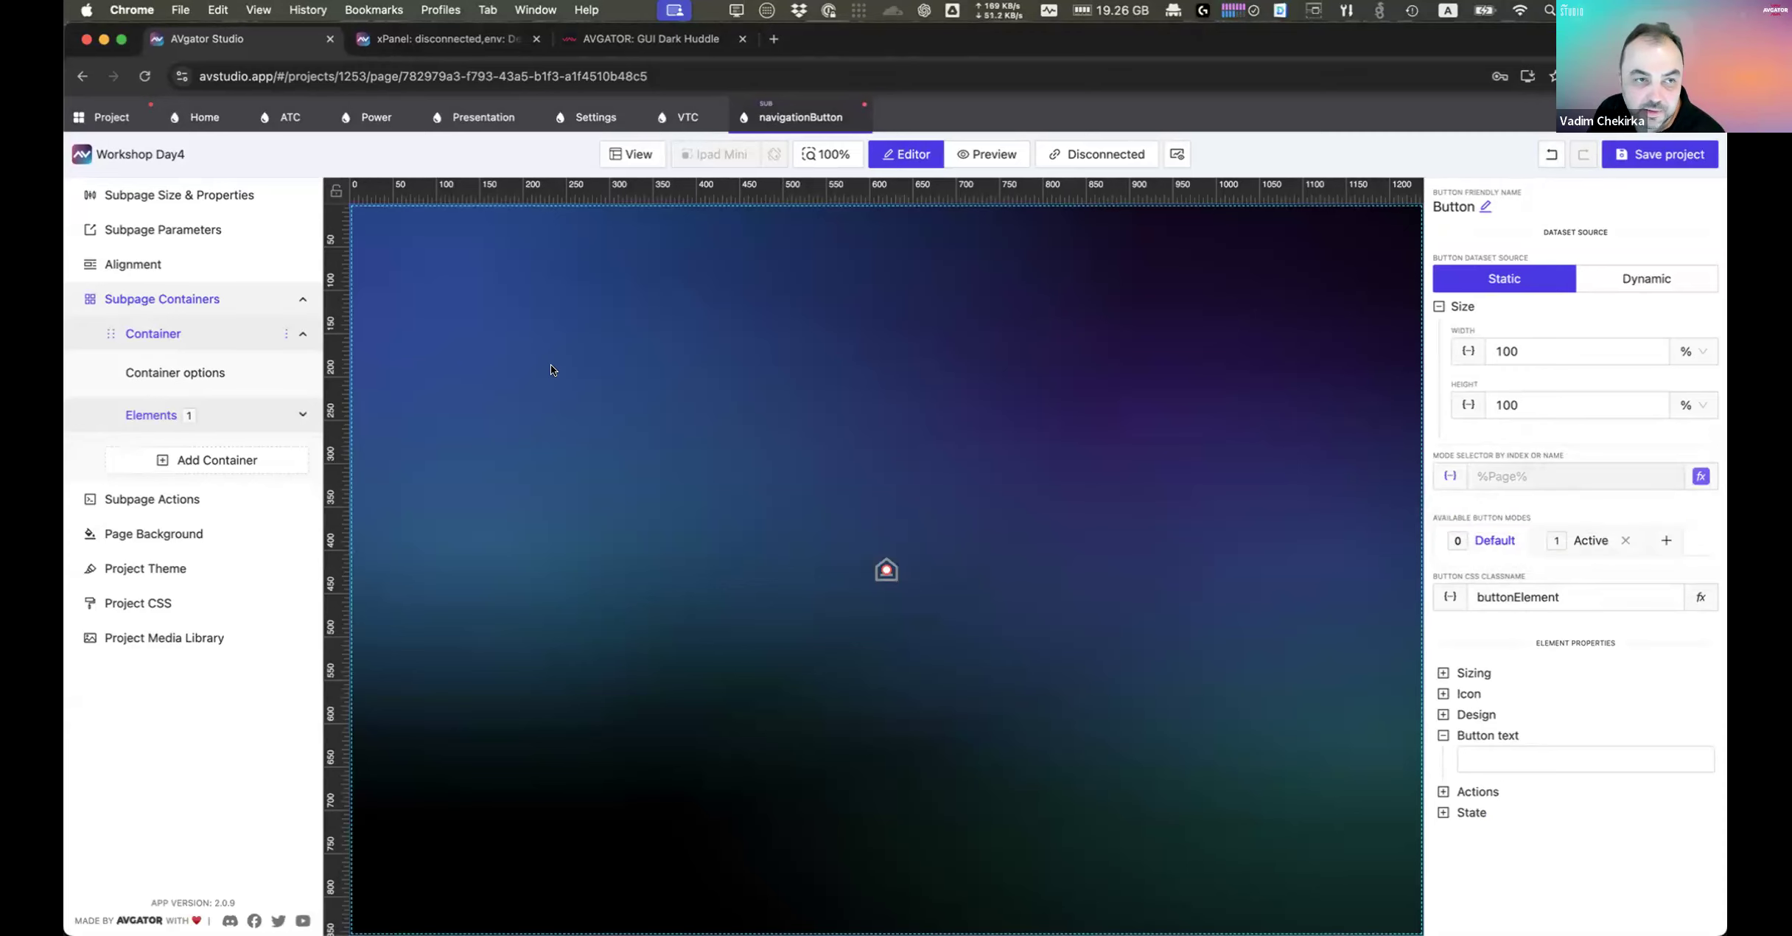
Step: Test the Home and Presentation navigation buttons in the live panel and close the What's new pane to examine the console log
key(ctrl+Tab)
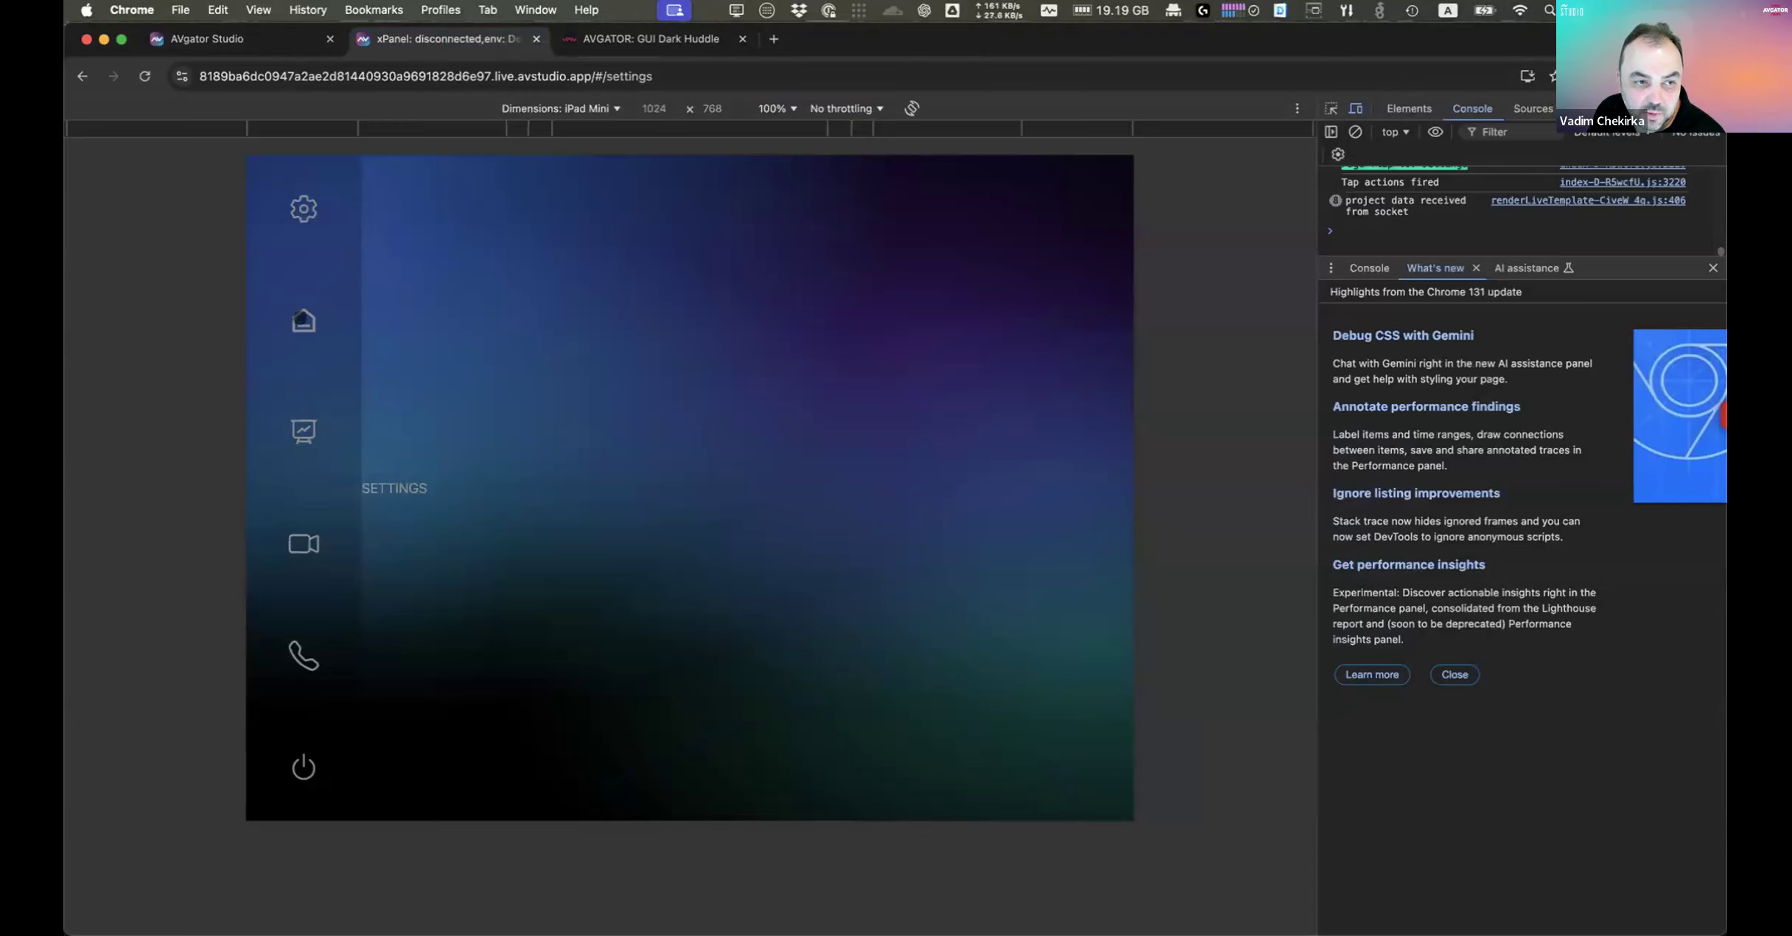
click(301, 319)
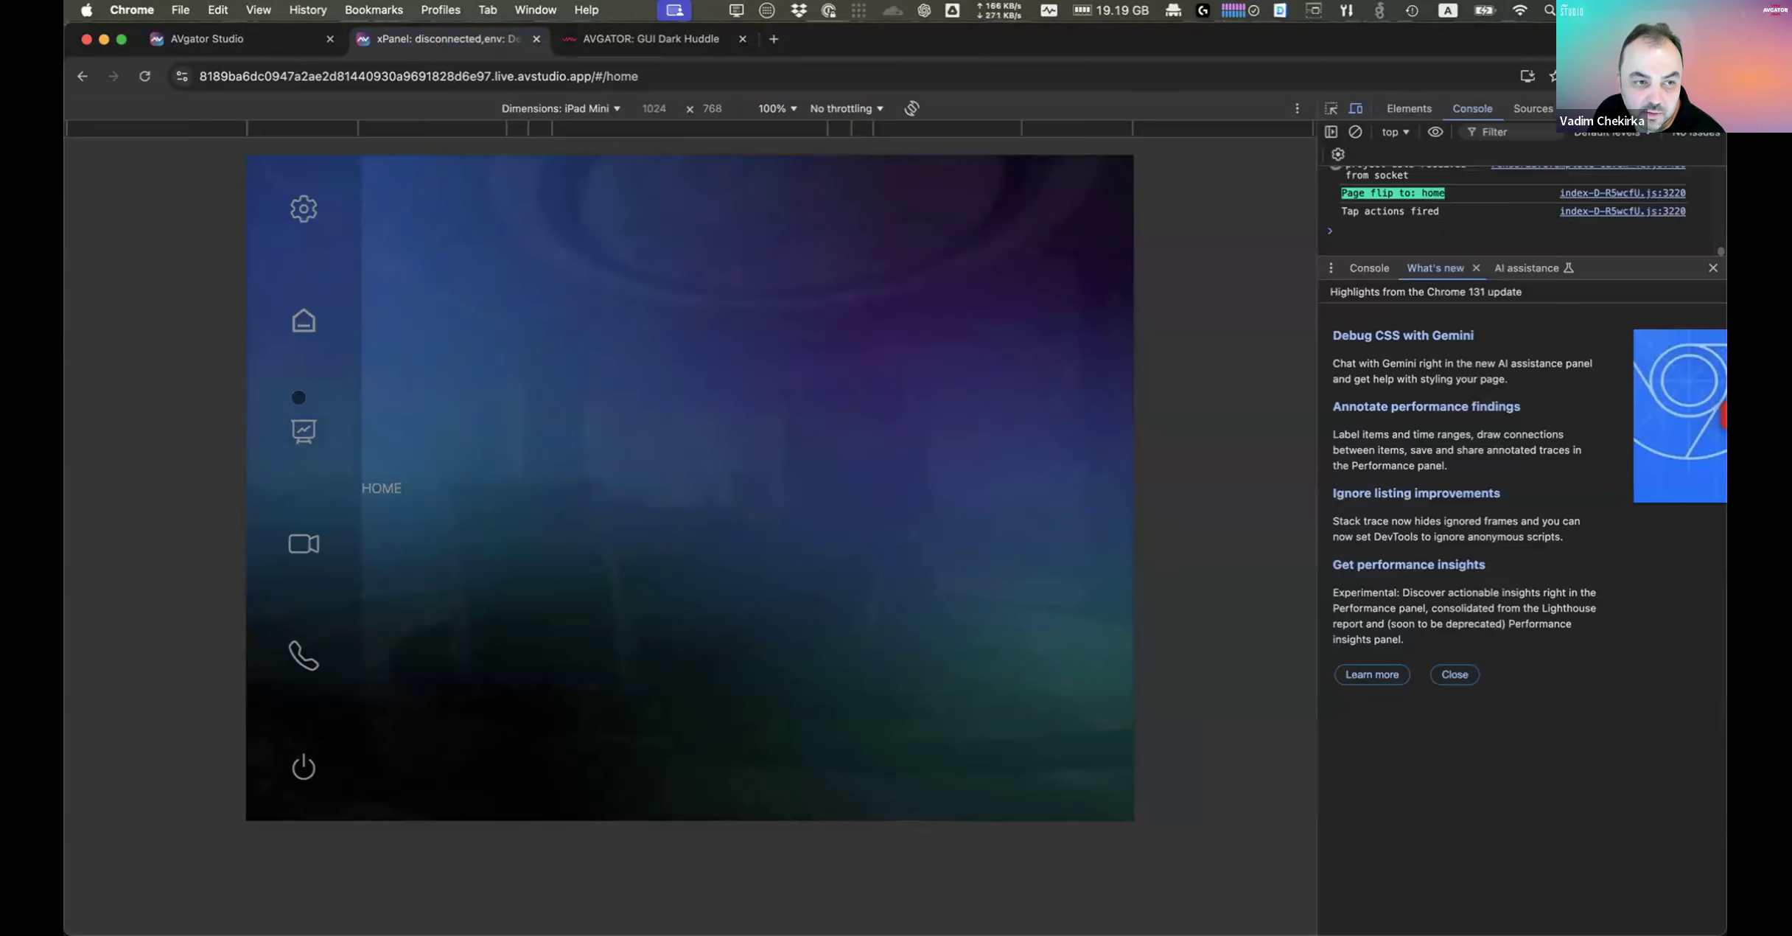
click(294, 429)
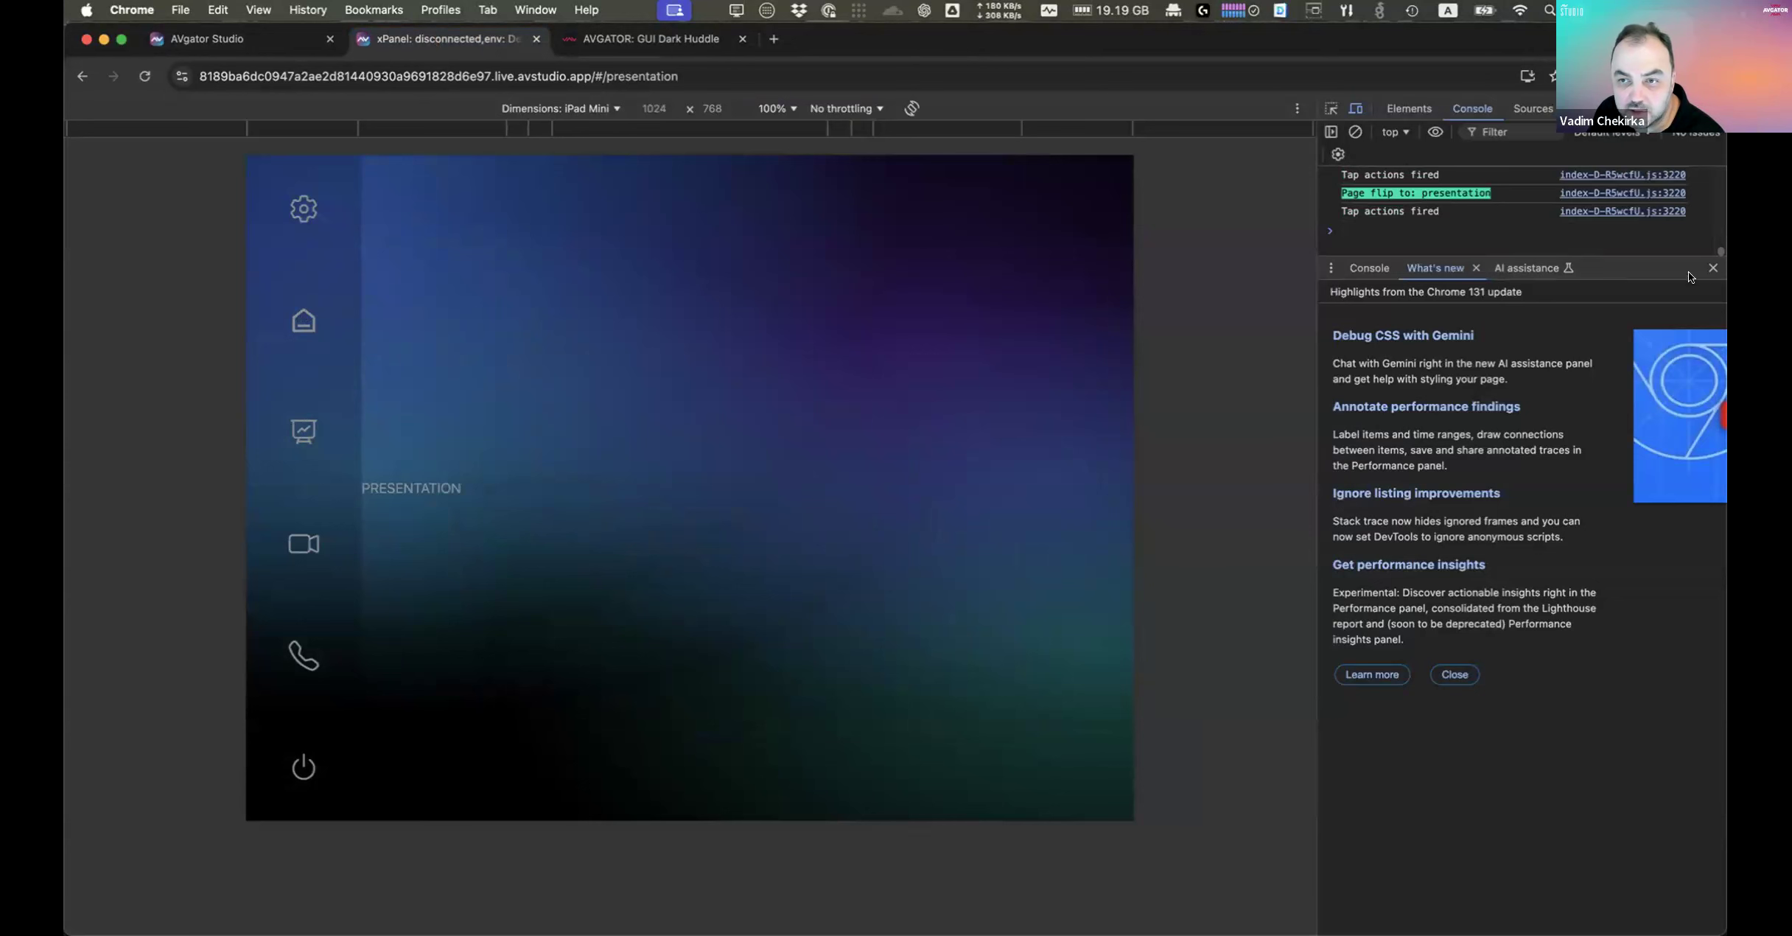
click(1475, 268)
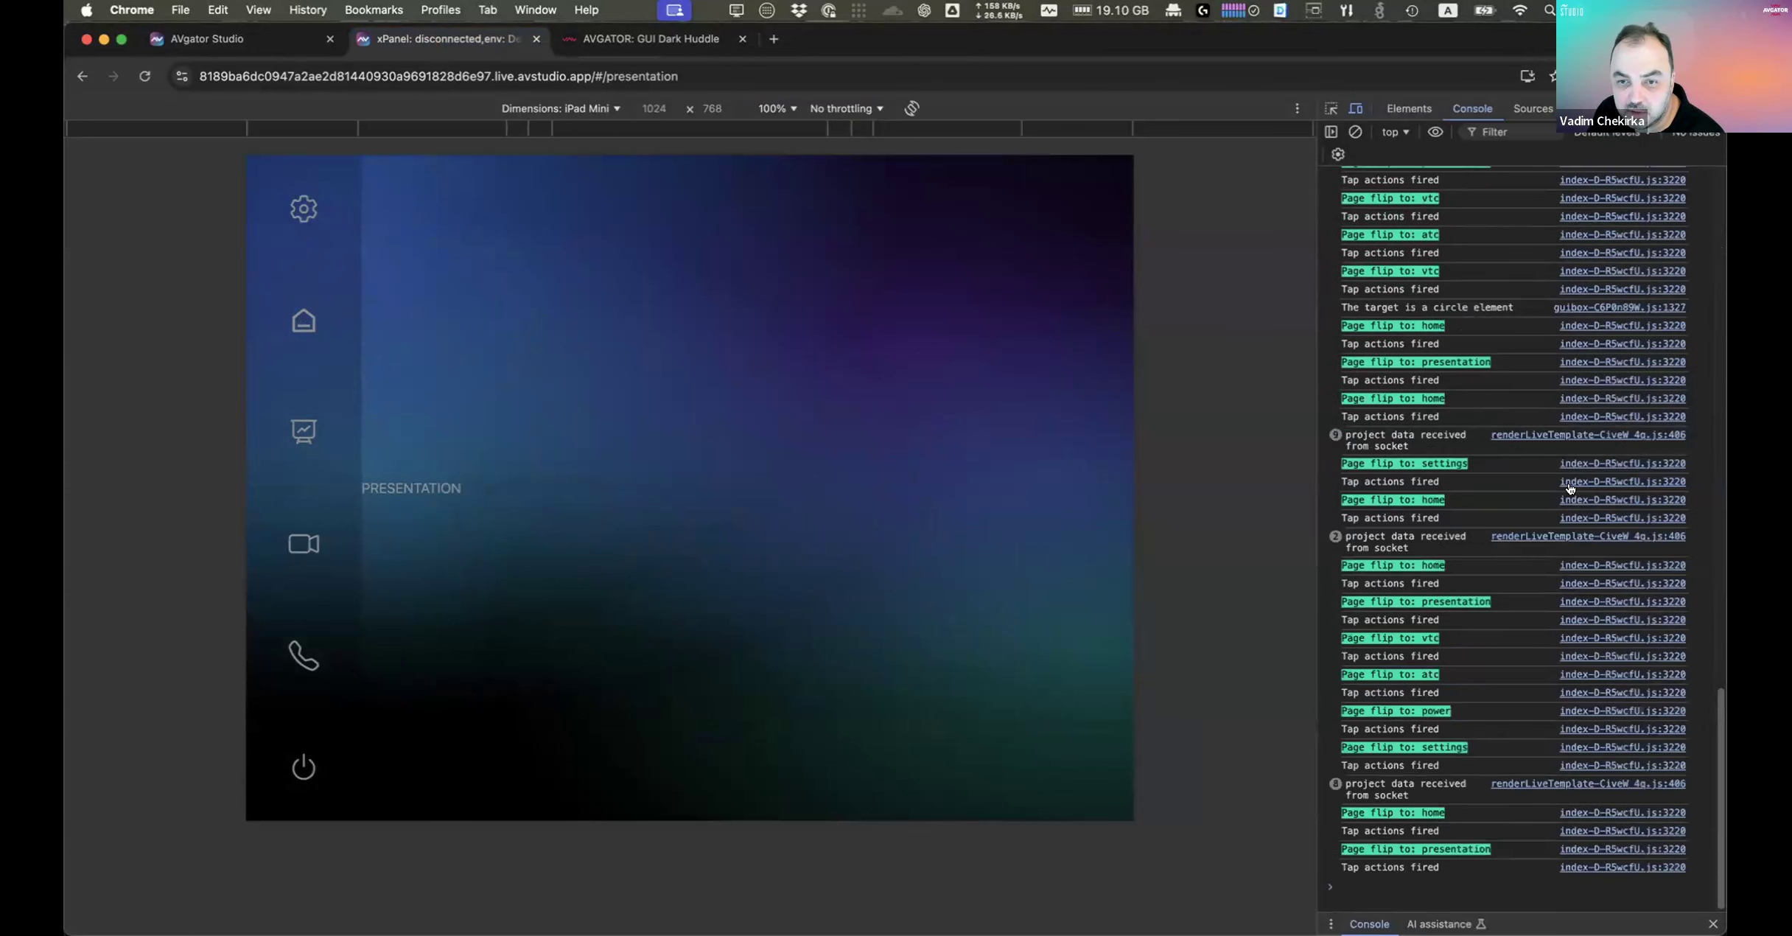
Step: Clear the console log and test the Home and Presentation navigation buttons in the live panel
click(1355, 132)
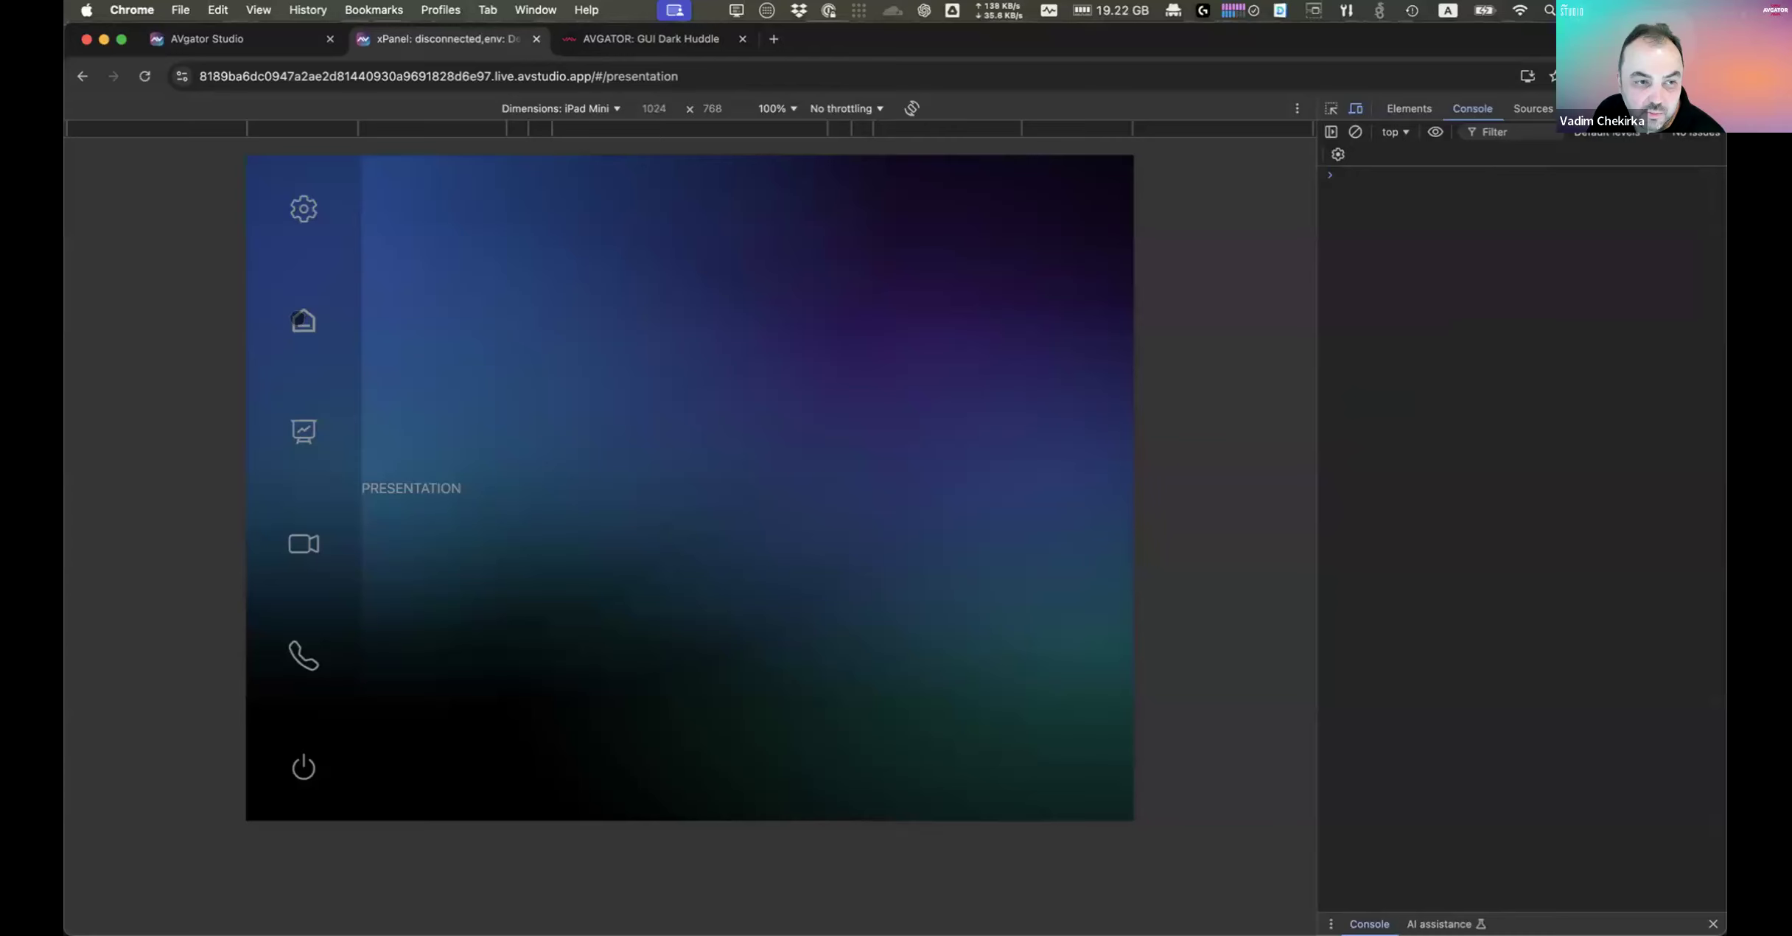
click(301, 320)
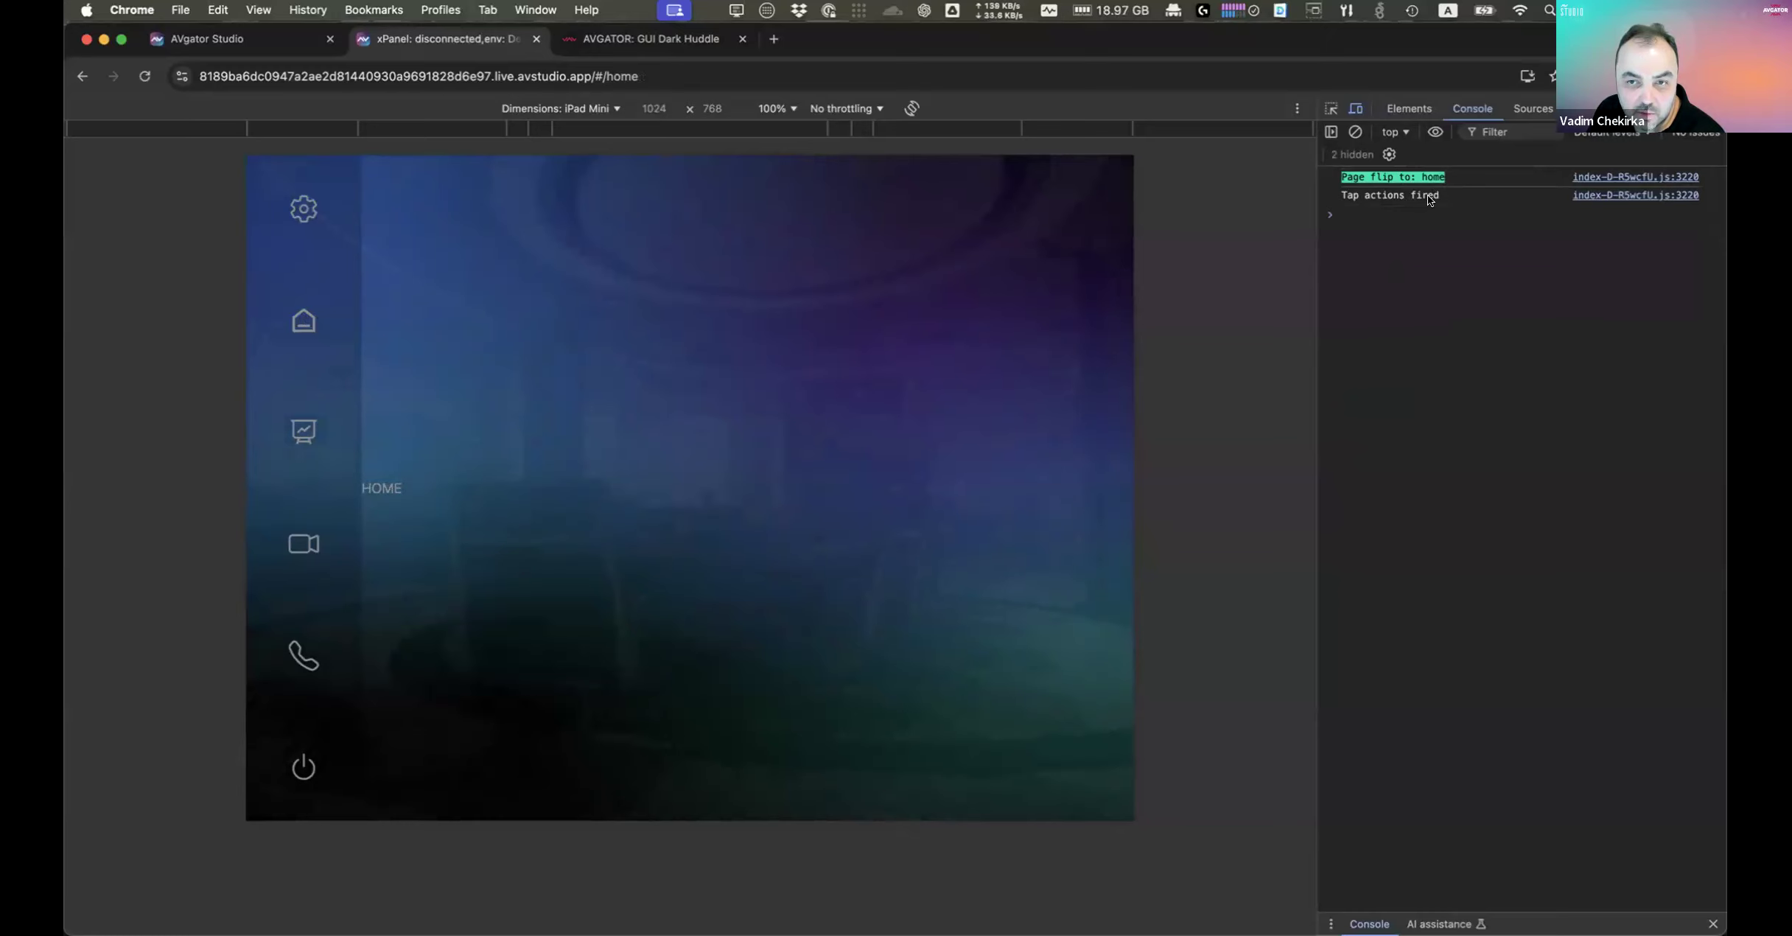
click(302, 431)
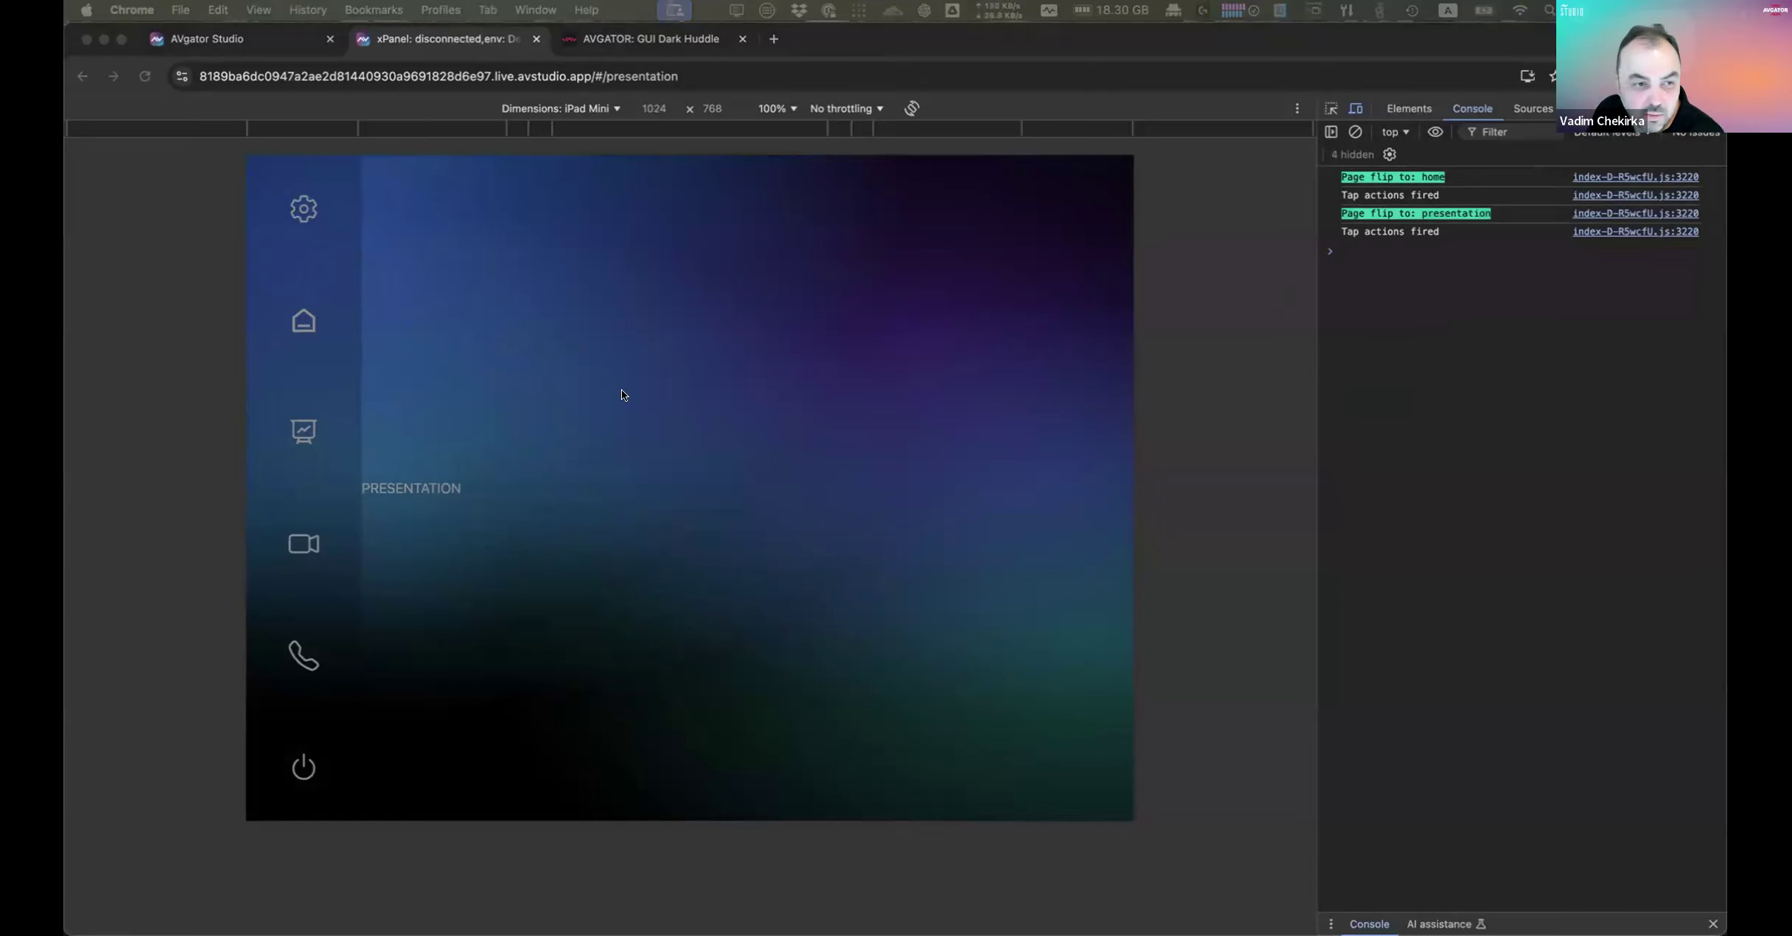
Step: Switch back to AVgator Studio and check the button's mode selector binding under subpage parameters, plus its Active mode
click(193, 40)
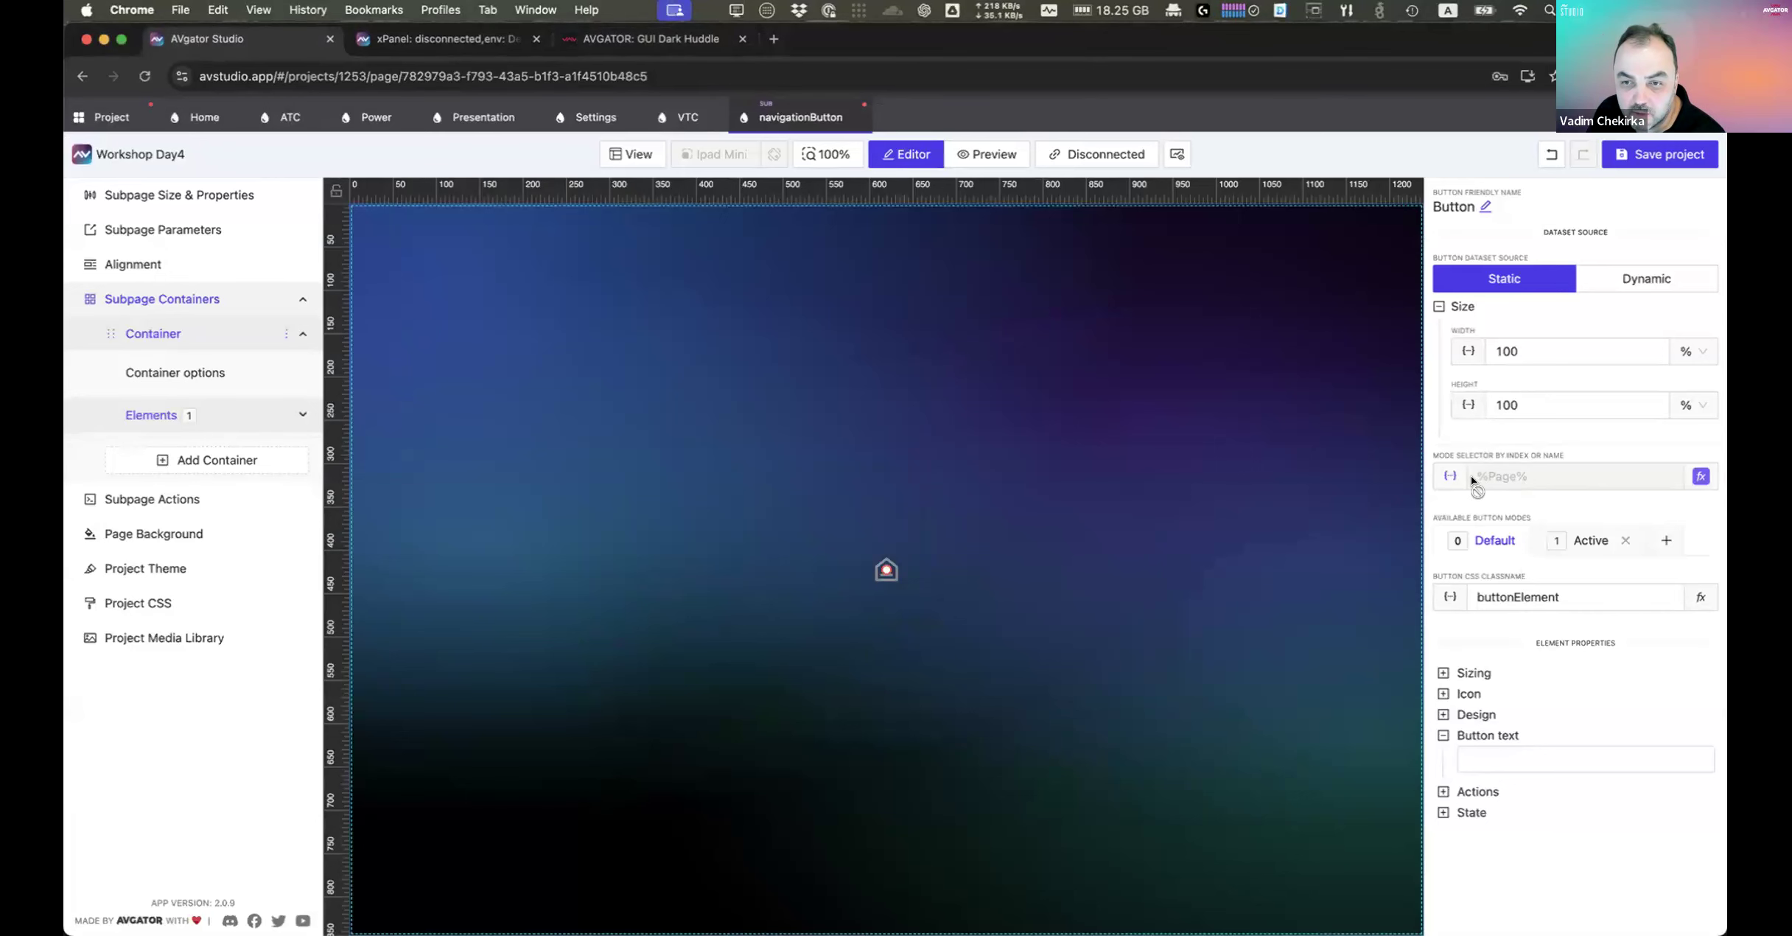
click(1450, 480)
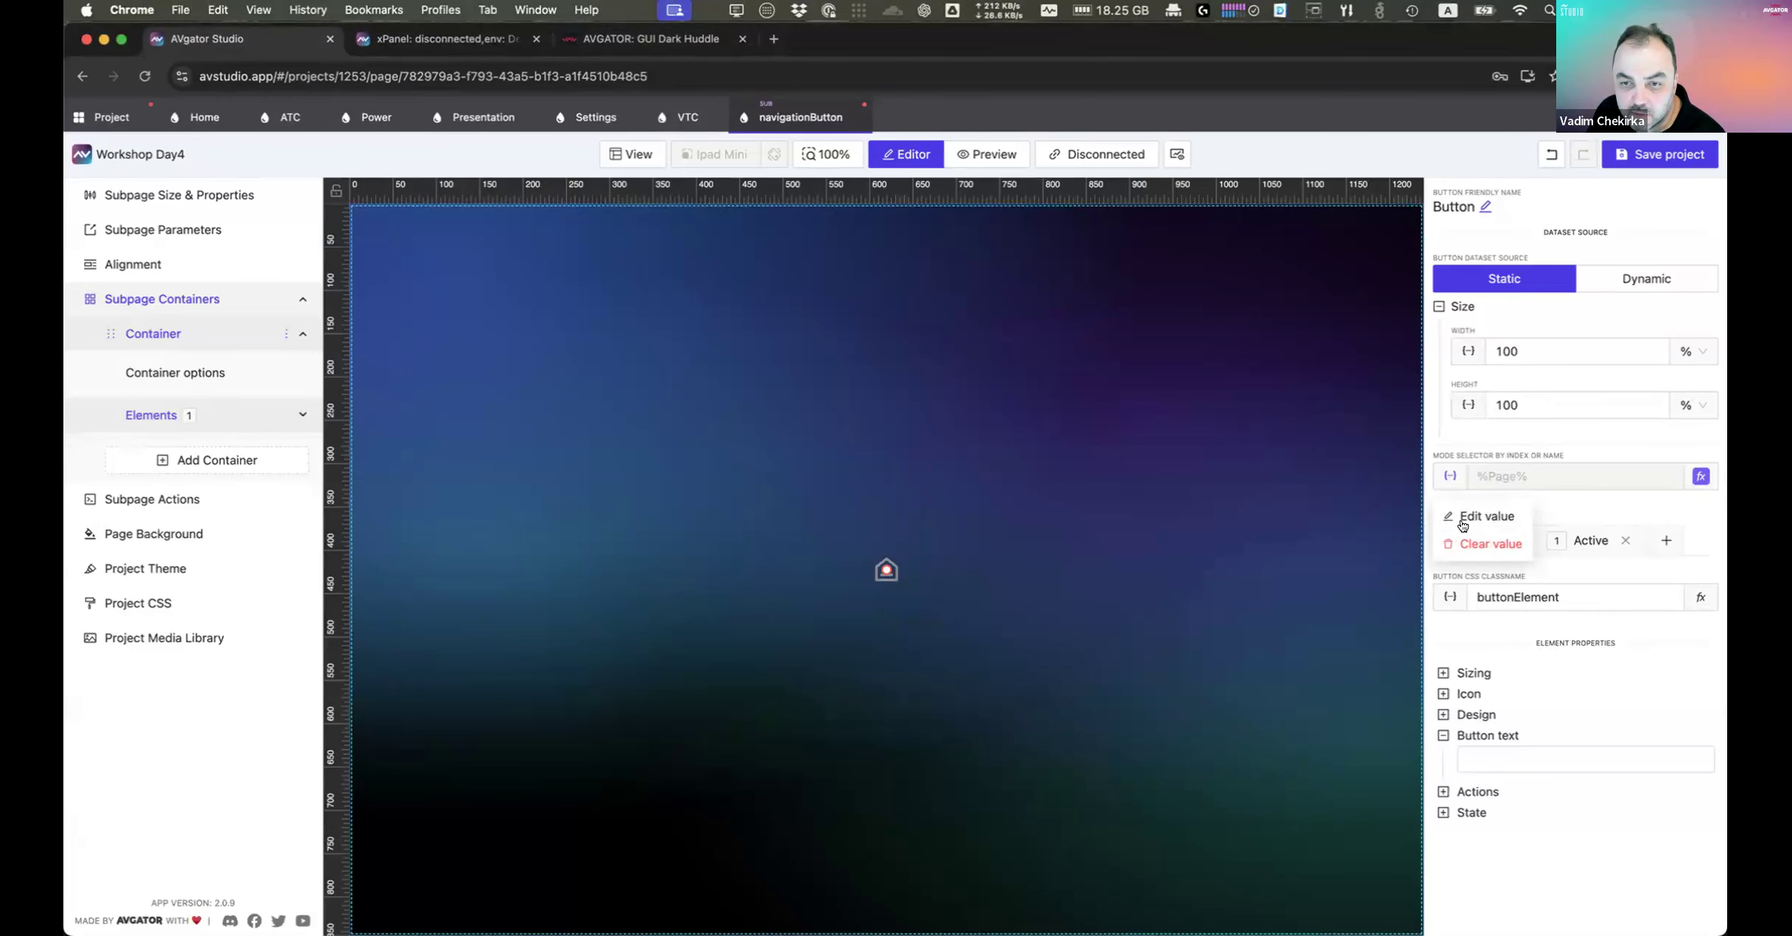
click(1476, 524)
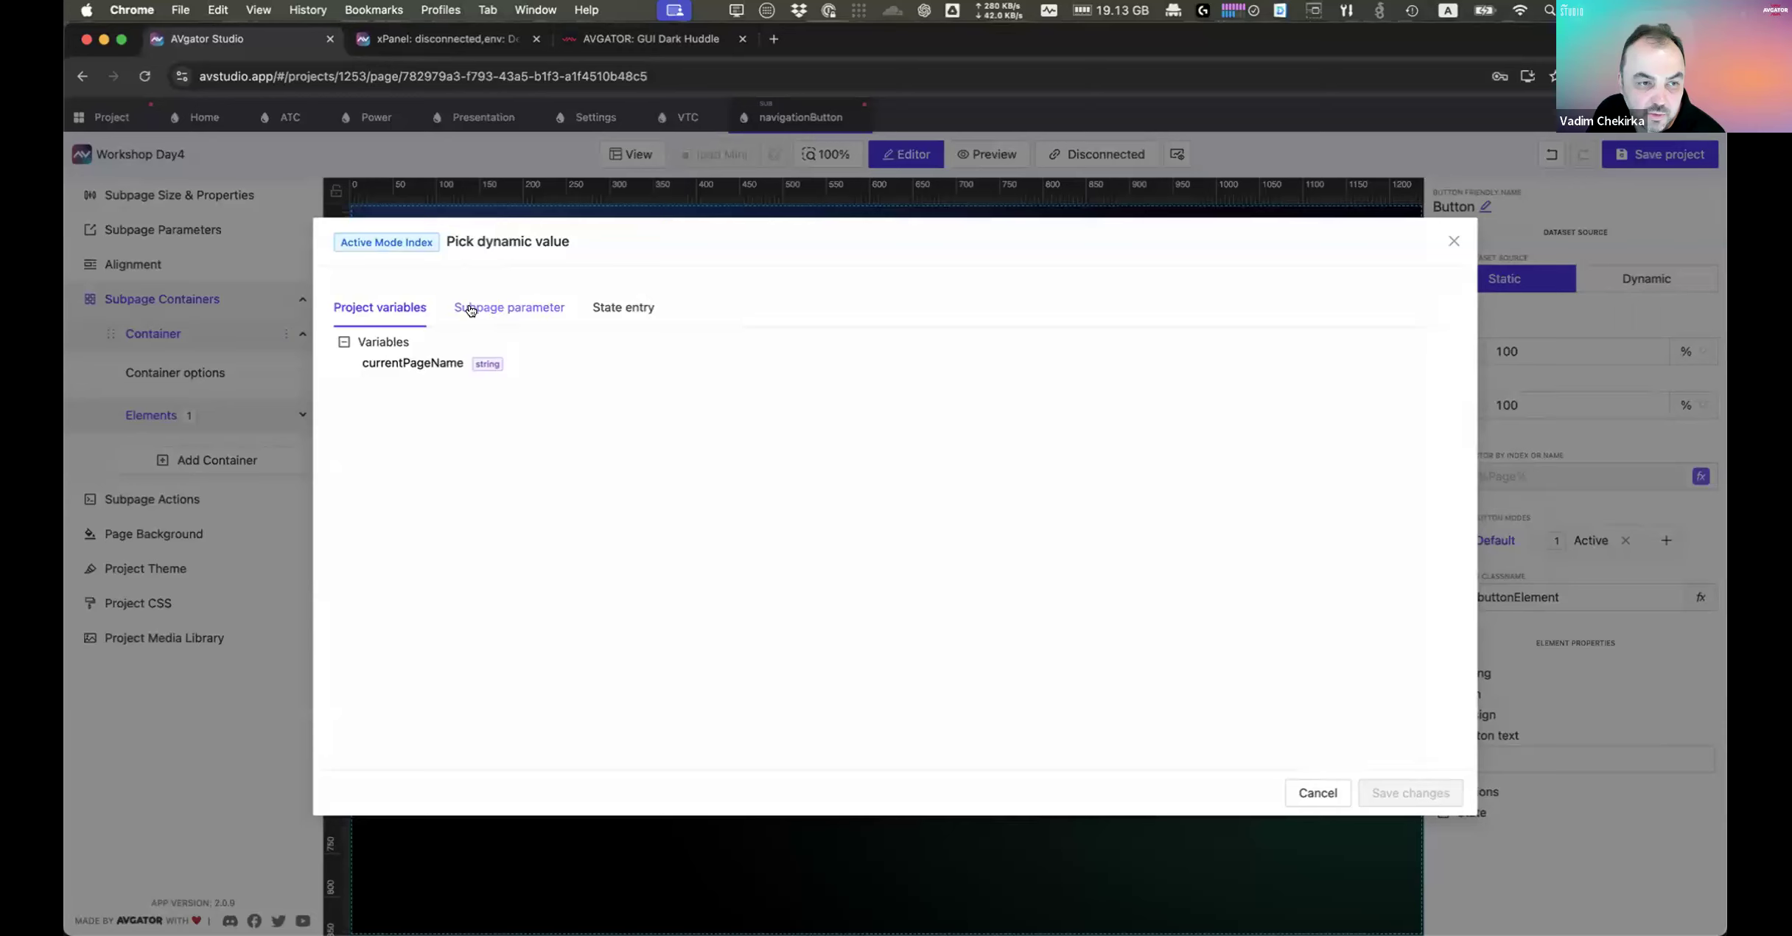
click(470, 309)
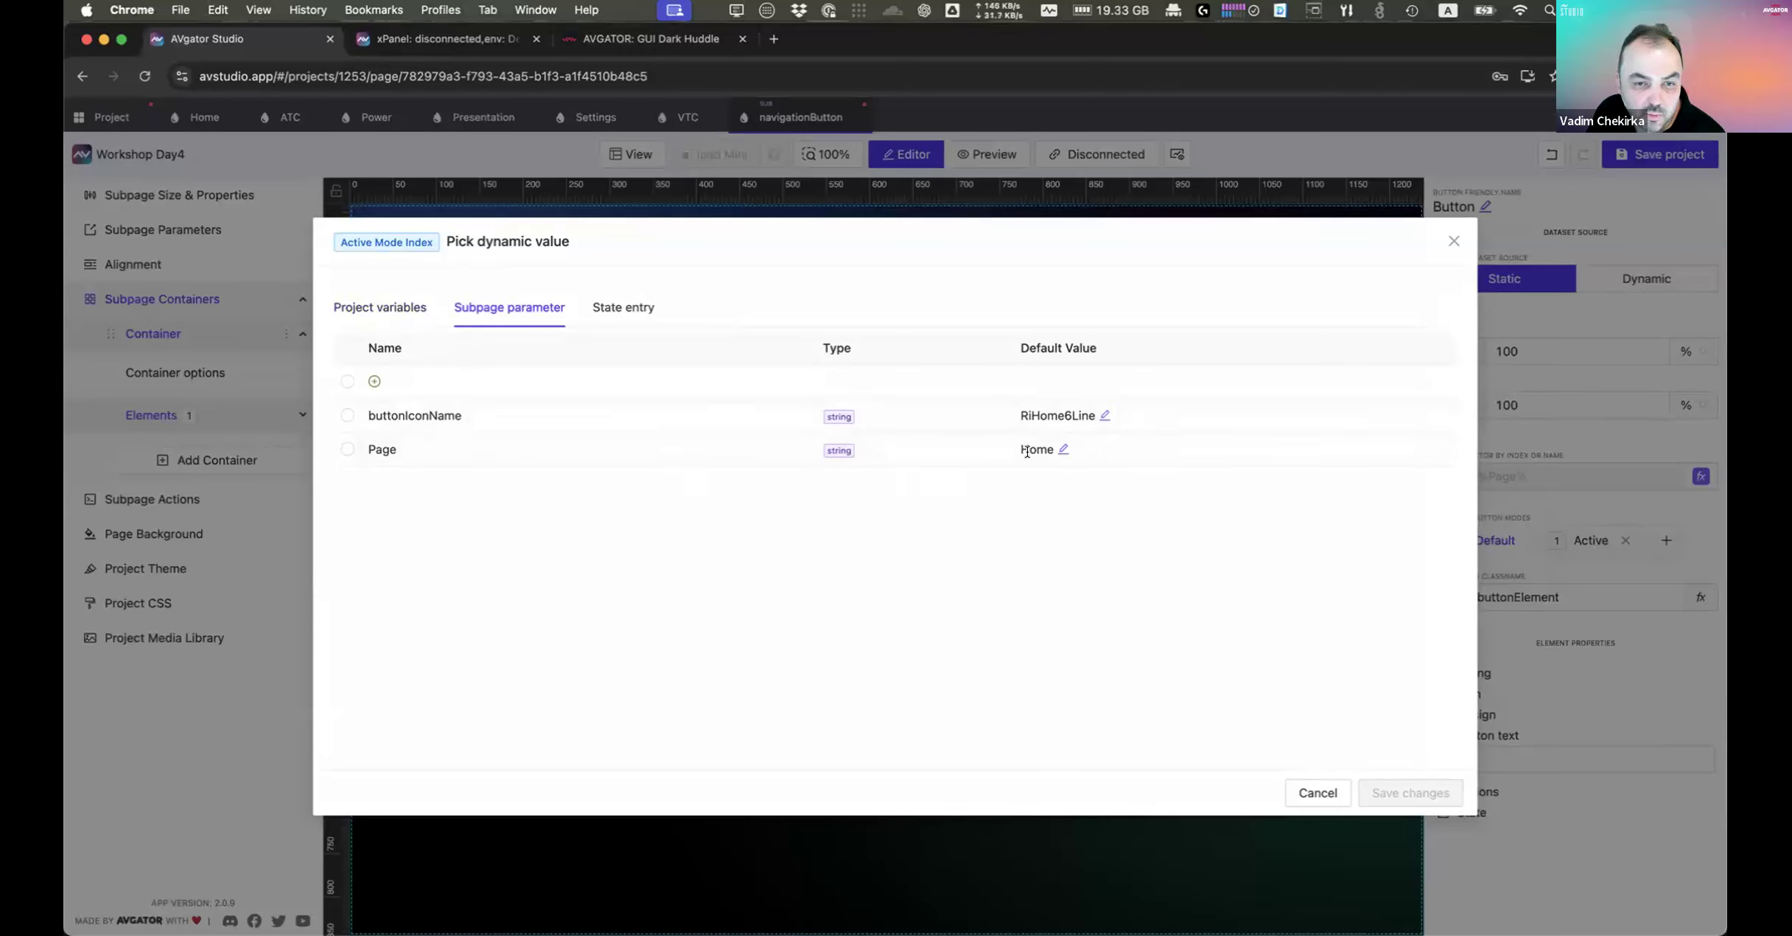
click(1319, 791)
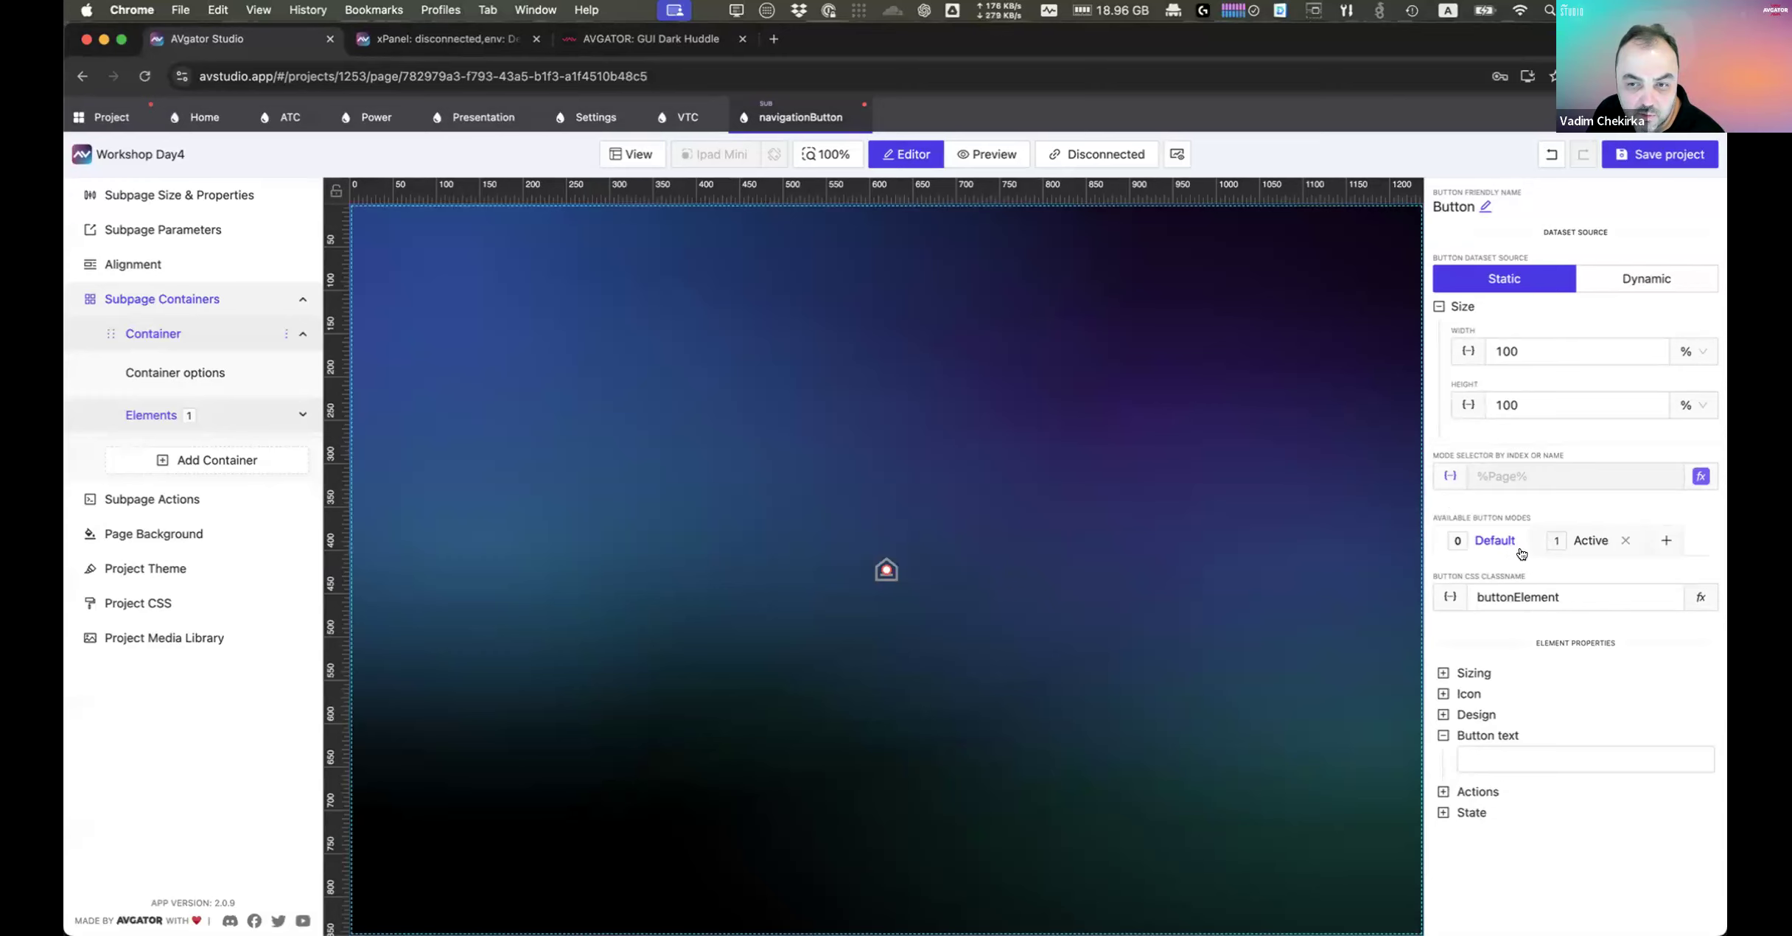
click(1585, 540)
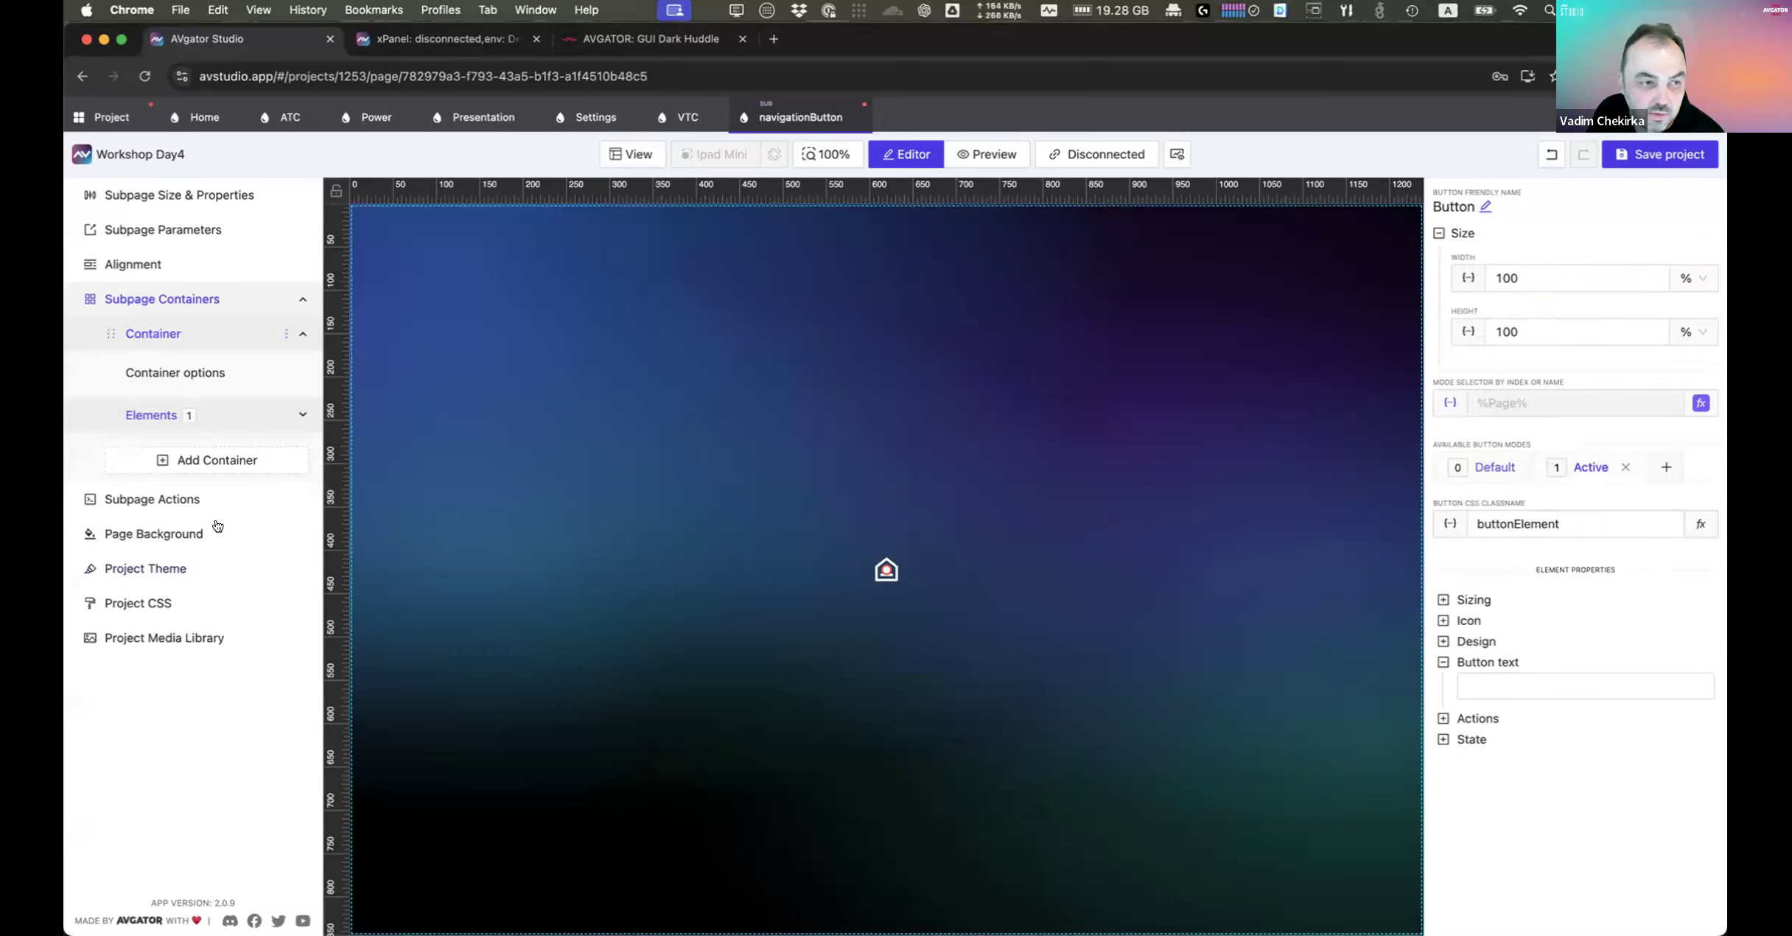
Step: Open the project's isCurrentPageMatch function to examine its code, and close it without changes
click(111, 117)
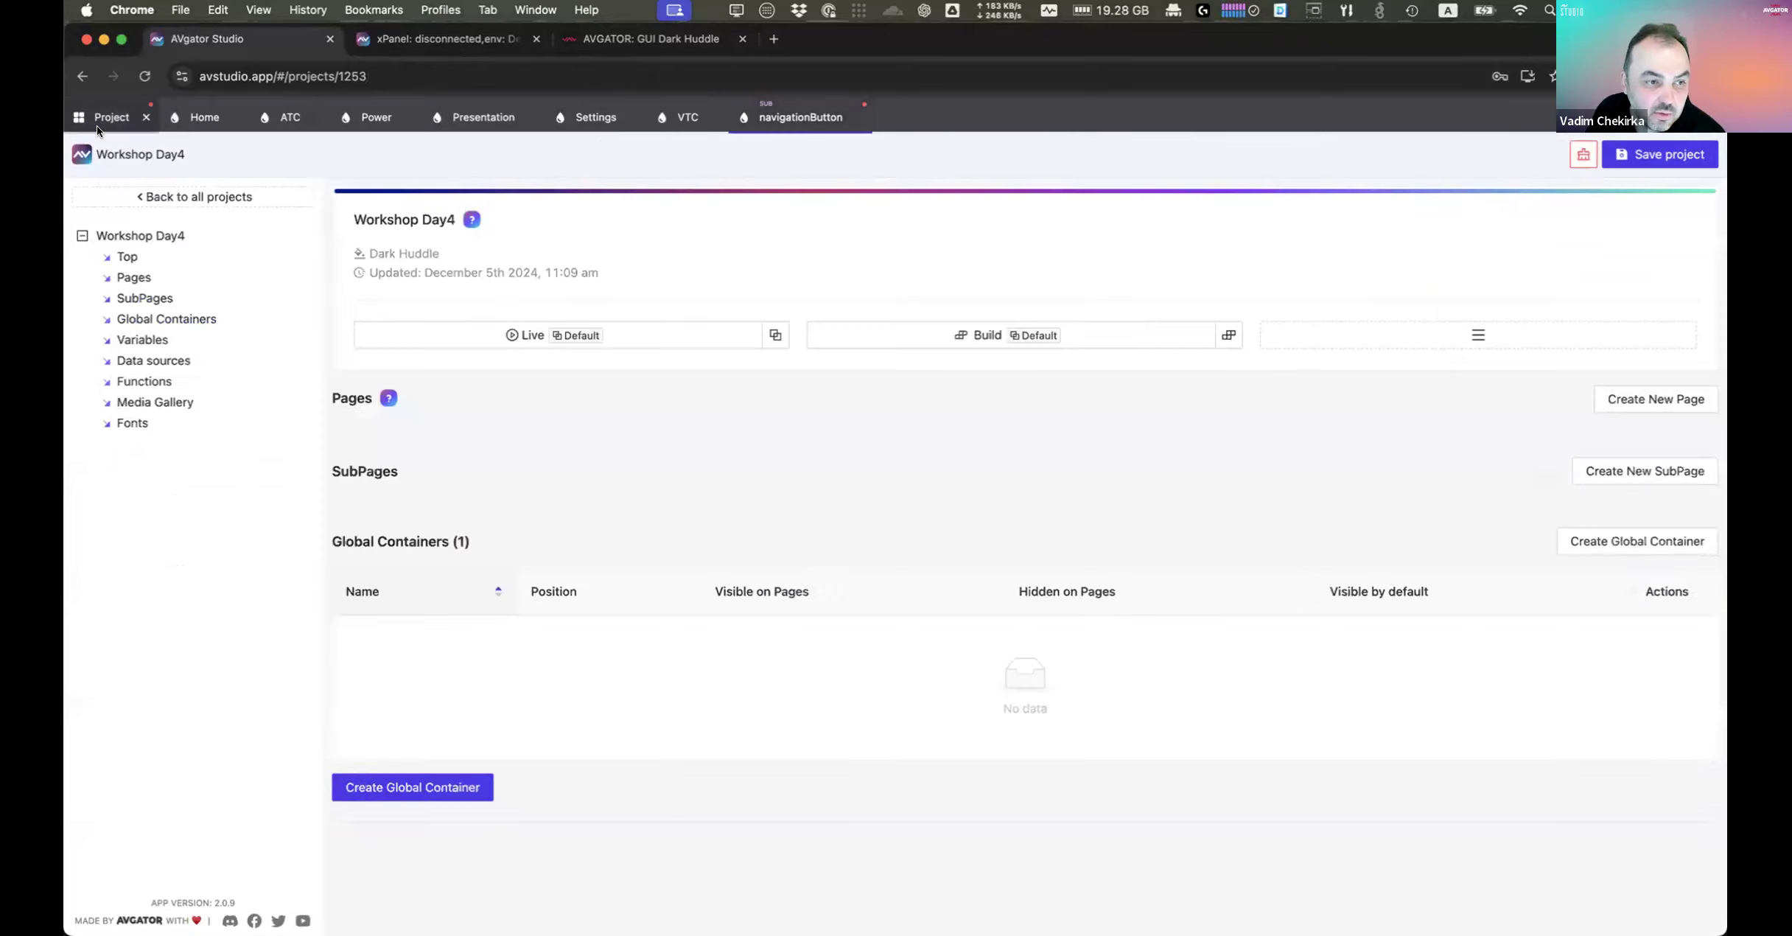
click(154, 383)
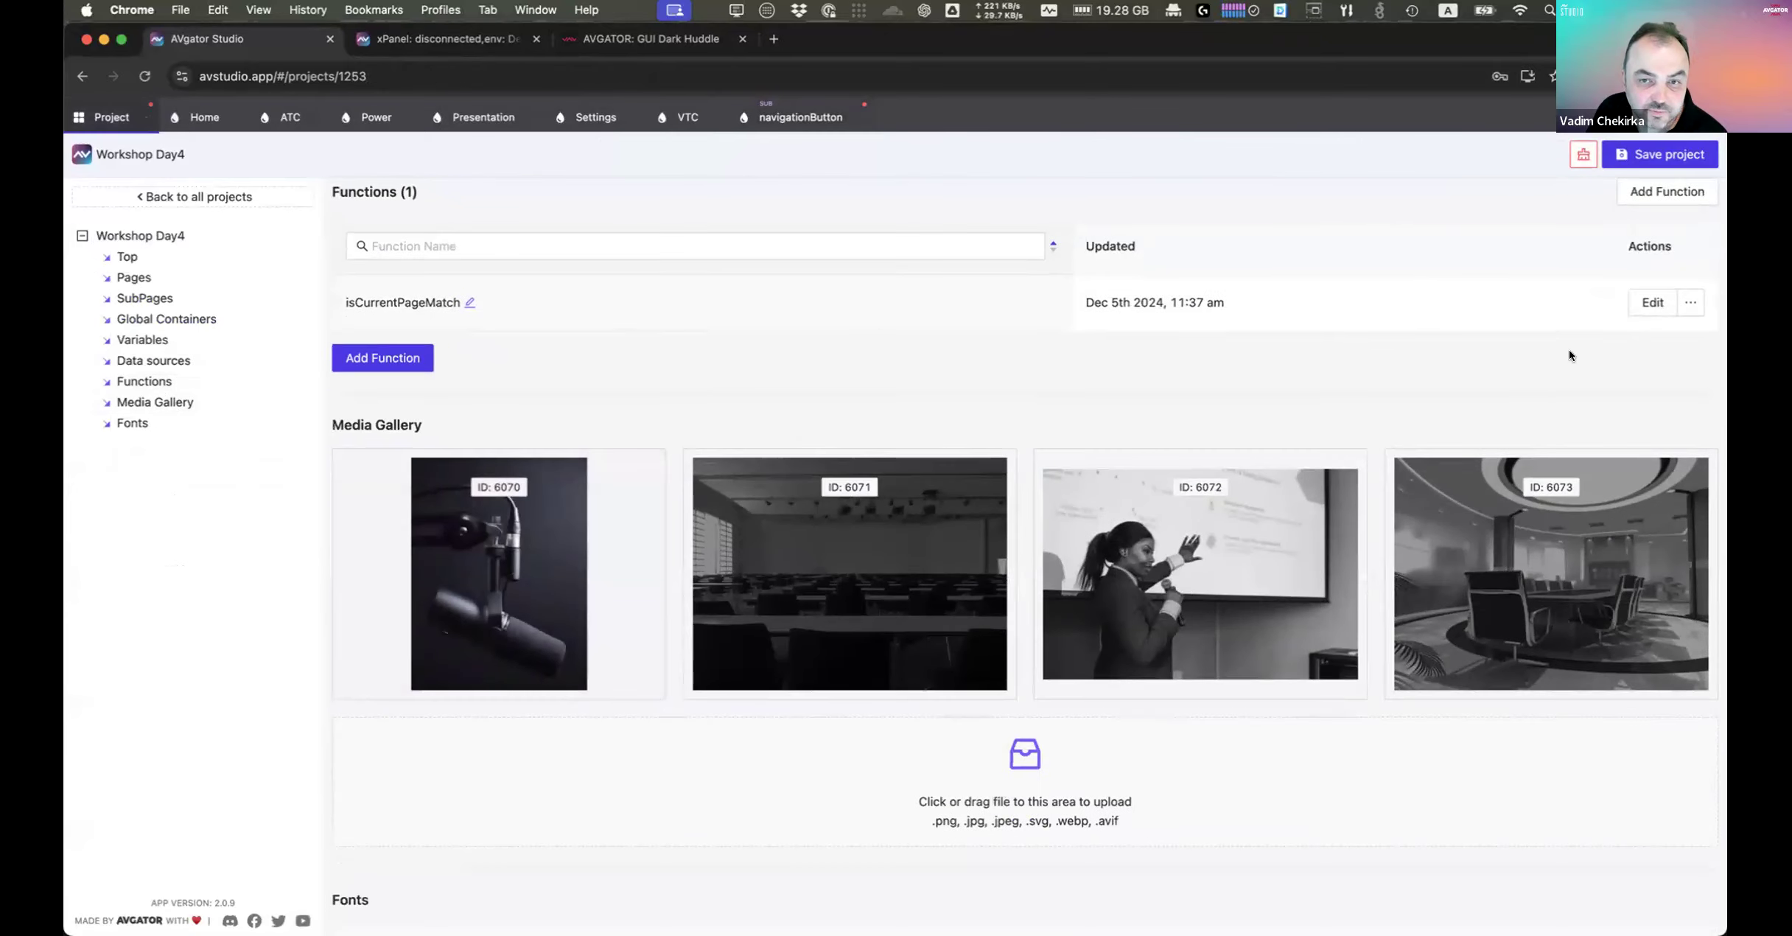
click(1653, 319)
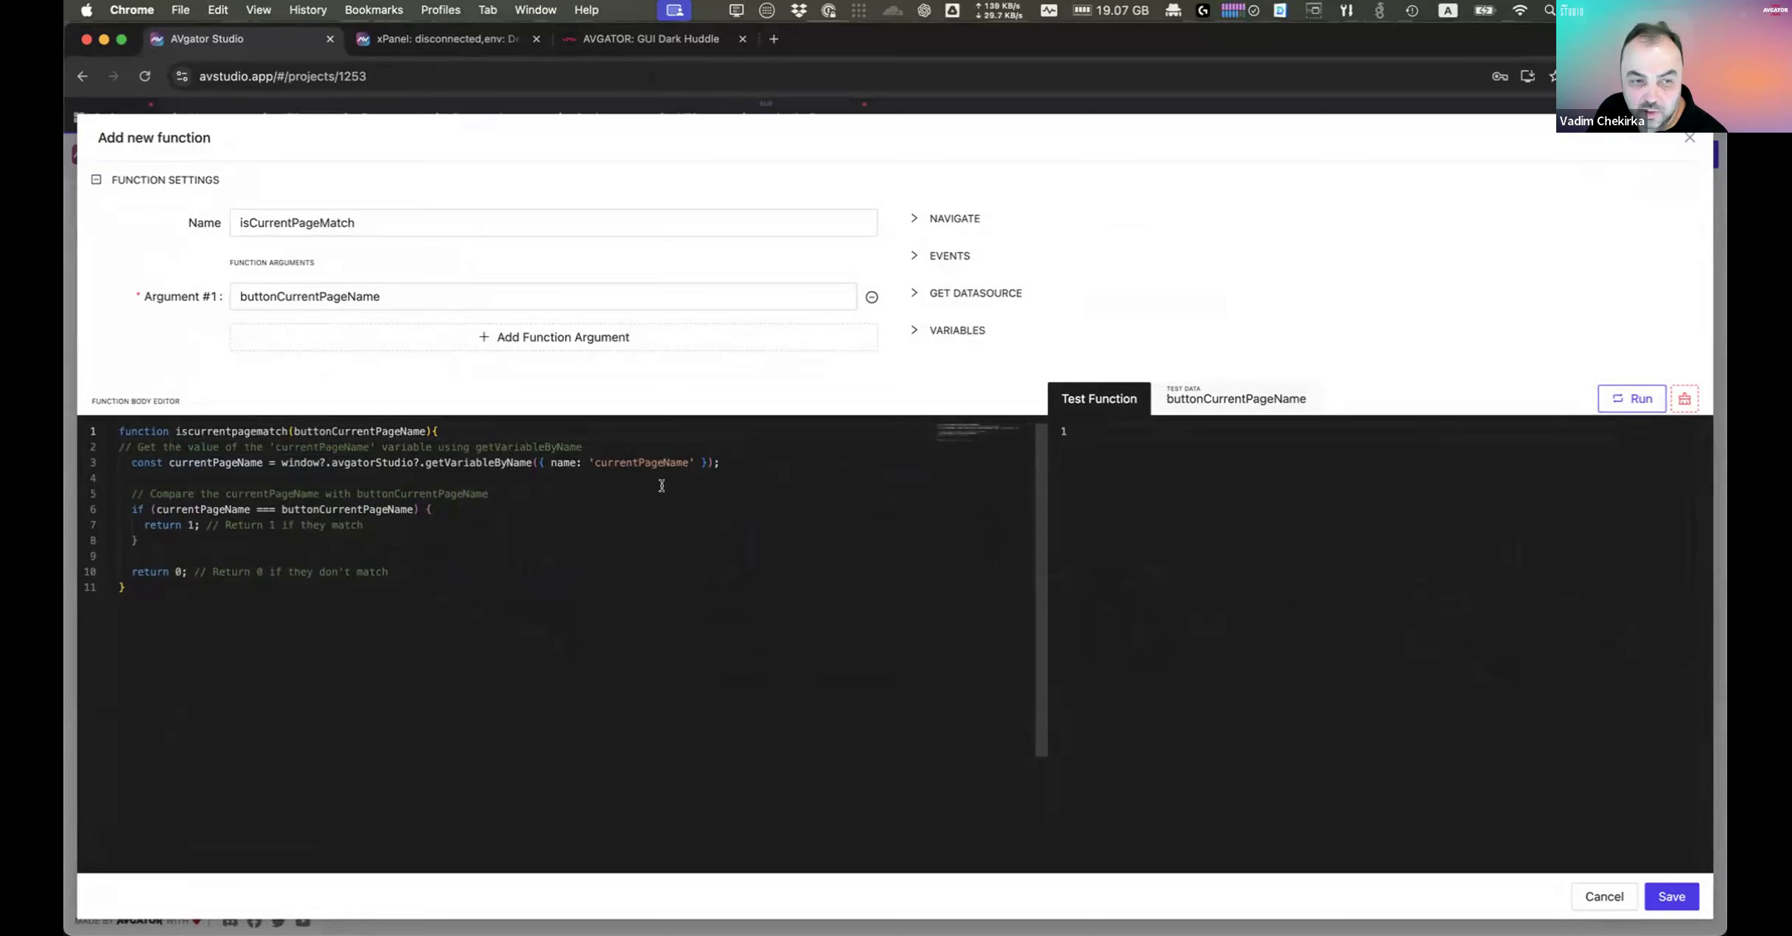
click(1682, 143)
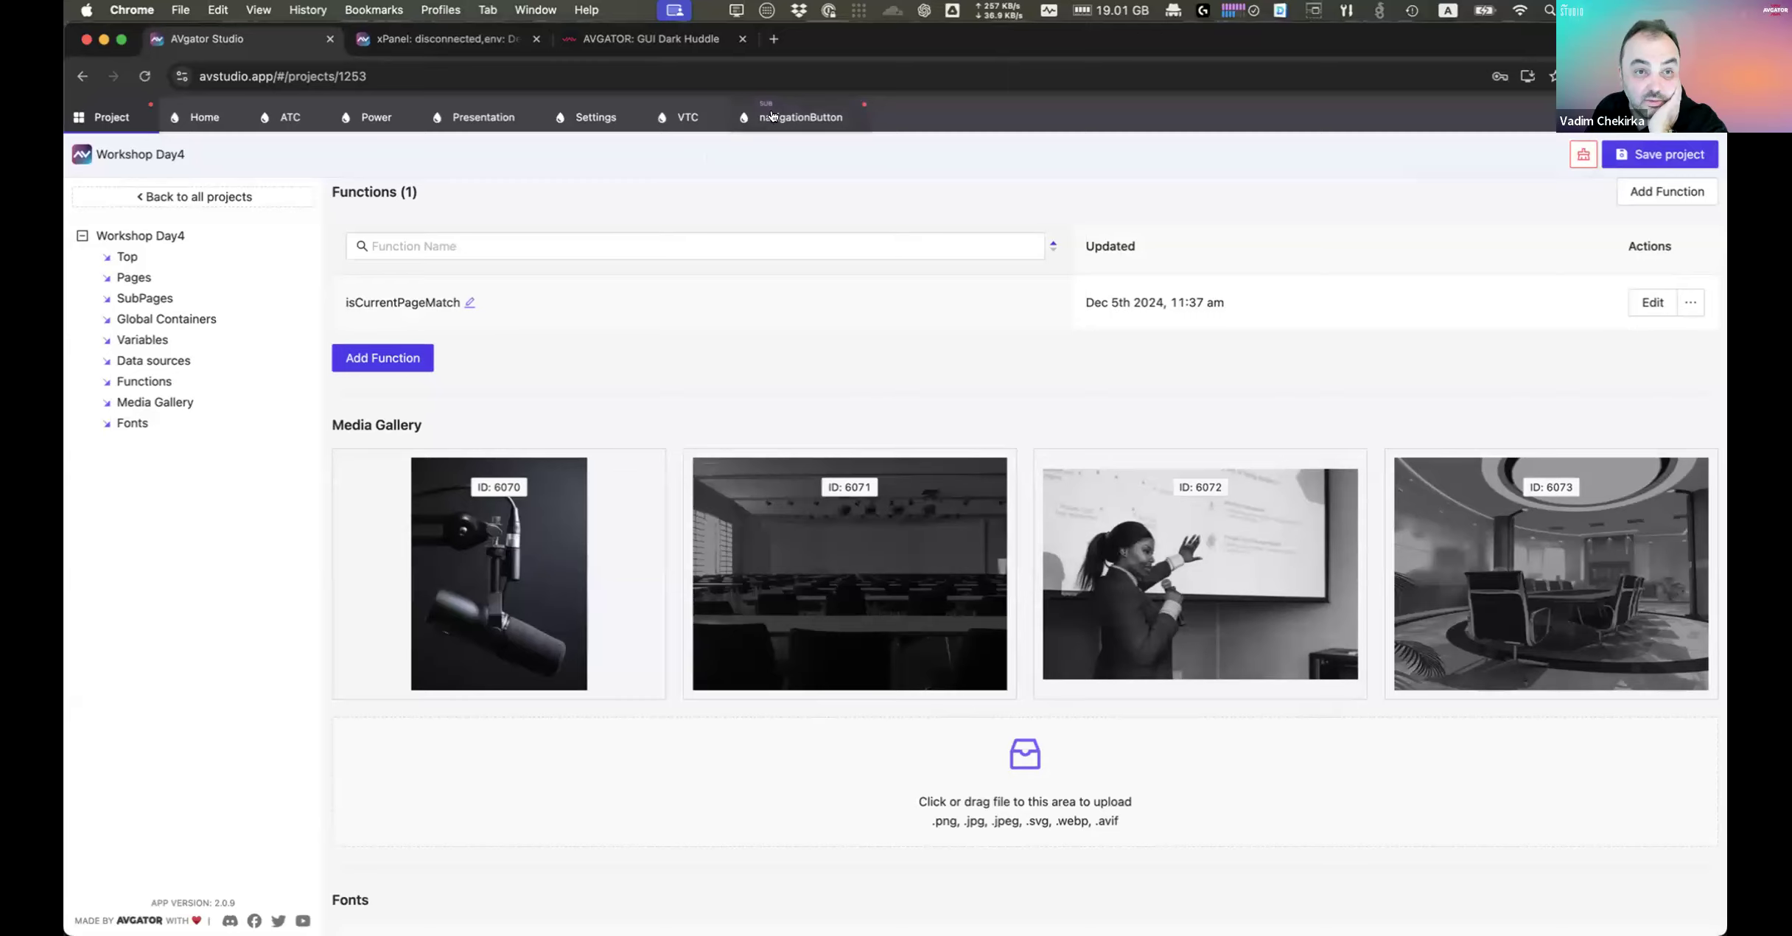
Step: Start a second tap action for the navigationButton's button with type Set Variable, targeting the currentPageName variable
click(801, 117)
click(1481, 792)
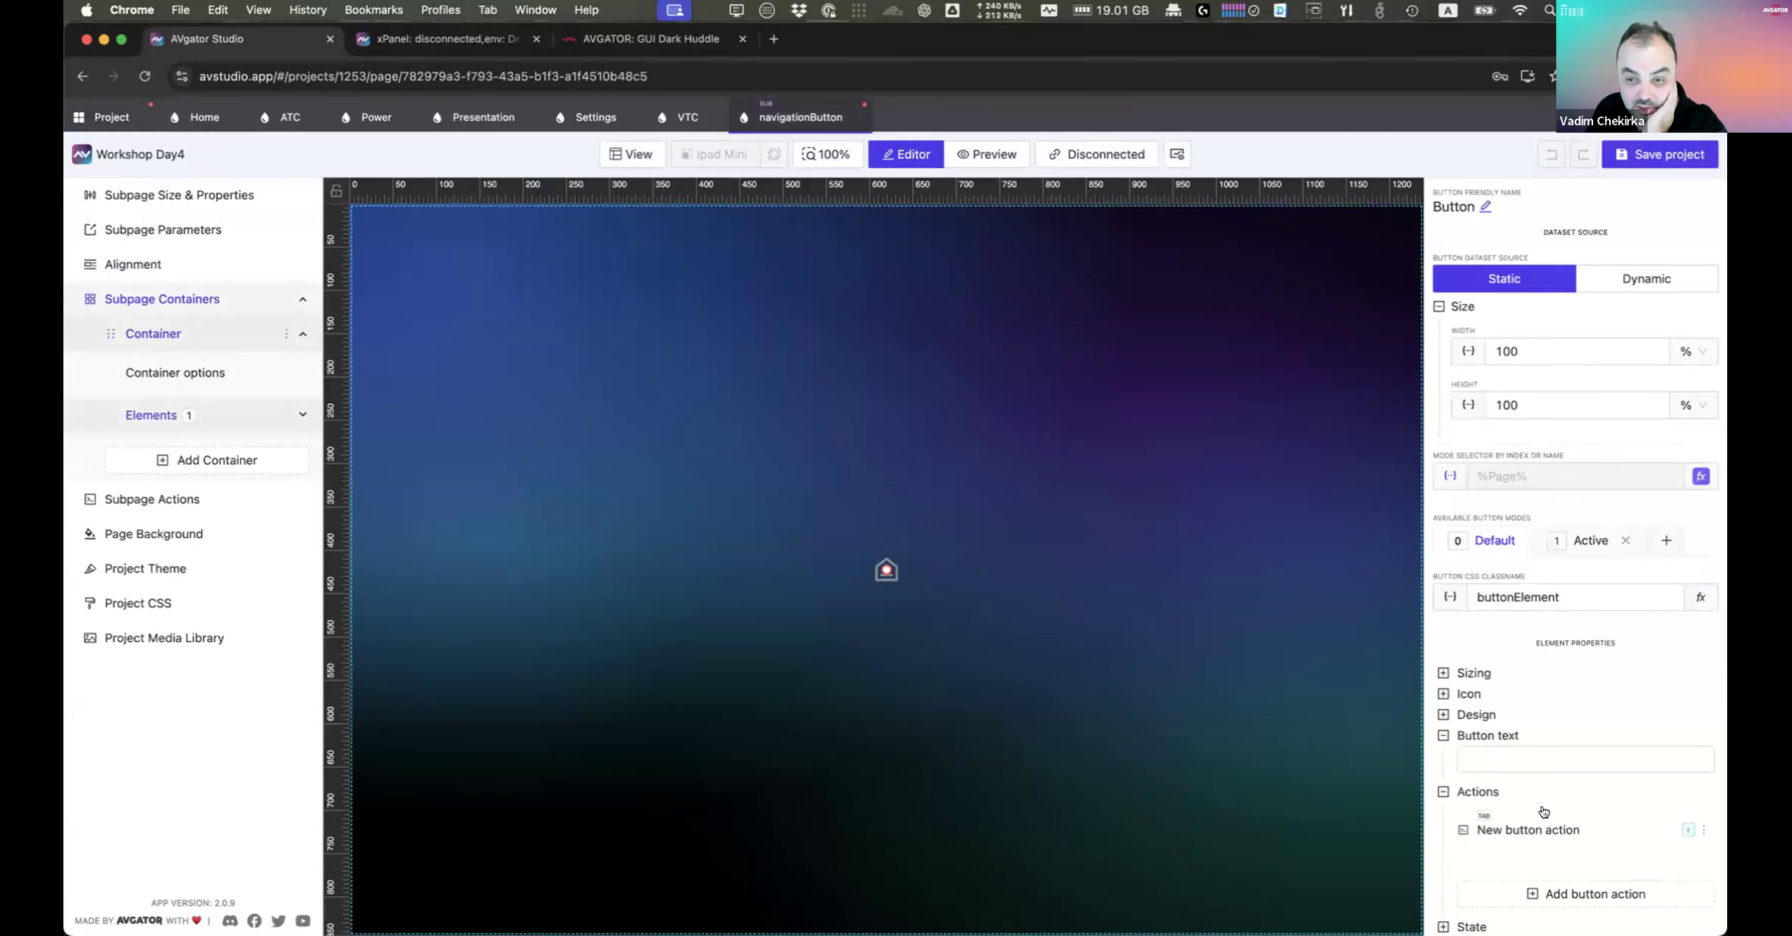
scroll(1545, 749, down, 1)
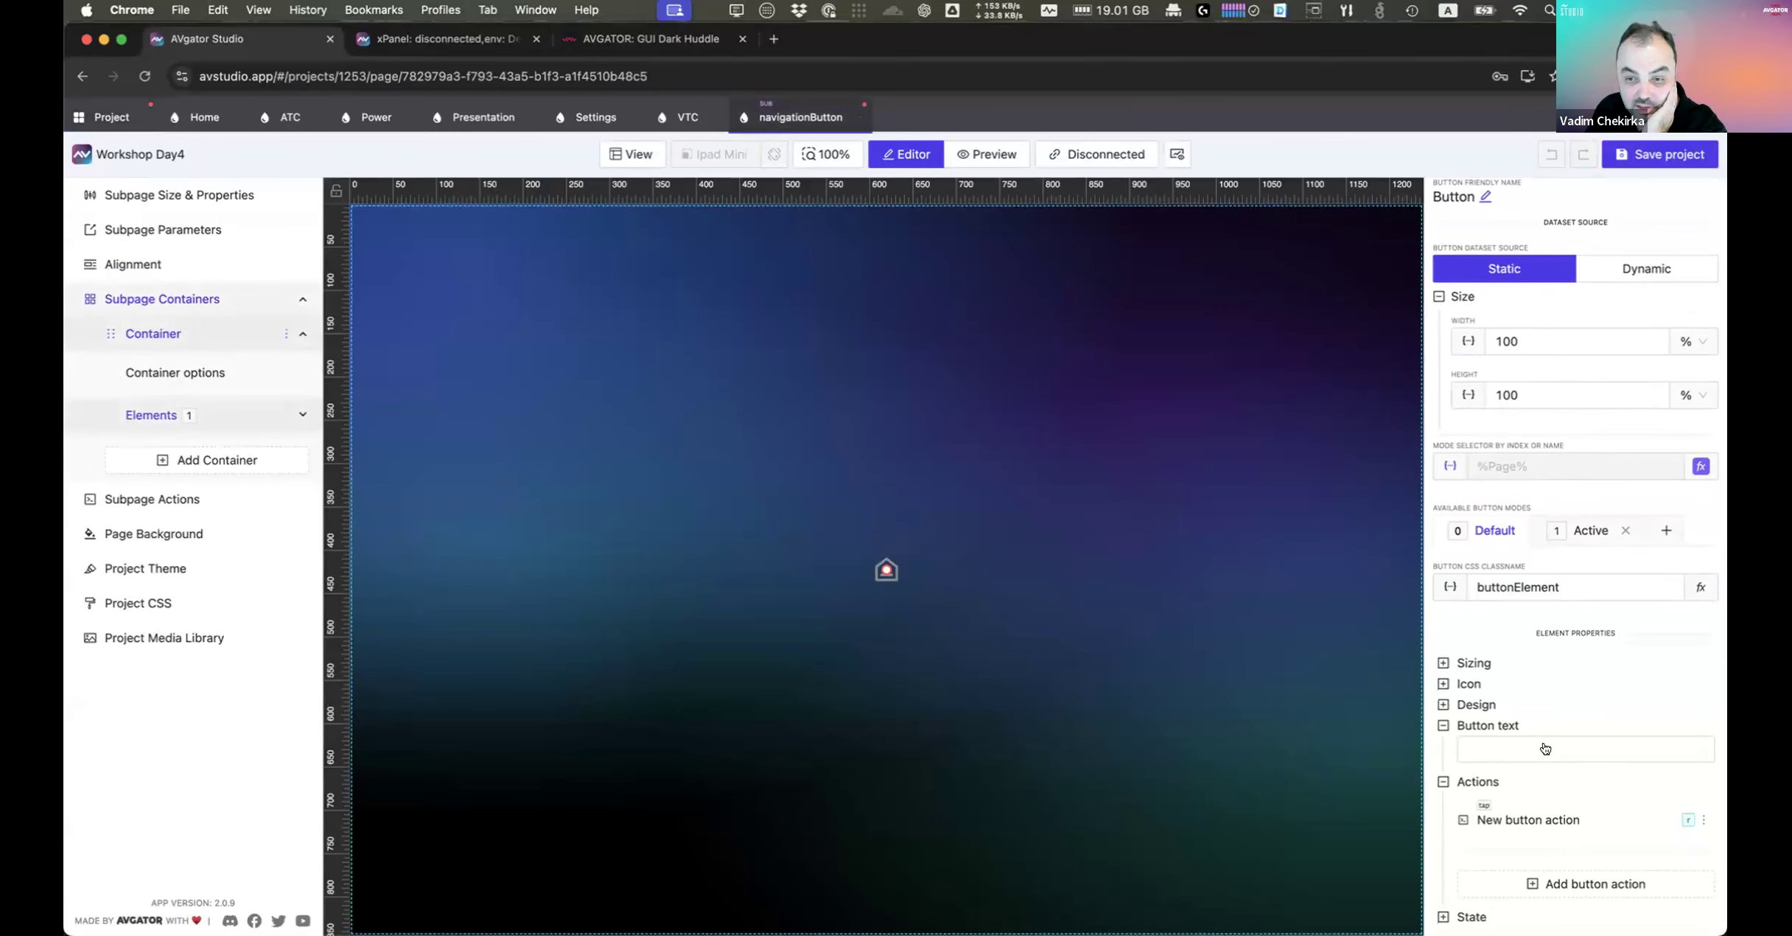
click(1560, 882)
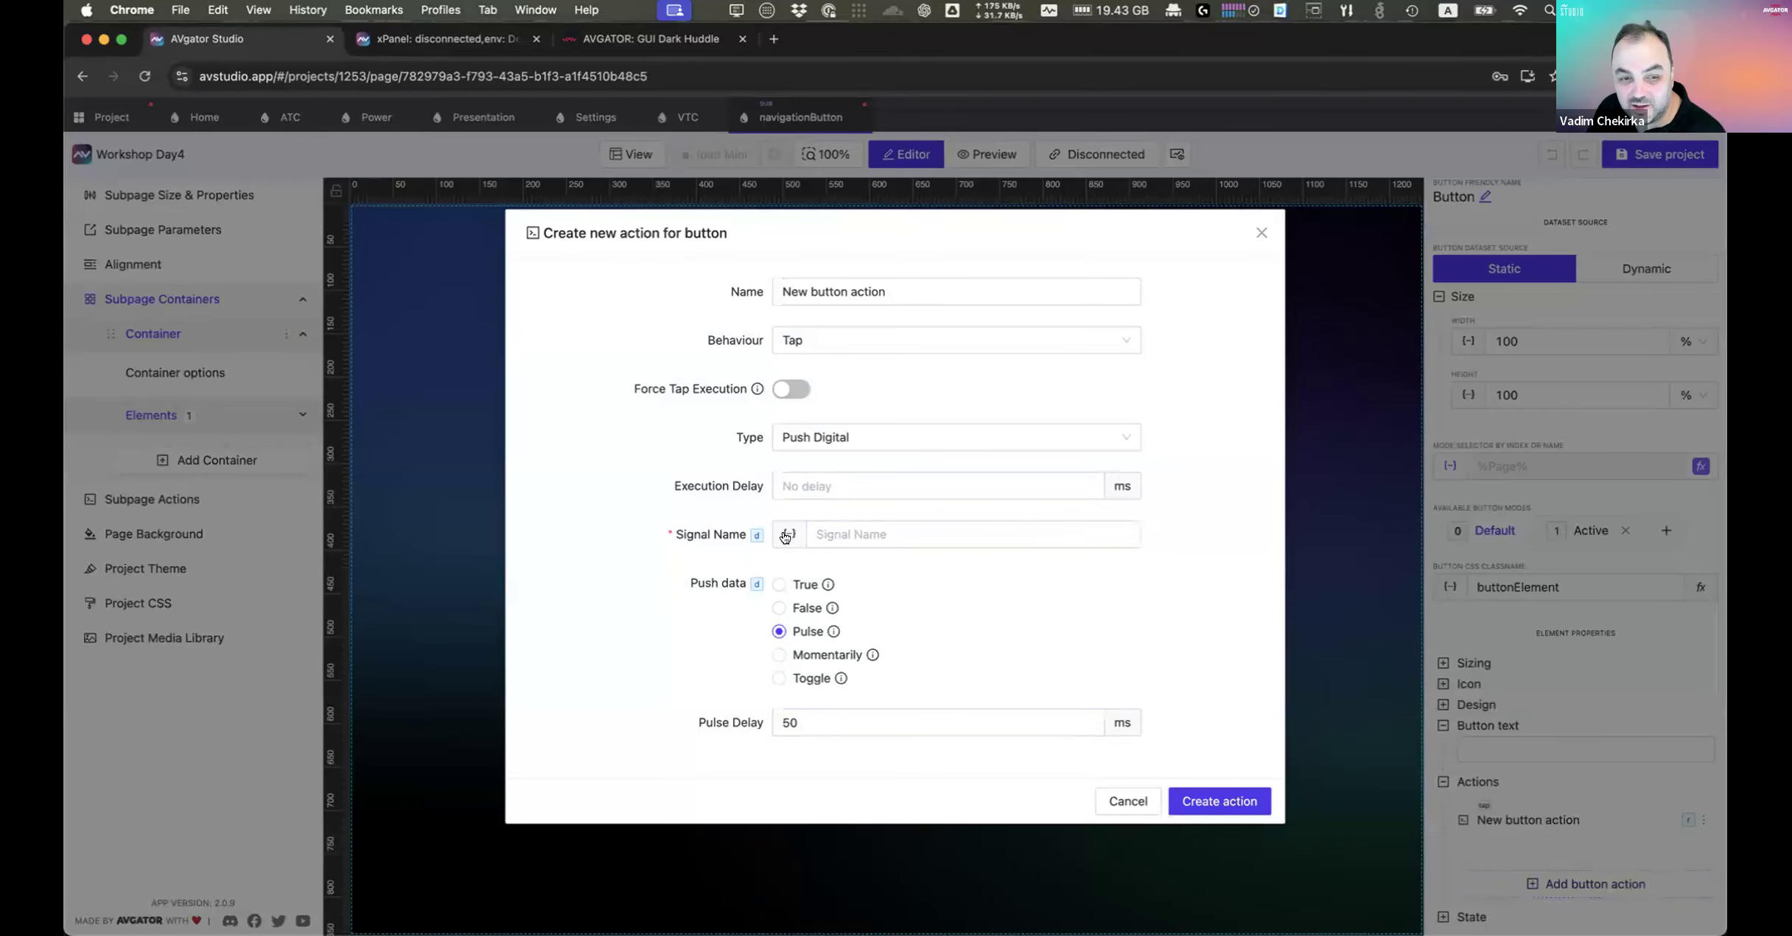
click(843, 442)
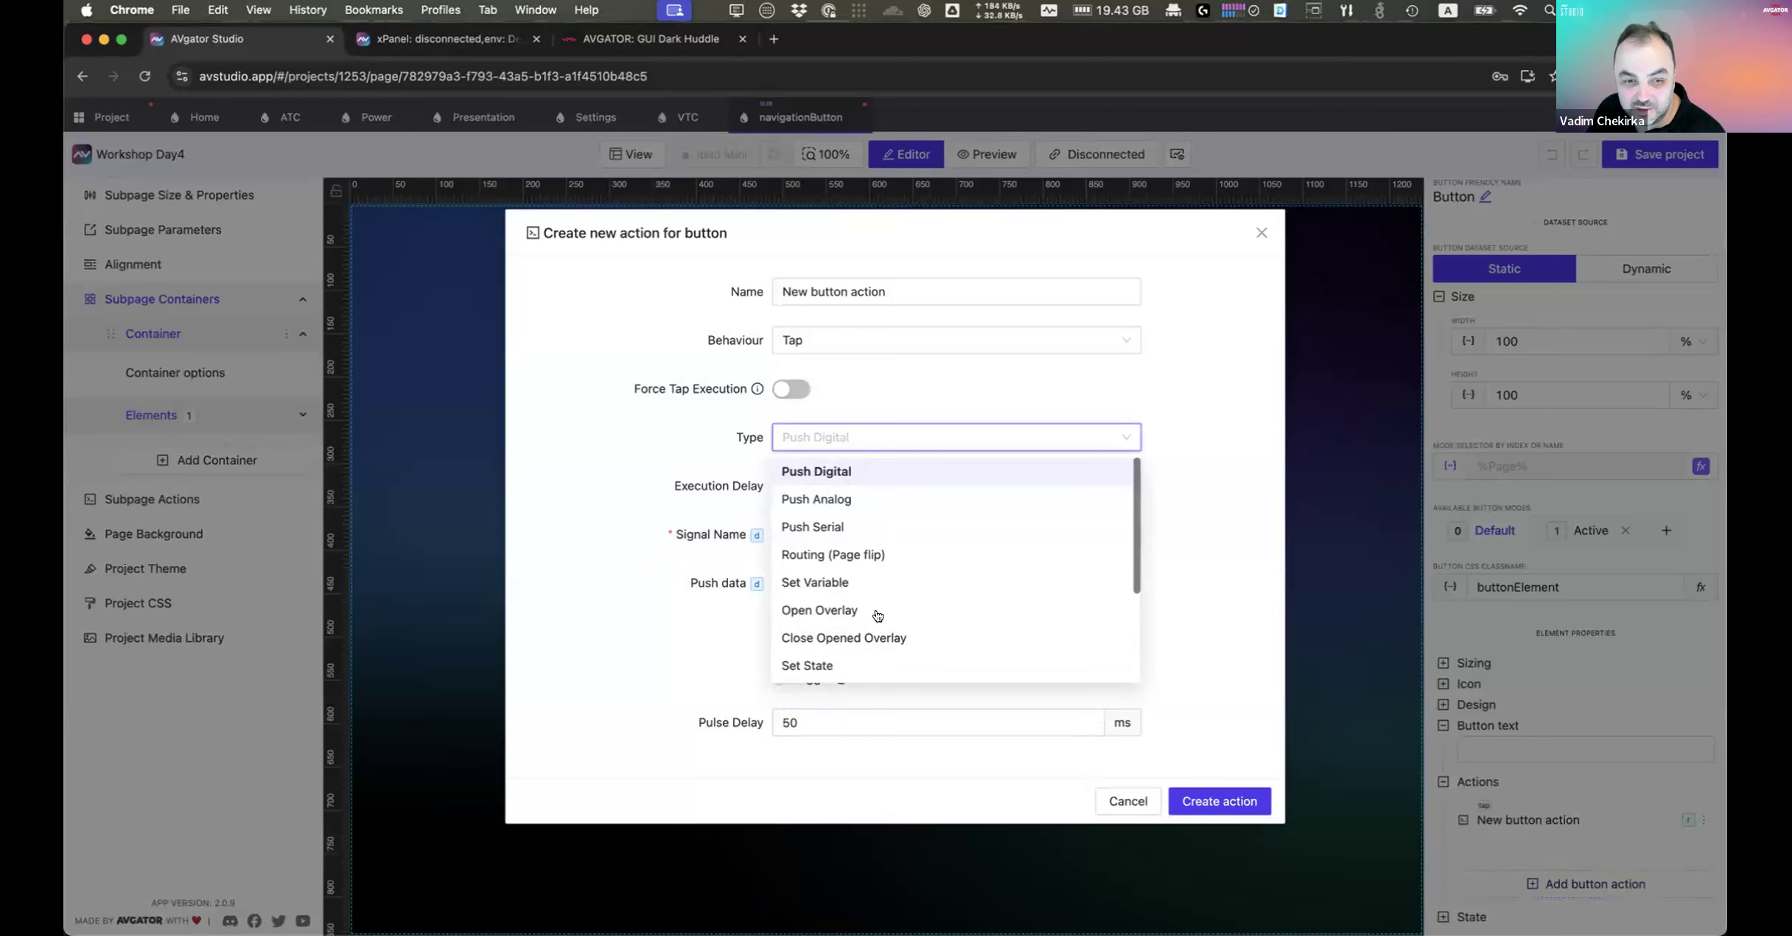
click(866, 583)
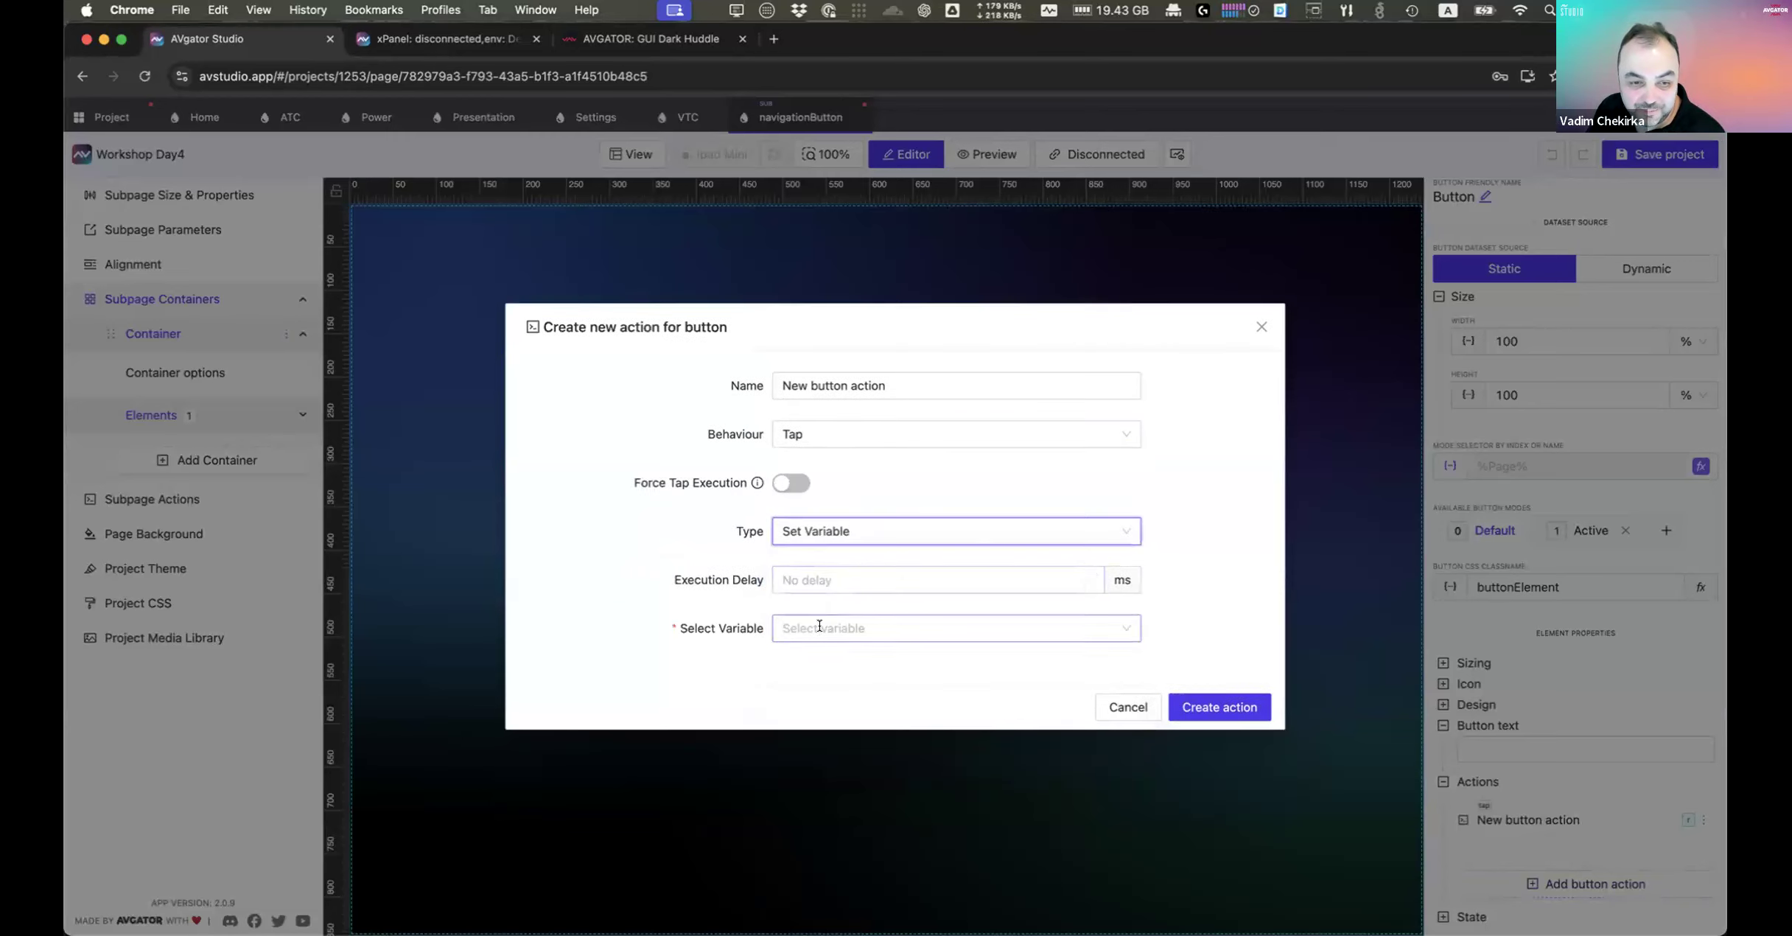
click(819, 628)
click(816, 667)
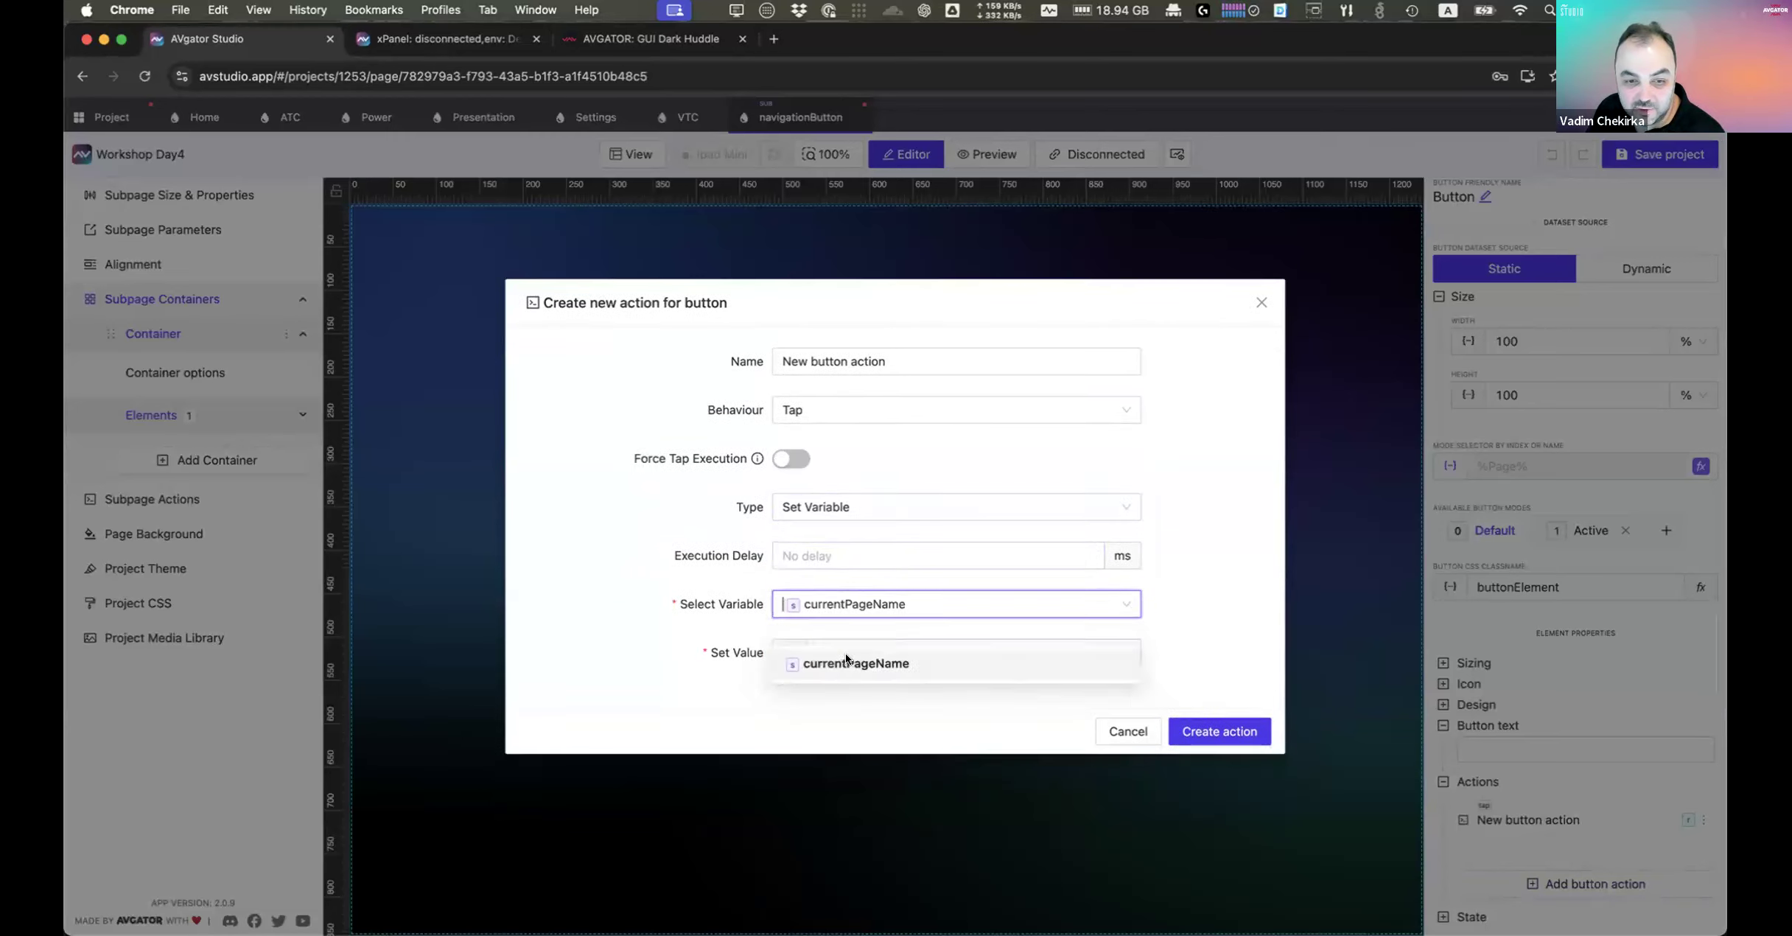
Step: Bind the action's set value to the Page subpage parameter and create the action
click(835, 650)
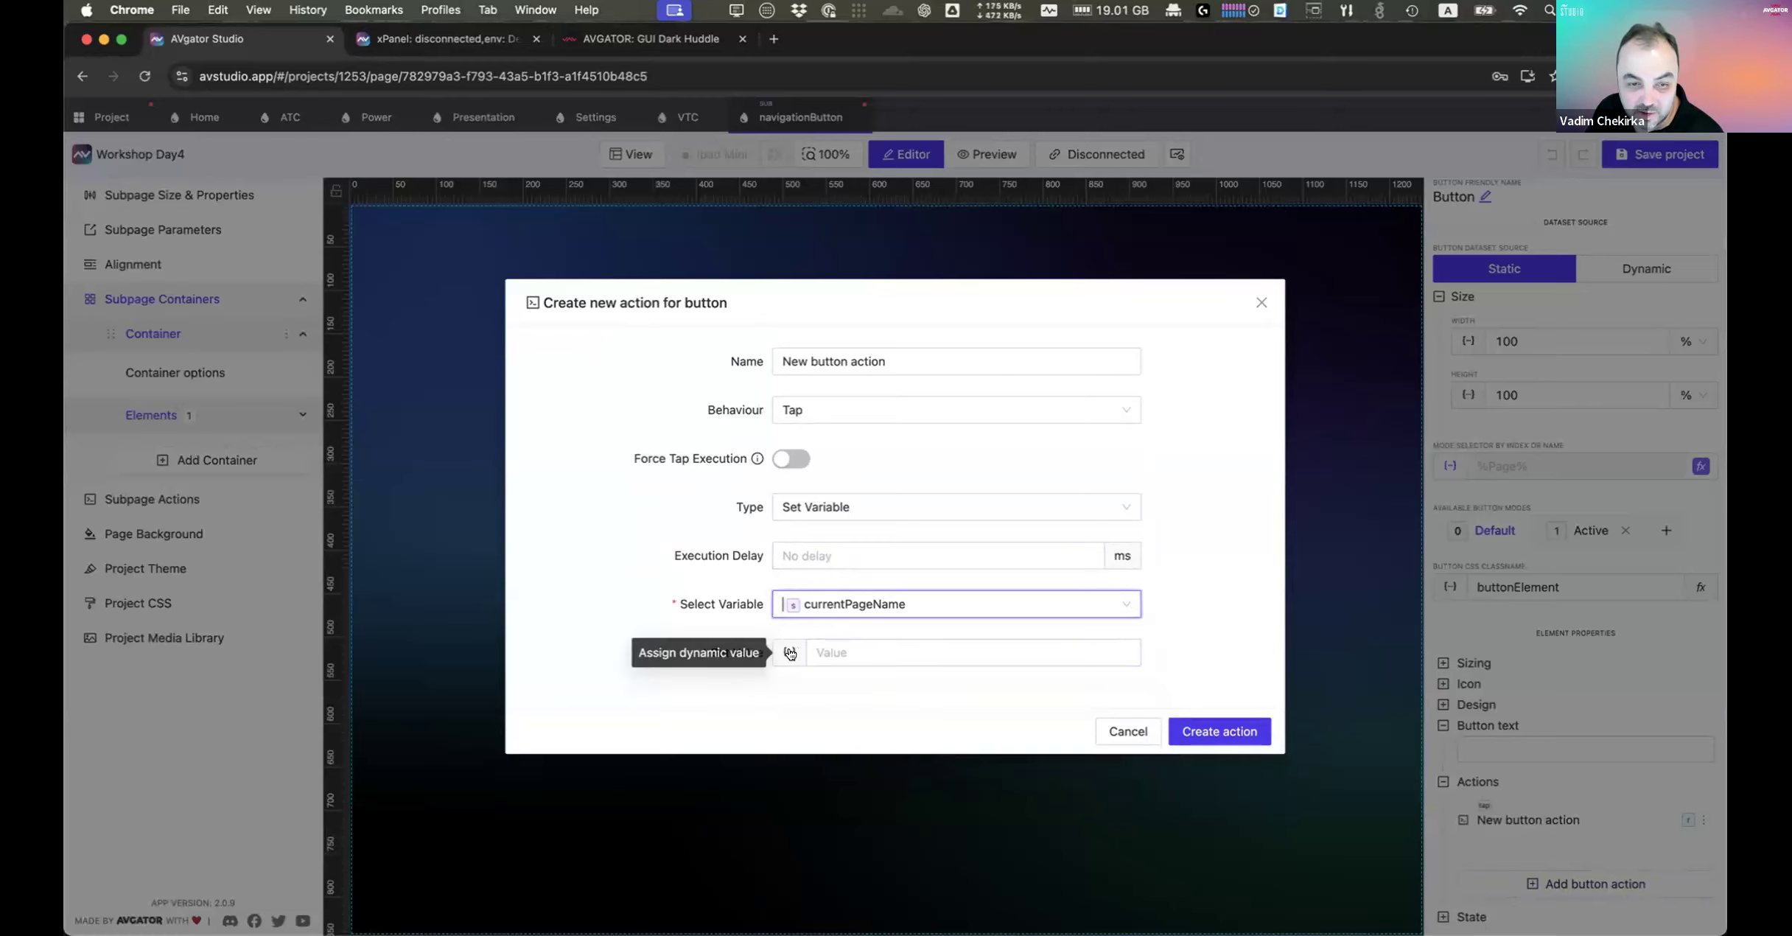
click(789, 652)
click(490, 306)
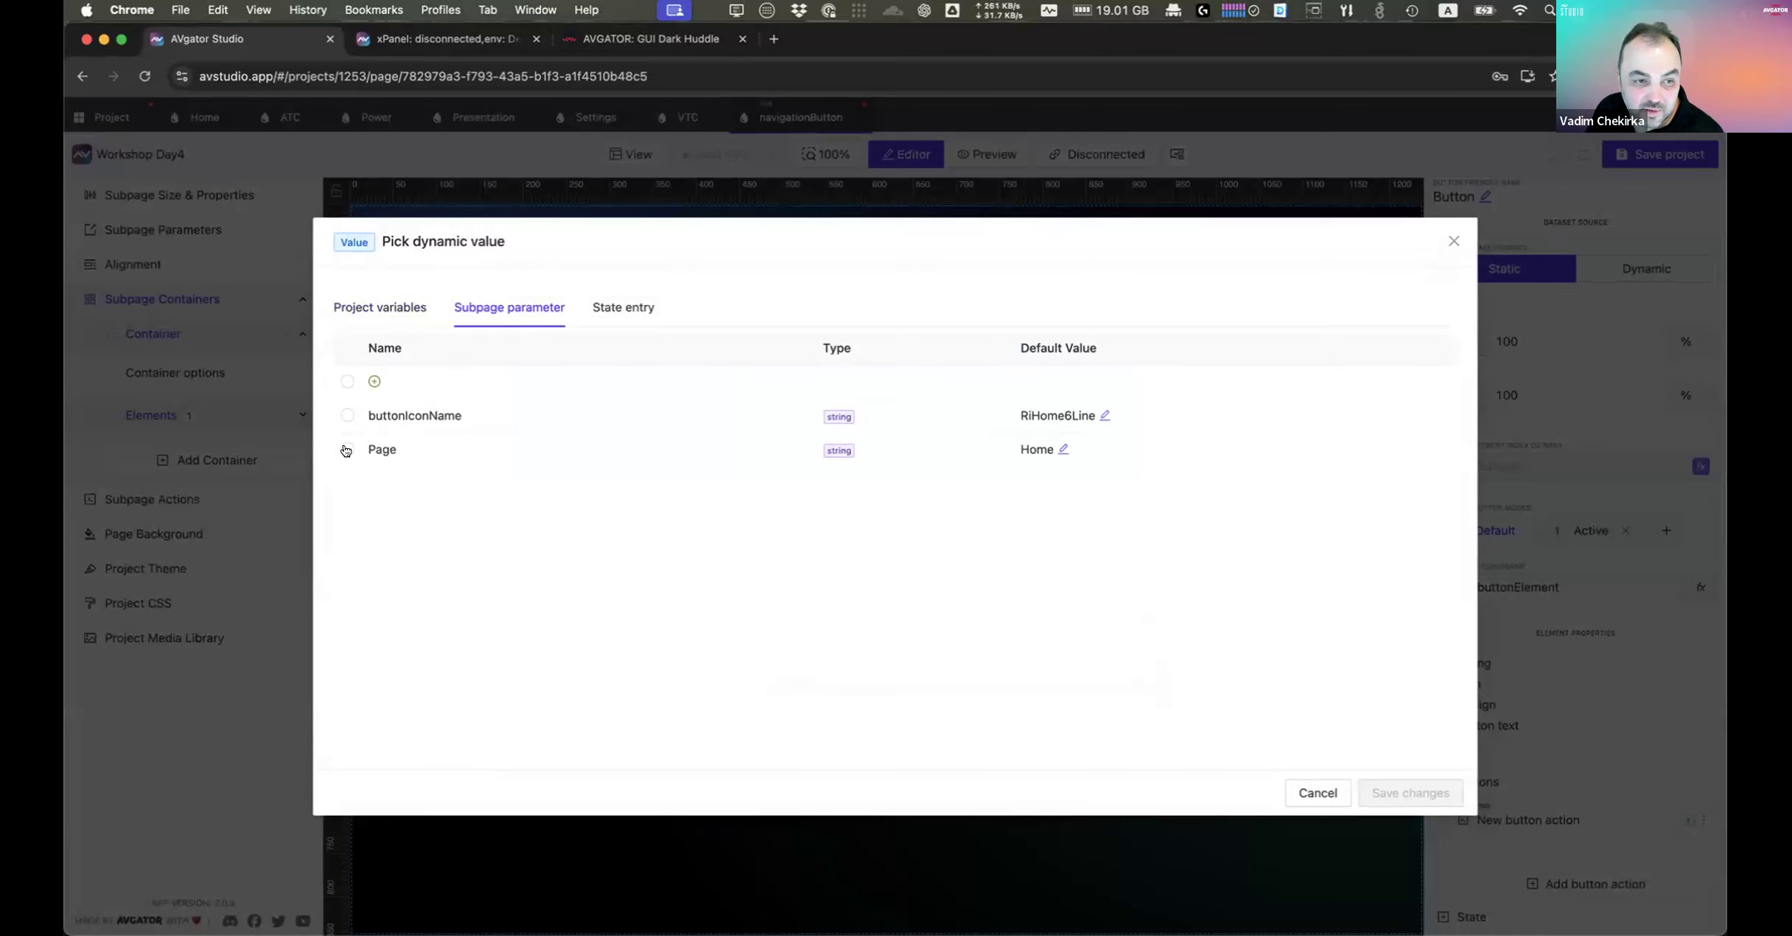
click(347, 449)
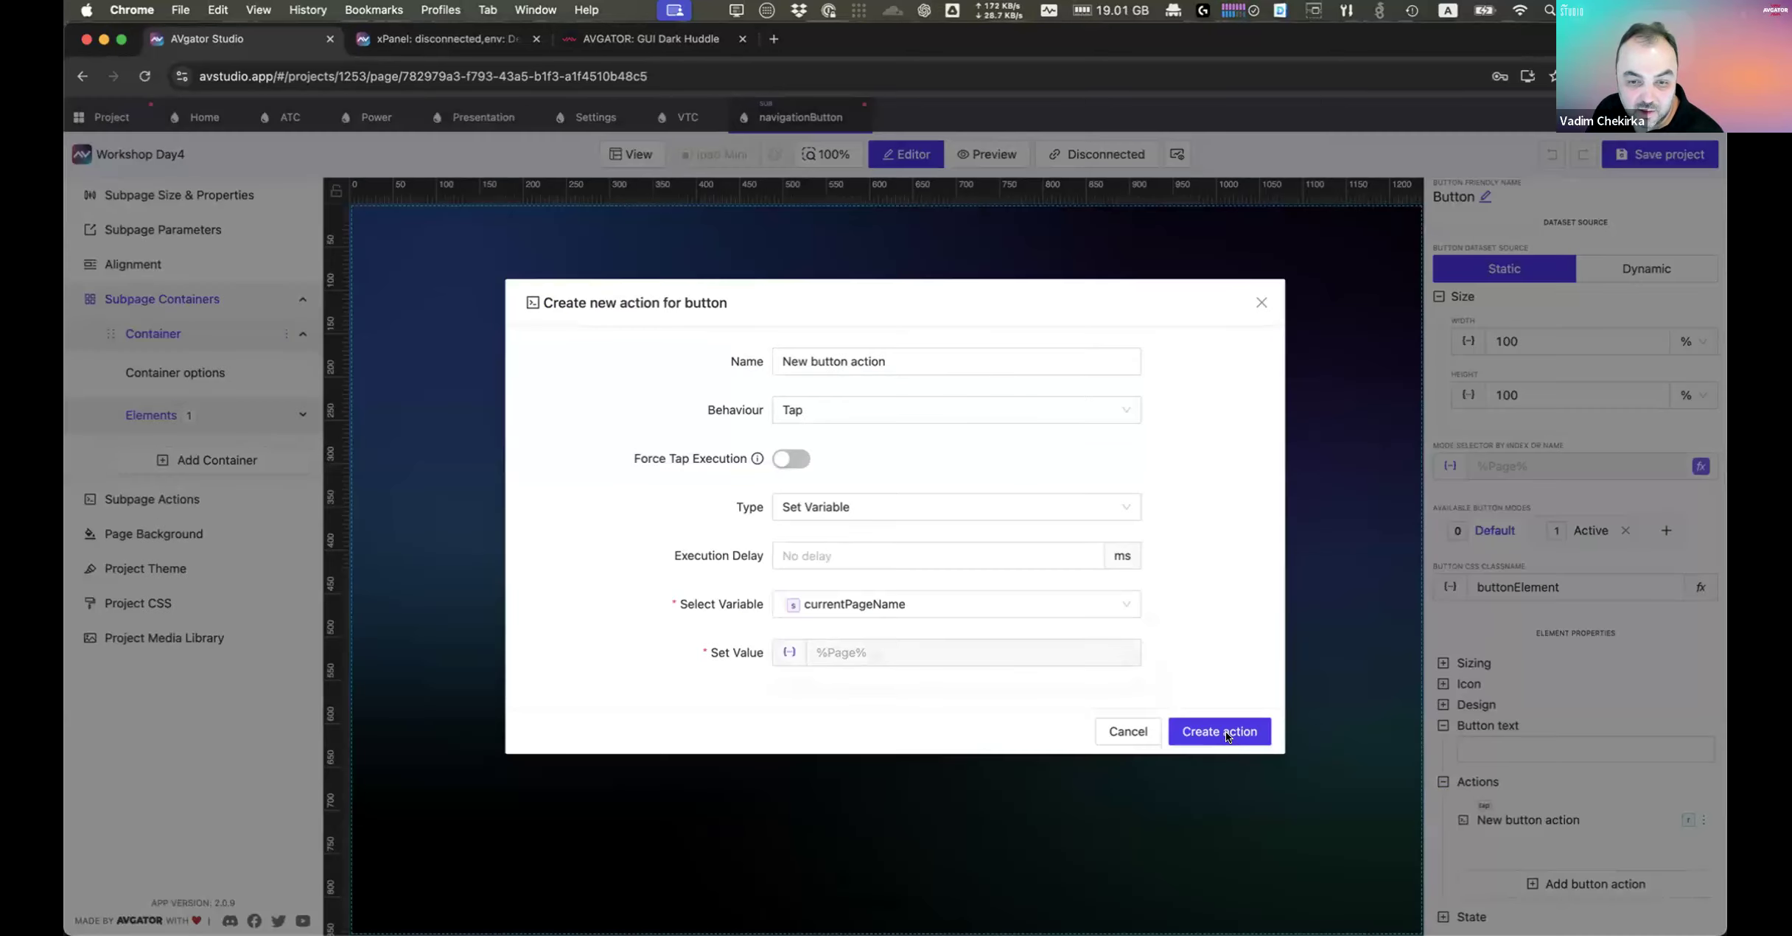
click(1245, 746)
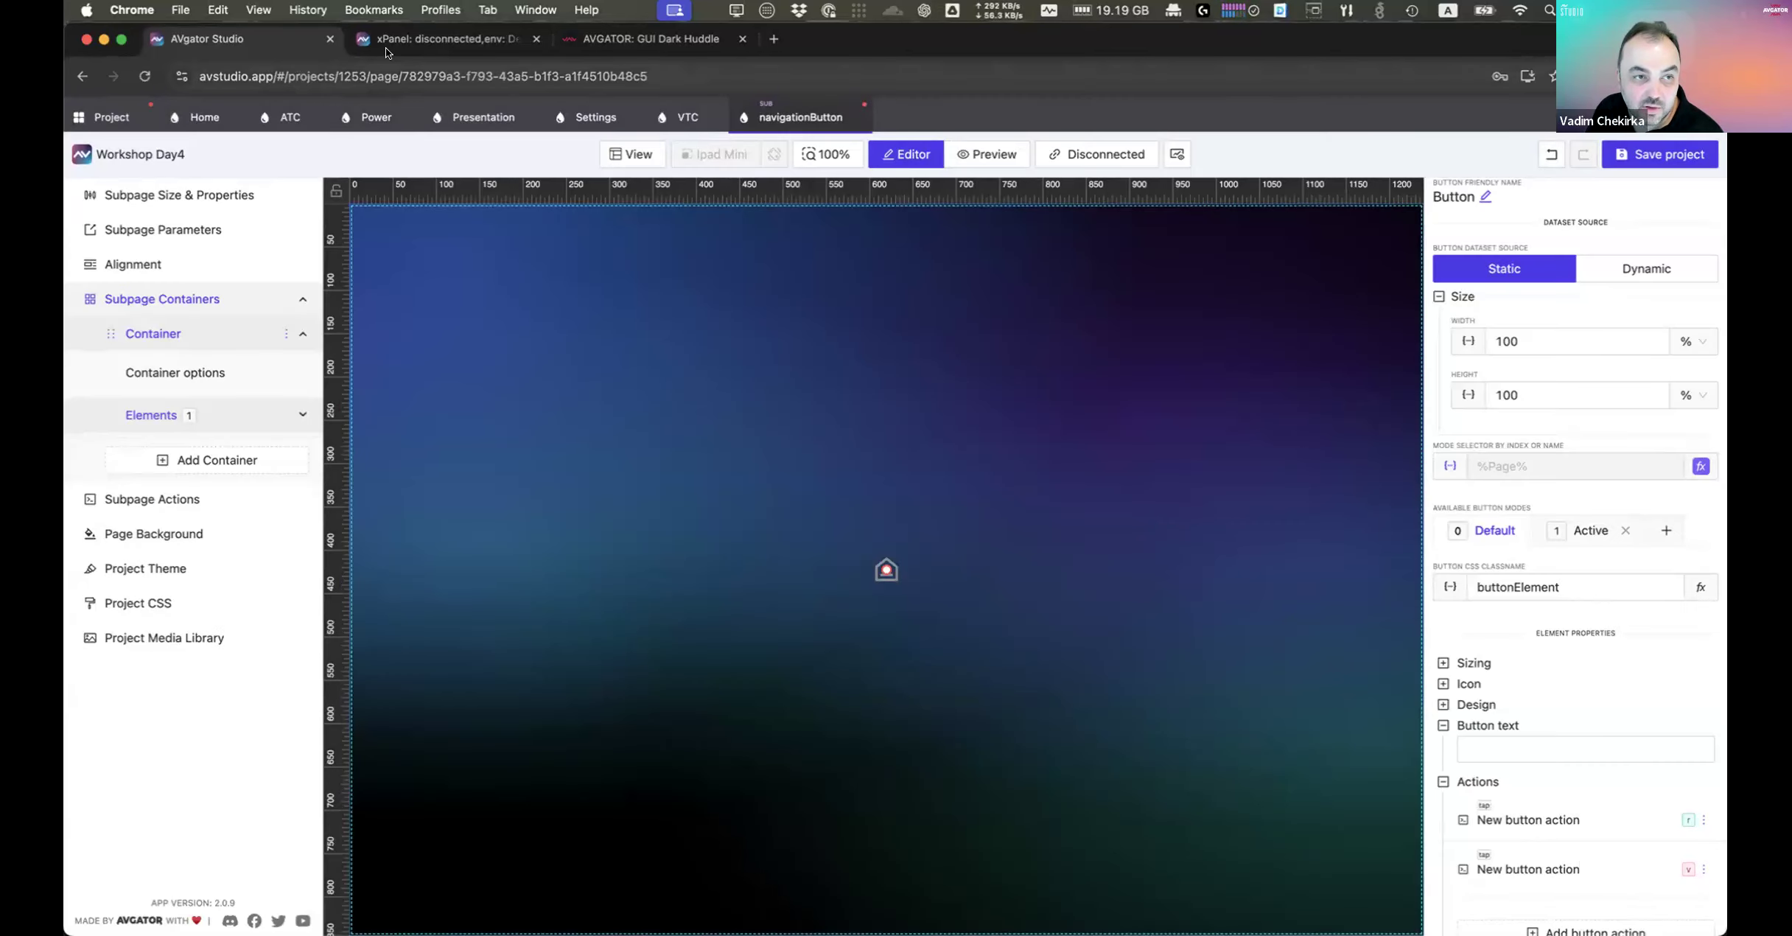
Step: Switch to the live panel and test the new action by alternating between the Home and Presentation navigation buttons
click(442, 38)
click(294, 319)
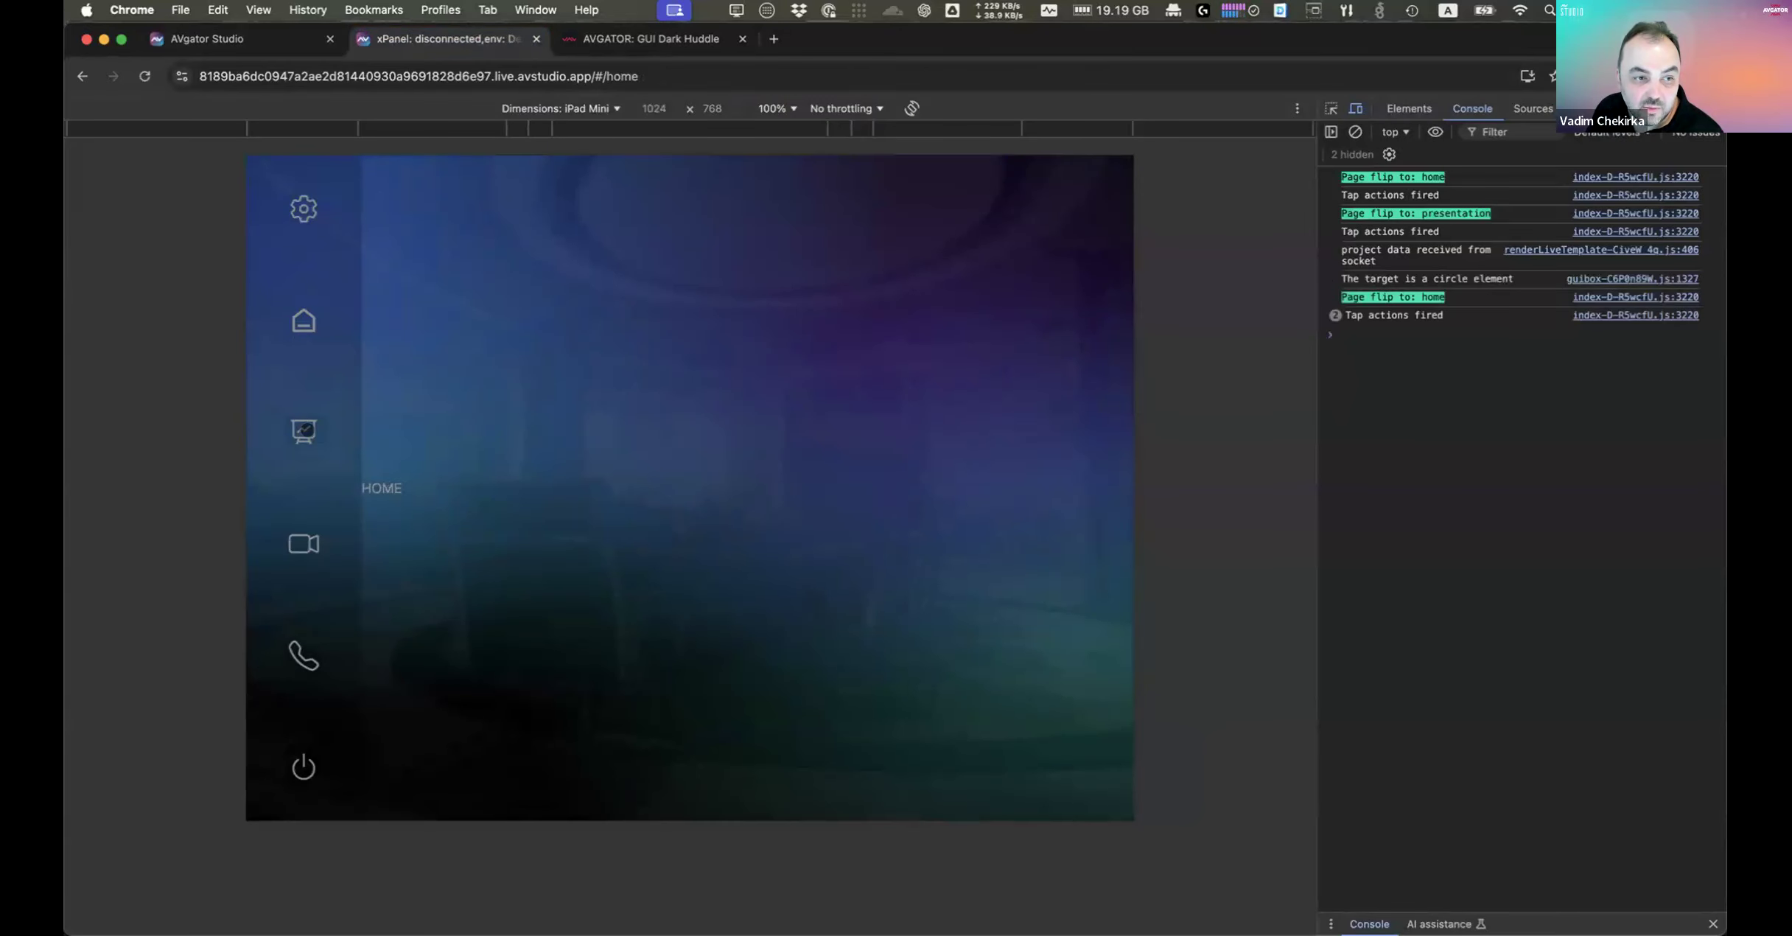
click(300, 348)
click(305, 325)
click(297, 431)
click(305, 323)
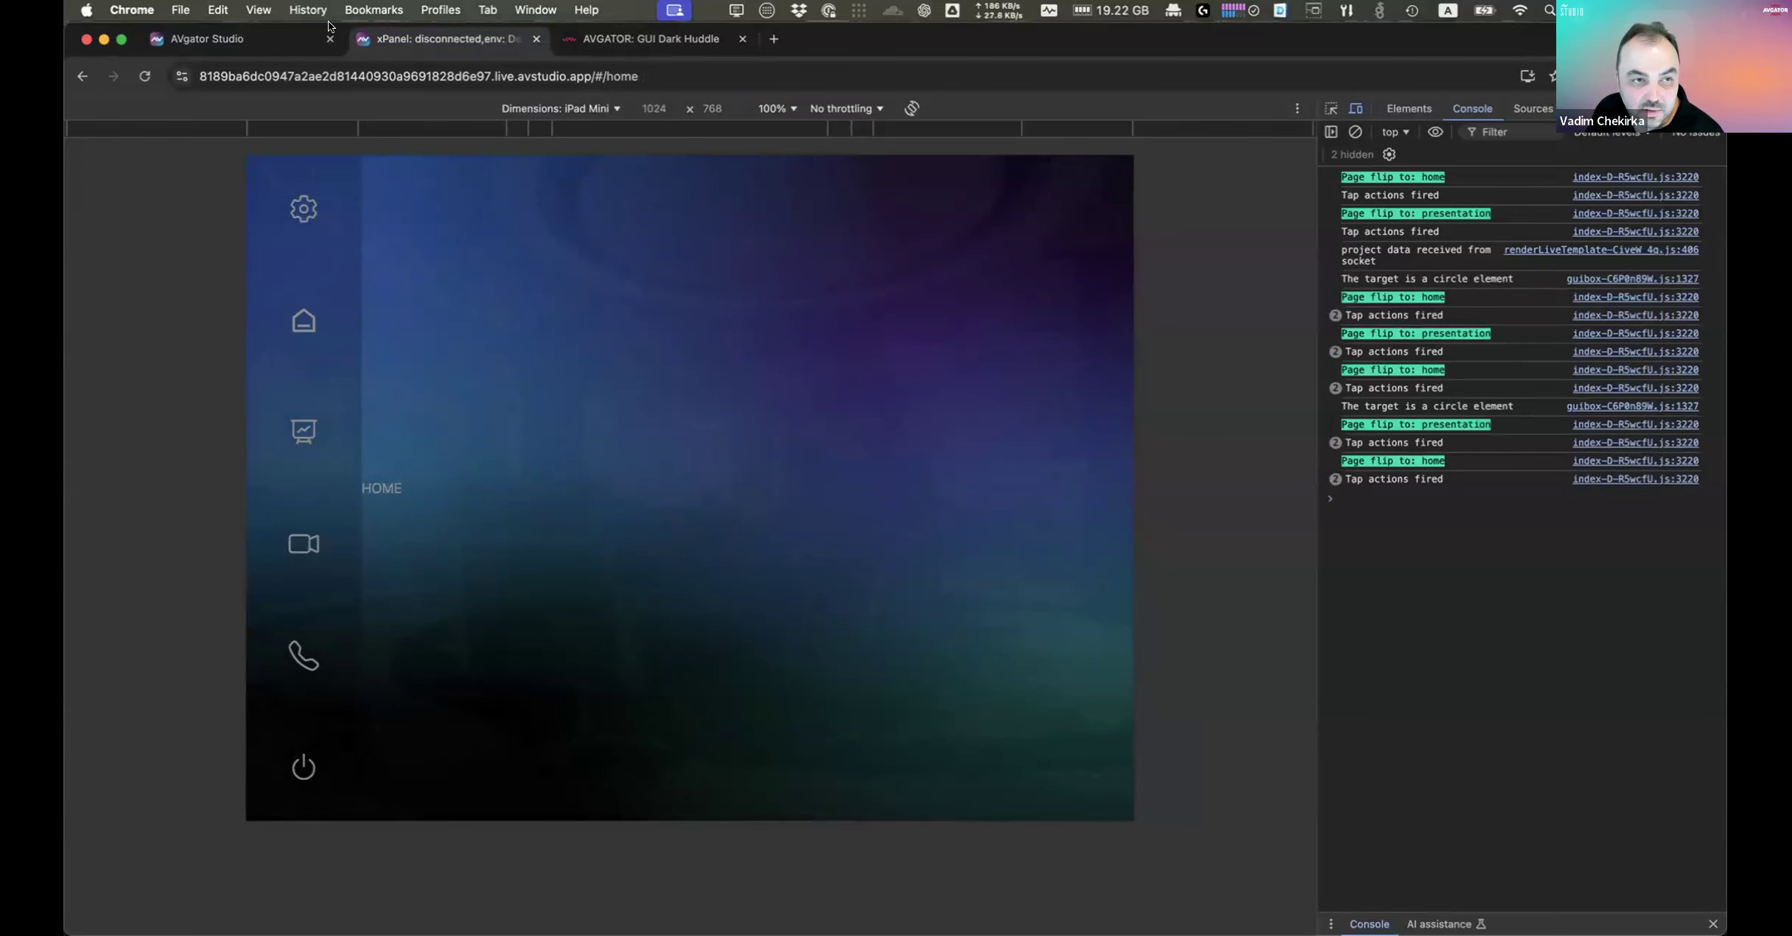
Step: Return to AVgator Studio and review the button's actions, mode selector and Active mode settings
click(249, 43)
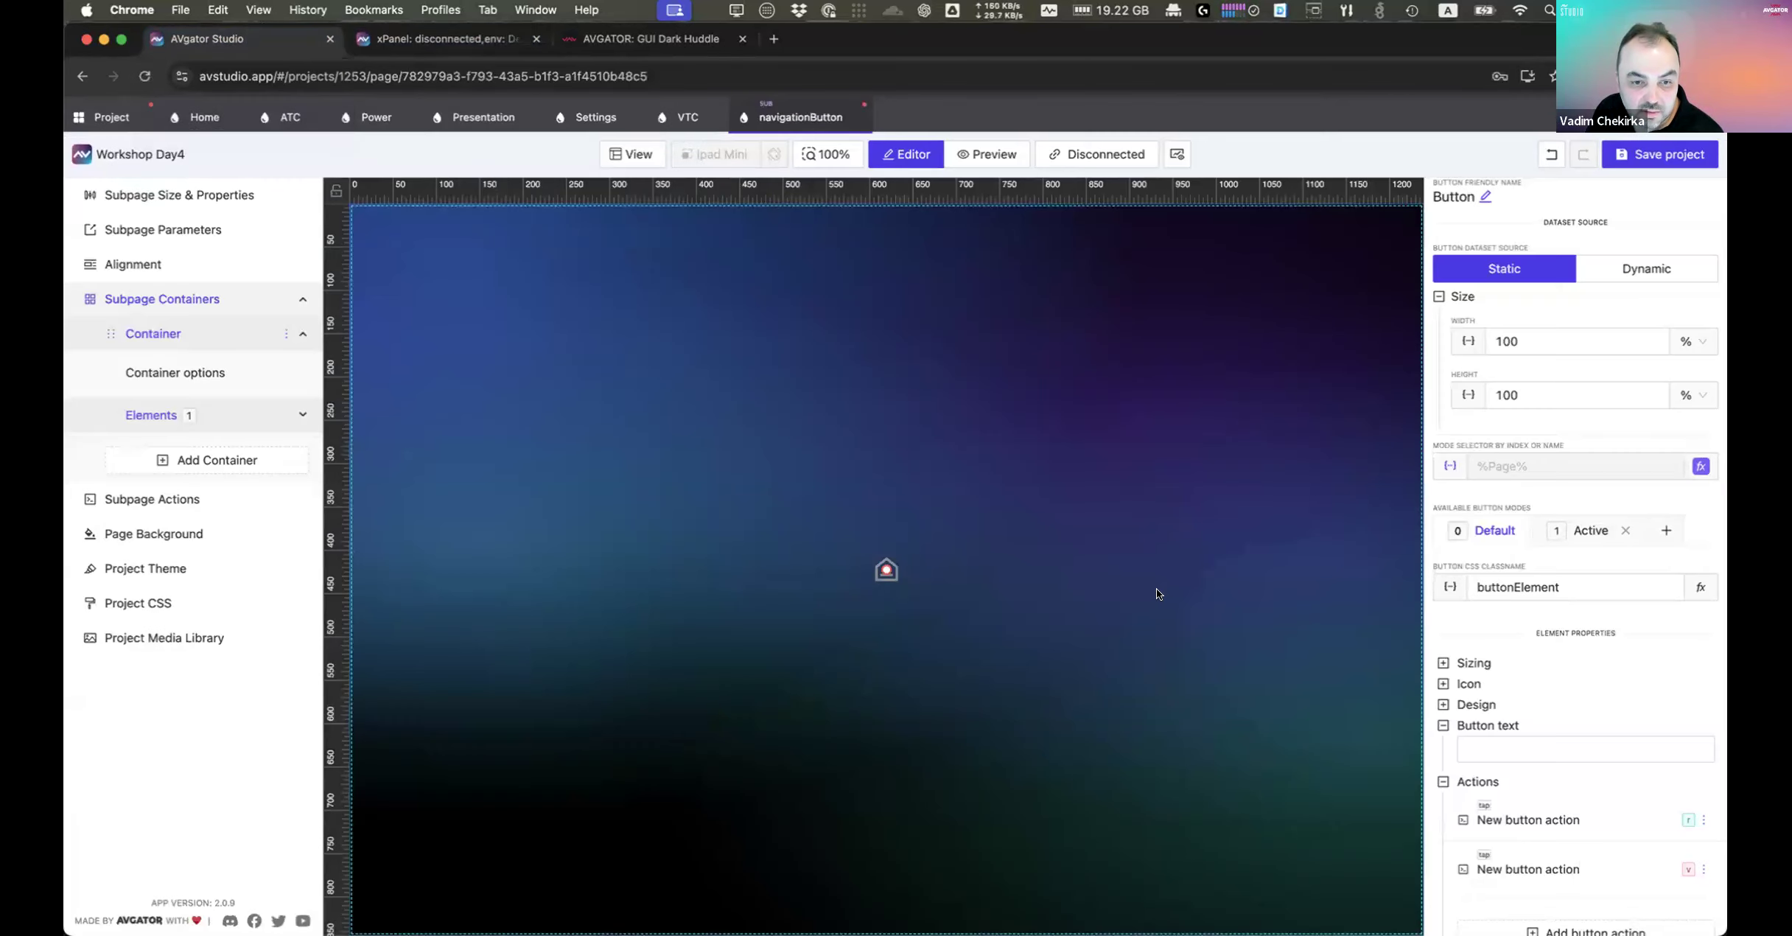
scroll(1599, 862, down, 2)
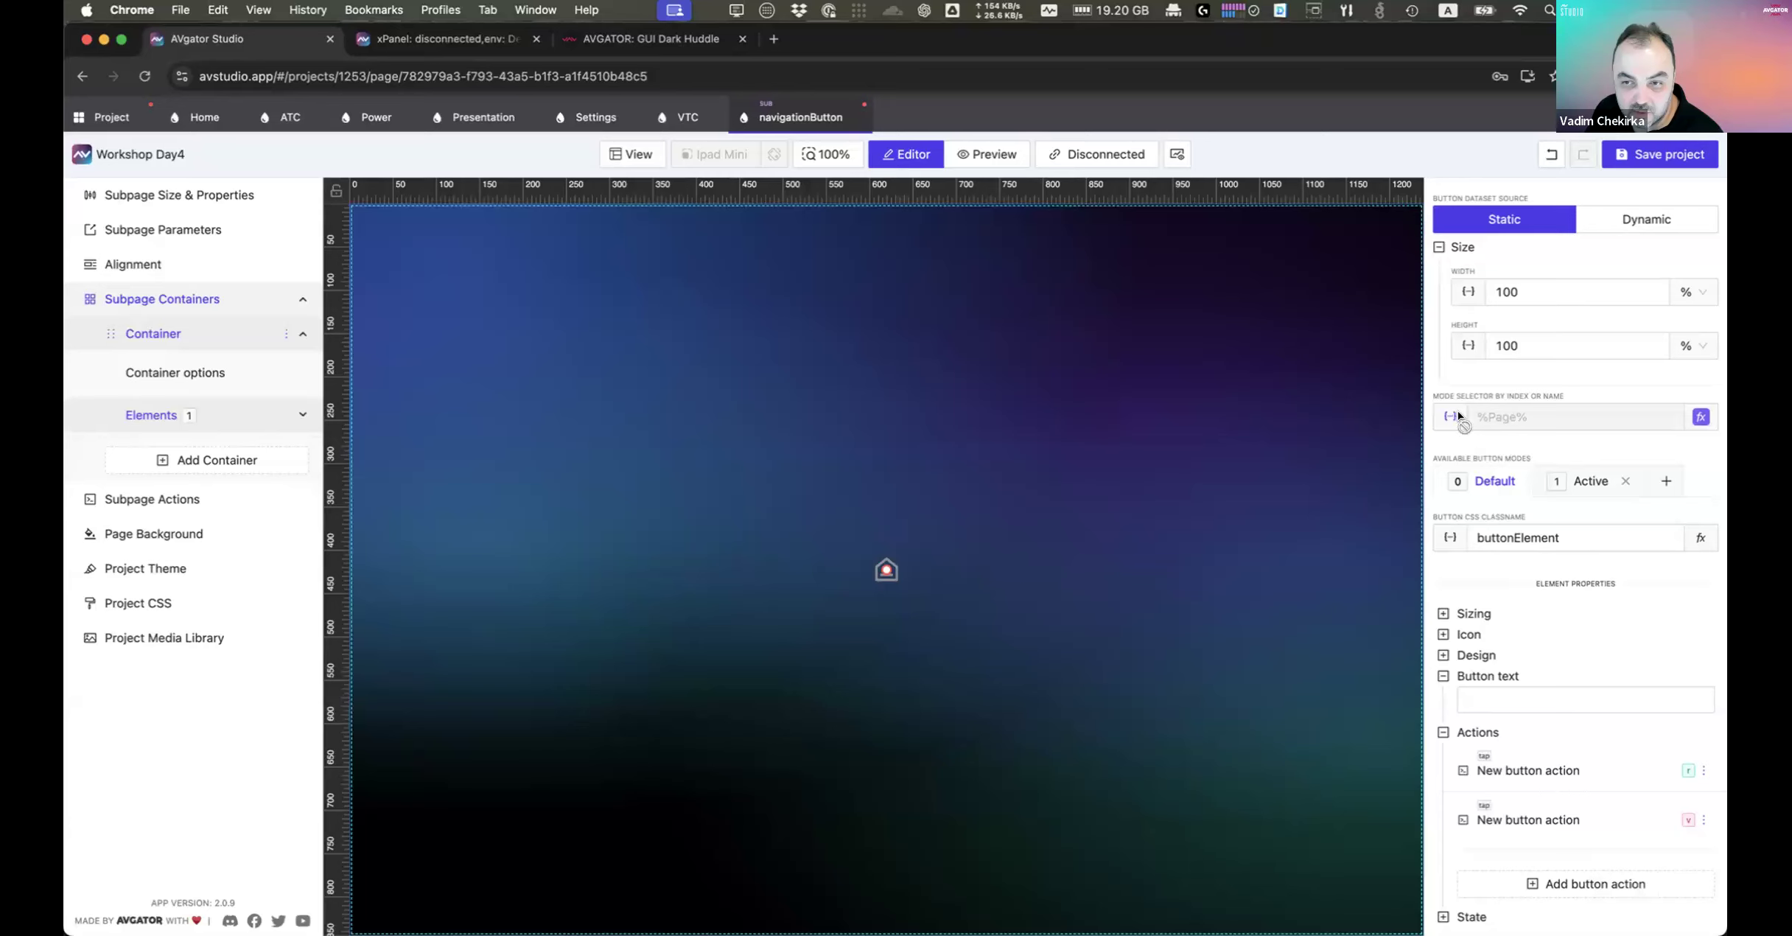
click(1582, 482)
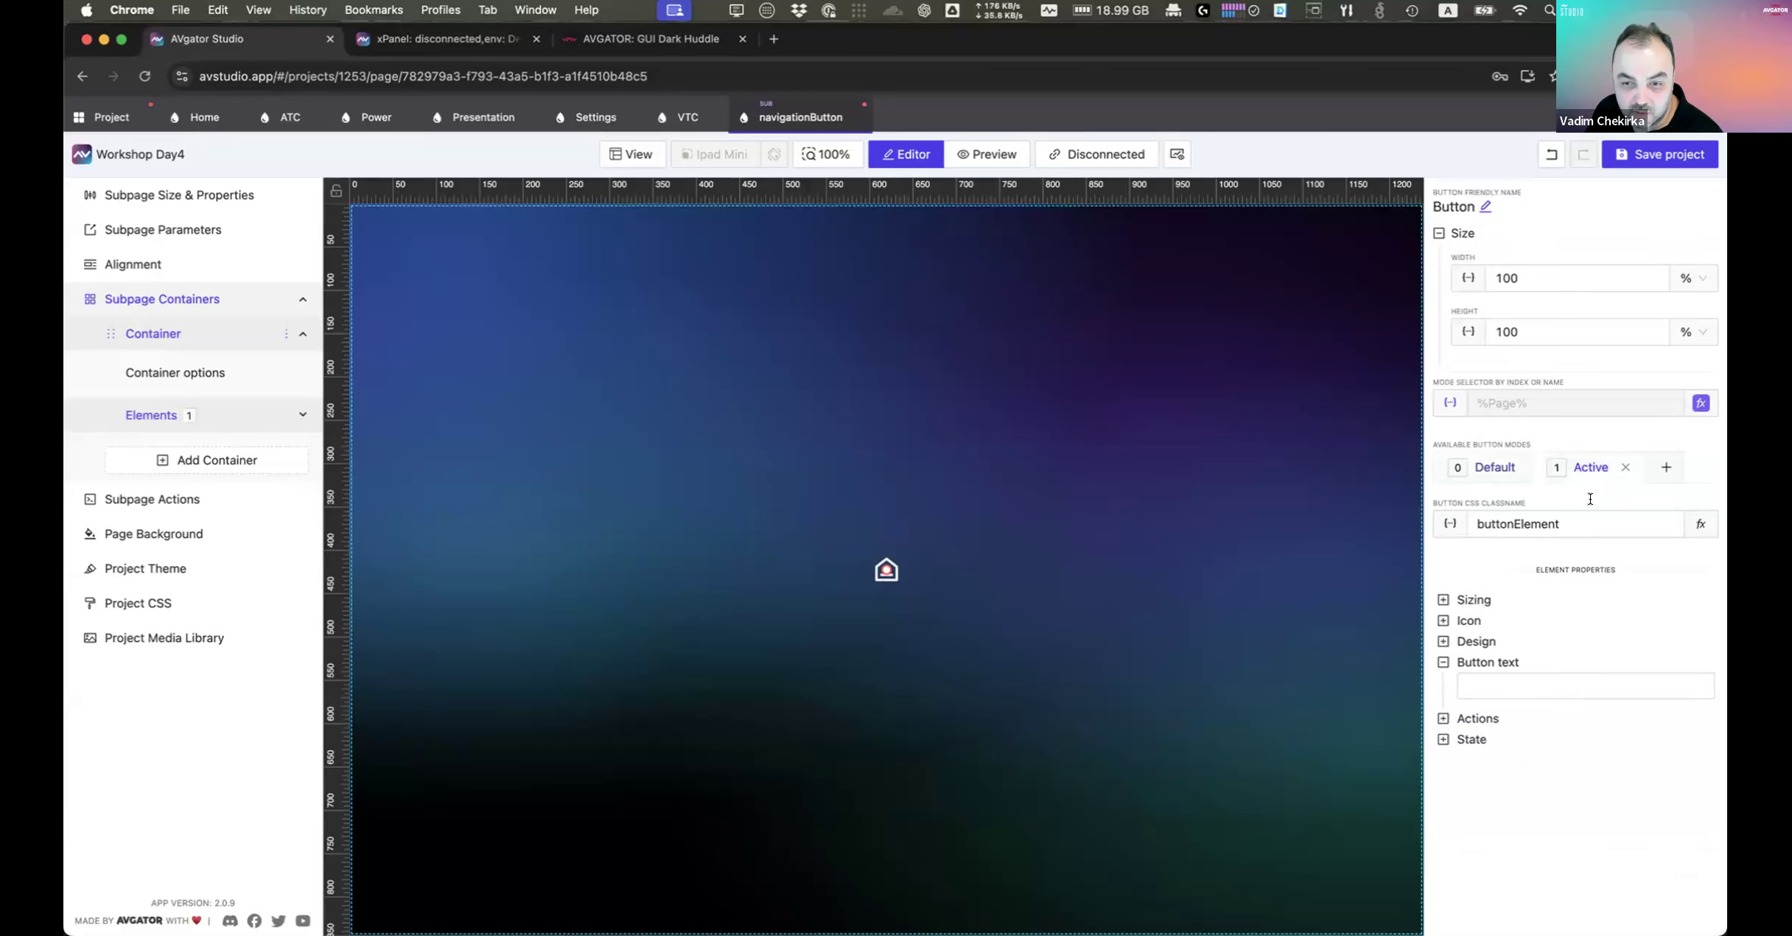
Step: Reopen isCurrentPageMatch to examine its buttonCurrentPageName argument, the currentPageName lookup and the comparison, and cancel without changes
click(103, 116)
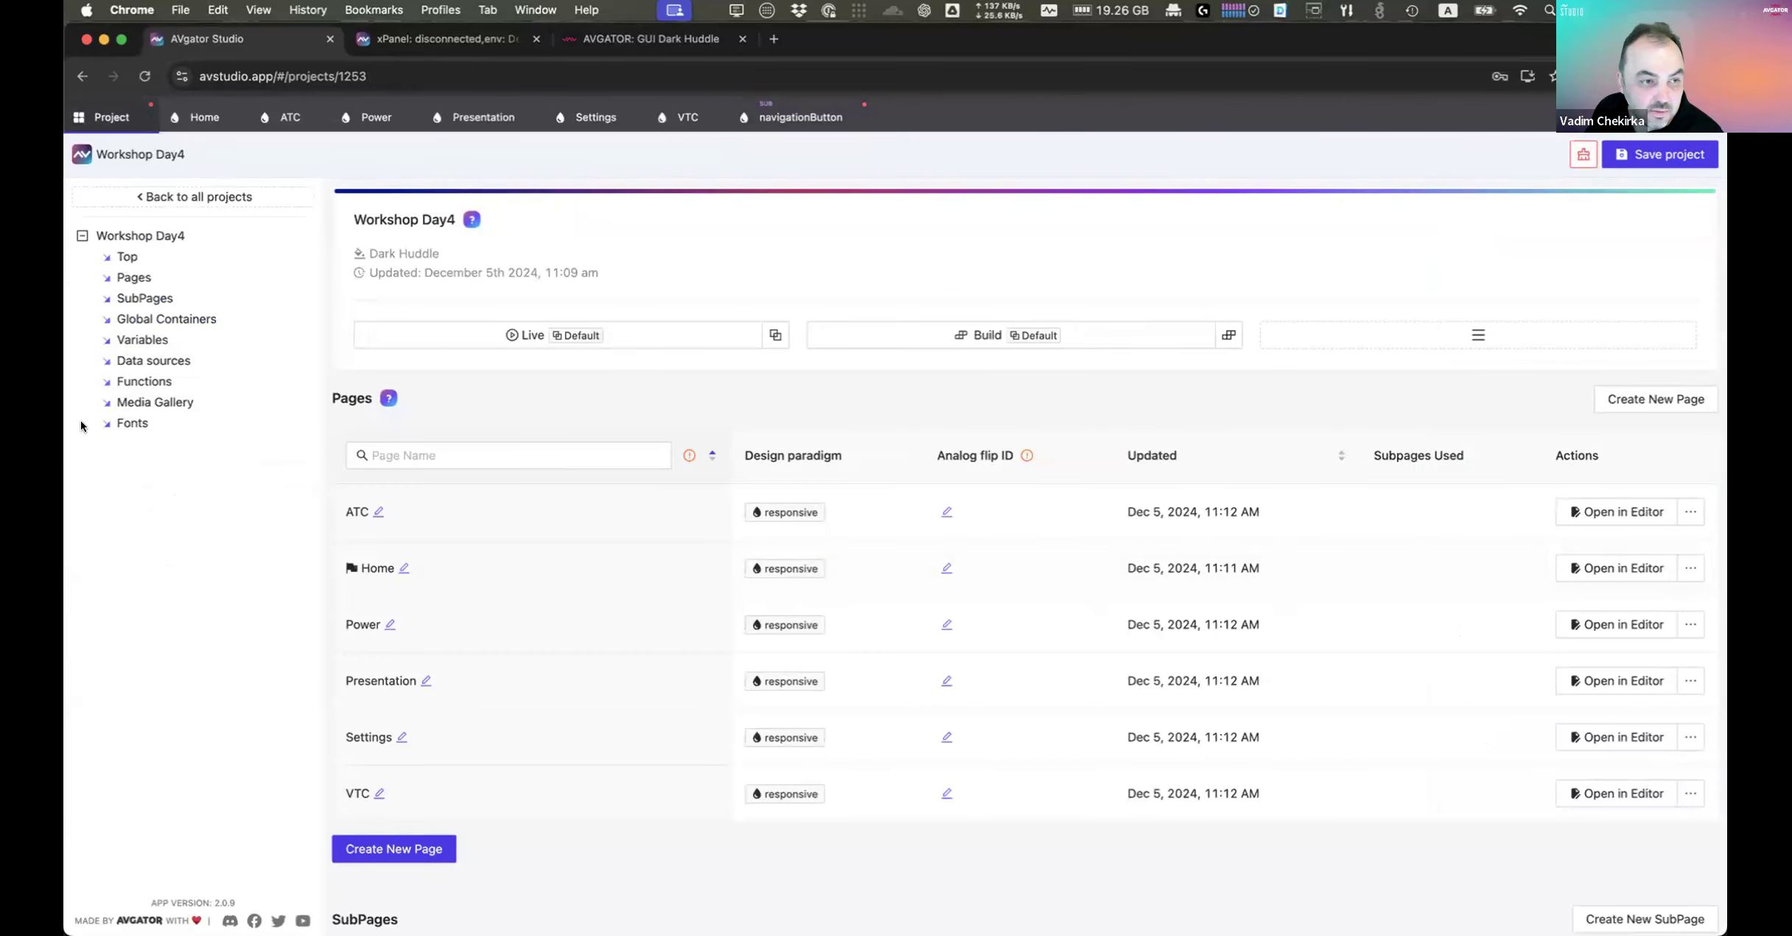
click(142, 381)
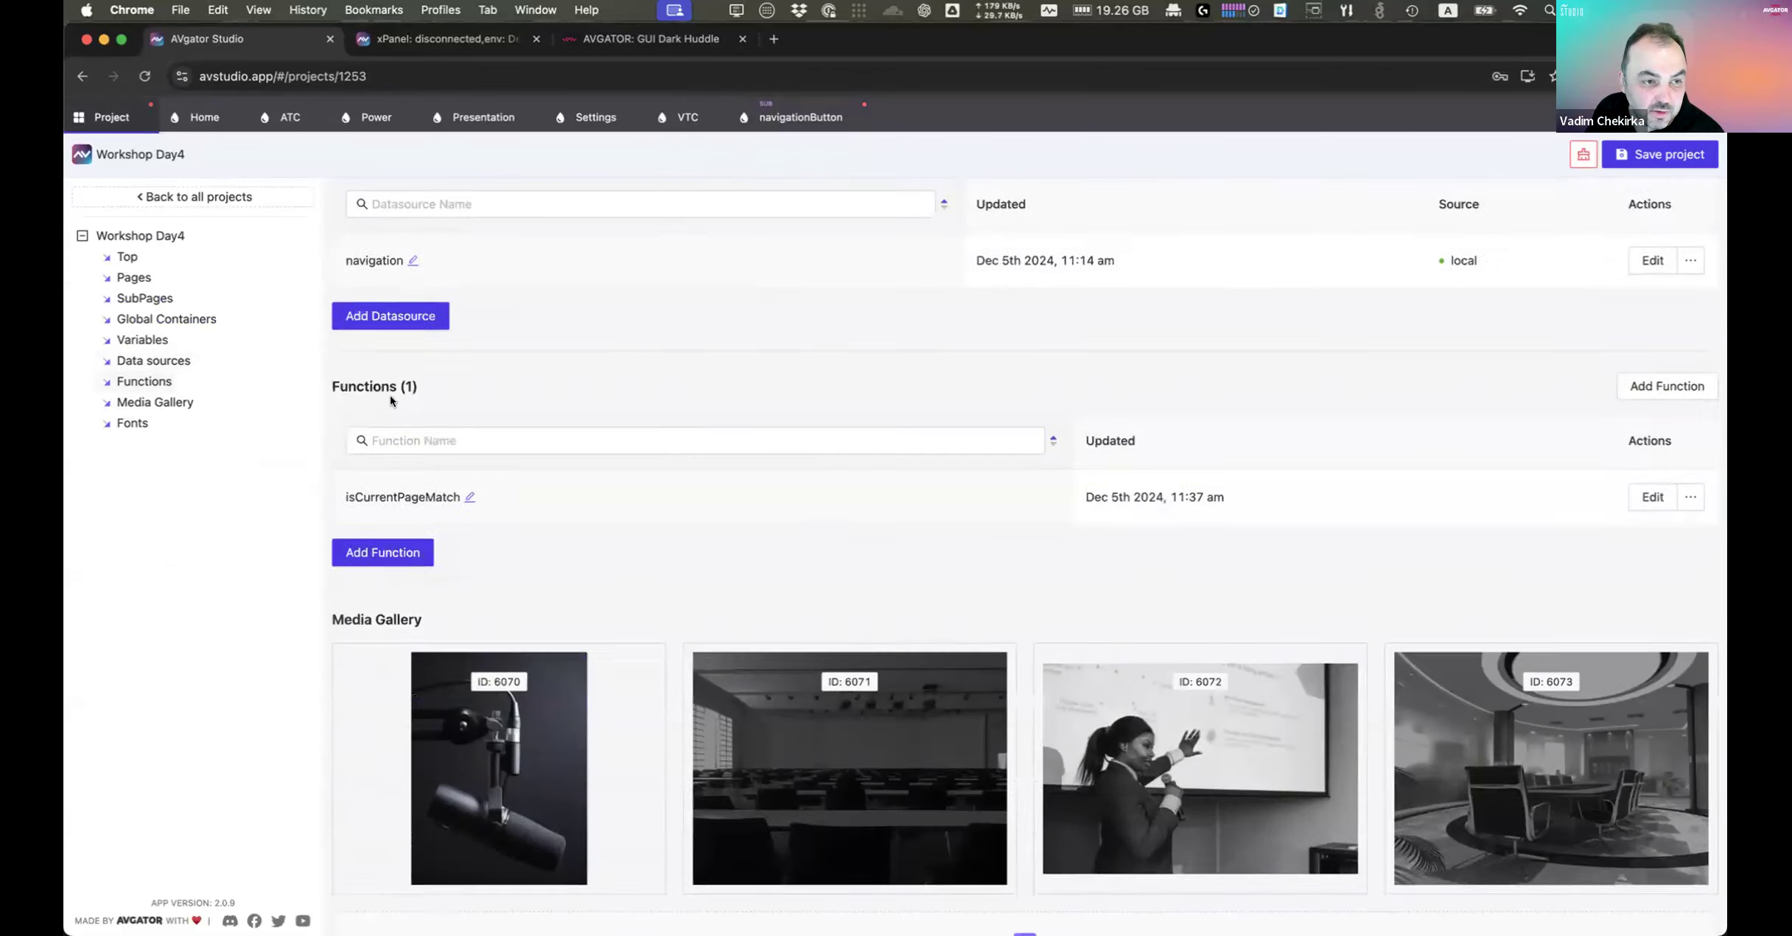
click(1653, 302)
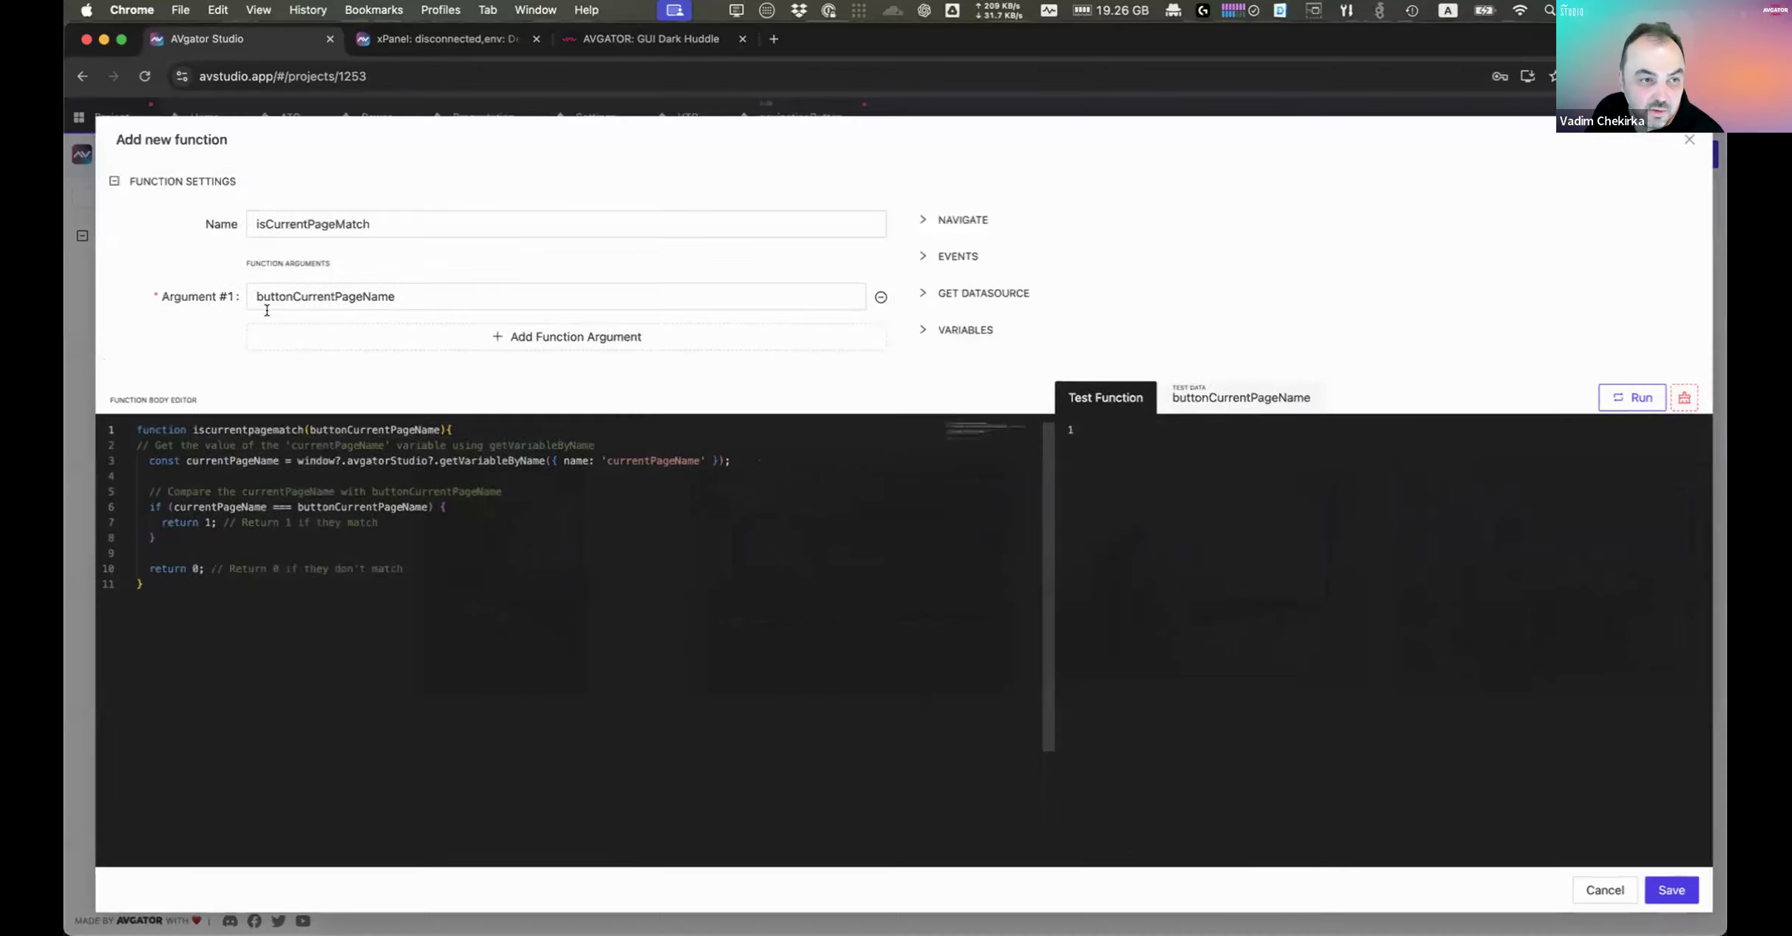
click(250, 220)
click(184, 430)
drag(294, 429, 427, 429)
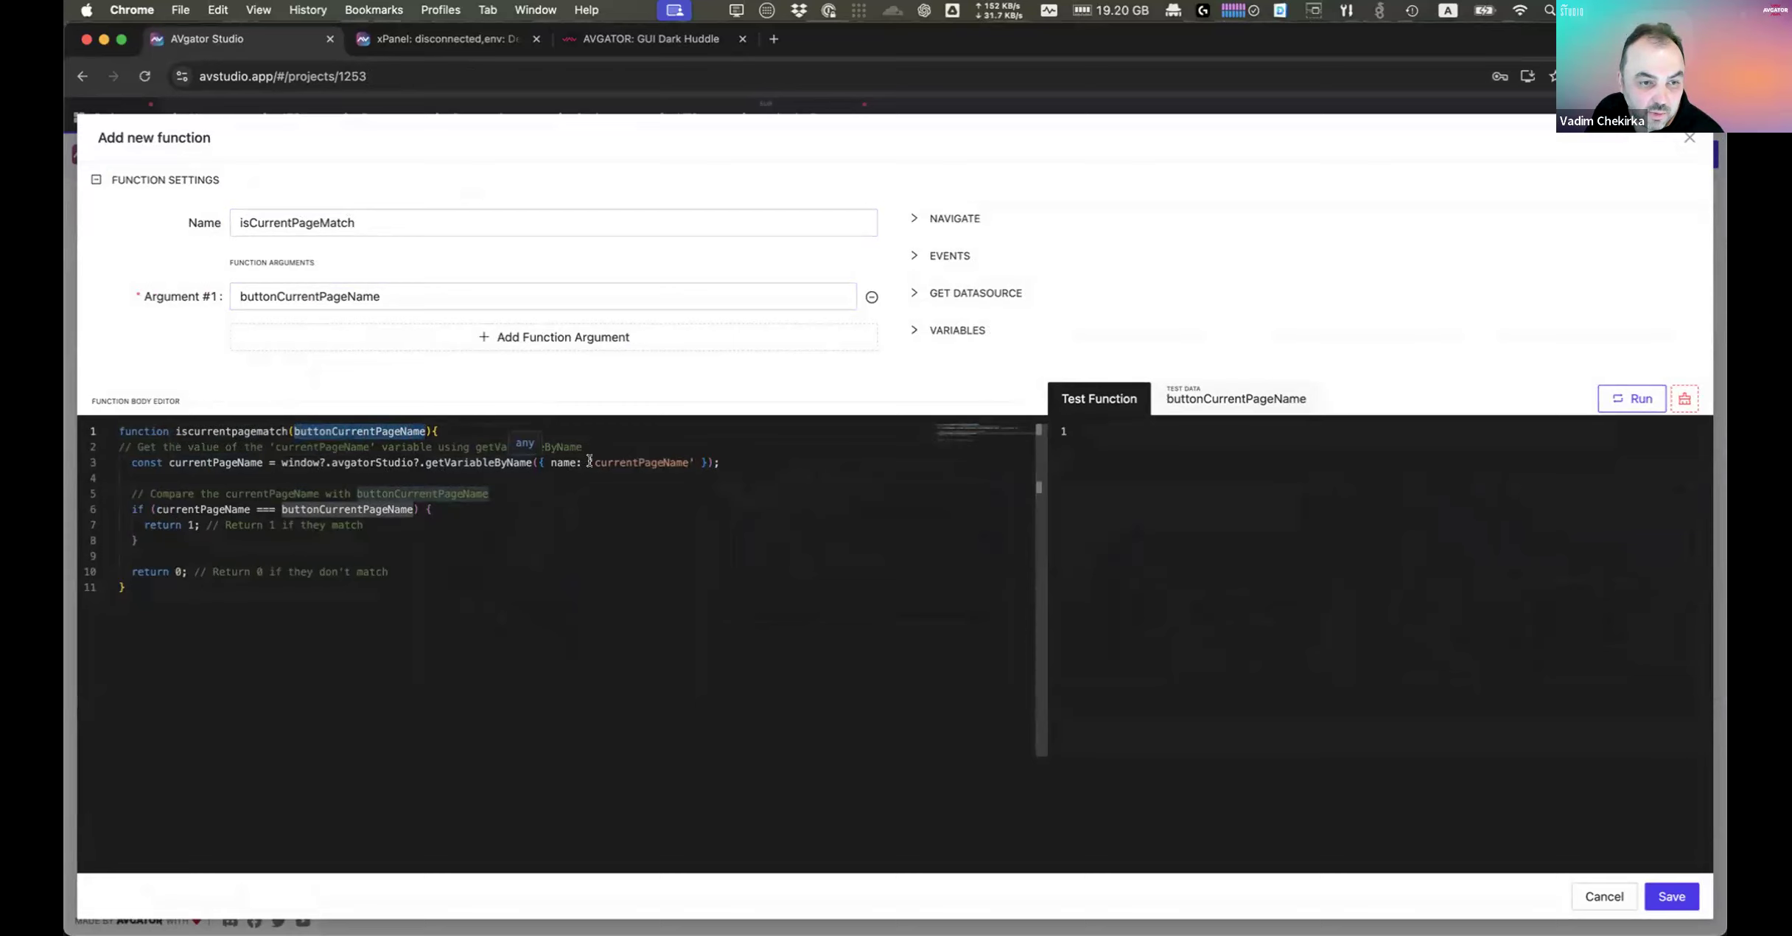
drag(593, 462, 686, 460)
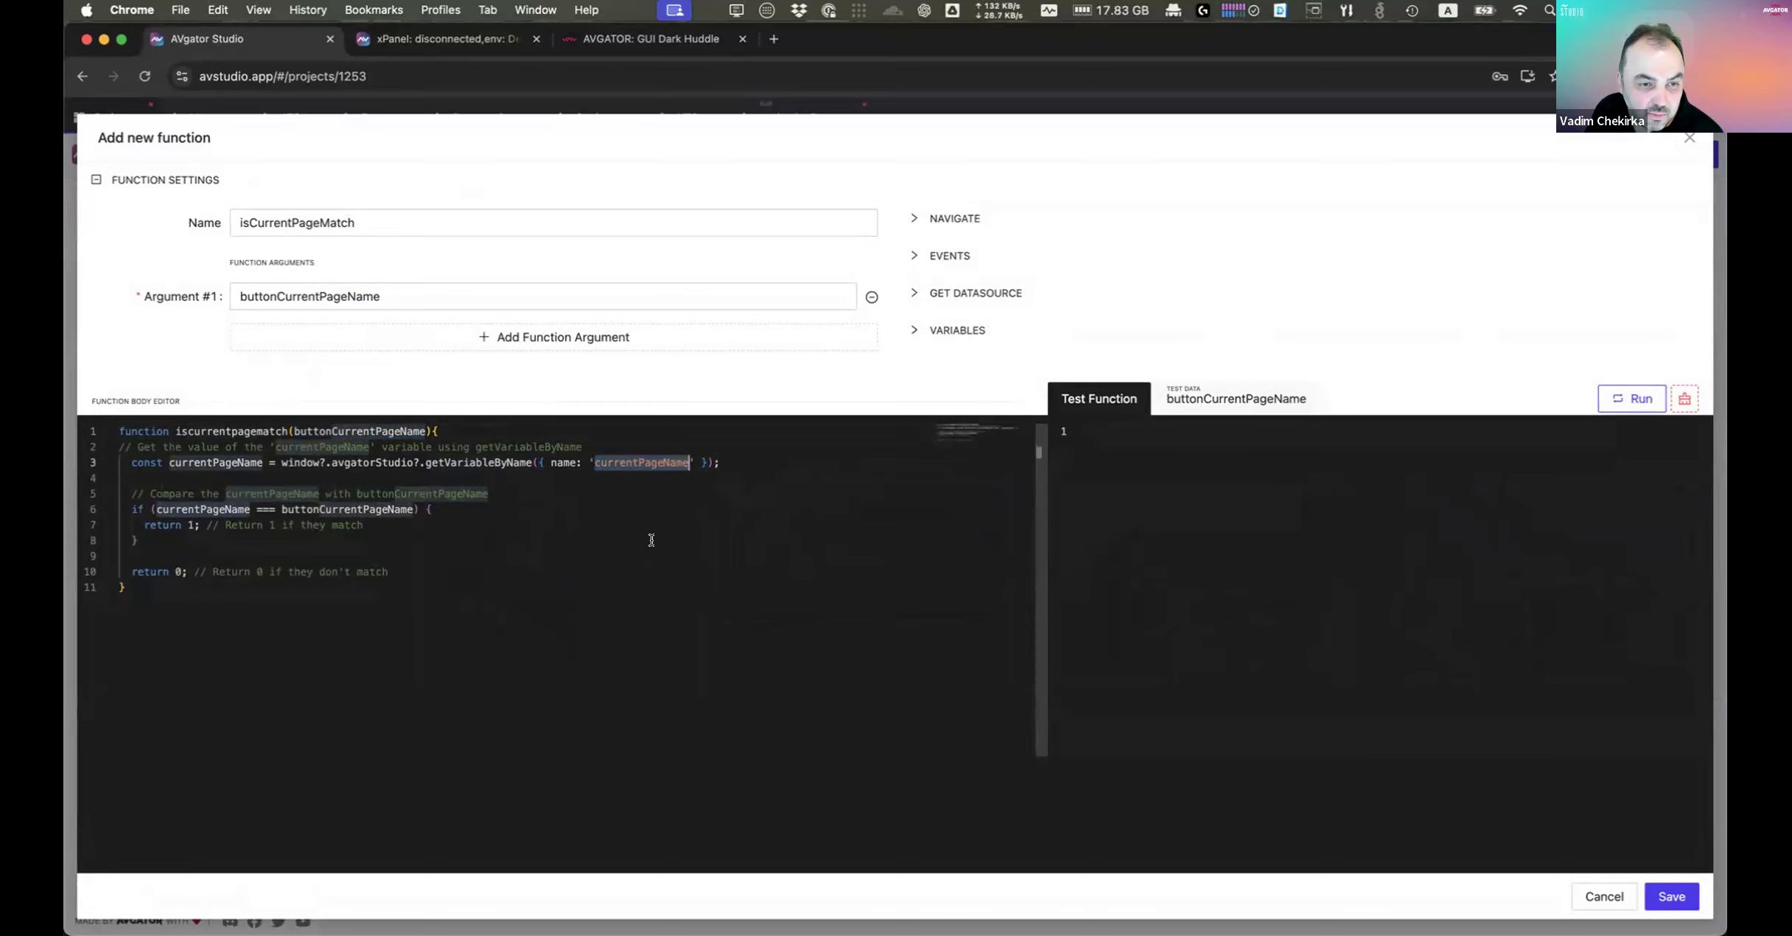
click(527, 510)
click(511, 535)
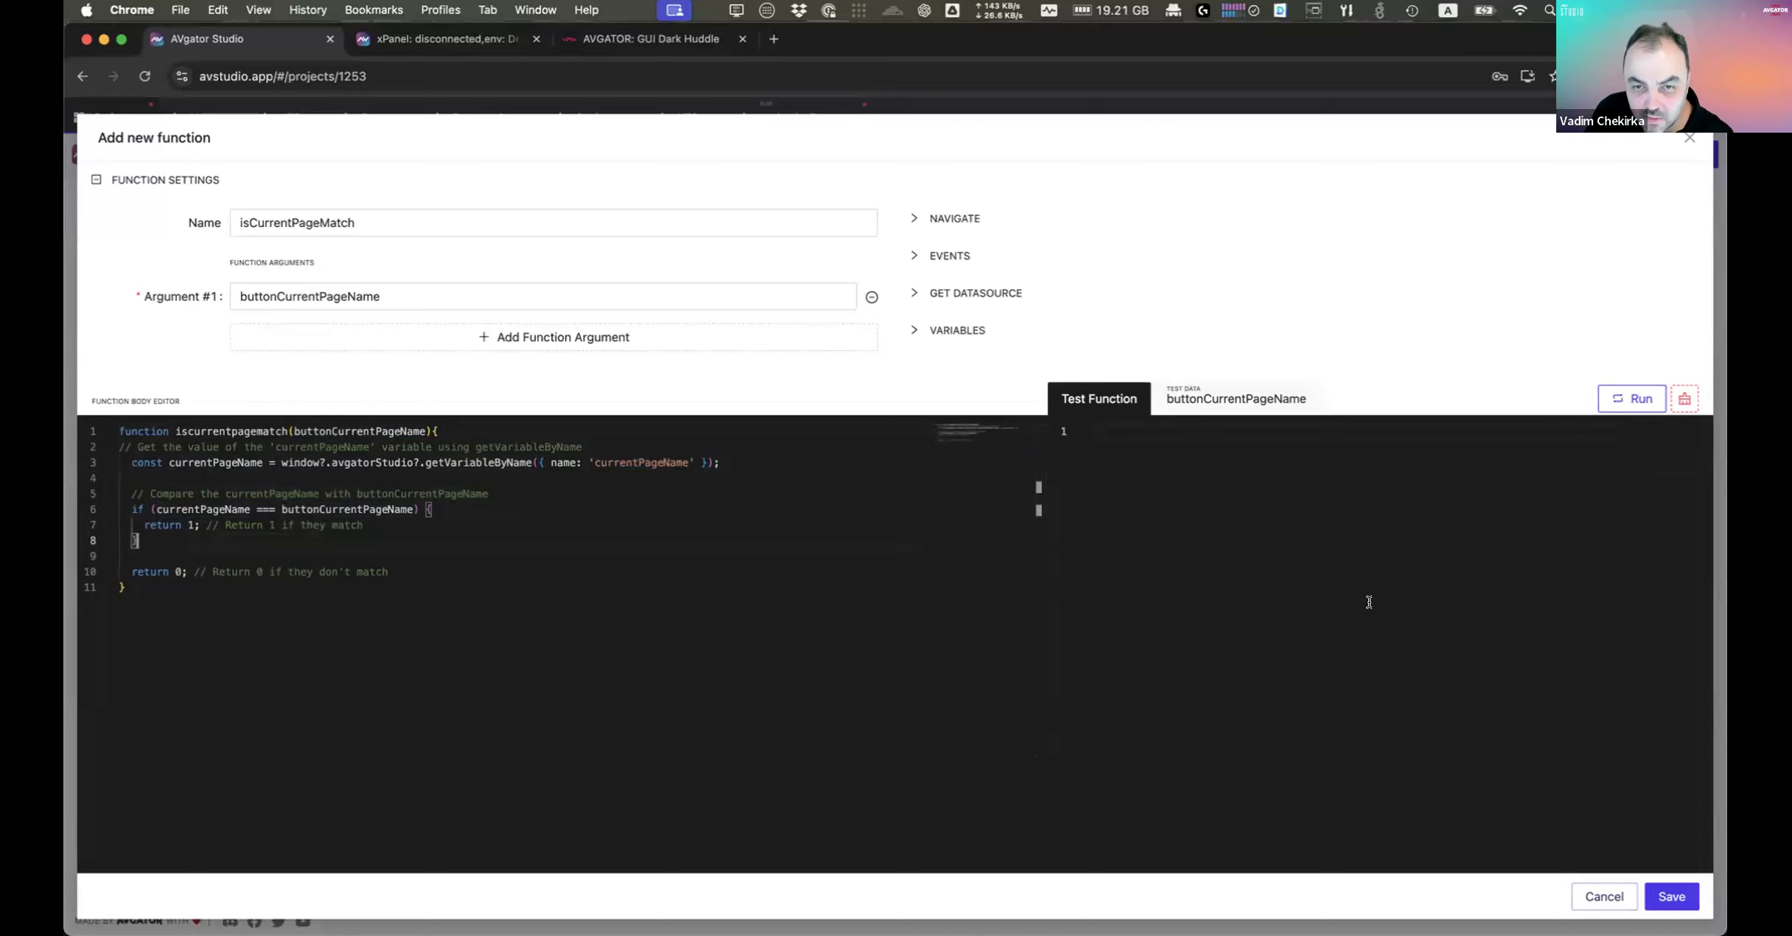
click(1600, 896)
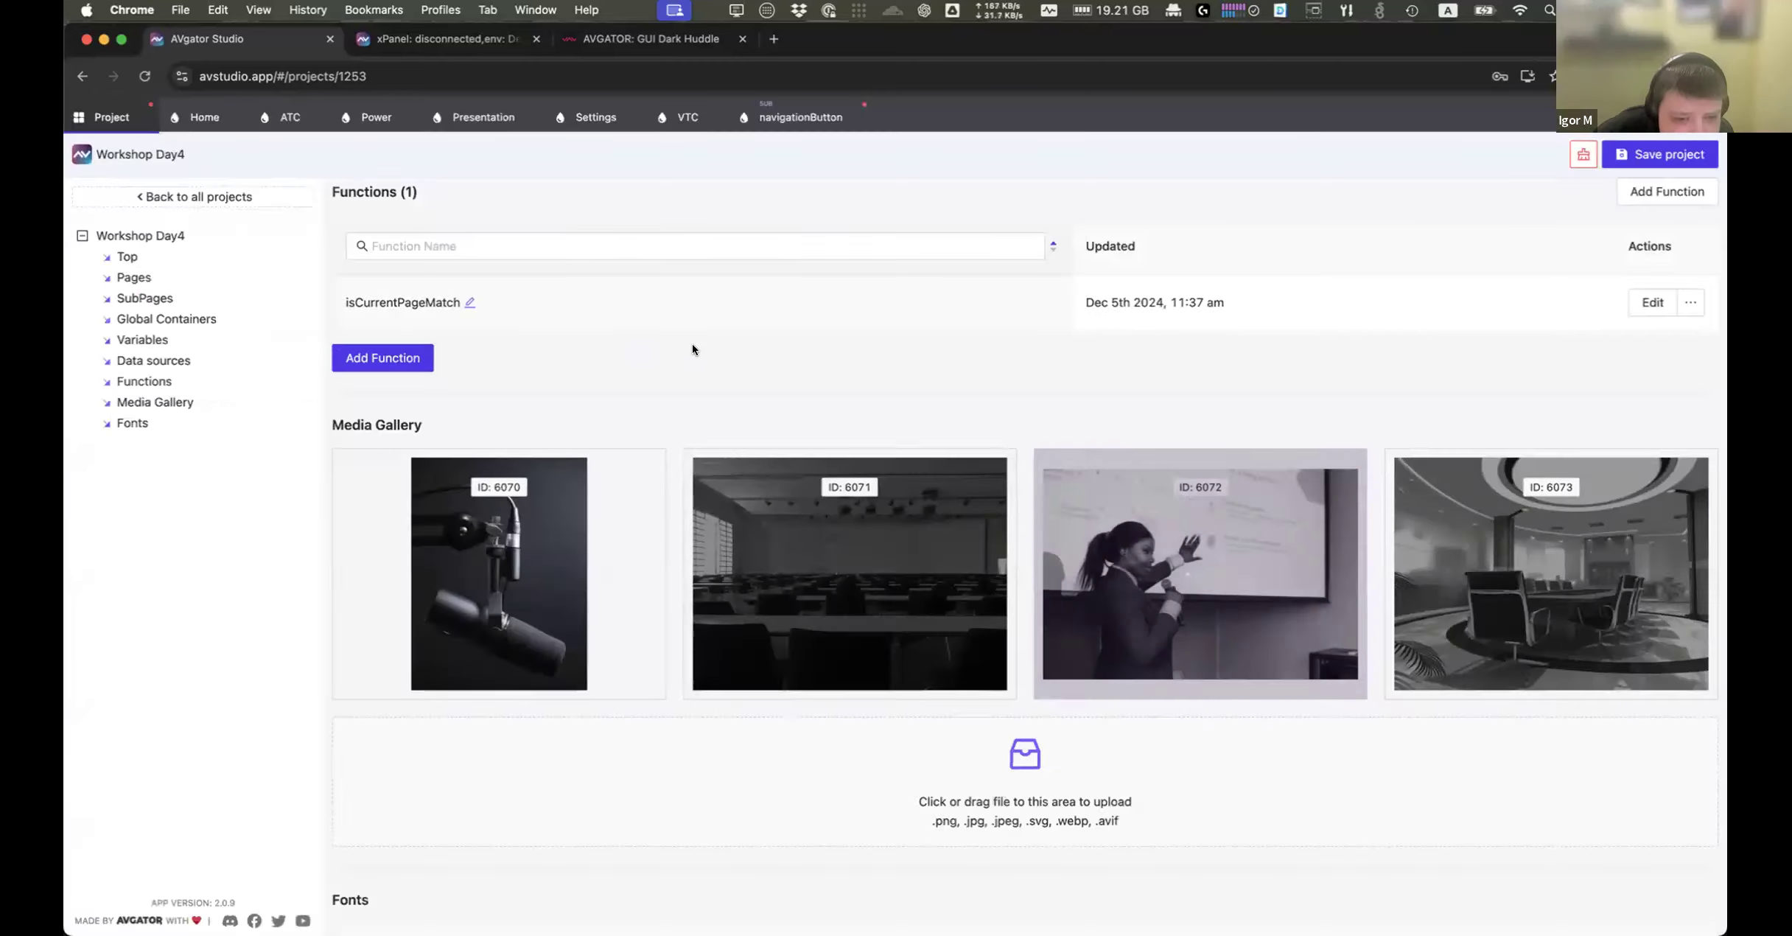
Step: Reopen isCurrentPageMatch from the project's functions and examine its buttonCurrentPageName argument and the line that looks up currentPageName
click(796, 122)
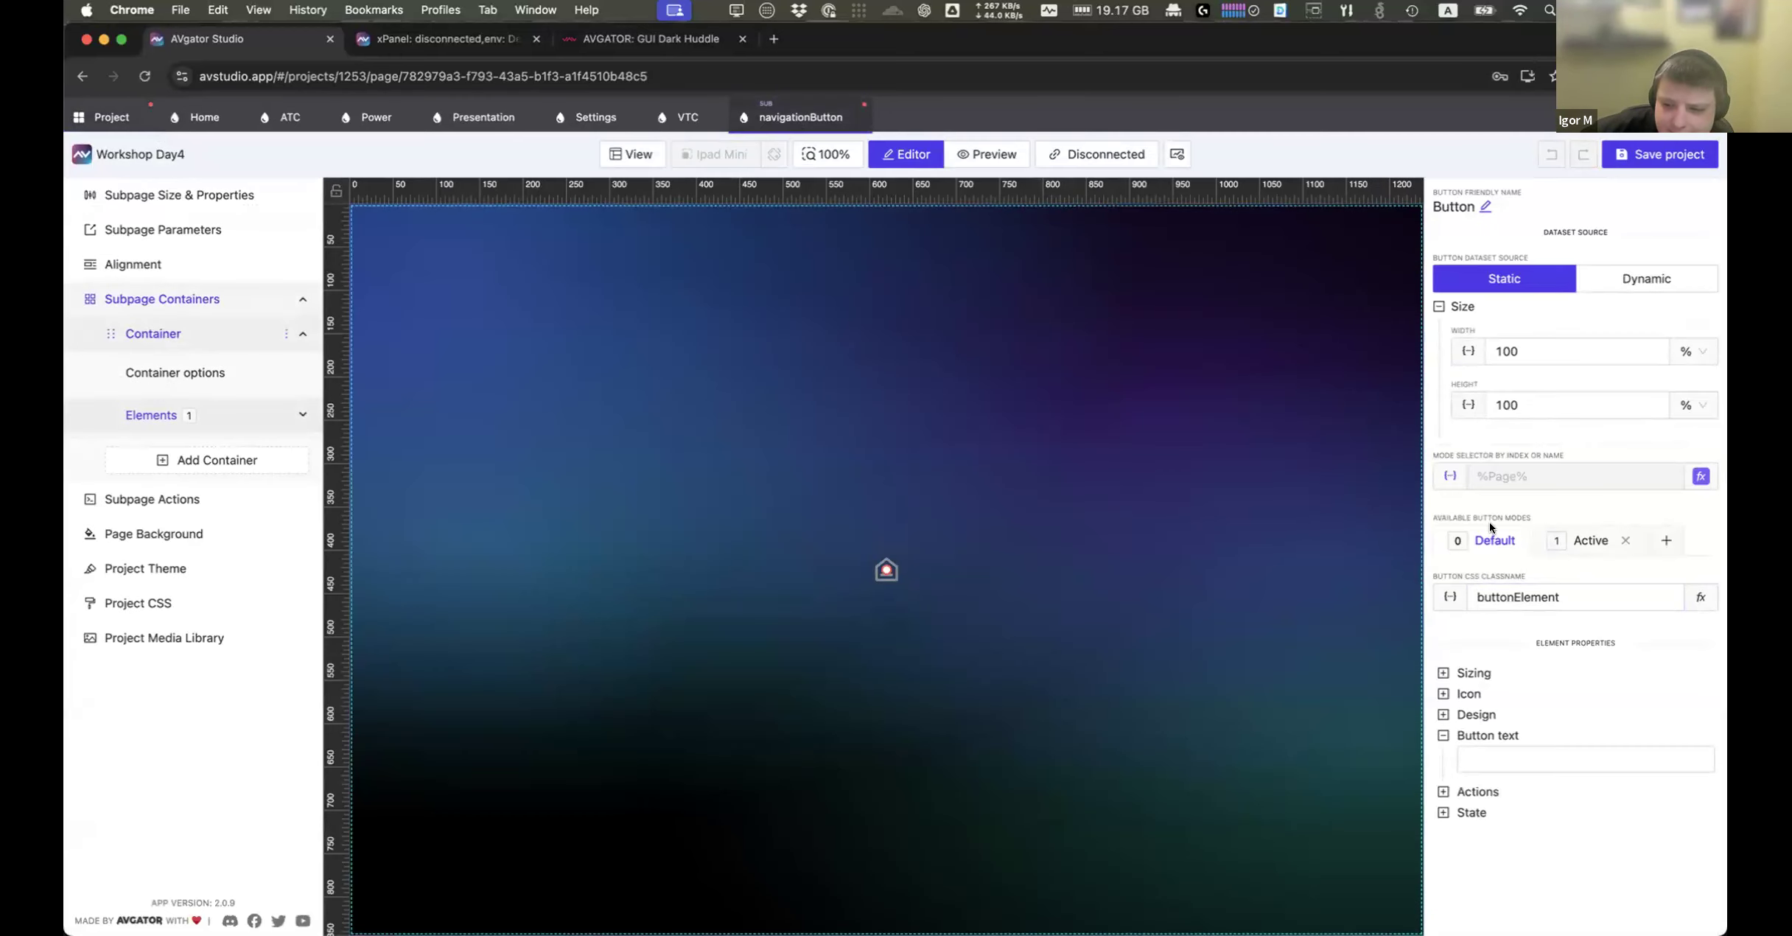
click(110, 117)
click(164, 381)
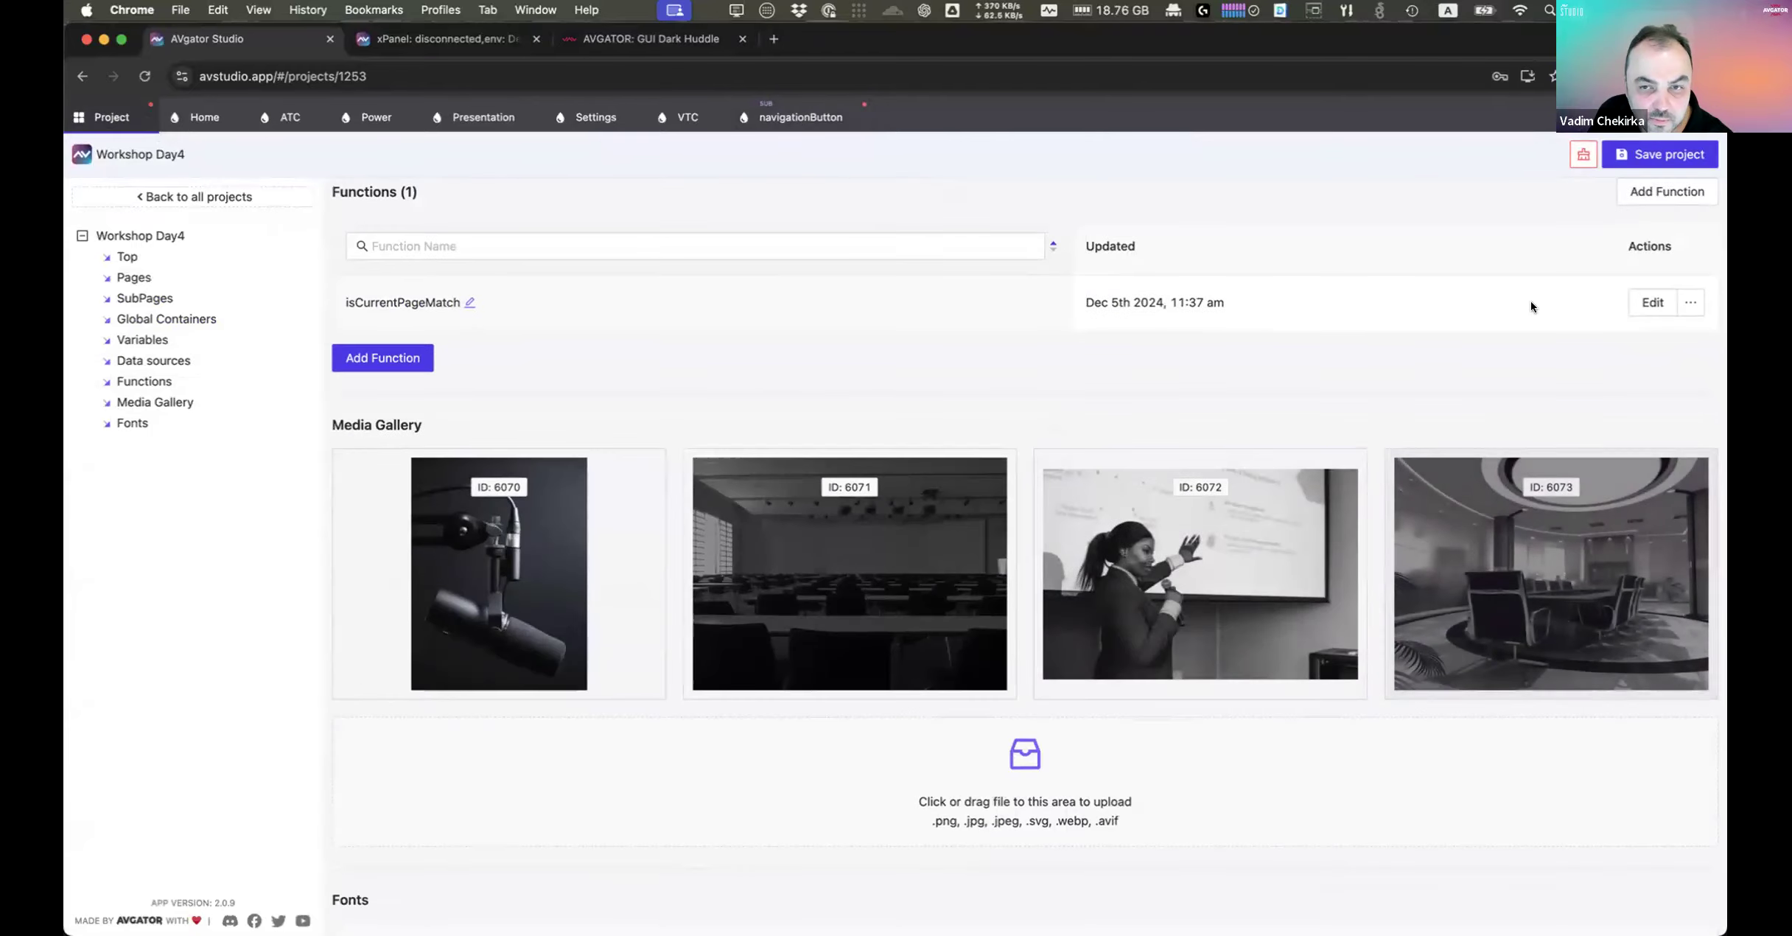
click(1651, 302)
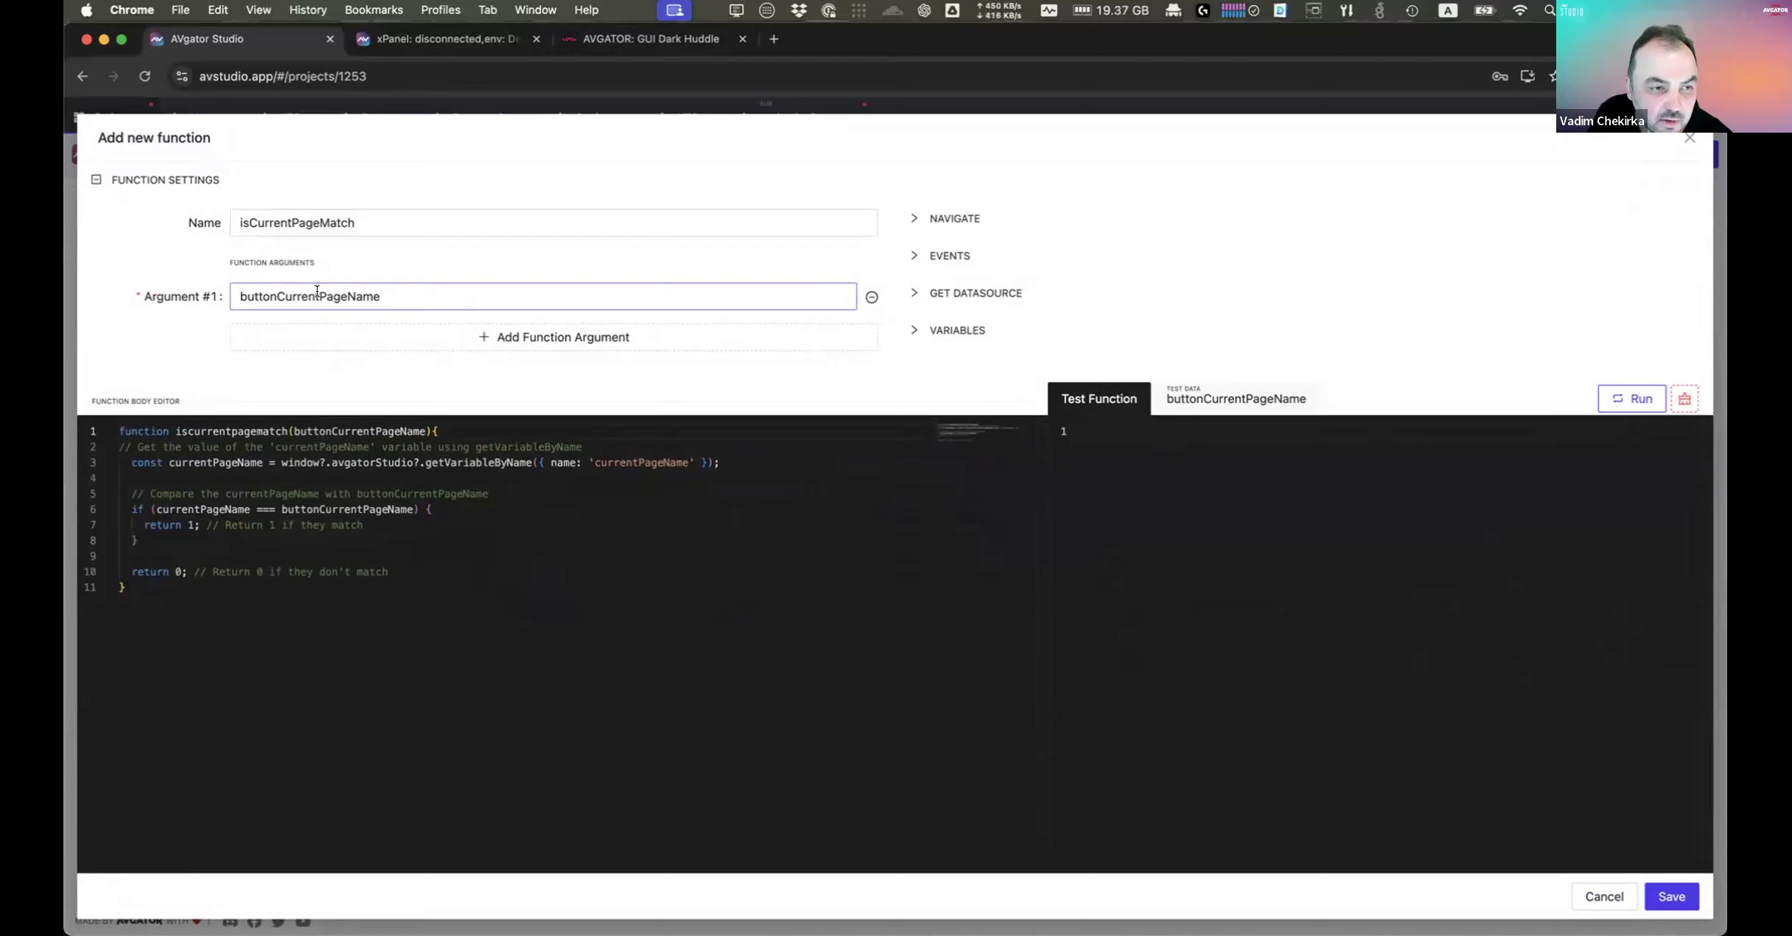
drag(405, 291, 158, 271)
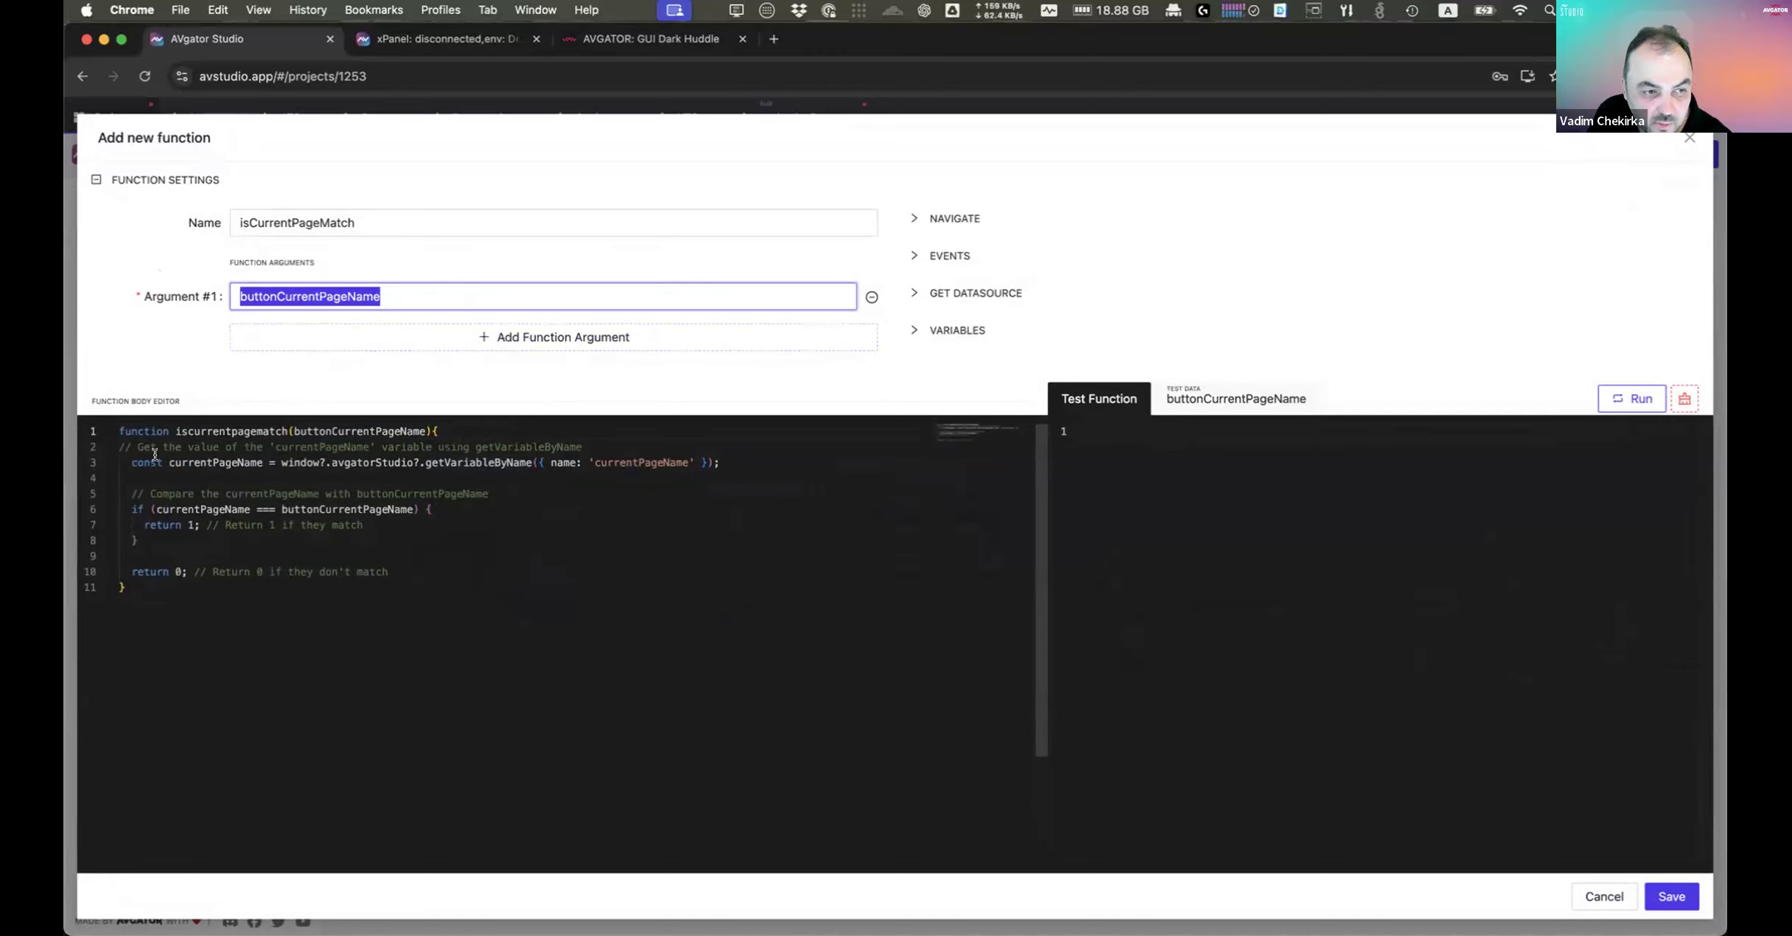
click(127, 462)
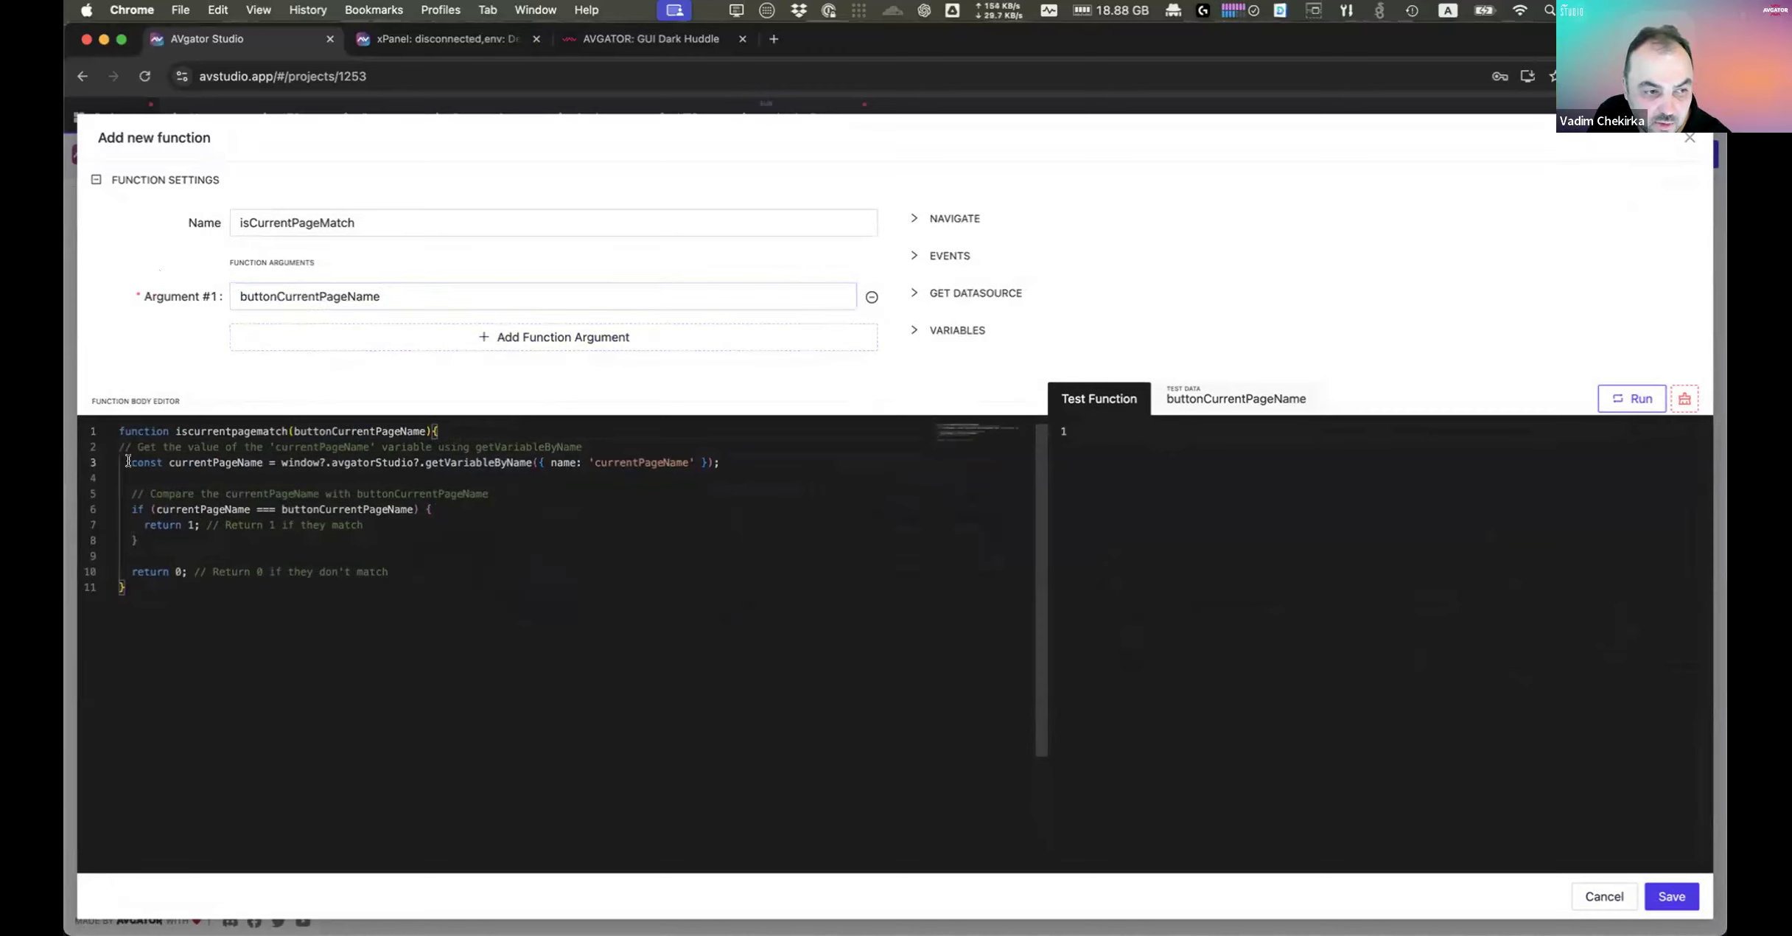
drag(132, 462, 713, 462)
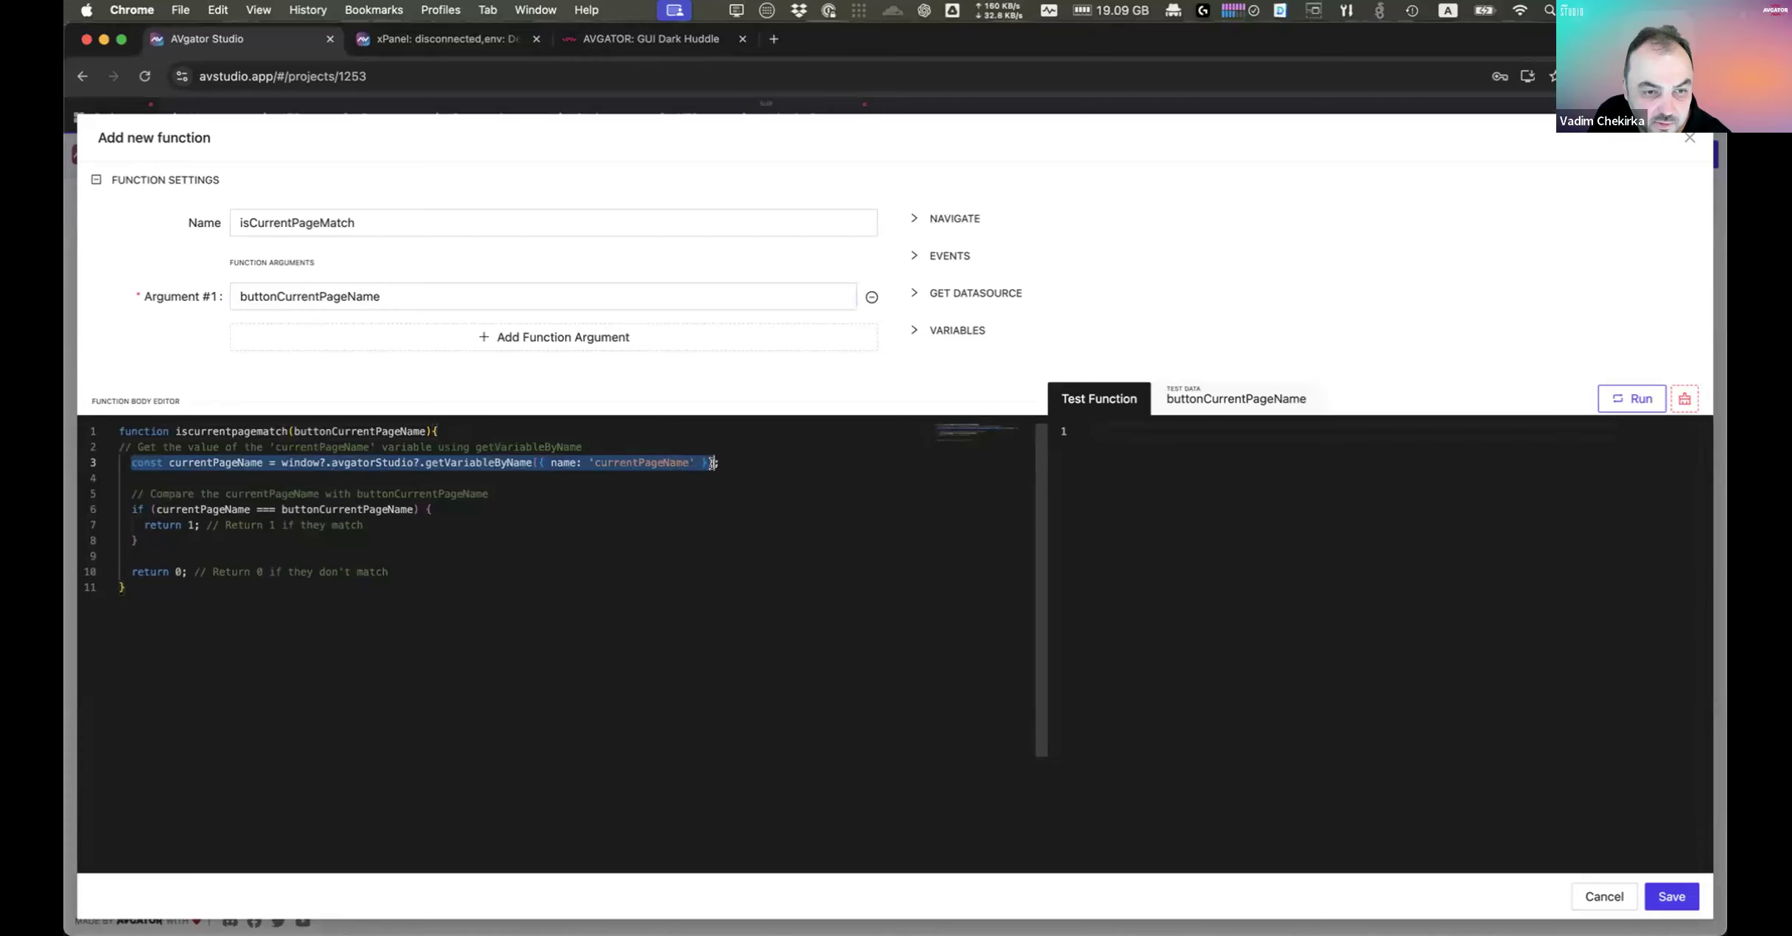
Step: Consult the Variables code samples, examine the page name comparison in isCurrentPageMatch, and cancel without changes
click(914, 331)
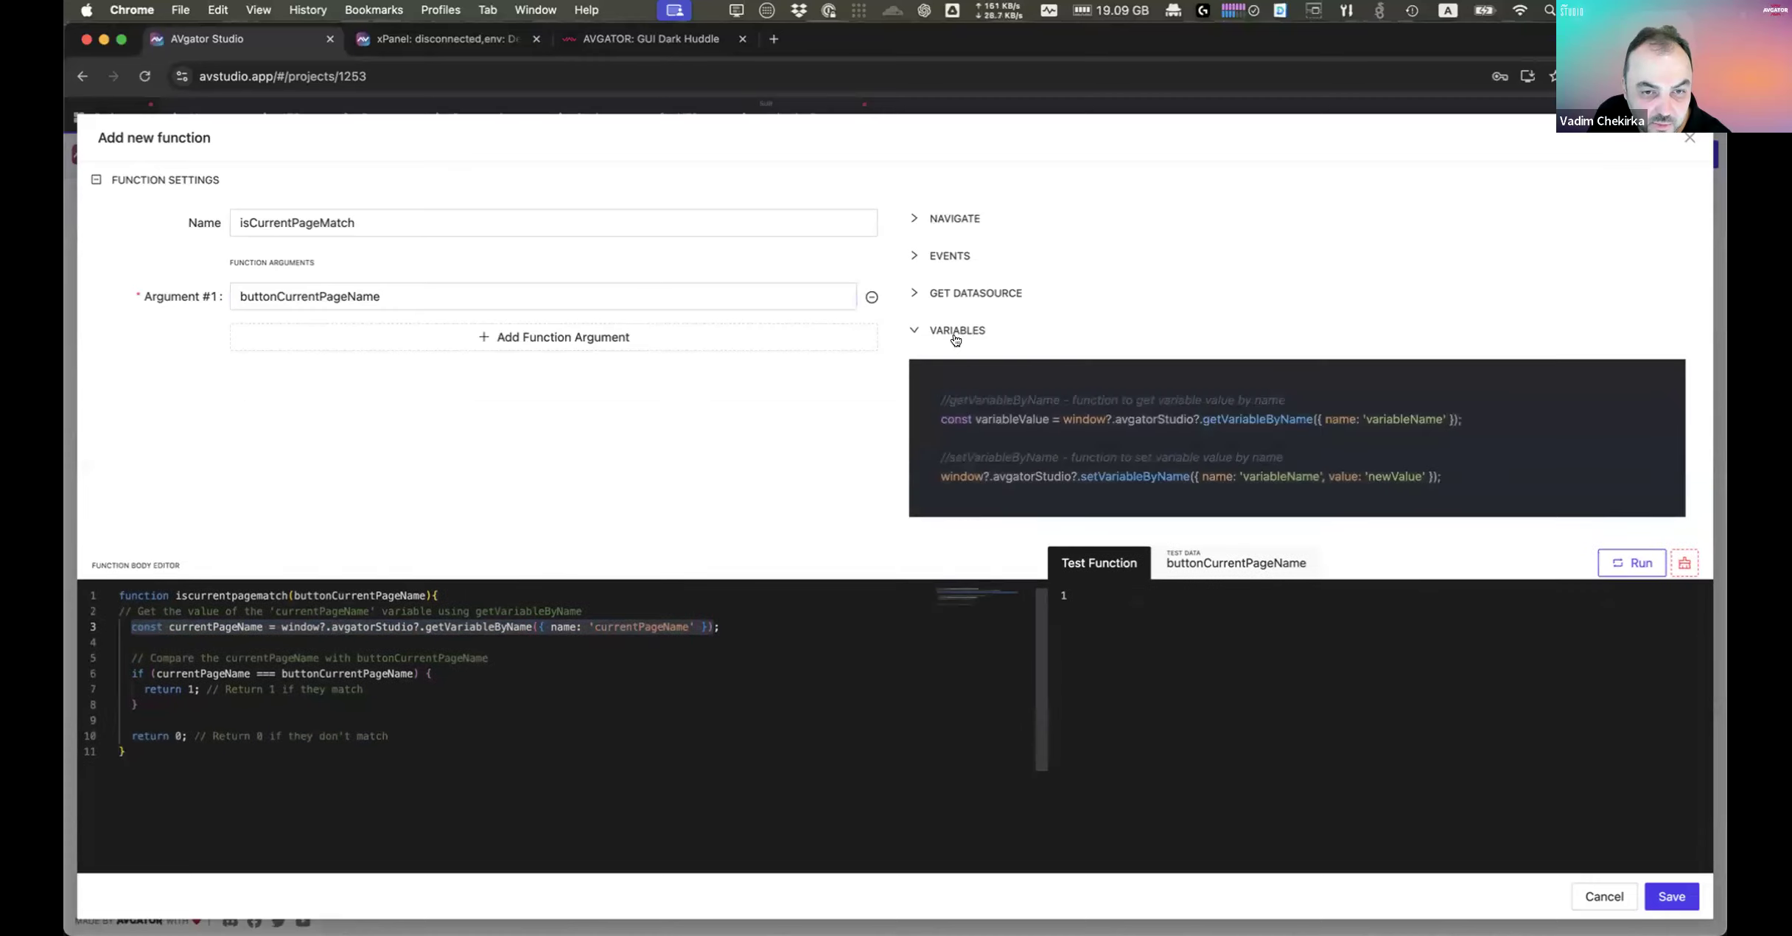
click(913, 331)
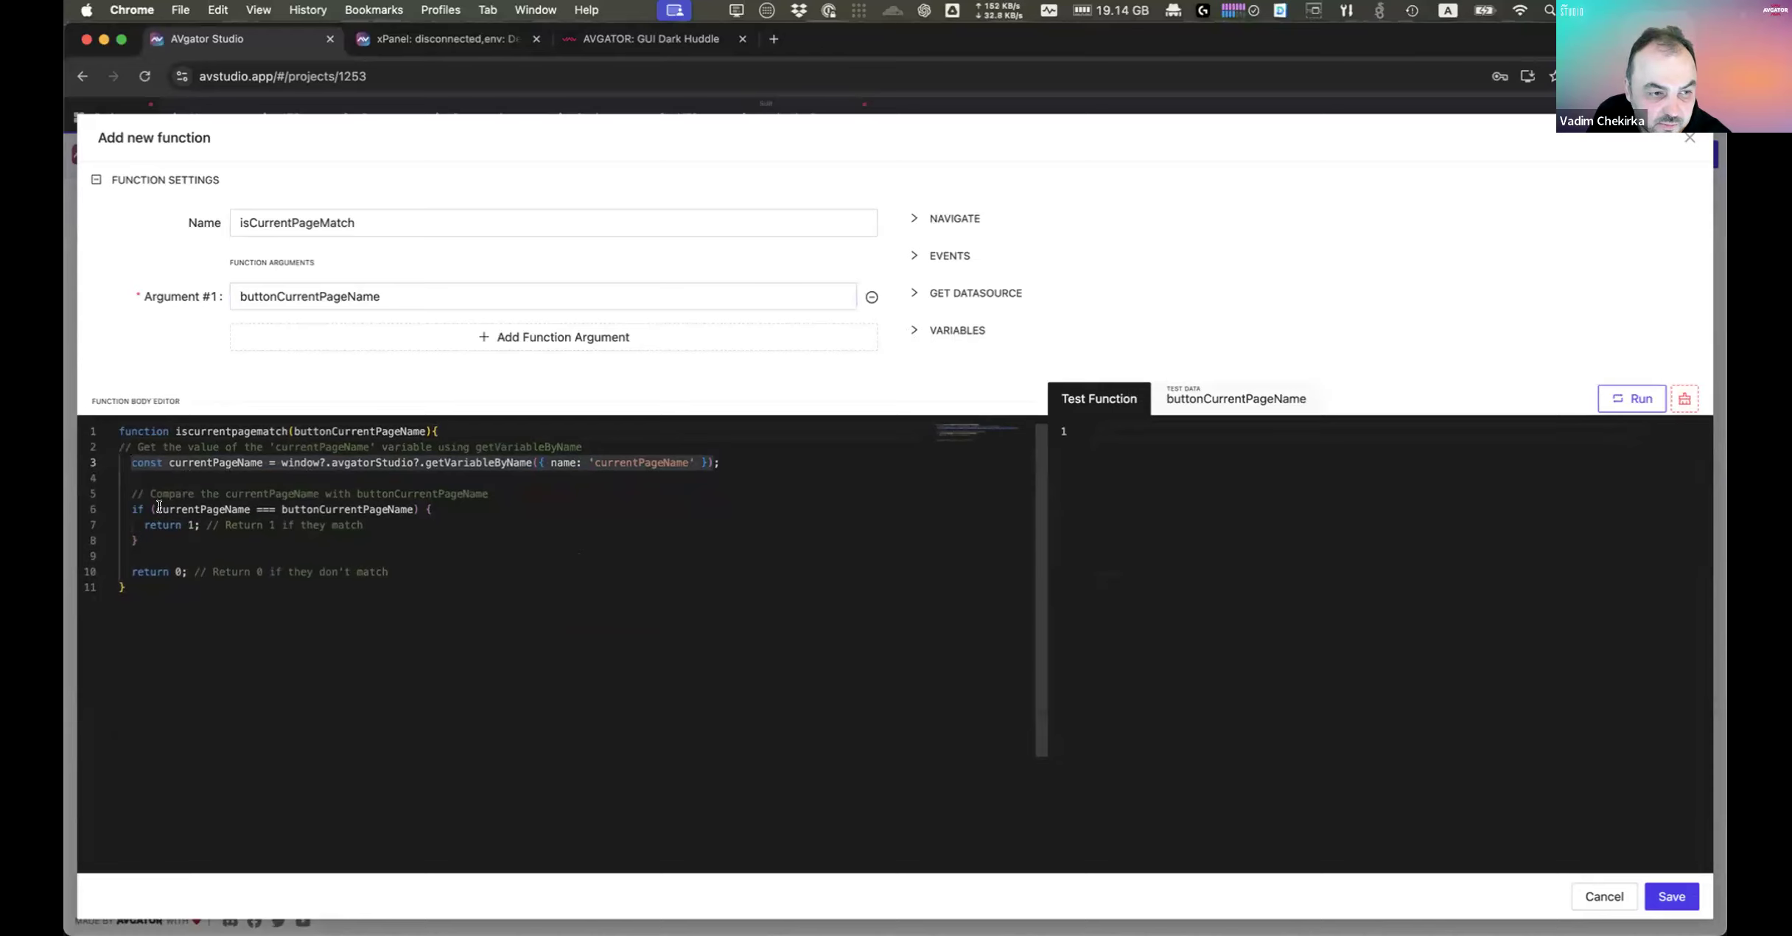
drag(156, 509, 248, 512)
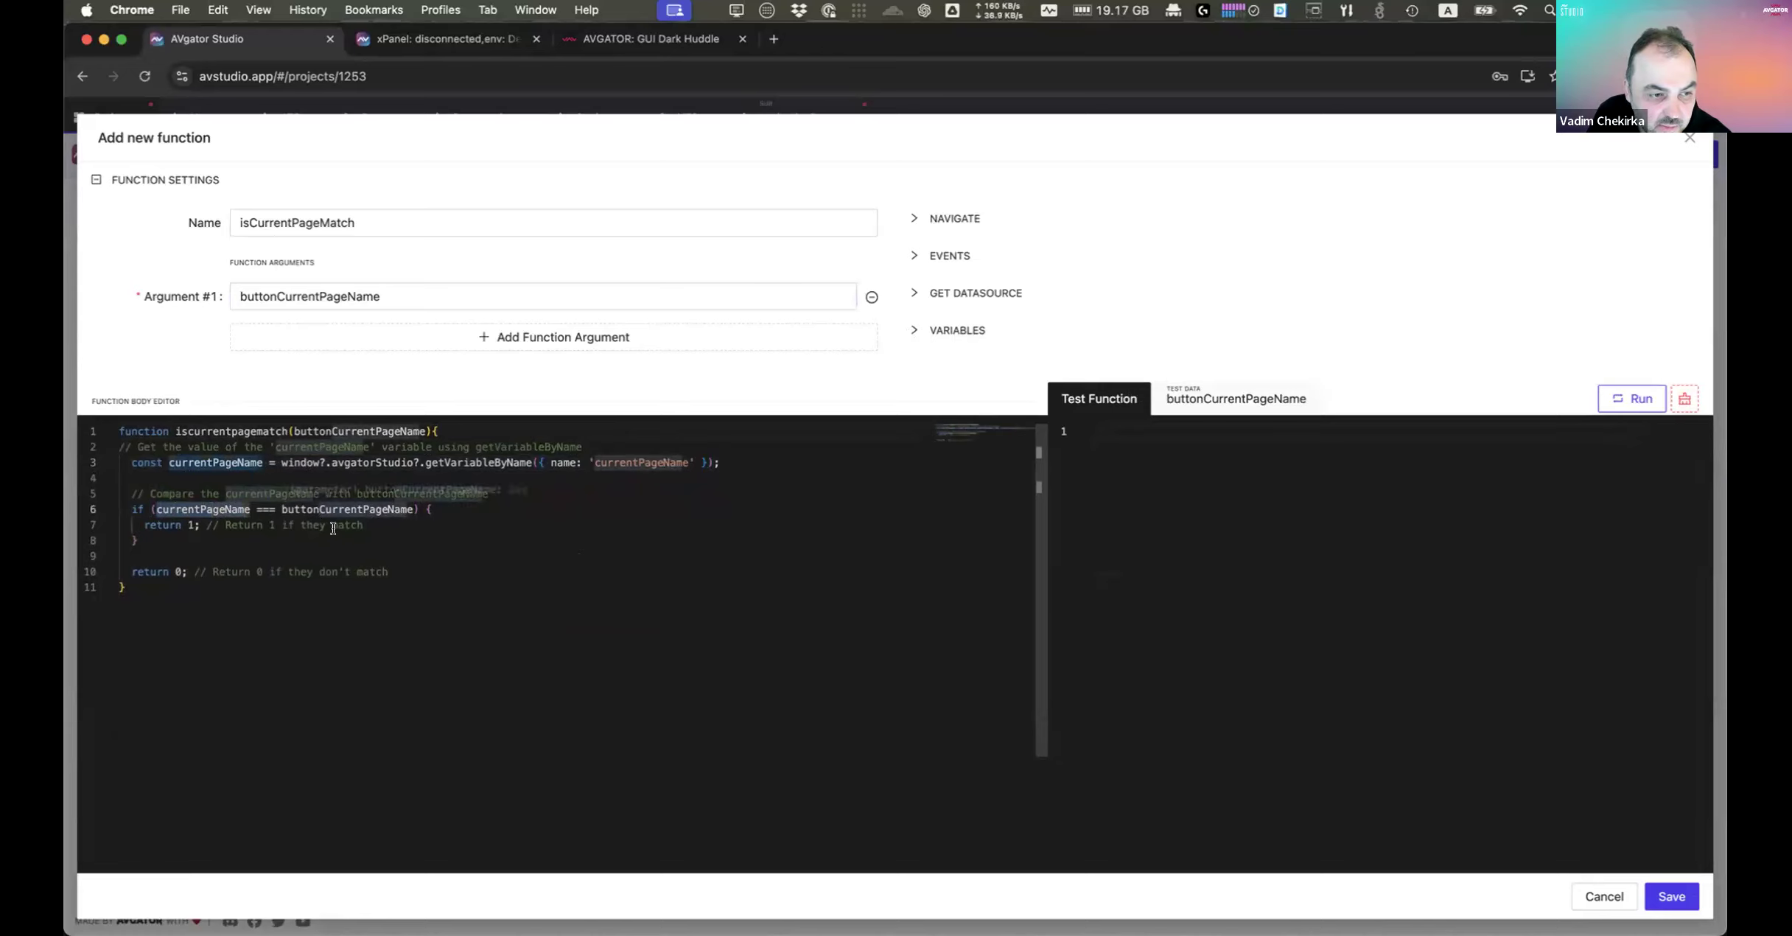
click(214, 535)
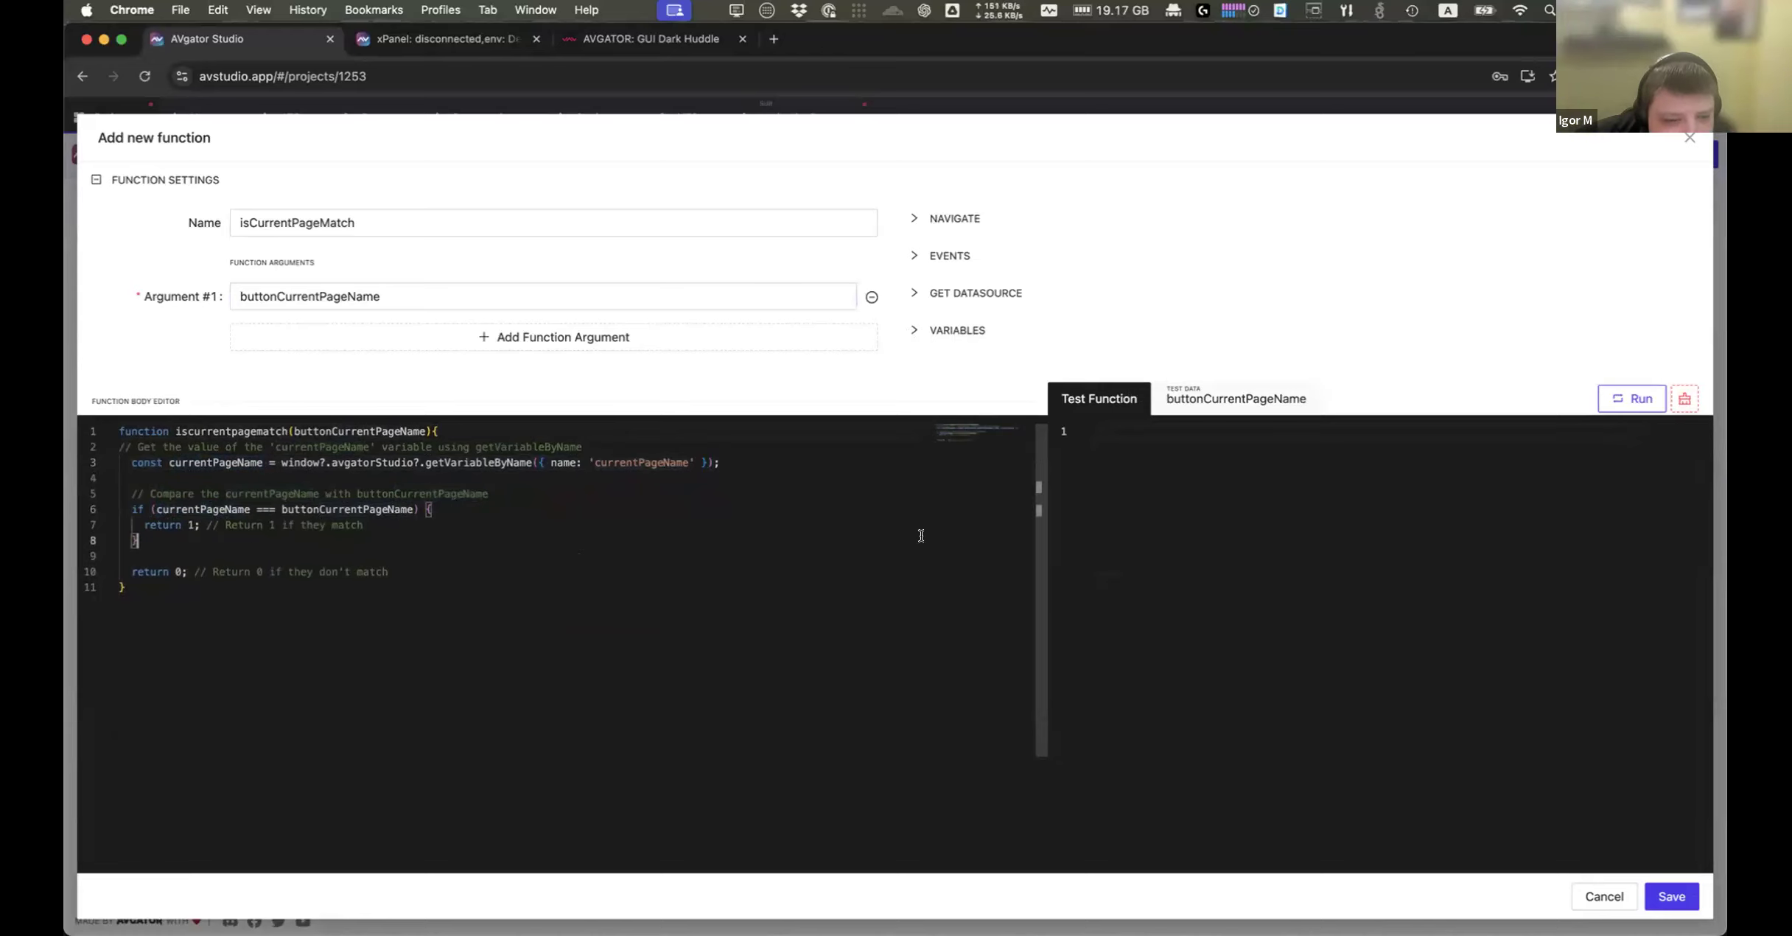
click(1603, 896)
Step: Select the navigation subpage list on the Home page and check the binding of its Page parameter
click(213, 130)
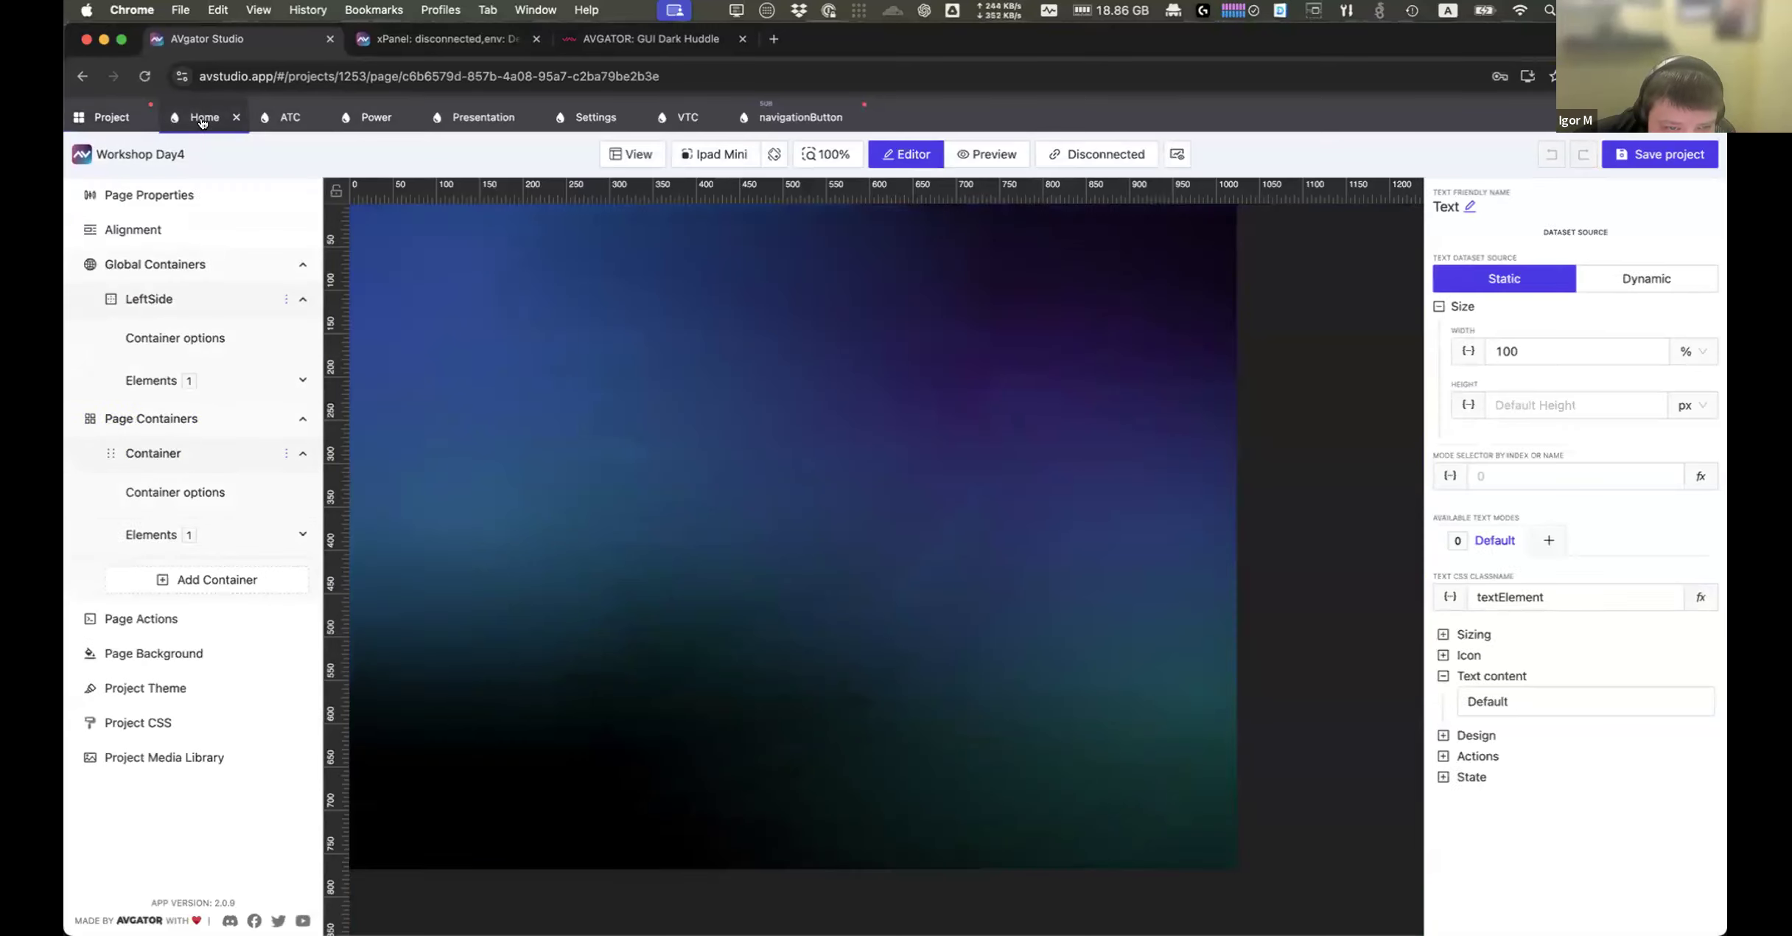
click(402, 371)
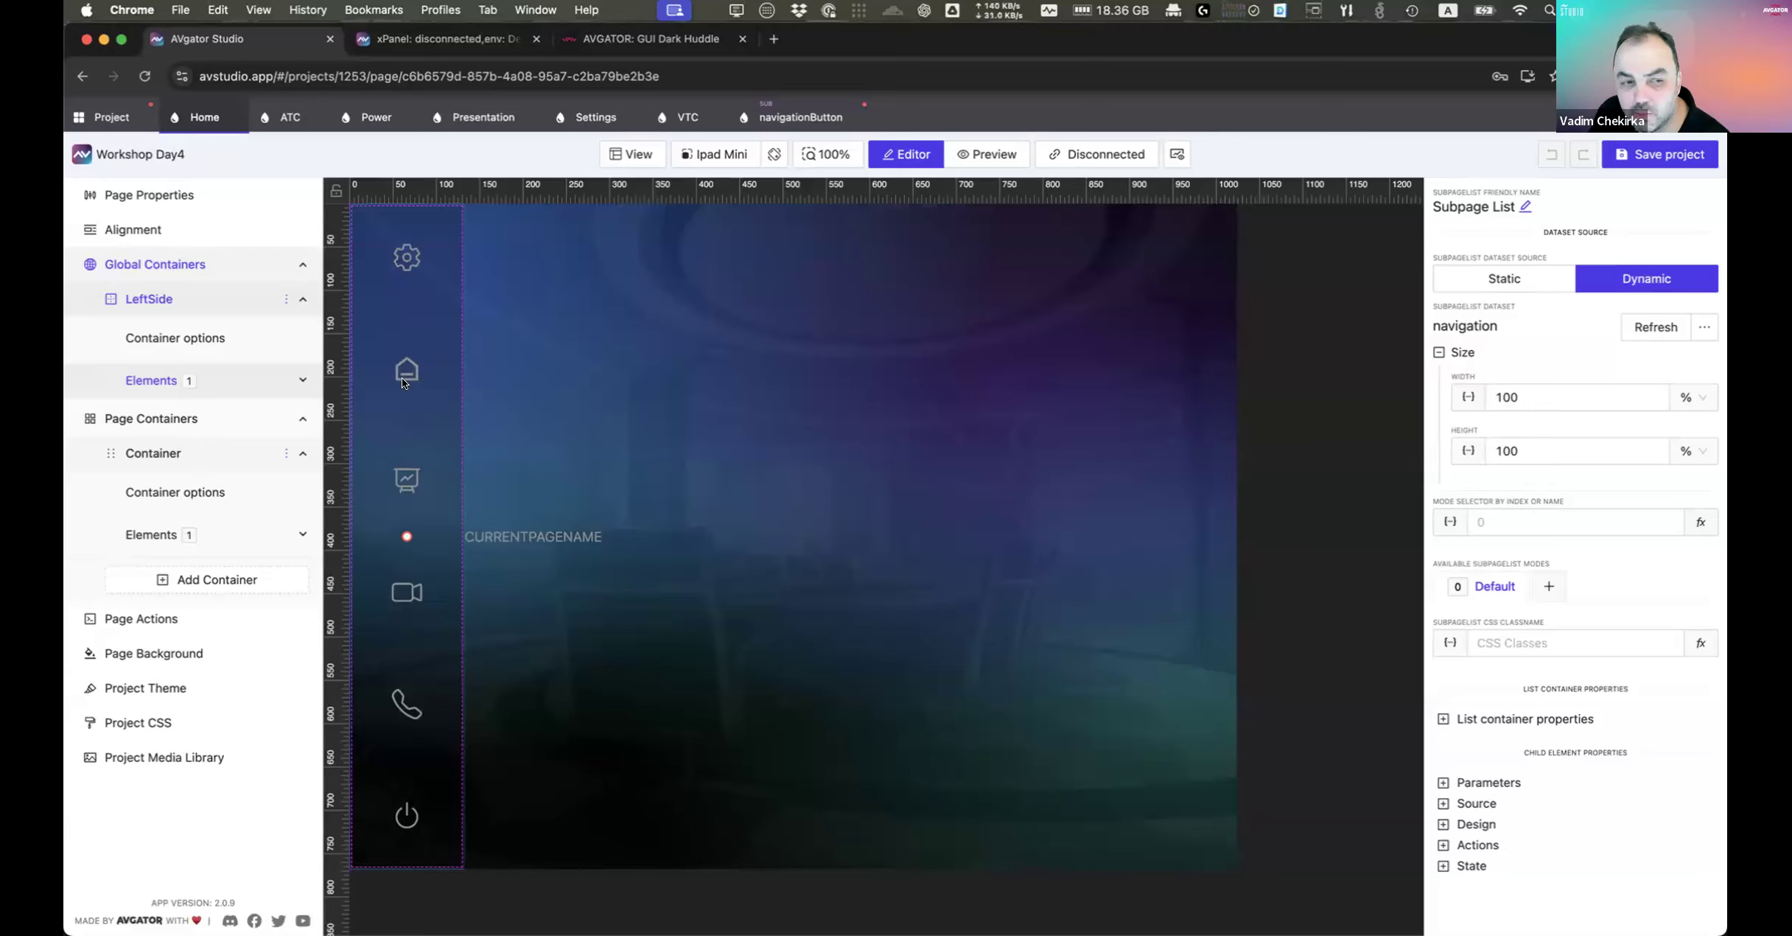
click(1488, 782)
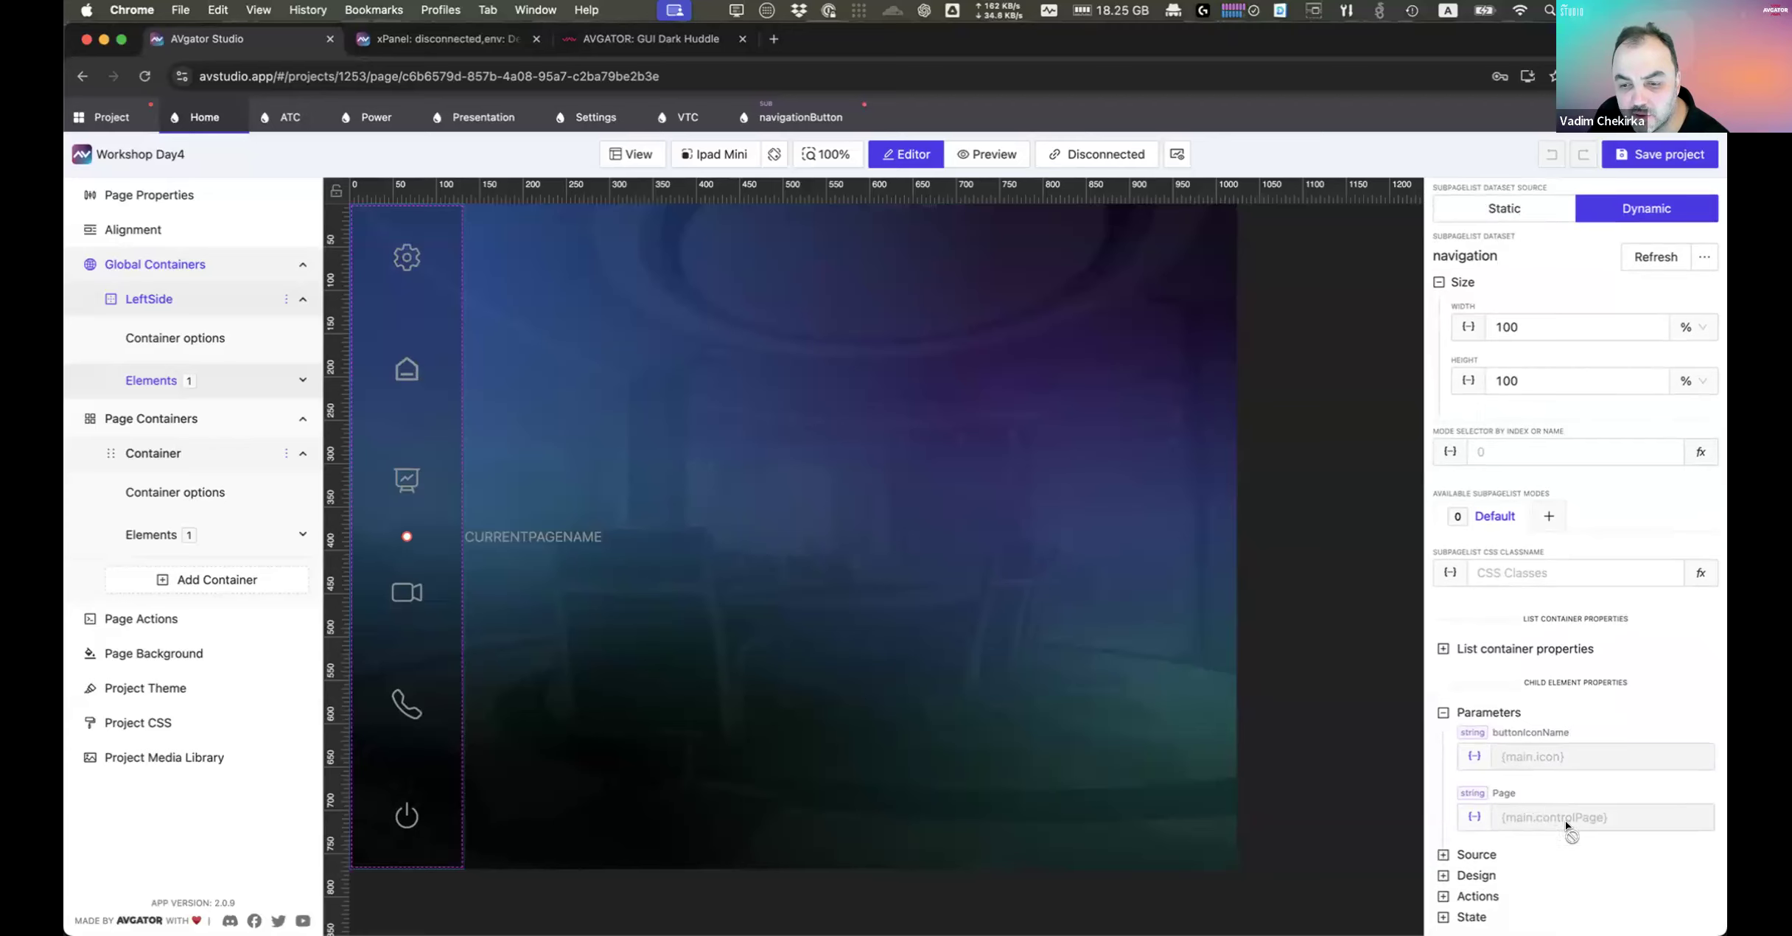
click(1474, 817)
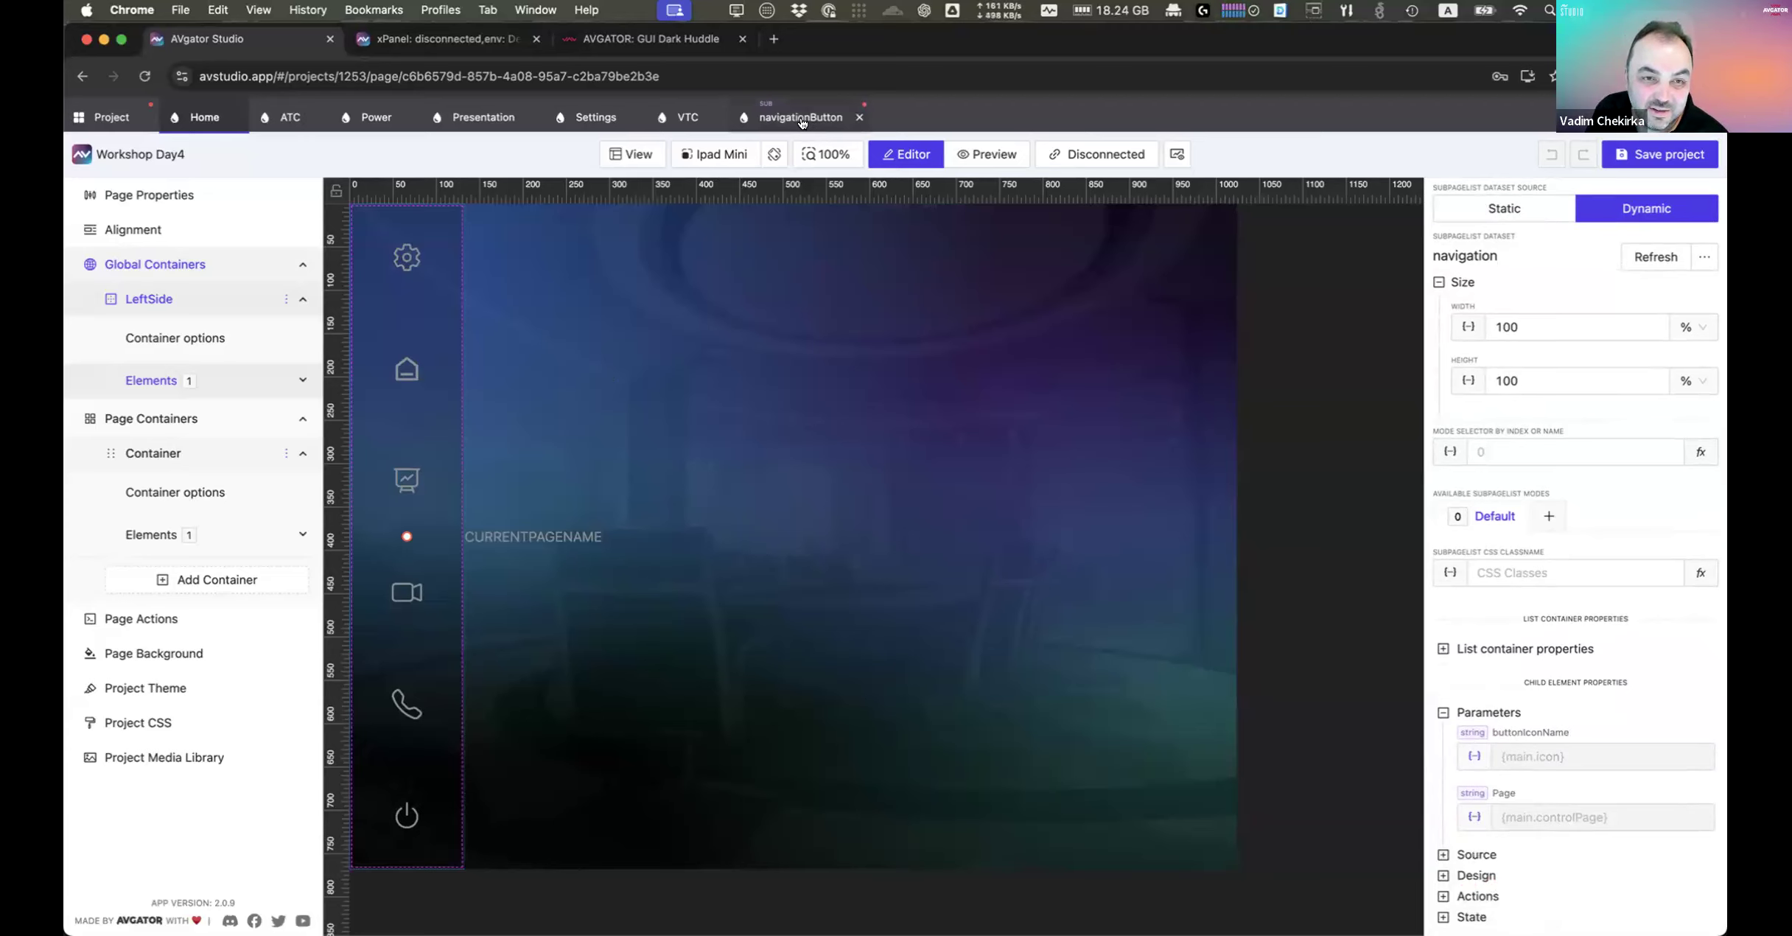
click(1547, 820)
click(1584, 819)
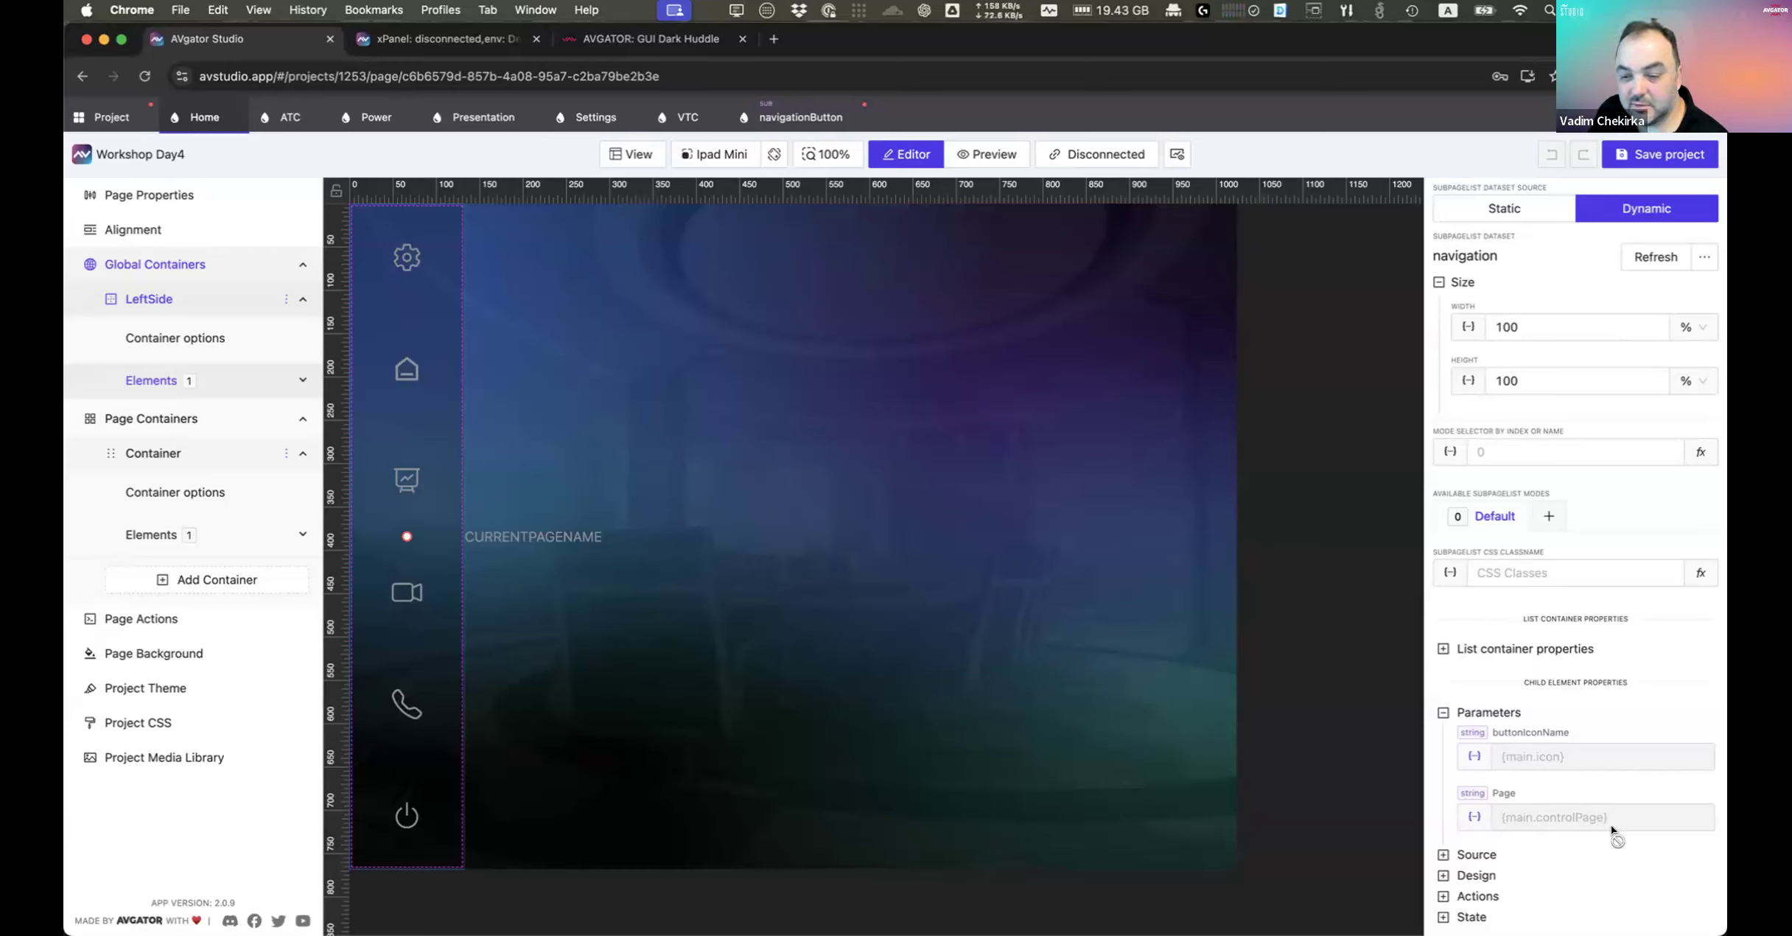
click(1476, 816)
click(1476, 817)
Step: Open the navigation data source, examine the controlPage values of its entries, and cancel without changes
click(112, 117)
click(154, 360)
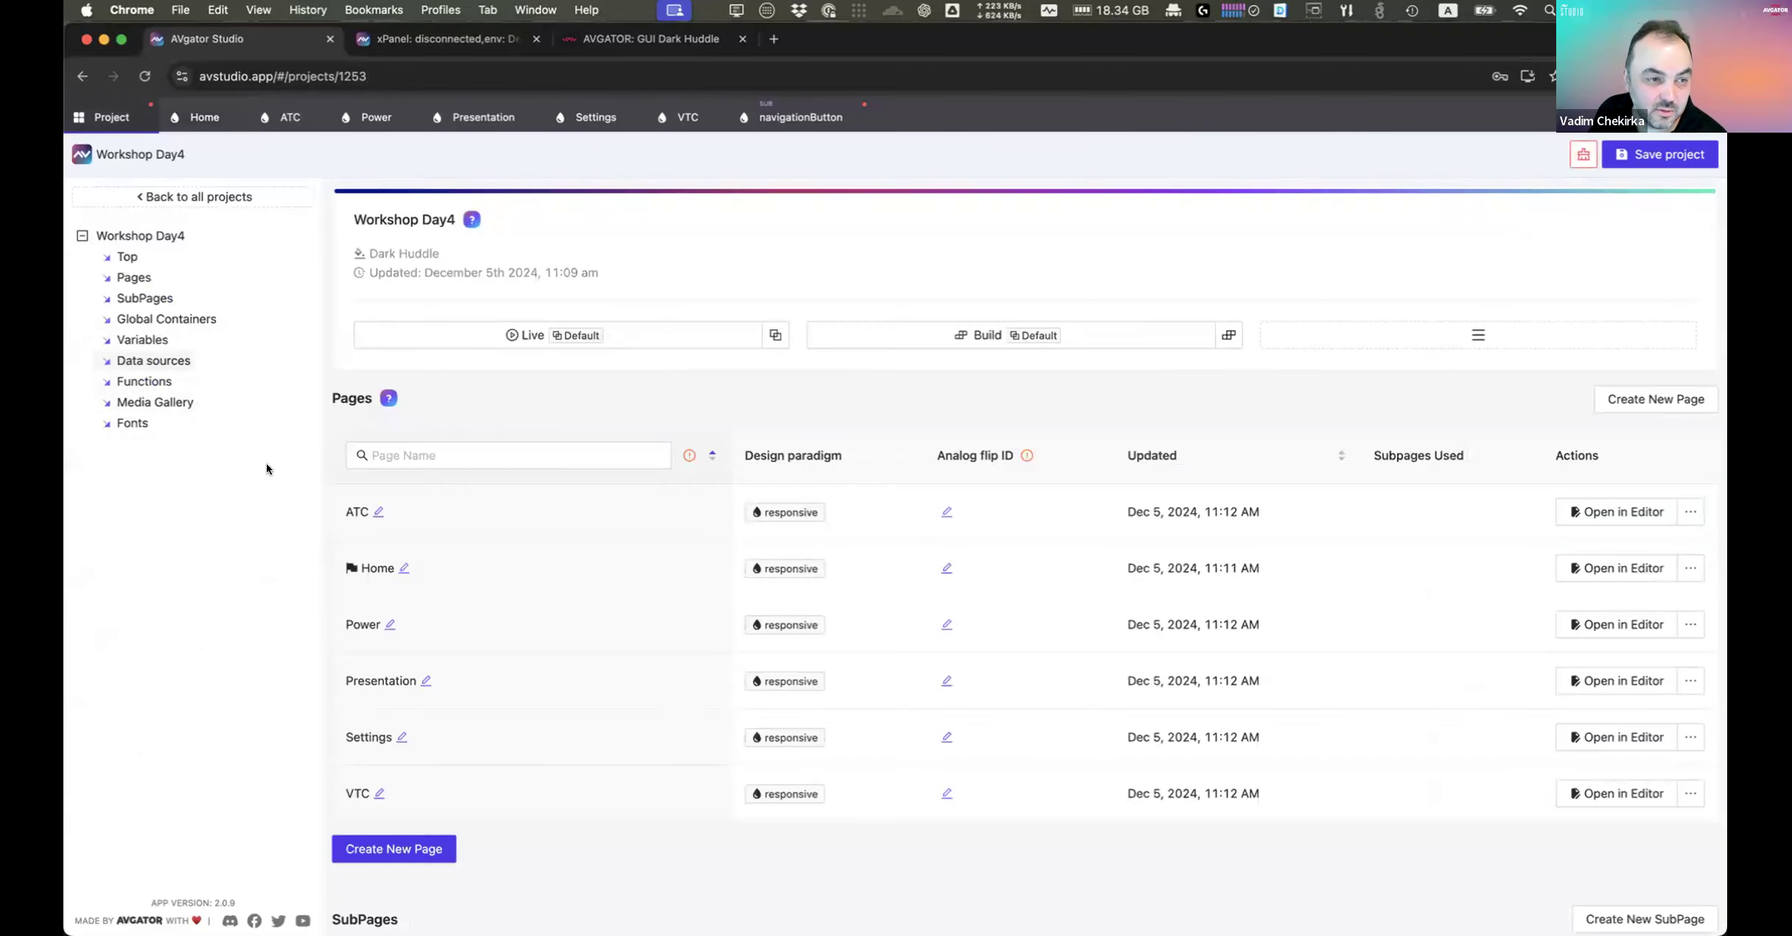
click(1644, 308)
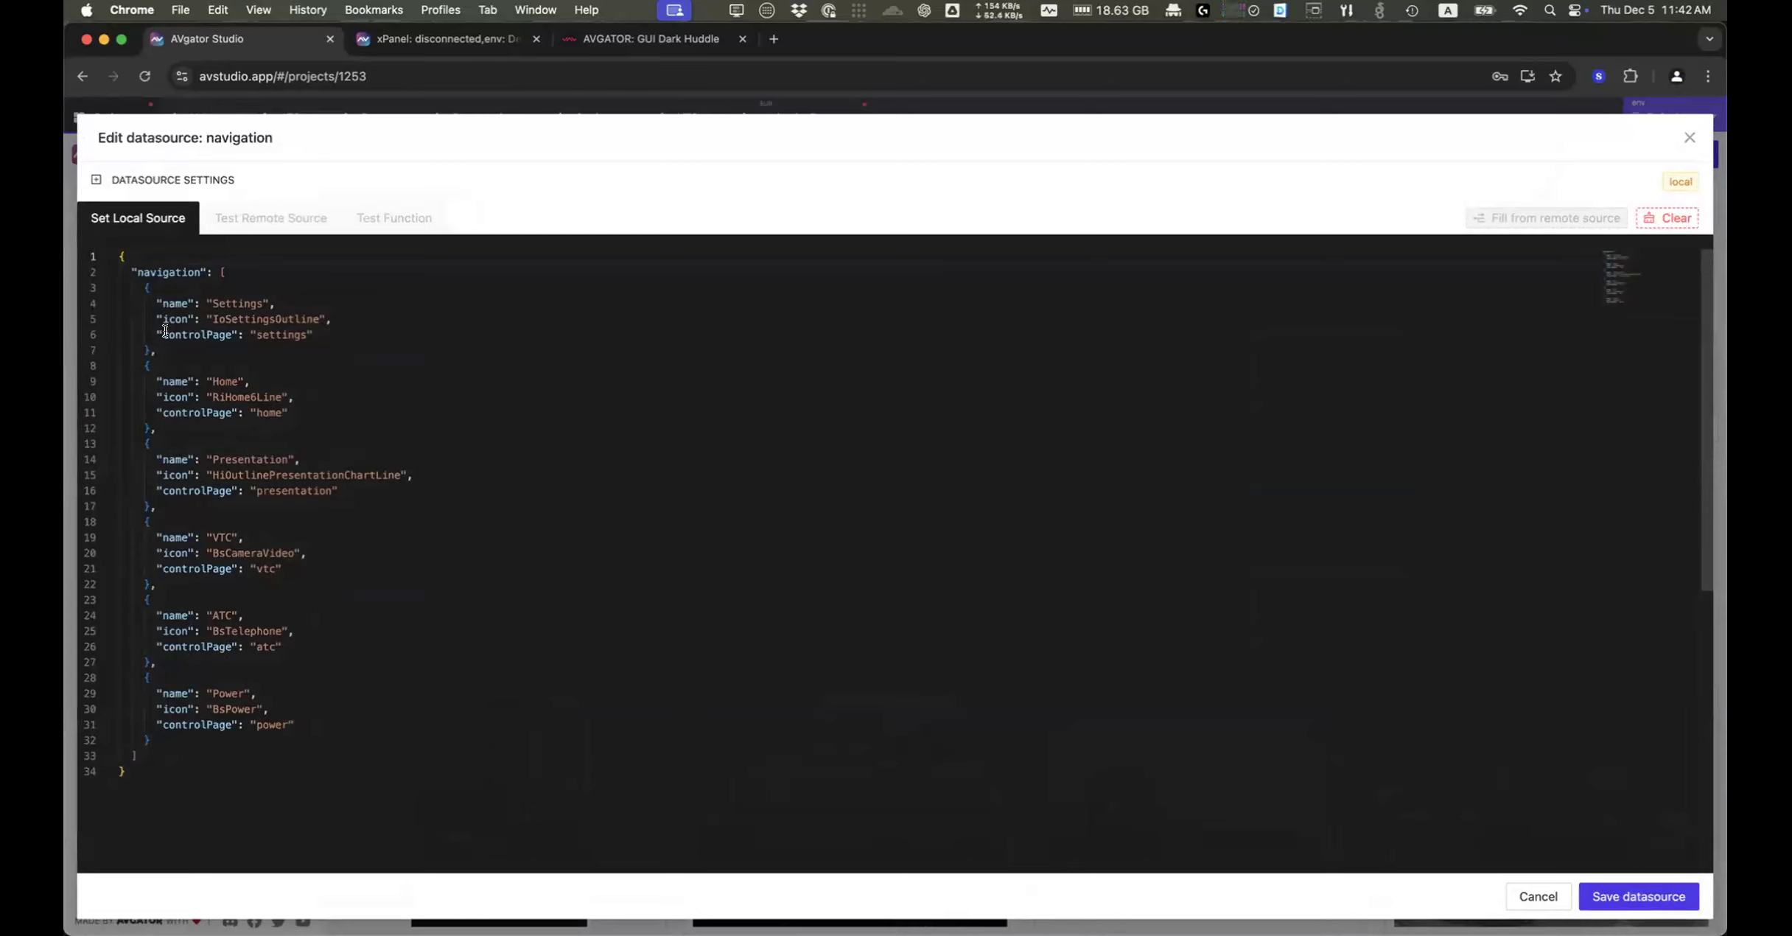
double_click(254, 333)
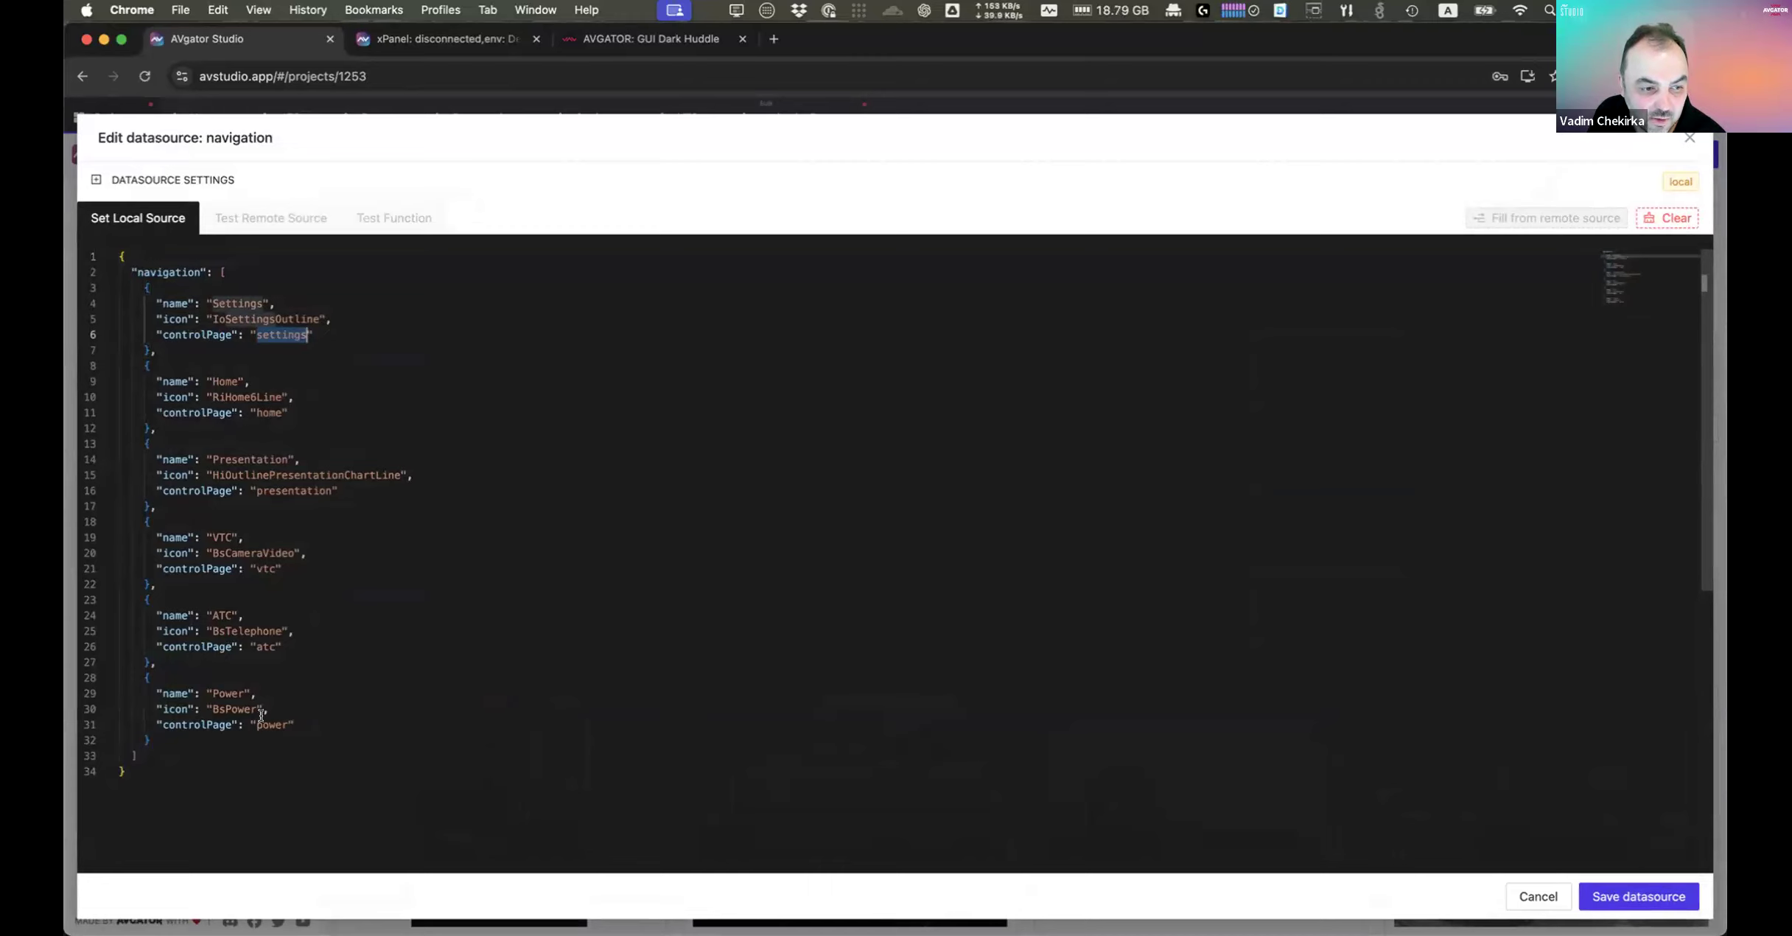
click(1537, 896)
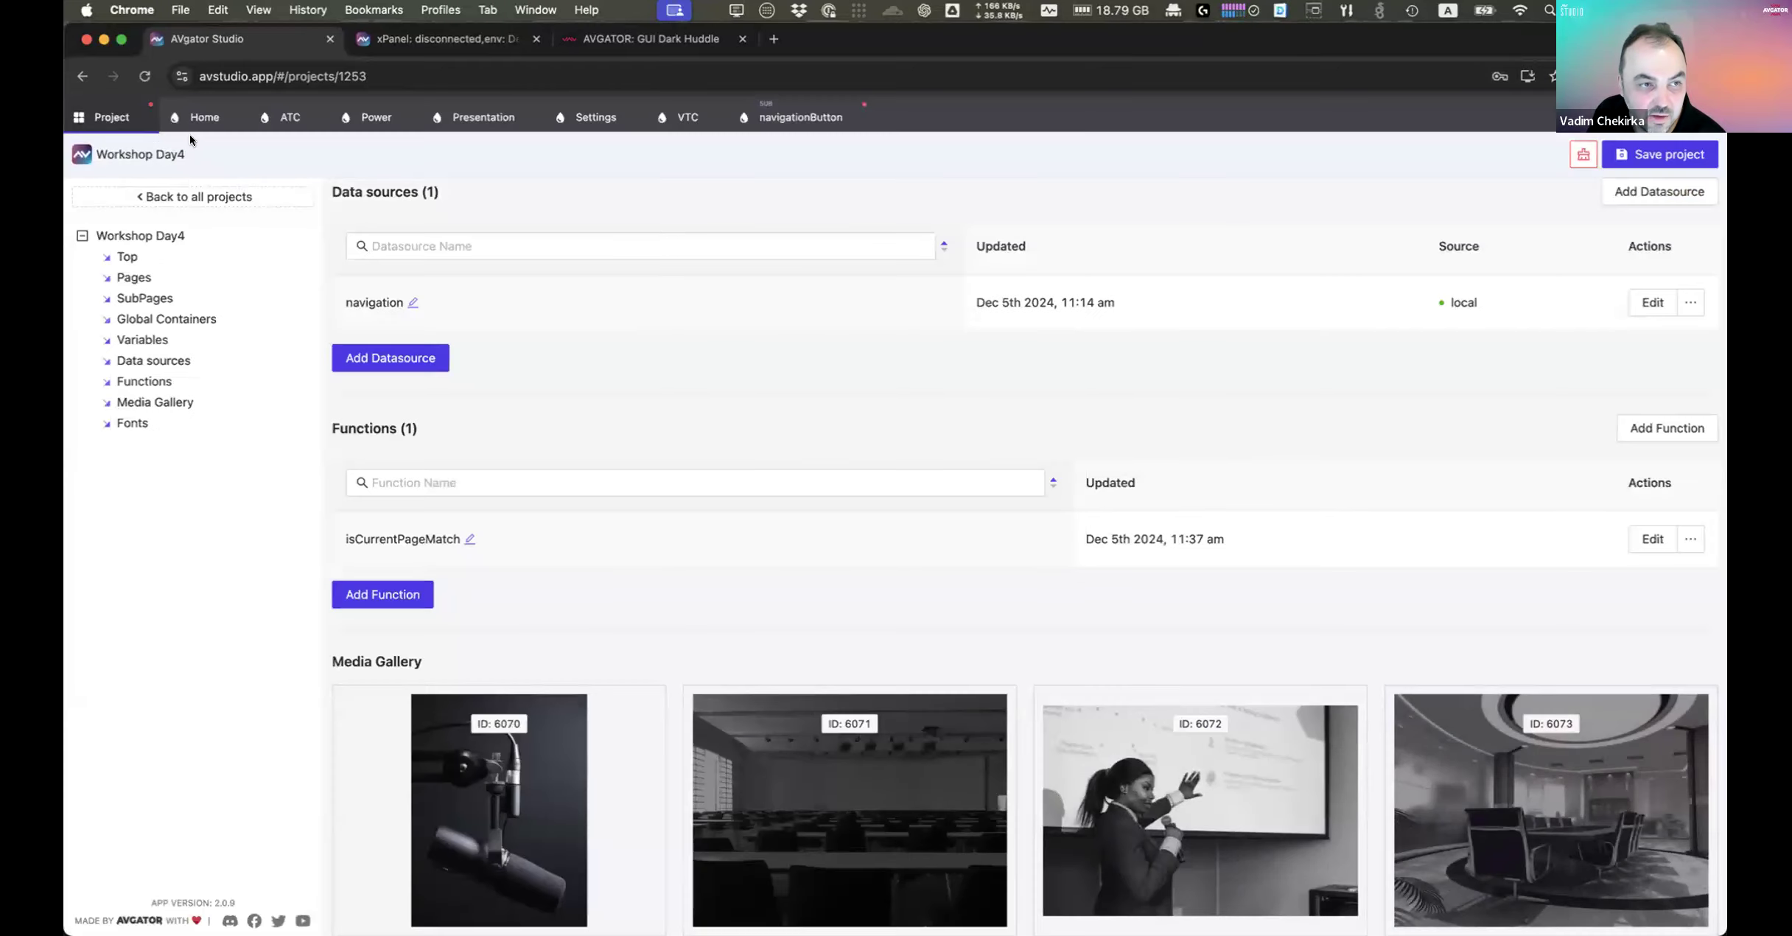
Step: Recheck the Home subpage list's parameters and review the details of both tap actions on the navigationButton subpage's button
click(198, 122)
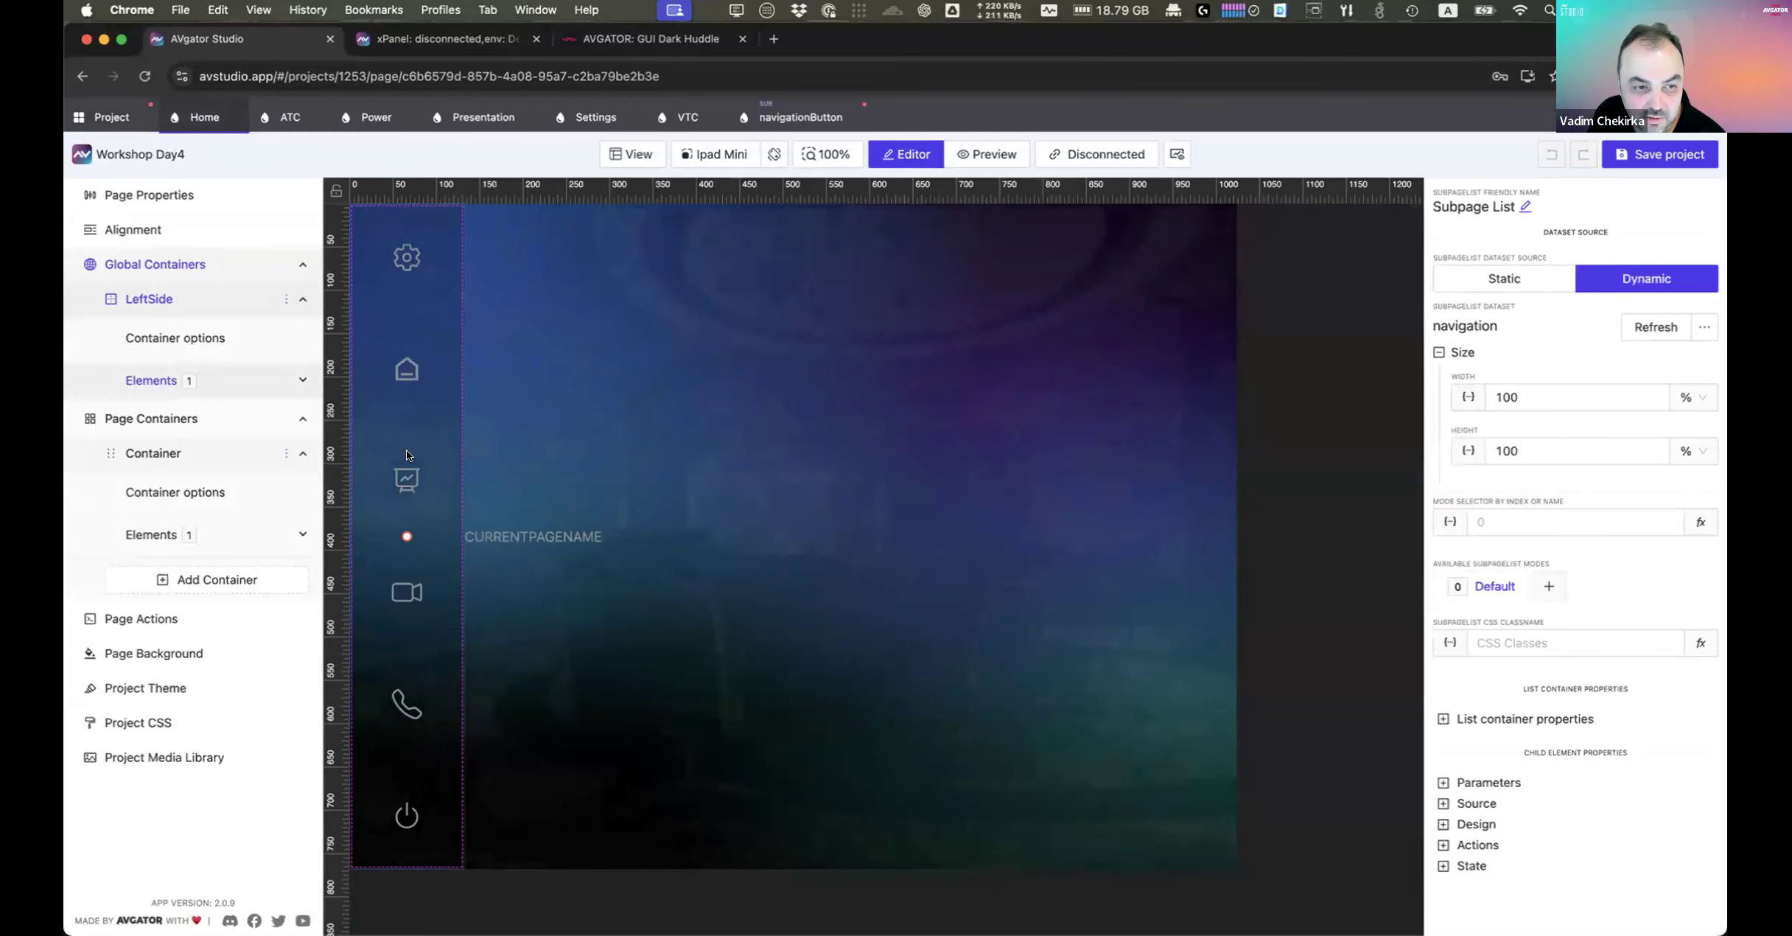
click(1492, 782)
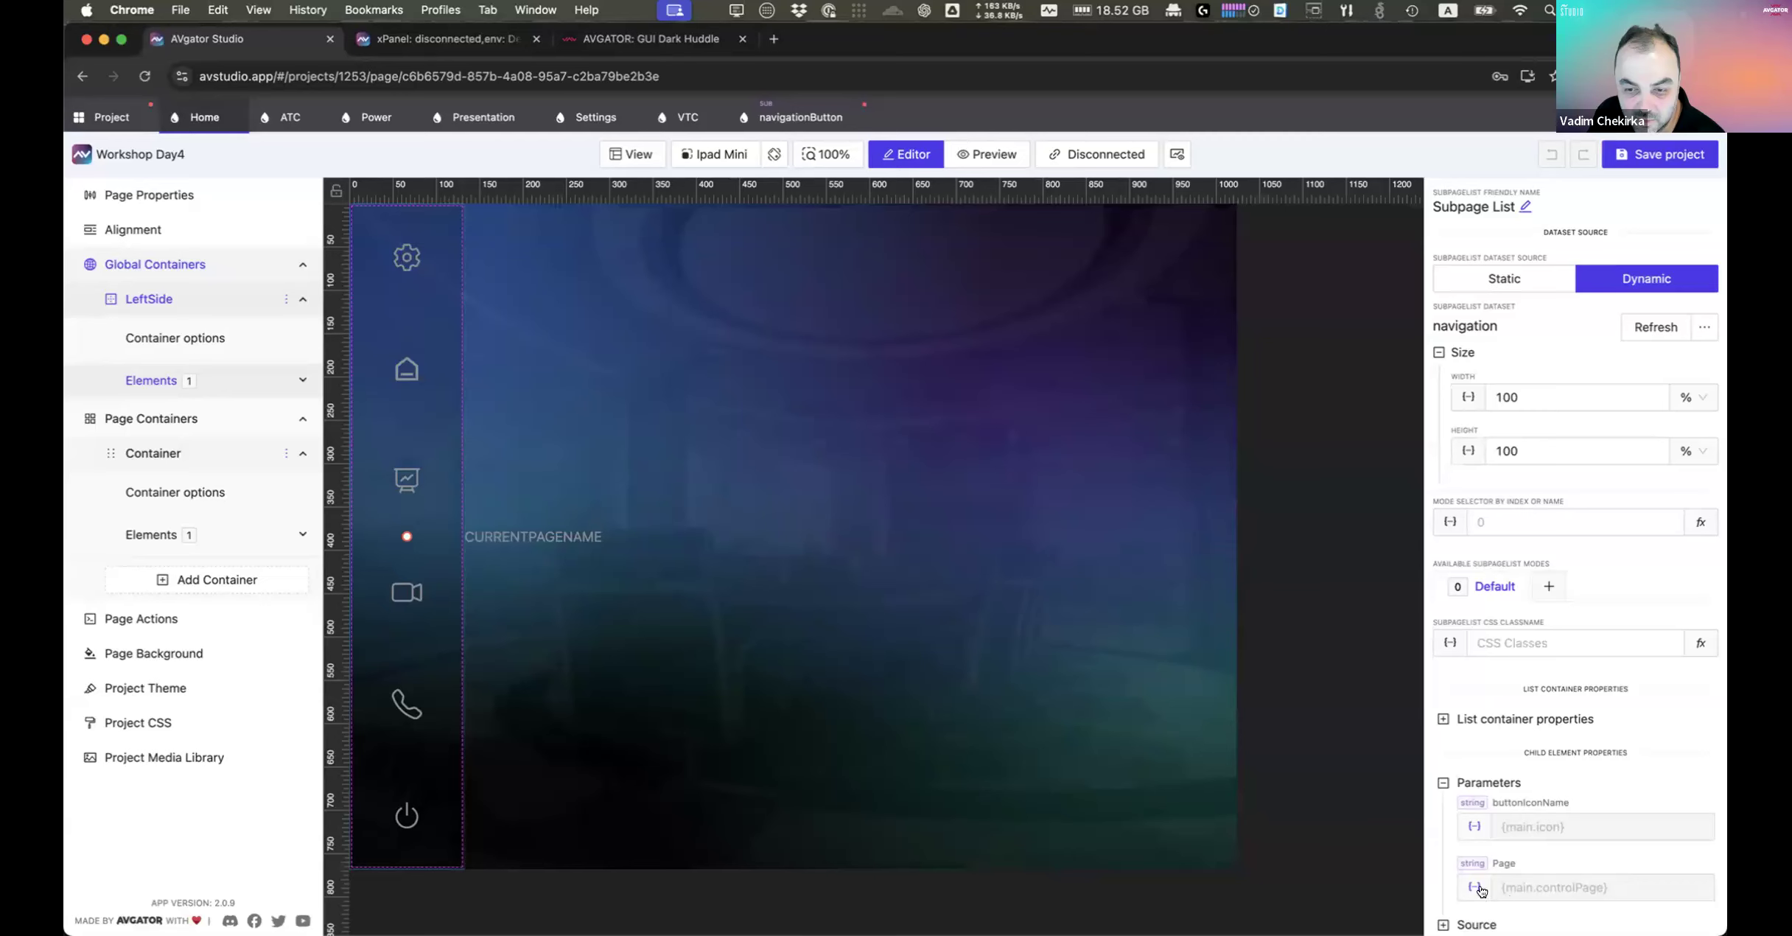
click(781, 118)
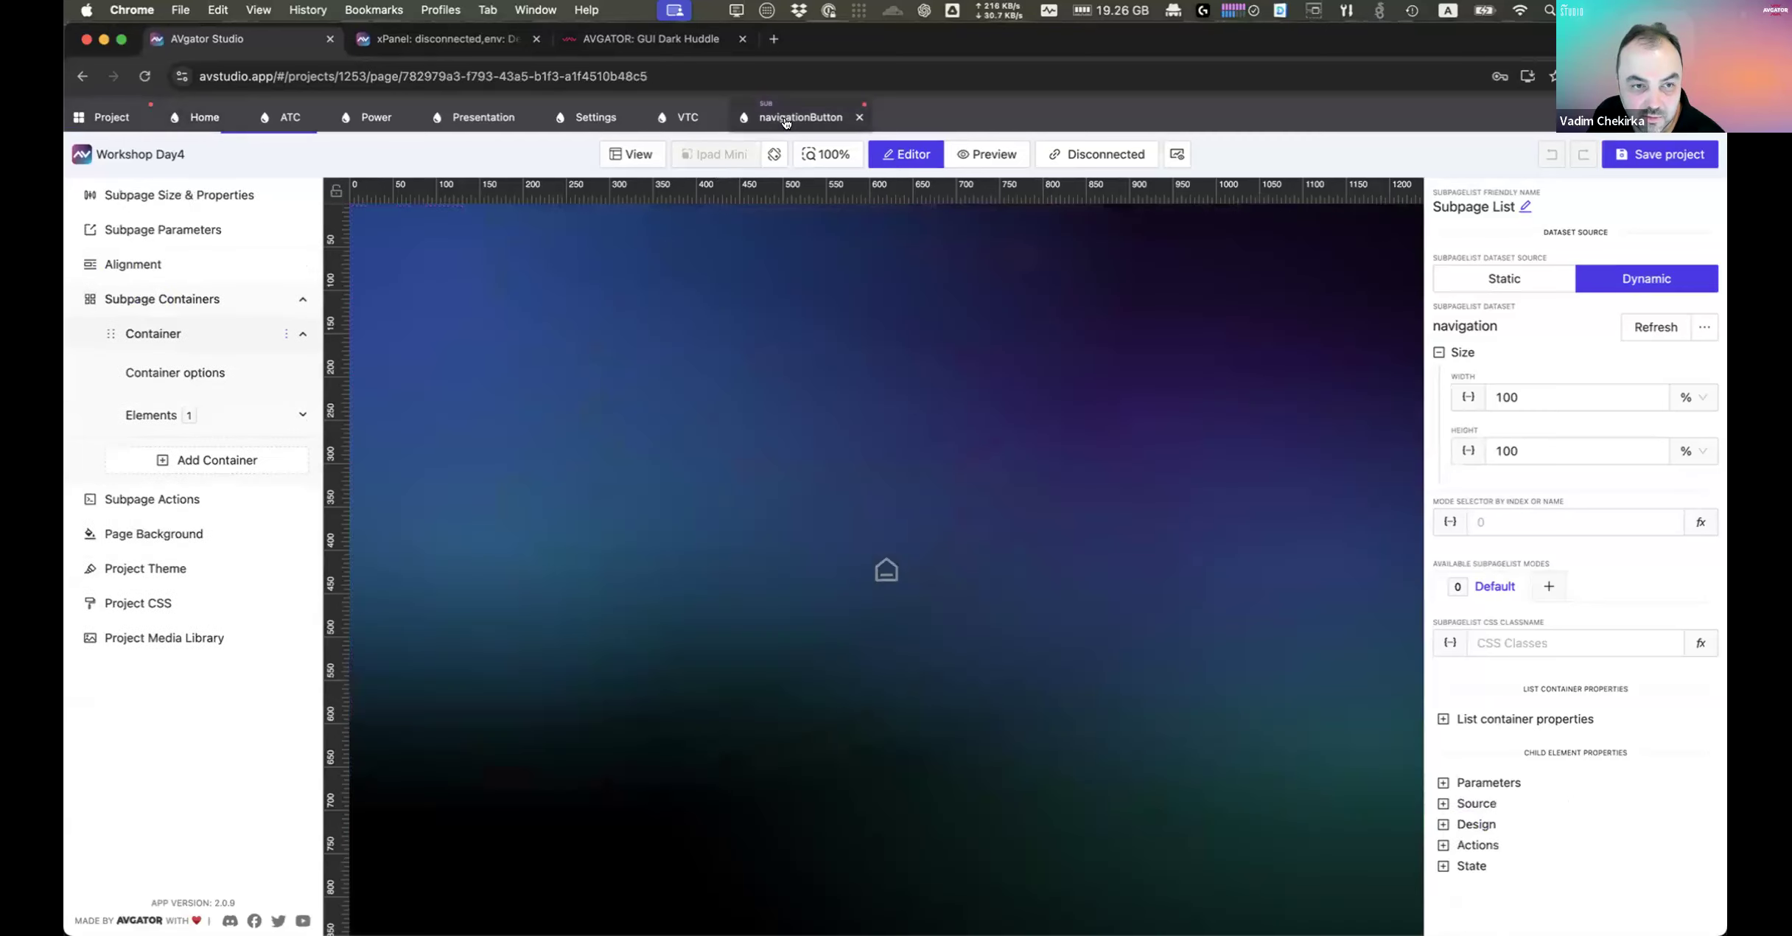
click(1478, 845)
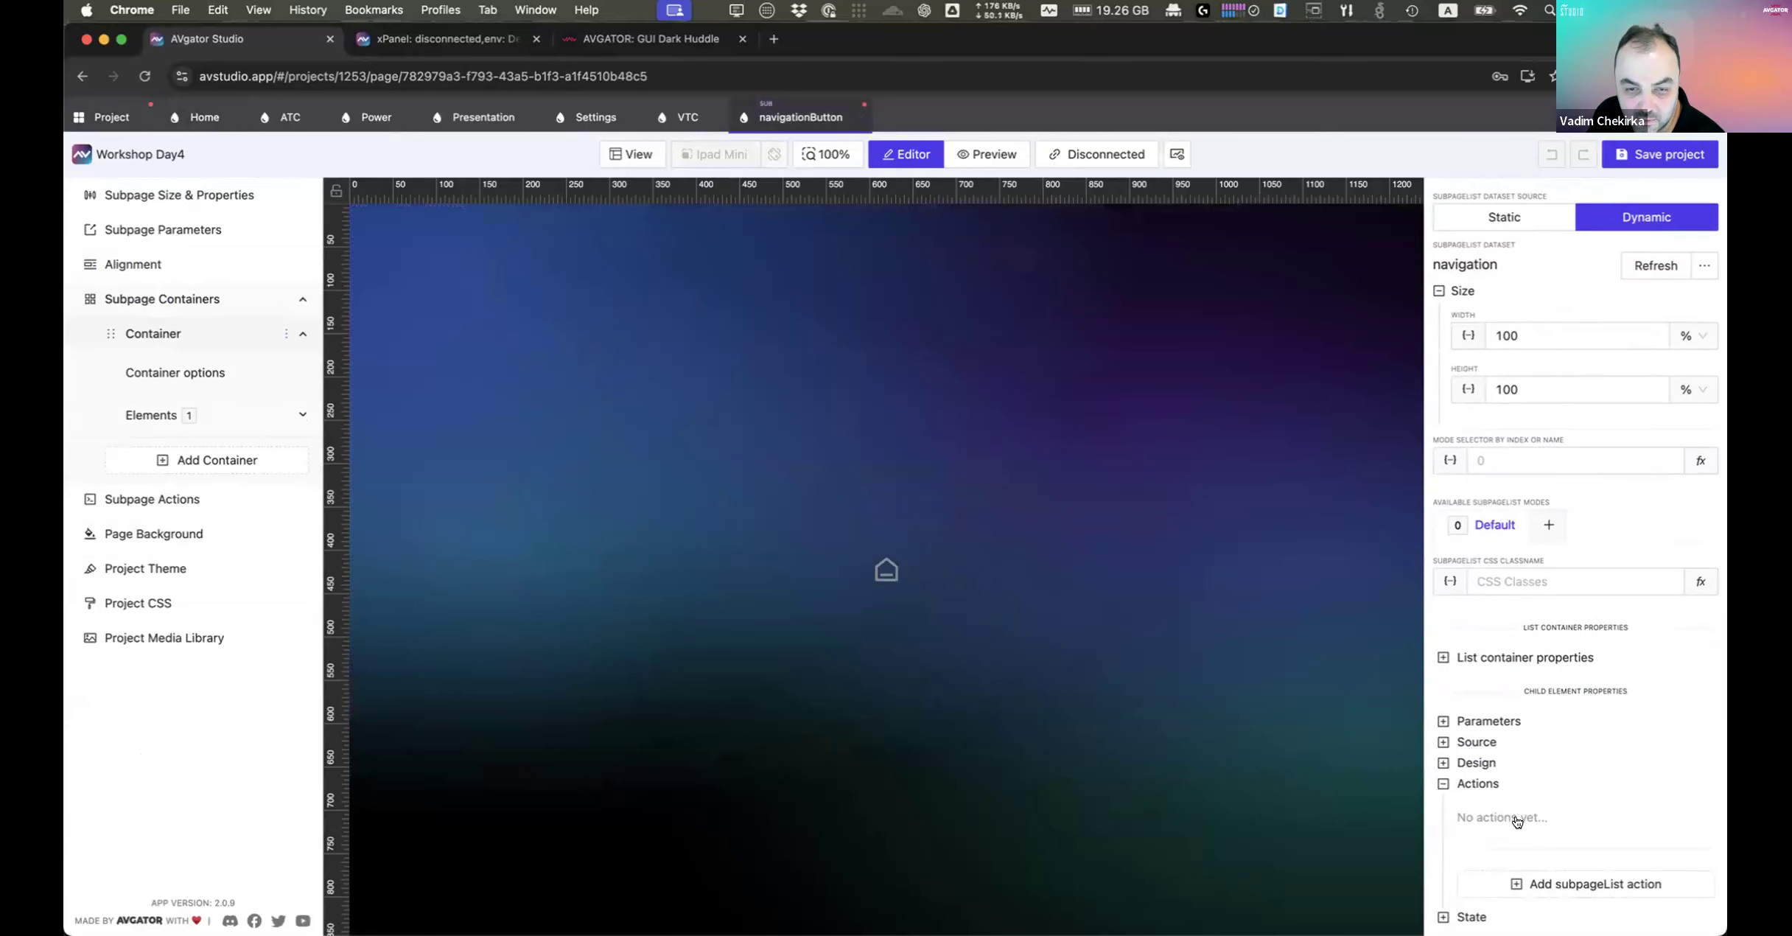
click(904, 520)
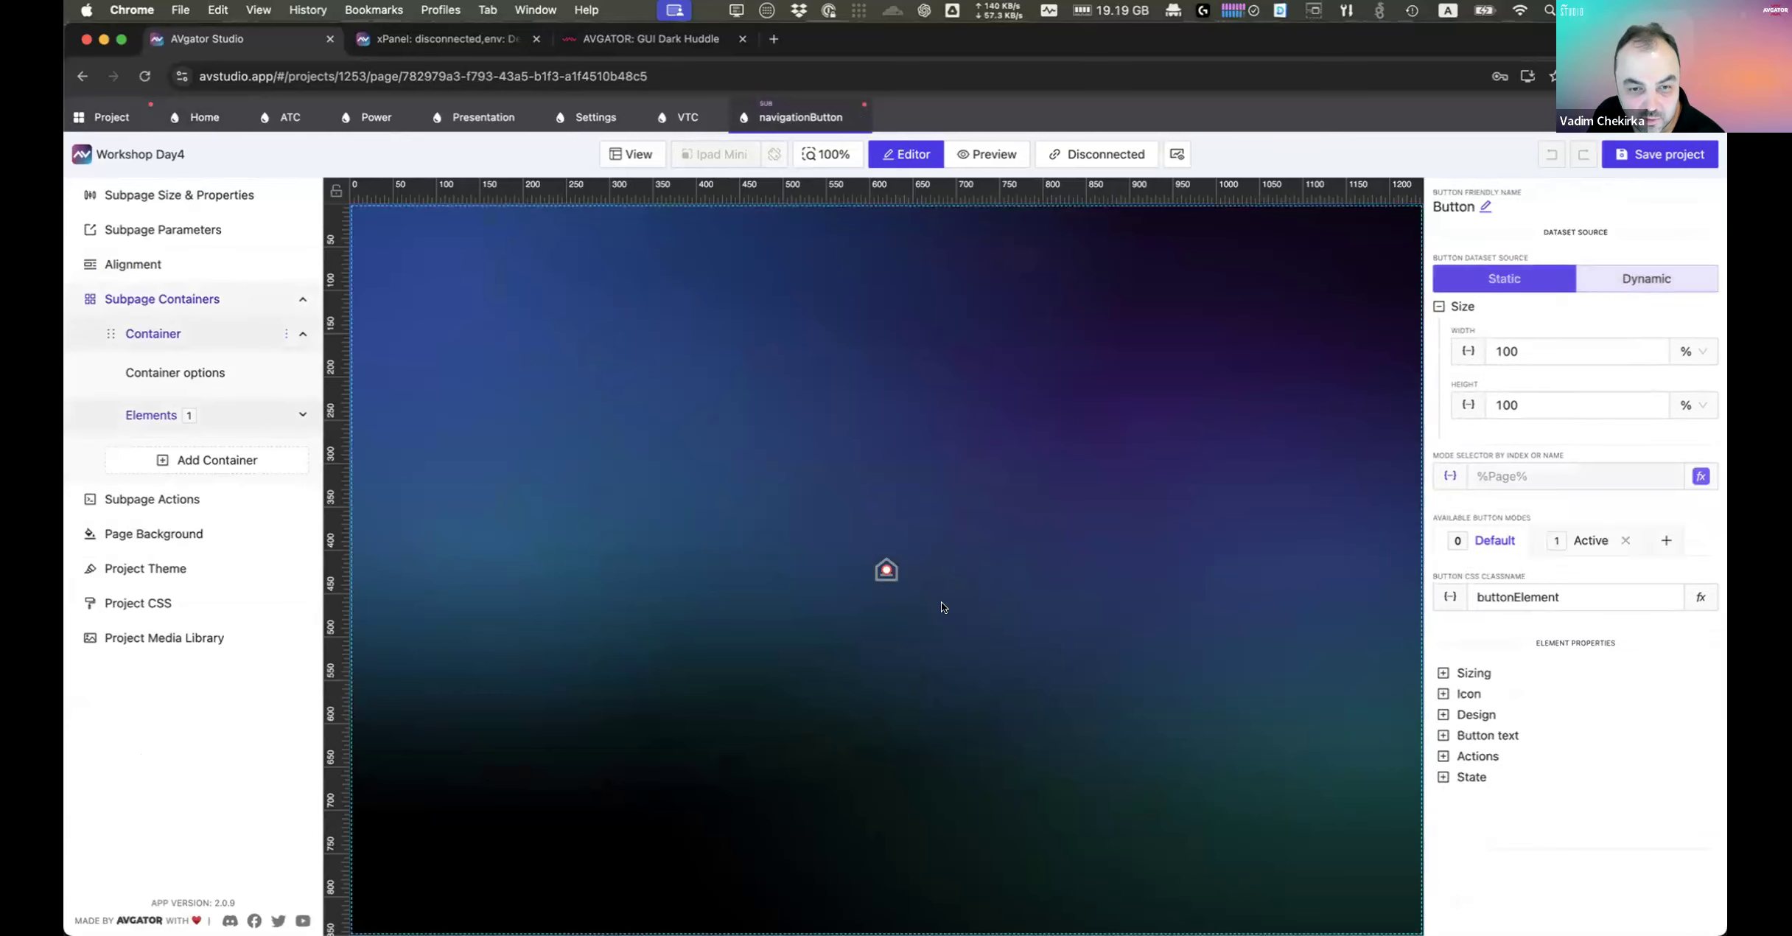
click(1490, 755)
scroll(1492, 746, down, 1)
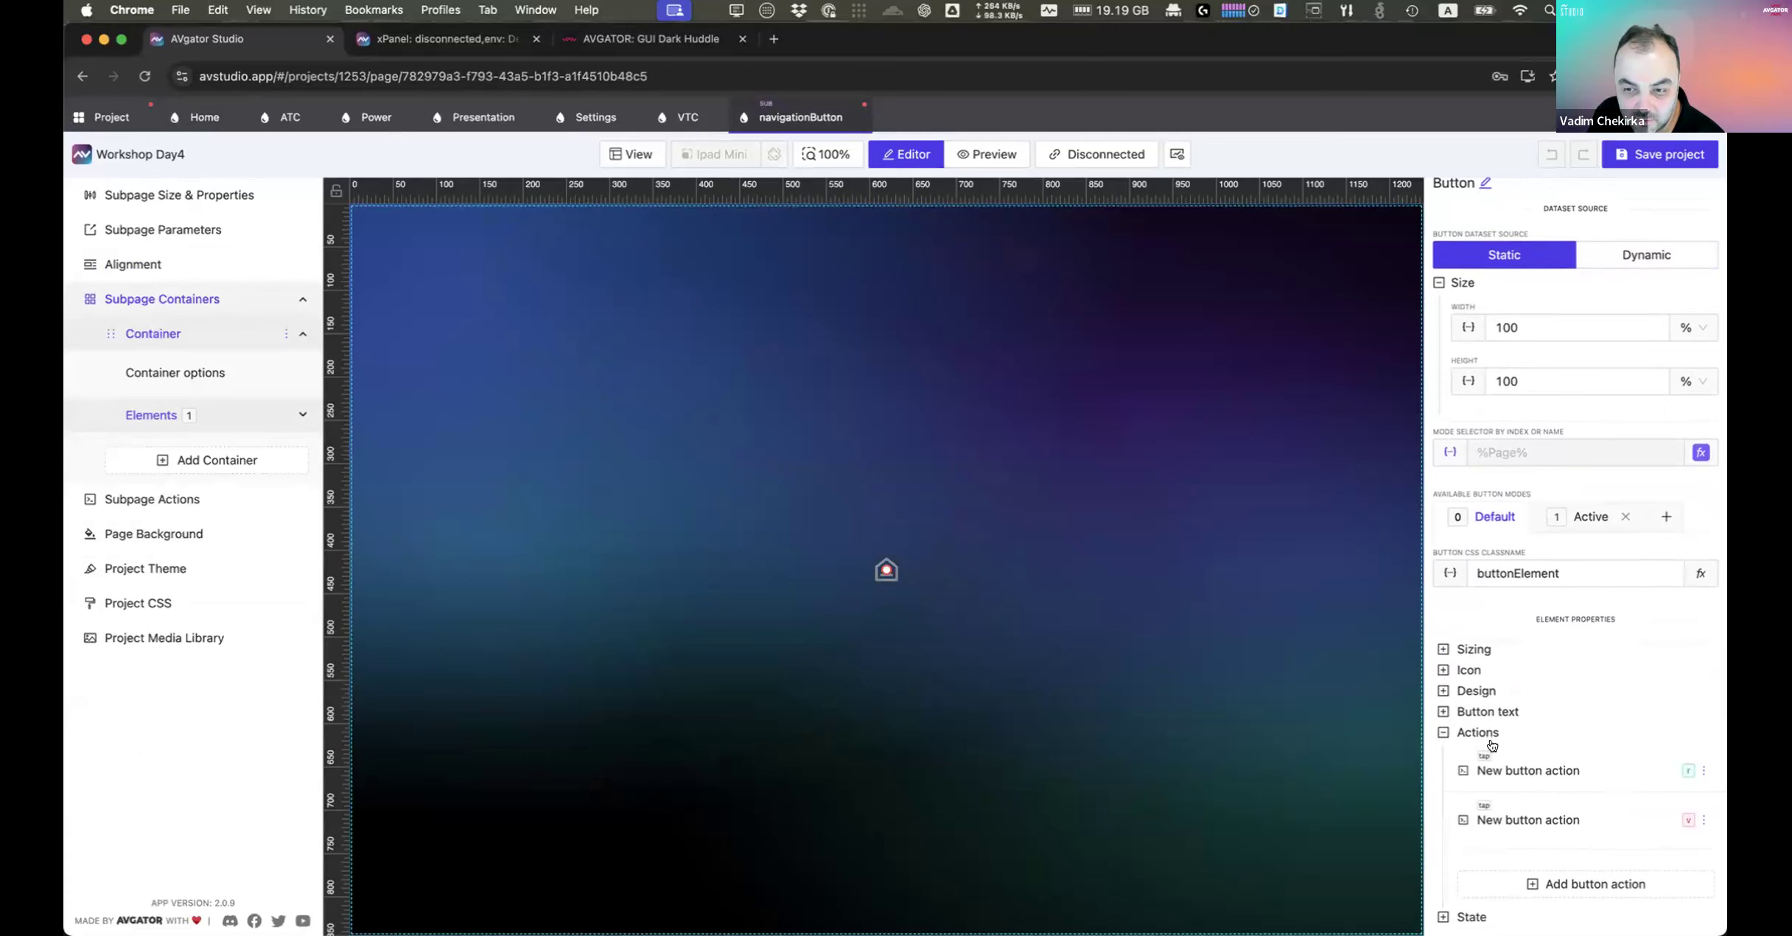
click(1598, 773)
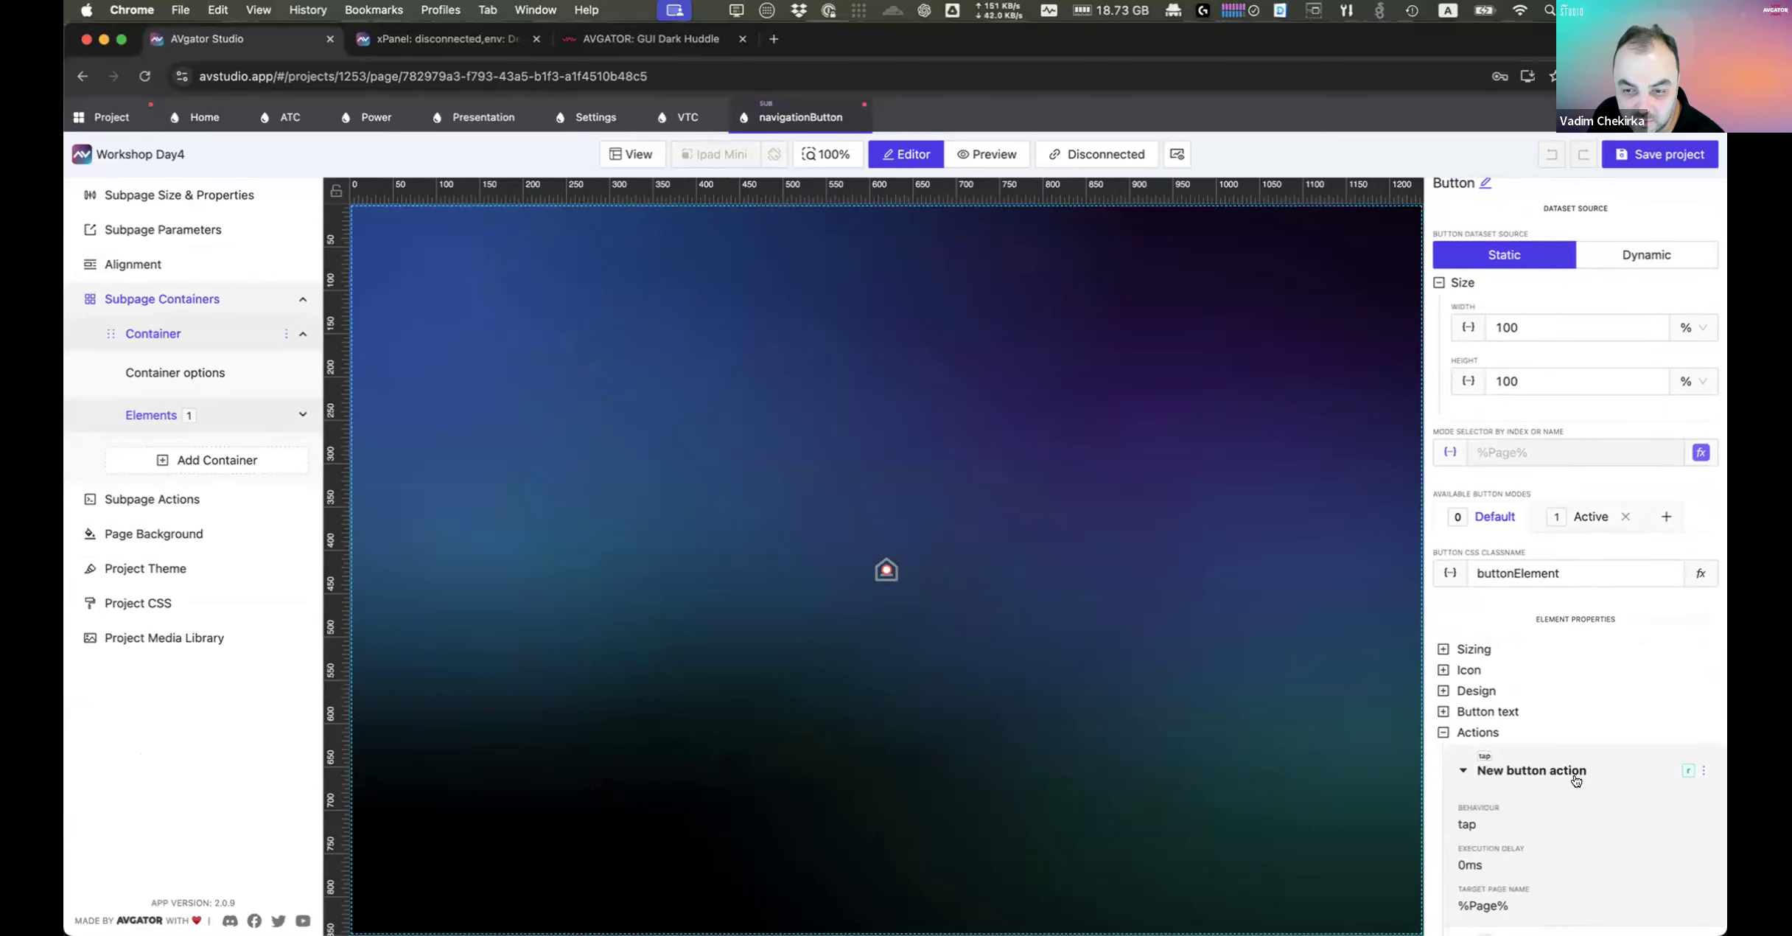
scroll(1576, 777, down, 4)
click(1561, 820)
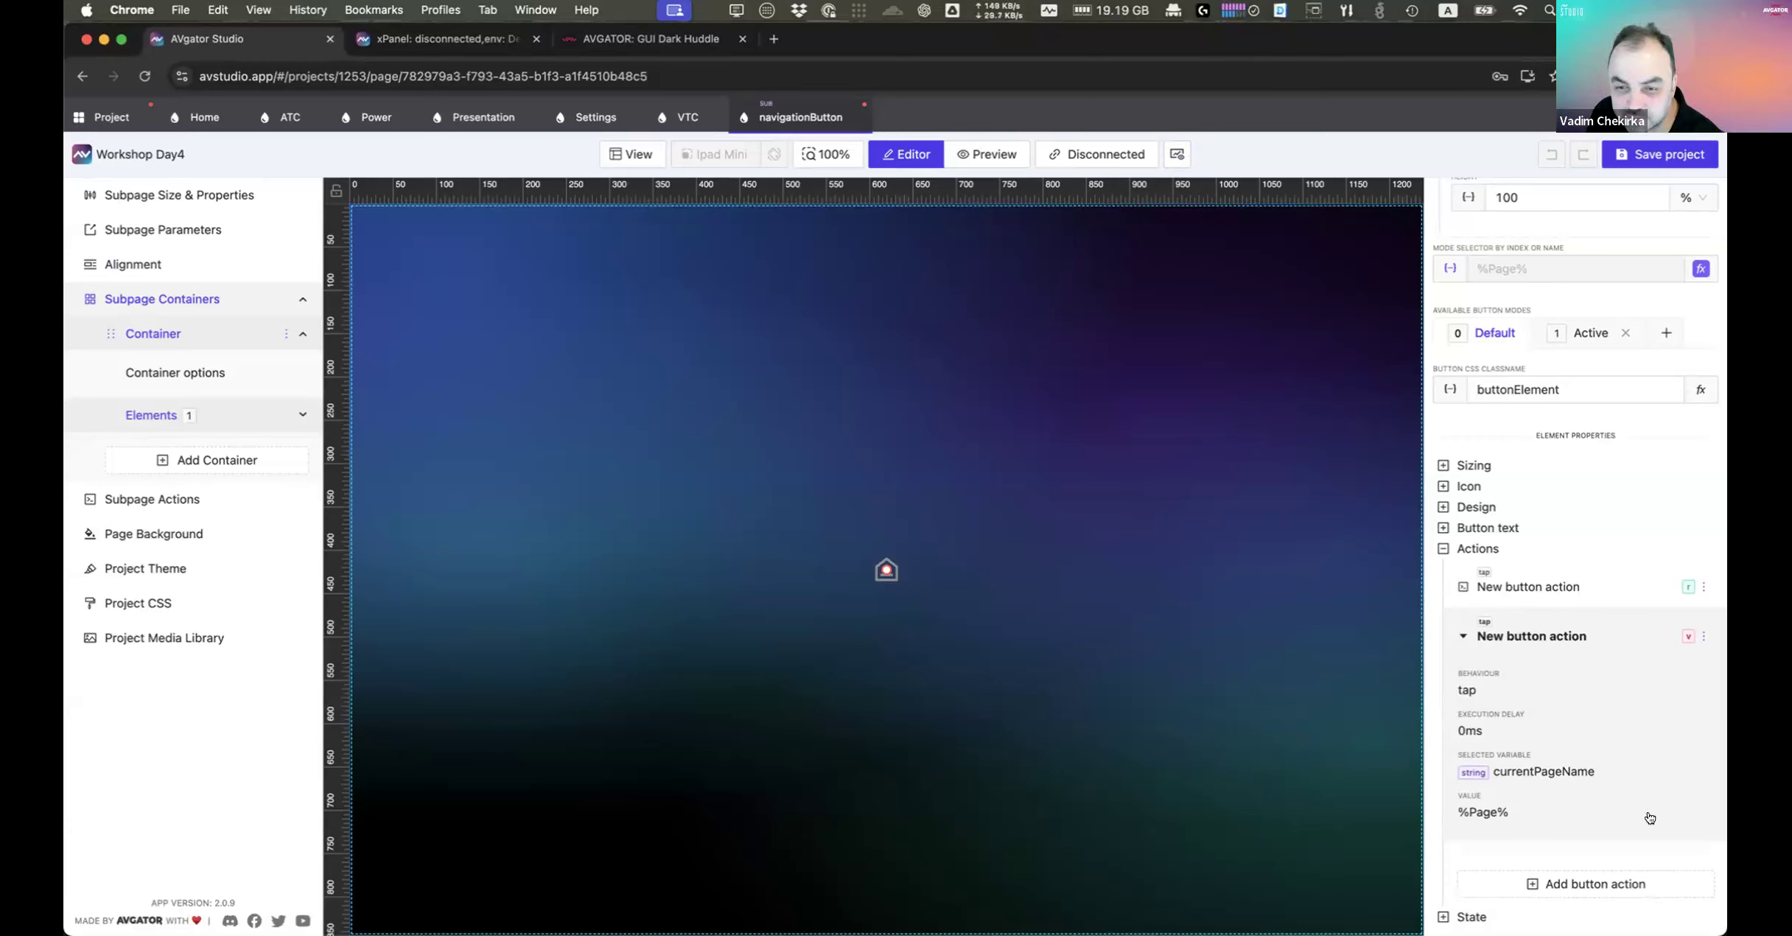
click(1702, 636)
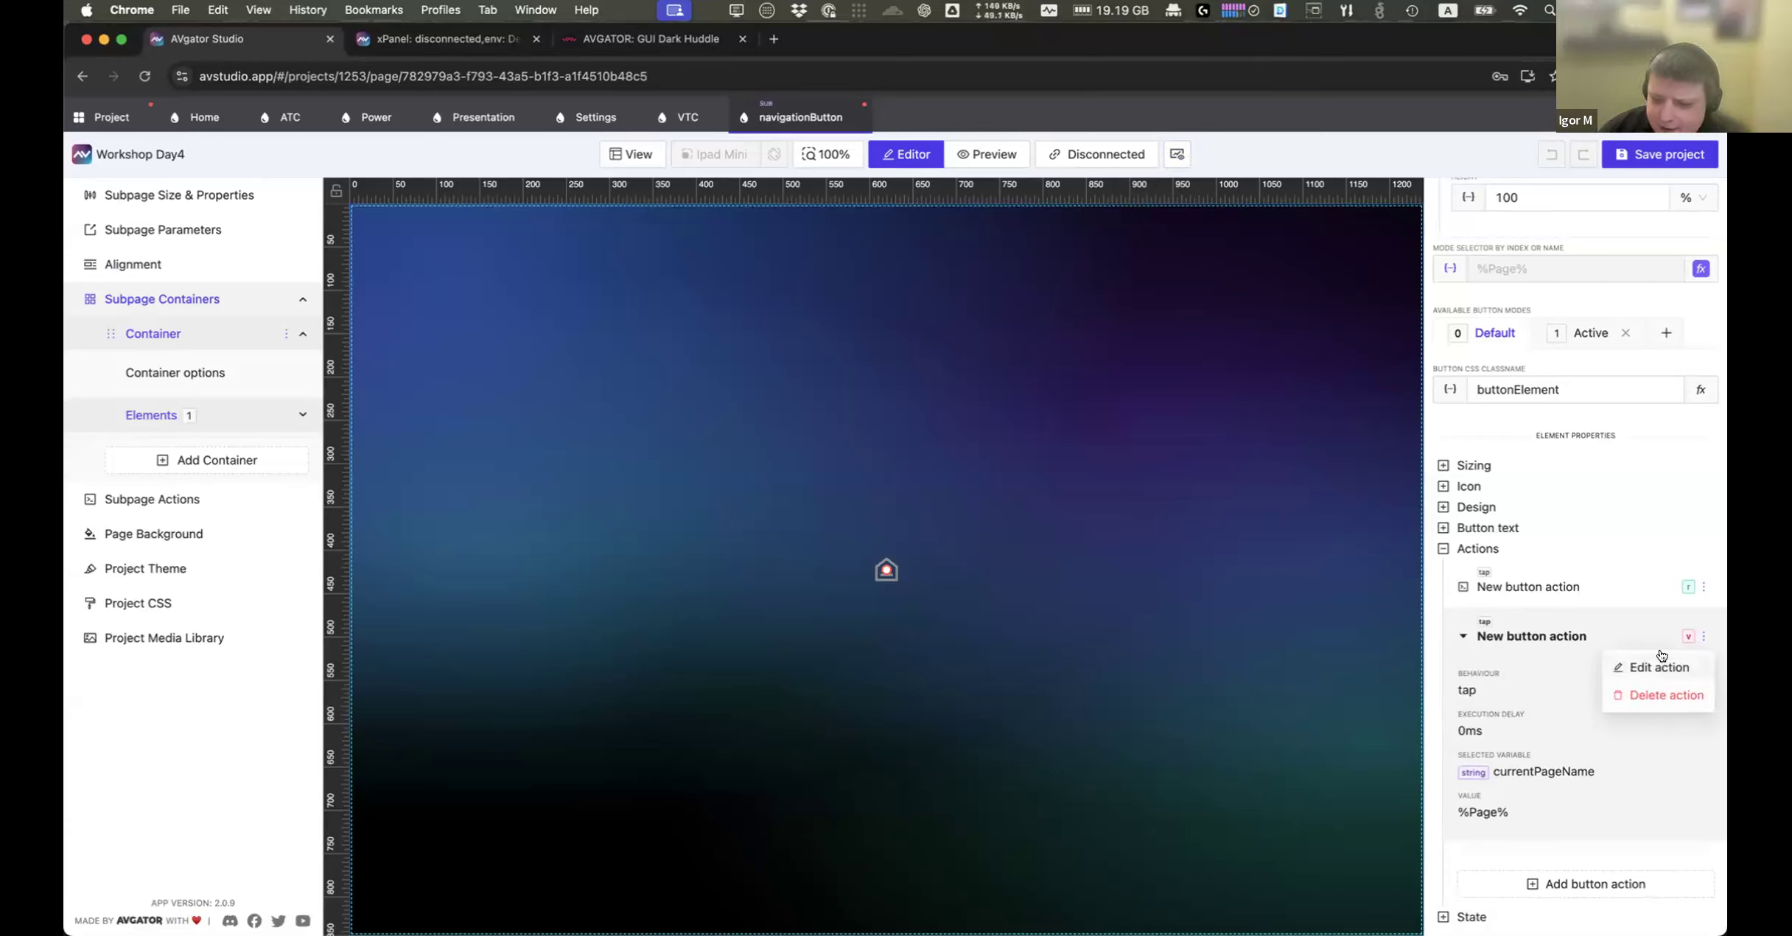
Step: Open the isCurrentPageMatch function from the project's functions for editing
click(102, 117)
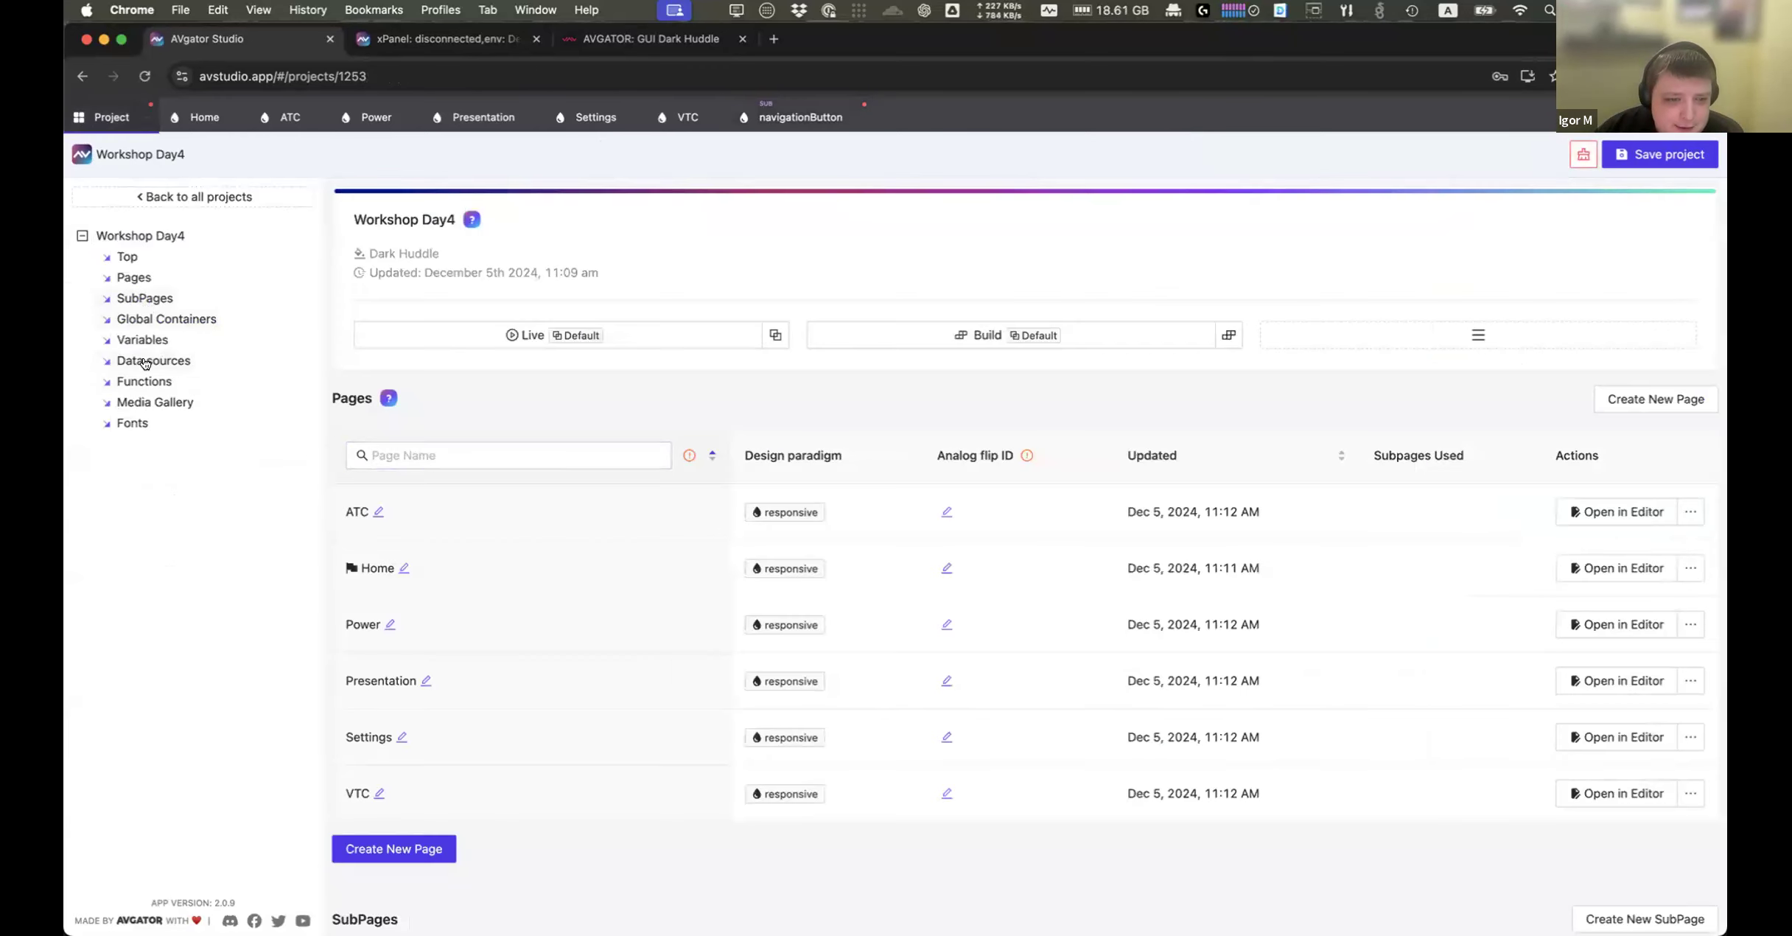
click(144, 381)
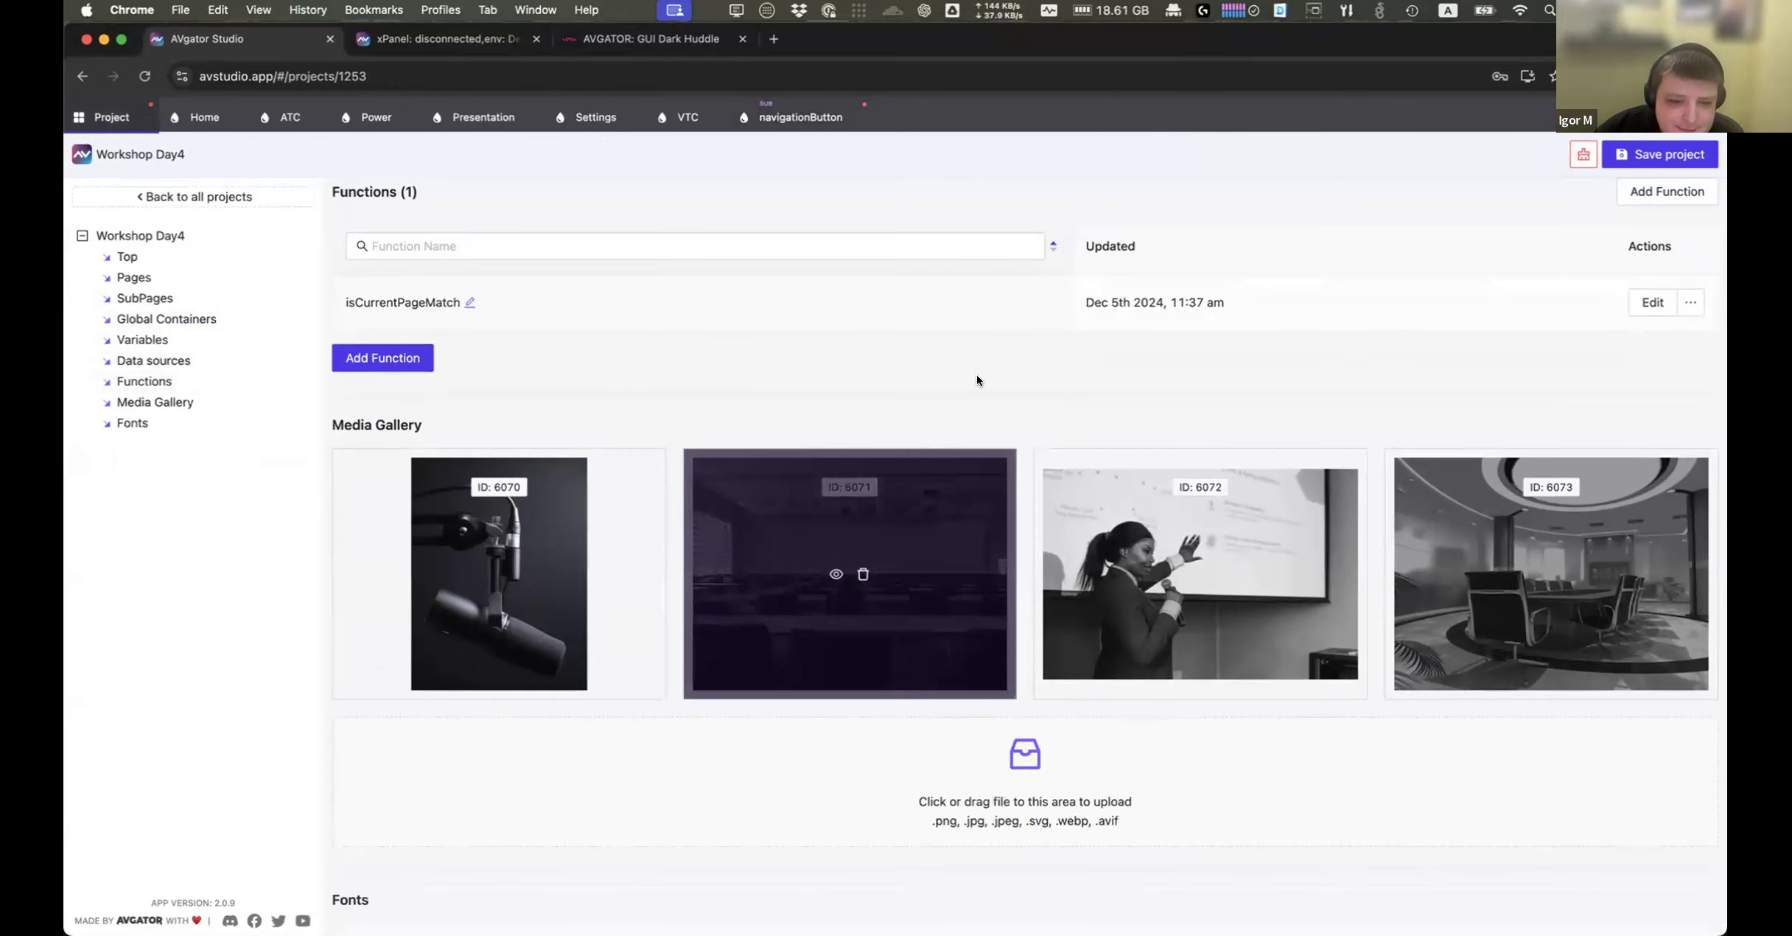
click(1650, 303)
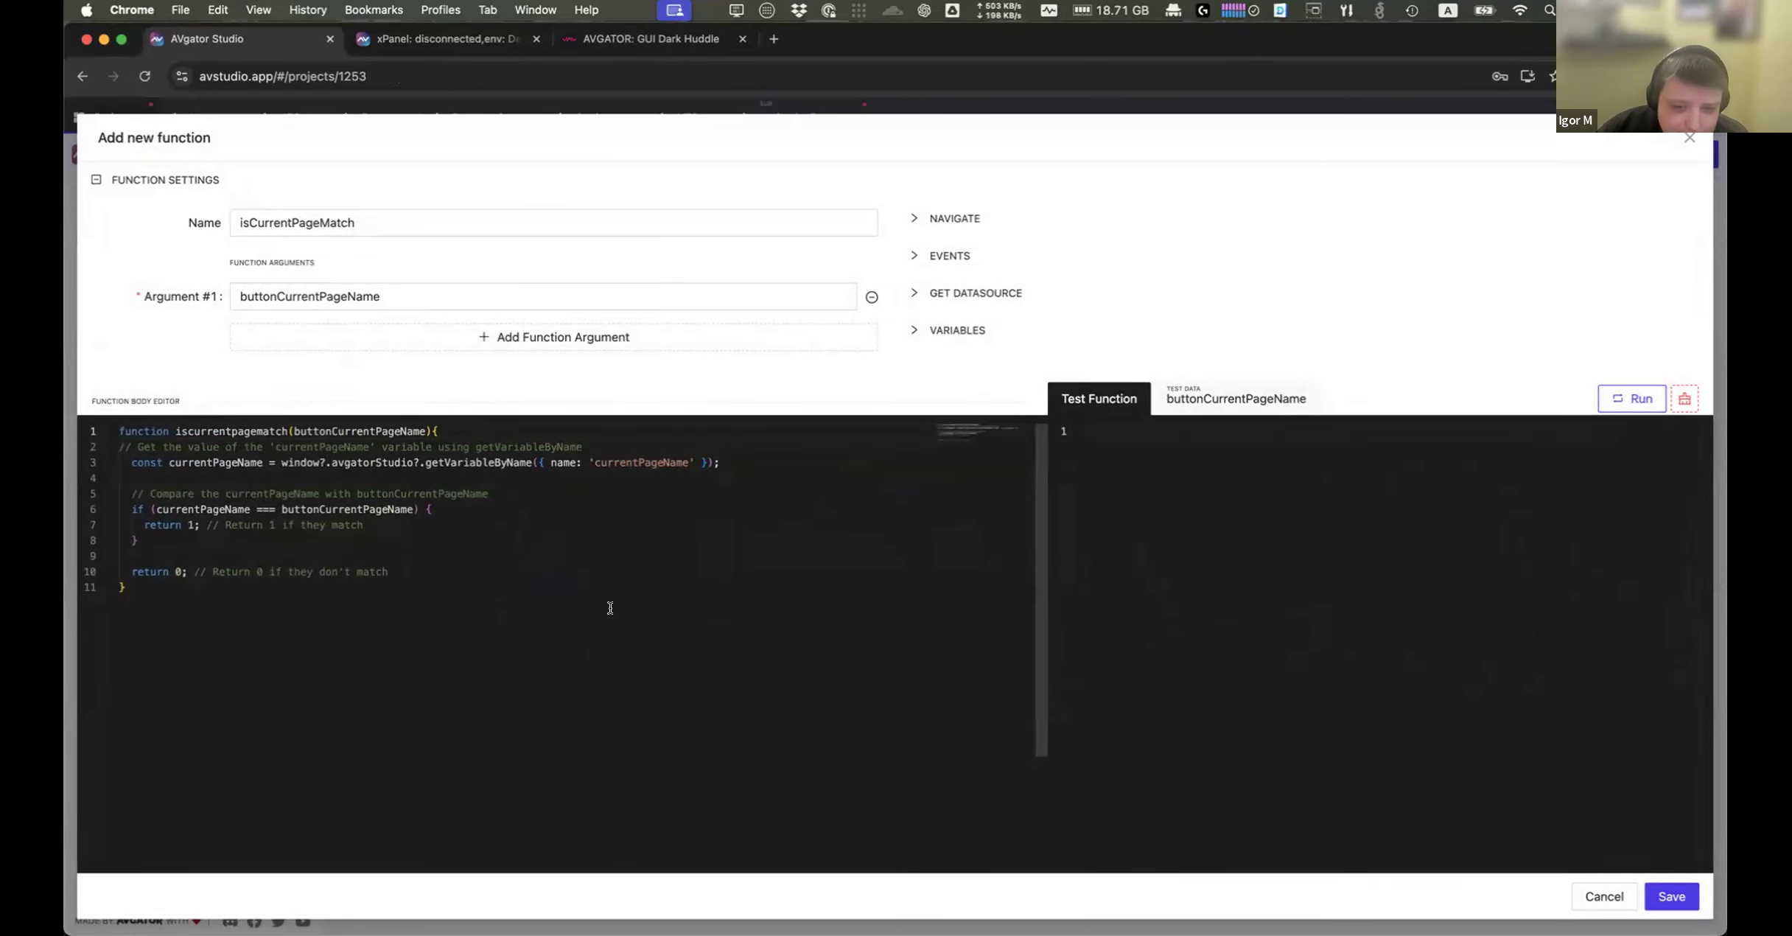
click(440, 571)
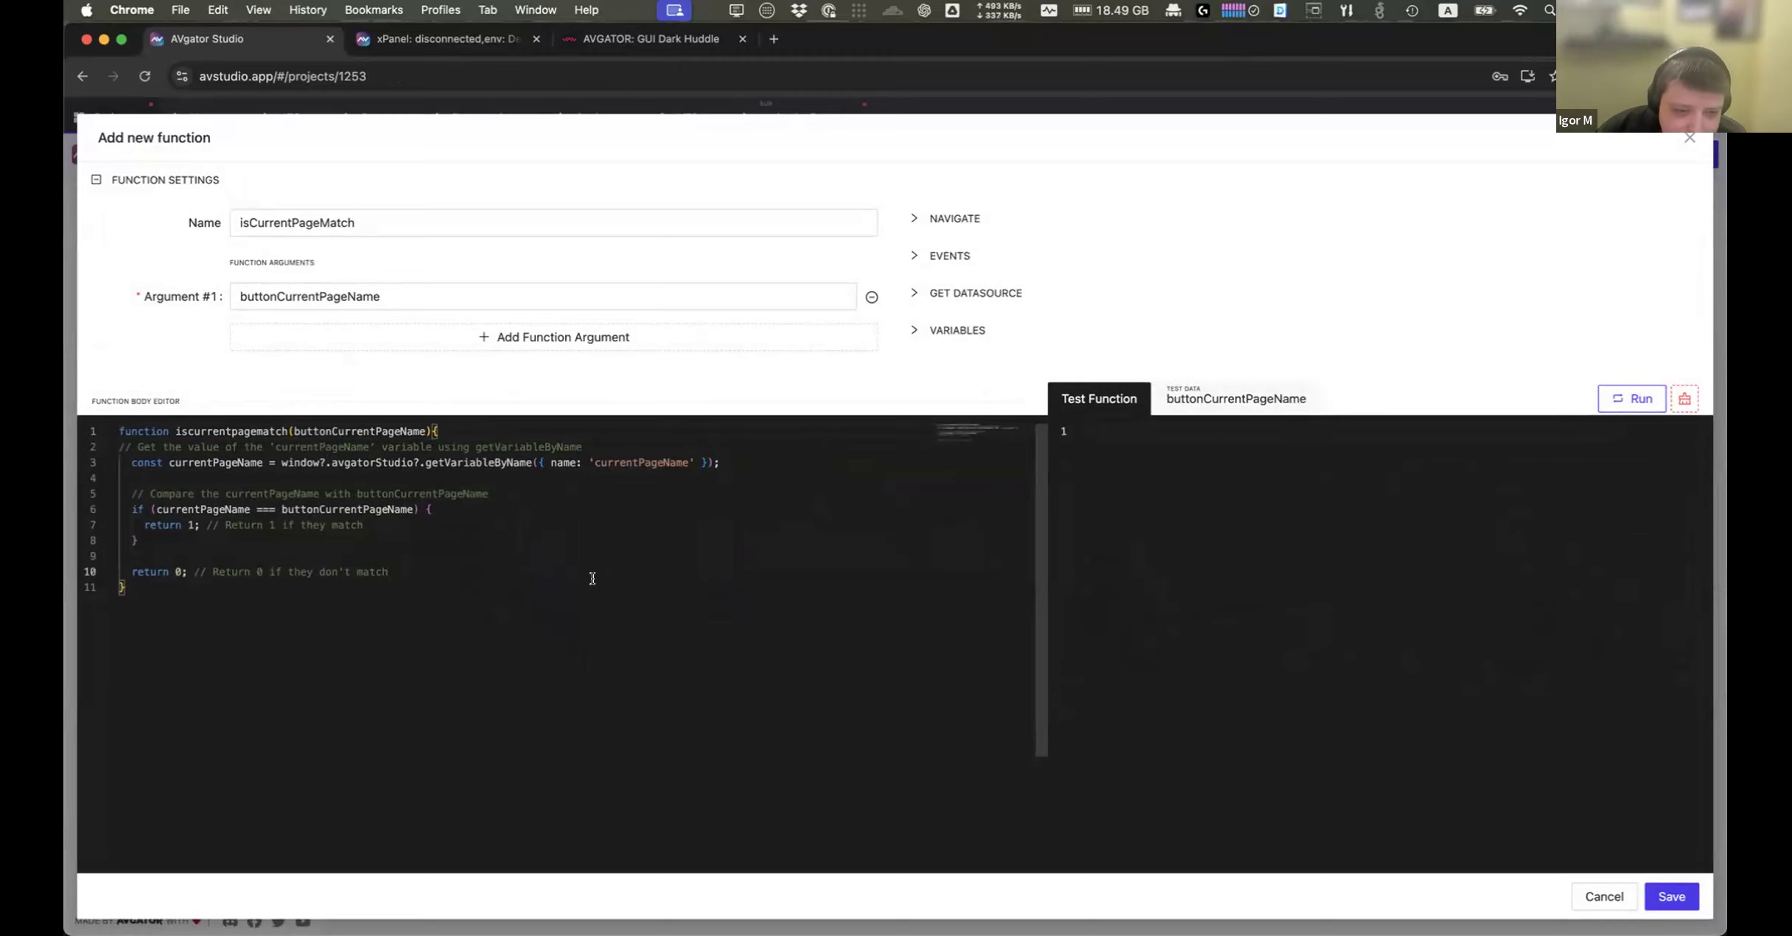
key(Return)
key(Return)
text(consol)
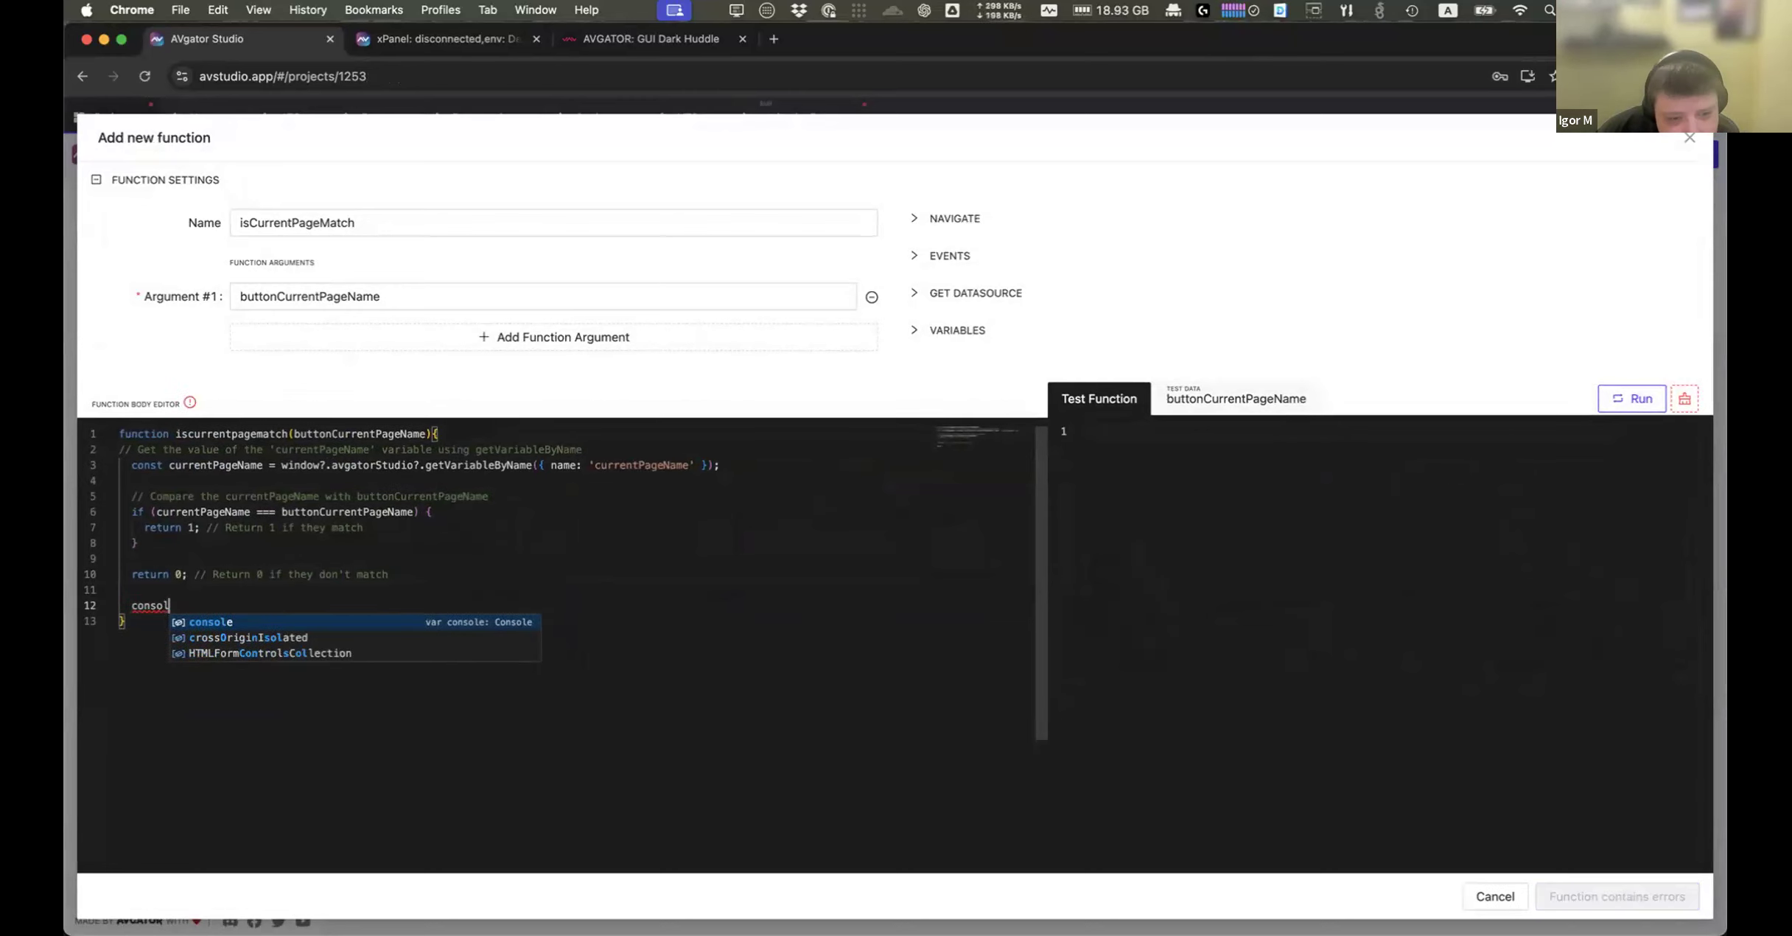
key(Return)
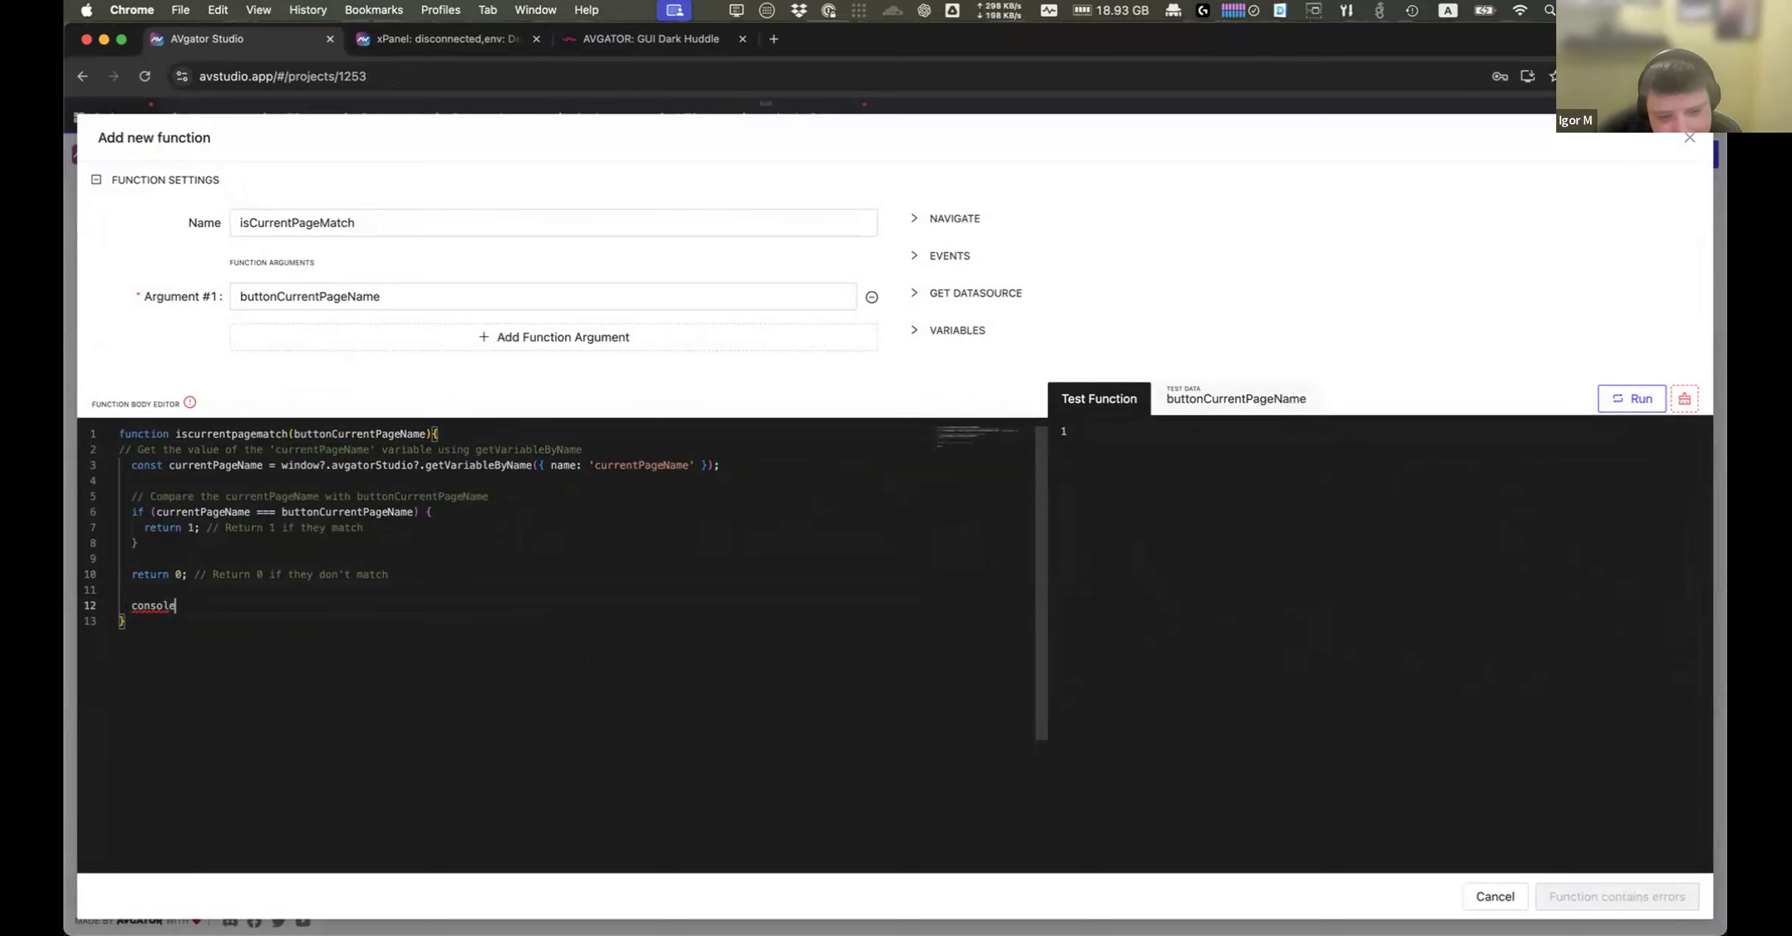
key(BackSpace)
key(BackSpace)
key(BackSpace)
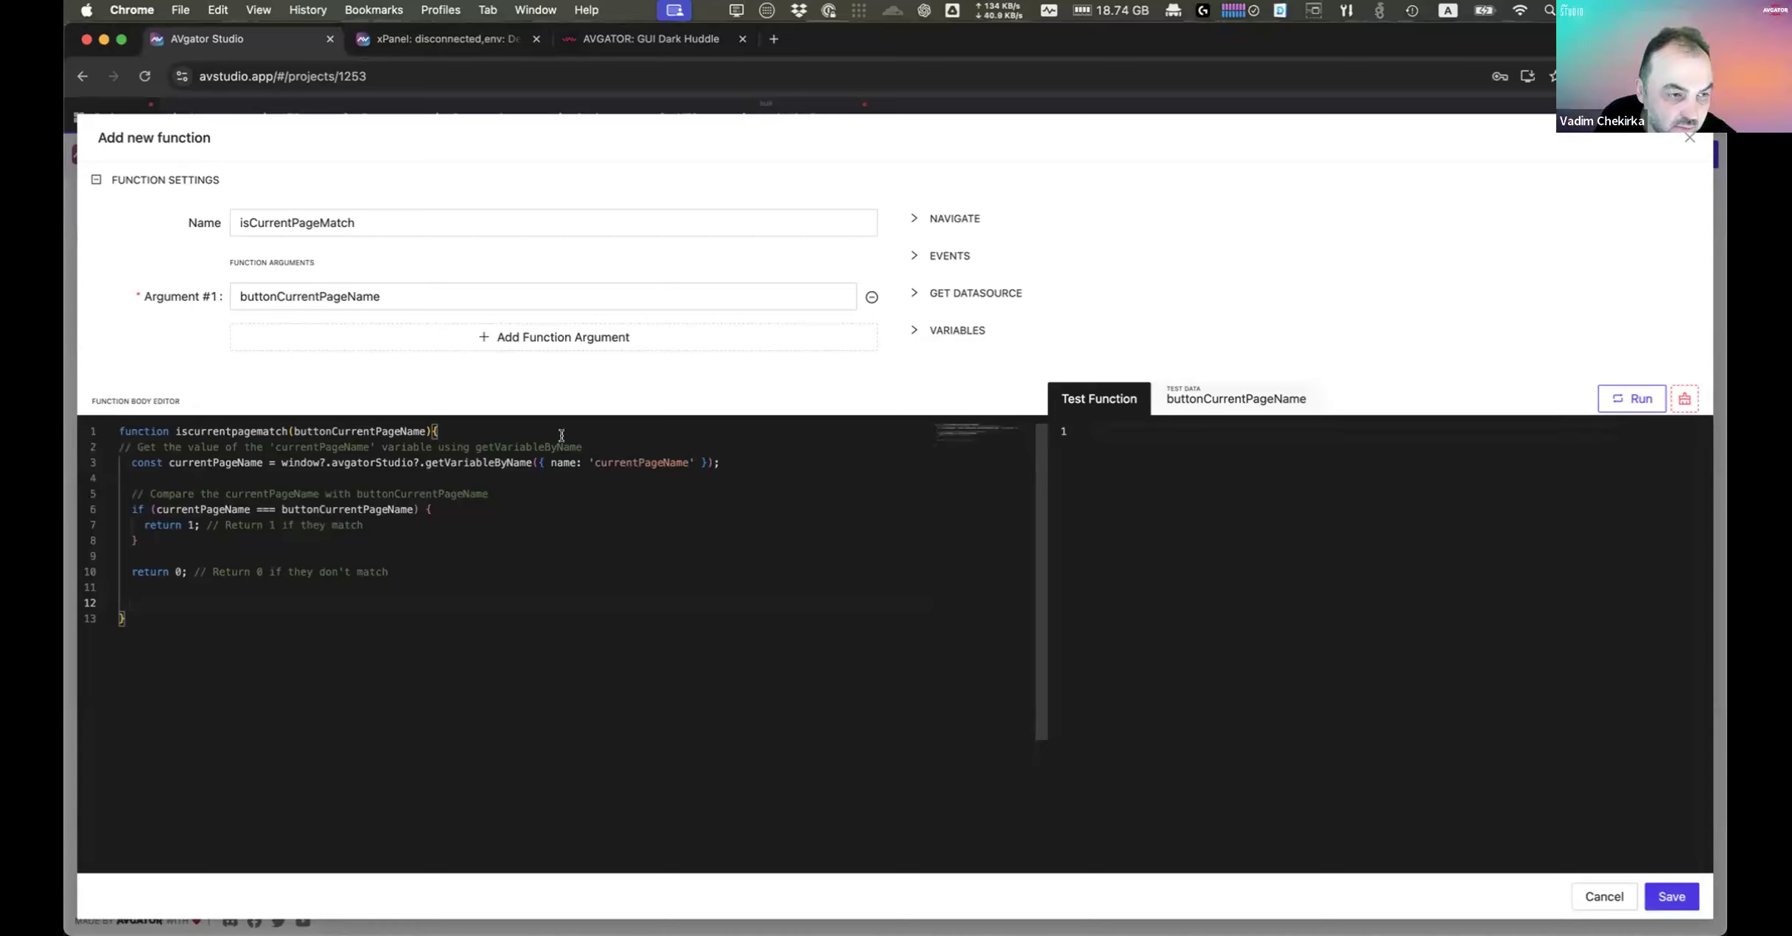
Step: Insert an empty line below the opening comment in the isCurrentPageMatch function body
click(624, 443)
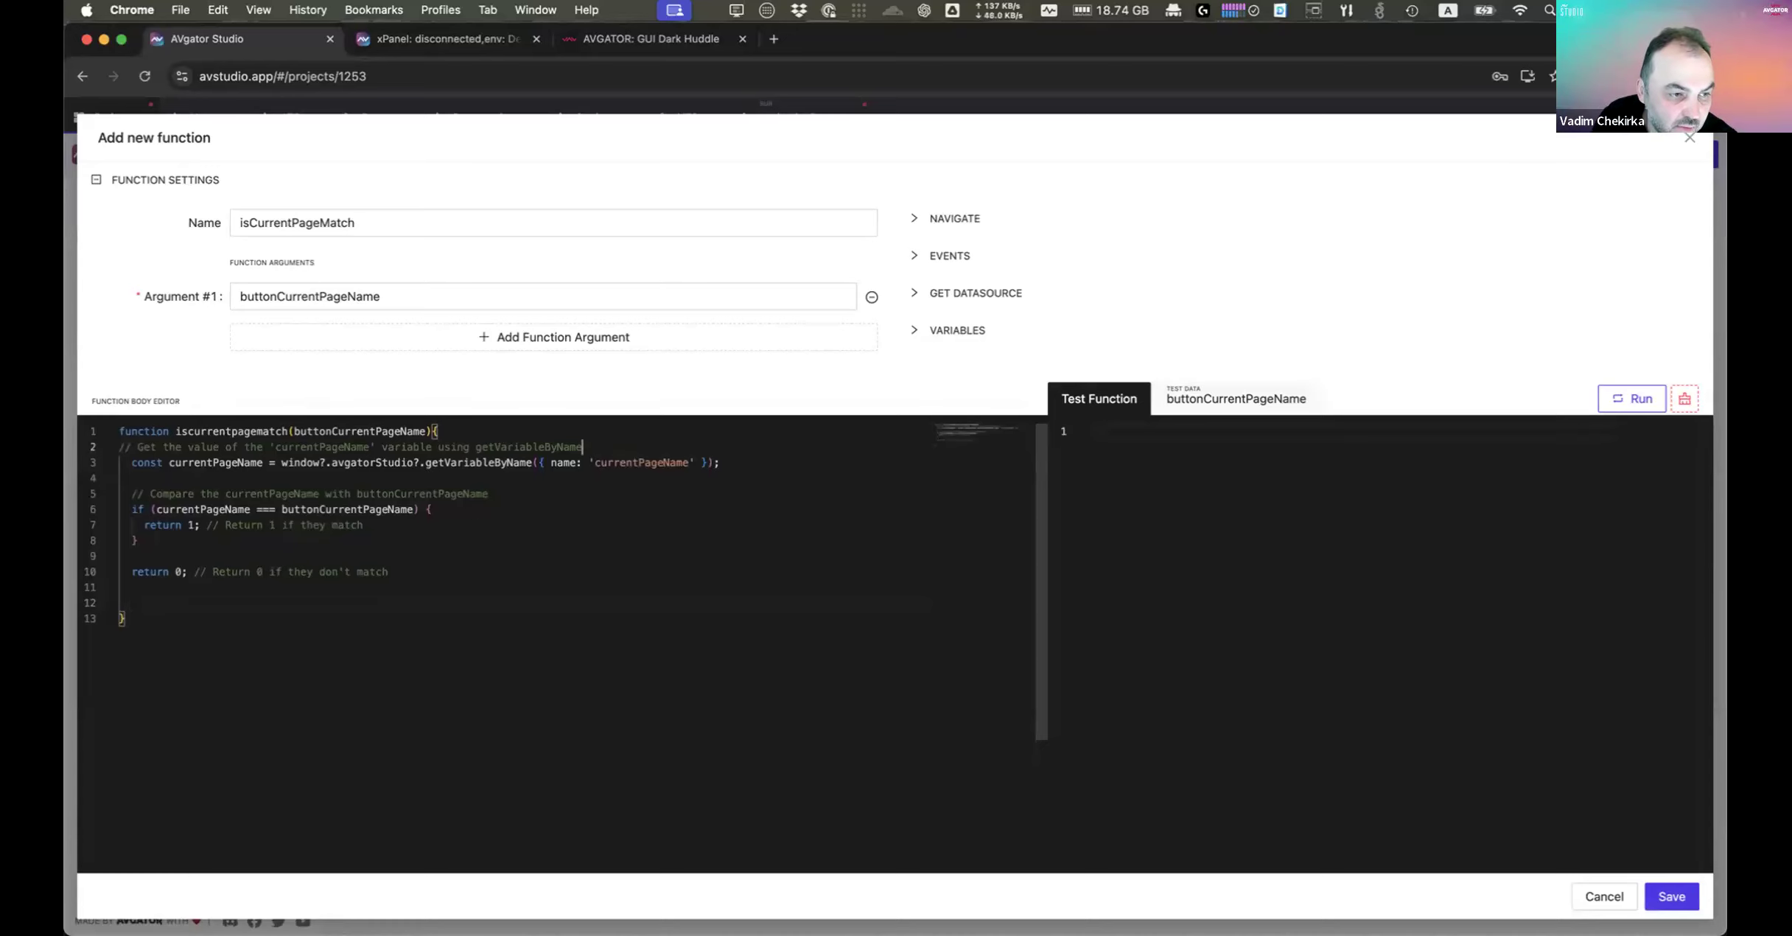
key(Return)
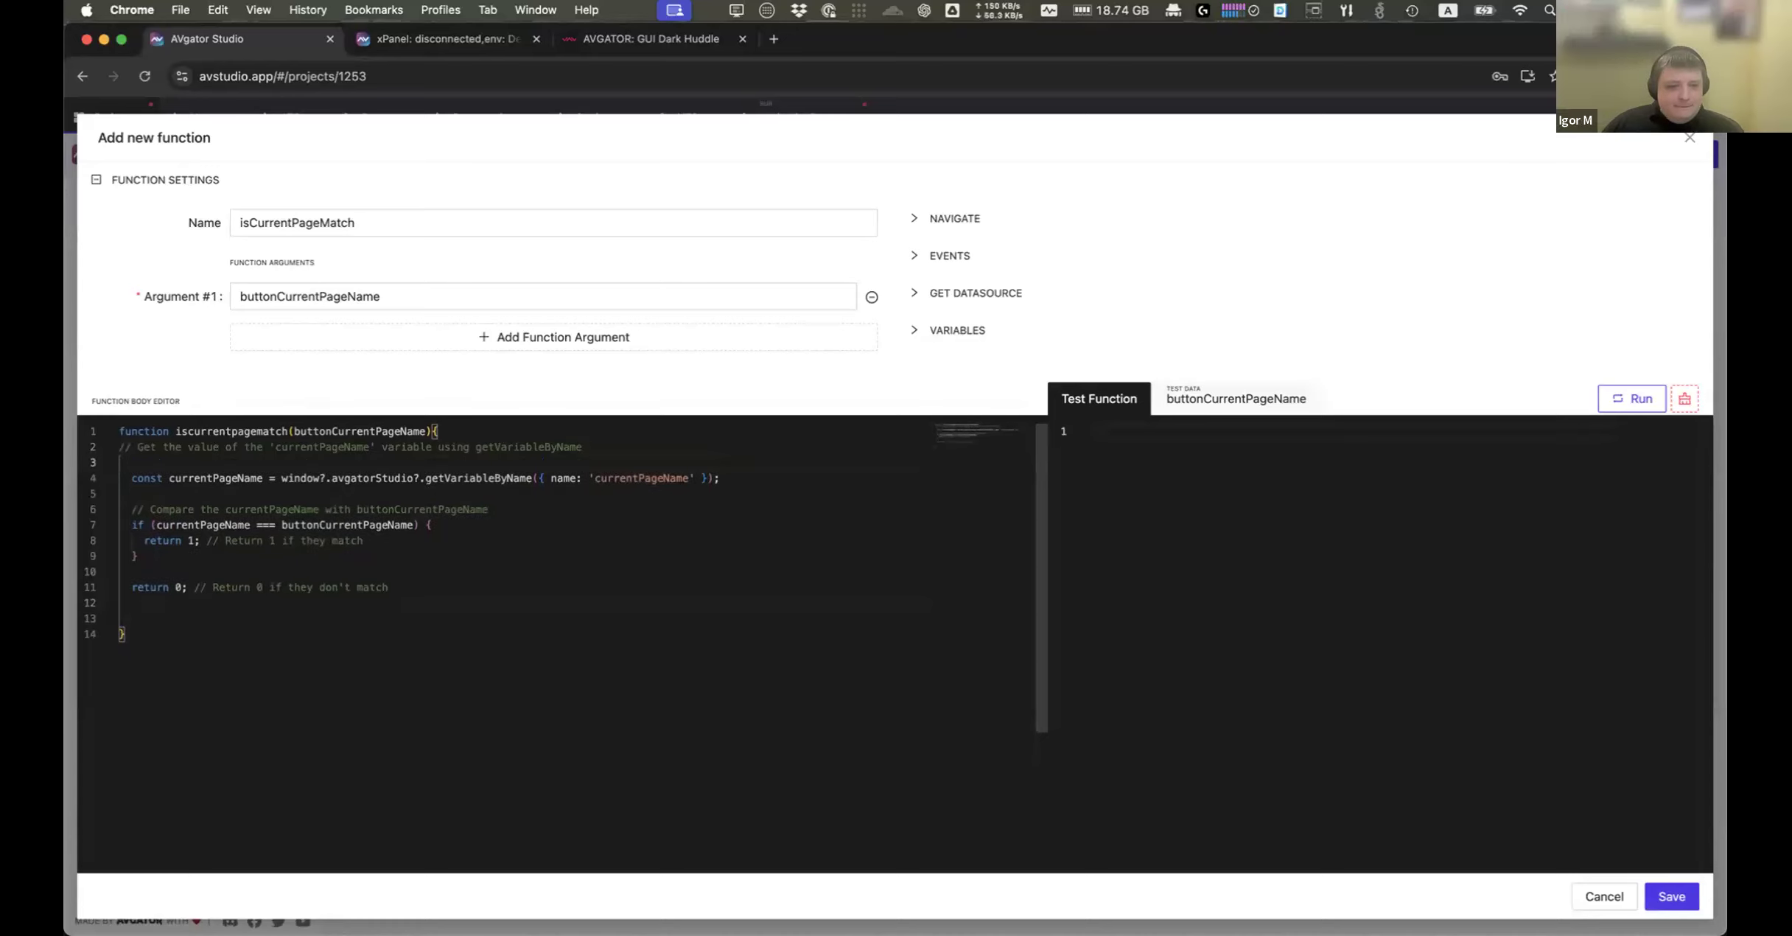
text(cons)
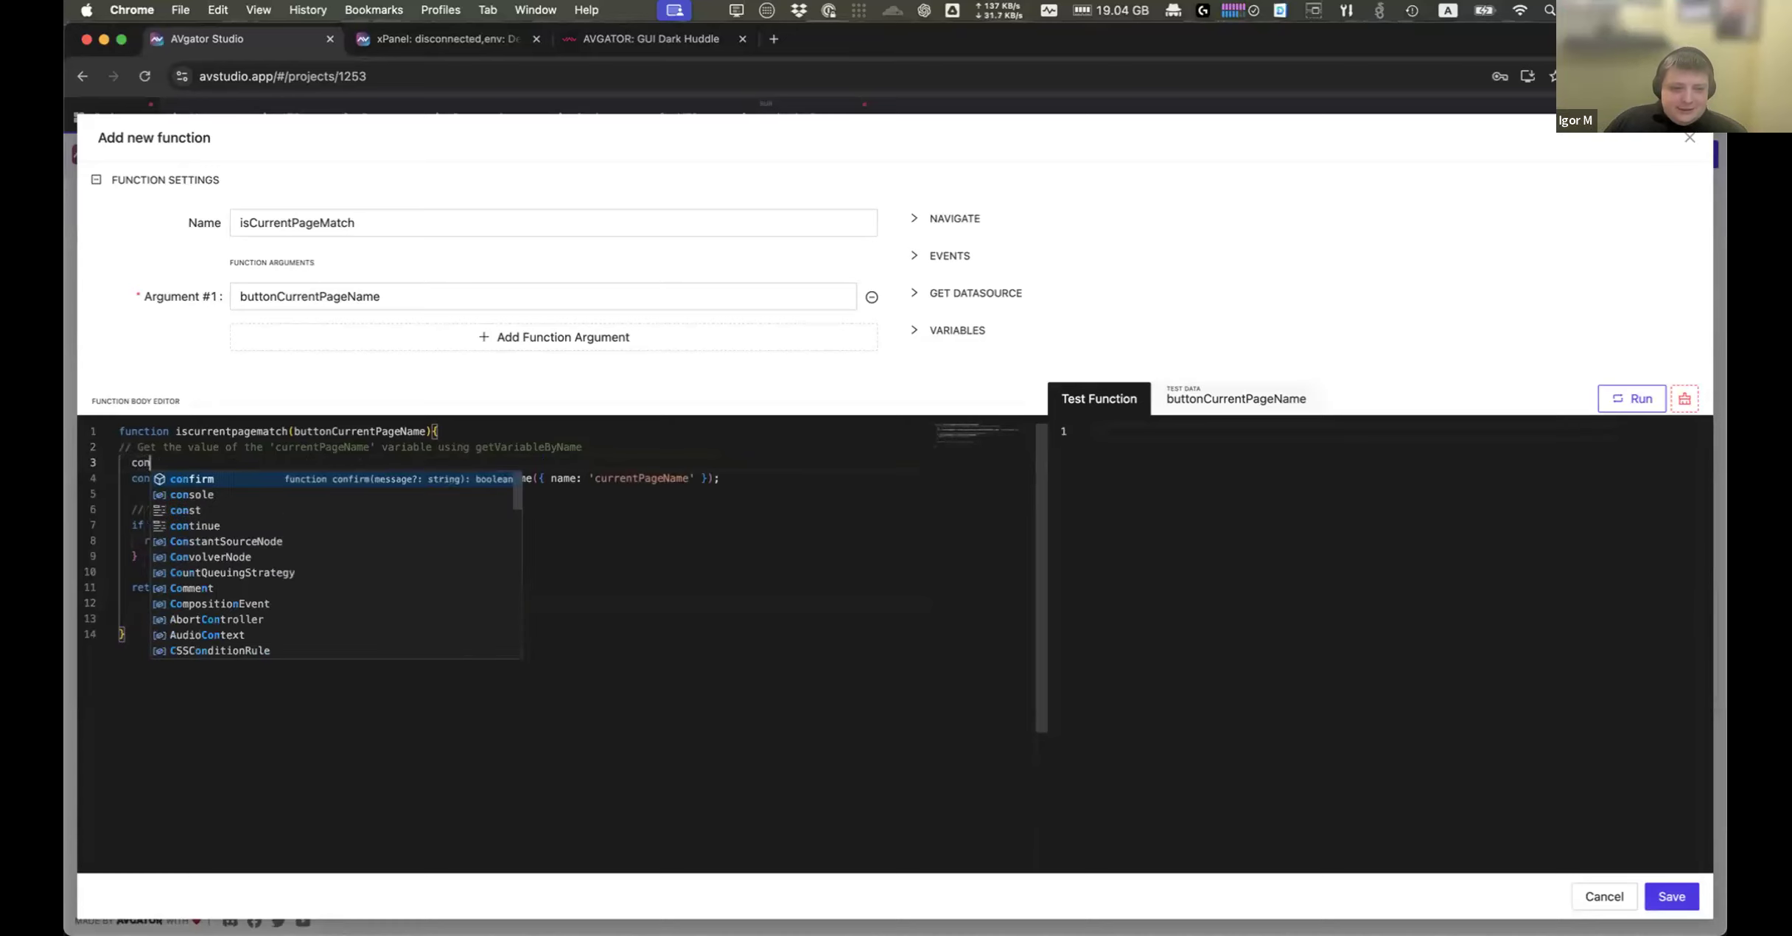
key(BackSpace)
key(BackSpace)
key(BackSpace)
key(BackSpace)
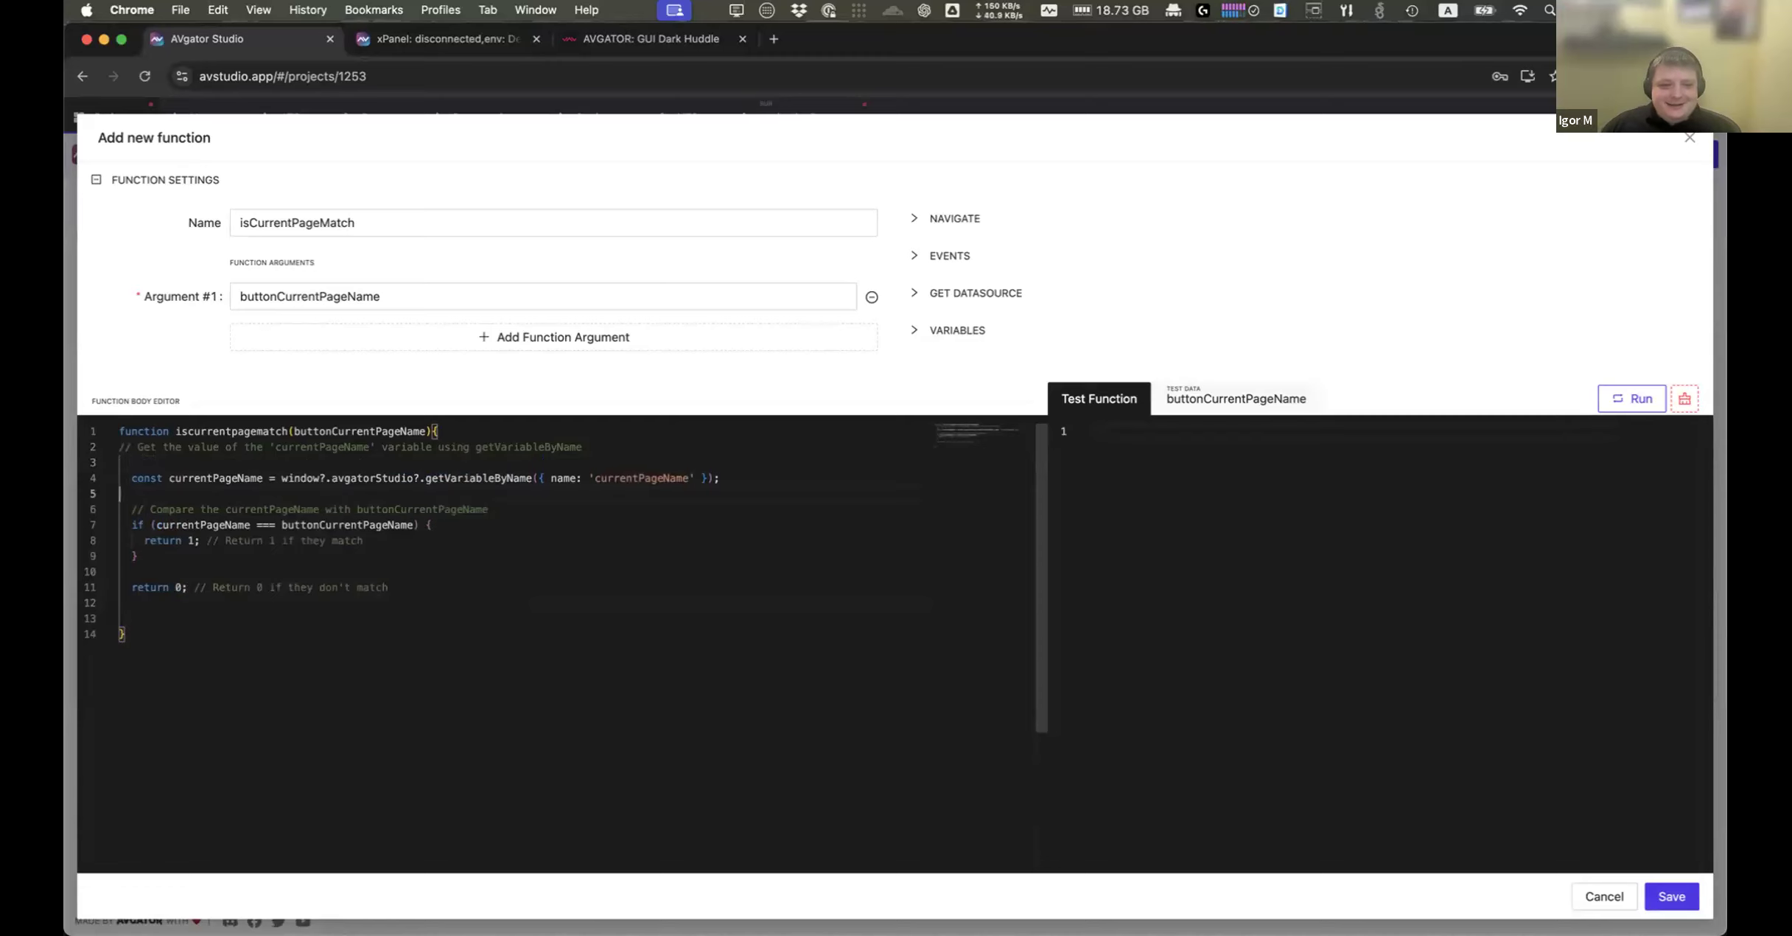
Step: Add an empty console.log() call on the line below the currentPageName declaration
text(consol)
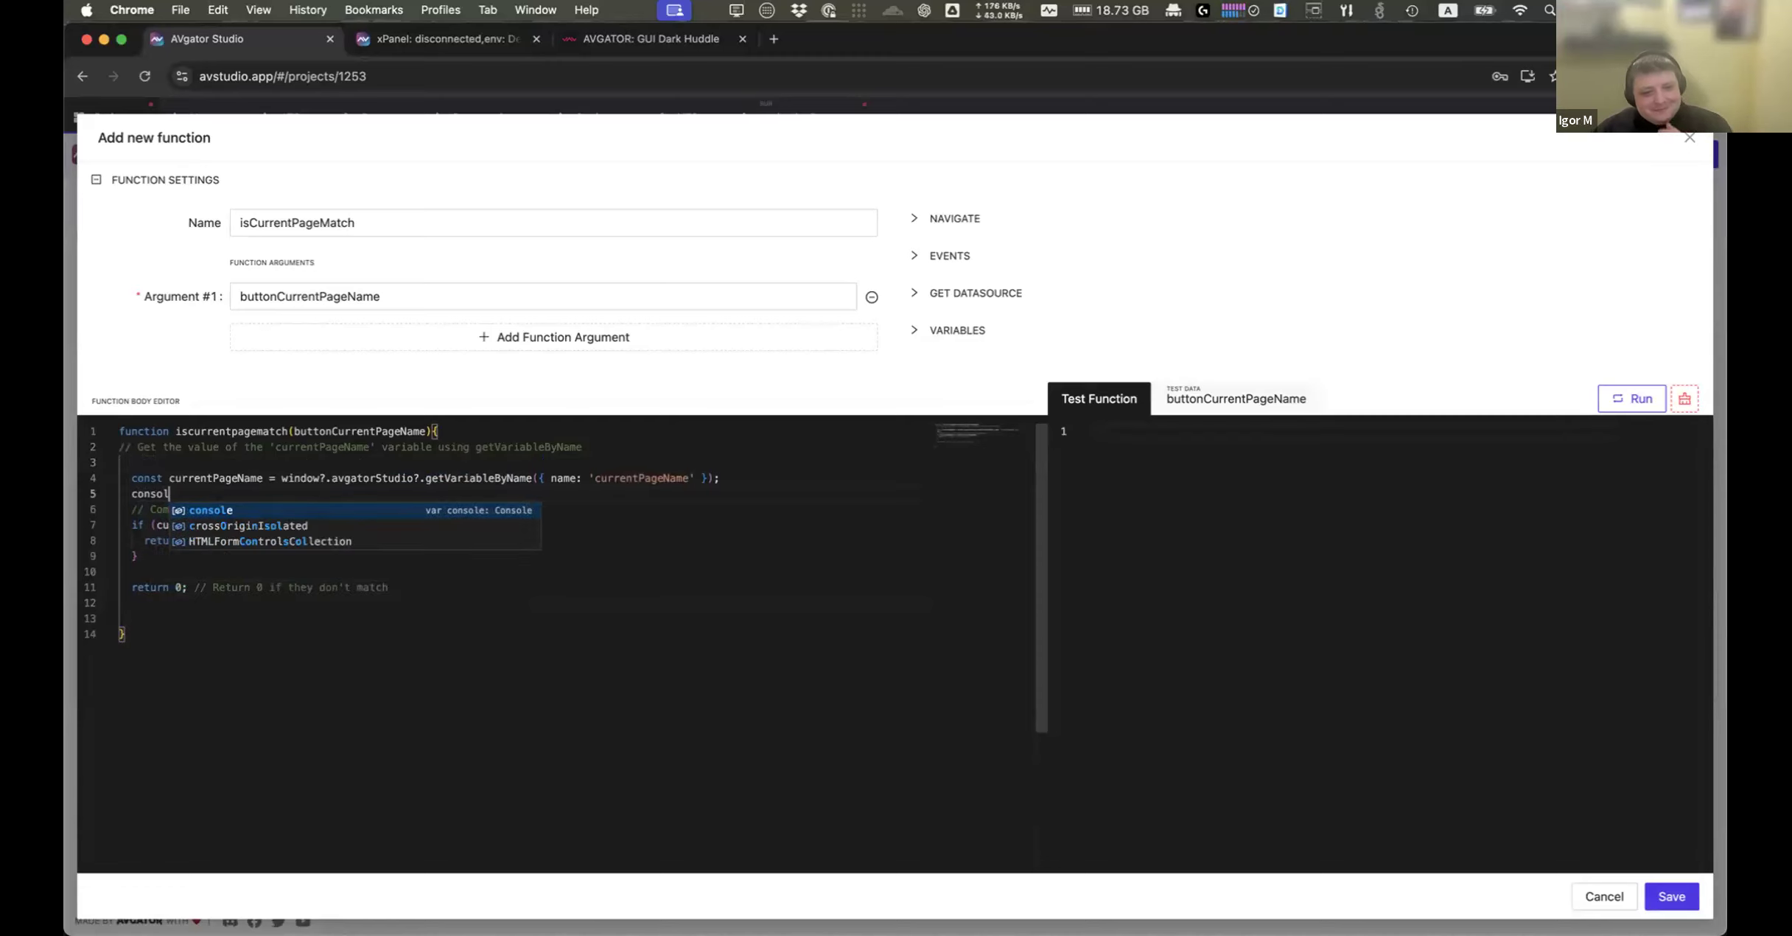
key(Return)
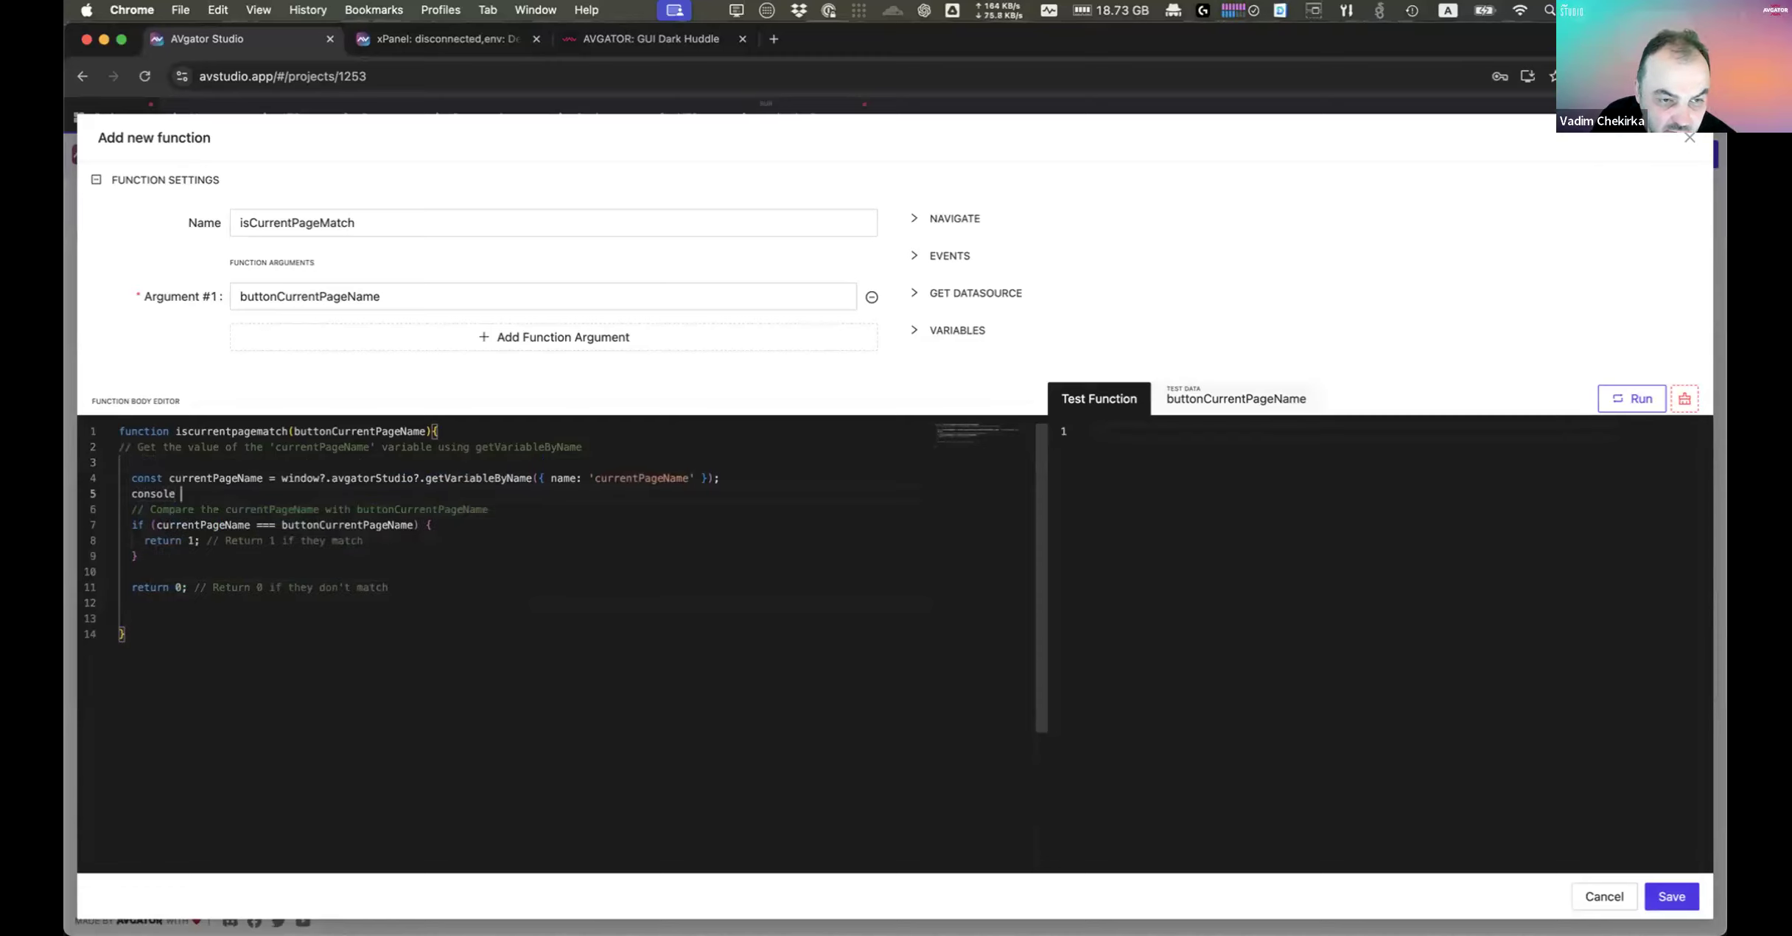
text(()
key(BackSpace)
text(,log)
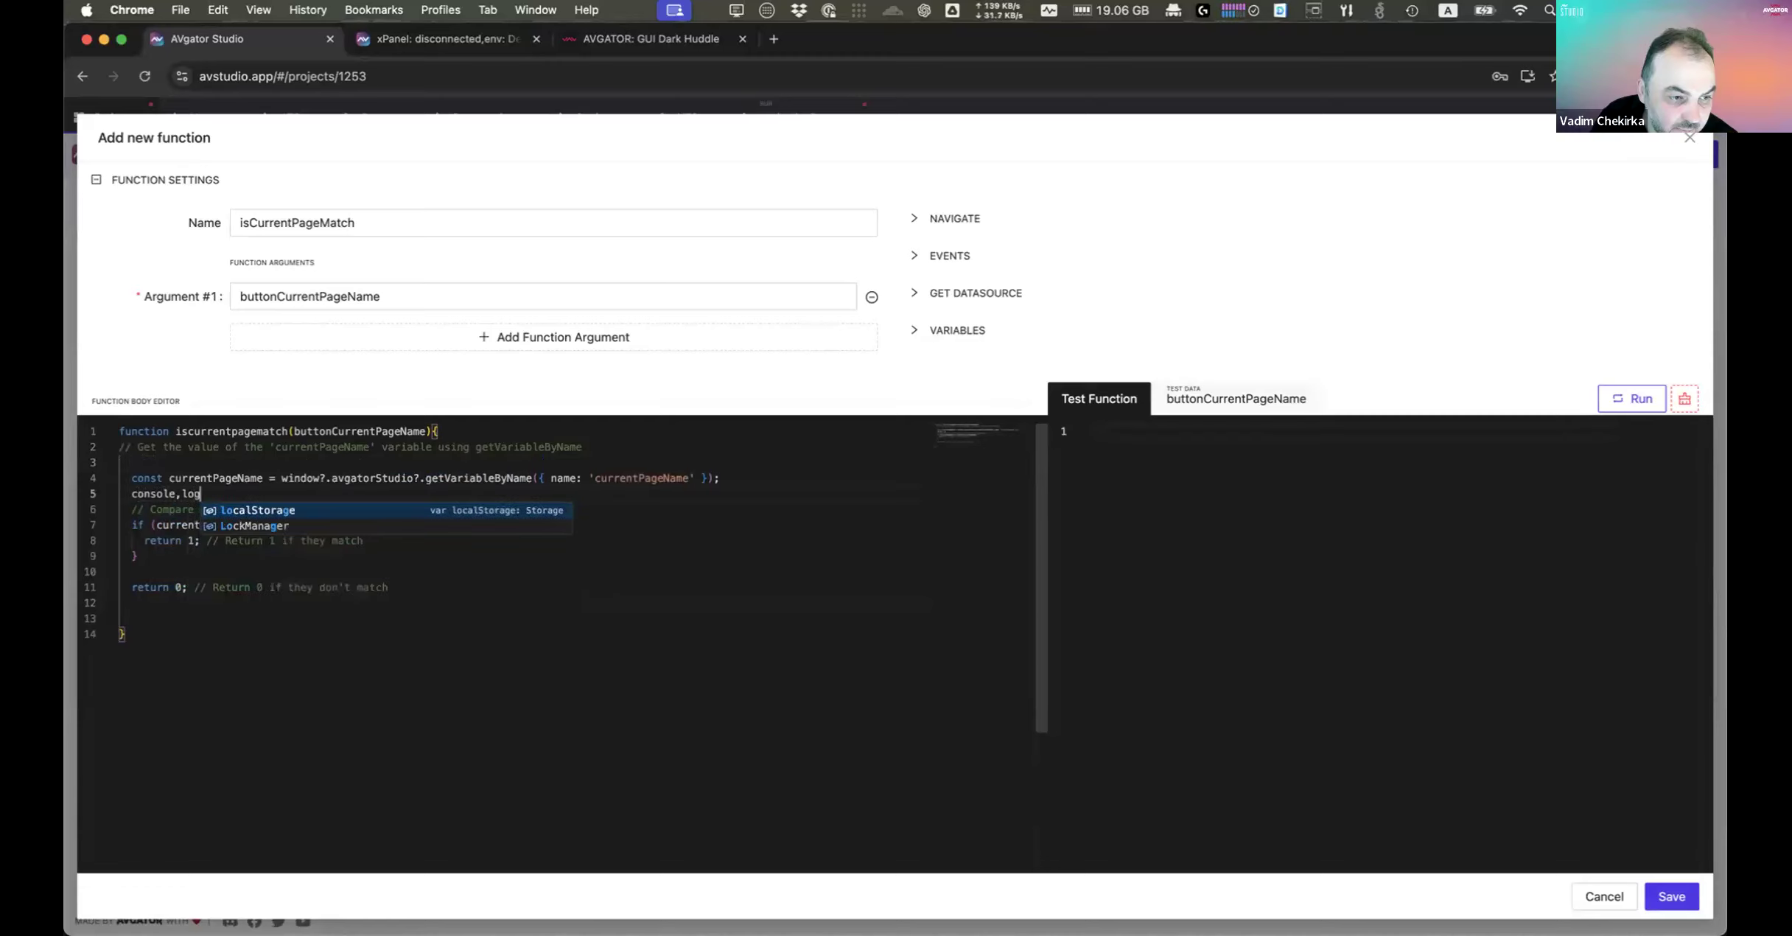
key(BackSpace)
key(BackSpace)
key(BackSpace)
key(BackSpace)
text(.)
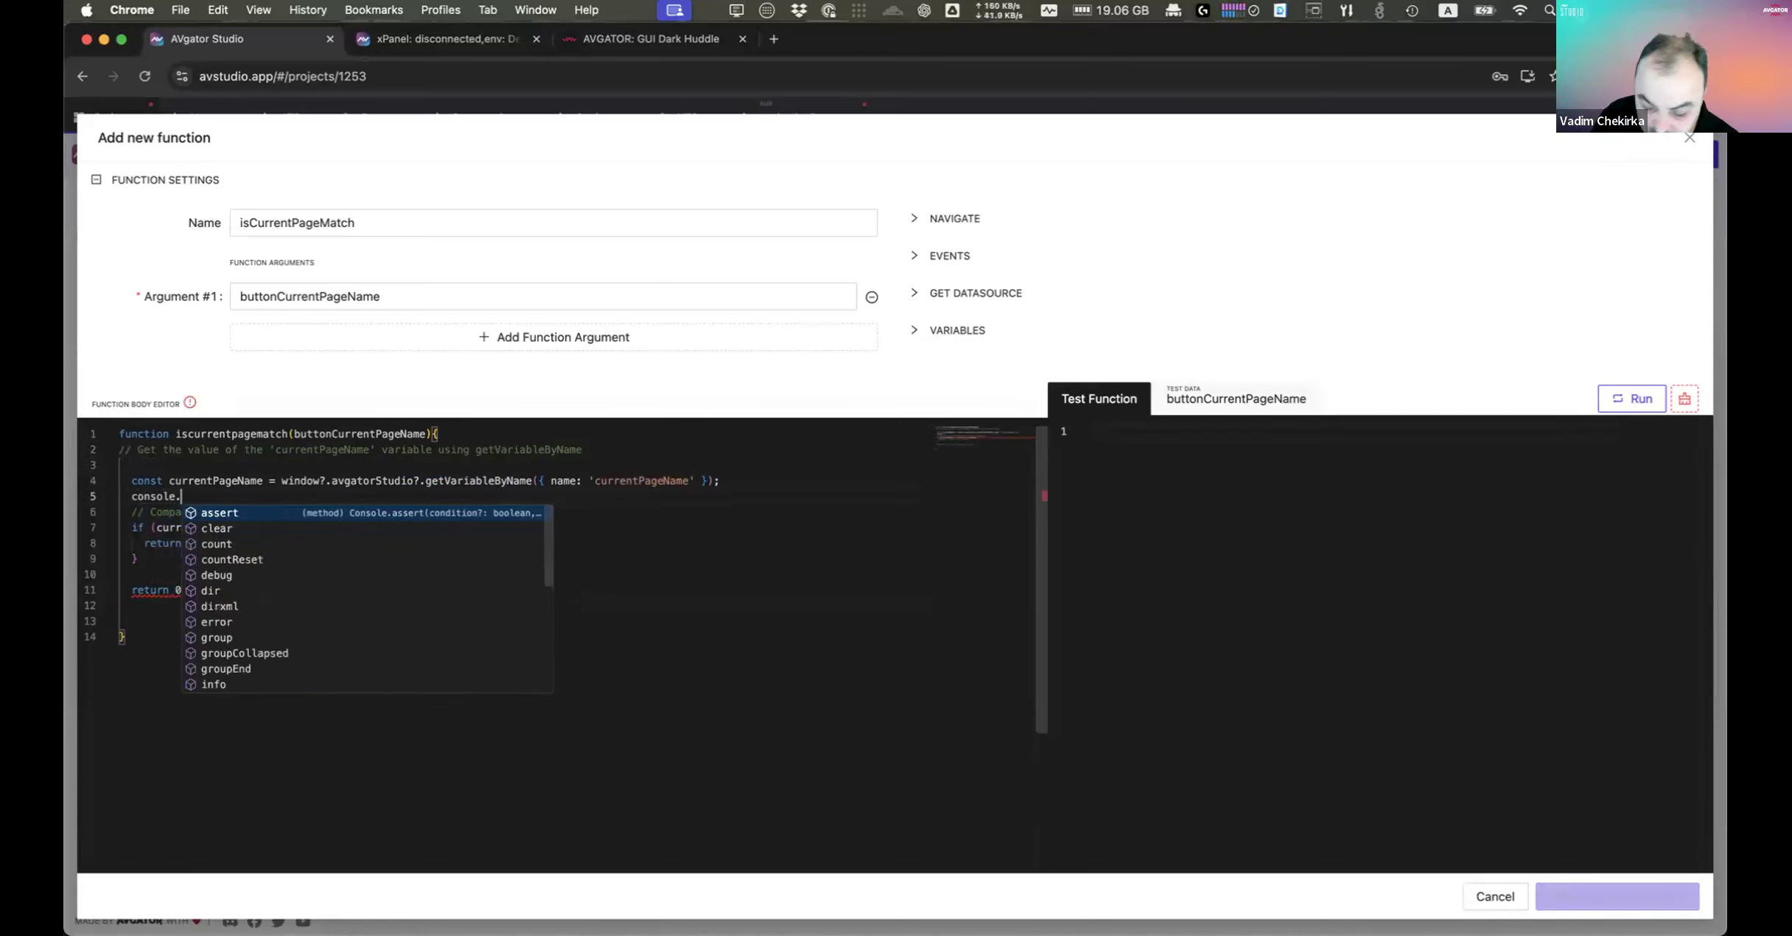
text(log)
key(Return)
text(()
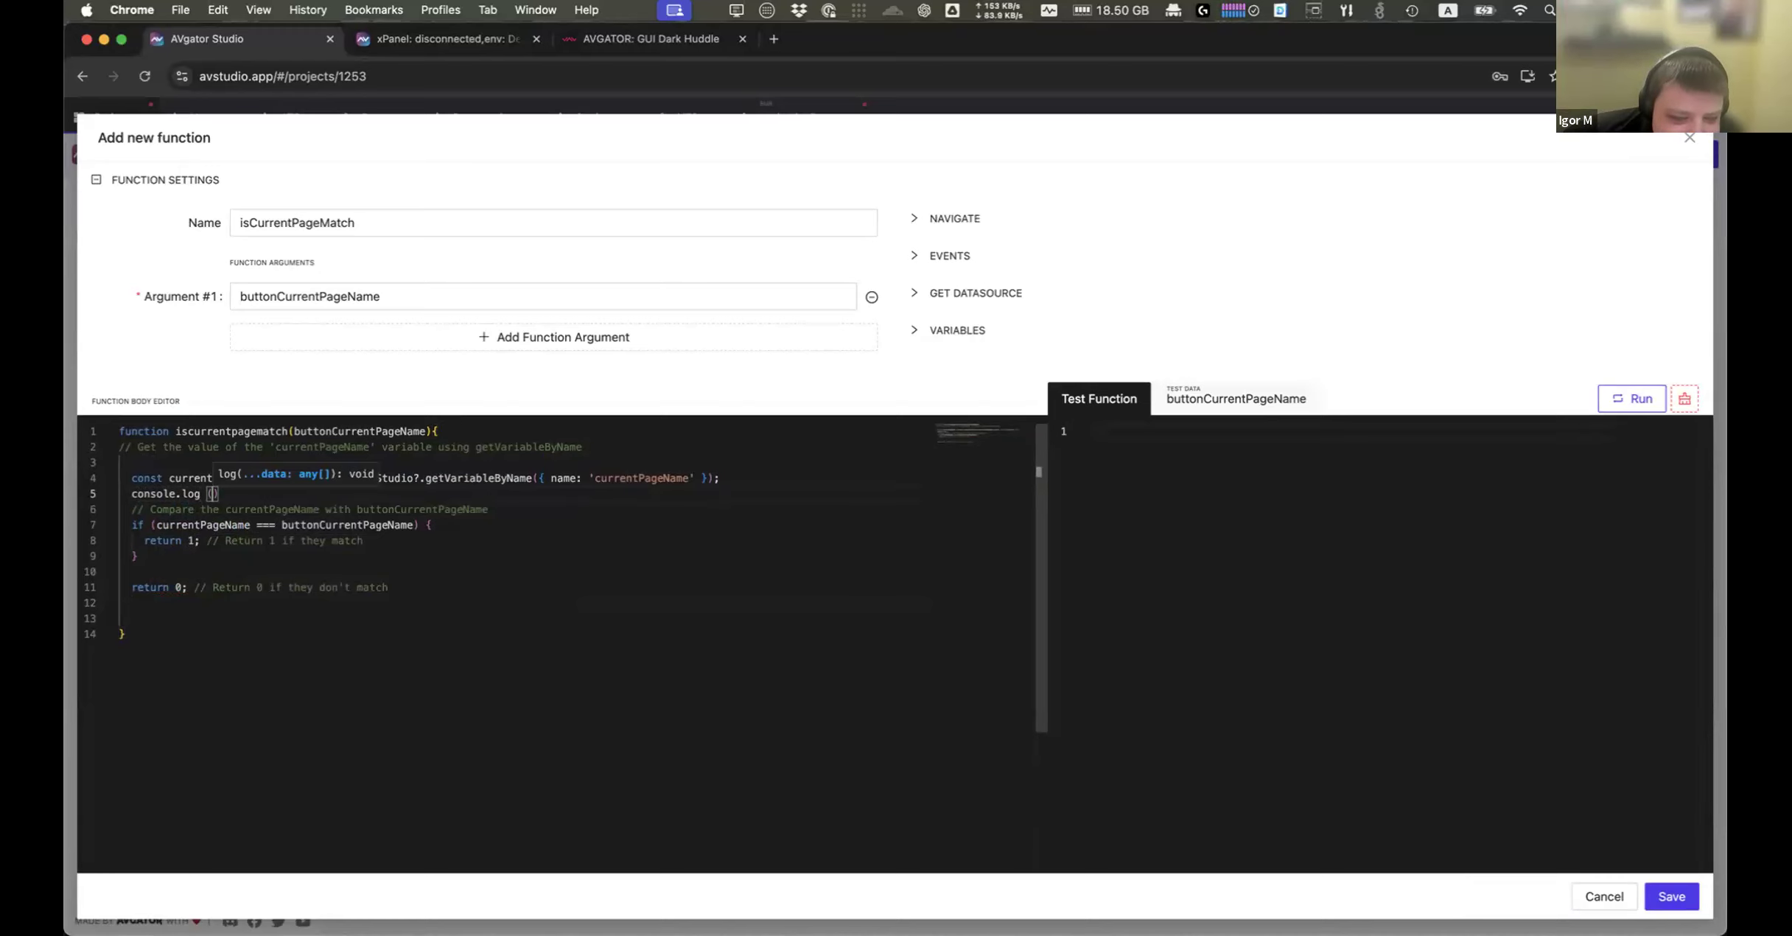
key(Left)
key(BackSpace)
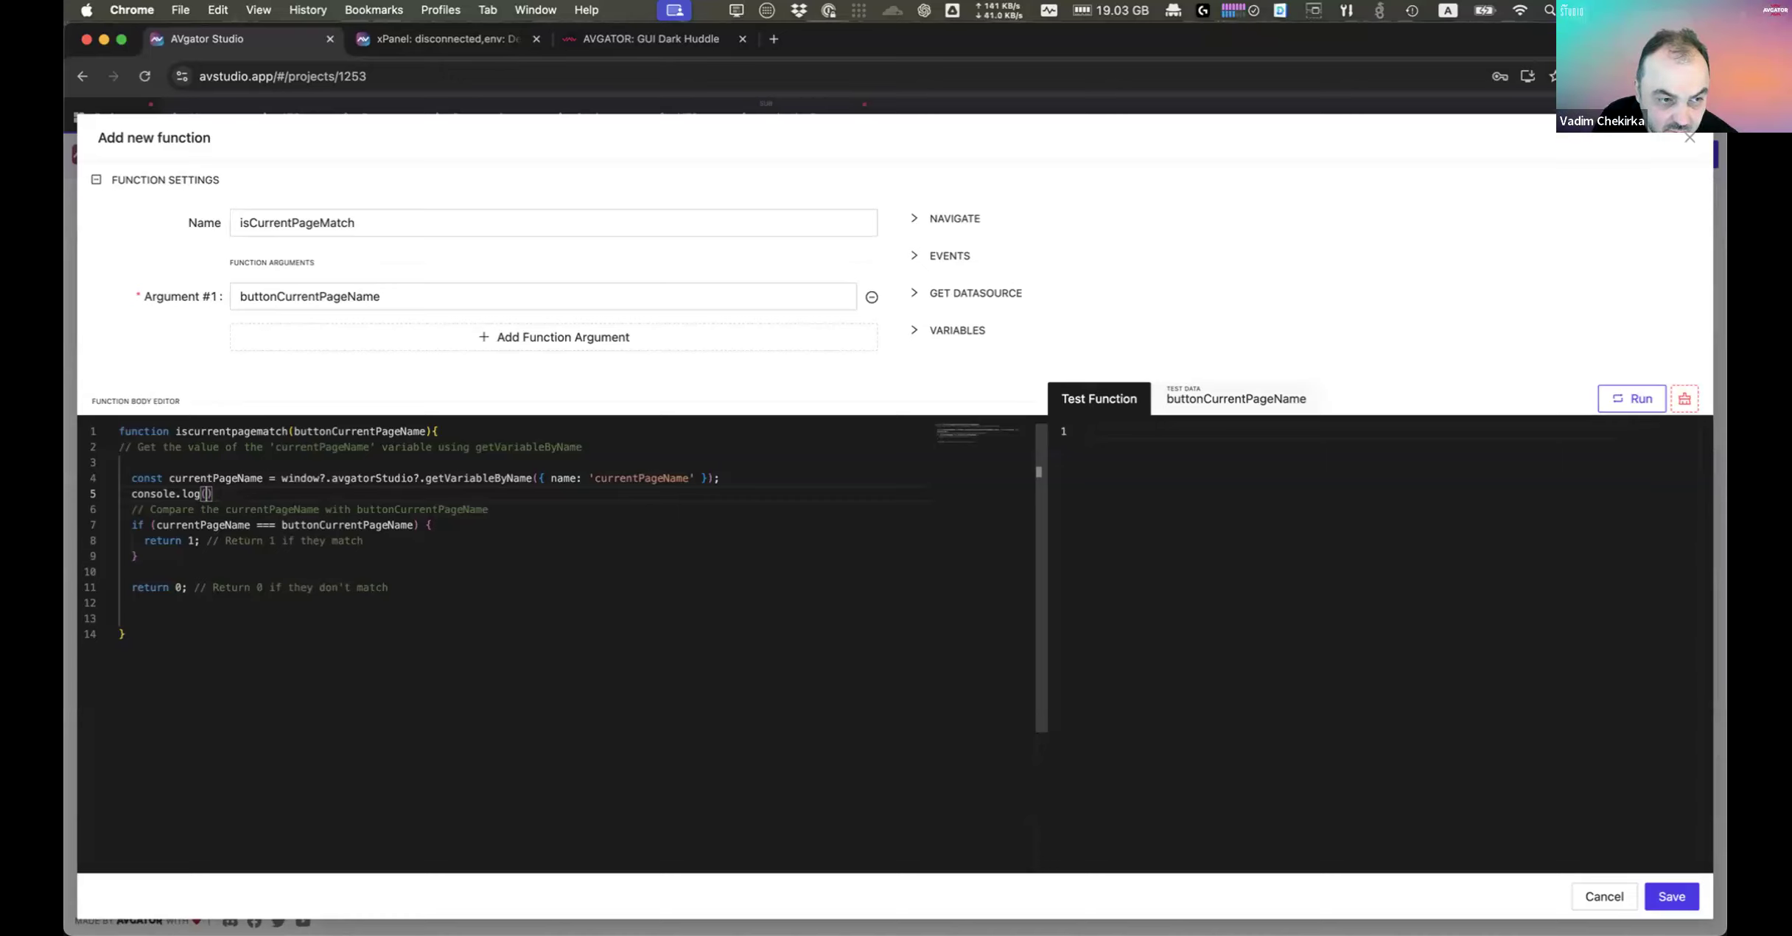
Step: Complete the log call with the arguments currentPageName and buttonCurrentPageName, end it with a semicolon and line break, and save the function
text(currentPageName)
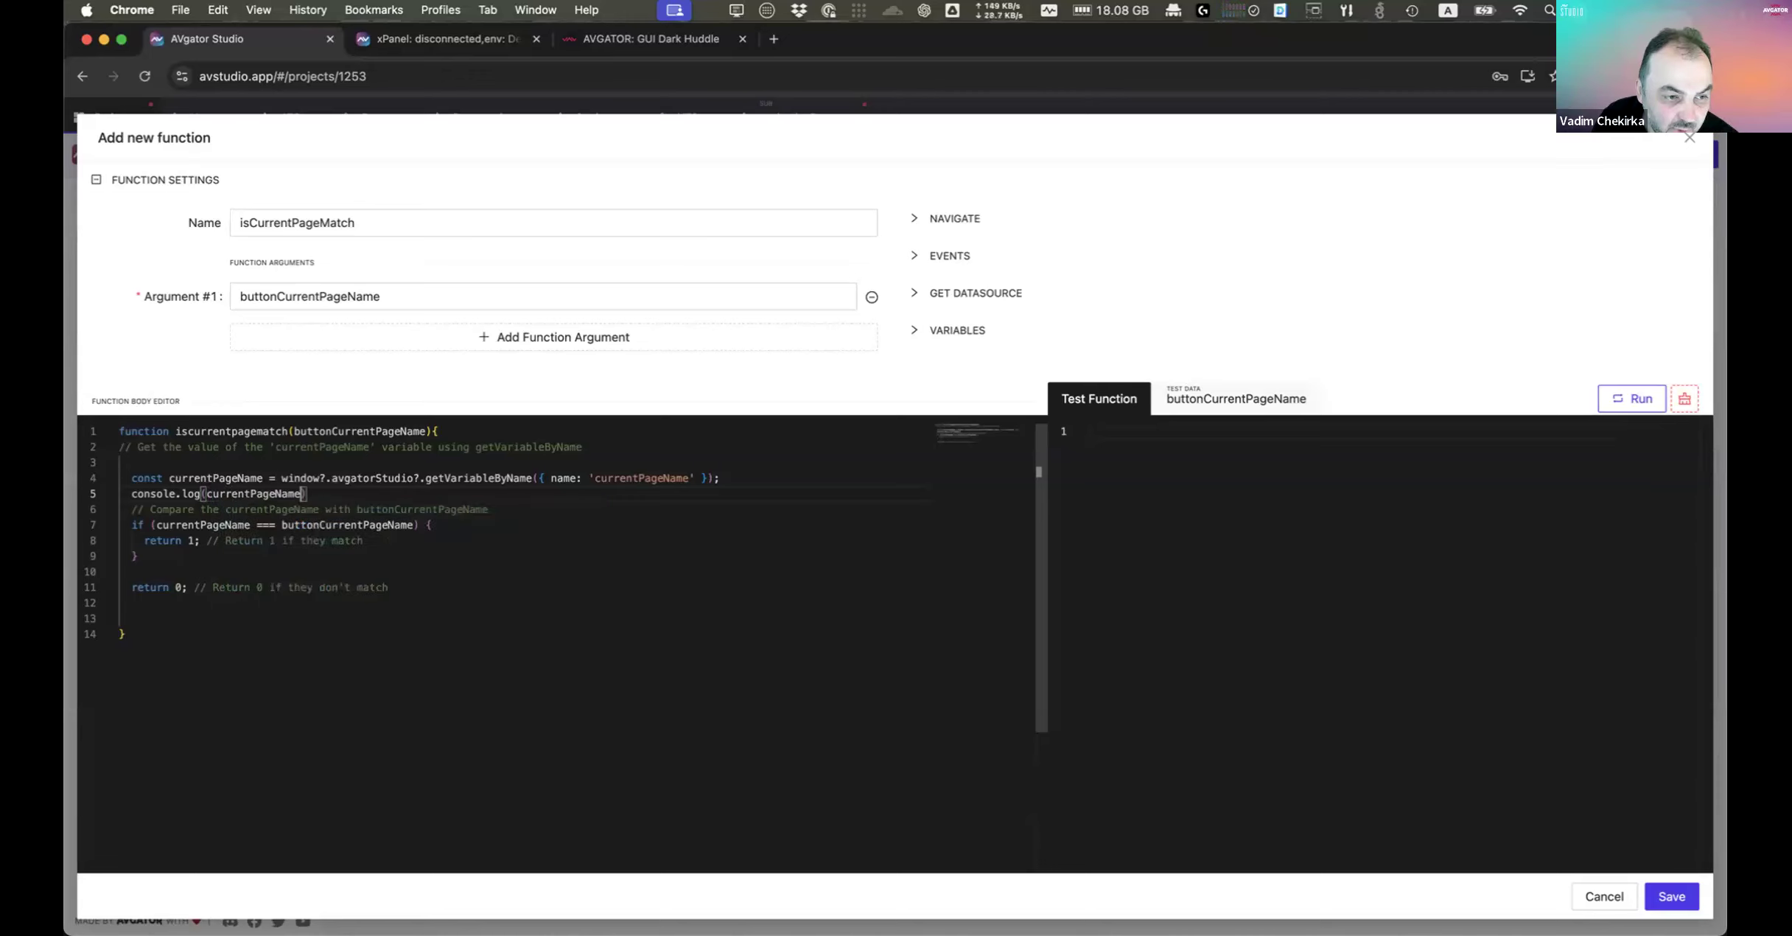
key(Left)
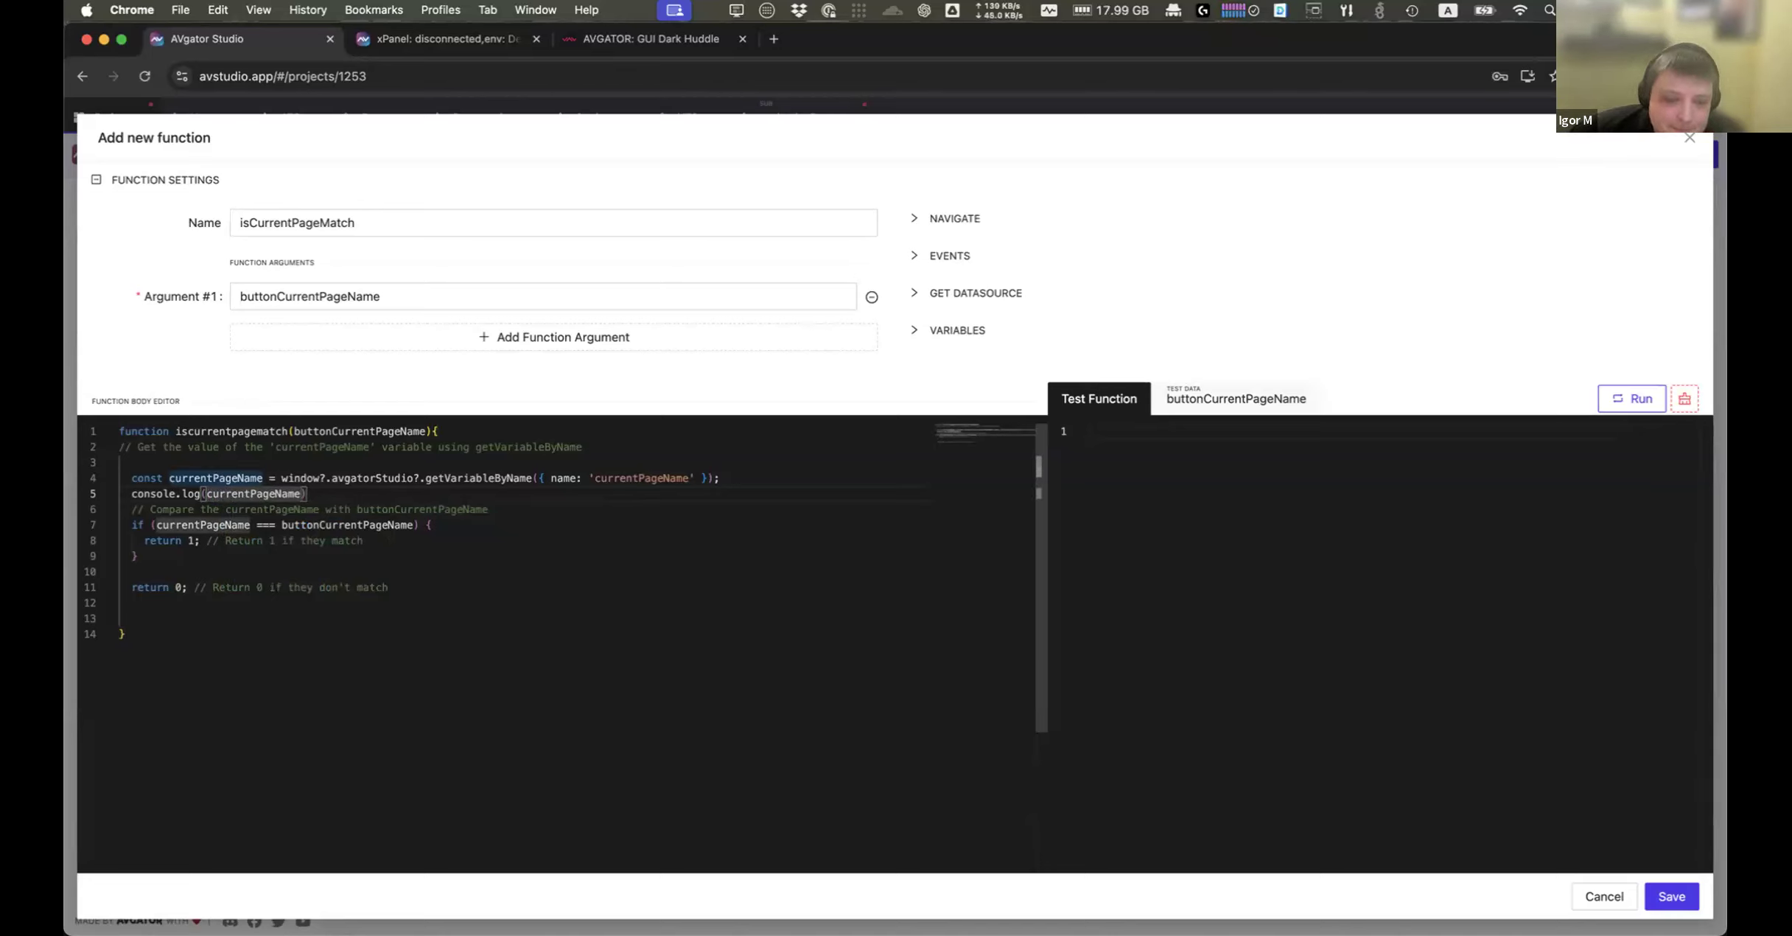
text(,)
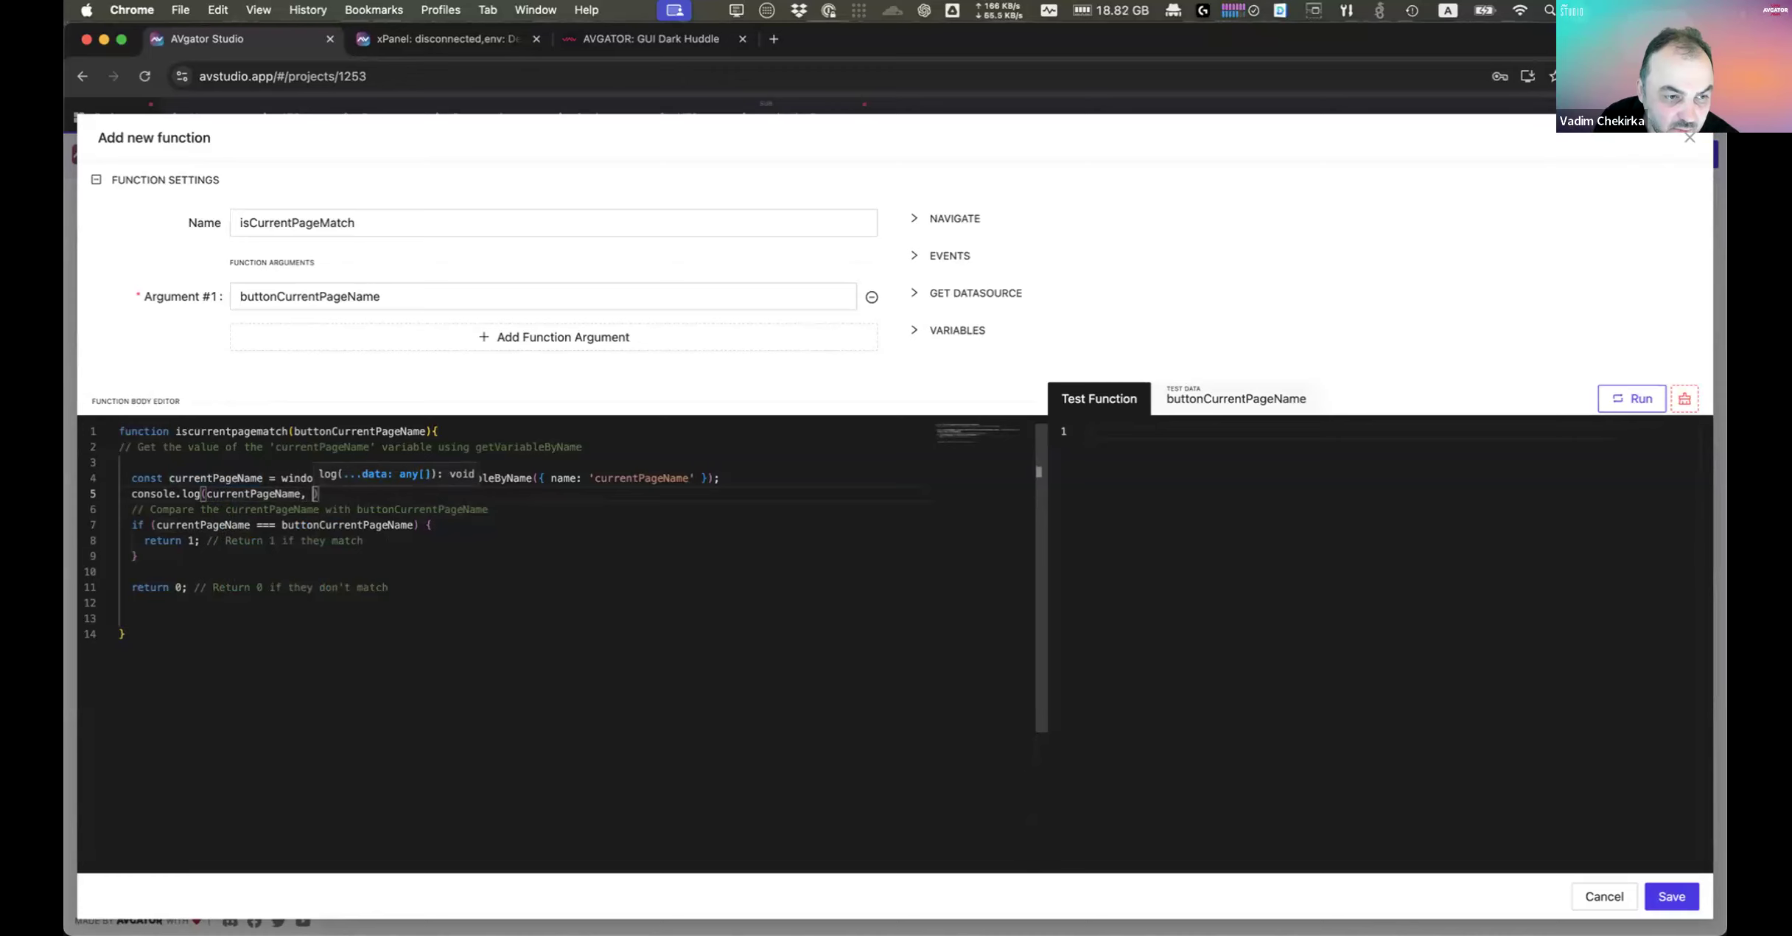
text(b)
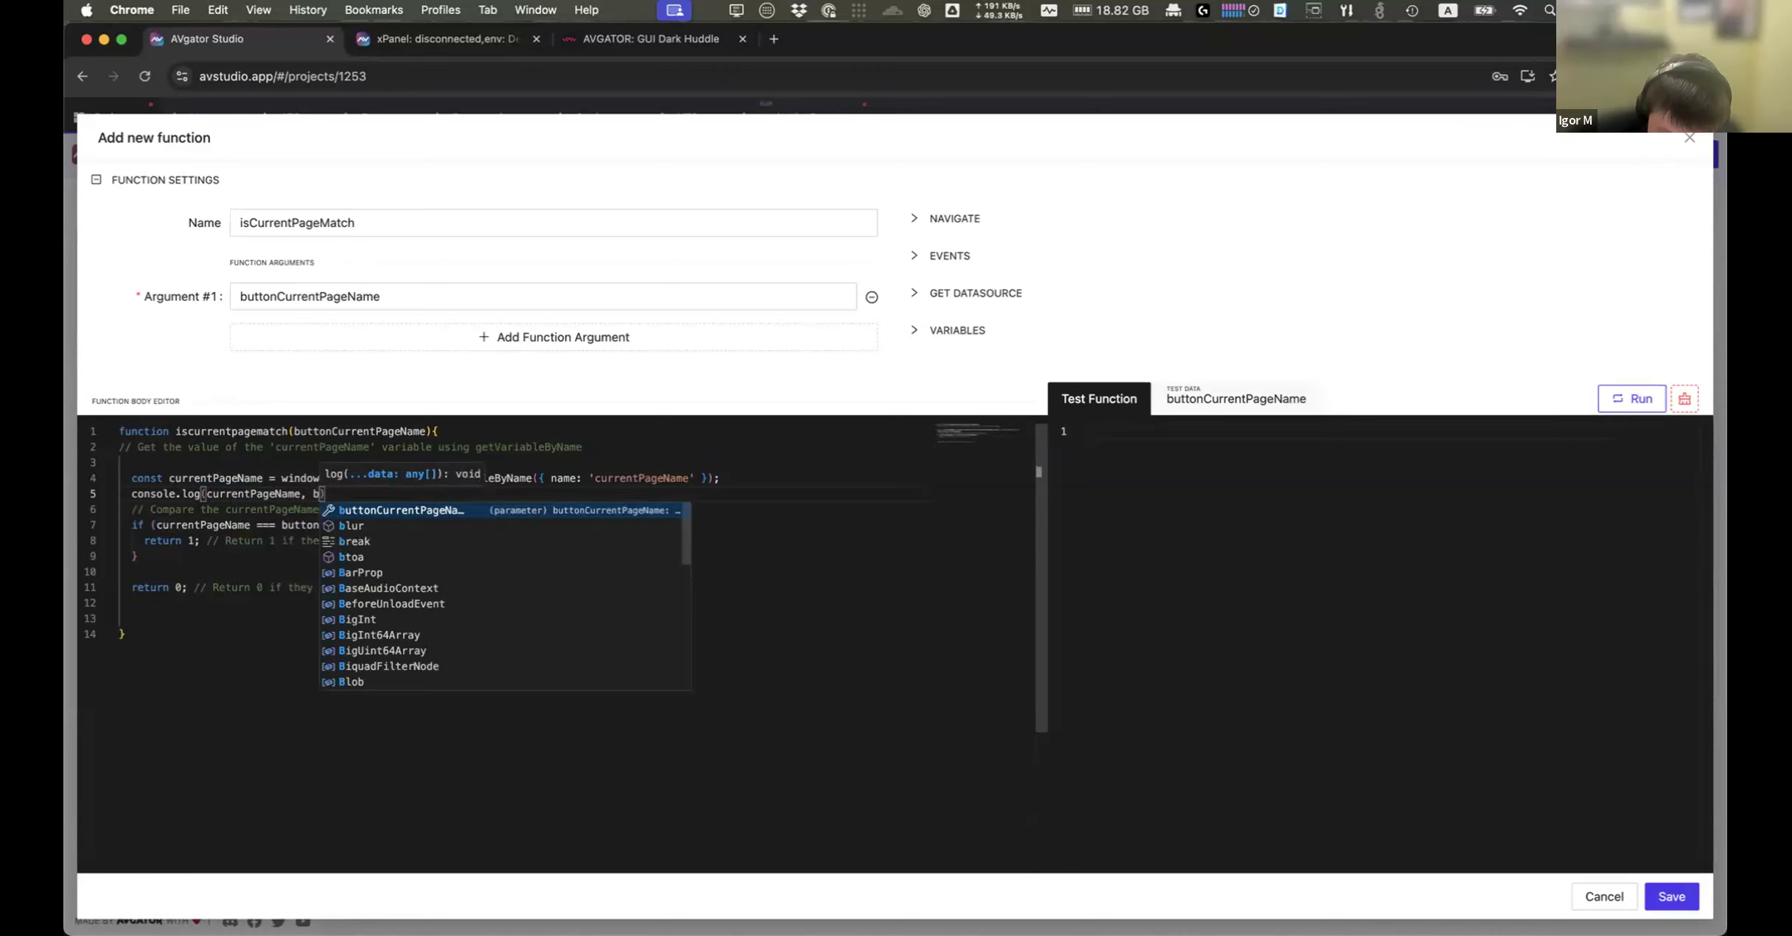
text(u)
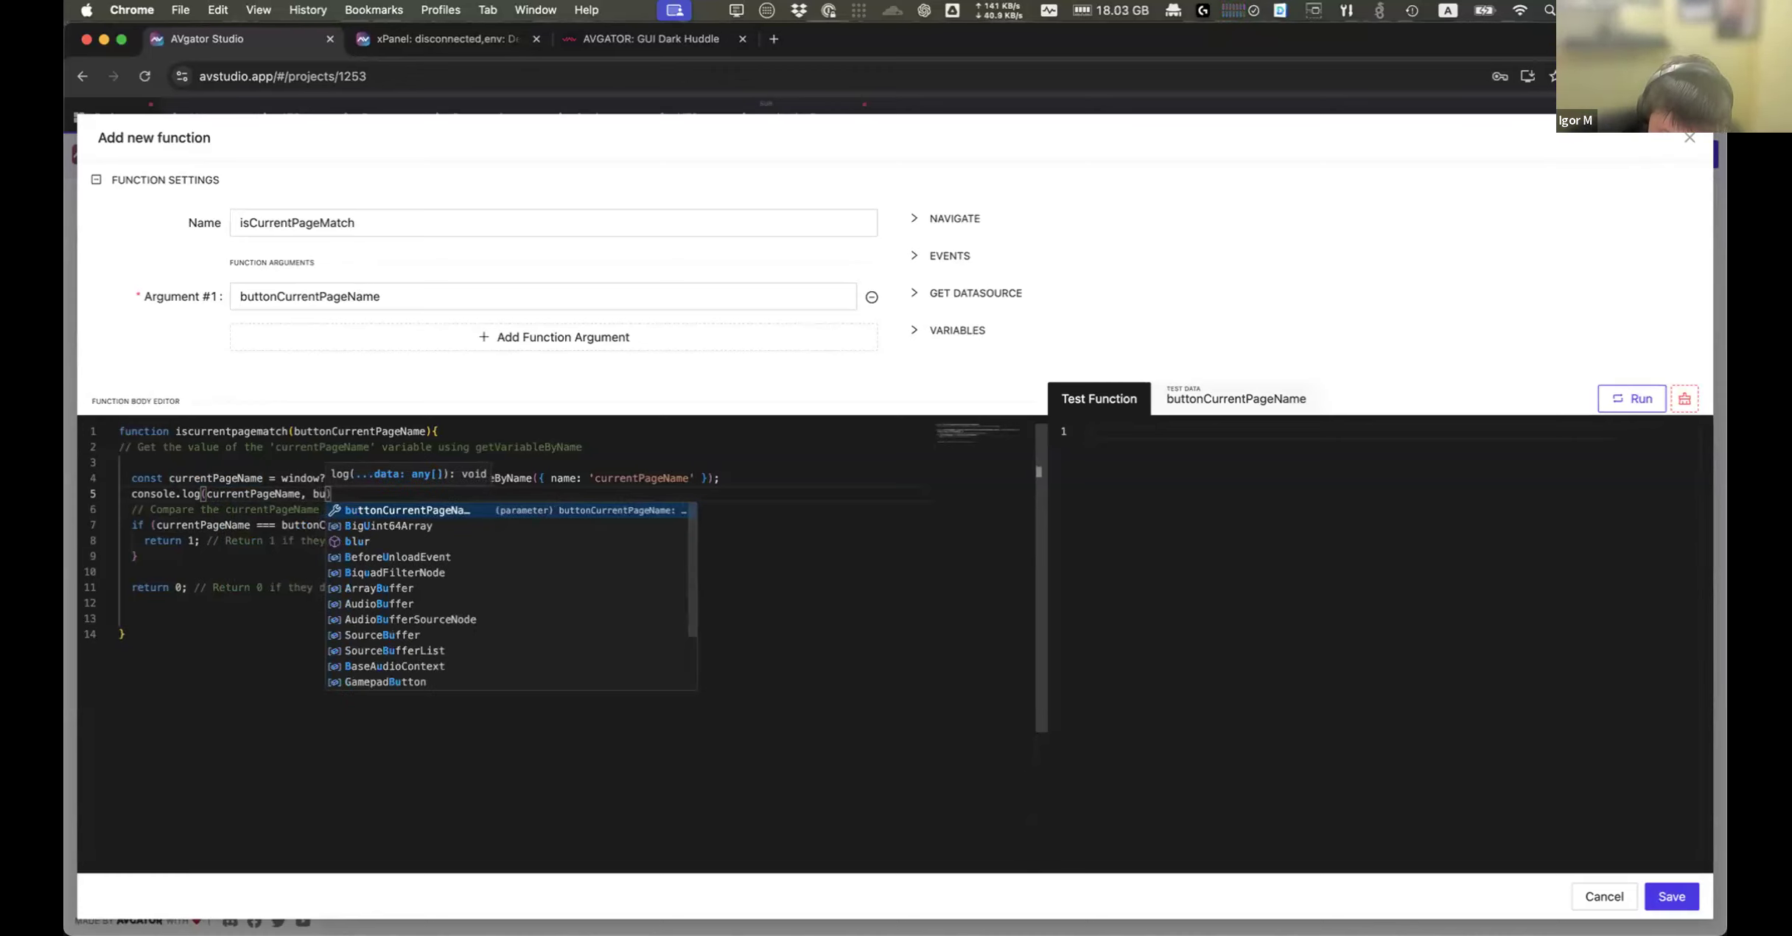
key(Return)
key(Right)
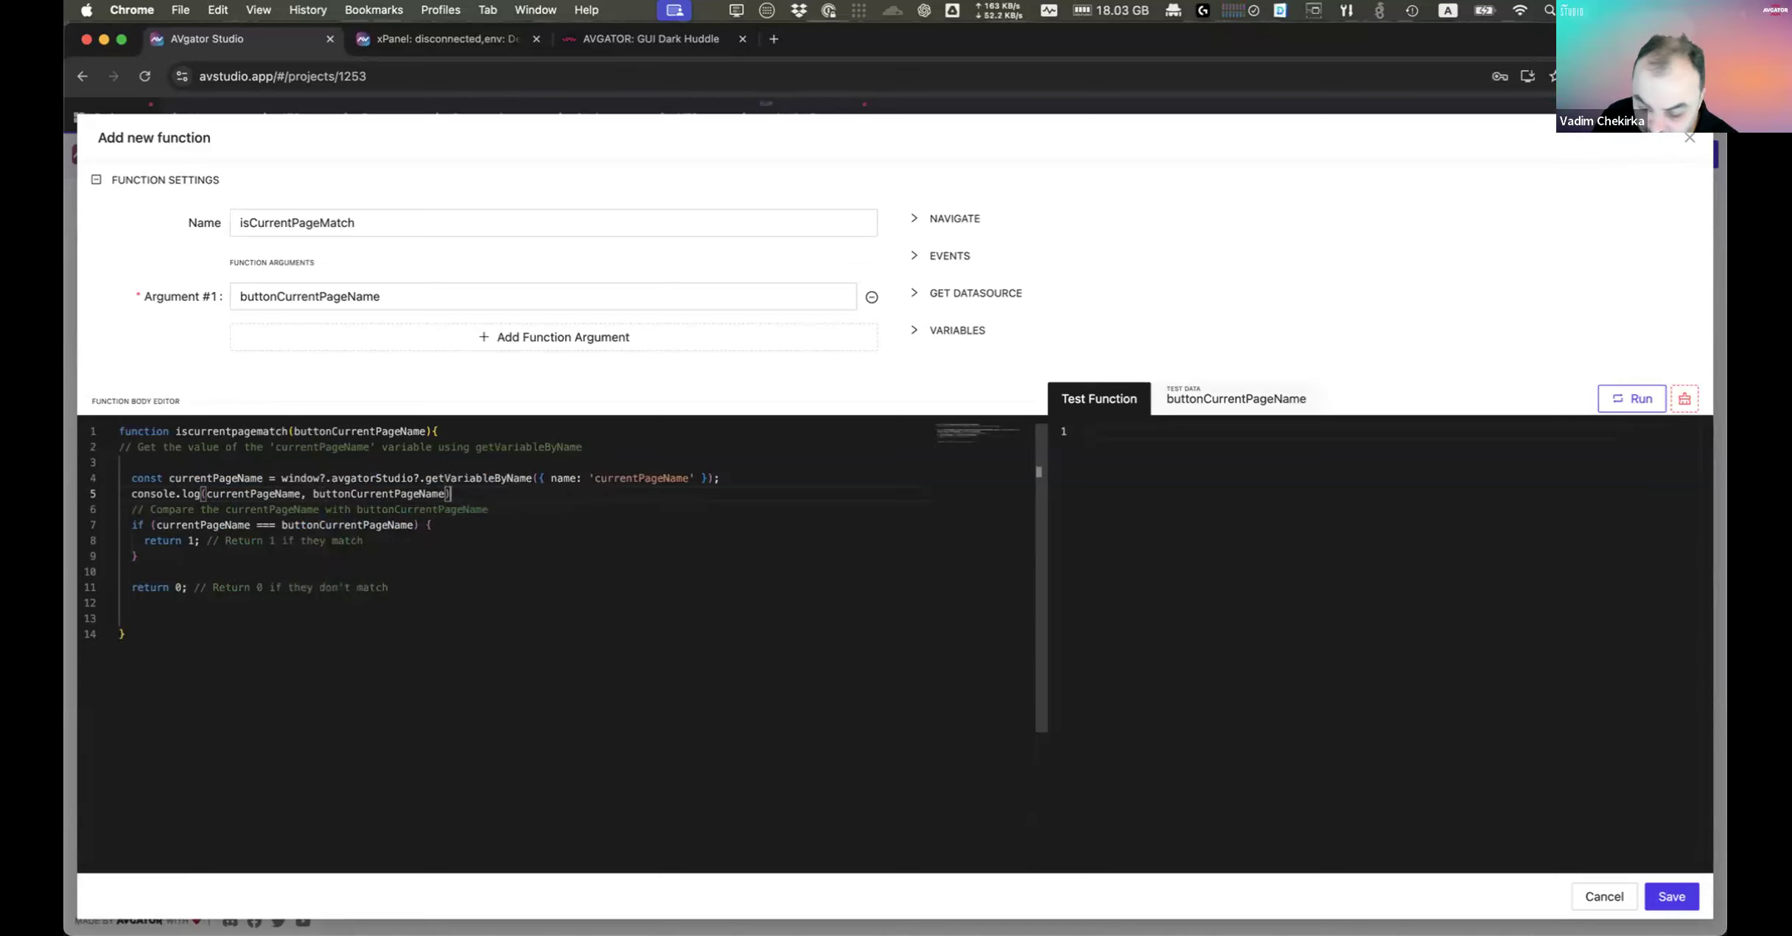
text(;)
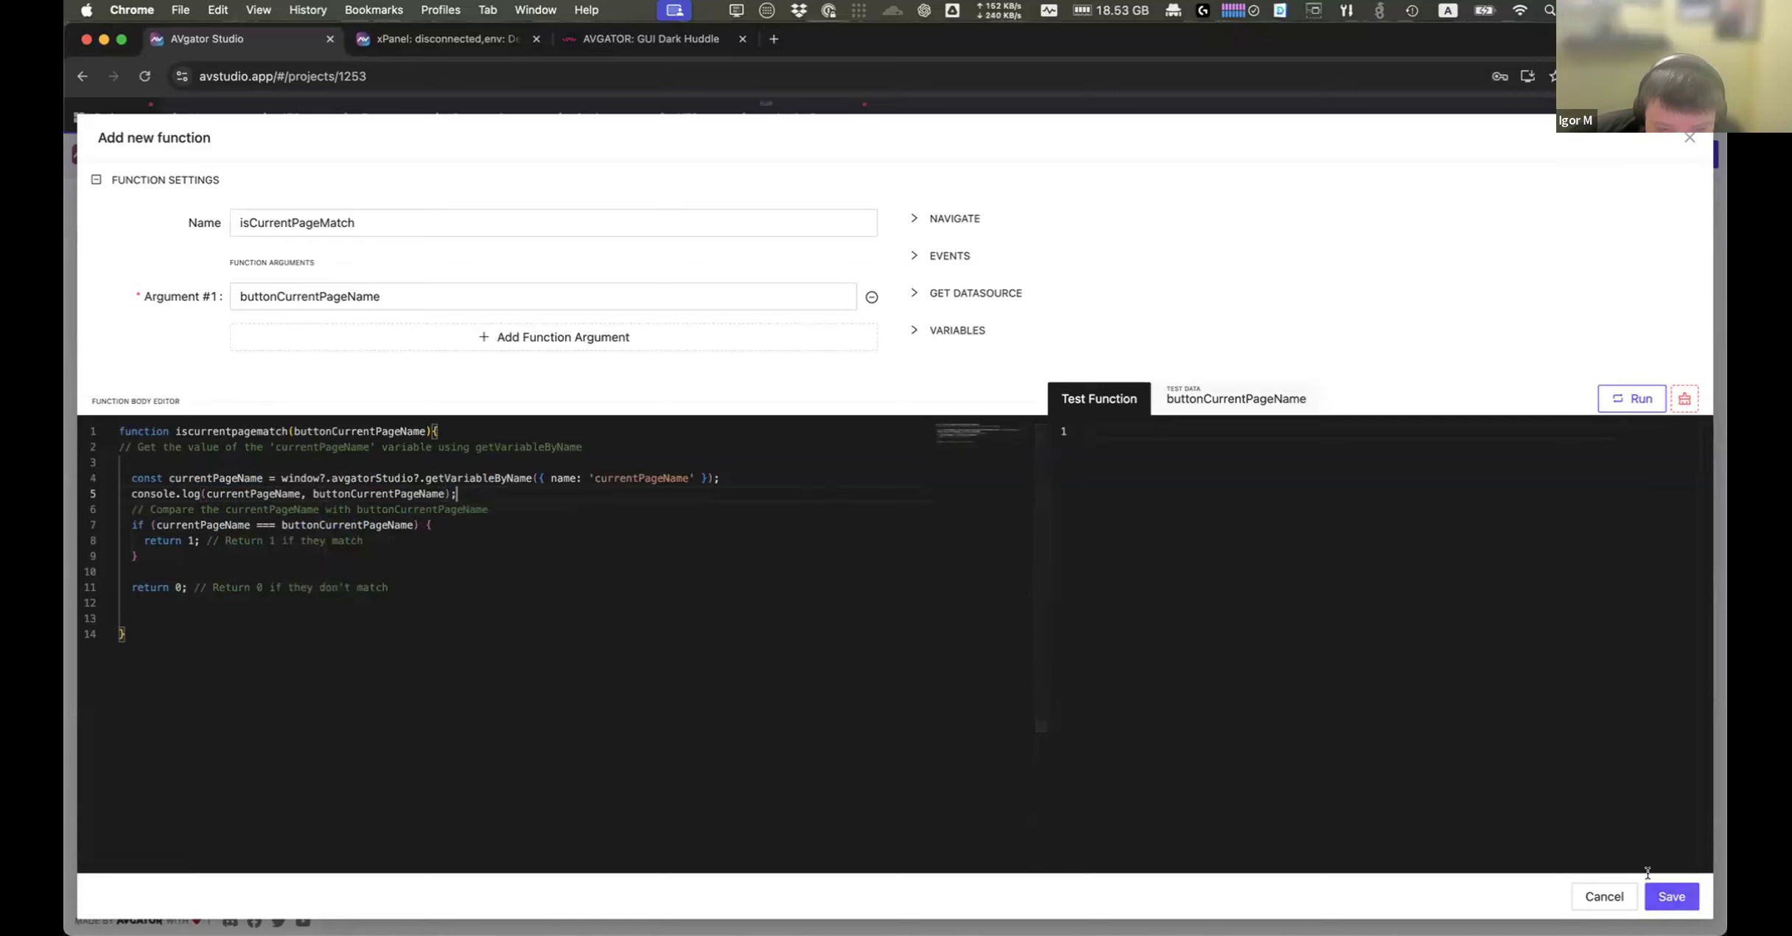
key(Return)
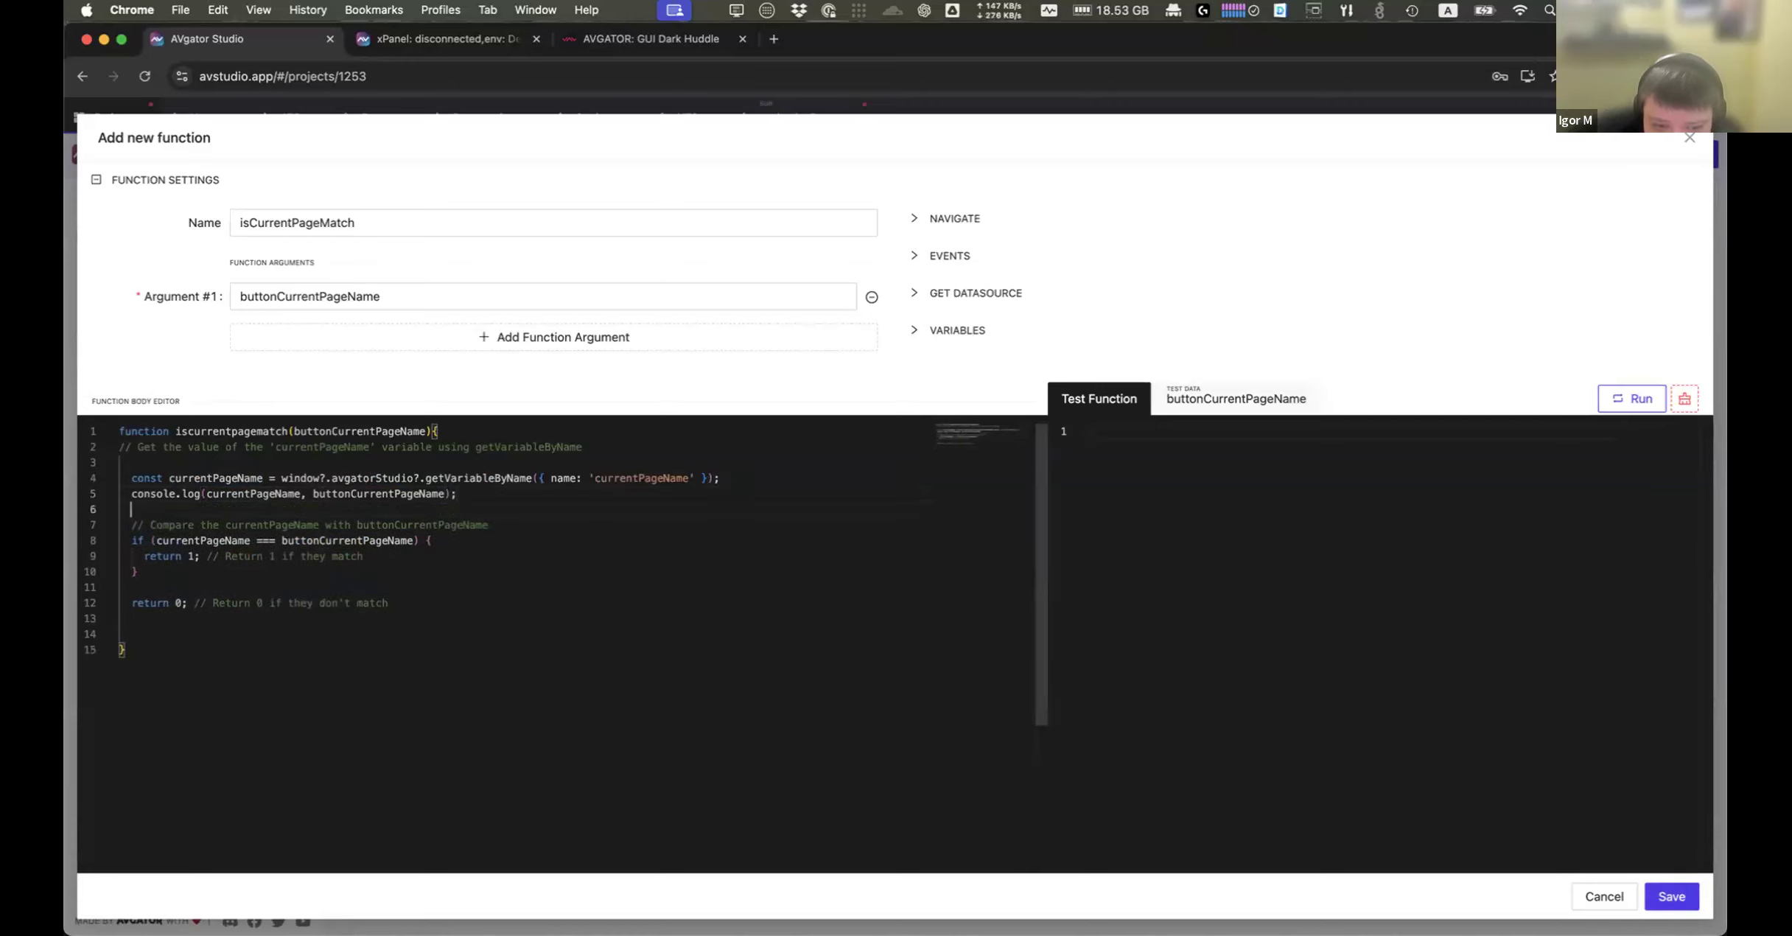
click(1671, 896)
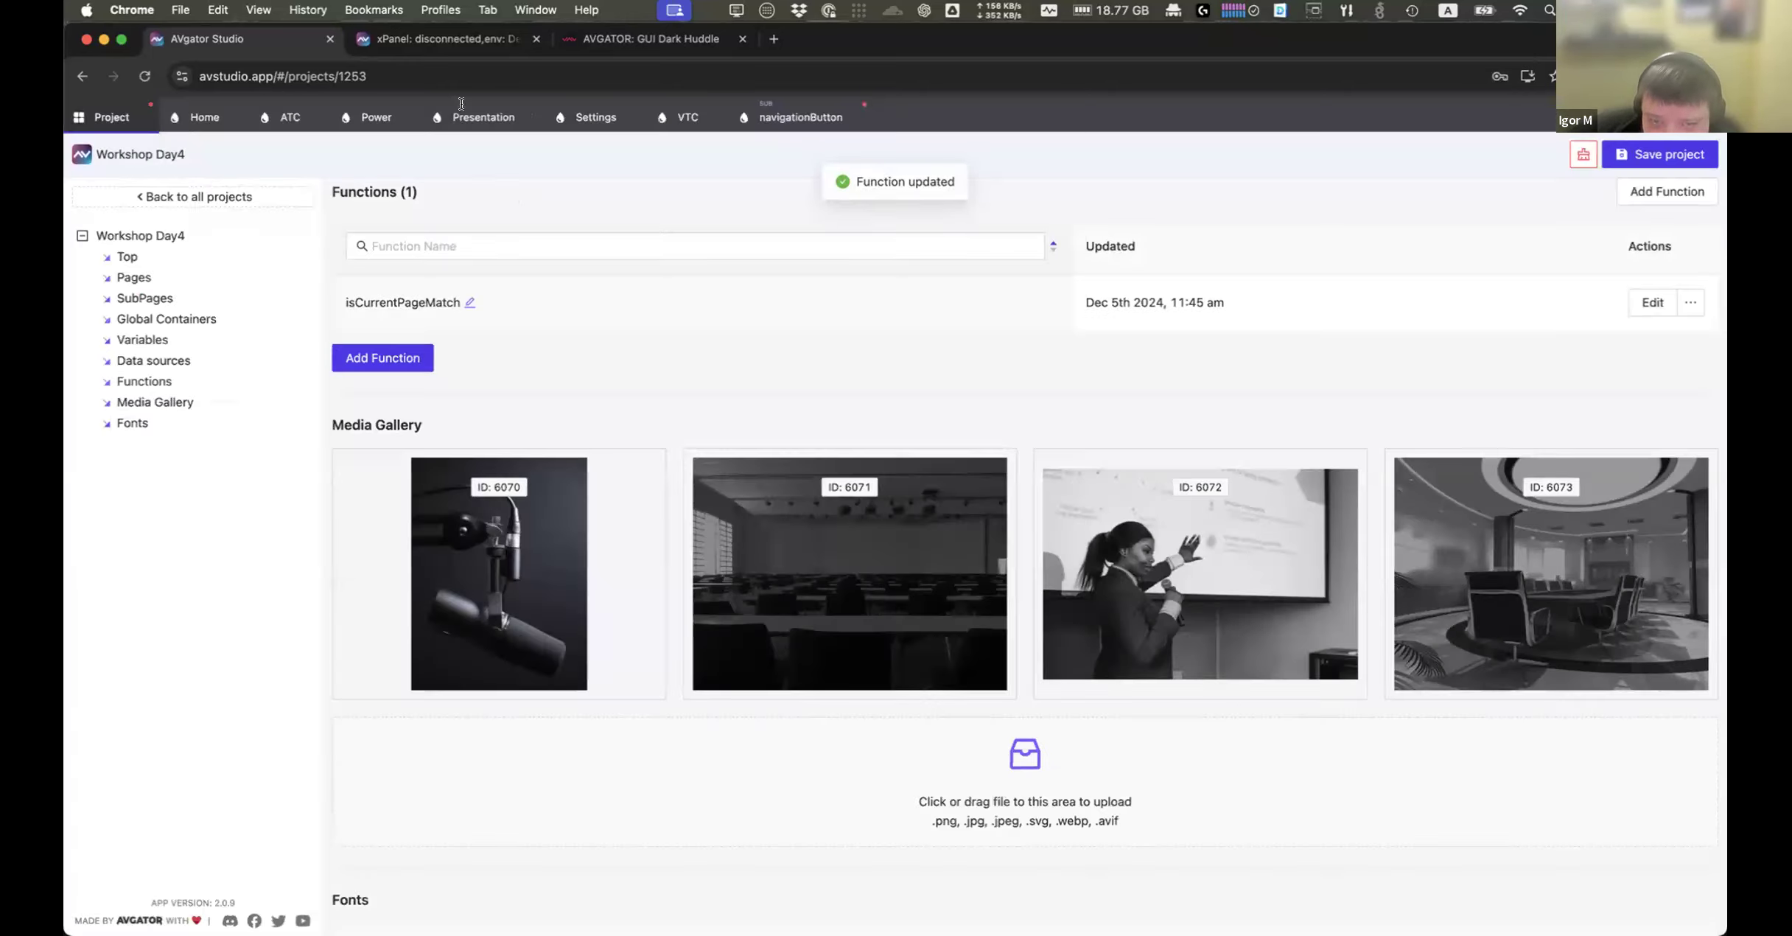
Step: Switch to the live xPanel, clear its console, and trigger the Home navigation button to examine the logged page names
click(435, 41)
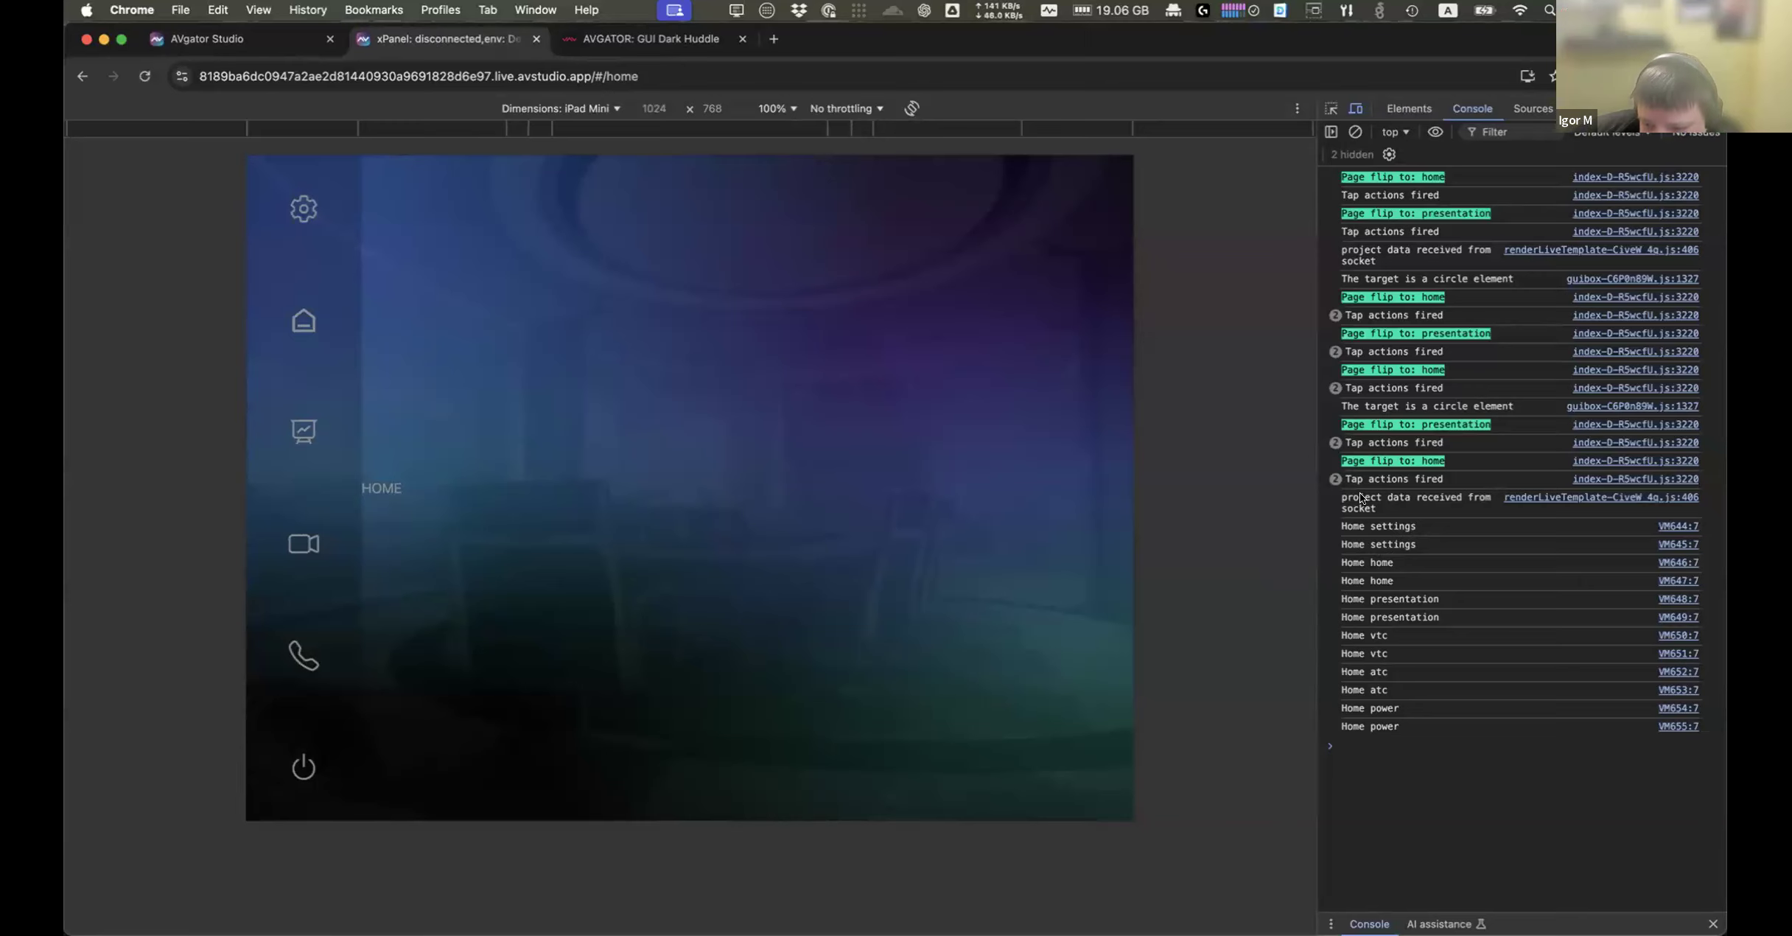
click(1353, 137)
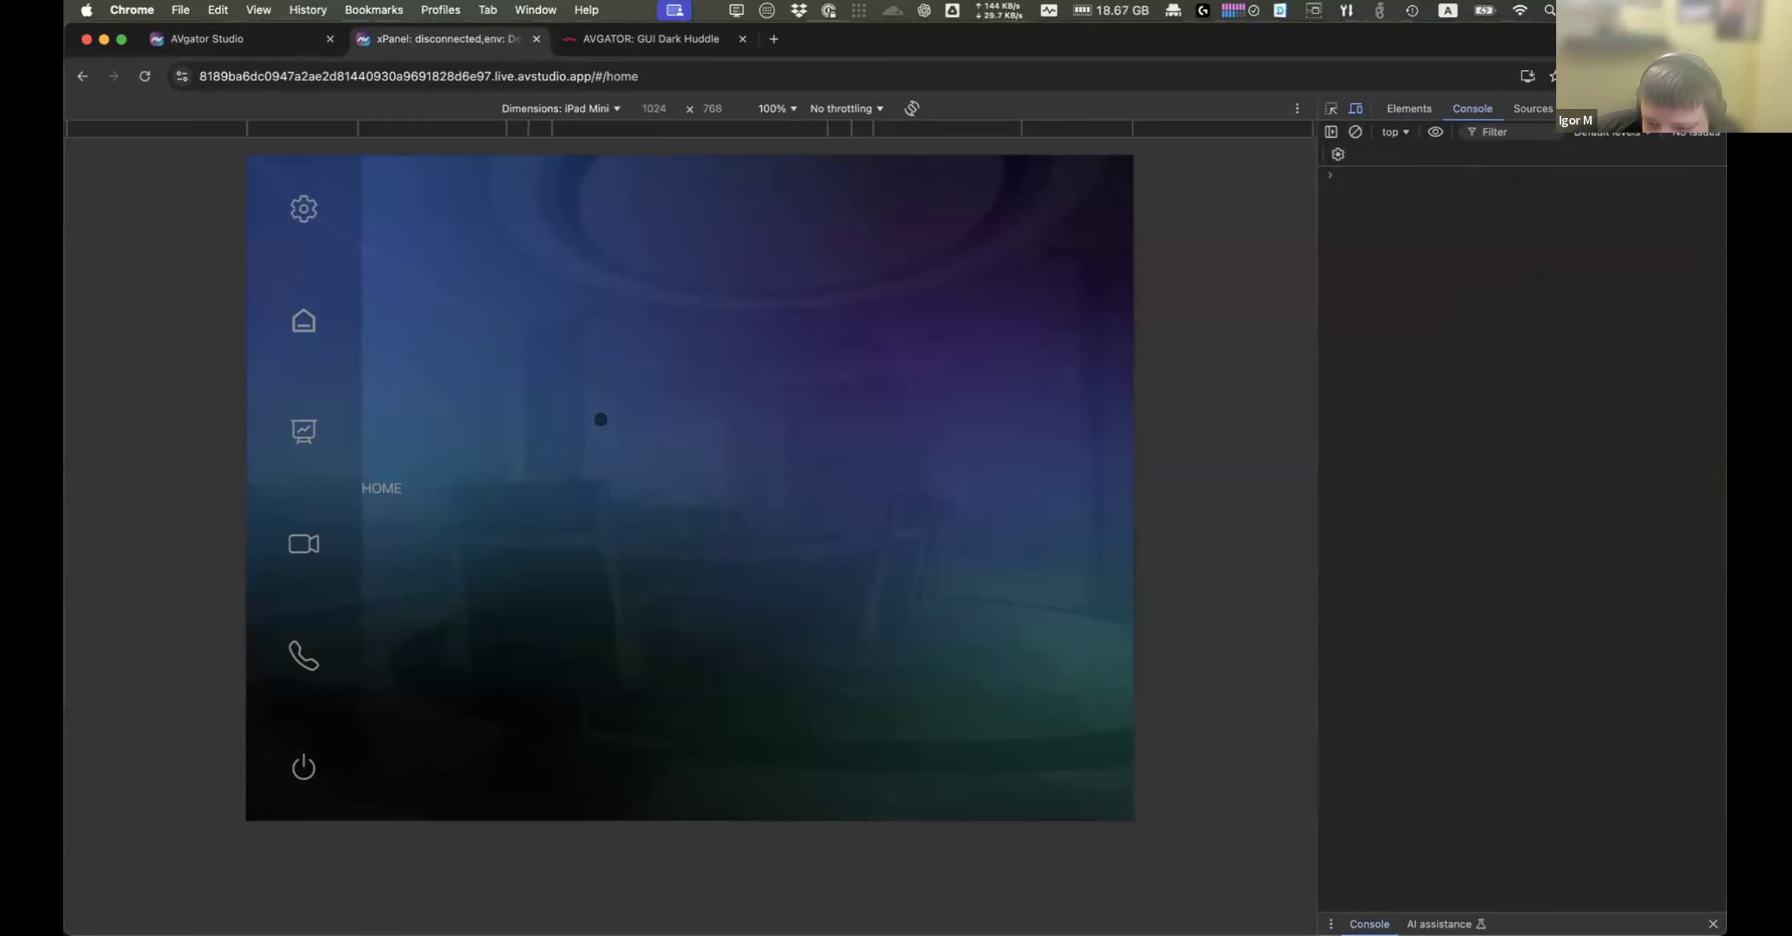
click(447, 327)
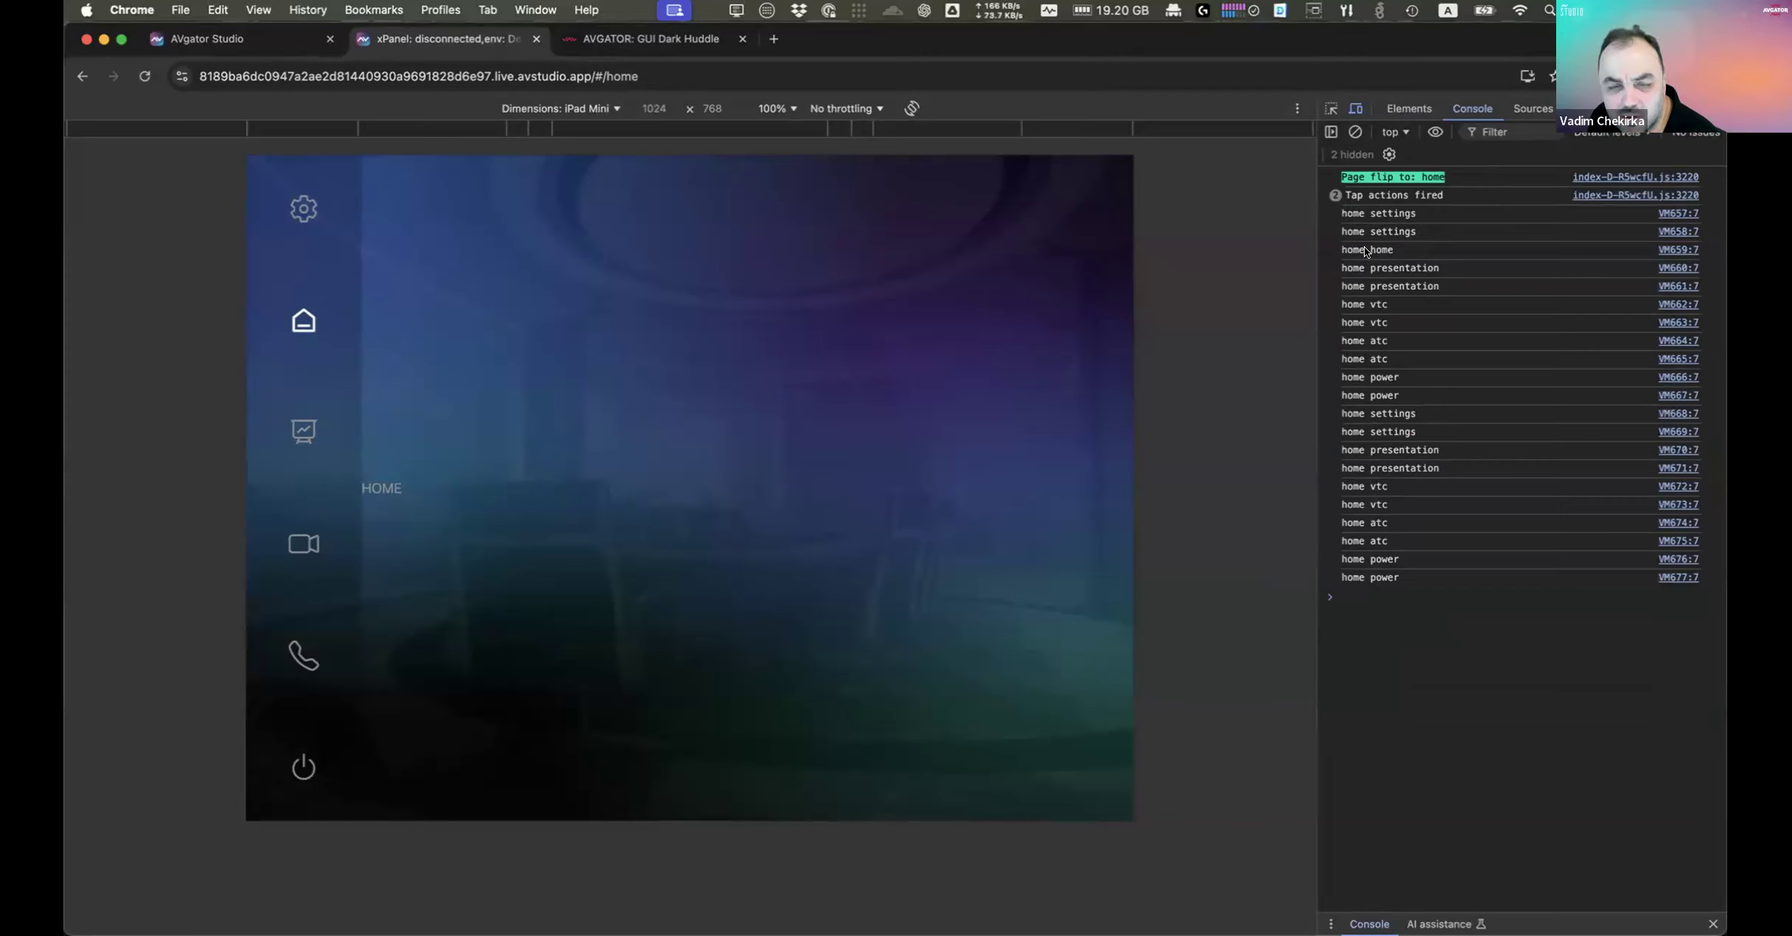
Step: Back in AVgator Studio, clear the default value of the navigationButton subpage's Page parameter
click(257, 42)
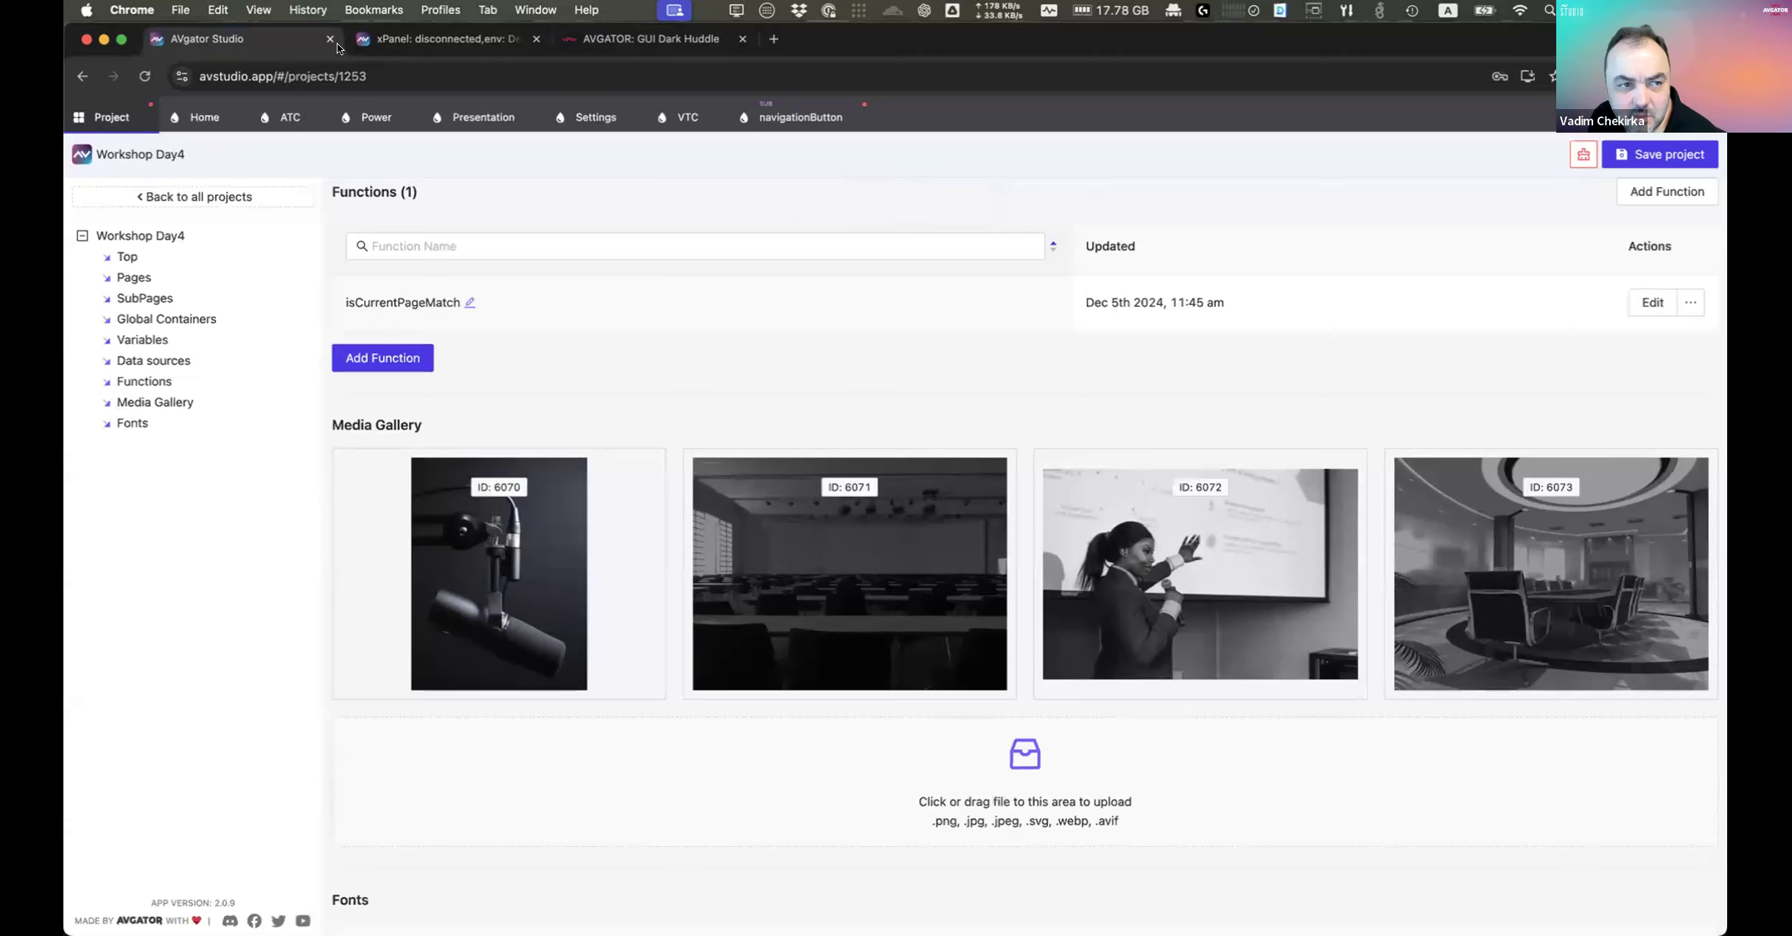
click(786, 130)
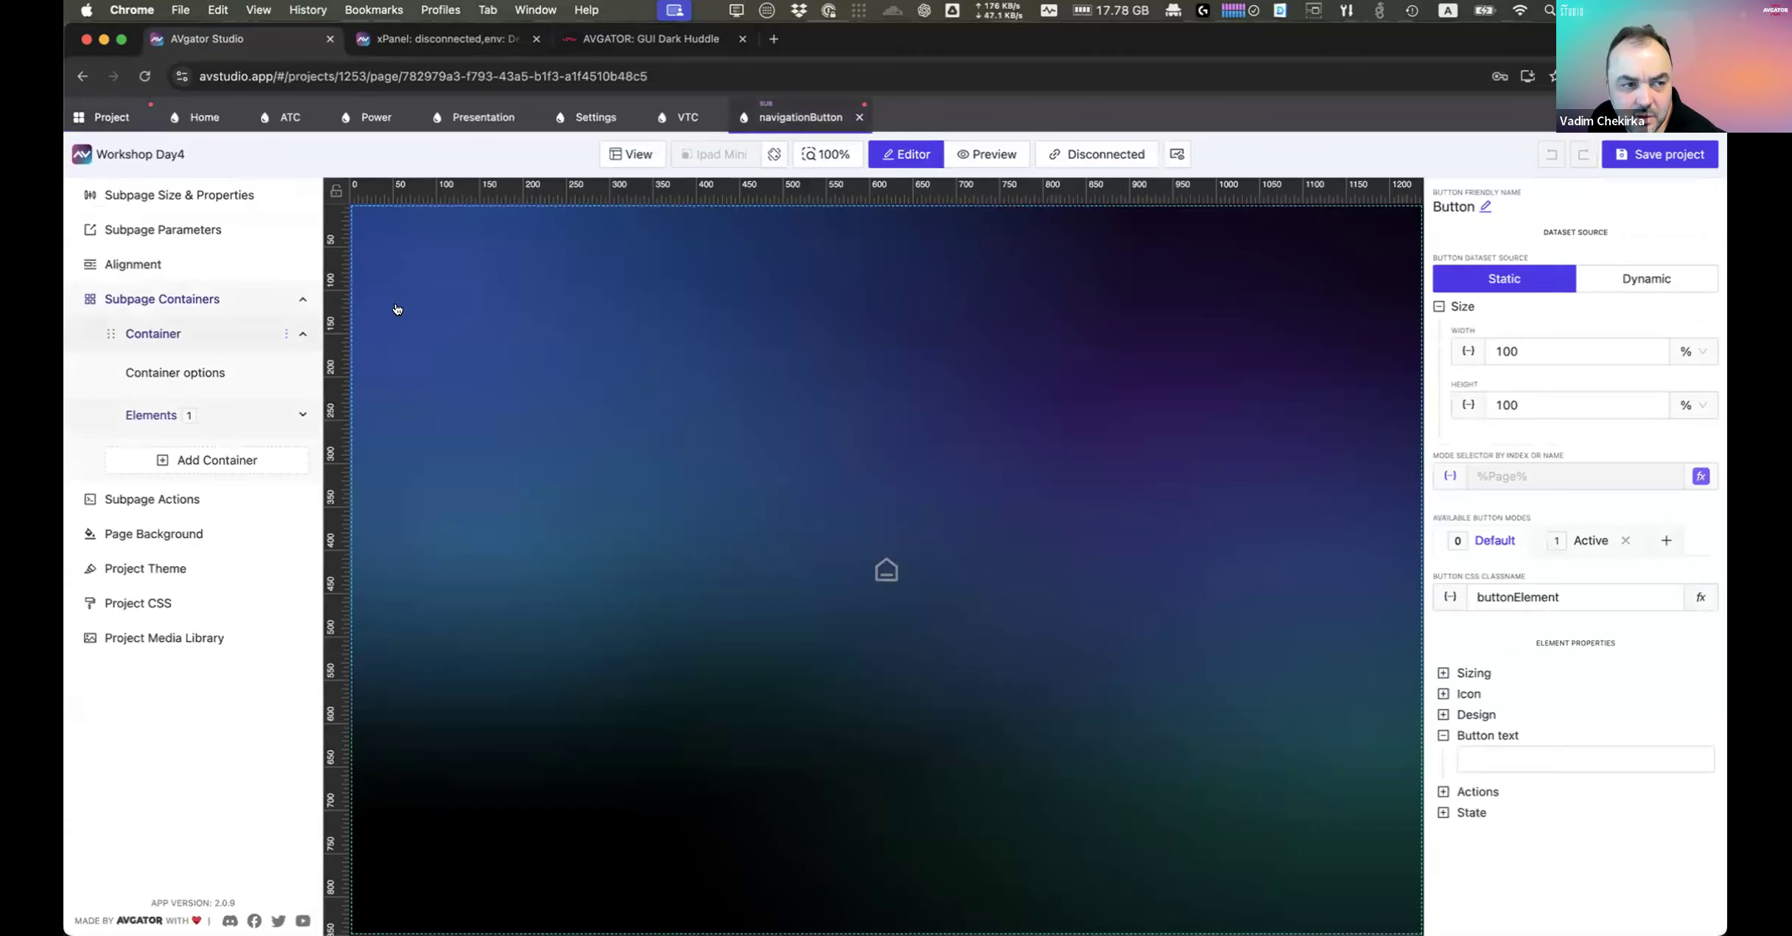
click(166, 233)
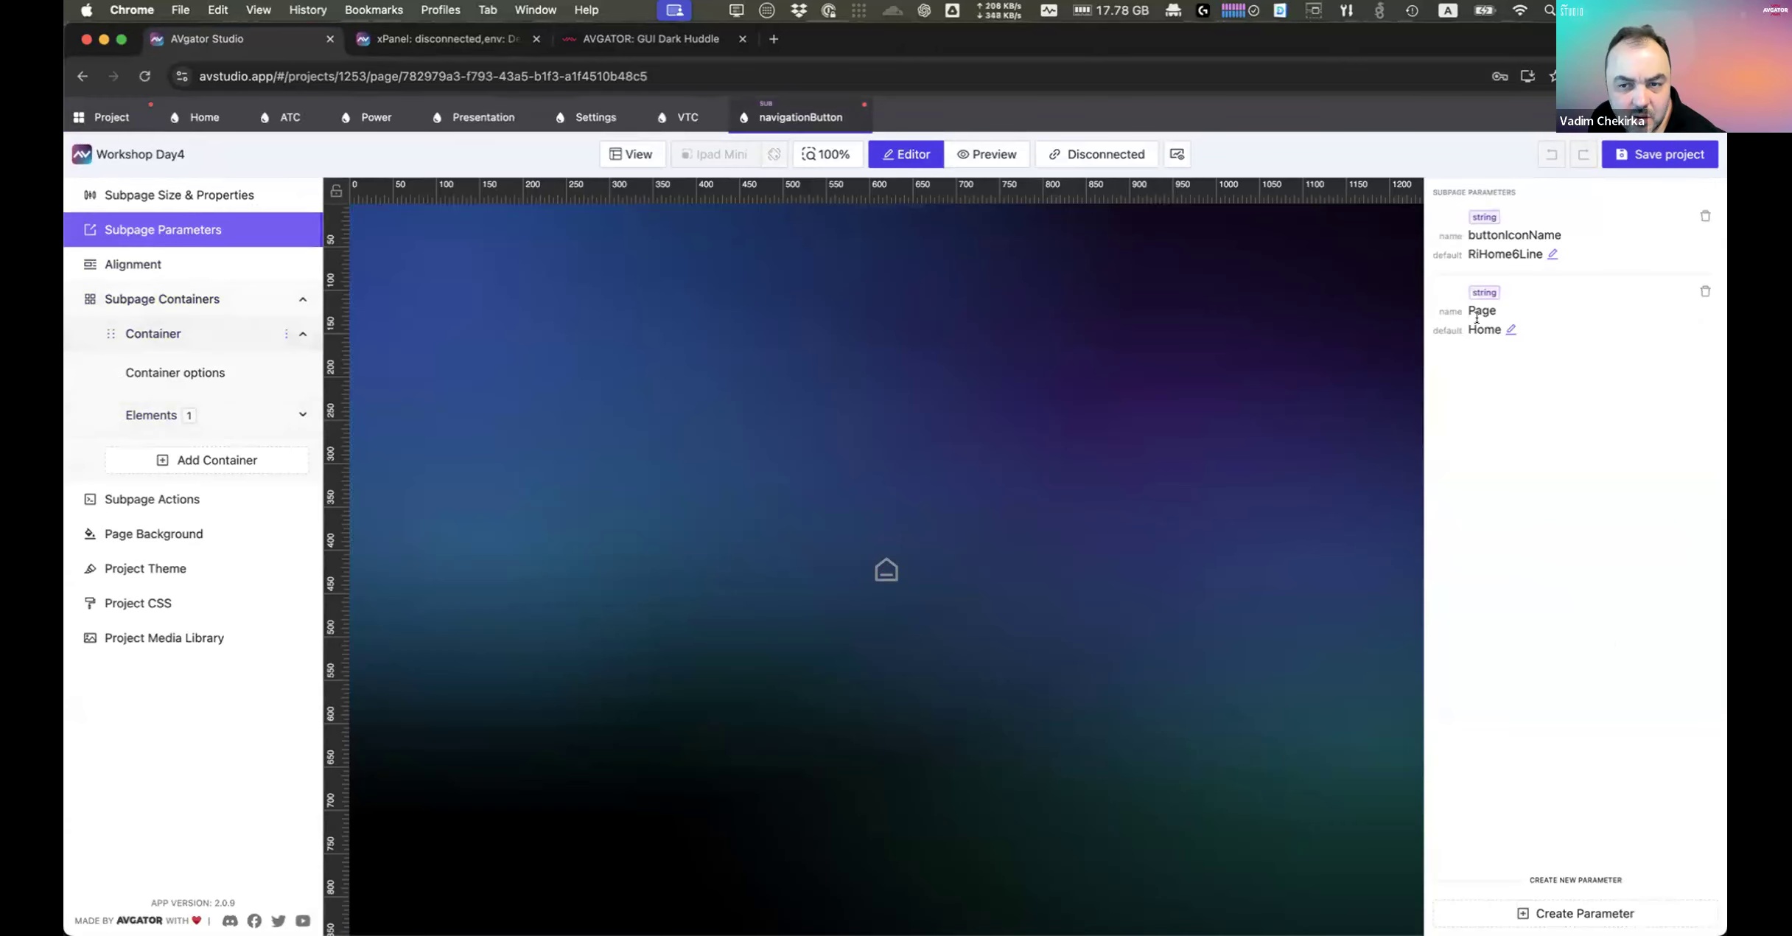
click(1512, 330)
key(super+a)
key(BackSpace)
key(Return)
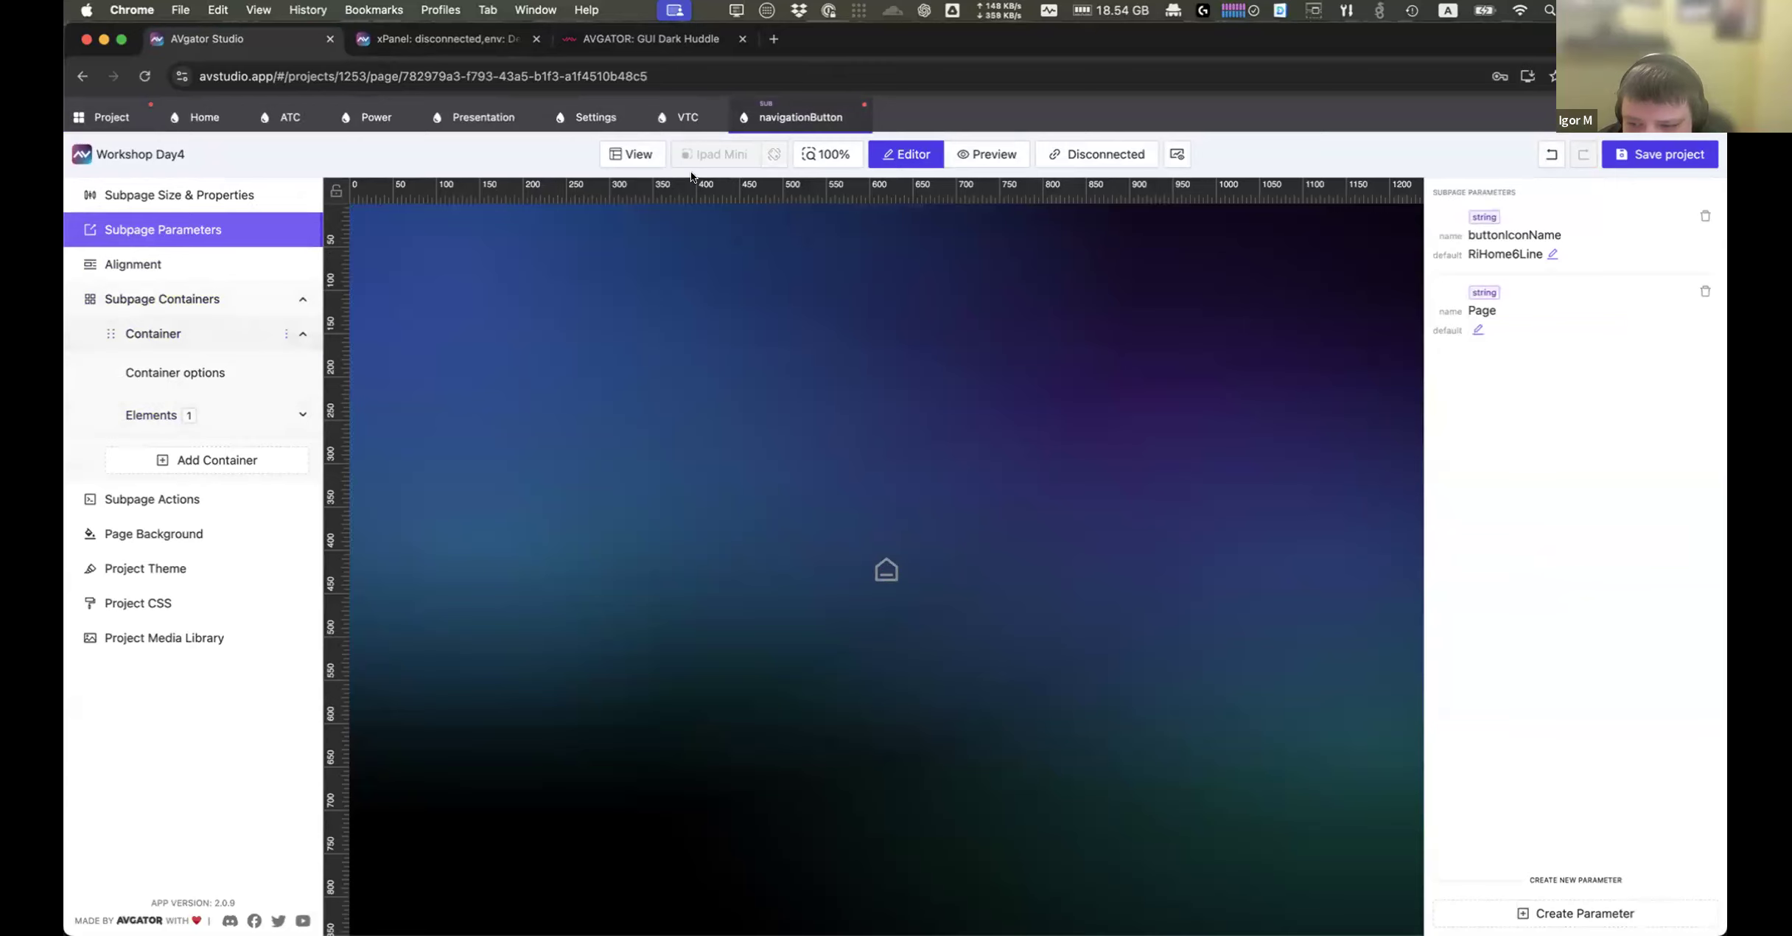
Step: Retest the Home navigation button in the live xPanel and compare the page names logged in the console
click(442, 37)
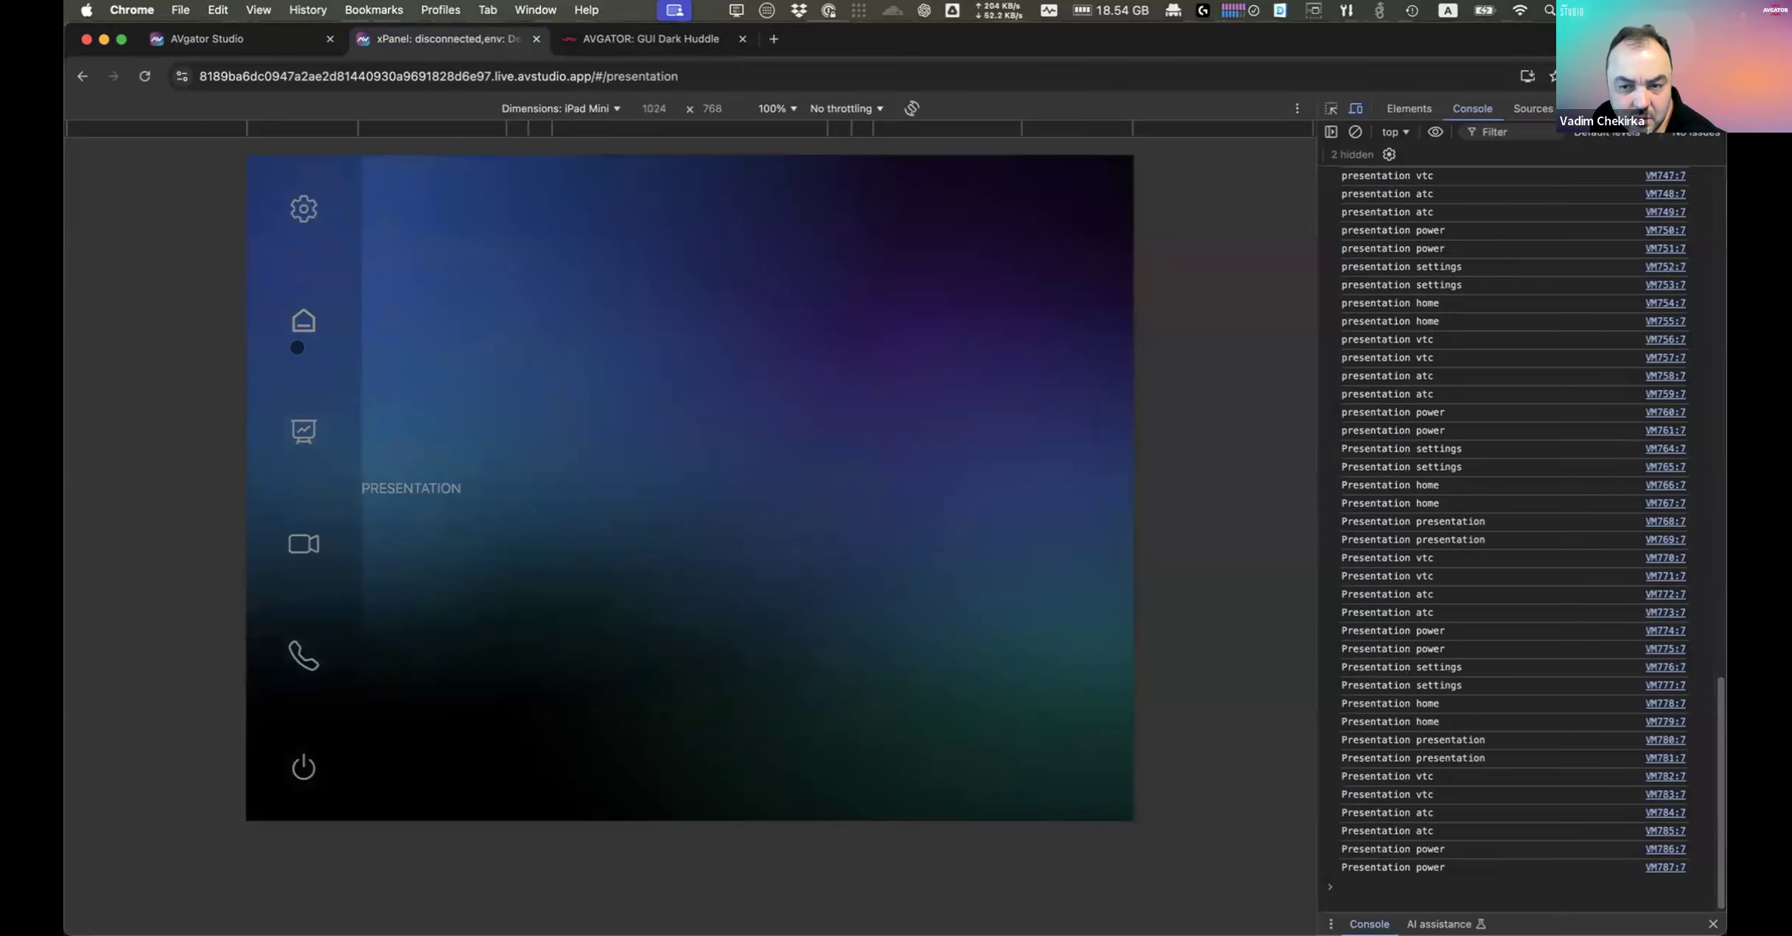
click(303, 322)
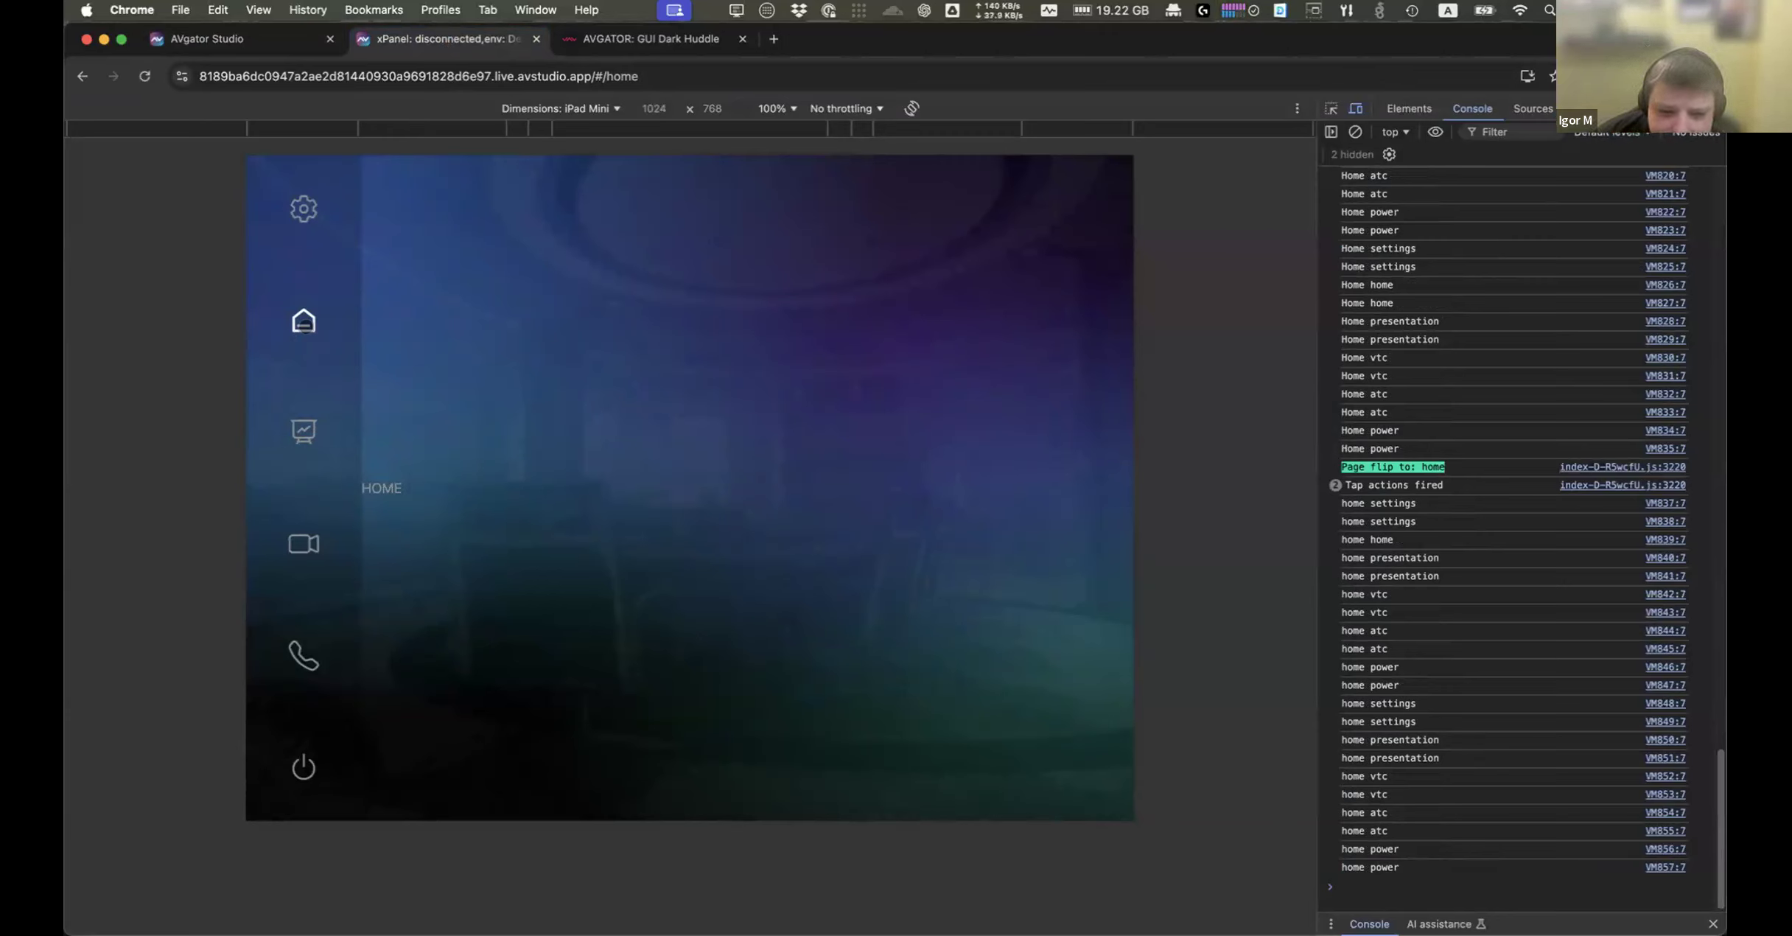
Step: Return to the project overview in AVgator Studio, review the entries of the navigation data source, and close it without changes
click(200, 43)
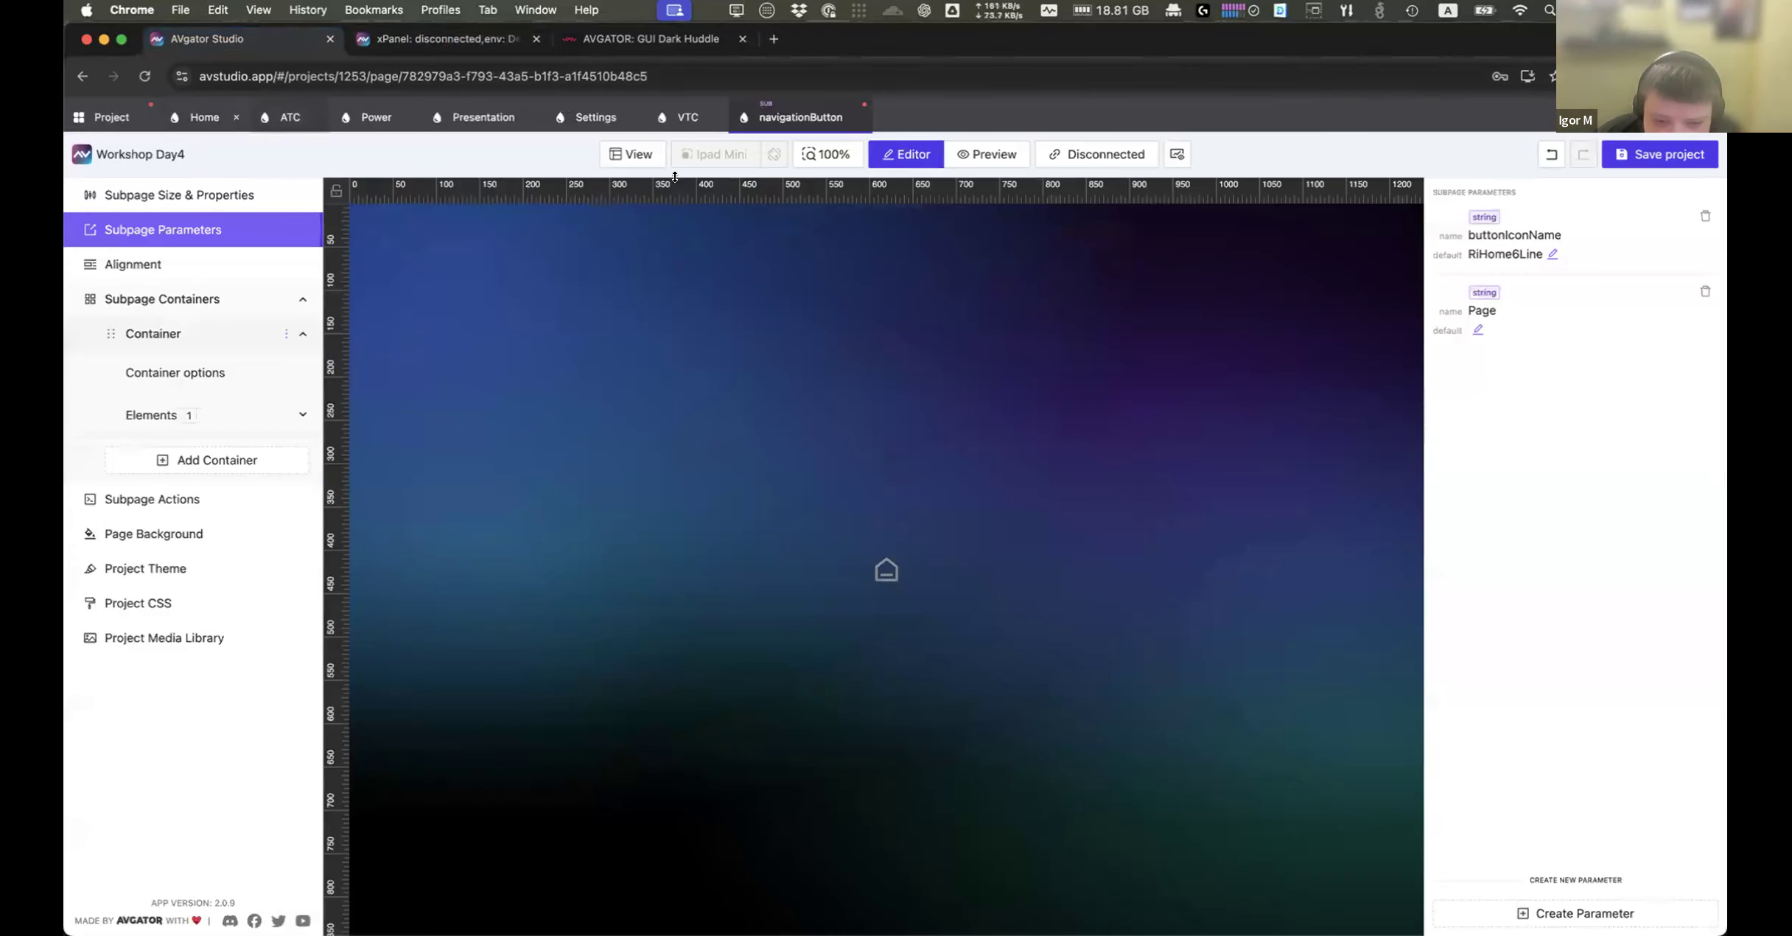
click(111, 127)
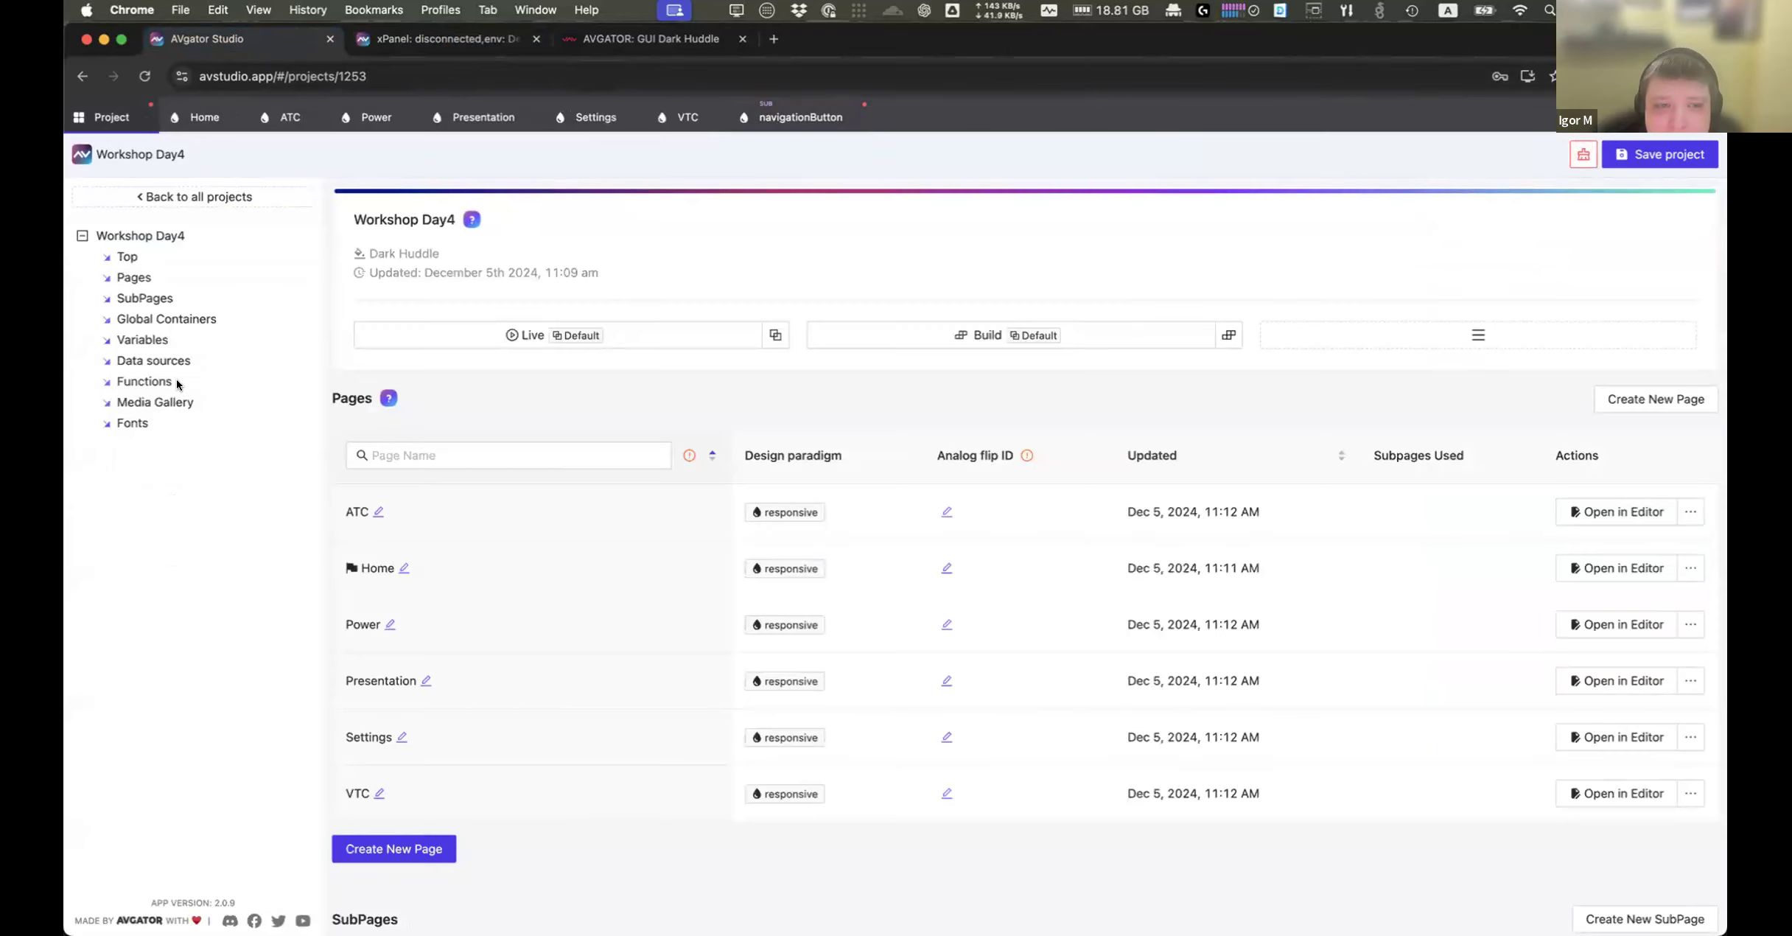
click(147, 298)
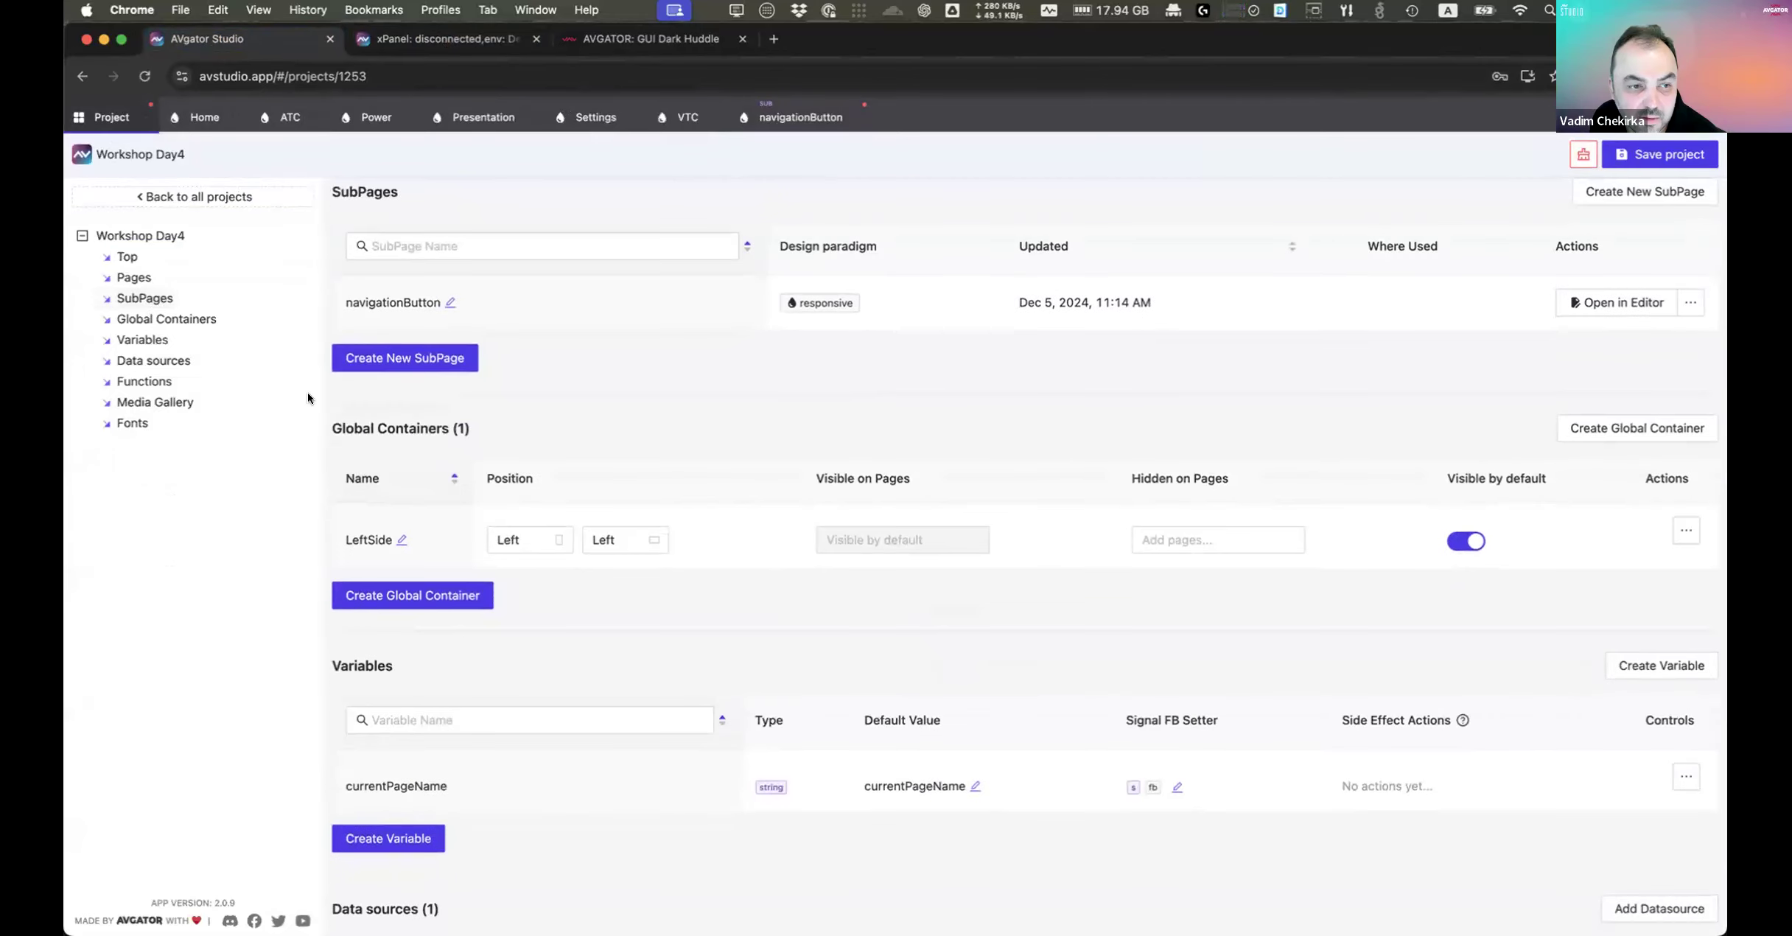
click(161, 361)
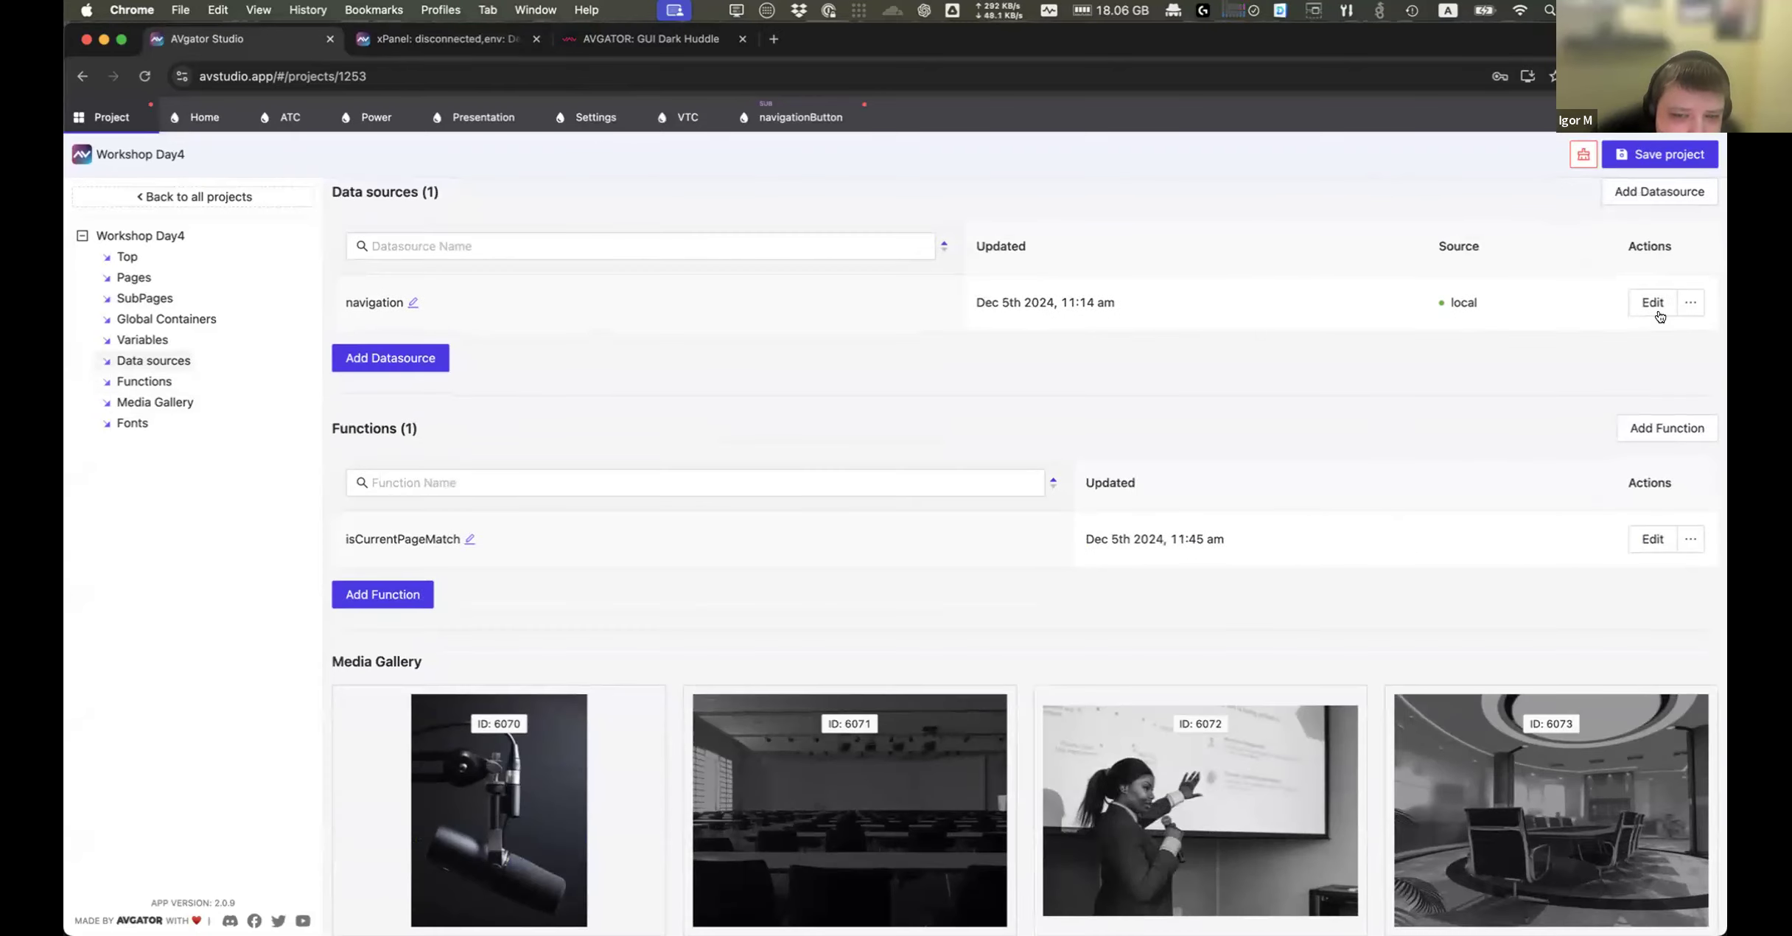
click(1651, 303)
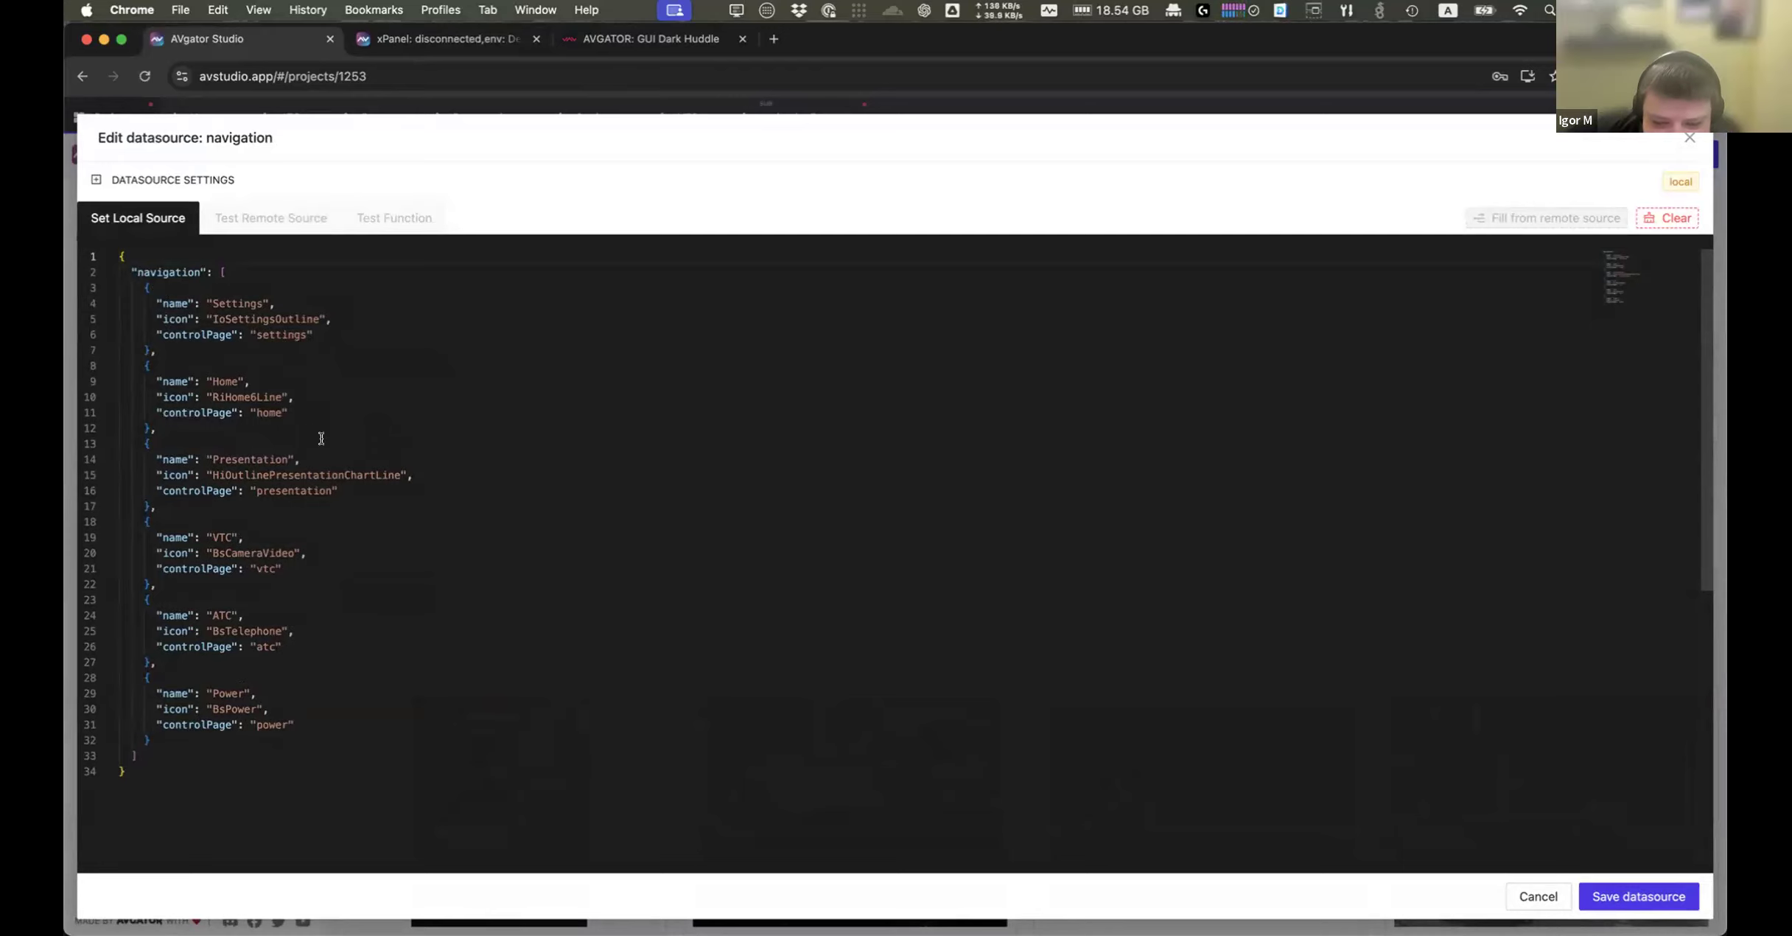
click(1538, 896)
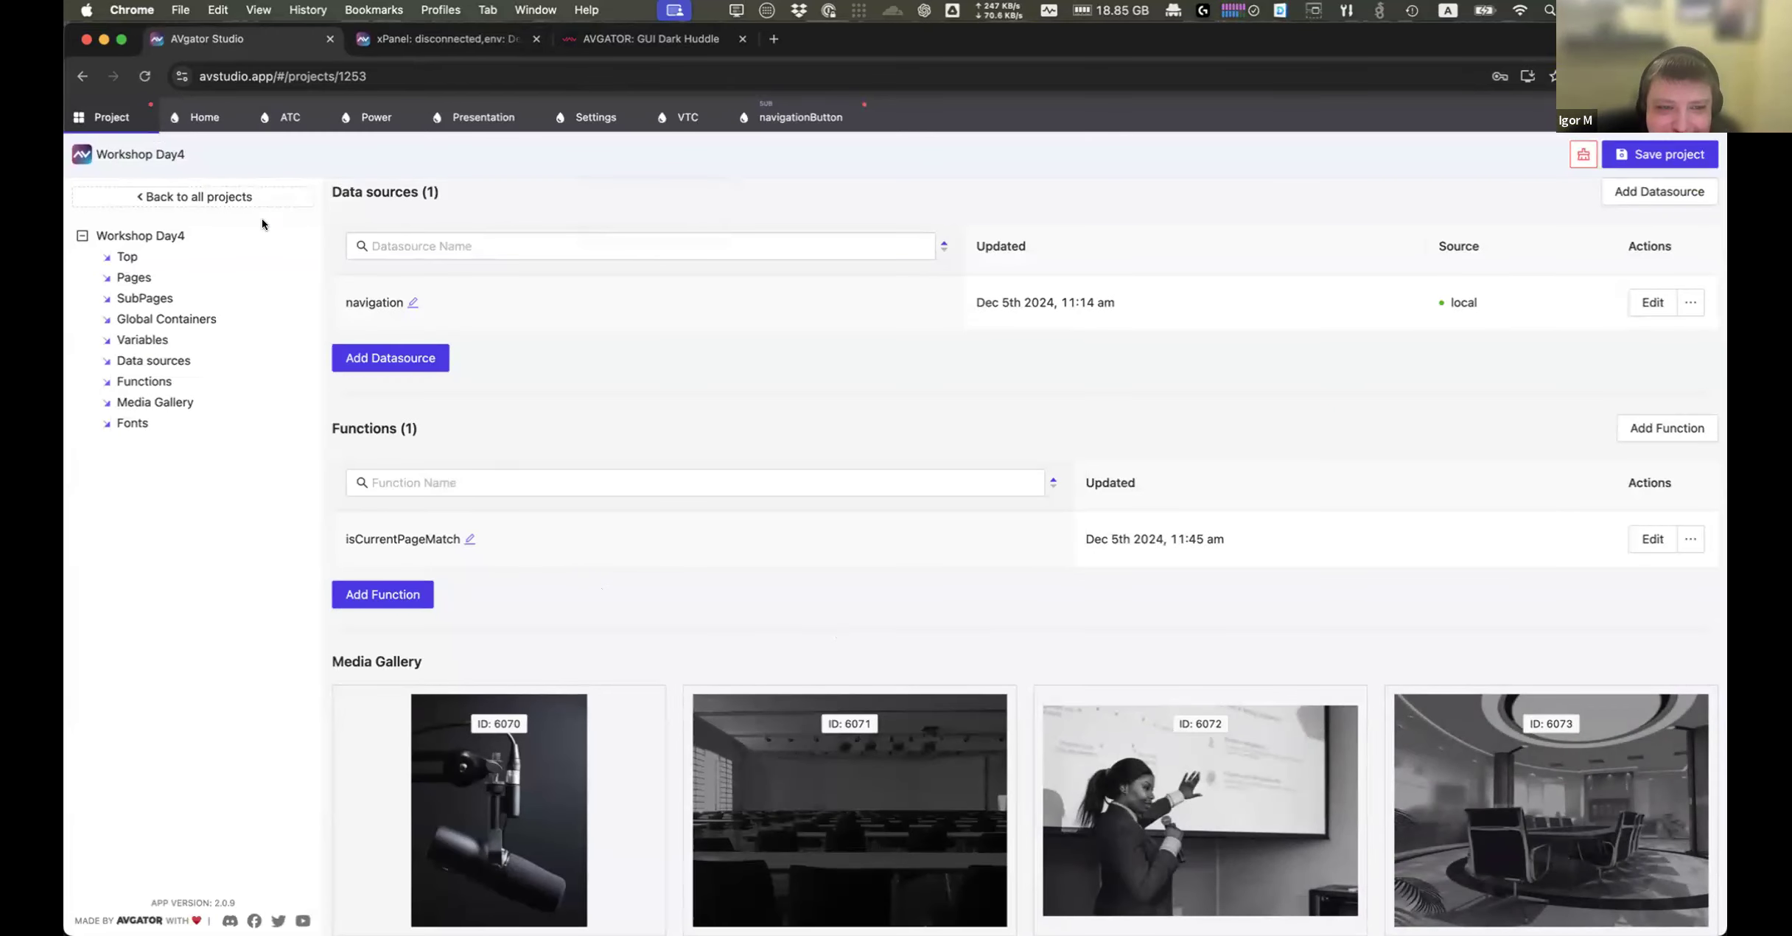
Step: Open the Home page and review the actions and parameters of the navigation Subpage List
click(202, 120)
click(412, 376)
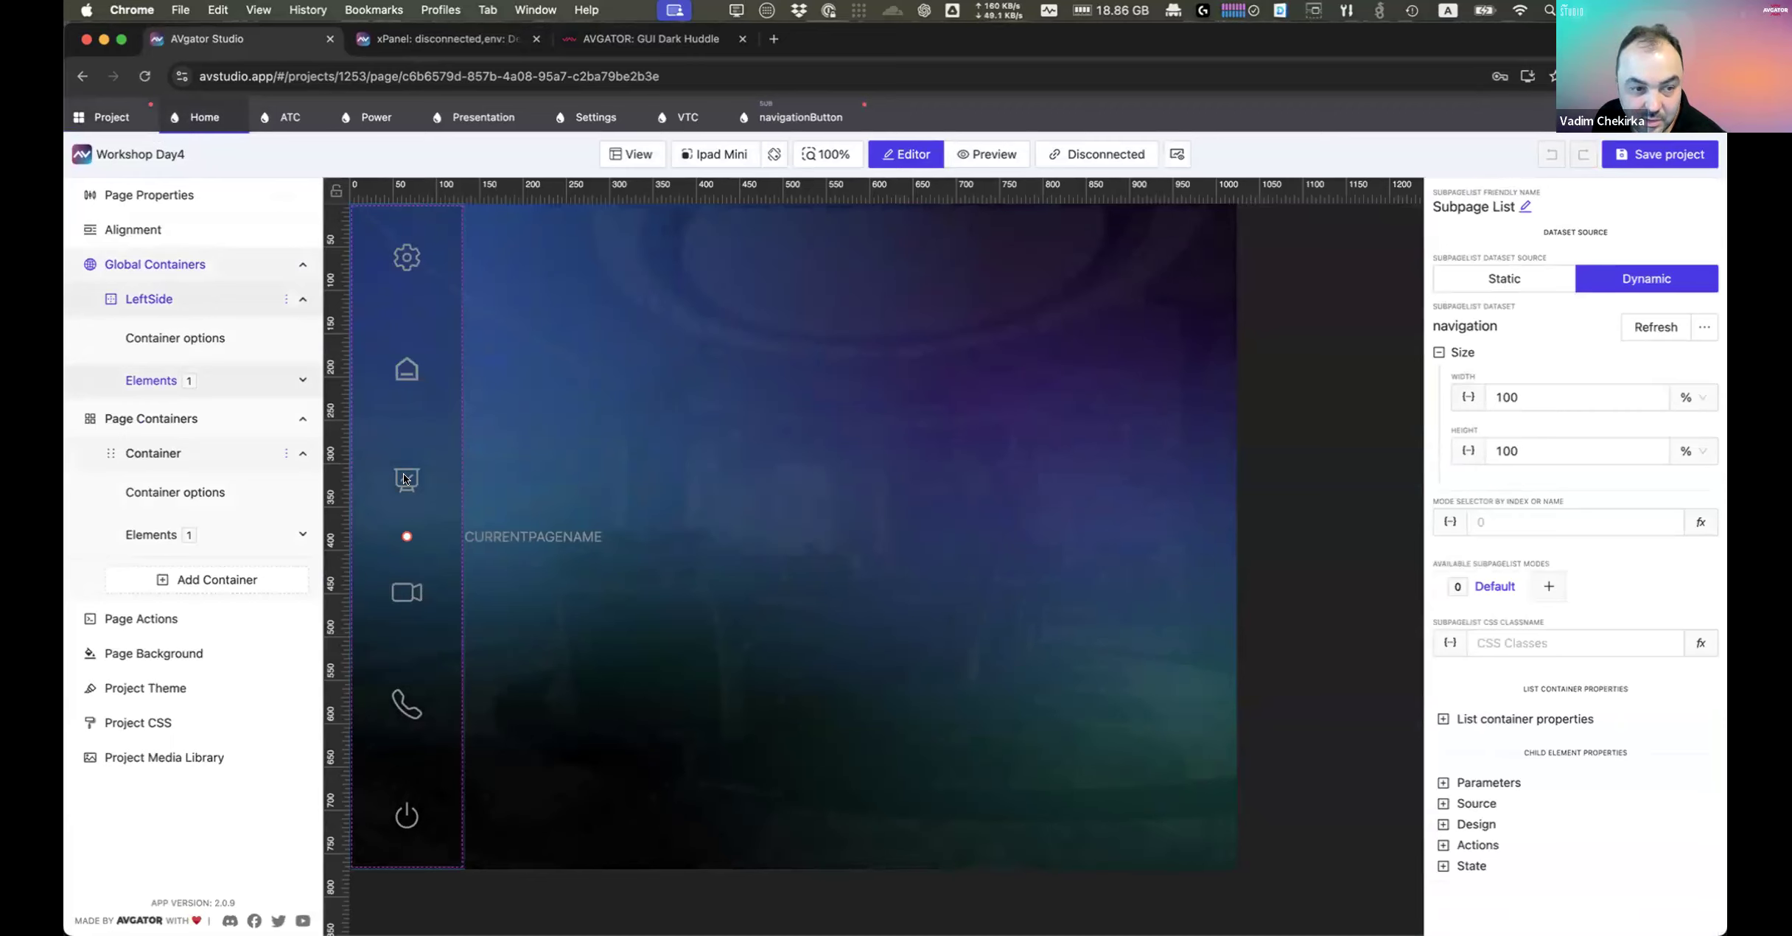
click(1494, 843)
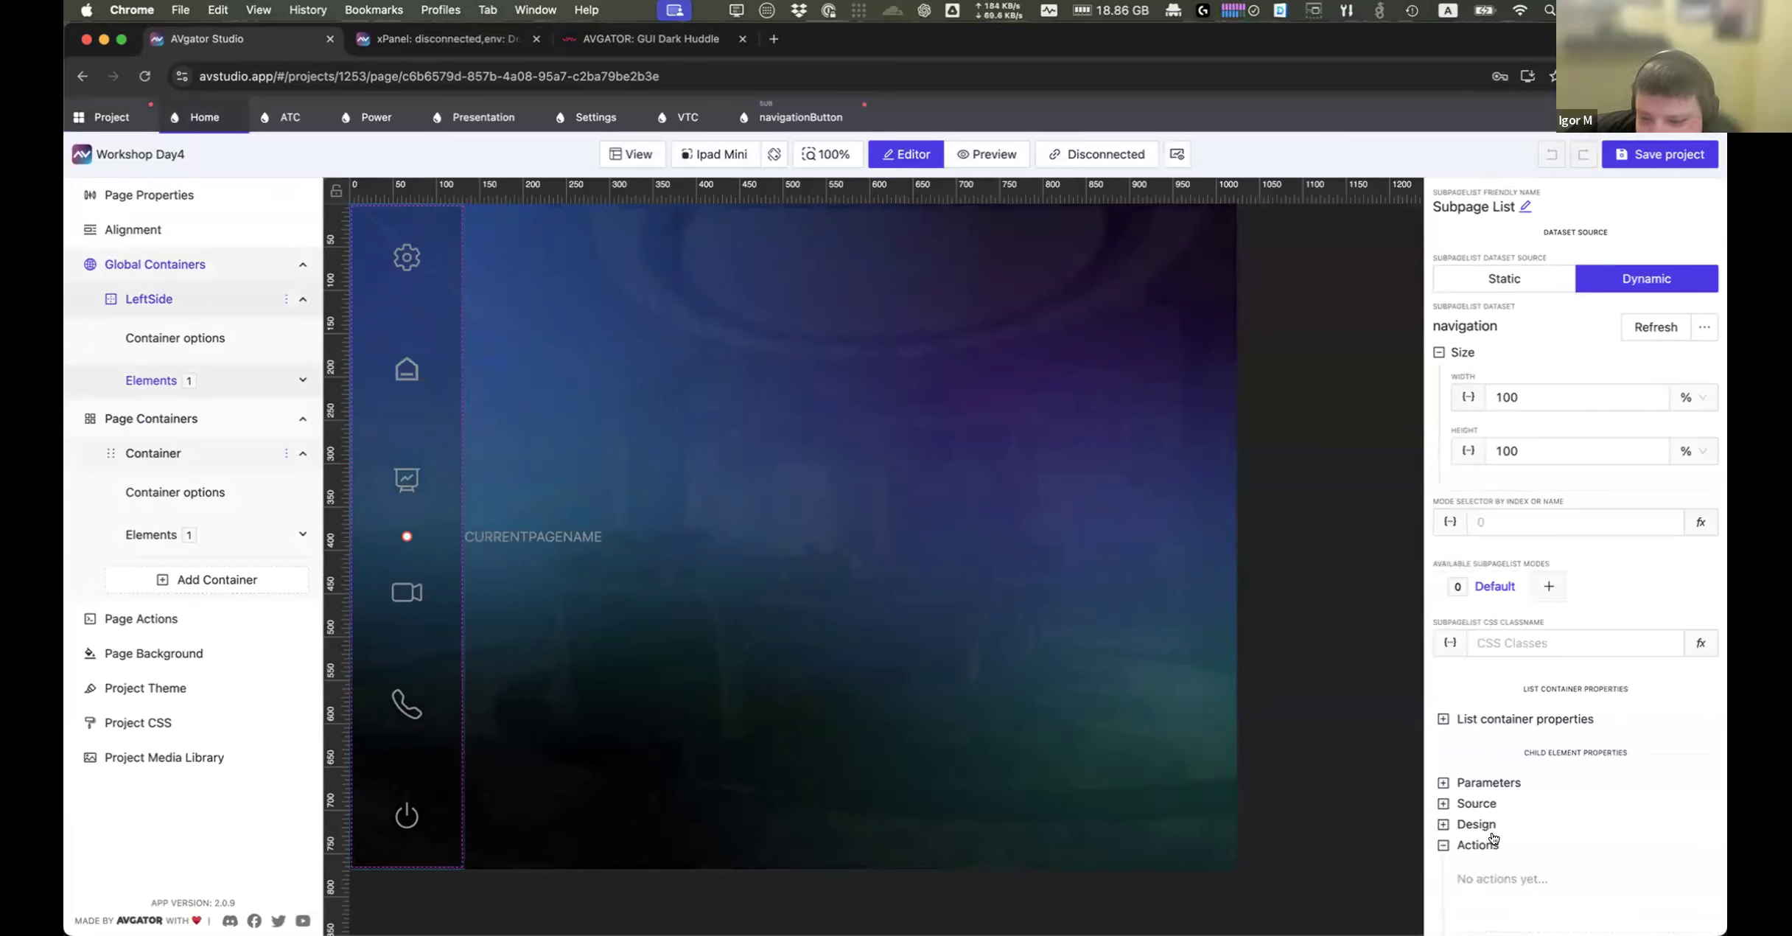
click(1477, 844)
click(1488, 782)
scroll(1557, 810, down, 2)
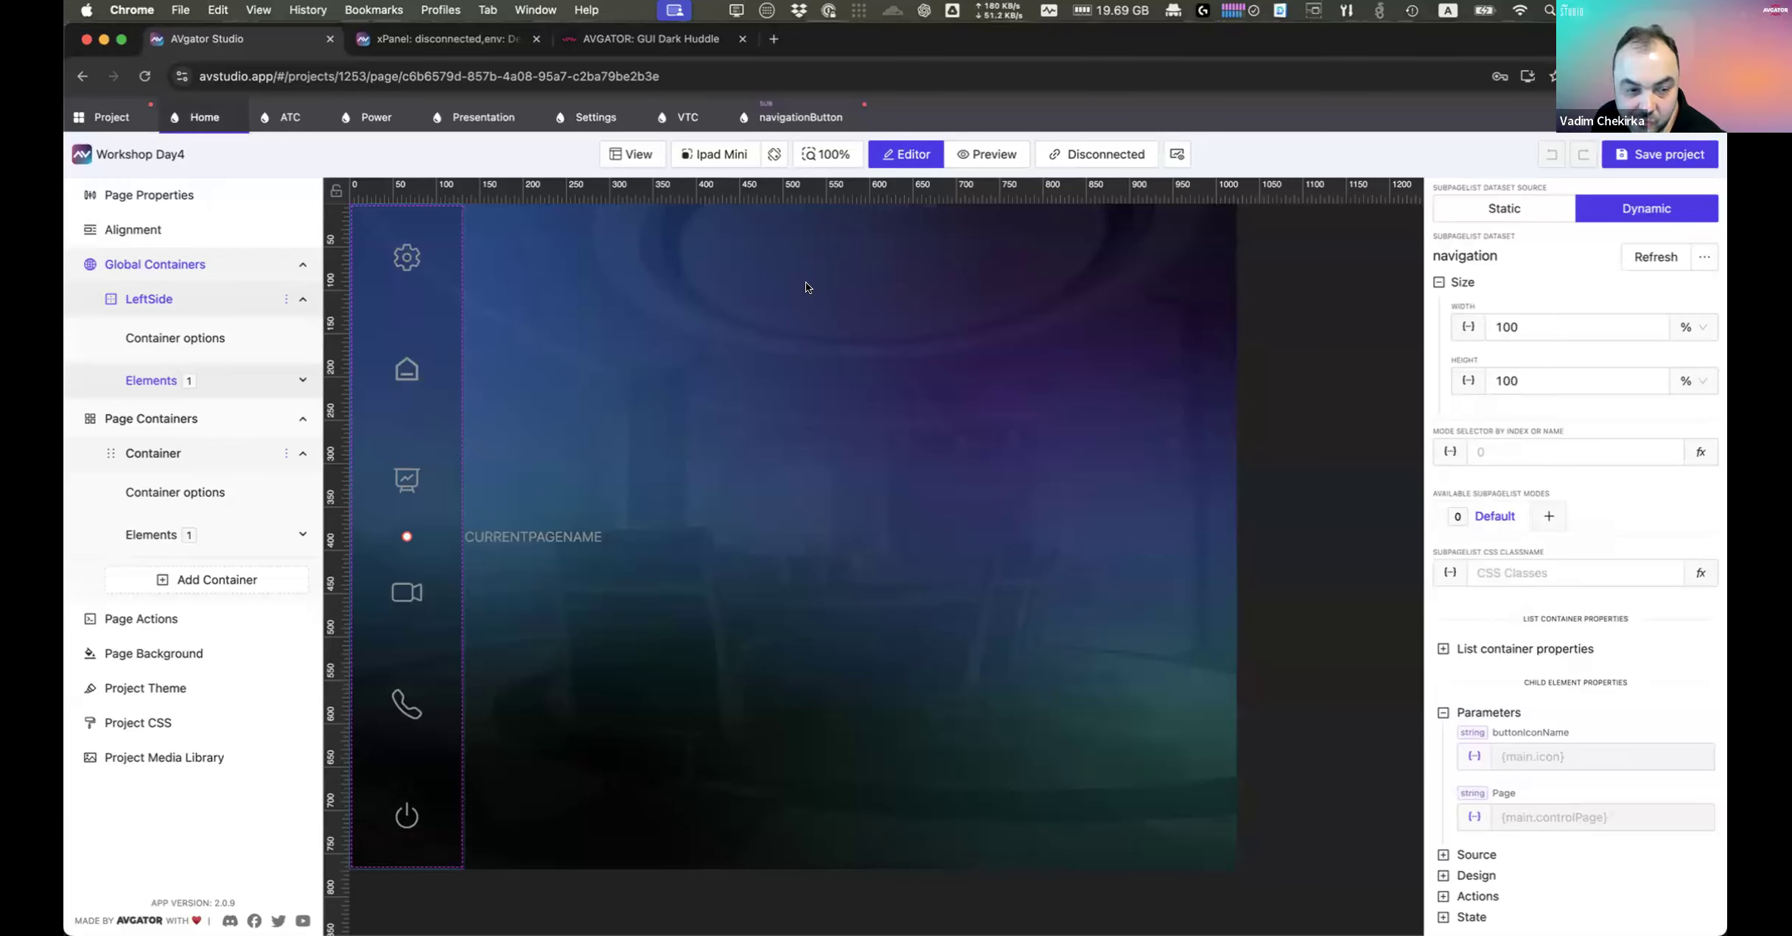
Step: In the navigationButton subpage, review the button's two tap actions and the subpage's own actions
click(795, 120)
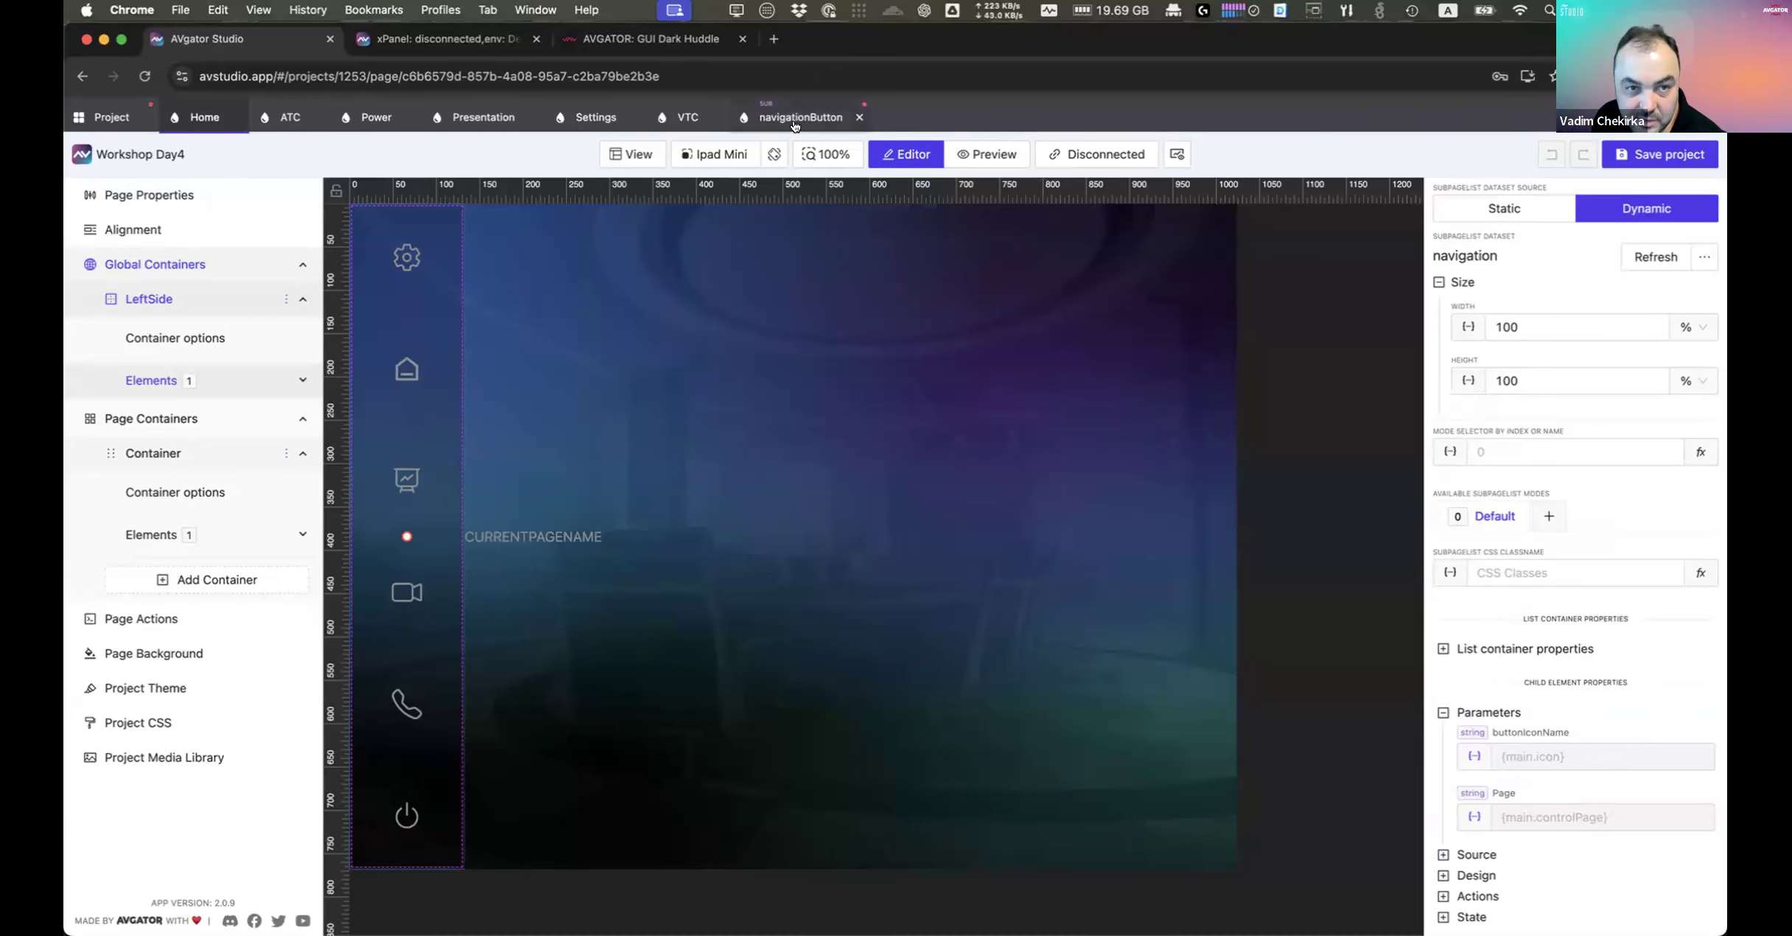
click(1479, 845)
click(955, 636)
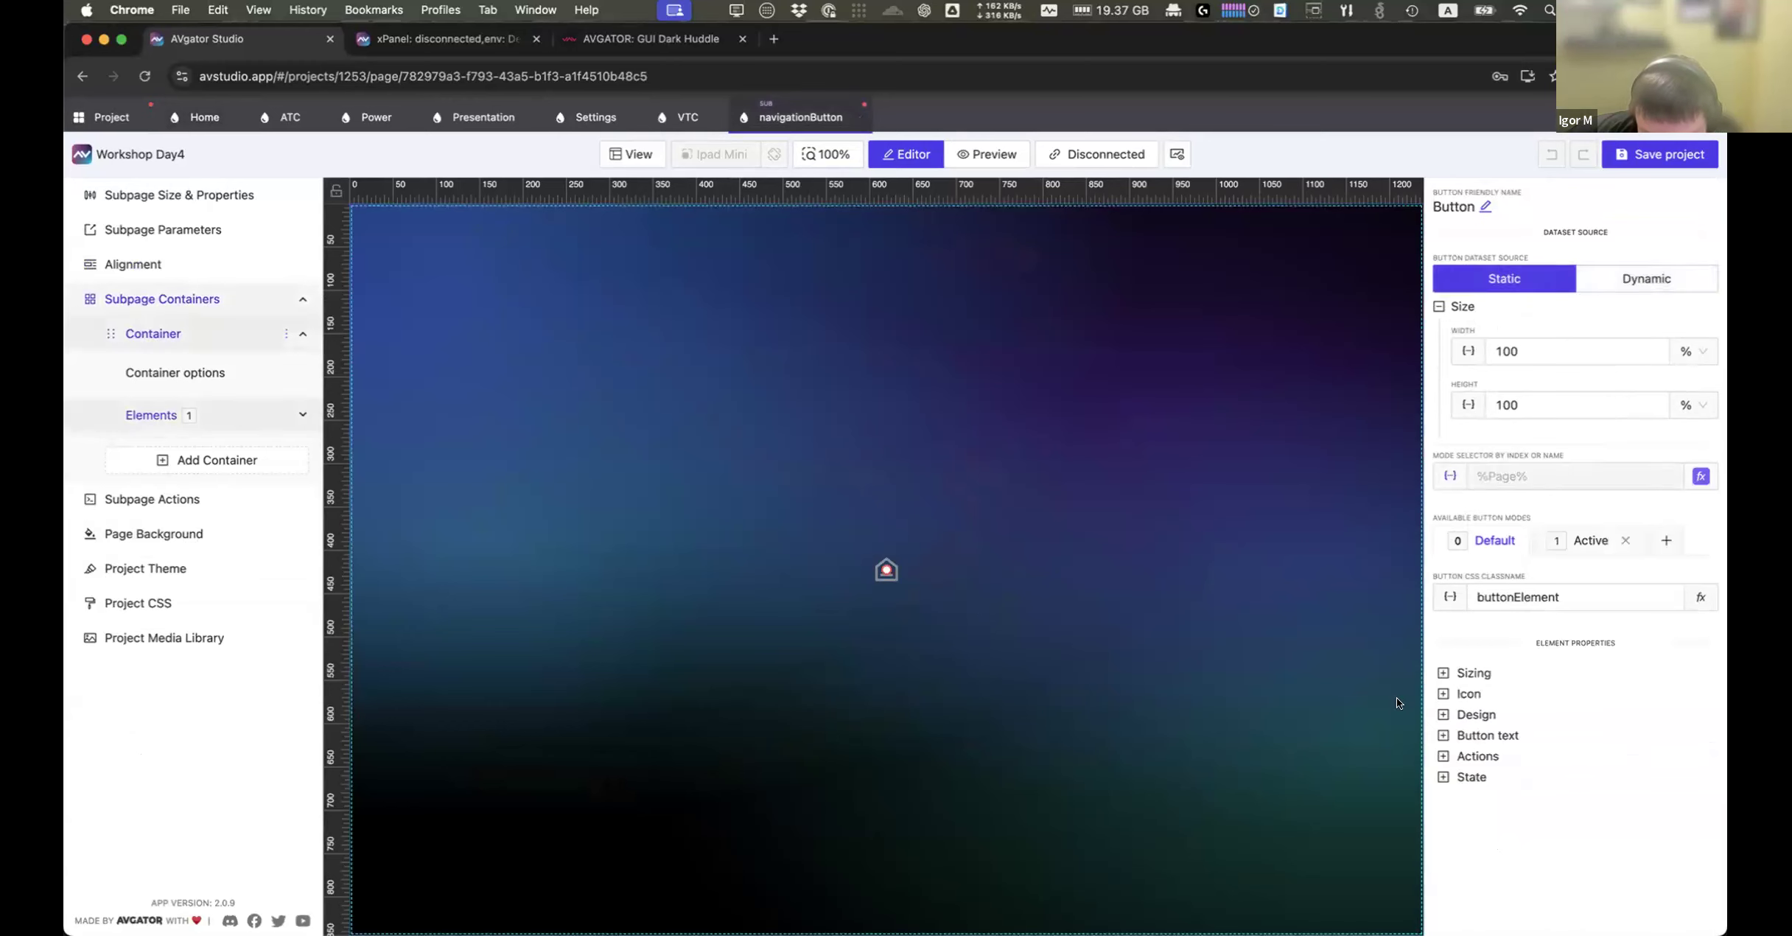
click(1478, 756)
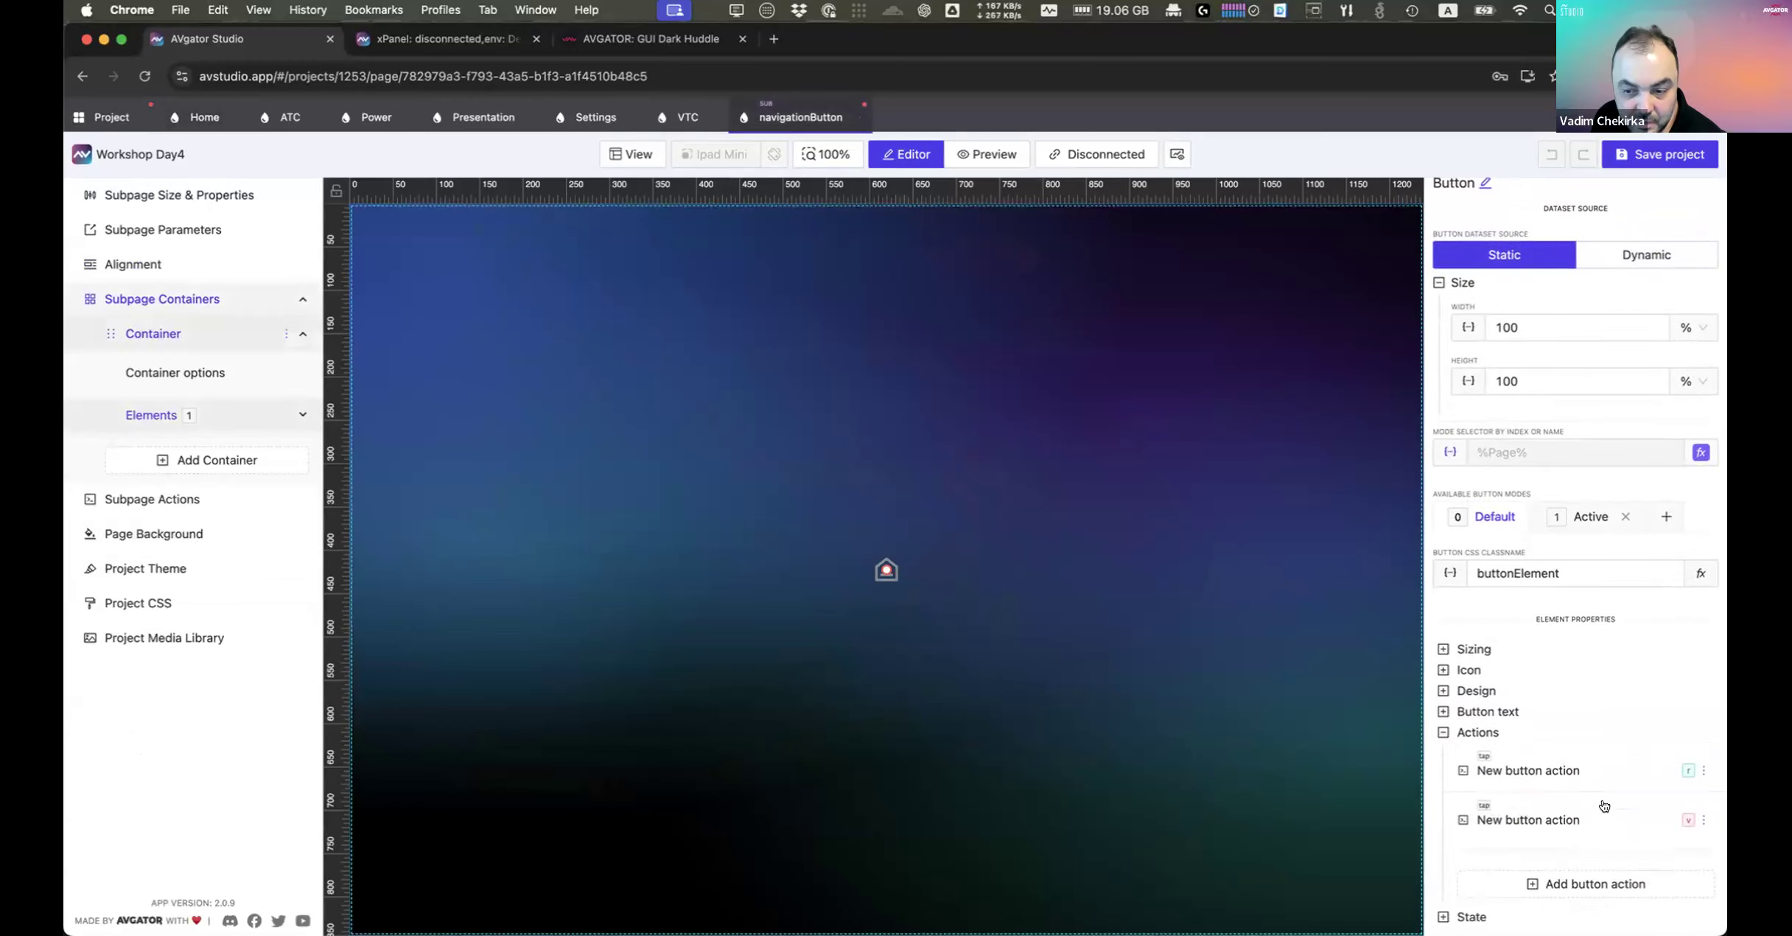
click(1562, 770)
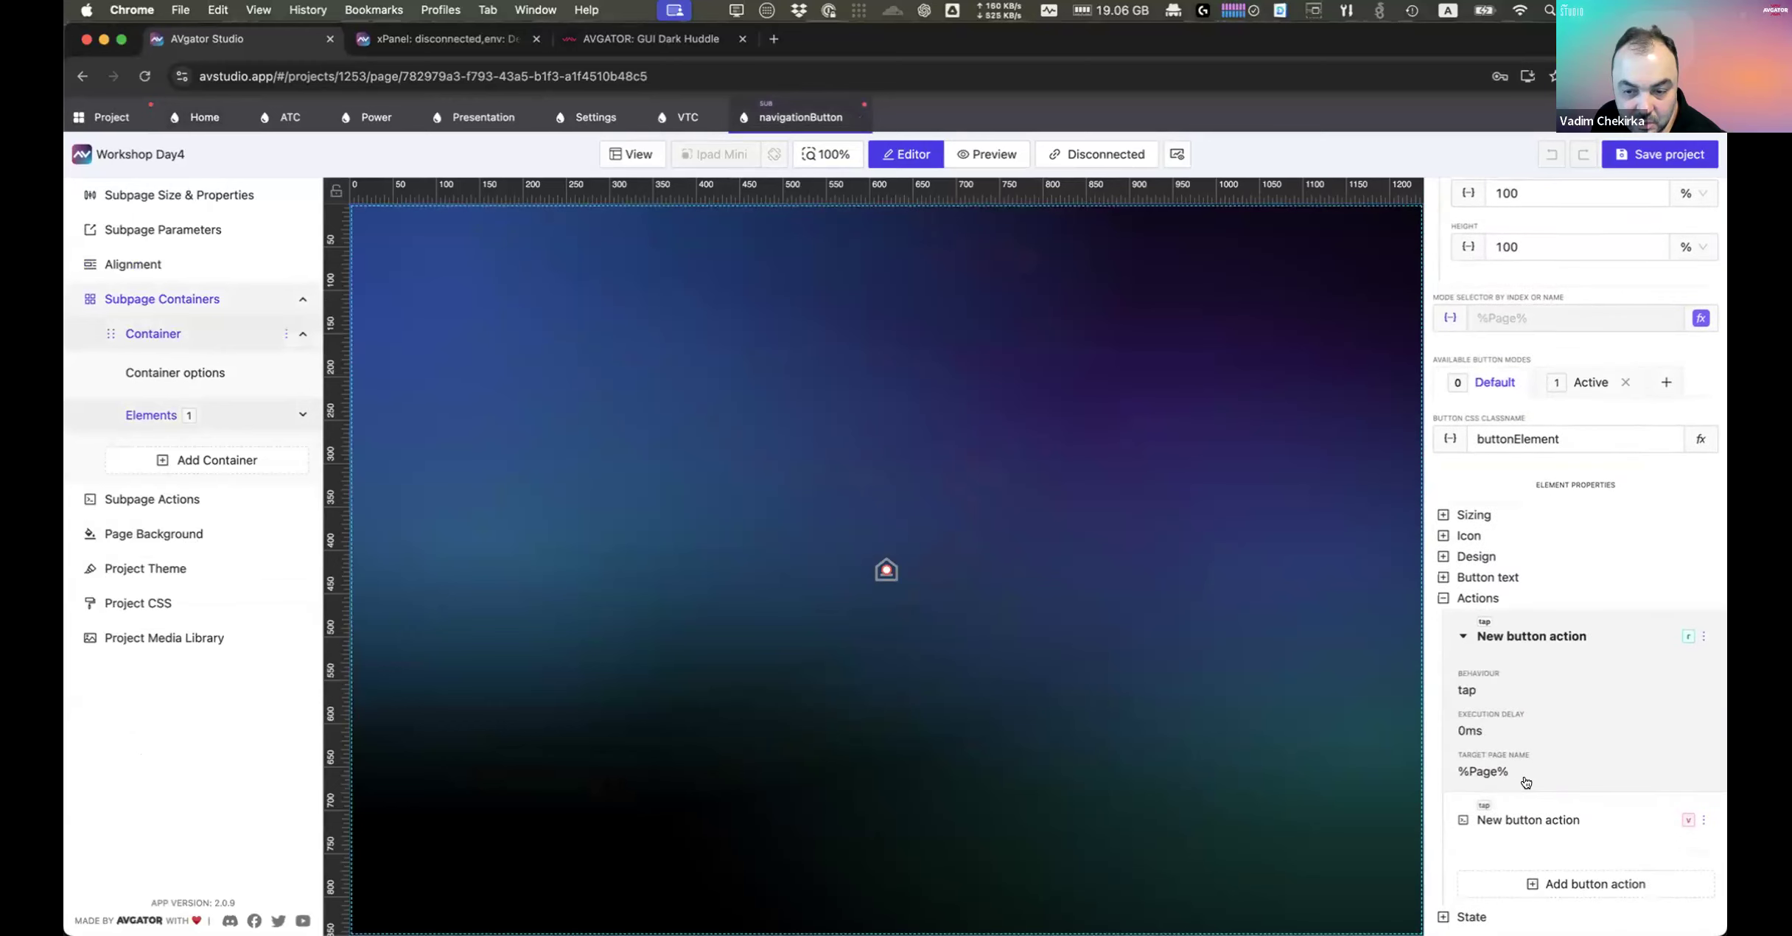
click(1556, 820)
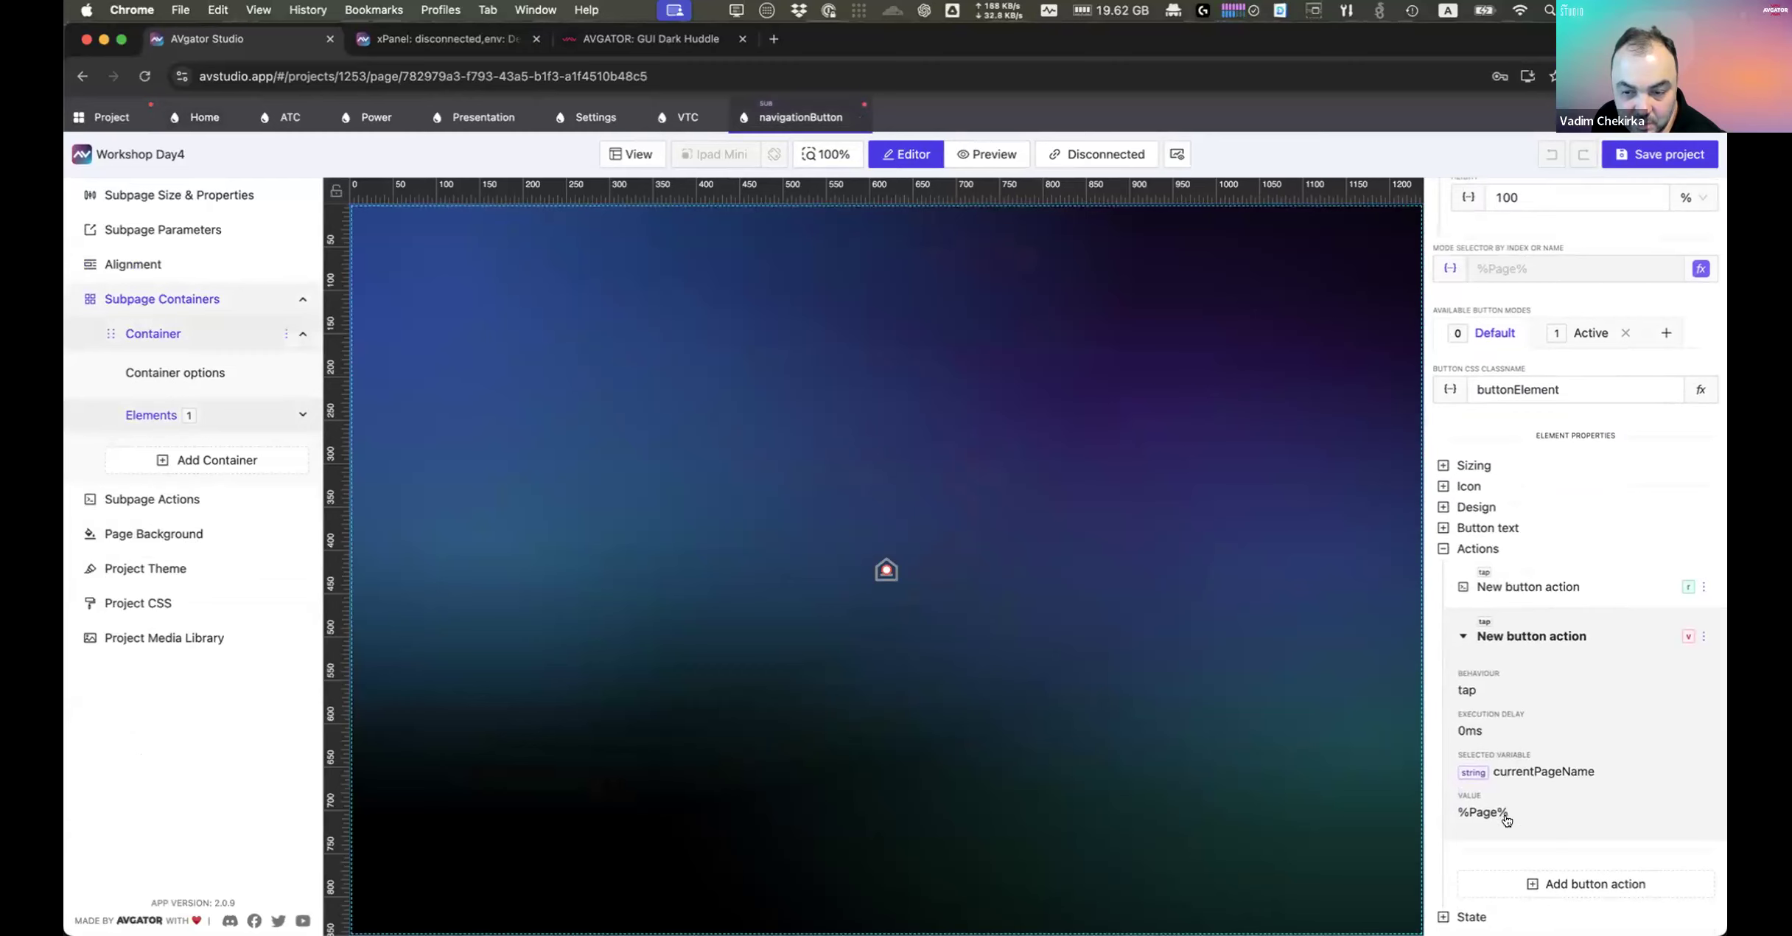
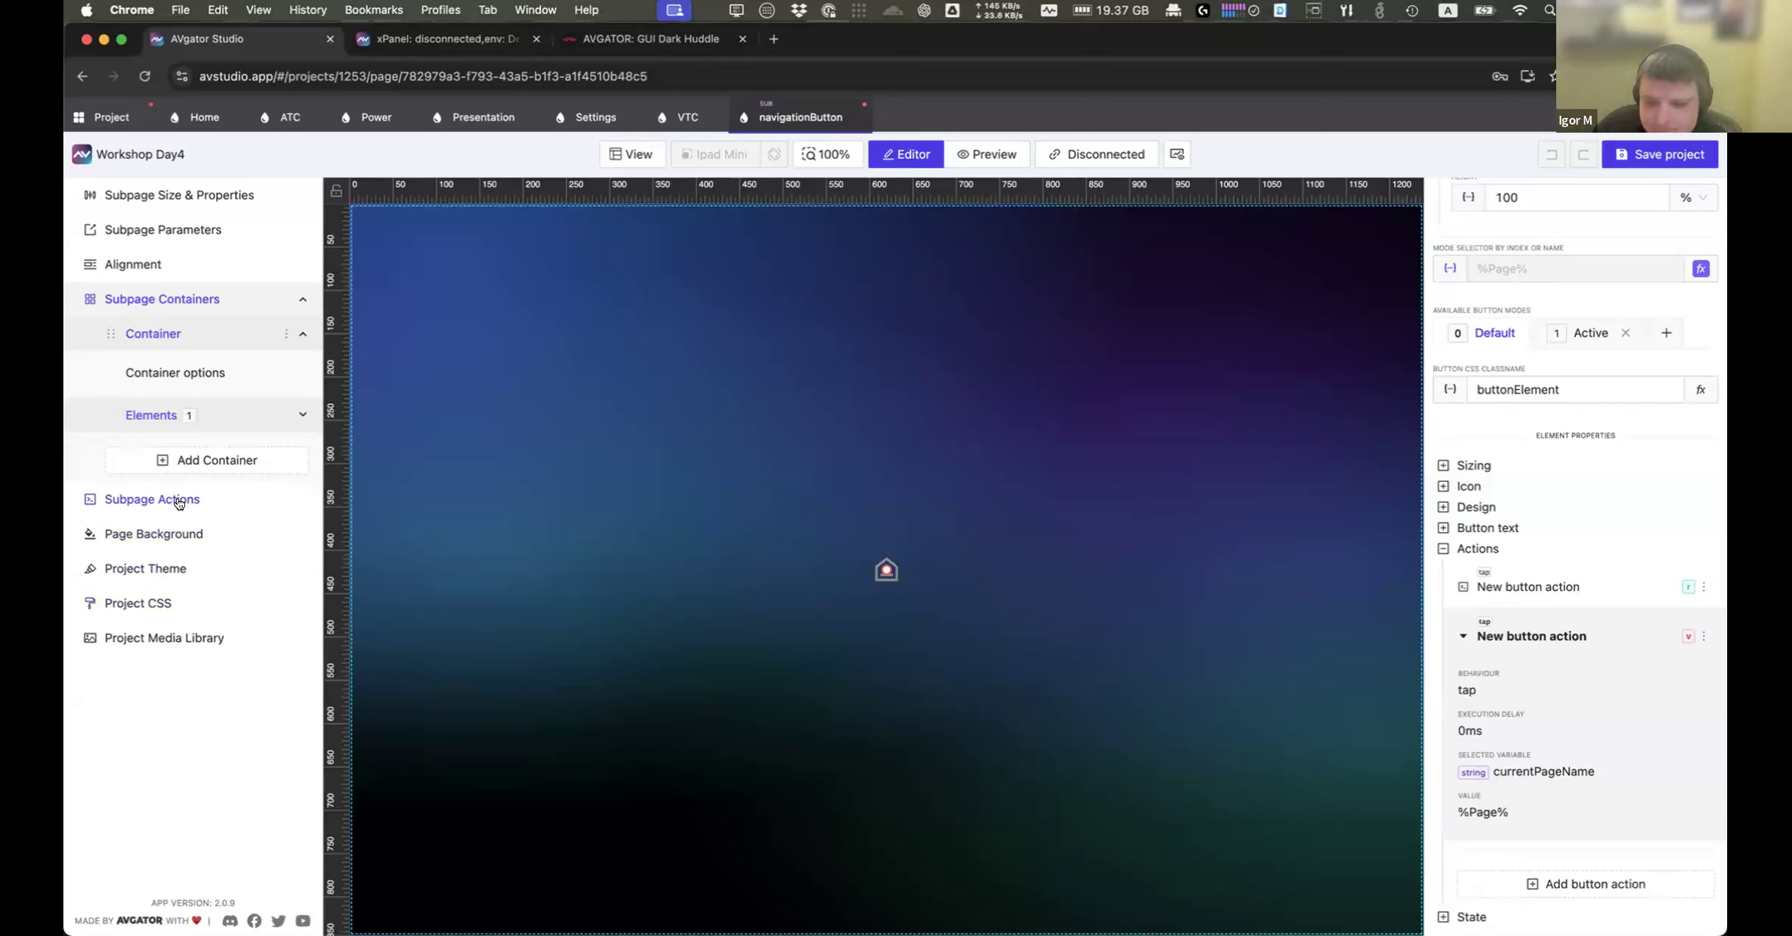
click(179, 501)
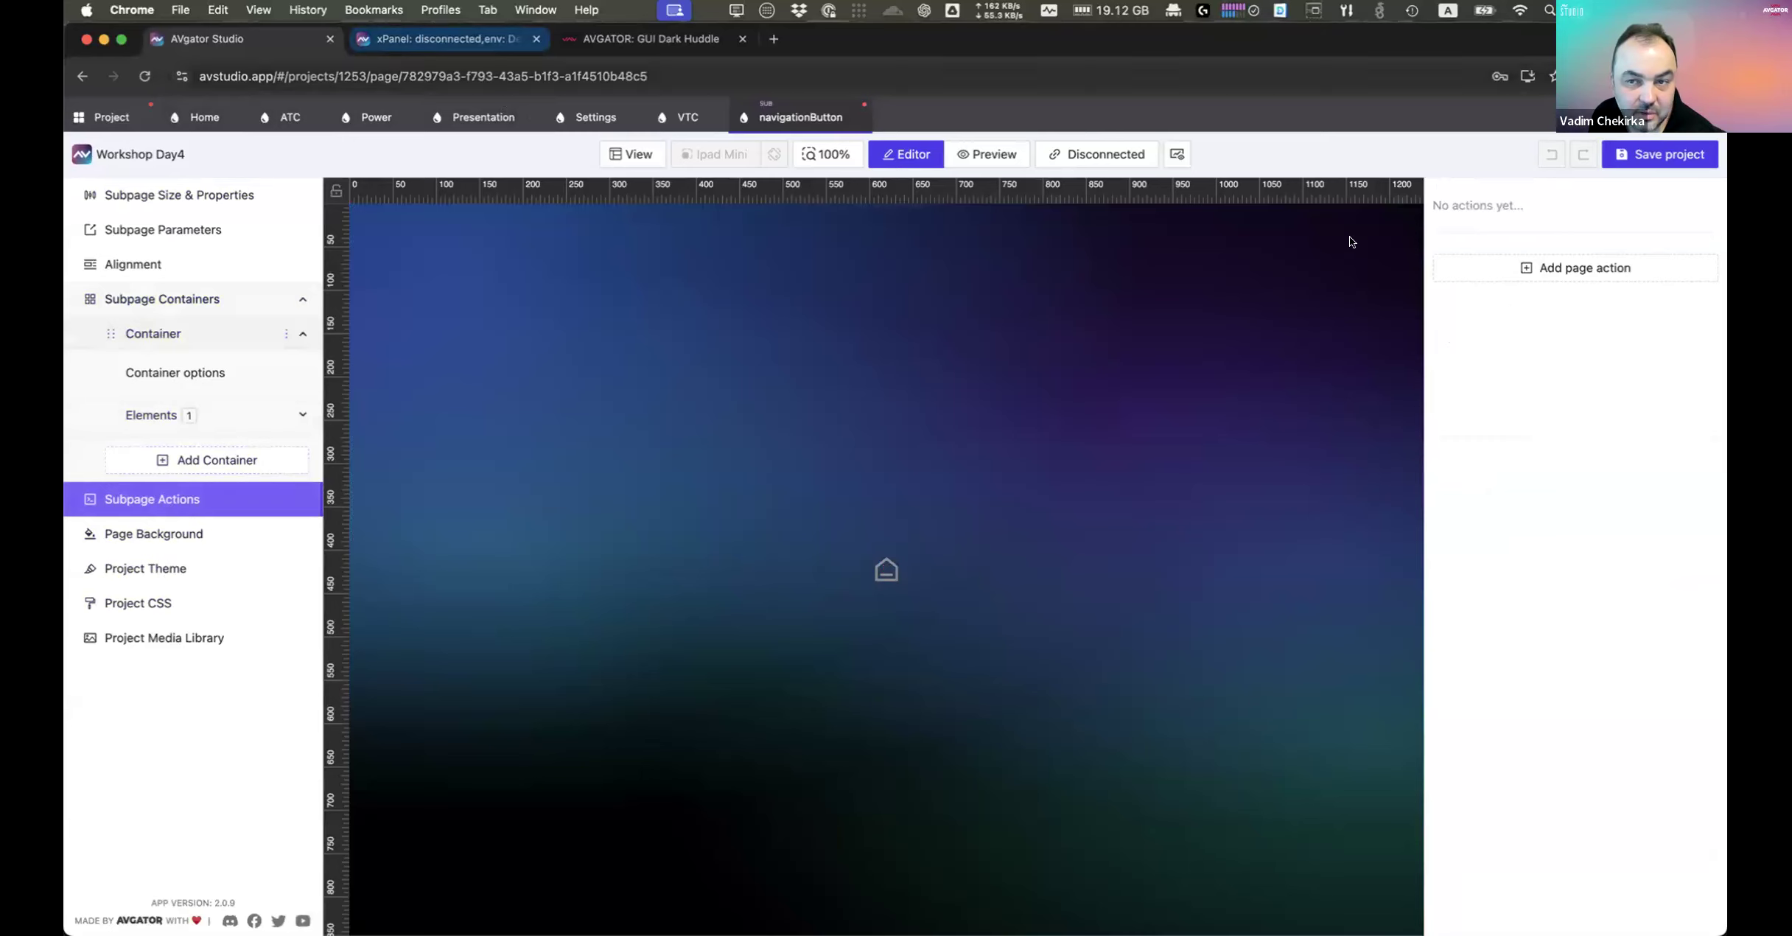
Step: Save the project, then reload AVgator Studio and reopen the Home page in the editor
click(1671, 159)
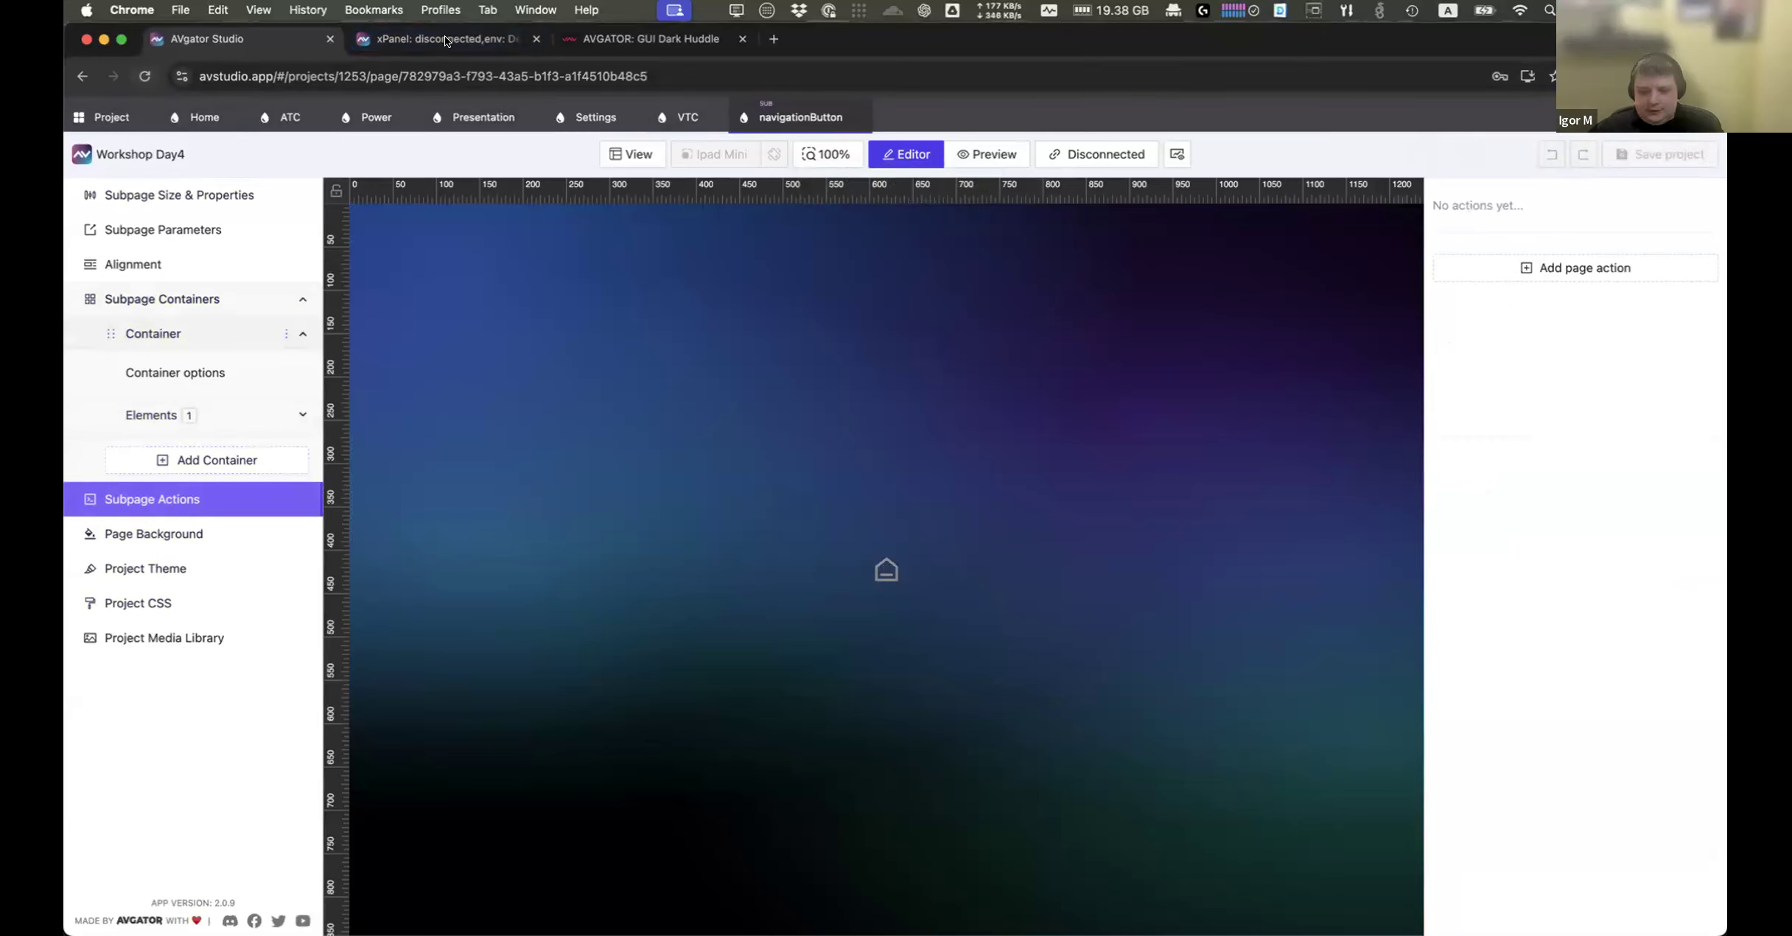
click(155, 83)
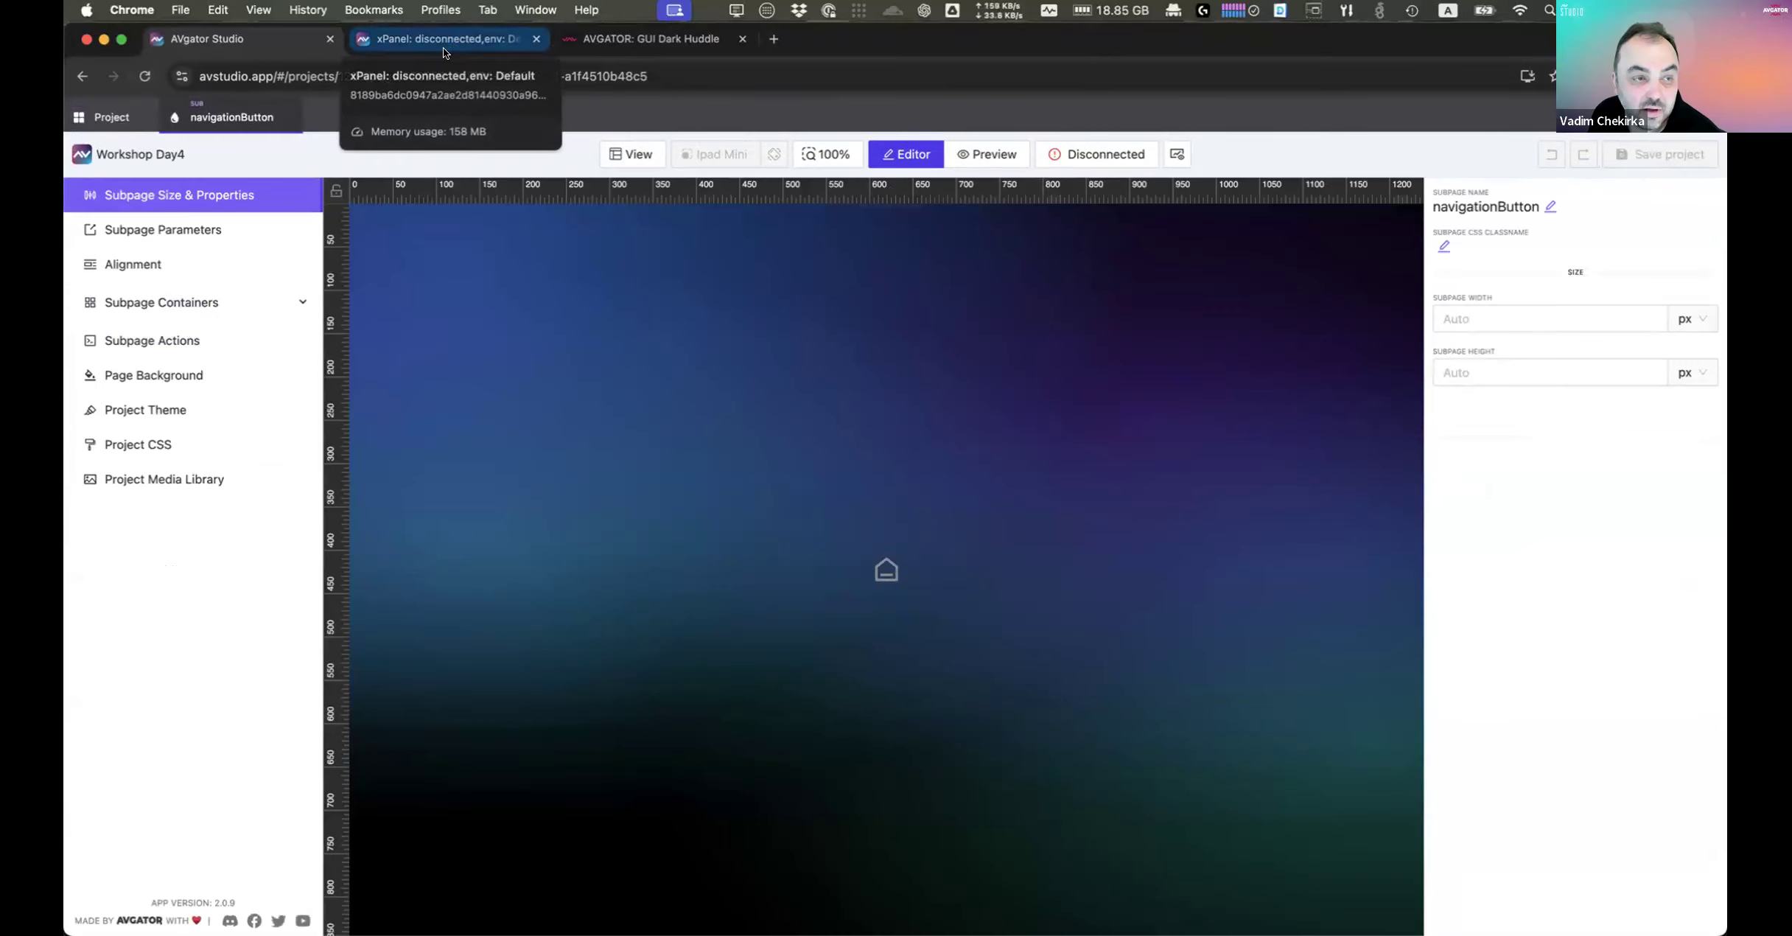
click(287, 115)
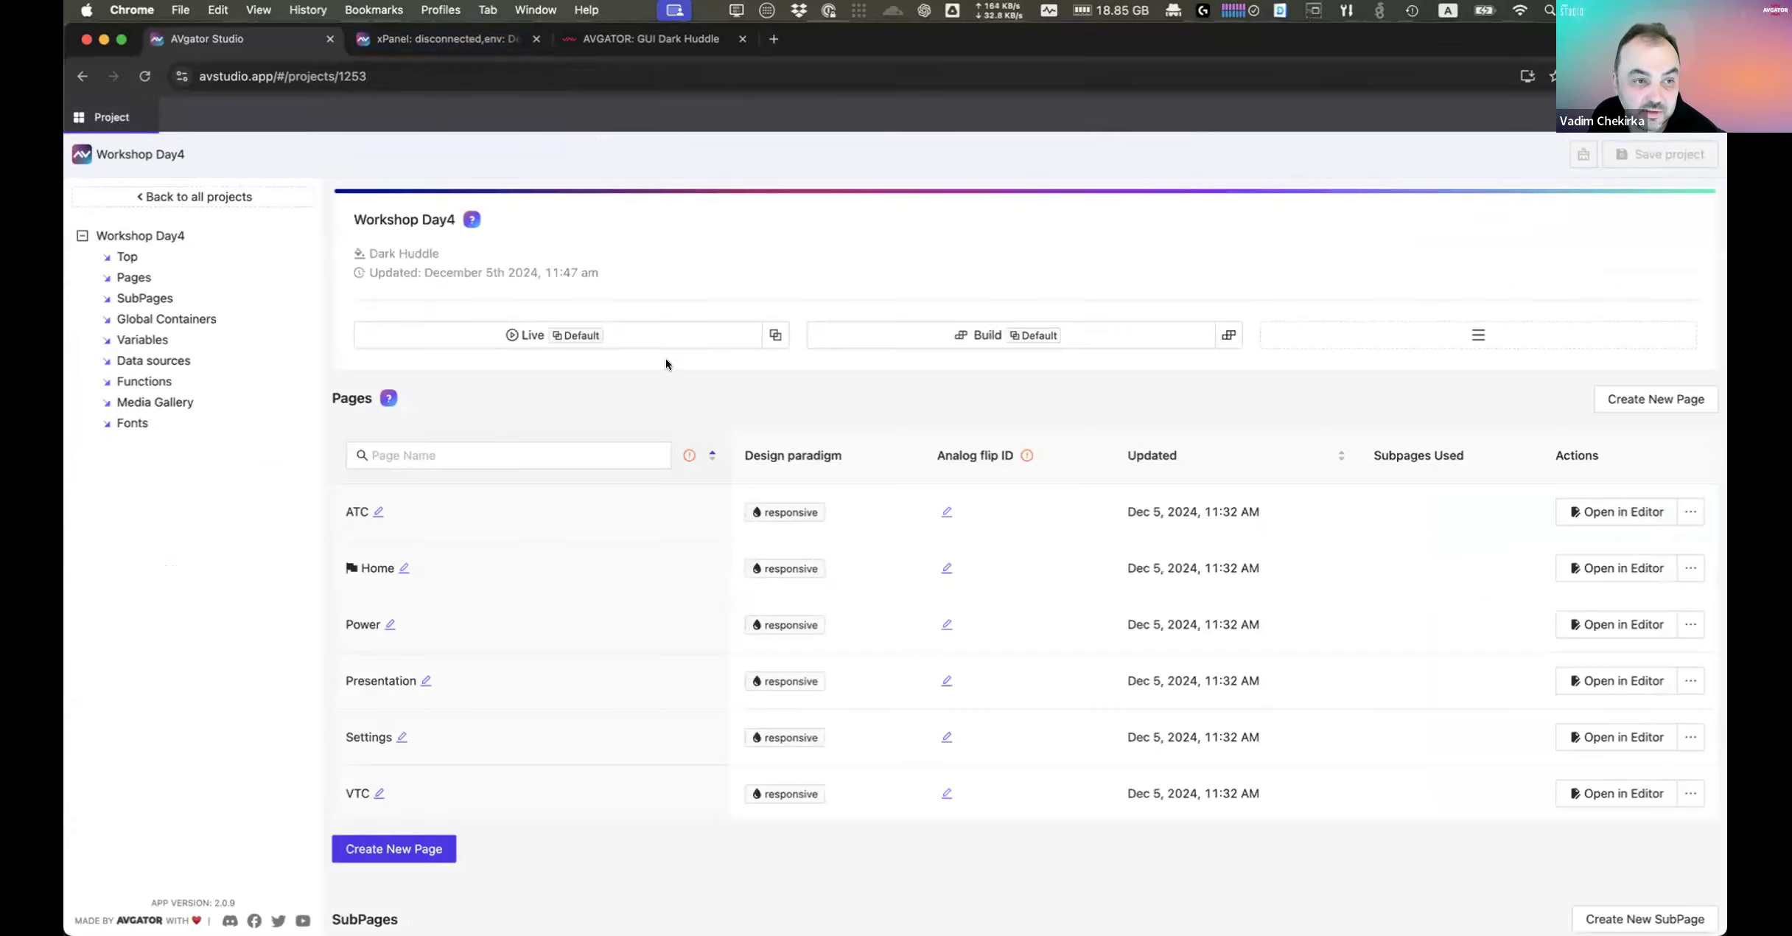
click(1617, 568)
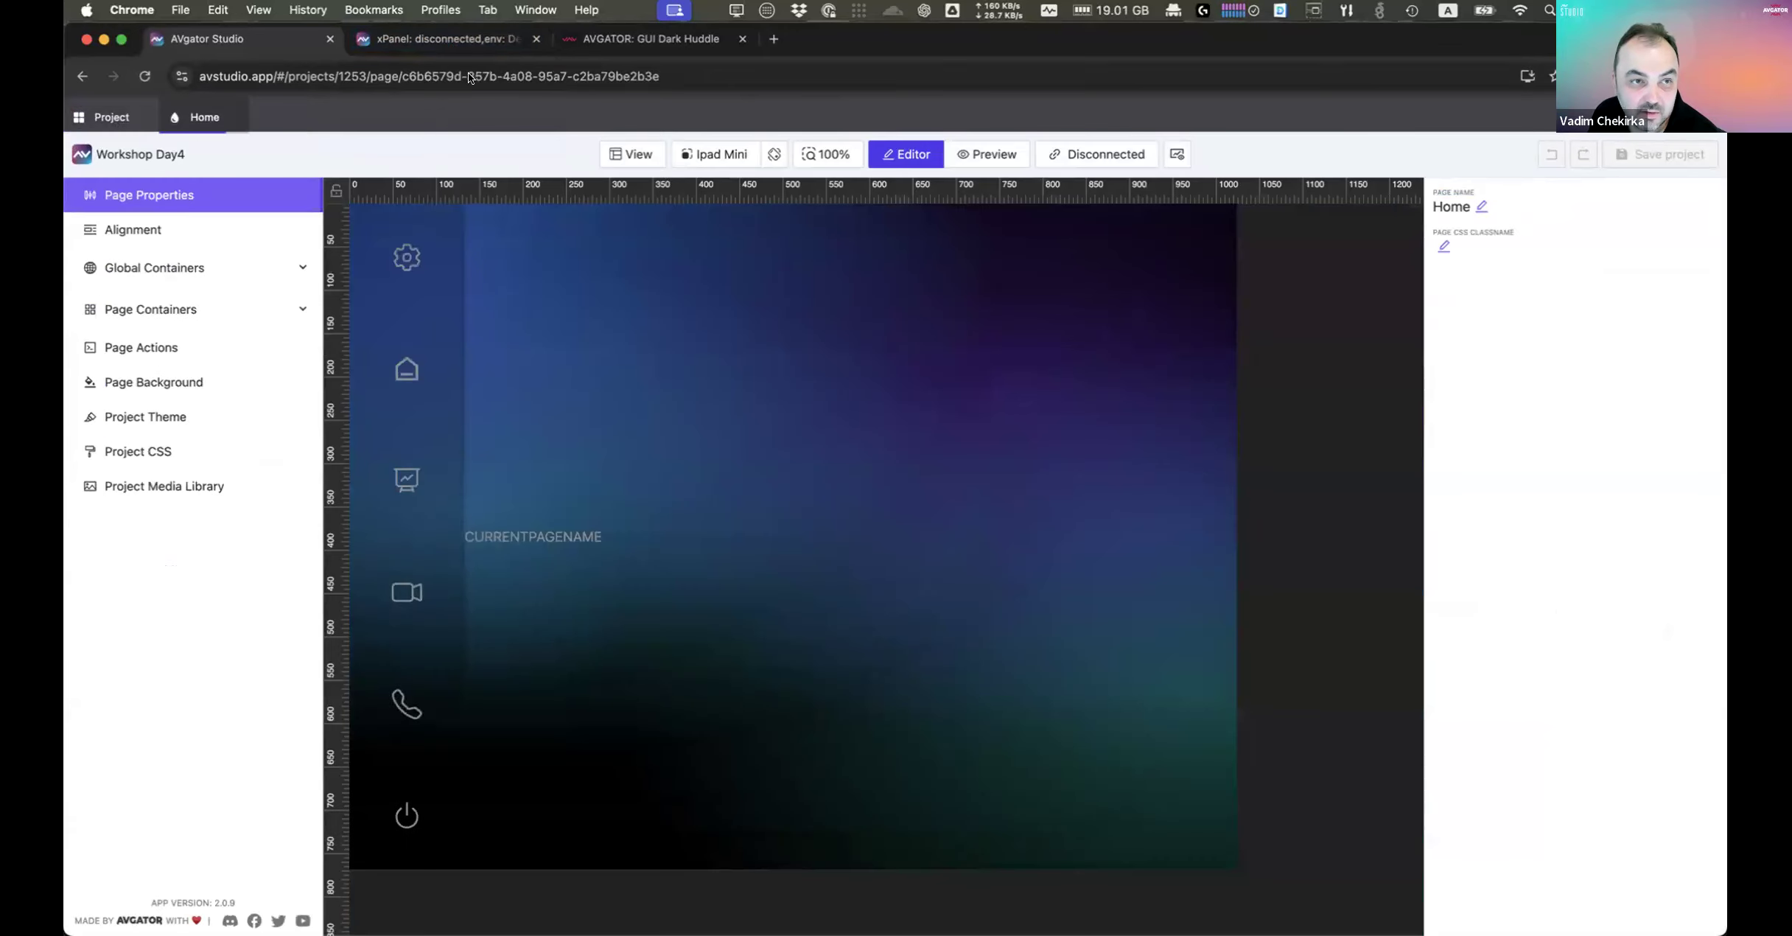
Step: Switch to the live xPanel and reload it to examine the page names logged in the console
click(442, 39)
click(146, 76)
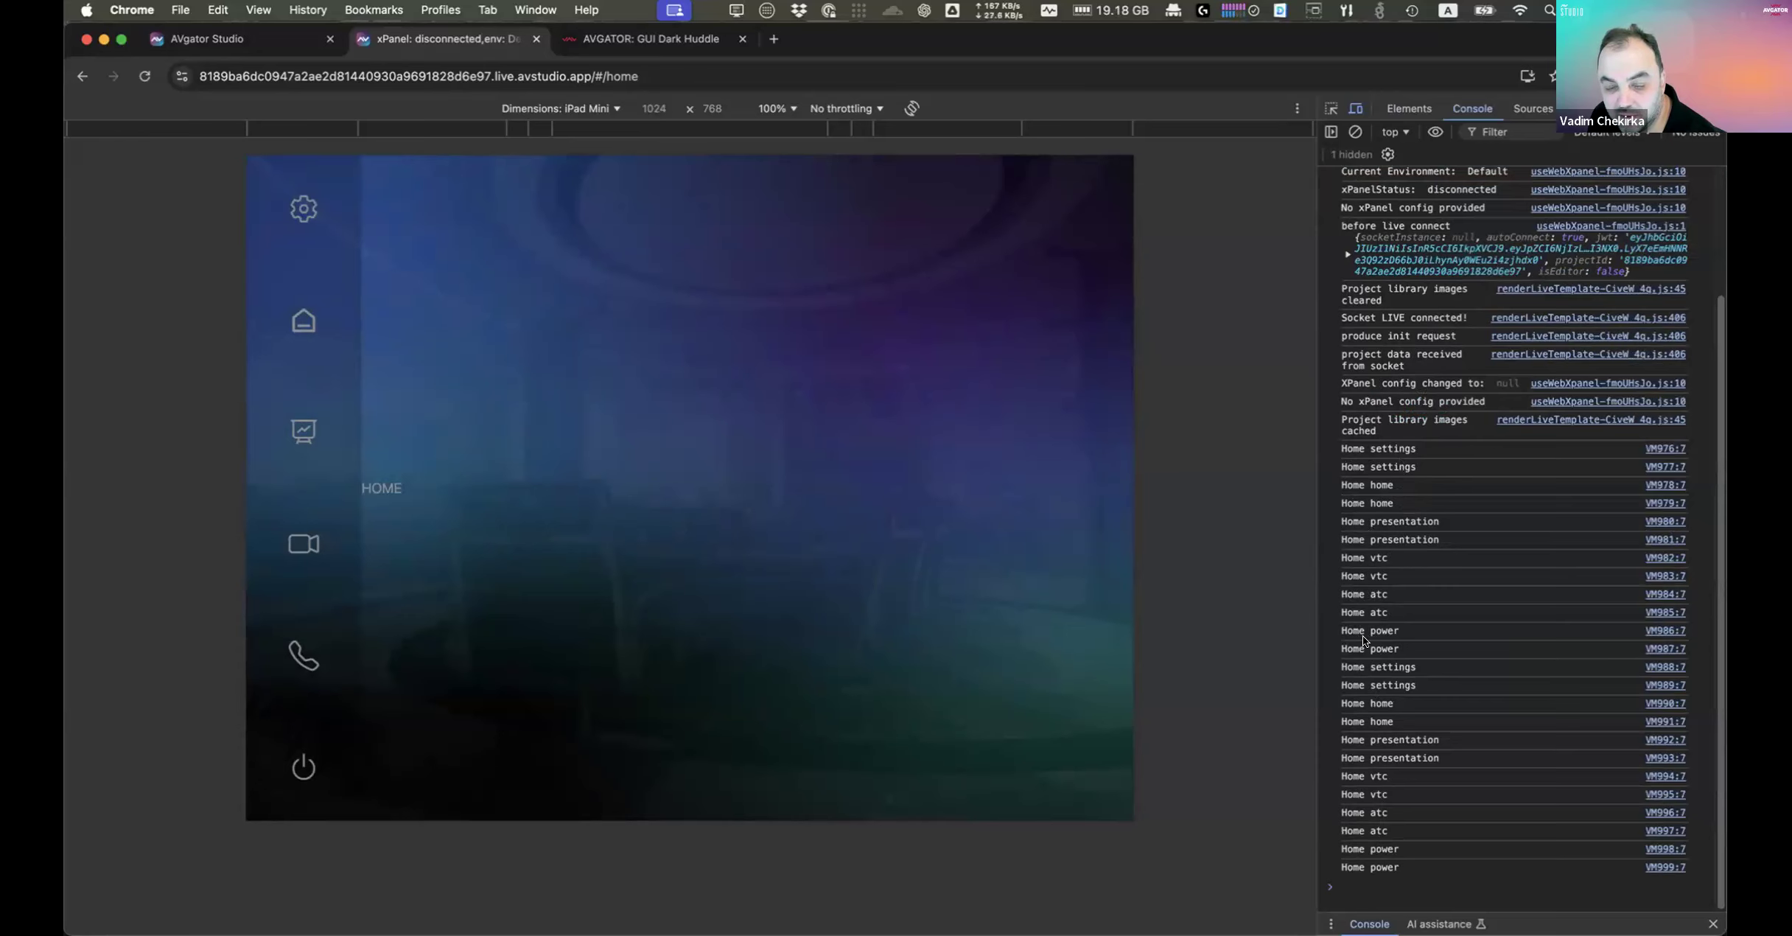
Step: Back in AVgator Studio, check the Home page's navigation Subpage List for assigned actions
click(234, 41)
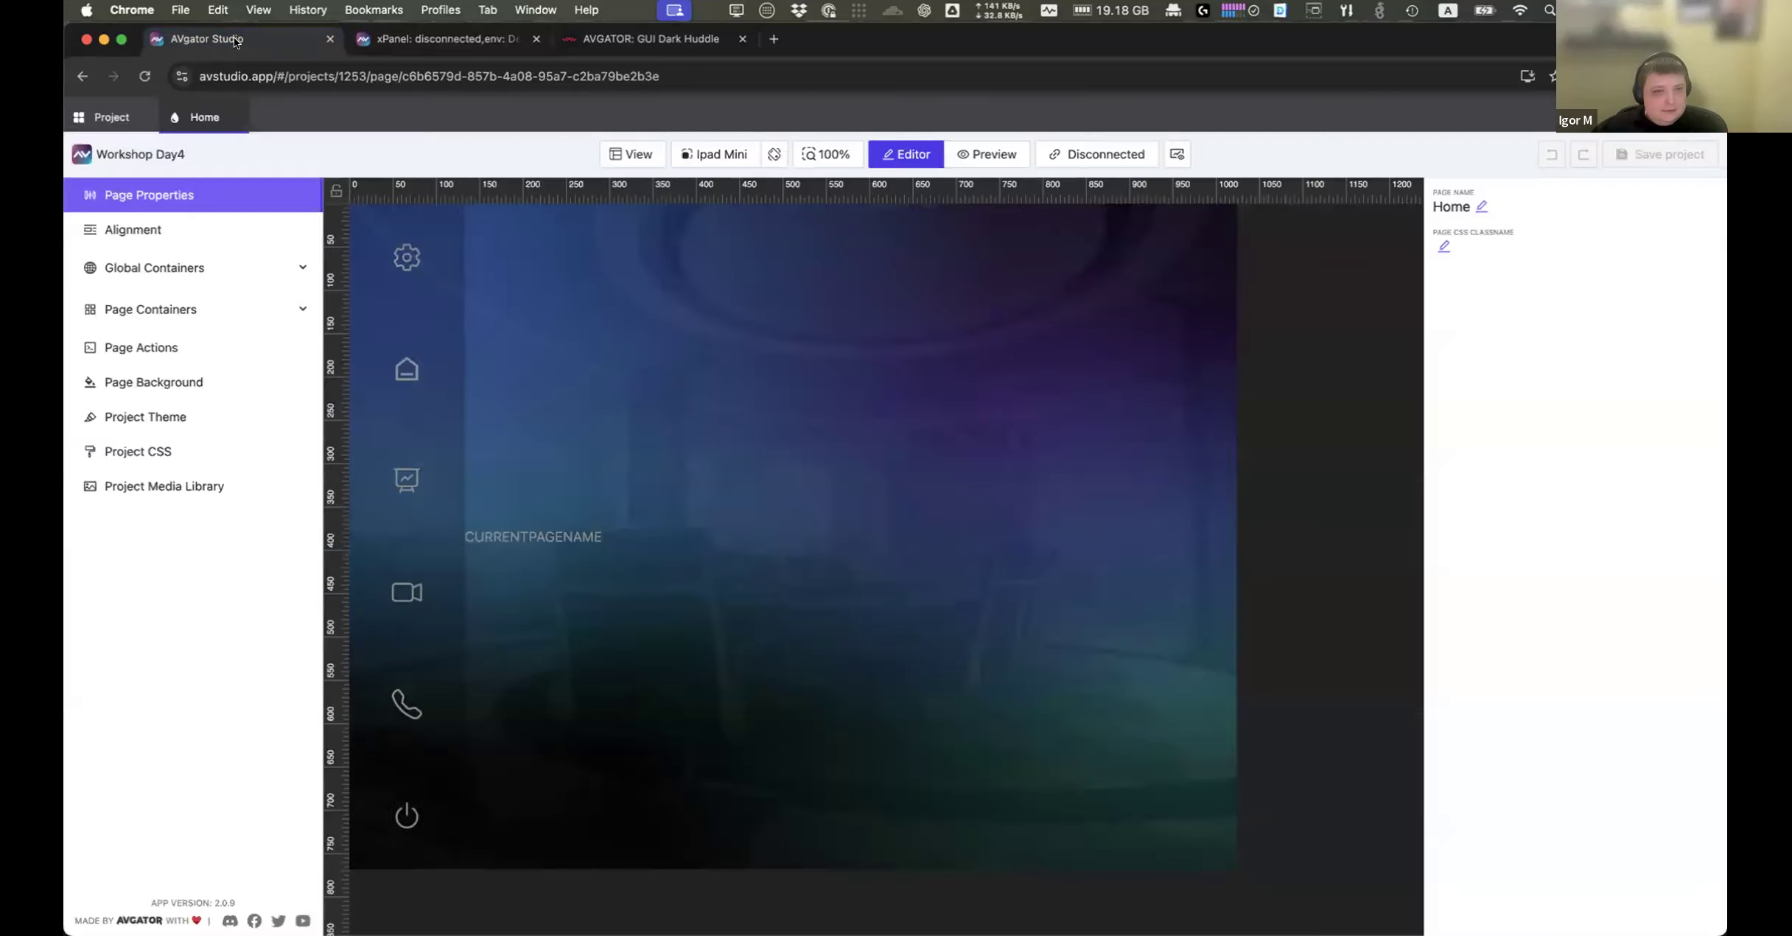
click(408, 311)
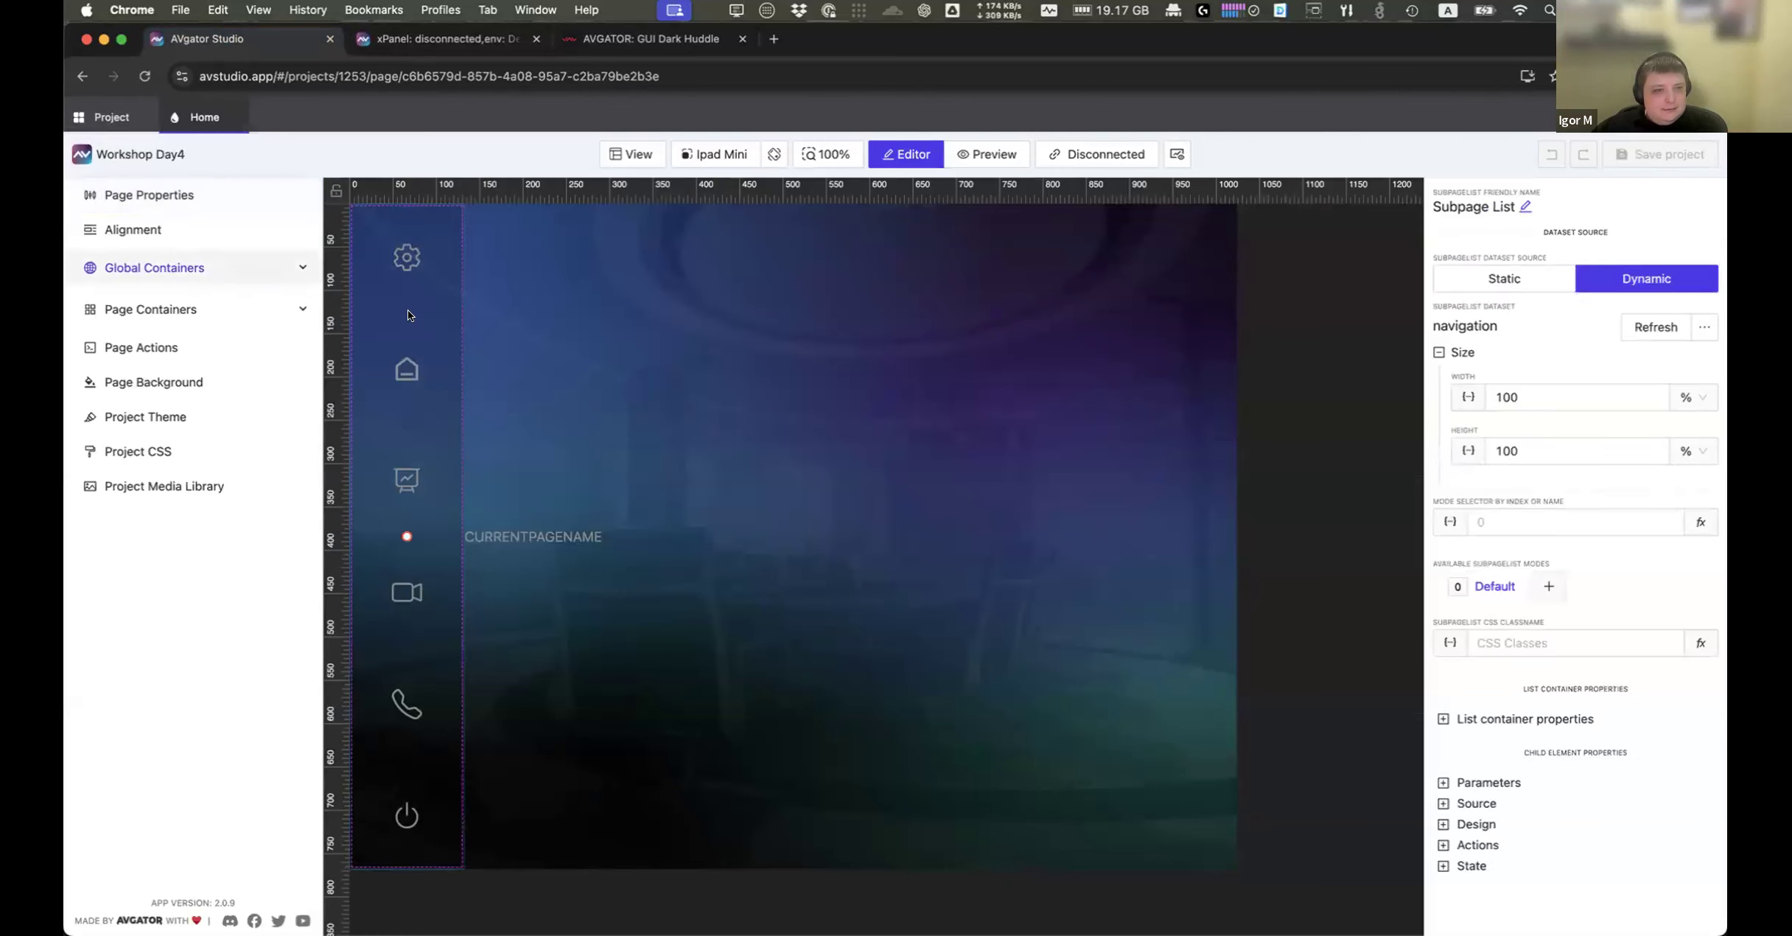
click(1489, 846)
scroll(1492, 849, down, 2)
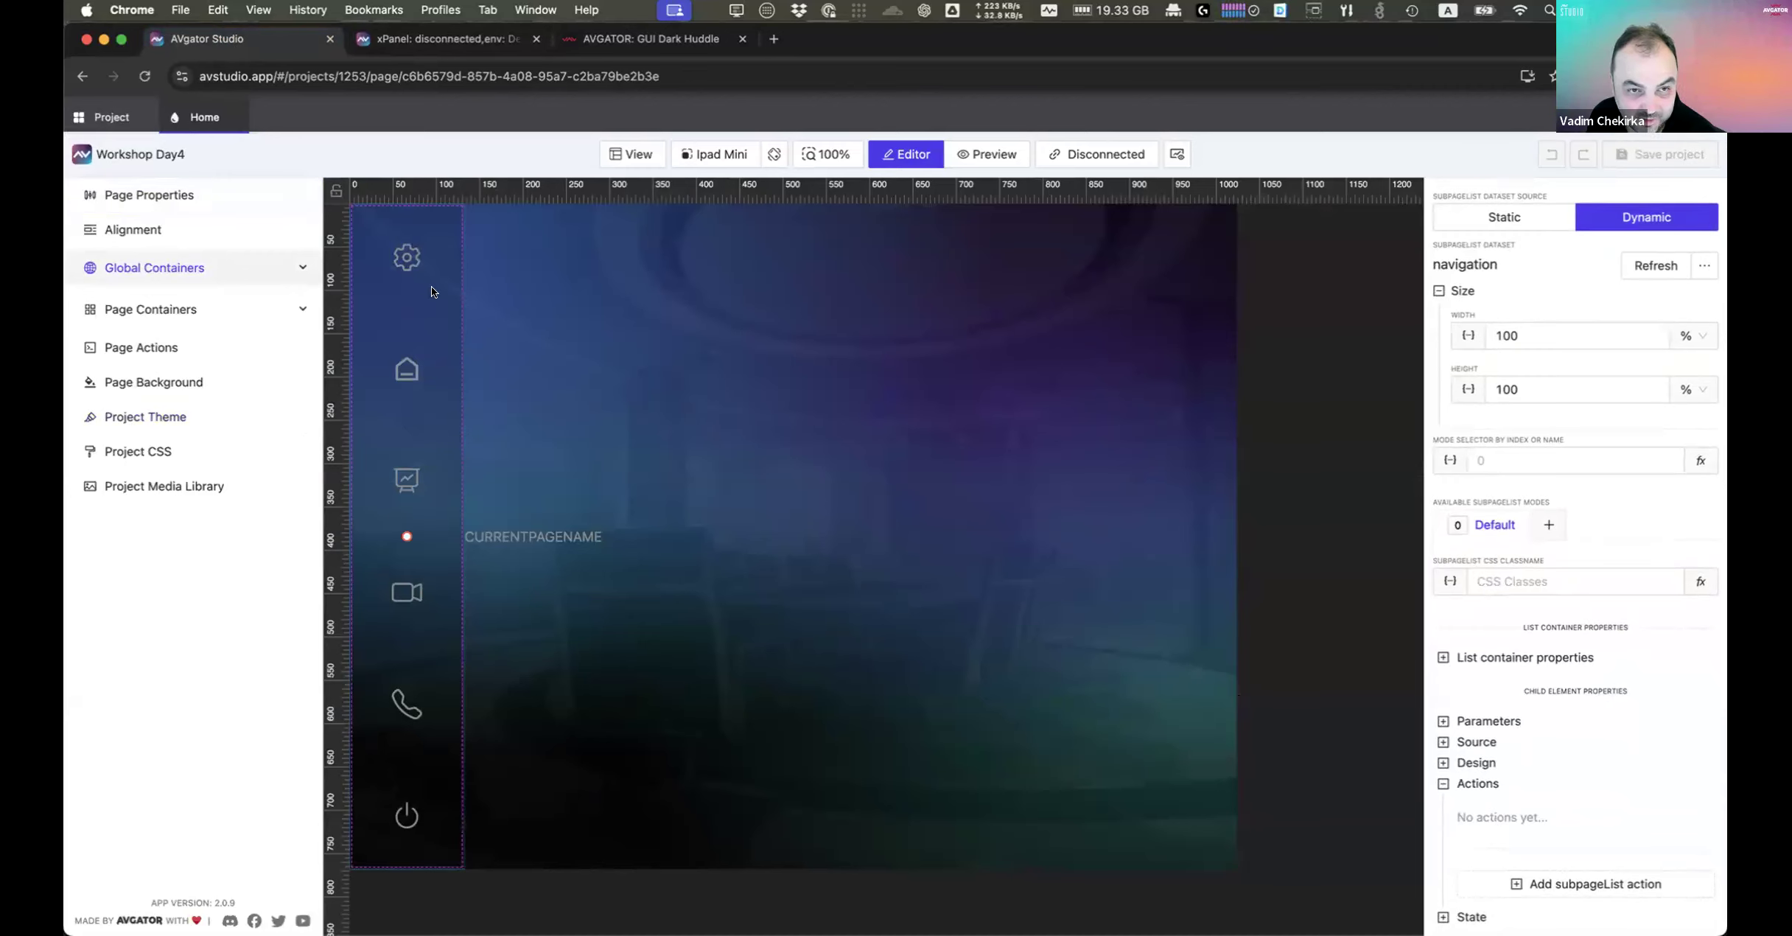
Step: Open the navigation list's subpage for editing and check the displayed actions
click(402, 314)
right_click(402, 316)
click(466, 368)
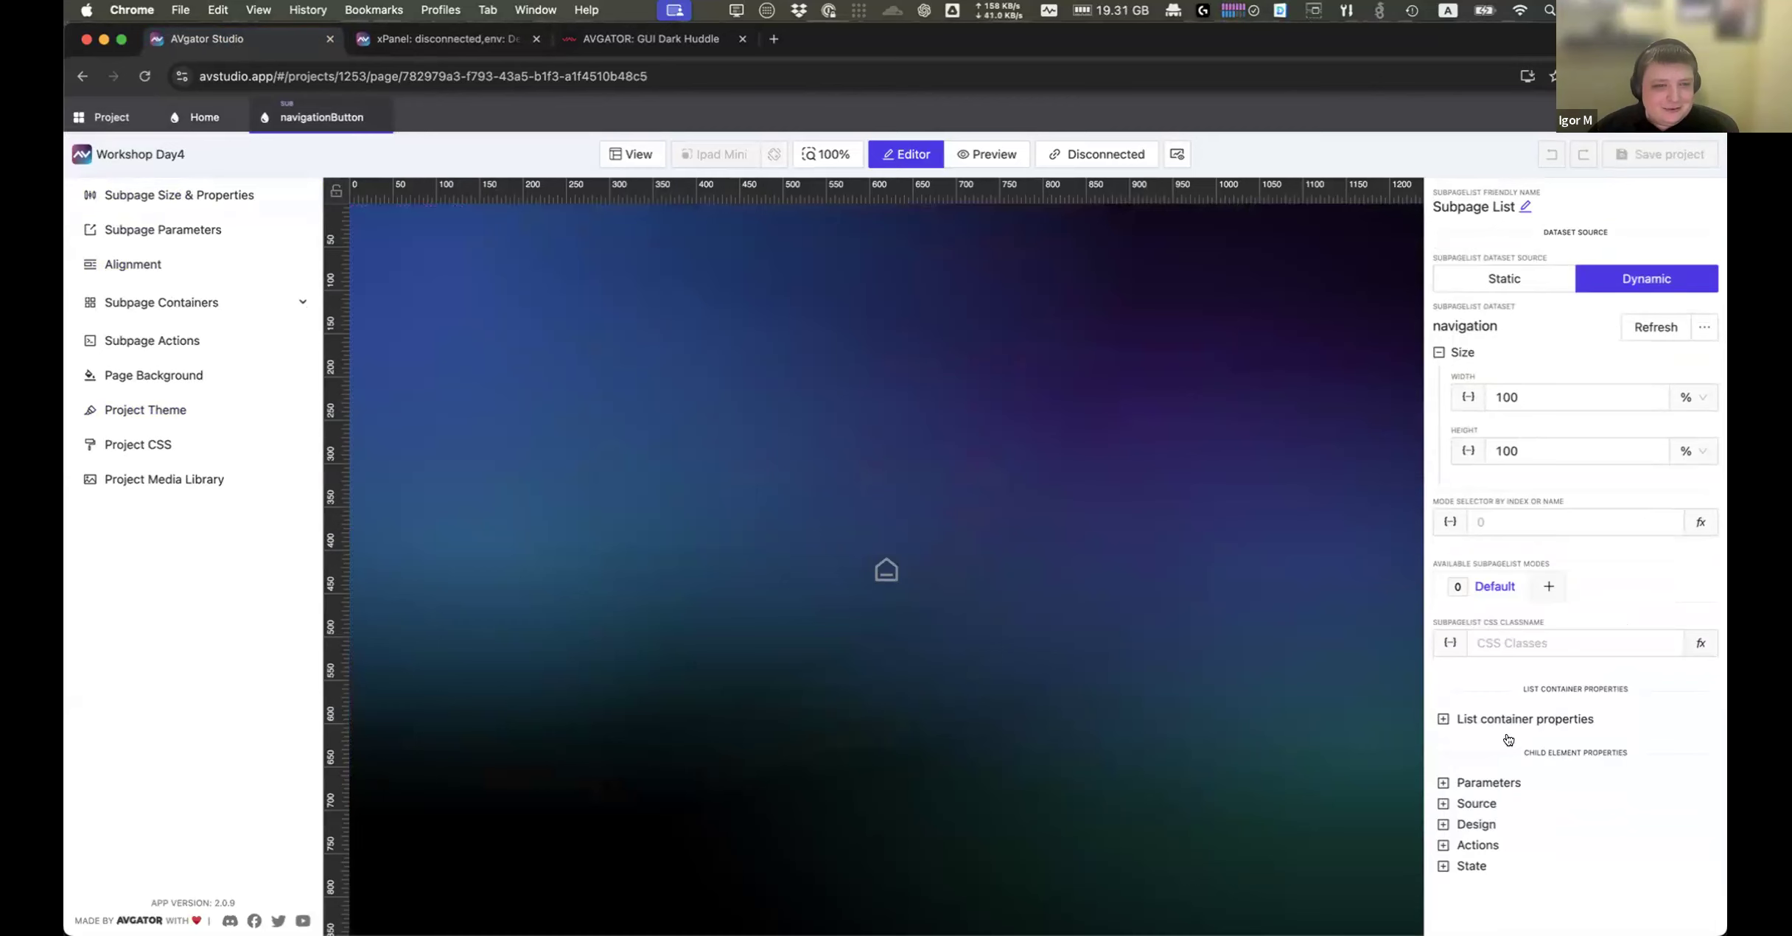
click(1477, 845)
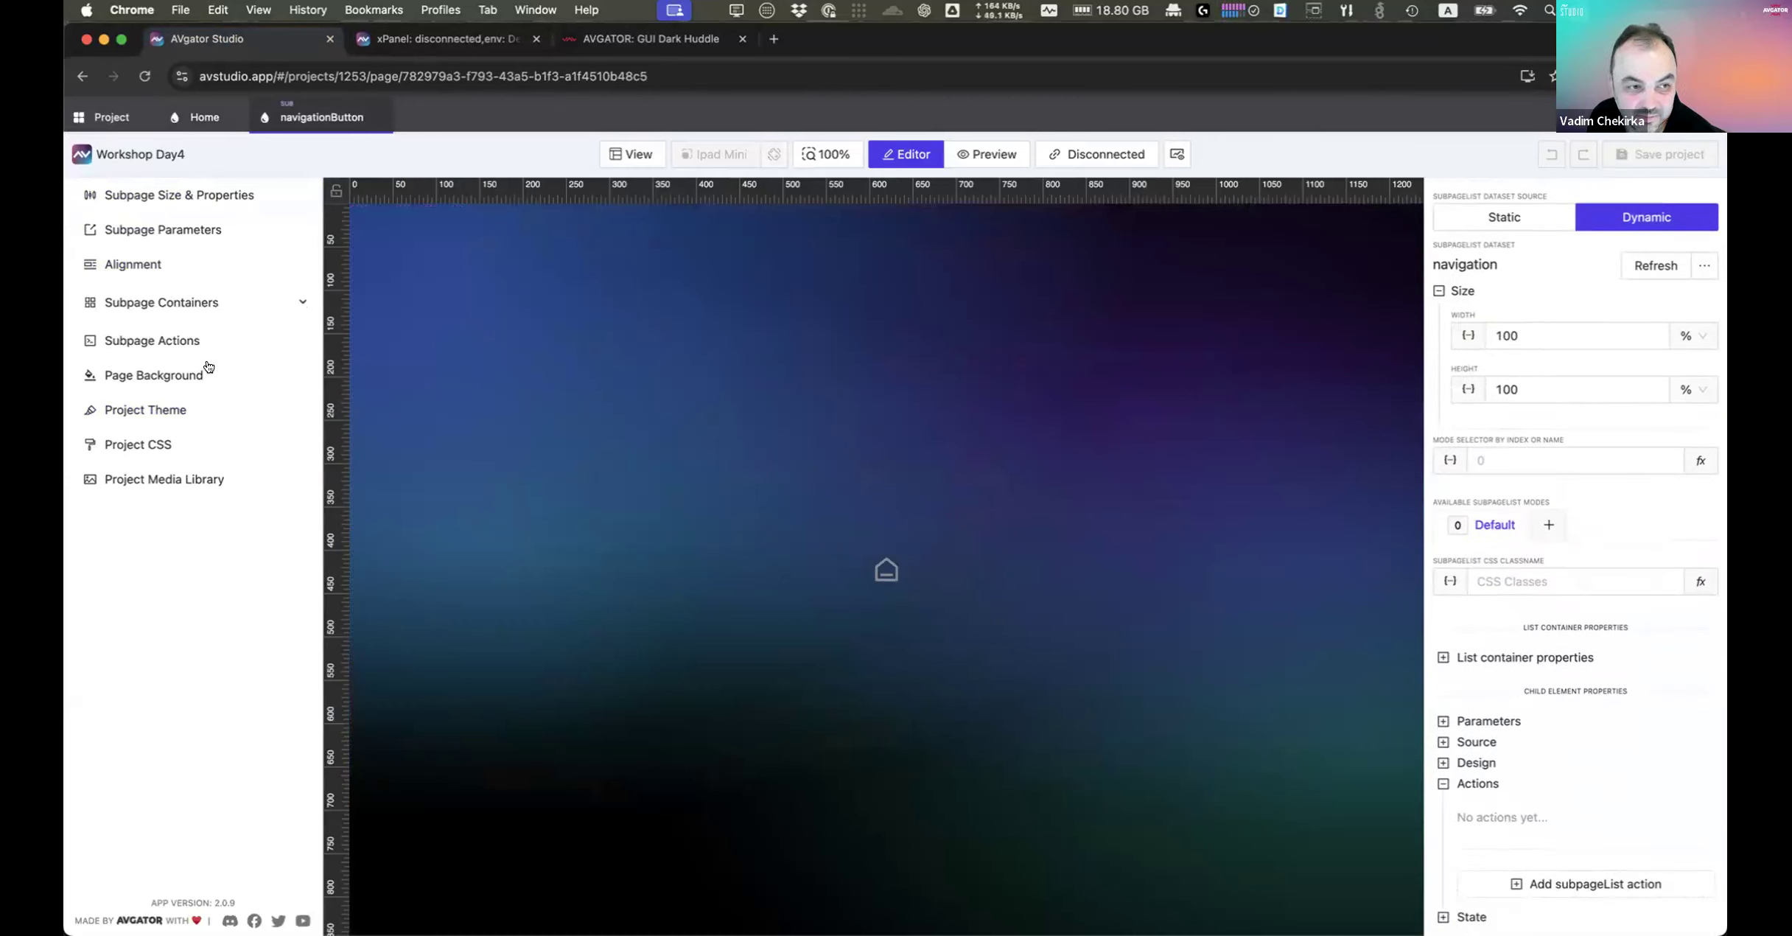
click(1102, 505)
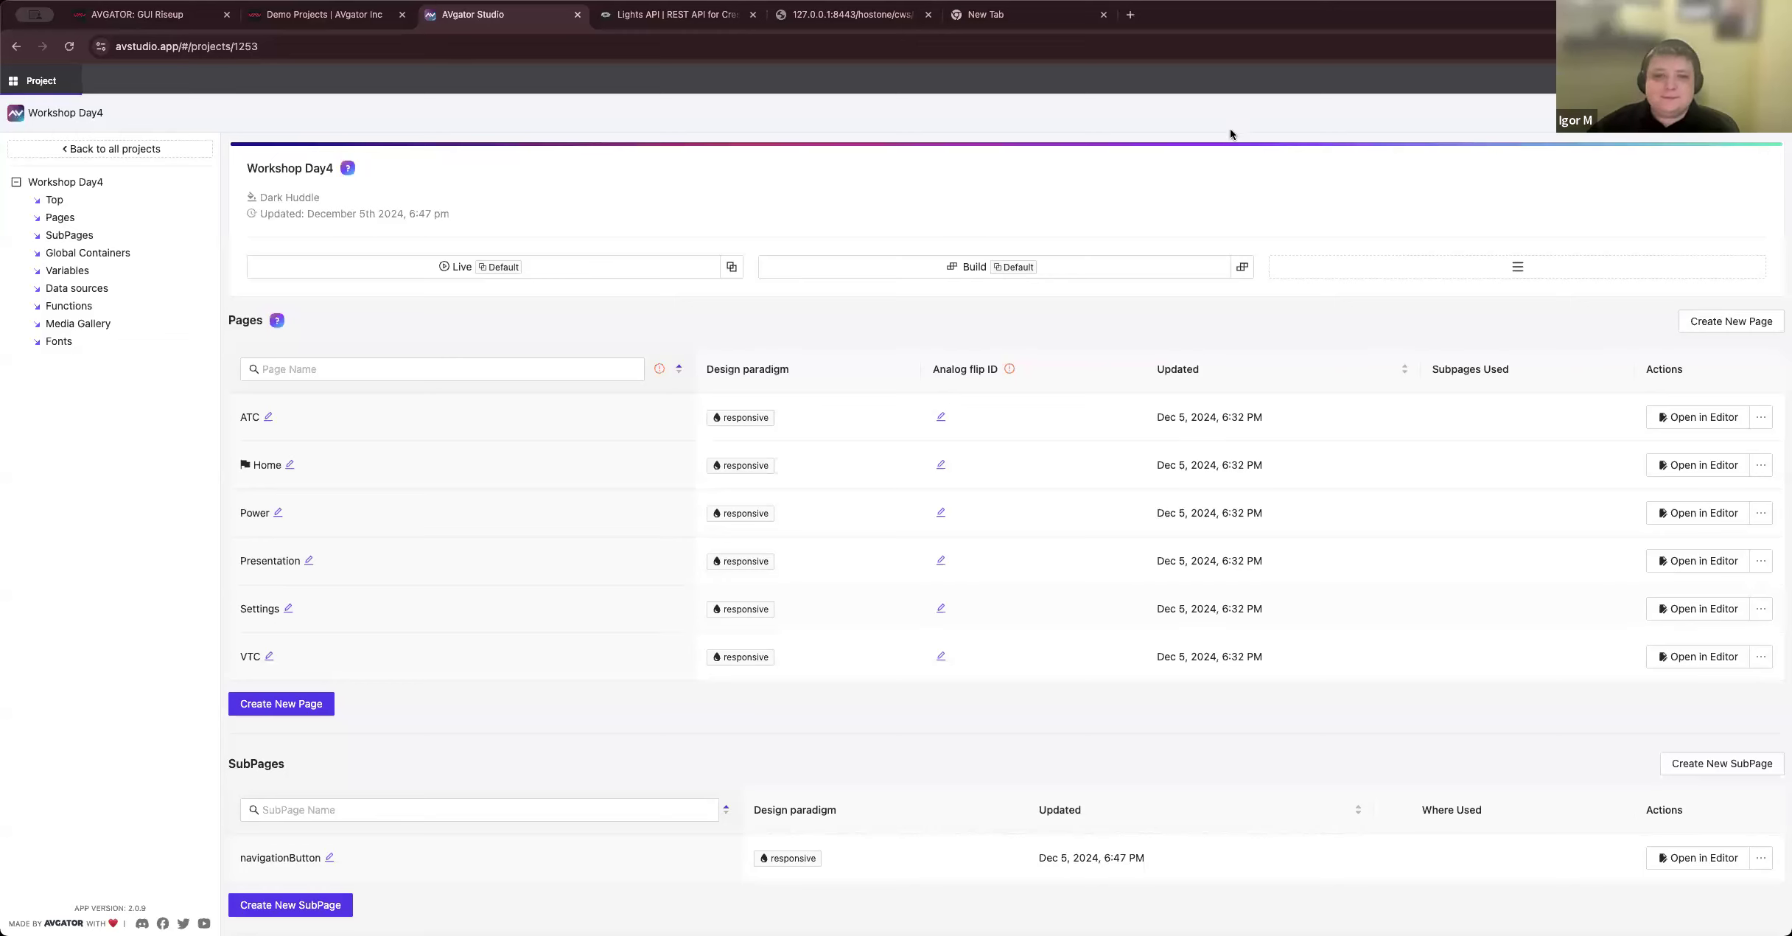
Step: Open the Home page from the project overview and review the controlPage entries in the Subpage List's navigation data source
scroll(580, 545, down, 1)
scroll(581, 546, up, 1)
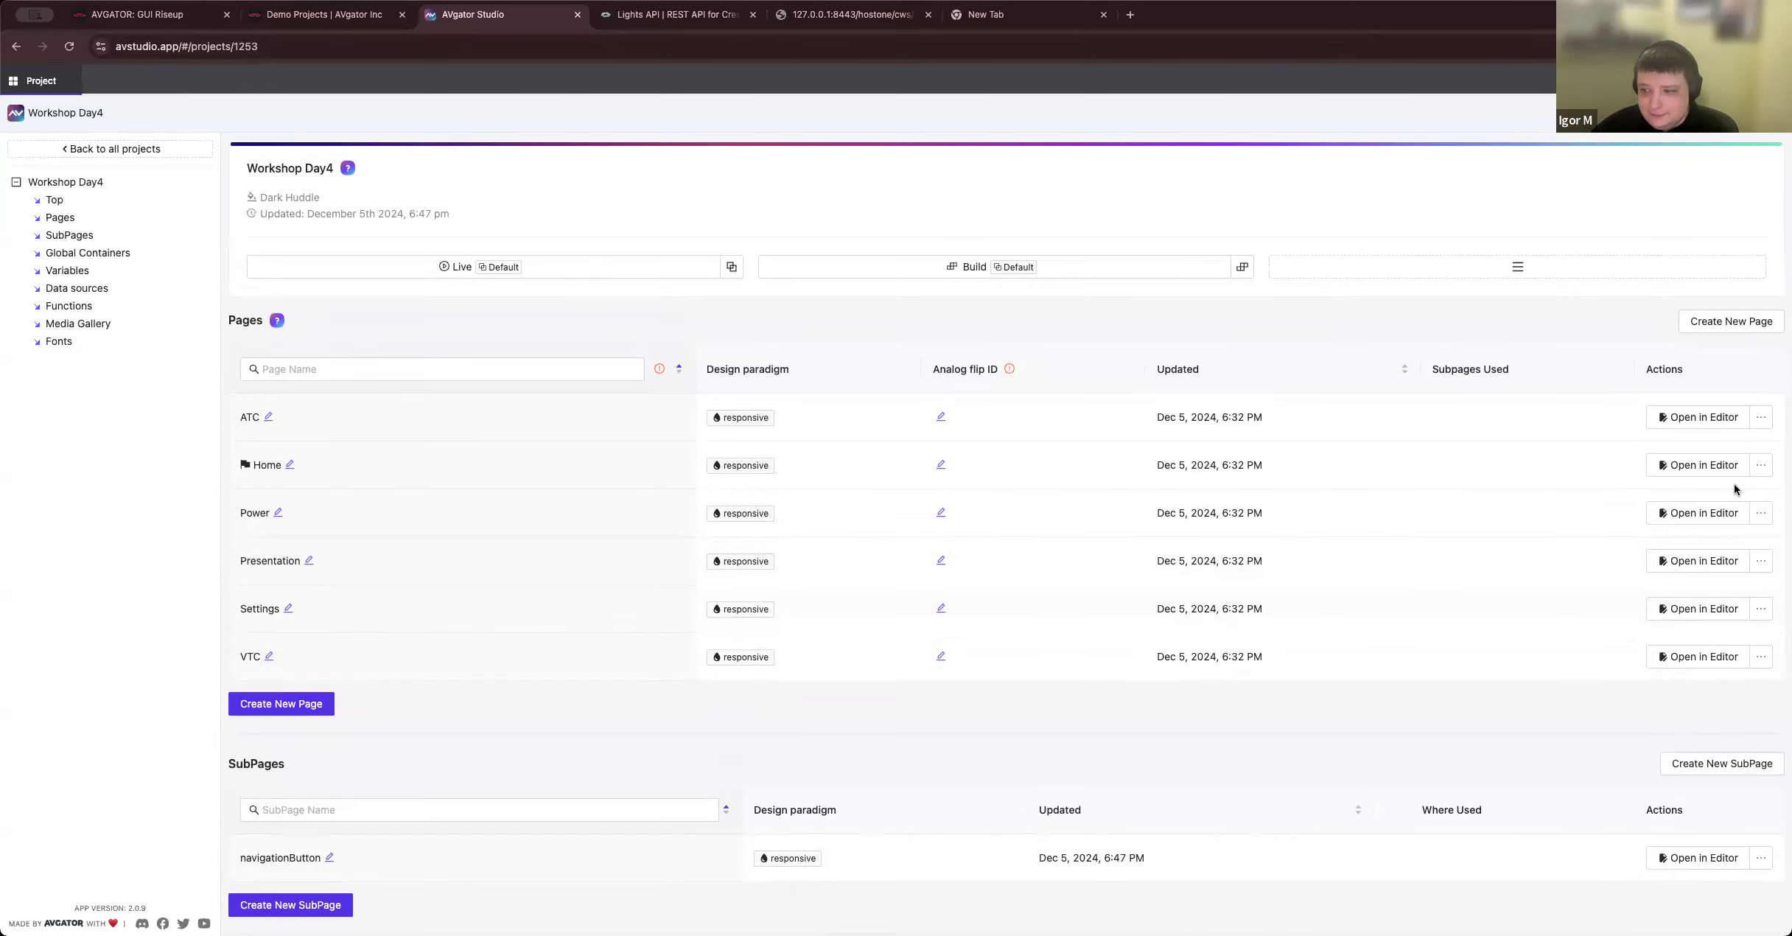
click(1703, 465)
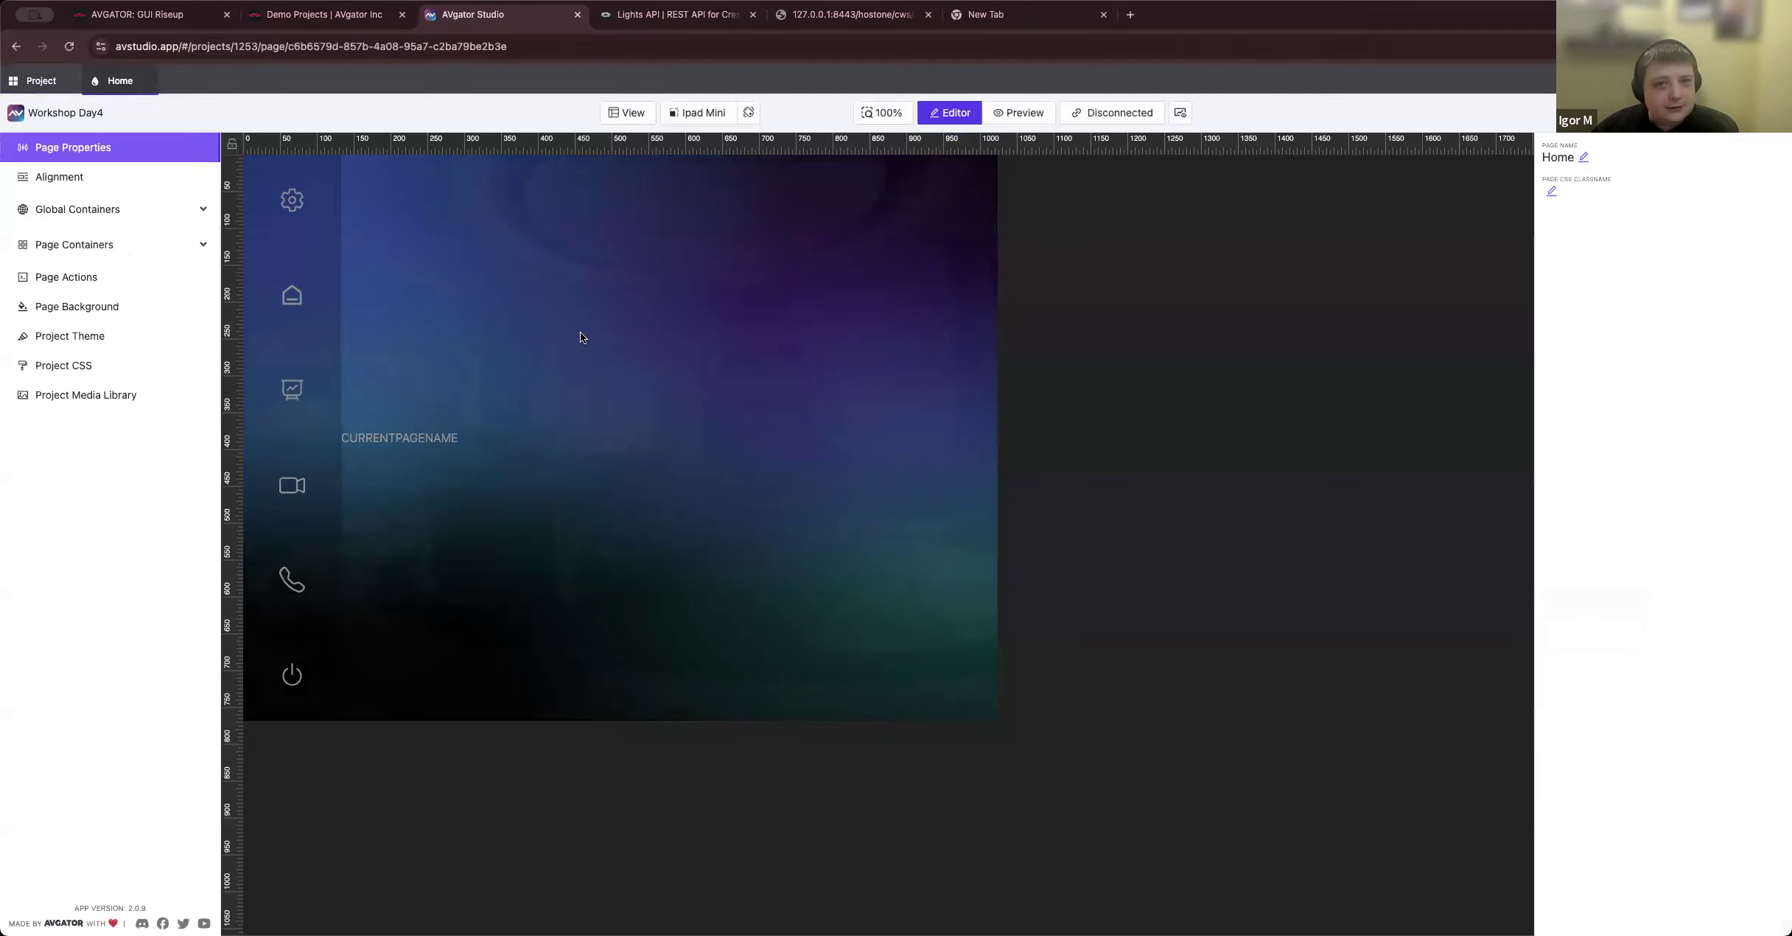
click(277, 285)
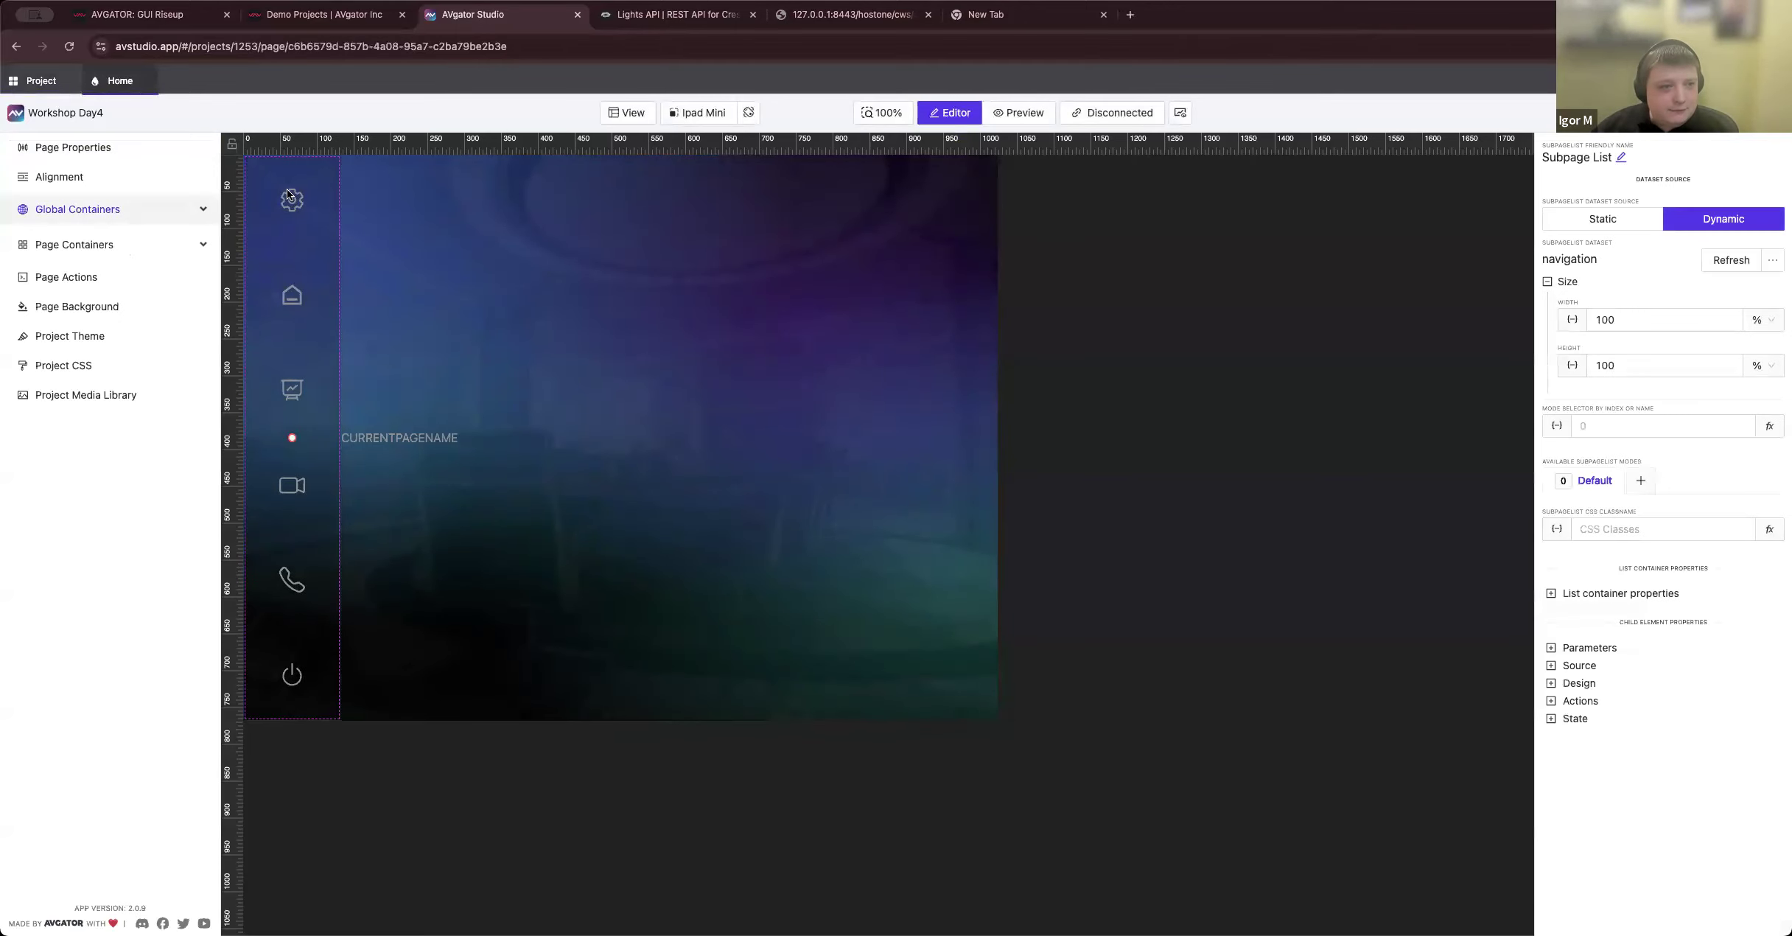
right_click(277, 269)
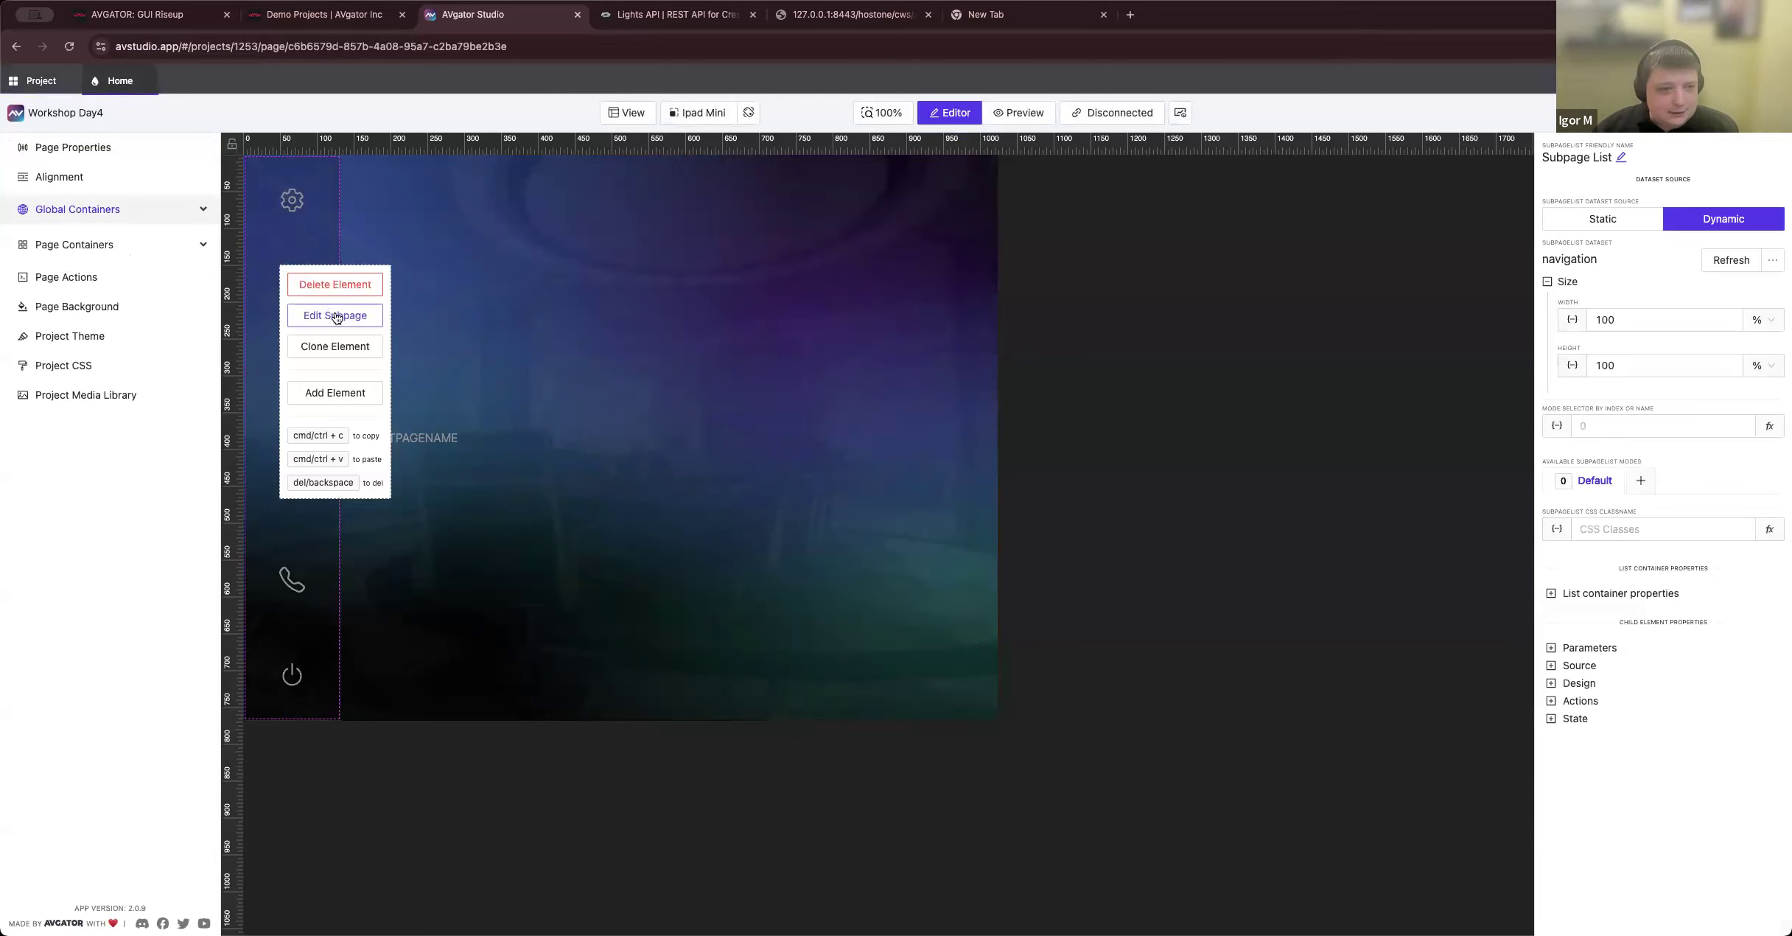
click(336, 313)
click(312, 328)
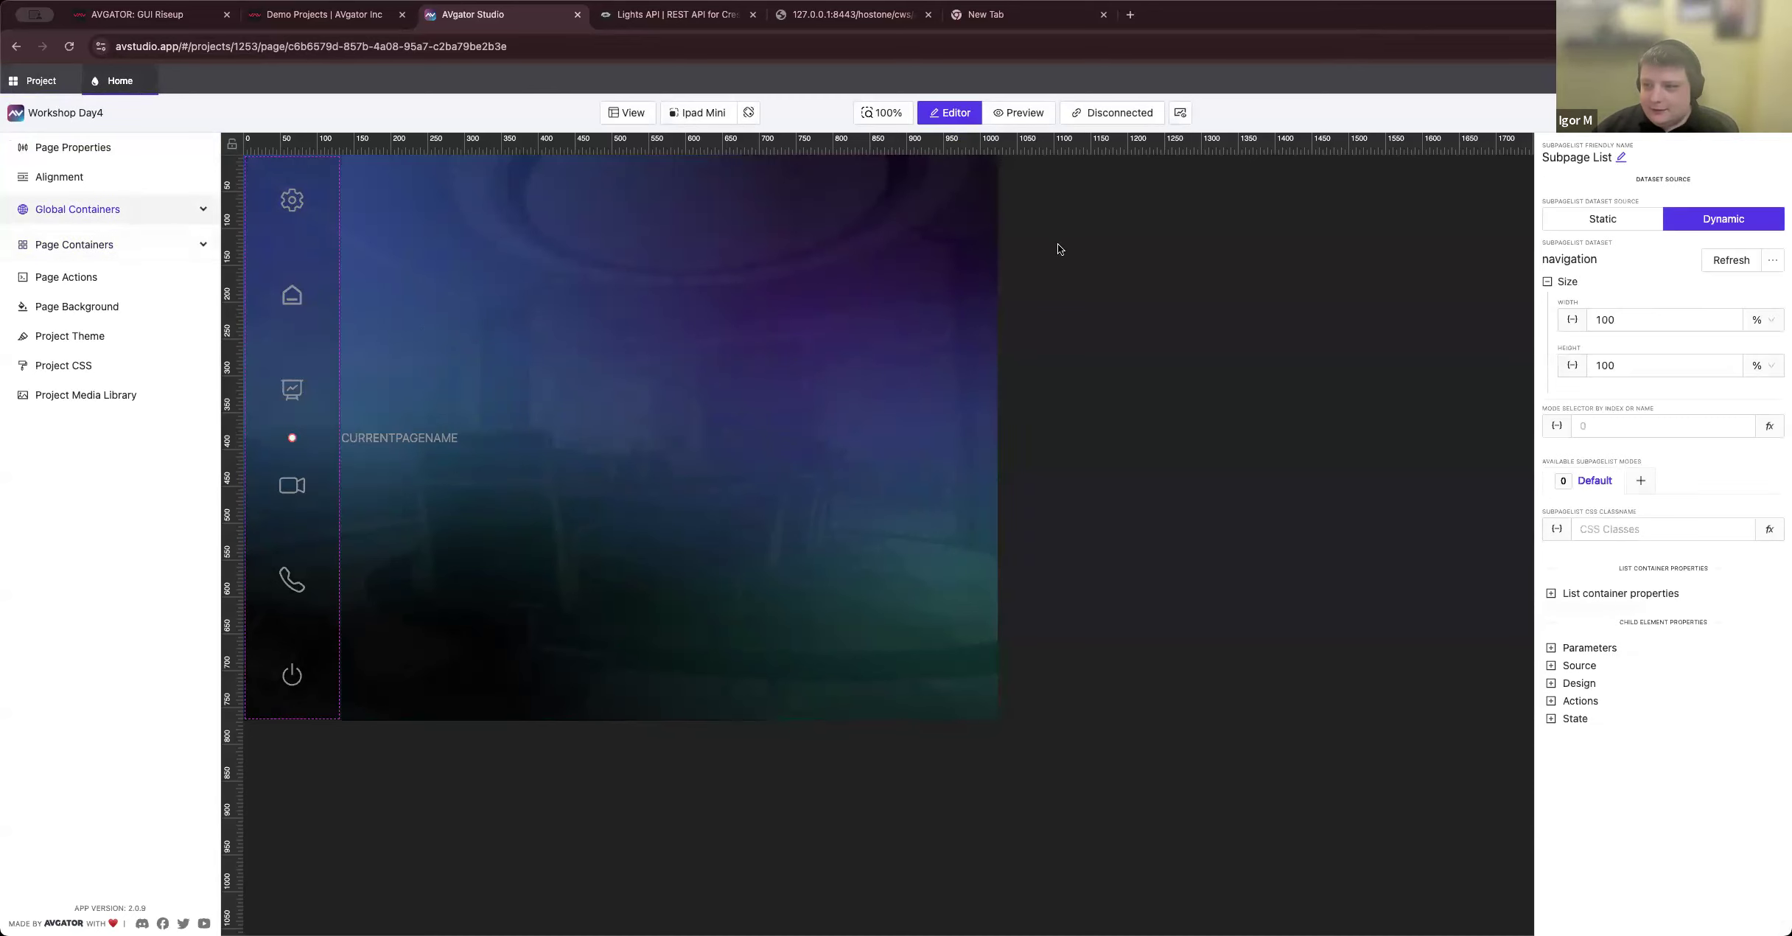
click(1771, 260)
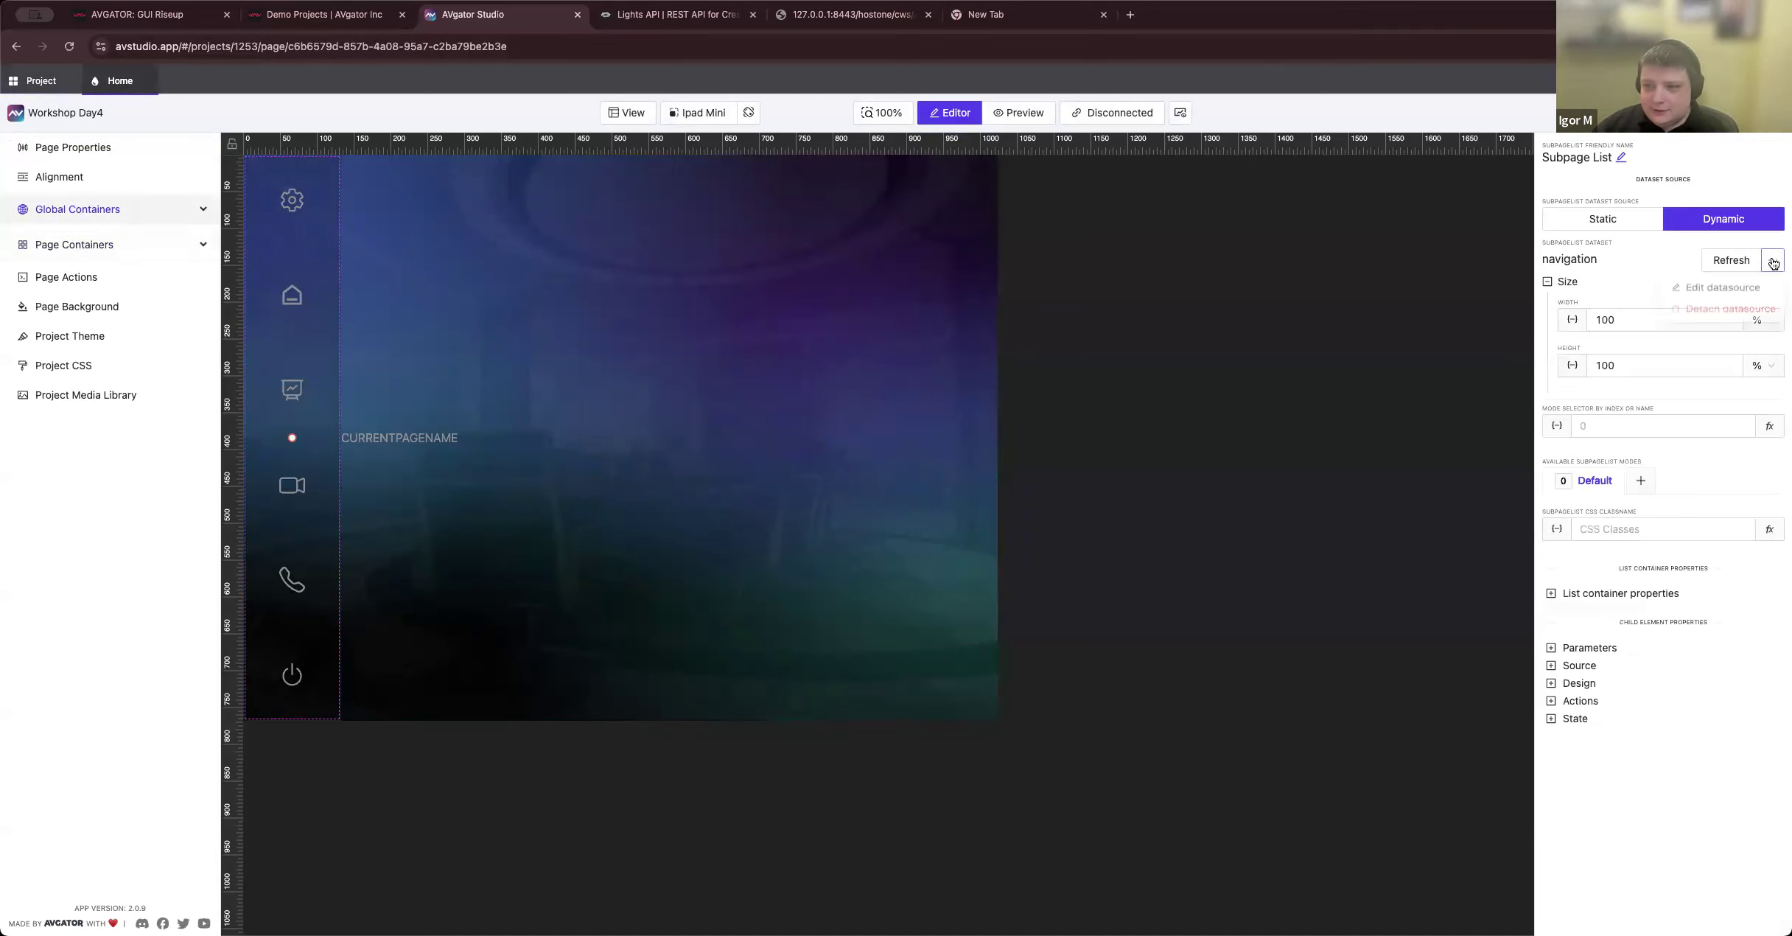
click(1716, 289)
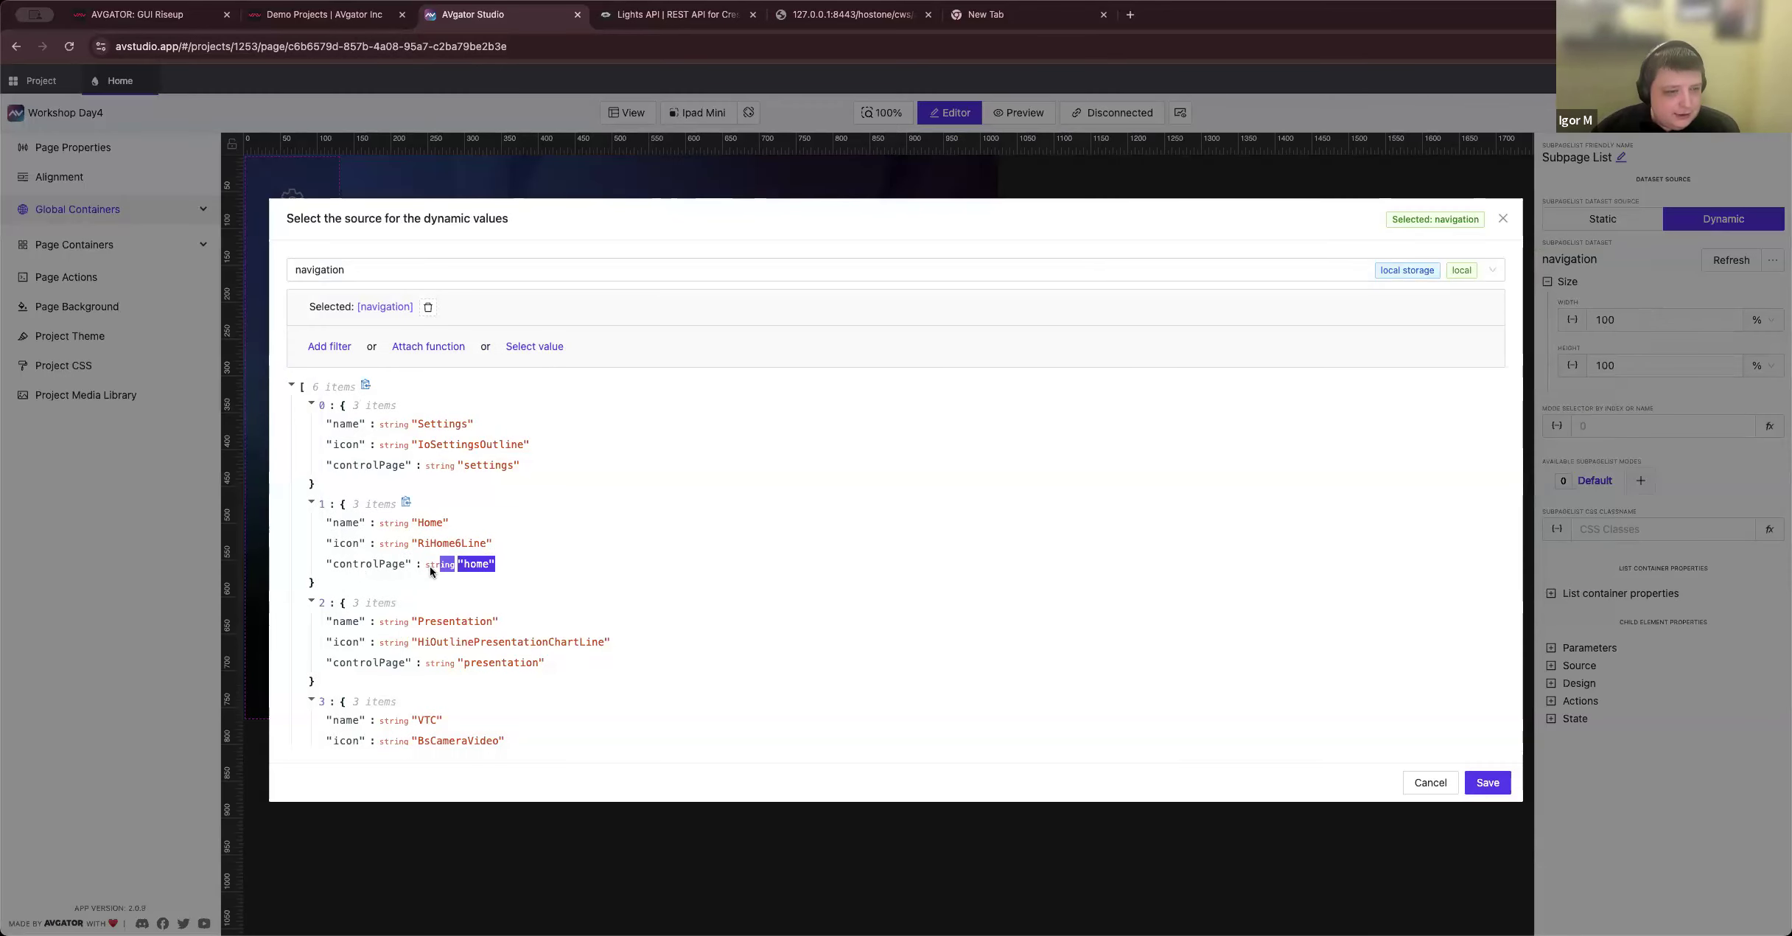
click(1467, 779)
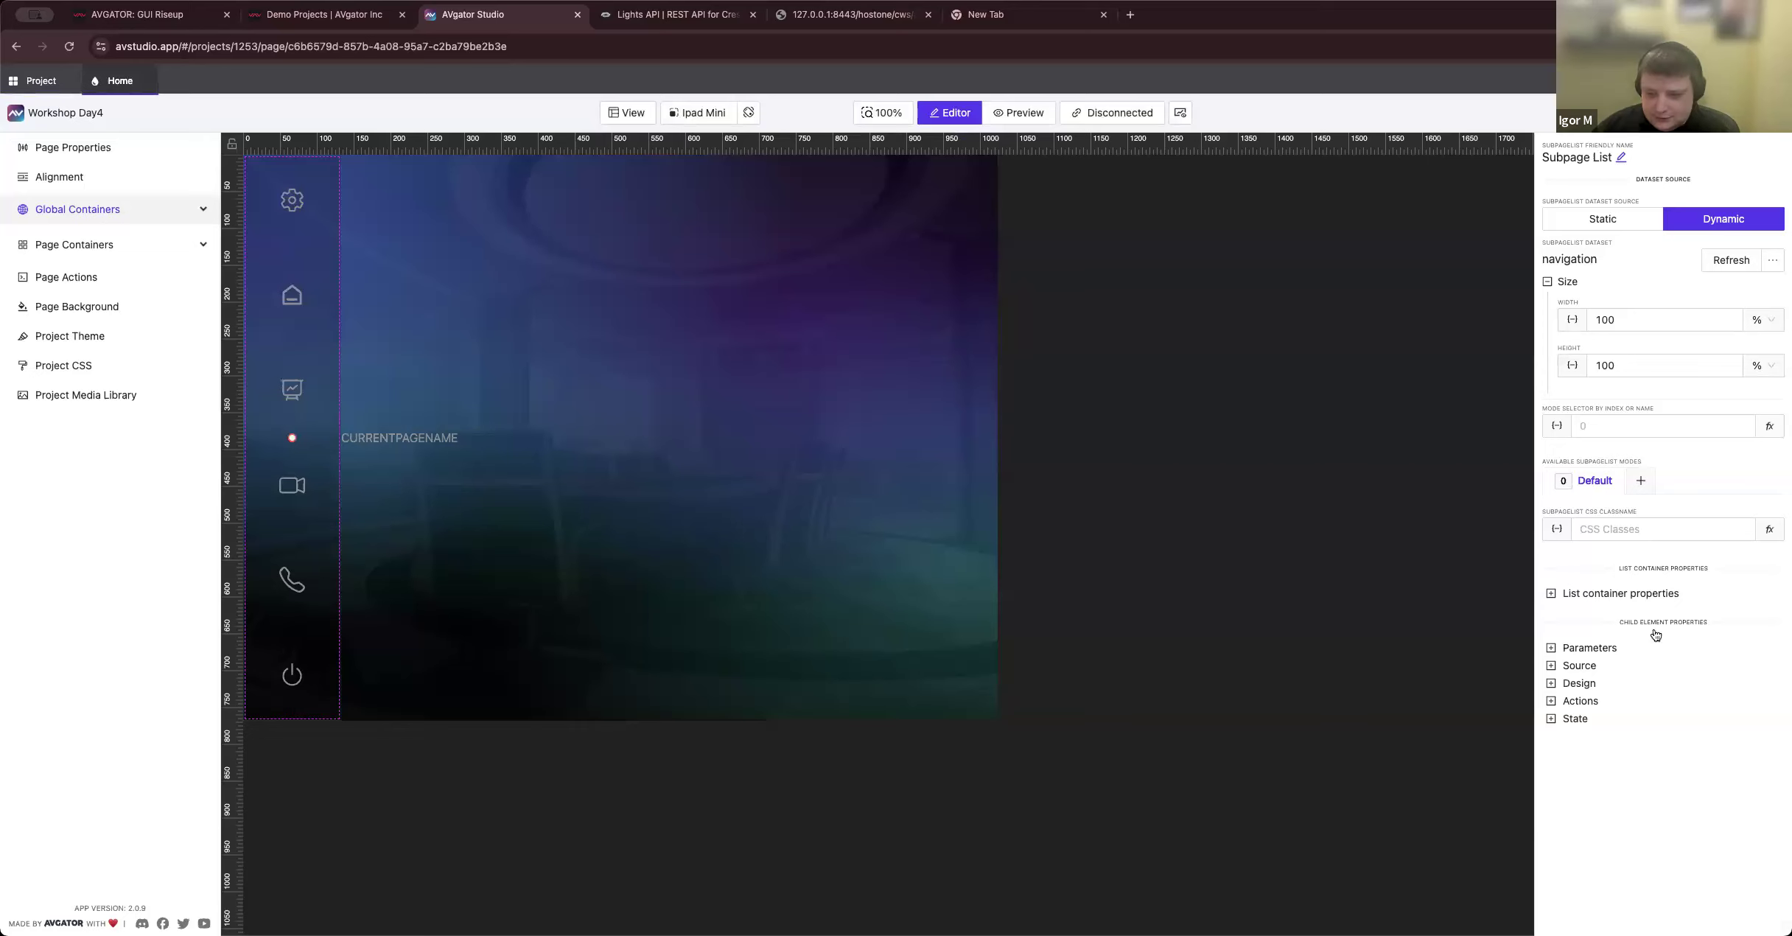
Step: Clear the Subpage List's Page parameter and bind it again to the controlPage field of the data source
click(1611, 650)
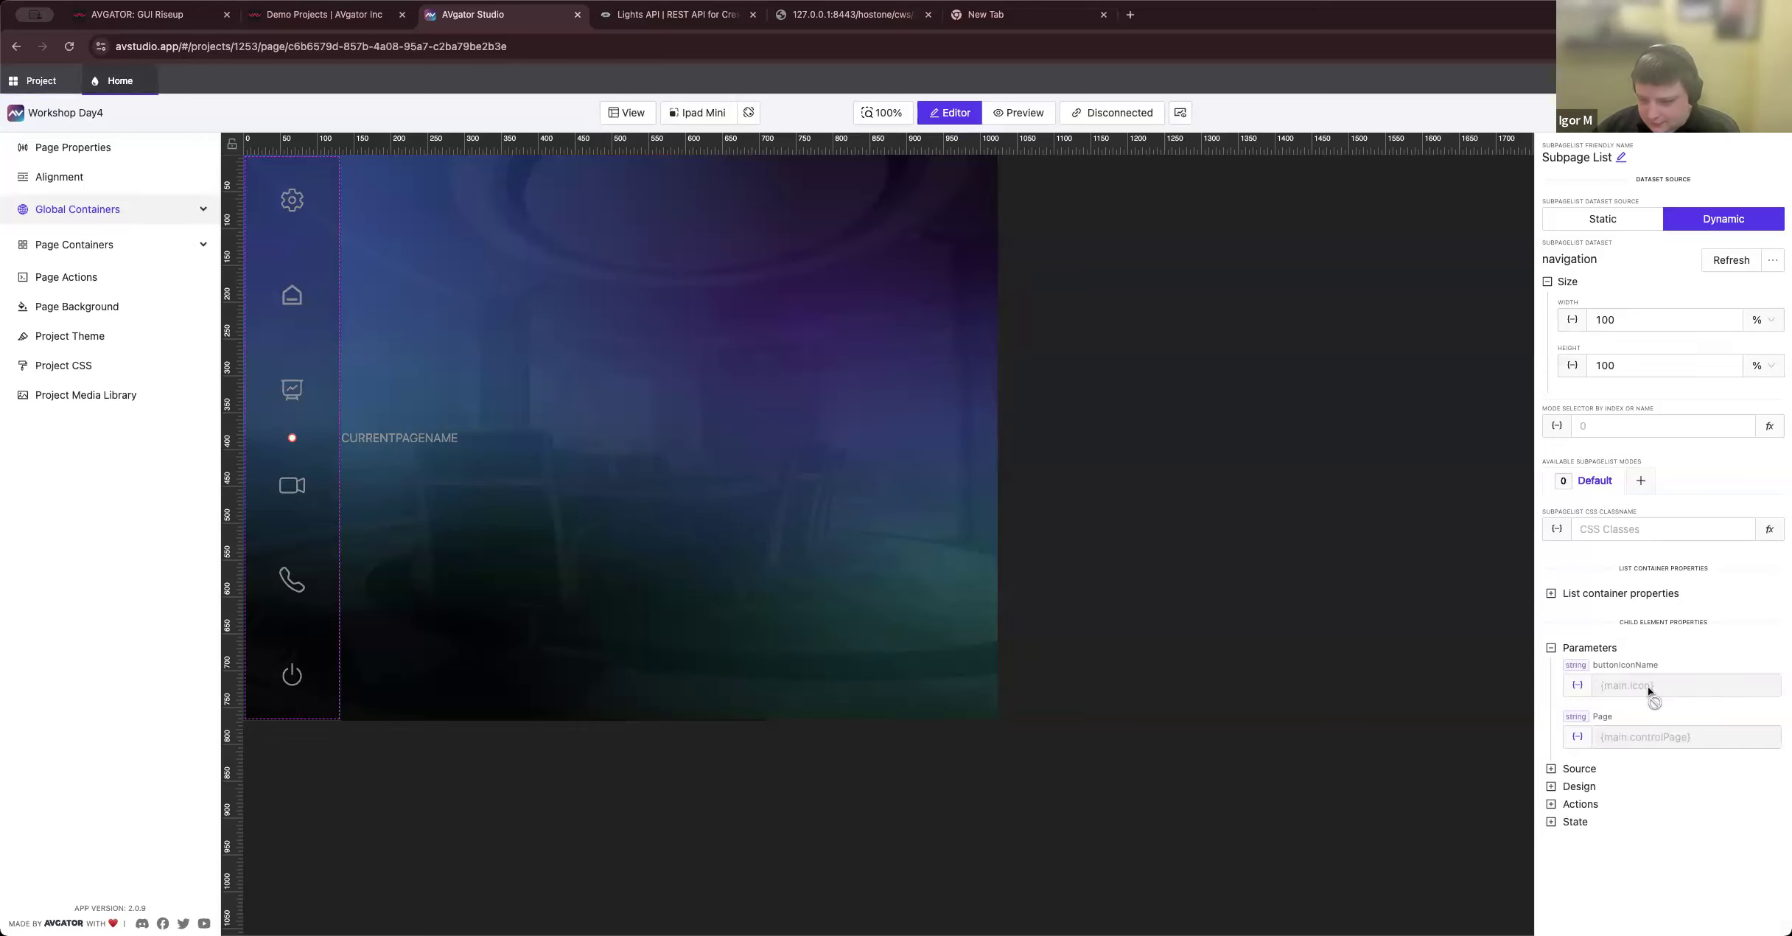
click(1577, 737)
click(1570, 722)
click(1577, 737)
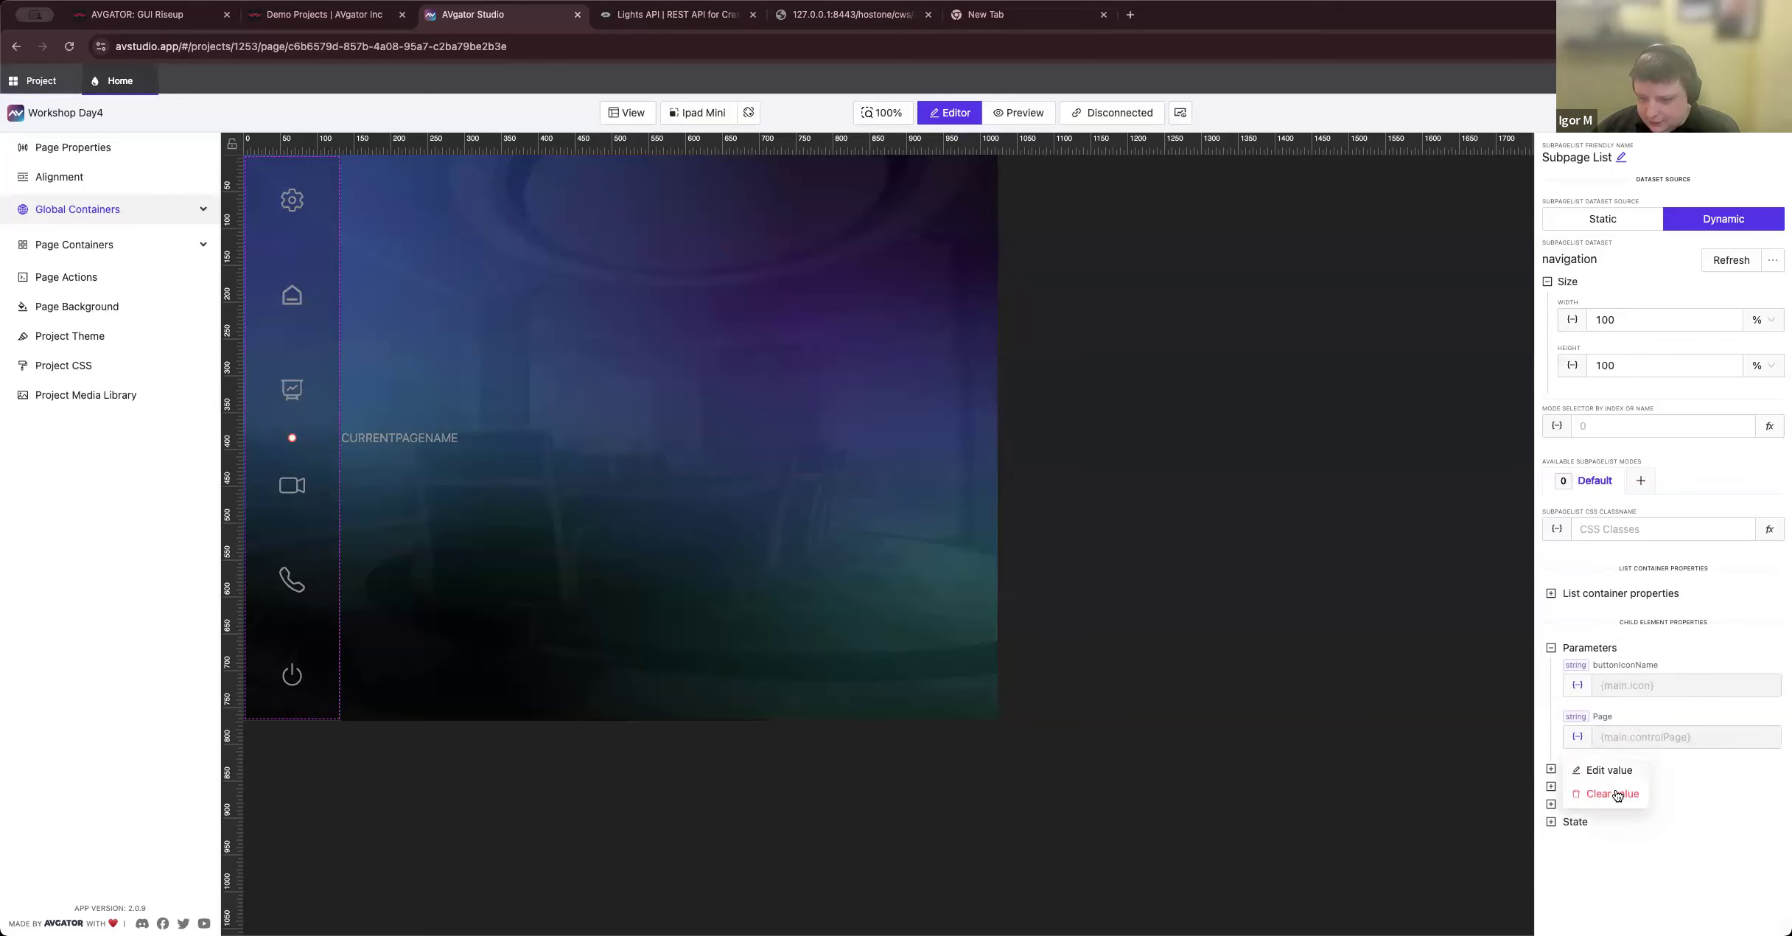
click(1613, 795)
click(1577, 737)
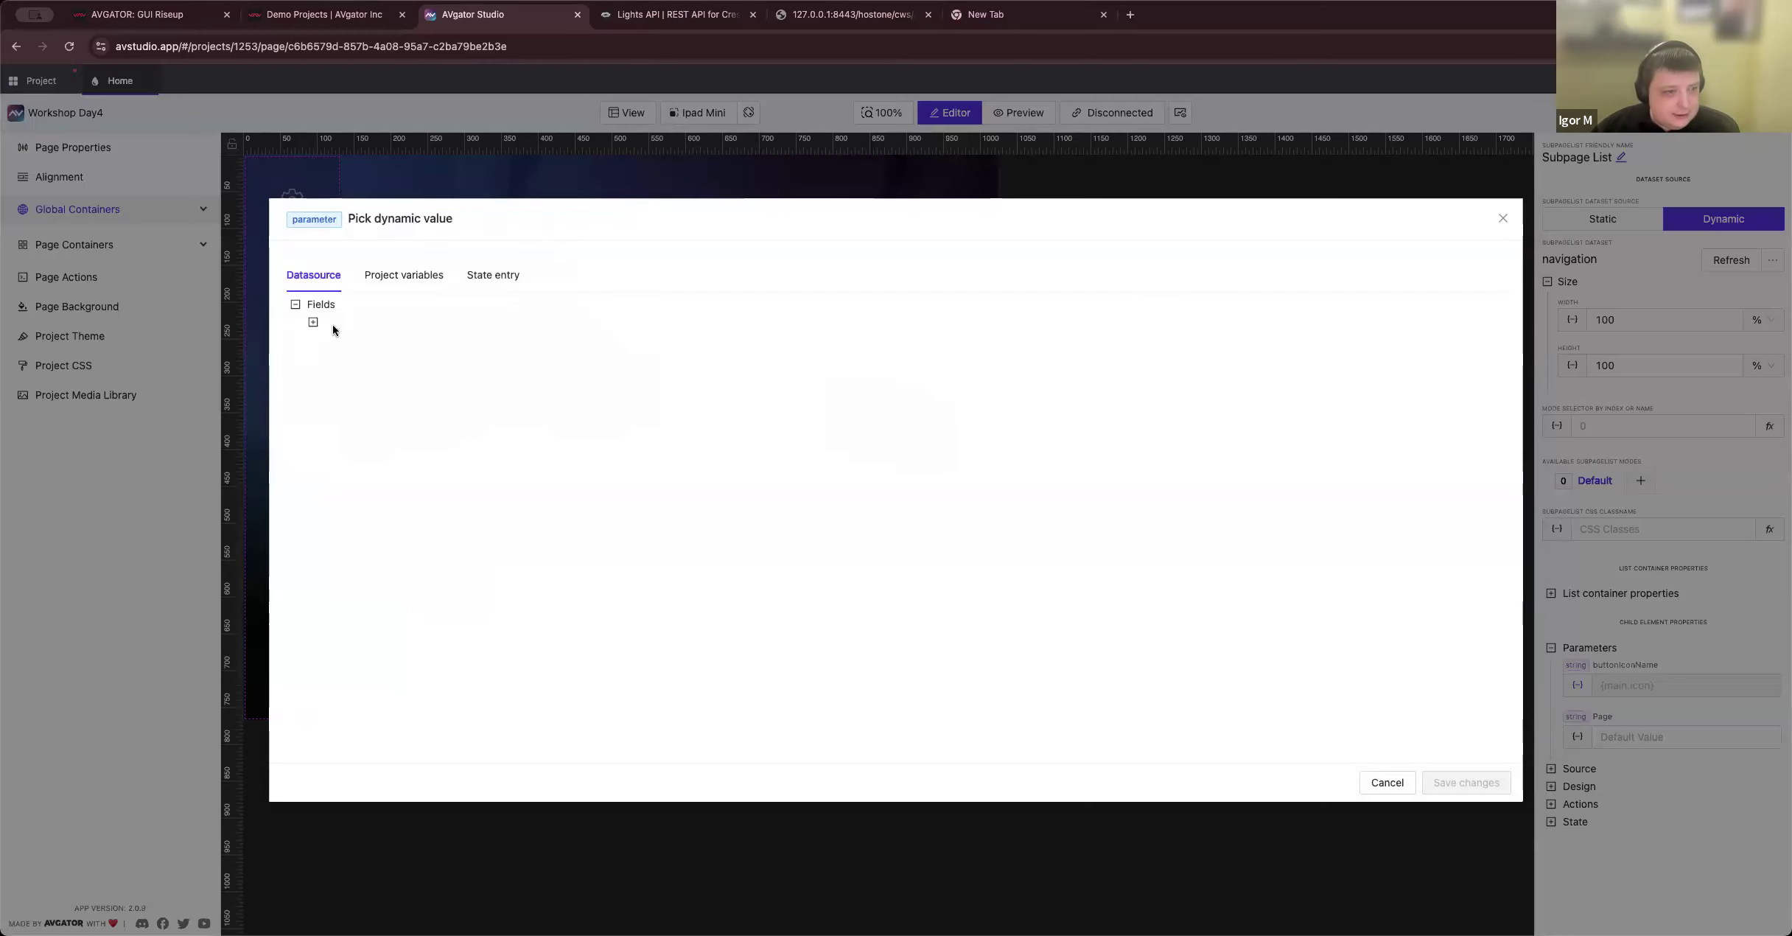
click(309, 322)
click(368, 376)
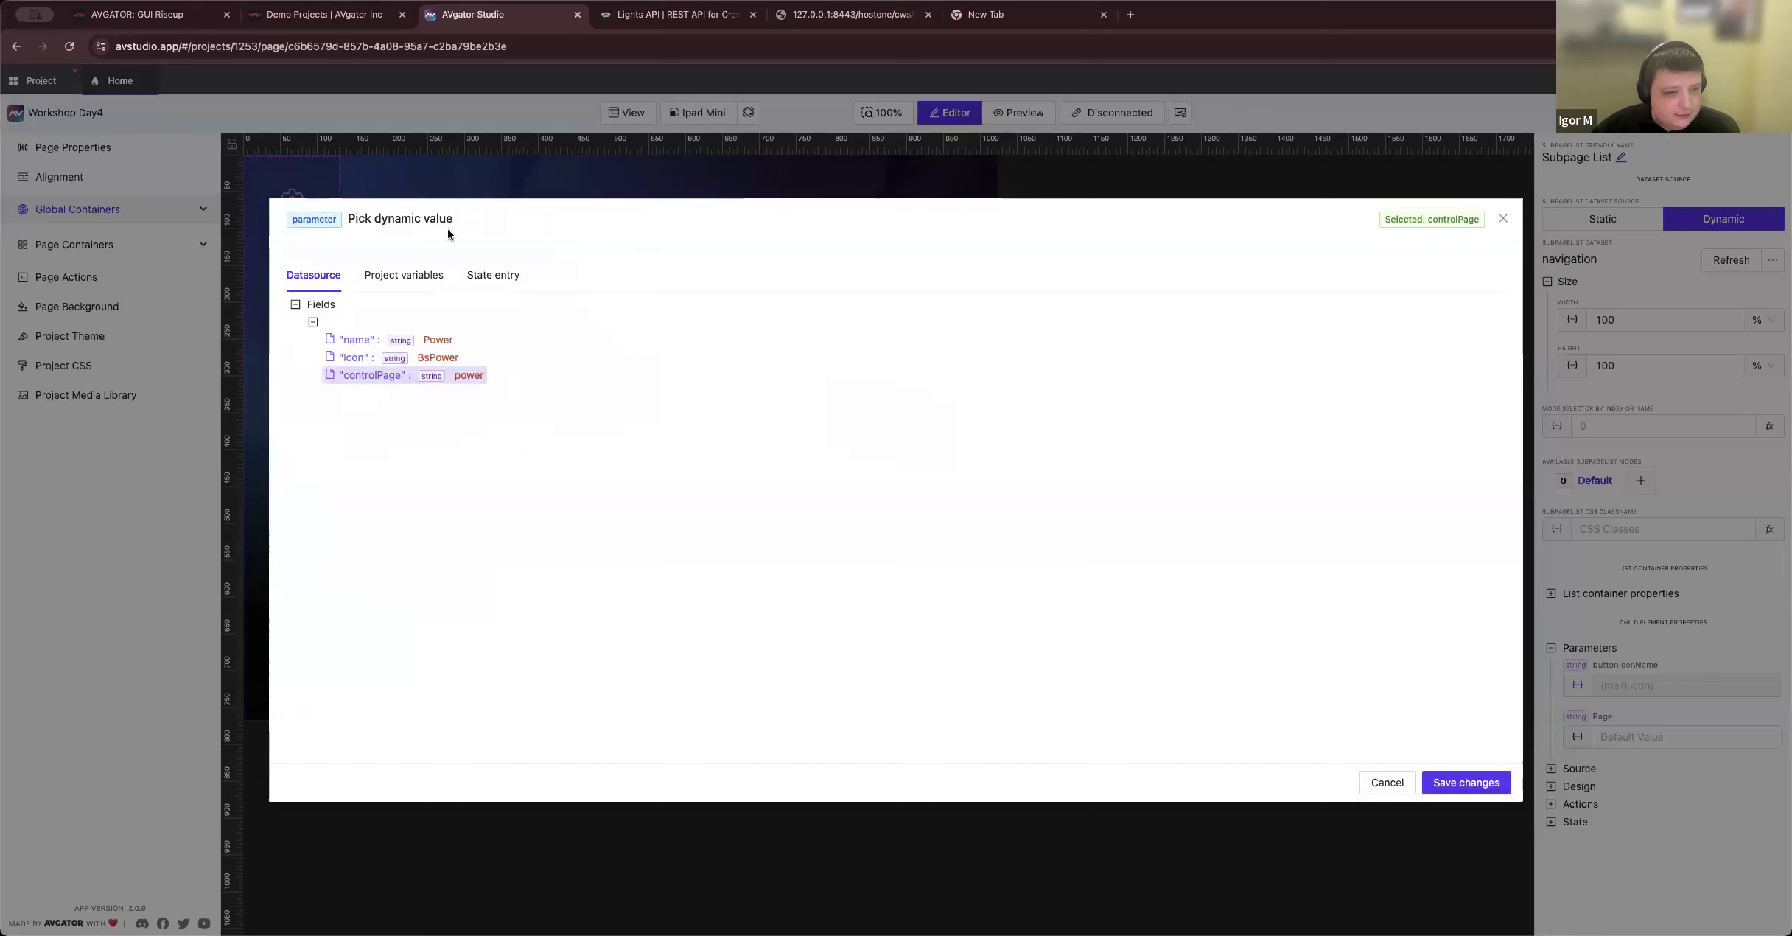
click(1468, 783)
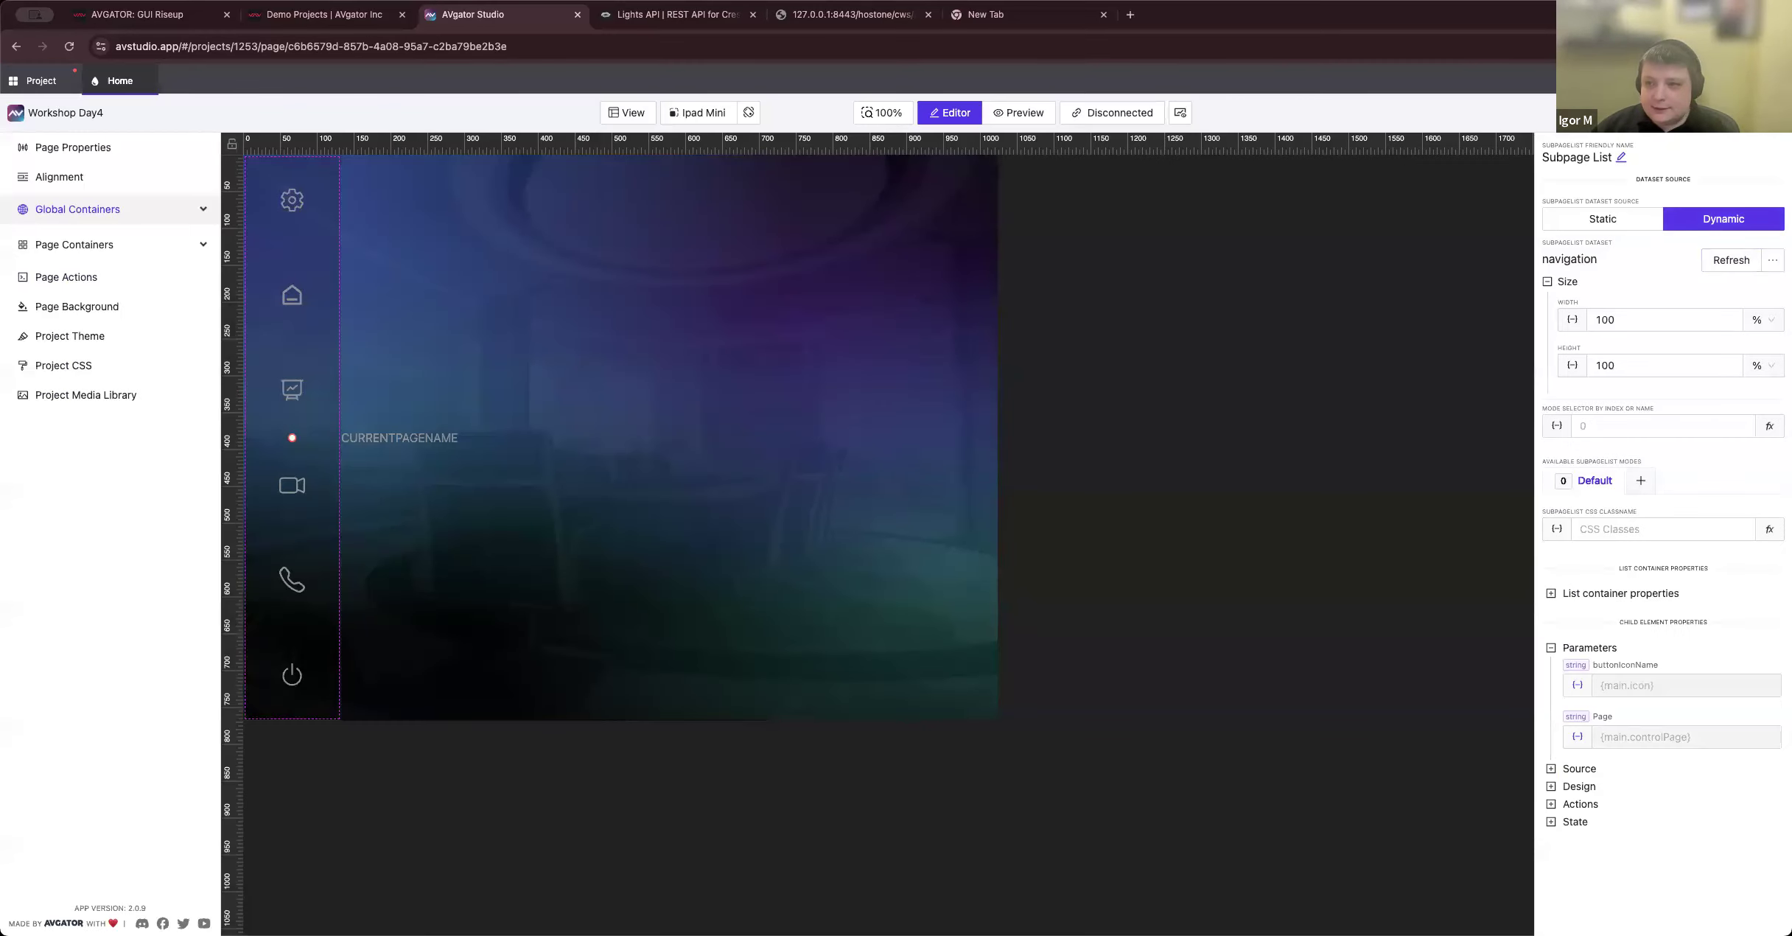
Step: Open the subpage of the Home page's navigation list for editing and check its defined parameters
right_click(304, 251)
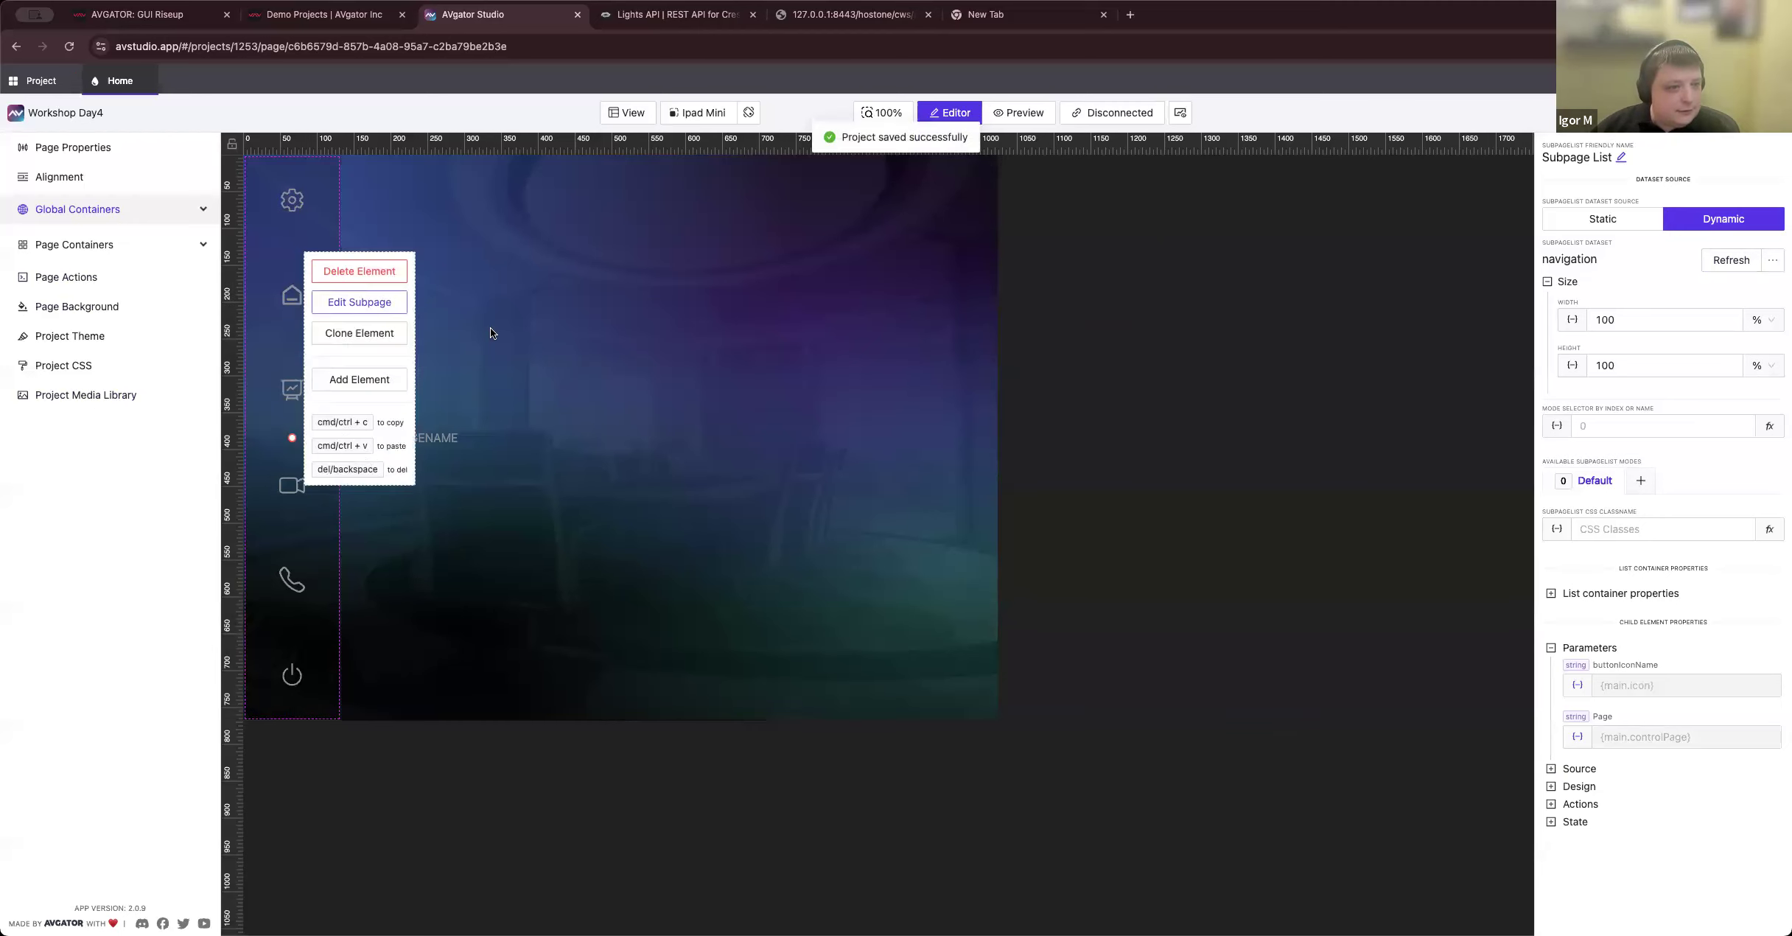
click(347, 301)
click(899, 552)
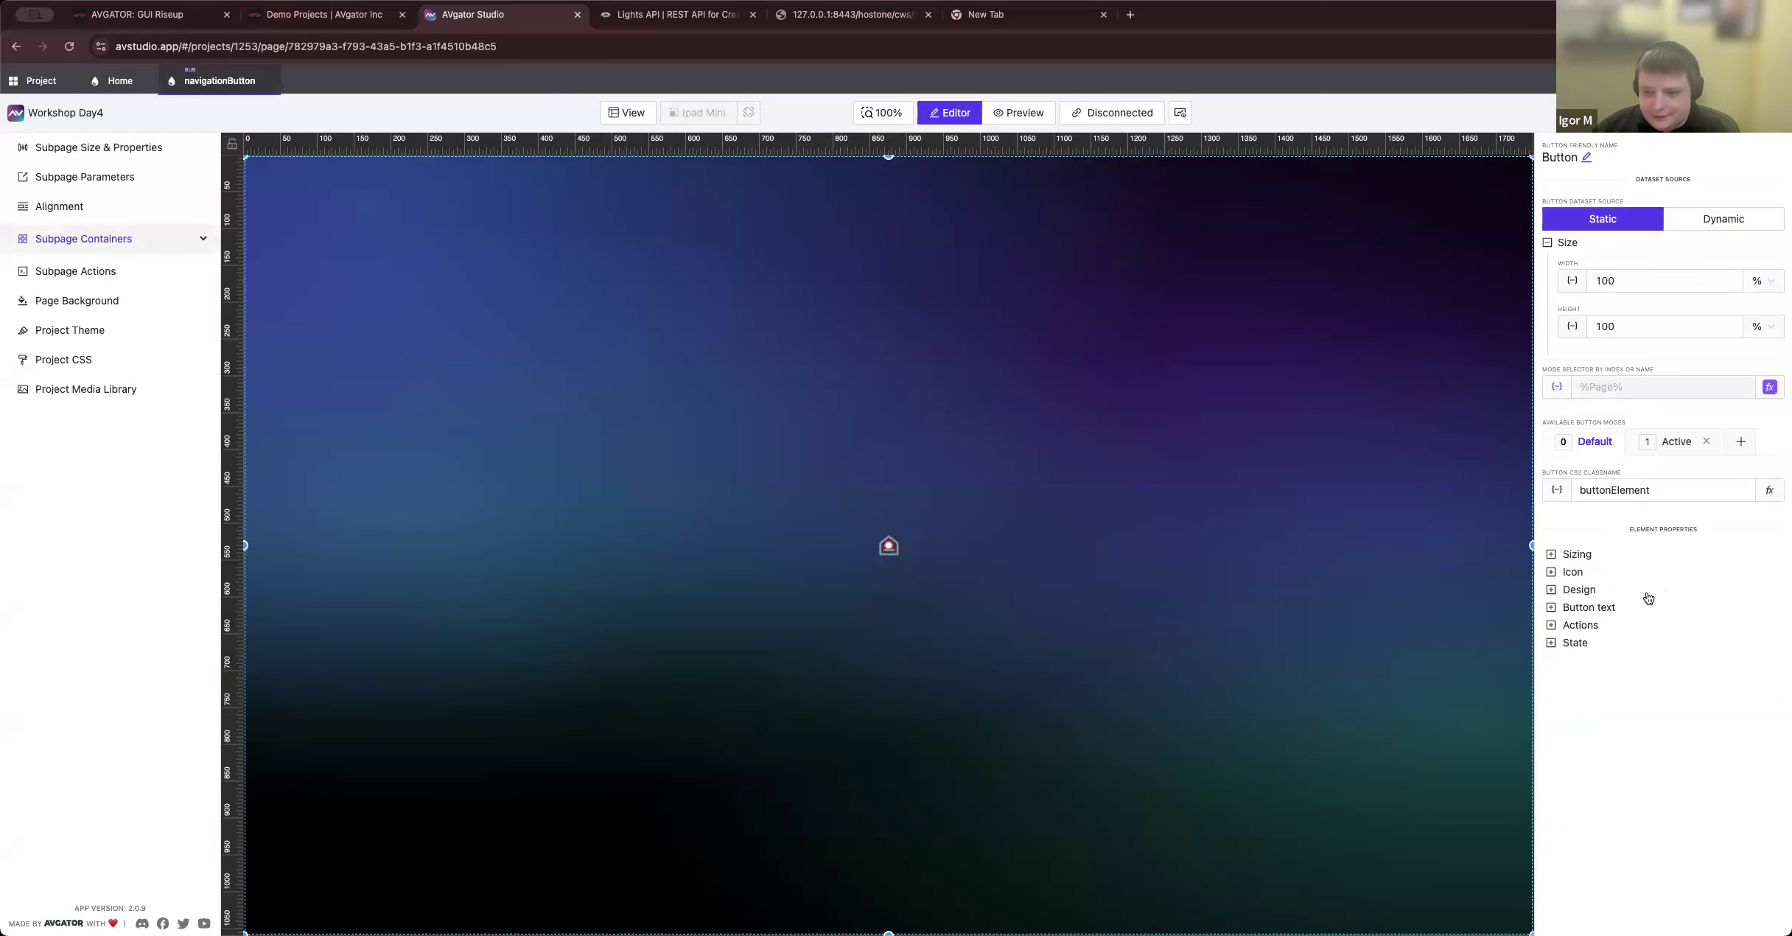
click(77, 177)
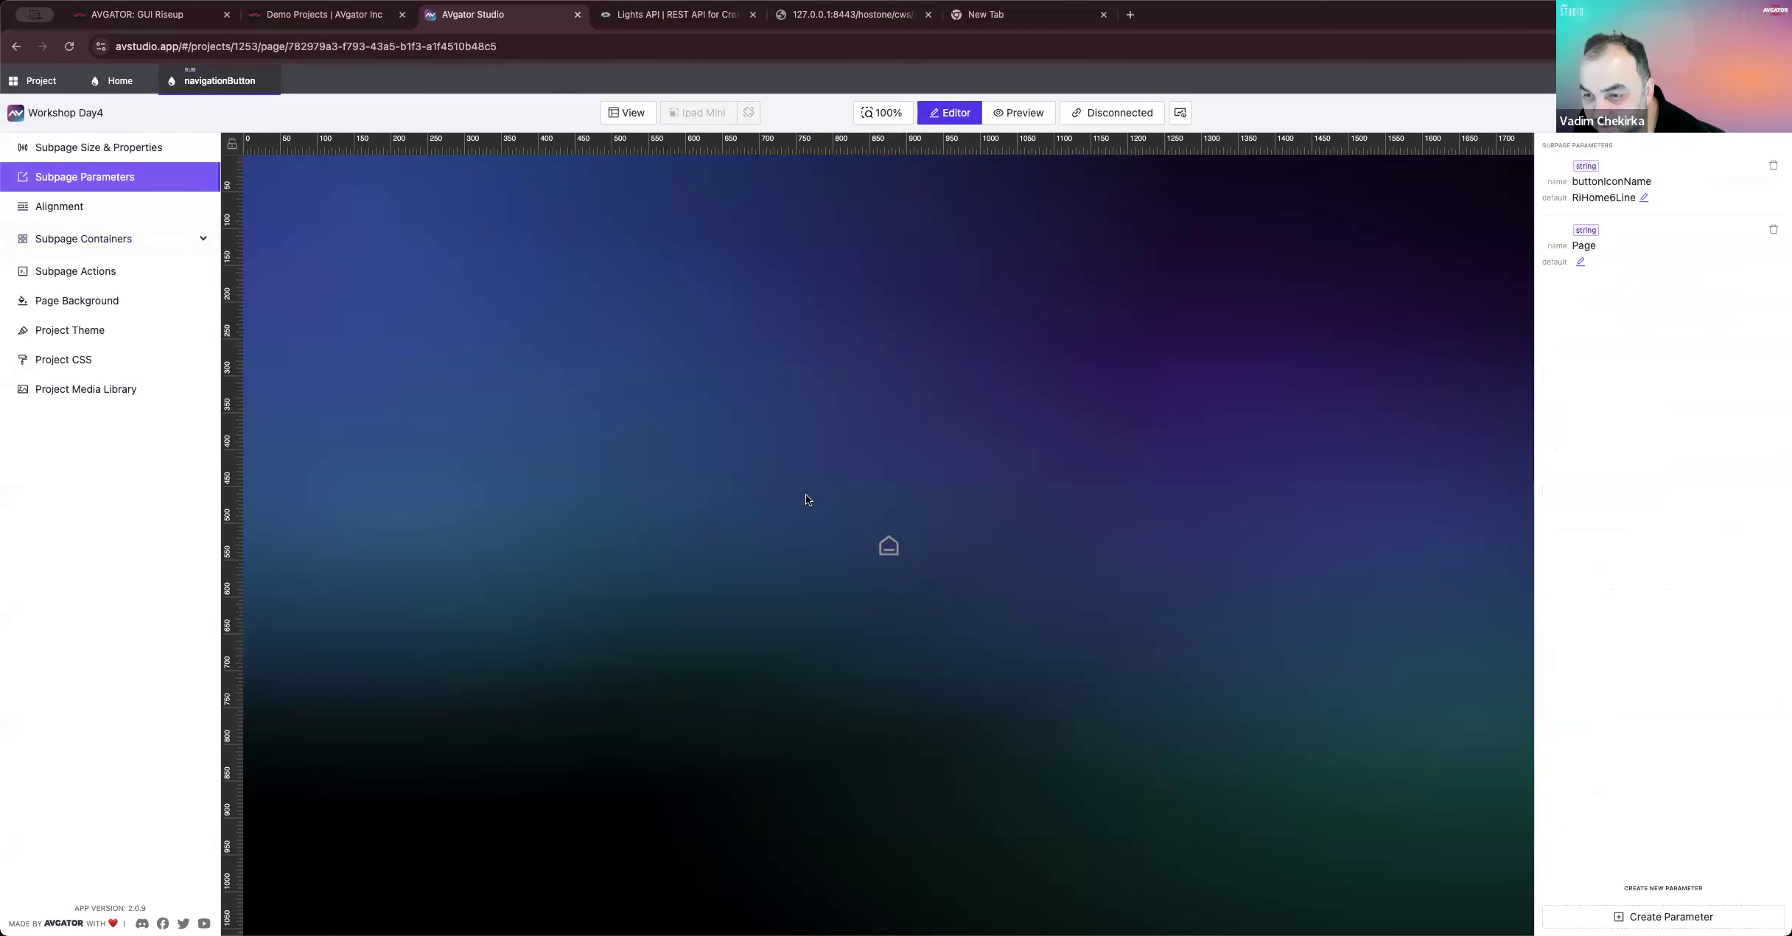
click(888, 545)
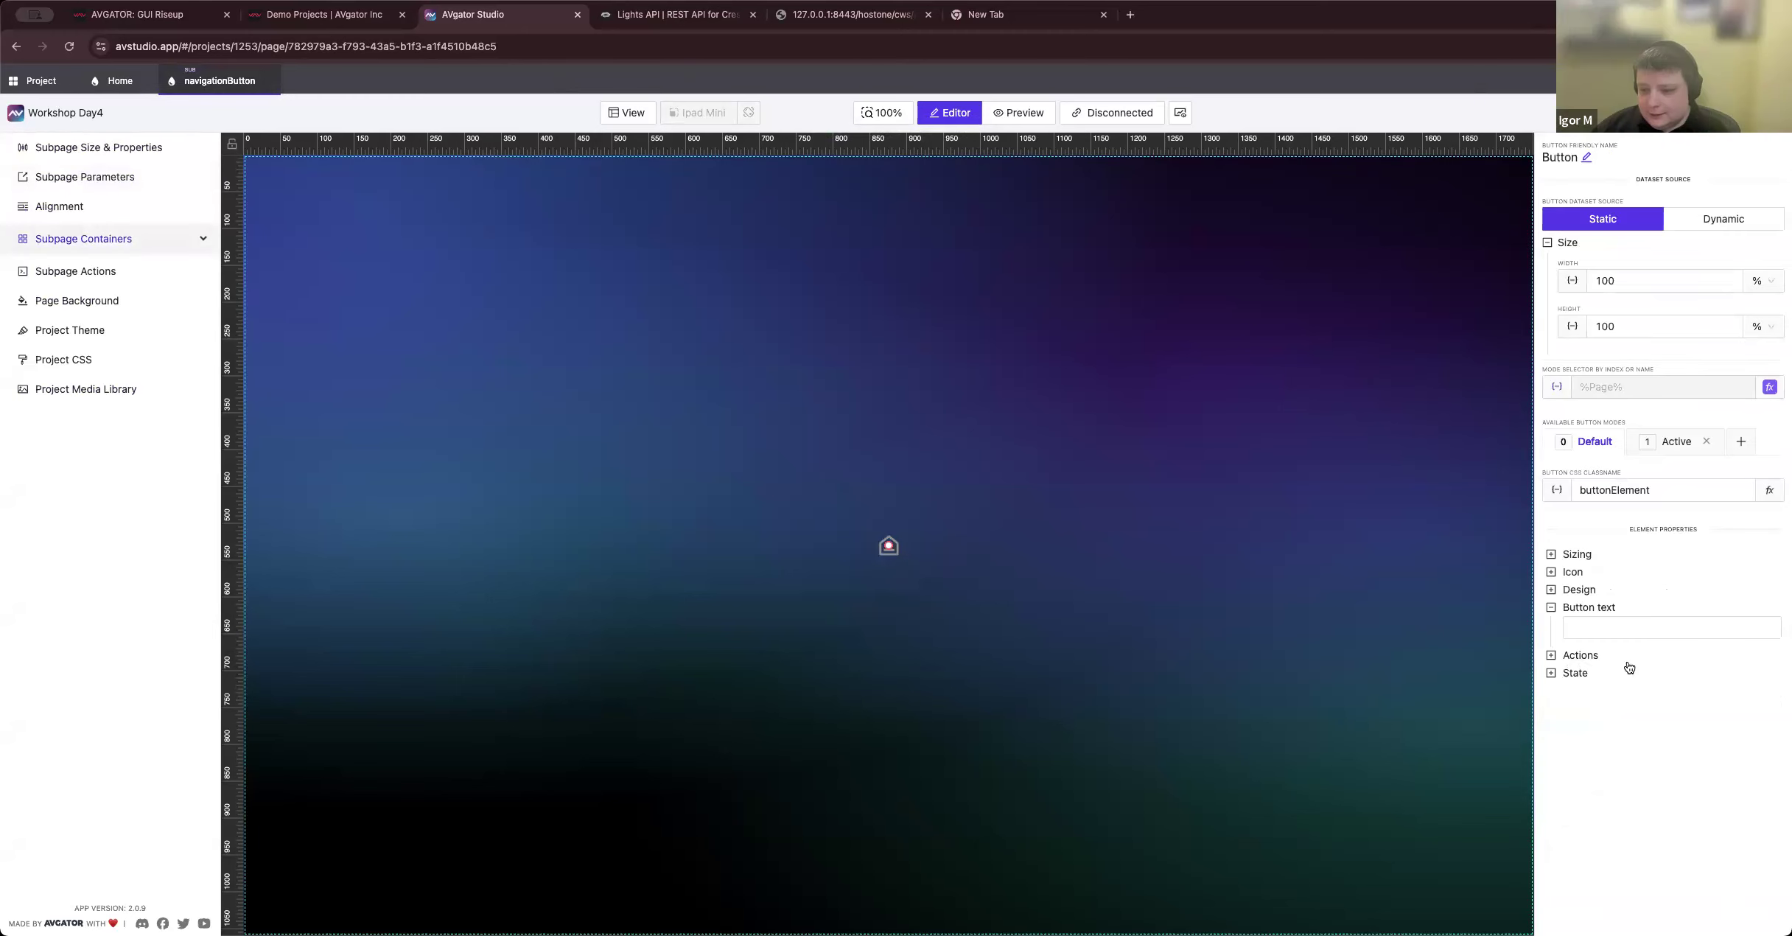
Step: Set a 50 ms execution delay on the button's page-flip routing action and save the action
click(1772, 729)
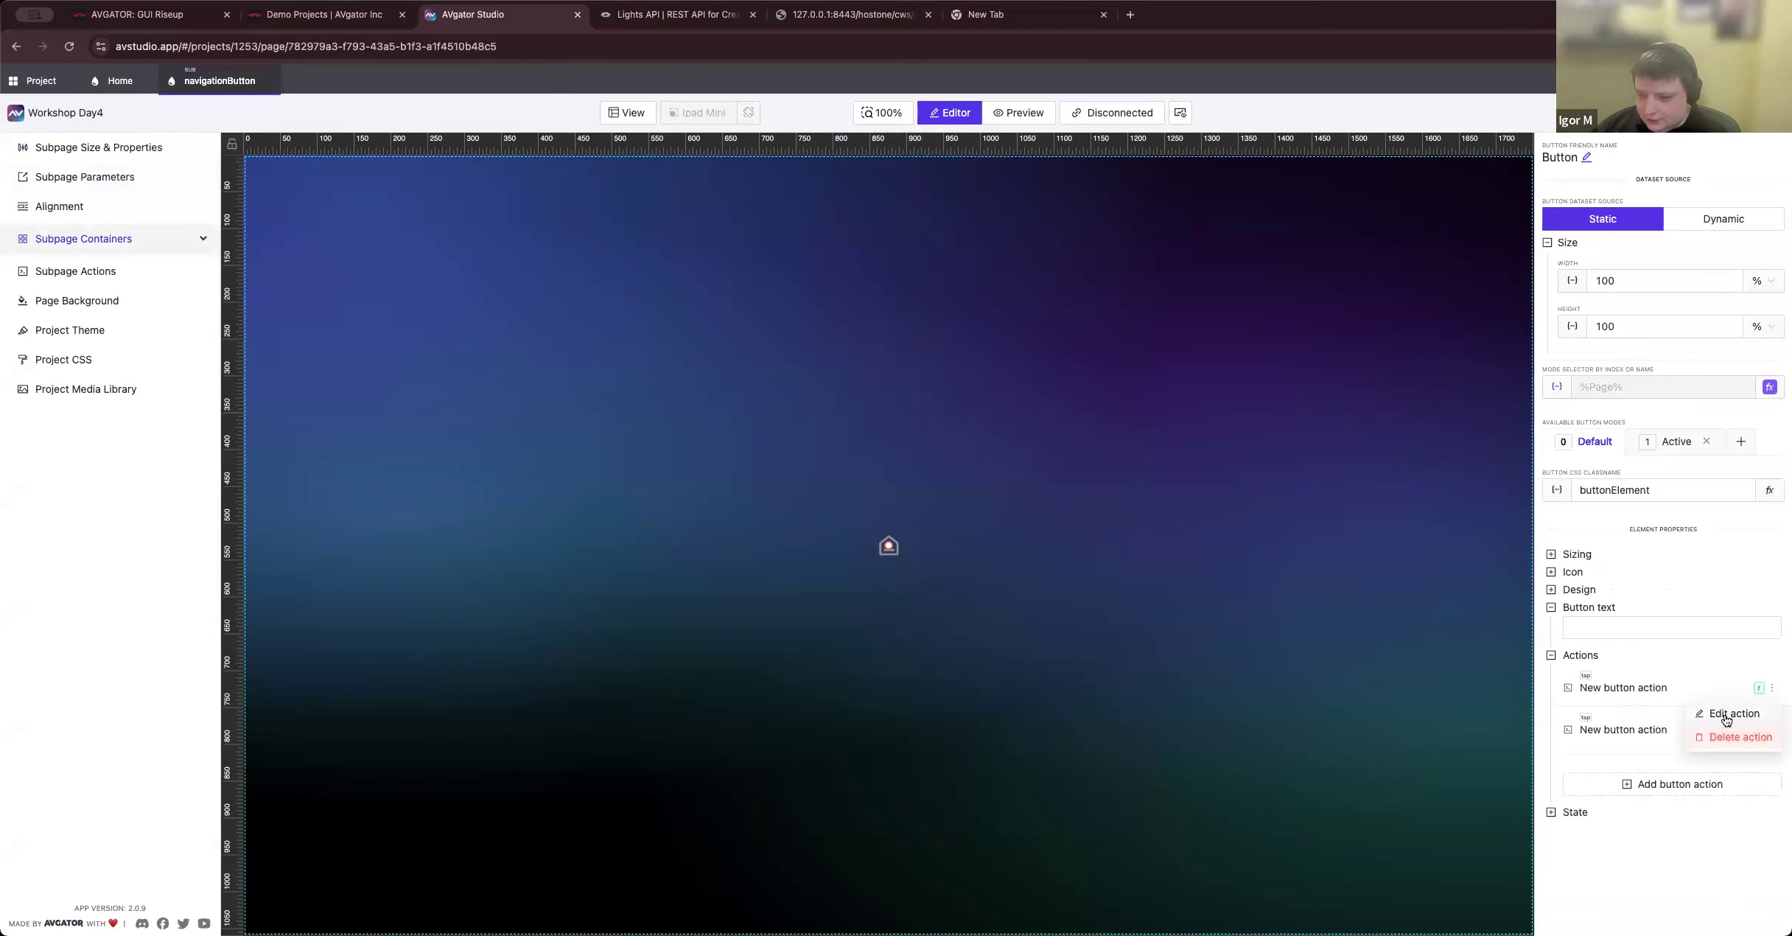
click(1732, 713)
click(906, 539)
text(50)
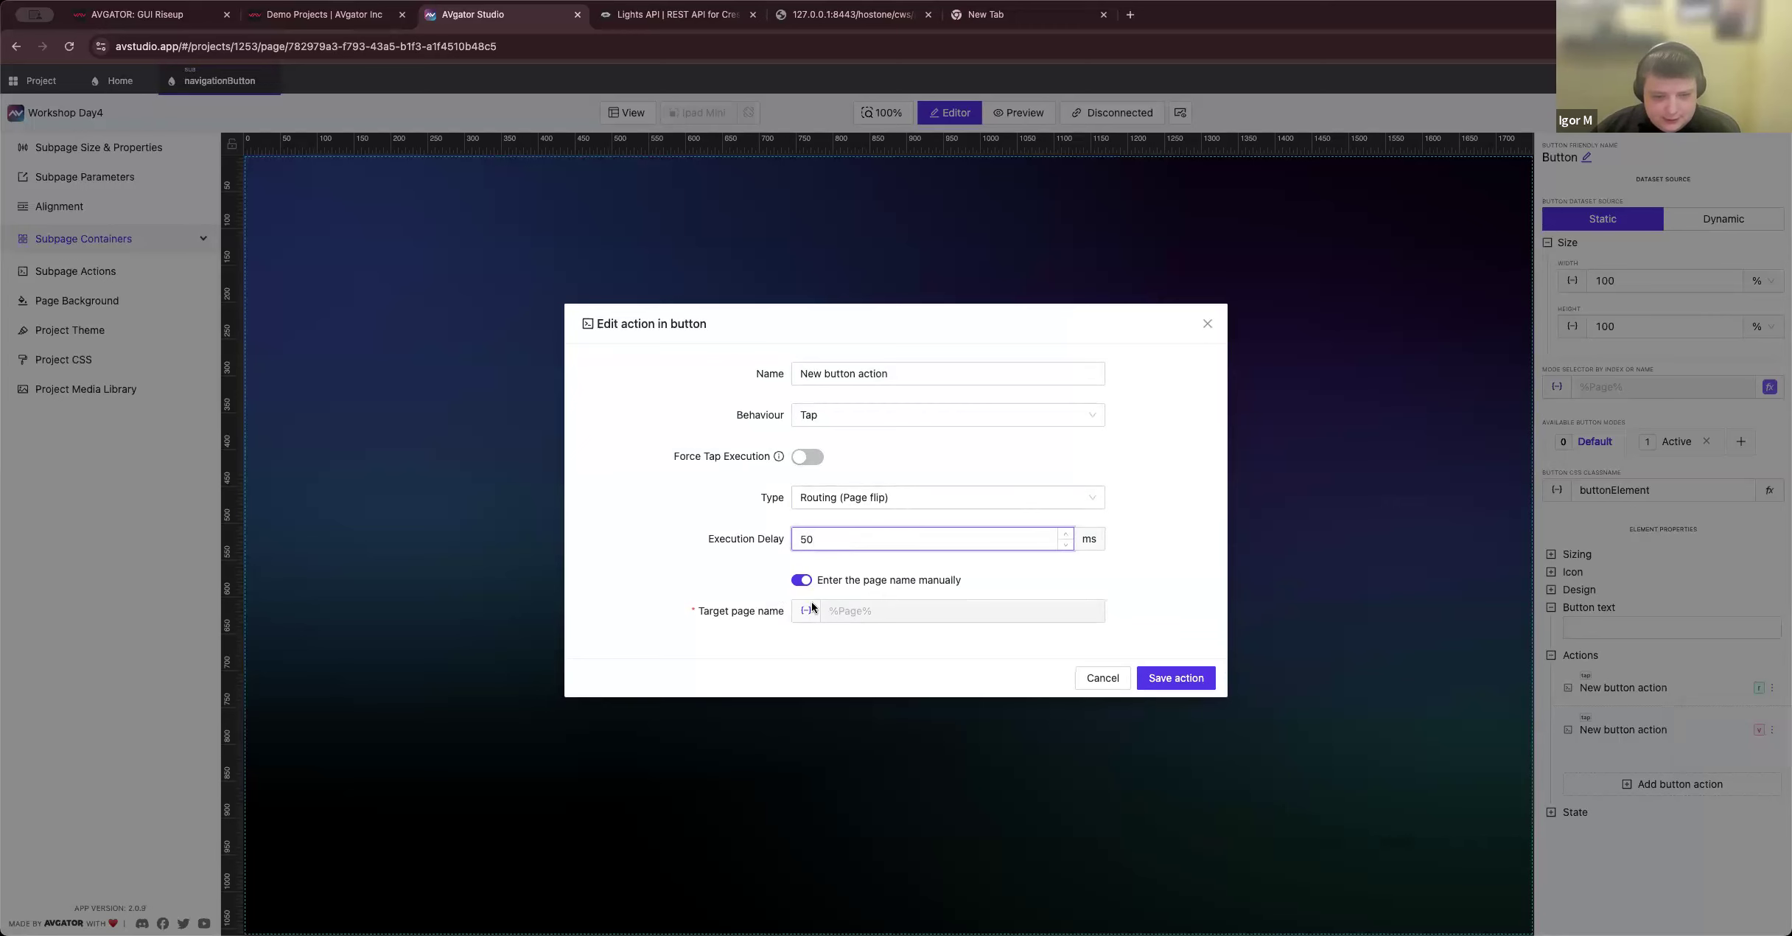
click(1159, 679)
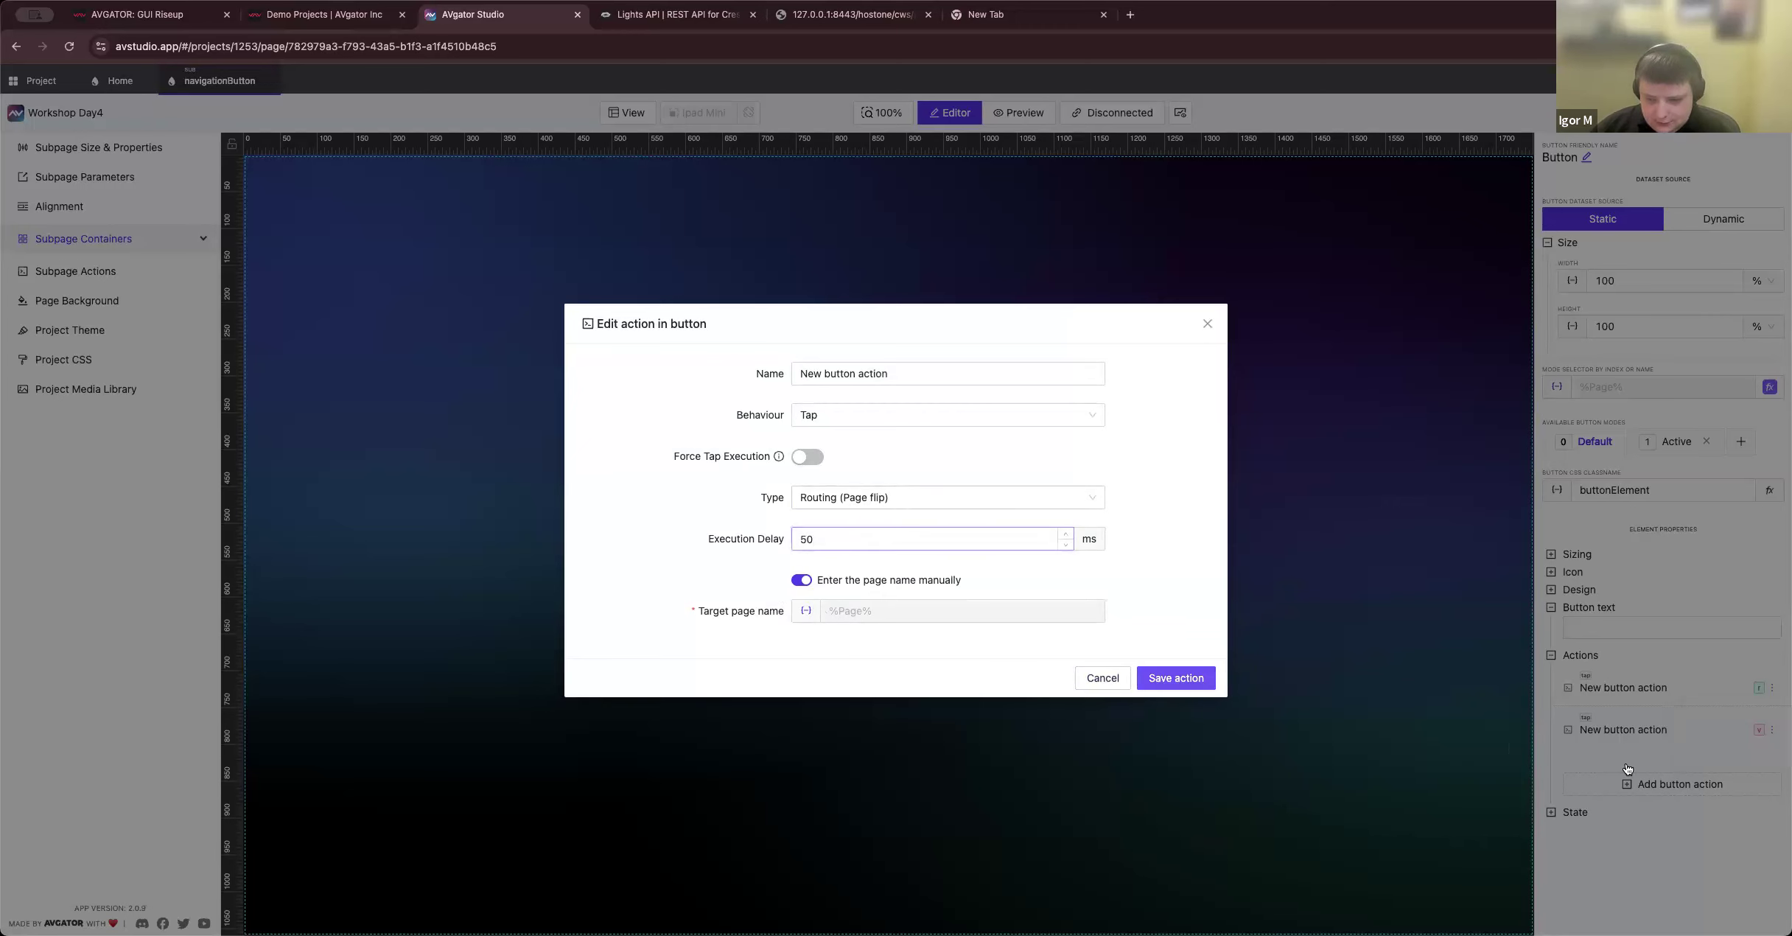
Step: Review the button's Set Variable action for currentPageName, leave it unedited, and compare the Active and Default modes
click(1772, 730)
click(1728, 758)
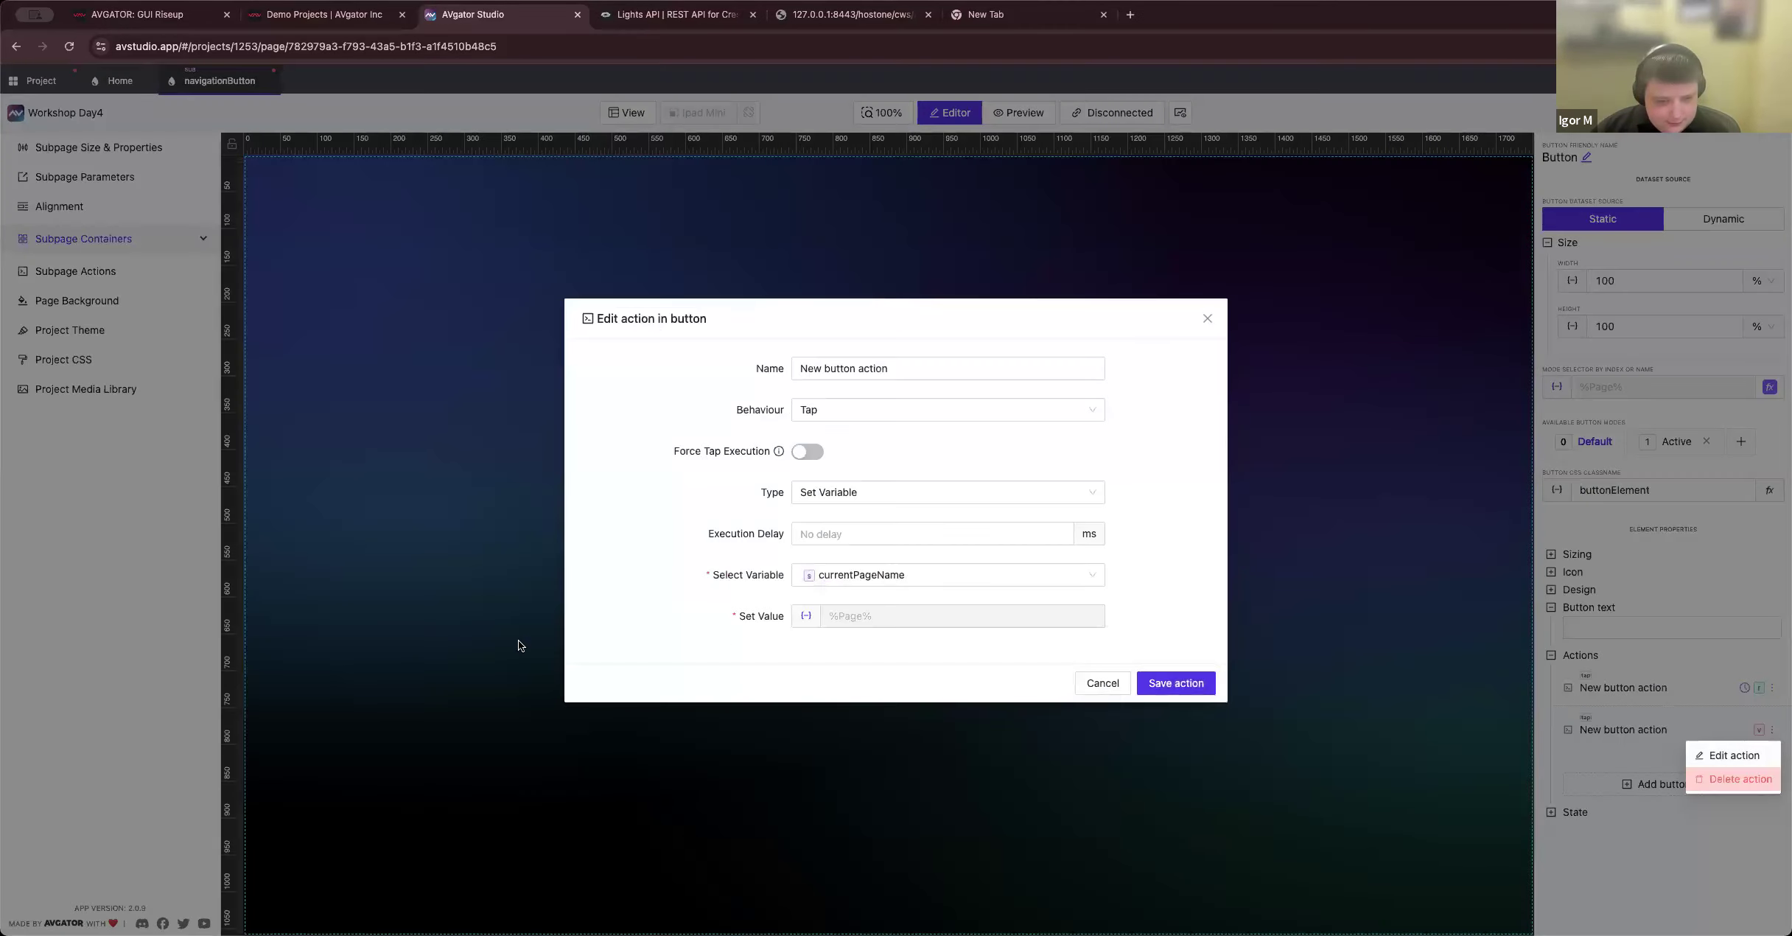
click(805, 617)
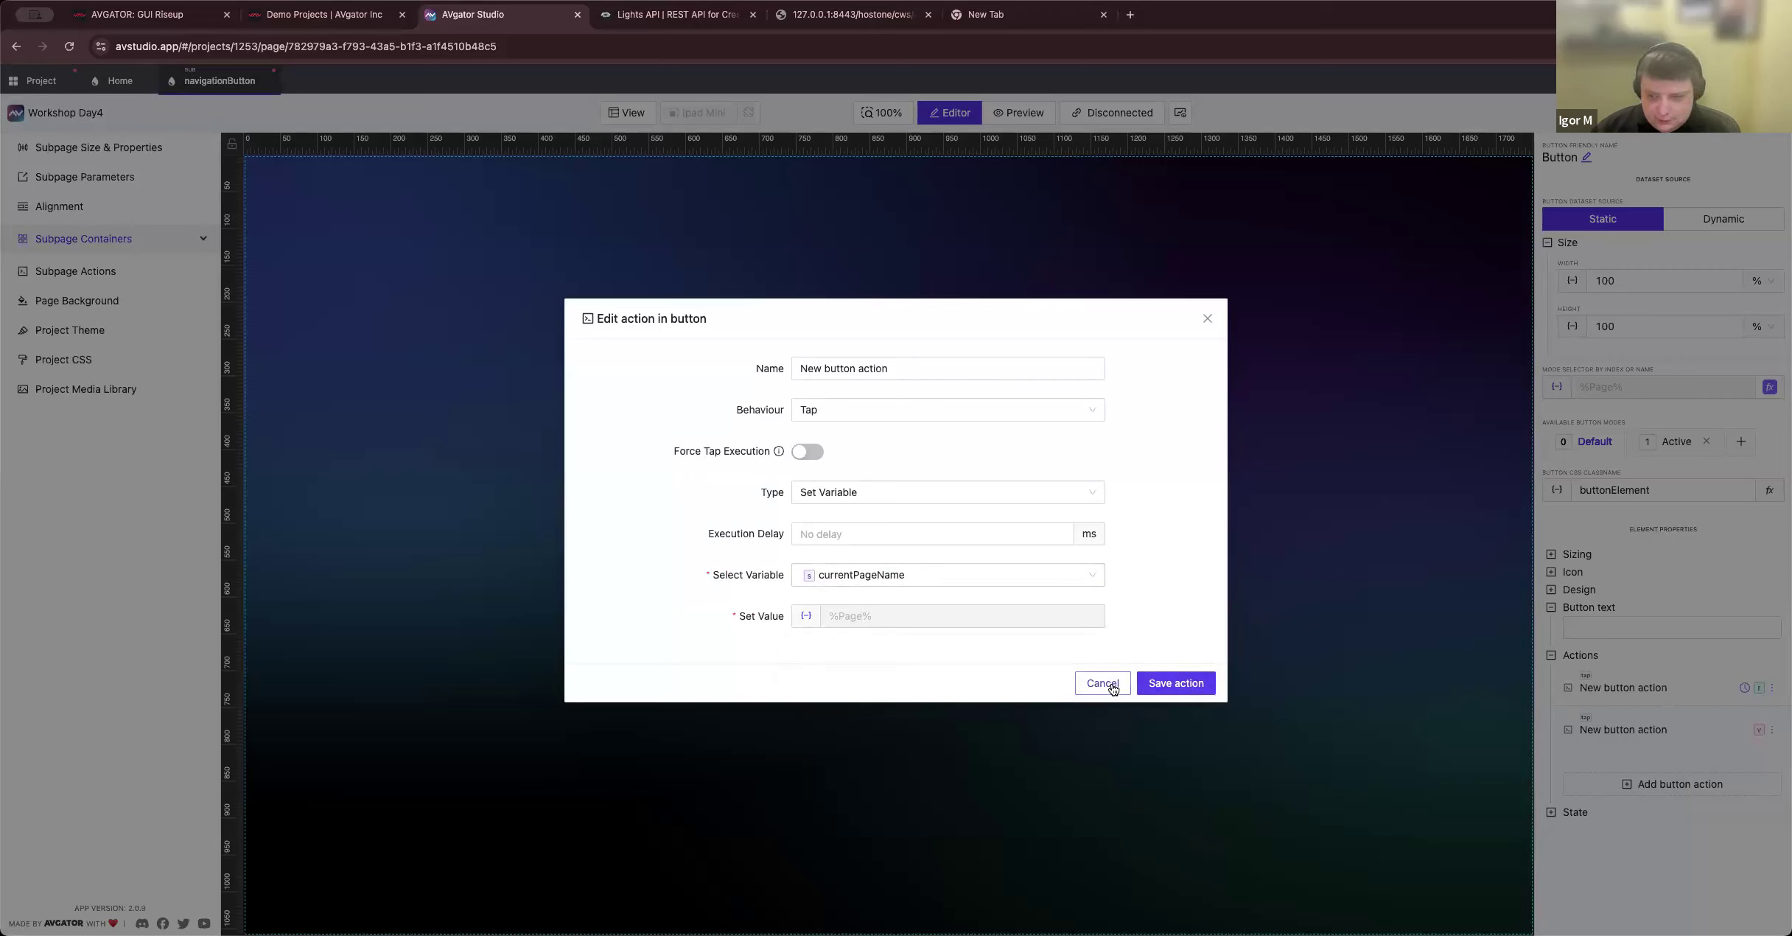
click(1323, 671)
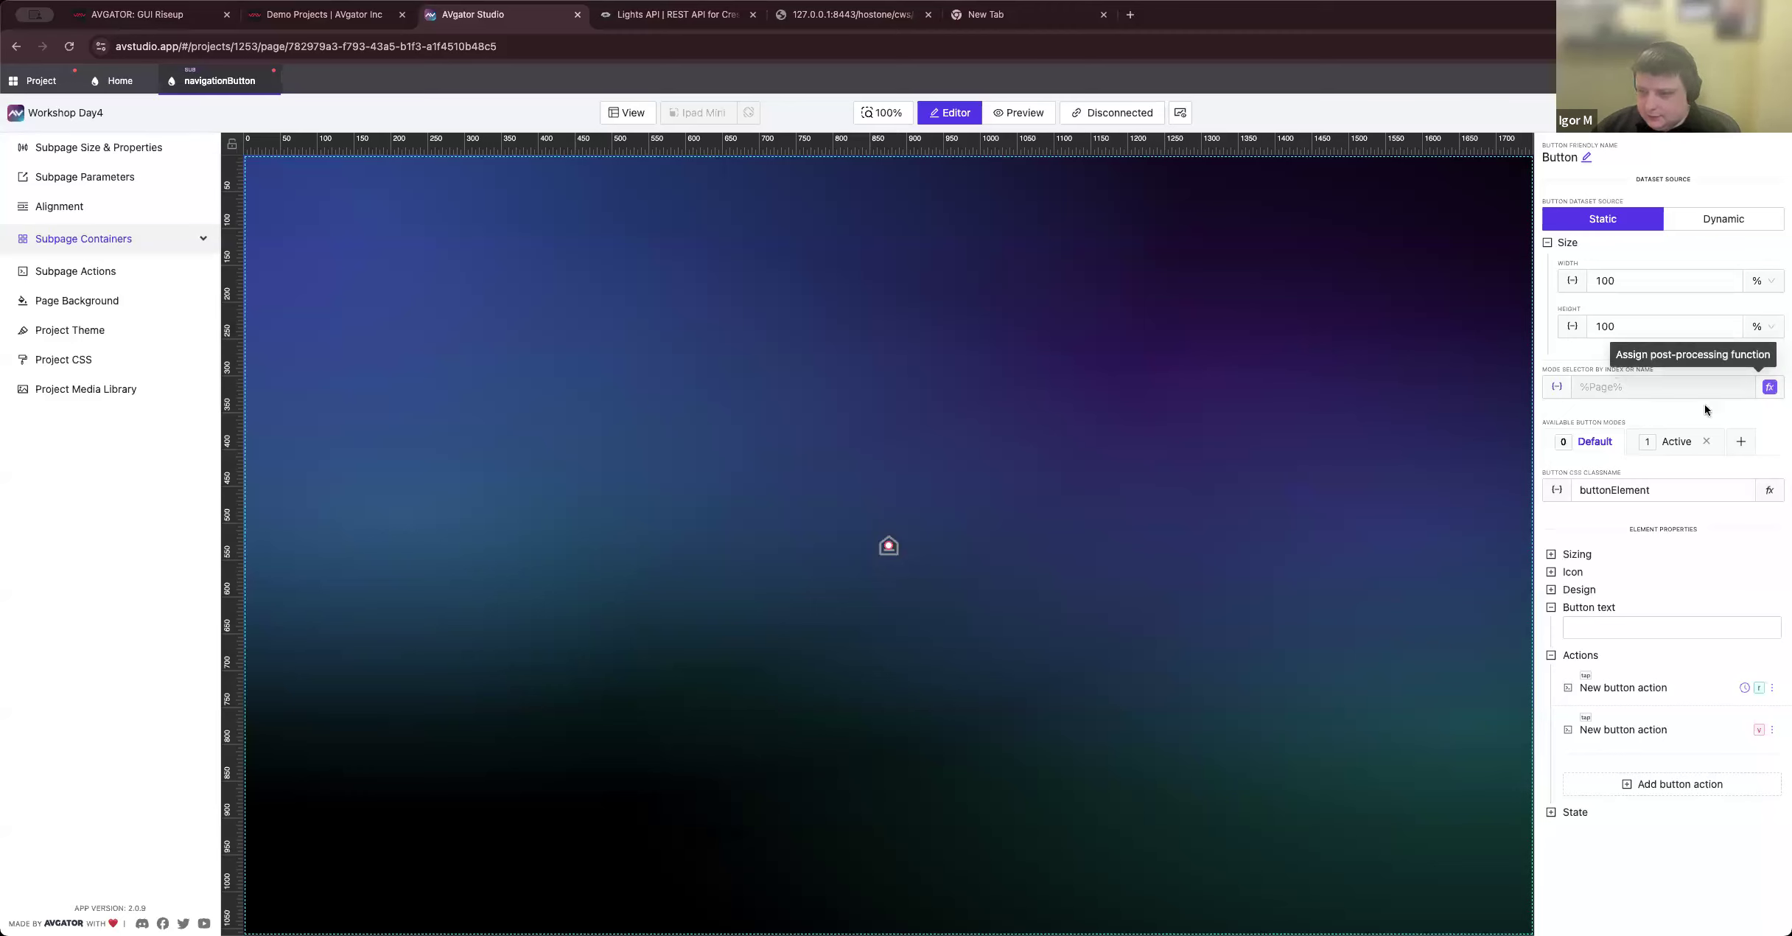
click(1666, 440)
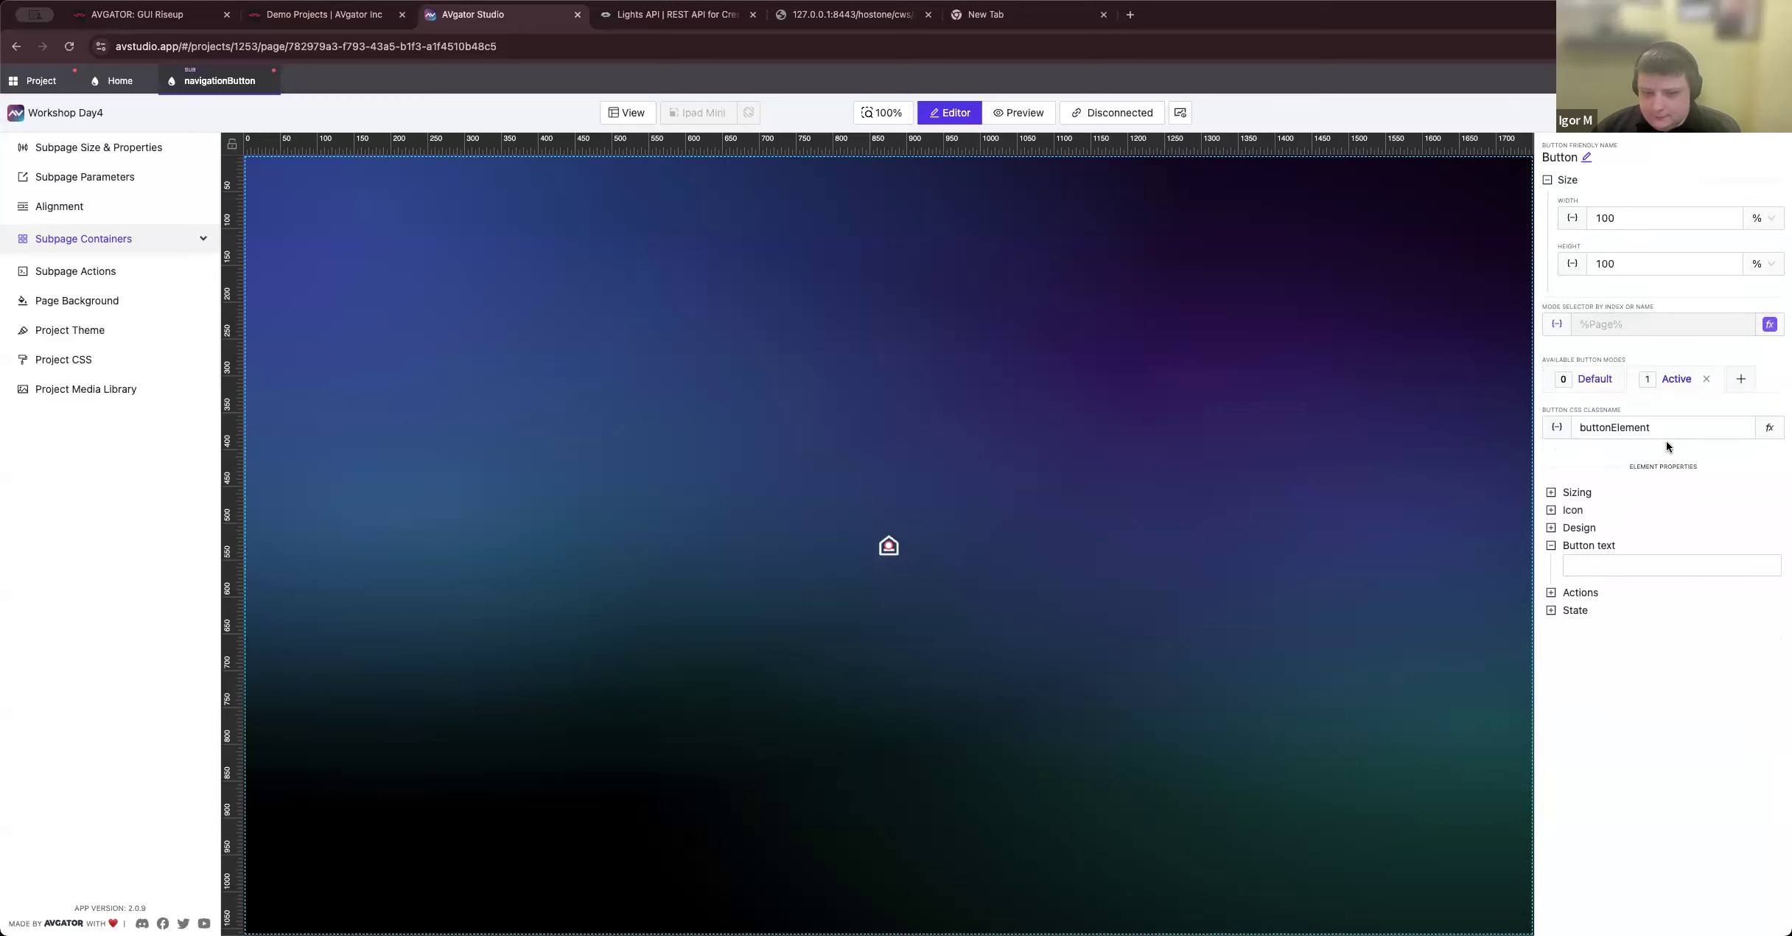
click(1590, 381)
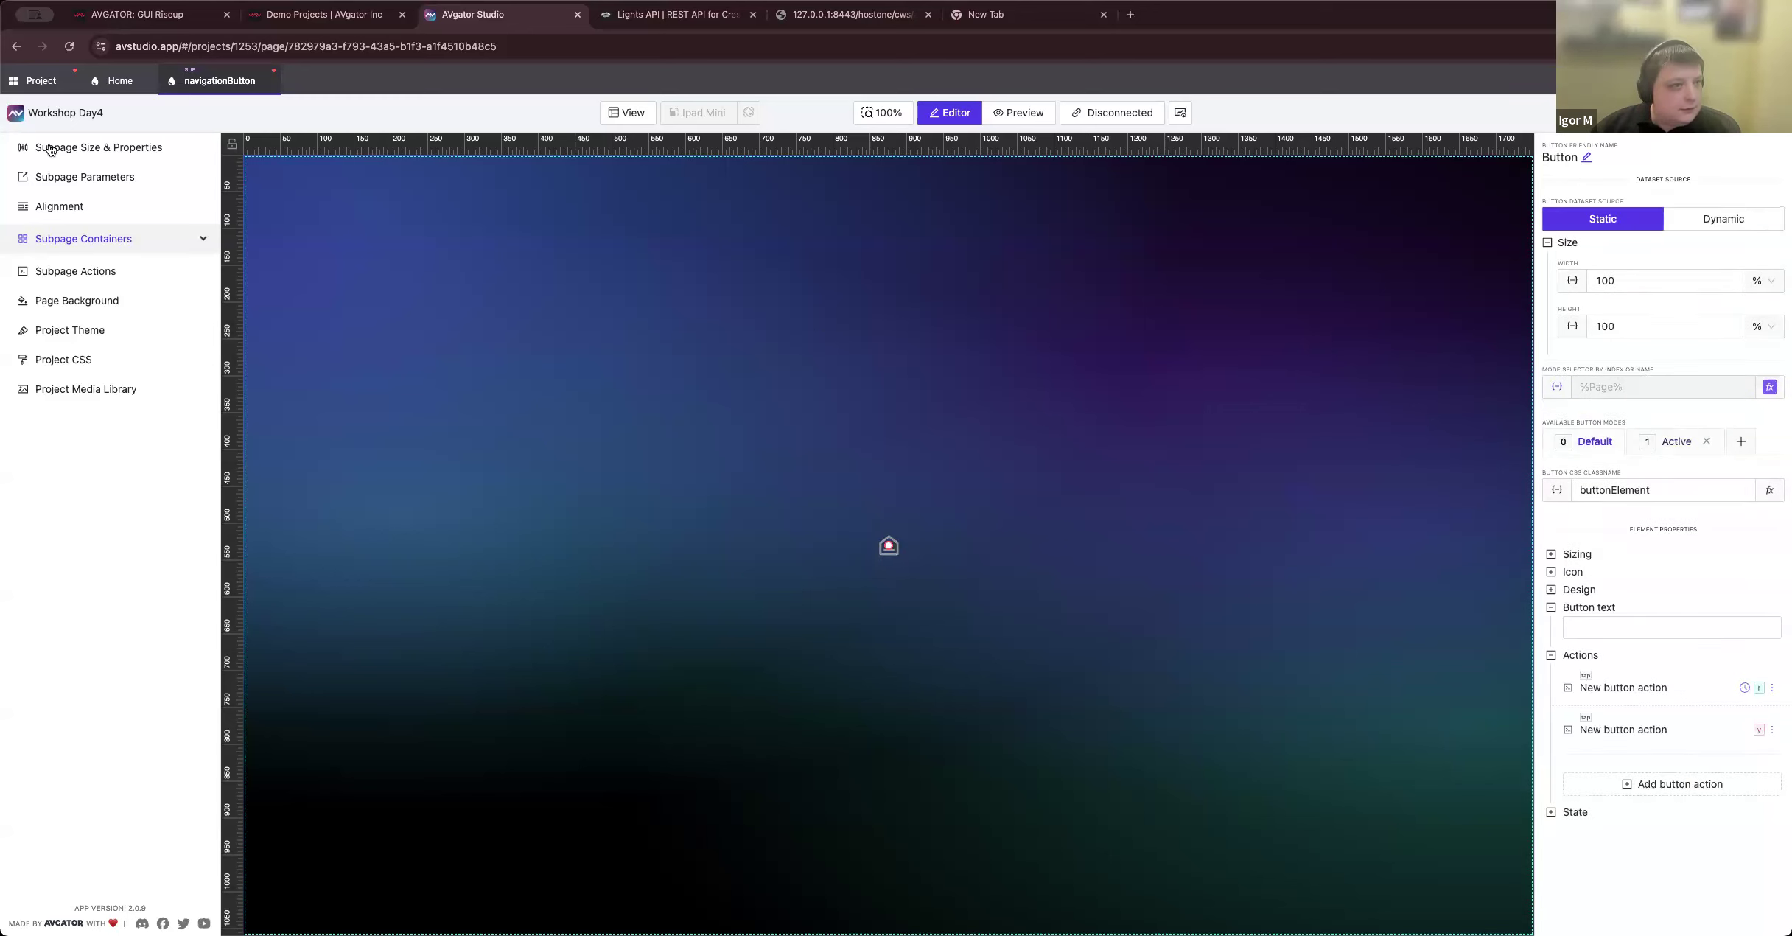
Step: Save the project and launch its live version from the project overview
key(super+s)
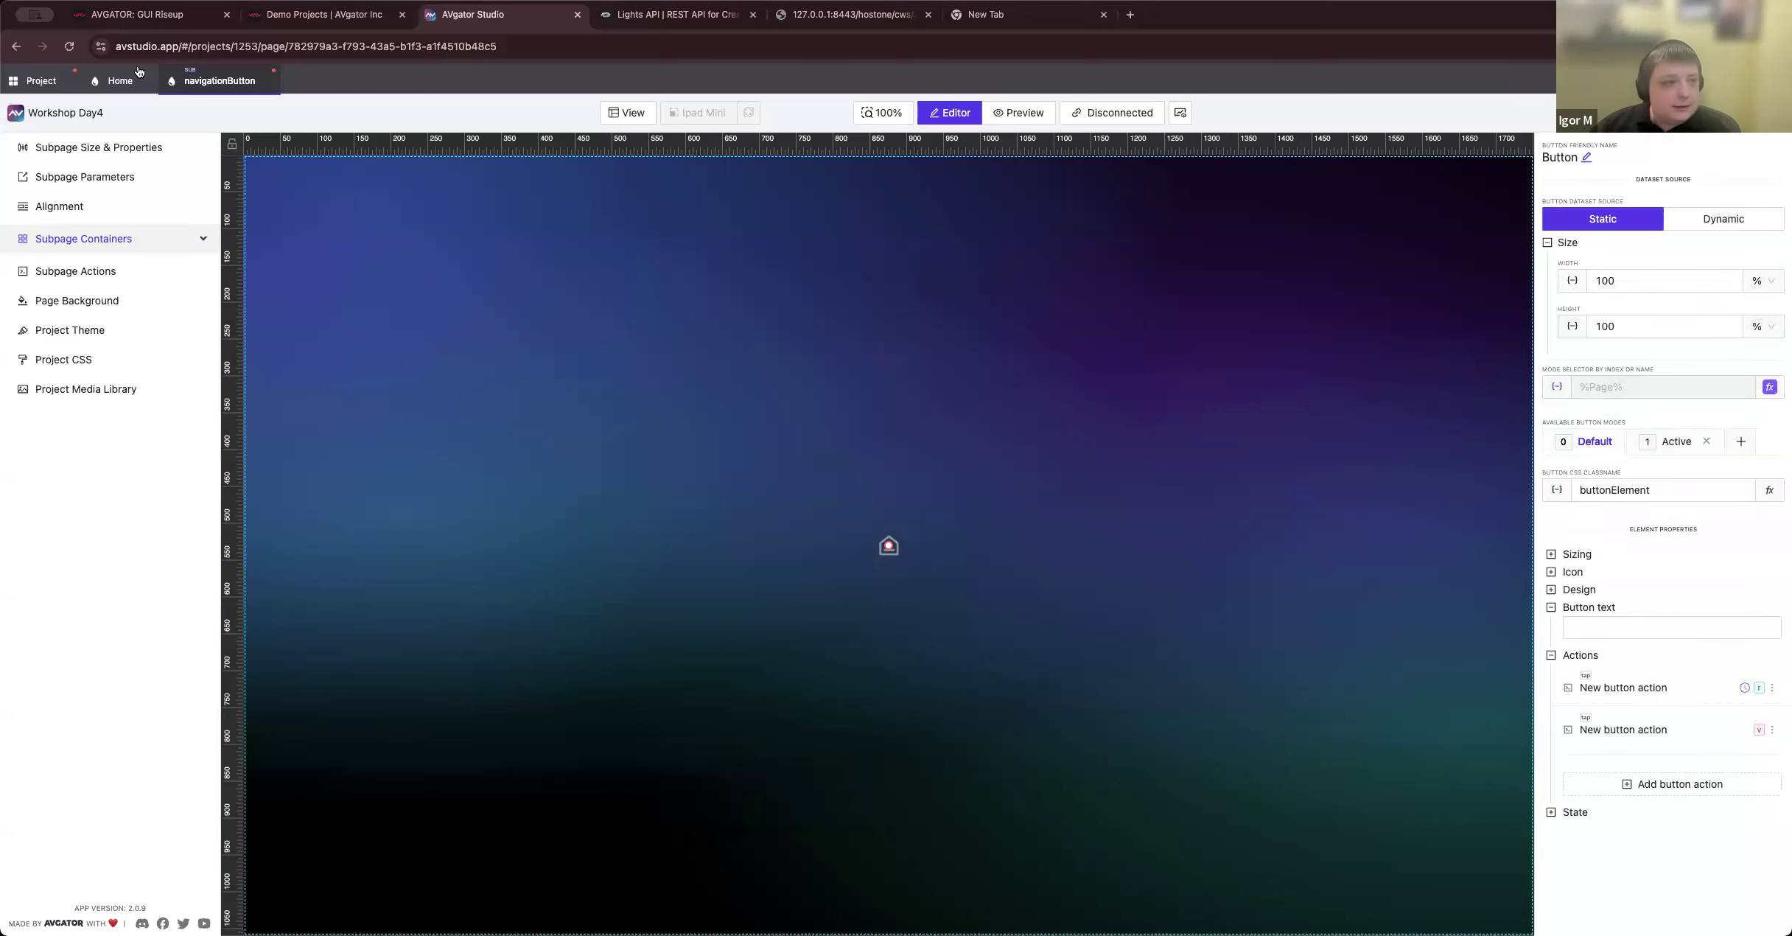
click(45, 81)
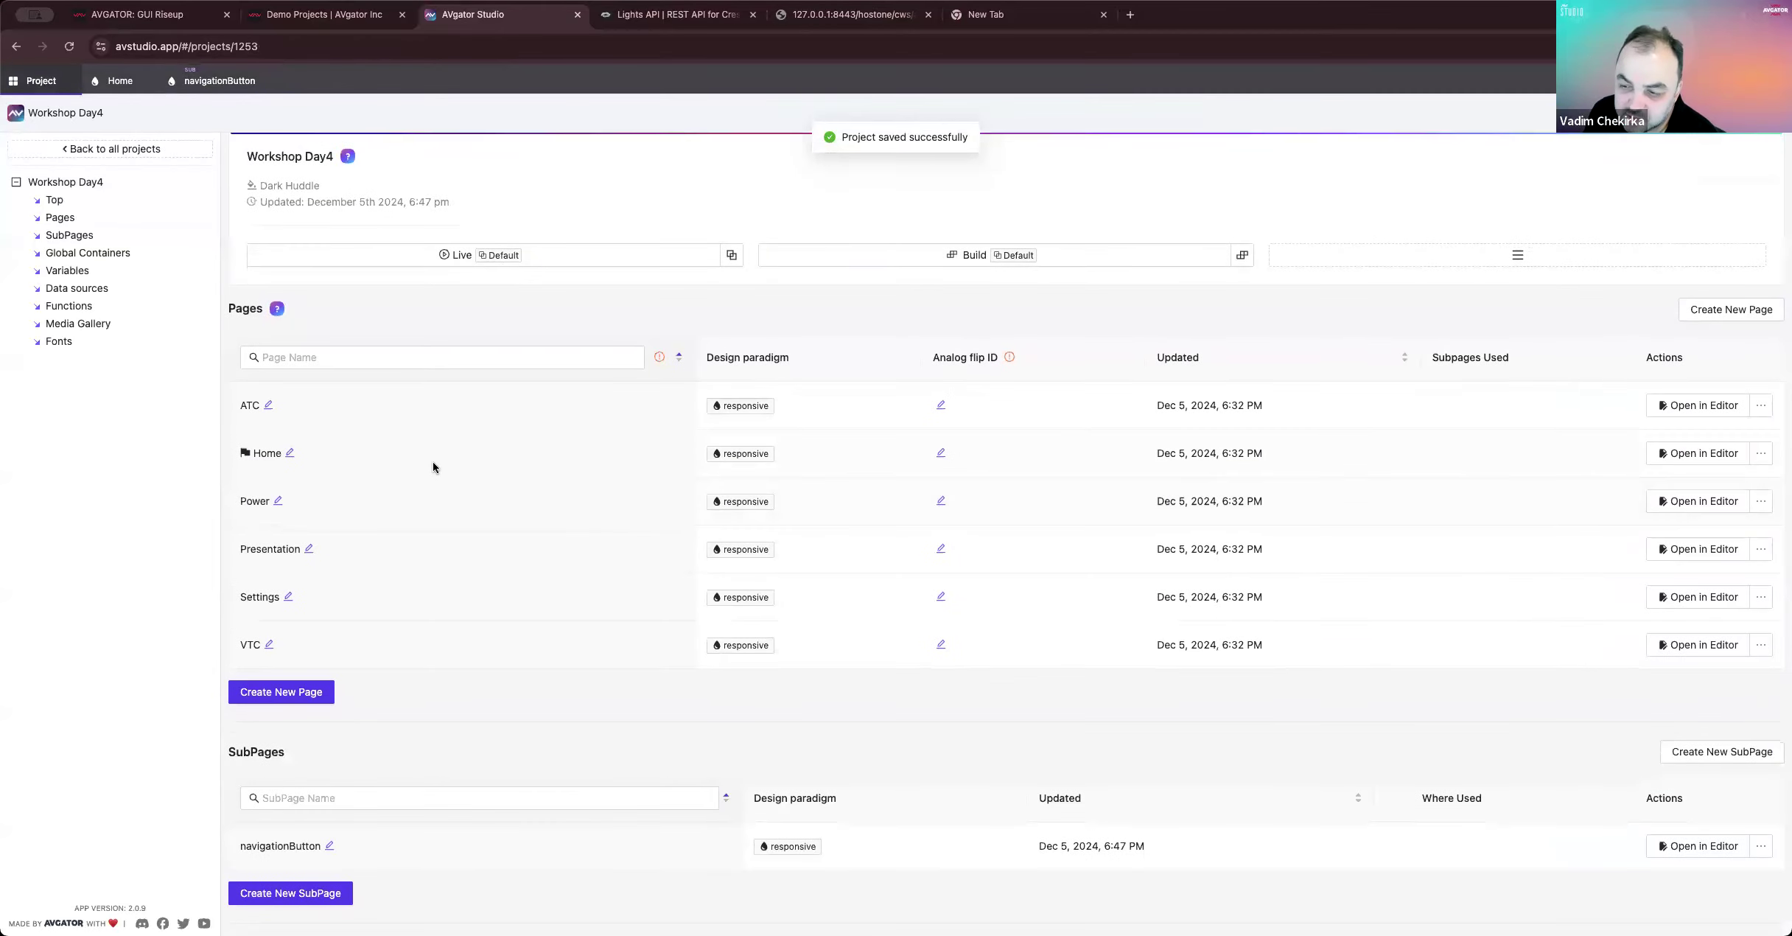
click(619, 270)
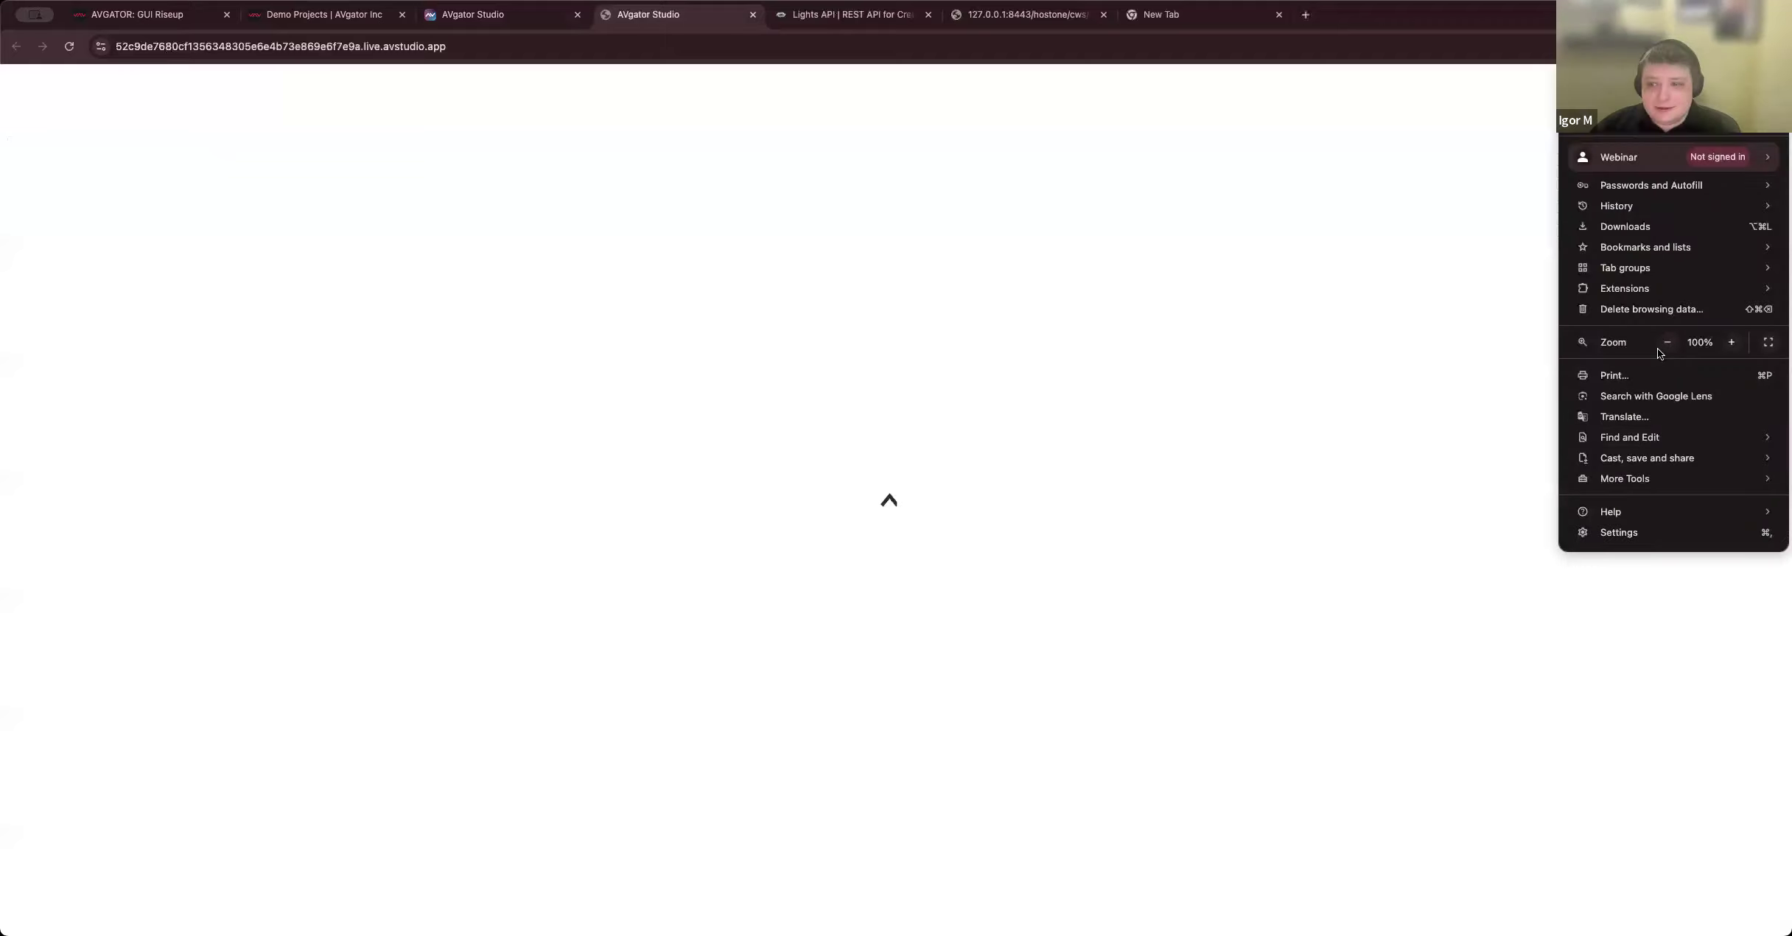
Step: Open the browser's developer console for the live panel
click(1775, 46)
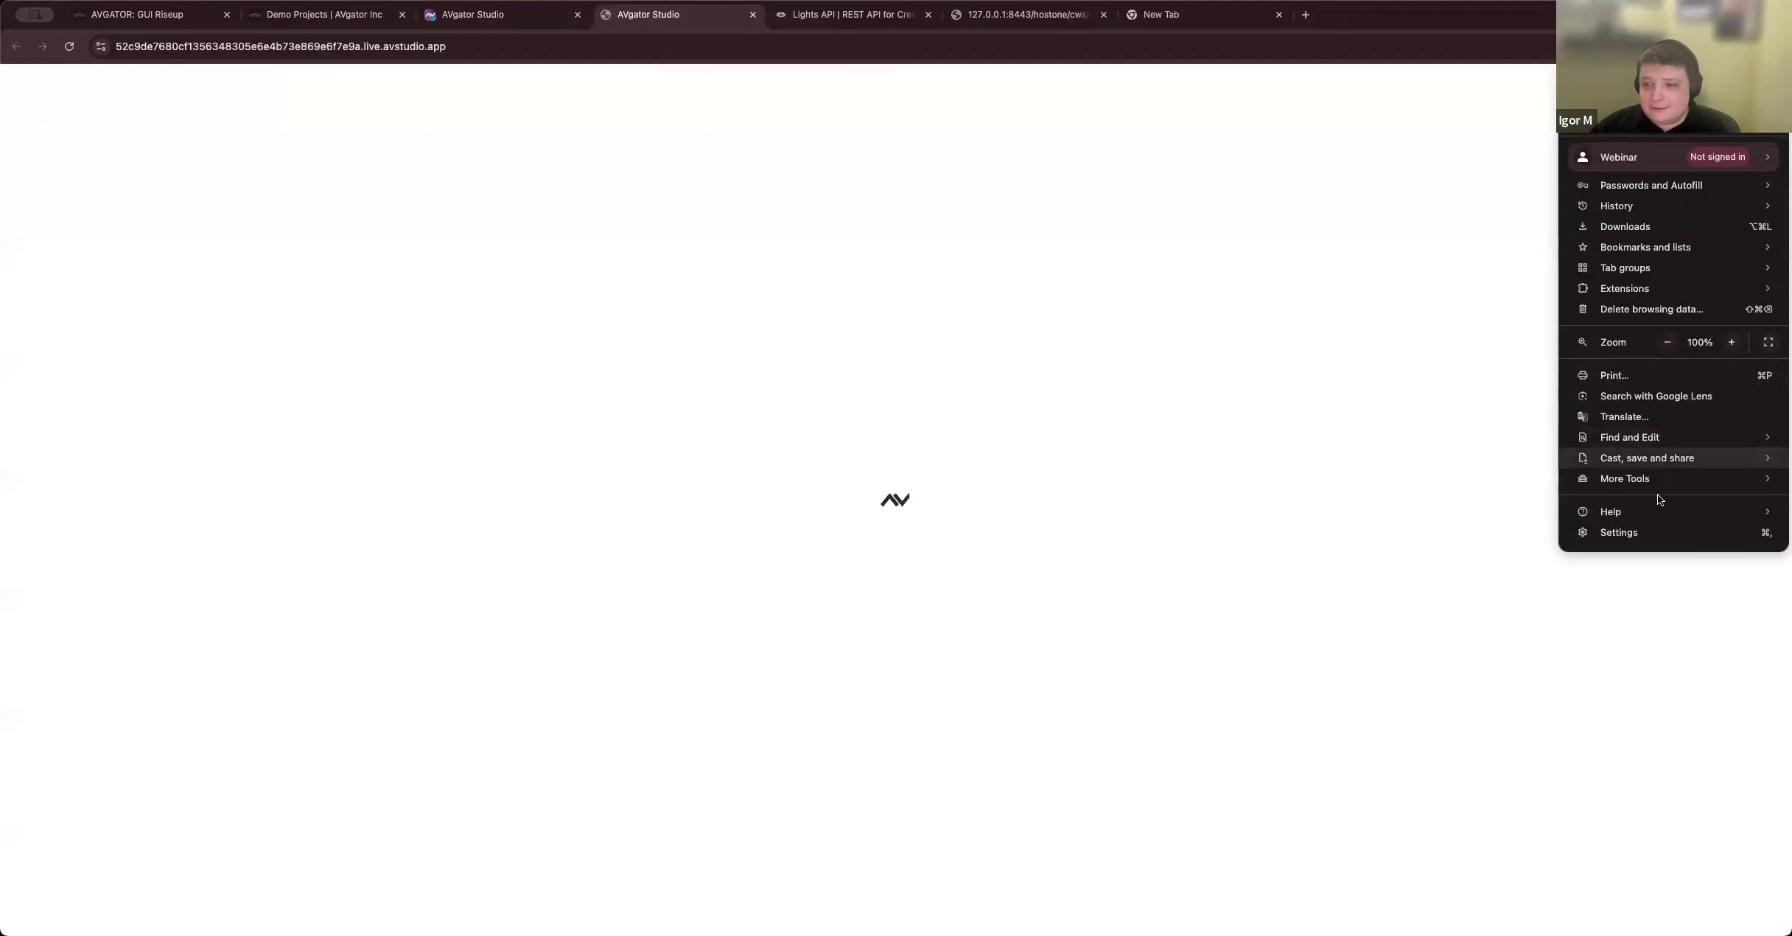
mouse_move(1665, 482)
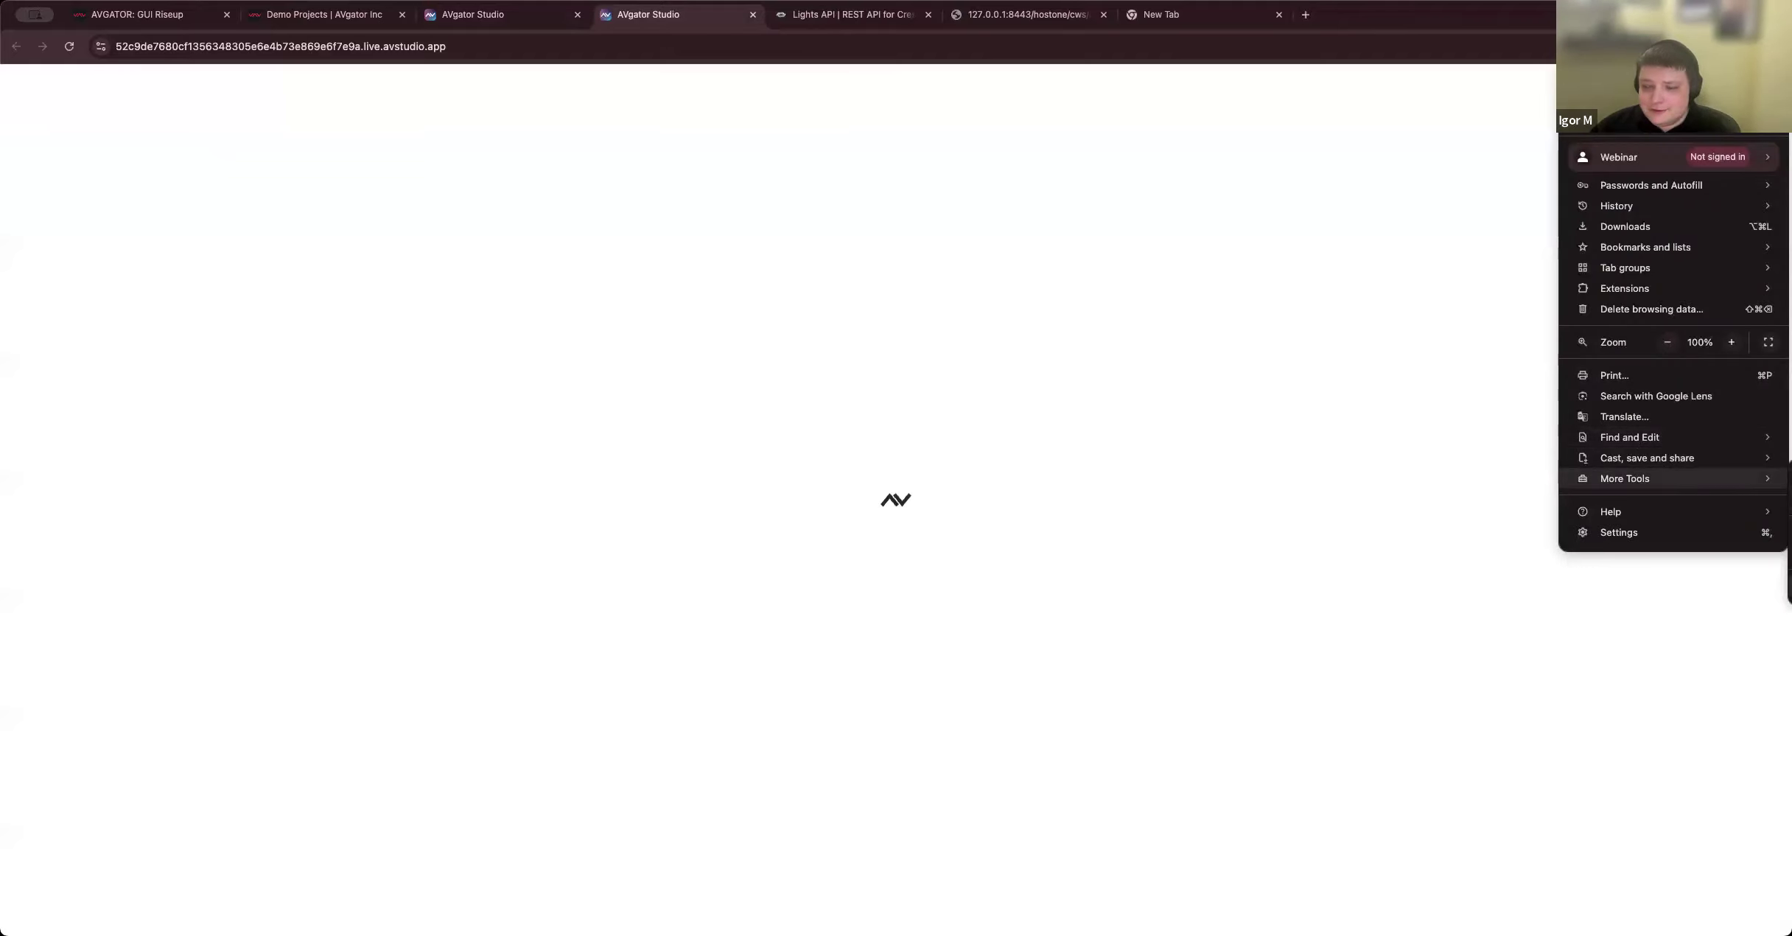
click(1790, 586)
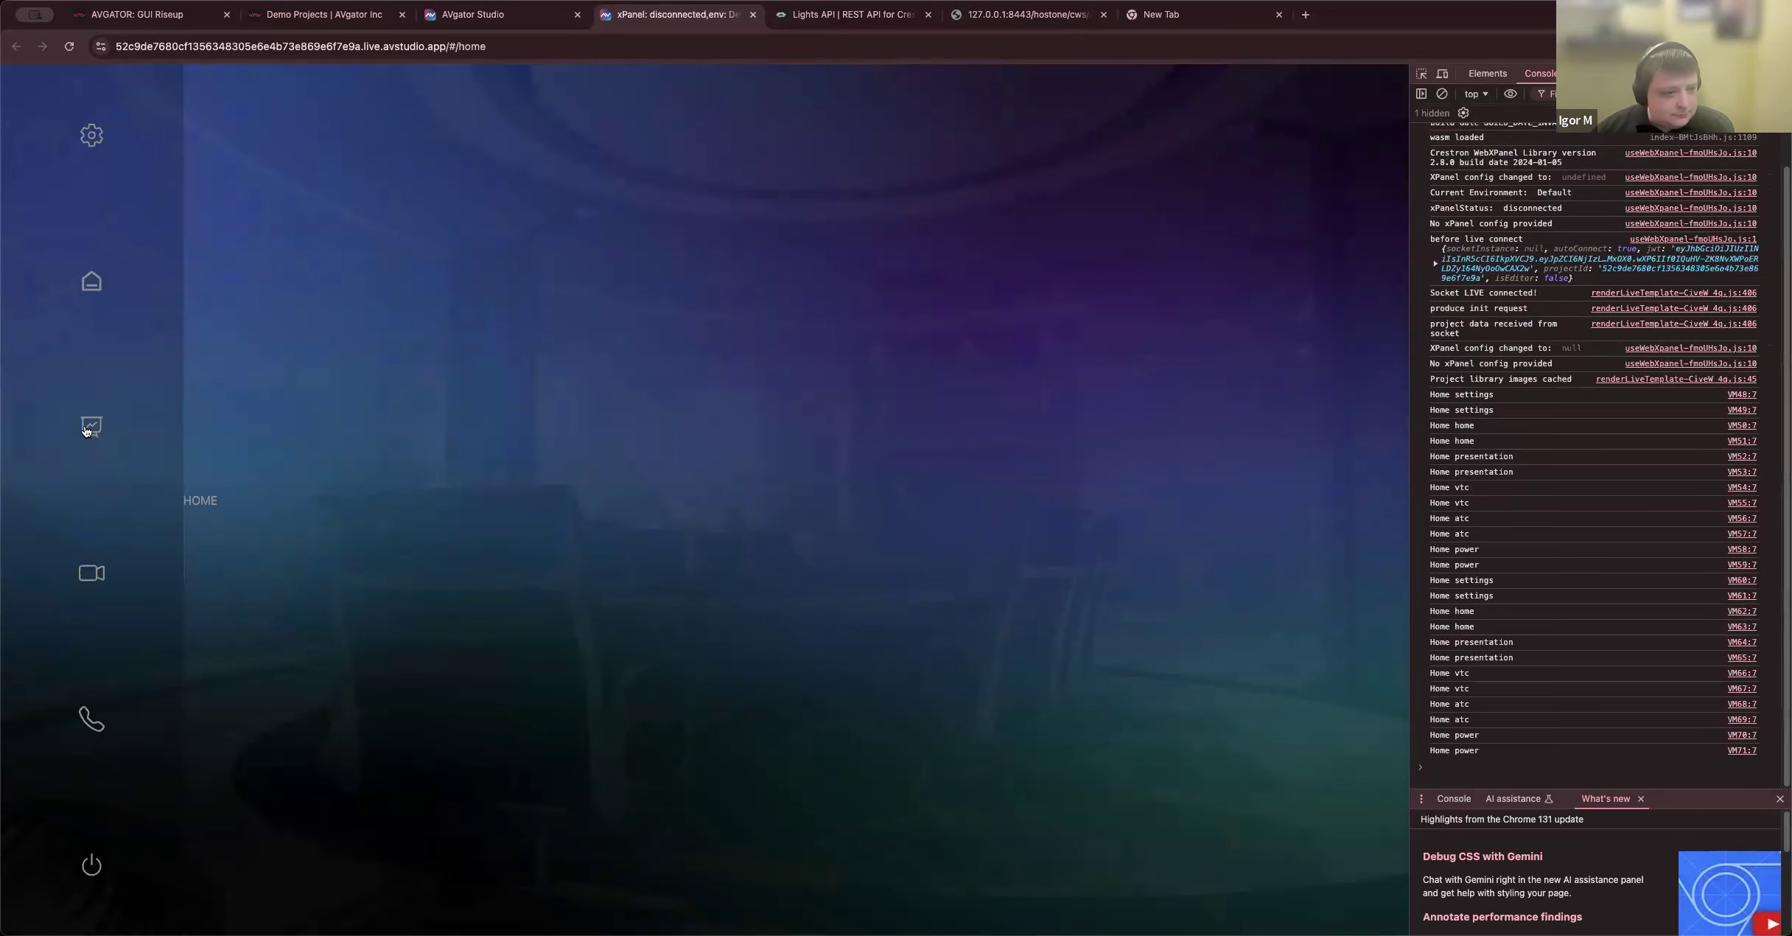
Step: Test the settings, home, presentation, video conference and power navigation buttons, examining the page names logged in the console
click(91, 135)
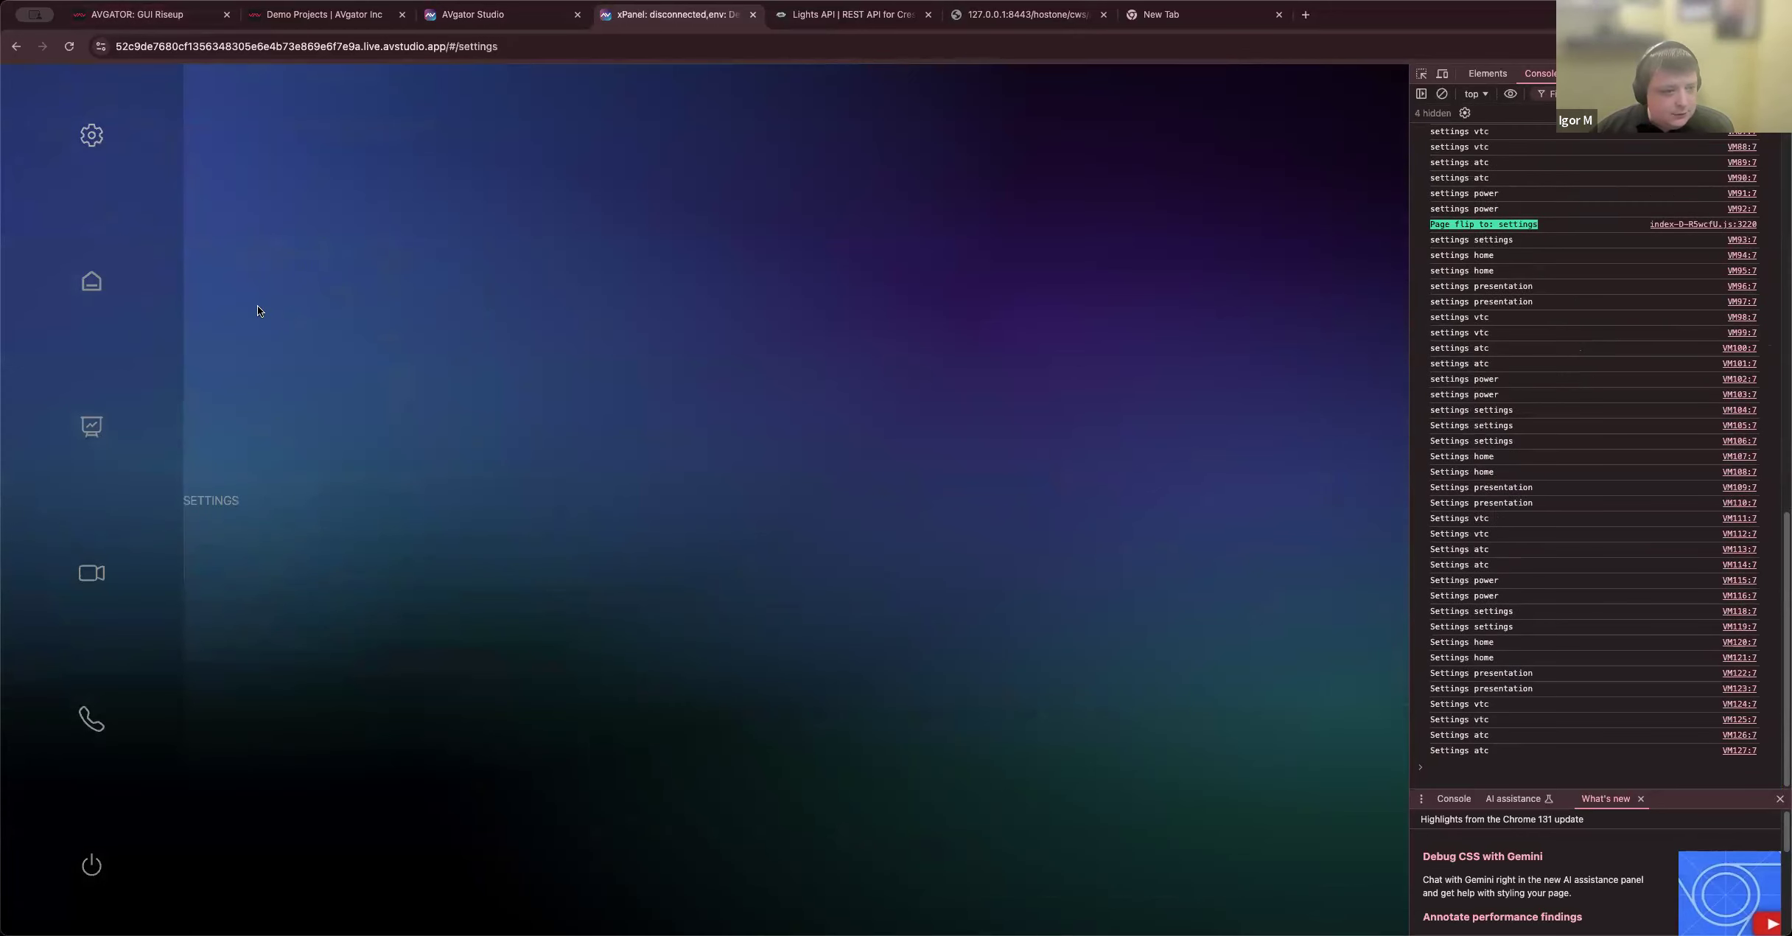
click(91, 273)
click(63, 465)
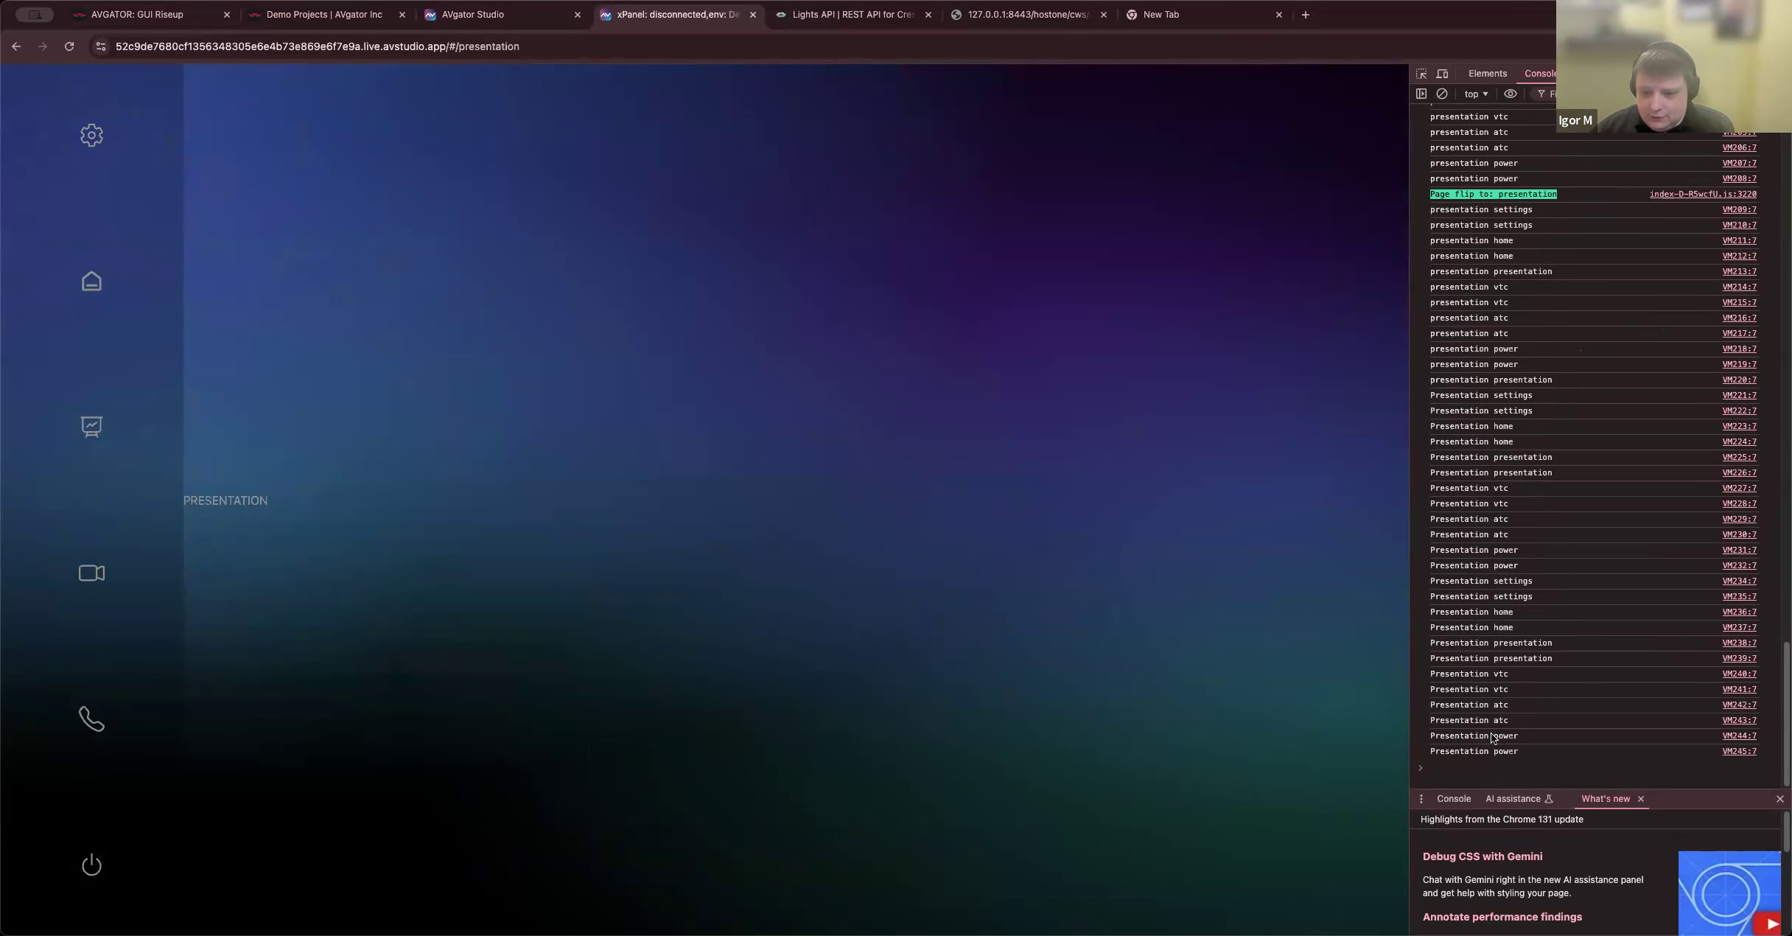
drag(1434, 674, 1492, 675)
click(1453, 291)
double_click(1468, 287)
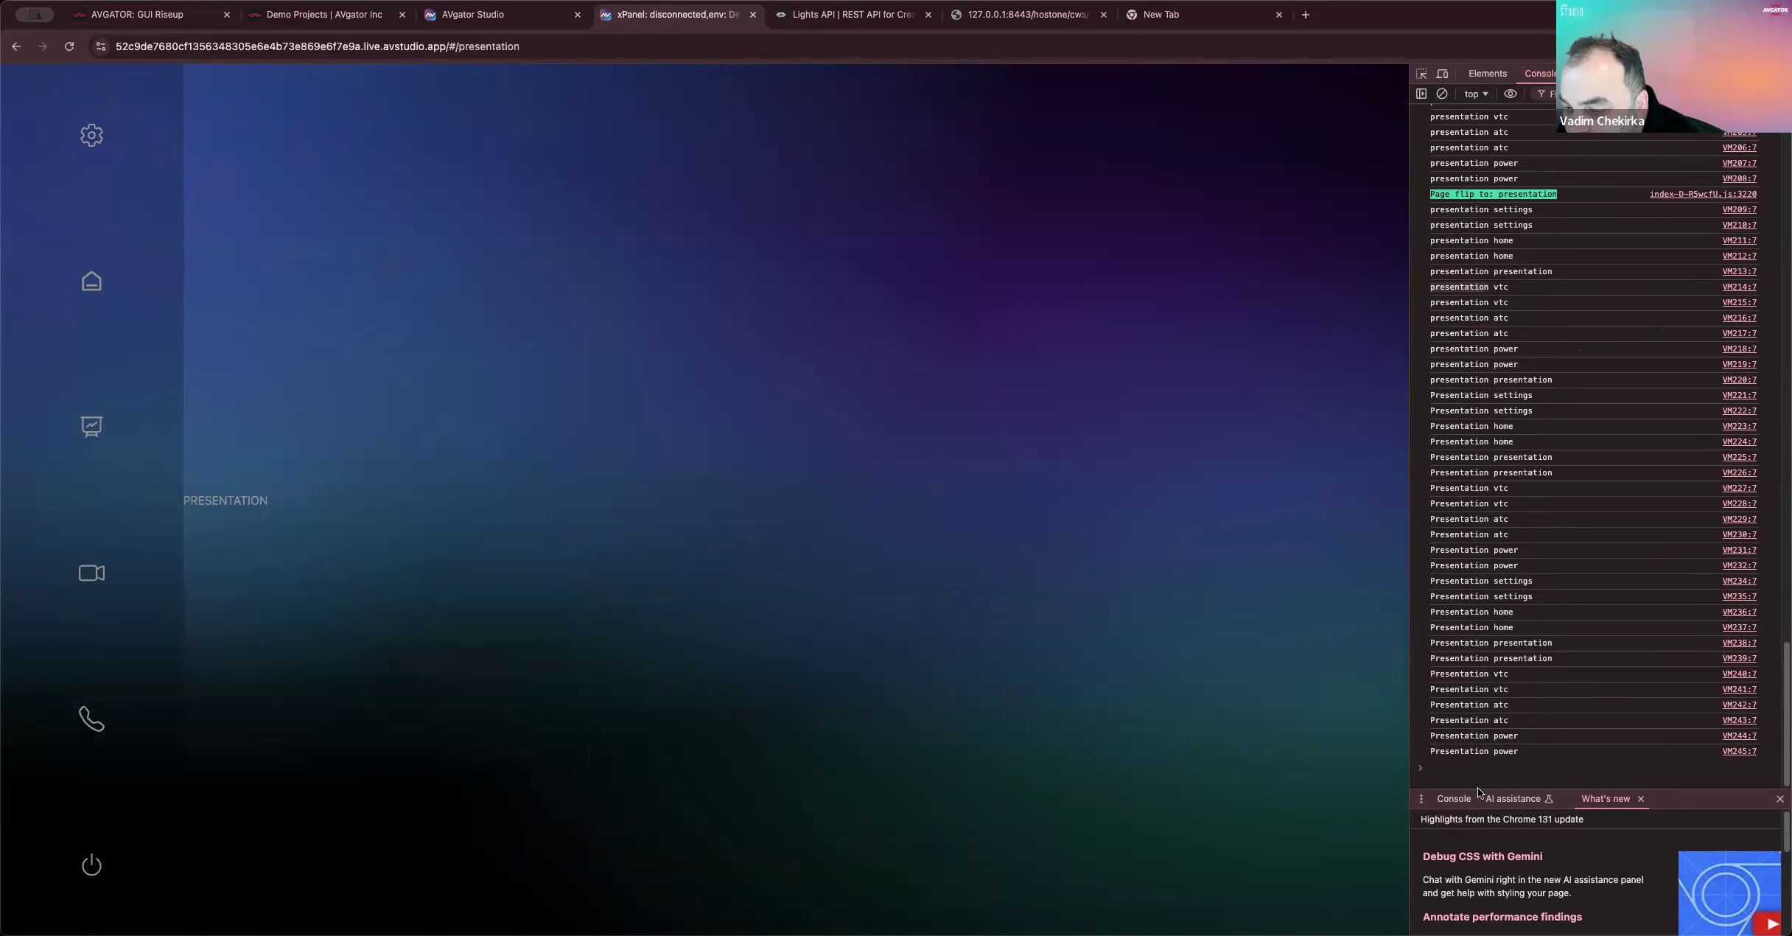
click(91, 573)
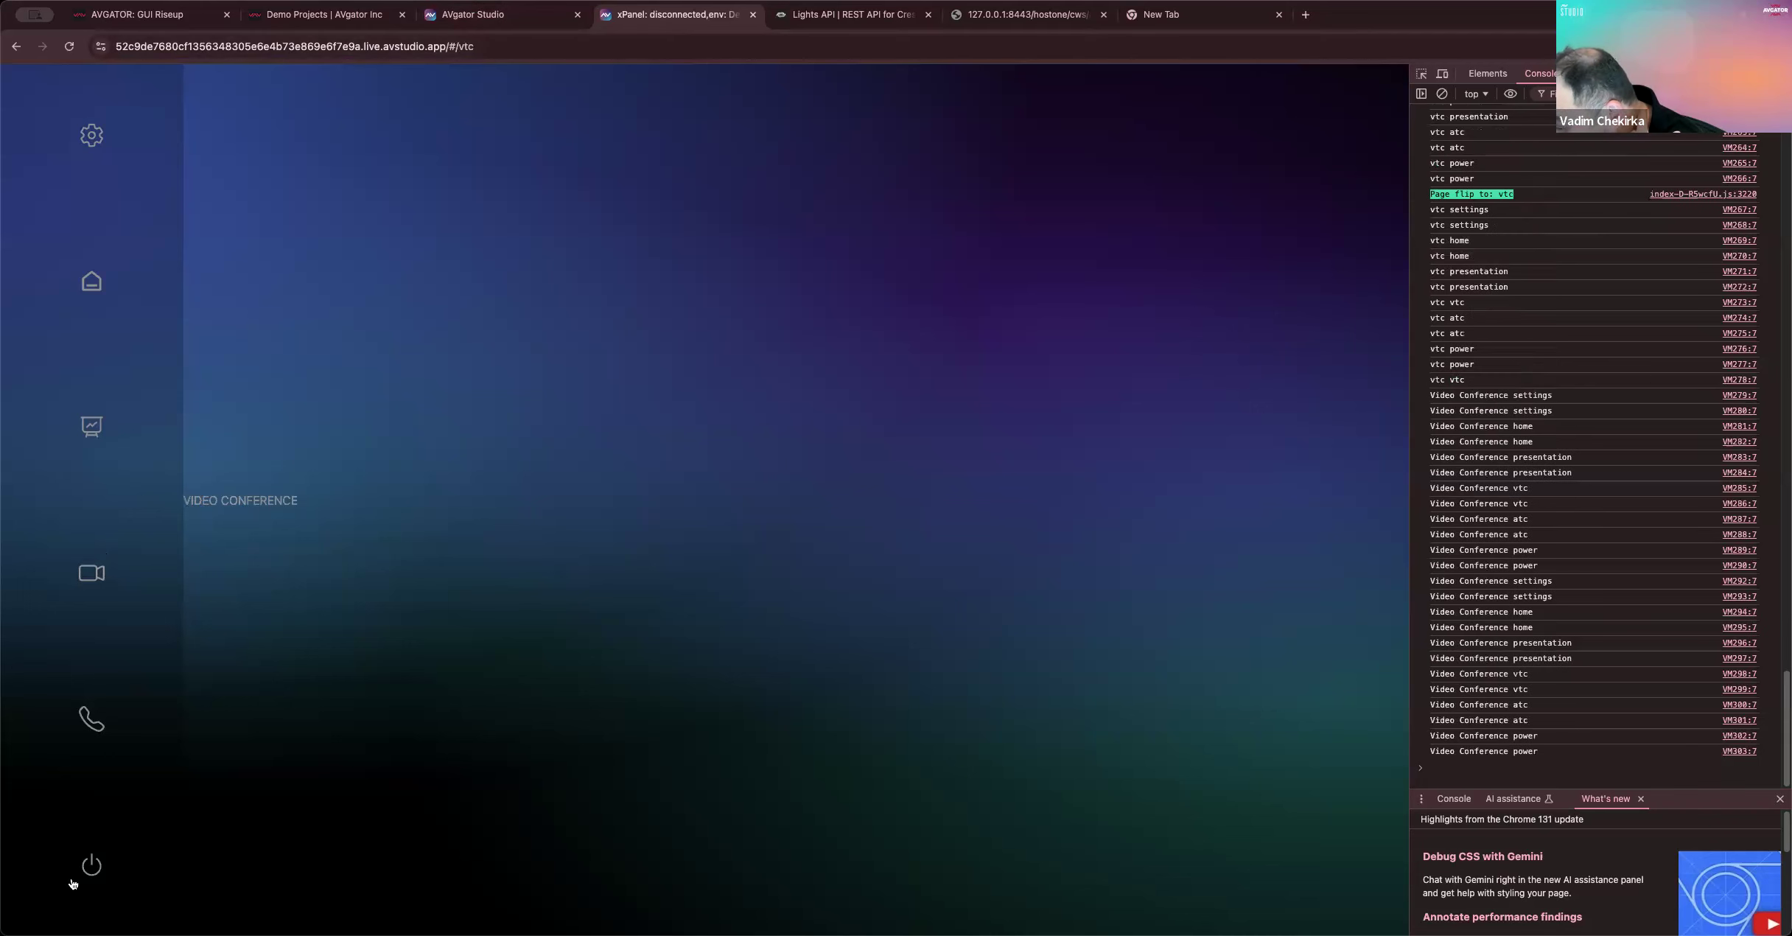
click(94, 870)
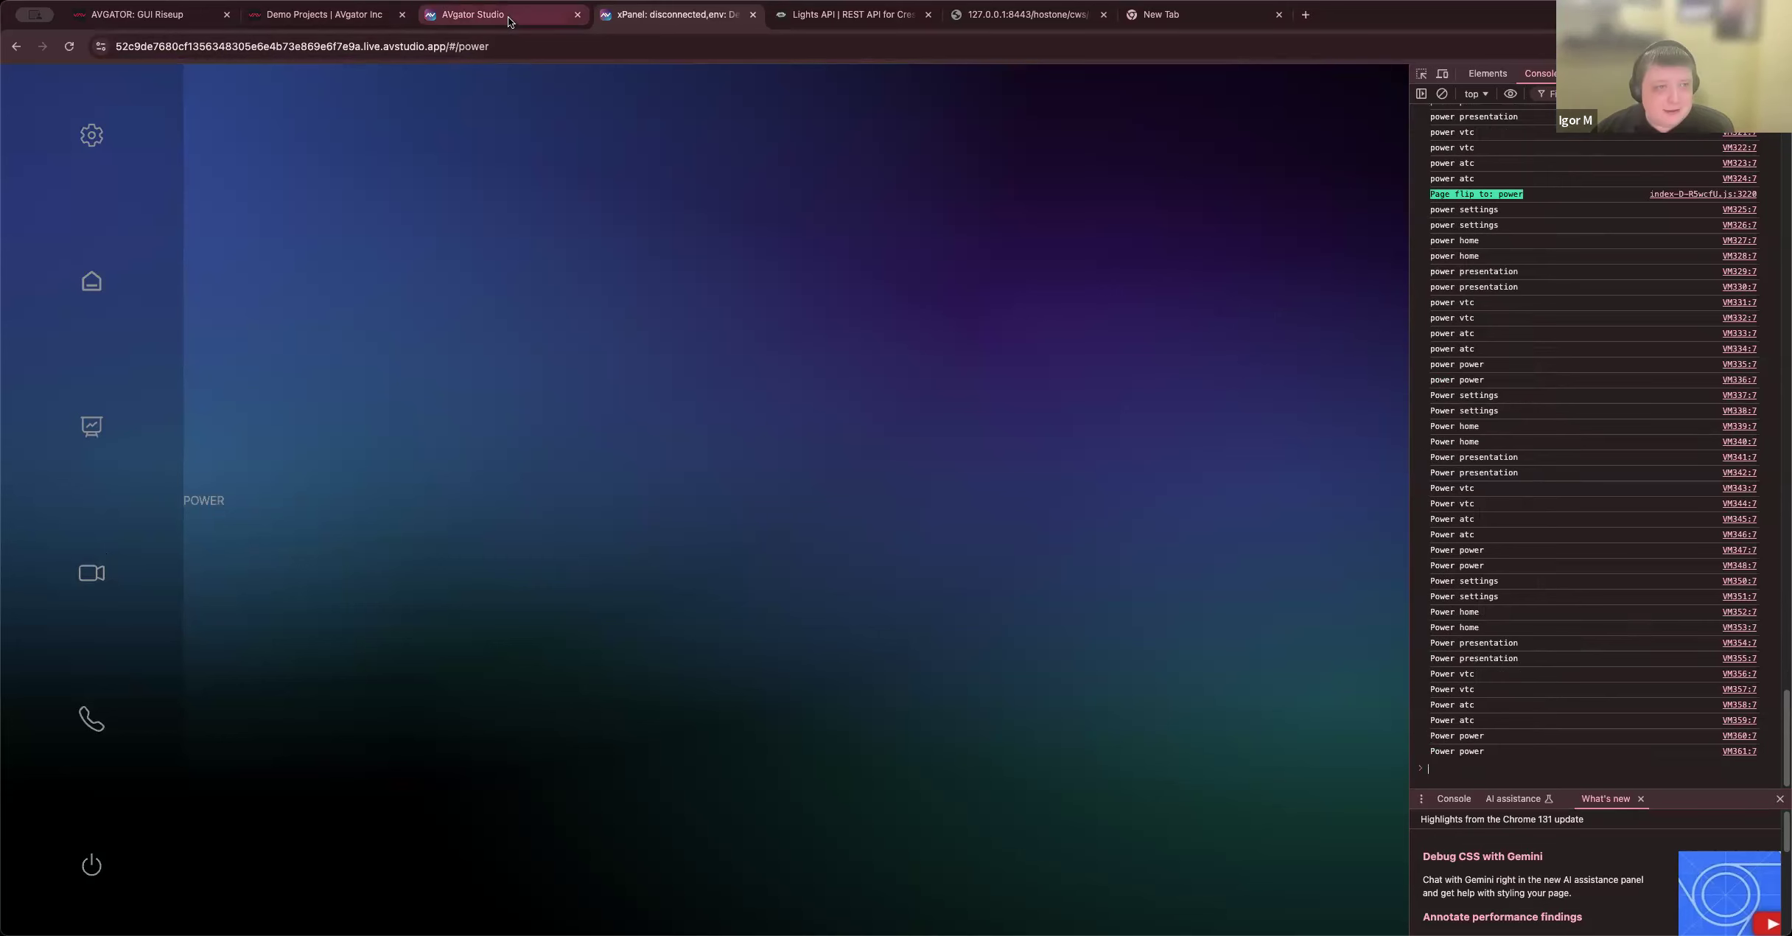
Step: Switch back to AVgator Studio and look over the project's data sources and functions
click(472, 14)
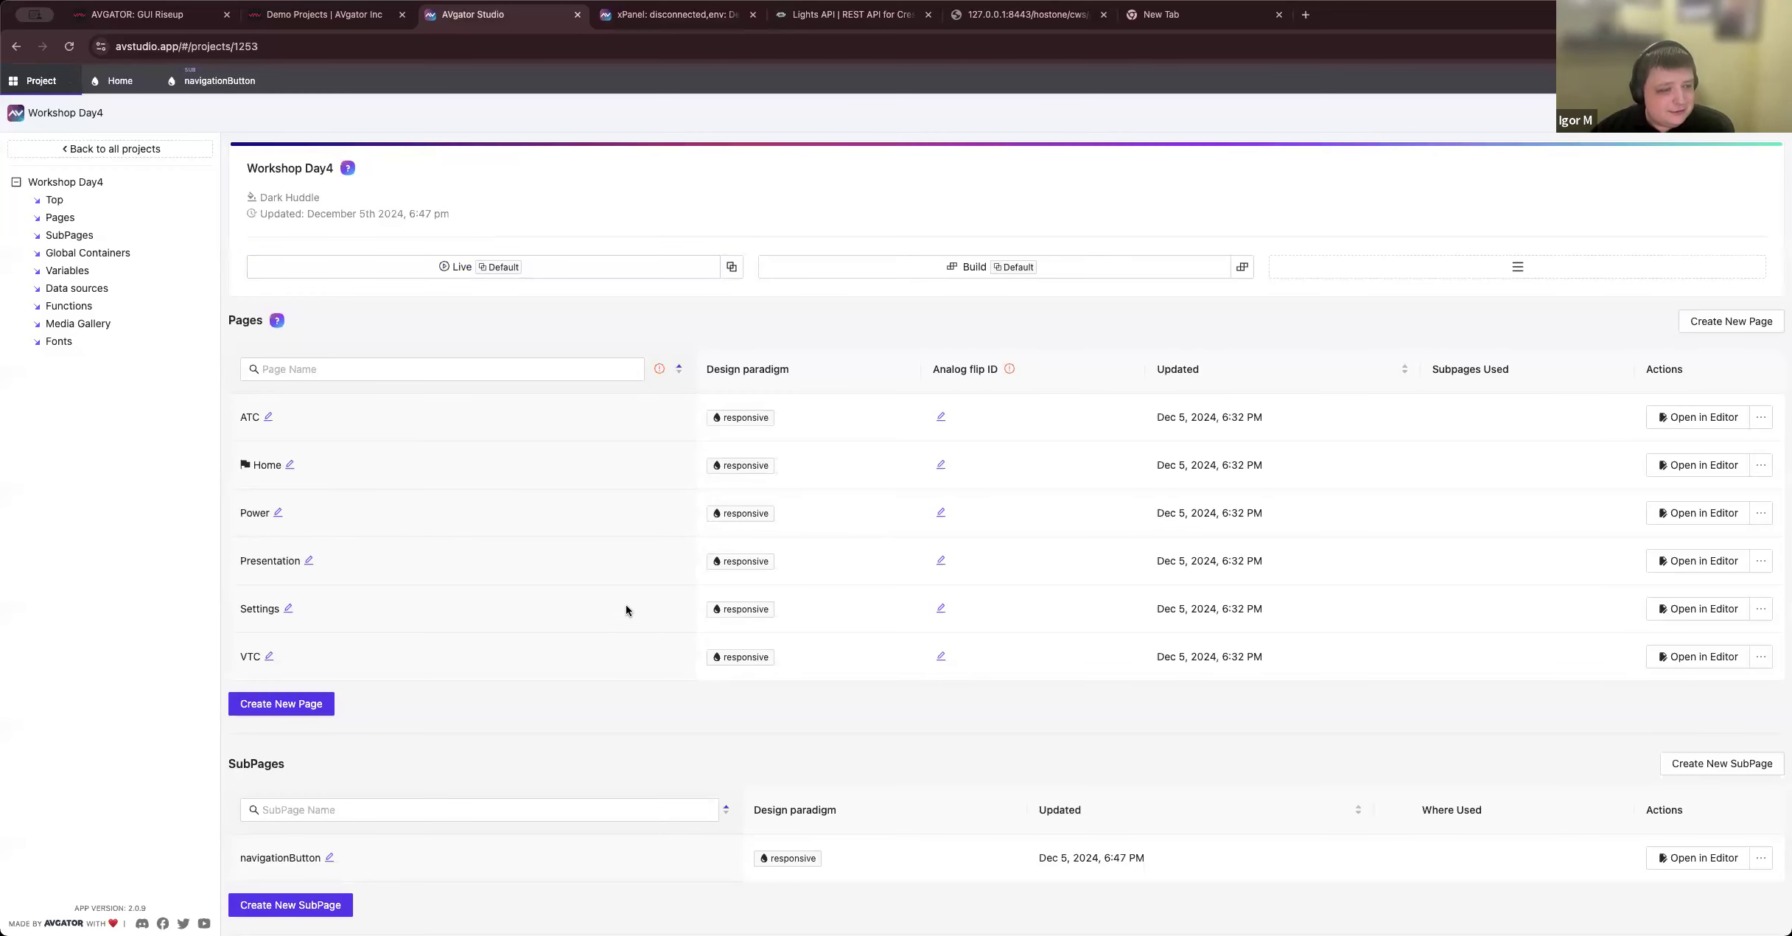
scroll(626, 604, down, 8)
scroll(810, 484, down, 9)
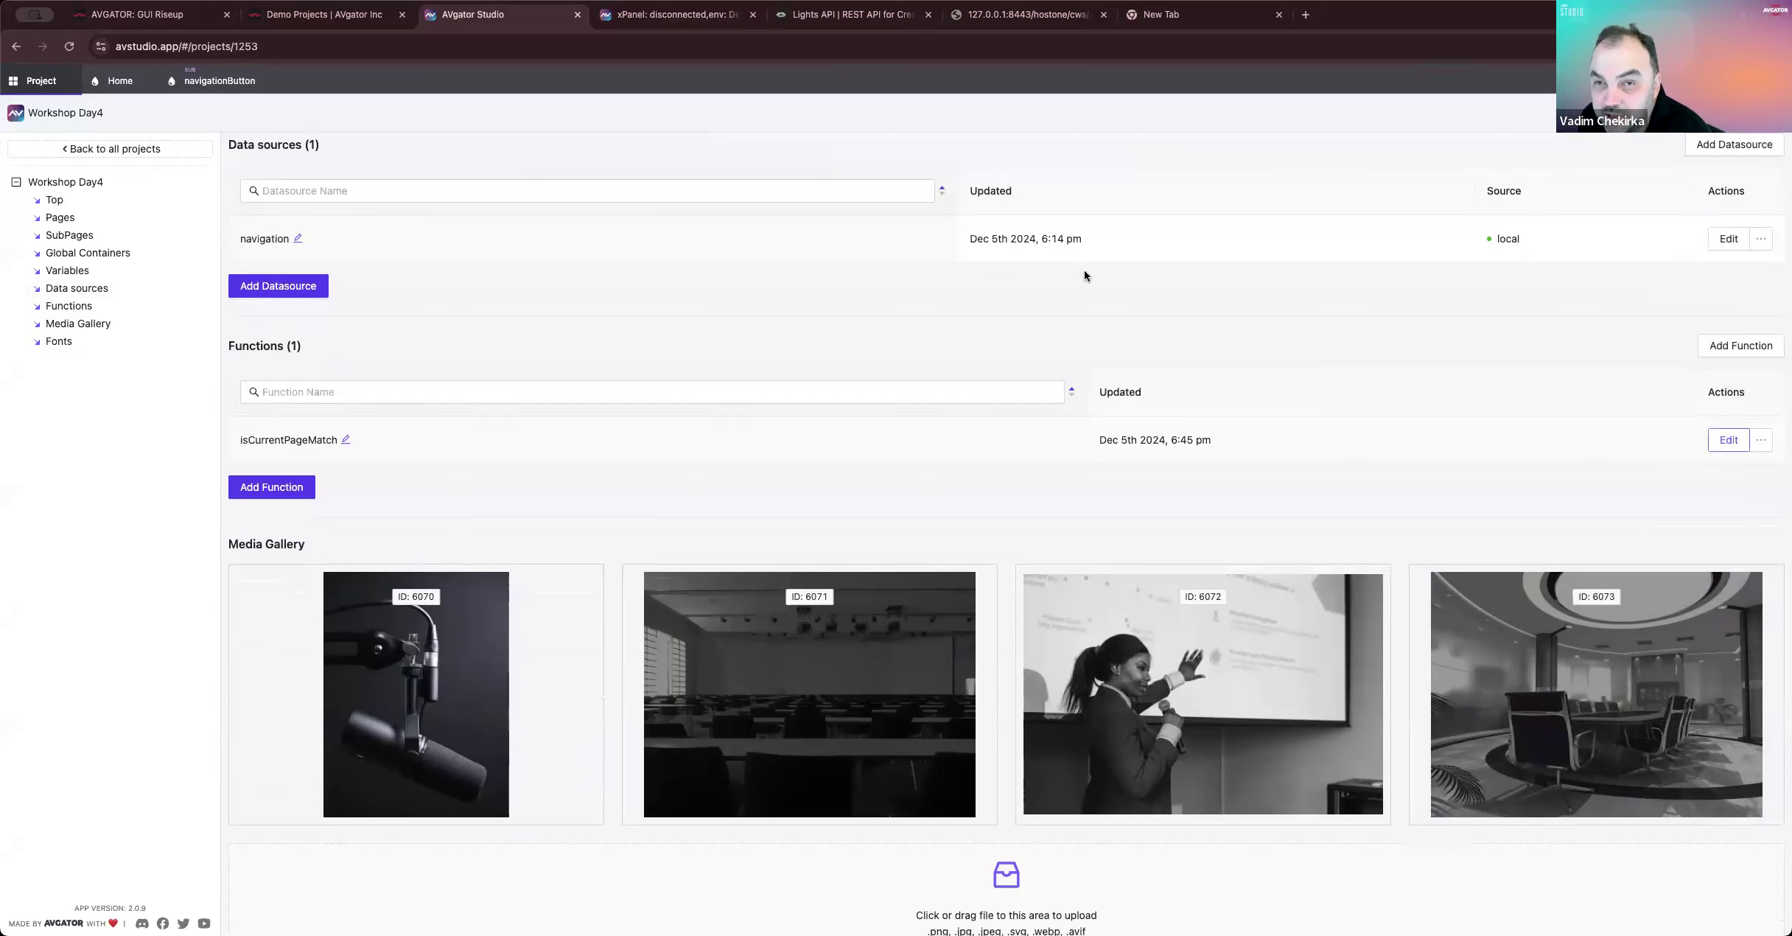
Step: Inspect the value that the Home page's On Load action assigns to currentPageName and leave the action unedited
click(112, 81)
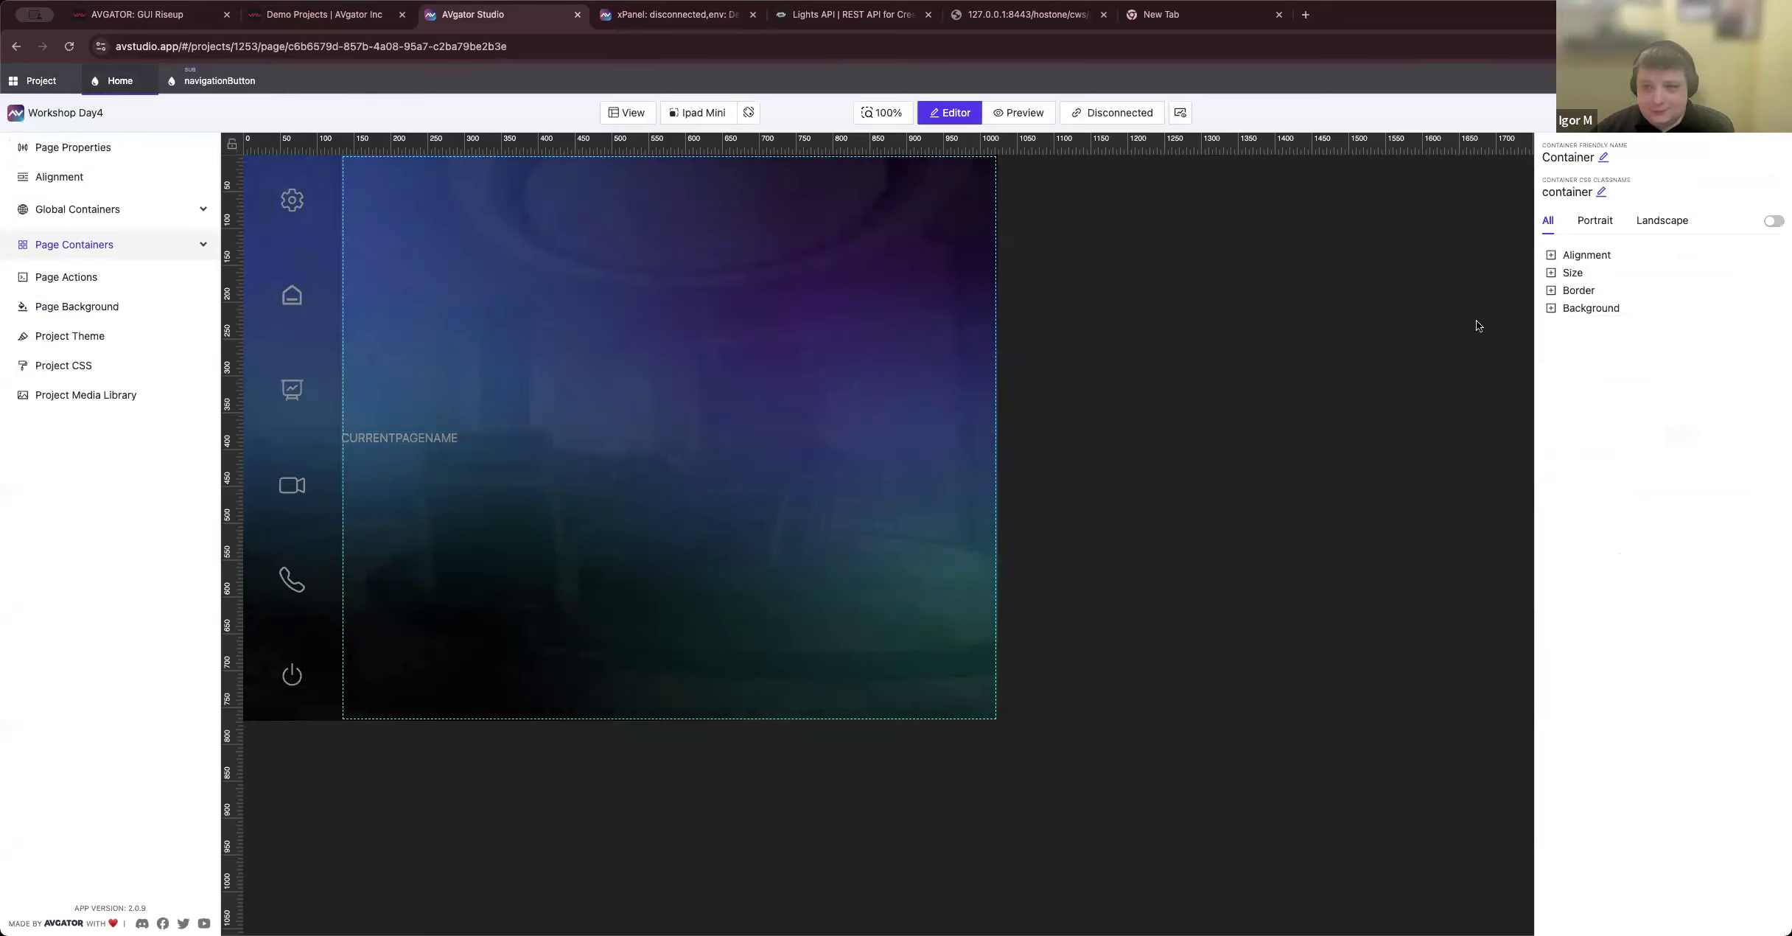
click(92, 284)
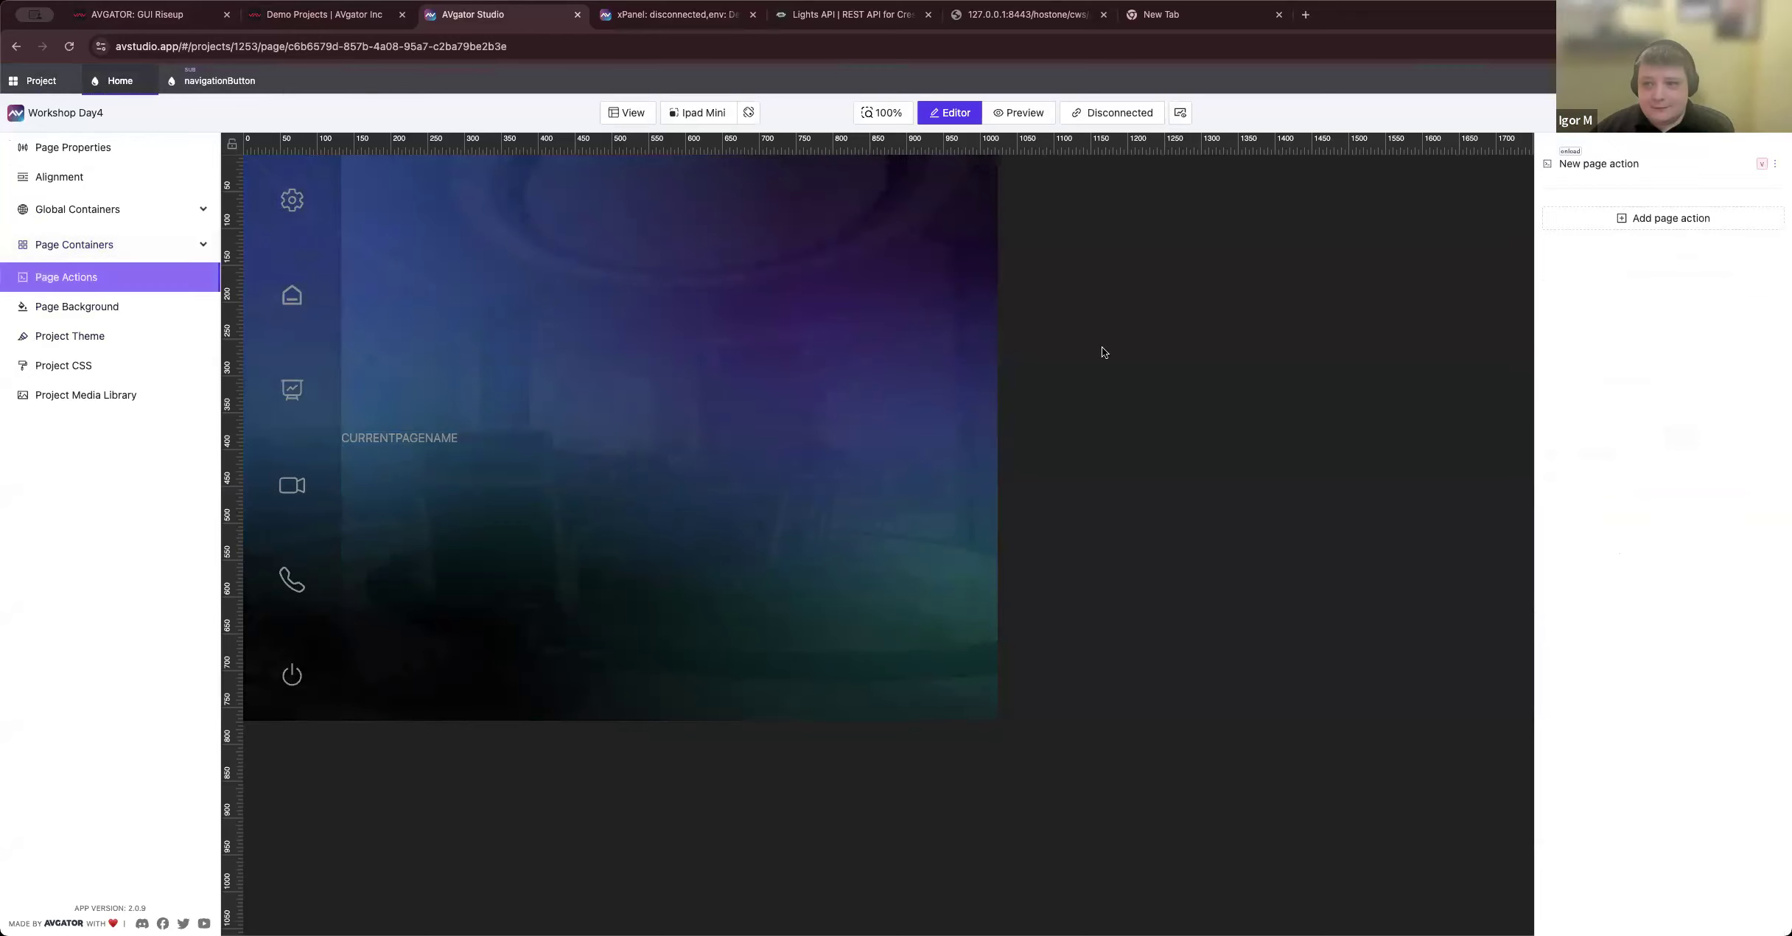
click(1769, 164)
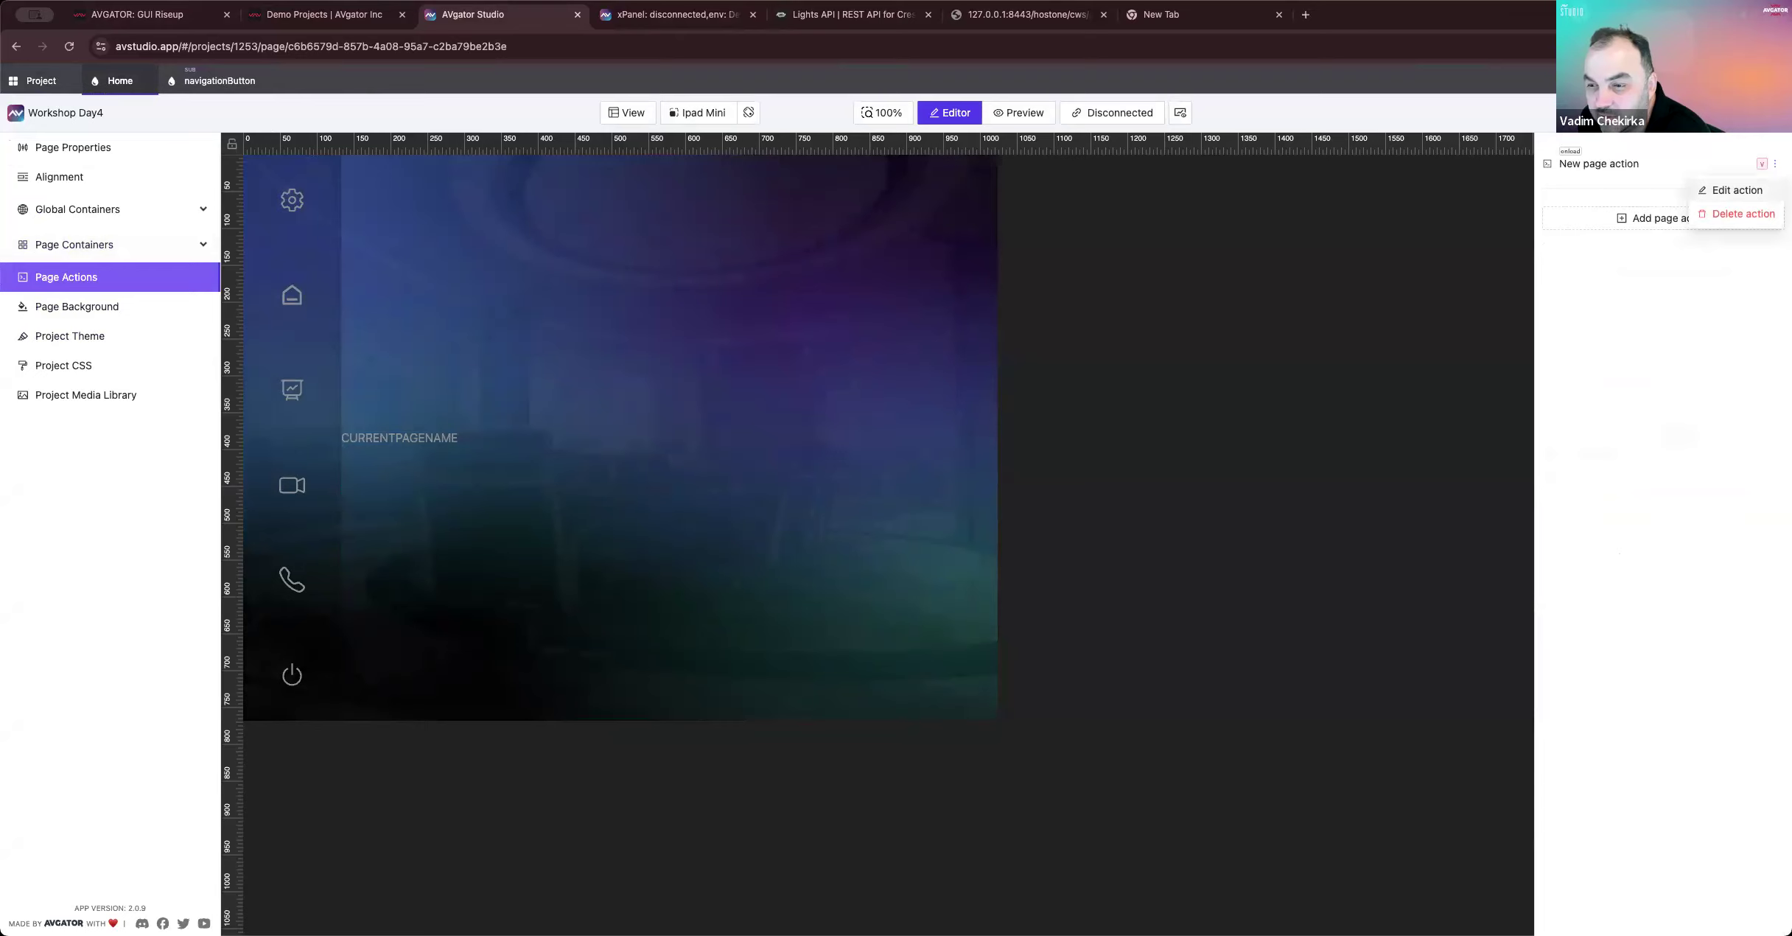
click(1748, 190)
click(868, 595)
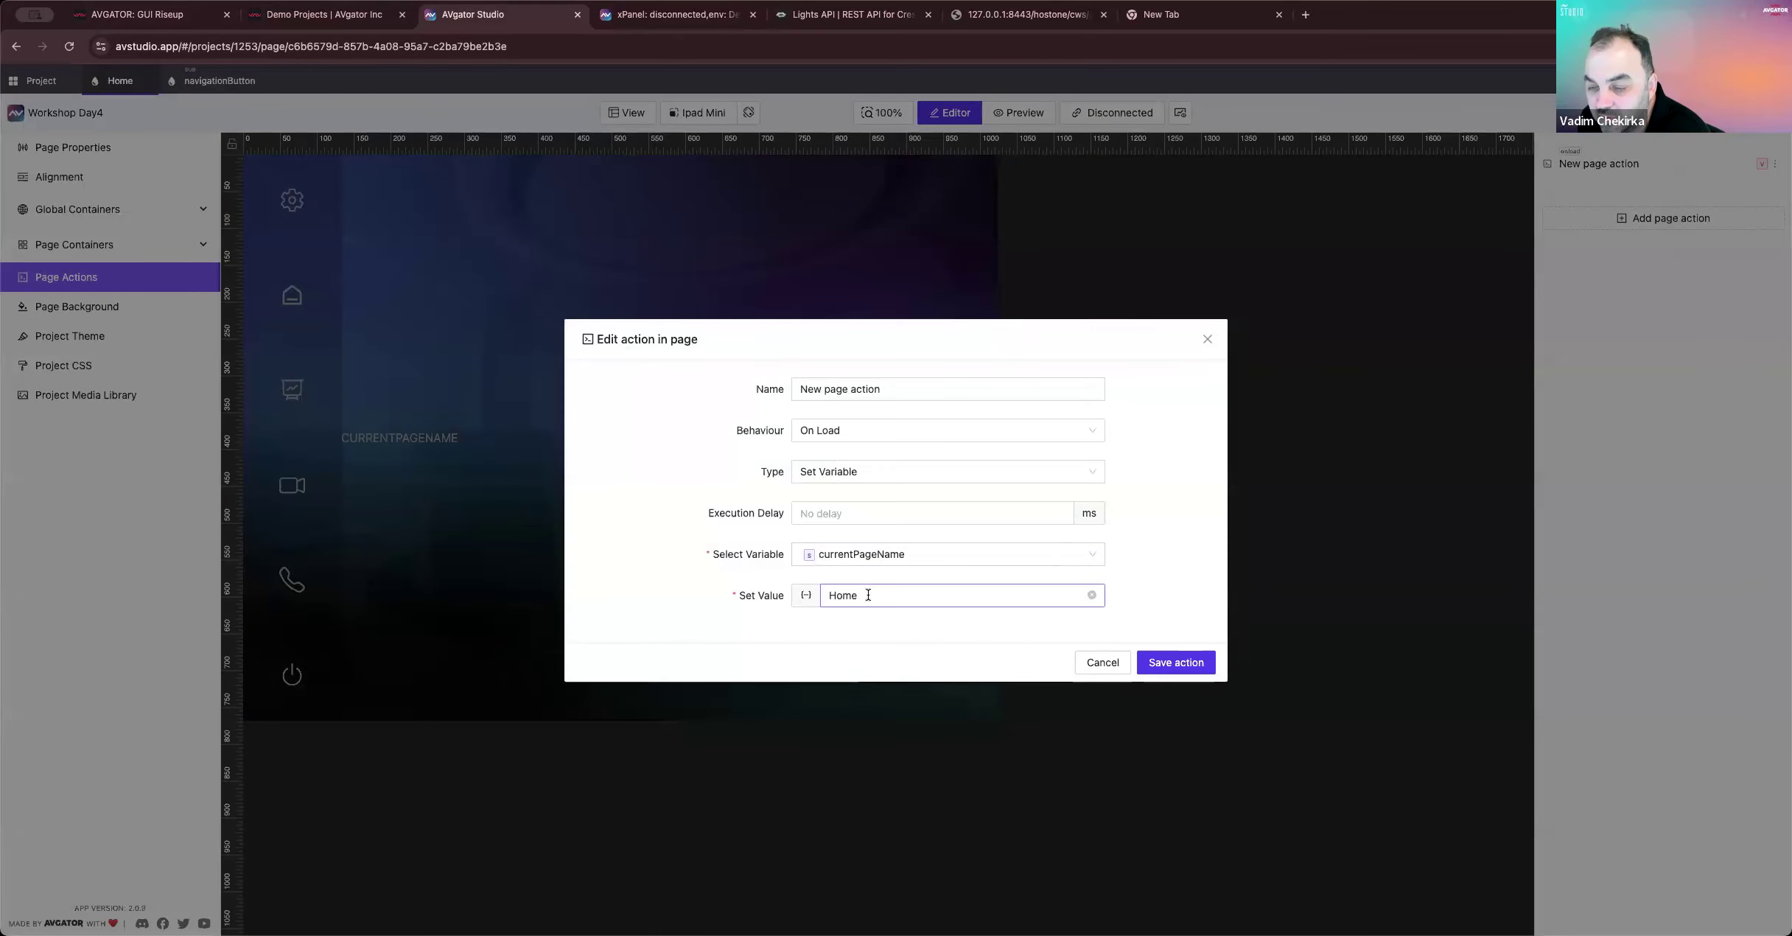
double_click(868, 594)
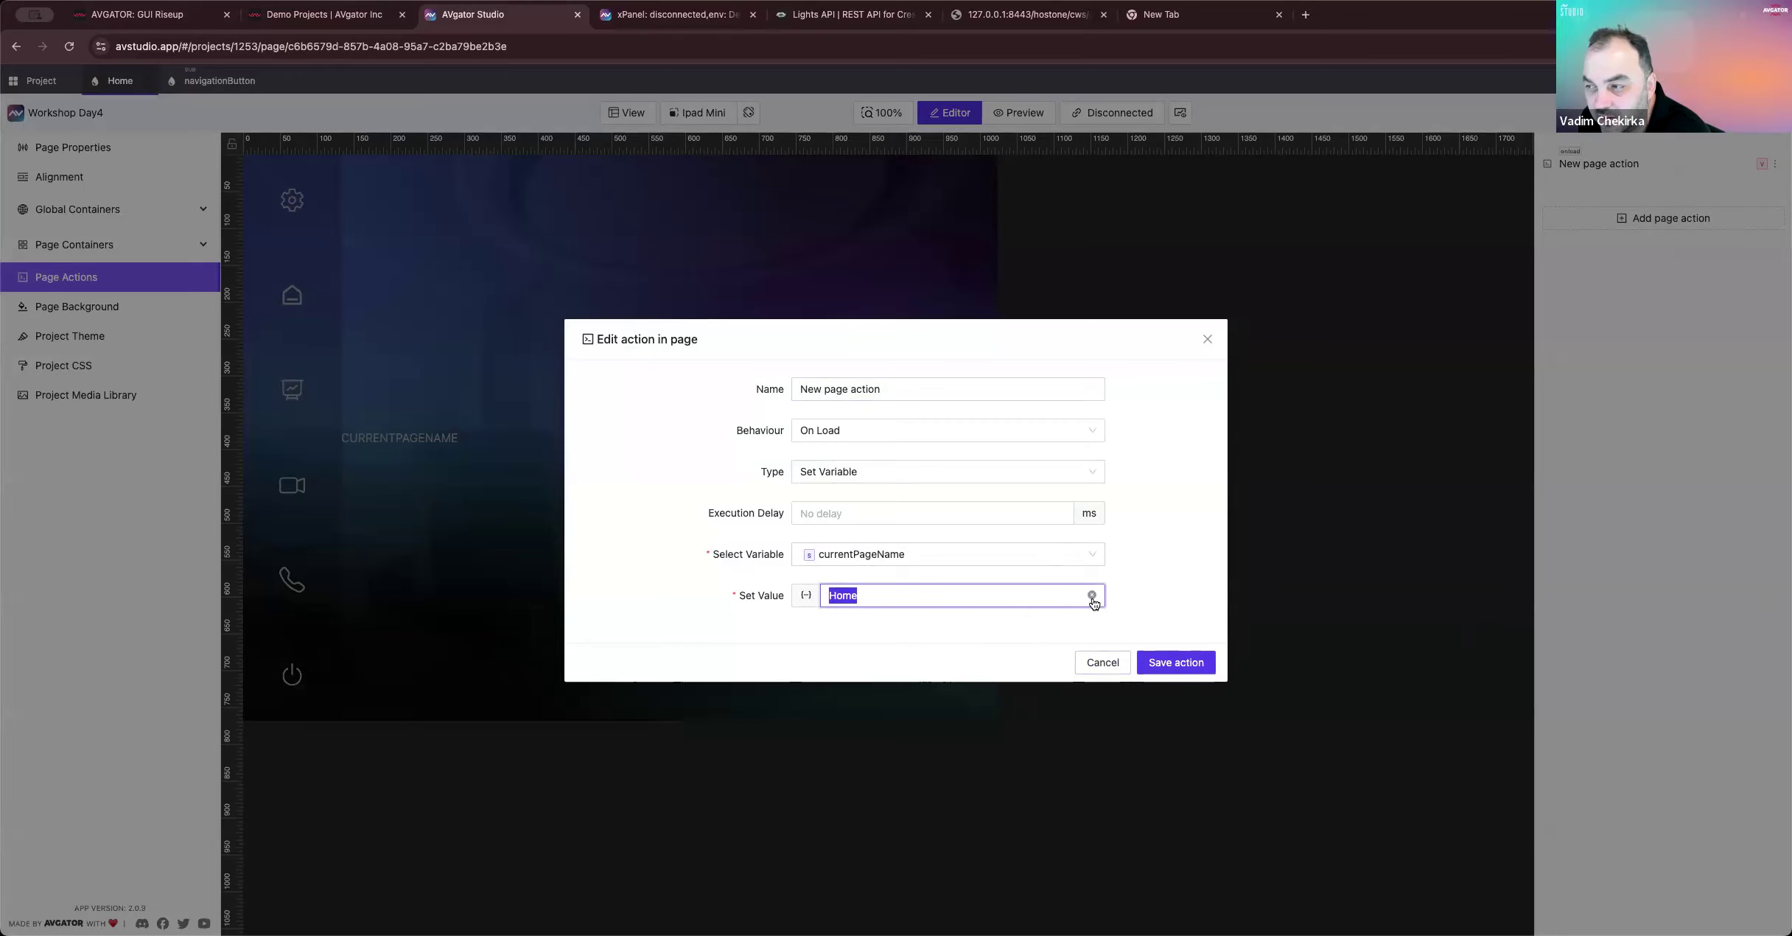
click(1106, 666)
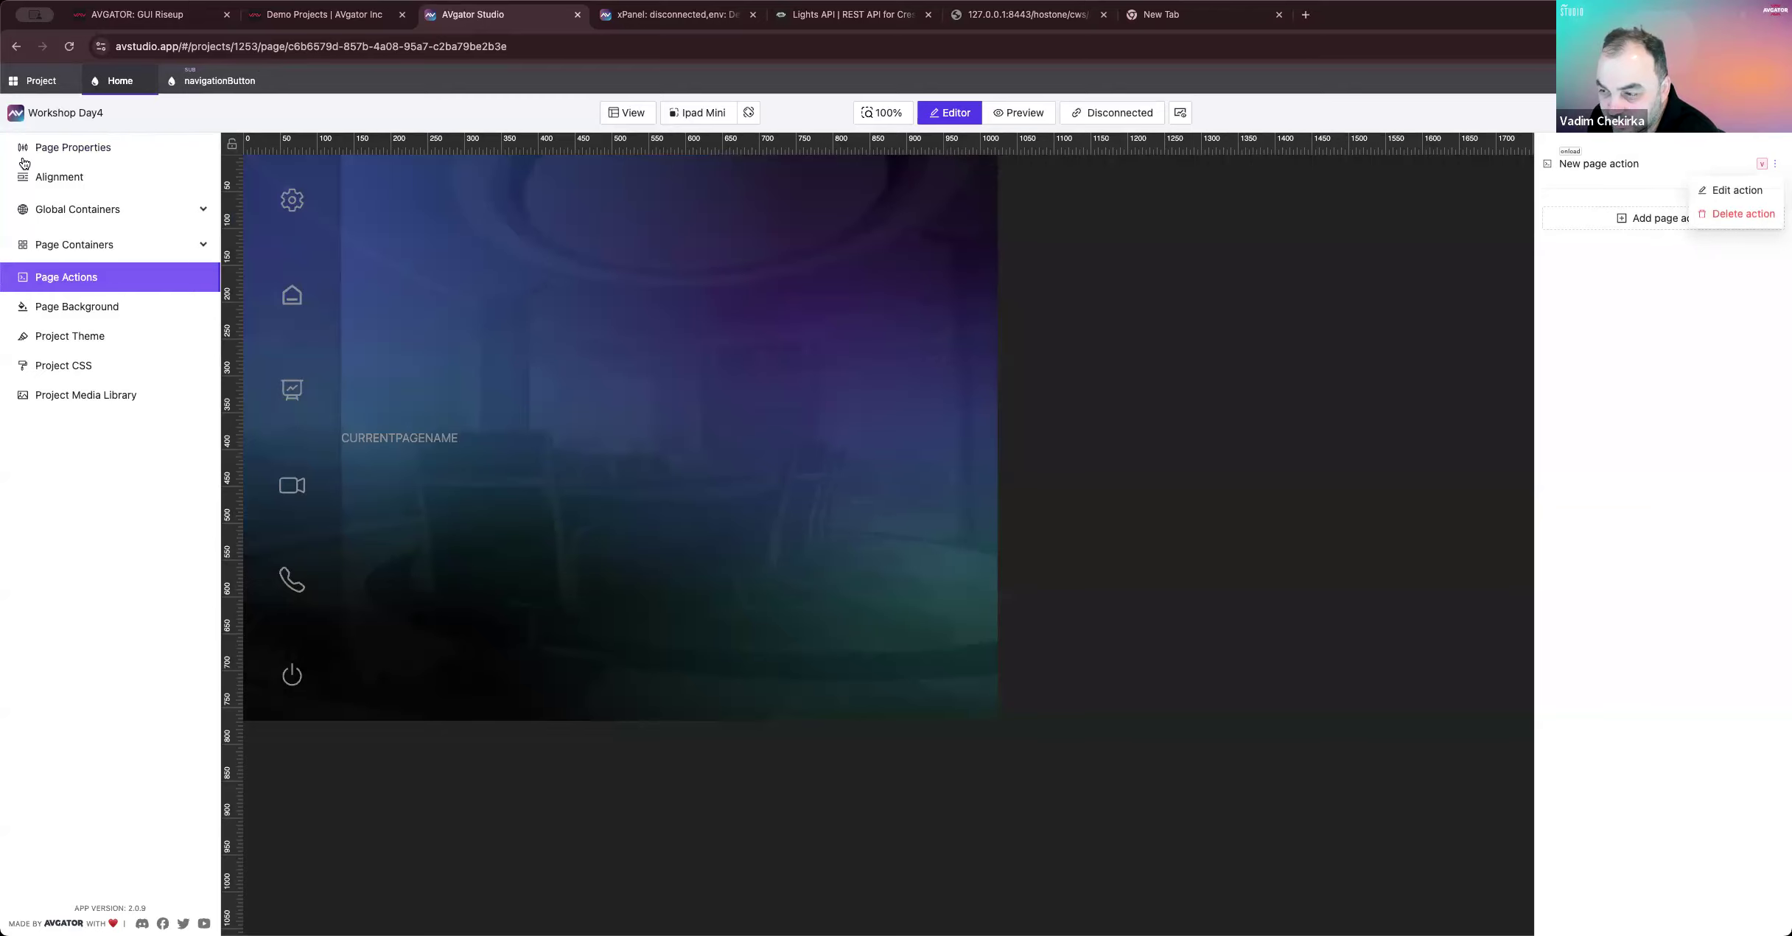
Step: Open the isCurrentPageMatch function from the project overview, close it unedited, and return to the variables and data sources
click(34, 84)
scroll(428, 515, down, 15)
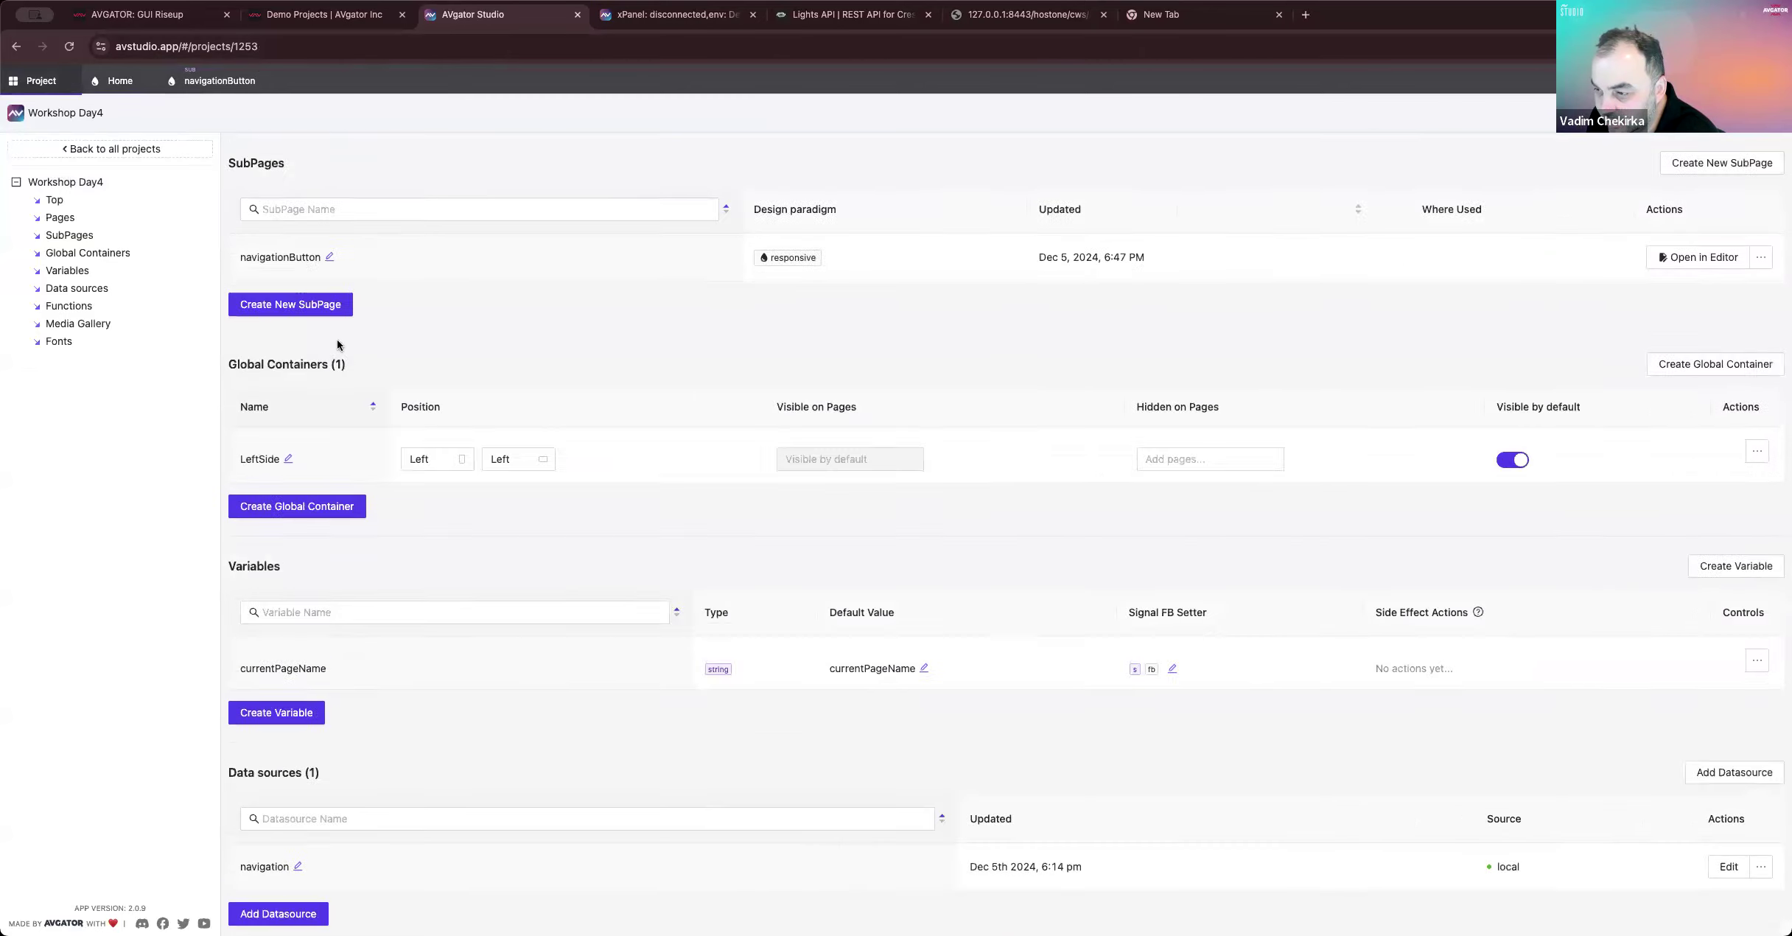
click(1728, 478)
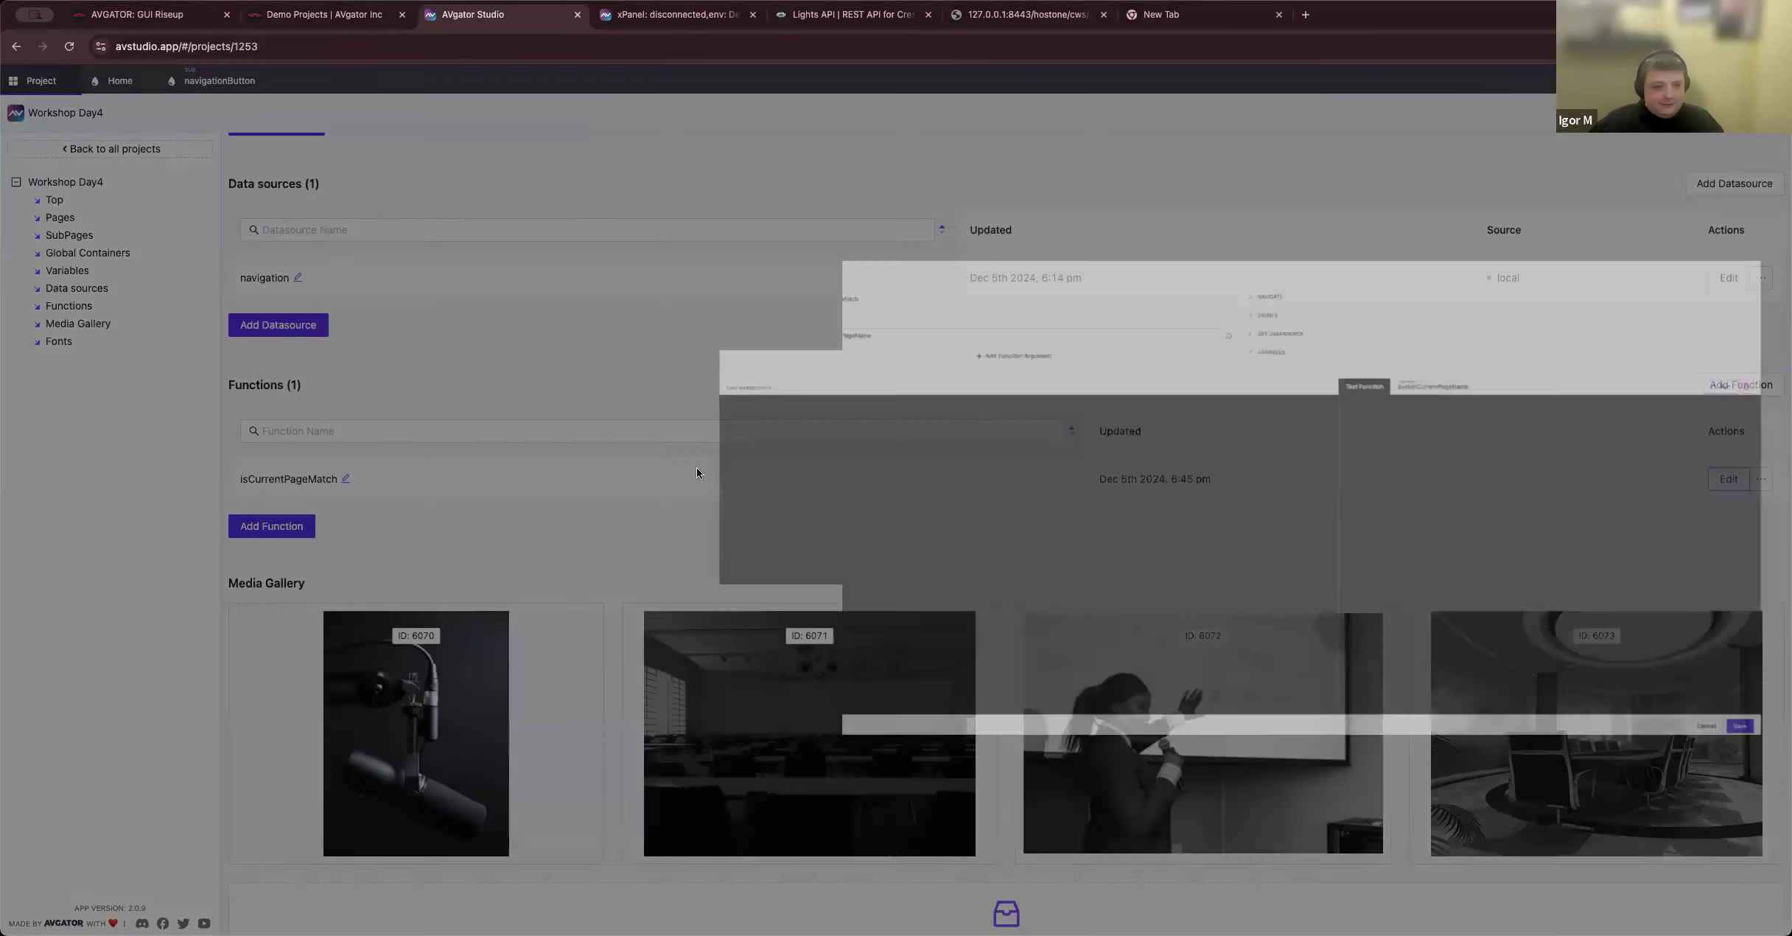
click(1687, 898)
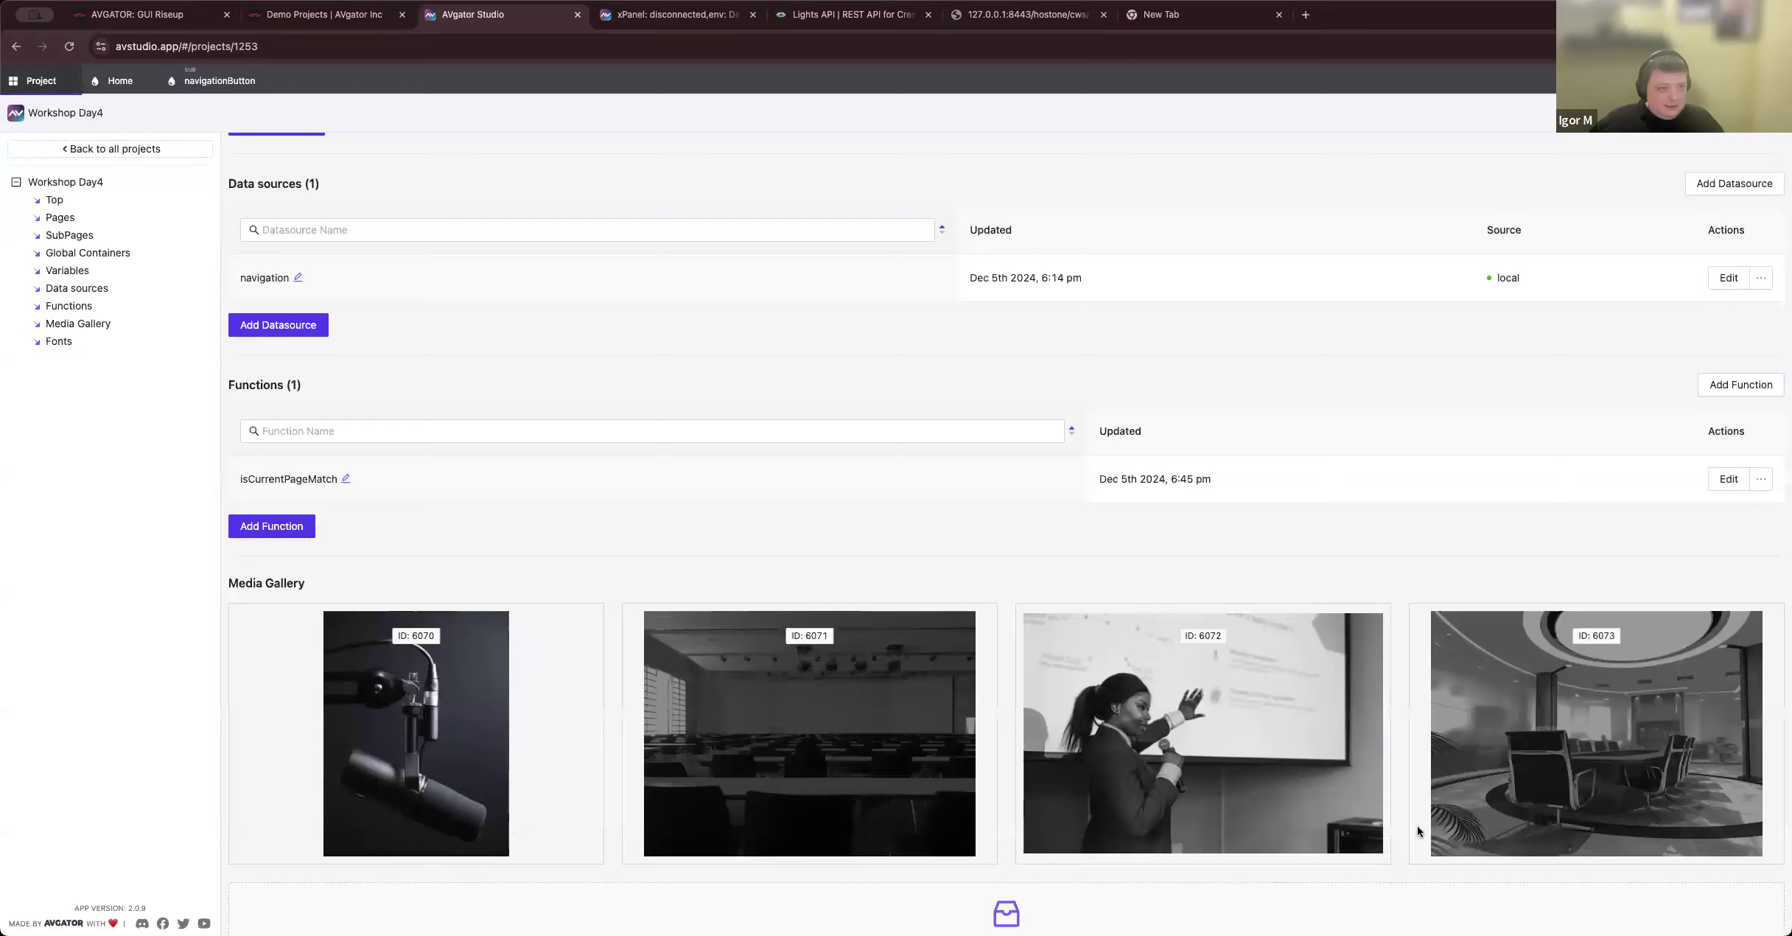
scroll(1135, 525, up, 2)
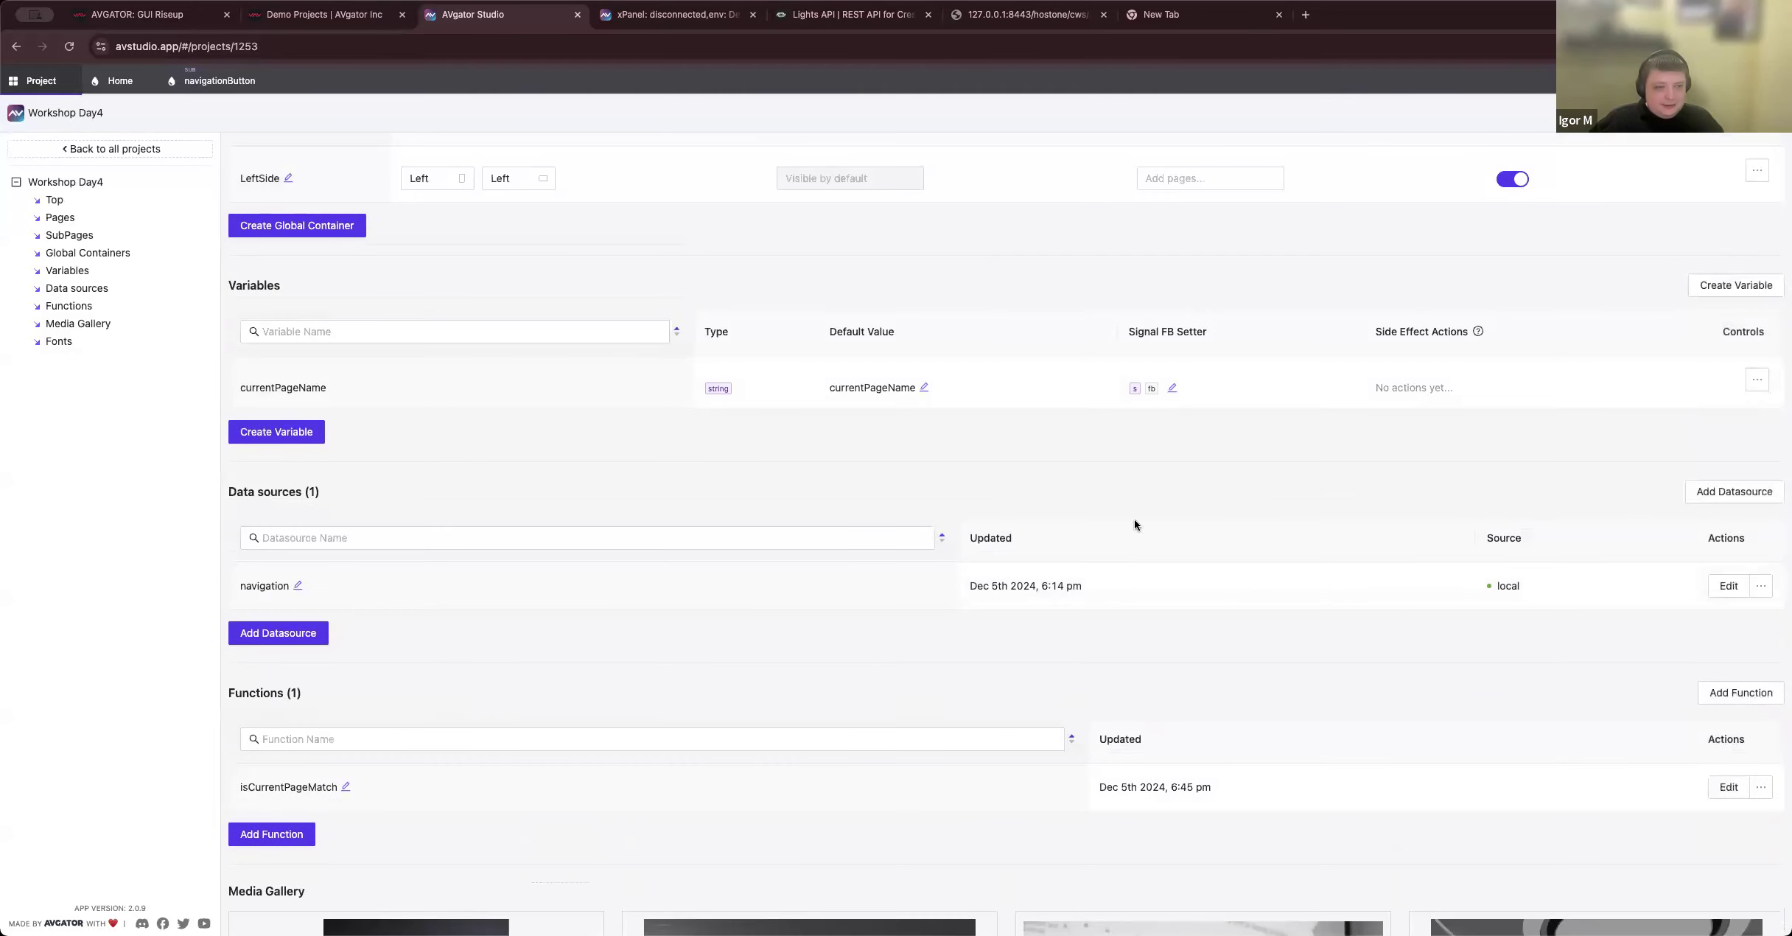
Step: Examine the controlPage values in the navigation data source and close it without changes
click(1728, 585)
click(170, 456)
click(161, 469)
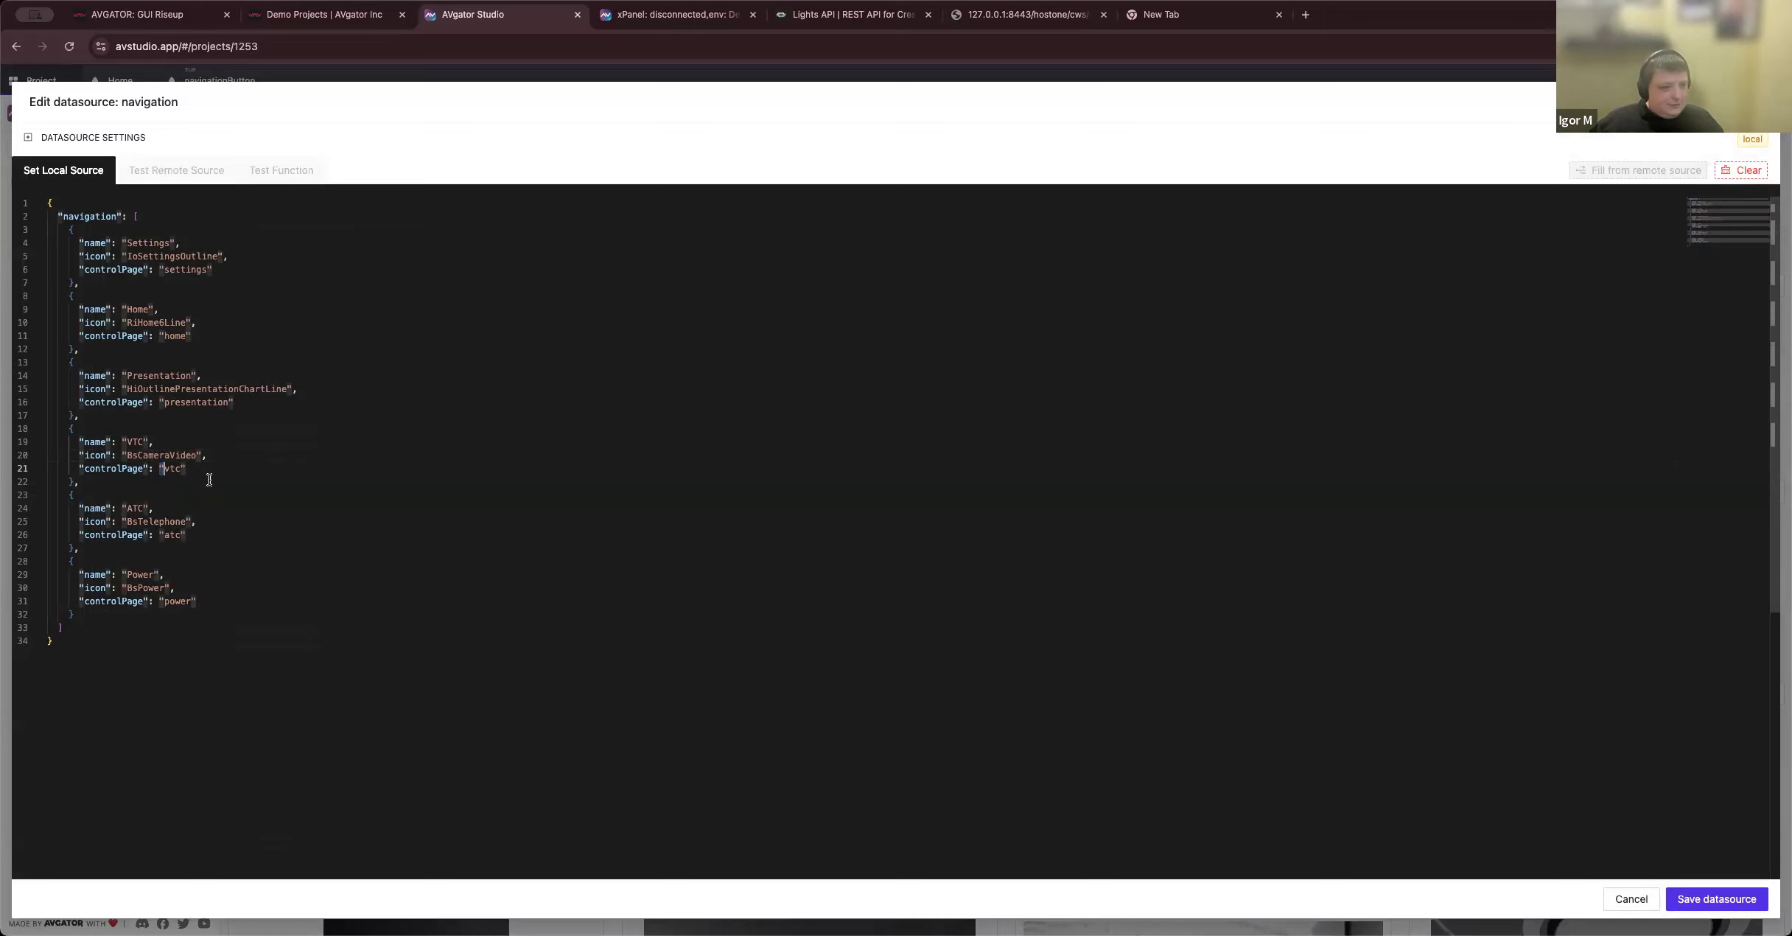
click(178, 523)
click(301, 411)
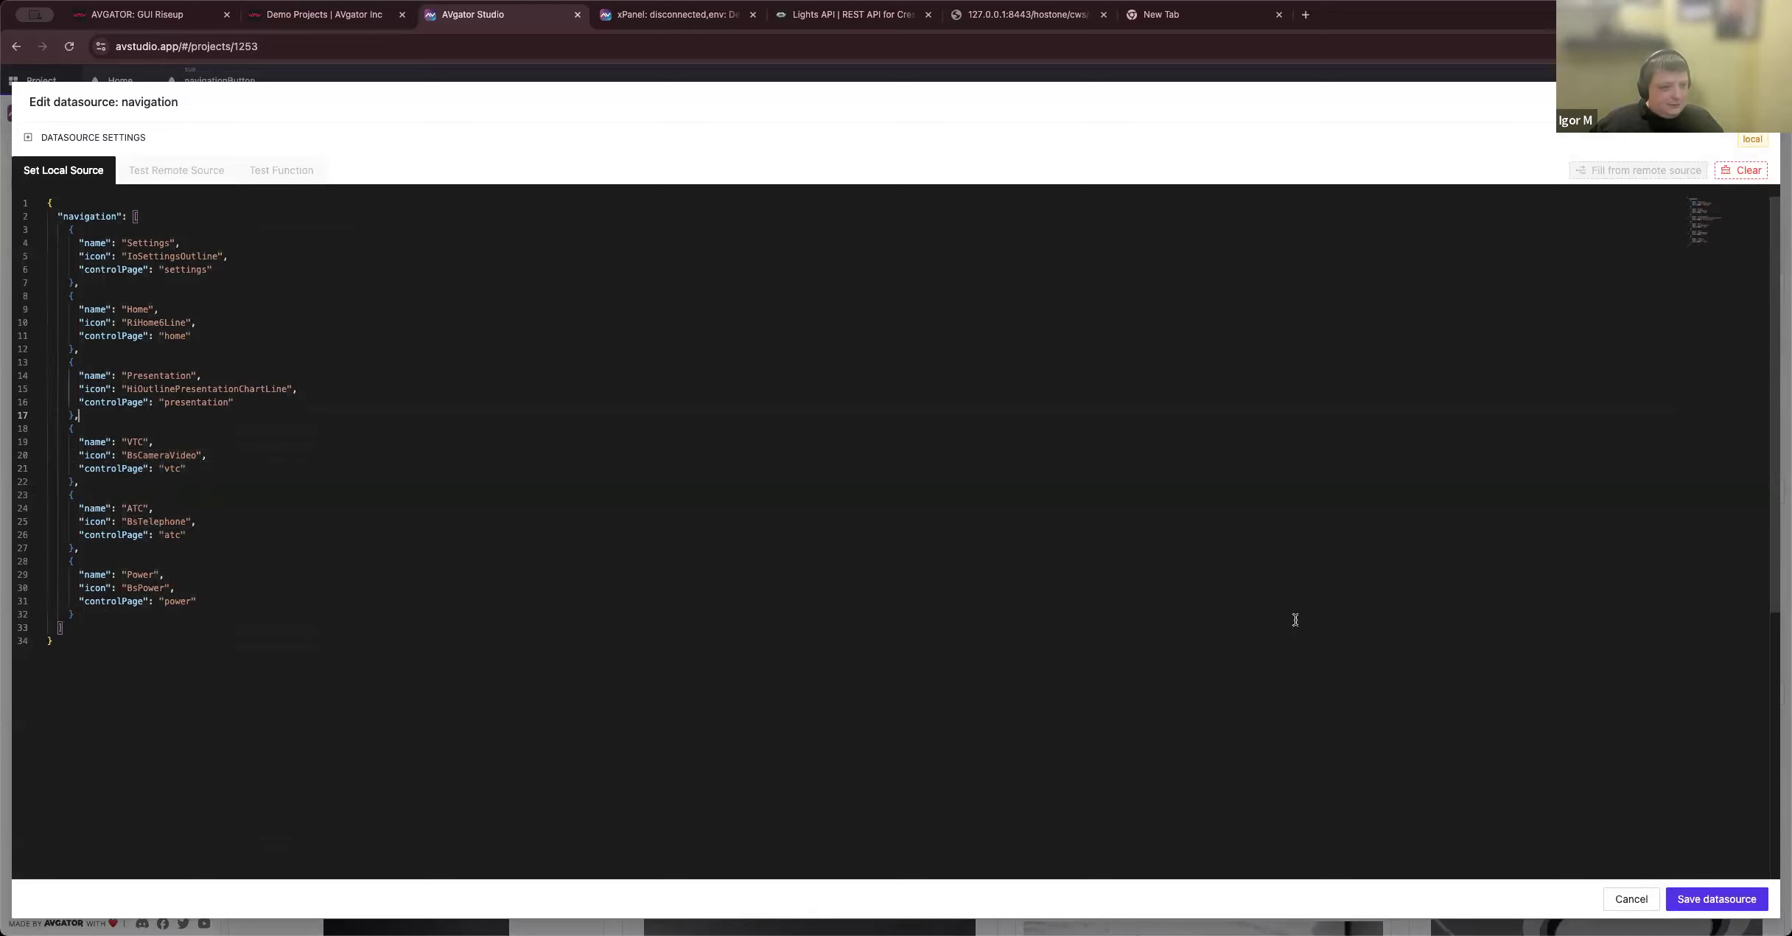
click(1621, 901)
Step: Select the navigation Subpage List on the Home page and check the page names logged in the live panel's console
click(107, 82)
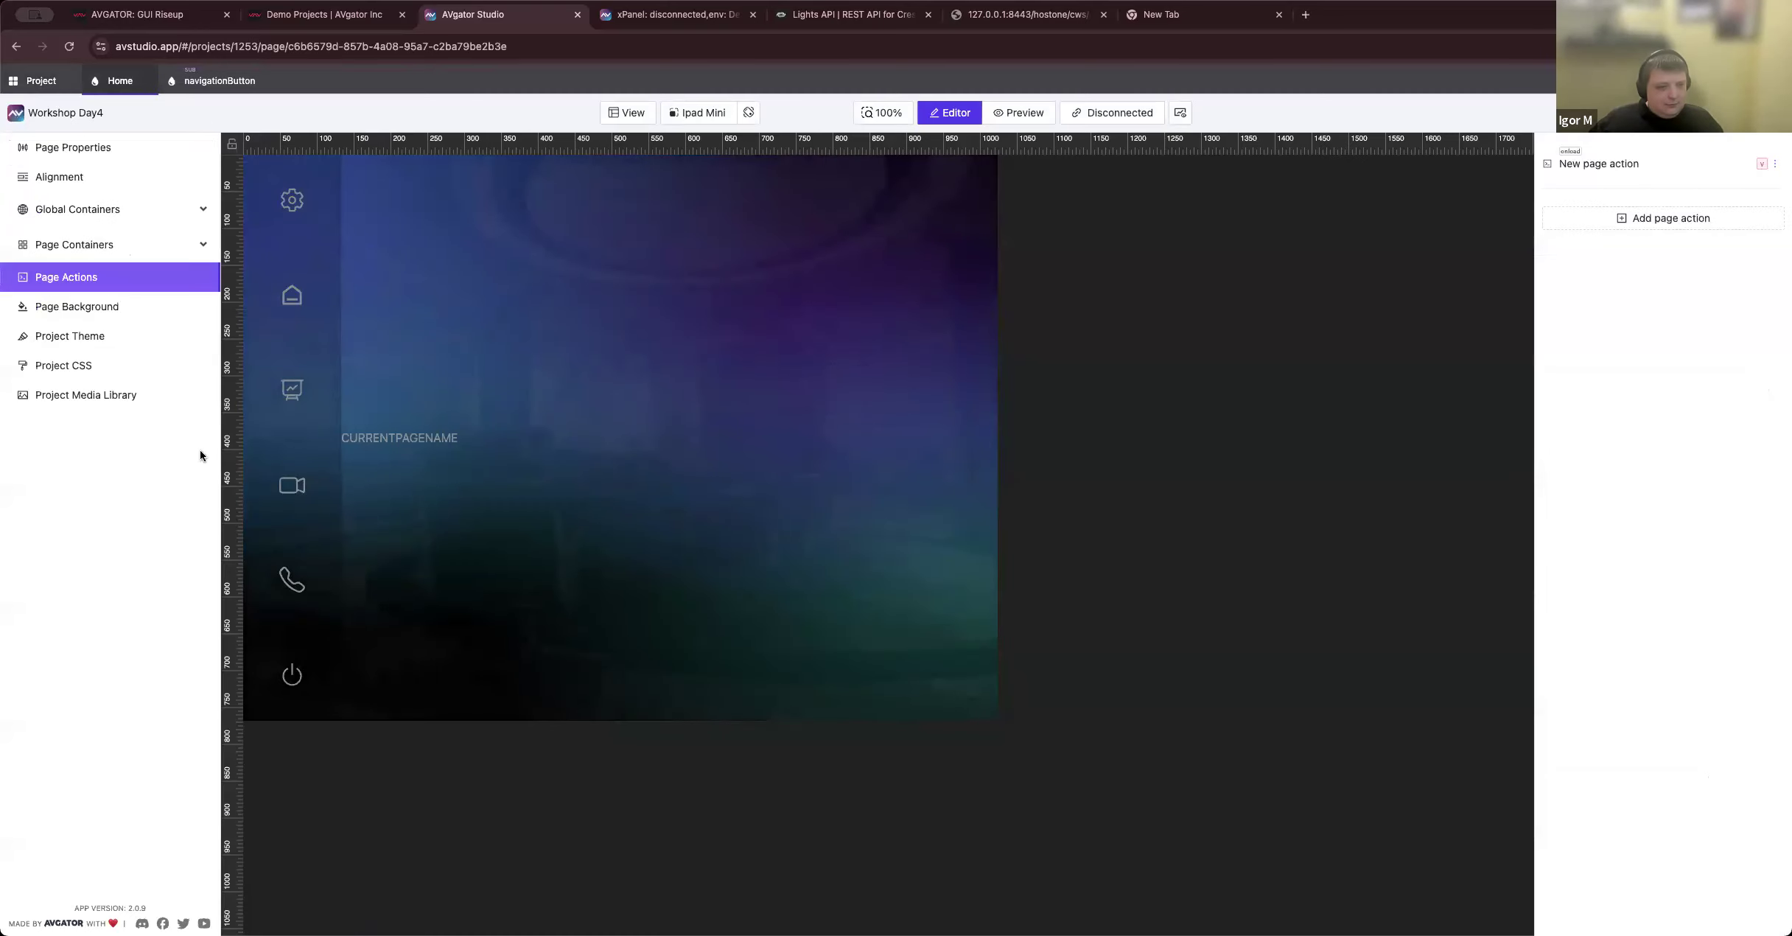
click(357, 320)
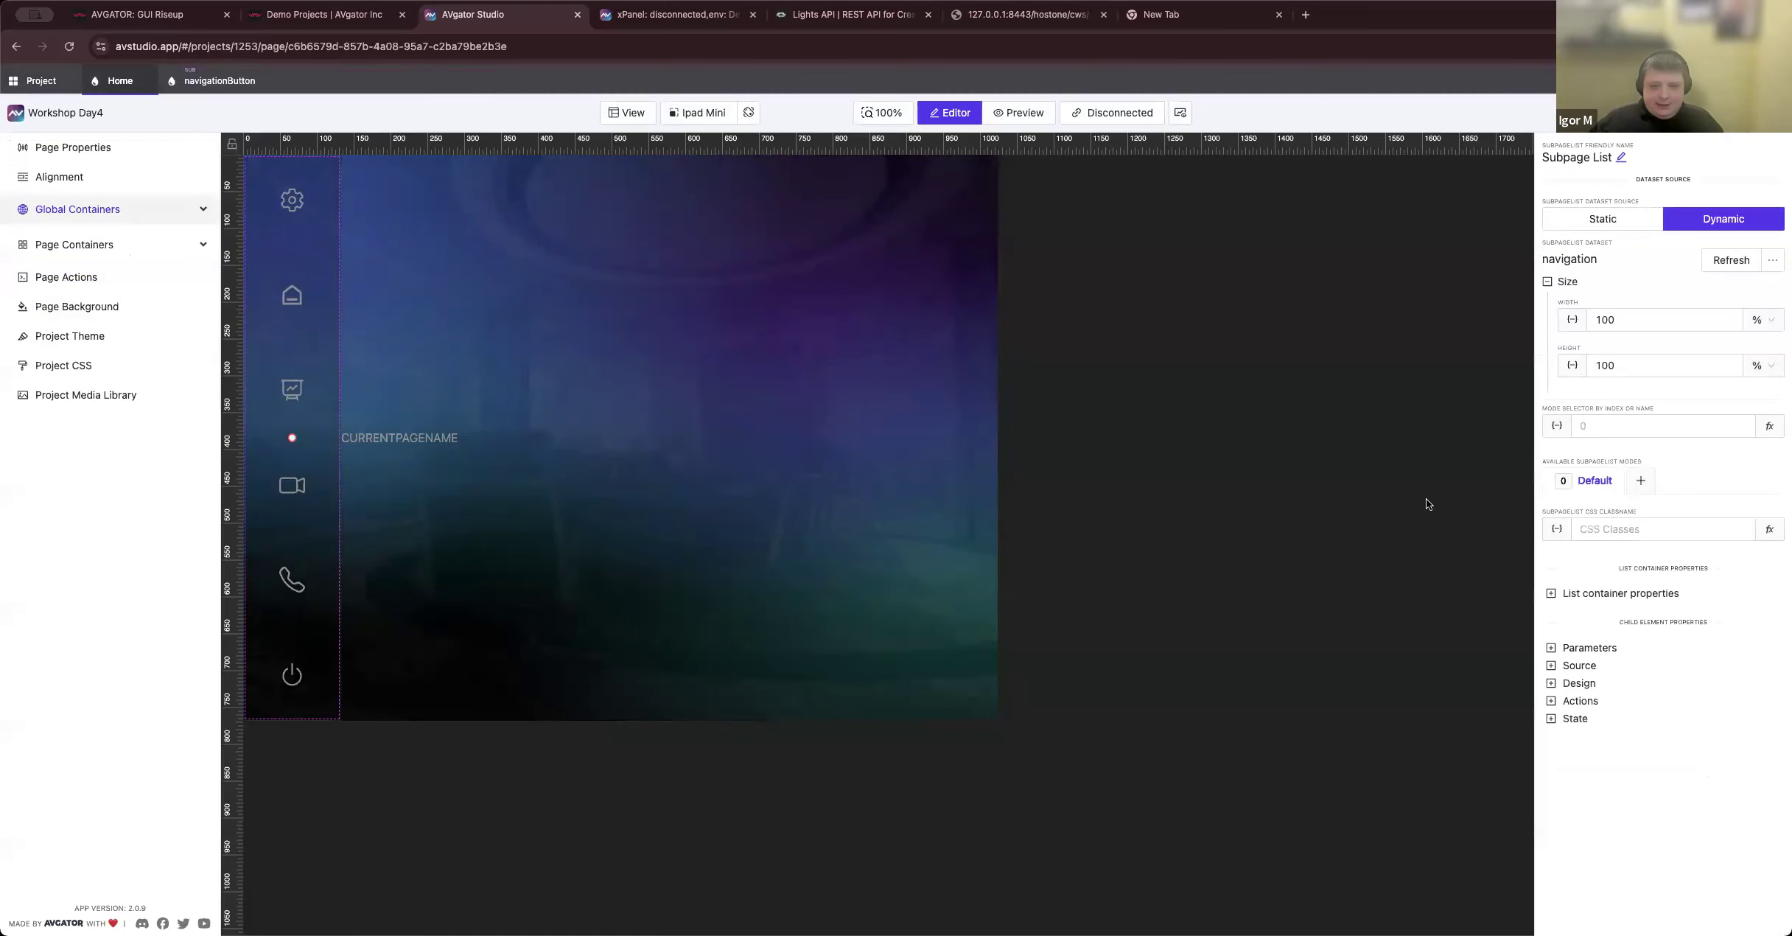
click(643, 19)
double_click(1442, 613)
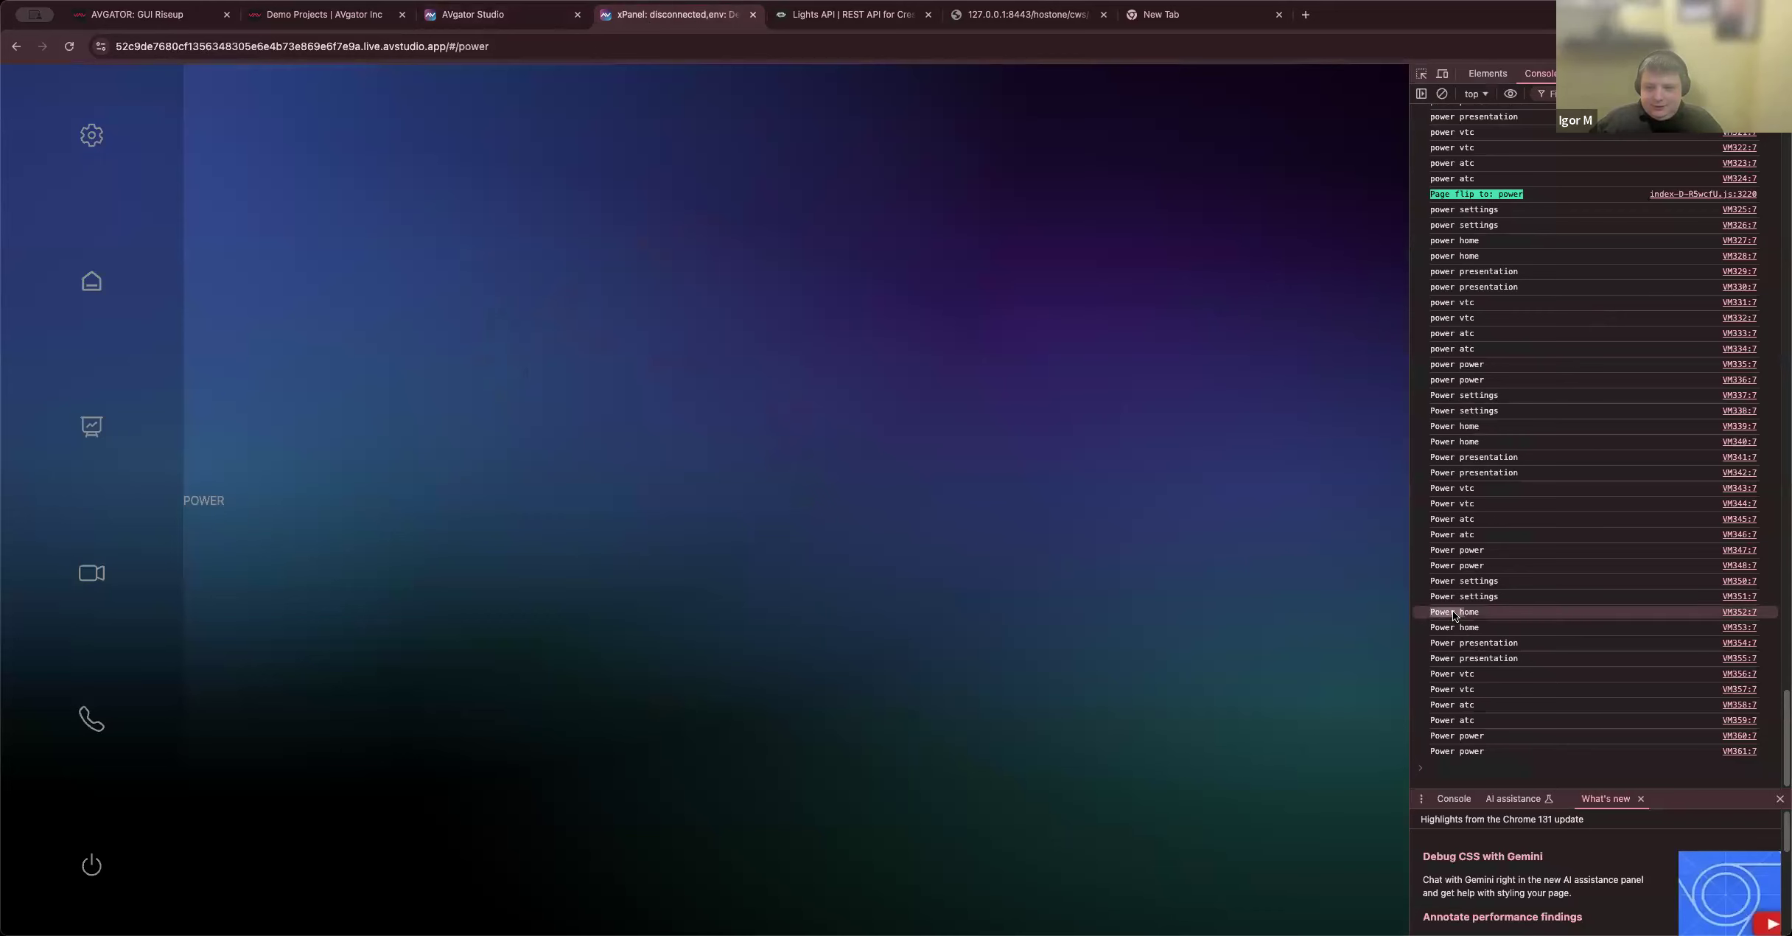
Step: Switch back to AVgator Studio, look over the project's functions, and return to the Home page
click(472, 15)
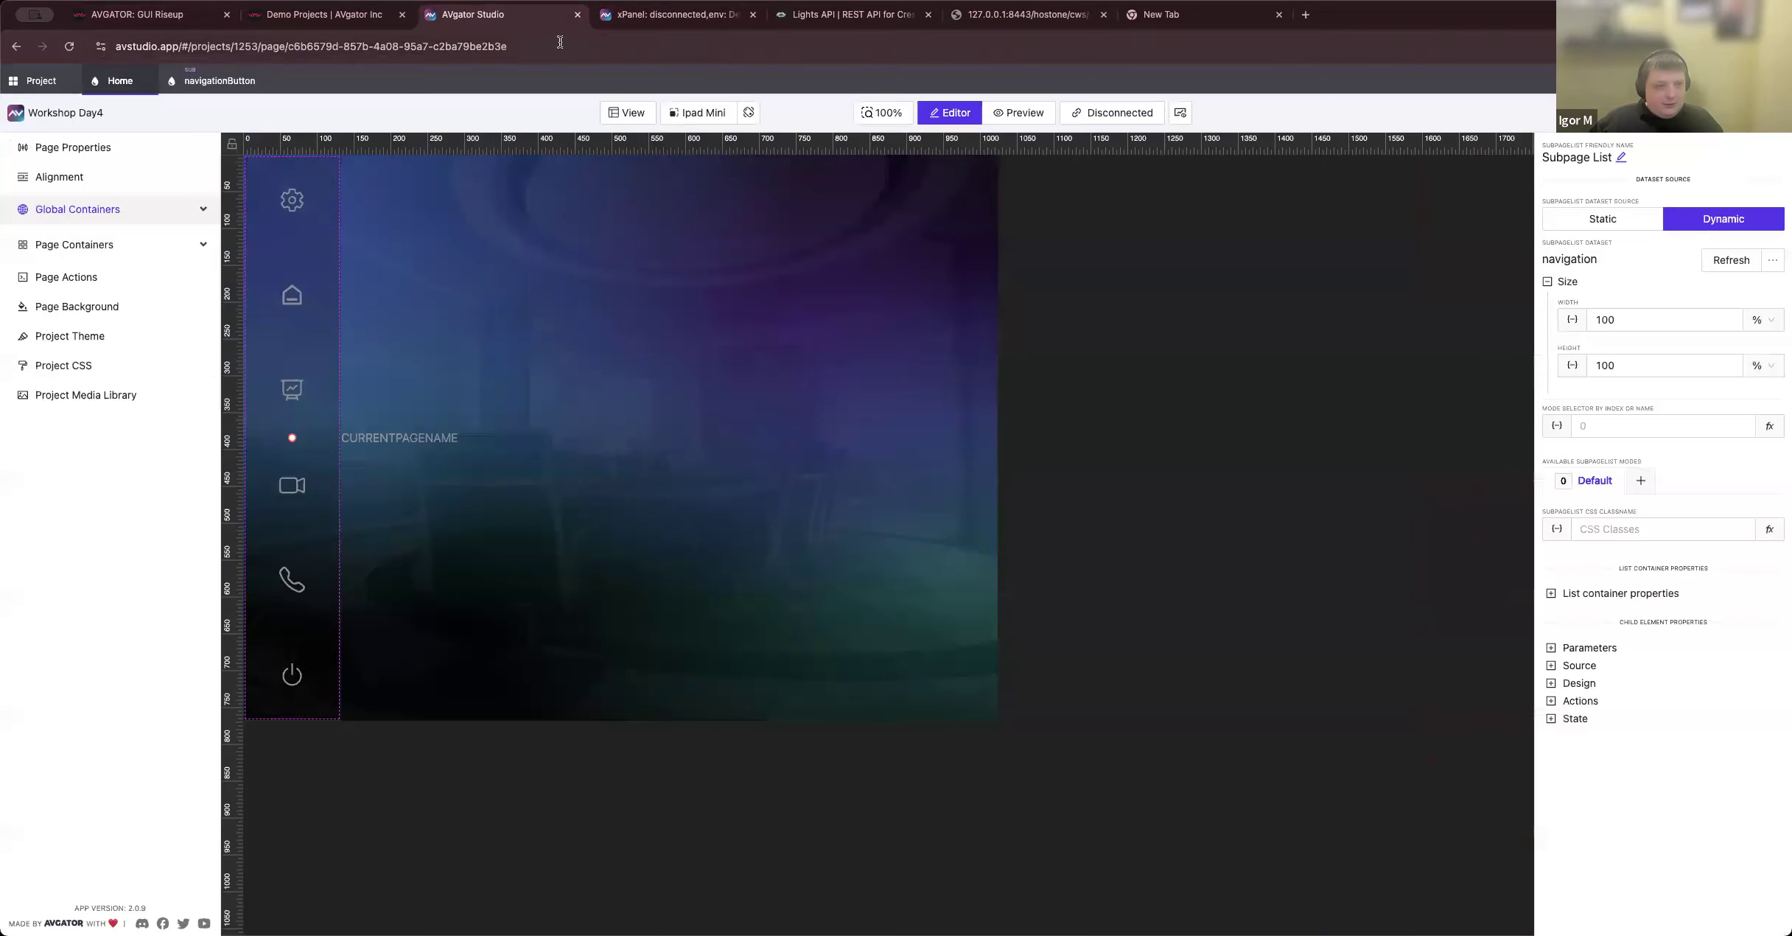
click(32, 83)
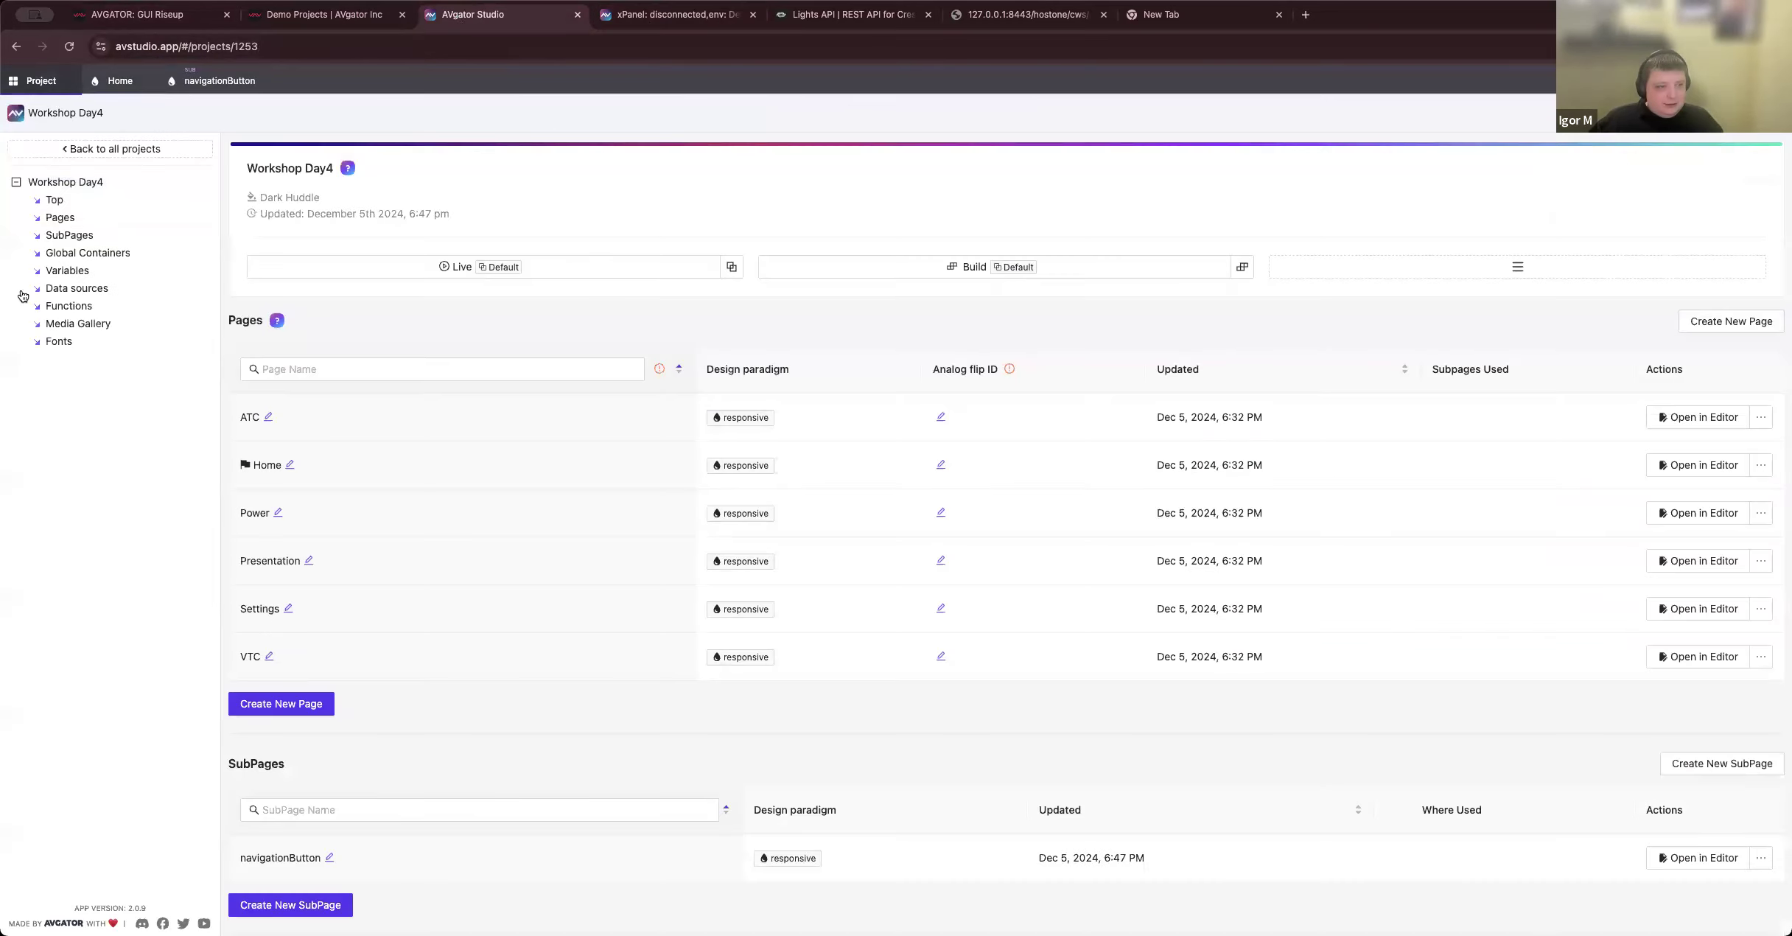
click(83, 306)
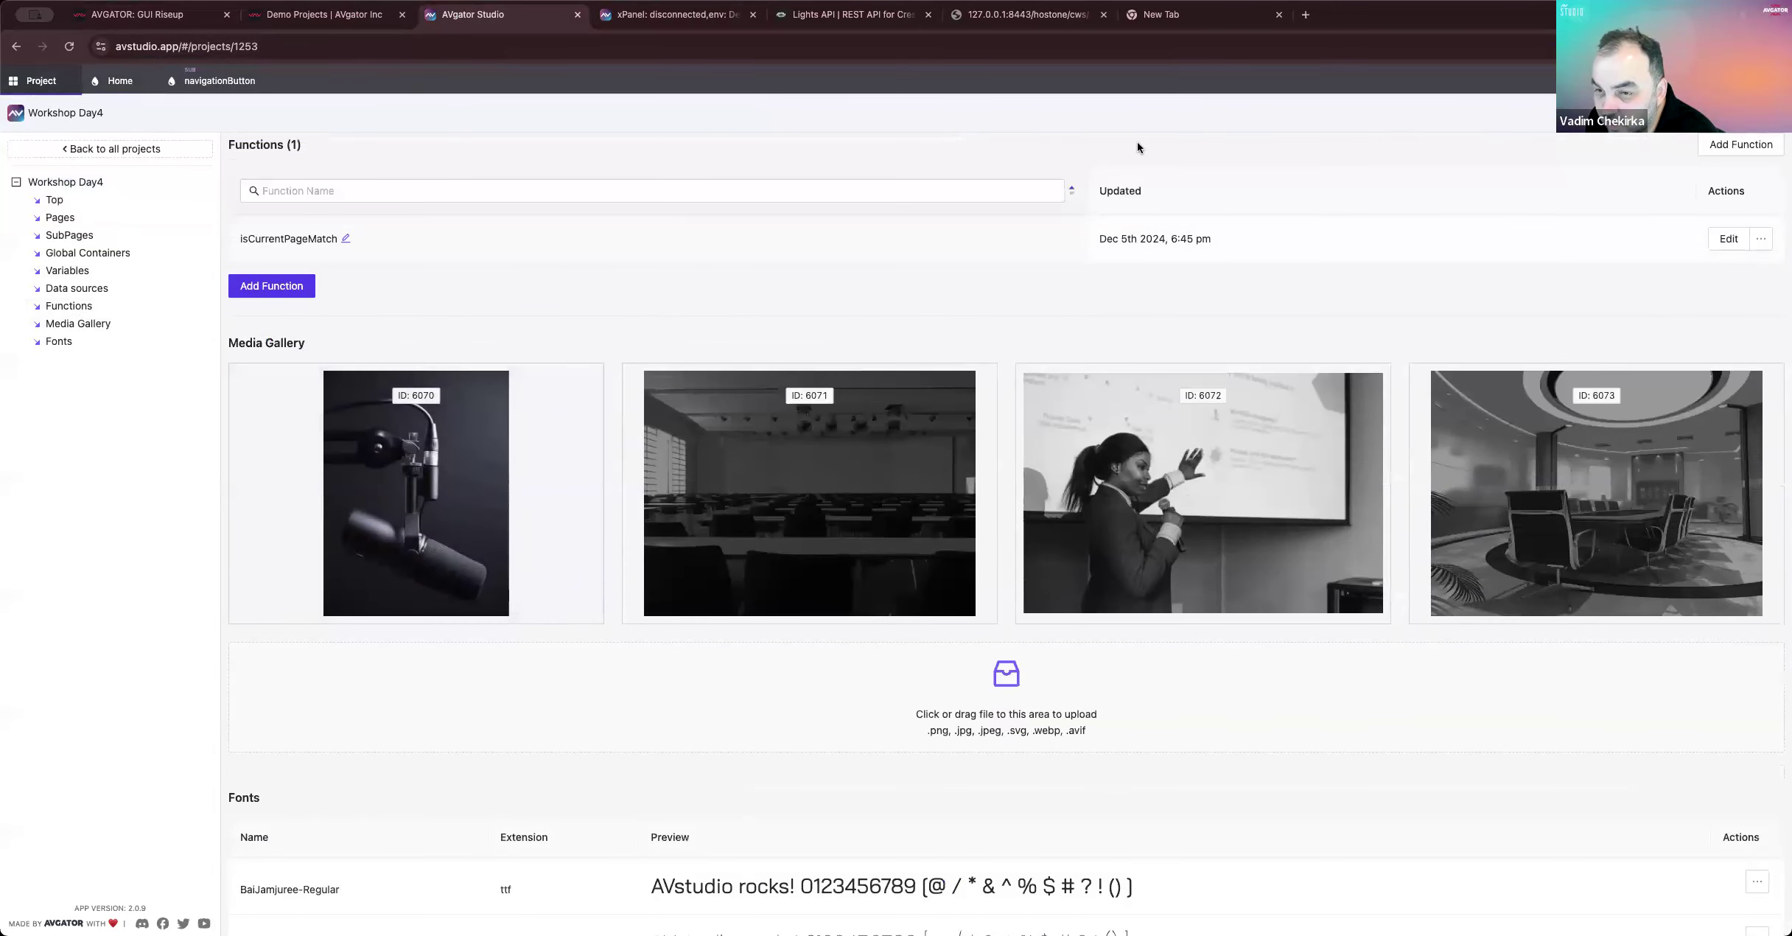
click(114, 81)
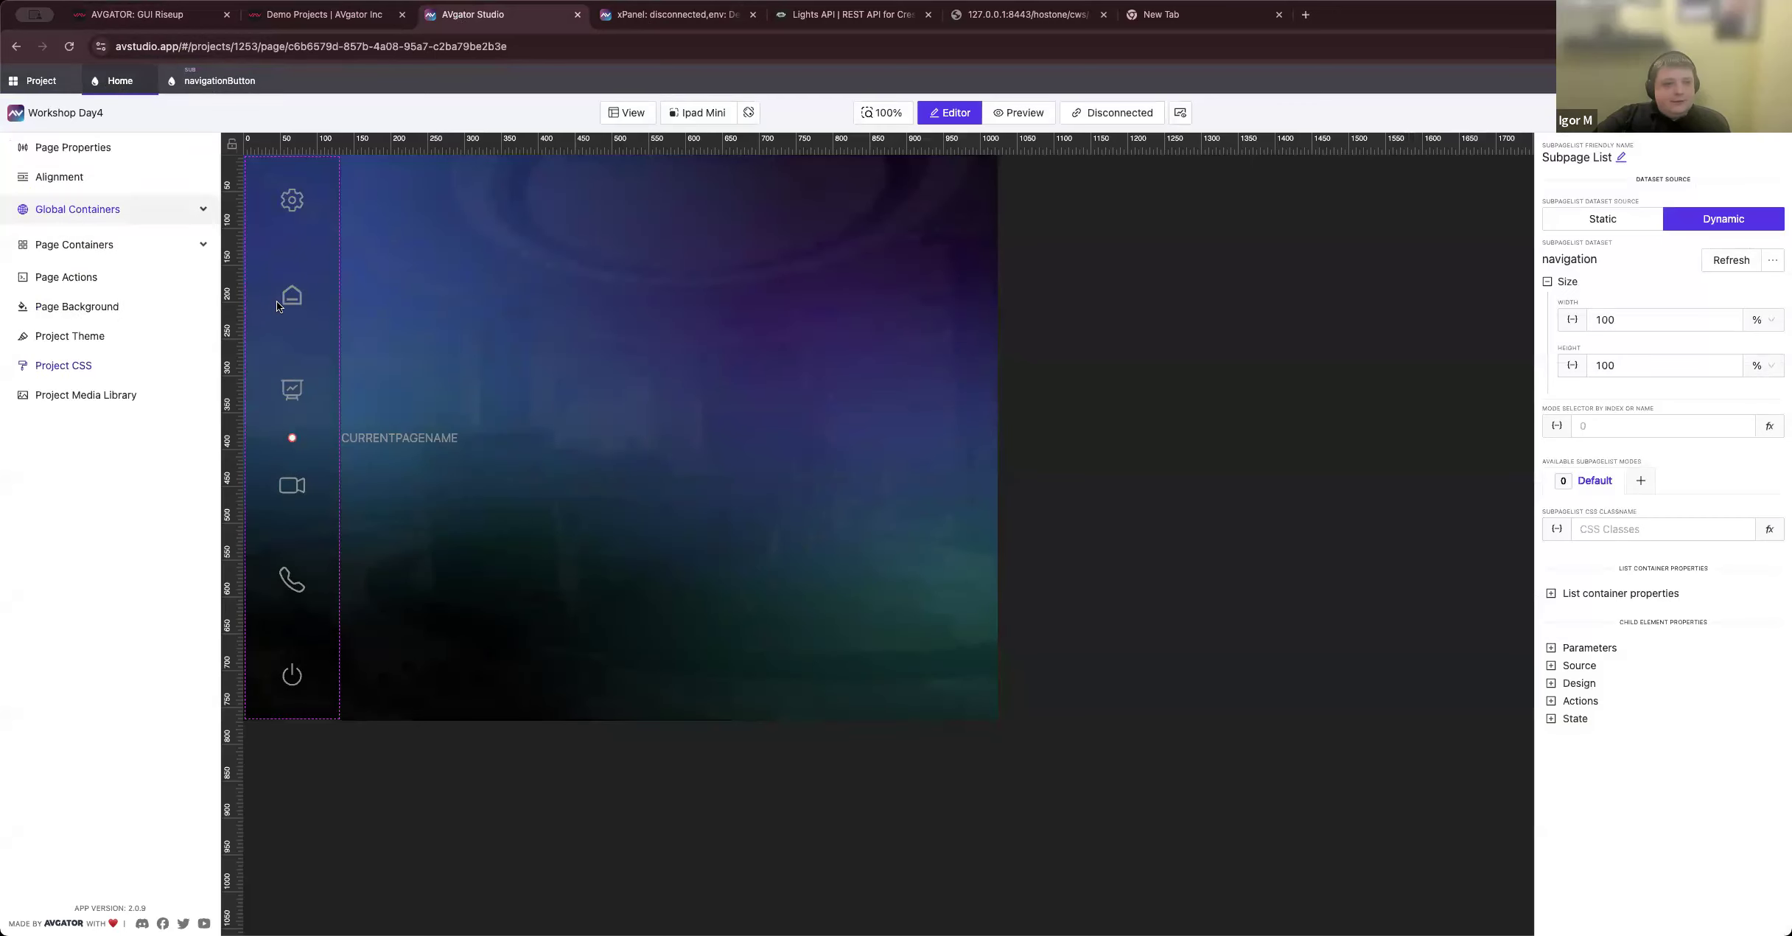
Step: Add a string parameter named pageTwo with an empty default value to the navigationButton subpage
click(215, 83)
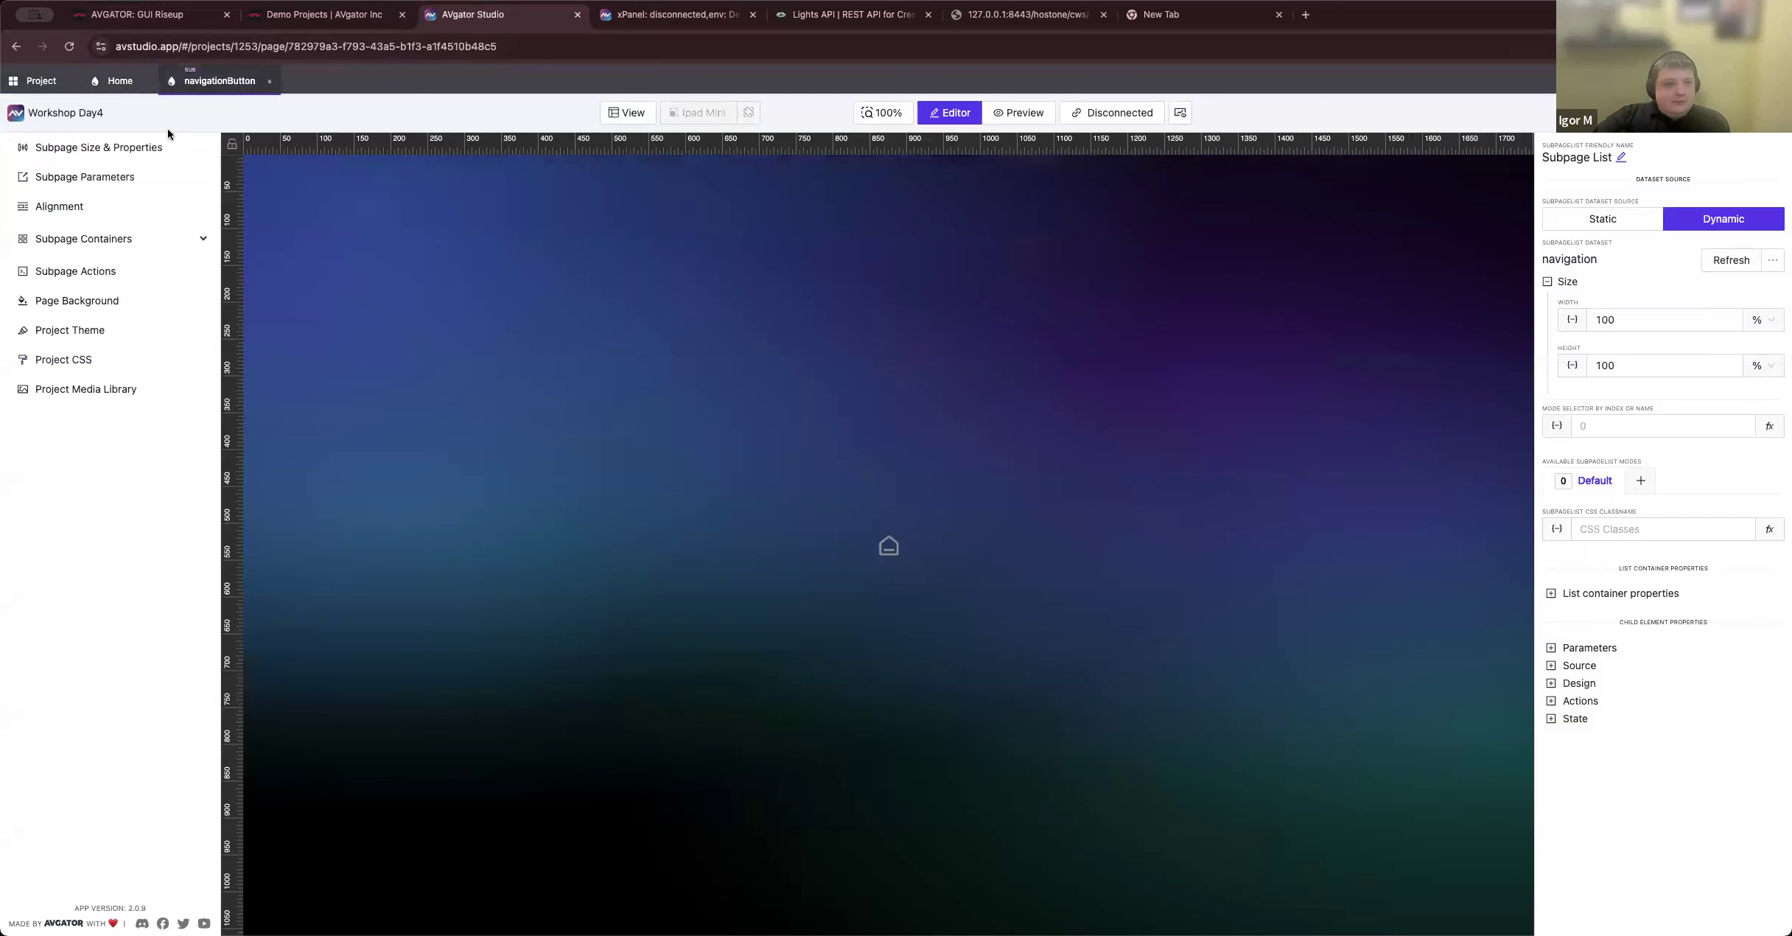
click(98, 179)
click(1671, 916)
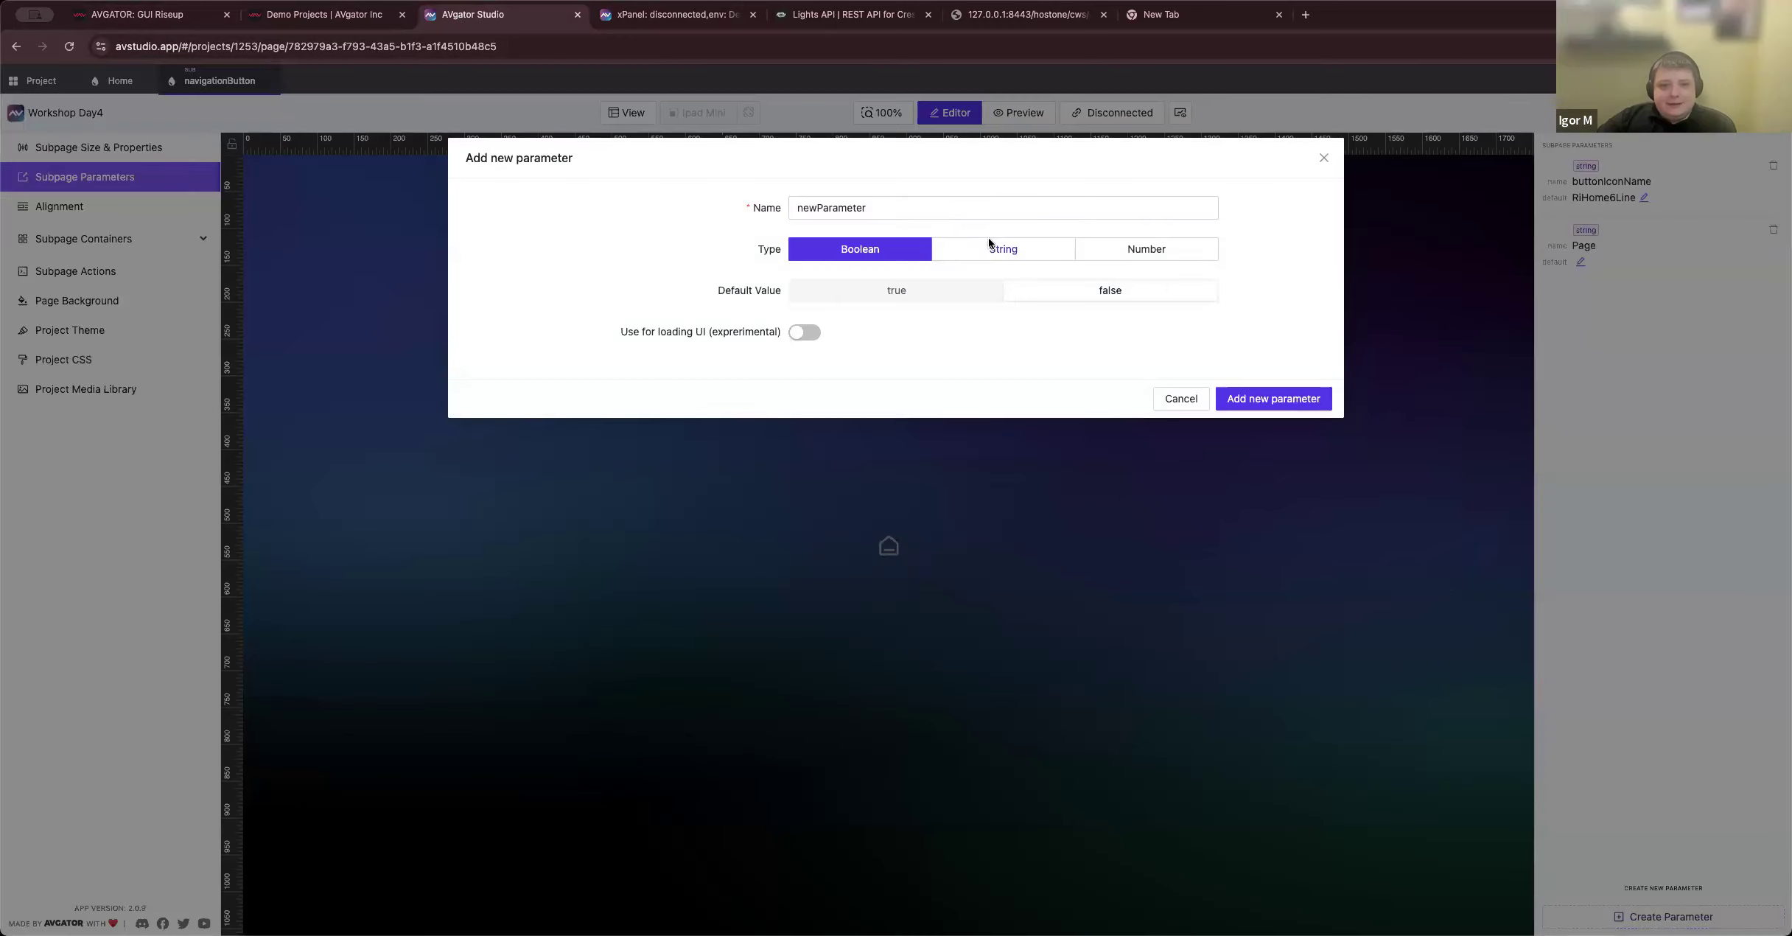
click(988, 244)
double_click(960, 210)
key(BackSpace)
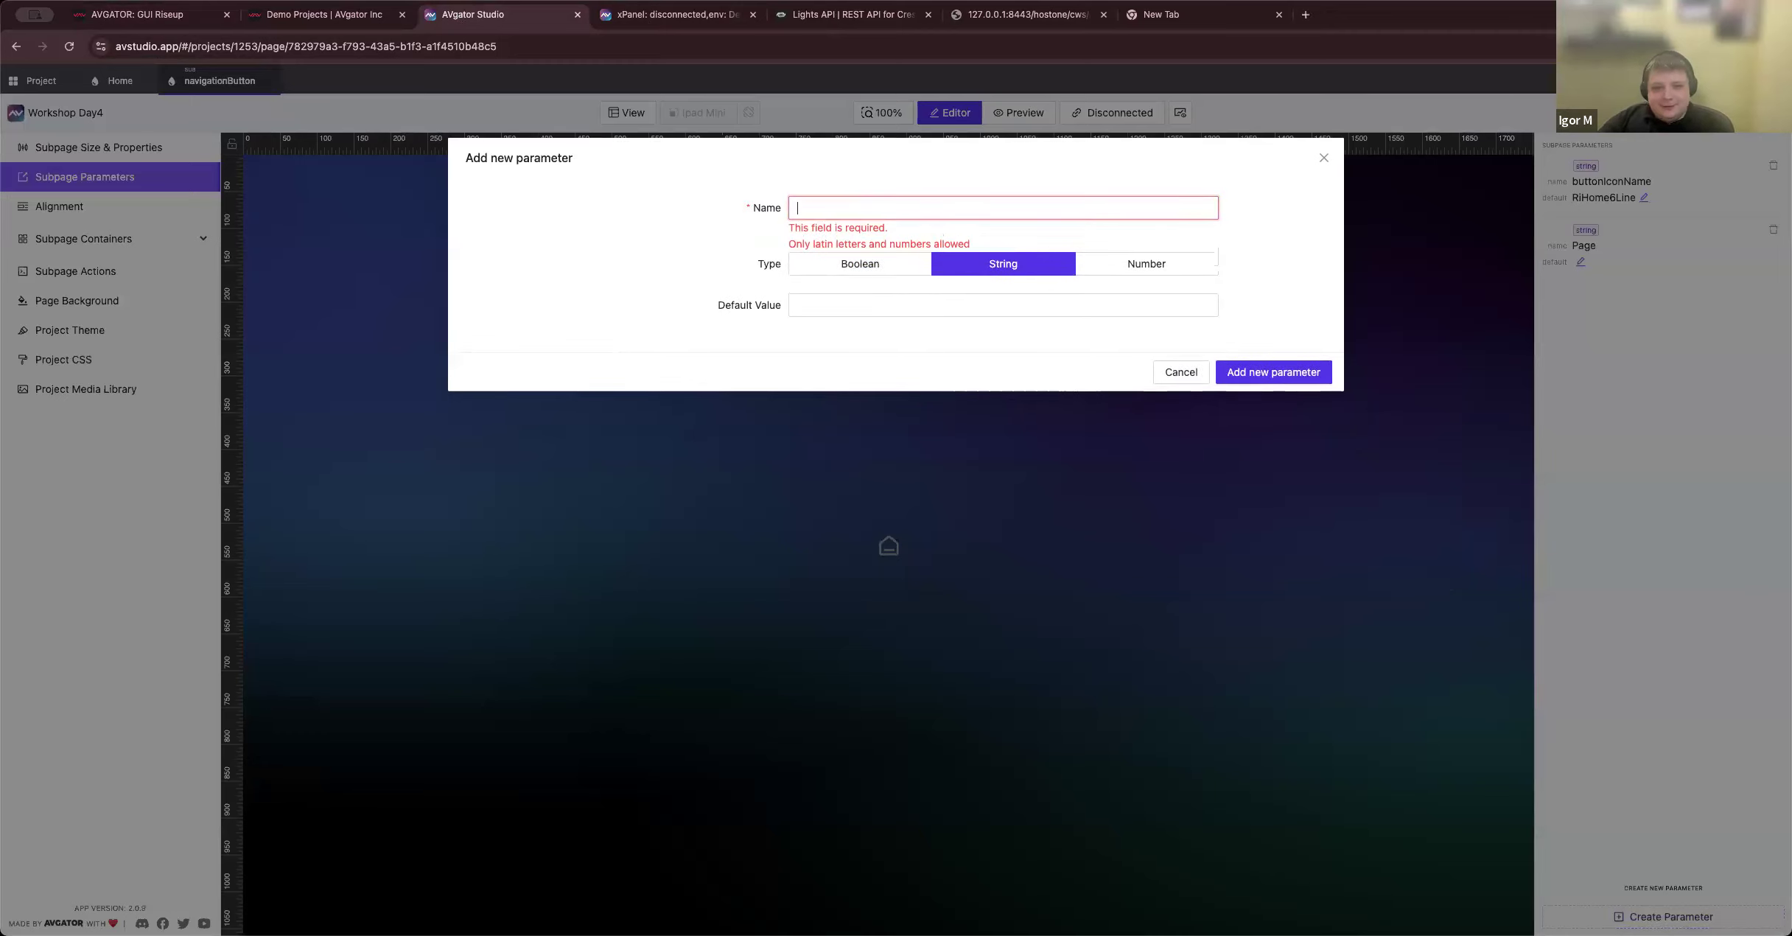
text(pageTwo)
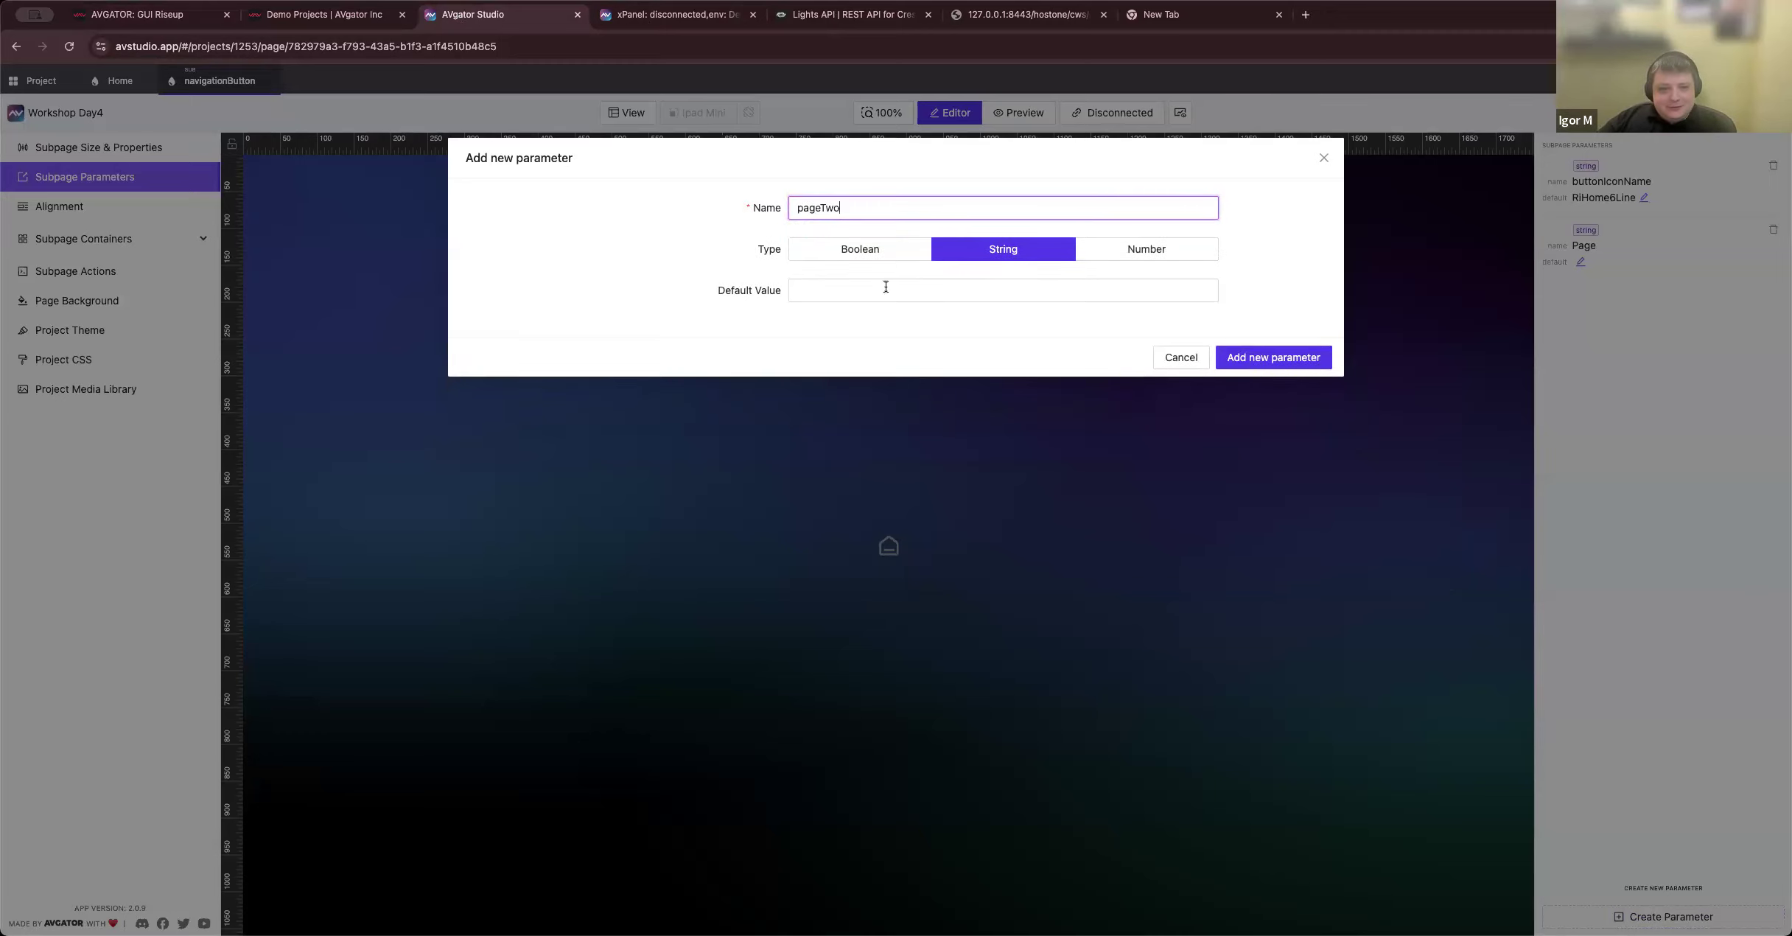
click(886, 286)
click(1282, 359)
Step: Clear the navigation button's mode selector binding and bind it to the pageTwo subpage parameter instead
click(886, 549)
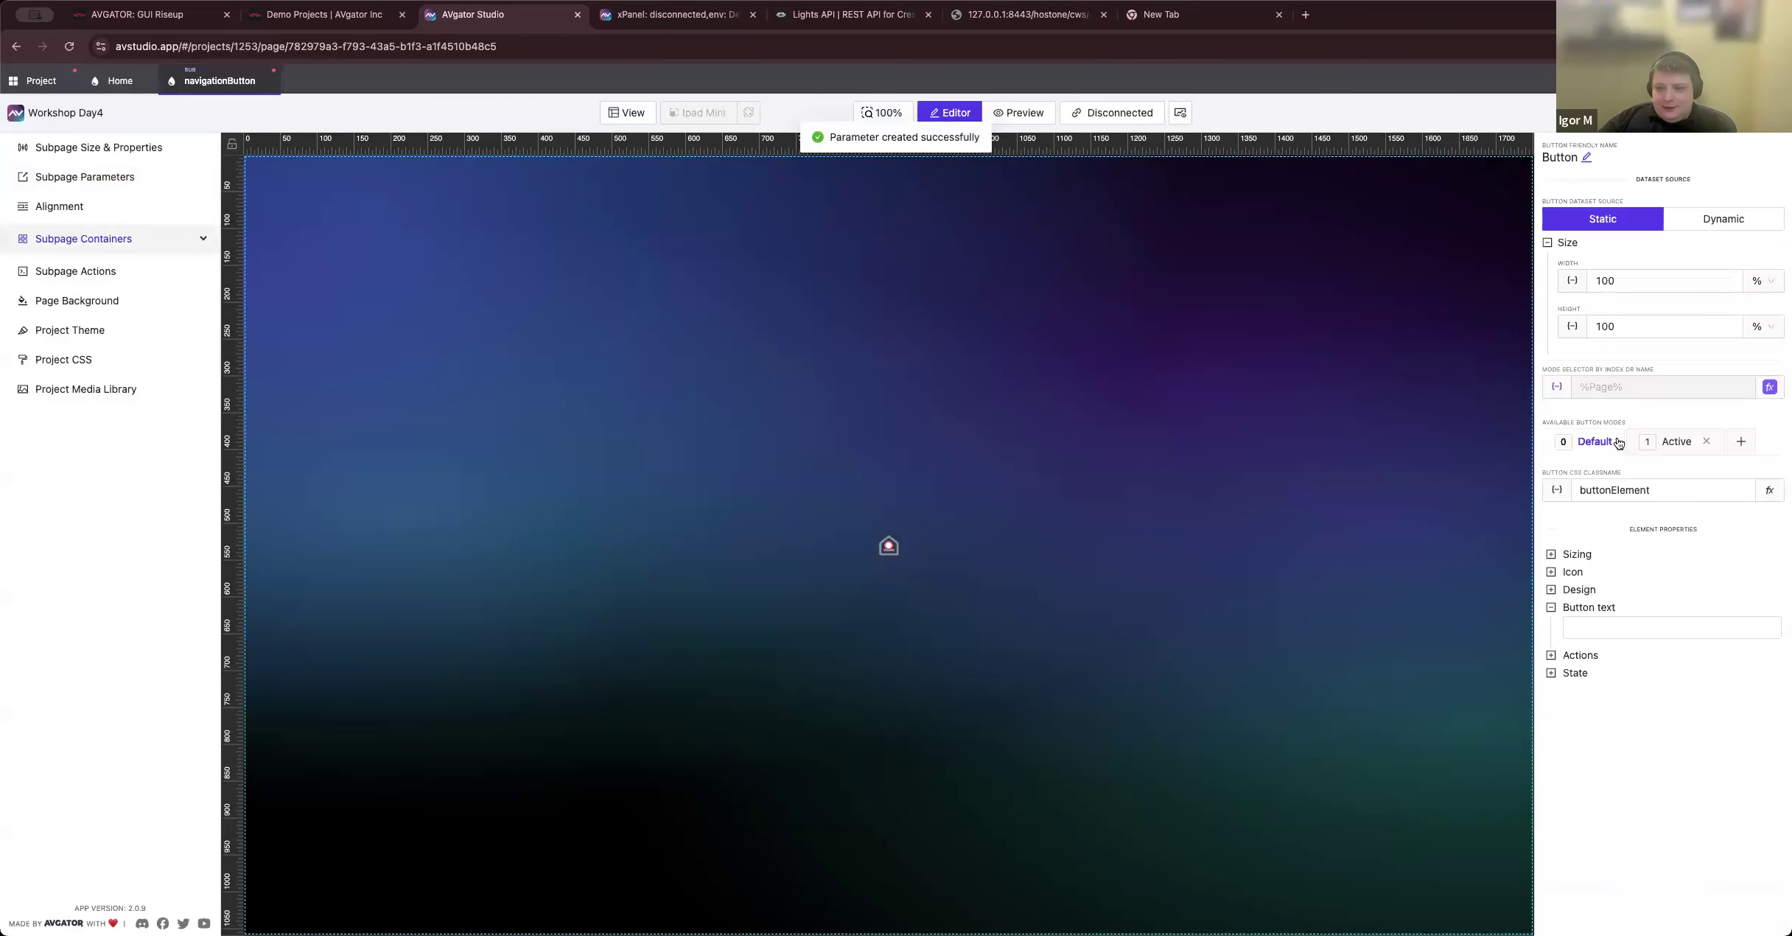
click(1558, 387)
click(1581, 443)
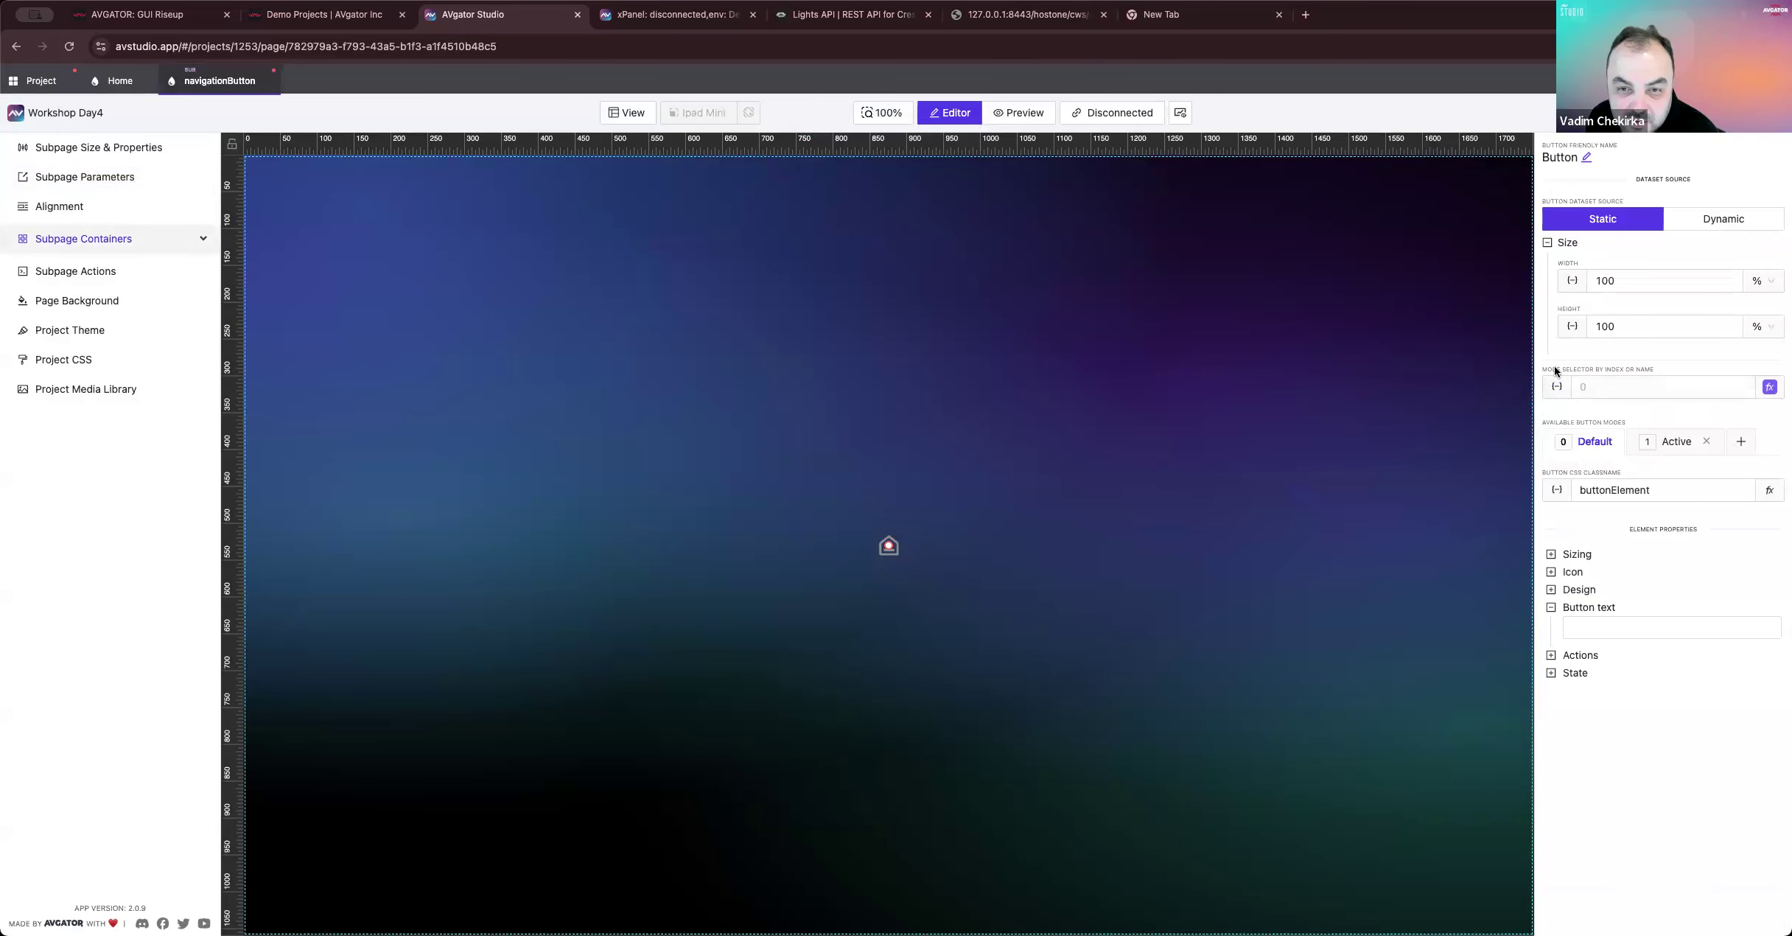
click(1554, 389)
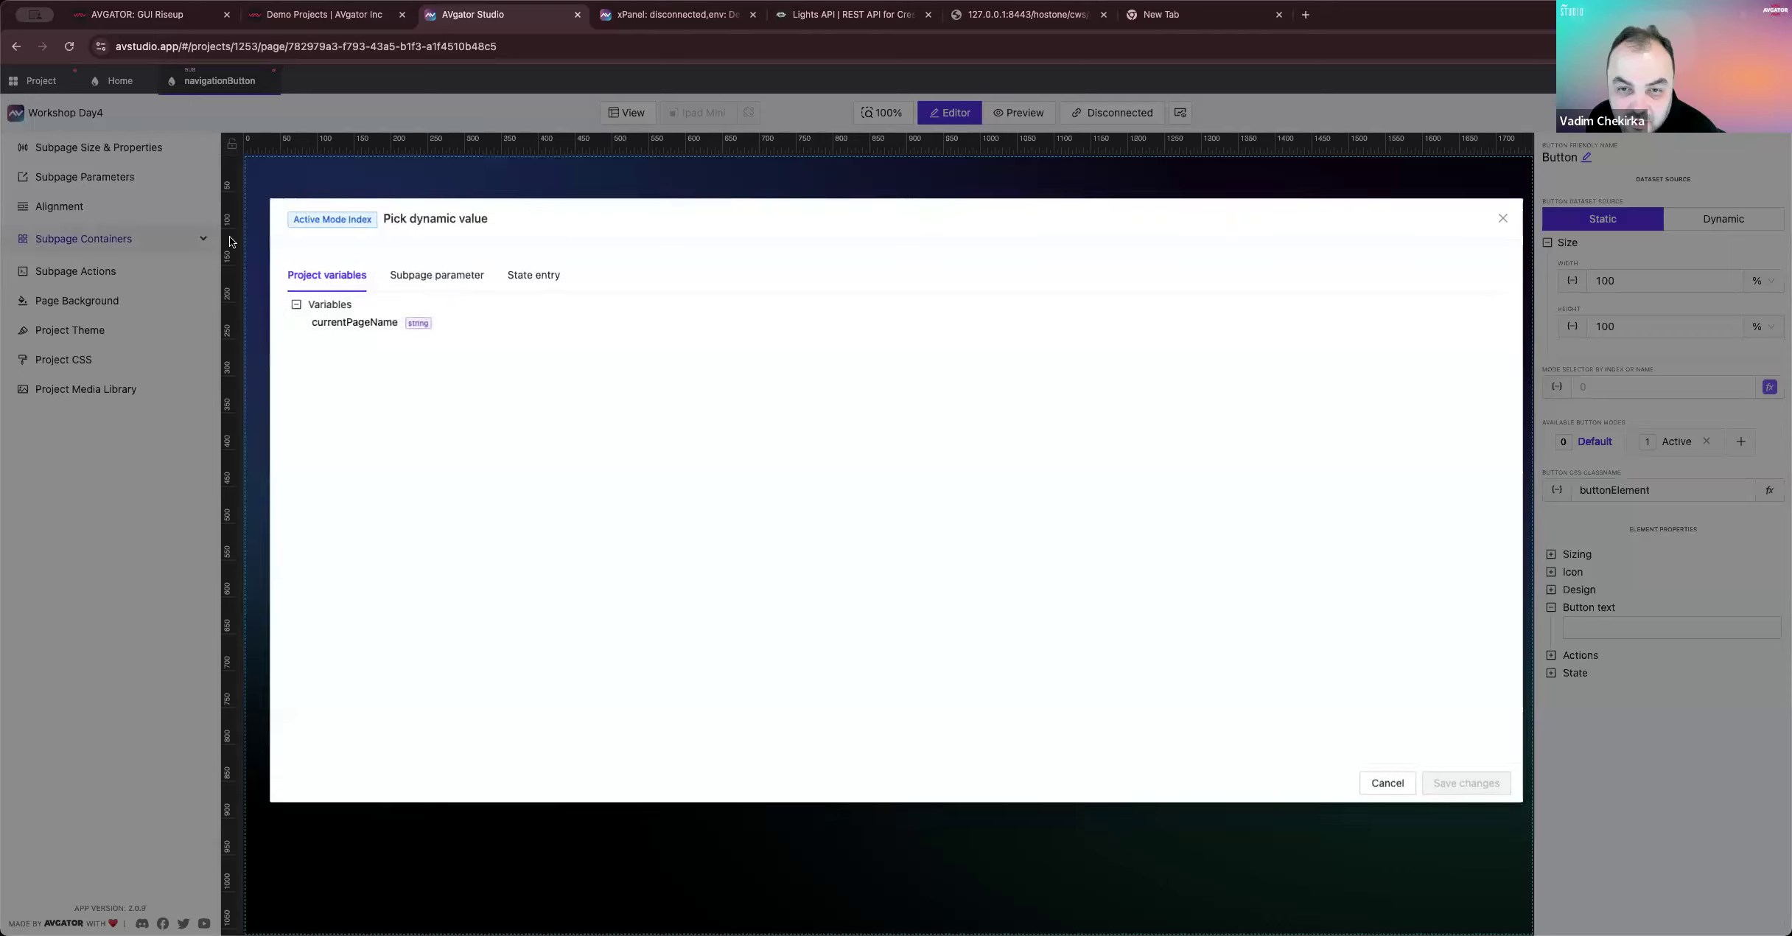
click(439, 275)
click(301, 425)
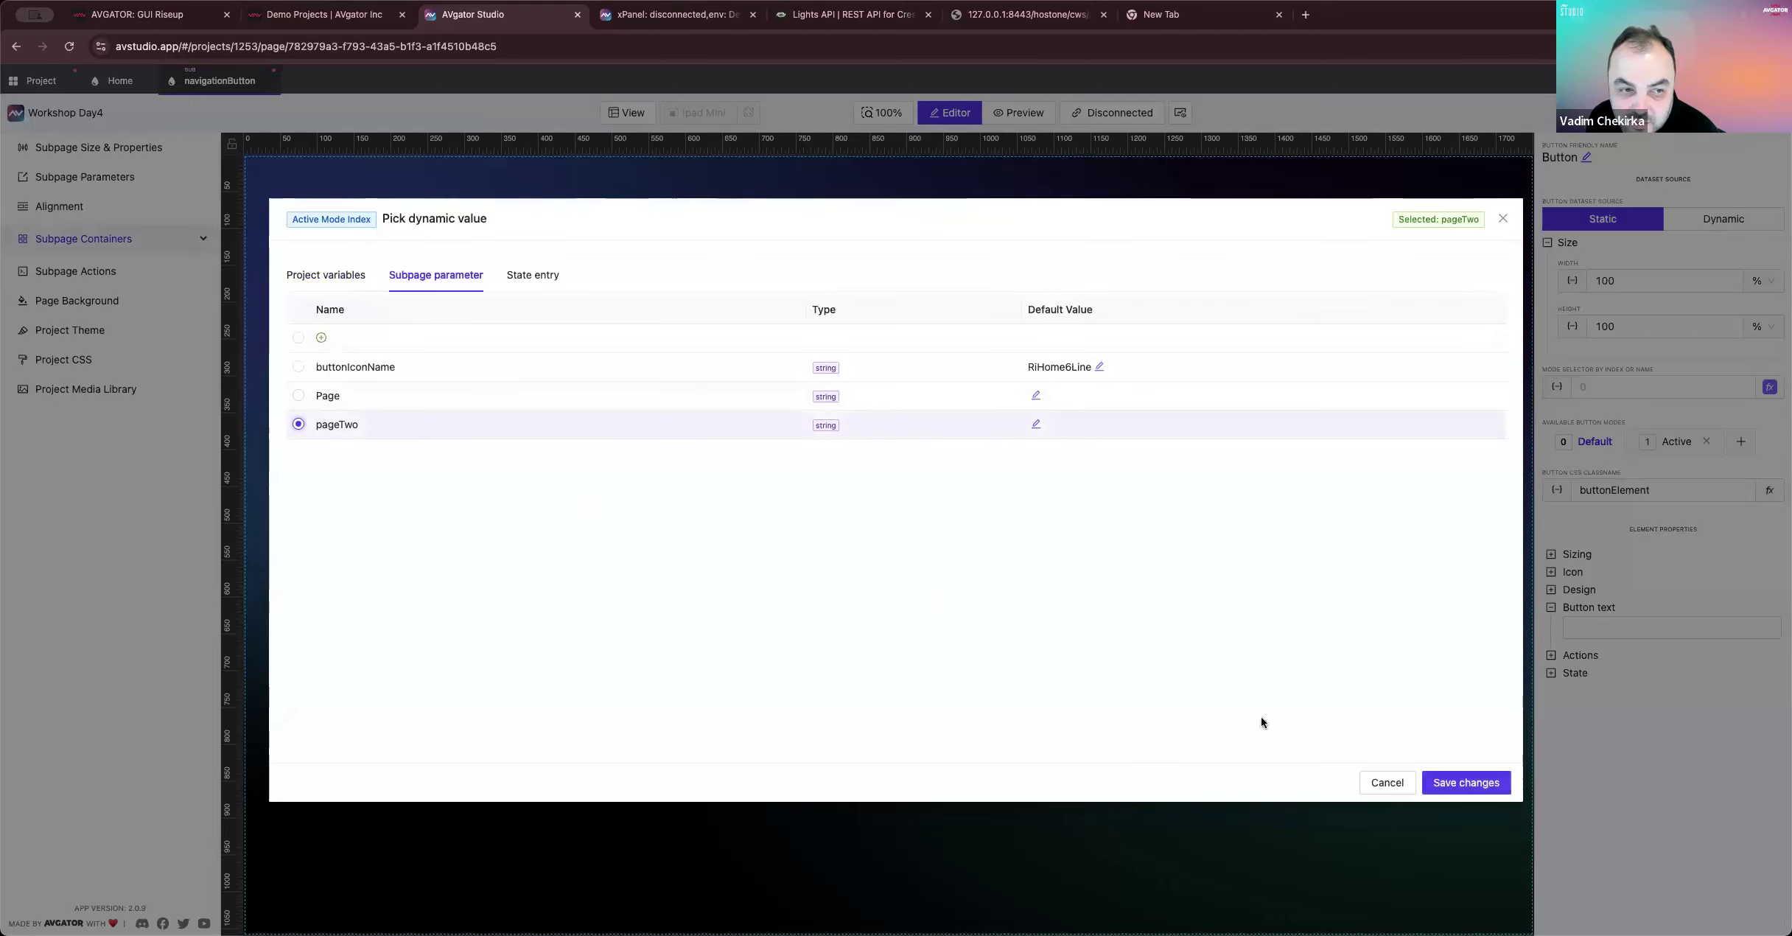
click(1481, 783)
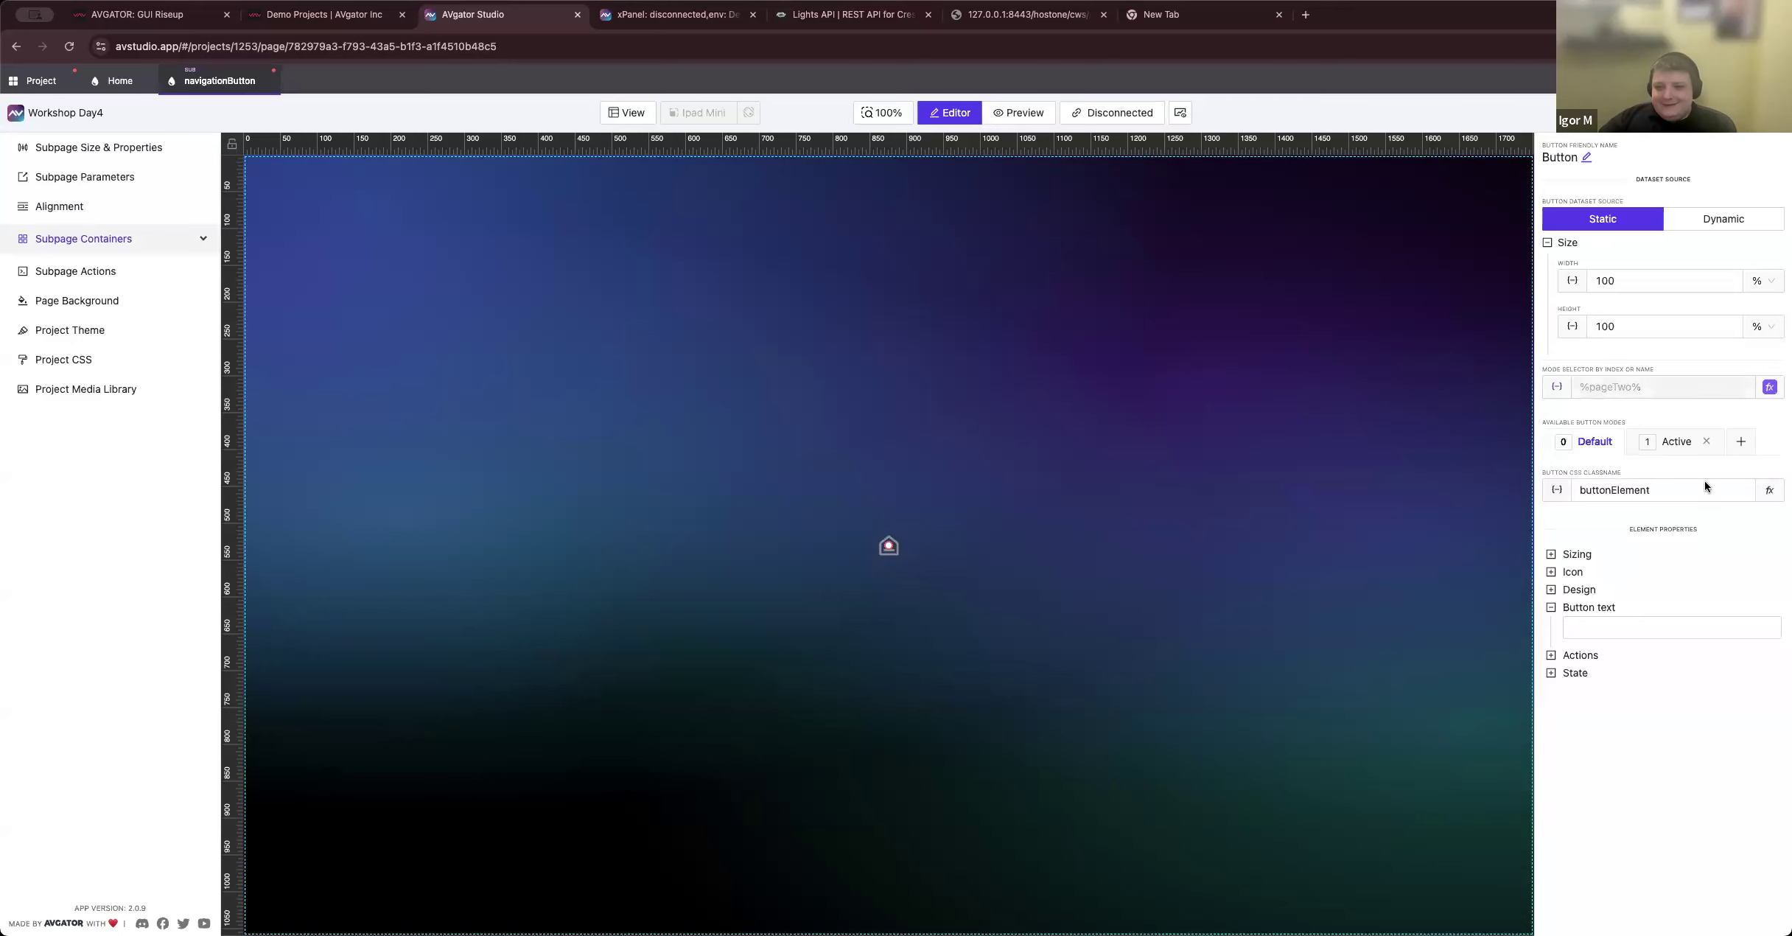
Step: Map the Home page Subpage List's pageTwo parameter to the data source's controlPage field and save the project
click(143, 91)
click(321, 313)
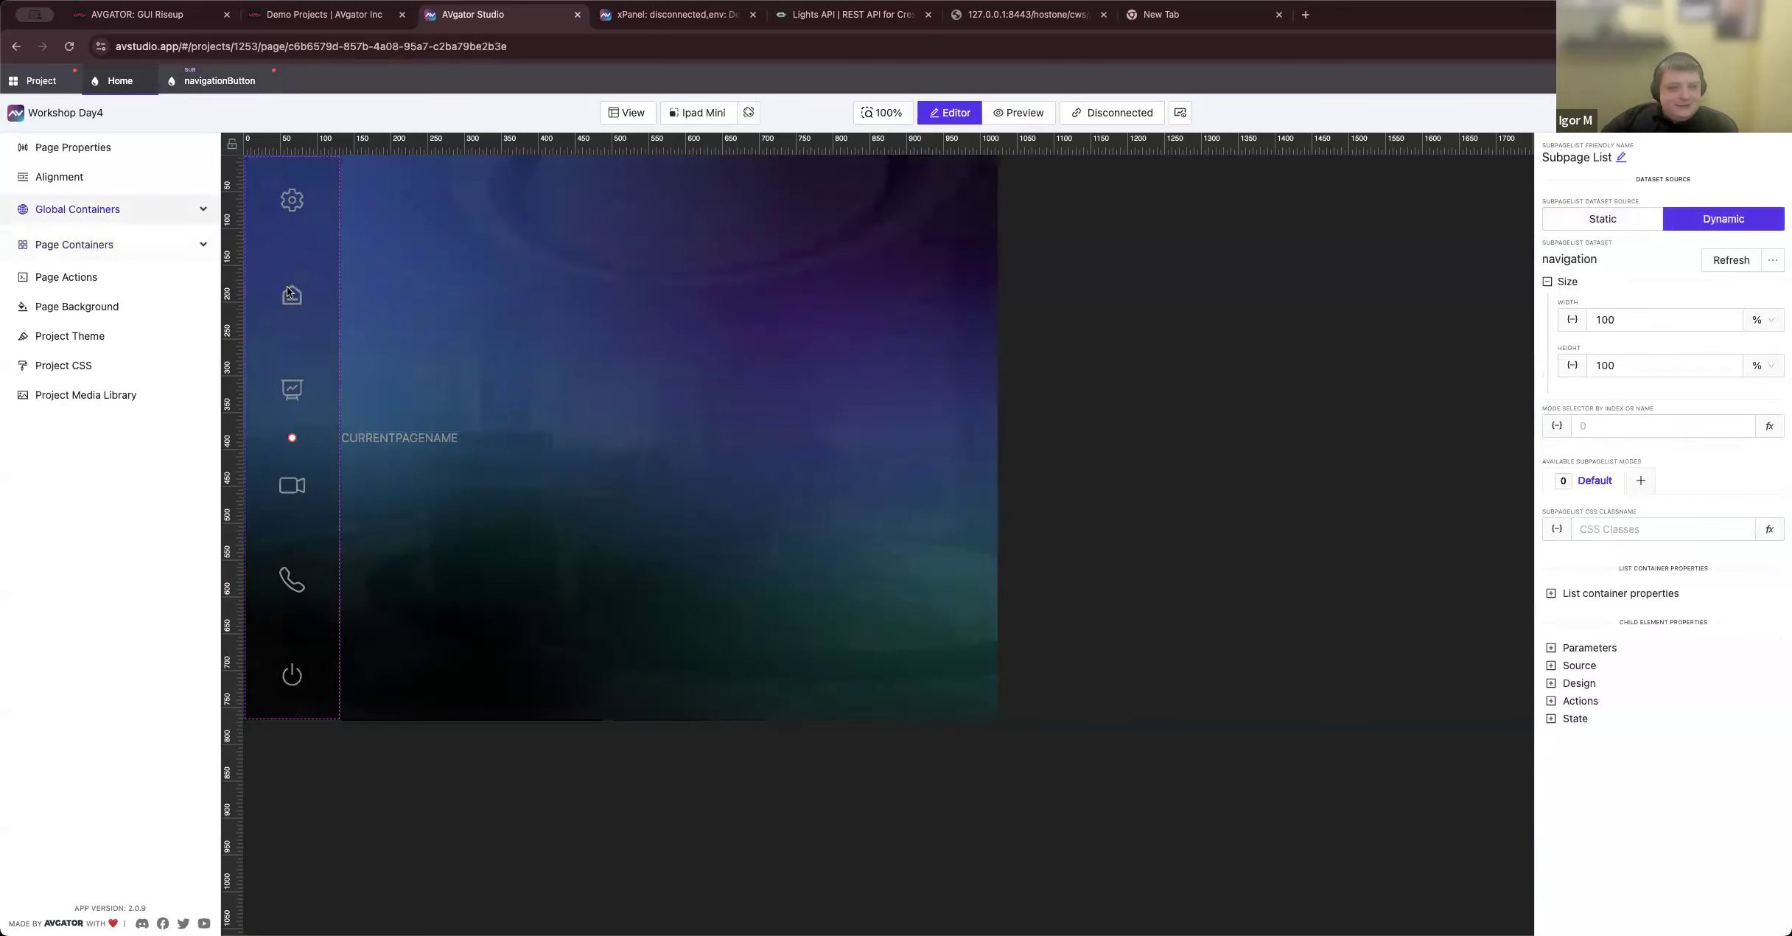
click(1589, 648)
click(1577, 788)
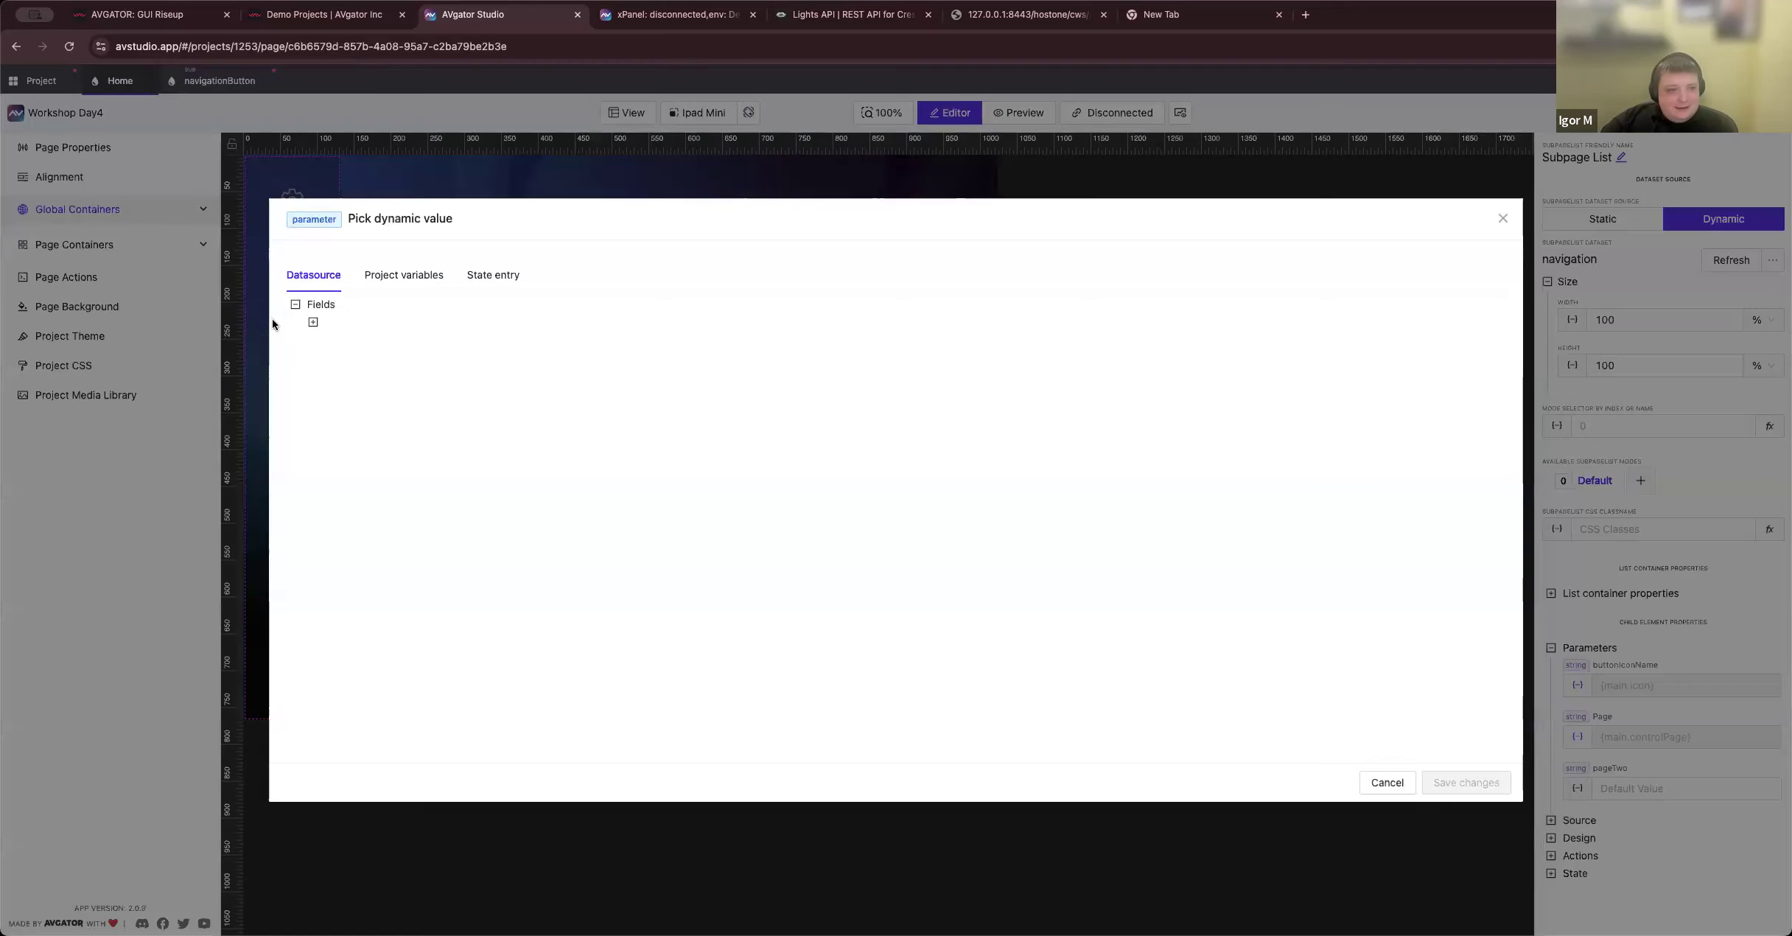
click(313, 323)
click(389, 379)
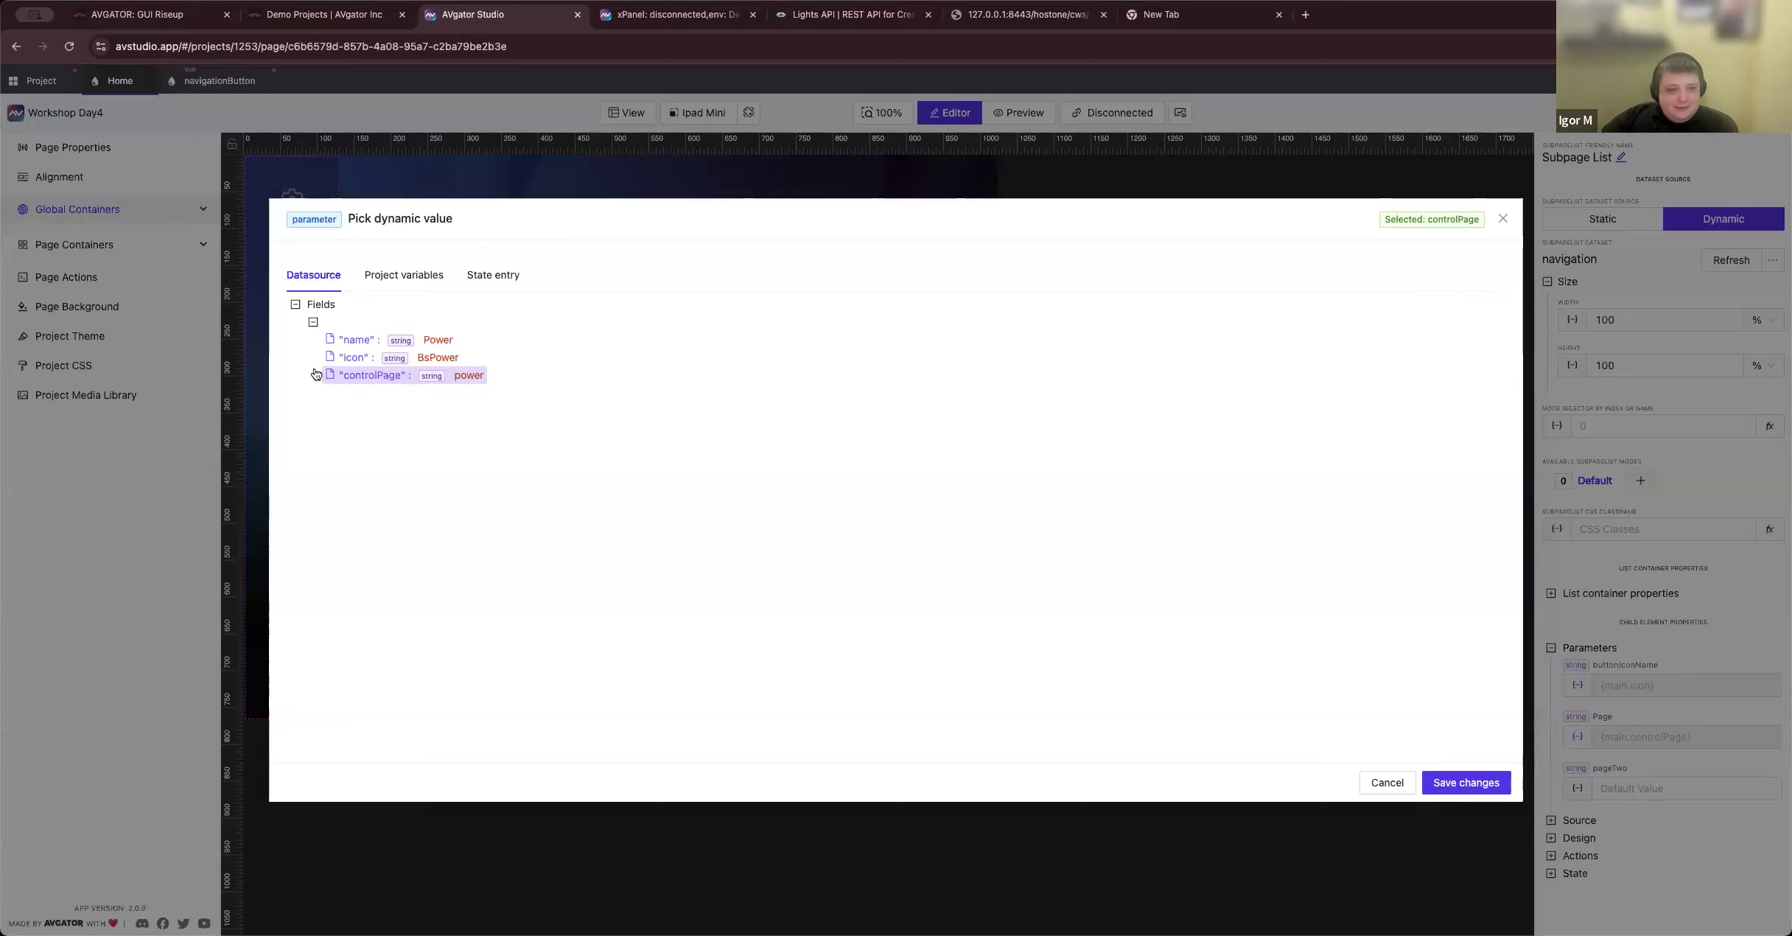
click(1480, 784)
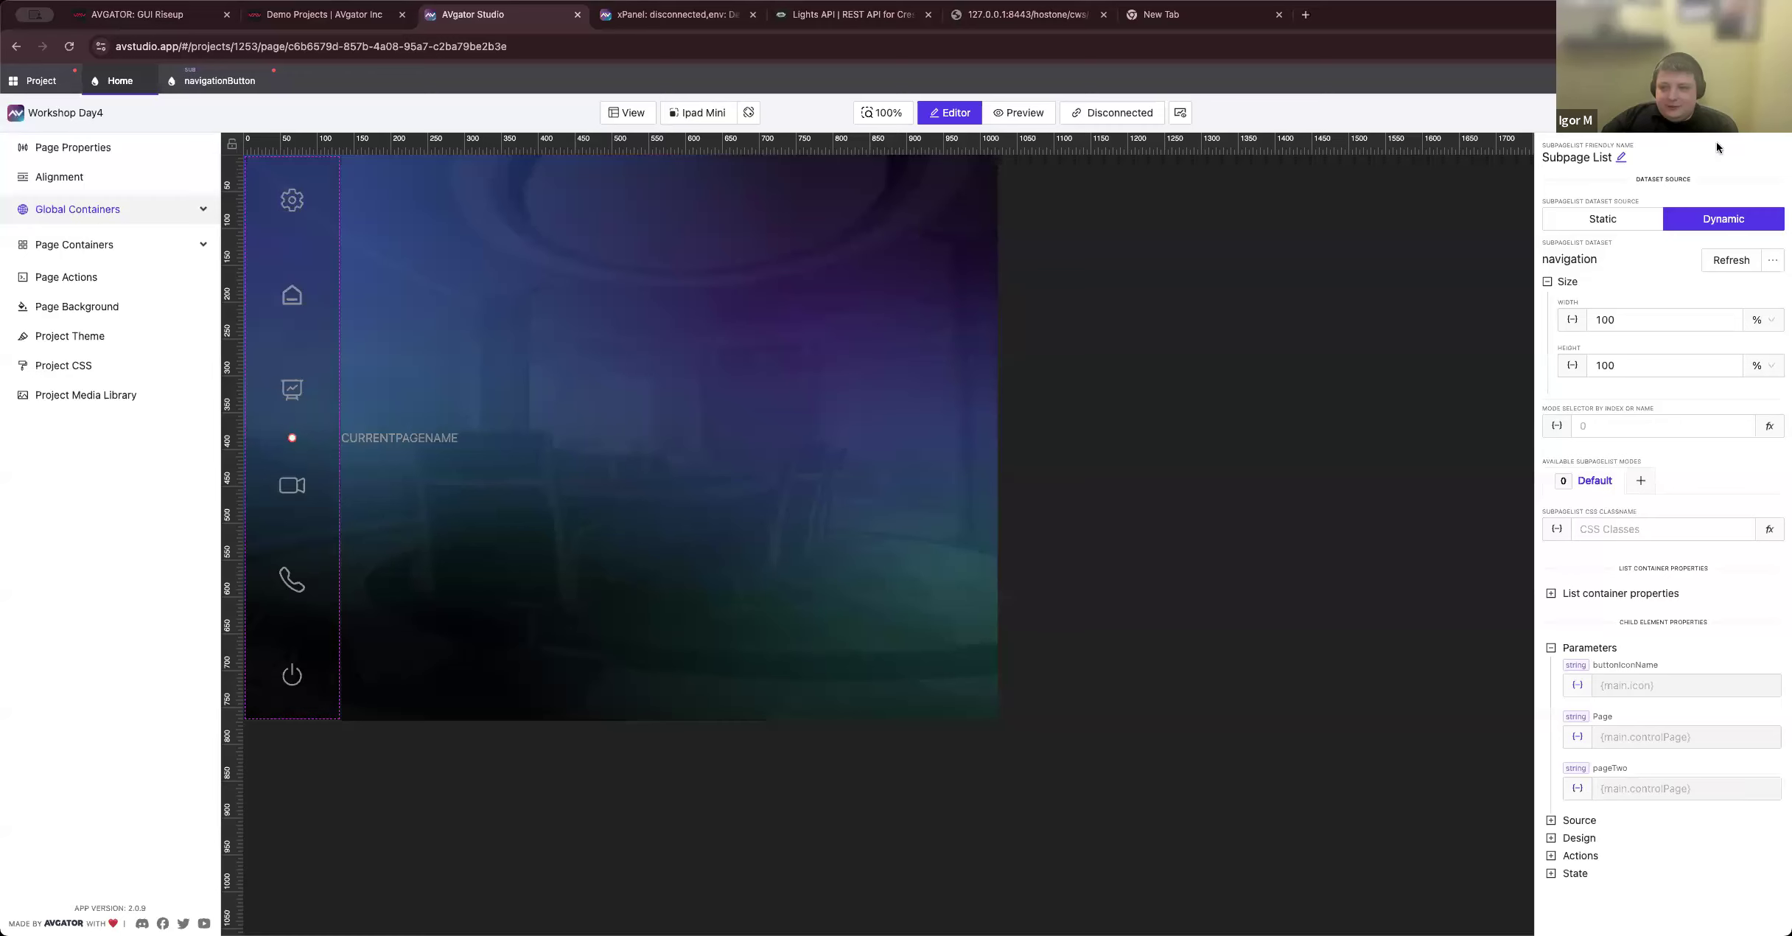
key(super+s)
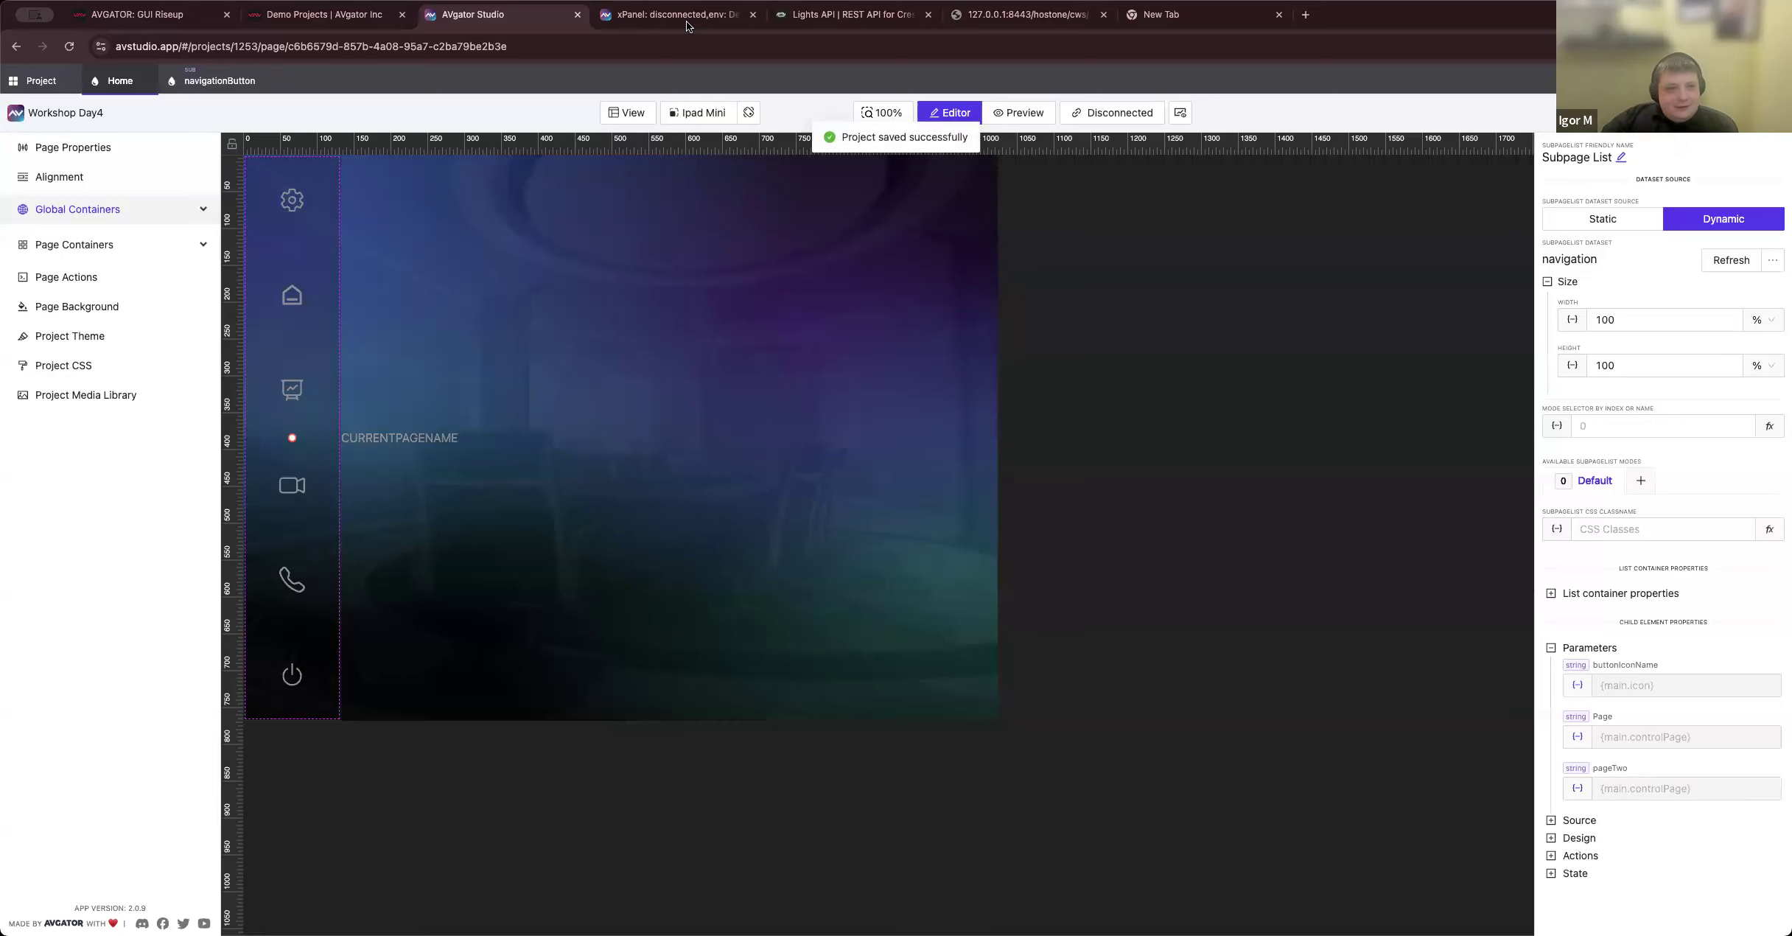
Step: Test the home and settings navigation buttons in the live xPanel, then switch back to AVgator Studio
click(687, 24)
click(91, 279)
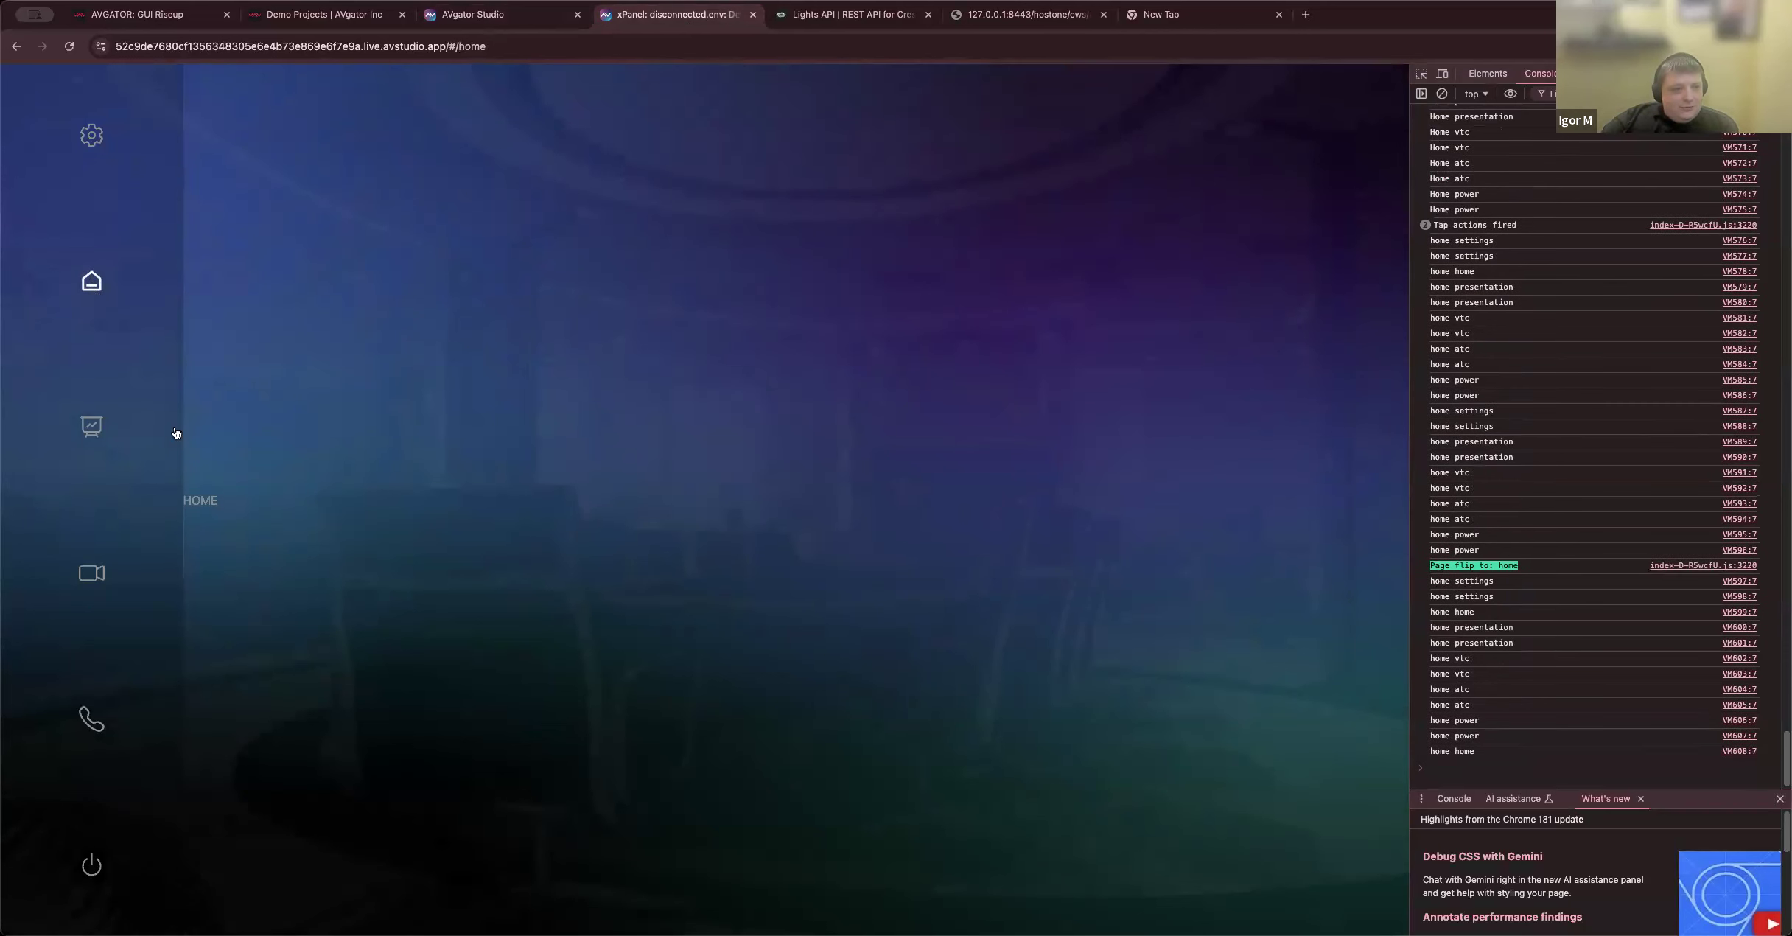
click(110, 126)
click(114, 144)
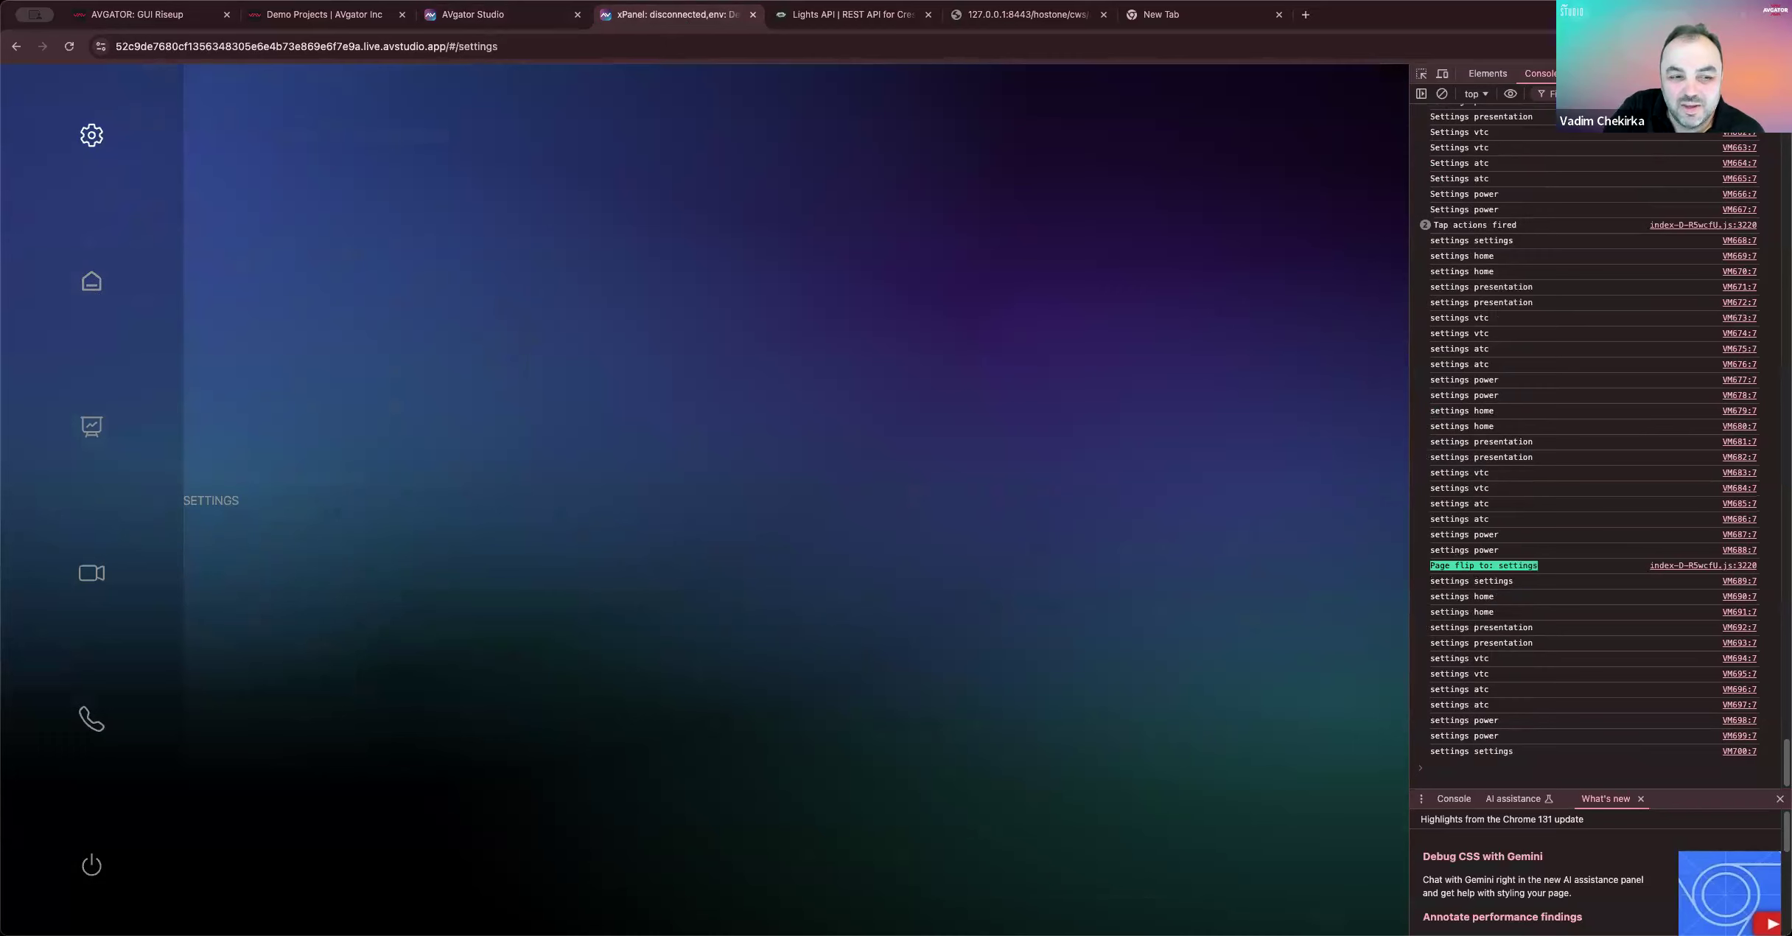
click(470, 16)
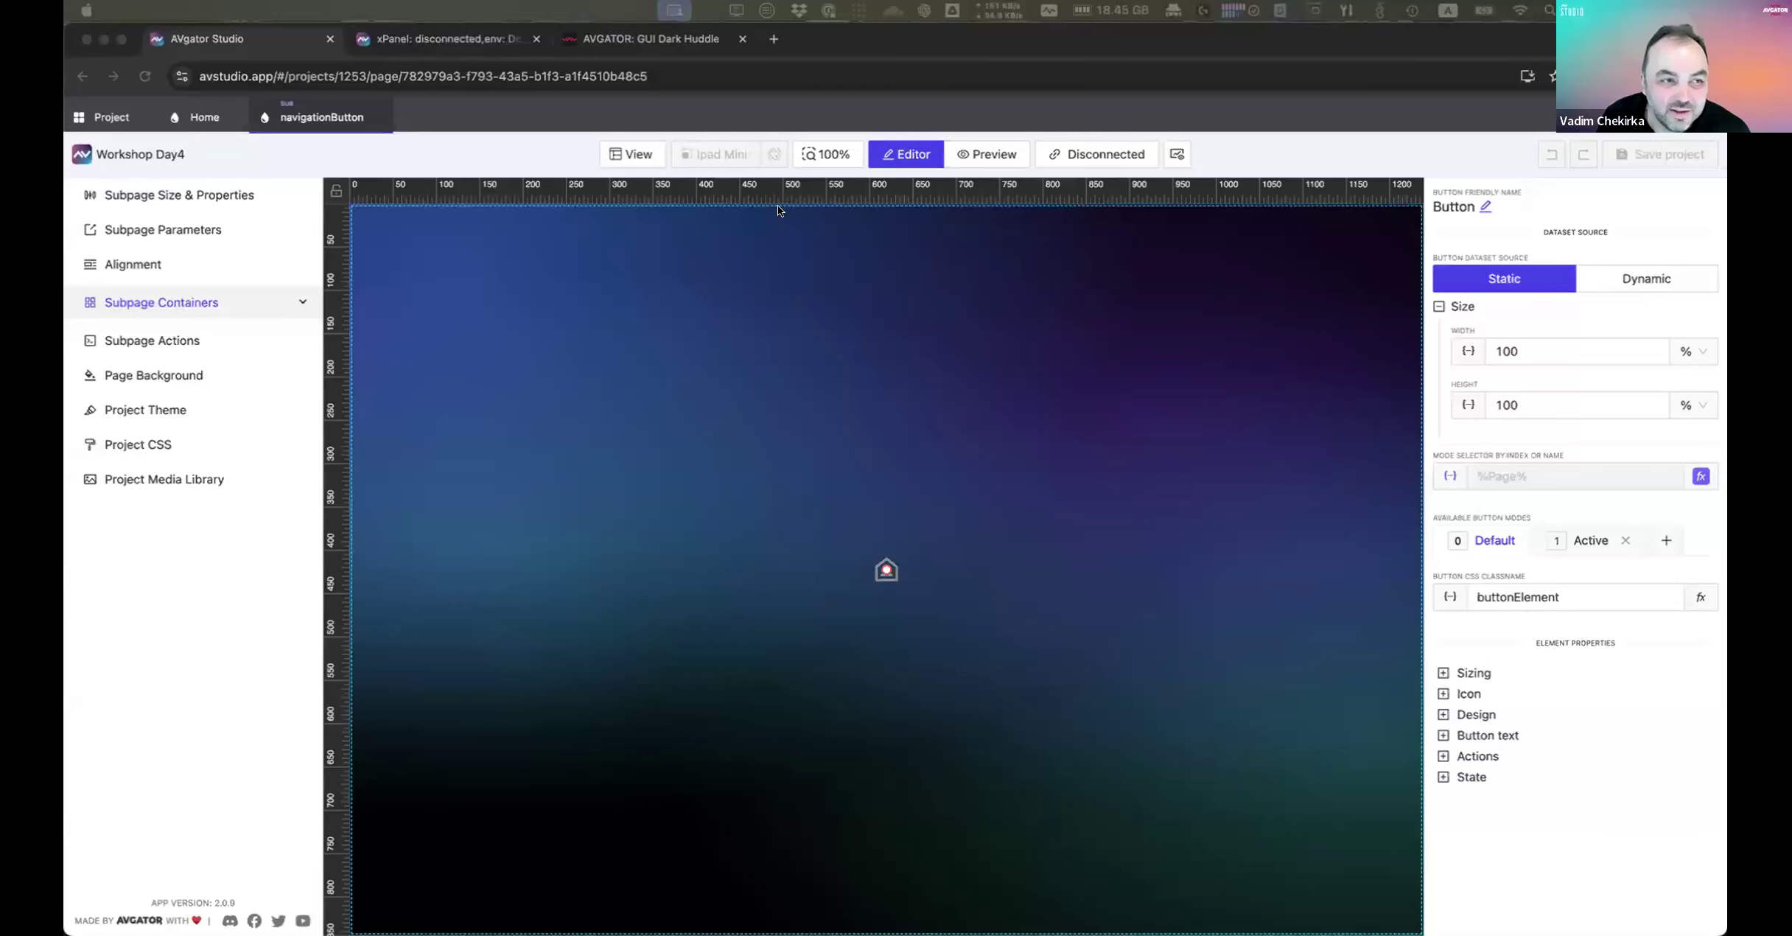
Step: Reload the Workshop Day4 project overview and go to its variables
click(91, 120)
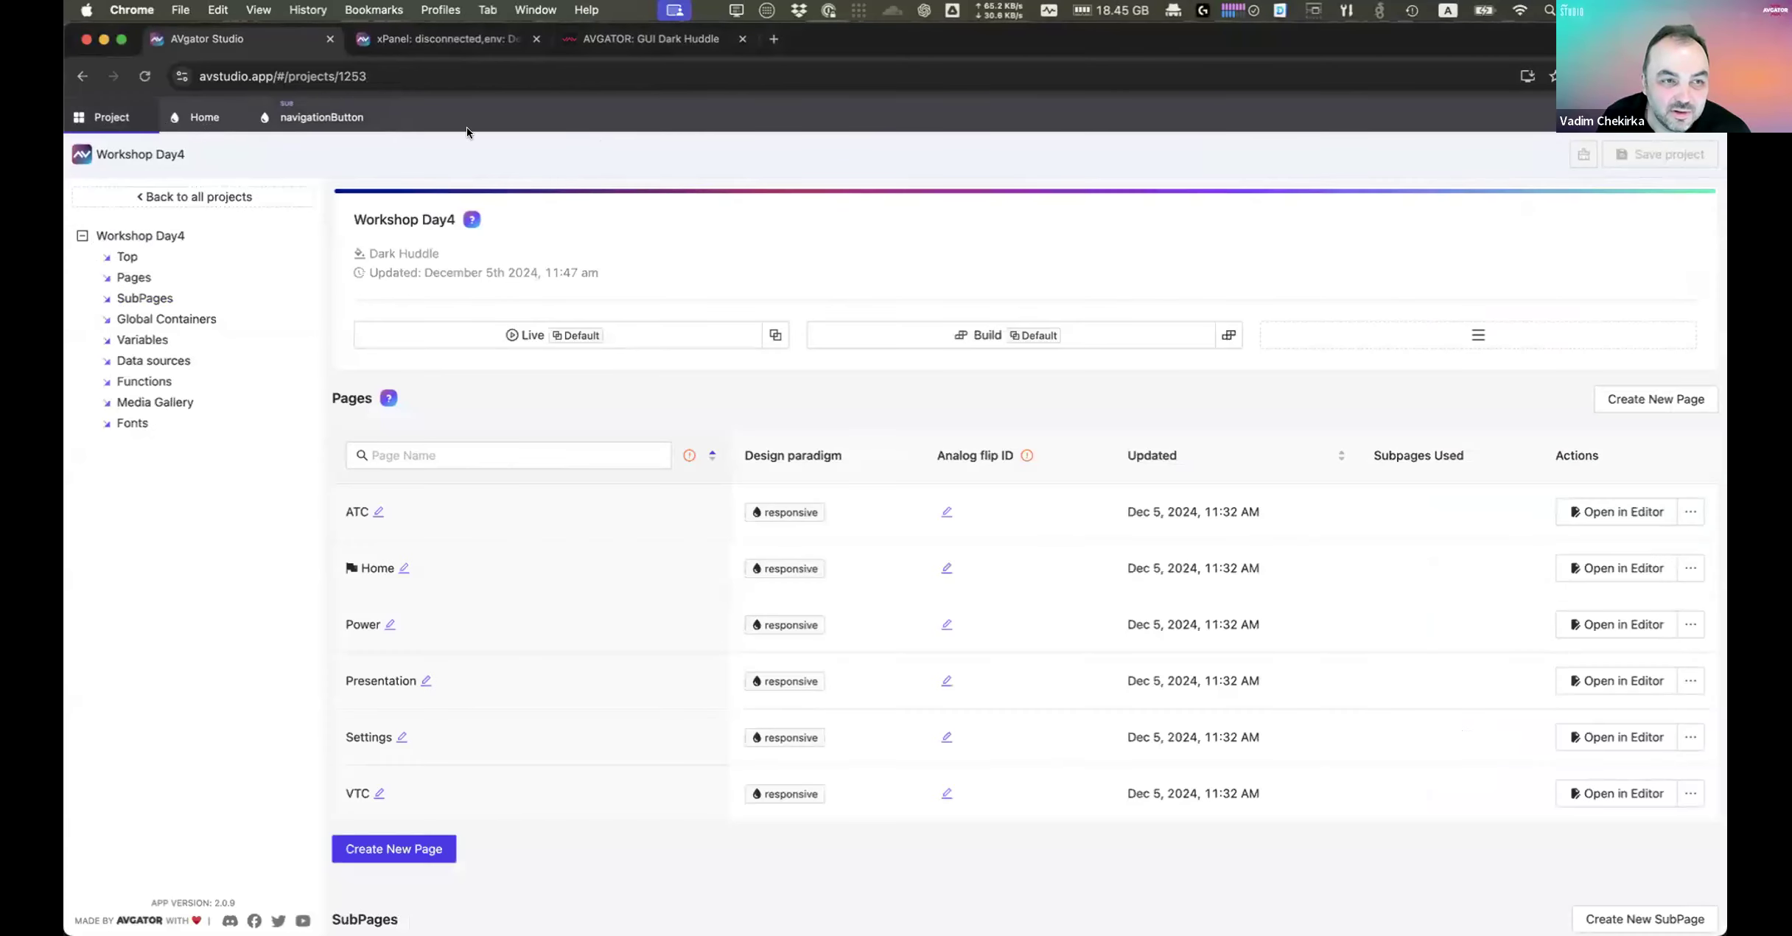
click(145, 76)
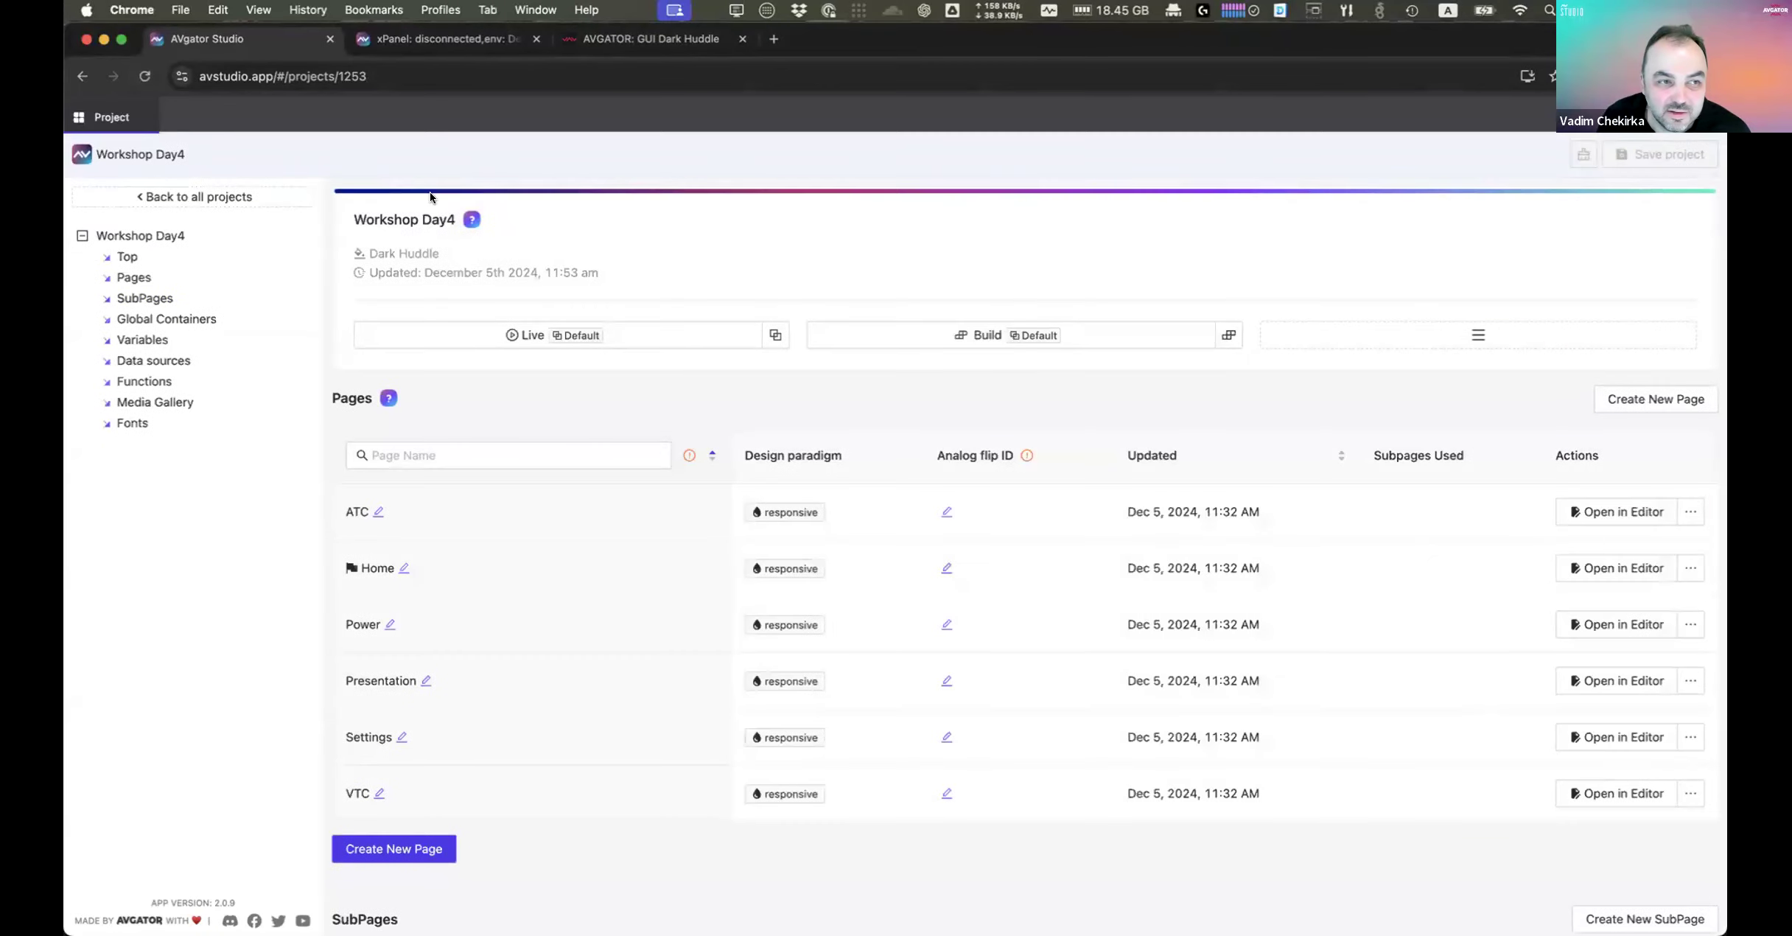
click(142, 340)
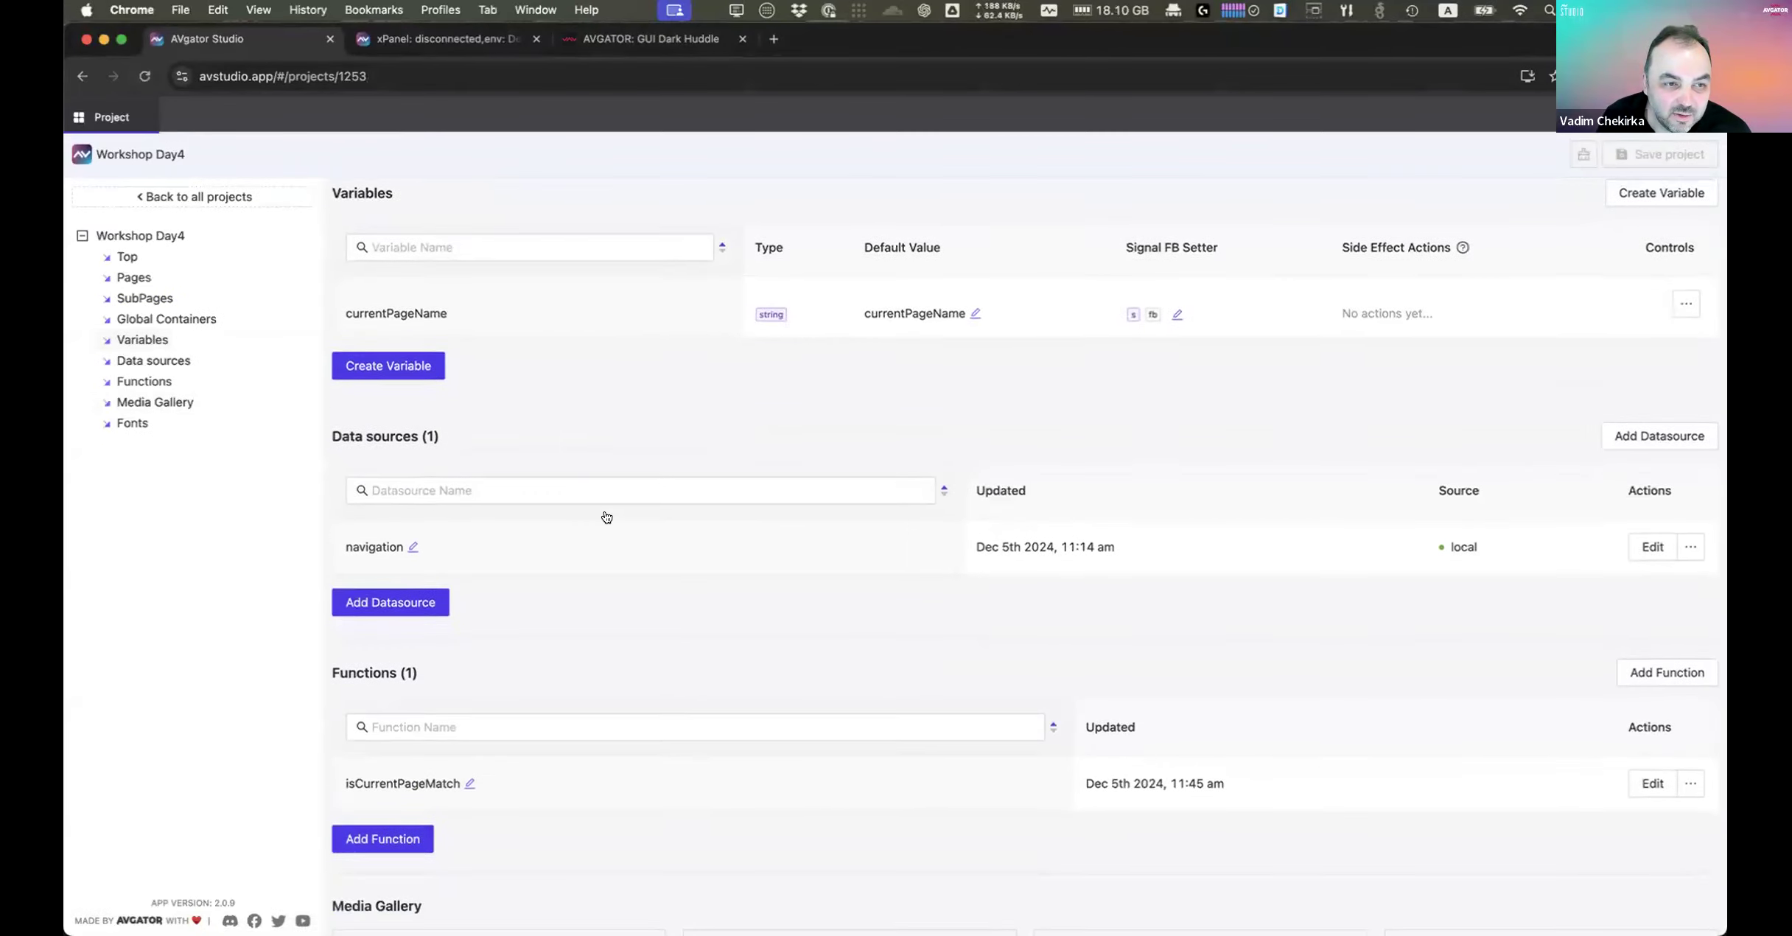
Step: Create a string variable named currentPageNameNavigation, reusing the copied currentPageName text, with the default value Default
double_click(375, 311)
key(super+c)
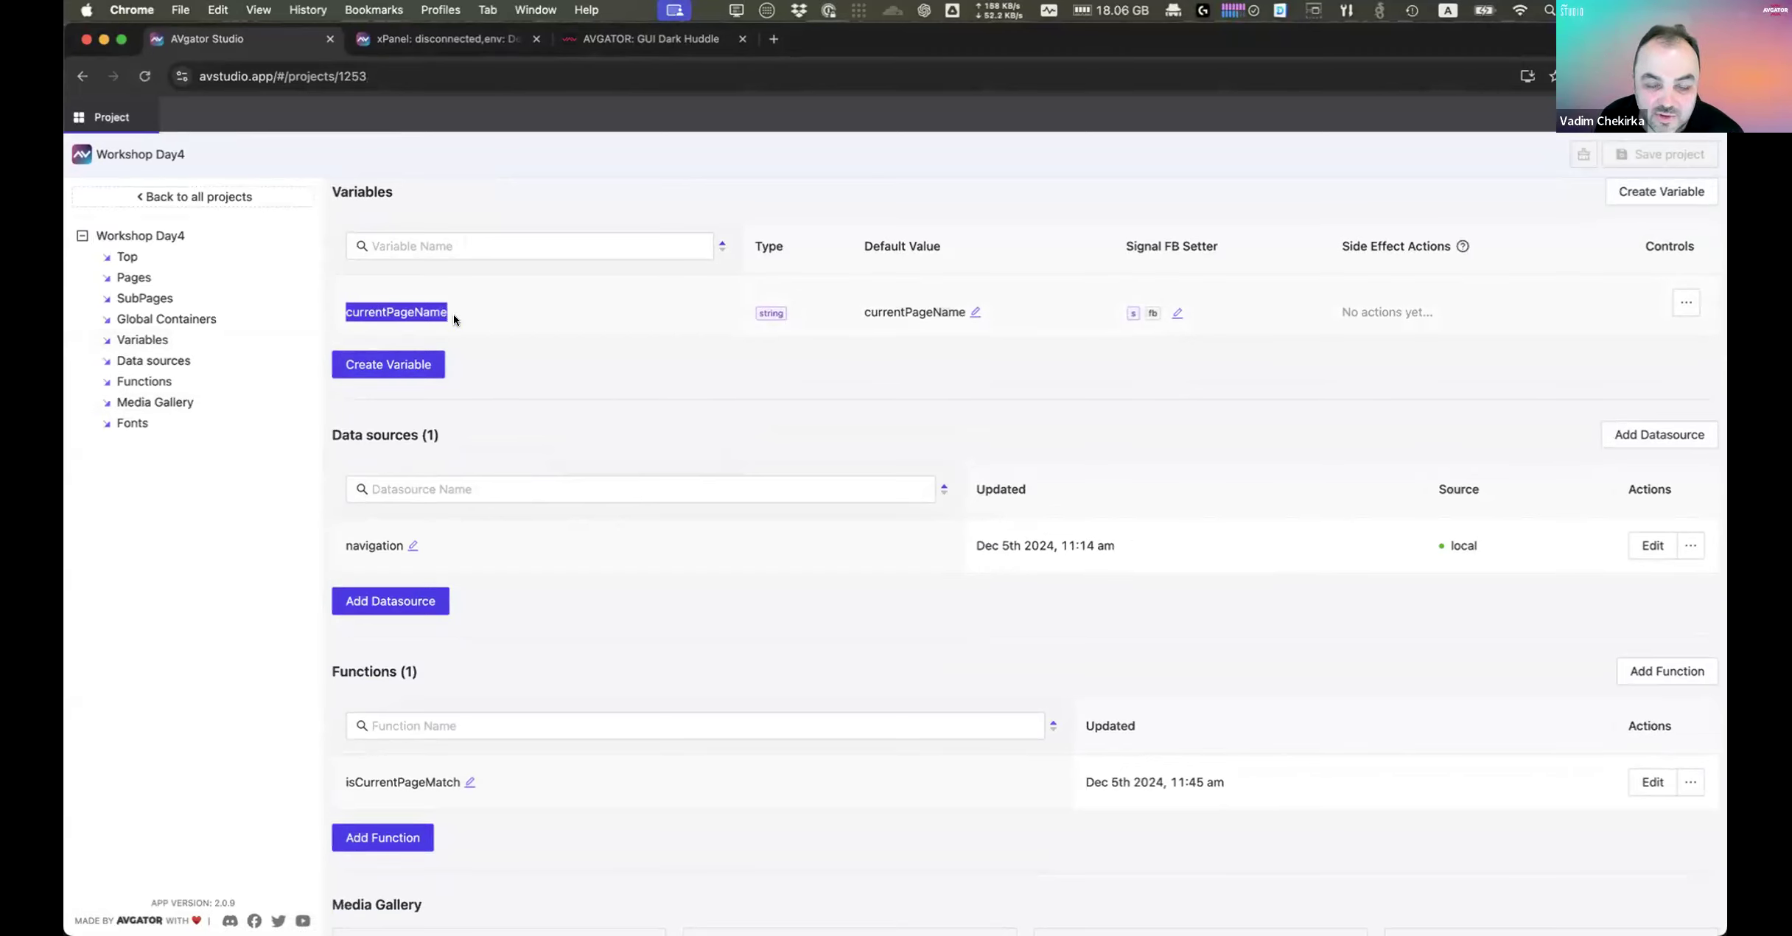
click(404, 364)
click(1002, 309)
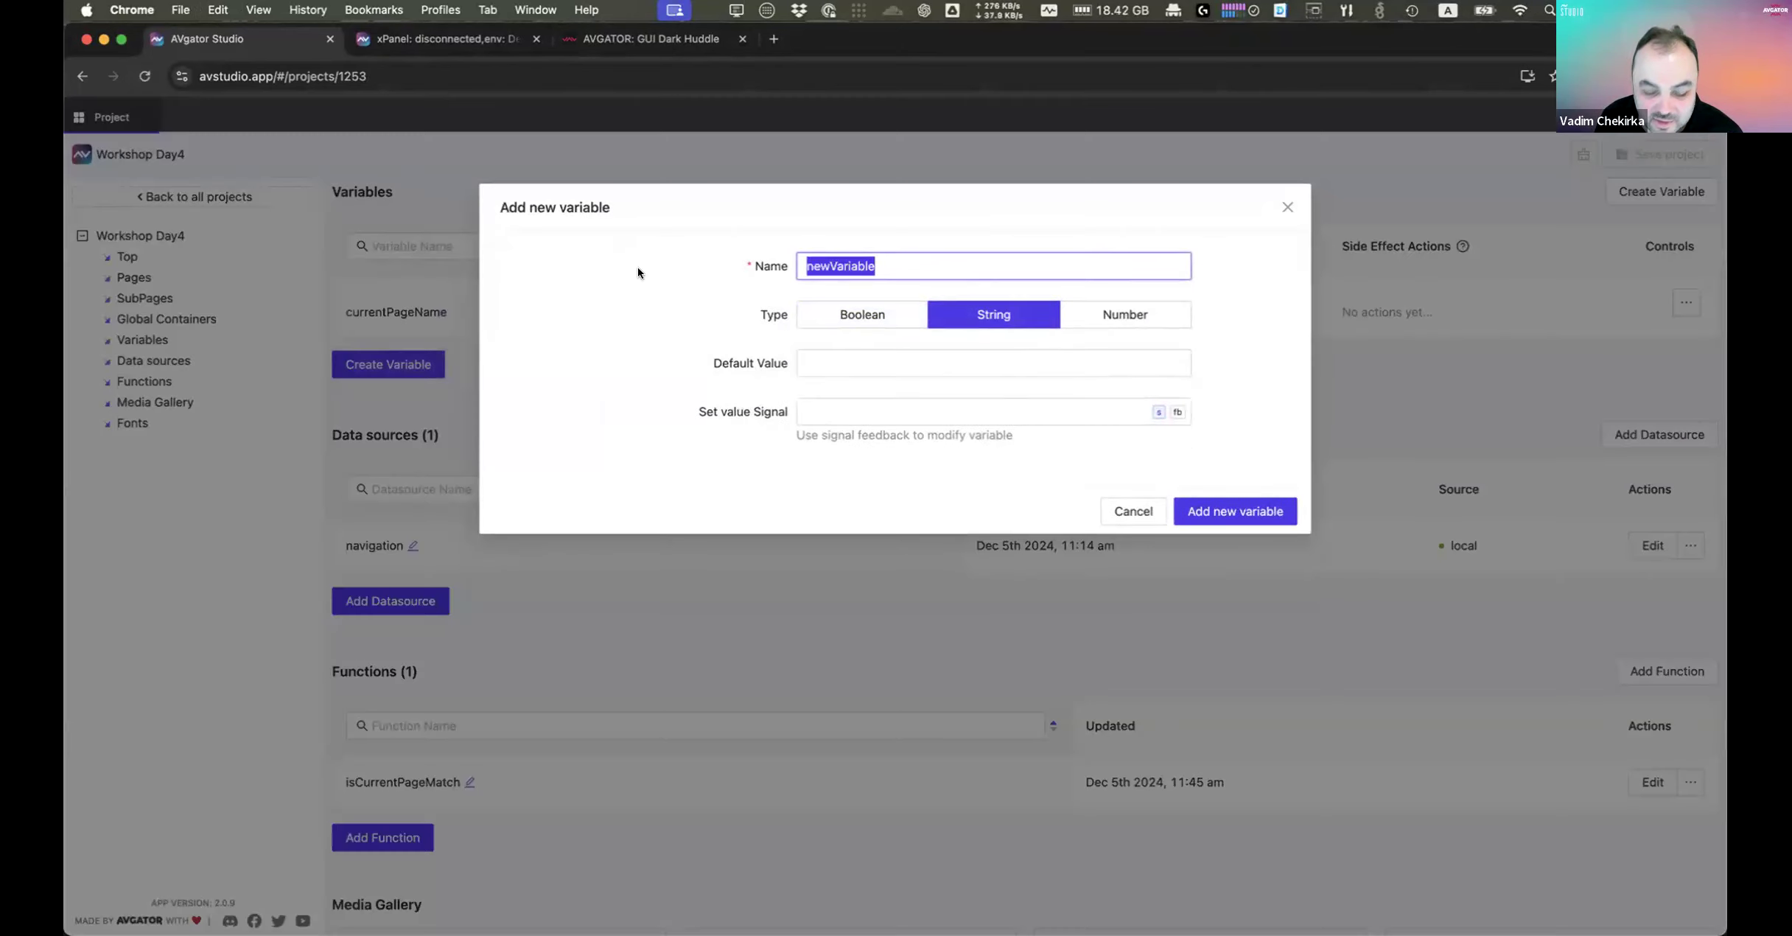
key(super+v)
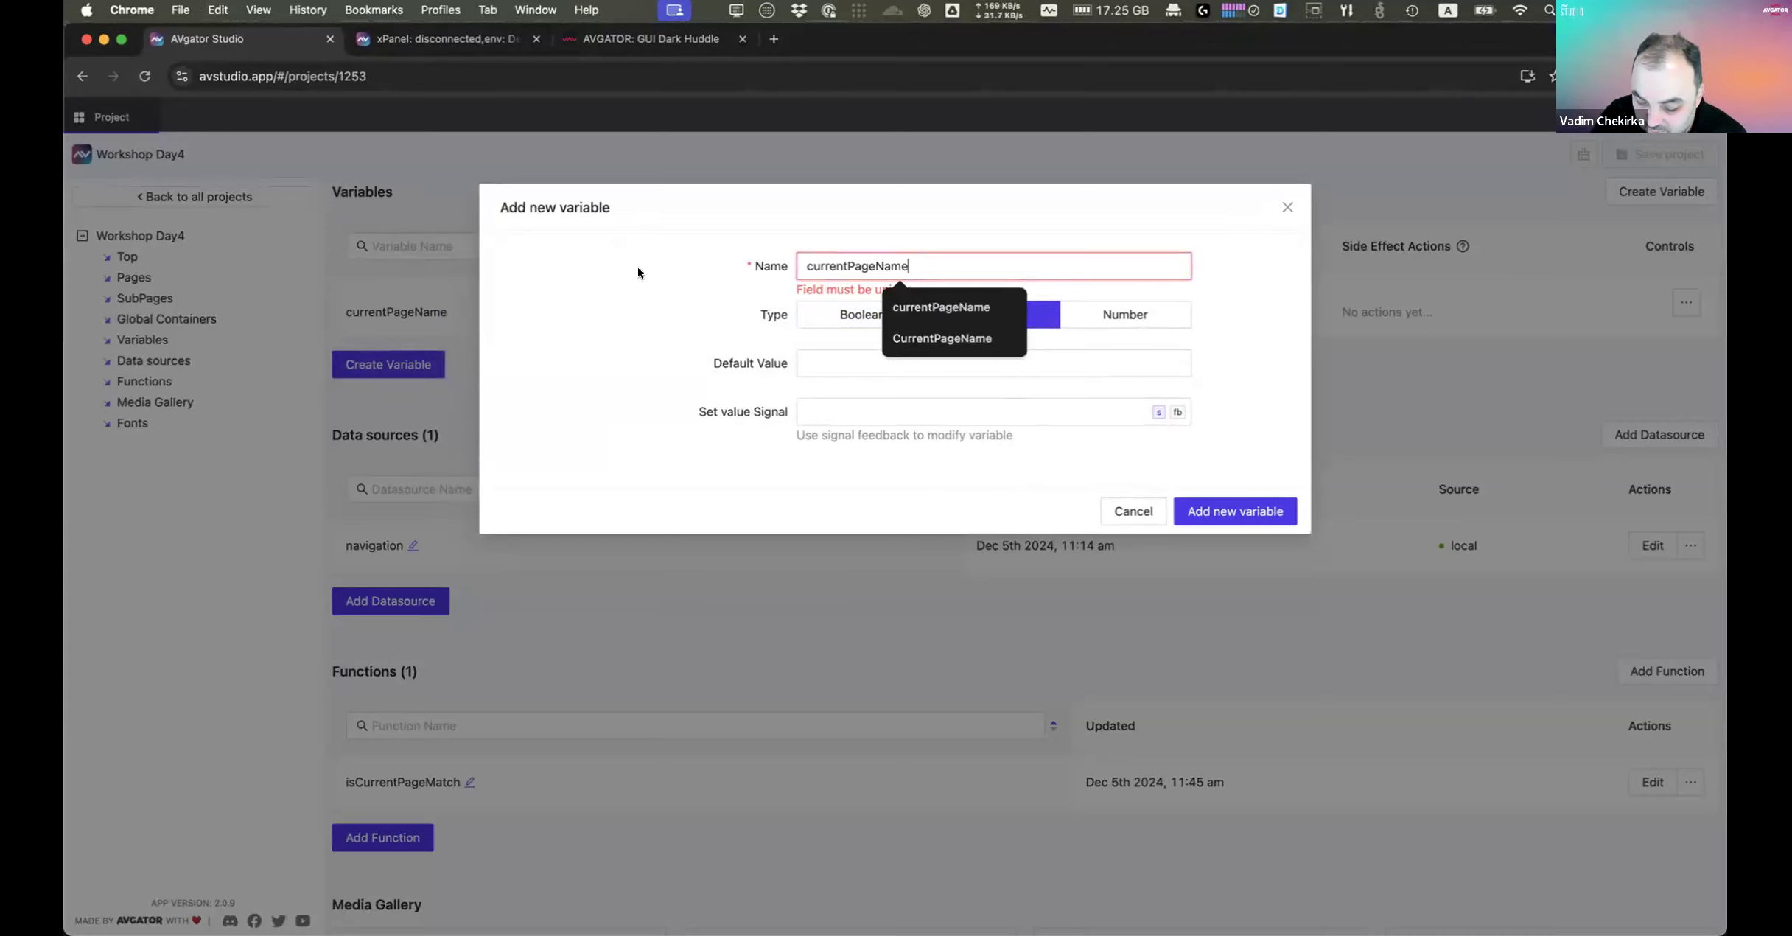
text(Navigation)
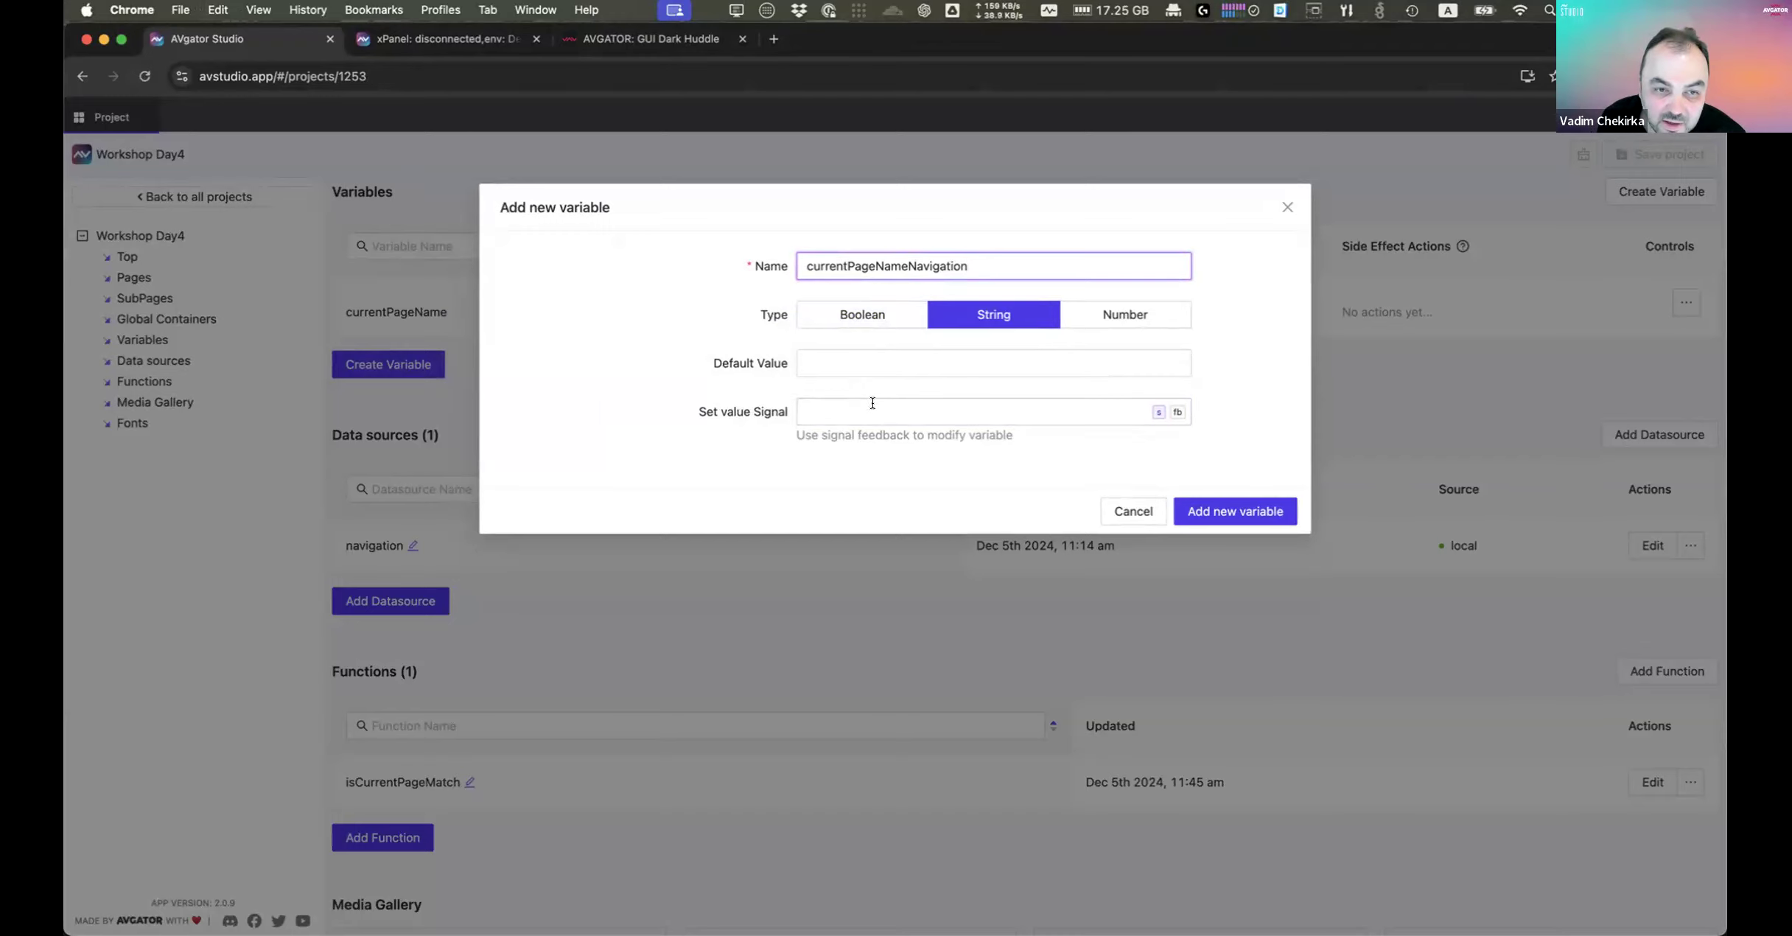
click(887, 362)
click(913, 404)
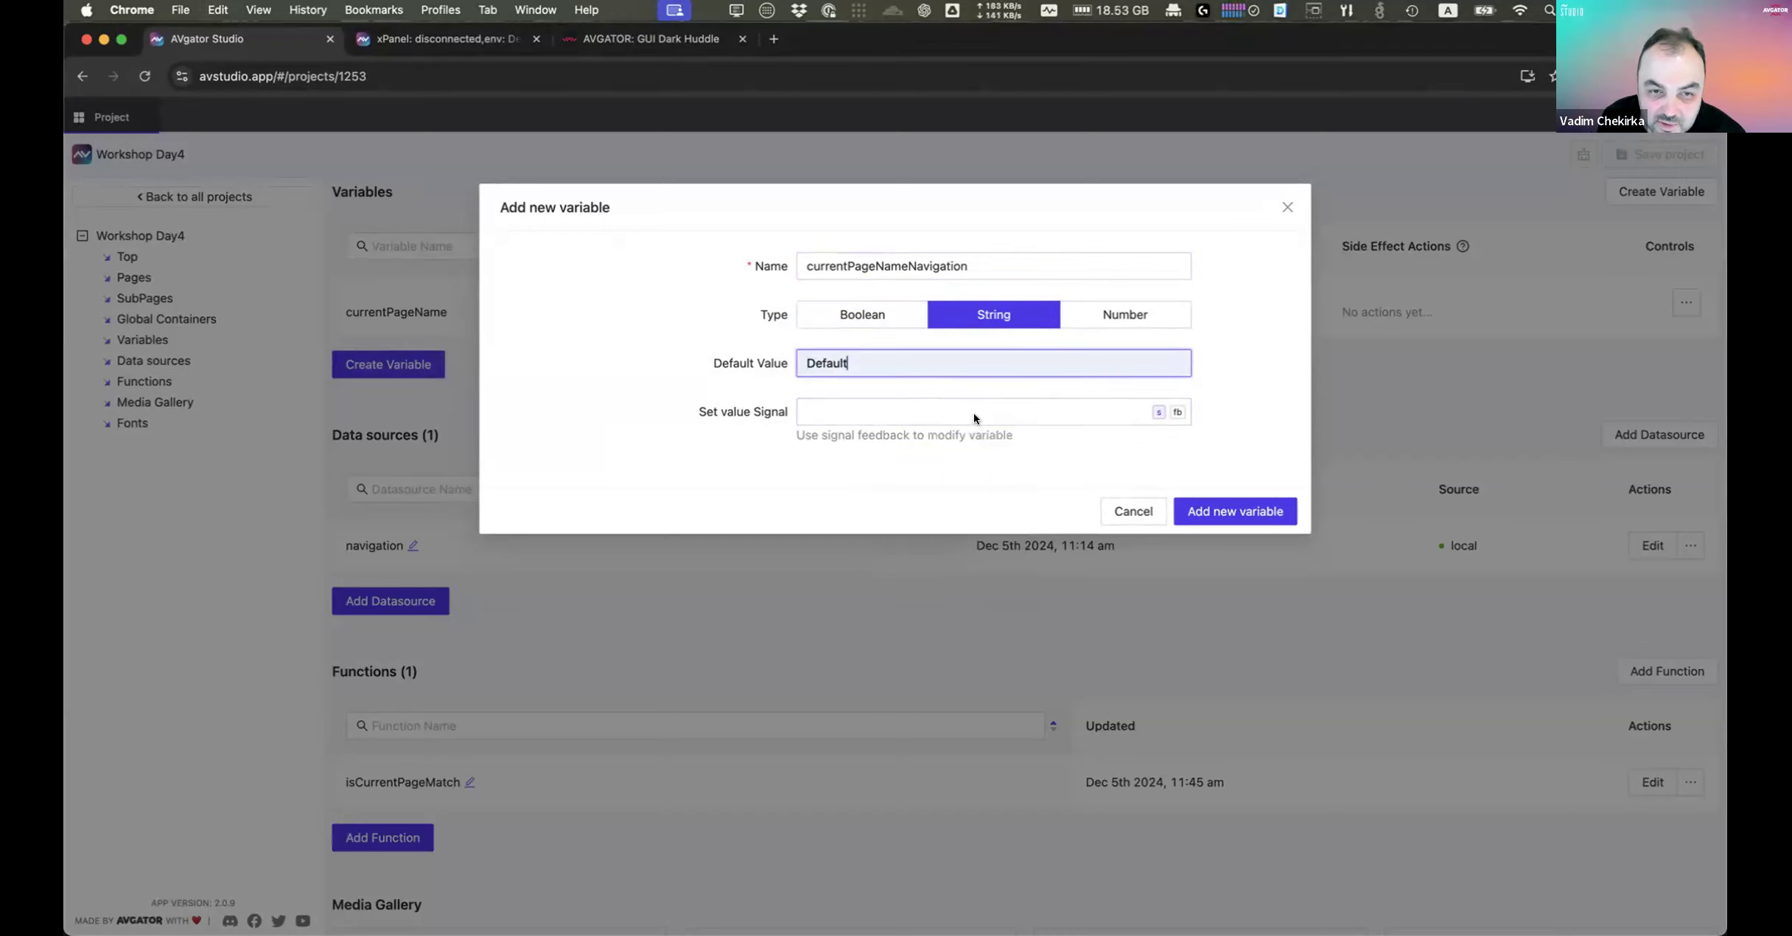
click(1235, 510)
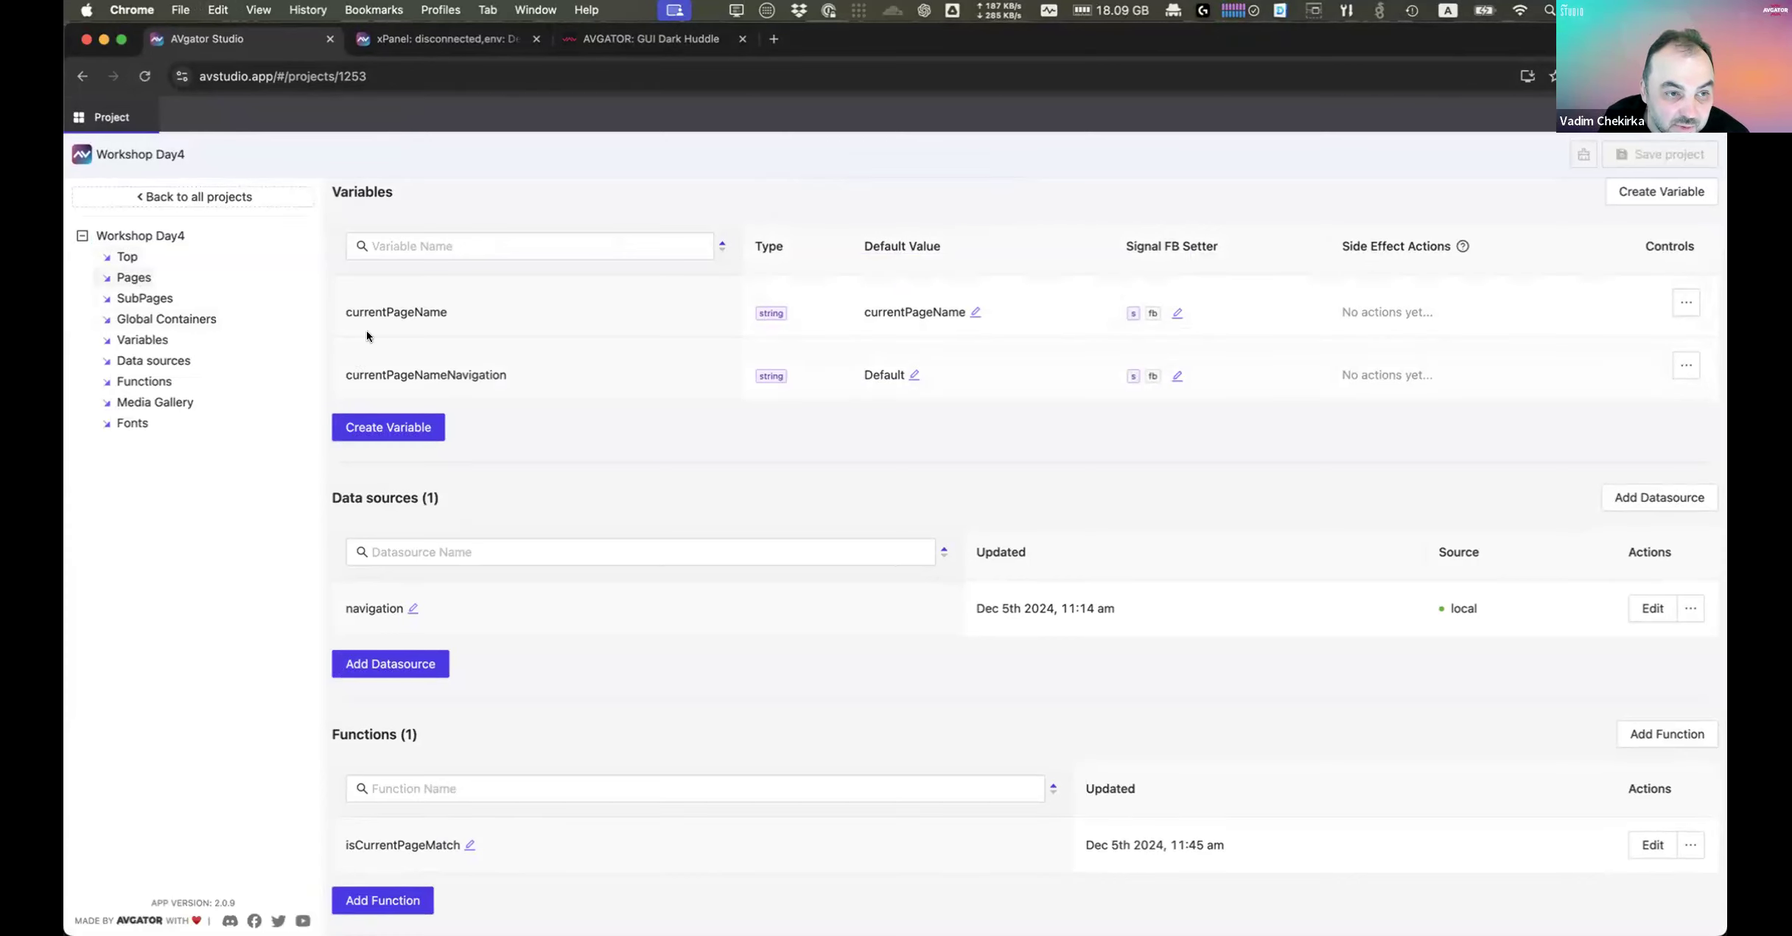
Step: Open the Home page in the editor and go from its Subpage List to the navigationButton subpage
click(136, 283)
click(1579, 374)
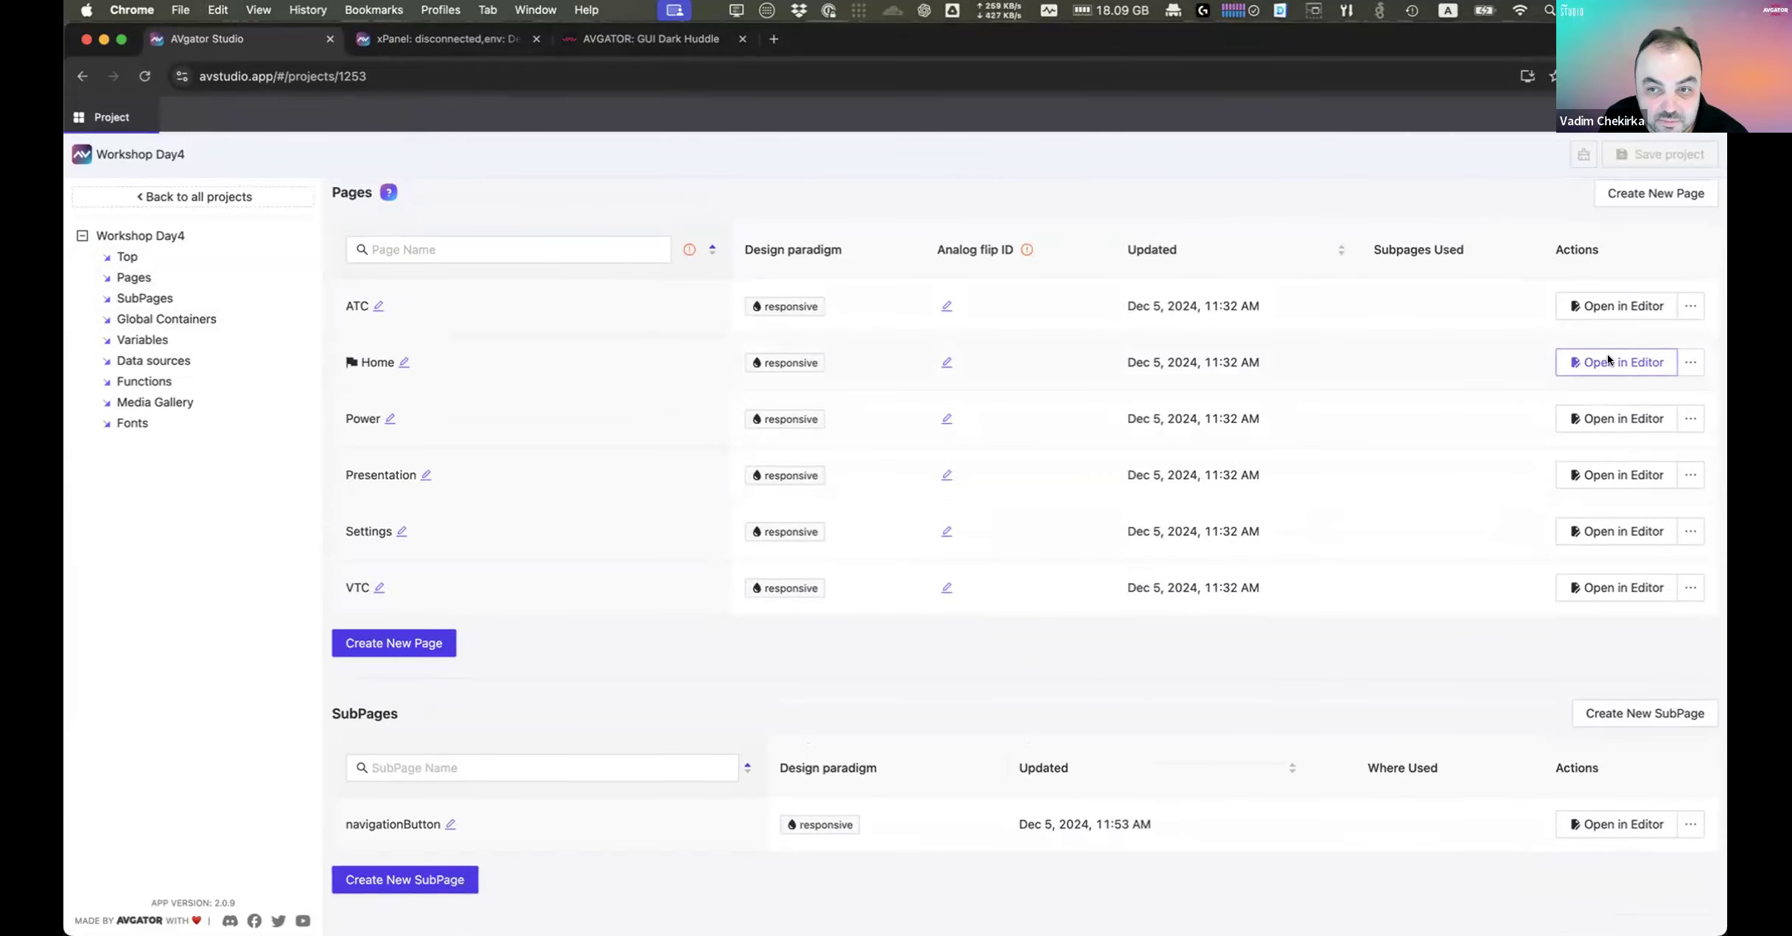
click(400, 379)
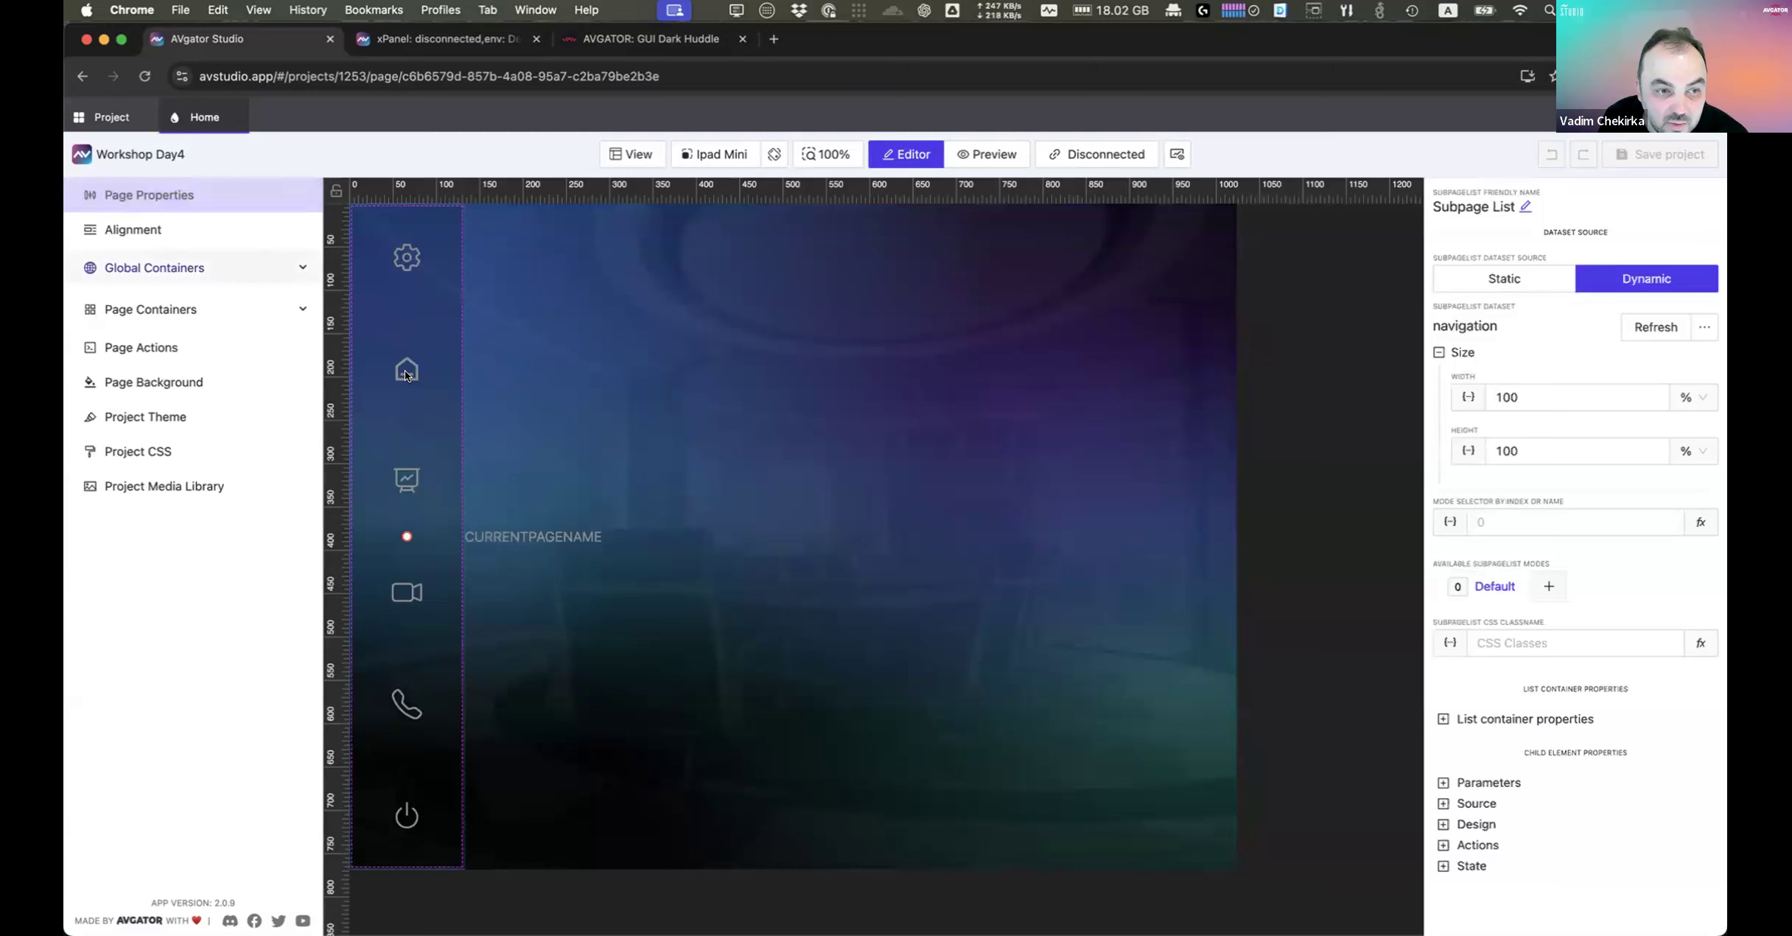
right_click(413, 375)
click(492, 428)
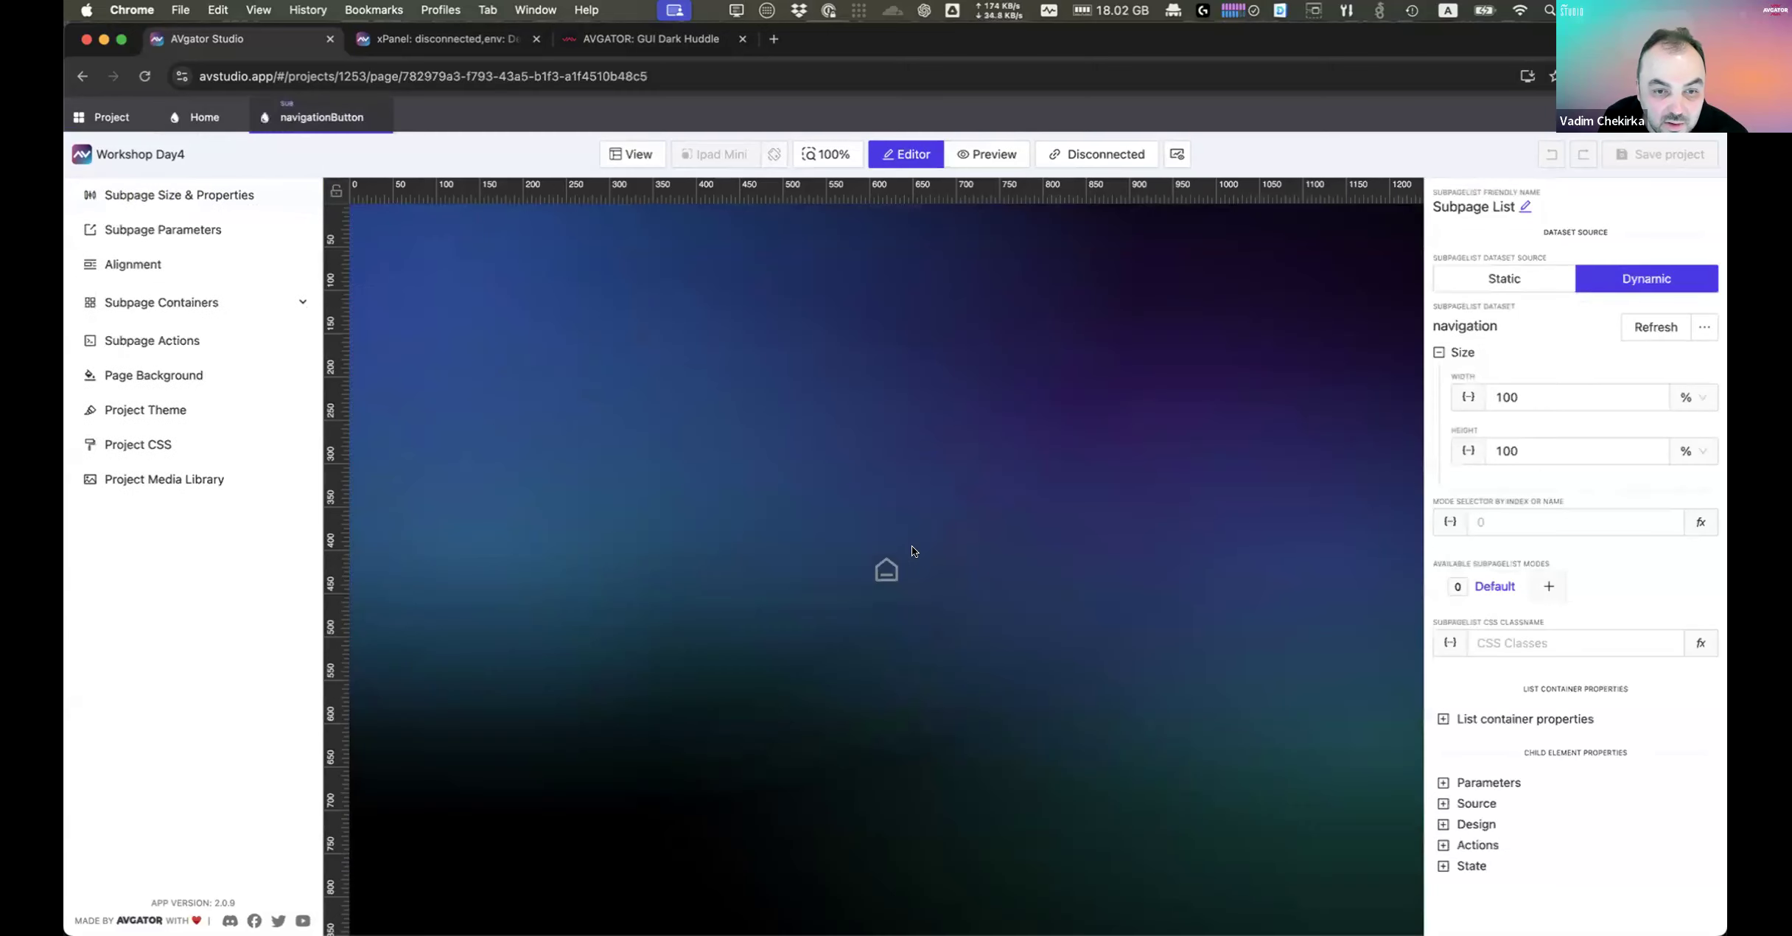
Step: Open the navigation button's Set Variable tap action for editing and bring up the choices for its target variable
click(1059, 588)
click(1477, 757)
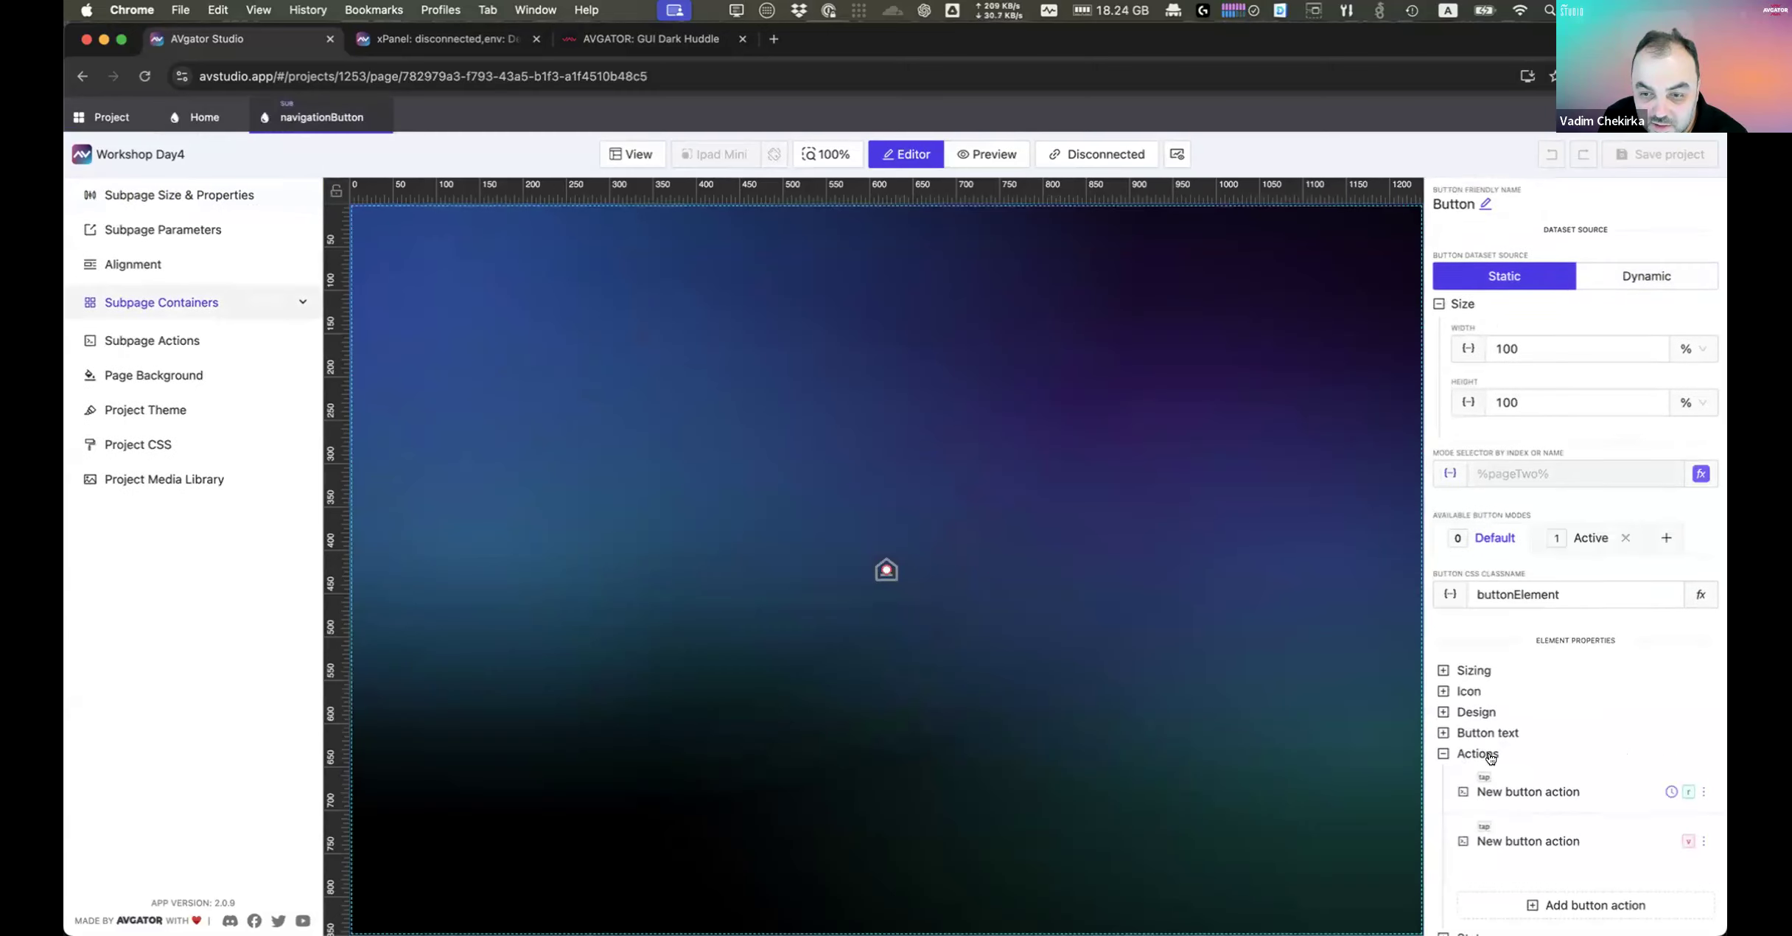
scroll(1547, 766, down, 1)
click(1698, 819)
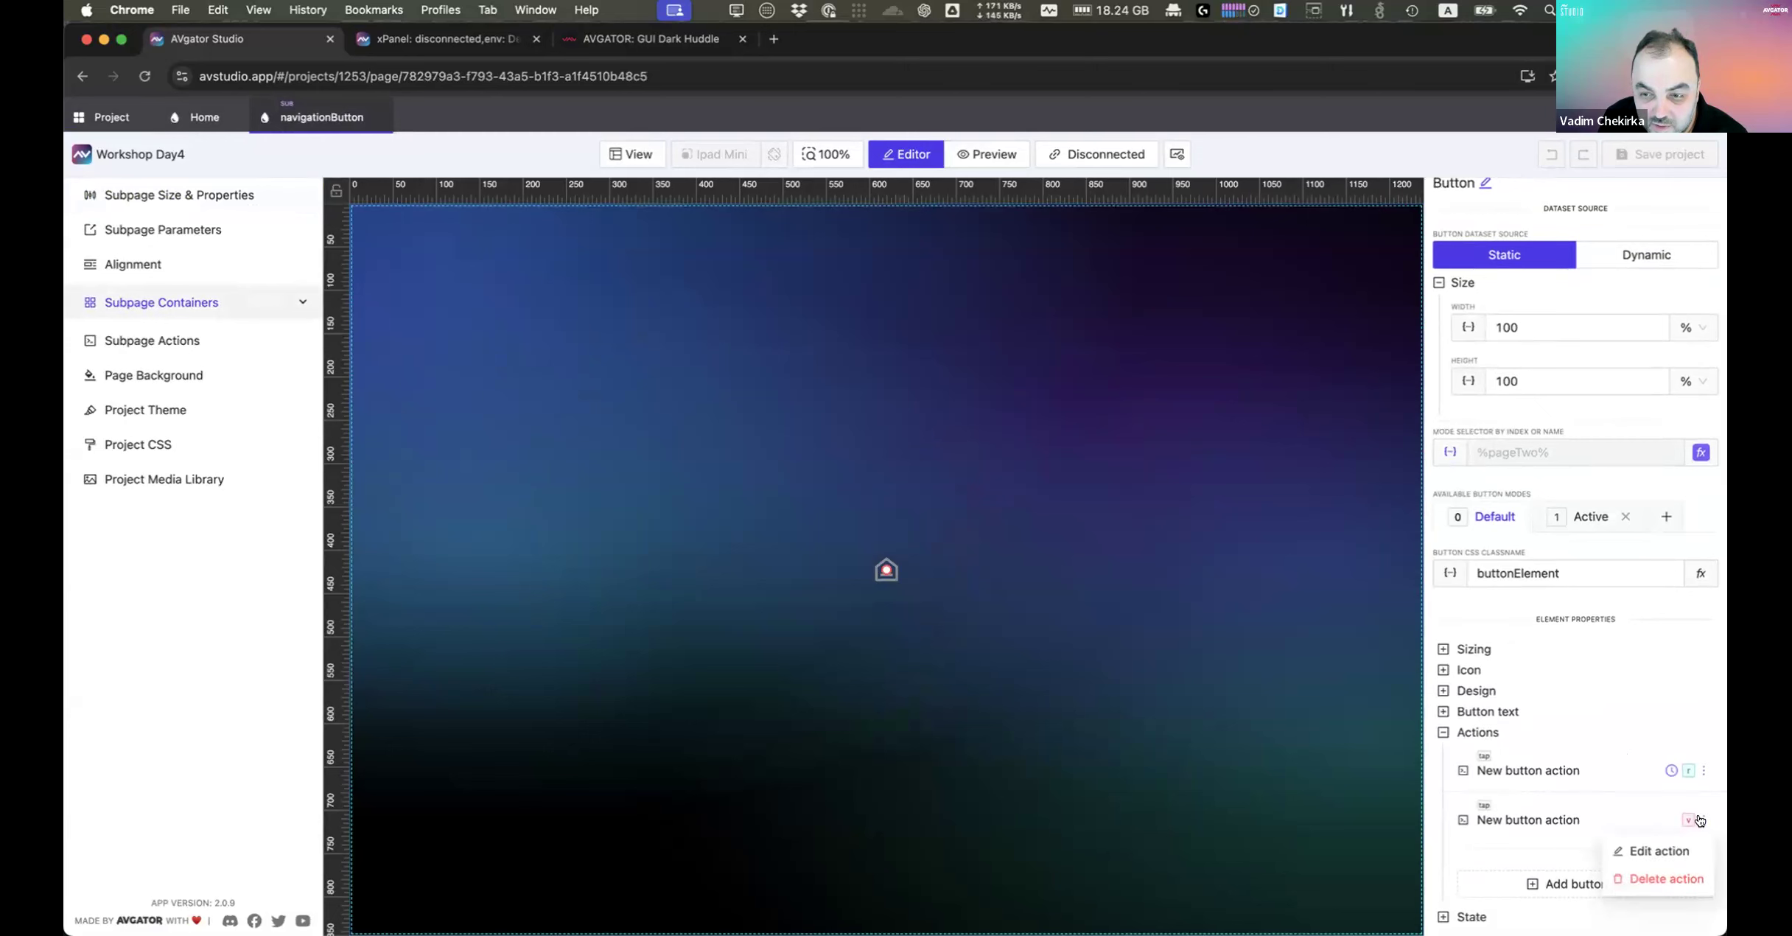
click(1654, 850)
click(864, 602)
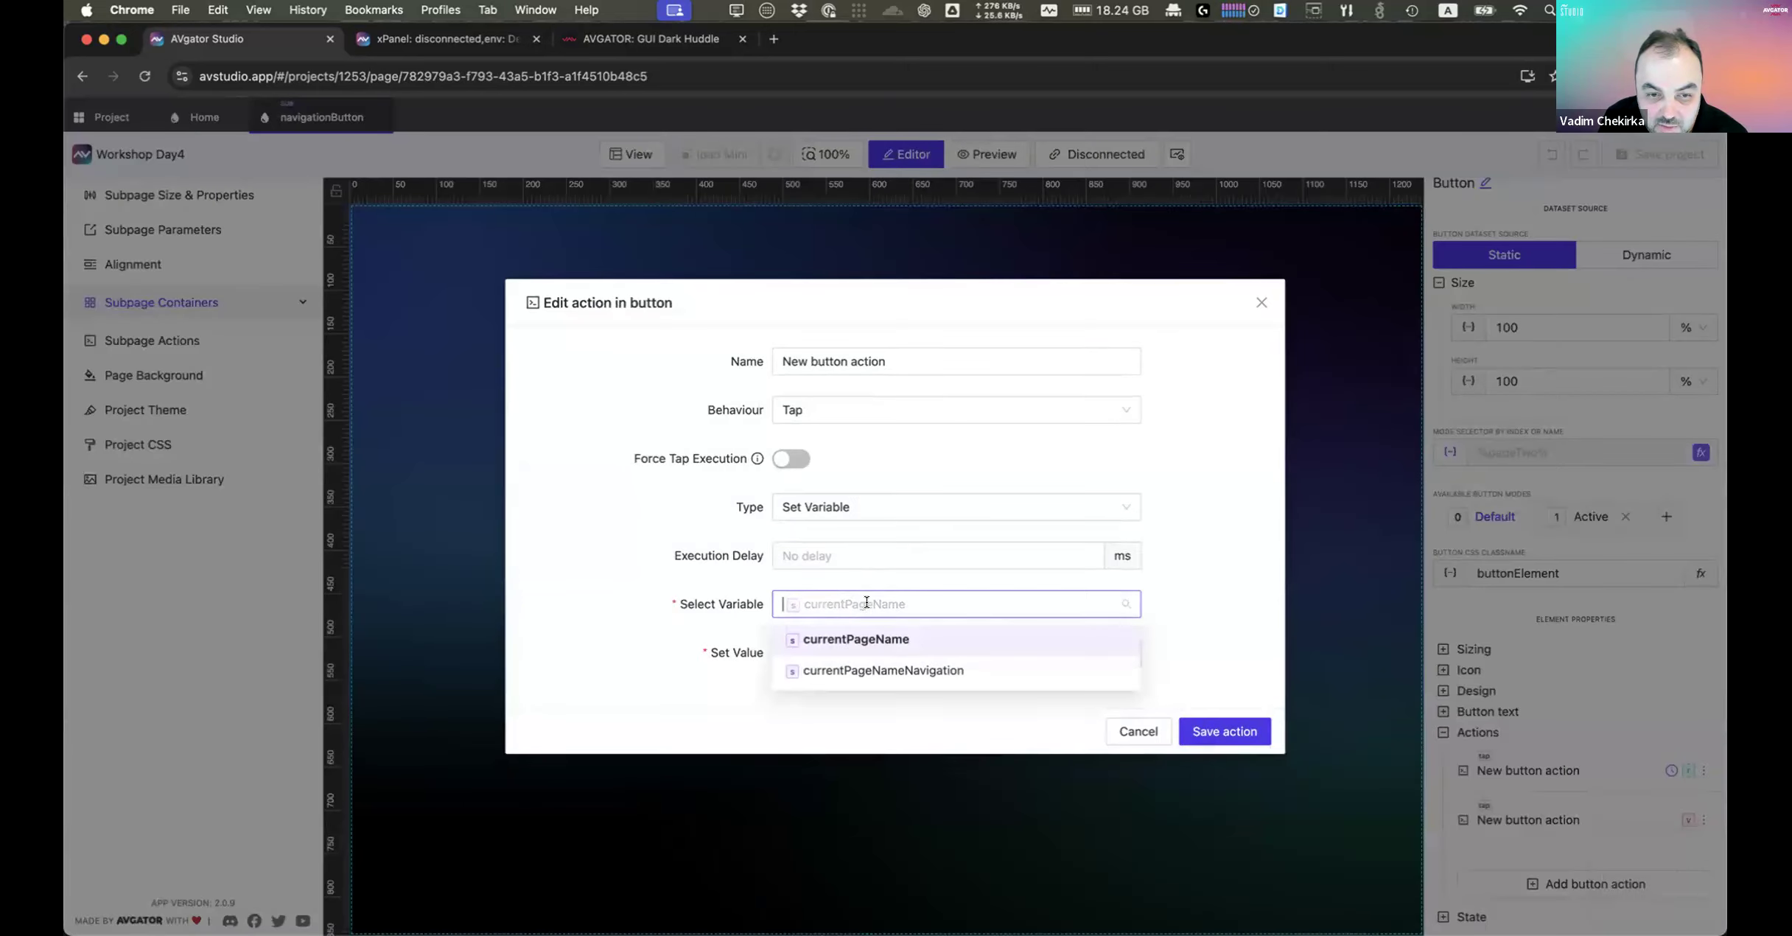
Step: Point the button's Set Variable action at currentPageNameNavigation, and bind the button's mode selector to the Page subpage parameter
click(916, 673)
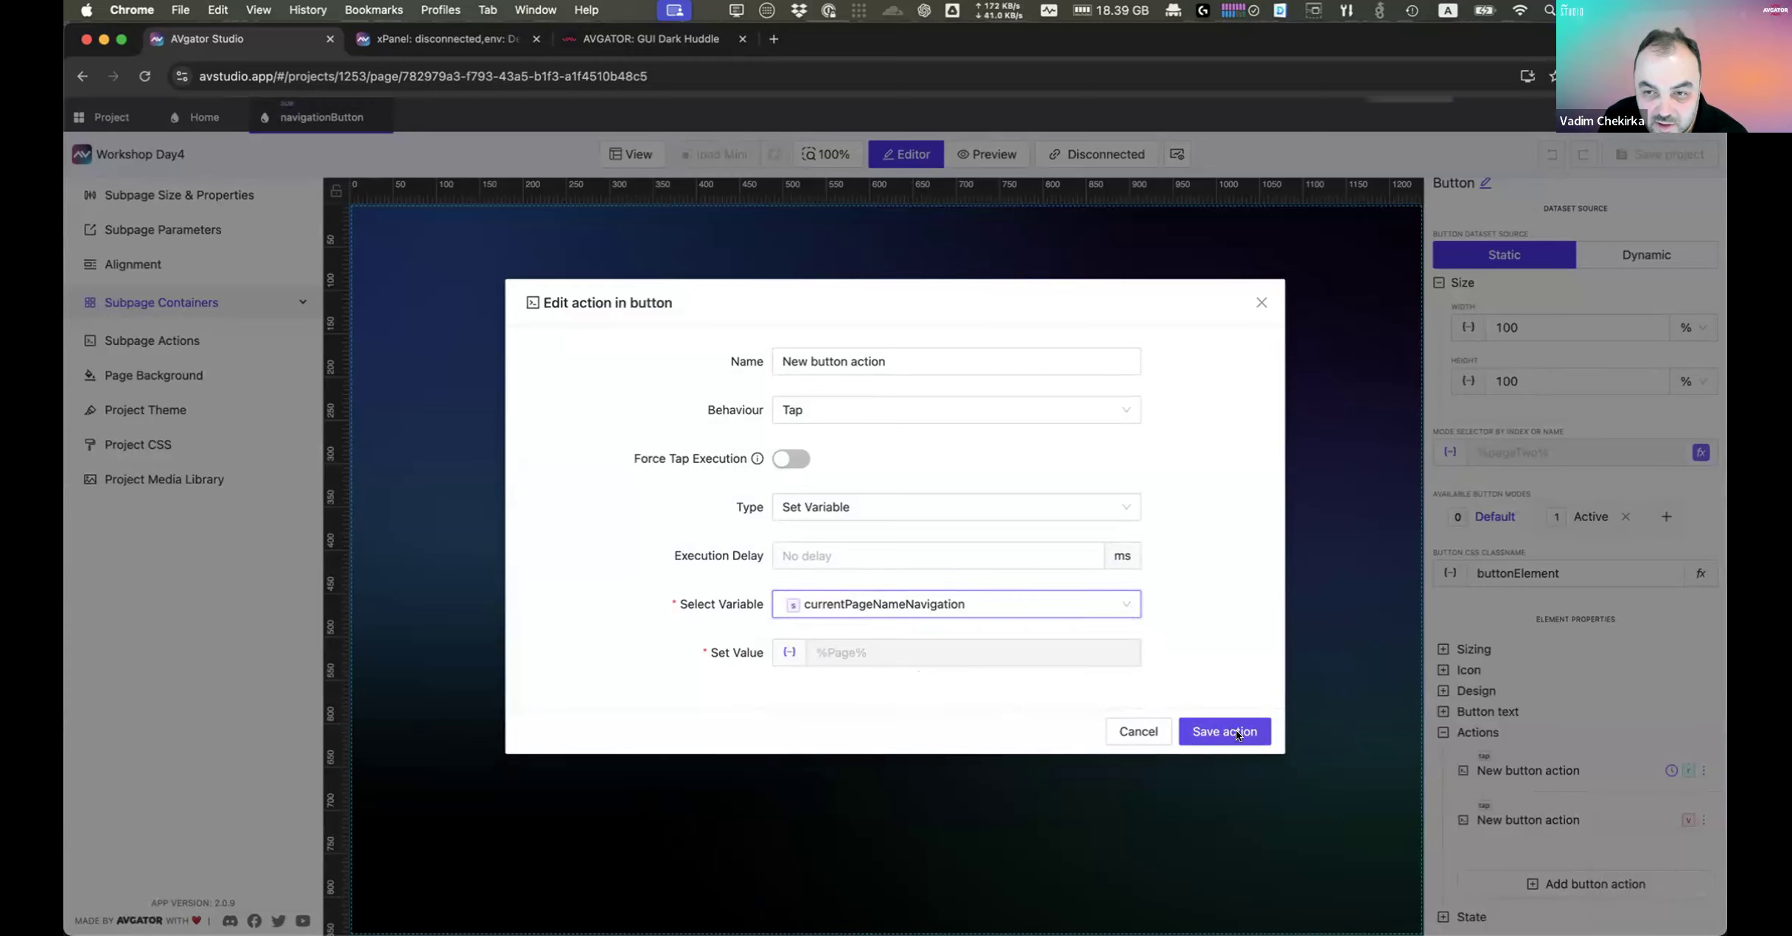
click(1214, 732)
click(1485, 517)
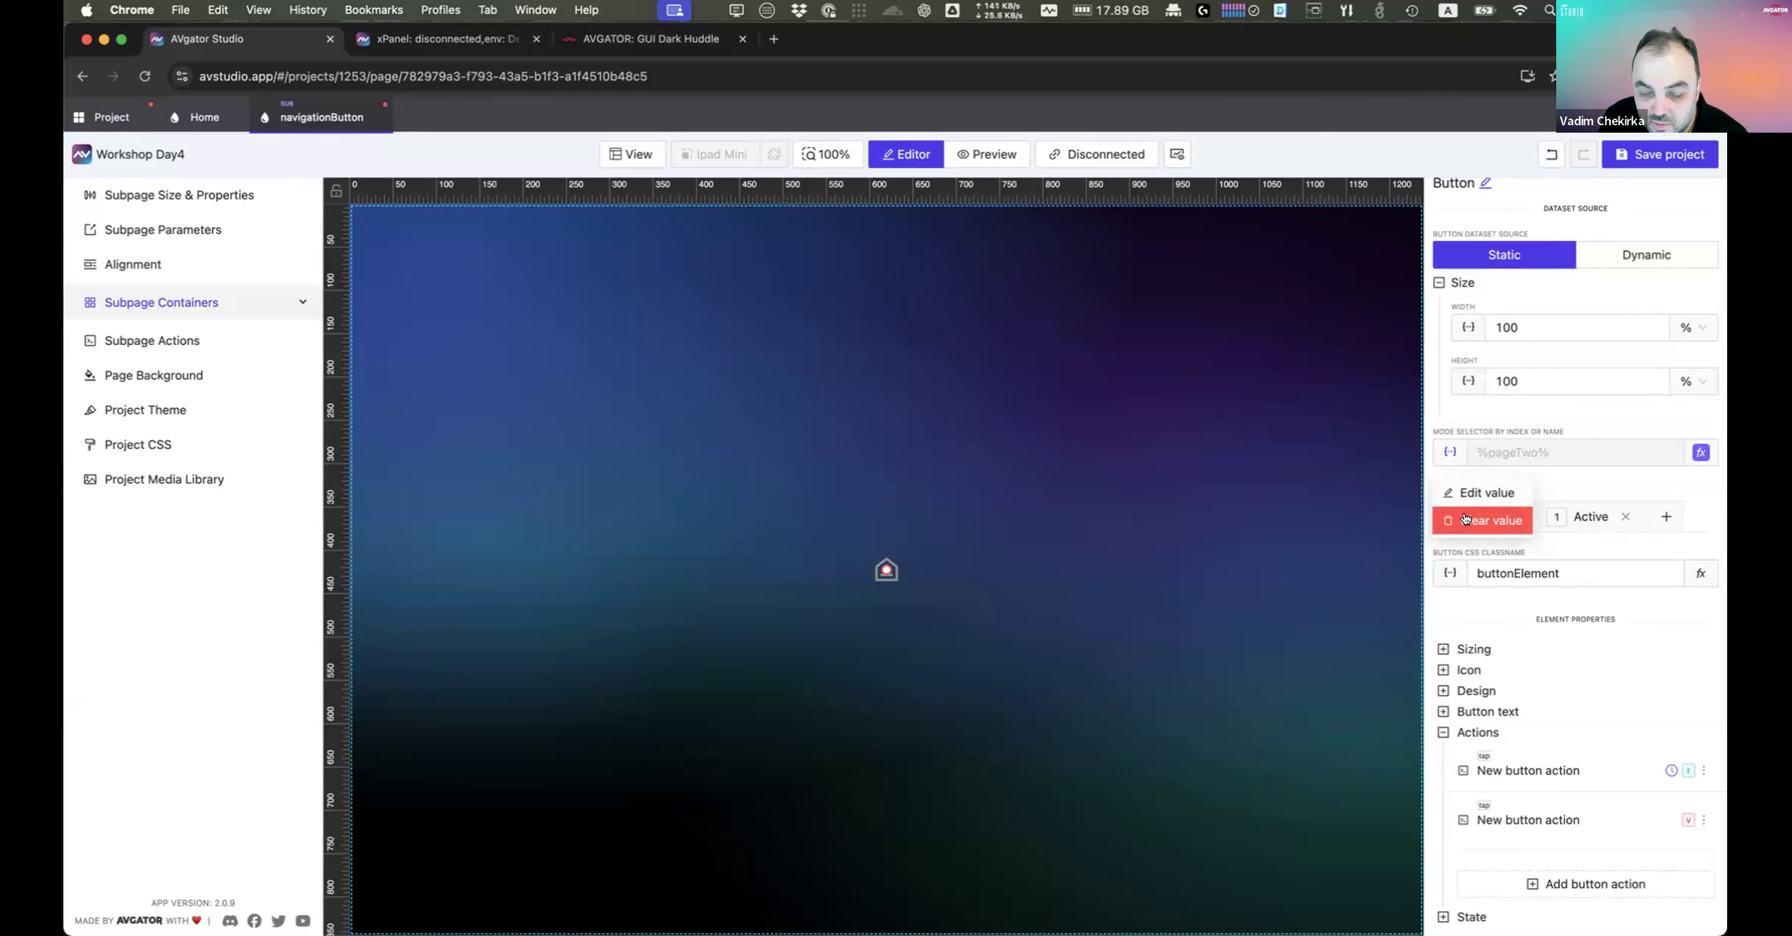
click(1465, 519)
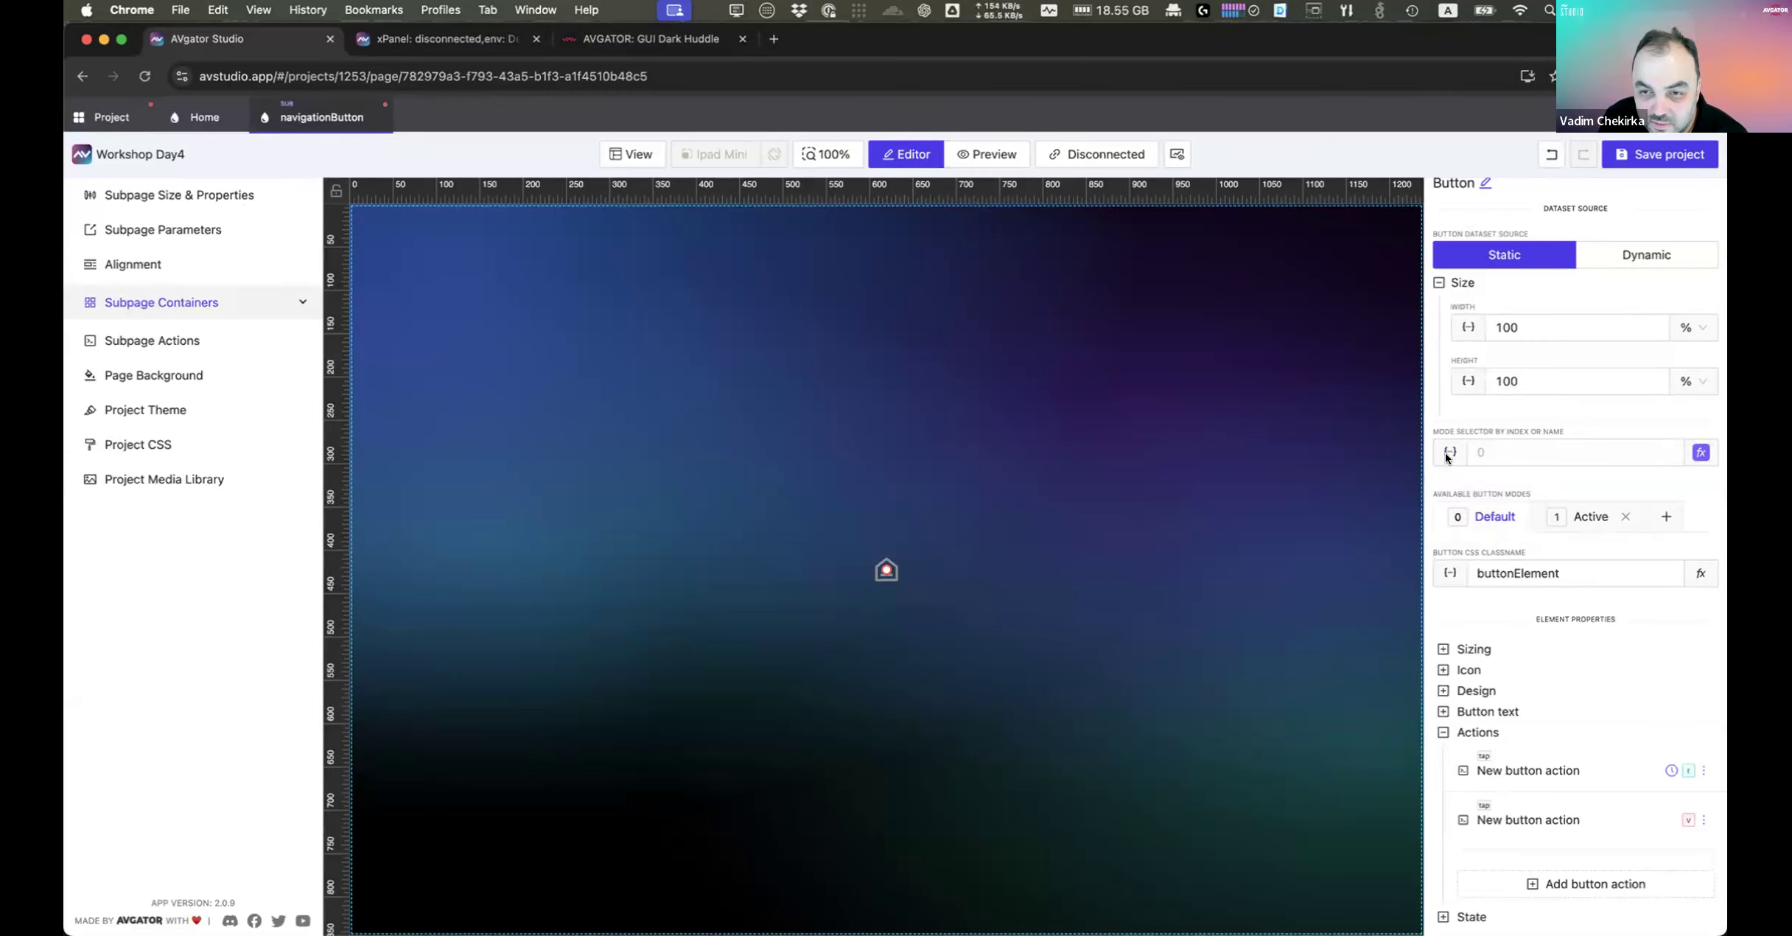
click(1446, 452)
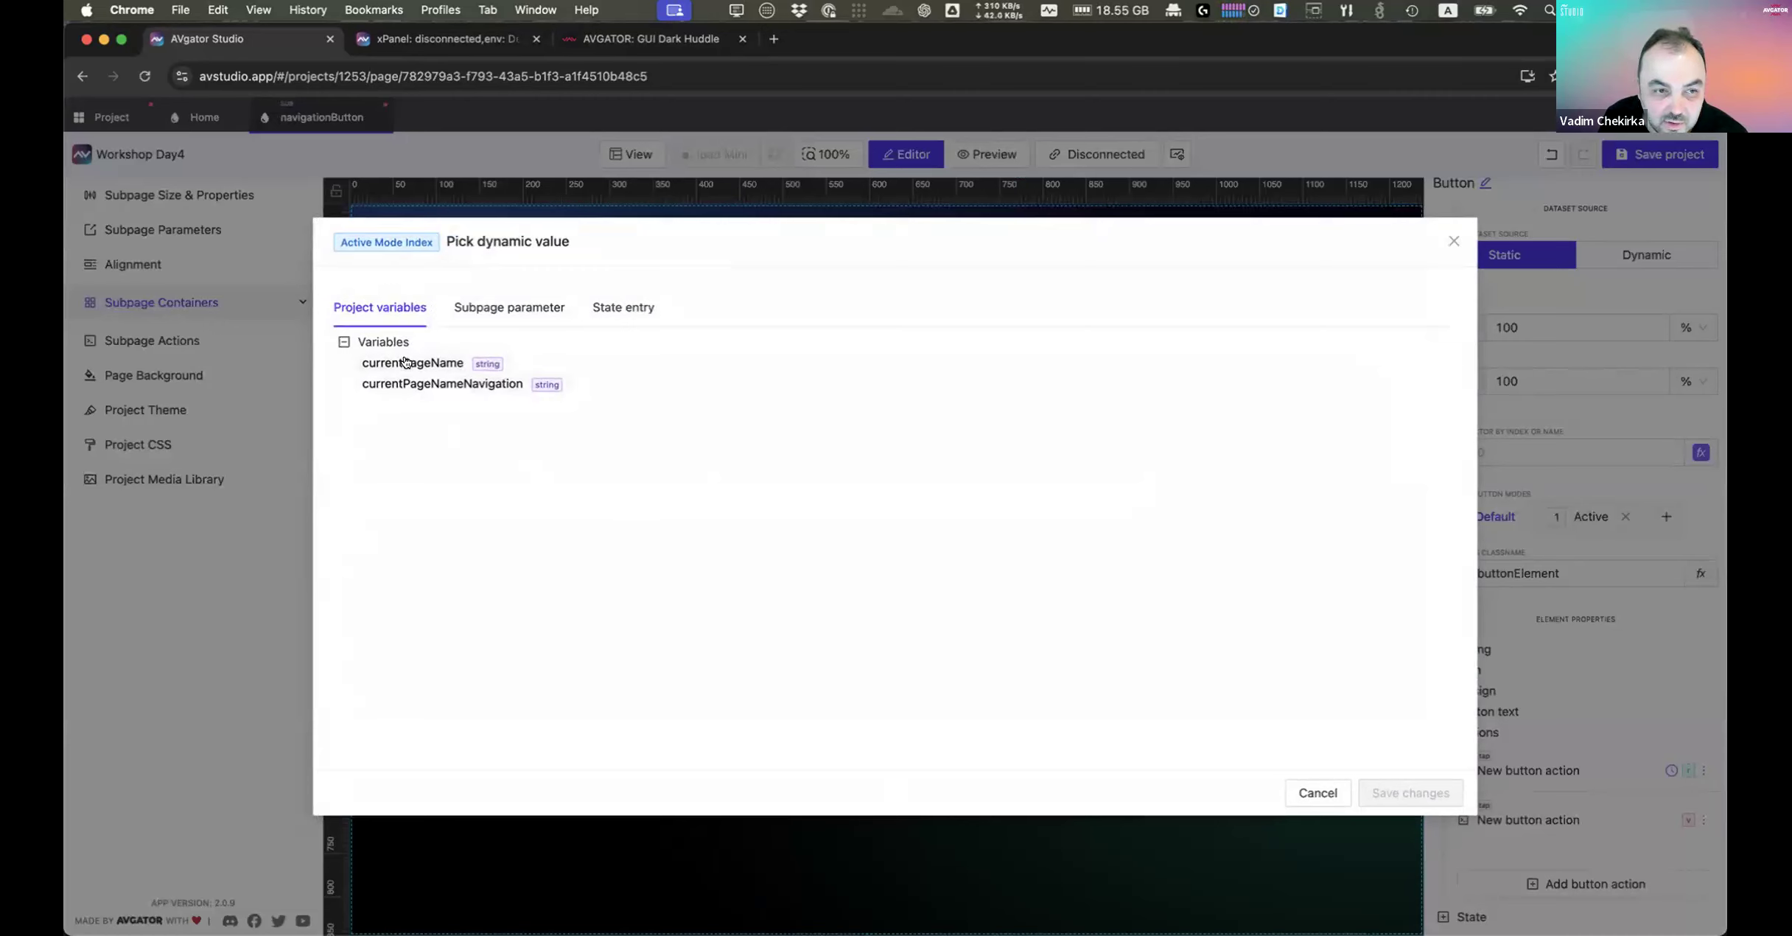
click(480, 309)
click(347, 449)
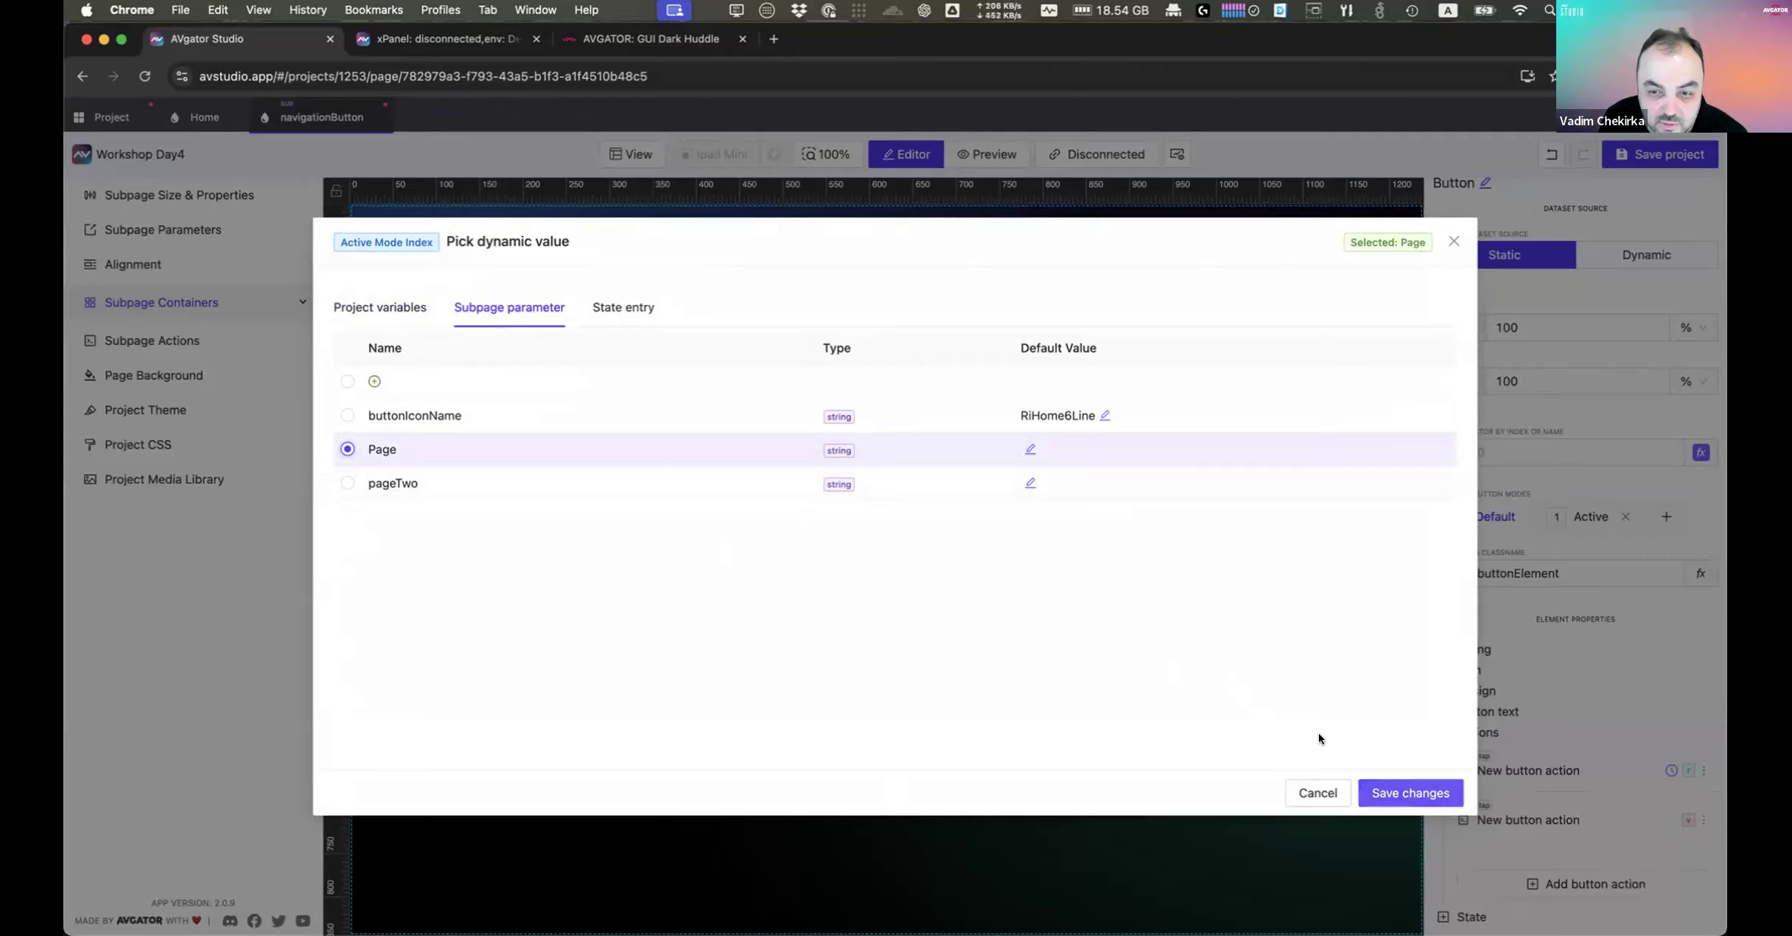
click(1400, 792)
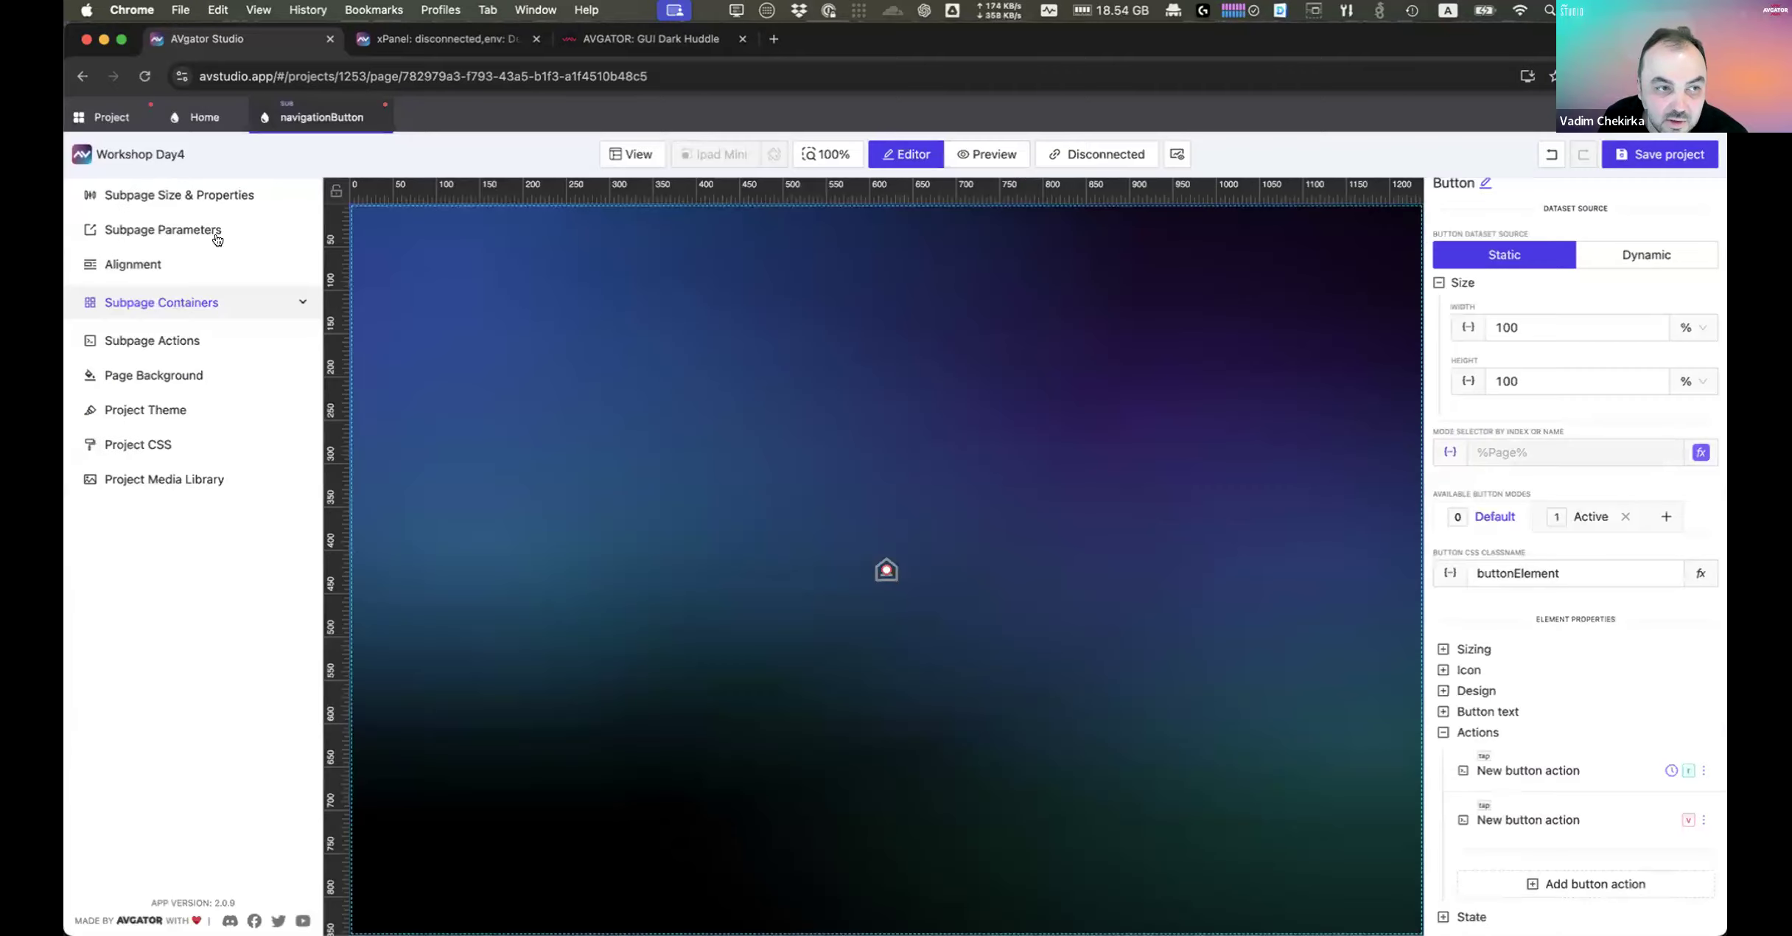
Step: Delete the pageTwo parameter from the navigationButton subpage parameters
click(174, 212)
click(171, 228)
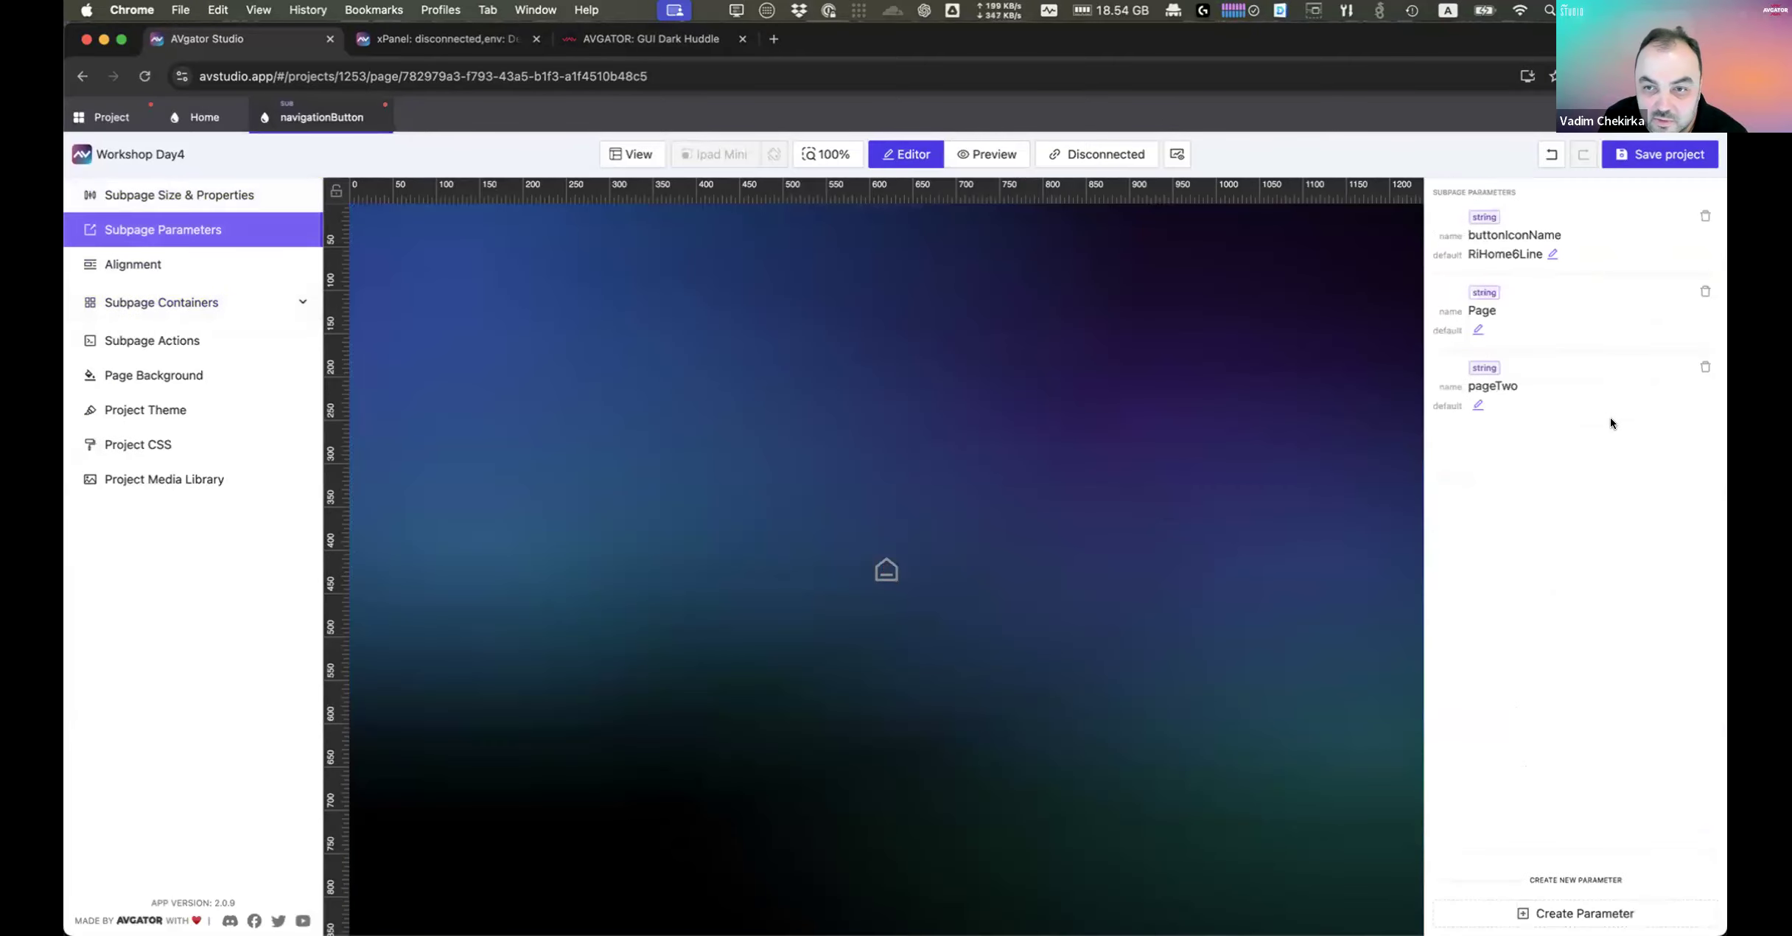
click(1703, 367)
click(1013, 308)
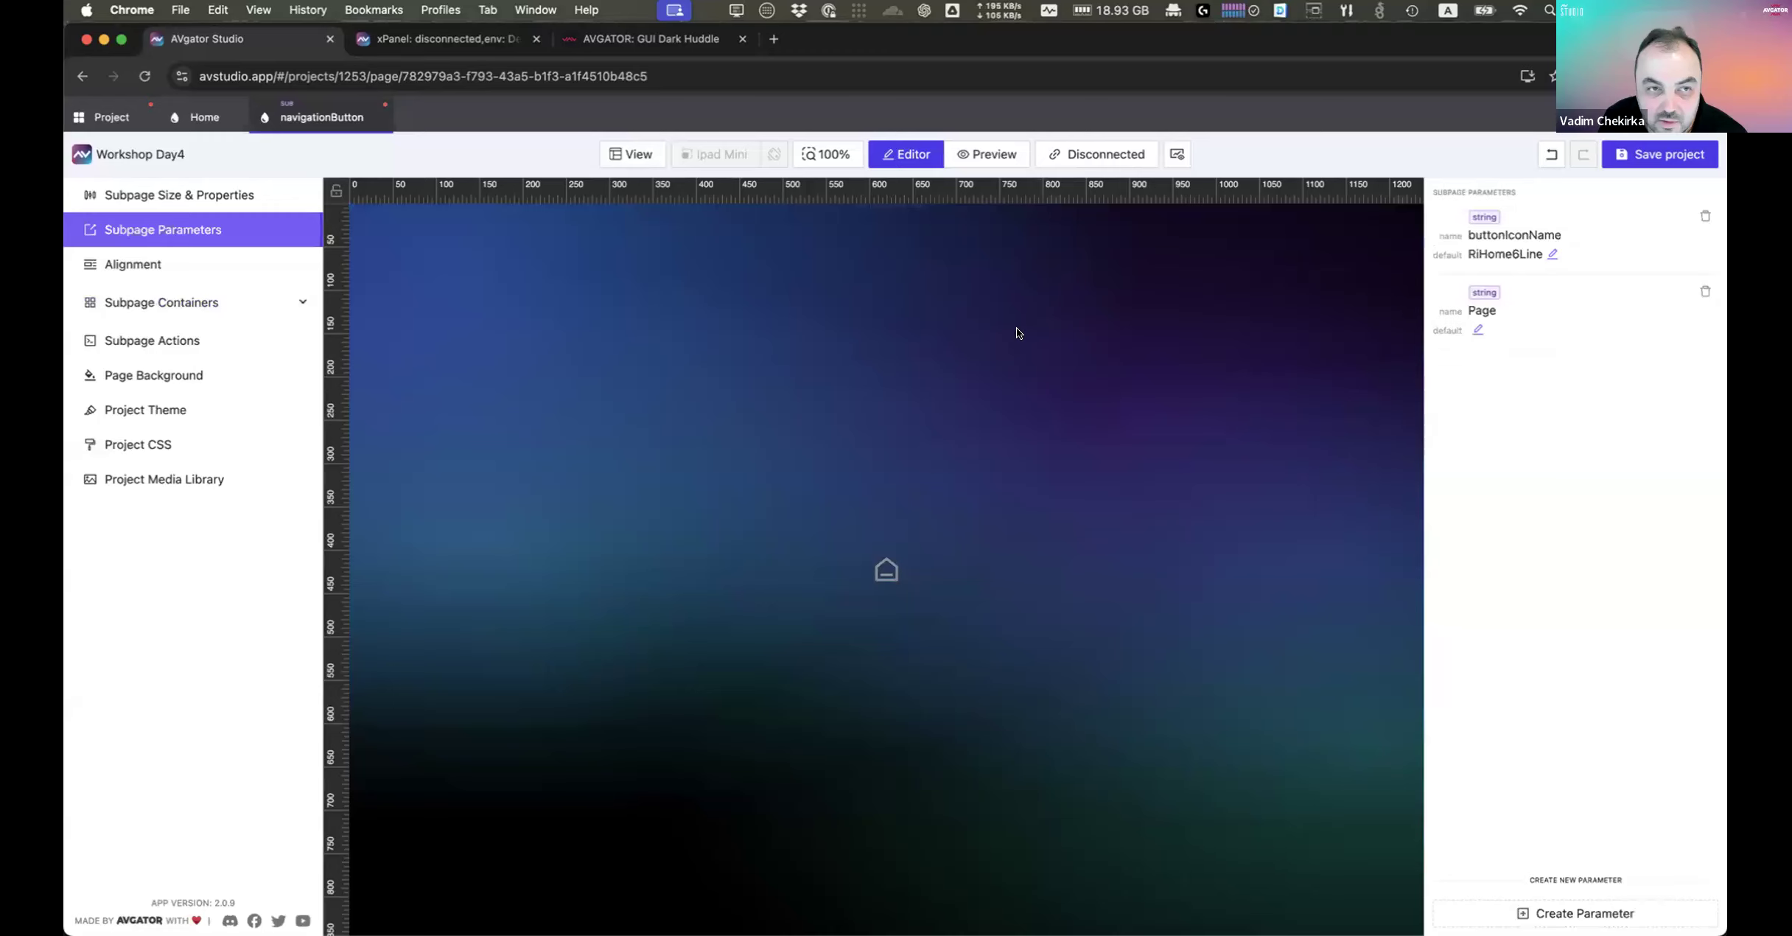
Step: Test switching between the presentation and home pages with the navigation buttons in the live xPanel preview
click(432, 39)
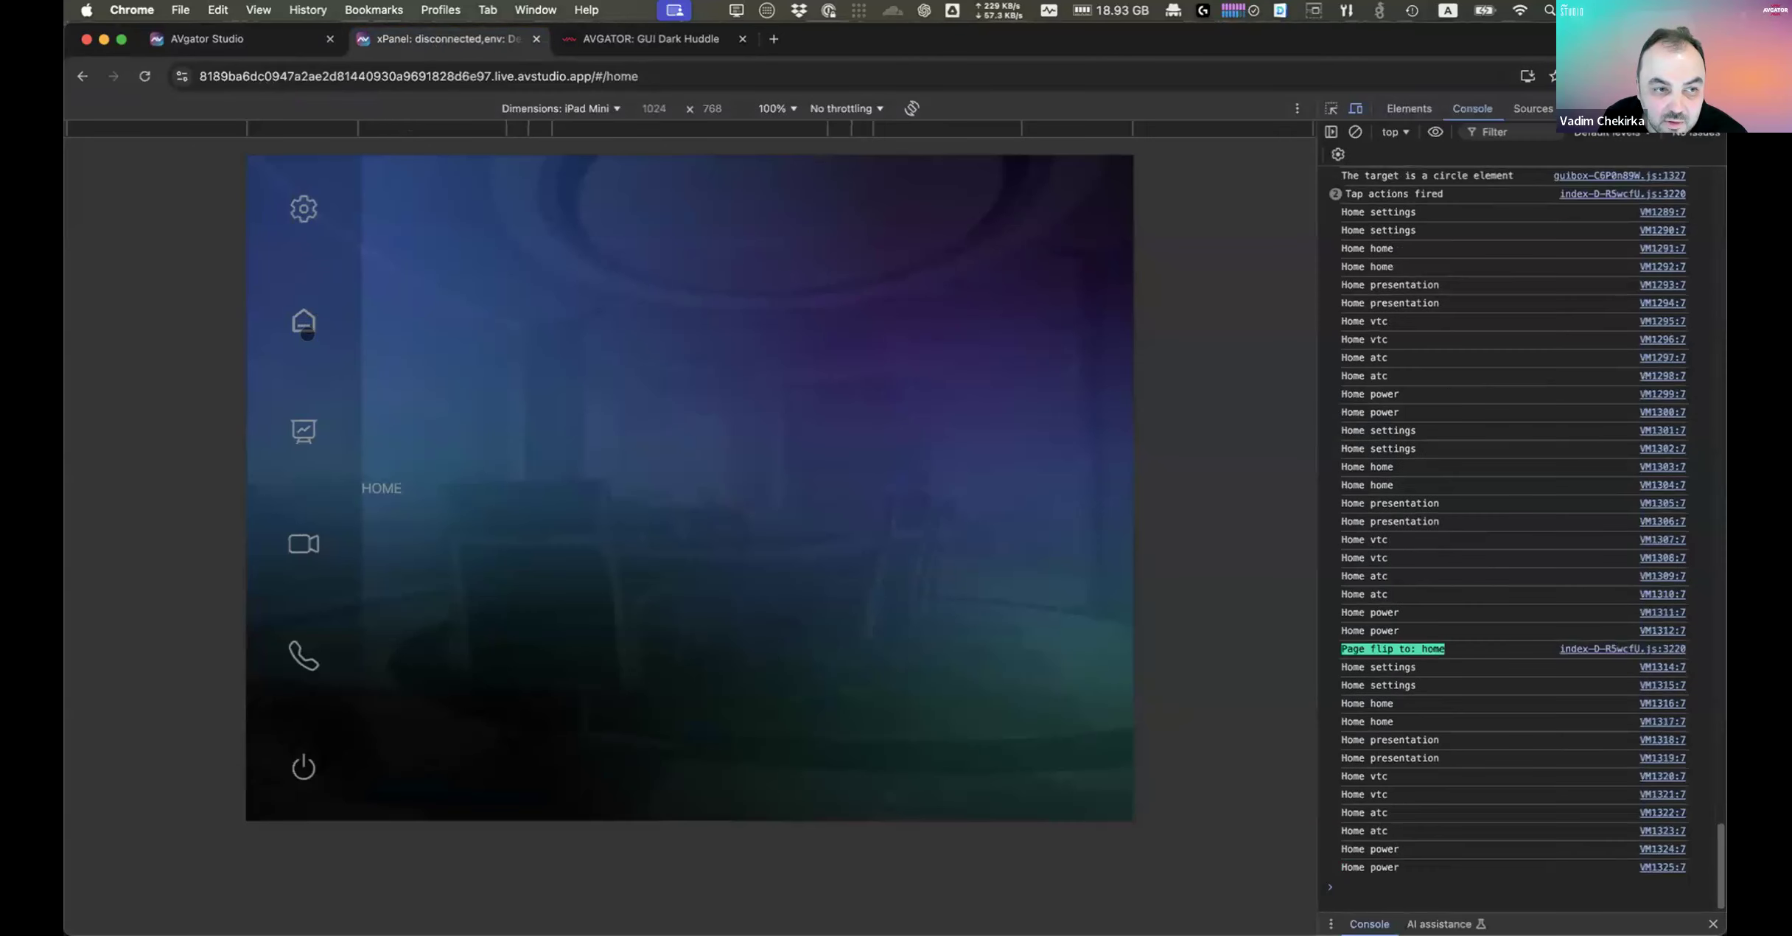
click(307, 427)
click(305, 317)
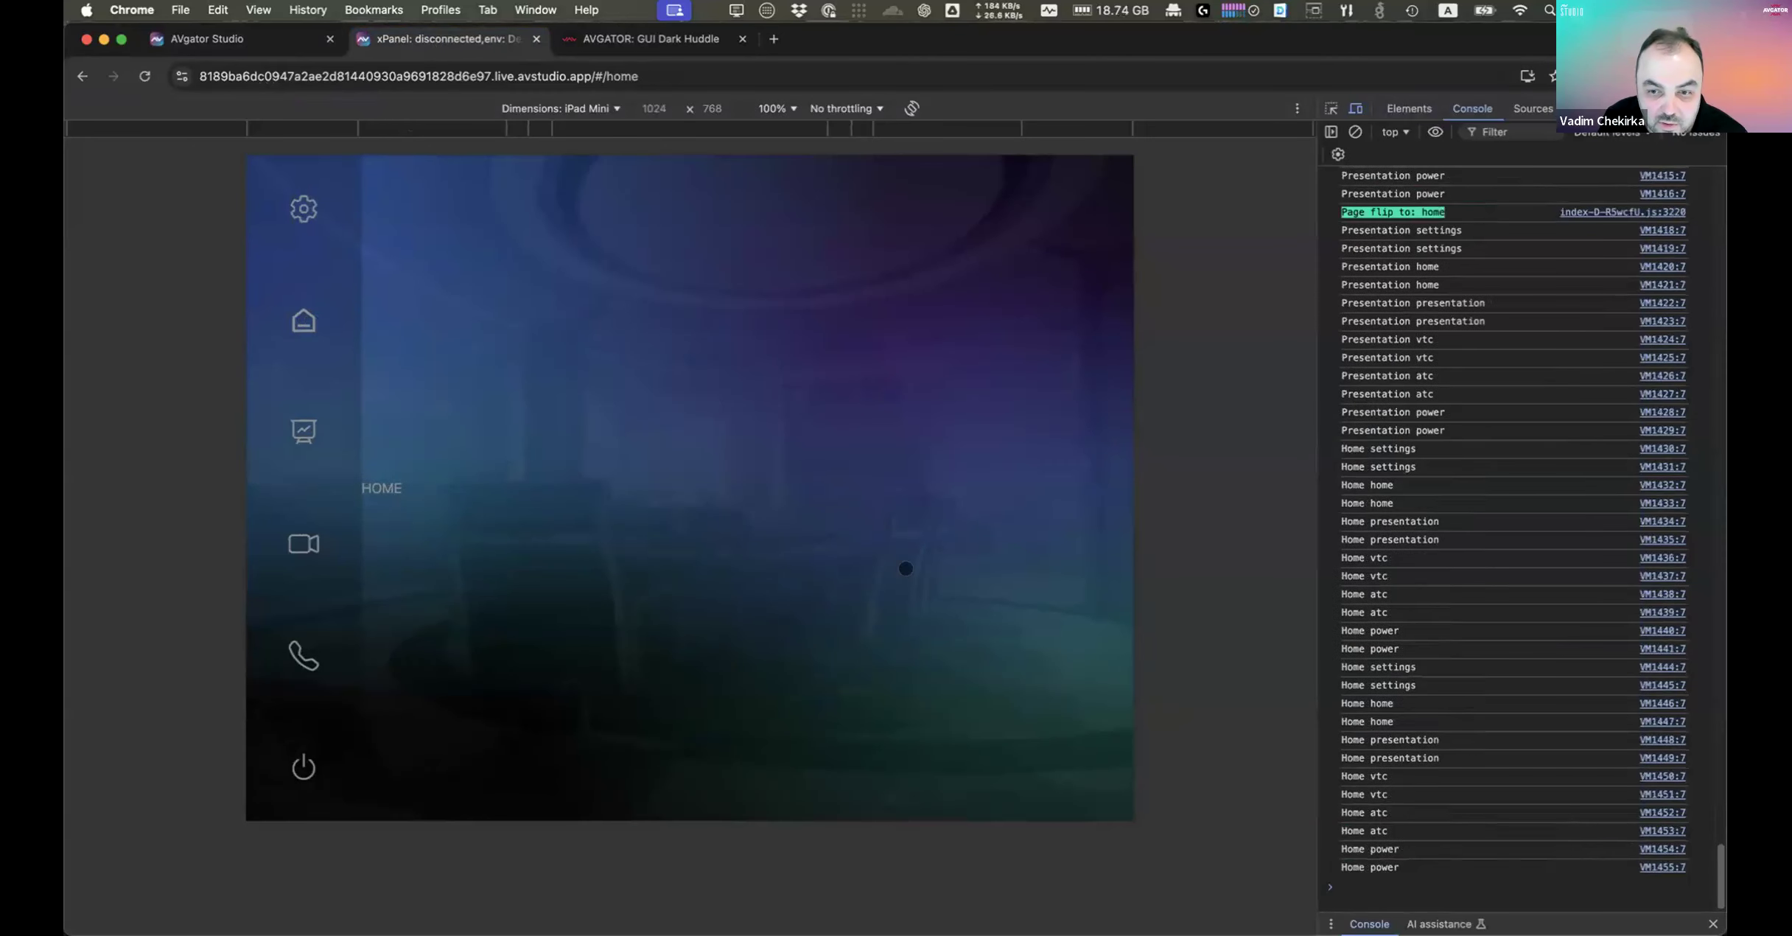
click(303, 431)
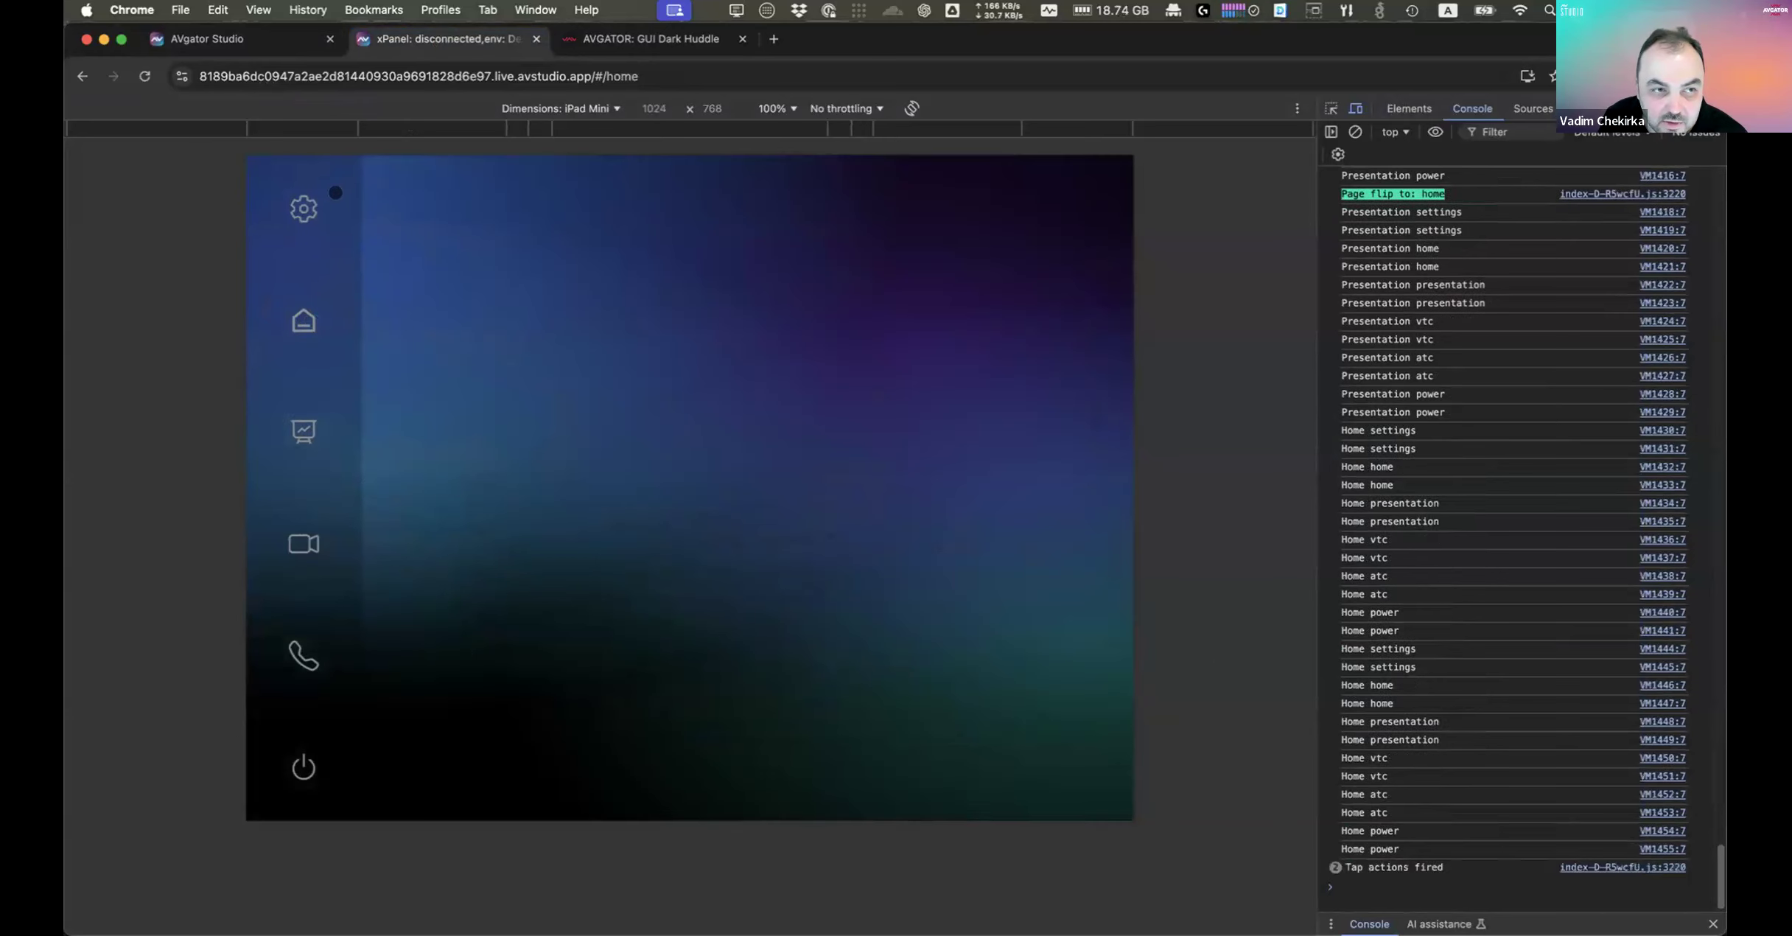
Step: Return to AVgator Studio and check the variable and value of the navigation button's second tap action
click(250, 44)
click(888, 571)
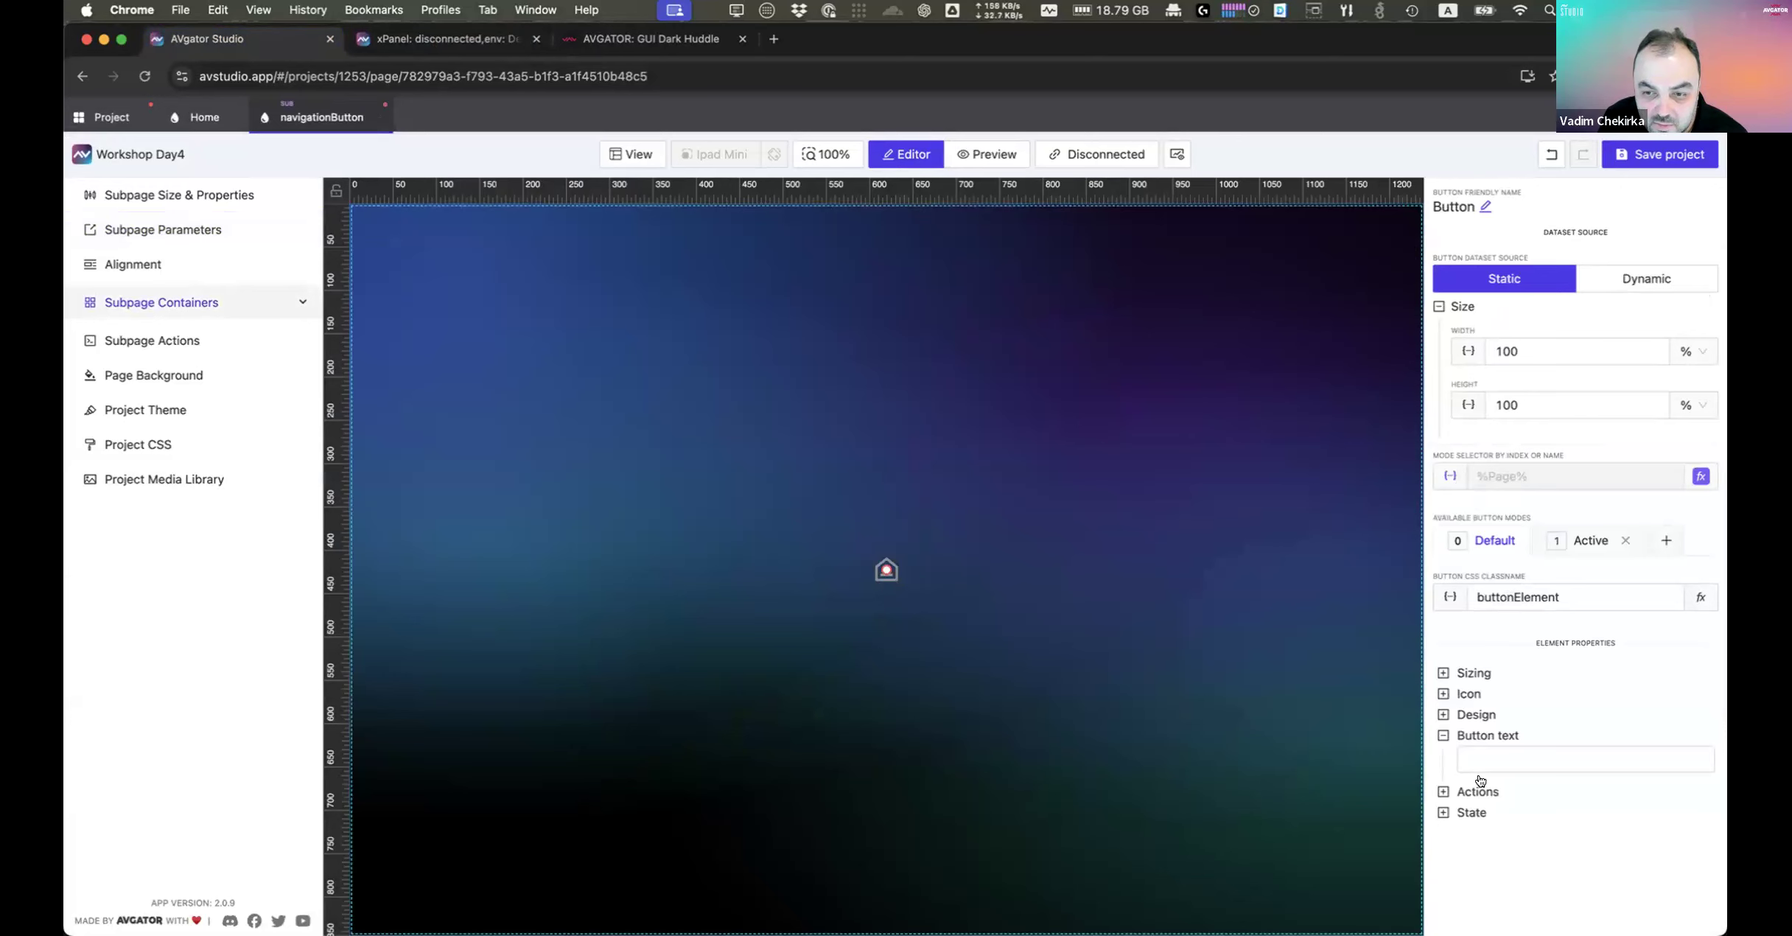
click(1492, 793)
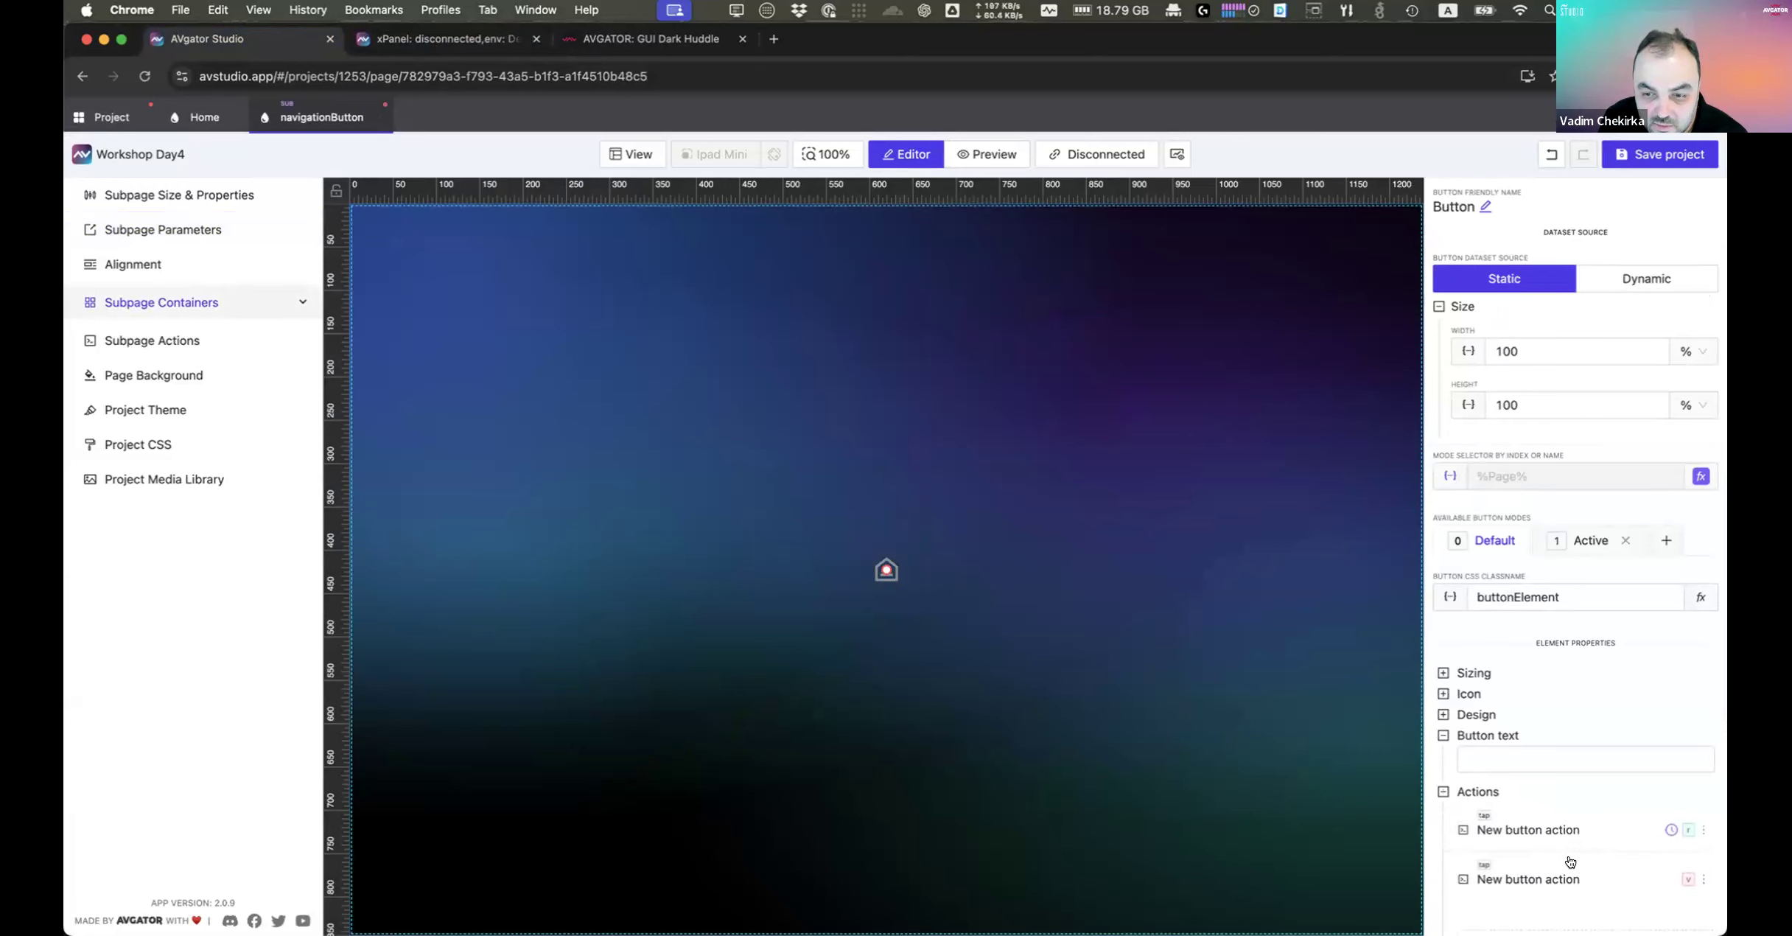
scroll(1584, 854, down, 1)
click(1580, 824)
scroll(1503, 812, down, 3)
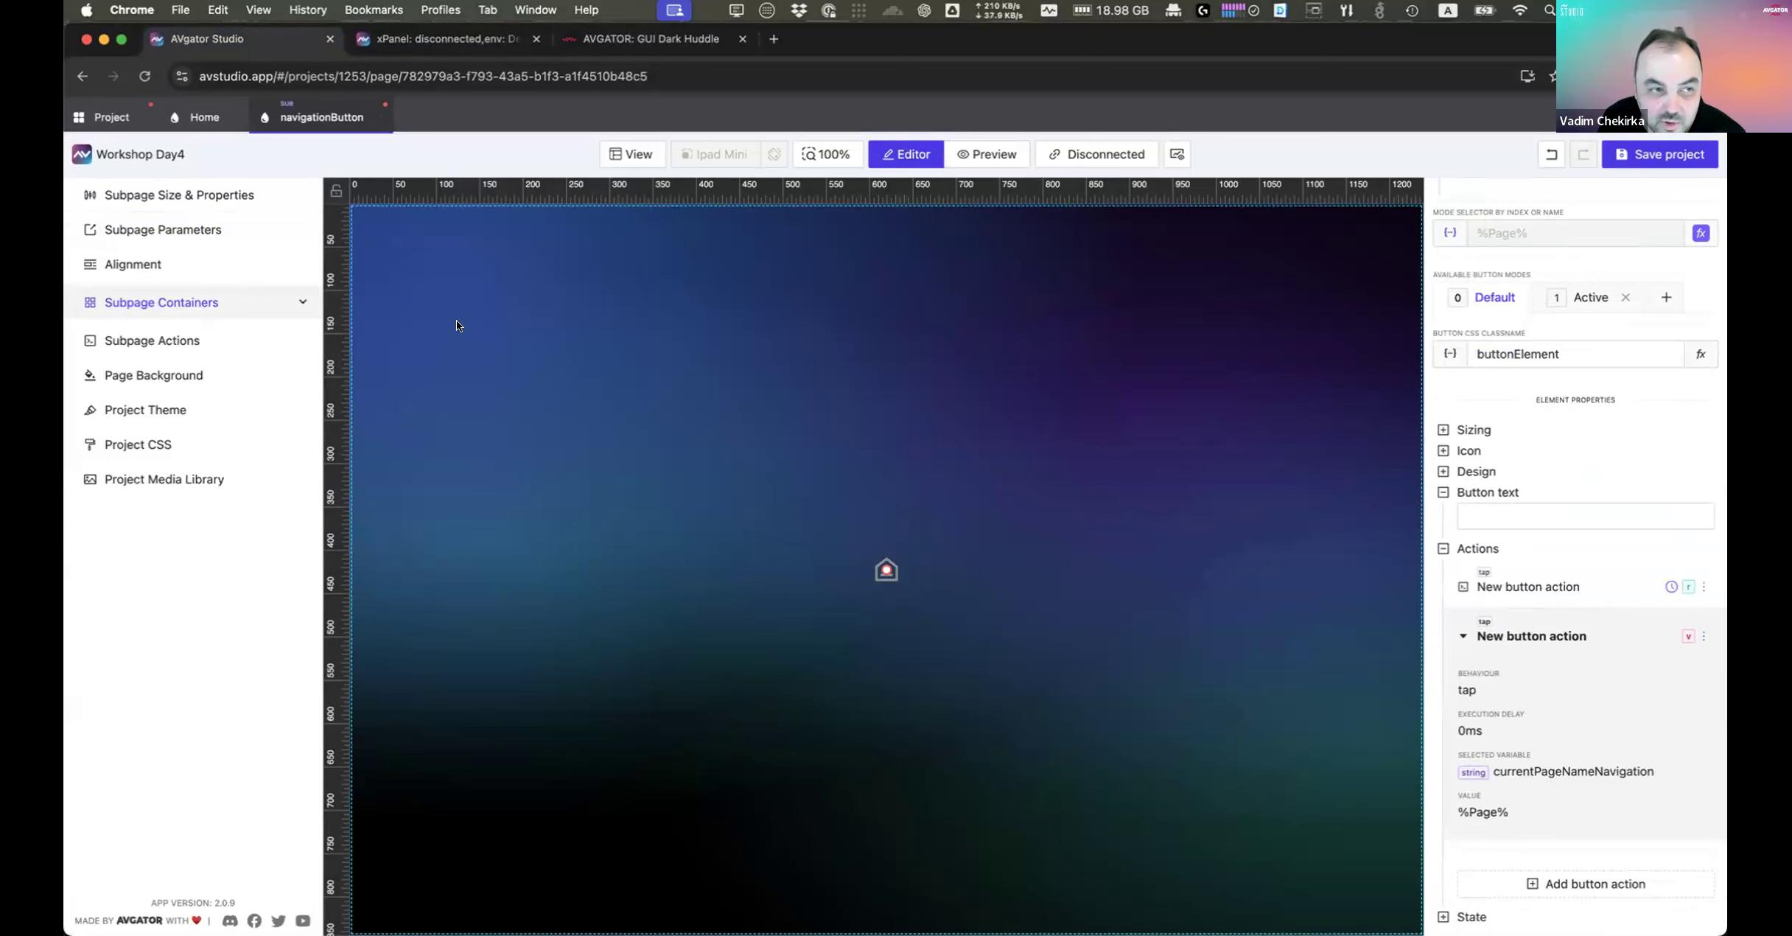
Step: Edit the isCurrentPageMatch function so that it reads the currentPageNameNavigation variable, and save it
click(105, 118)
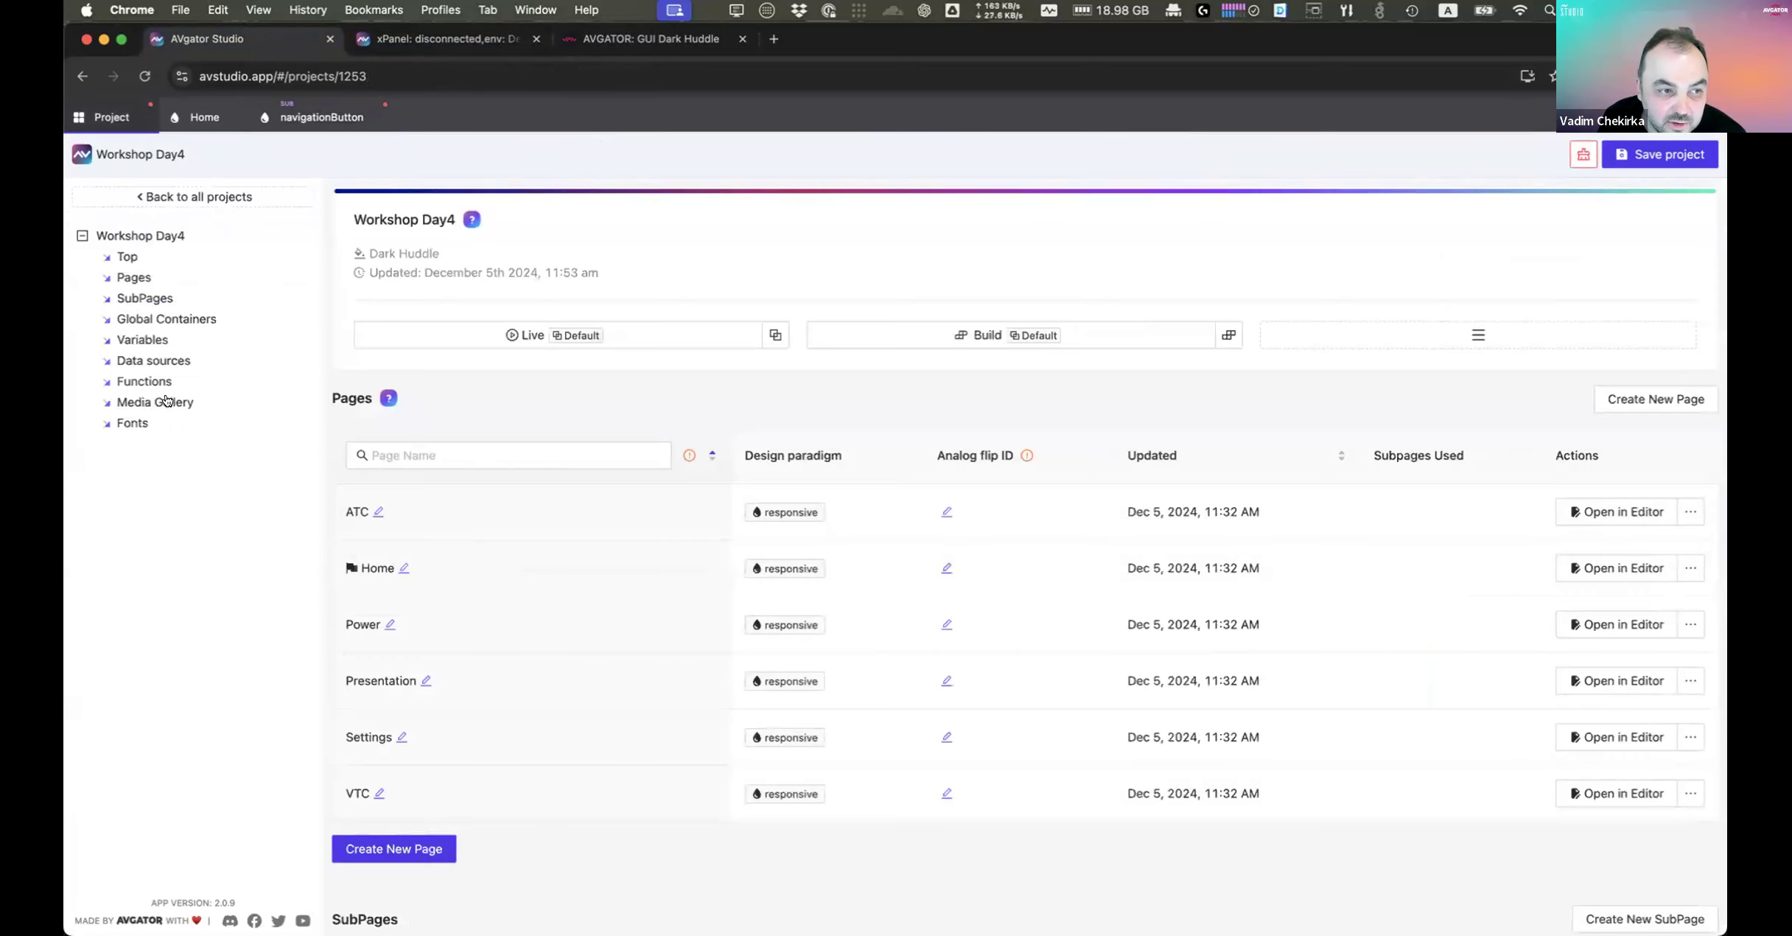
scroll(145, 380, down, 2)
click(145, 381)
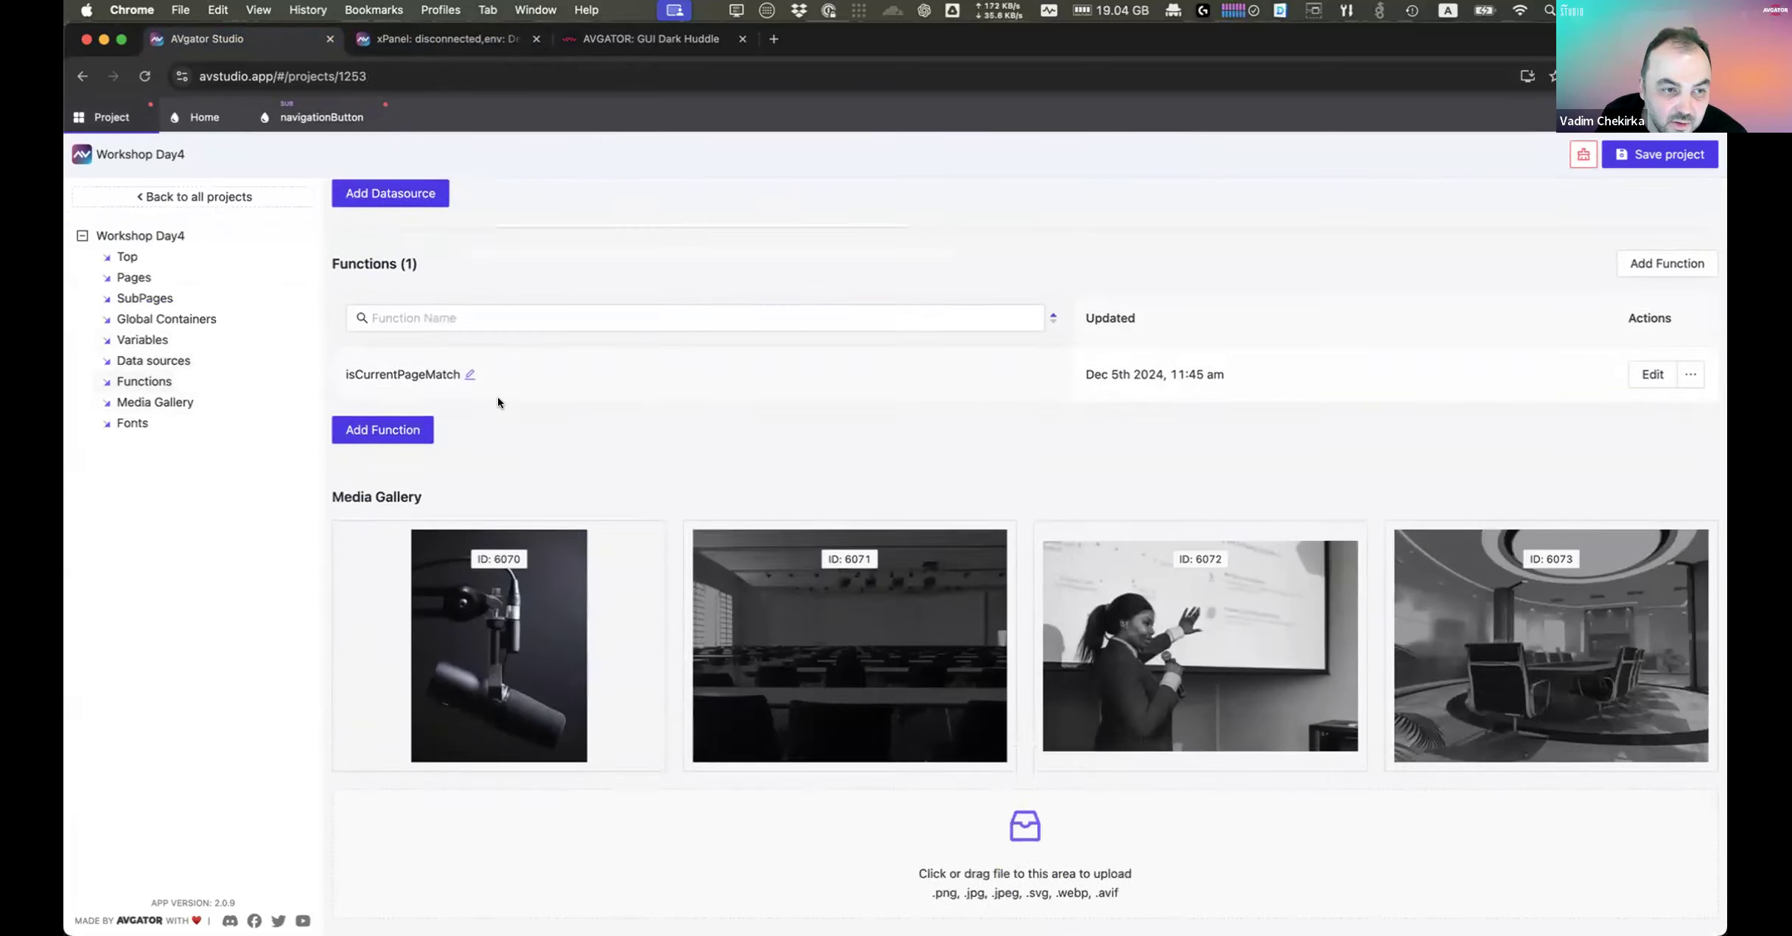
click(1650, 303)
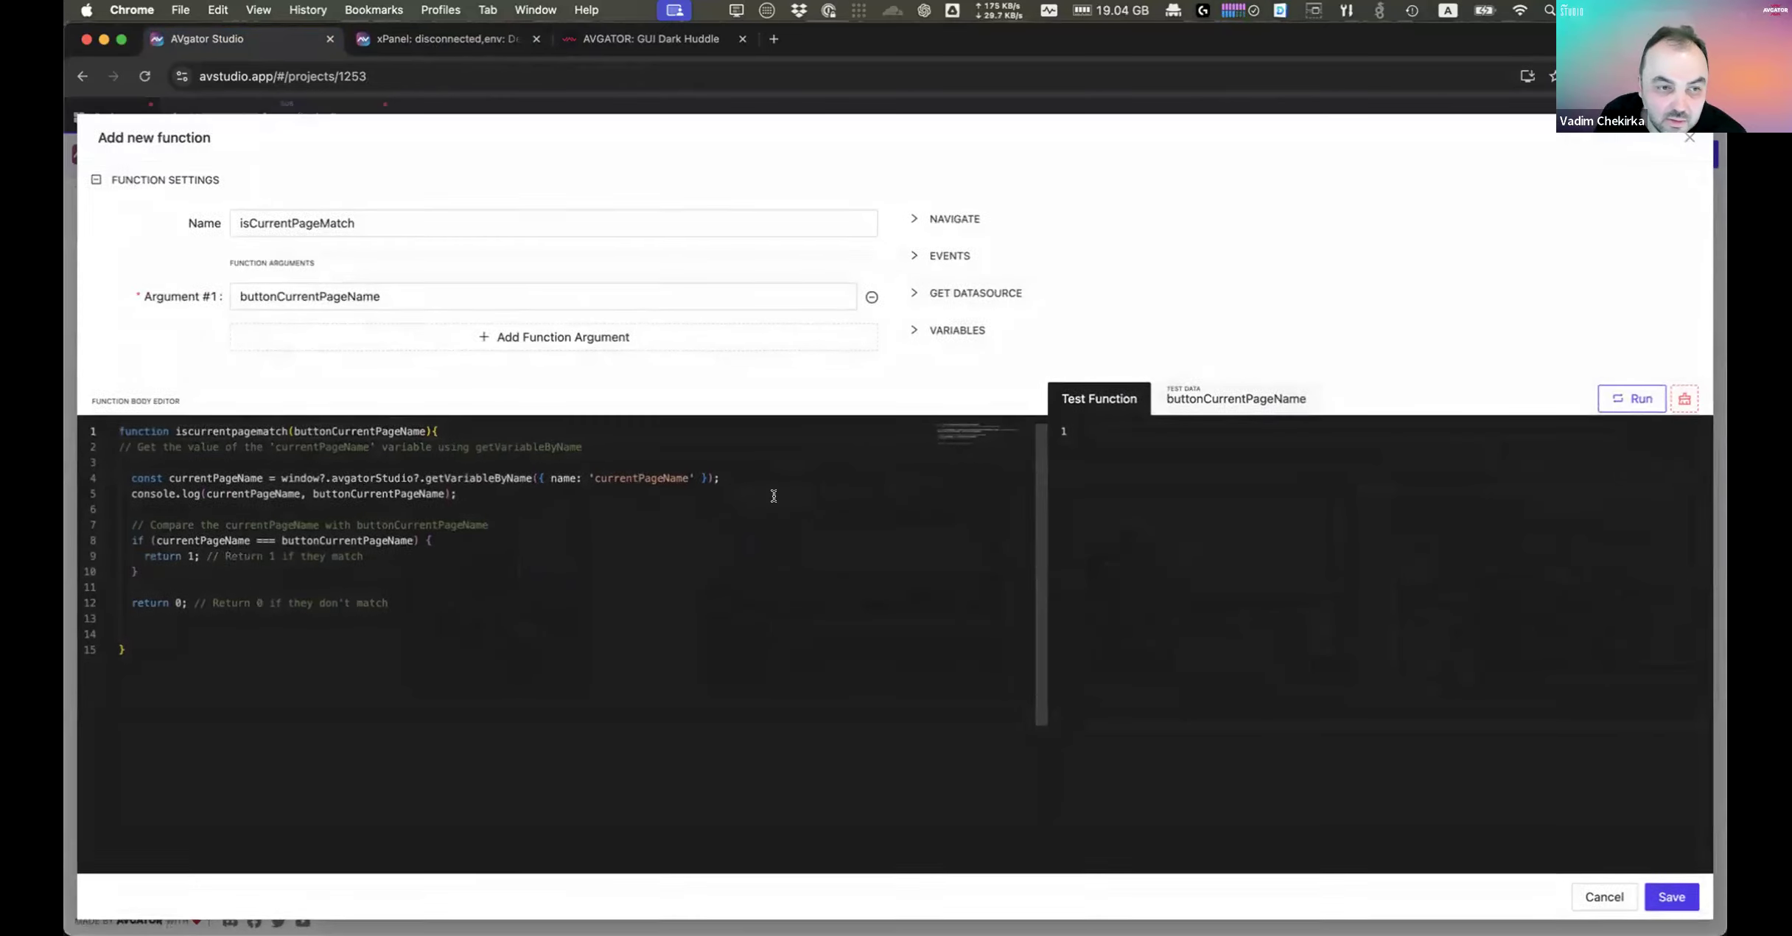
double_click(686, 478)
key(Right)
text(Navigation)
click(1668, 897)
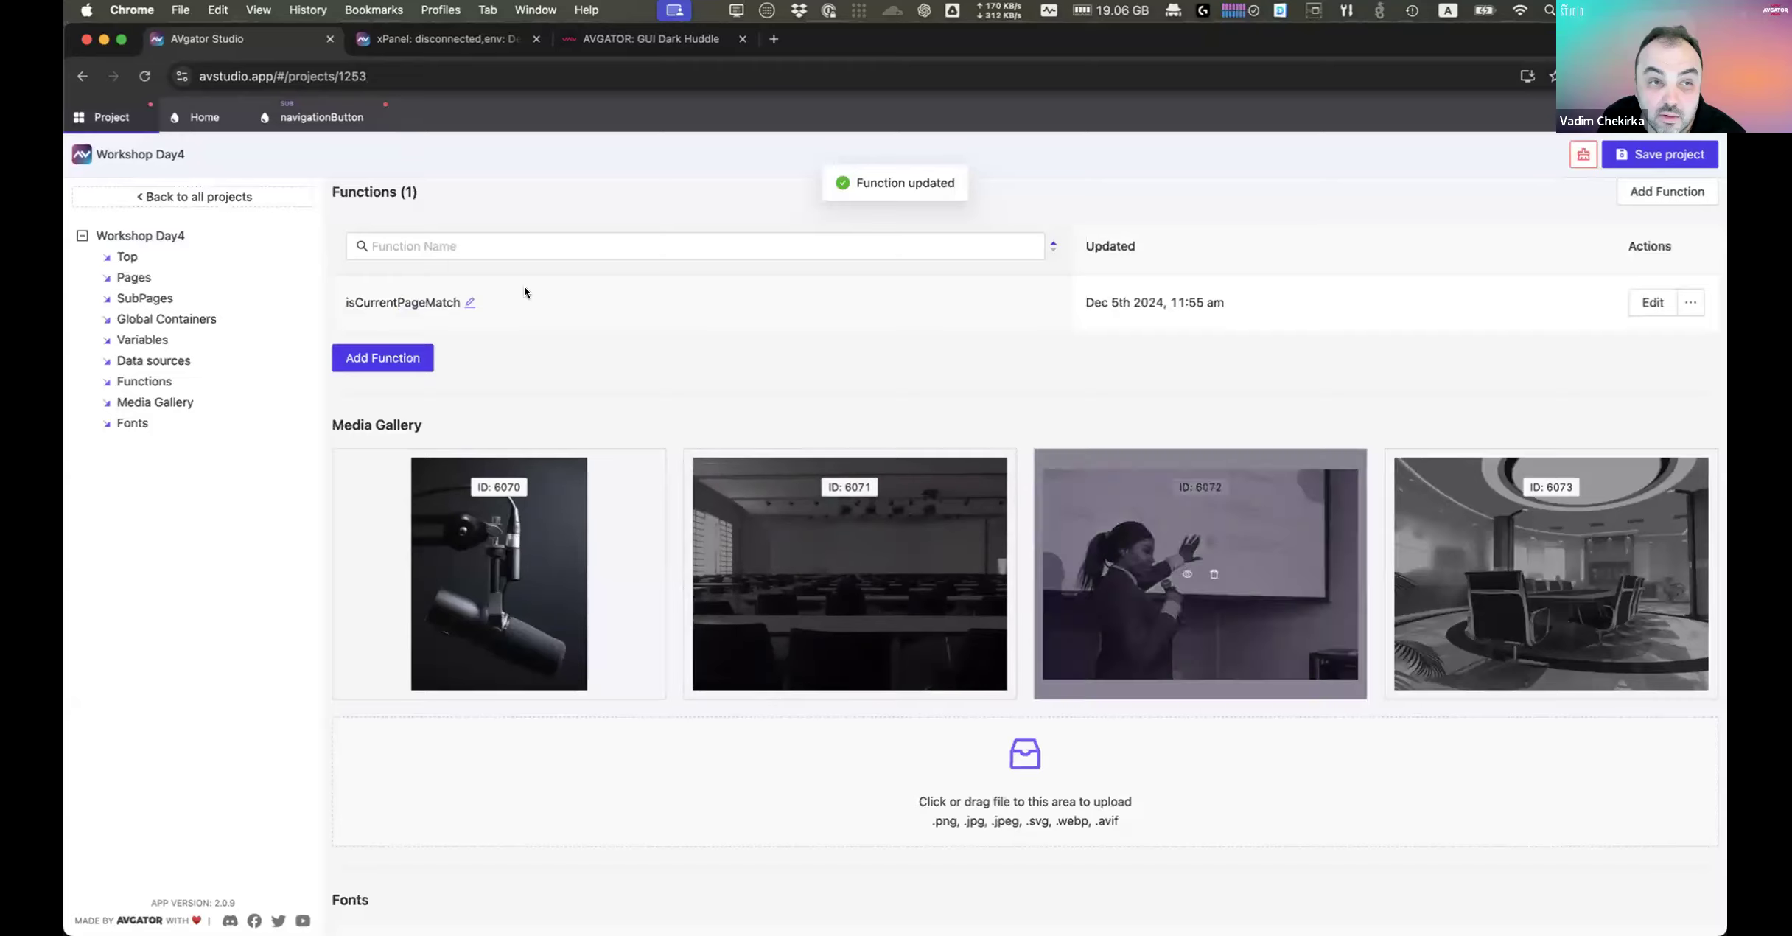
Step: Retest the home and presentation navigation buttons in the live xPanel preview, checking the active icon highlighting
click(450, 38)
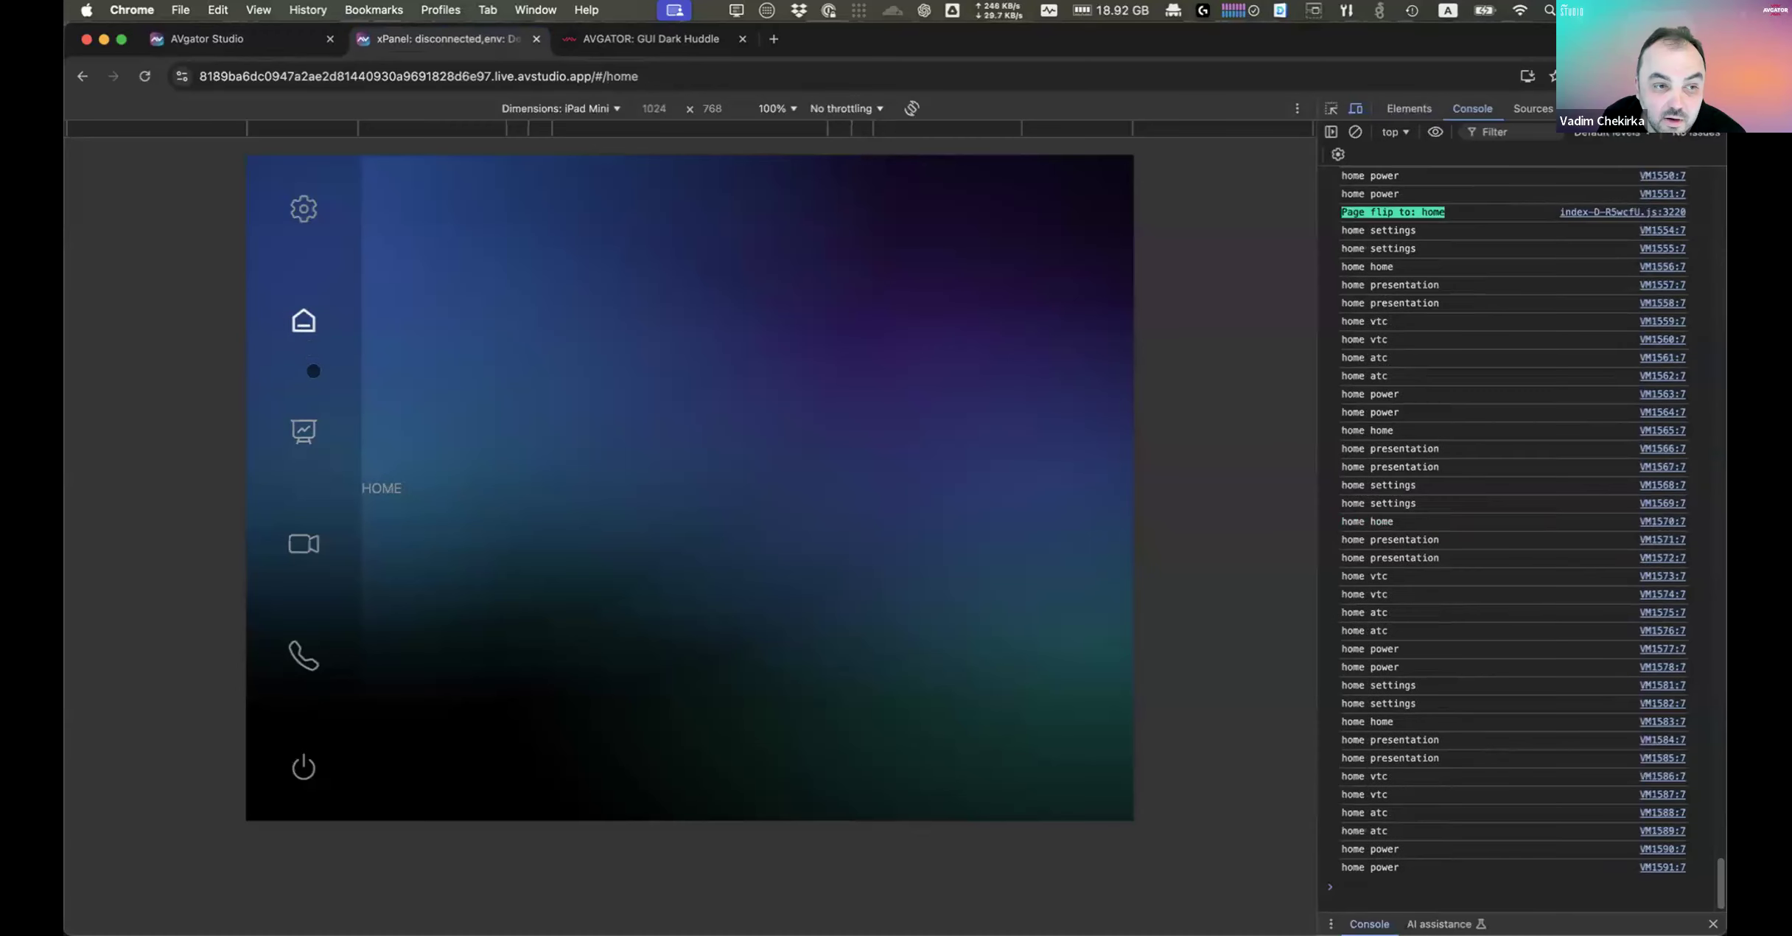
click(305, 320)
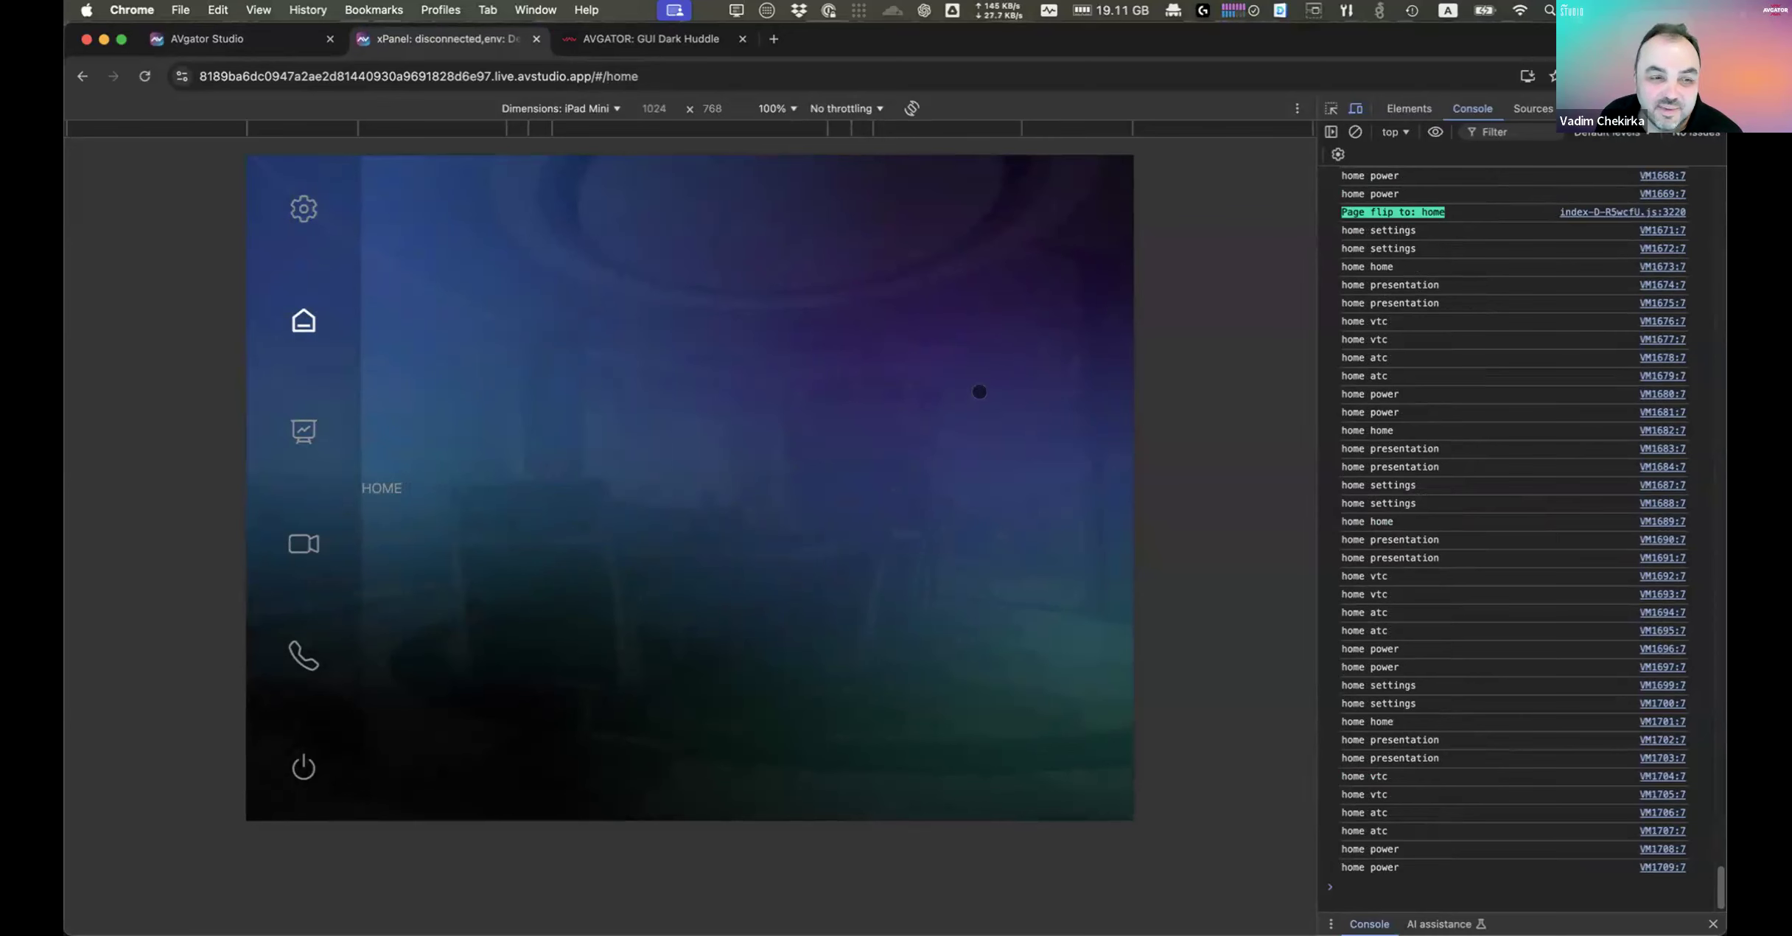
click(298, 429)
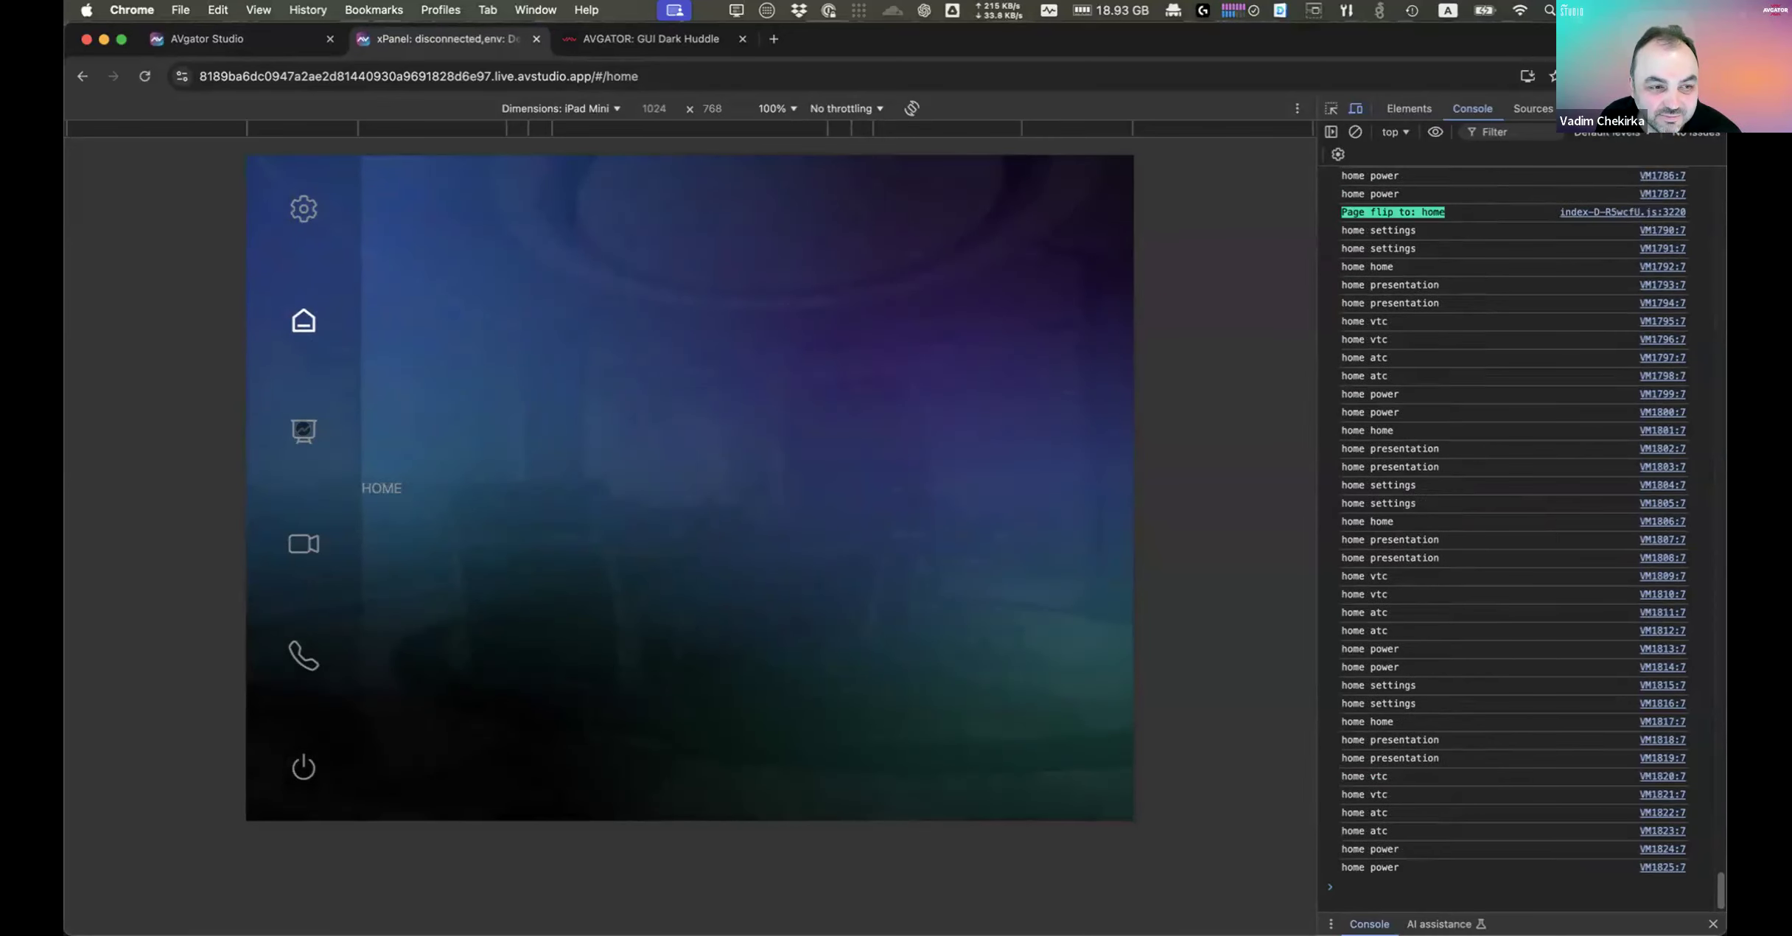
click(302, 429)
click(306, 324)
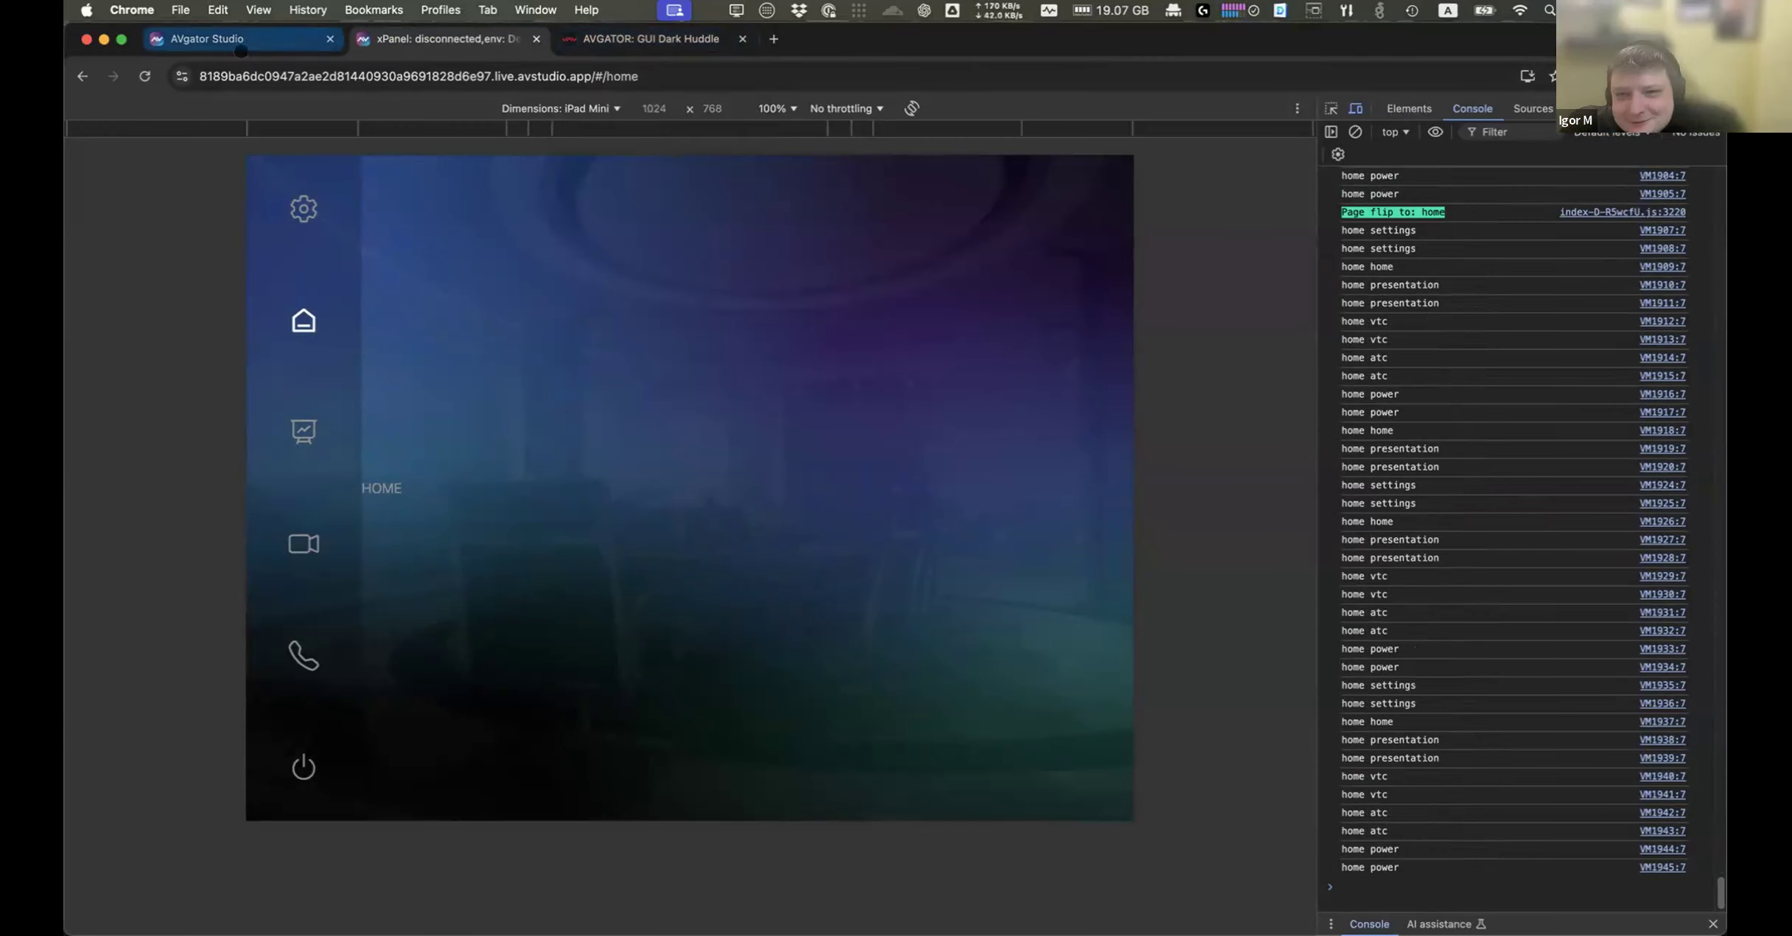
Step: Comment out the console.log line in the isCurrentPageMatch function in AVgator Studio and save the function
click(241, 49)
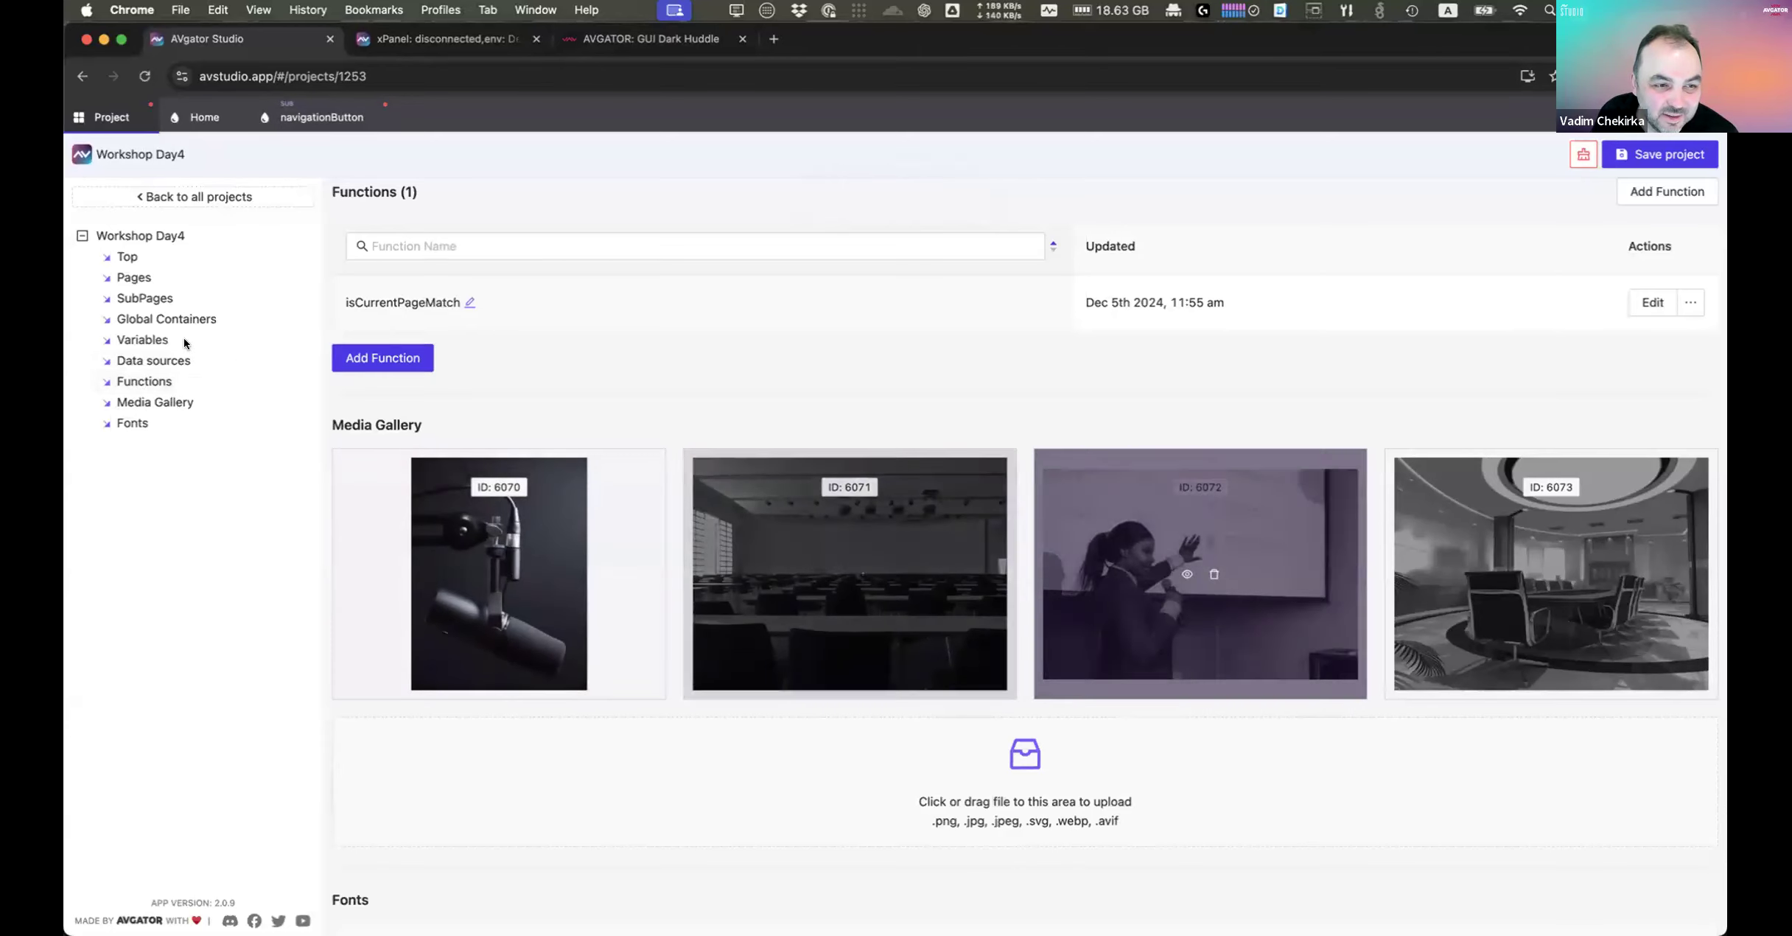
click(1653, 302)
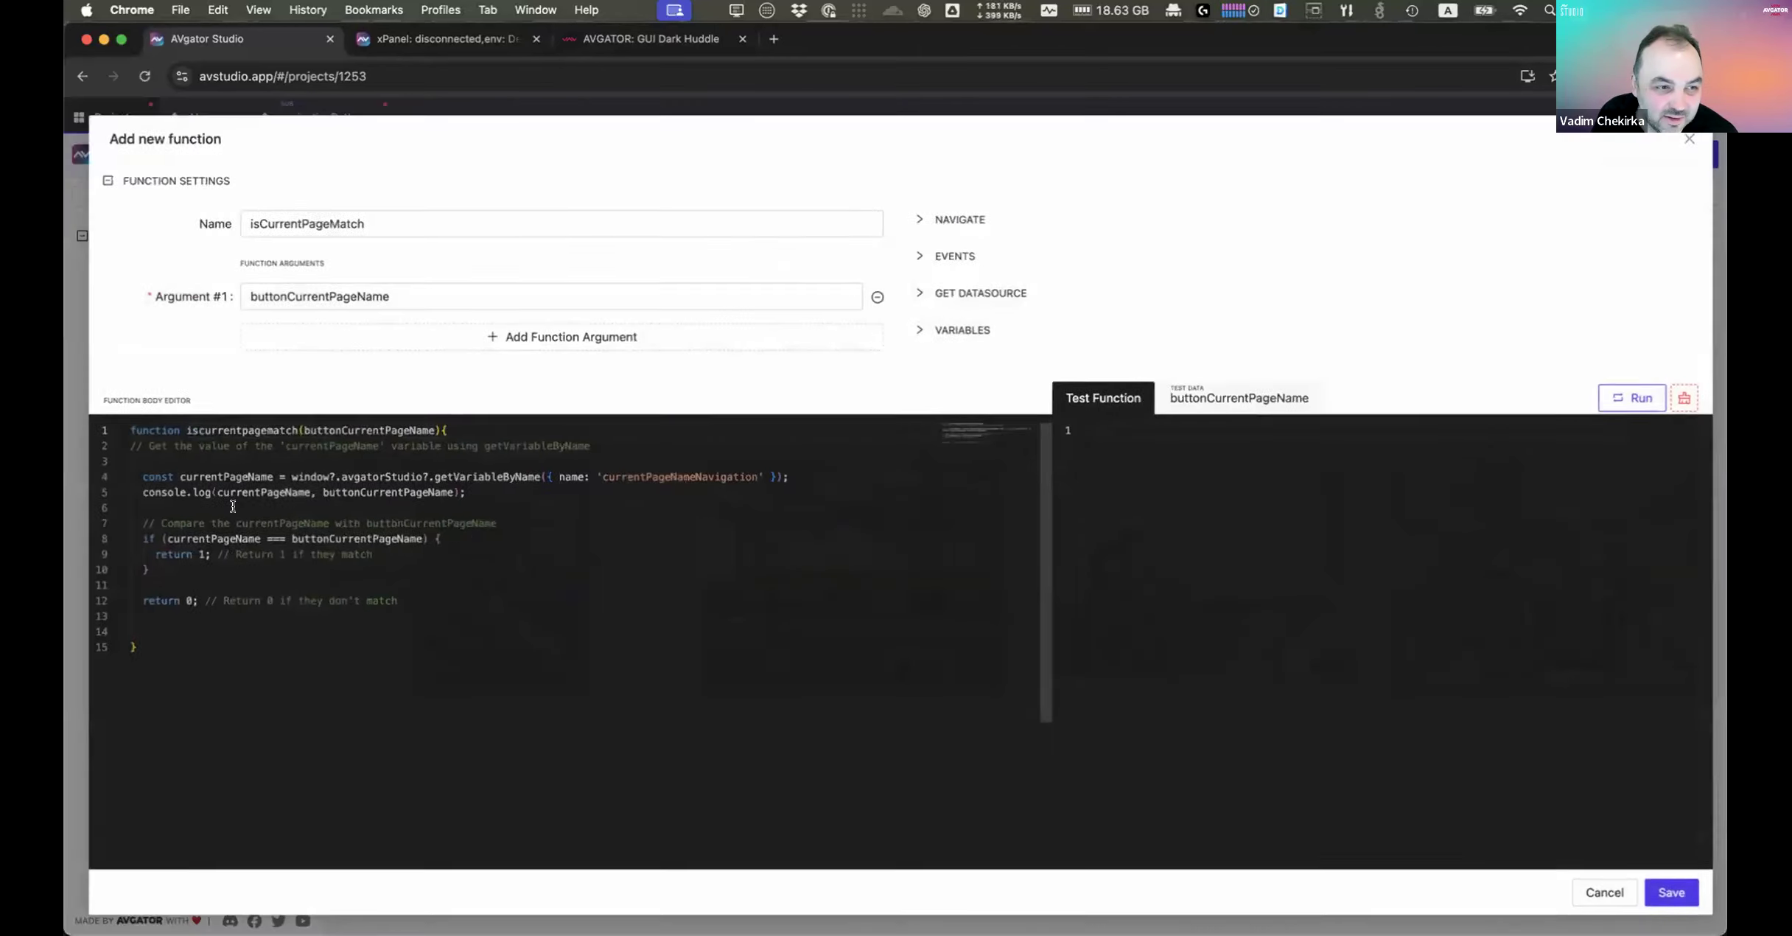
click(143, 505)
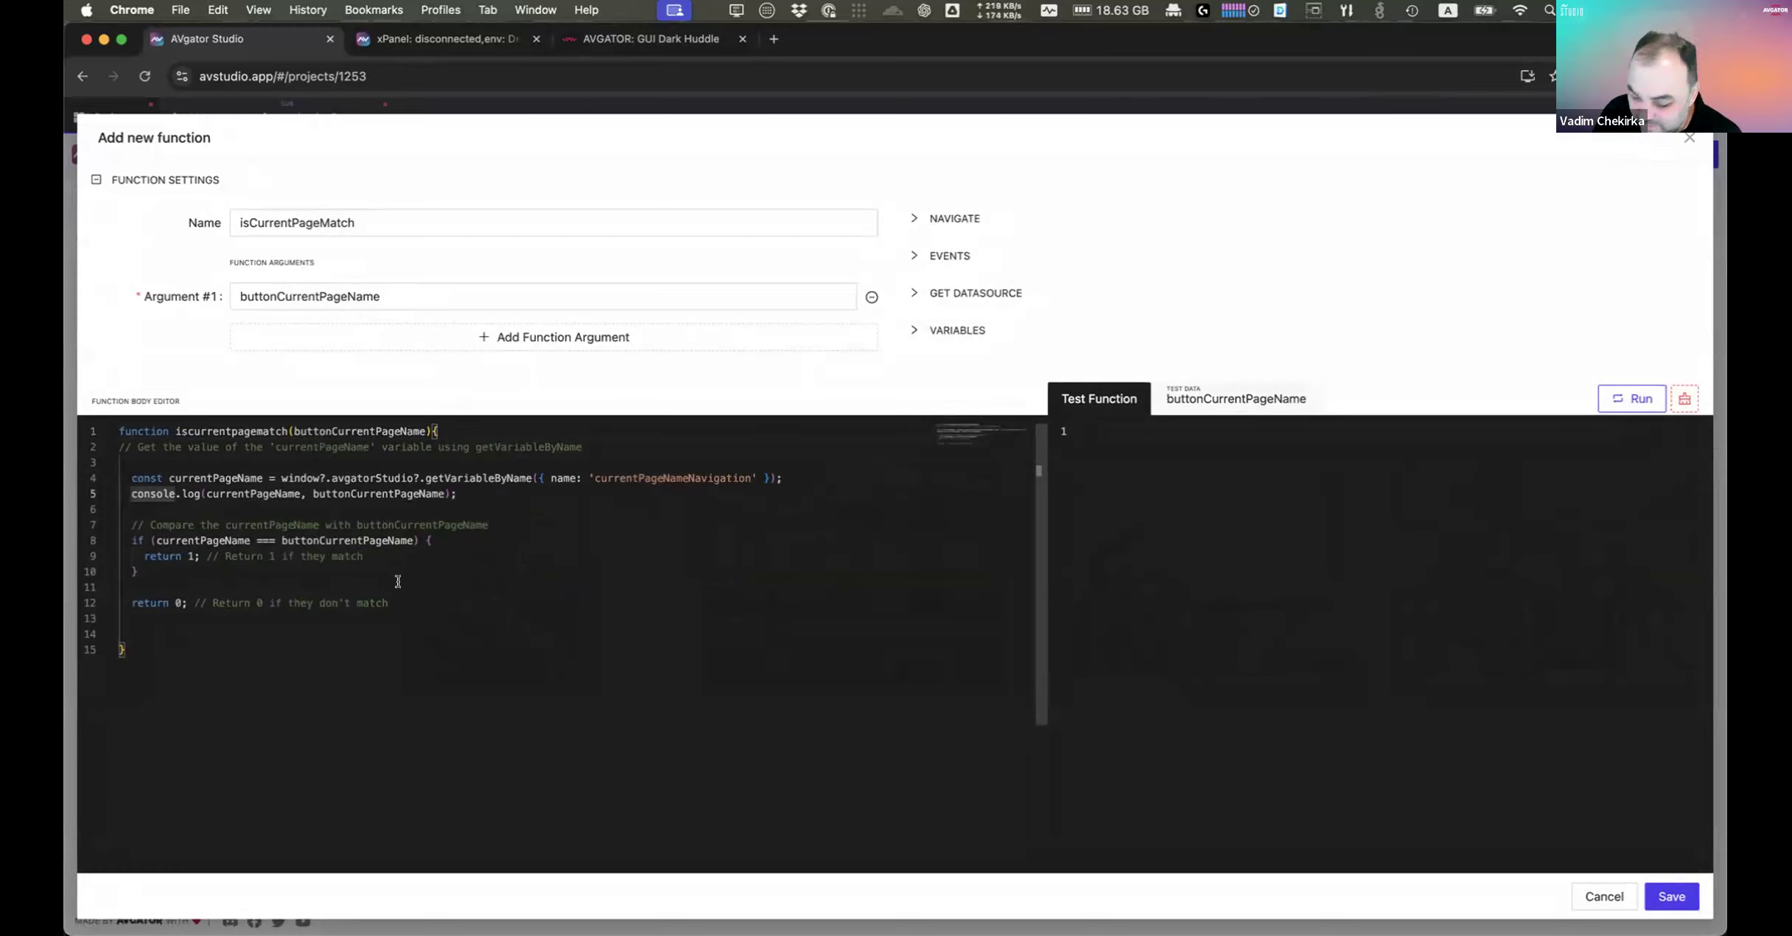
text(//)
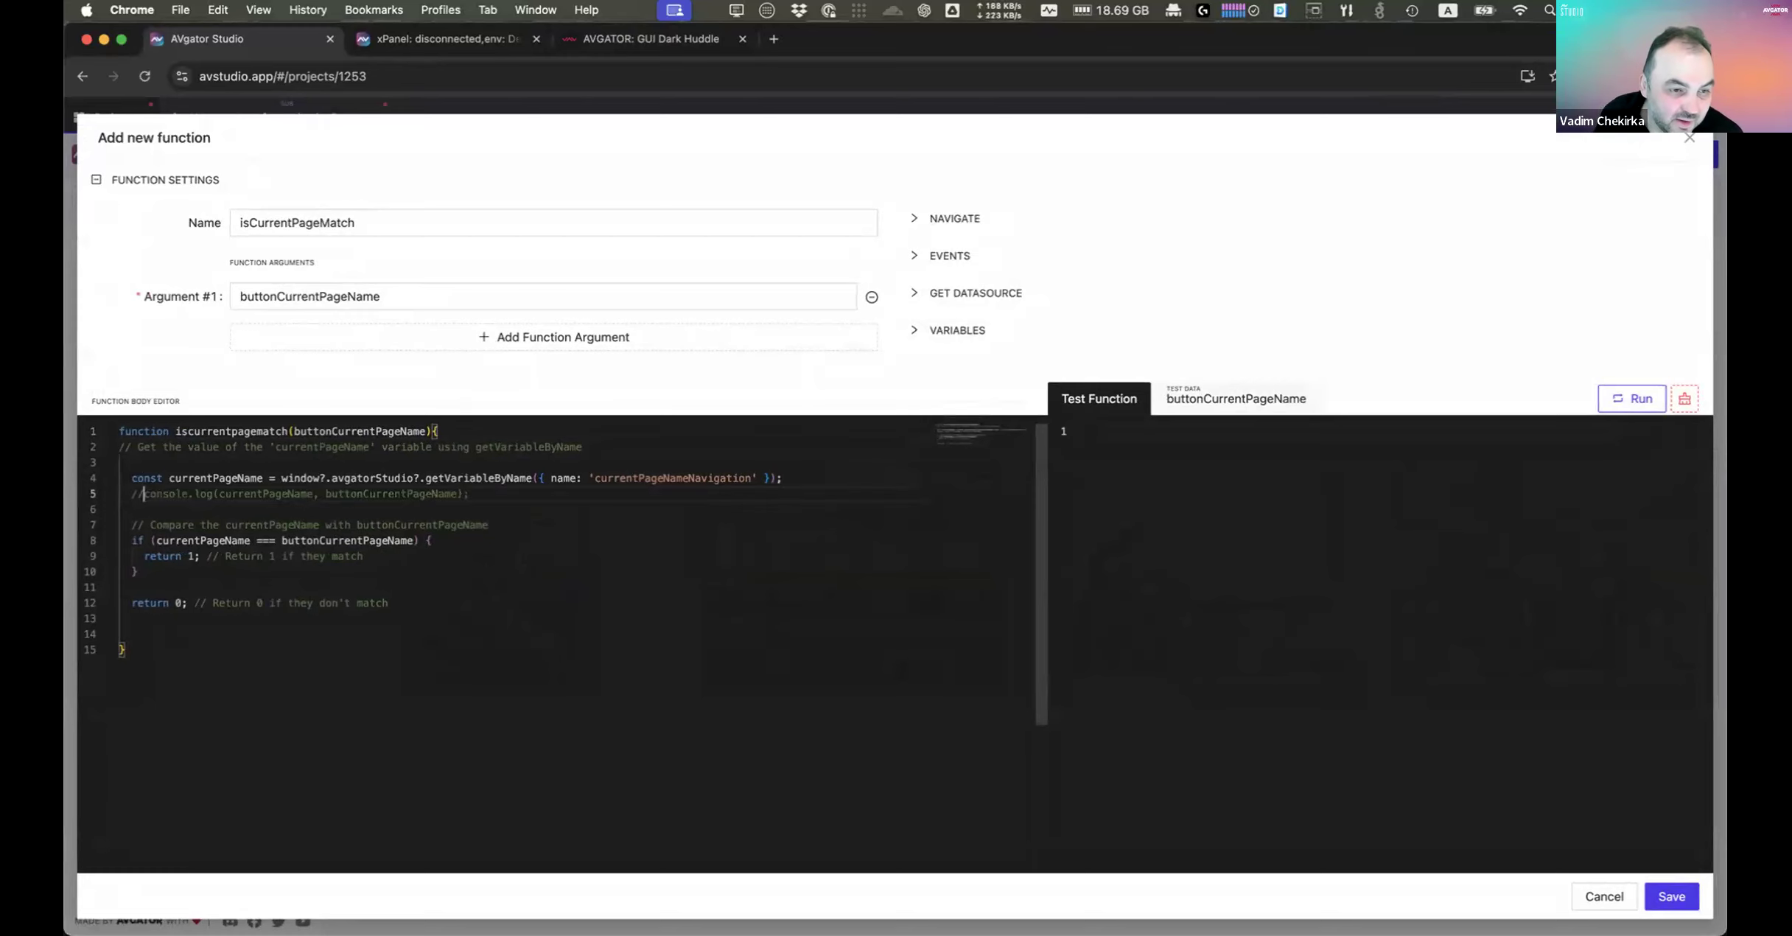
click(1671, 896)
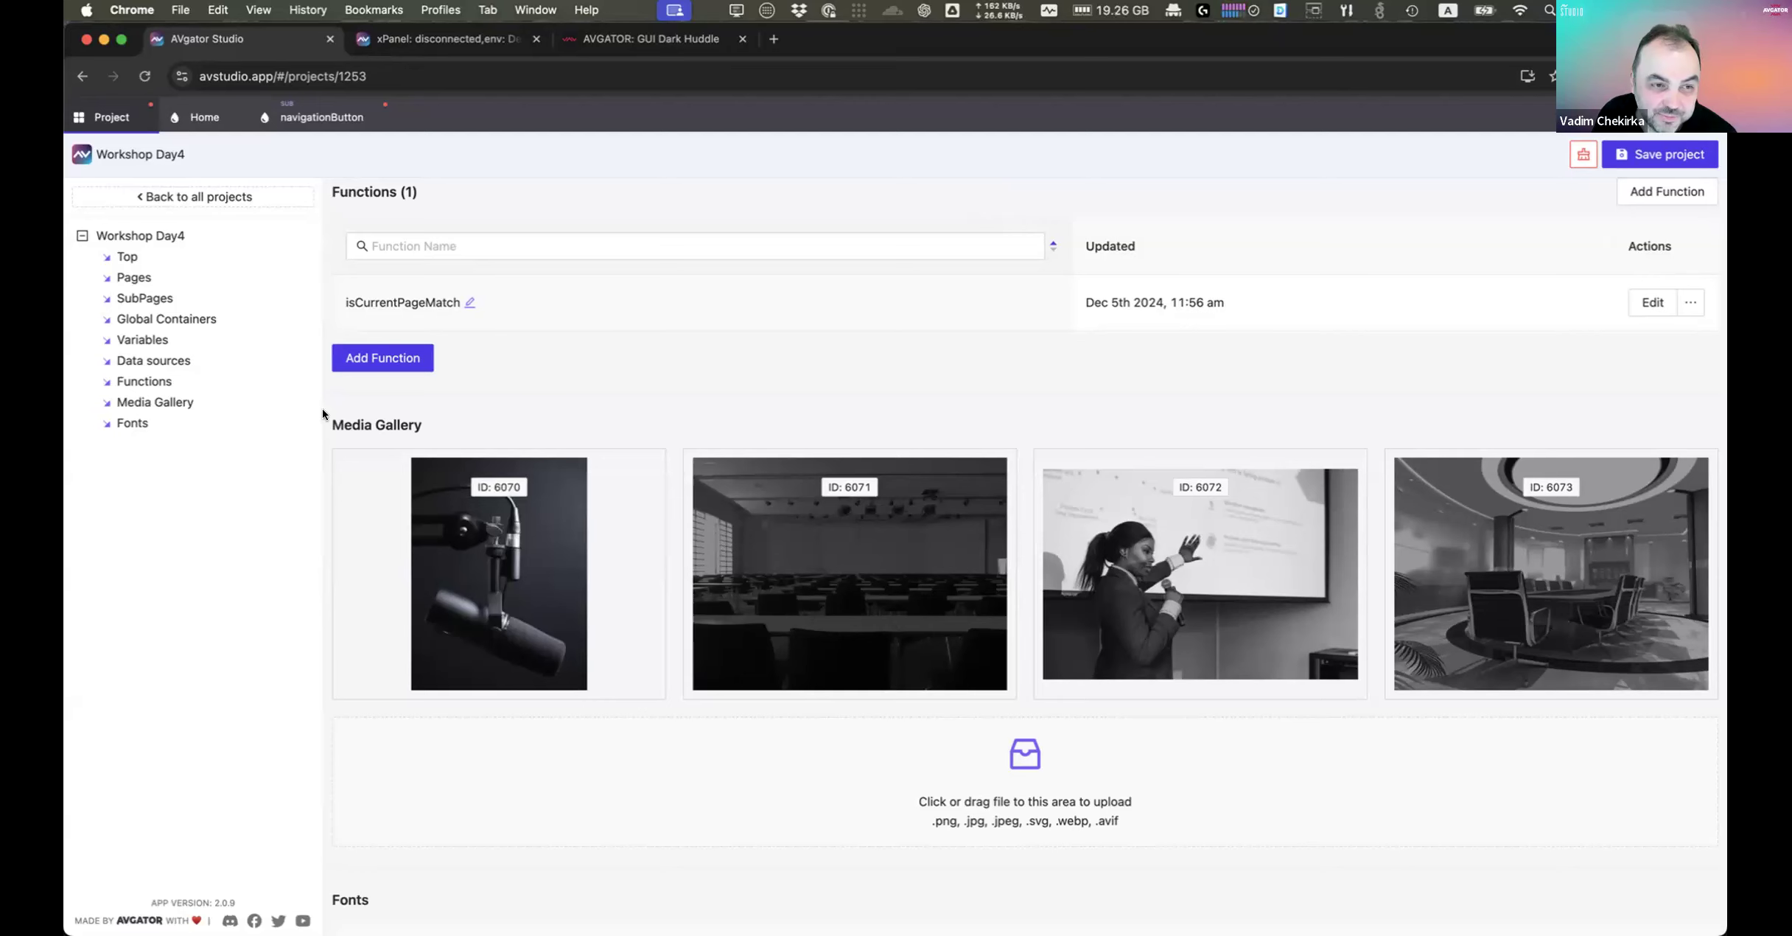
Step: Compare the navigation bar in the live xPanel preview with the Dark Huddle live demo
scroll(501, 380, up, 2)
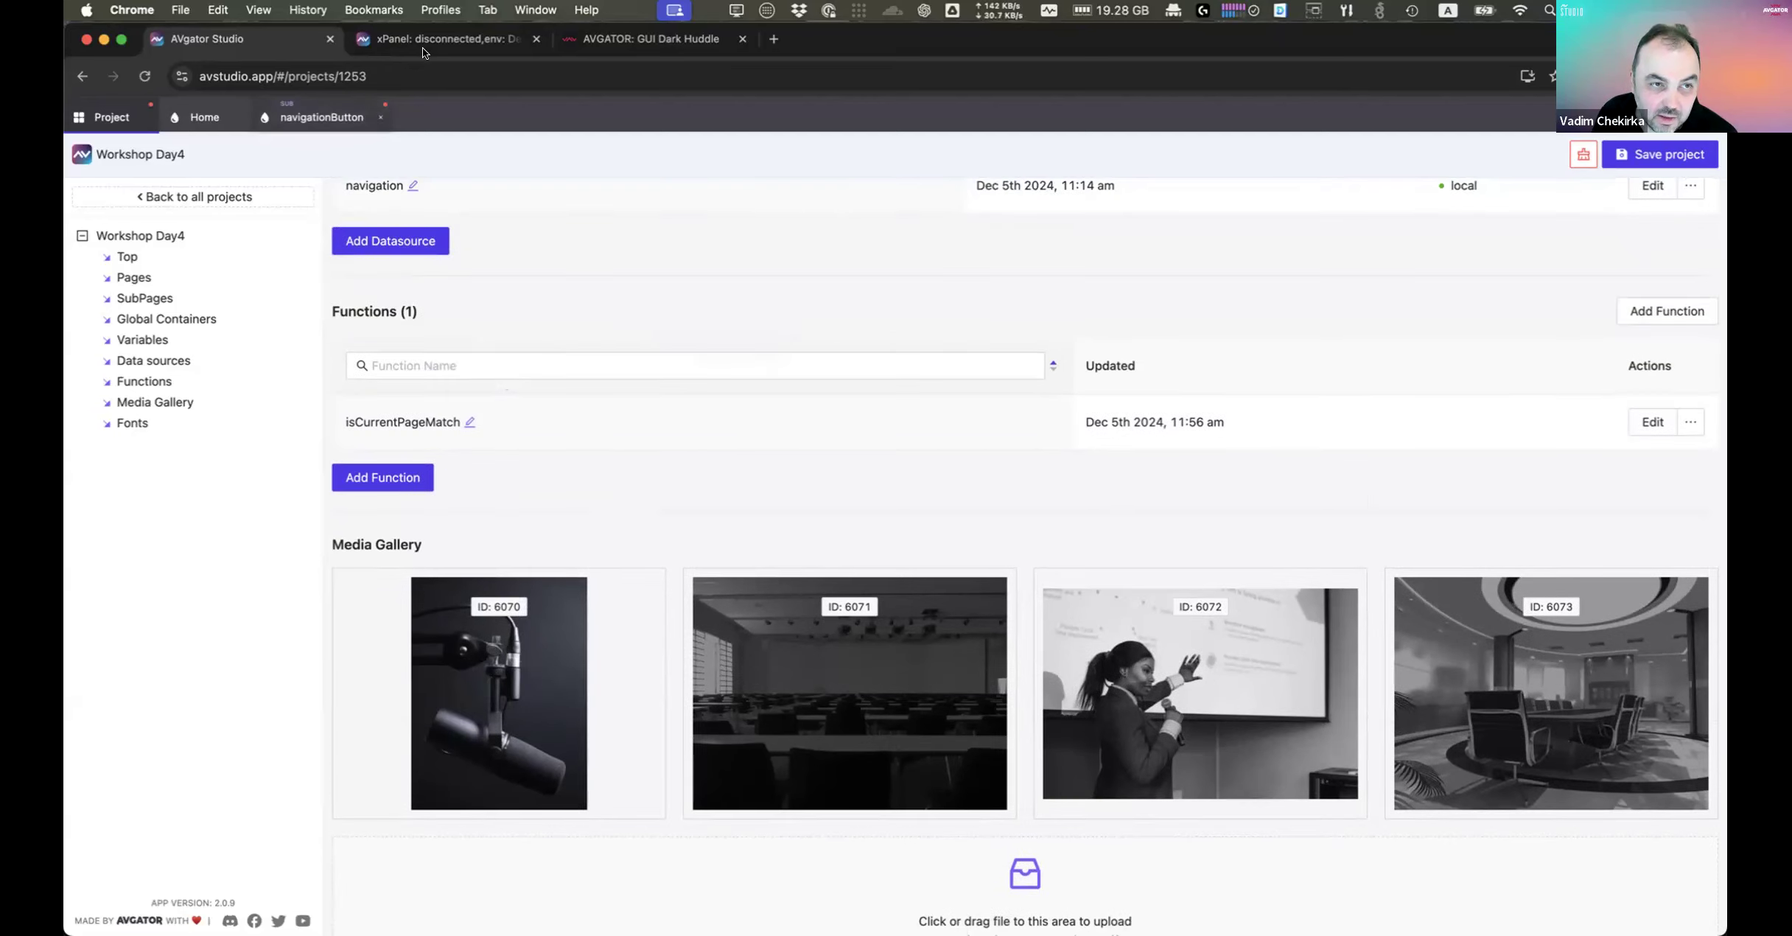
click(446, 48)
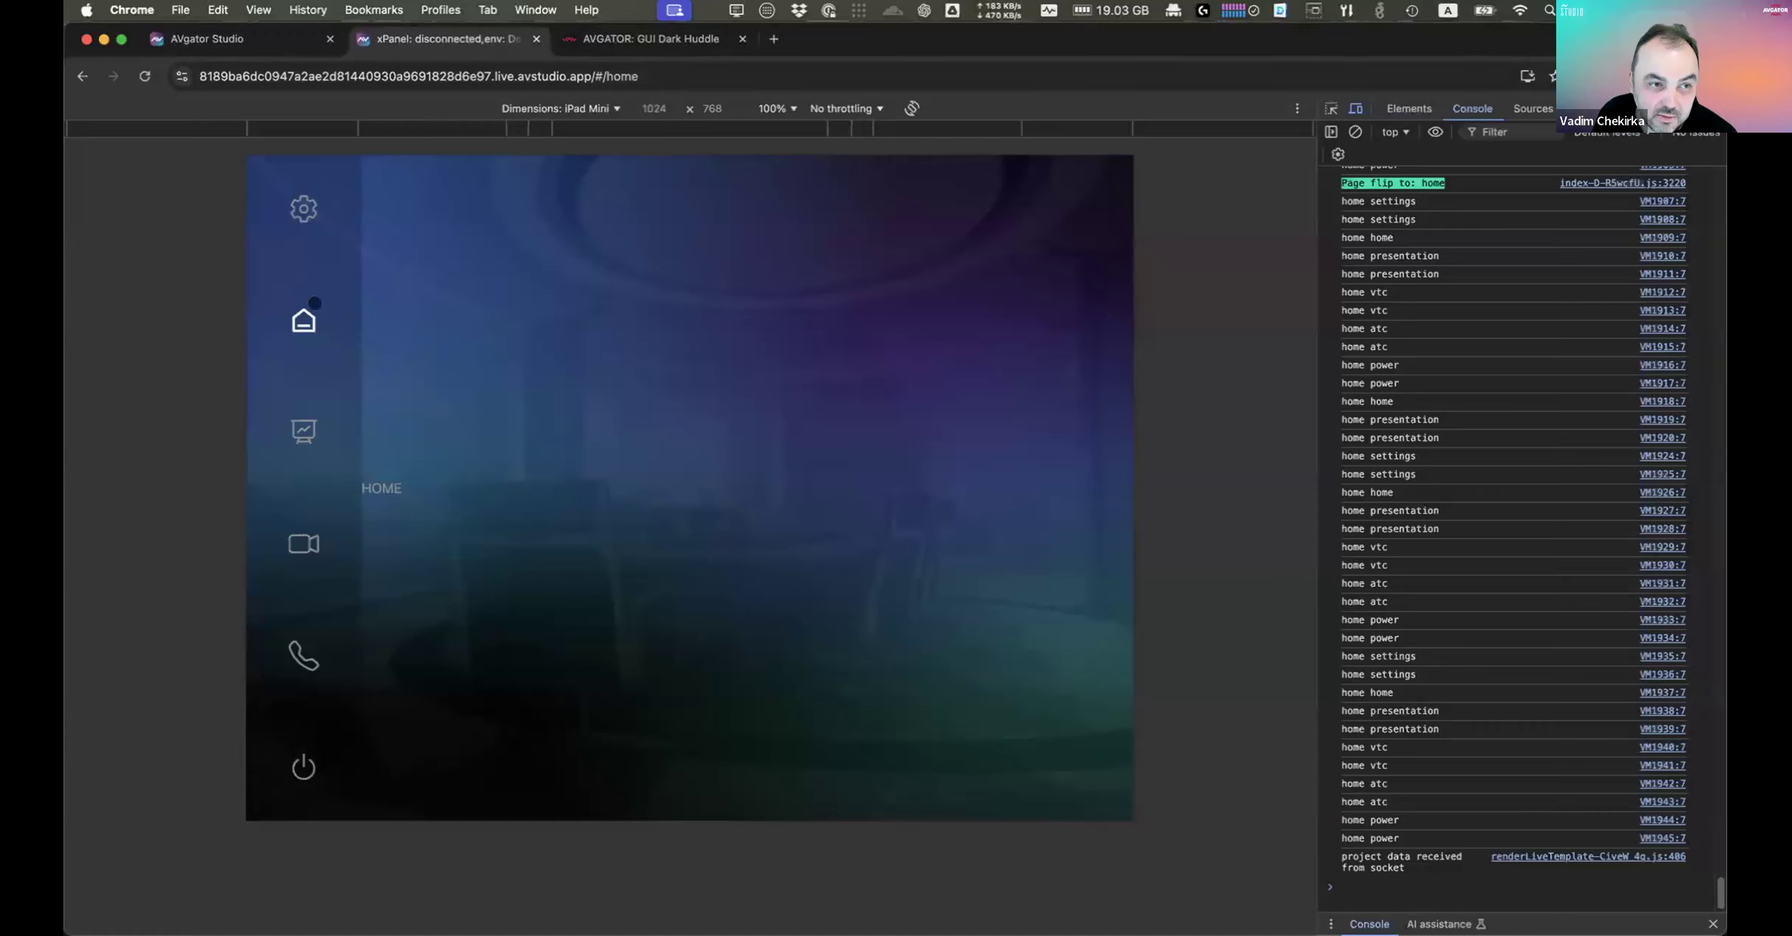
click(662, 41)
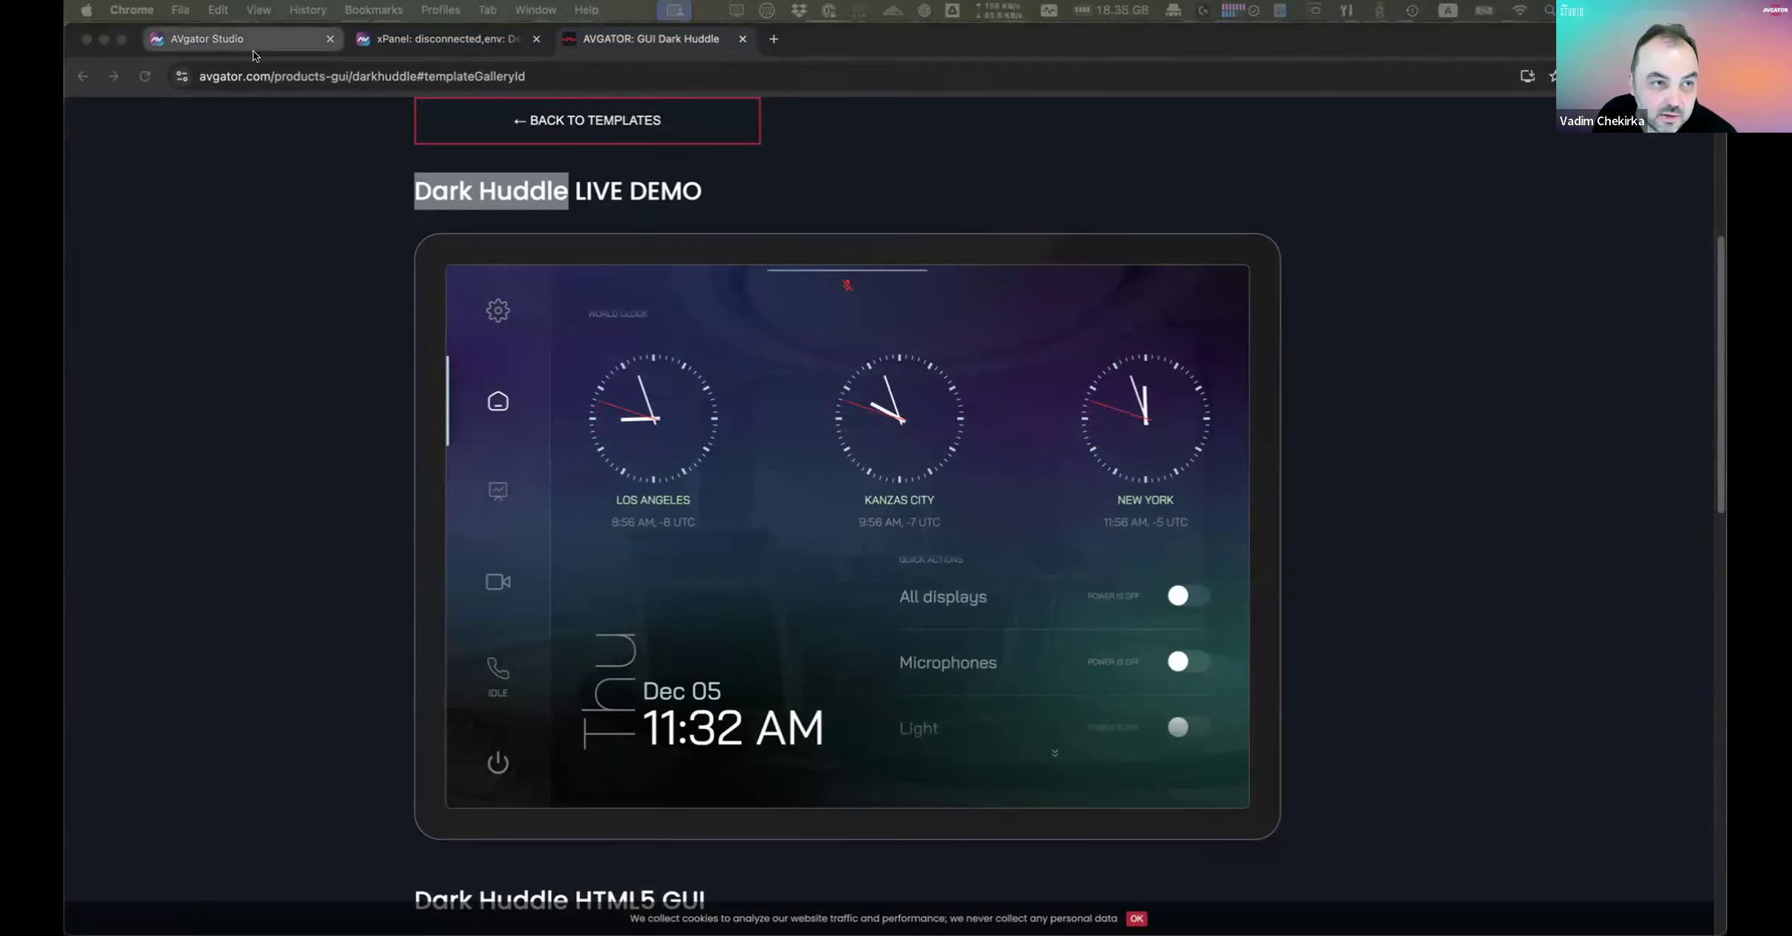
Step: In AVgator Studio, override the Active mode border of the navigationButton subpage's button with a solid 3 px left border coloured rgba(184,233,134,1.00)
click(215, 37)
click(318, 120)
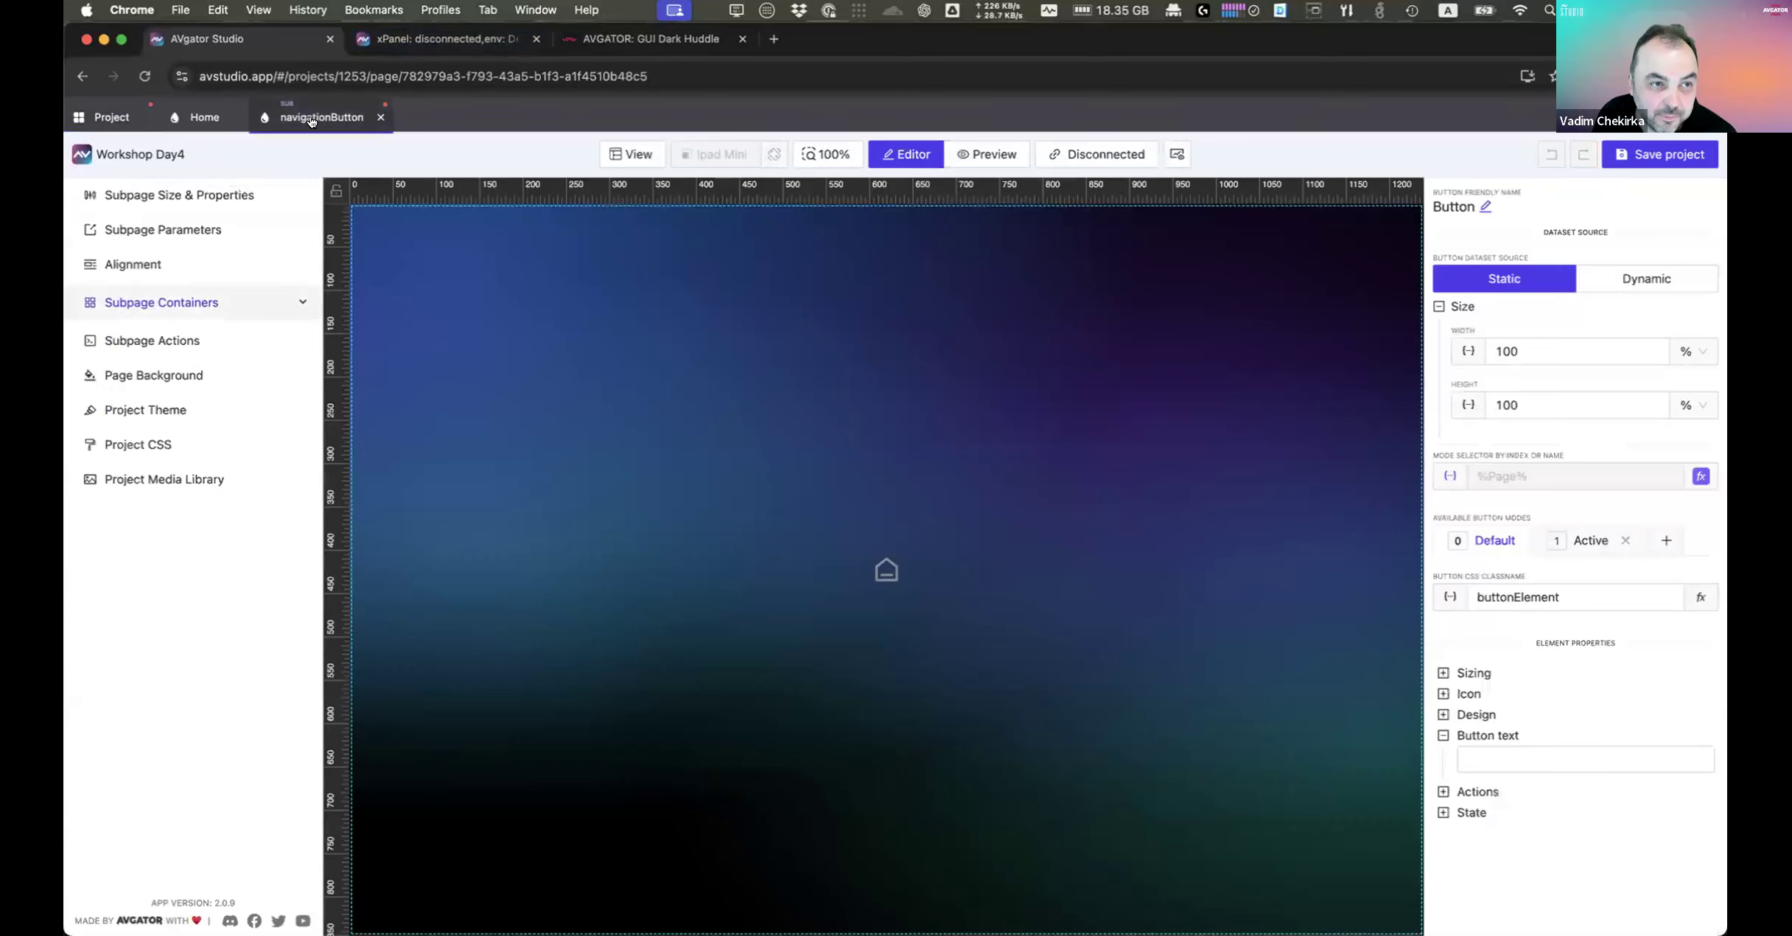
click(988, 529)
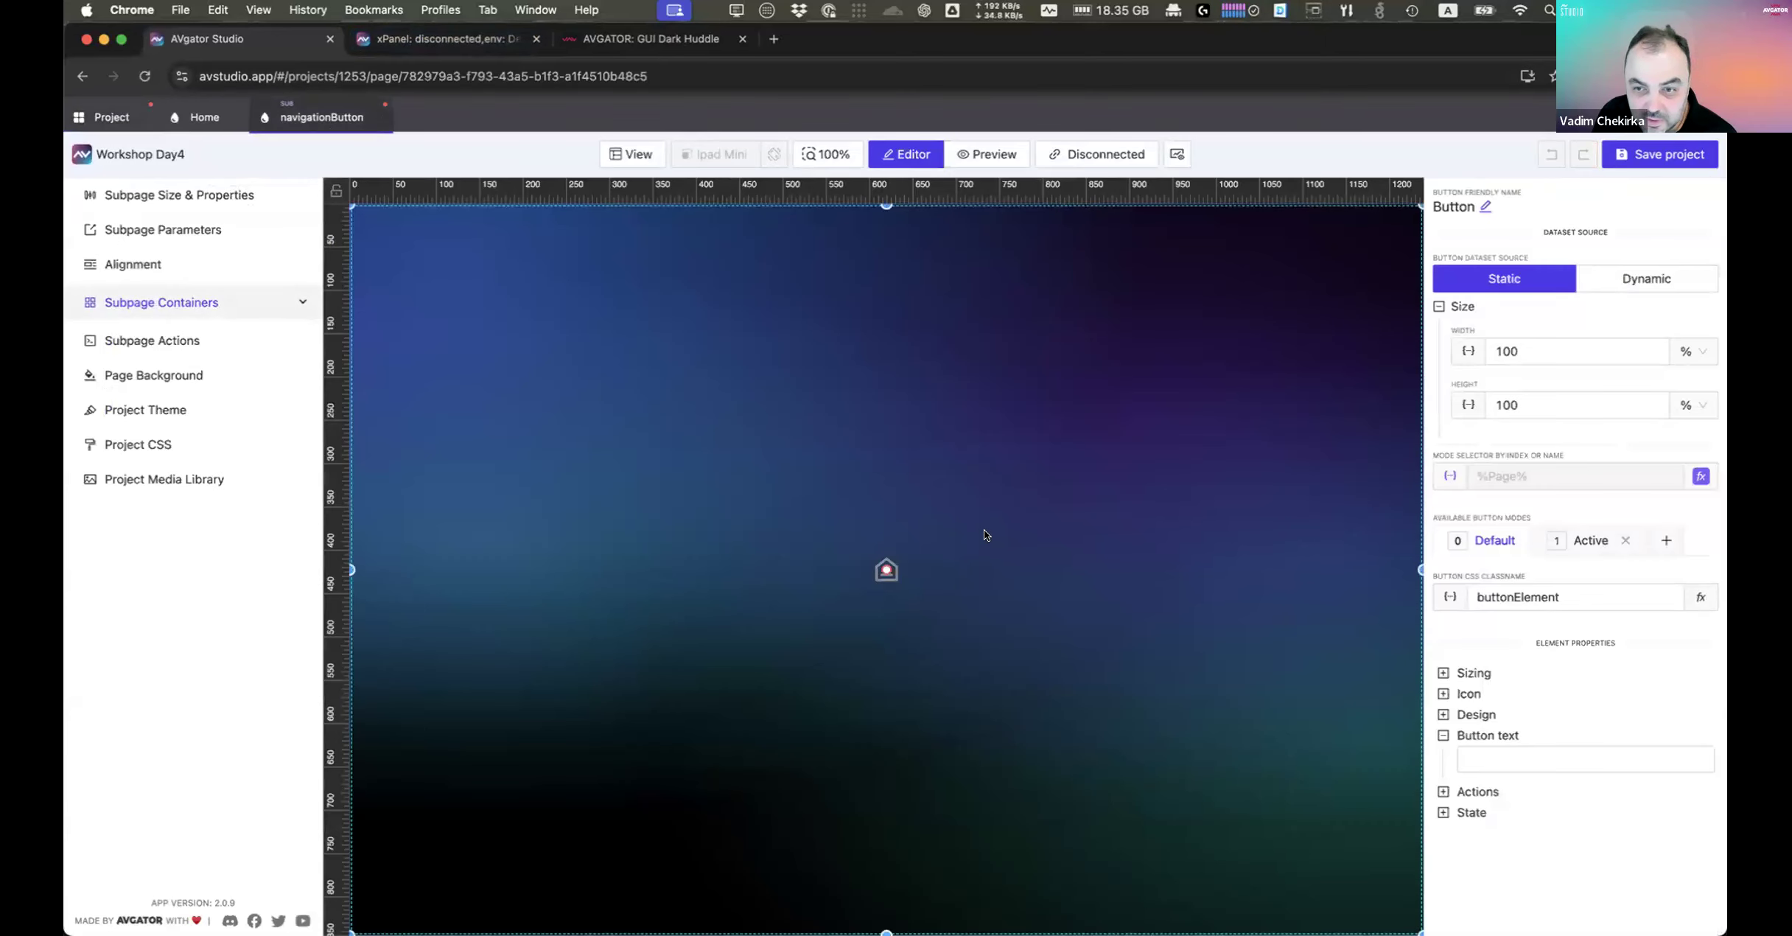
click(1588, 544)
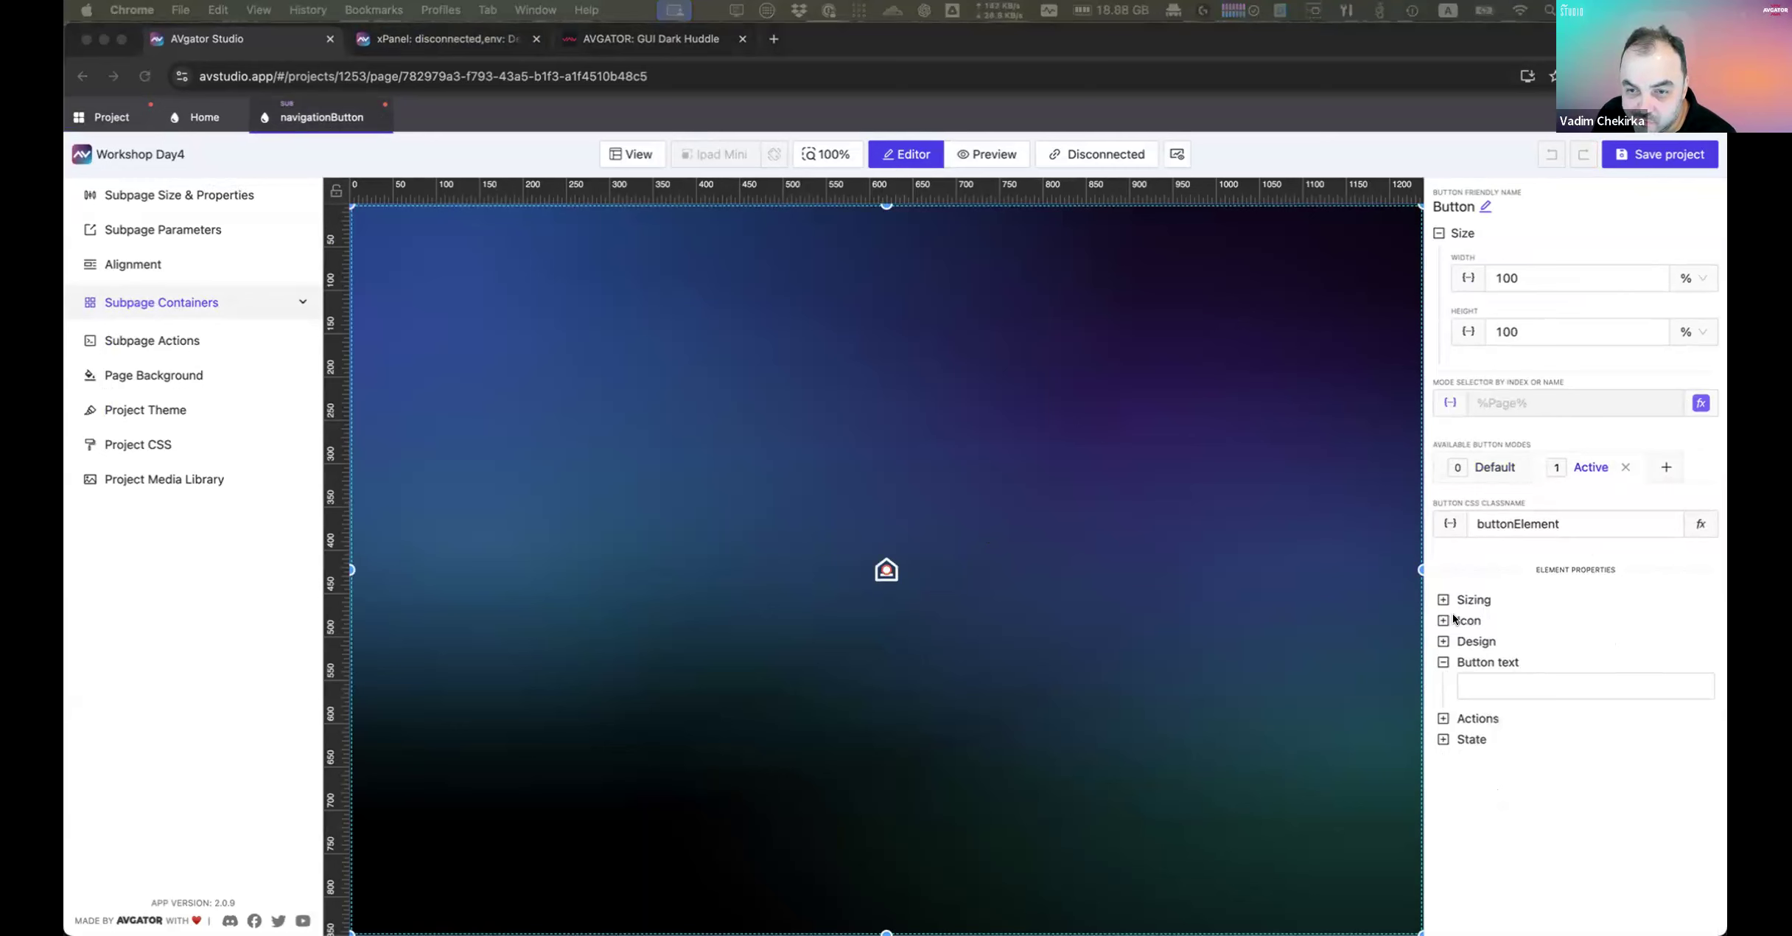
click(1473, 643)
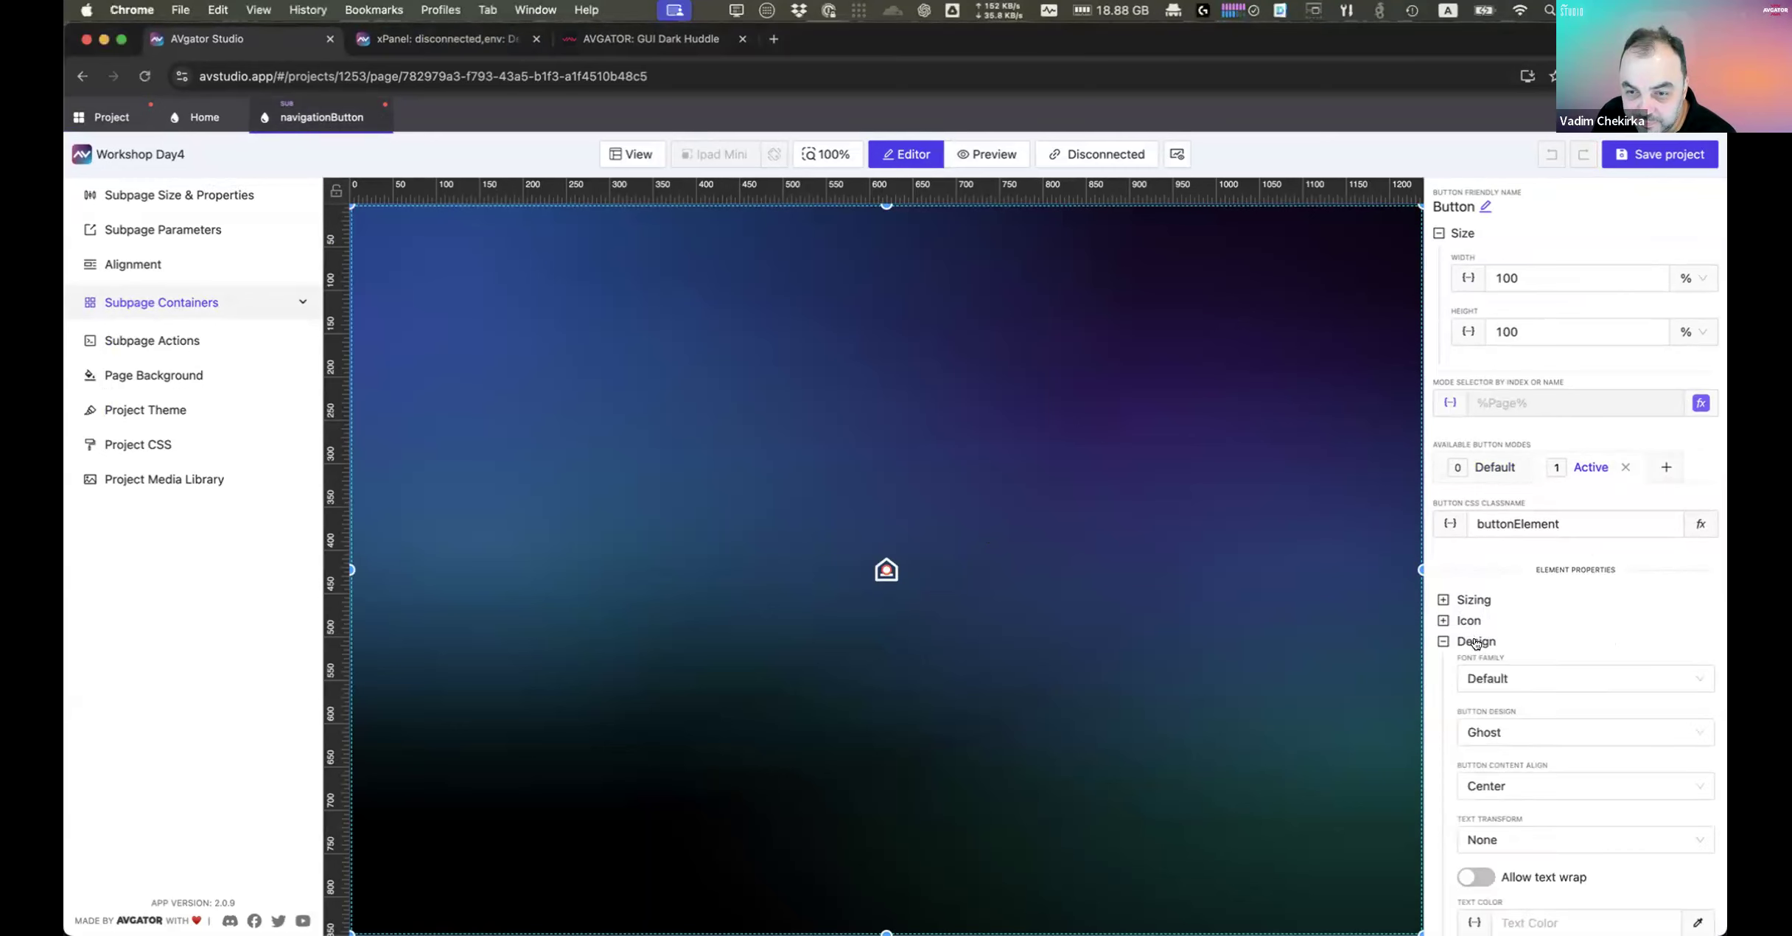
scroll(1475, 641, down, 4)
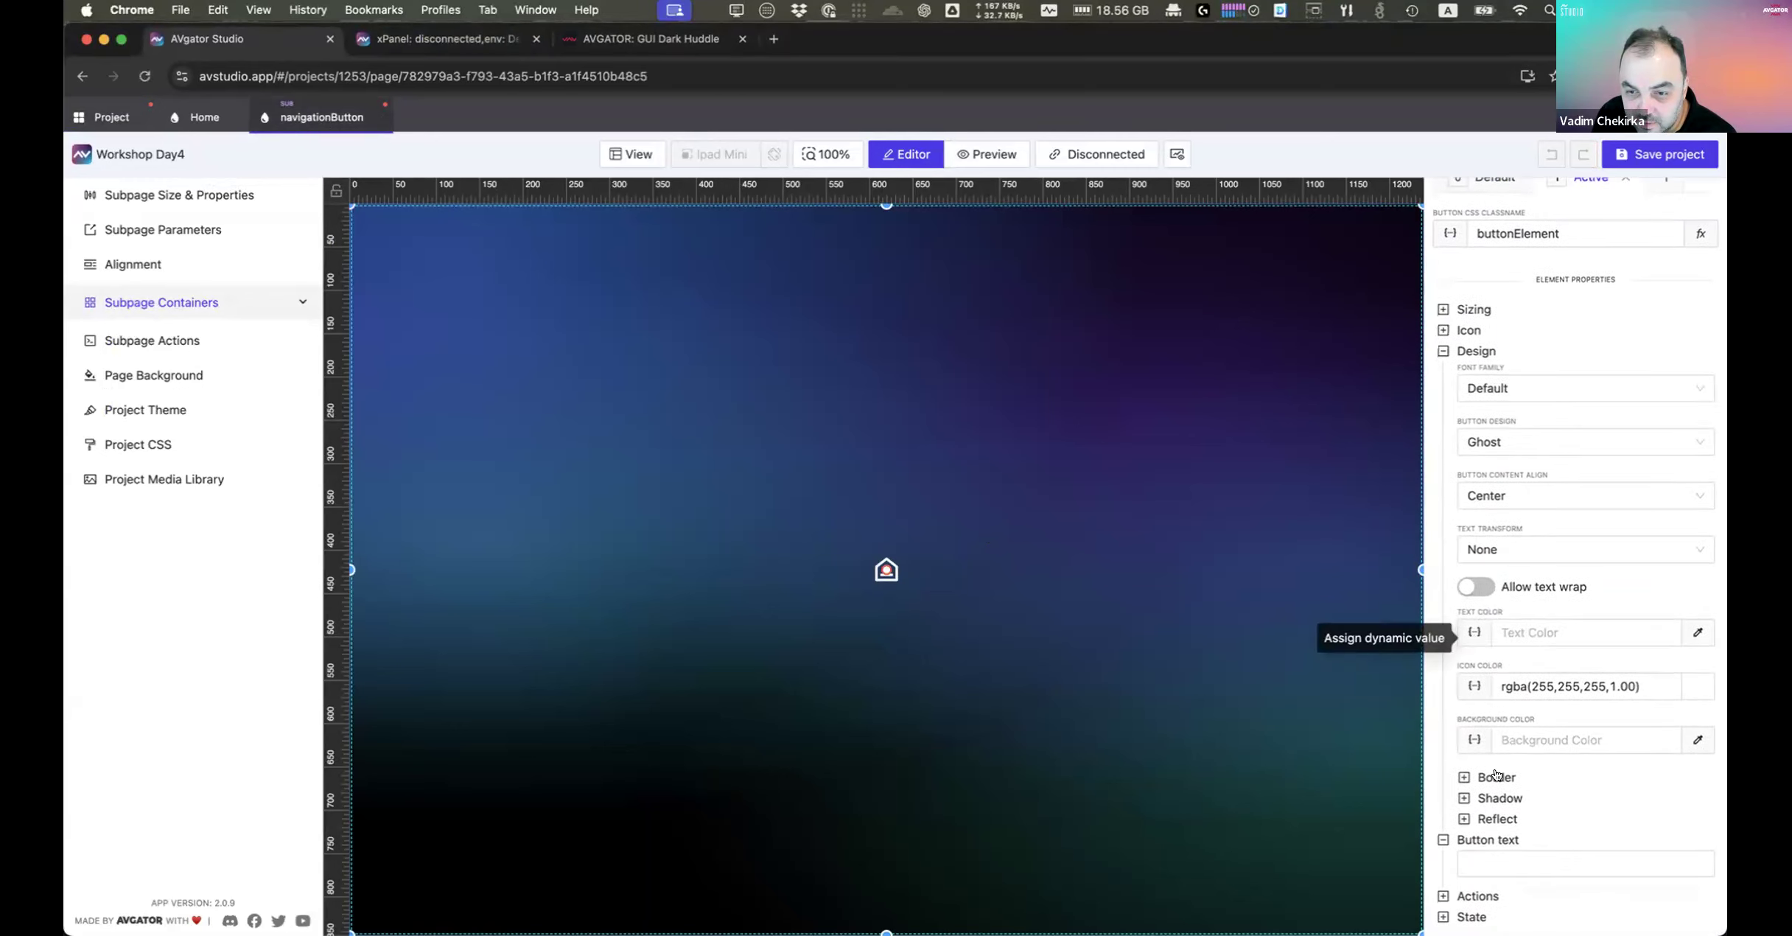
click(1496, 776)
scroll(1547, 774, down, 1)
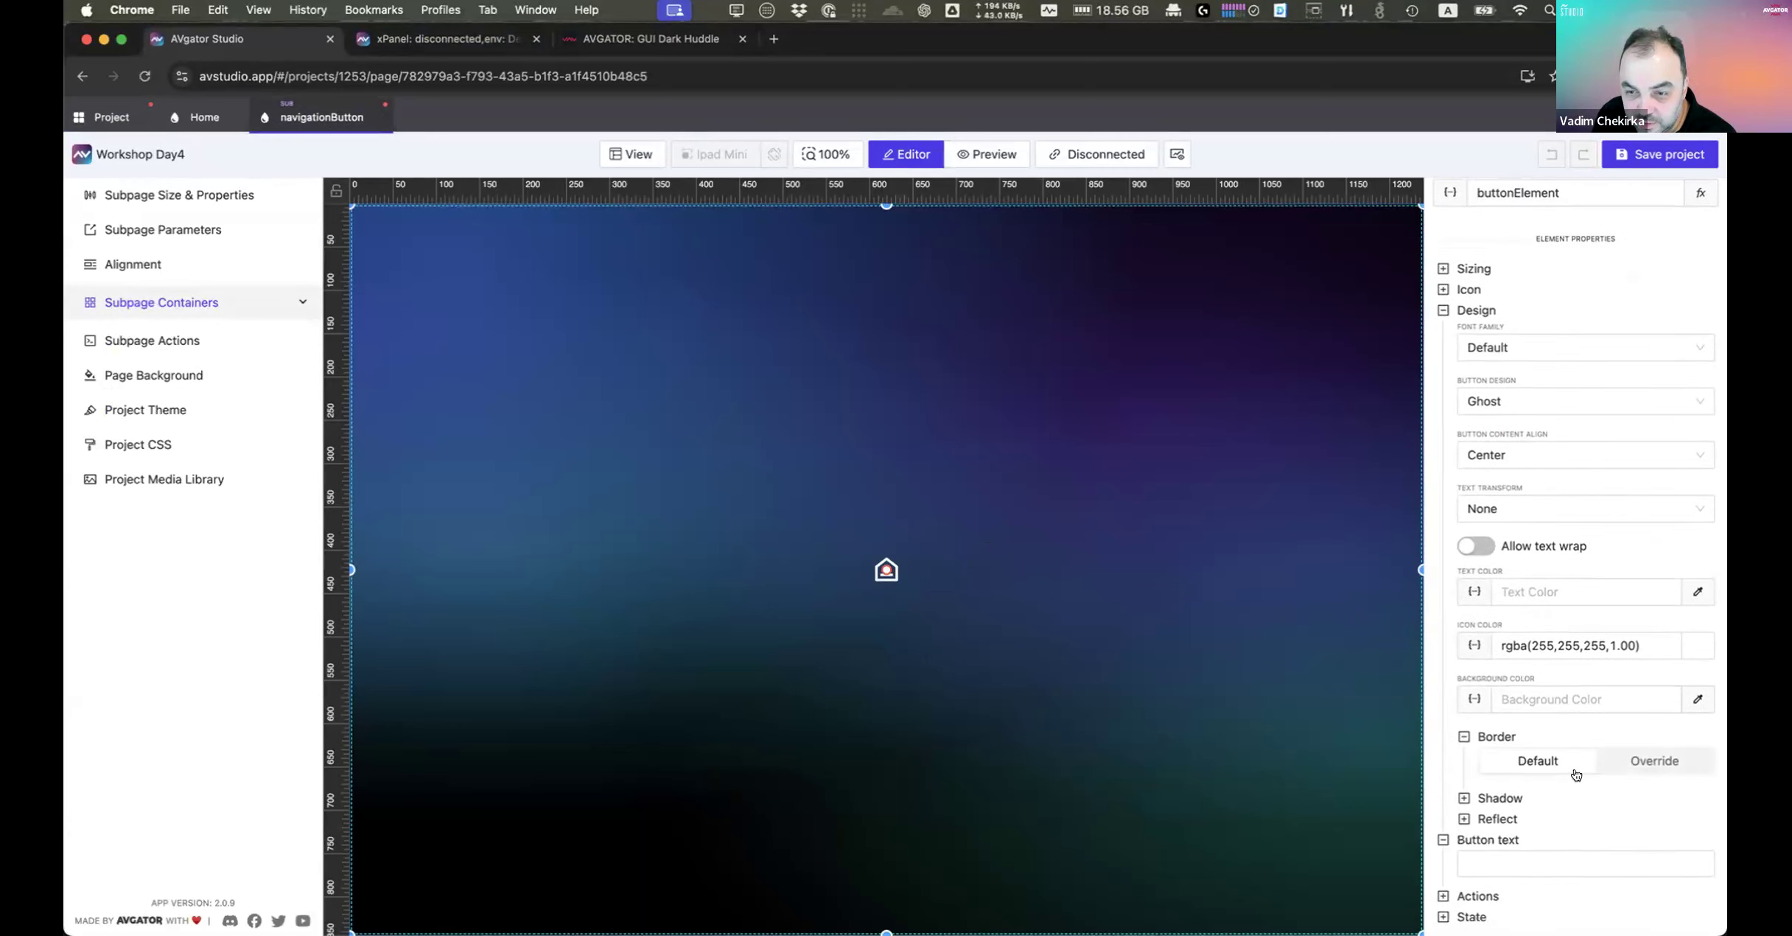
click(1616, 760)
scroll(1613, 729, down, 3)
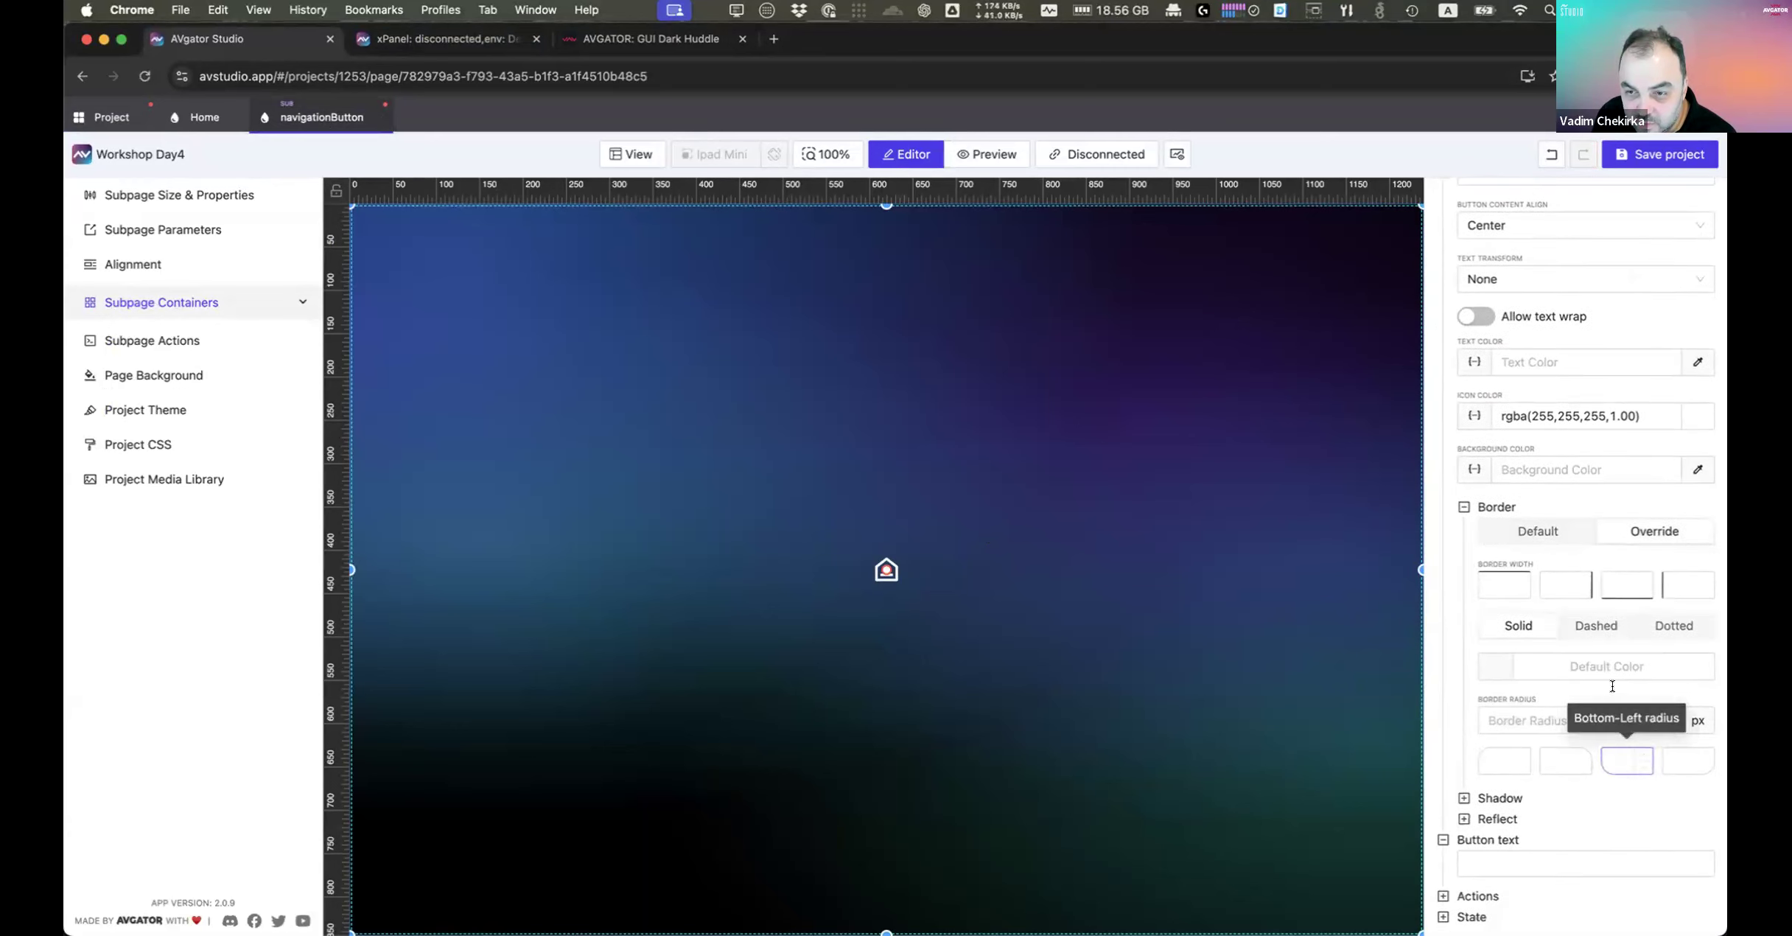
click(1701, 580)
click(1701, 580)
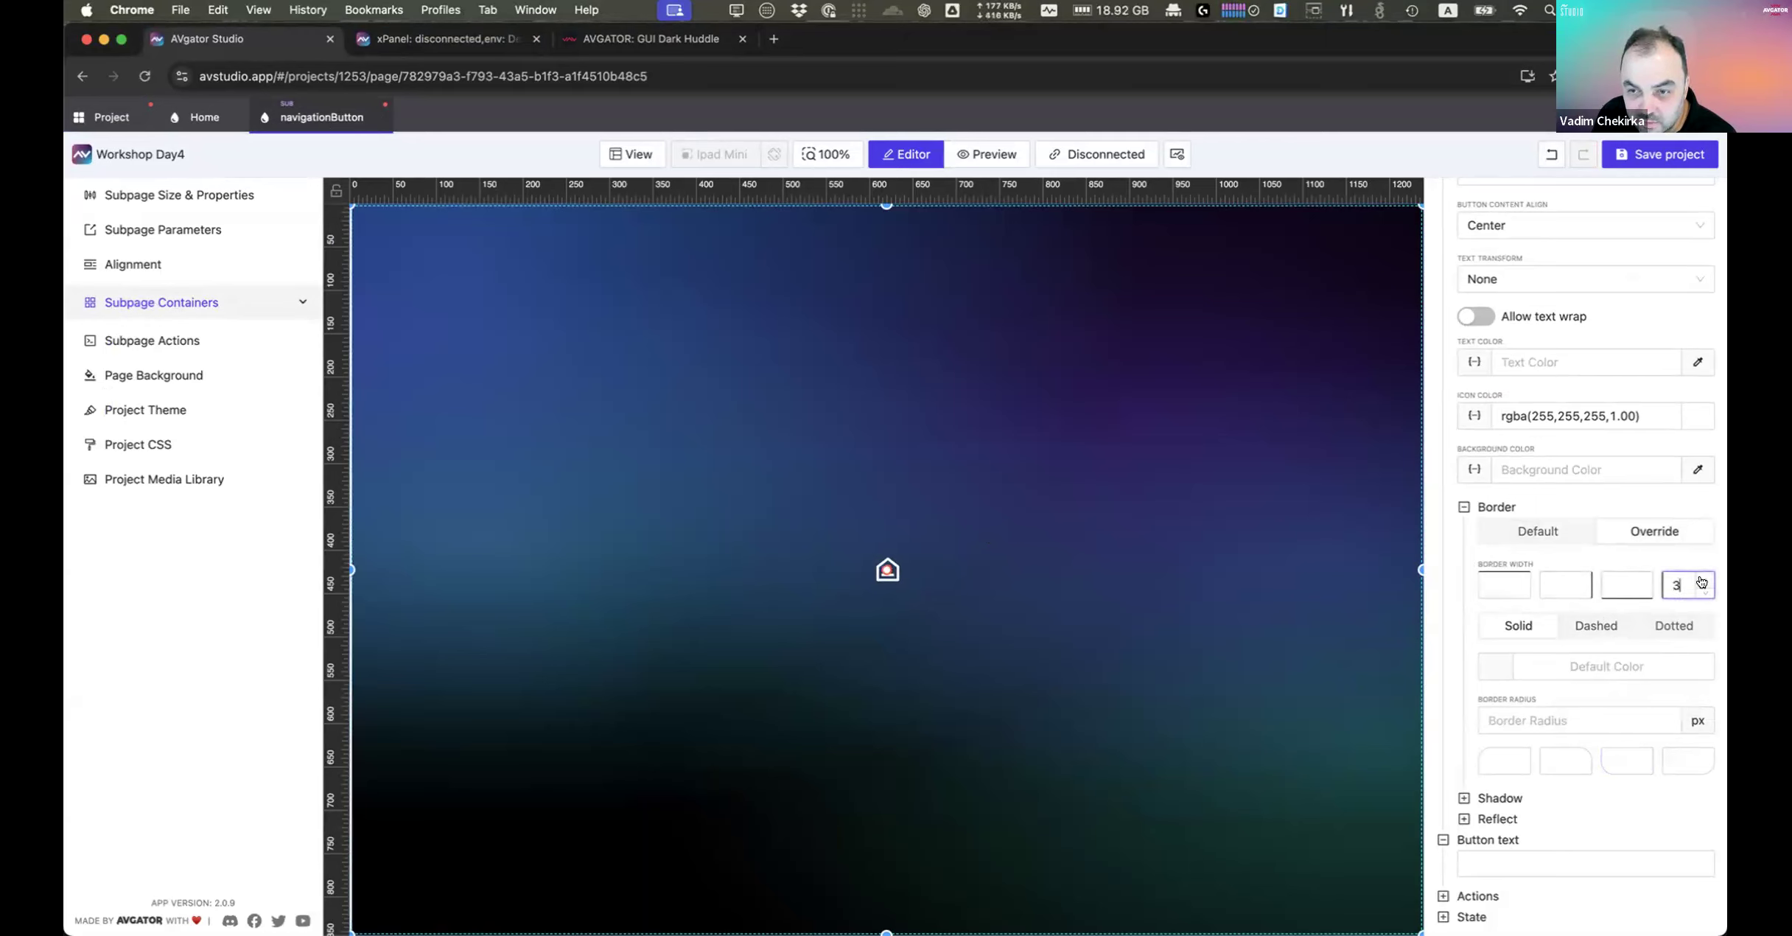
click(1489, 667)
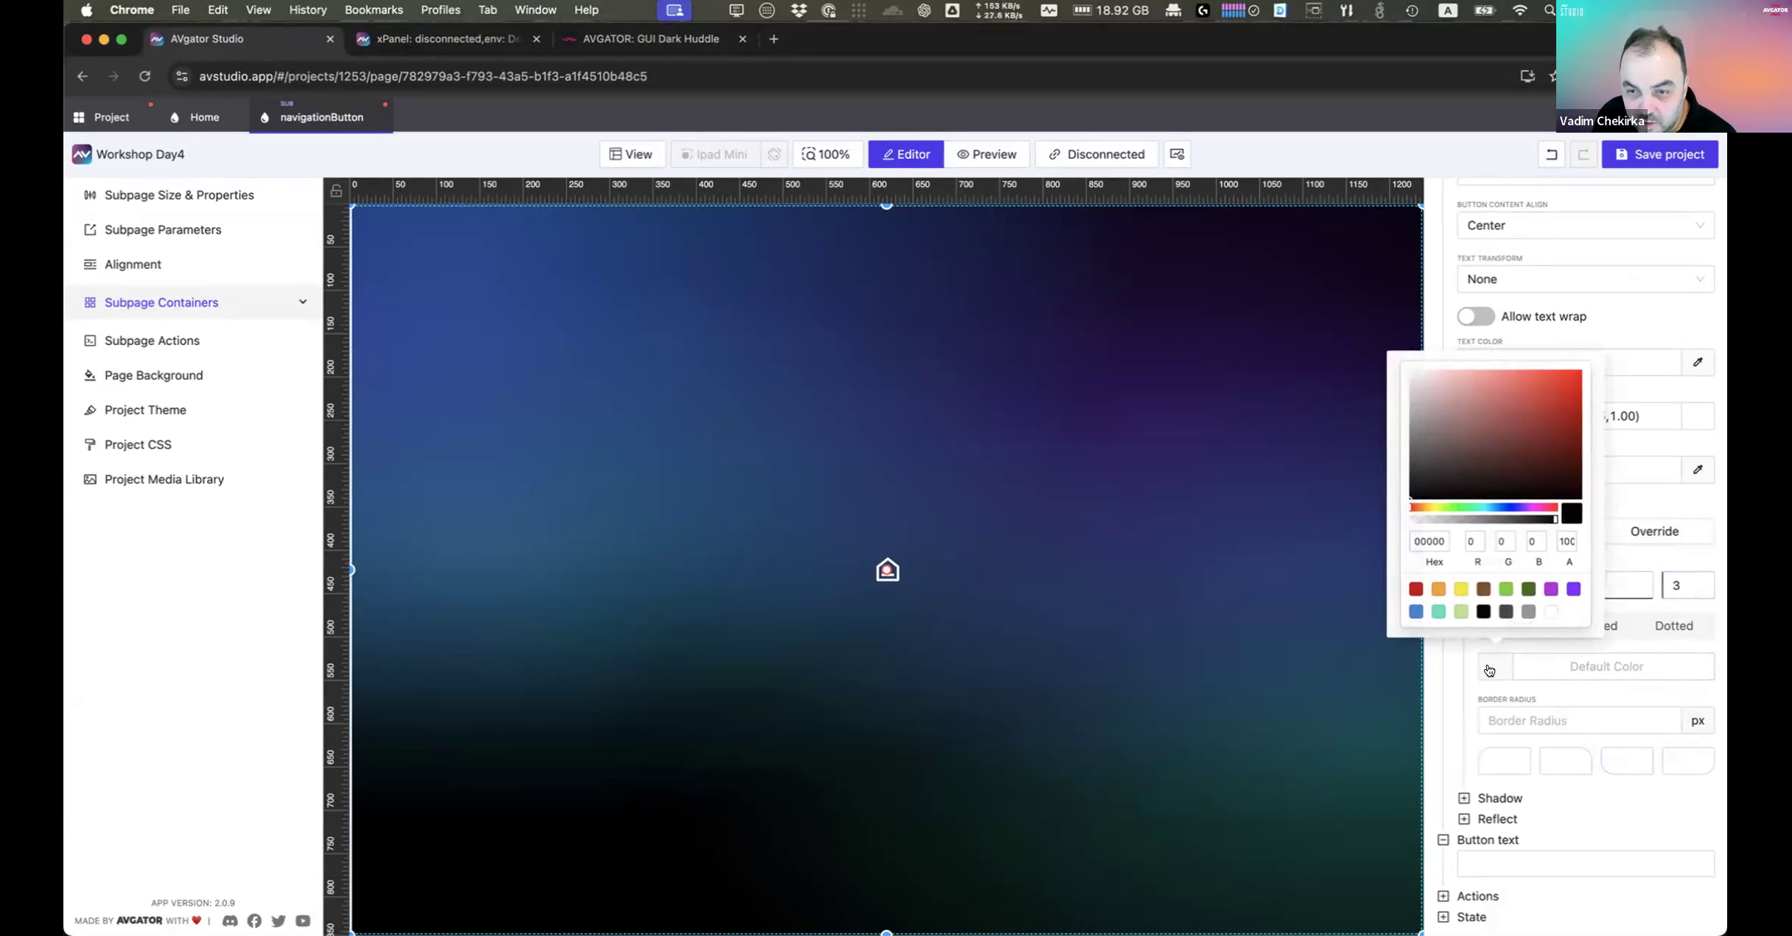
click(1461, 612)
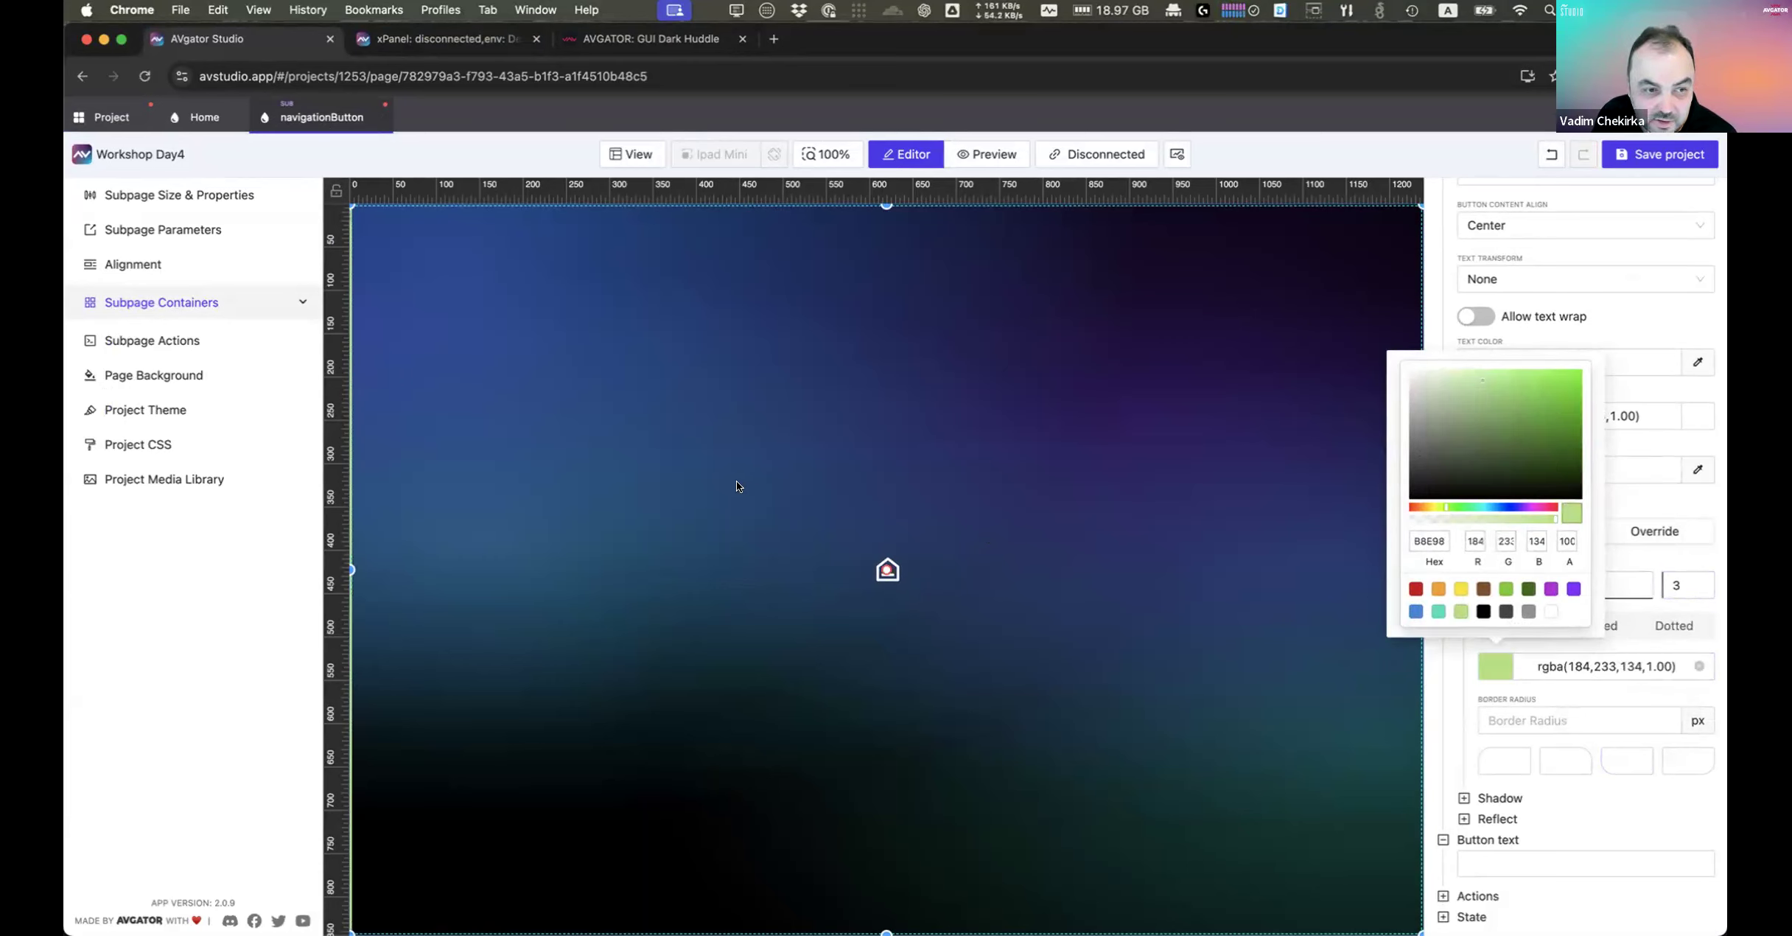
Step: Flip between the presentation and home pages in the live xPanel preview to check the active button's left border
click(459, 38)
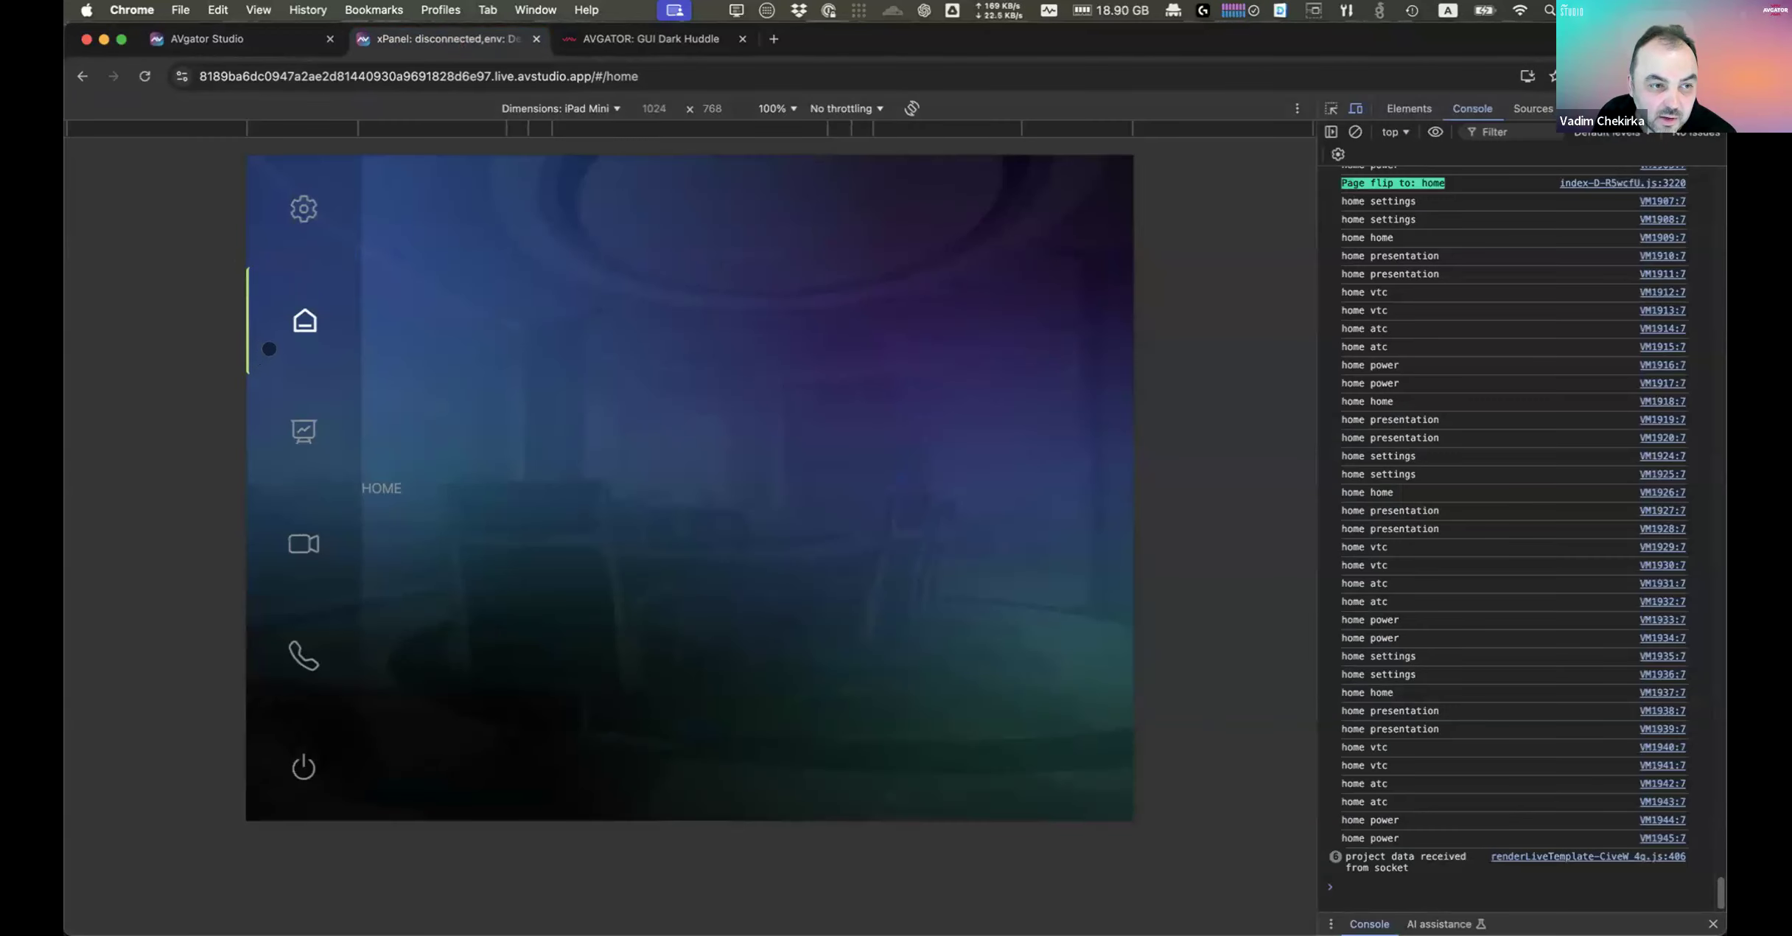
click(302, 429)
click(302, 317)
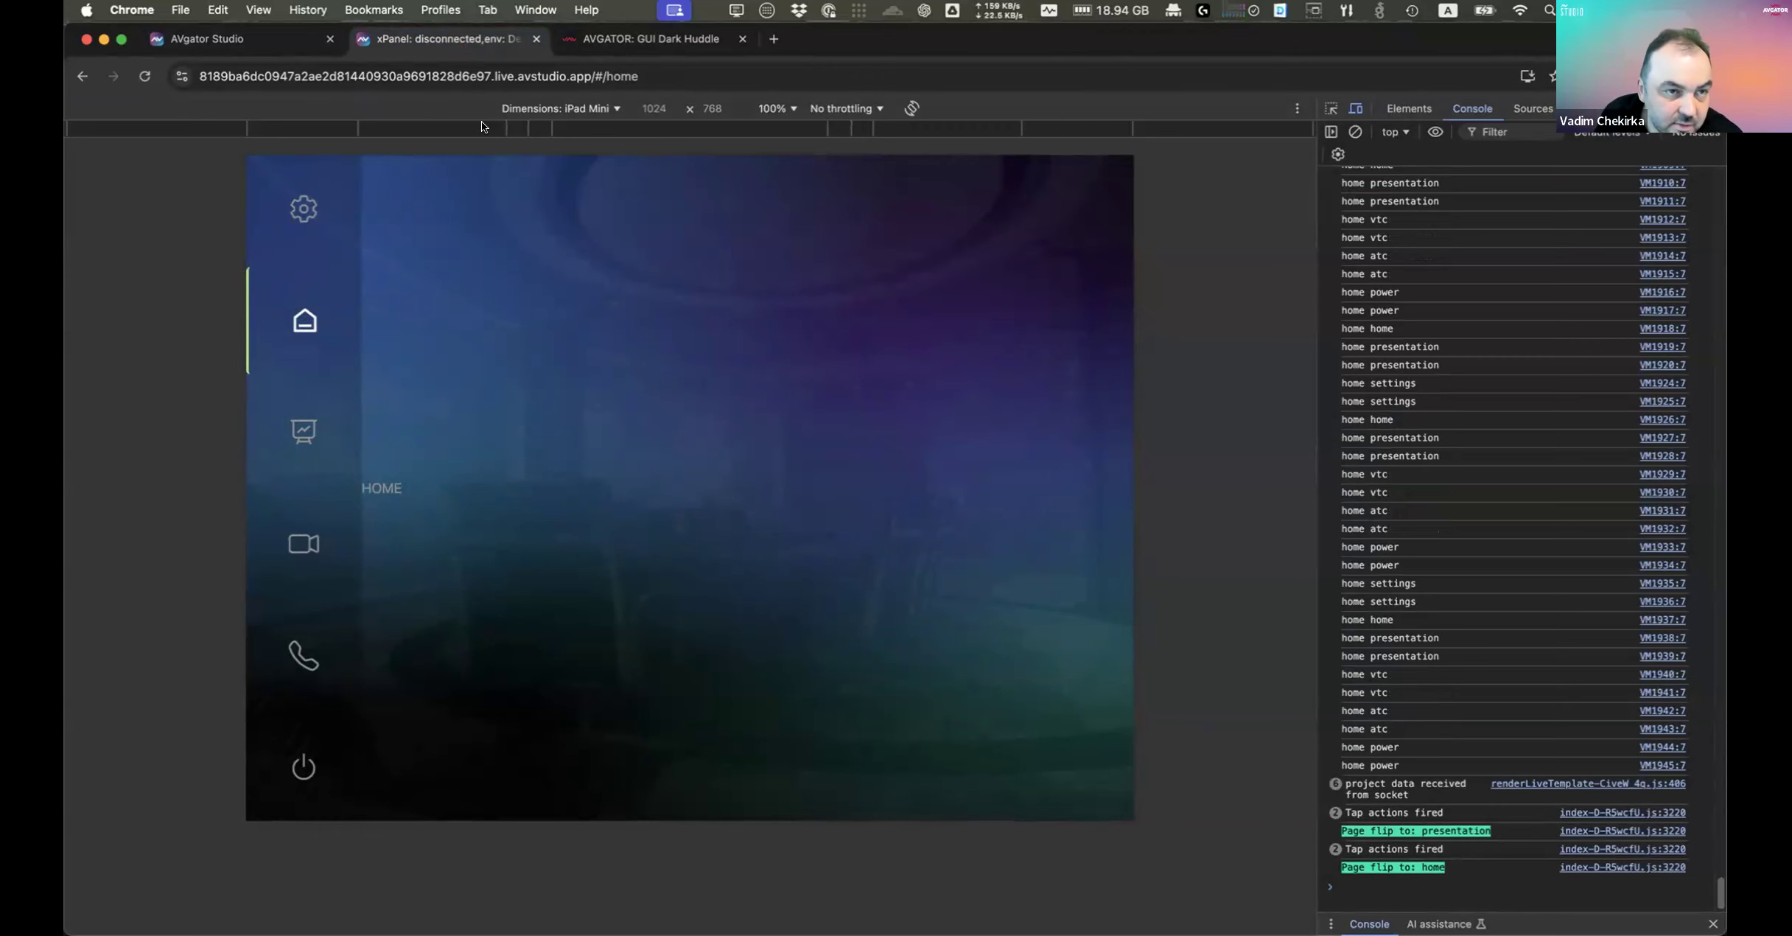
Step: Set the Active mode's border radius to 0 px in AVgator Studio and check the border in the live xPanel preview
click(302, 44)
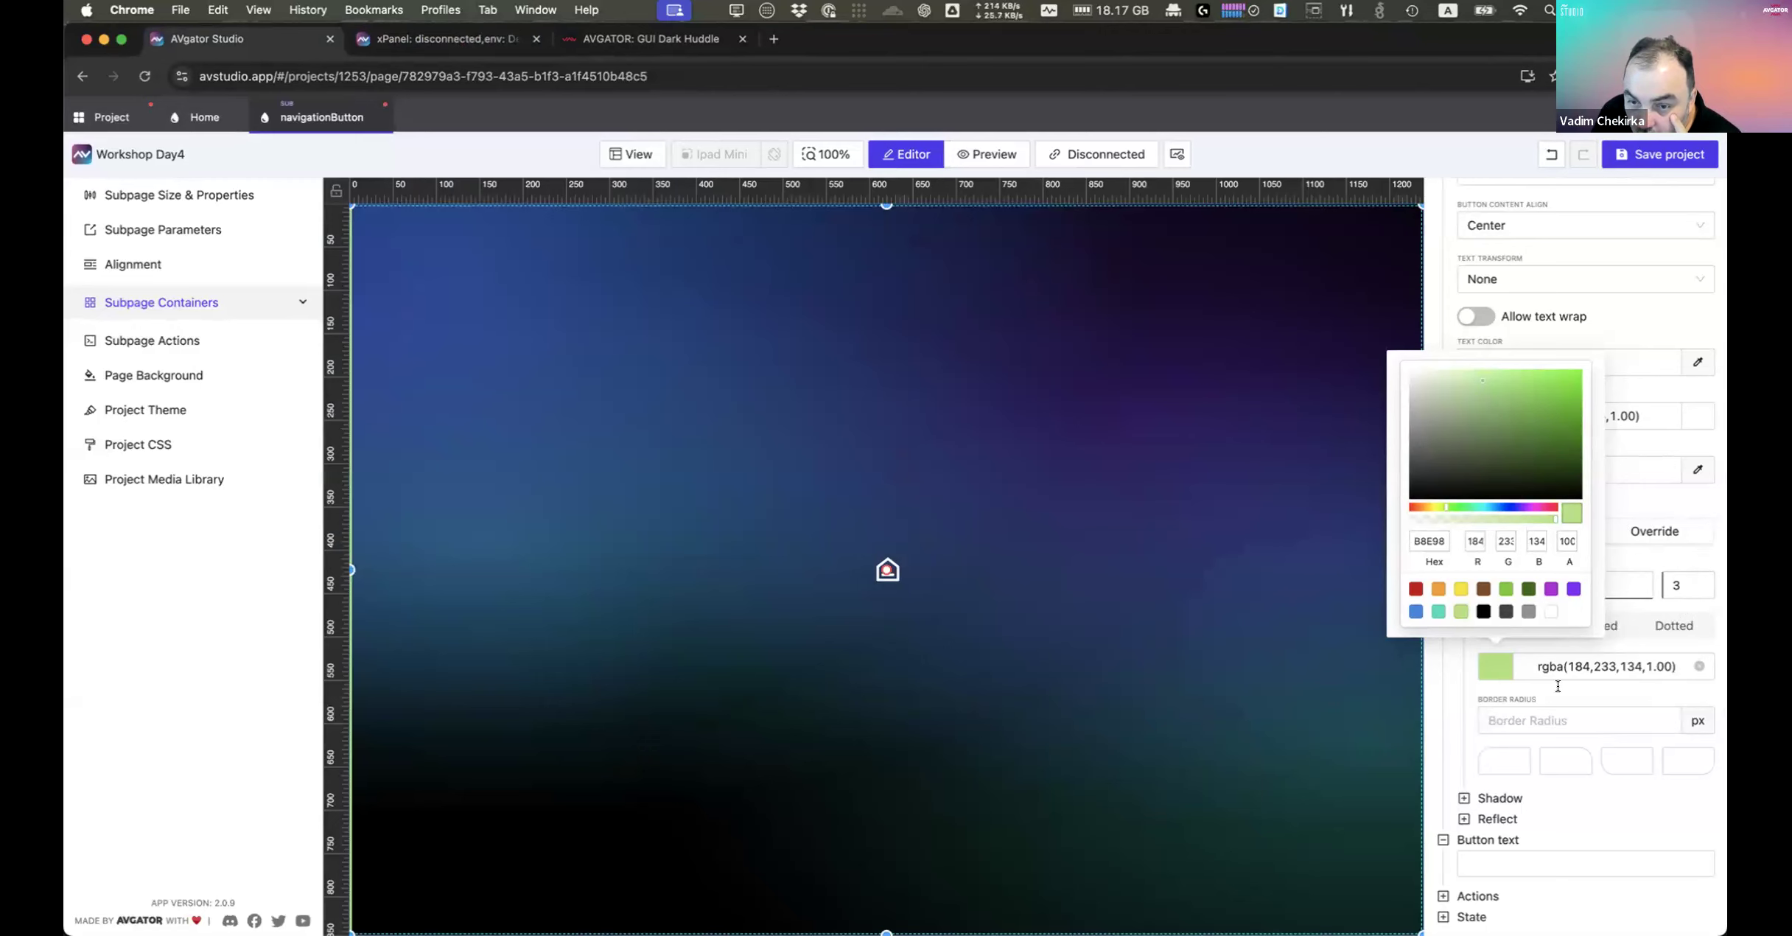
click(1498, 746)
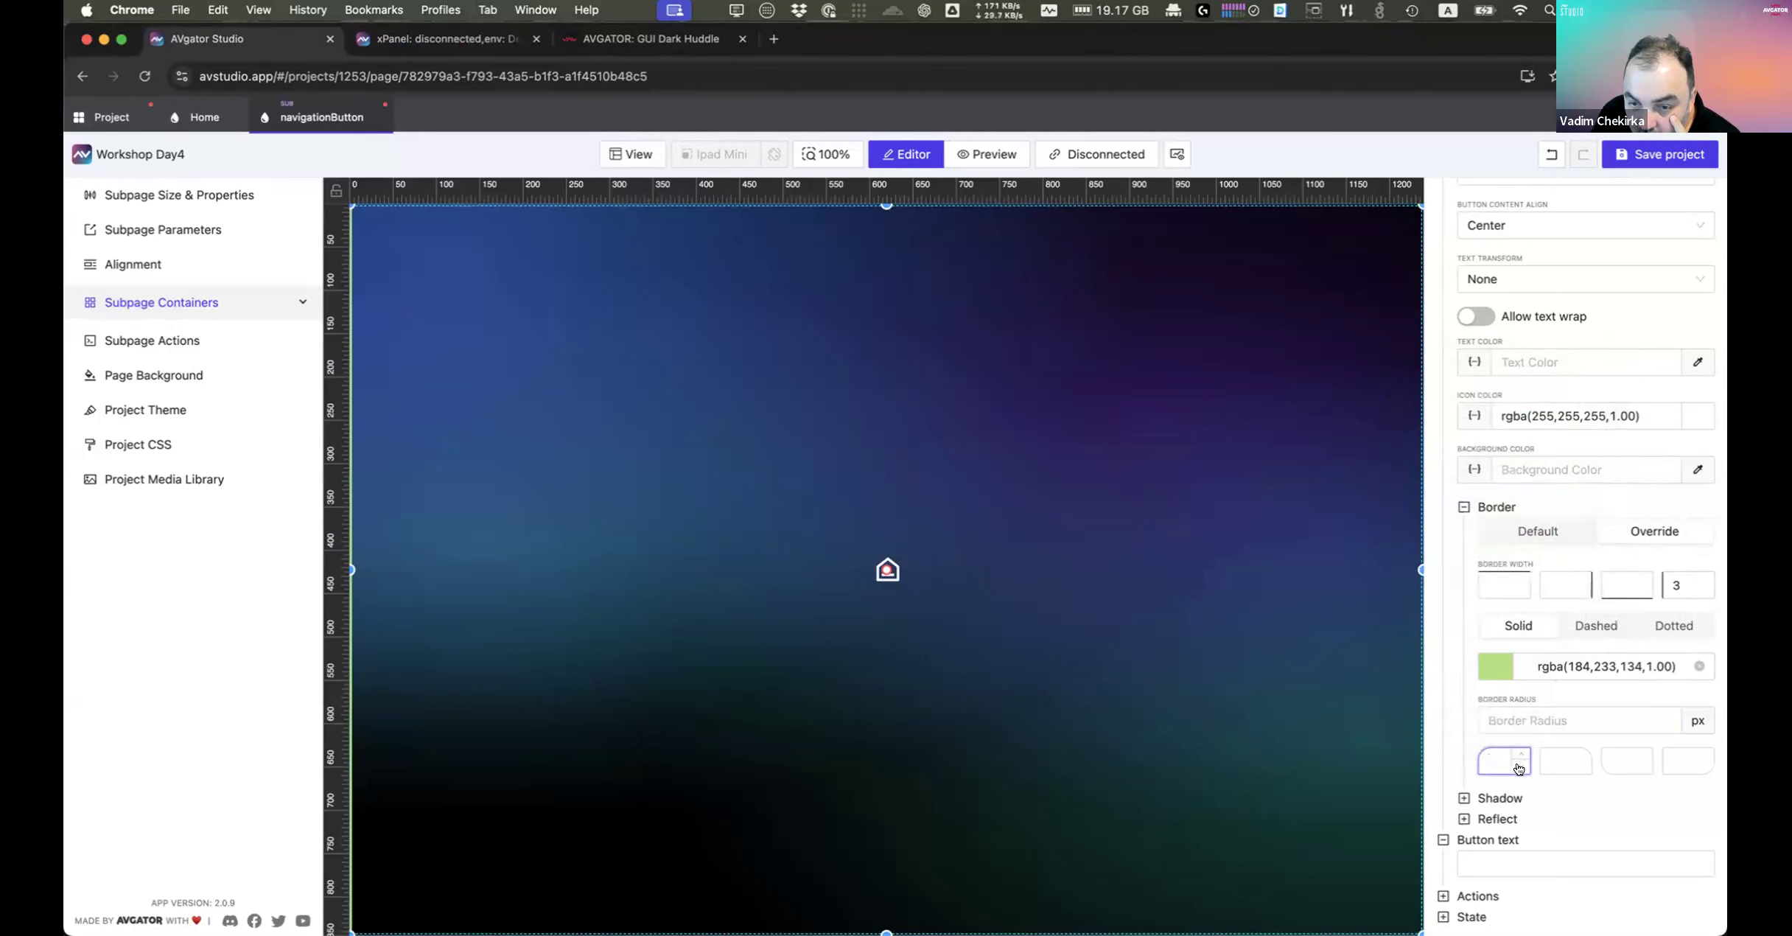
click(1522, 722)
click(1671, 727)
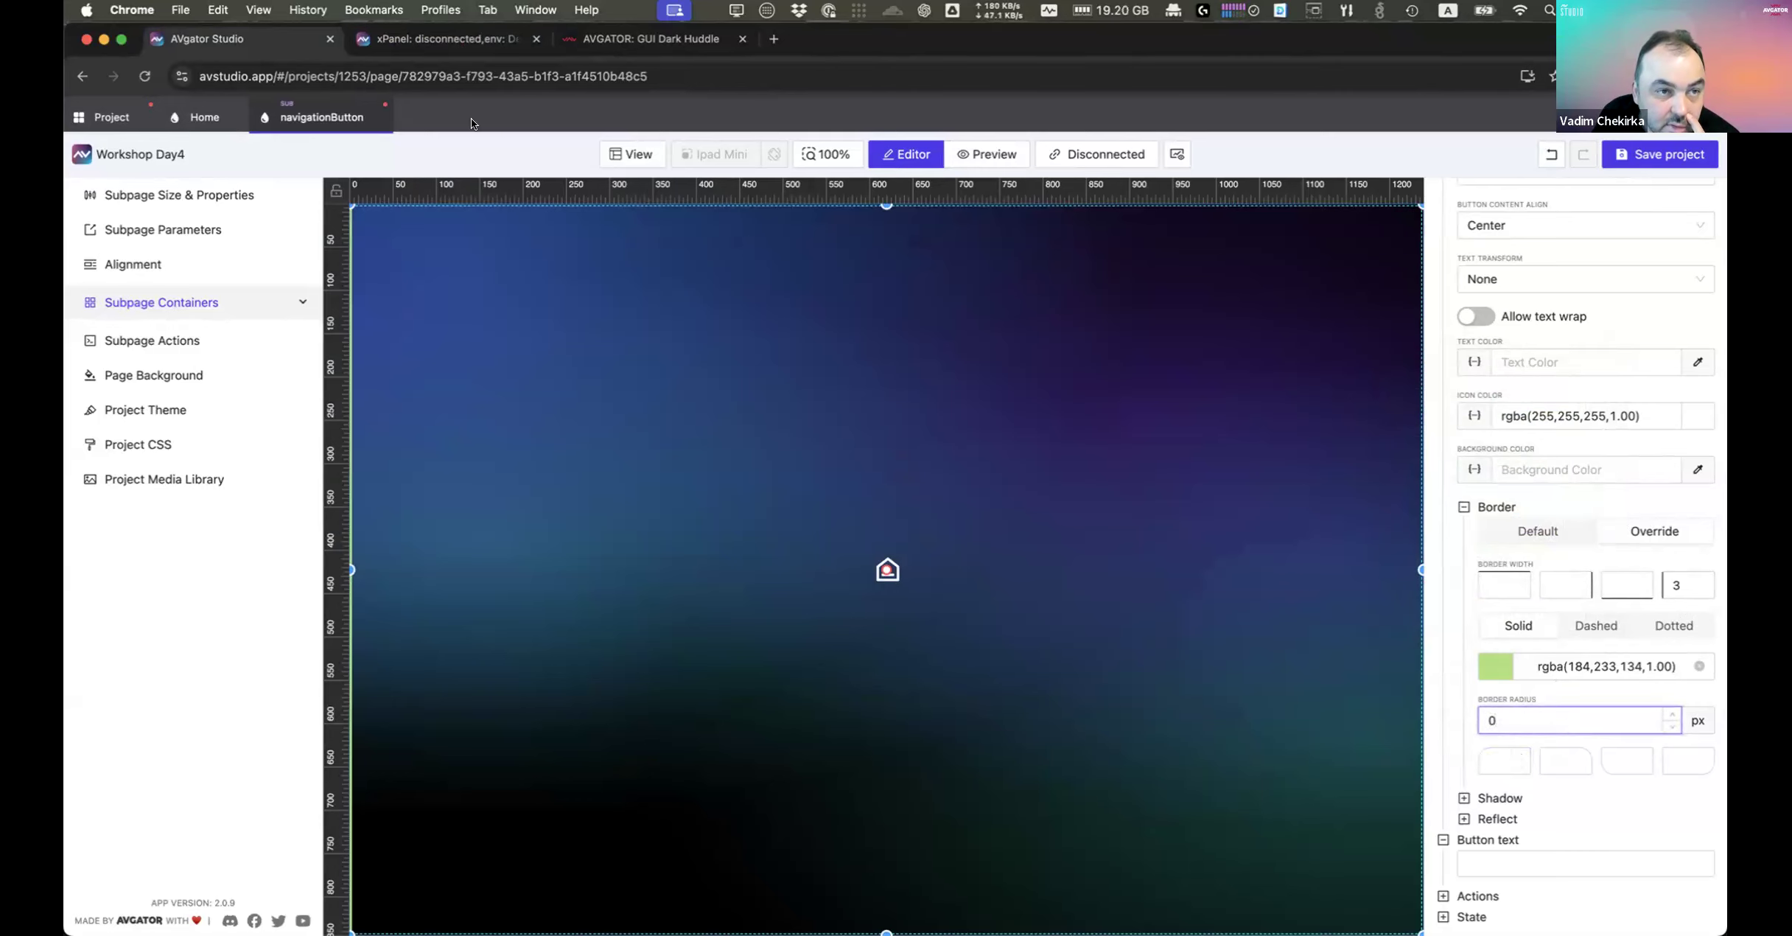
click(444, 45)
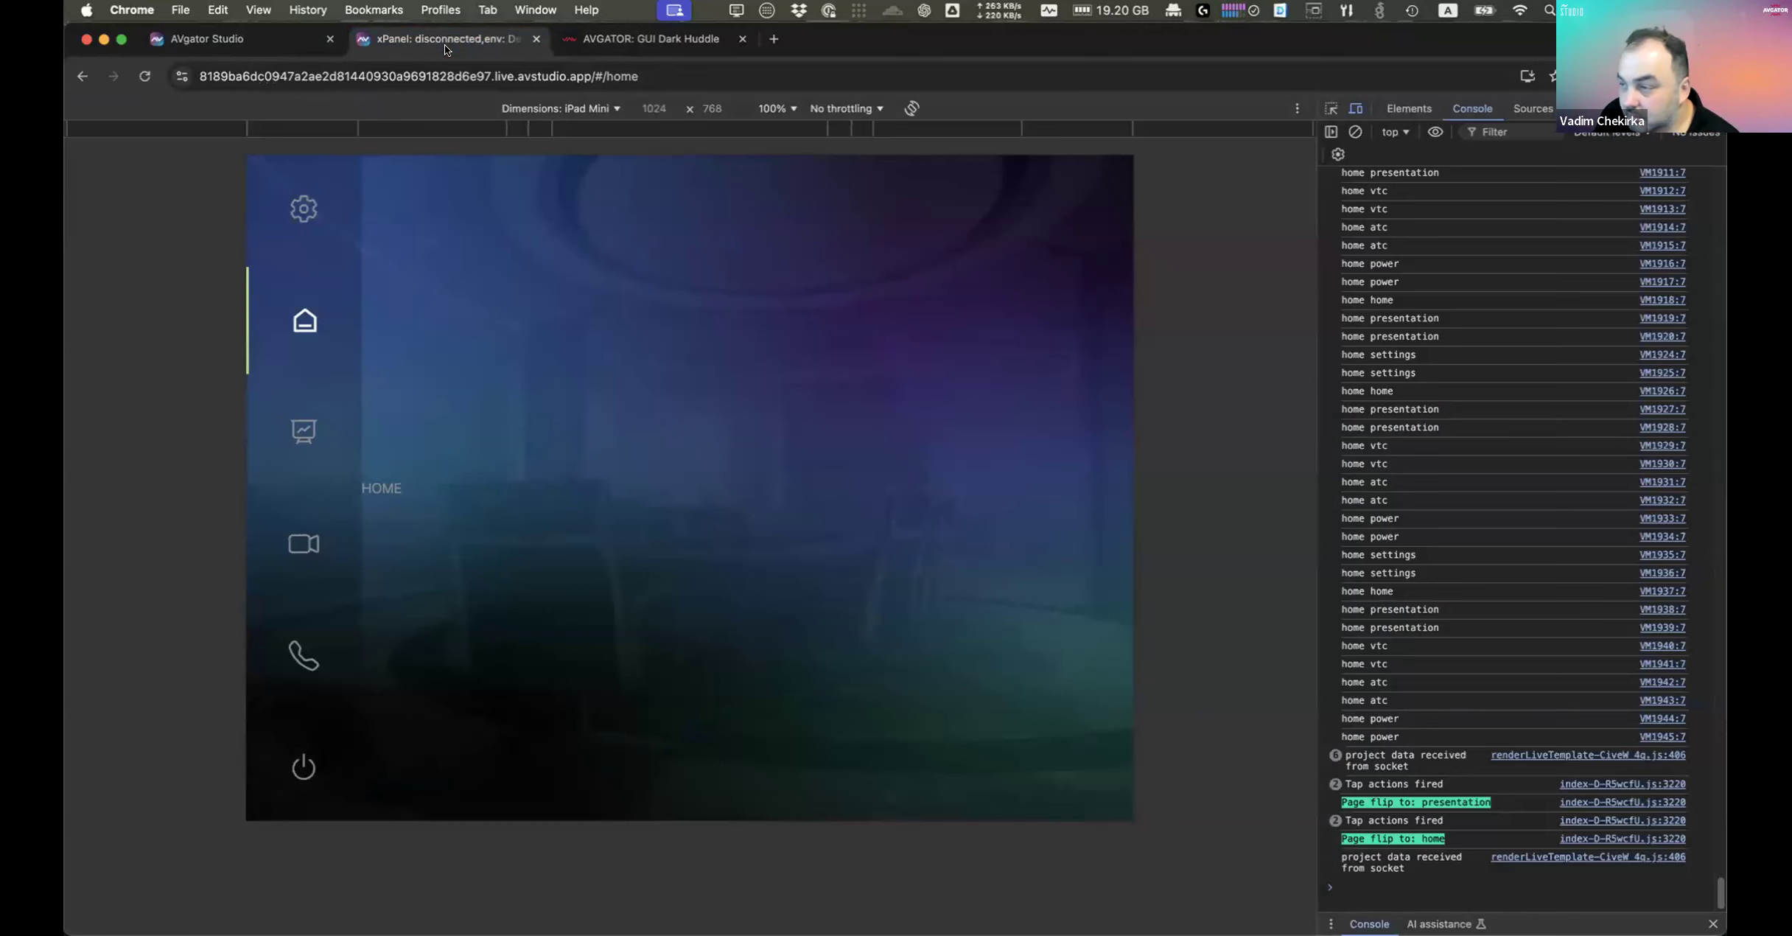
Step: Try a 6 px border radius on the Active mode, check it in the live preview, and set the radius back to 0
click(263, 46)
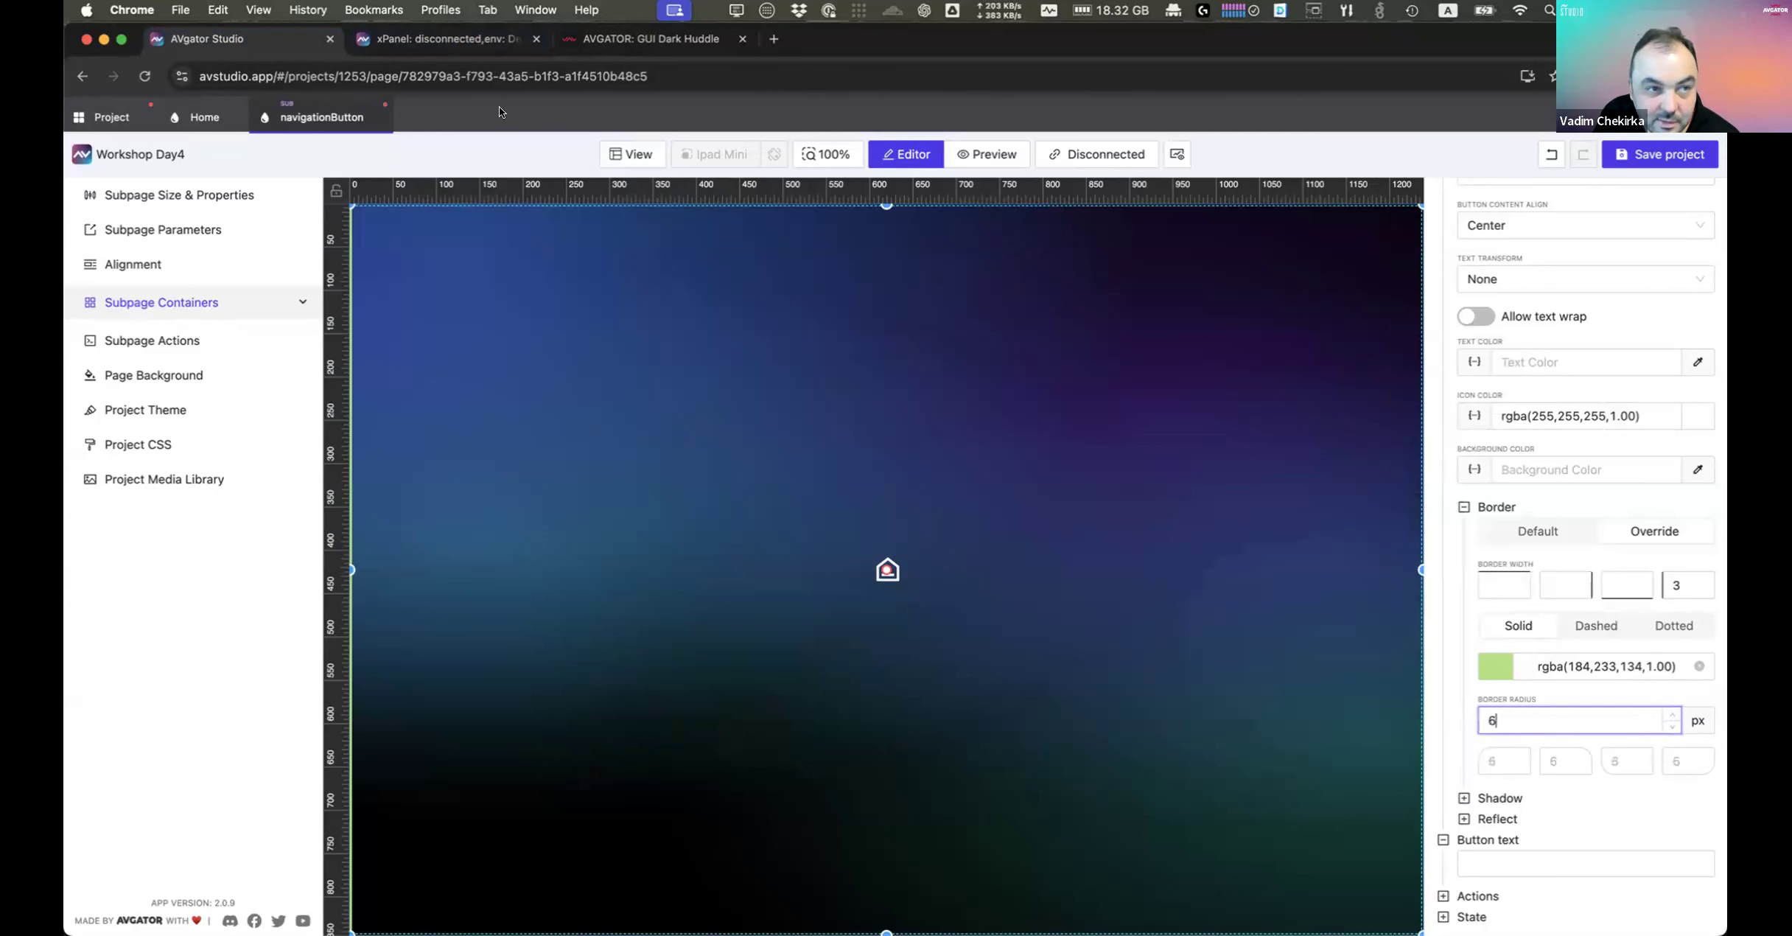
click(427, 40)
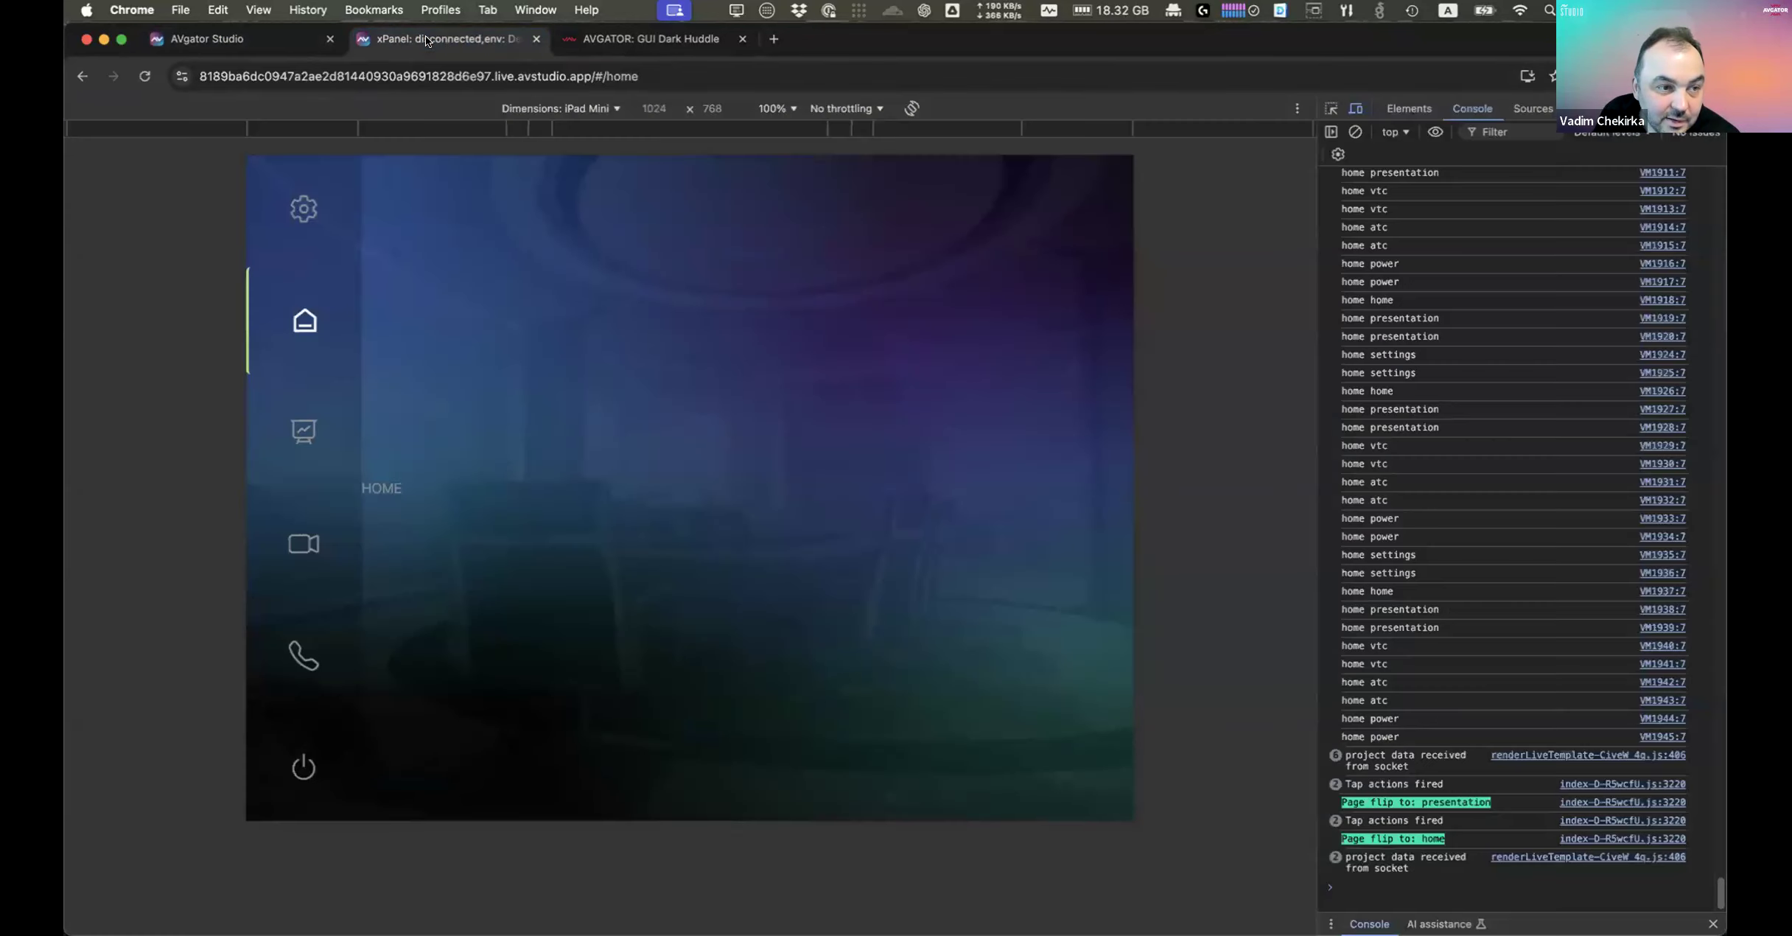
click(253, 39)
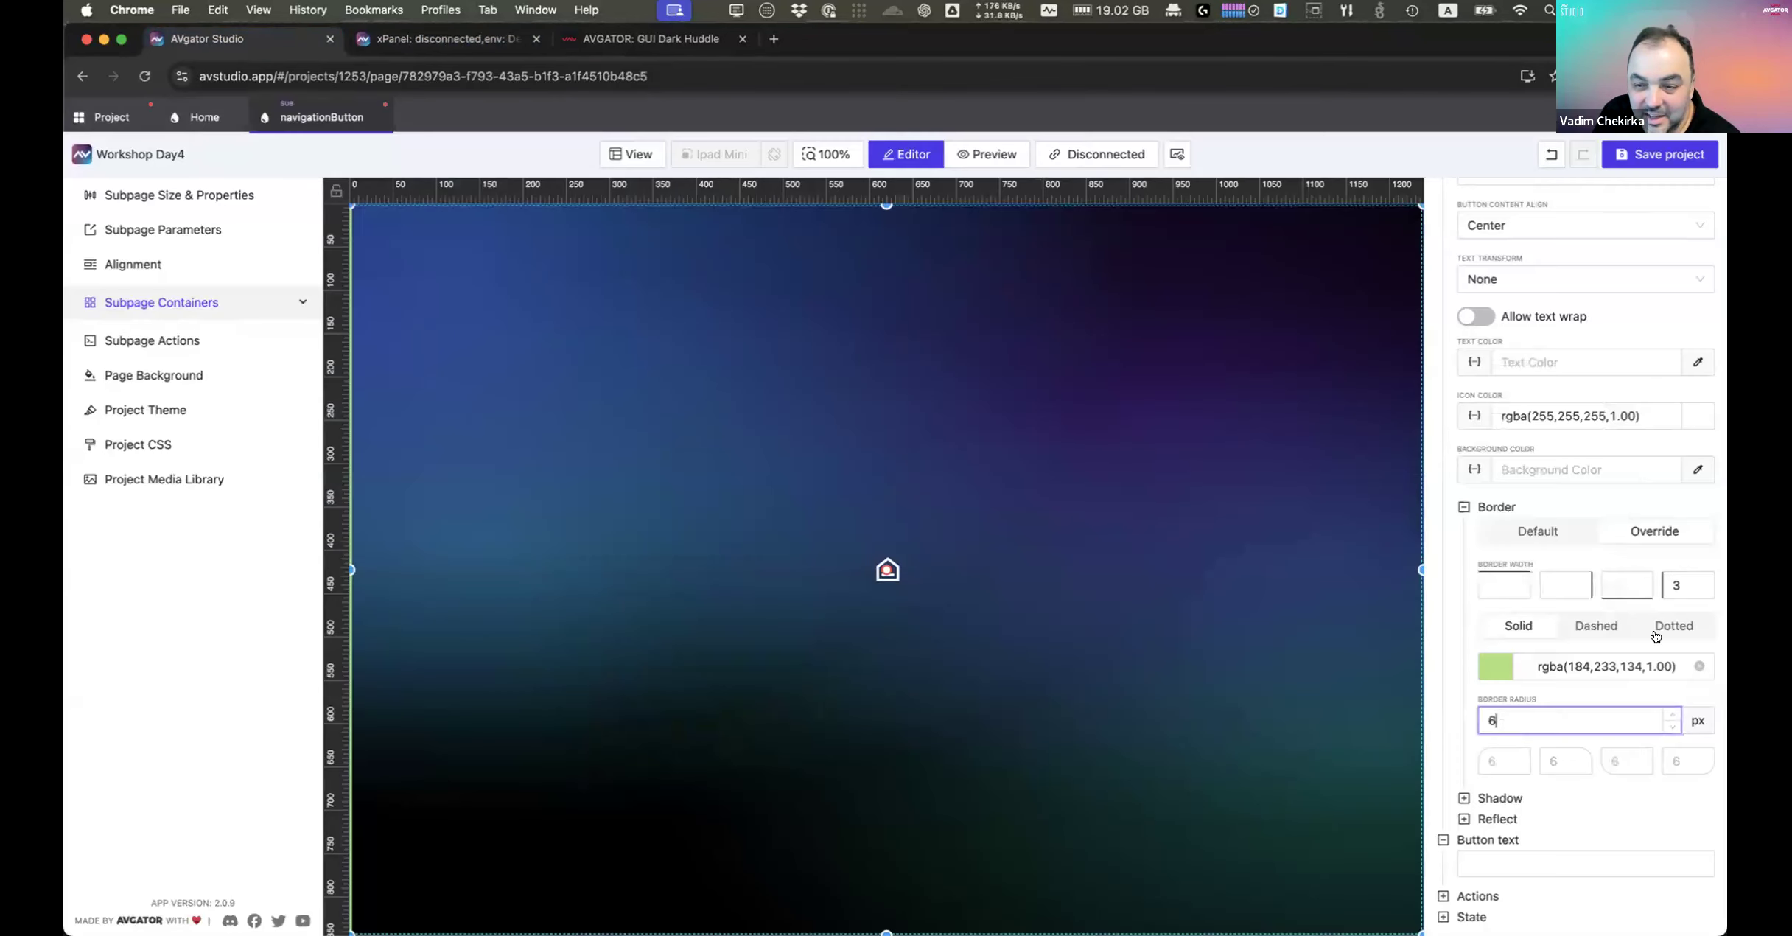
click(1668, 726)
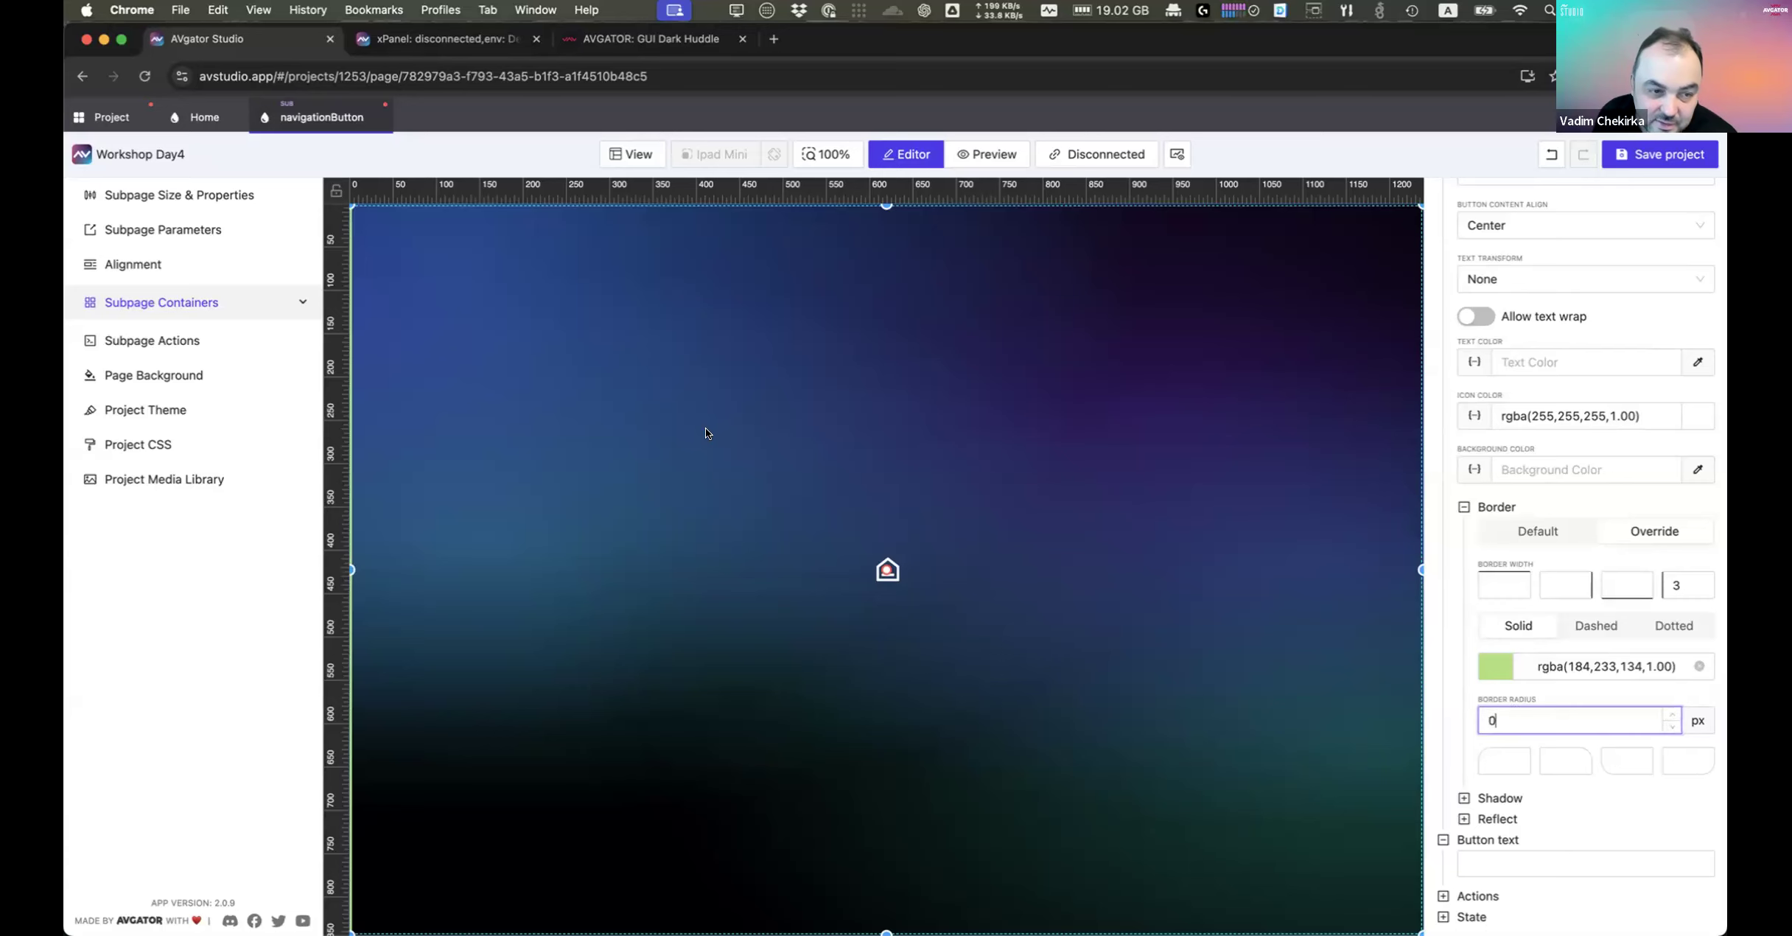
click(1011, 397)
click(879, 506)
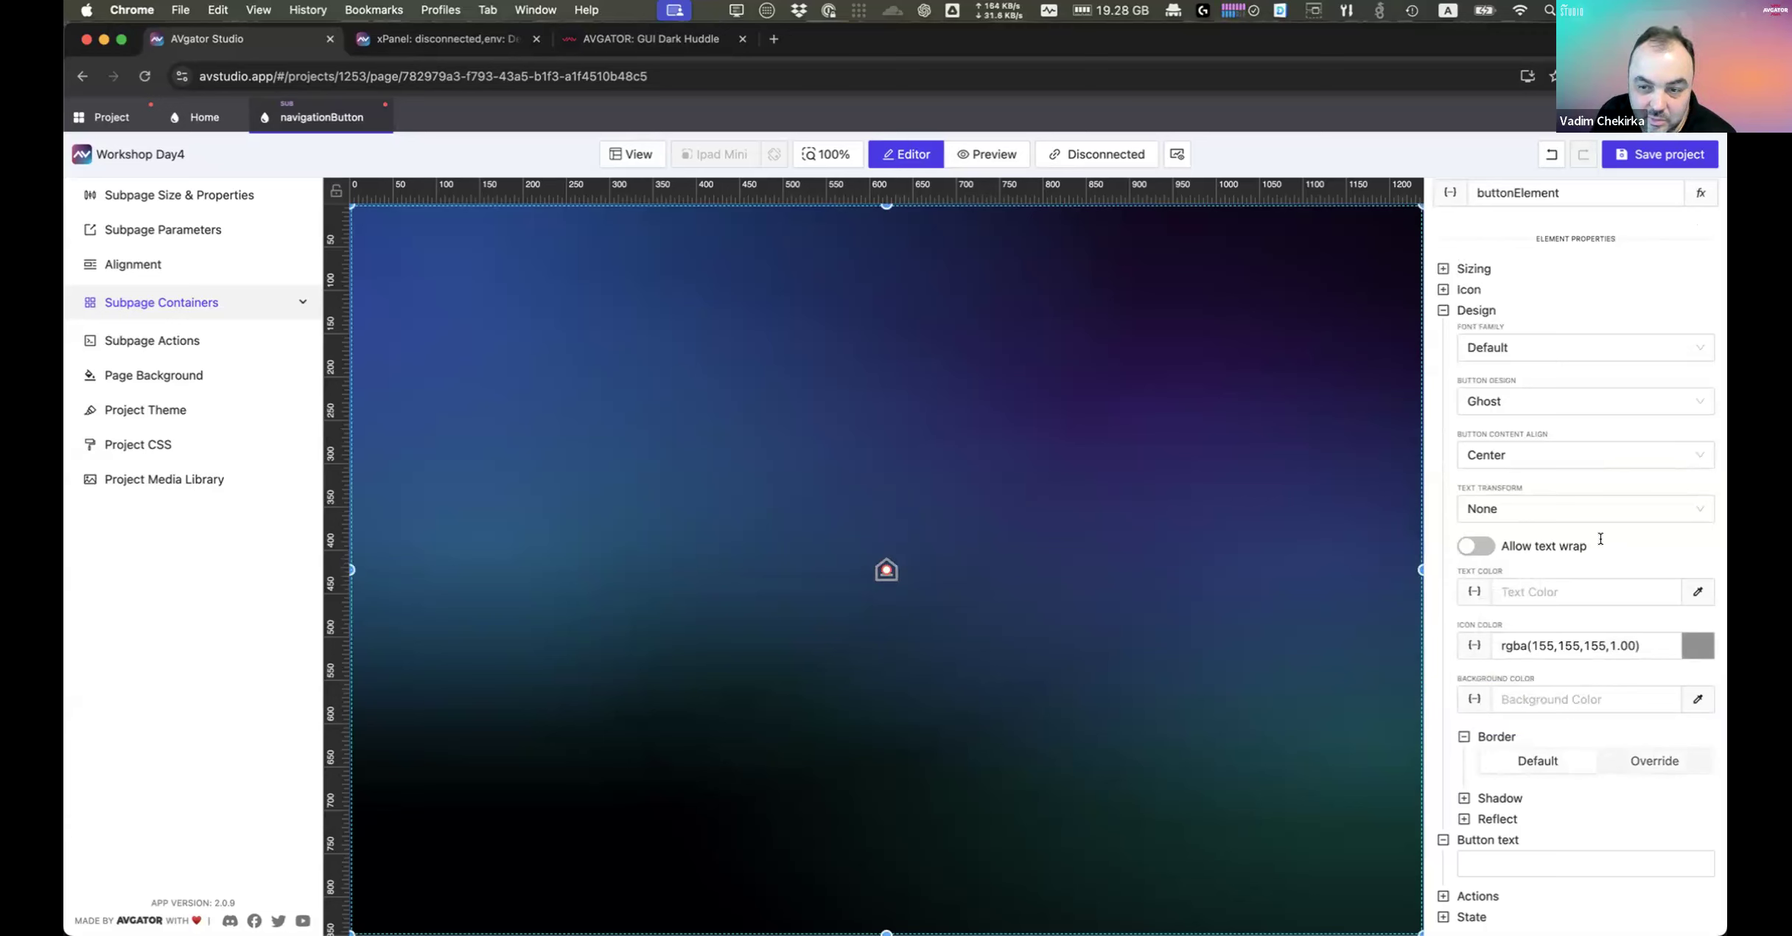
click(1442, 311)
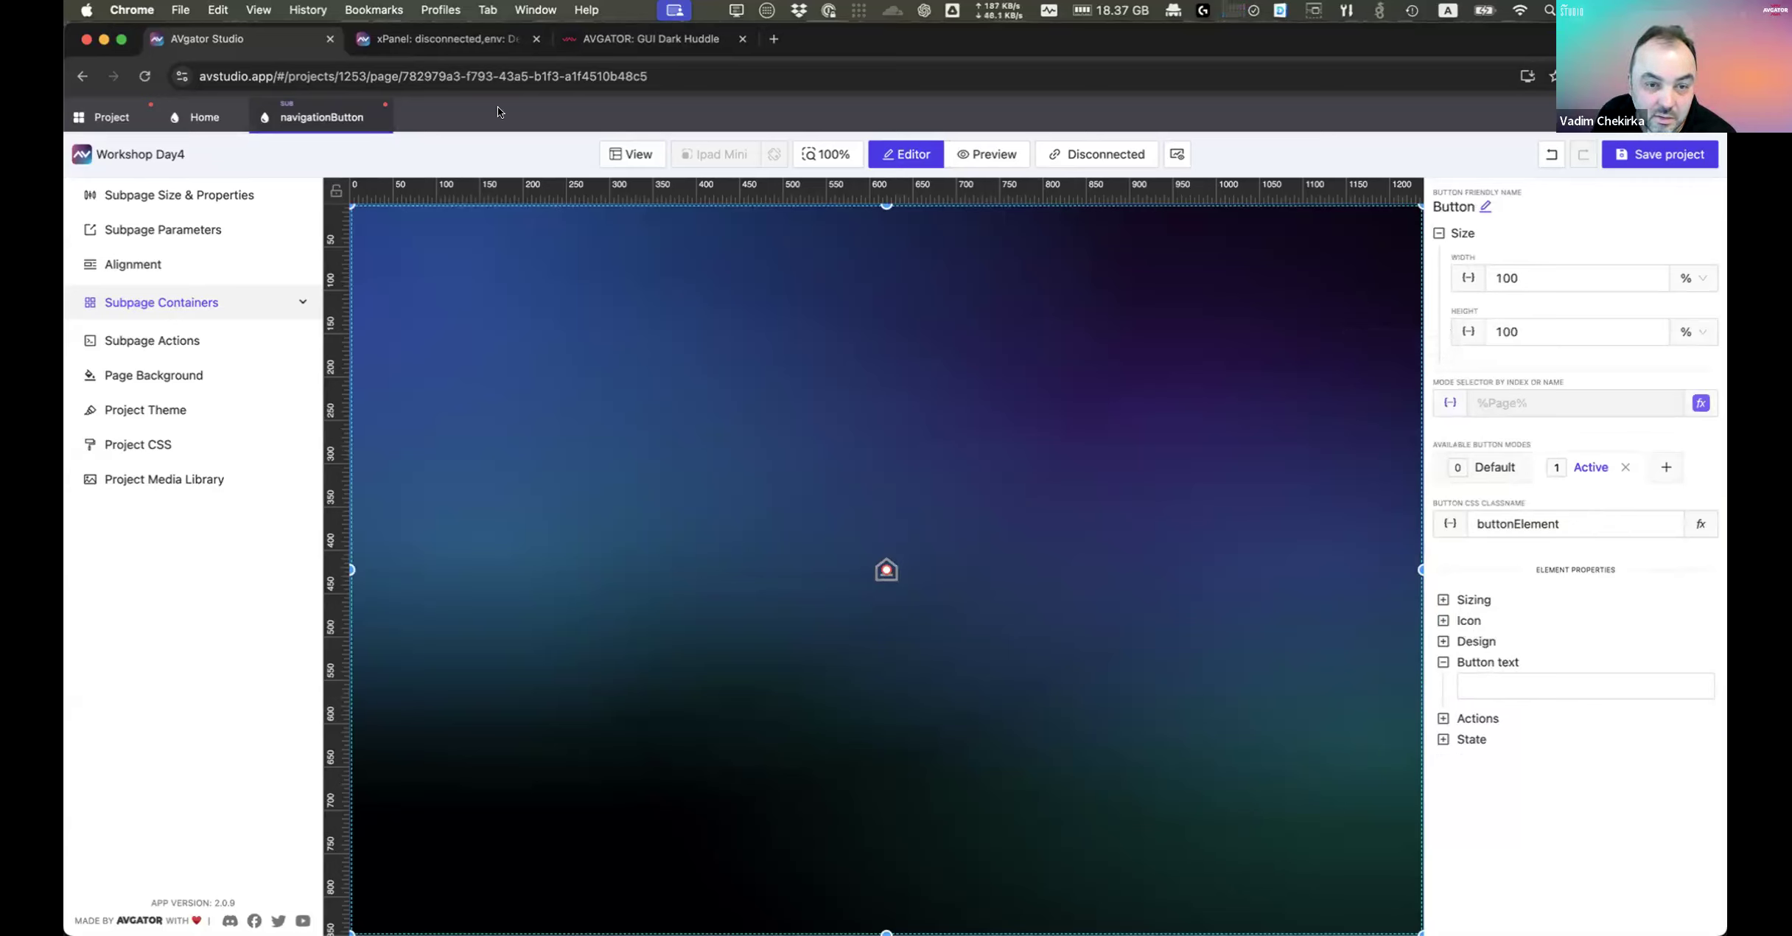
click(1483, 642)
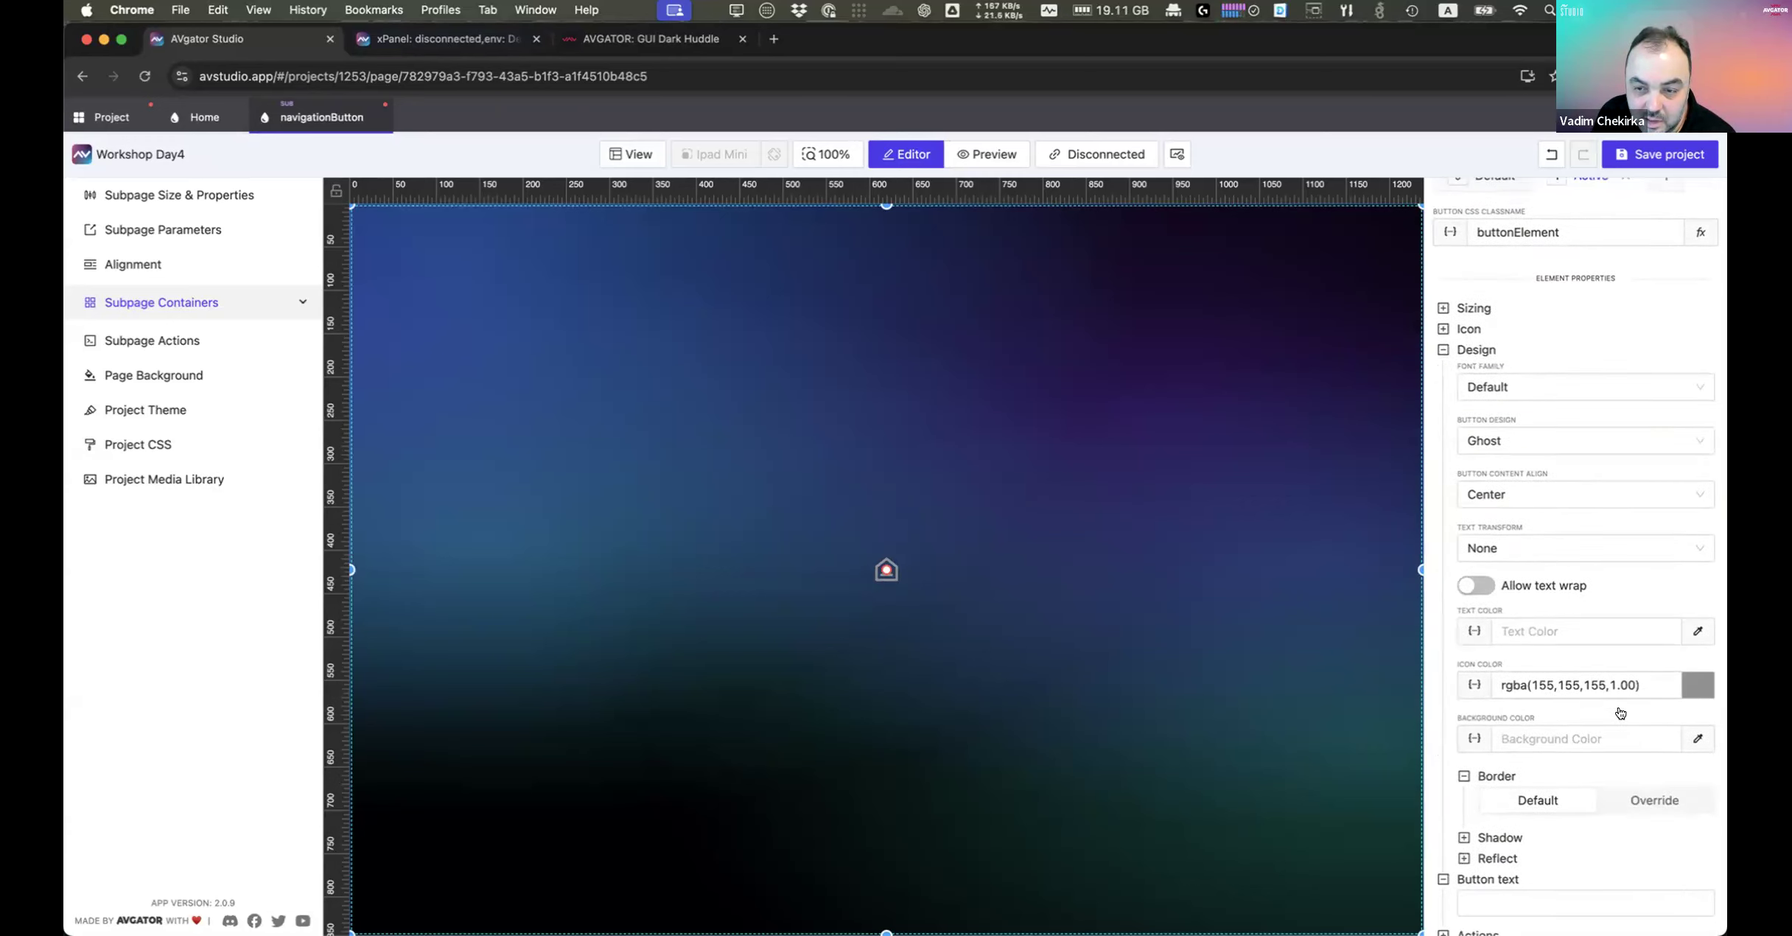
scroll(1620, 712, down, 1)
click(1621, 705)
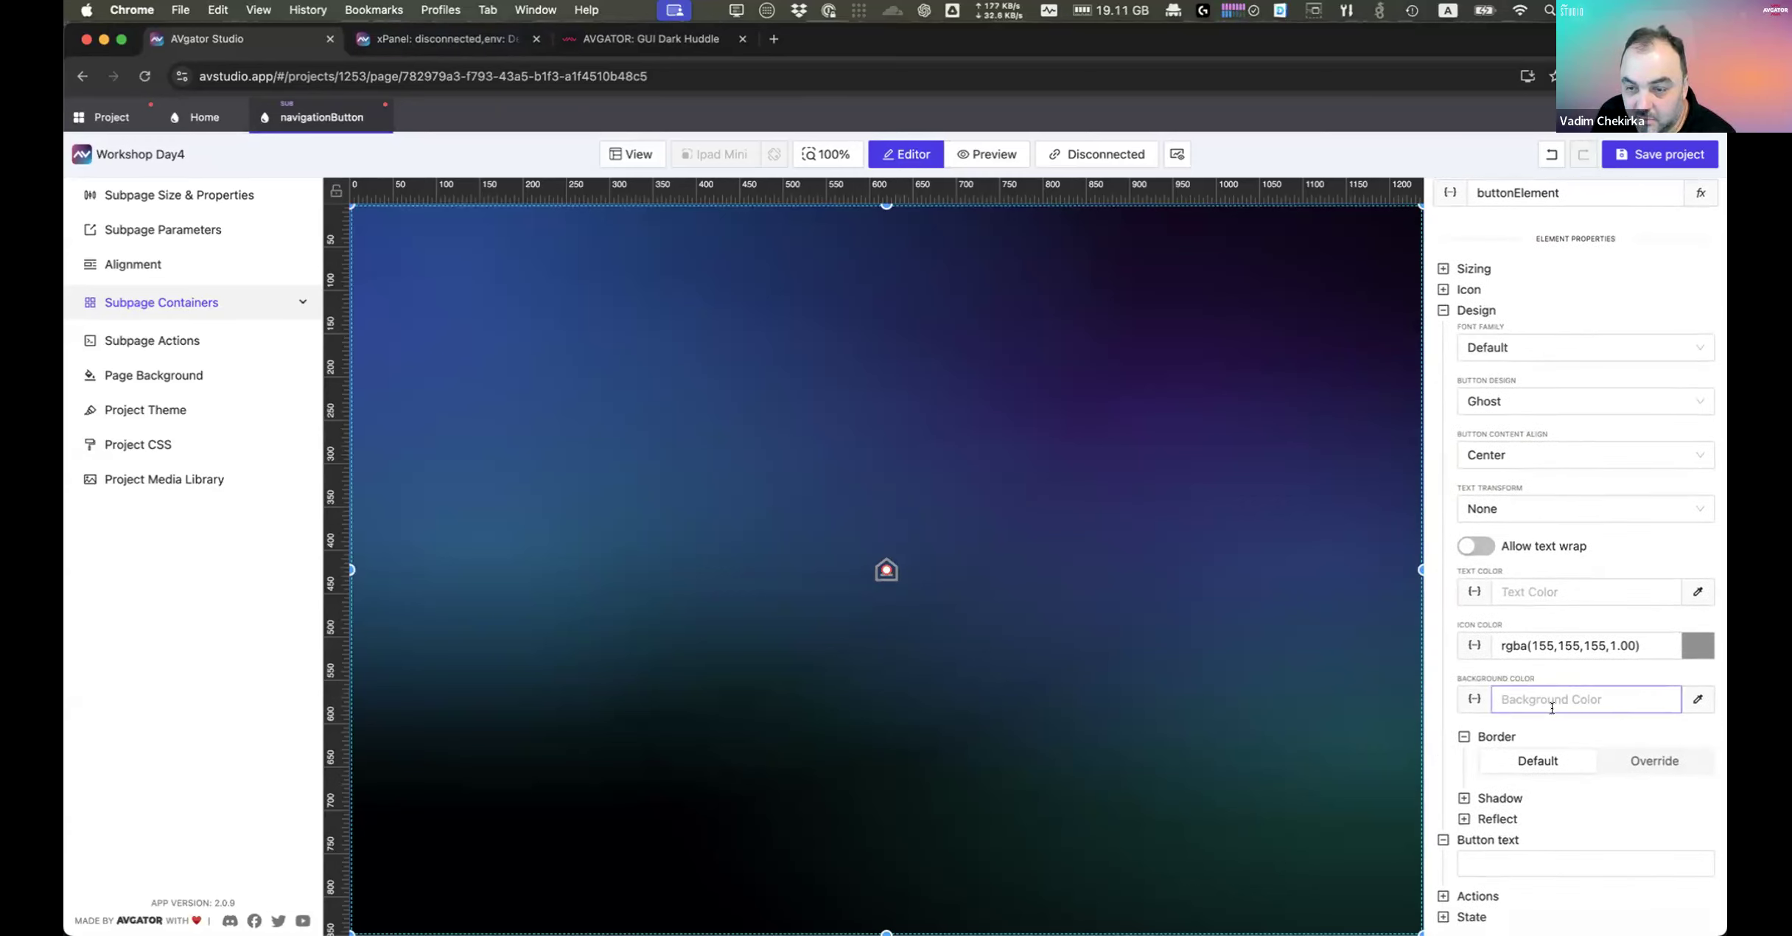
click(1474, 699)
click(1309, 792)
click(1696, 700)
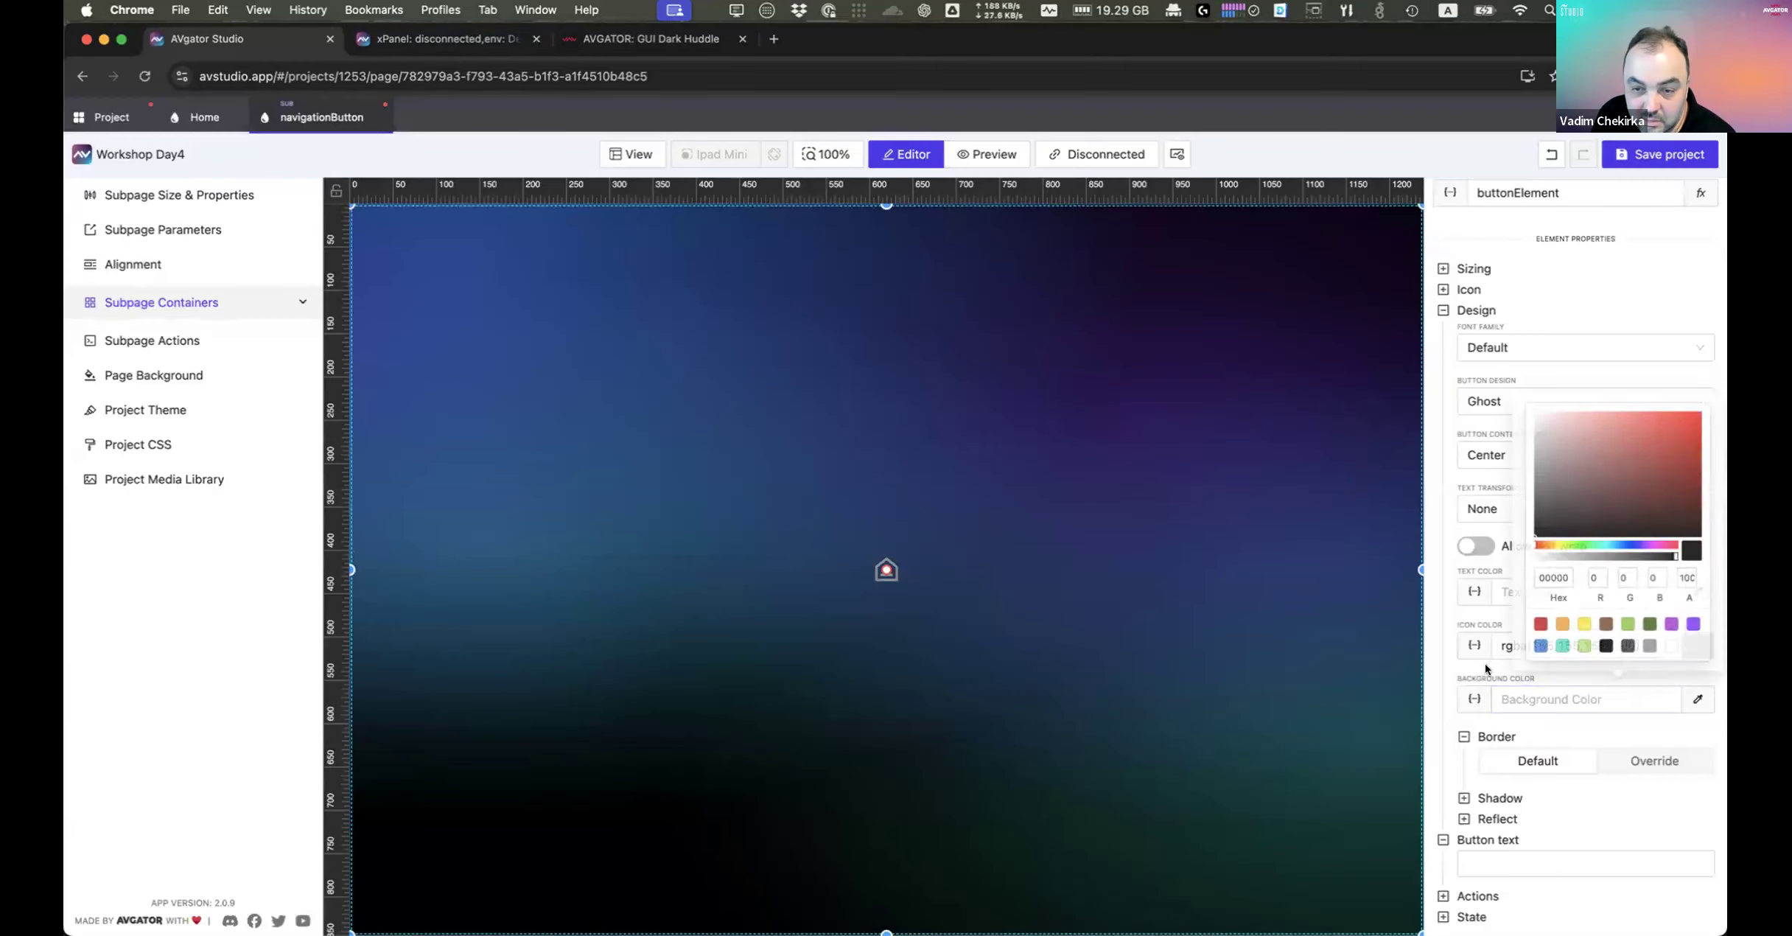
Step: Give the button's Active mode a semi-transparent grey background of rgba(74,74,74,0.46)
click(1652, 760)
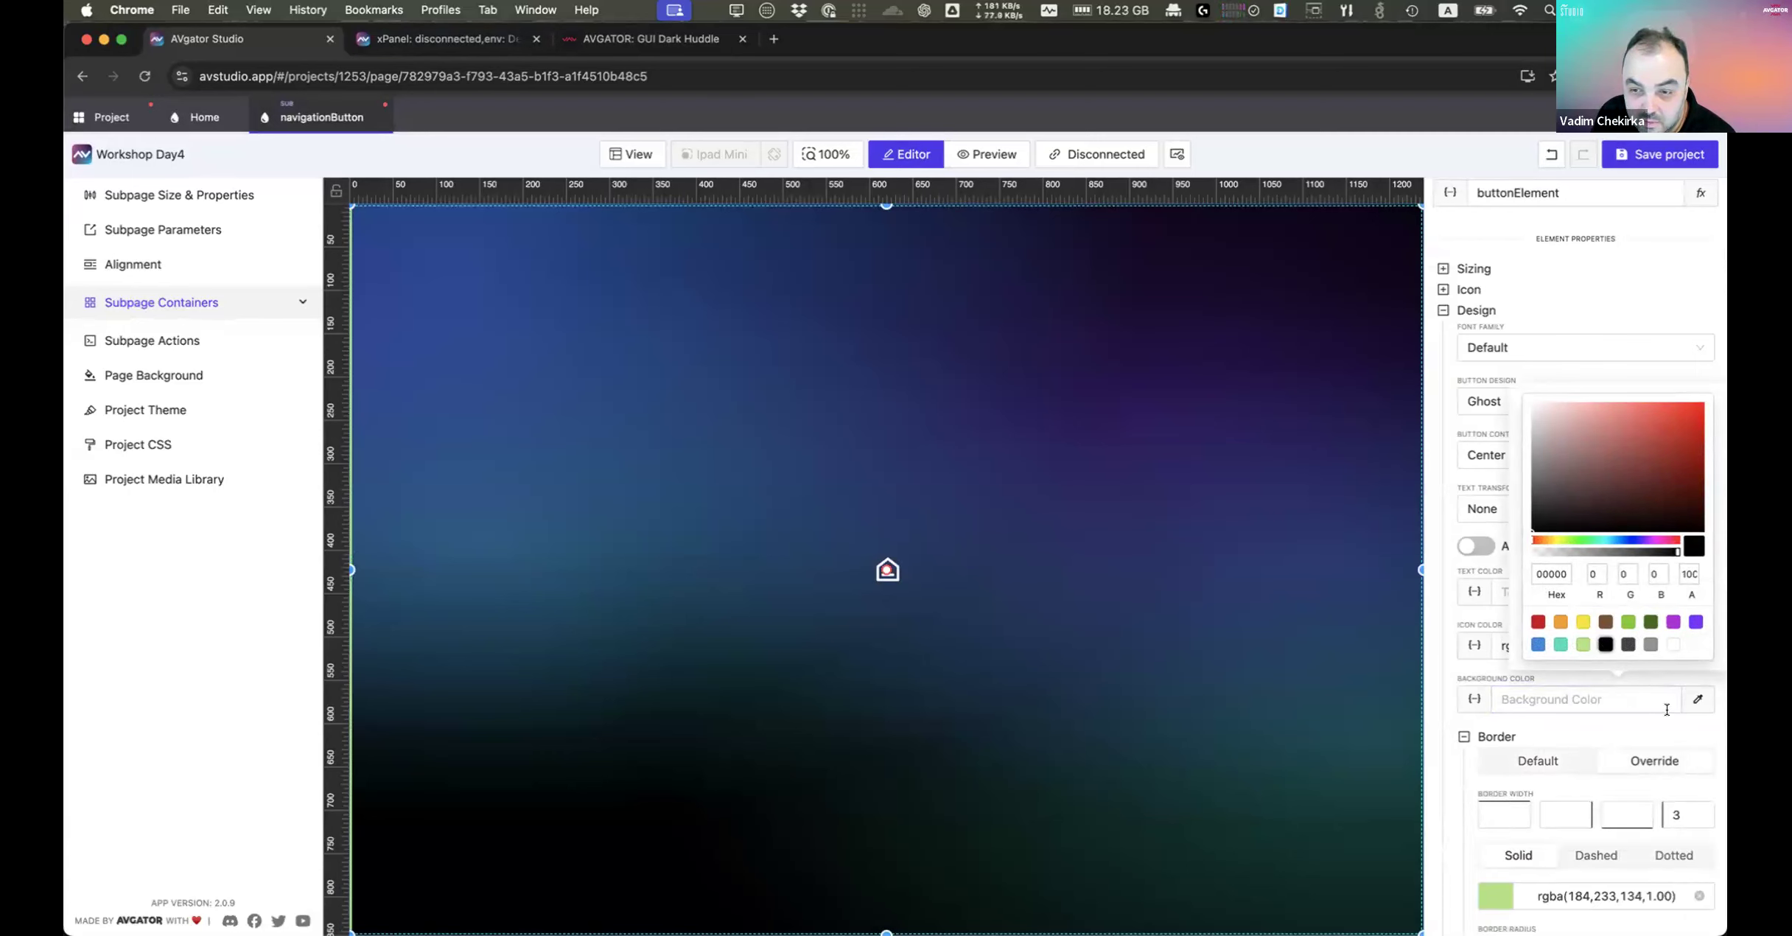
click(1626, 702)
scroll(1626, 701, down, 2)
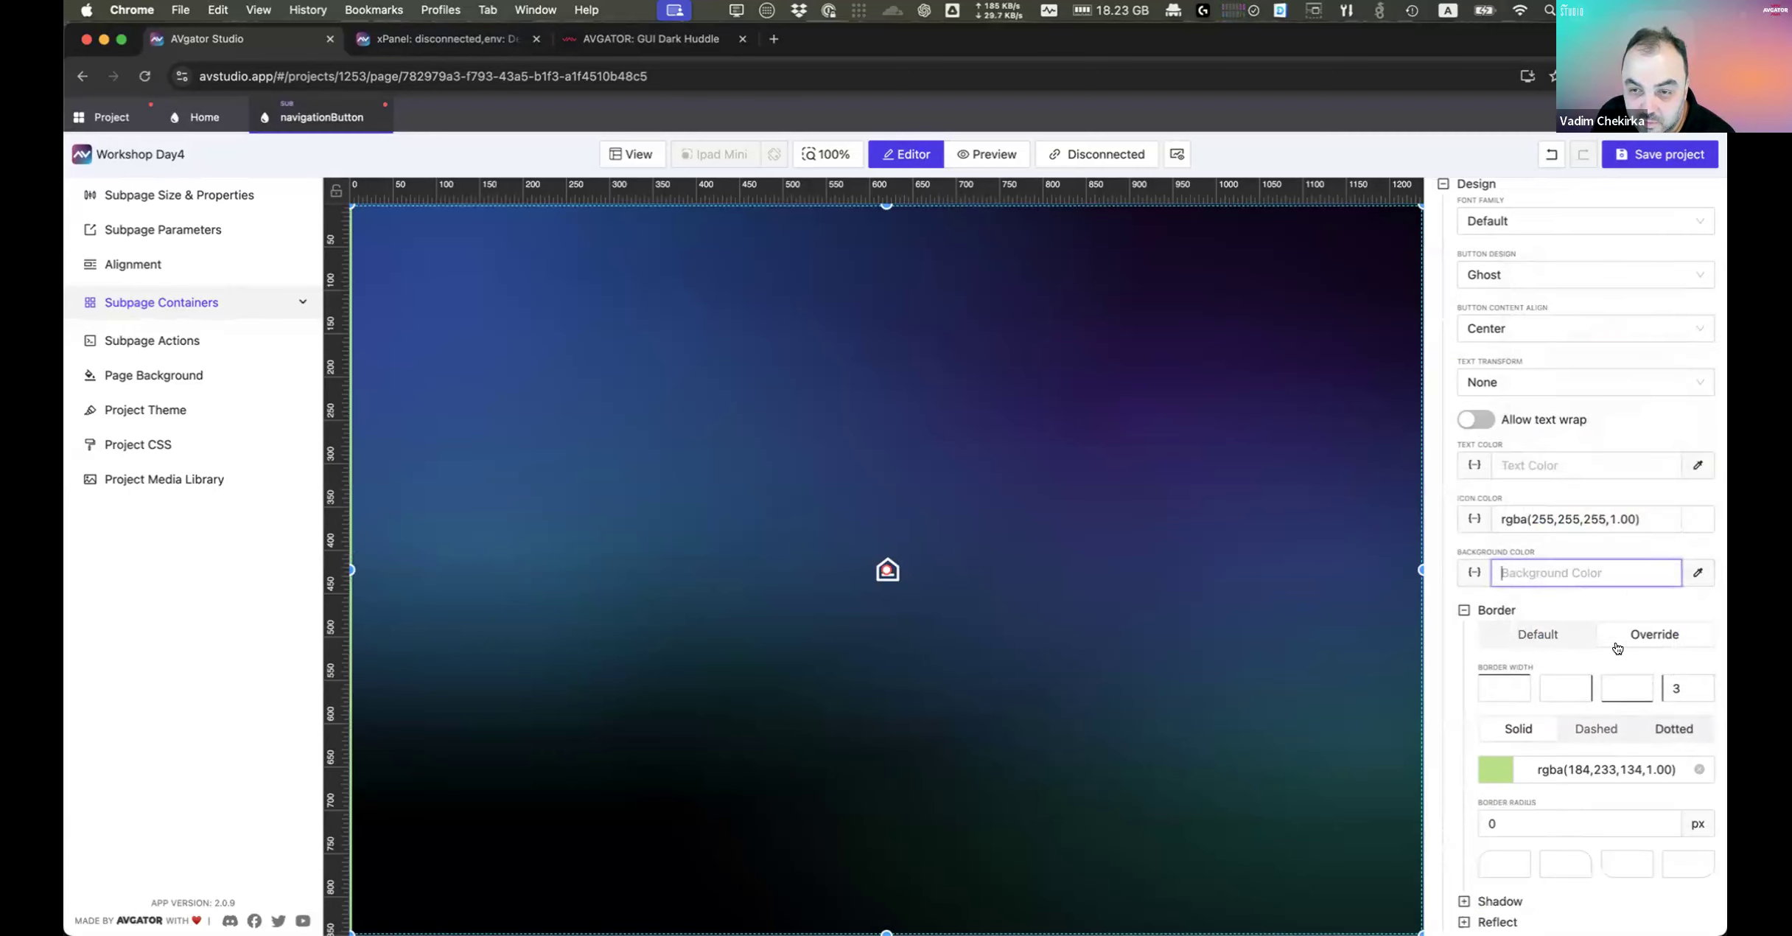
click(1697, 572)
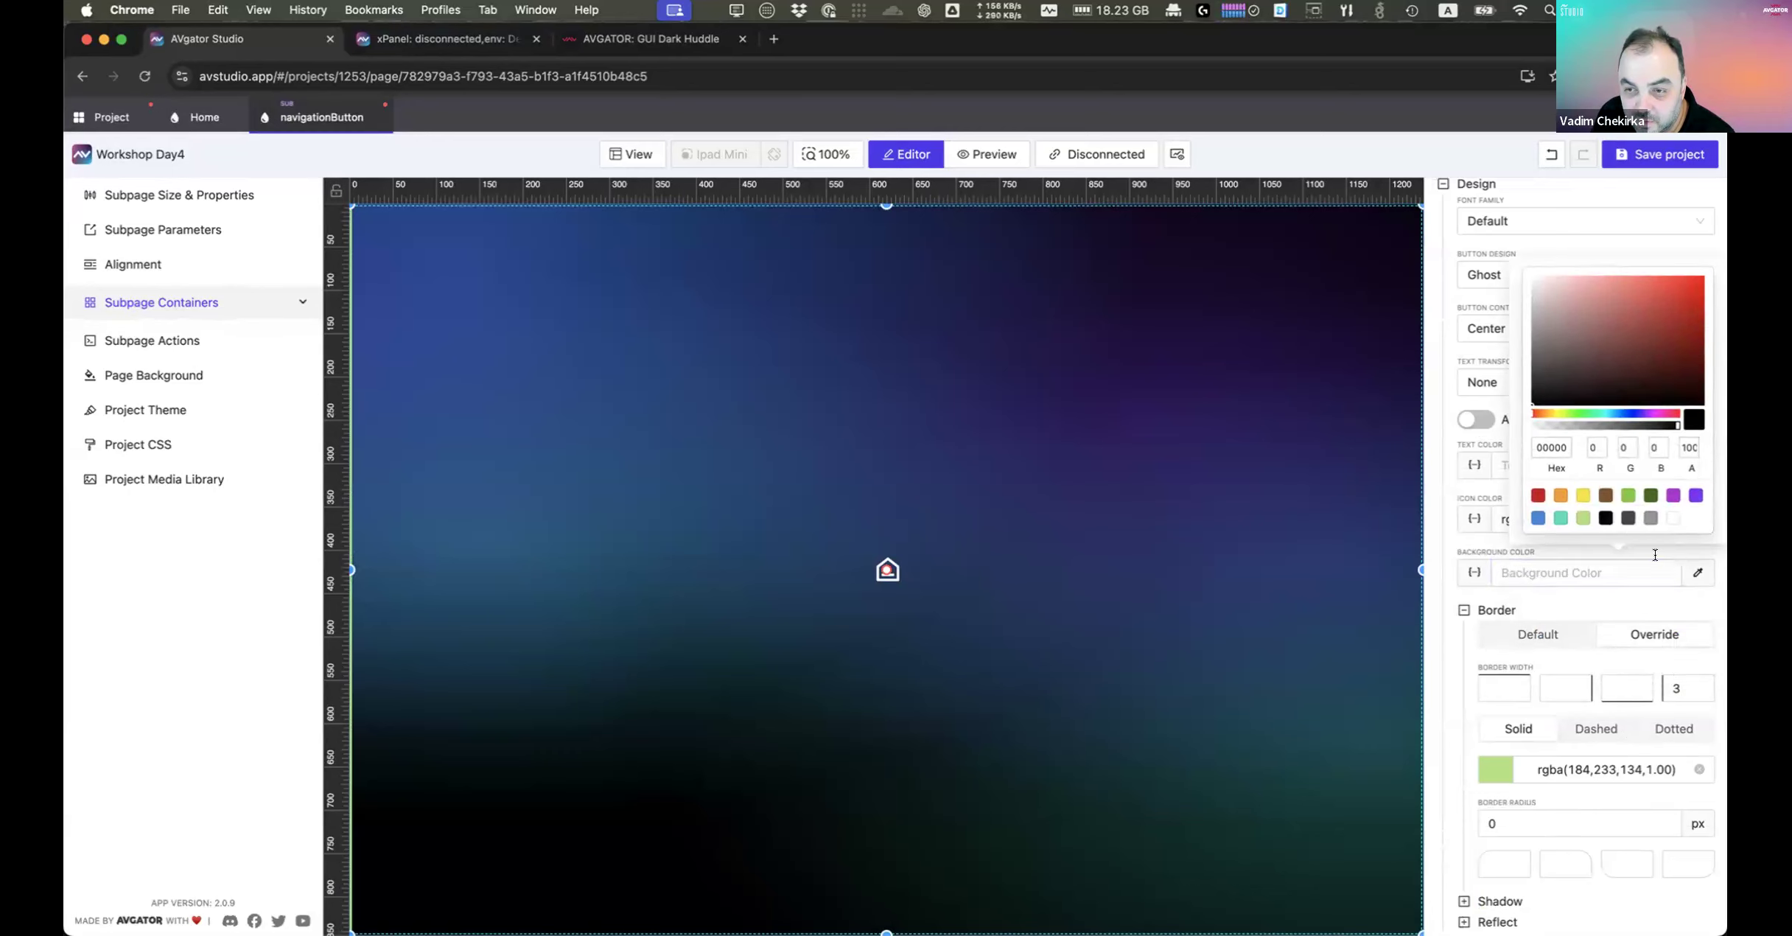
click(1628, 518)
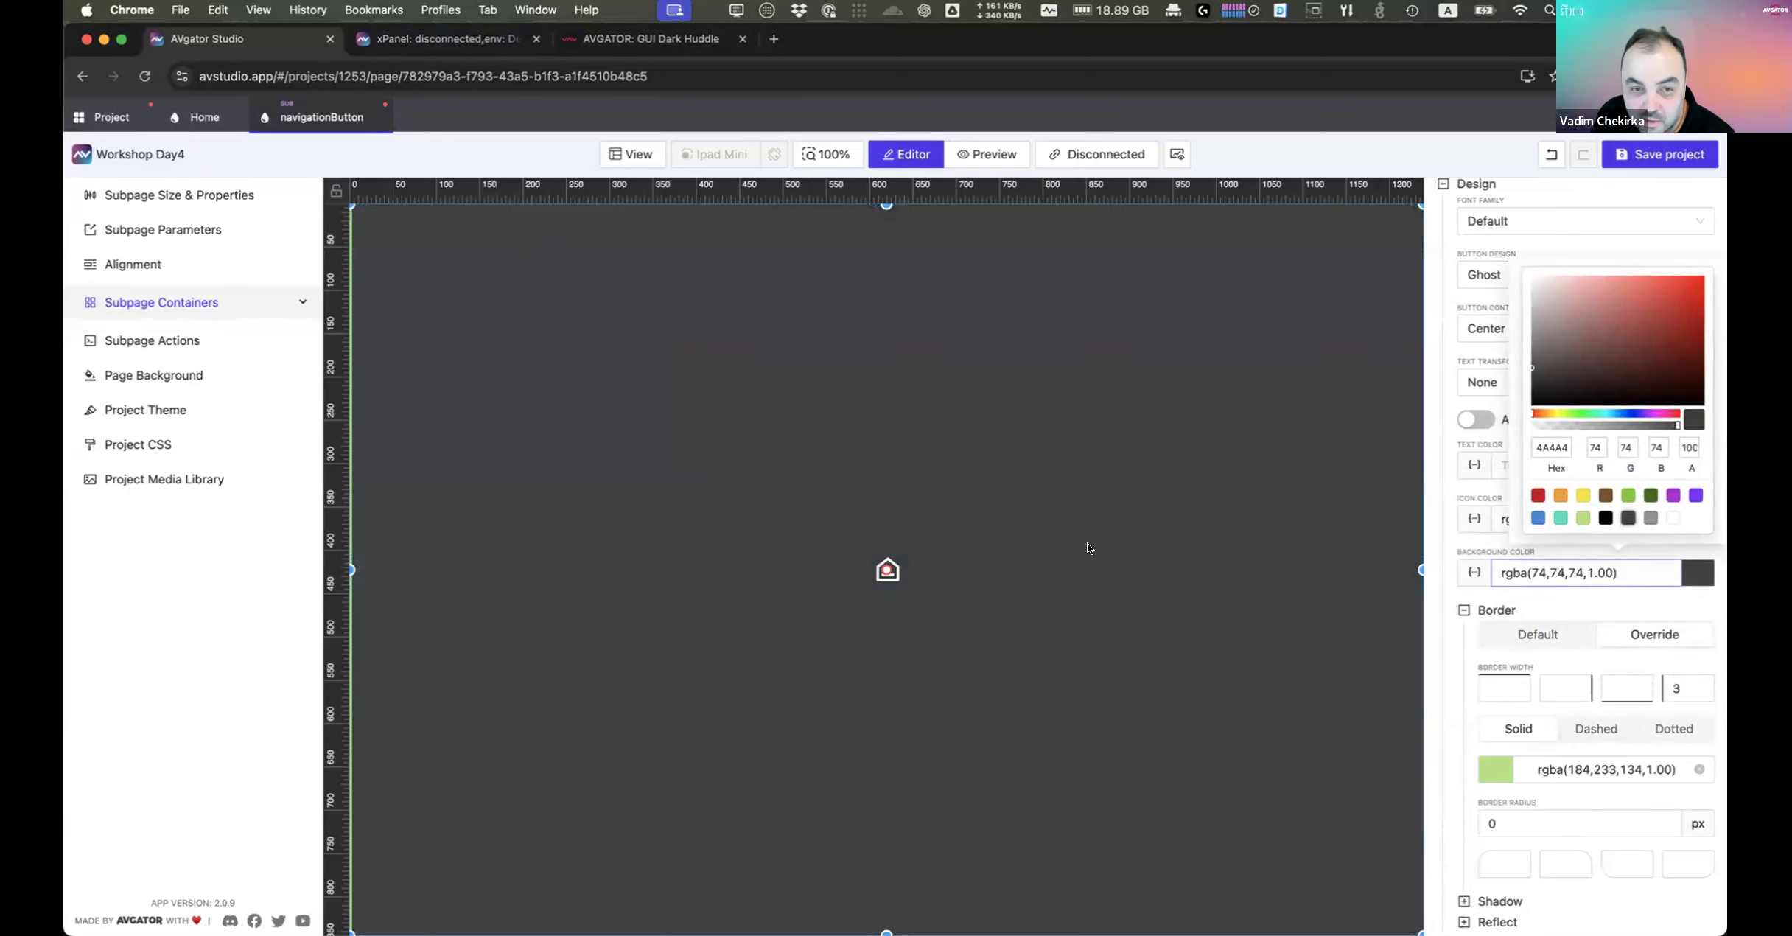
drag(1677, 426, 1597, 429)
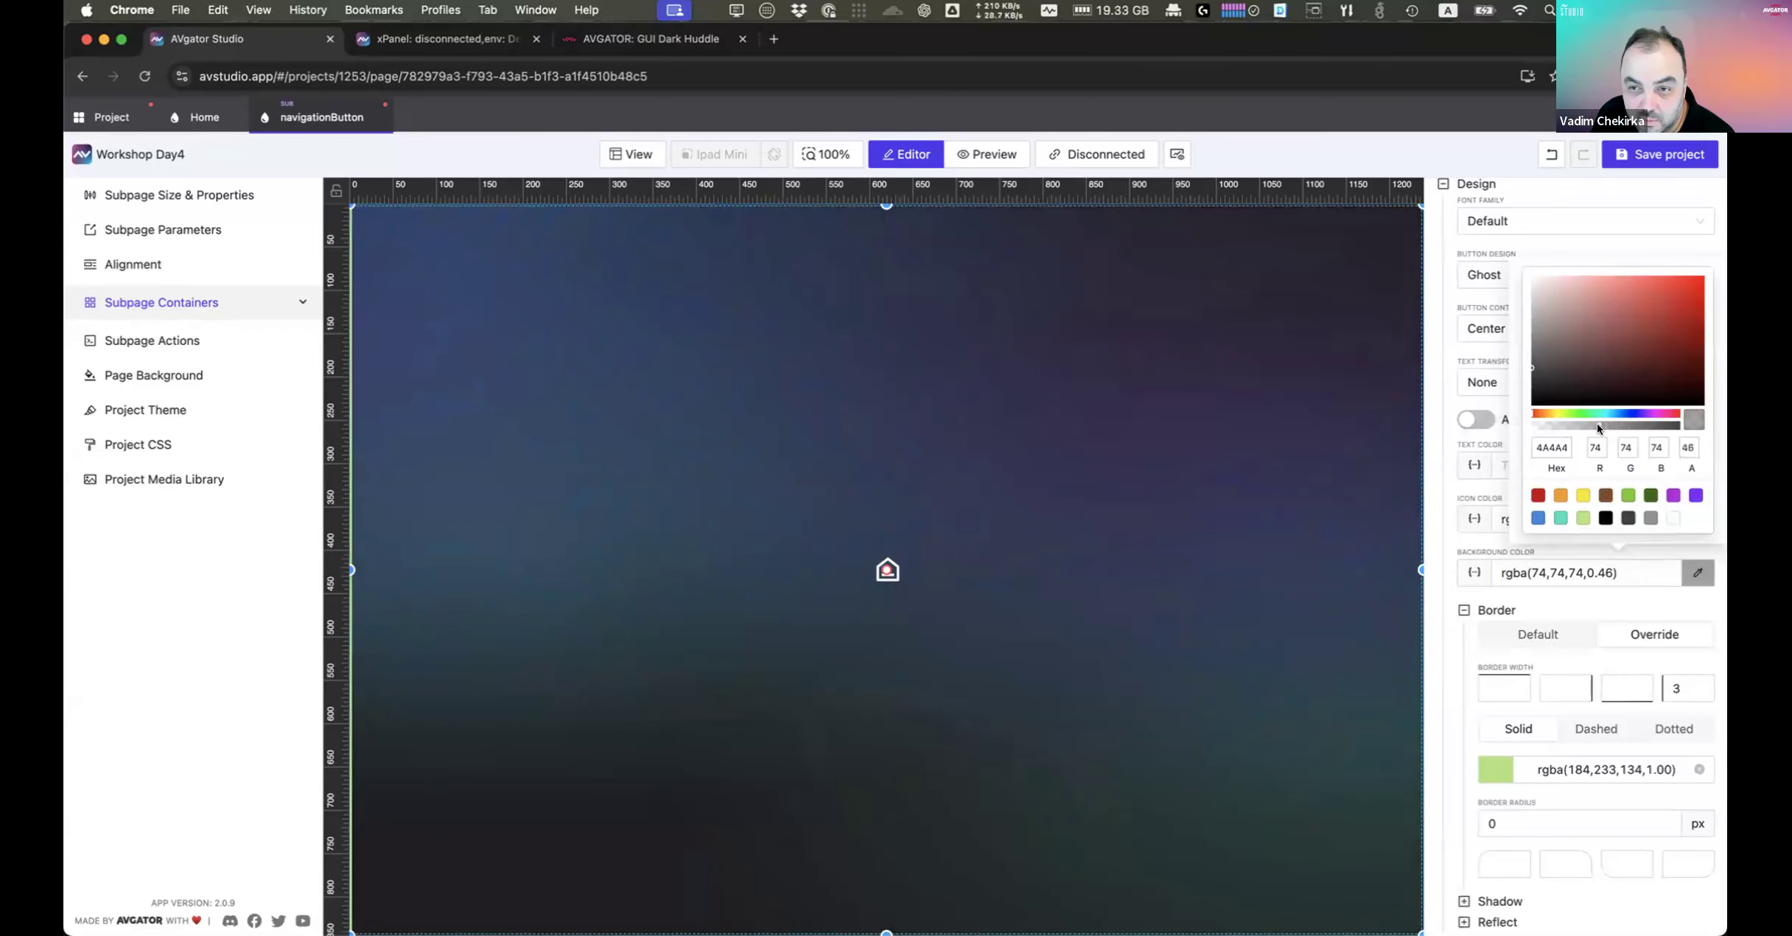
Step: Test the home and presentation buttons in the live xPanel preview with the active background applied
click(448, 40)
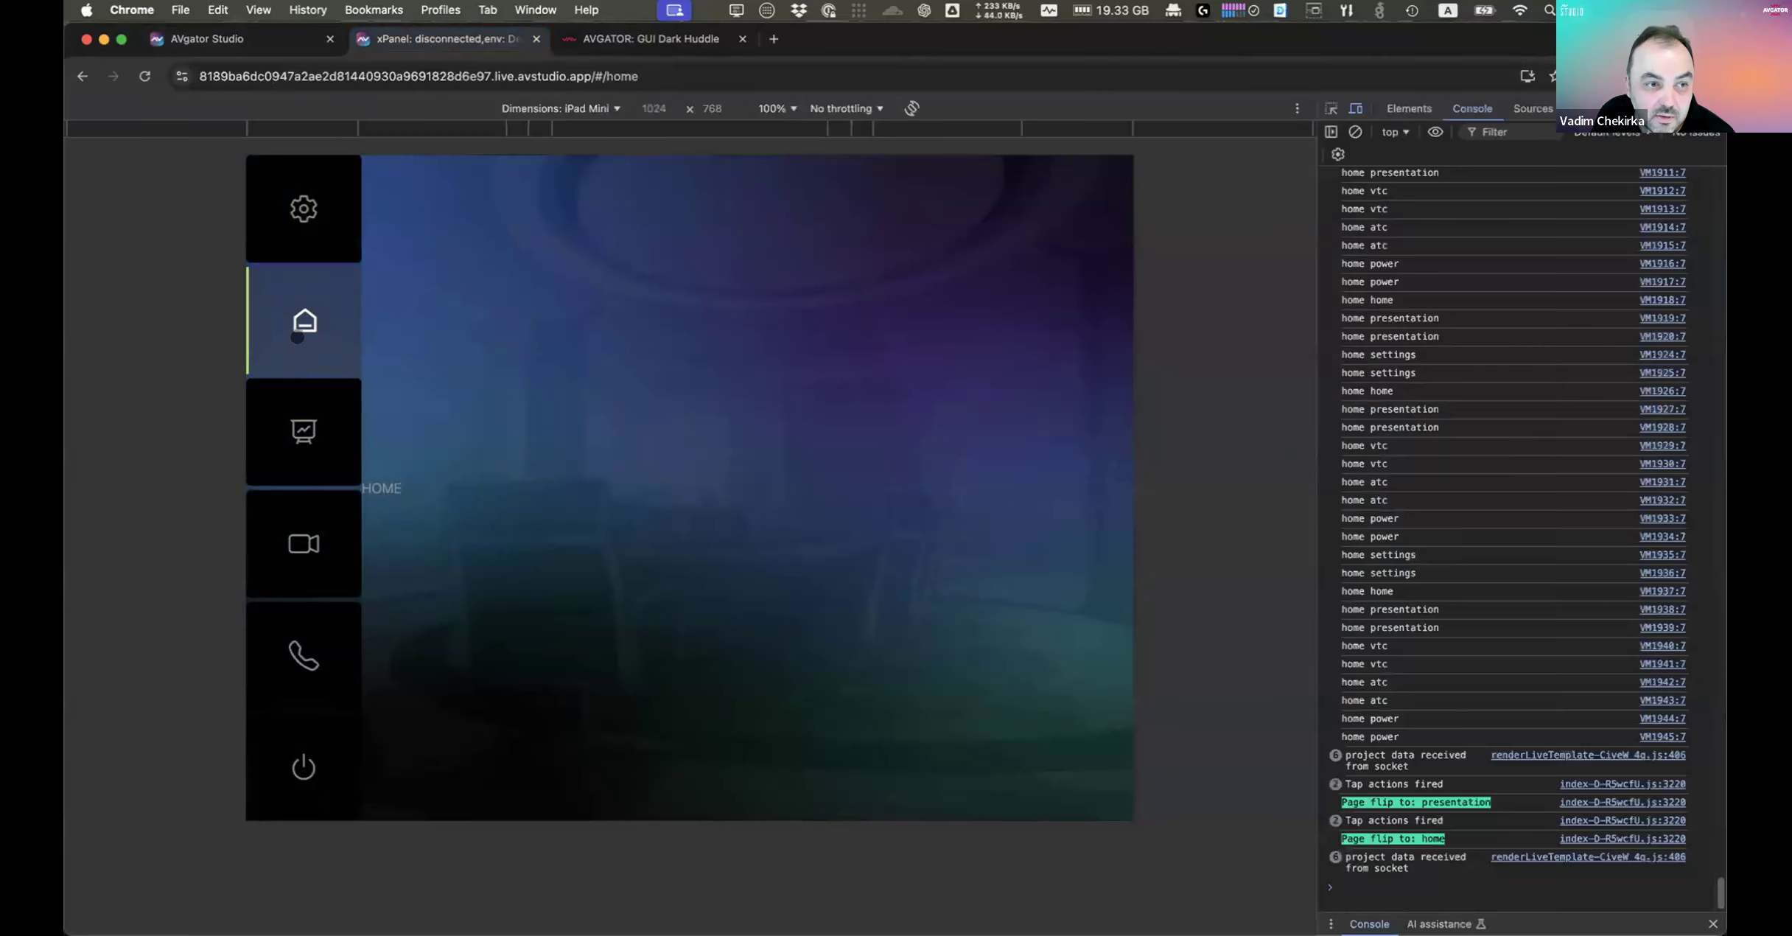
click(308, 320)
click(305, 428)
click(308, 328)
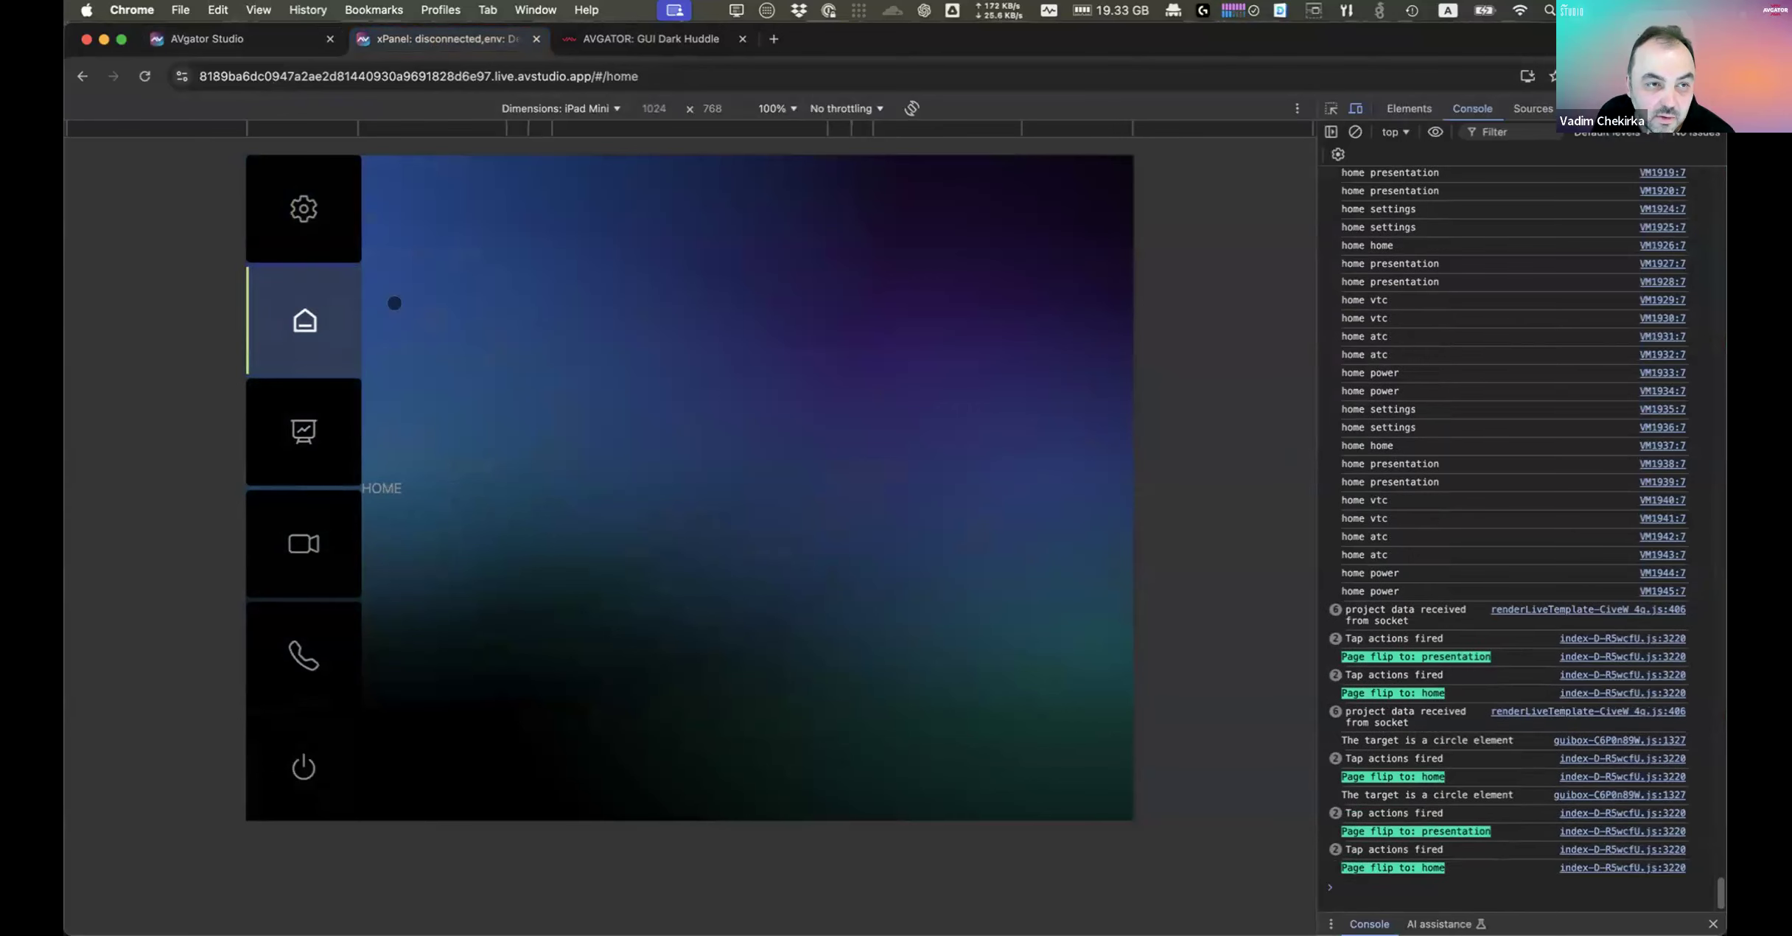
Step: Clear the background colour of the button's Active mode in AVgator Studio
click(274, 48)
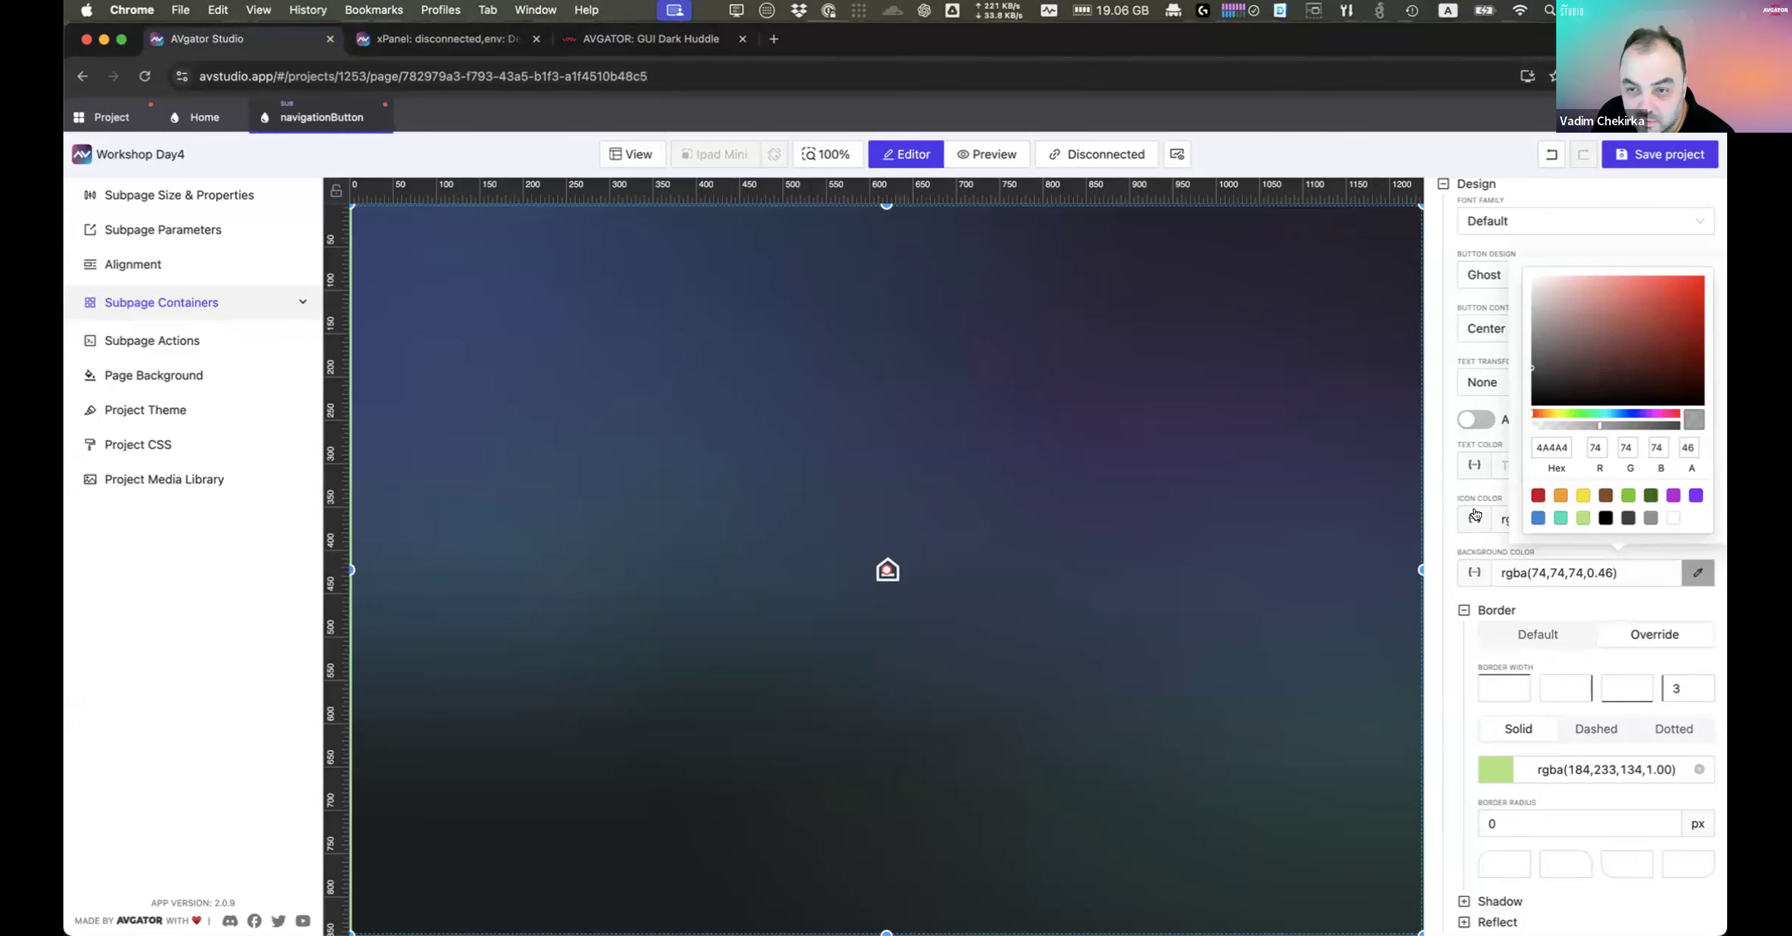
drag(1634, 572, 1402, 571)
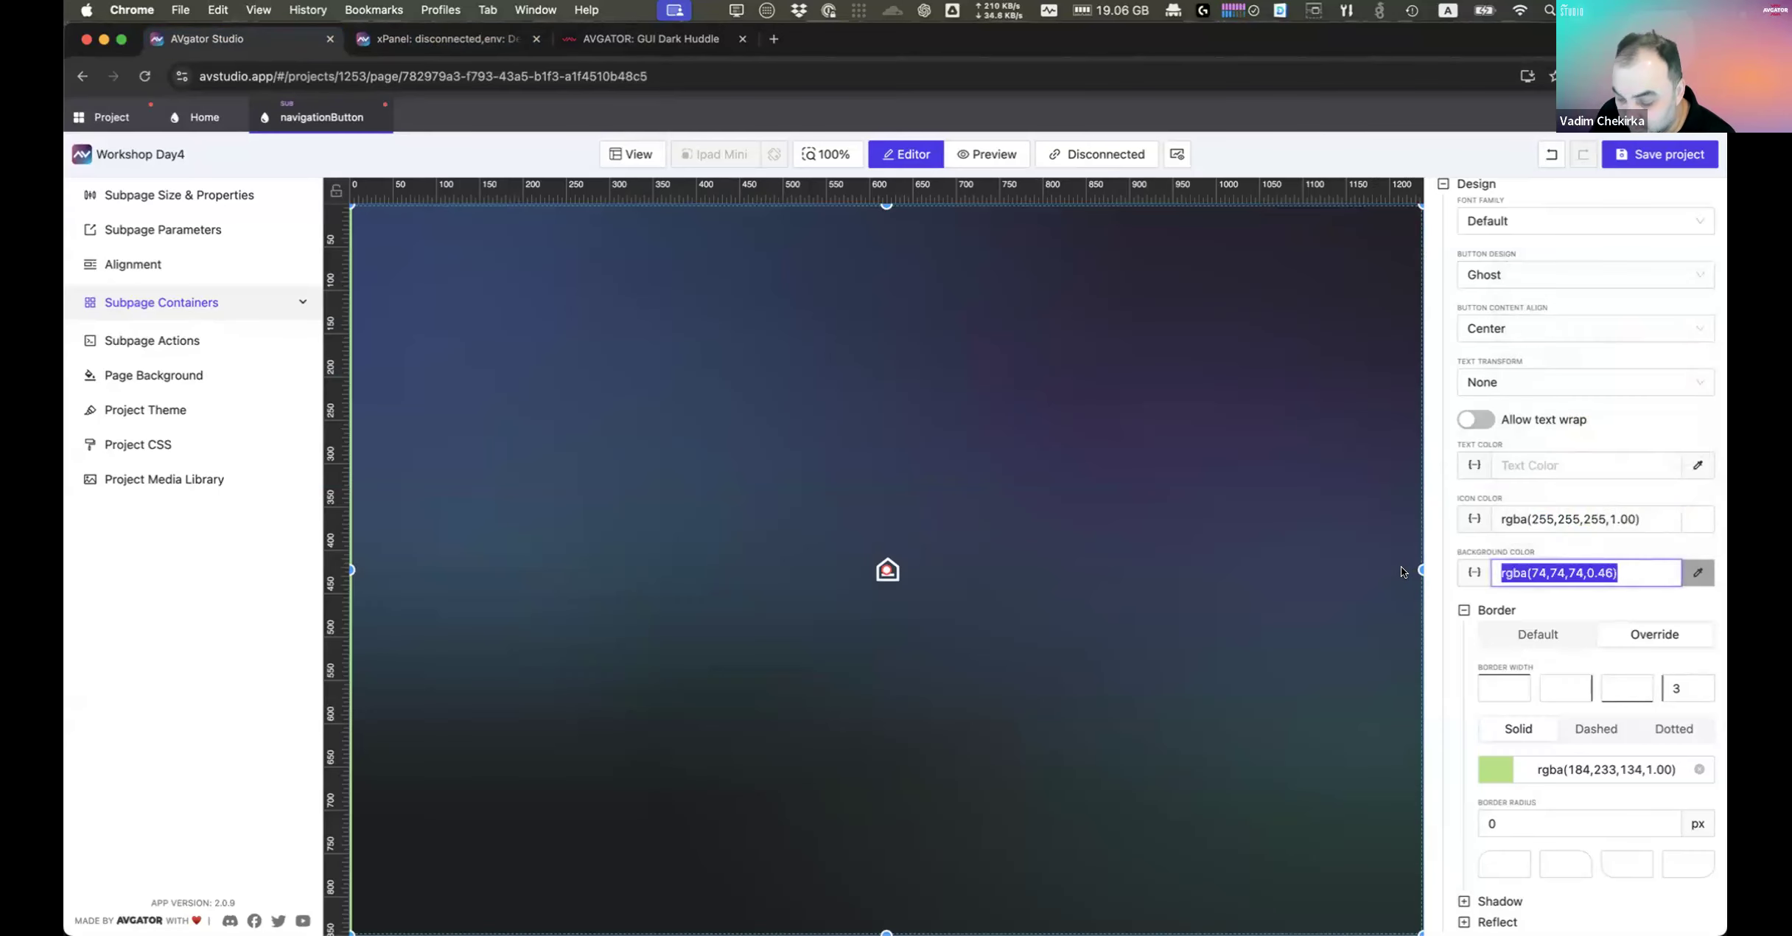
key(BackSpace)
scroll(1591, 552, up, 5)
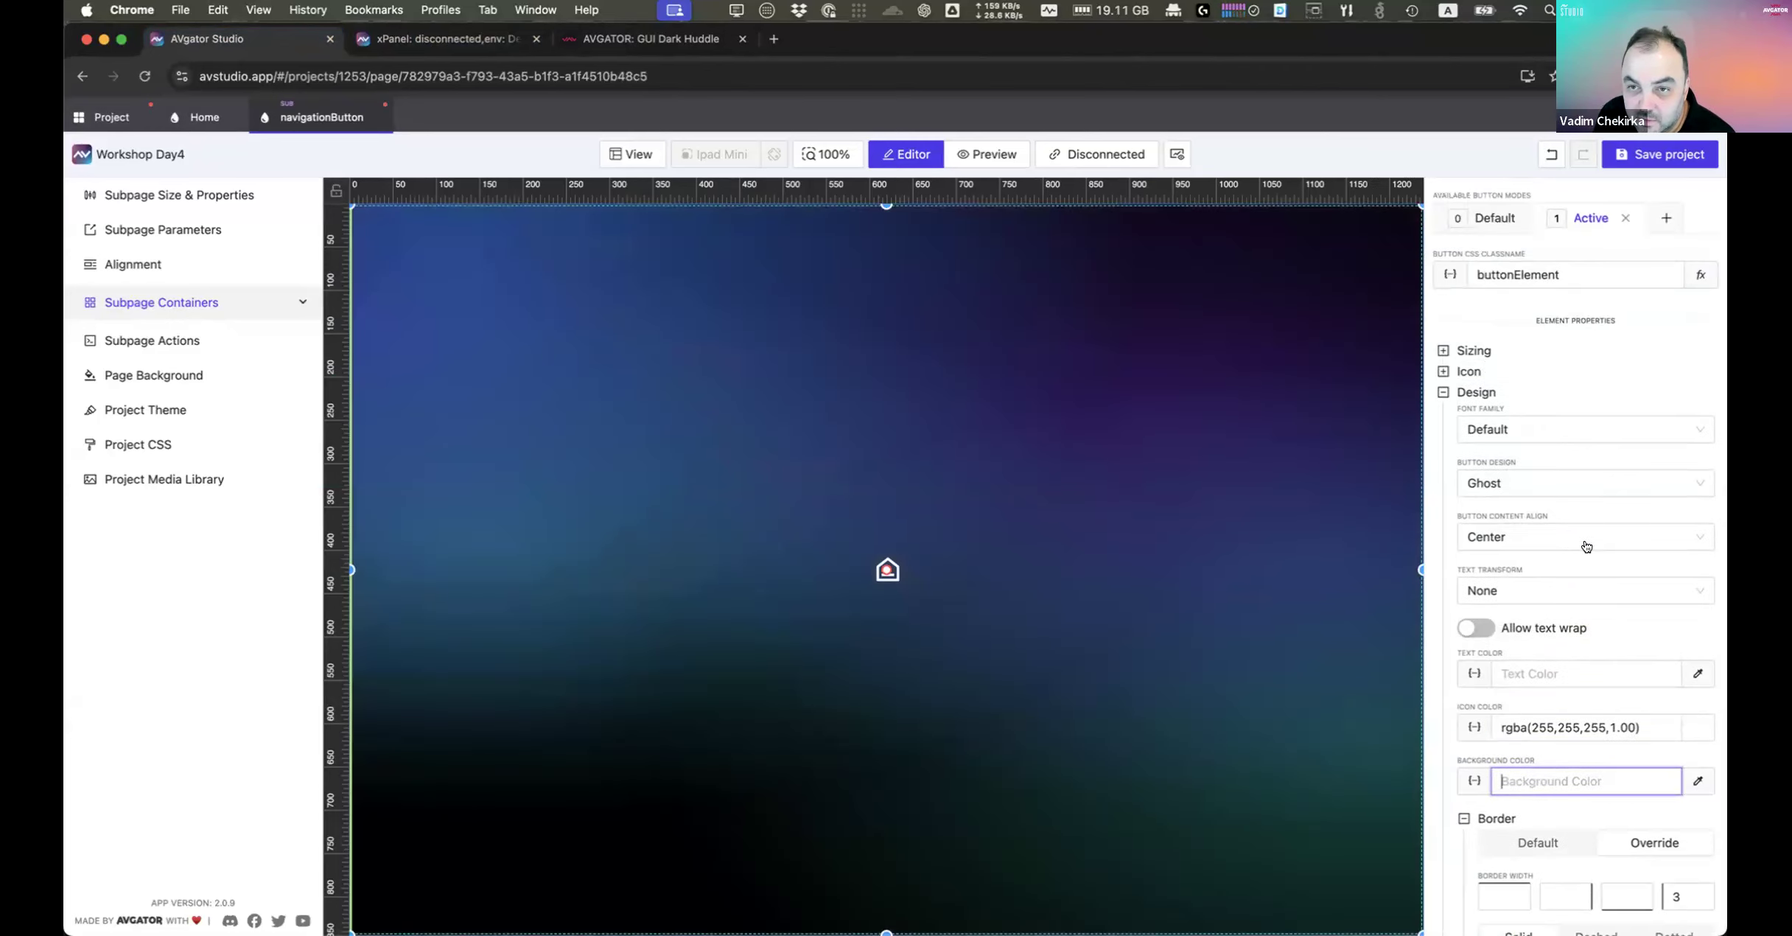
Step: Clear the background colour in the Design properties of the button's Default mode
click(1495, 326)
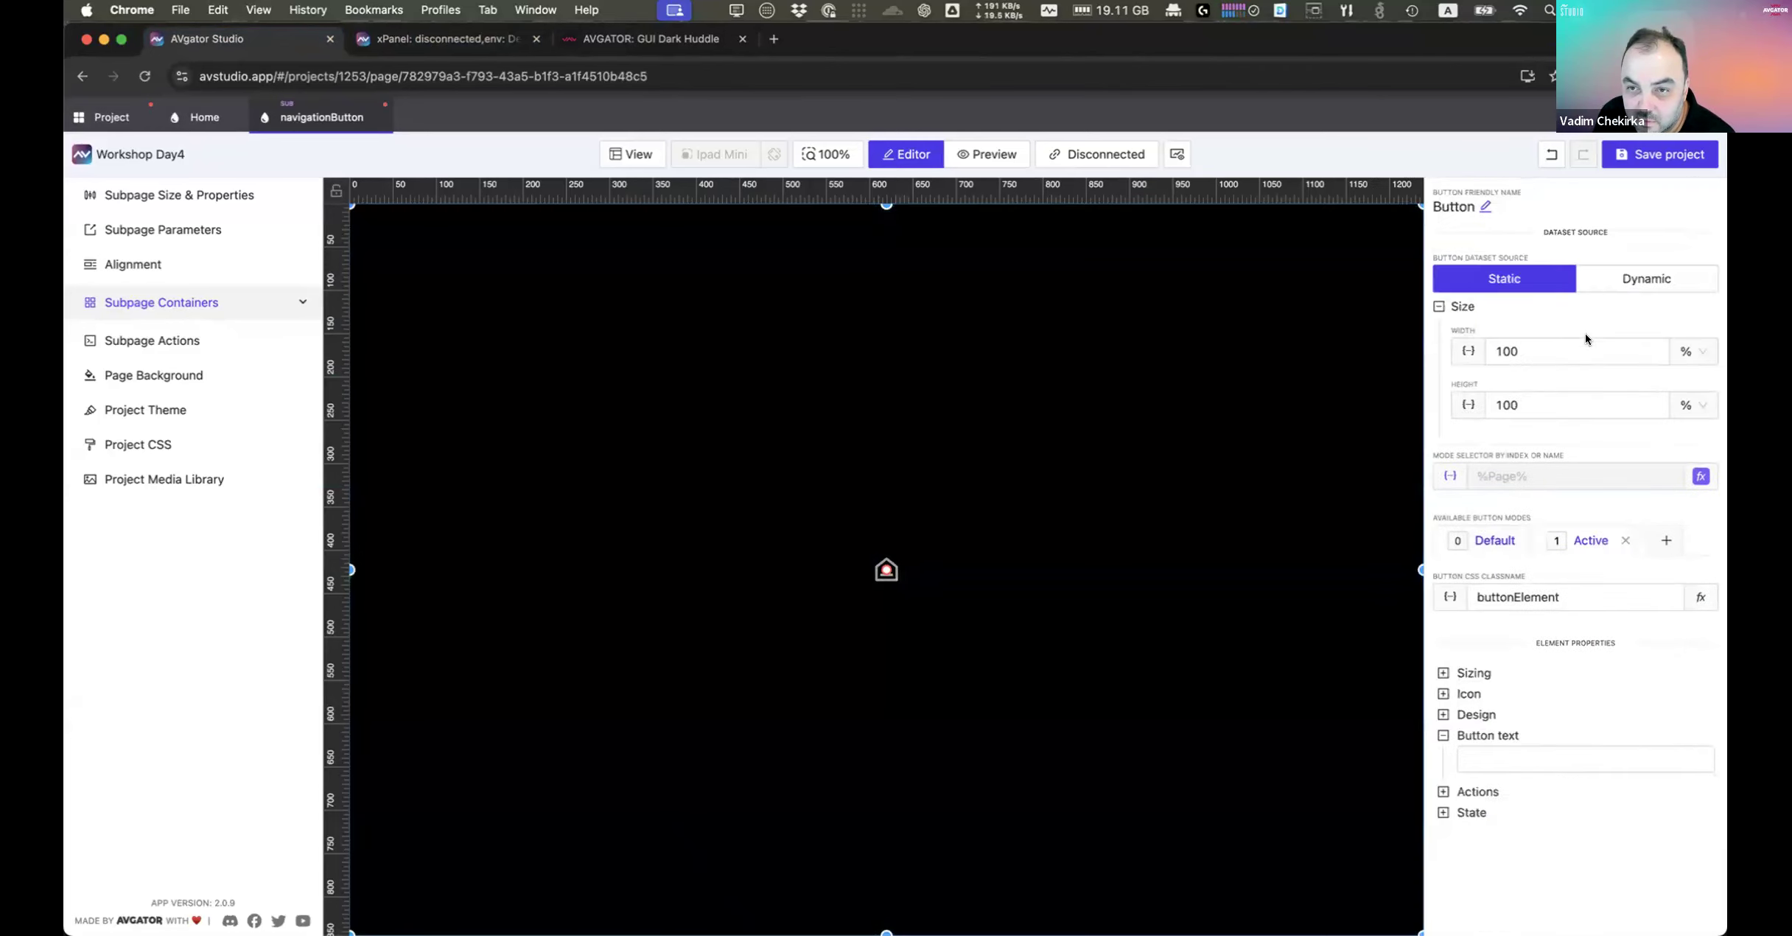
click(1476, 713)
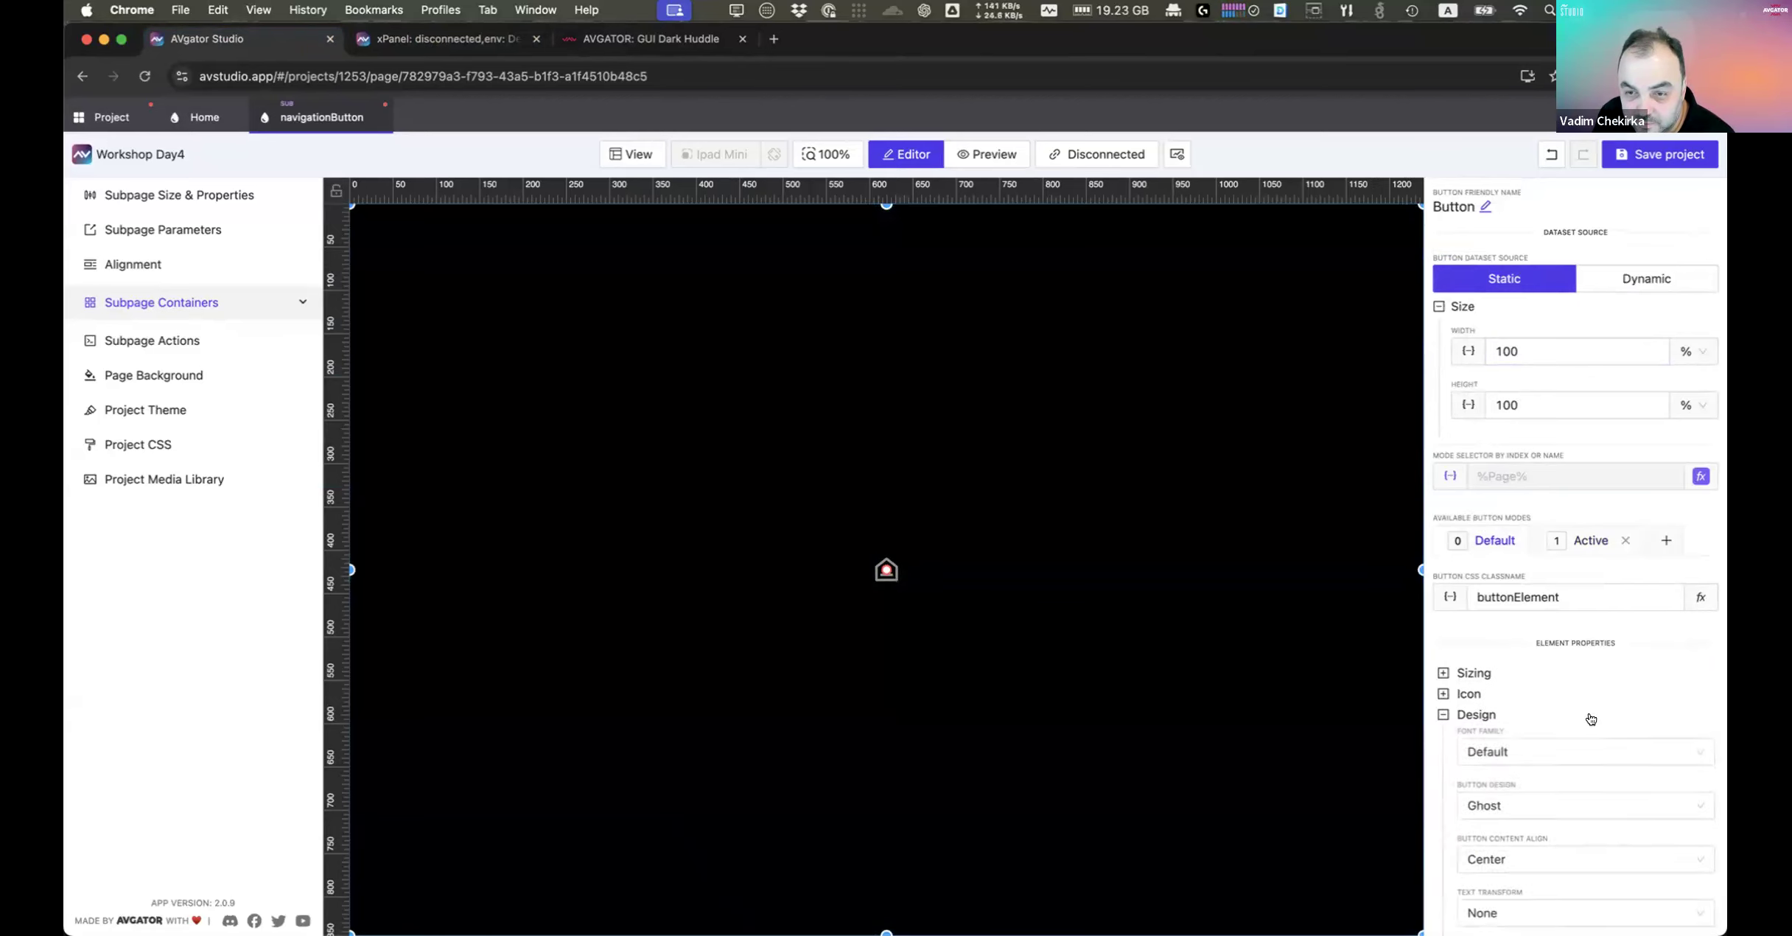
scroll(1591, 715, down, 5)
drag(1621, 737, 1445, 737)
key(BackSpace)
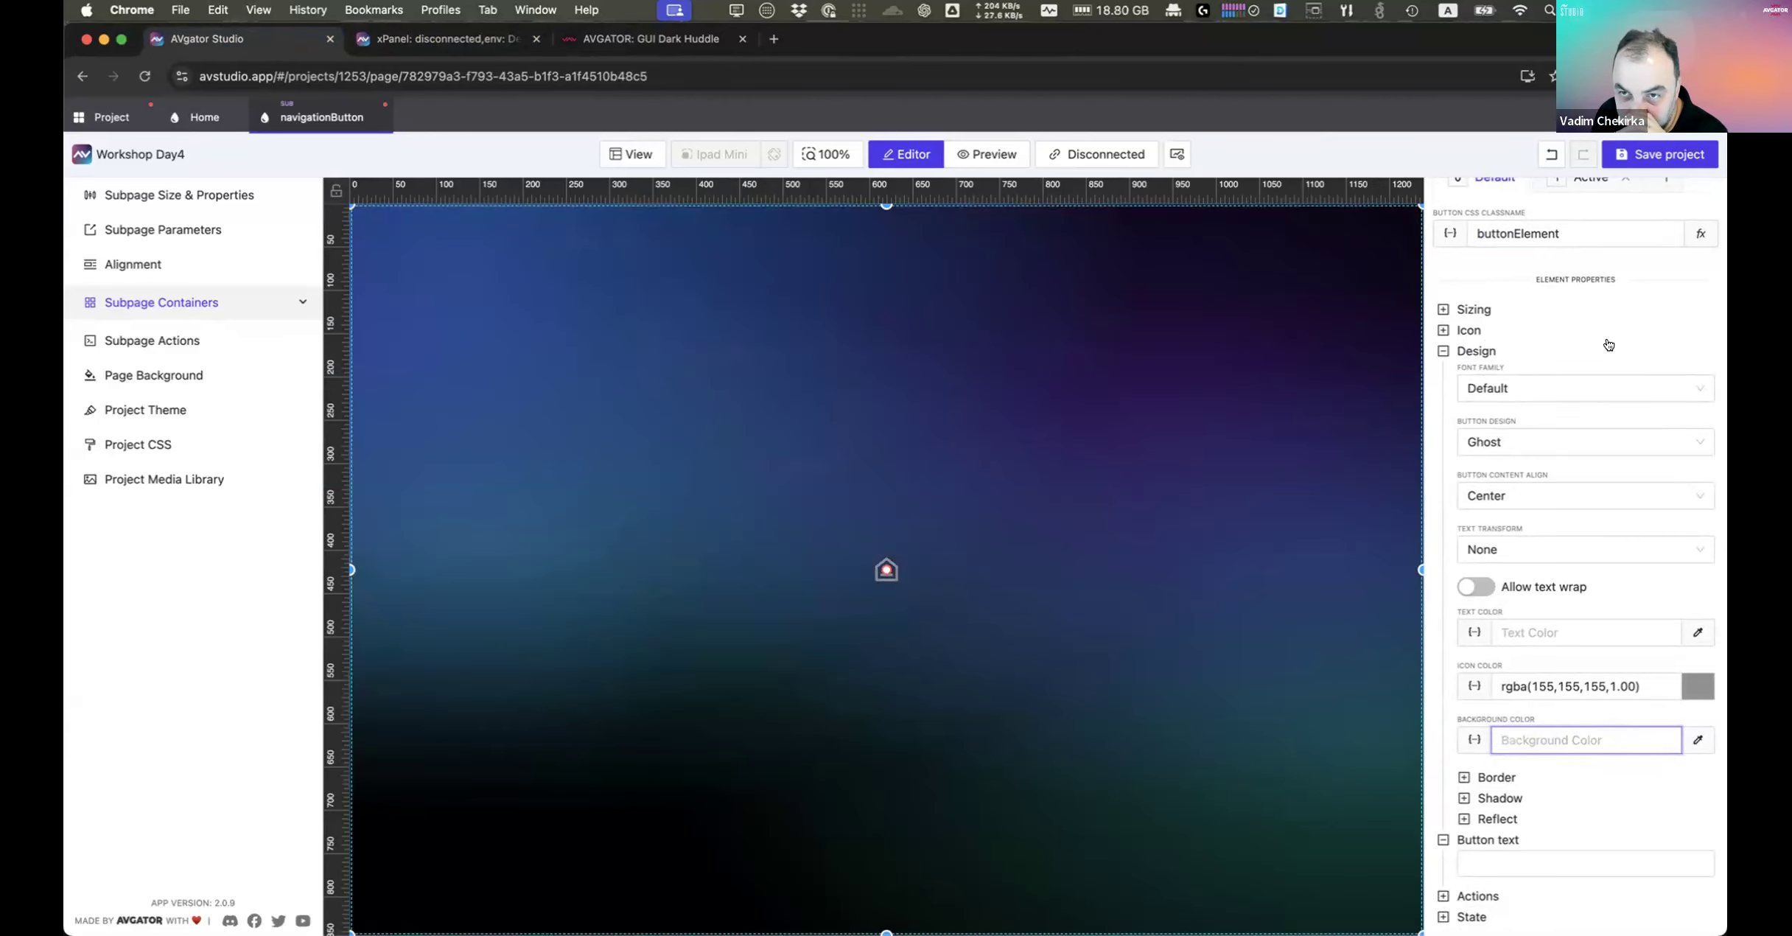
Step: Give the button's Active mode a semi-transparent black background of rgba(0,0,0,0.28)
scroll(1606, 342, up, 2)
click(1588, 326)
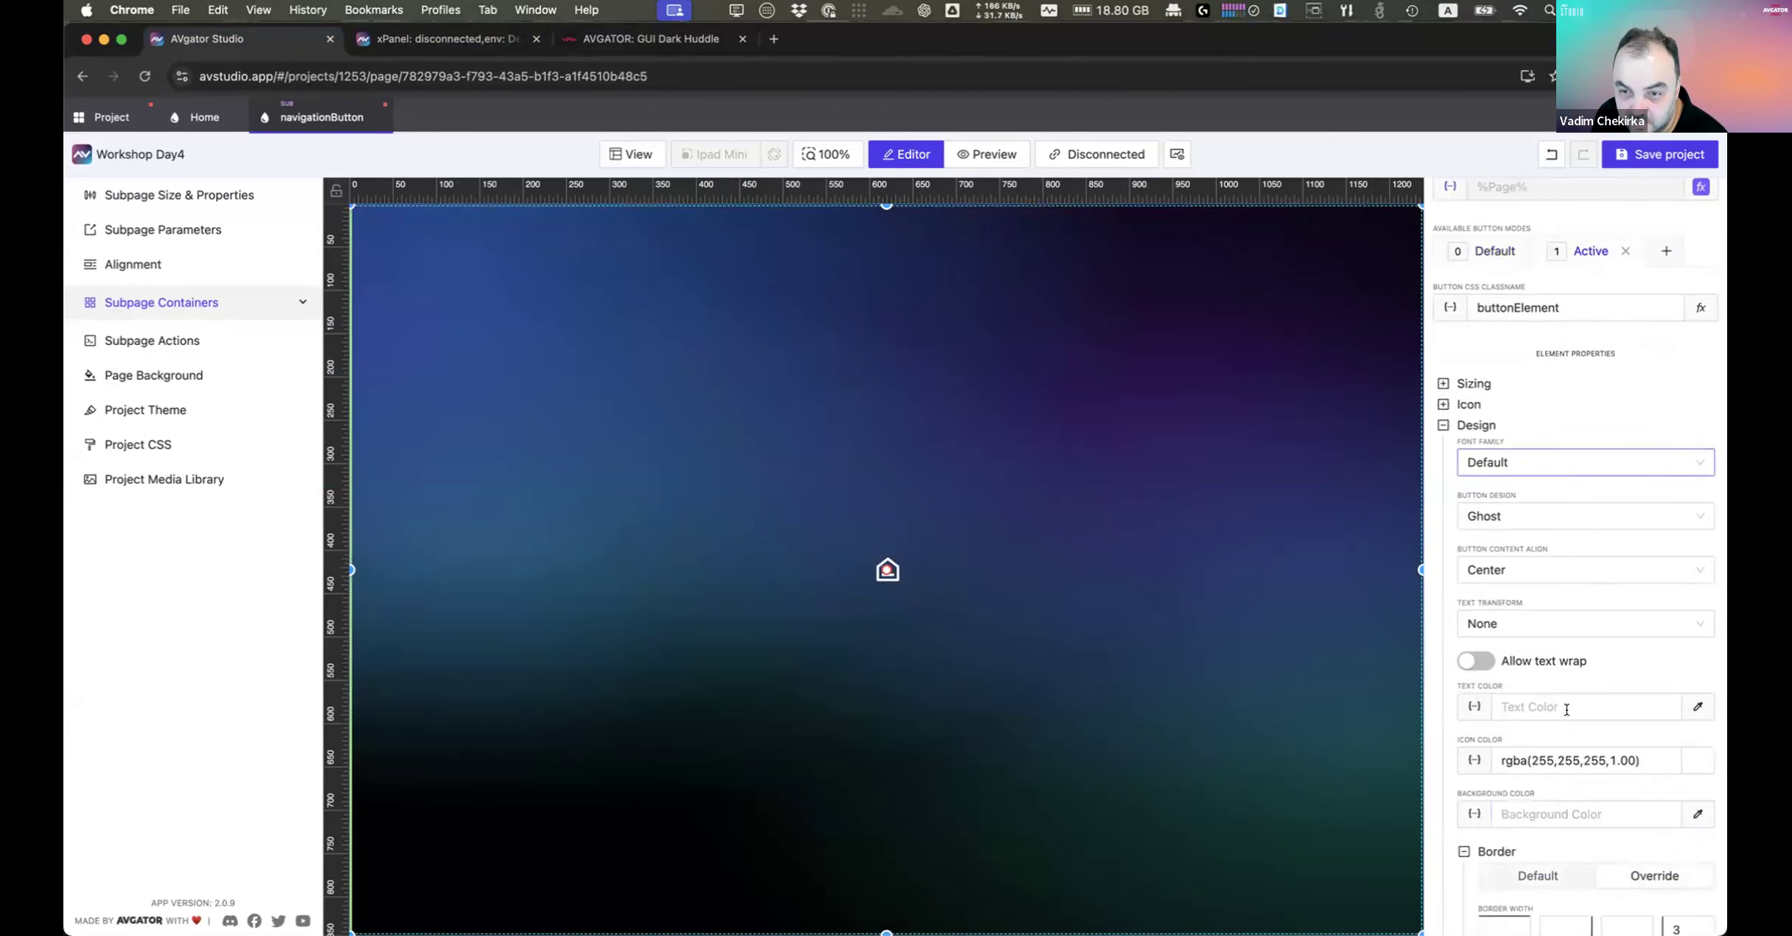
click(1578, 812)
click(1698, 813)
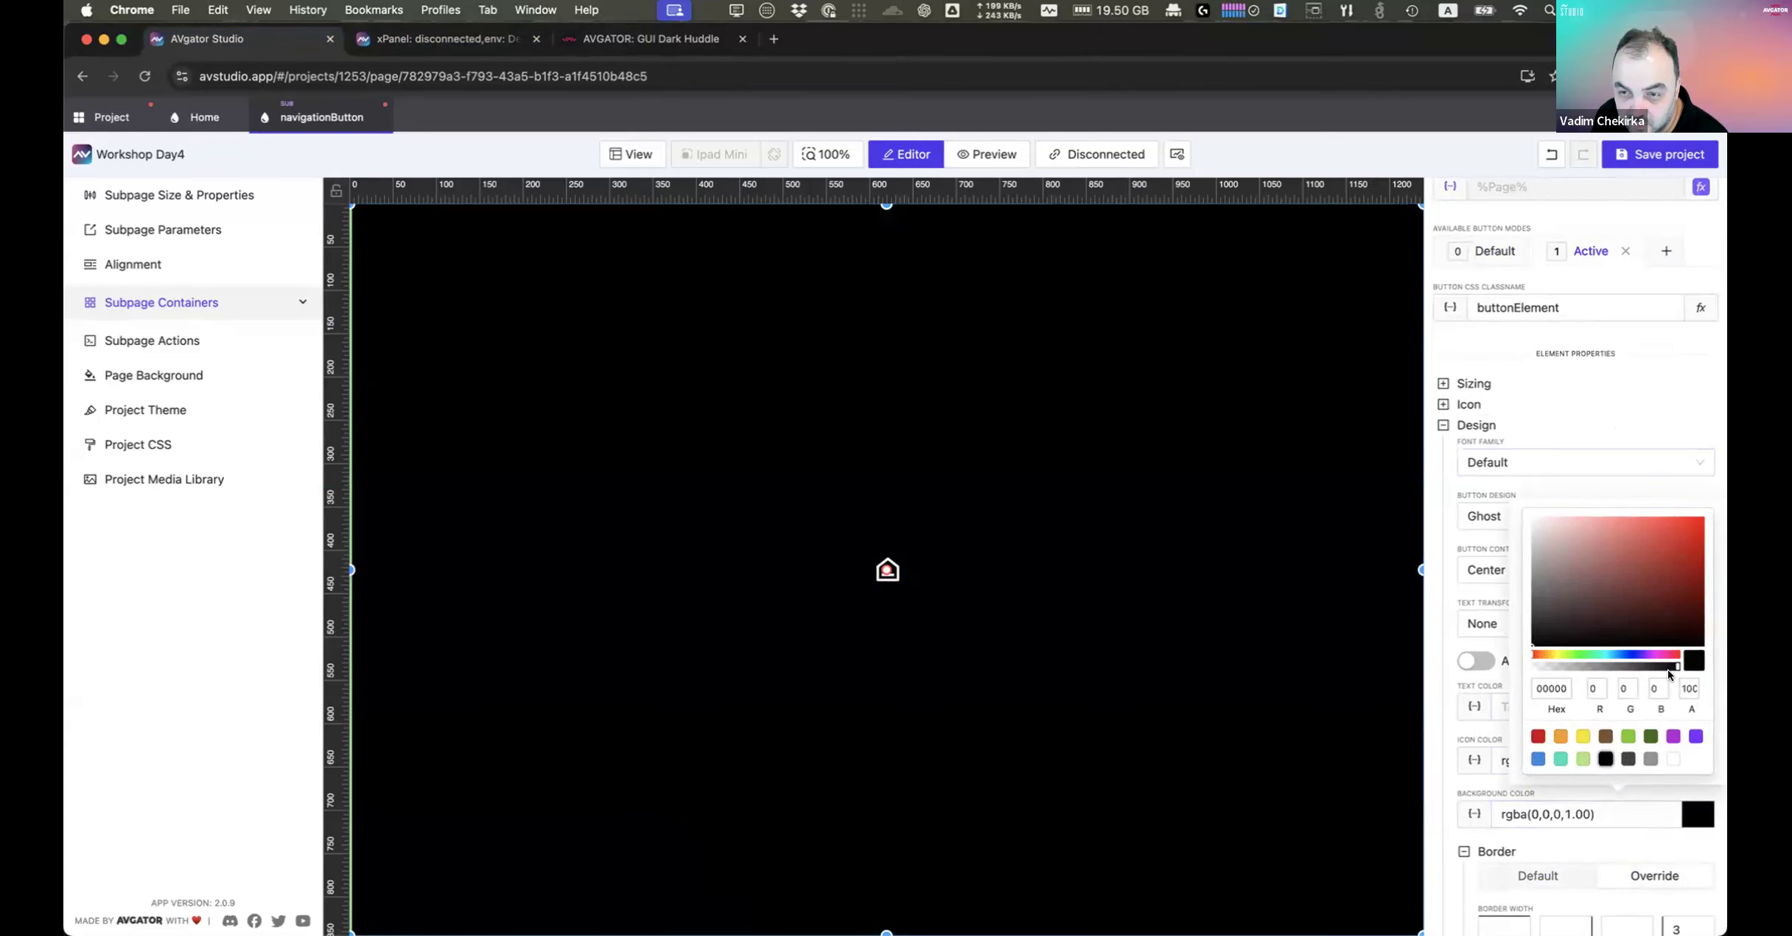
drag(1676, 665, 1571, 666)
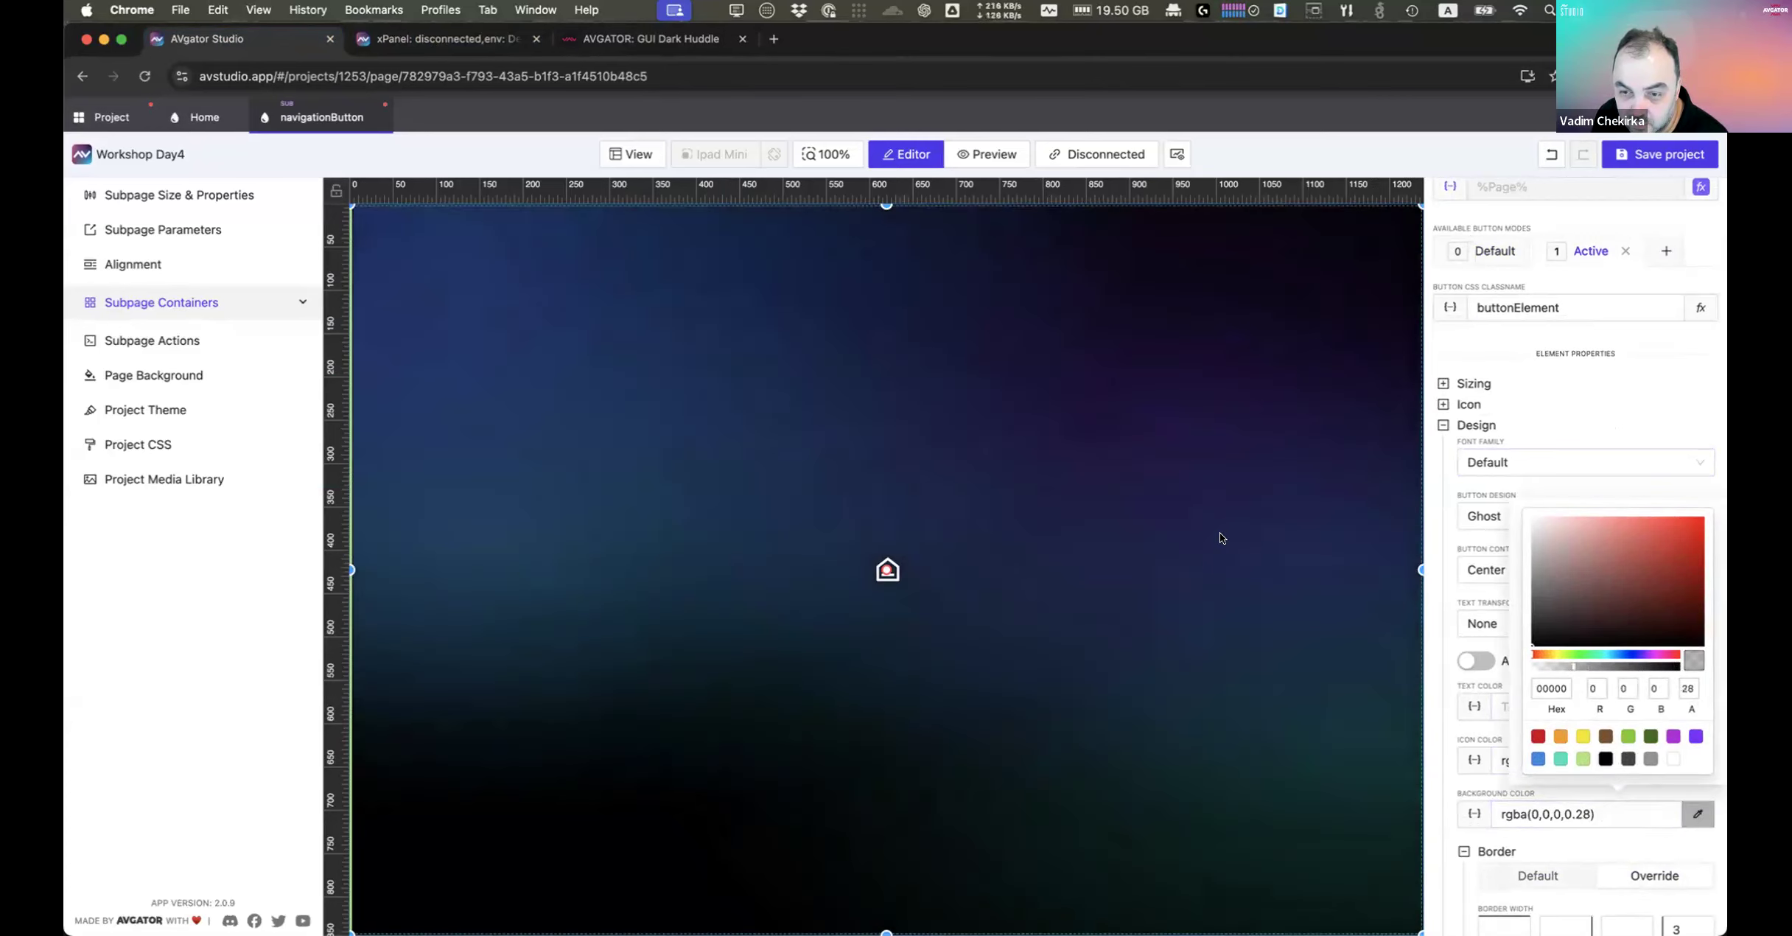
key(Escape)
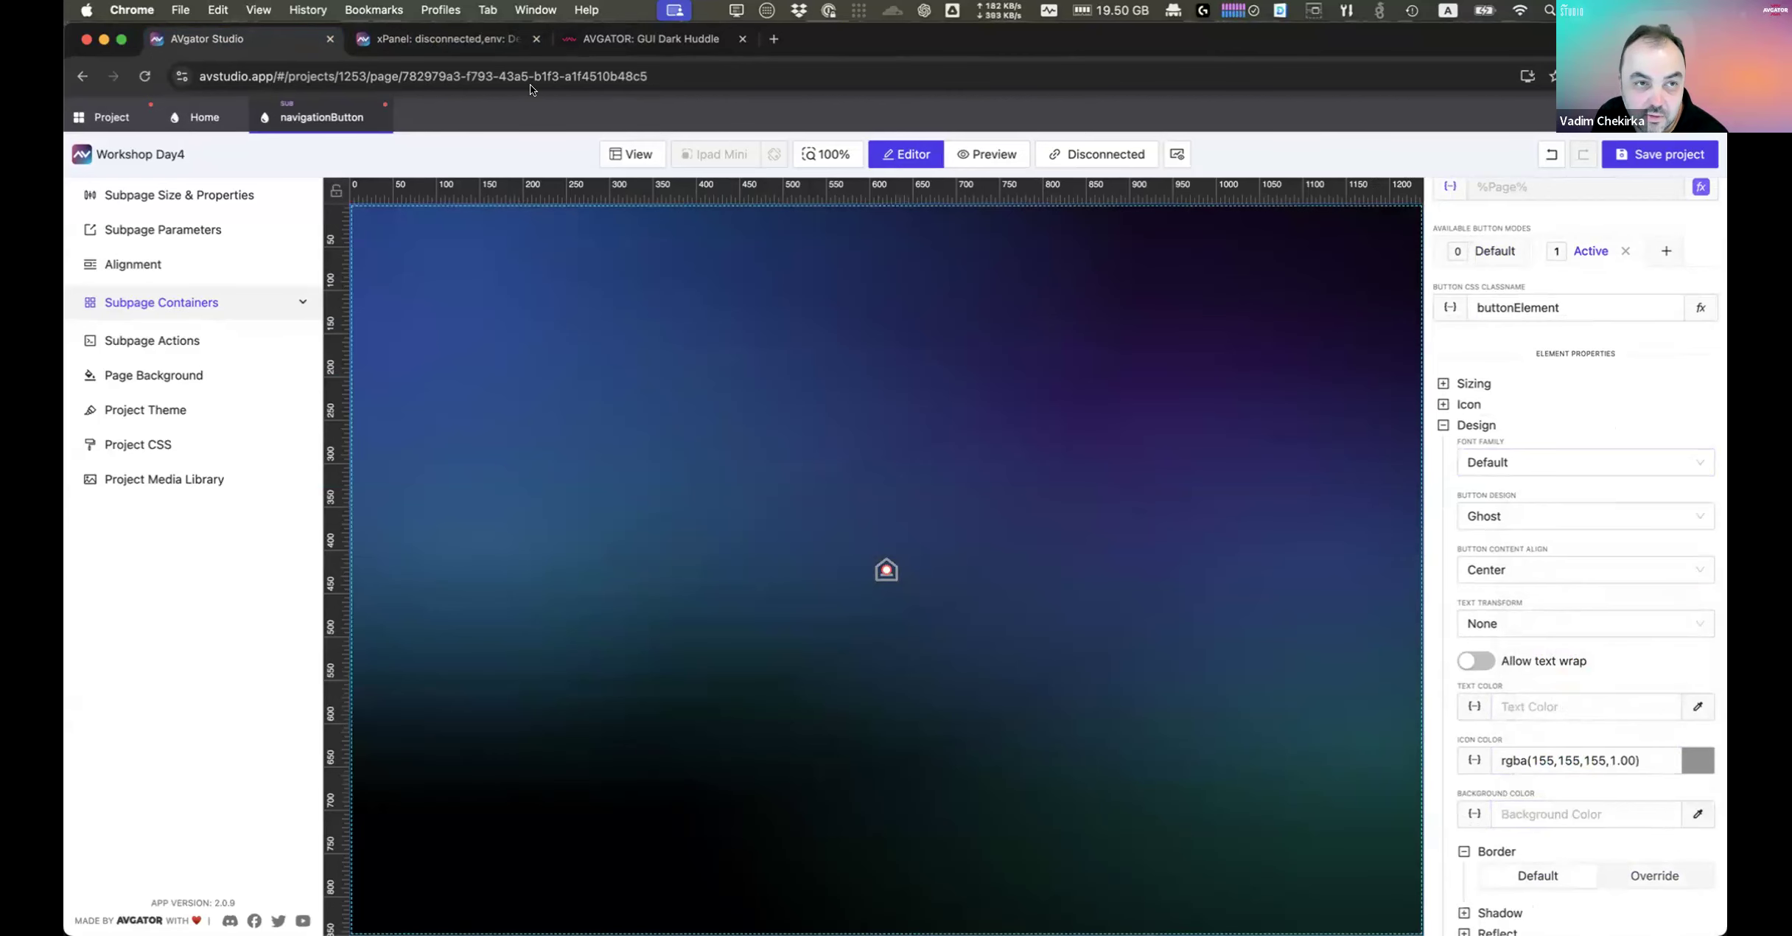
Step: Test the presentation, home and settings buttons in the live xPanel preview and compare the active look with the Dark Huddle demo
click(438, 40)
click(306, 421)
click(305, 320)
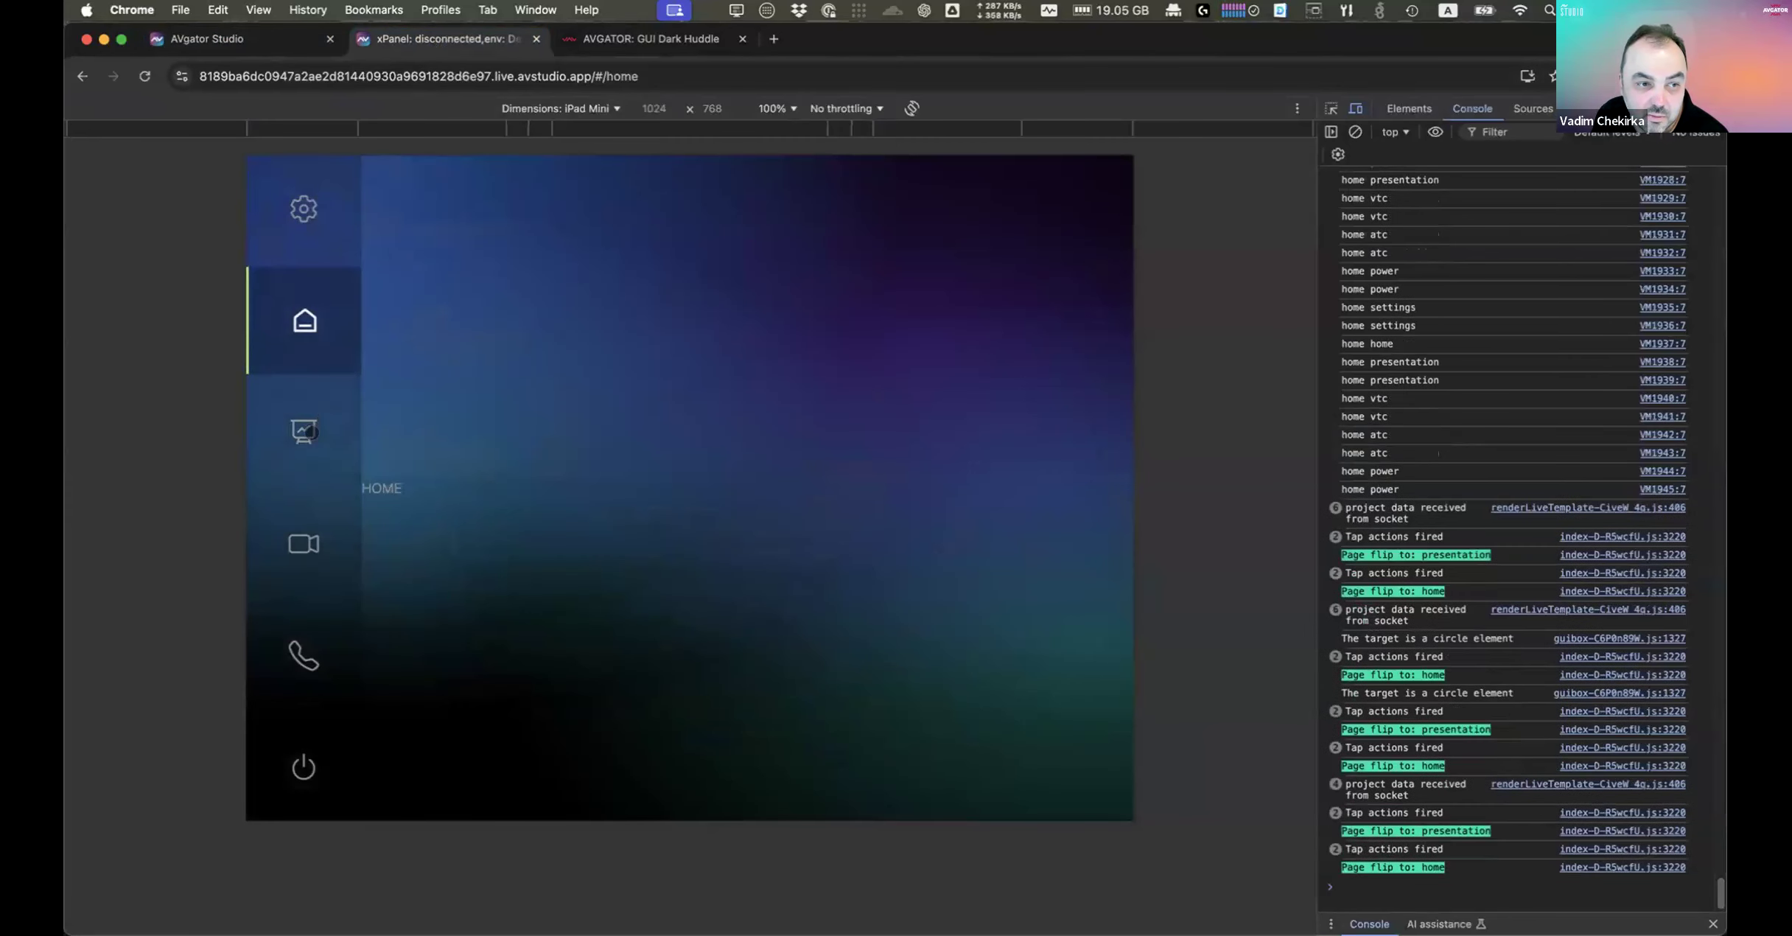
click(309, 428)
click(306, 320)
click(309, 210)
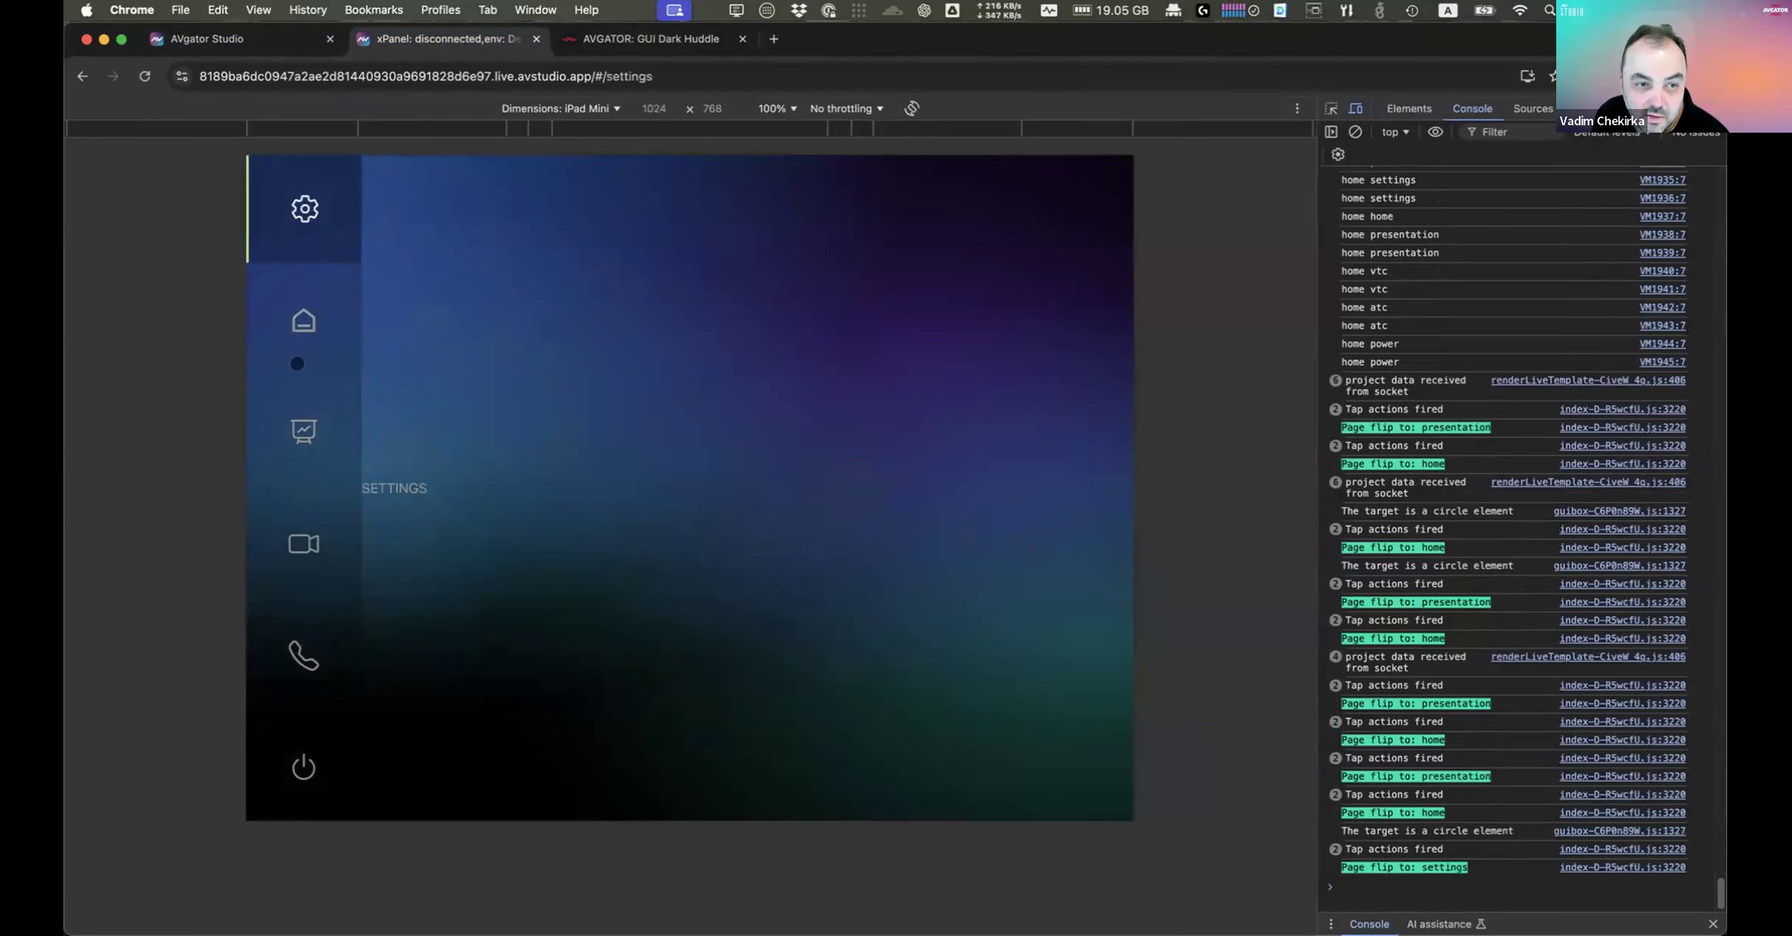
click(293, 328)
click(313, 417)
click(314, 318)
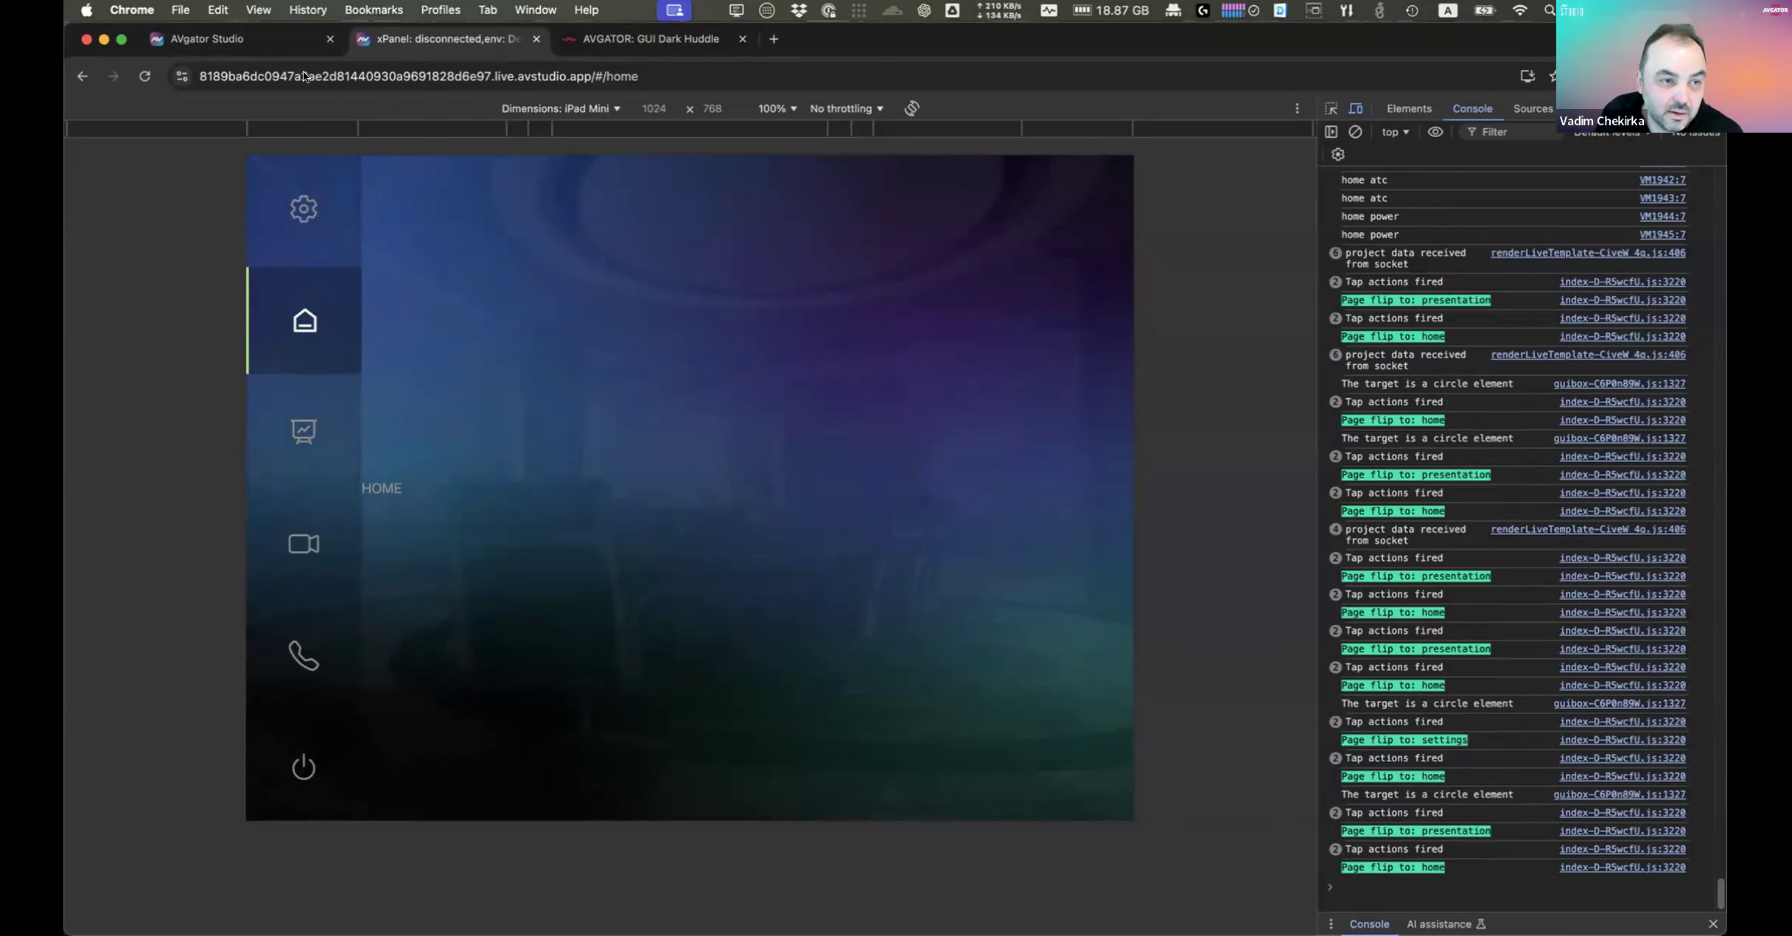
click(648, 39)
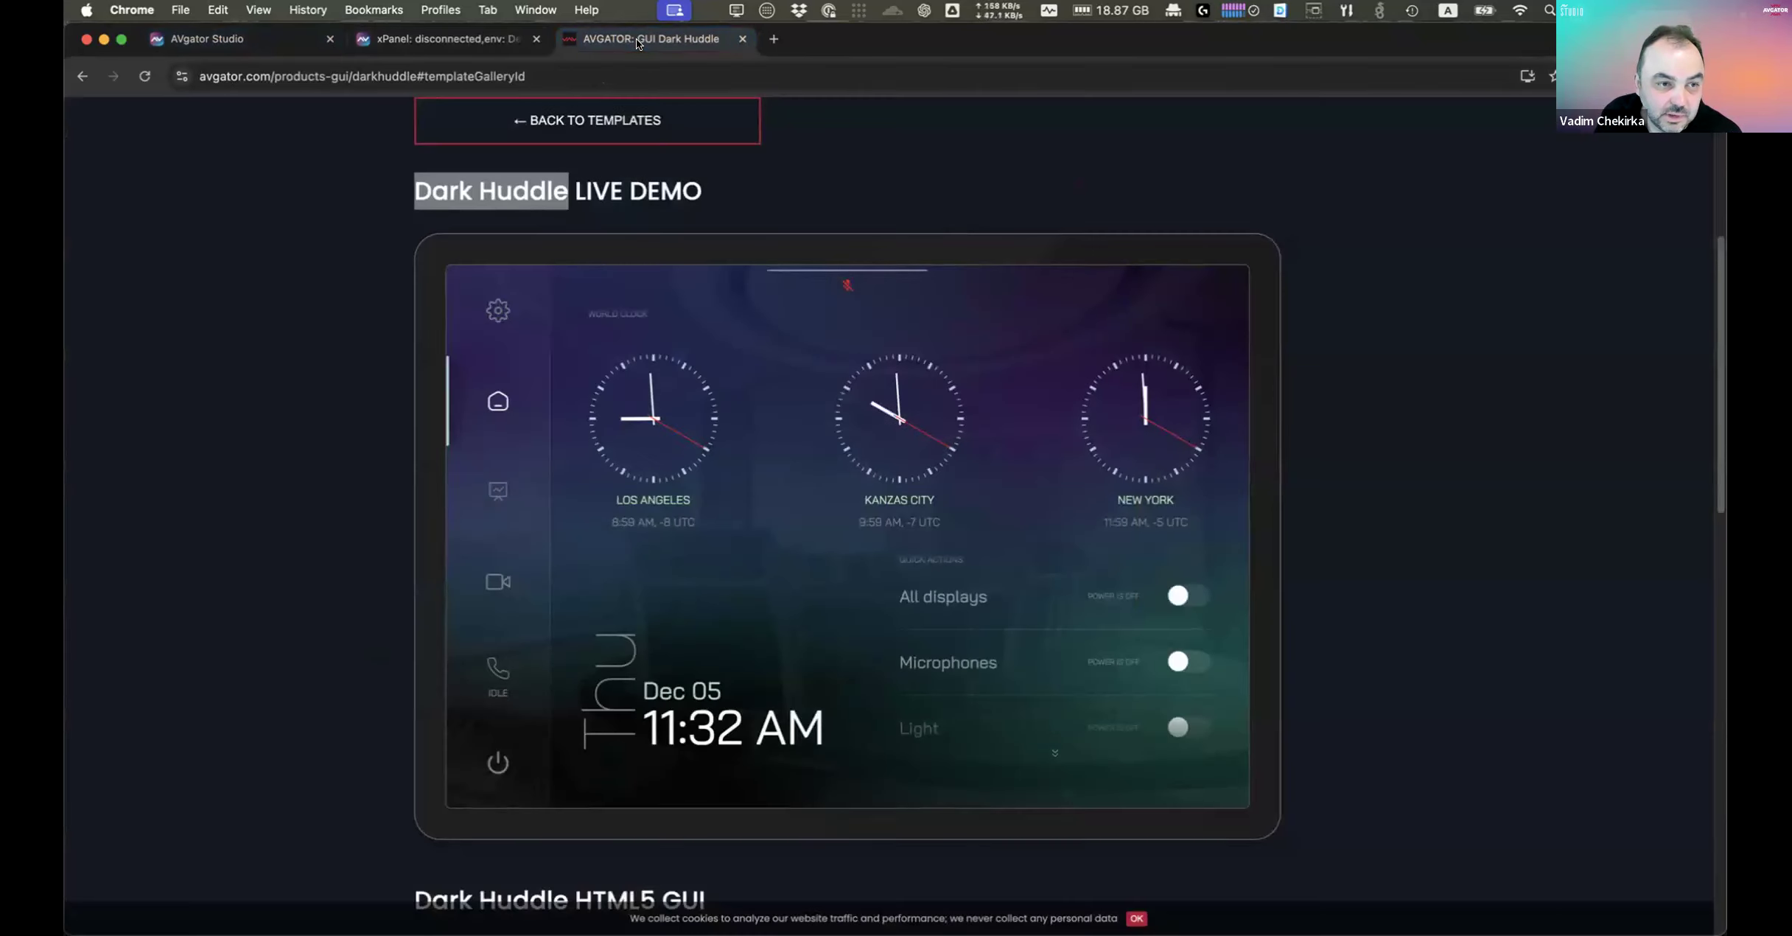
click(483, 40)
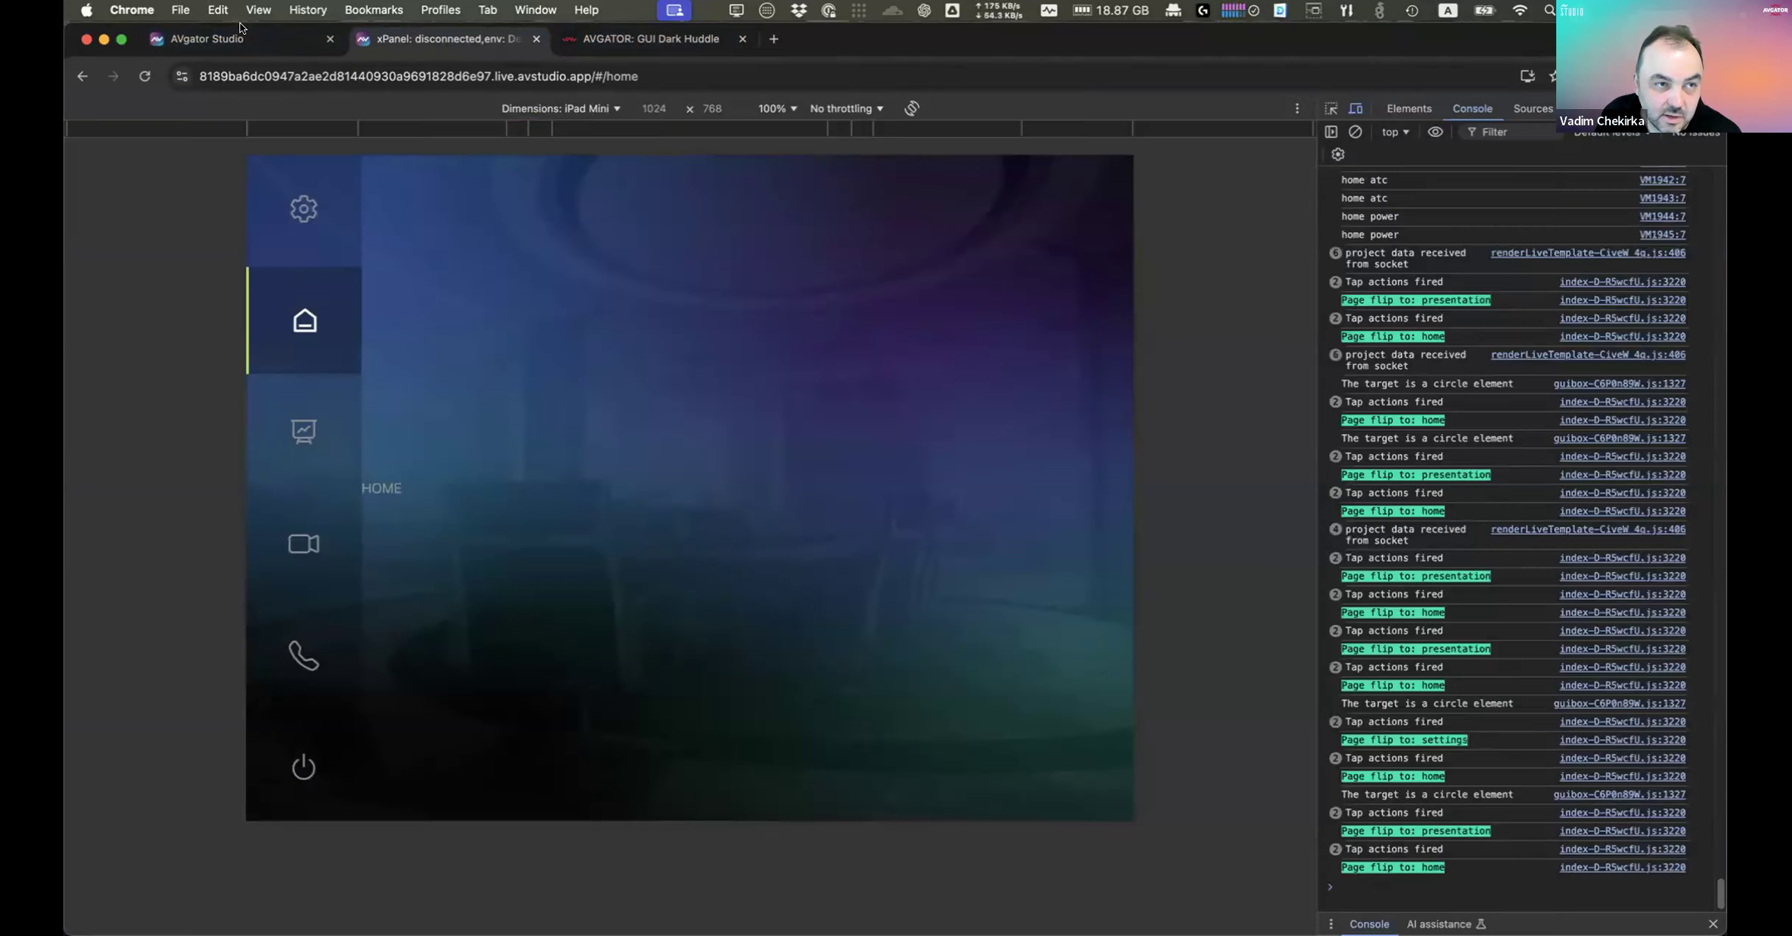
Step: Remove the semi-transparent black background from the button's Active mode in AVgator Studio
click(258, 40)
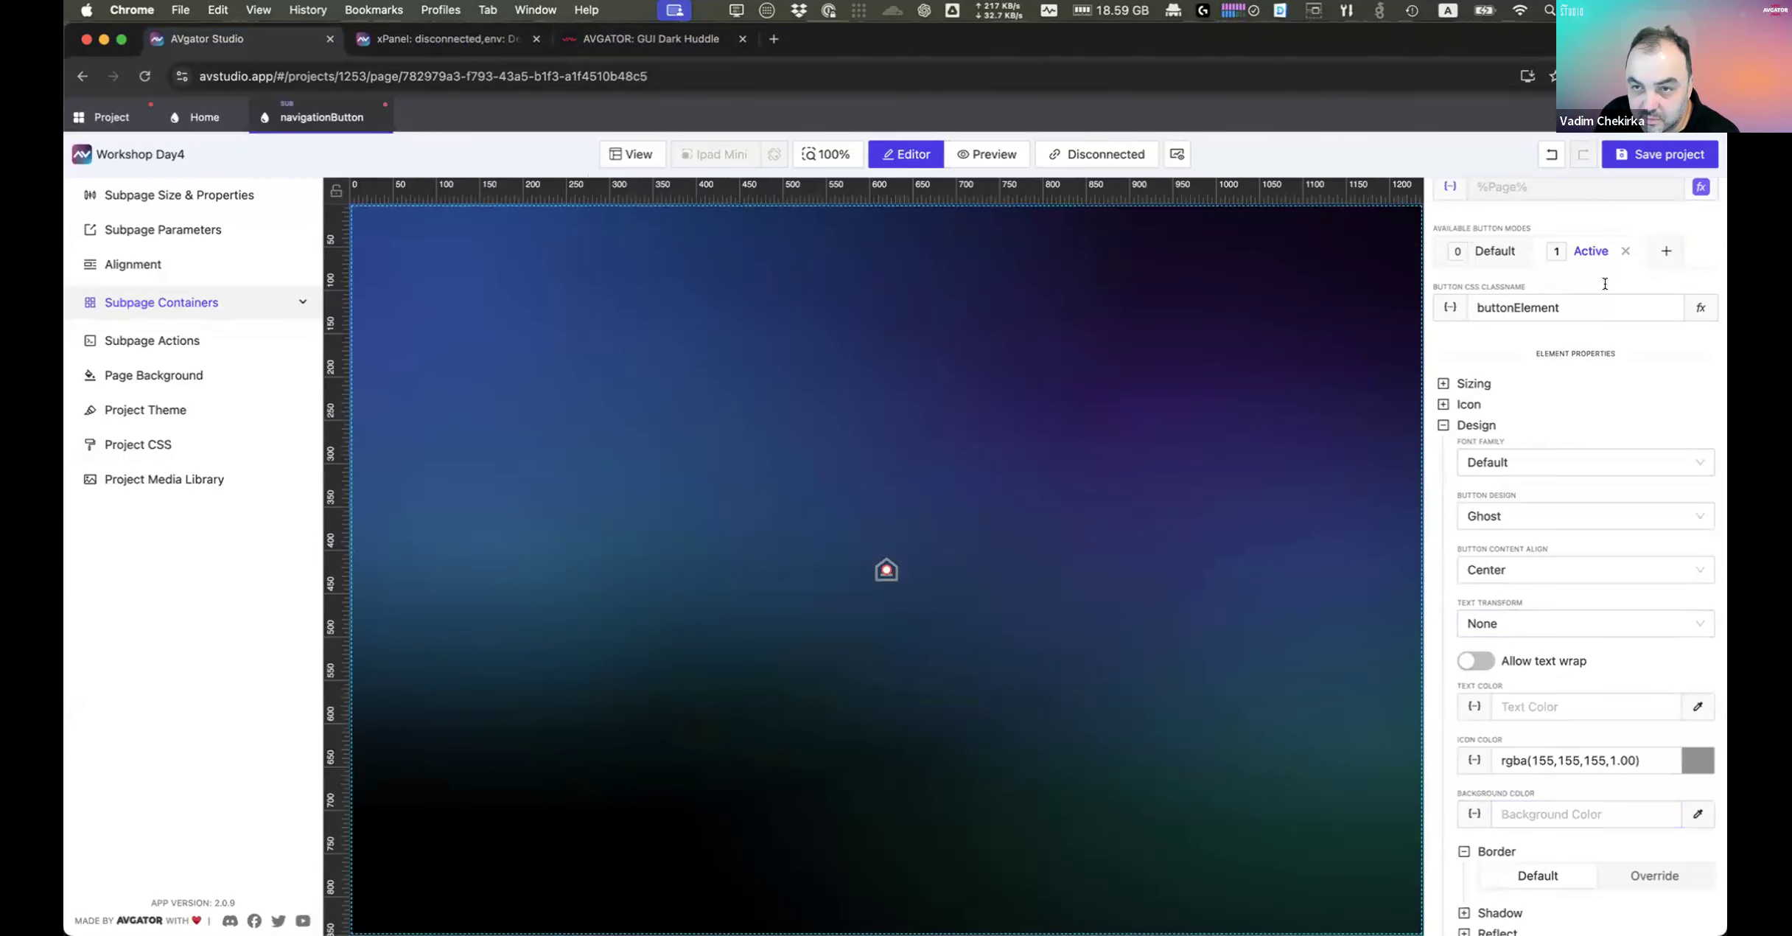
scroll(1547, 254, up, 2)
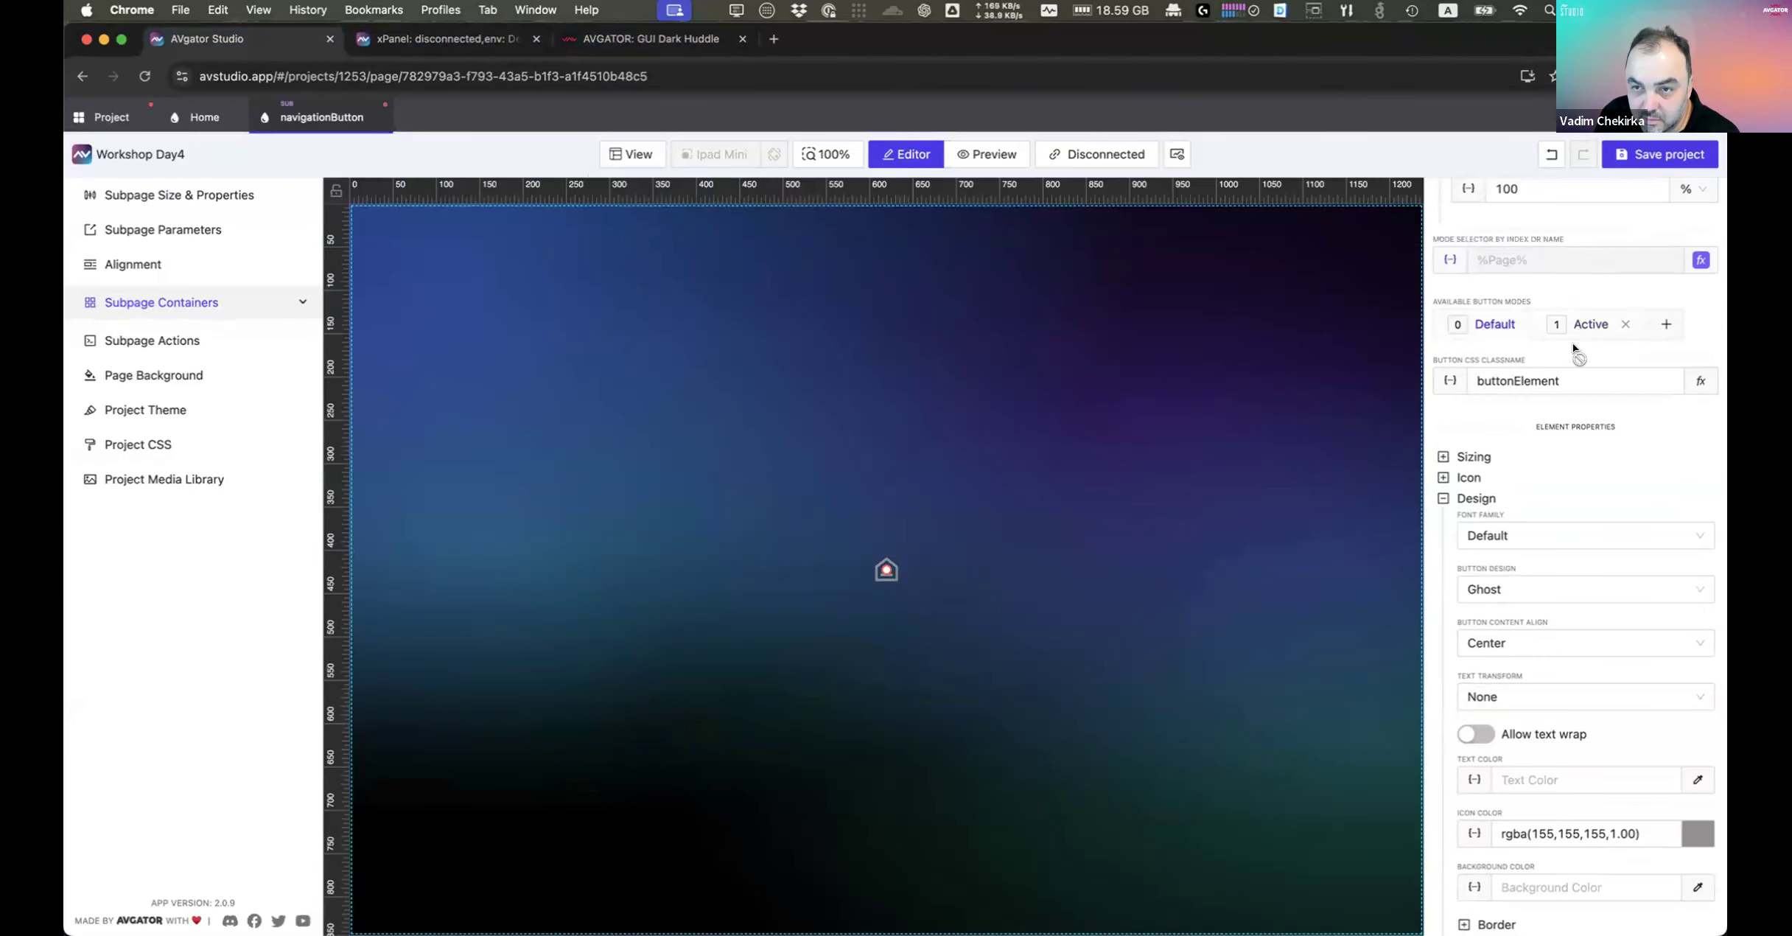
click(1577, 322)
scroll(1693, 781, down, 2)
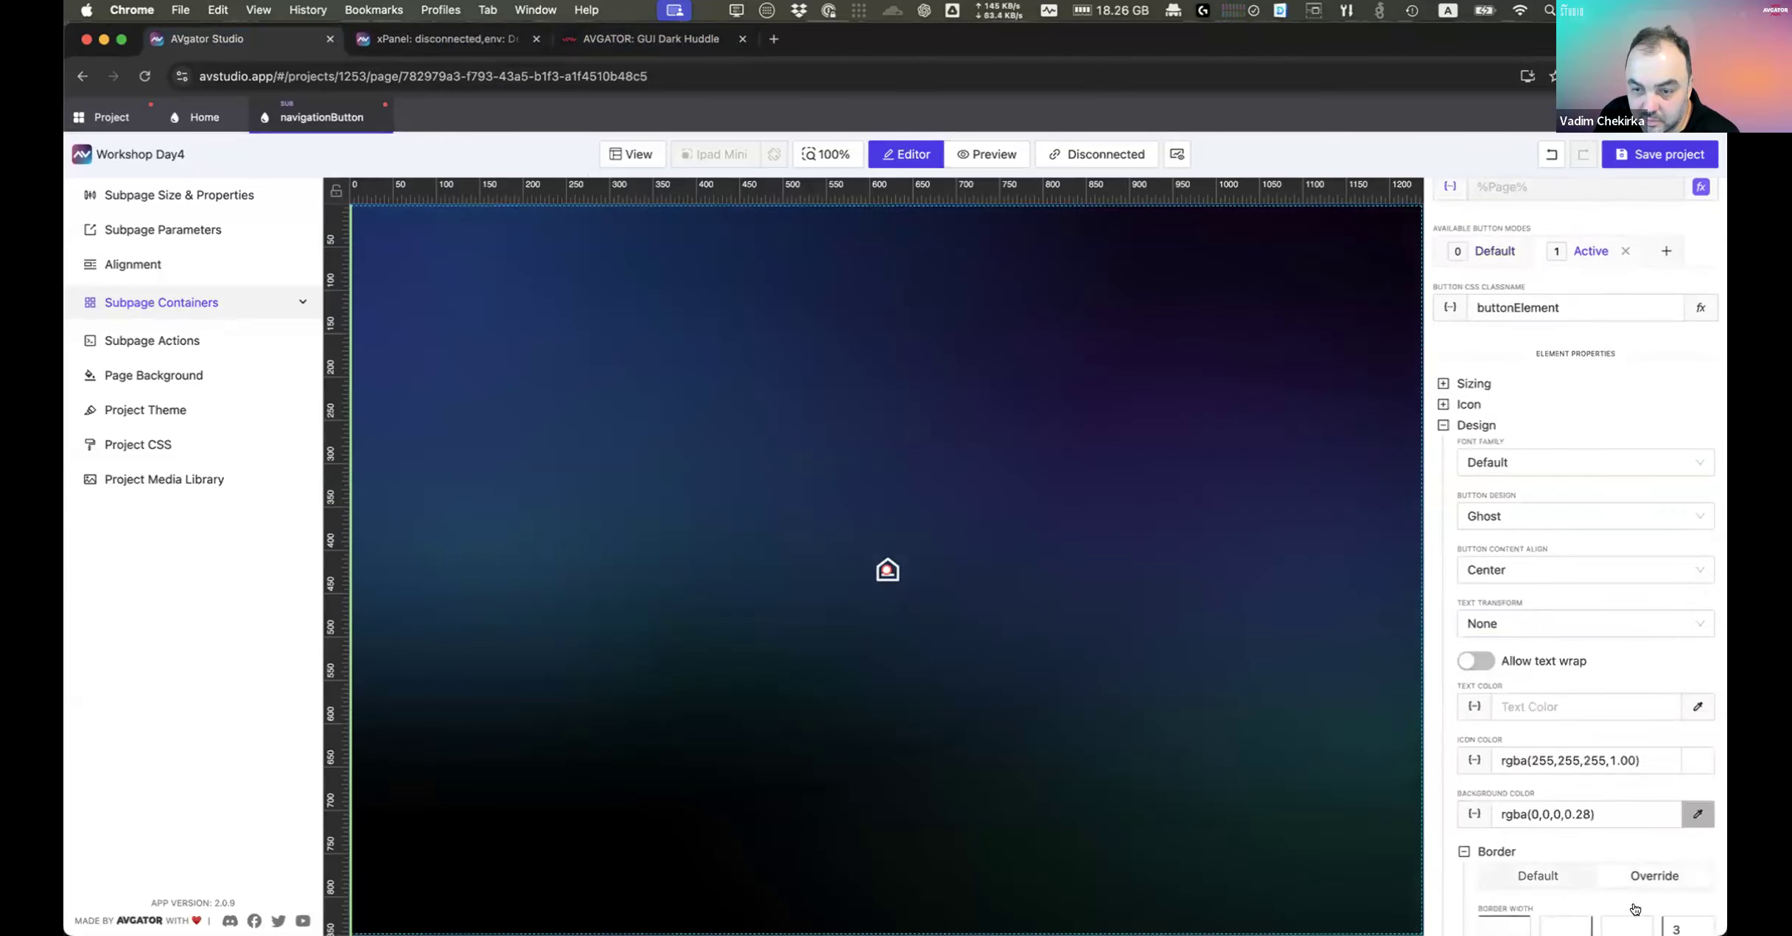
drag(1502, 815, 1591, 816)
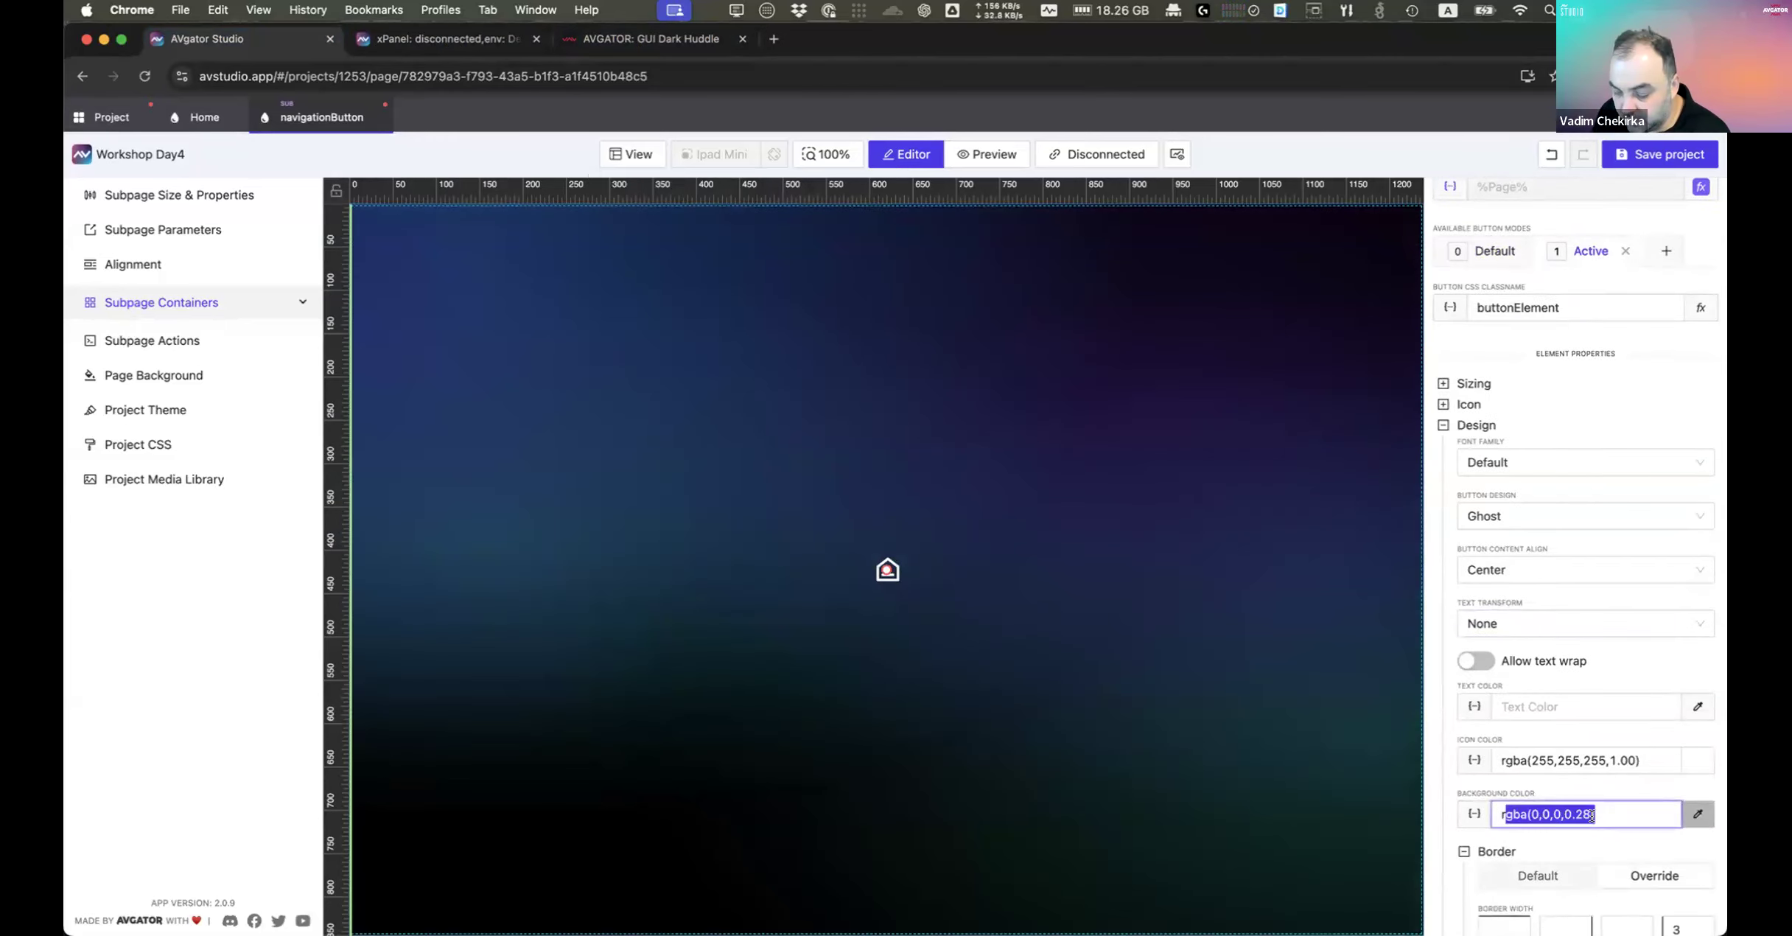
key(BackSpace)
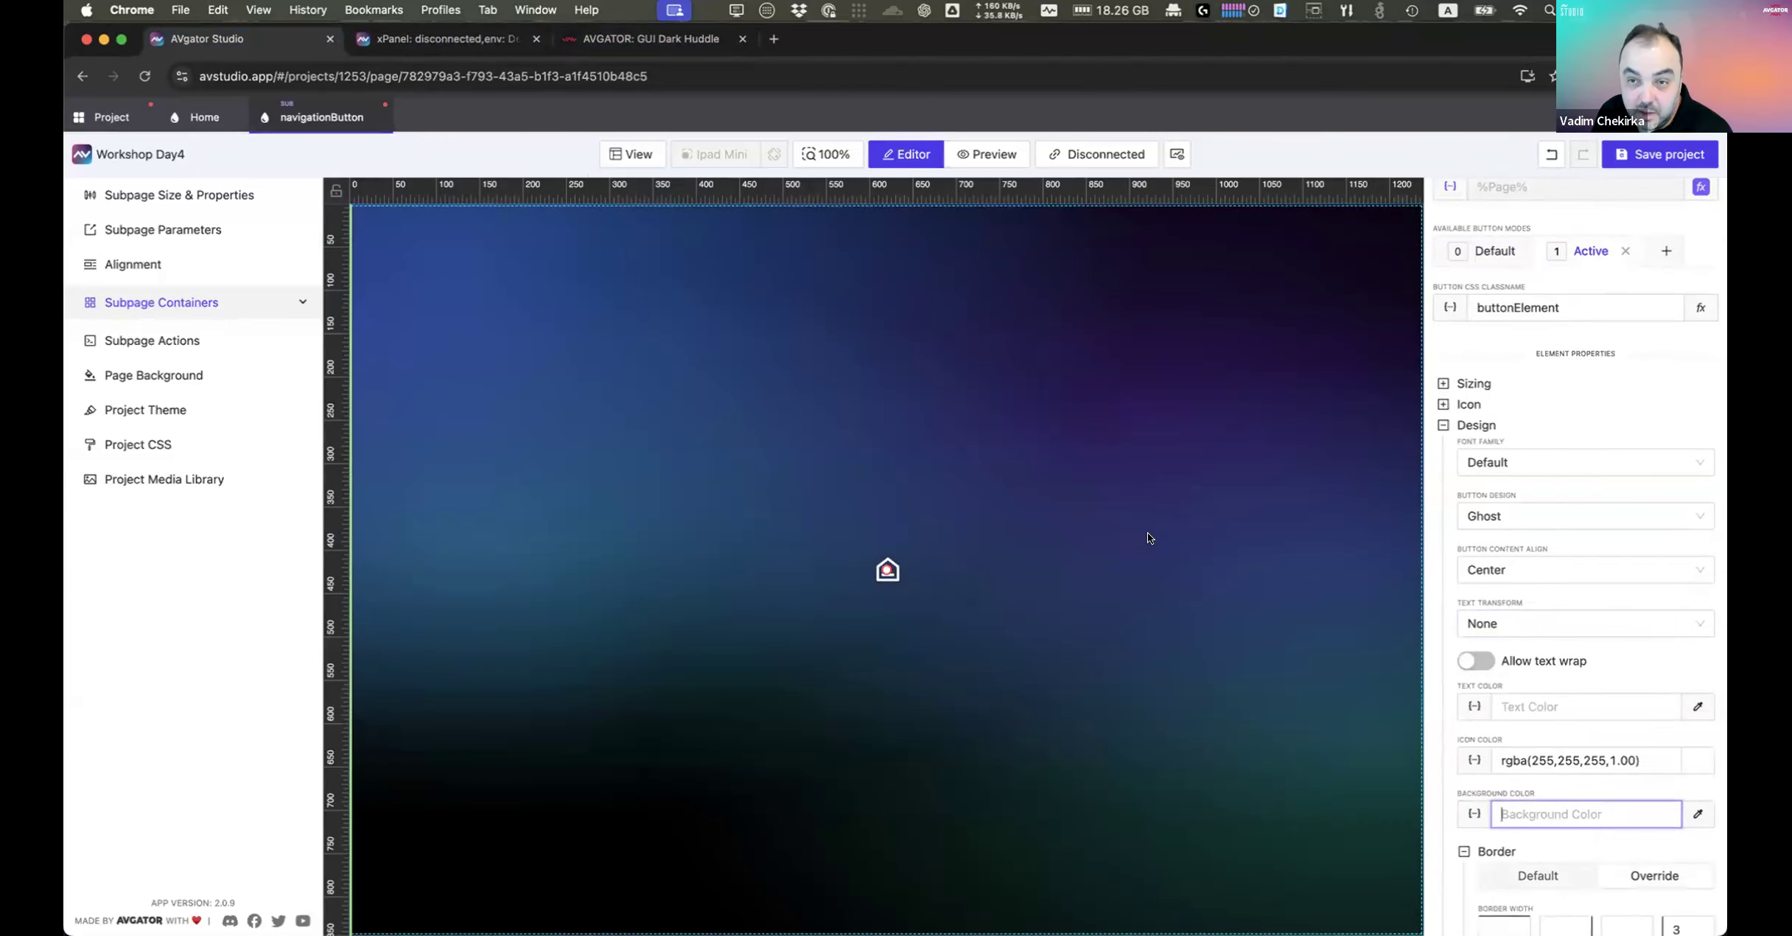
Step: Save the project and close the navigationButton subpage
click(1223, 467)
click(1631, 156)
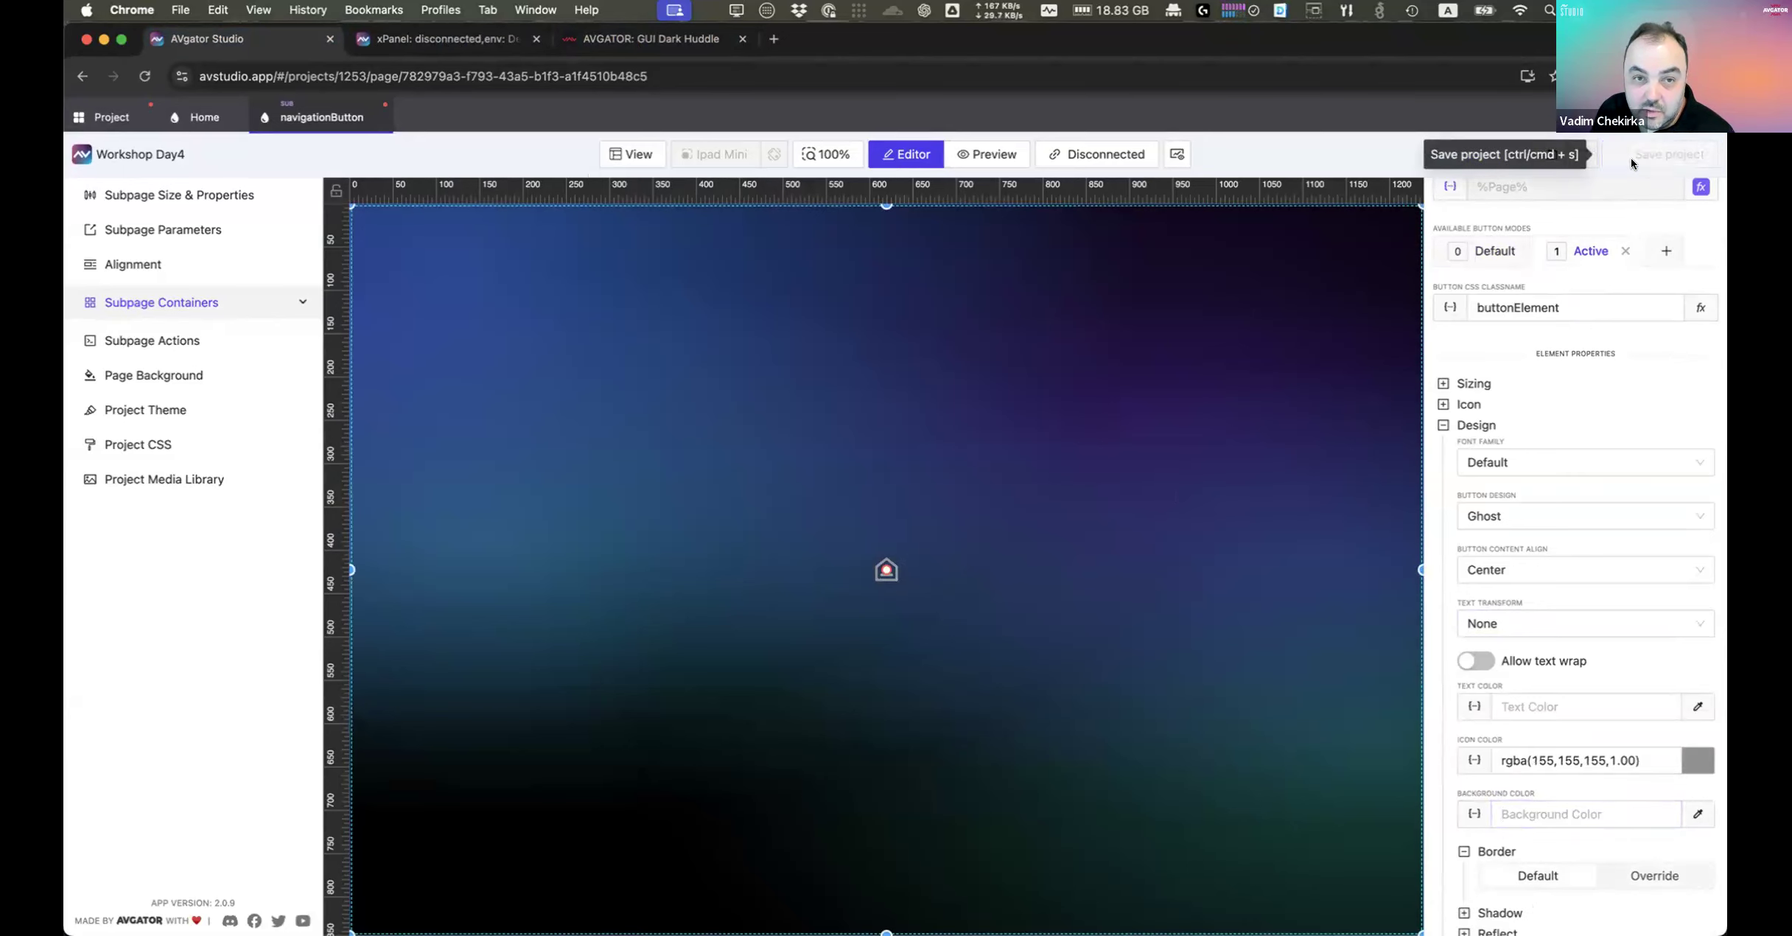
click(380, 118)
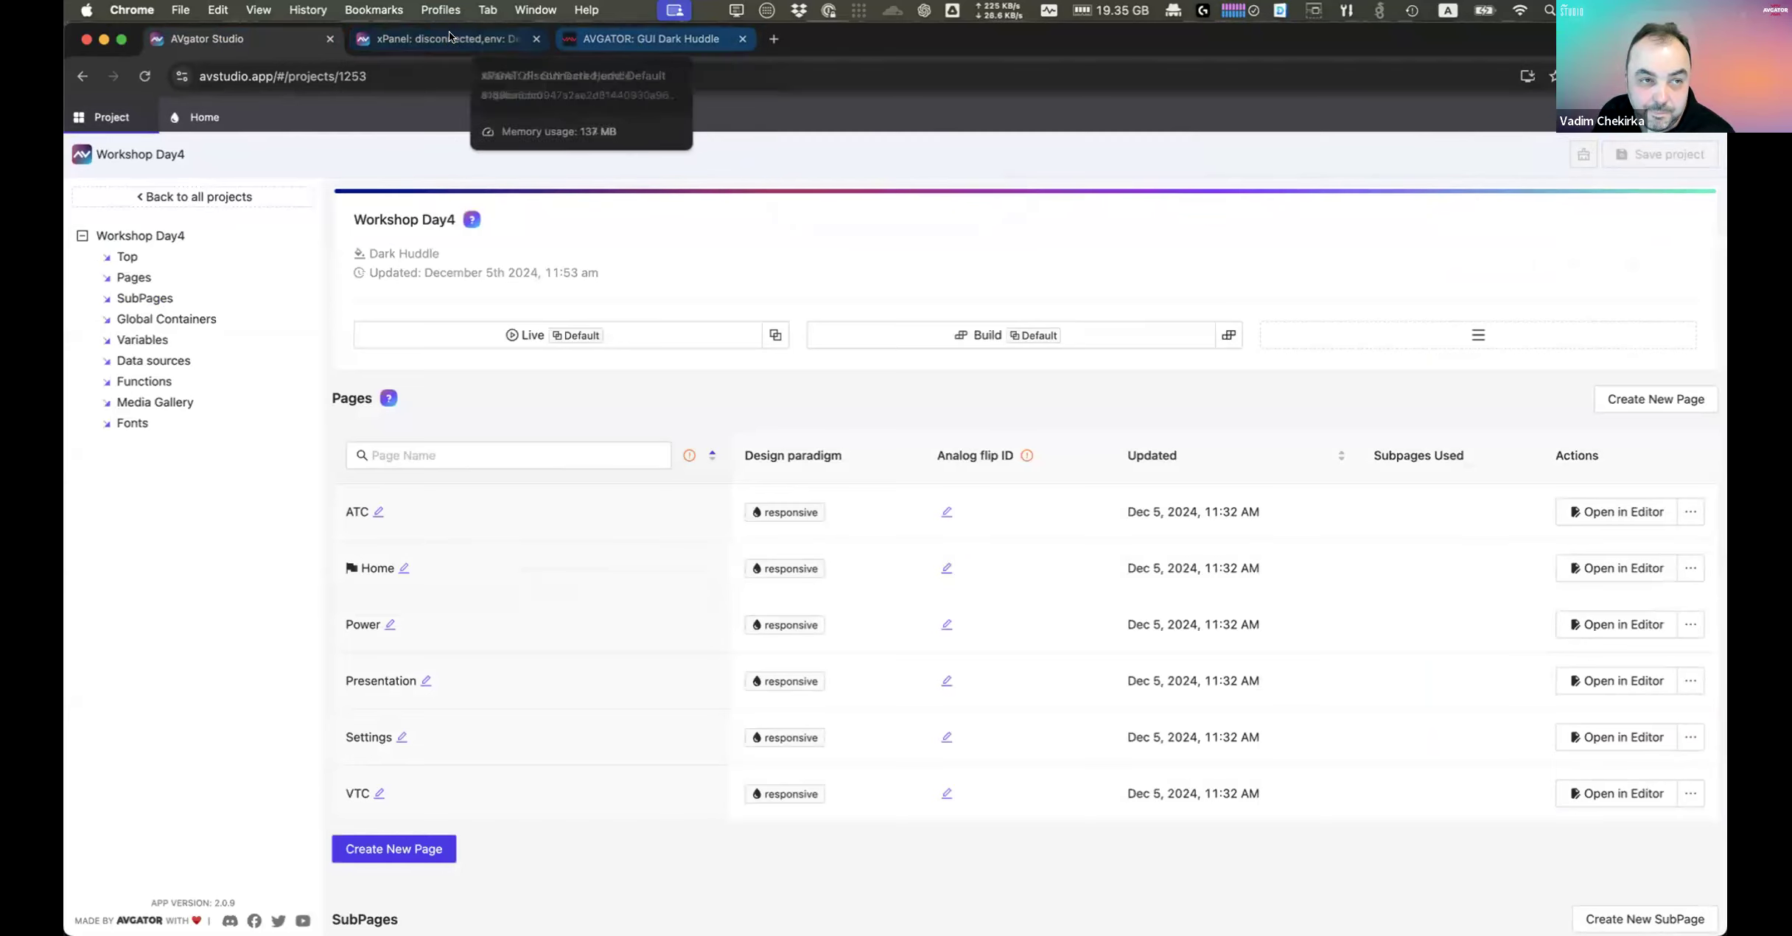
Step: Compare the Dark Huddle demo with the live xPanel preview and test the home button there
click(641, 38)
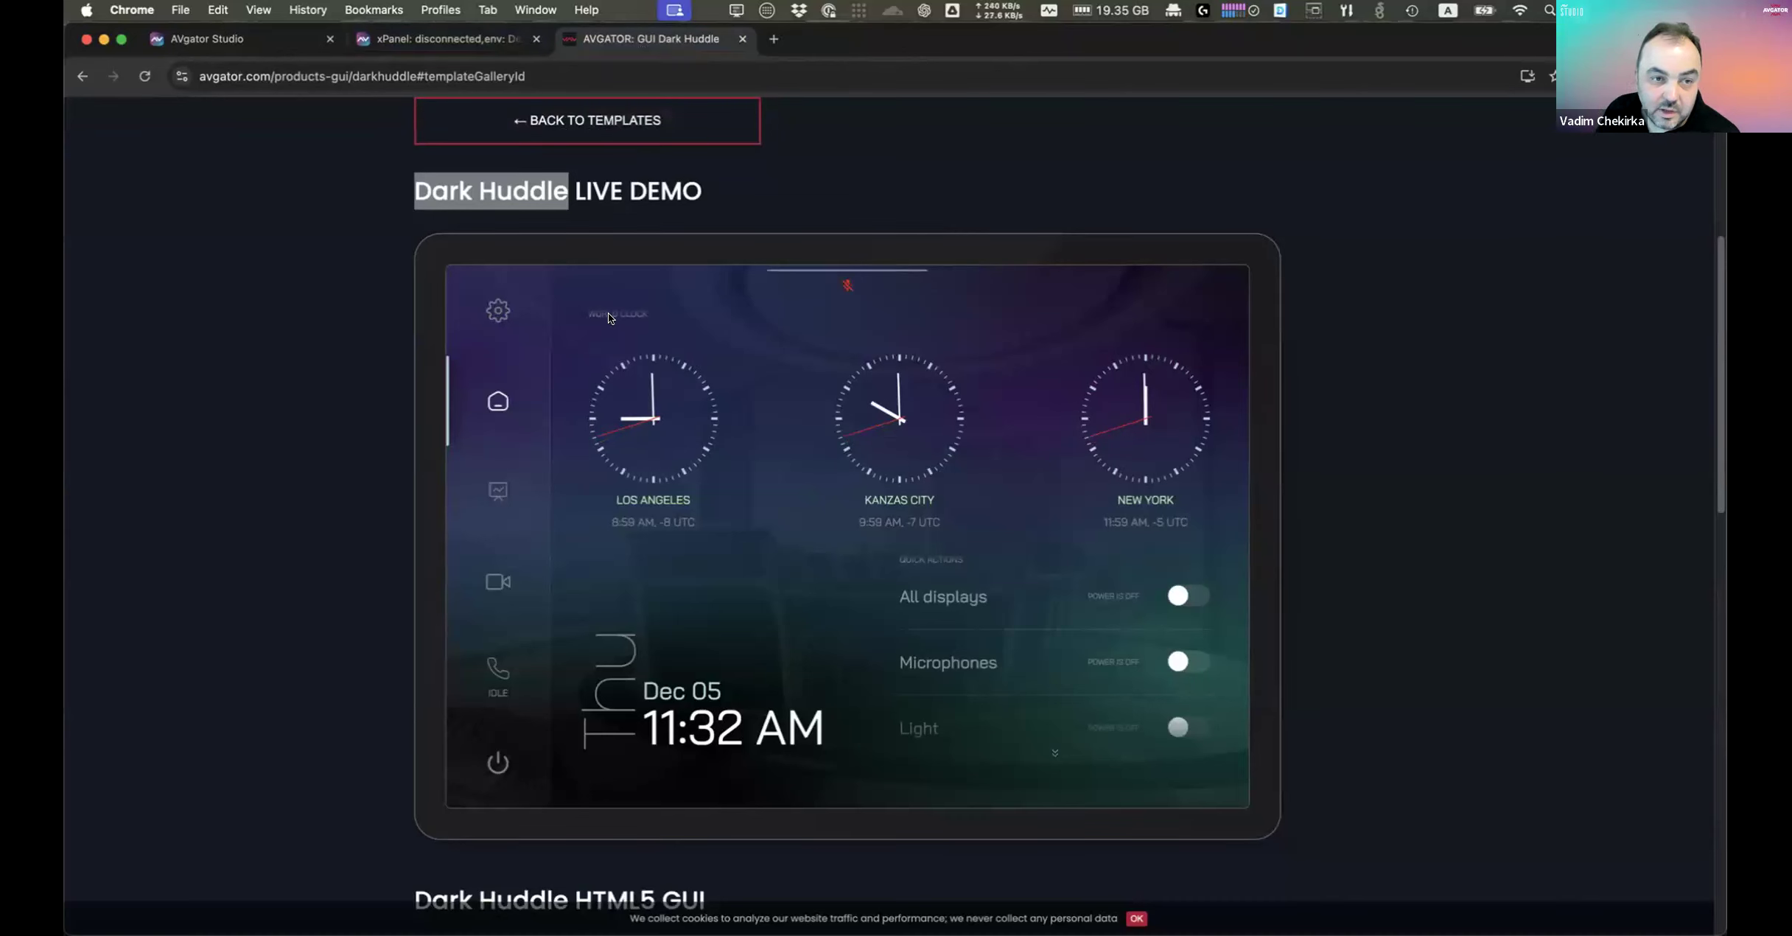
click(423, 48)
click(309, 317)
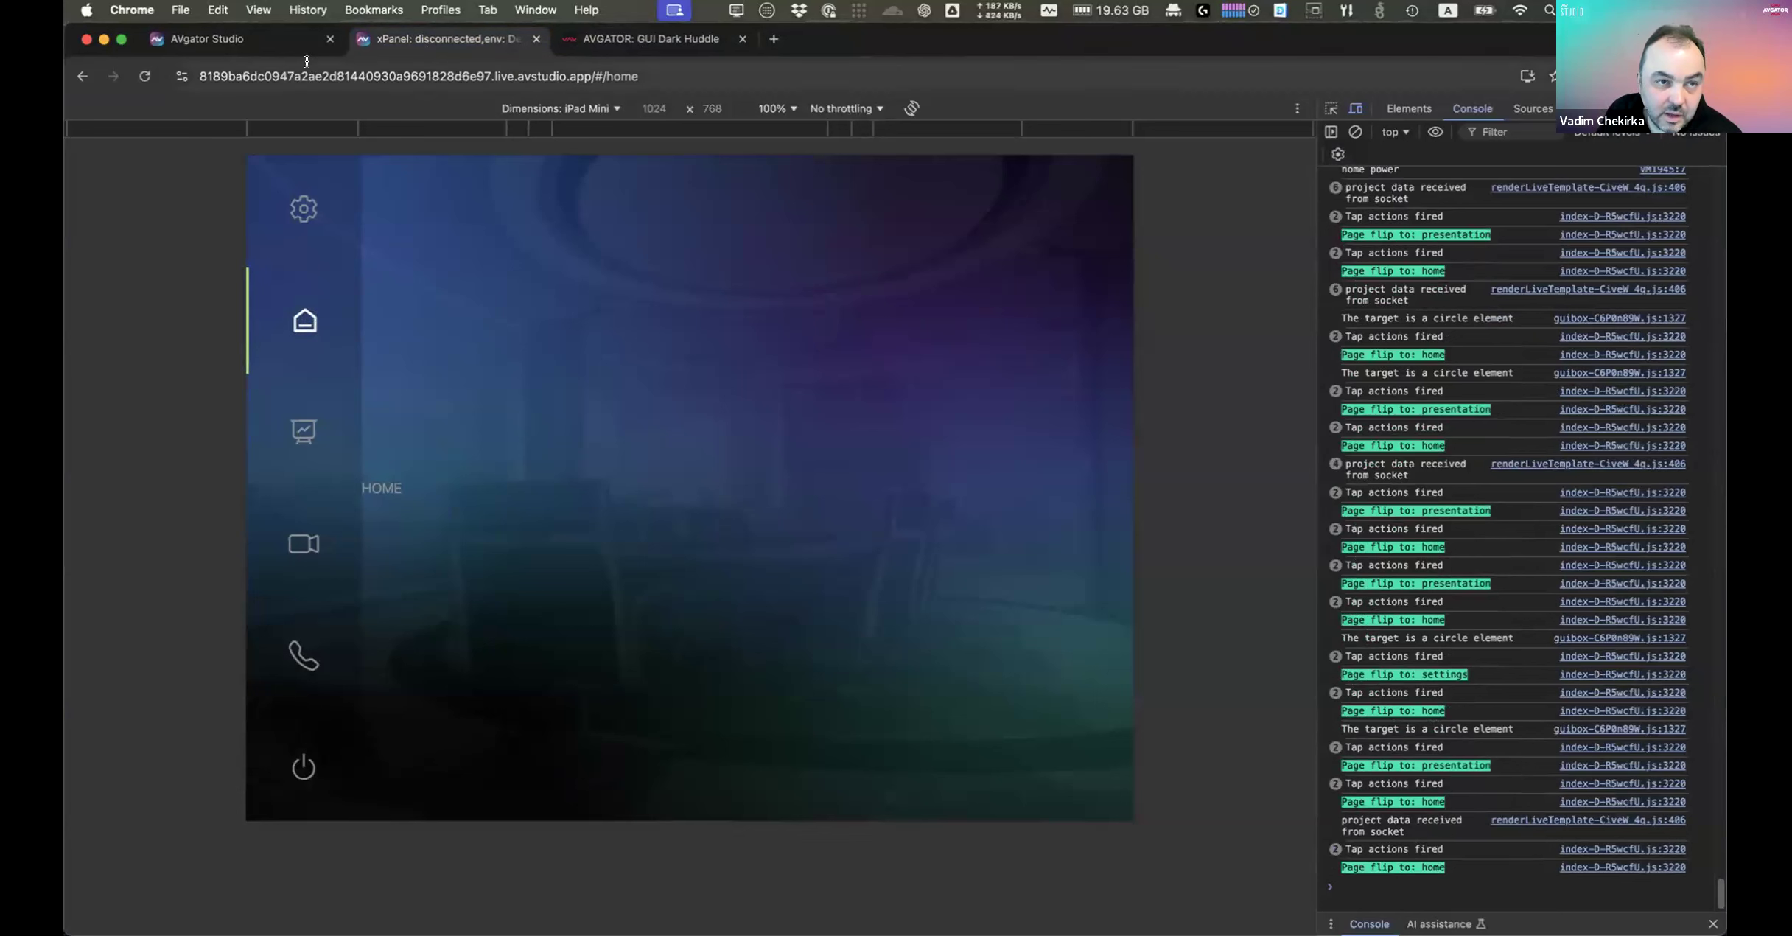
Step: Make the Home page's On Load action in AVgator Studio set currentPageName to World Clock, and check it in the live preview
click(221, 39)
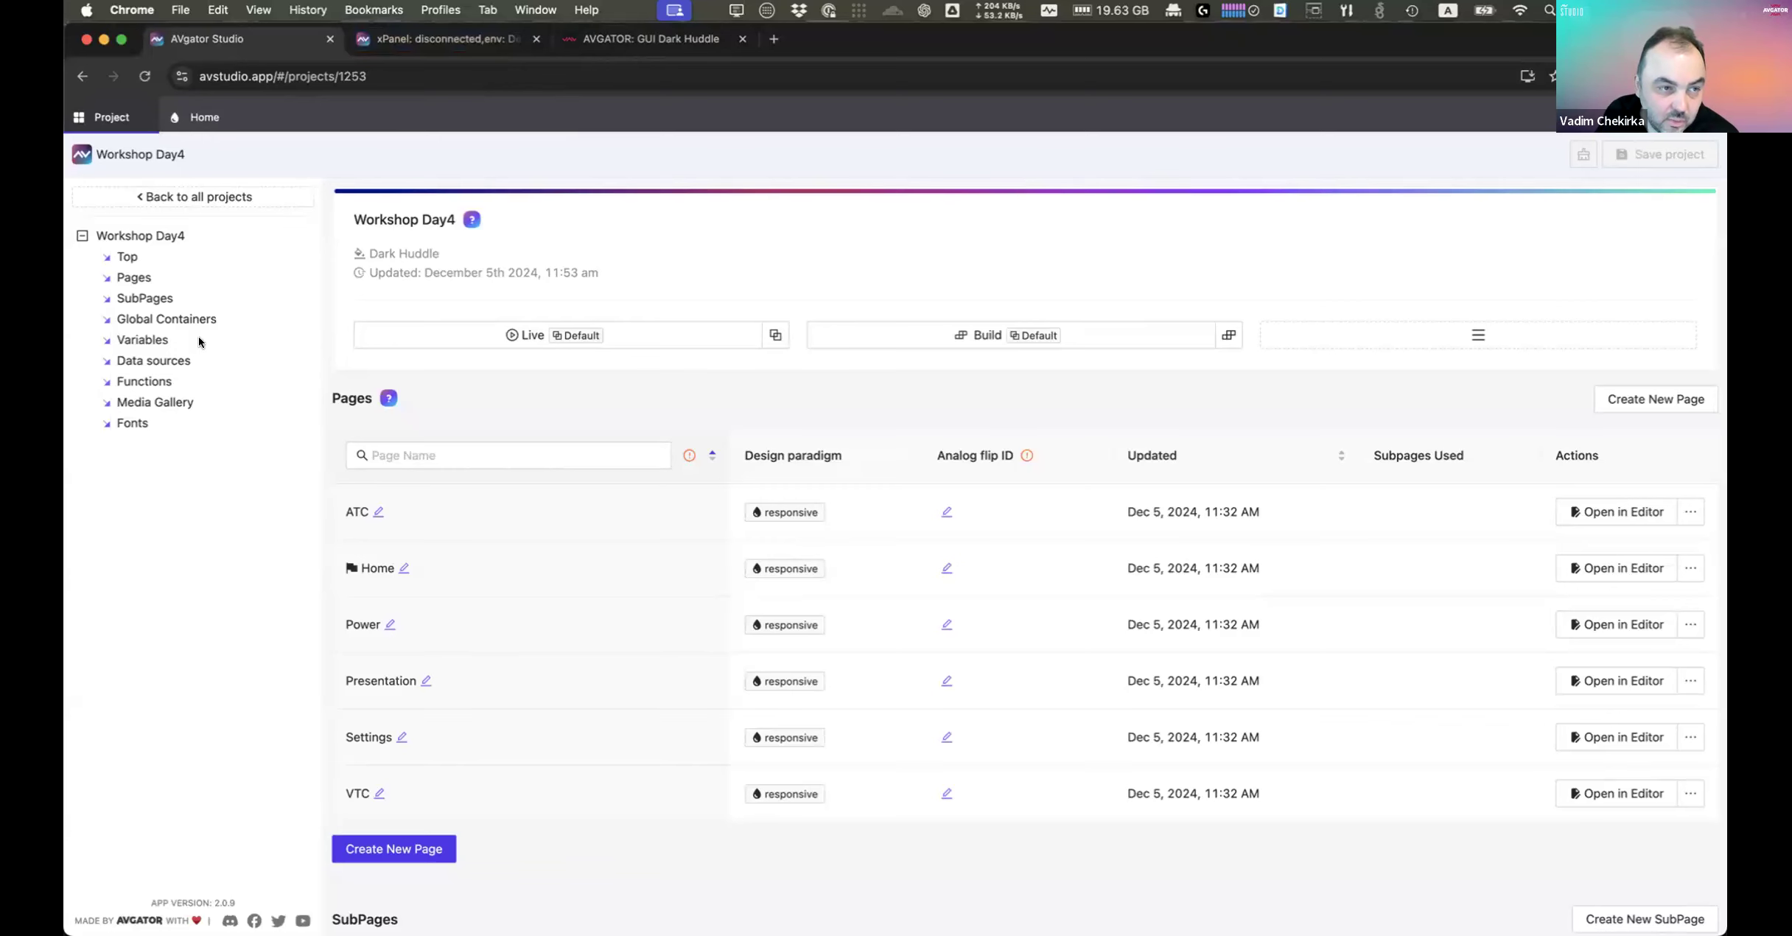
click(196, 117)
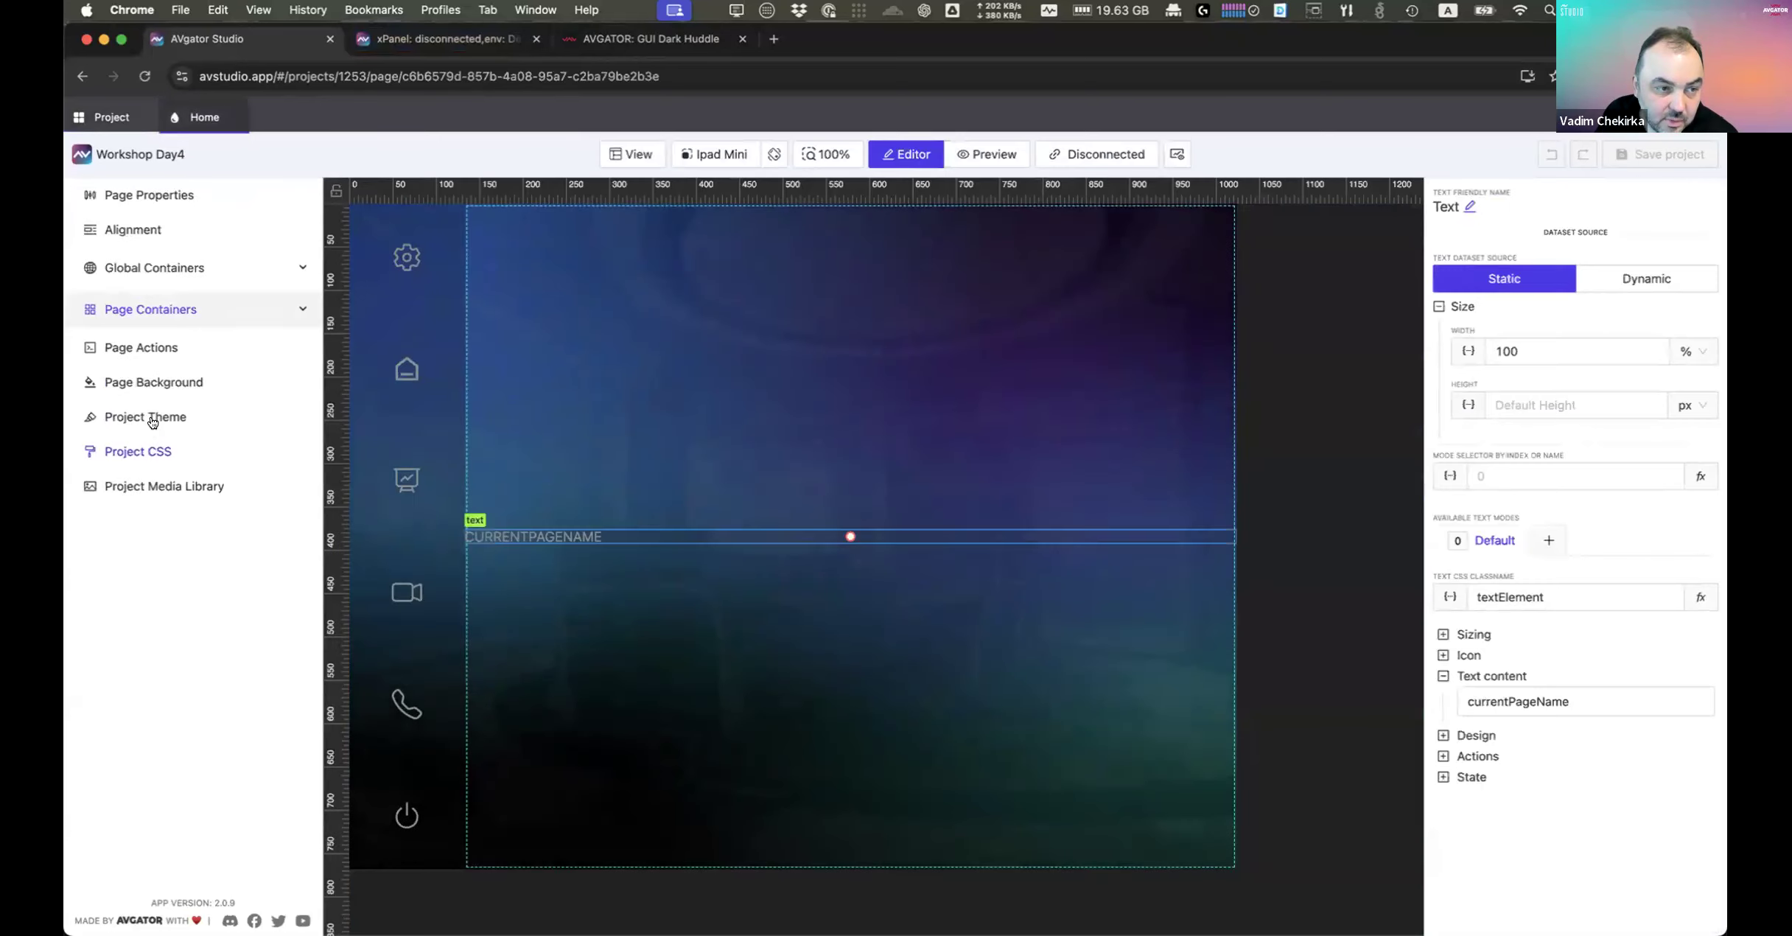
click(146, 349)
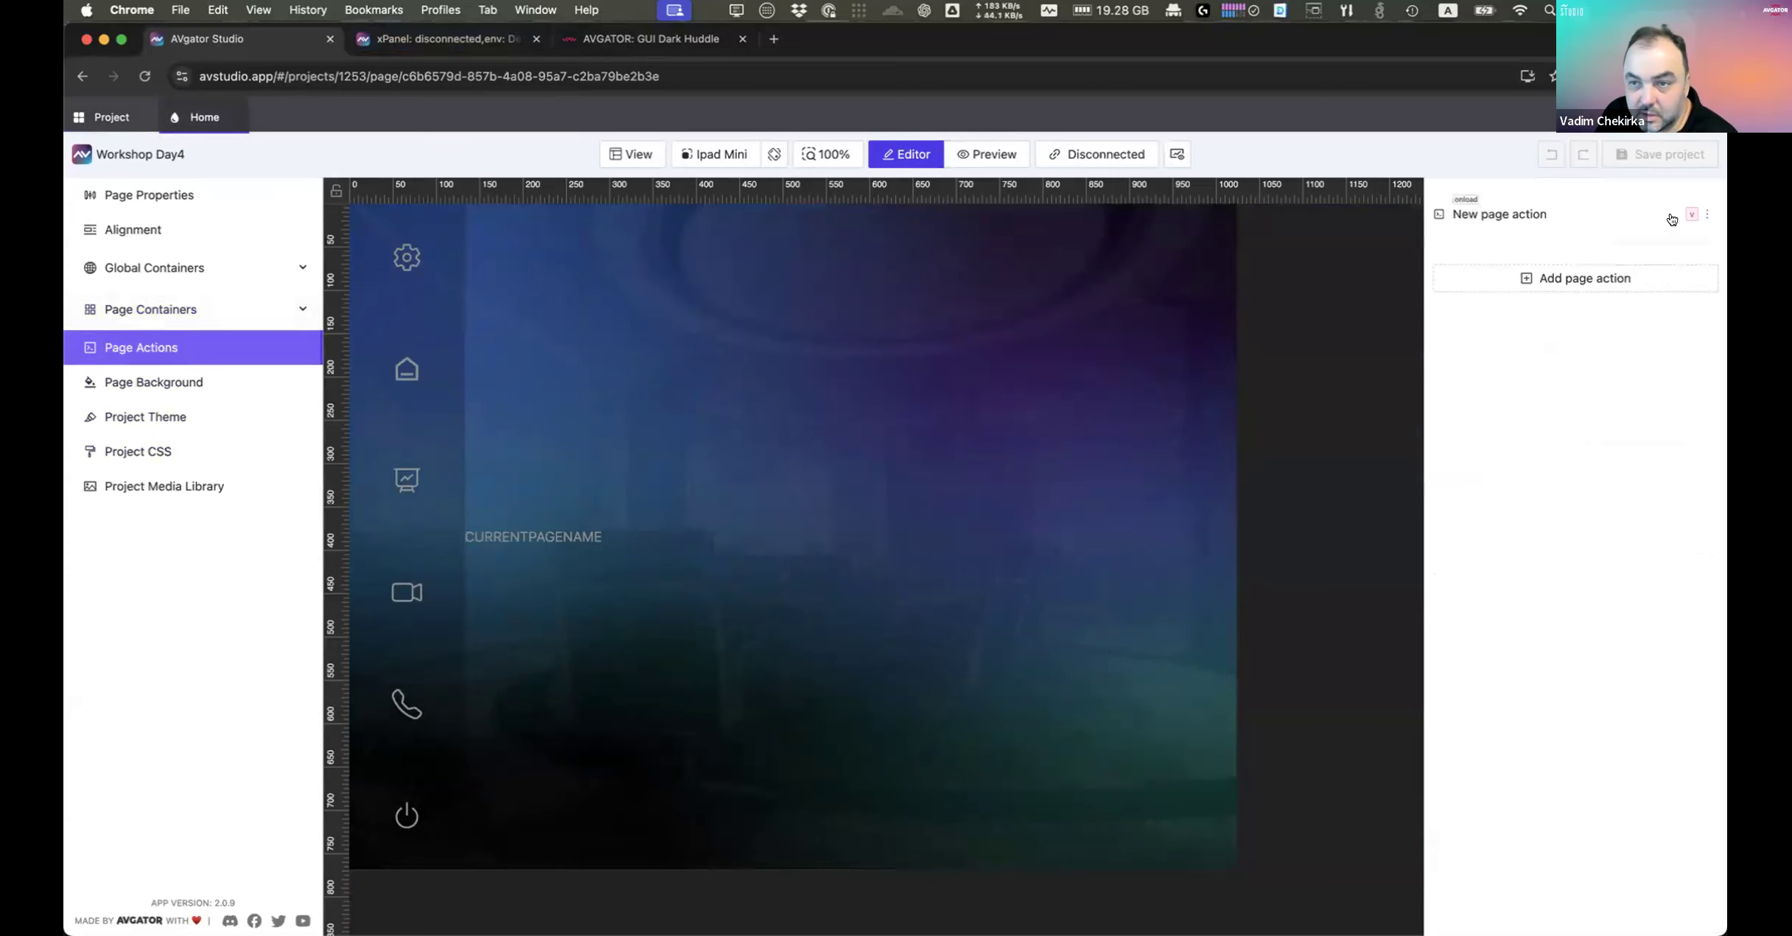
click(1707, 213)
click(1662, 244)
click(893, 628)
double_click(893, 629)
text(World Clock)
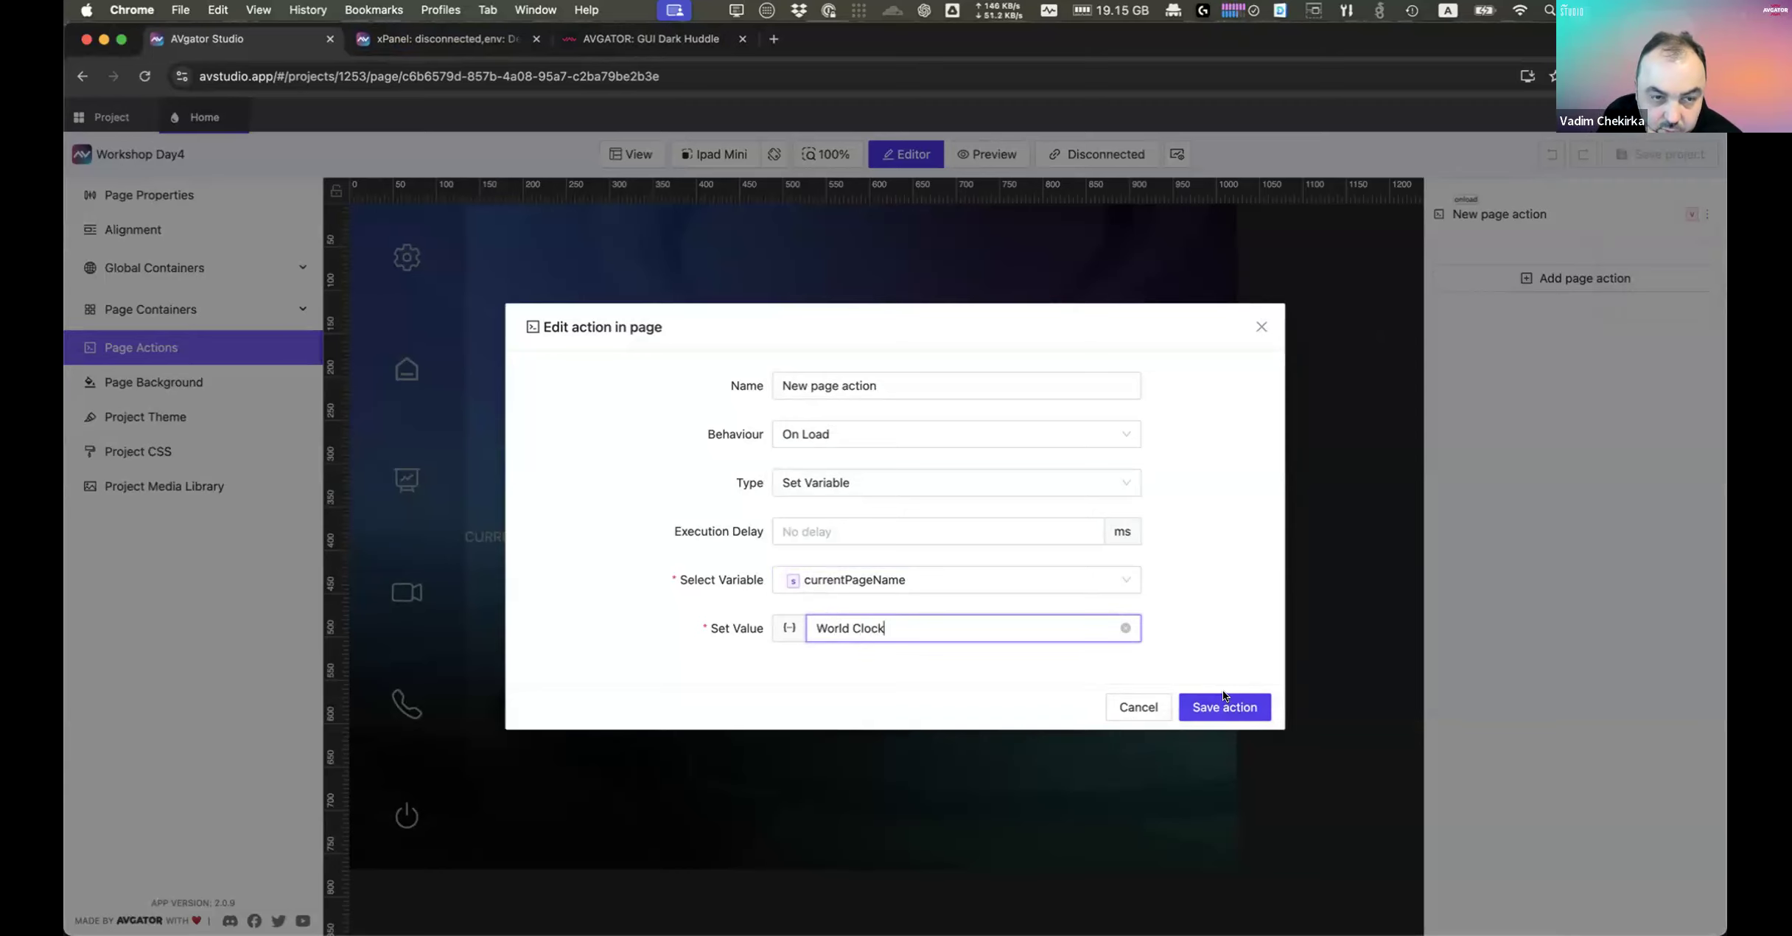
click(1223, 693)
click(403, 50)
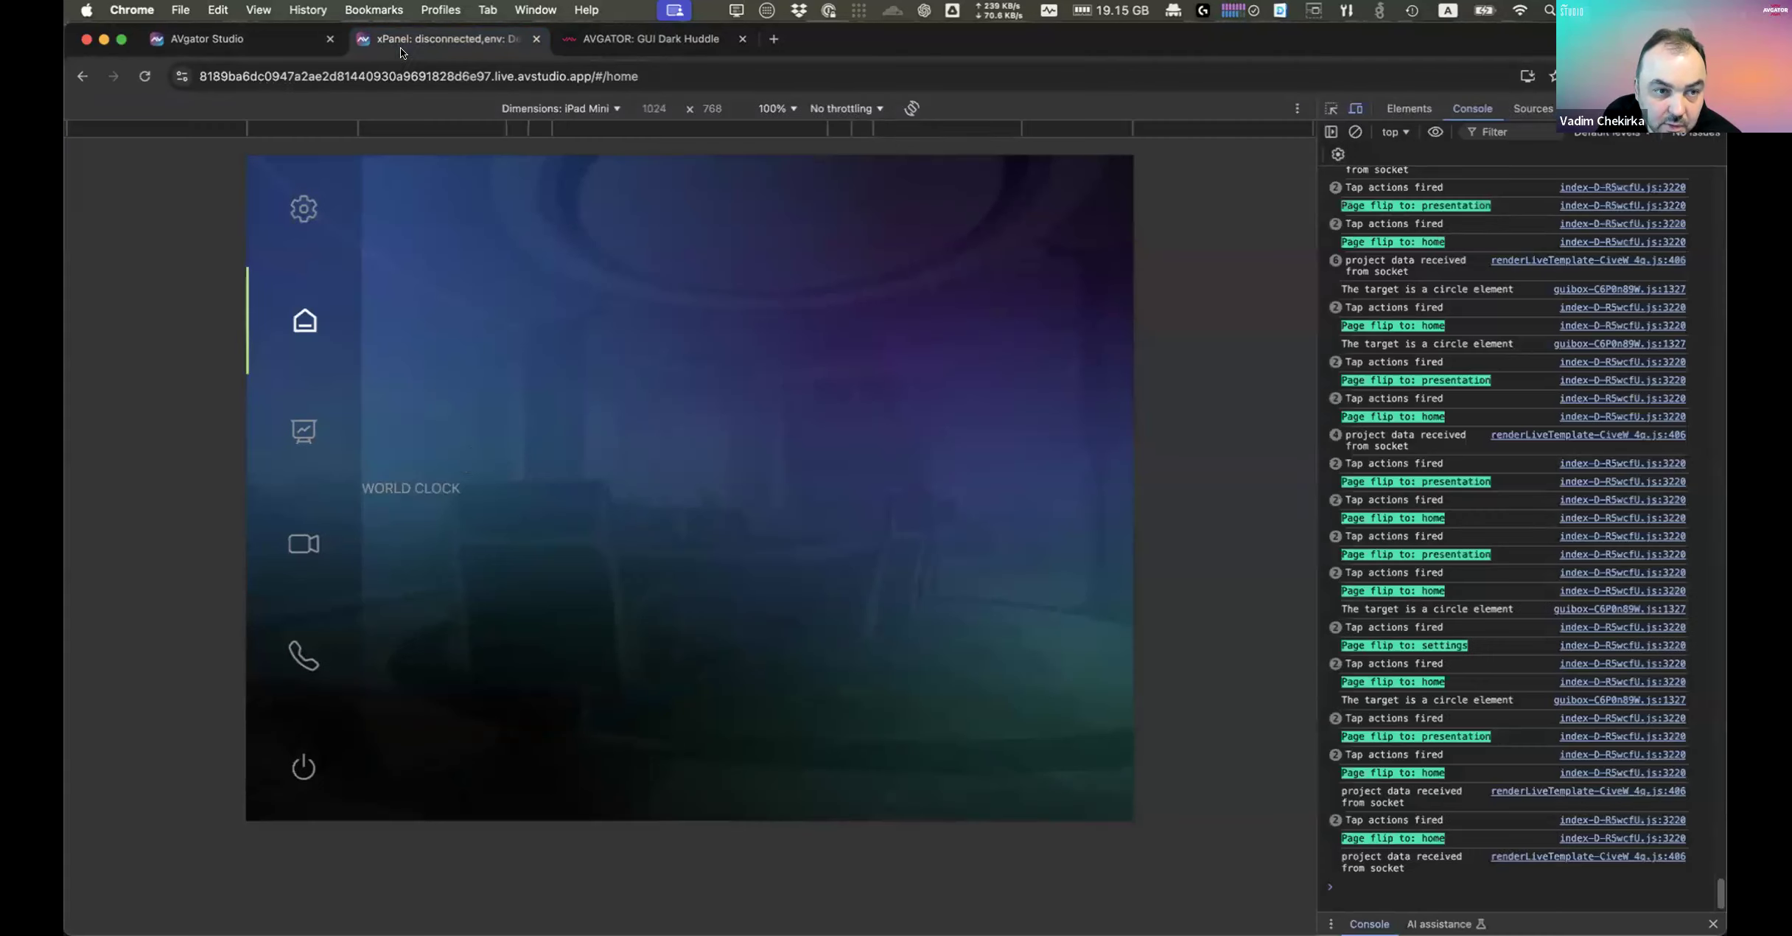
Step: Return to AVgator Studio and add a second page container to the Home page
click(263, 47)
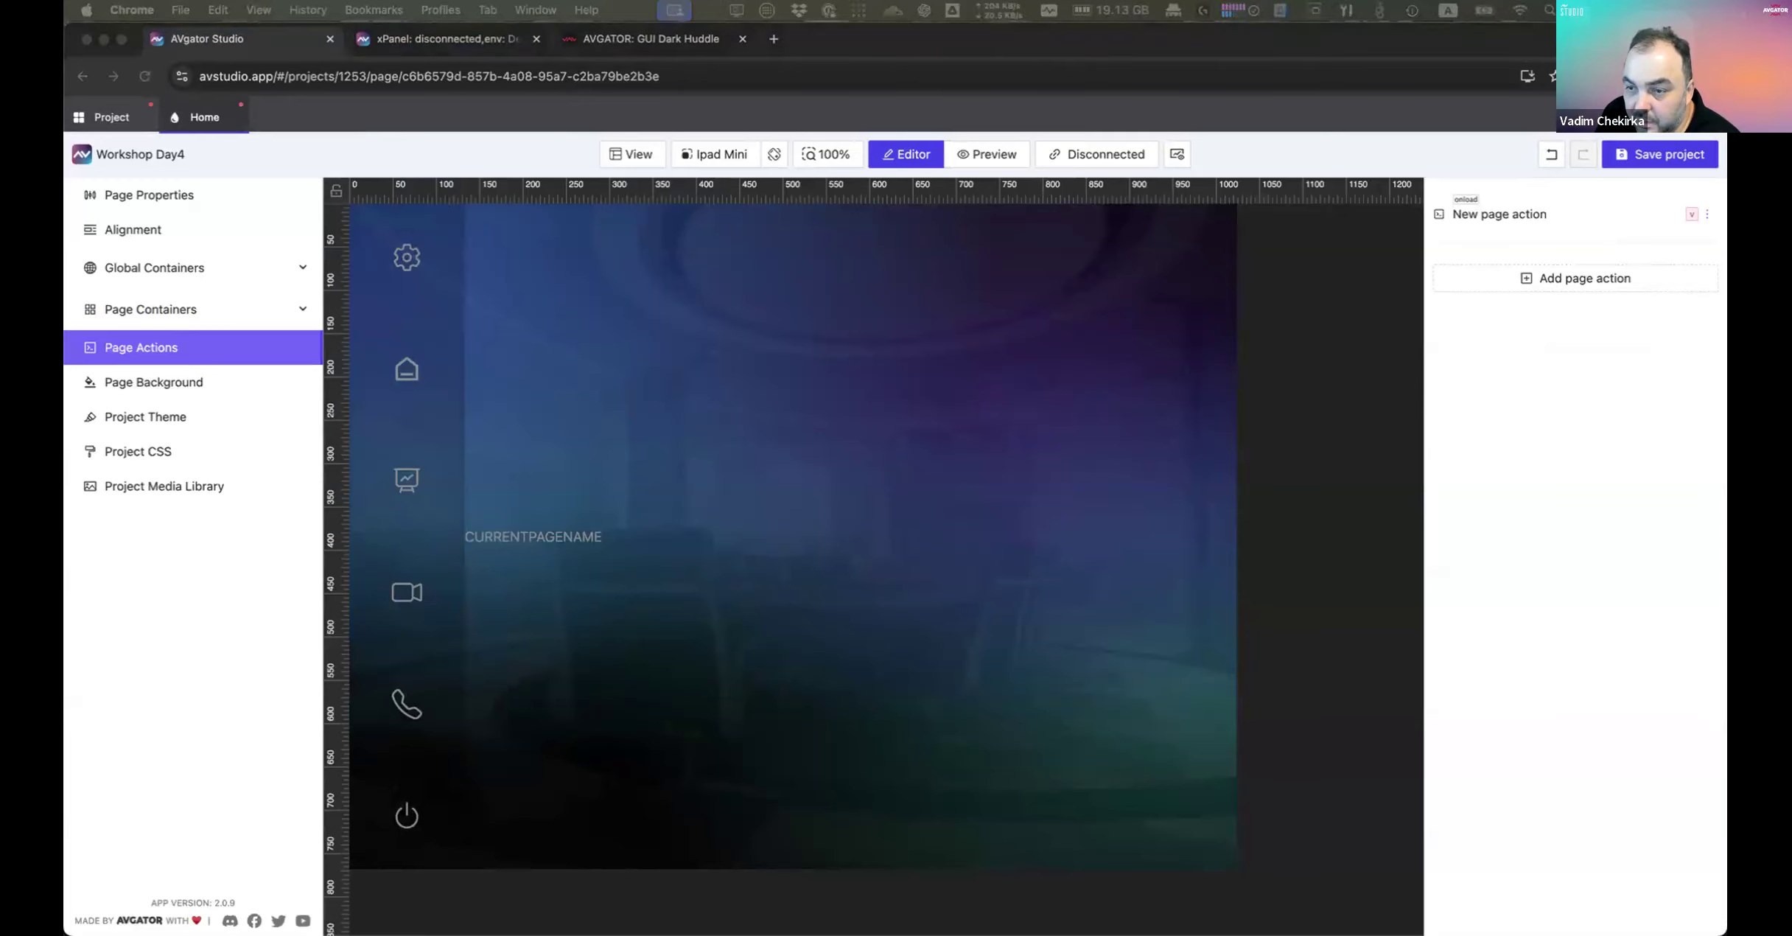
click(866, 468)
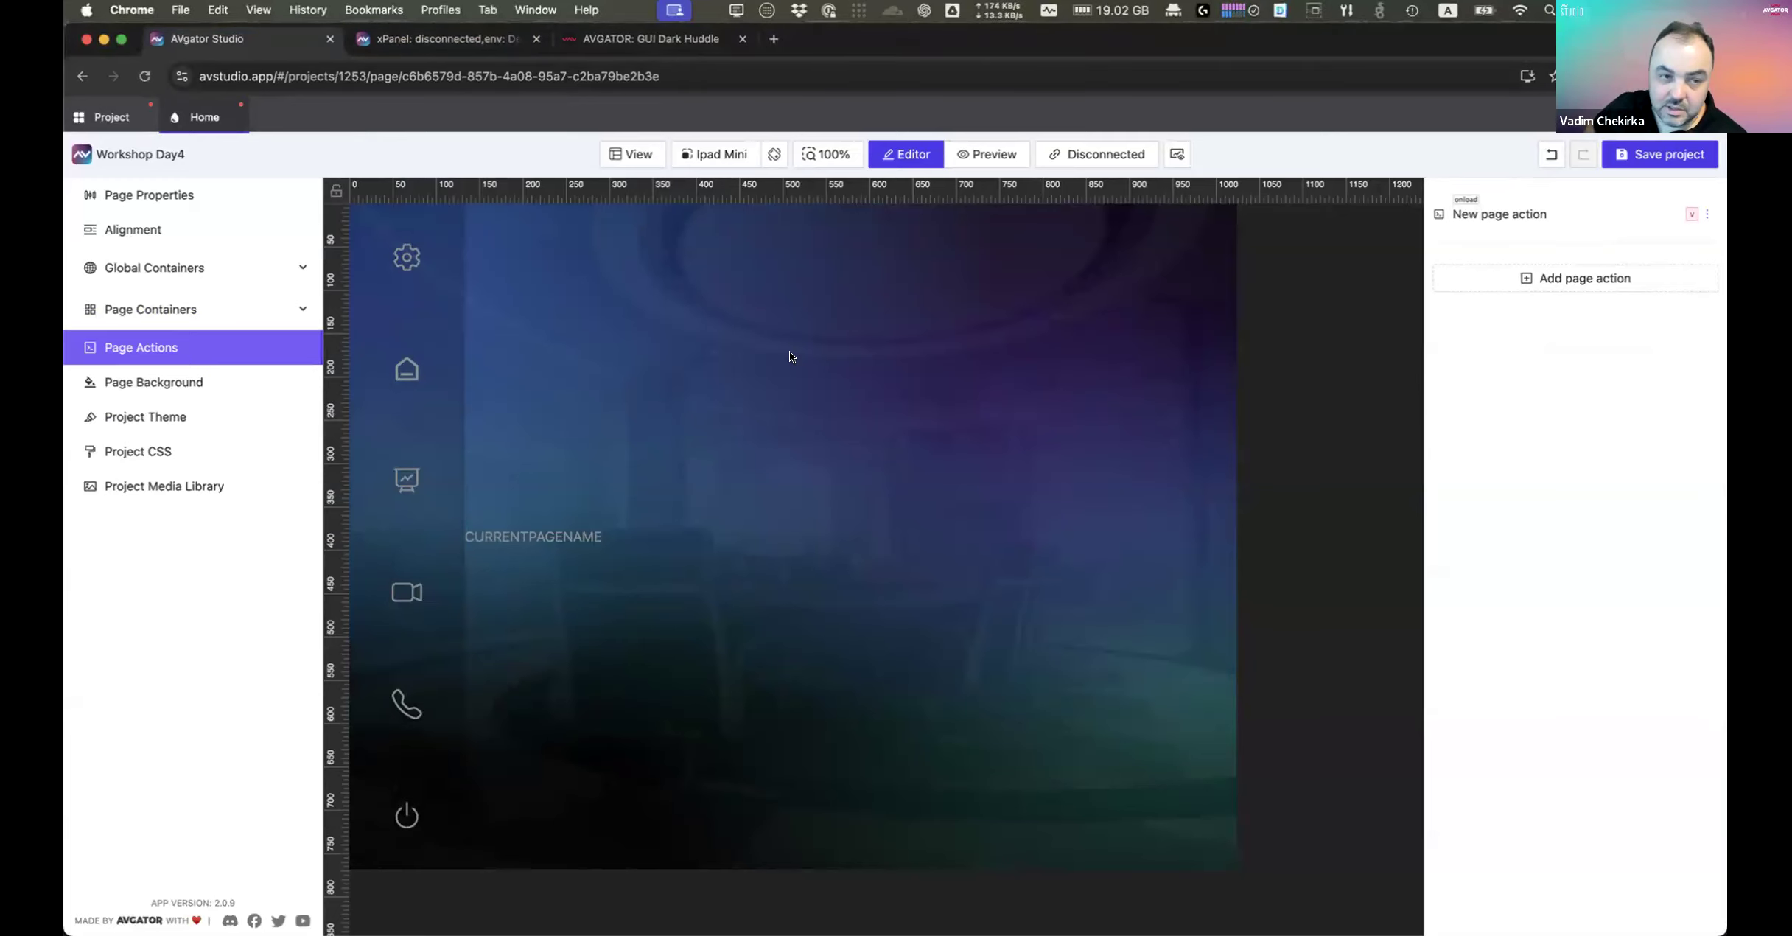
click(298, 309)
click(227, 392)
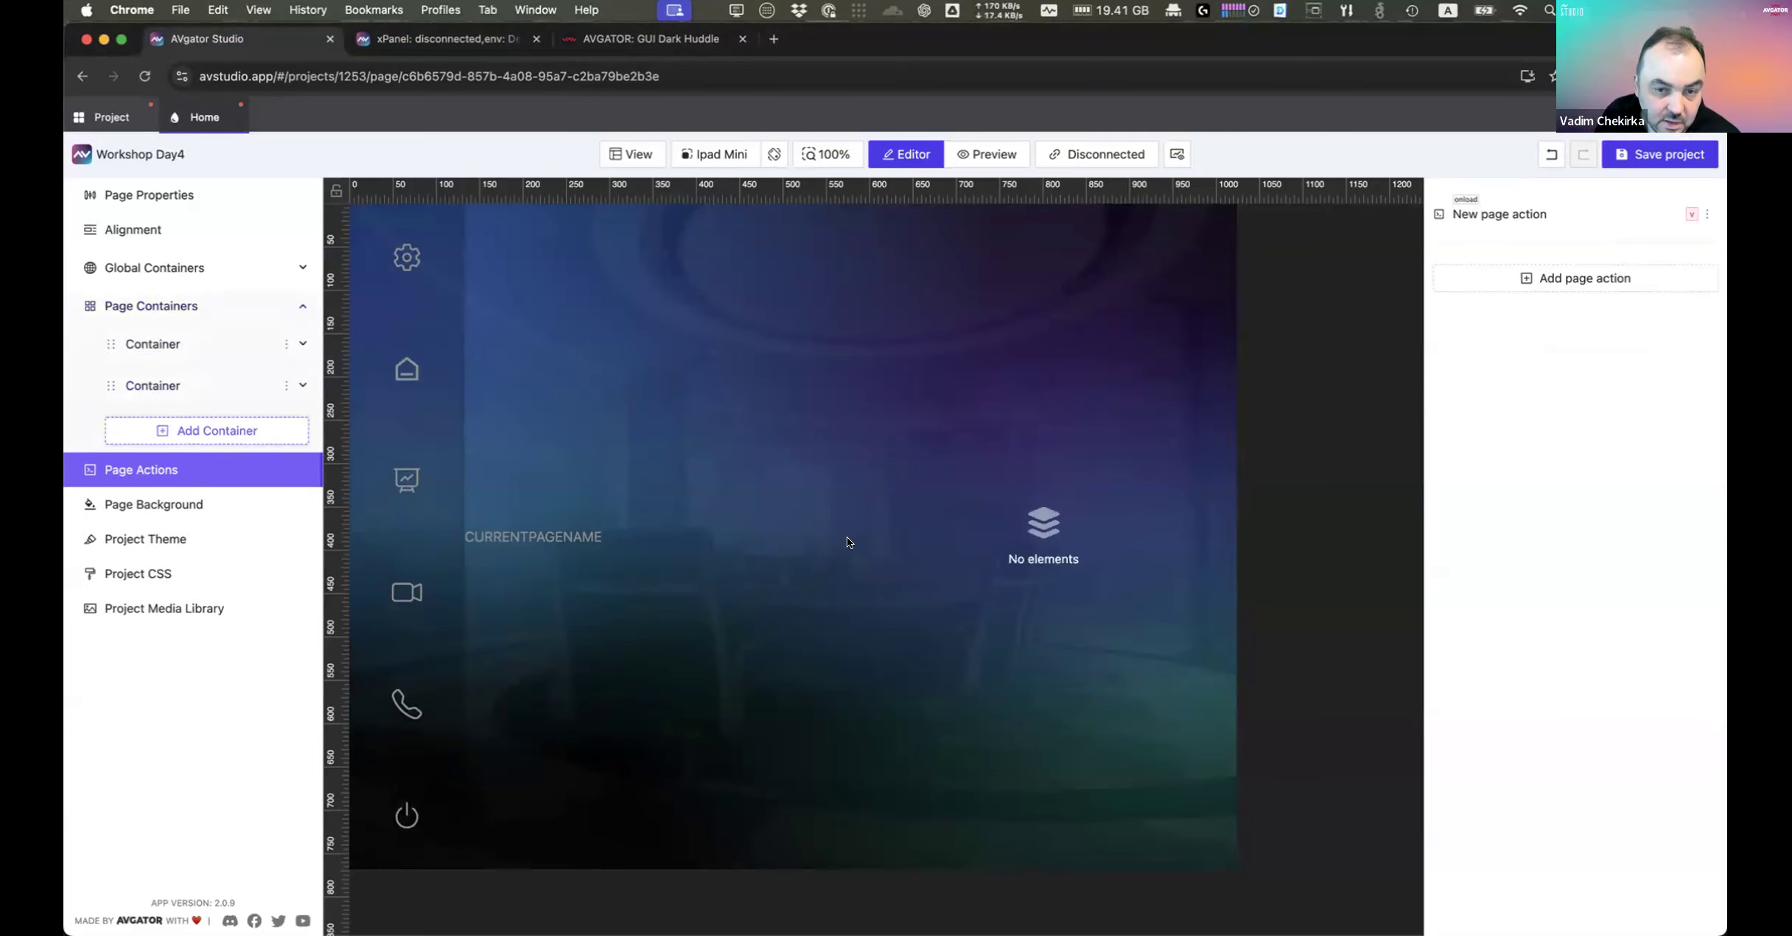
click(636, 495)
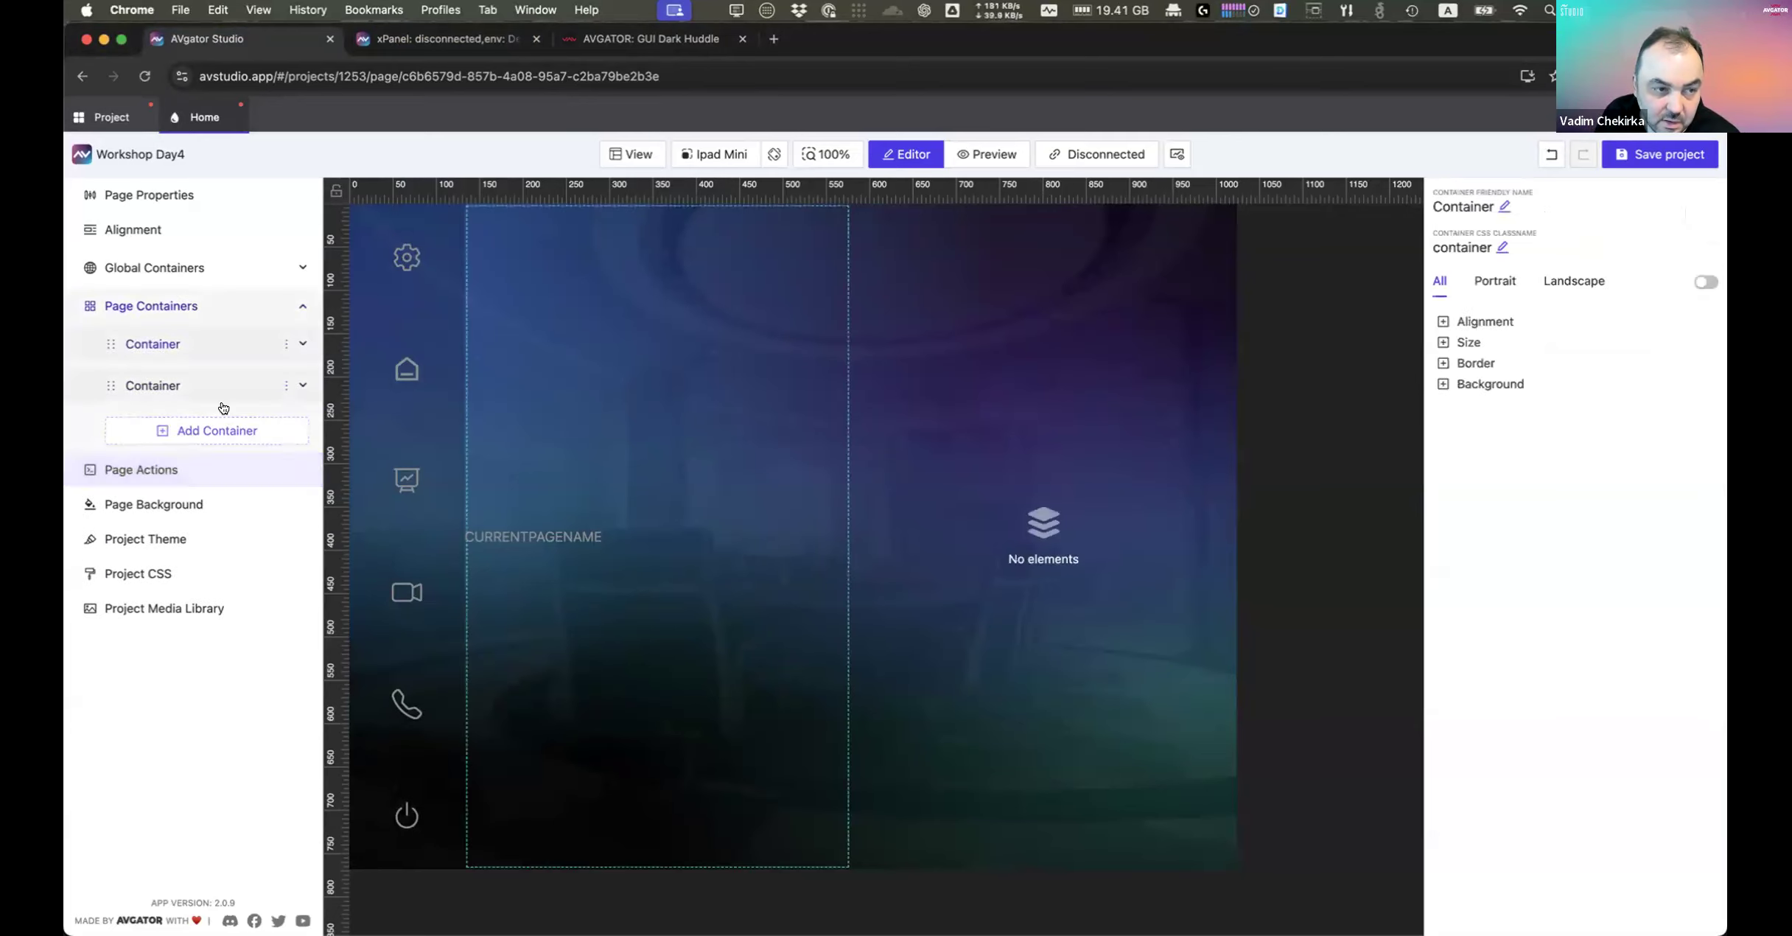
Step: Switch the Home page's container flow to vertical so the containers stack, and select the upper container
click(191, 305)
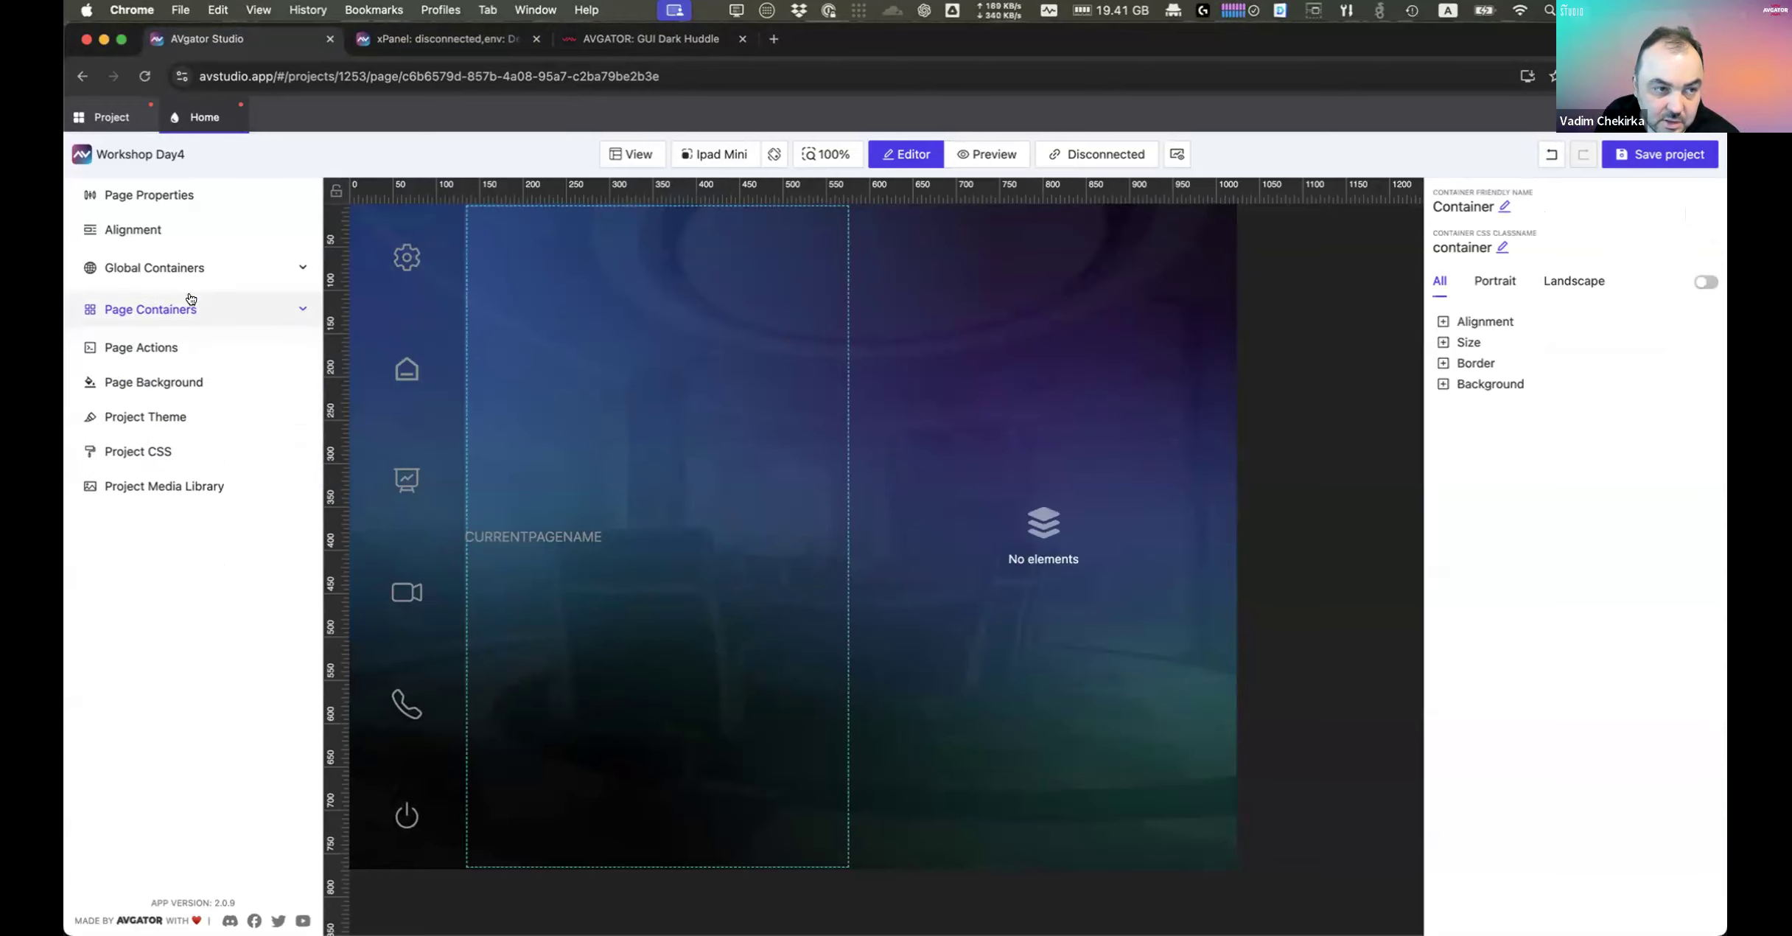
click(190, 306)
click(133, 229)
click(1604, 250)
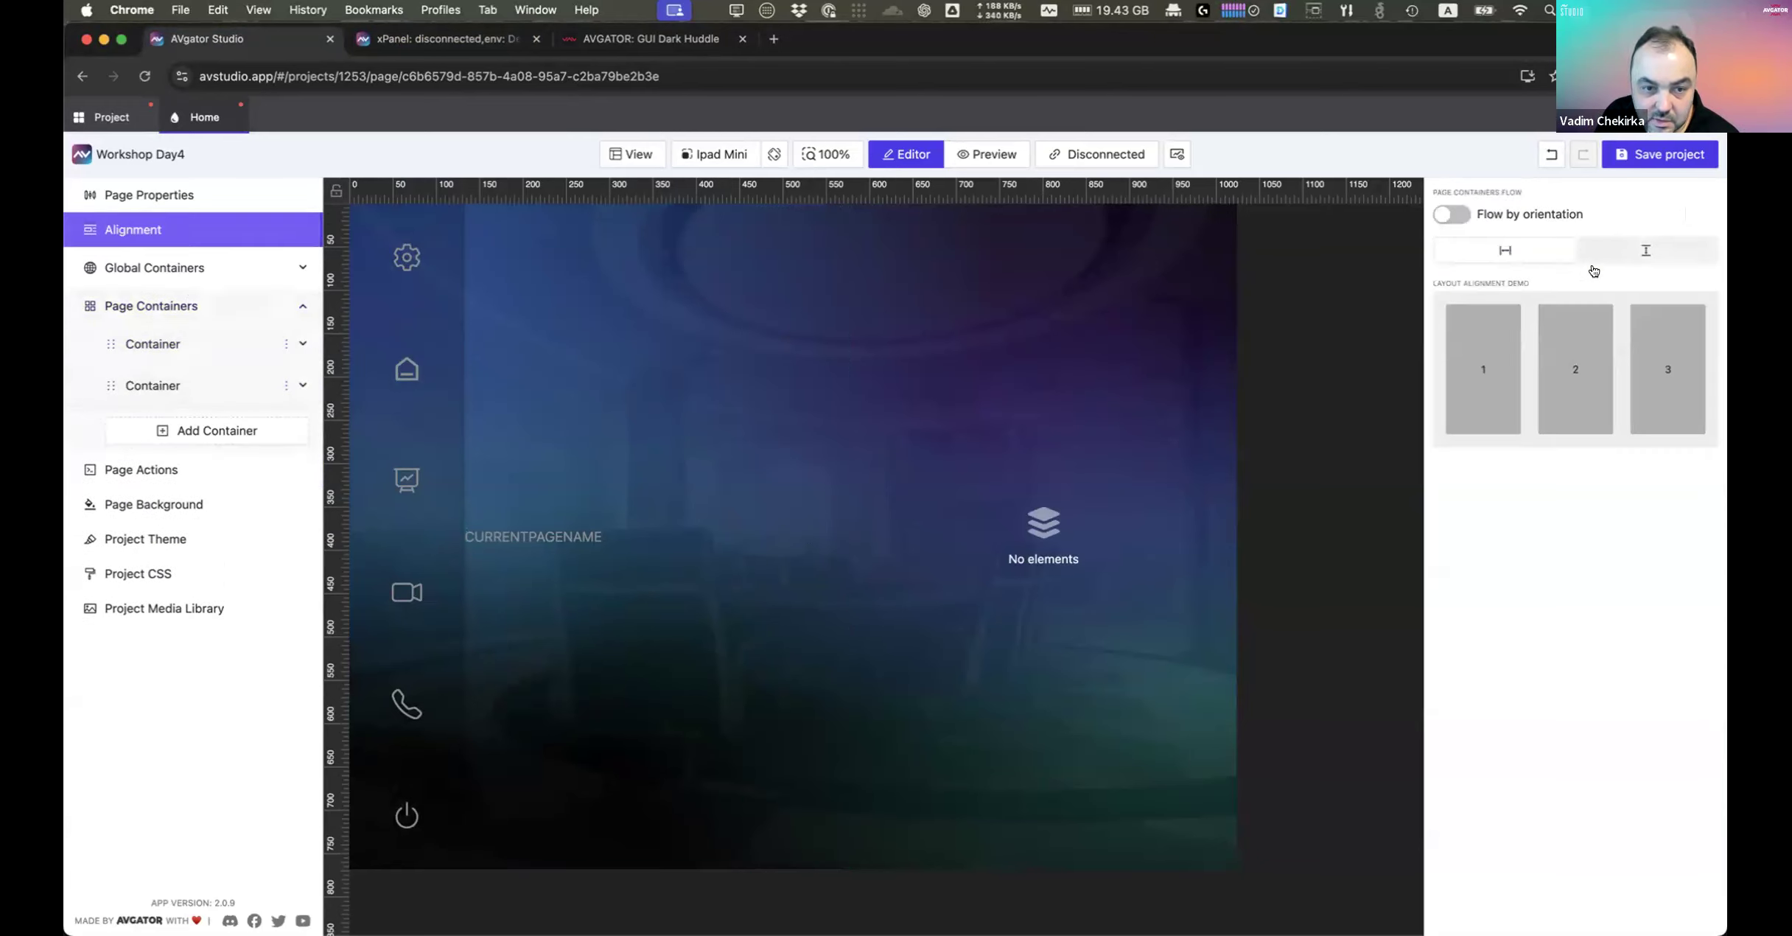
click(626, 367)
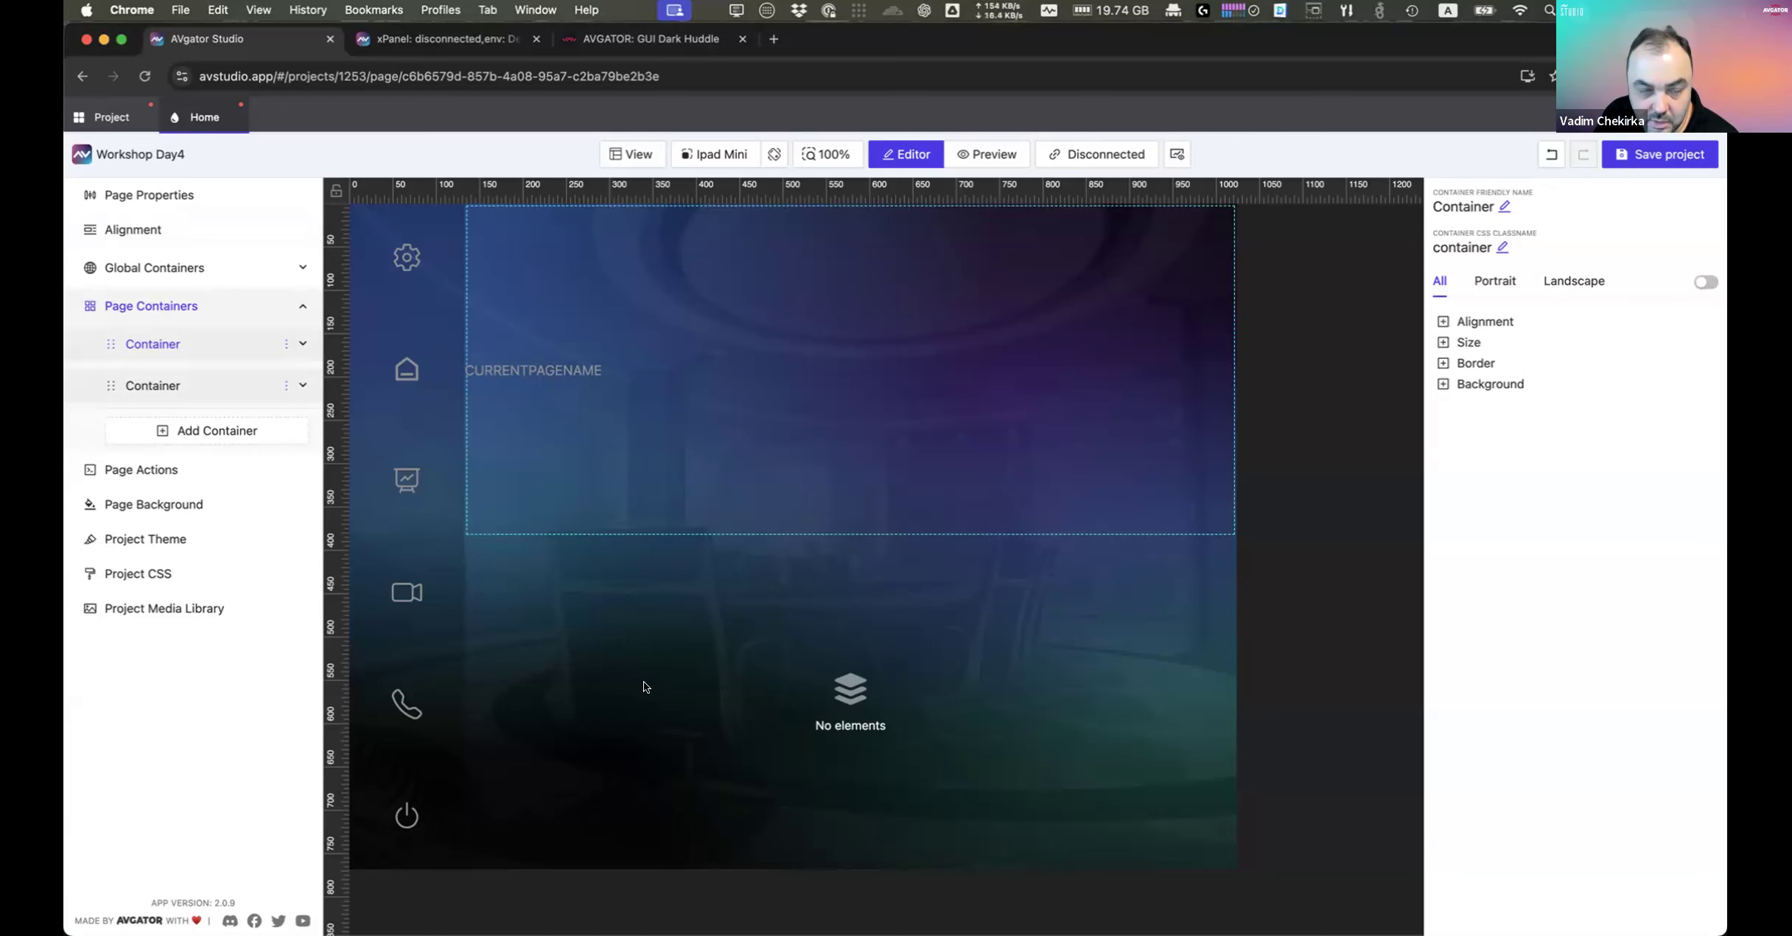
Step: Examine the home screen layout of the Dark Huddle live demo and scroll its quick actions list
click(638, 40)
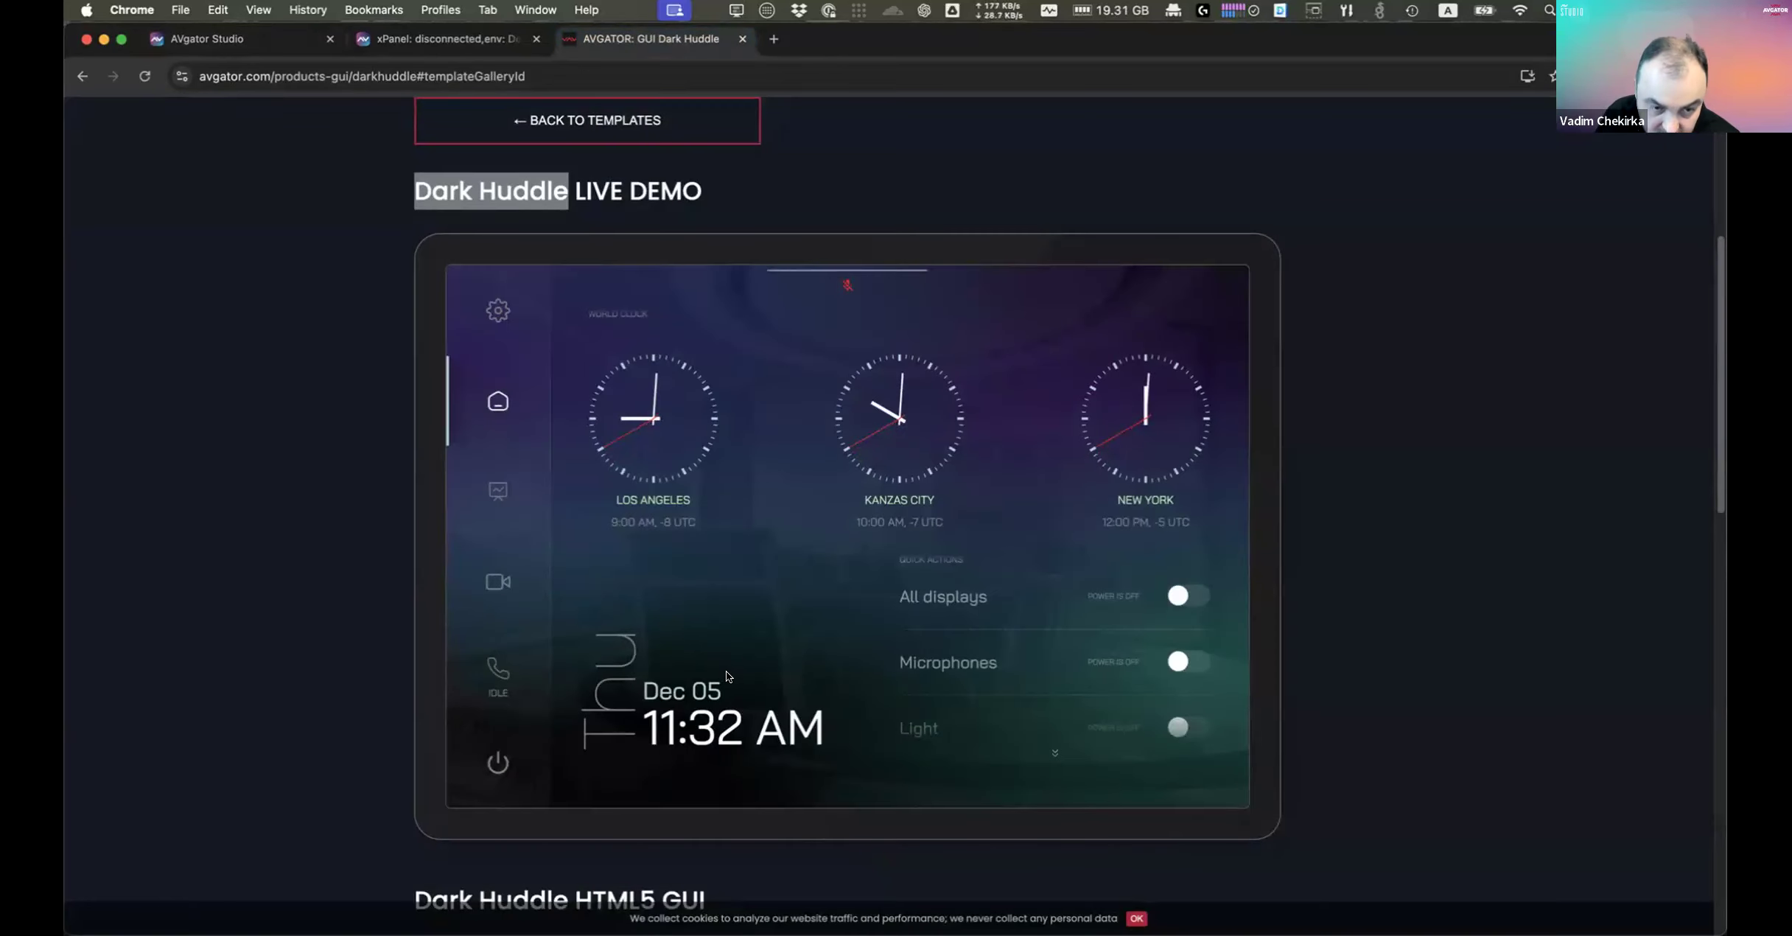
drag(1003, 691, 1005, 608)
drag(1005, 608, 1008, 735)
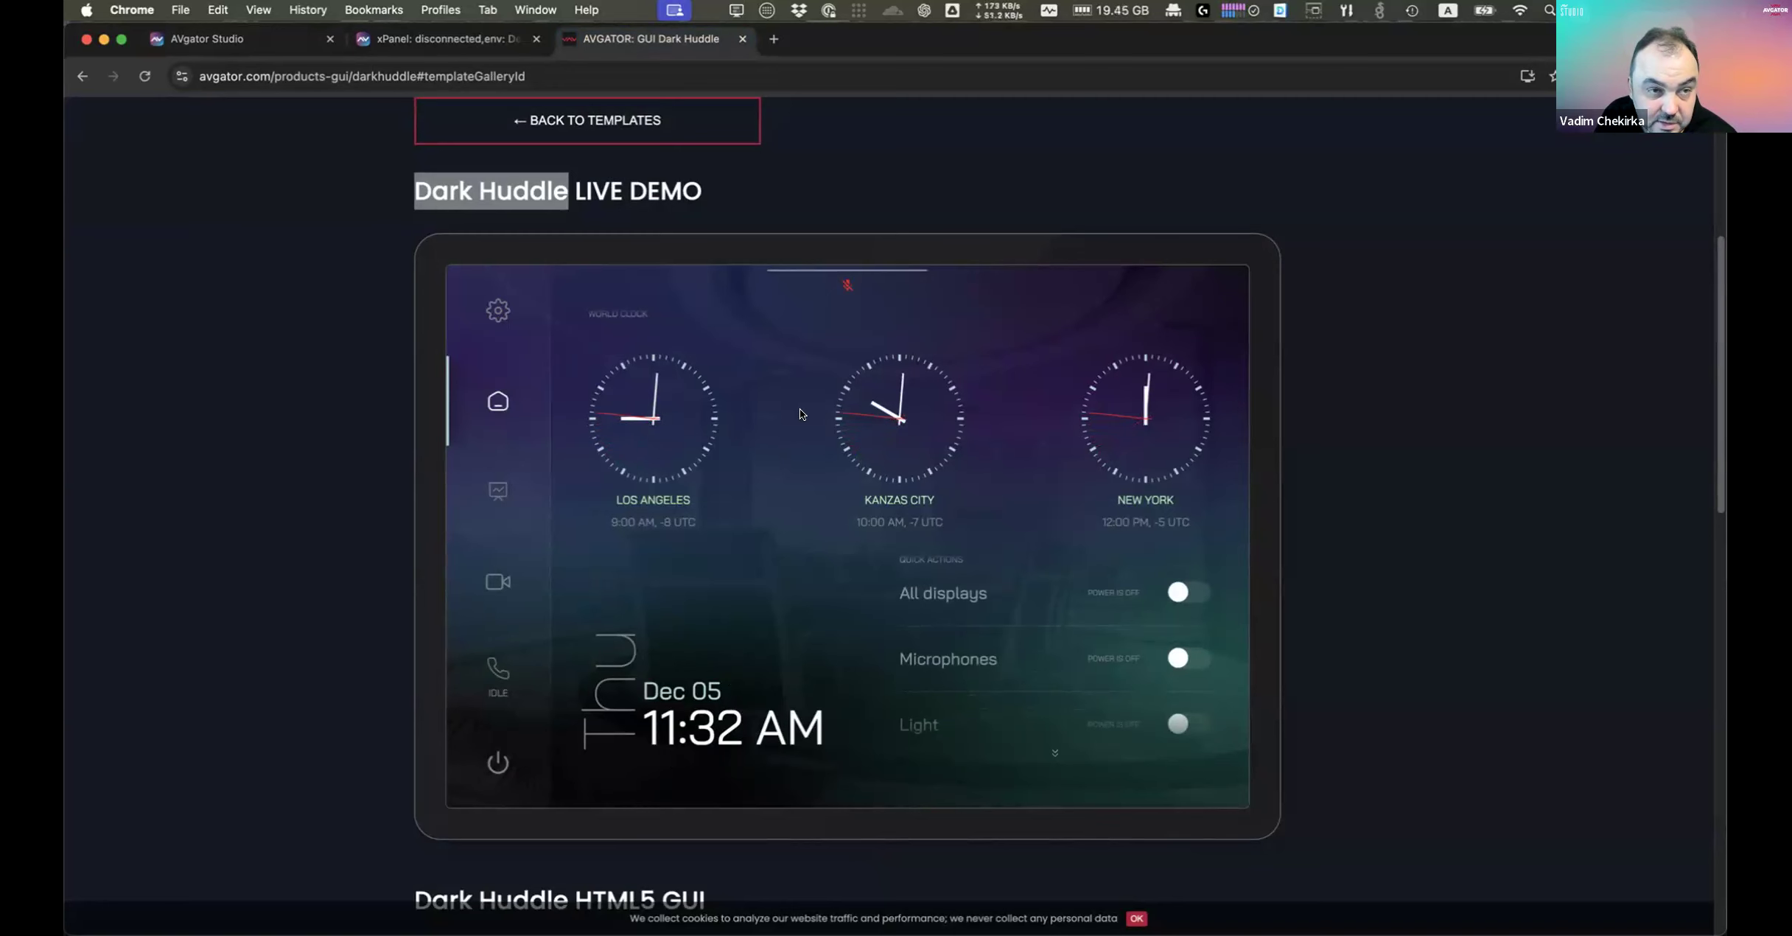
Step: Return to the project overview in AVgator Studio and create a new responsive subpage named clock
click(417, 42)
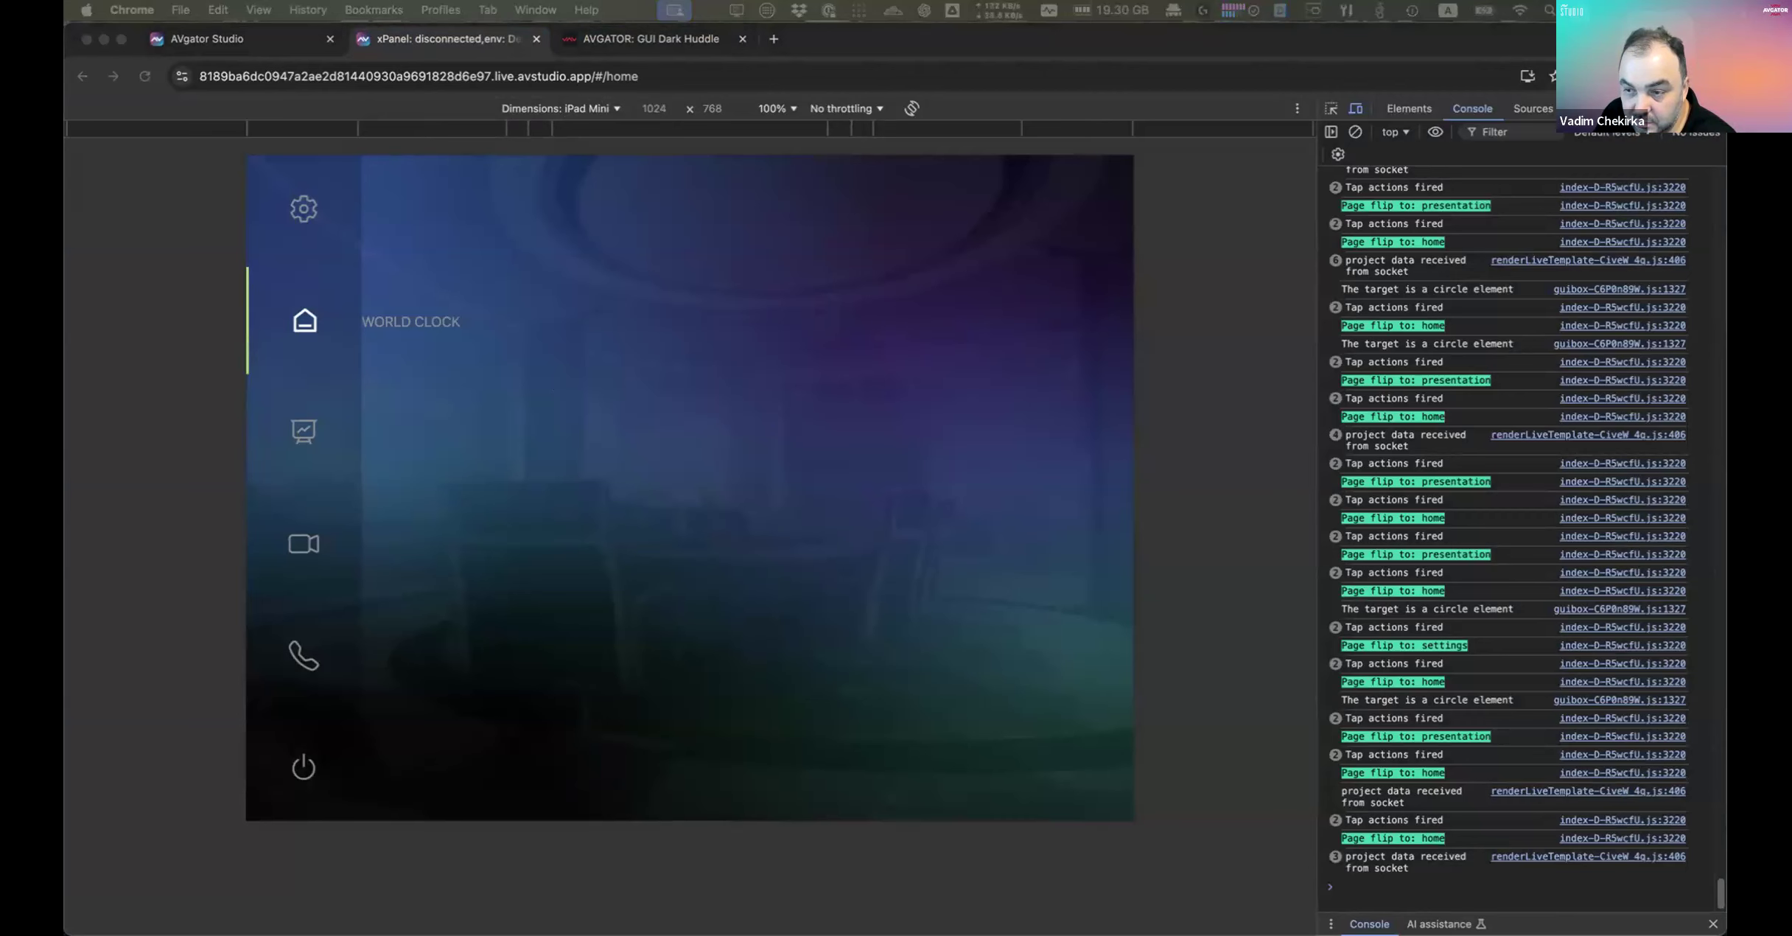
click(533, 322)
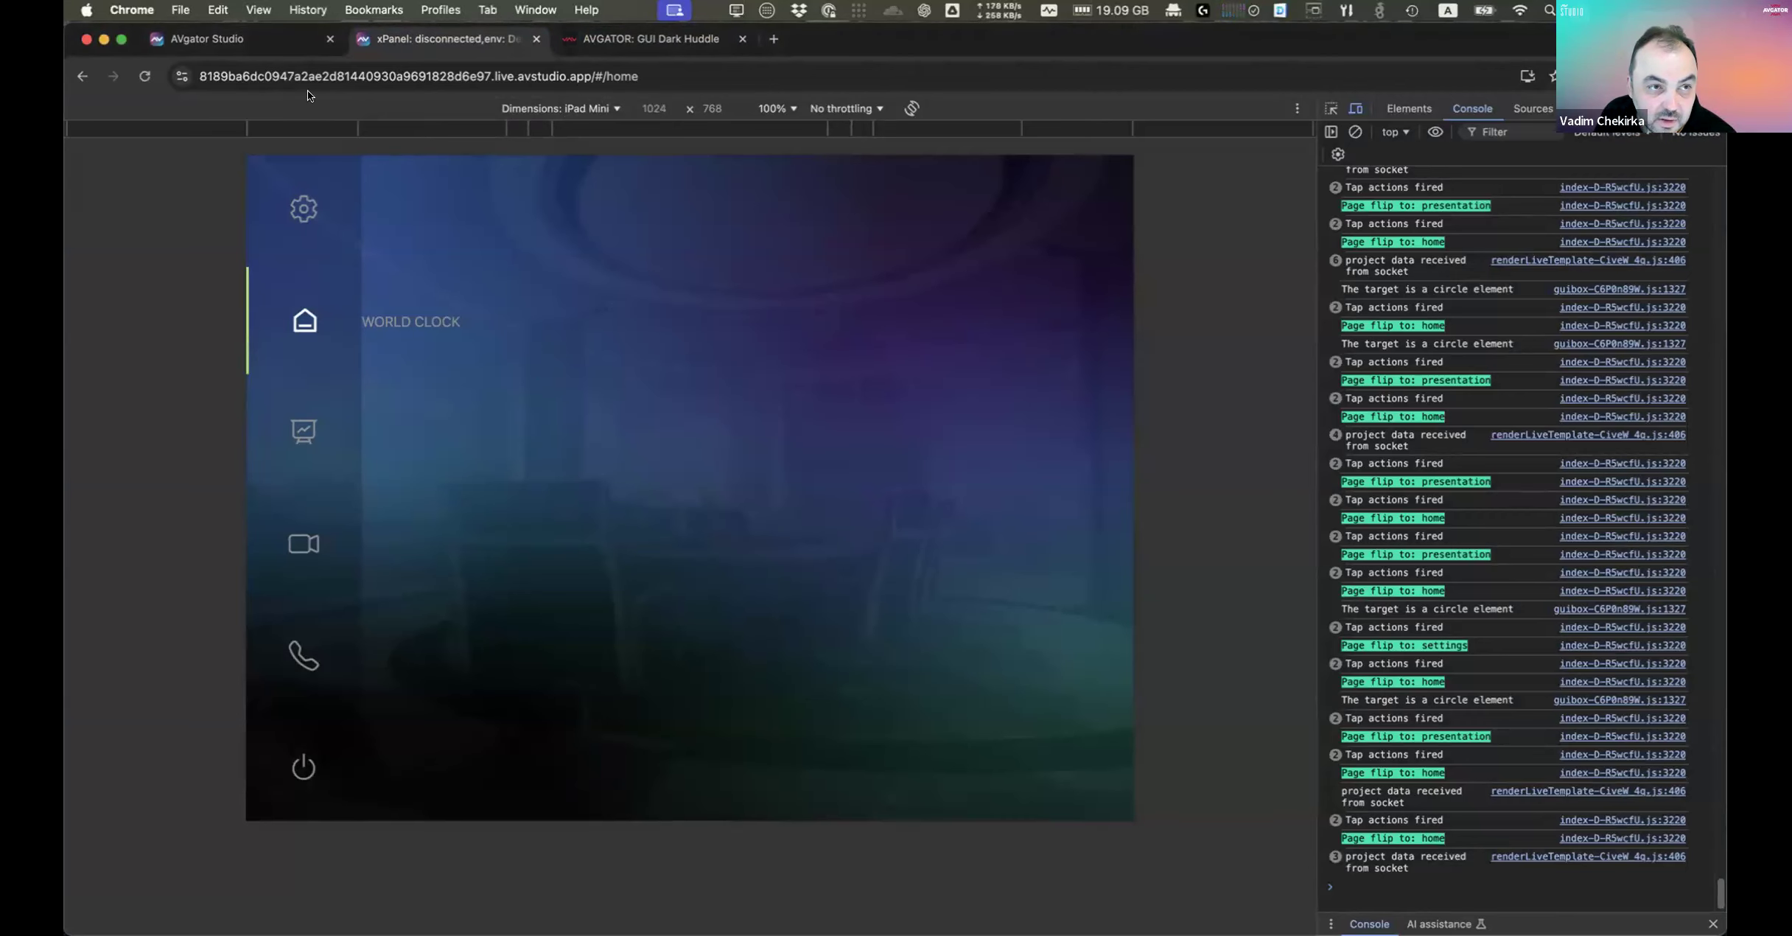
click(277, 42)
click(107, 117)
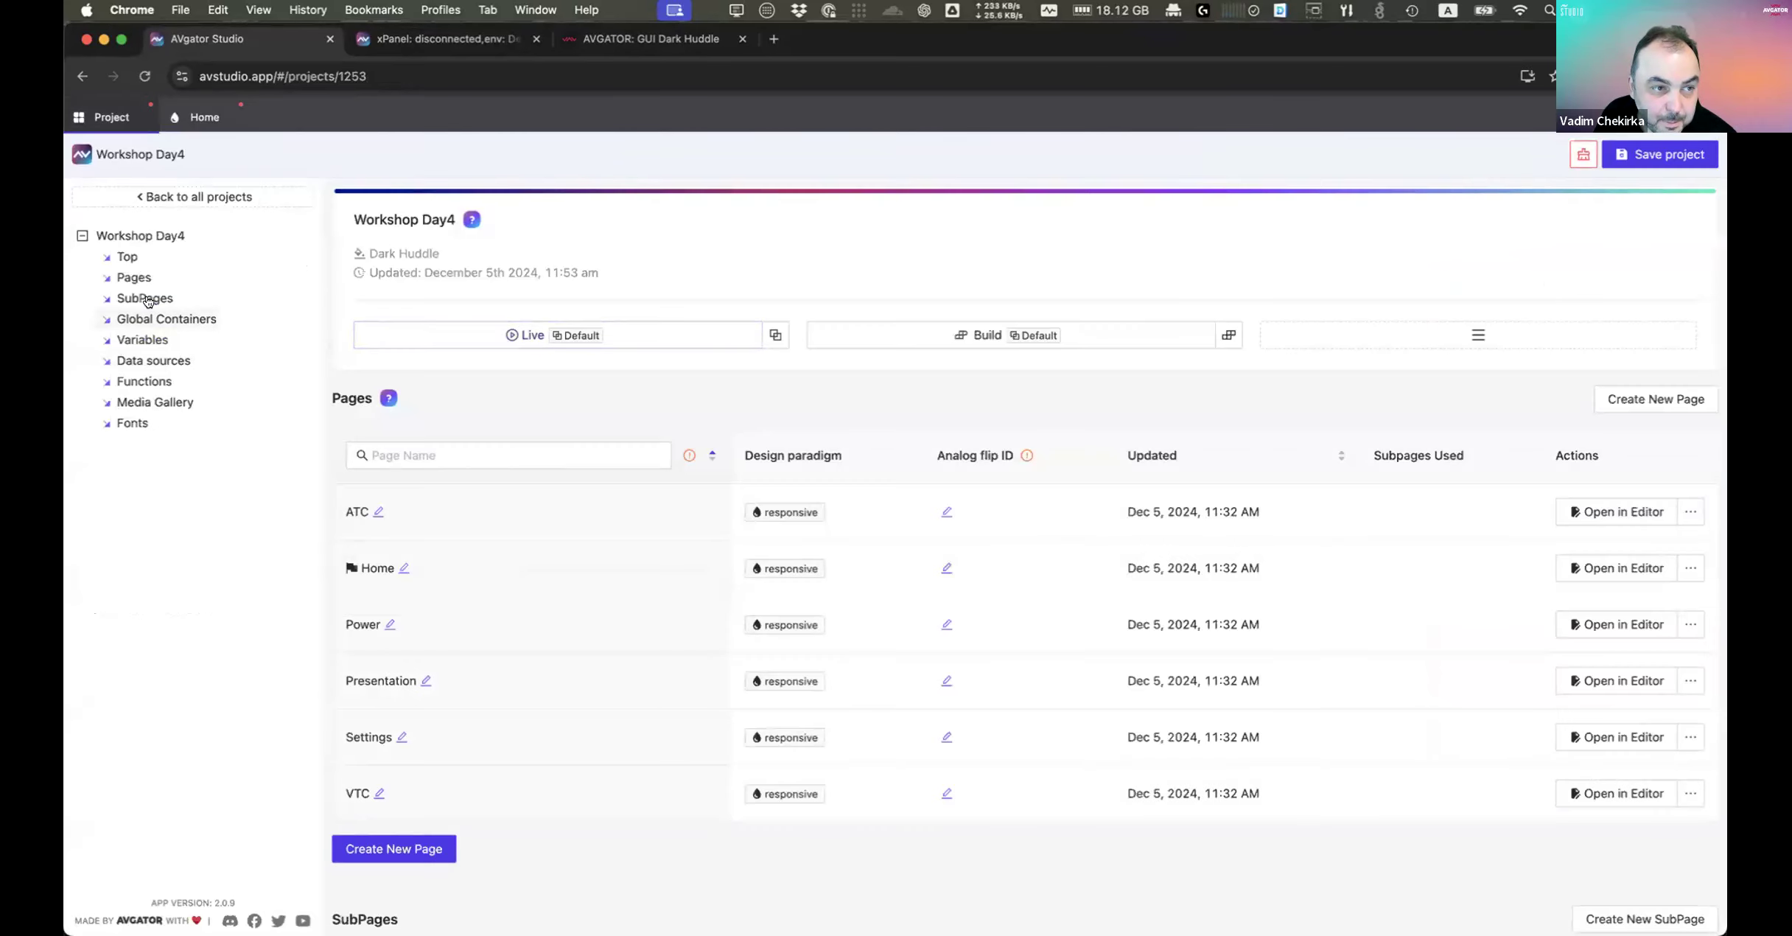
click(148, 299)
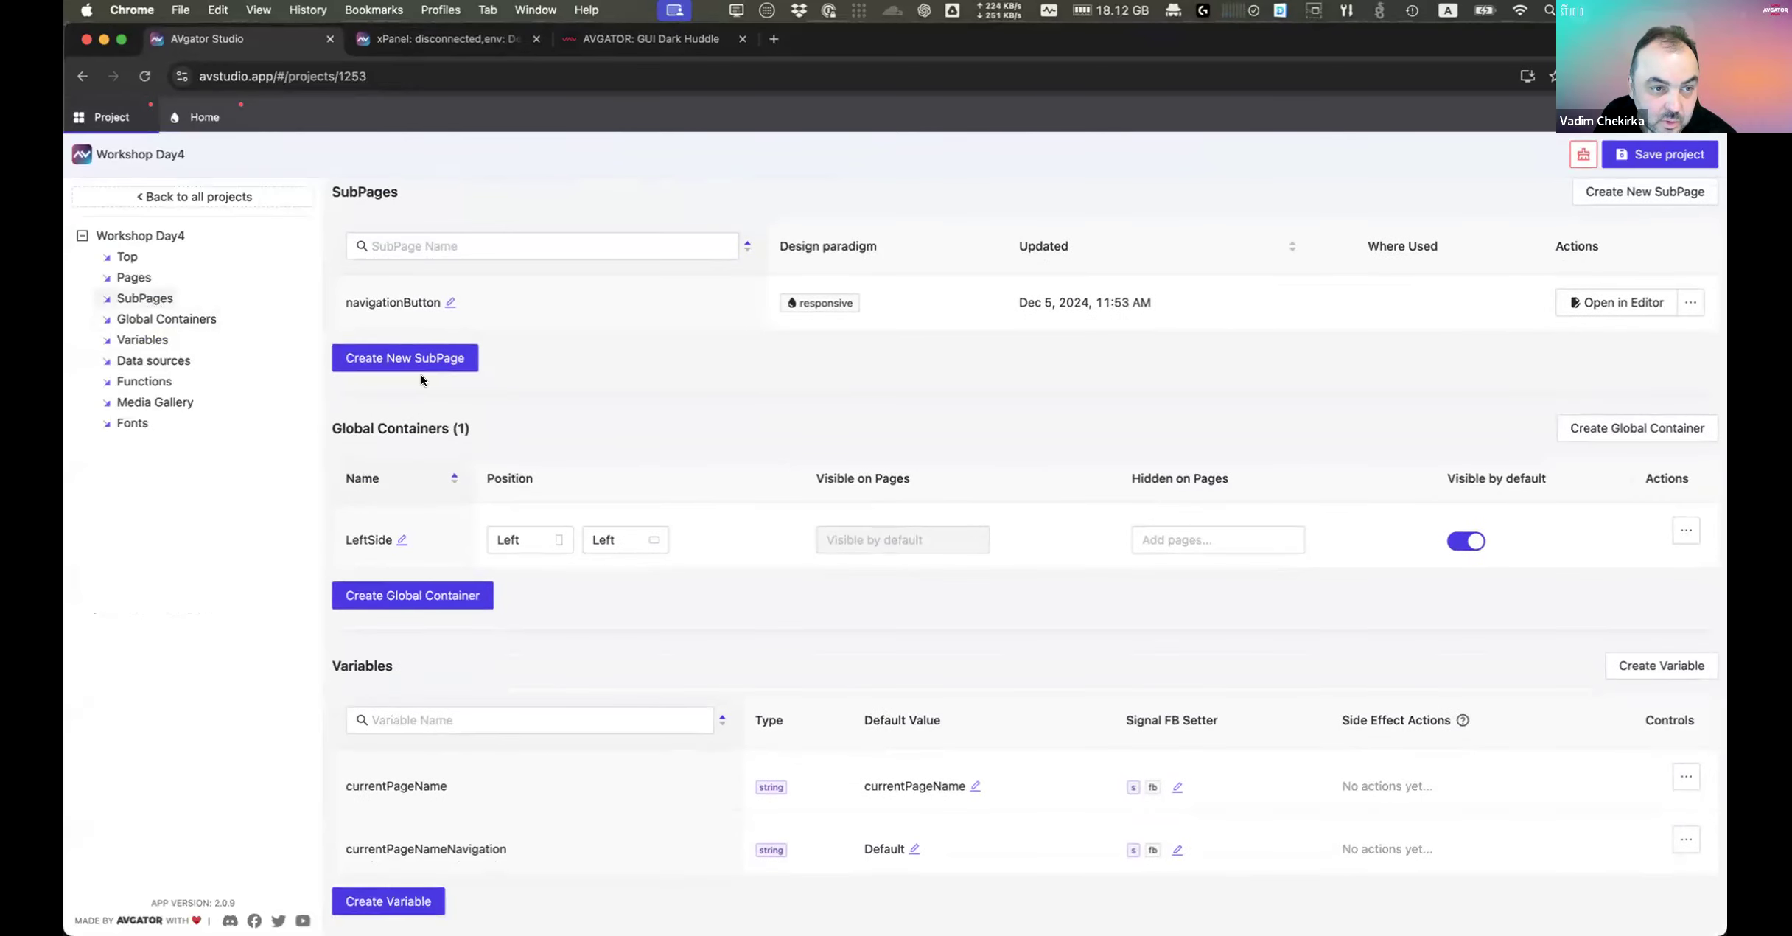
click(426, 362)
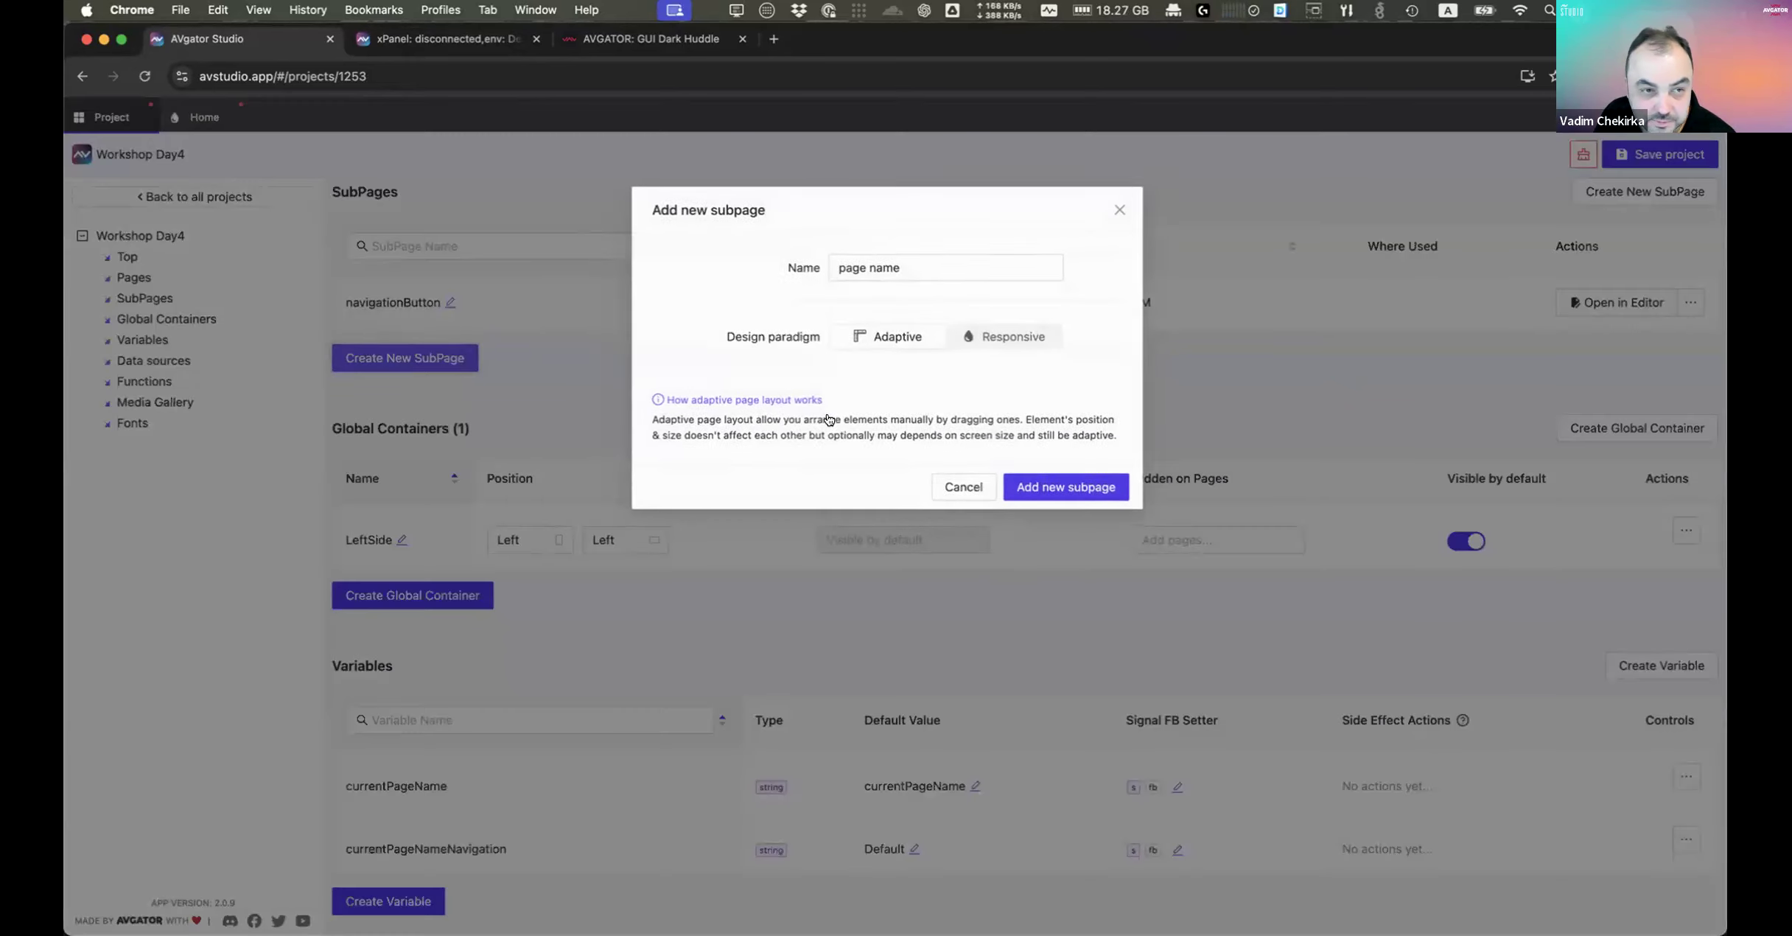
click(1009, 338)
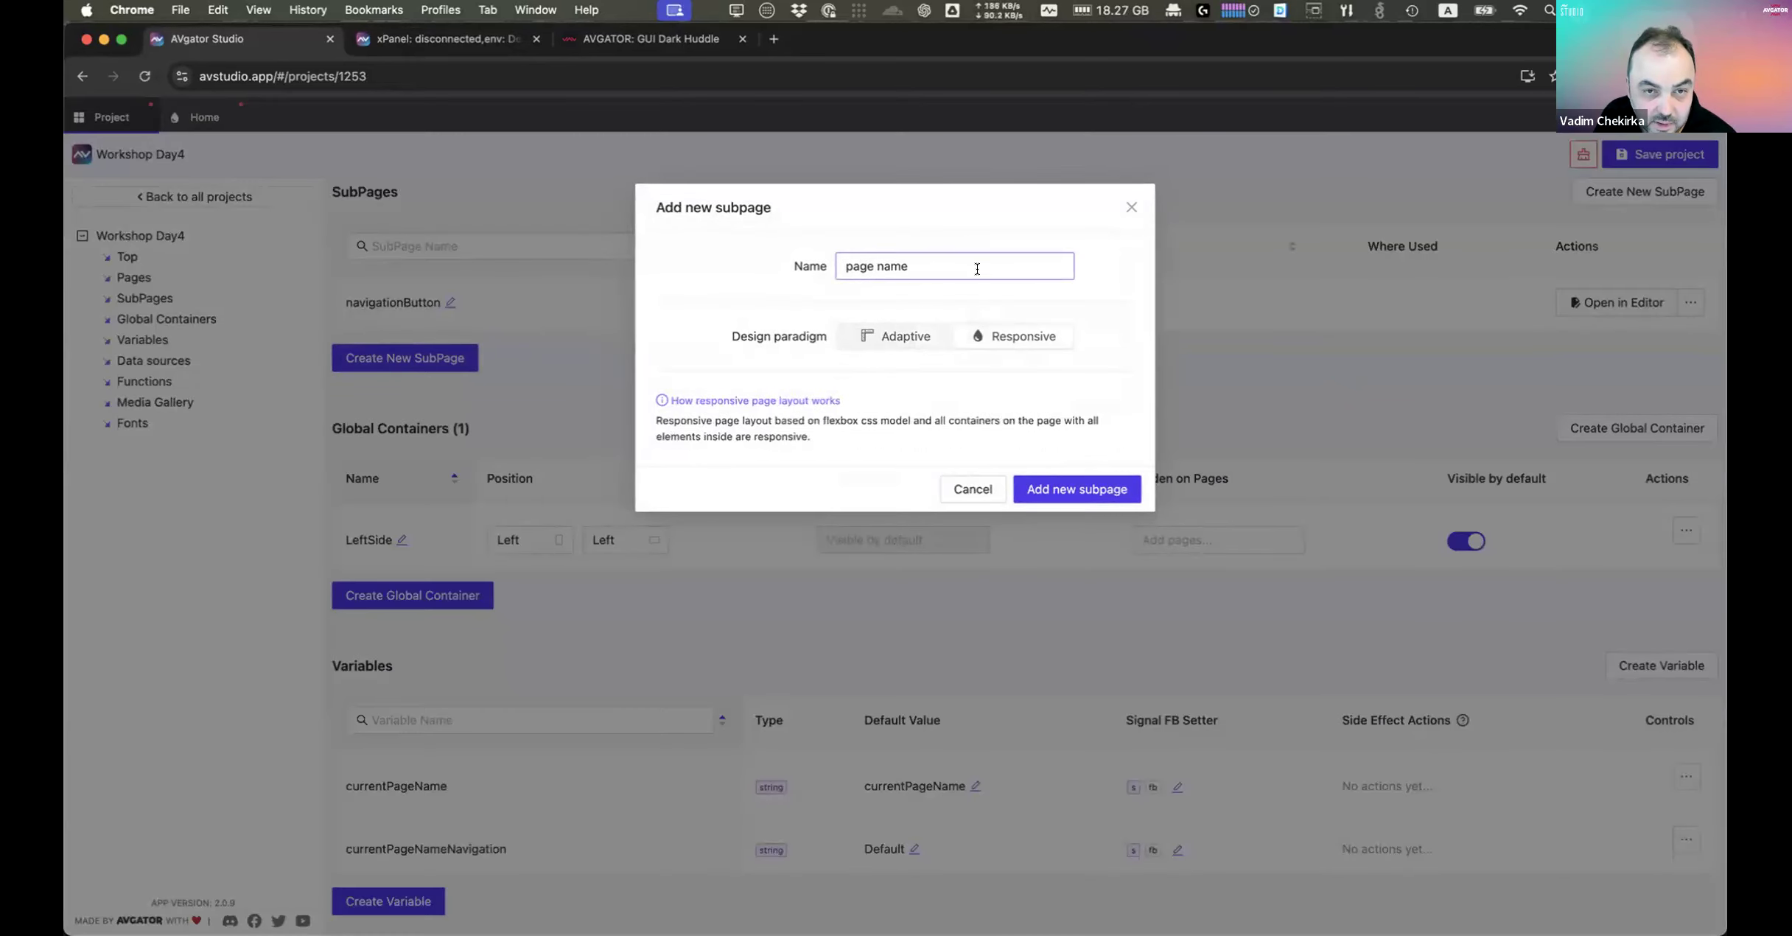
text(clock)
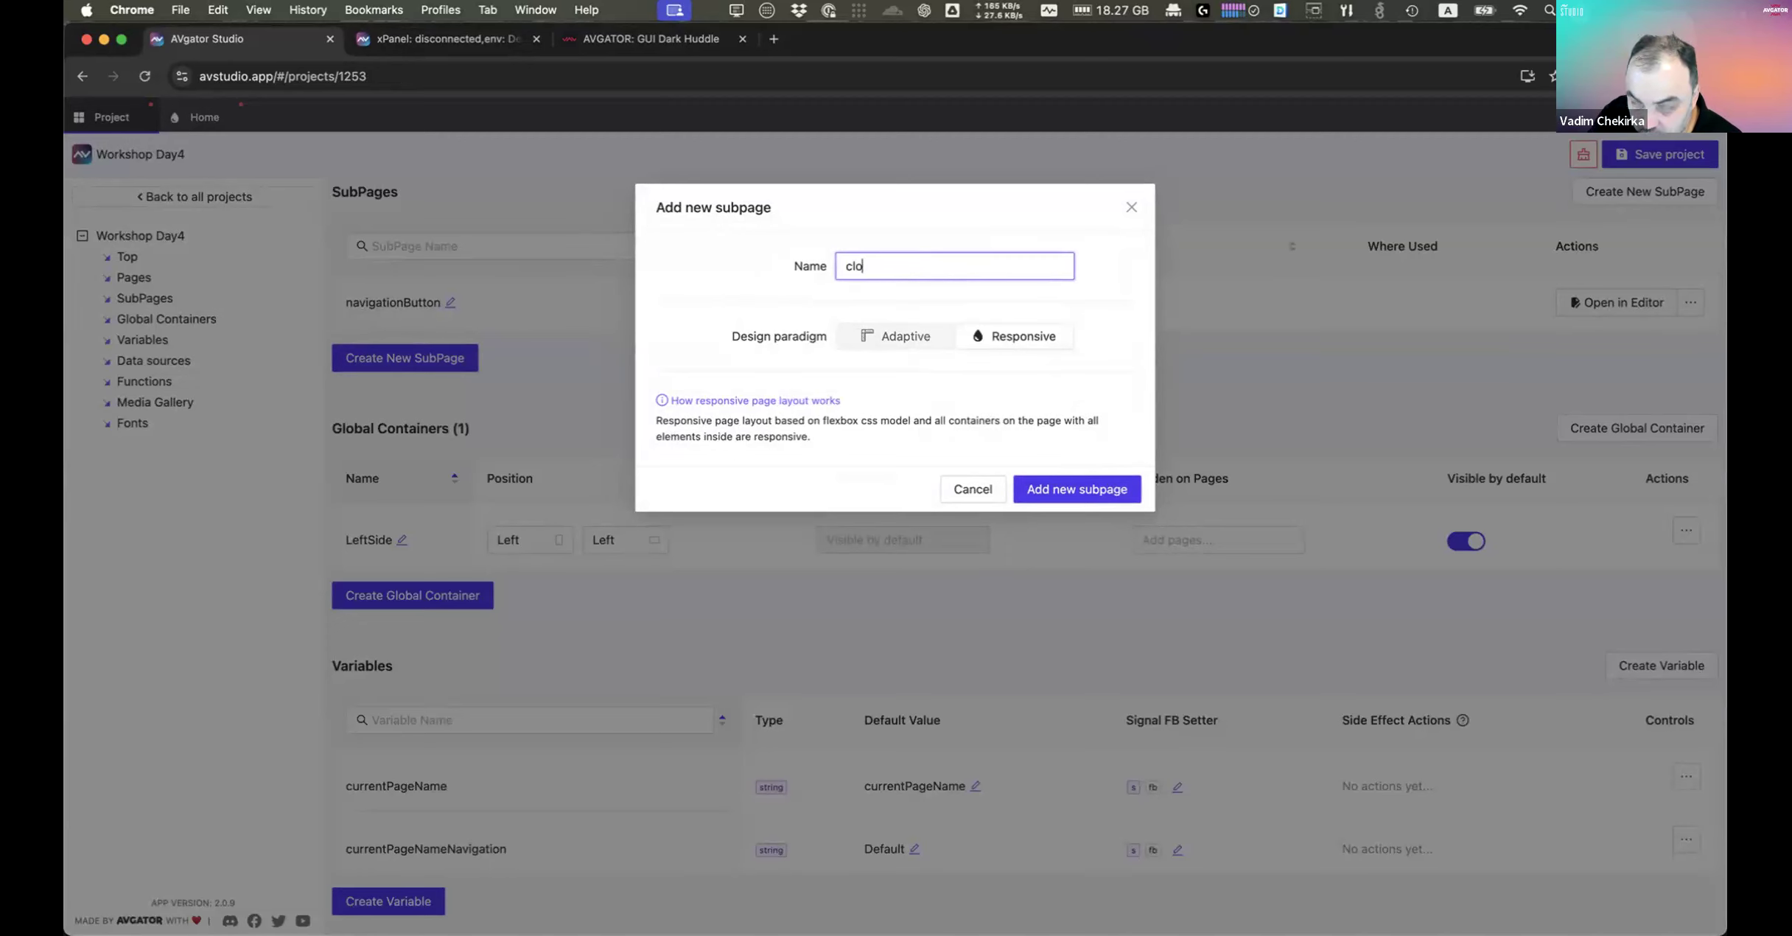
click(1076, 488)
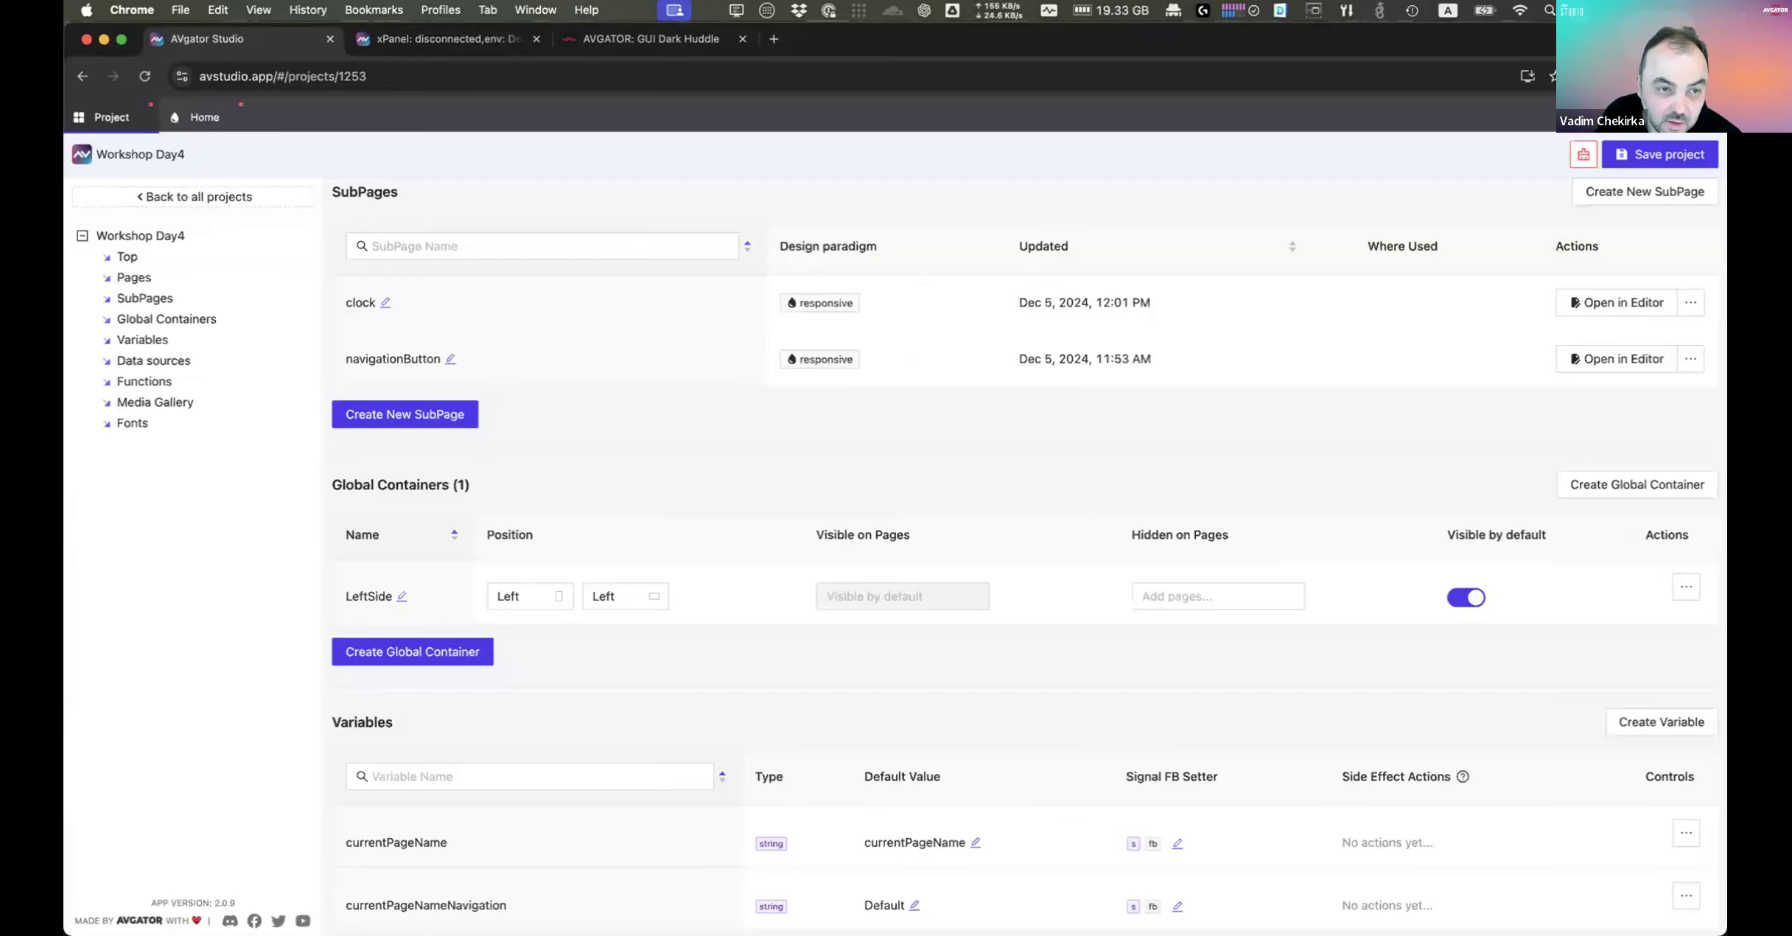
Step: Open the clock subpage in the editor and add a Clock element to its container
click(1595, 303)
right_click(911, 477)
click(957, 504)
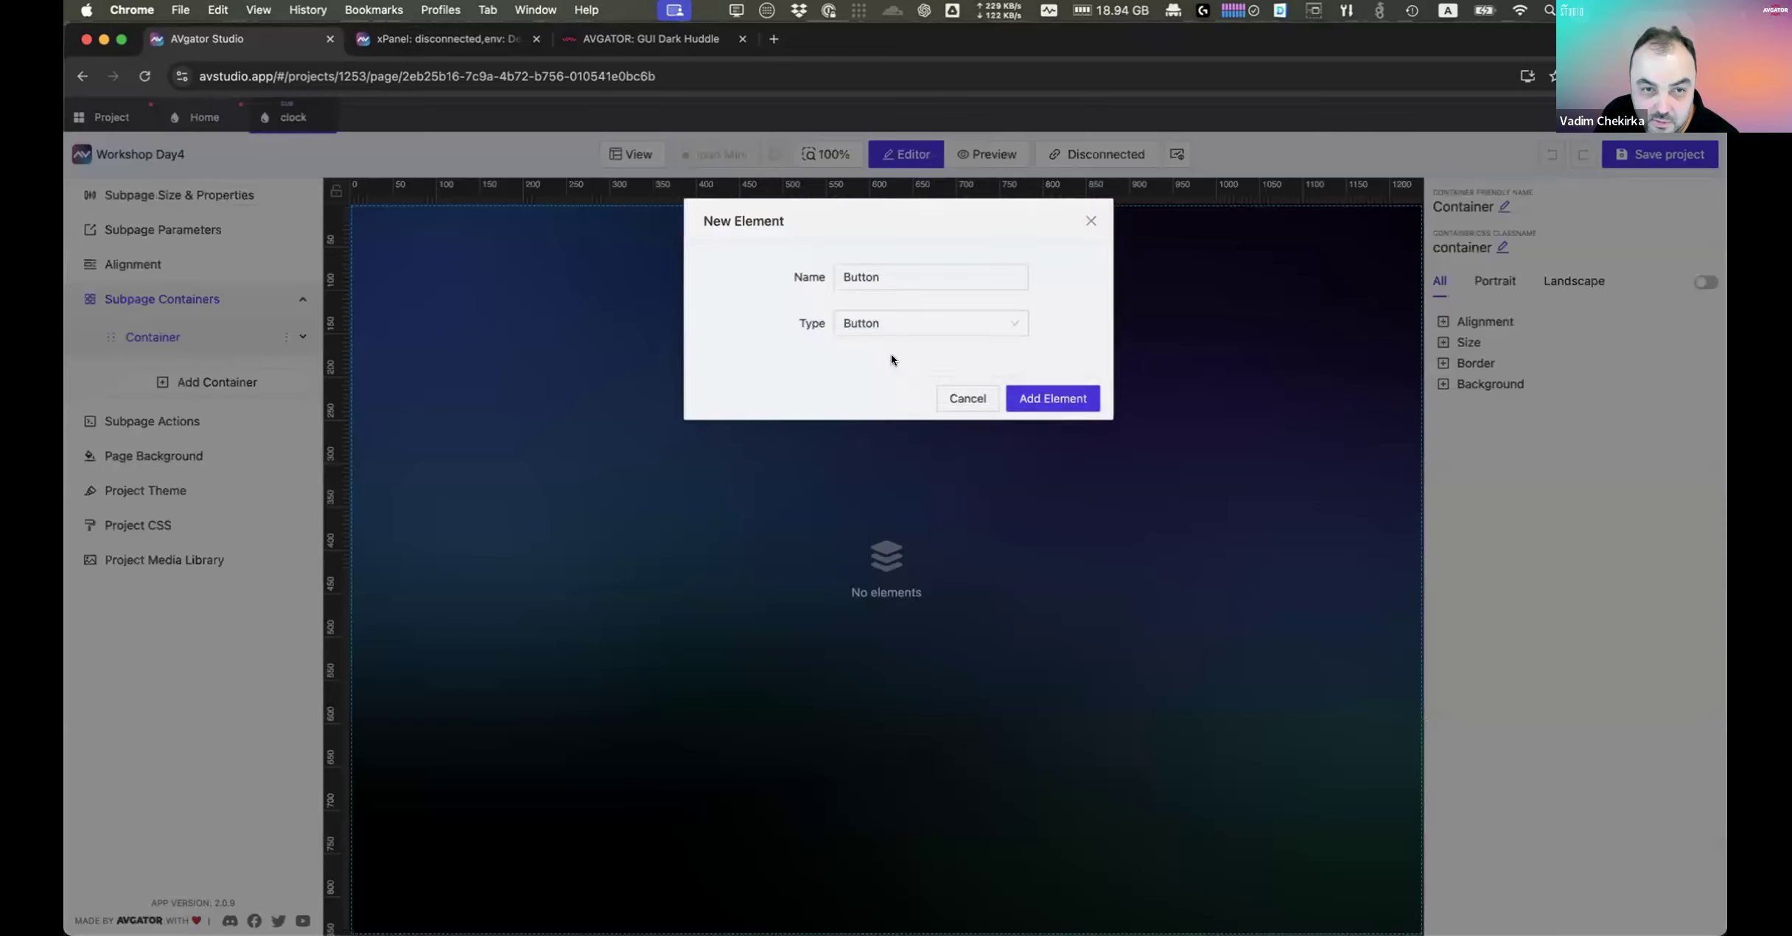
click(900, 310)
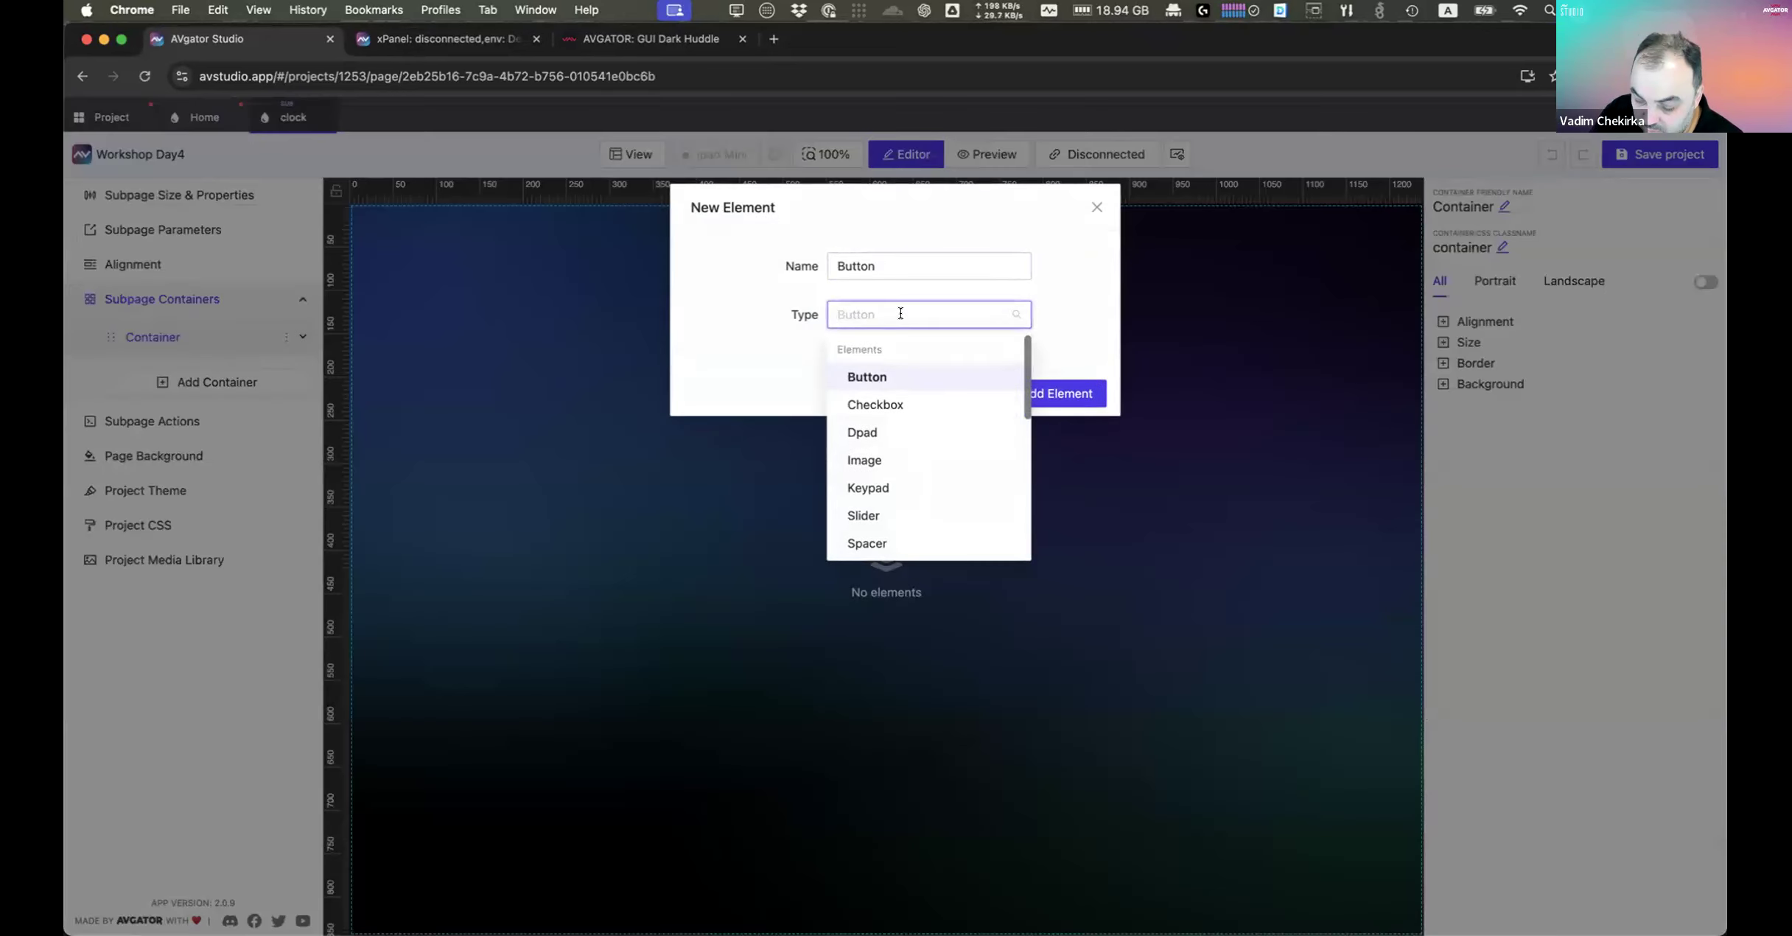
text(clo)
key(Return)
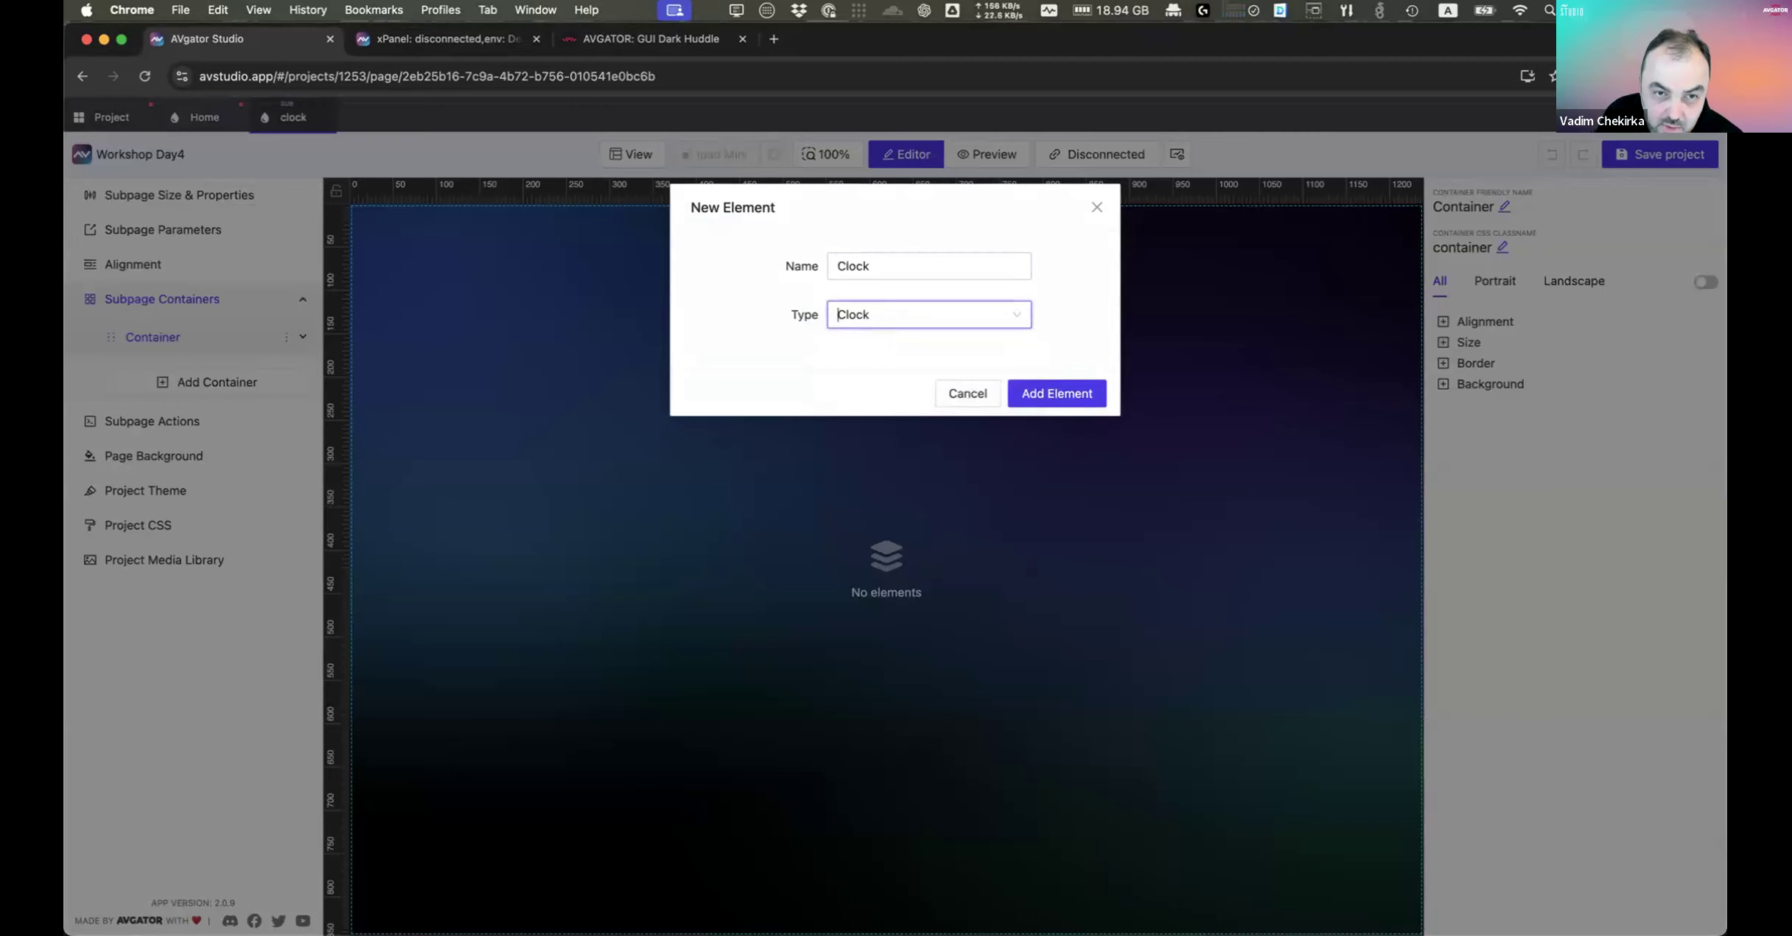
click(1057, 393)
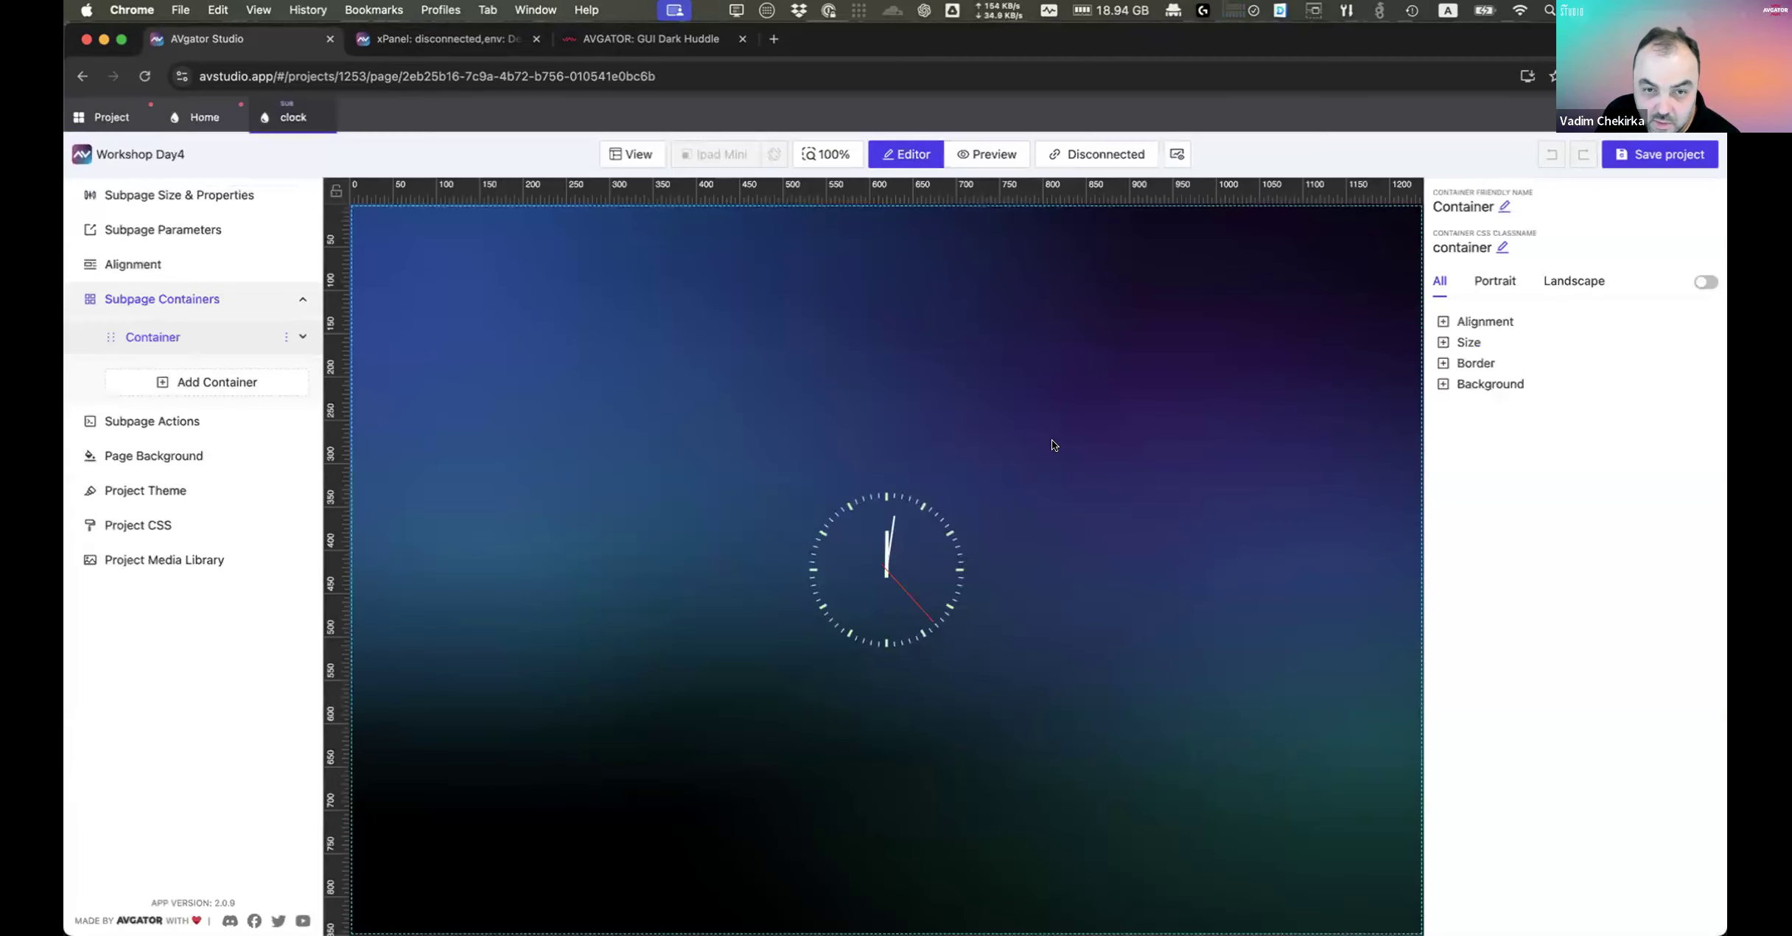
Step: Add a DateTime element to the container beneath the analog clock and select it
right_click(915, 683)
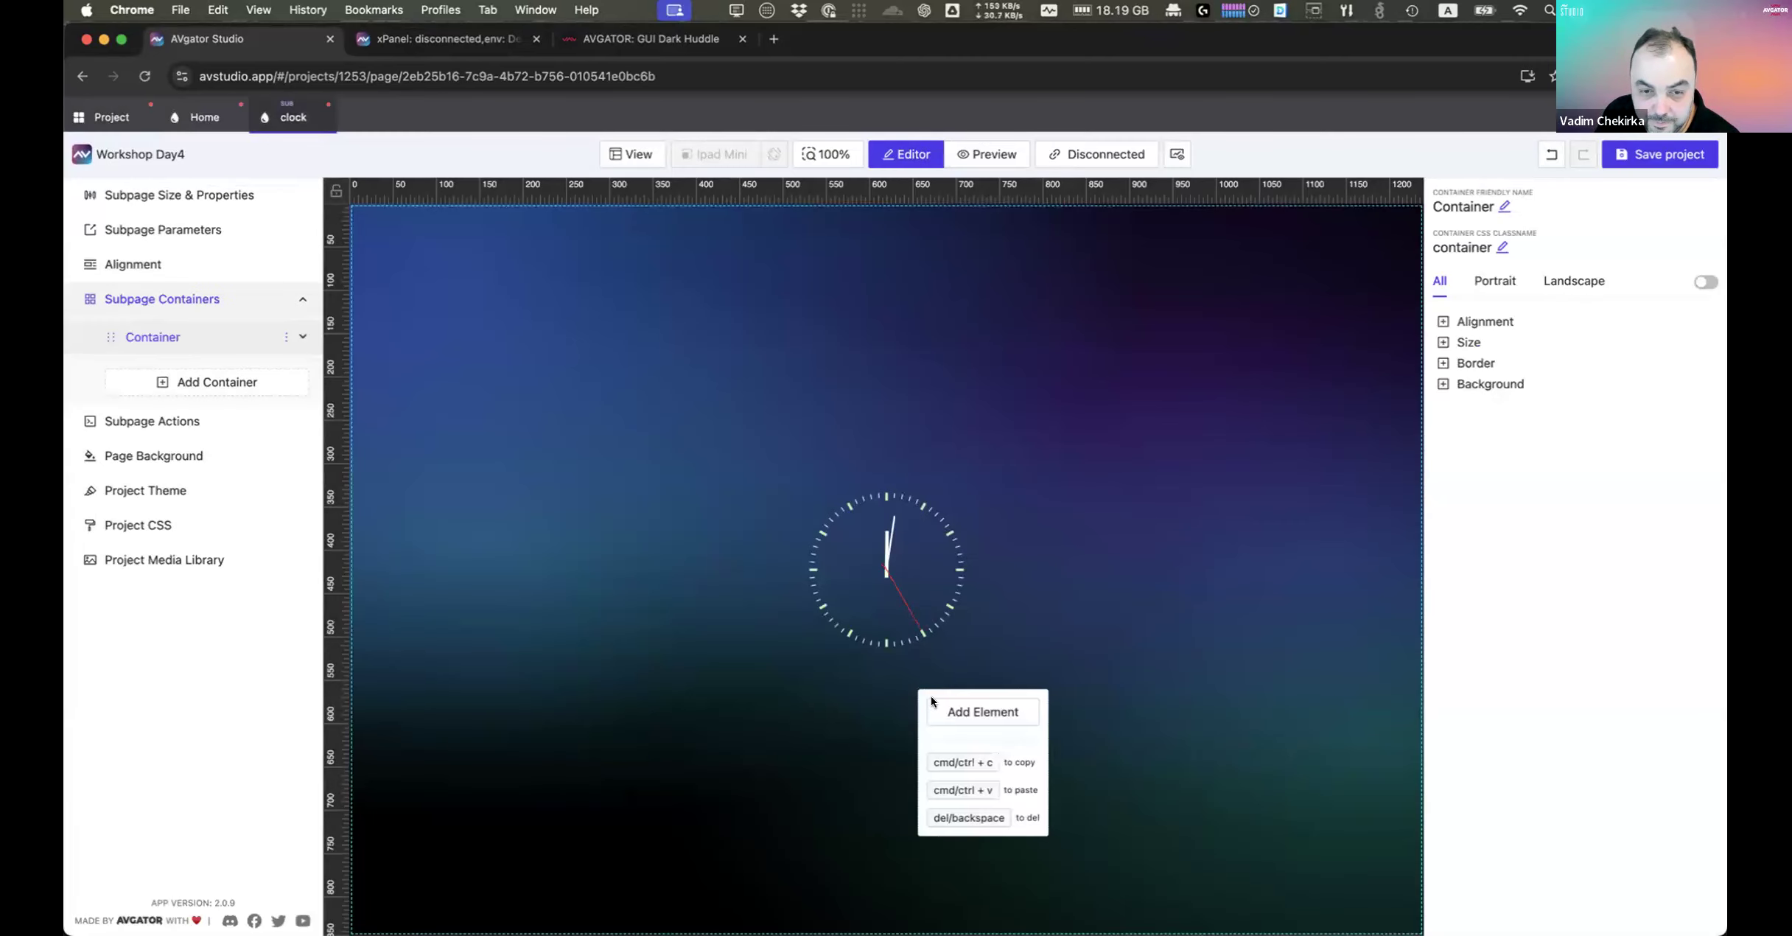
click(975, 714)
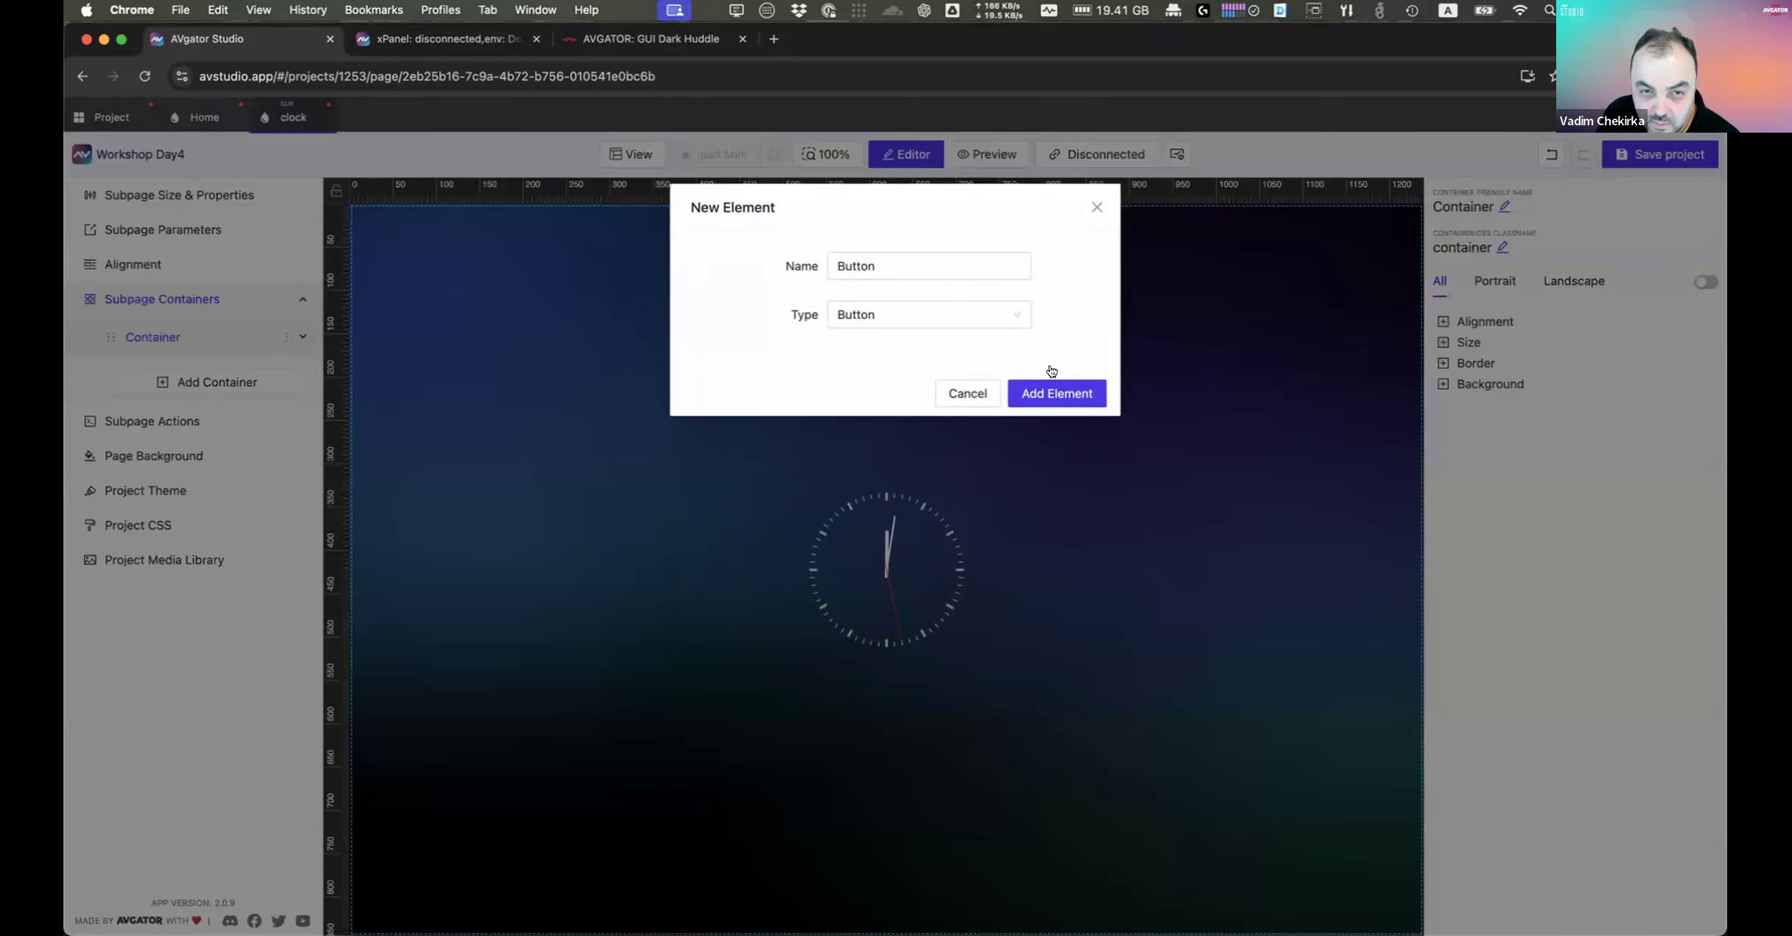
click(915, 315)
text(da)
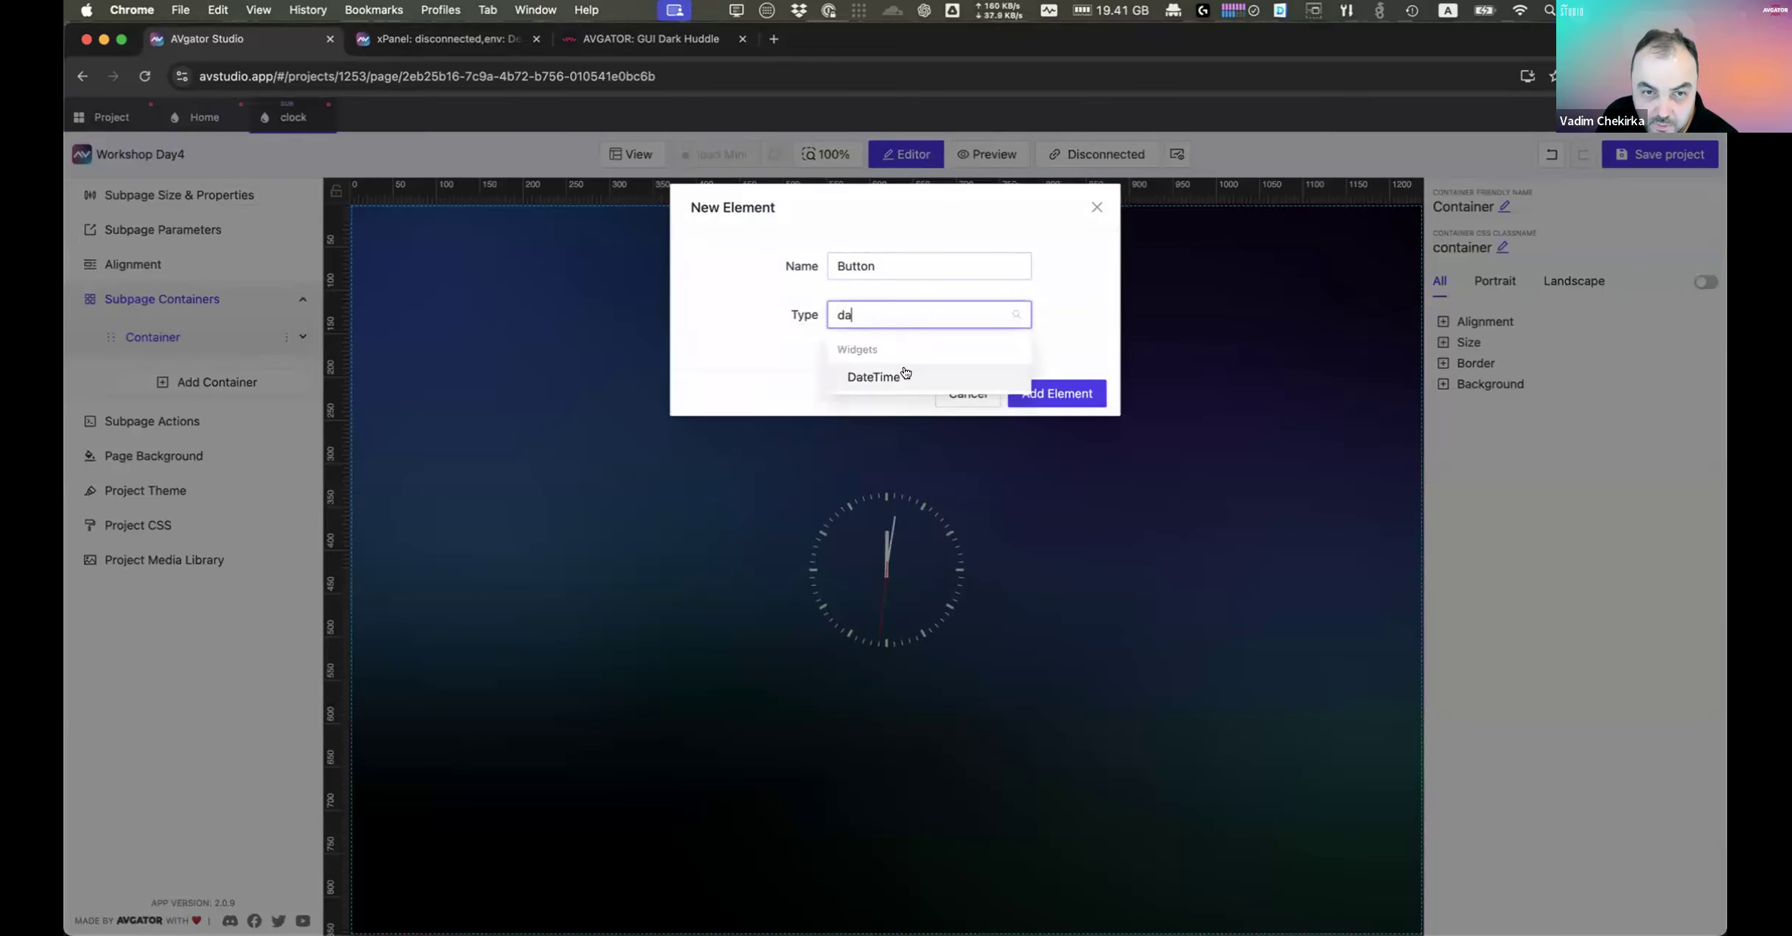
click(954, 378)
click(1064, 394)
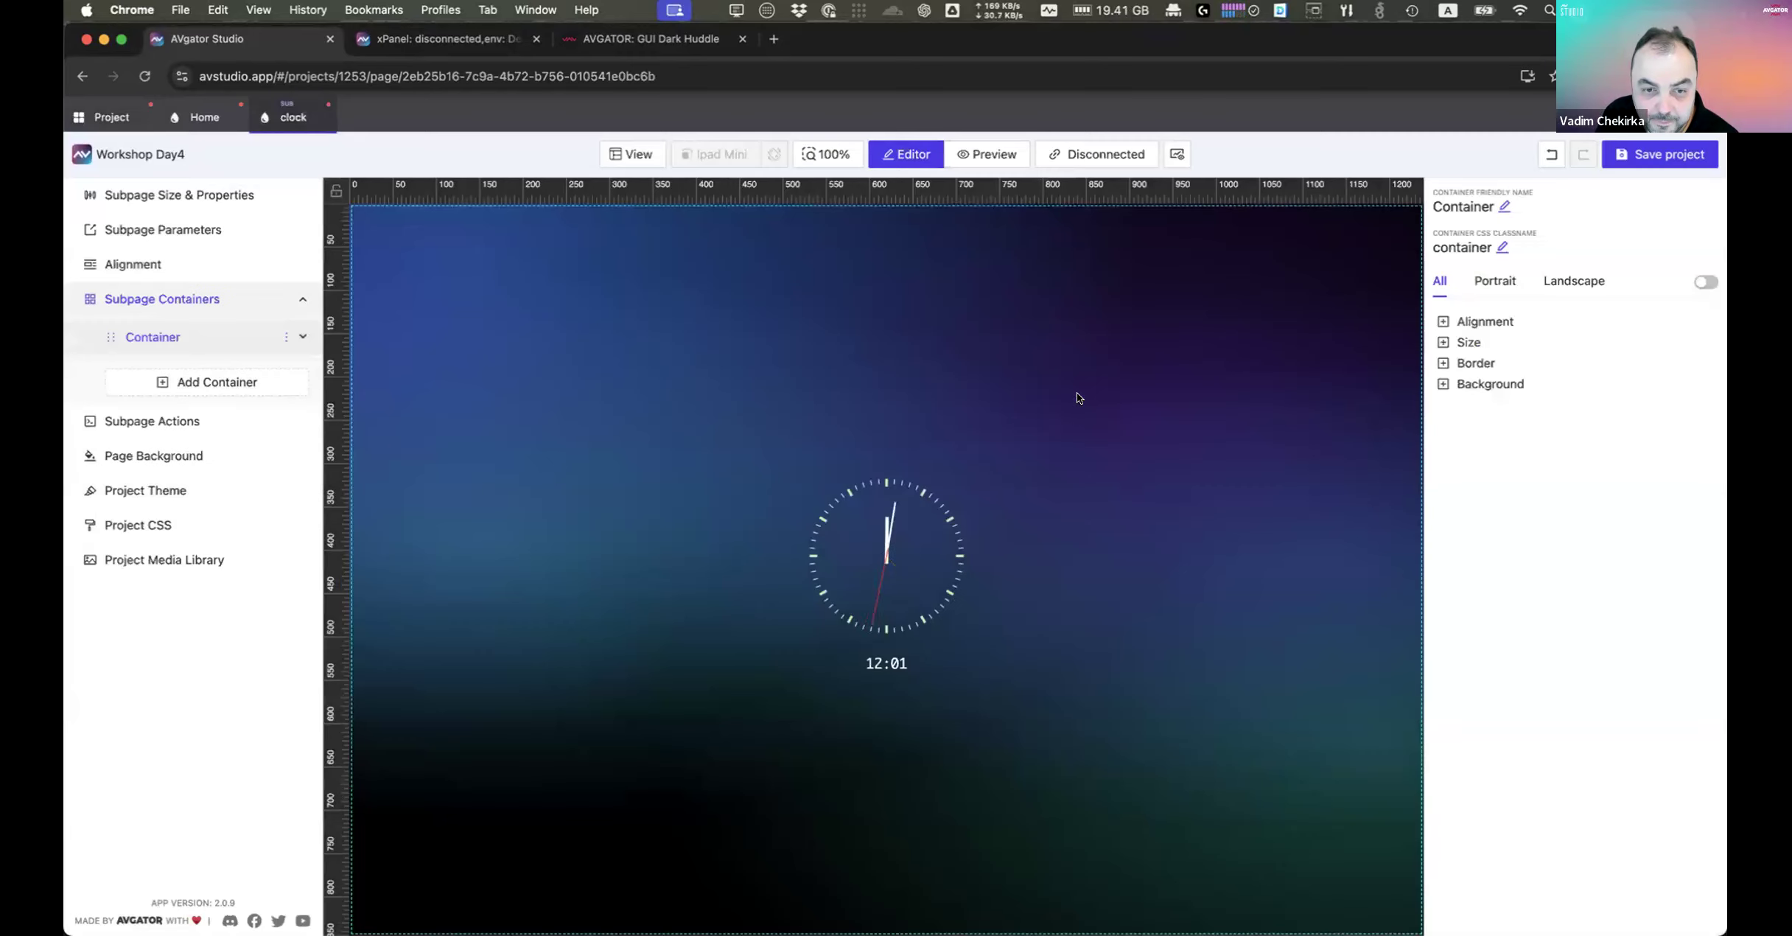
click(884, 664)
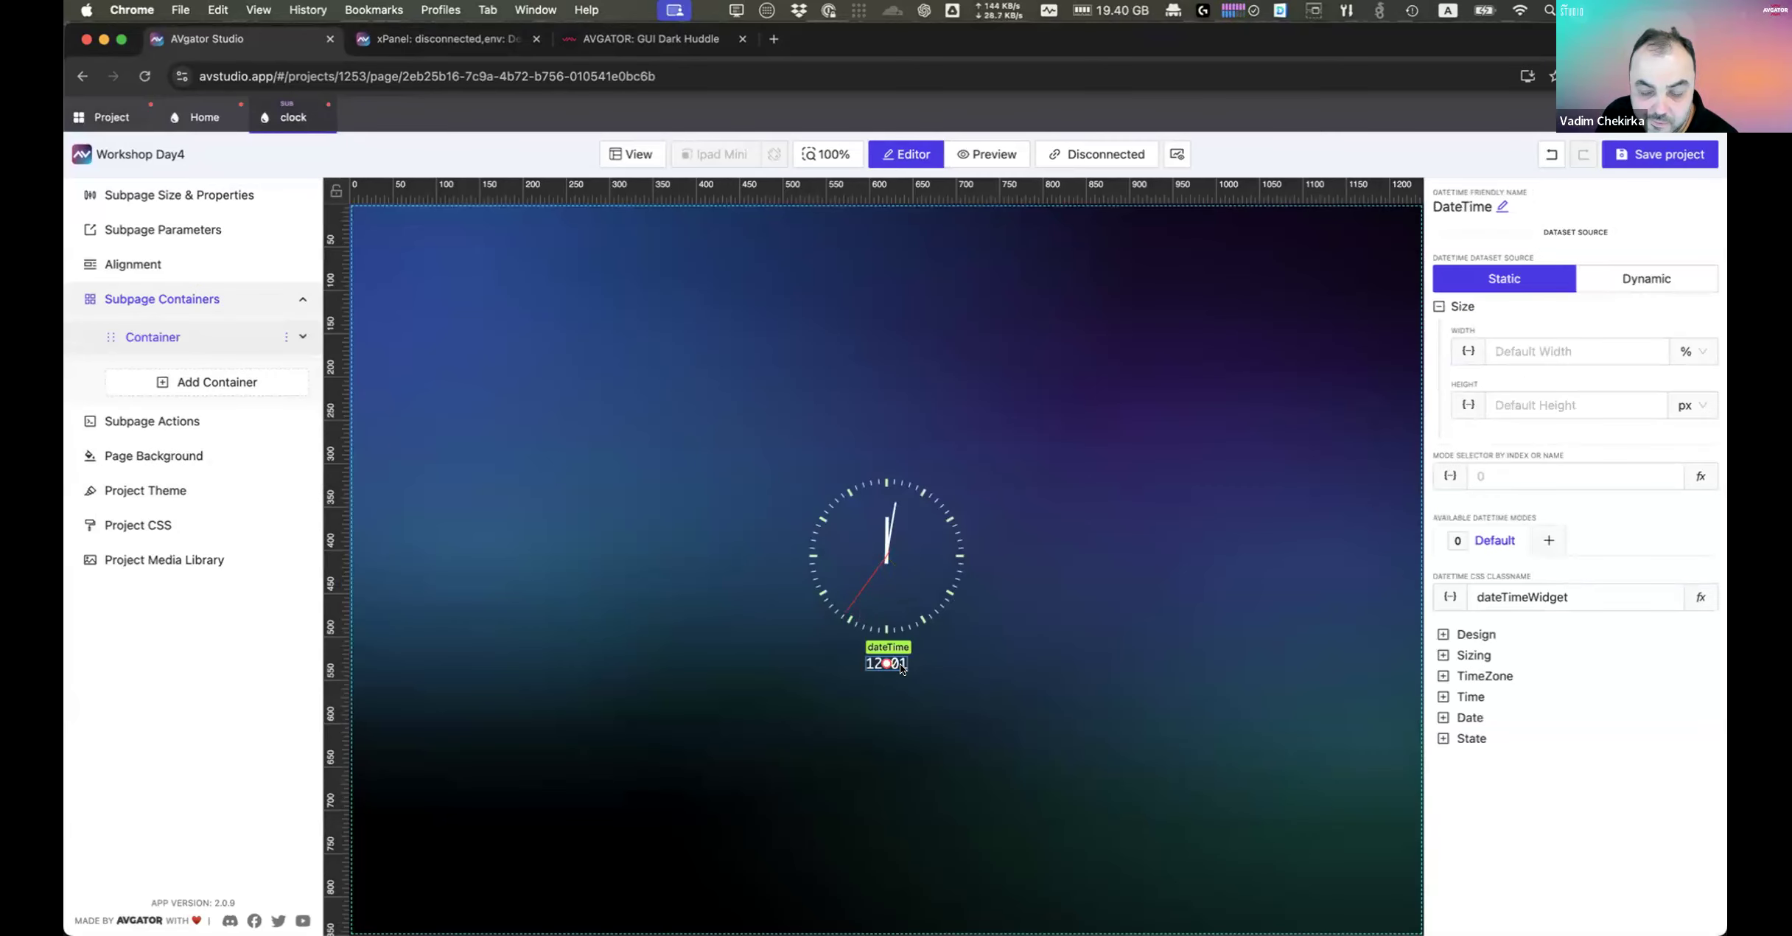
Step: Add a Text element to the same container and place it between the analog clock and the digital time
click(967, 670)
right_click(961, 650)
click(1013, 682)
click(928, 317)
text(tex)
click(914, 377)
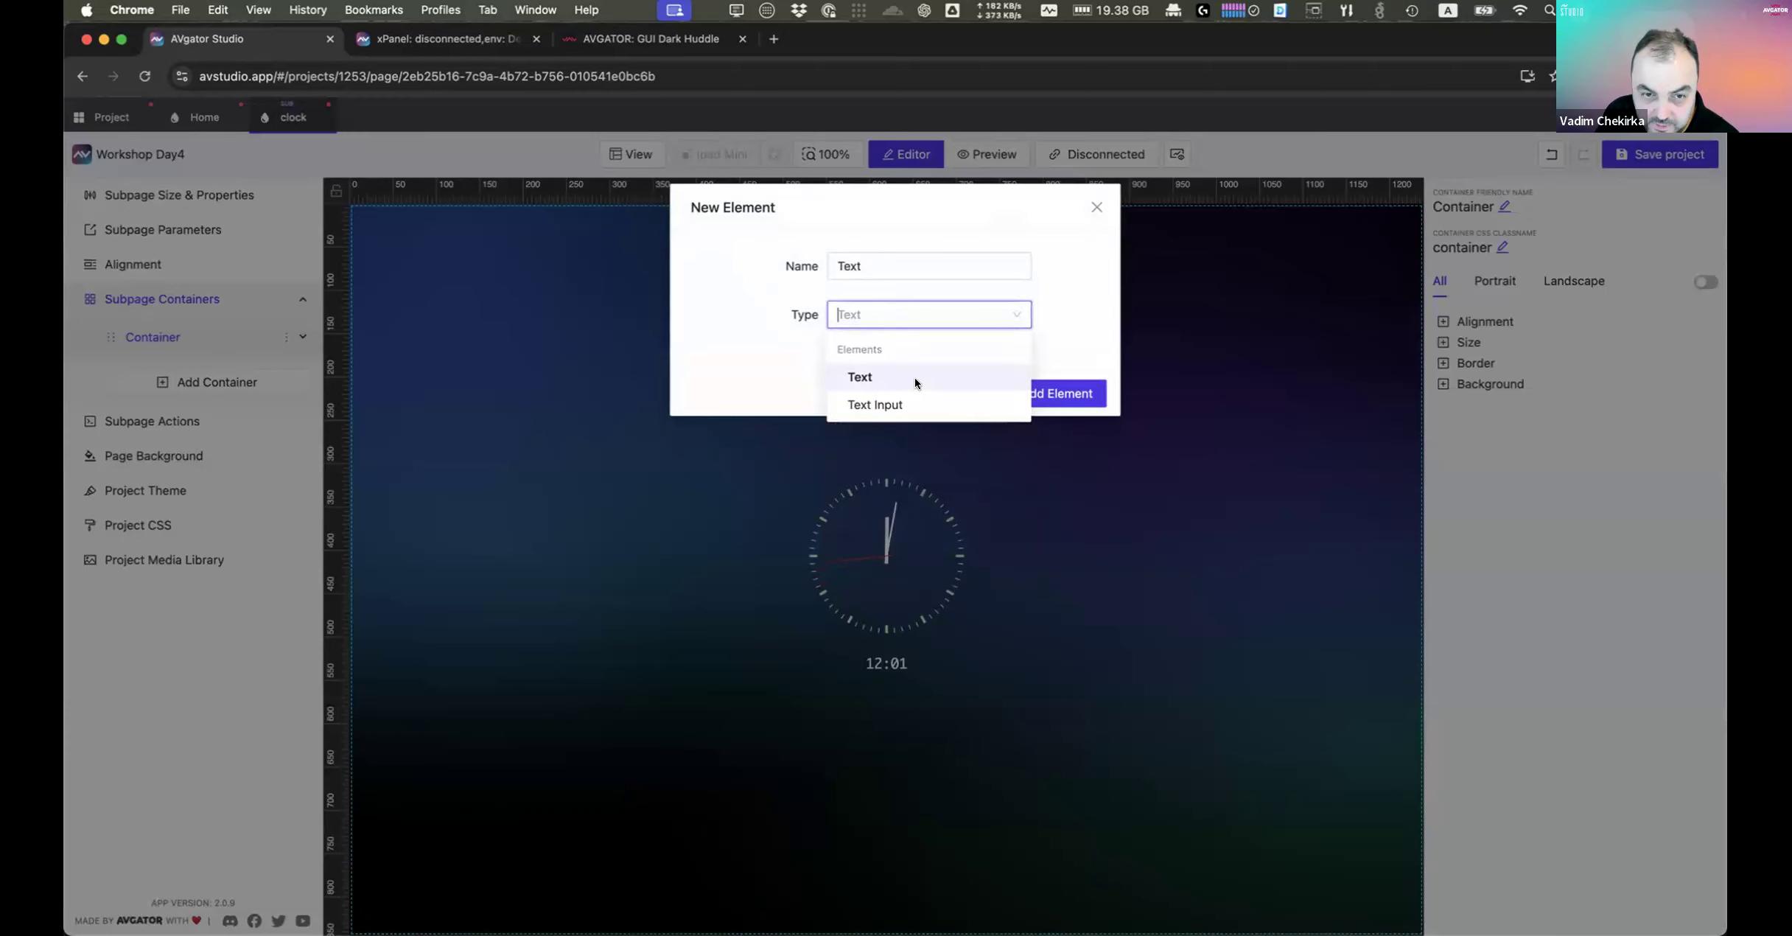
click(1043, 394)
mouse_move(910, 672)
mouse_down()
mouse_move(917, 632)
mouse_move(921, 654)
mouse_up()
click(921, 653)
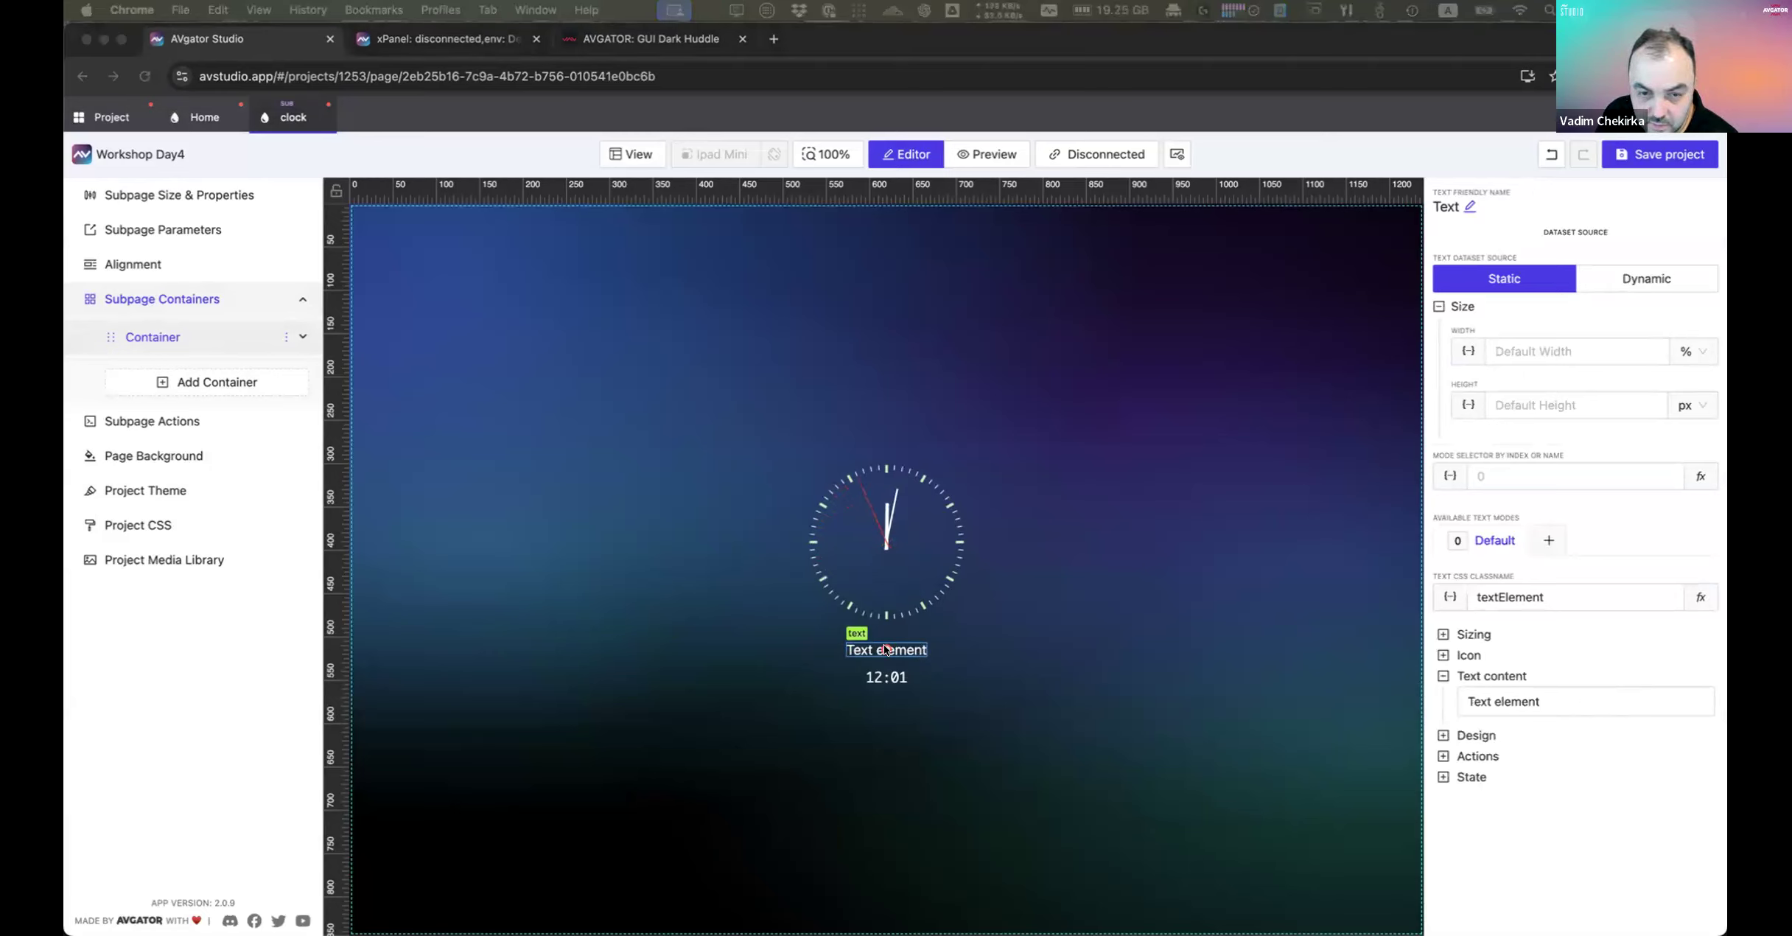
Step: Clear the Text element's content and start inserting a new subpage parameter named clockCityName in its place
click(1517, 700)
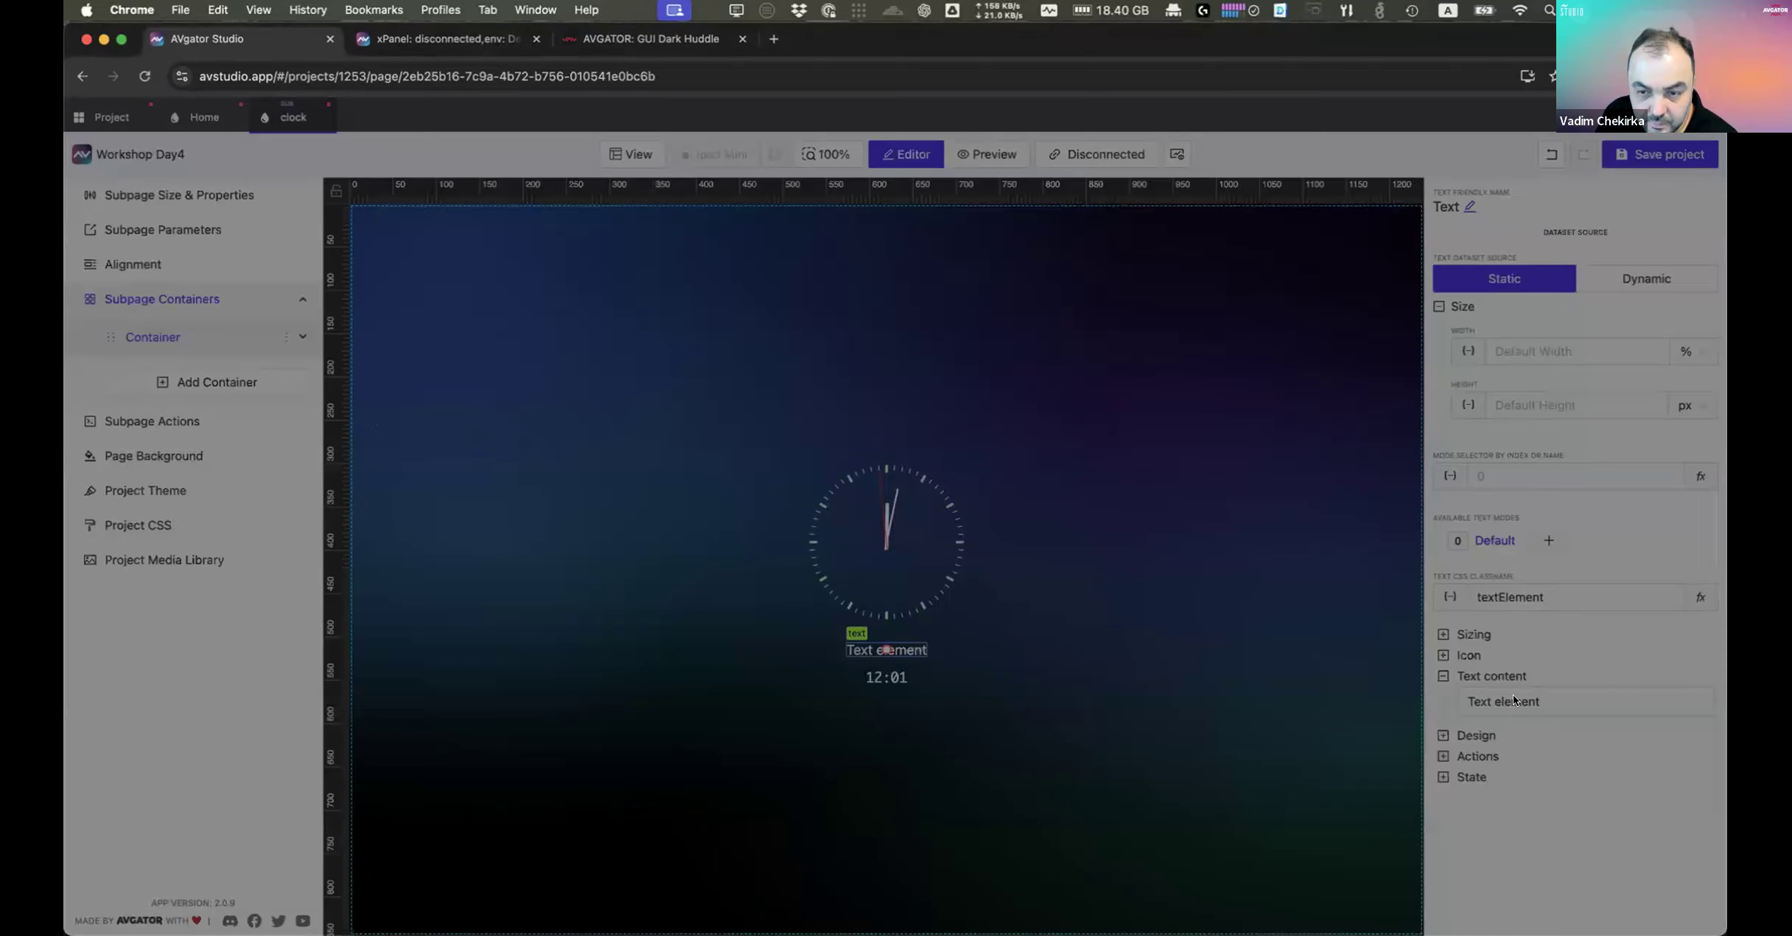
drag(508, 334, 358, 316)
key(BackSpace)
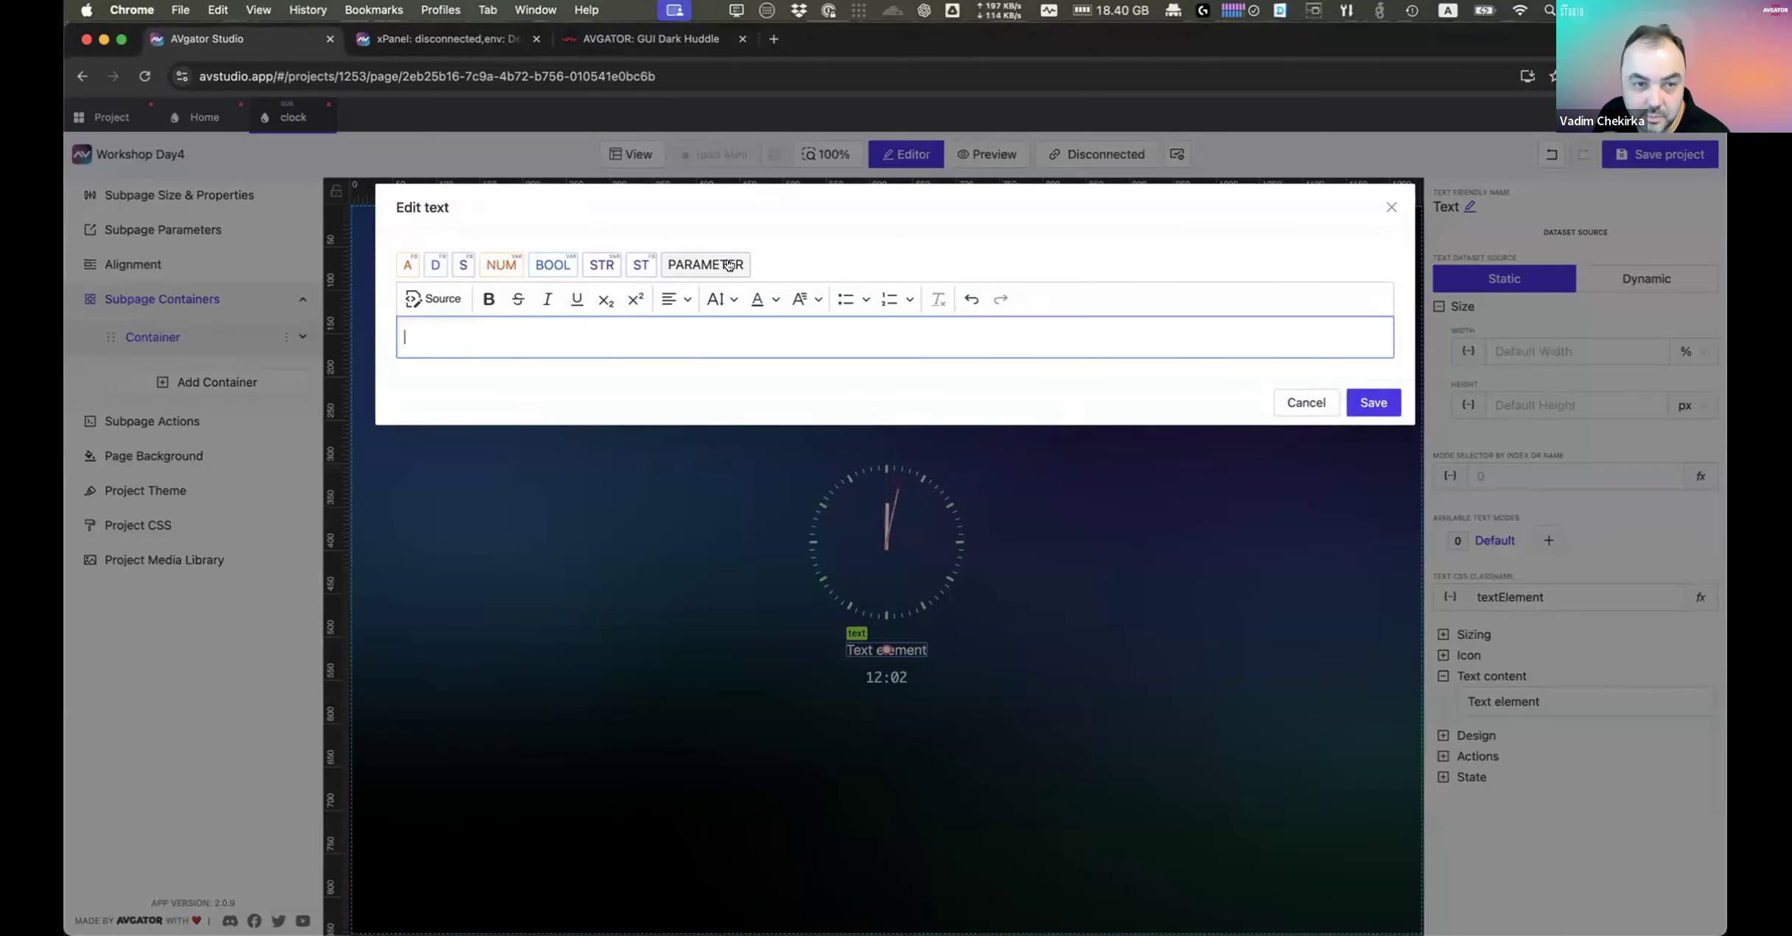
click(705, 263)
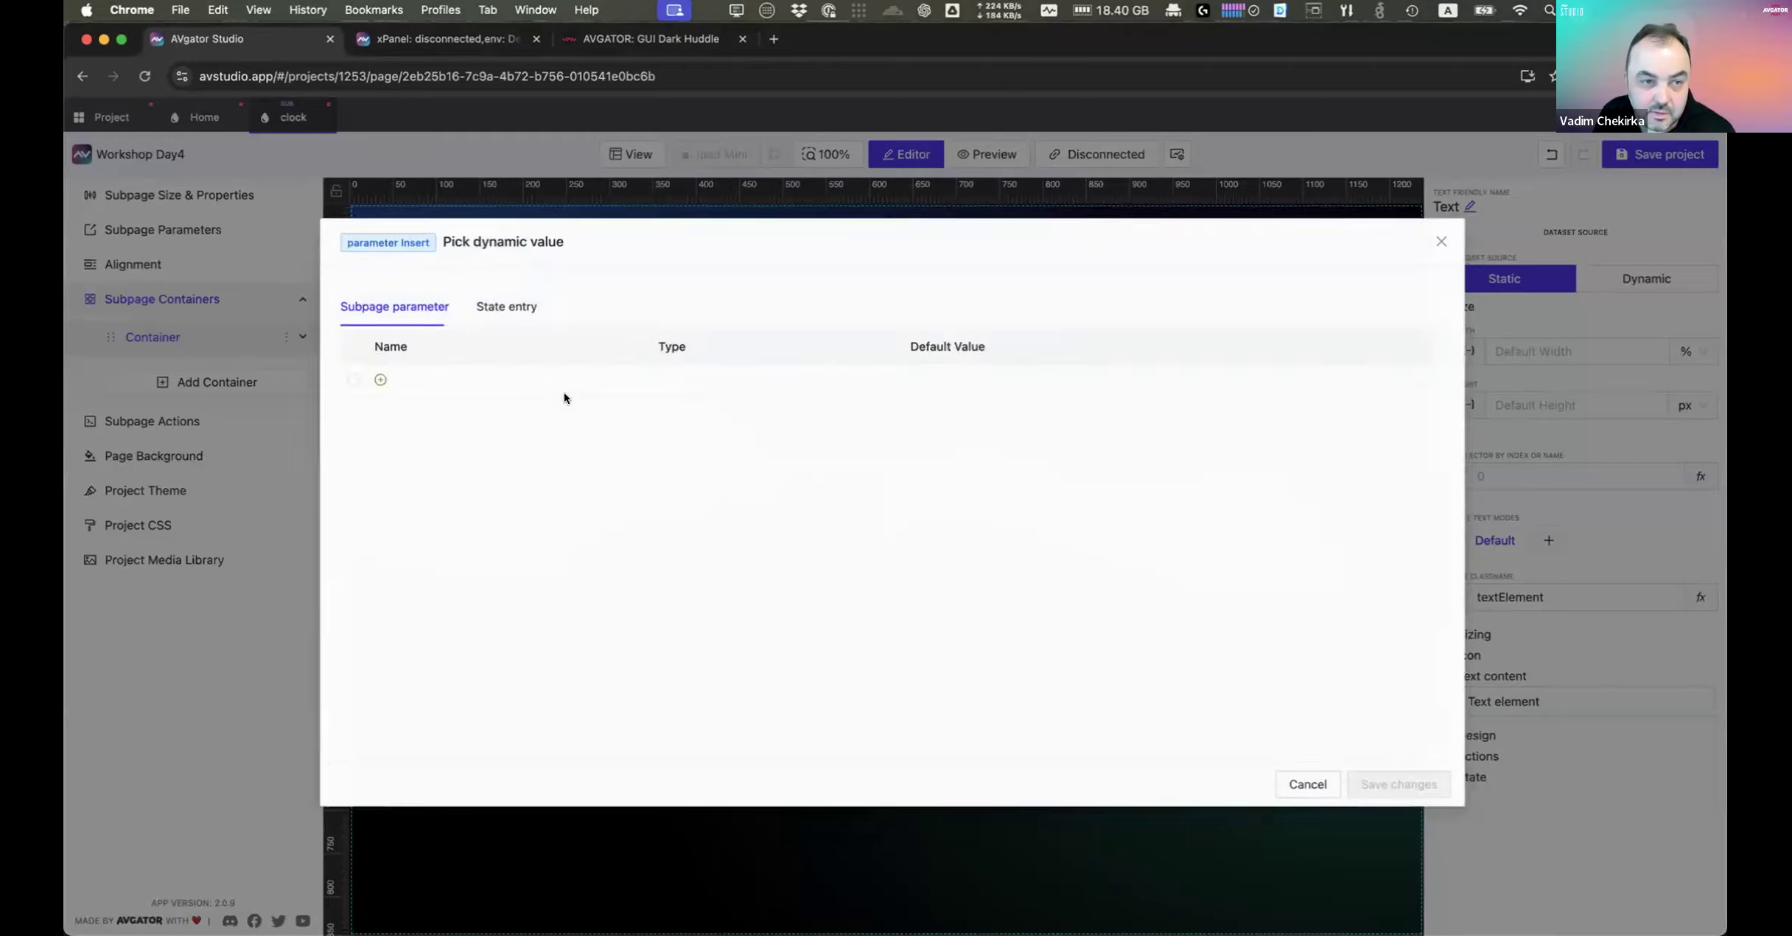
click(347, 381)
double_click(415, 469)
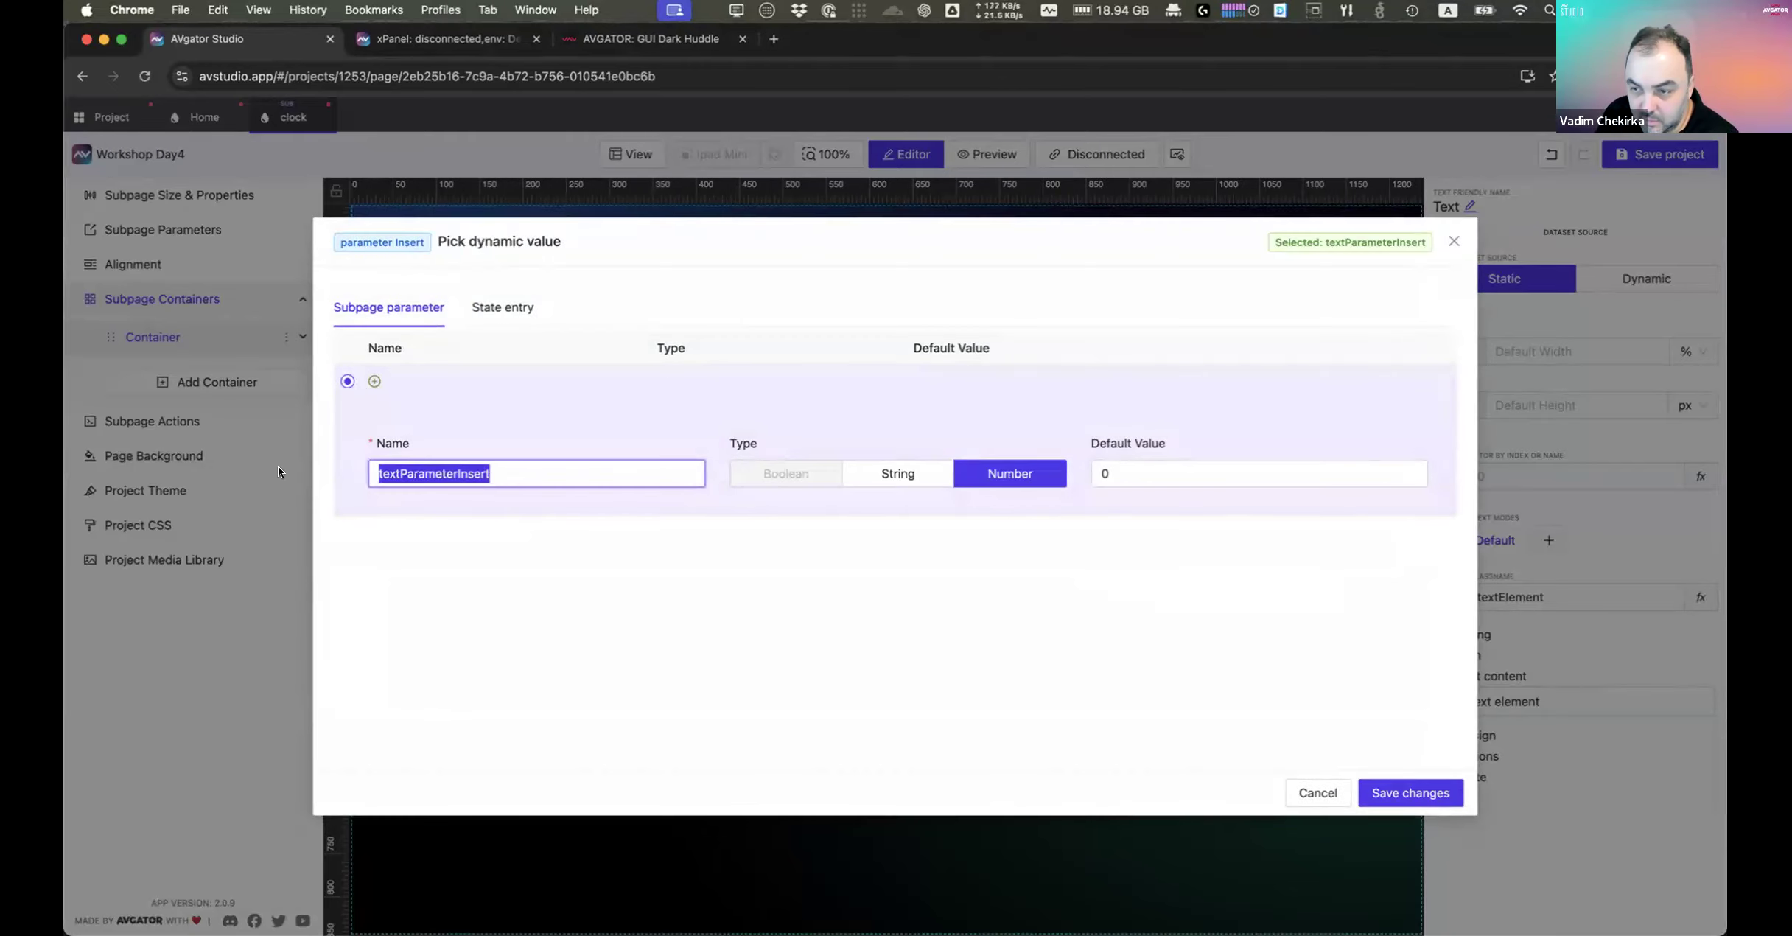
text(cloc)
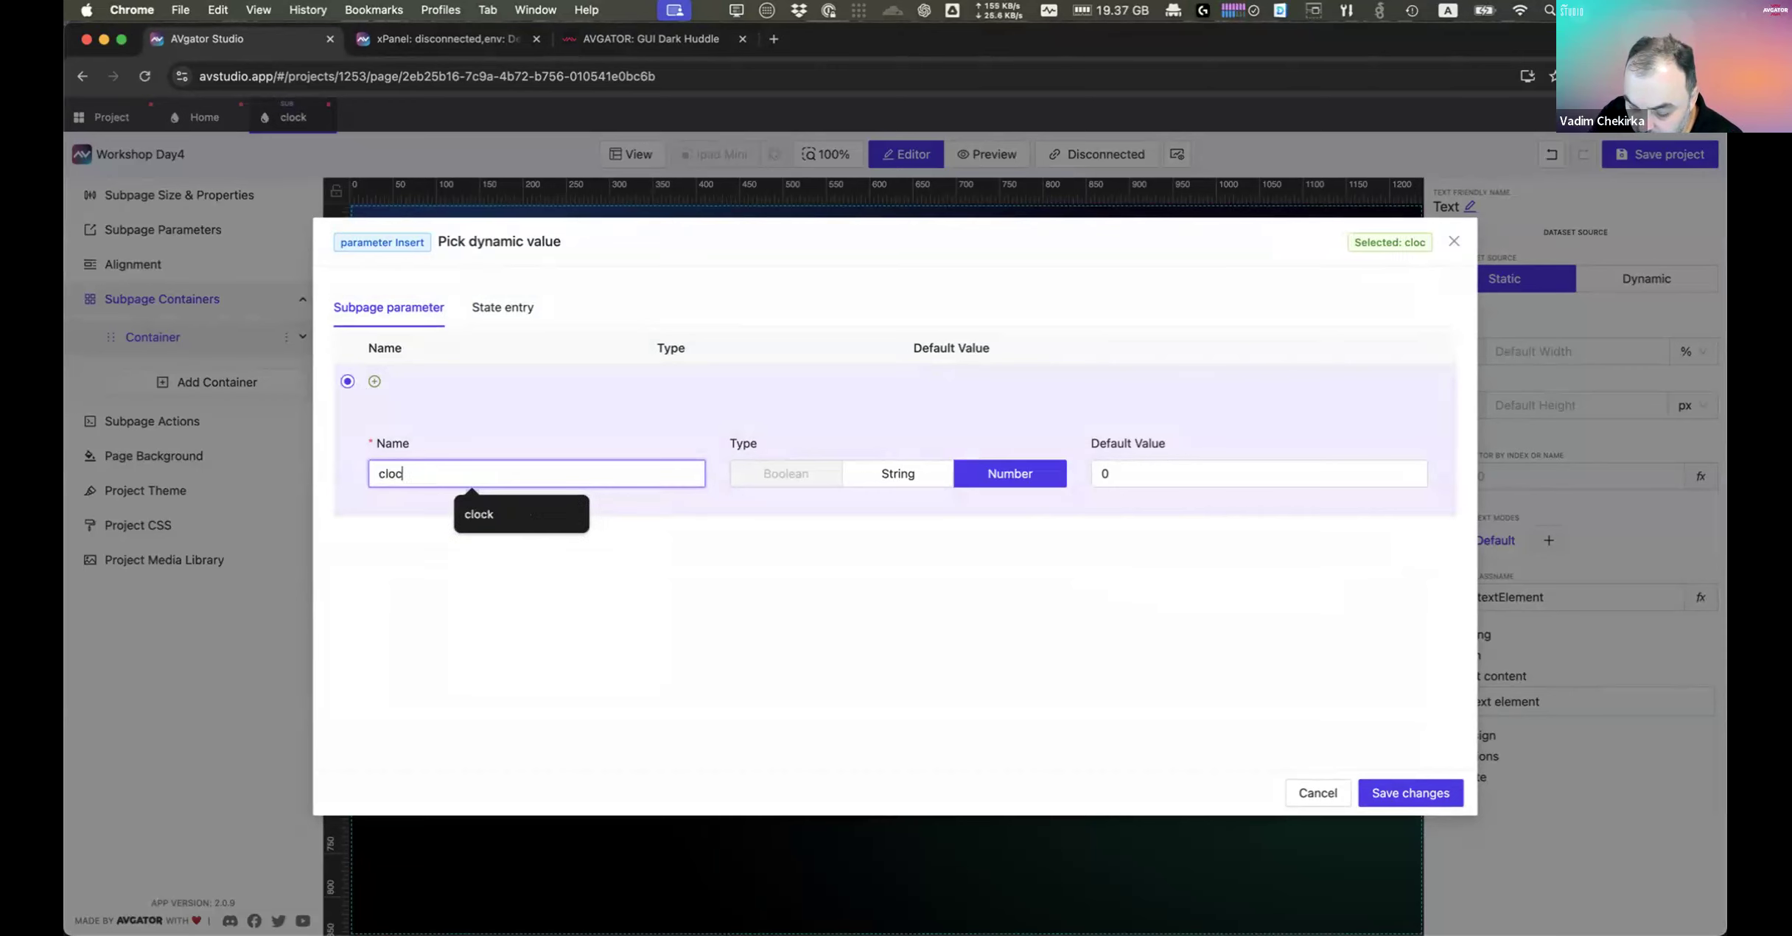
text(kCity)
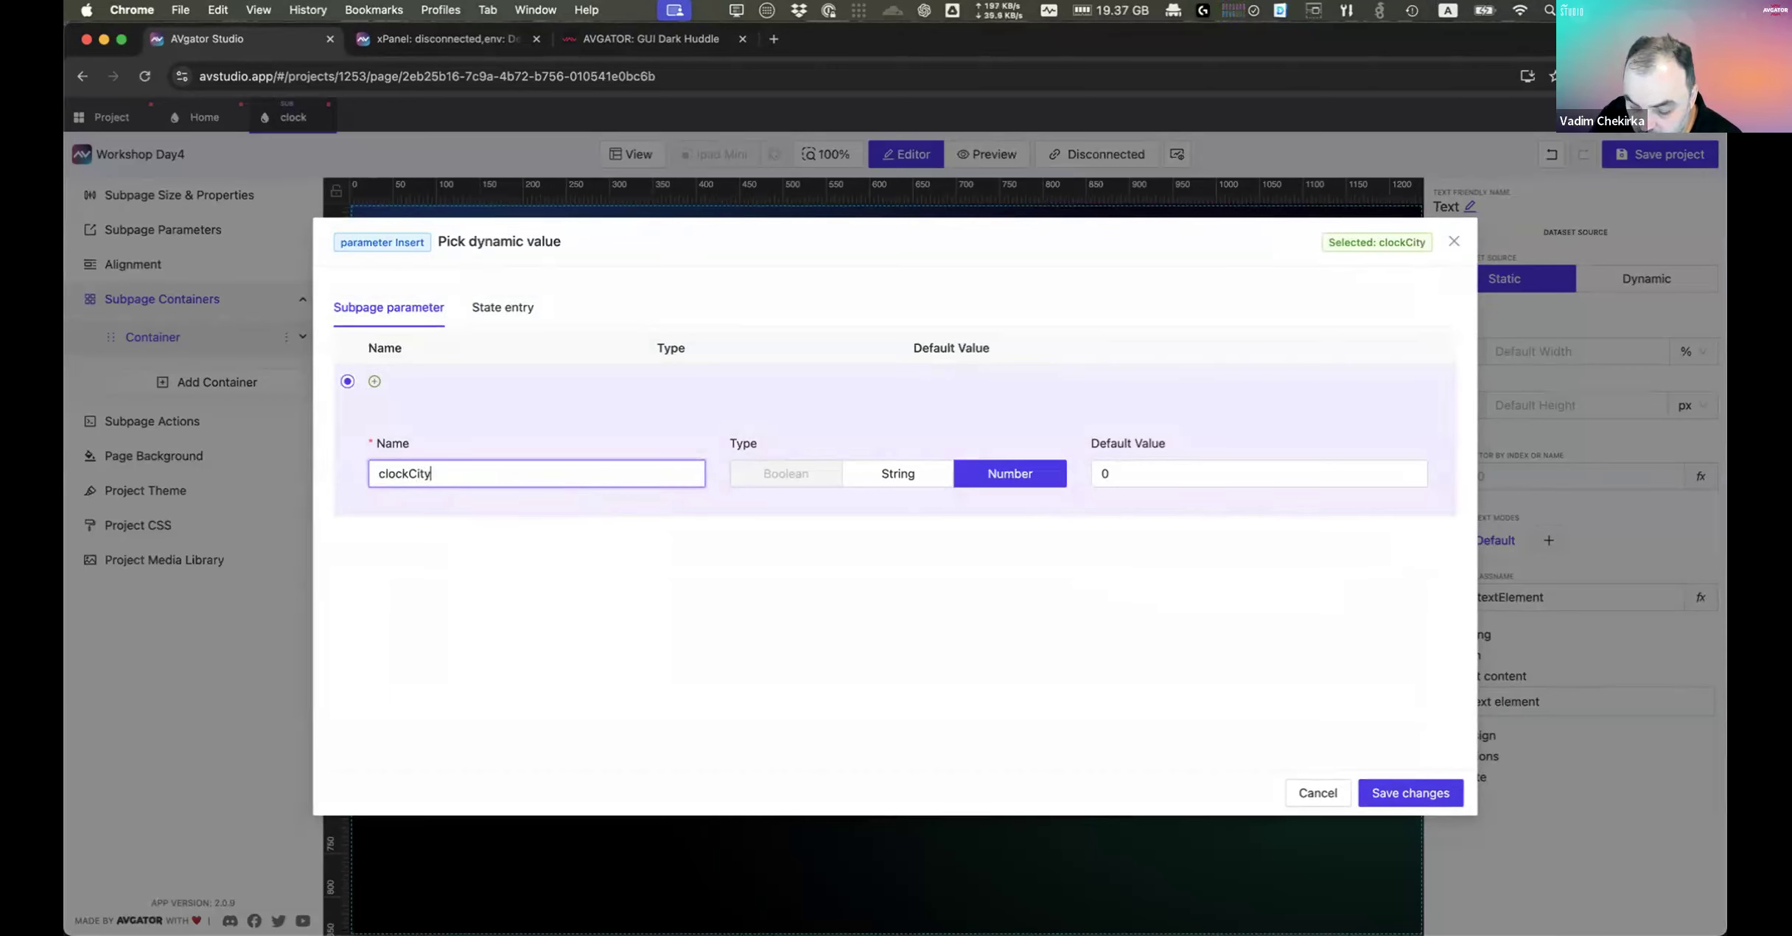
text(Name)
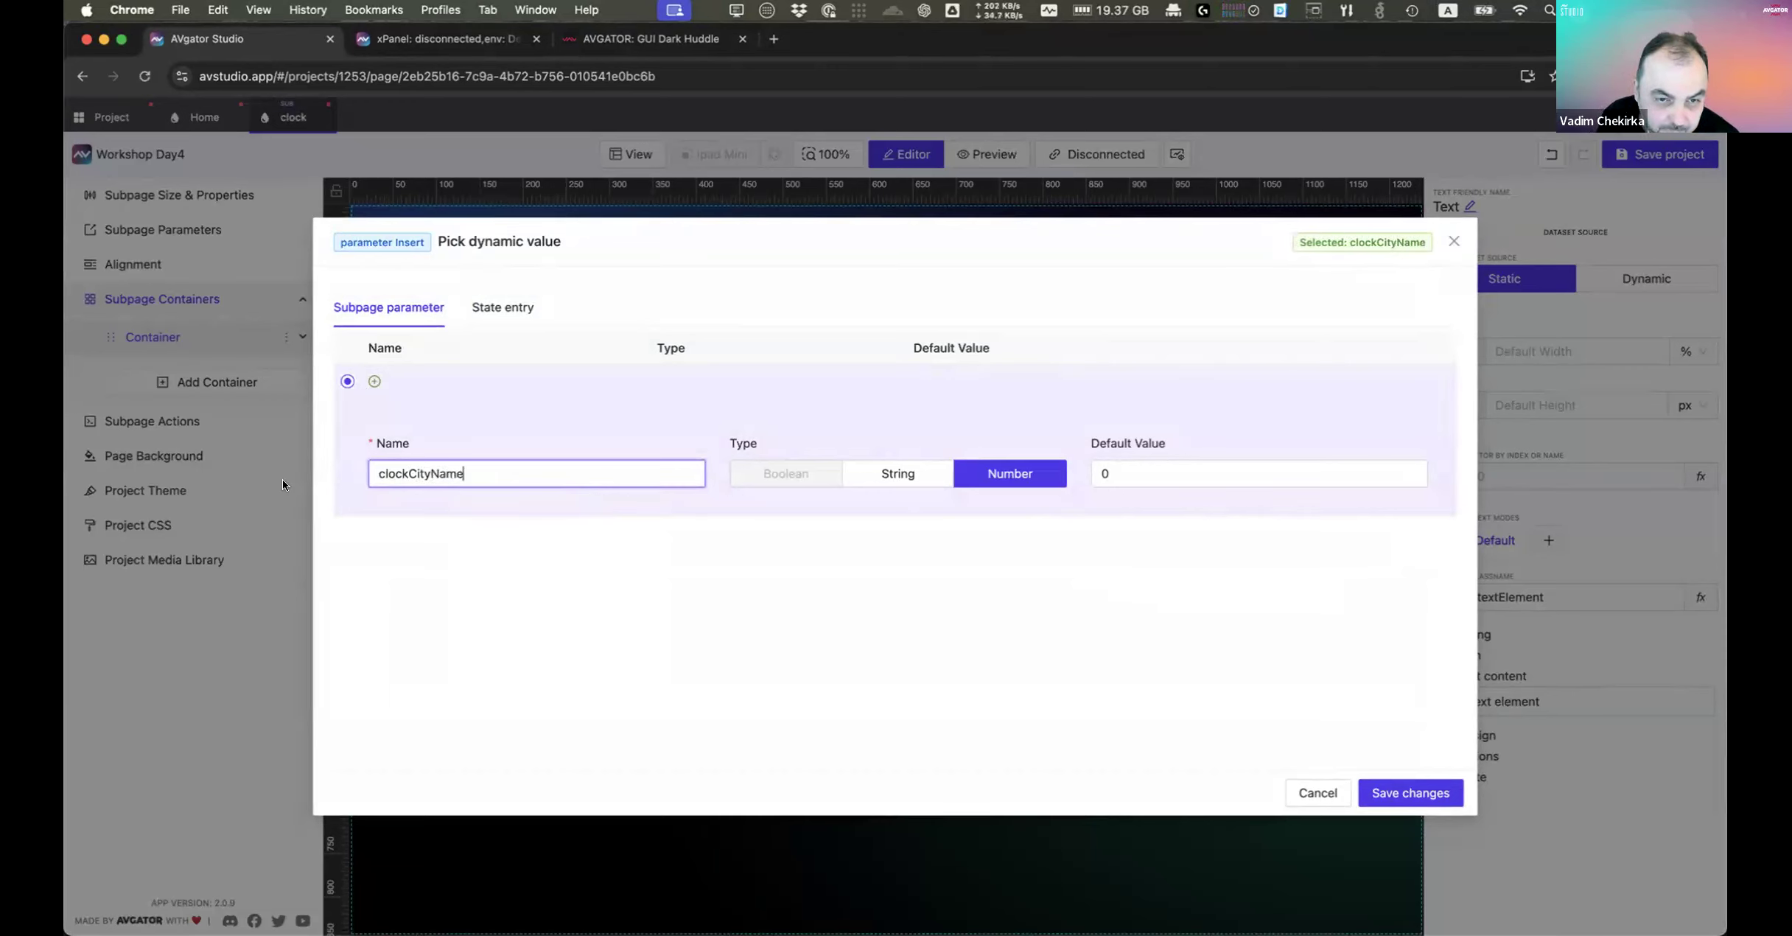
Step: Make the clockCityName parameter a String with the default value Default, and save it as the text content
click(892, 476)
click(1176, 471)
double_click(1171, 471)
text(Defa)
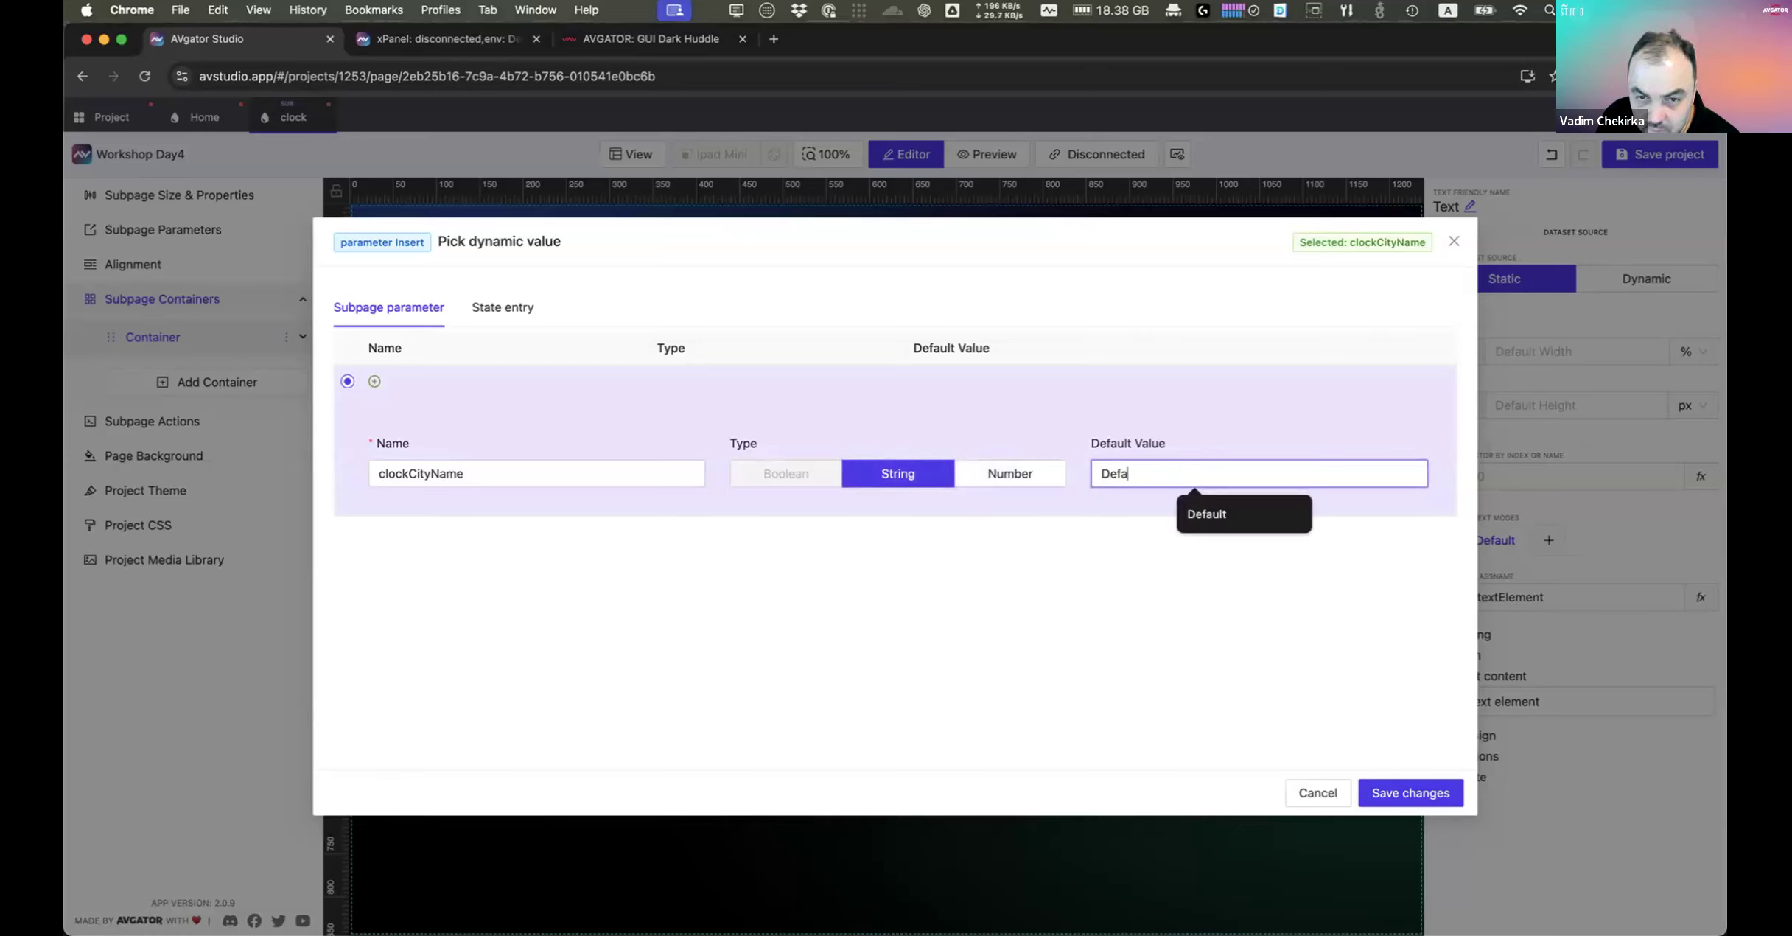
click(1211, 512)
text(ault)
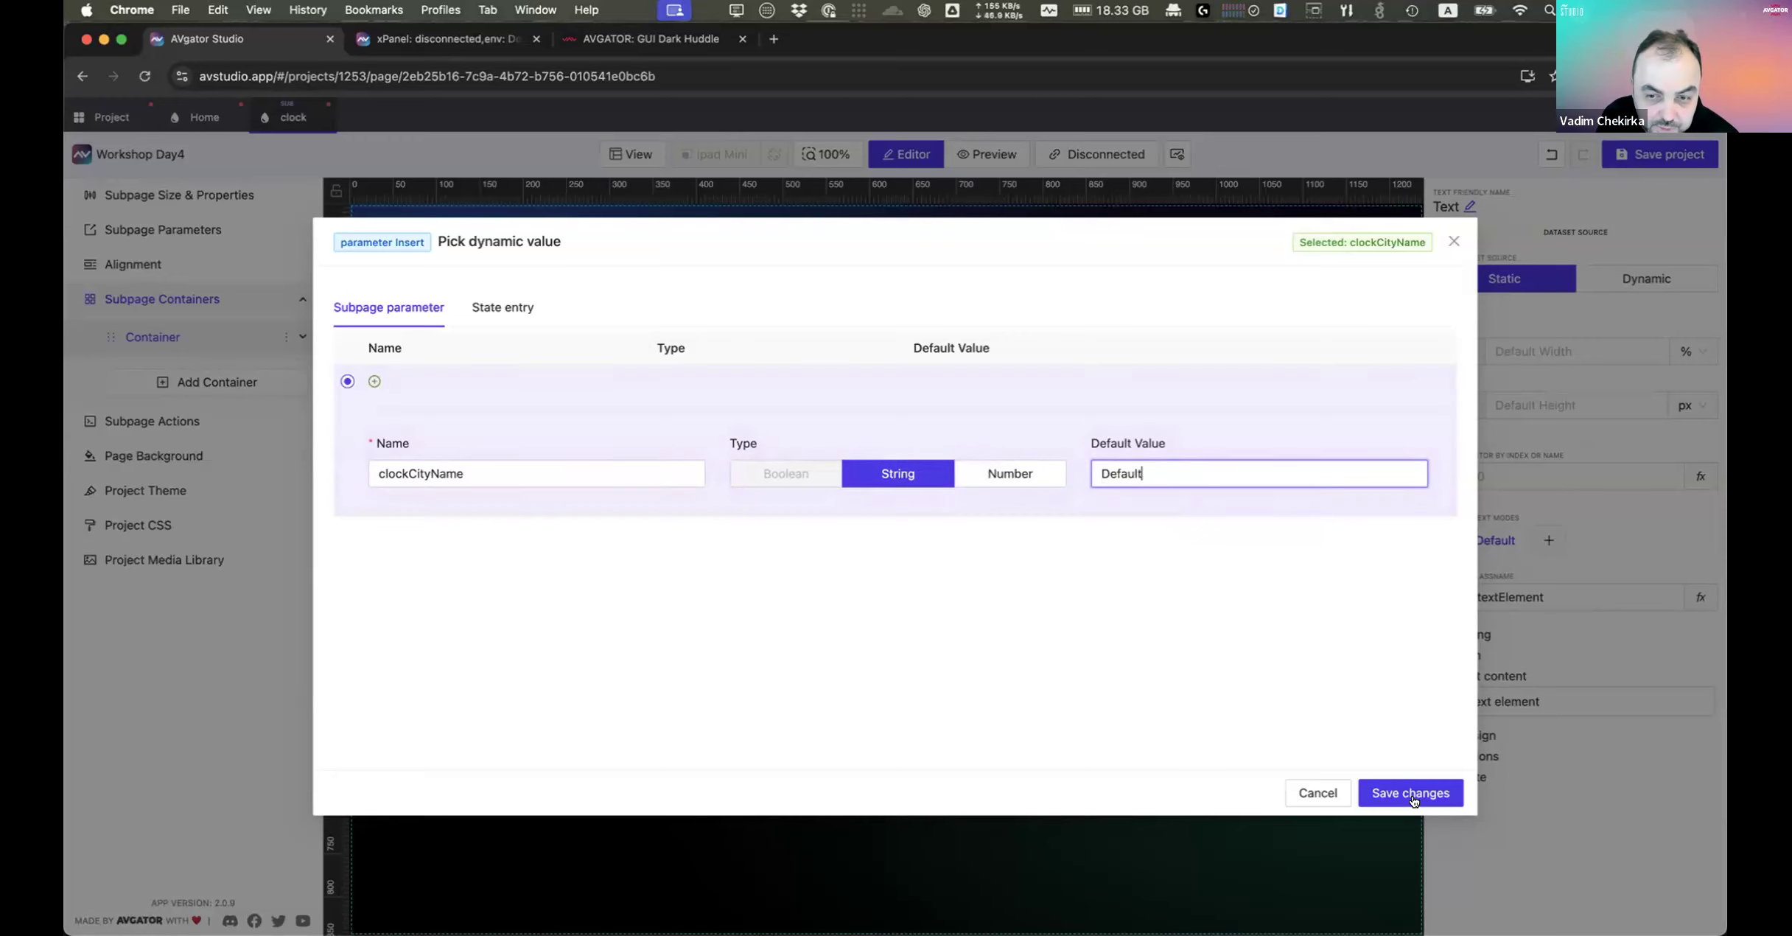
click(1410, 794)
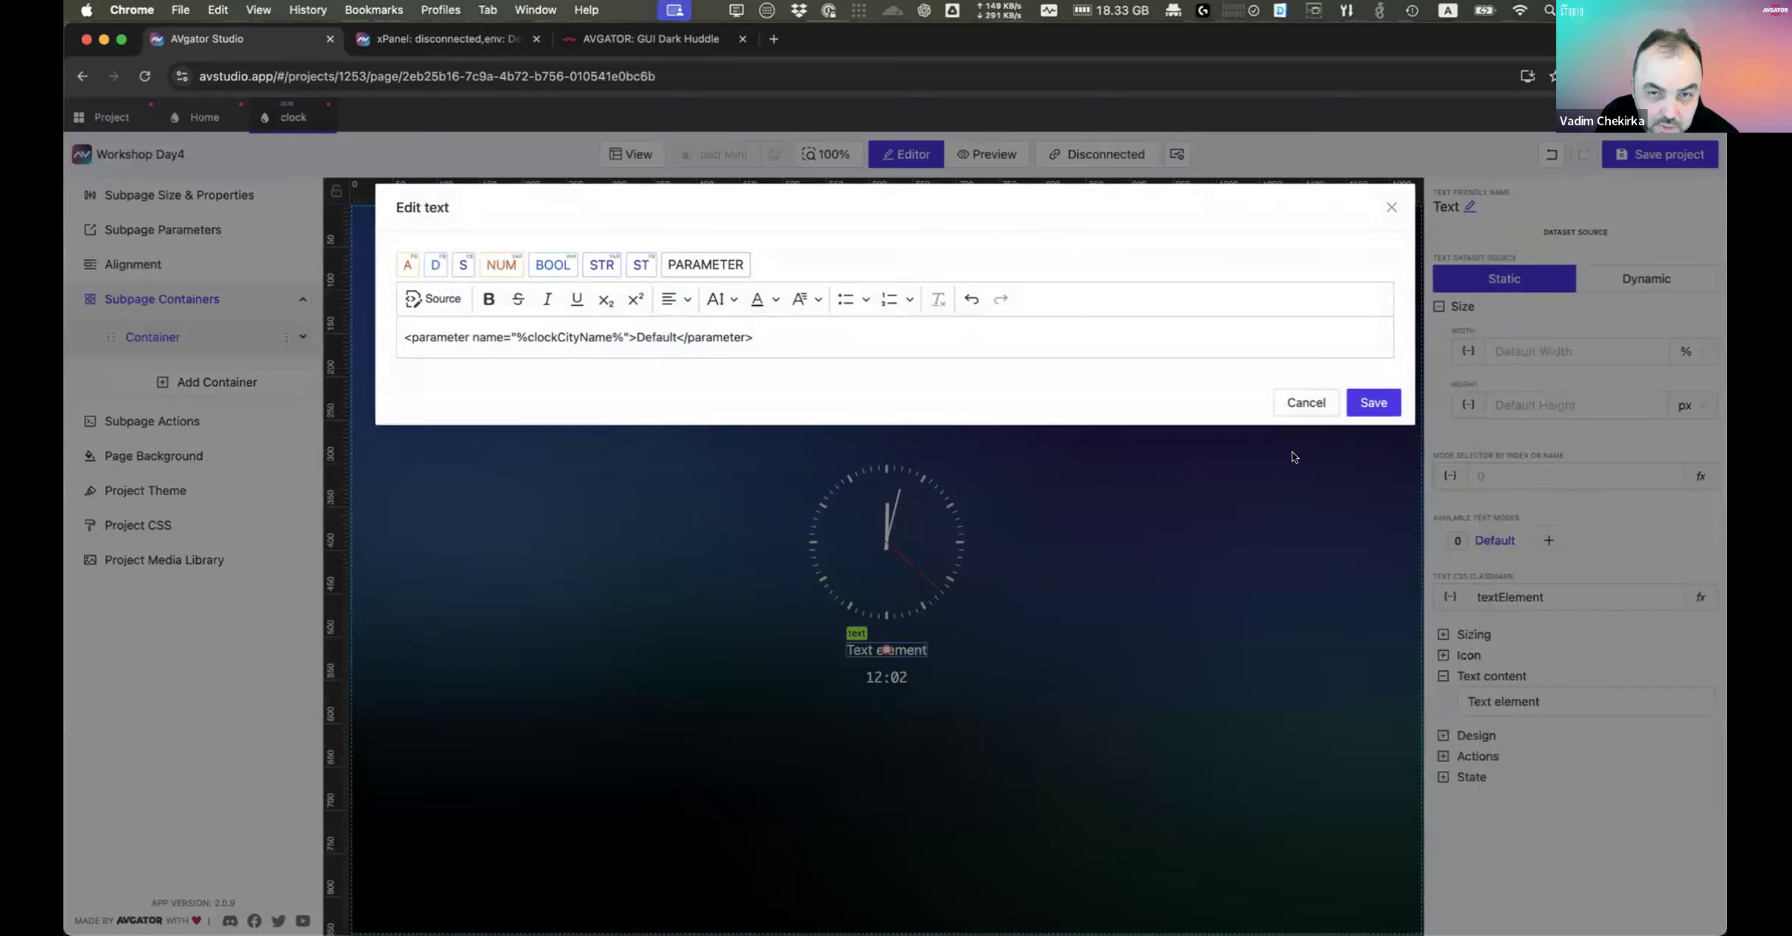
click(1371, 406)
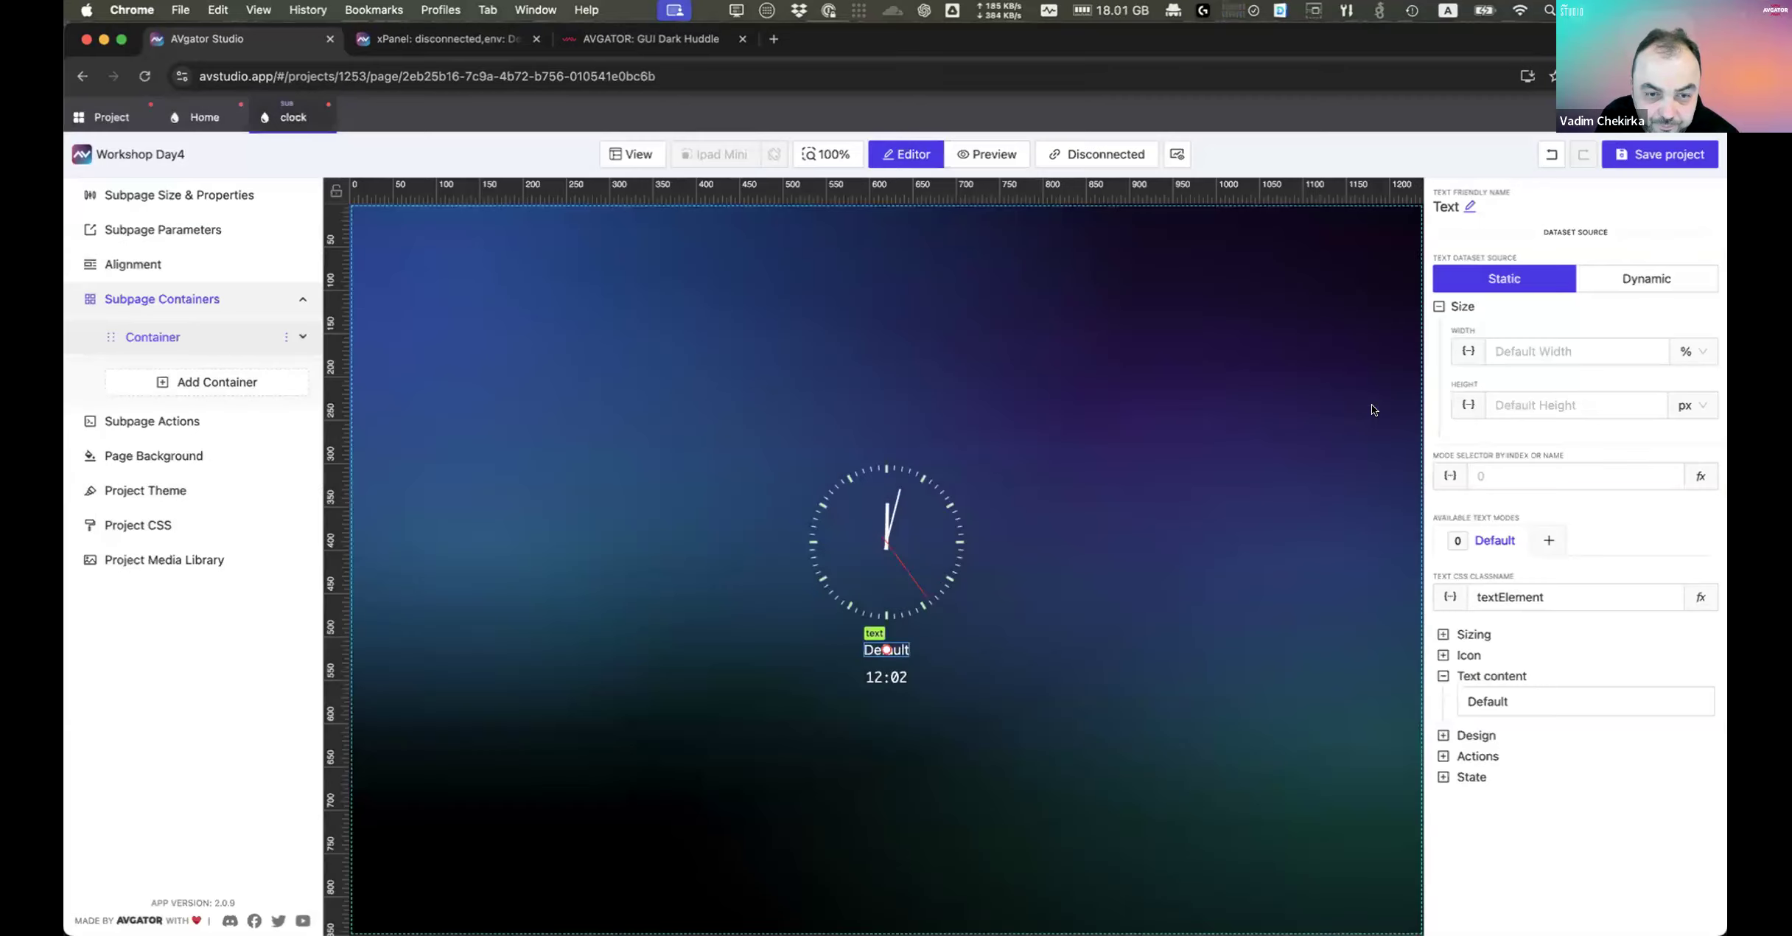
Step: Set the city name text's color to the light green preset, rgba(184,233,134,1.00)
click(1479, 734)
scroll(1488, 751, down, 2)
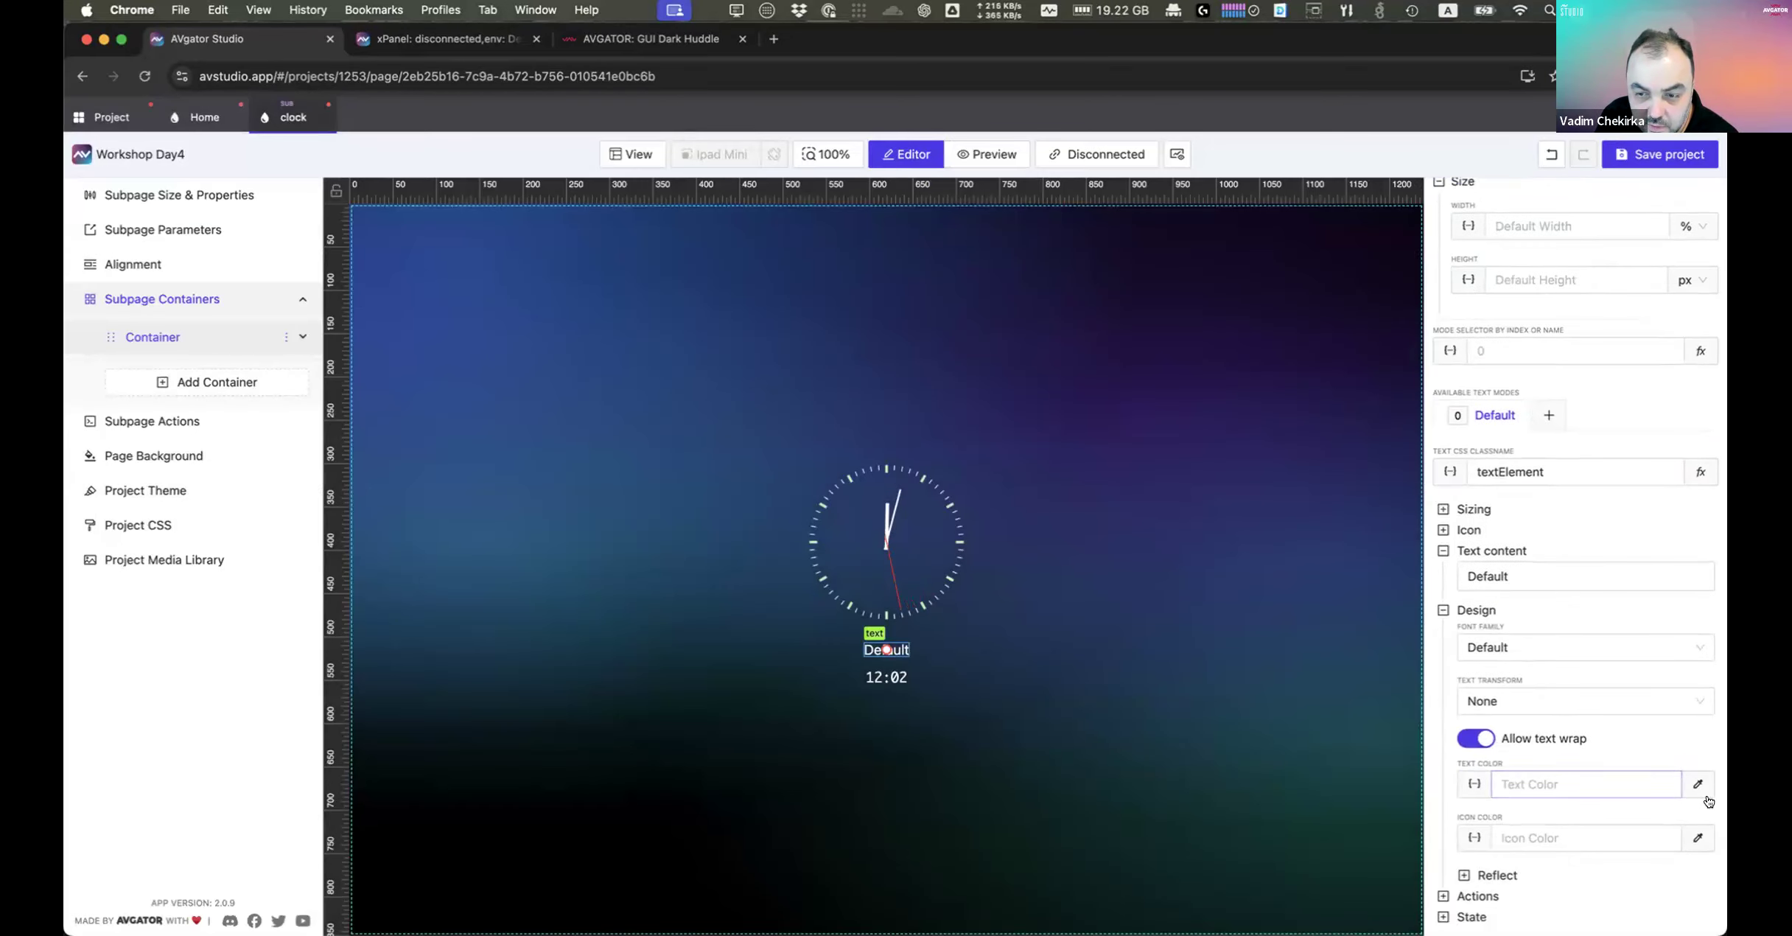
click(1698, 784)
click(1582, 728)
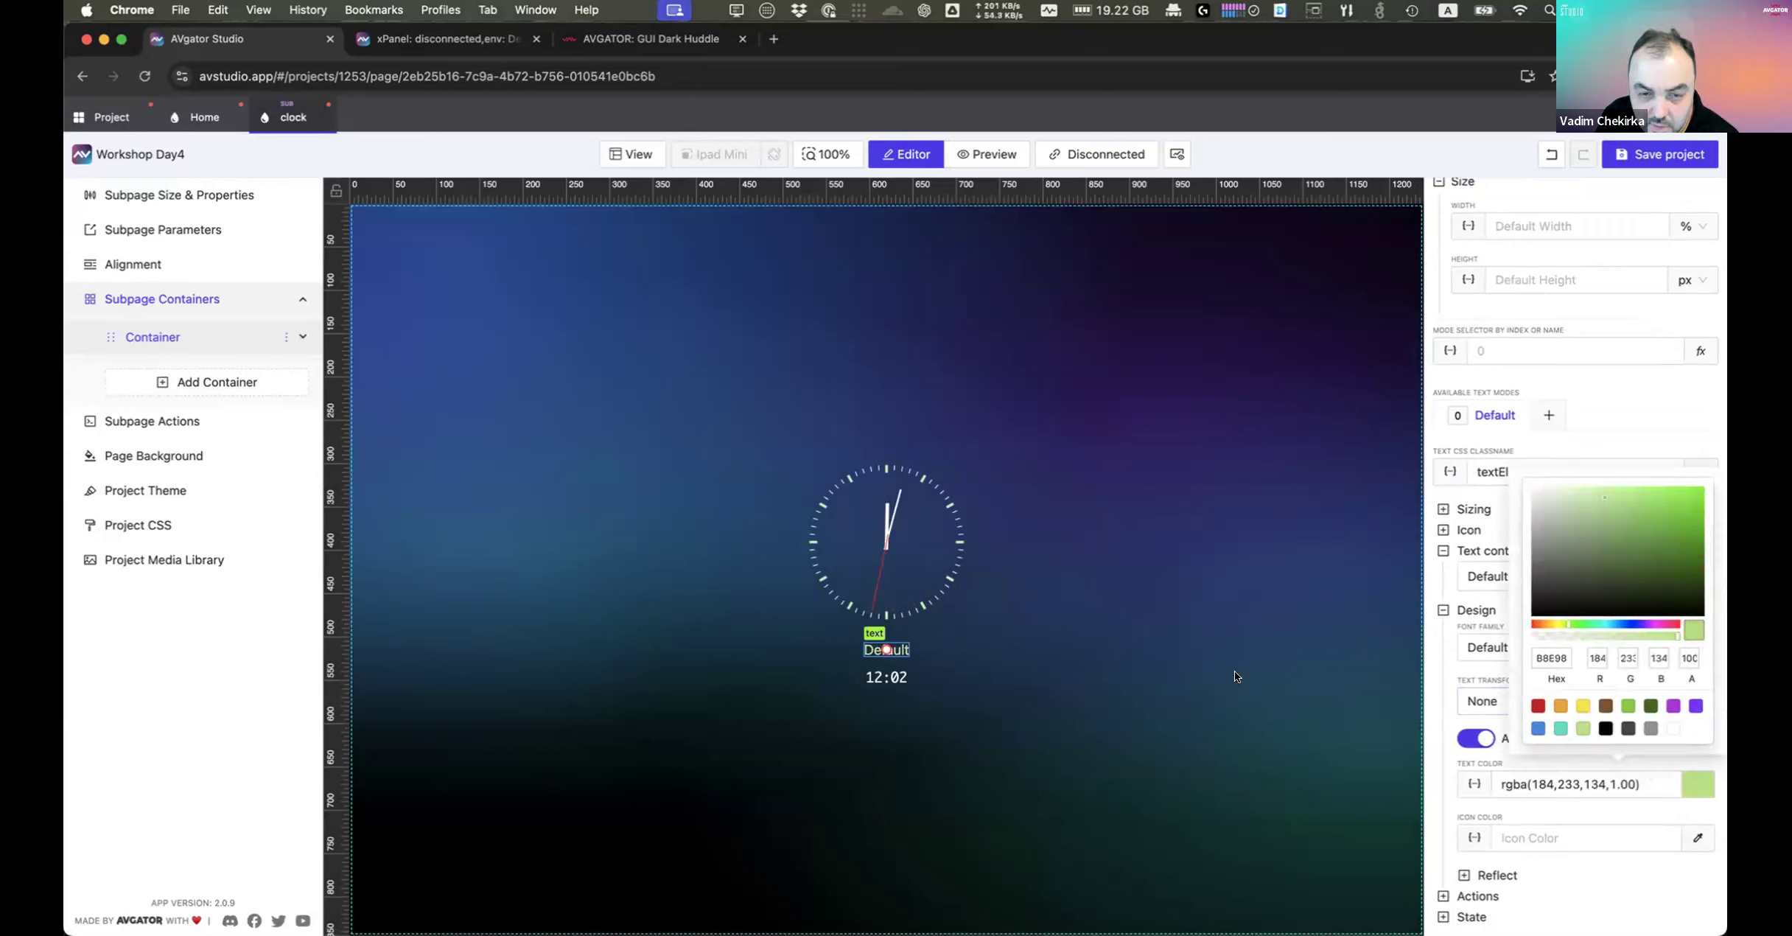
Step: Enable the AM/PM format for the digital time and color it with the gray preset, rgba(155,155,155,1.00)
click(888, 677)
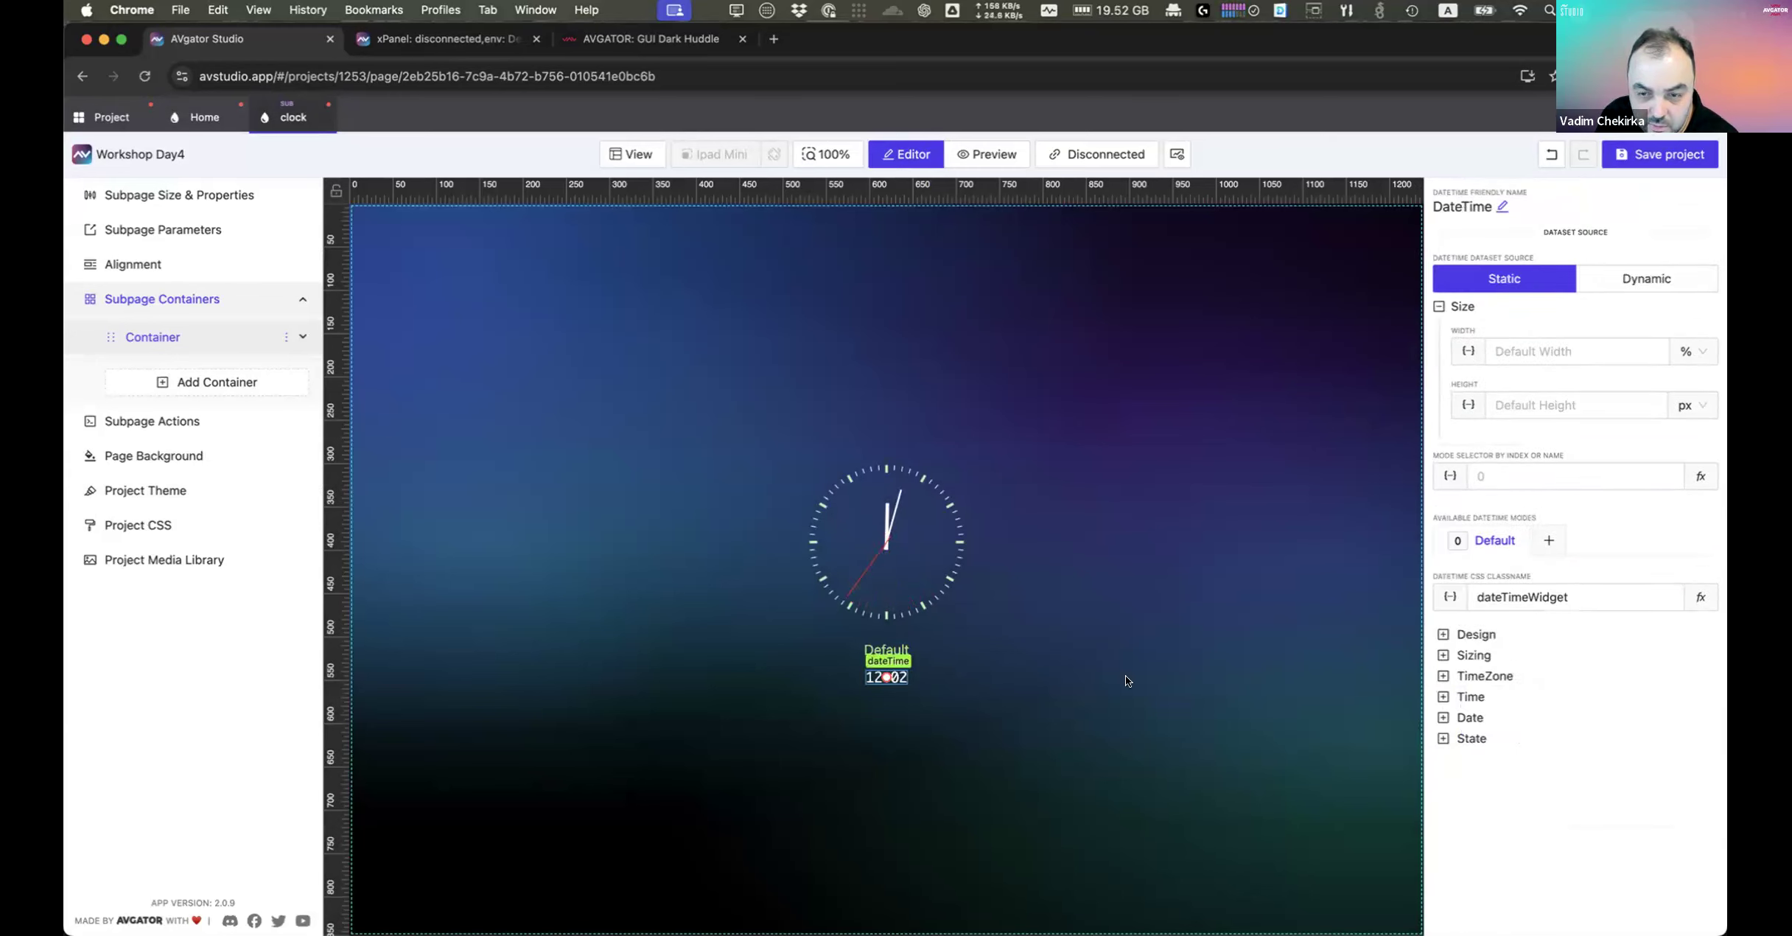
click(1473, 694)
scroll(1480, 810, down, 1)
click(1483, 874)
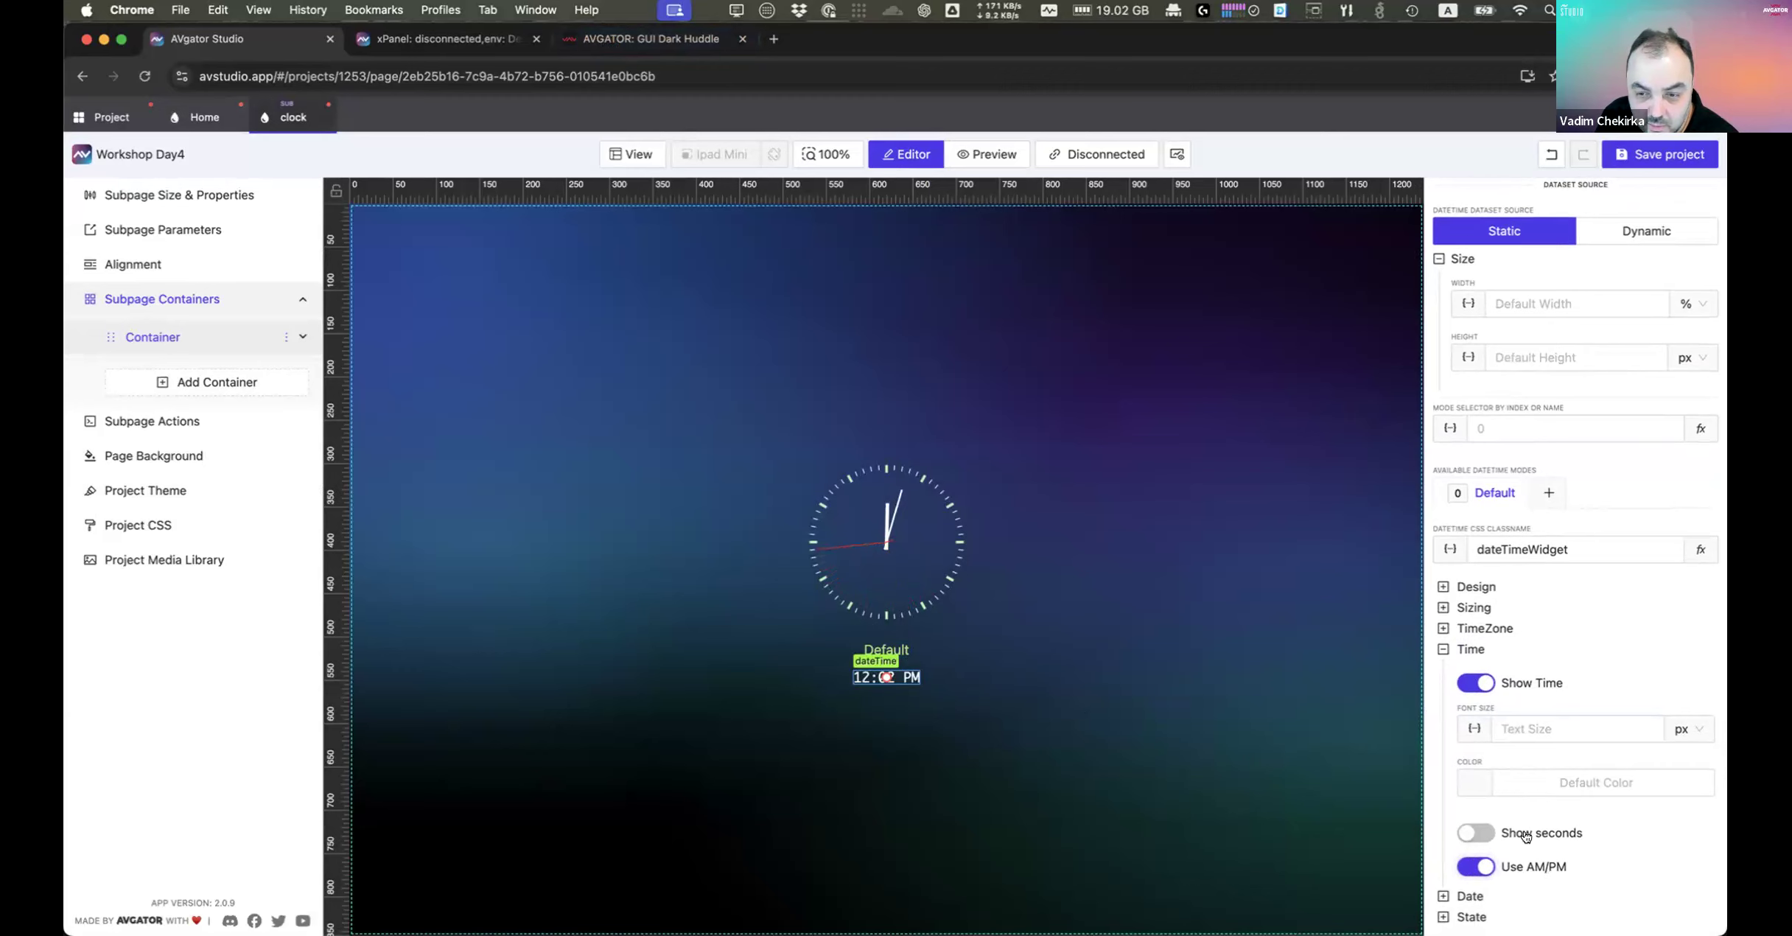
click(1477, 780)
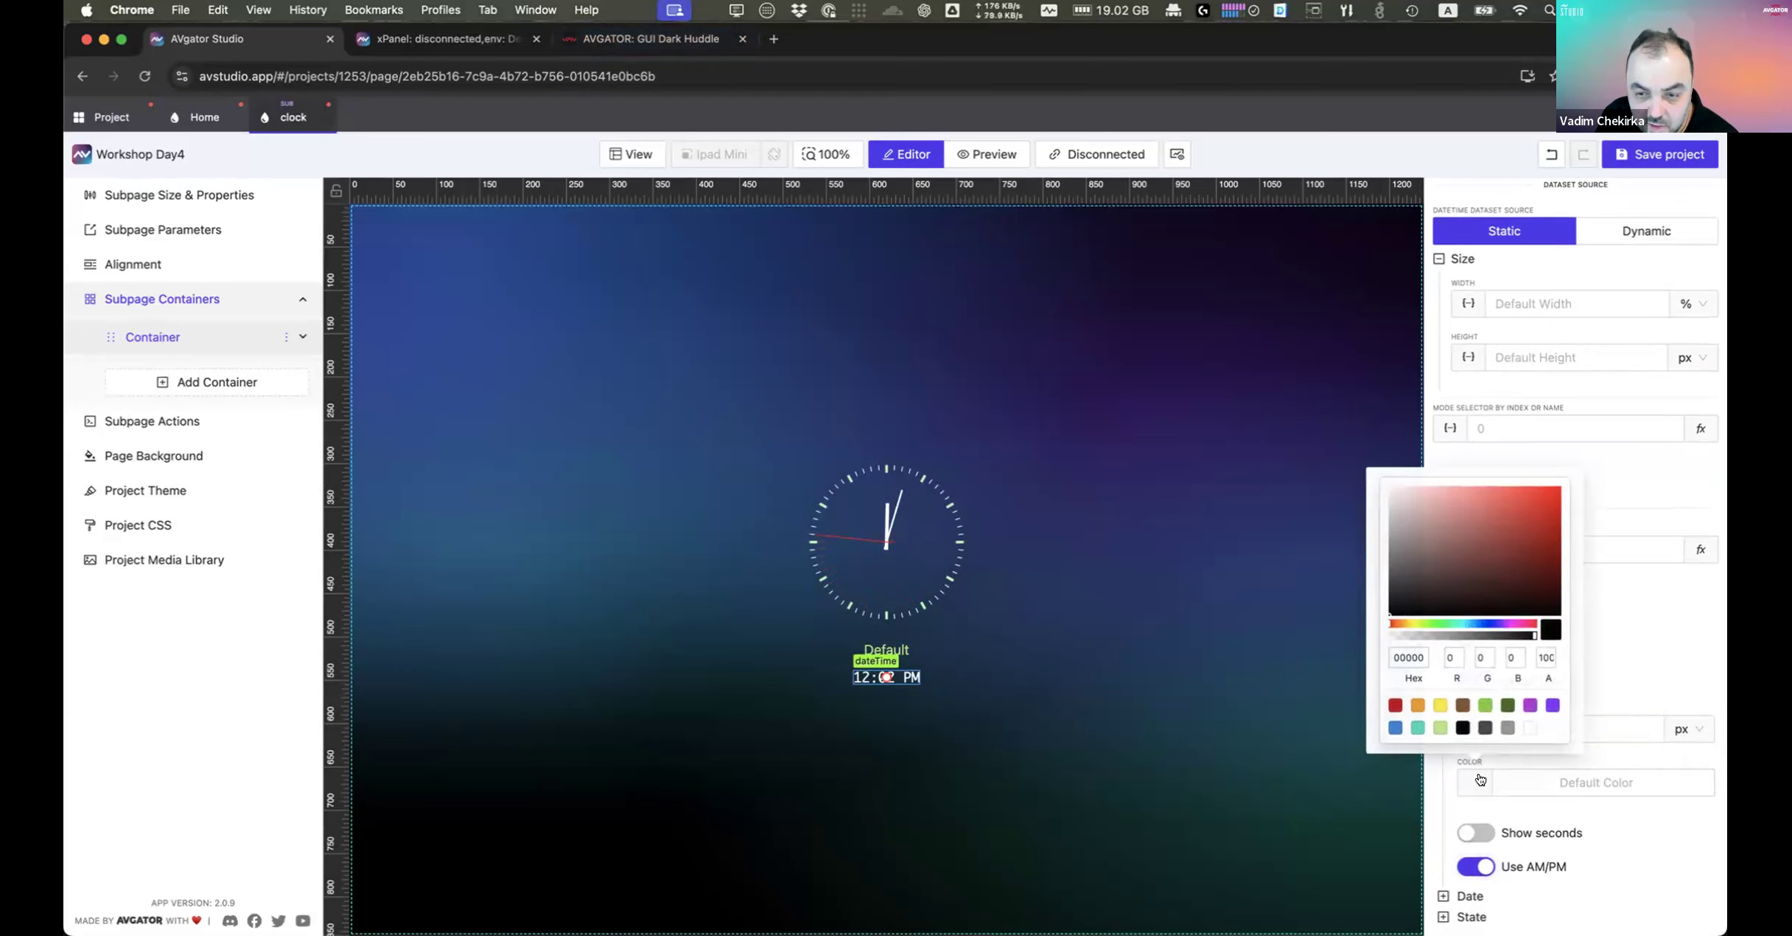
click(1506, 727)
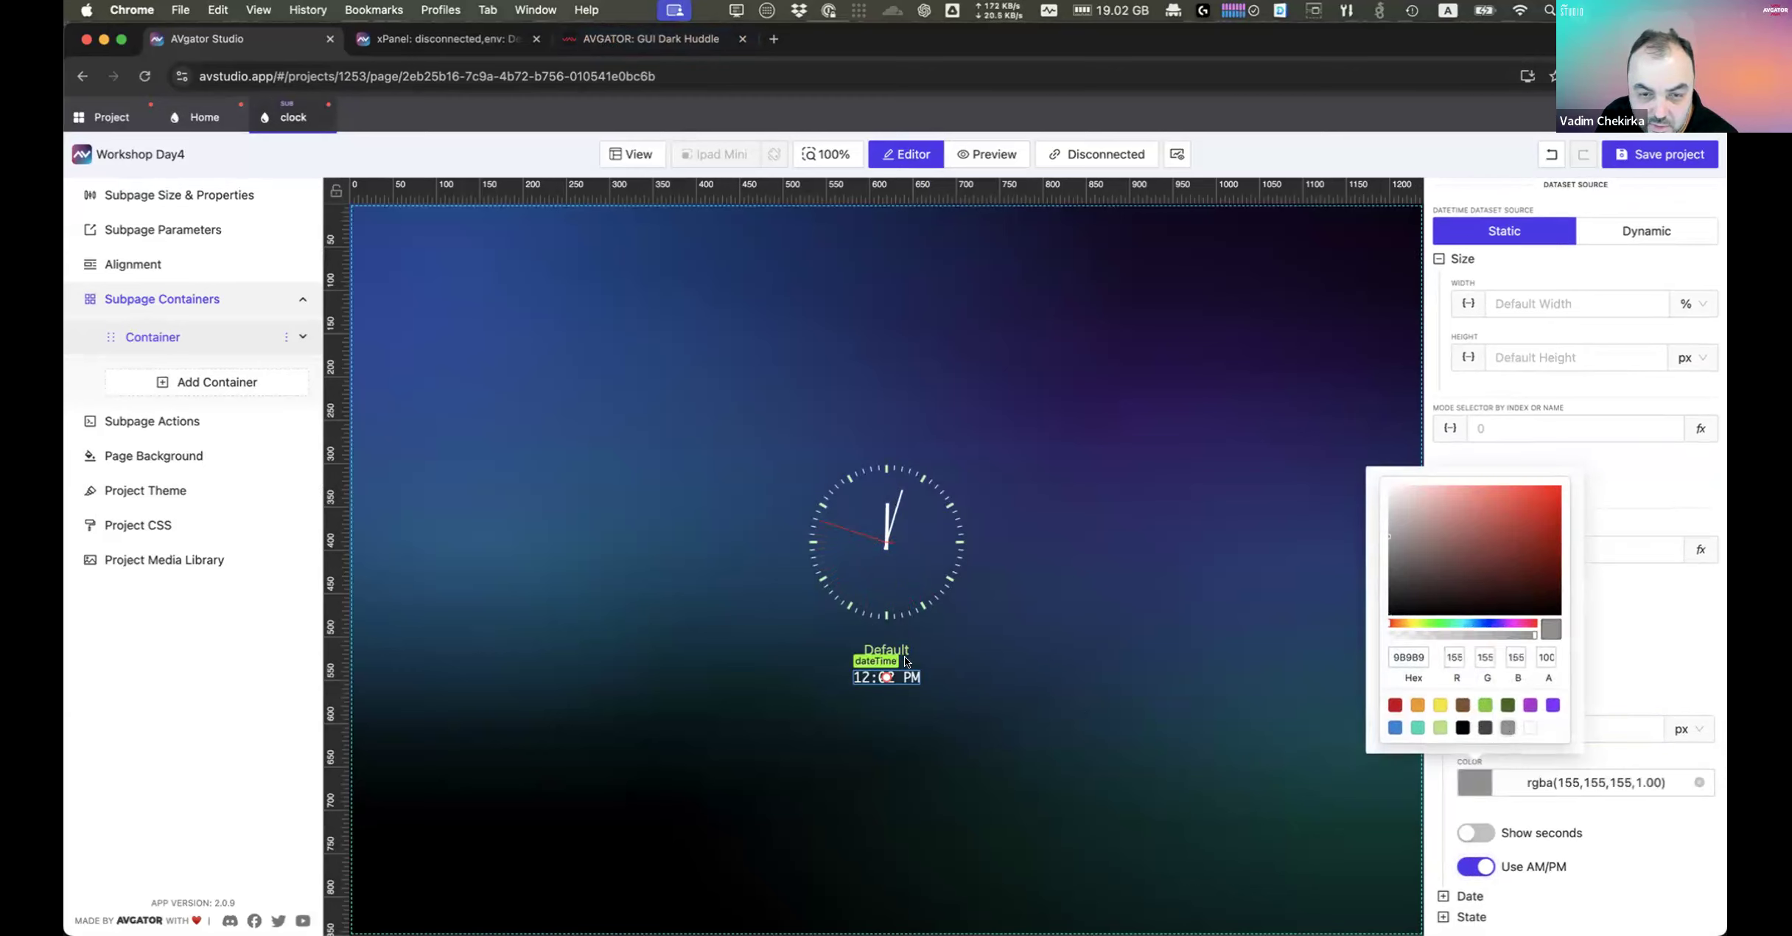
click(971, 679)
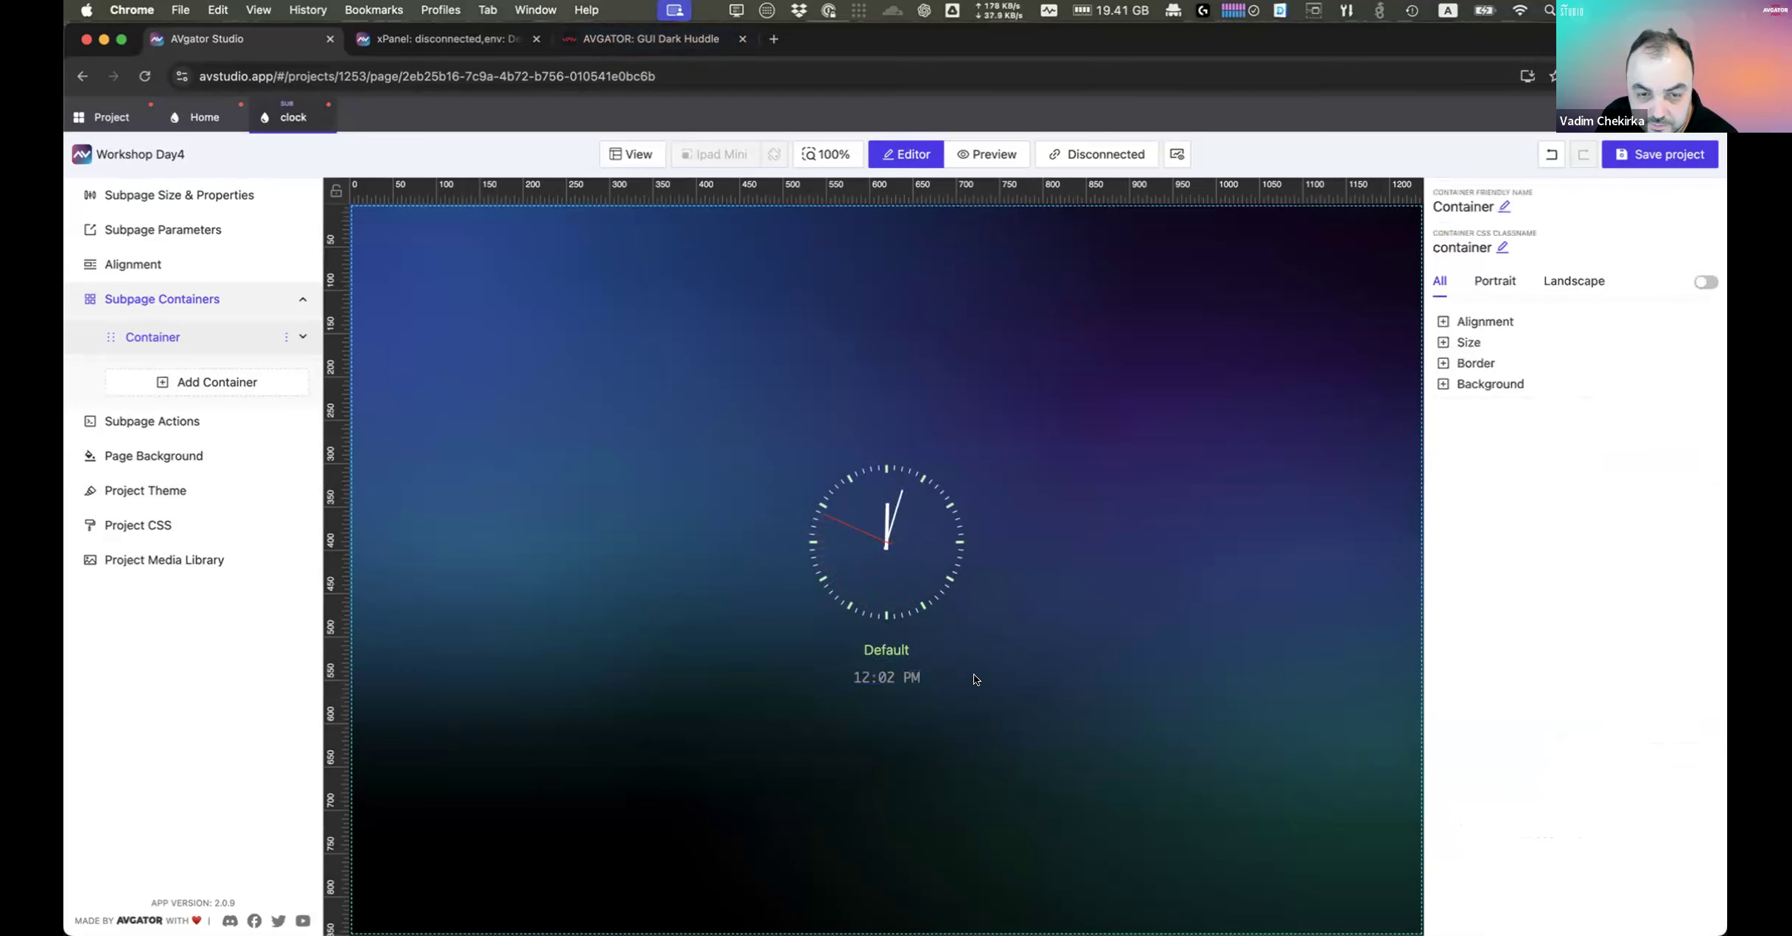
Step: Set the city name text's font family to BaiJamjuree-Regular
click(889, 650)
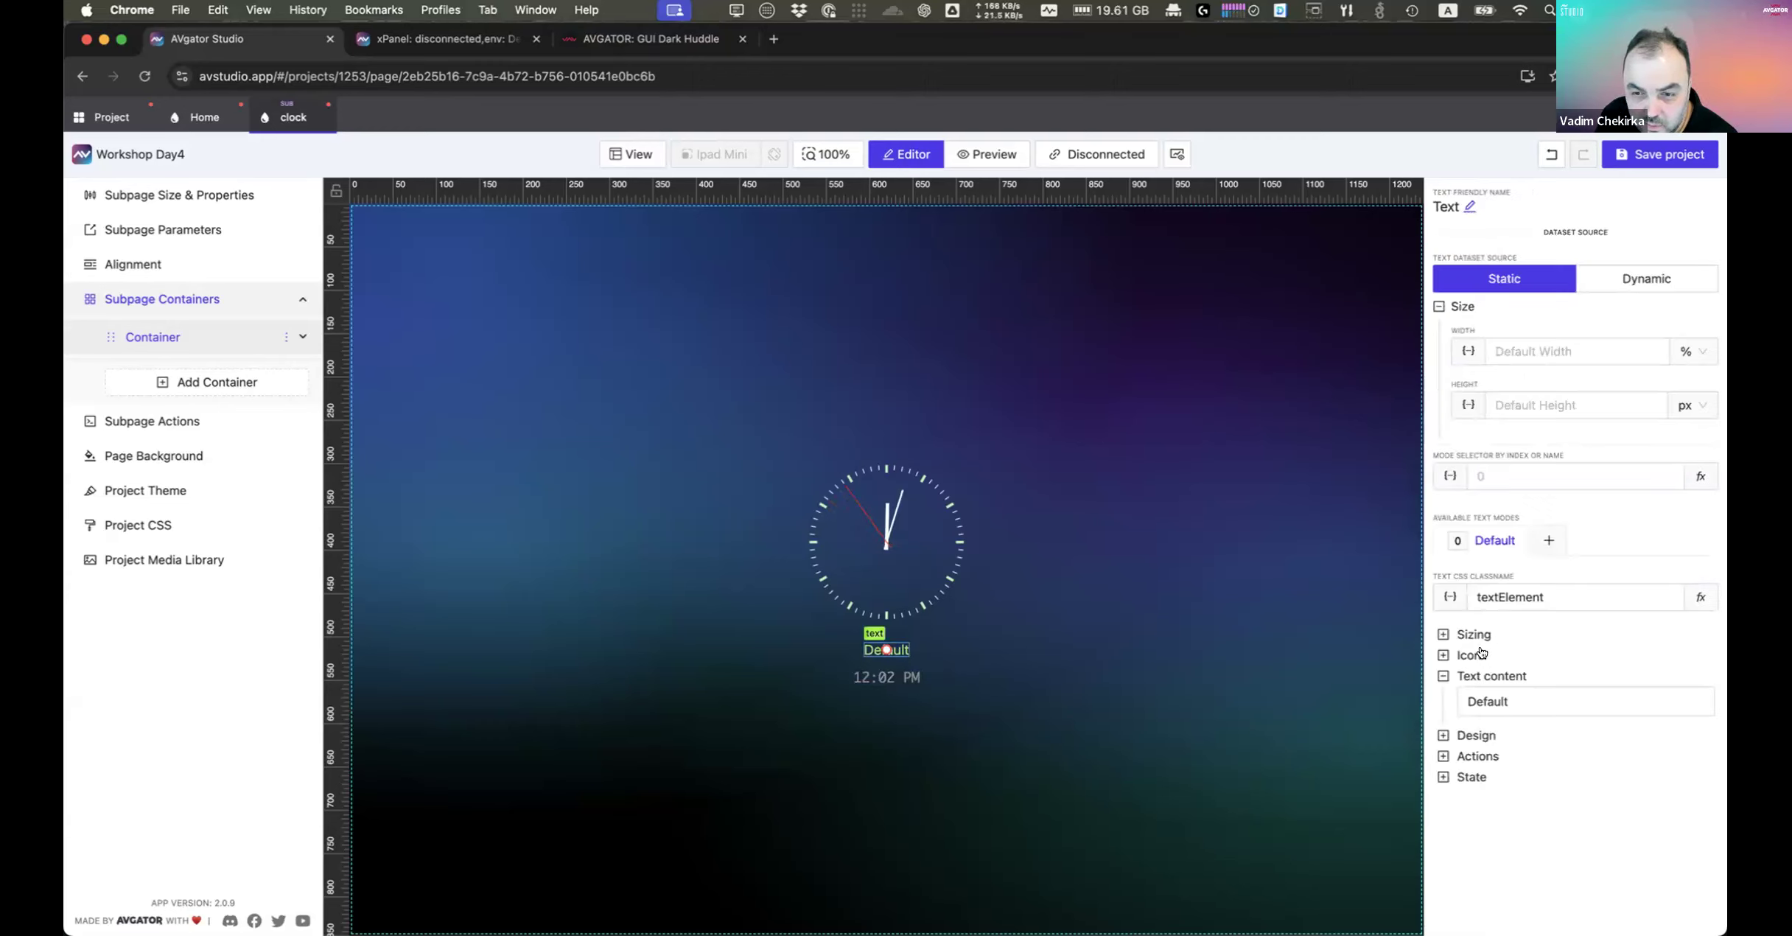
click(1476, 736)
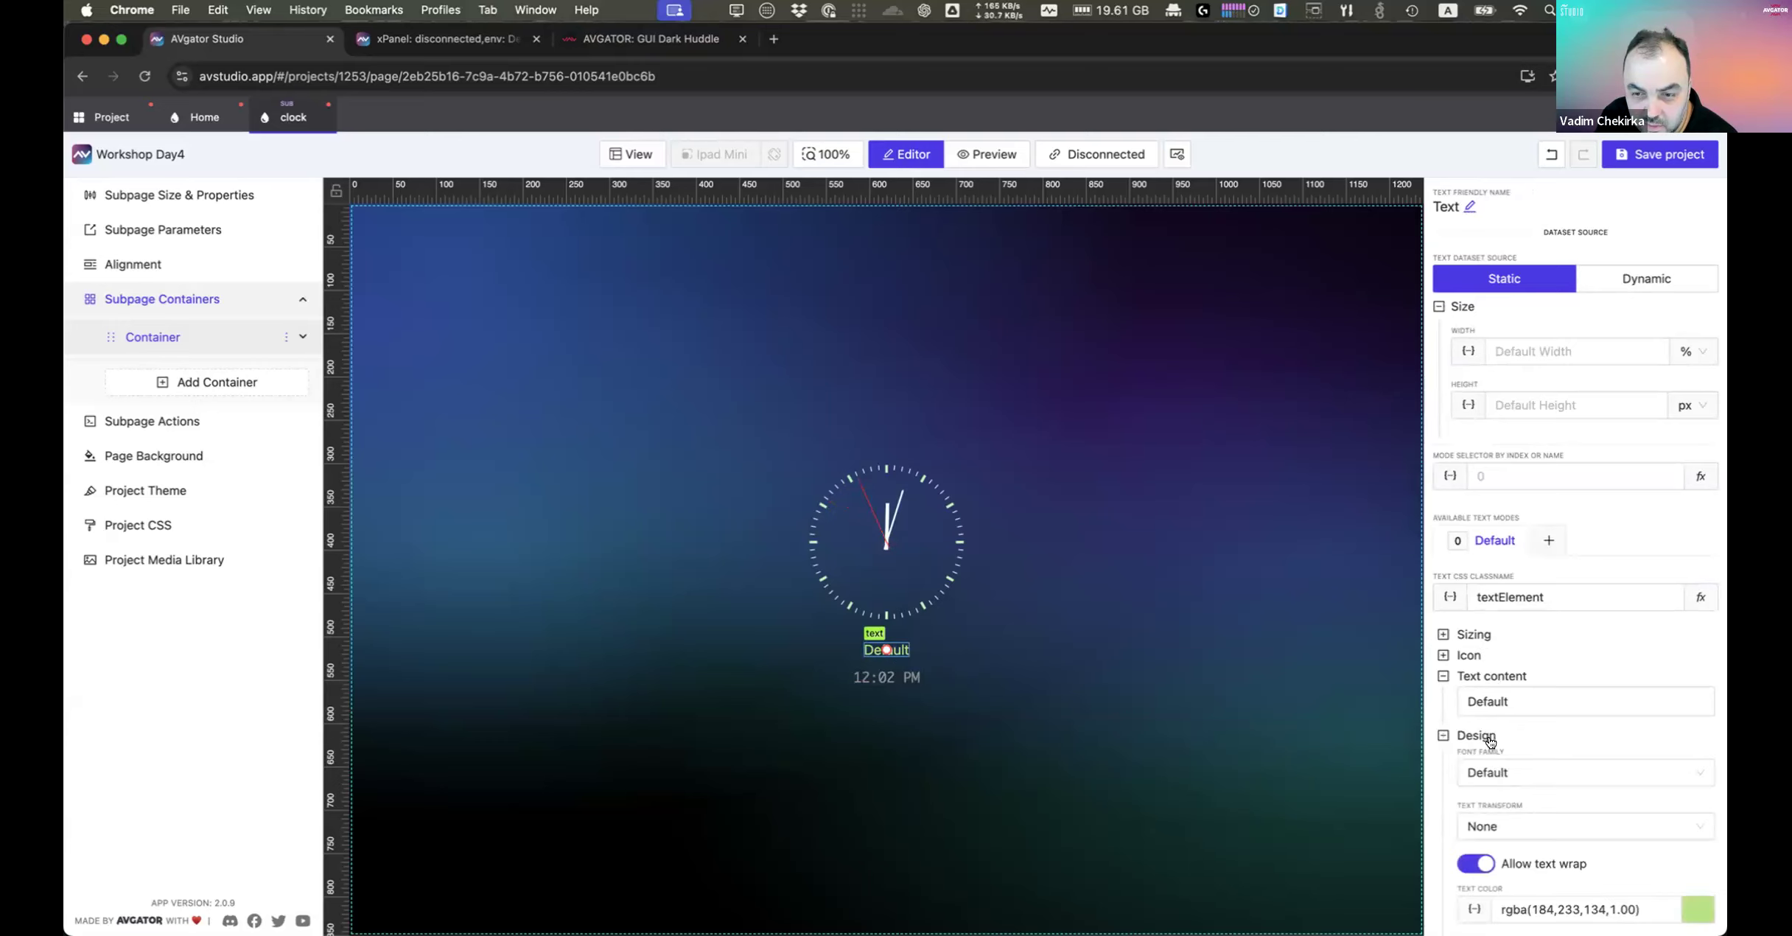
click(1500, 773)
click(1532, 832)
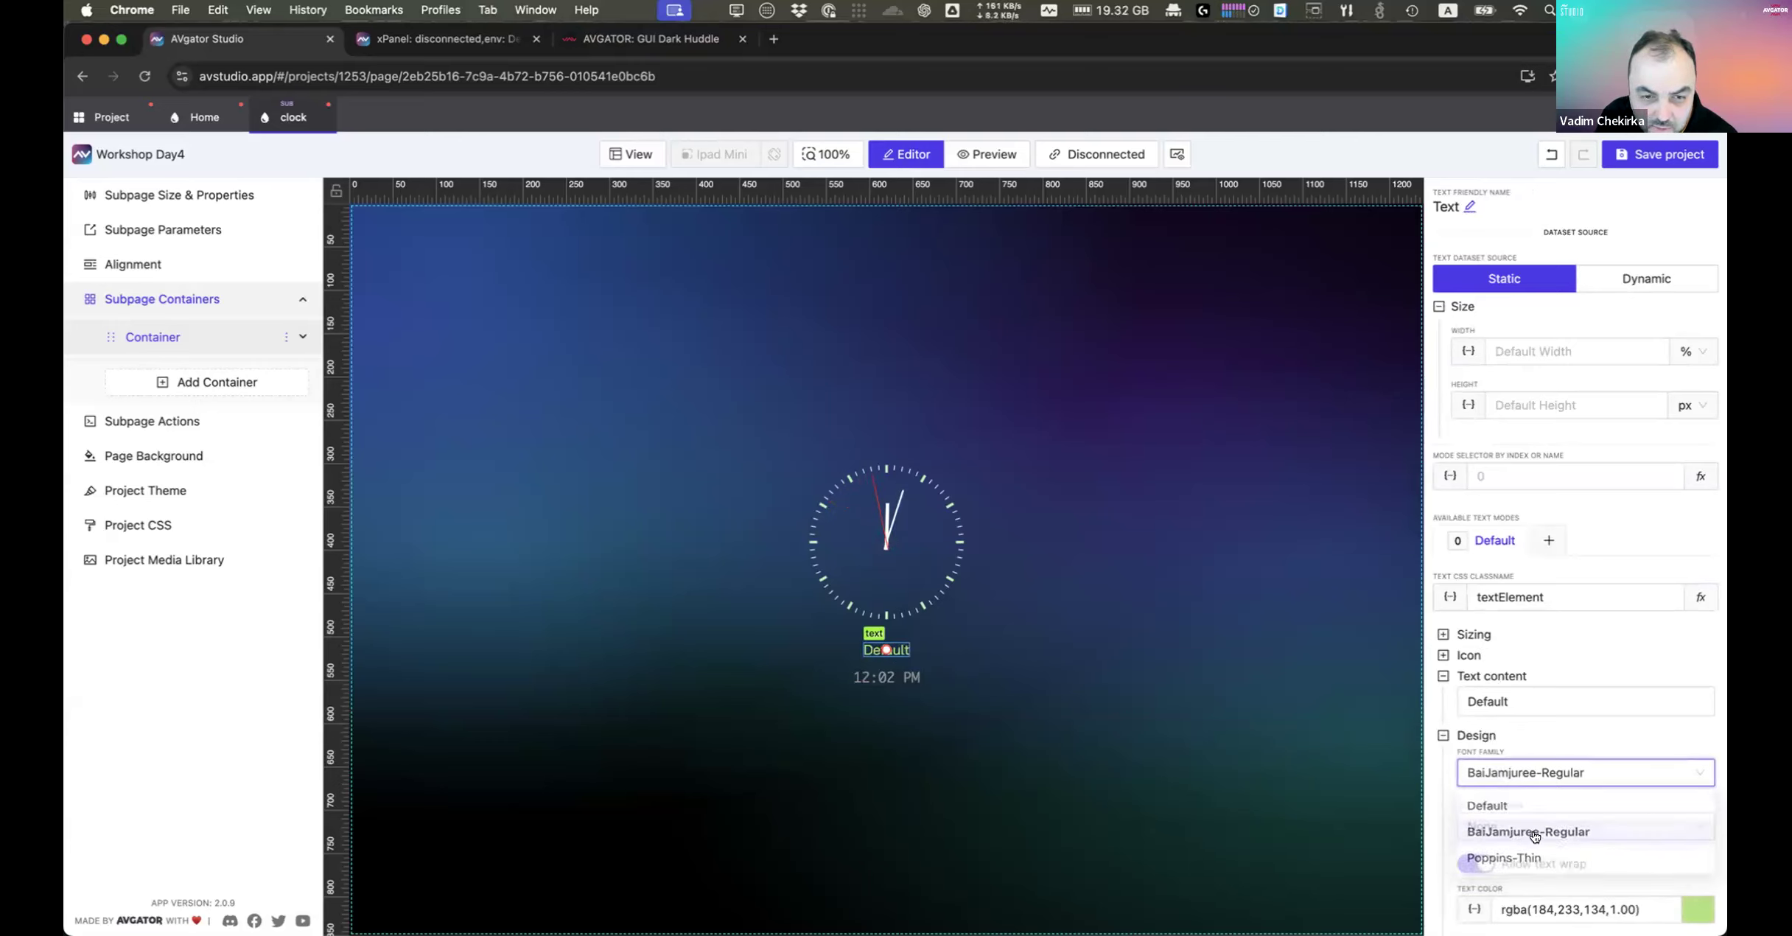
Step: Try the Poppins-Thin font on the city name text and return it to BaiJamjuree-Regular
click(1532, 773)
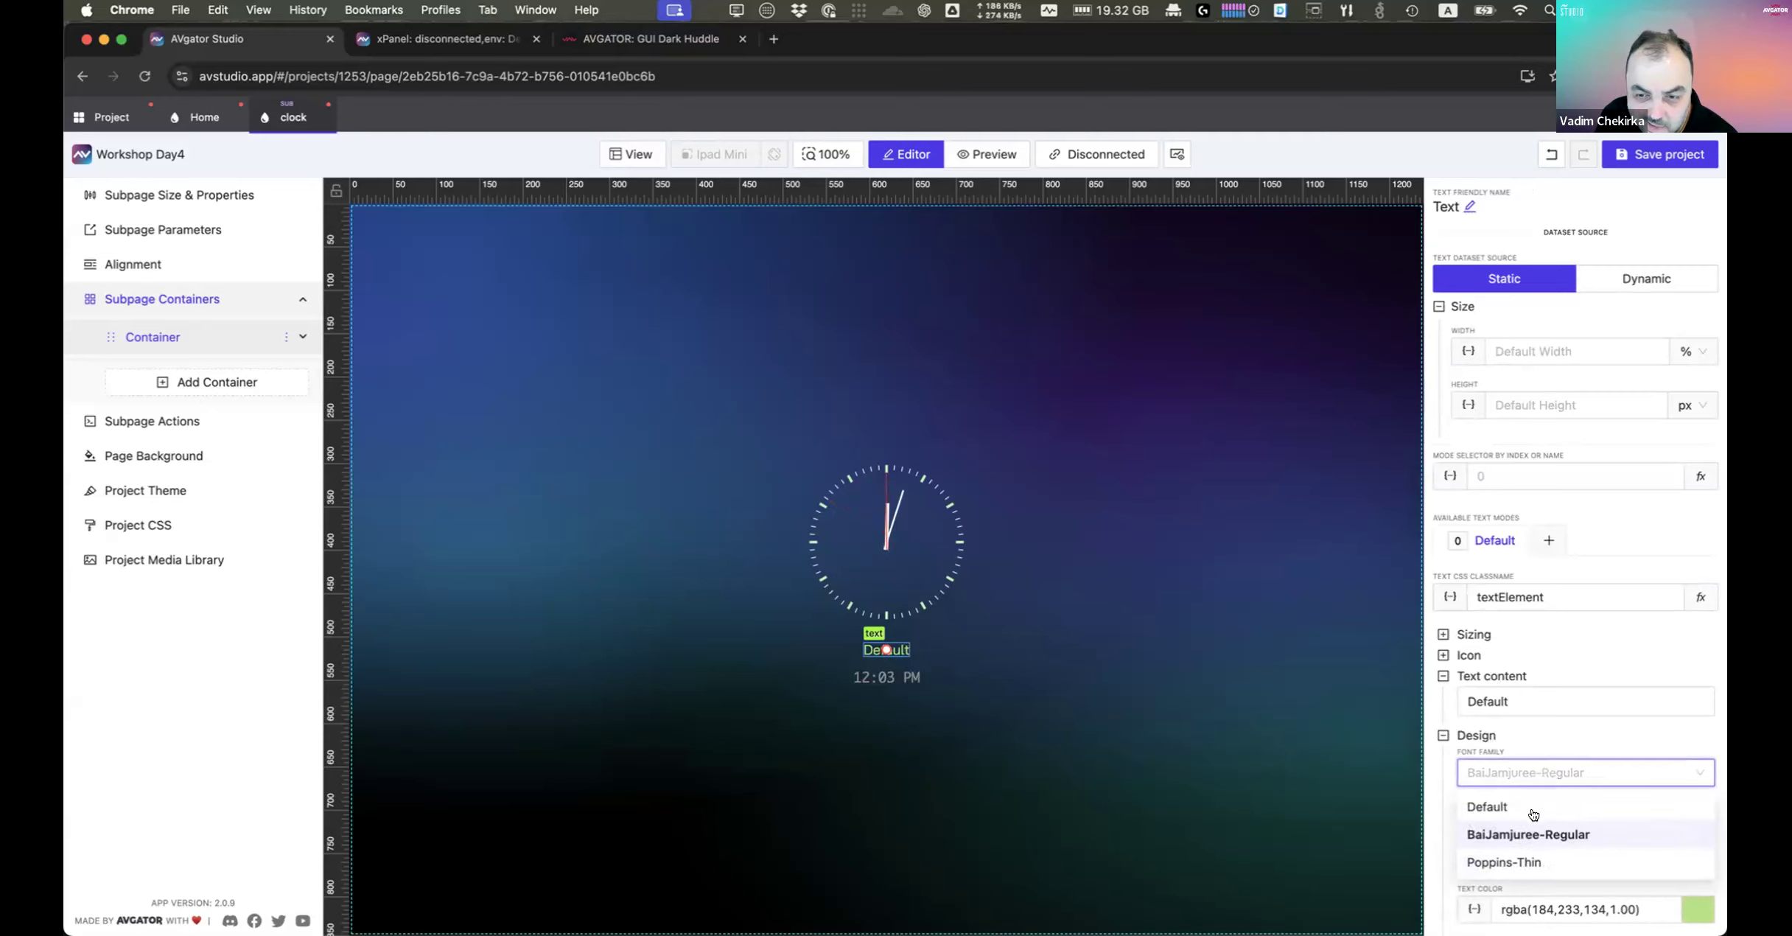
click(1524, 862)
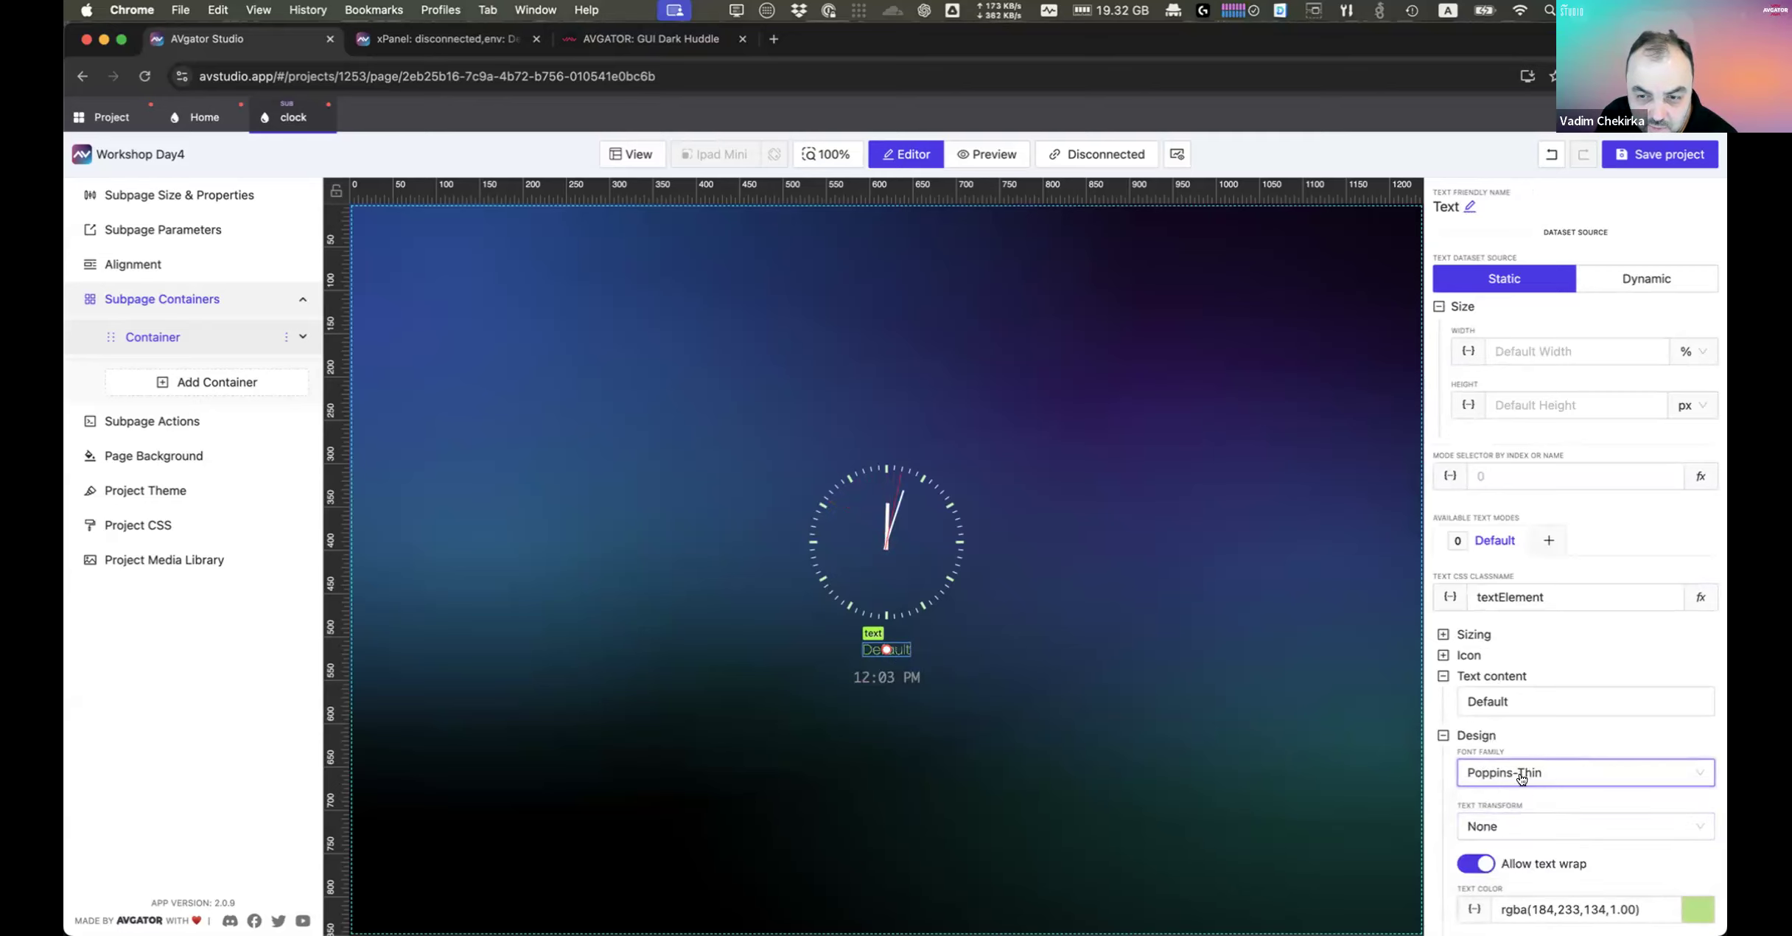
click(1520, 781)
click(1511, 832)
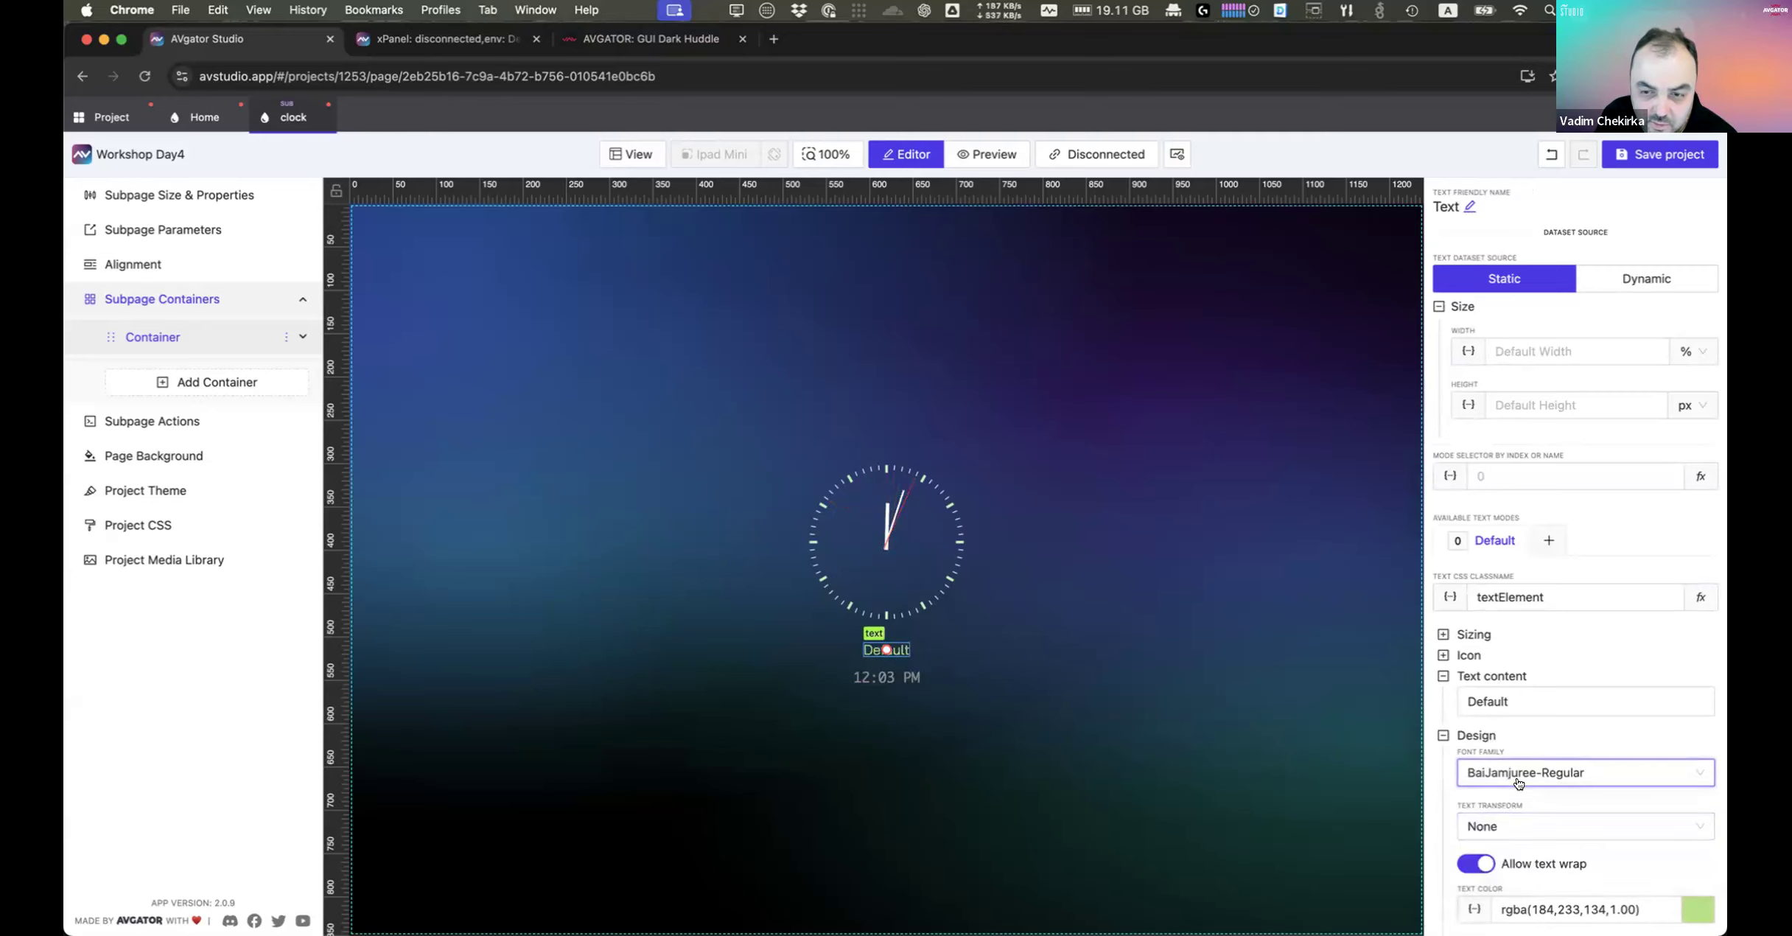
click(1545, 773)
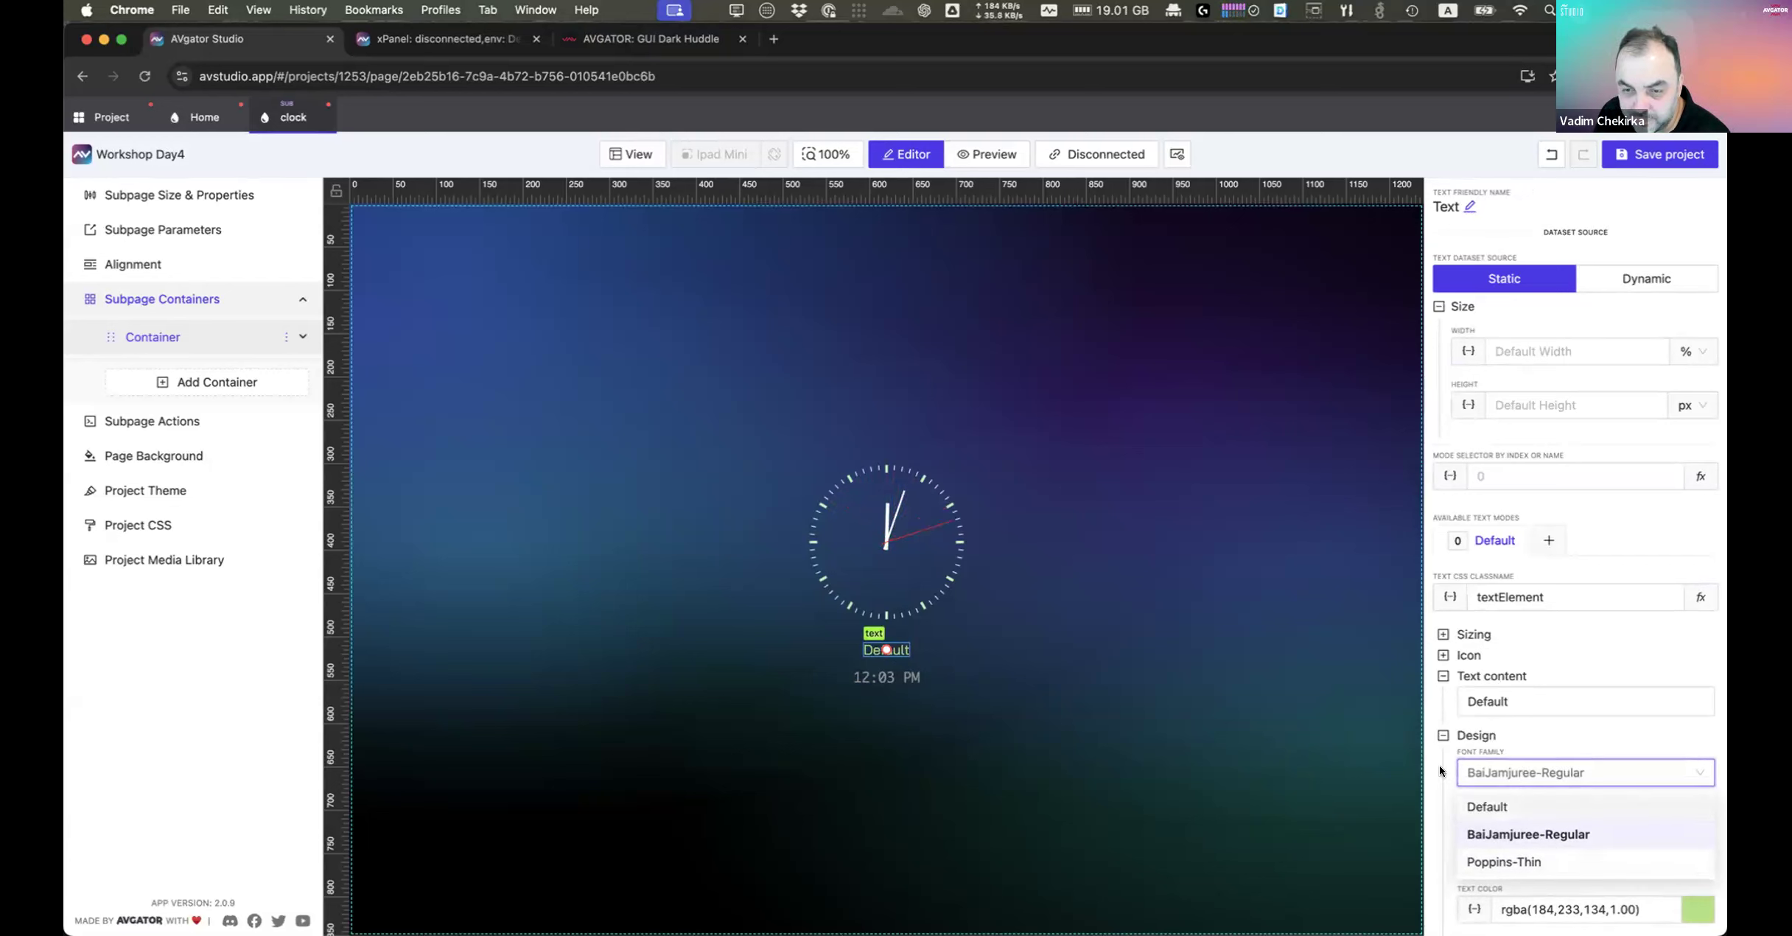
click(1522, 833)
click(888, 675)
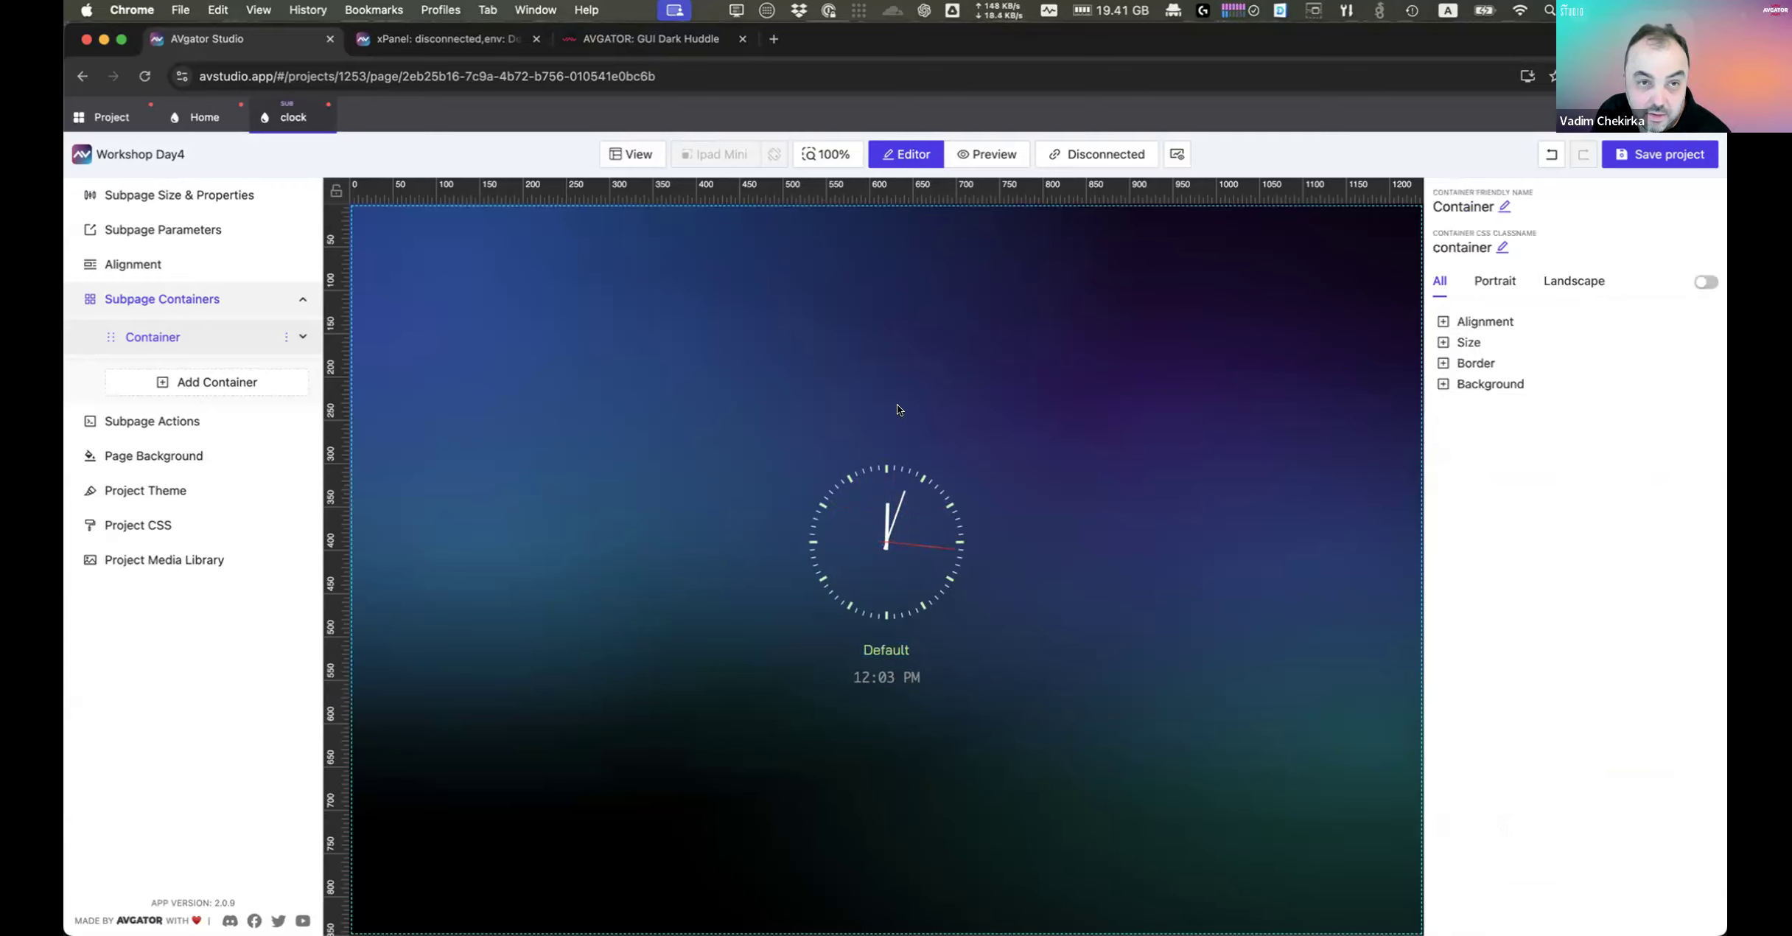
Step: Save the project, close the clock subpage and return to the Home page
click(1667, 152)
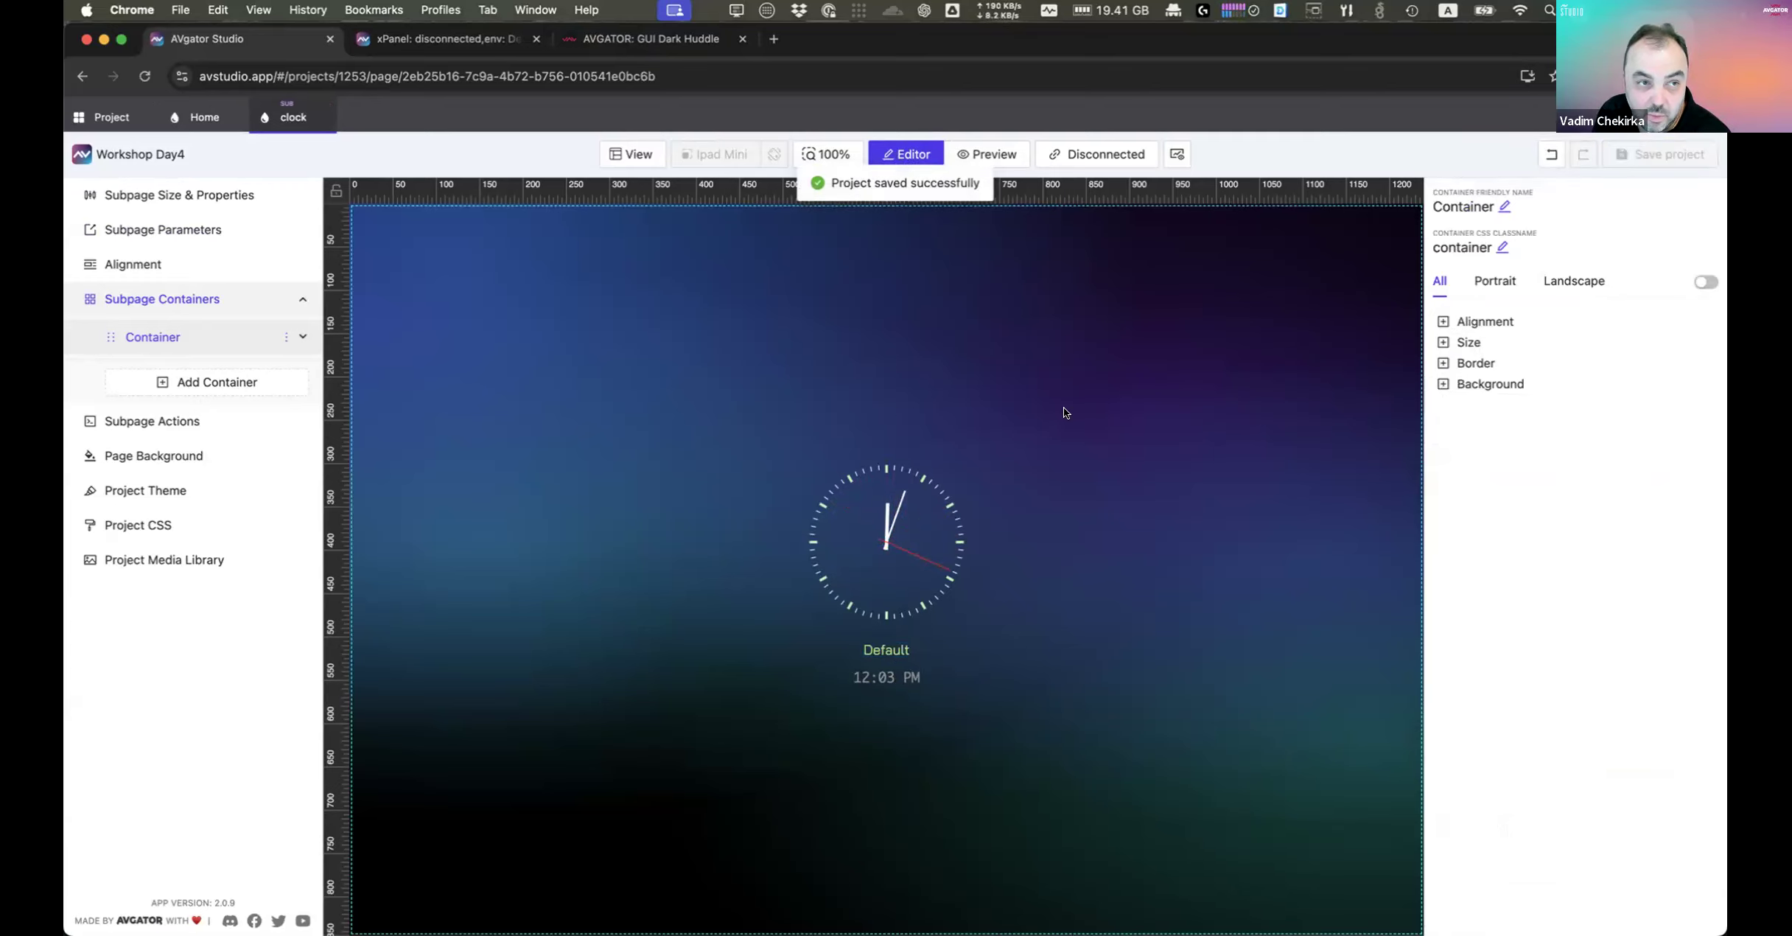
click(318, 117)
click(189, 117)
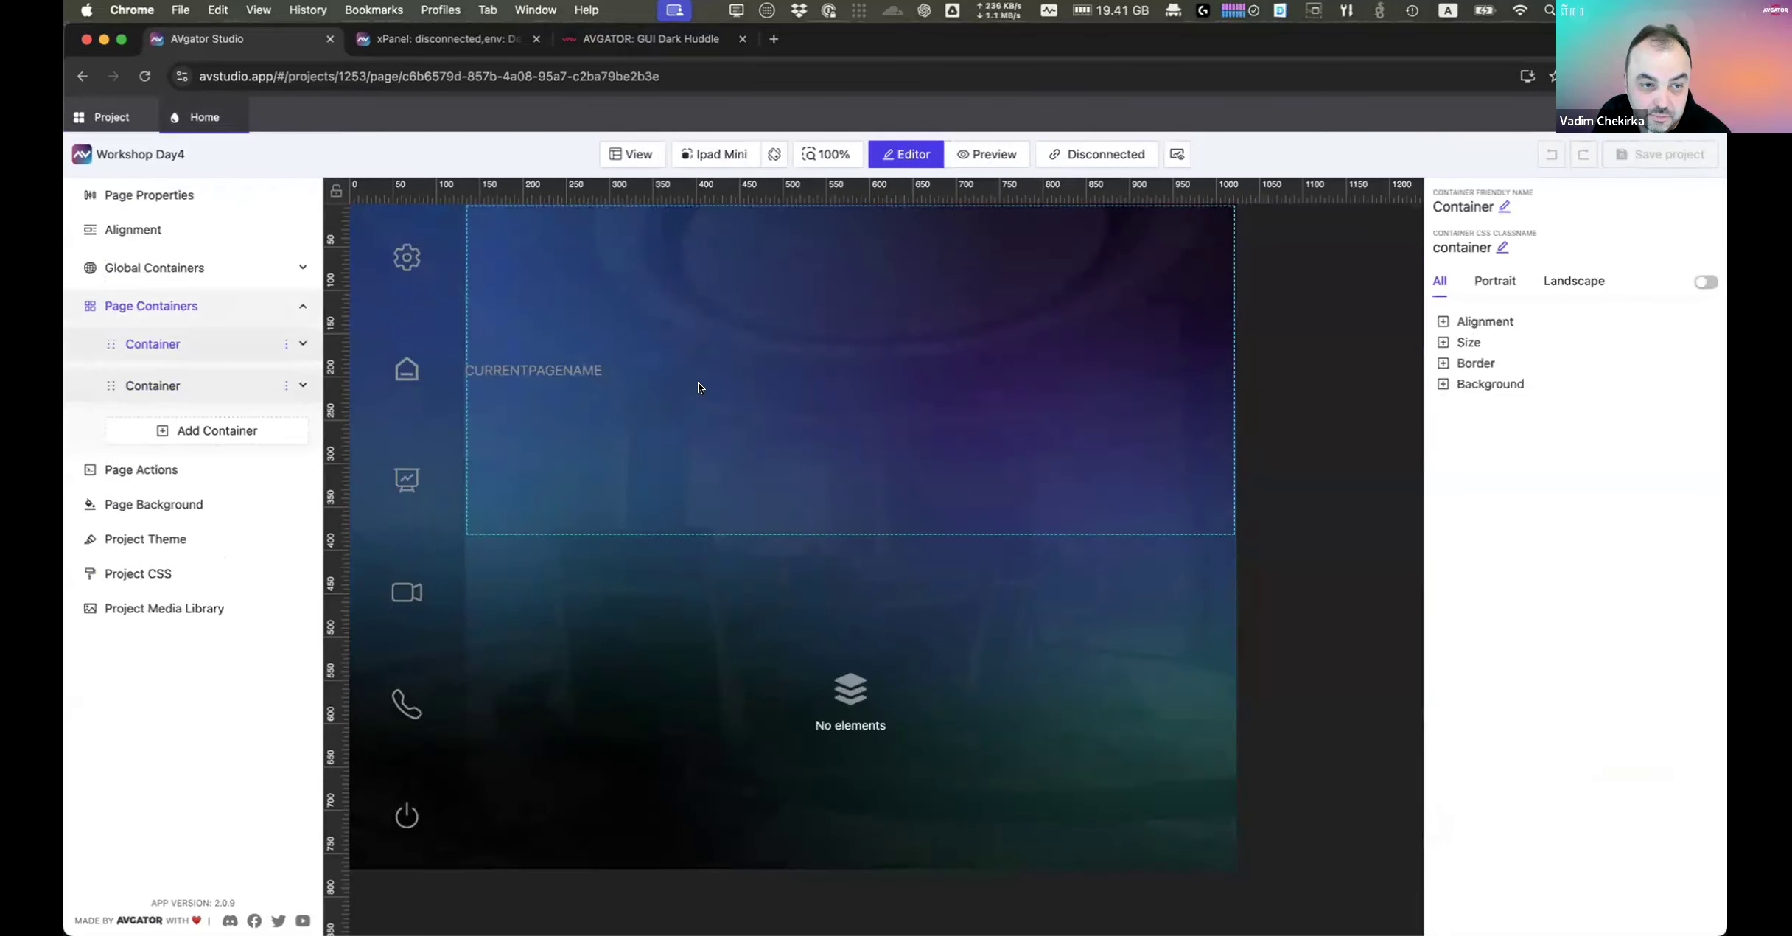
Step: Add a SubPage element to the Home page's upper container, using the clock subpage as a list
mouse_move(670, 433)
click(740, 450)
click(874, 304)
text(sub)
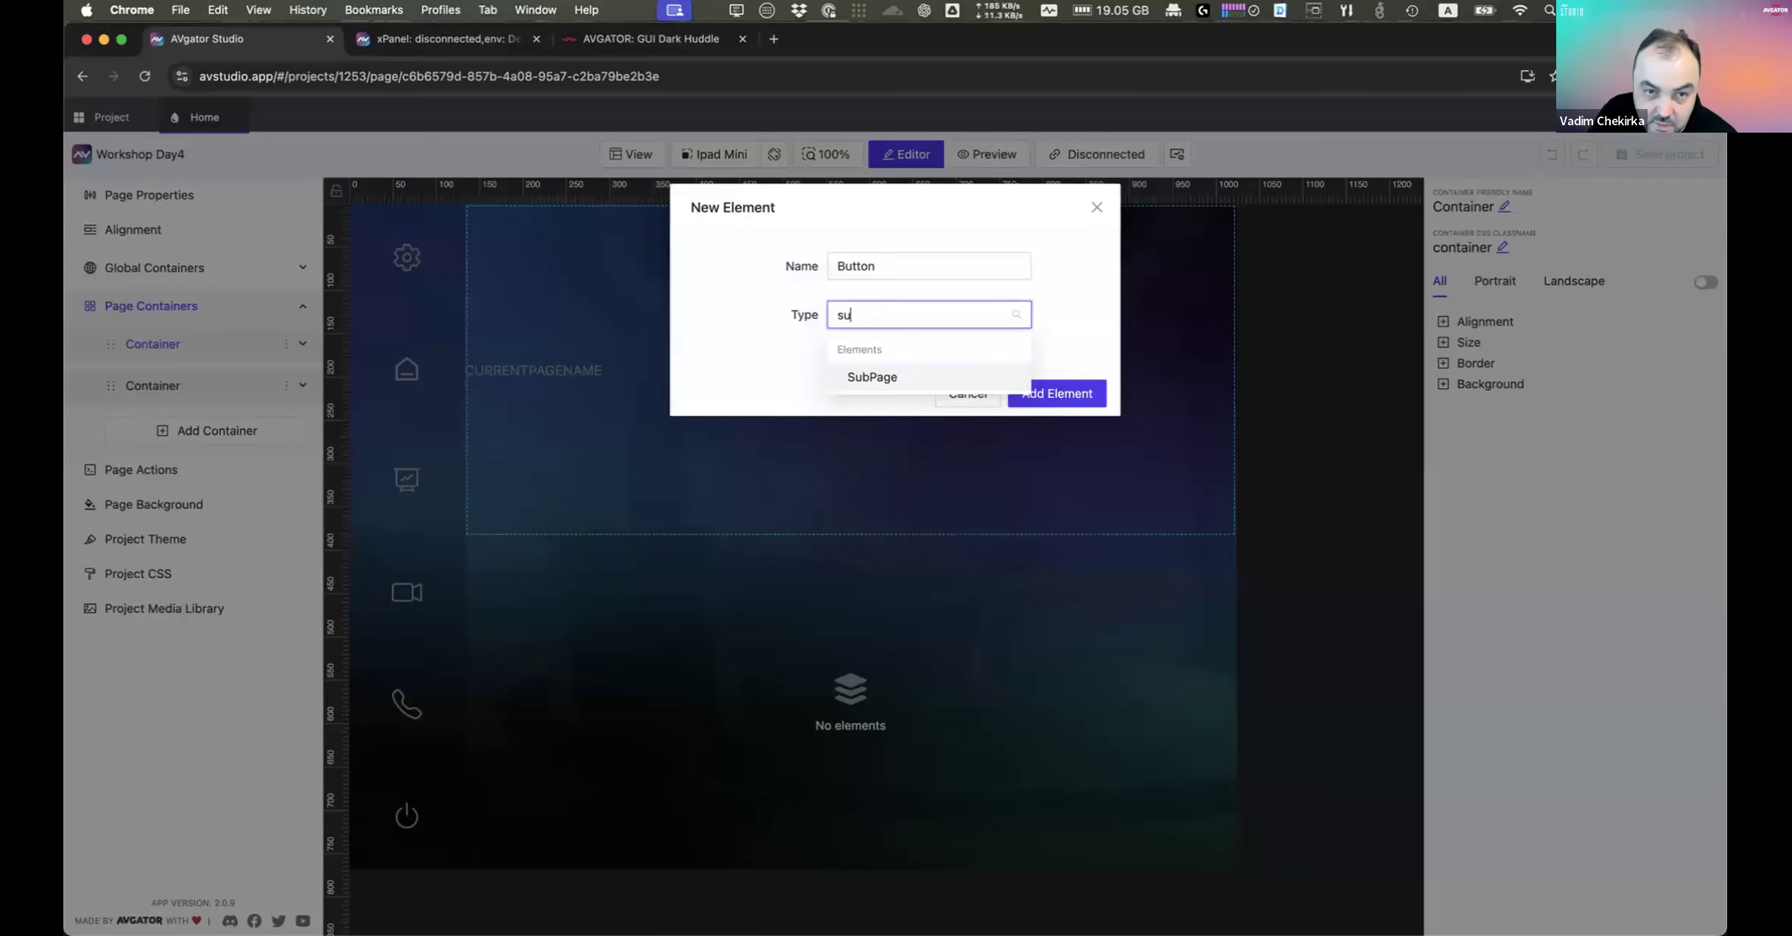
key(Return)
click(886, 371)
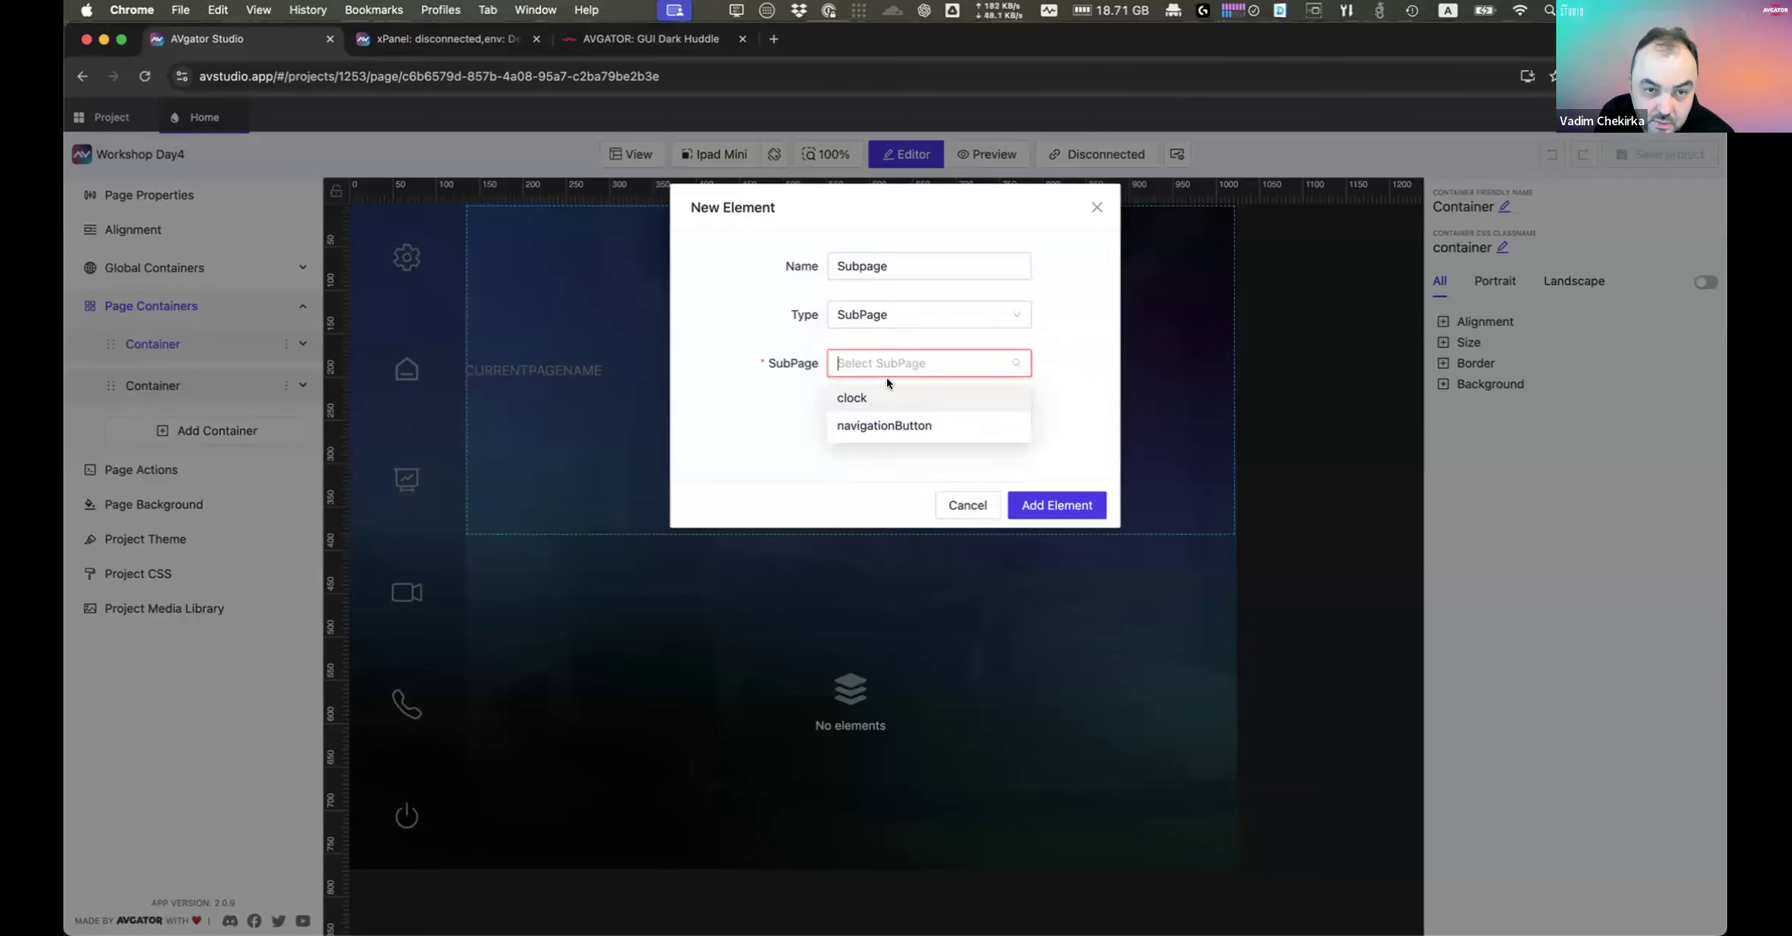
click(899, 398)
click(991, 414)
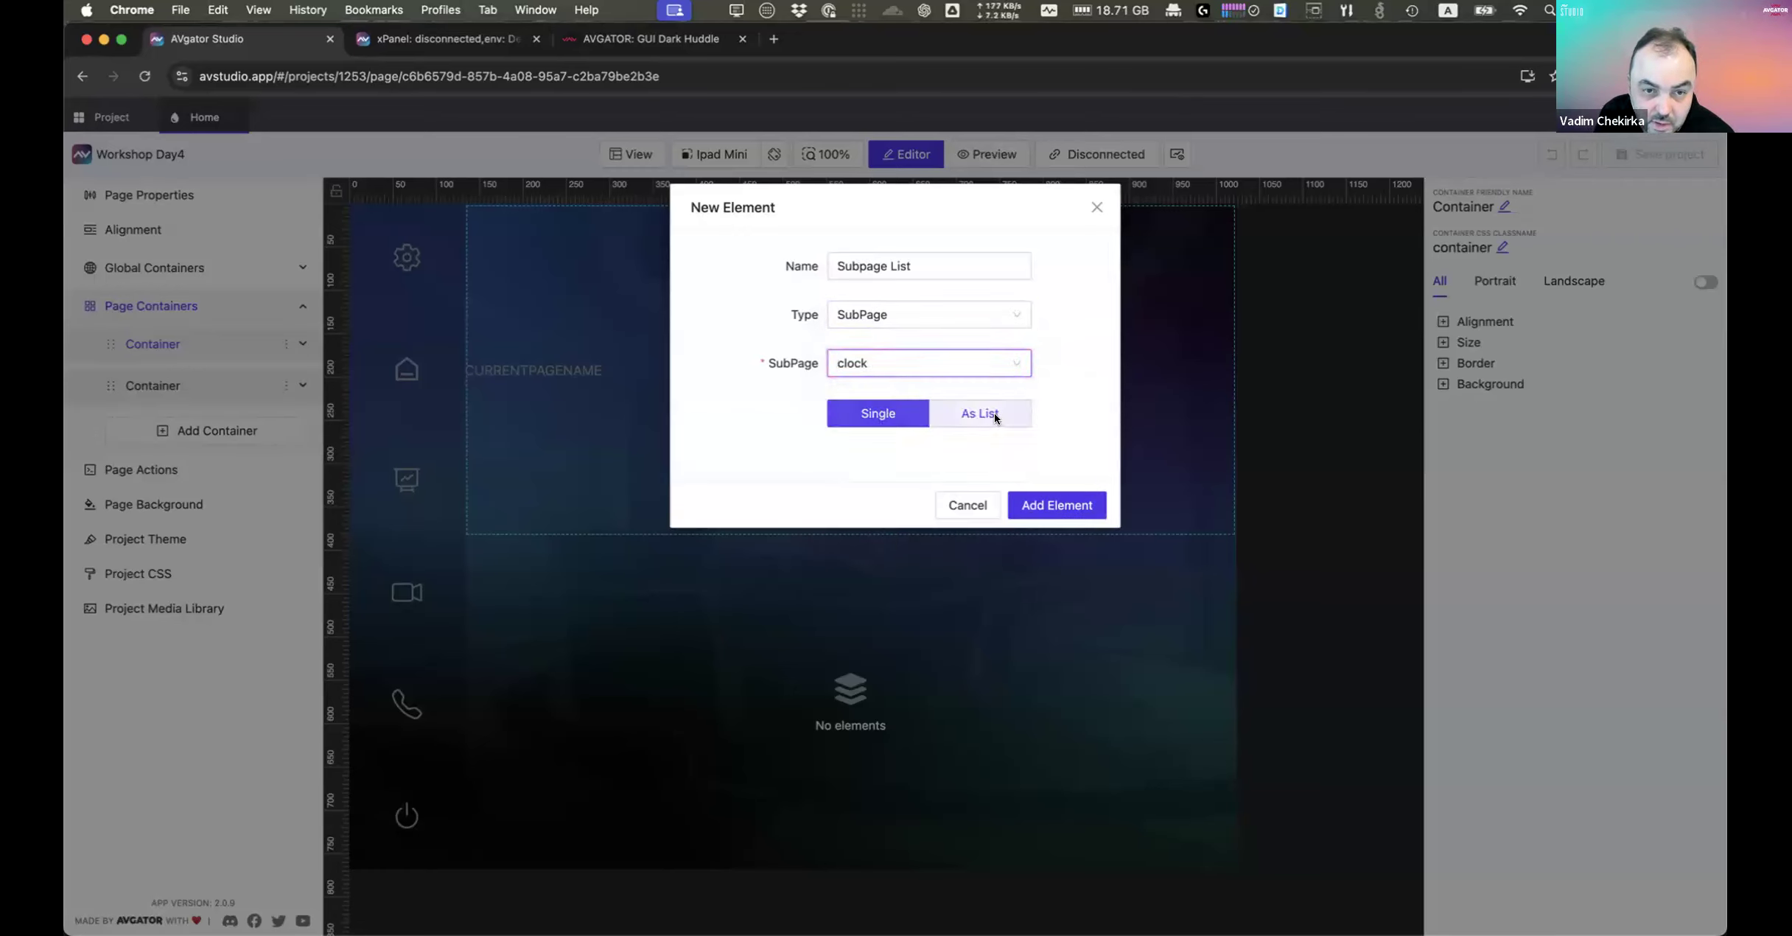
click(1079, 501)
Step: Set the clock subpage list's number of items to 3
click(849, 392)
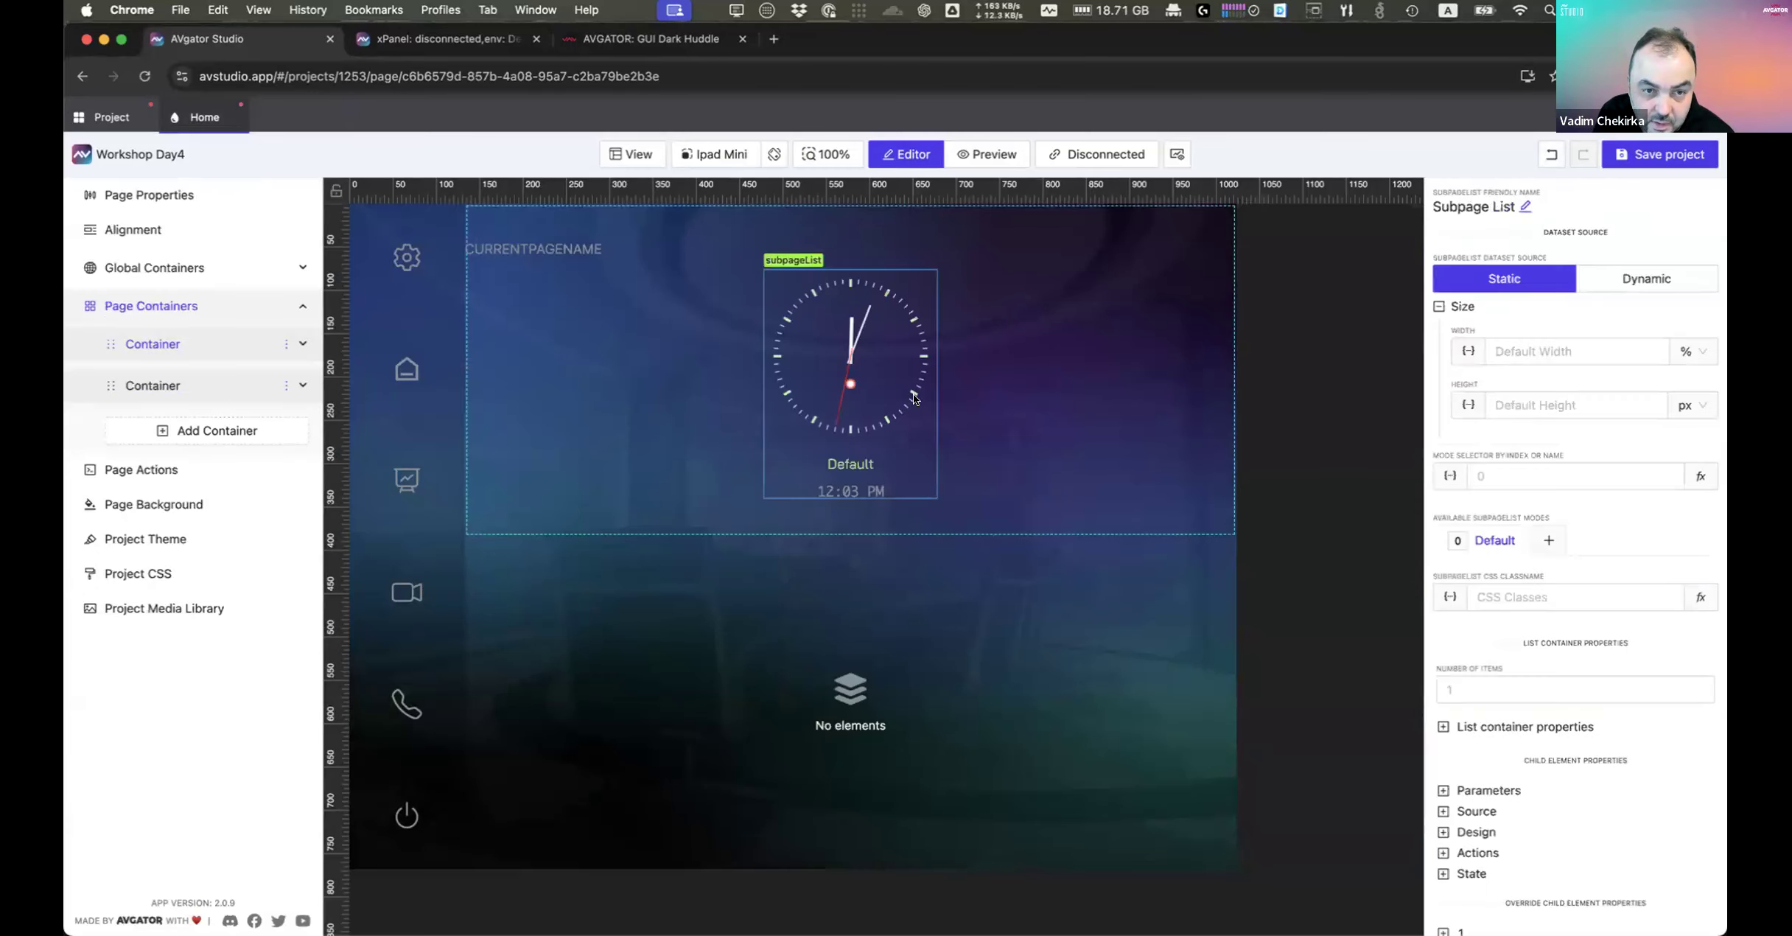
click(1701, 685)
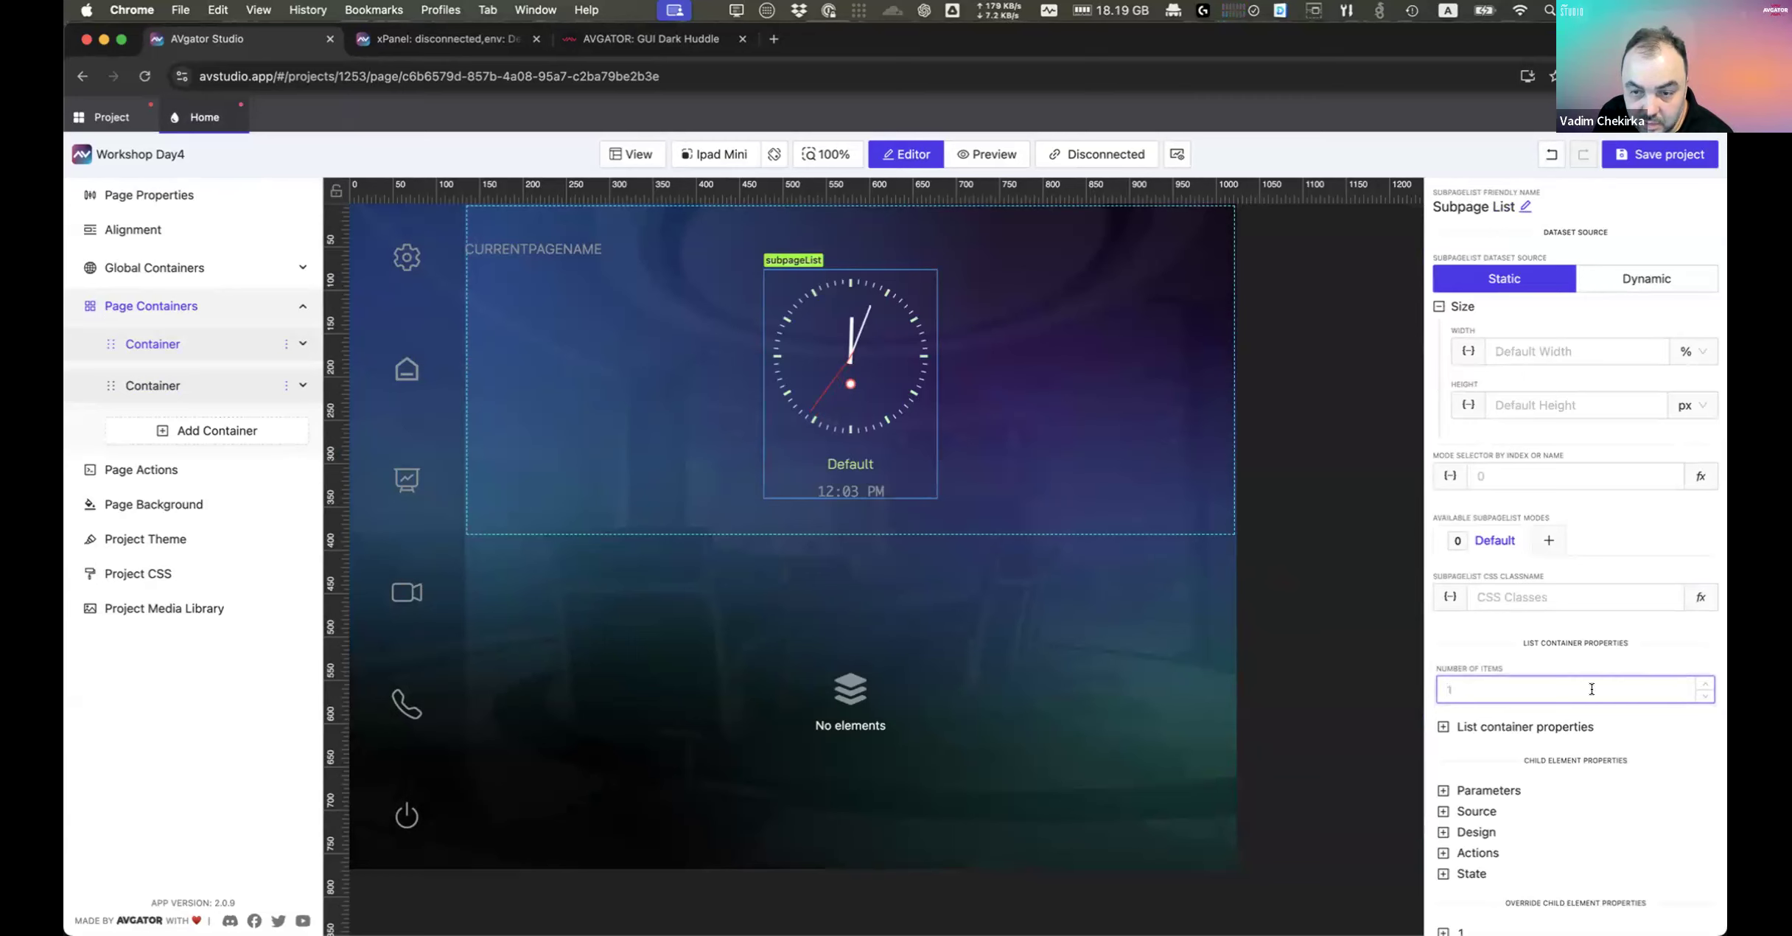
text(3)
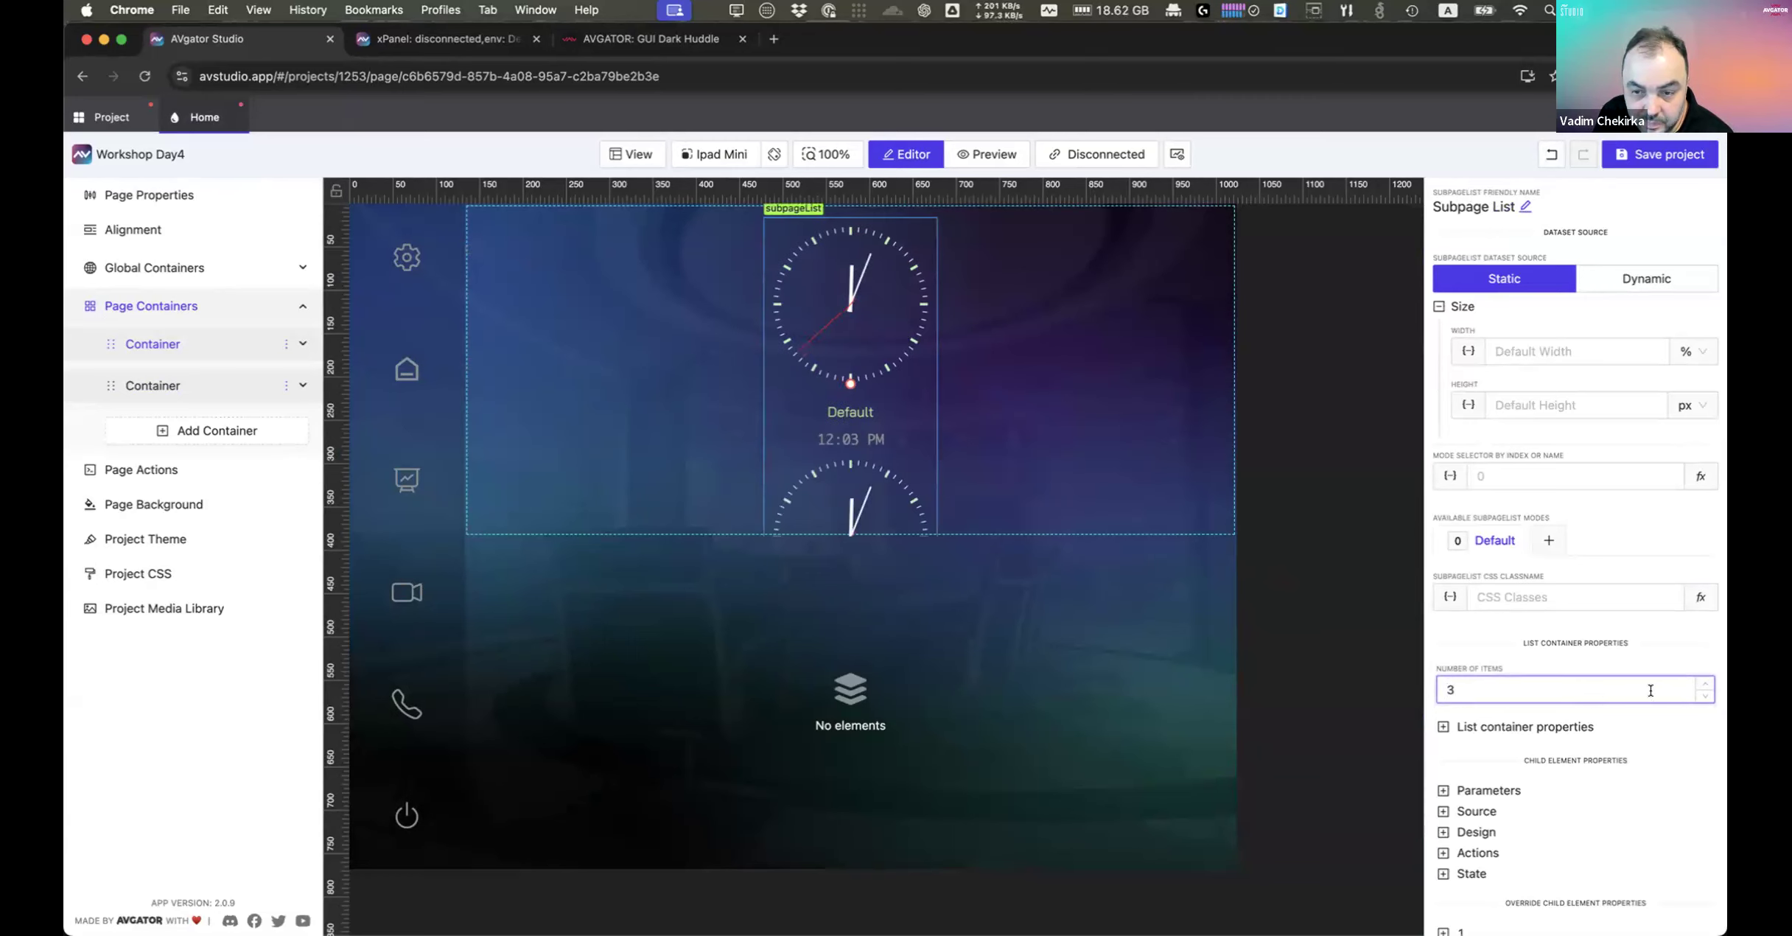
Step: Try a horizontal elements flow on the upper container and switch it back to vertical
click(1029, 458)
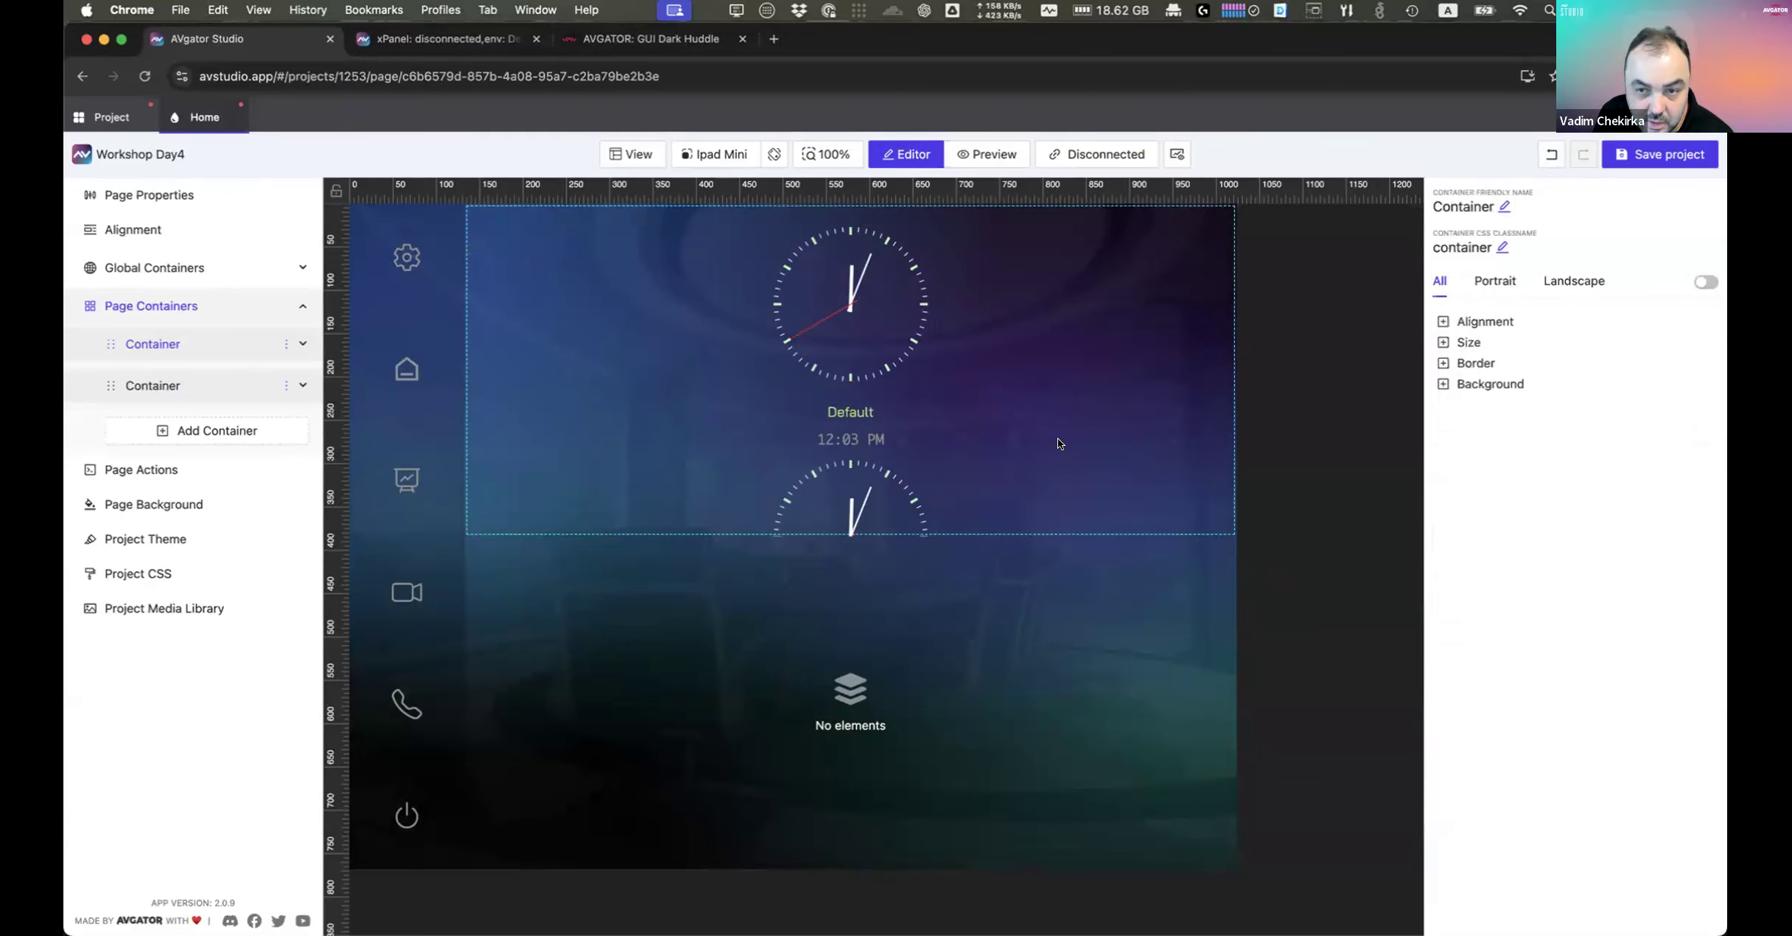
click(1480, 322)
click(1522, 359)
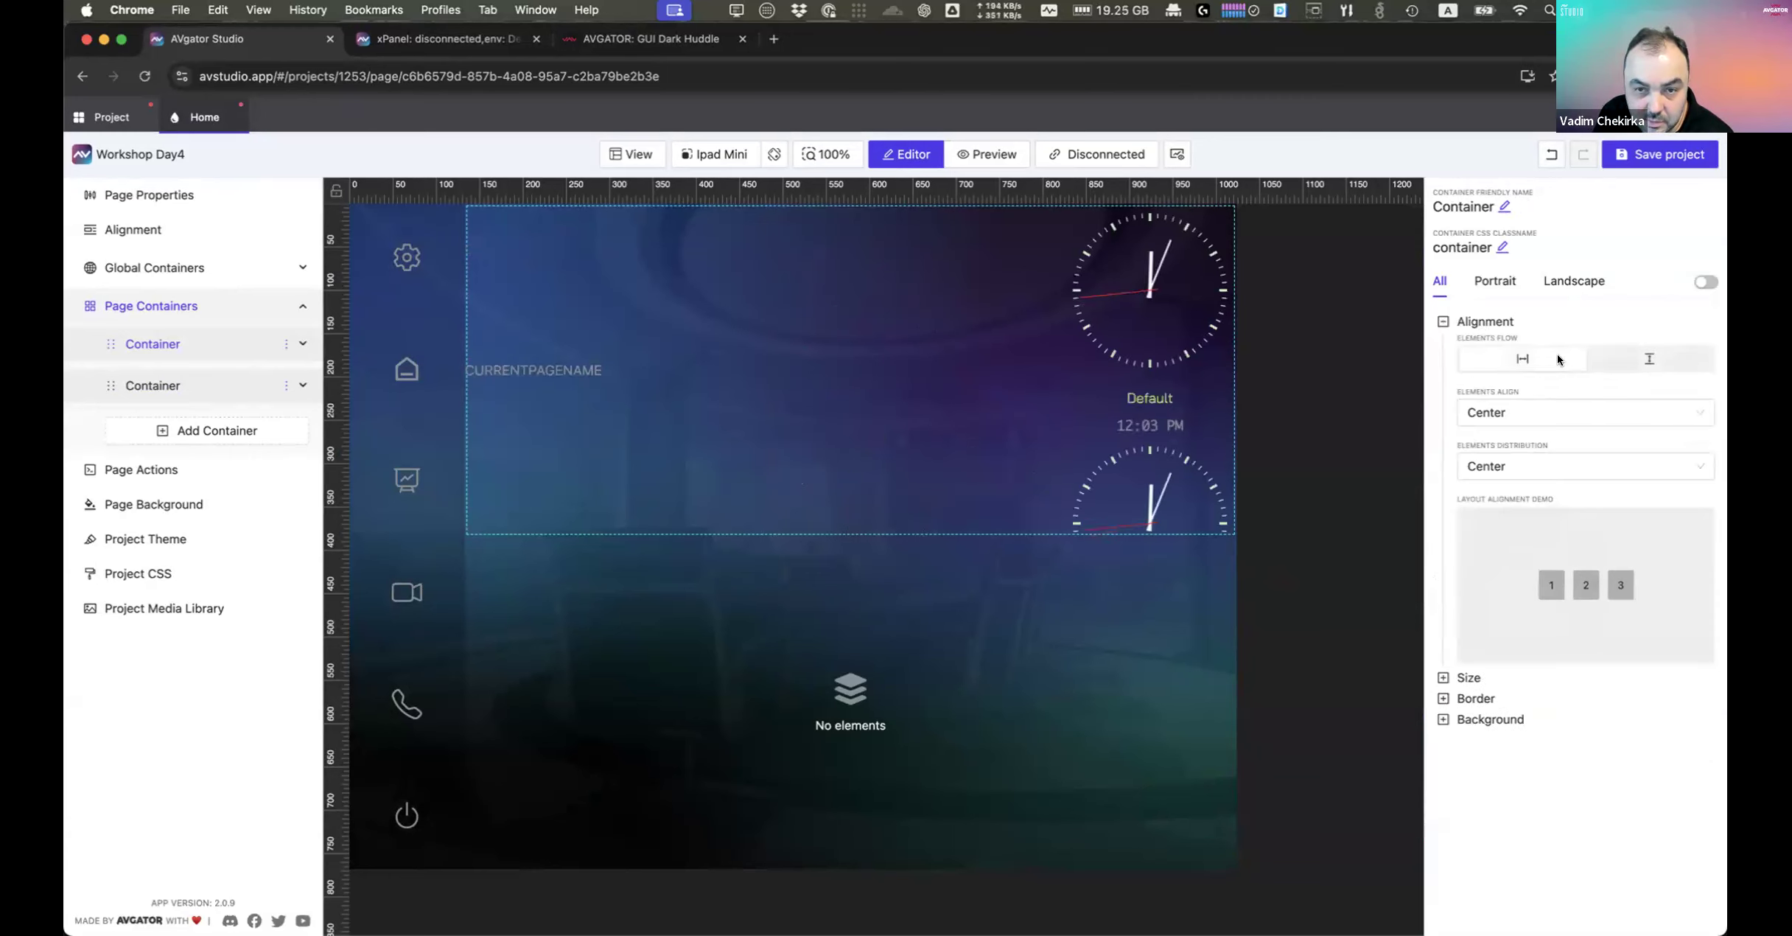
click(1649, 359)
Step: Set the clock subpage list's container elements flow to horizontal and review its remaining list container properties
click(888, 371)
click(1501, 729)
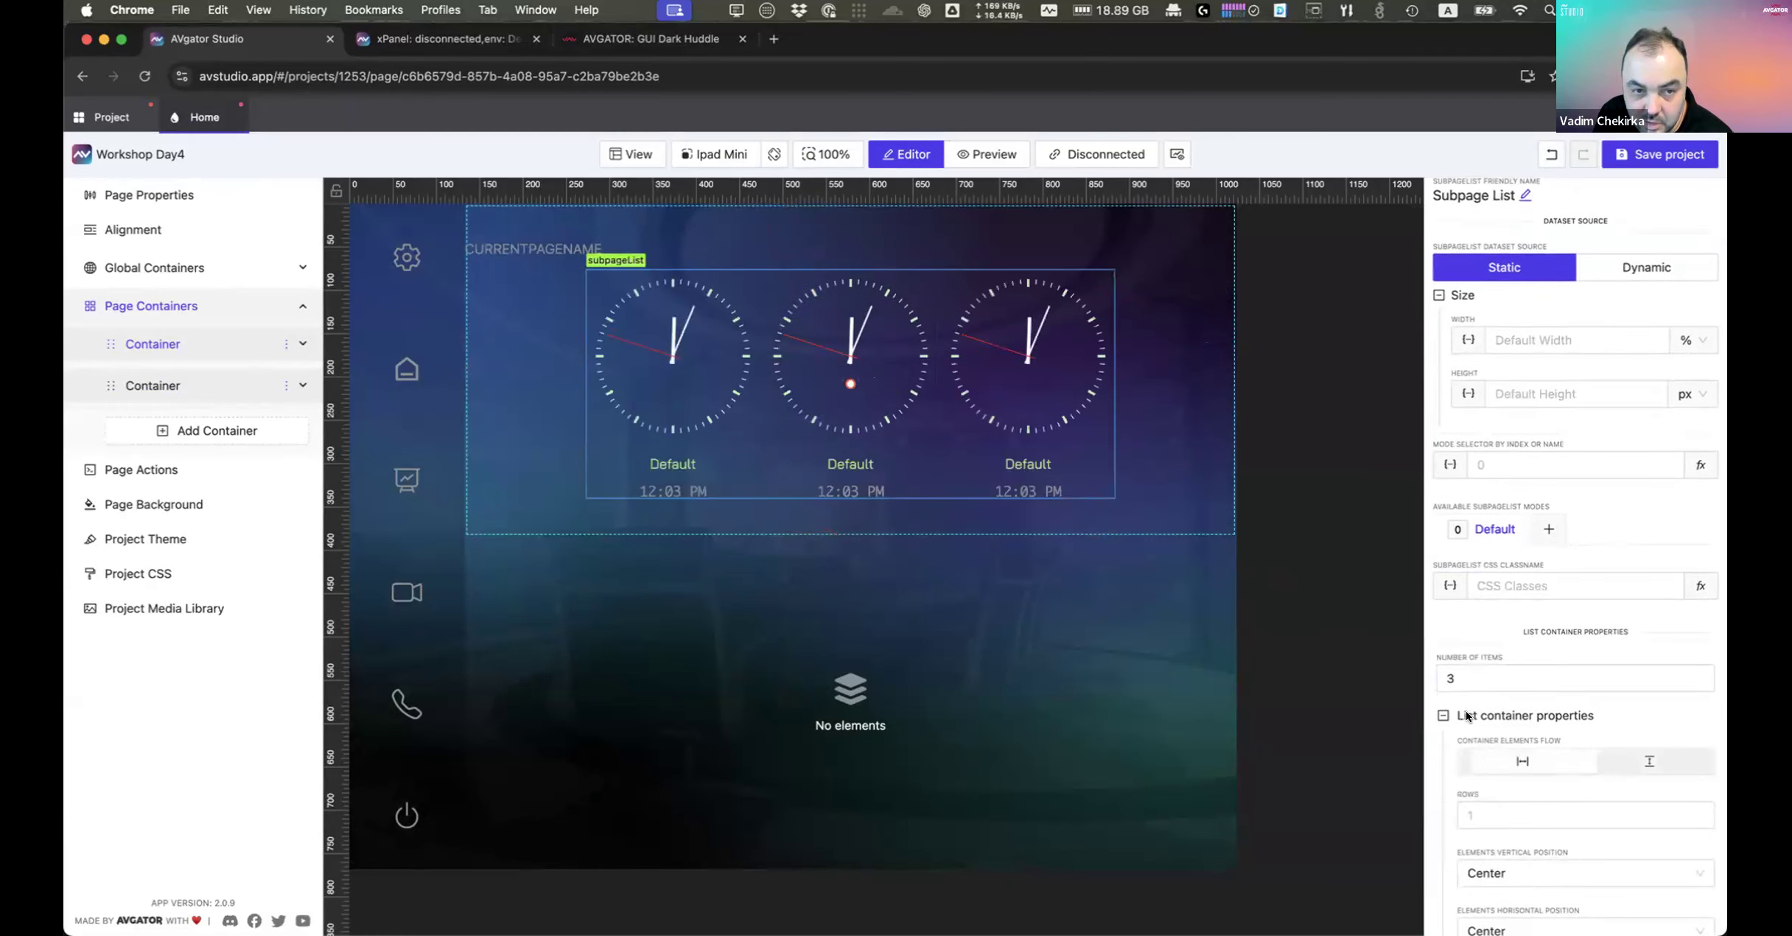
scroll(1606, 700, down, 5)
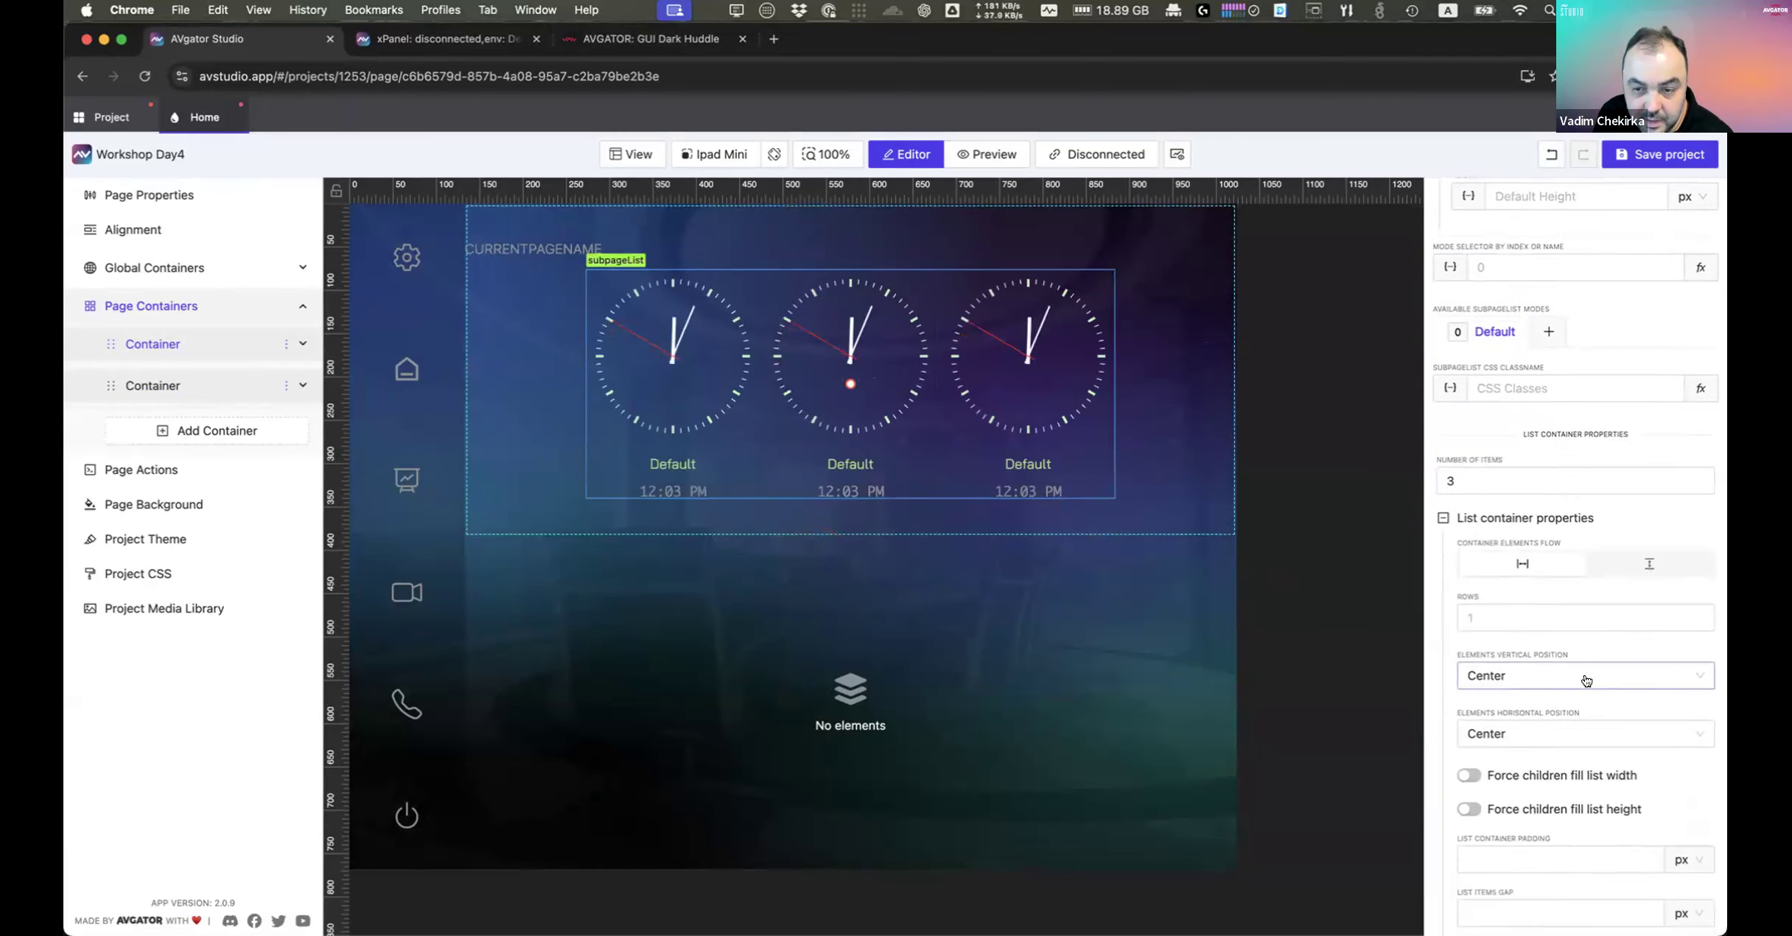
click(1585, 677)
scroll(1584, 674, down, 1)
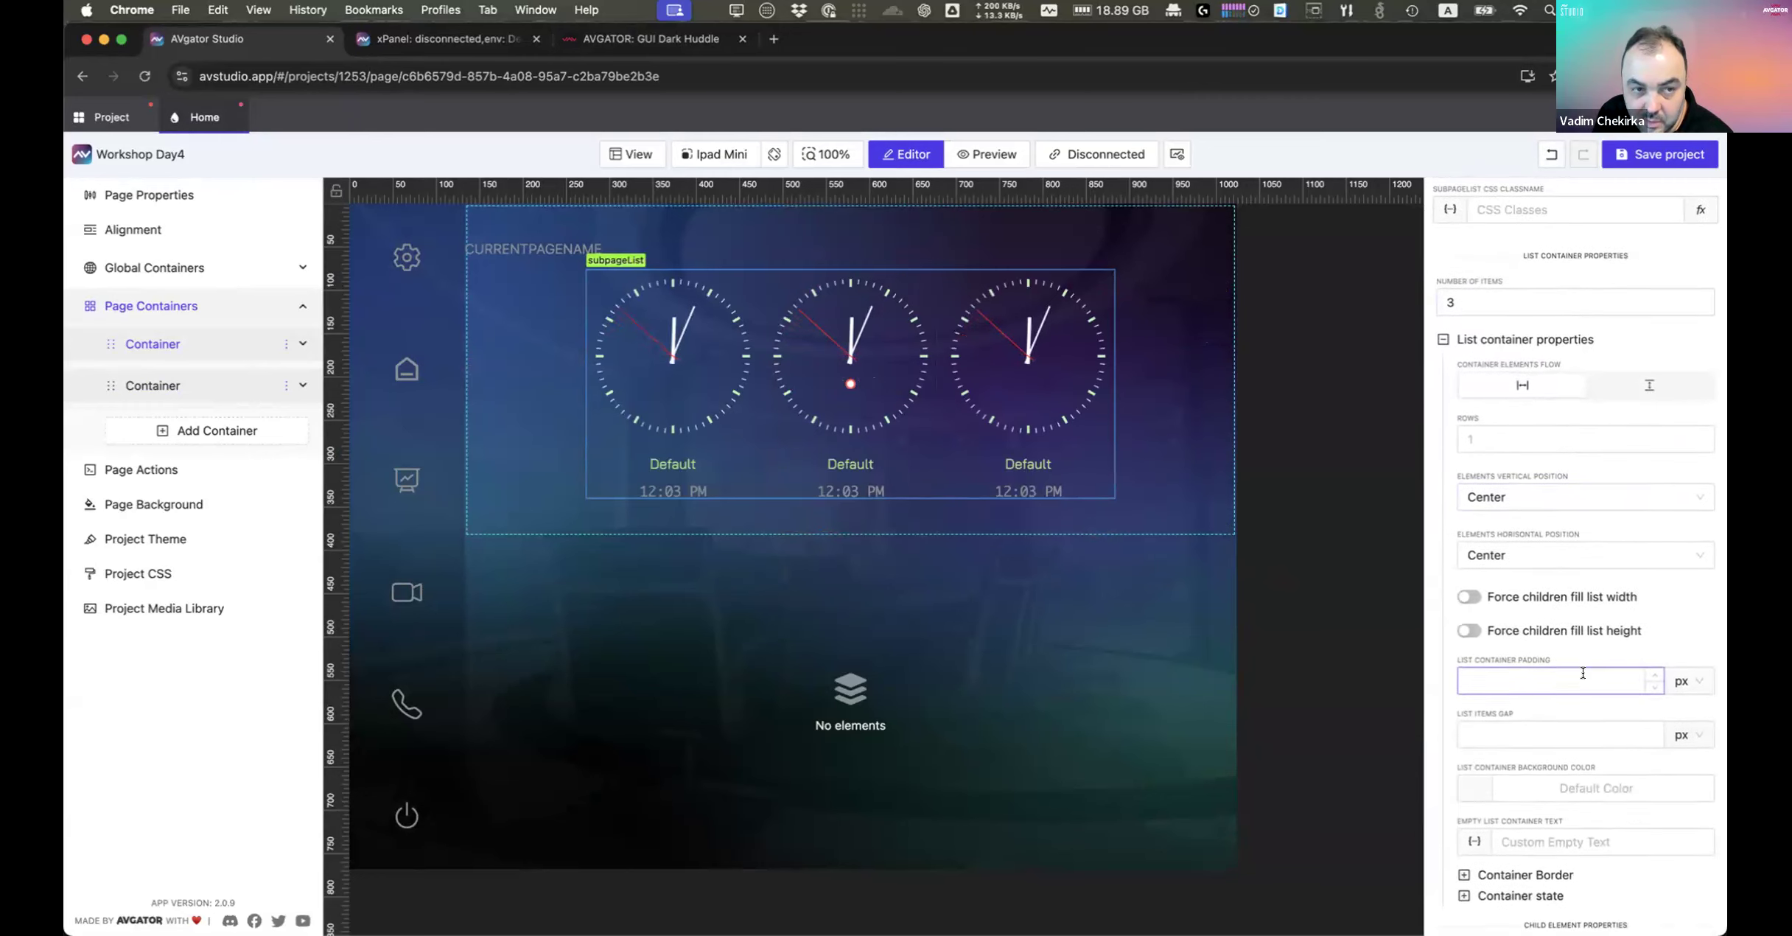
scroll(1584, 674, down, 3)
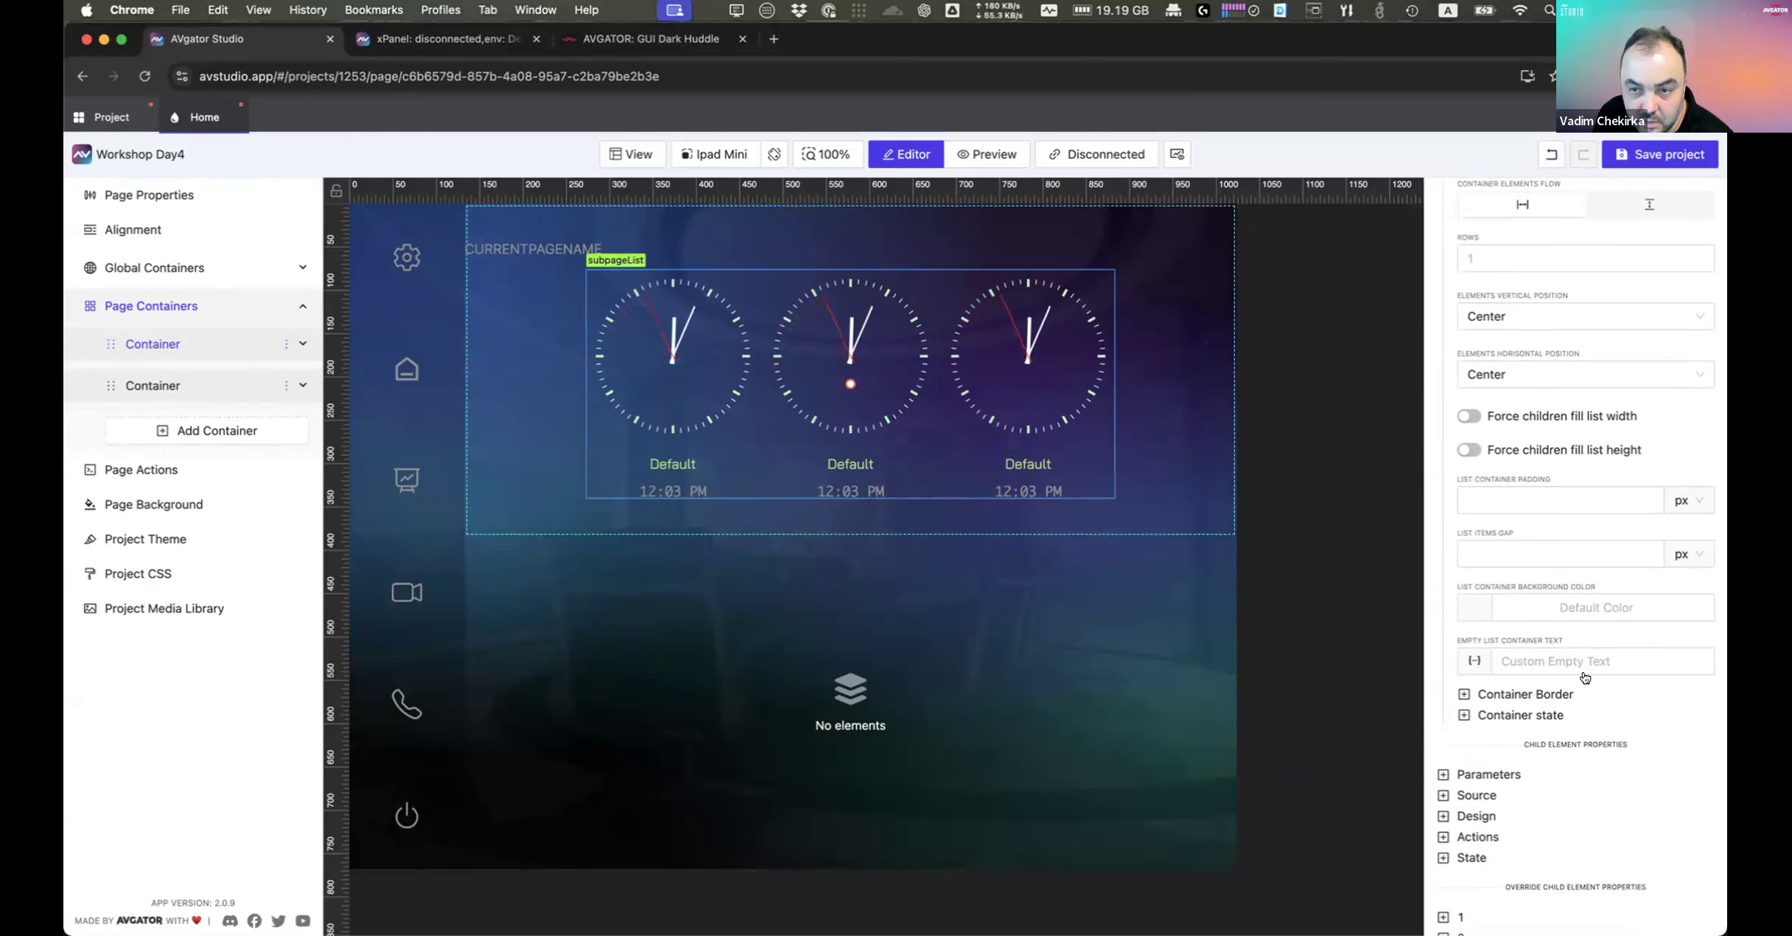
Step: Force the children to fill the clock list's width and set the list's width to 100%
click(1471, 416)
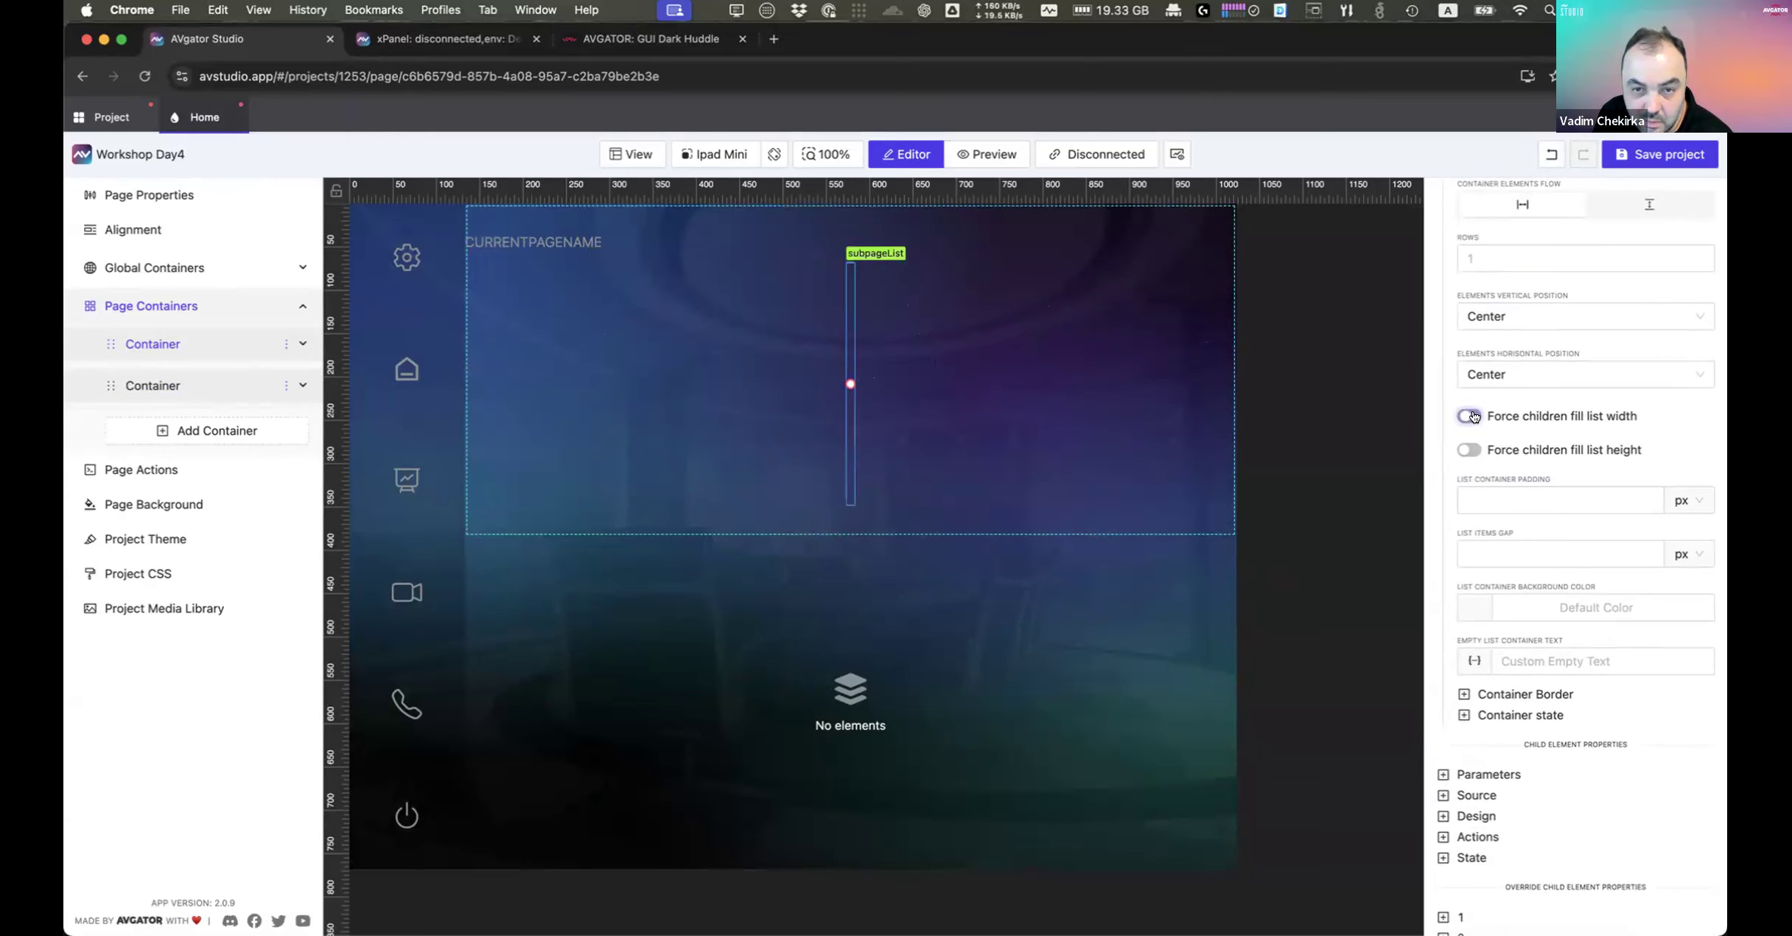
click(1470, 417)
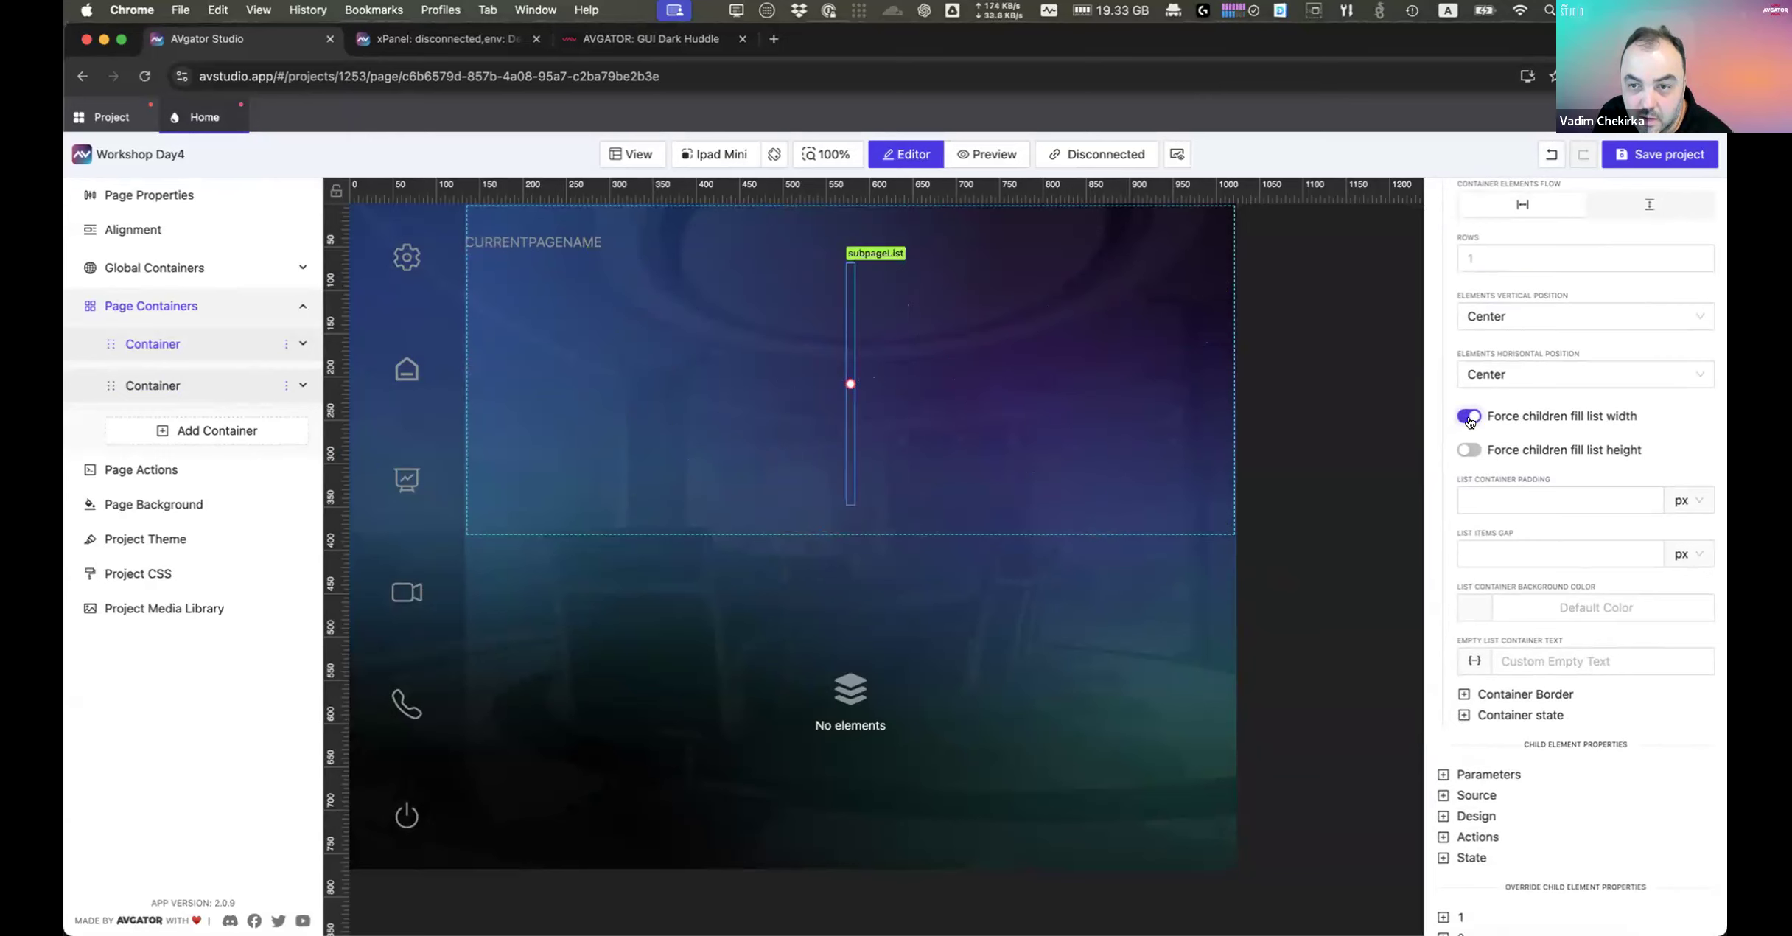
scroll(1555, 483, up, 8)
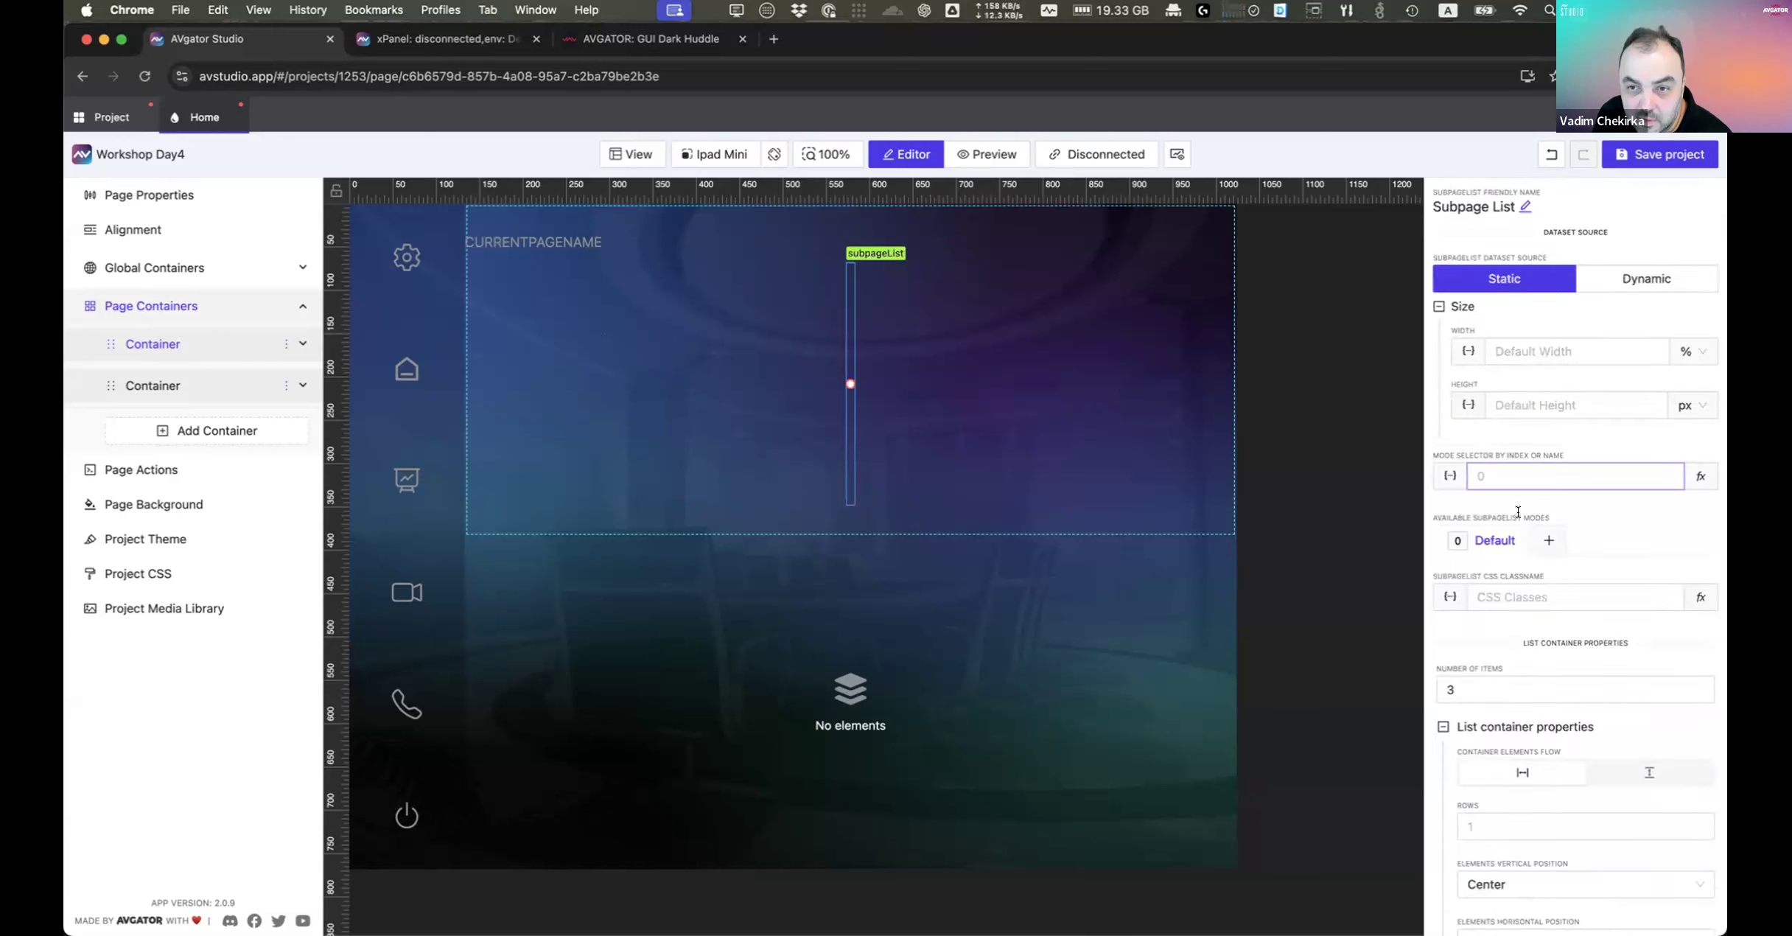
click(1538, 355)
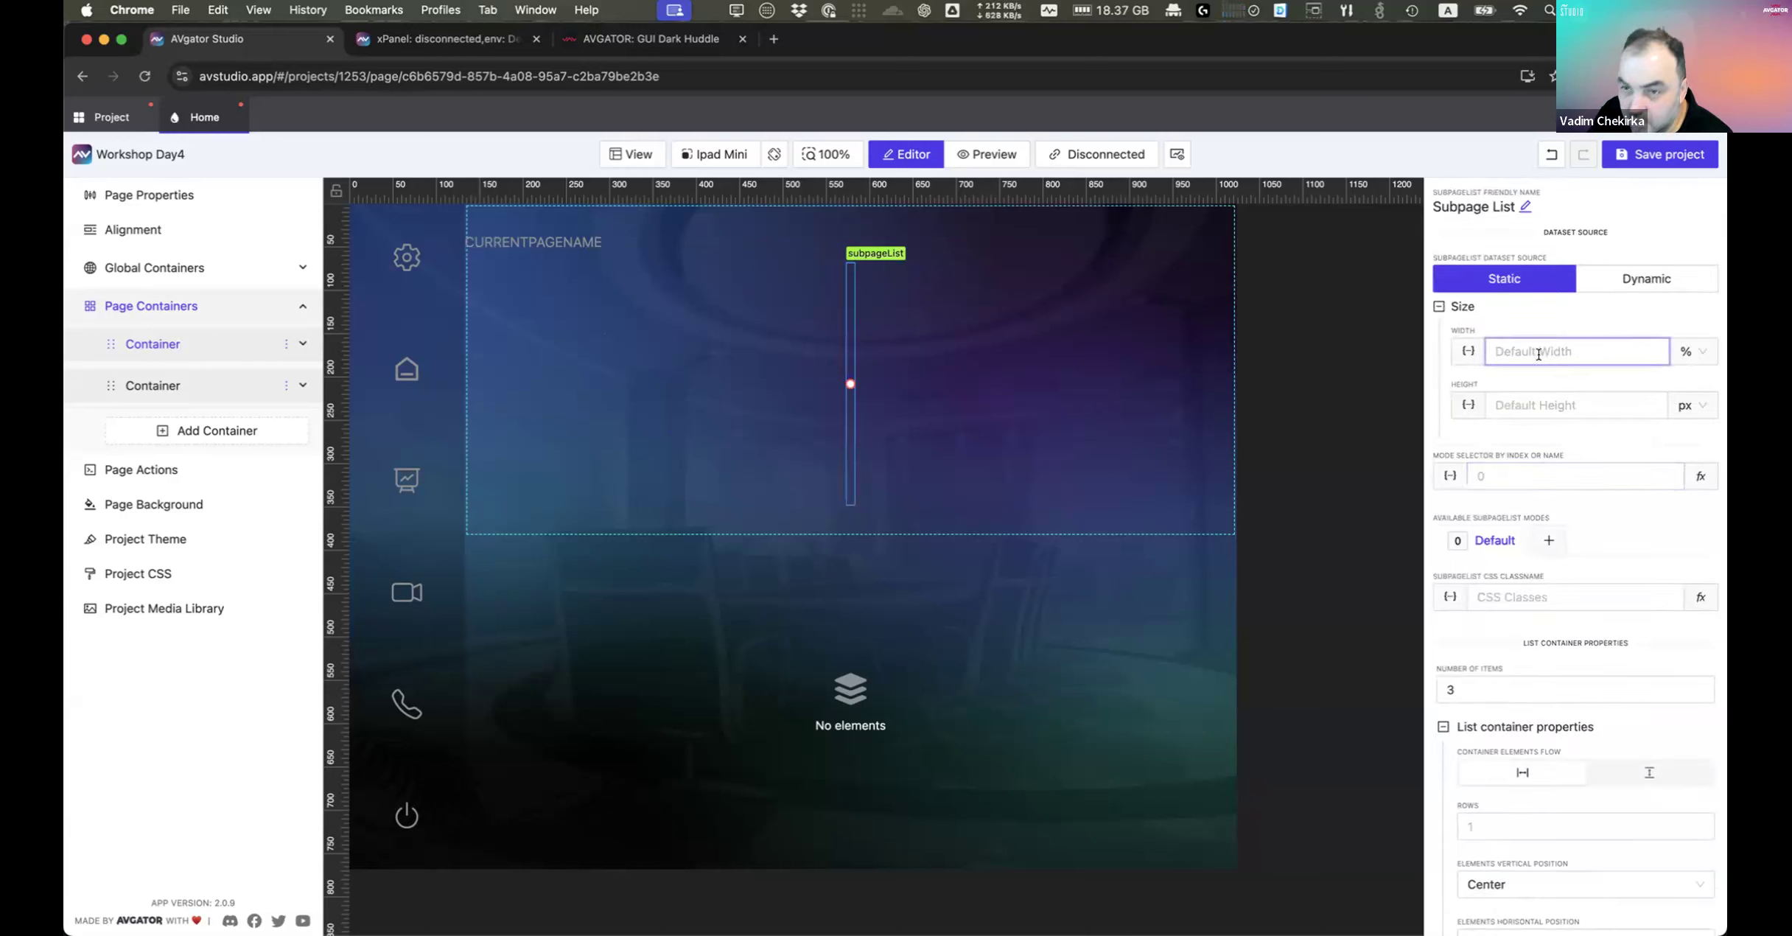
text(100)
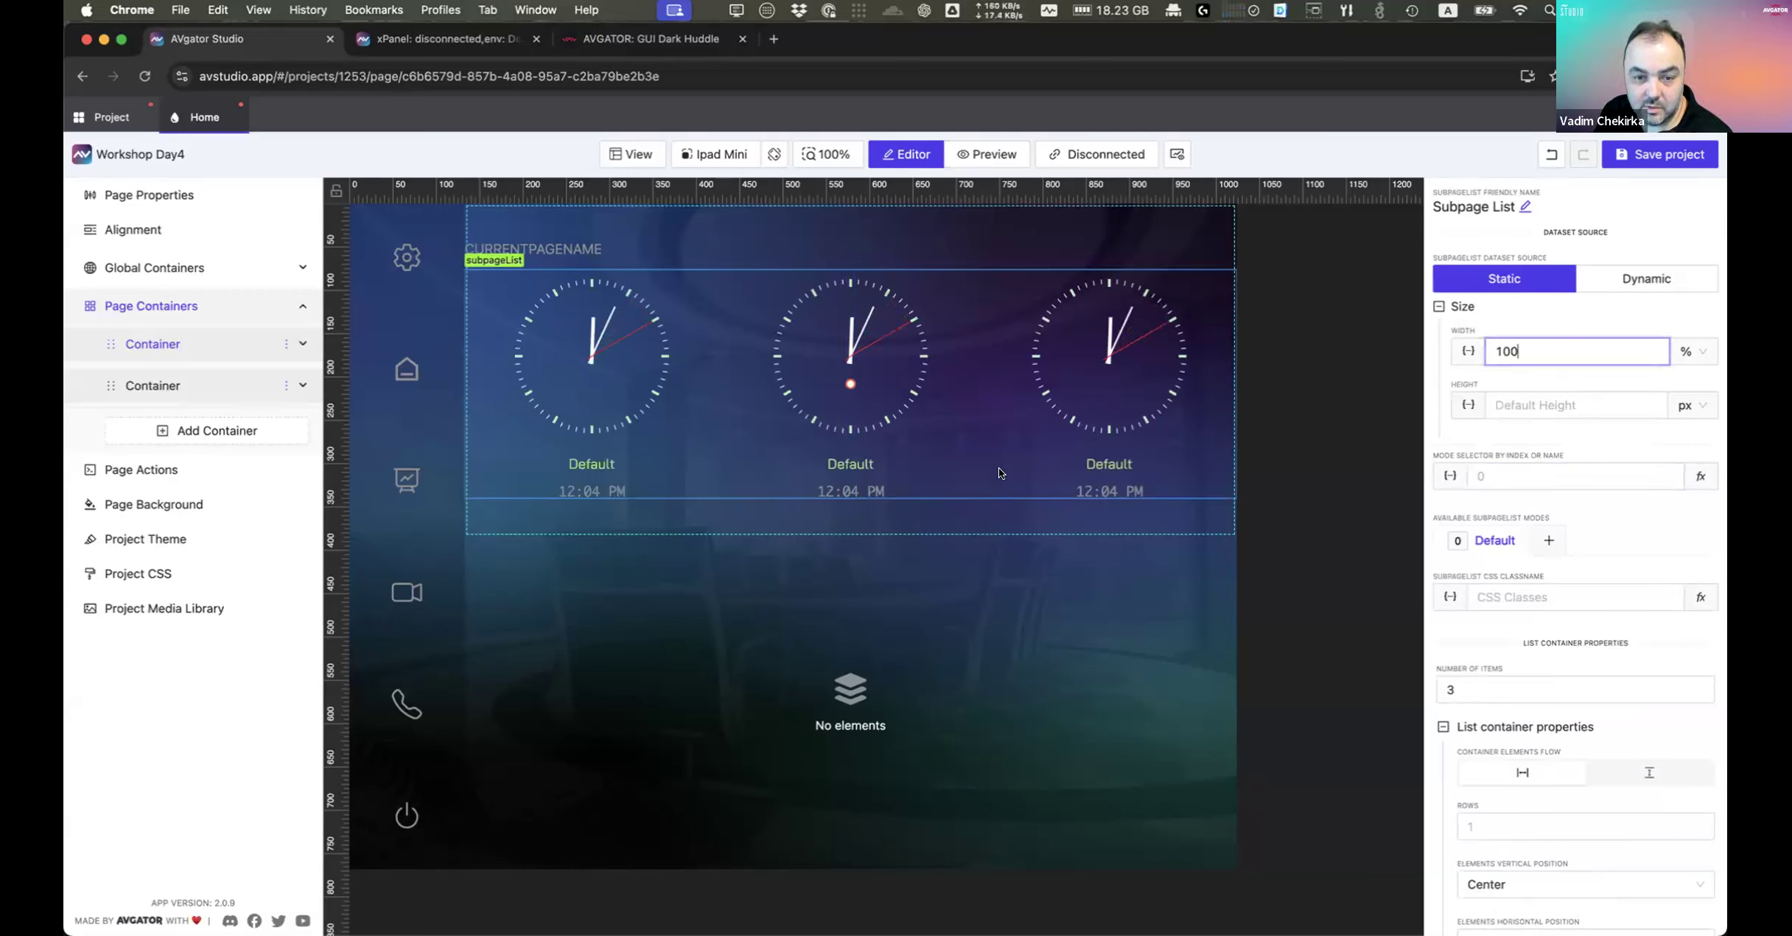
click(1000, 501)
Step: Compare the three-clock row in the live panel with the world clock in the Dark Huddle demo
click(464, 38)
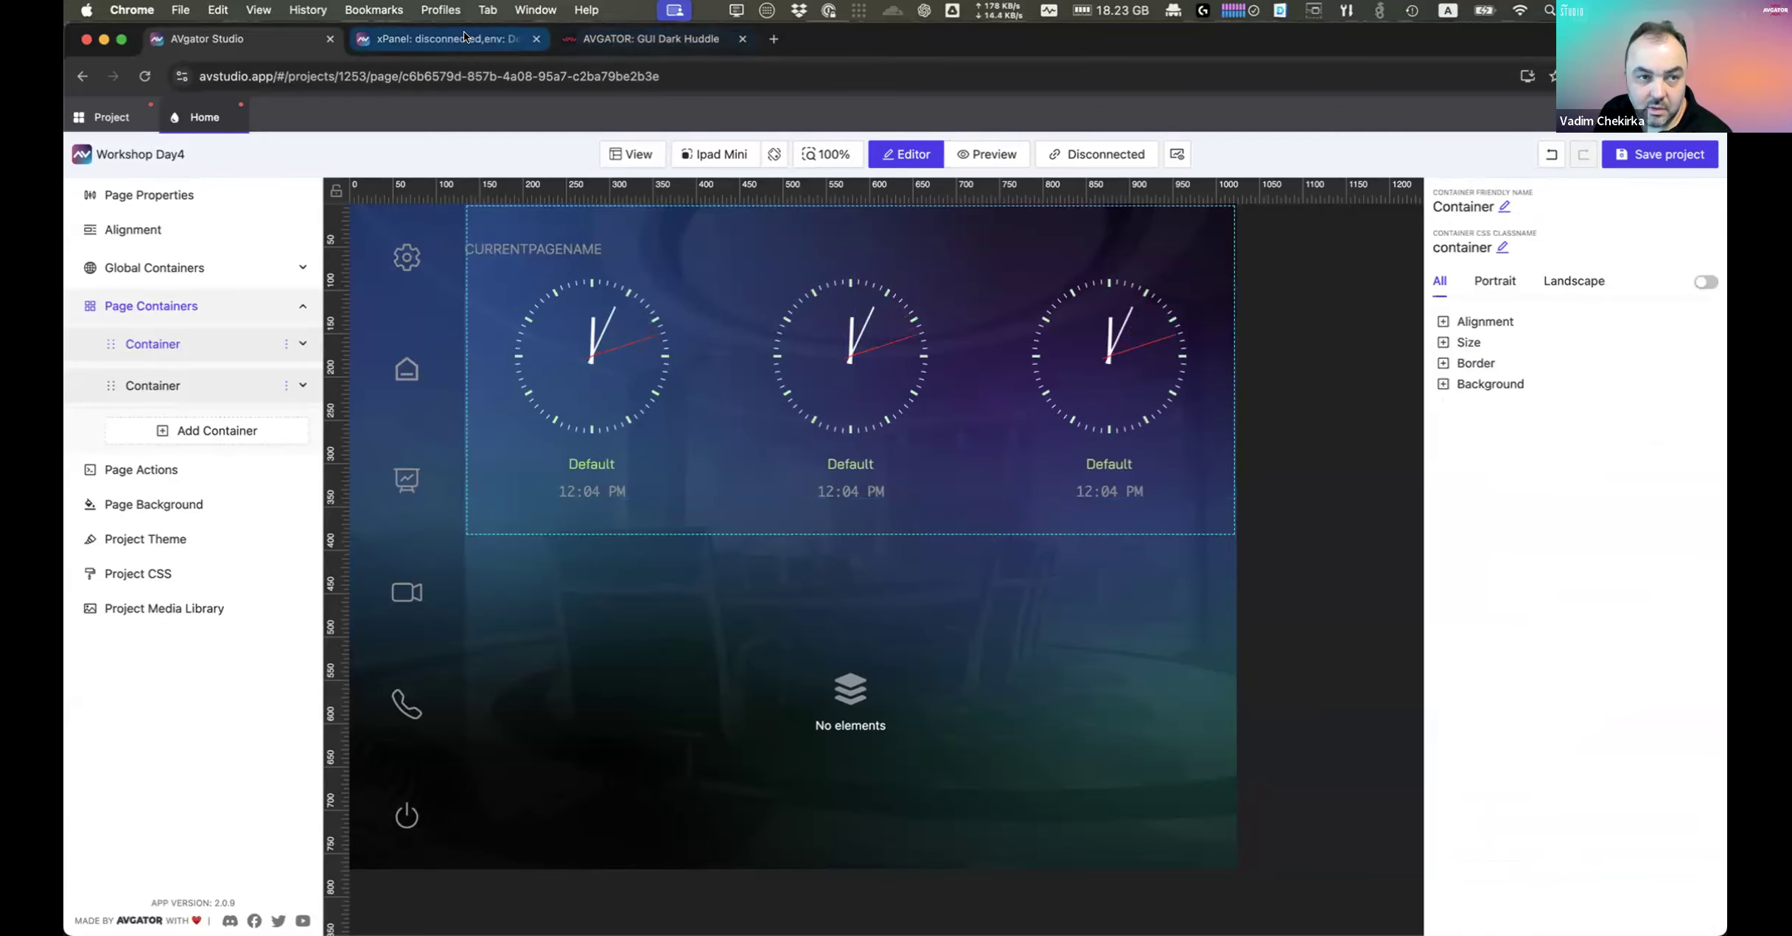
click(616, 39)
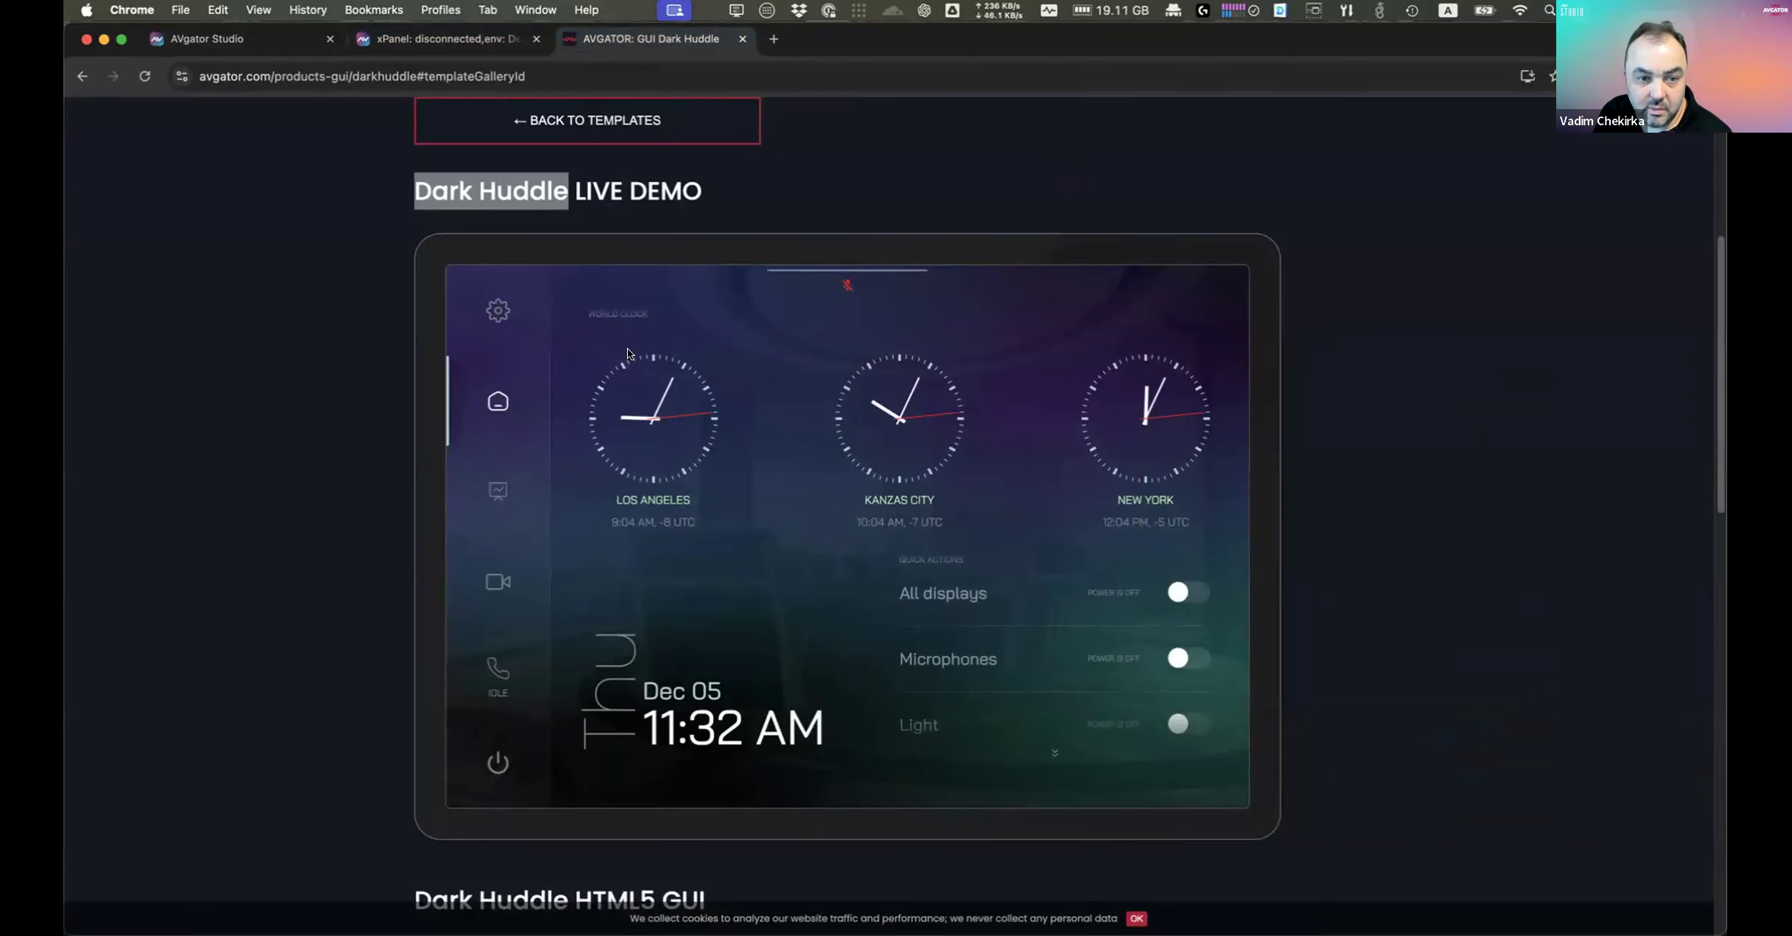
click(446, 40)
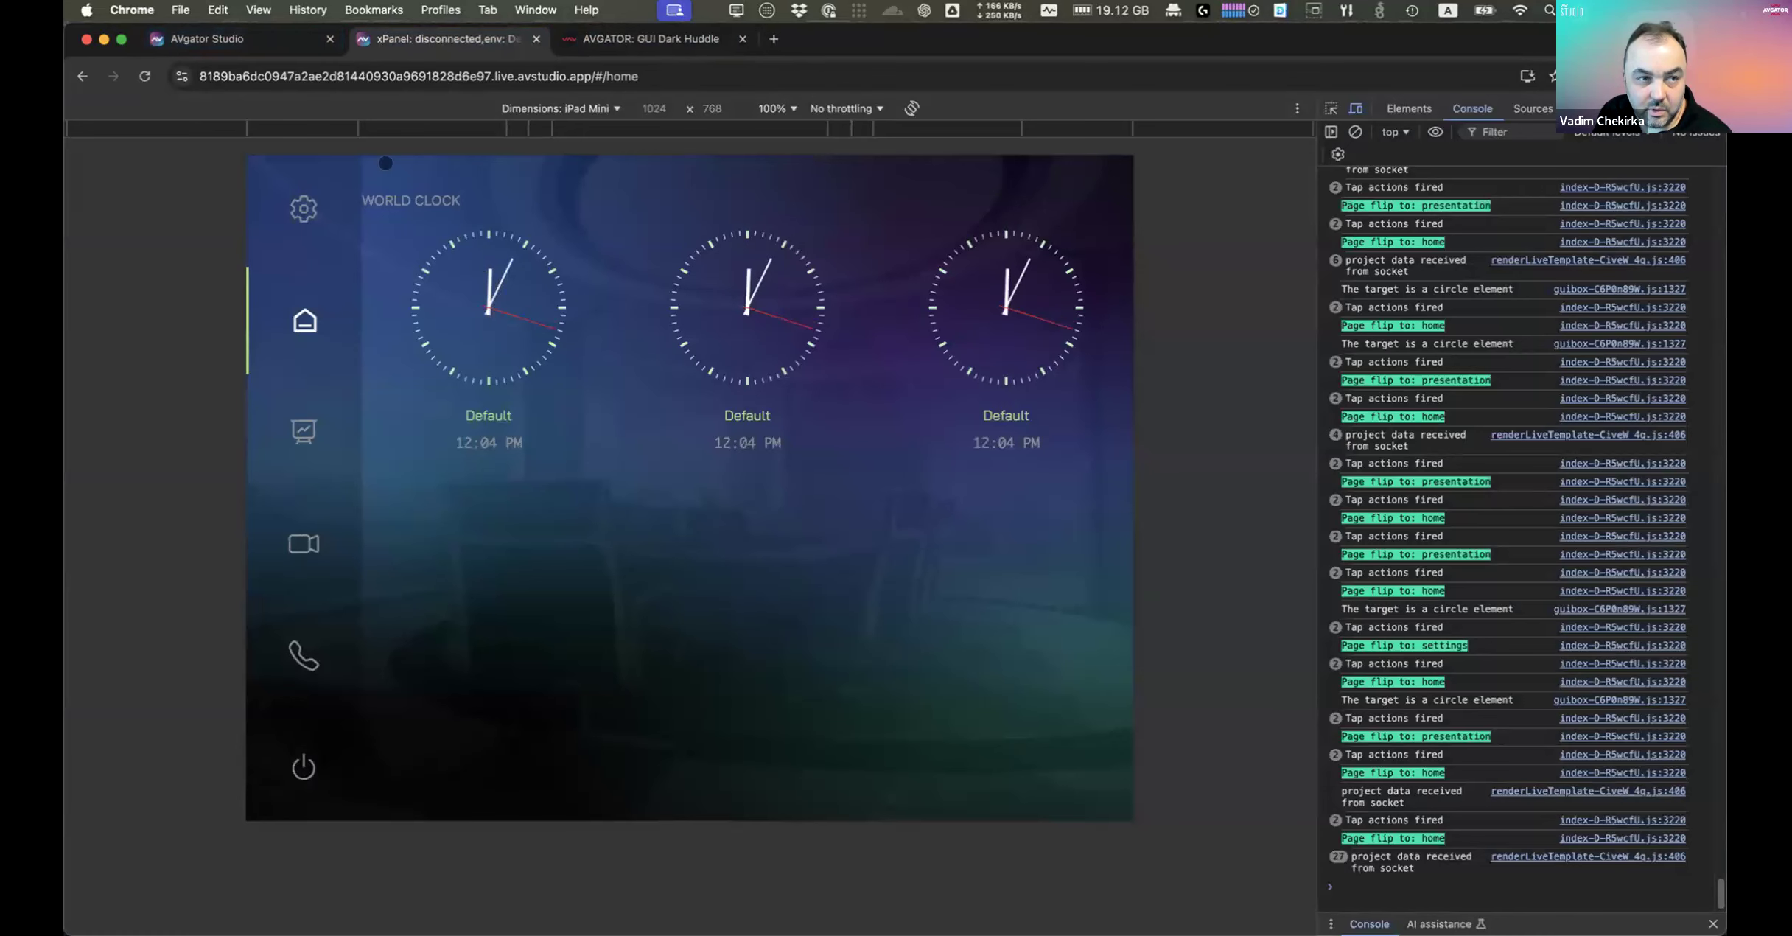
Step: Open the clock subpage from the Home page, check the parameter behind its city name text, and return to the Home page
click(238, 39)
click(865, 411)
right_click(865, 411)
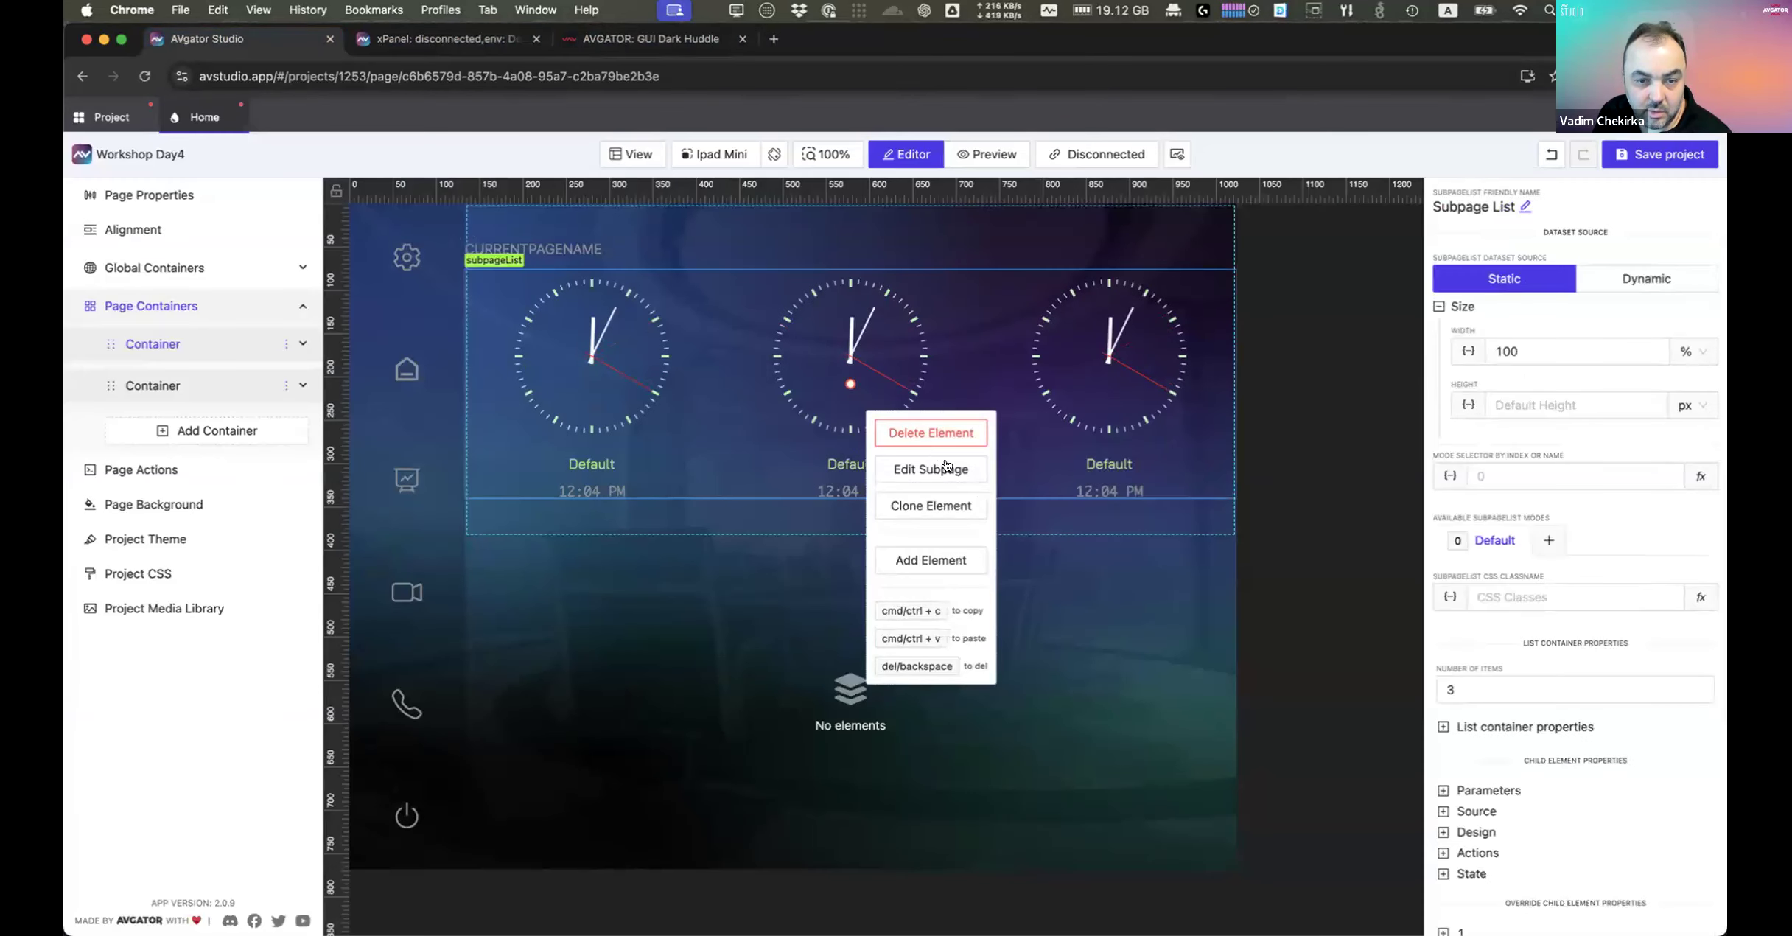
click(930, 468)
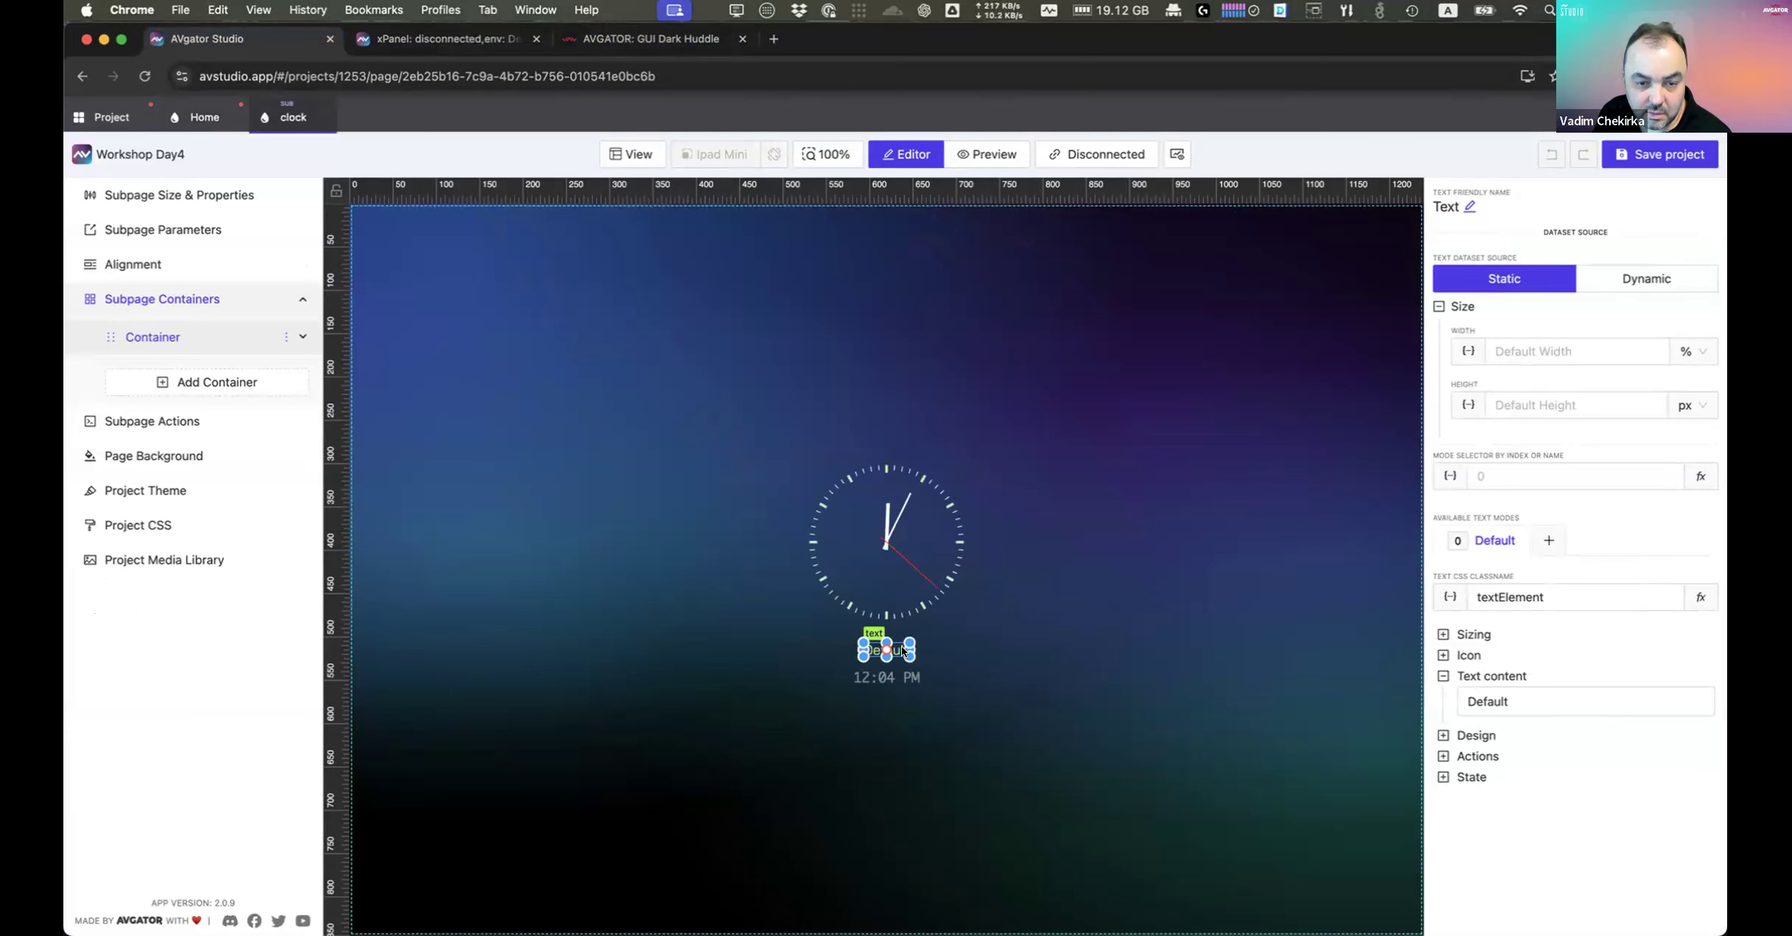
click(1516, 706)
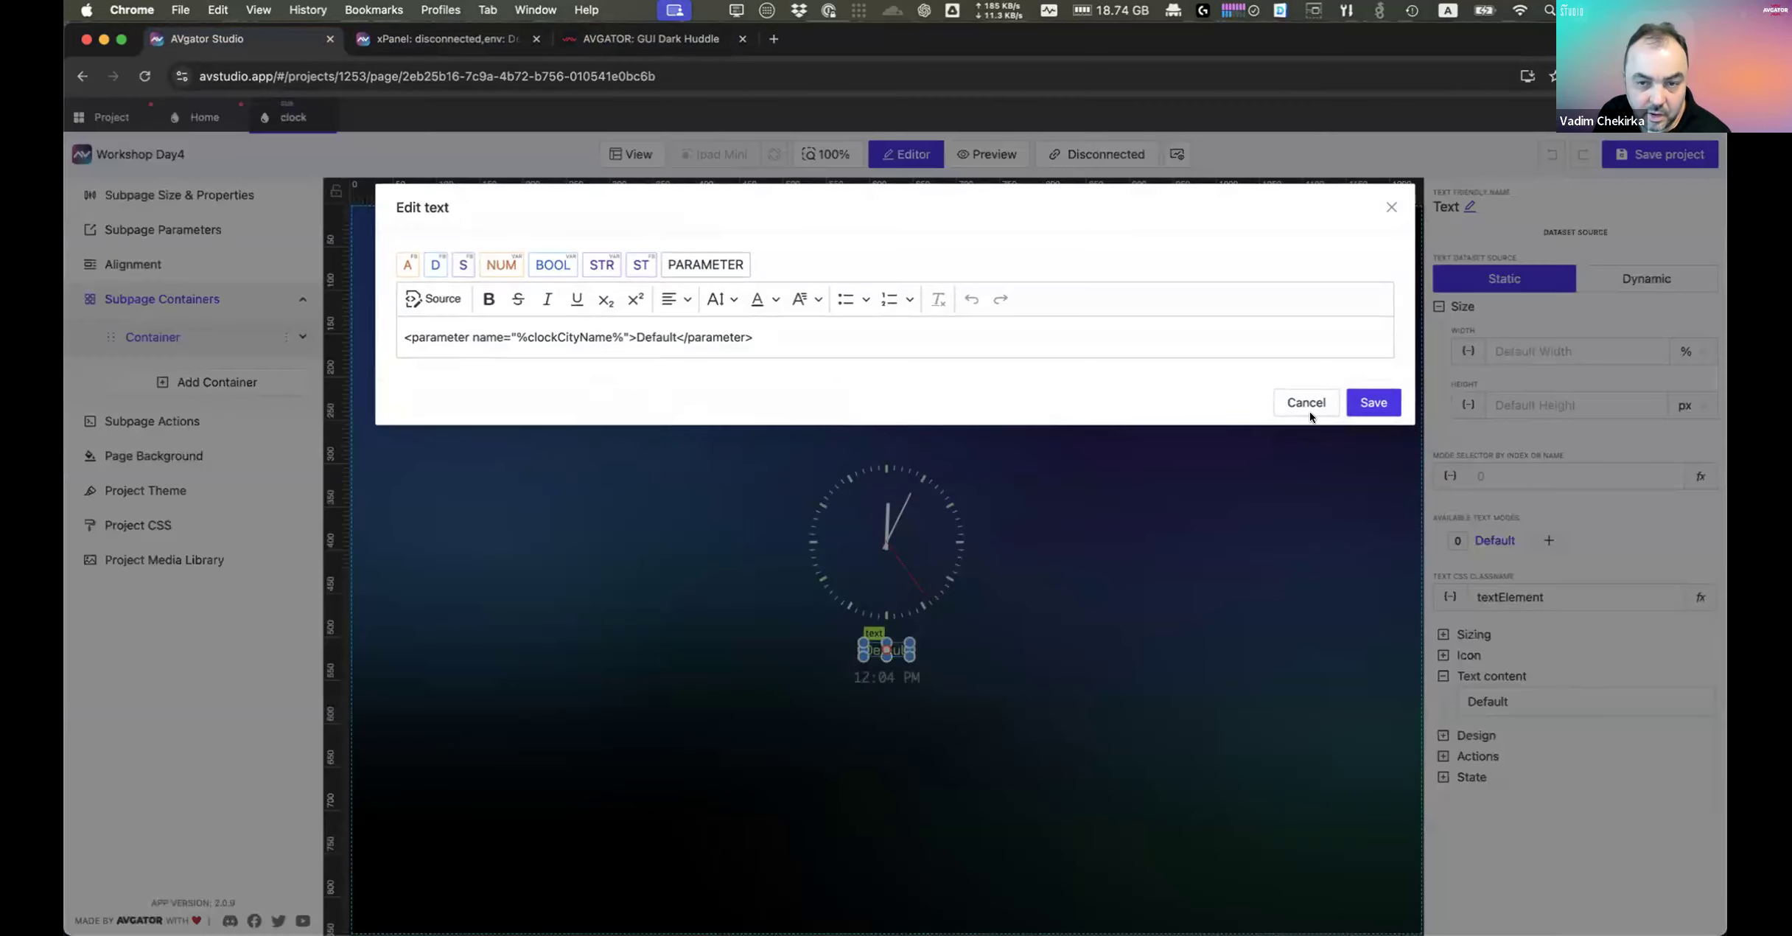
click(1308, 404)
click(194, 118)
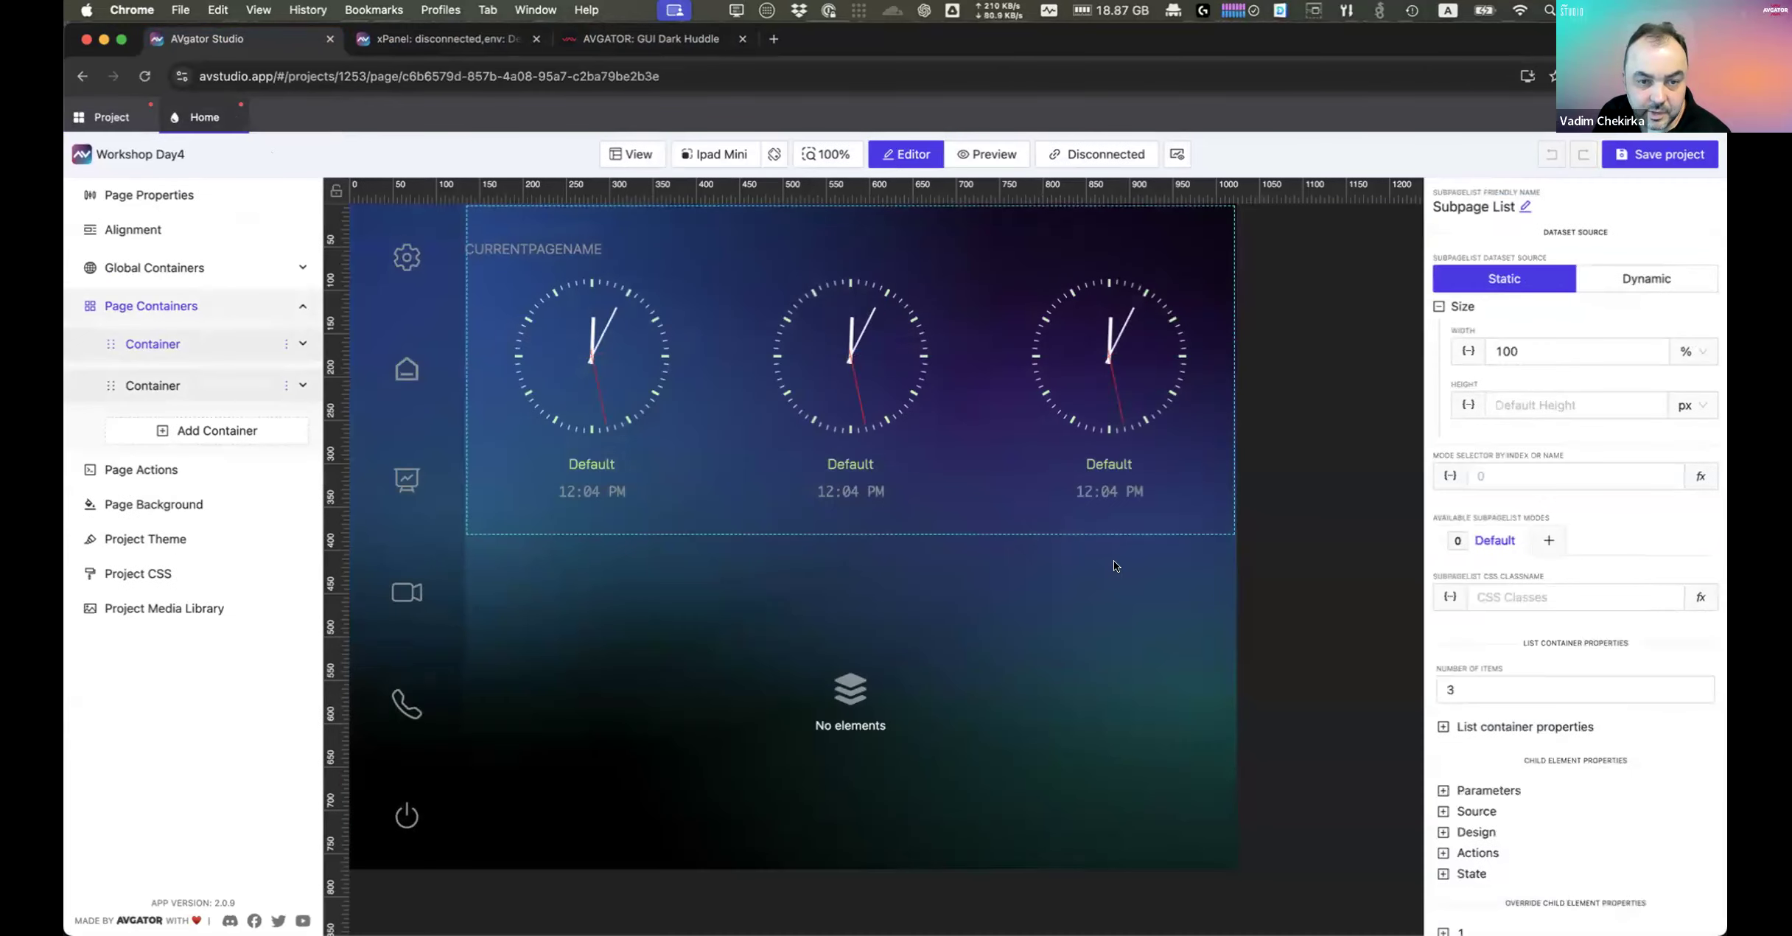
Step: Override the clockCityName parameter of the clock list's first item with New York
scroll(1524, 753, down, 1)
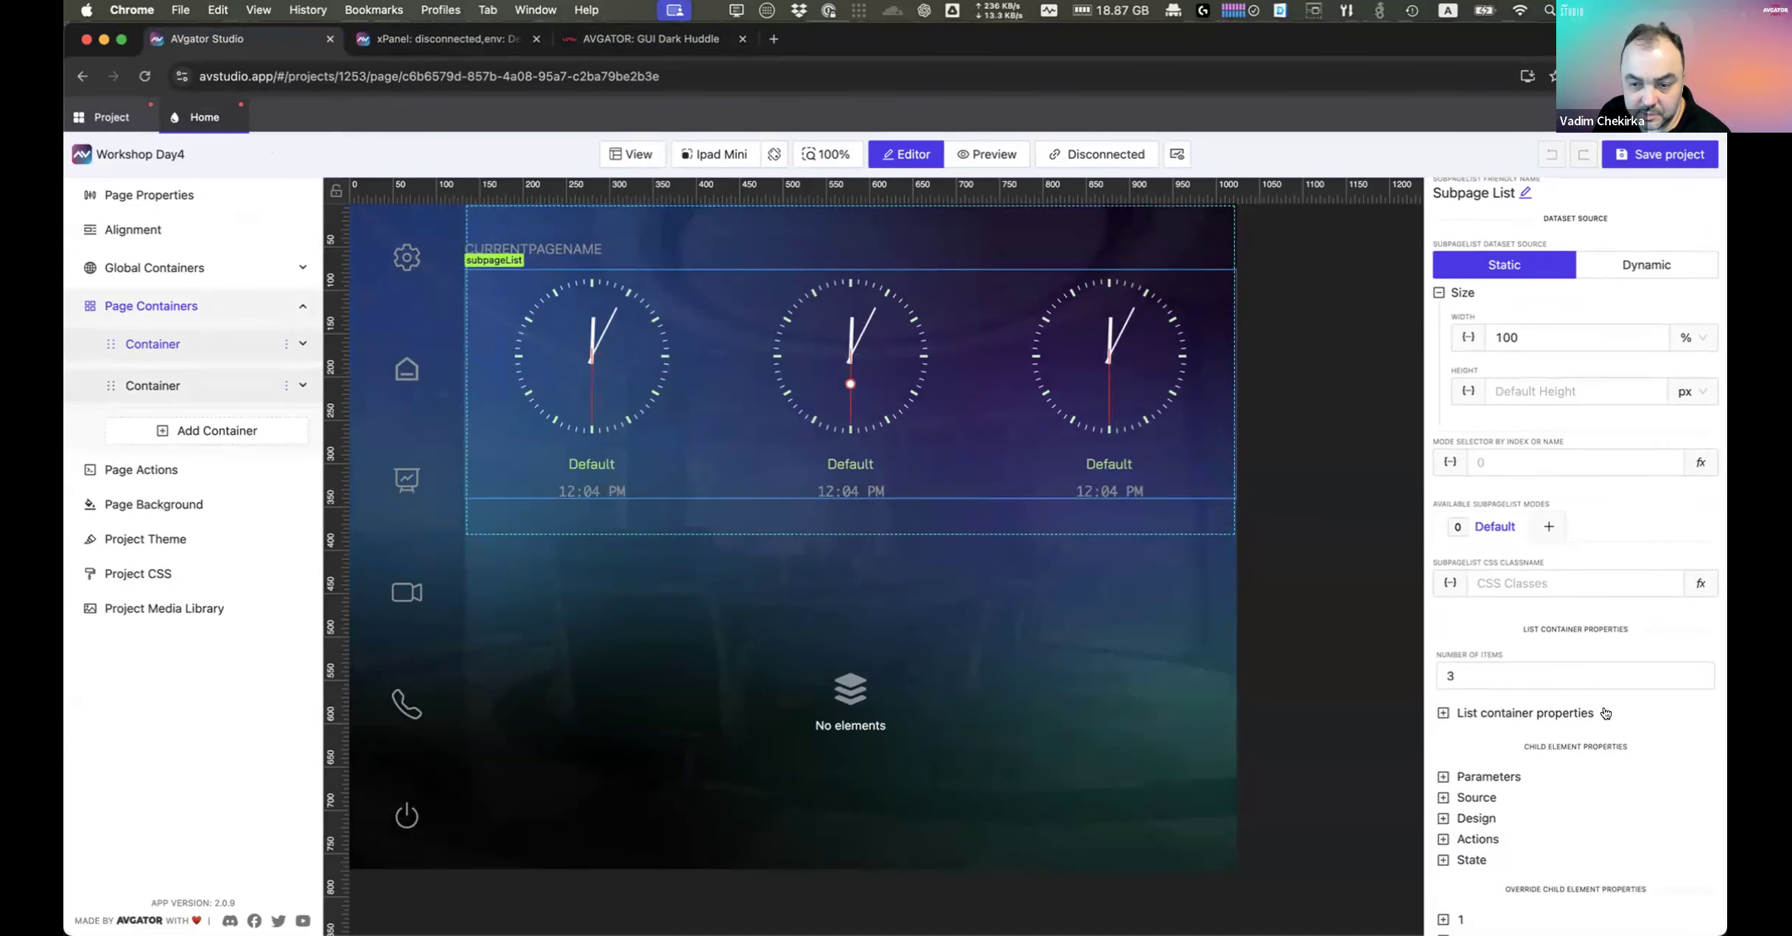
scroll(1605, 712, down, 3)
click(1496, 877)
scroll(1511, 840, down, 5)
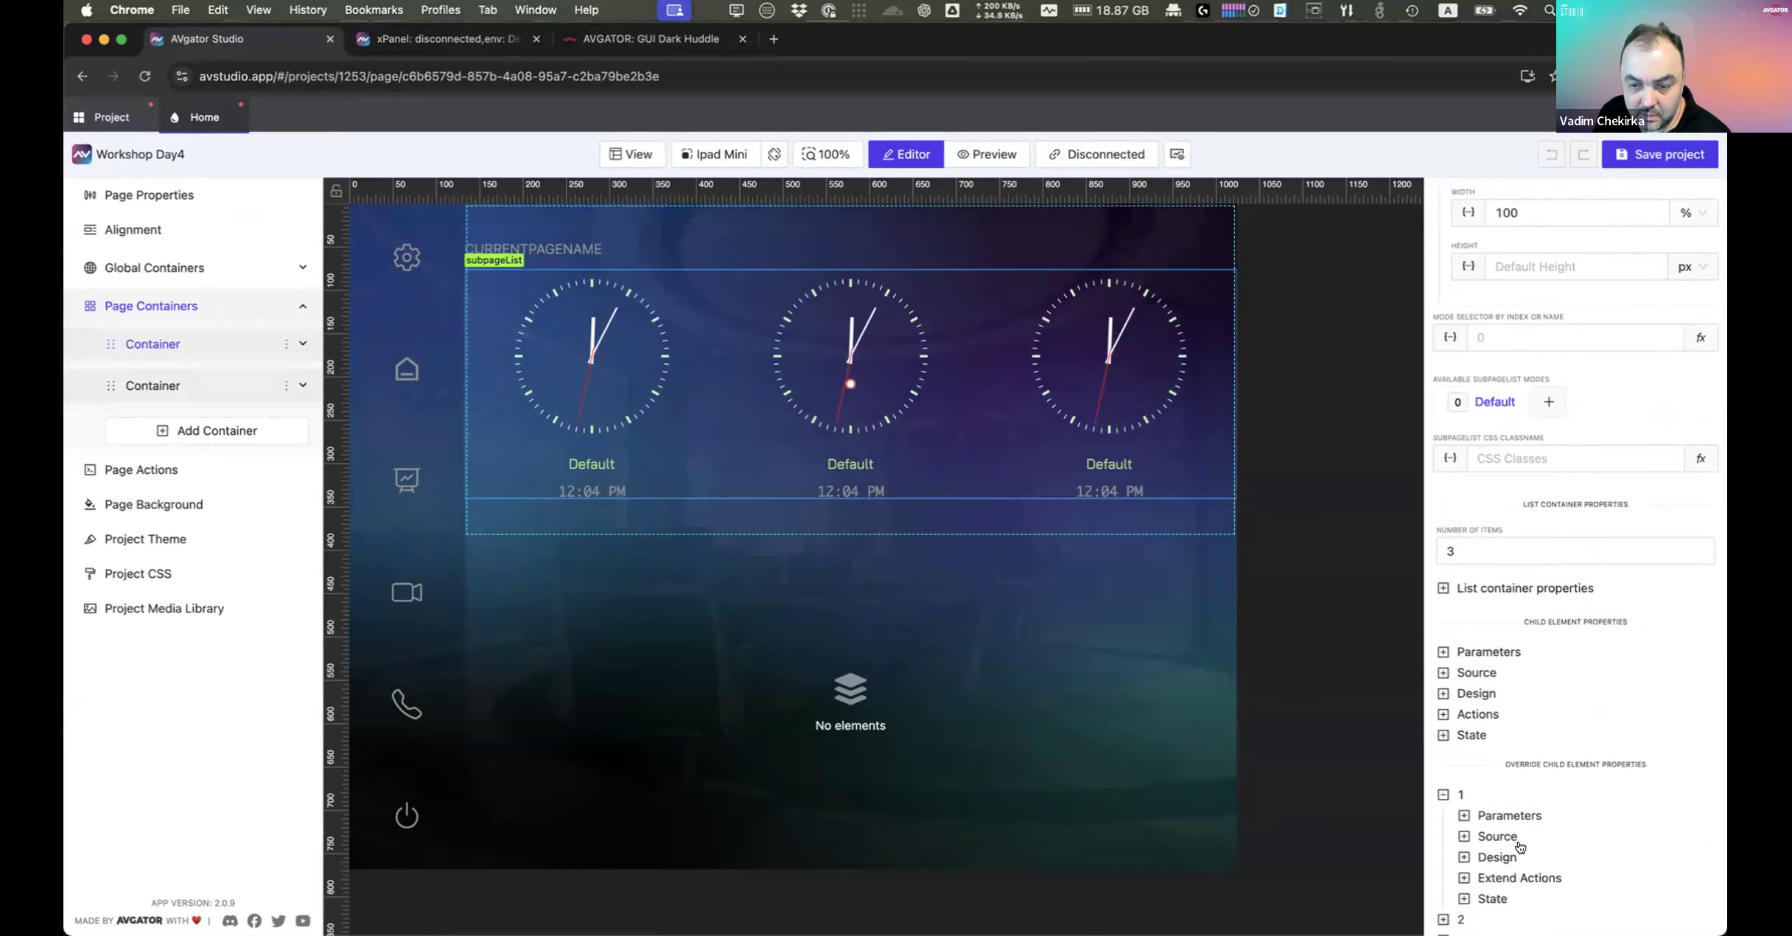
click(1511, 791)
click(1592, 831)
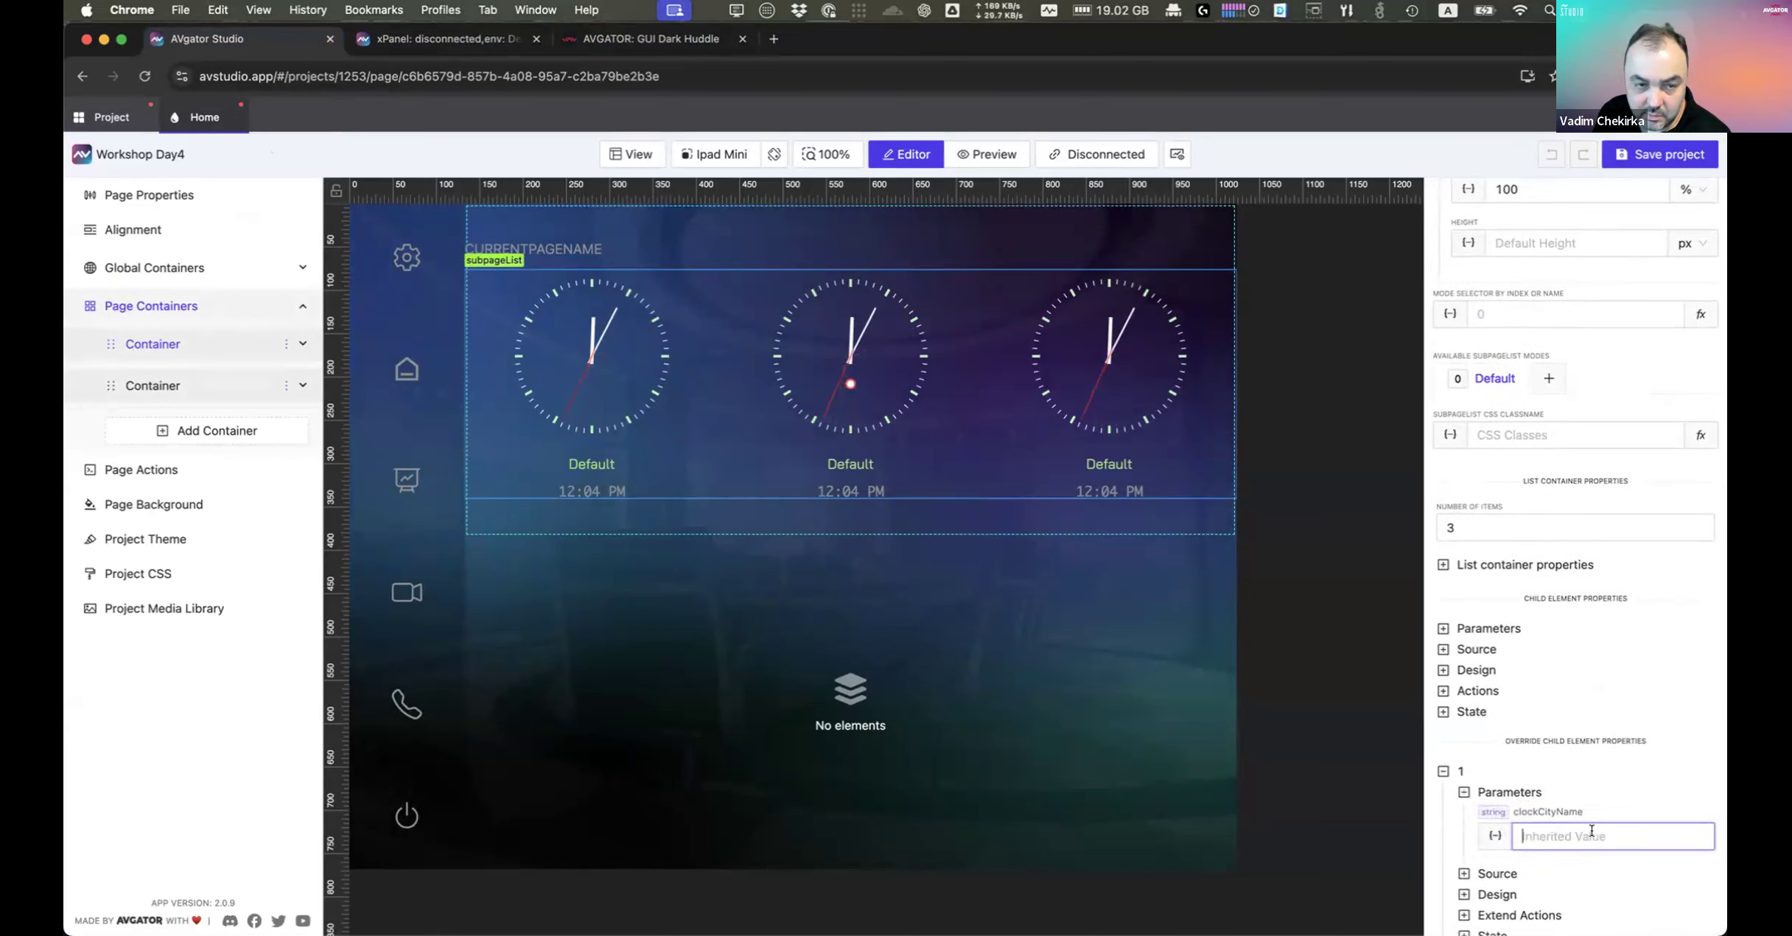
text(New Y)
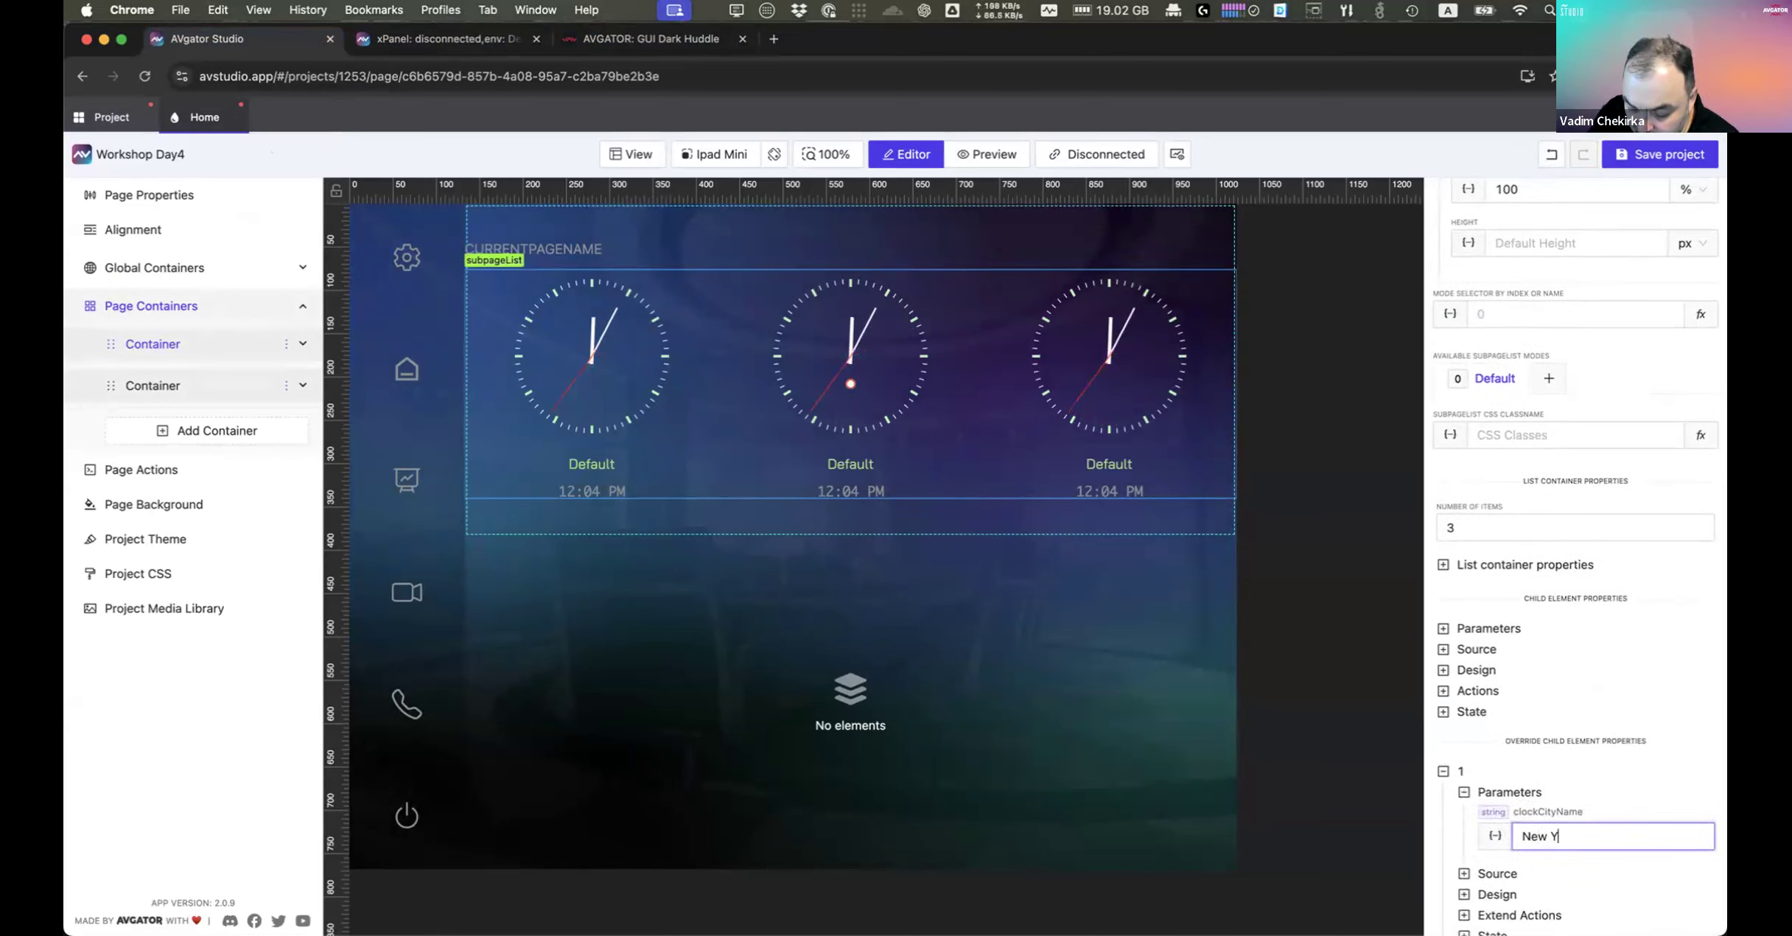
text(ork)
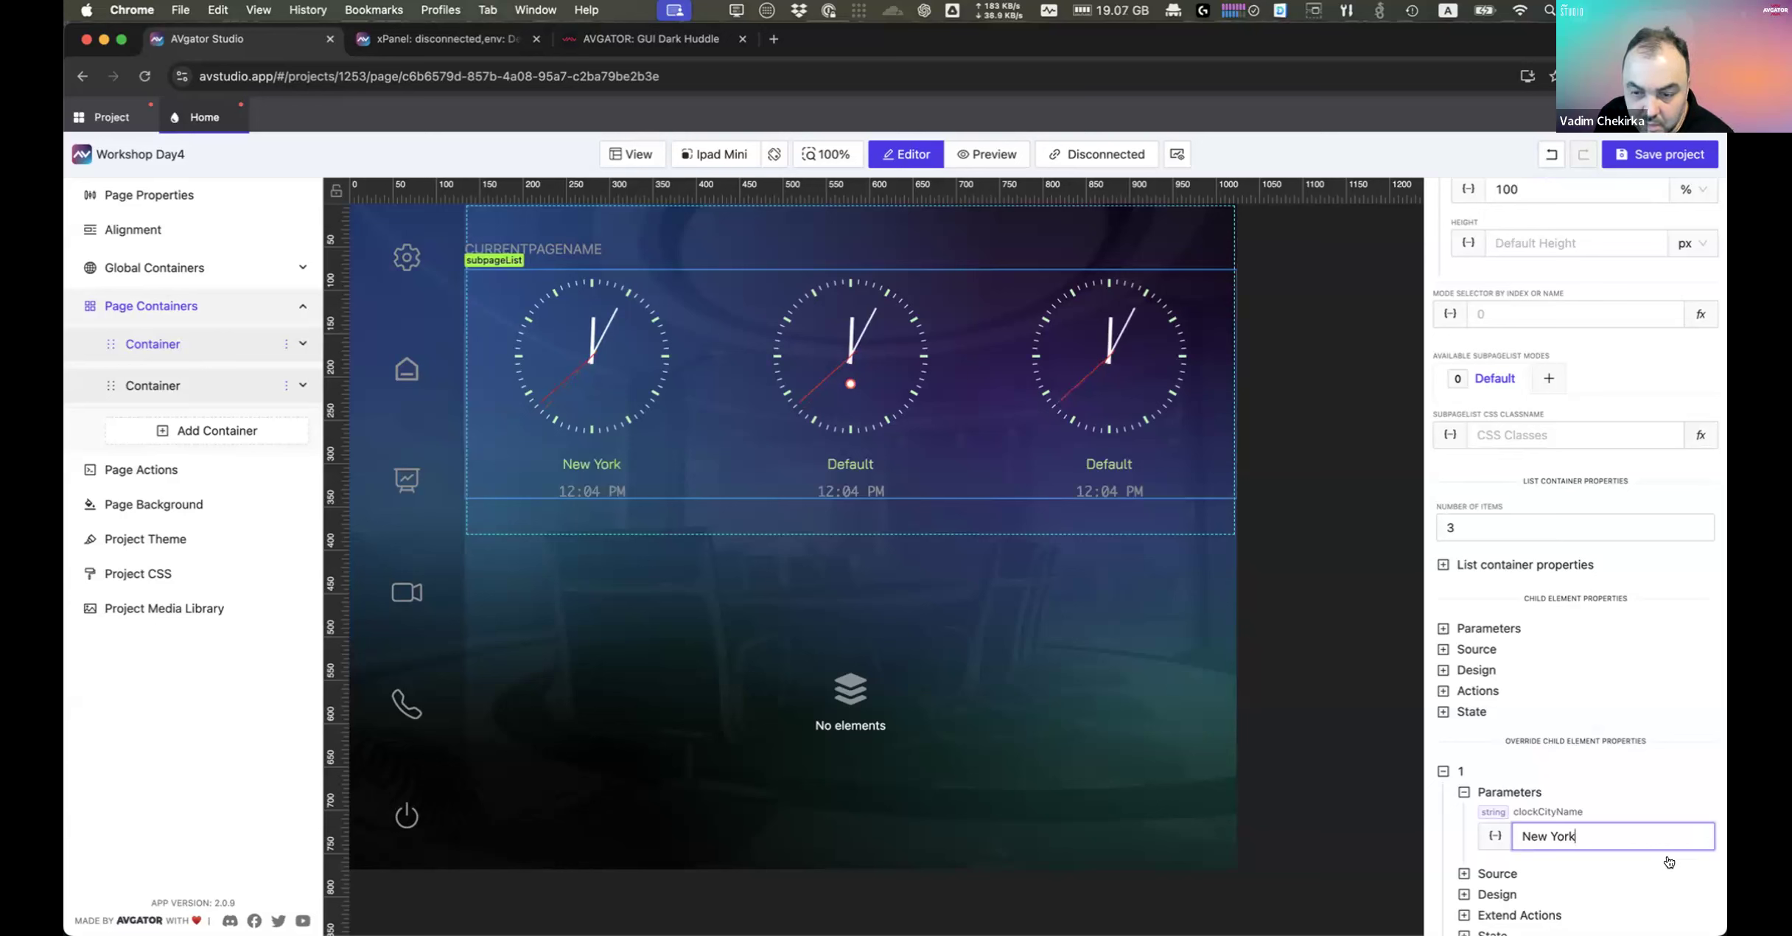
scroll(1522, 817, down, 1)
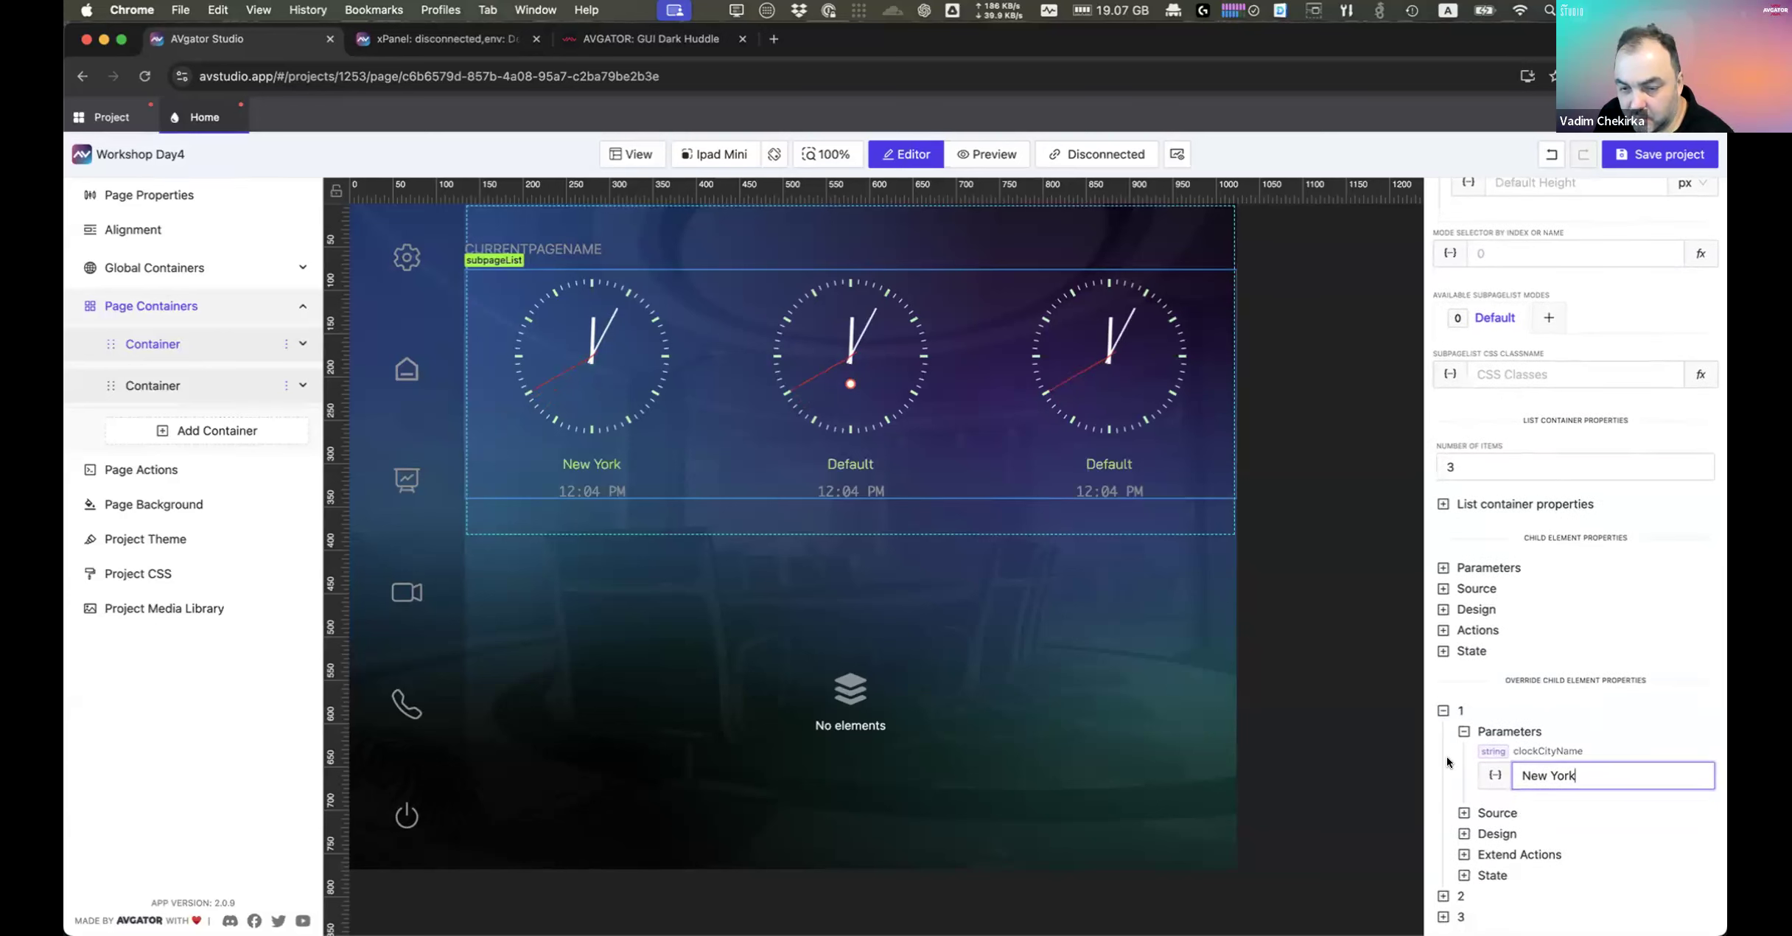
Step: Replace the first clock item's clockCityName override with Toronto
key(super+a)
text(Tornoto)
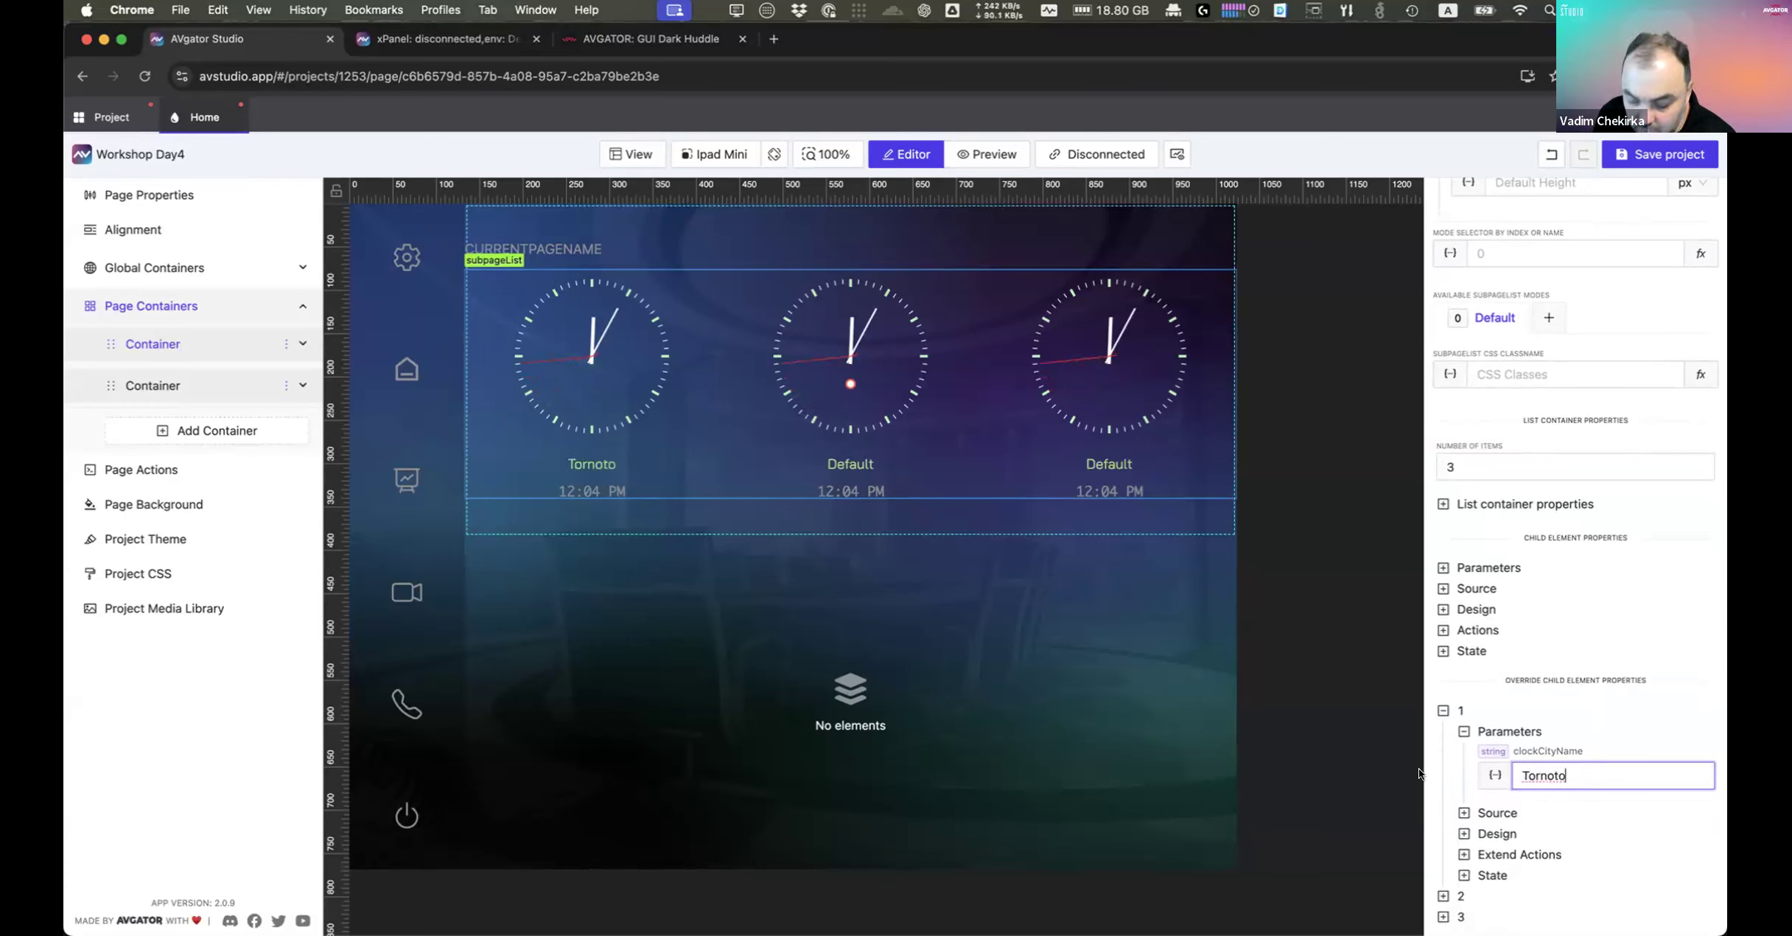
text(T)
key(BackSpace)
key(BackSpace)
key(BackSpace)
key(BackSpace)
key(BackSpace)
key(BackSpace)
key(BackSpace)
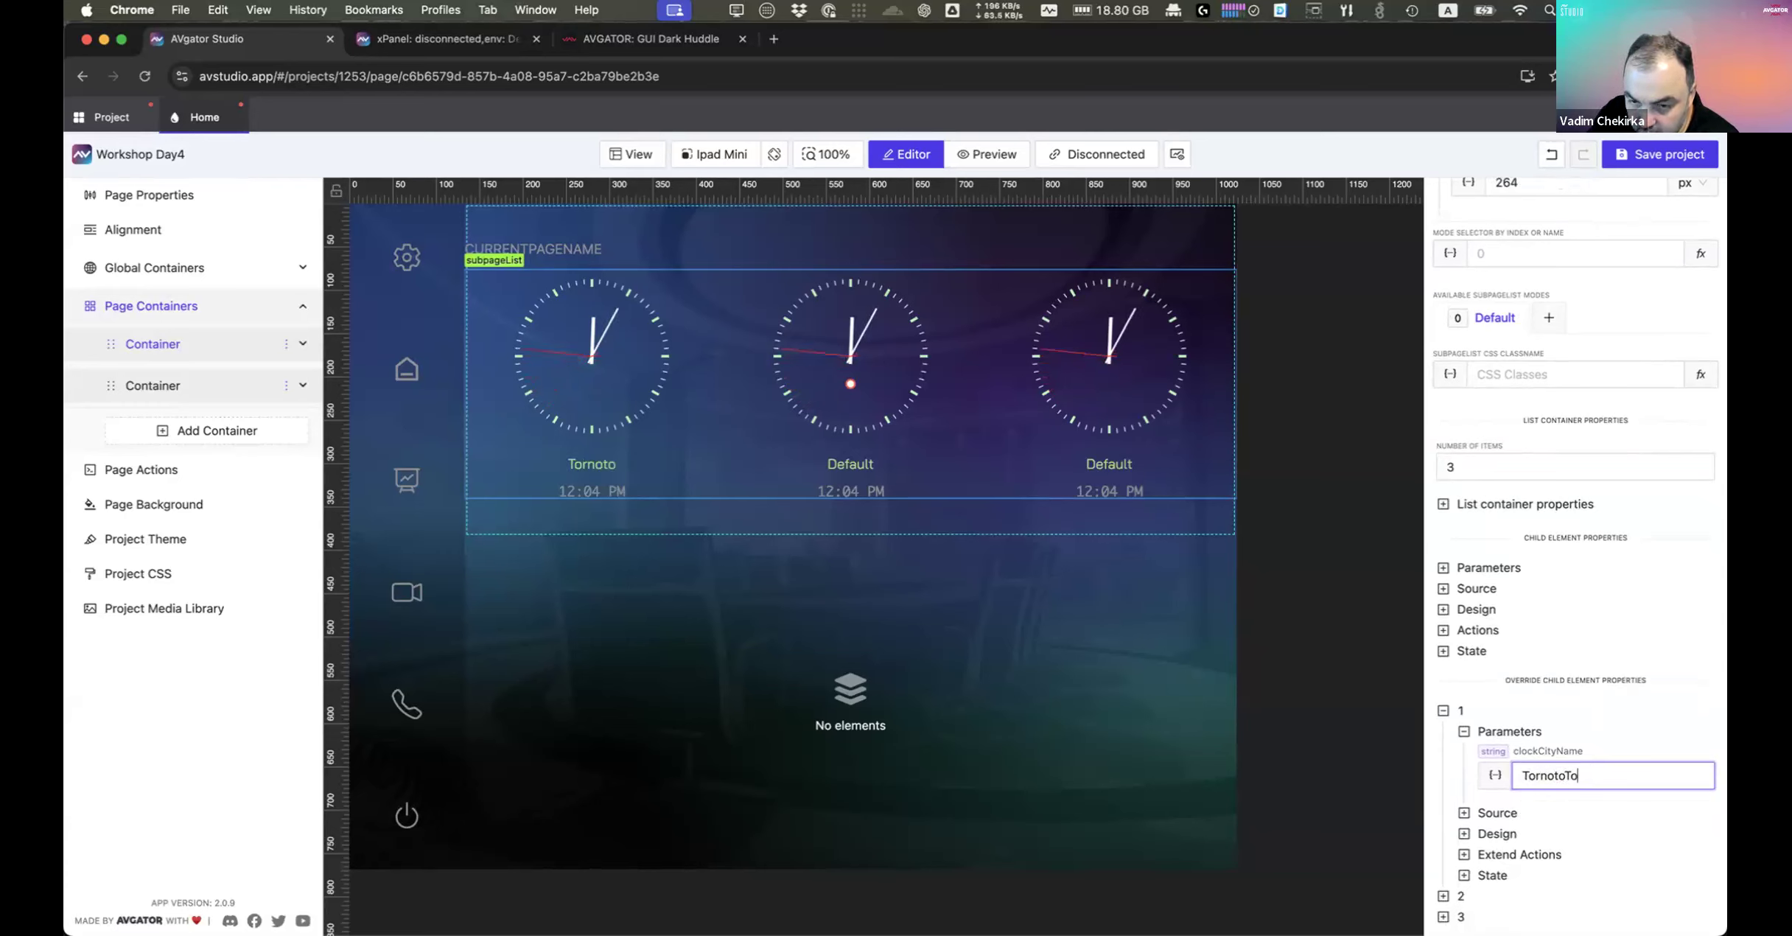
text(oronto)
key(Tab)
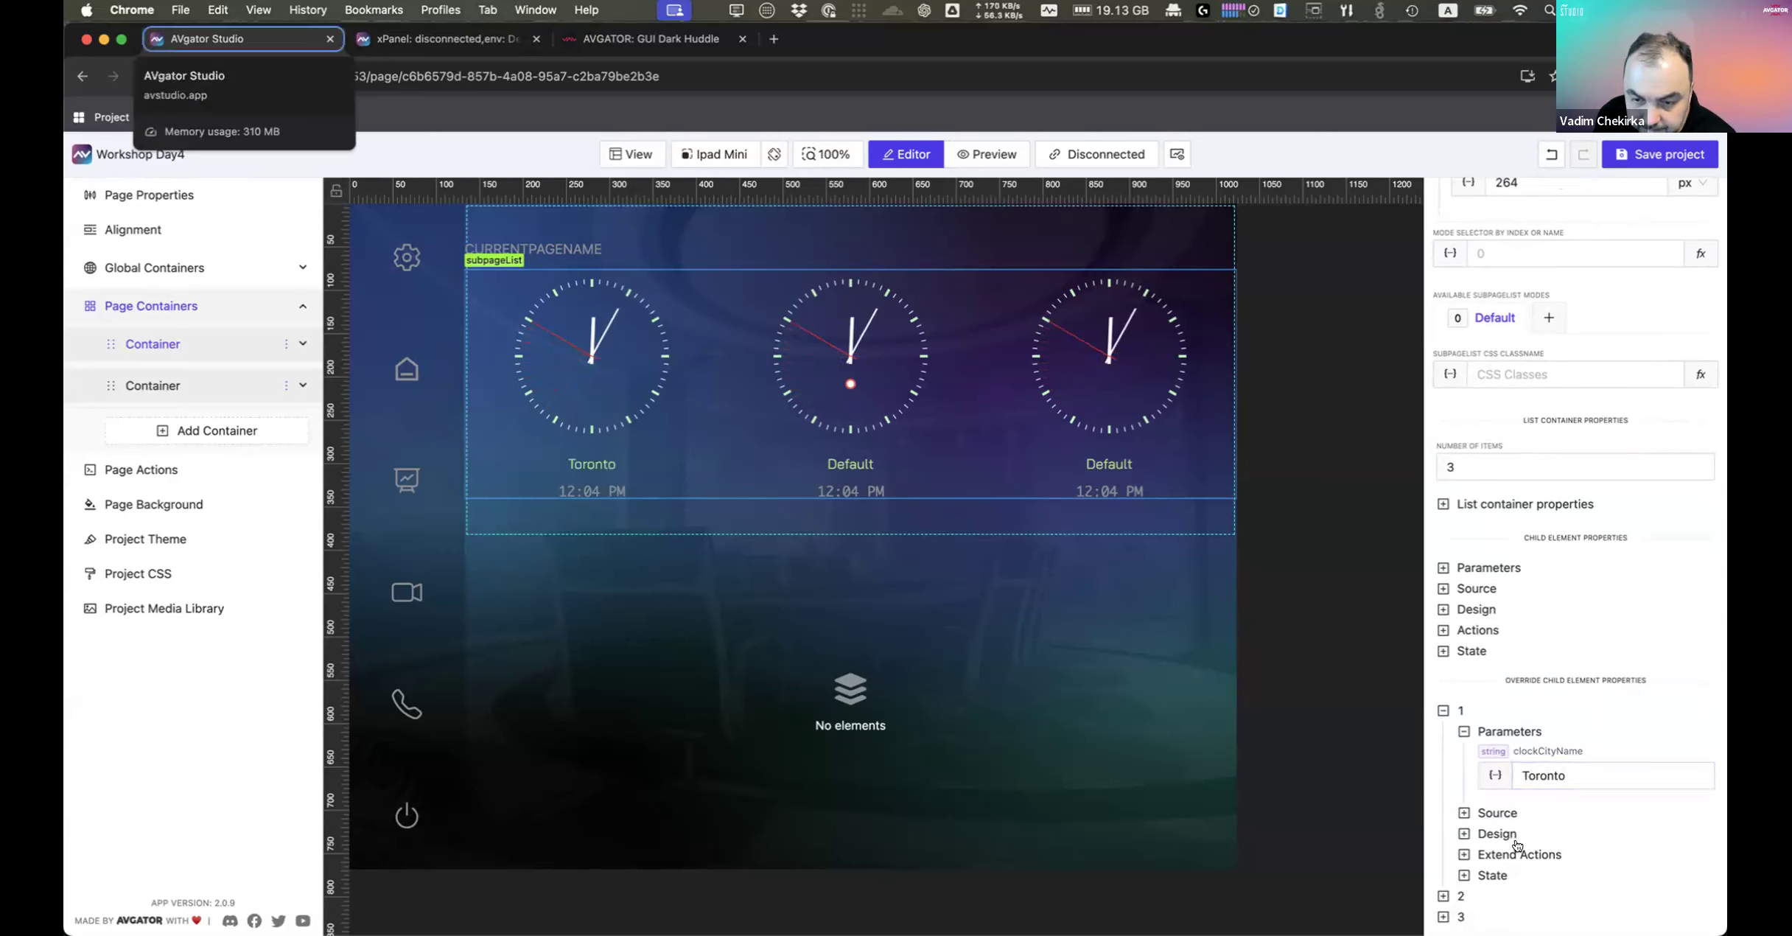
Step: Override the second clock item's clockCityName parameter with London
click(1461, 895)
scroll(1466, 891, down, 3)
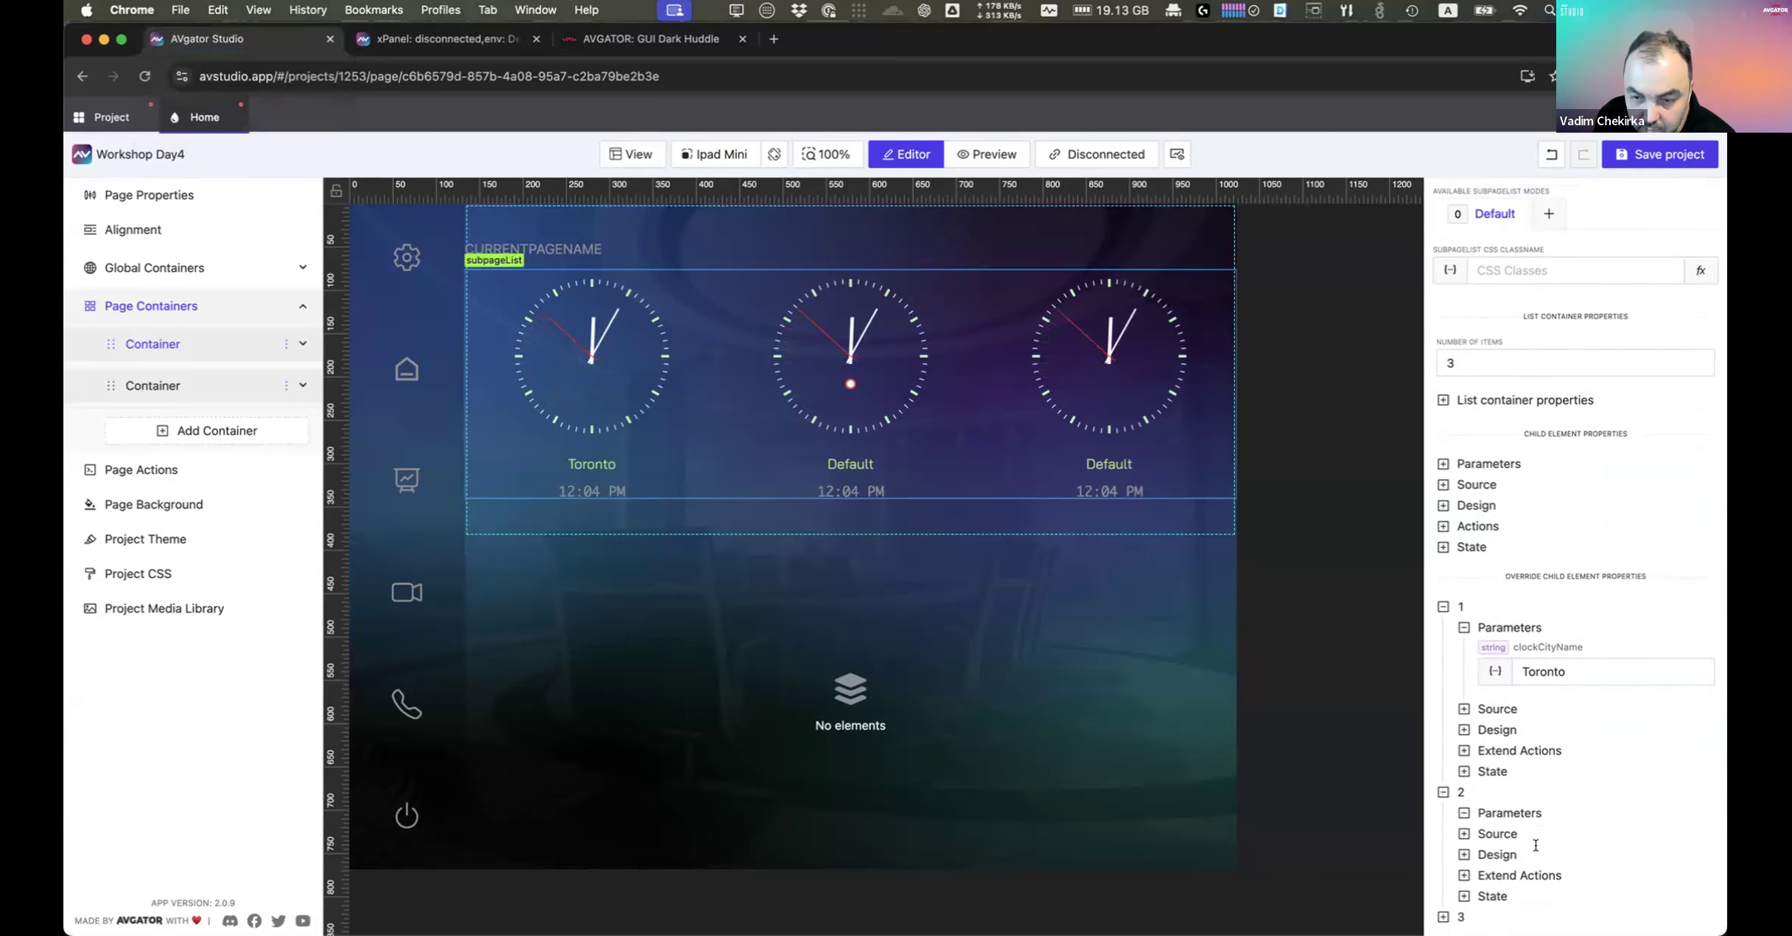
click(1554, 857)
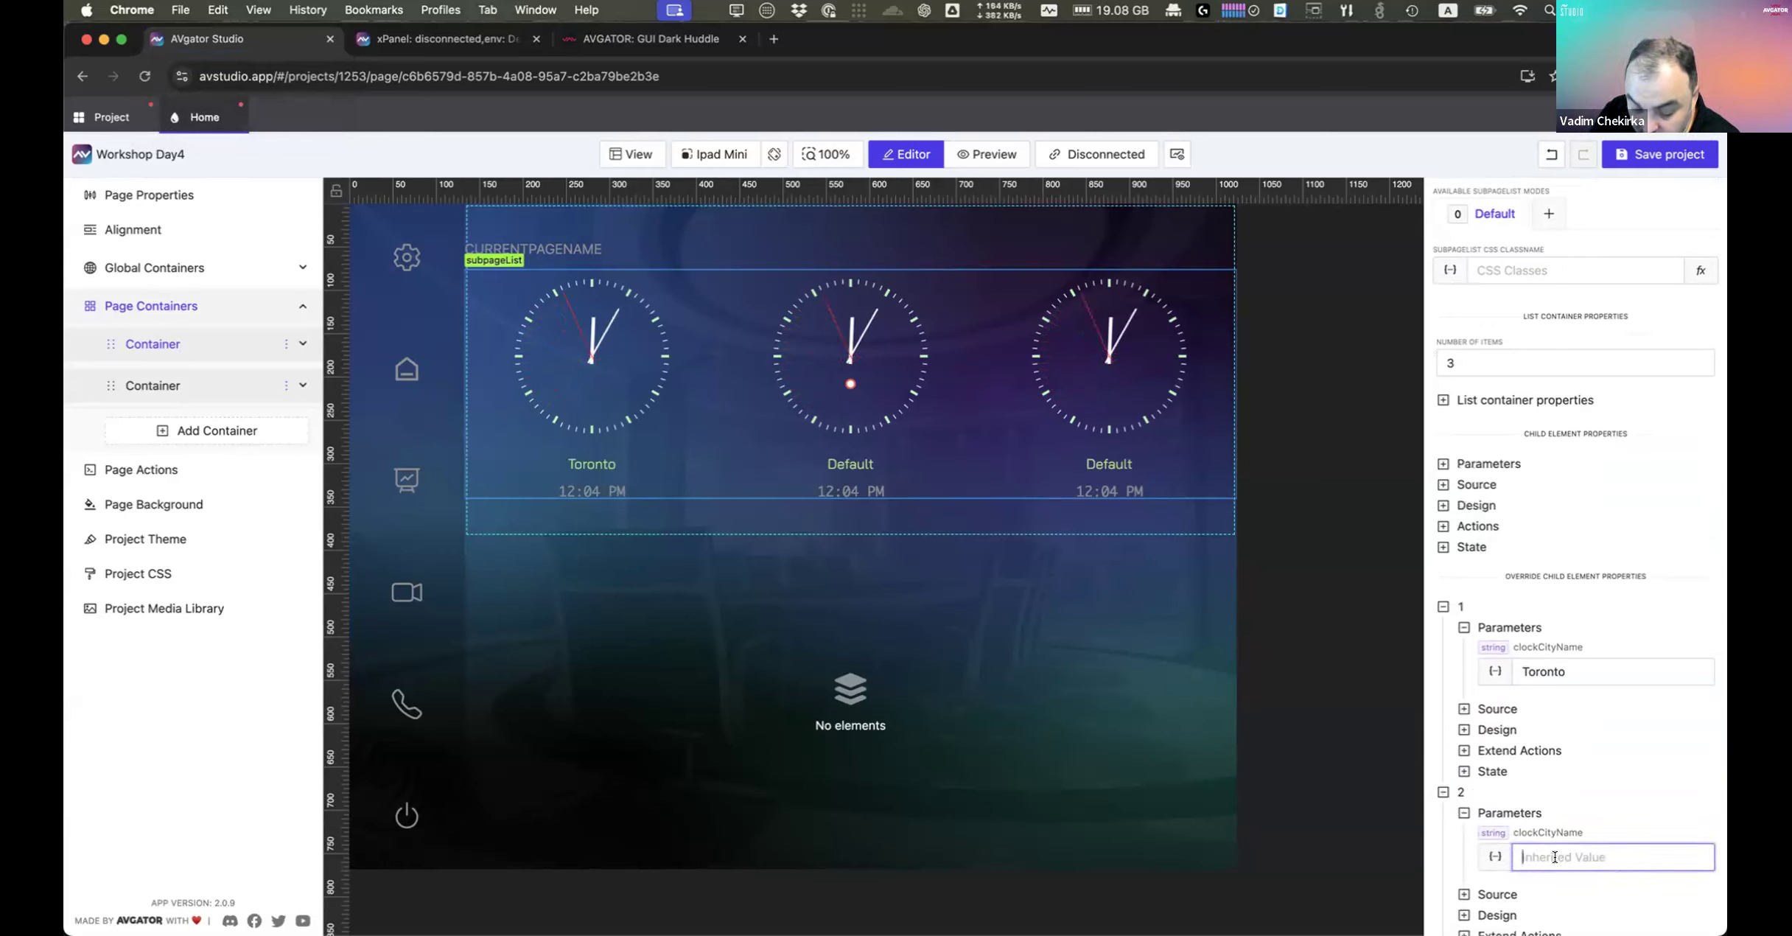
text(London)
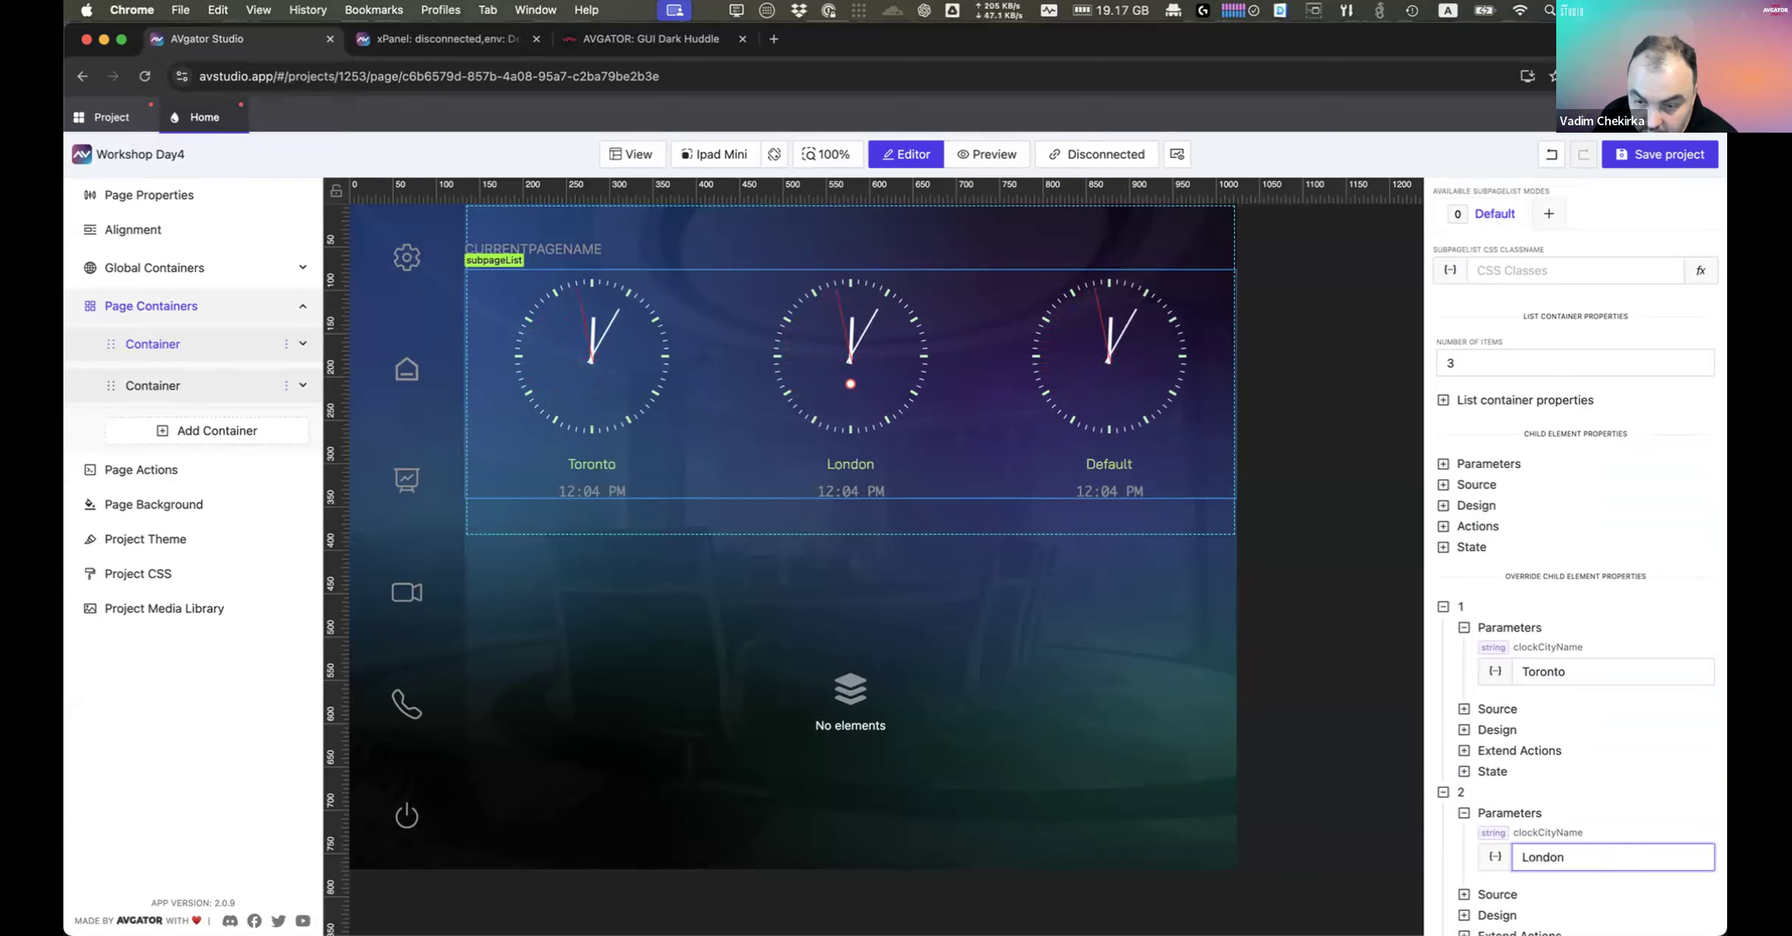
Step: Override the third clock item's clockCityName parameter with Los Angeles
scroll(1556, 860, down, 4)
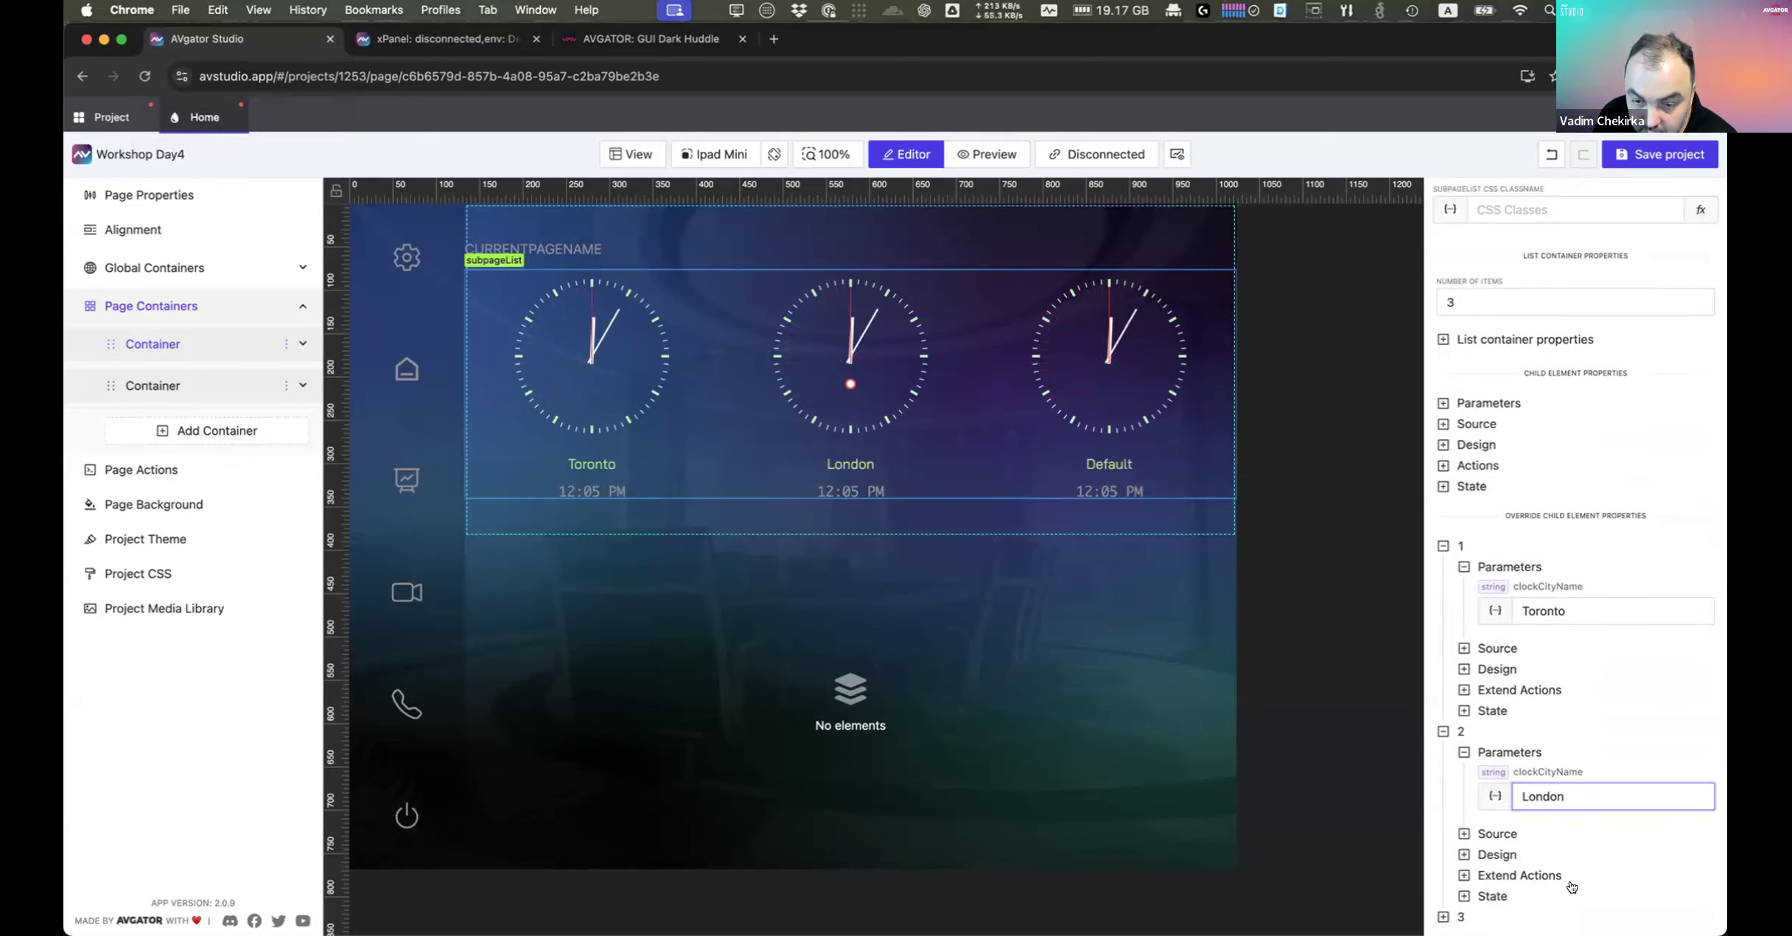
click(1510, 833)
scroll(1584, 854, down, 1)
click(1612, 816)
text(Los Angeles)
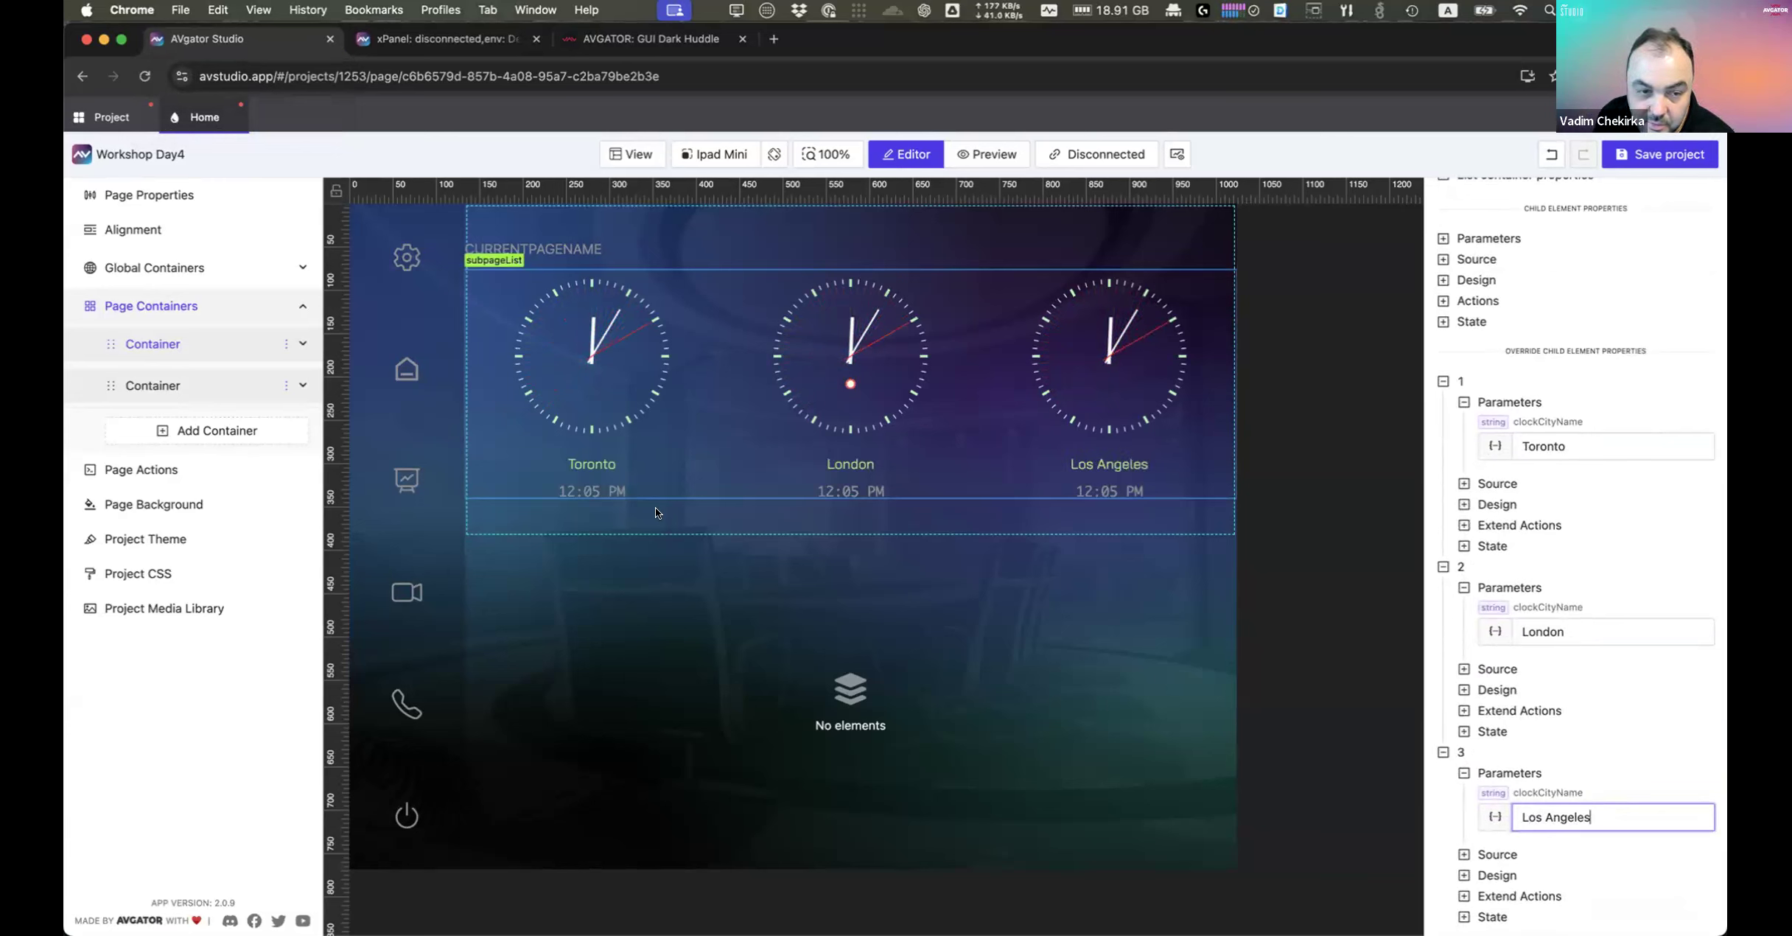
click(856, 492)
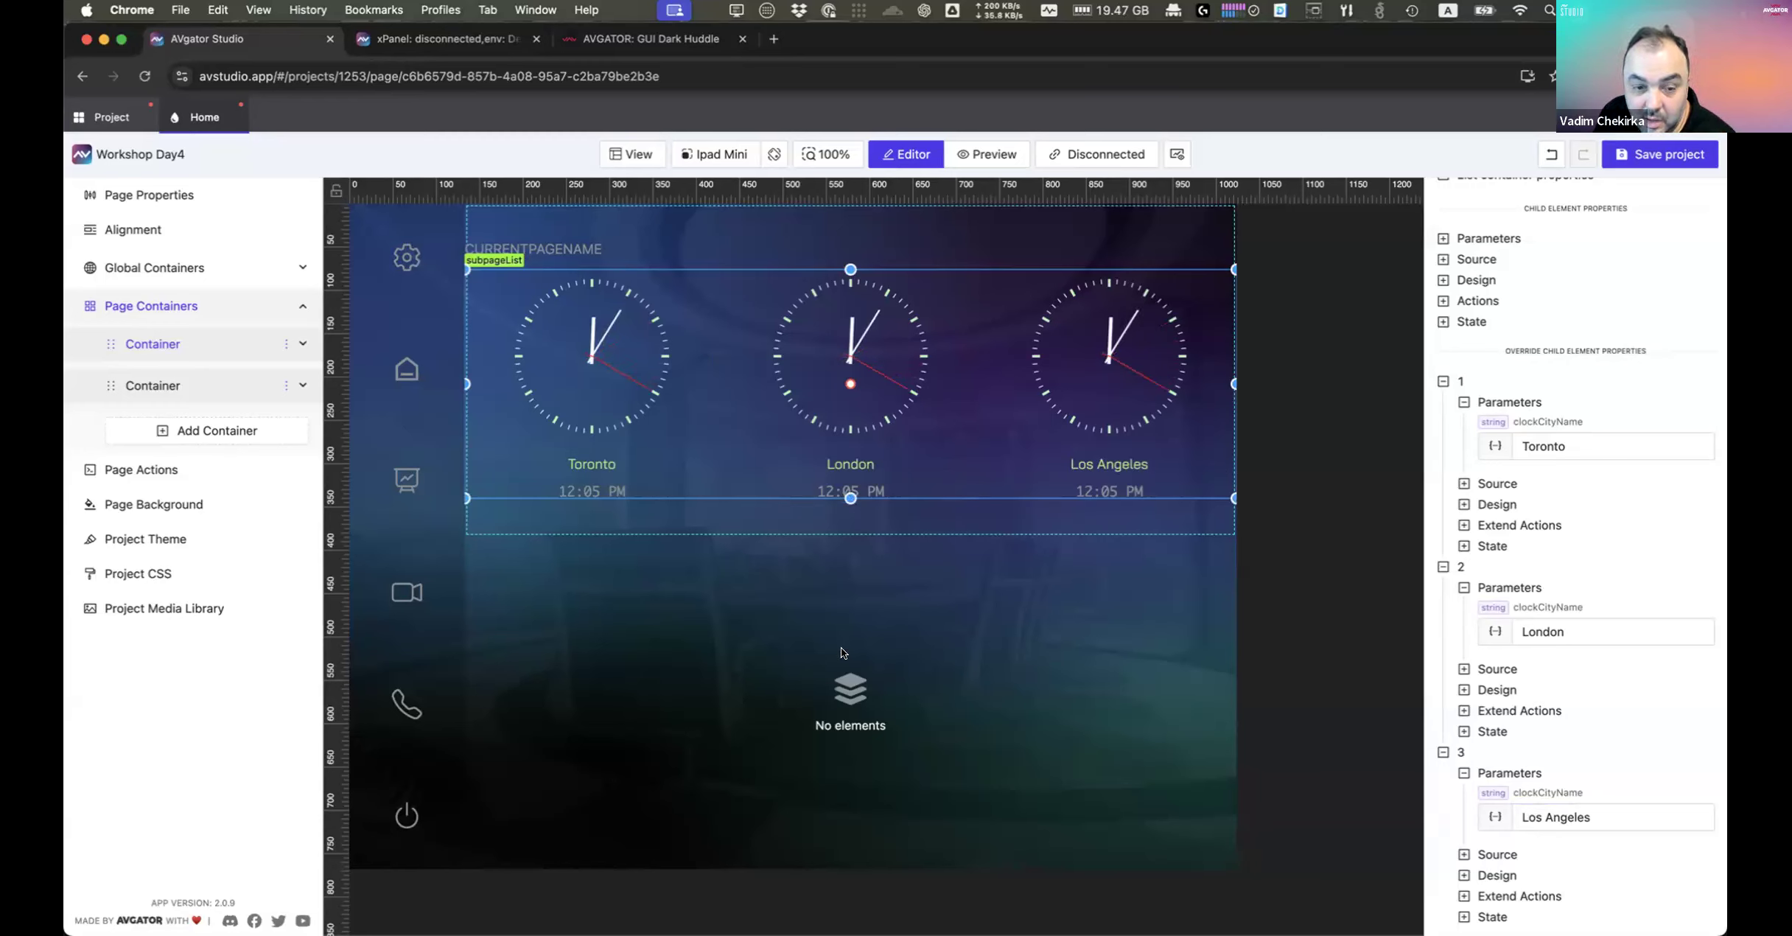
click(916, 653)
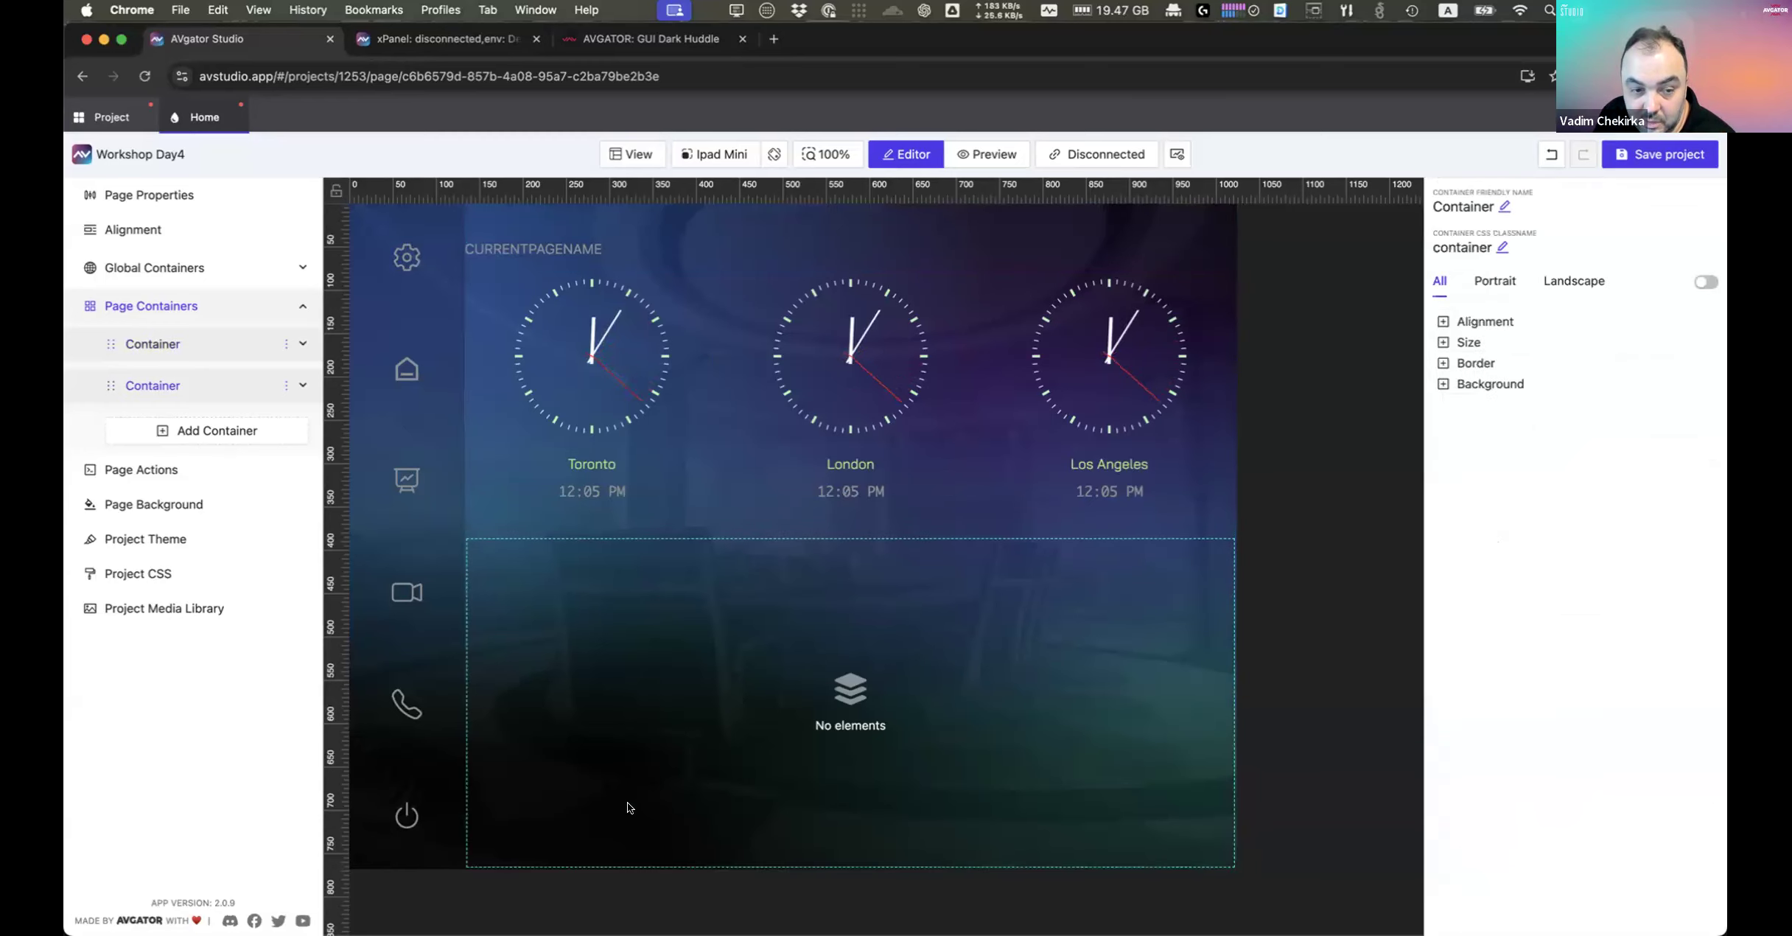
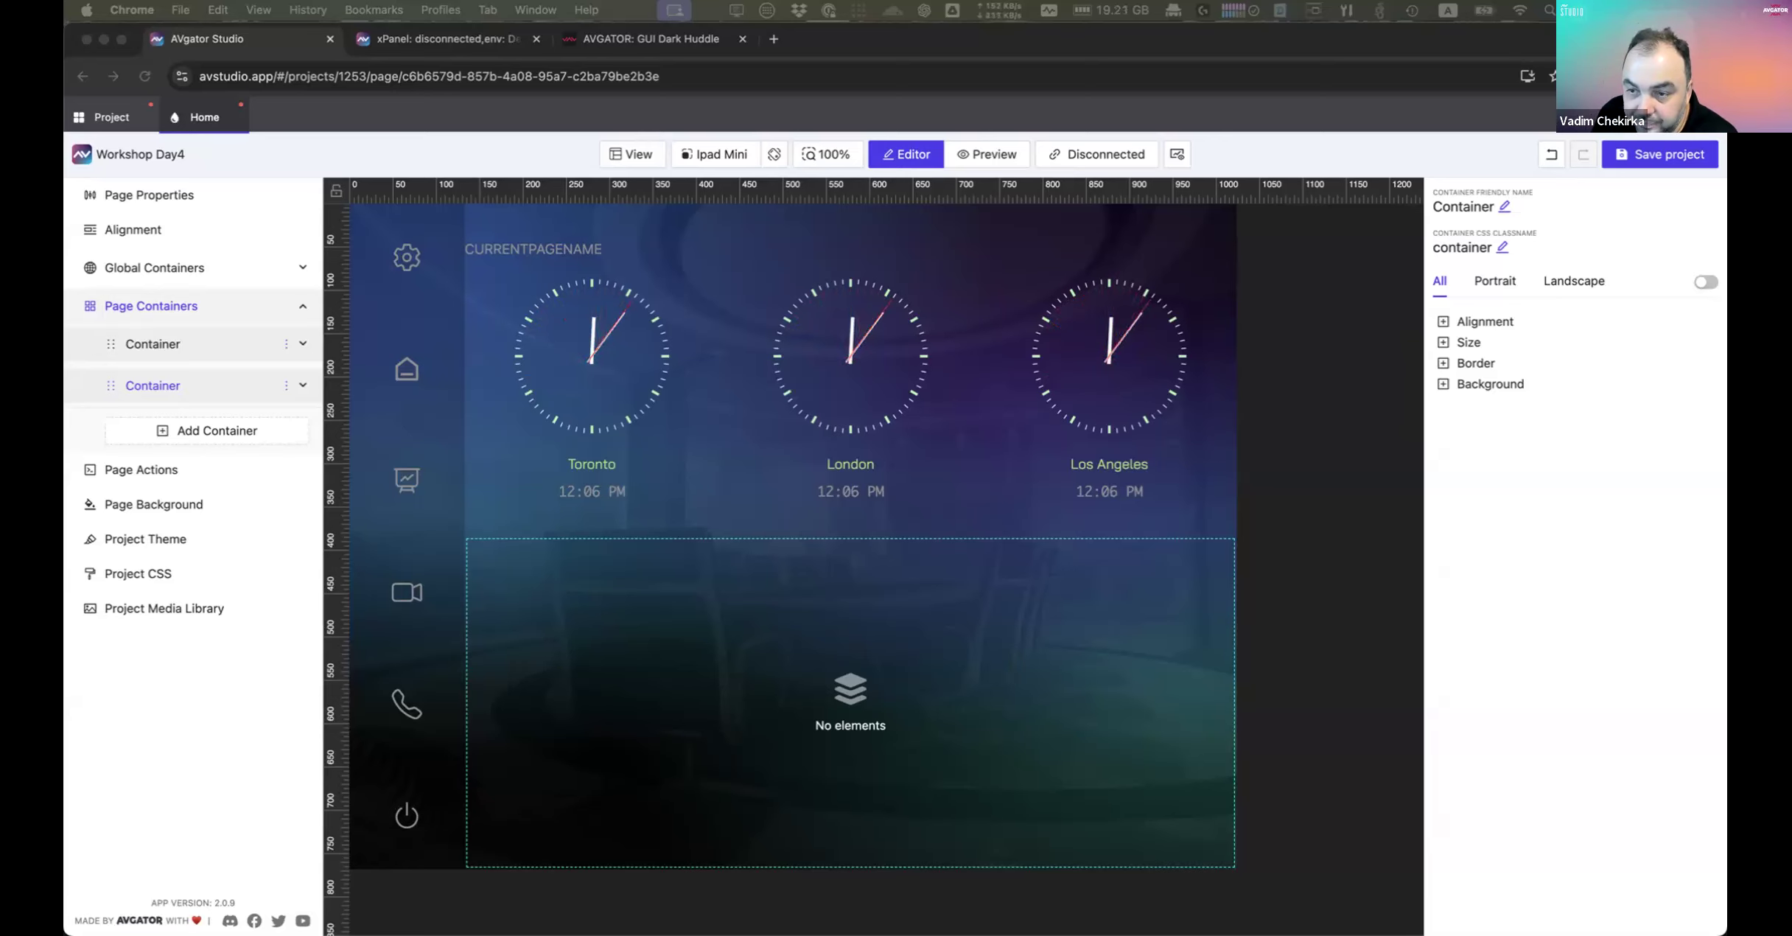
Step: Start a new subpage in the Workshop Day4 project and choose the Responsive design paradigm
click(111, 116)
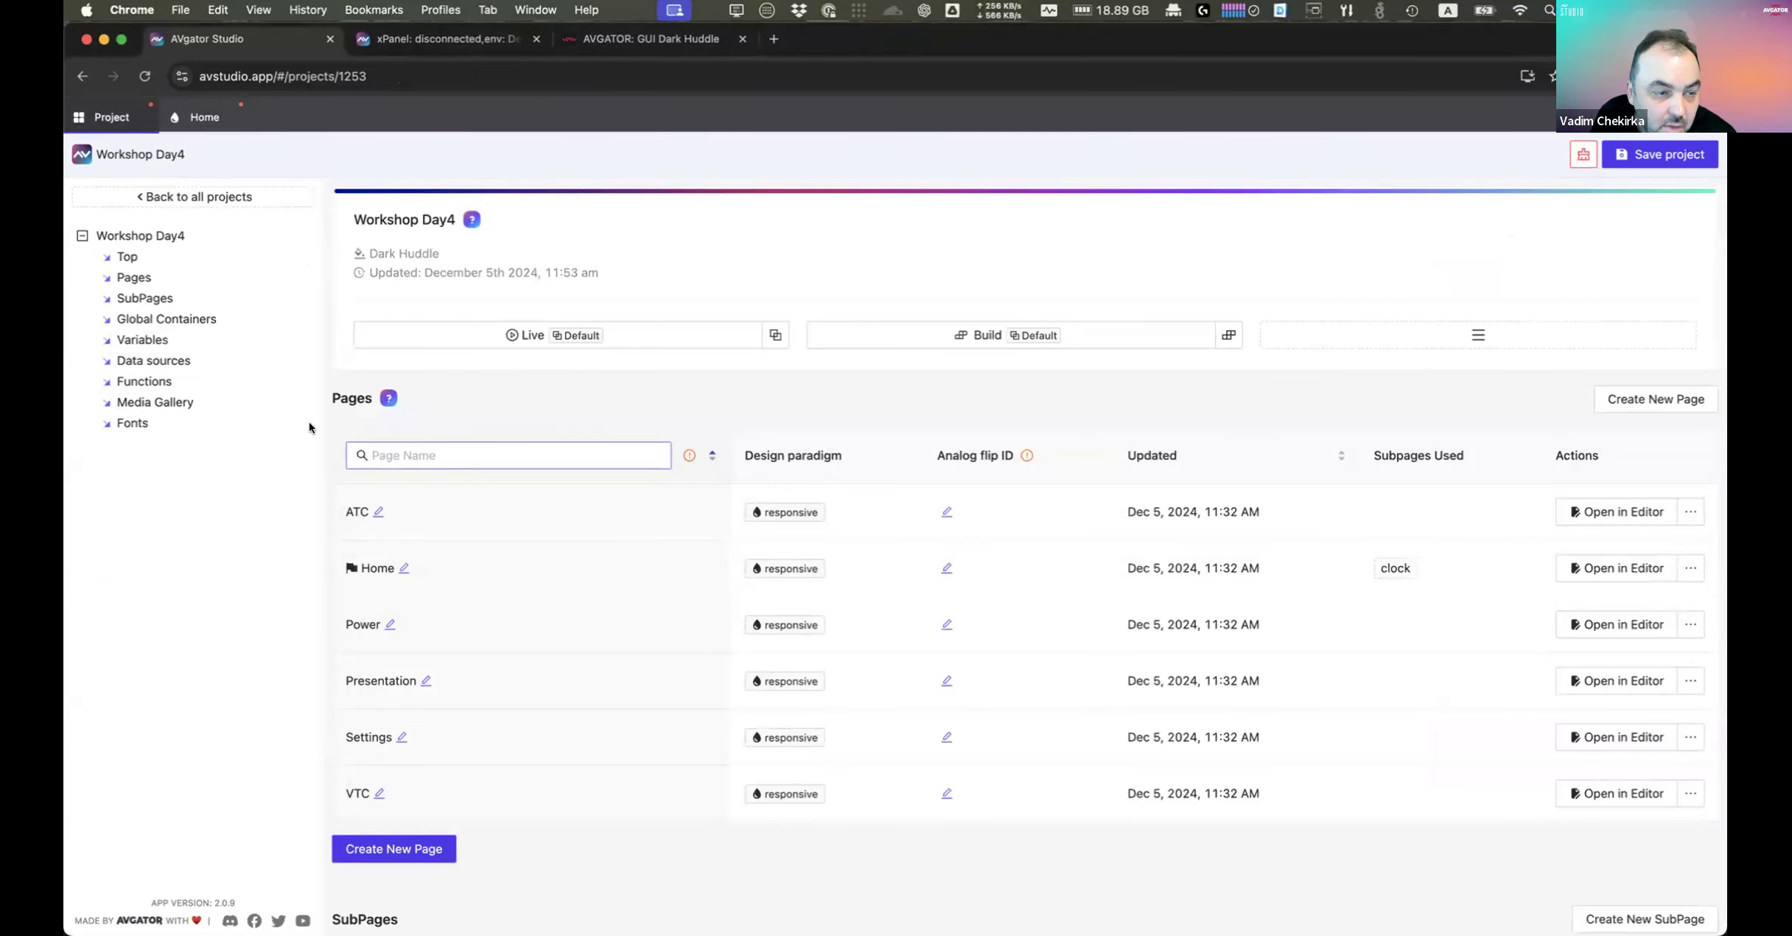
click(150, 298)
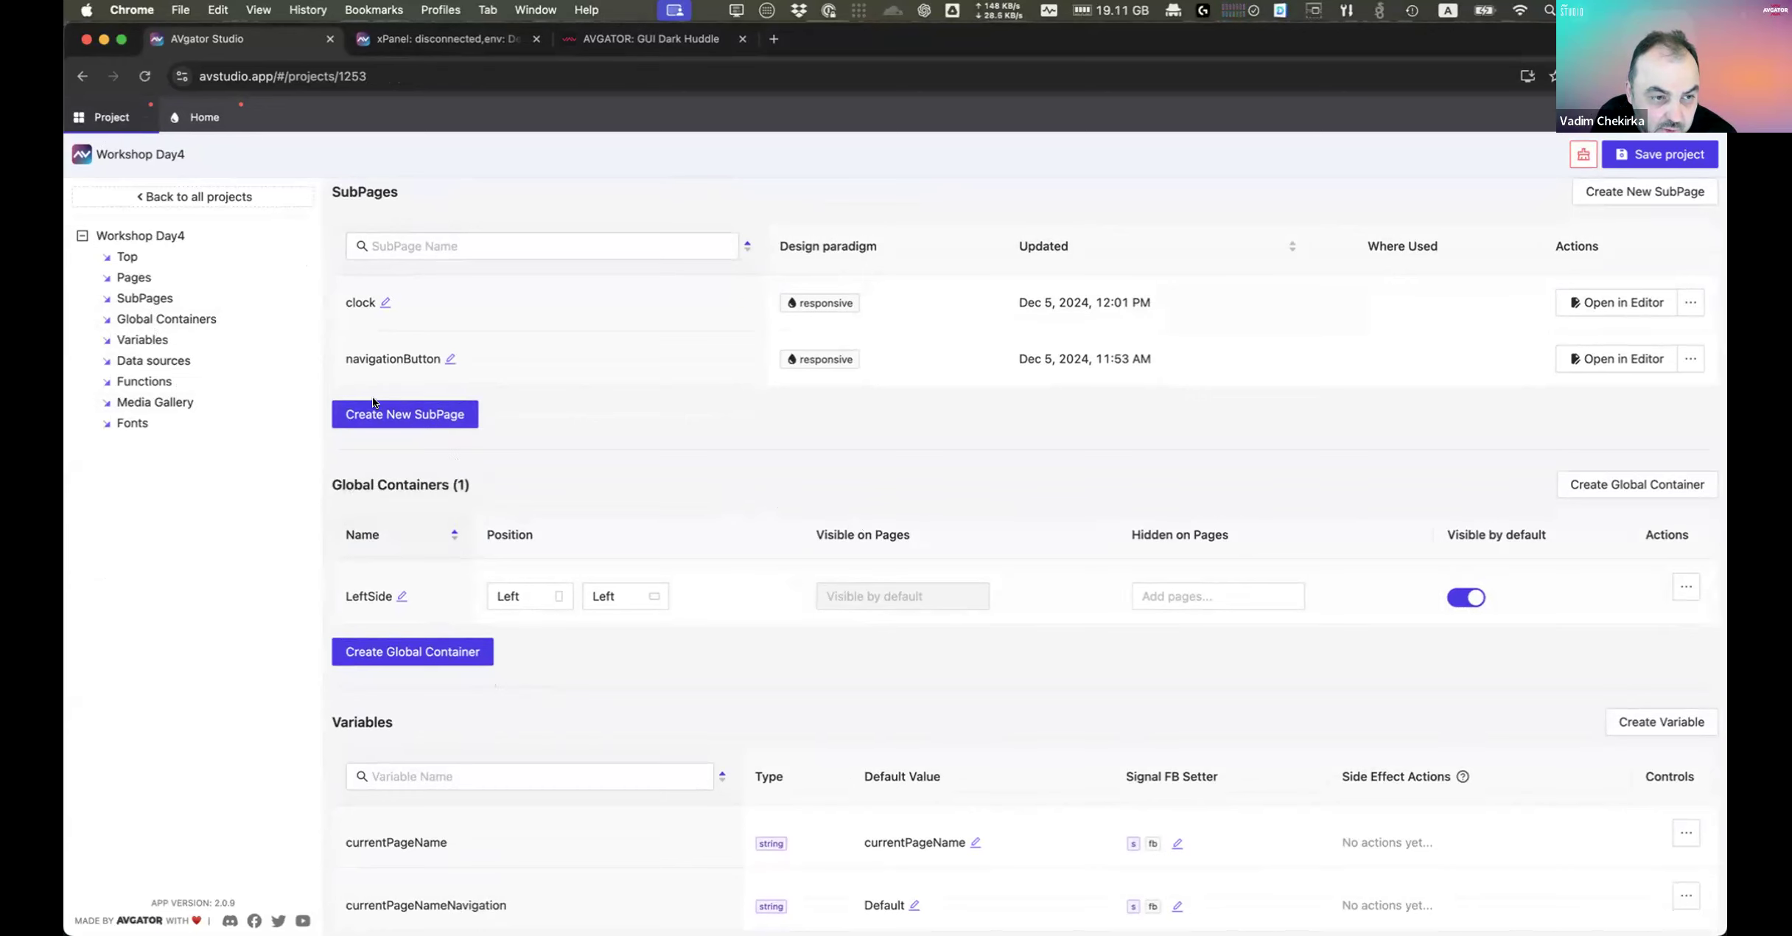
click(398, 414)
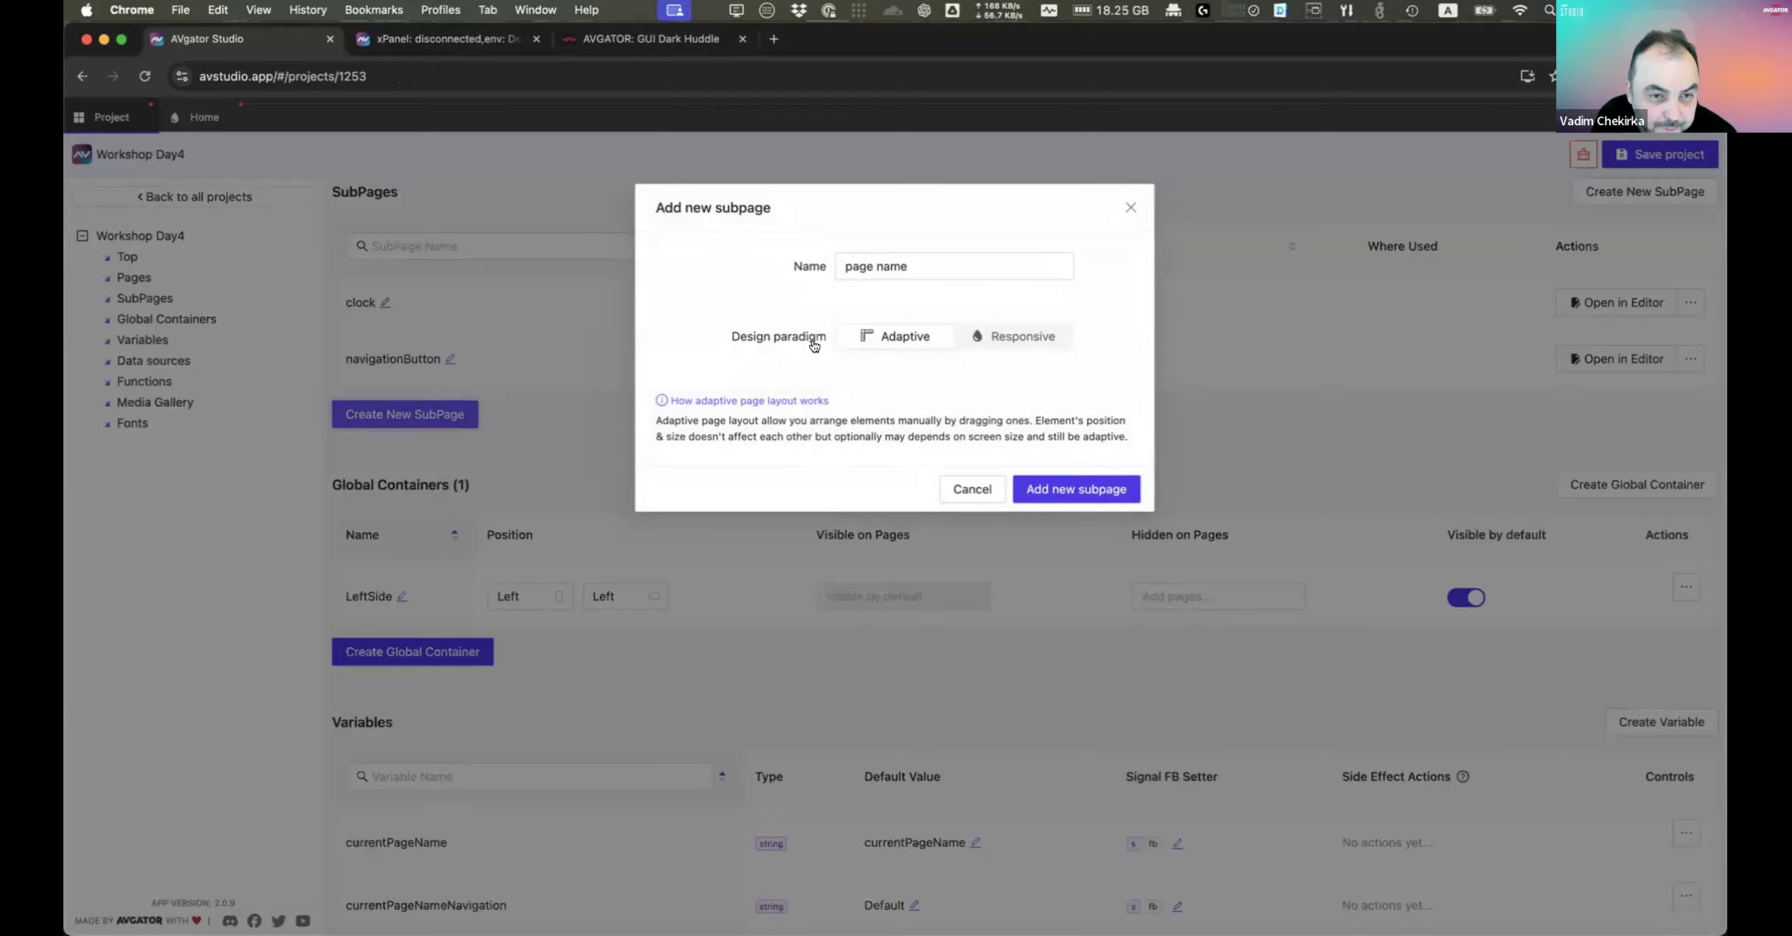
click(1009, 337)
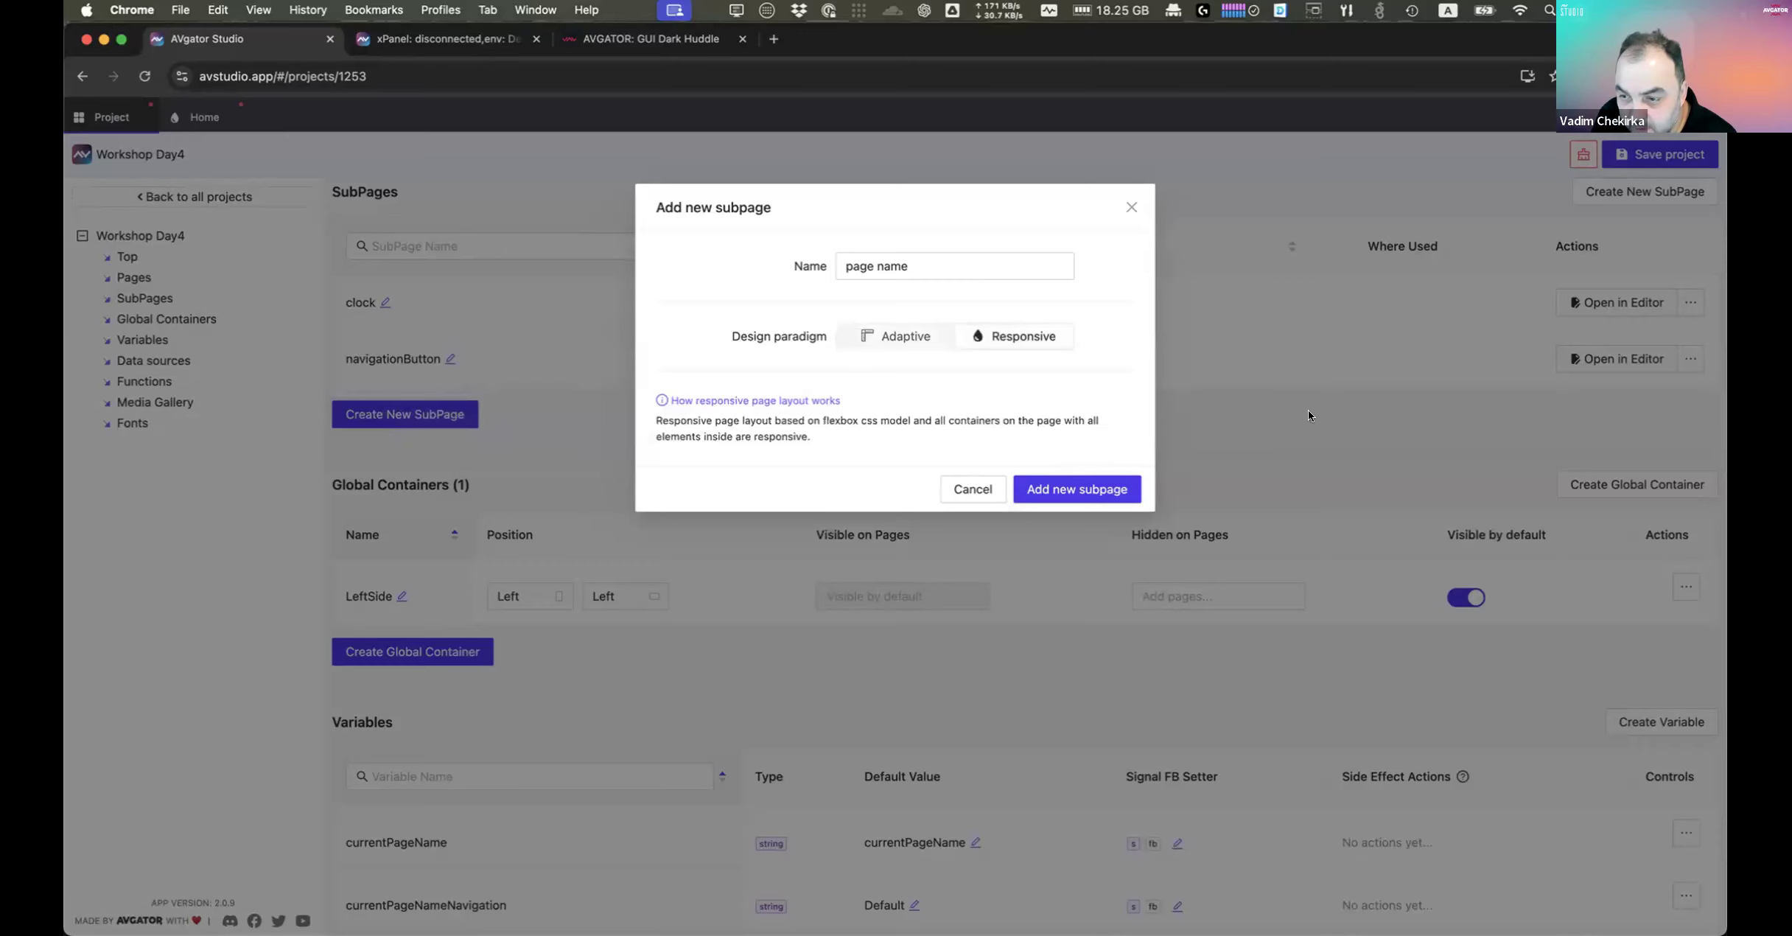
key(super+Tab)
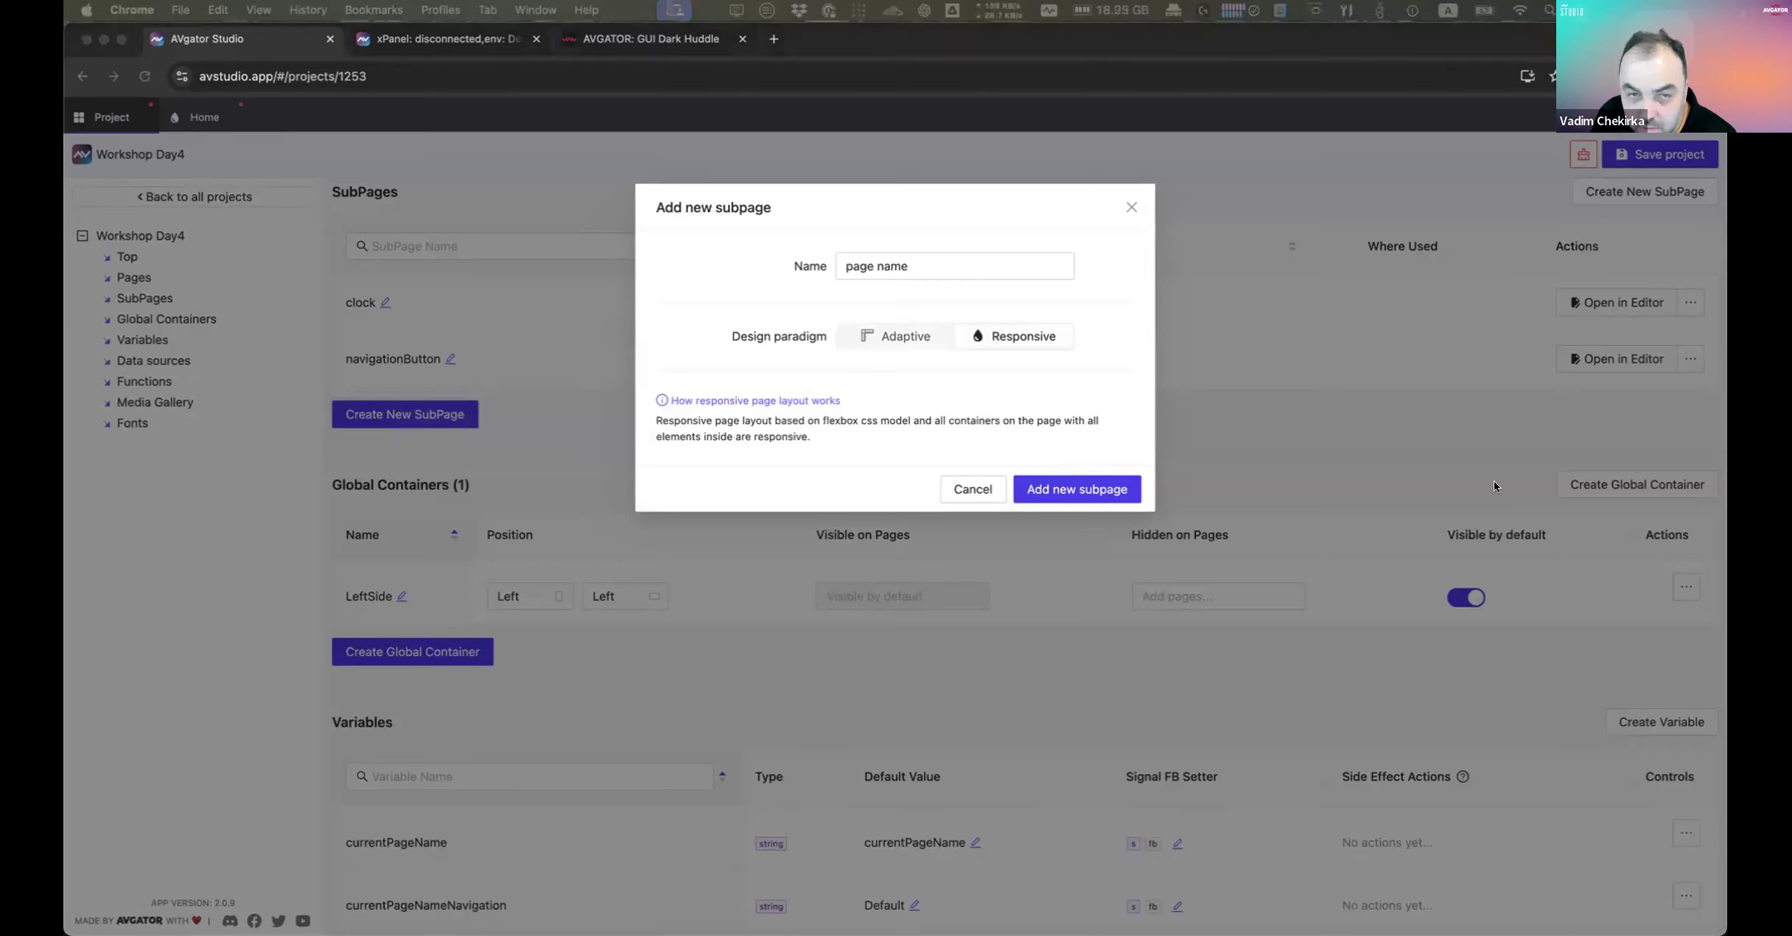
Step: Name the new subpage homeBottomDateTime, add it to the project, and open it in the editor
mouse_move(923, 260)
mouse_down()
mouse_move(800, 267)
mouse_move(659, 244)
mouse_move(900, 257)
mouse_up()
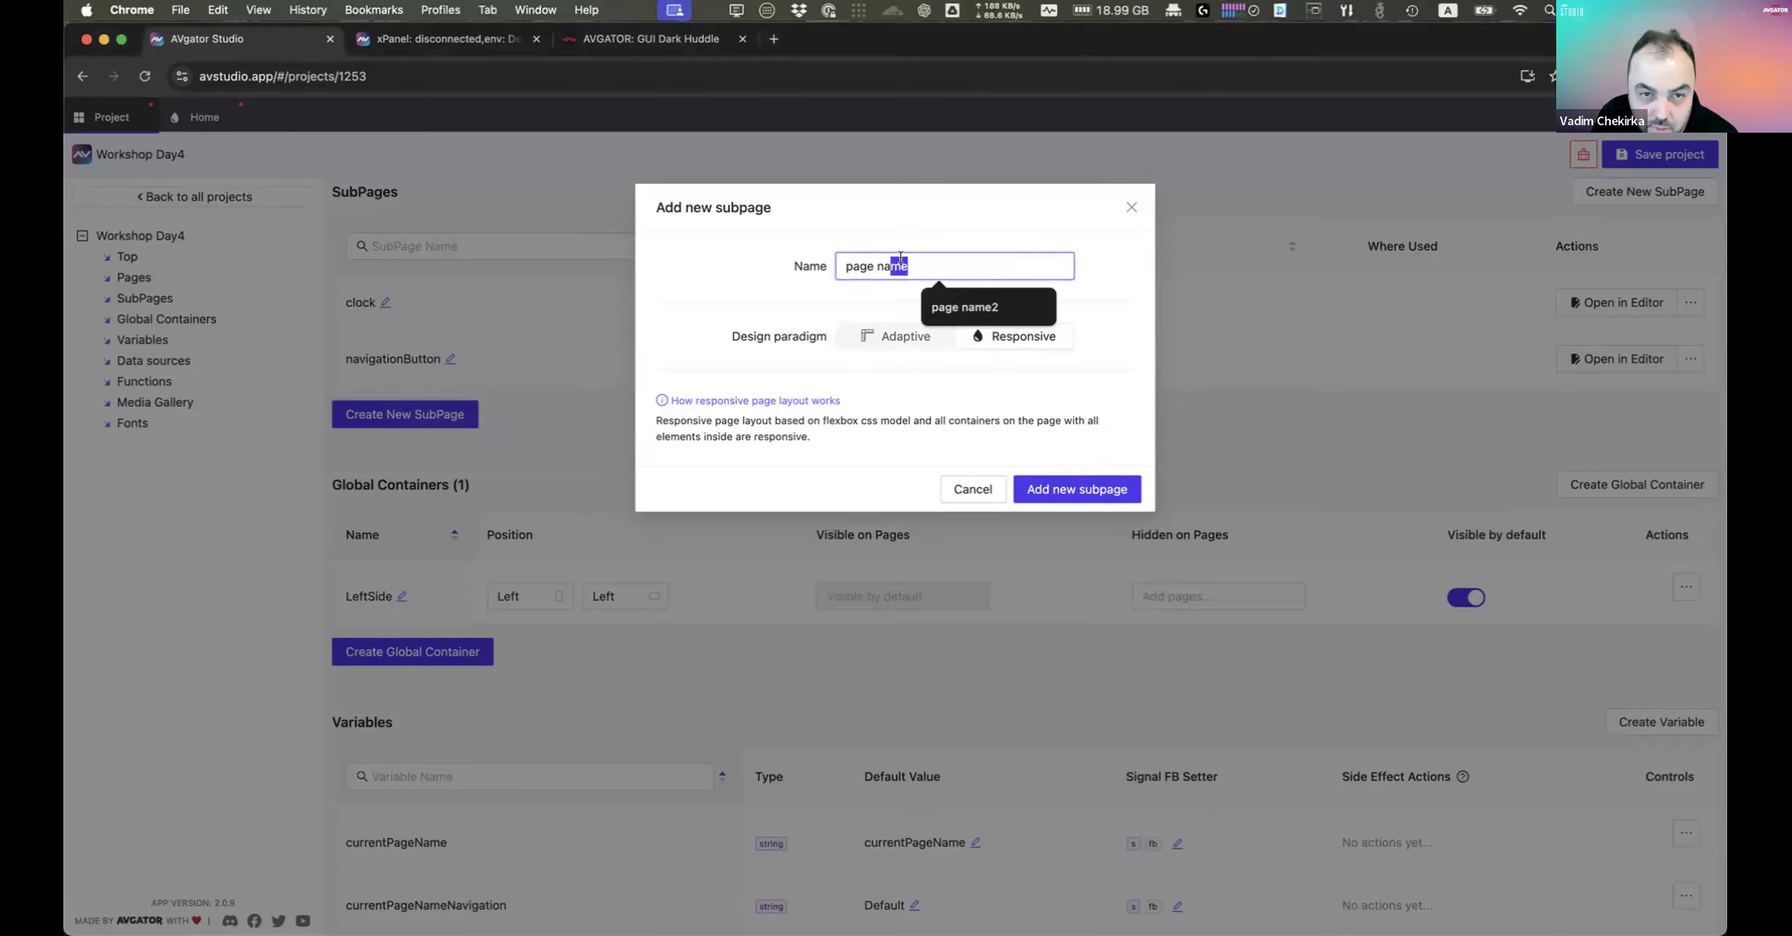
triple_click(961, 265)
double_click(961, 265)
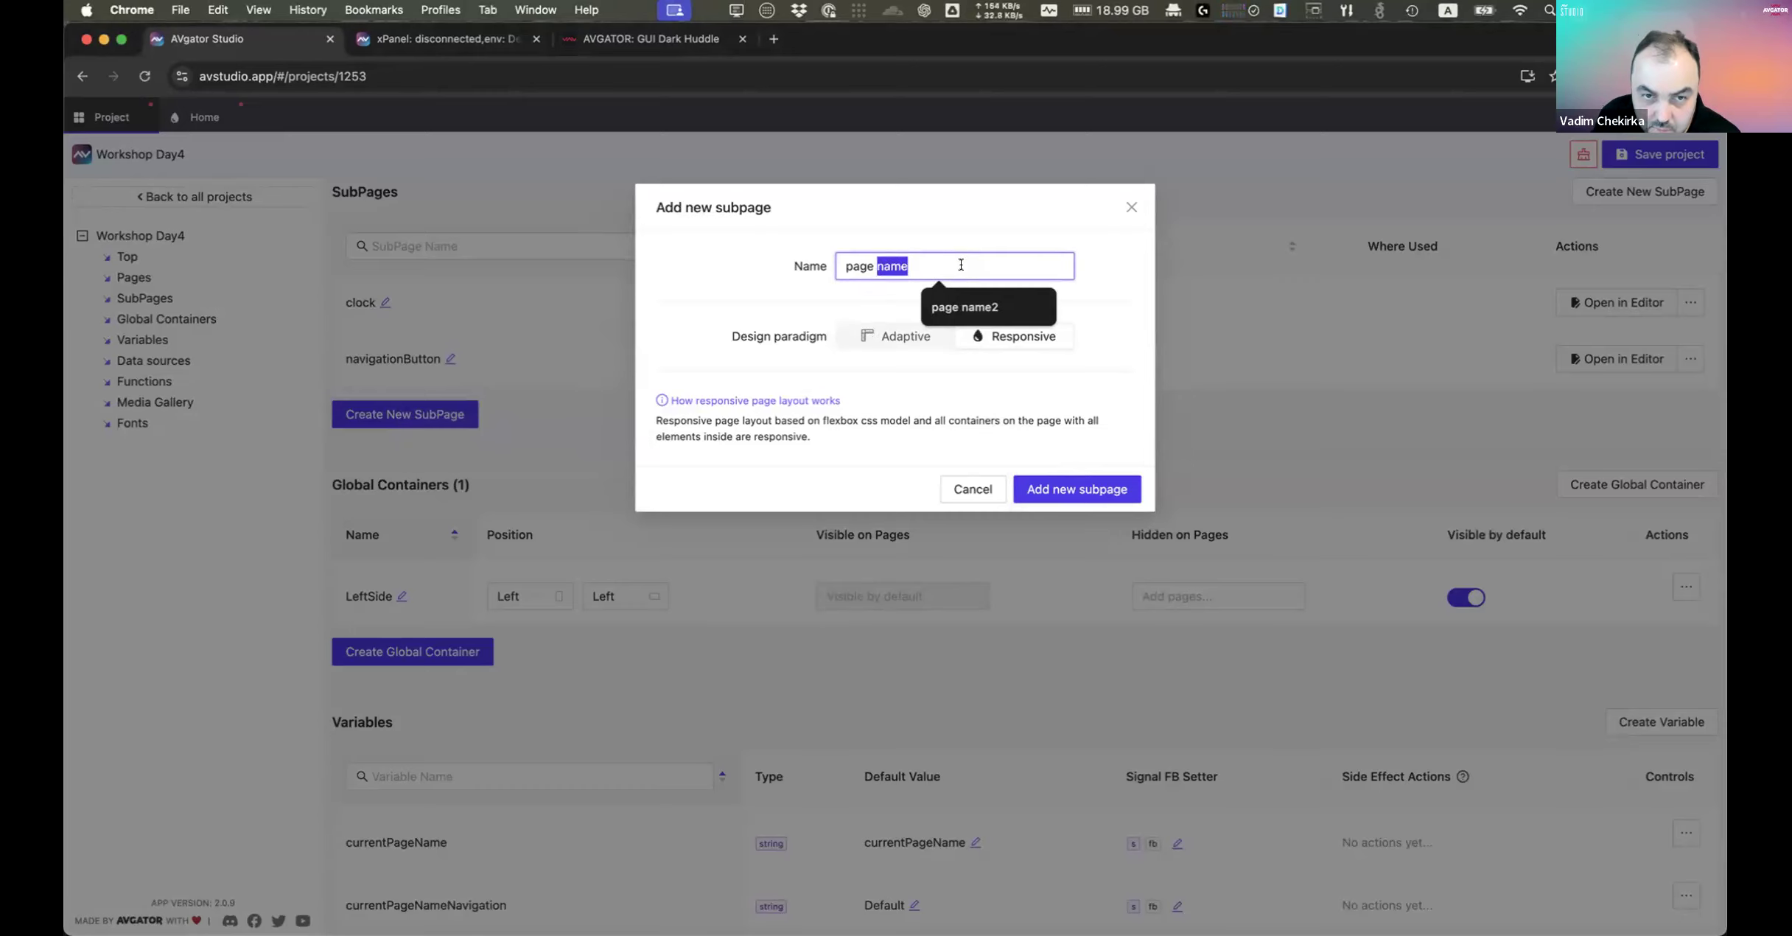
click(961, 264)
key(super+a)
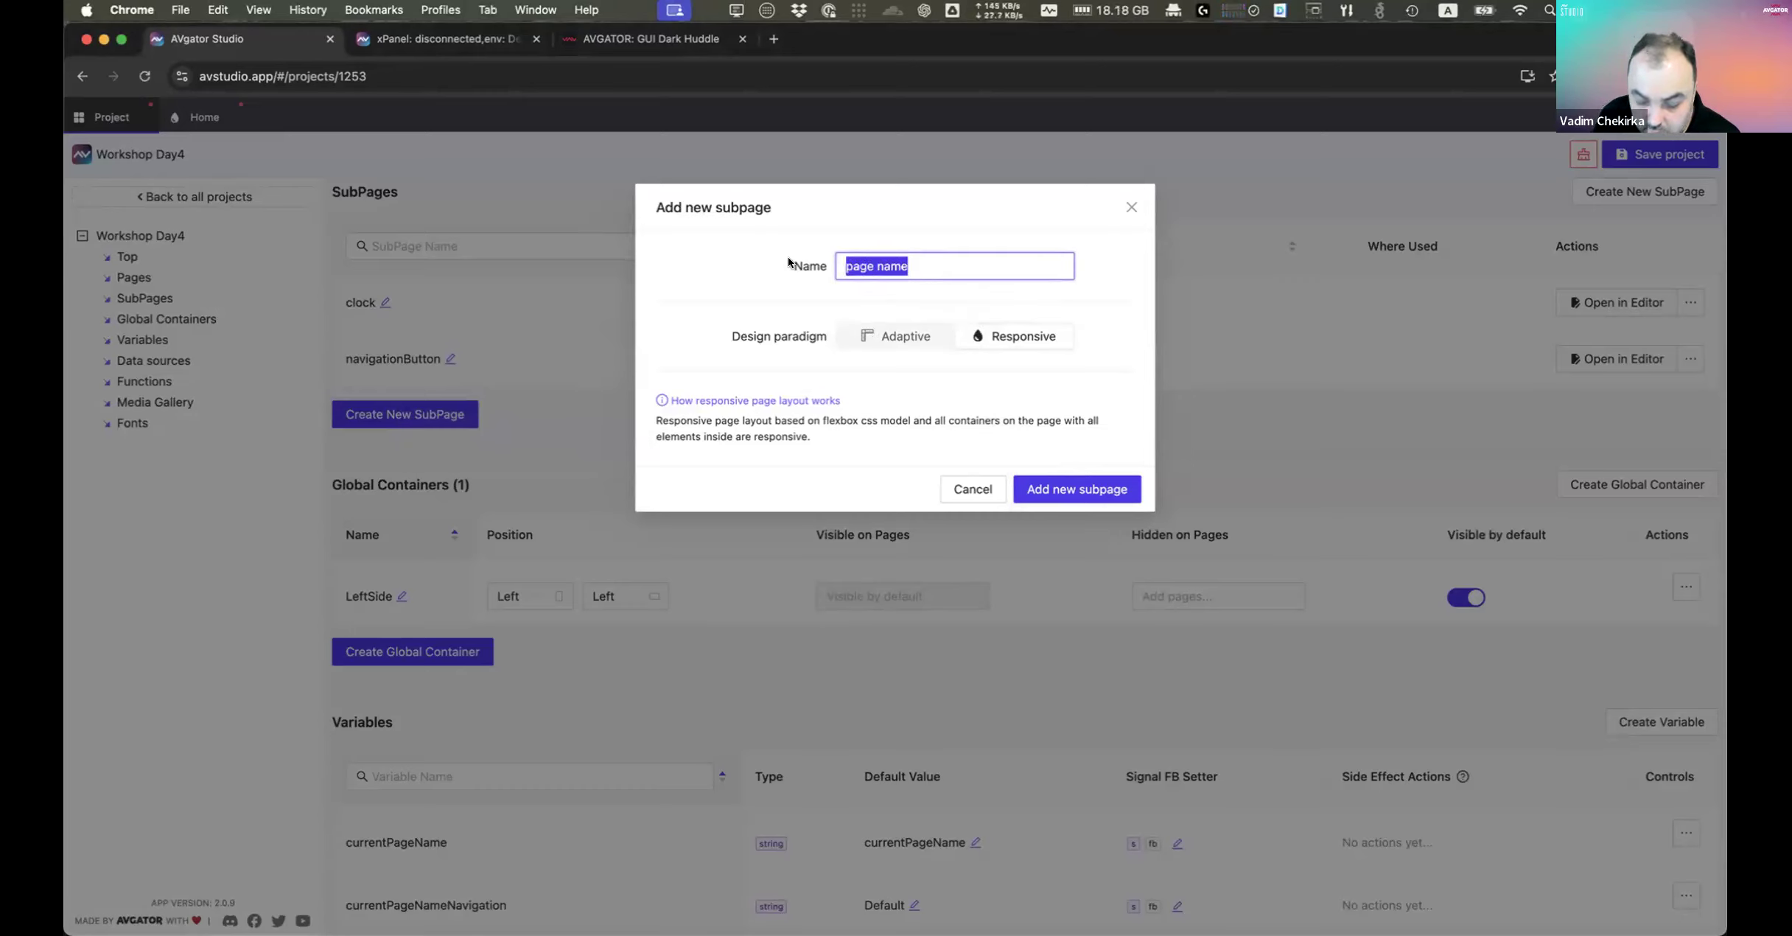
text(home)
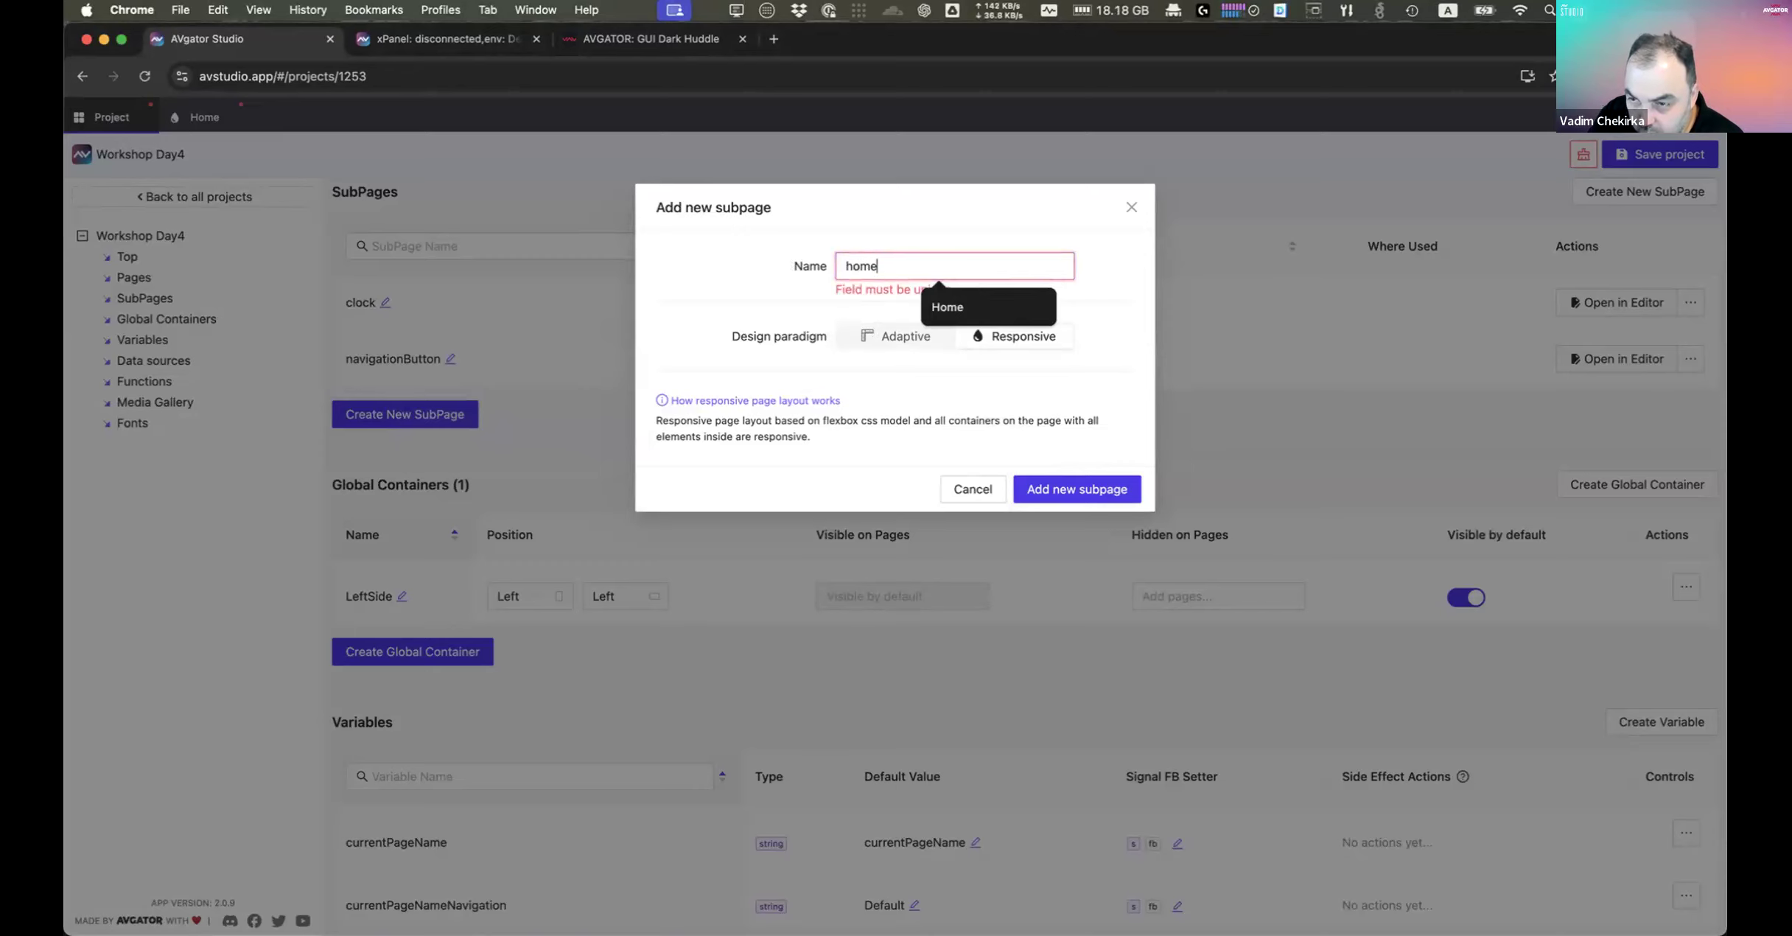
text(Bottom)
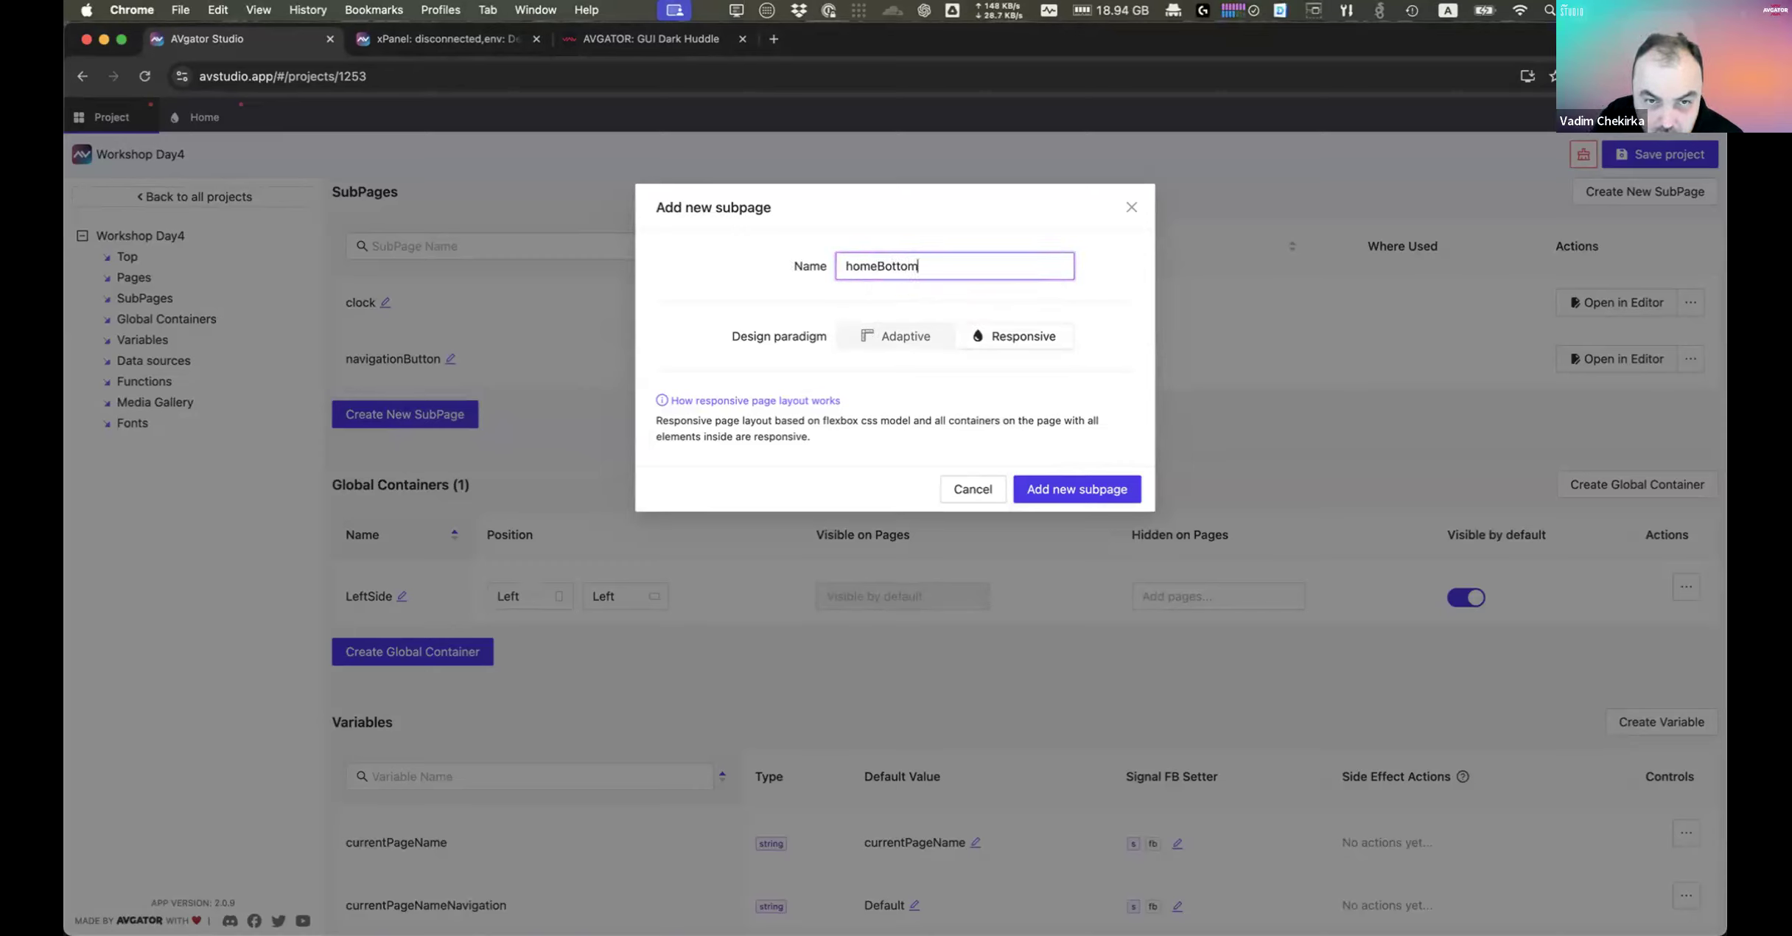
text(Date)
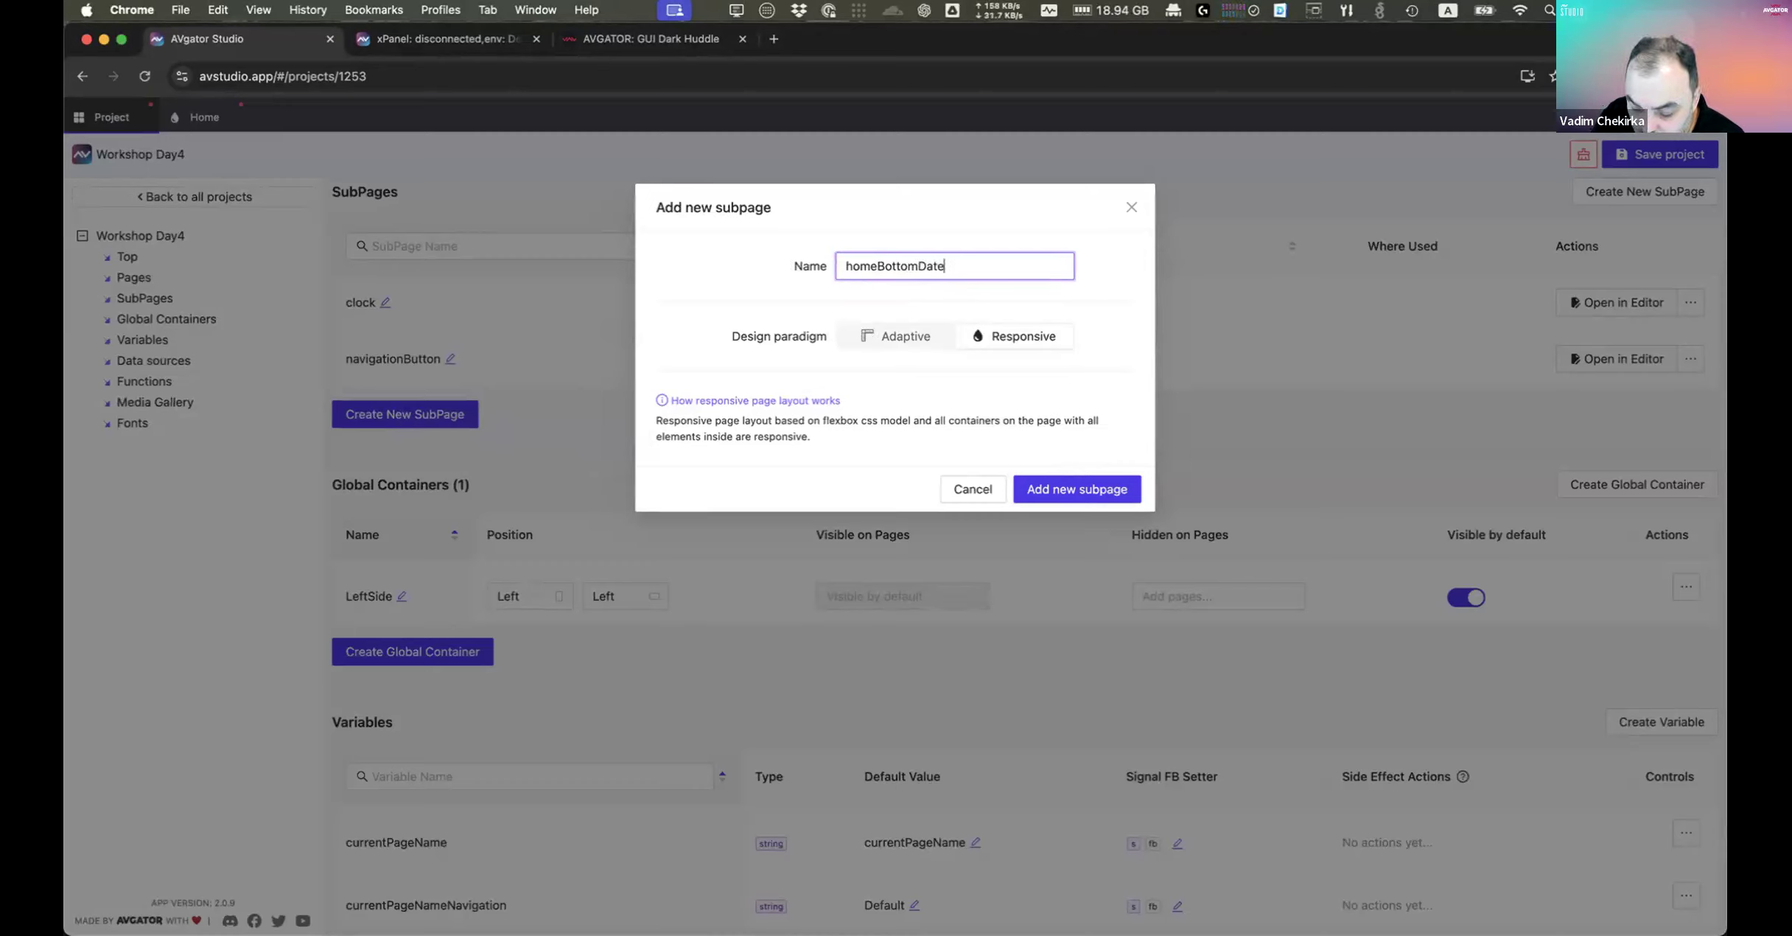
text(Time)
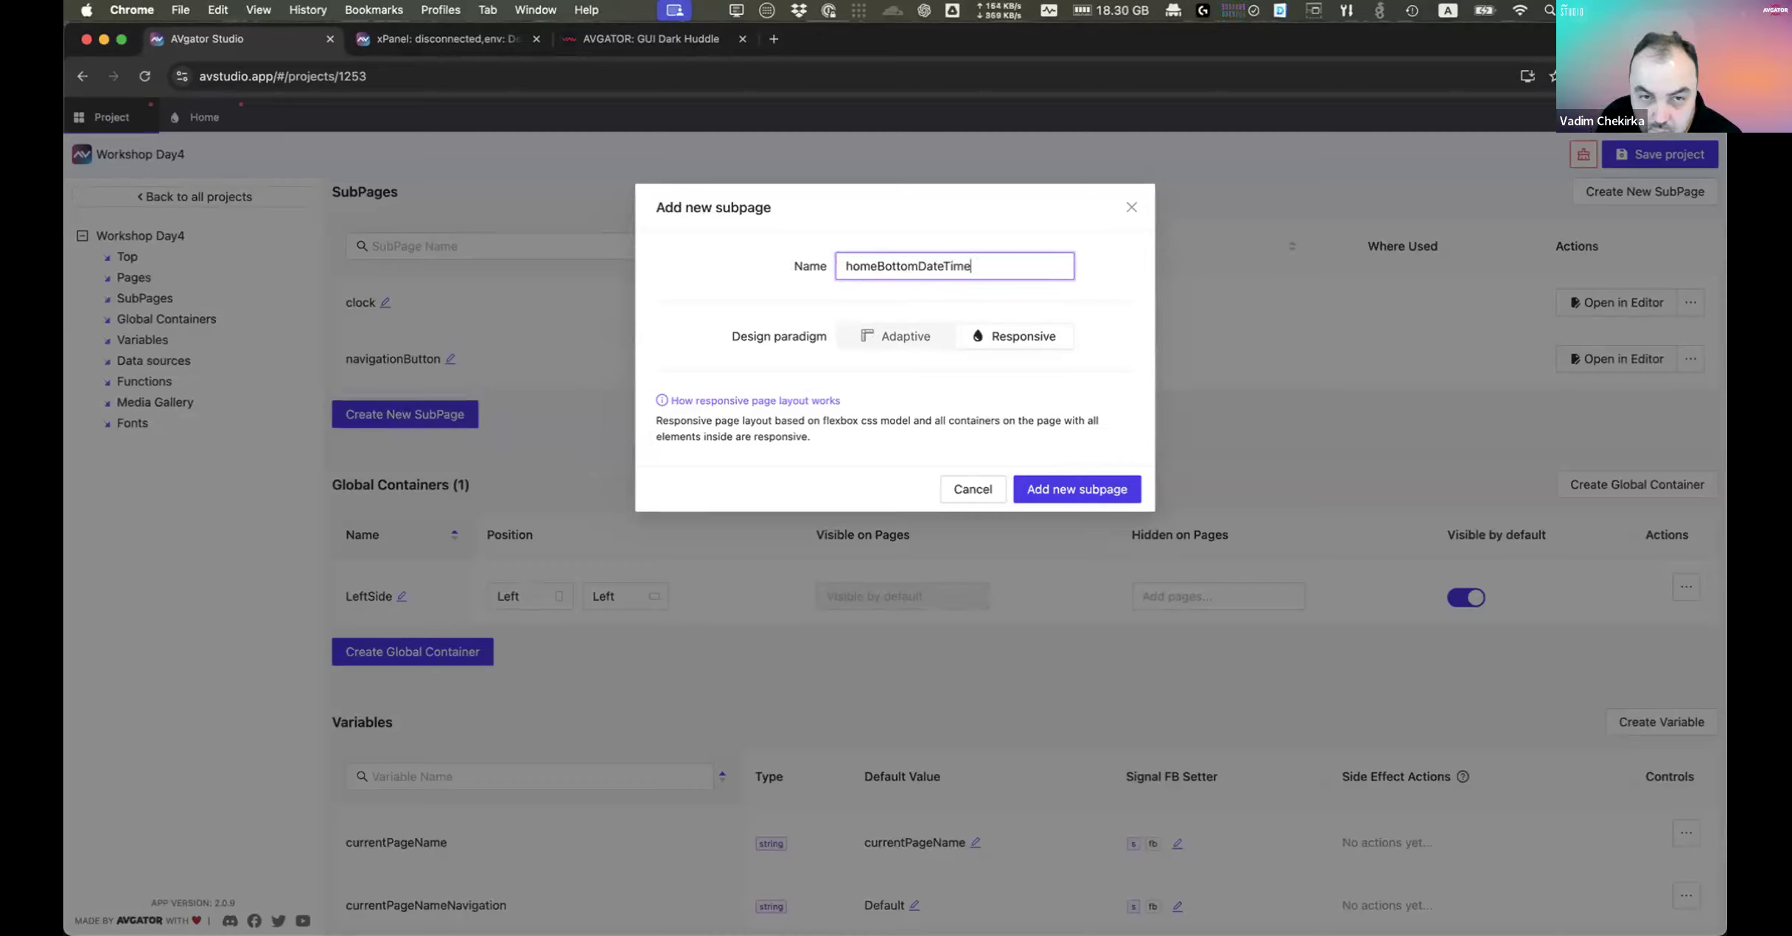
click(1072, 490)
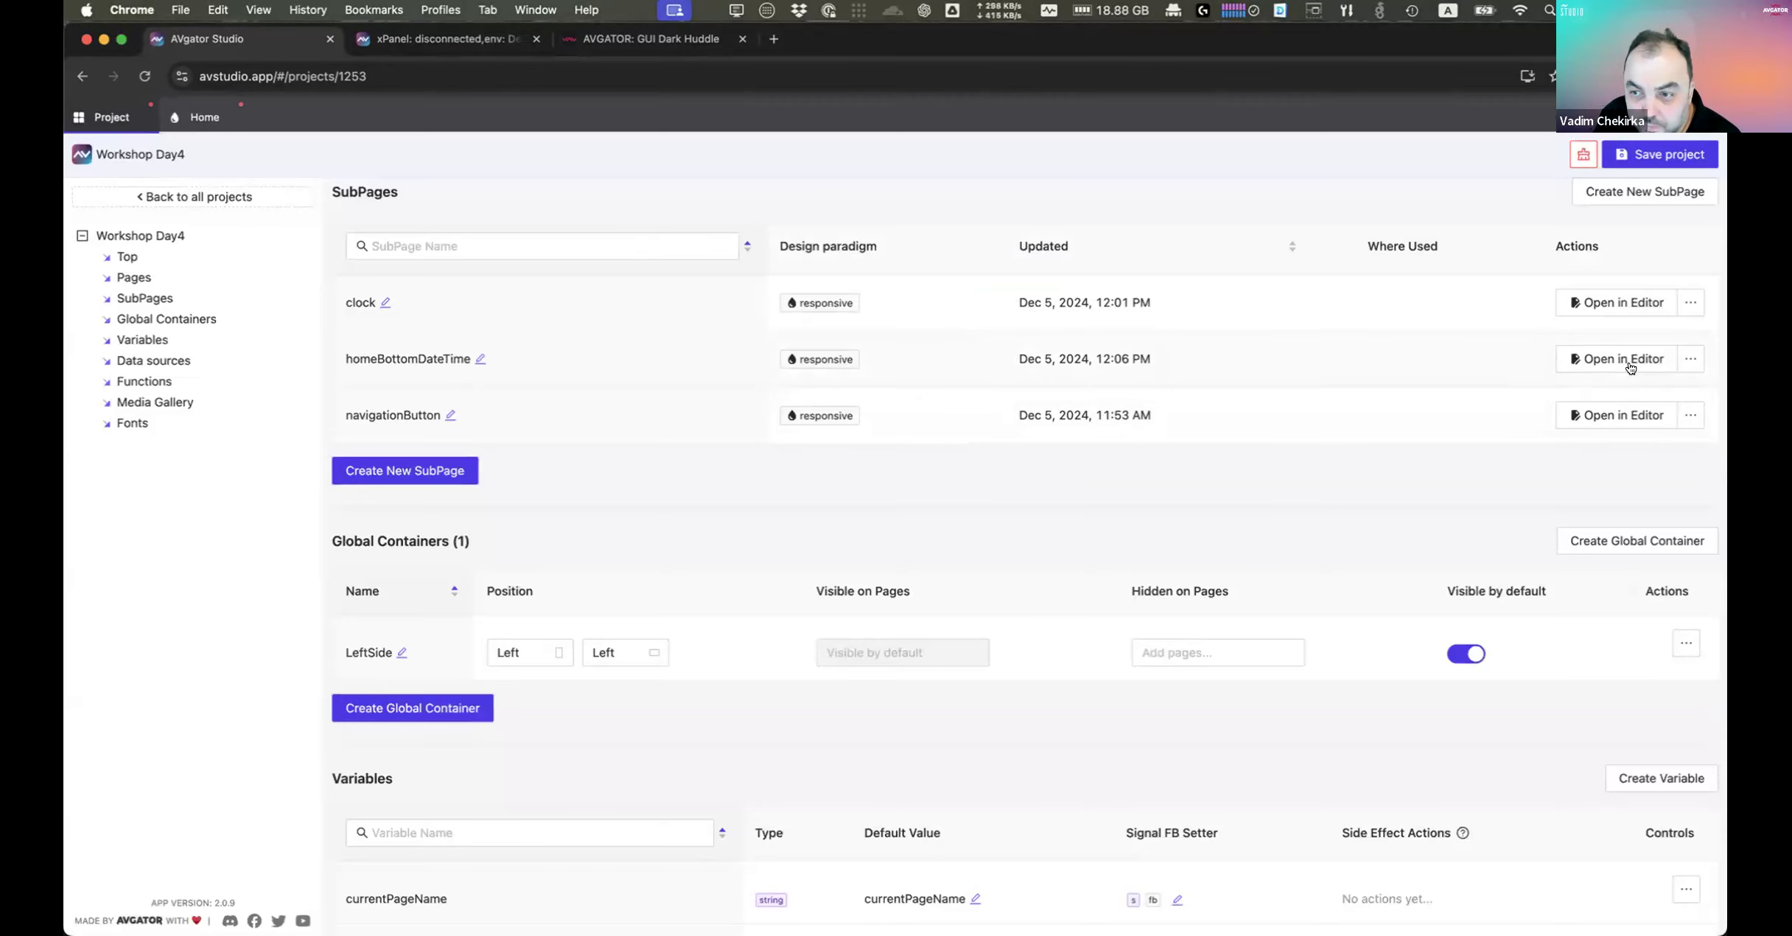
click(1621, 359)
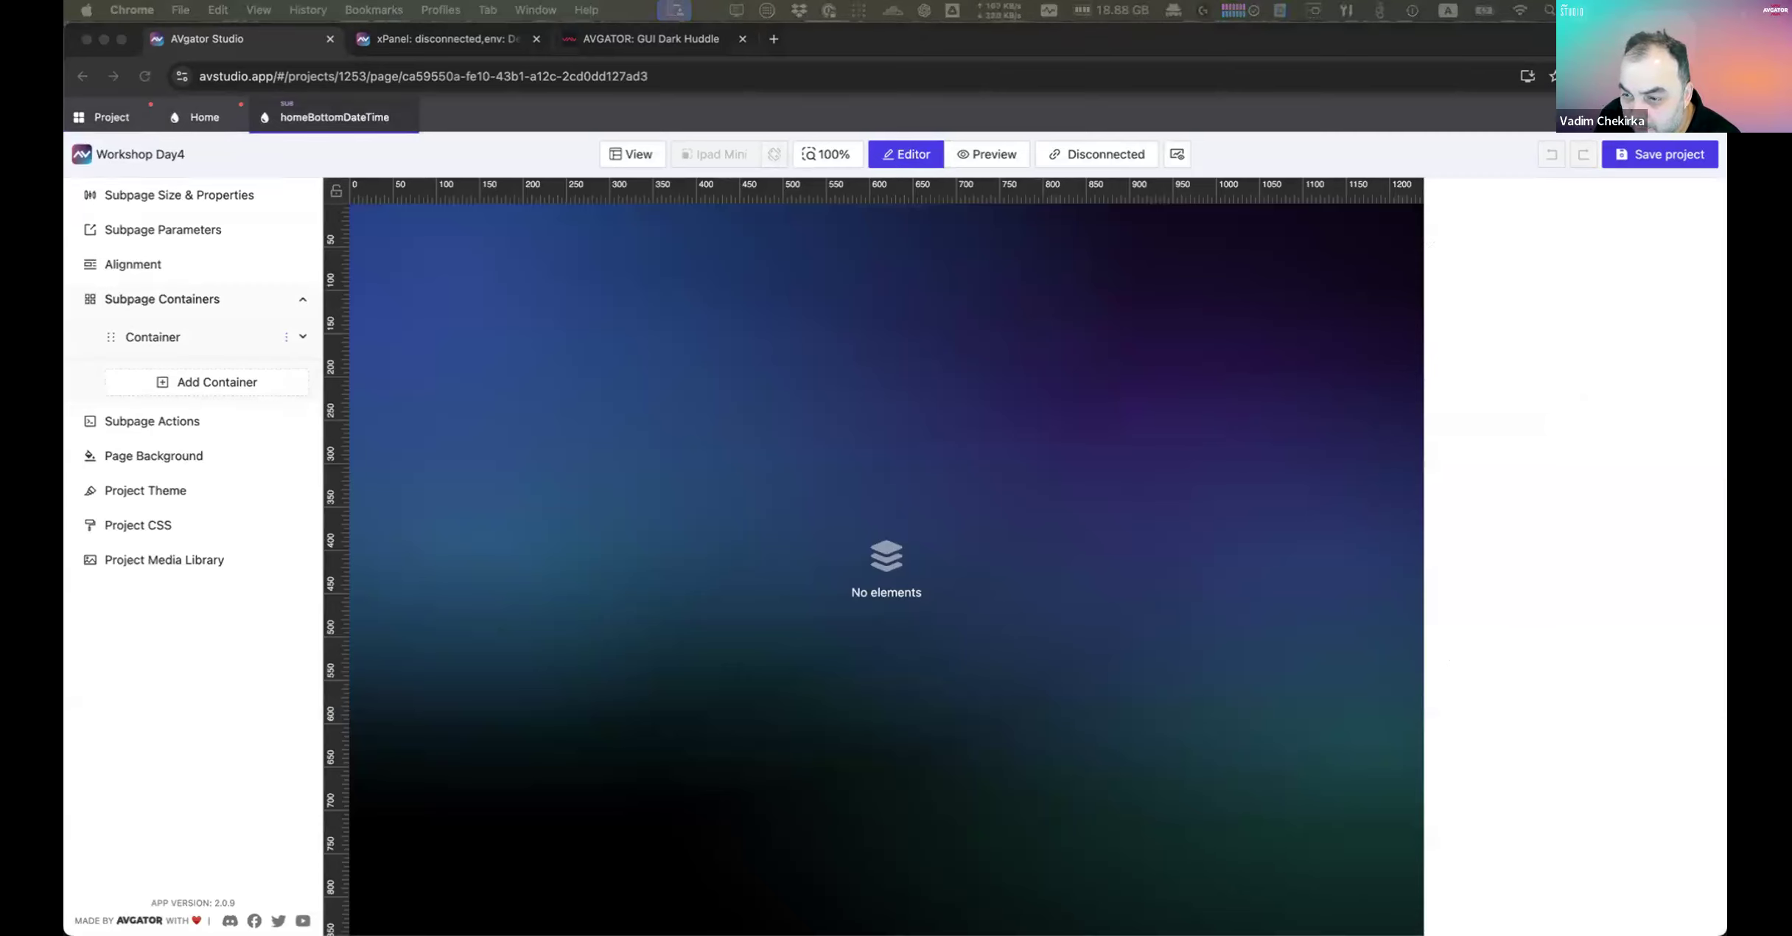
Step: Compare the Dark Huddle live demo's home page with the current live panel, then return to the subpage editor
click(1122, 606)
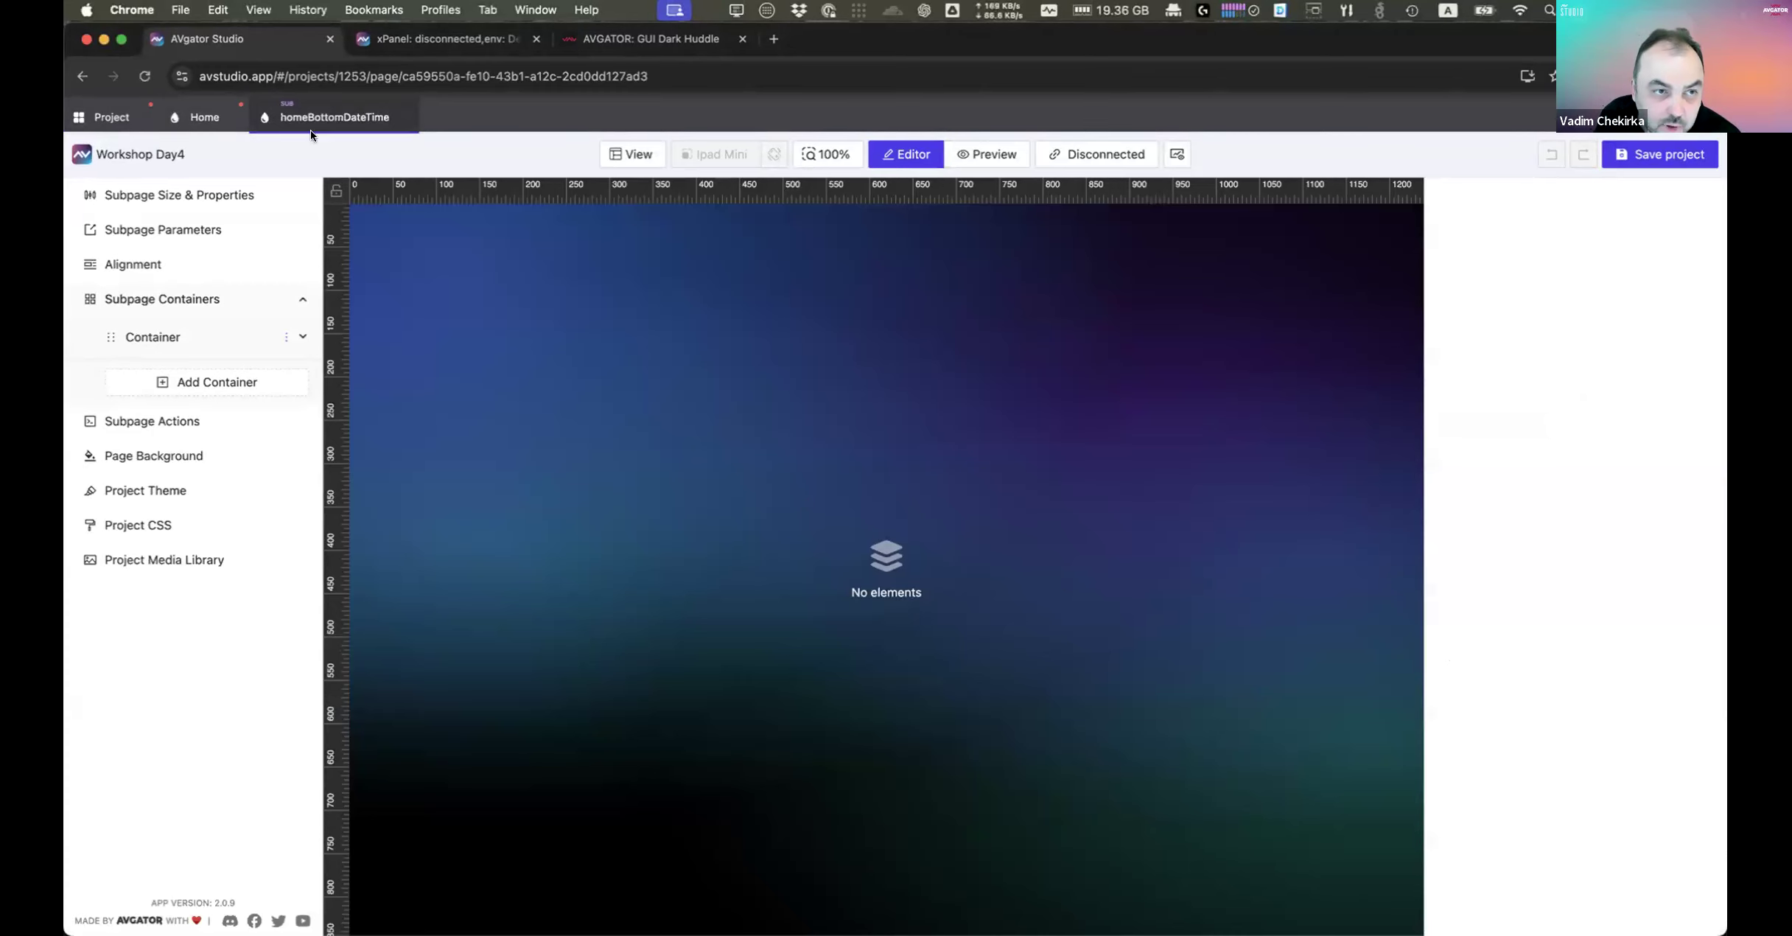
click(649, 38)
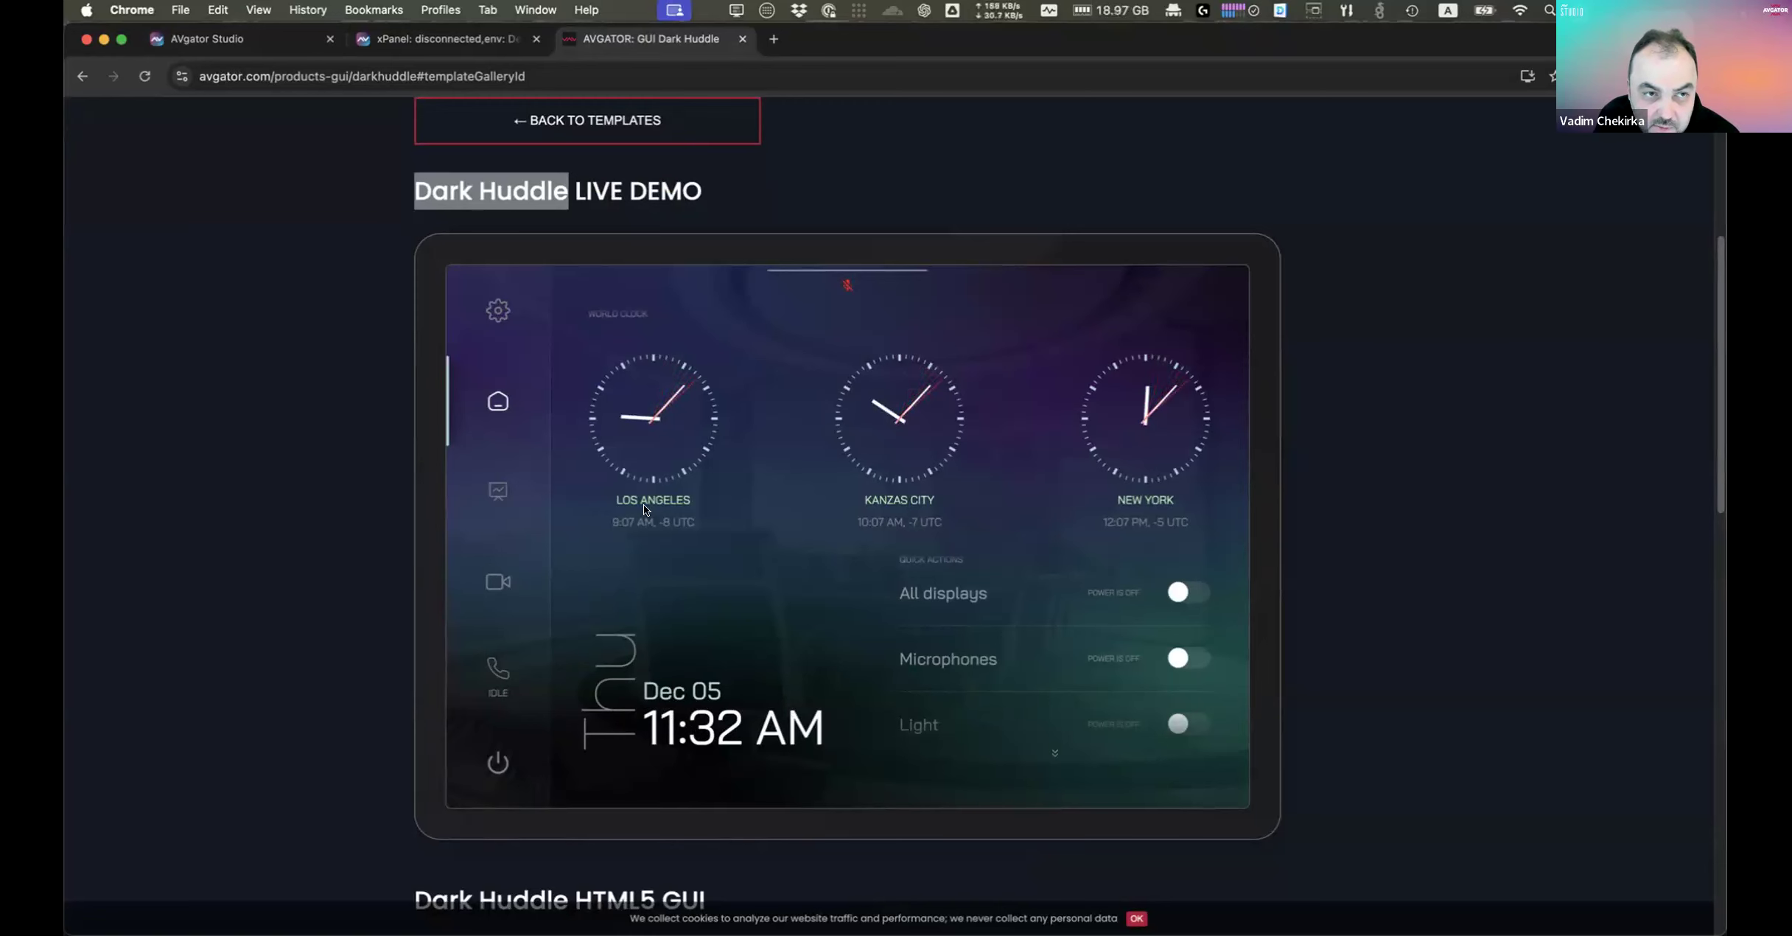
click(455, 41)
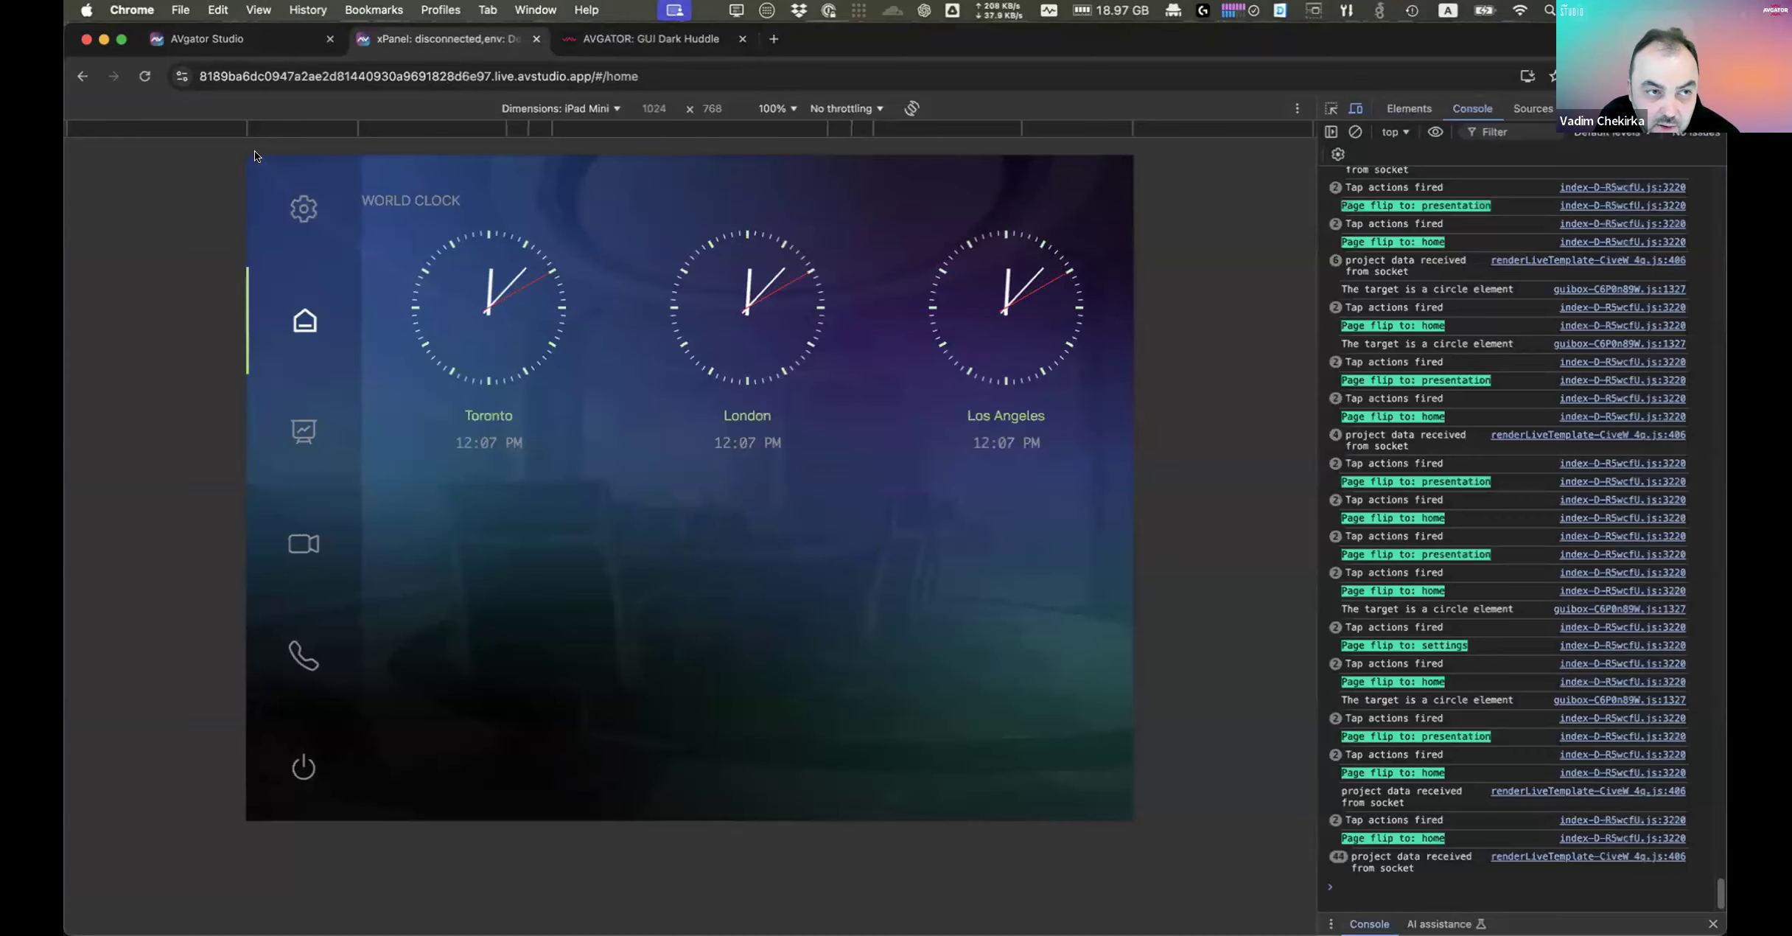
click(238, 40)
Step: Add a second container to the homeBottomDateTime subpage and set the first container's manual size to 25%
click(241, 384)
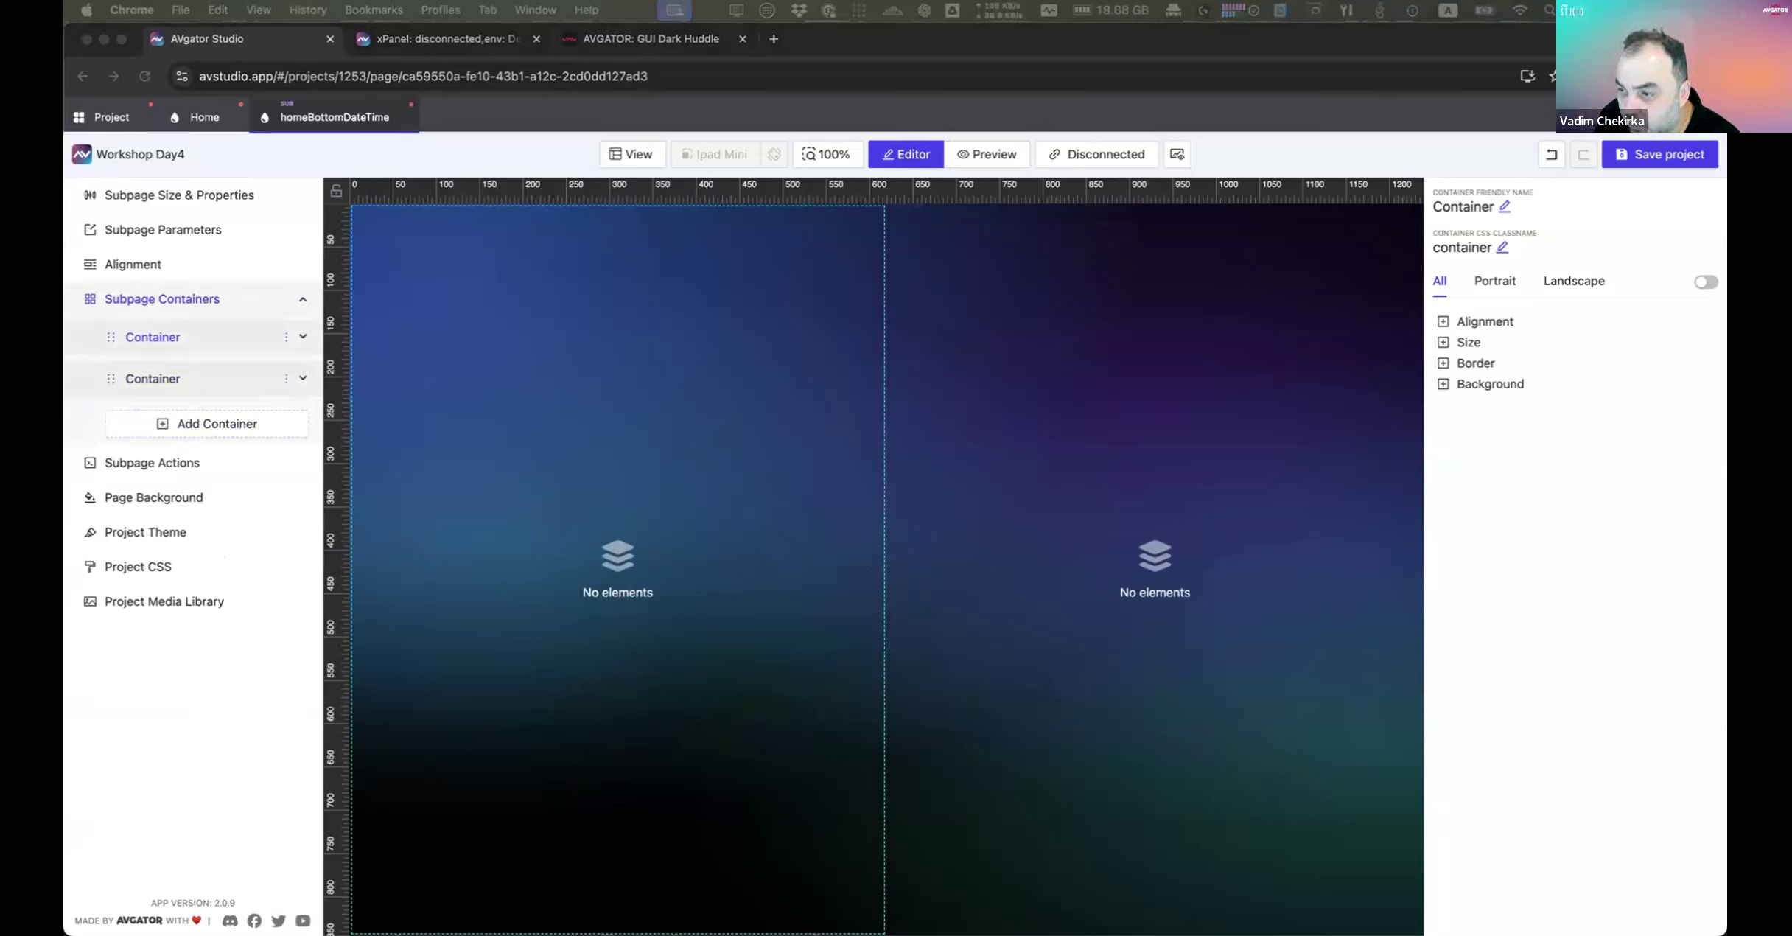
click(302, 336)
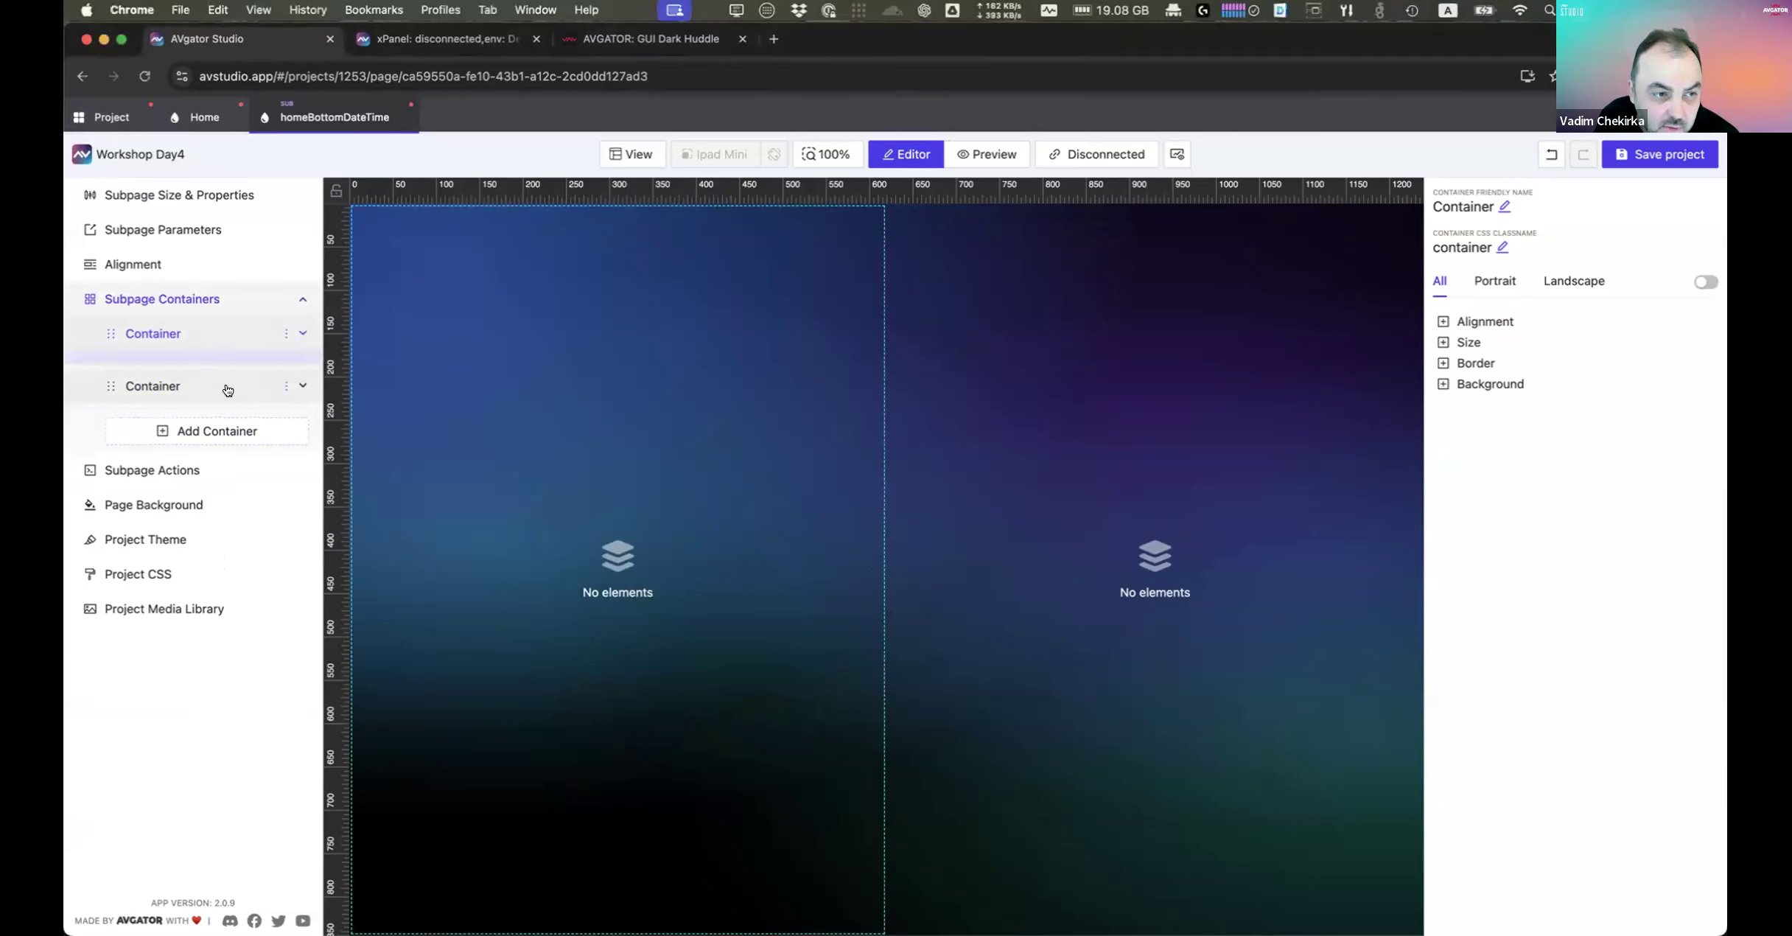
click(1470, 343)
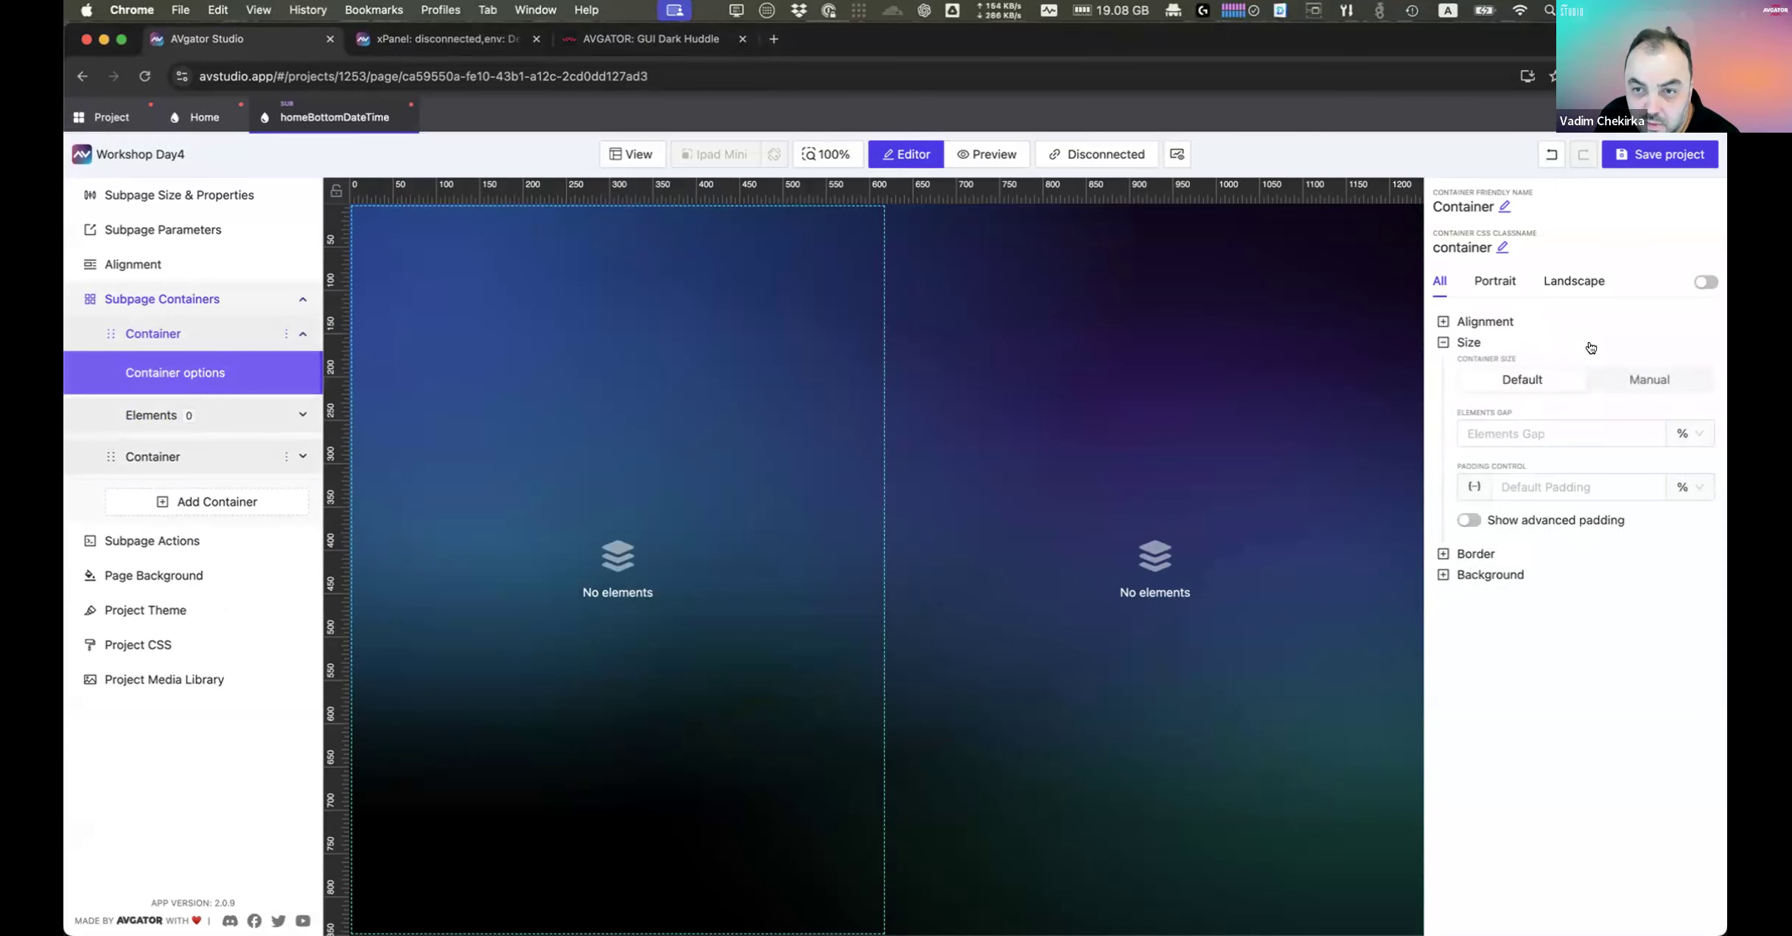
click(1623, 377)
click(1492, 422)
text(25)
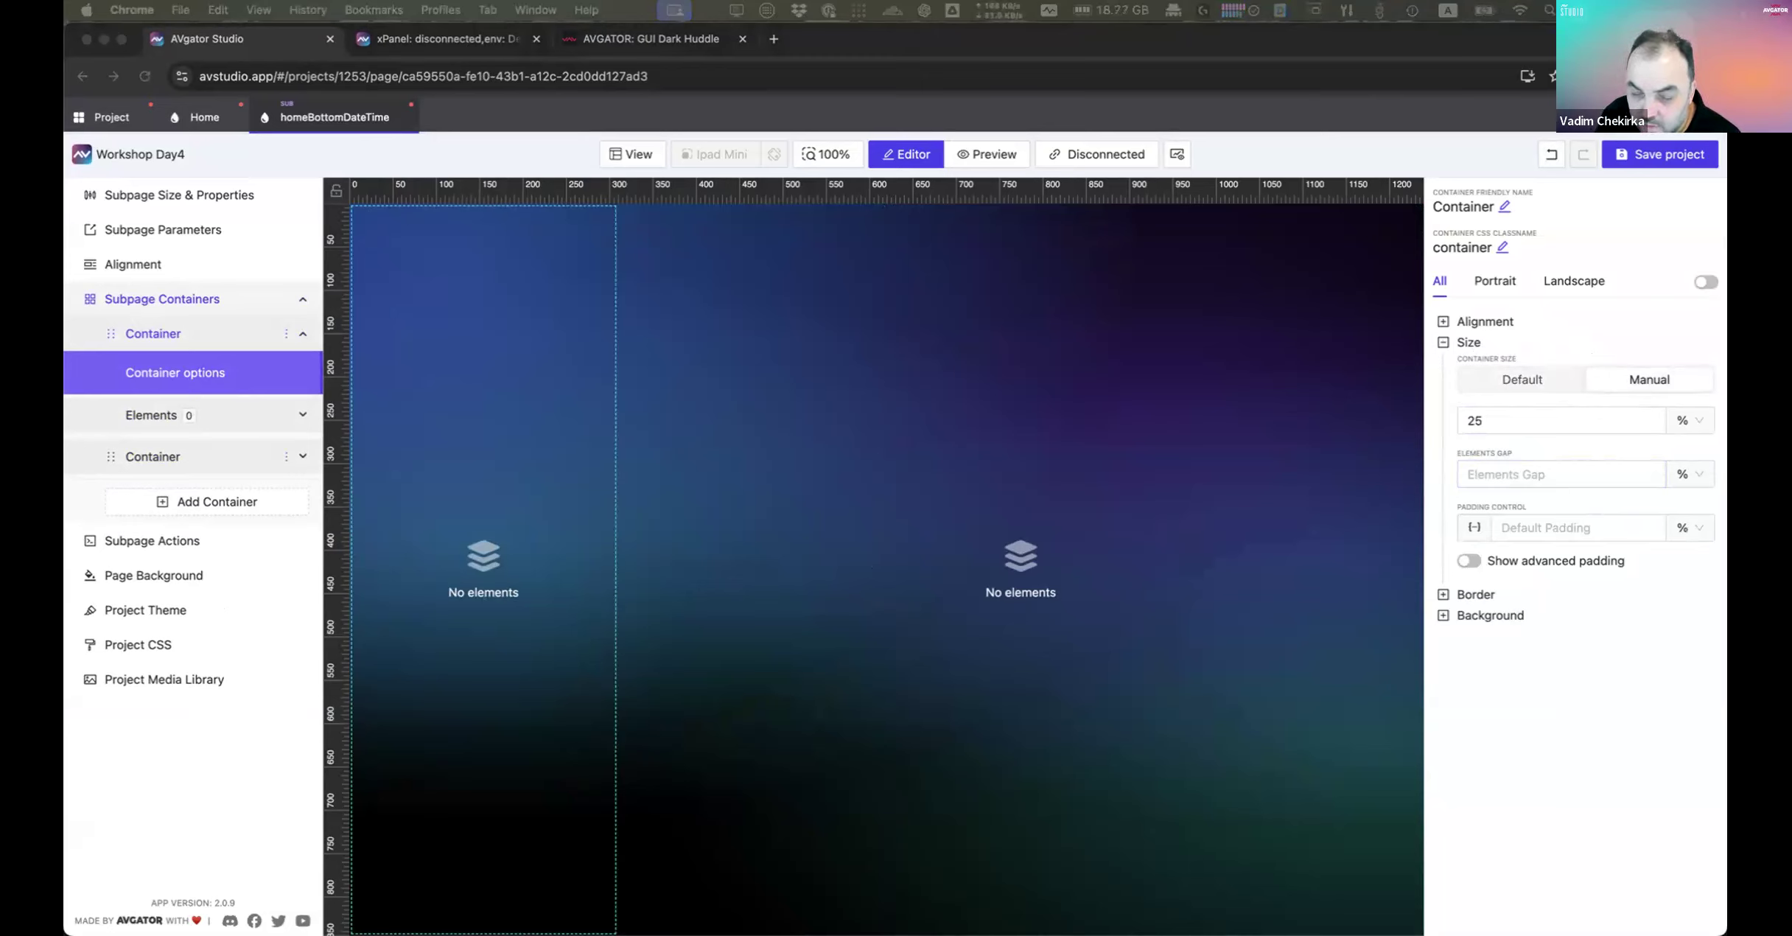
Step: Add an Html Block element to the narrow first container
click(525, 640)
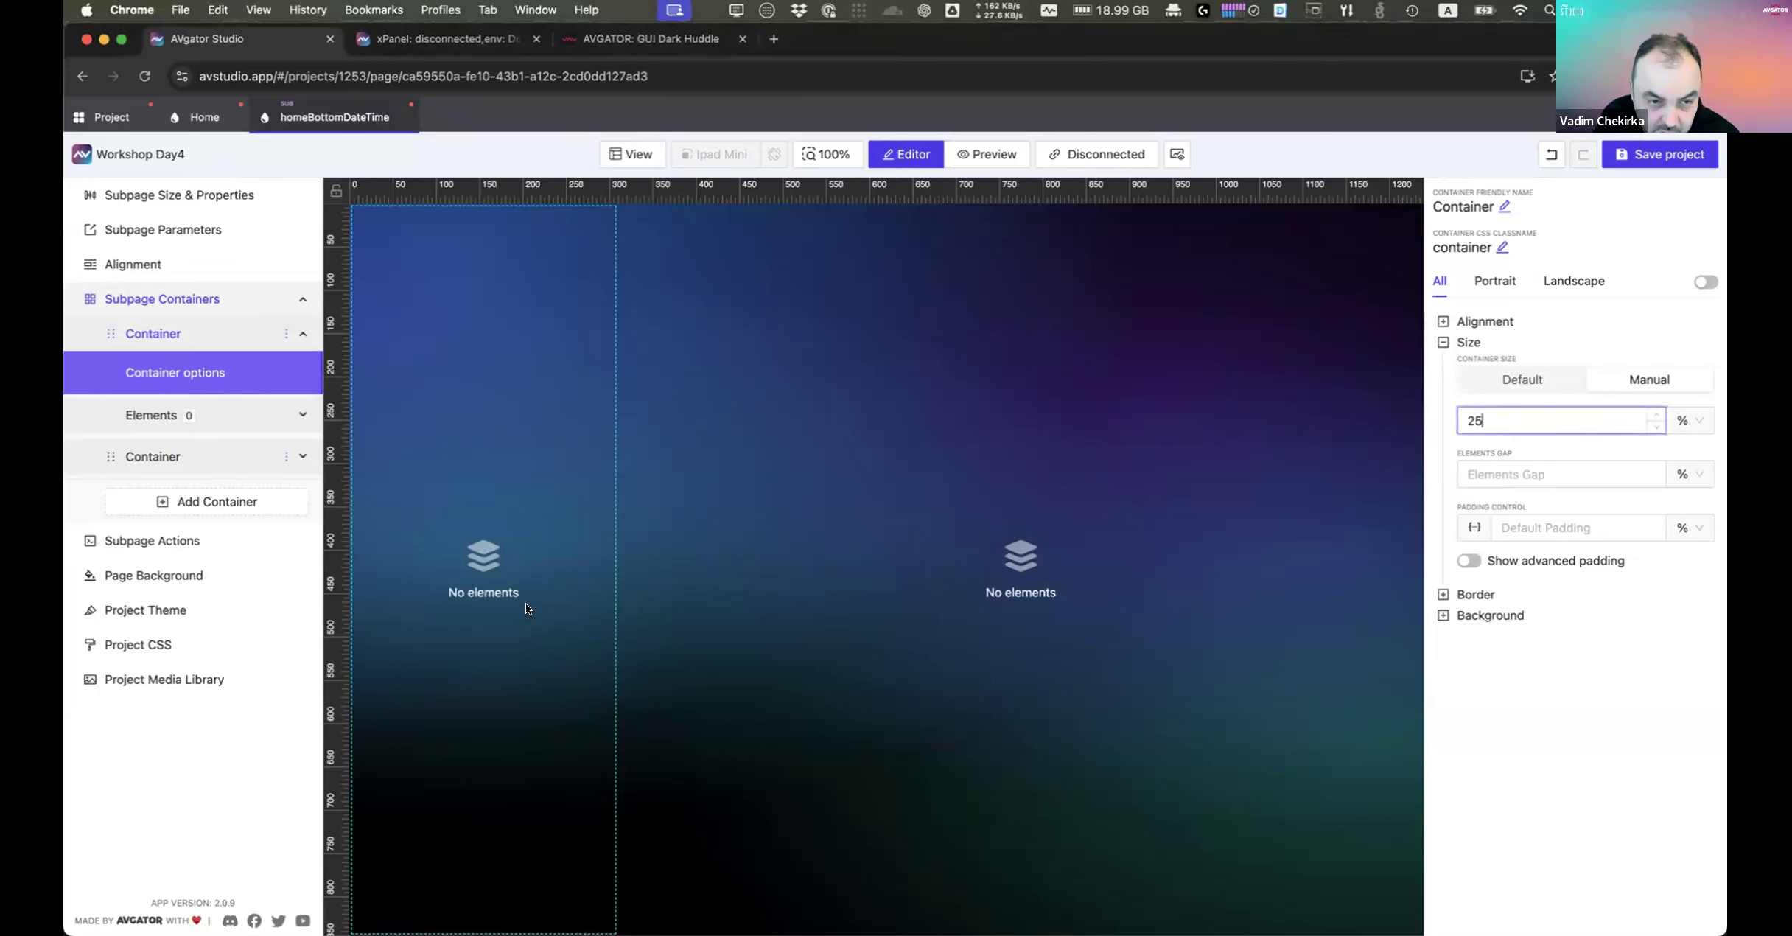
right_click(533, 542)
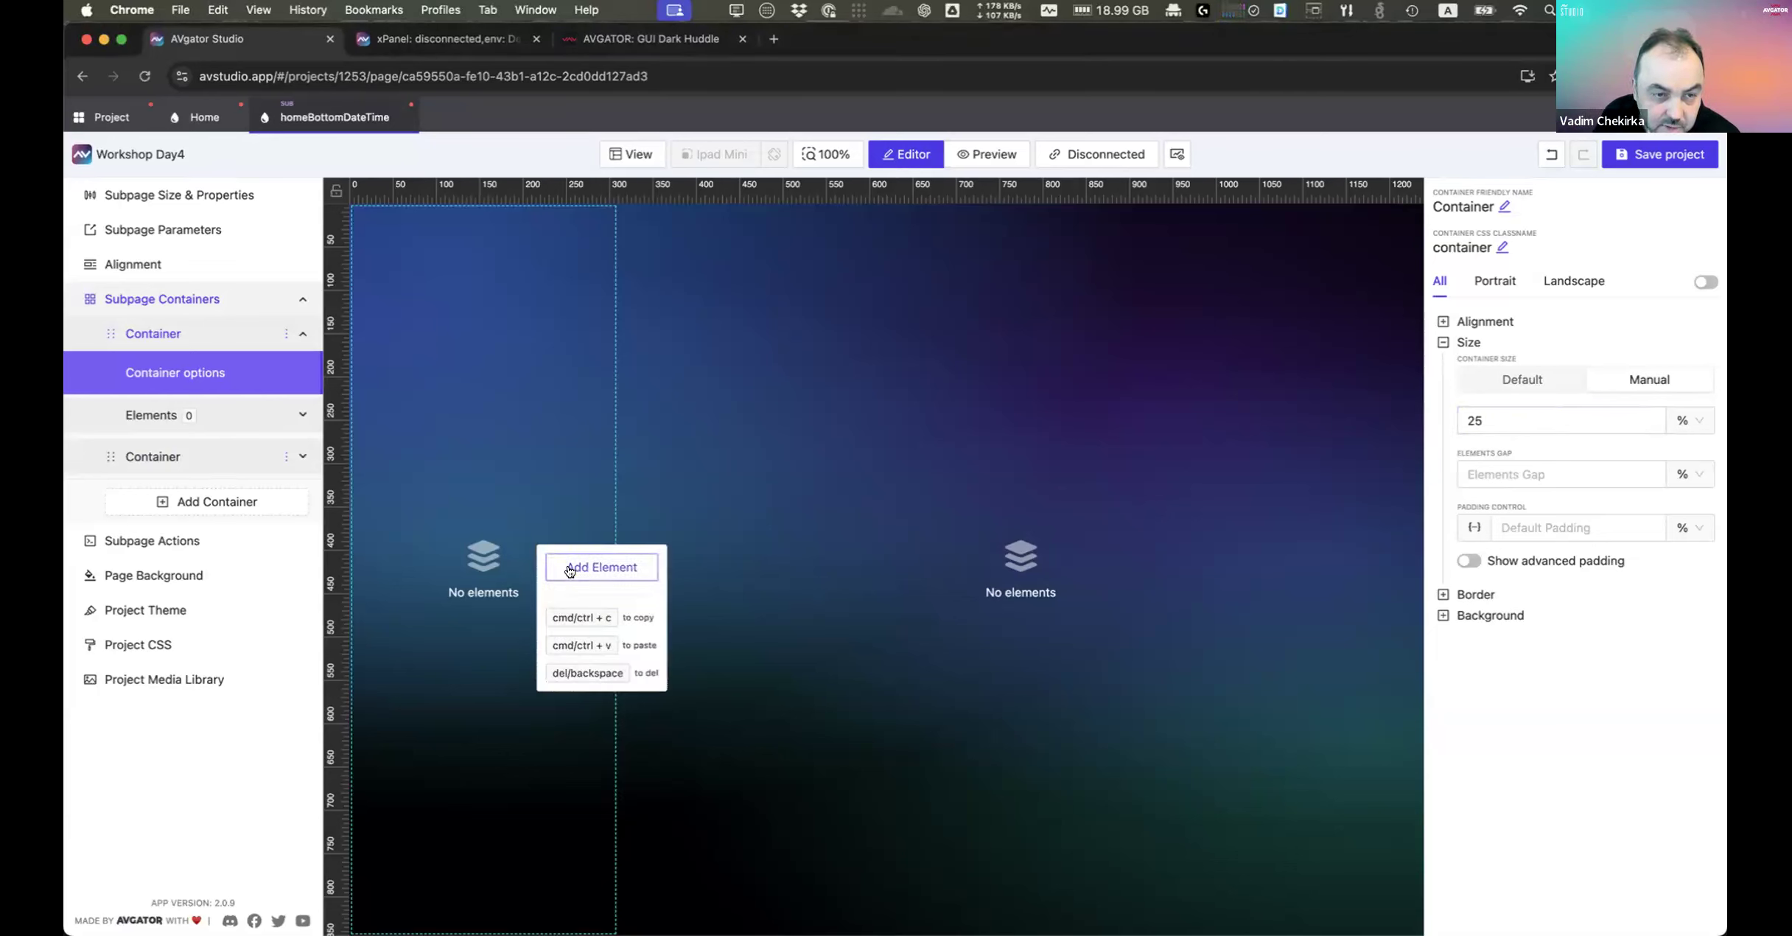
click(569, 568)
click(910, 313)
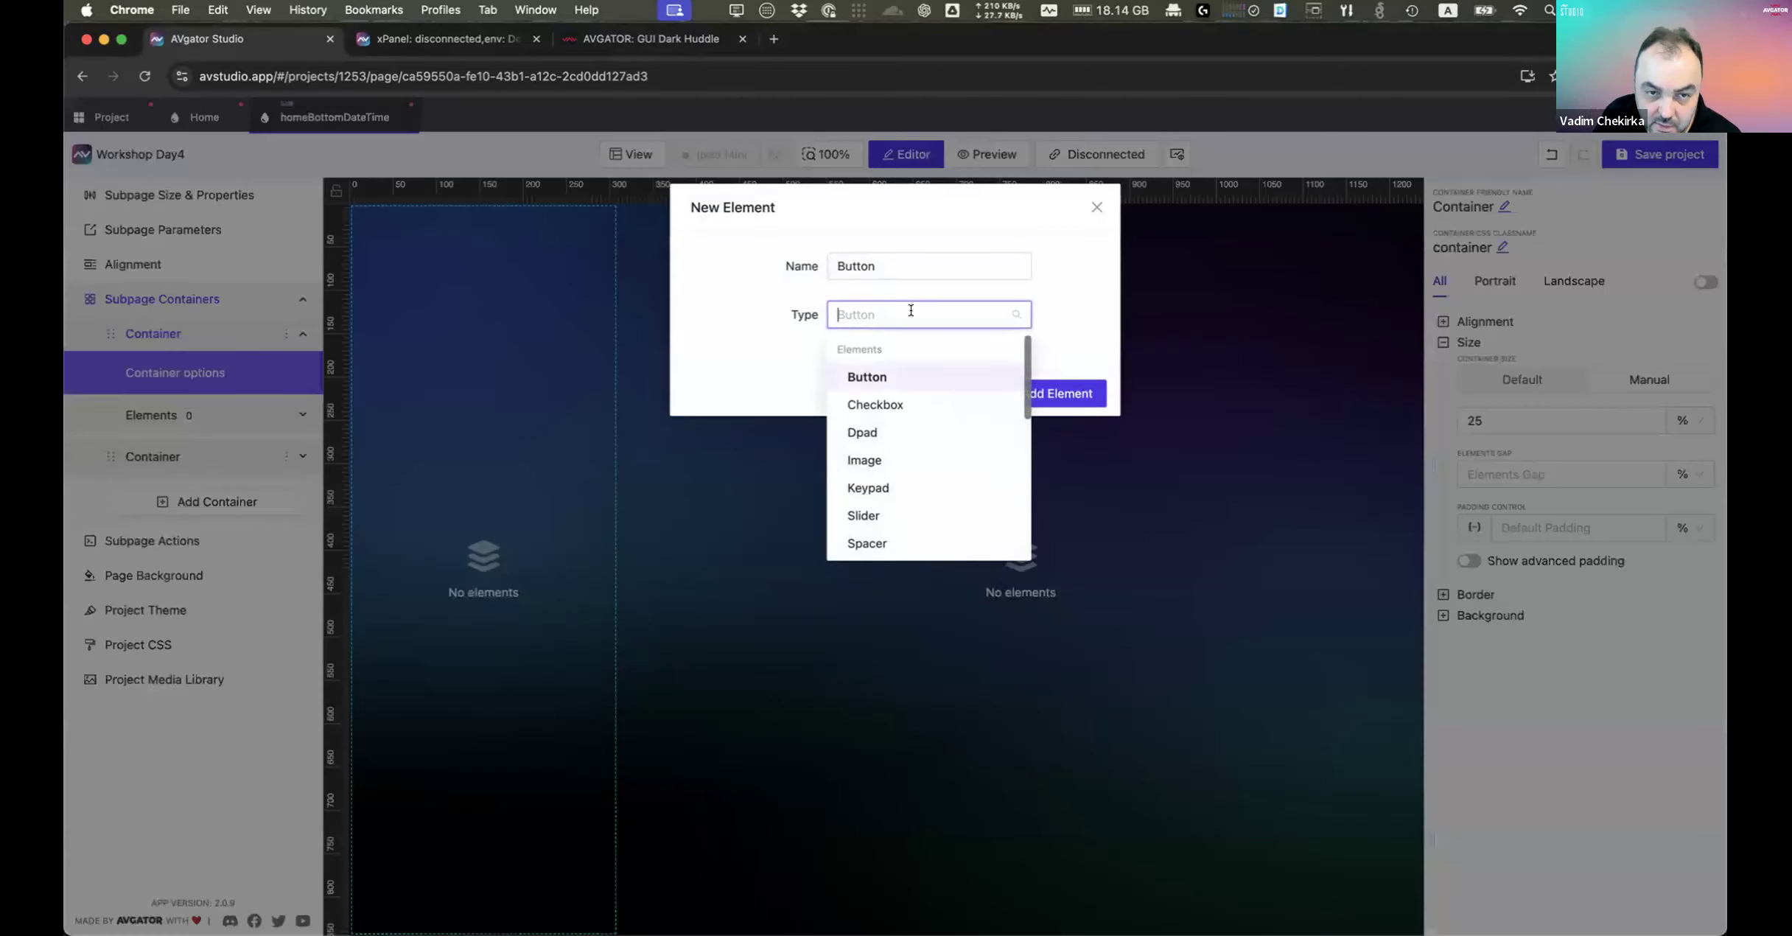
text(htm)
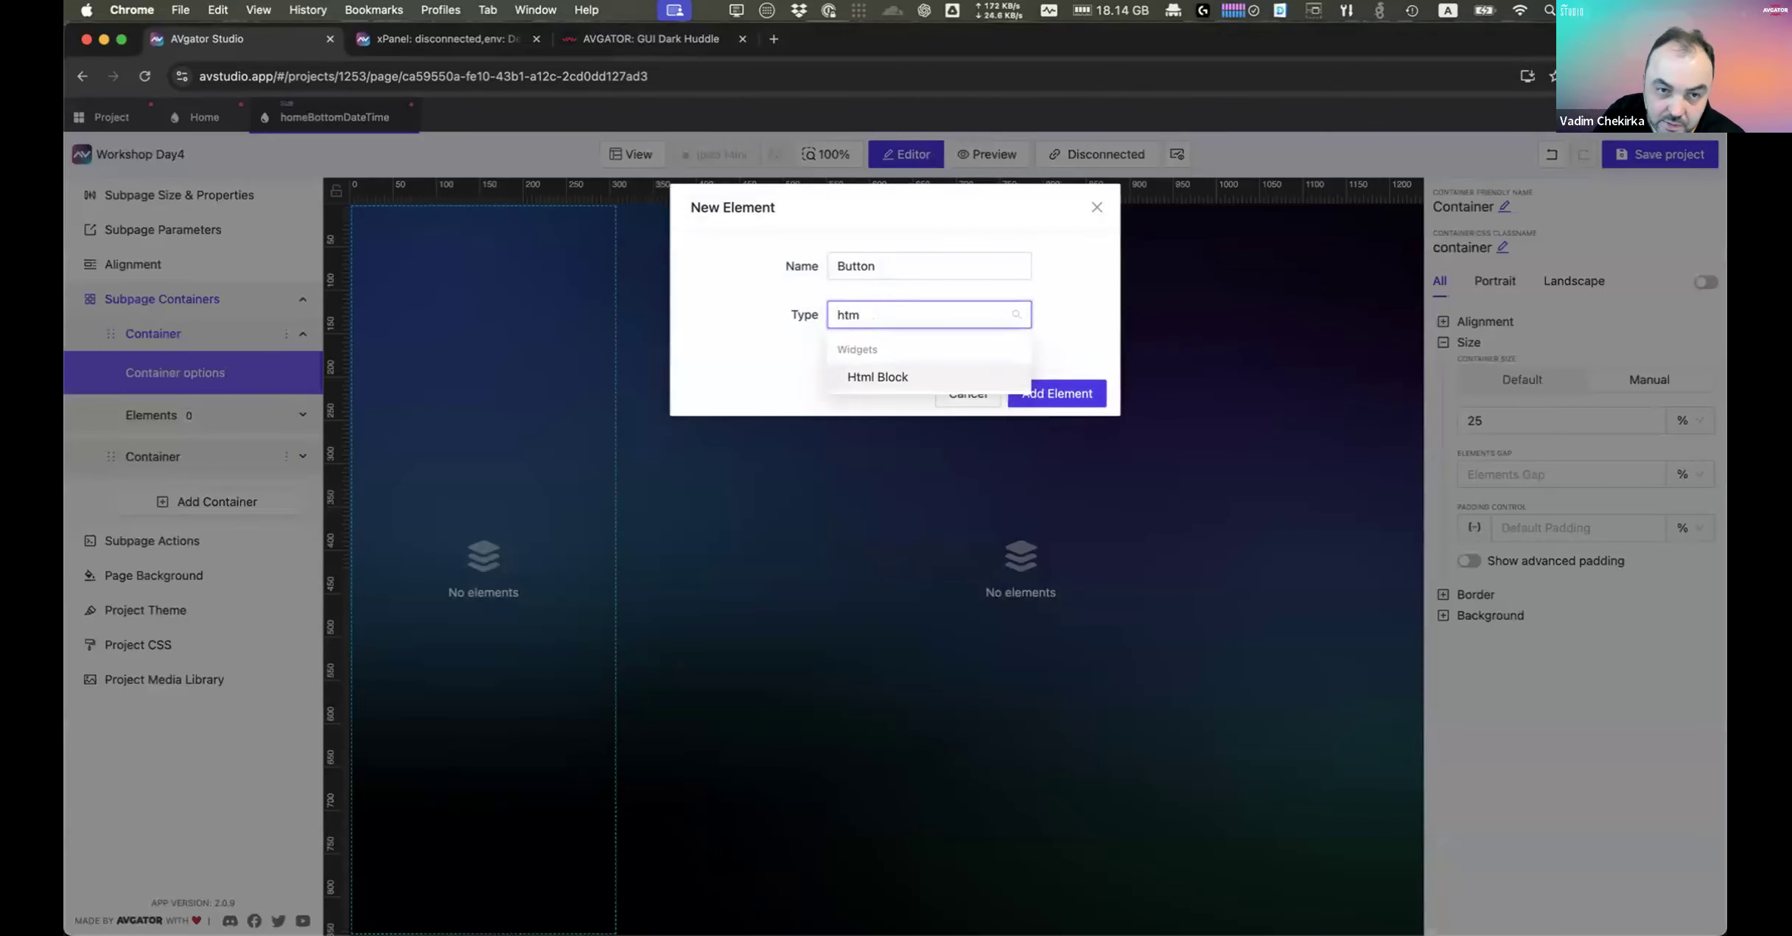
key(Return)
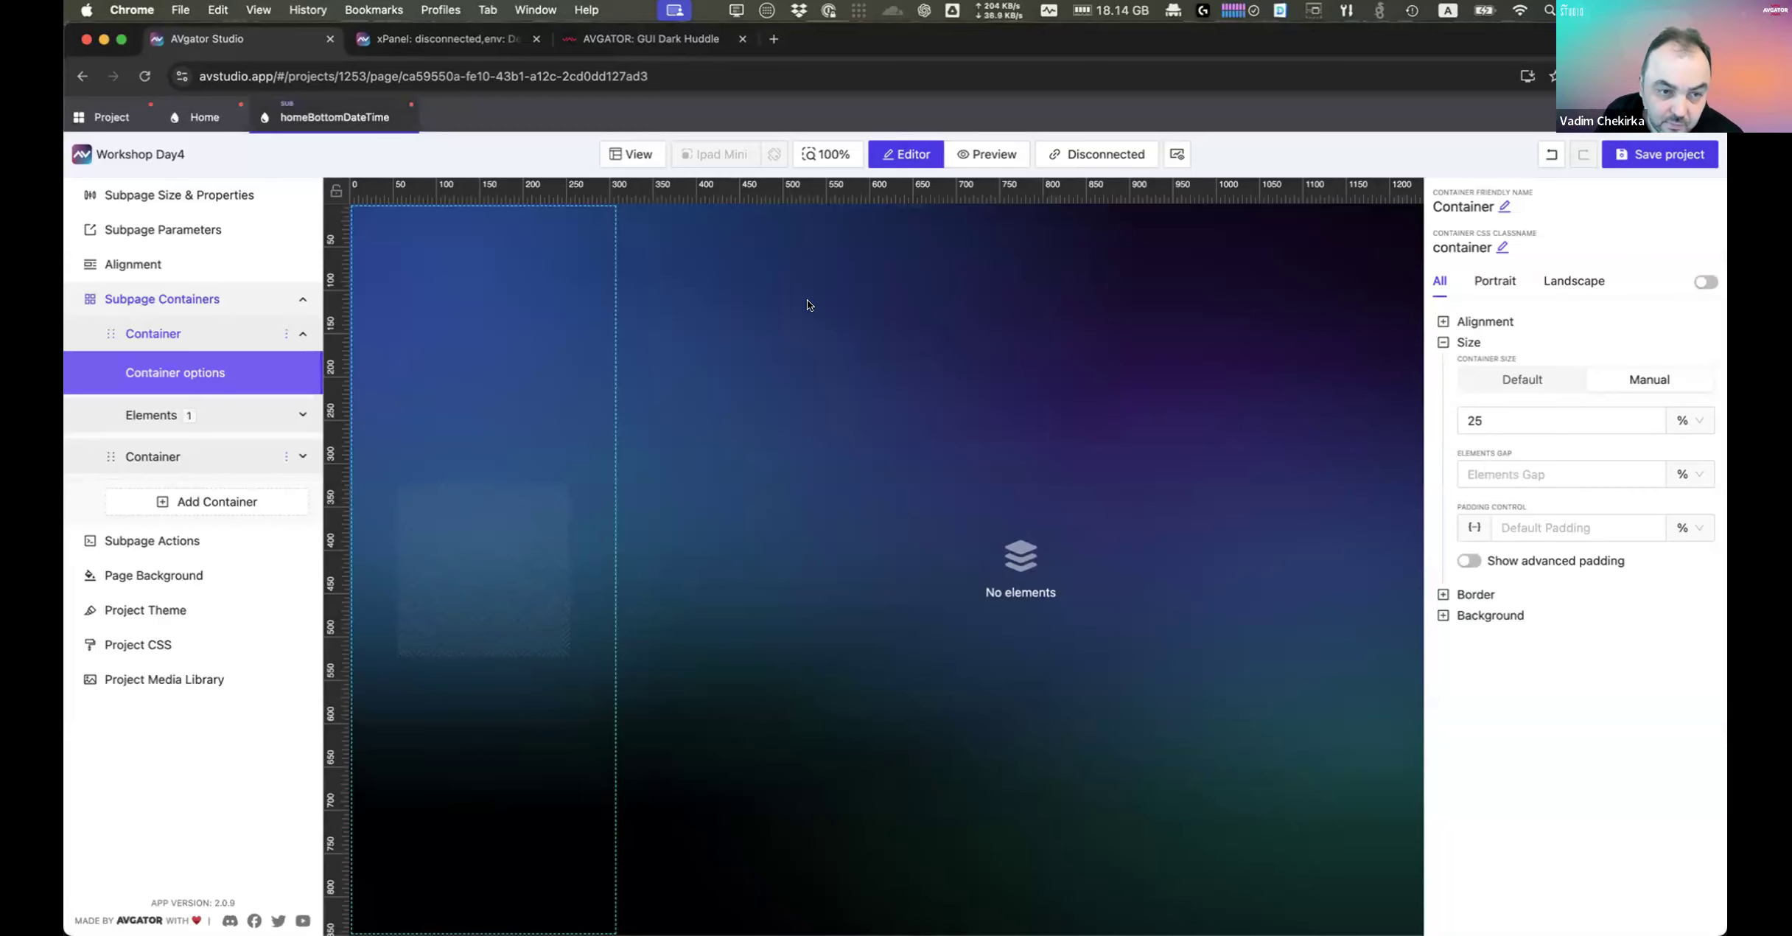
Step: Fill the HTML block with code using #wrapper, #short-day and a getShortDay function to display today's short weekday as vertical gray 60px text
click(462, 530)
click(1491, 638)
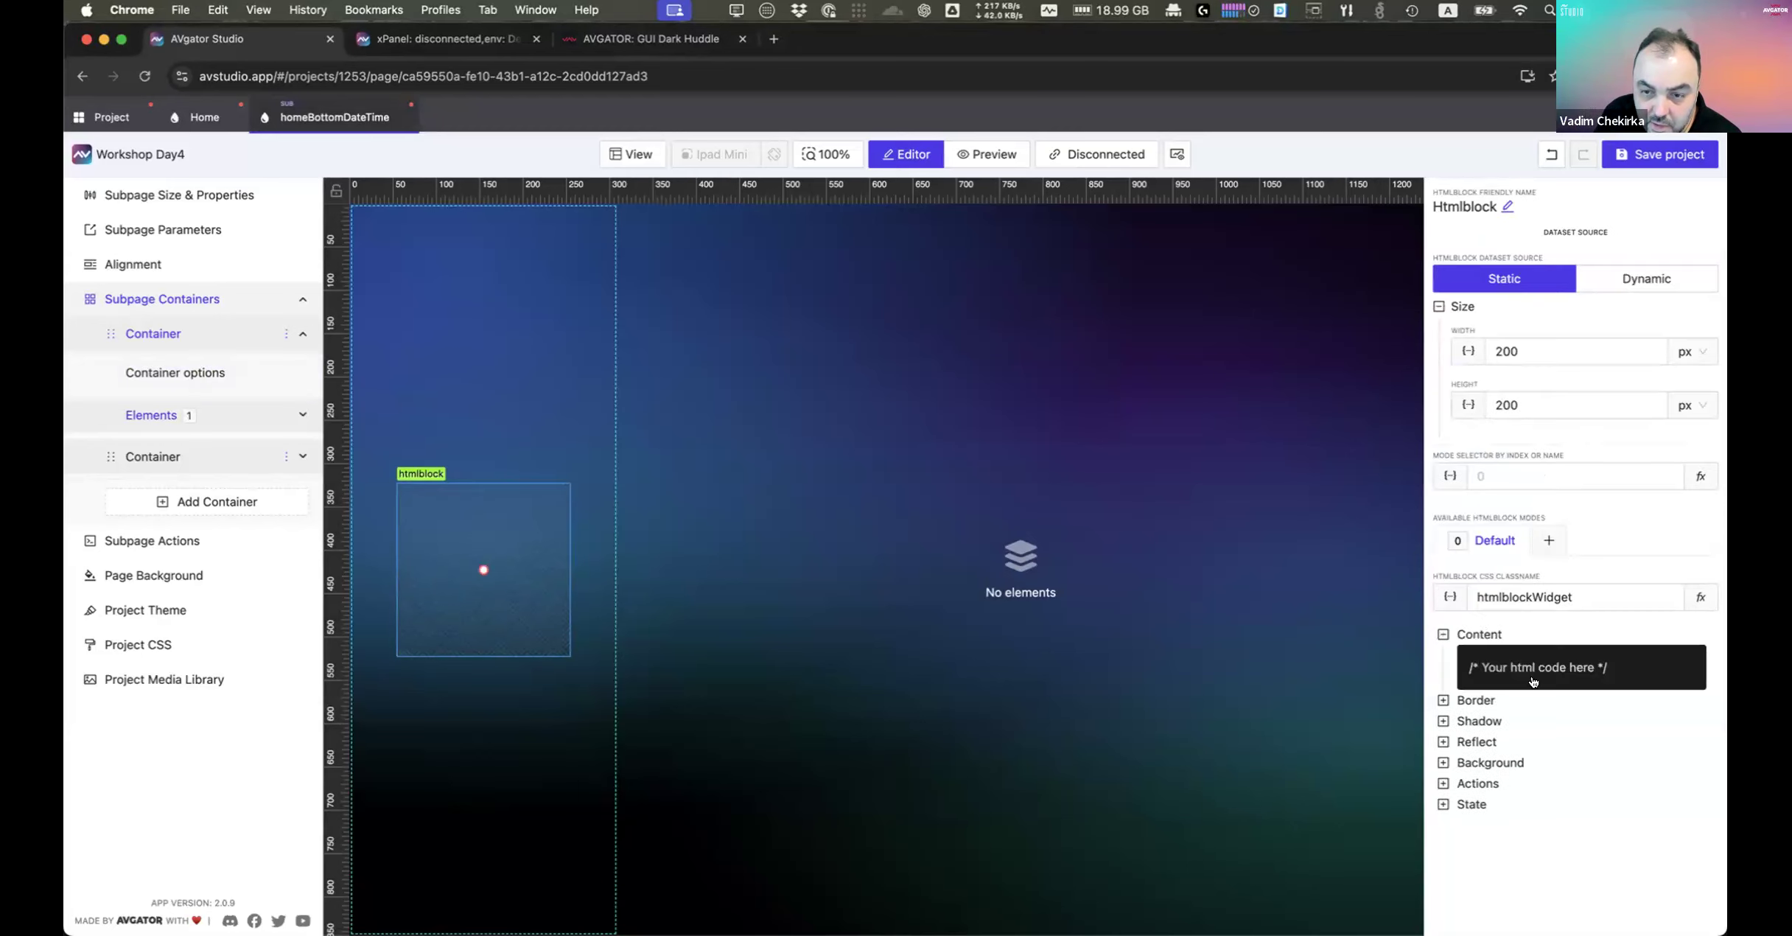
click(1538, 669)
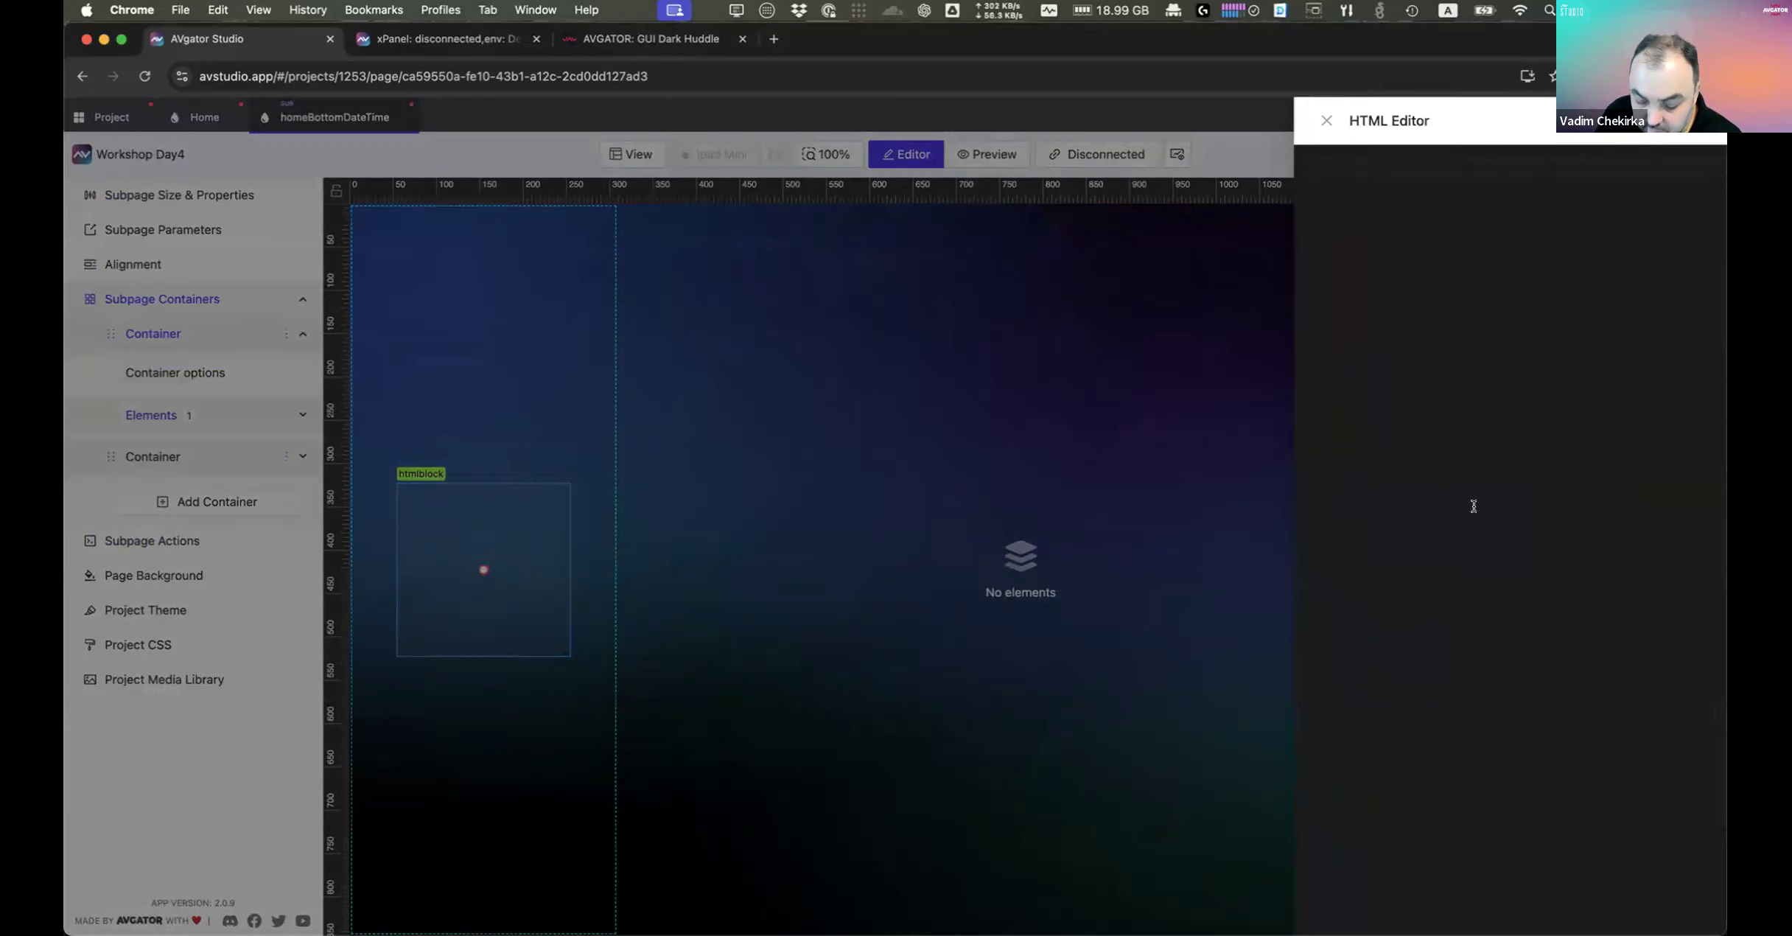
text(<style>   #wrapper {     position: relative;   display: grid;     place-content: end end;     weight: 100%;     height: 100%;   }   #short-day {     position: relative;     font-family: "Helvetica Neue", Arial, sans-serif;     /* Clean, geometric font */     font-weight: 300;     /* Light font weight */     font-size: 60px;     /* Large font size */     color: rgba(155, 155, 155, 1.00);     /* Gray color */     white-space: nowrap;     /* Prevent wrapping */     writing-mode: vertical-rl;     text-orientation: sideways-right;     scale: -1 -1;     line-height: 1em;     height: 1em;   } </style> <div id="wrapper"> <div id="short-day"></div> </div> <script>   // Function to get today's day in short format     function getShortDay() {       const shortDays = ["Sun", "Mon", "Tue", "Wed", "Thu", "Fri", "Sat"];       const today = new Date().getDay();       return shortDays[today];     }      // Inject the short day into the HTML element     document.getElementById("short-day").textContent = getShortDay(); </script>)
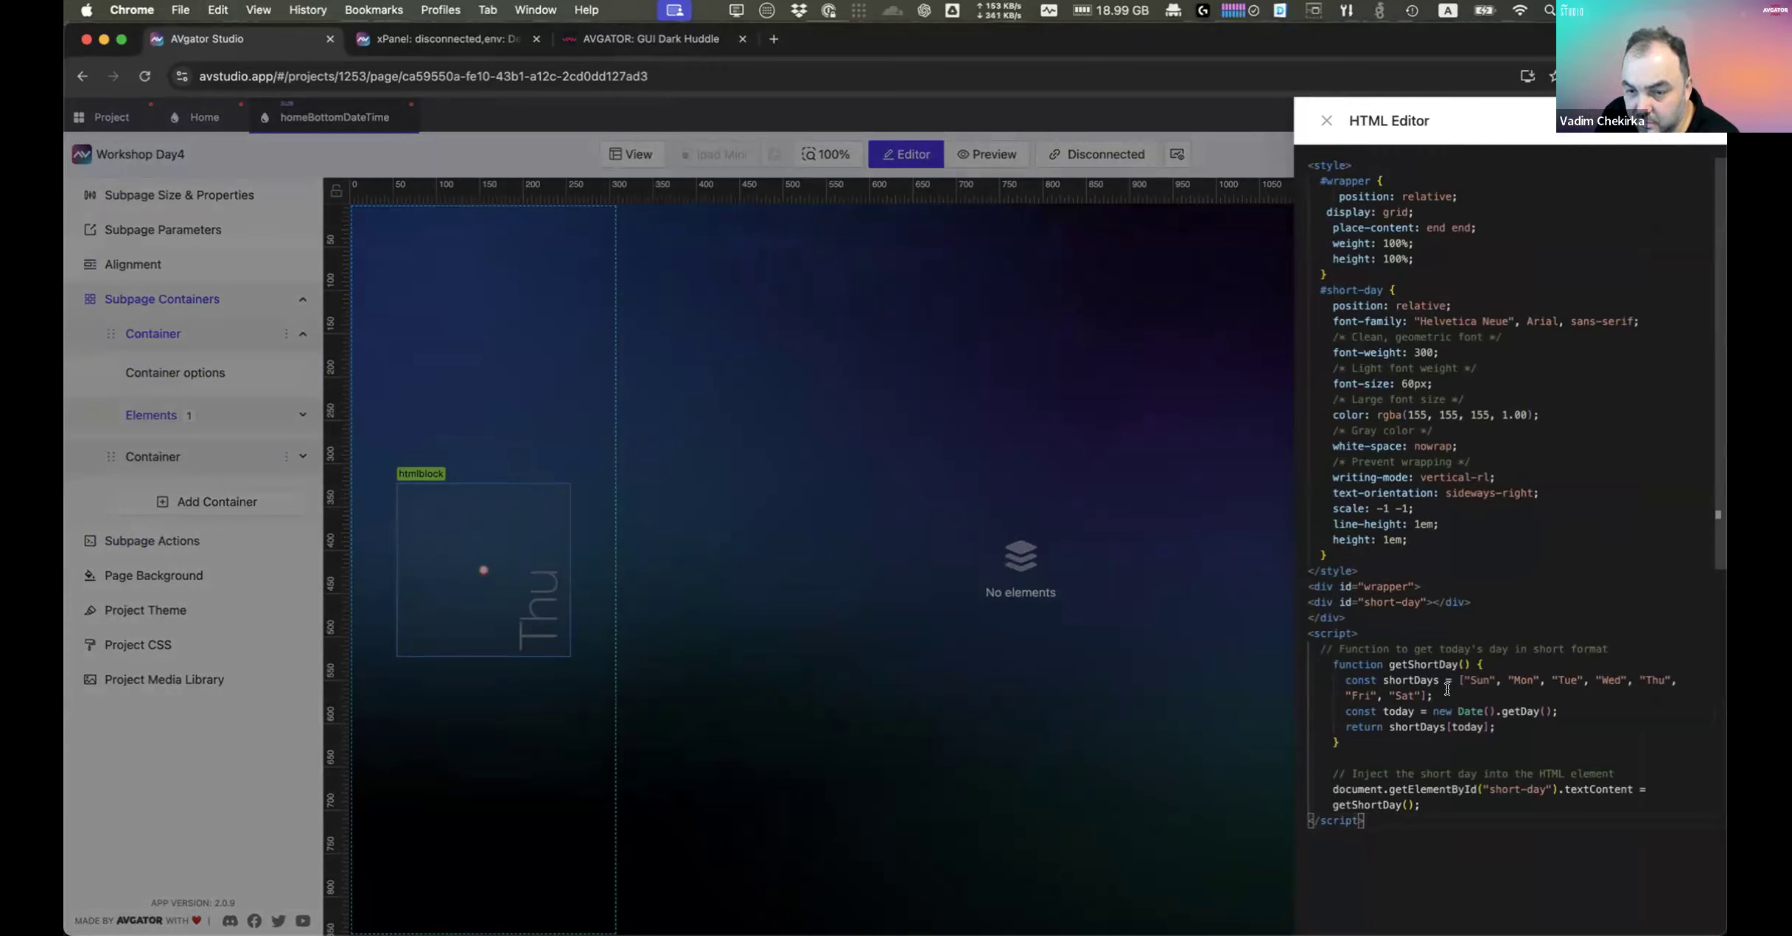
drag(1434, 695, 1458, 678)
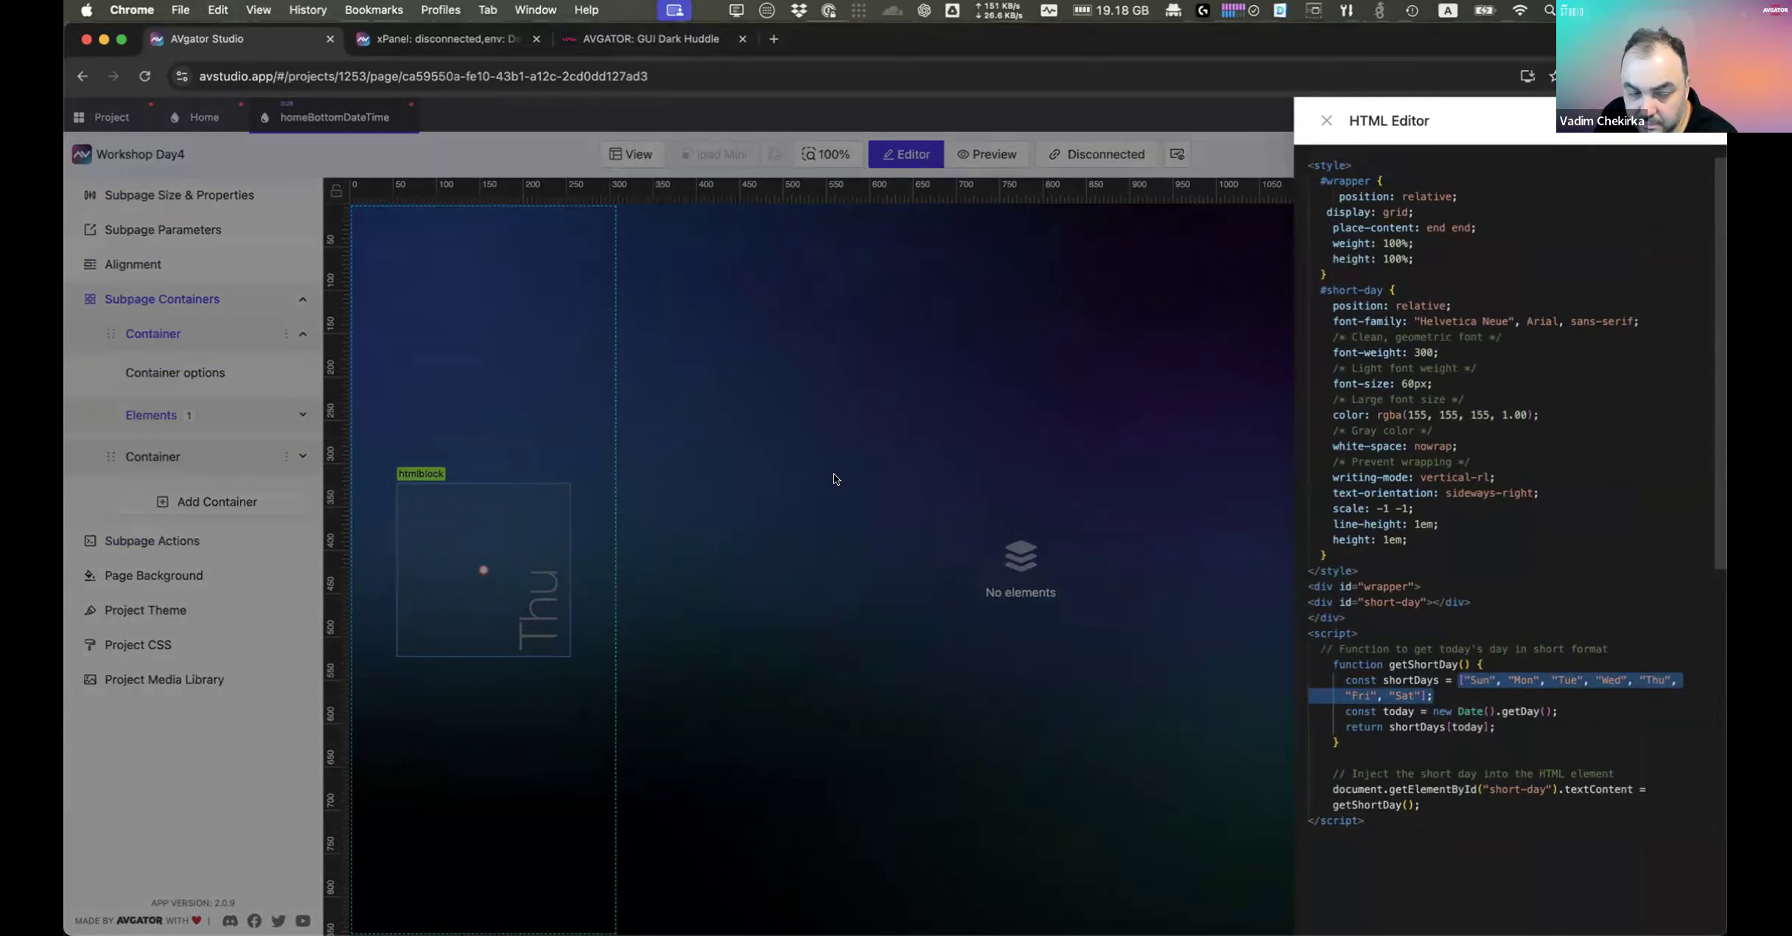
click(539, 521)
click(559, 404)
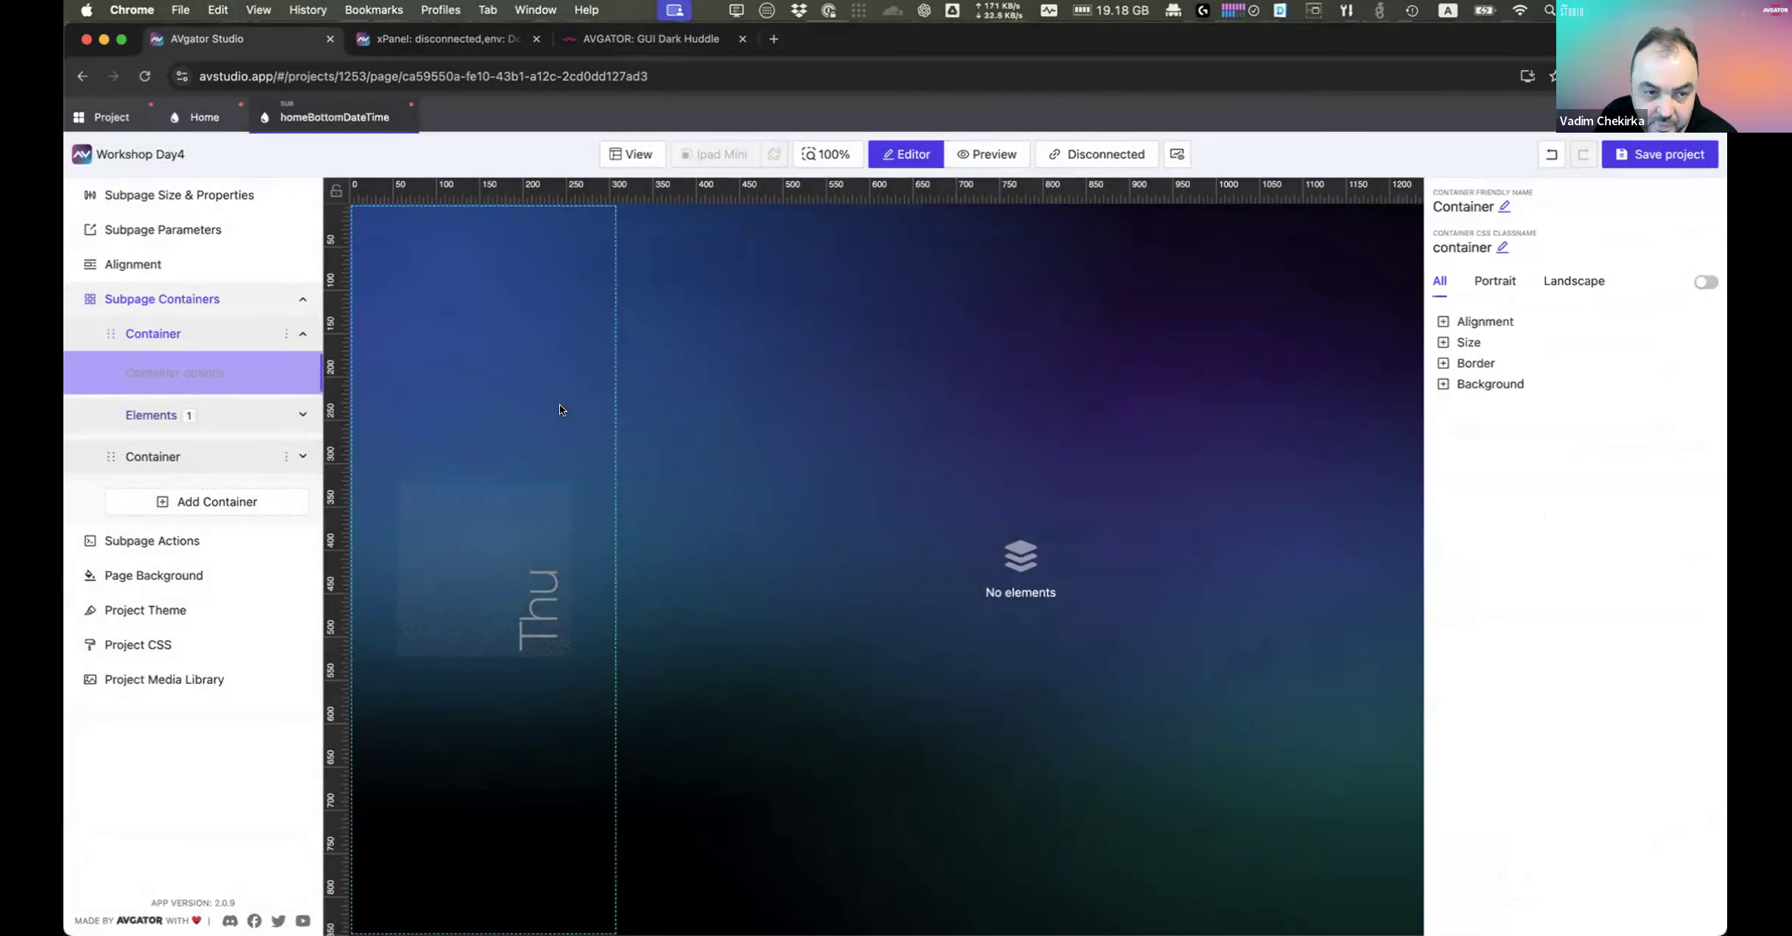
Step: Review the HTML block's code, examining the shortDays array, the getShortDay function and the text orientation styles
click(515, 524)
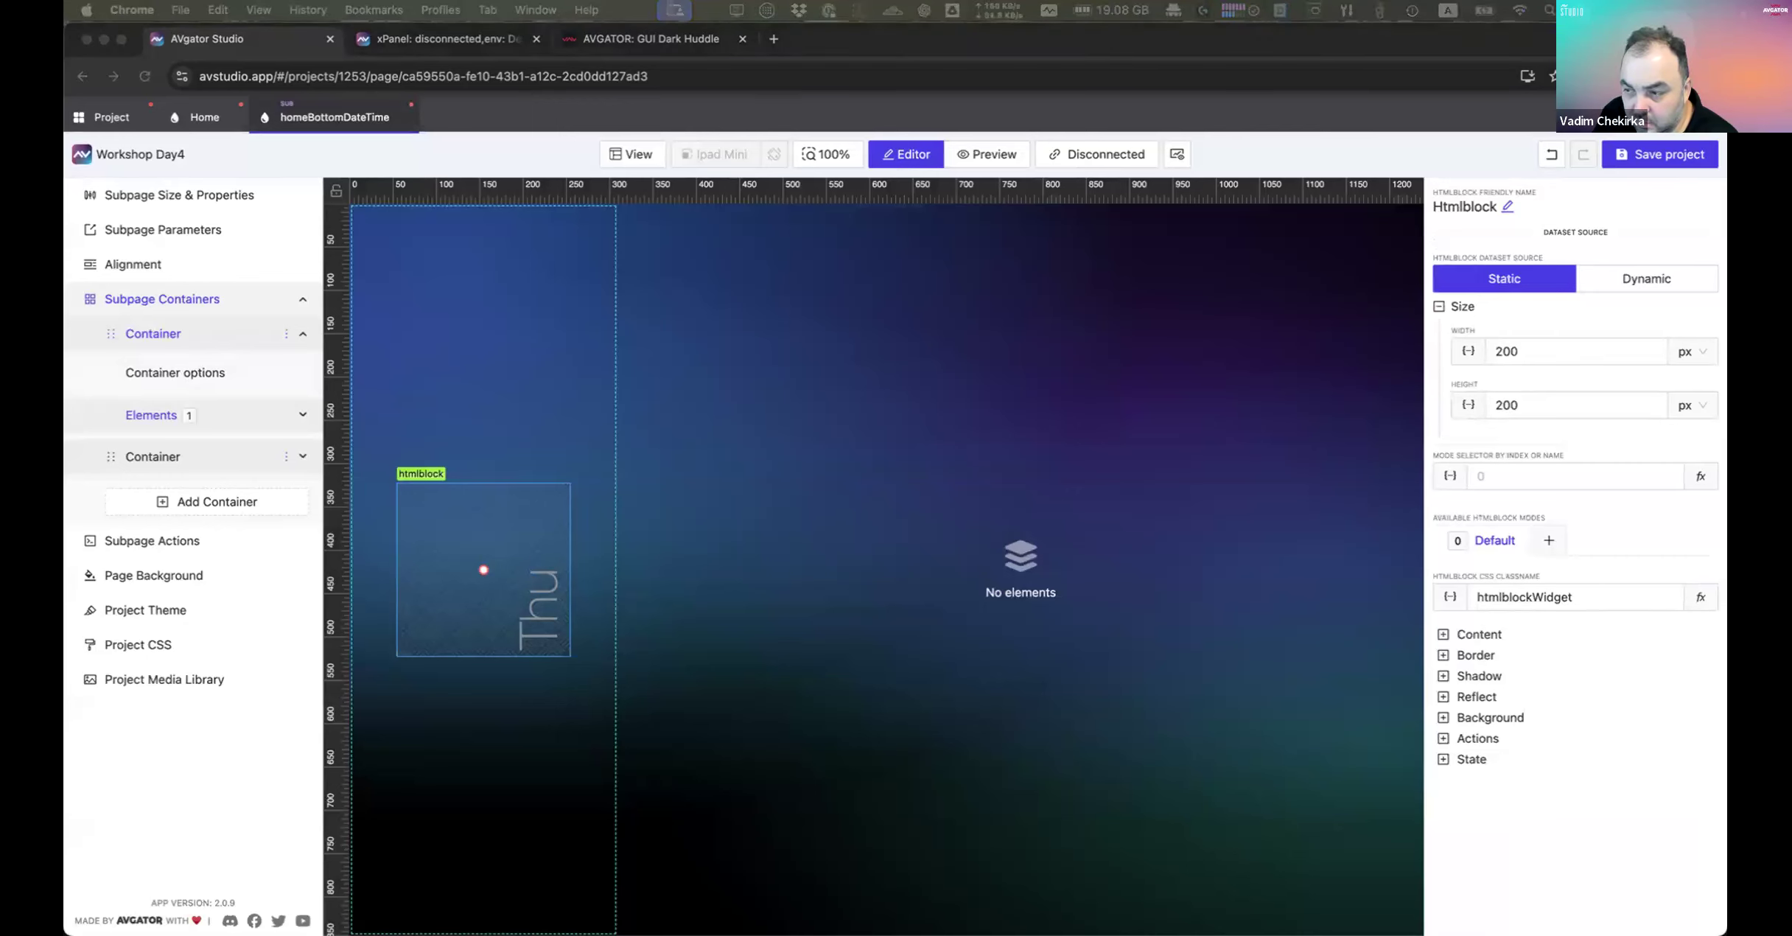
click(522, 398)
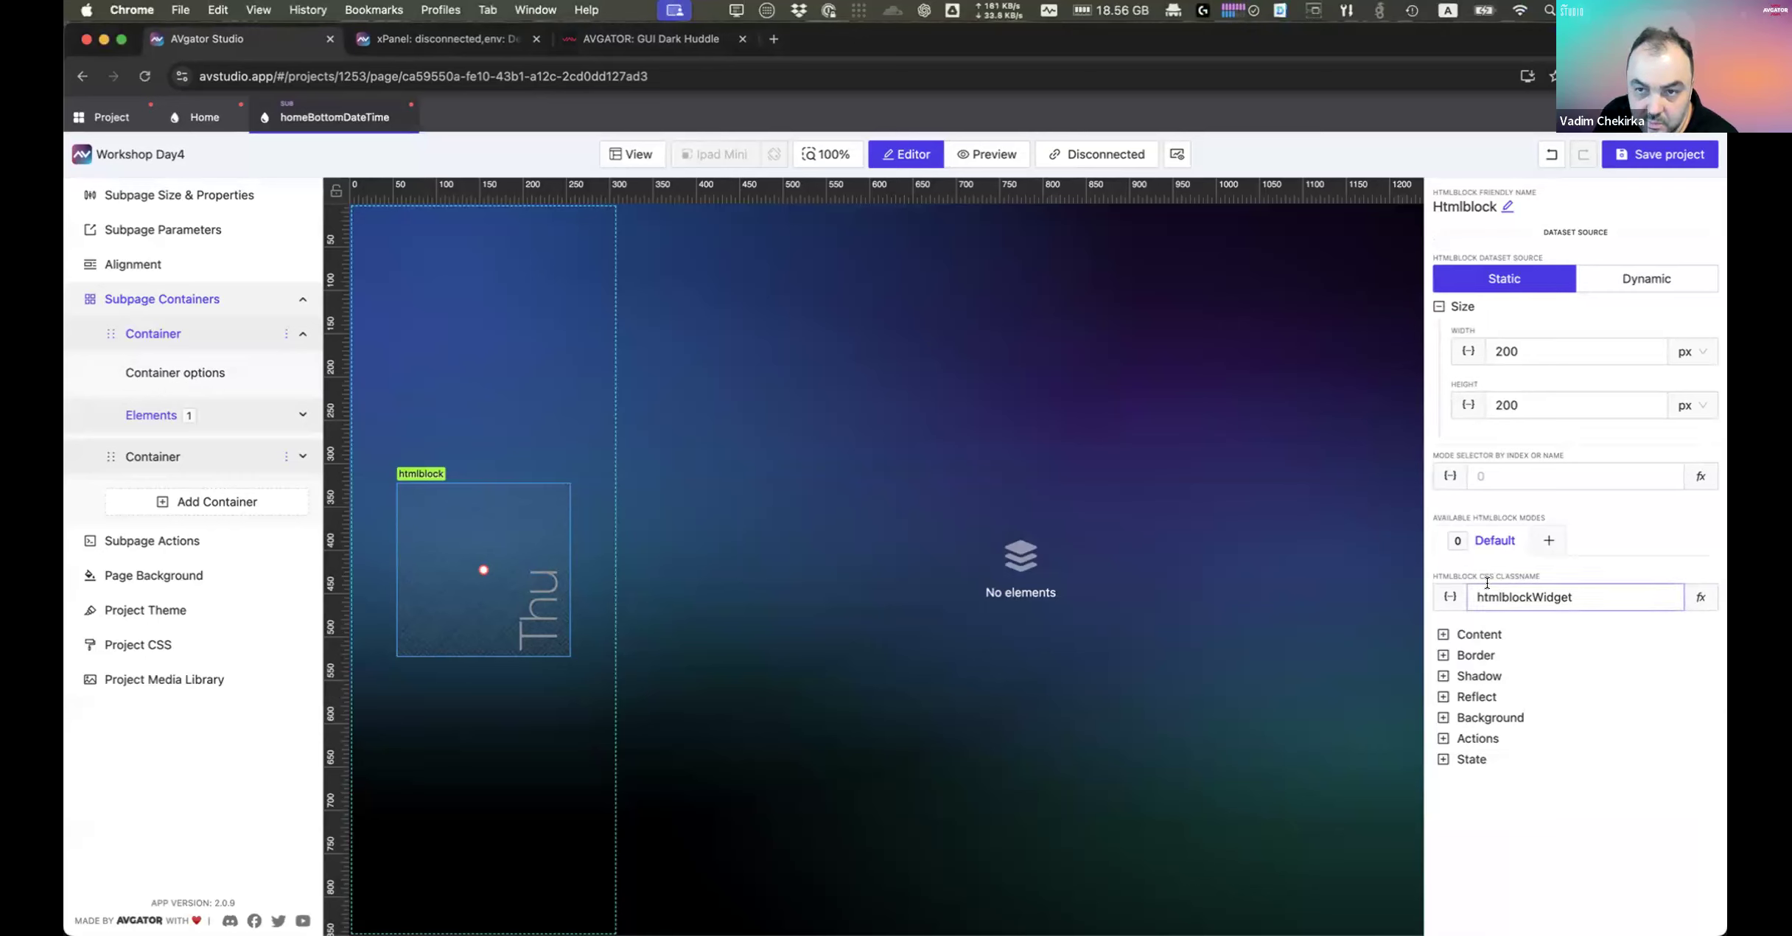
click(438, 400)
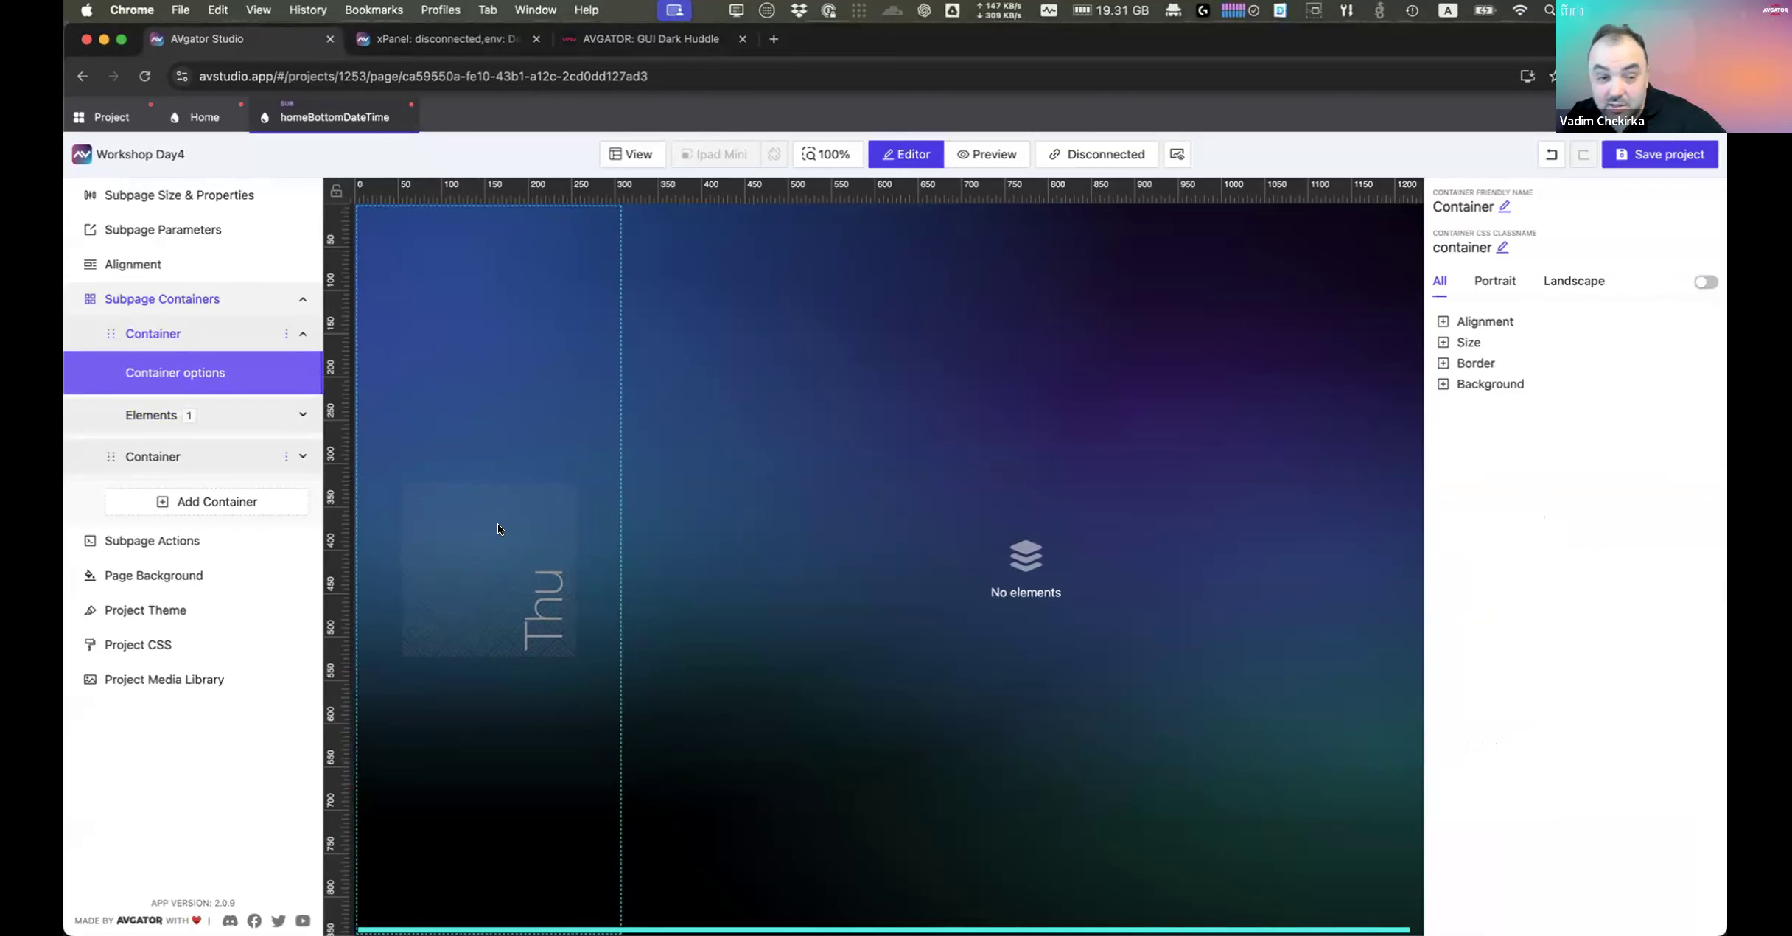
click(497, 524)
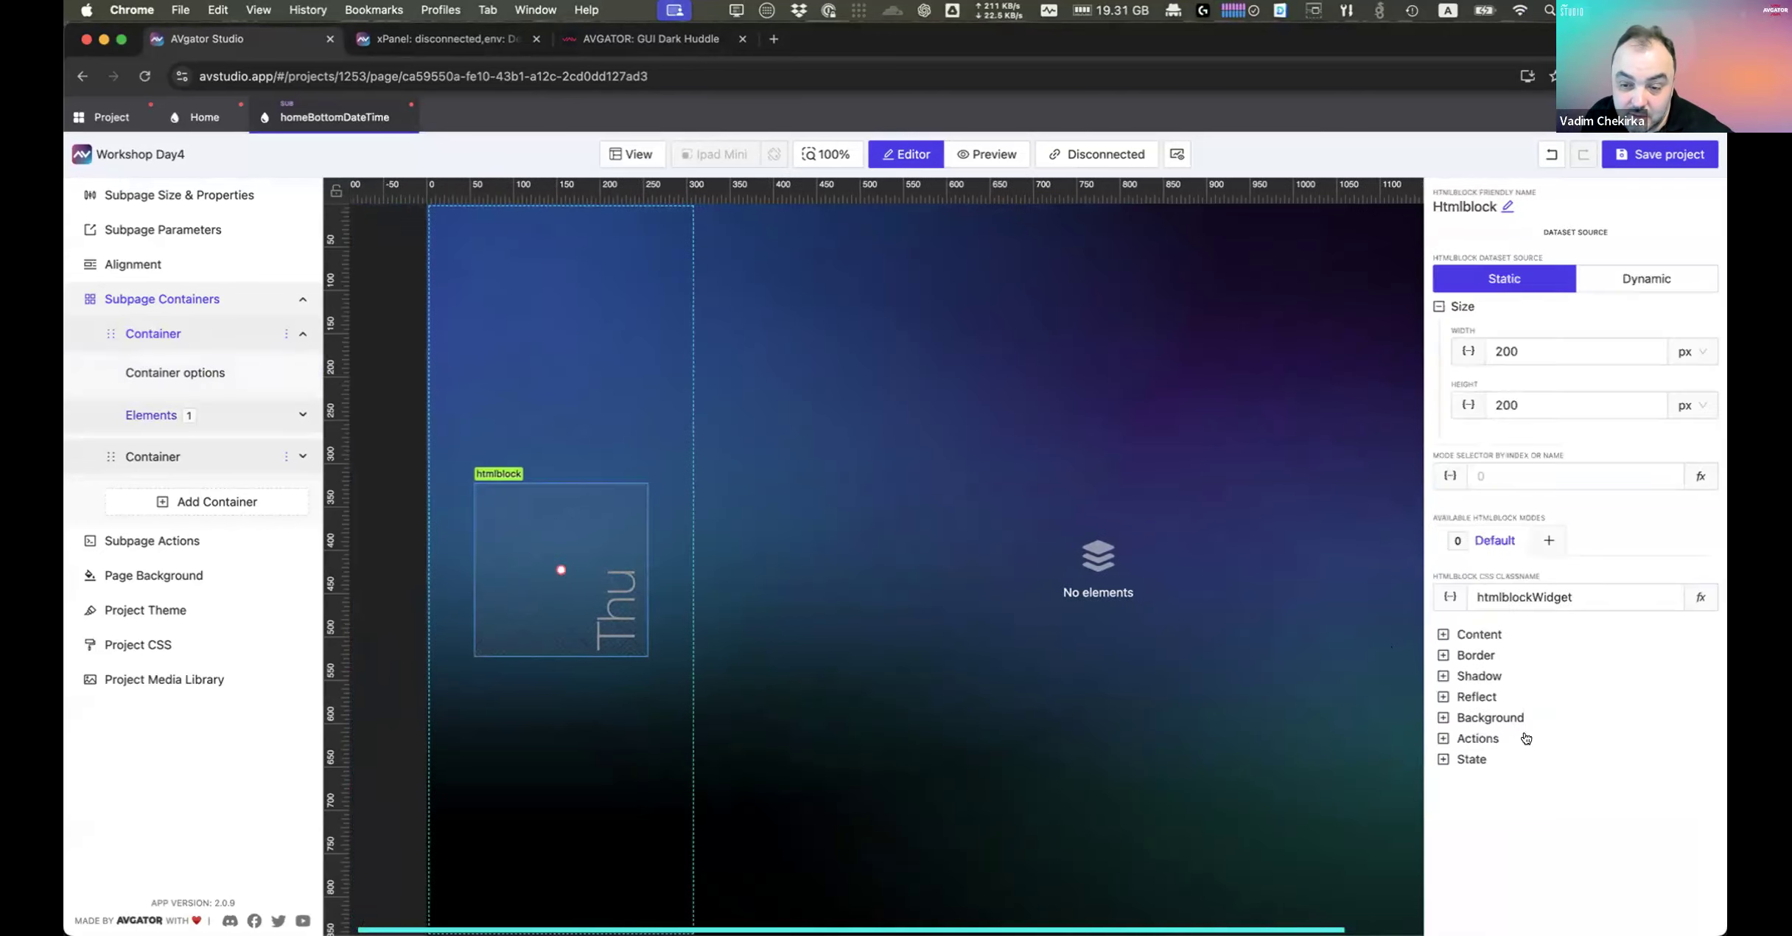
click(1496, 635)
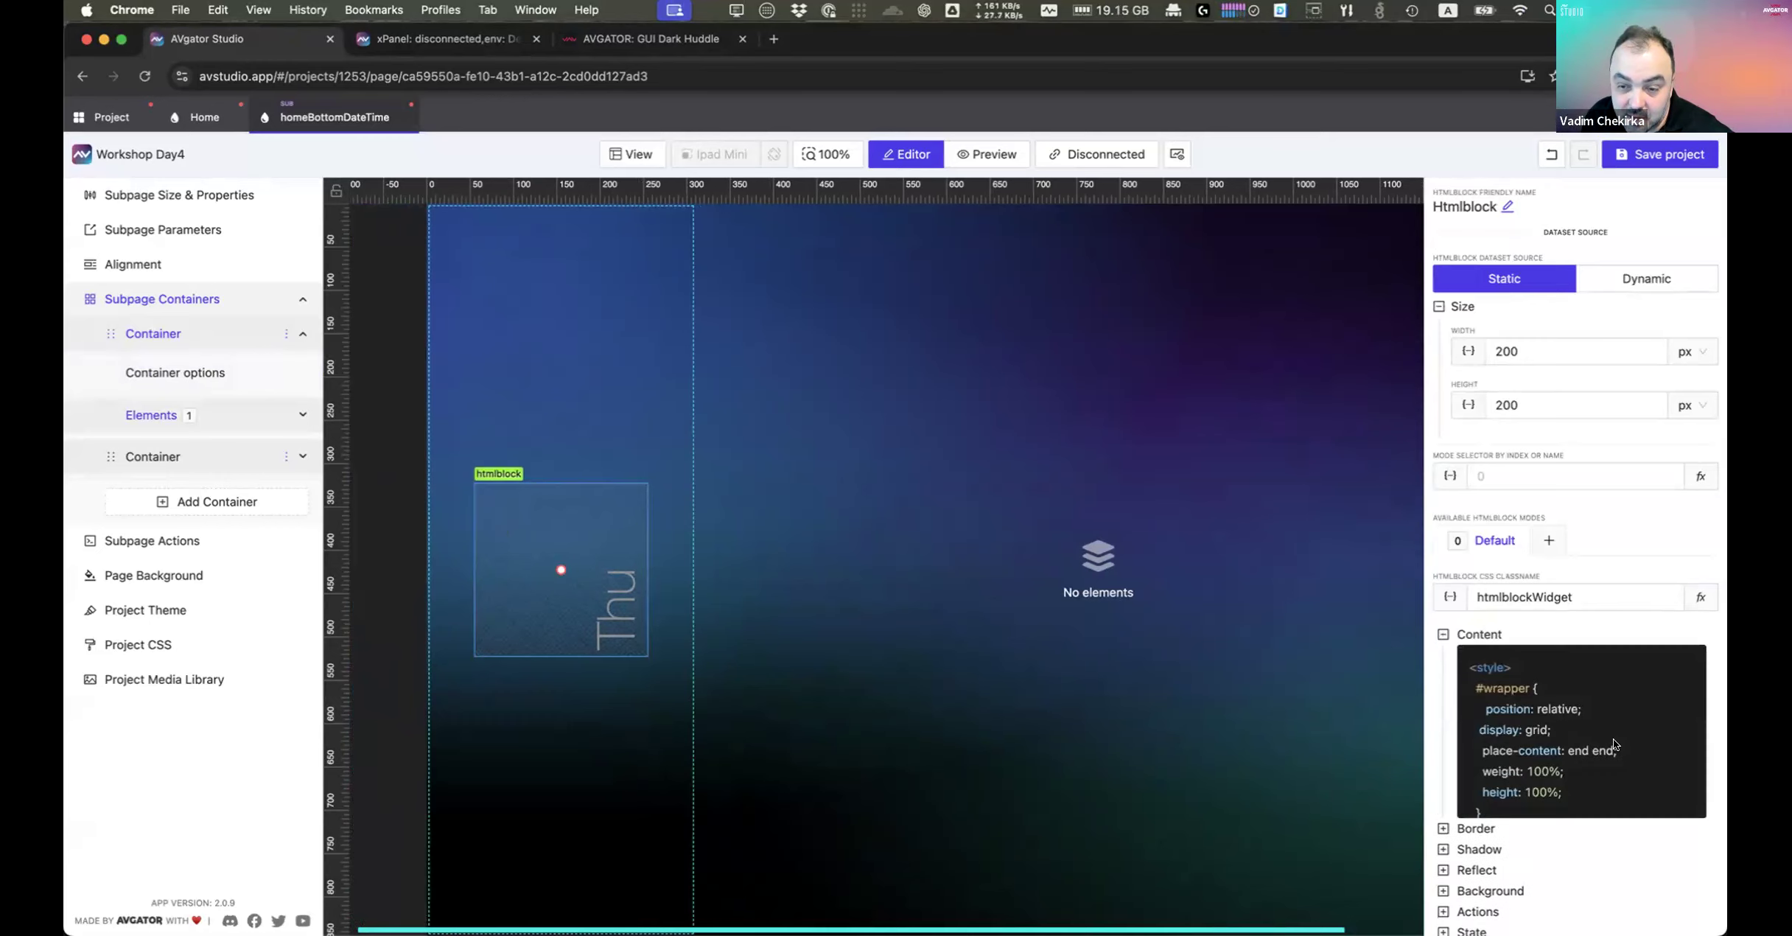
click(1613, 744)
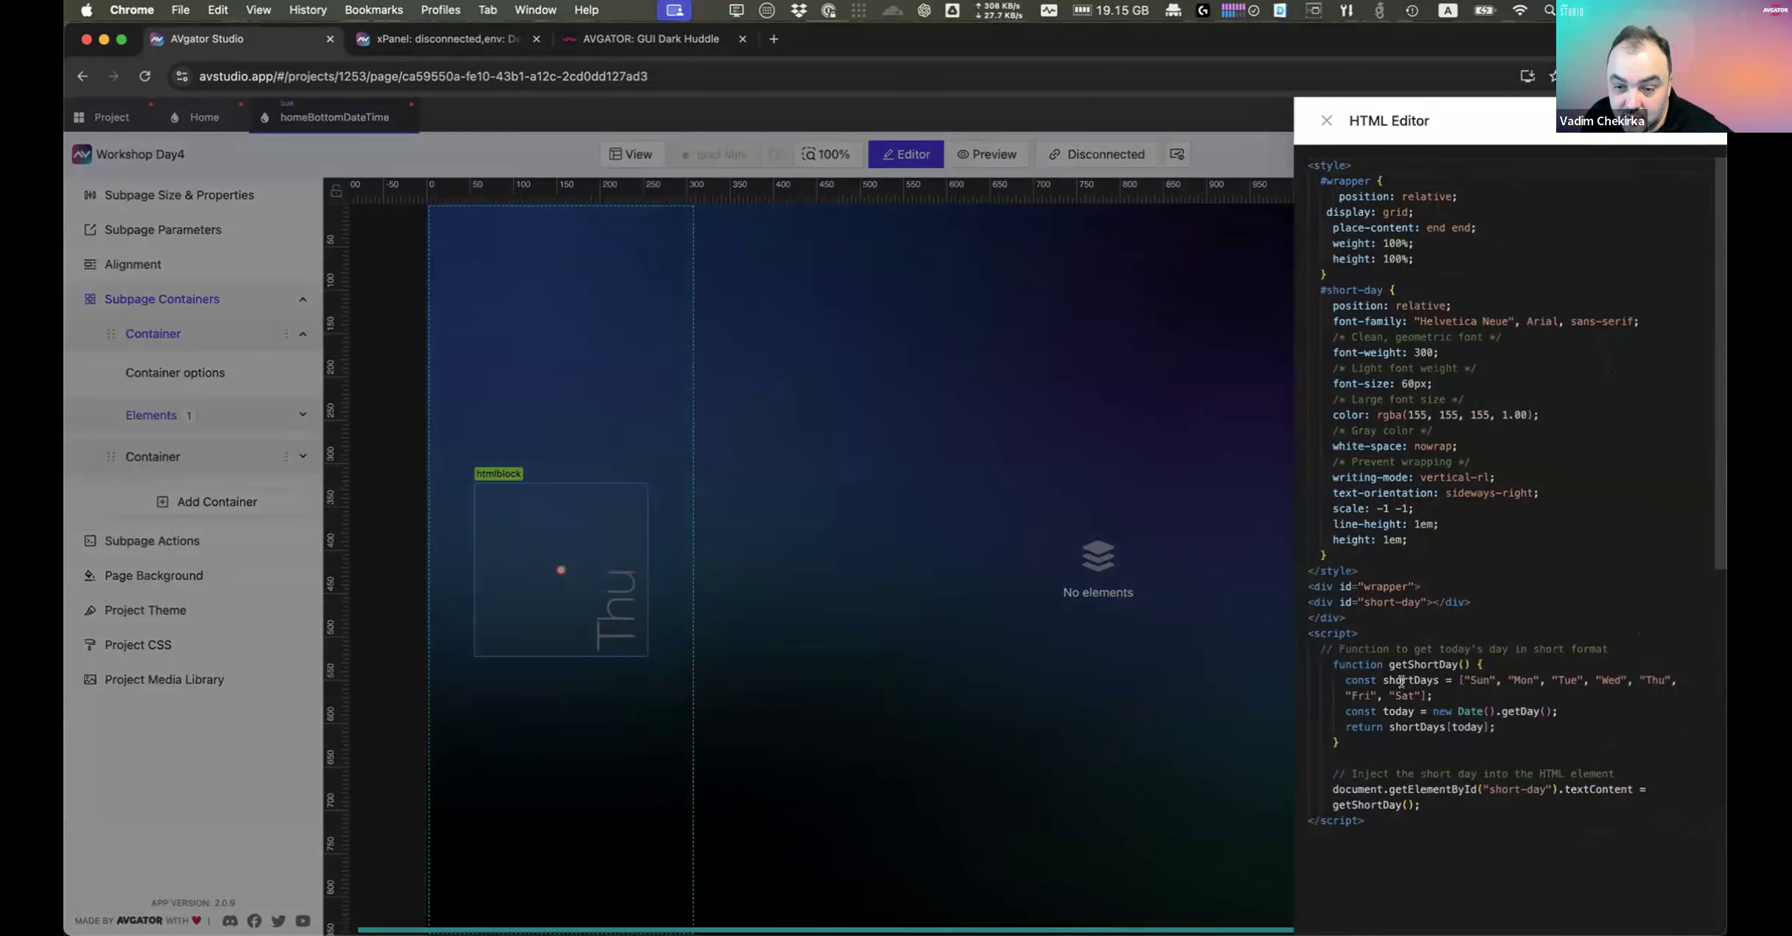
triple_click(1400, 681)
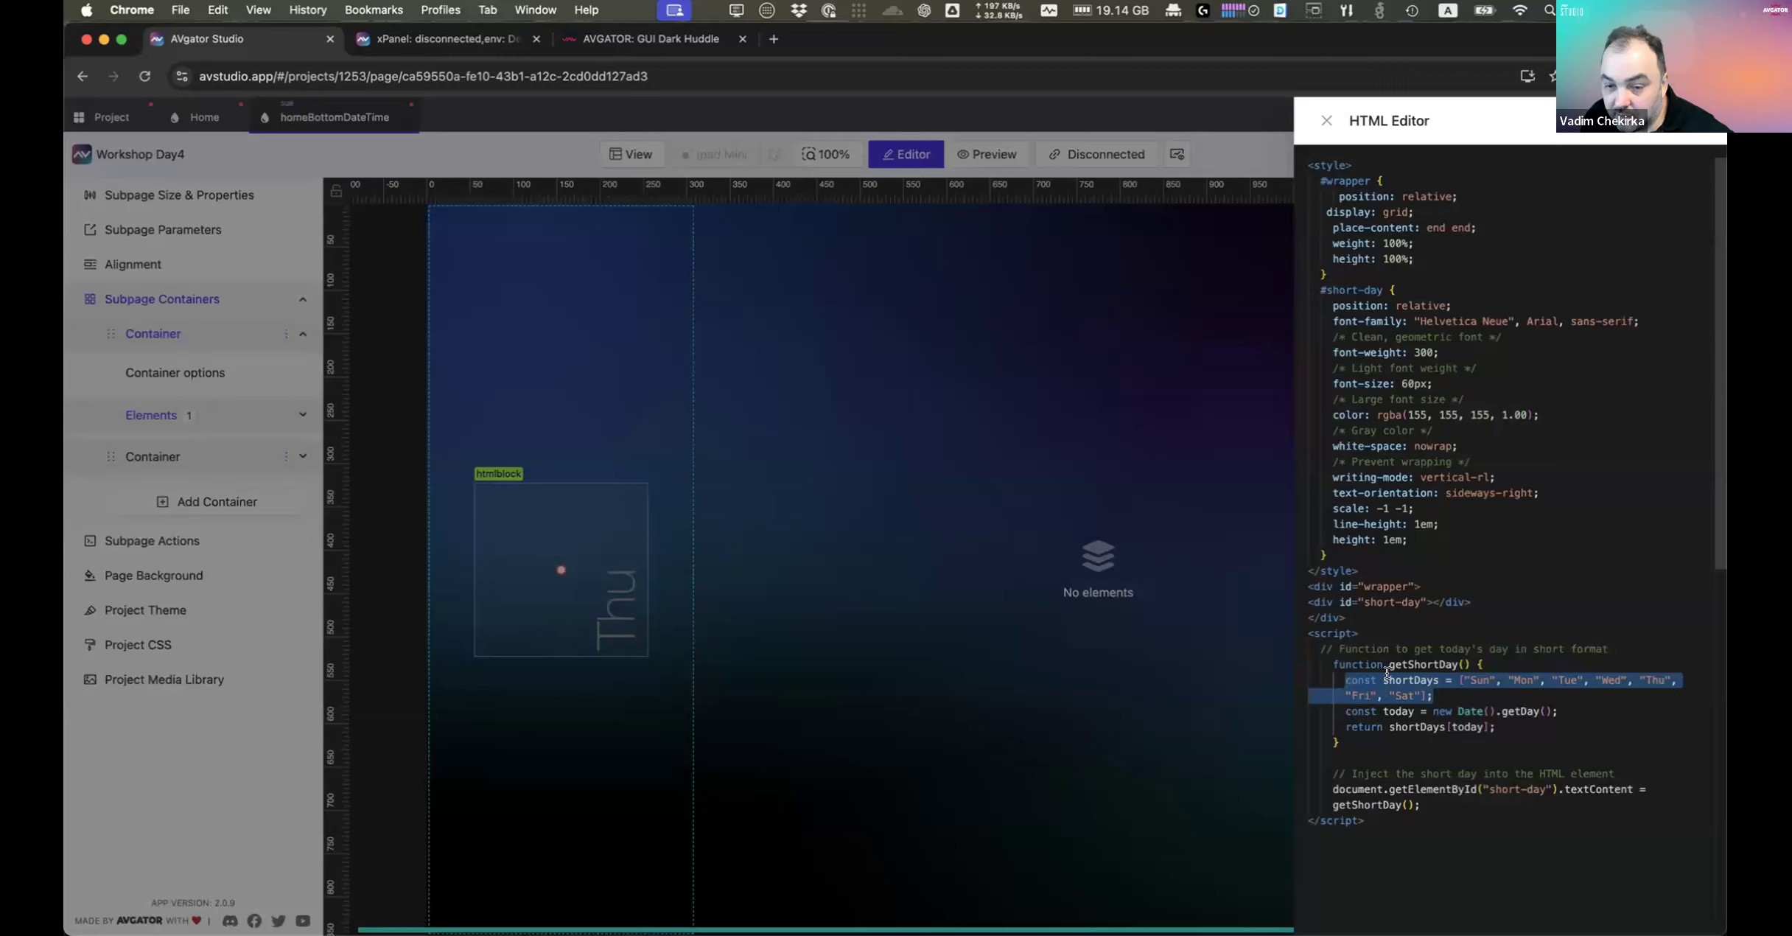
click(1464, 695)
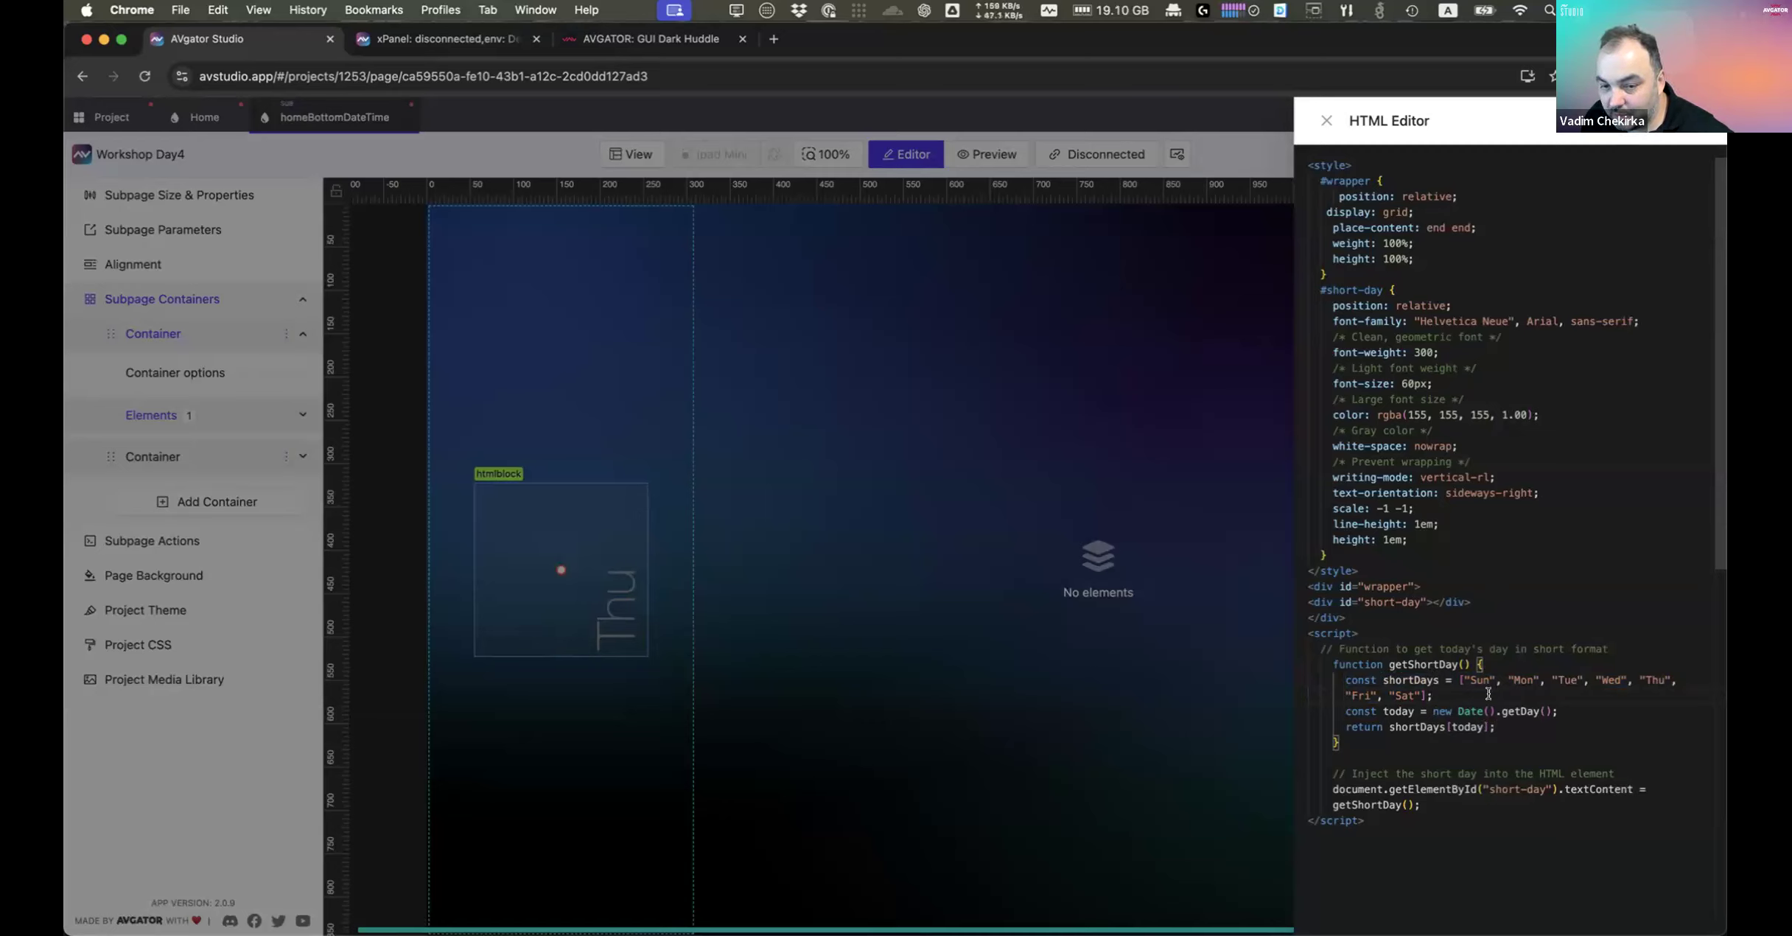
click(1391, 748)
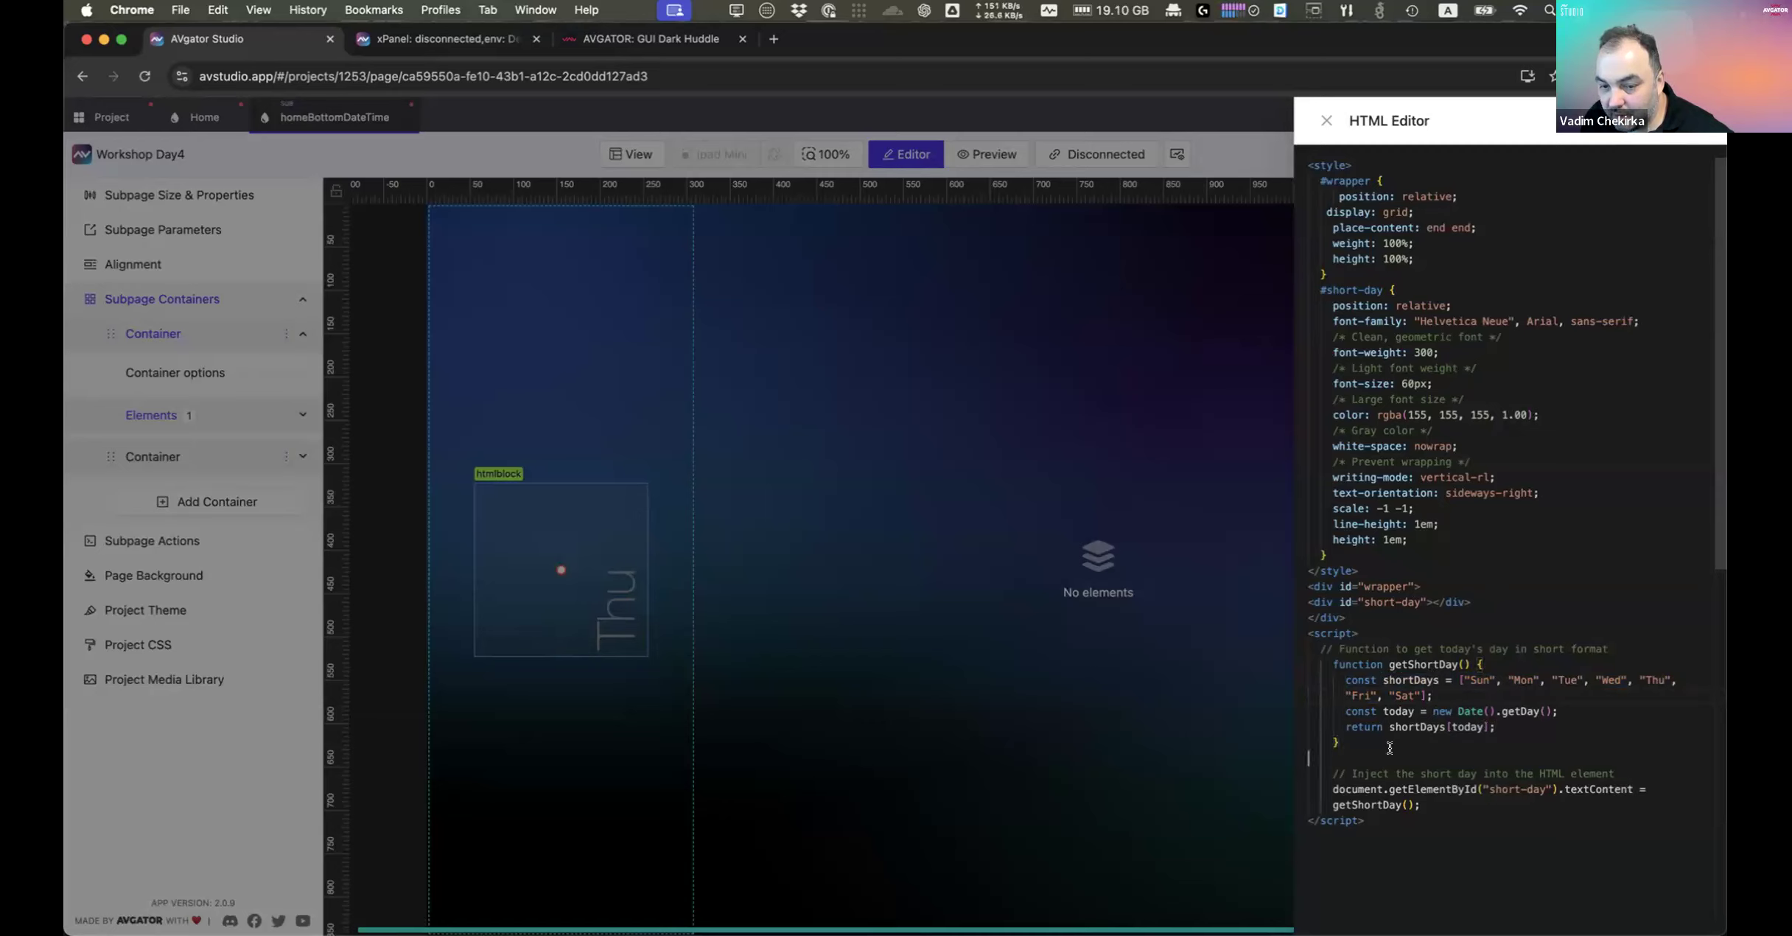
shift+click(1336, 664)
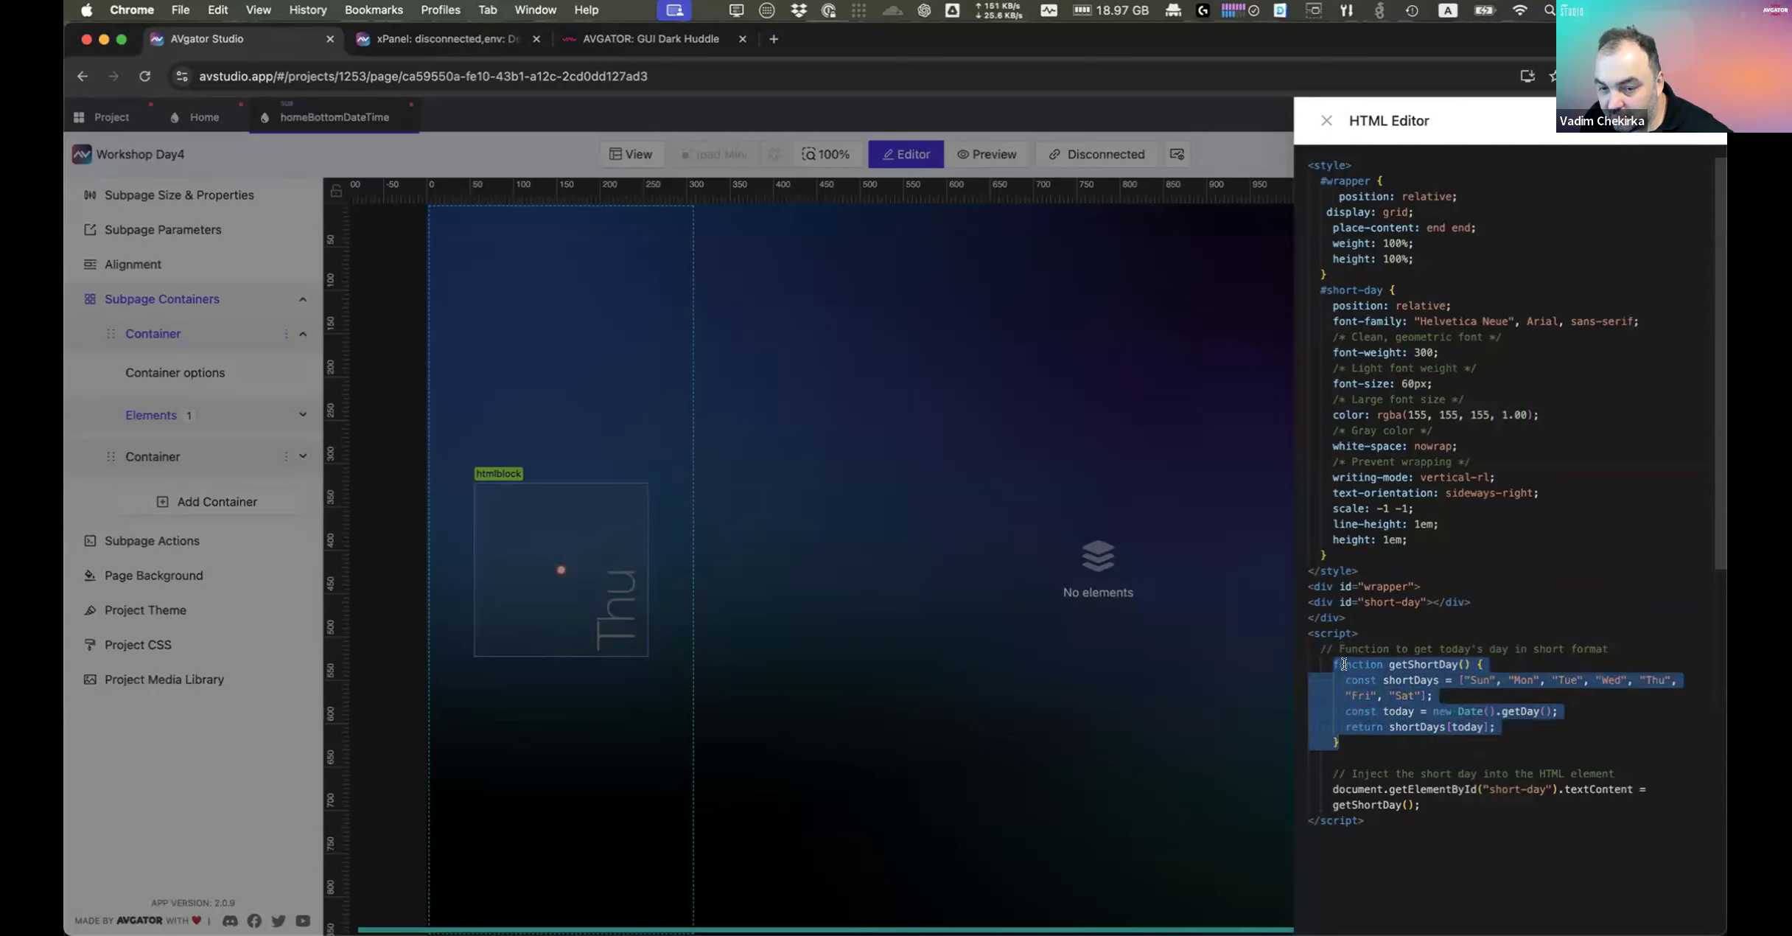
click(1347, 741)
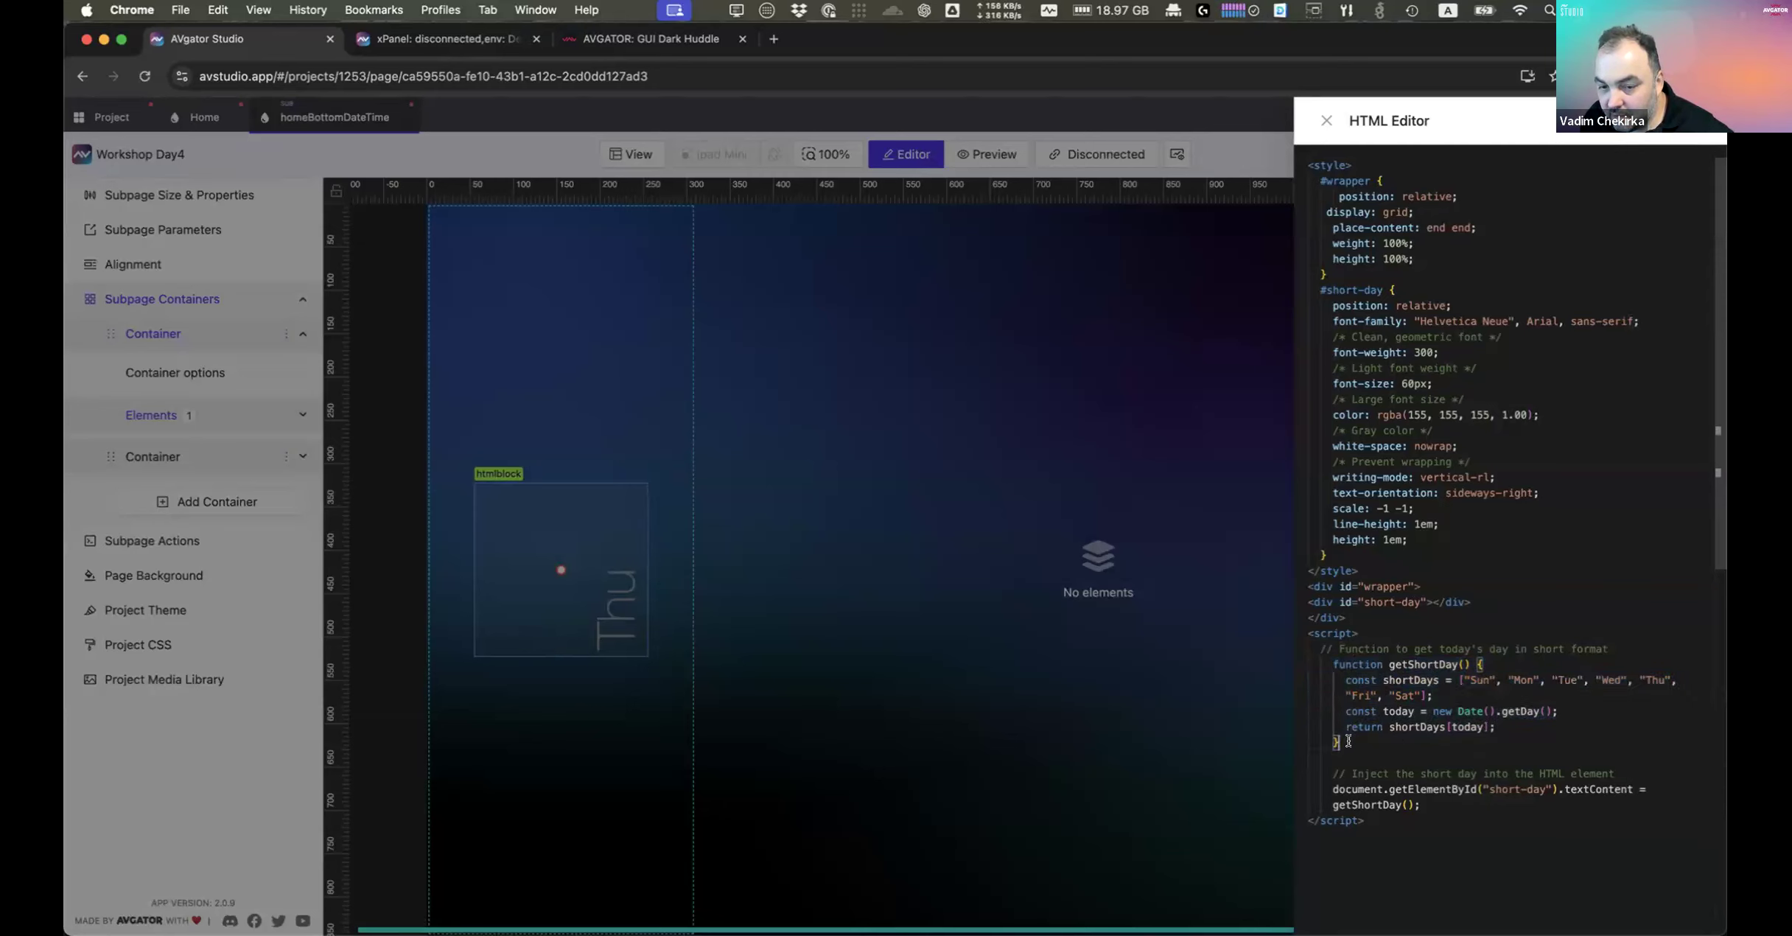
click(1391, 823)
shift+click(1319, 477)
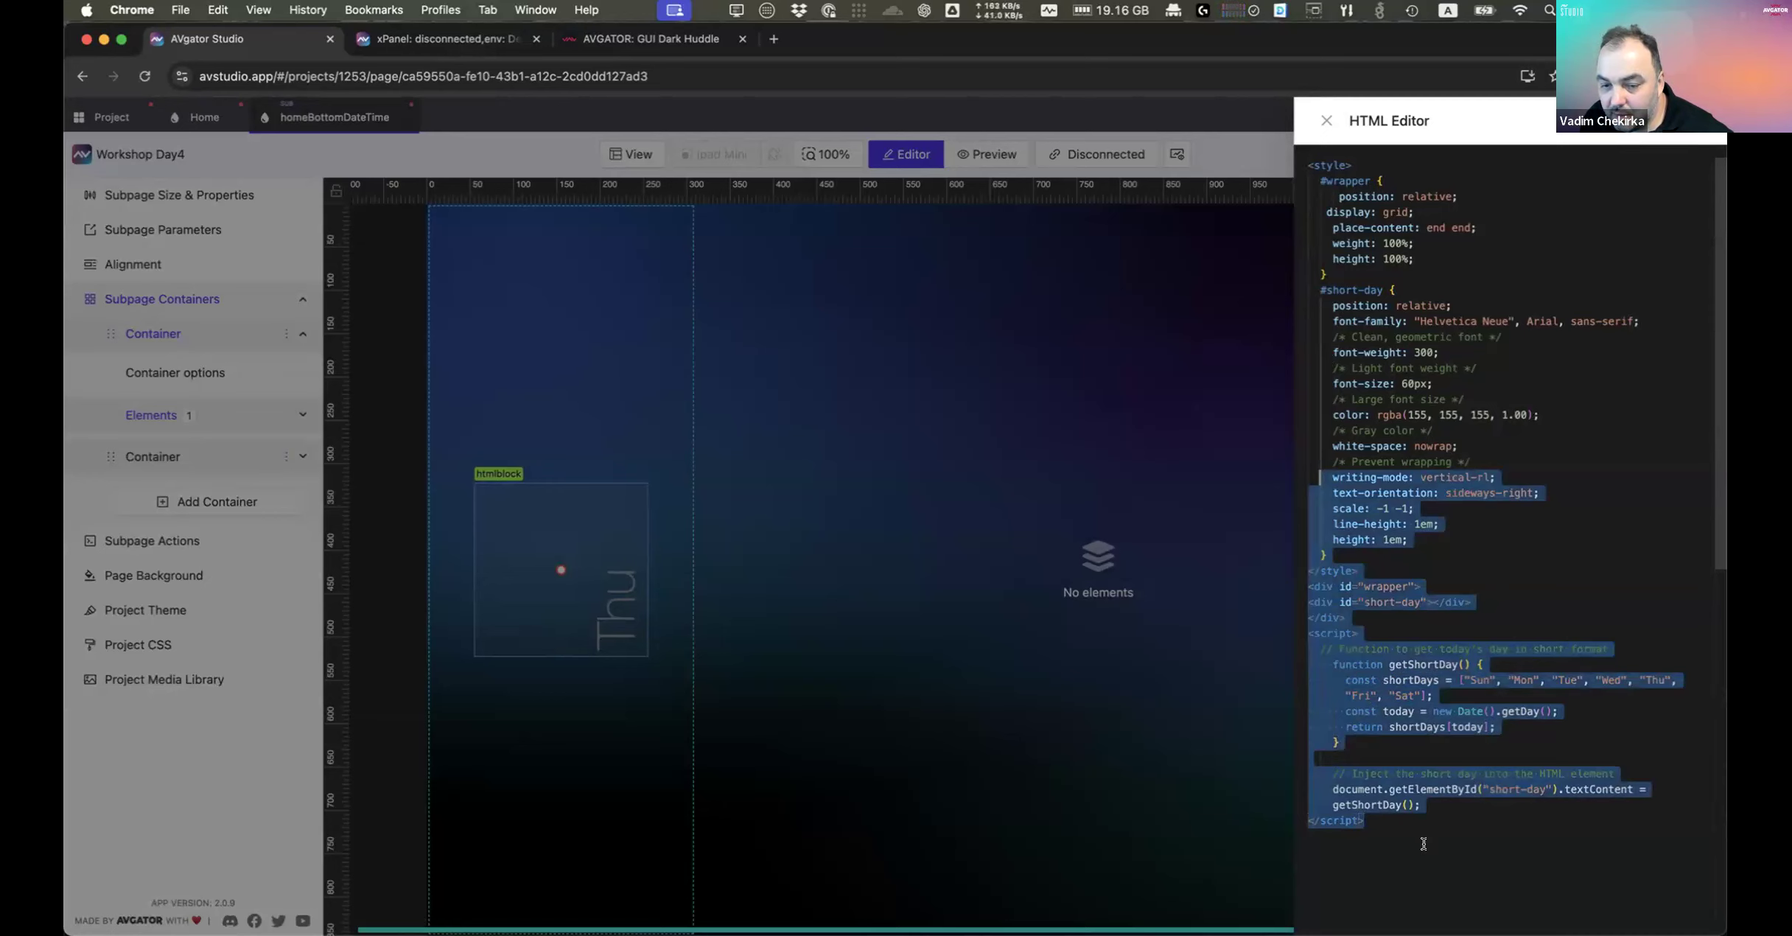
click(1417, 832)
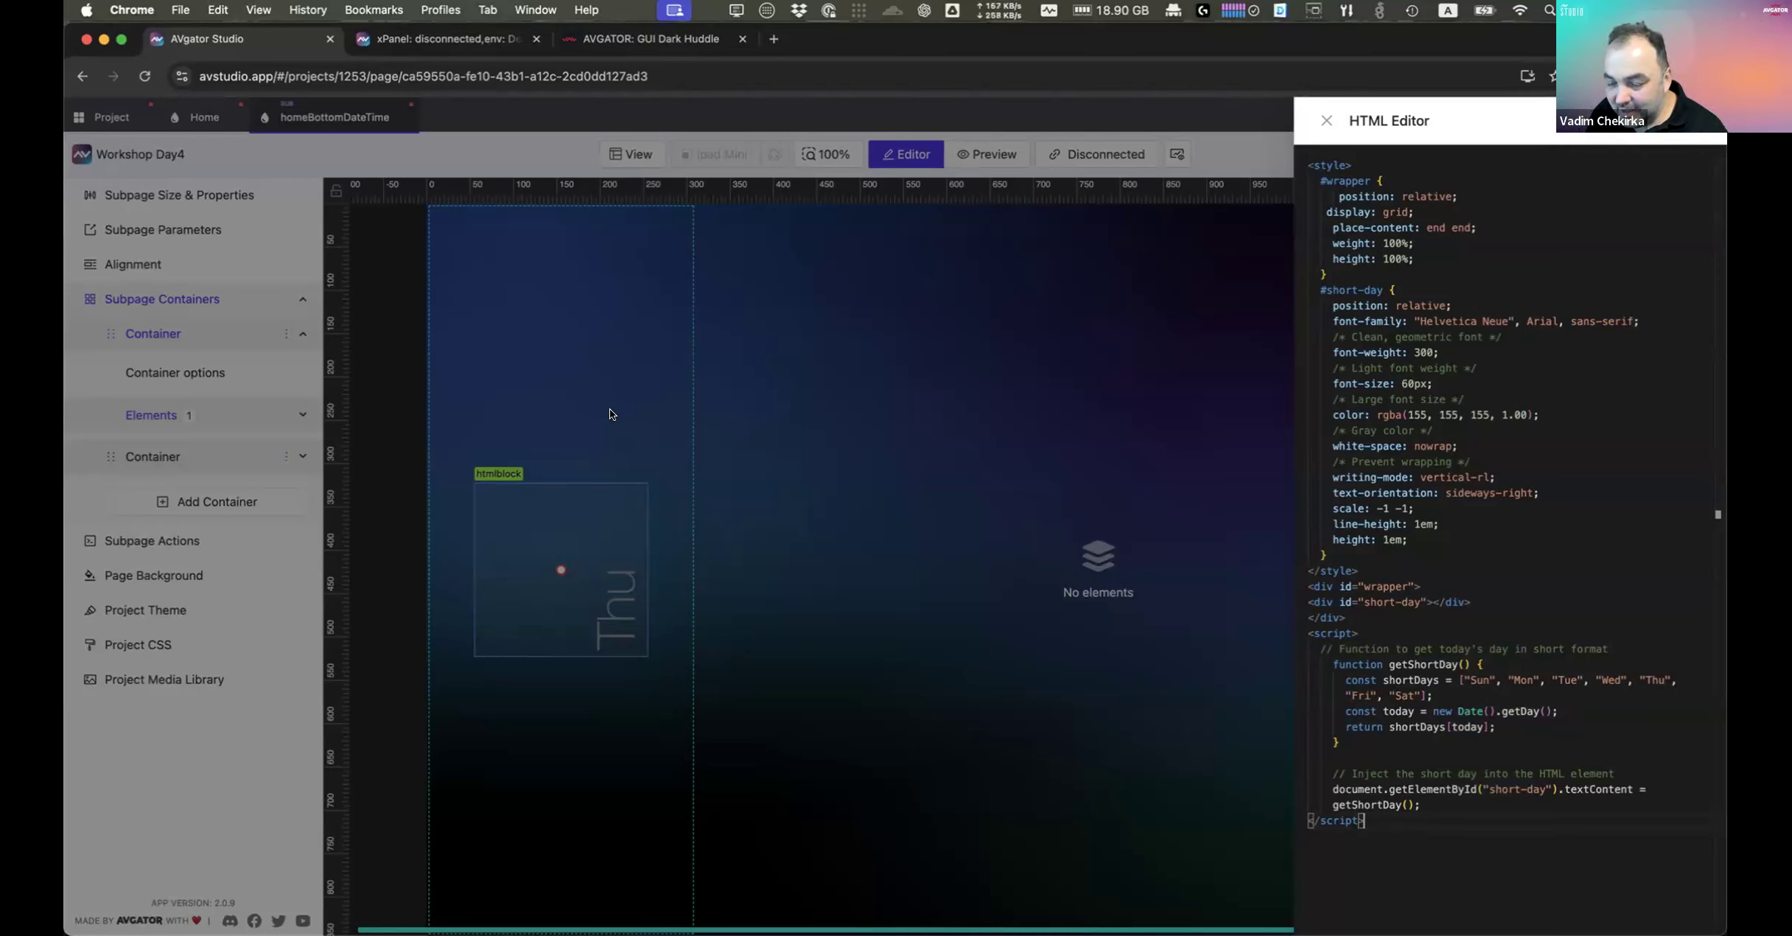
key(super+Tab)
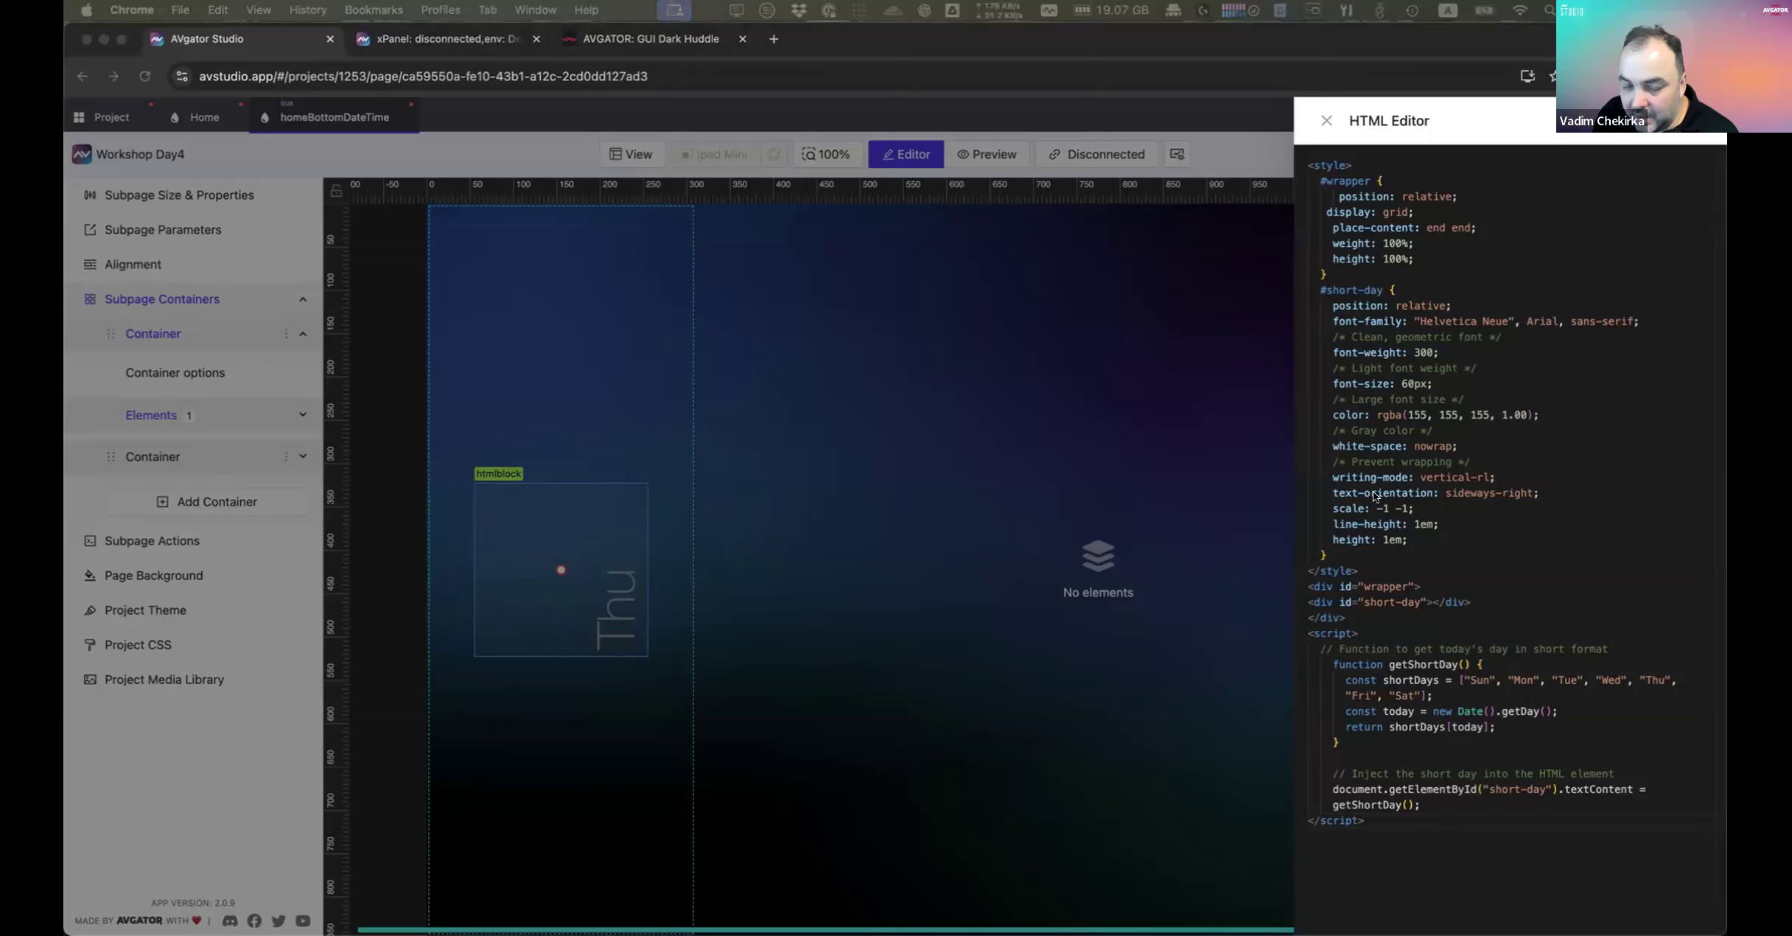
click(608, 529)
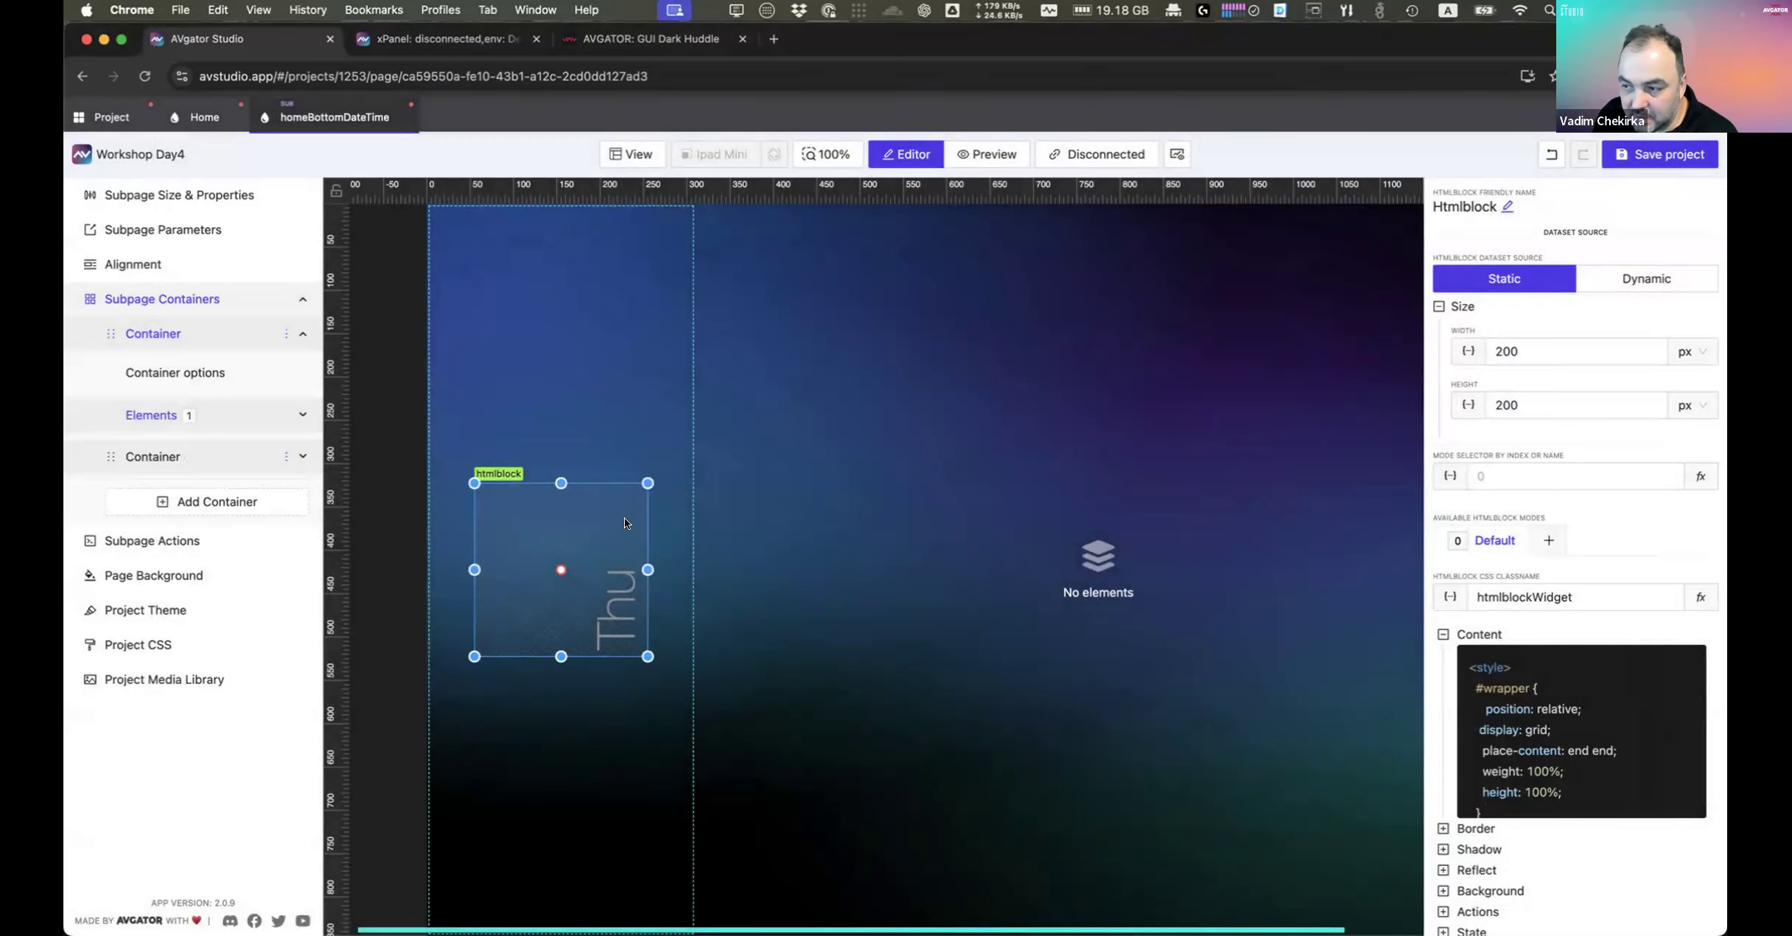
Step: Set the weekday HTML block's width to 90 px
click(1544, 351)
double_click(1553, 348)
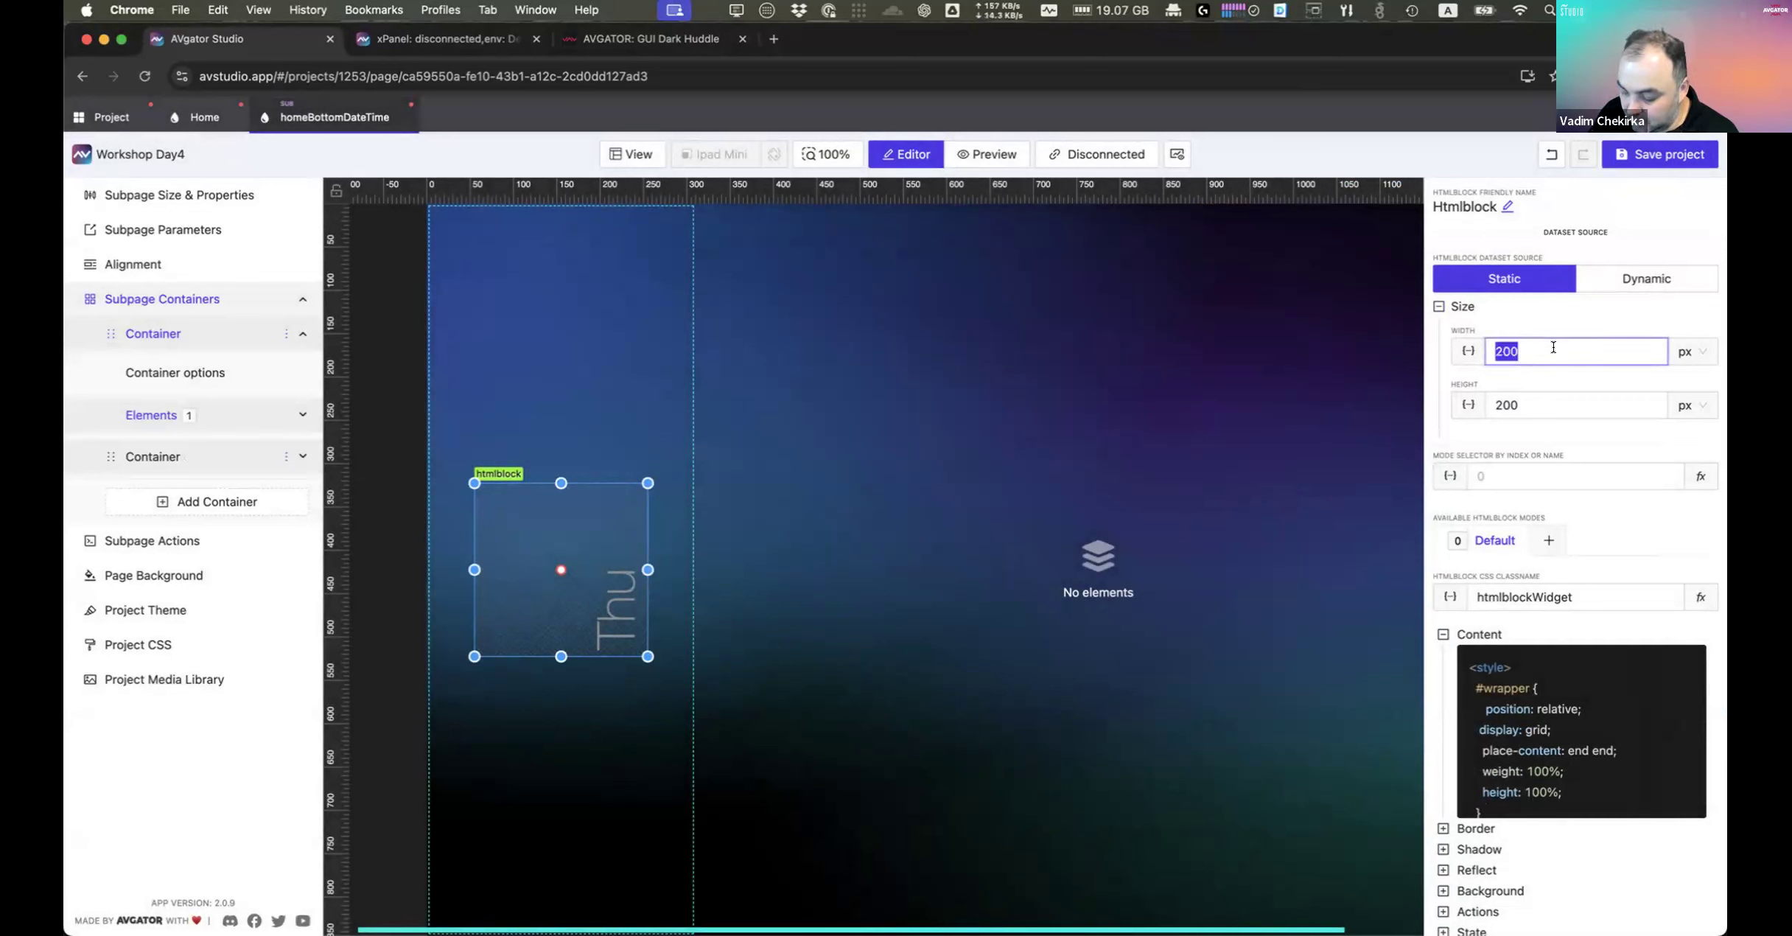
text(1)
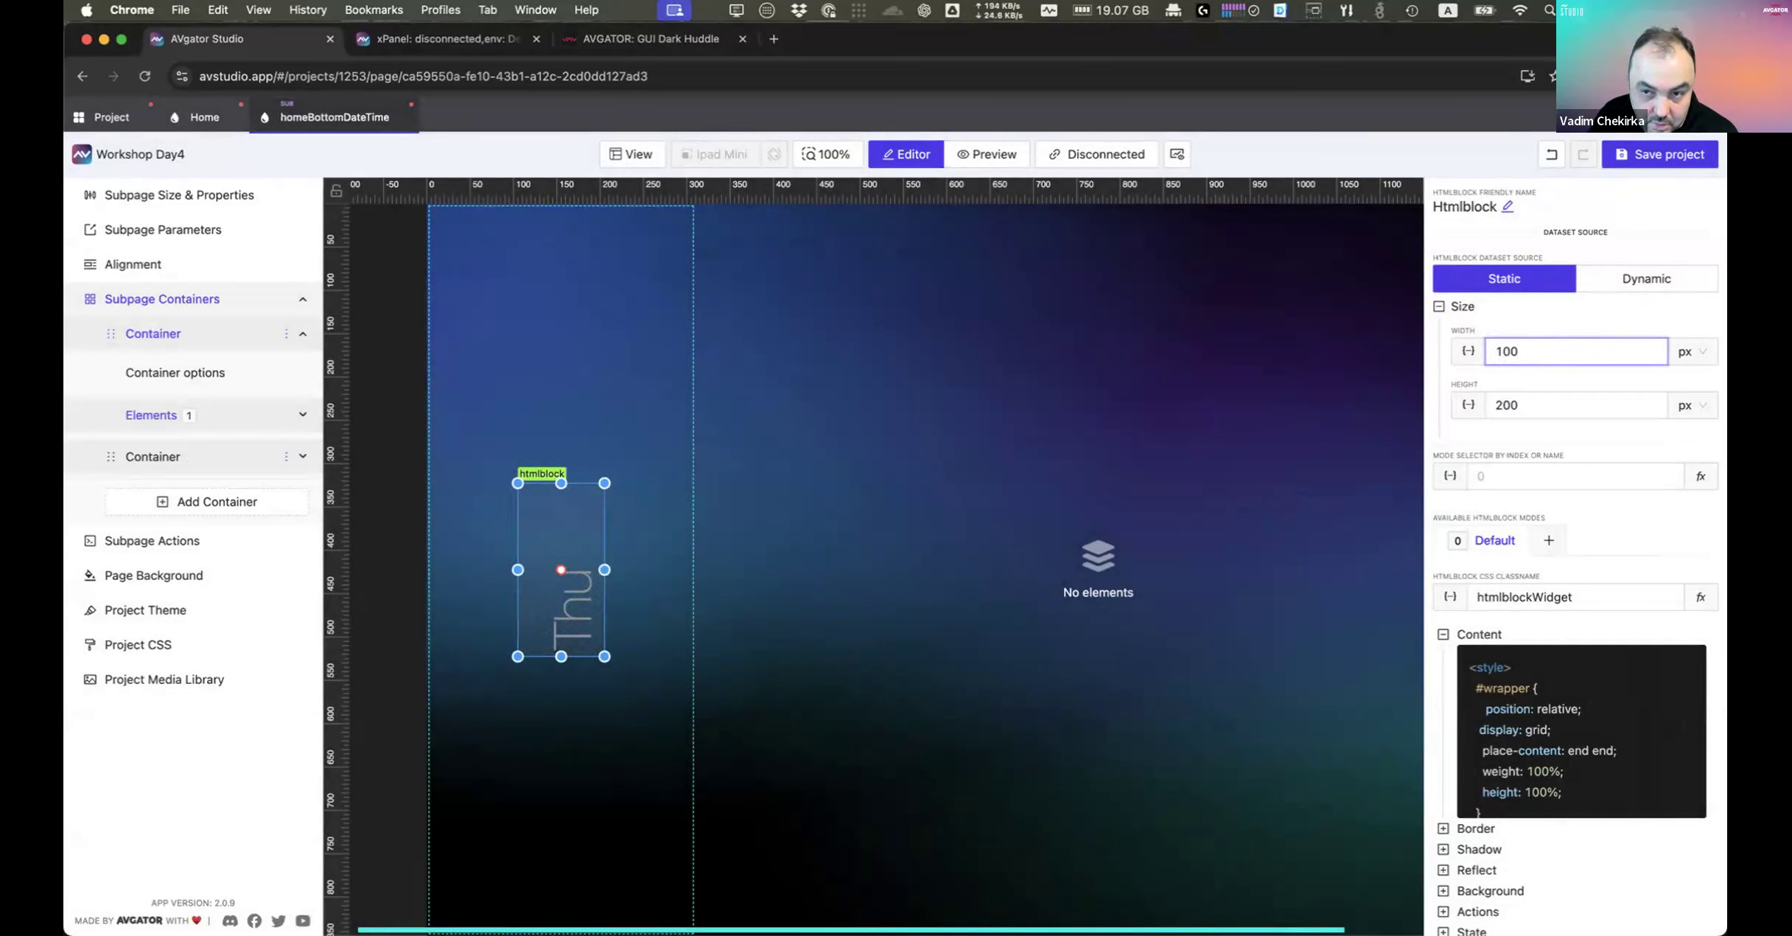
text(00)
key(super+a)
text(900)
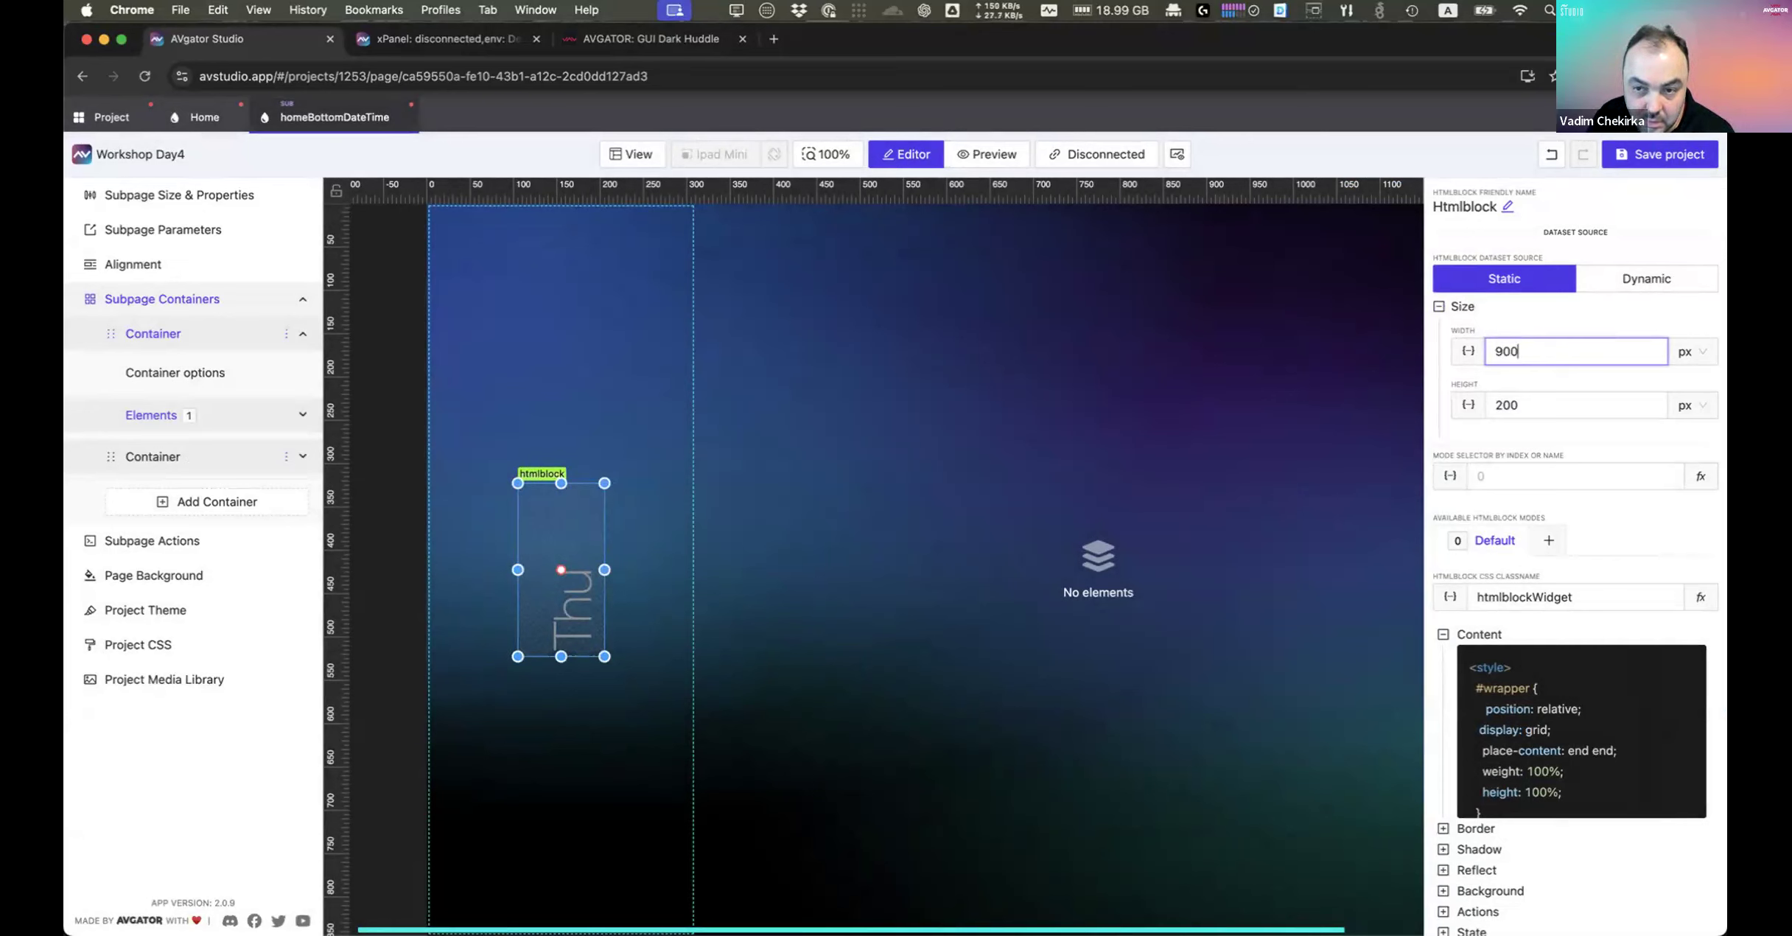
key(BackSpace)
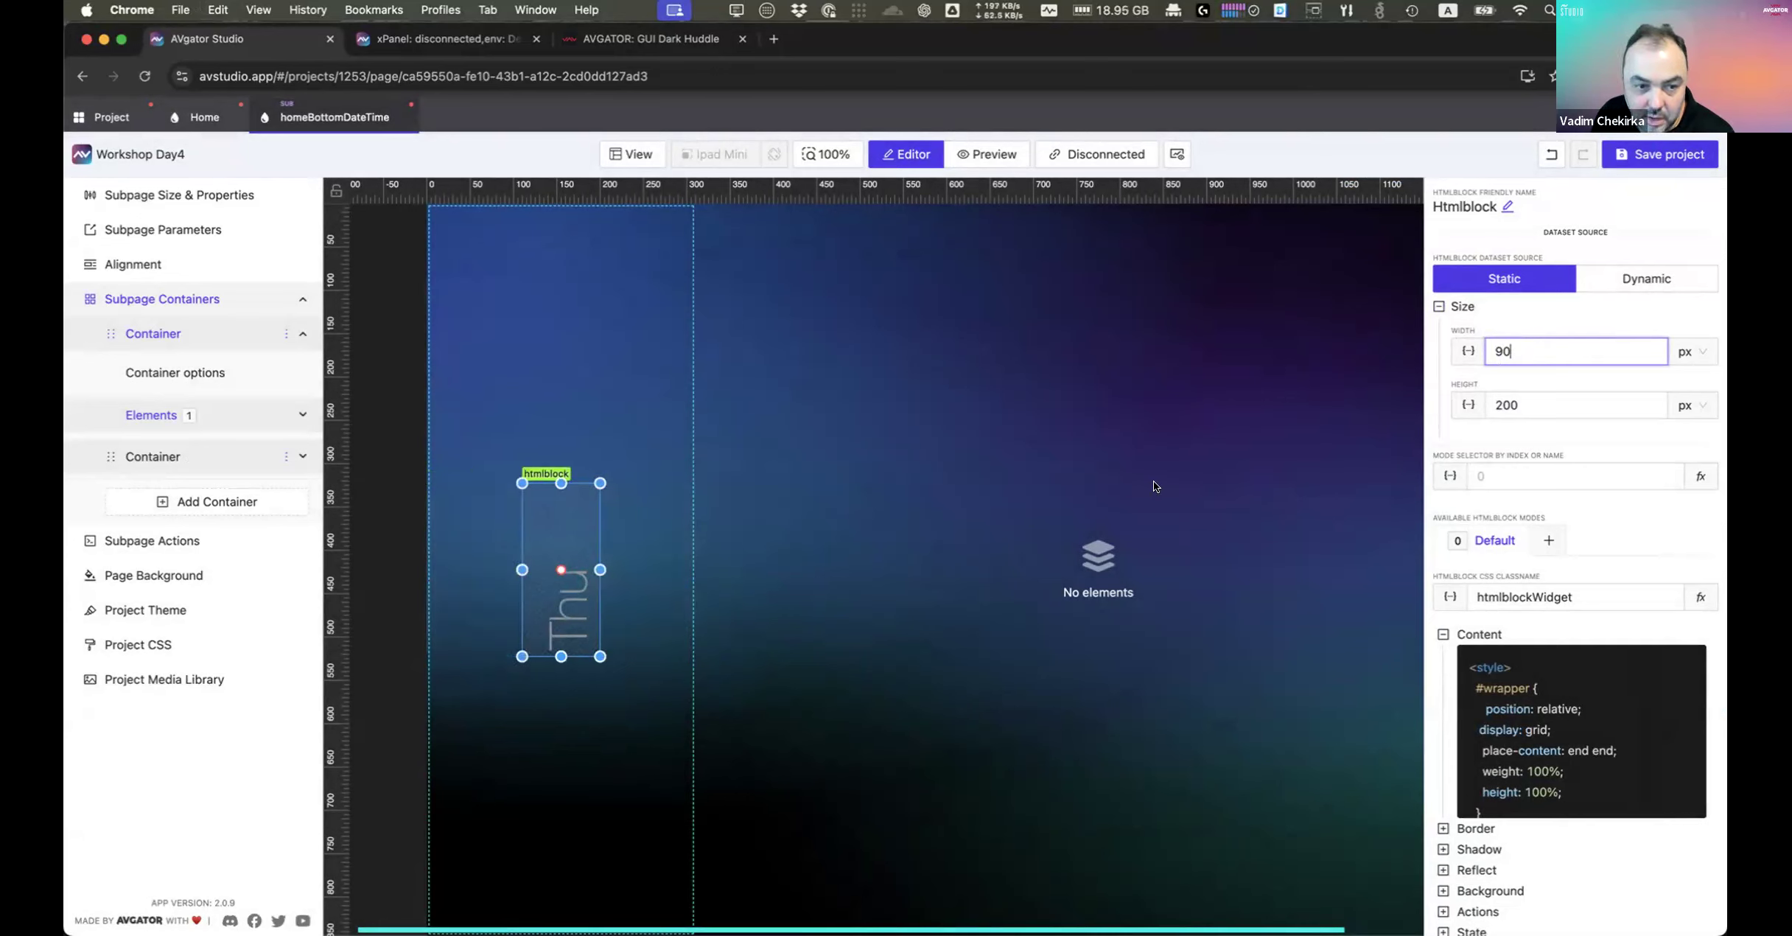
Step: Set both the elements align and elements distribution of the narrow weekday container to End
click(609, 702)
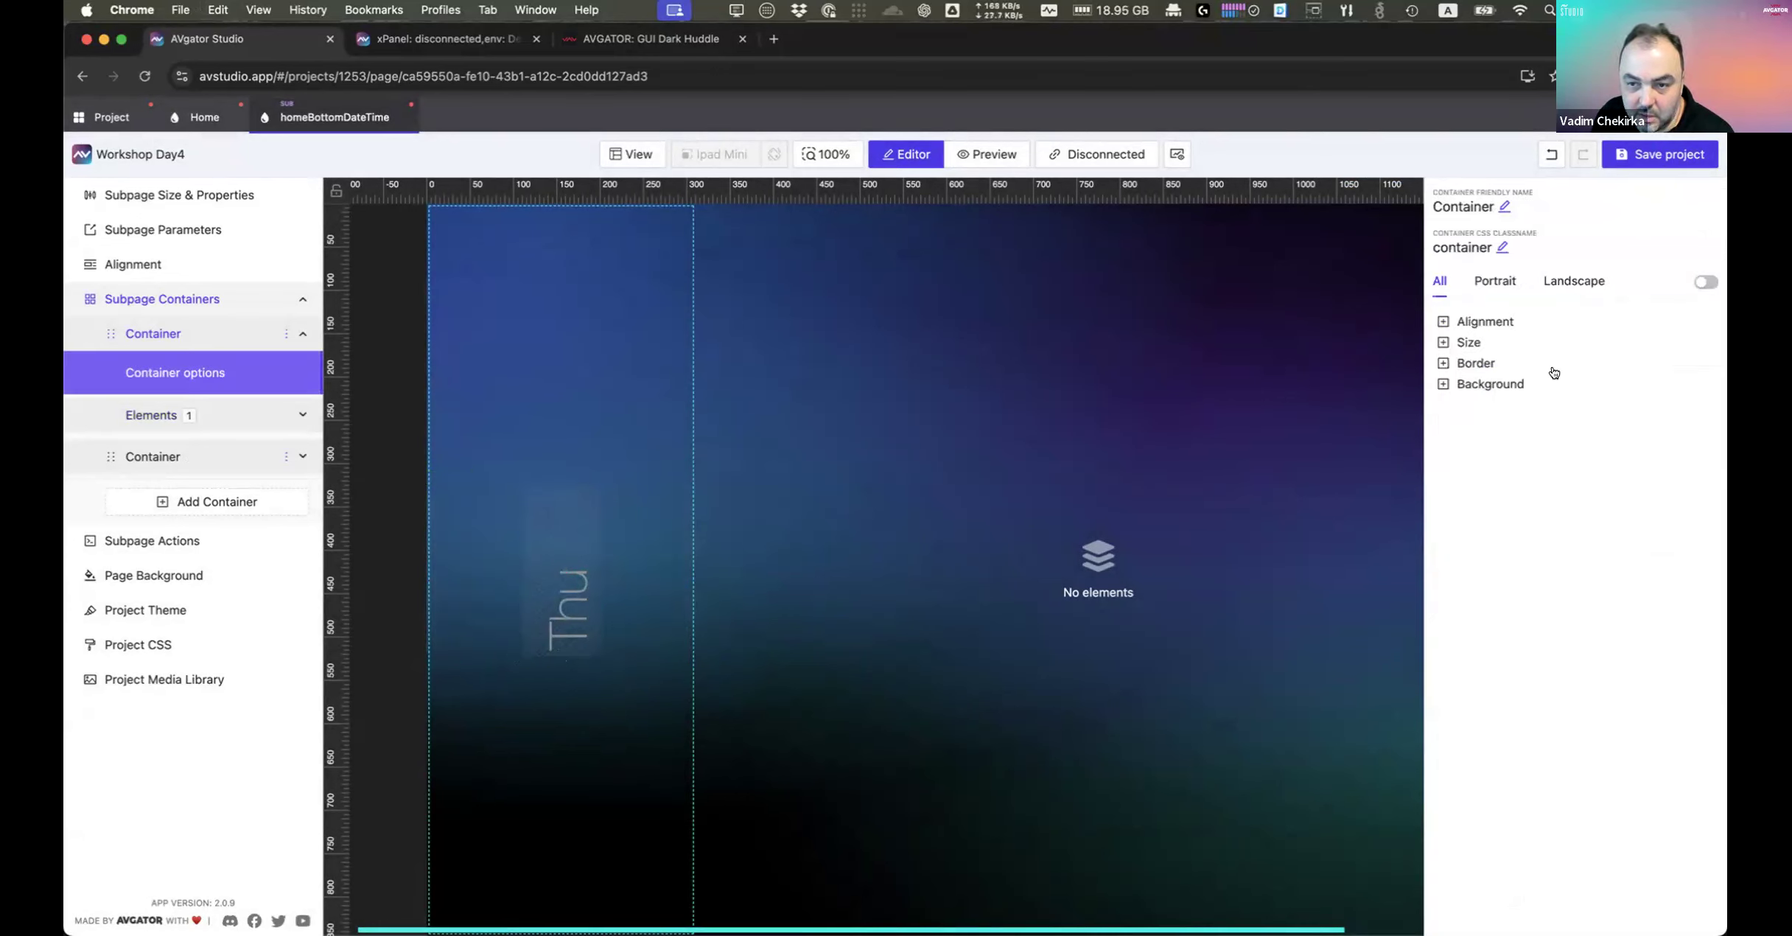
click(1496, 320)
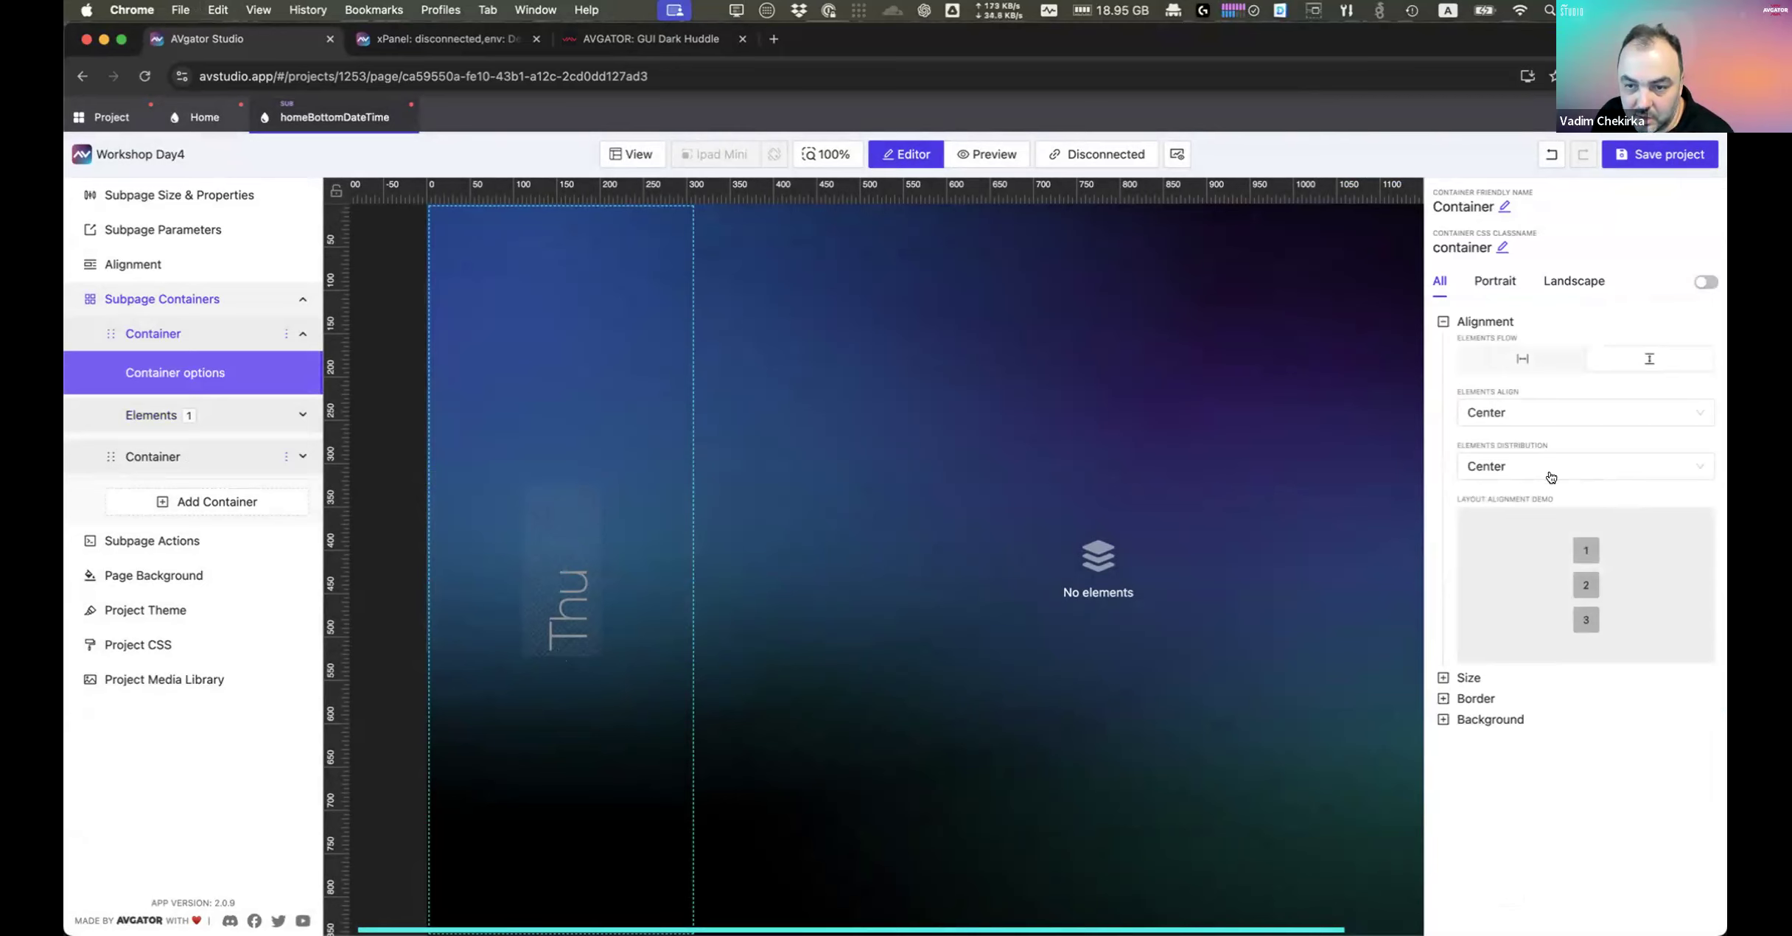
click(1560, 413)
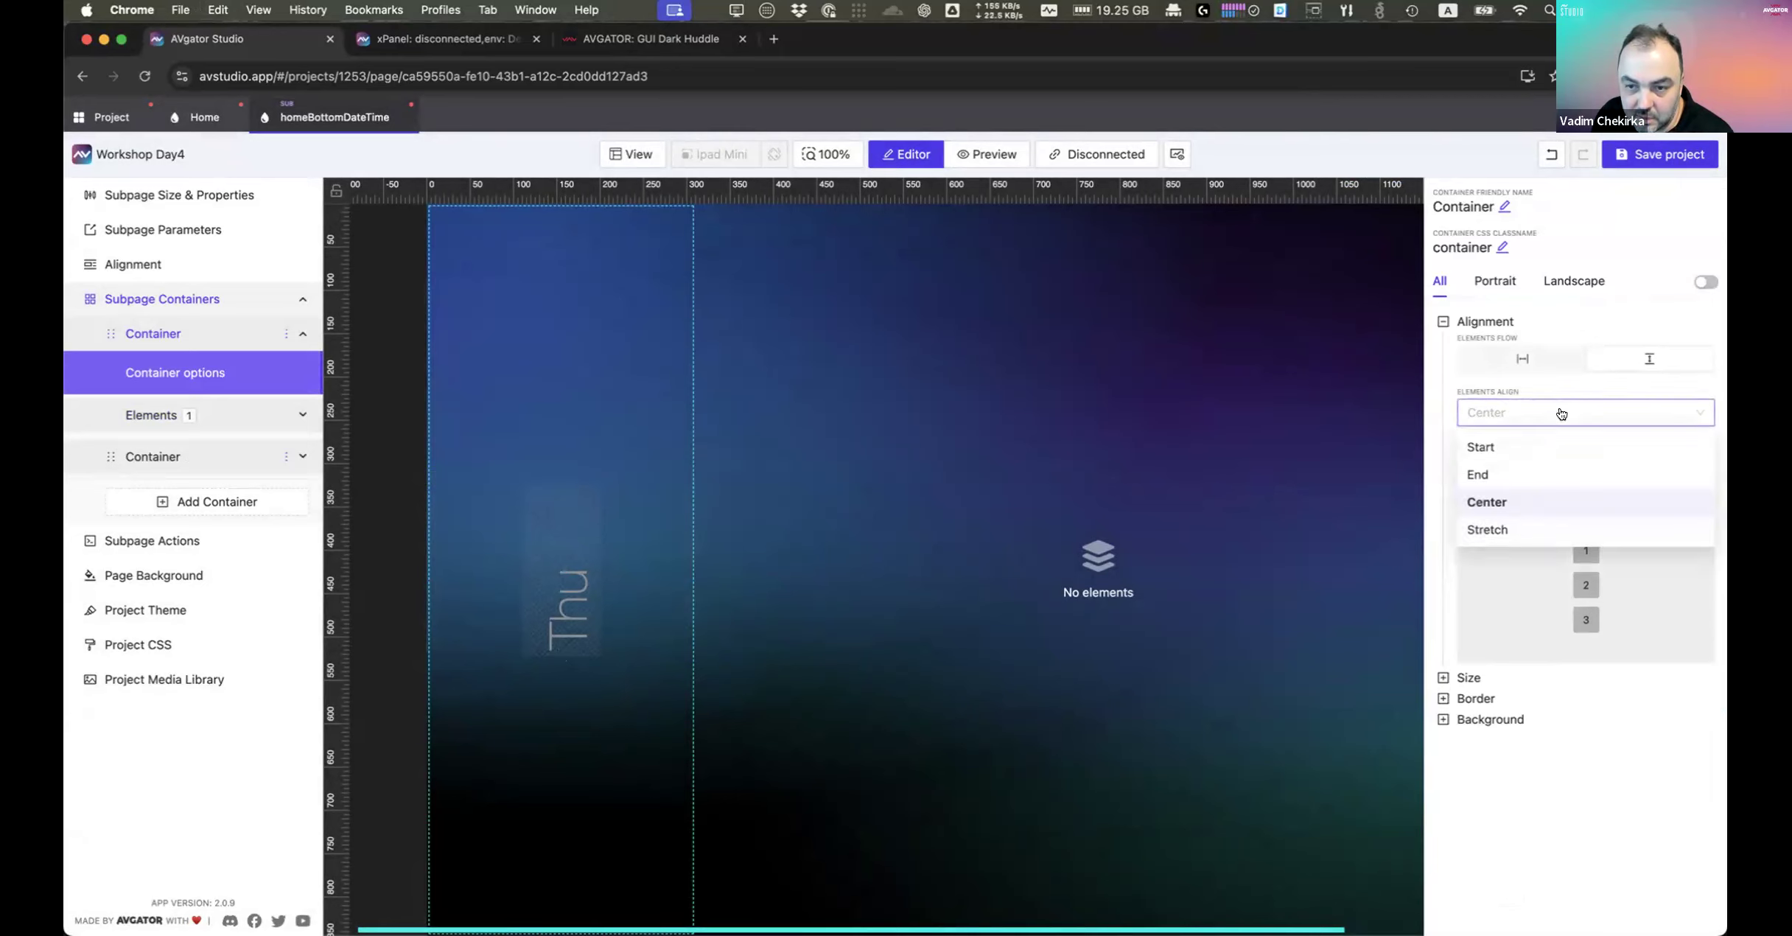
click(1523, 474)
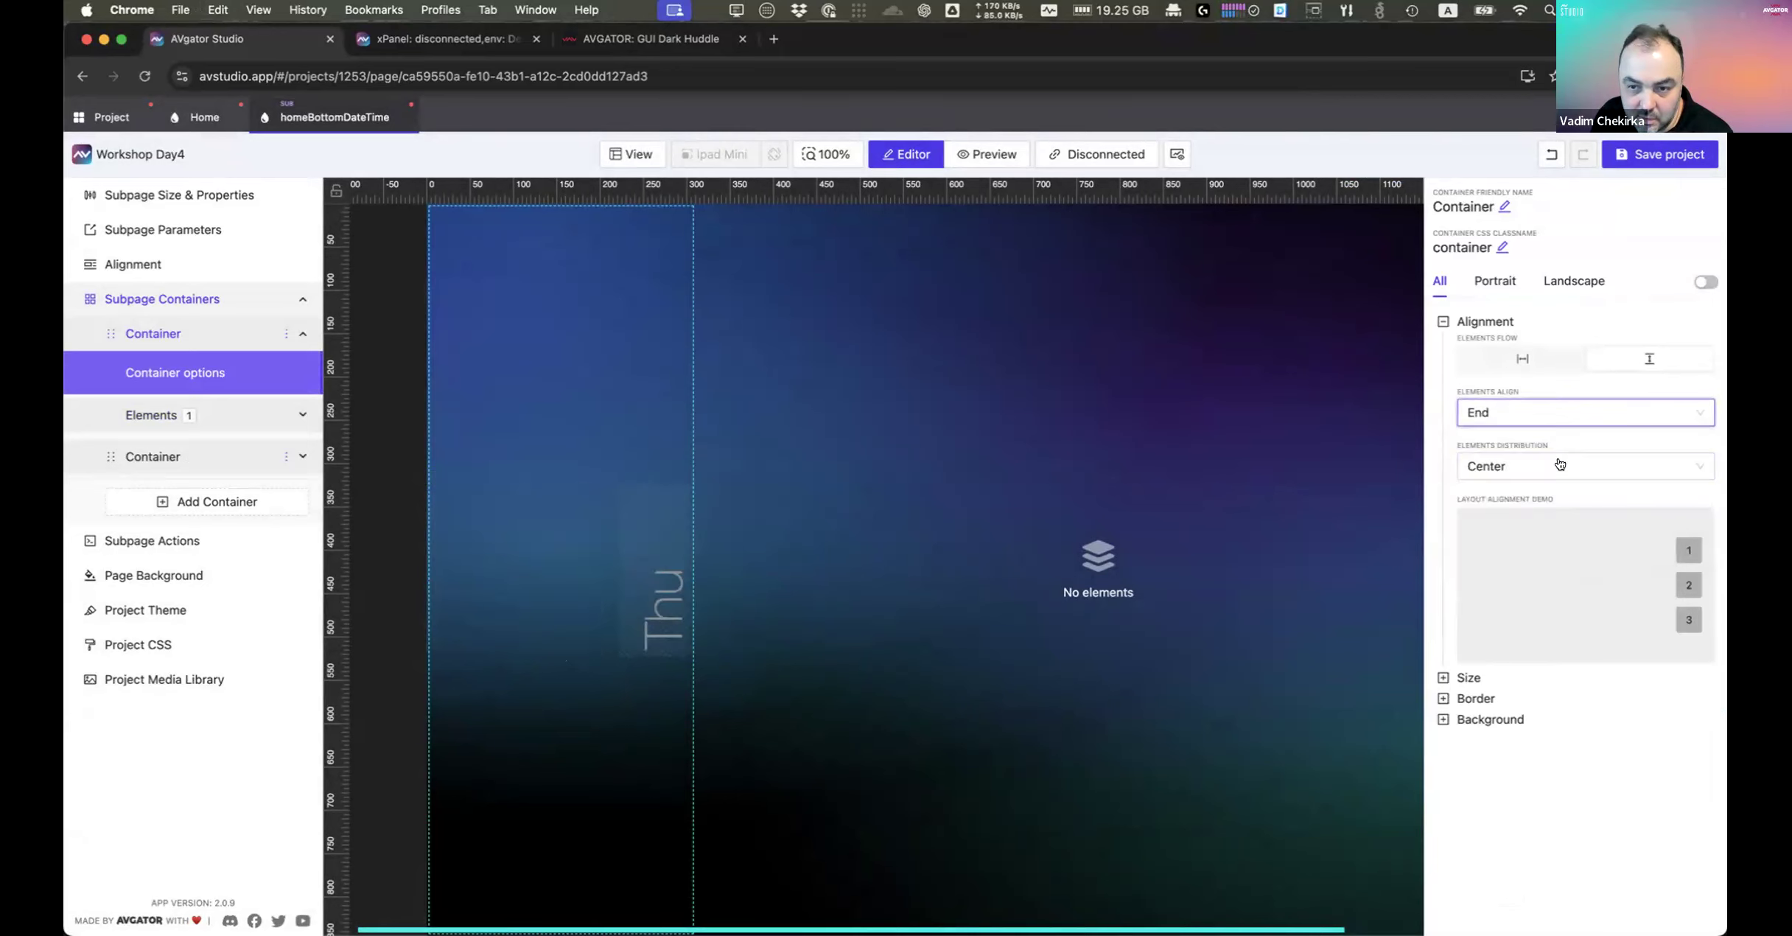
click(1561, 466)
click(1534, 528)
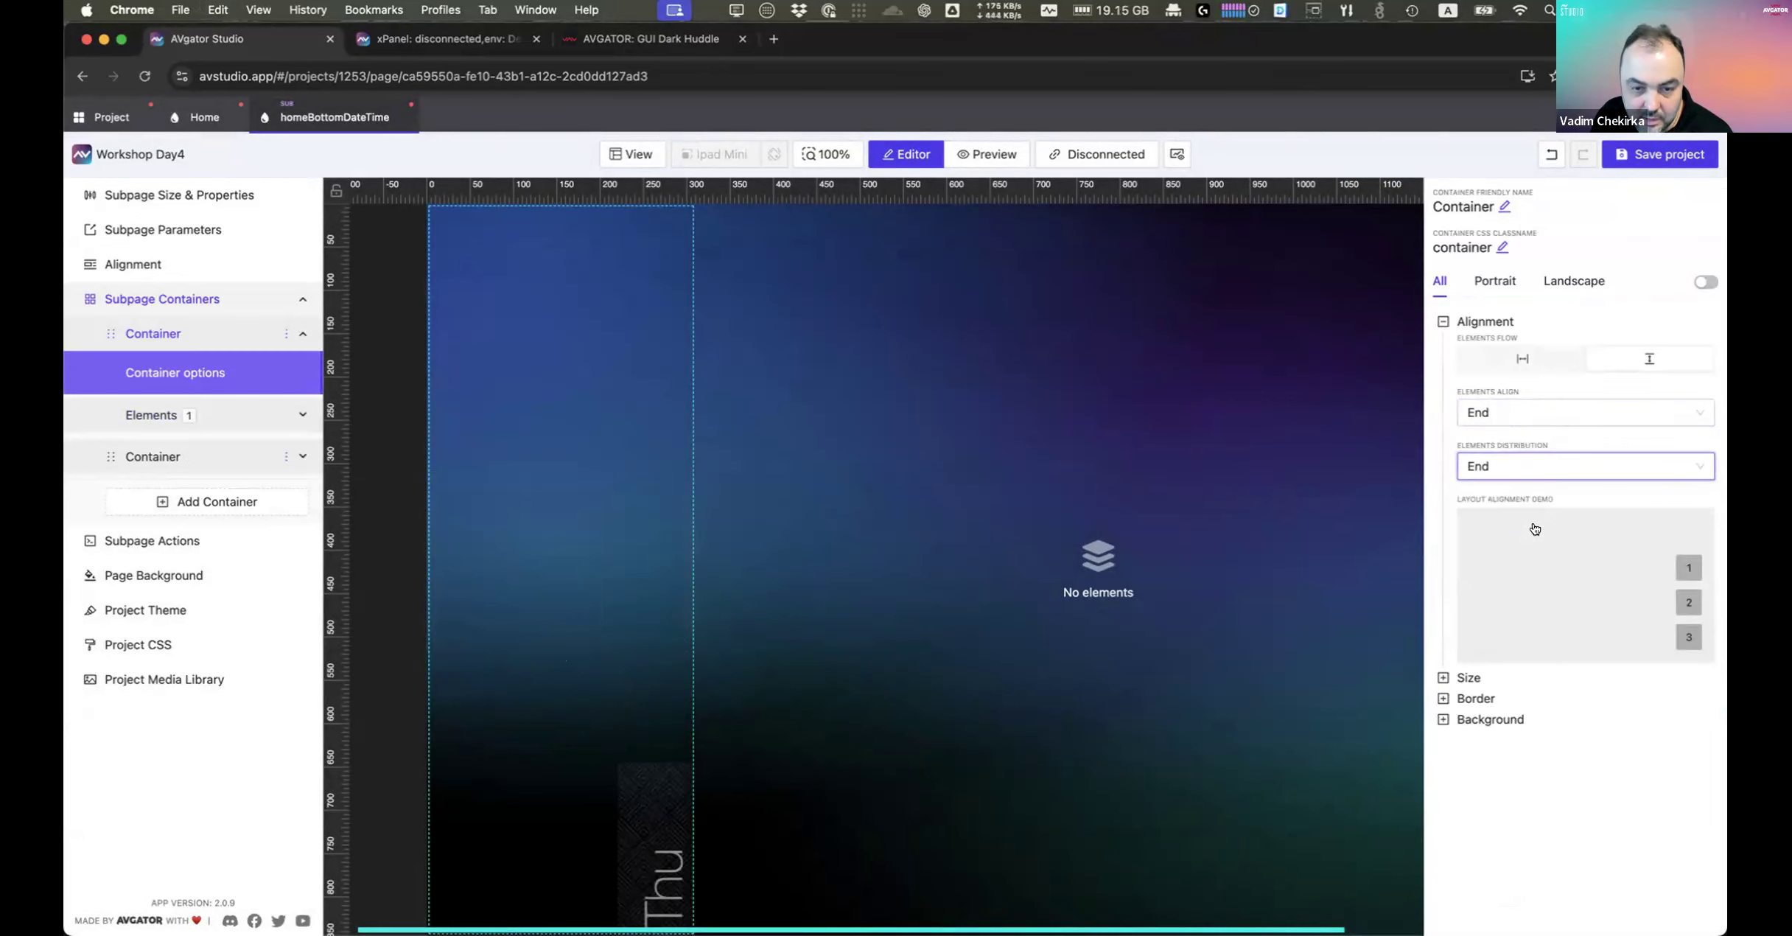
Step: Add a DateTime element to the empty second container
click(960, 743)
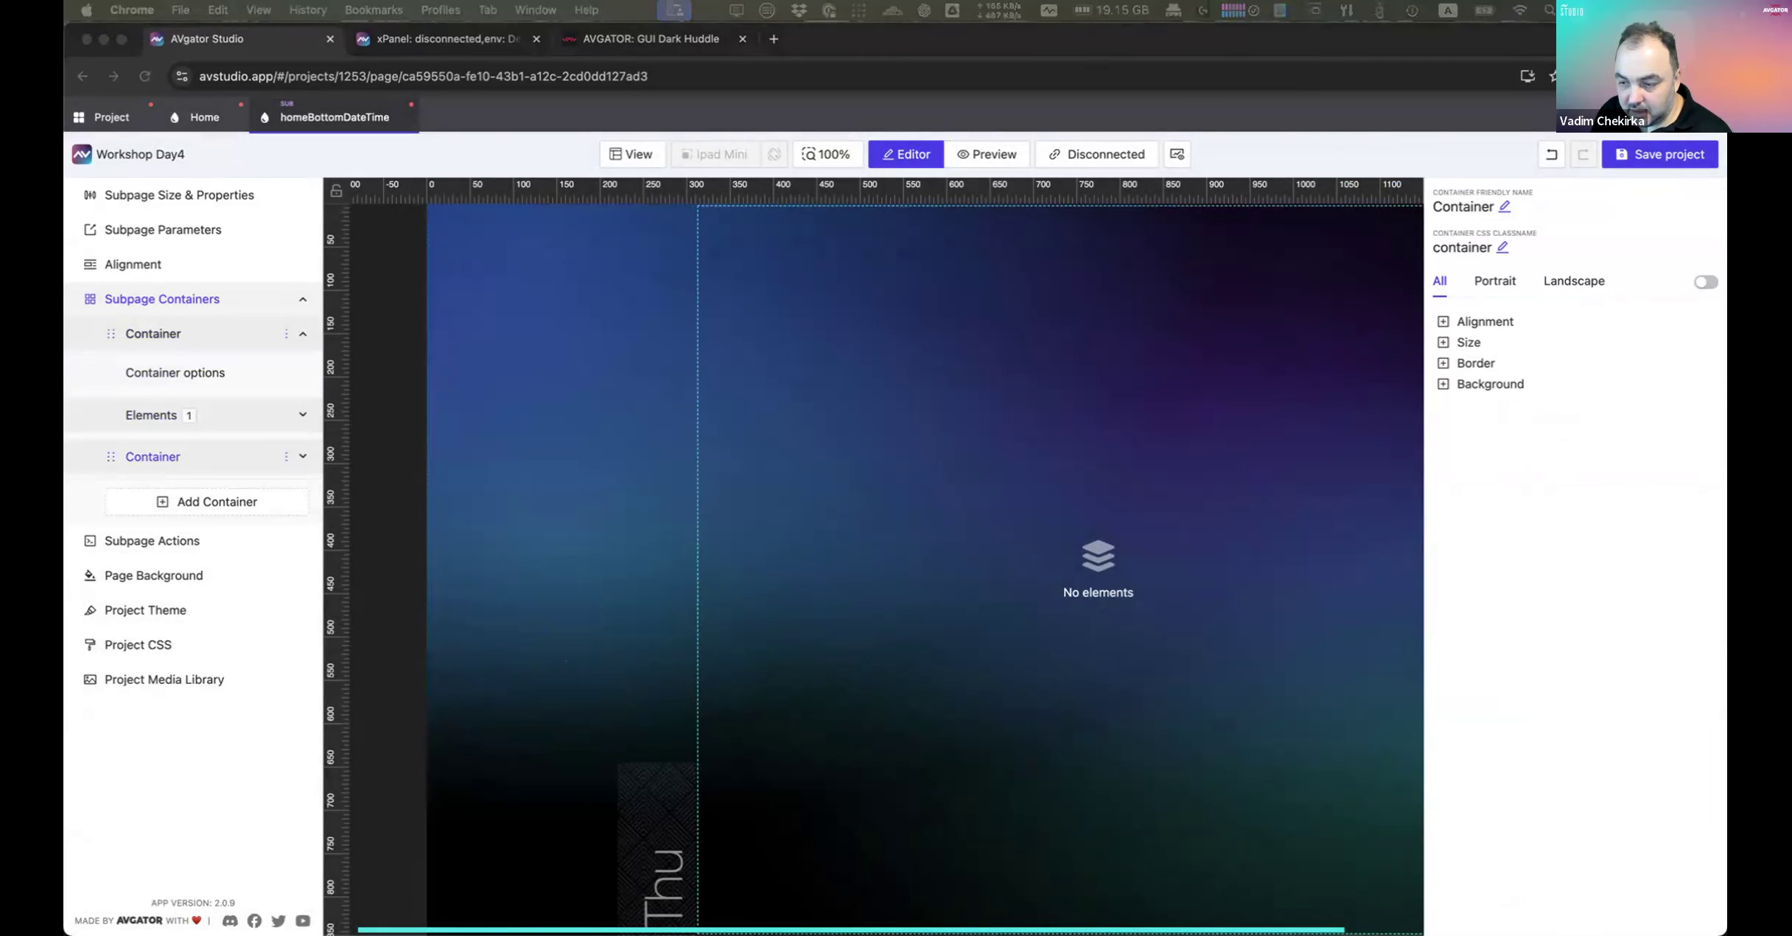
right_click(940, 583)
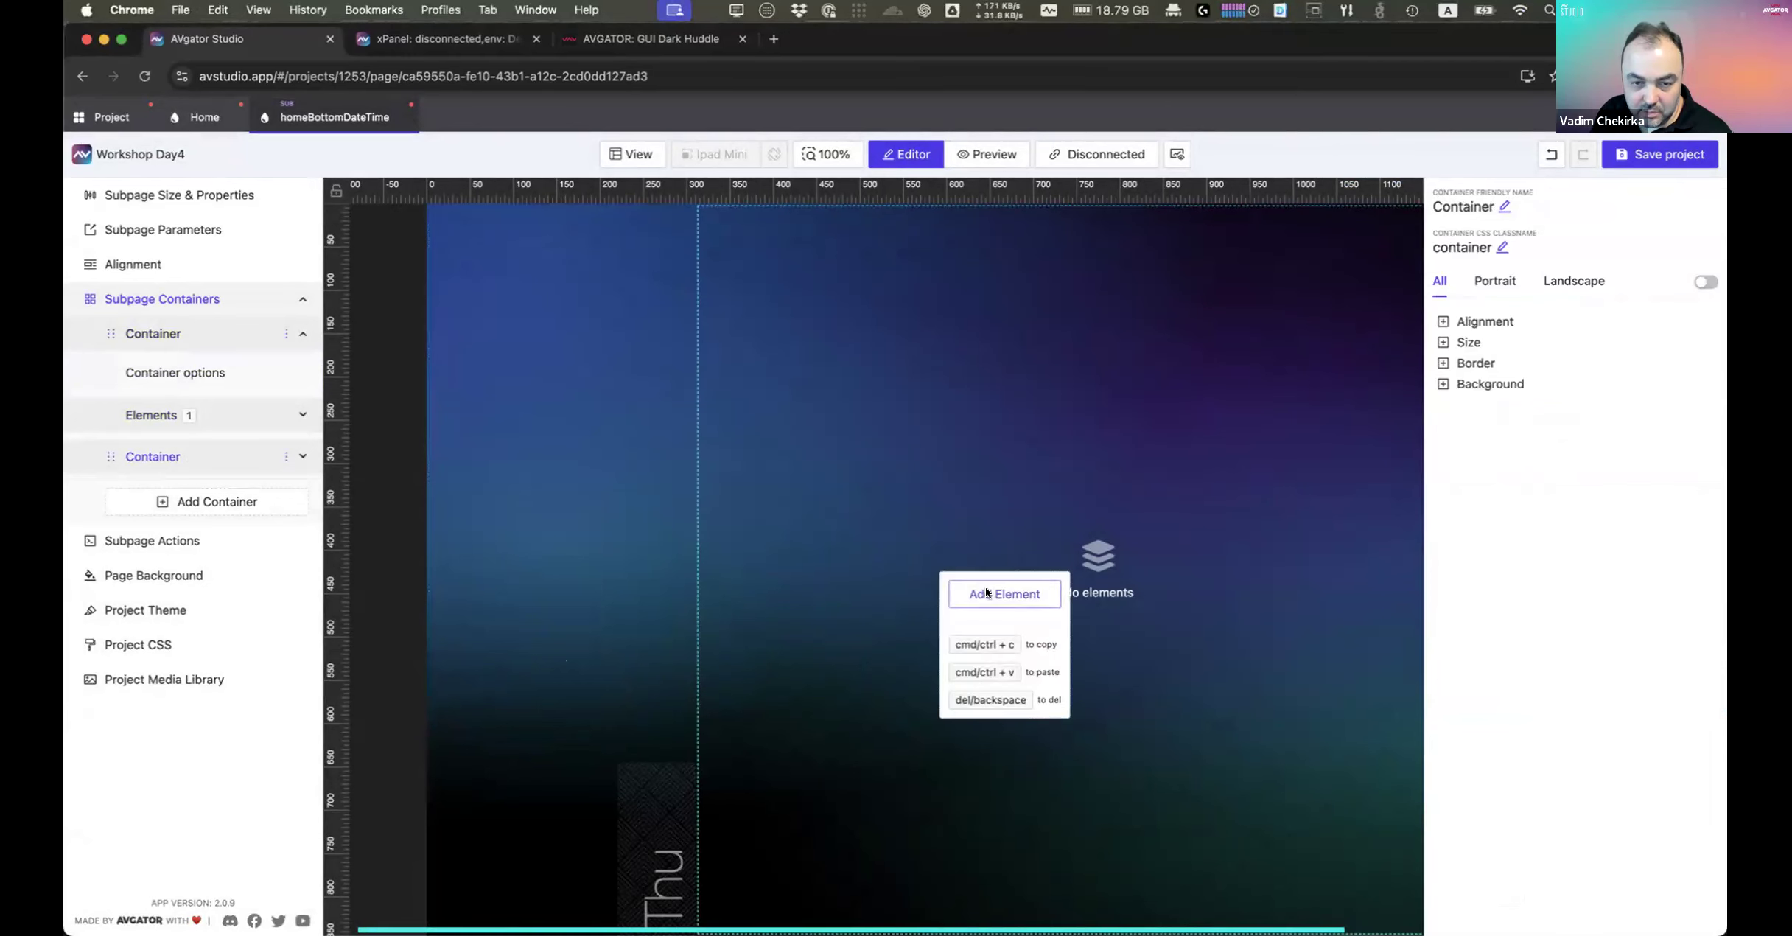
click(980, 593)
click(859, 313)
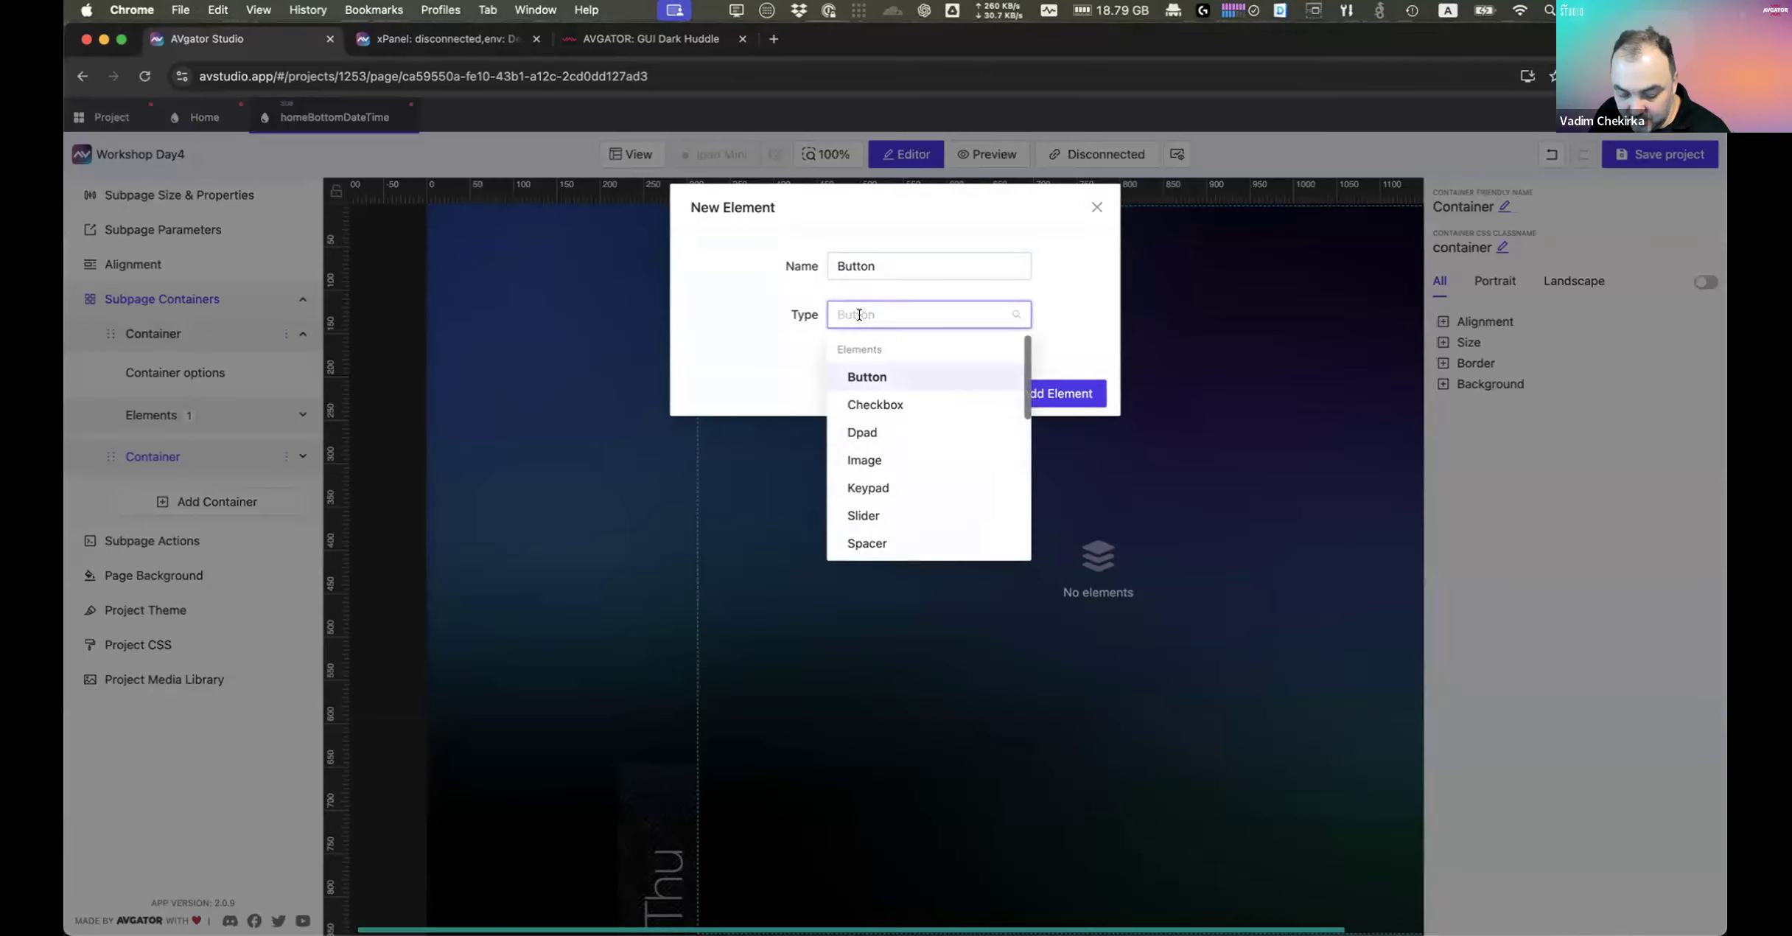
text(da)
click(880, 378)
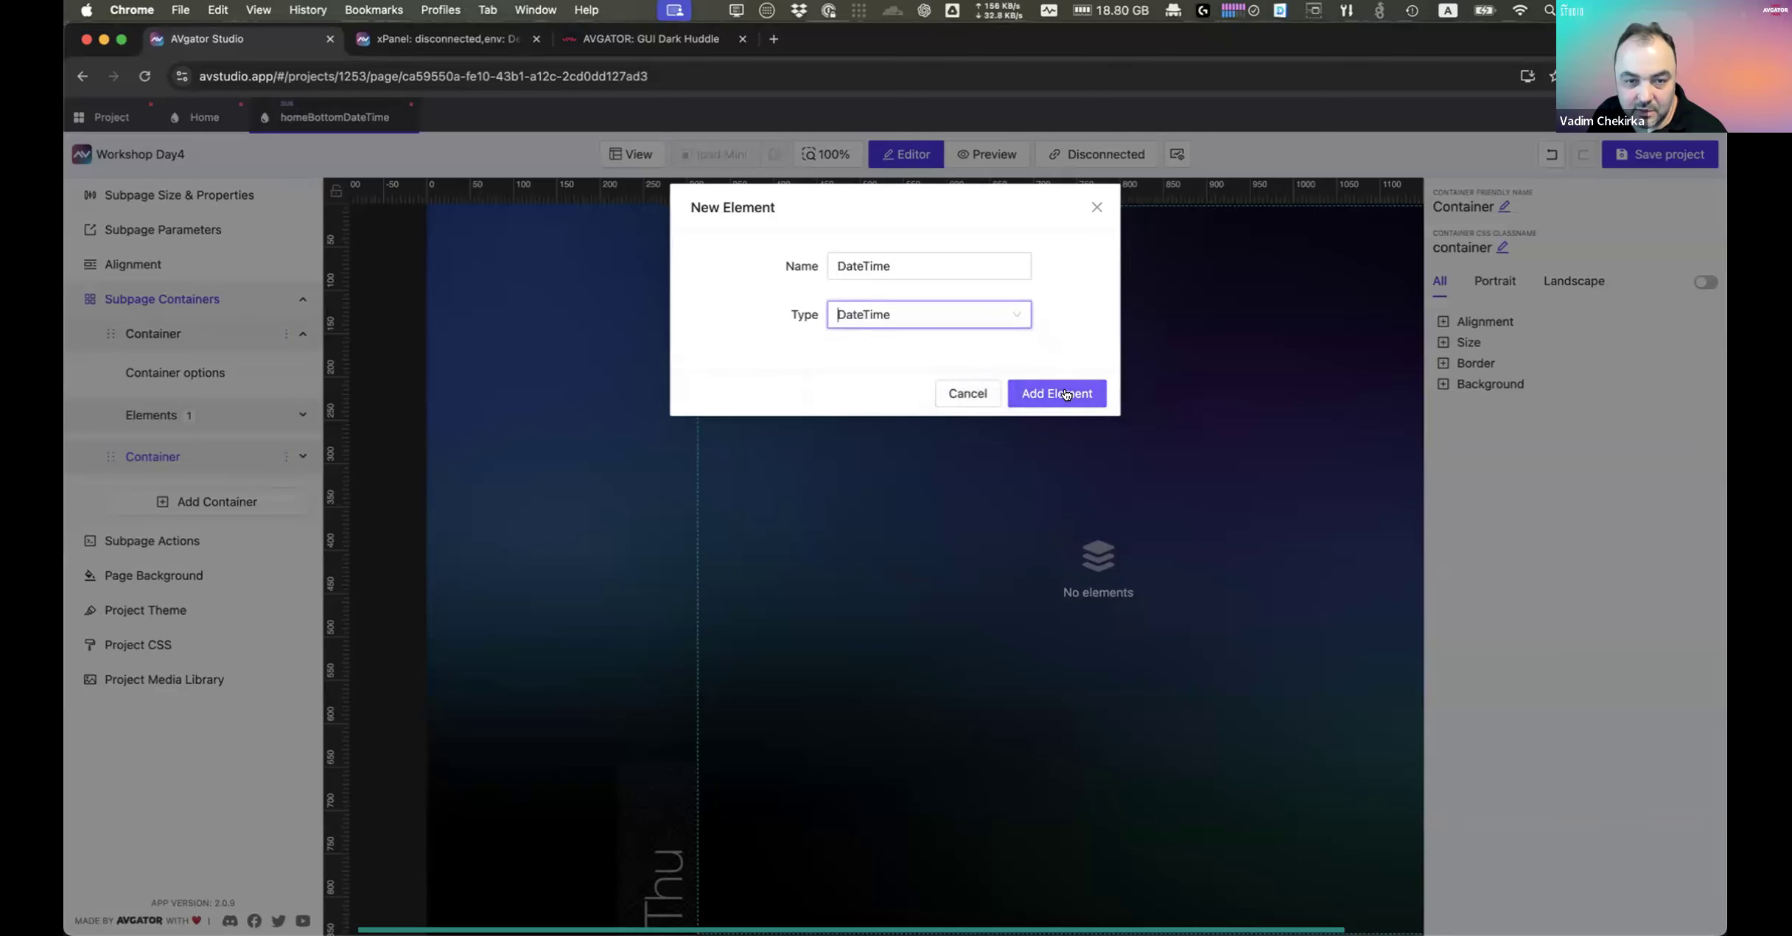
click(1068, 394)
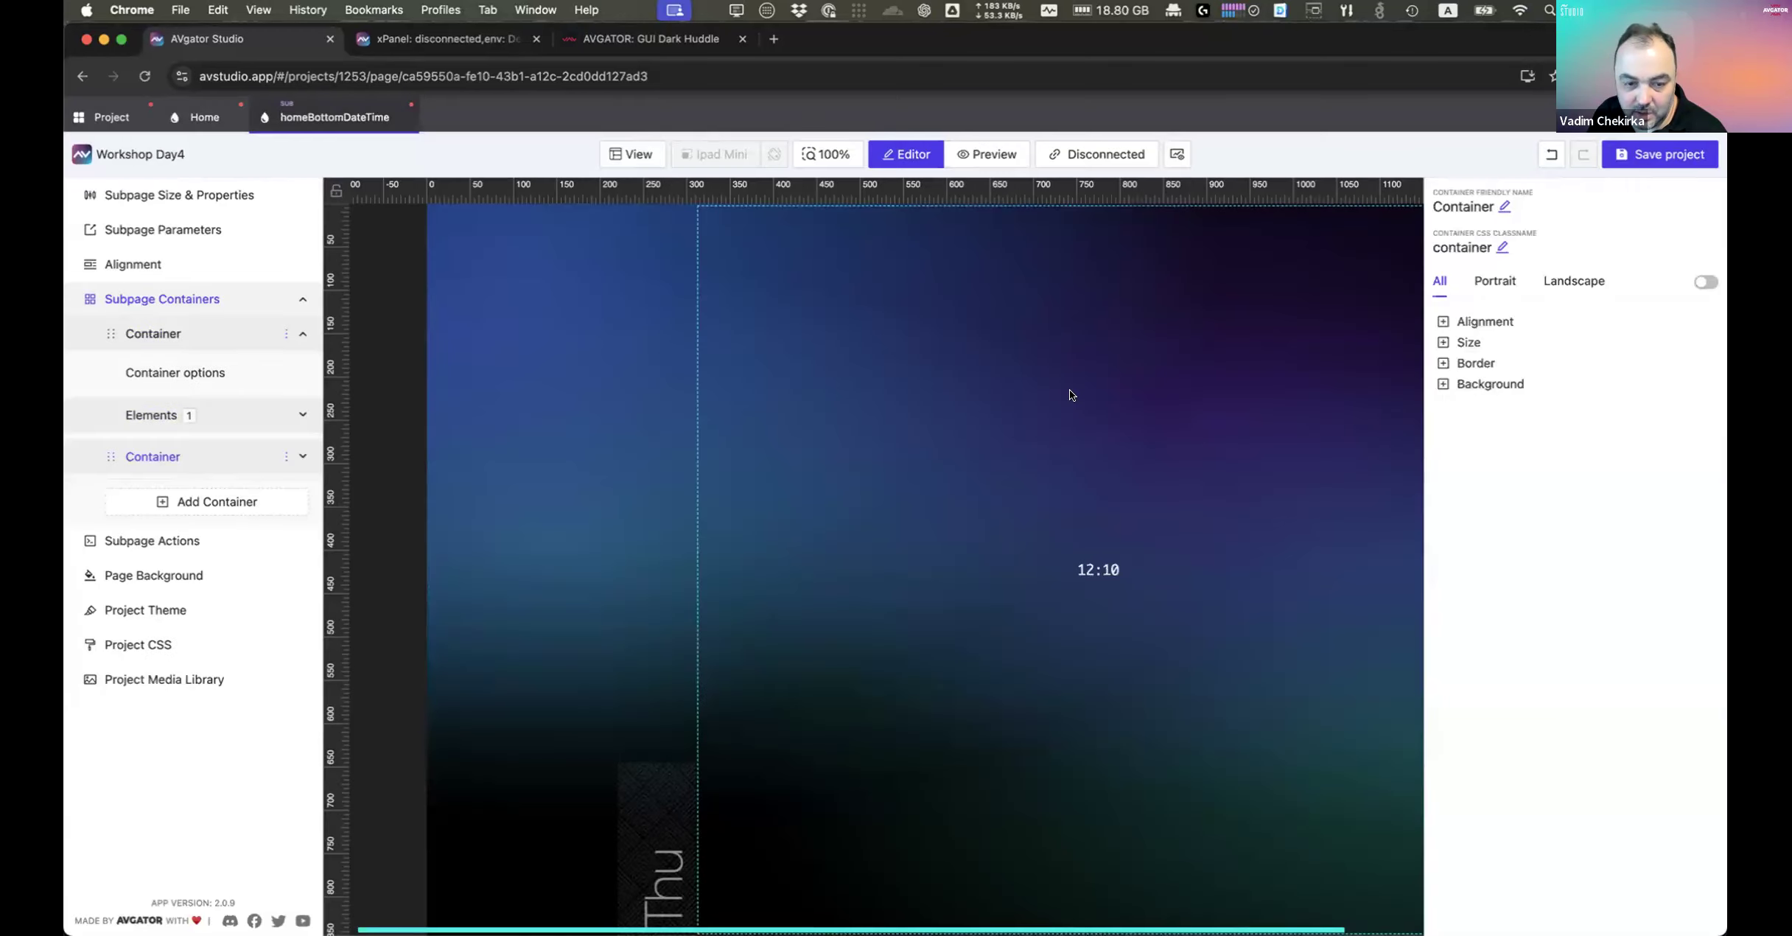
Step: Check the date and time layout in the Dark Huddle live demo and enable AM/PM for the DateTime element
click(1110, 560)
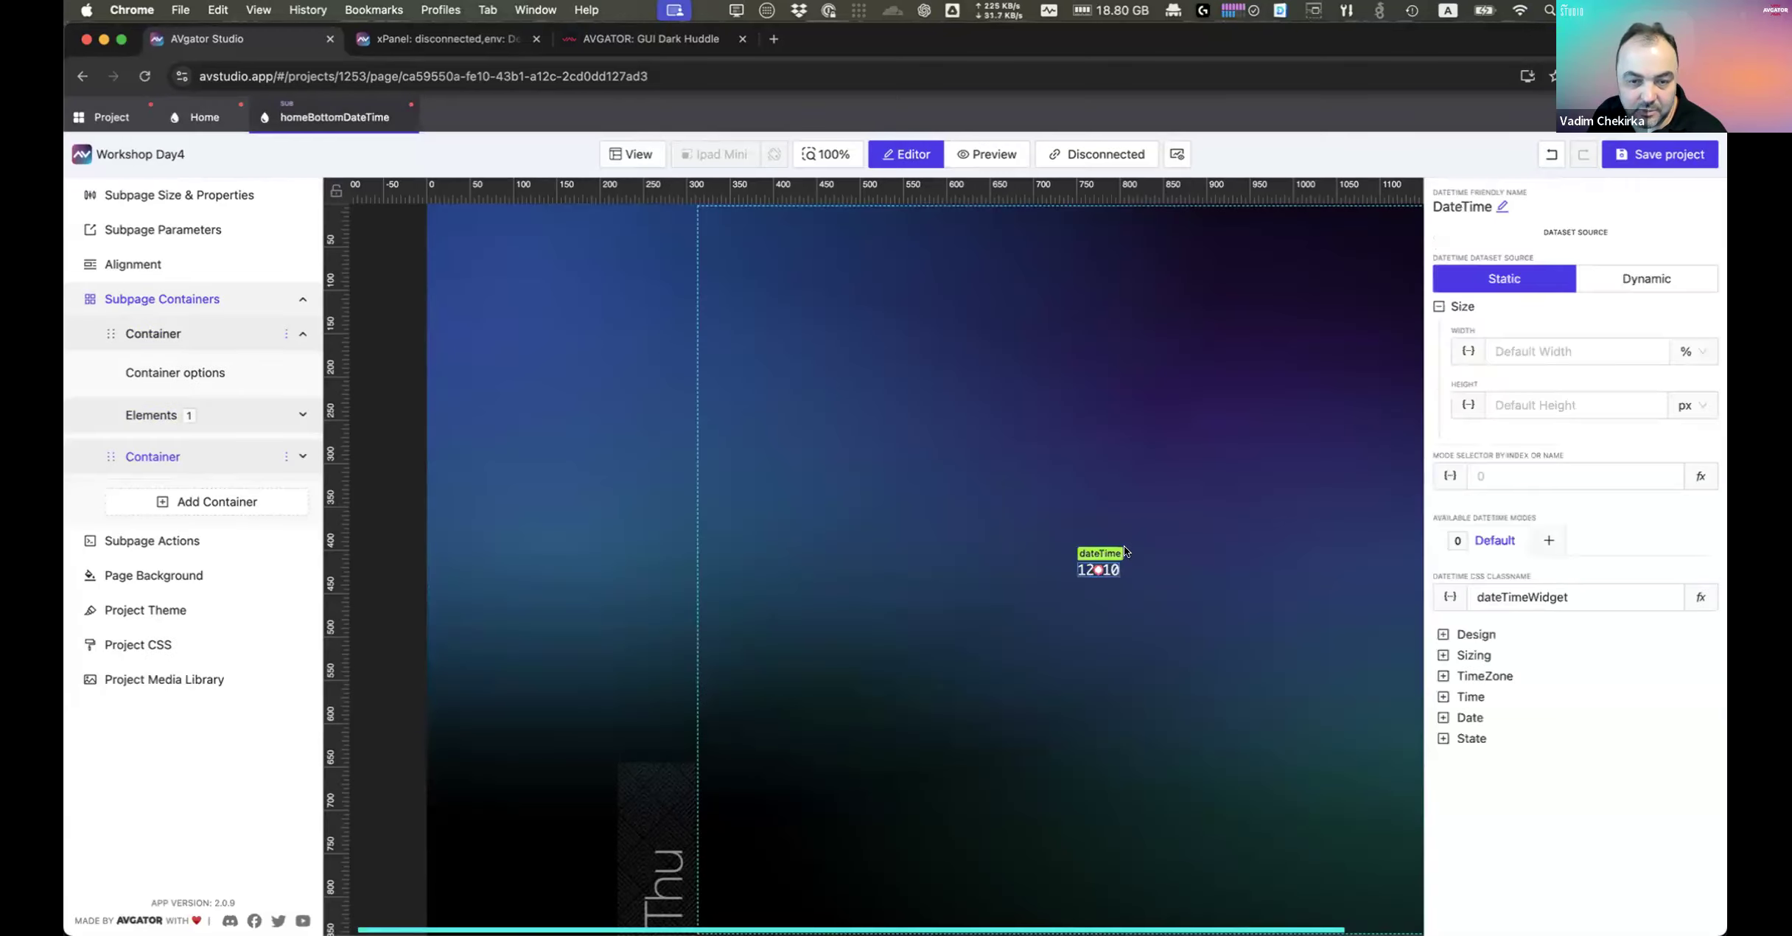
click(624, 44)
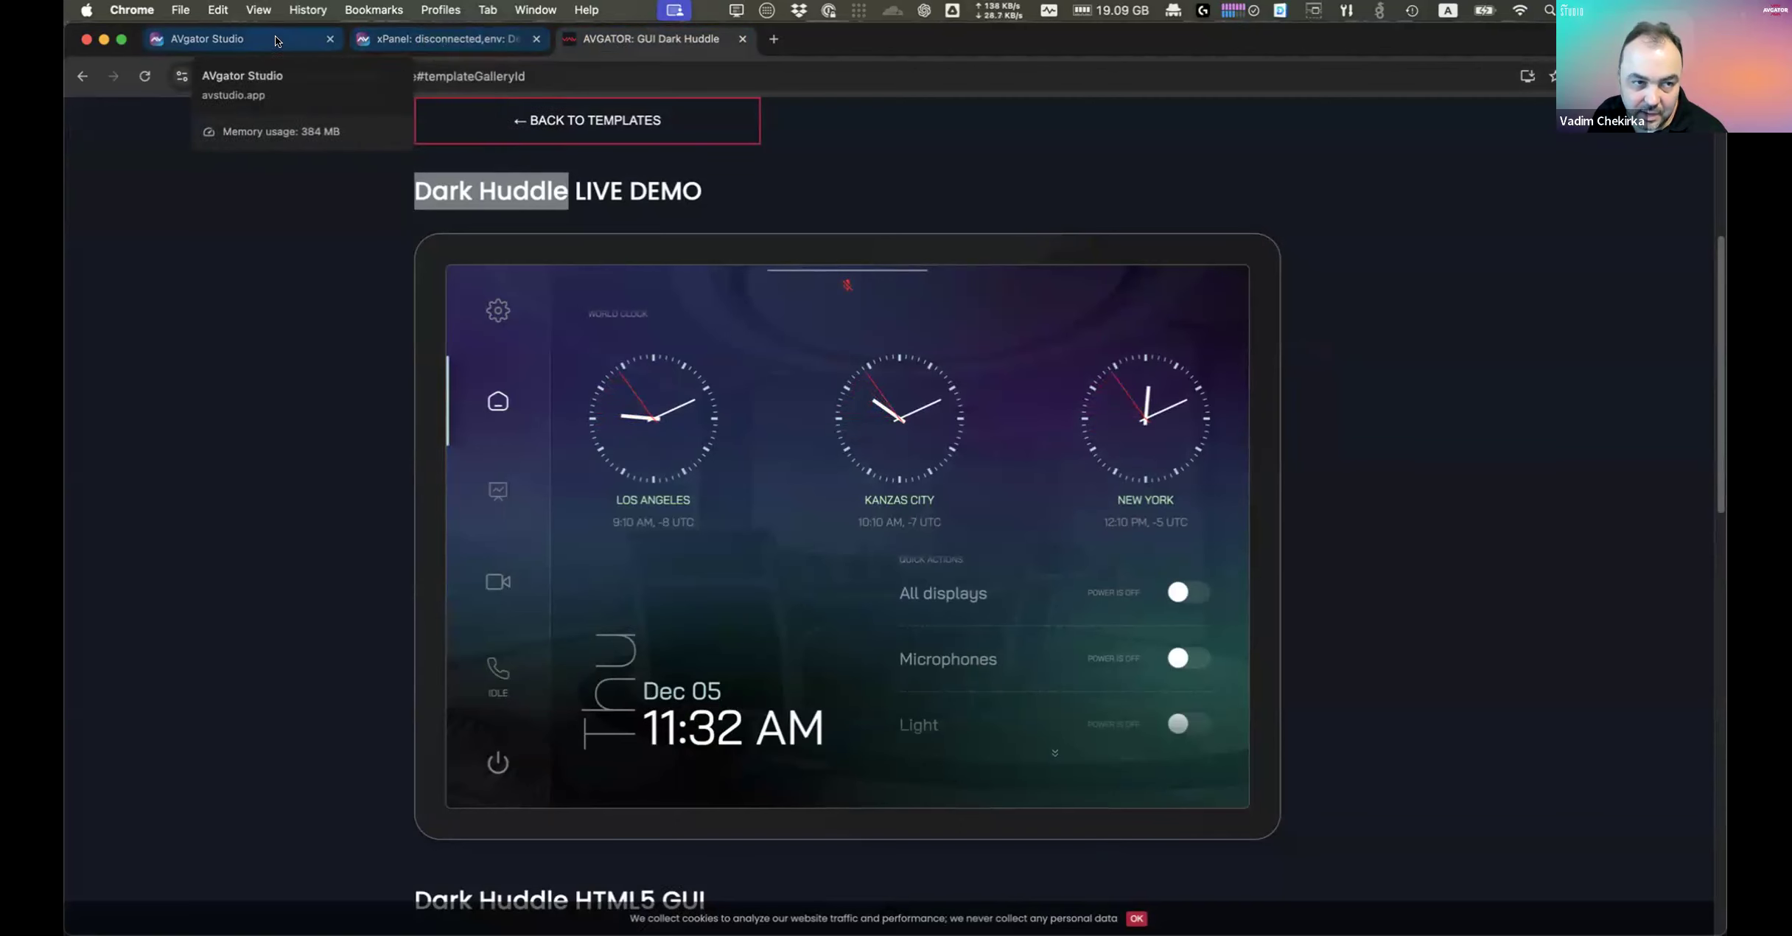
click(221, 38)
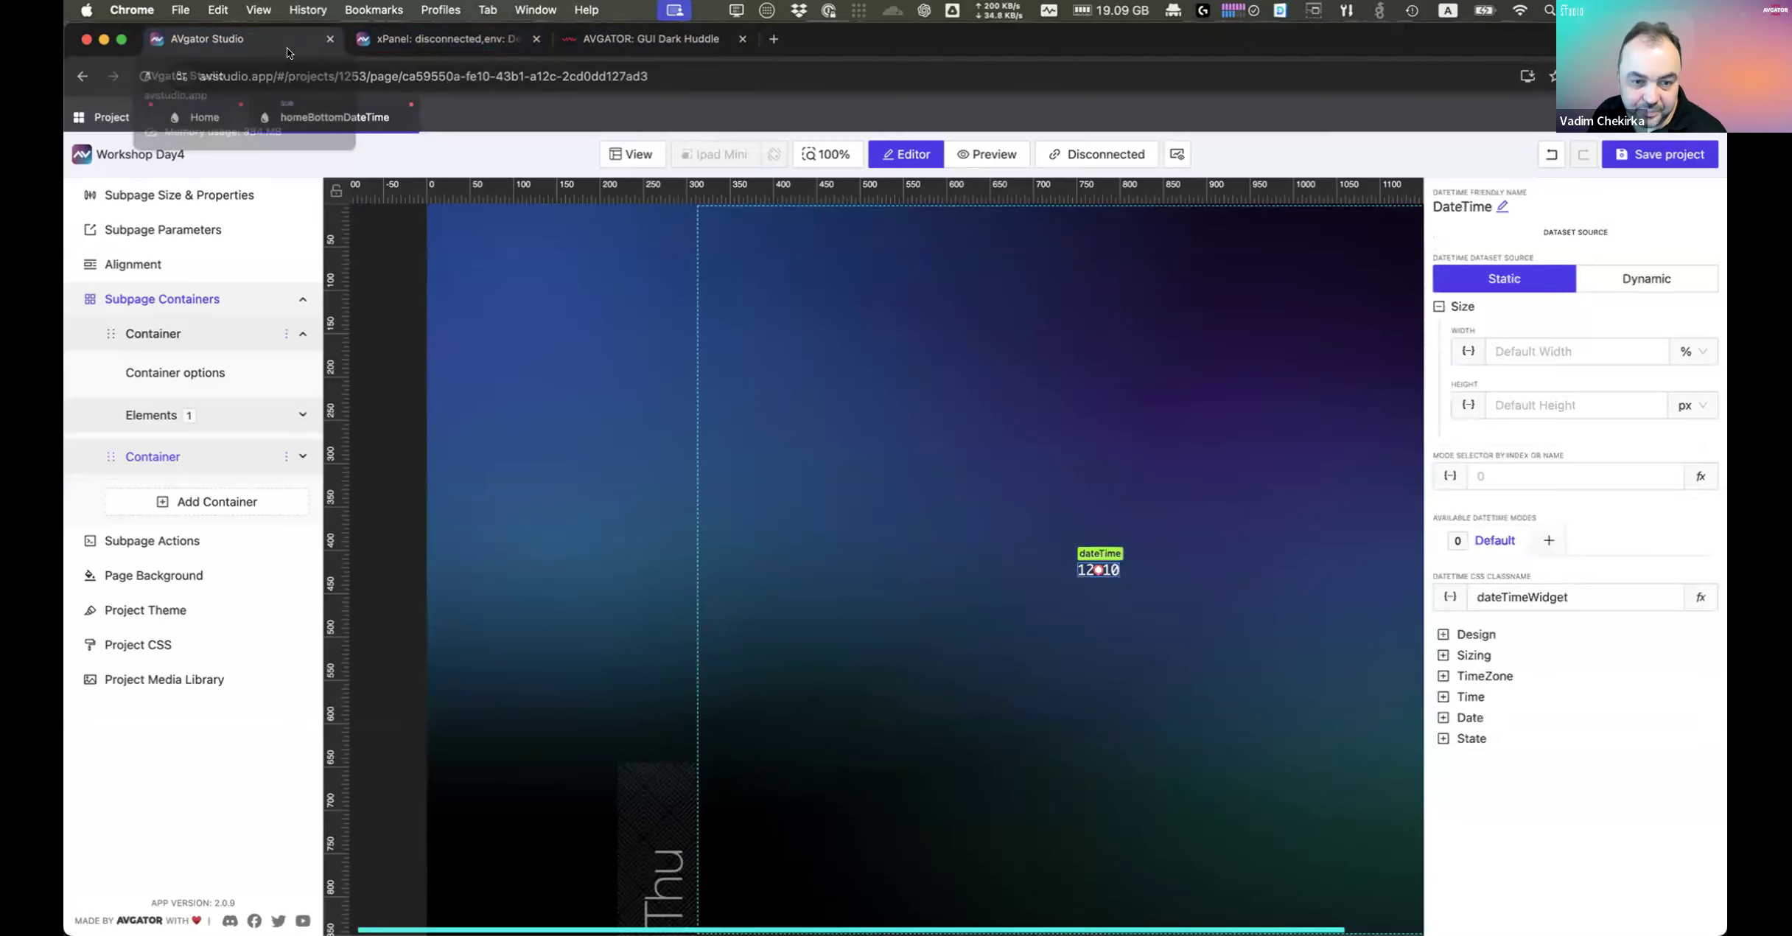
click(1132, 574)
click(1114, 571)
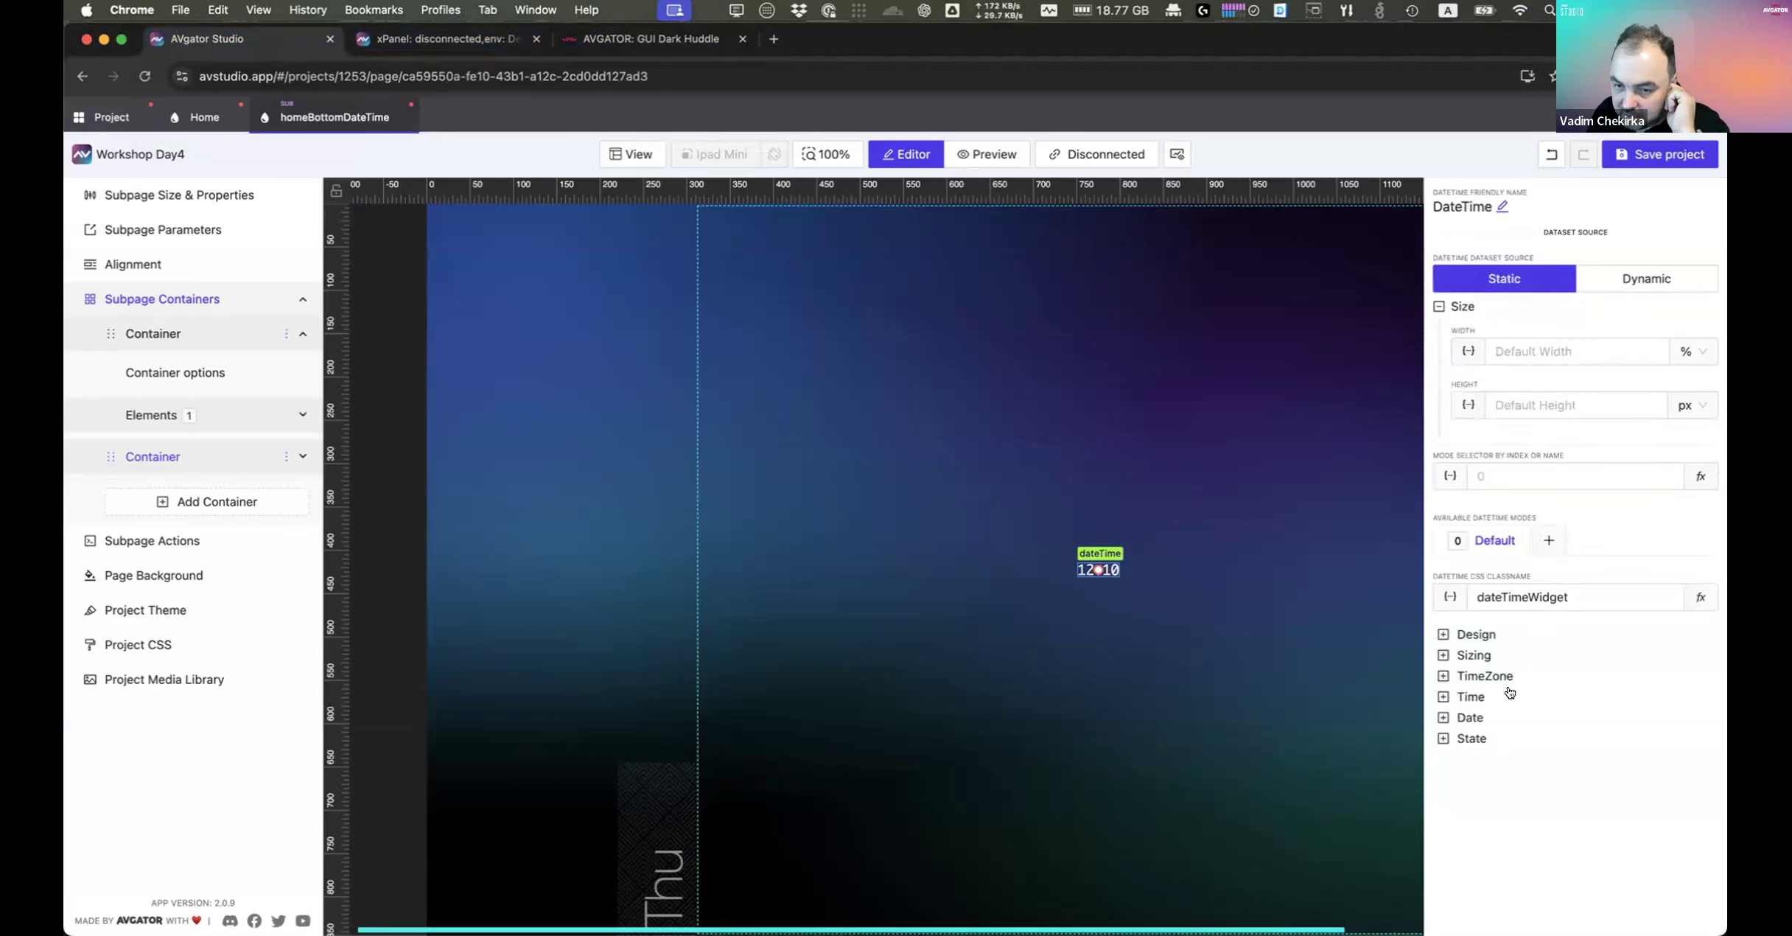
click(1472, 696)
click(1476, 913)
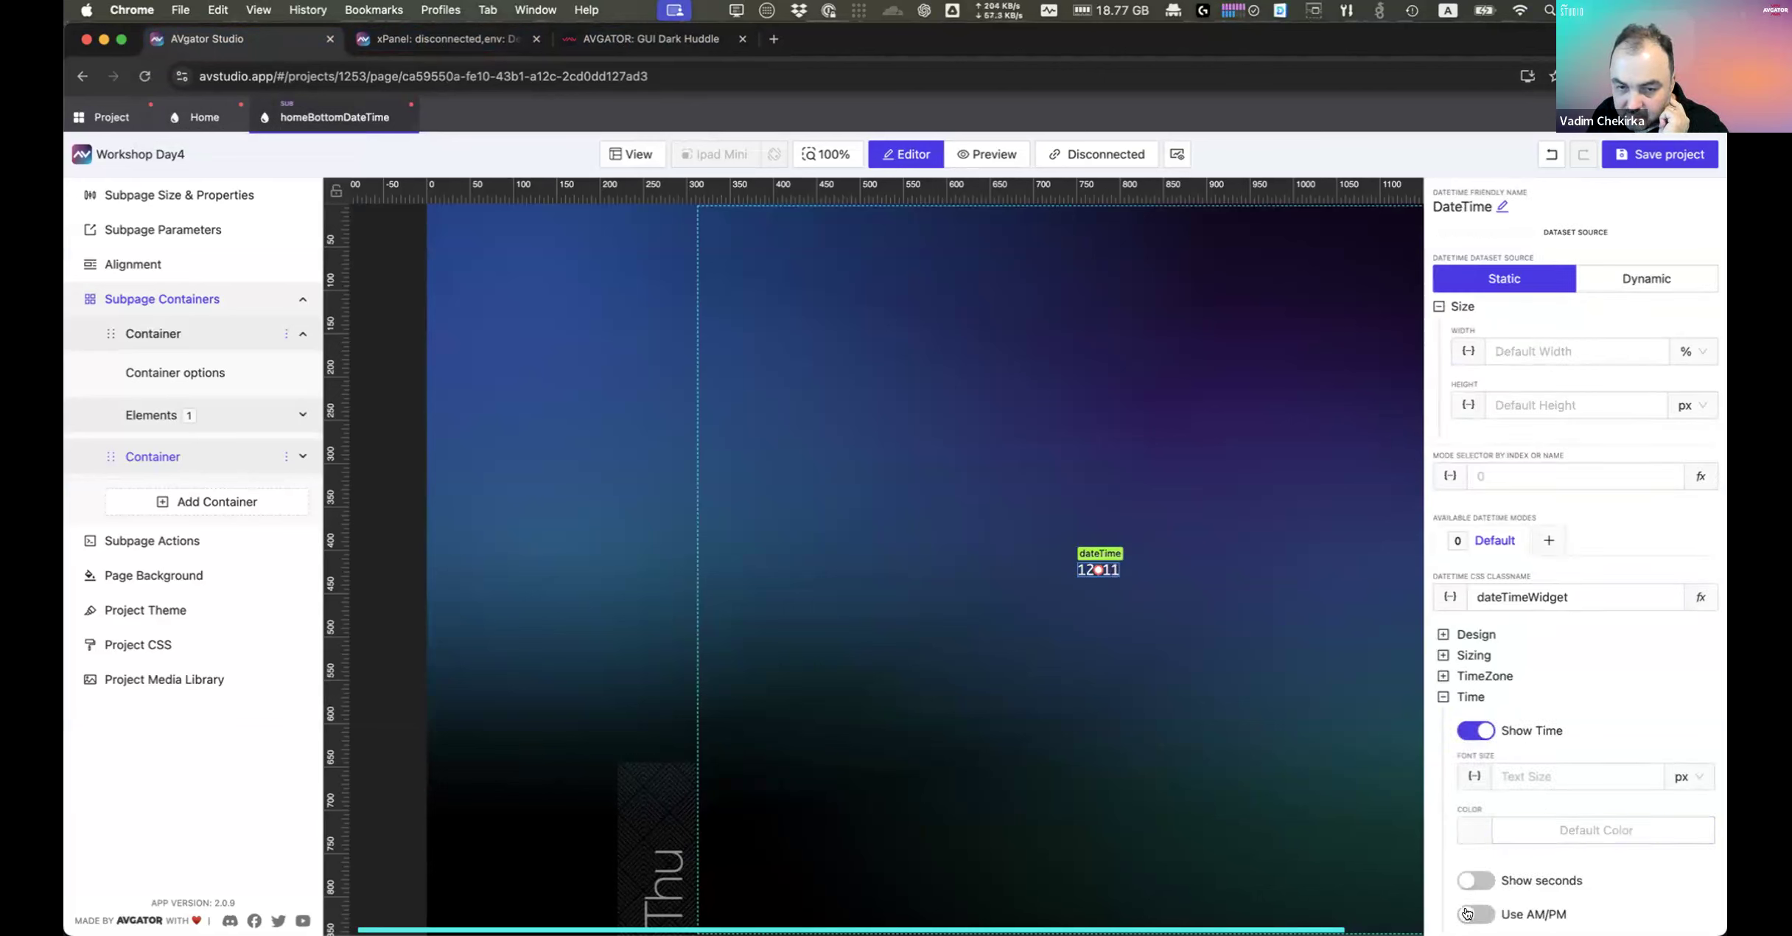
click(1215, 643)
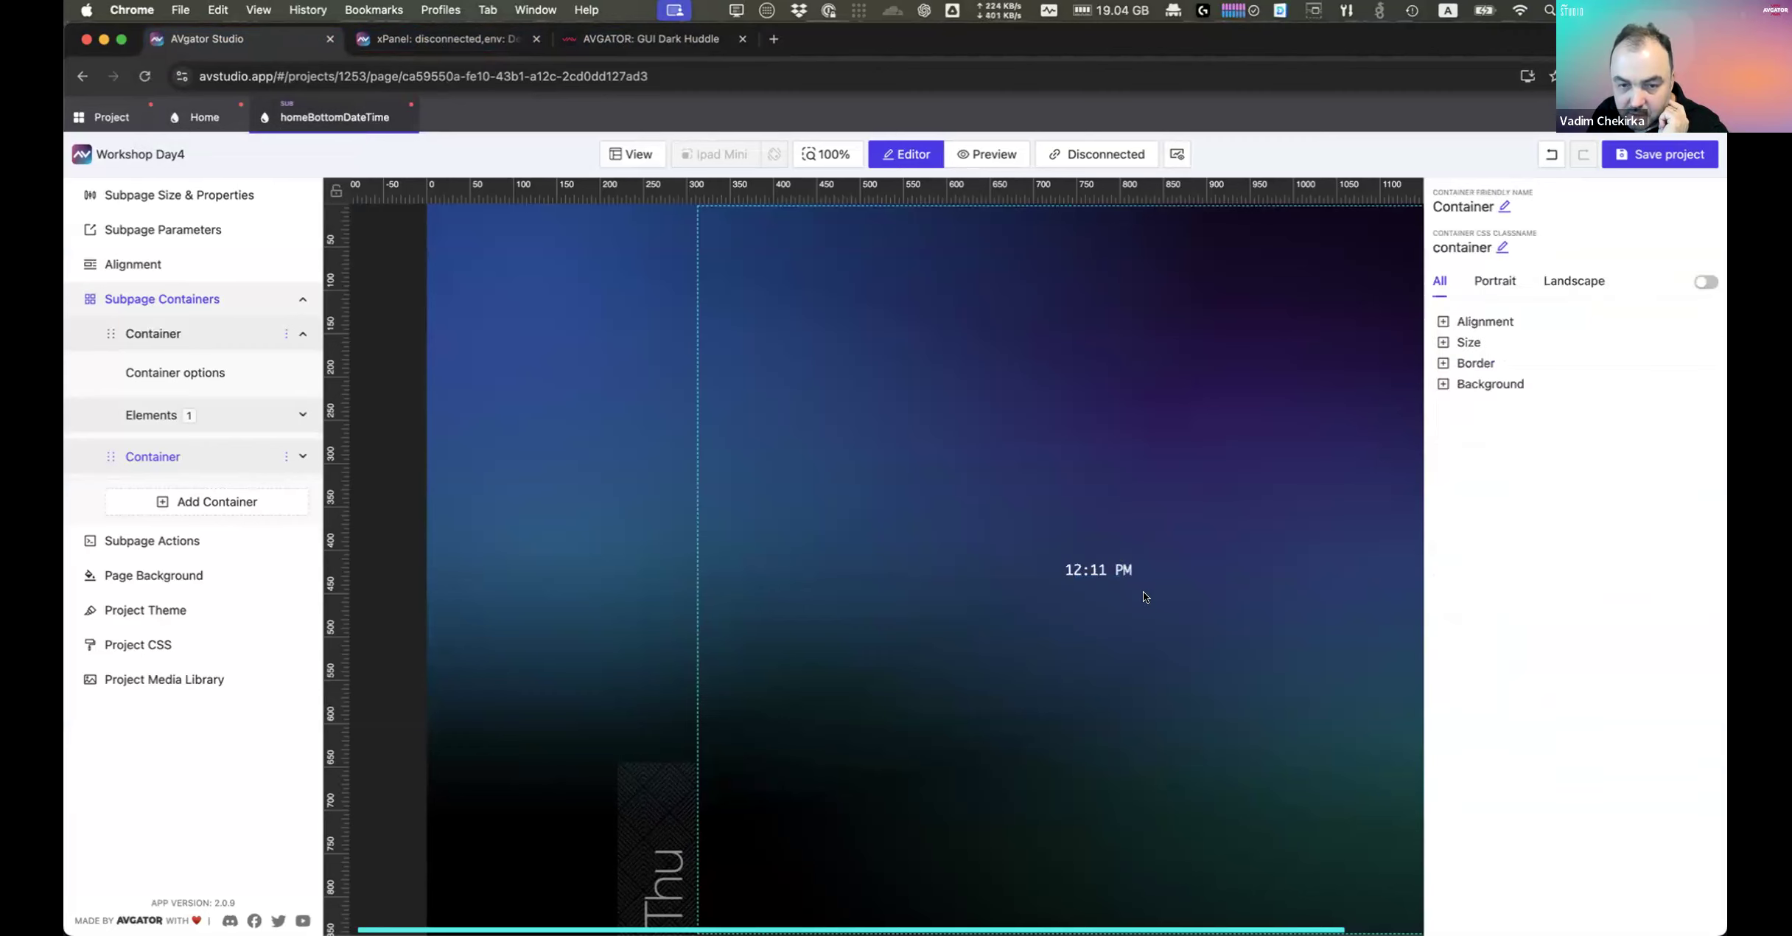
Step: Set the DateTime element's time font size to 40 px
click(1112, 570)
click(1123, 522)
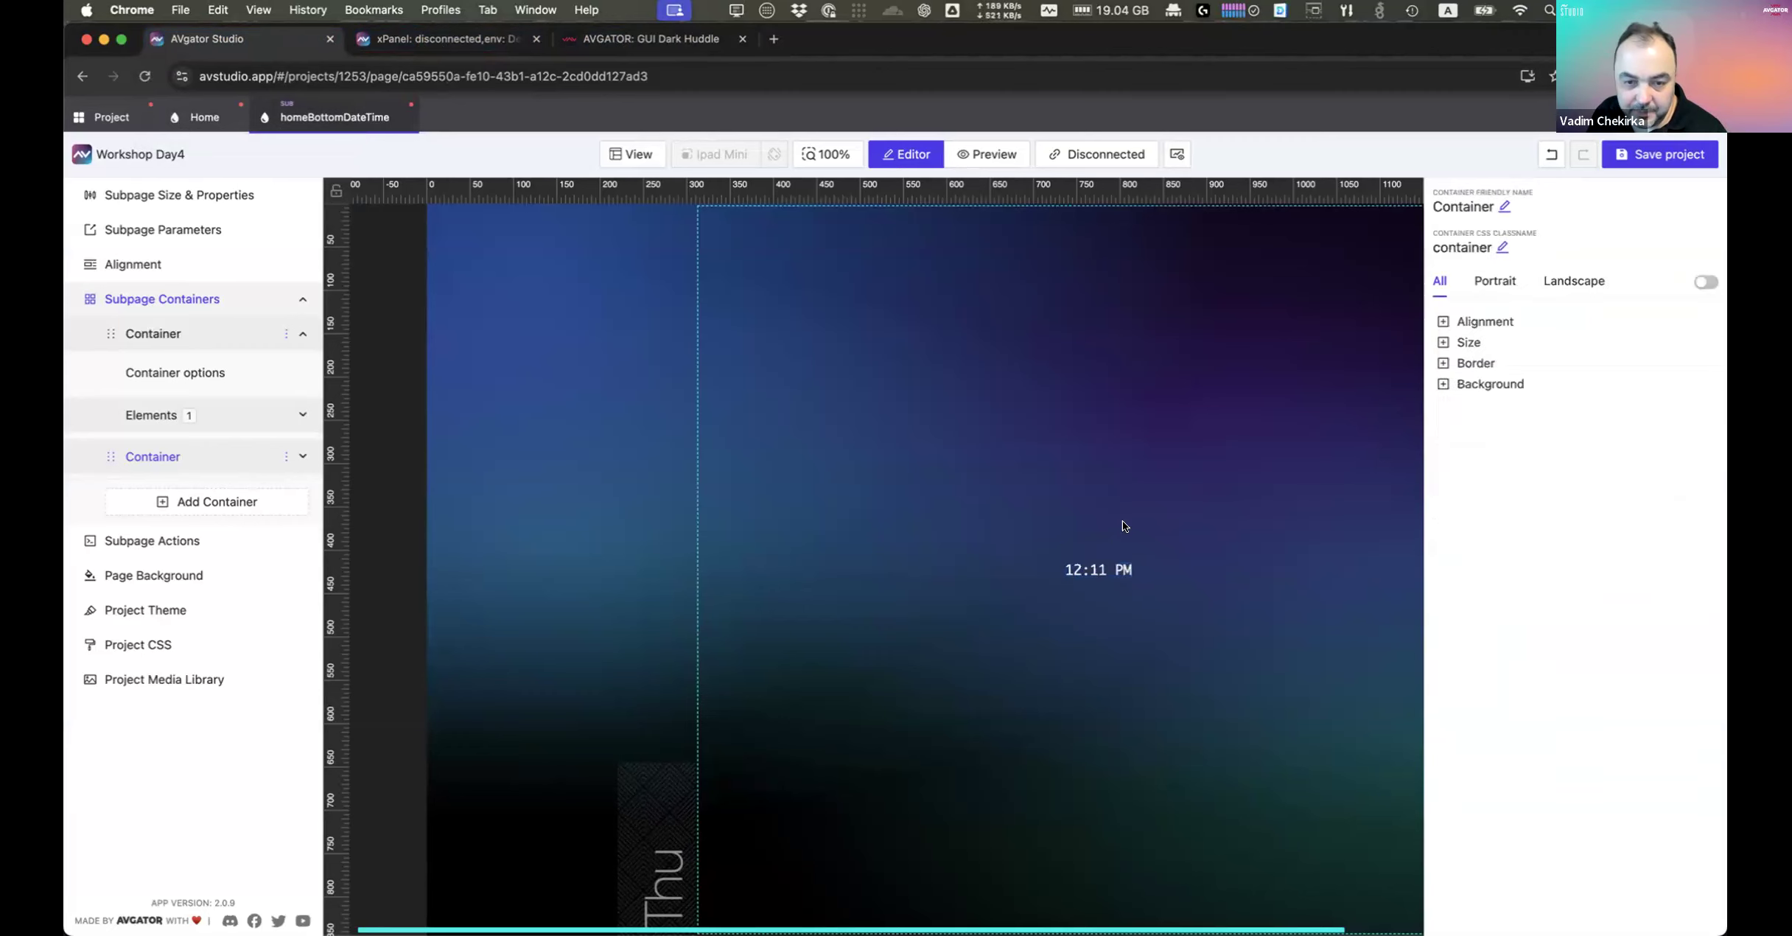
click(1116, 573)
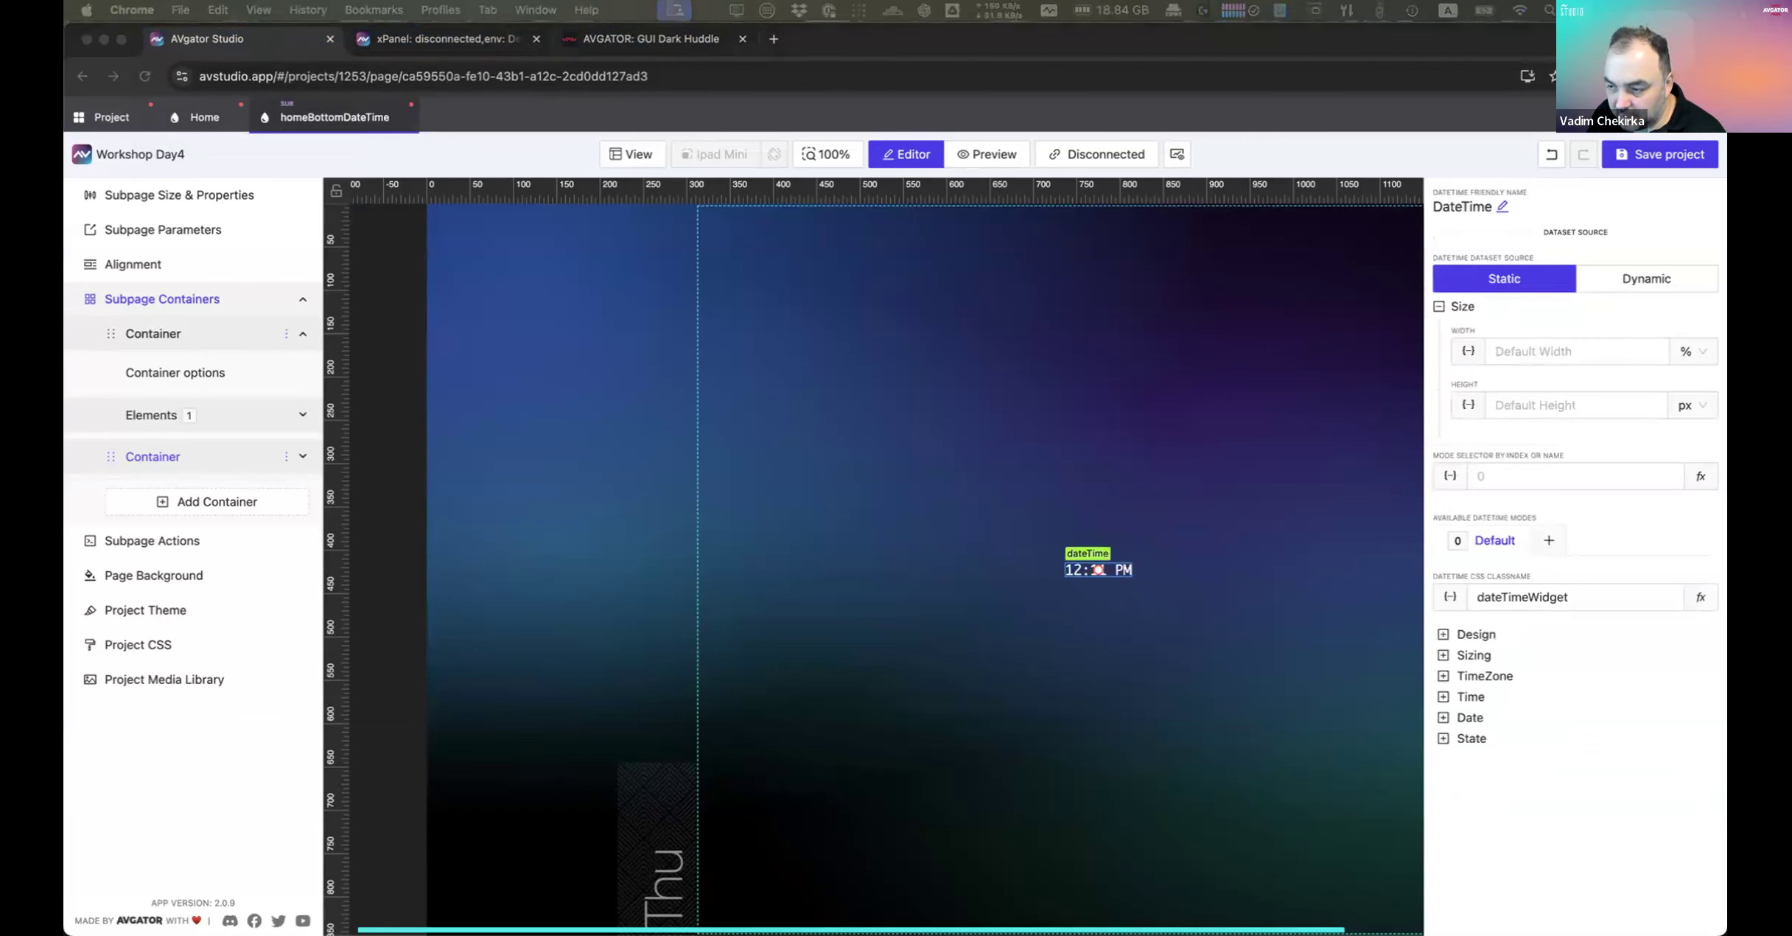
click(1470, 697)
click(1559, 774)
text(40)
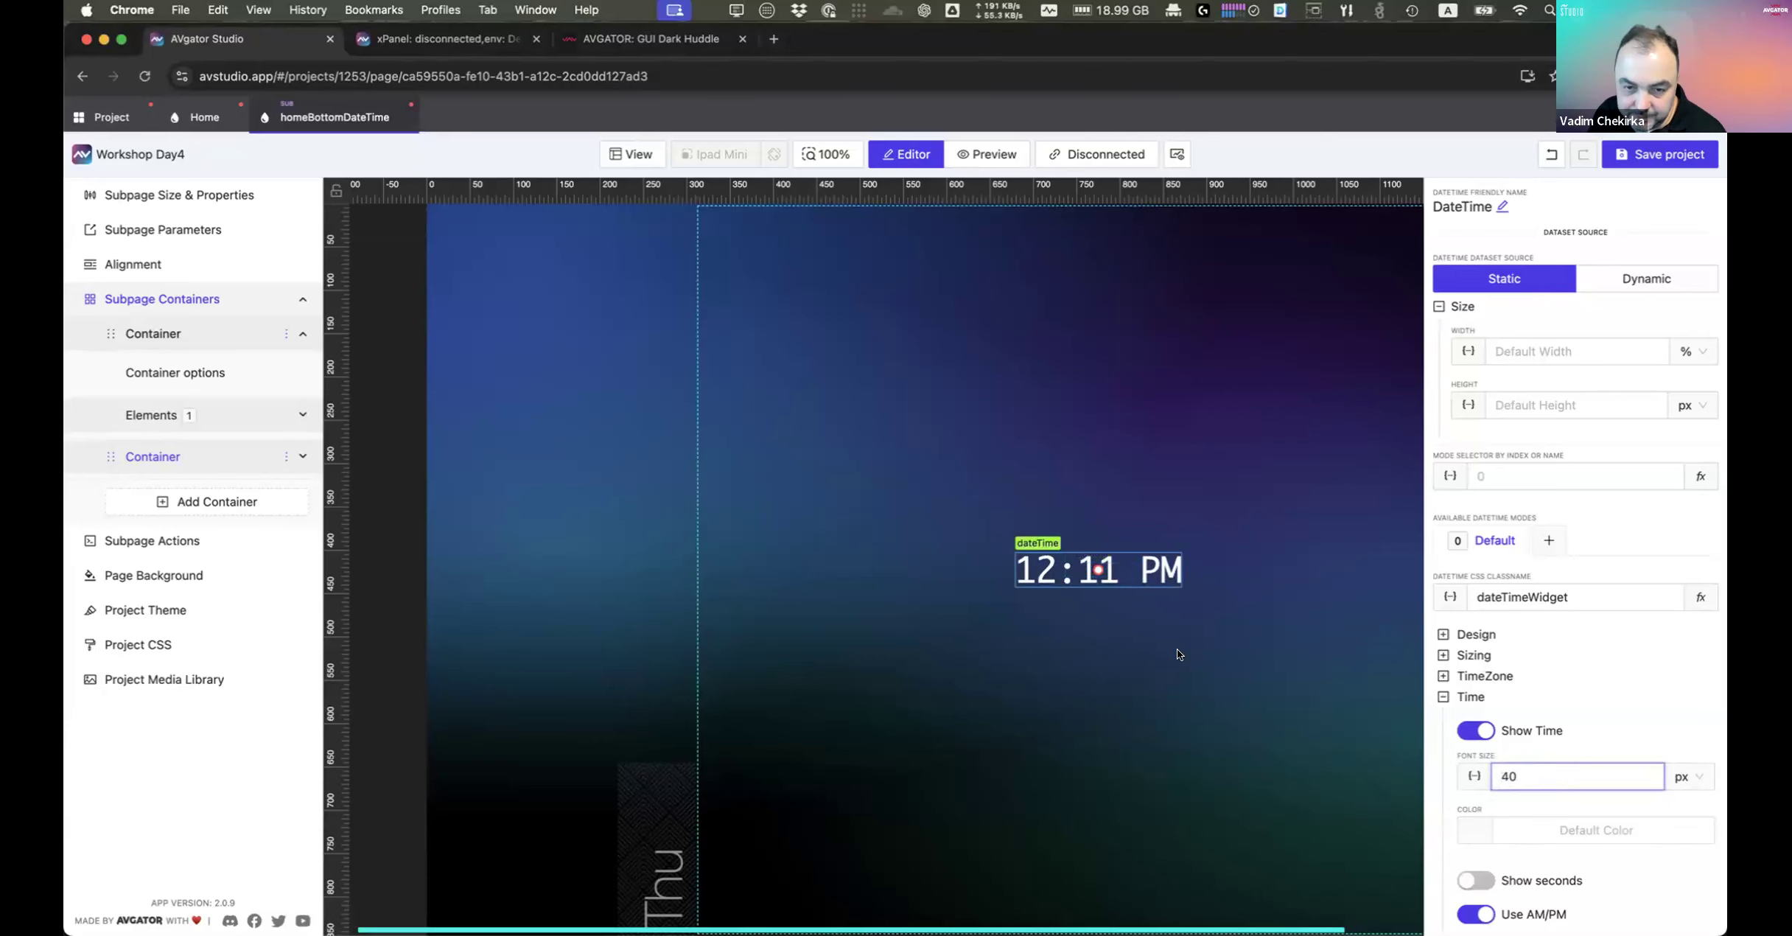
Step: Set the second container's elements distribution to End and its elements align to Start
click(1255, 563)
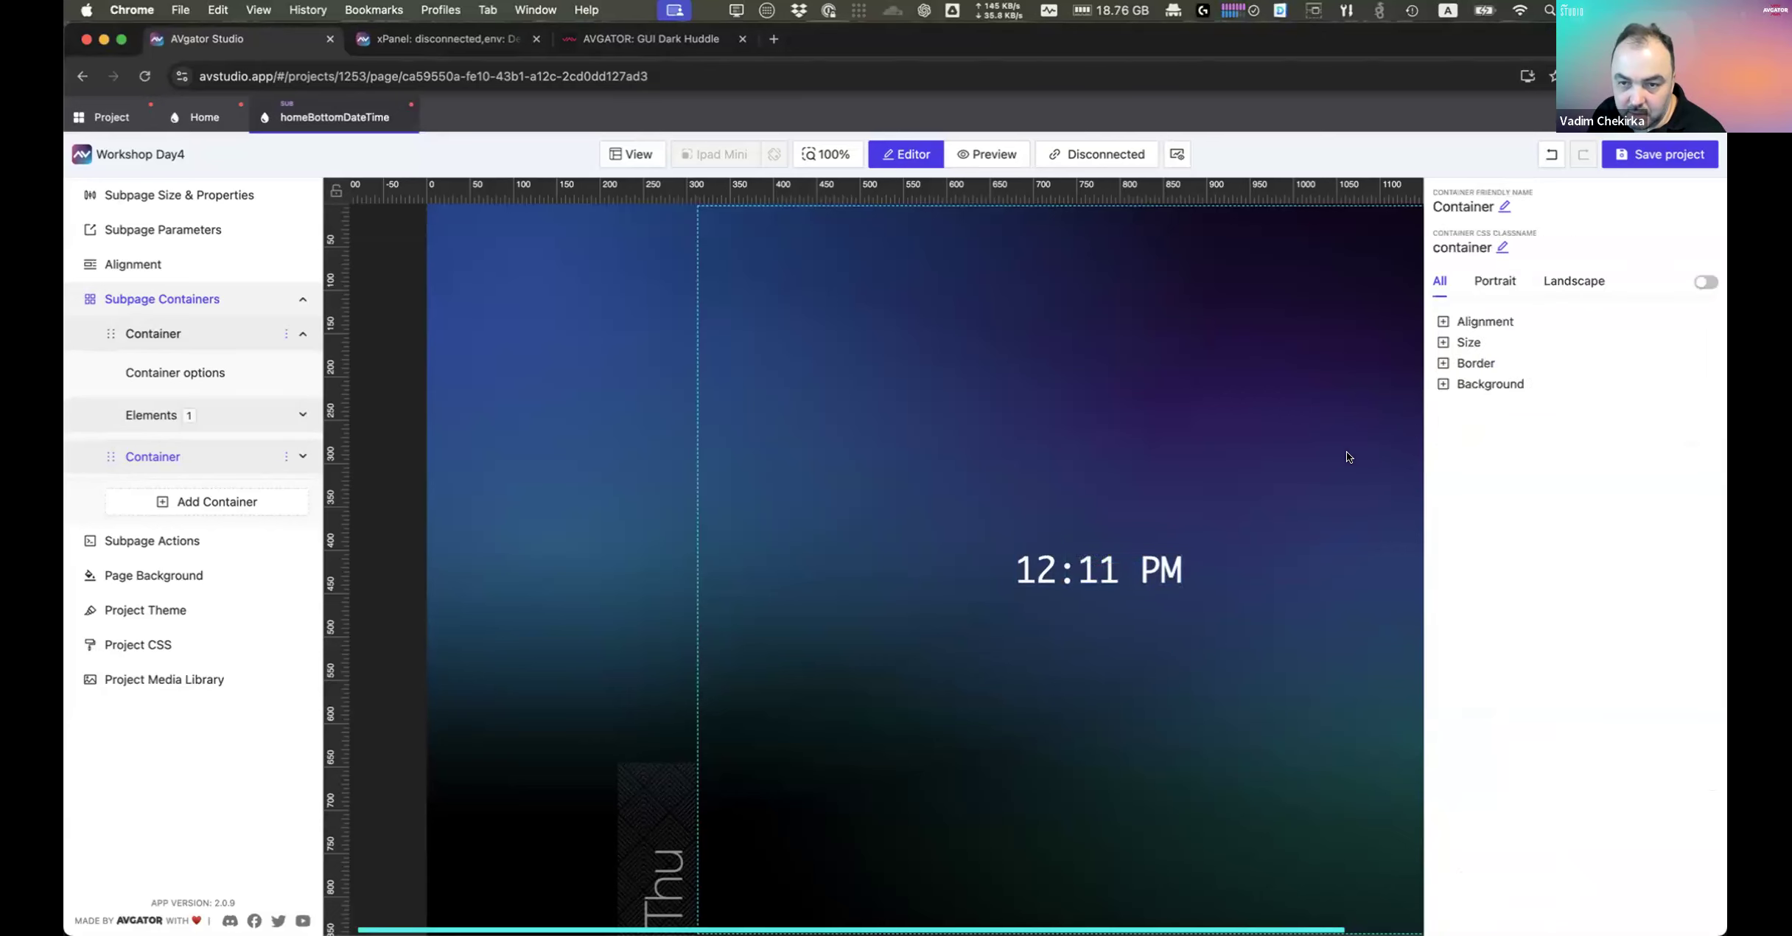
click(1470, 322)
click(1556, 467)
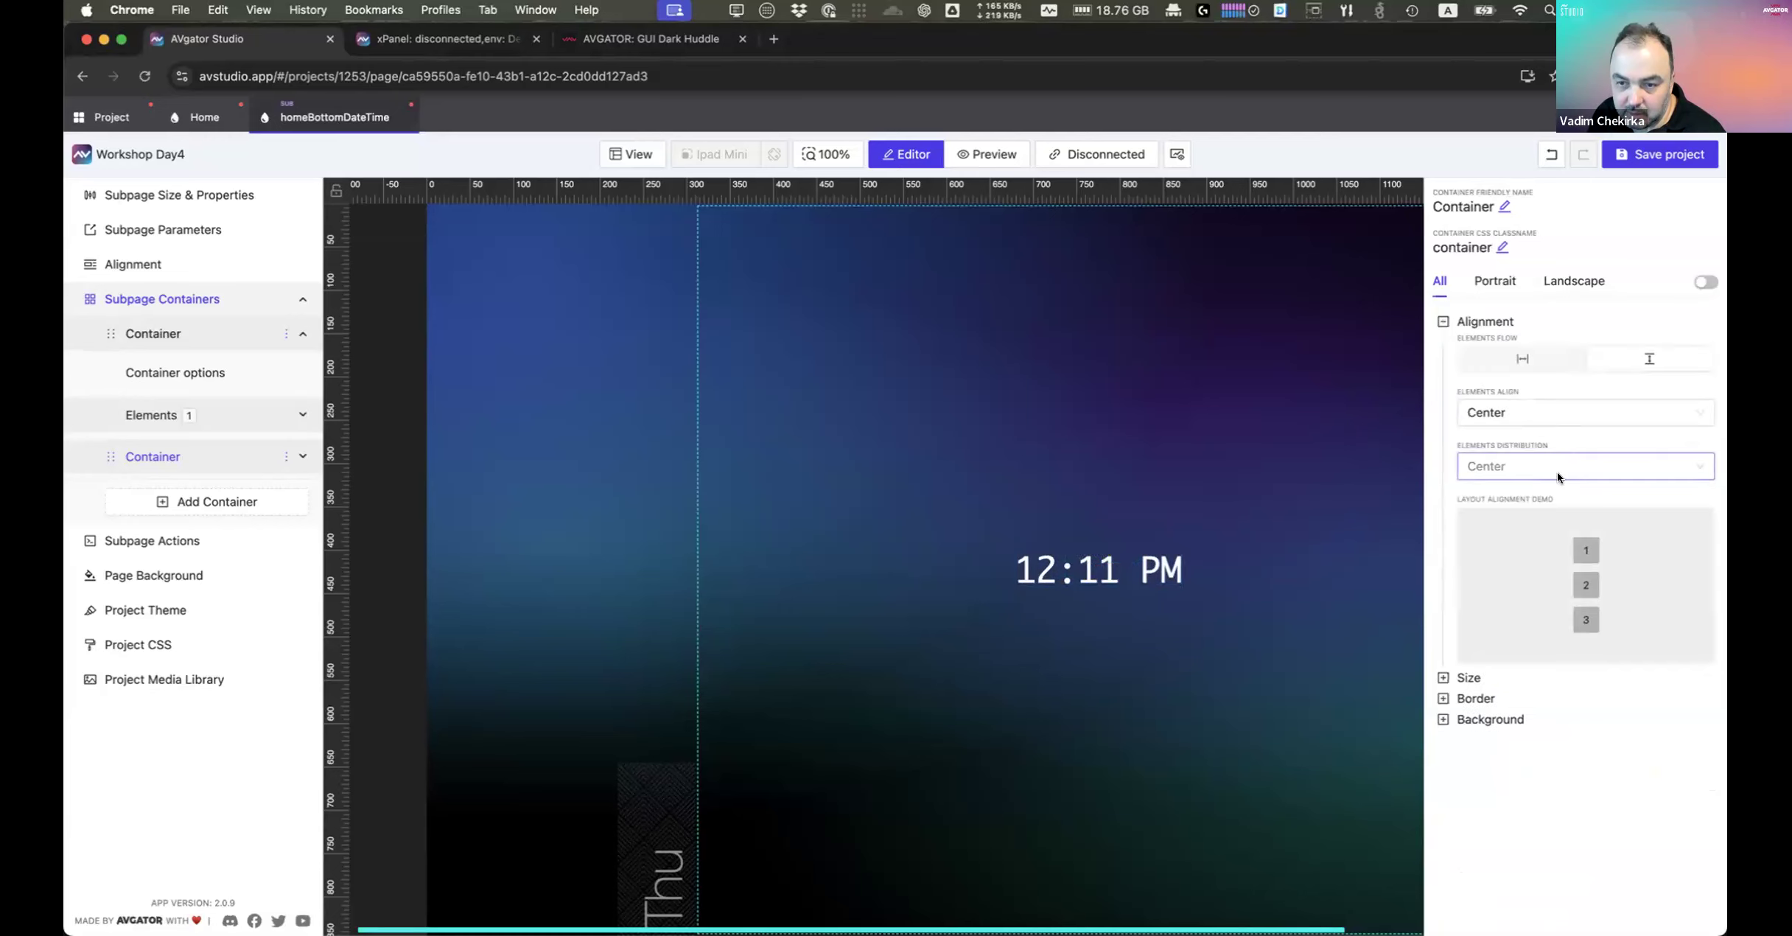
click(1516, 529)
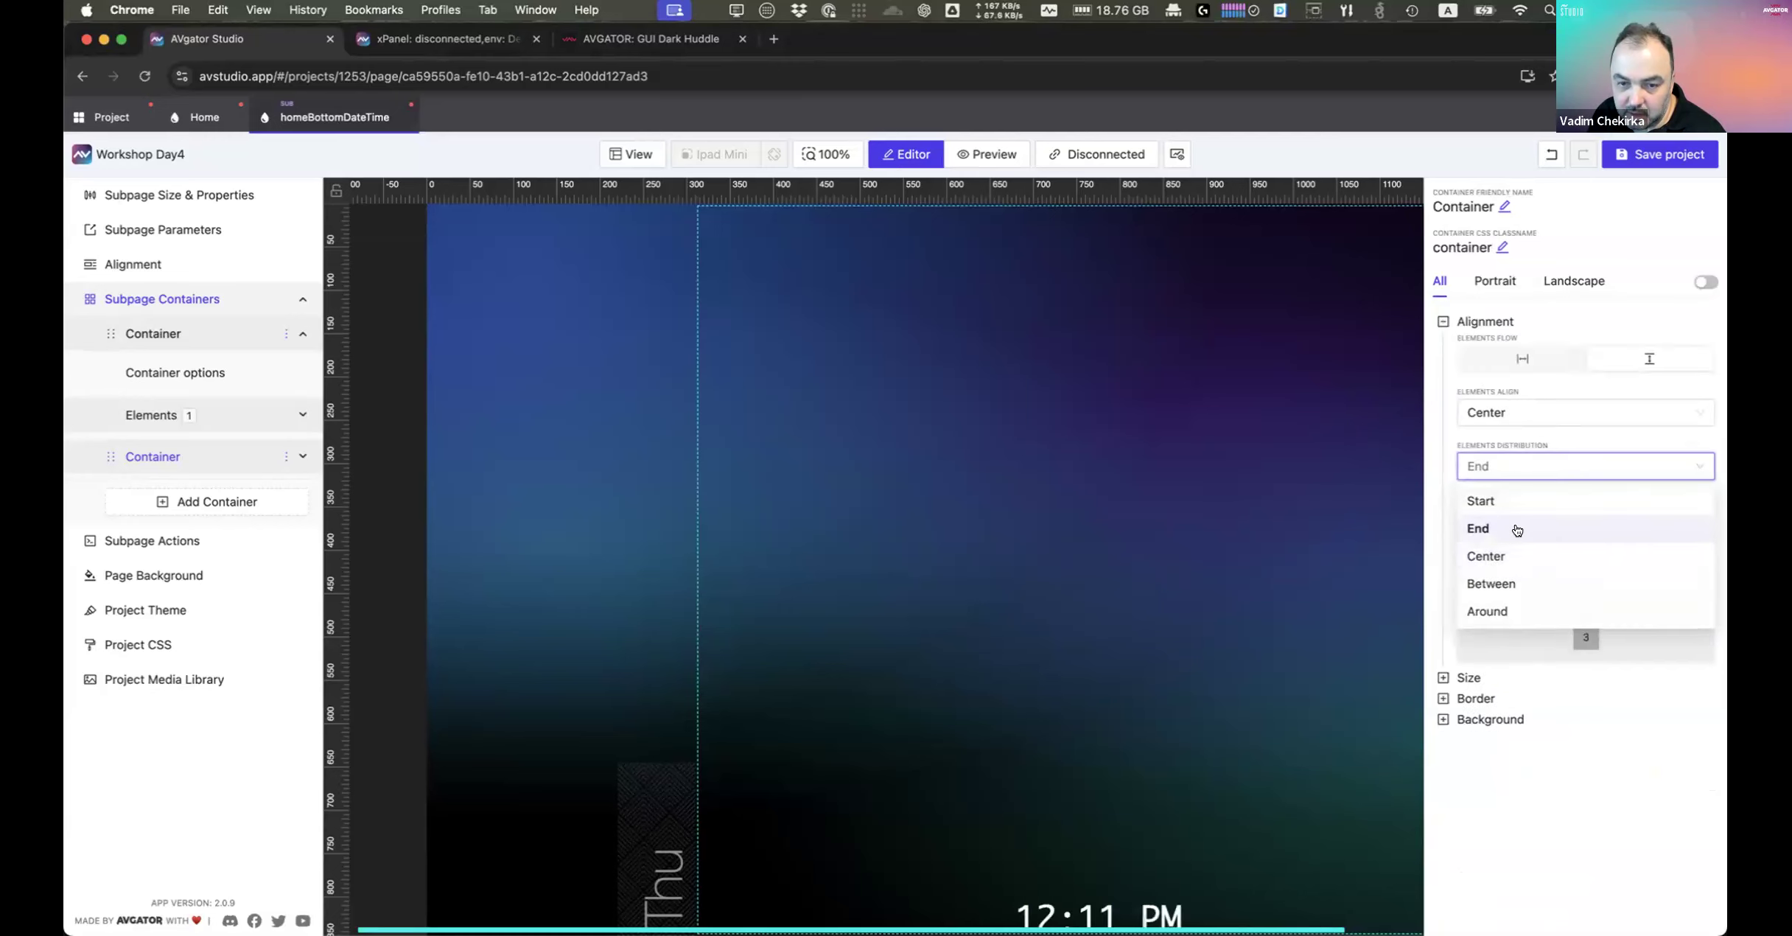
click(1529, 418)
click(1480, 448)
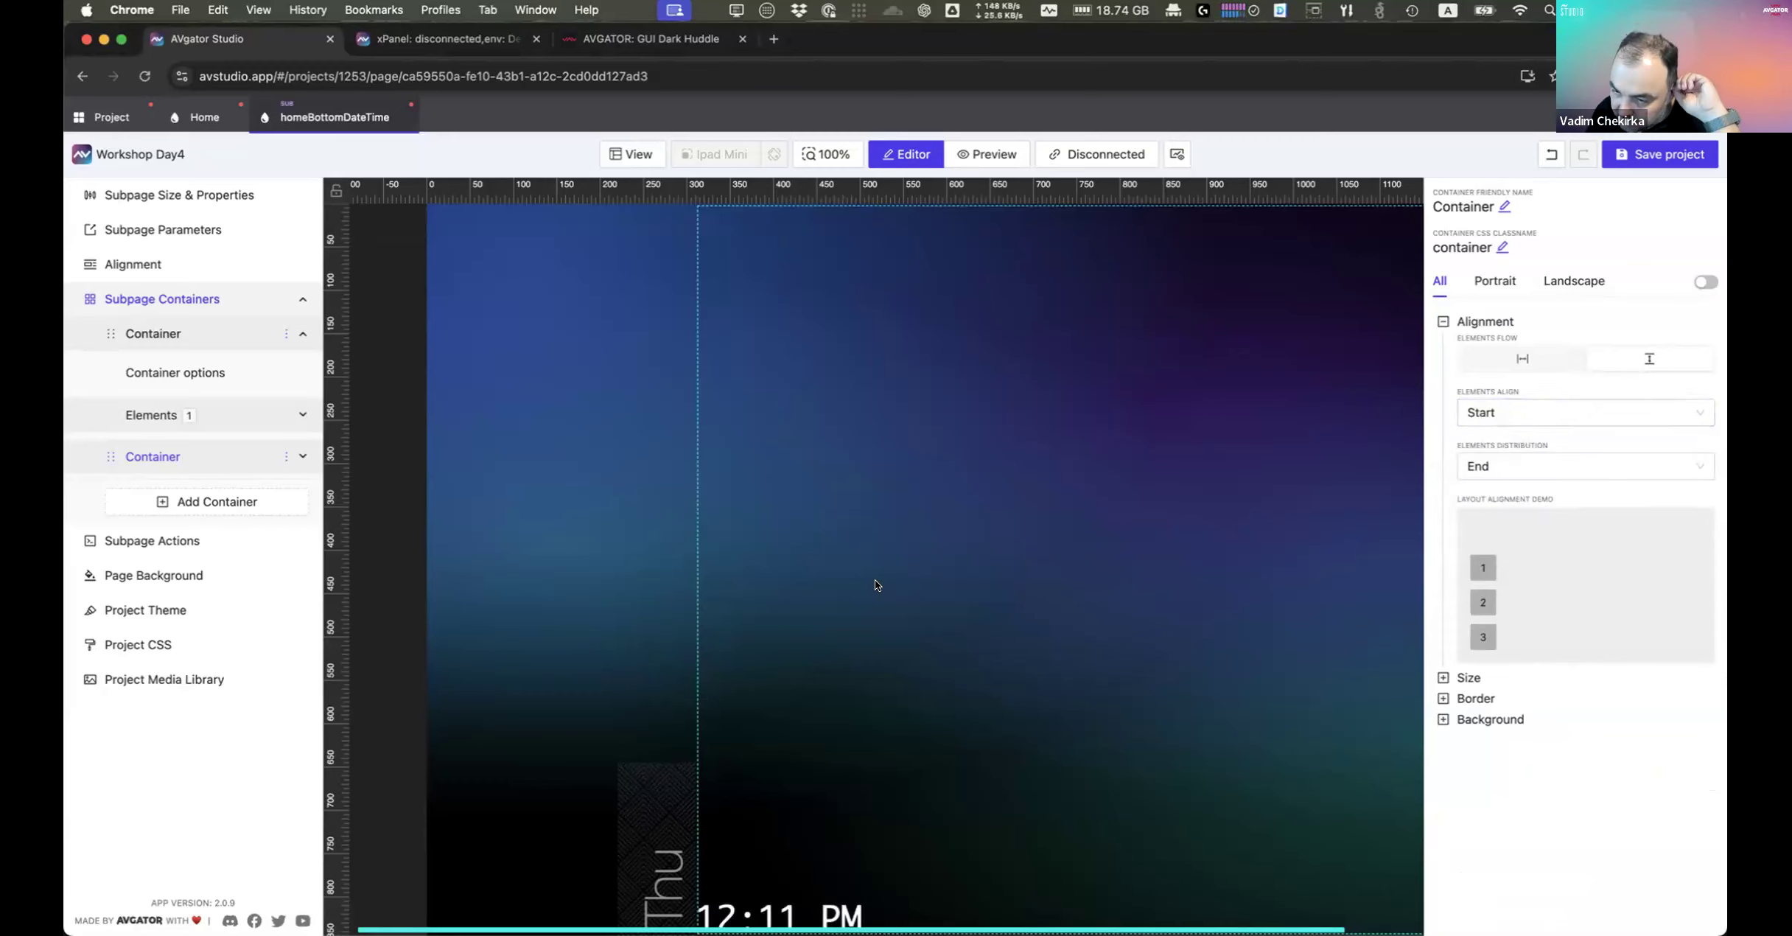
Step: Add another DateTime element to the container that holds the large time
right_click(1117, 488)
click(1170, 511)
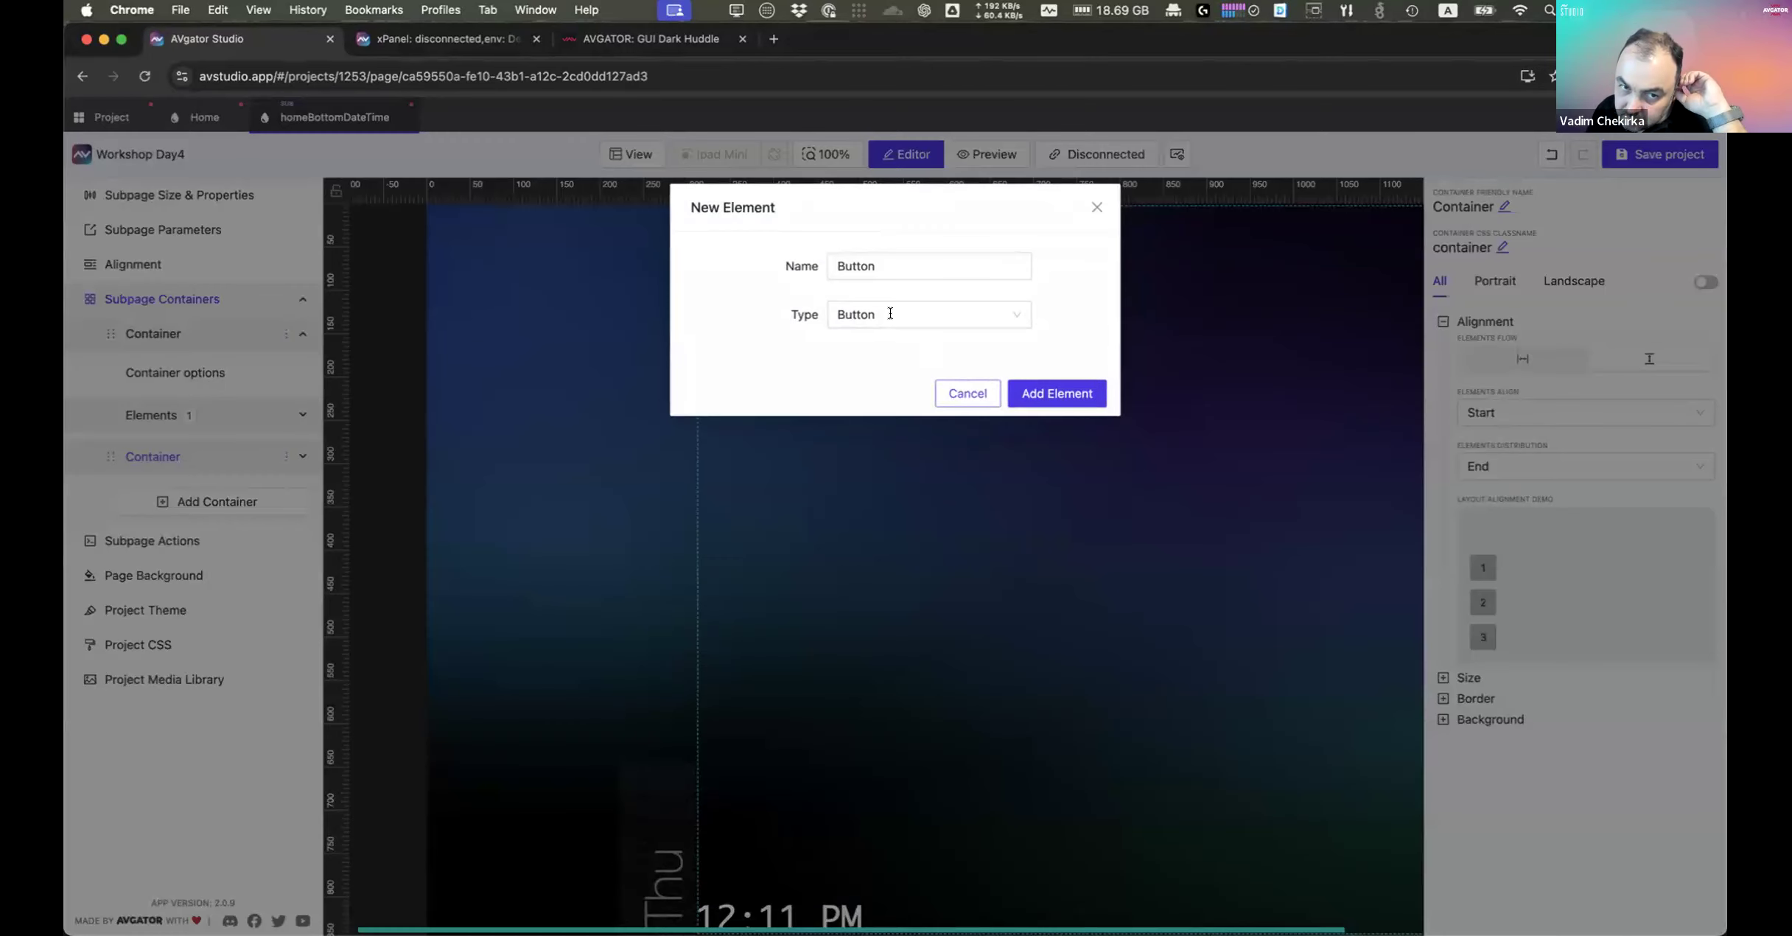
click(890, 314)
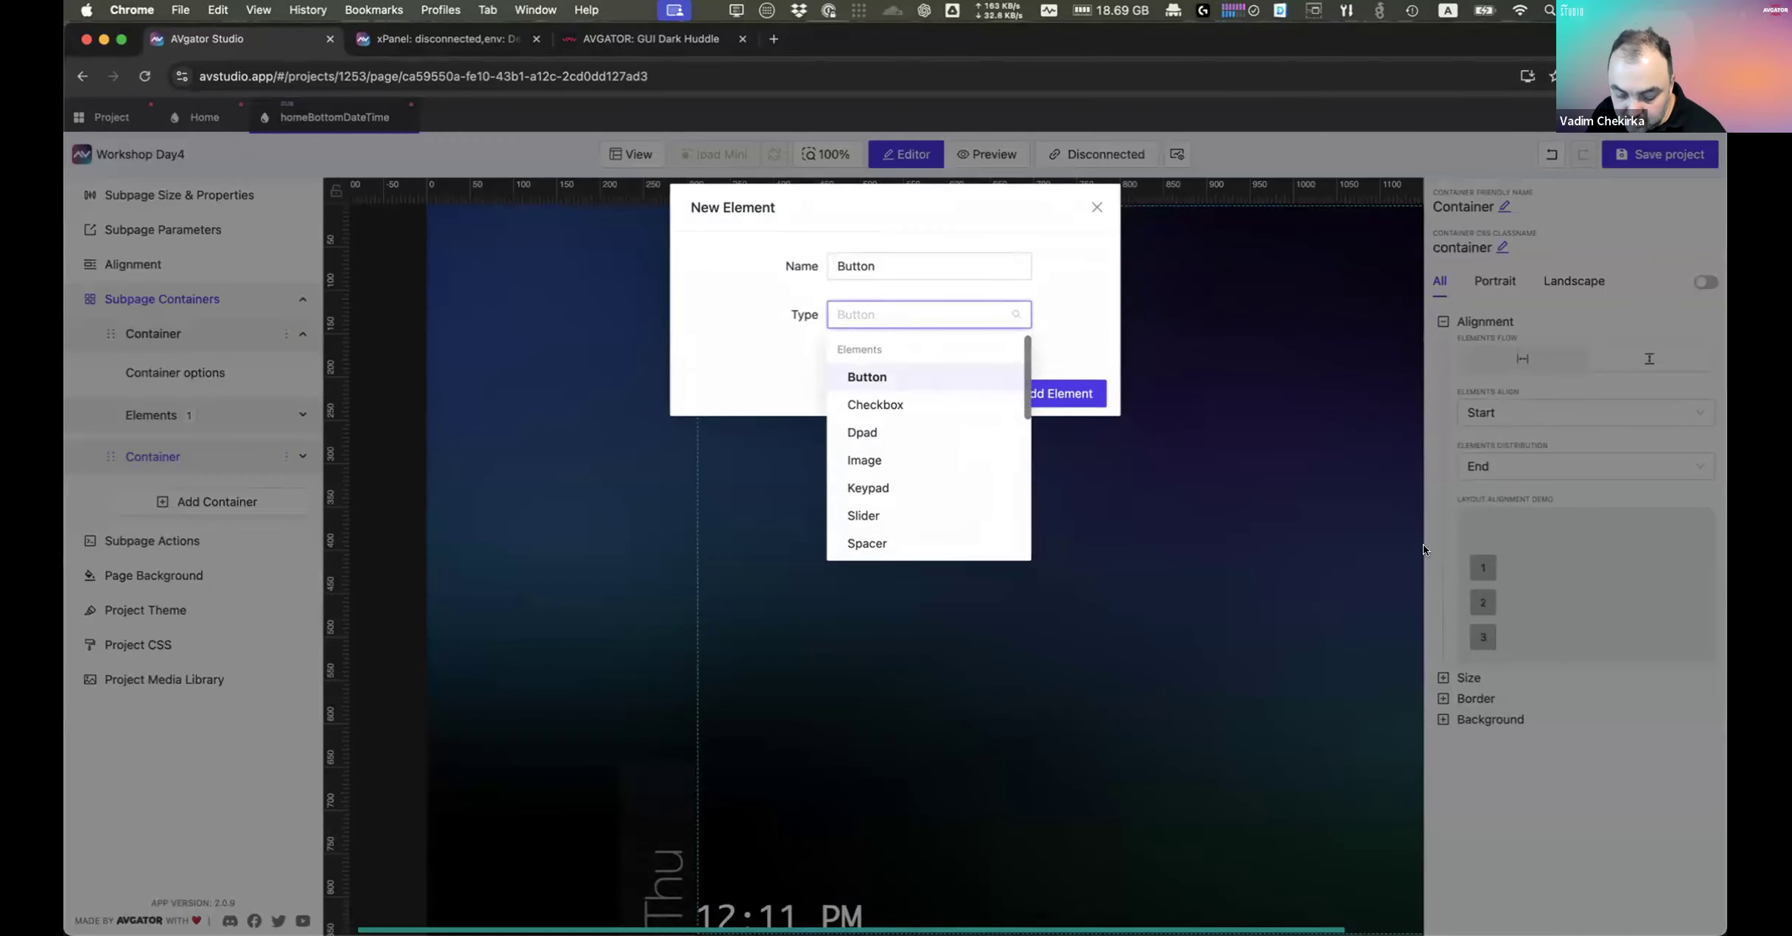
text(da)
click(884, 378)
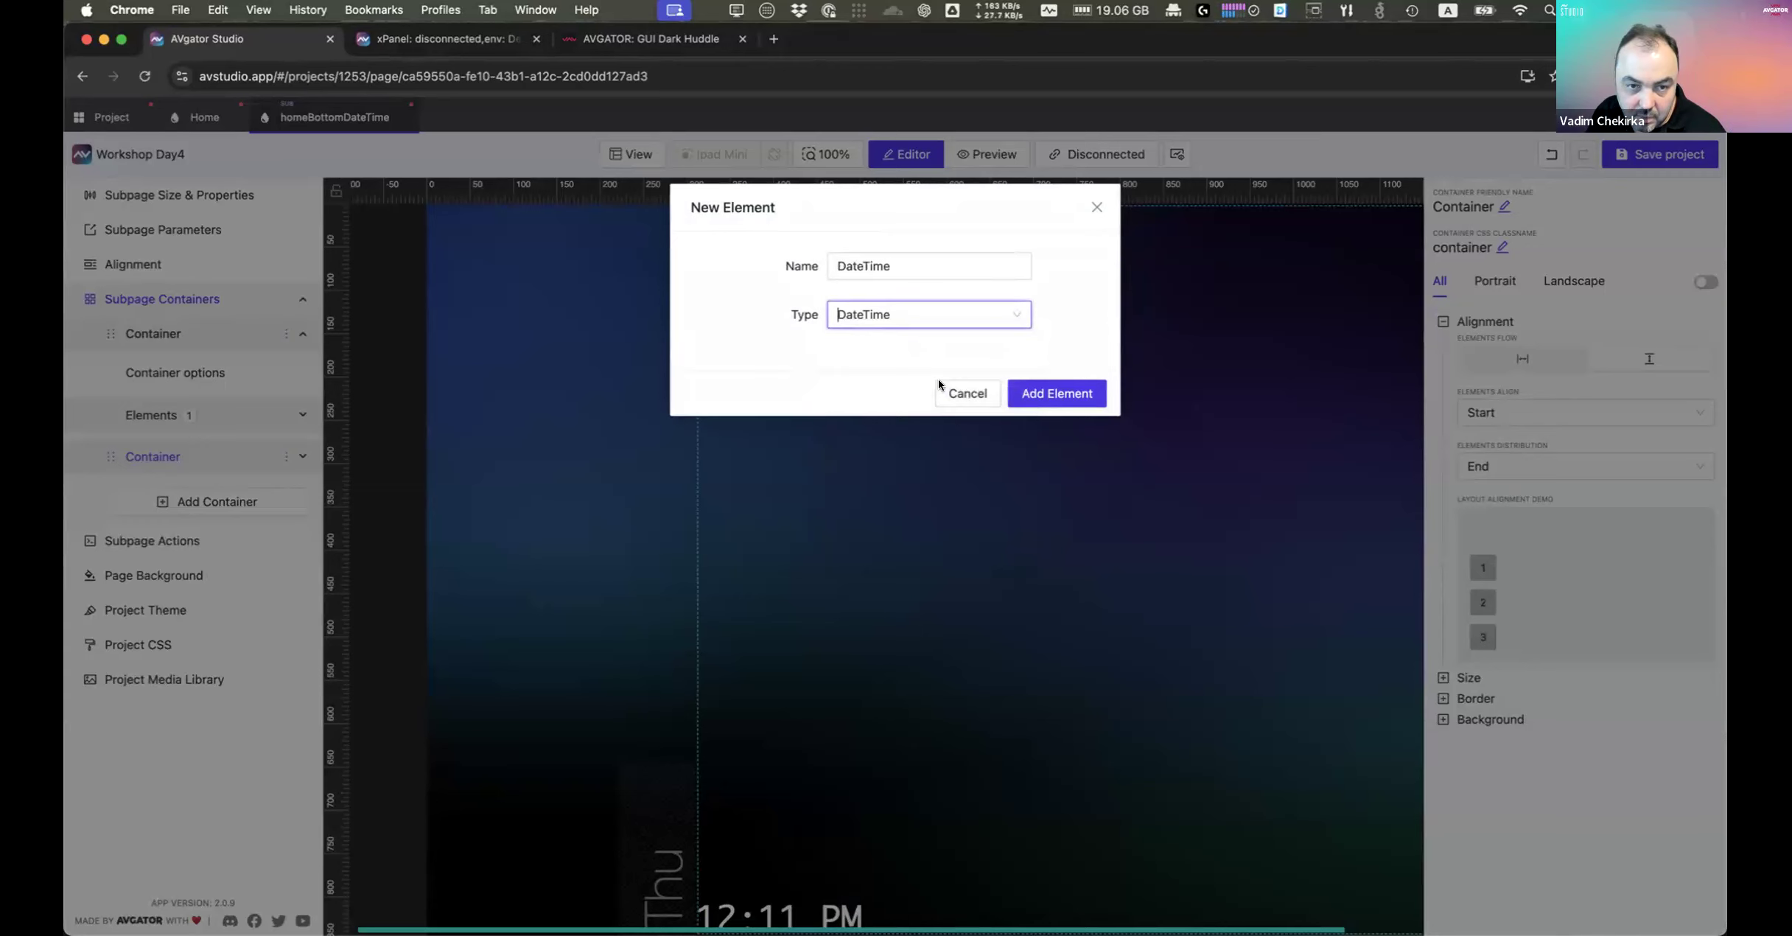
click(1058, 392)
Step: Make the small DateTime element above the large time show the date and hide its time
scroll(966, 706, down, 10)
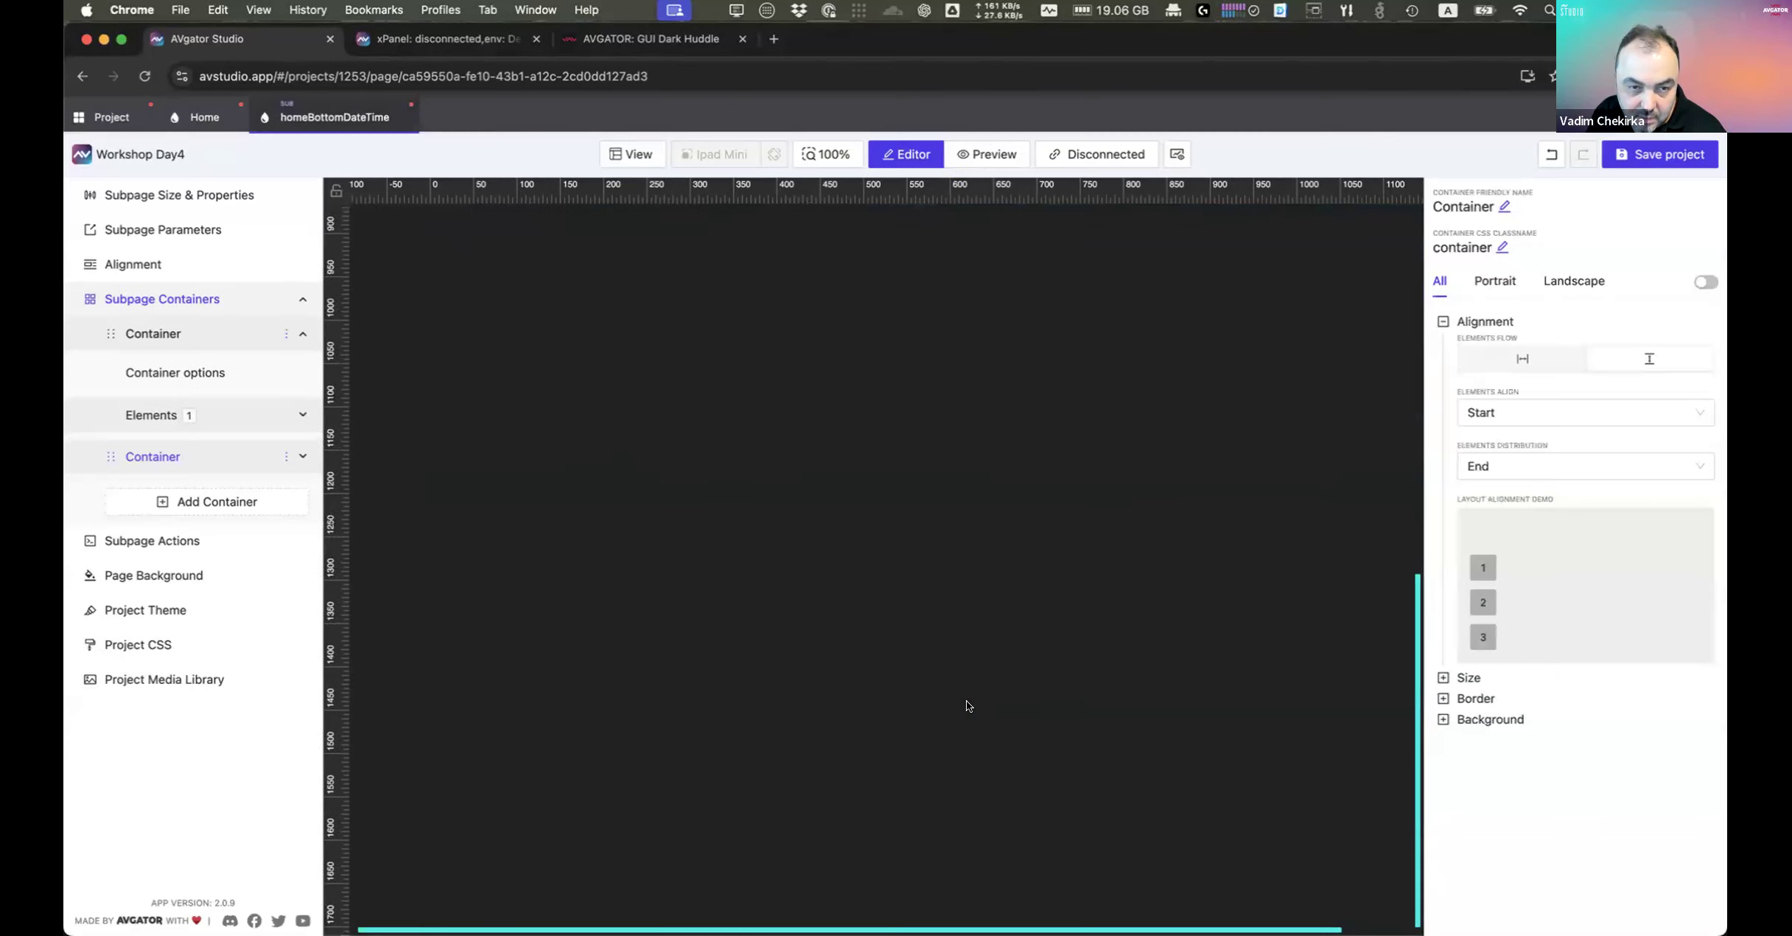
scroll(966, 705, up, 6)
click(727, 654)
drag(728, 654, 779, 605)
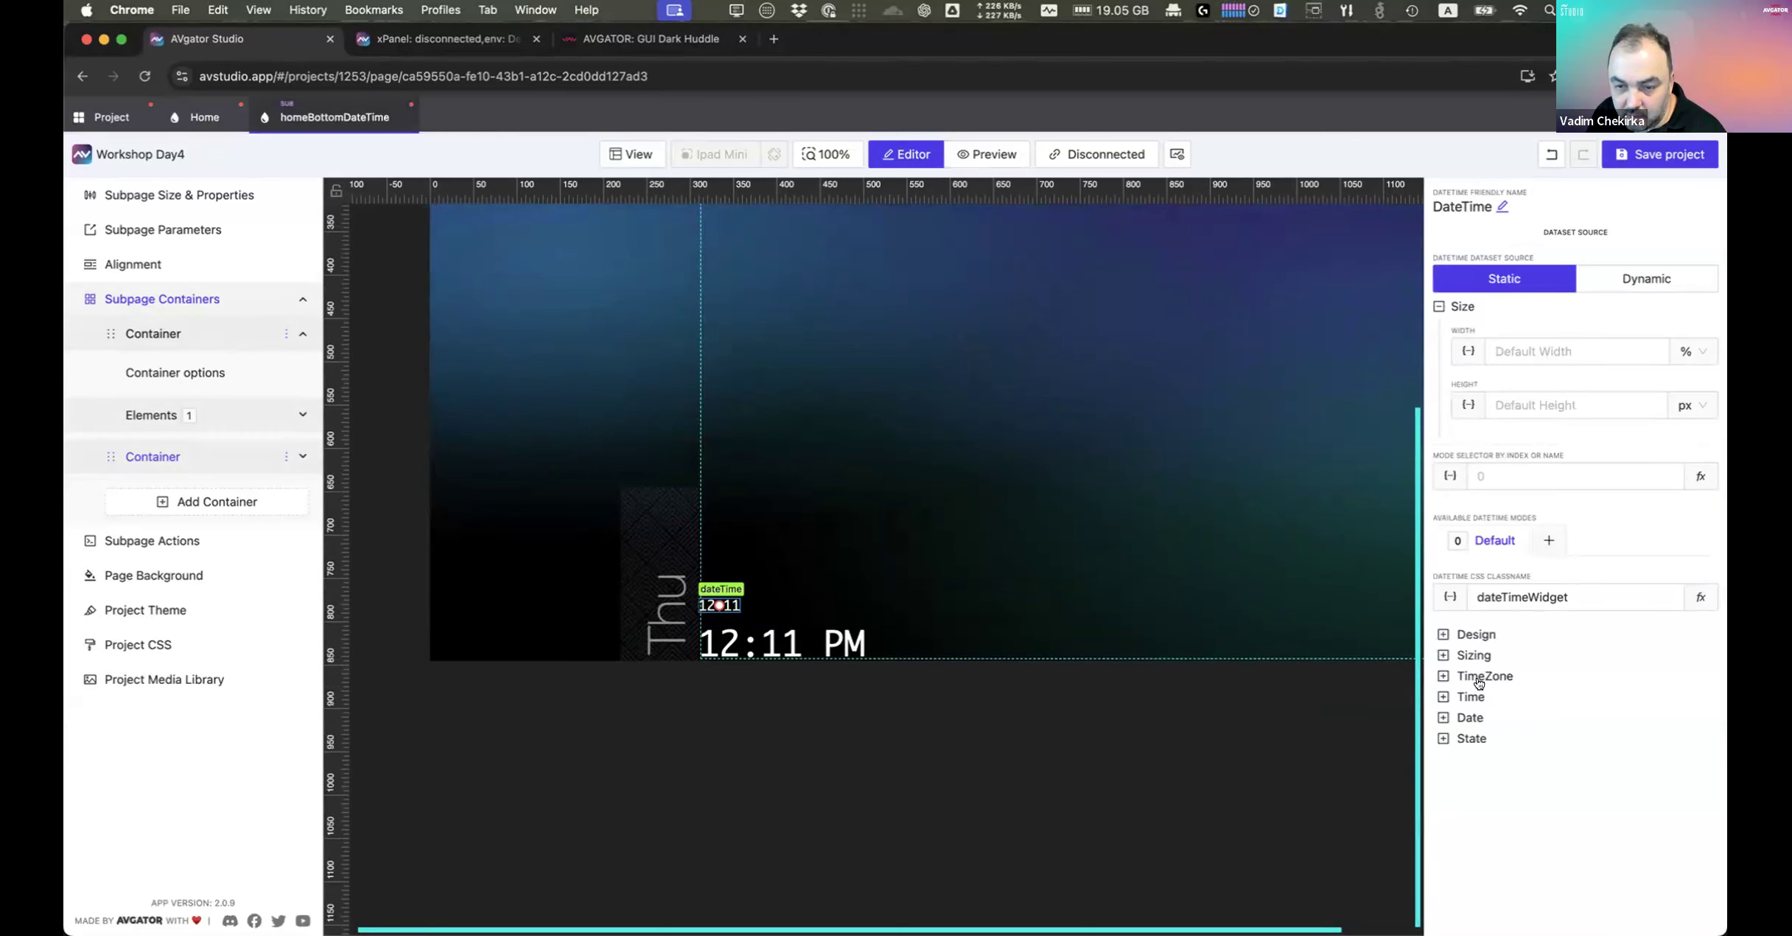
click(1474, 716)
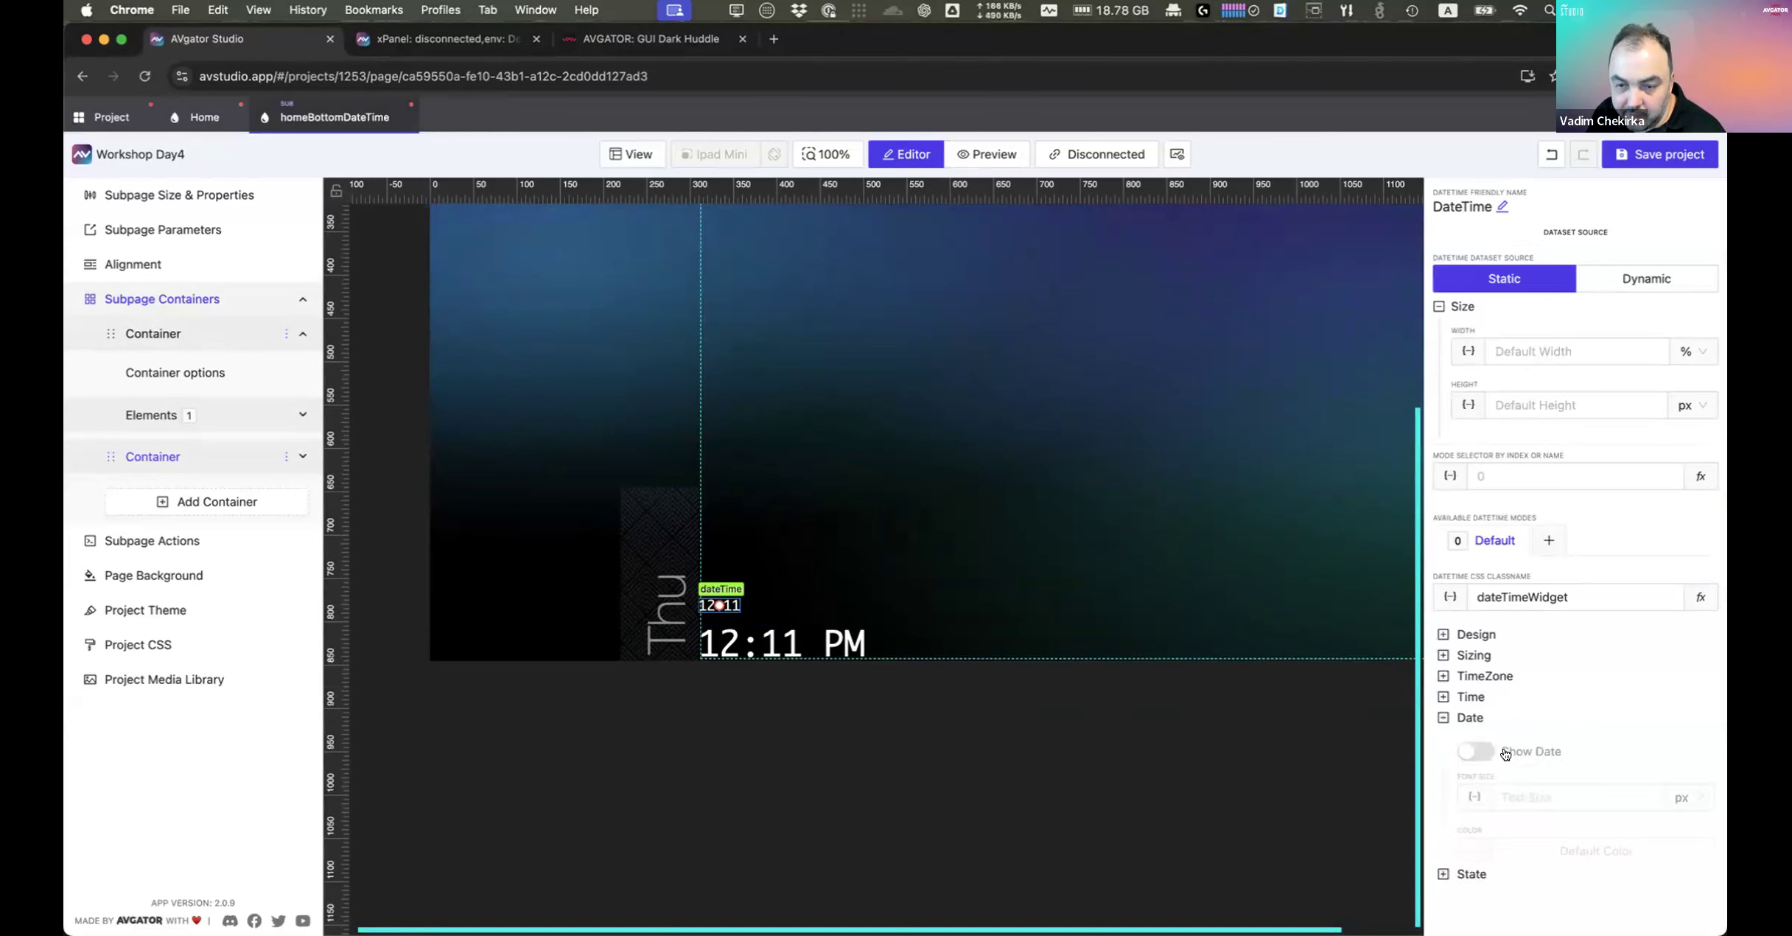
click(1473, 751)
click(1469, 698)
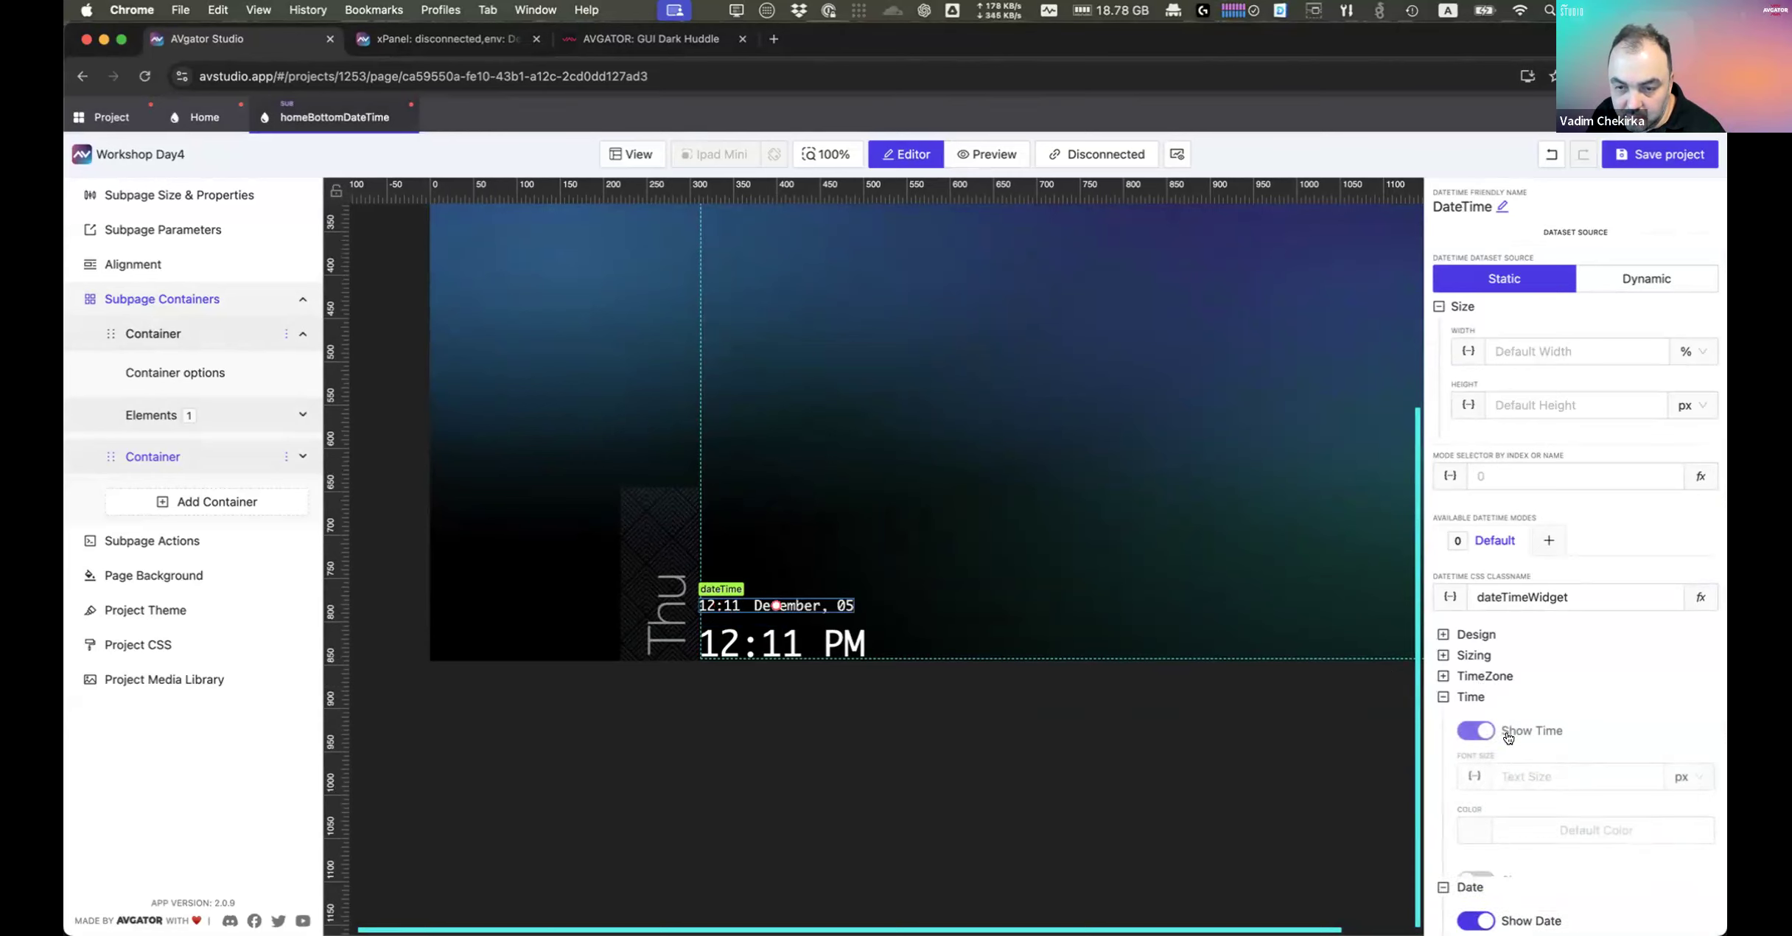
click(1469, 729)
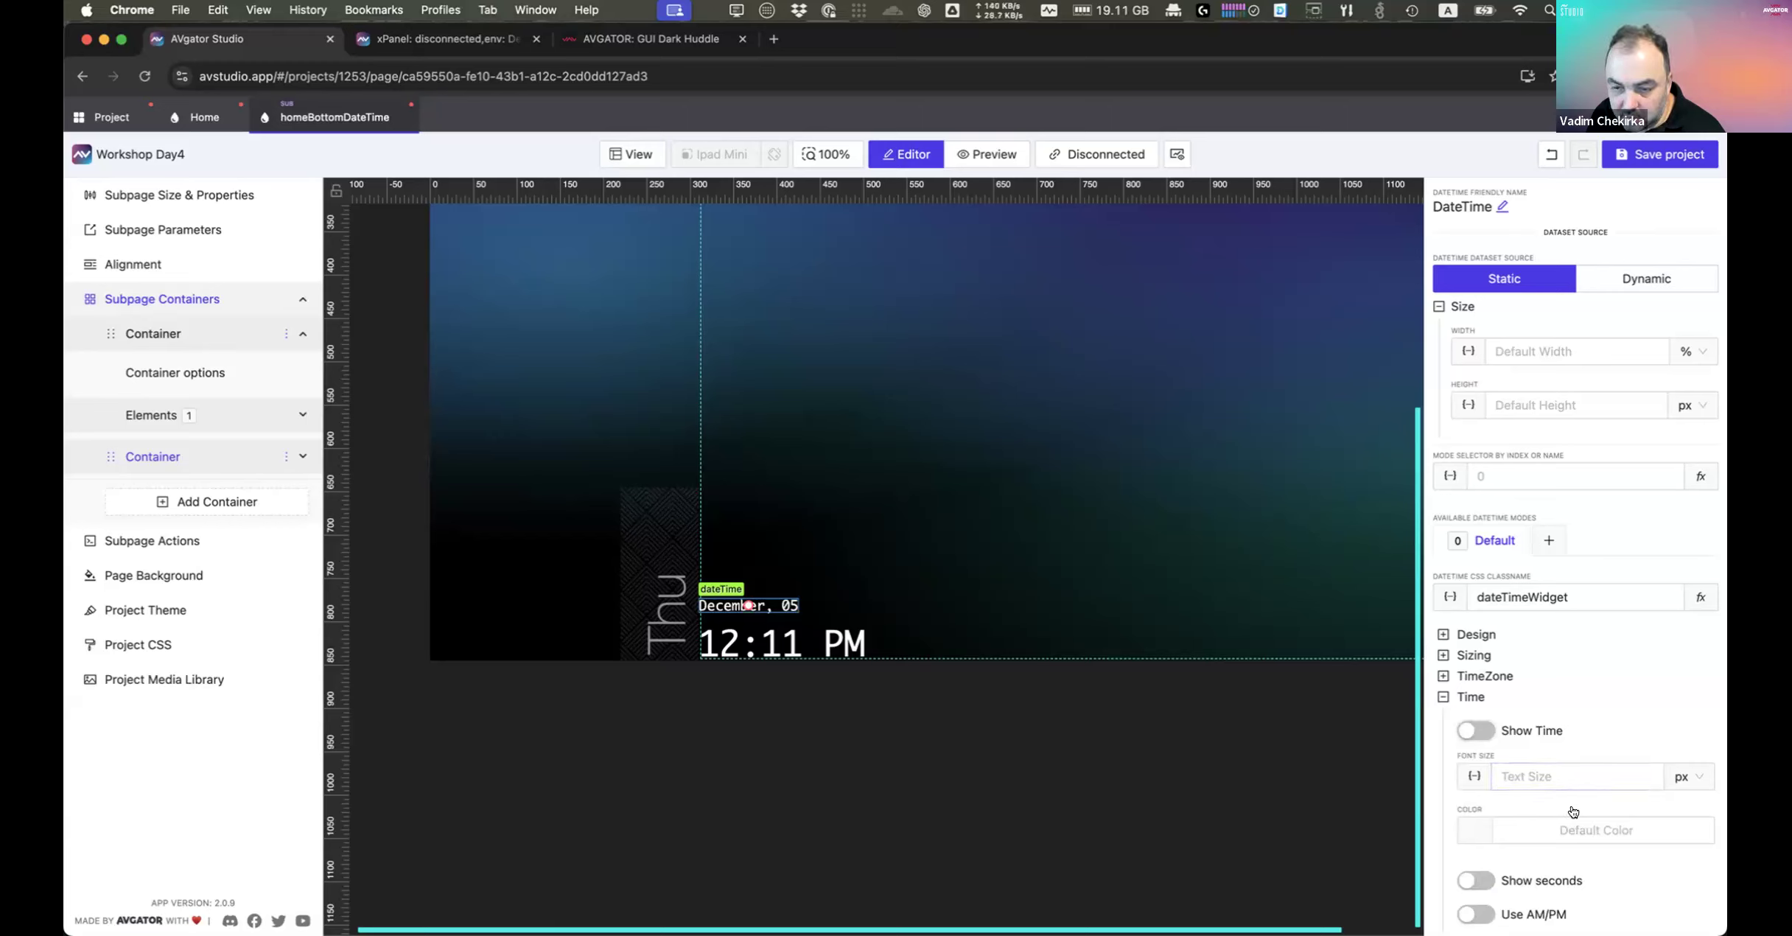
Step: Set the small date element's date color to light green rgba(184,233,134,1.00) and its date font size to 20 px
click(1554, 829)
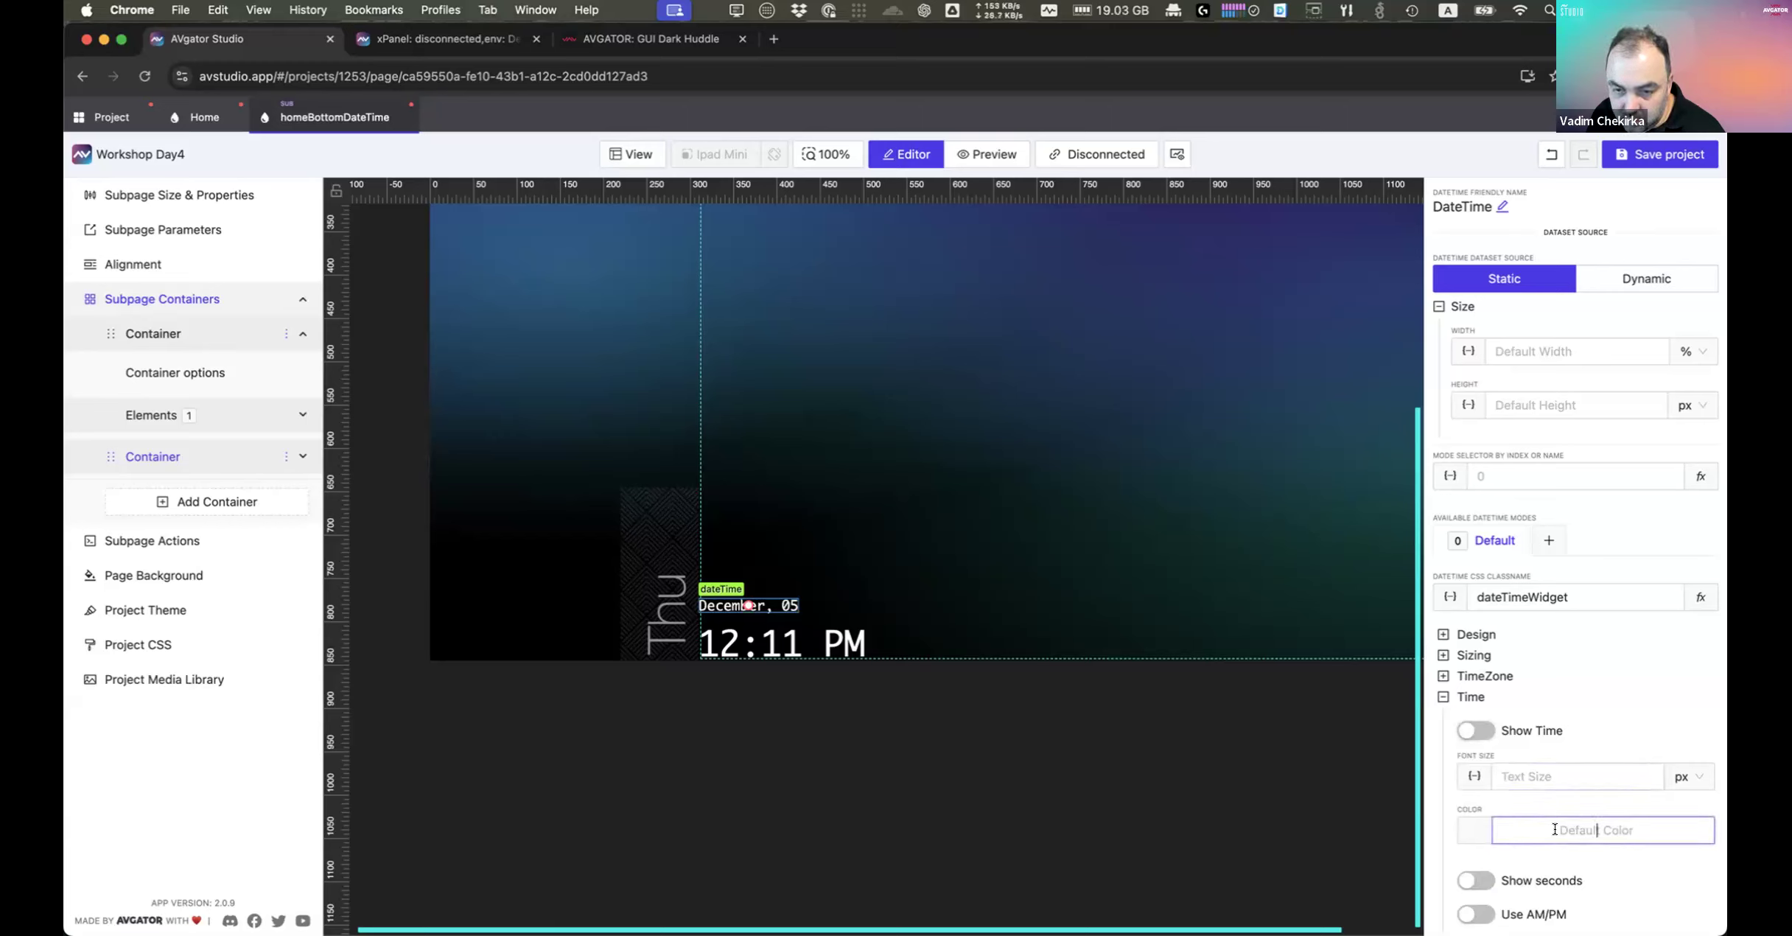
click(1443, 696)
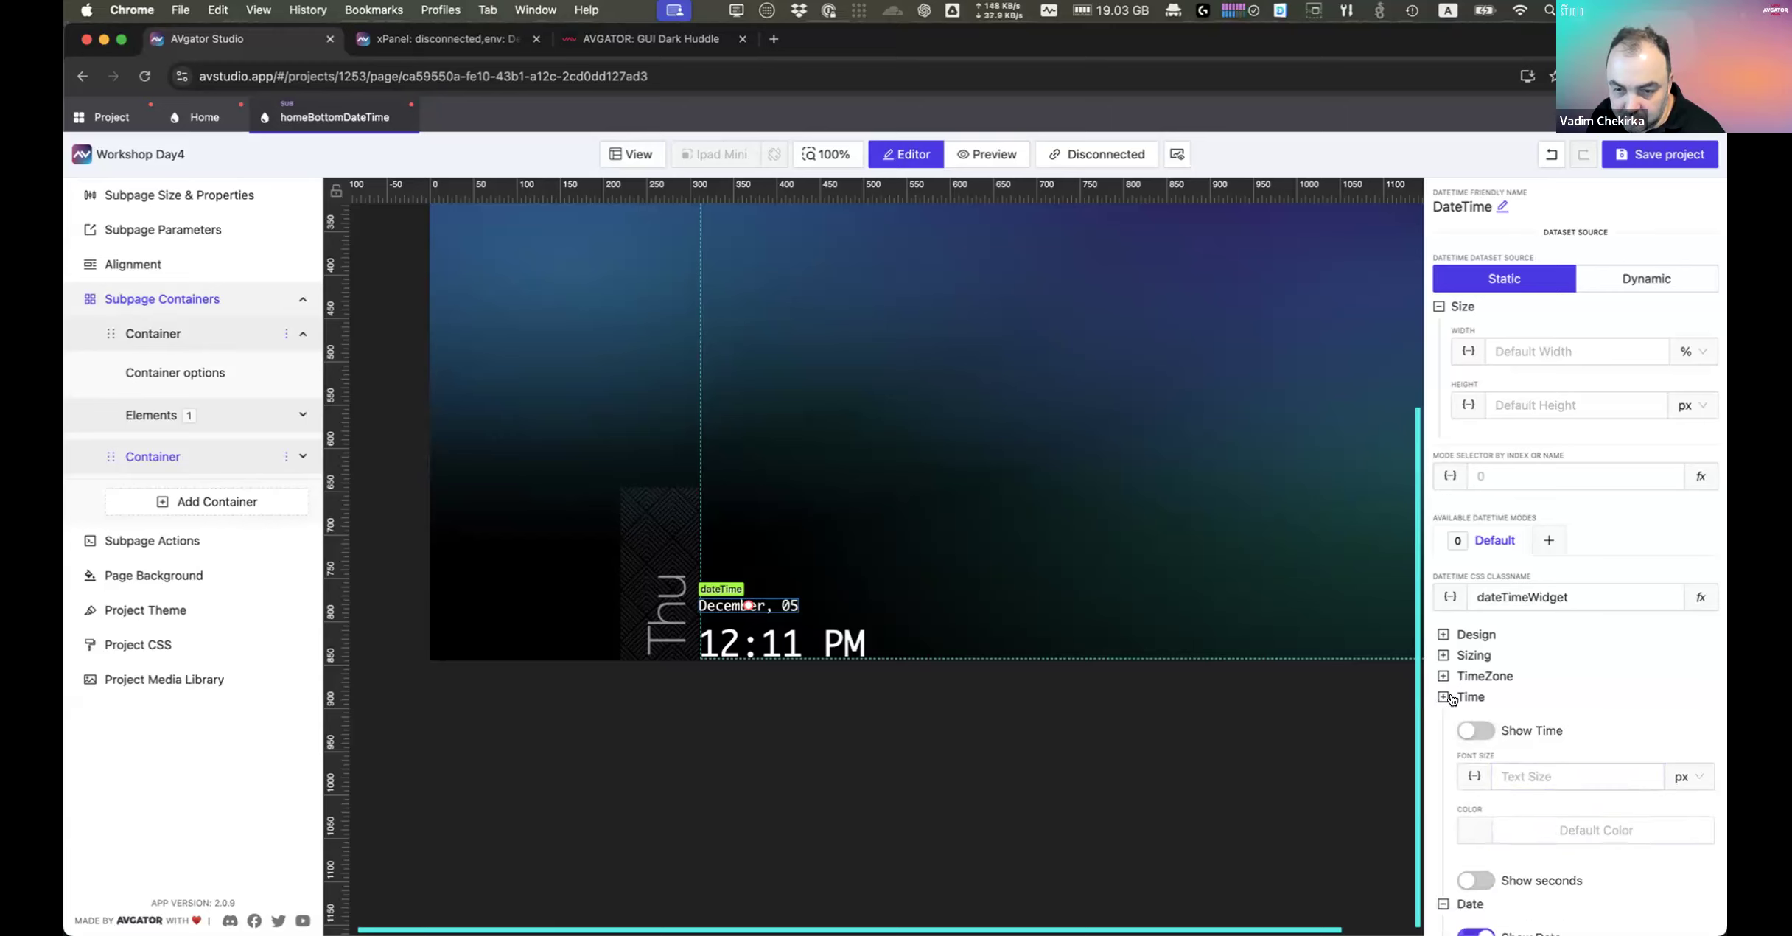
click(1457, 717)
click(1469, 850)
click(1468, 850)
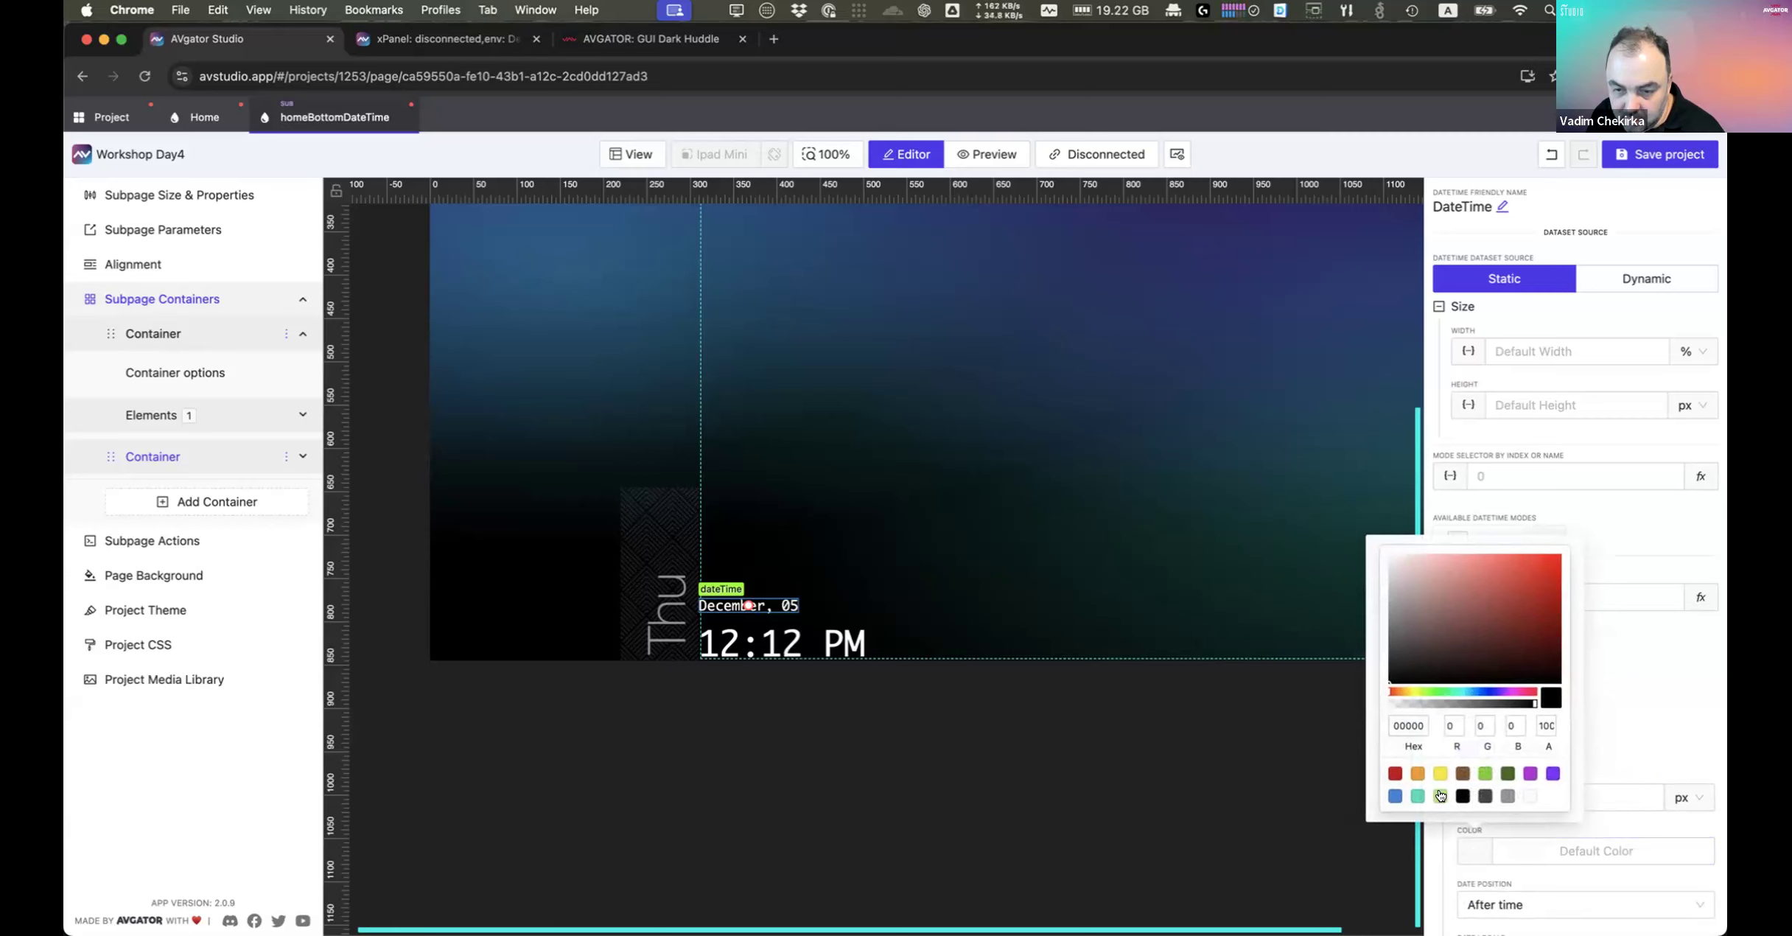
click(1439, 795)
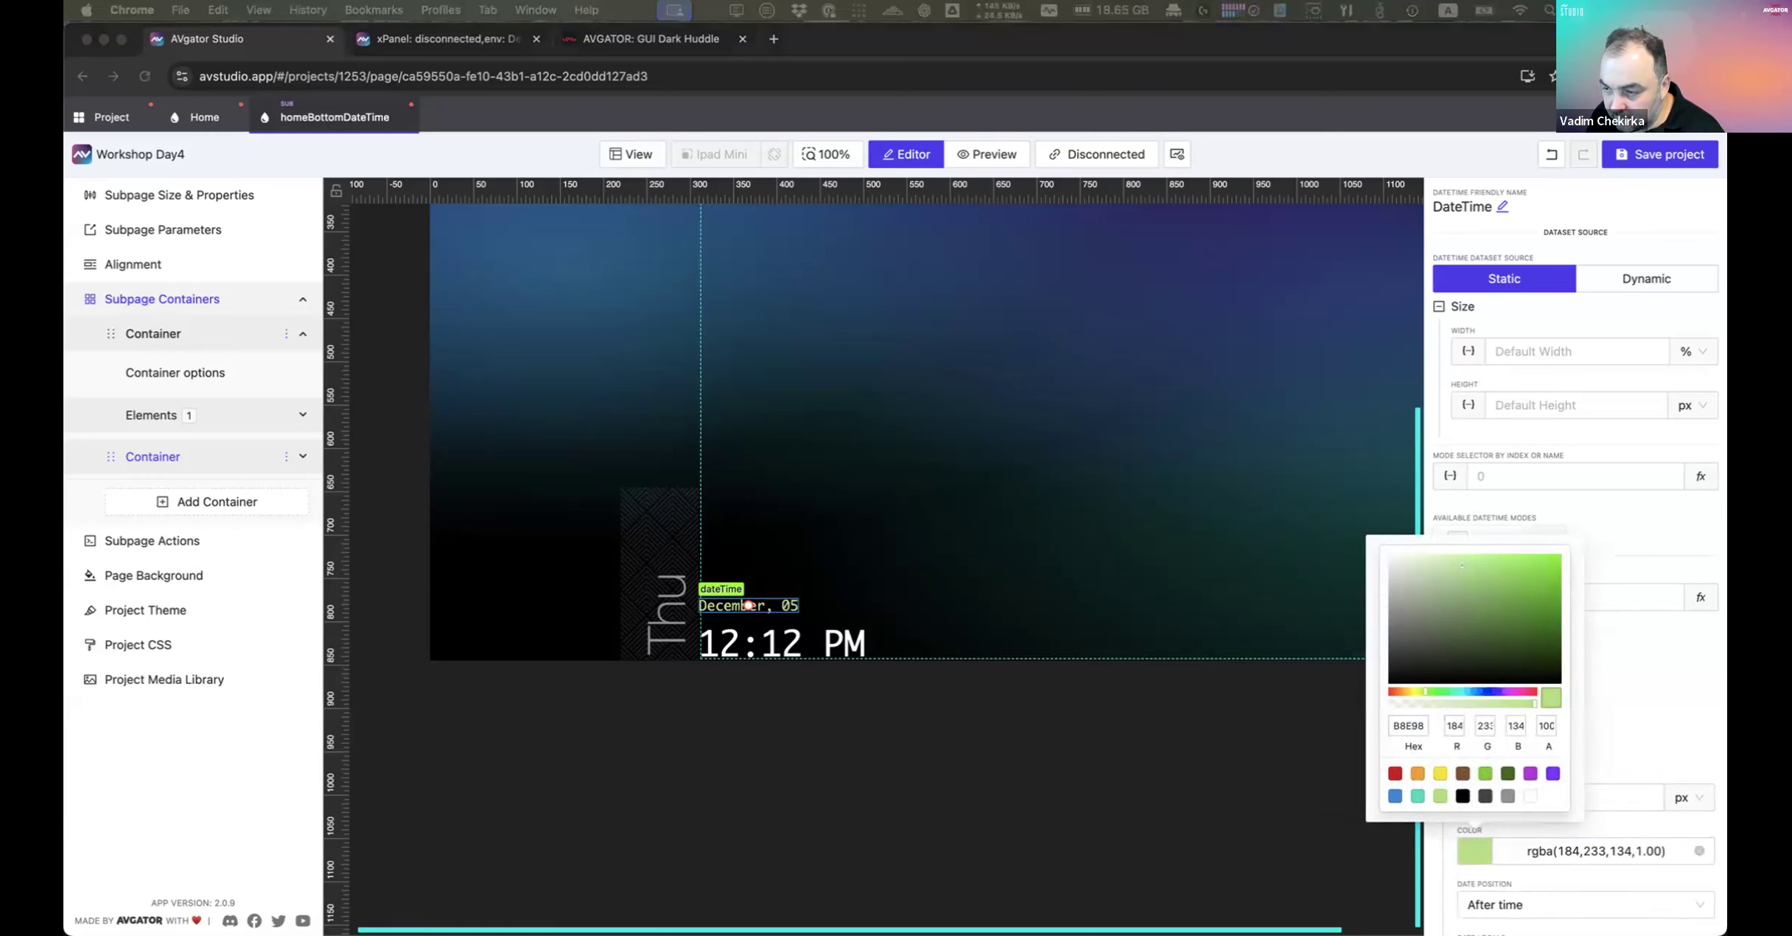
click(1636, 798)
text(20)
click(1050, 590)
Step: Add a single SubPage element showing homeBottomDateTime to the empty container below the clocks on the Home page
scroll(1043, 591, up, 2)
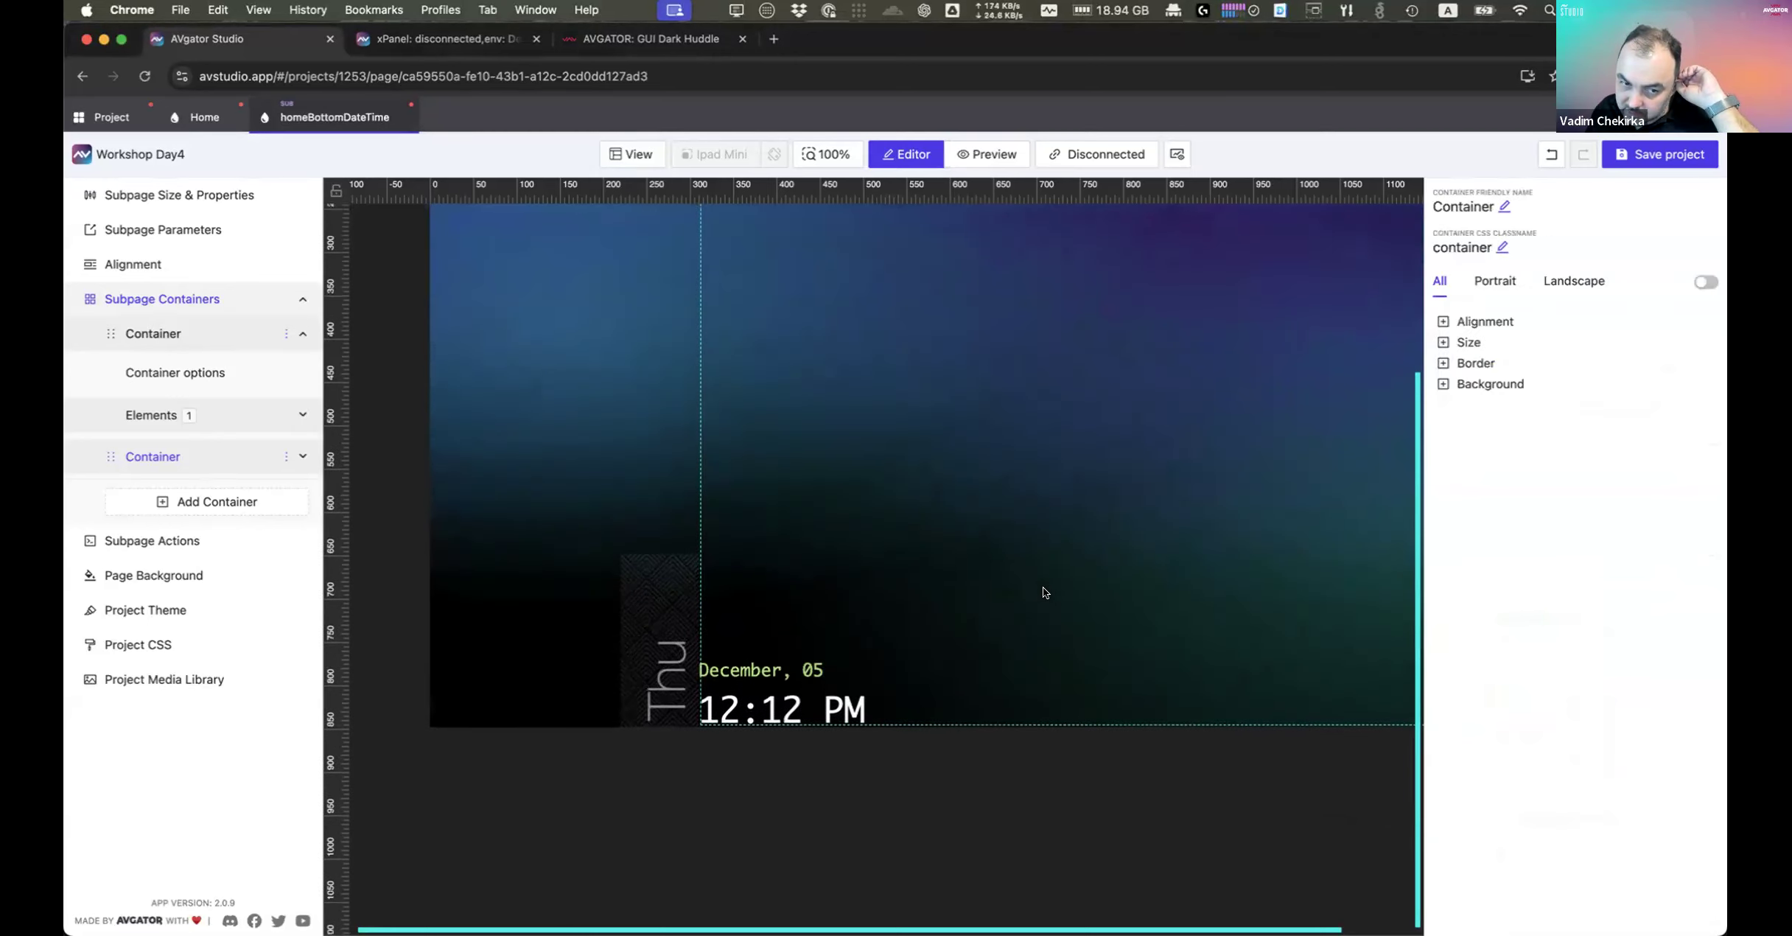
scroll(1047, 586, up, 1)
click(201, 115)
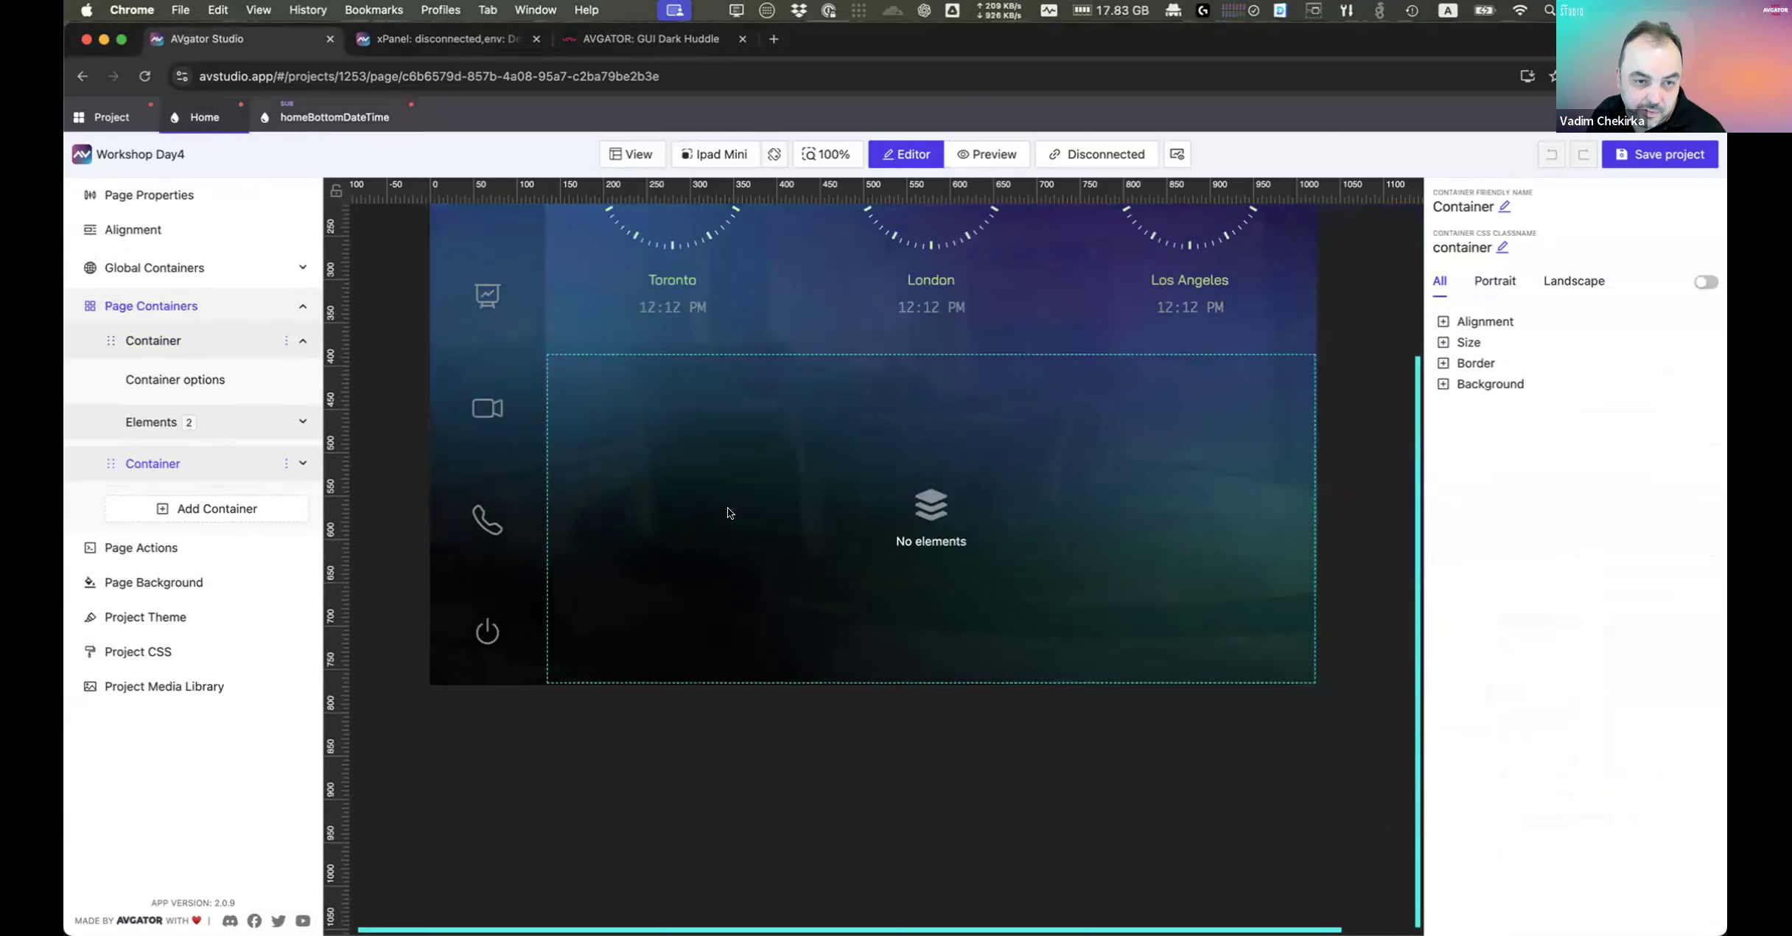
right_click(728, 512)
click(779, 517)
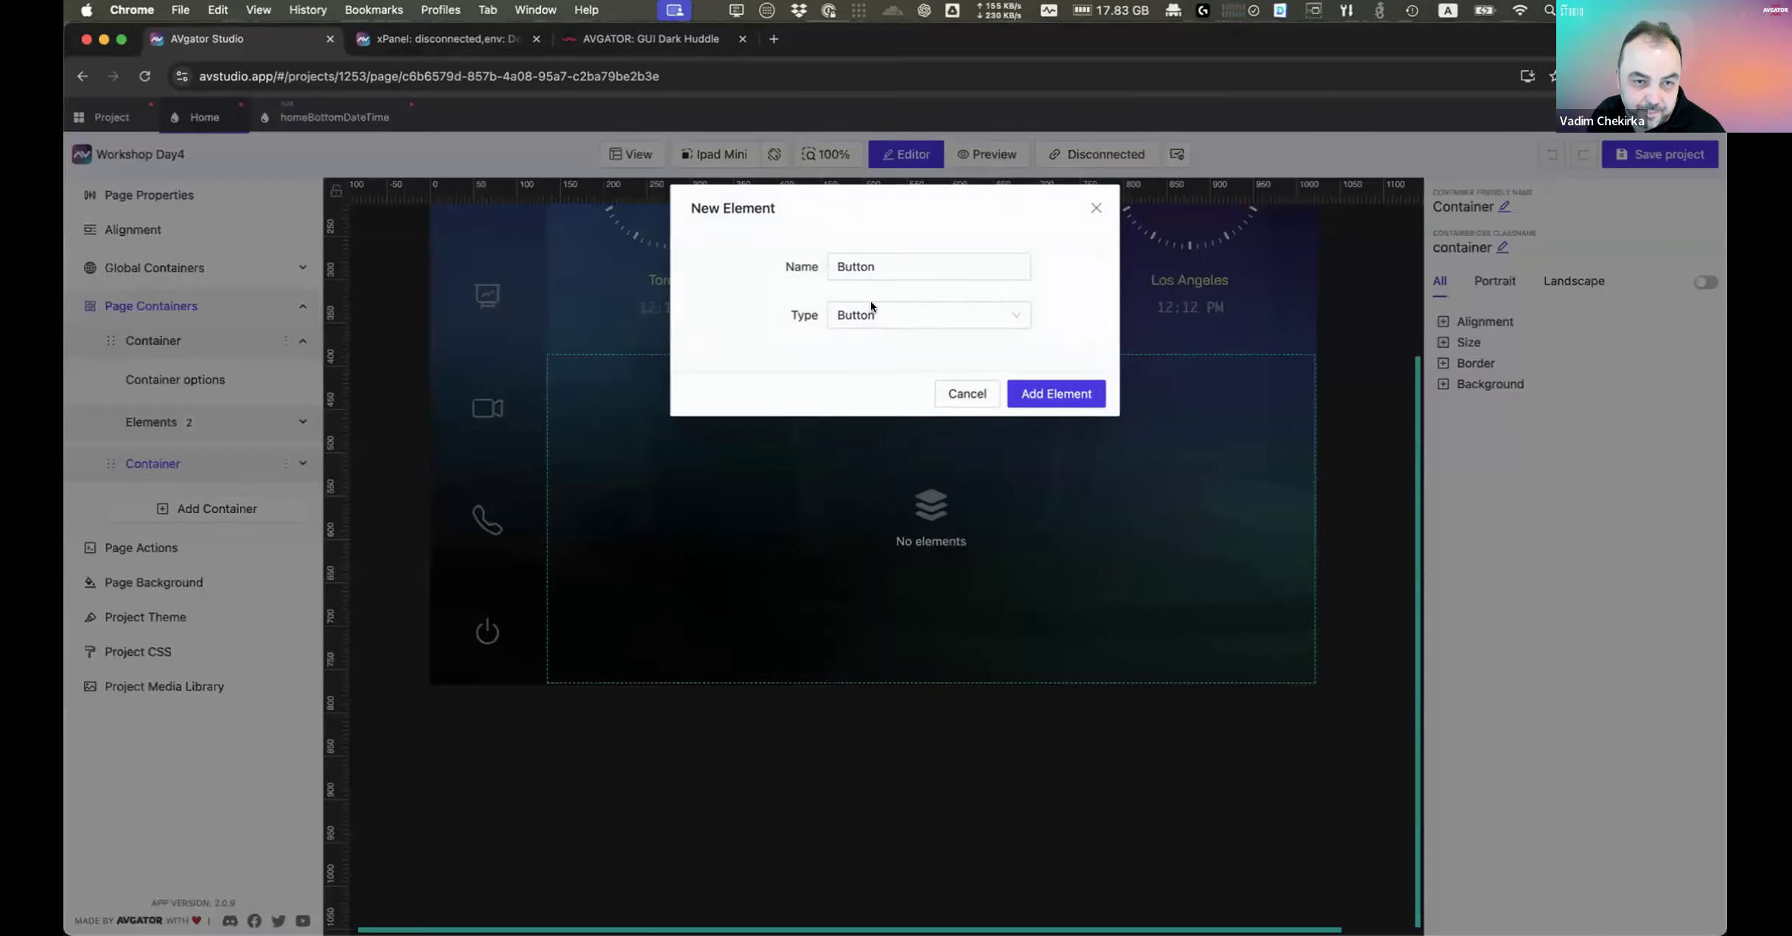
click(869, 313)
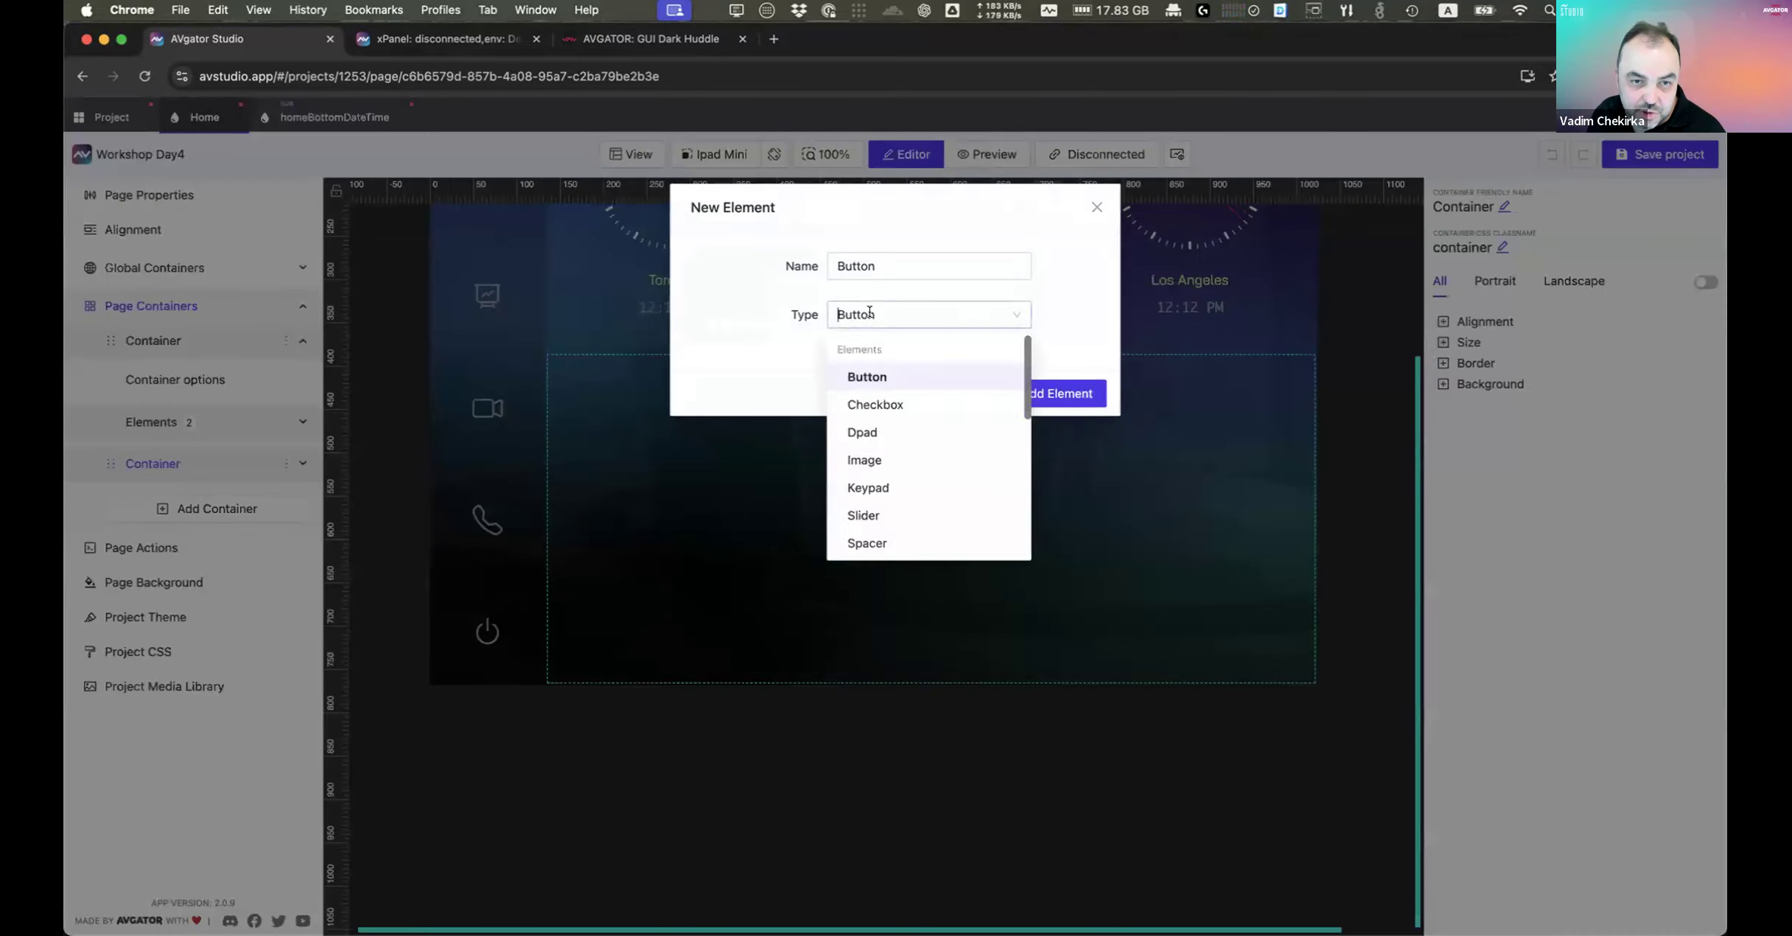
click(870, 313)
text(sub)
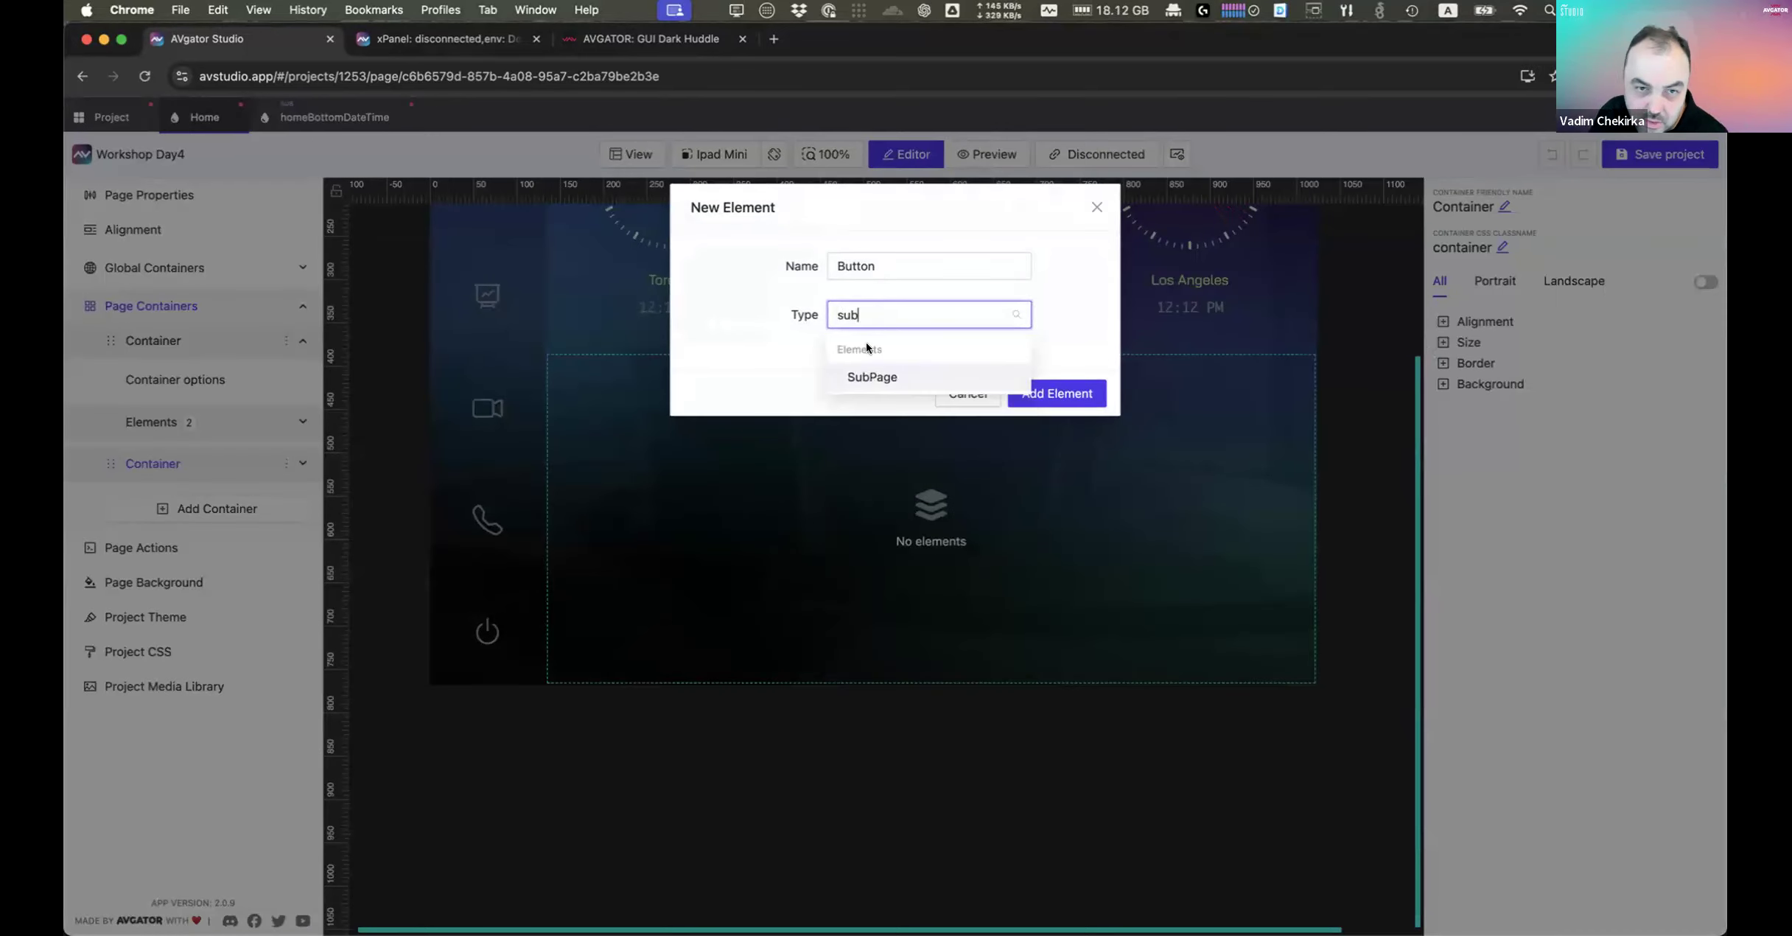
click(882, 377)
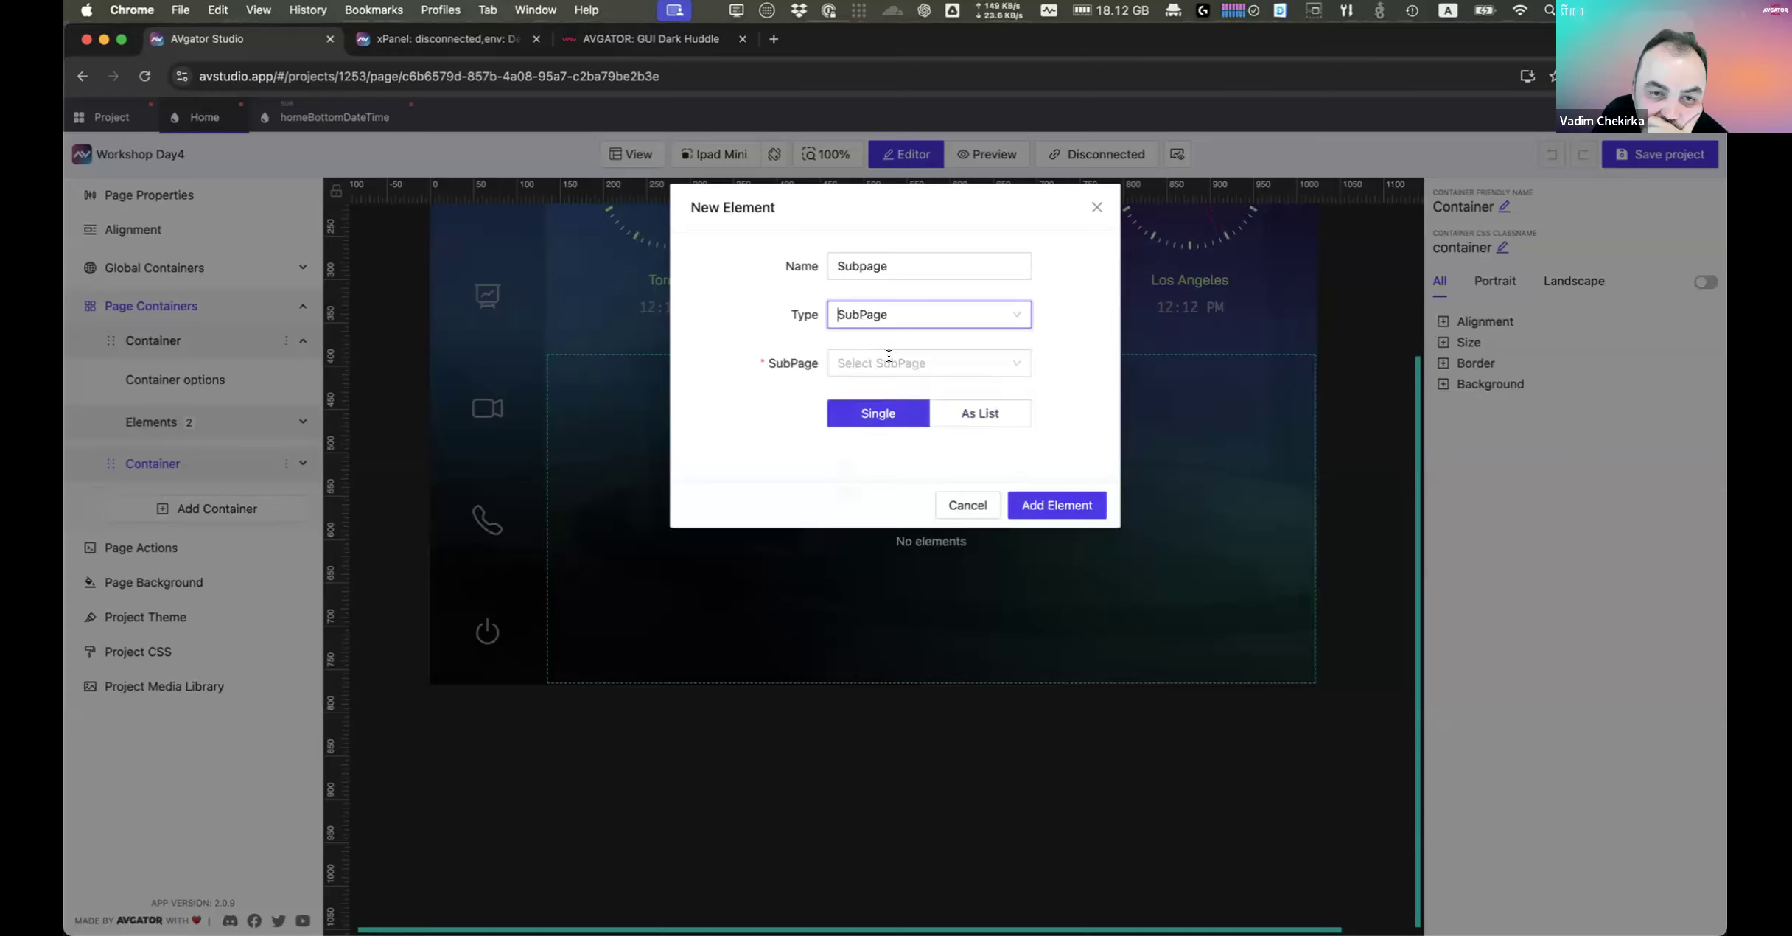
click(885, 365)
click(904, 432)
click(1075, 505)
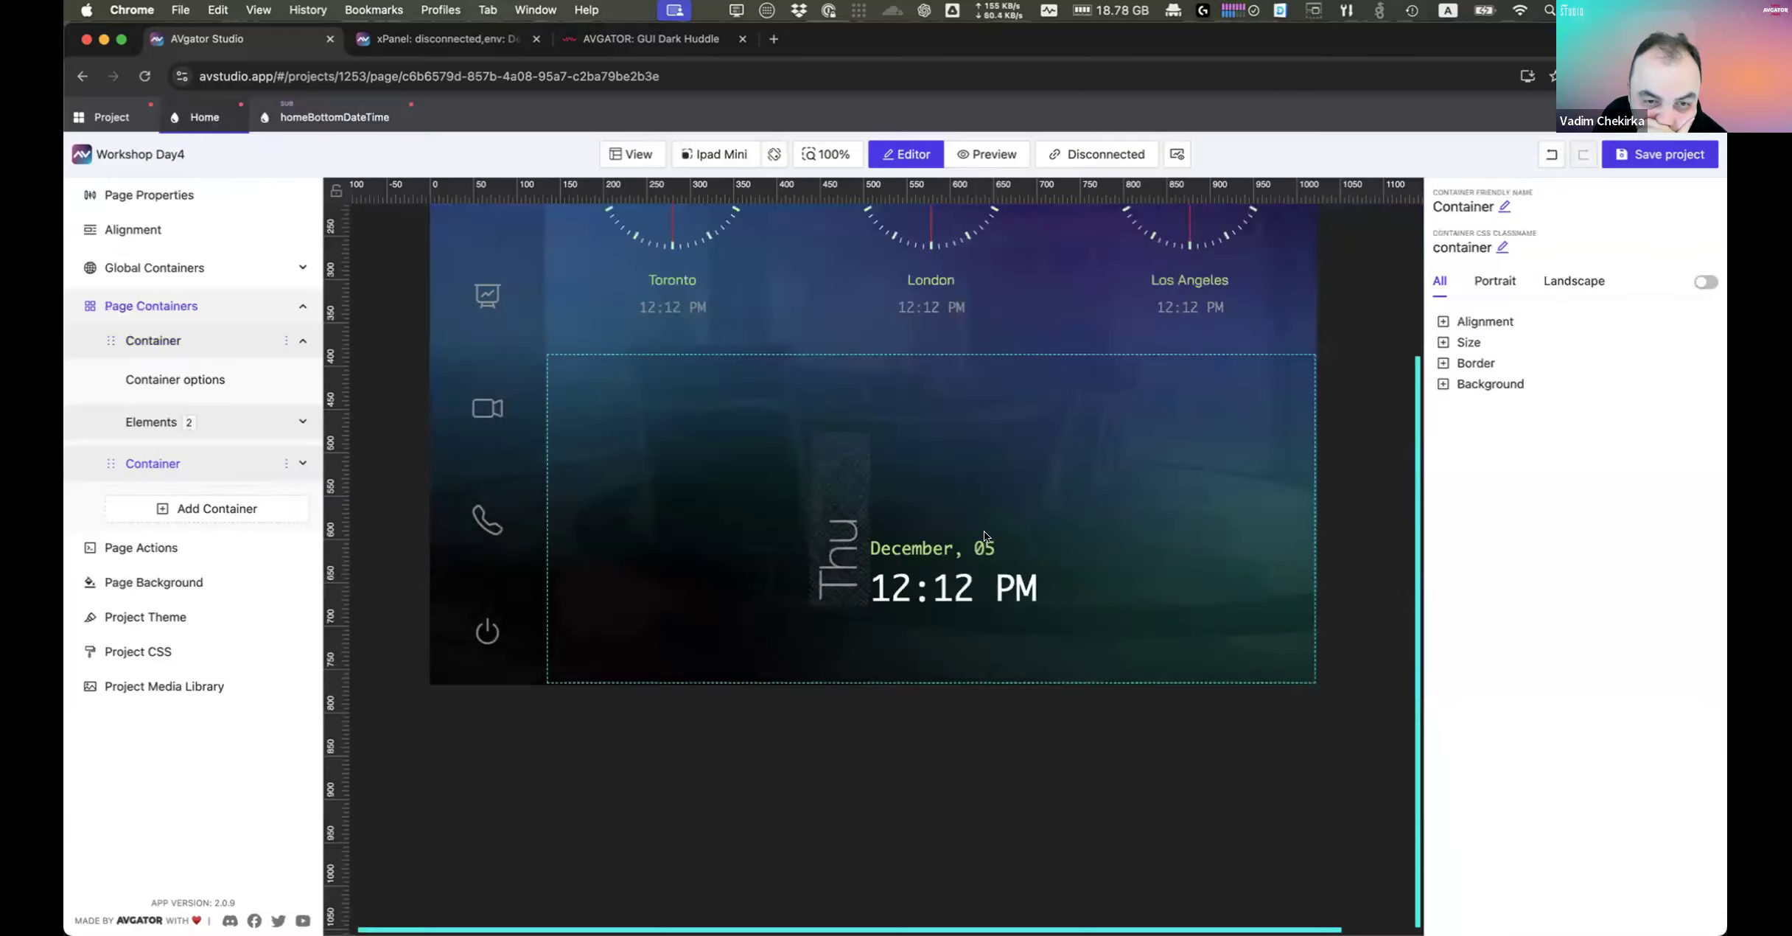
Step: Compare the date and time block in the live xPanel preview with the Dark Huddle demo's Home page
click(426, 46)
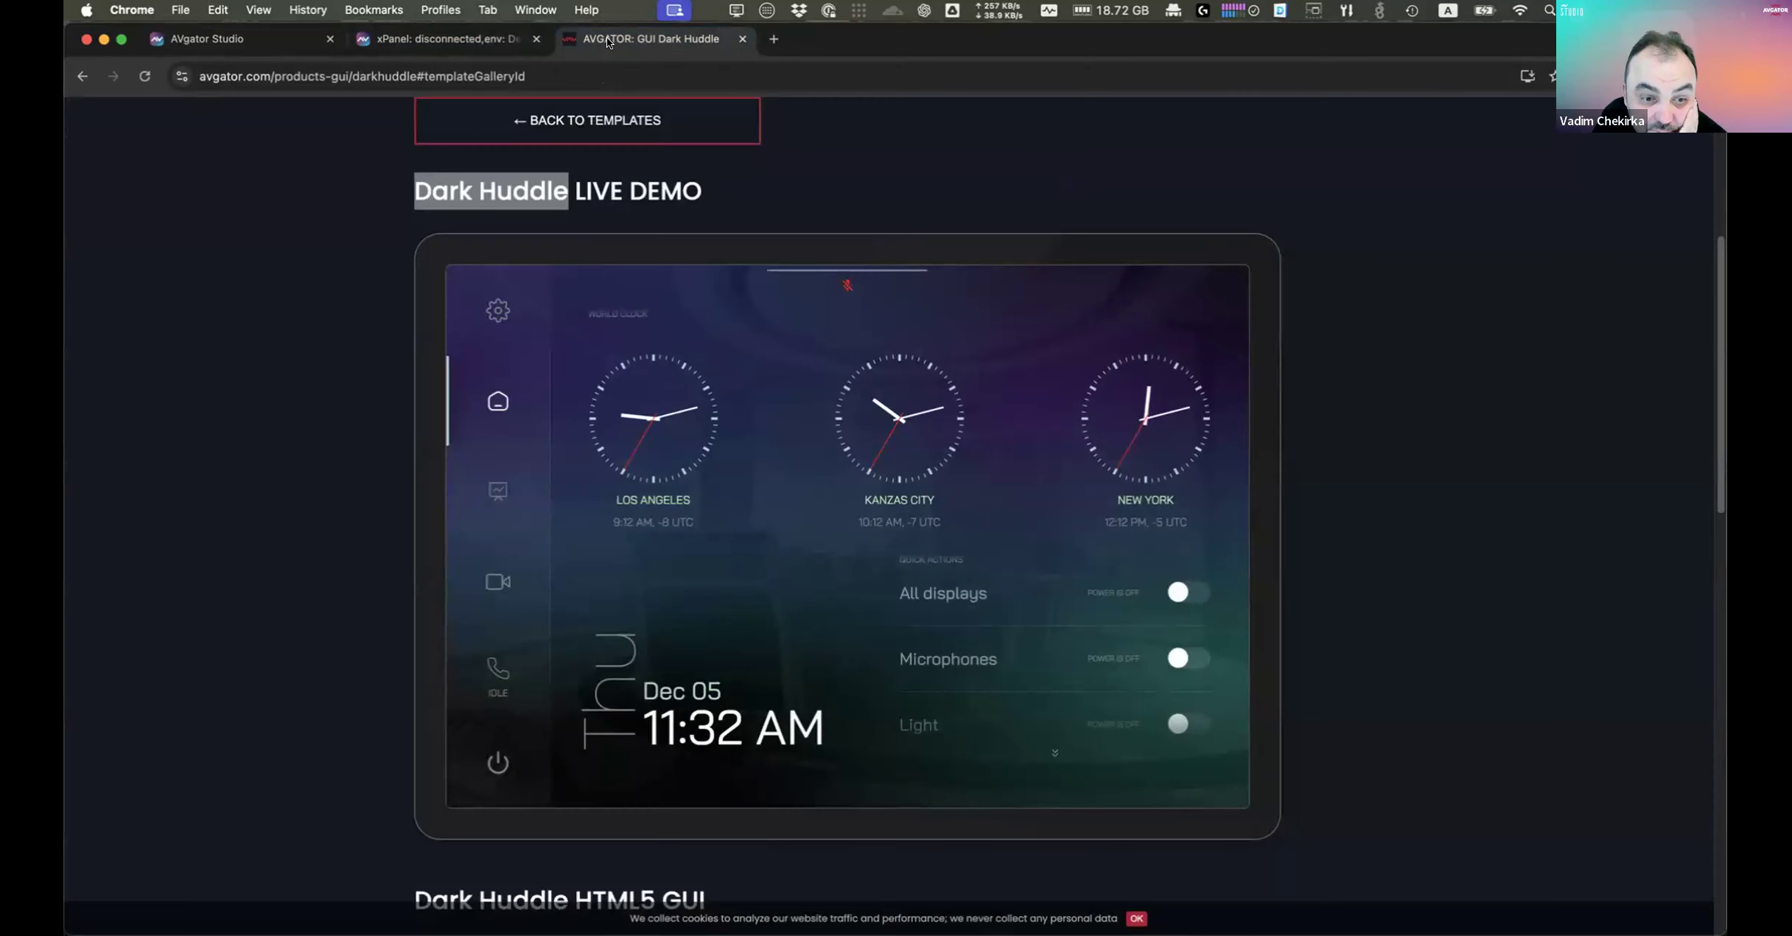
click(641, 39)
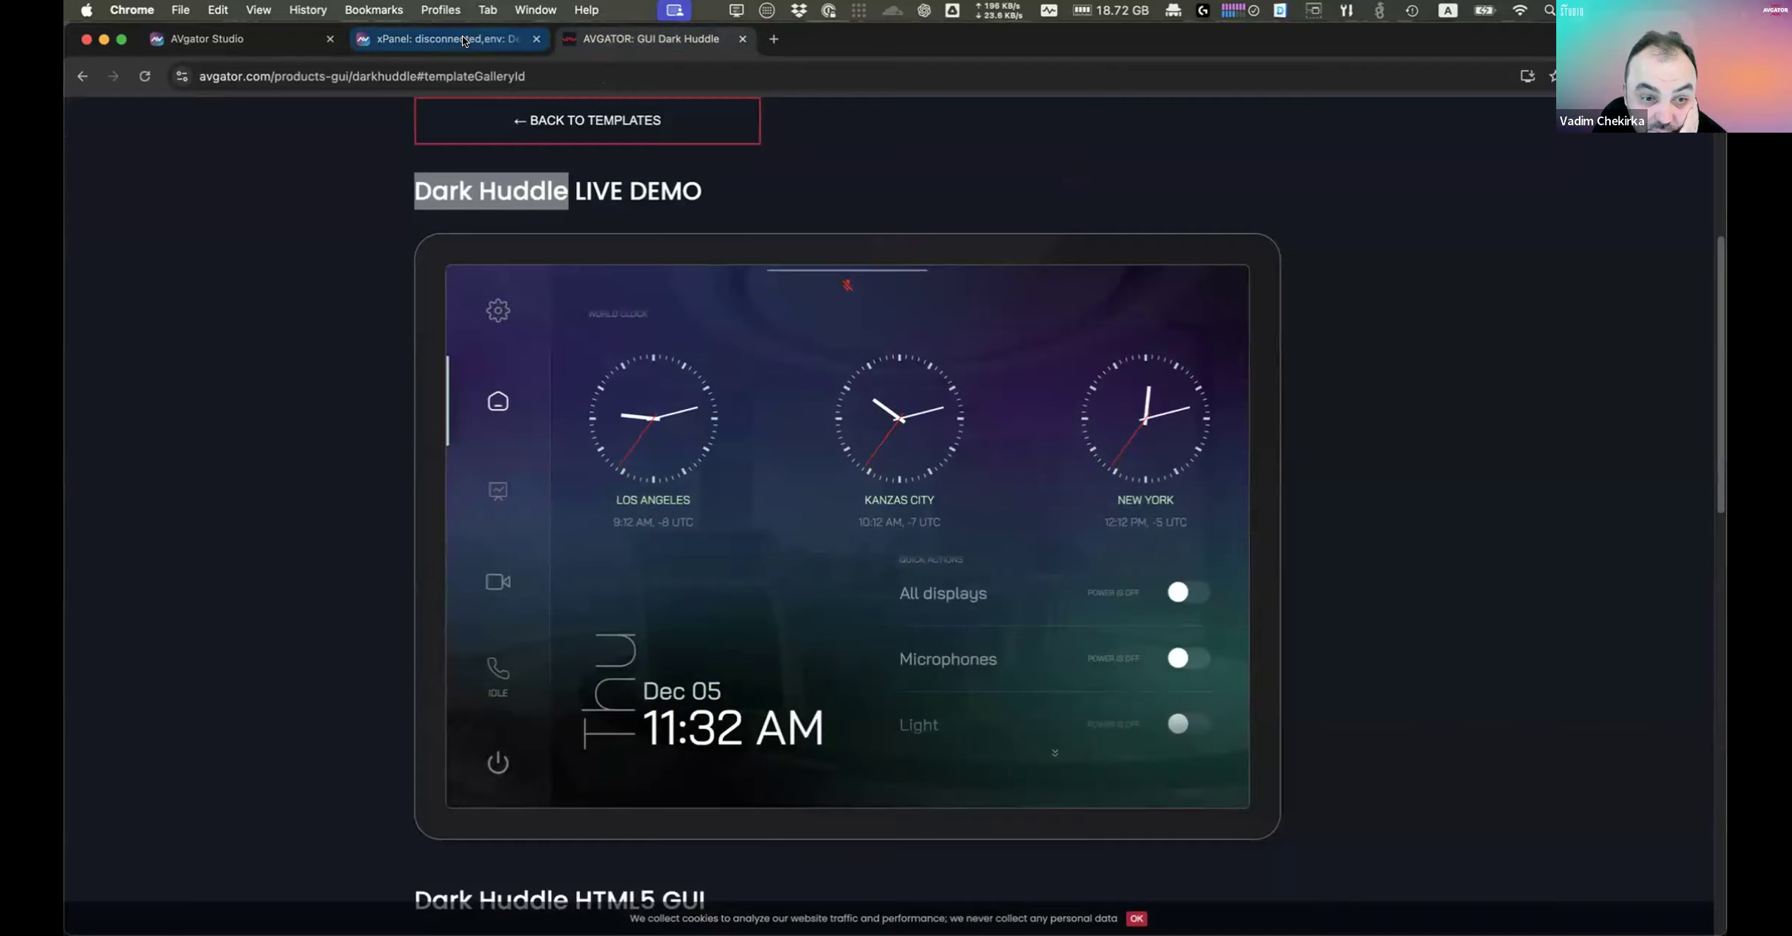
click(464, 41)
click(622, 41)
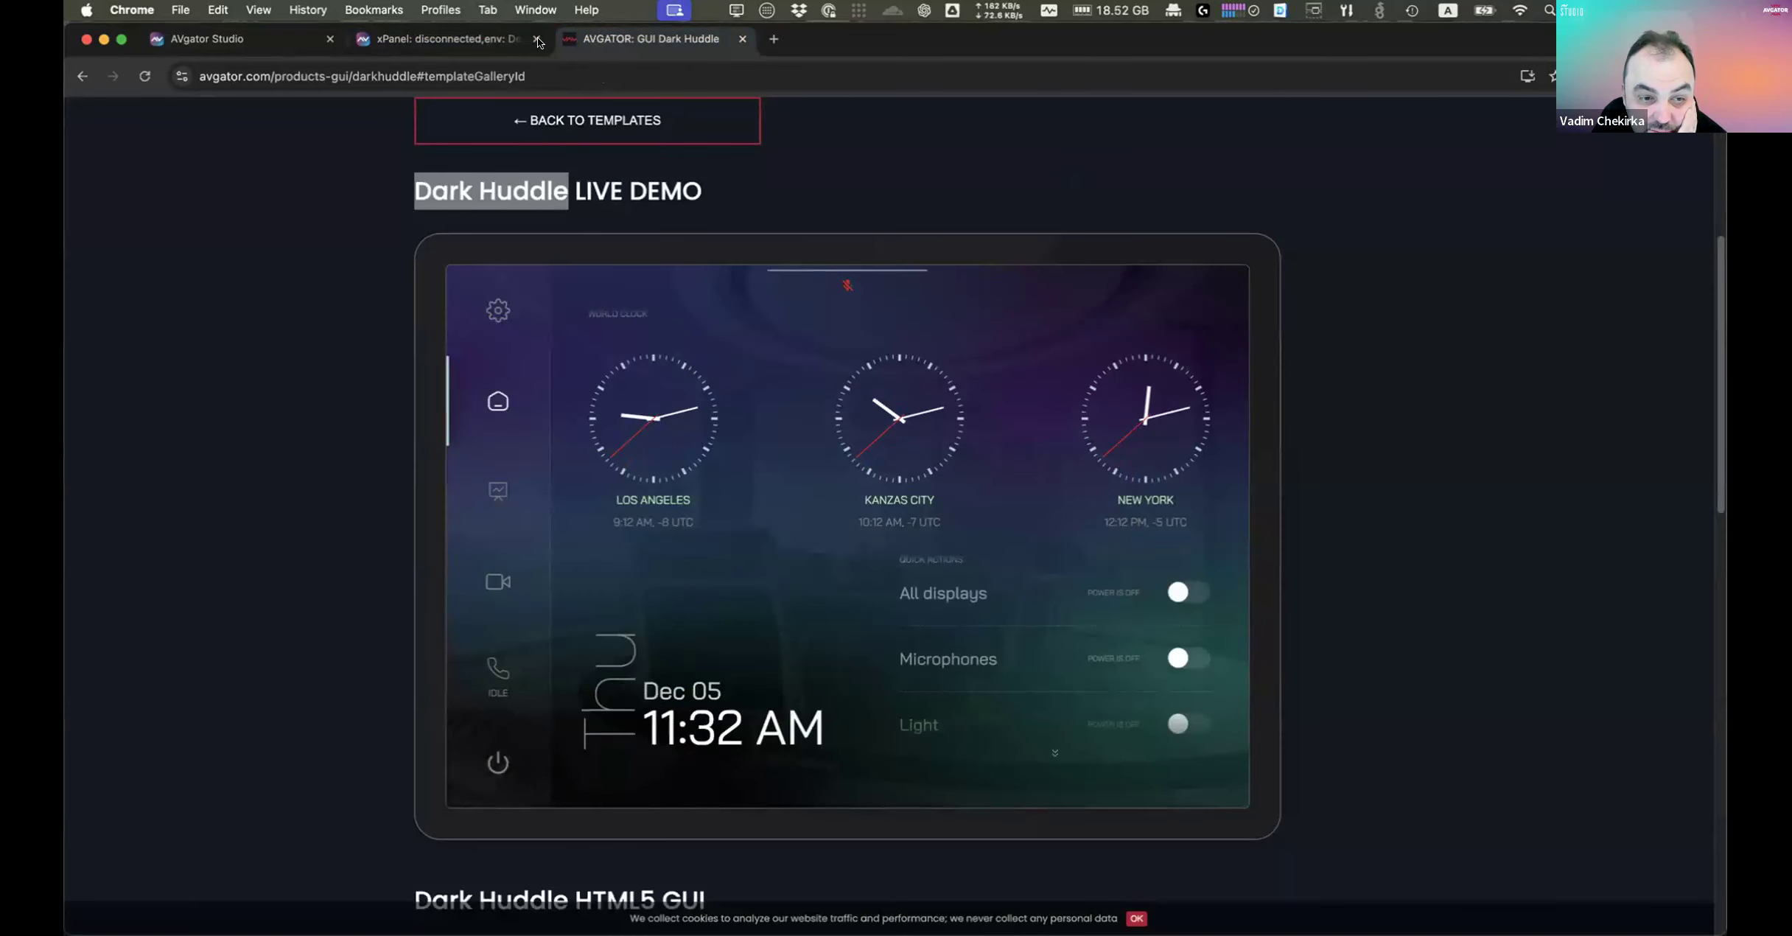
click(442, 41)
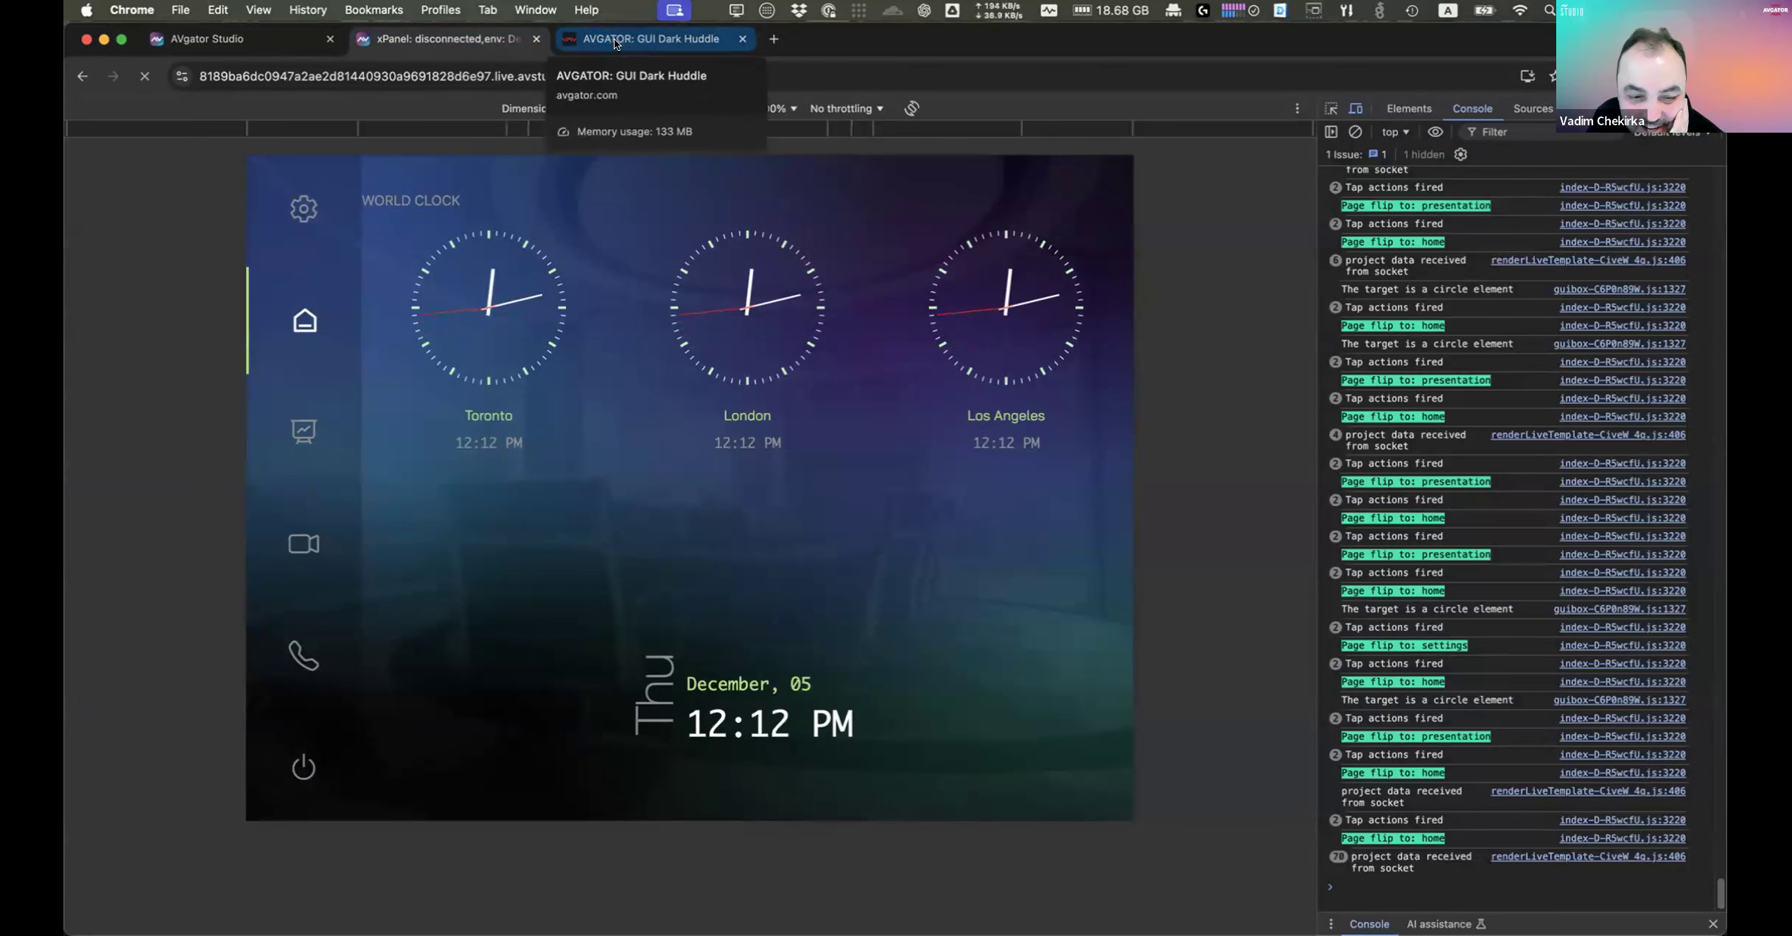
click(616, 43)
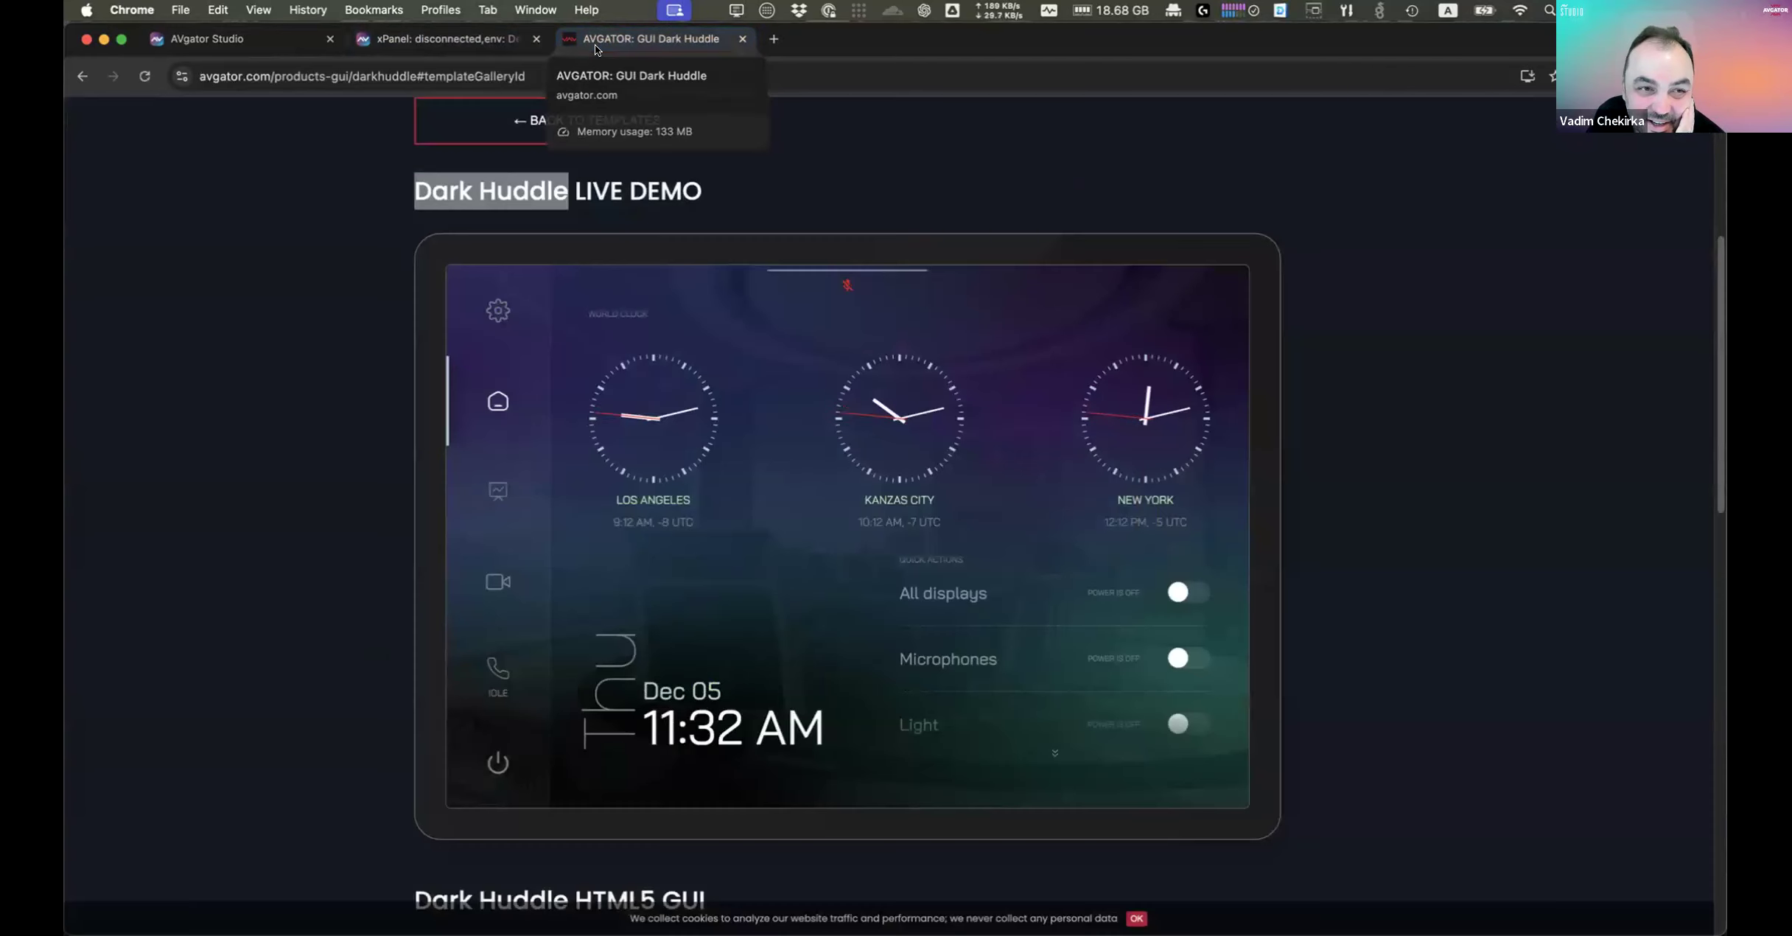
click(468, 37)
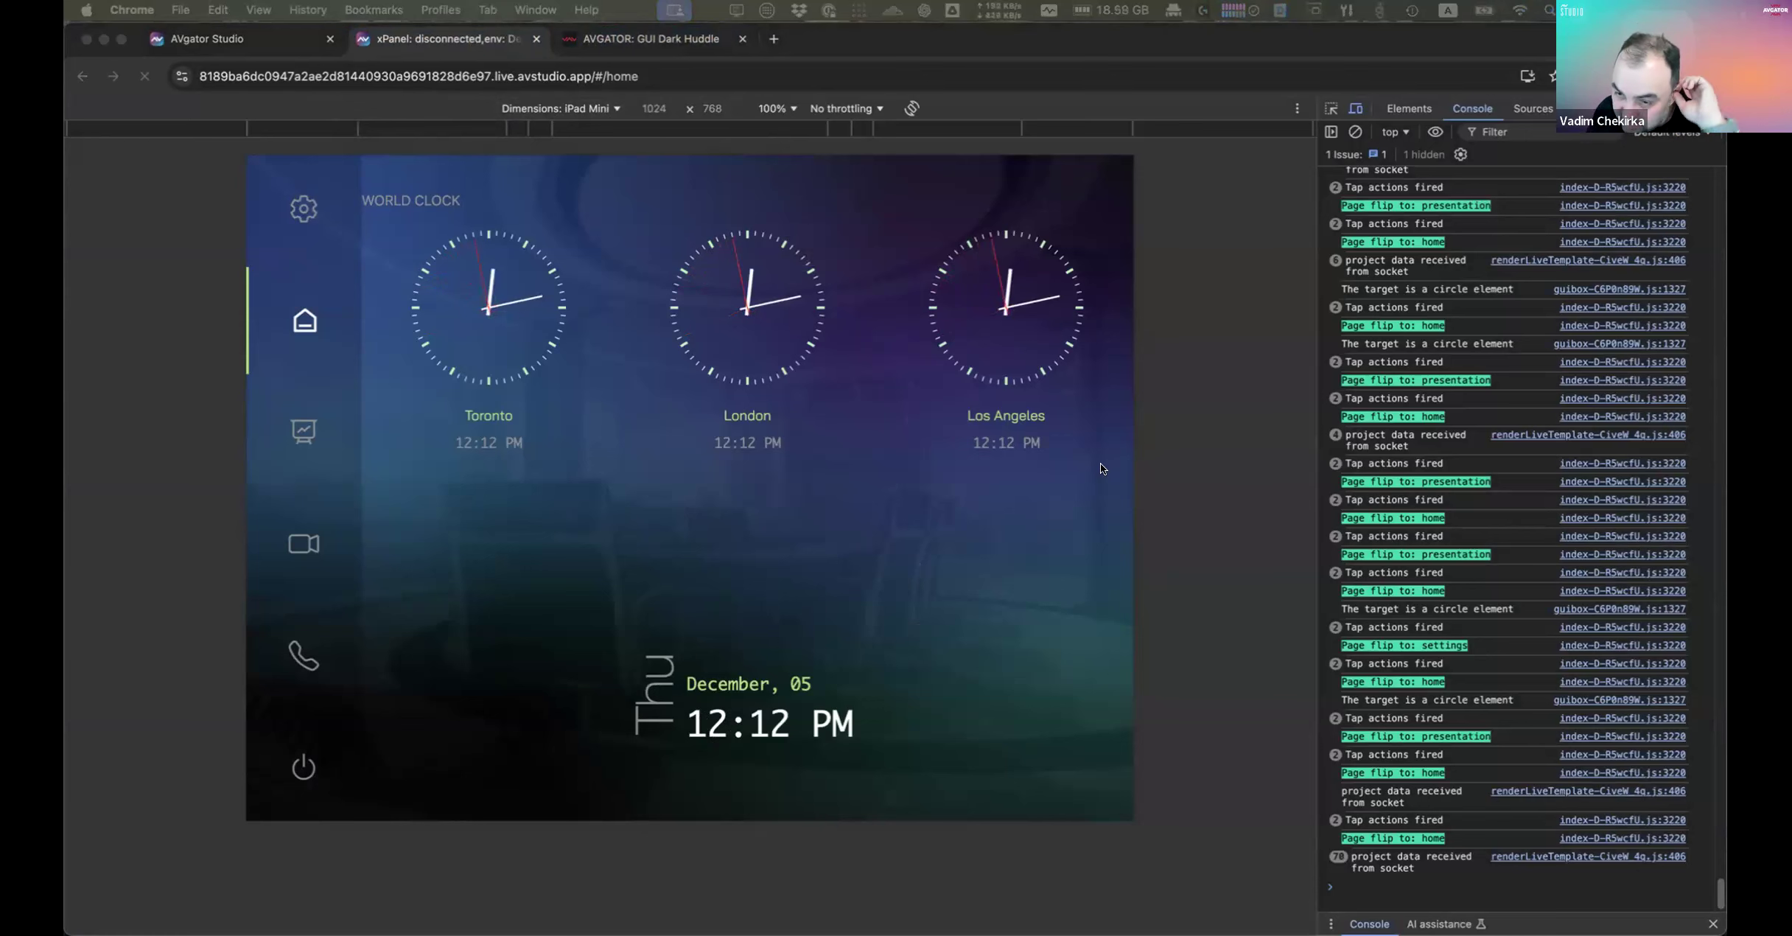
Step: Return to AVgator Studio, open the Workshop Day4 project overview and save the project
click(260, 44)
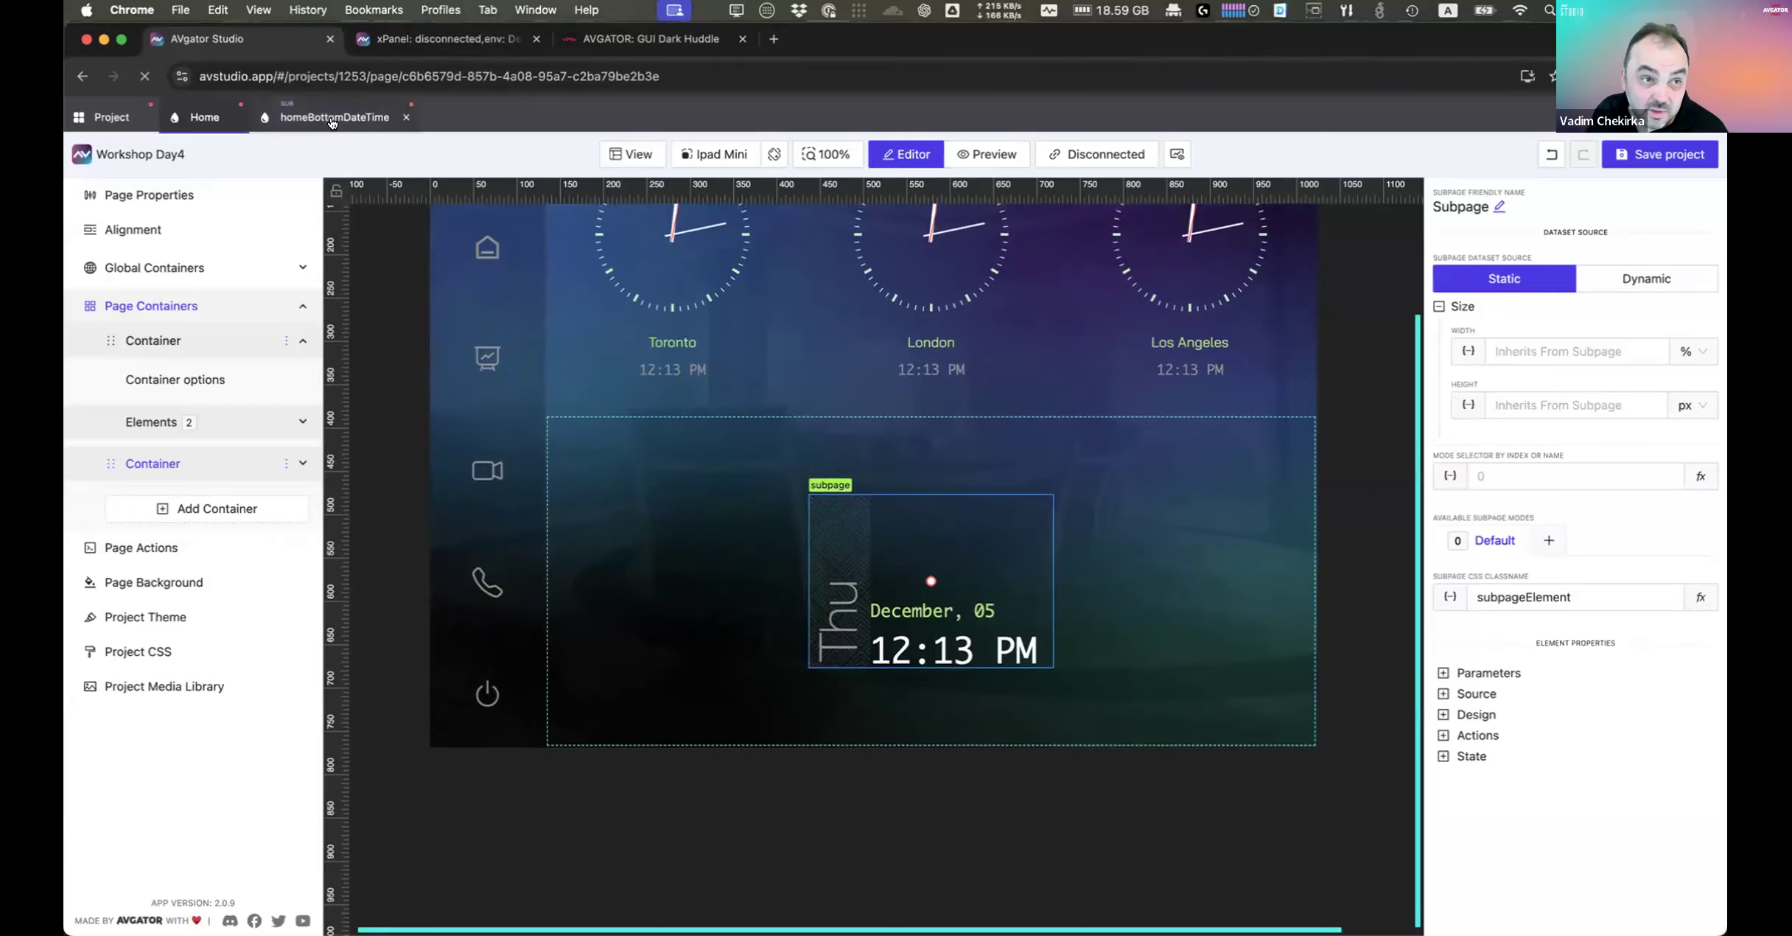
click(761, 756)
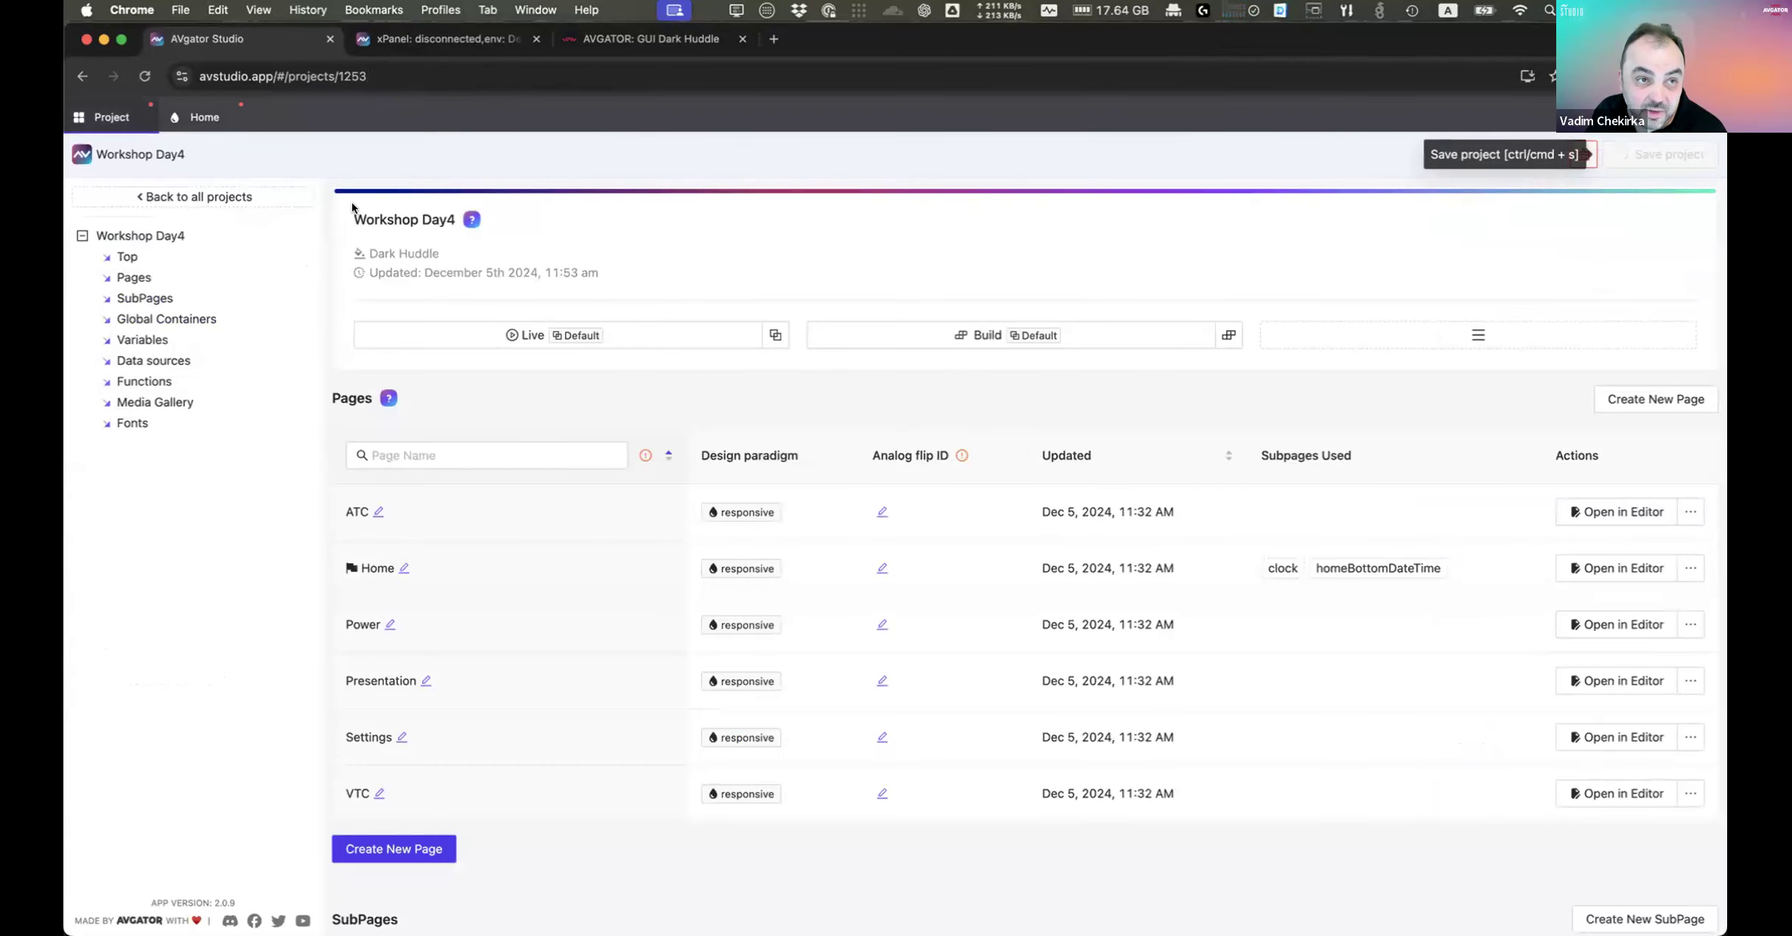
Step: Examine the Quick Actions list in the Dark Huddle demo, going through its entries and back to the start
click(625, 39)
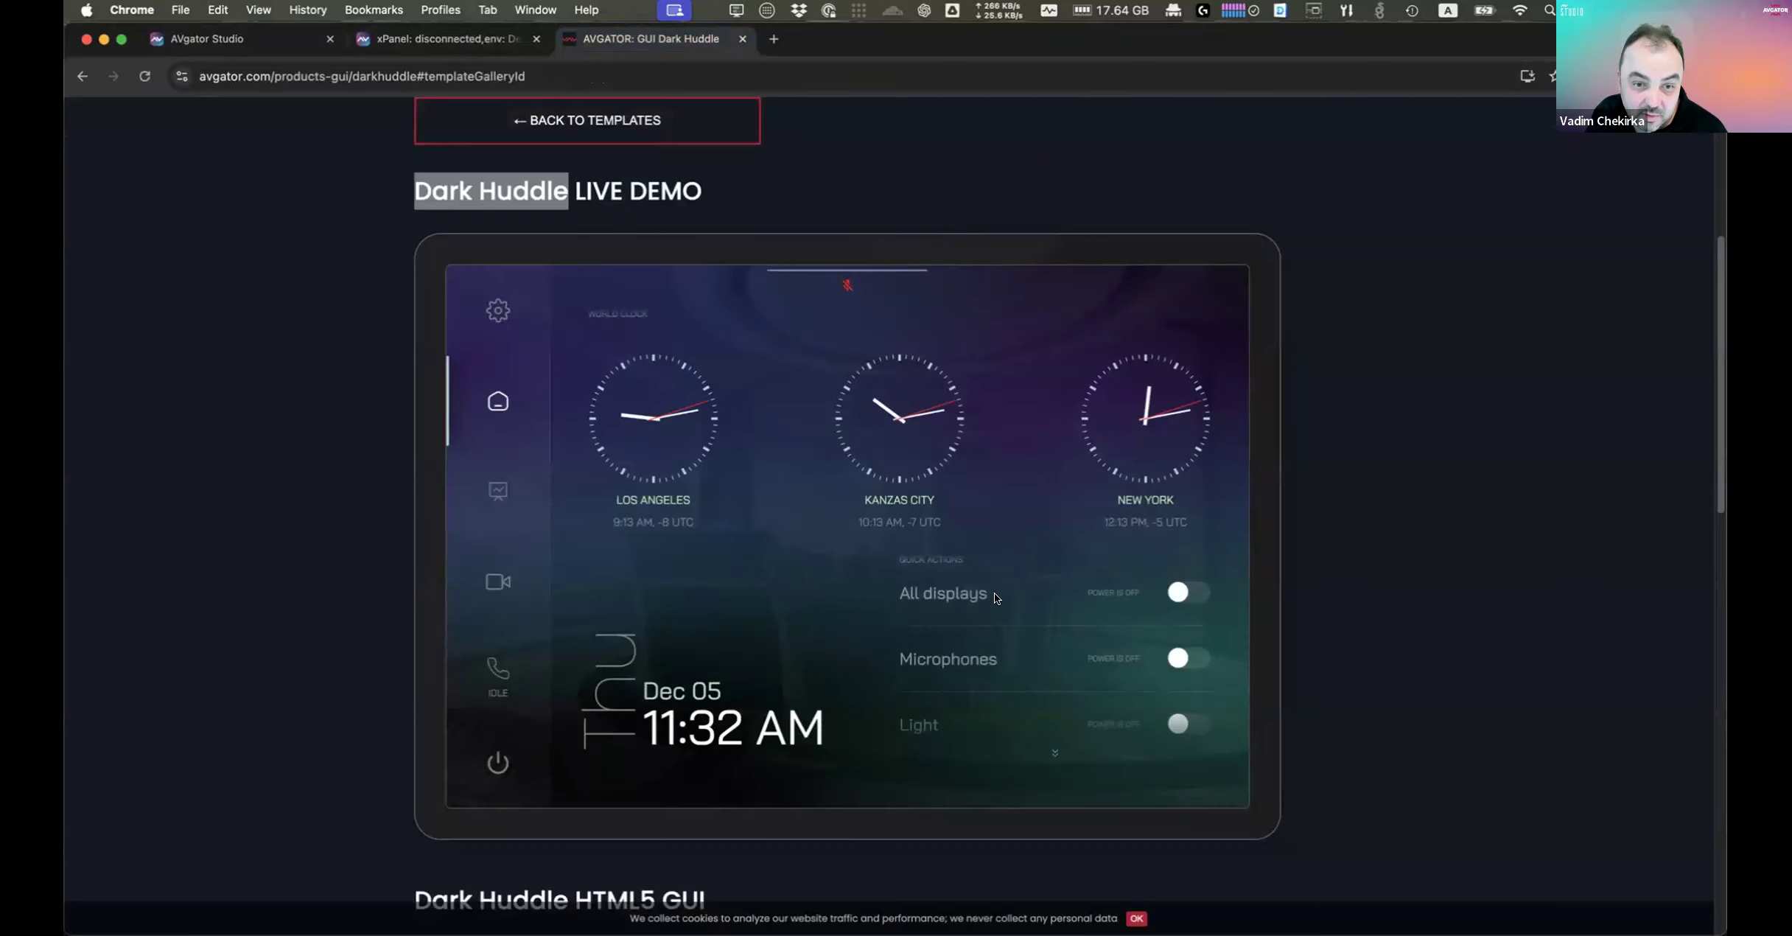
drag(988, 708, 1008, 566)
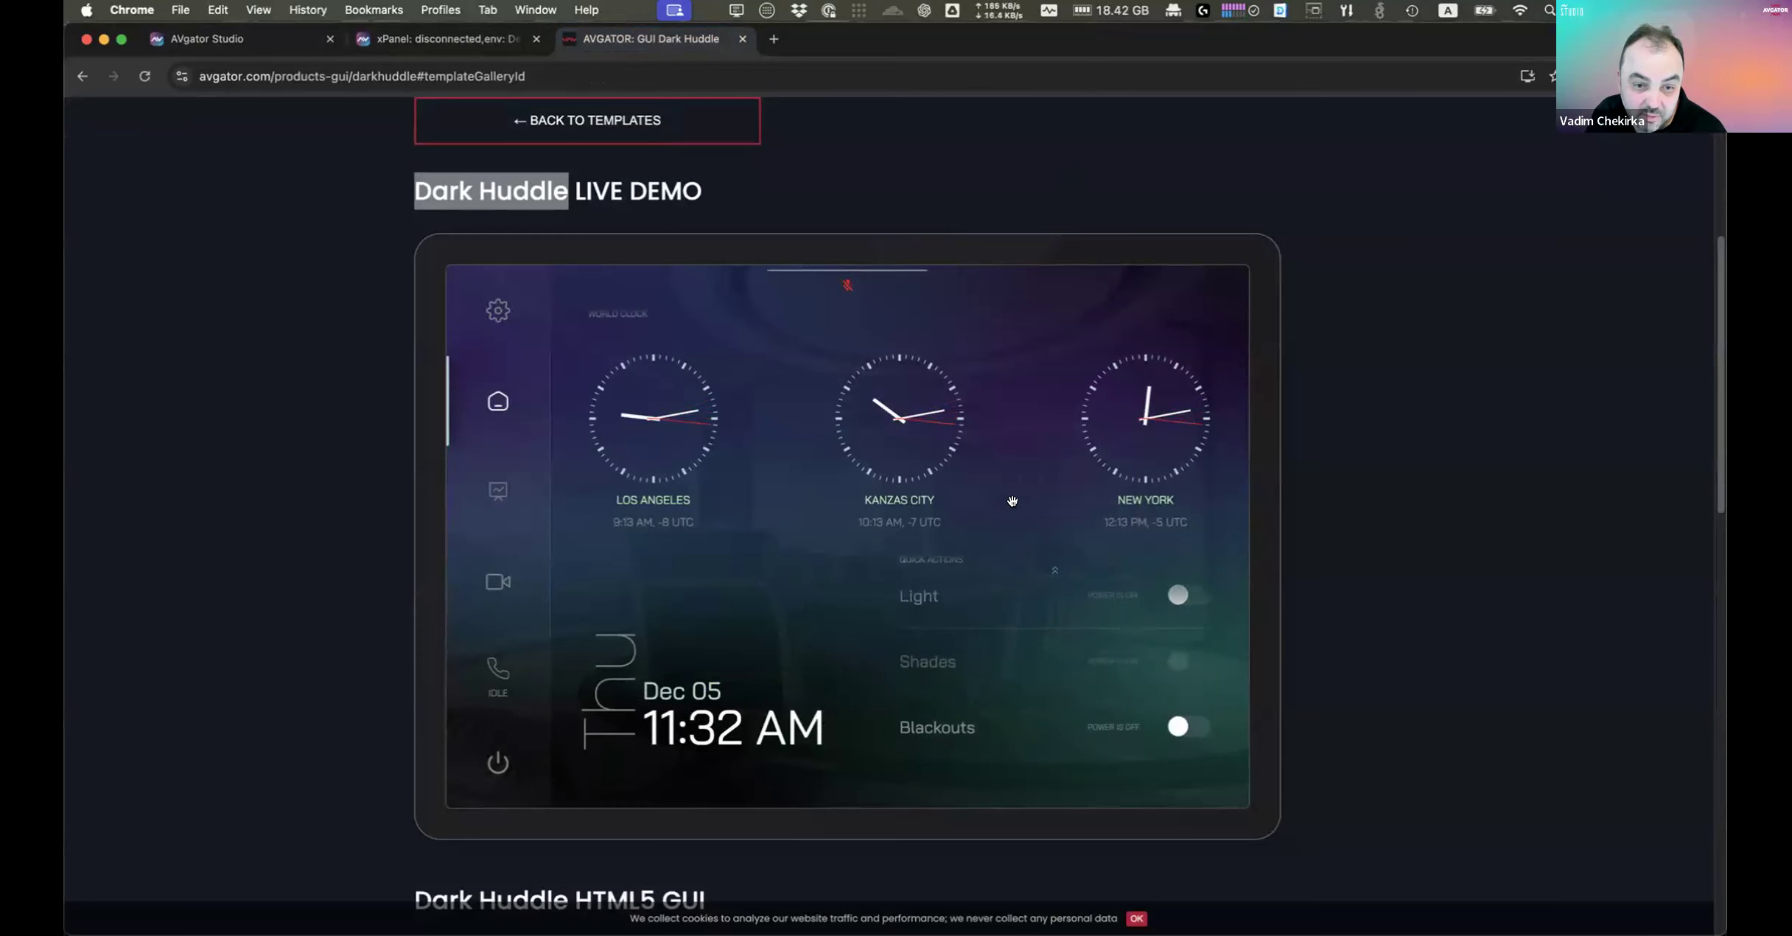
drag(1016, 463, 985, 651)
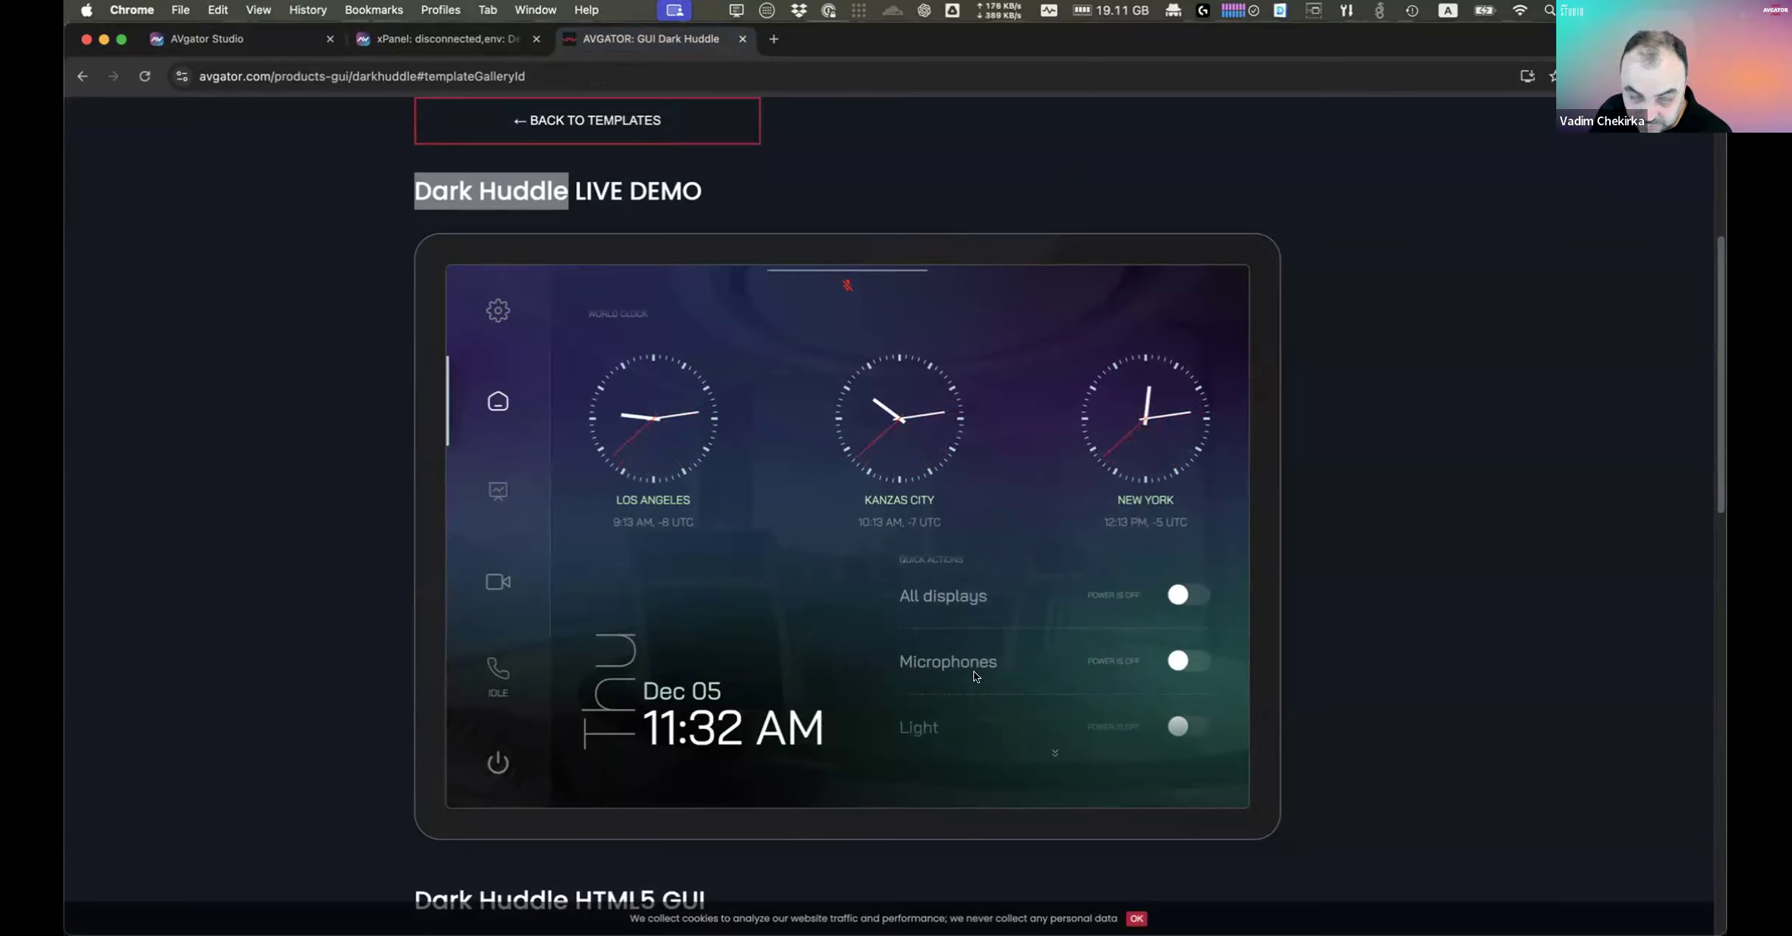
Step: In AVgator Studio, start a new Boolean project variable and name it stateShades
click(254, 41)
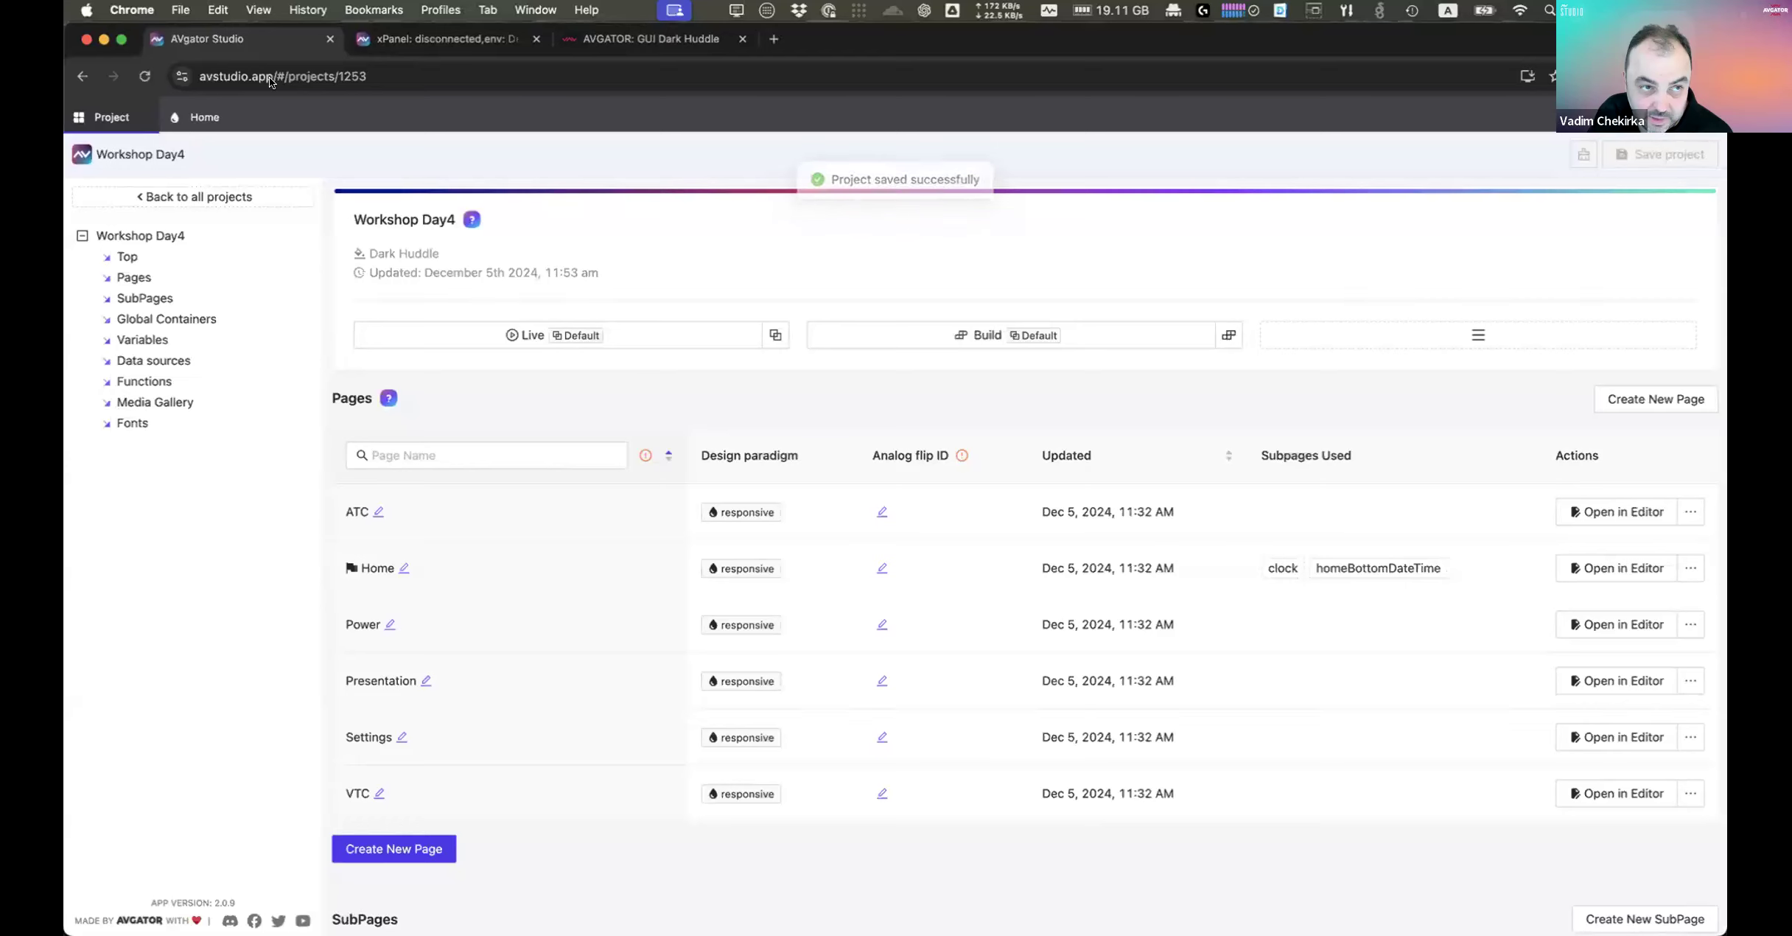
click(138, 381)
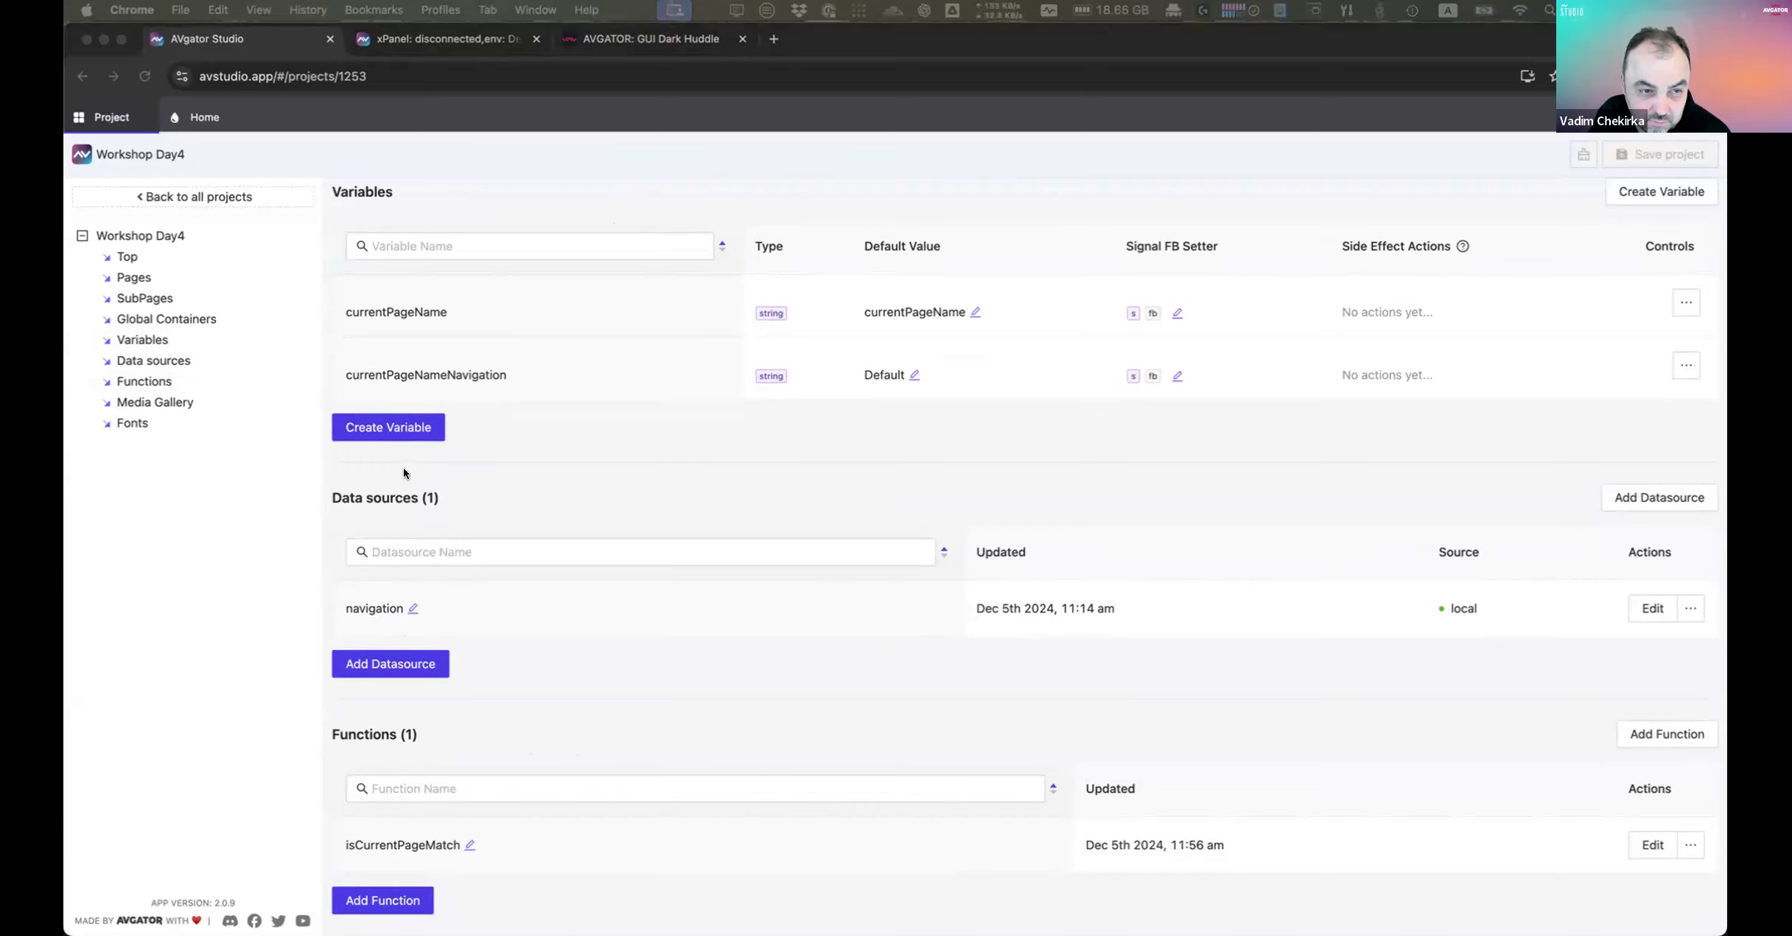
click(400, 426)
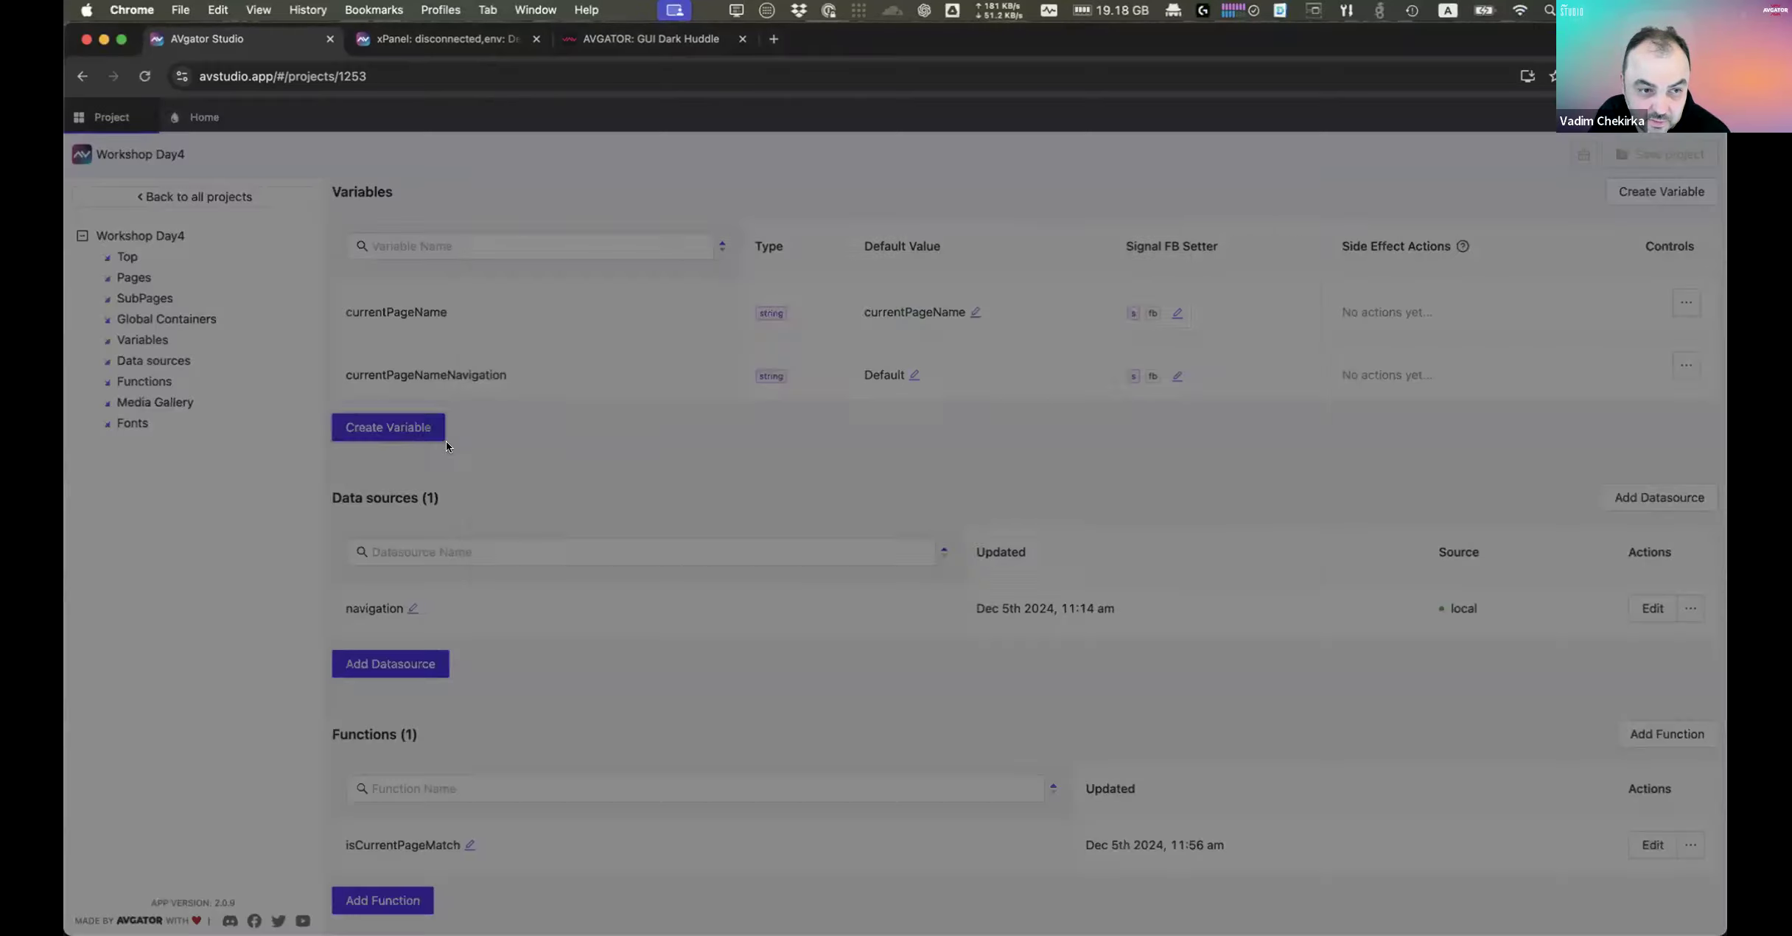
click(970, 320)
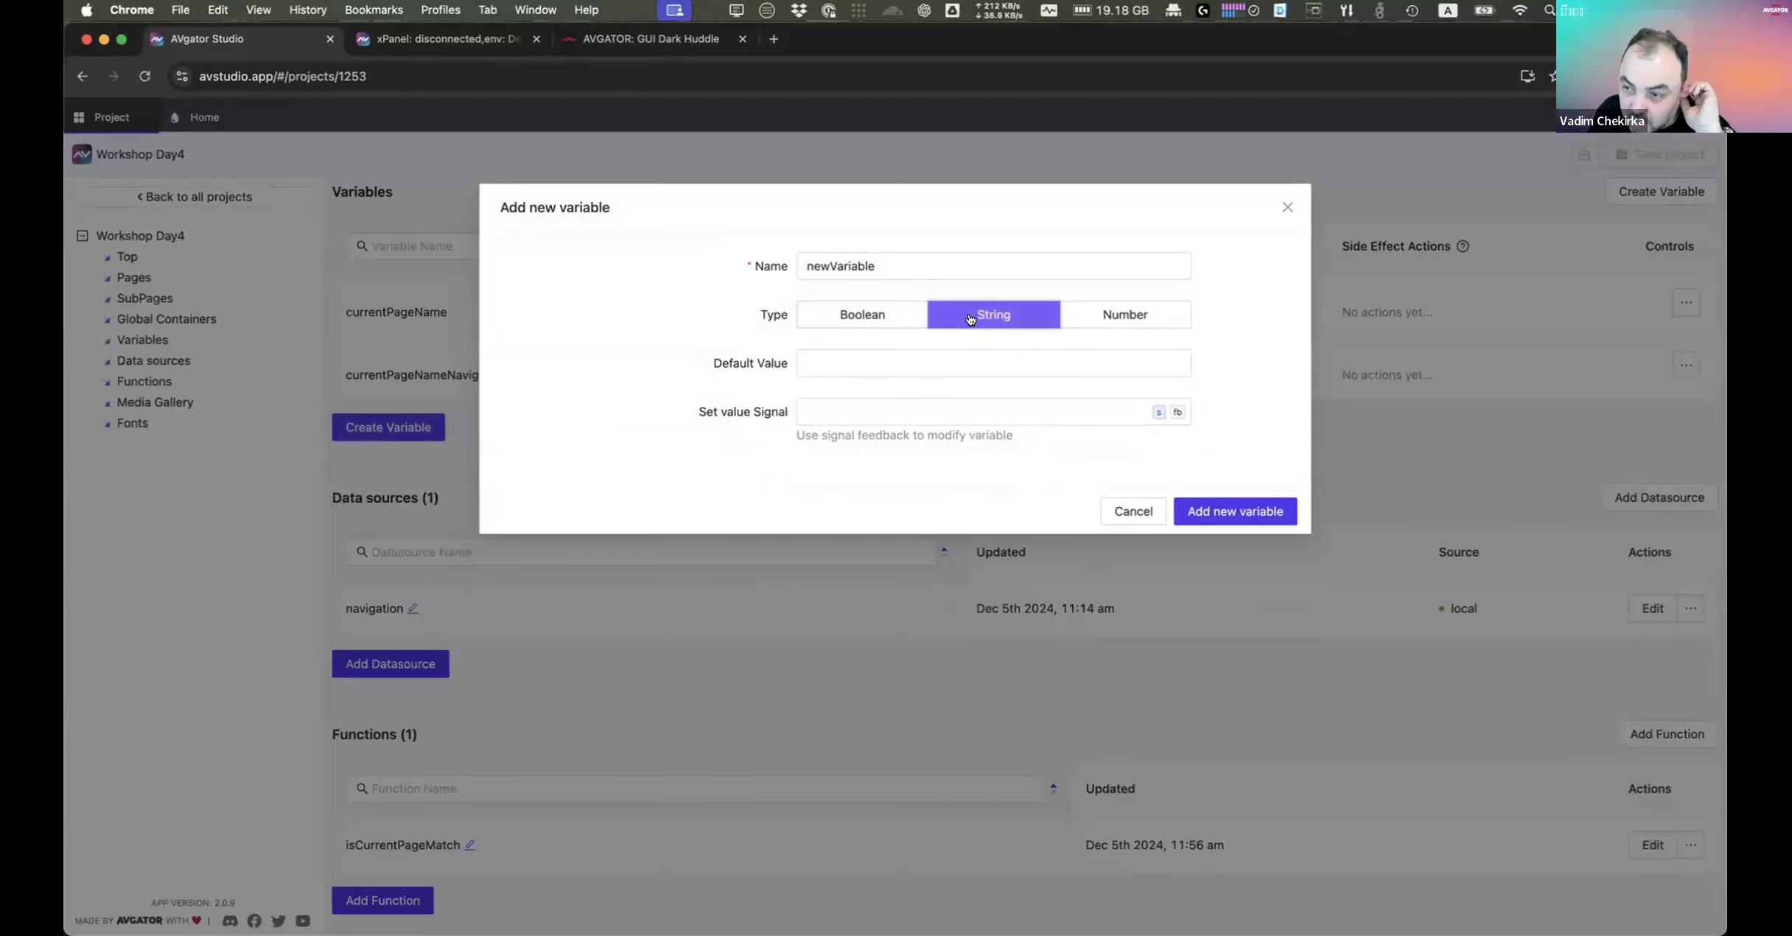
click(875, 316)
drag(912, 266, 708, 254)
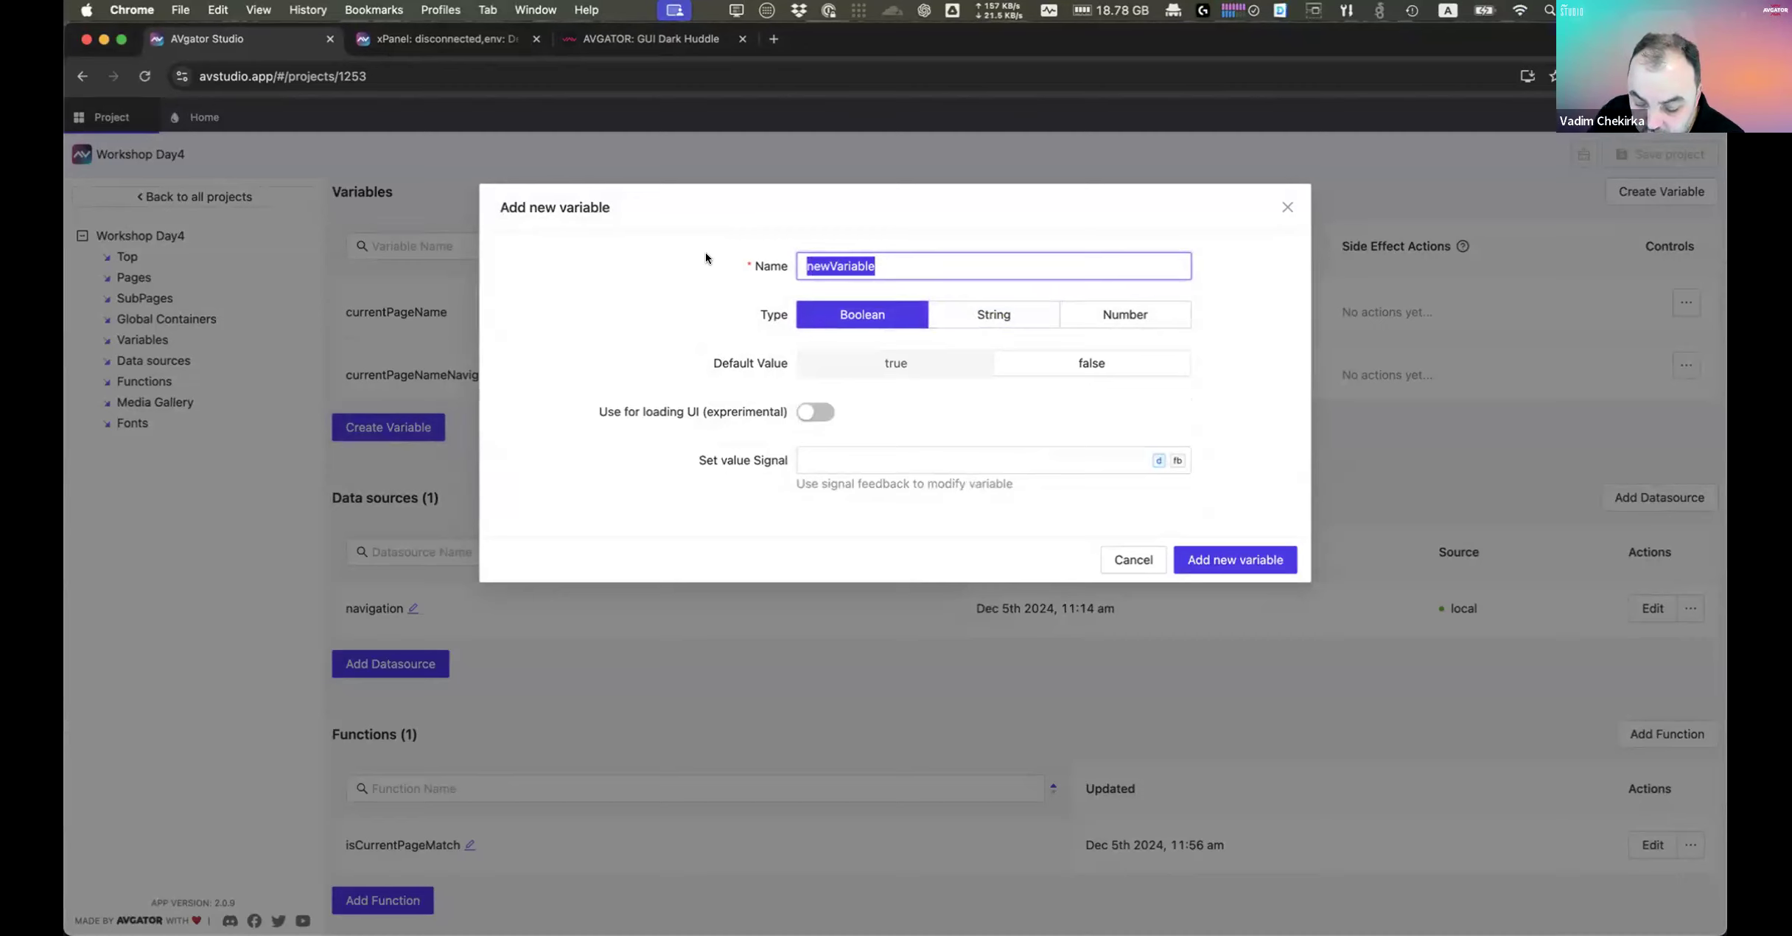
text(sa)
key(BackSpace)
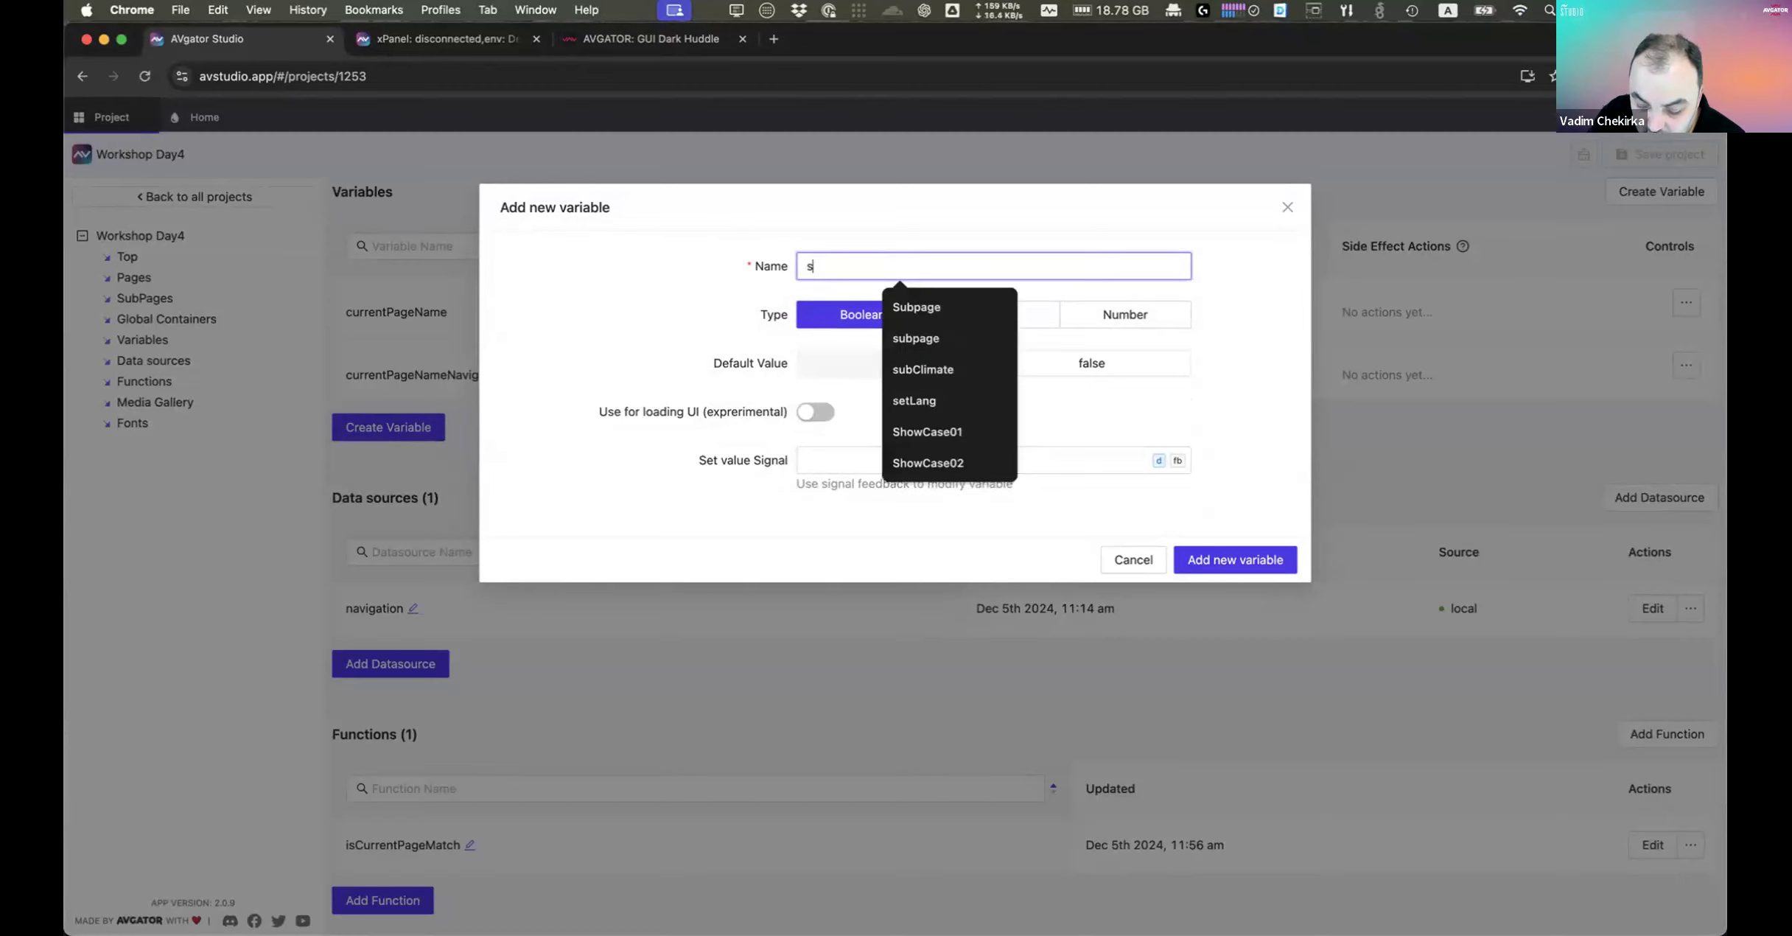
text(tateS)
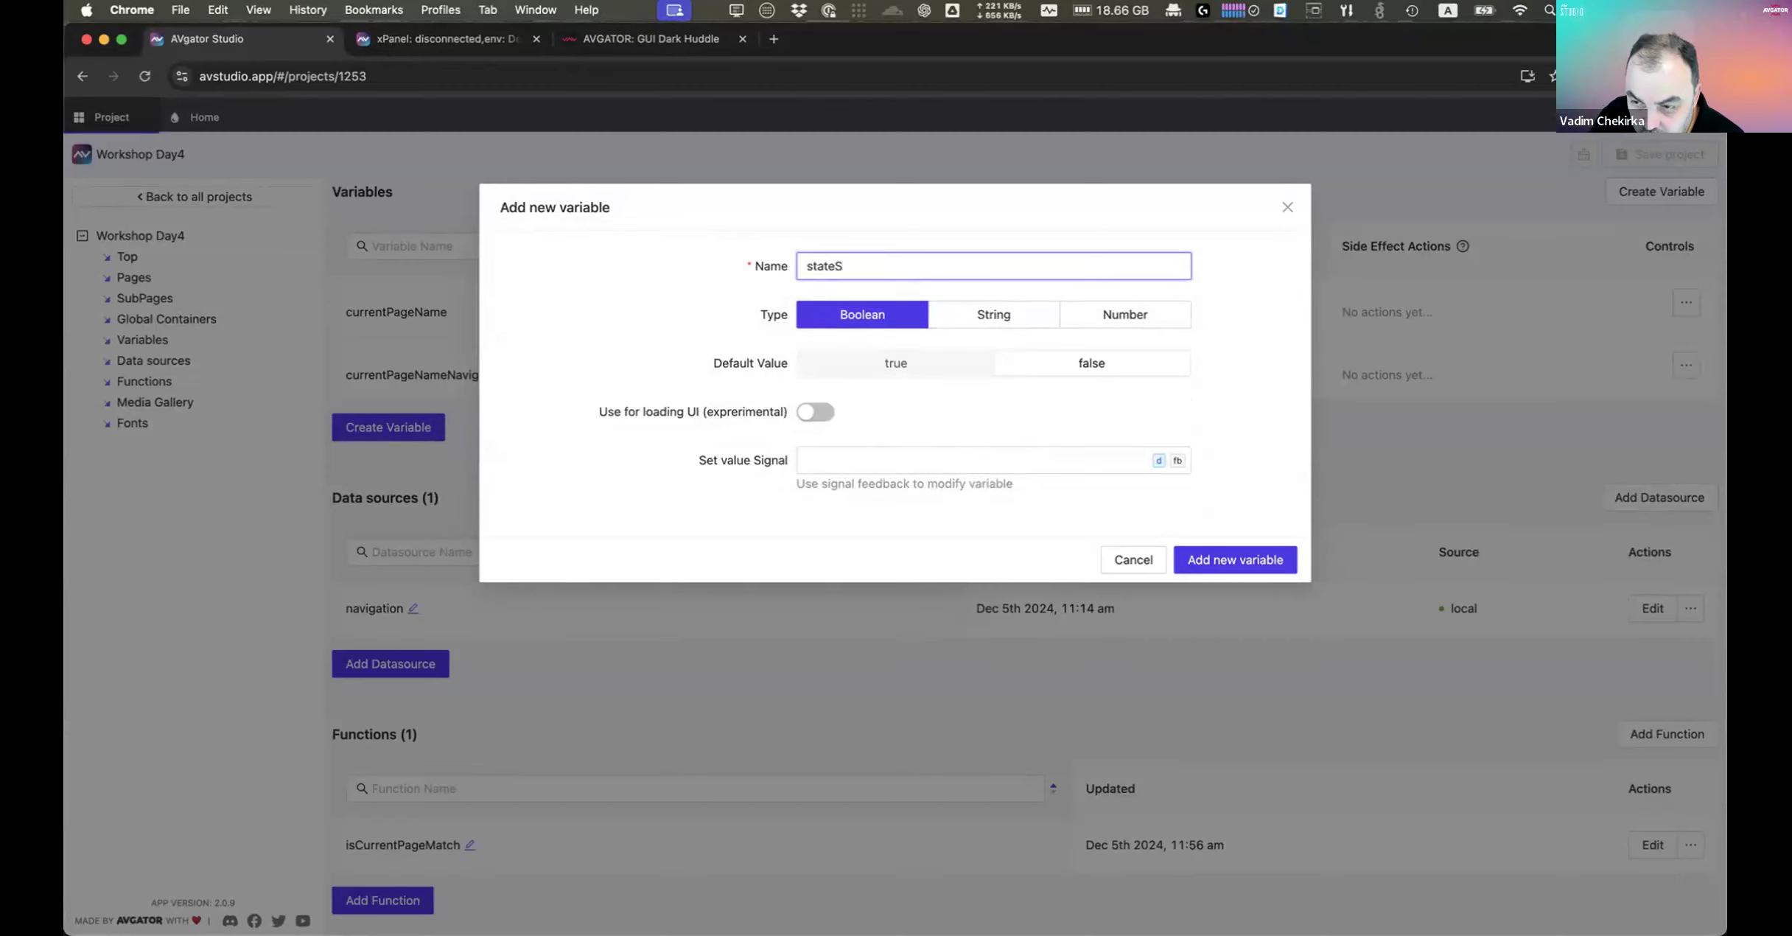
text(hades)
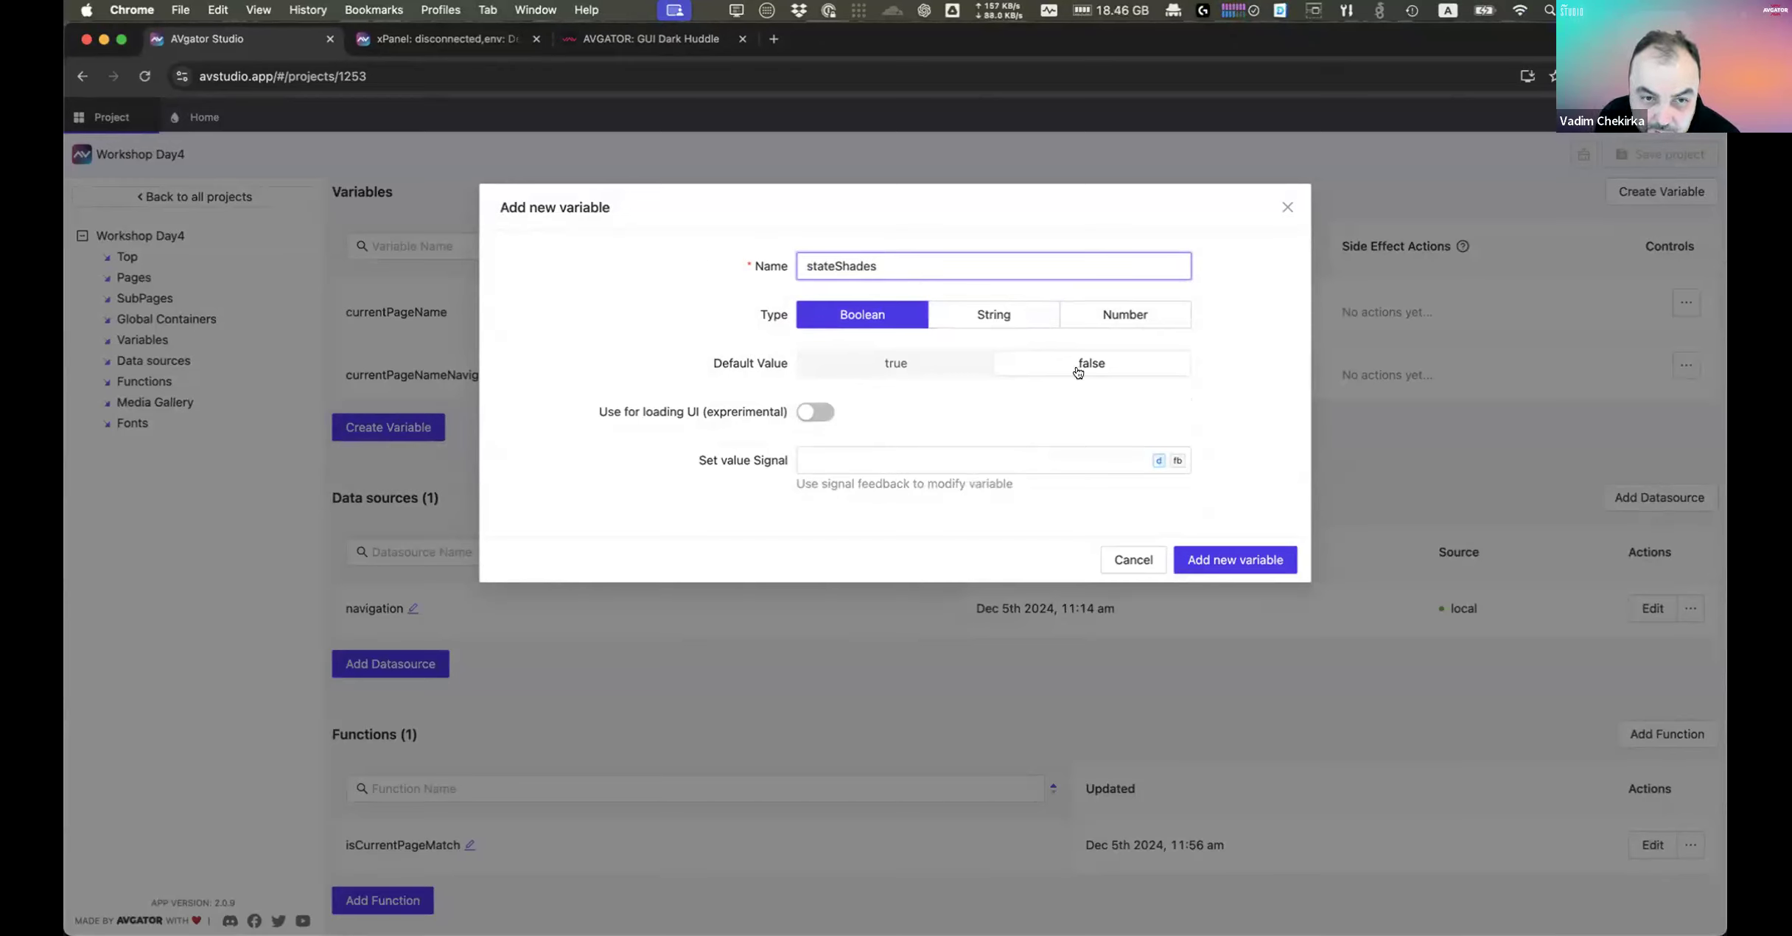
Step: Assign 103 as the set value signal of stateShades and add the variable to the project
click(884, 460)
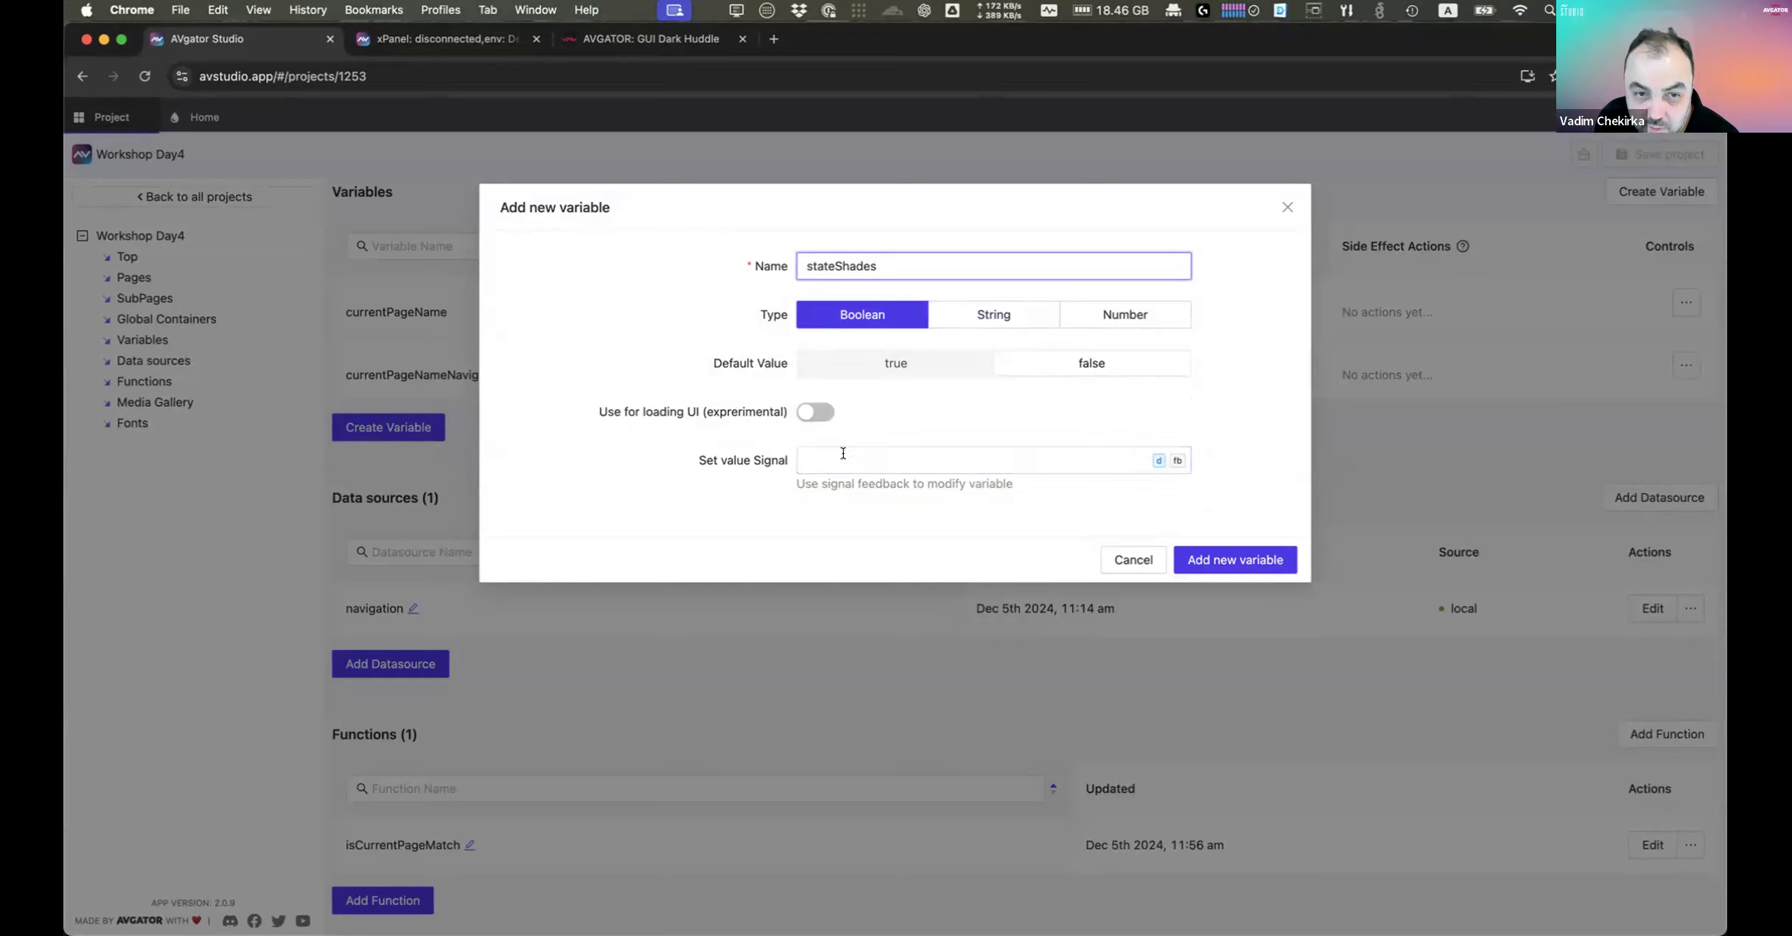
click(908, 461)
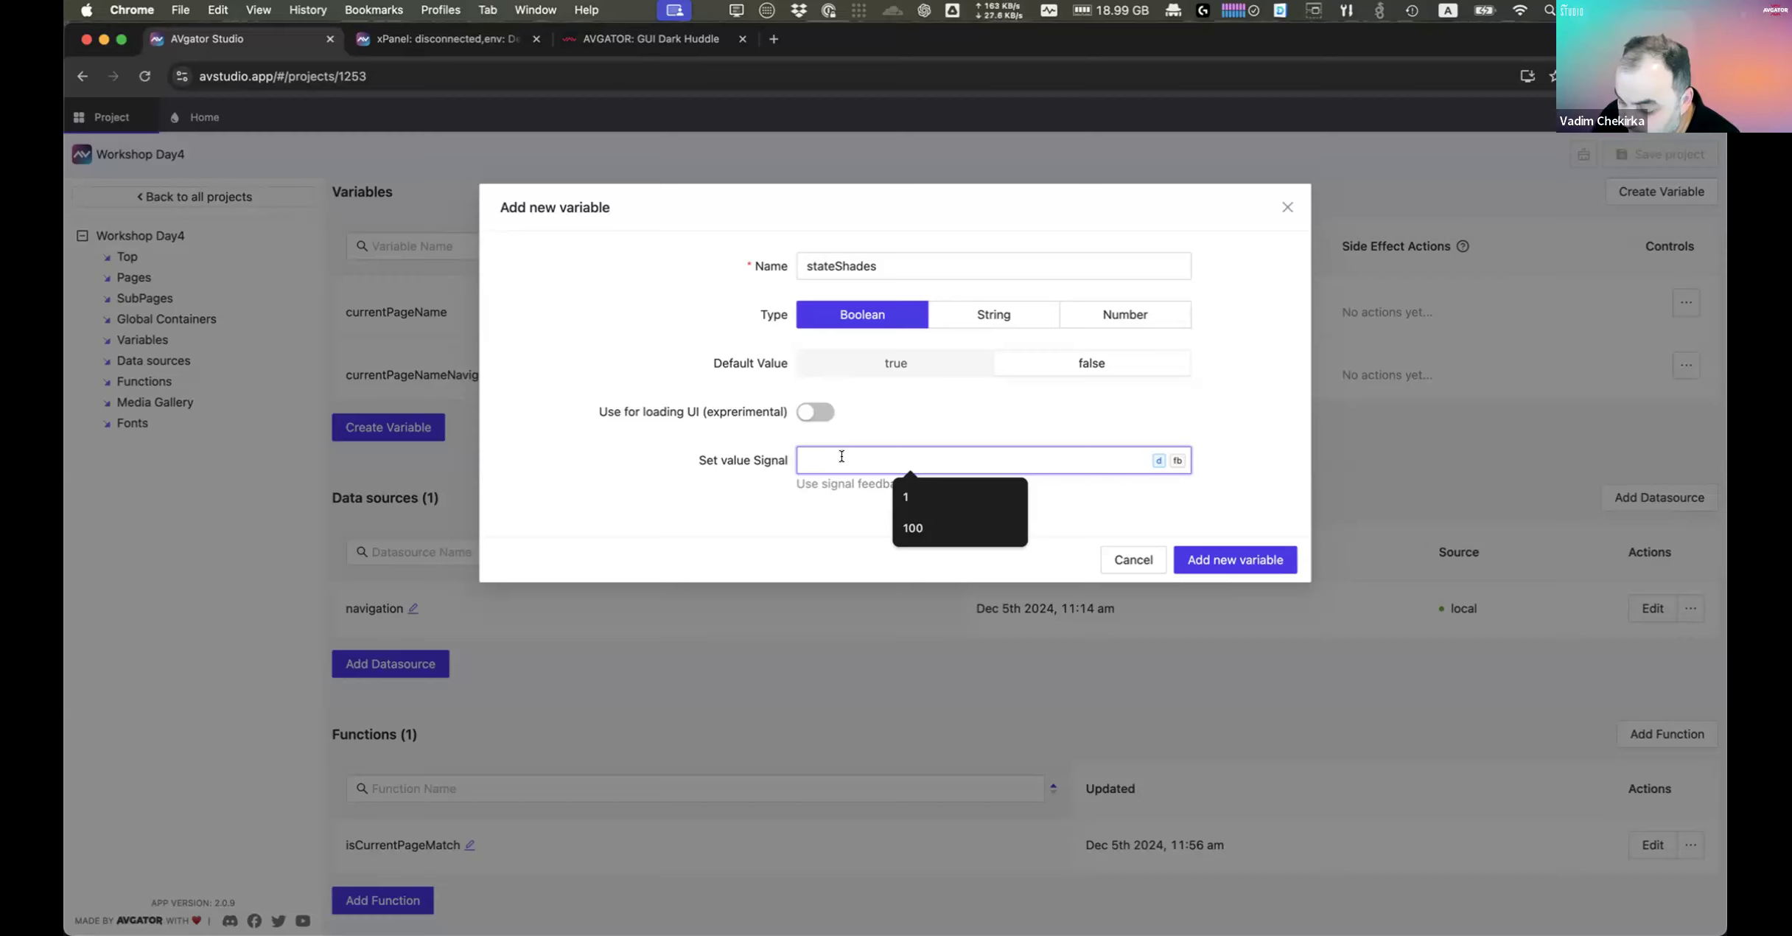
text(103)
click(1261, 560)
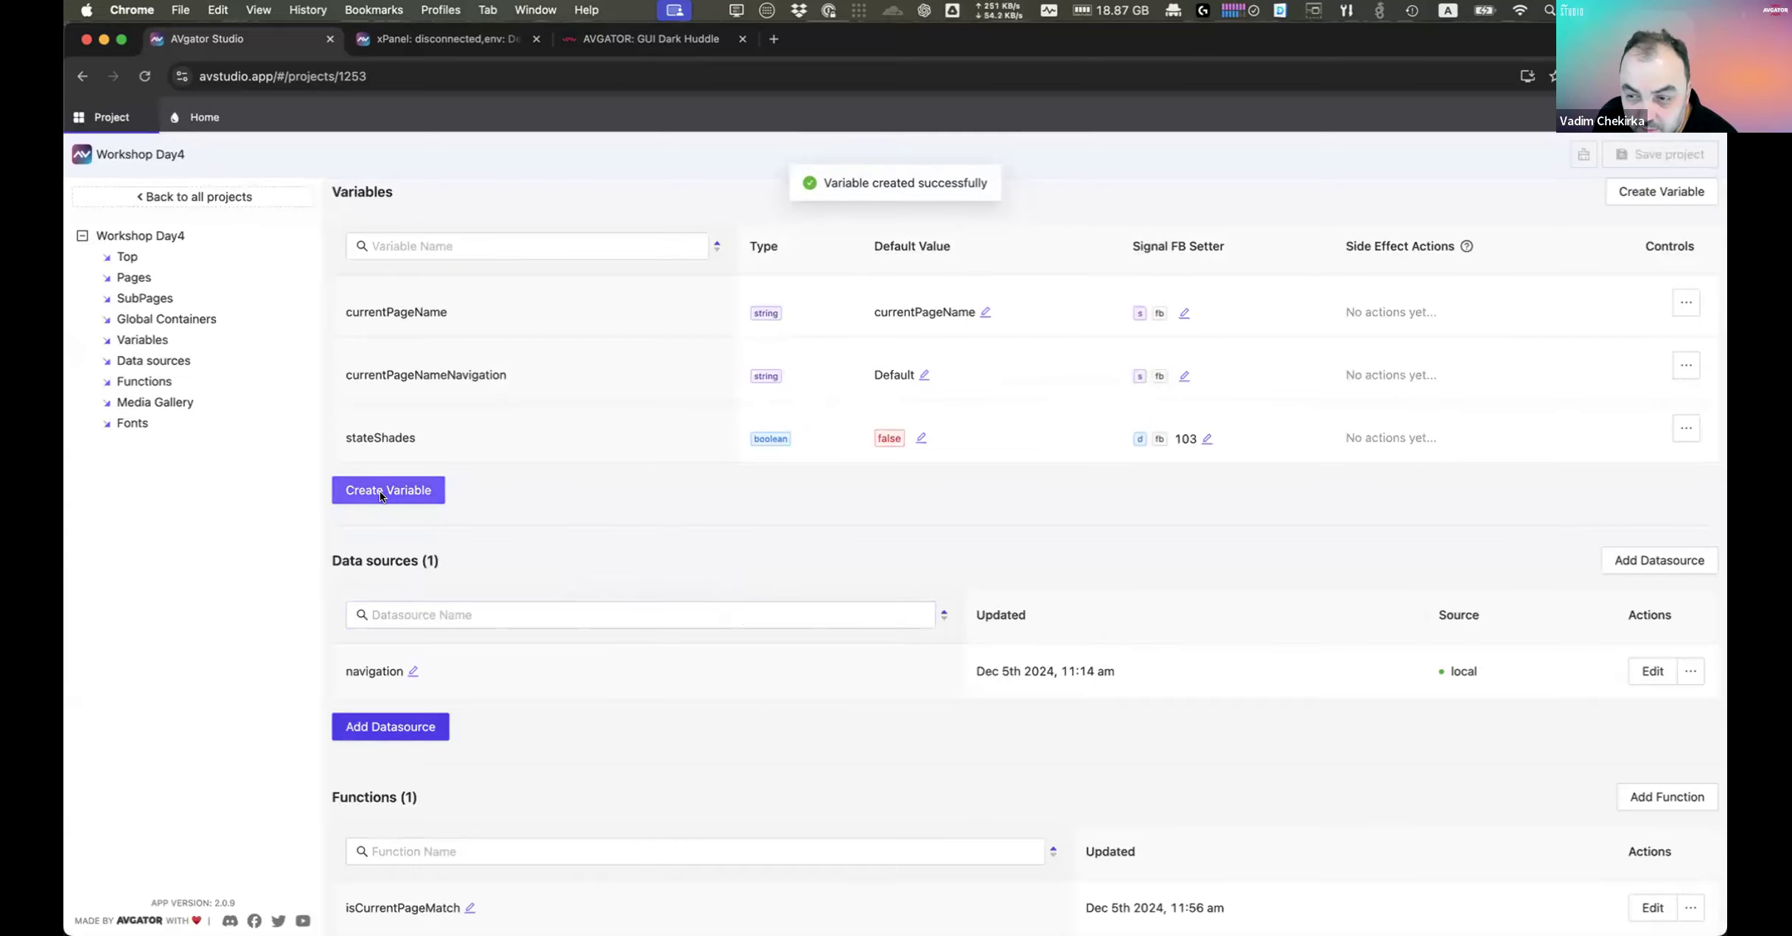
Step: Create a Boolean project variable named stateMicrophones with 101 as its set value signal
click(380, 492)
click(940, 264)
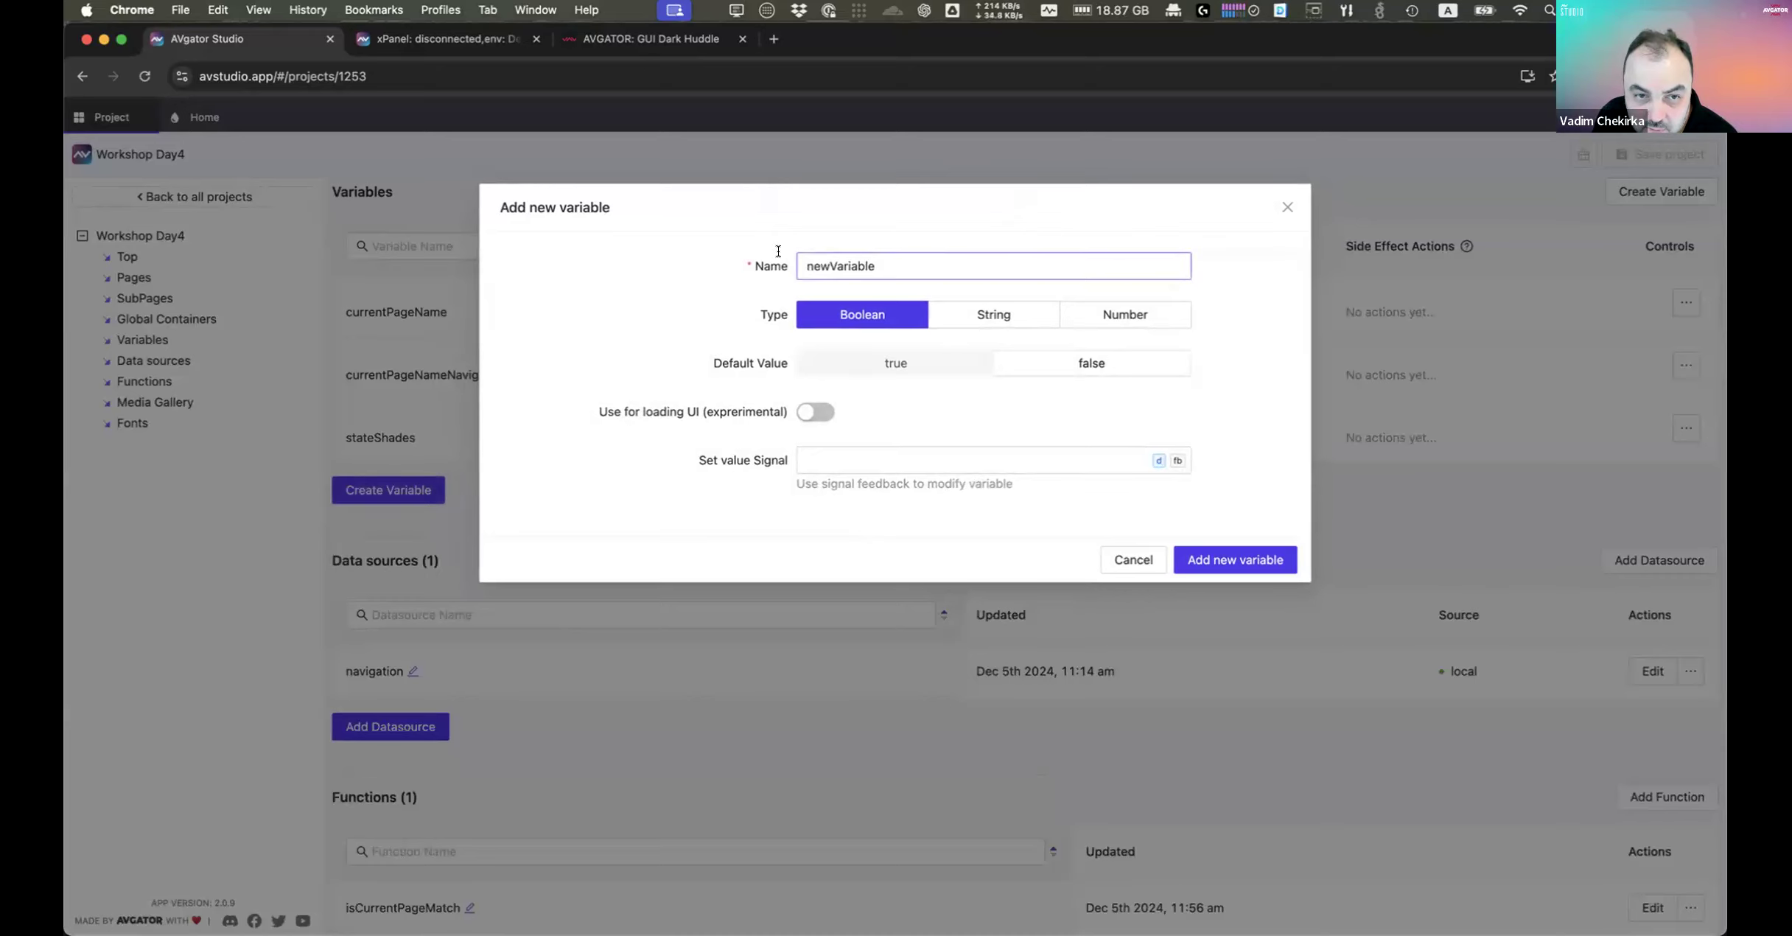
key(super+a)
text(state)
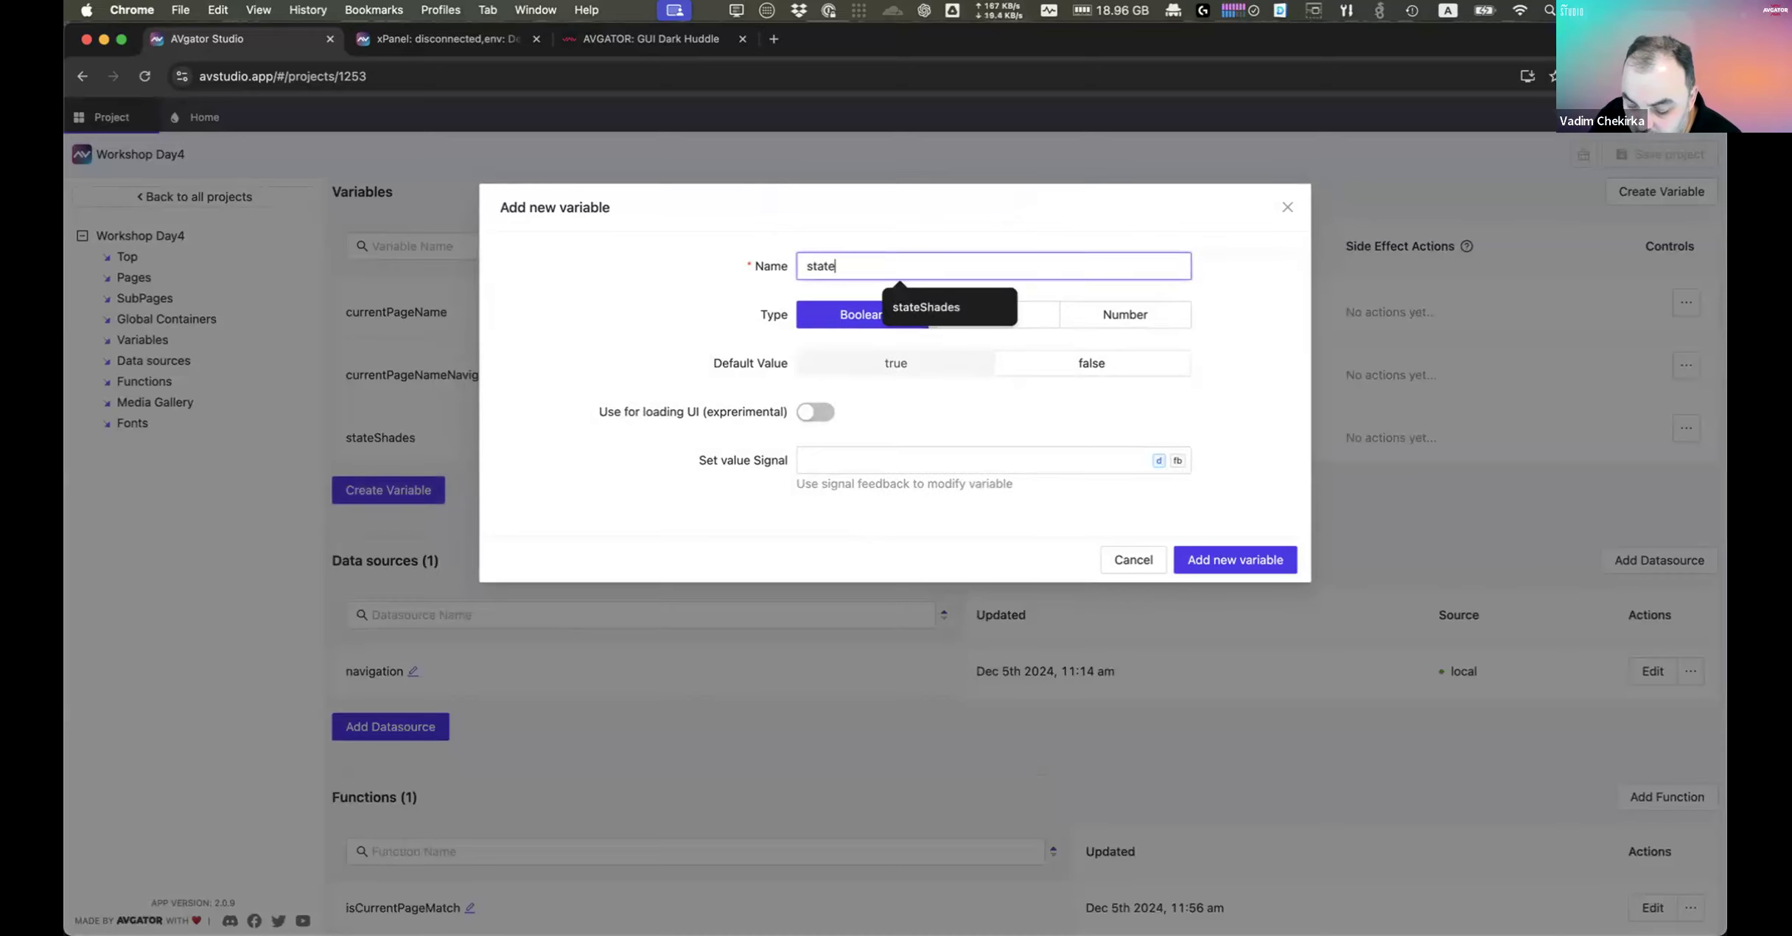
text(Microphones)
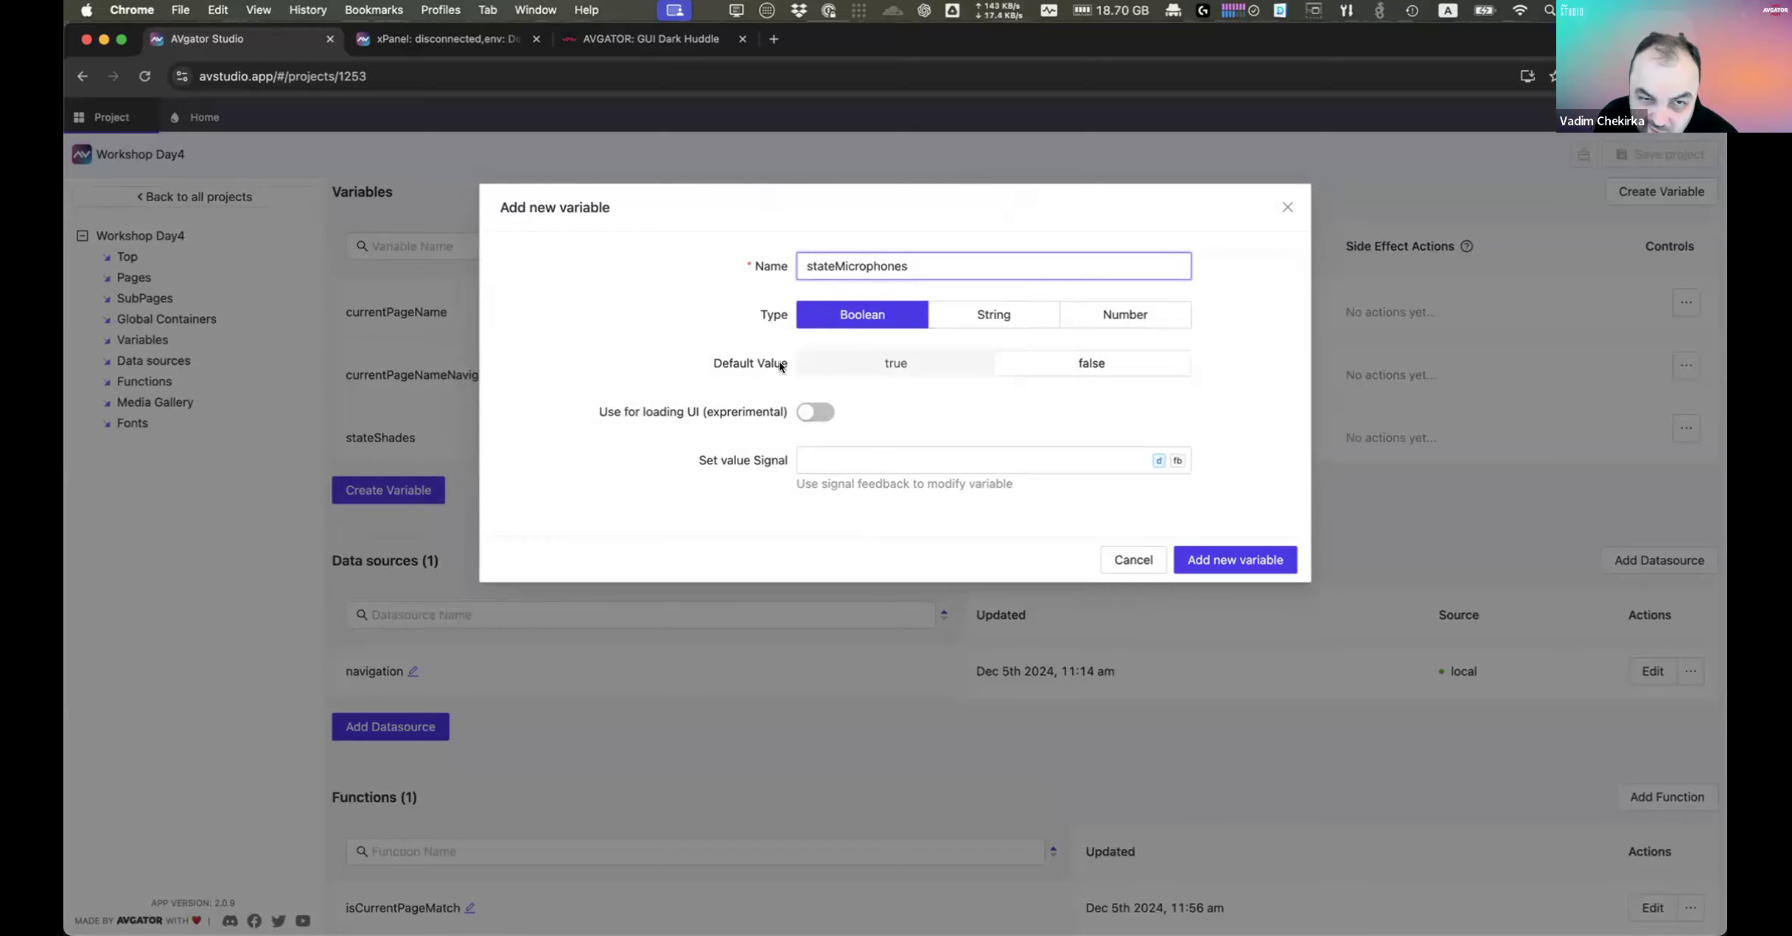
click(867, 459)
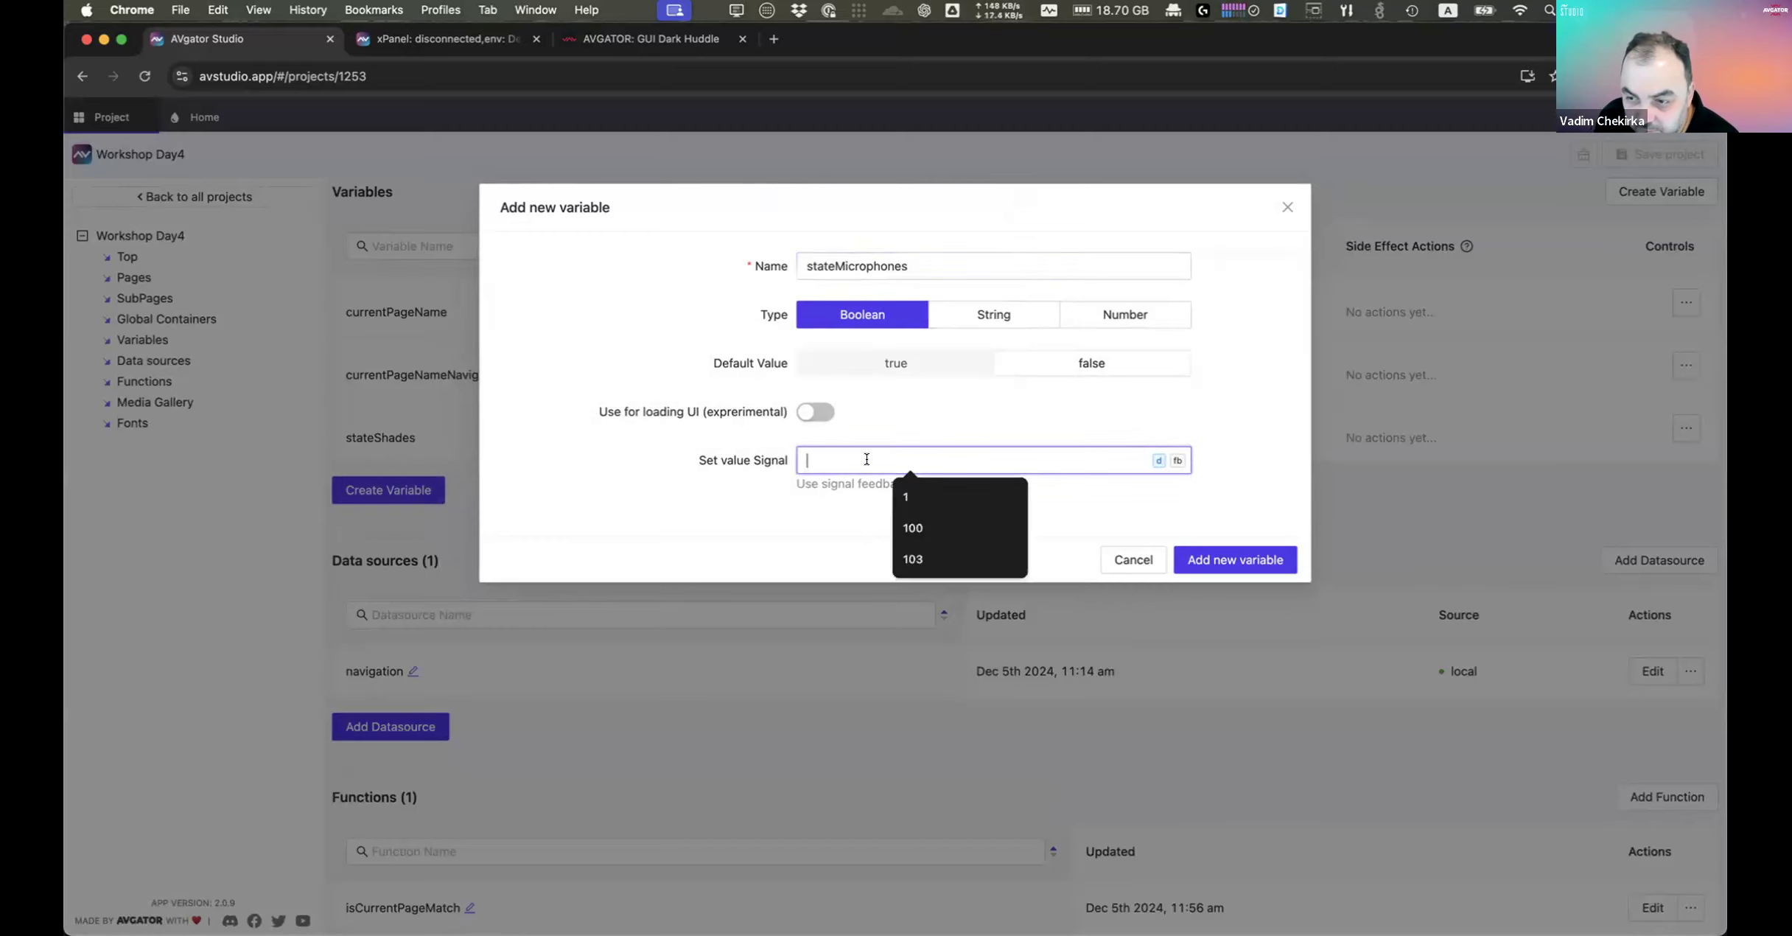
text(101)
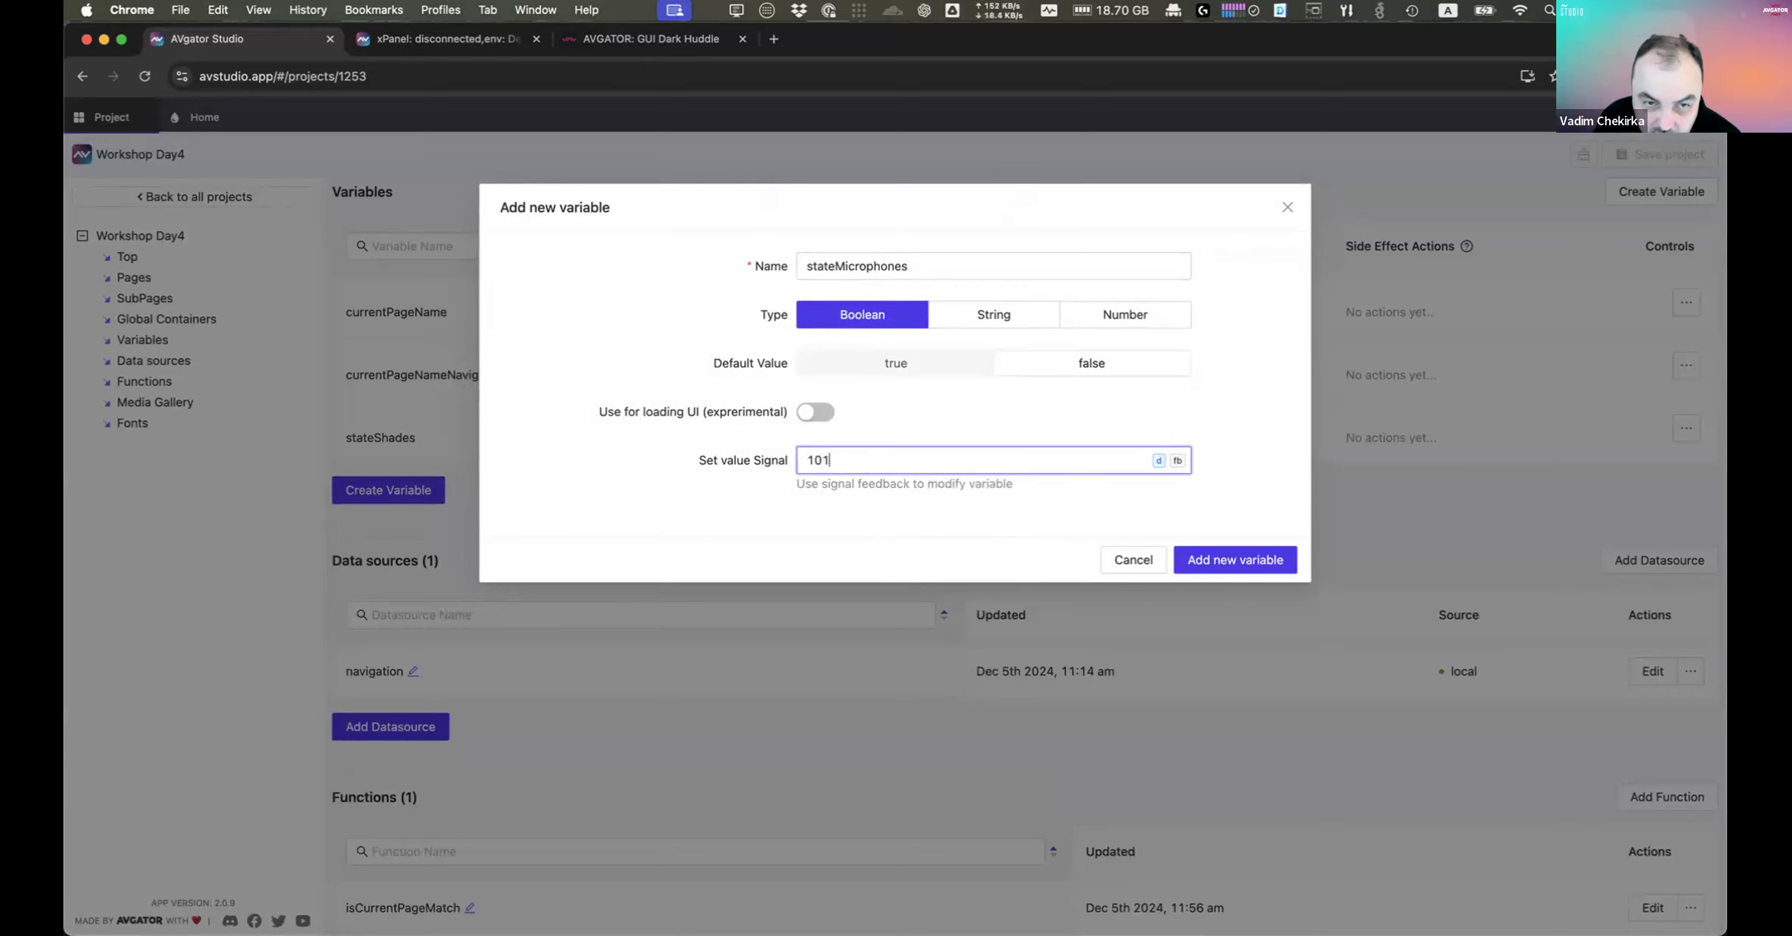
click(1249, 559)
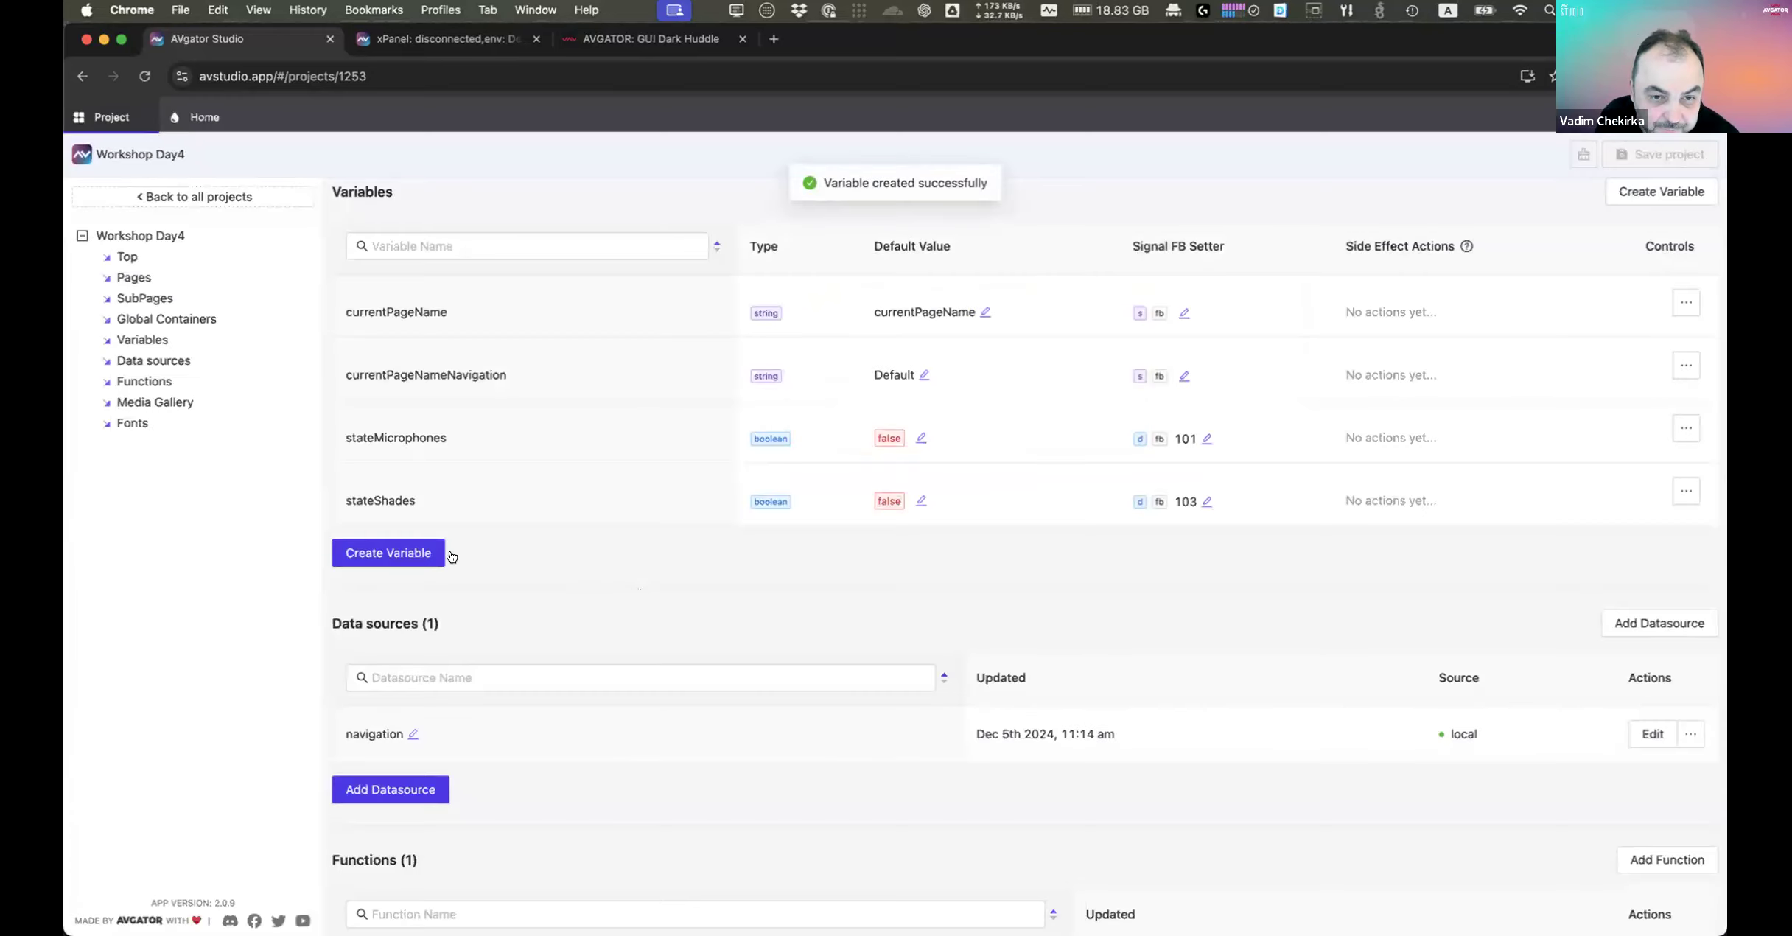
Step: Create a Boolean project variable named stateLights with 102 as its set value signal
click(387, 550)
drag(942, 266, 750, 244)
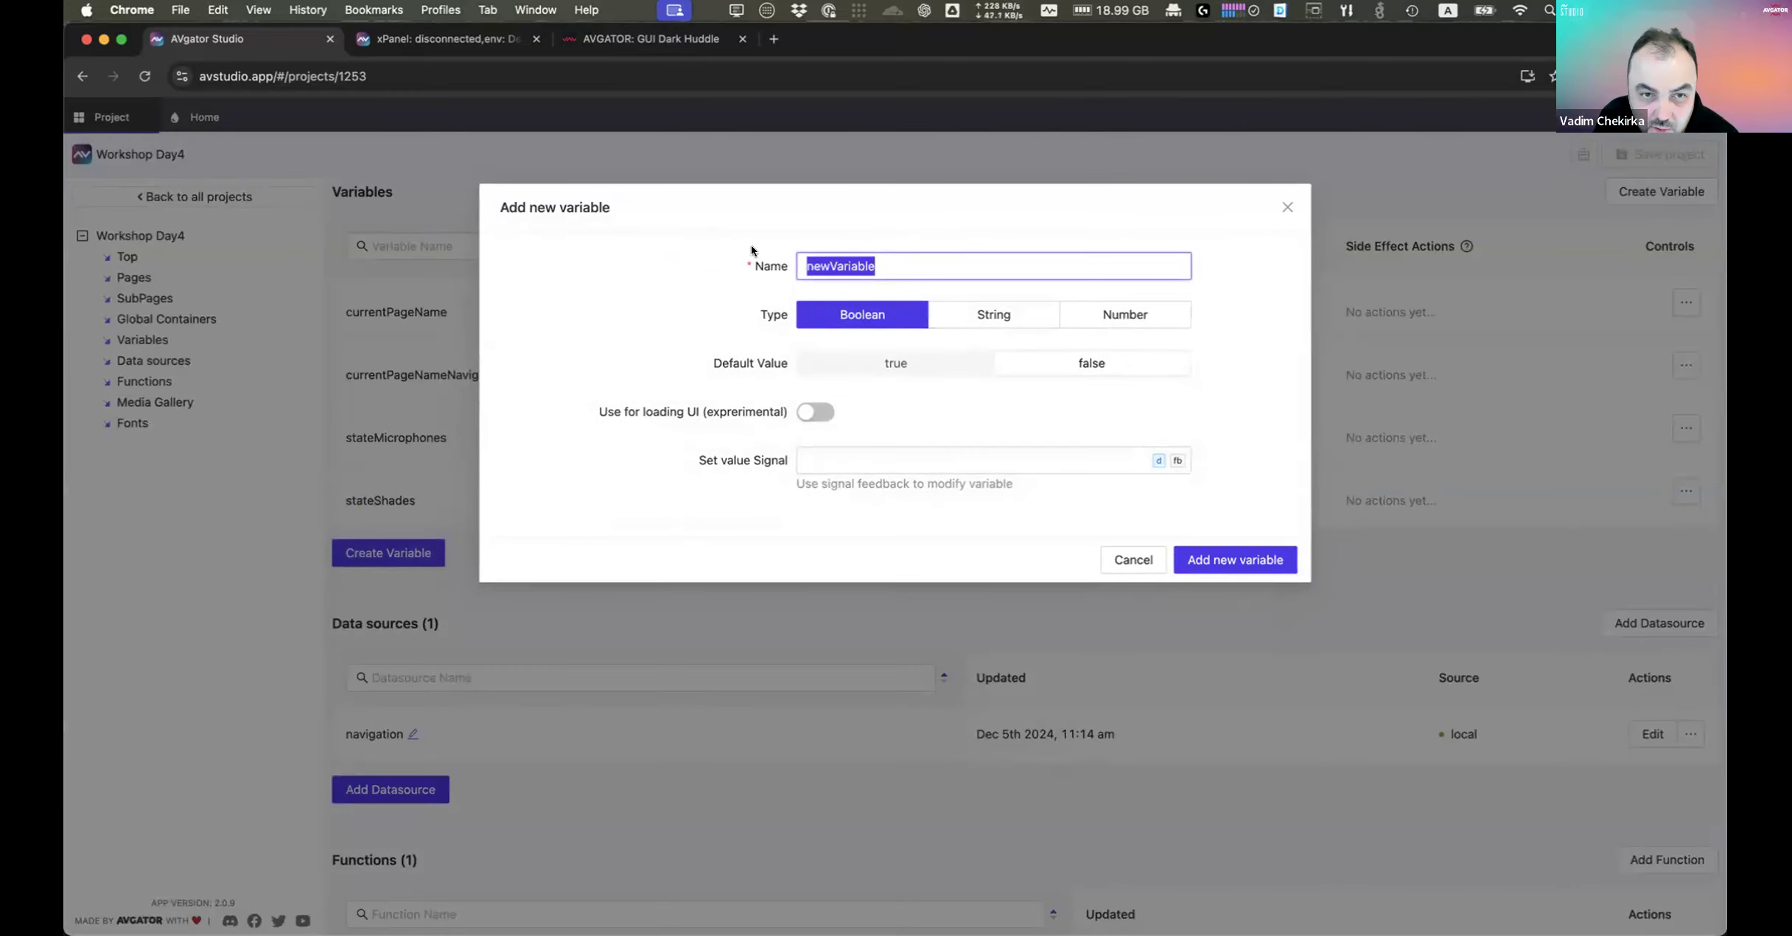
text(state)
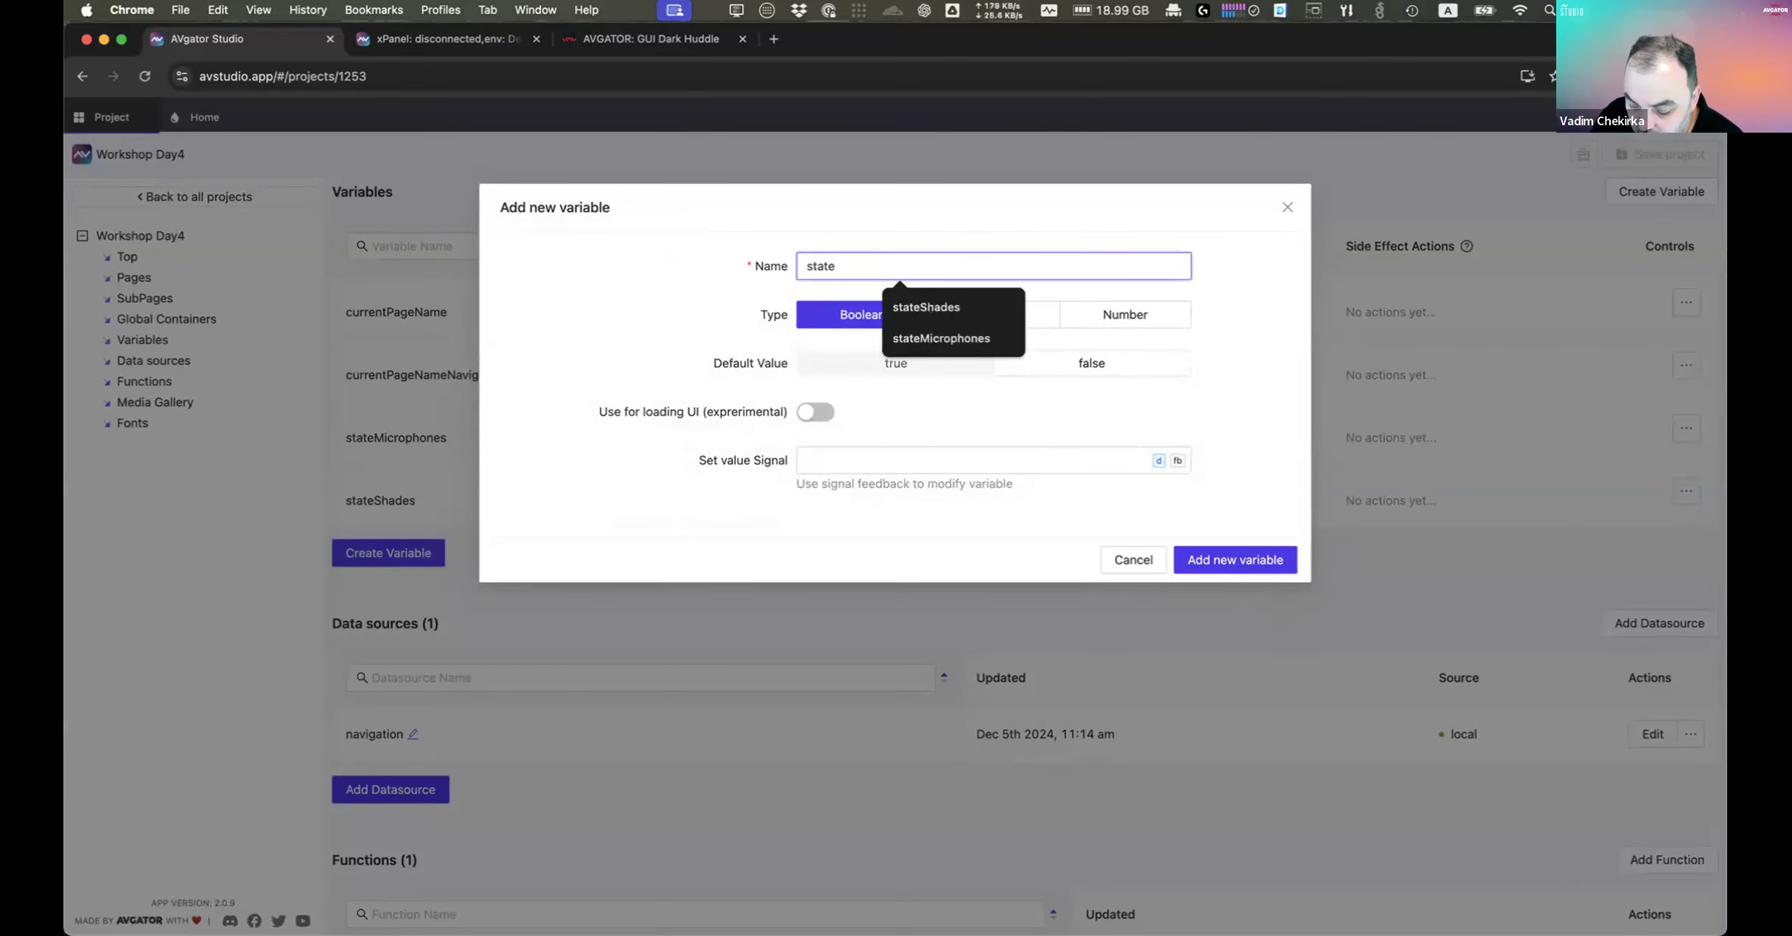
text(Lights)
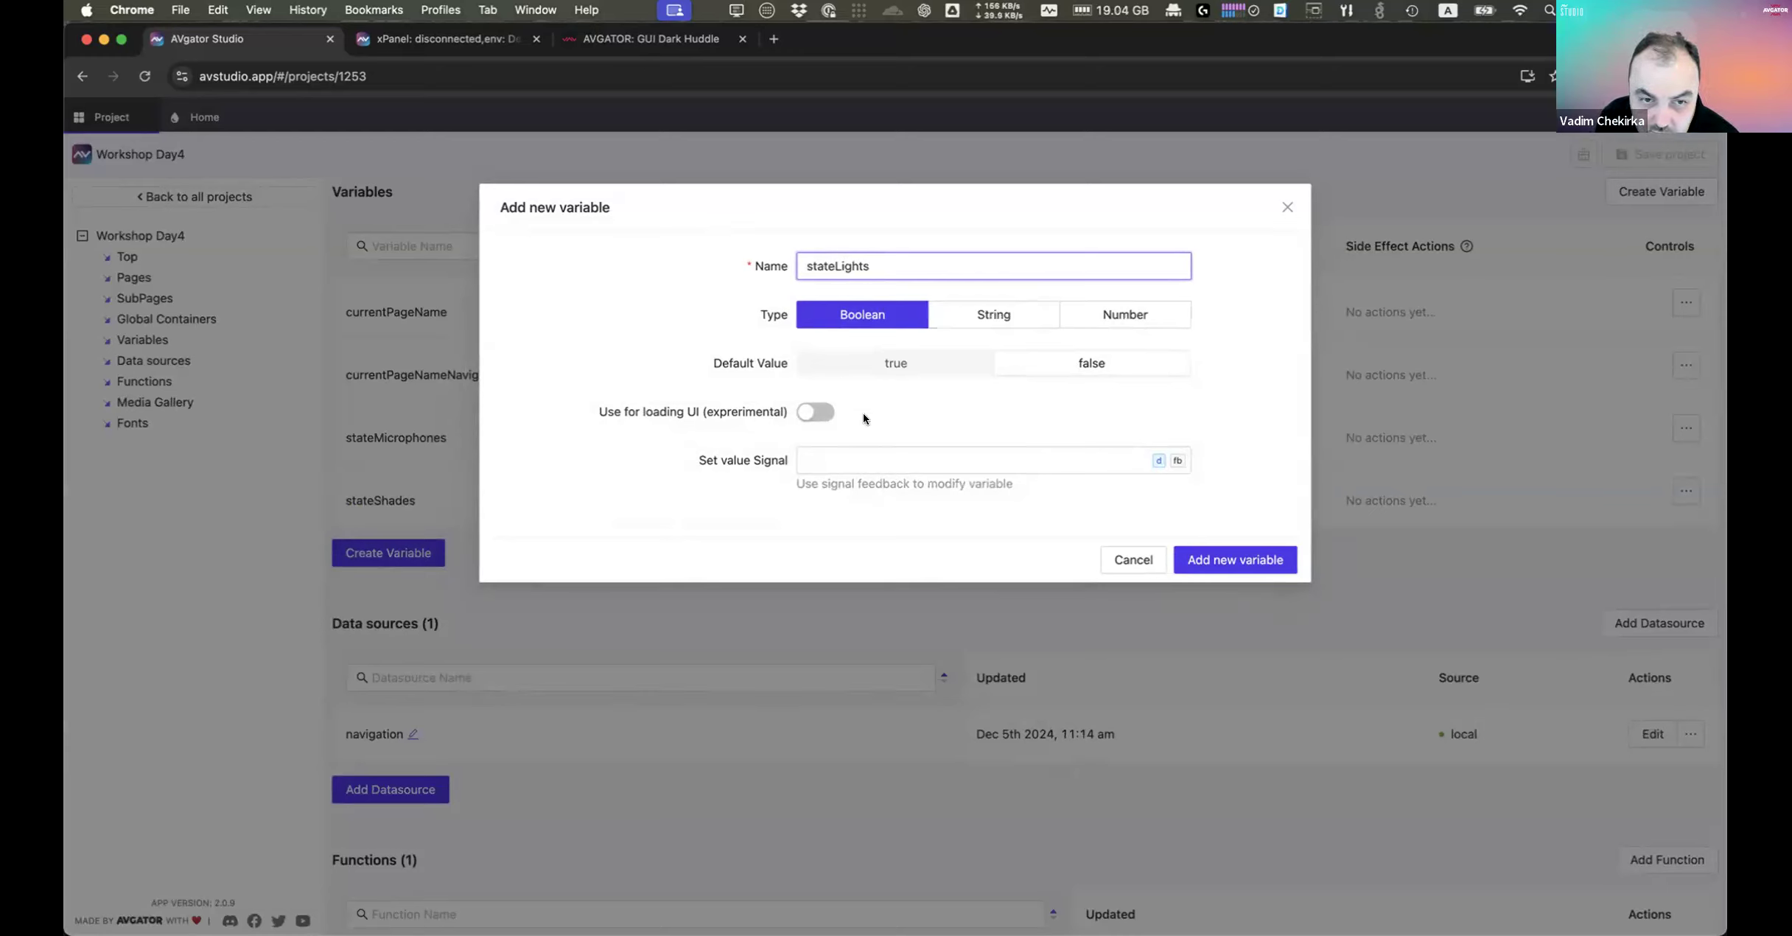
click(907, 459)
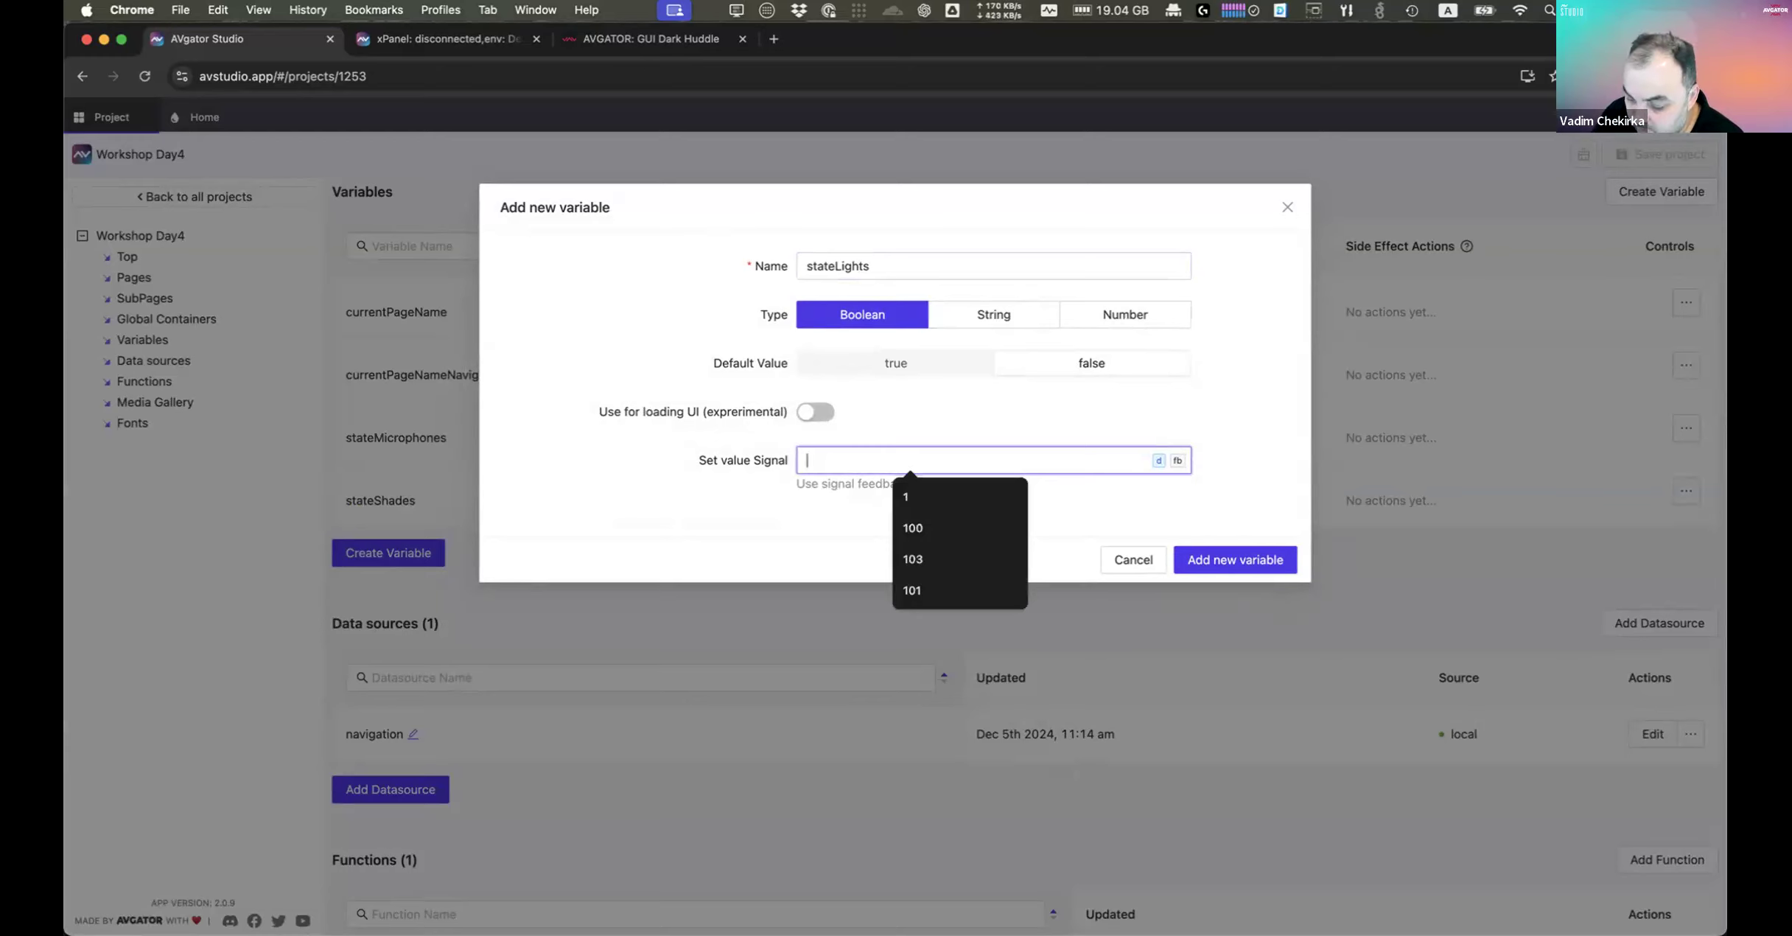
text(1023)
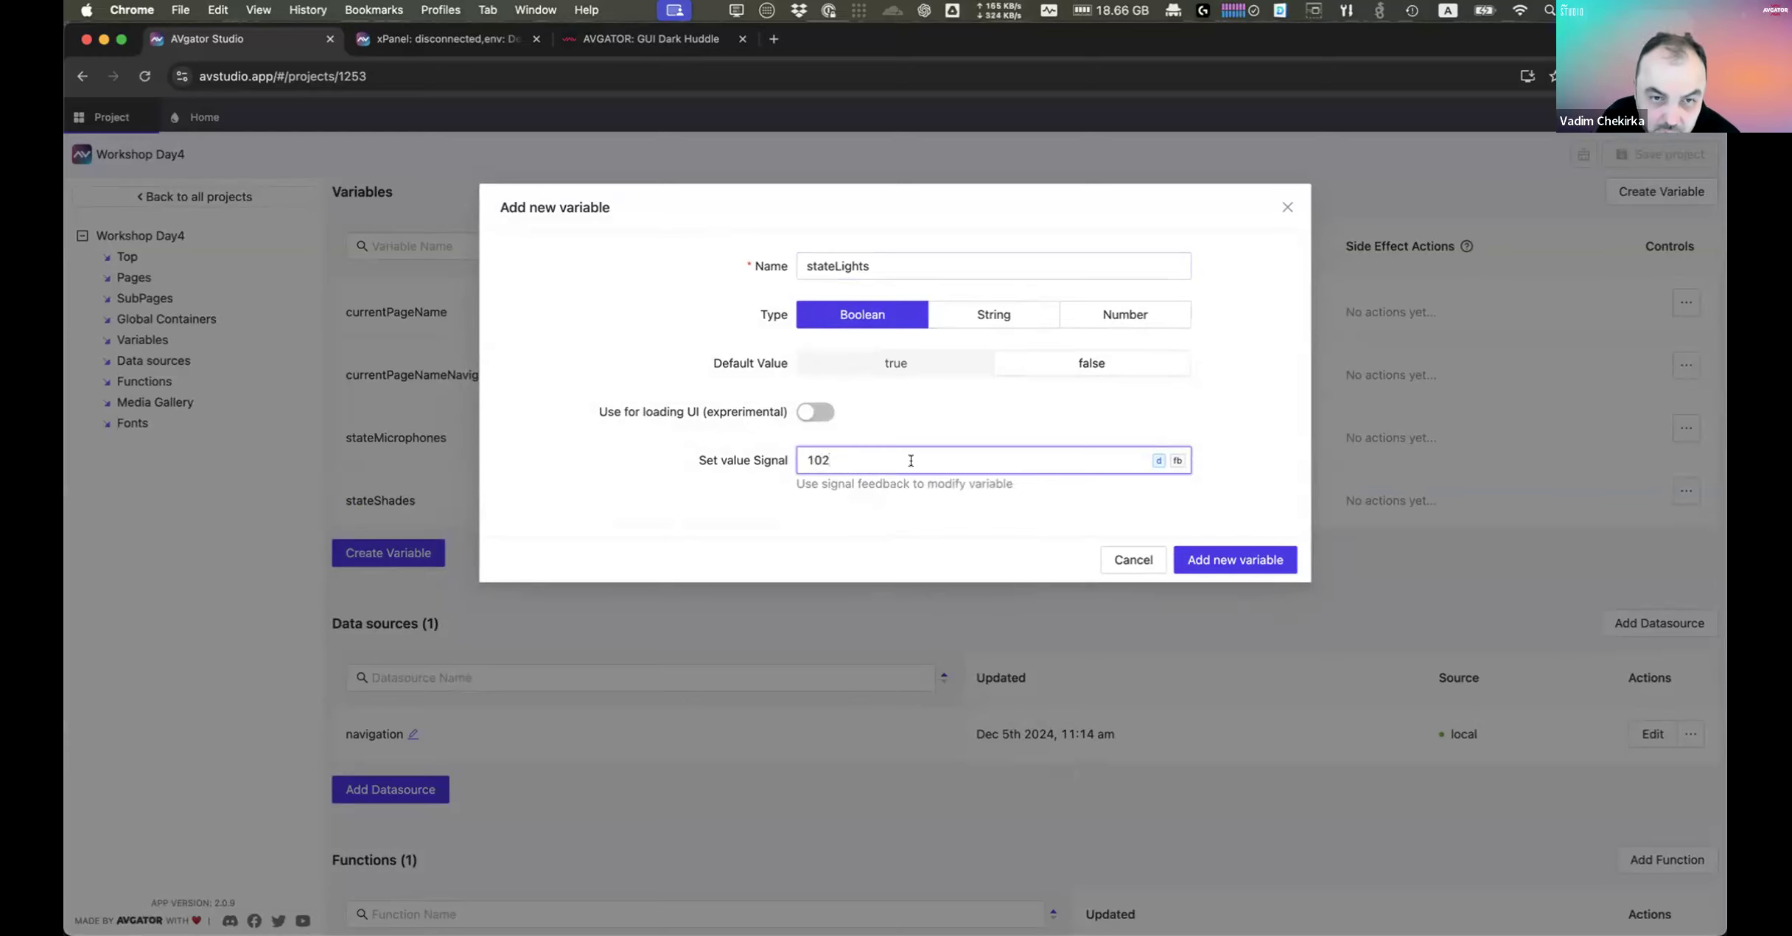
click(1245, 559)
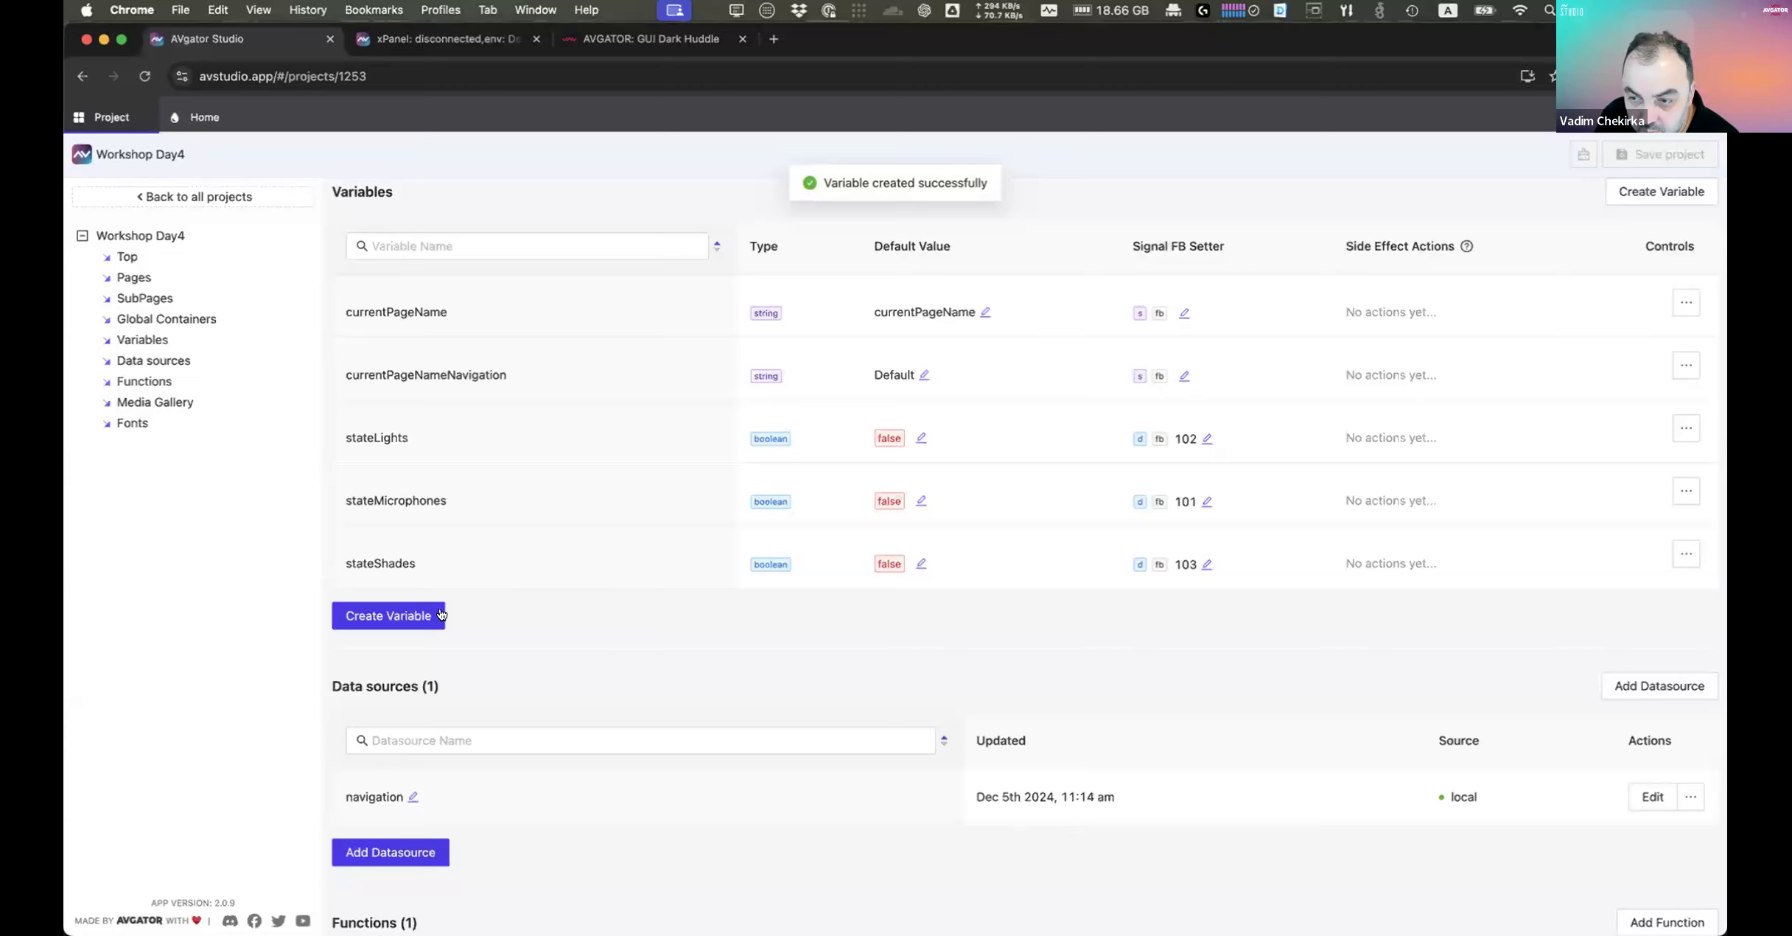
Step: Create a Boolean project variable named stateBlackouts with 104 as its set value signal
click(368, 612)
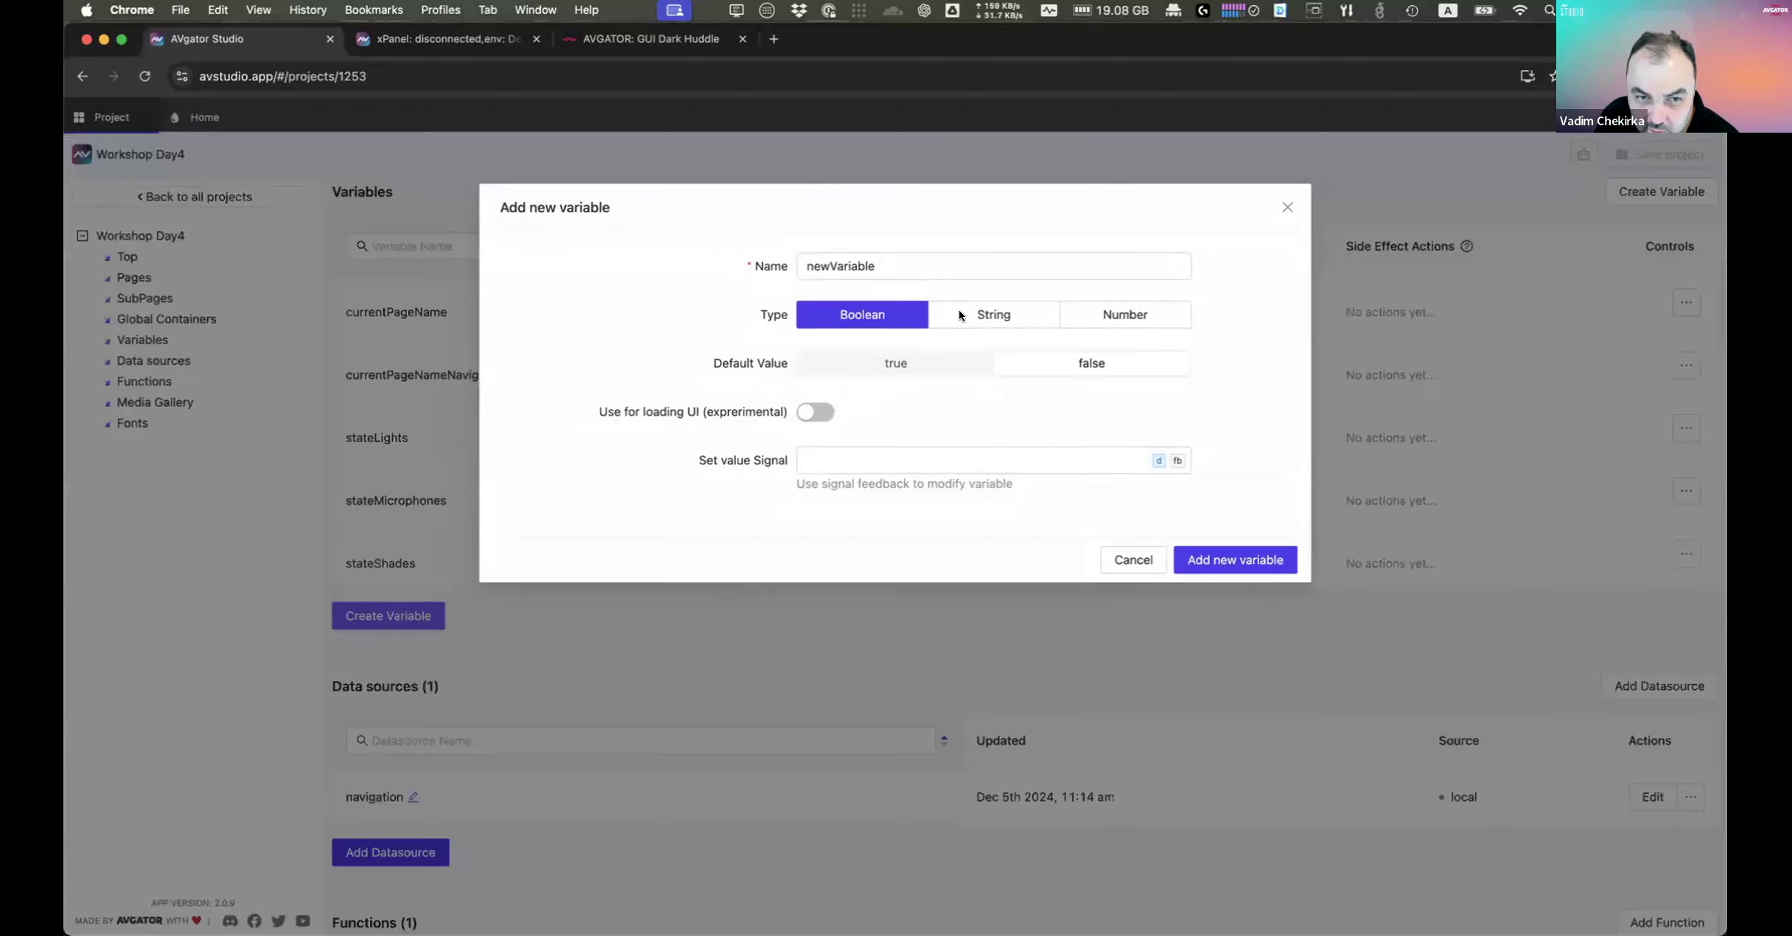
text(st)
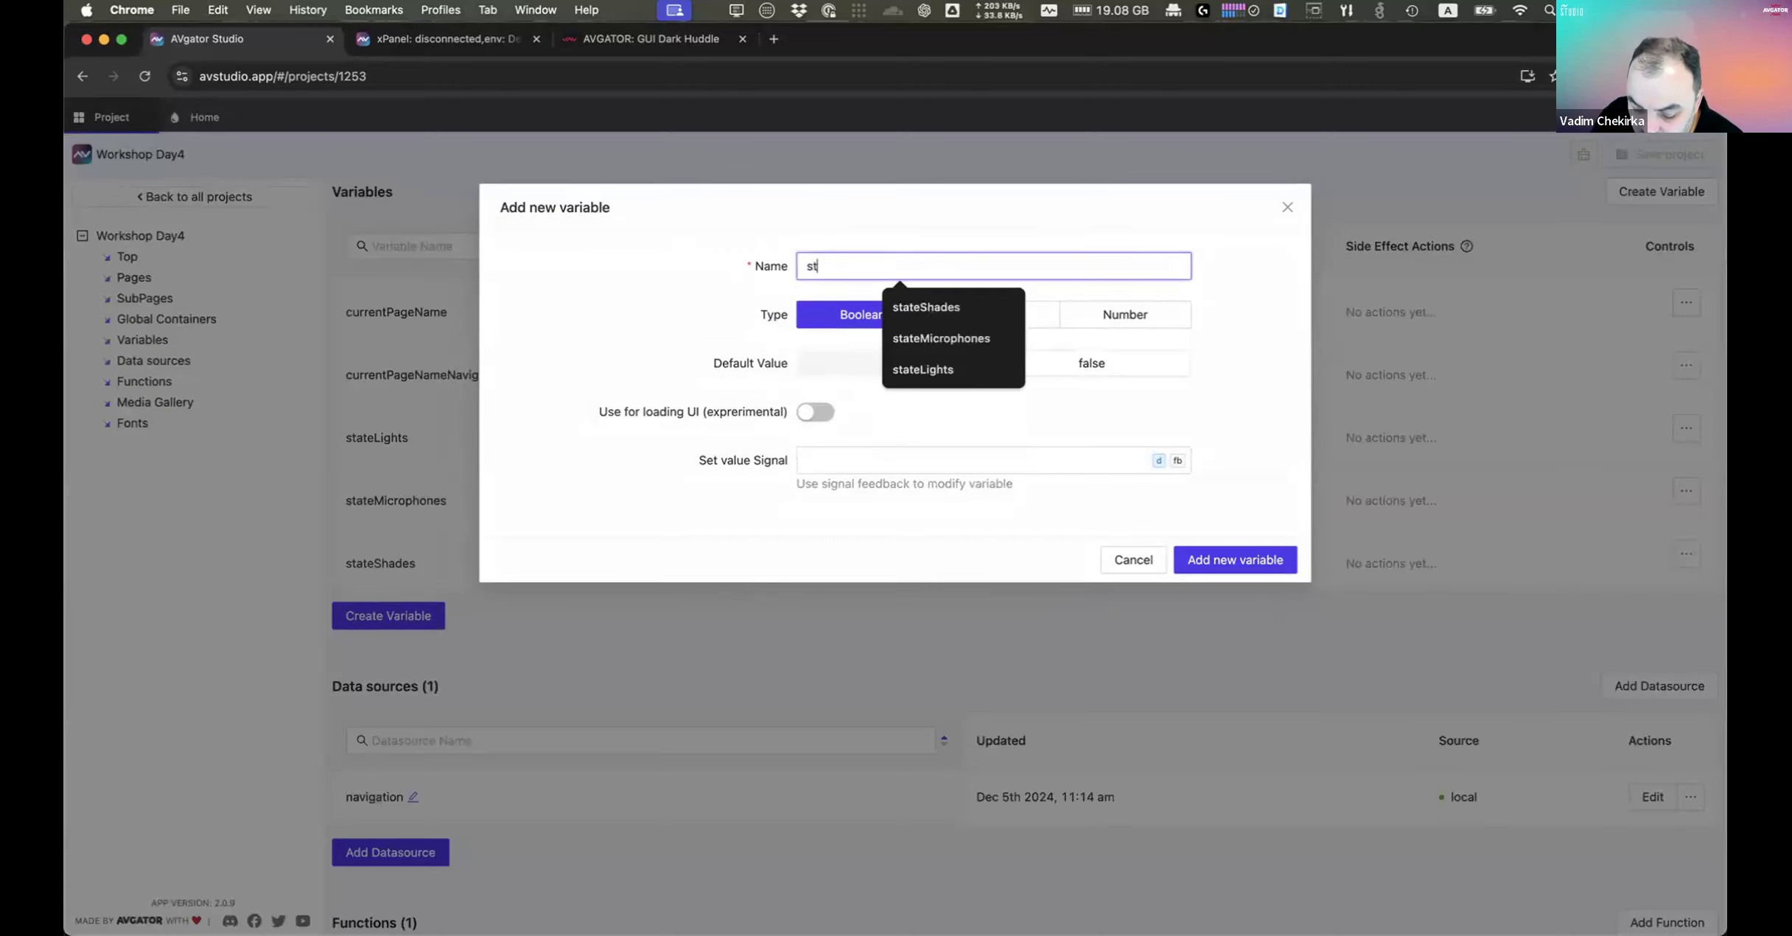
text(ateBlackouts)
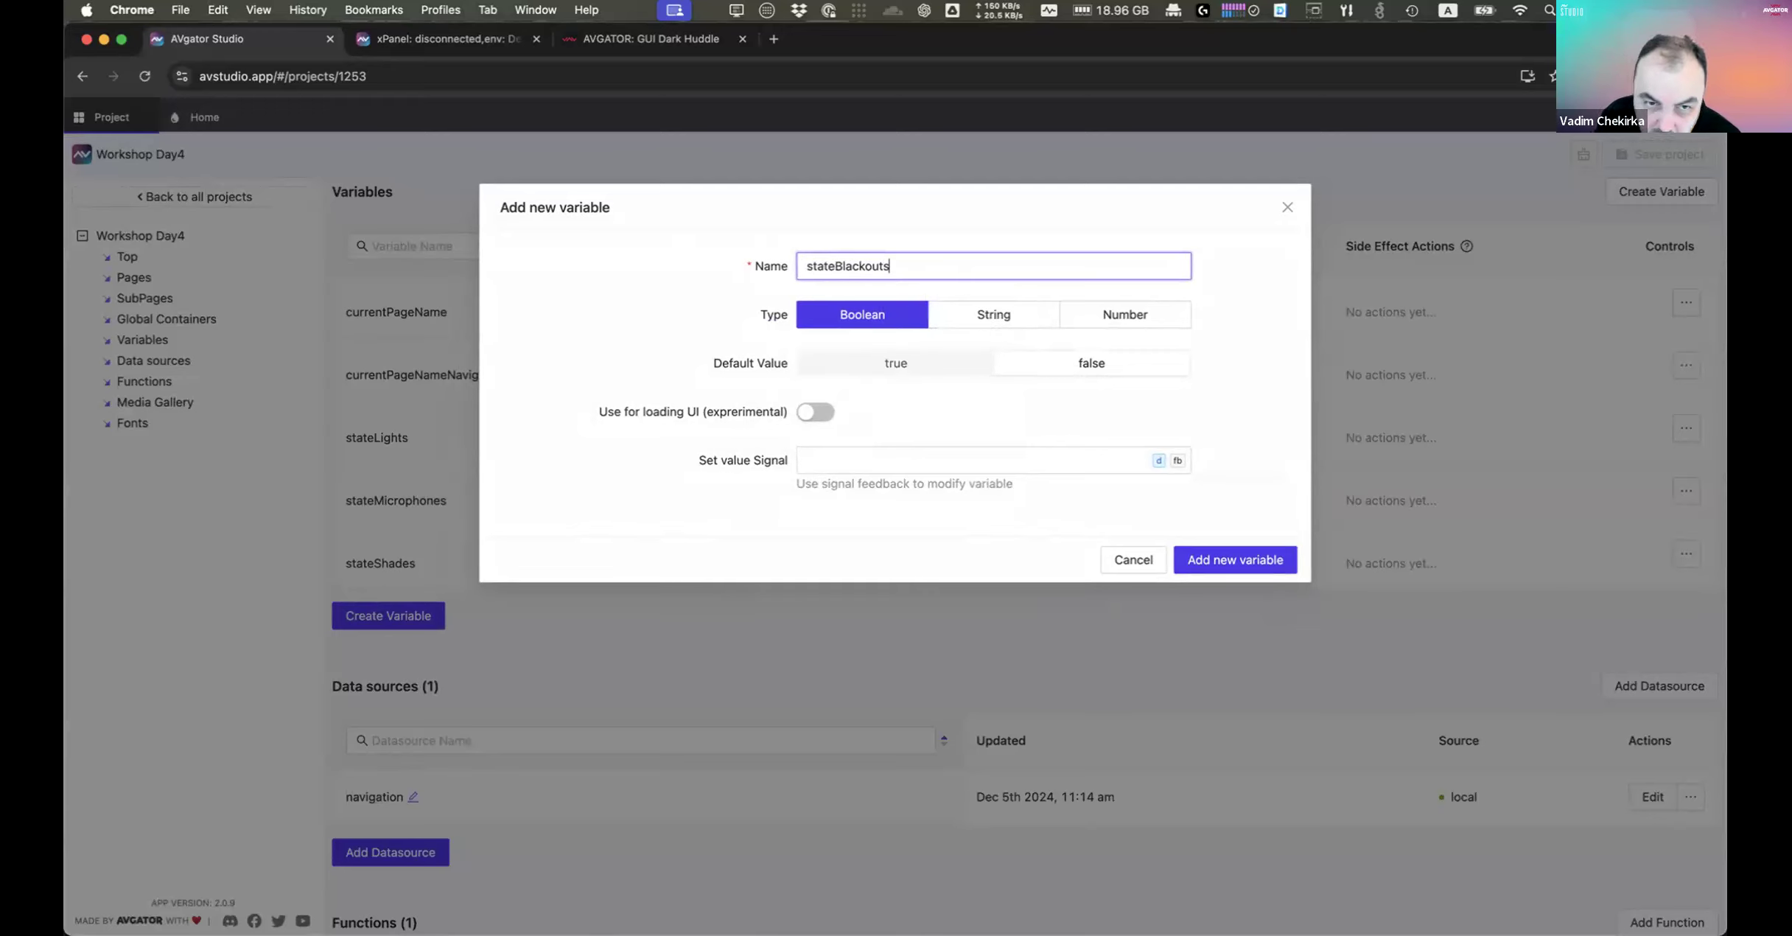
click(831, 451)
text(104)
click(1258, 561)
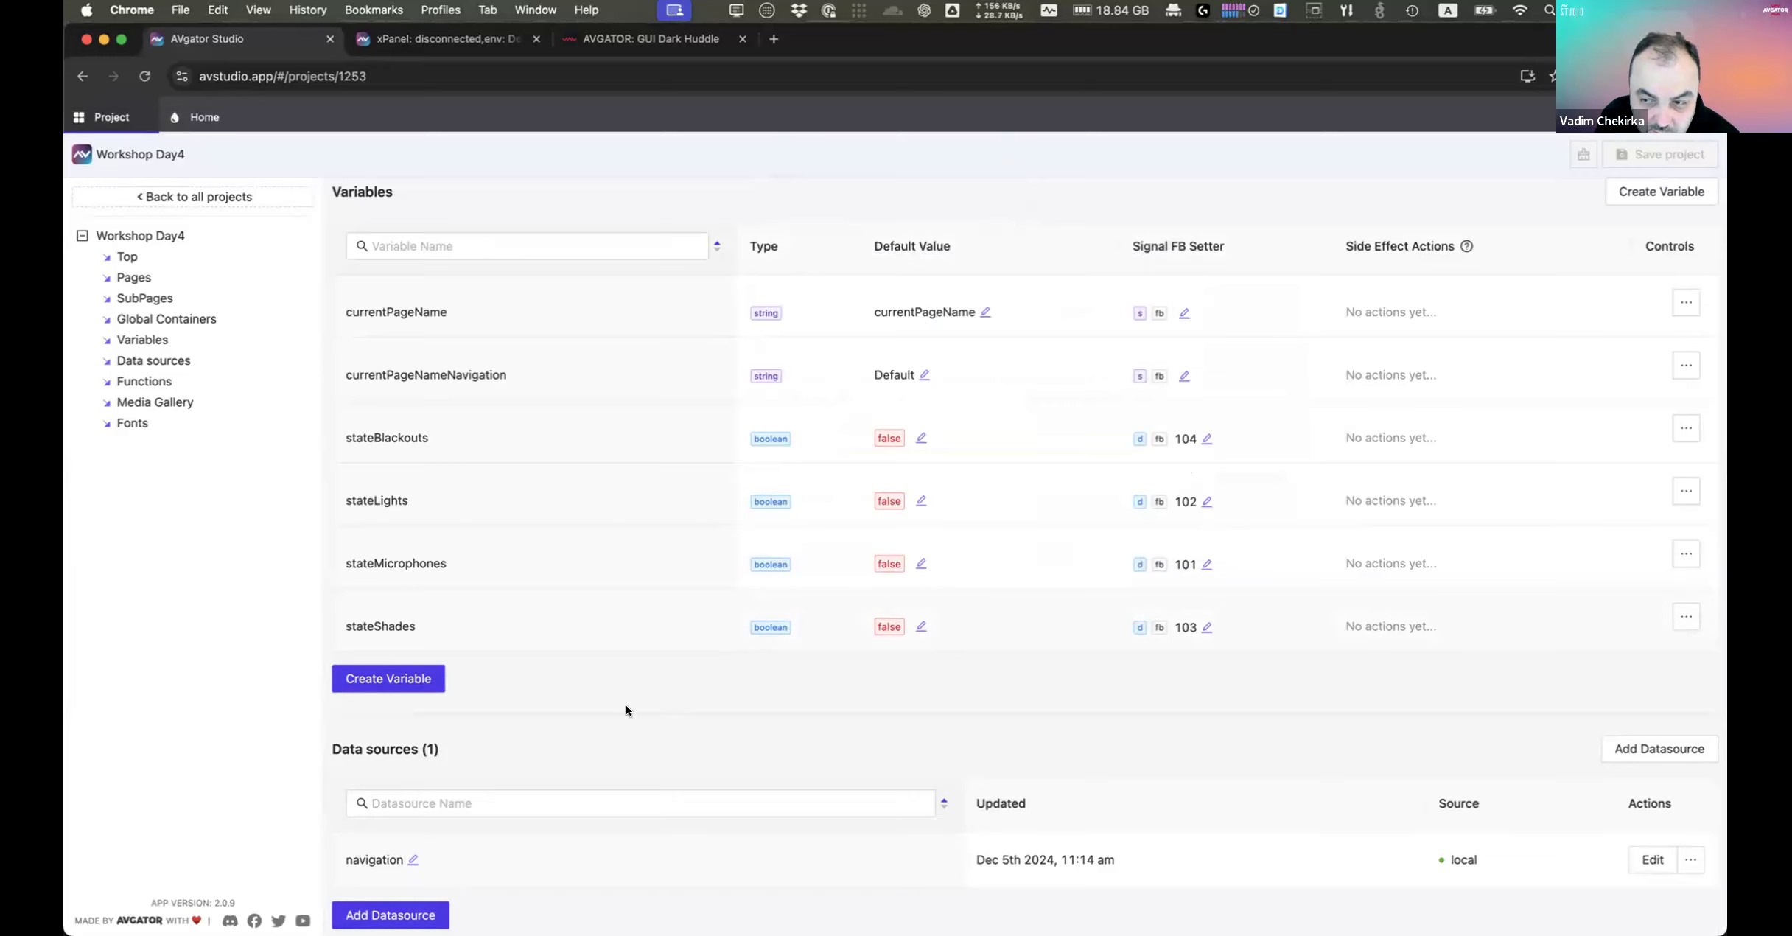
Step: Create a boolean variable named stateAllDisplays with default value false and set value signal 100
click(376, 684)
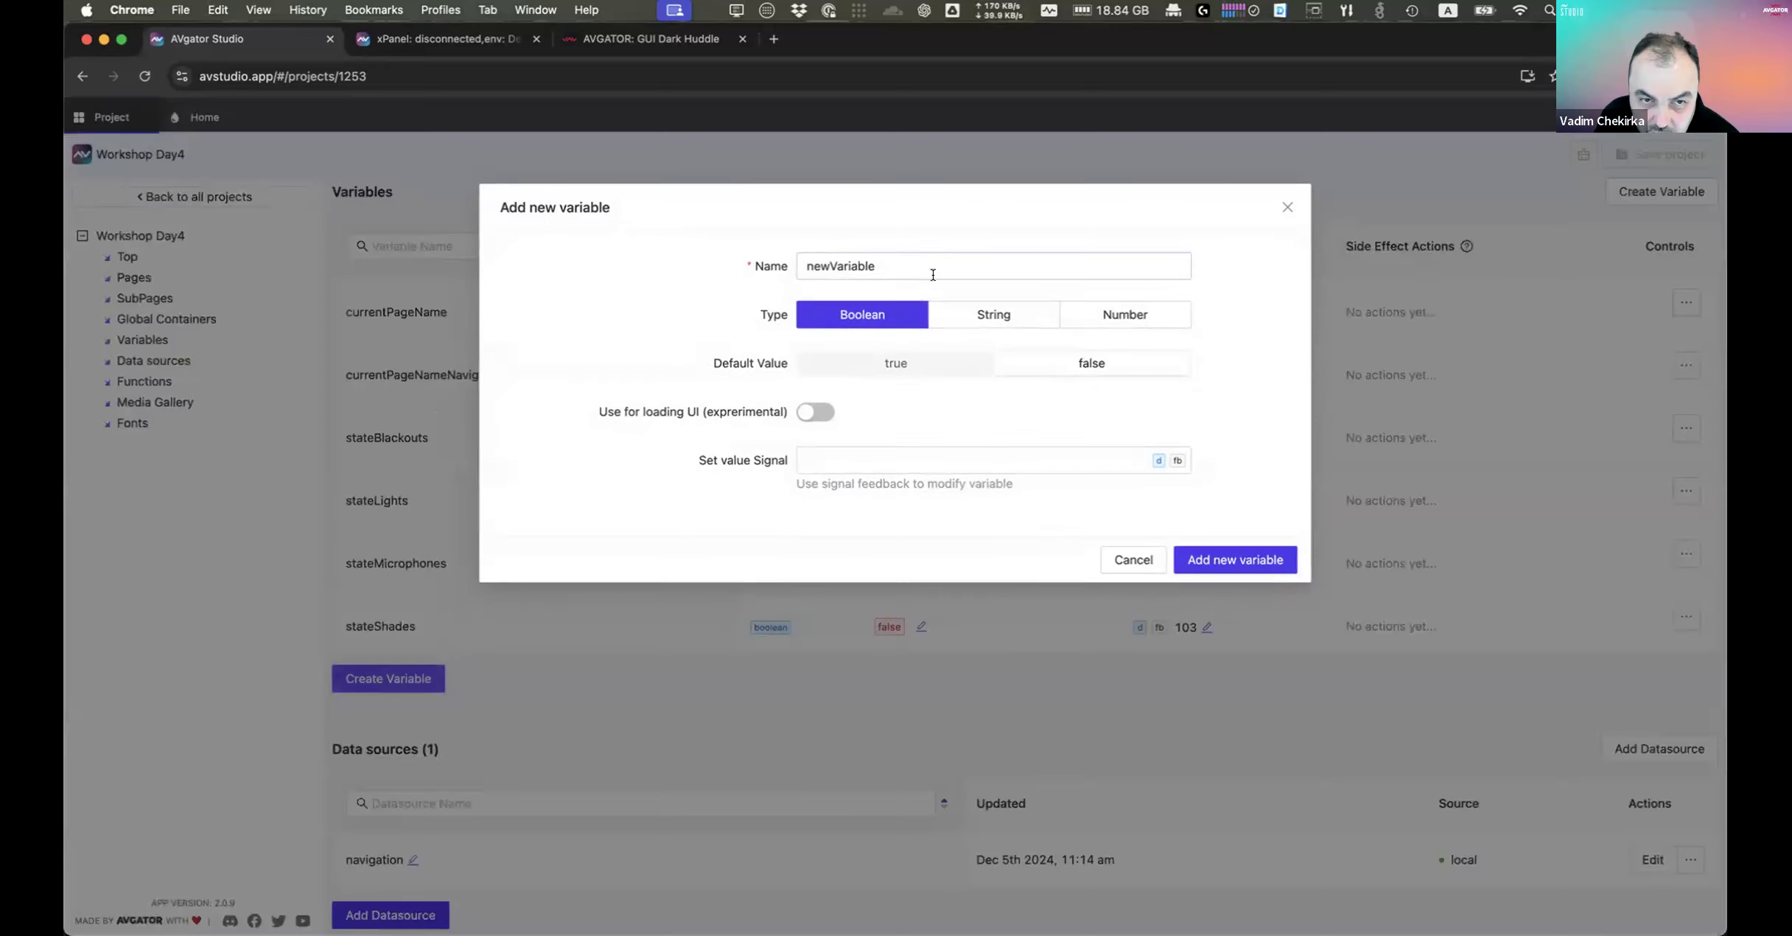
double_click(936, 273)
text(s)
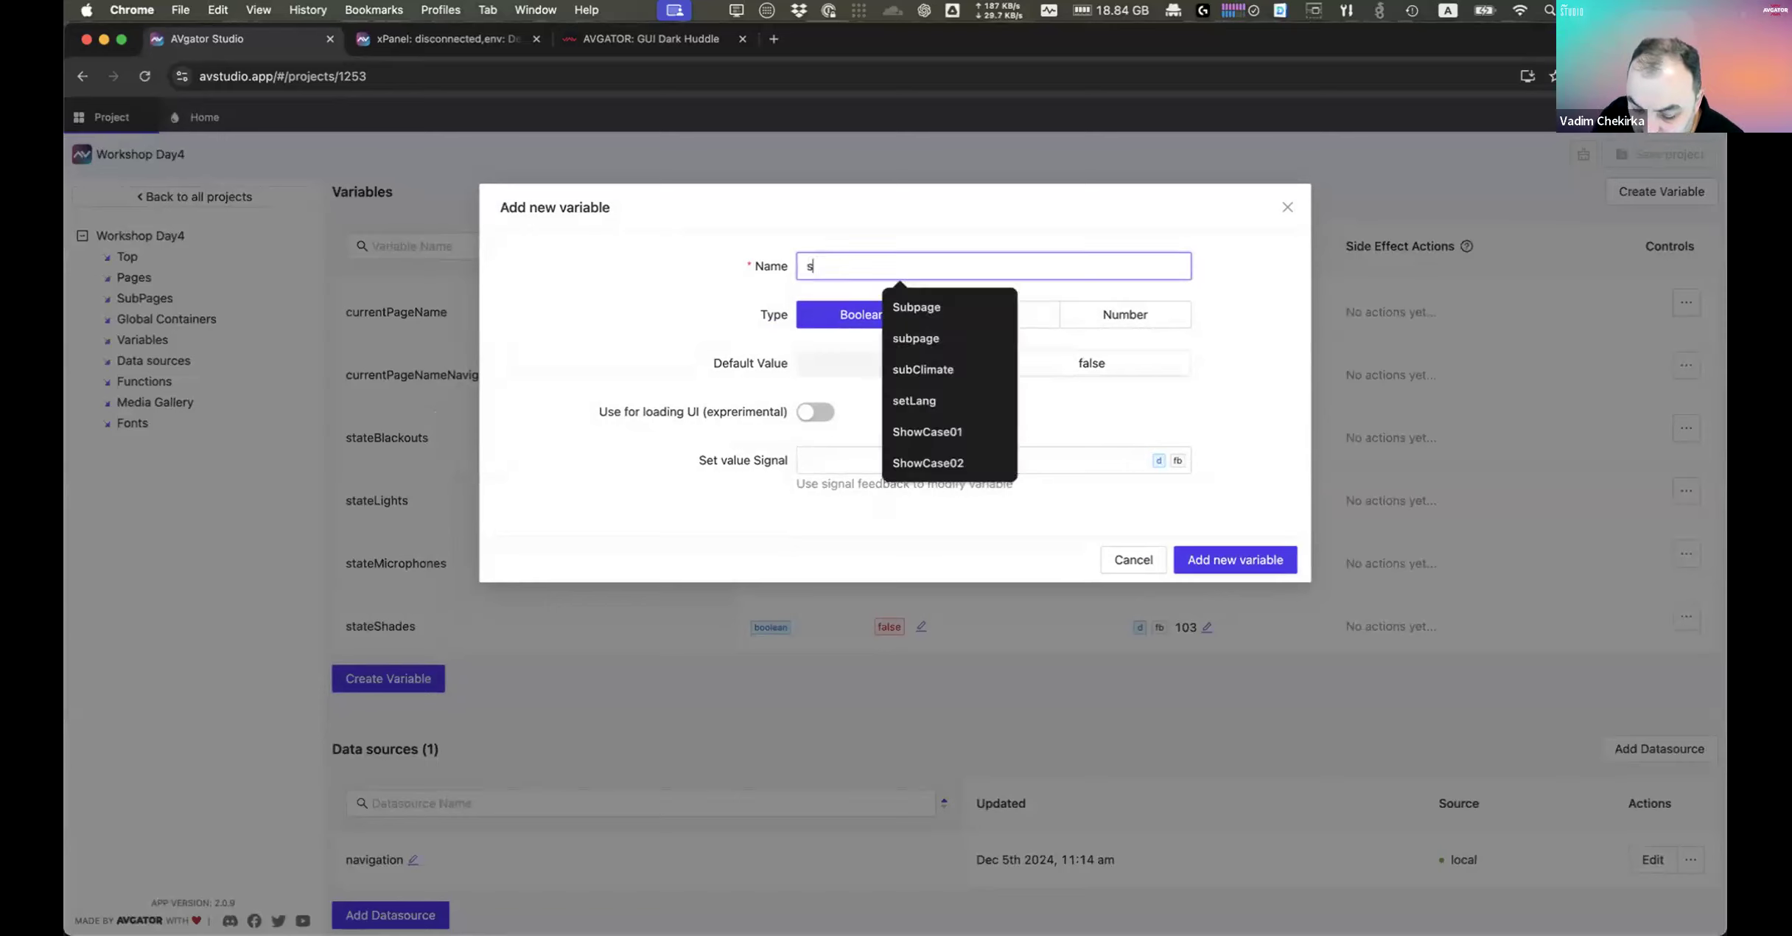
text(tateAllDisplays)
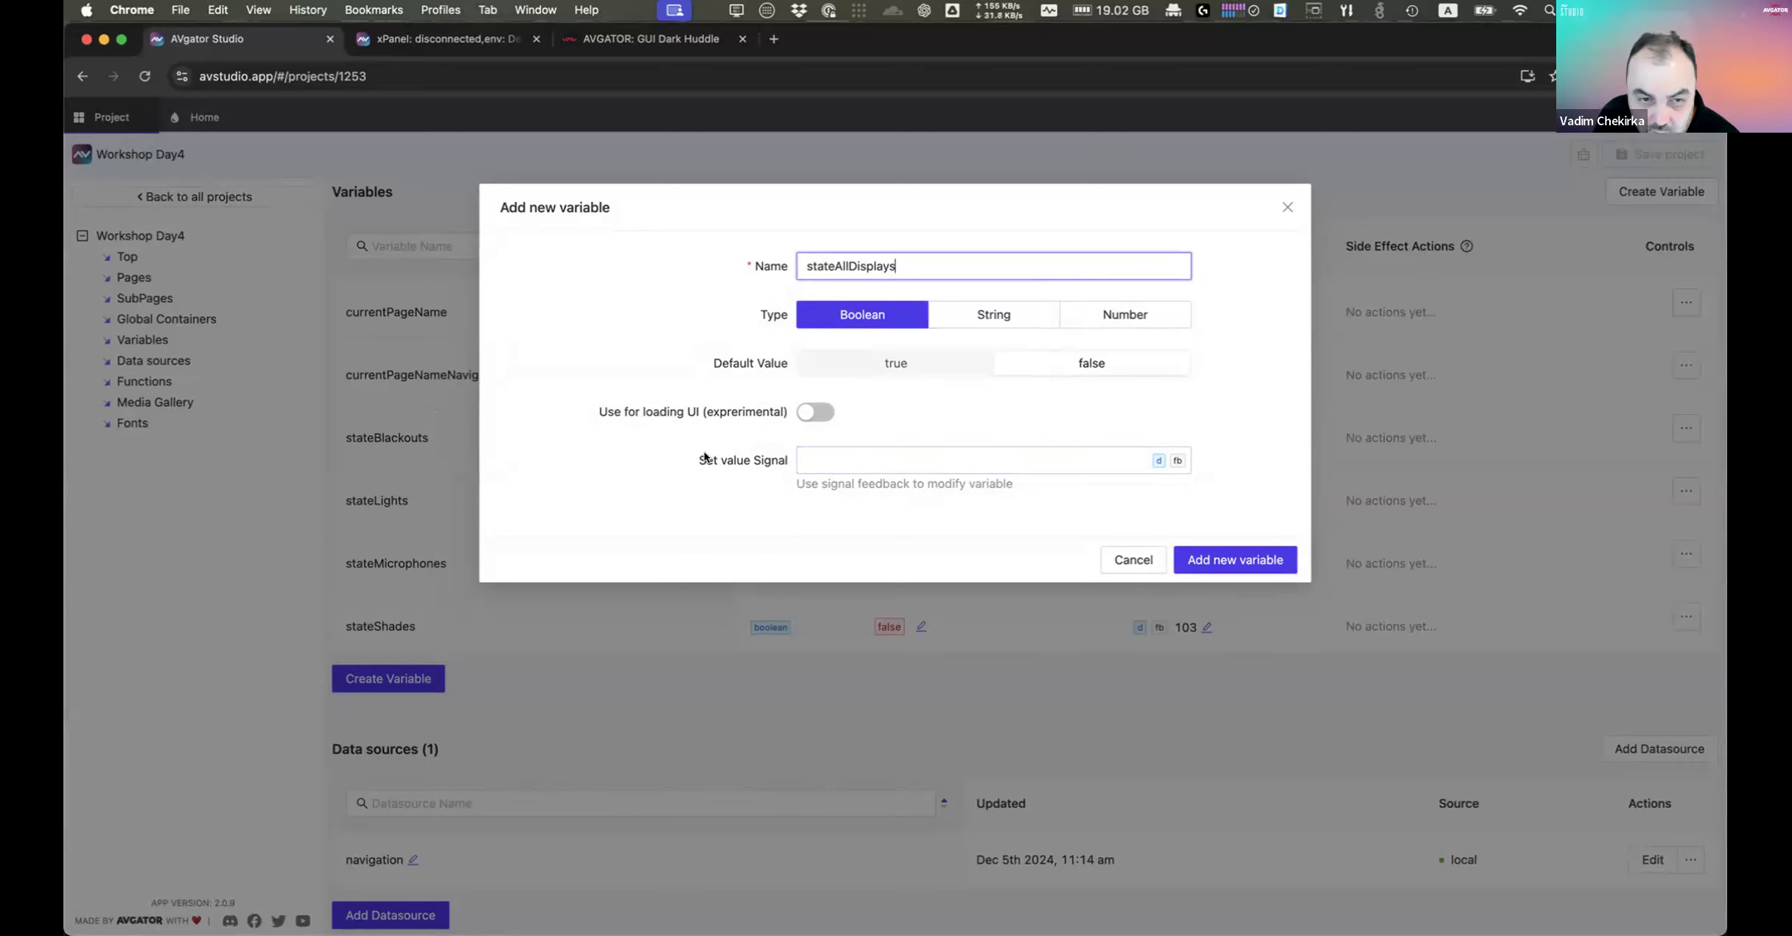
click(833, 459)
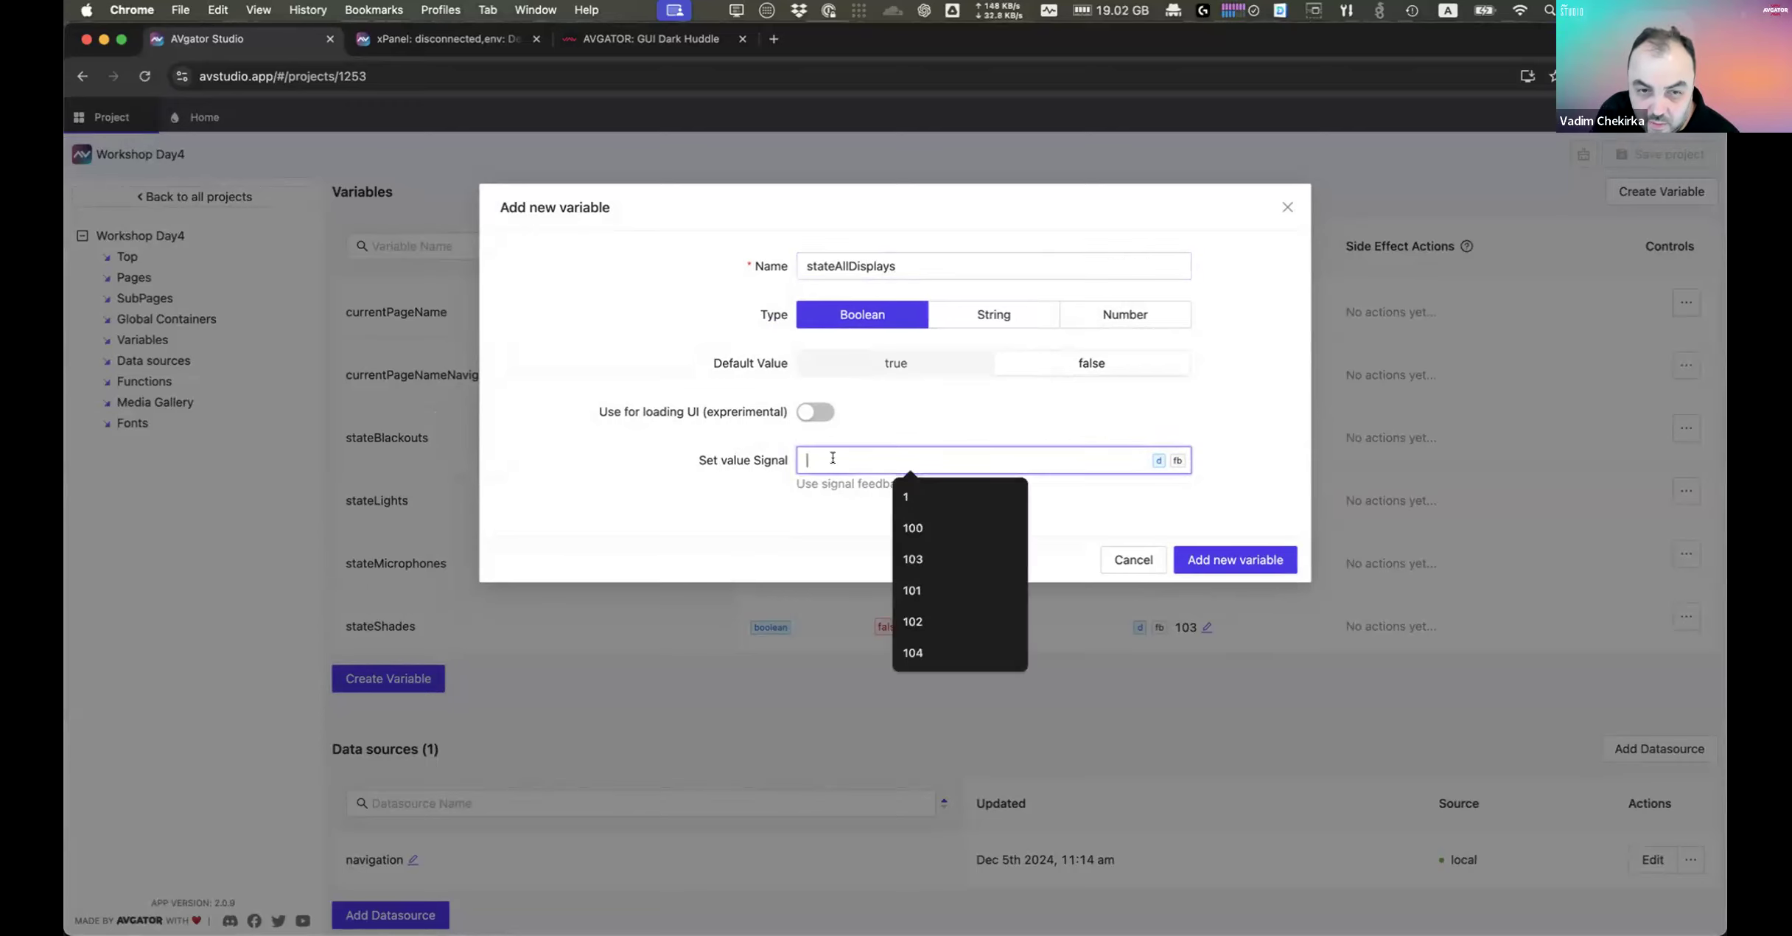
click(944, 523)
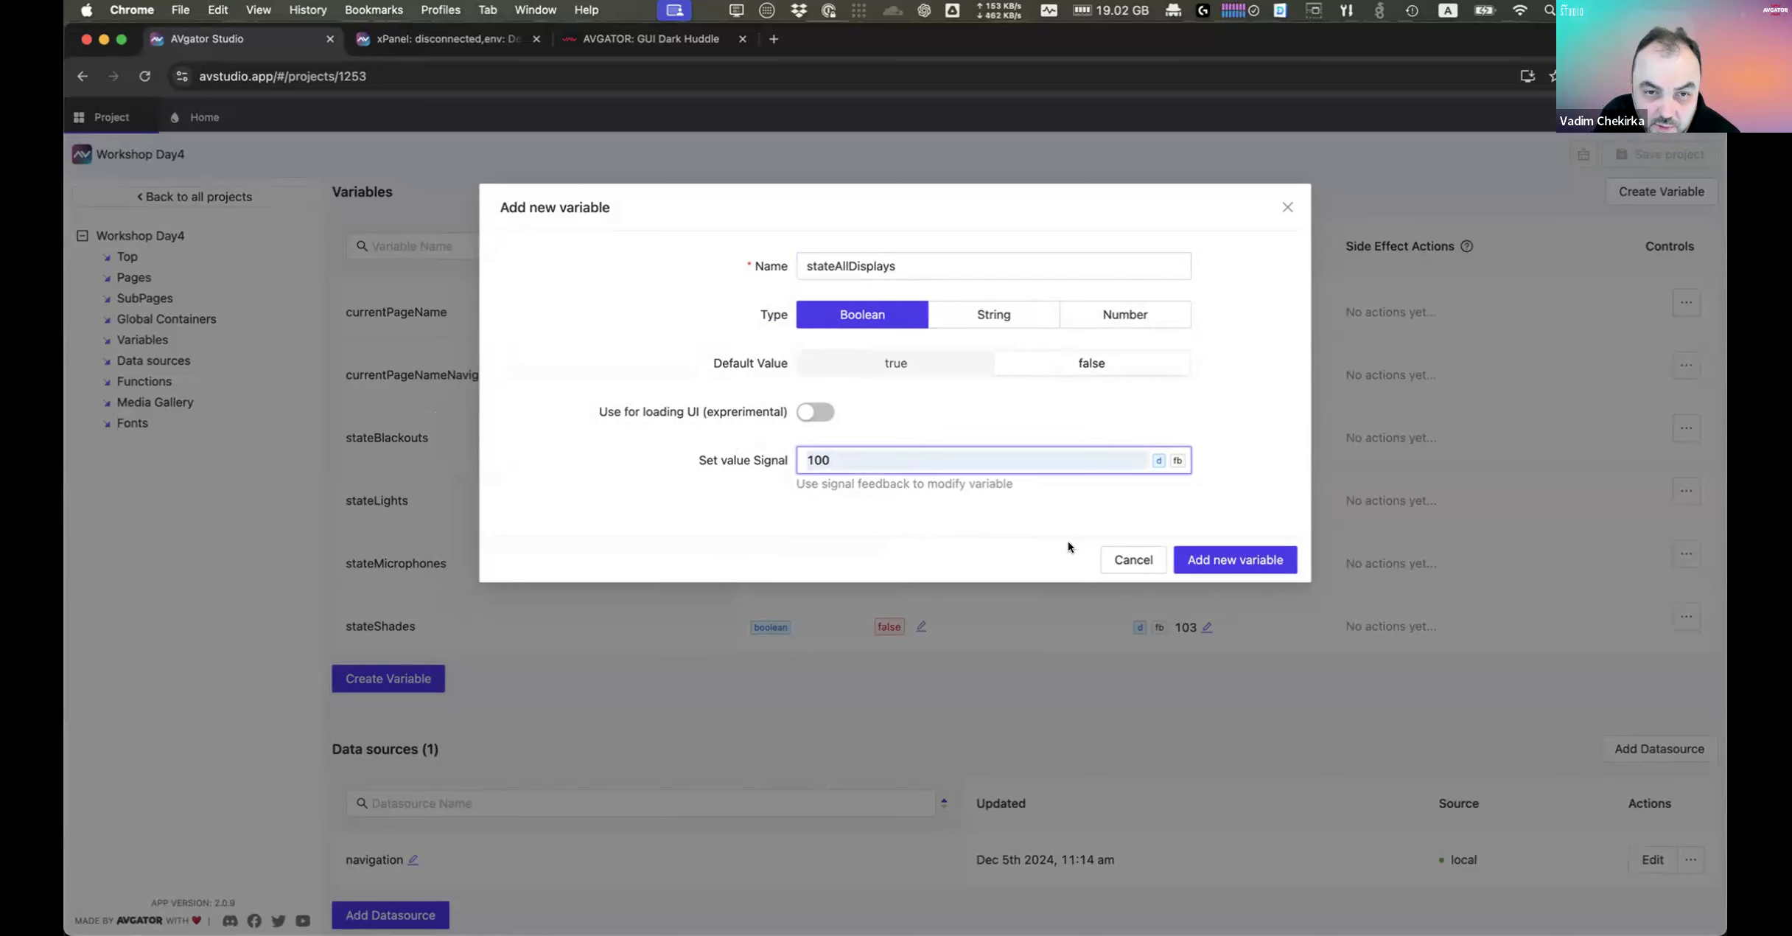
click(1205, 558)
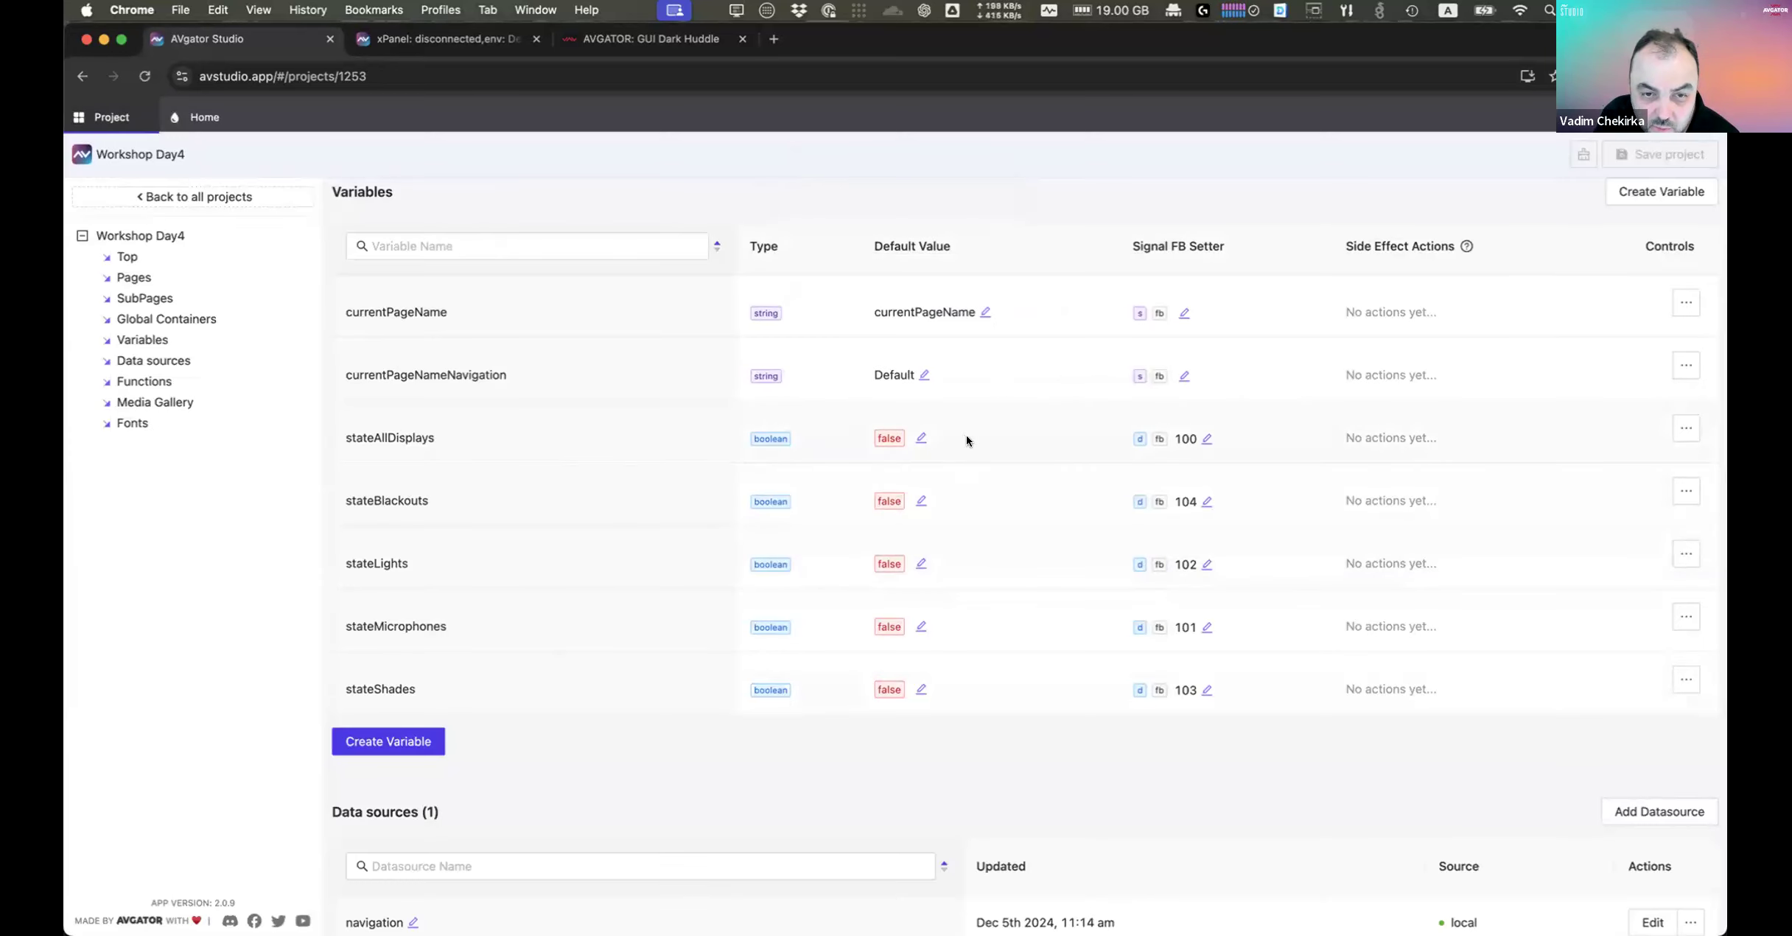
Step: Switch to the Dark Huddle live demo and toggle the All displays, Microphones and Light quick actions
click(634, 34)
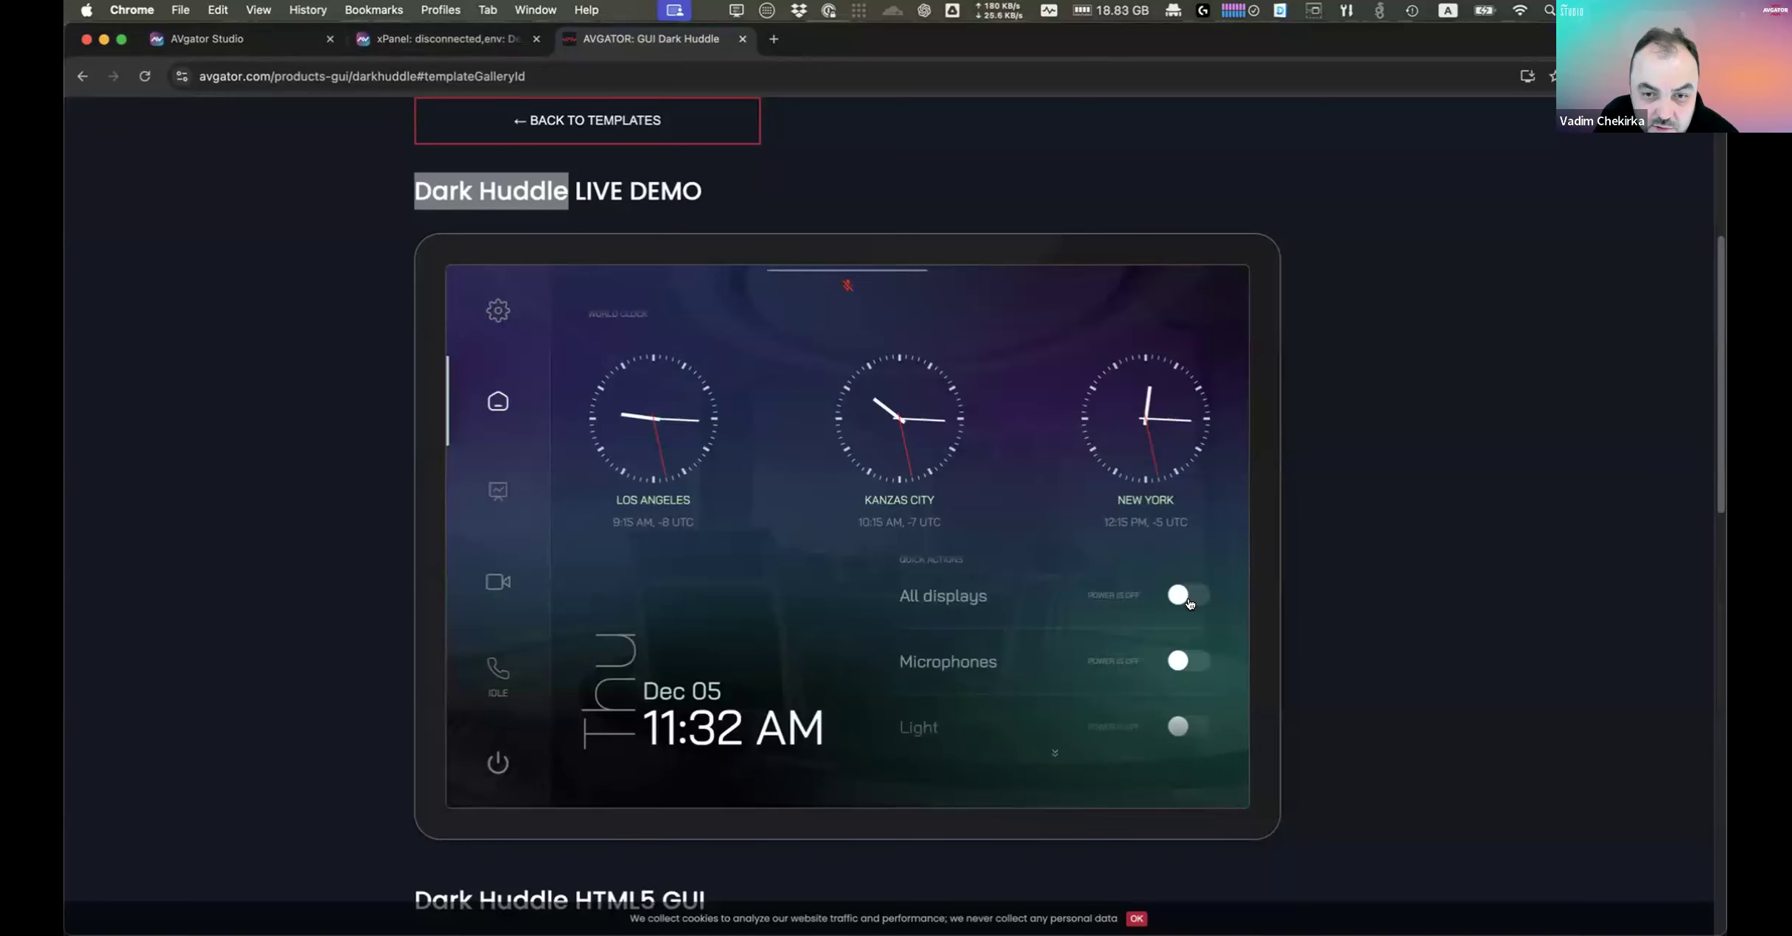
click(1186, 596)
click(1182, 659)
click(1198, 728)
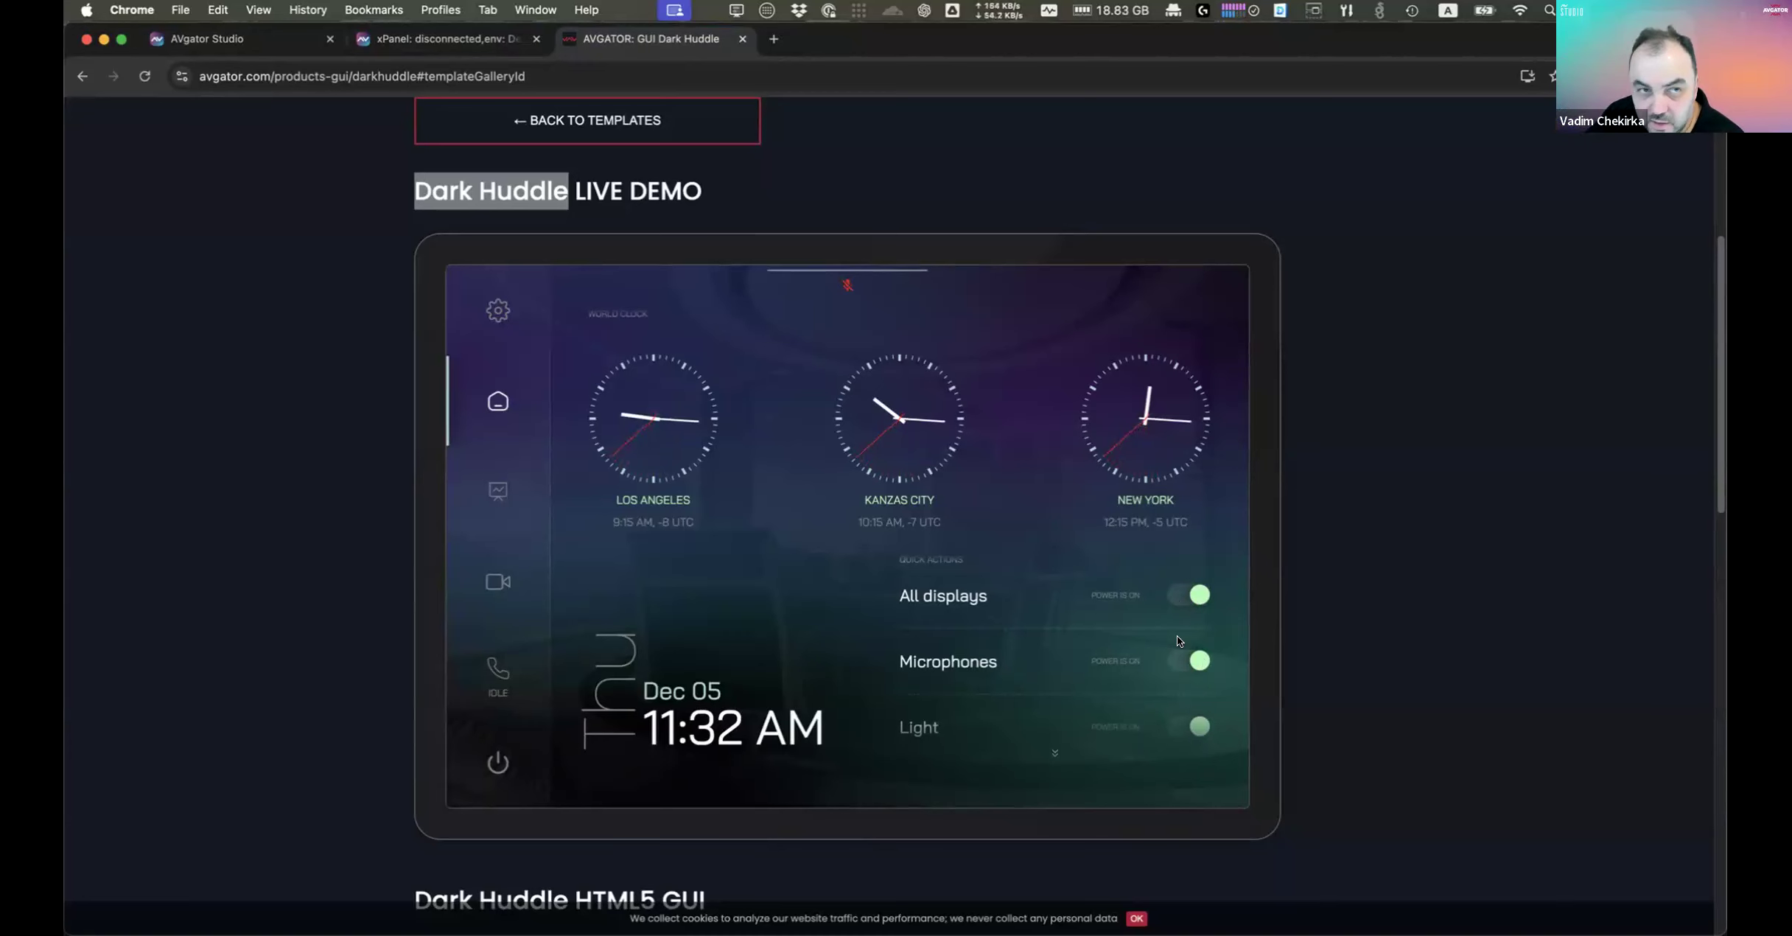
Step: Return to AVgator Studio and review the stateAllDisplays variable's name and feedback signal against the demo's quick actions
click(241, 44)
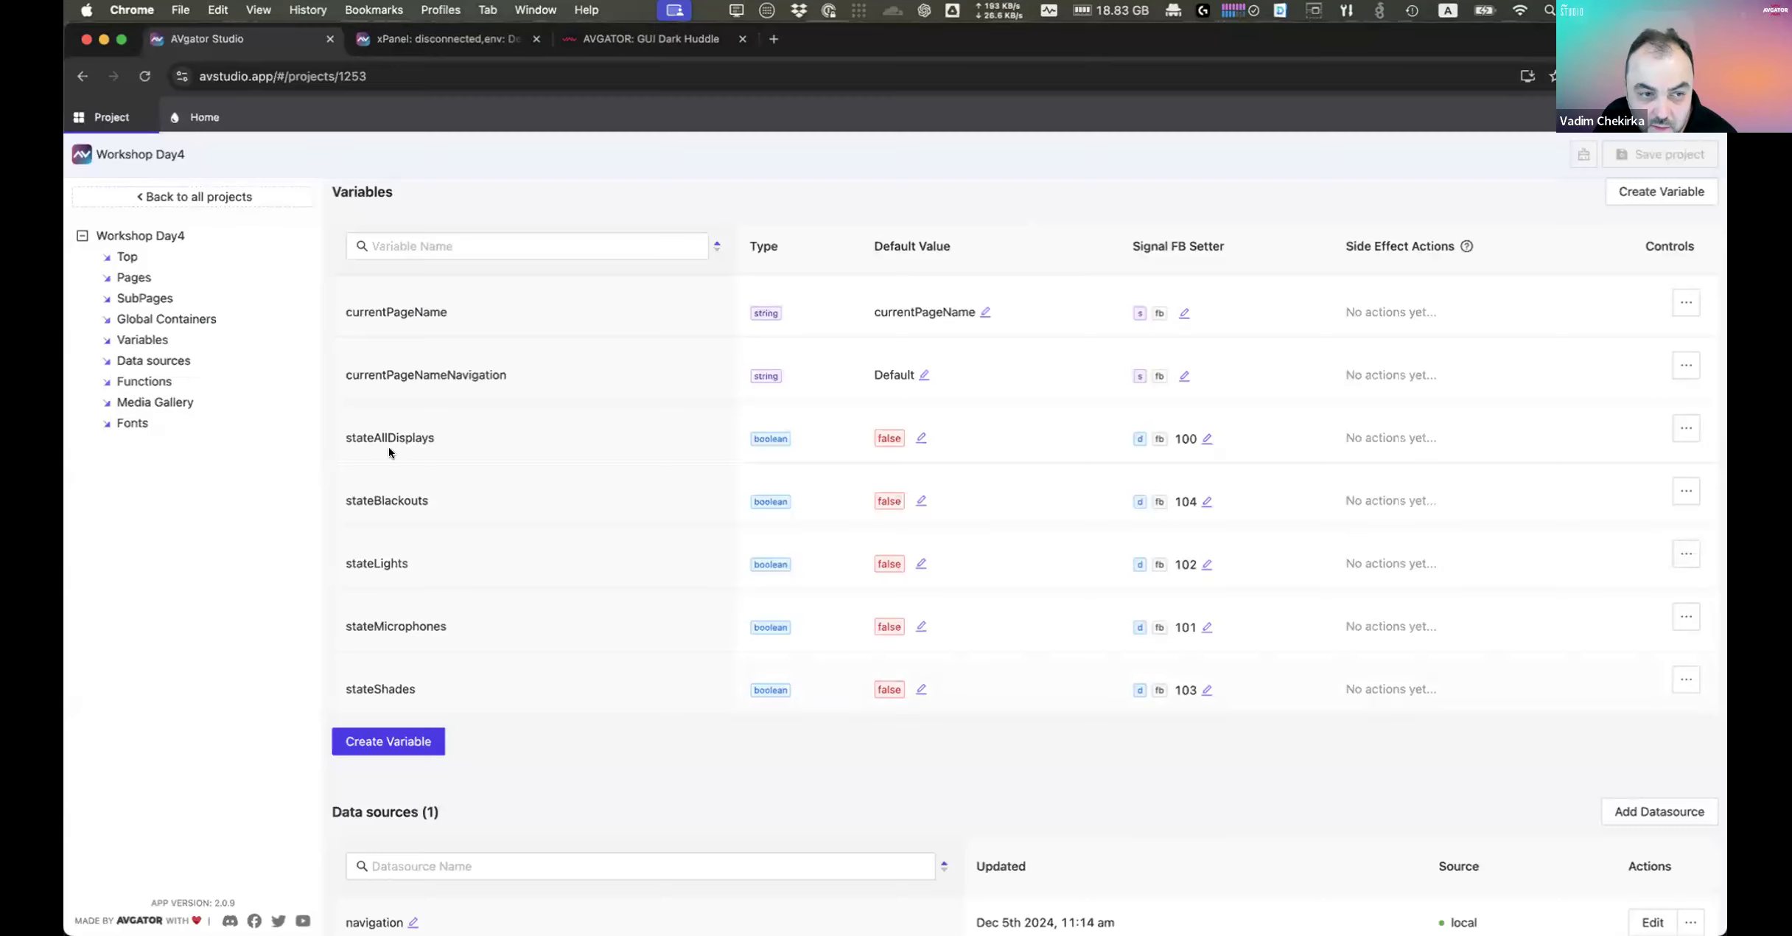
drag(352, 438, 367, 438)
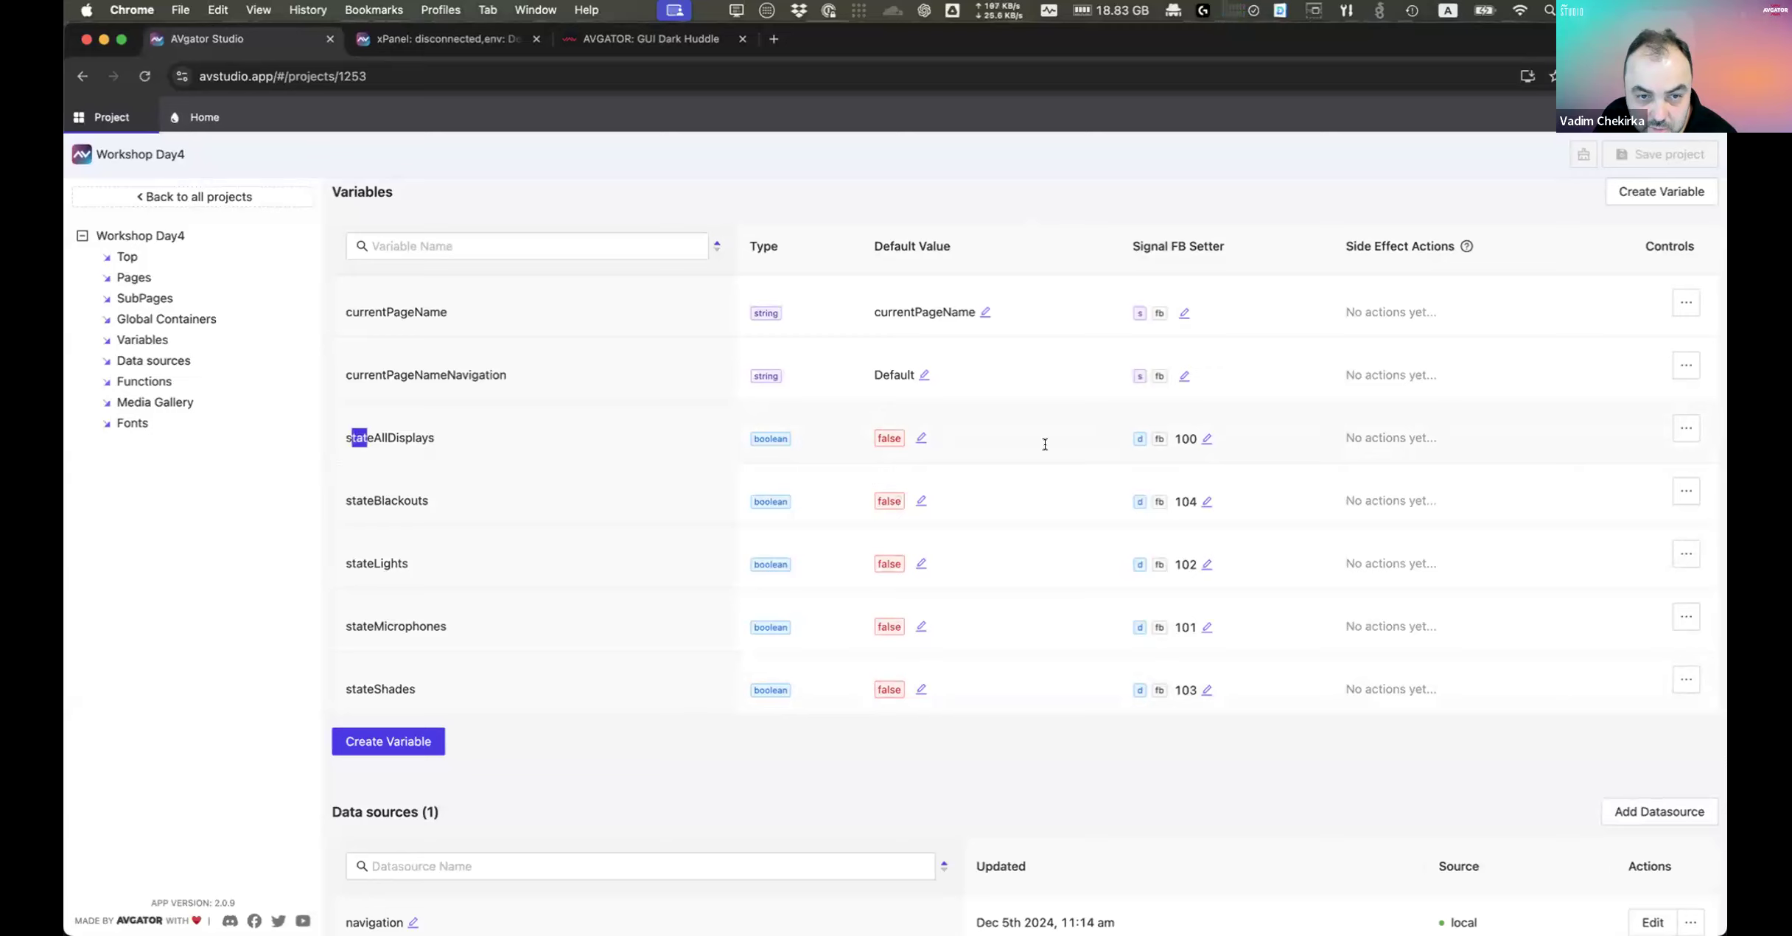
drag(1179, 438, 1171, 439)
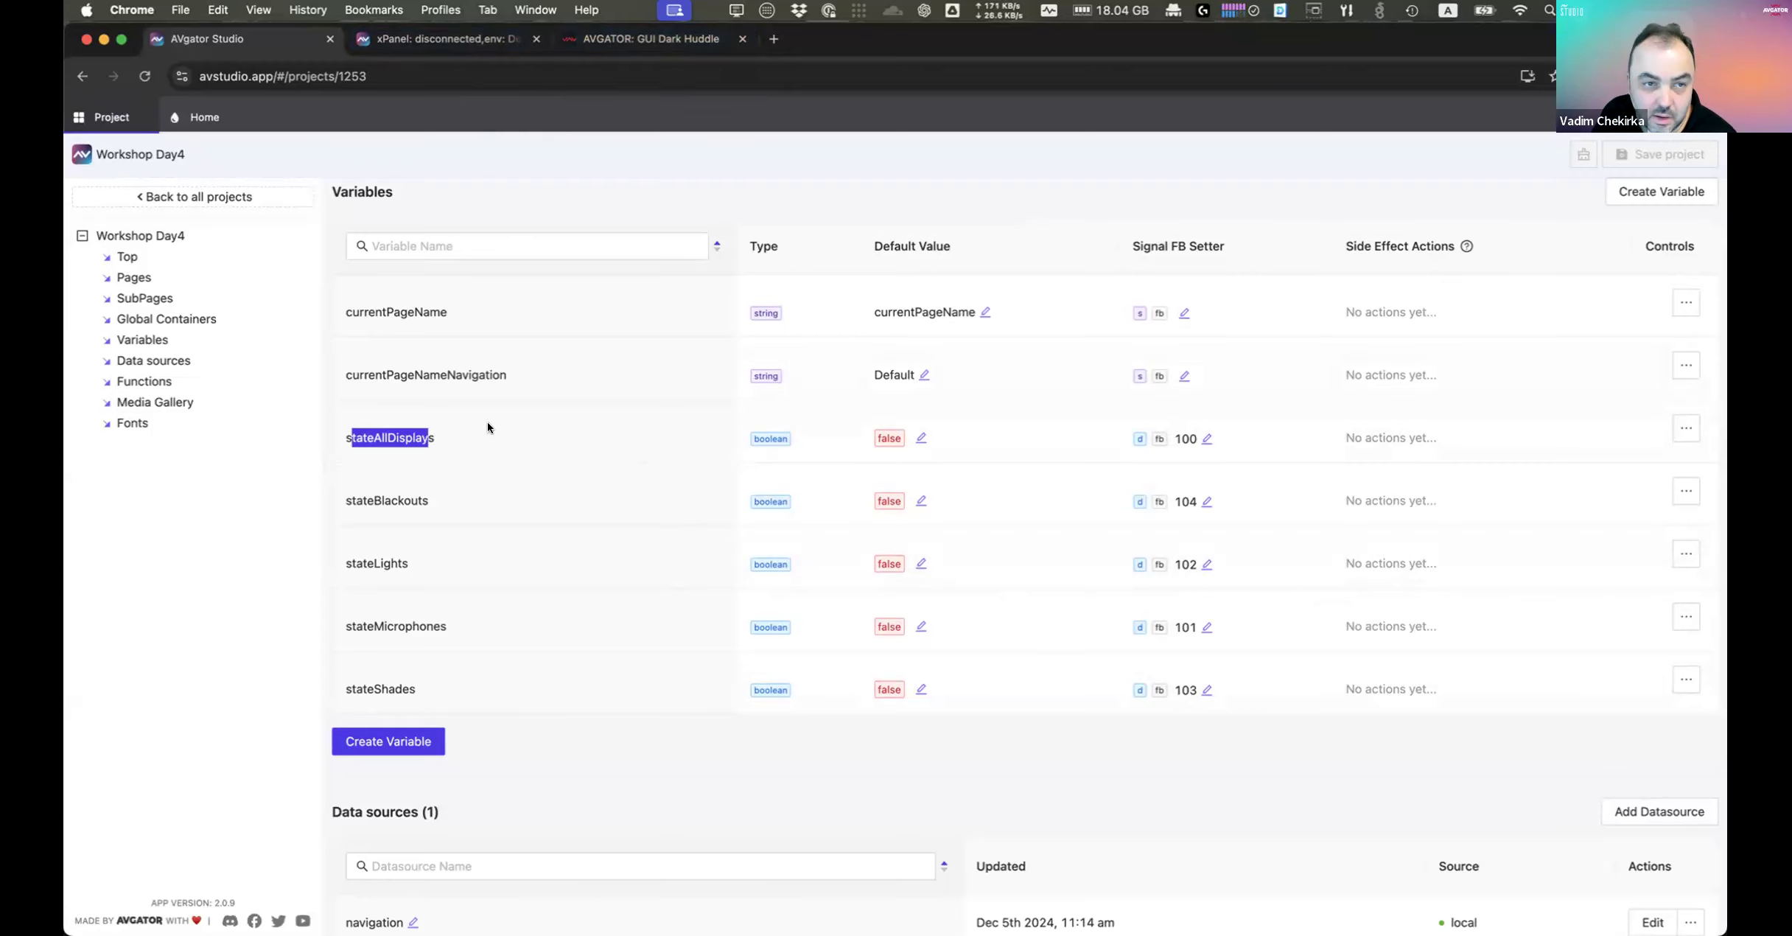
click(623, 46)
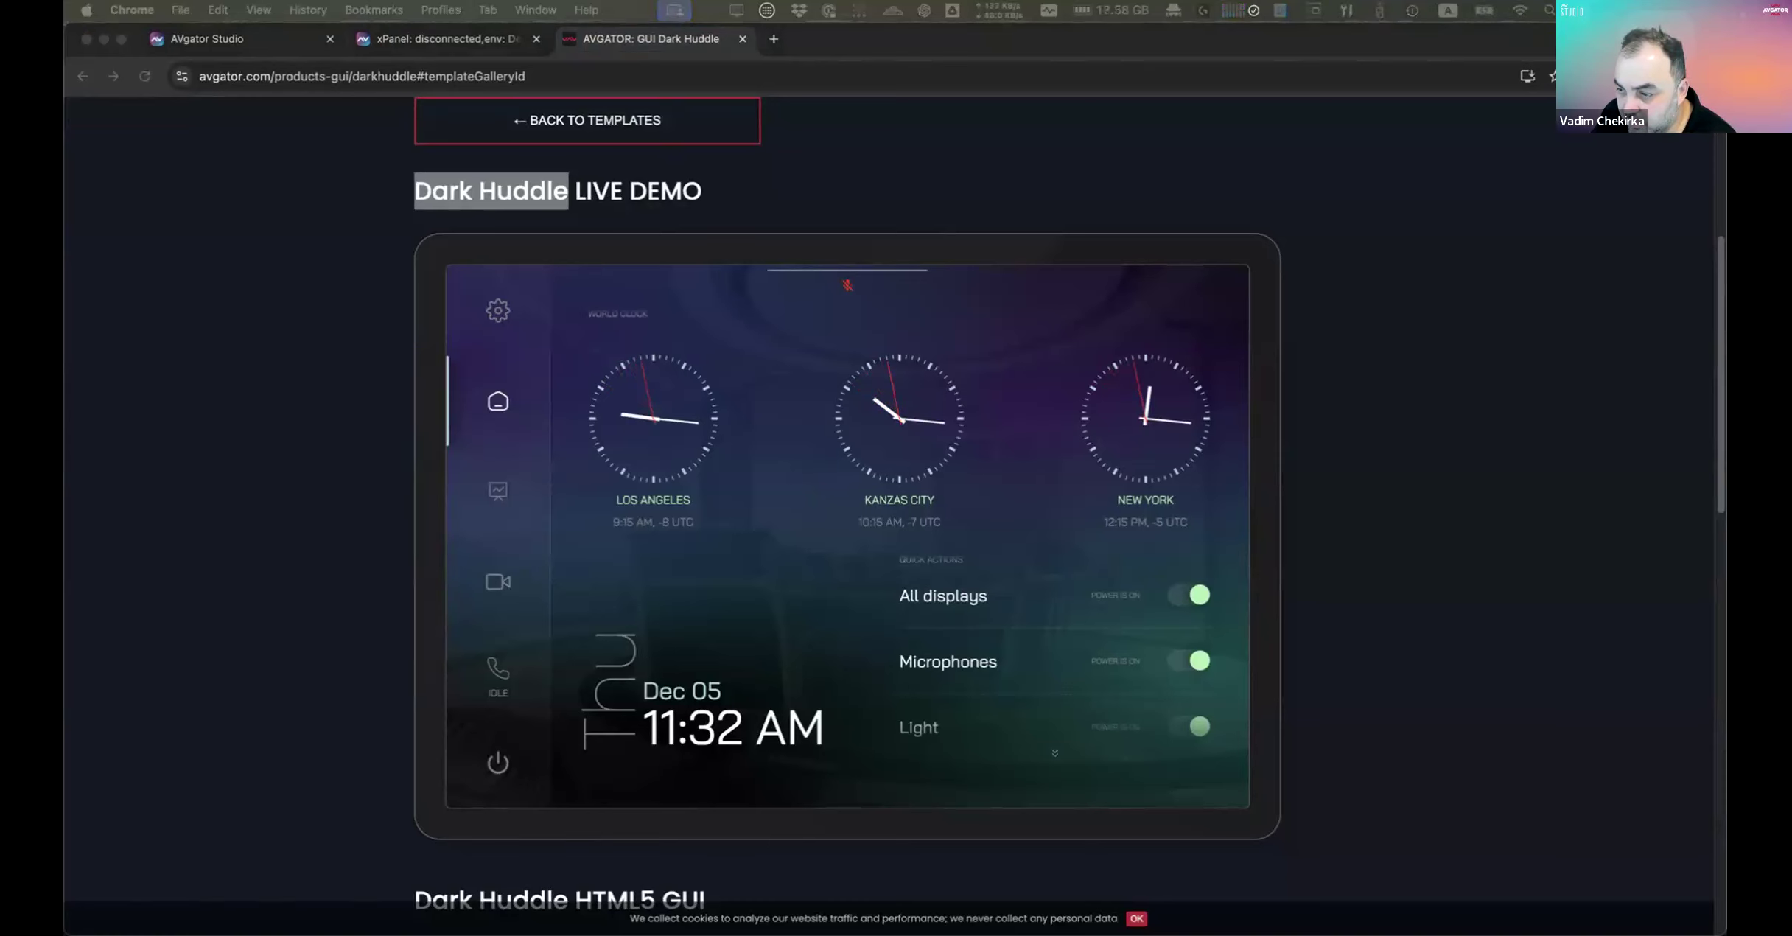
click(244, 38)
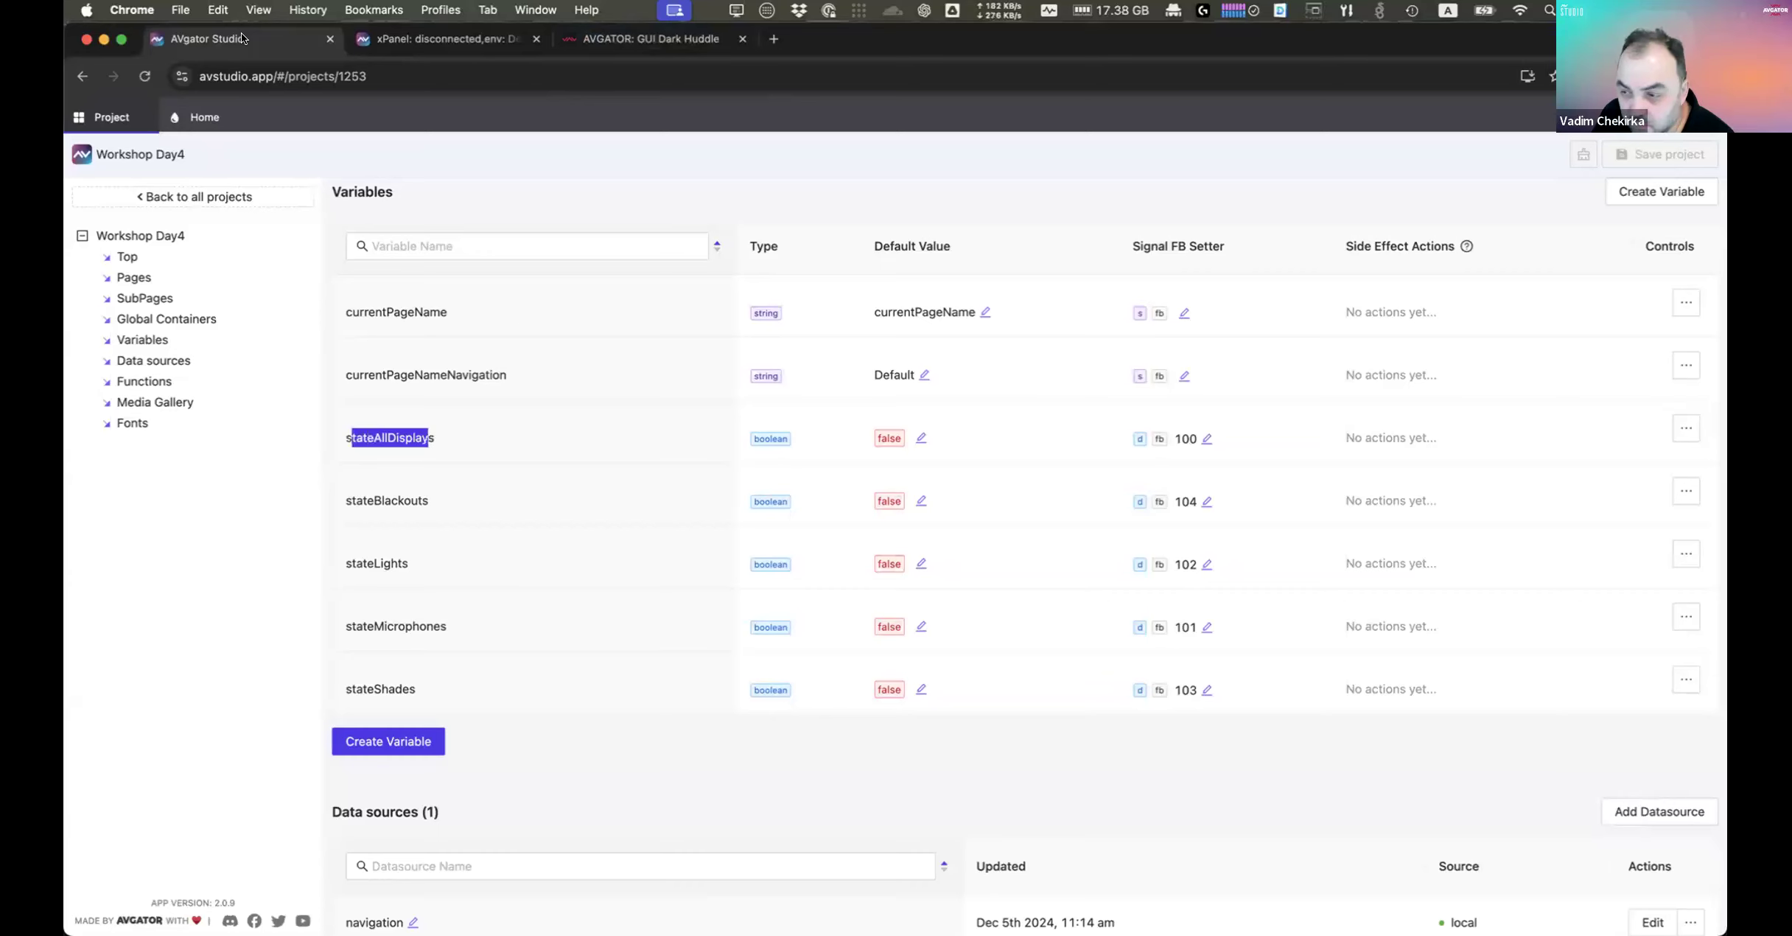
Step: Create a subpage named homeBottomQuickActions with the Responsive design paradigm
click(147, 299)
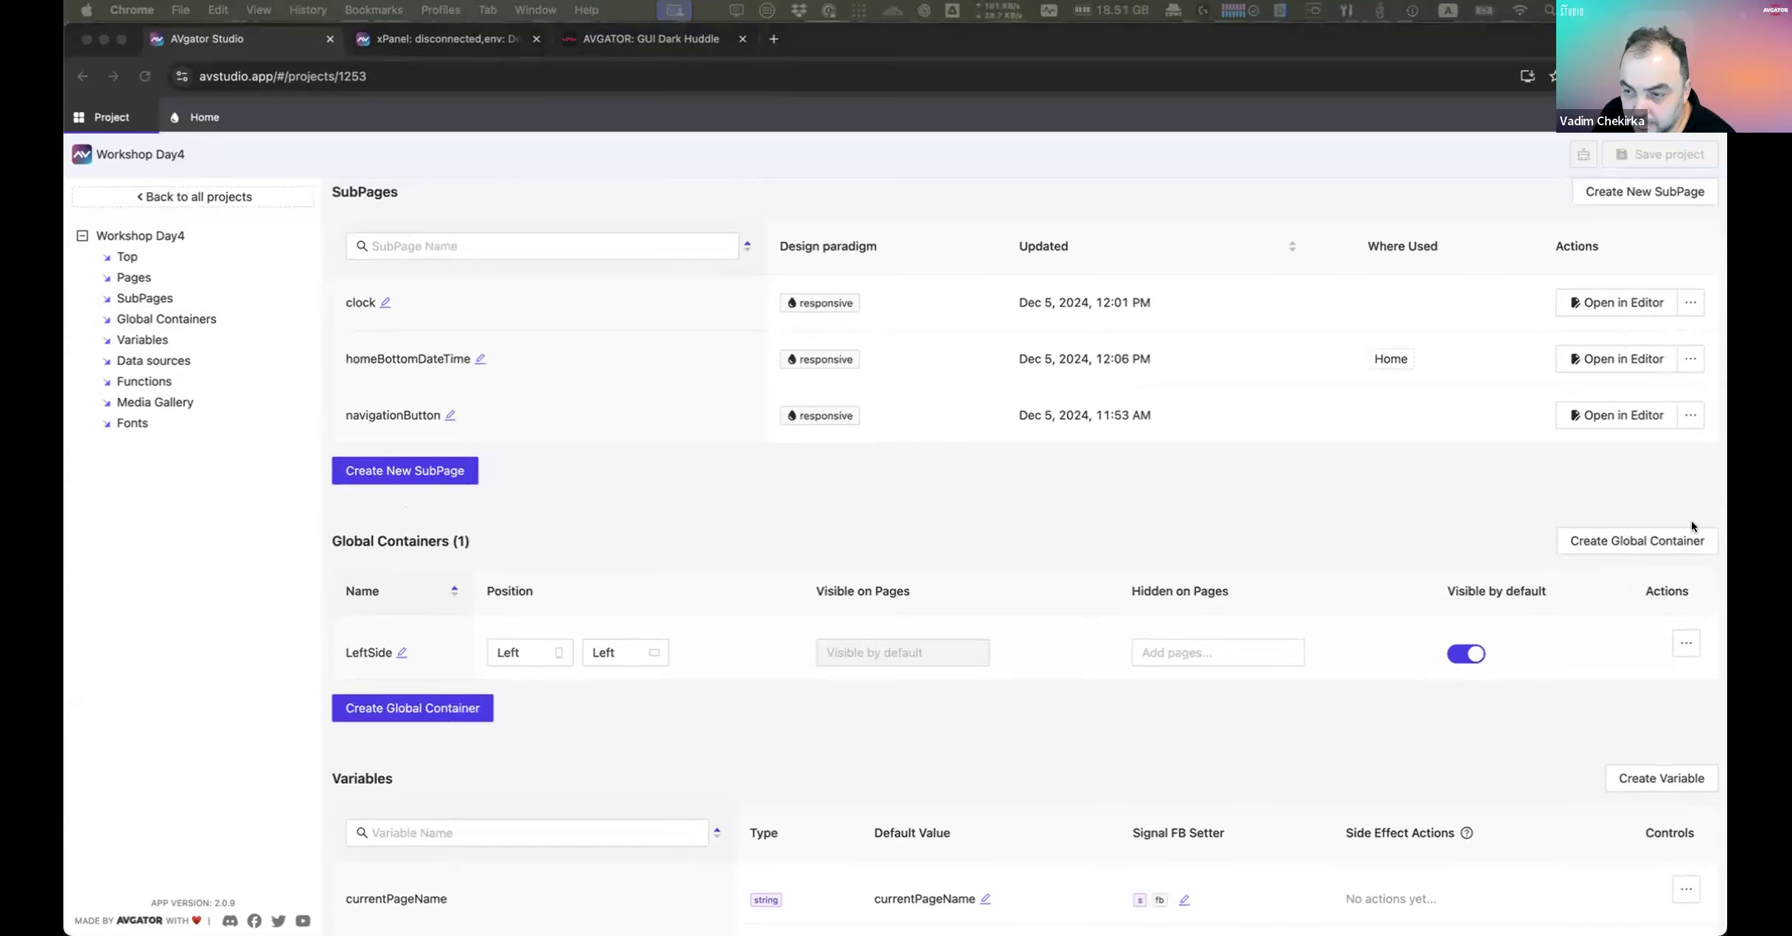
click(402, 475)
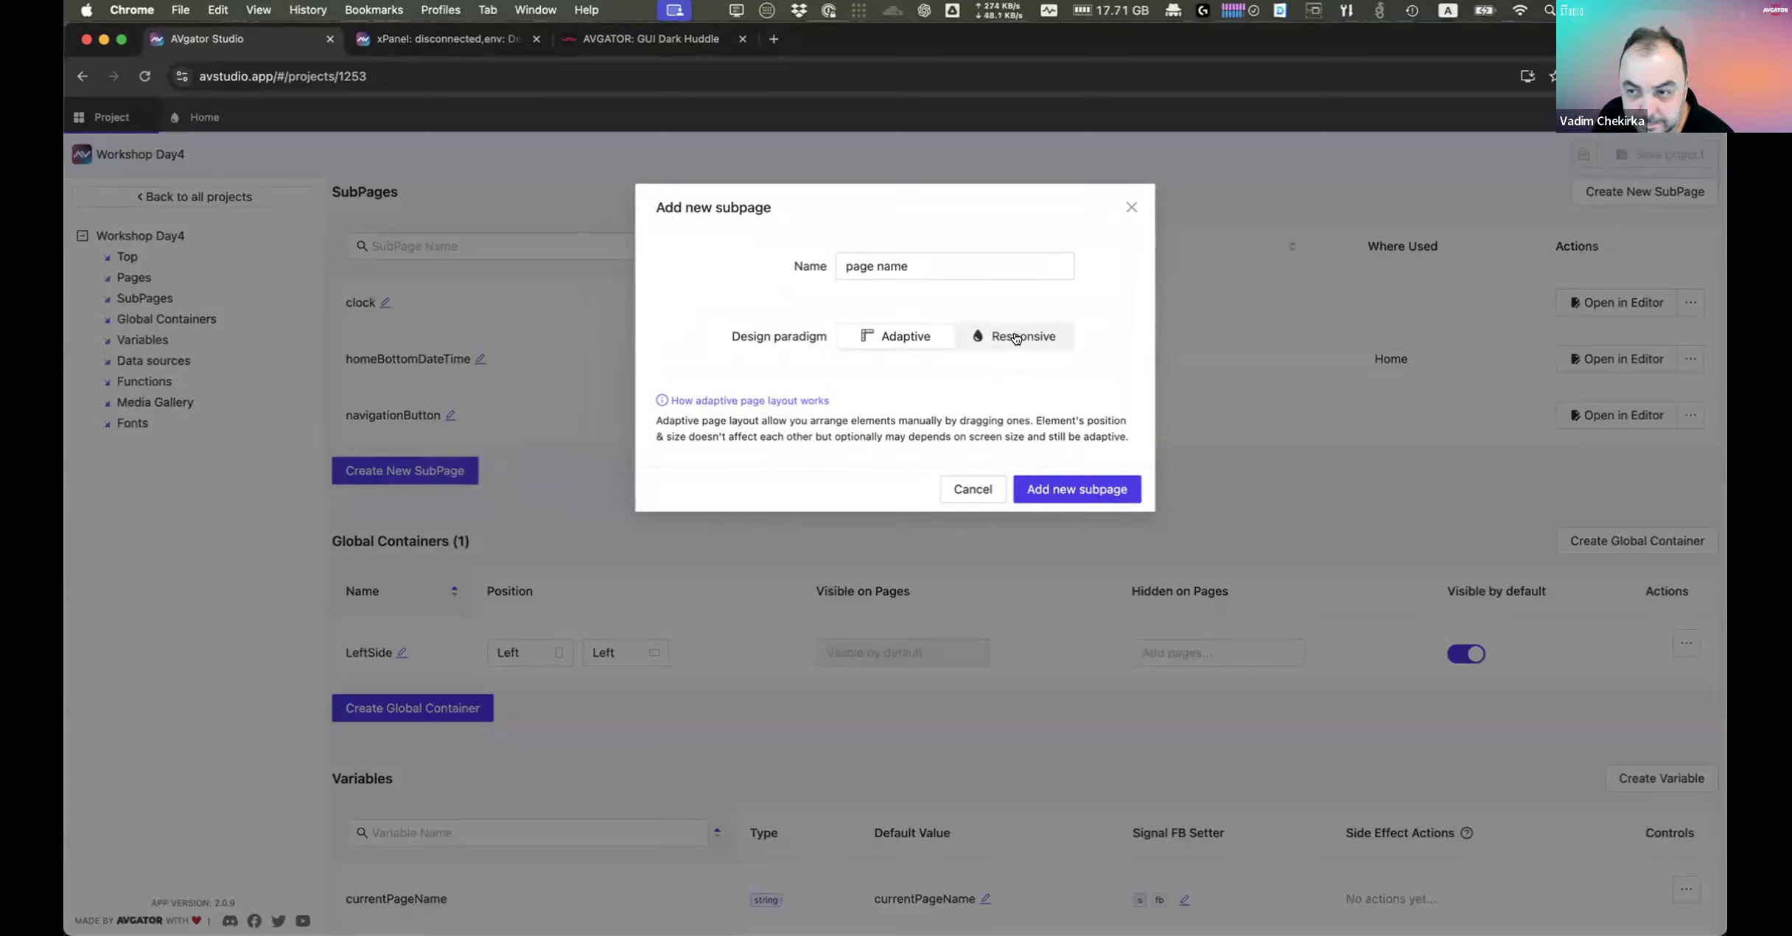
click(1015, 337)
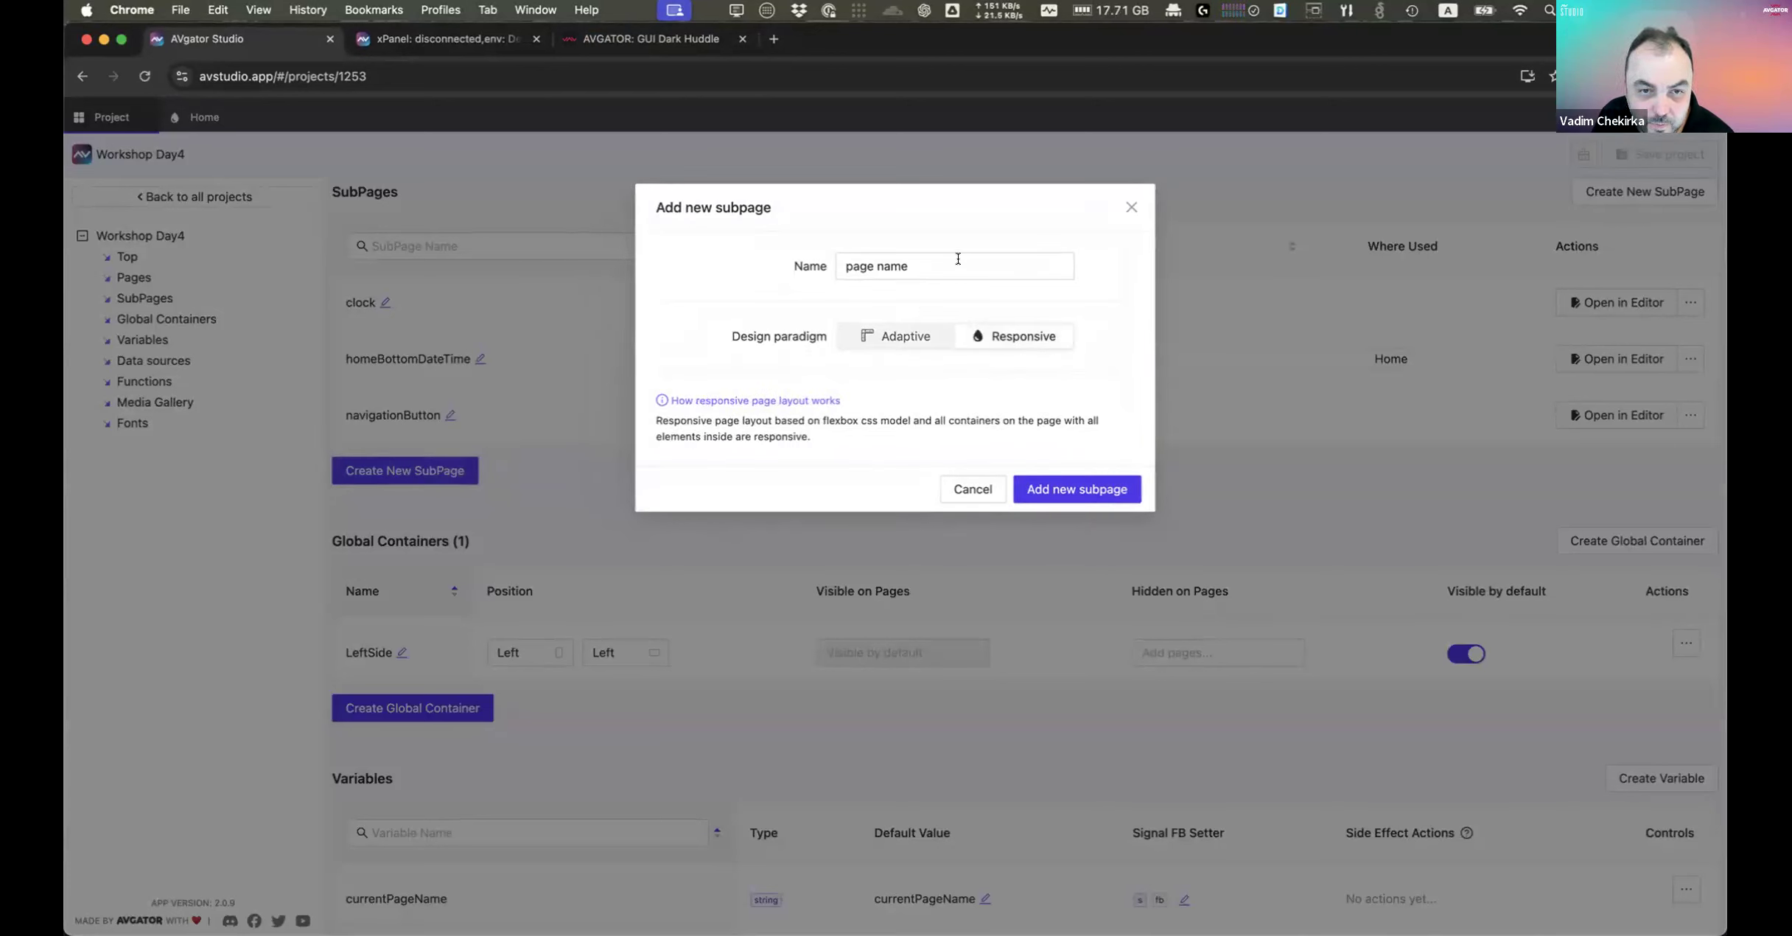
drag(958, 259, 700, 249)
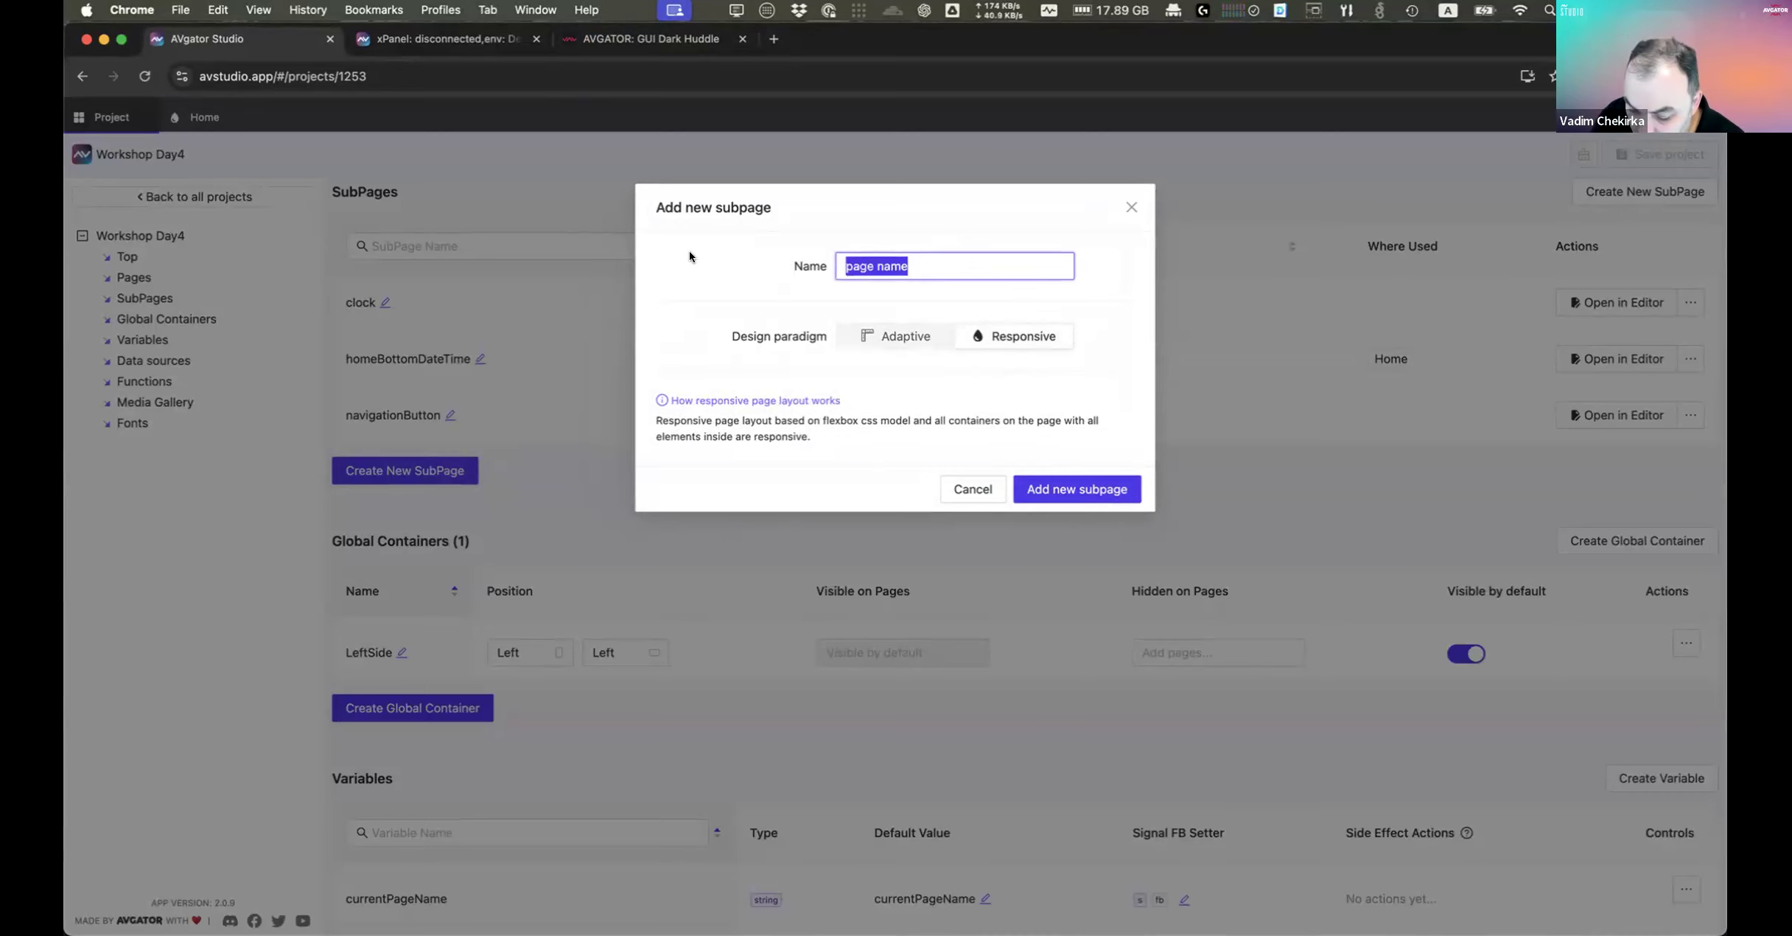
text(home)
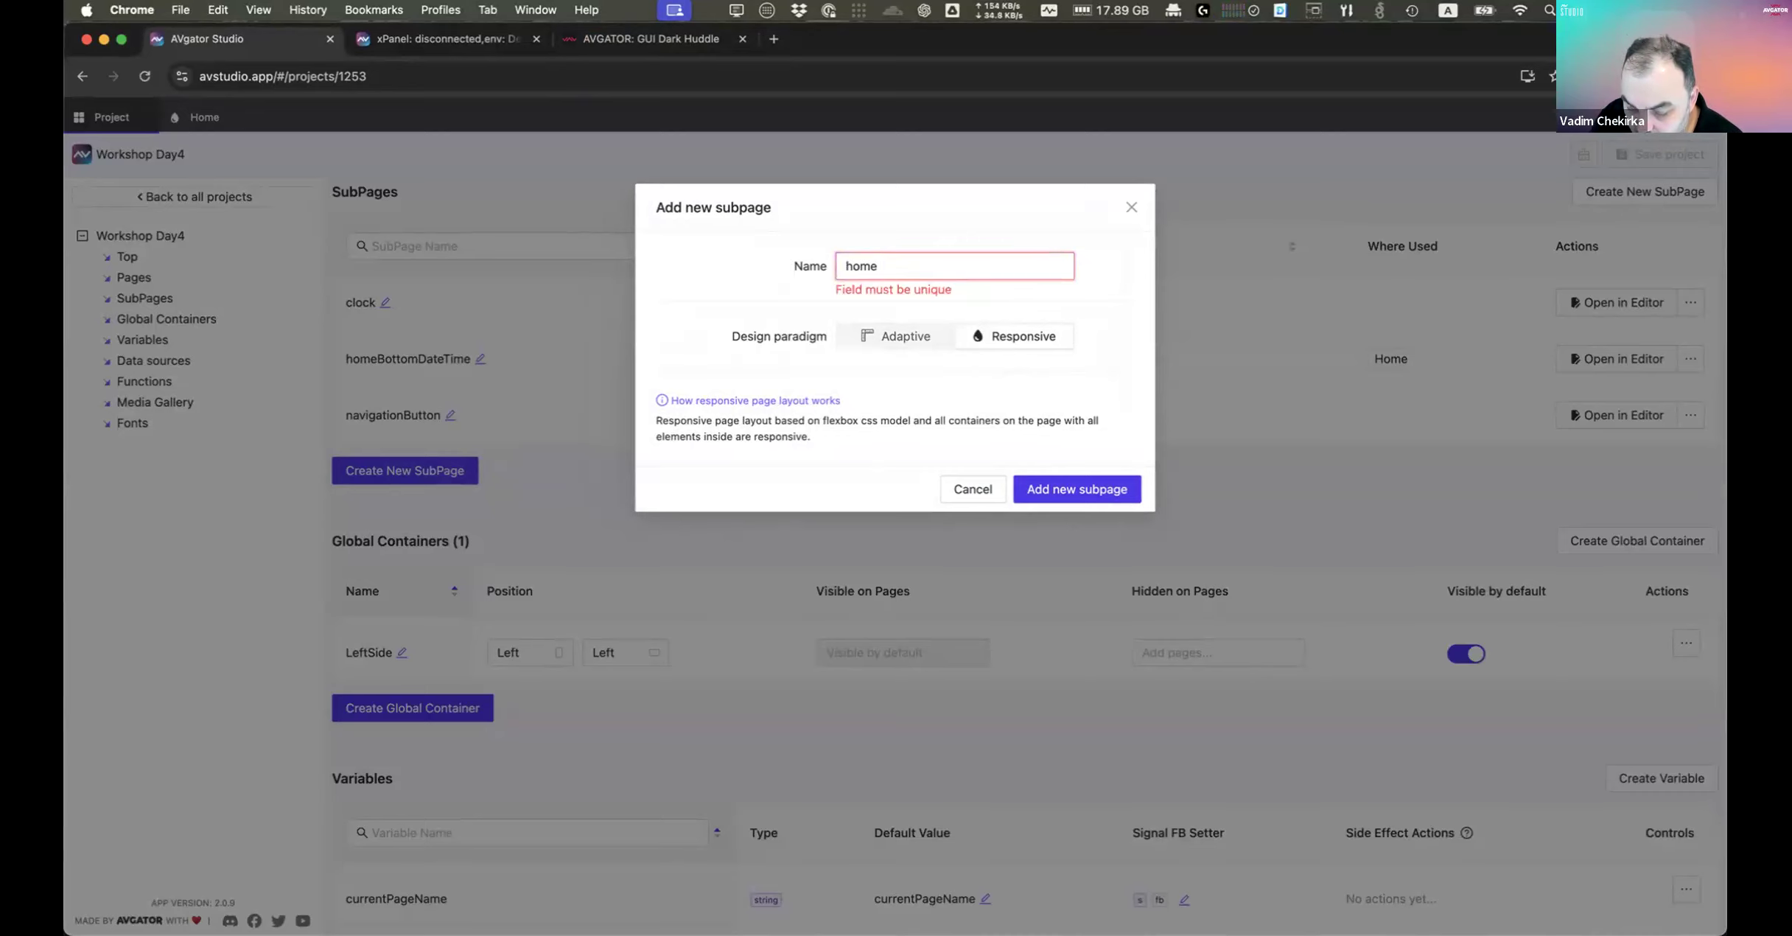
text(Bo)
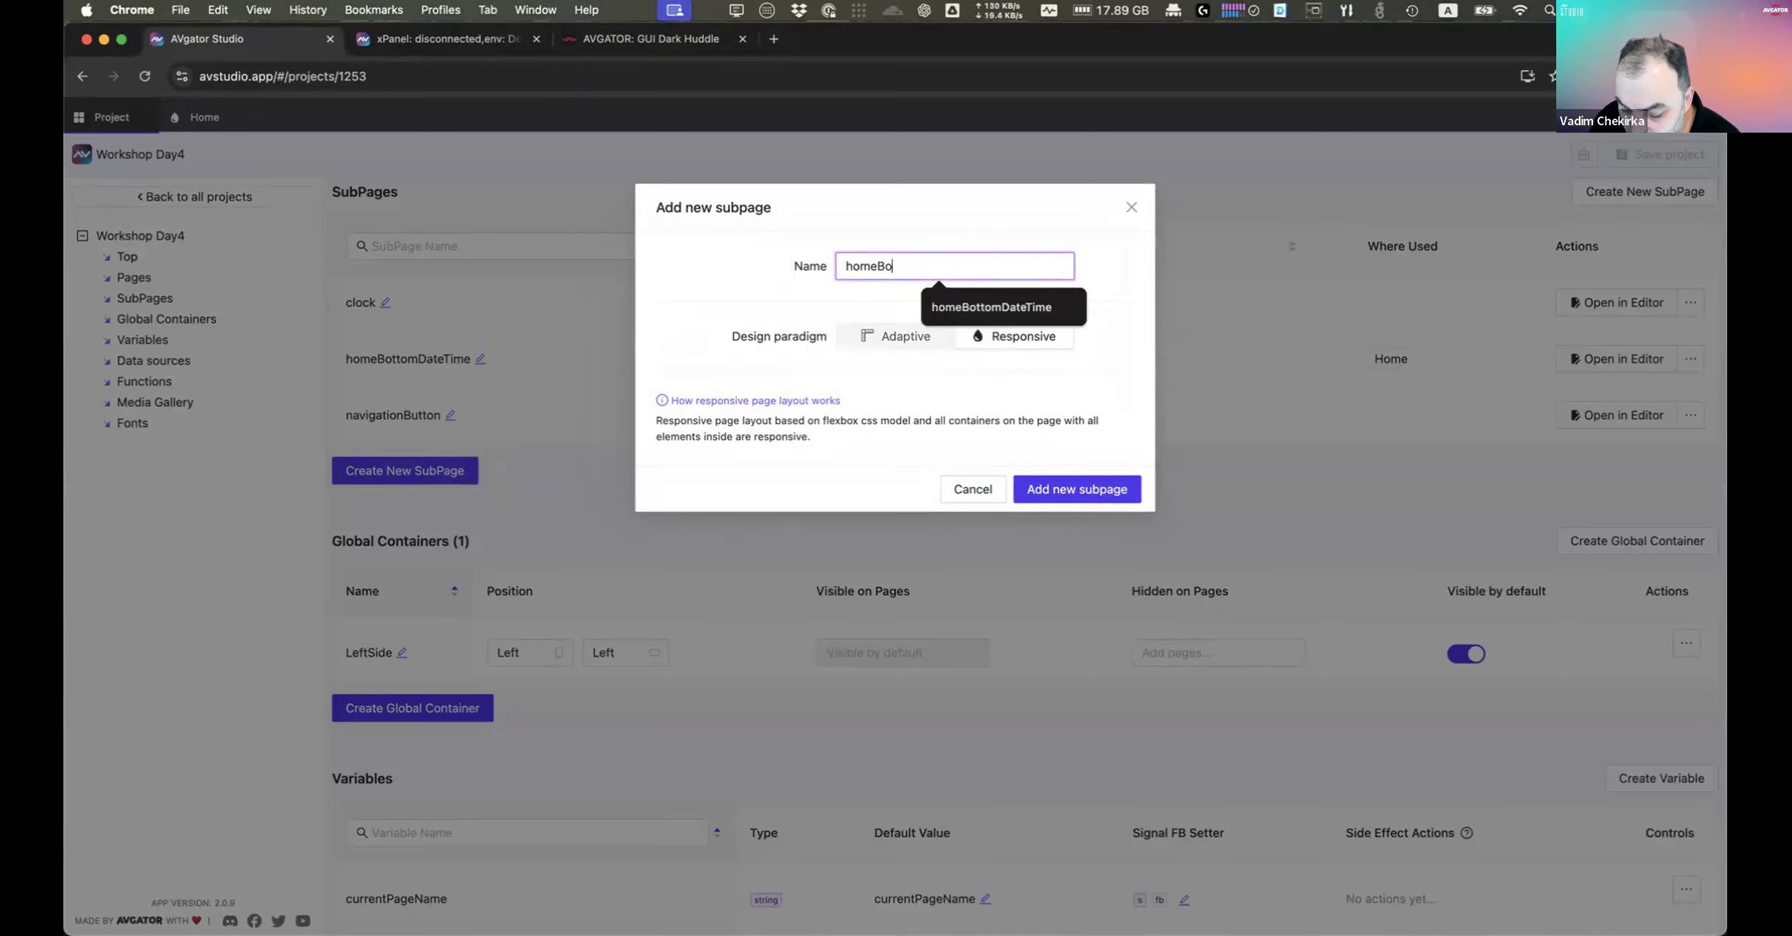
text(ttomQu)
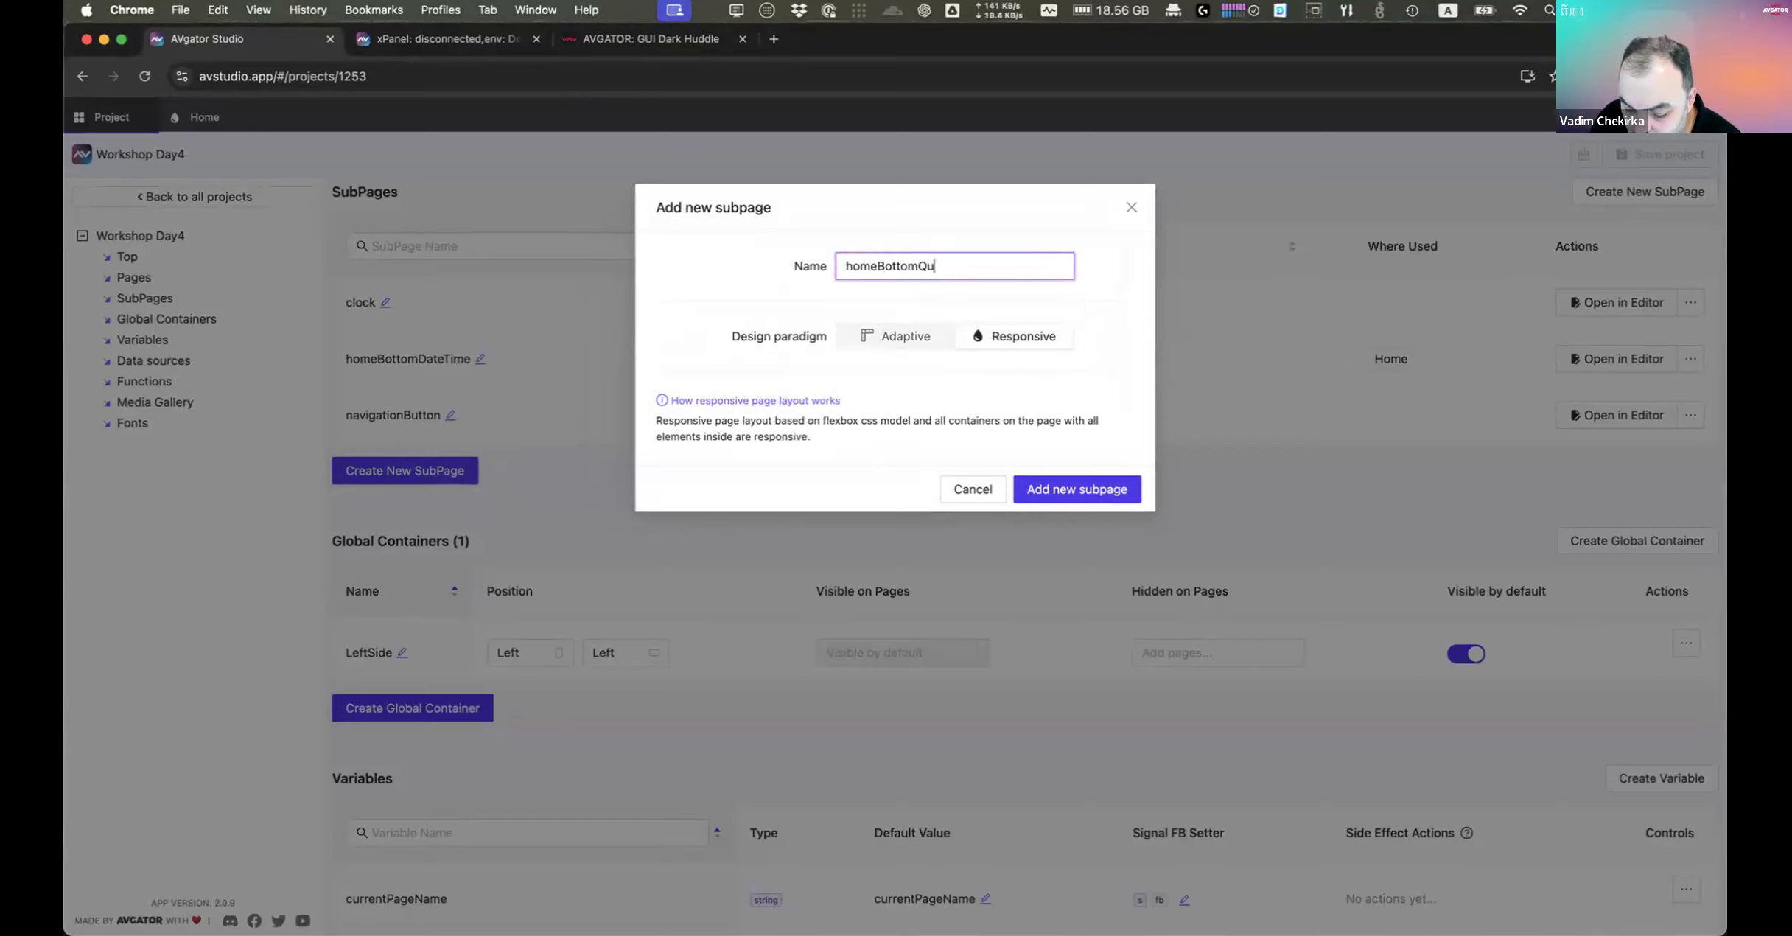
text(ickActions)
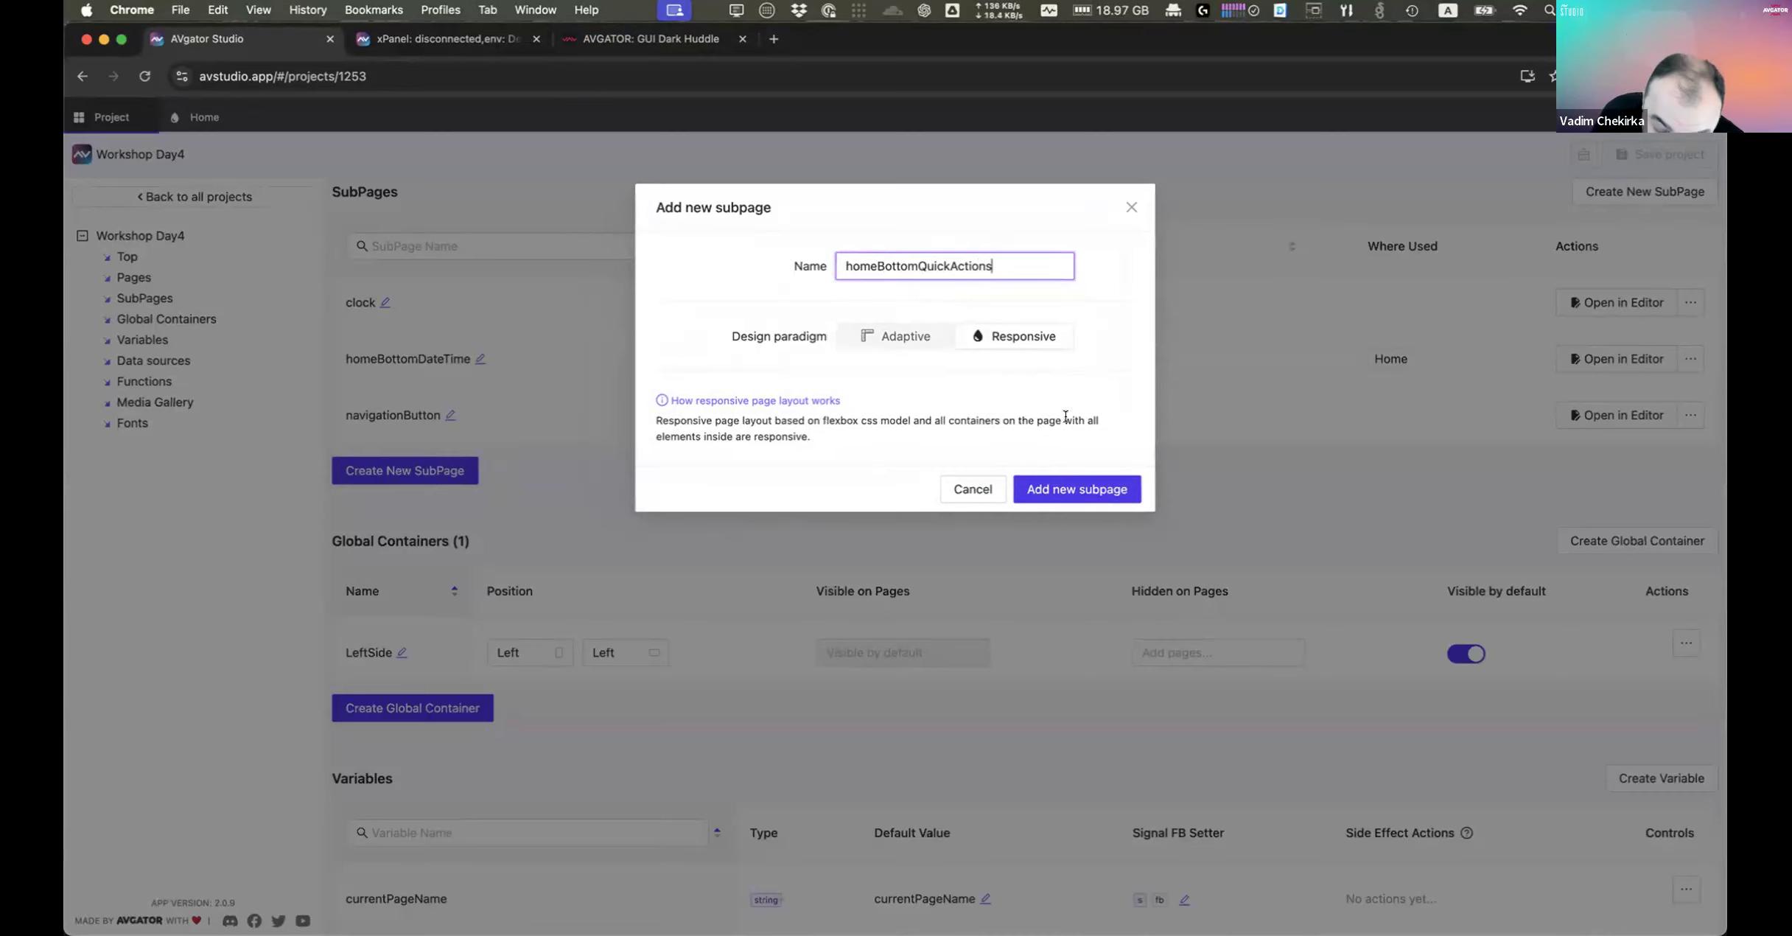
click(1074, 490)
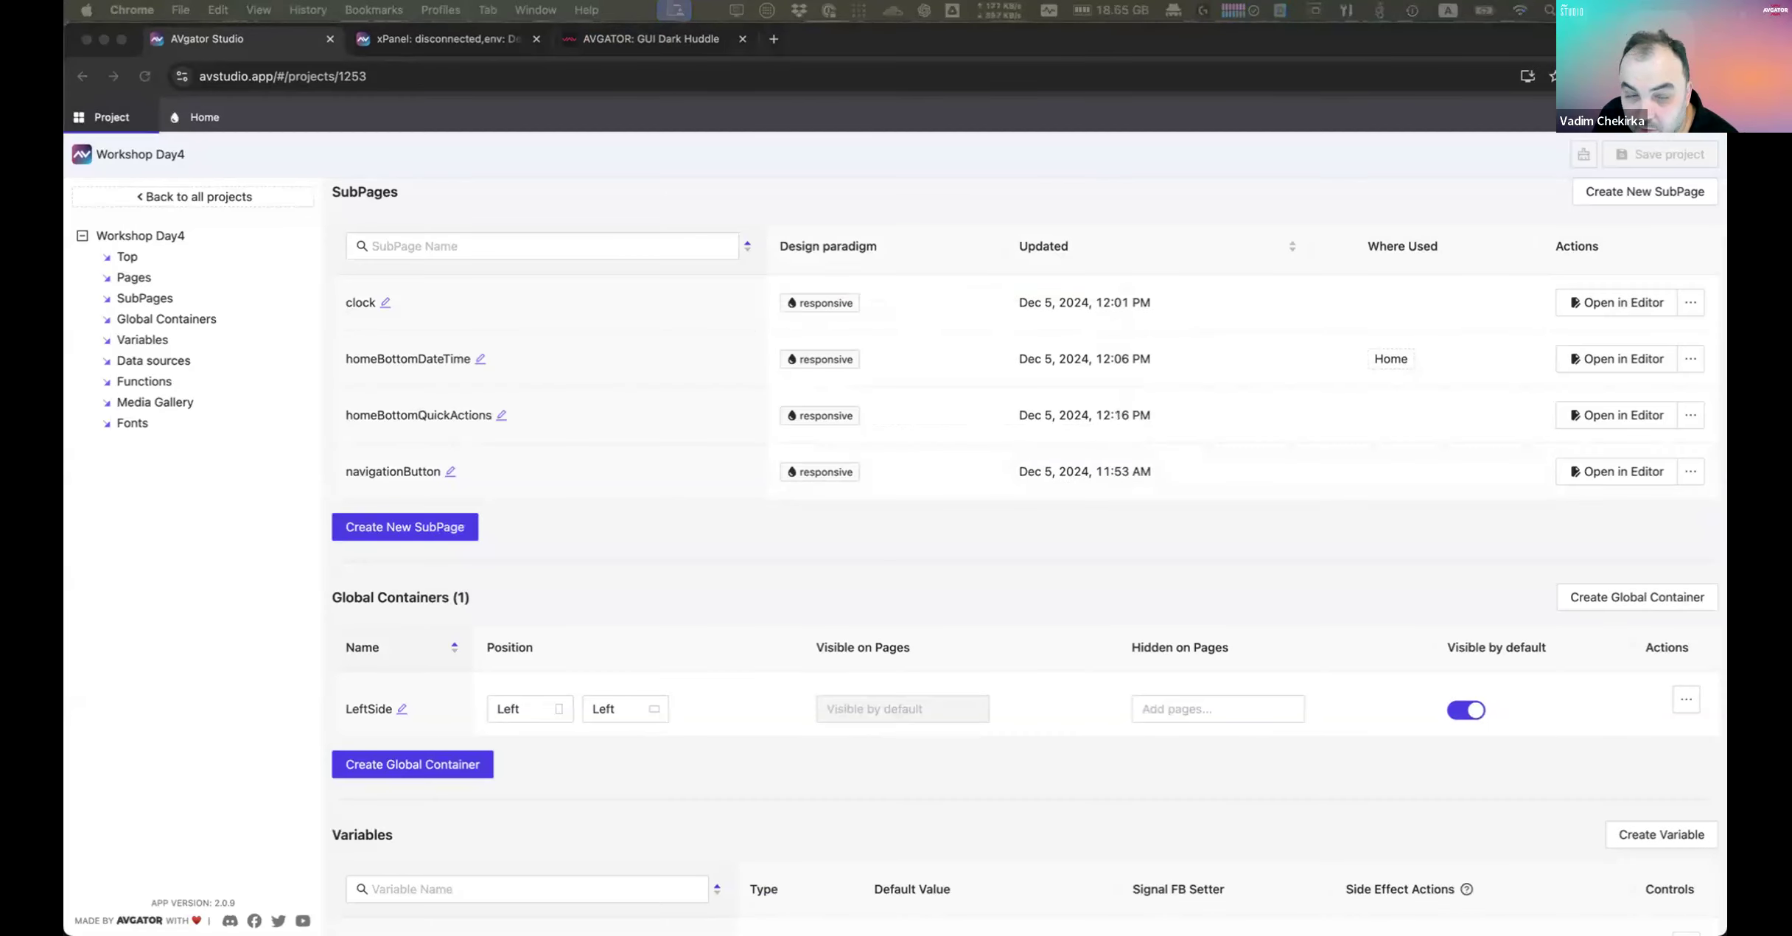
Step: Copy the currentPageName text element from the Home page into the container of the homeBottomQuickActions subpage
click(199, 117)
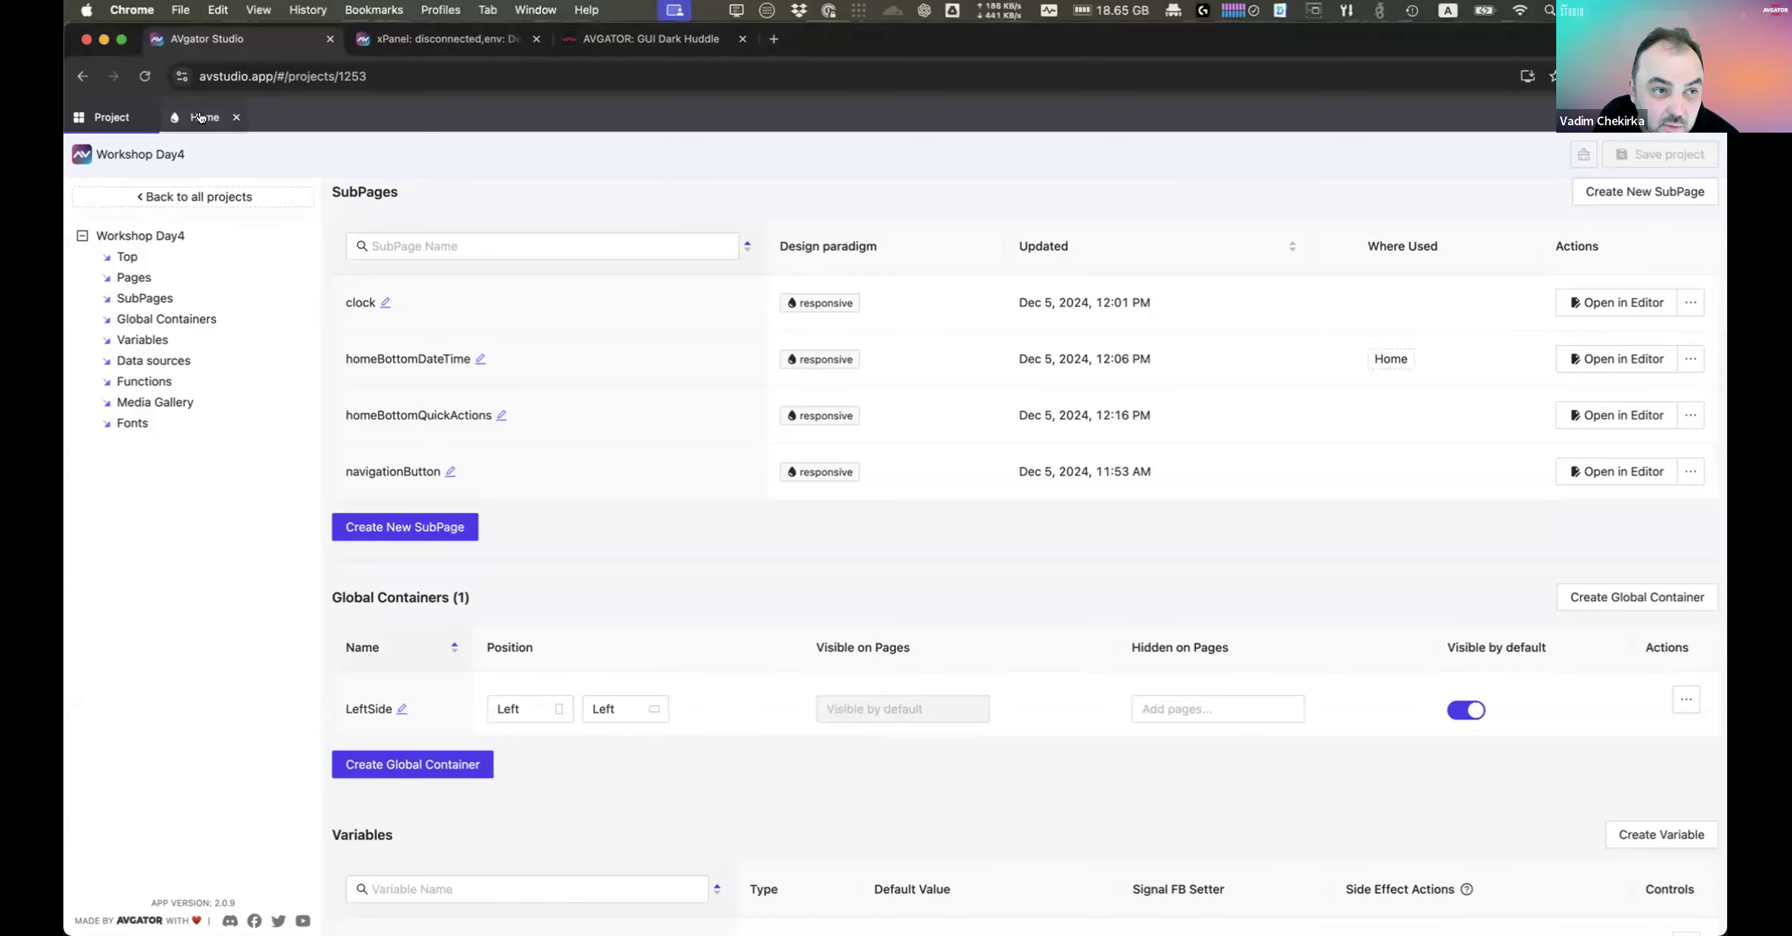
click(575, 249)
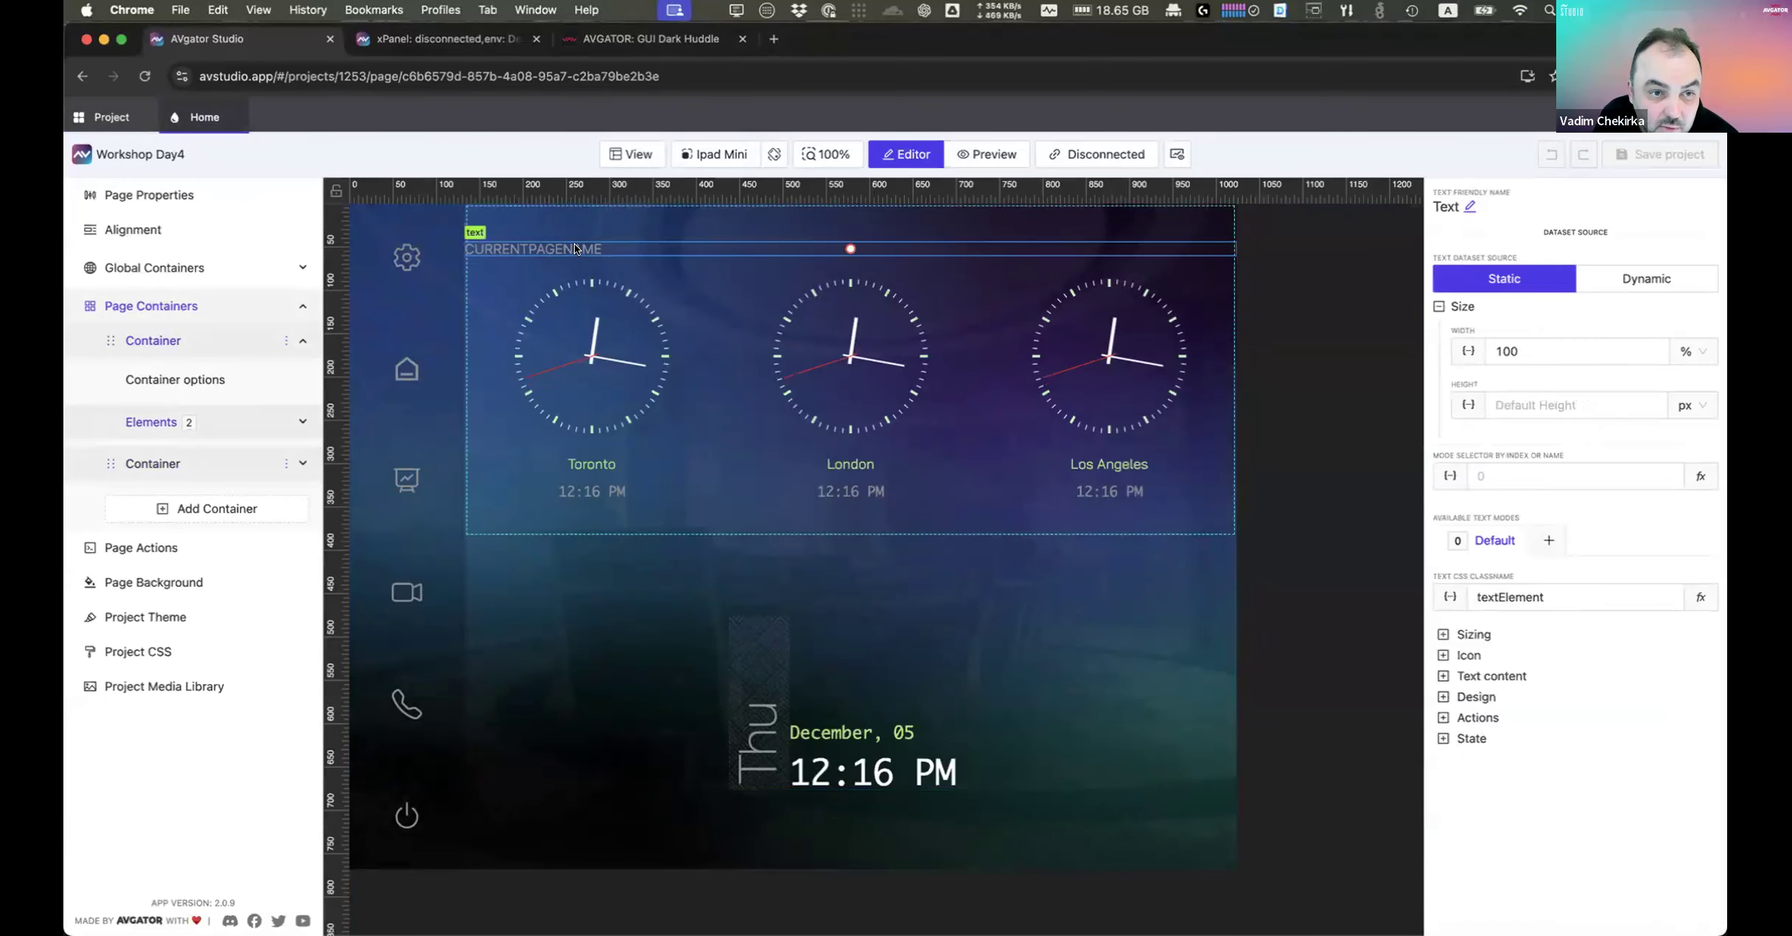
key(super+c)
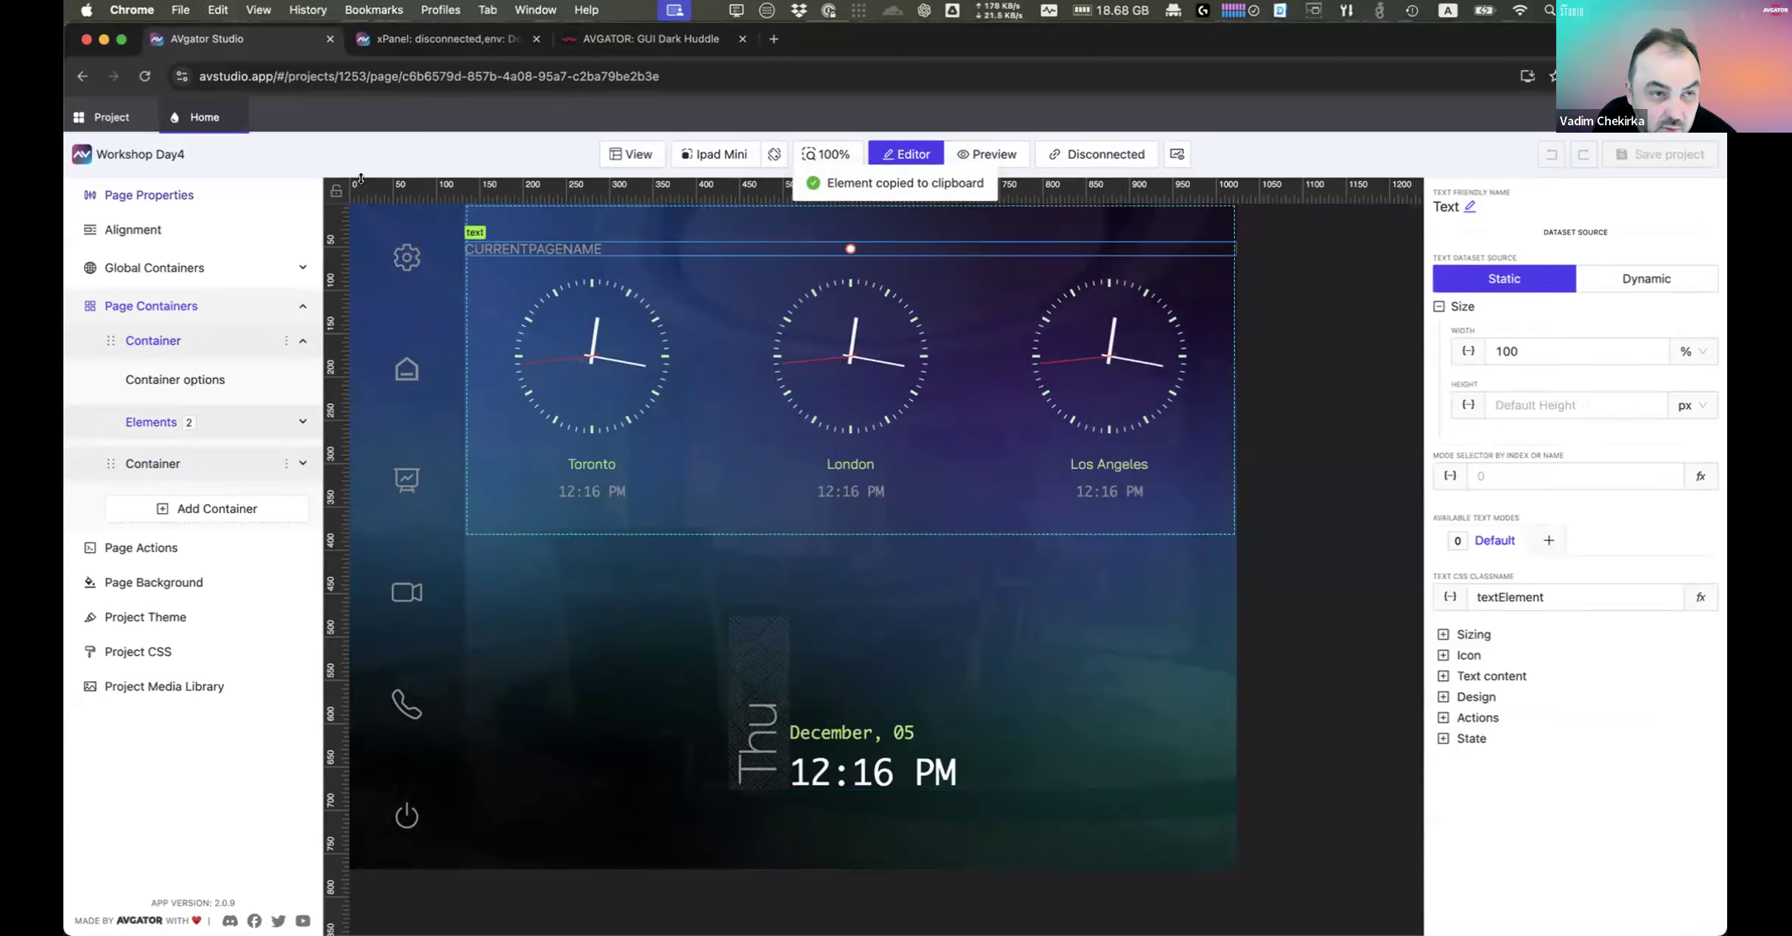
click(115, 120)
click(138, 296)
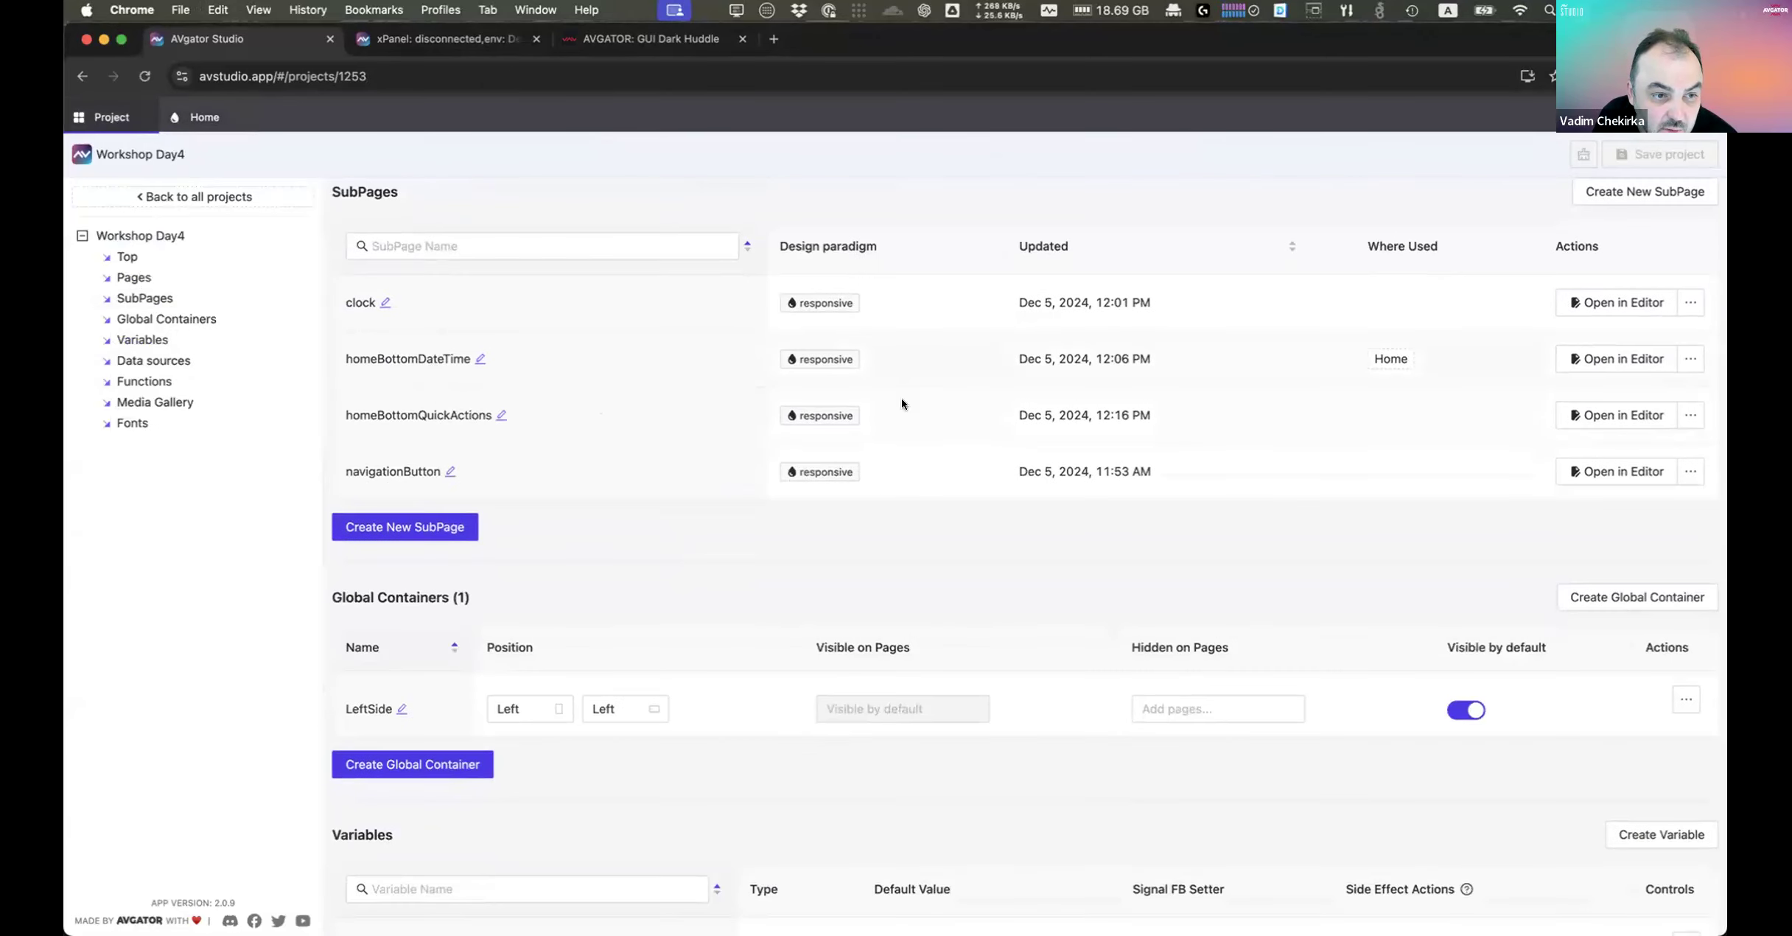
click(1625, 415)
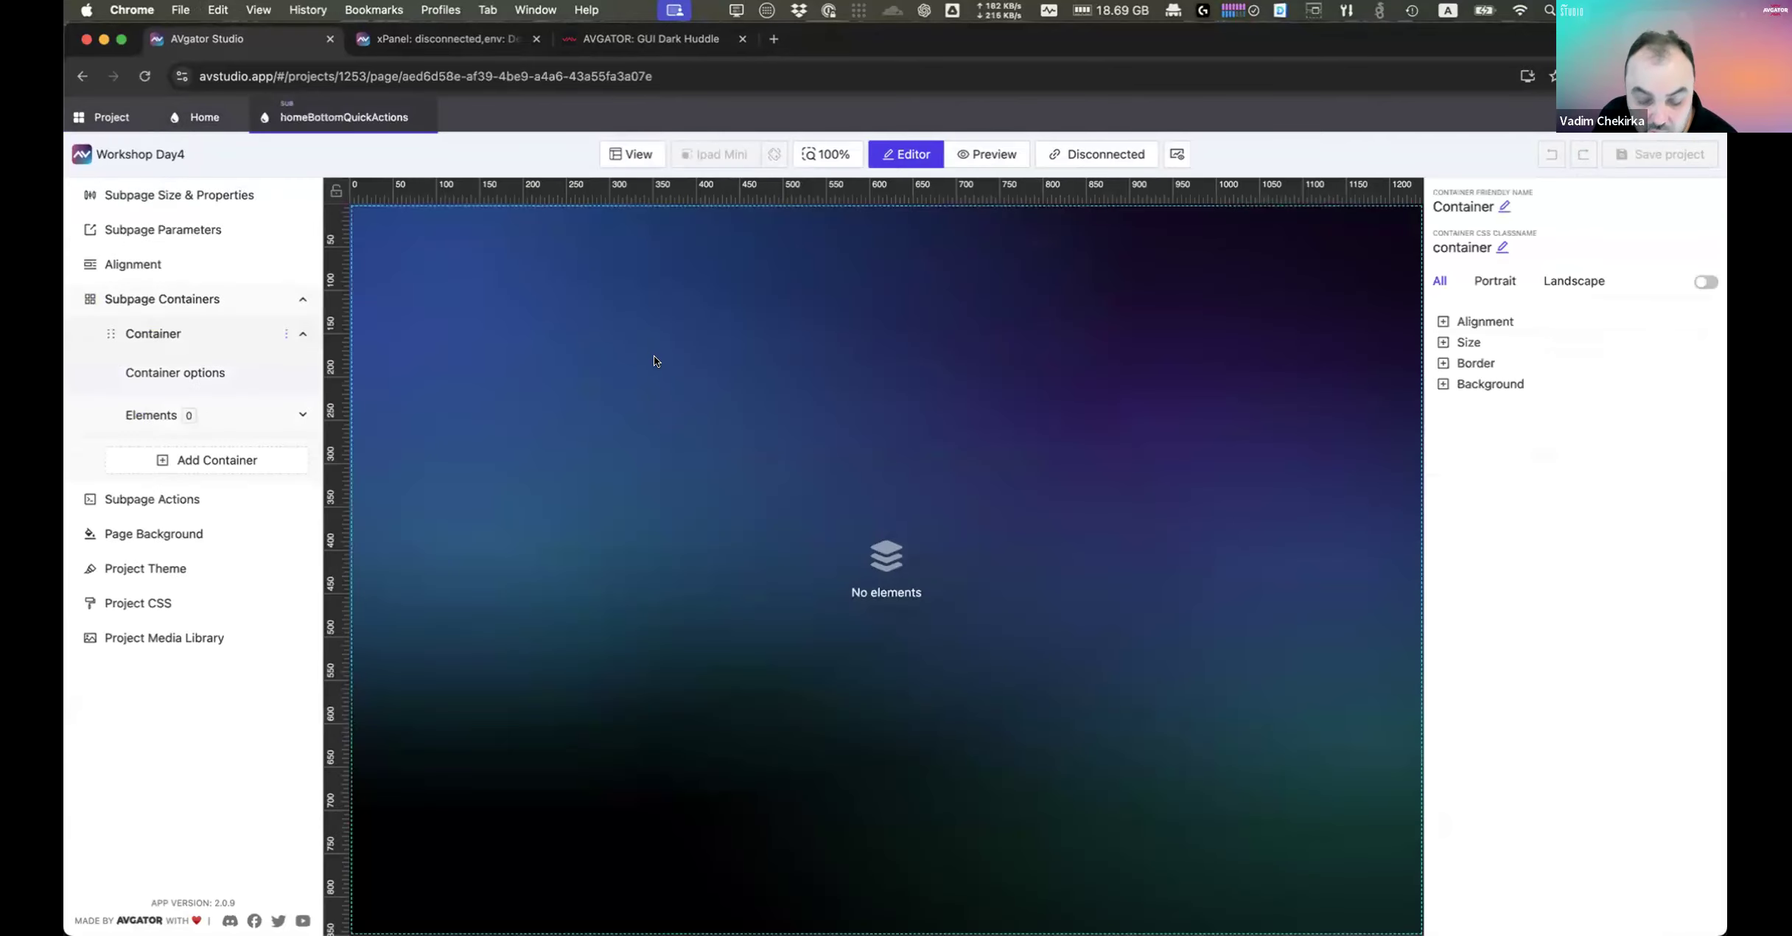
click(655, 357)
key(super+v)
Step: Replace the pasted text element's content with "Quick Actions"
click(462, 570)
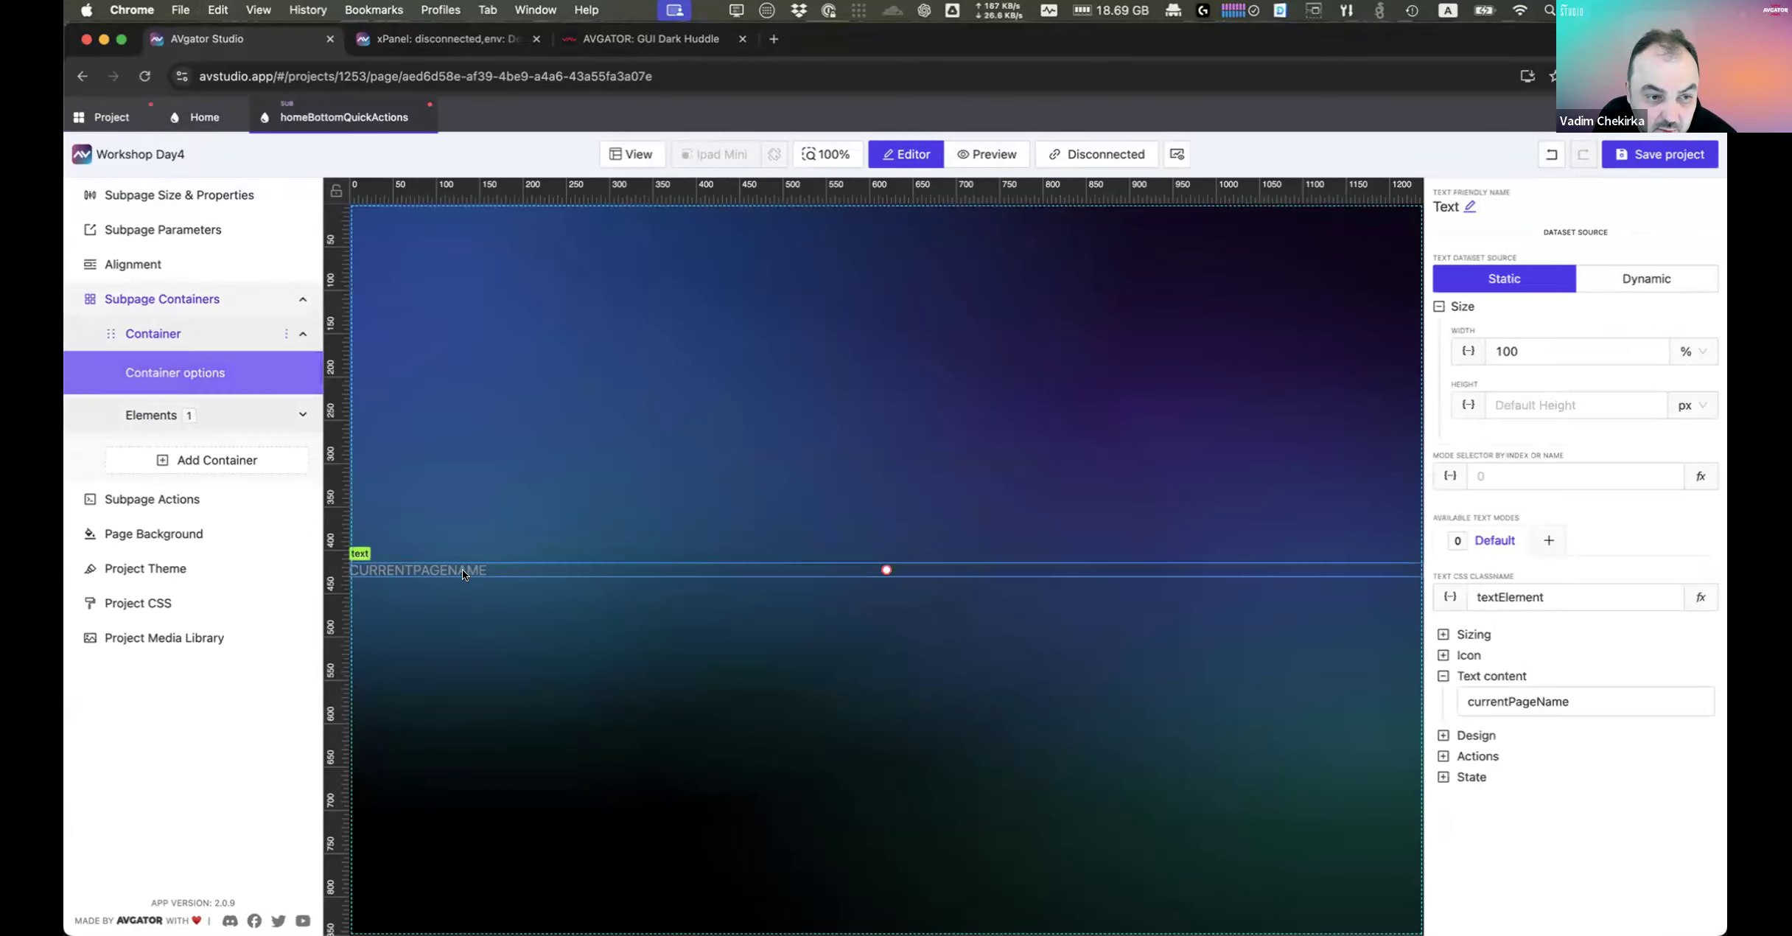
click(1491, 698)
drag(828, 340, 304, 315)
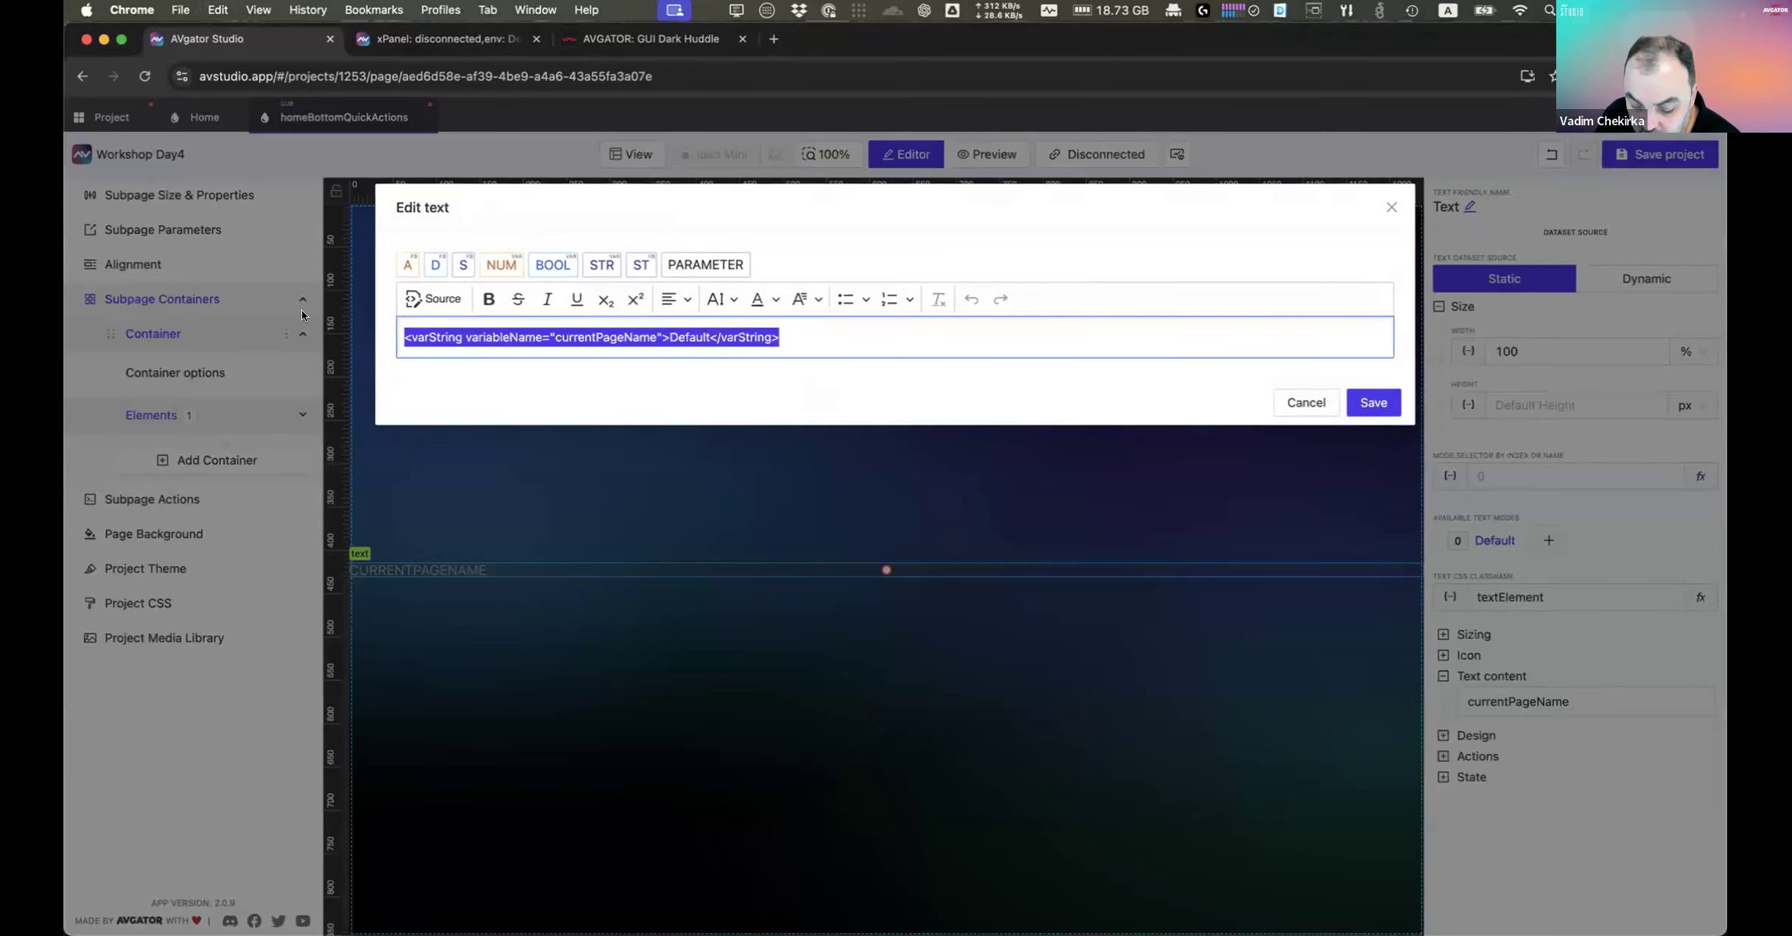
text(Quick Actions)
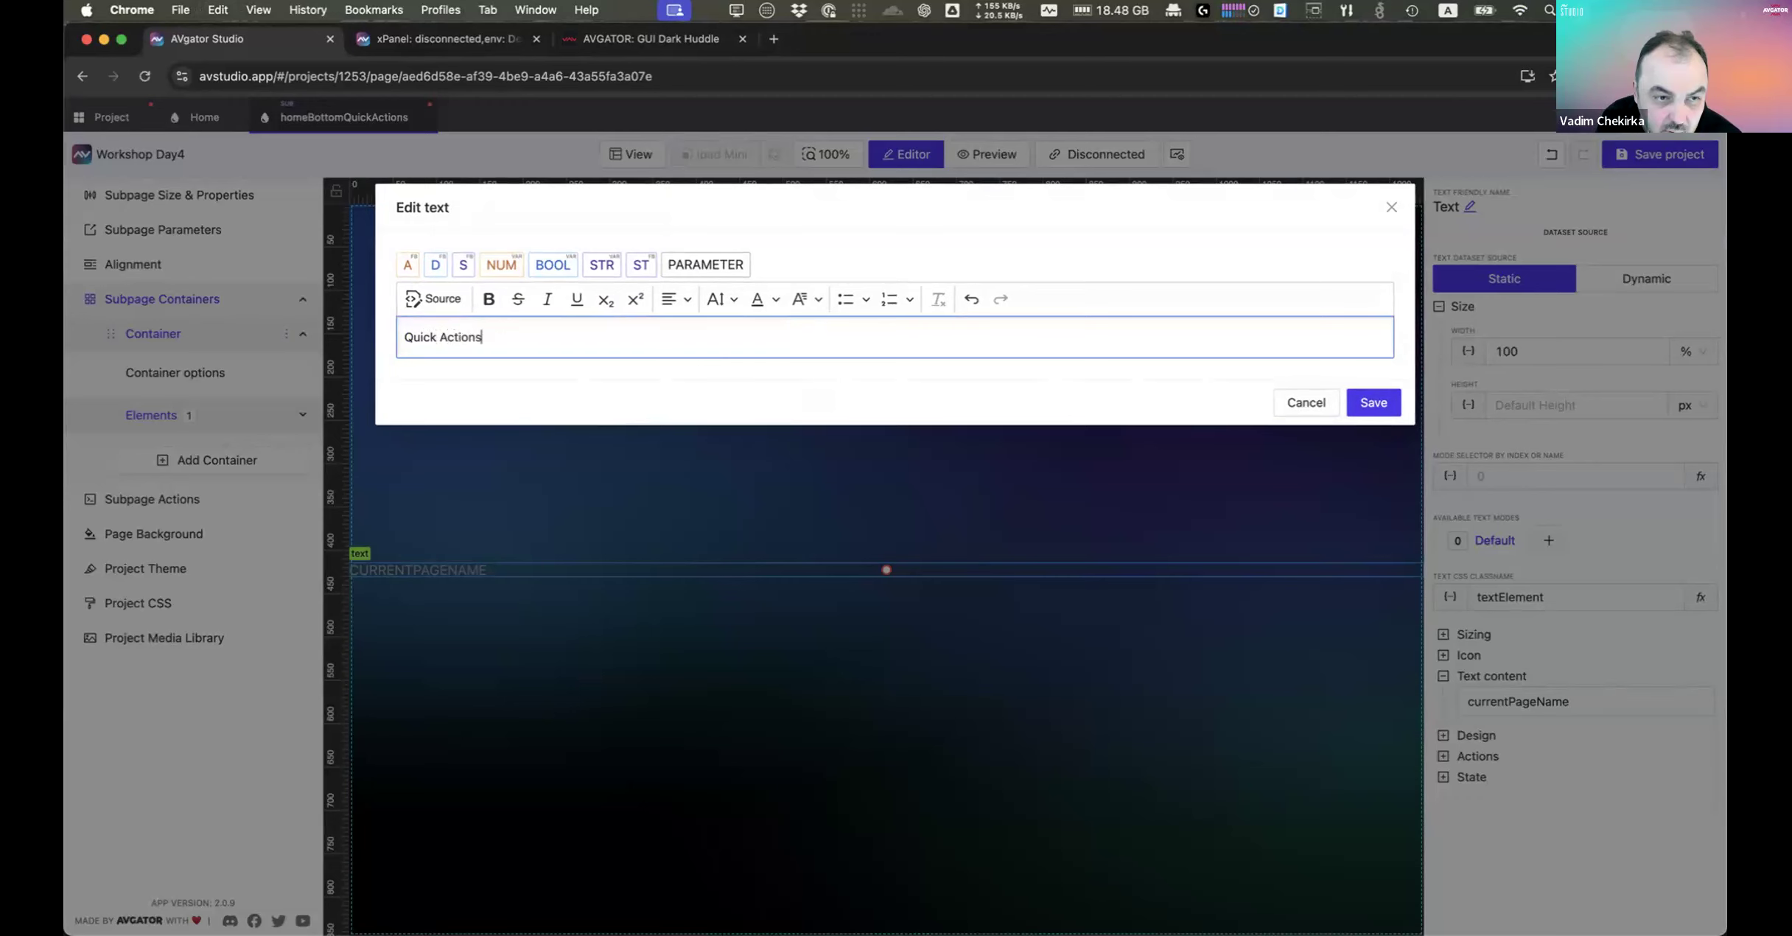
click(1370, 404)
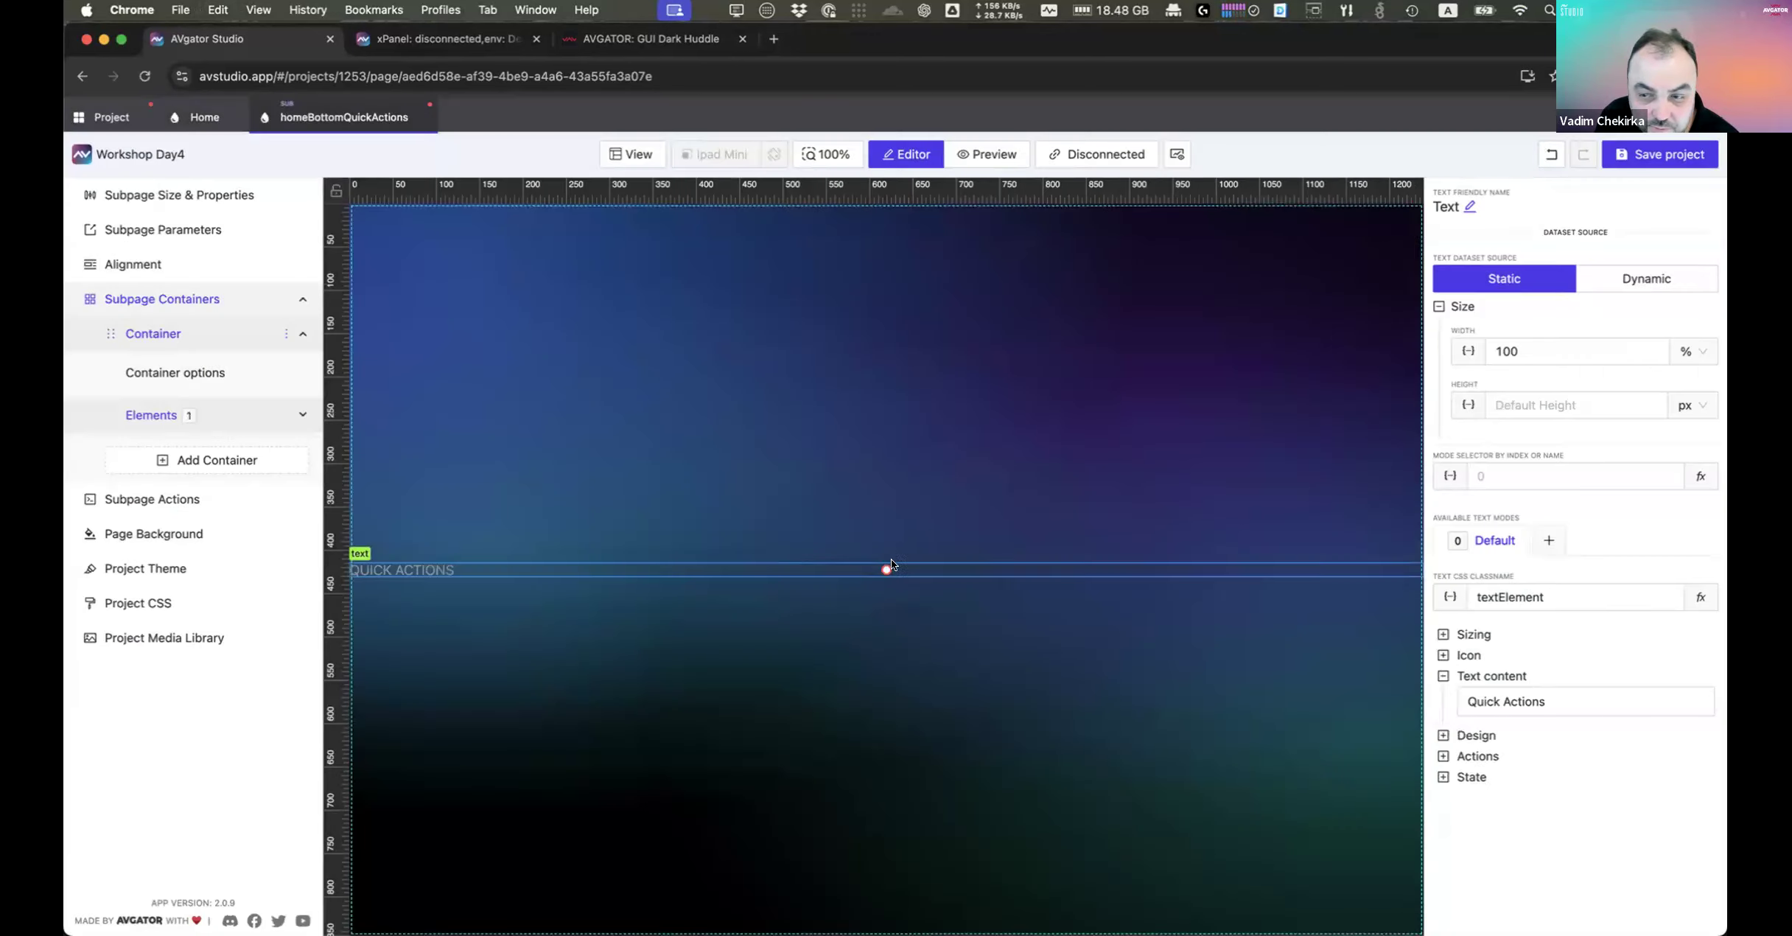
click(881, 661)
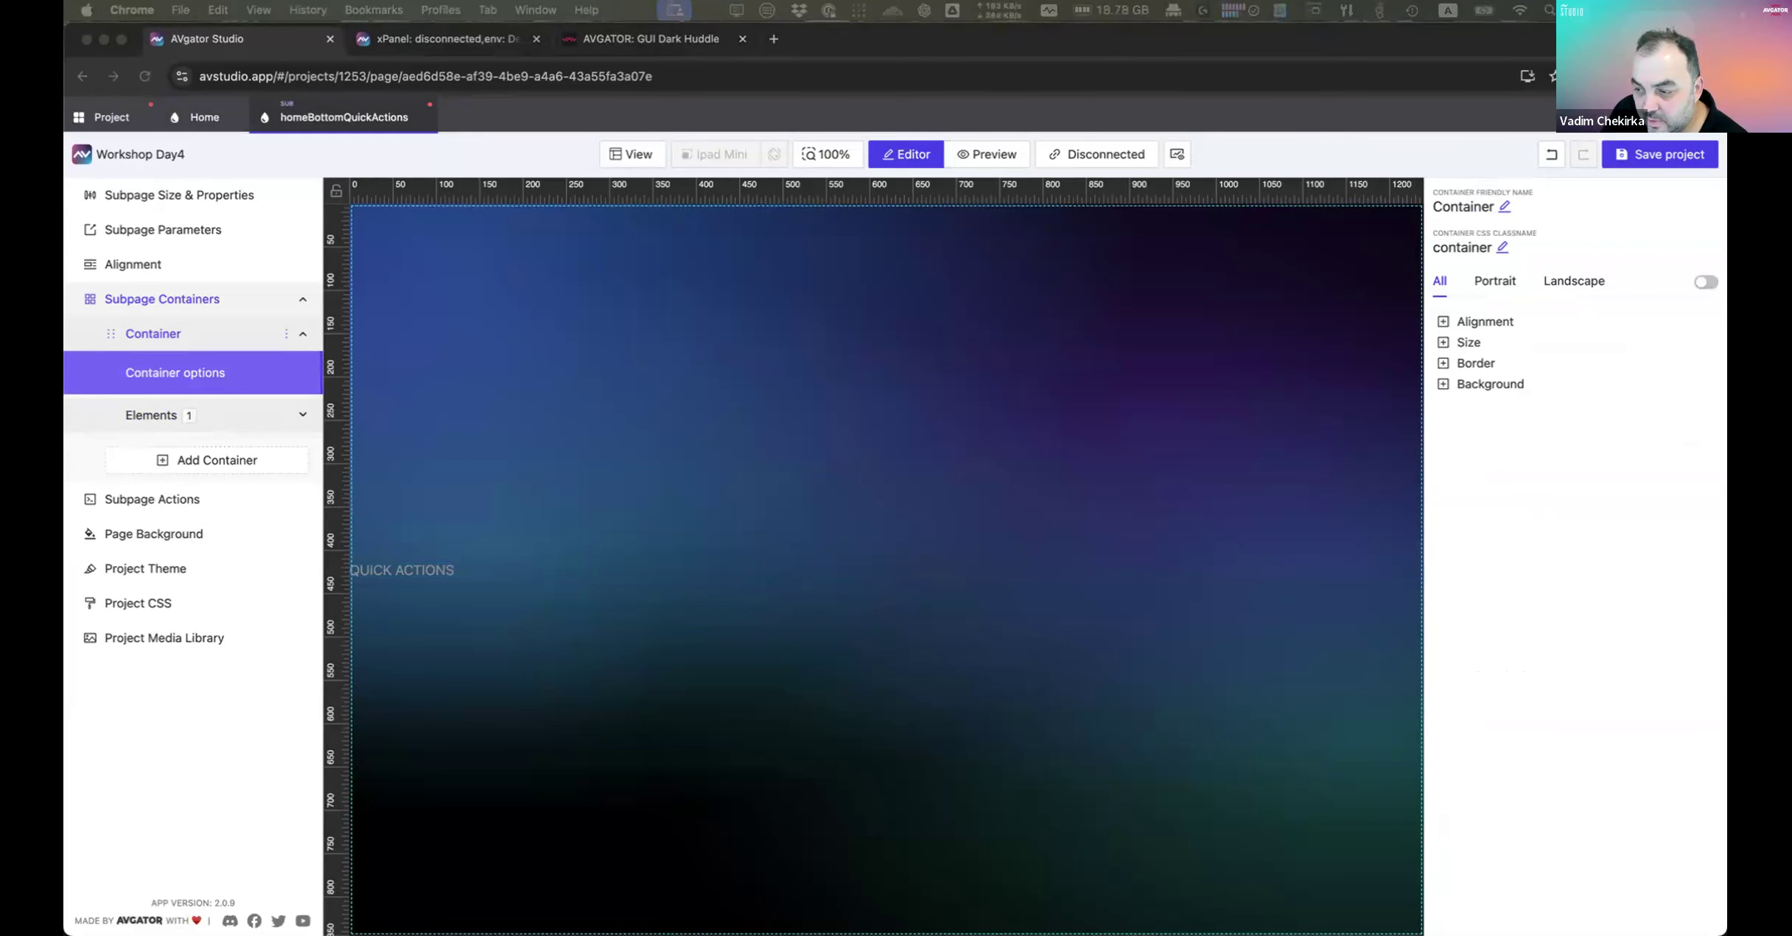
Step: Create a subpage named QuickActions with the Responsive design paradigm
click(86, 119)
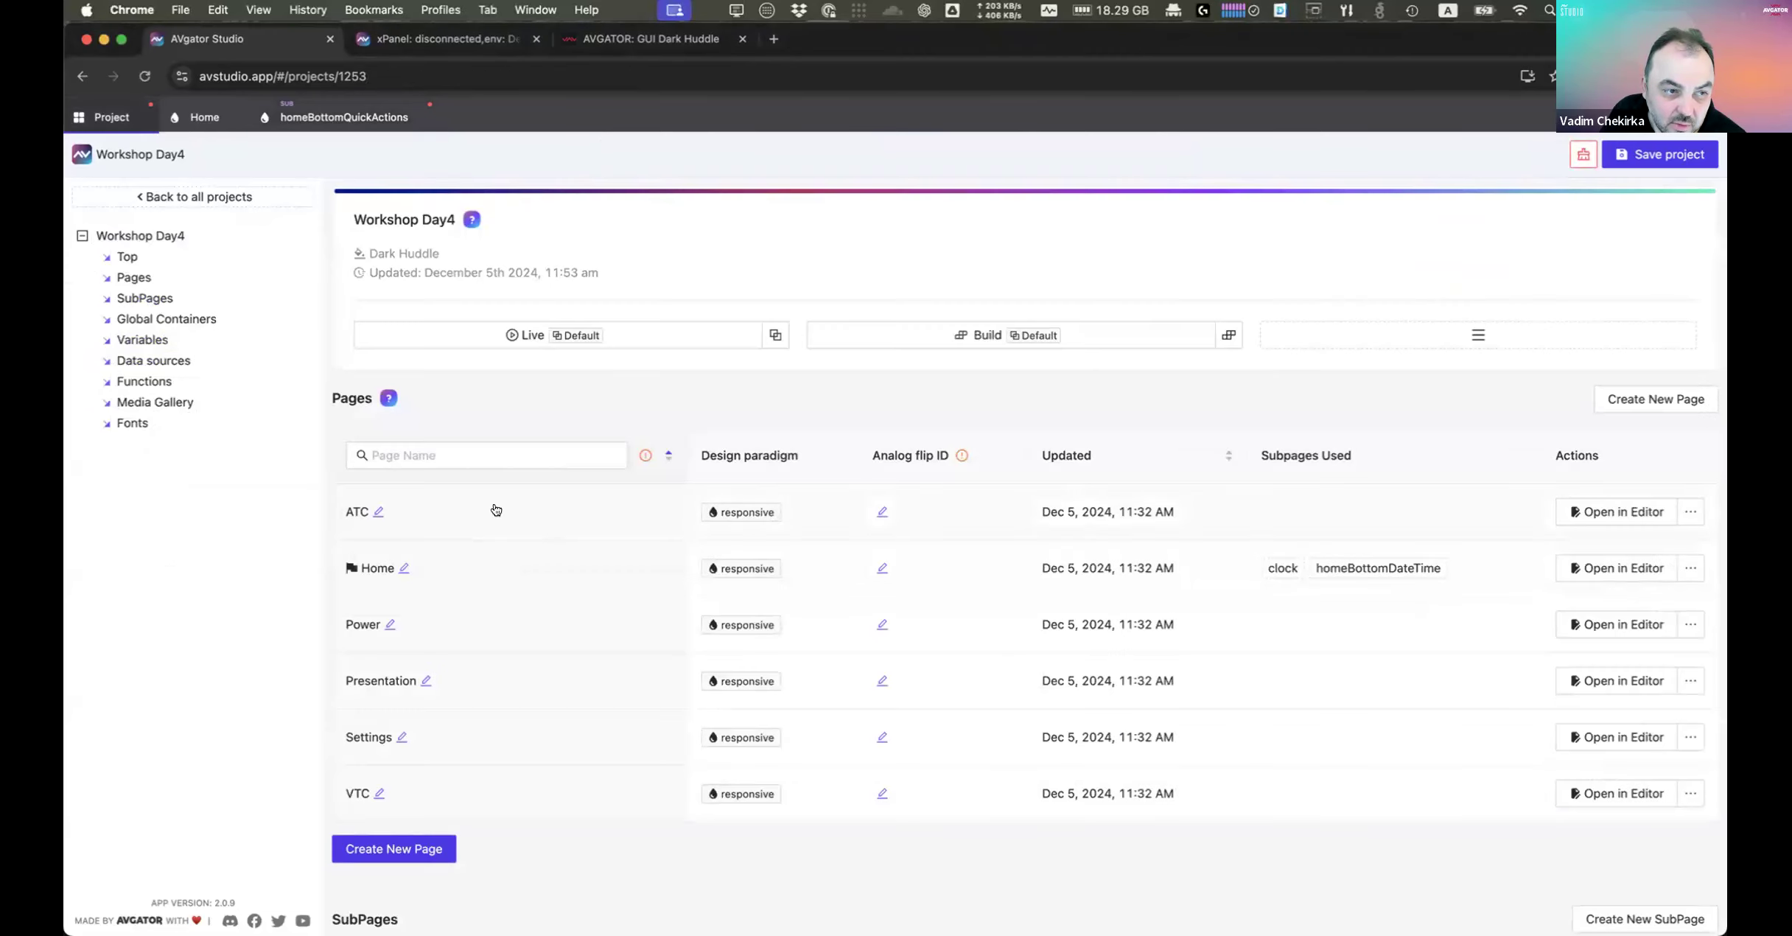
scroll(184, 318, down, 1)
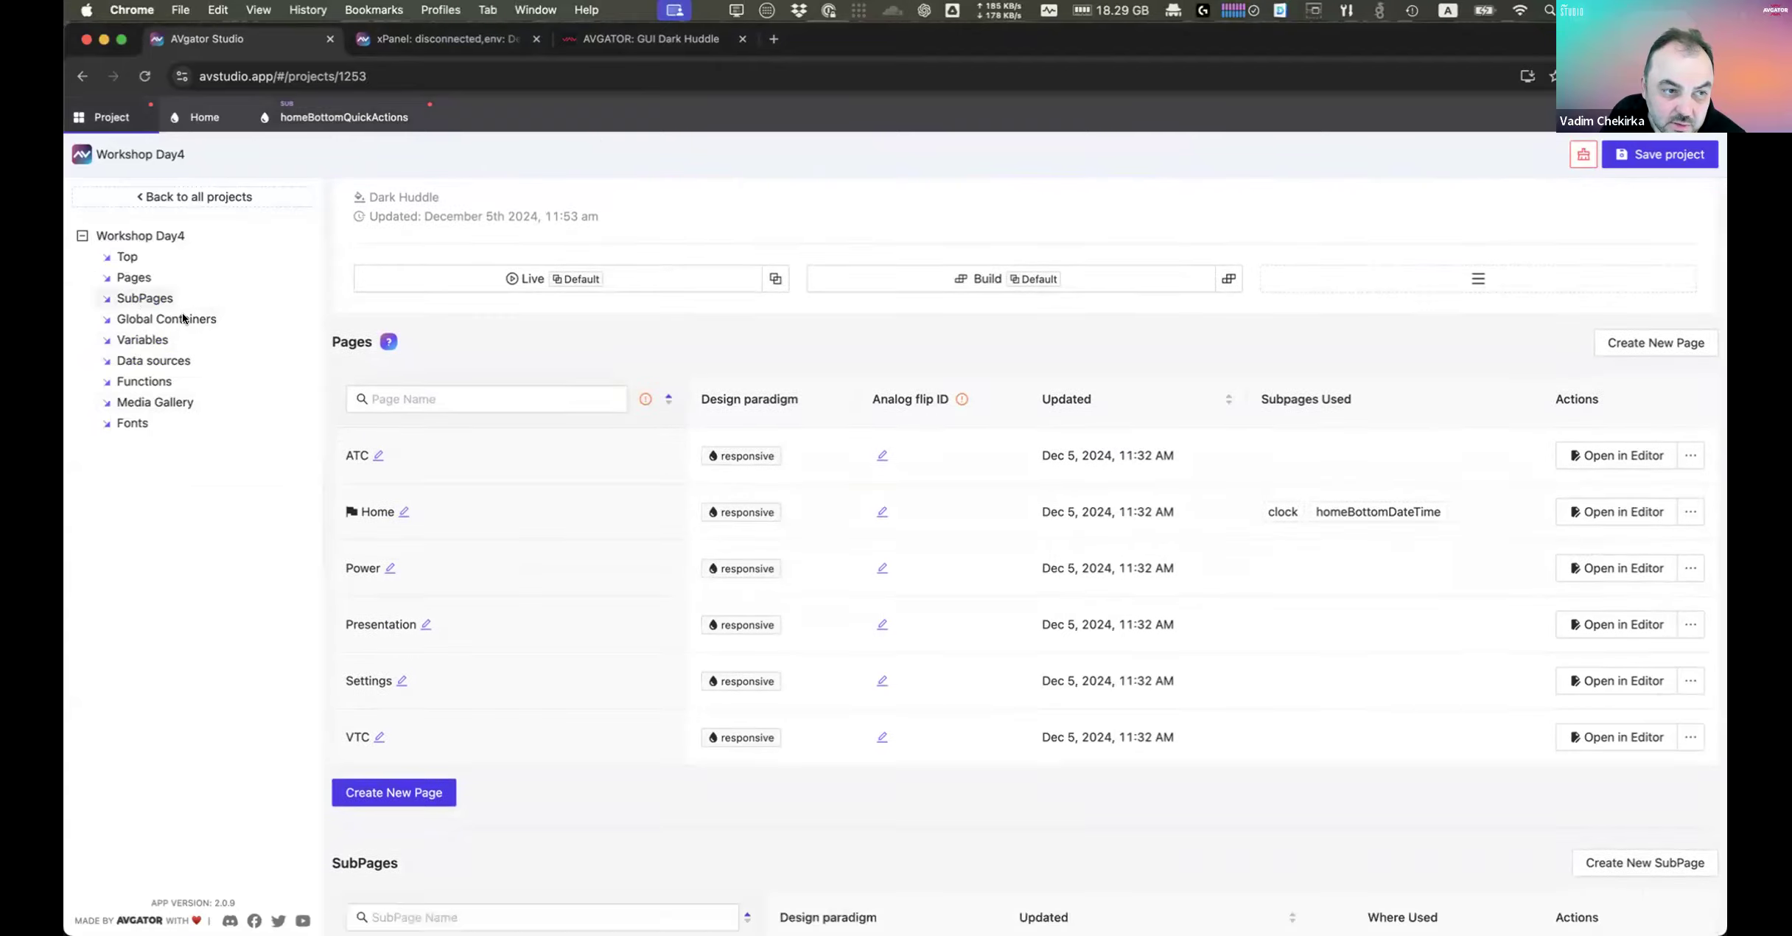
scroll(652, 482, down, 10)
click(405, 527)
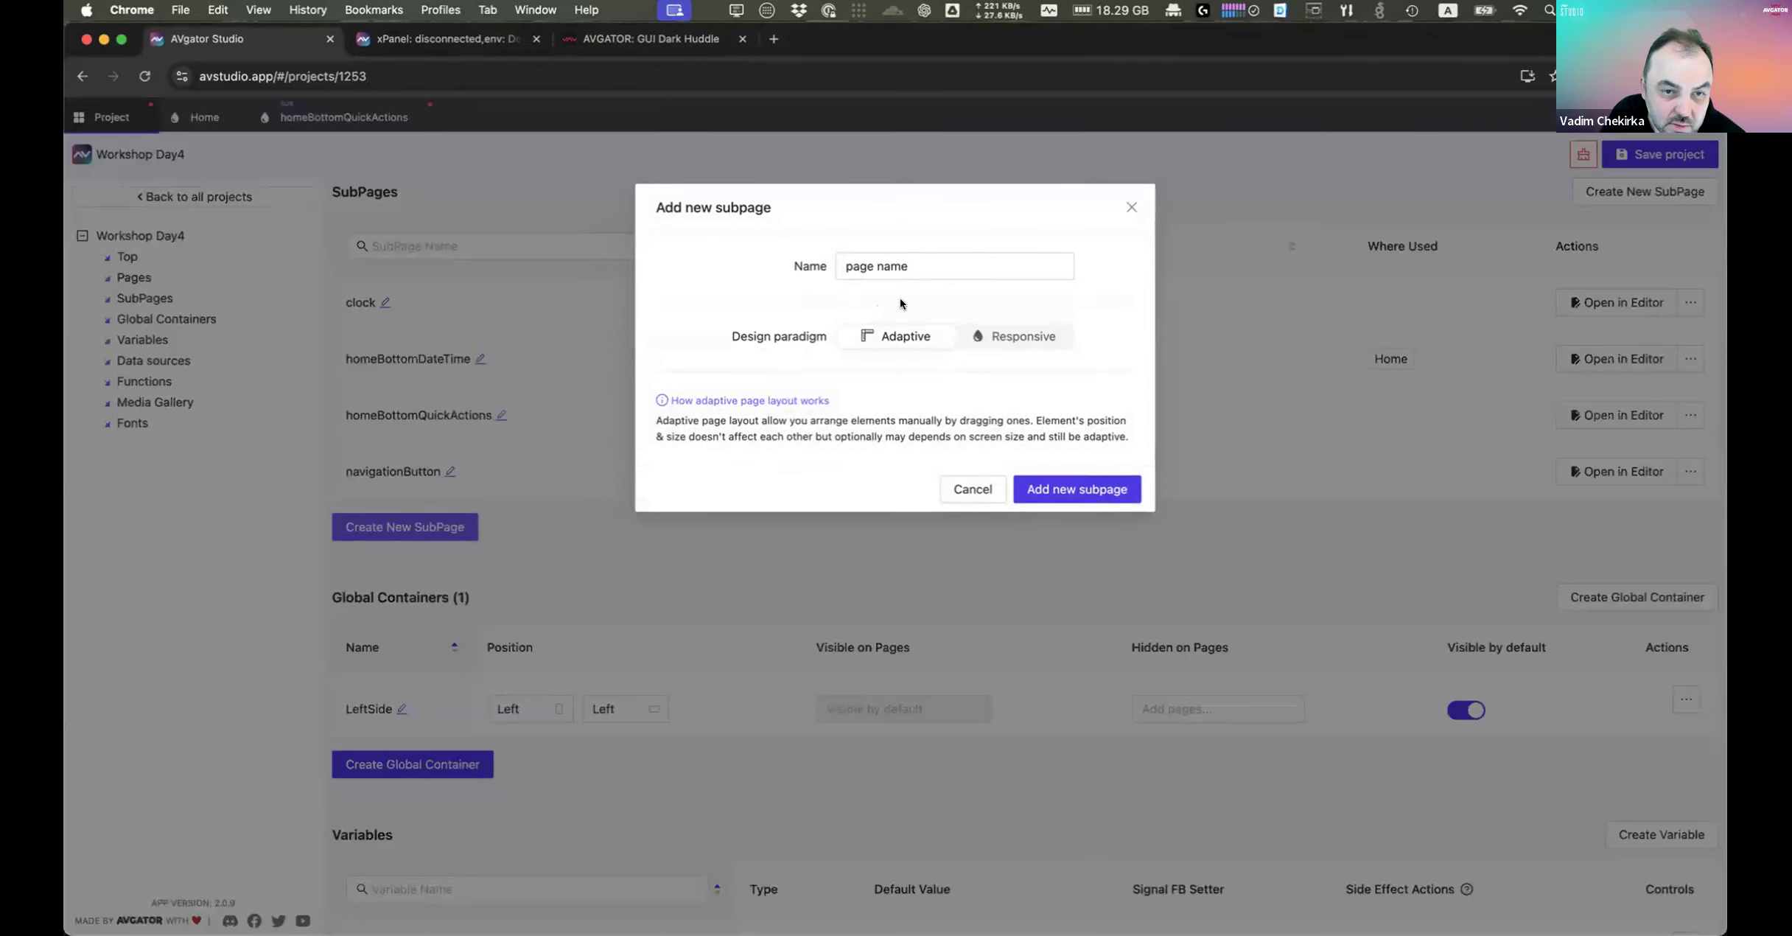
click(1017, 336)
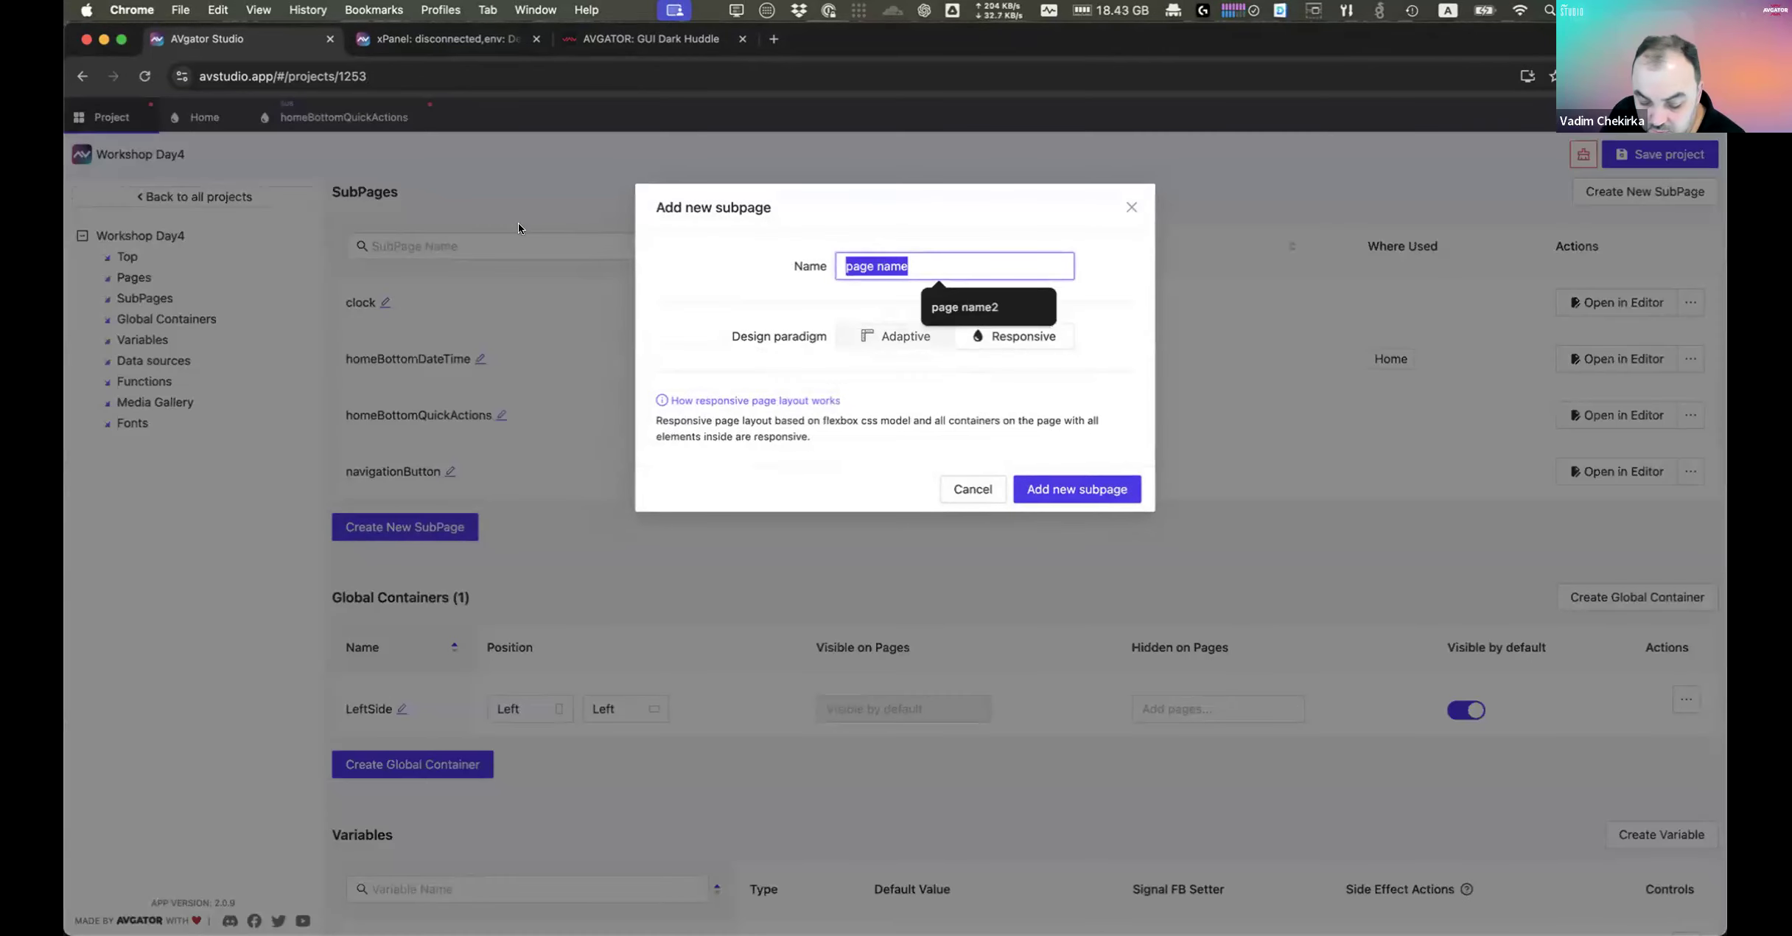
text(Quick )
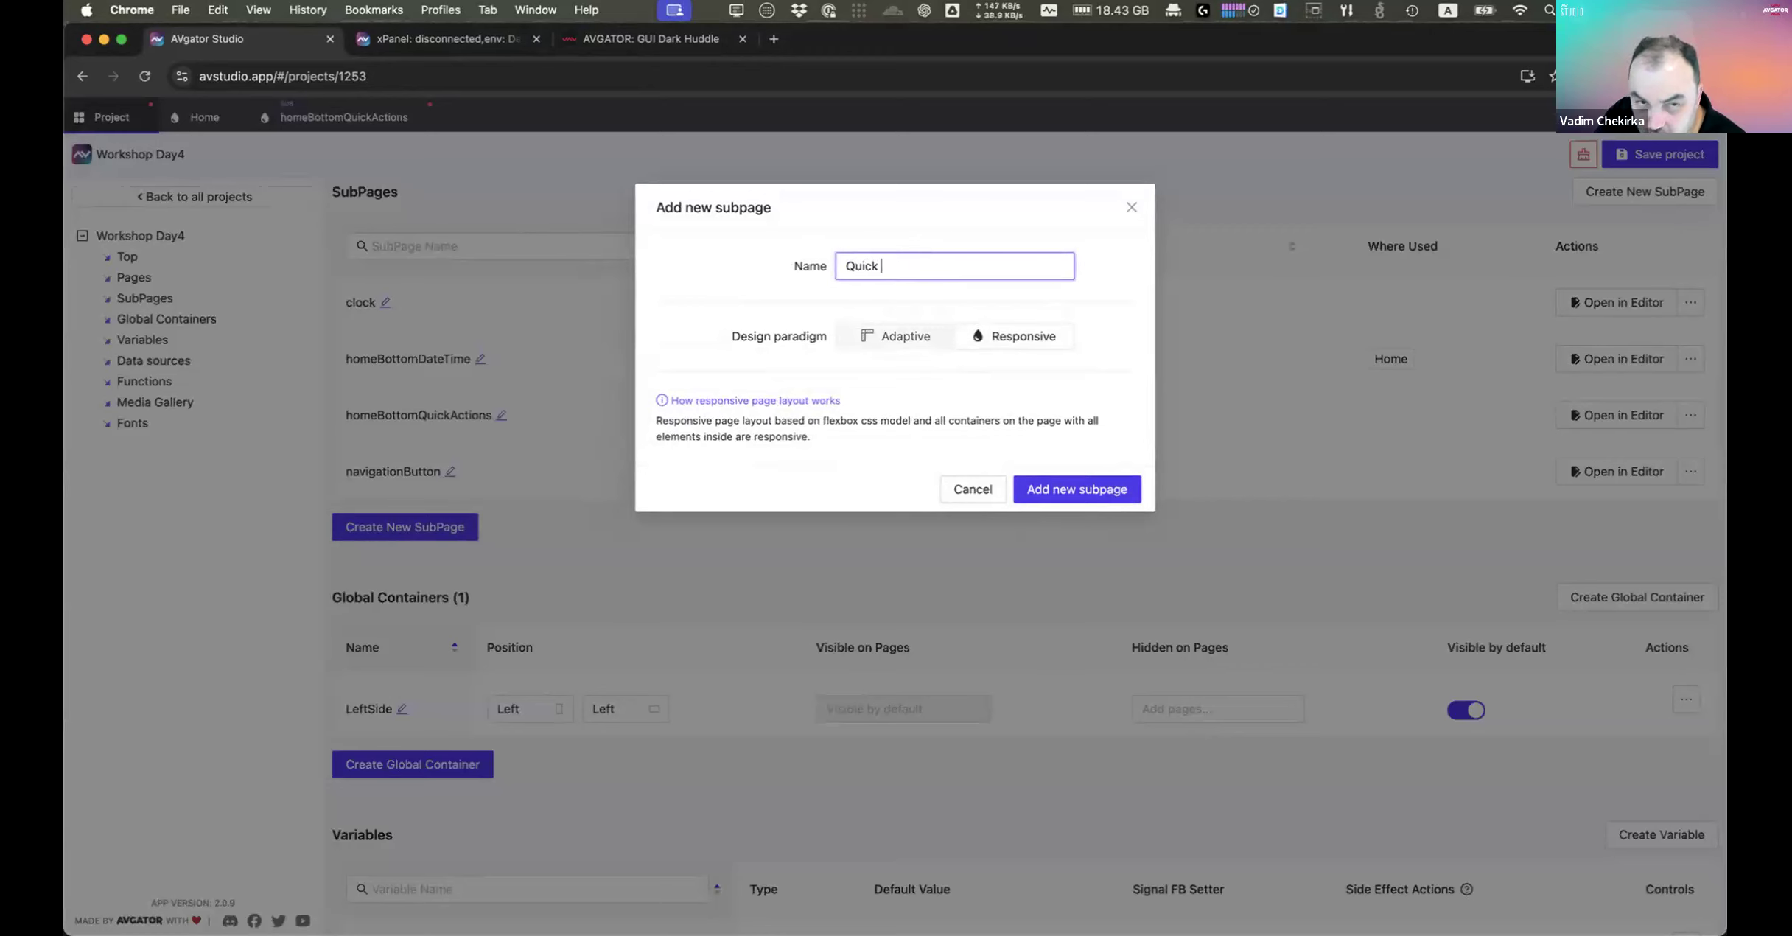
text(Actions)
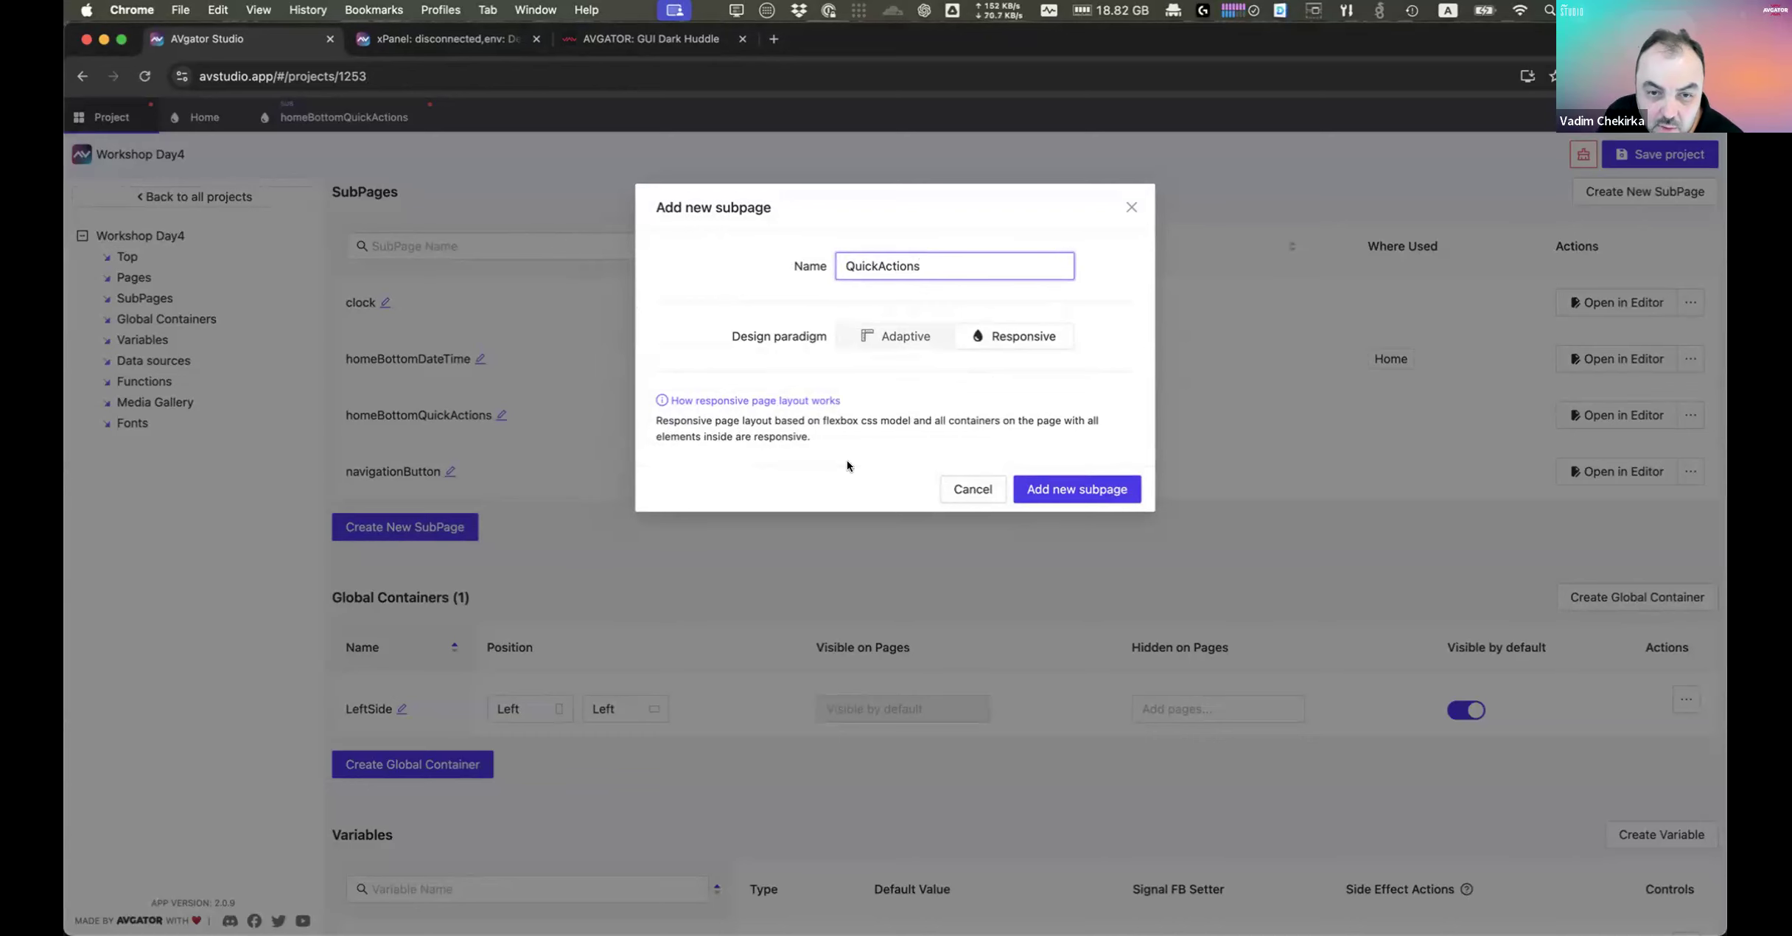
click(1040, 492)
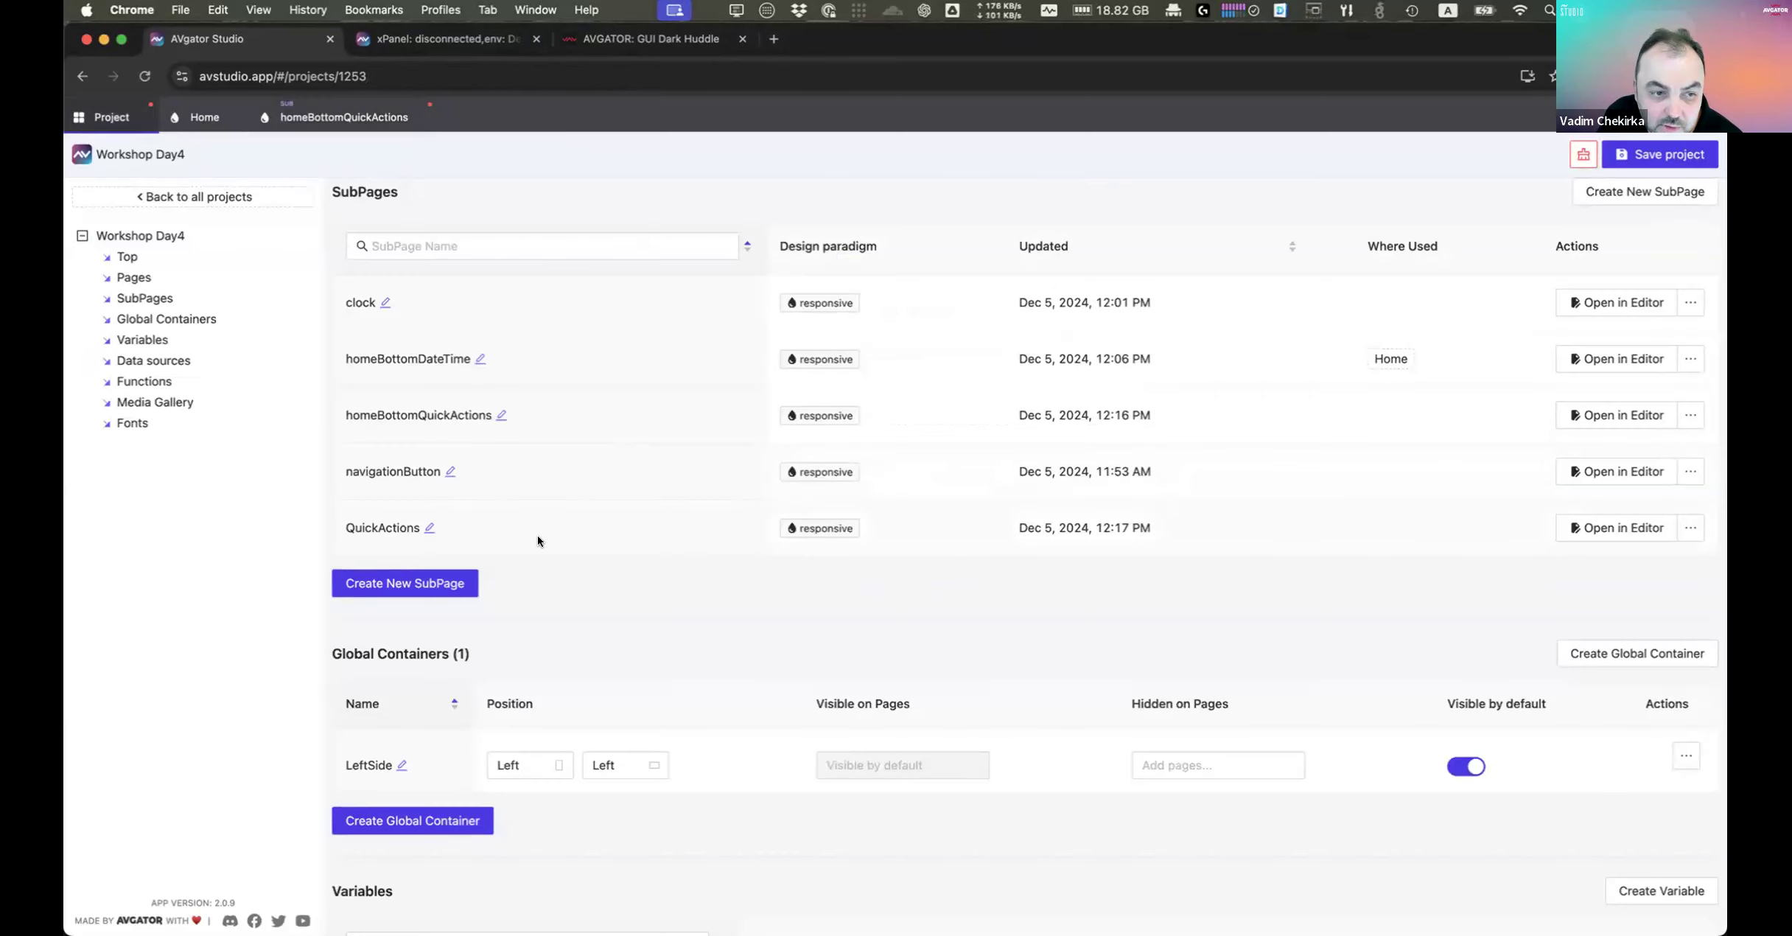
Step: Add a SubPage element displayed as a list of the QuickActions subpage to the homeBottomQuickActions container
click(344, 118)
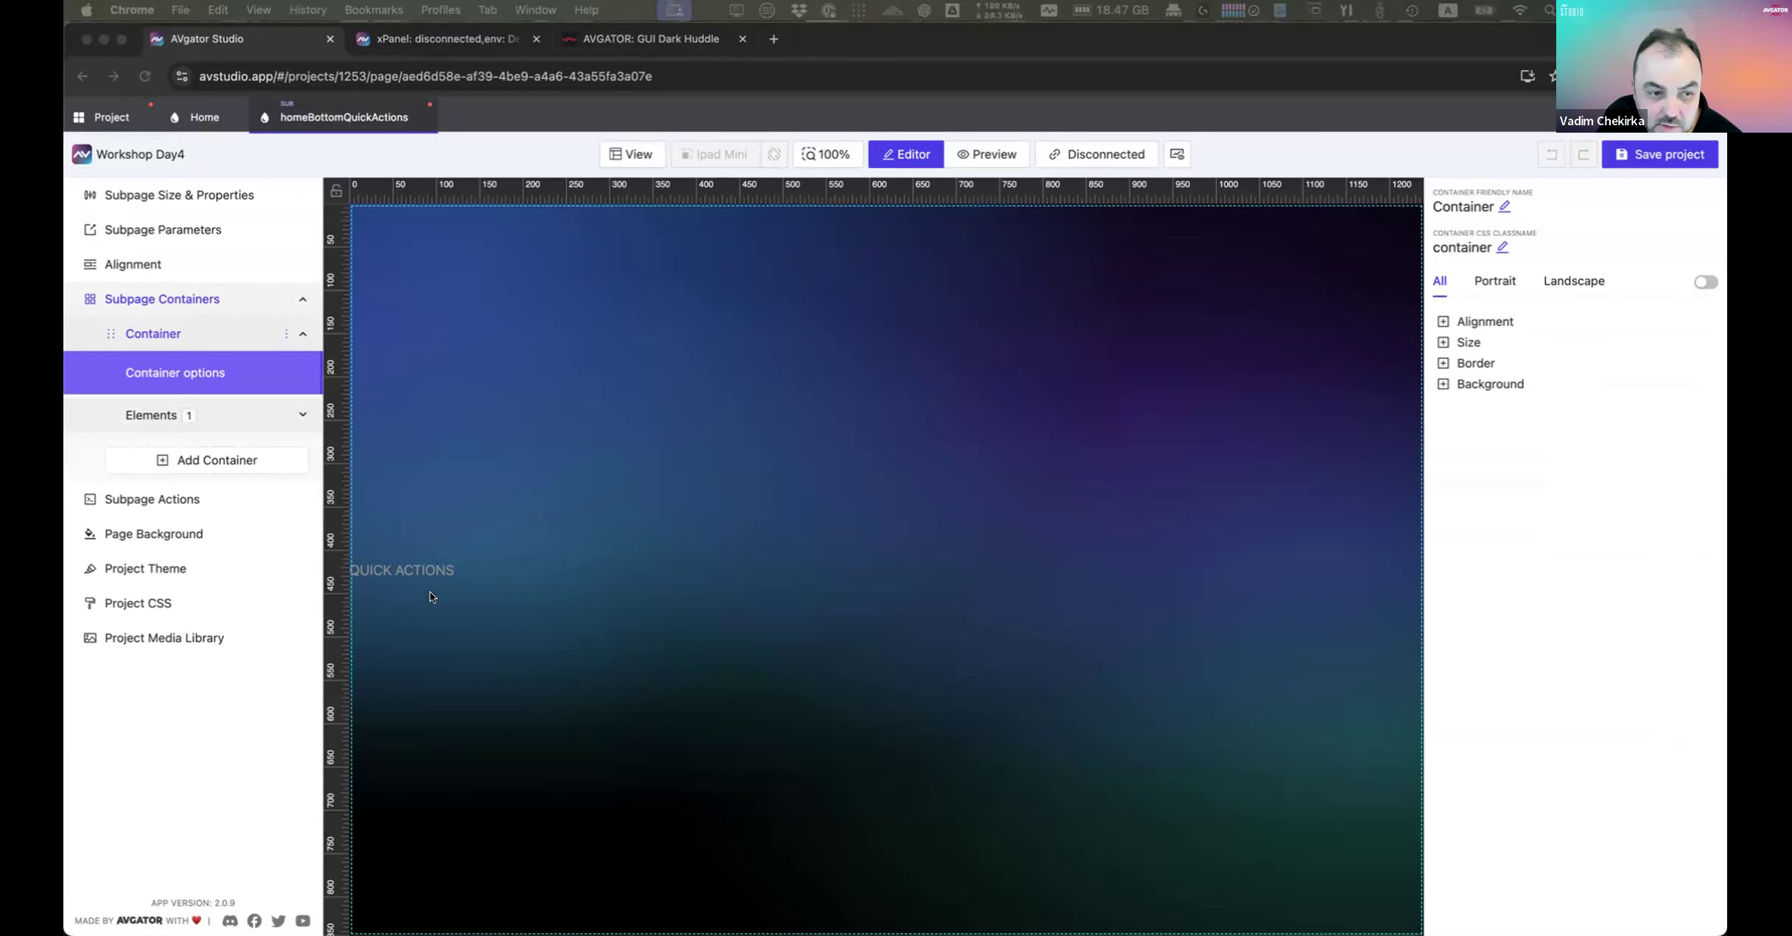
right_click(633, 668)
click(693, 724)
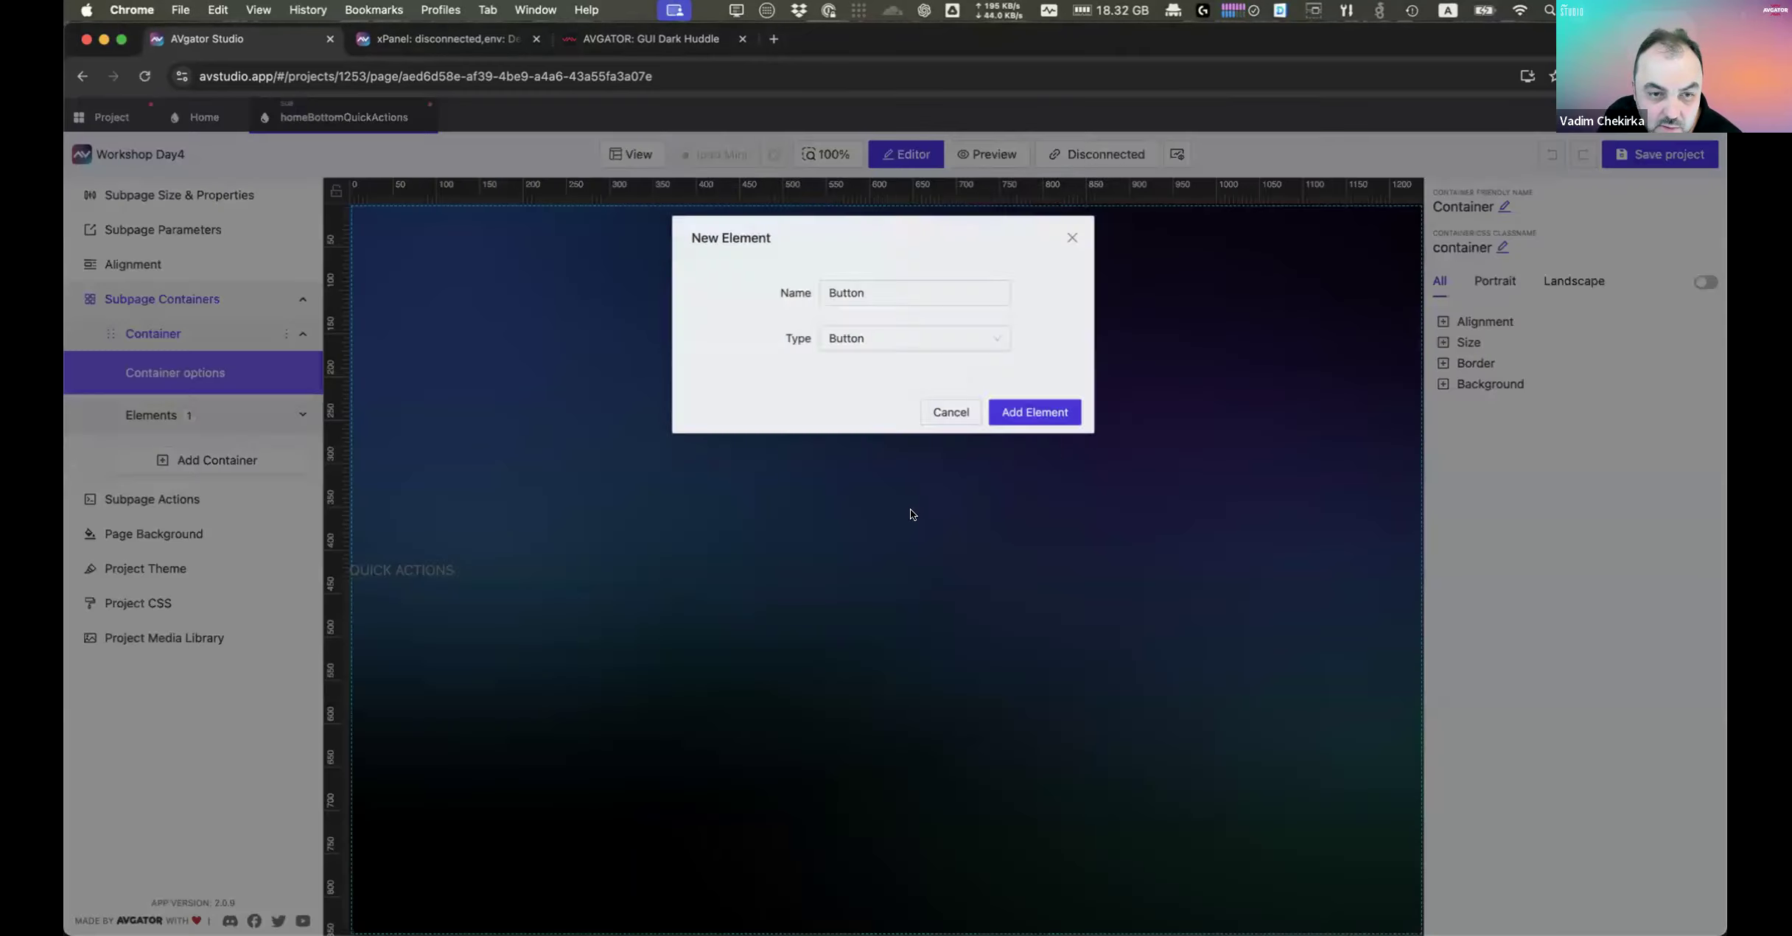
click(898, 312)
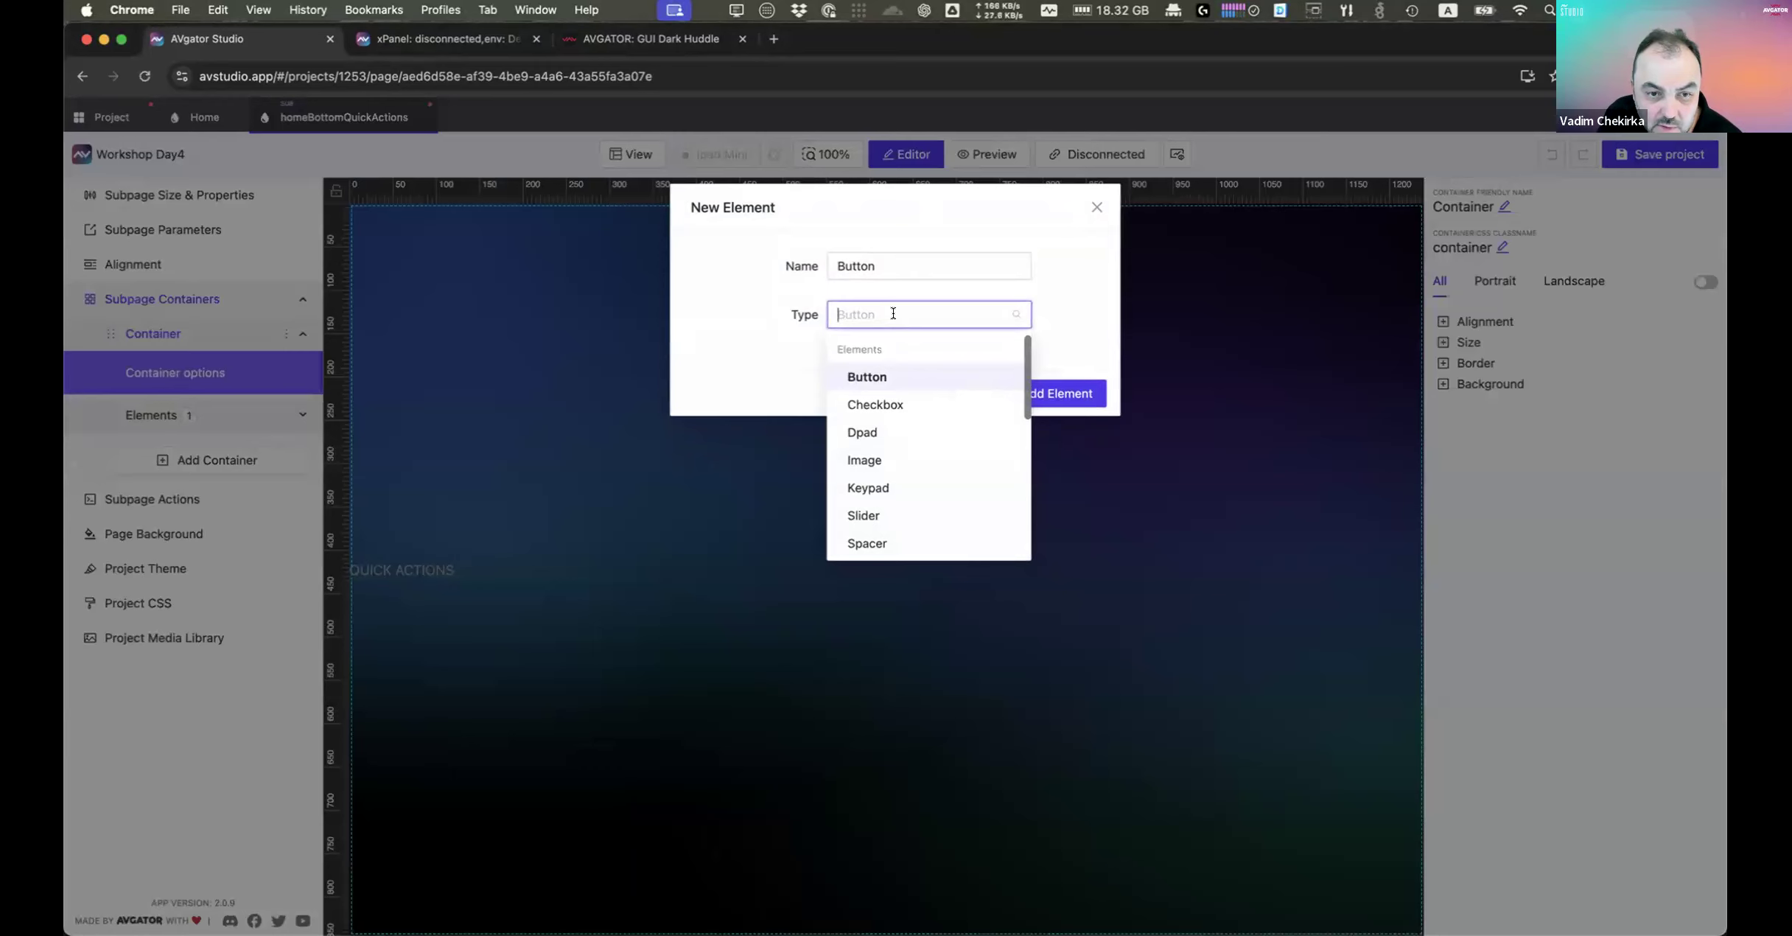
text(s)
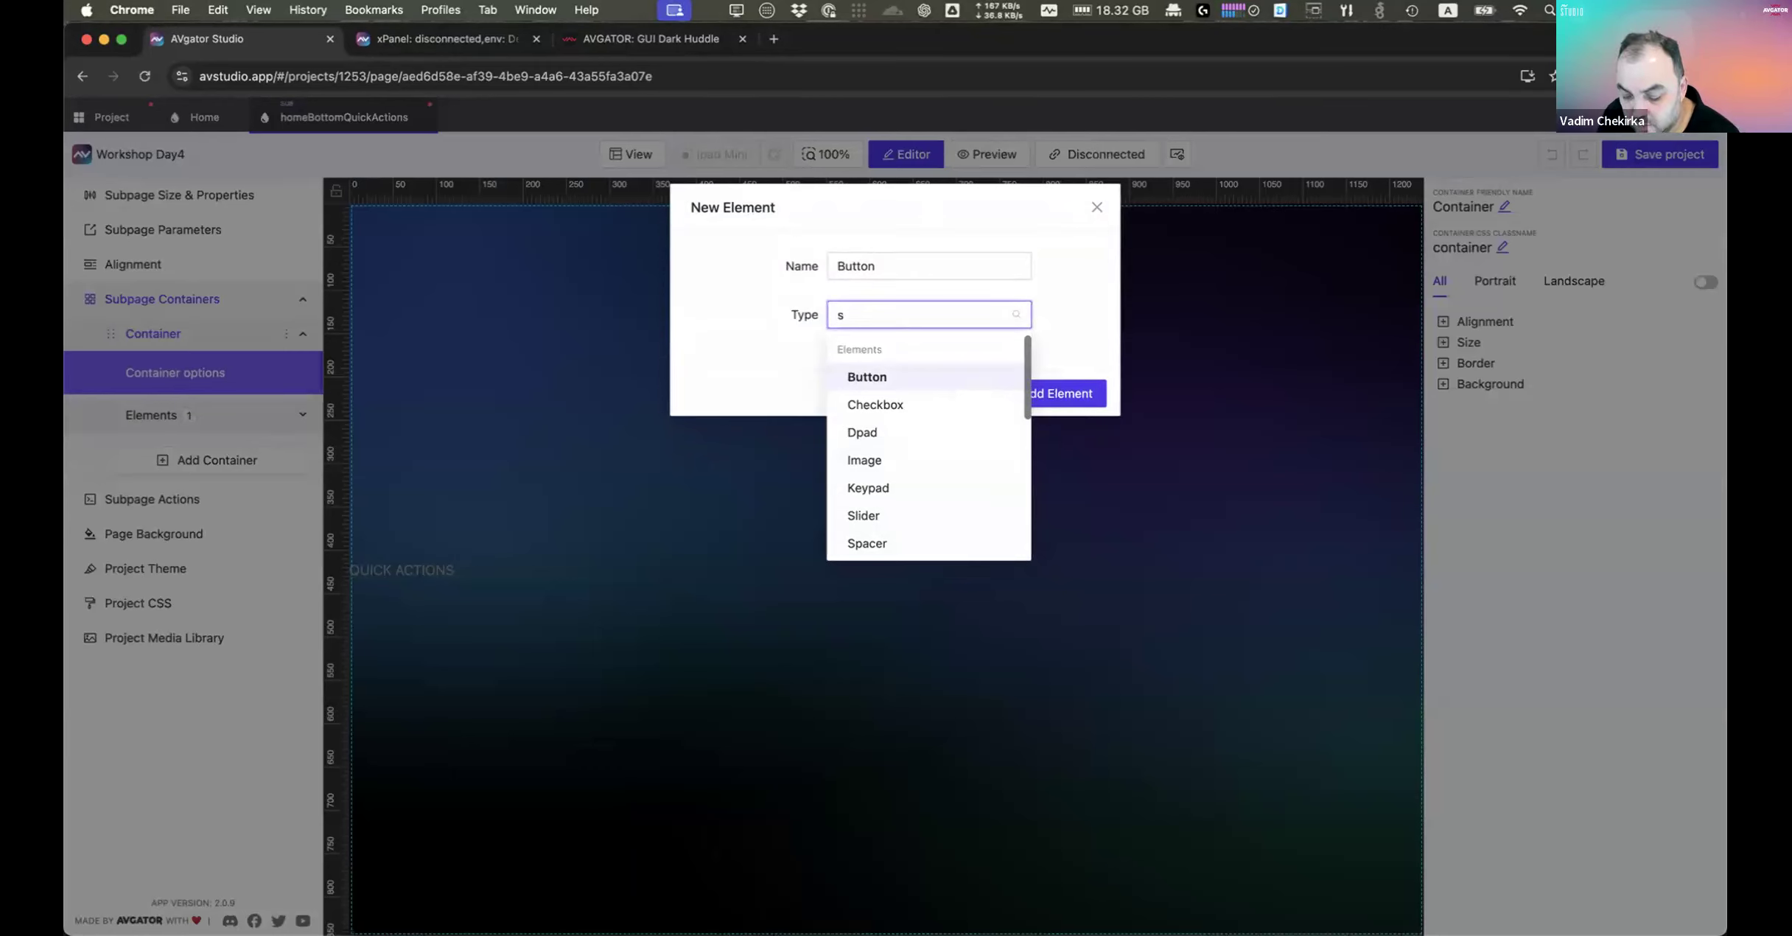
text(ub)
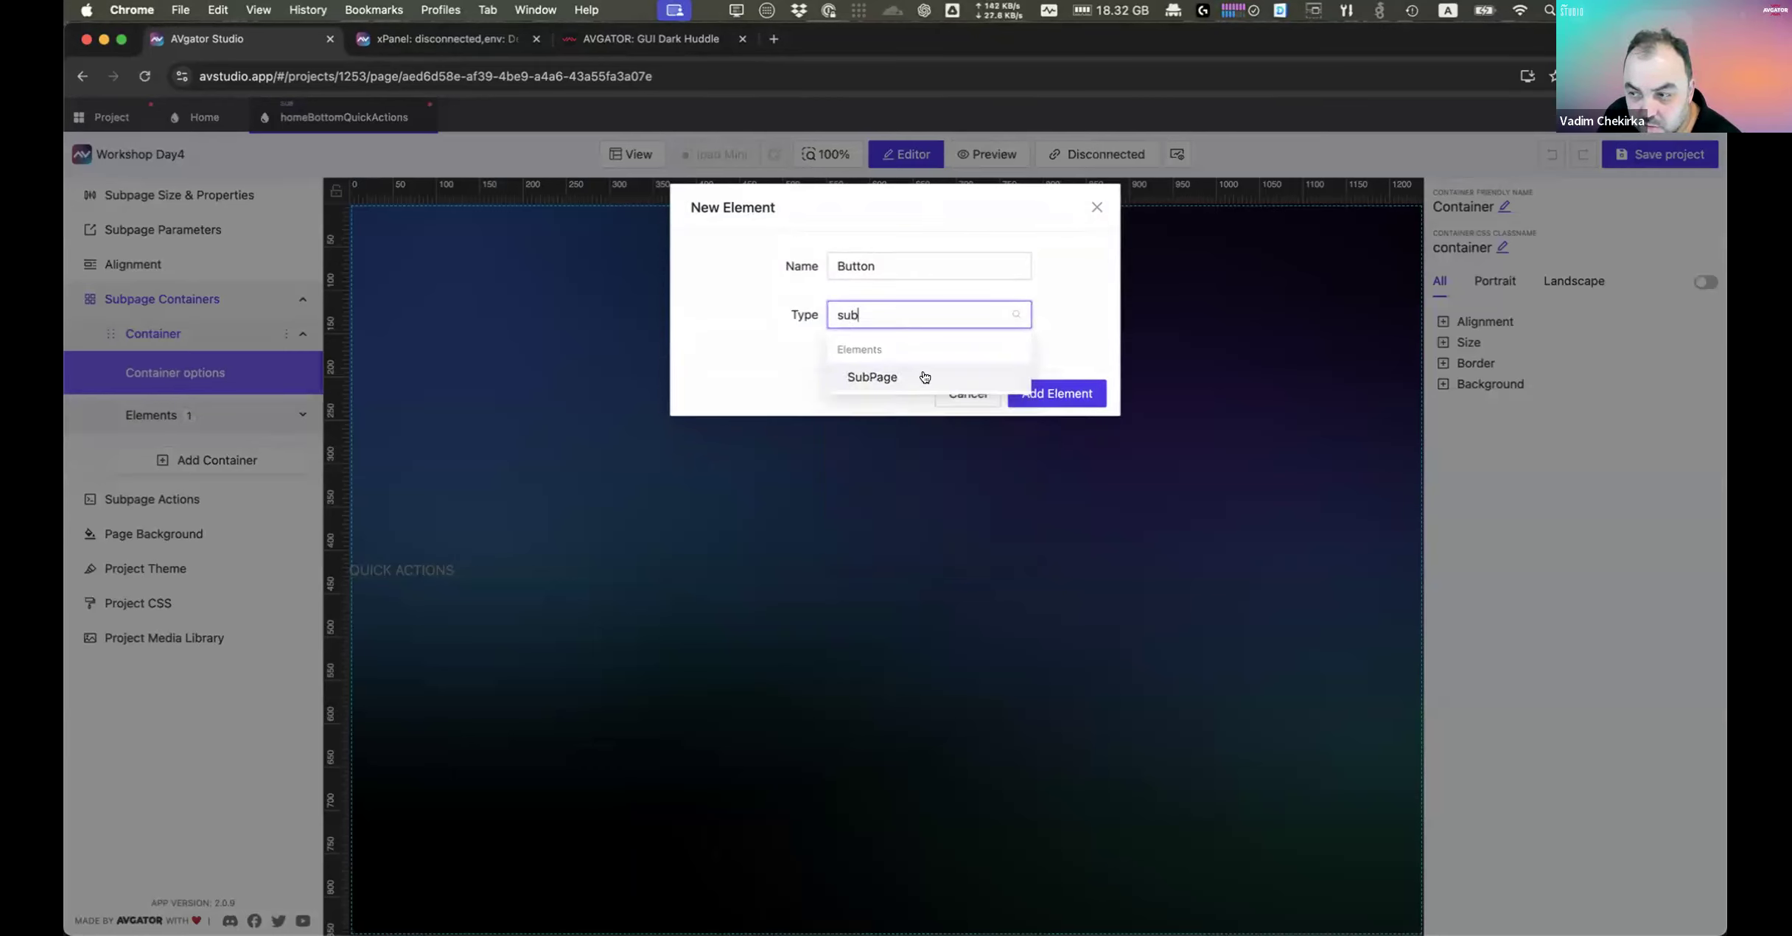
click(924, 377)
click(978, 412)
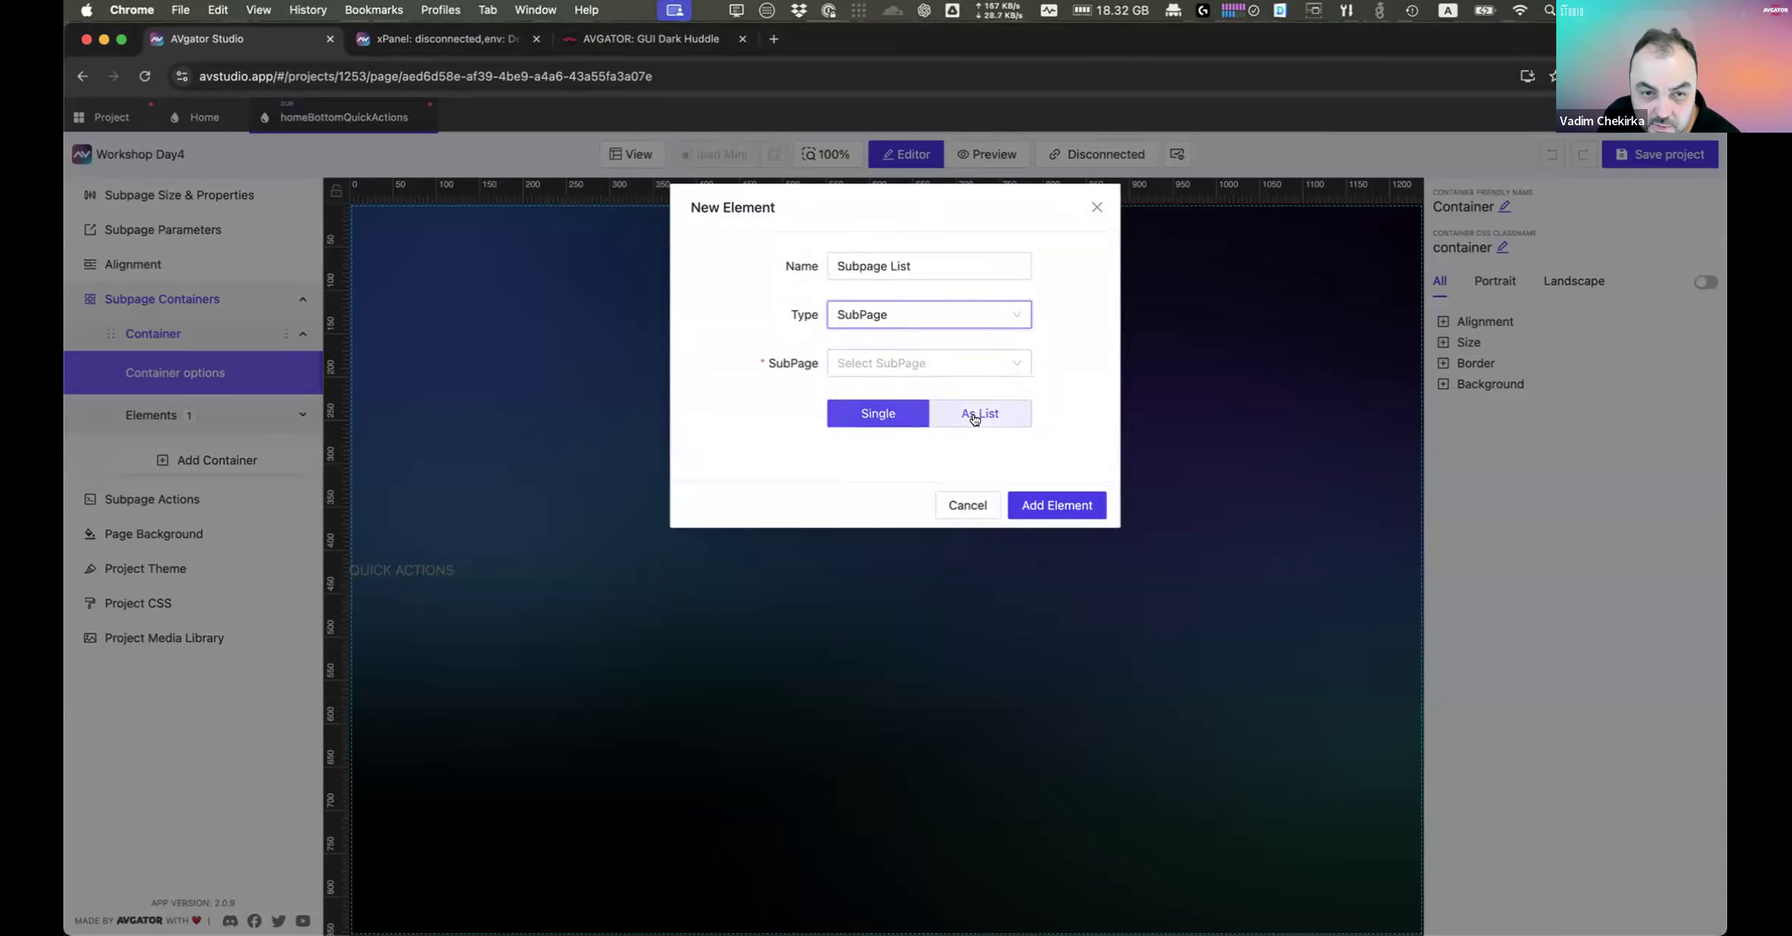
click(926, 362)
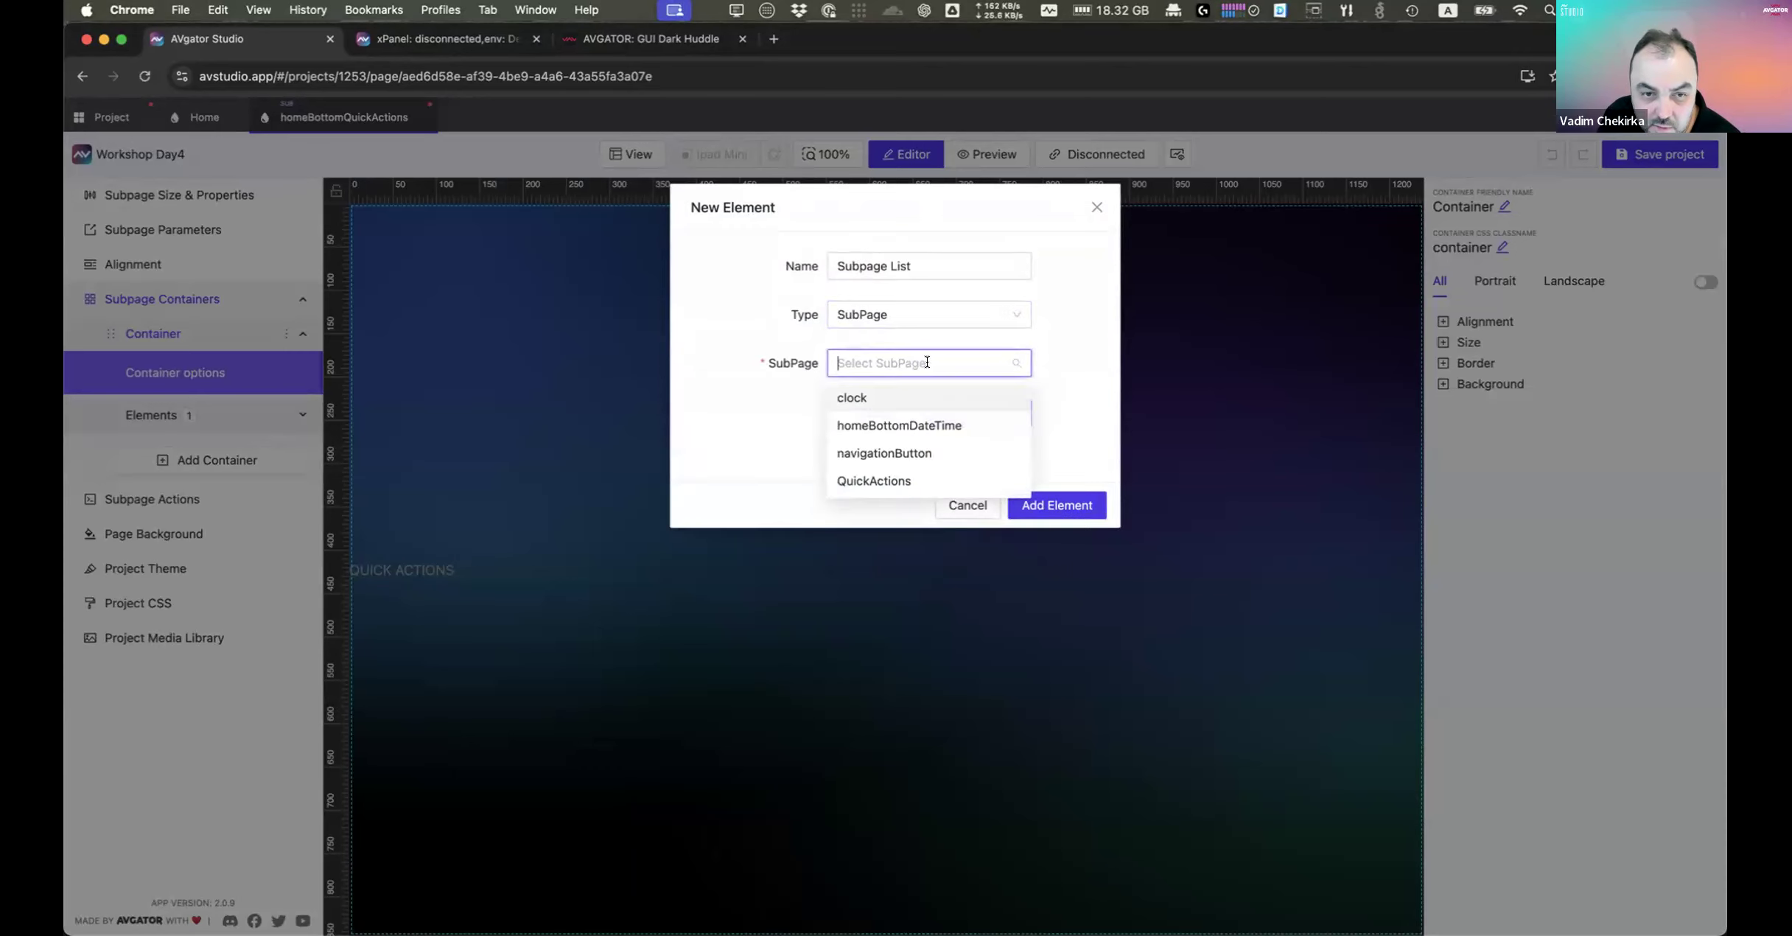
click(868, 480)
click(1058, 505)
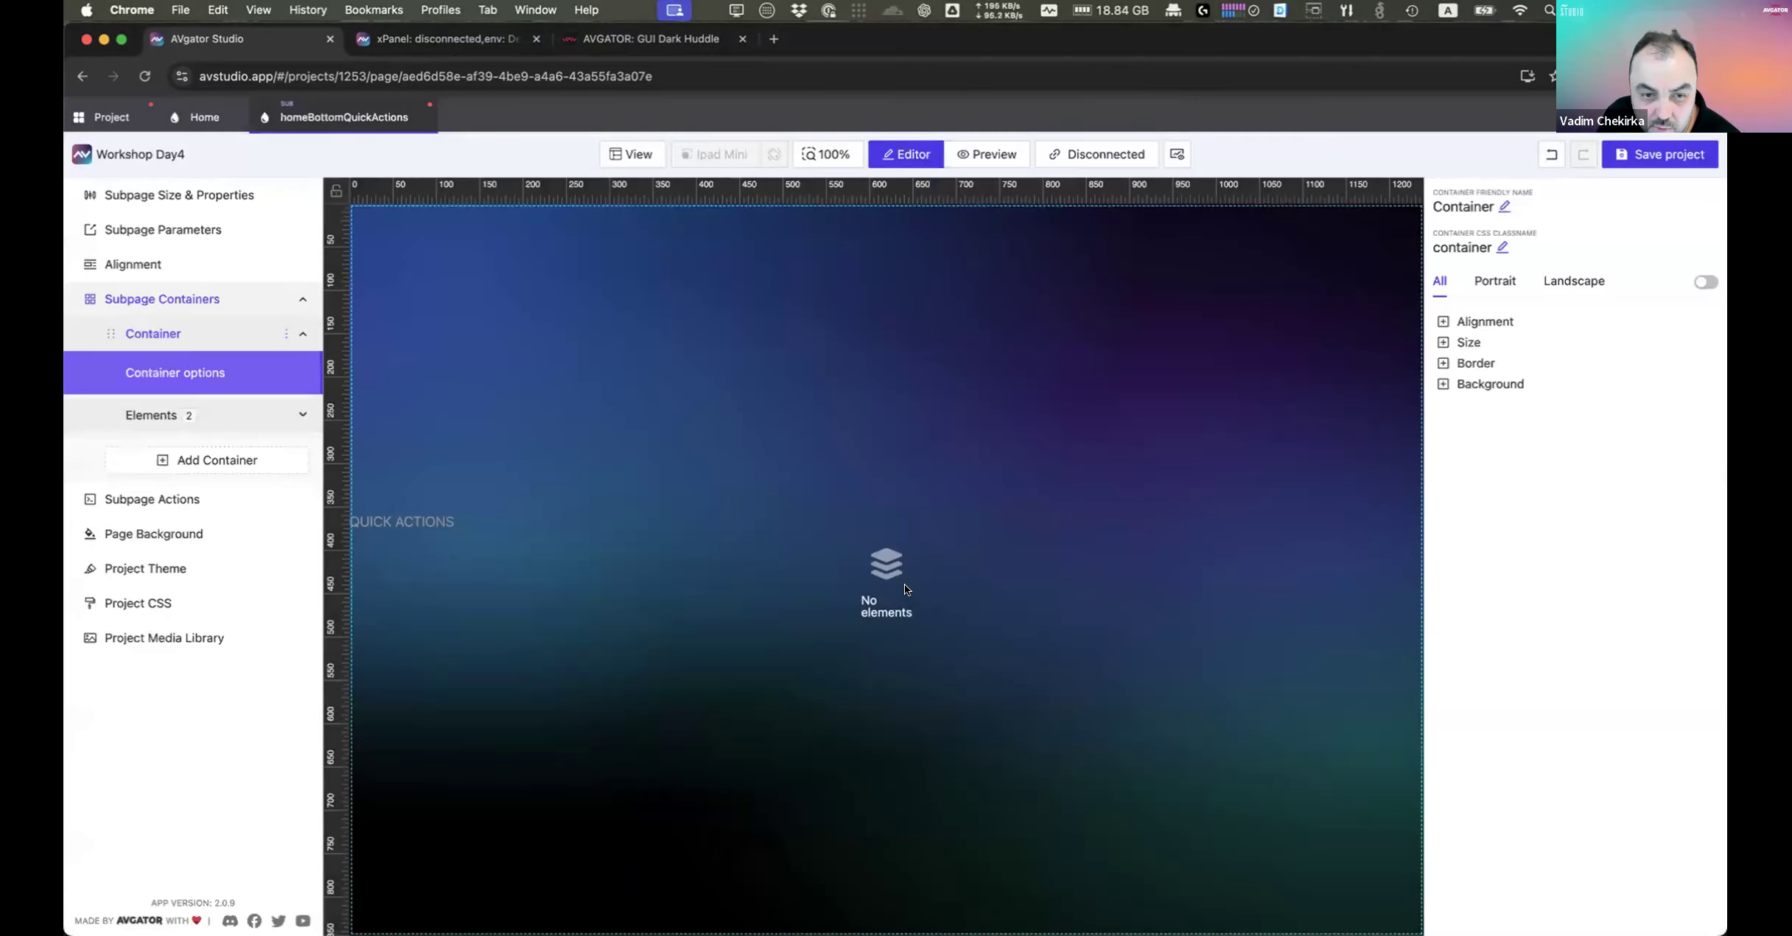
Step: Set the number of items in the new subpage list to 5
click(891, 568)
click(1577, 689)
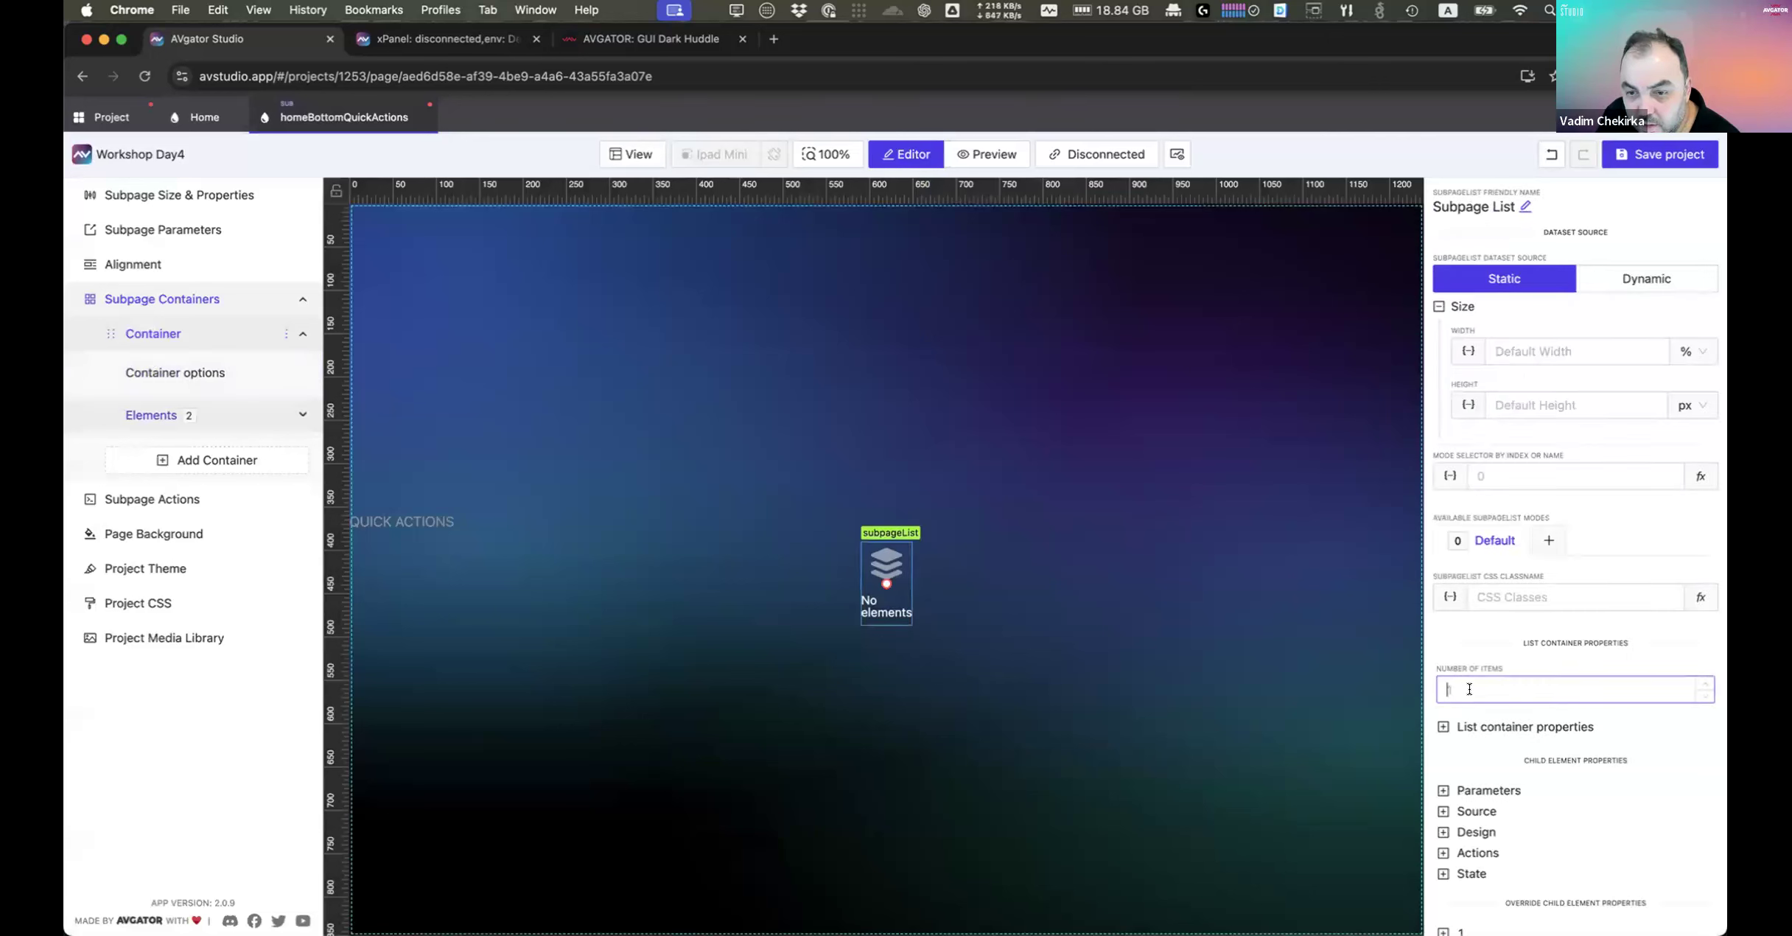
click(1704, 685)
click(1704, 685)
click(1704, 685)
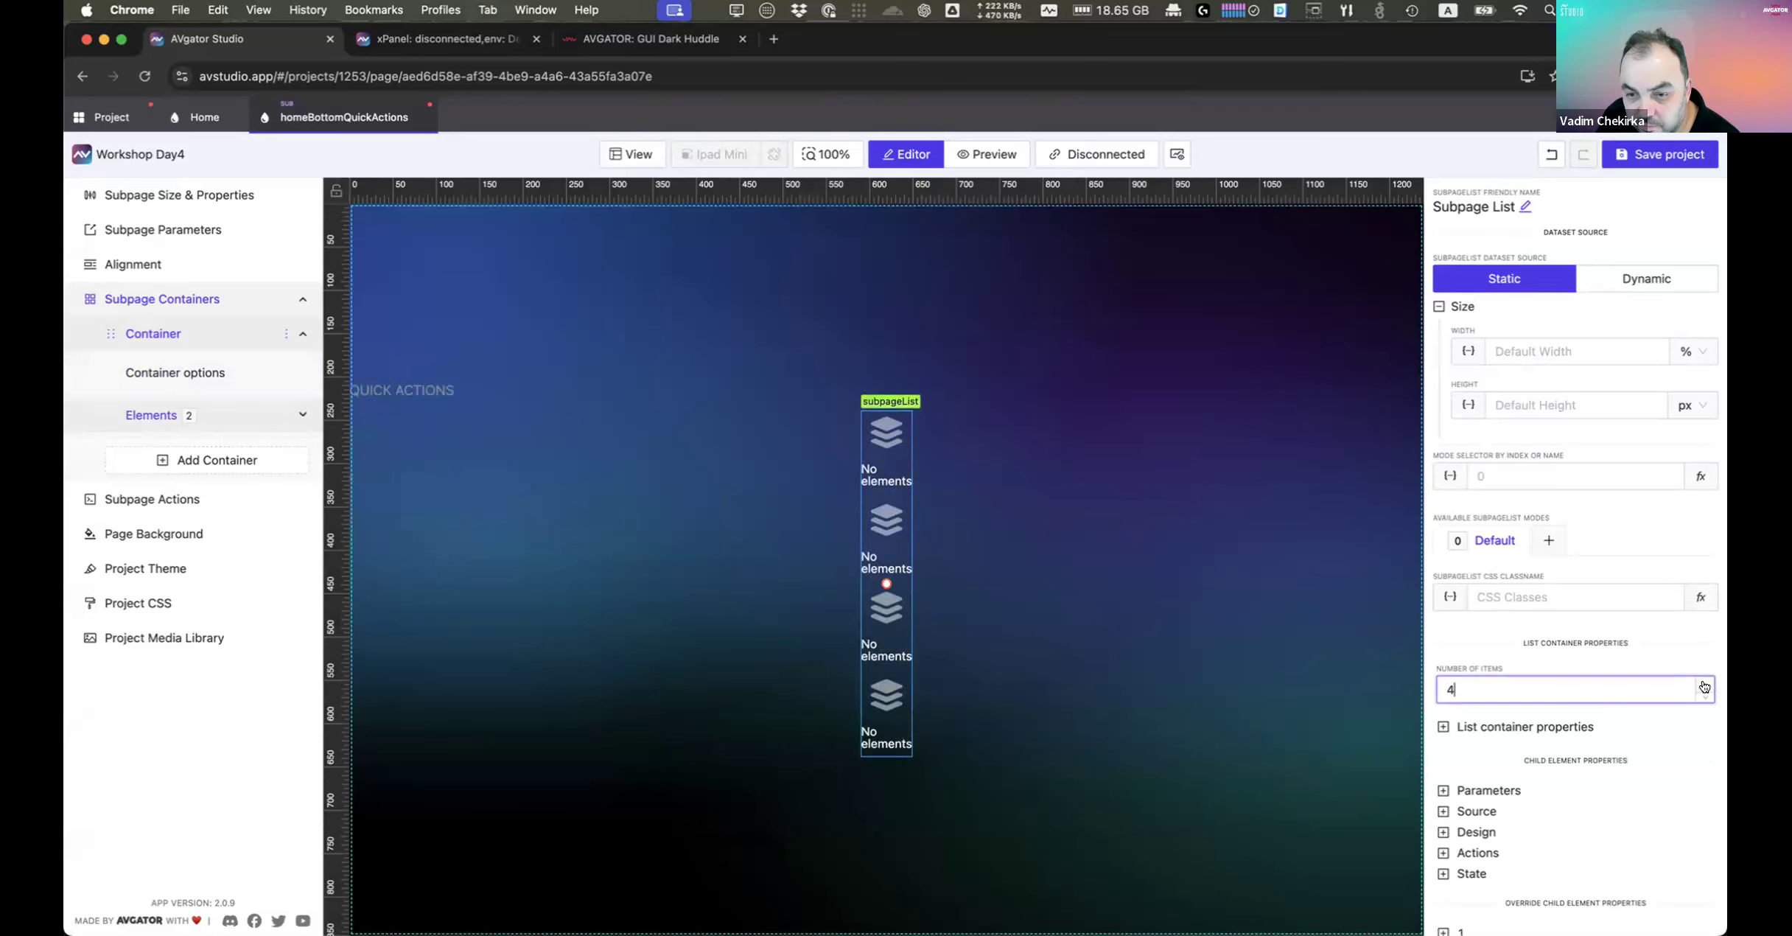
click(1704, 686)
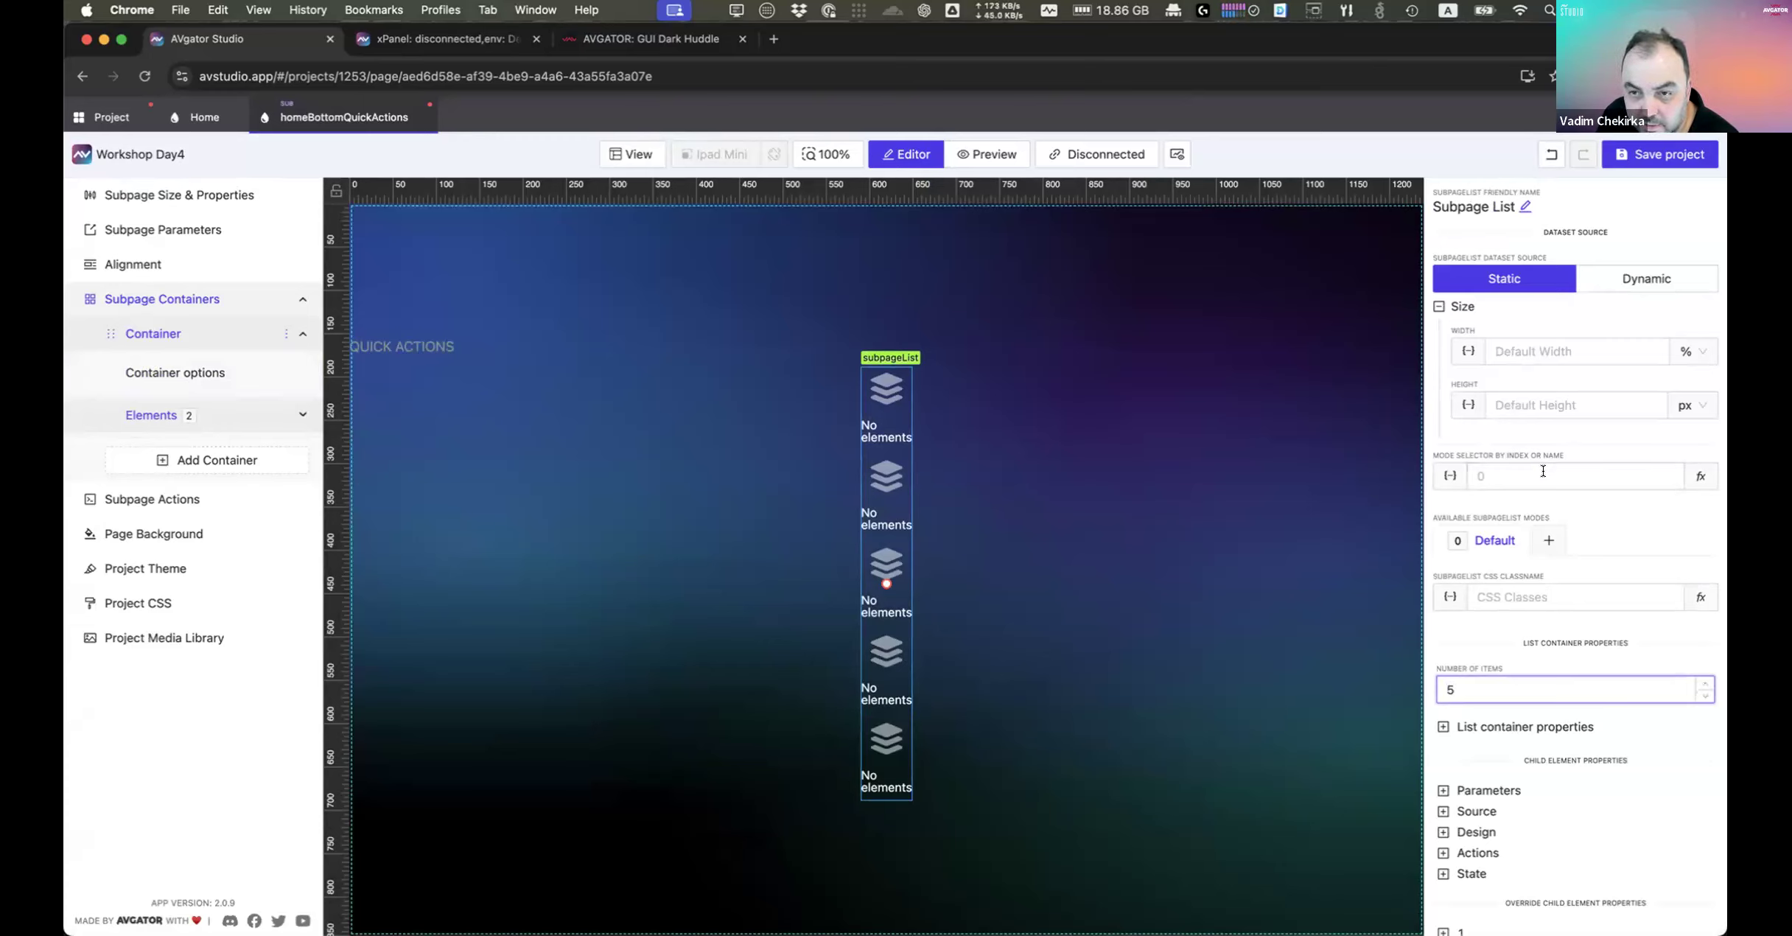
Step: Set the subpage list's width to 100% and force its children to fill the list width
click(1513, 358)
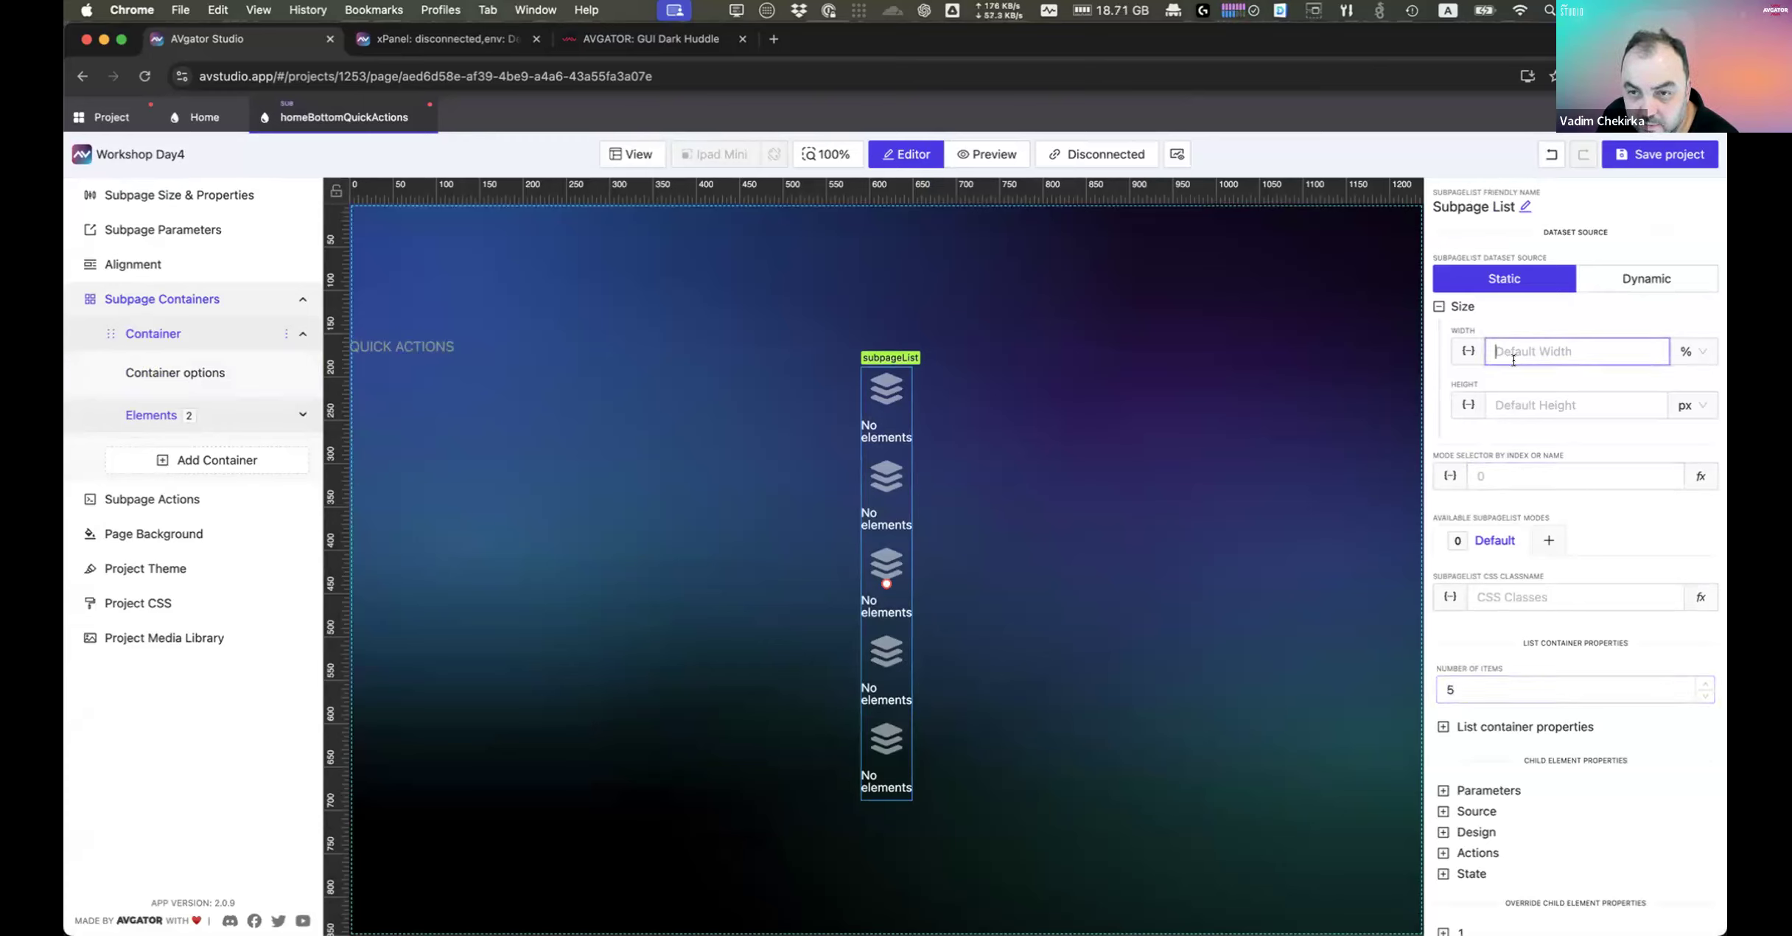
text(100)
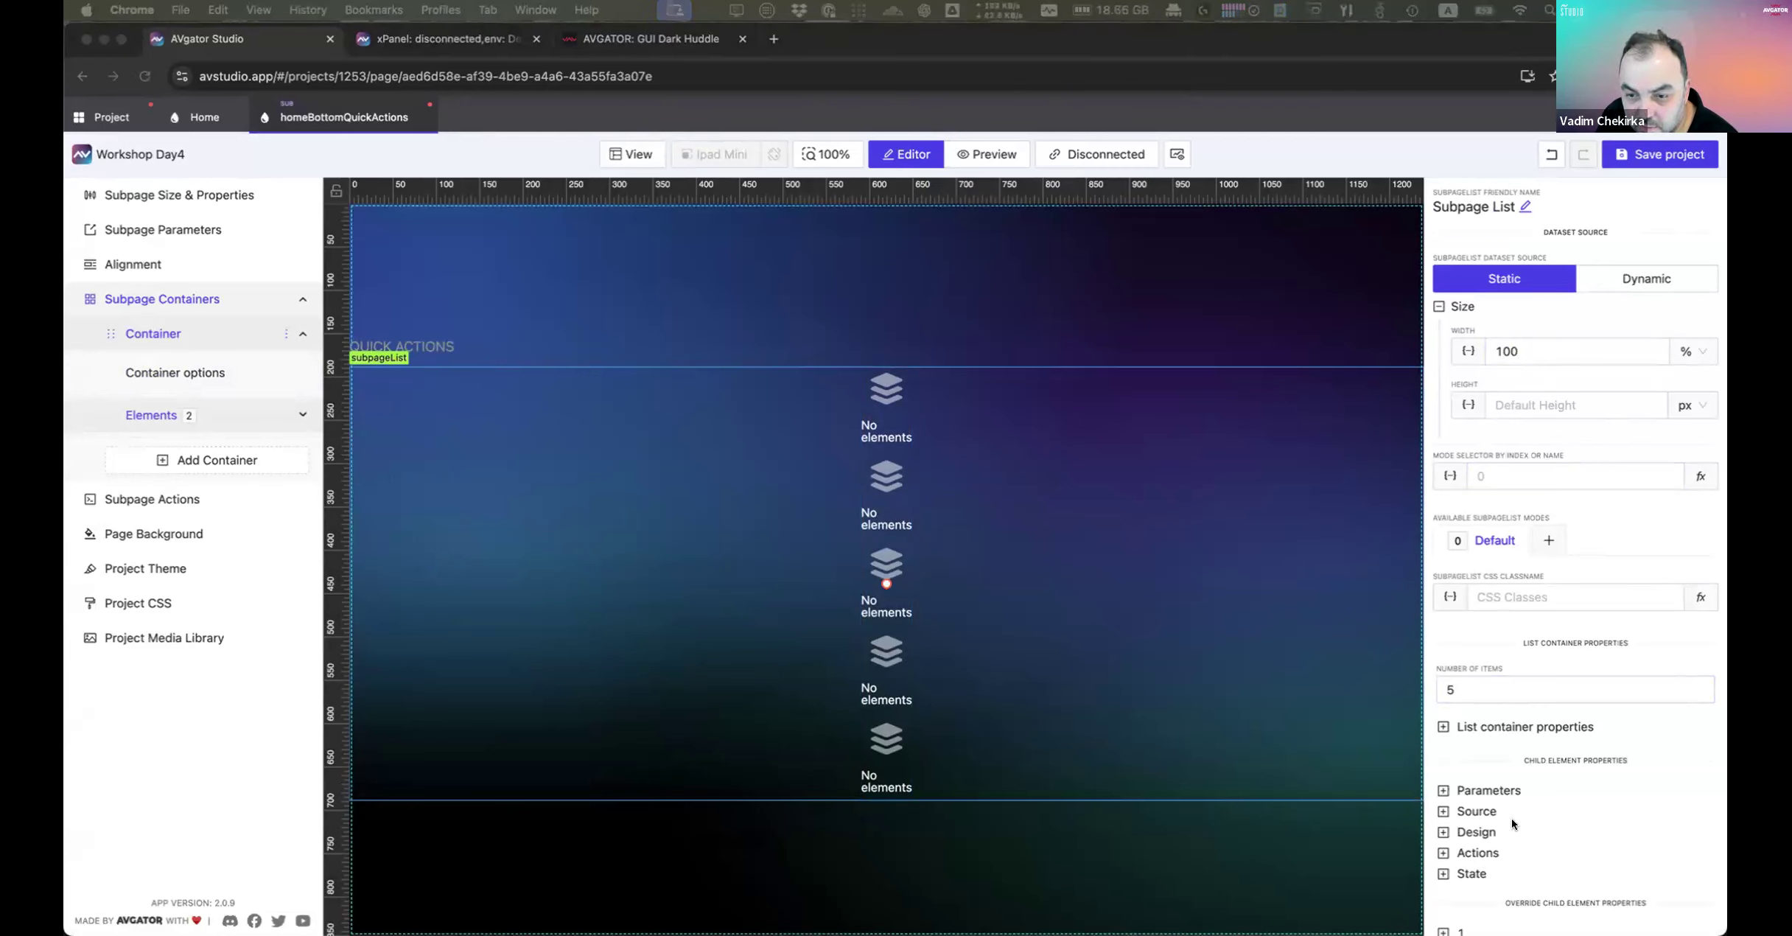
click(1498, 728)
click(1498, 728)
scroll(1503, 656, down, 5)
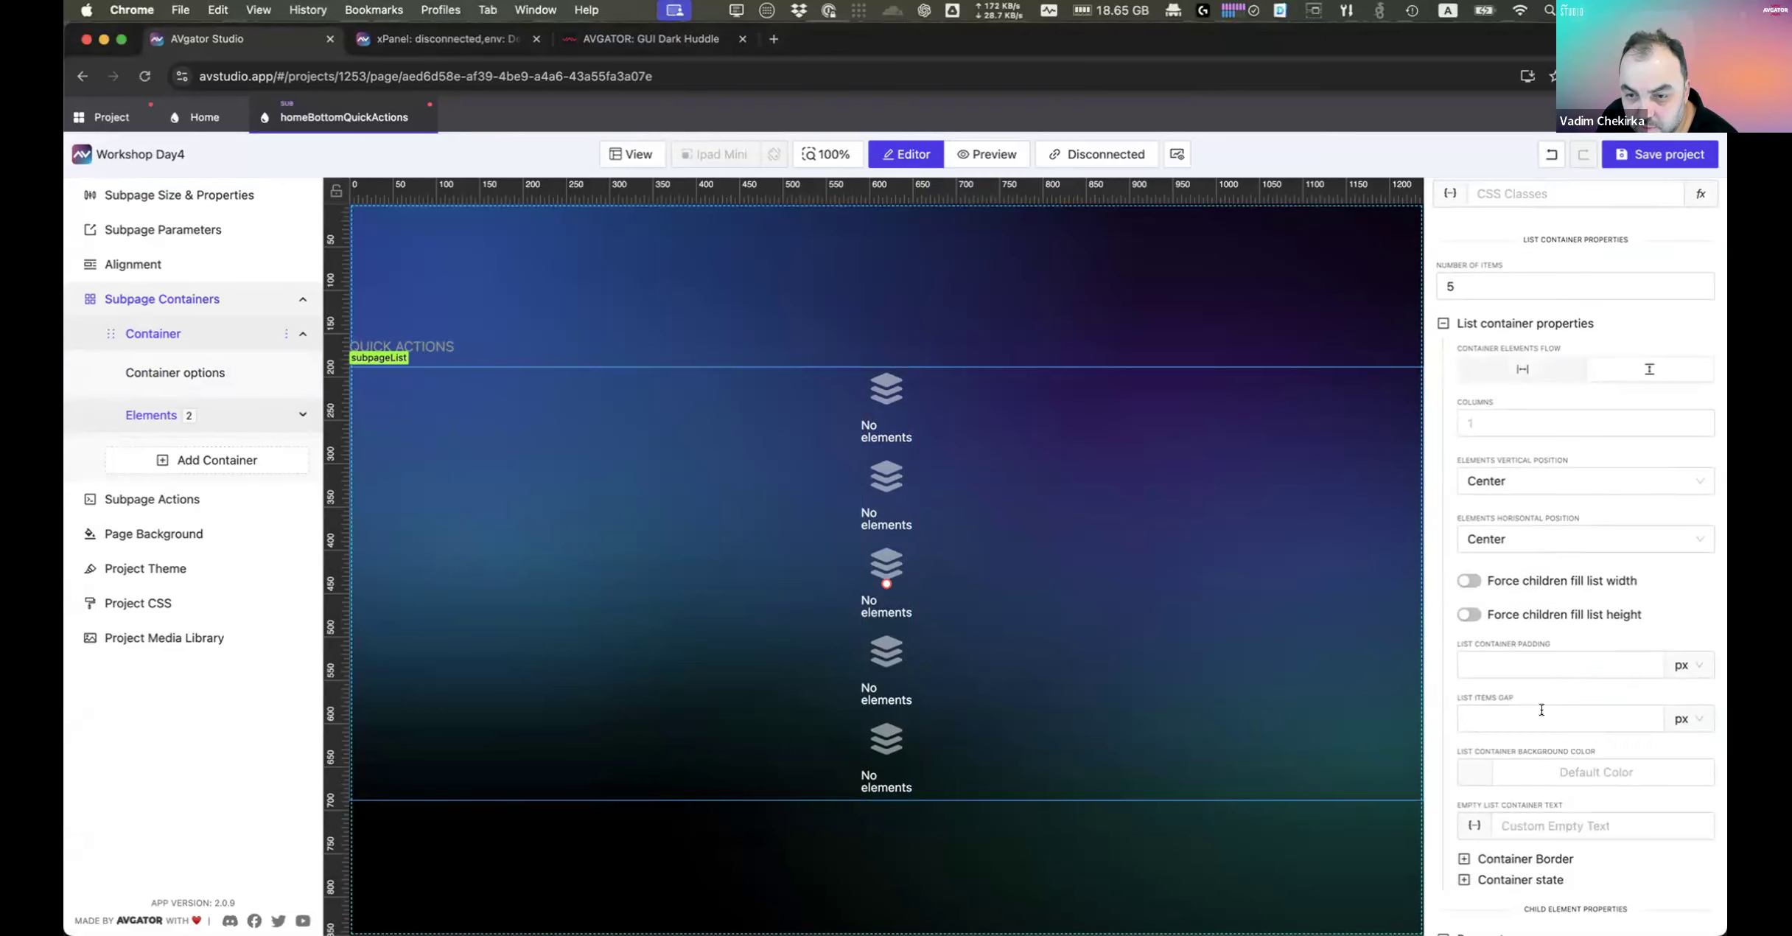
click(1469, 581)
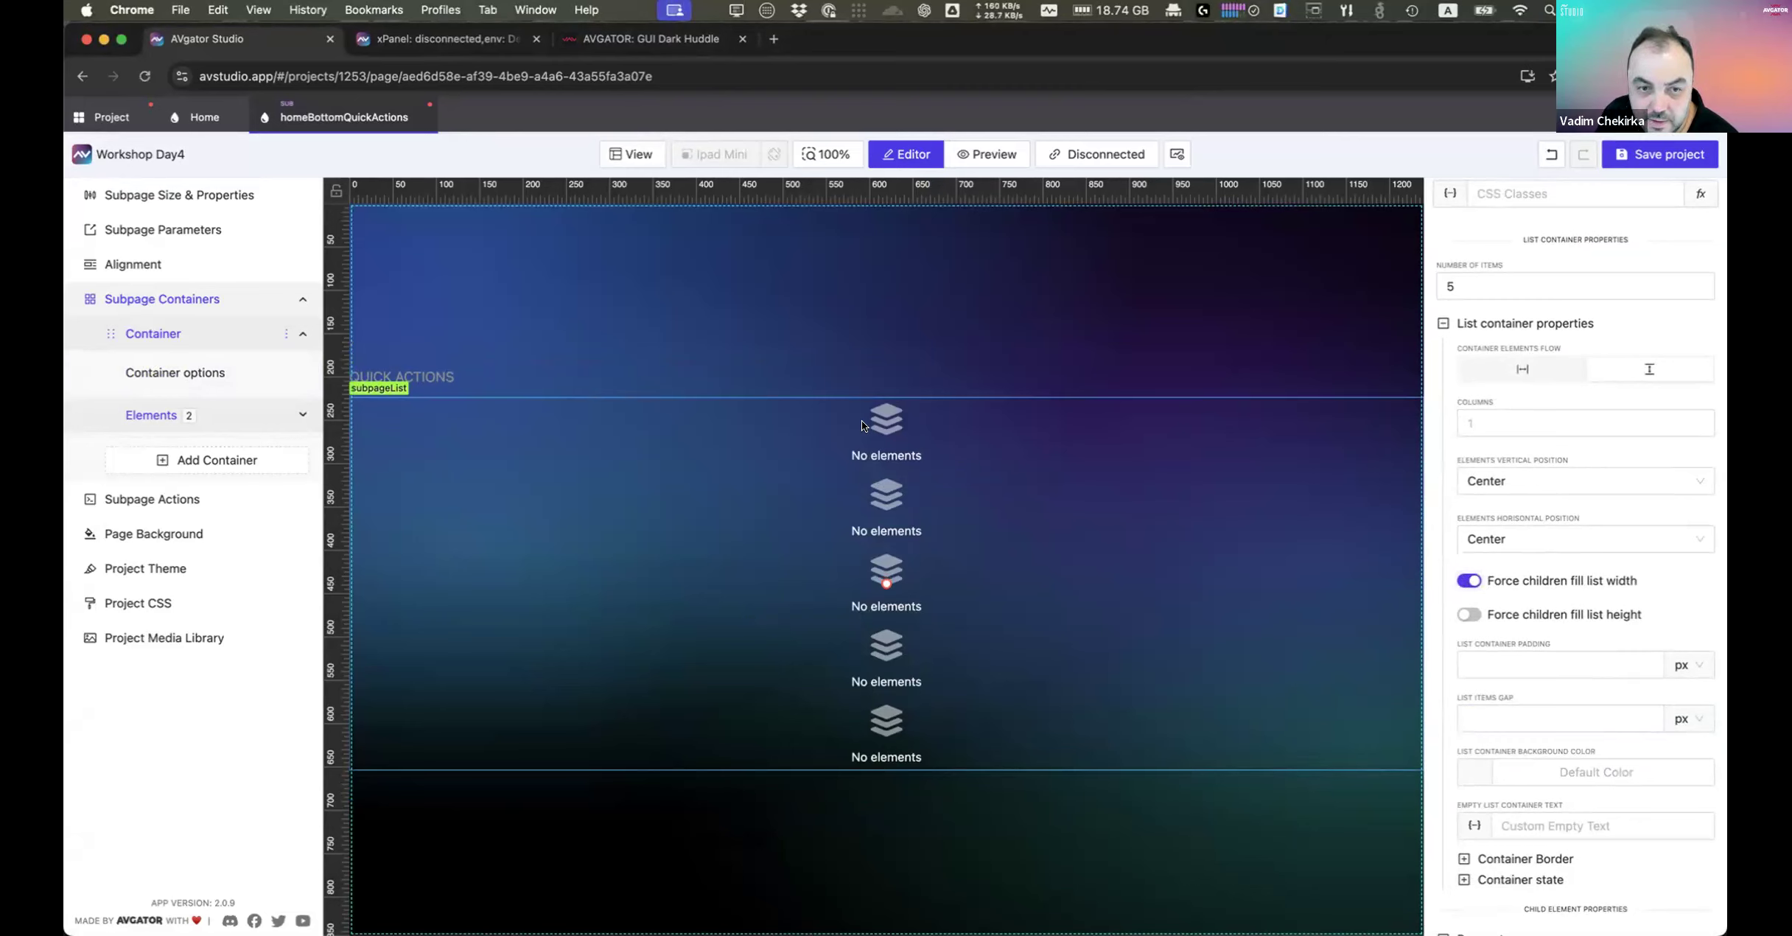
Step: Open the QuickActions subpage for editing from the subpage list element
right_click(887, 425)
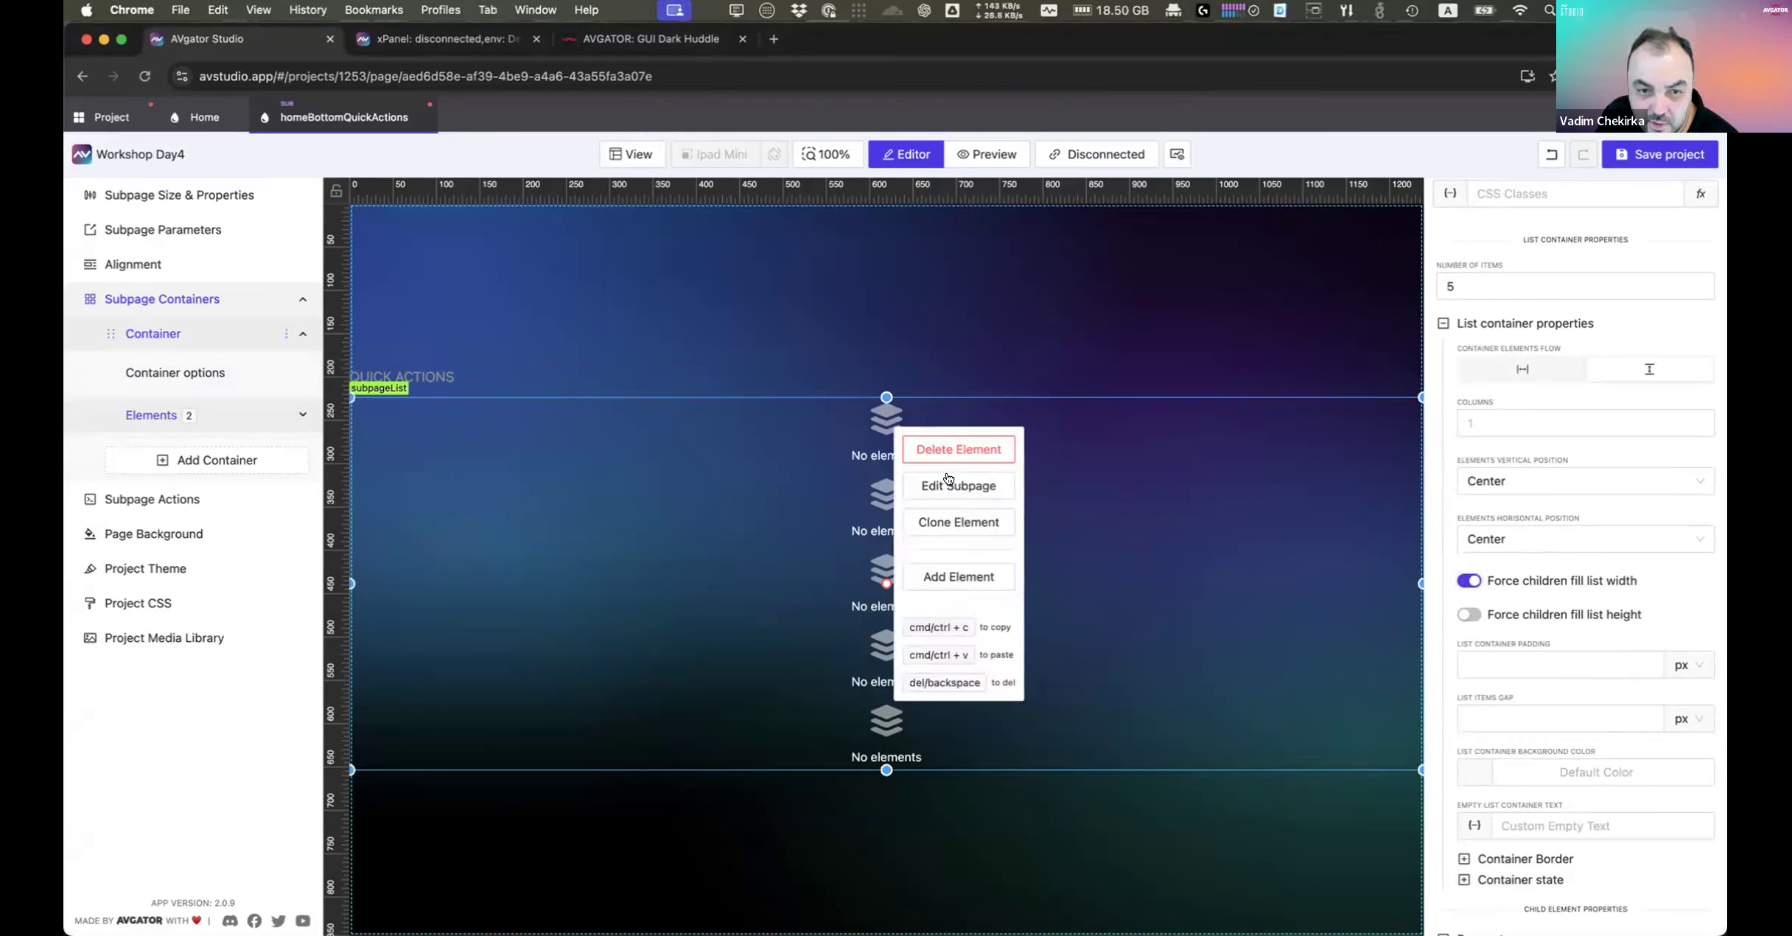
click(951, 484)
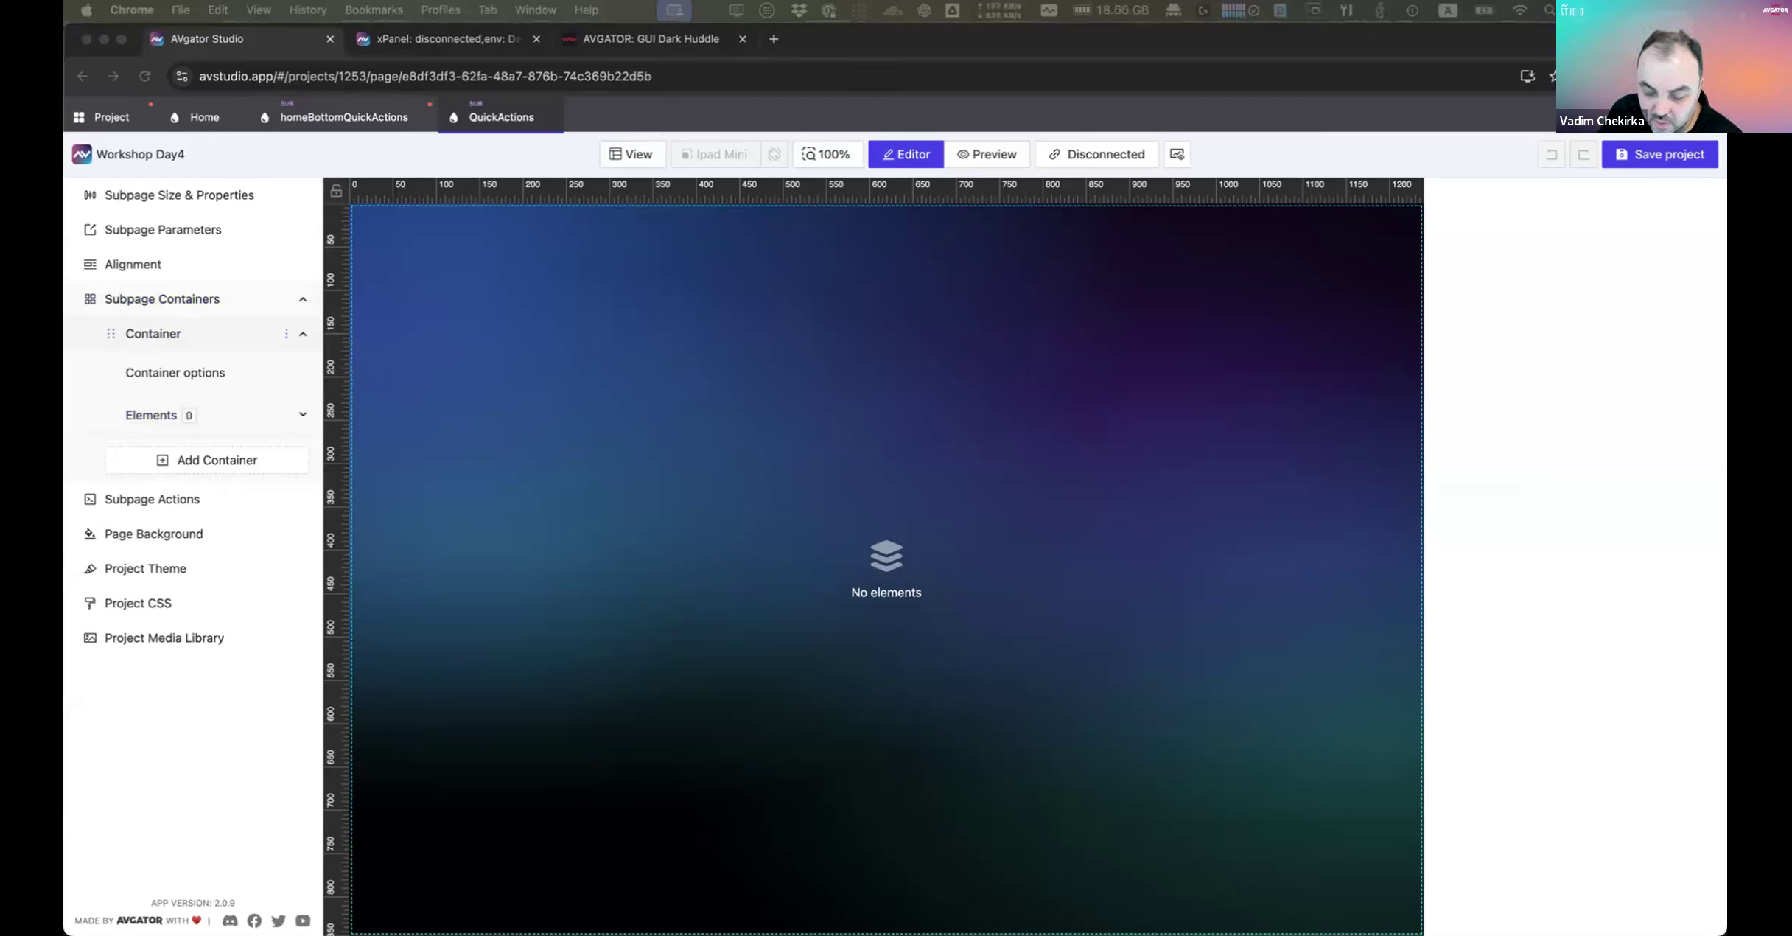
click(724, 524)
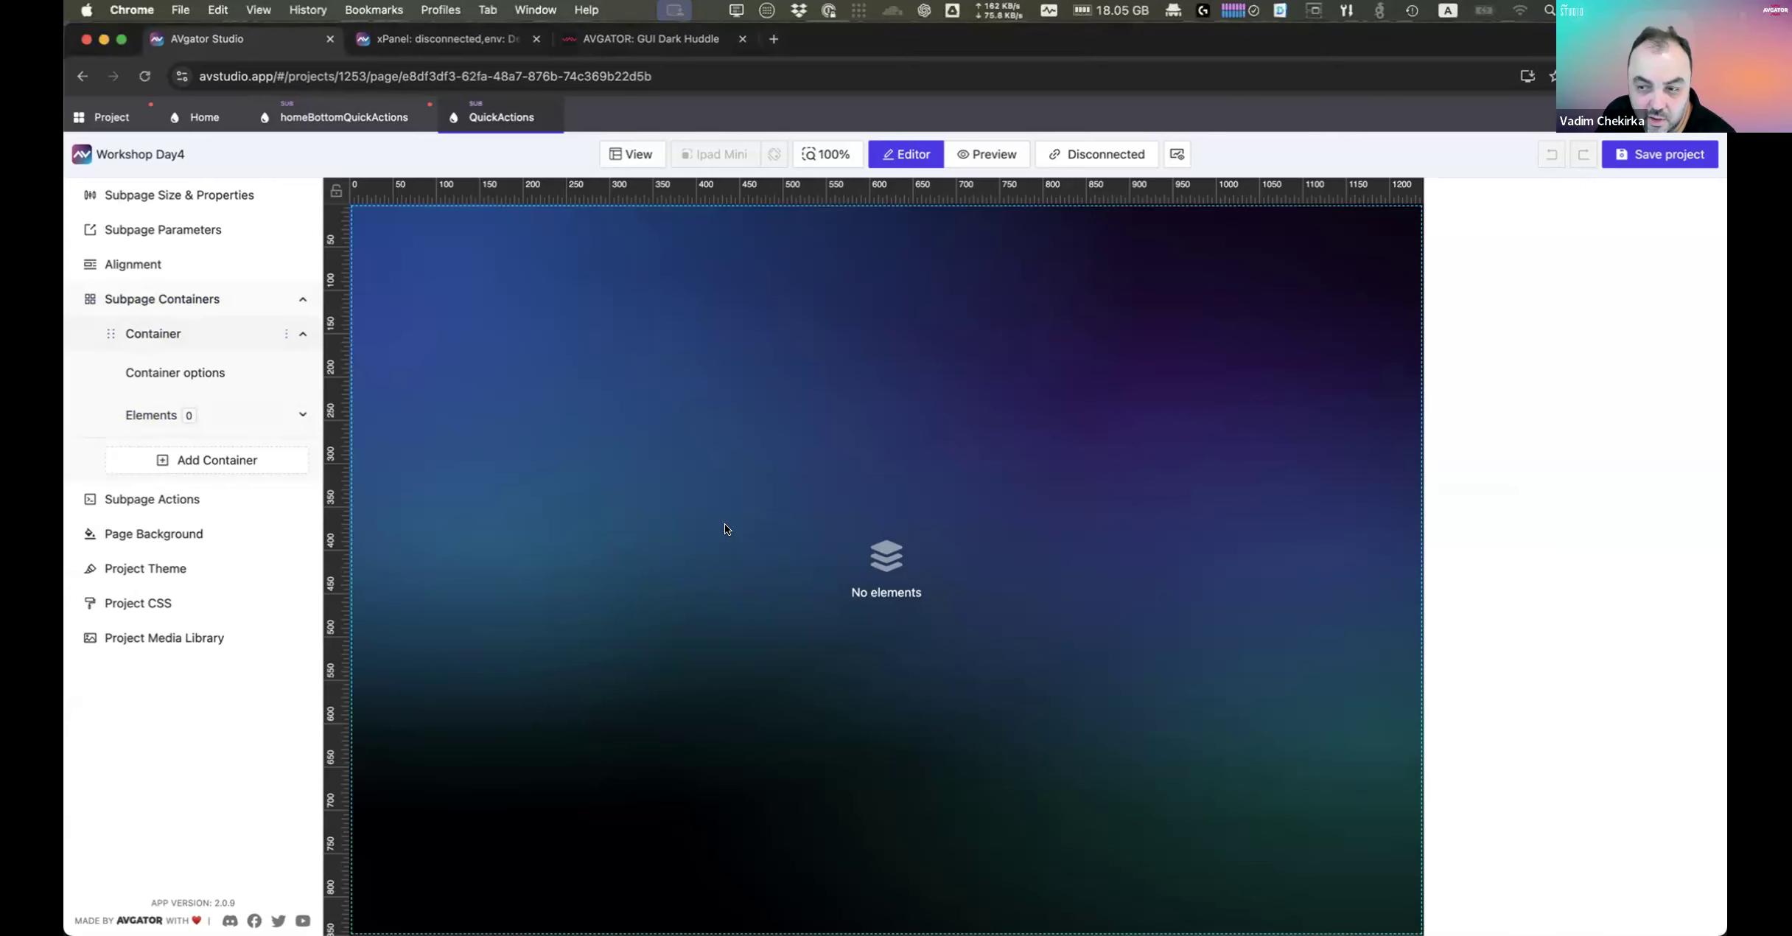
Step: Switch to the Dark Huddle live demo, examine how the All displays toggle behaves, and return to AVgator Studio
click(633, 39)
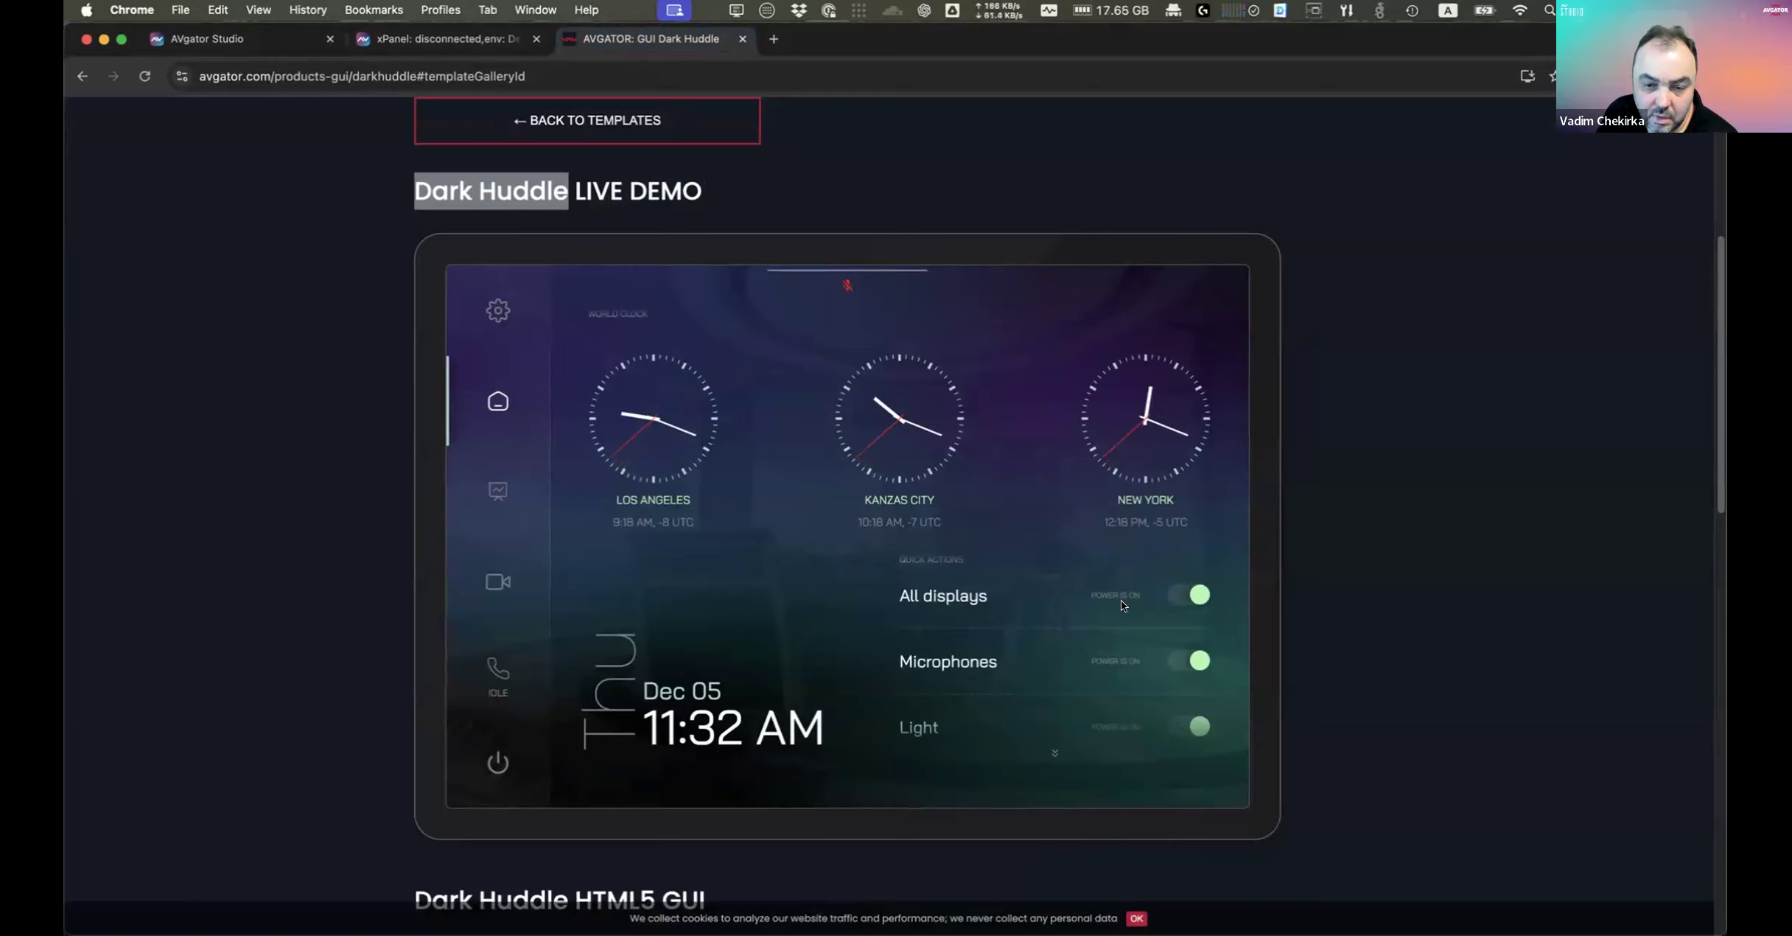
click(1197, 601)
click(1177, 601)
click(1177, 600)
click(1182, 599)
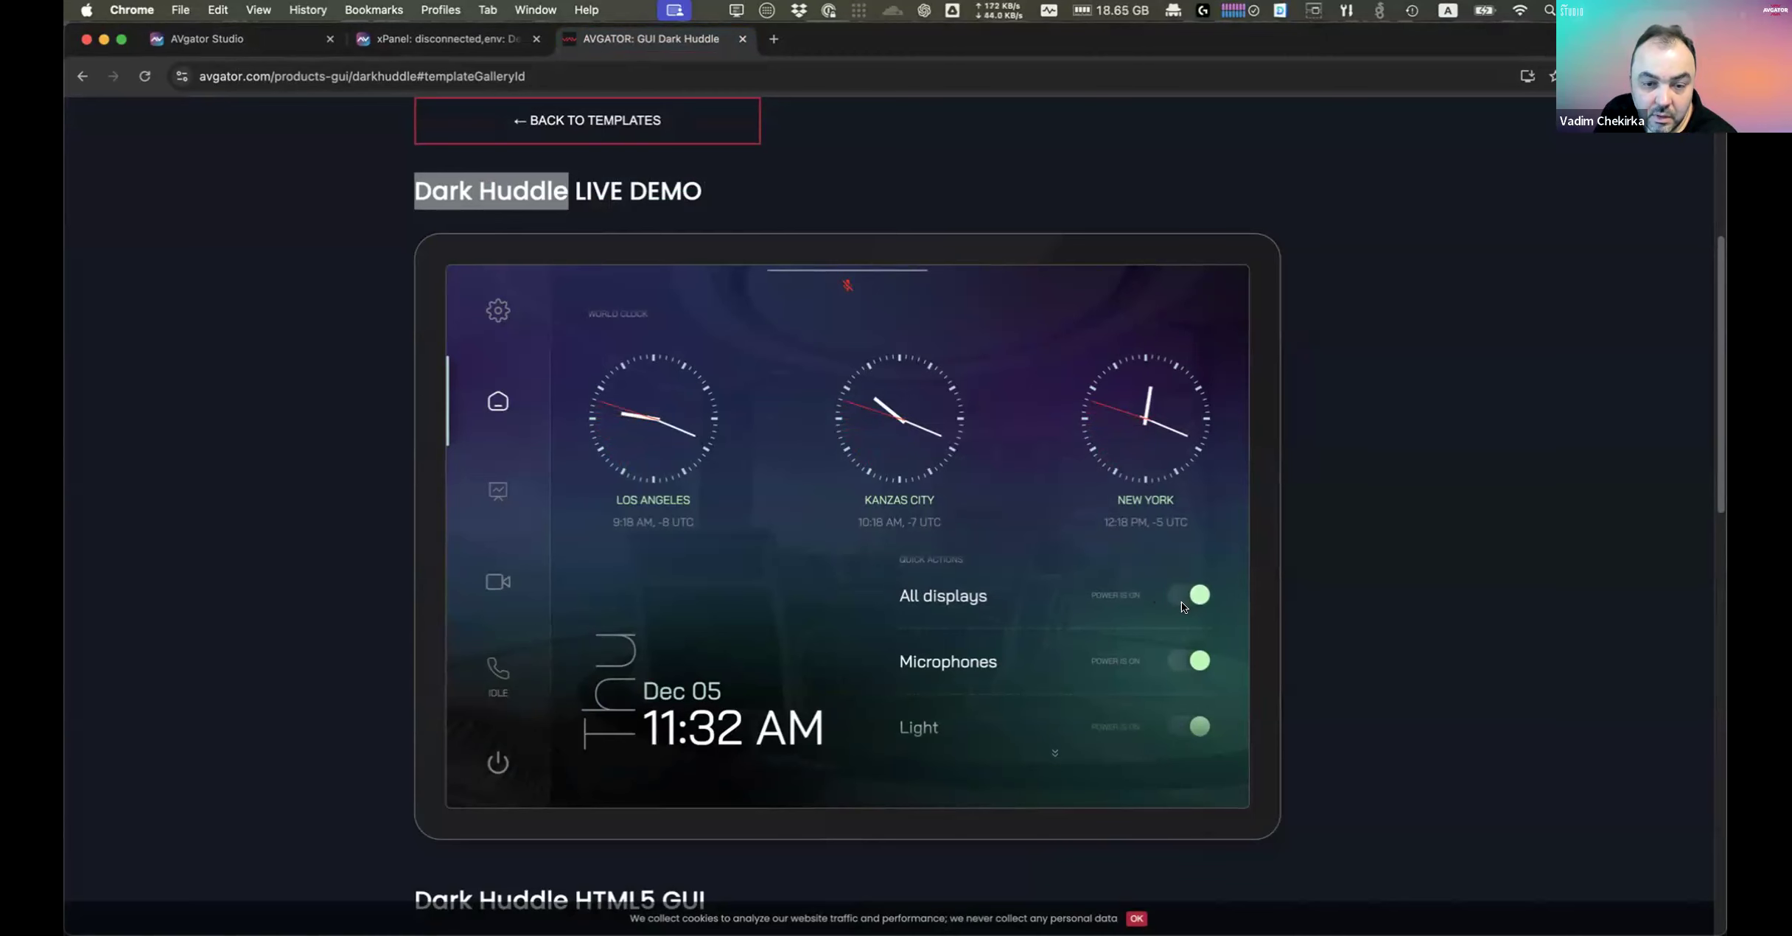
click(461, 48)
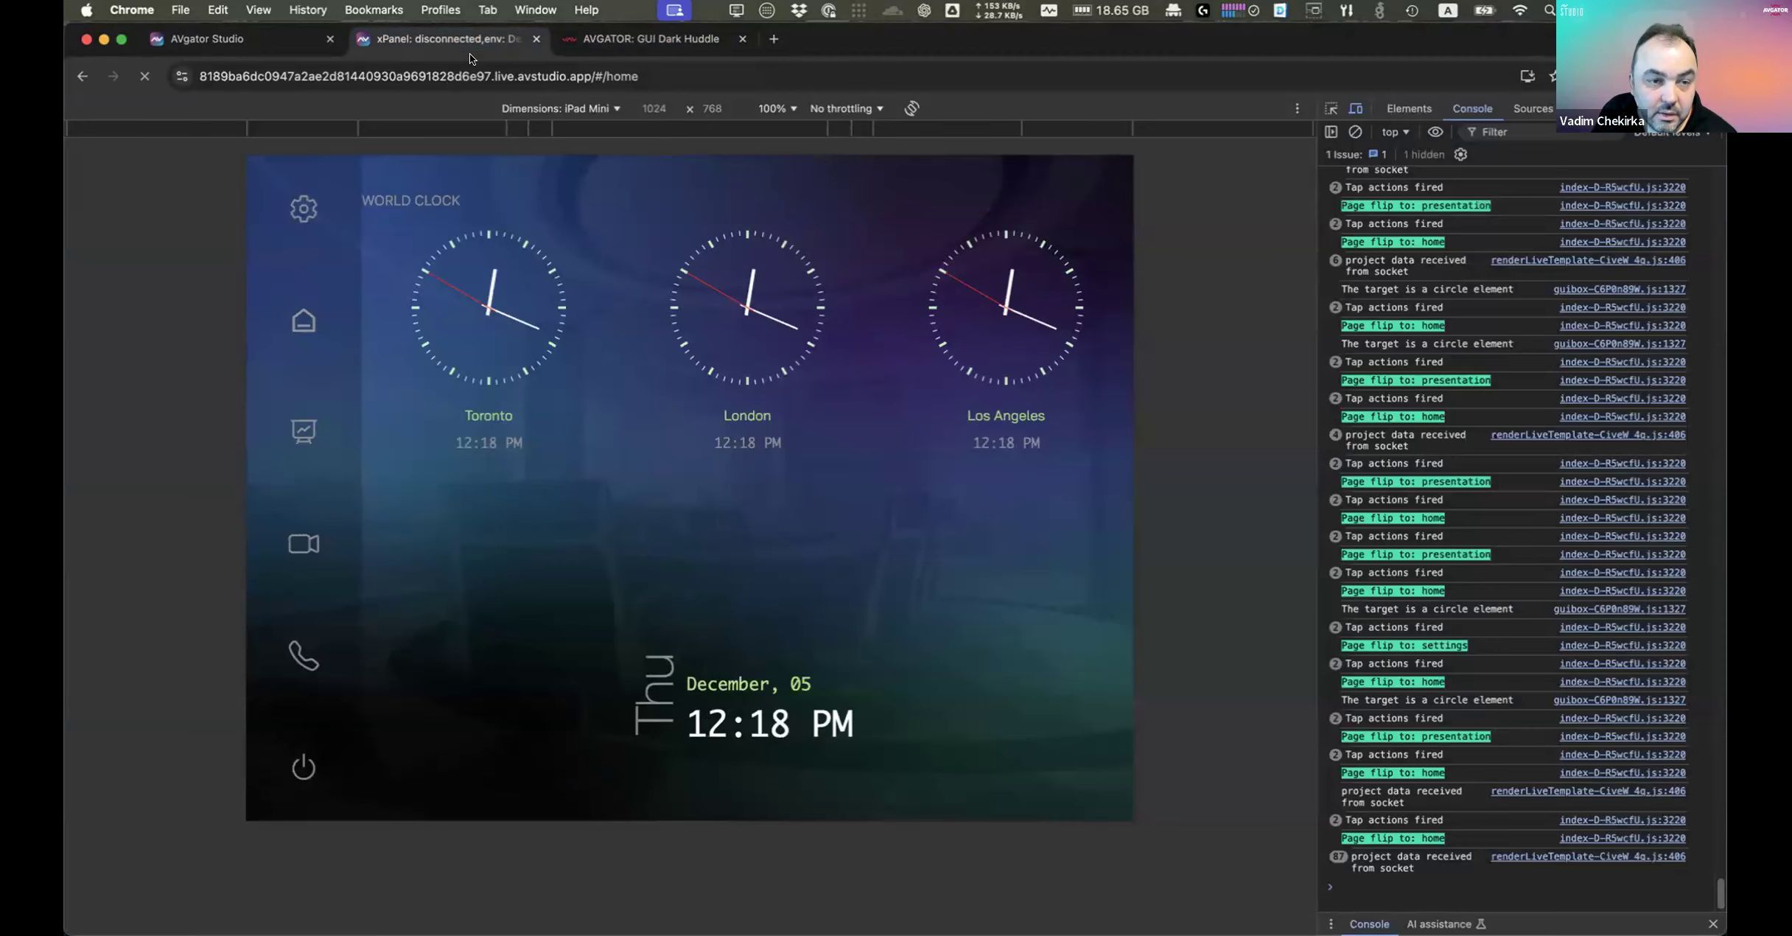
click(269, 42)
Step: Paste the currentPageName text element into the QuickActions subpage container and clear its text content
click(934, 520)
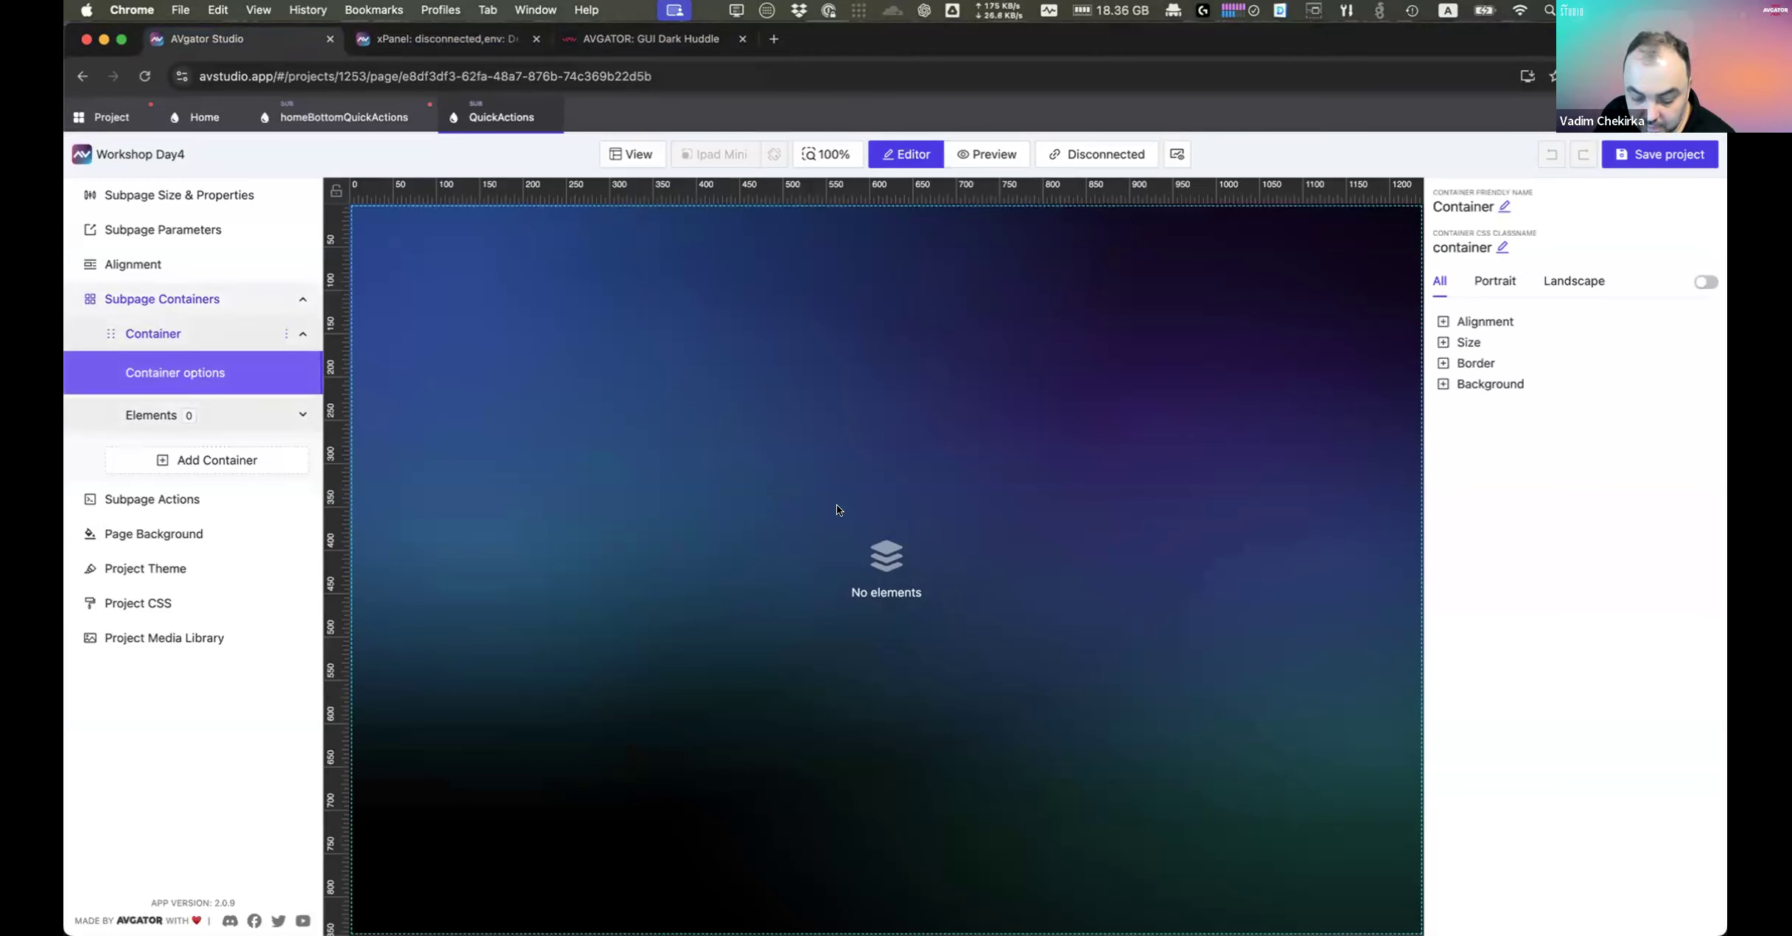
click(485, 570)
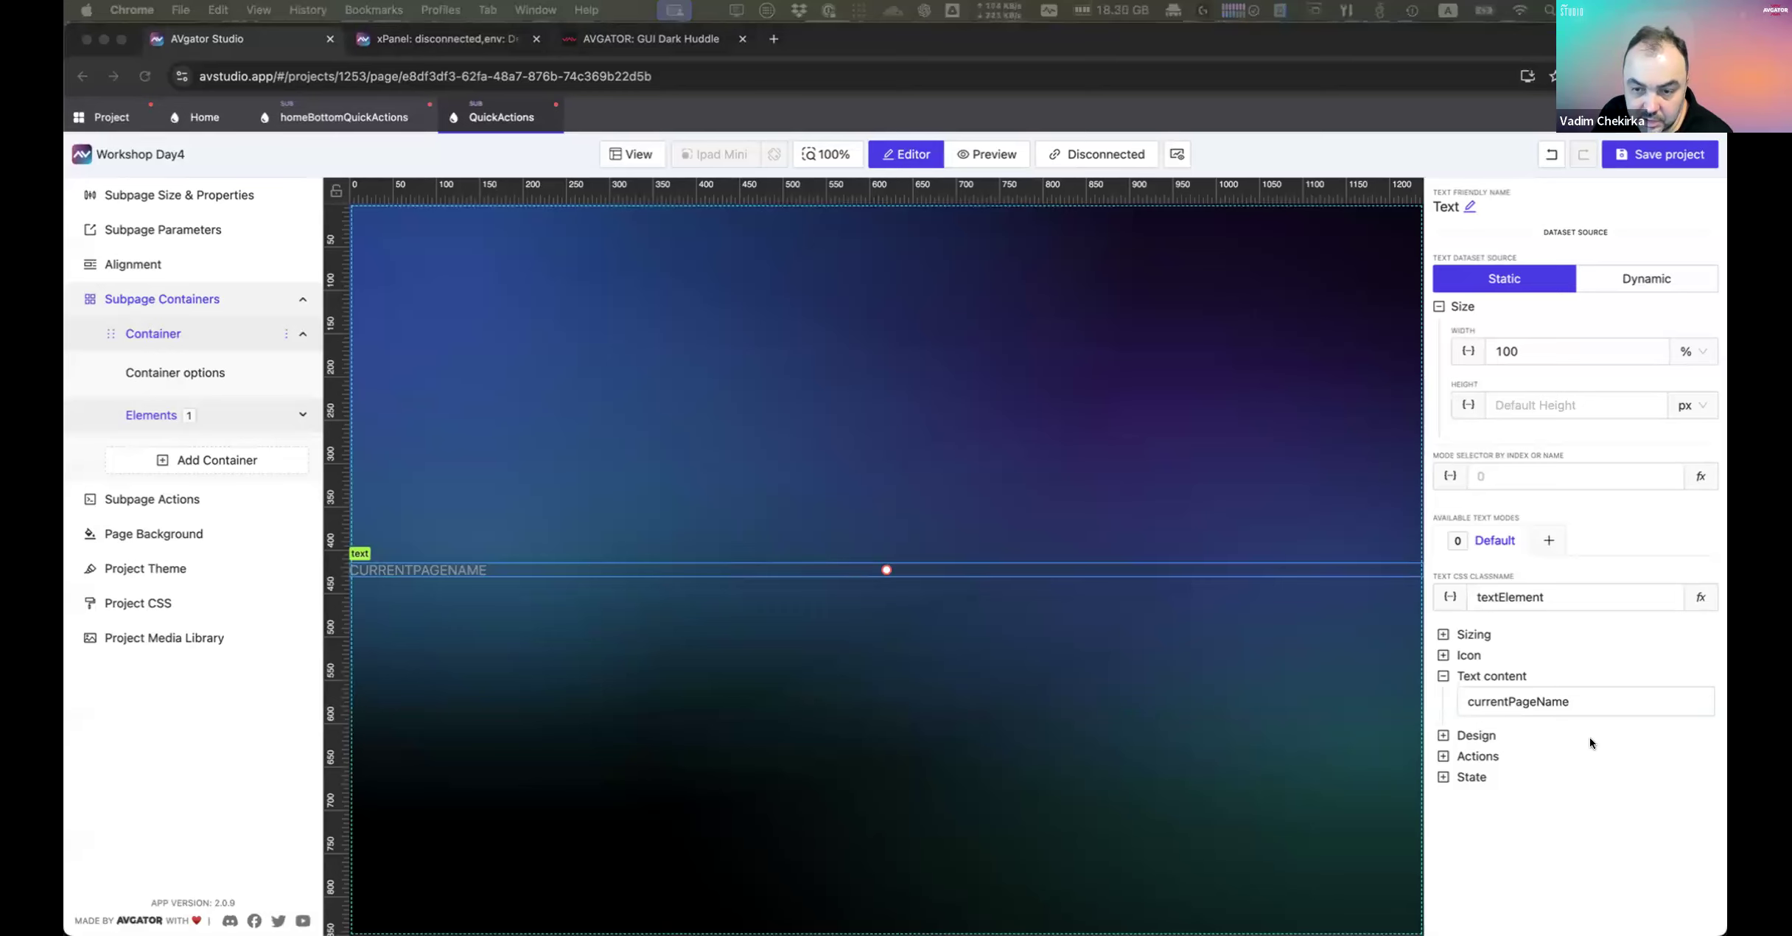
click(1536, 702)
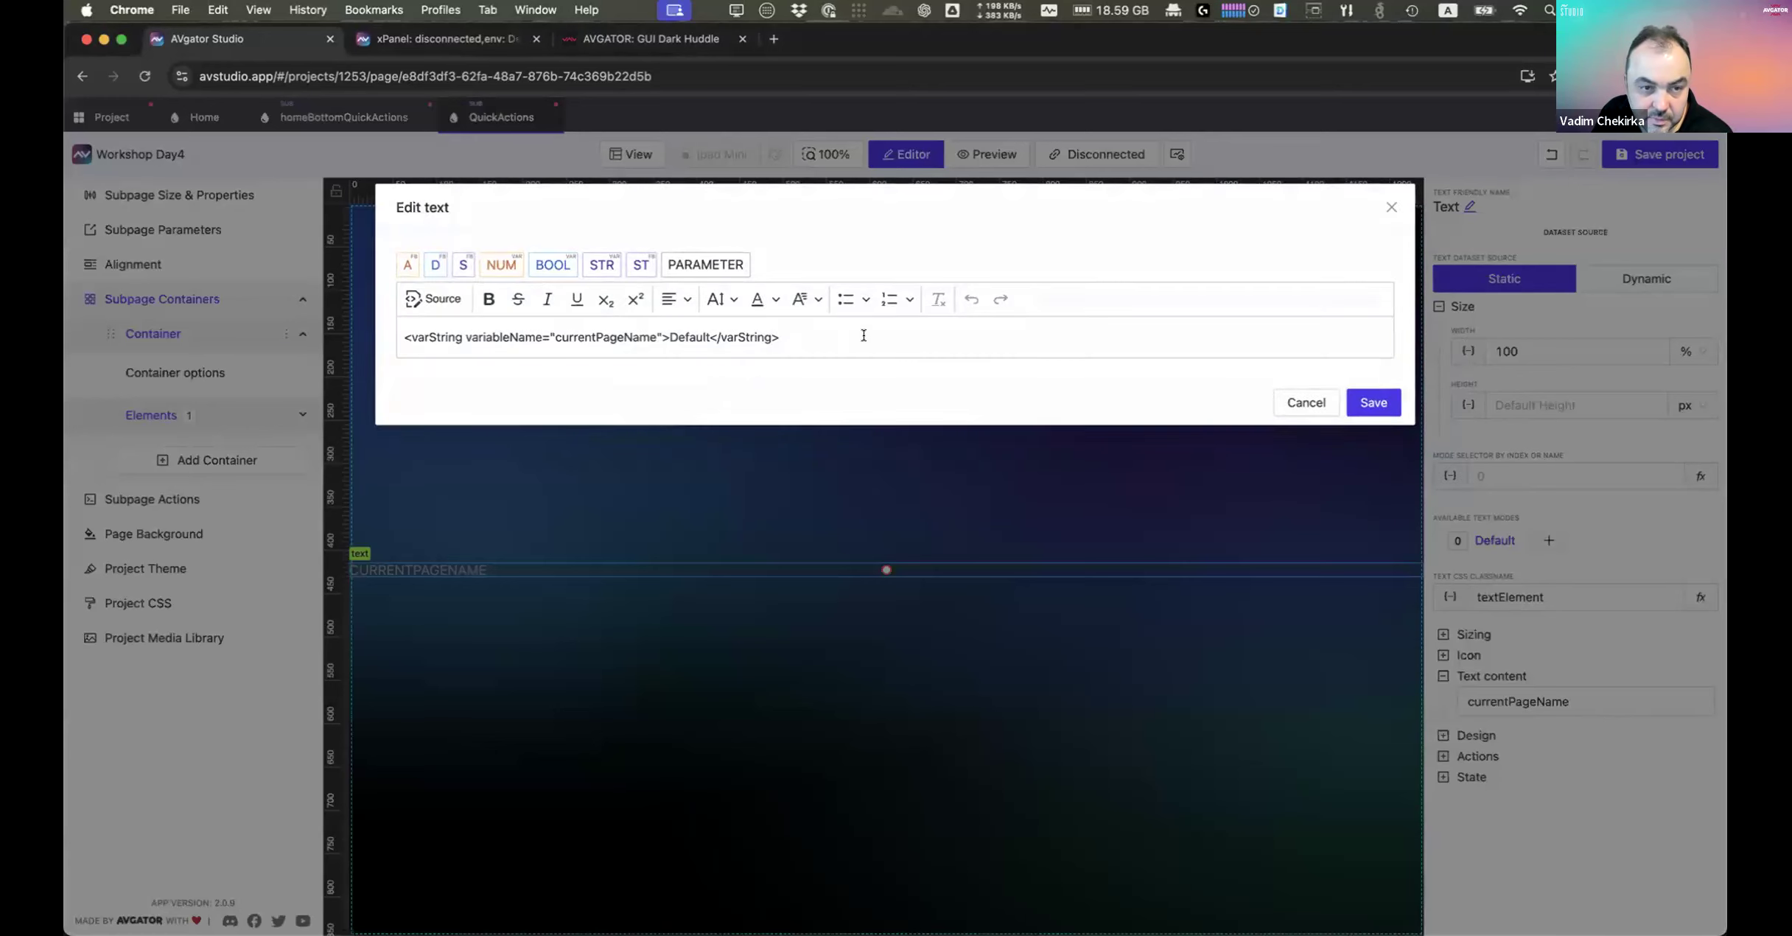
key(ctrl+a)
key(BackSpace)
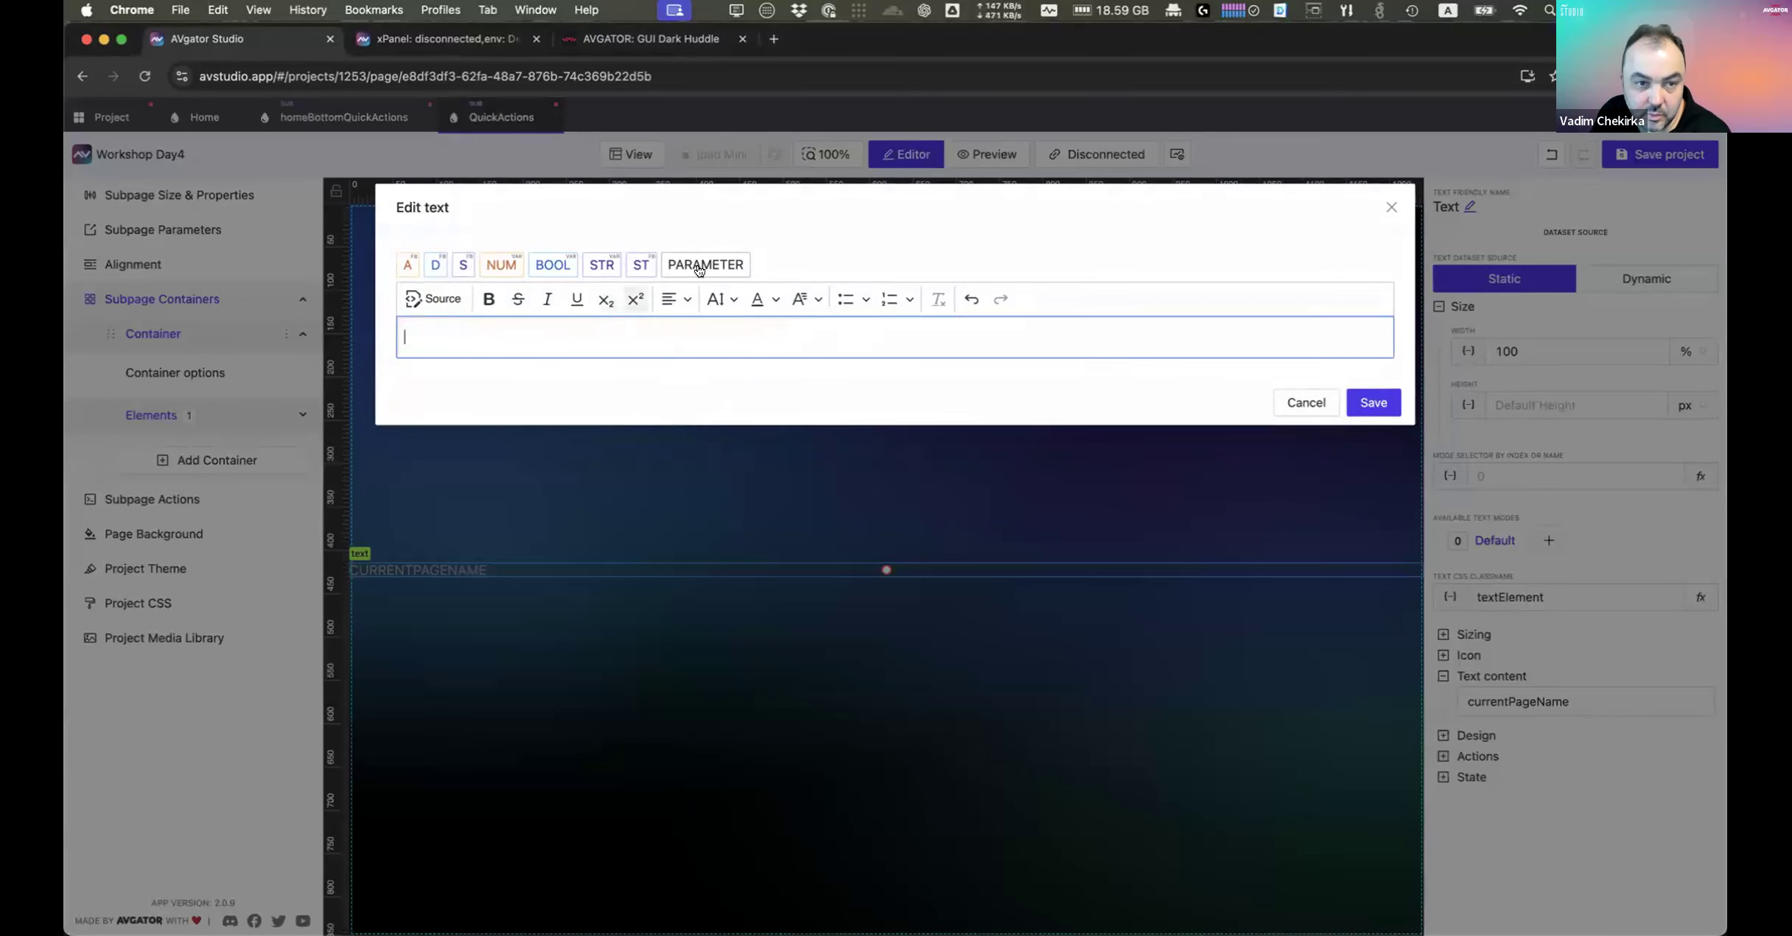
Step: Insert a new subpage parameter of type String named QuickAcyionsName into the text element's content
click(705, 265)
click(347, 380)
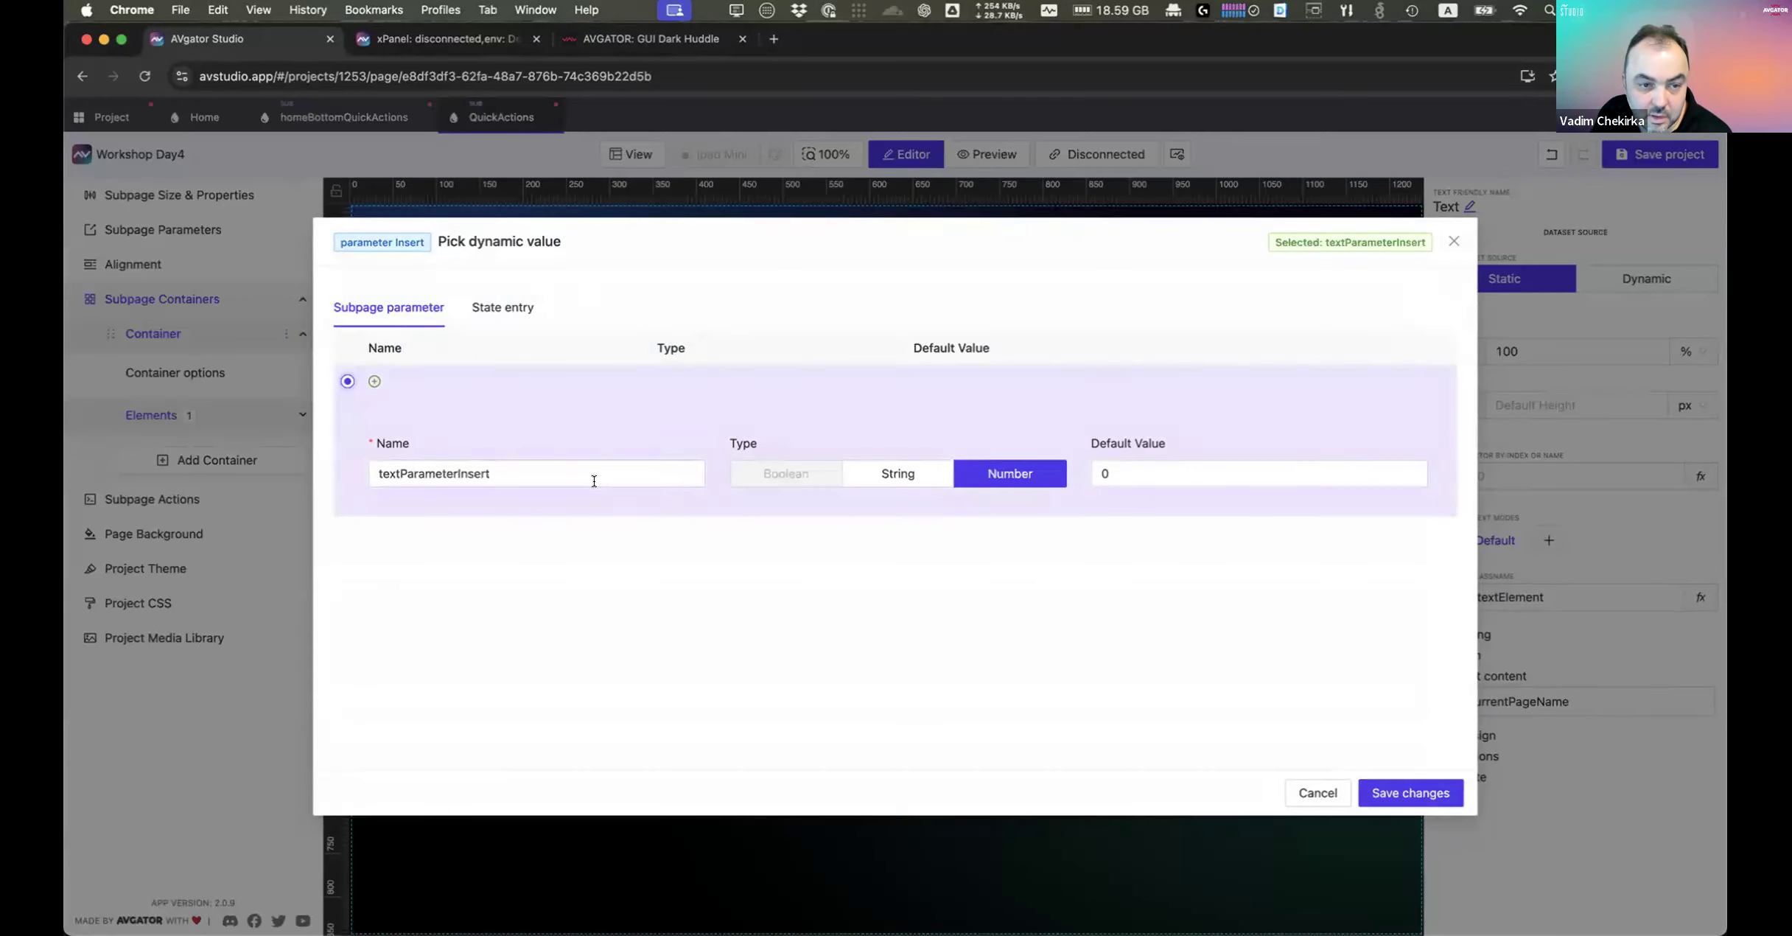
drag(236, 474, 232, 473)
click(917, 478)
drag(627, 473, 222, 461)
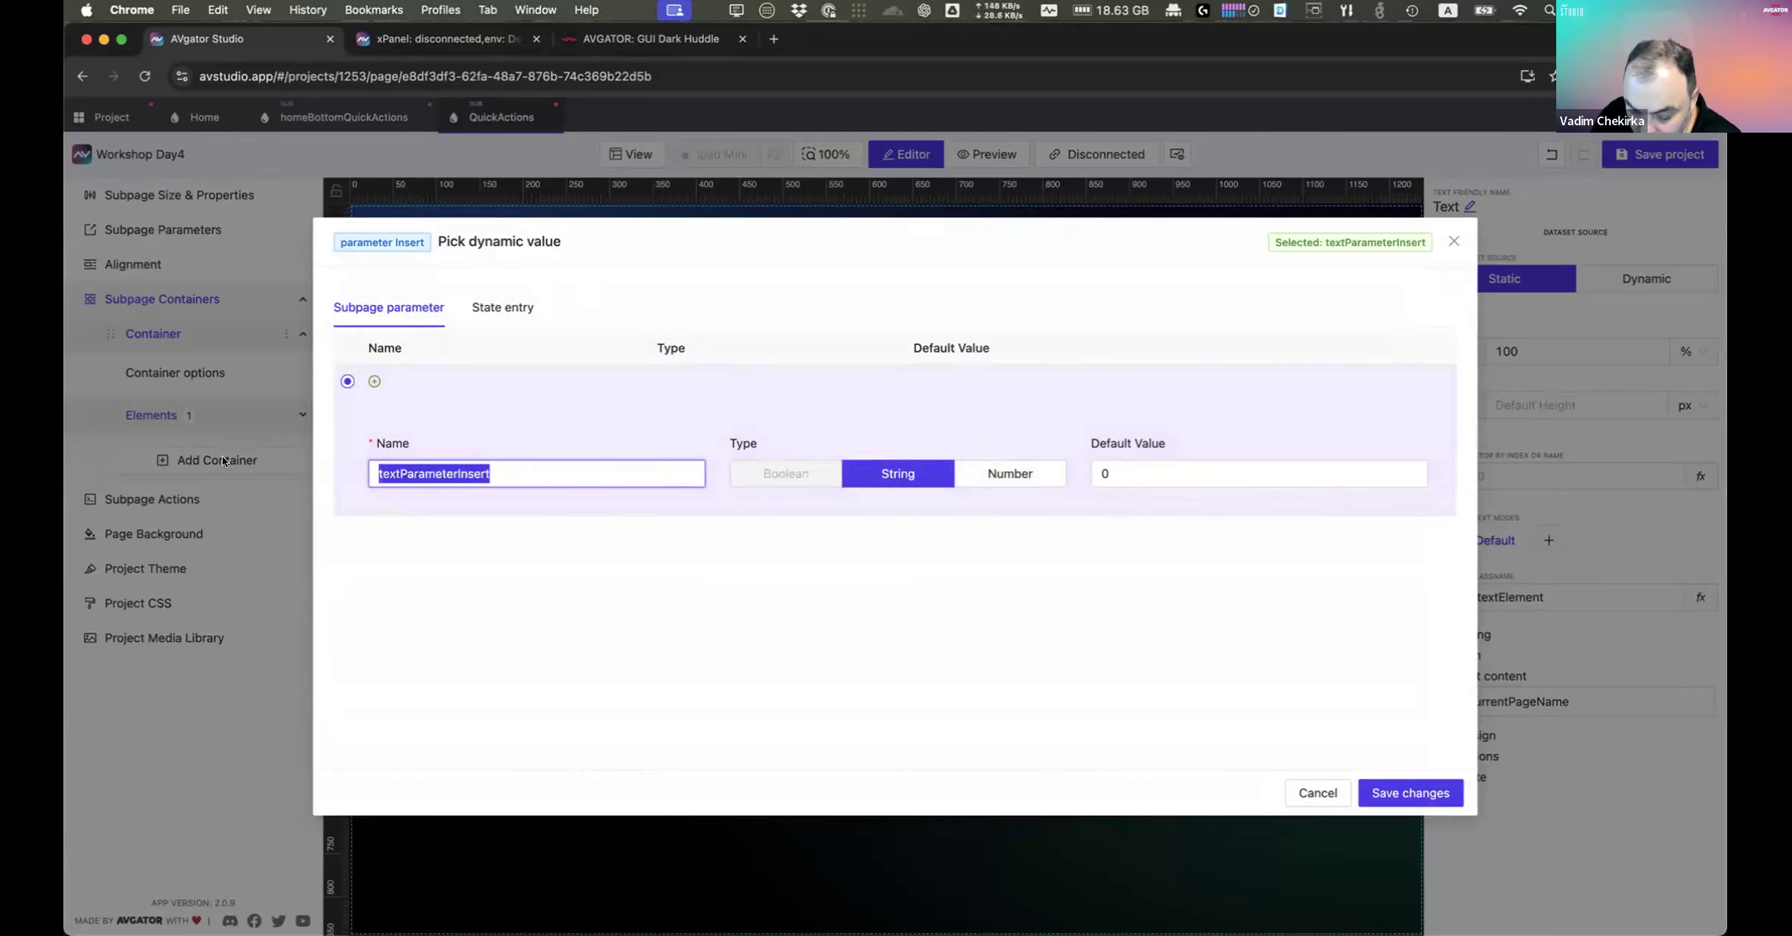
text(QuickAc)
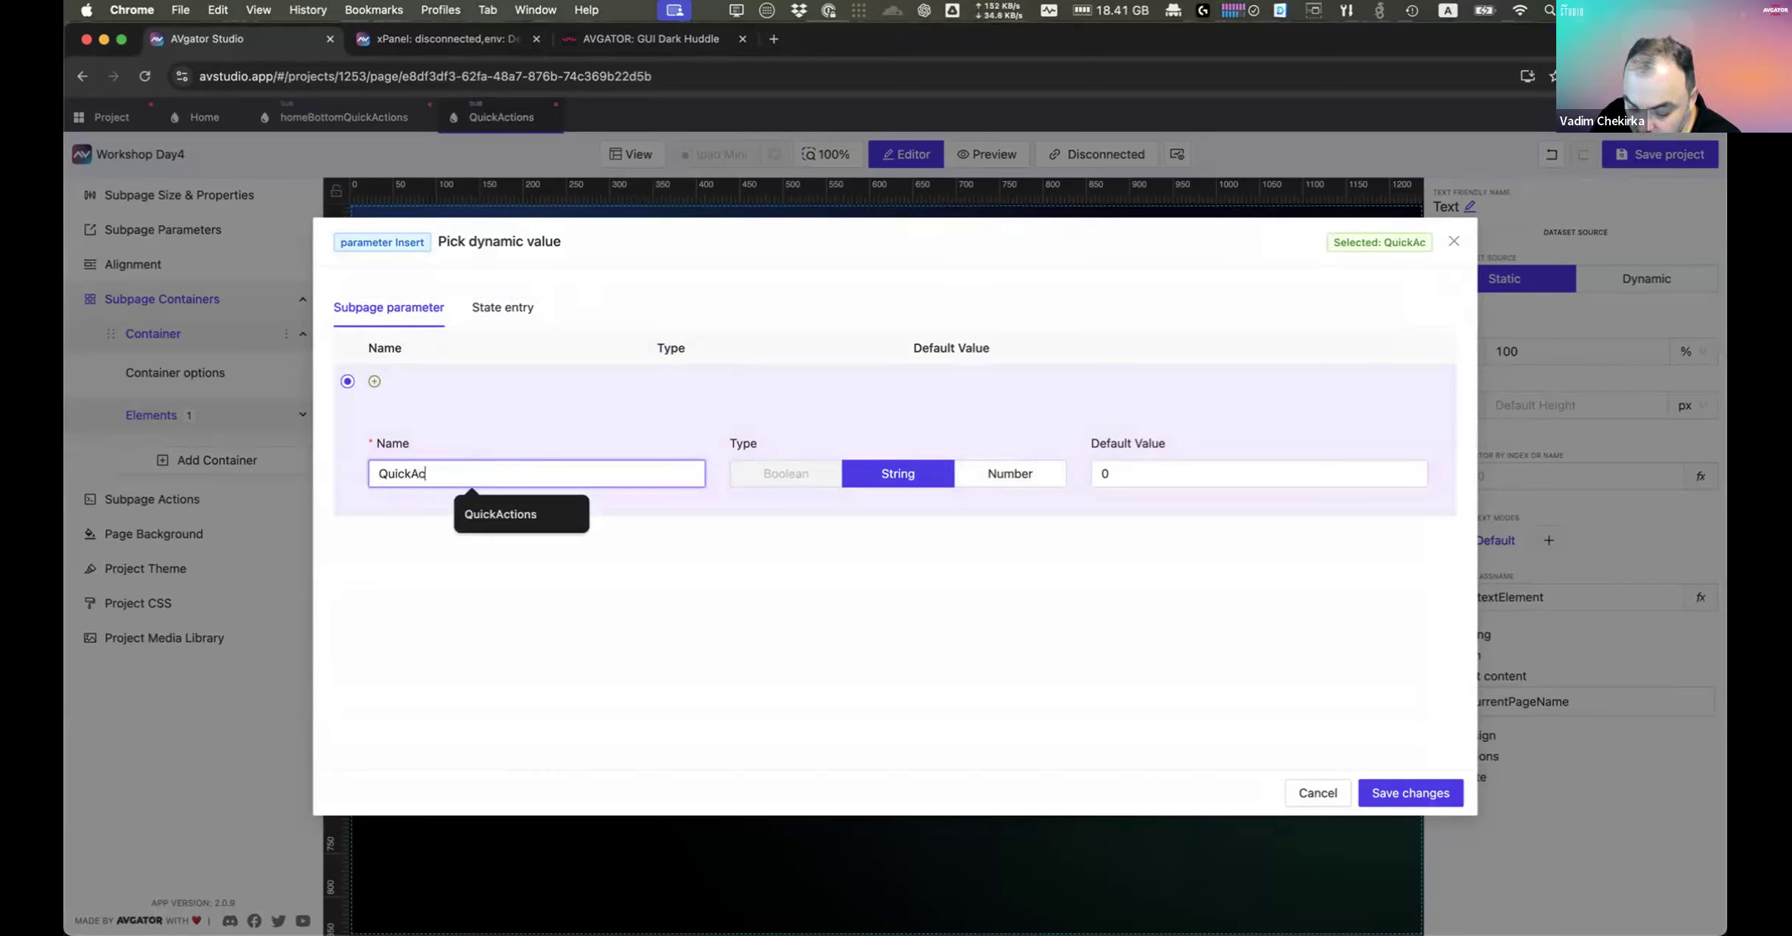
text(yionsName)
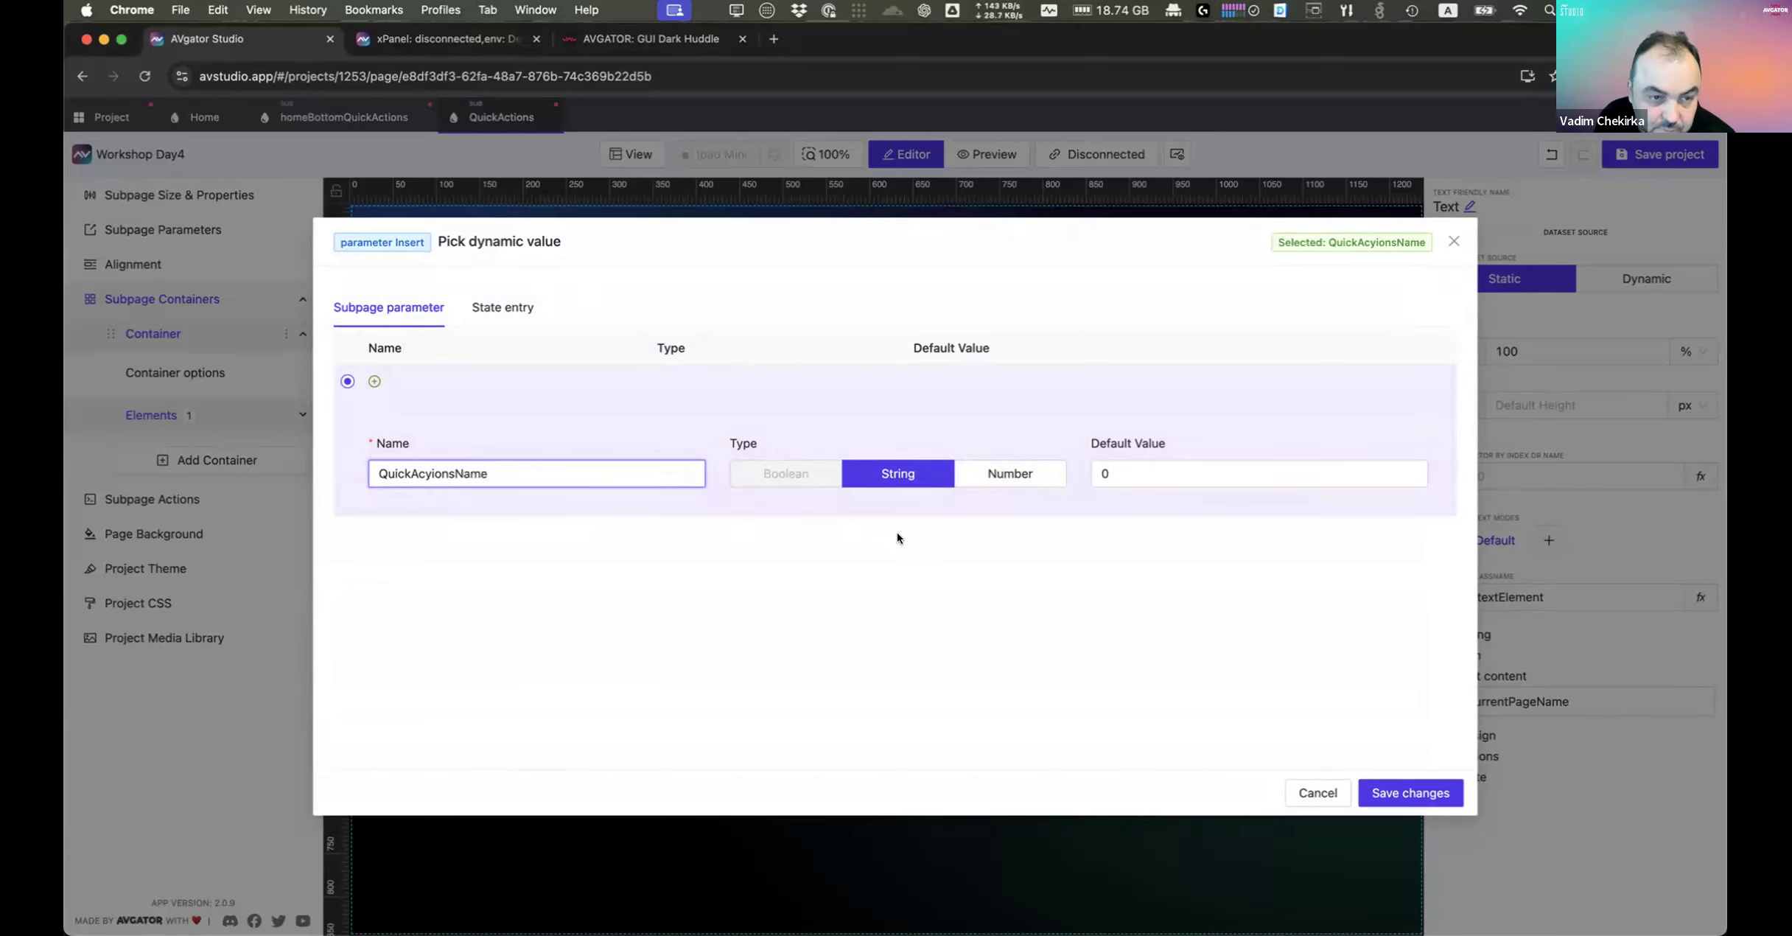
Step: Set the new parameter's default value to ActionsName and save the parameter and the text content
double_click(1131, 470)
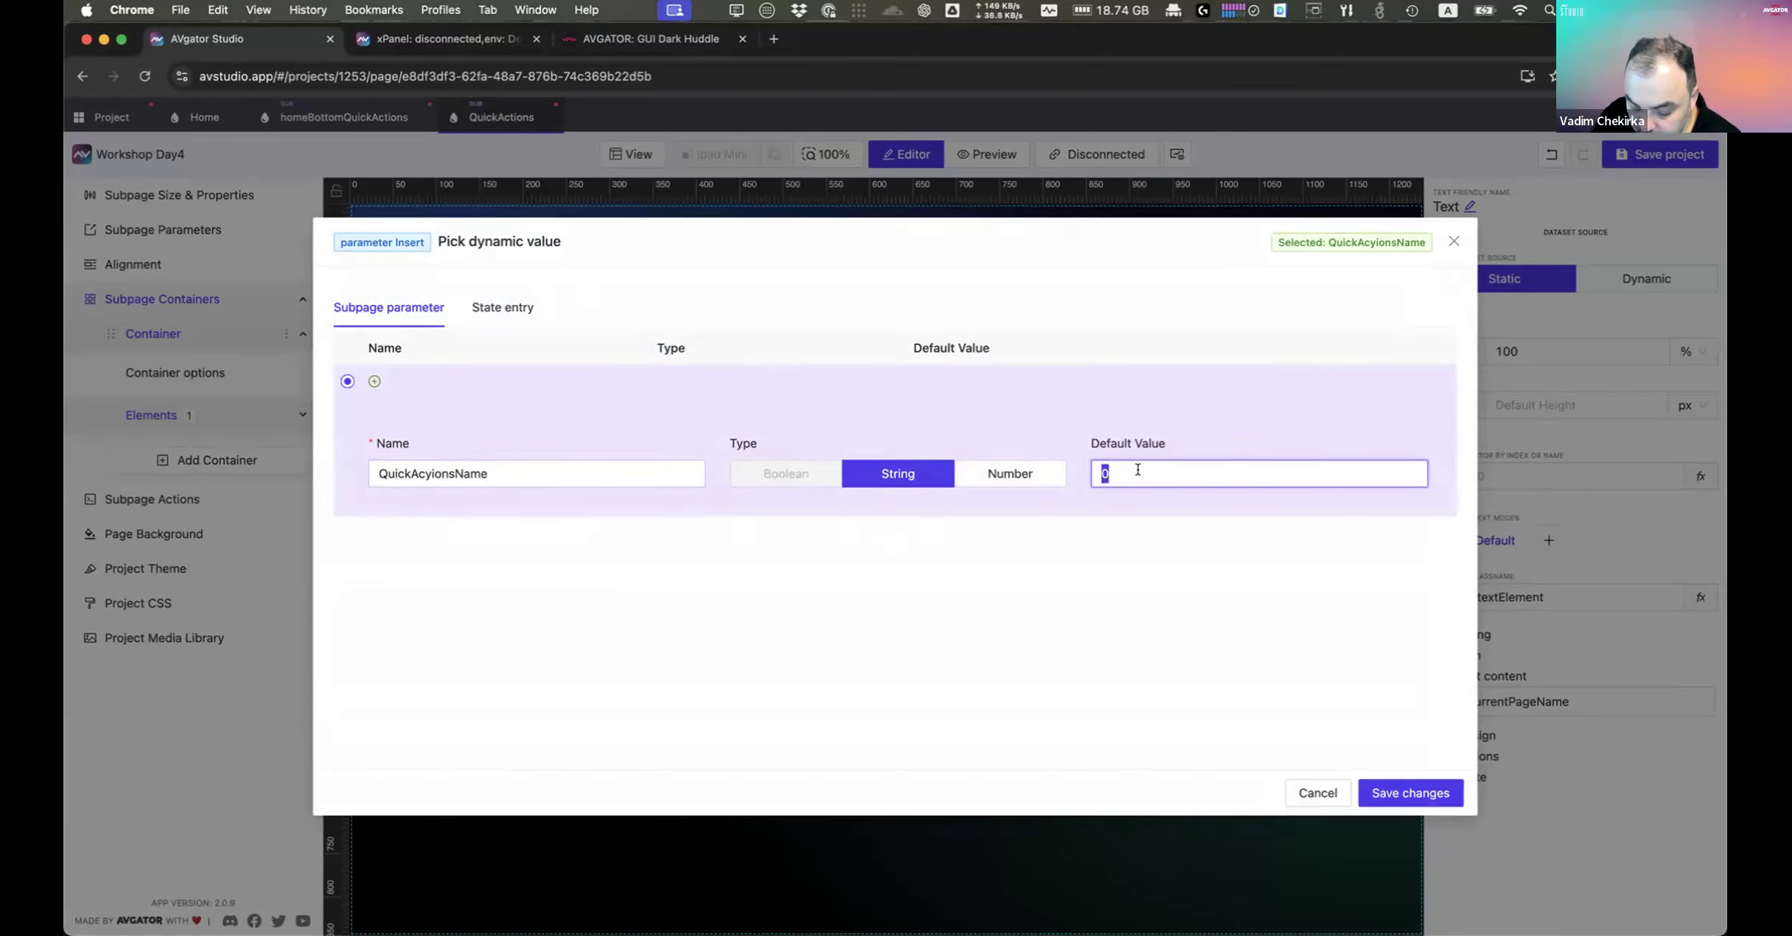
text(Actions)
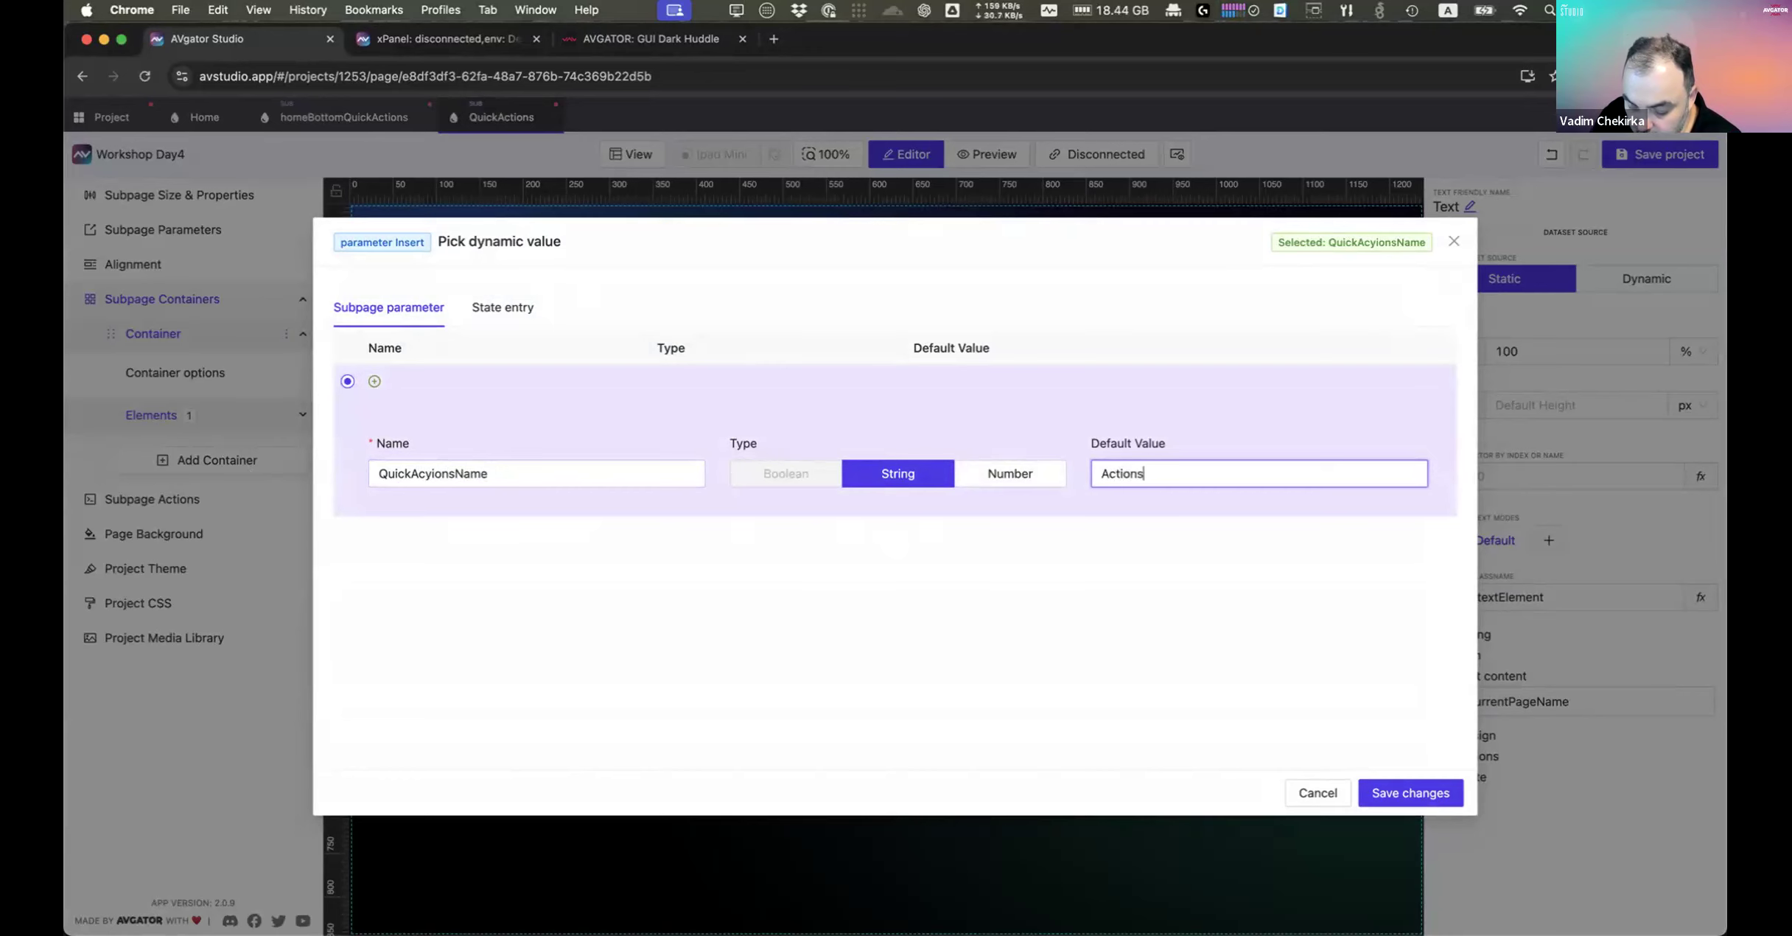
text(Name)
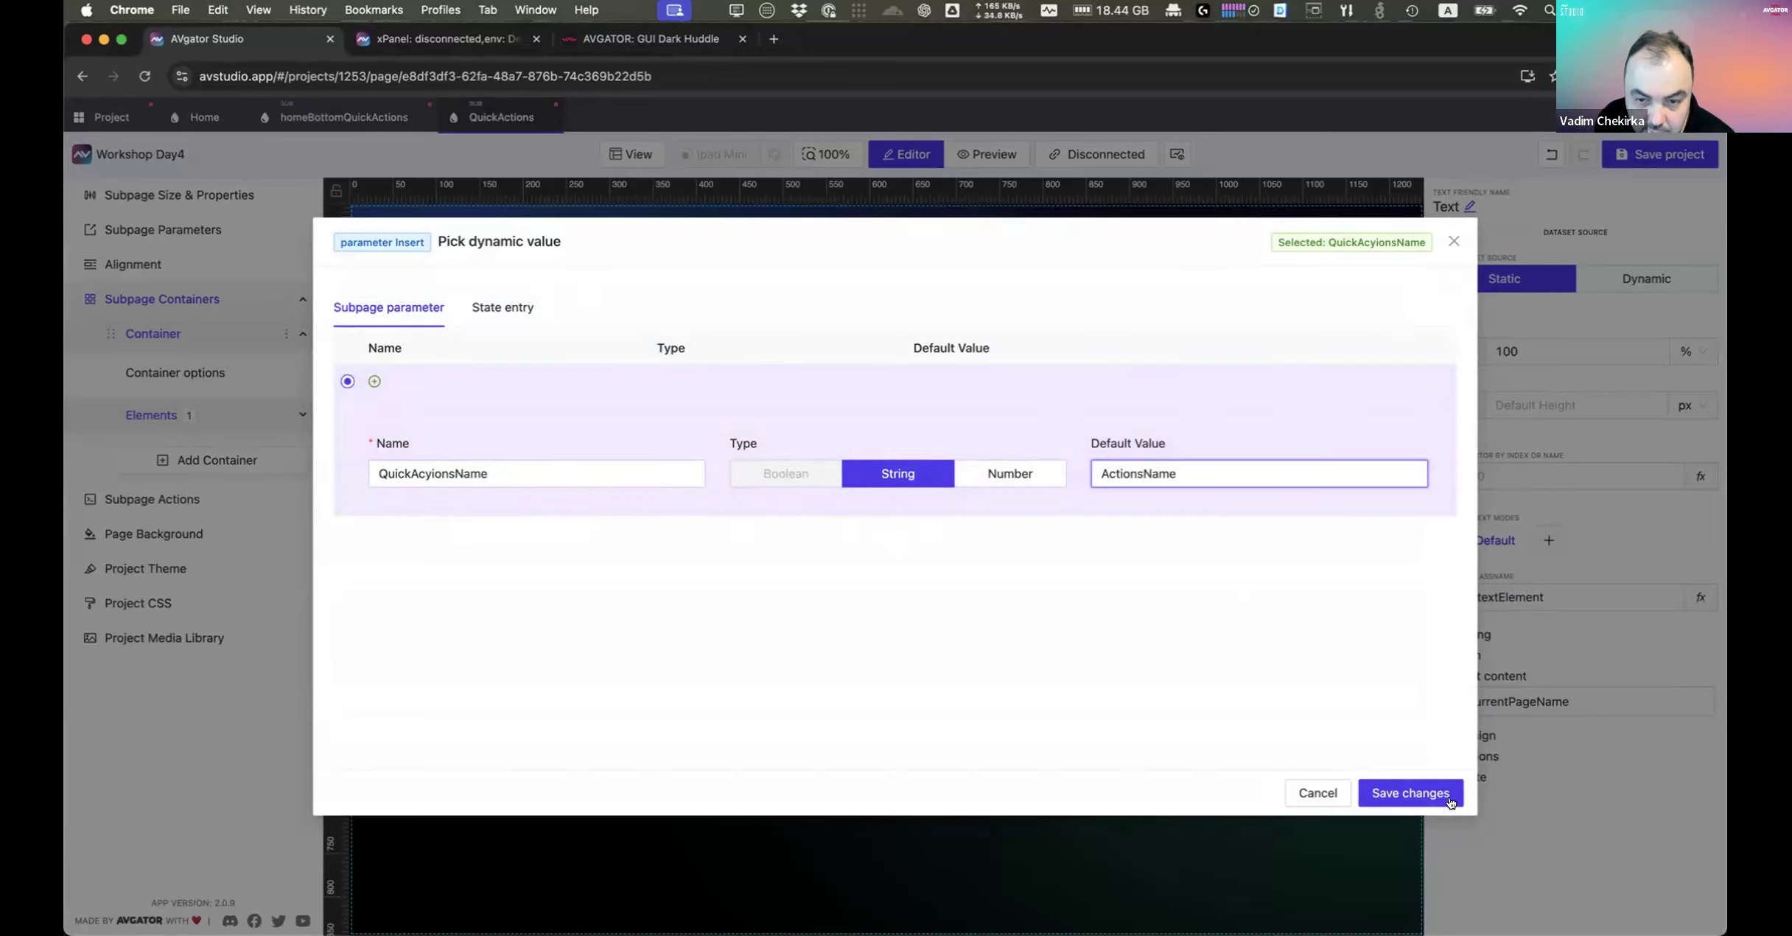
click(1410, 793)
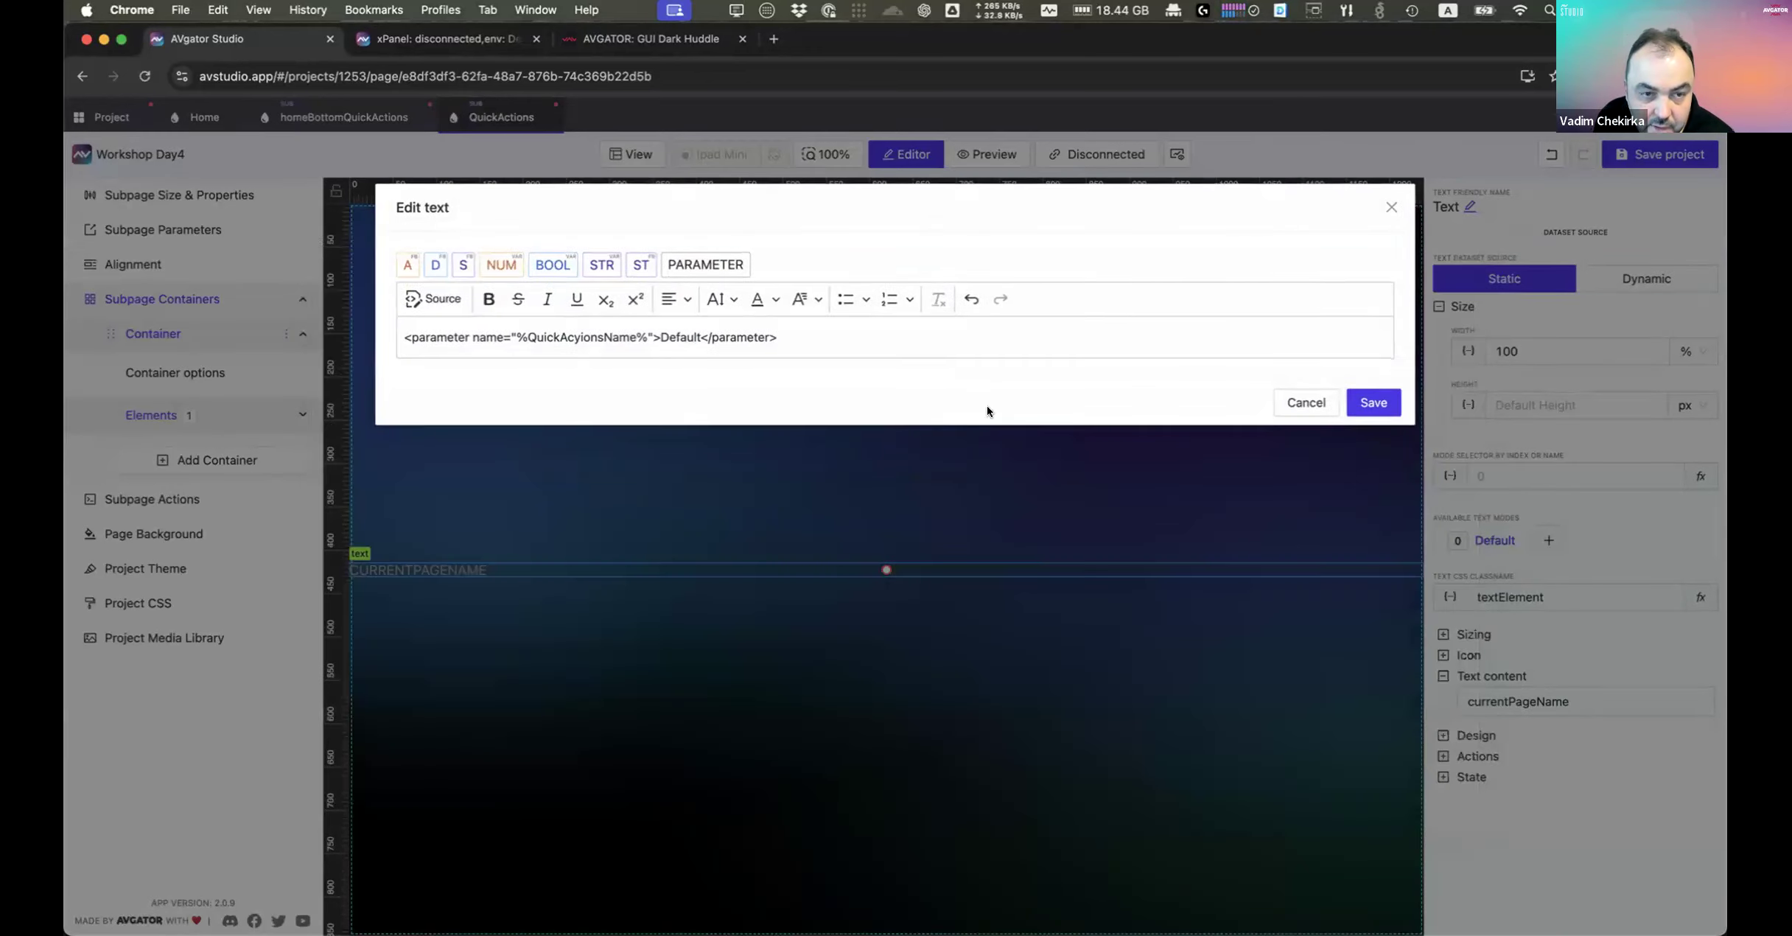
click(1373, 402)
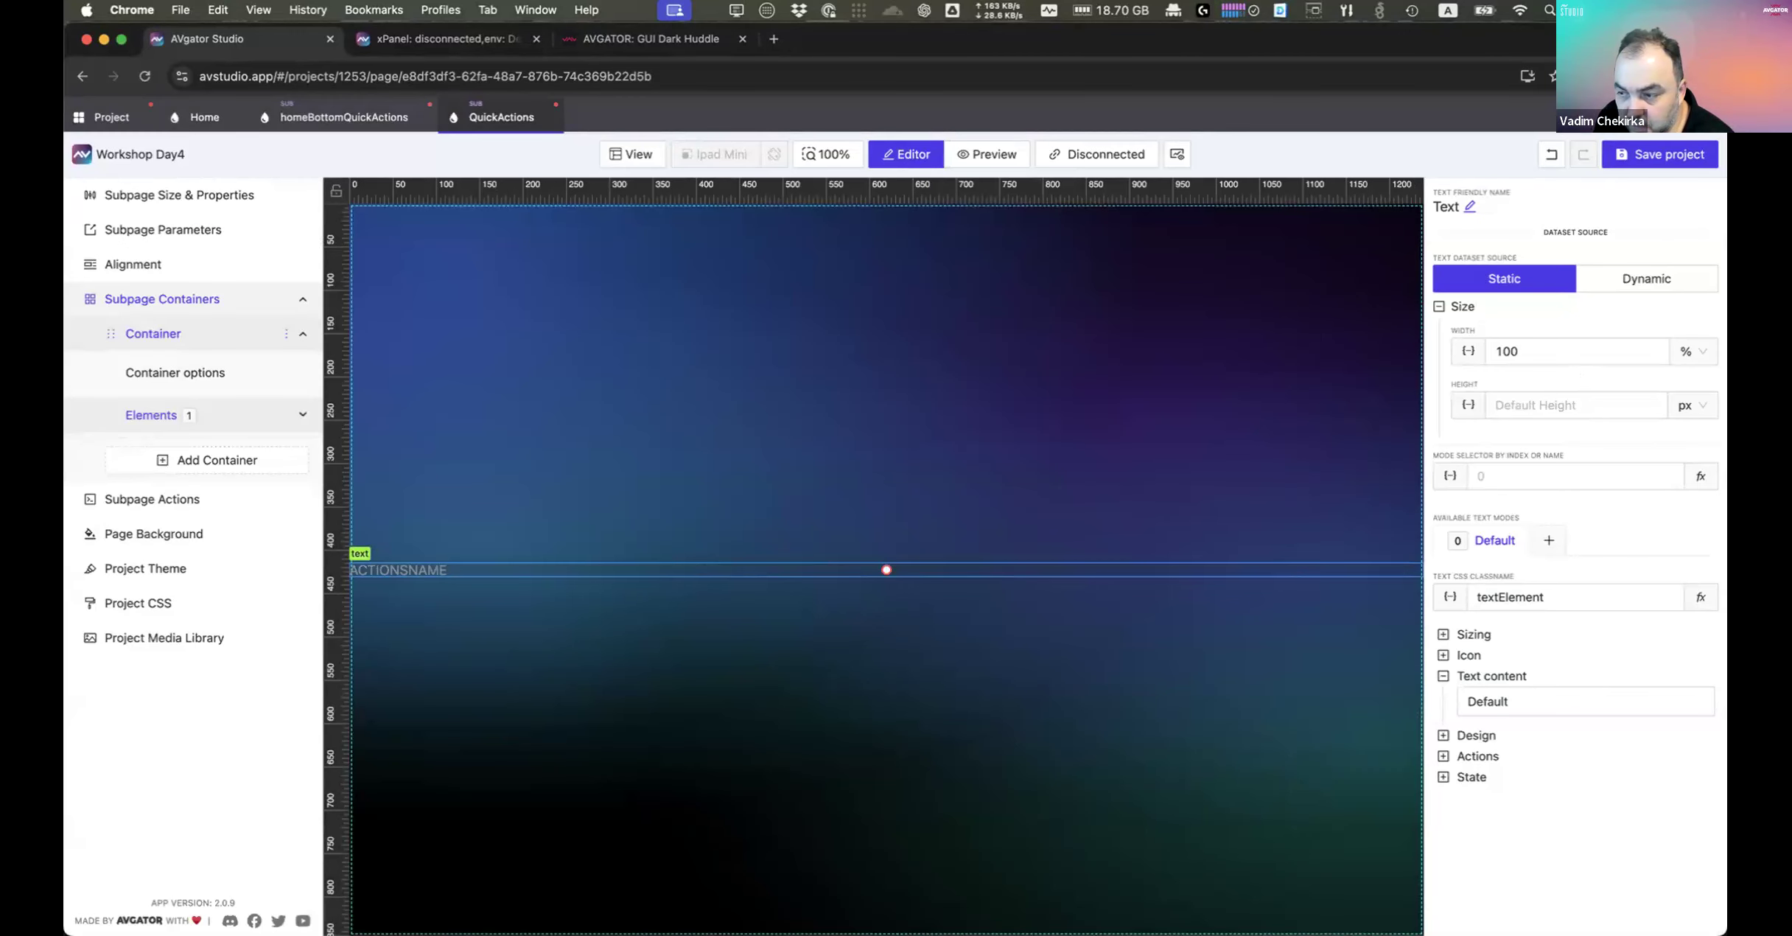
Step: Clear the width of the QuickActions text element and check the live panel preview before returning to the editor
double_click(1557, 351)
key(BackSpace)
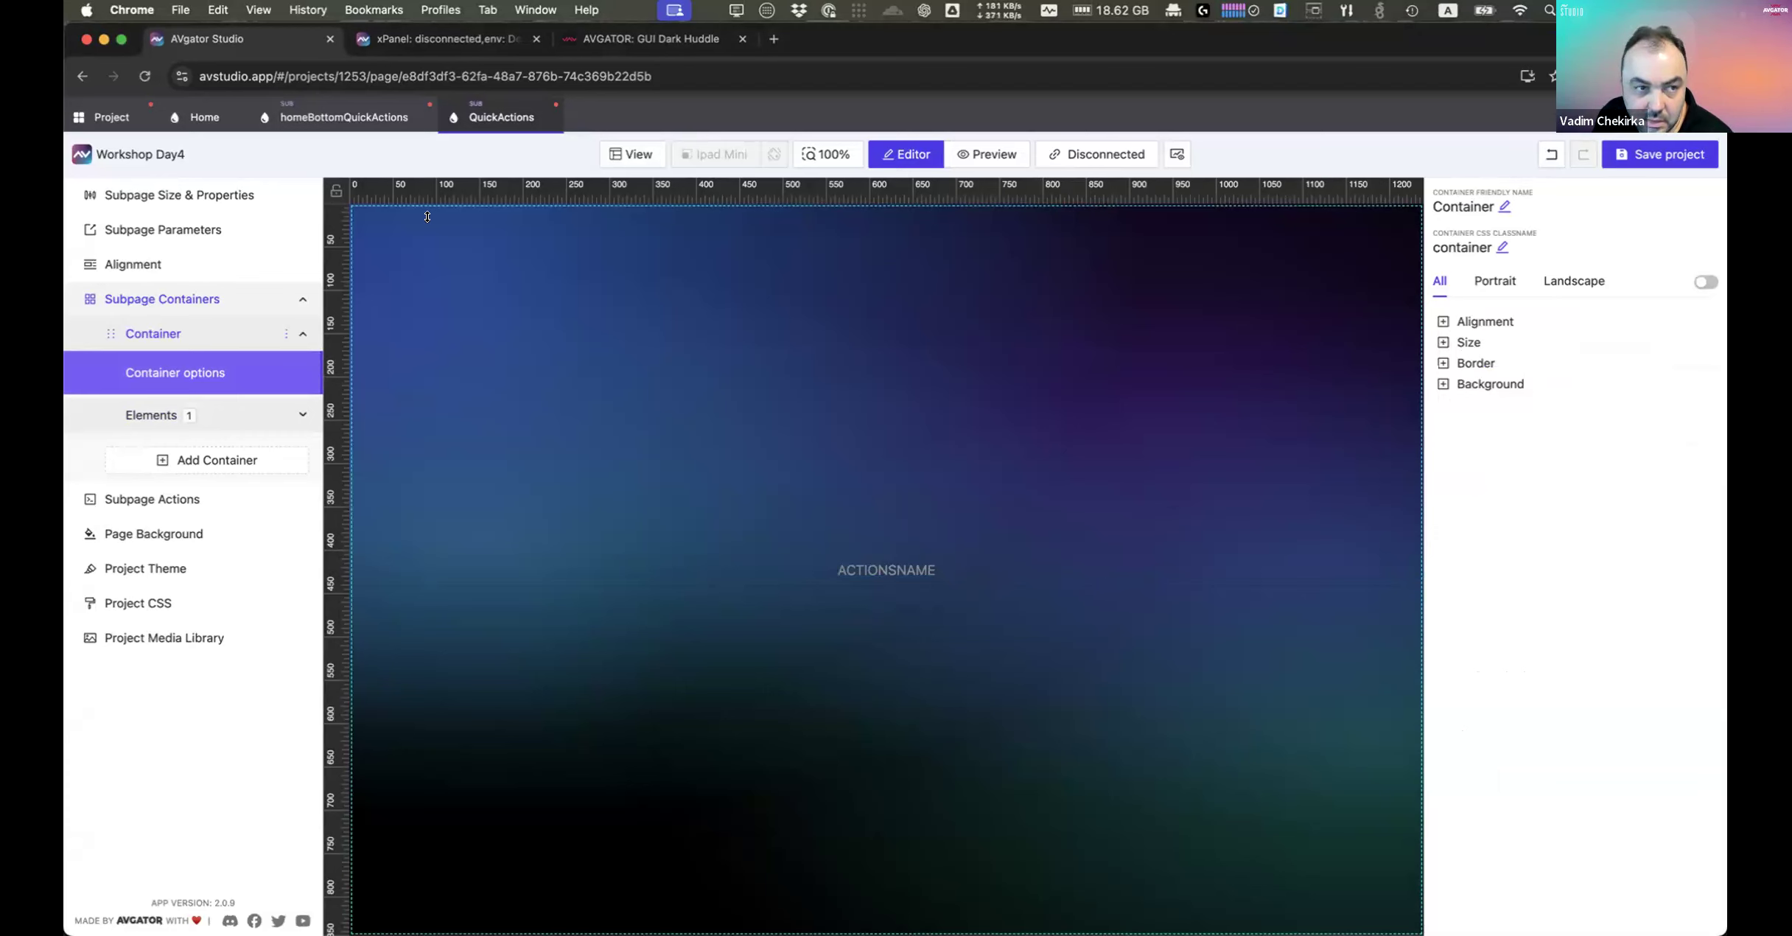
click(459, 46)
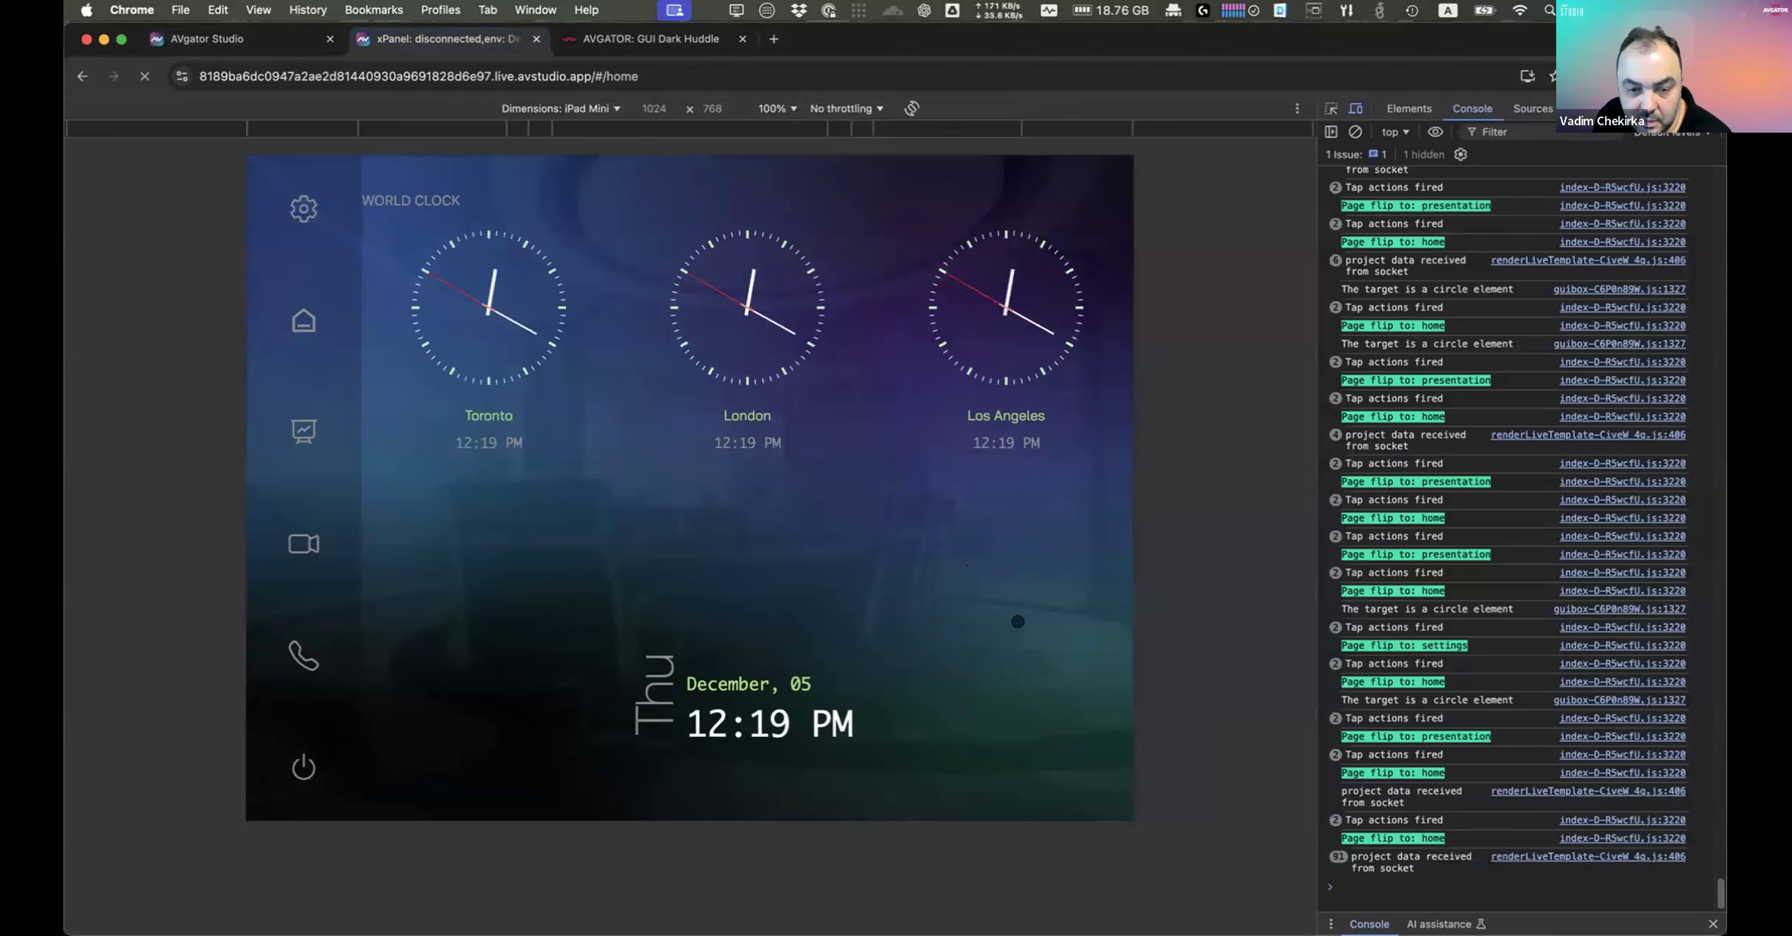
click(267, 41)
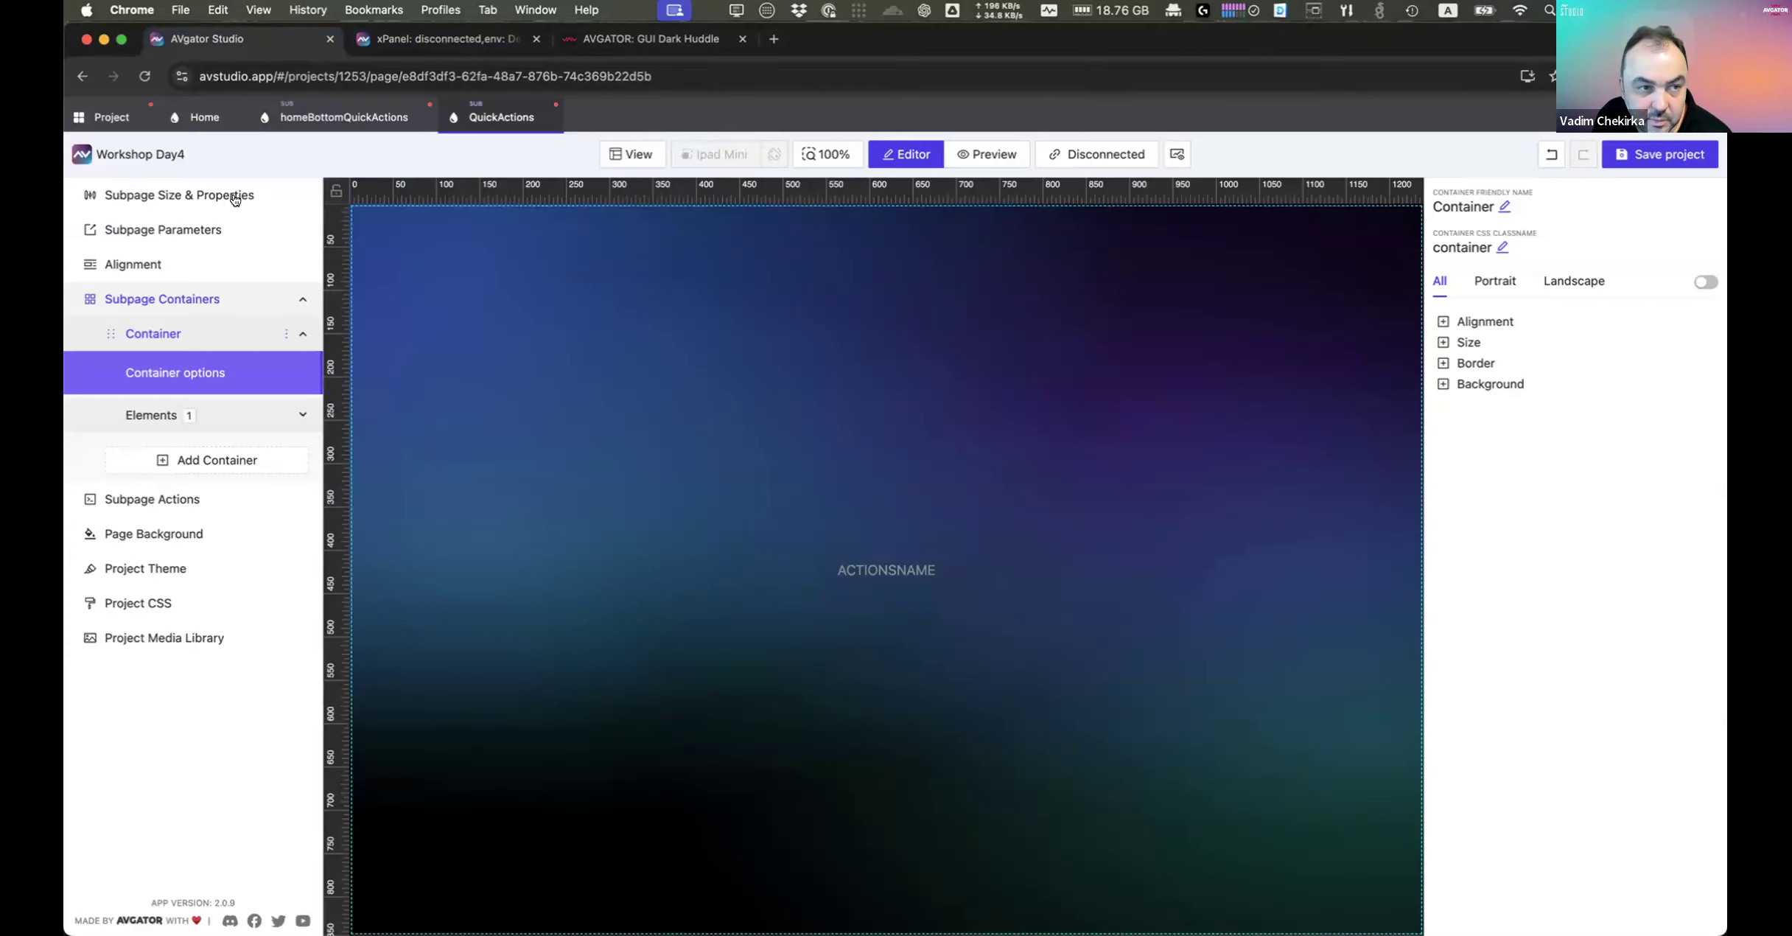
Step: Add a SubPage element showing homeBottomQuickActions to the lower container of the Home page
right_click(1097, 679)
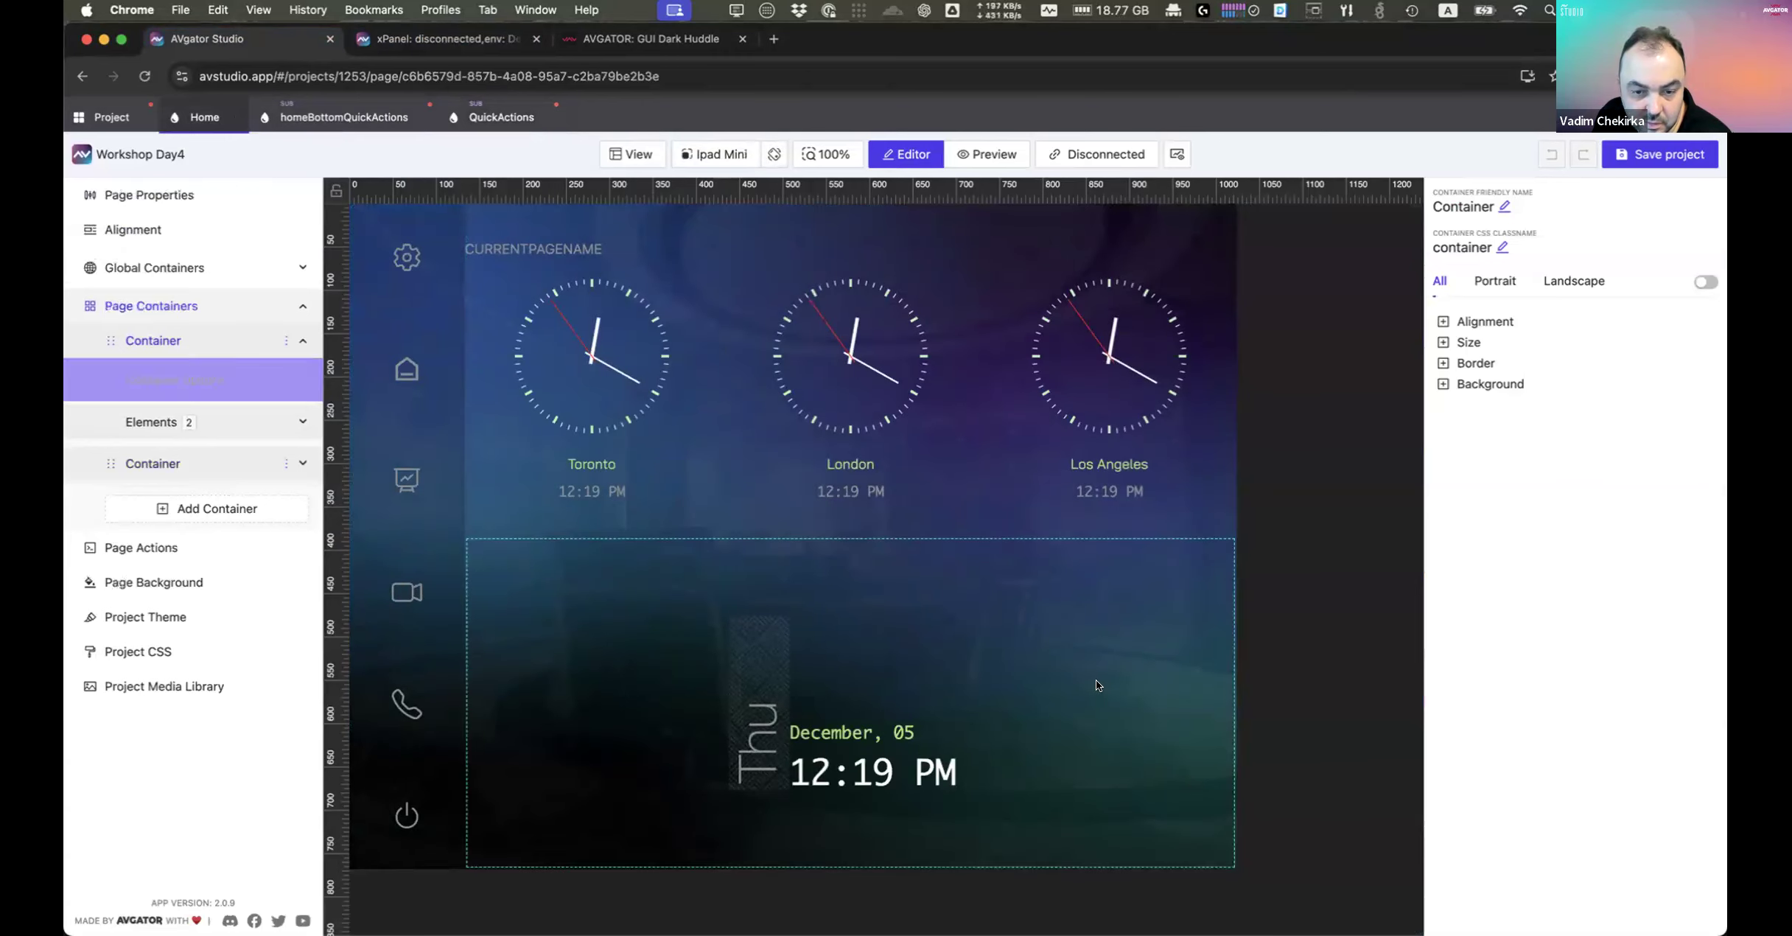
click(1150, 700)
click(889, 309)
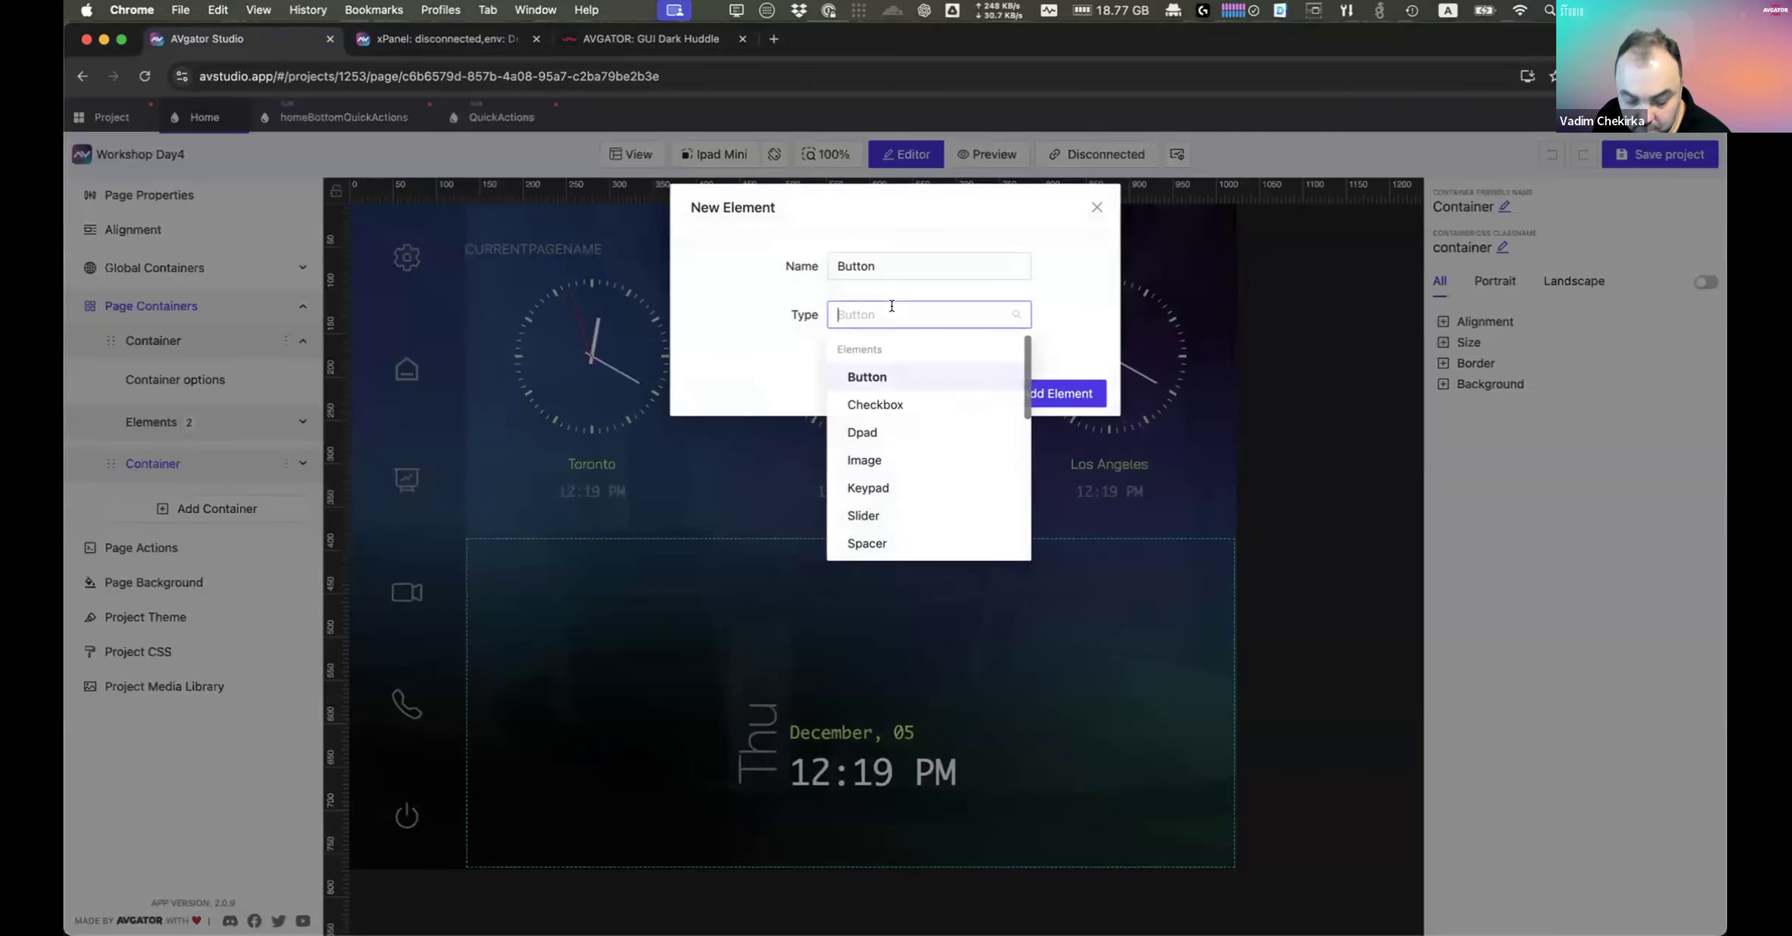
text(sub)
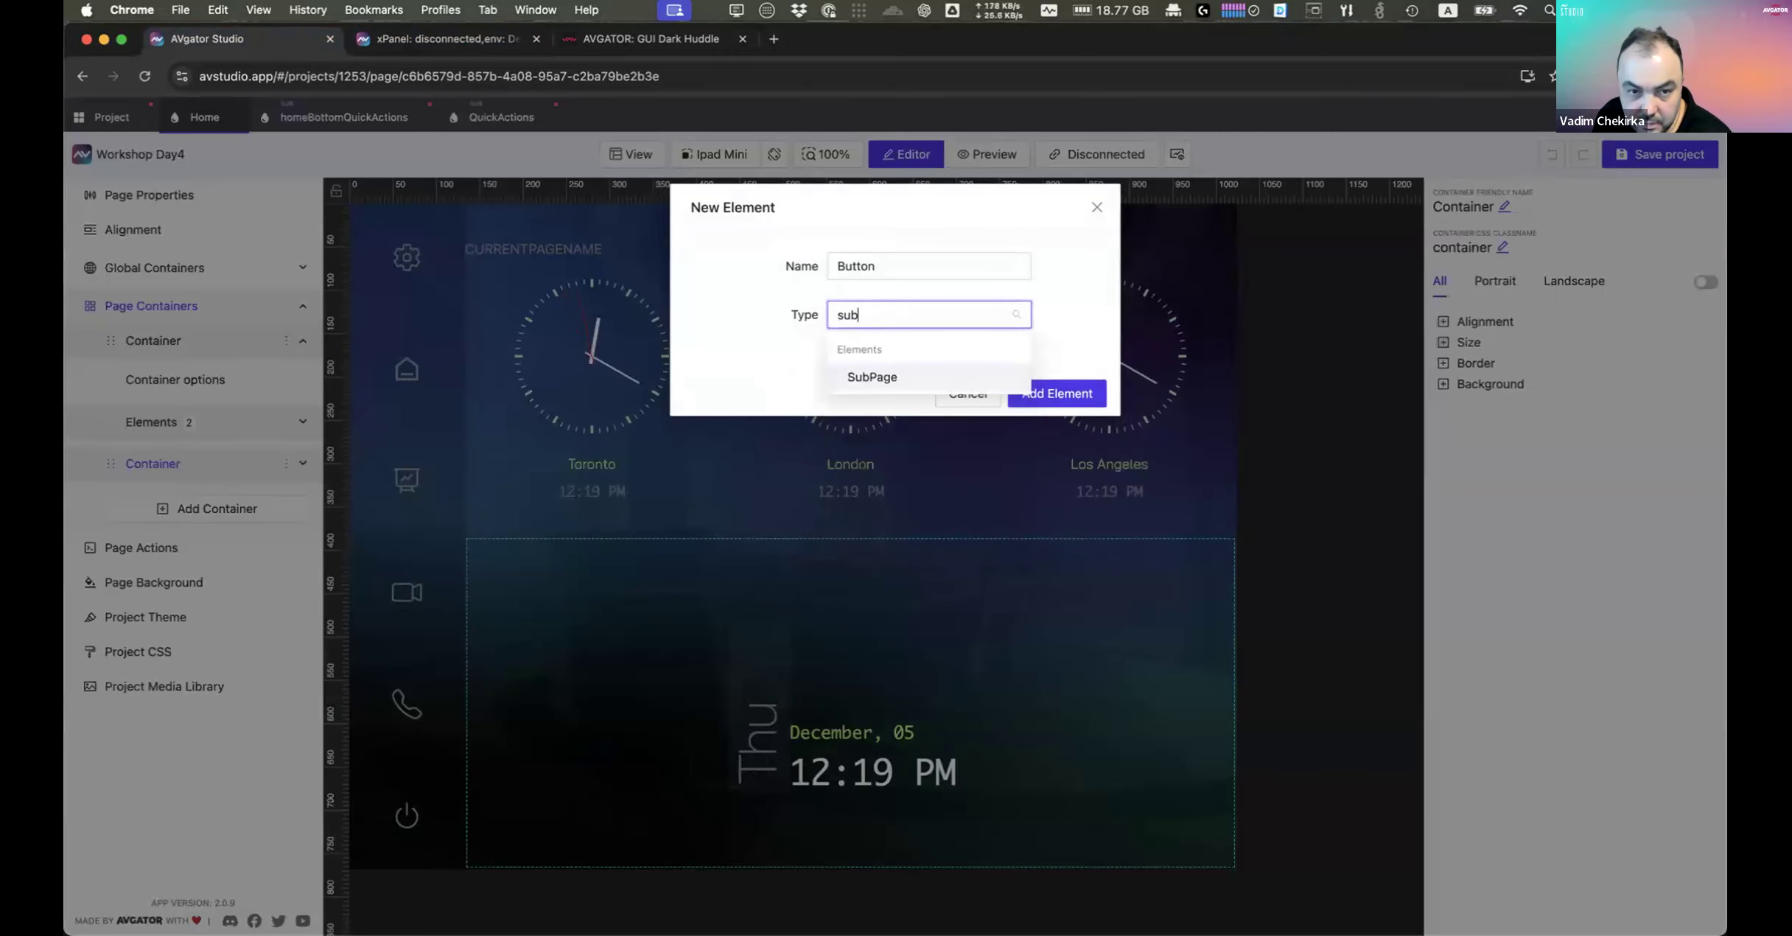
click(908, 379)
click(883, 361)
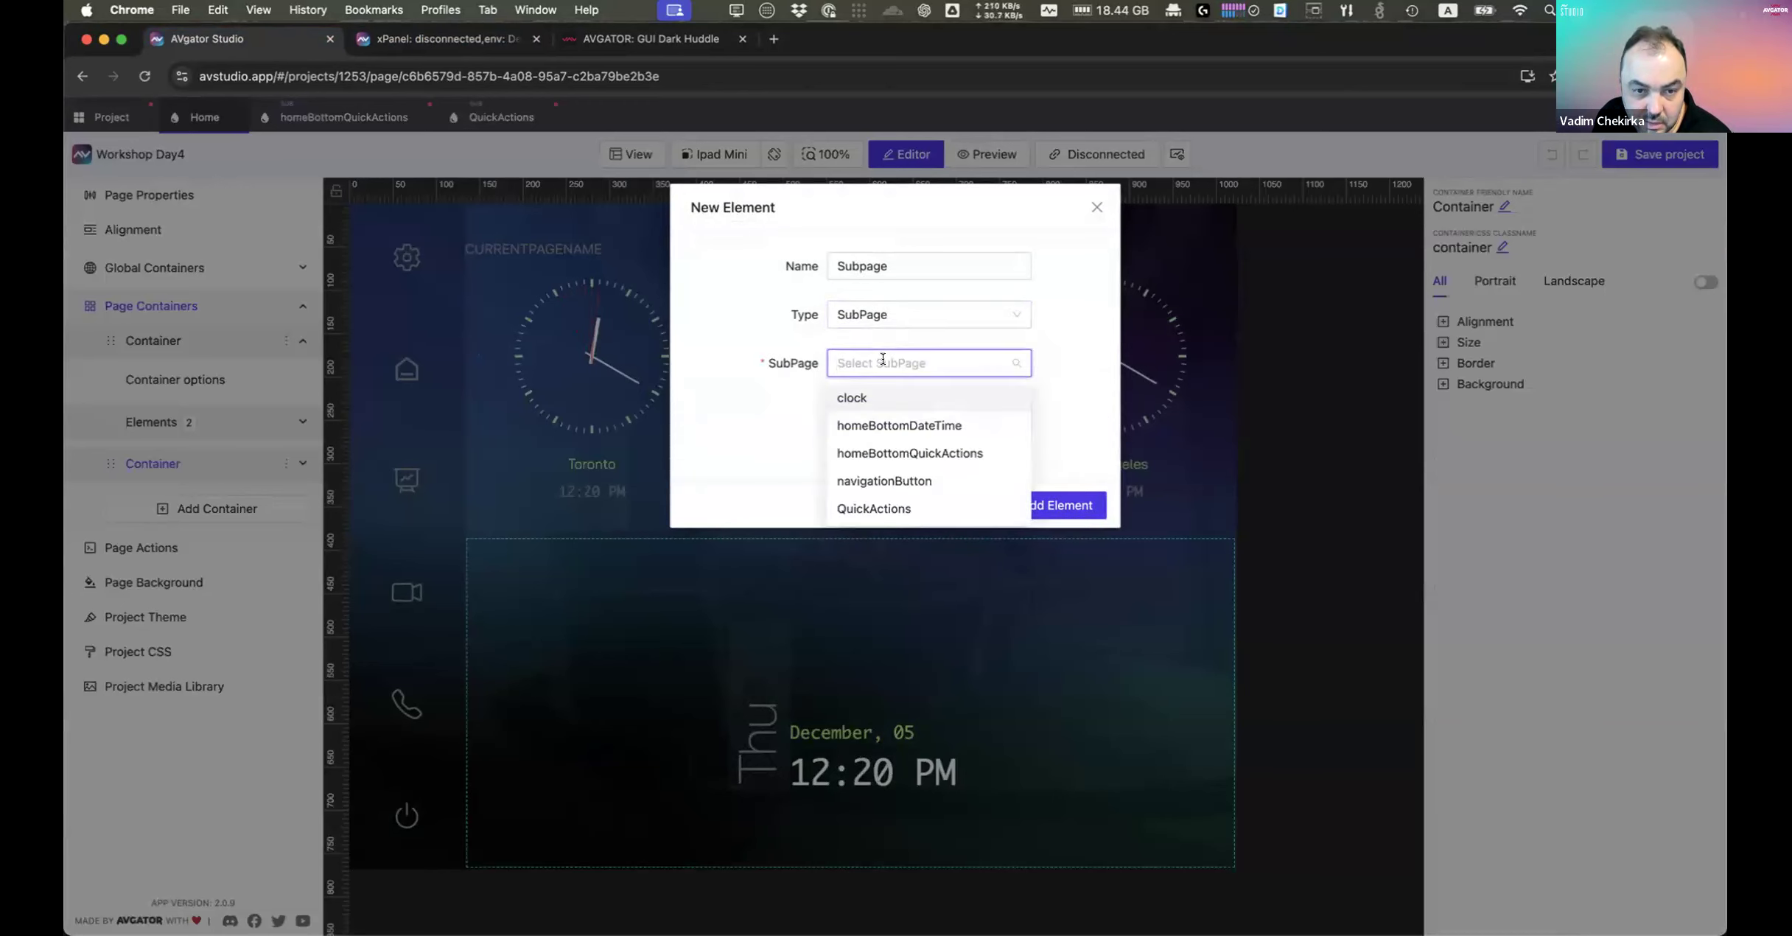
click(969, 452)
click(1062, 505)
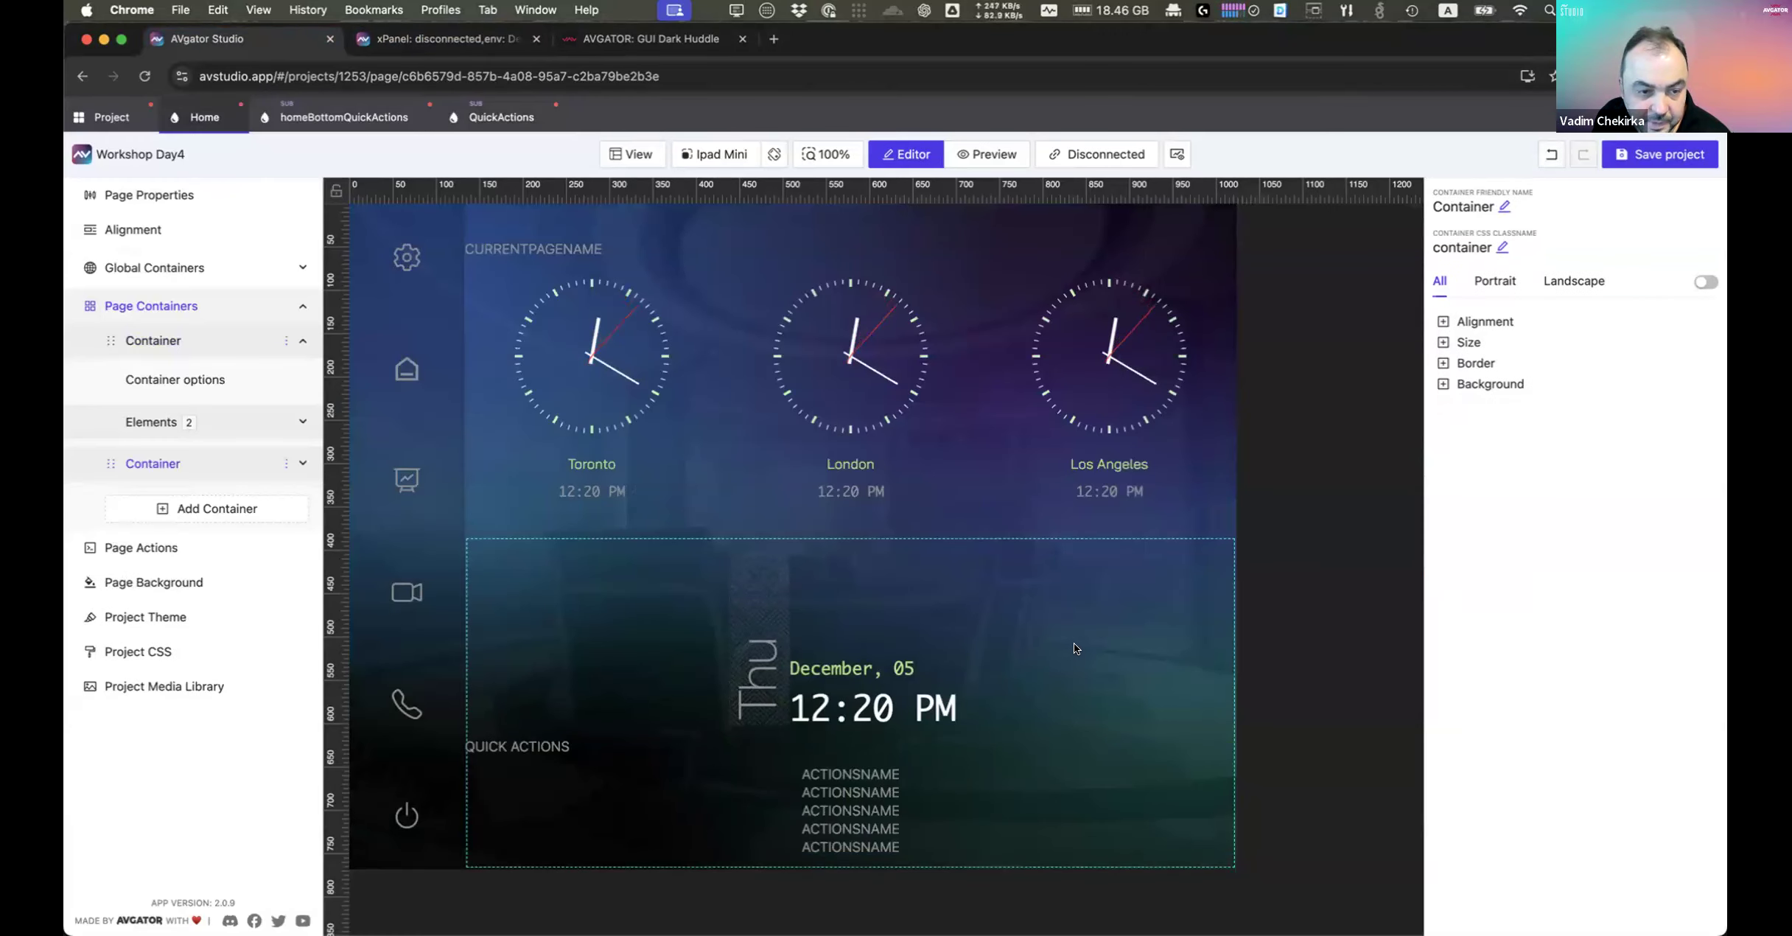
Step: Set the elements flow of the Home page's lower container to horizontal
click(298, 462)
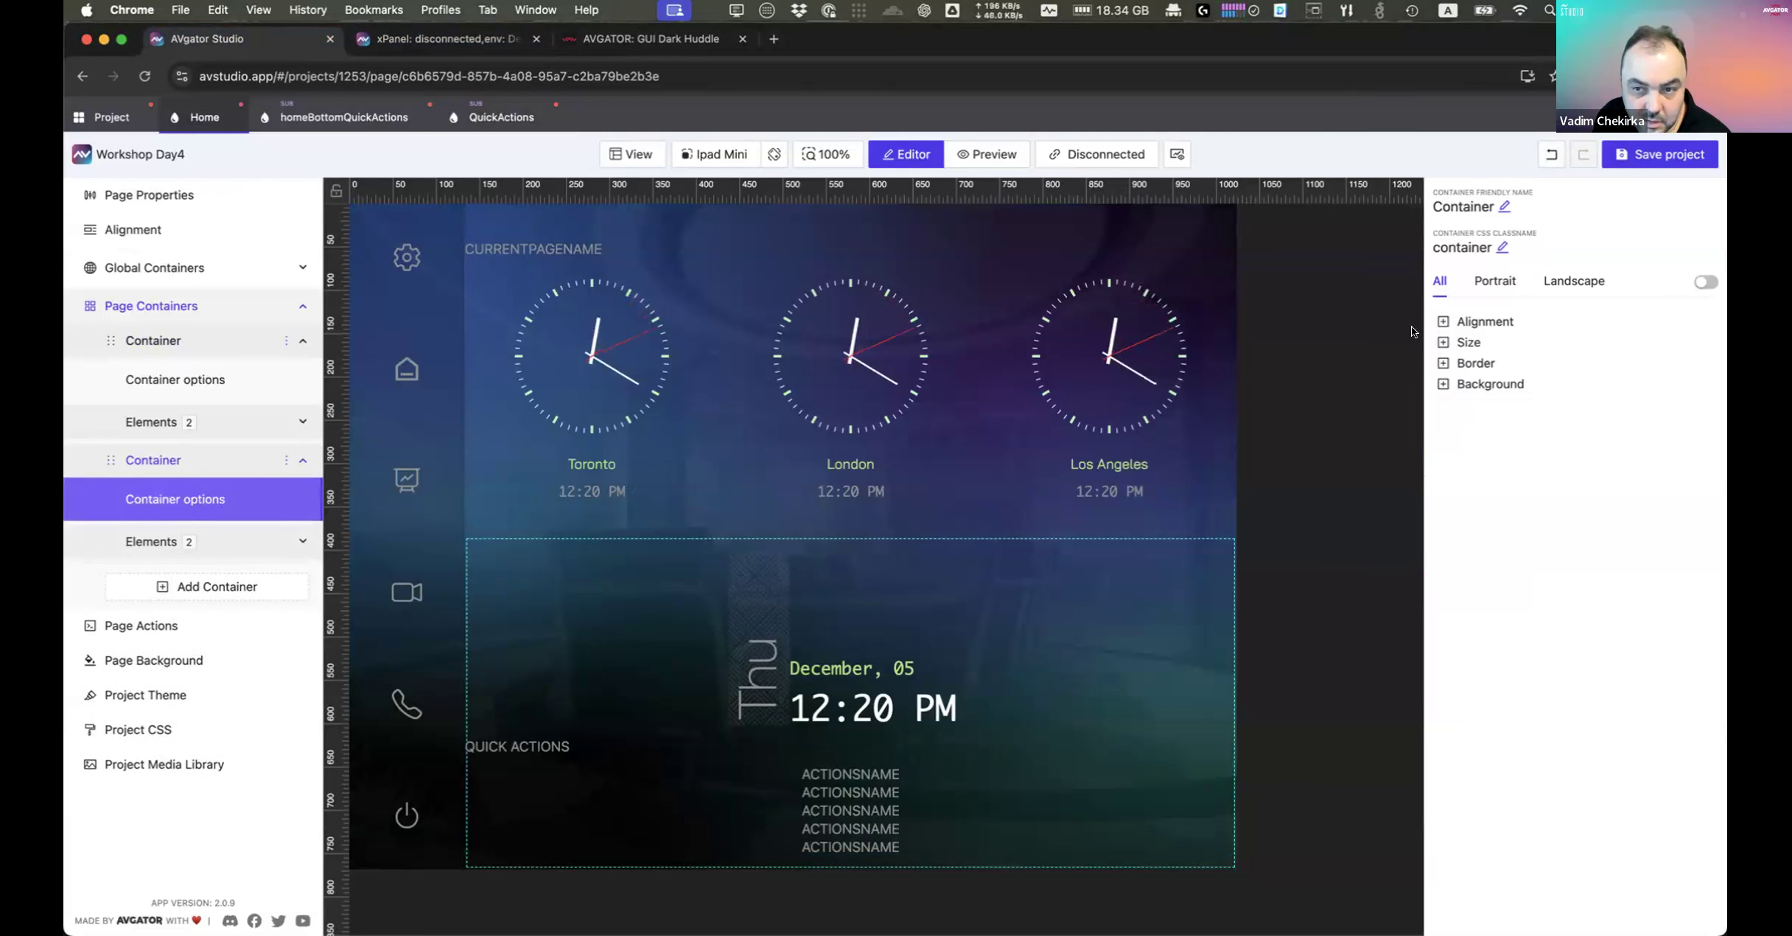
click(1519, 323)
click(1520, 361)
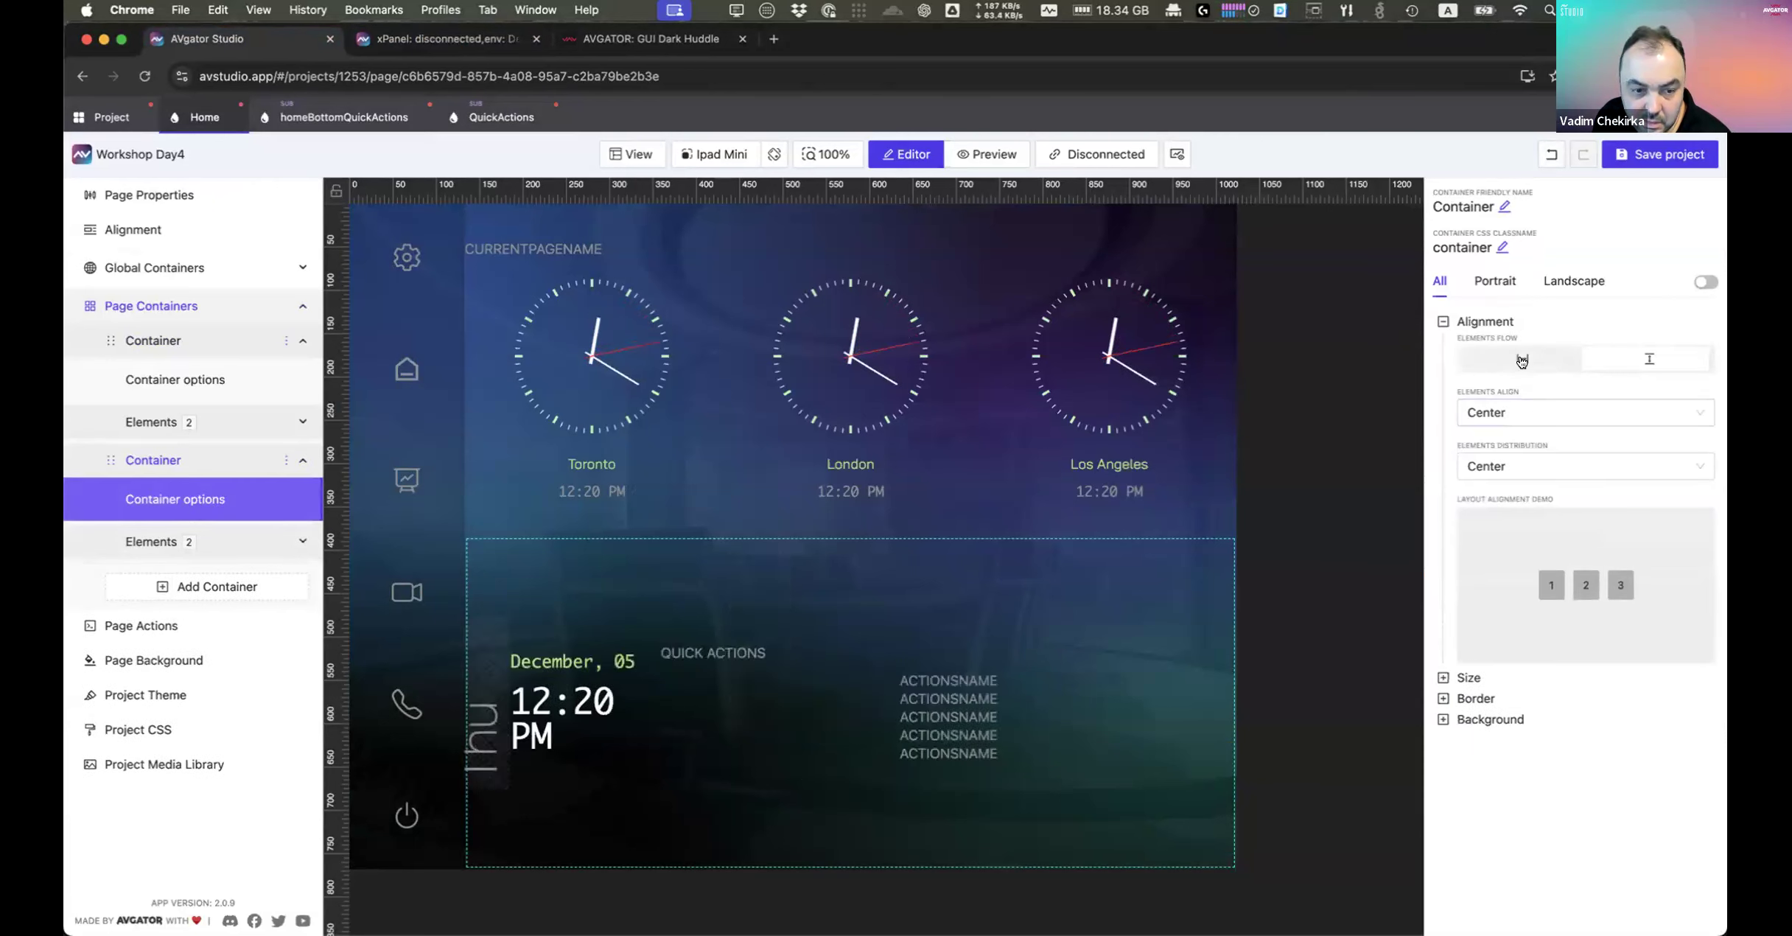
Step: Size the Quick Actions subpage element in the Home page's lower container to 50% width and 100% height
click(987, 735)
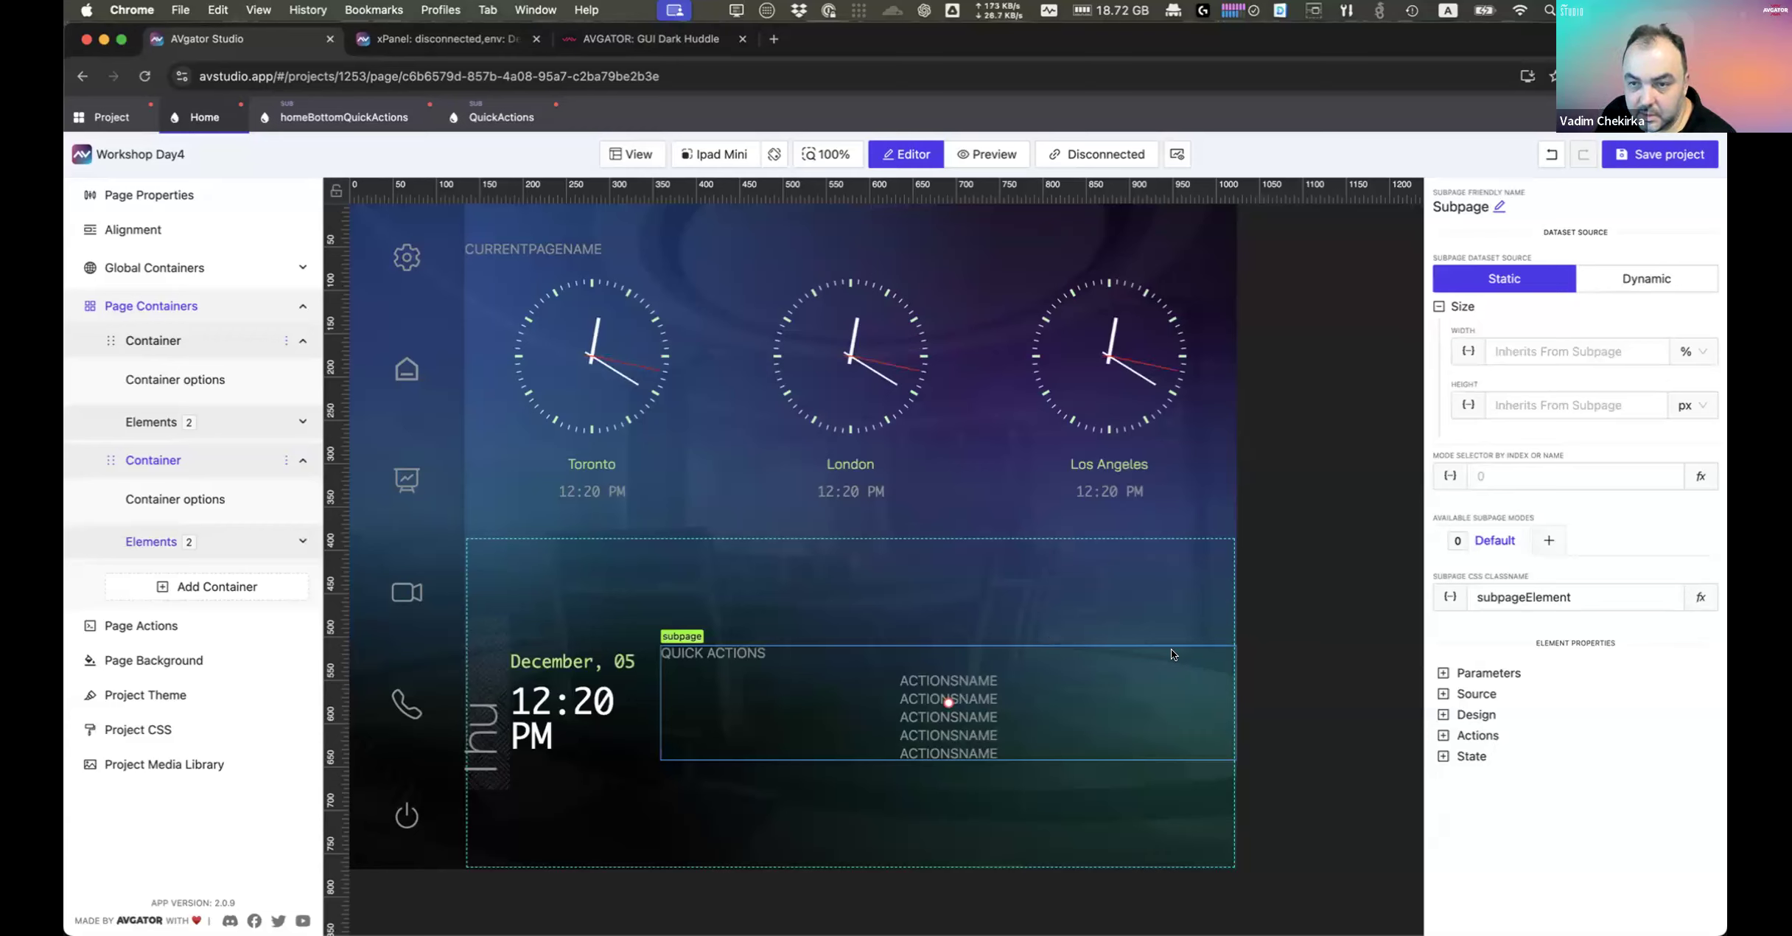
click(1489, 673)
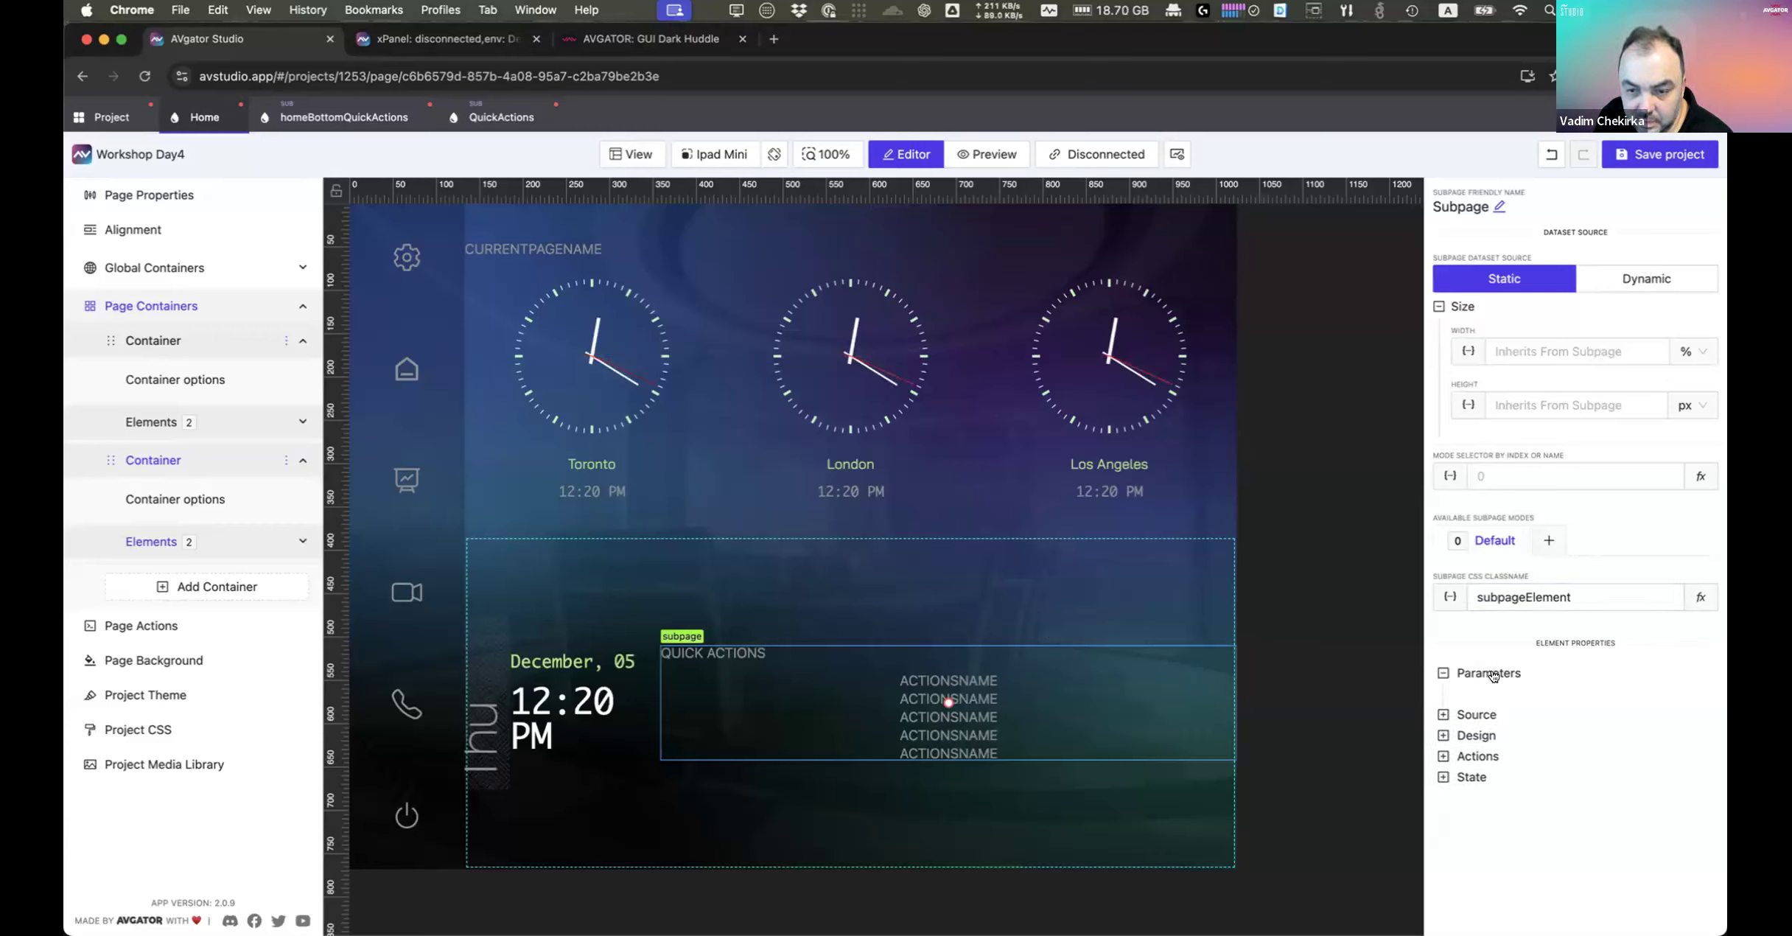
click(1489, 673)
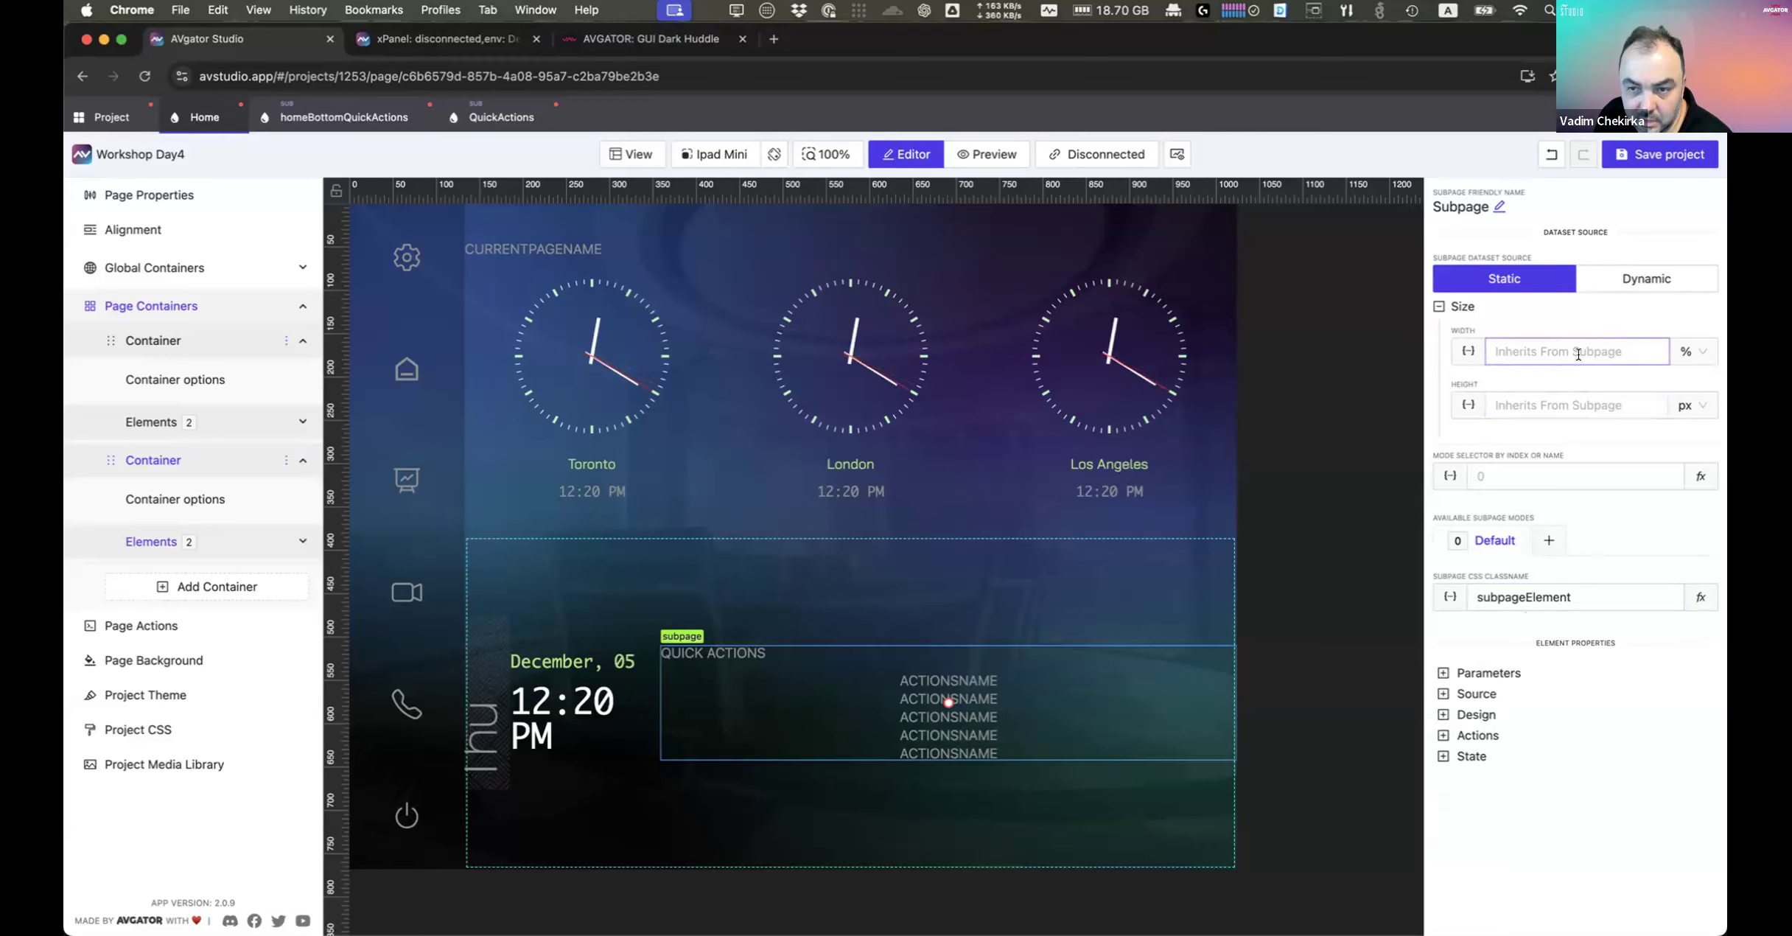
click(1552, 354)
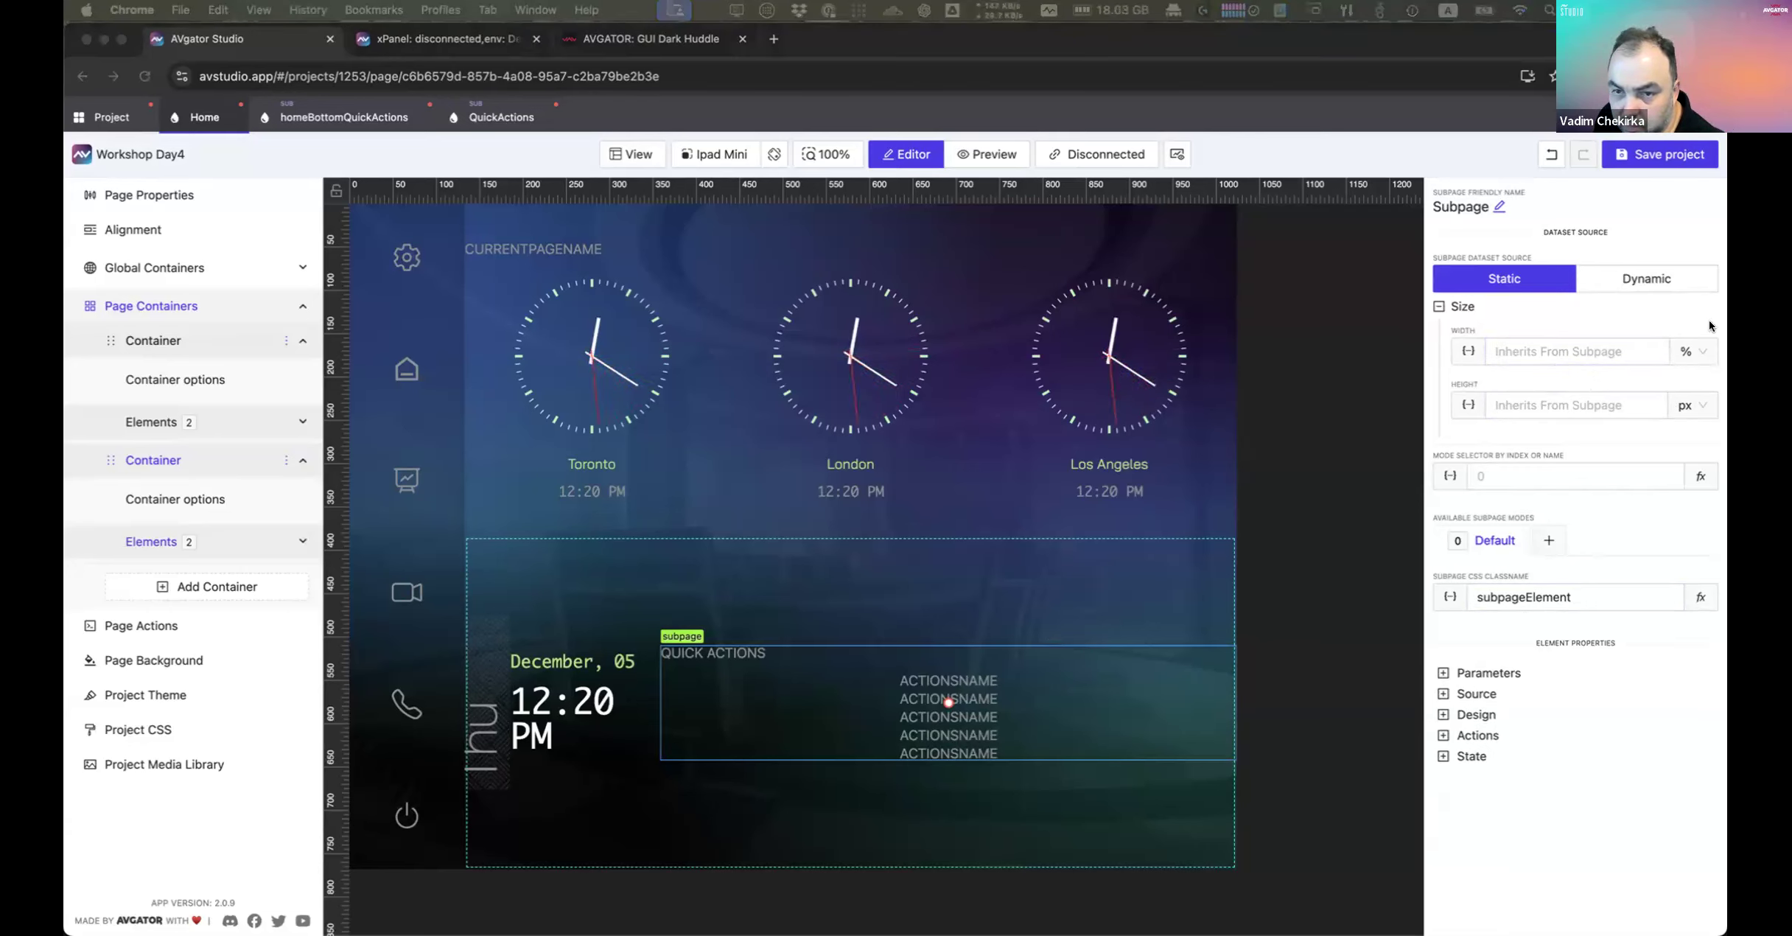
click(1577, 353)
text(50)
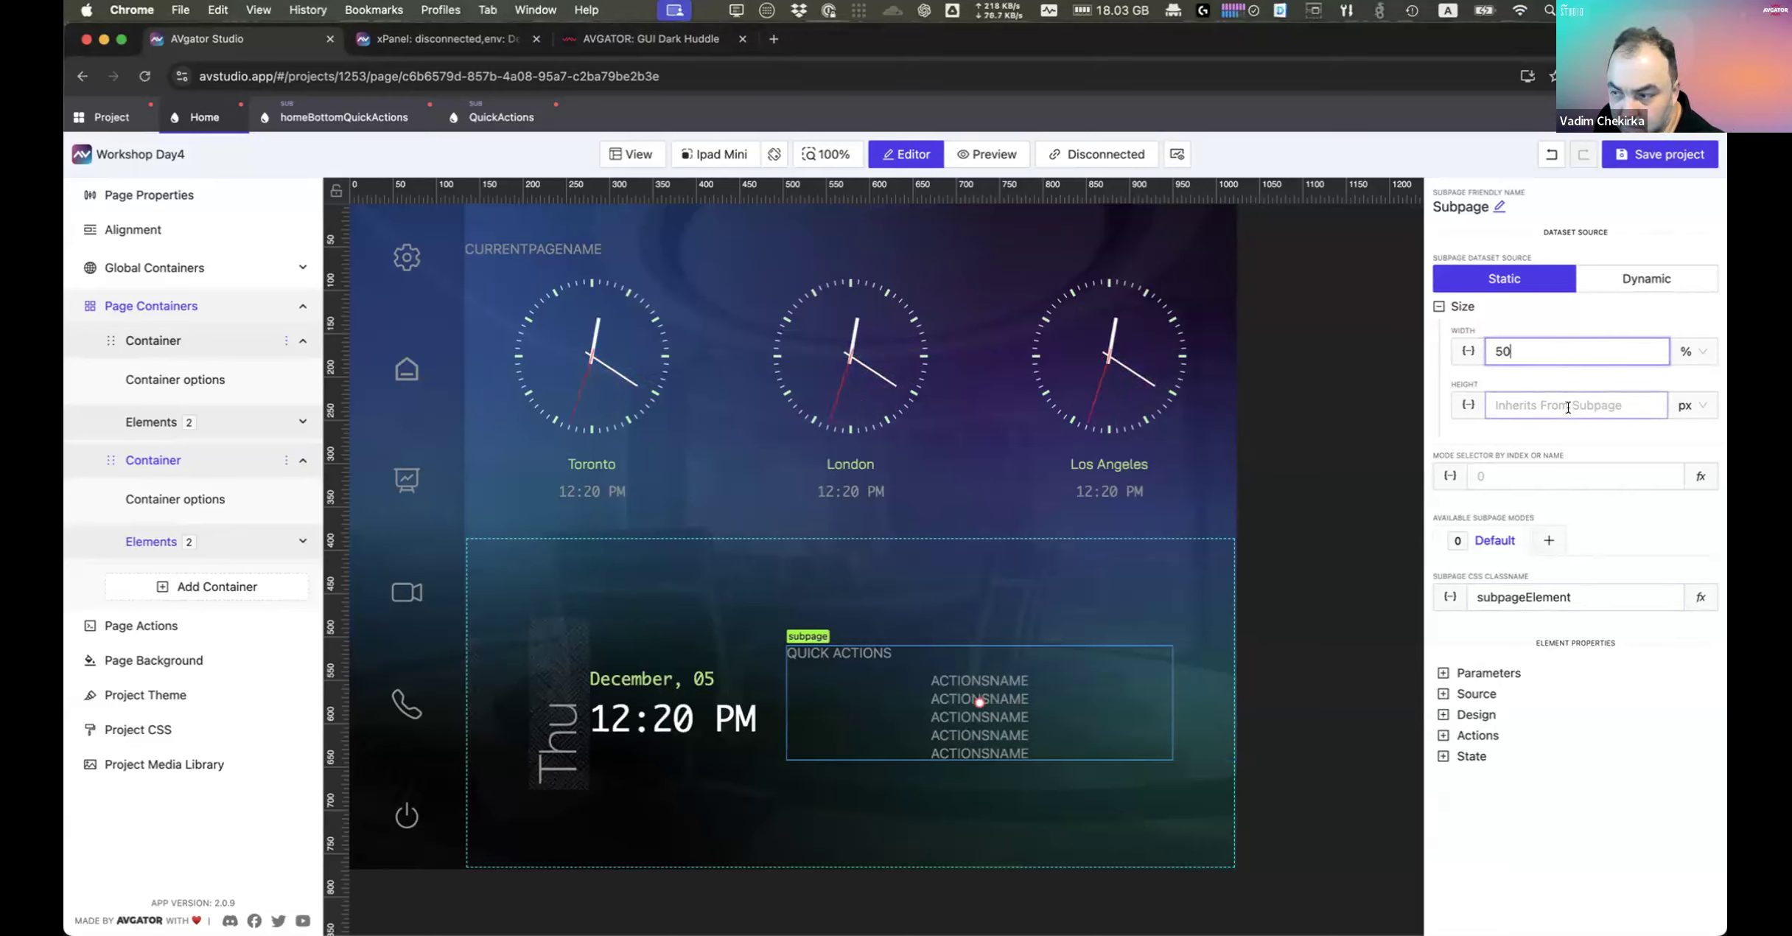
click(1688, 405)
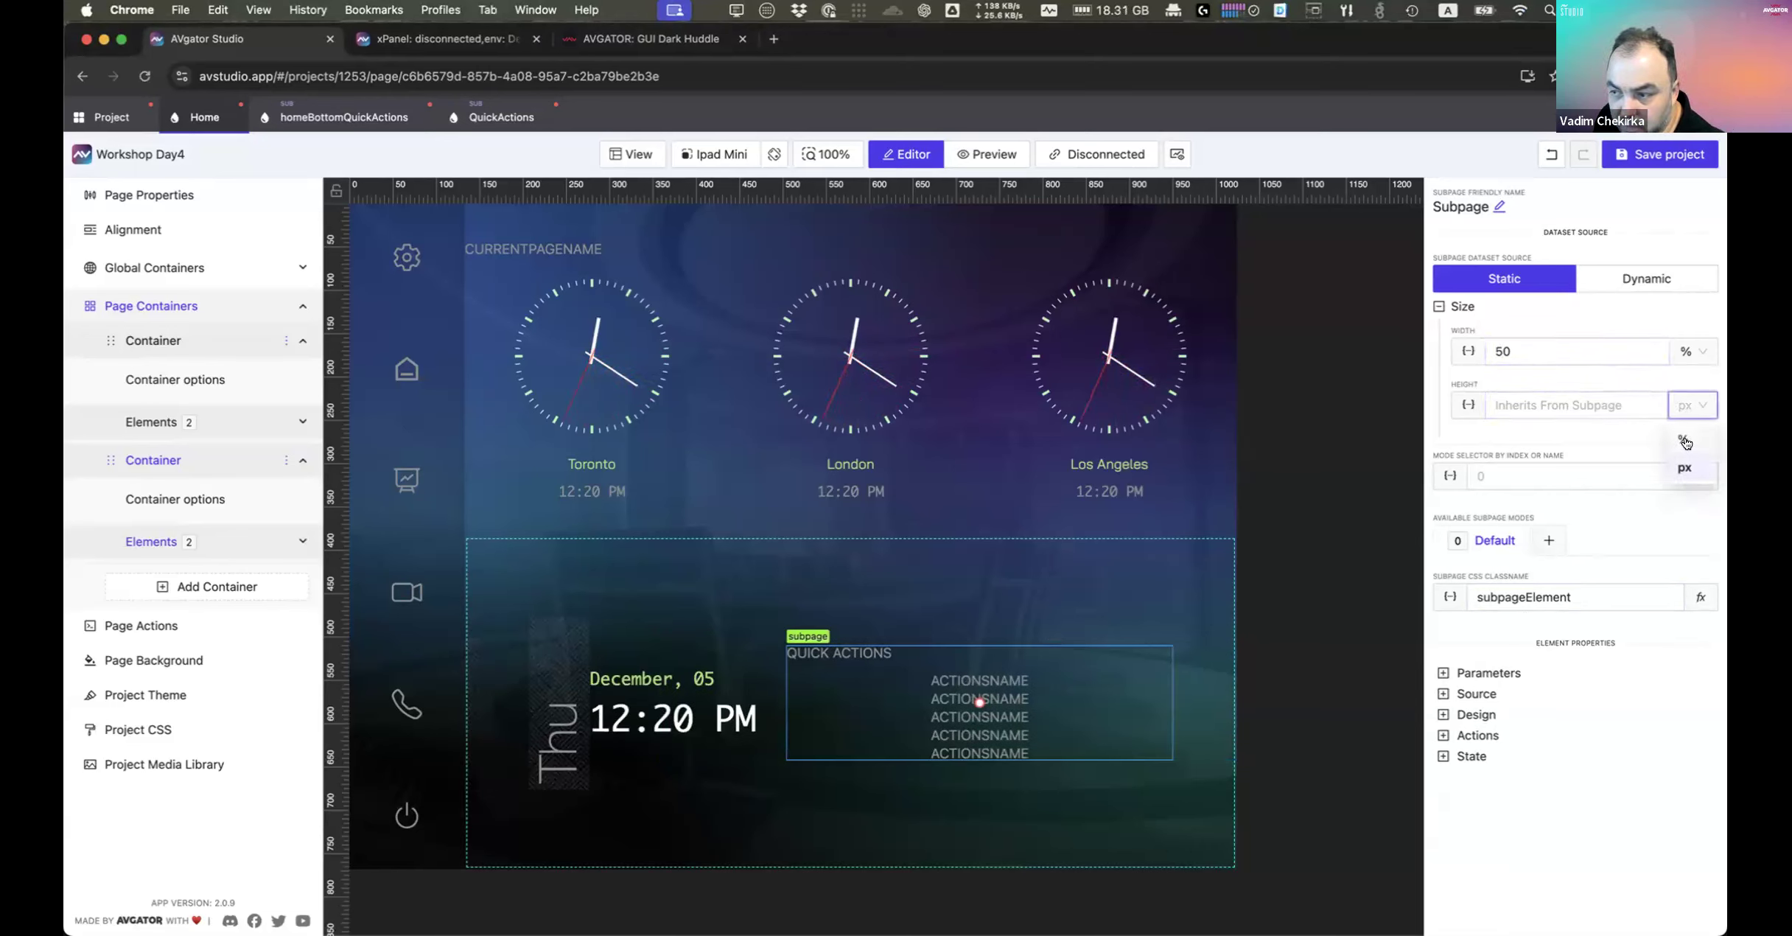
click(1685, 442)
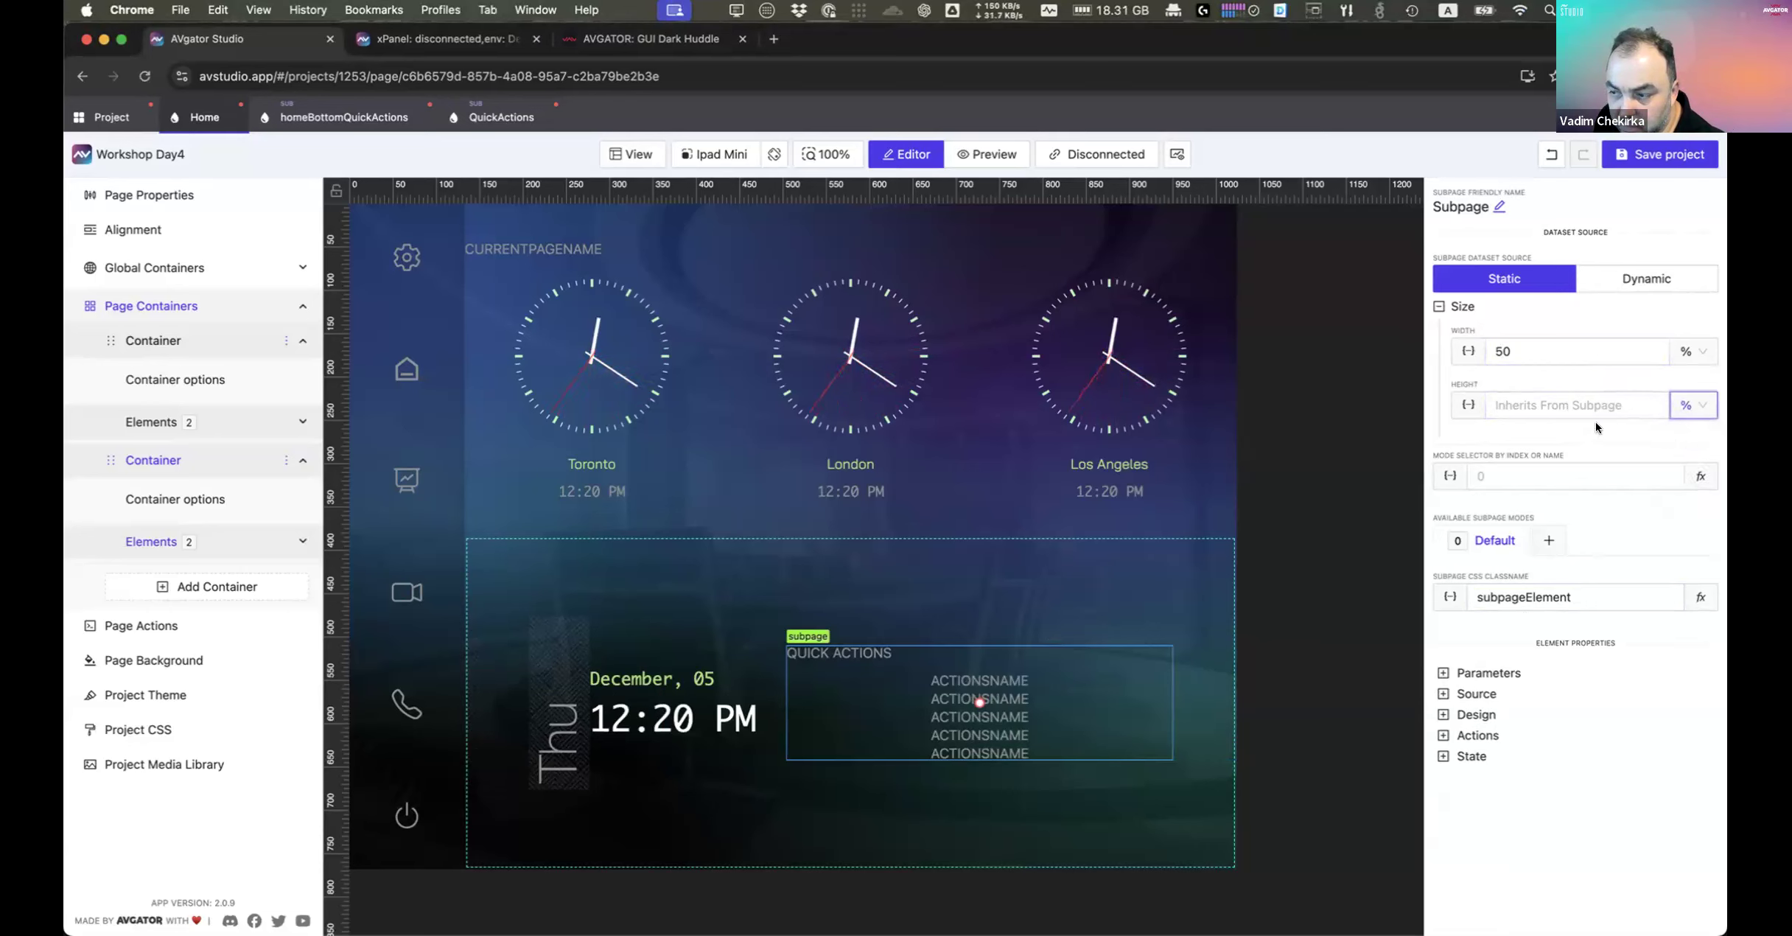
click(1562, 405)
text(100)
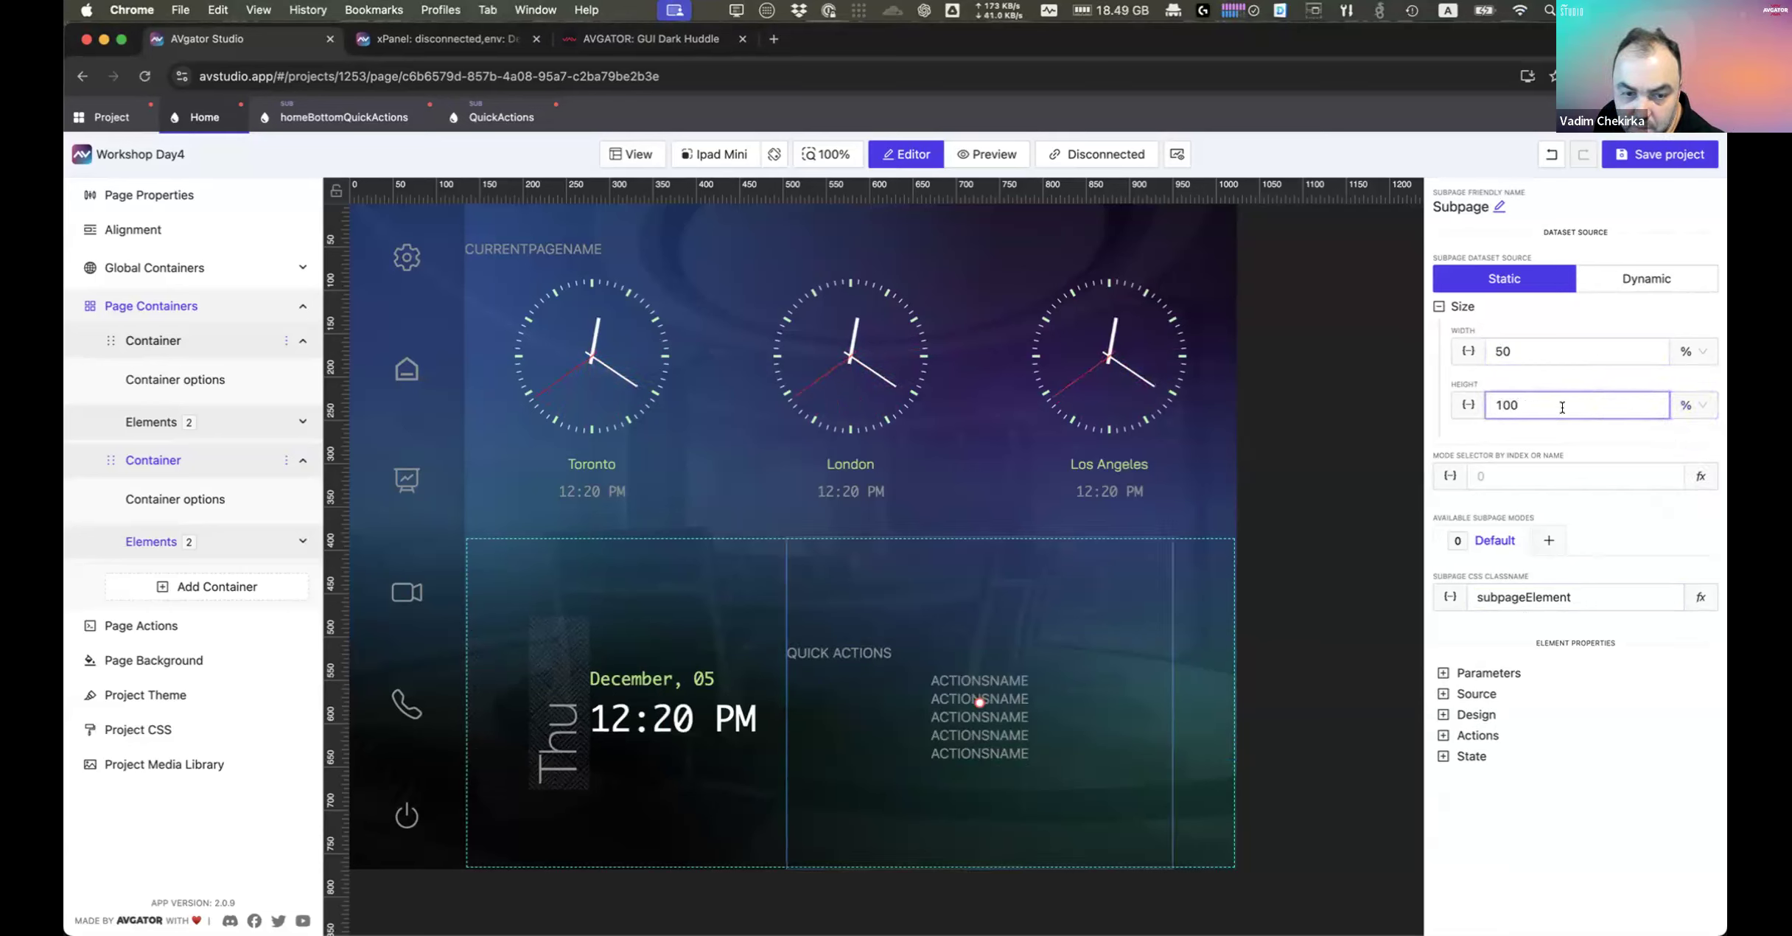
Step: Set the date and time subpage element on the Home page to a width of 50% and a height of 100
click(678, 761)
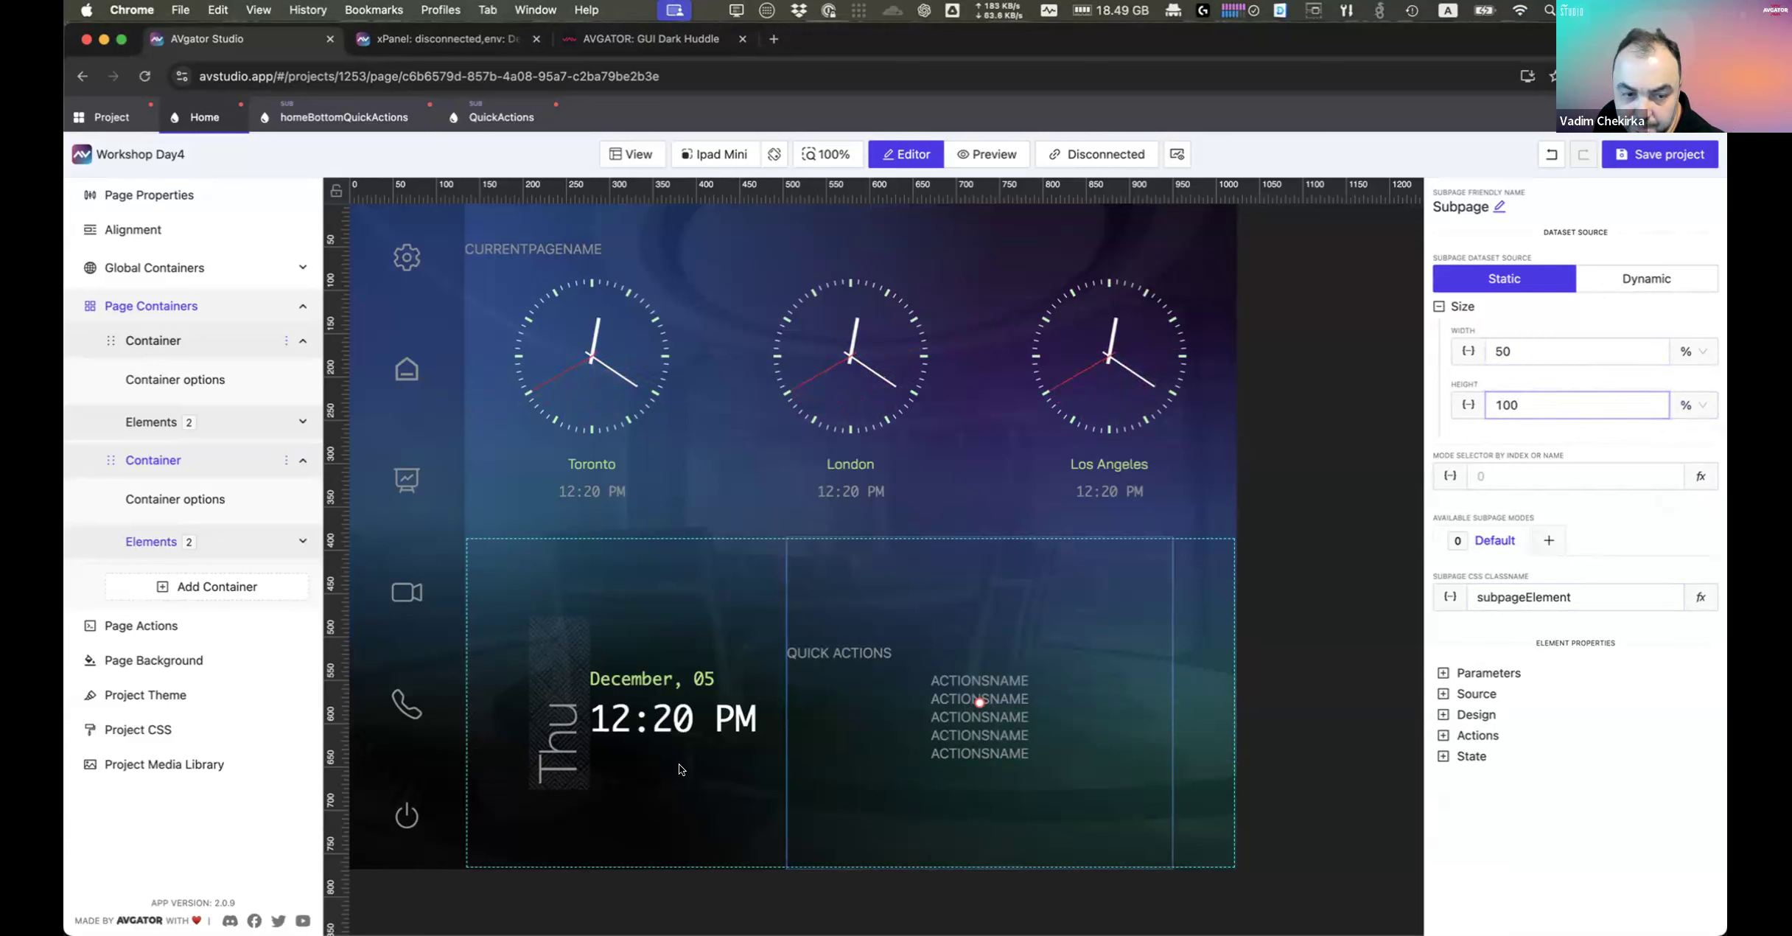
click(1579, 353)
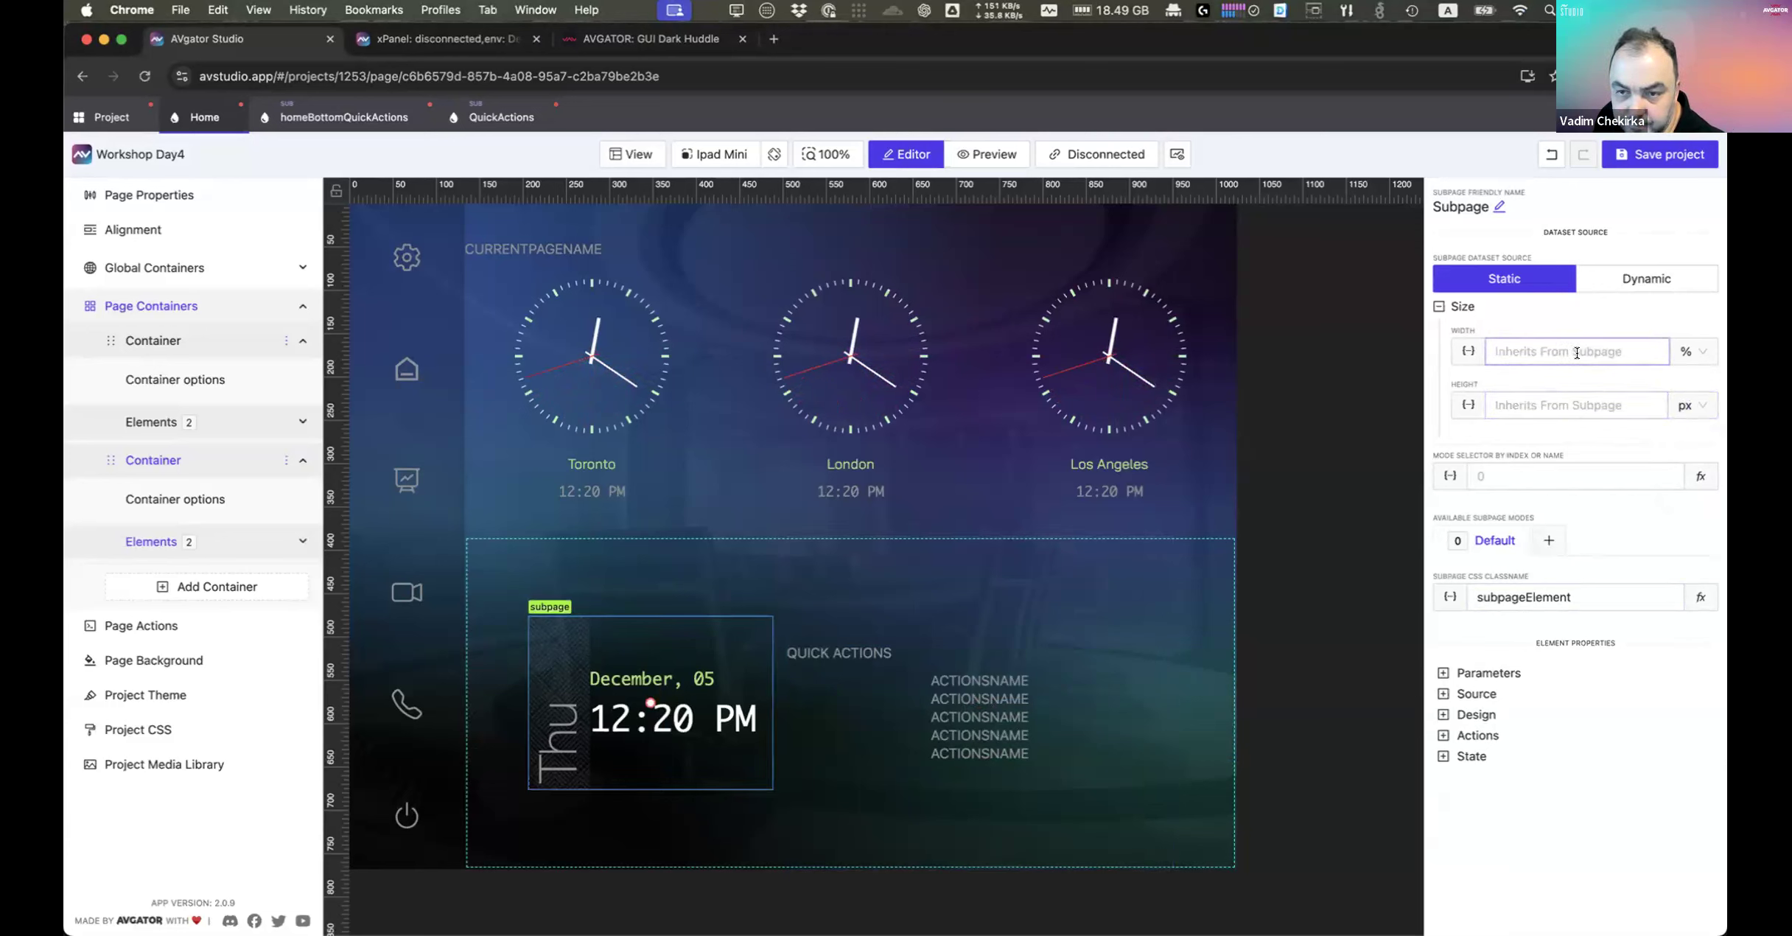
text(50)
key(Tab)
text(100)
click(911, 745)
click(1017, 615)
Step: Set the elements distribution of the homeBottomQuickActions subpage's container to Start
click(466, 127)
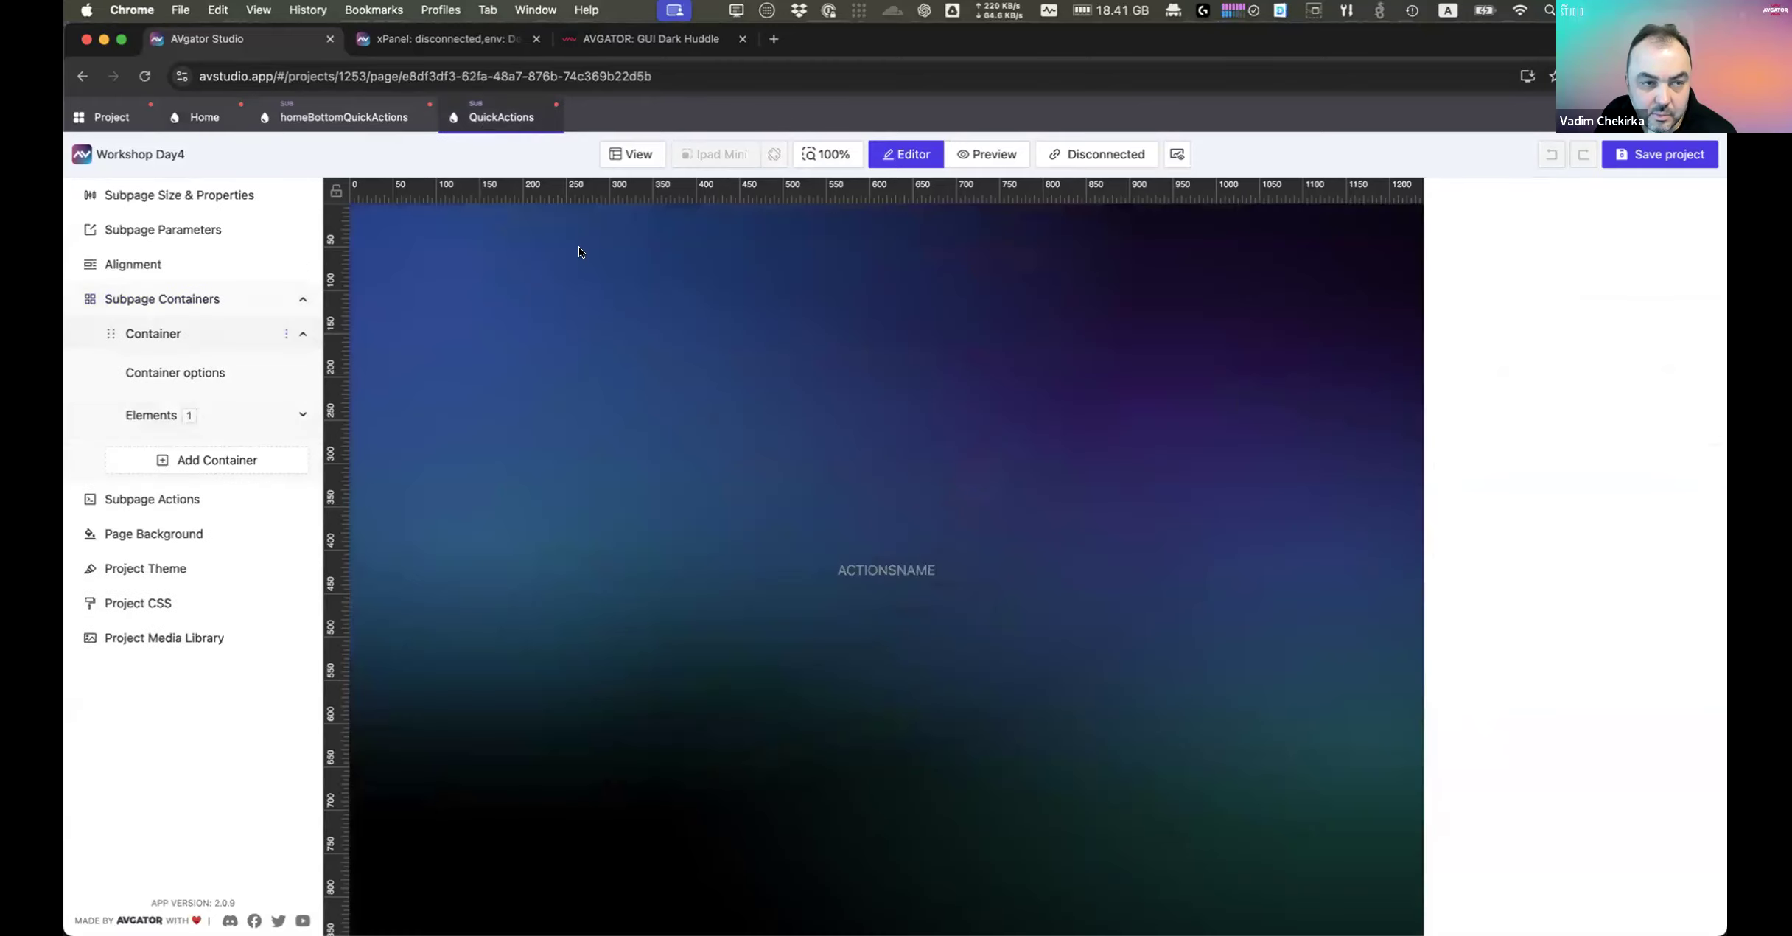
click(344, 119)
click(887, 583)
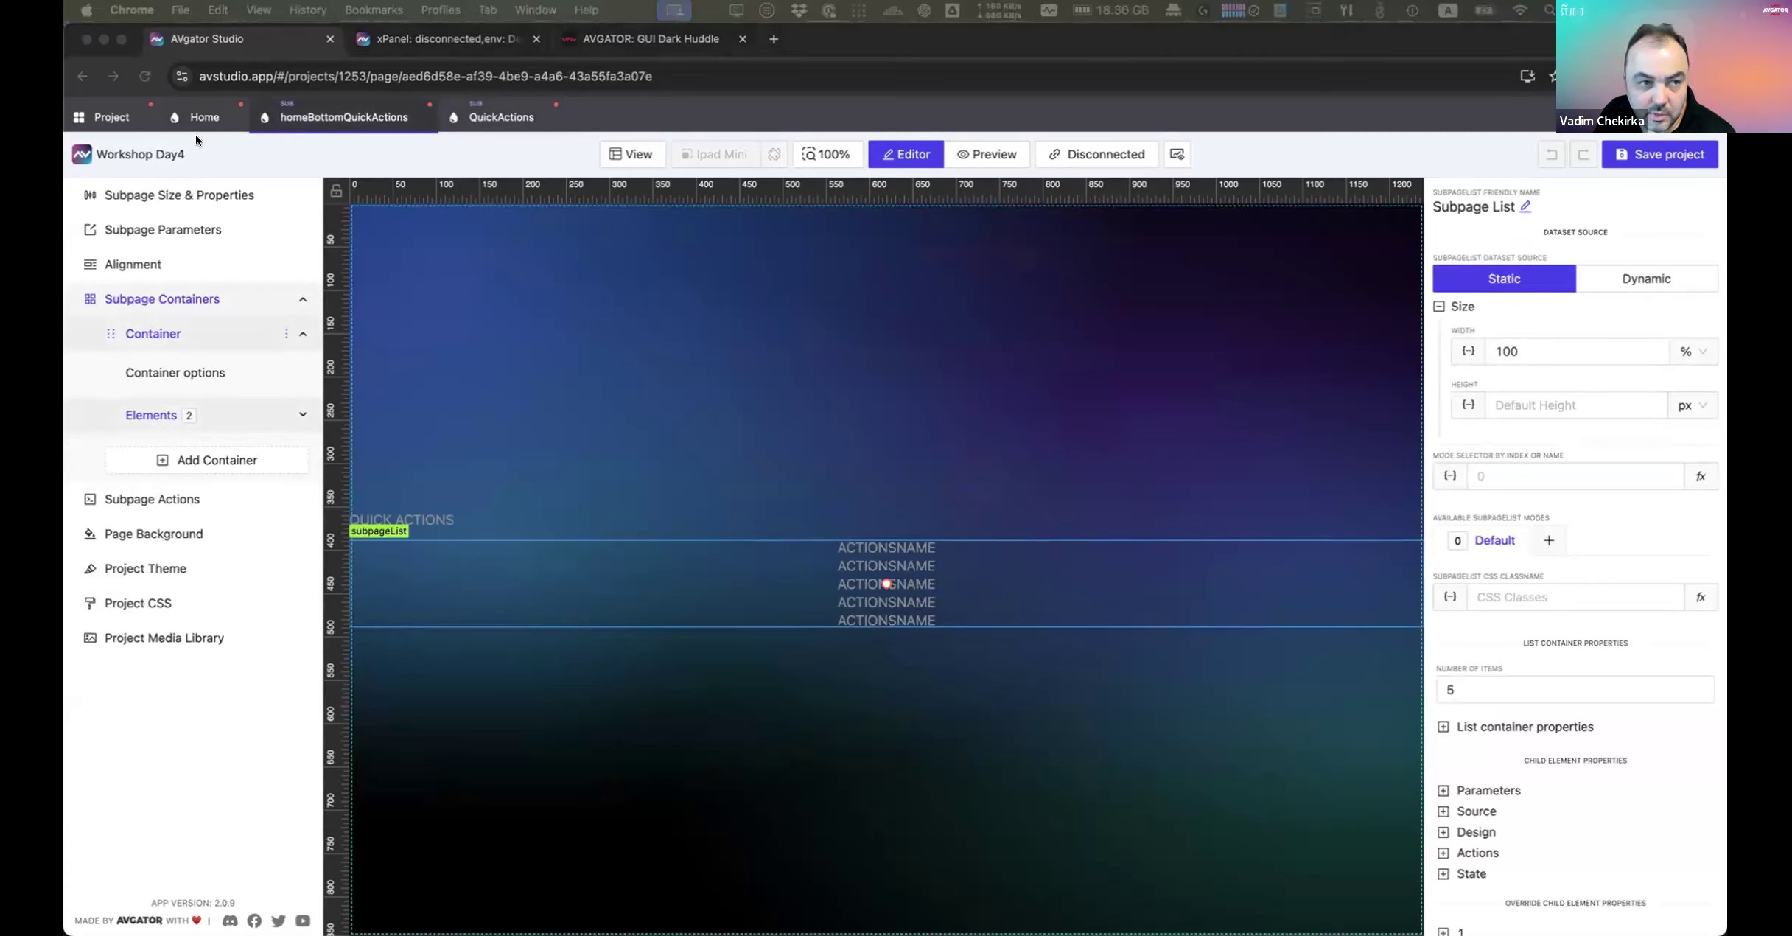
click(197, 108)
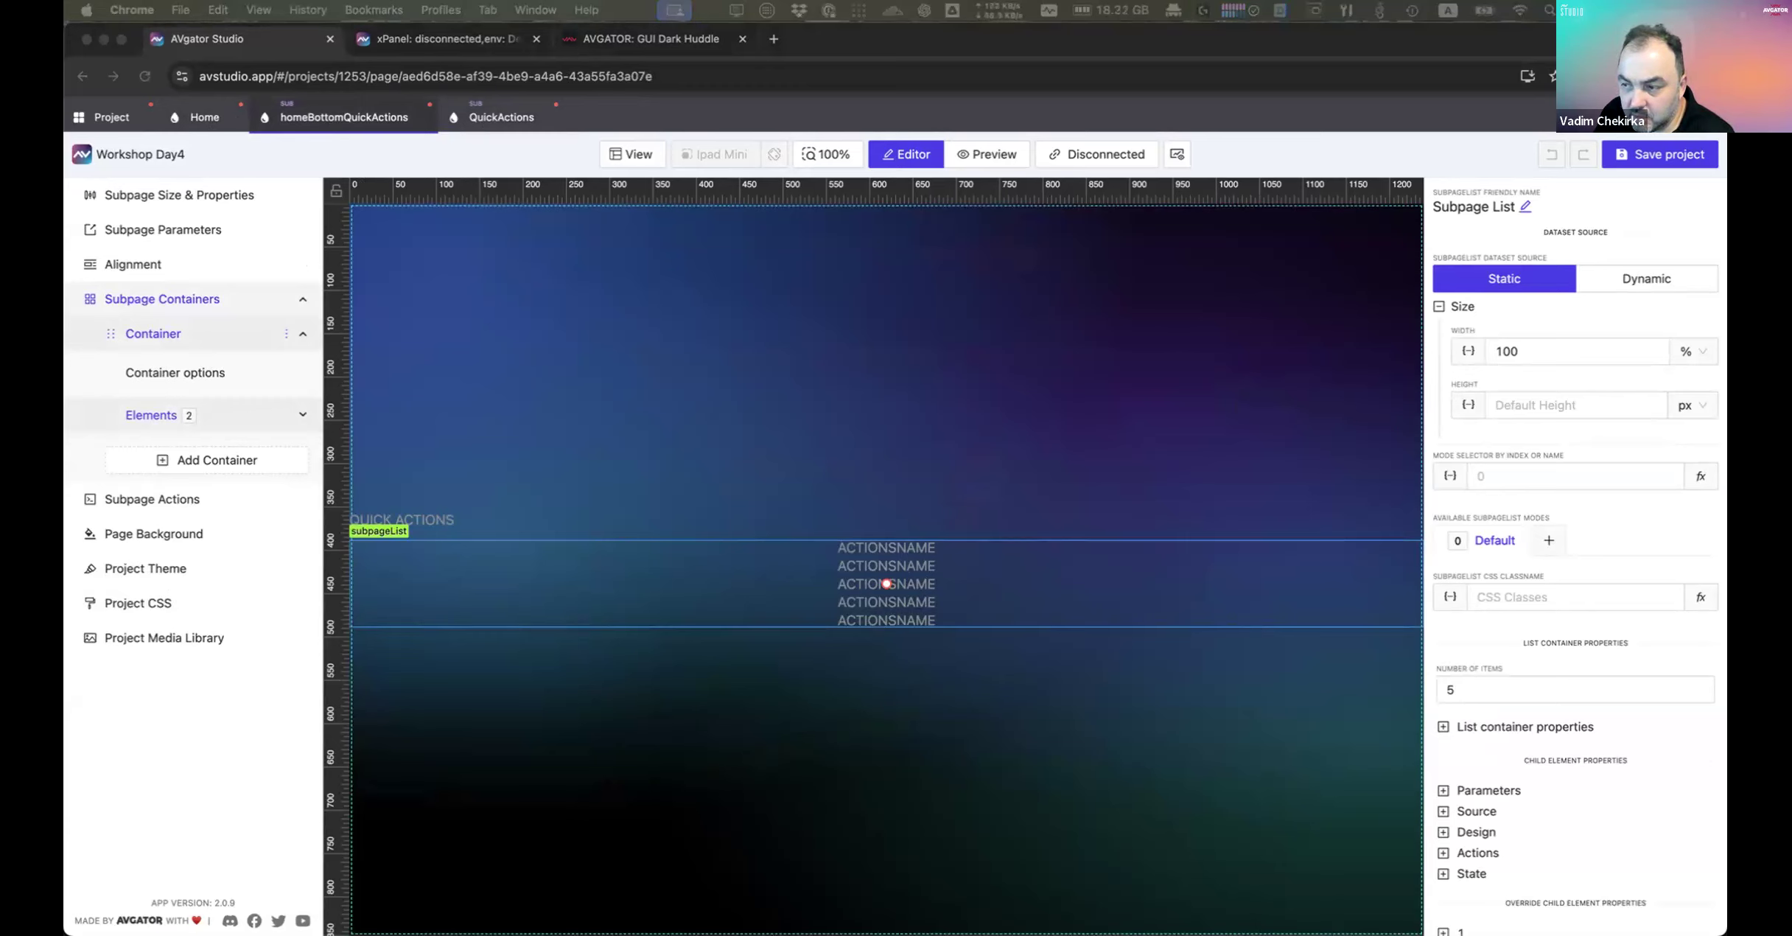
click(200, 372)
click(200, 372)
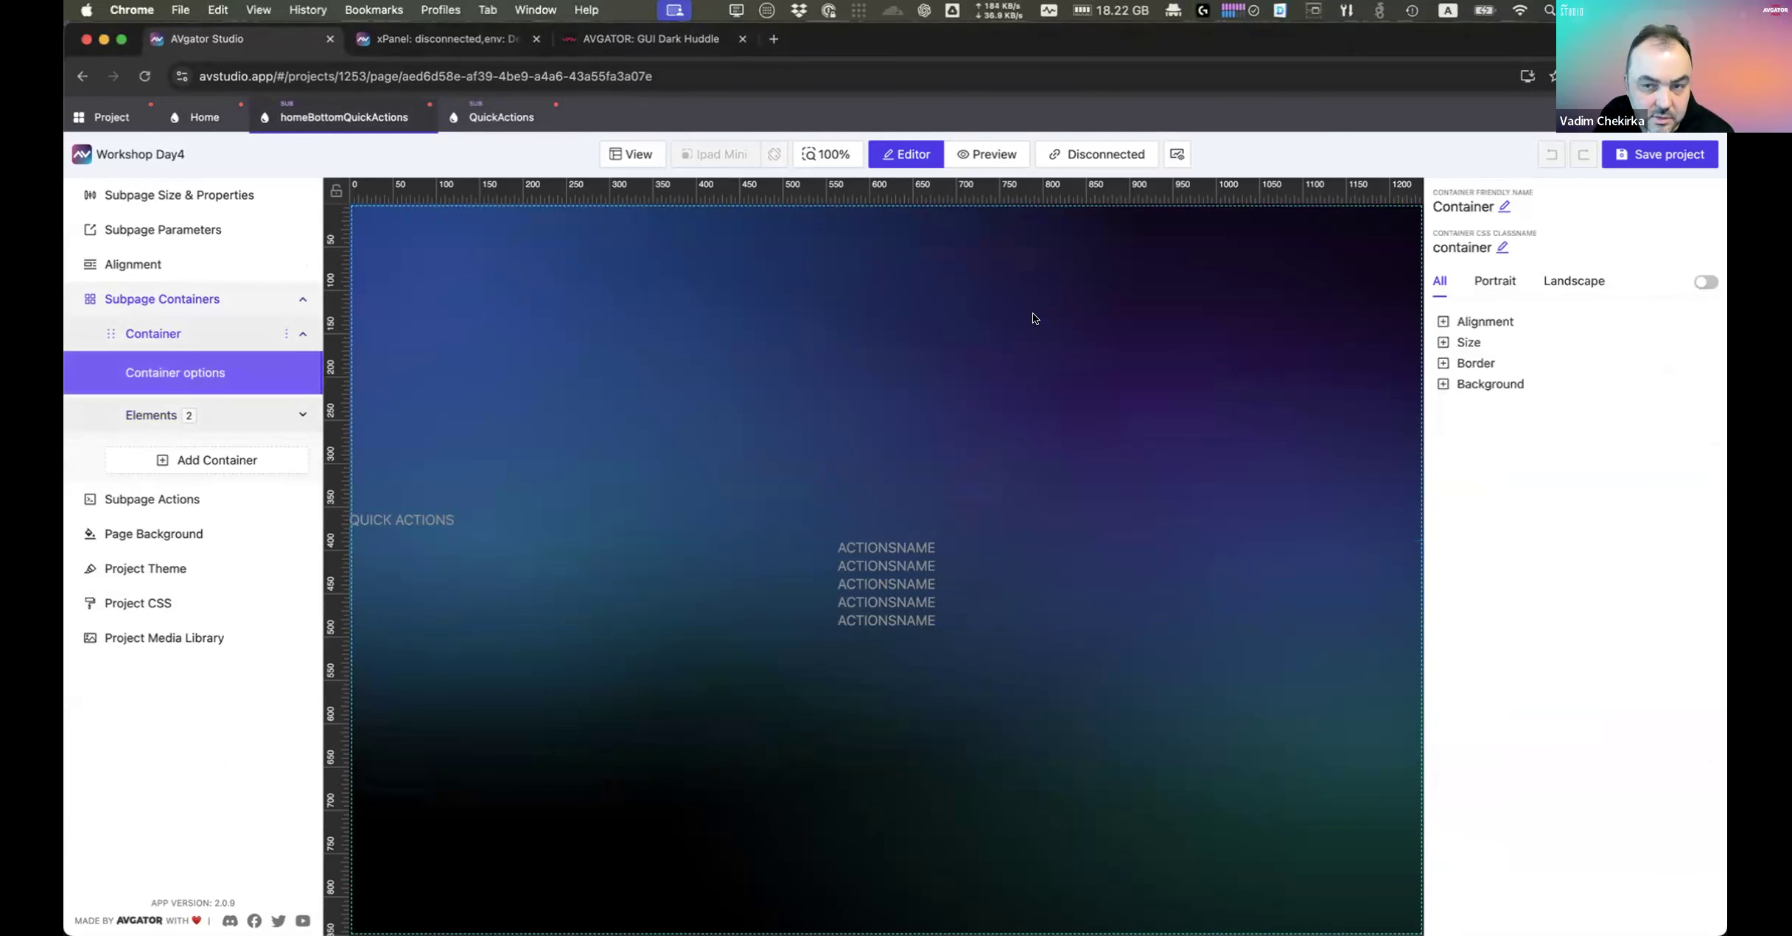
click(1502, 329)
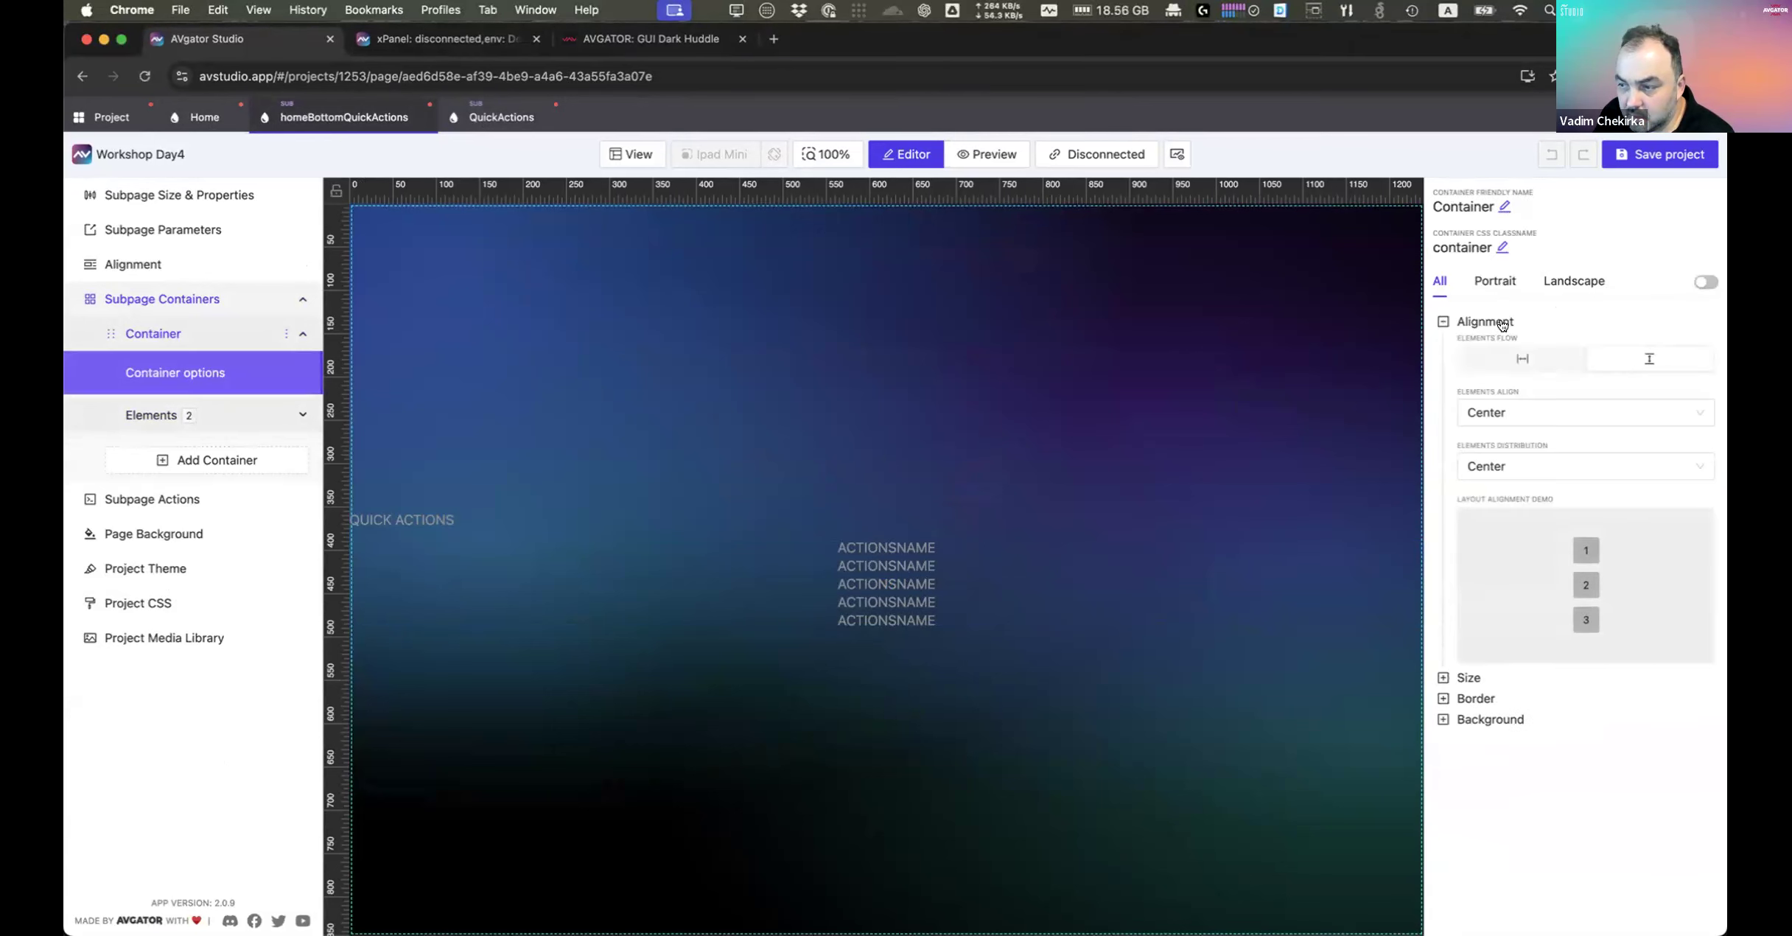
click(1517, 472)
click(1507, 502)
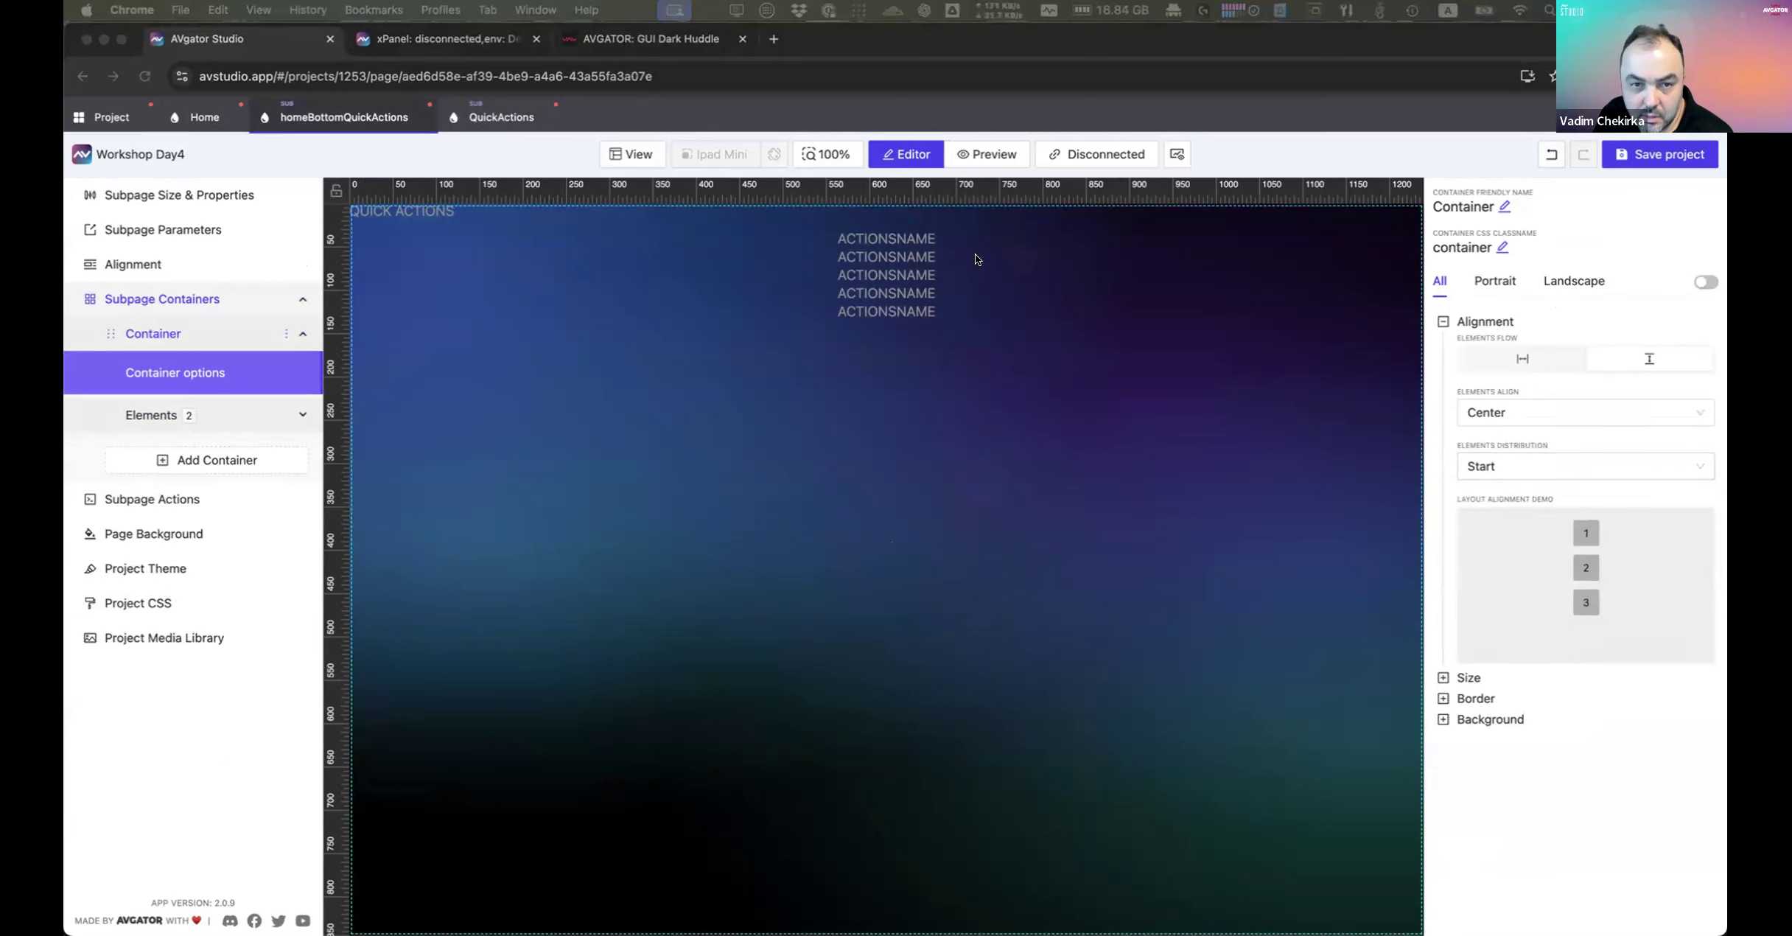
Step: Override the QuickAcyionsName parameter of item 1 in the homeBottomQuickActions subpage list with "All Displays"
click(886, 275)
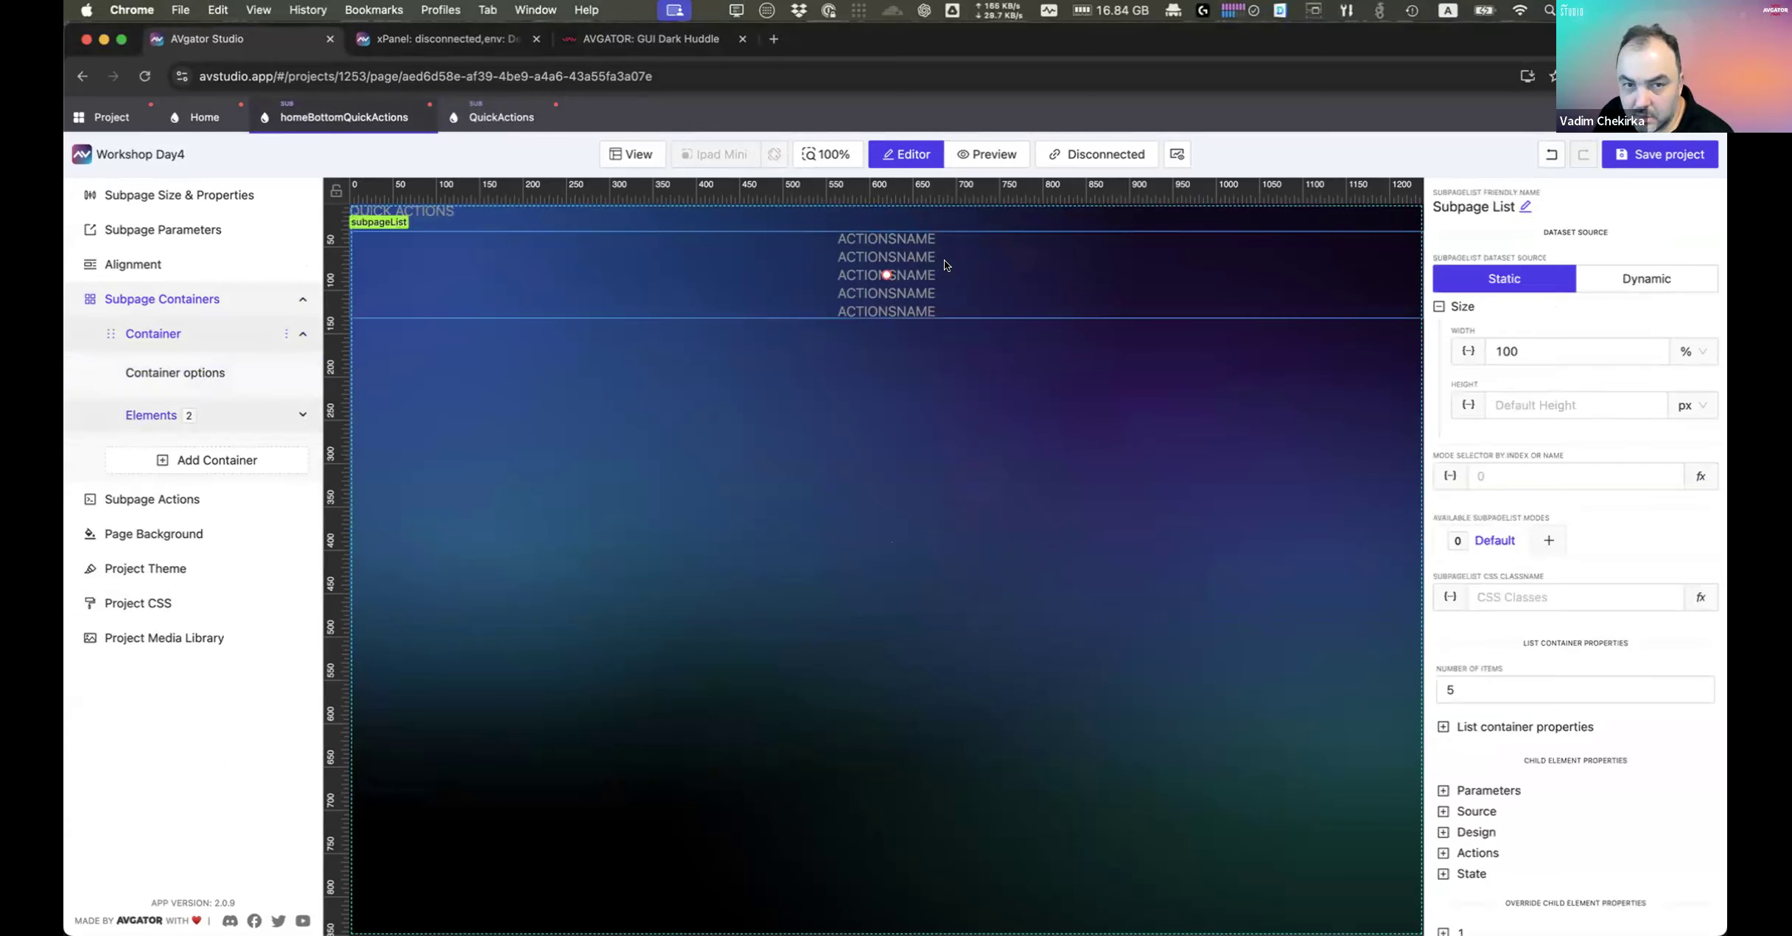
right_click(940, 260)
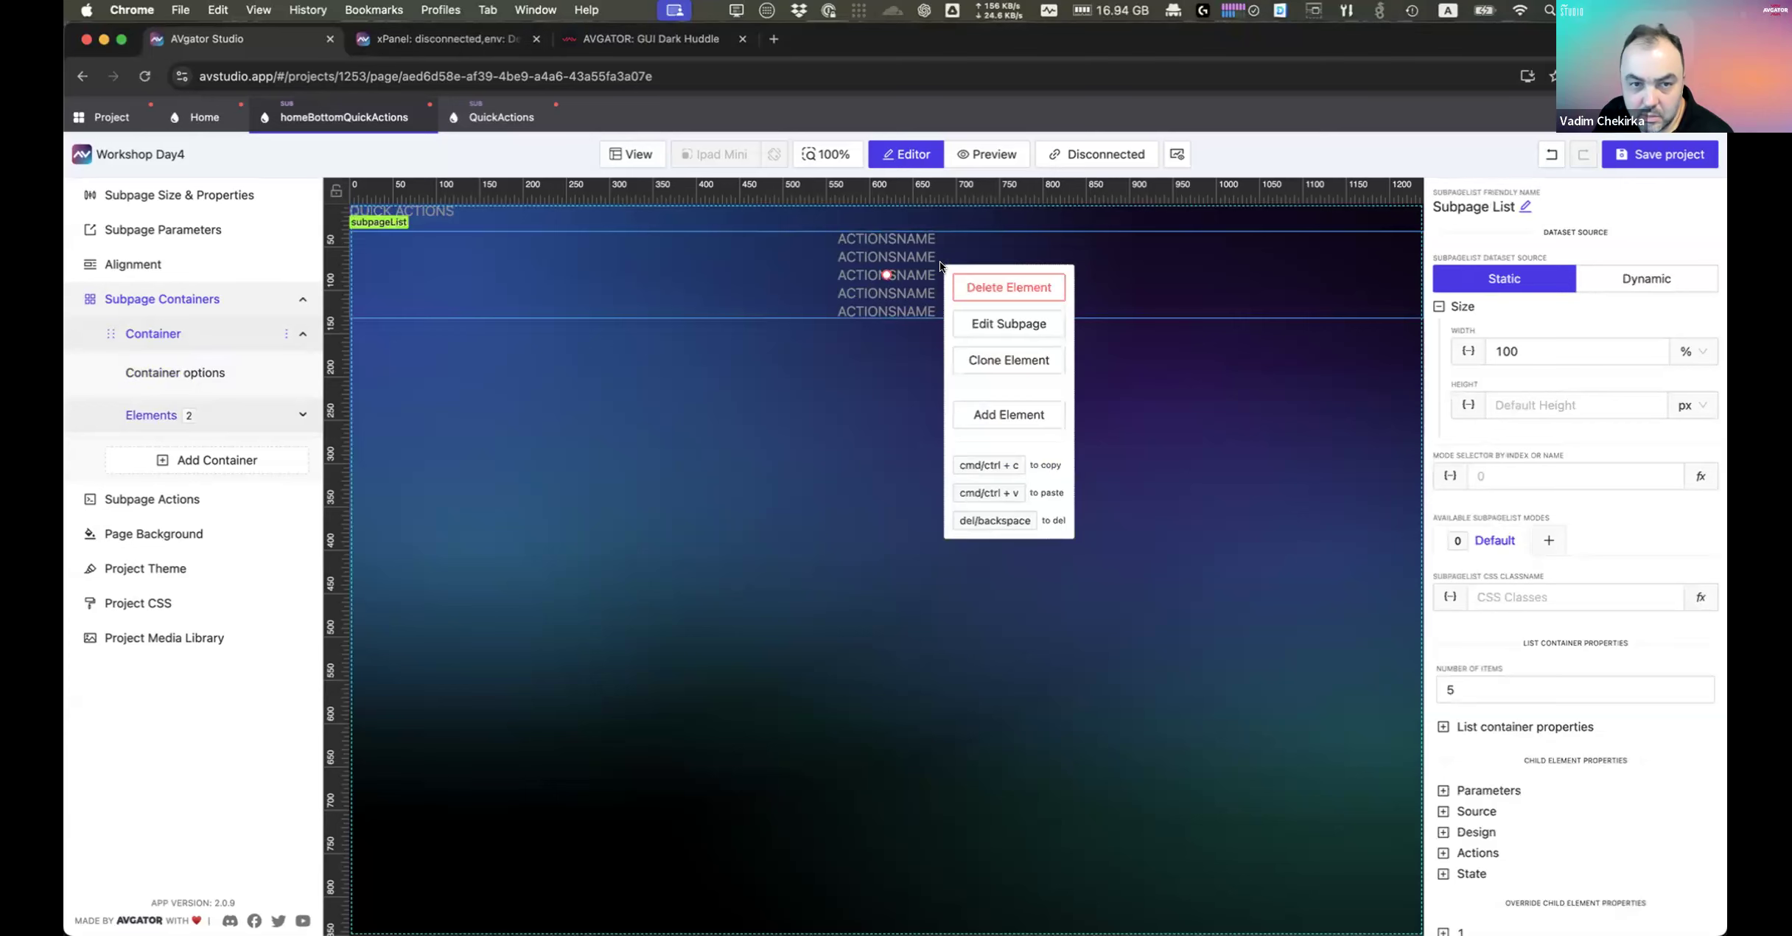
click(1536, 833)
click(1481, 833)
scroll(1493, 815, down, 3)
click(1464, 835)
scroll(1521, 851, down, 3)
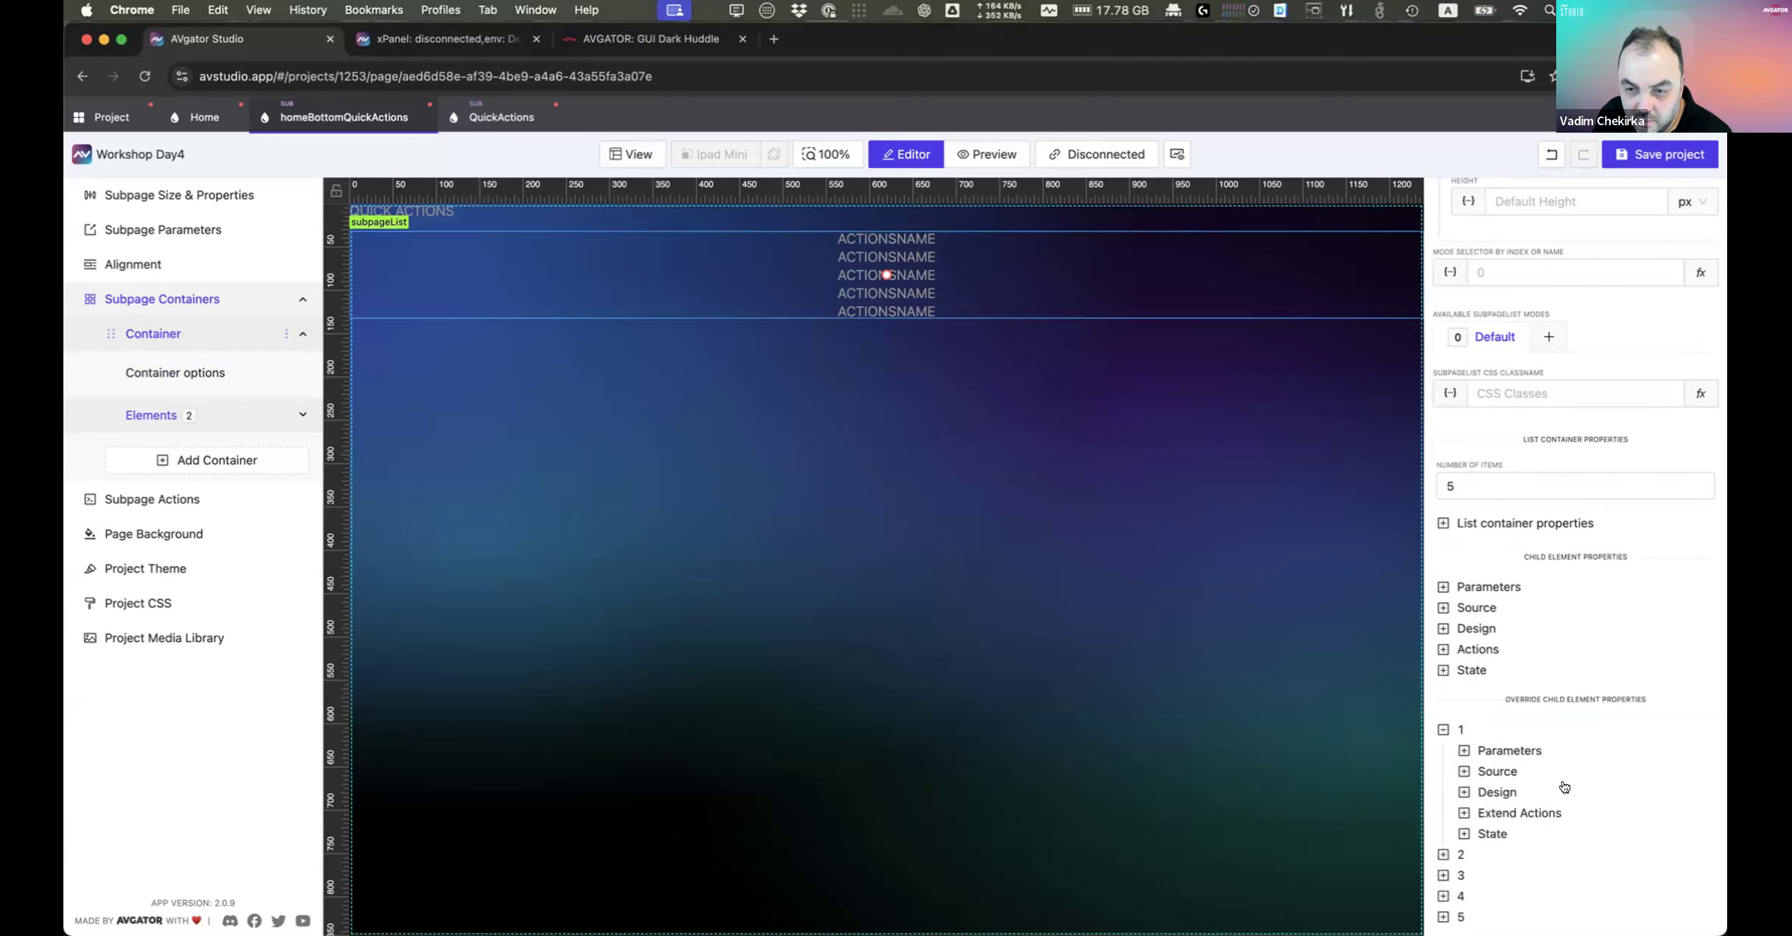
click(1496, 755)
click(1569, 792)
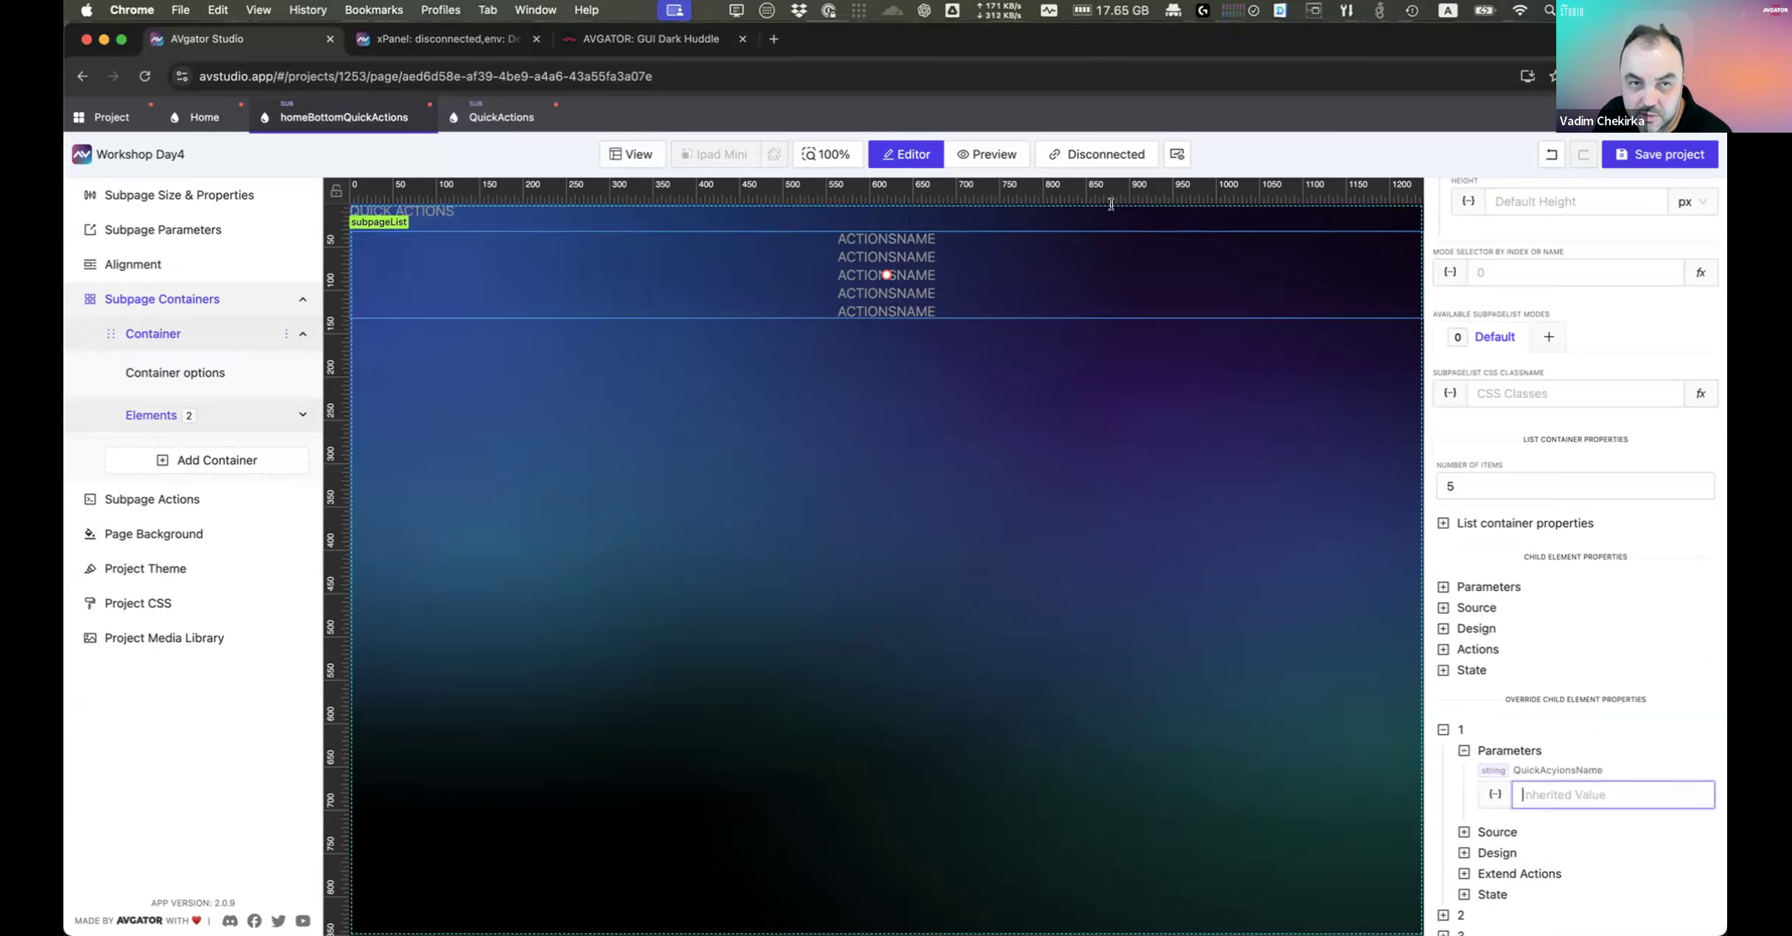
click(655, 44)
click(221, 39)
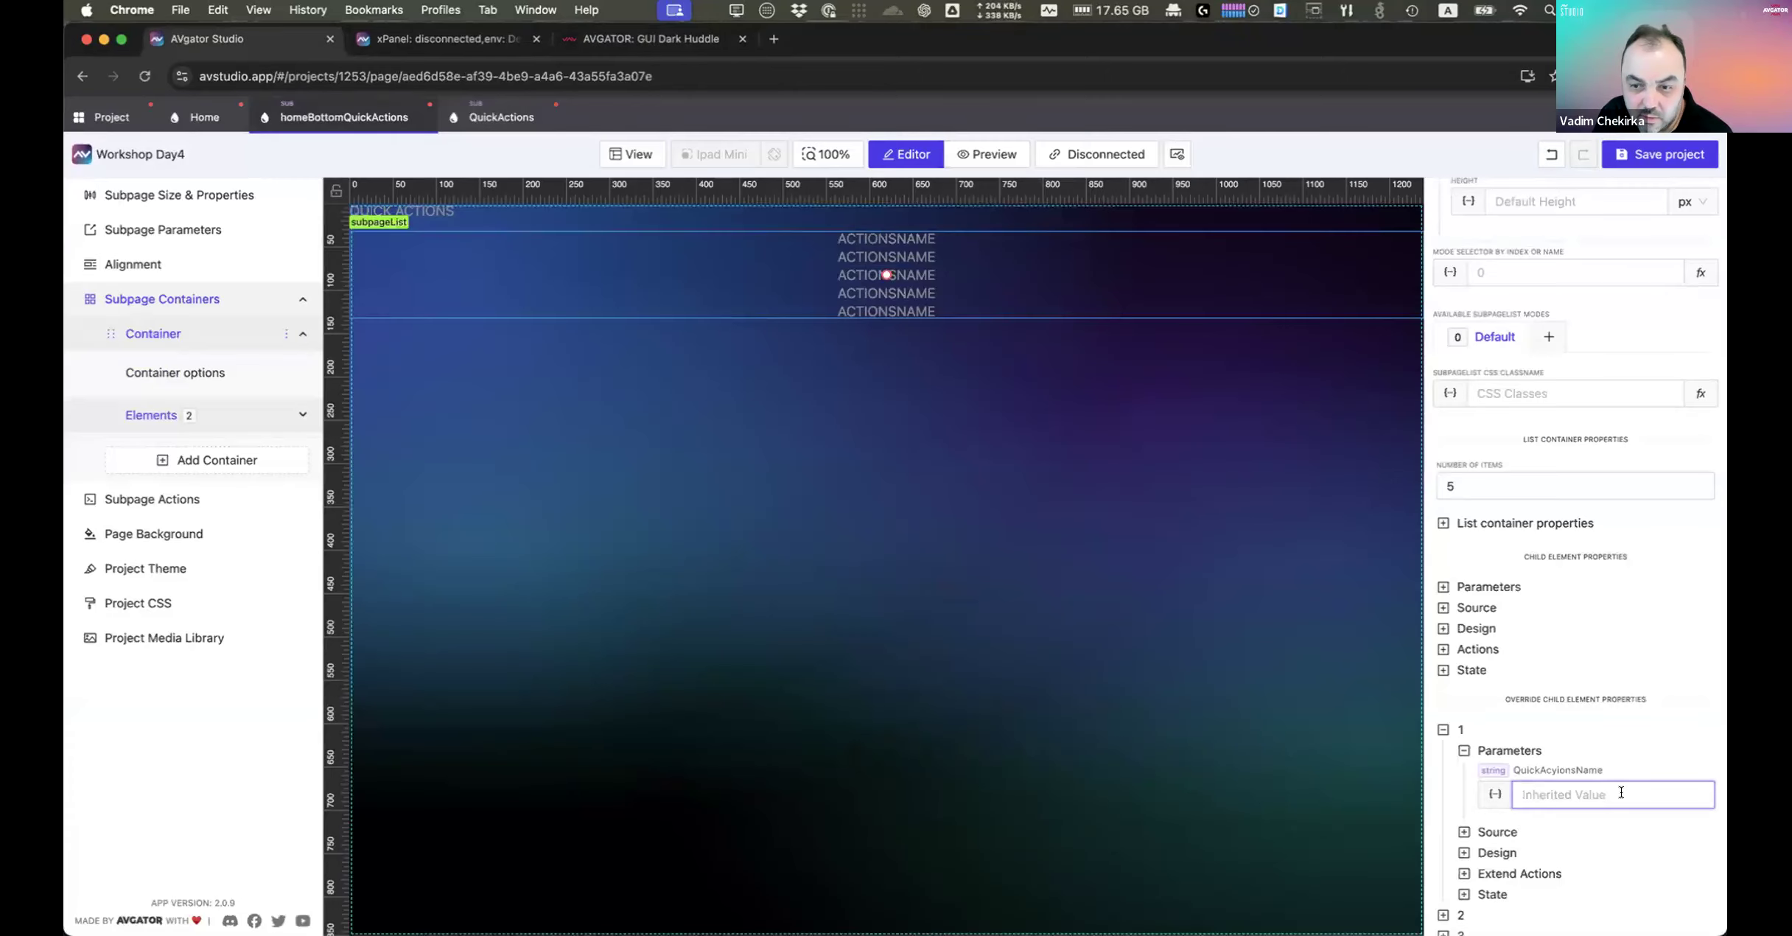
text(Al)
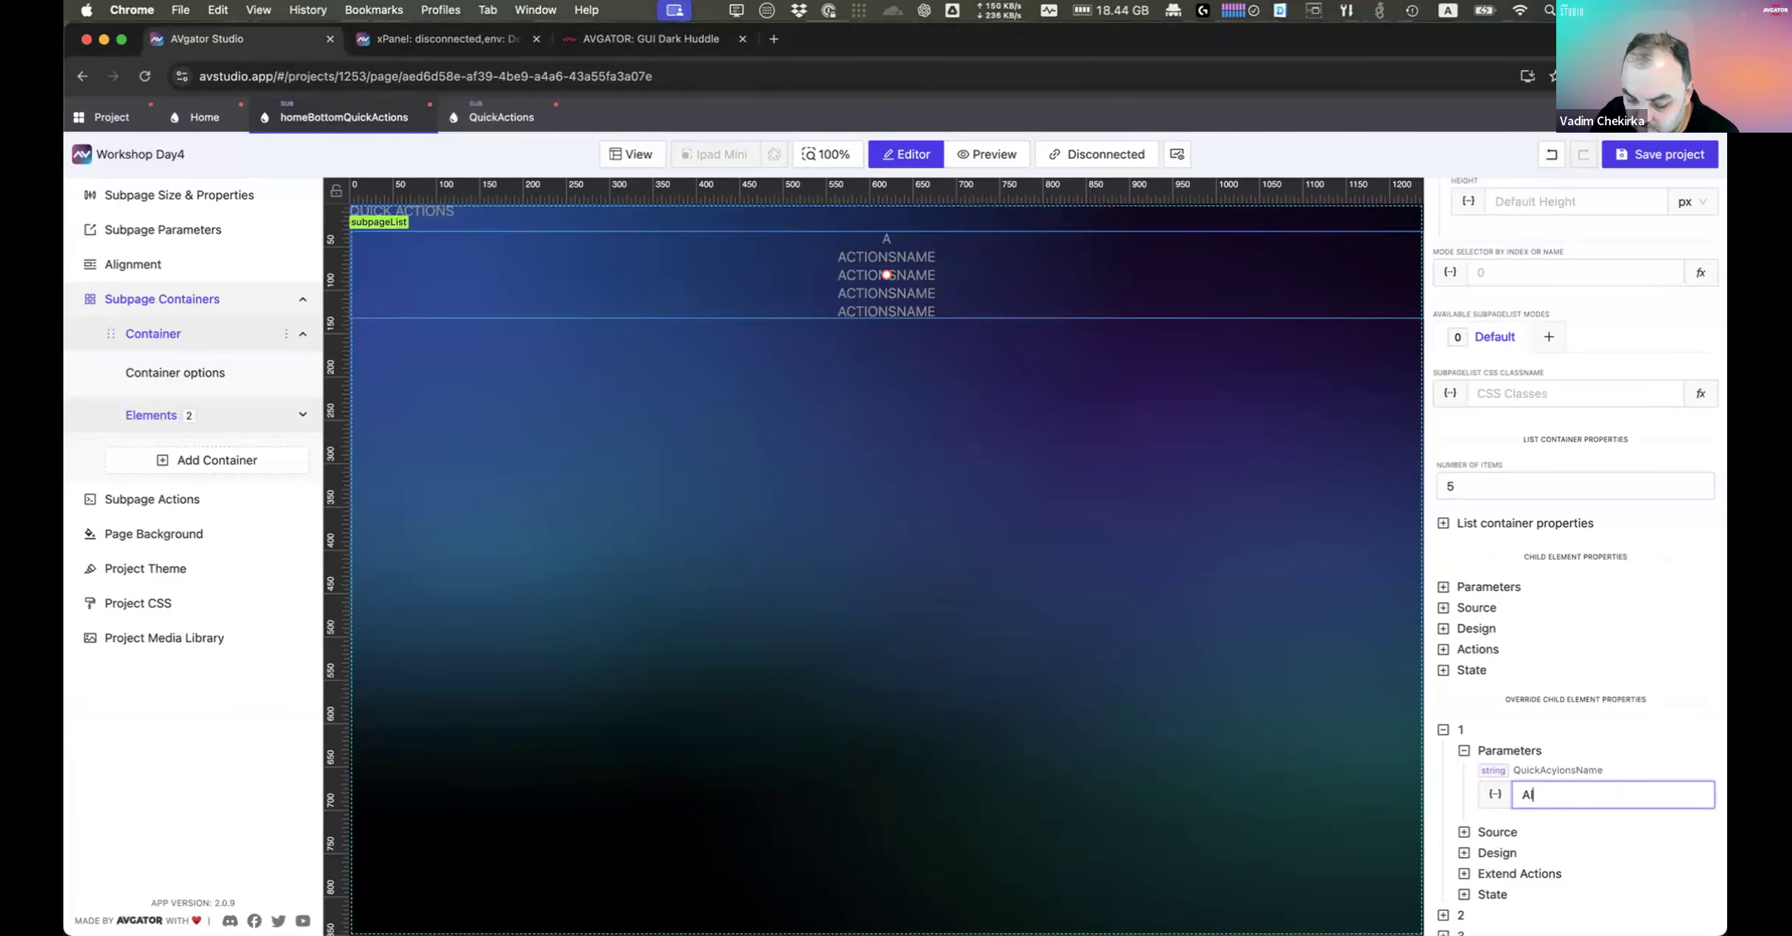
text(l Displays)
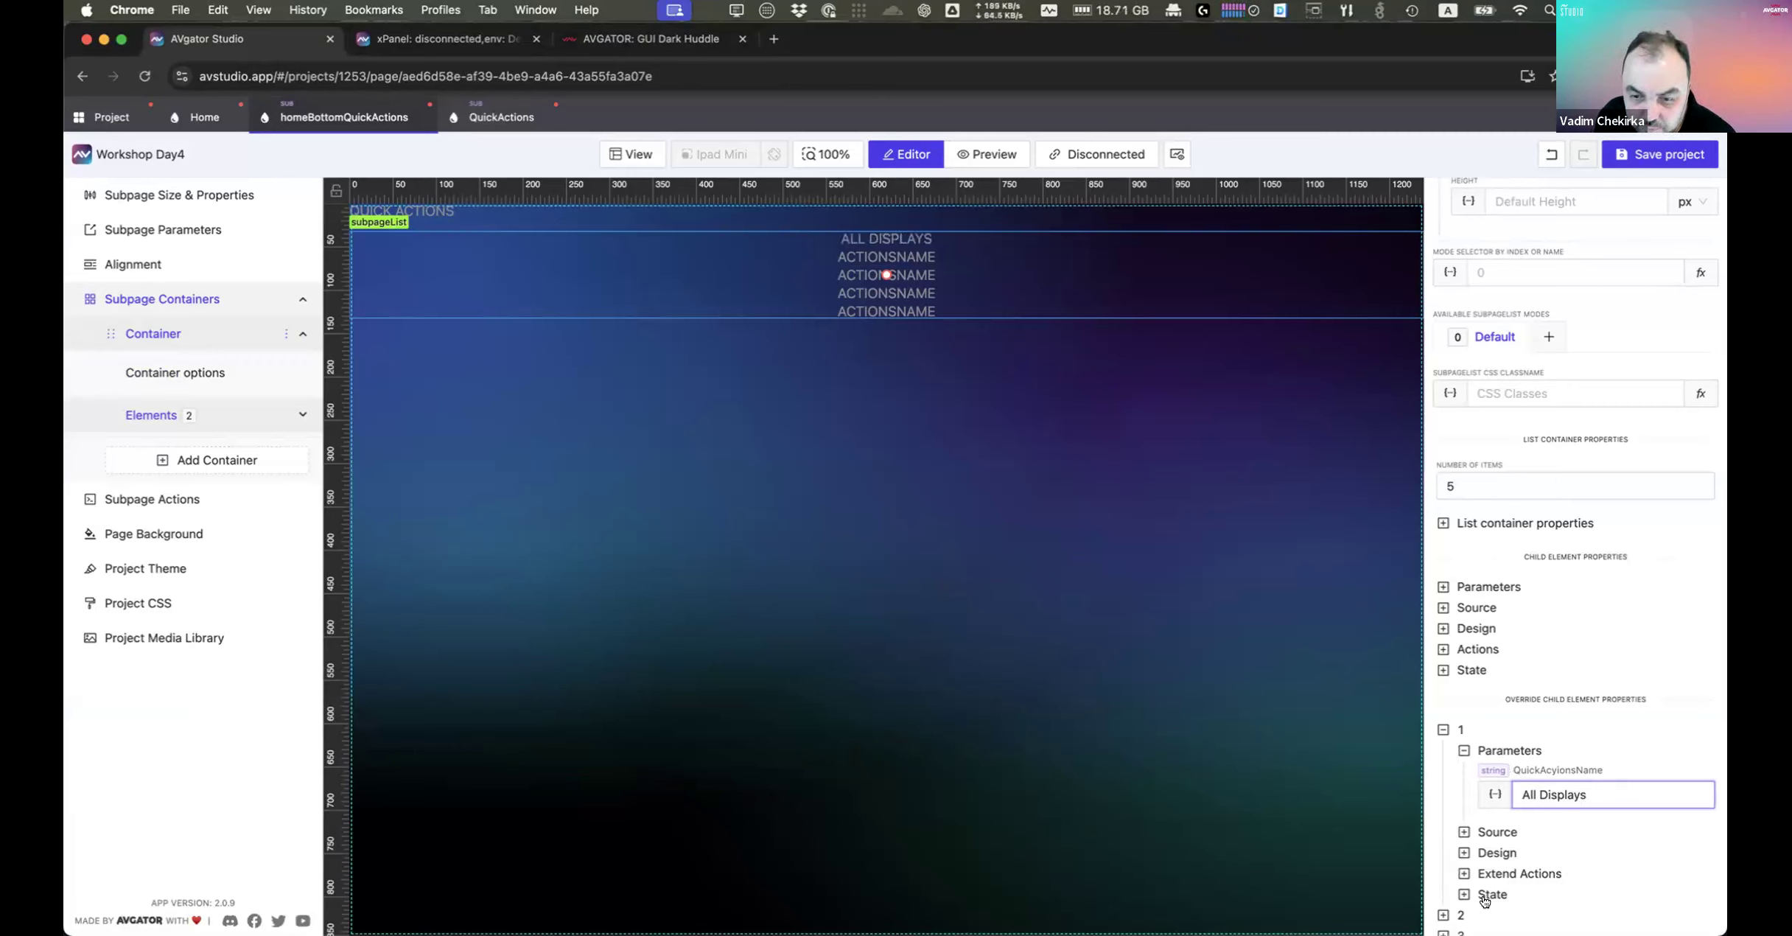
Step: Check the second action name in the Dark Huddle demo and override item 2's QuickAcyionsName parameter with "Microphones"
click(1444, 915)
scroll(1547, 759, down, 3)
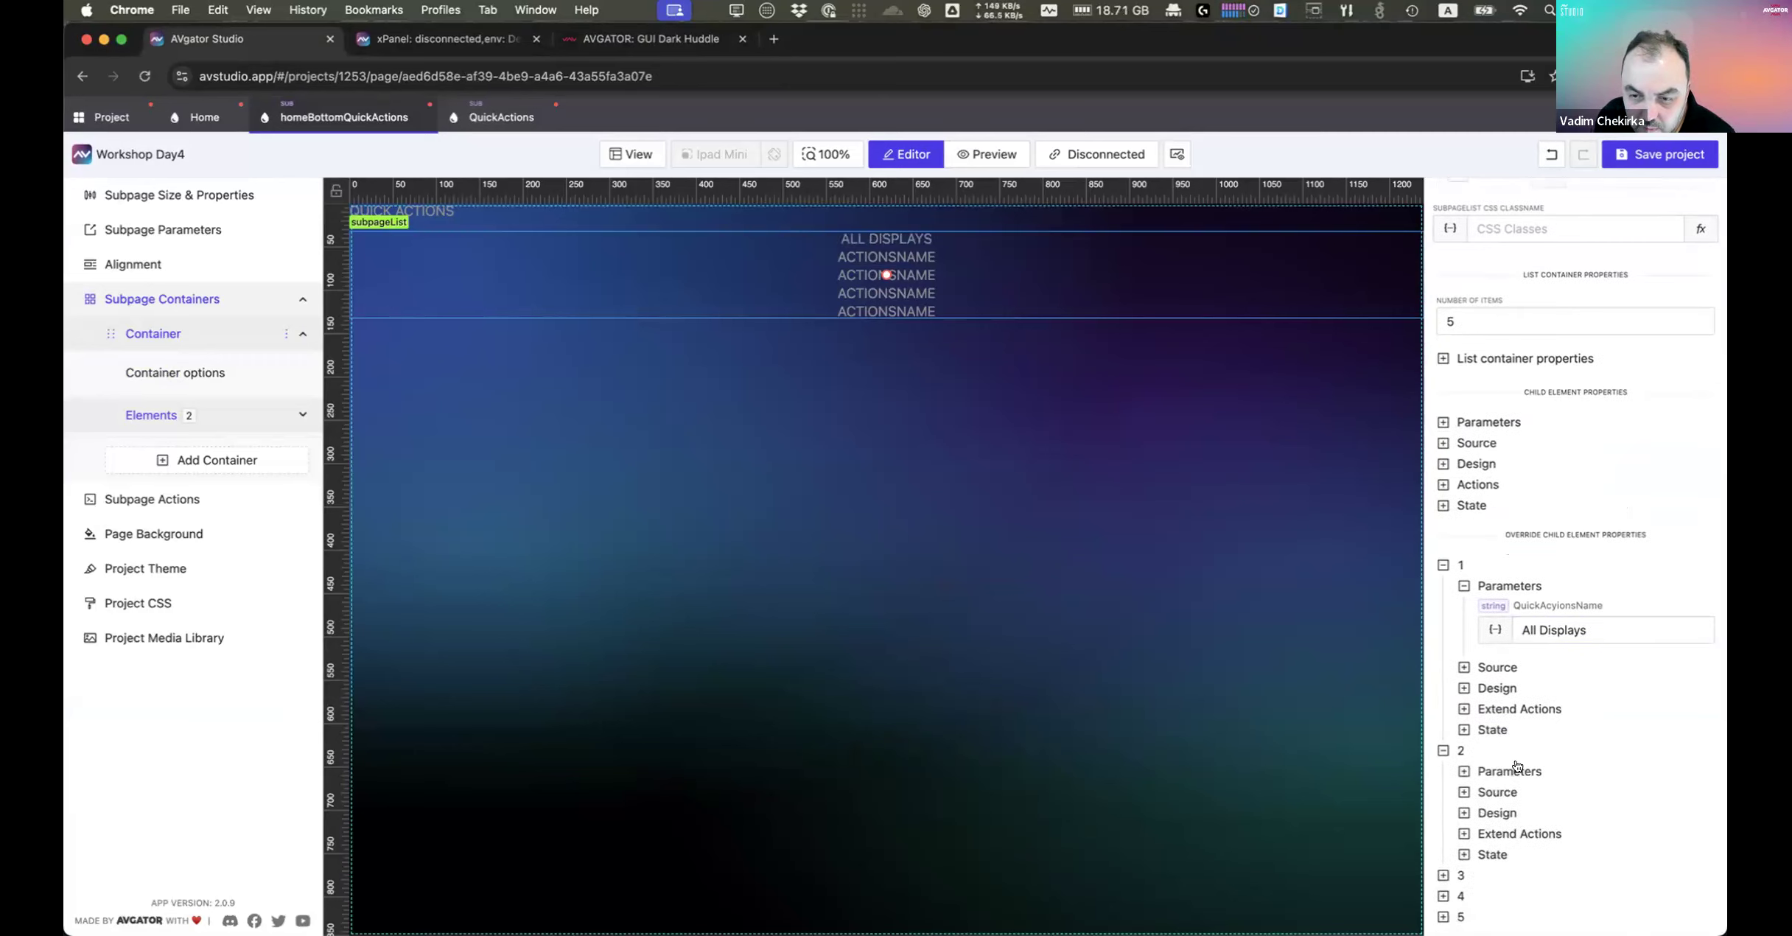
scroll(1584, 758, down, 1)
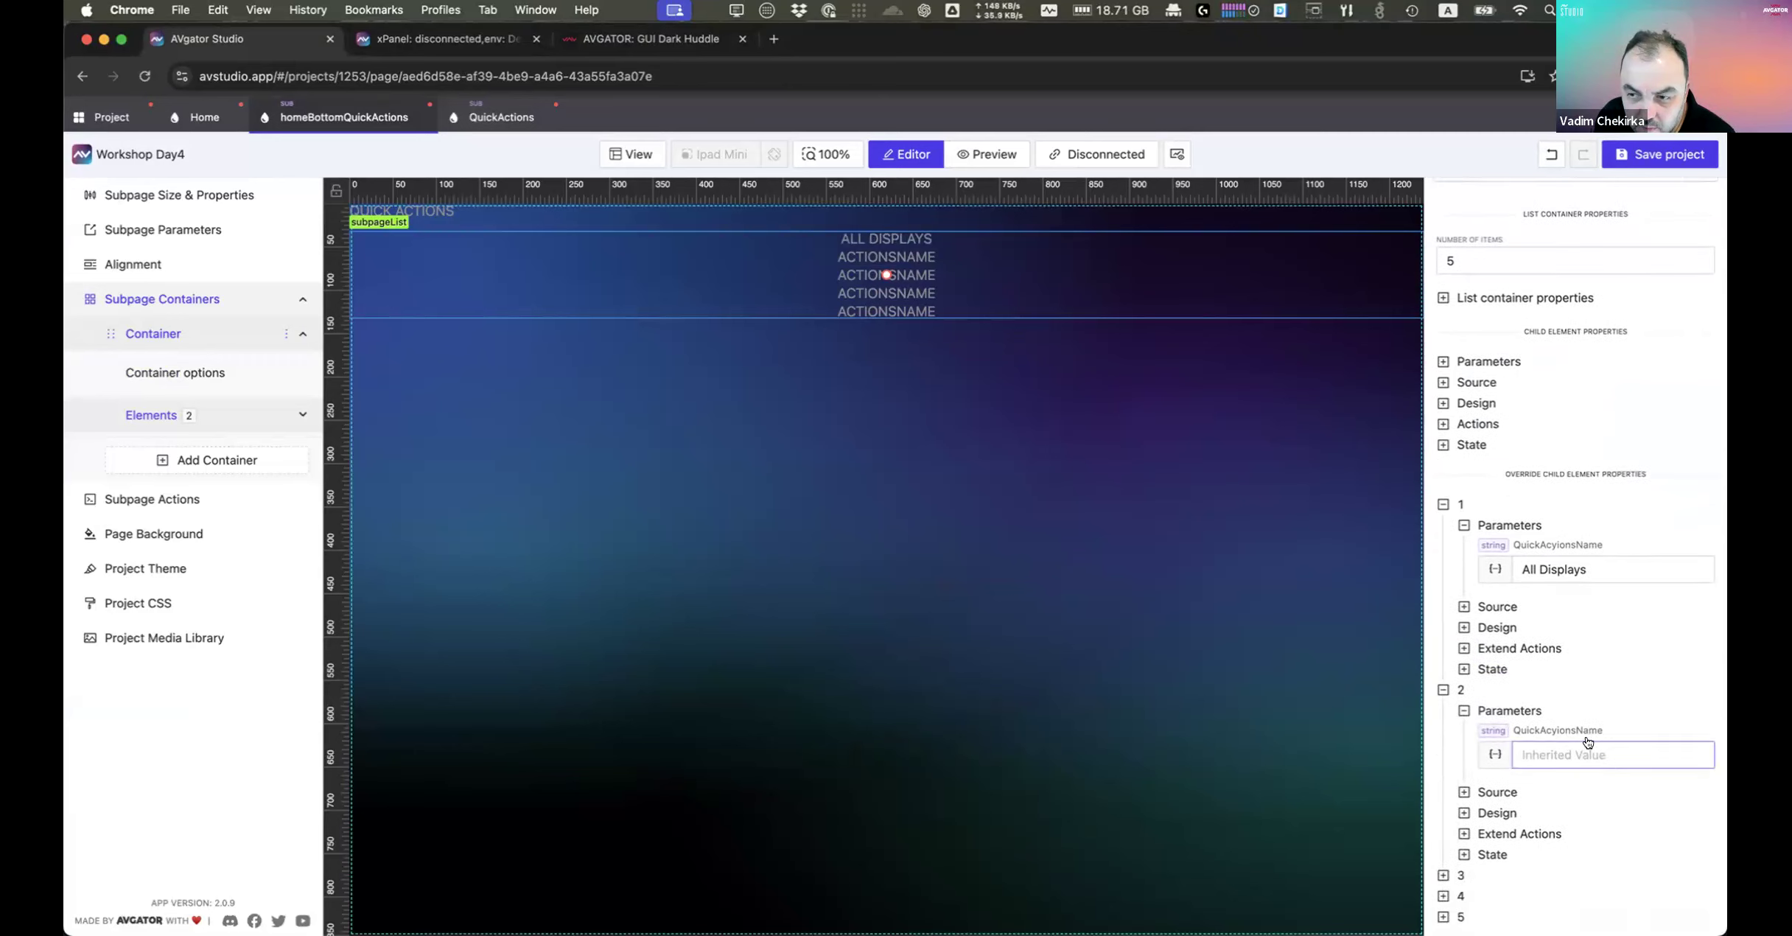
click(1566, 757)
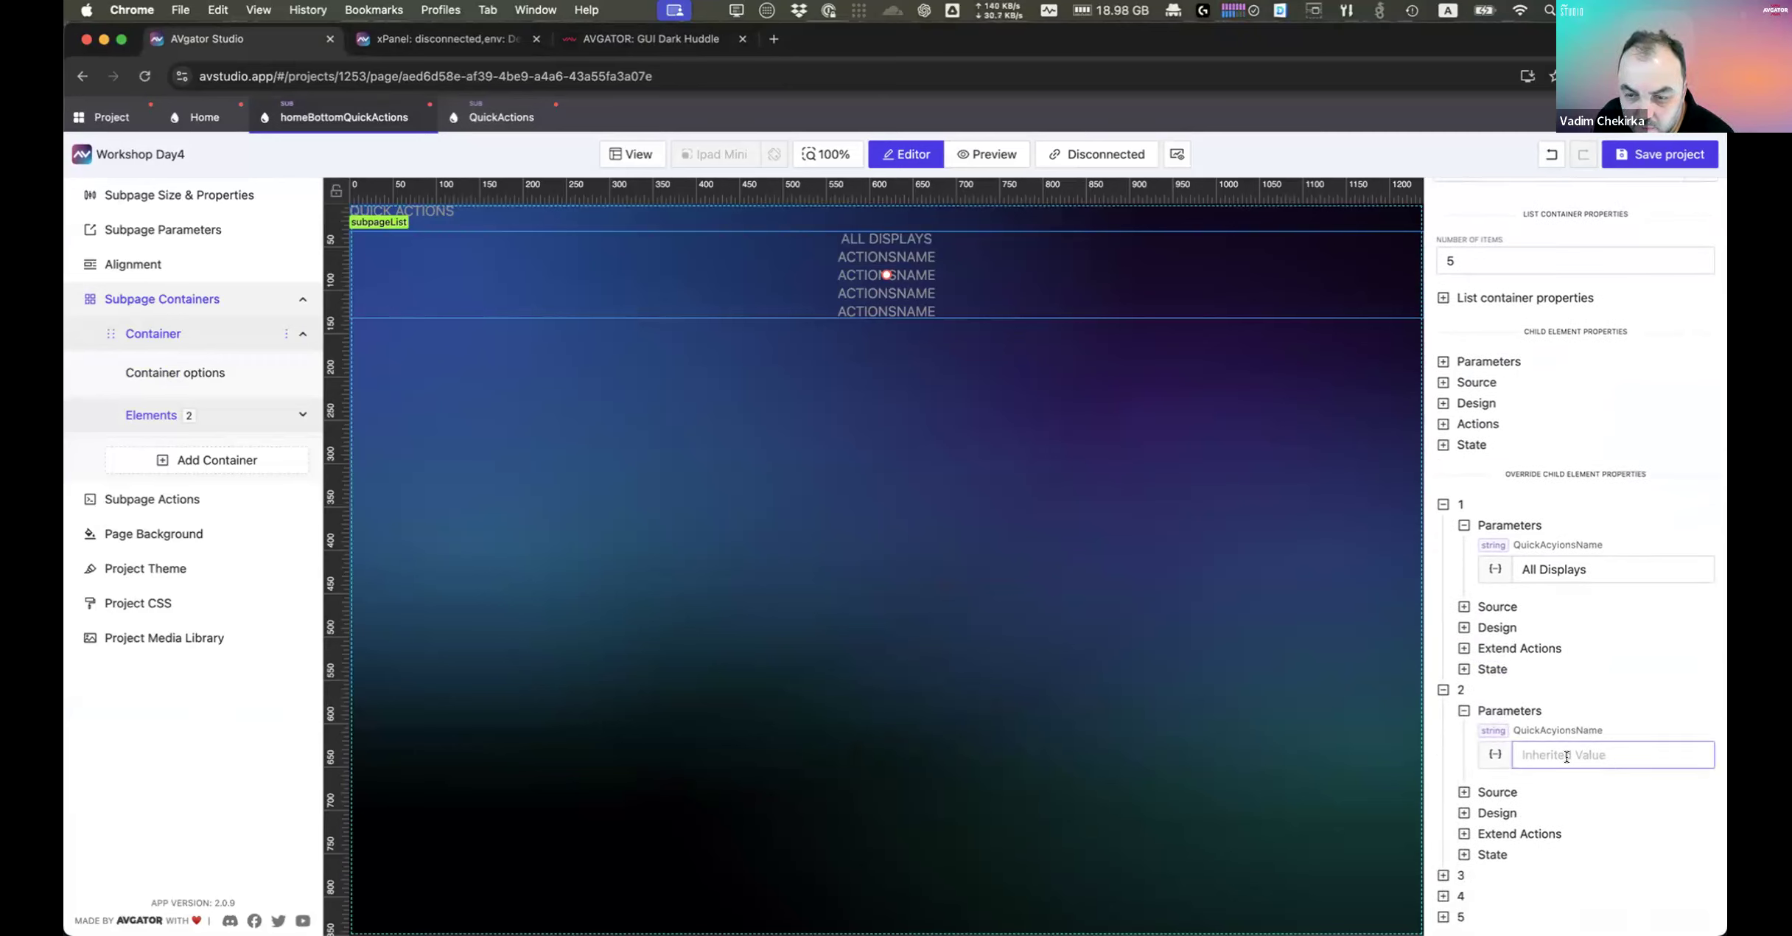
click(649, 38)
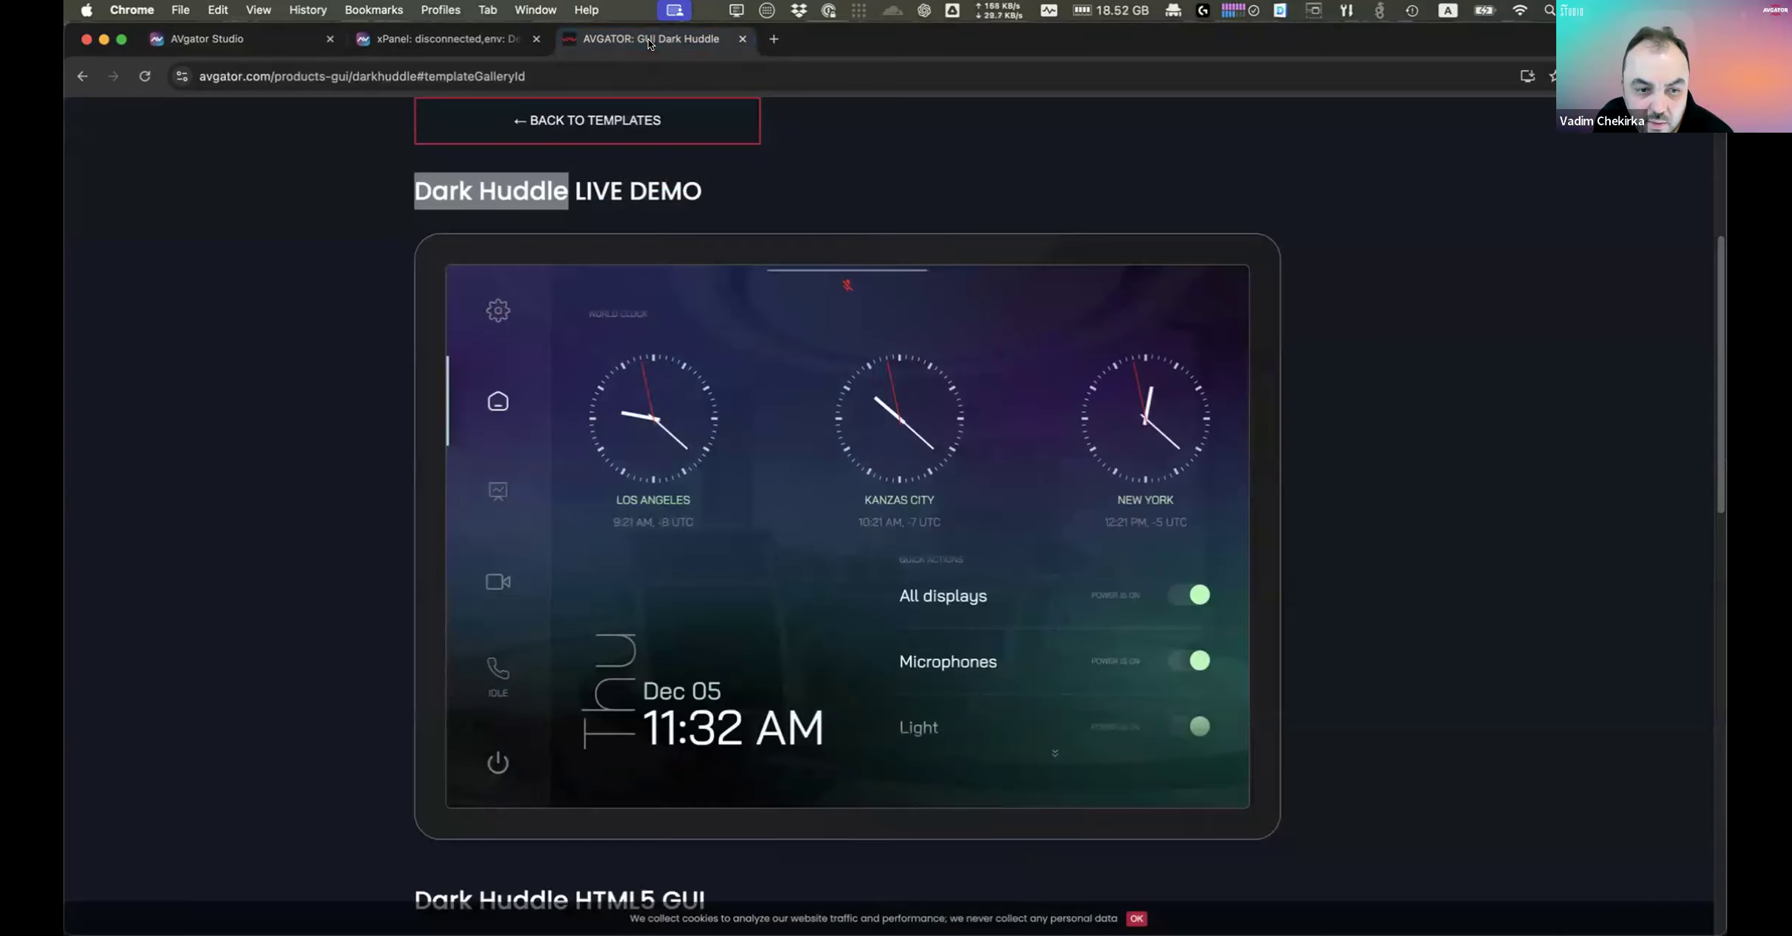
drag(972, 694, 956, 724)
click(242, 41)
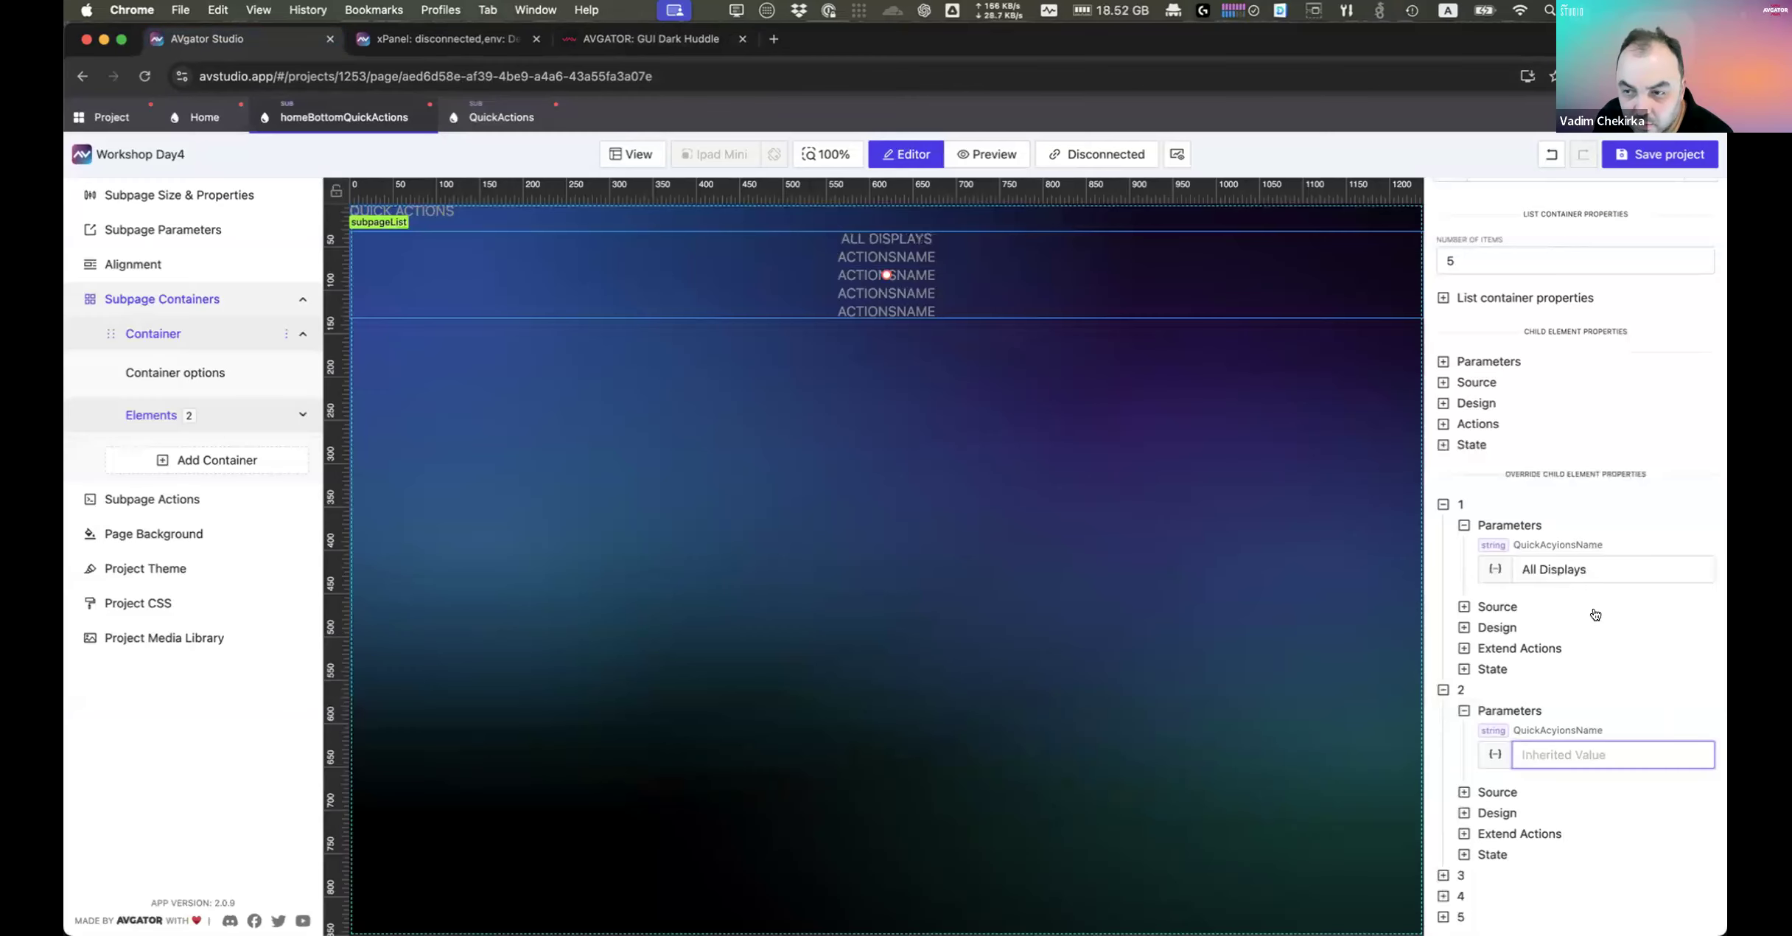
text(Microphones)
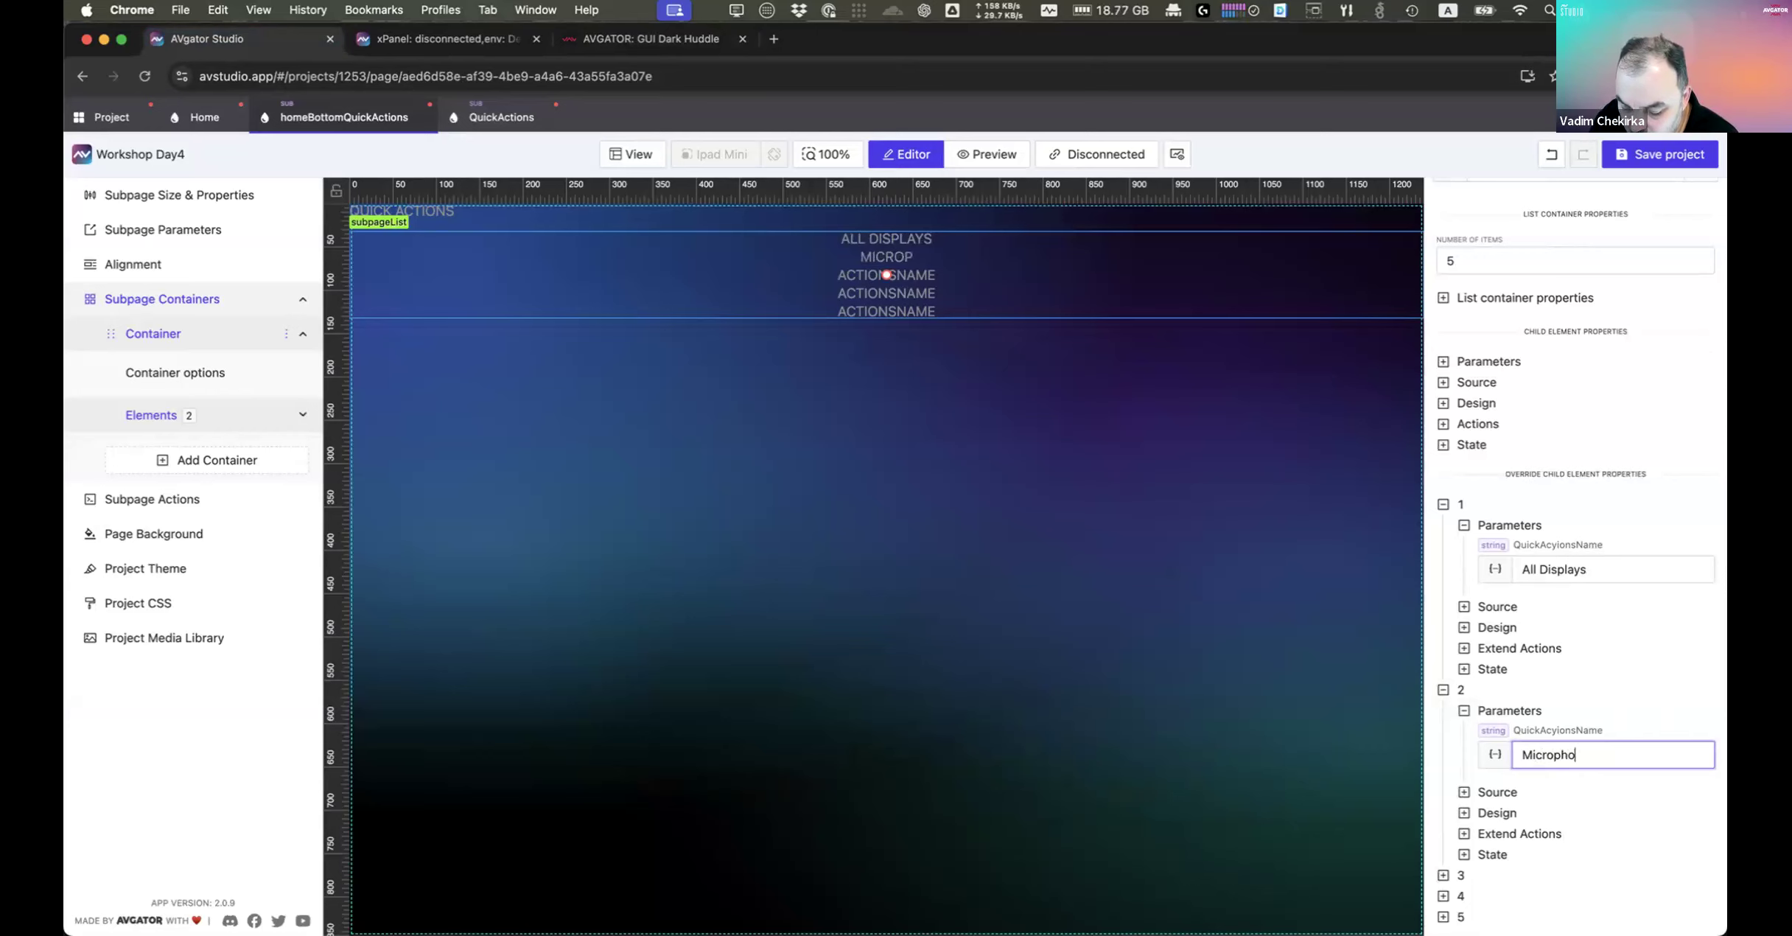
Step: Override the QuickAcyionsName parameter of item 3 in the subpage list with "Lights"
click(1473, 875)
scroll(1517, 847, down, 3)
click(1553, 838)
text(Lights)
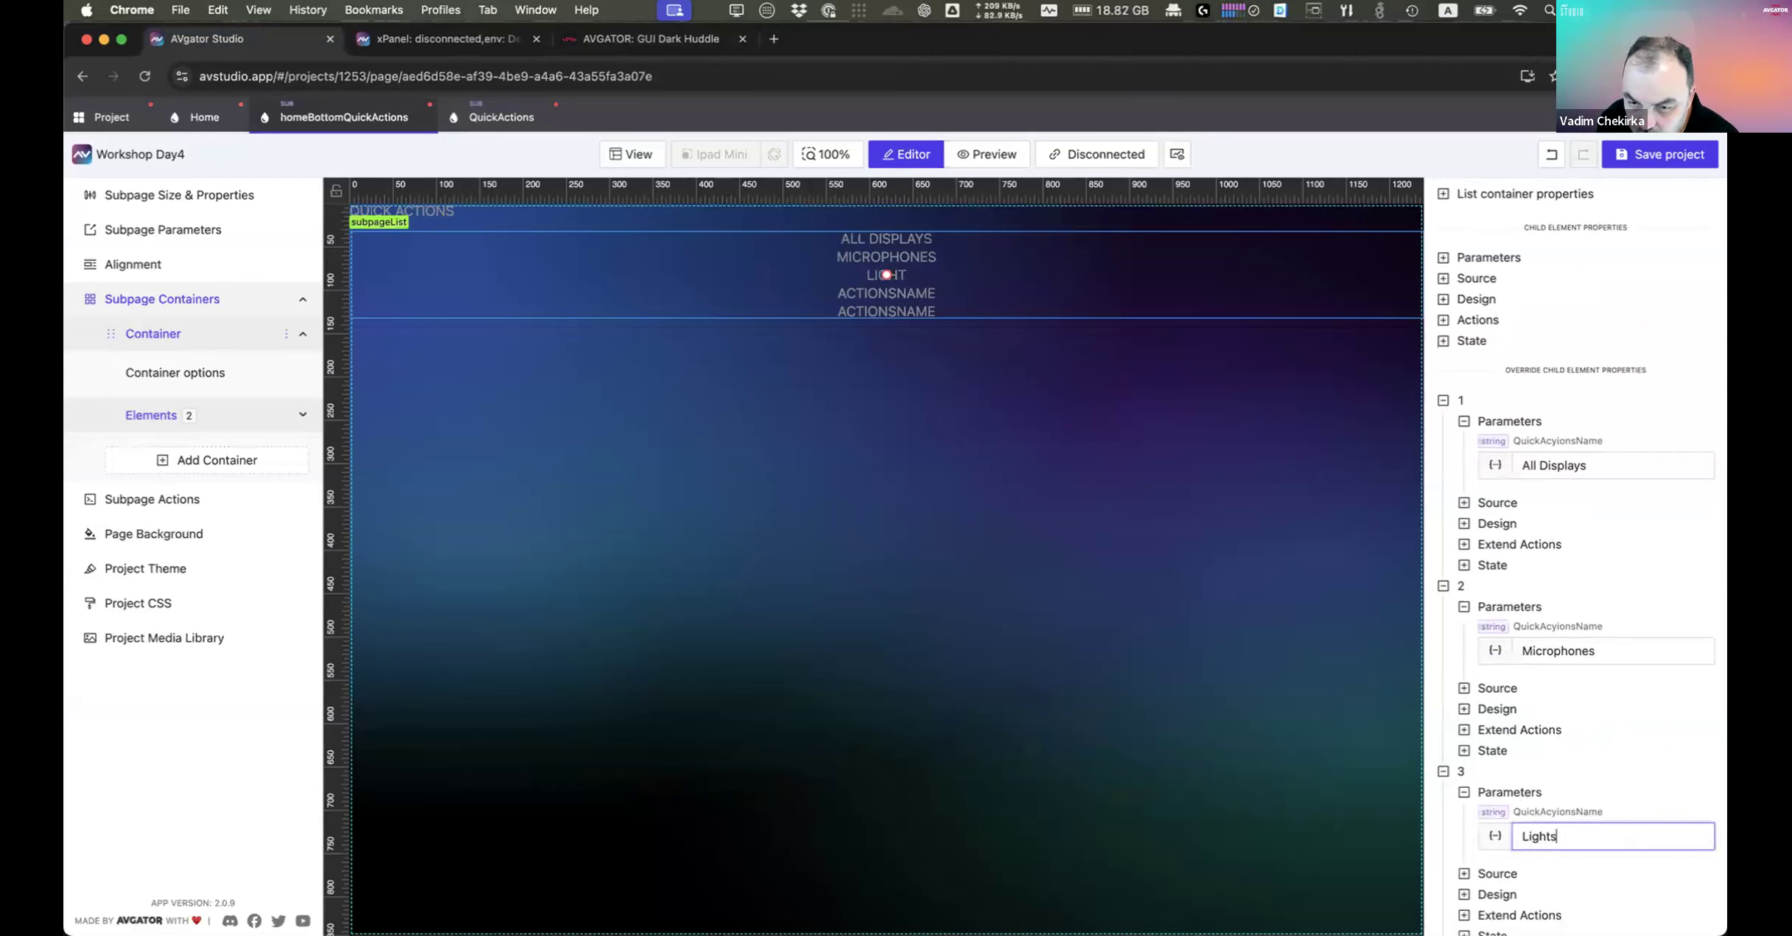
Step: Override the QuickAcyionsName parameter of item 4 in the subpage list with "Shades"
scroll(1562, 851, down, 2)
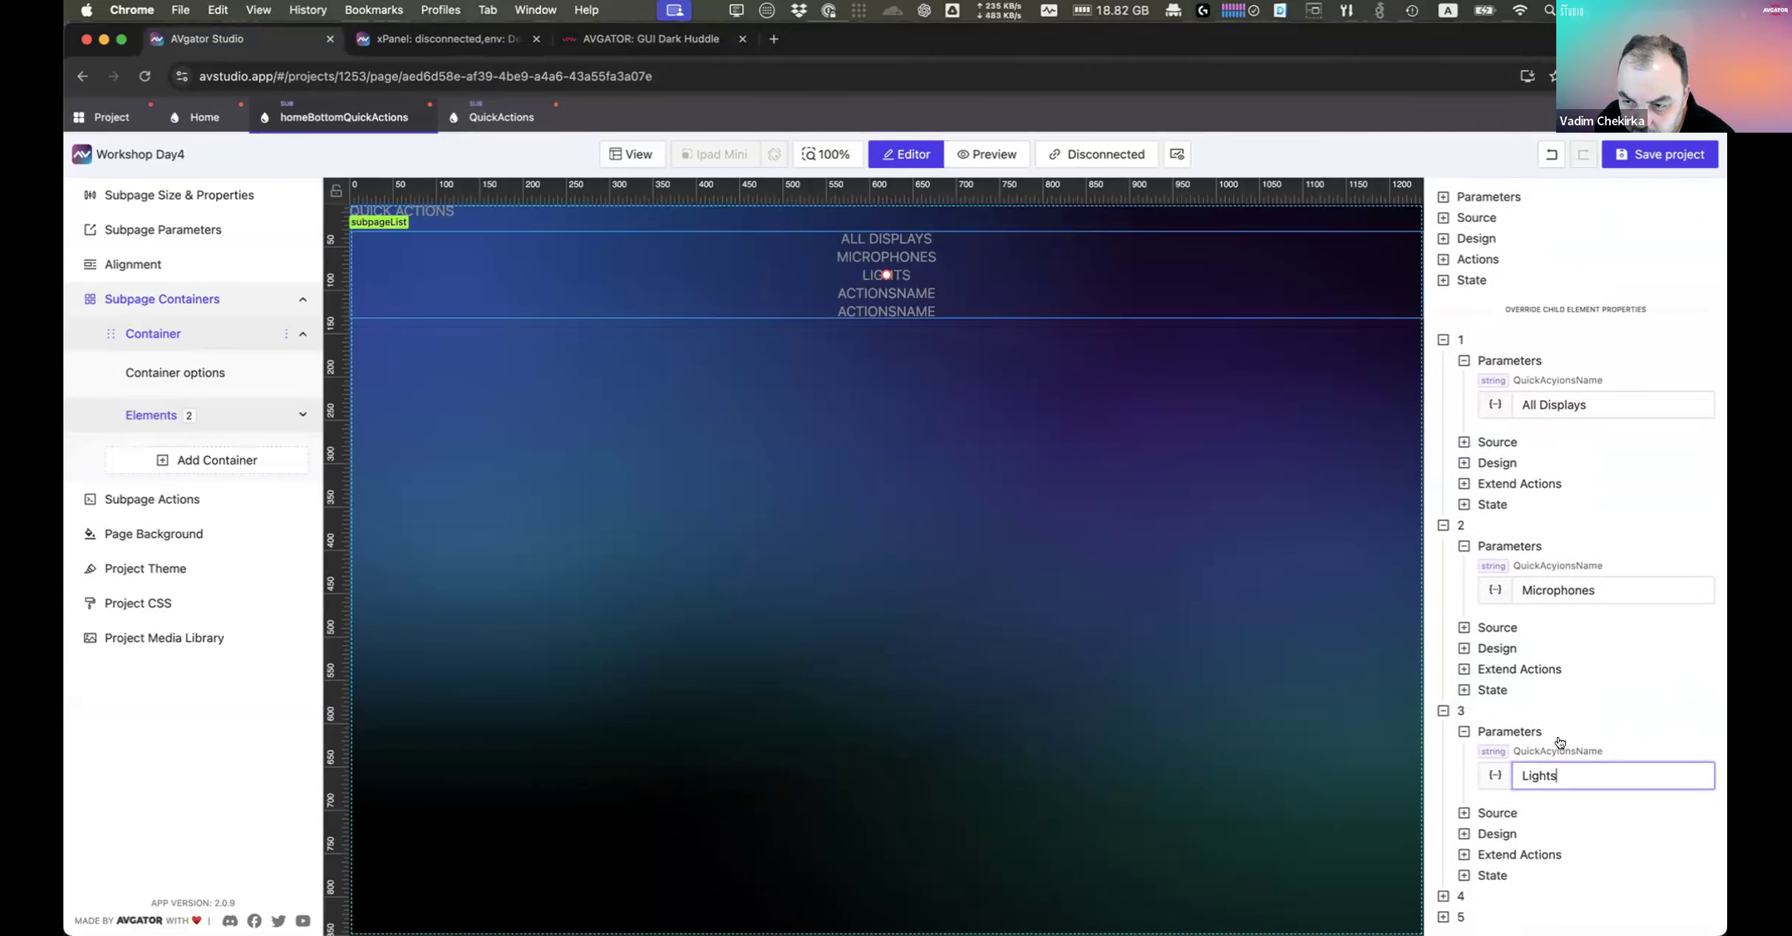
click(1445, 895)
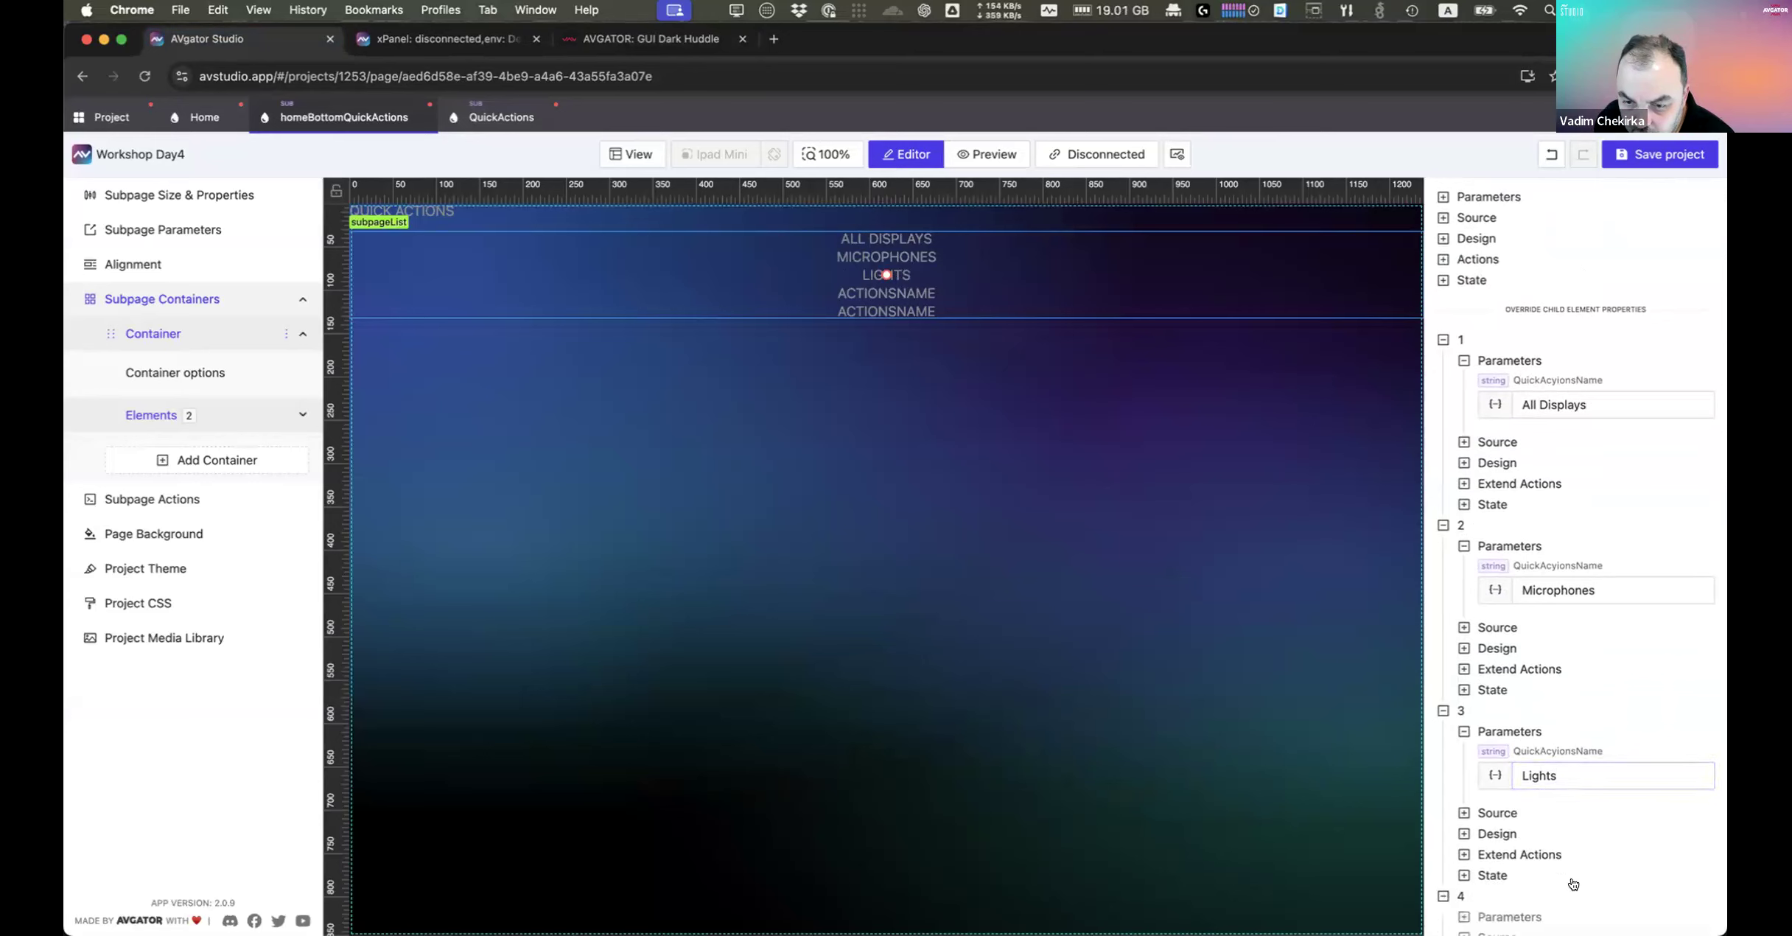
scroll(1569, 881, down, 3)
click(1529, 808)
scroll(1547, 810, down, 2)
click(1578, 792)
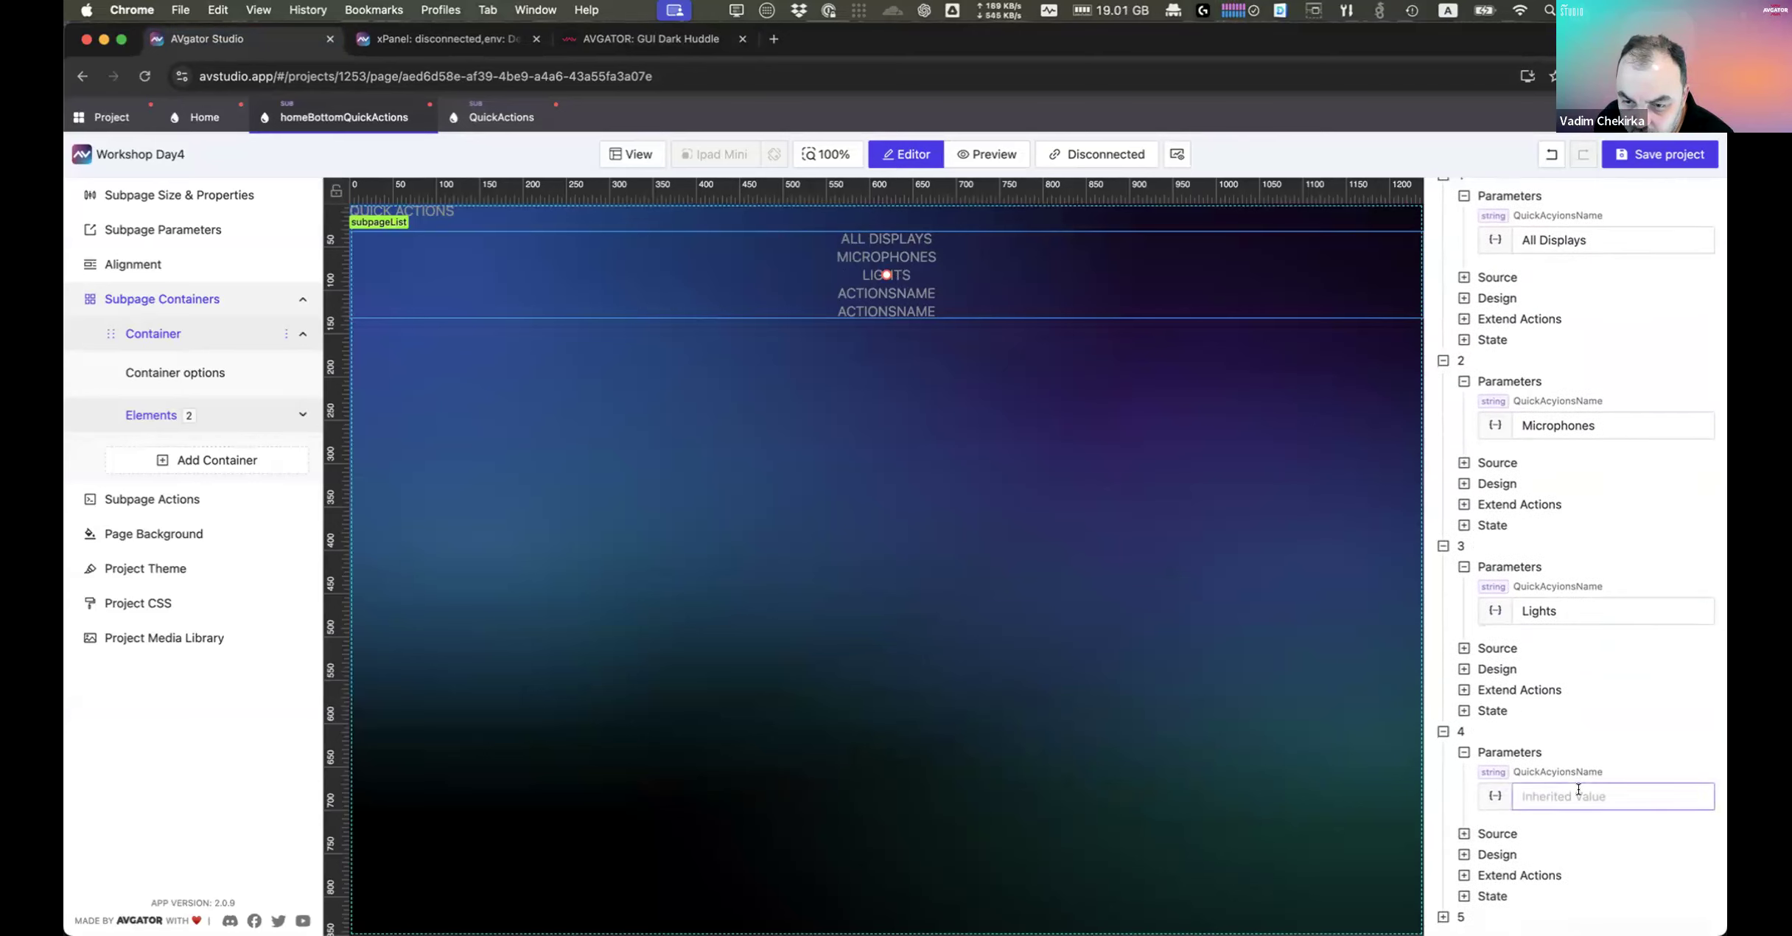
text(Shades)
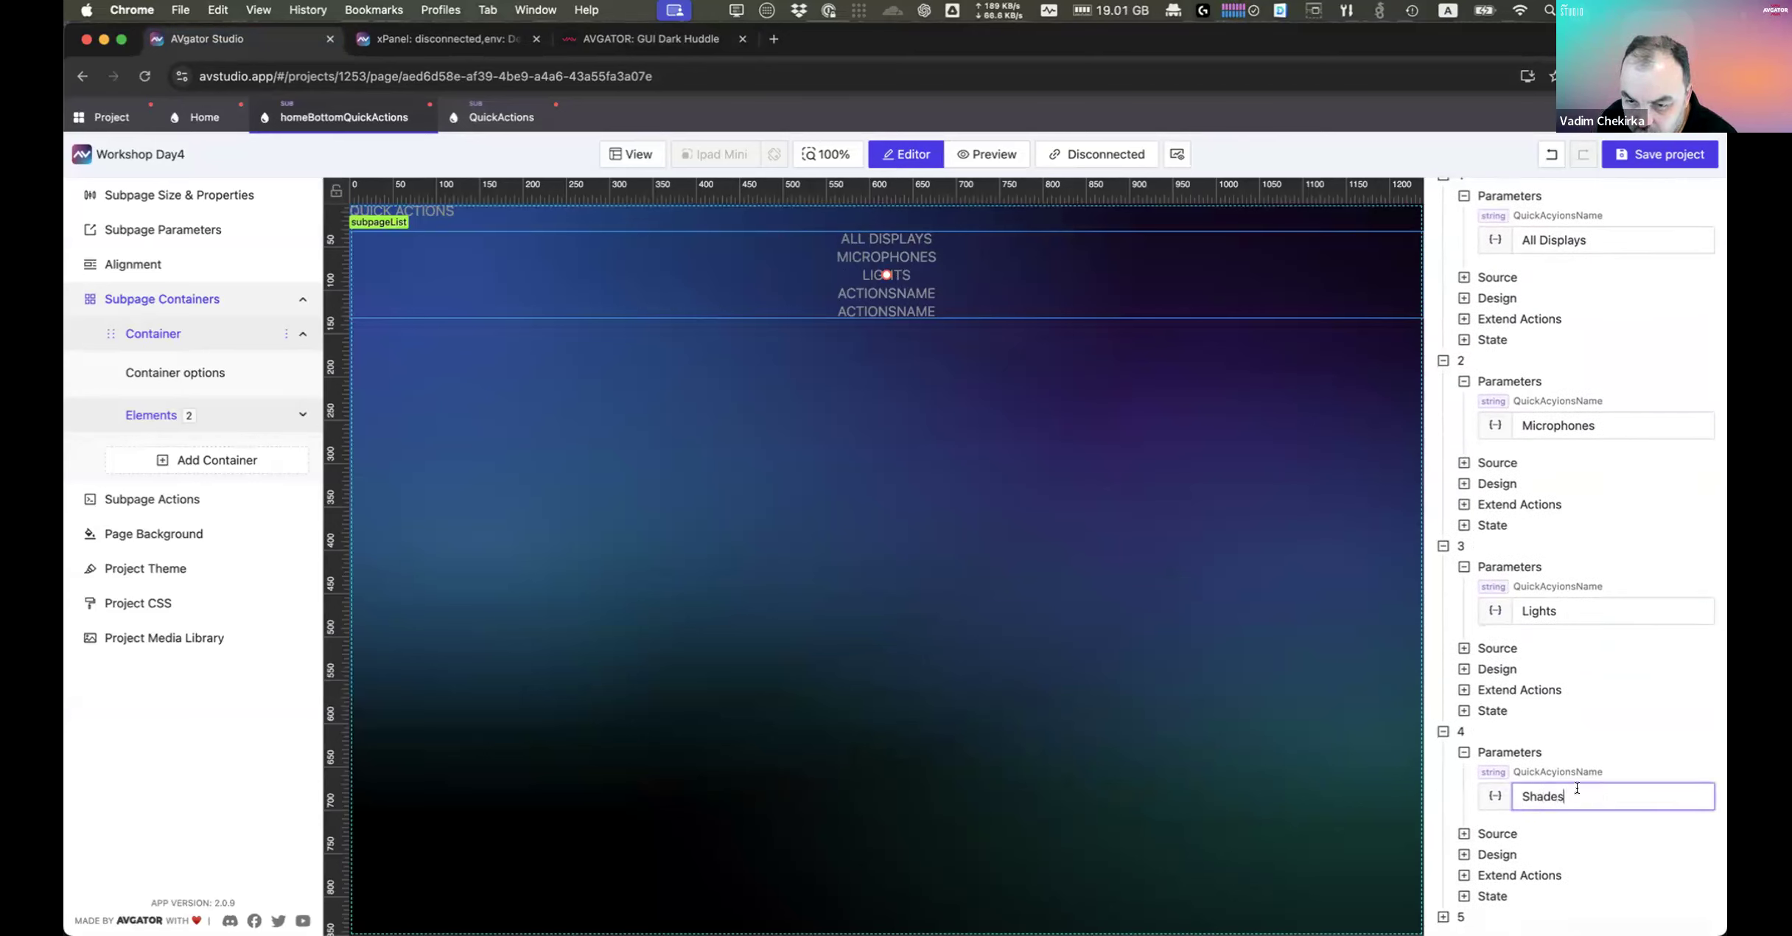
Step: Override the QuickAcyionsName parameter of item 5 in the subpage list with "Blackouts"
click(1460, 917)
scroll(1547, 873, down, 3)
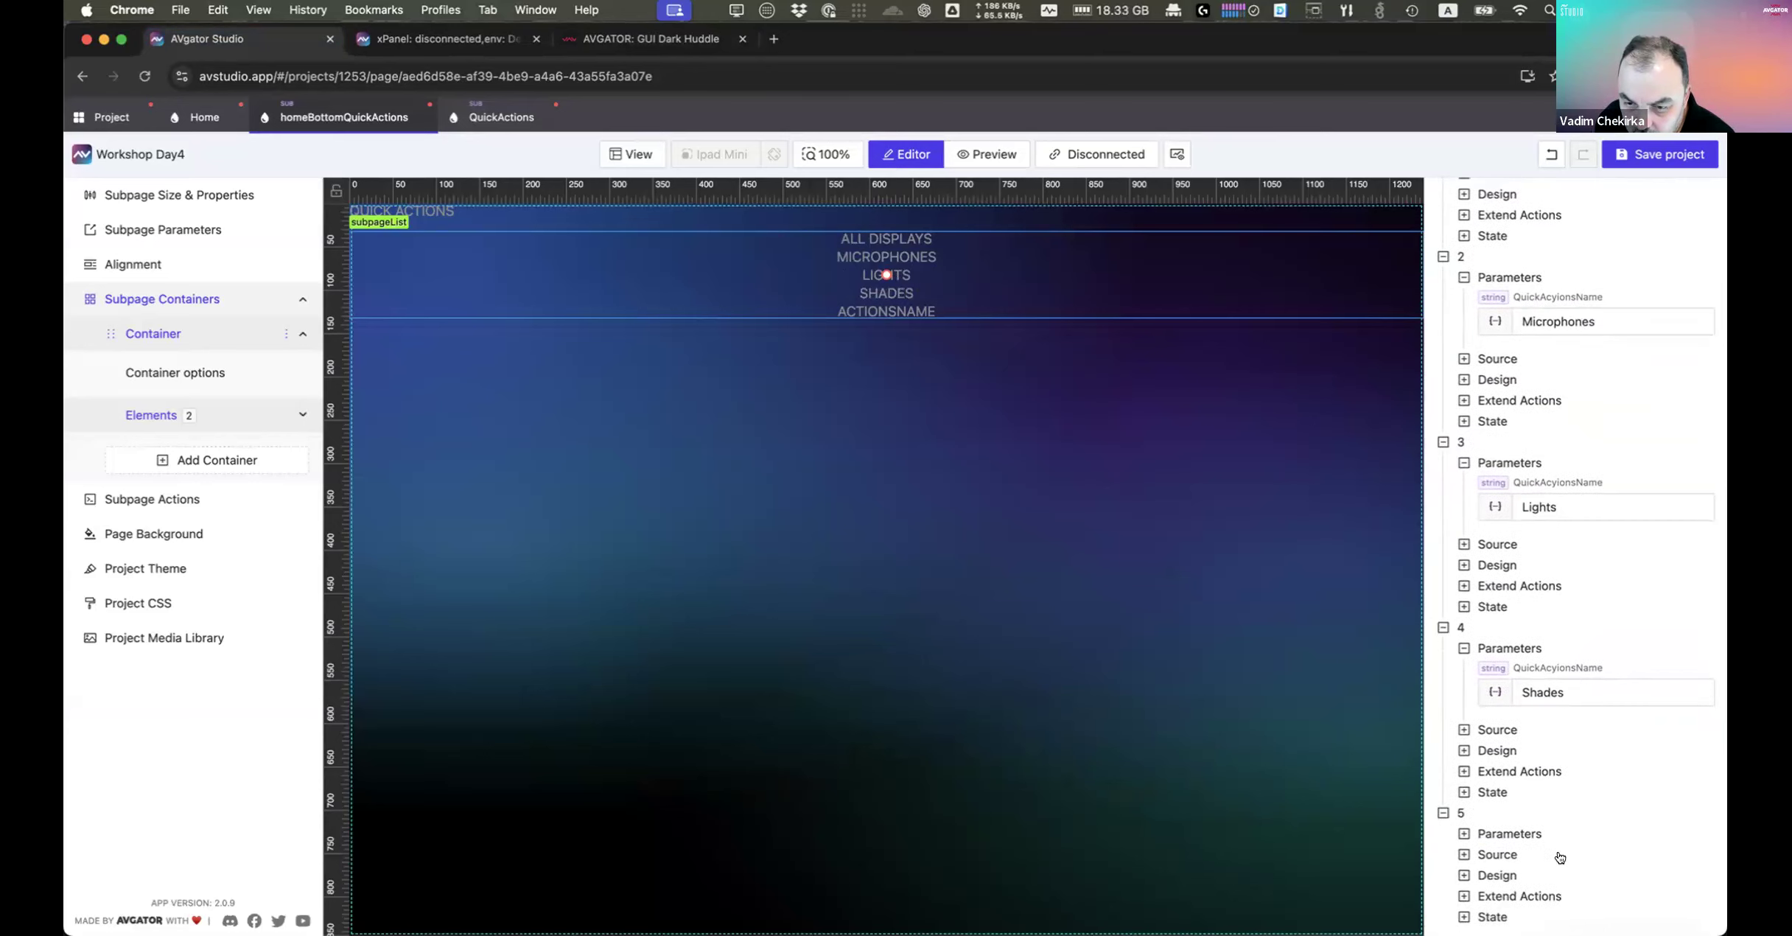
click(1509, 833)
scroll(1555, 840, down, 1)
click(1549, 828)
text(Blackop)
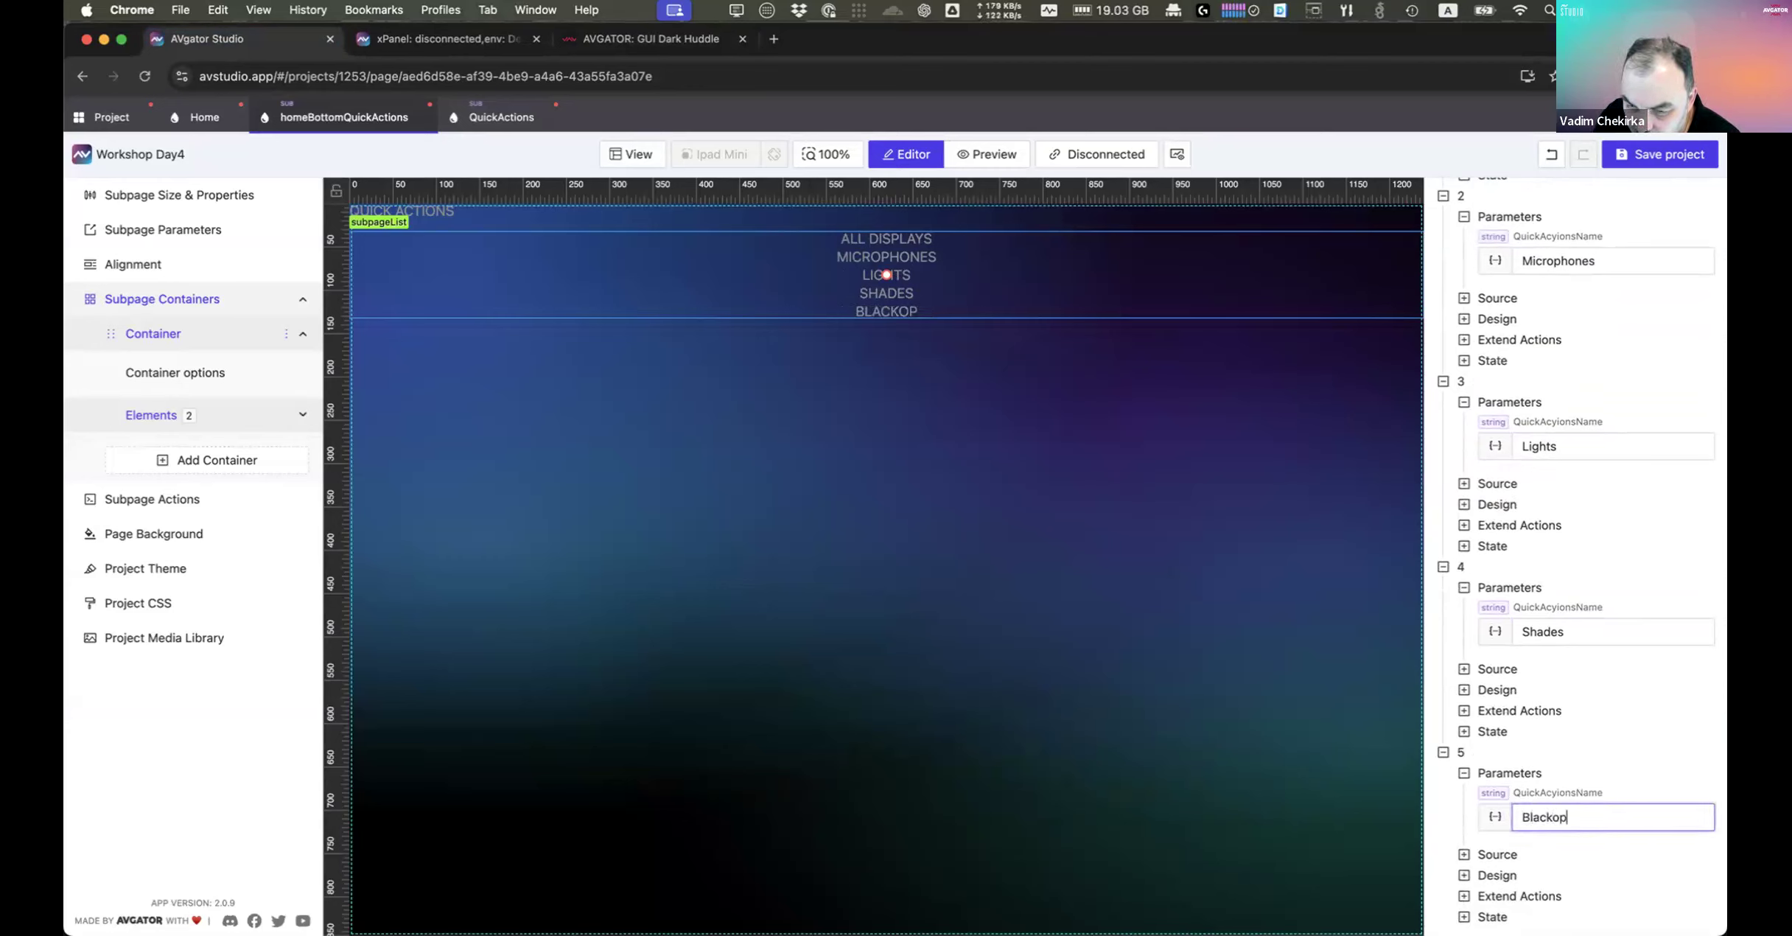
key(BackSpace)
key(BackSpace)
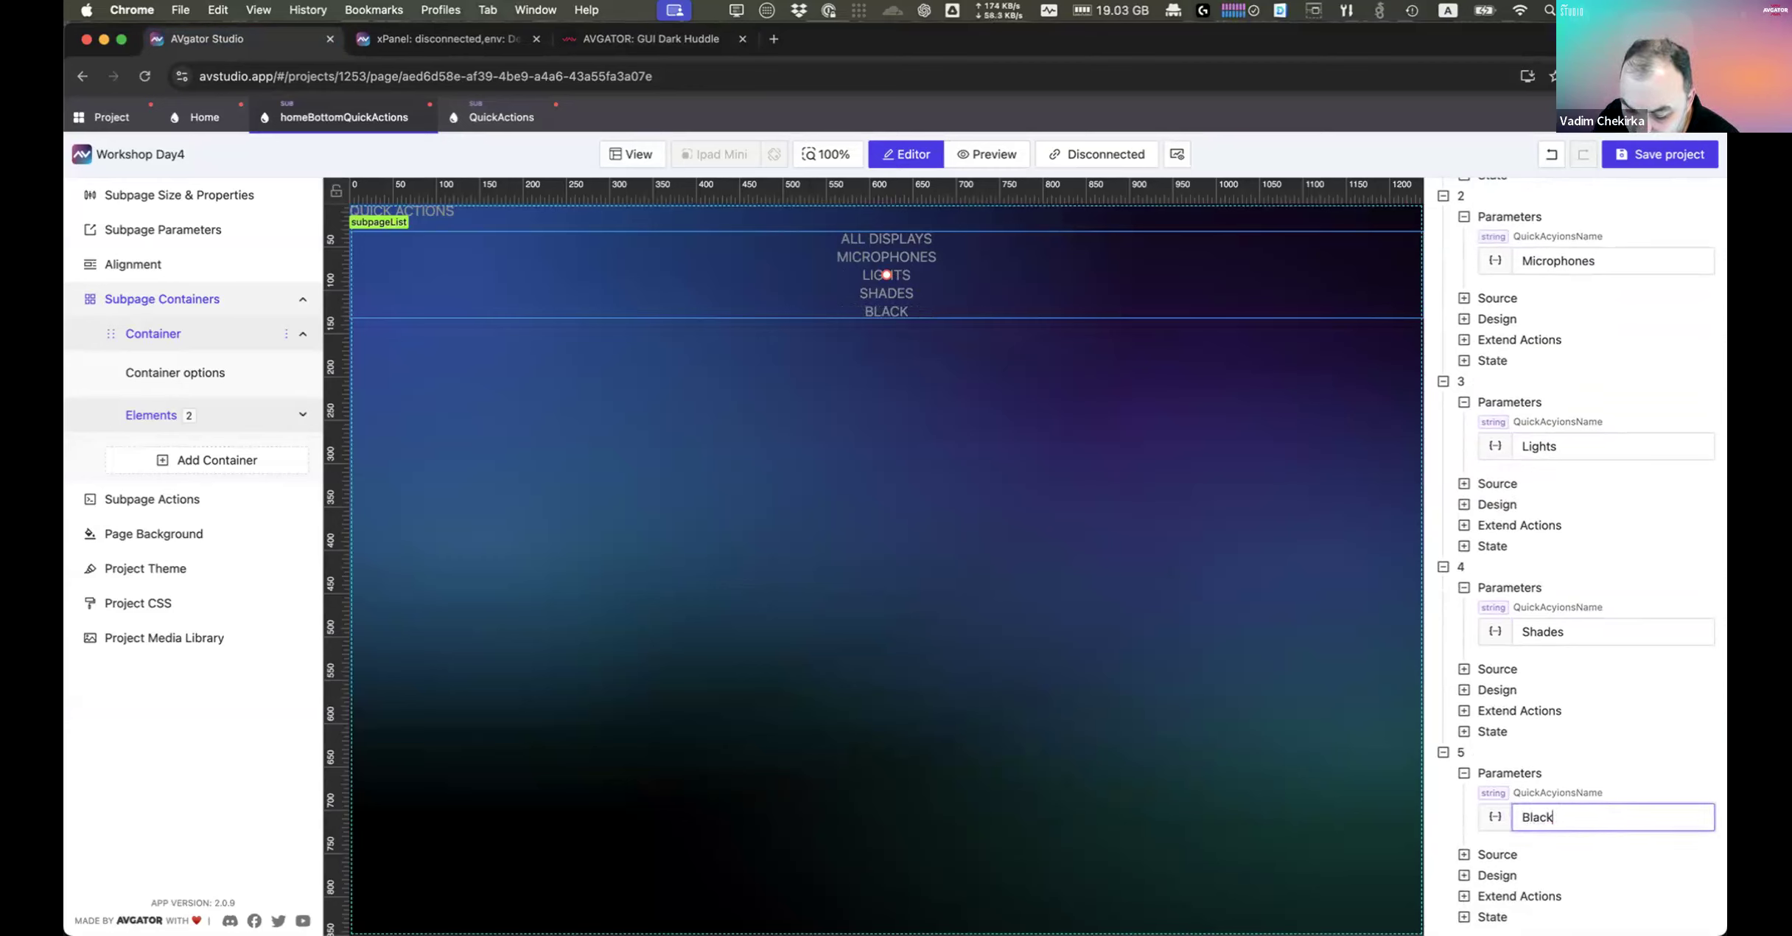
text(outs)
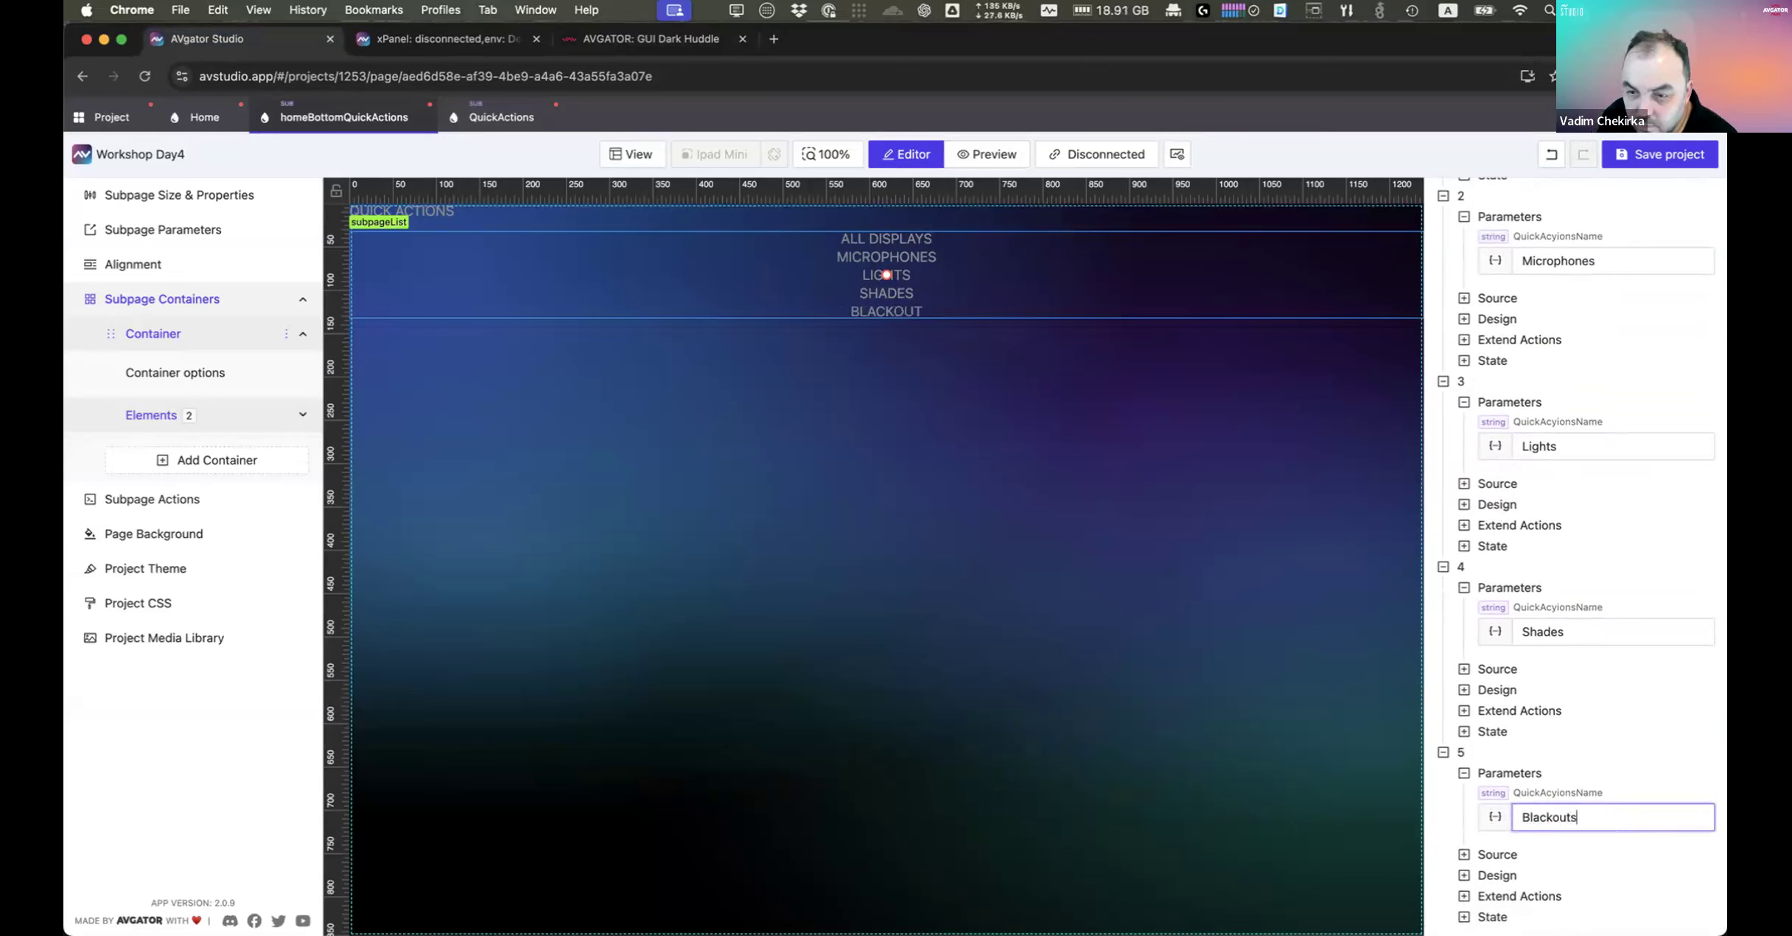
click(955, 520)
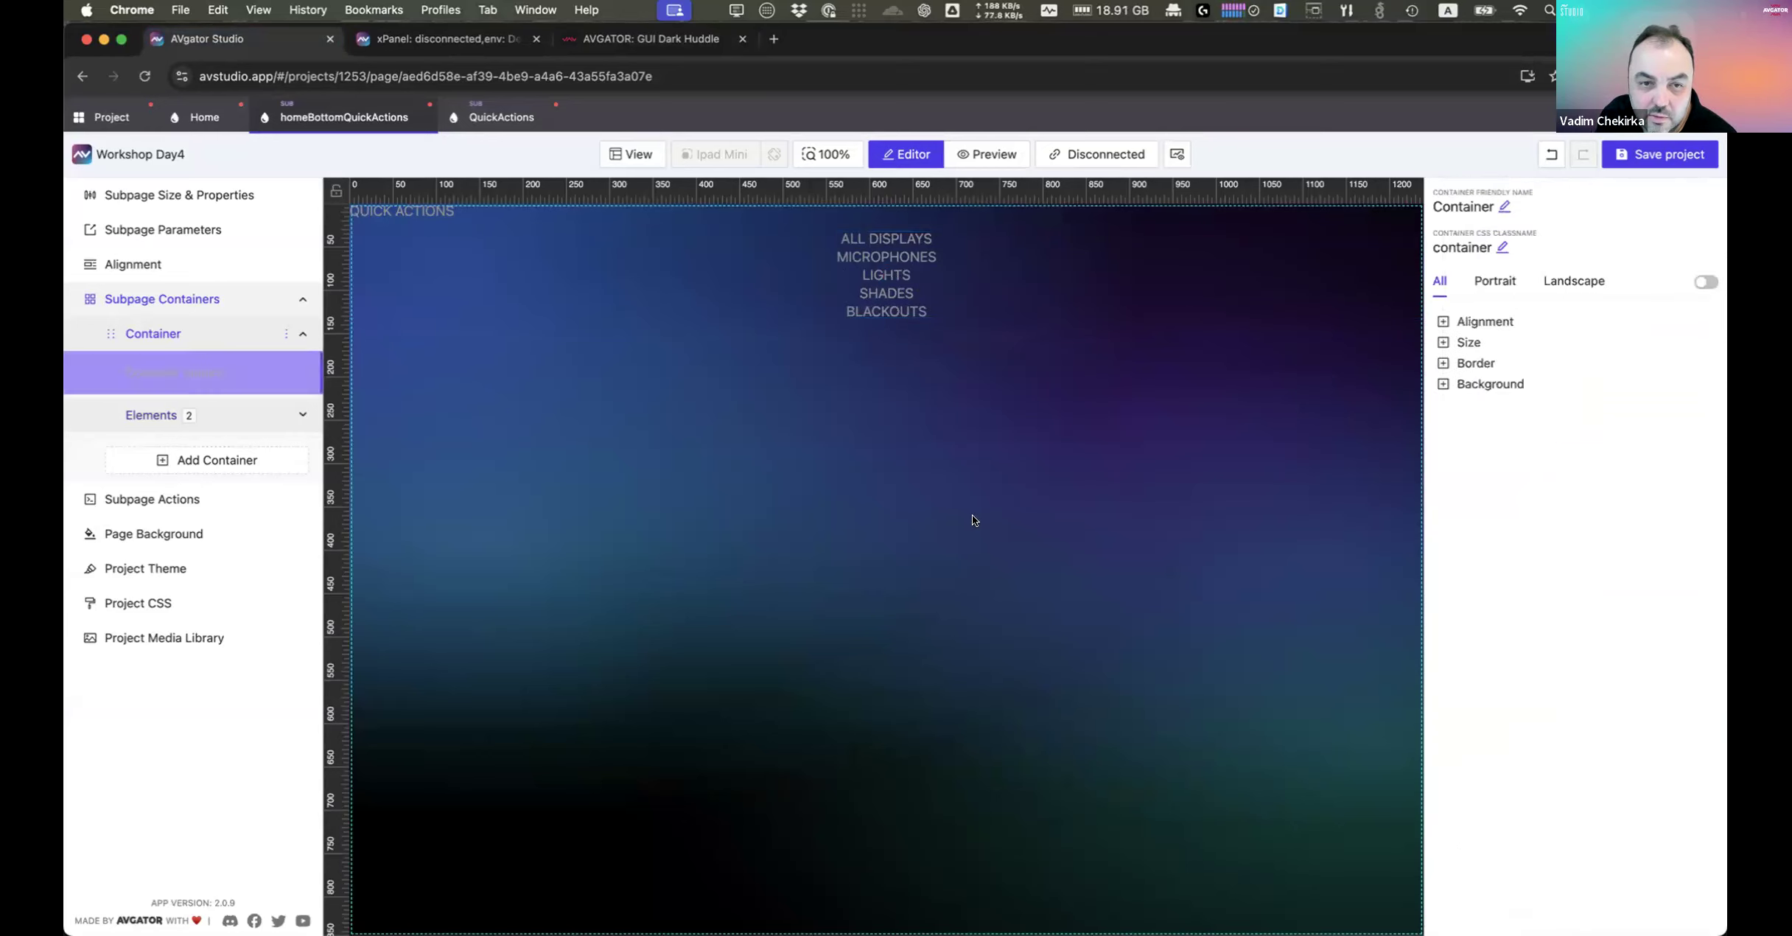
Step: Add a Switch element to the container of the QuickActions subpage
click(912, 309)
click(483, 112)
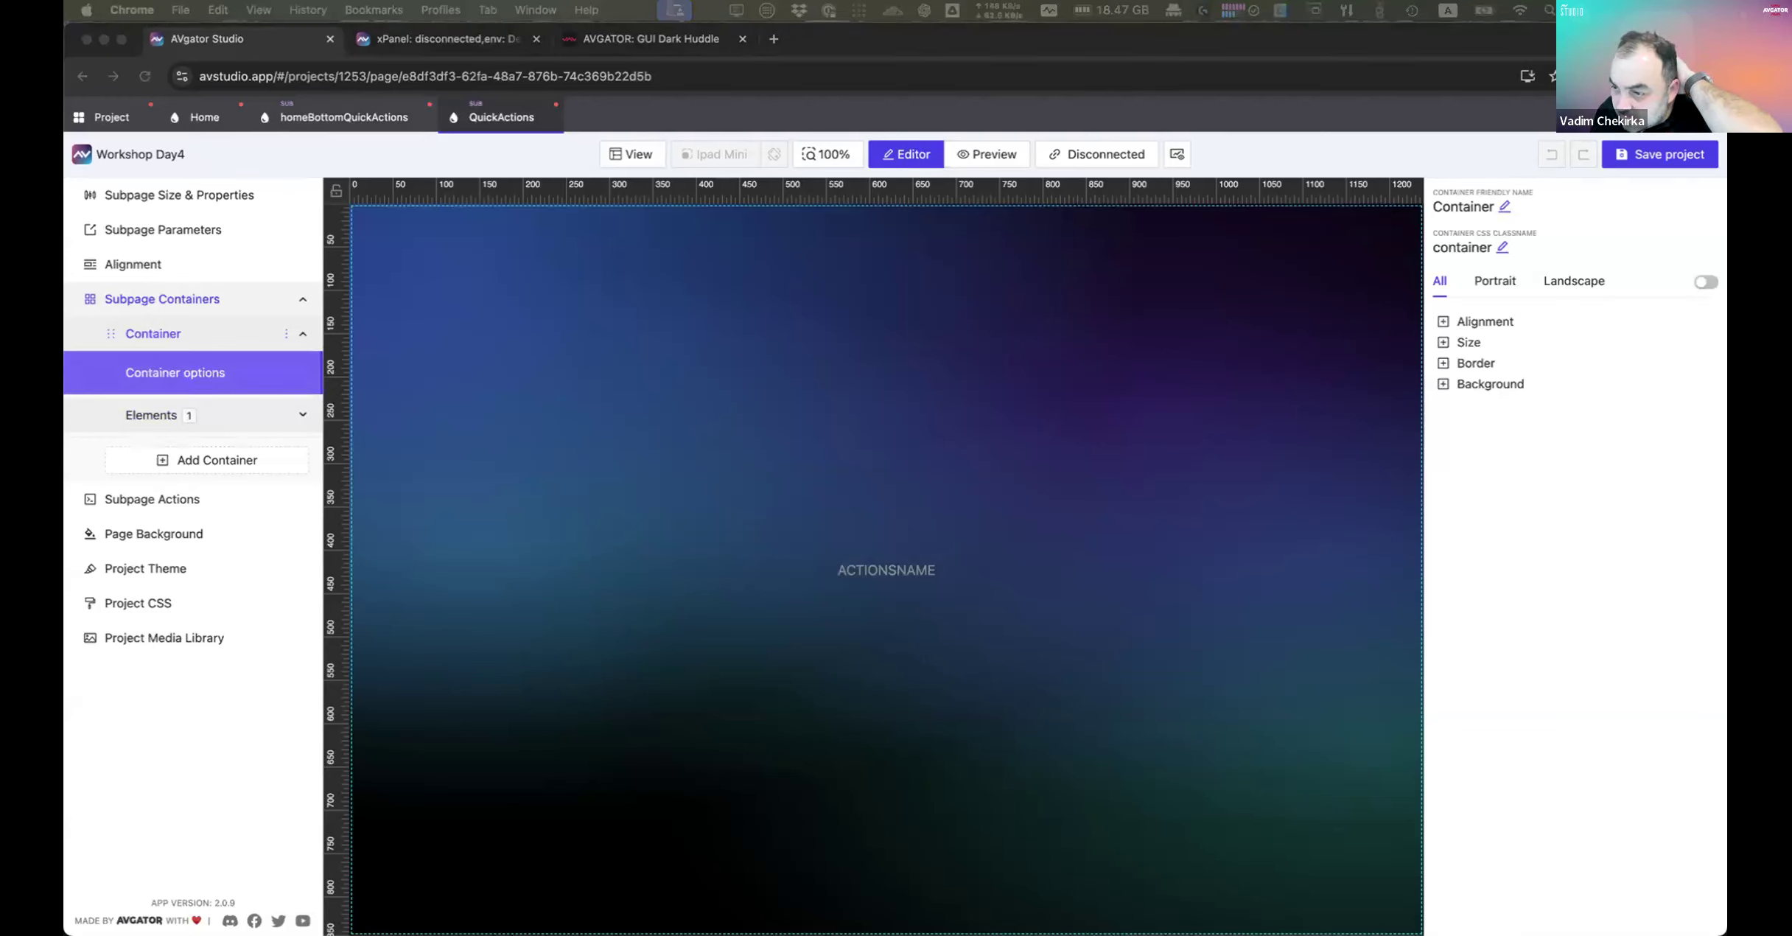
right_click(1171, 565)
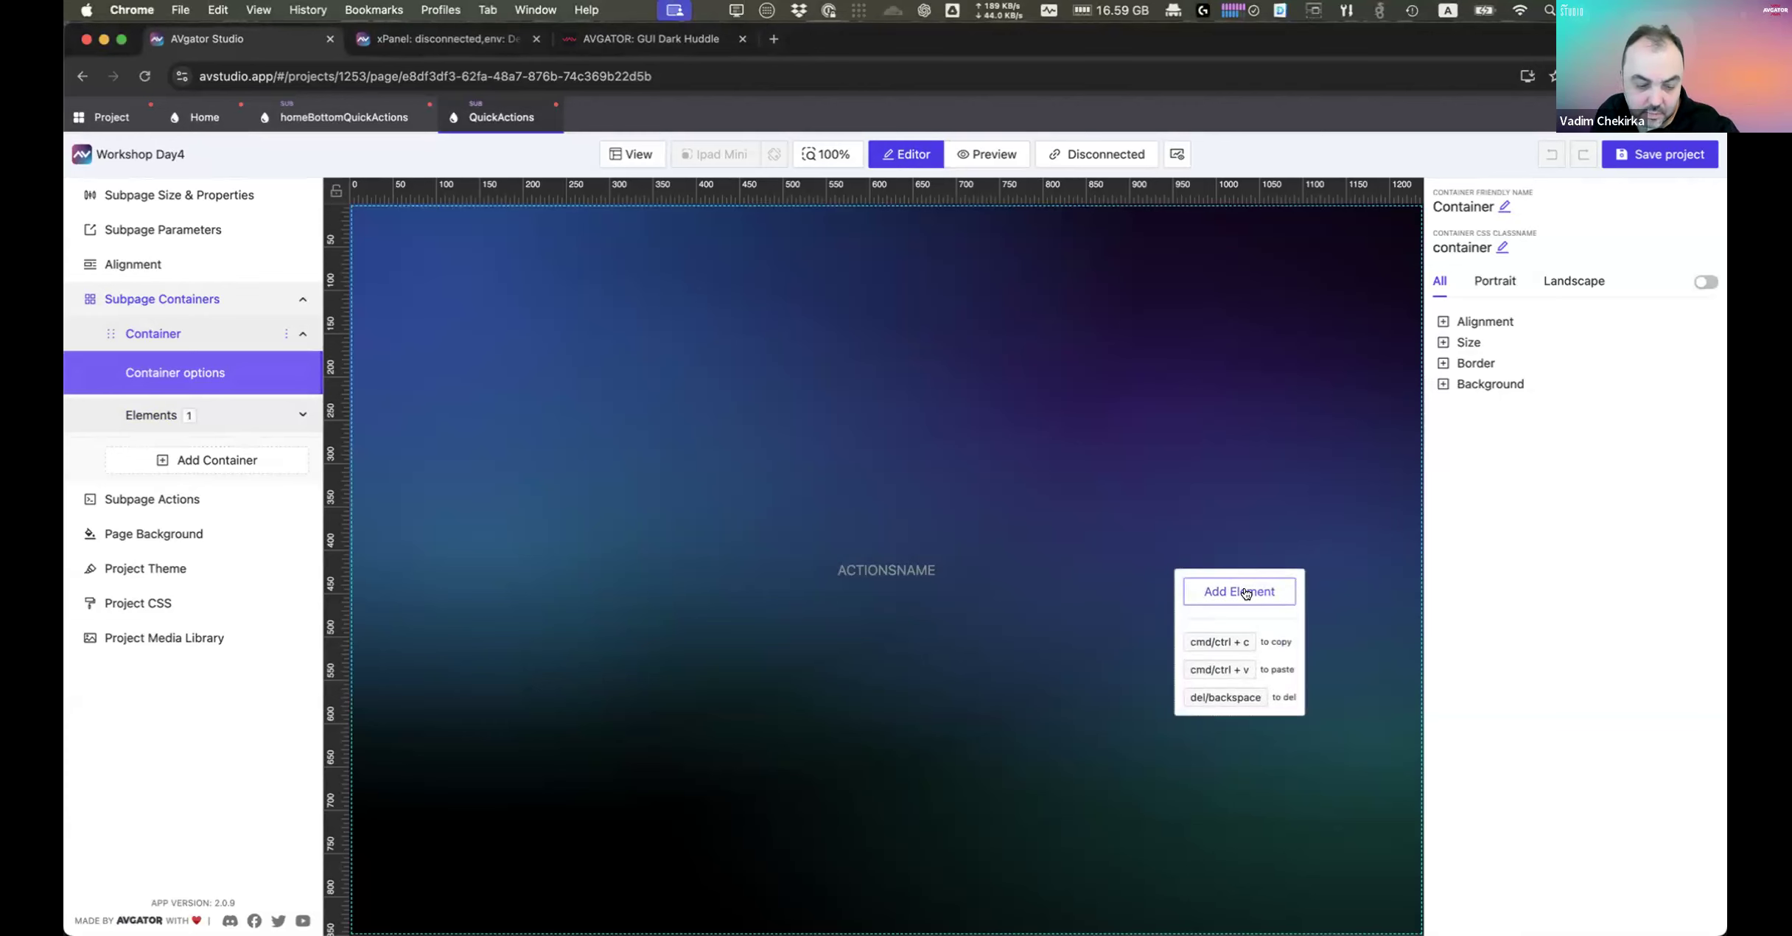
click(1244, 591)
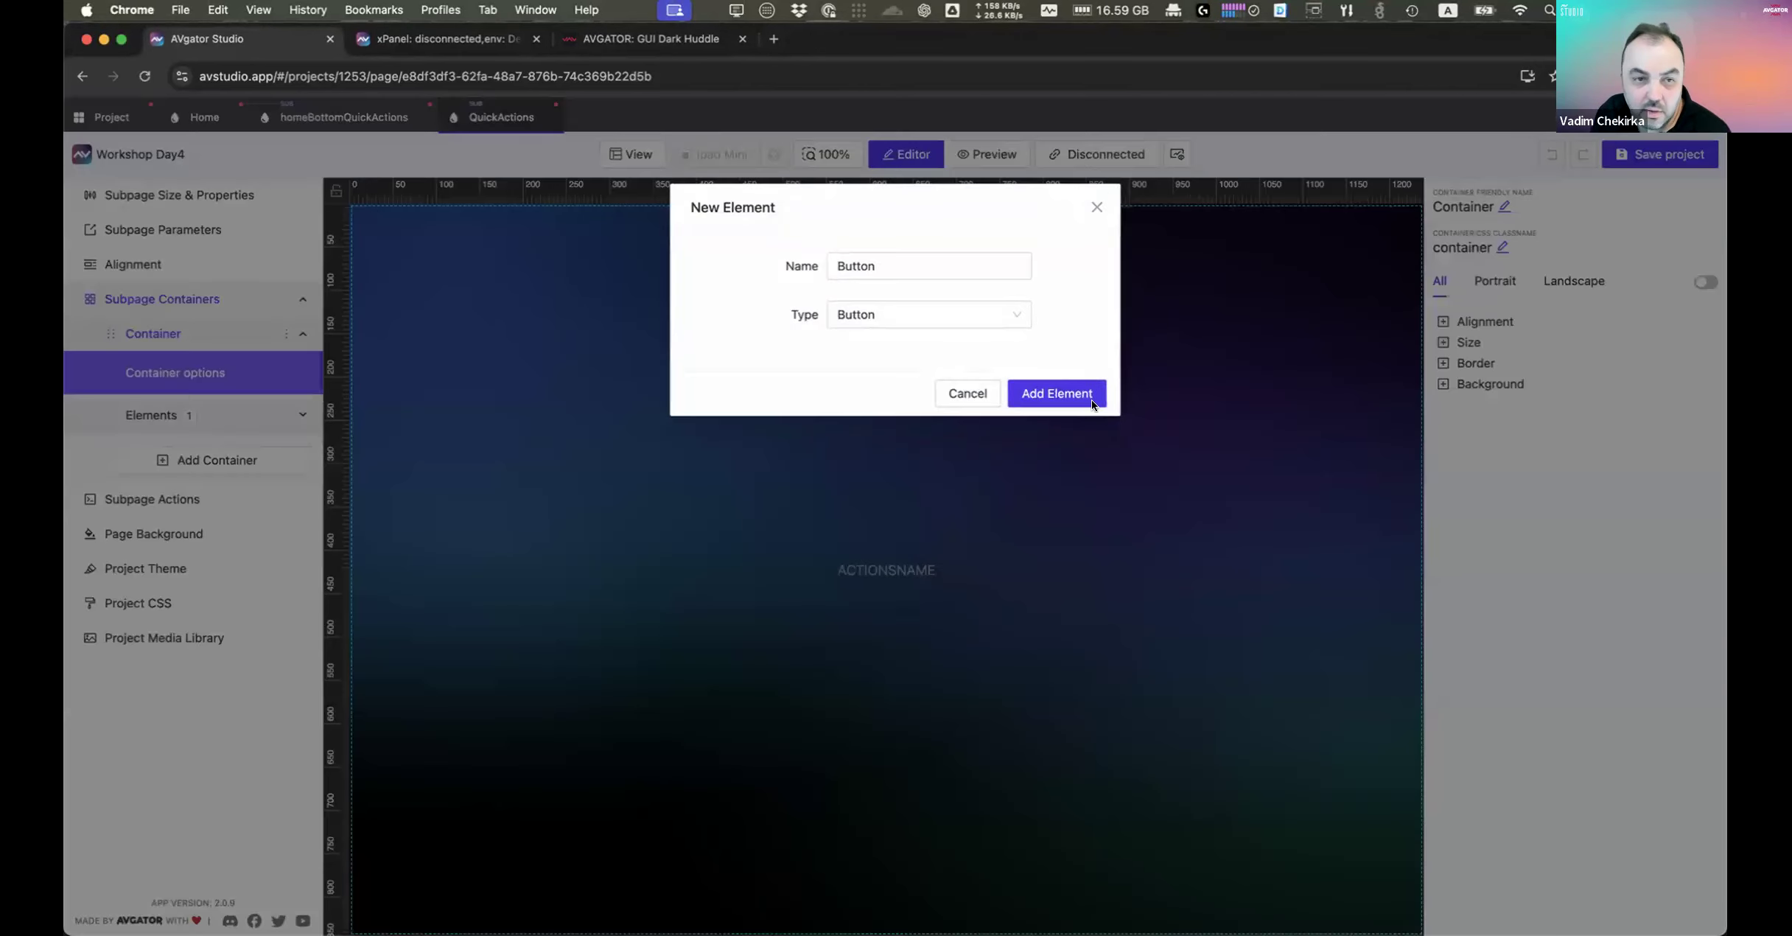
click(870, 310)
text(swi)
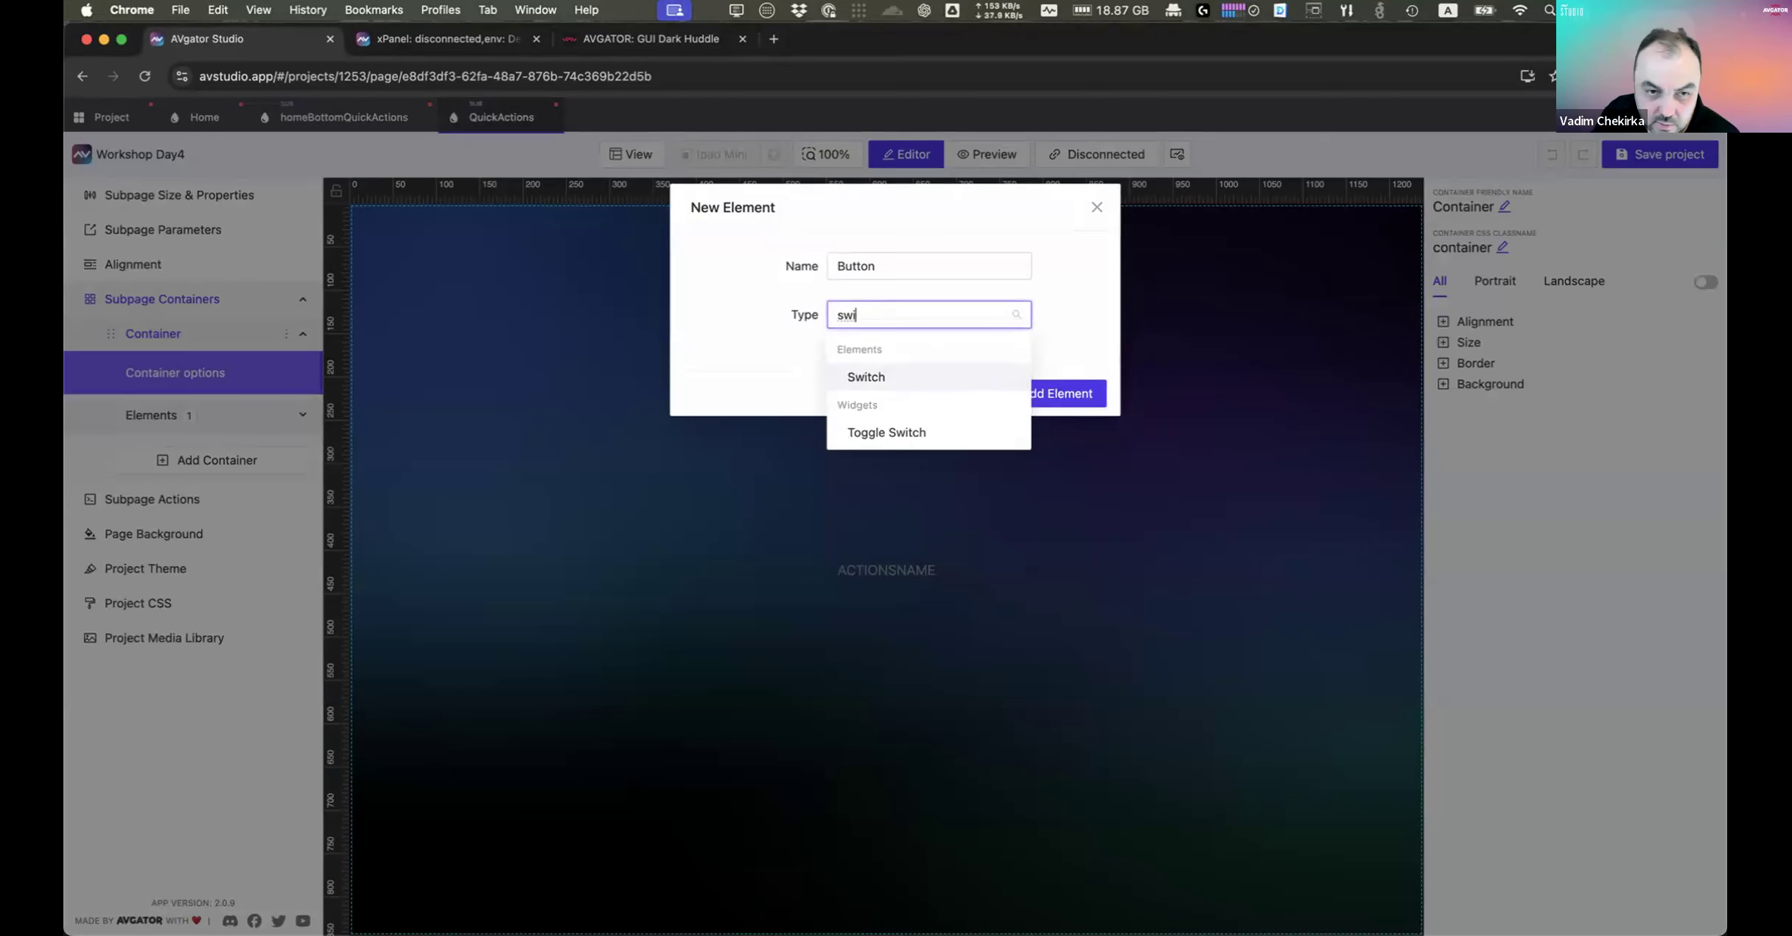
key(Return)
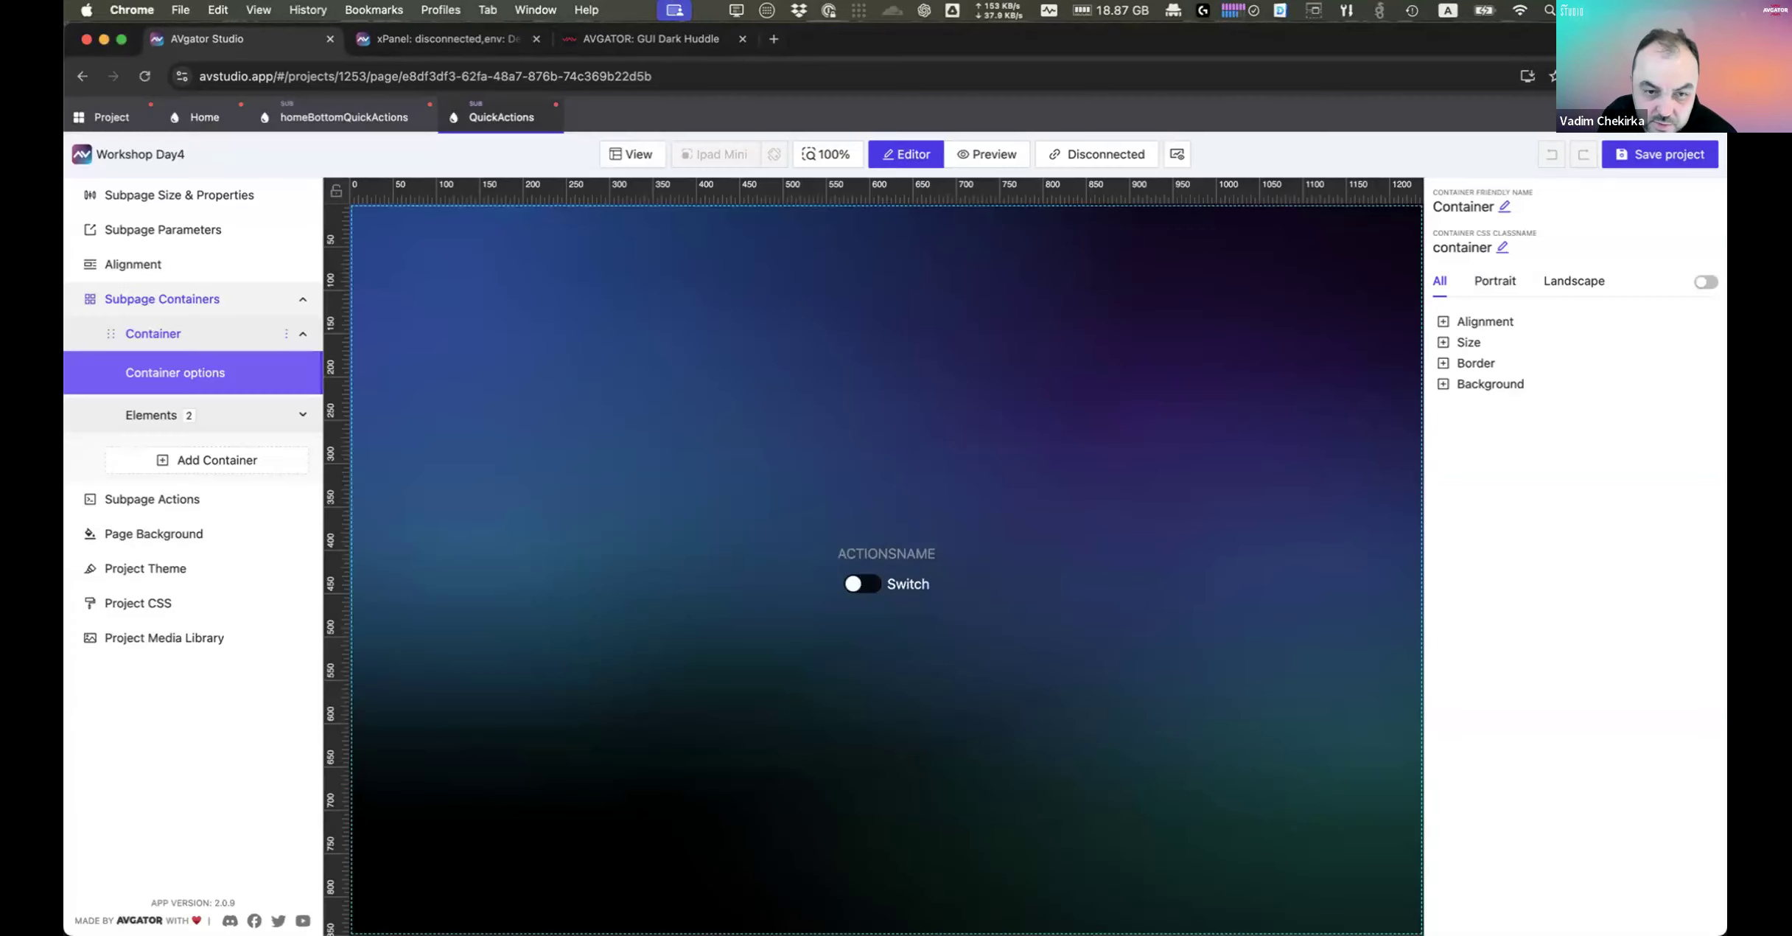
Step: Clear the label text of the switch element in the QuickActions subpage
click(872, 577)
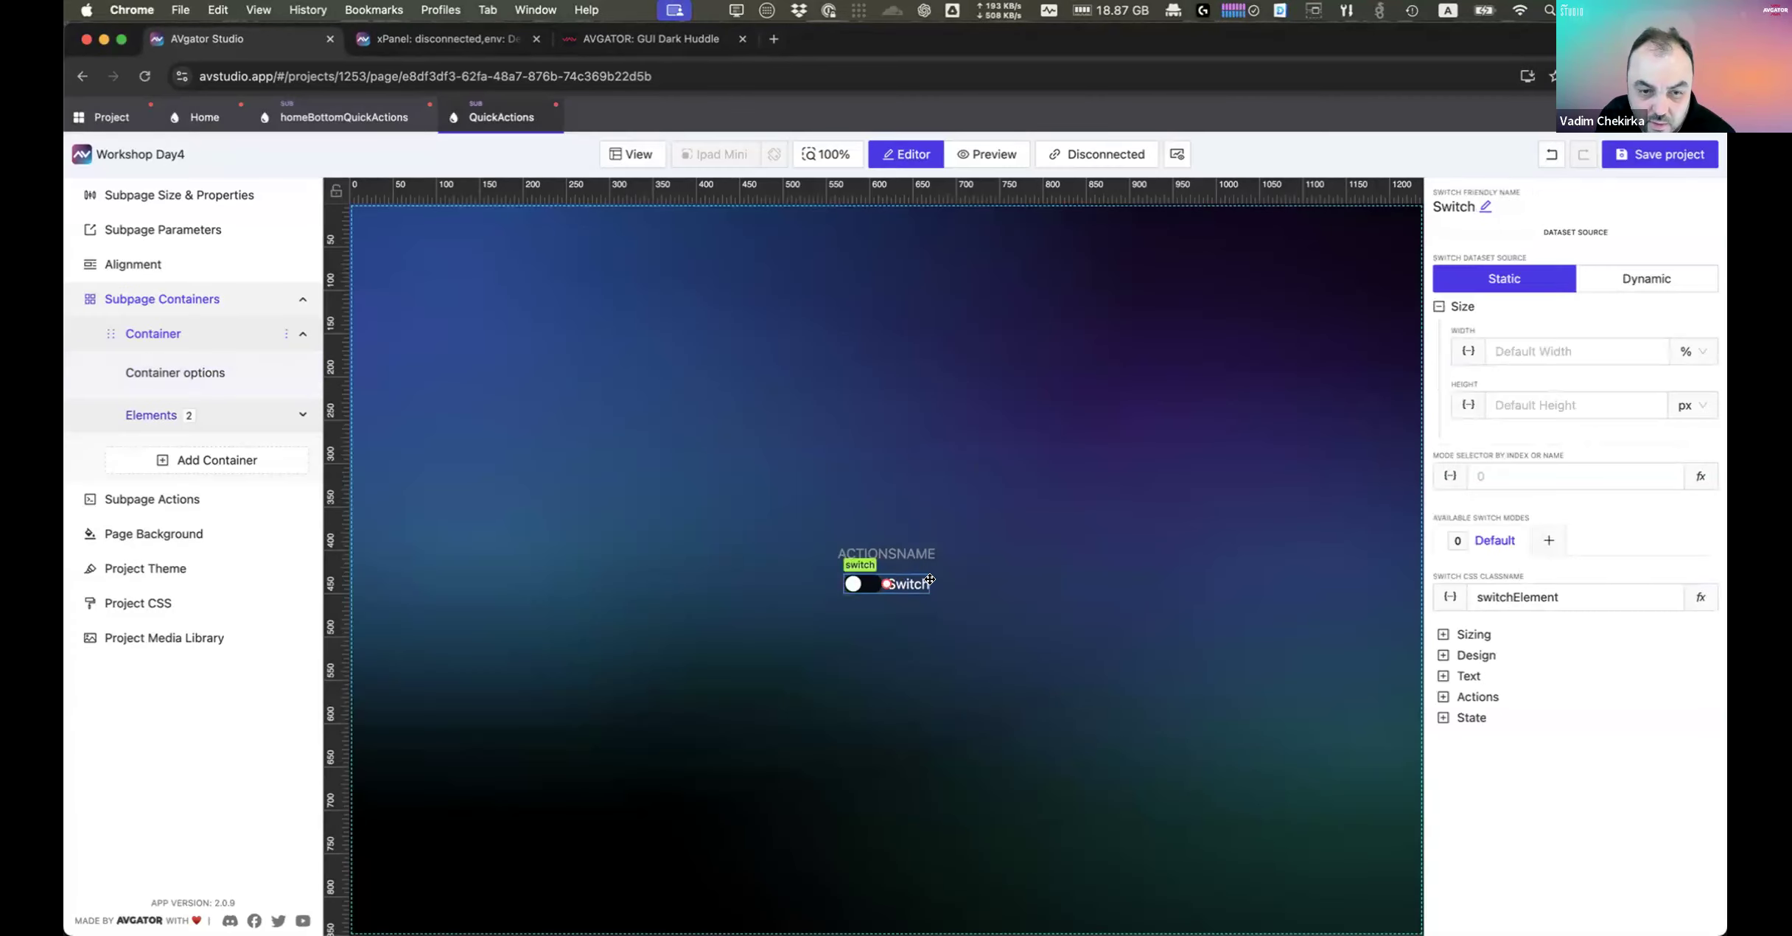
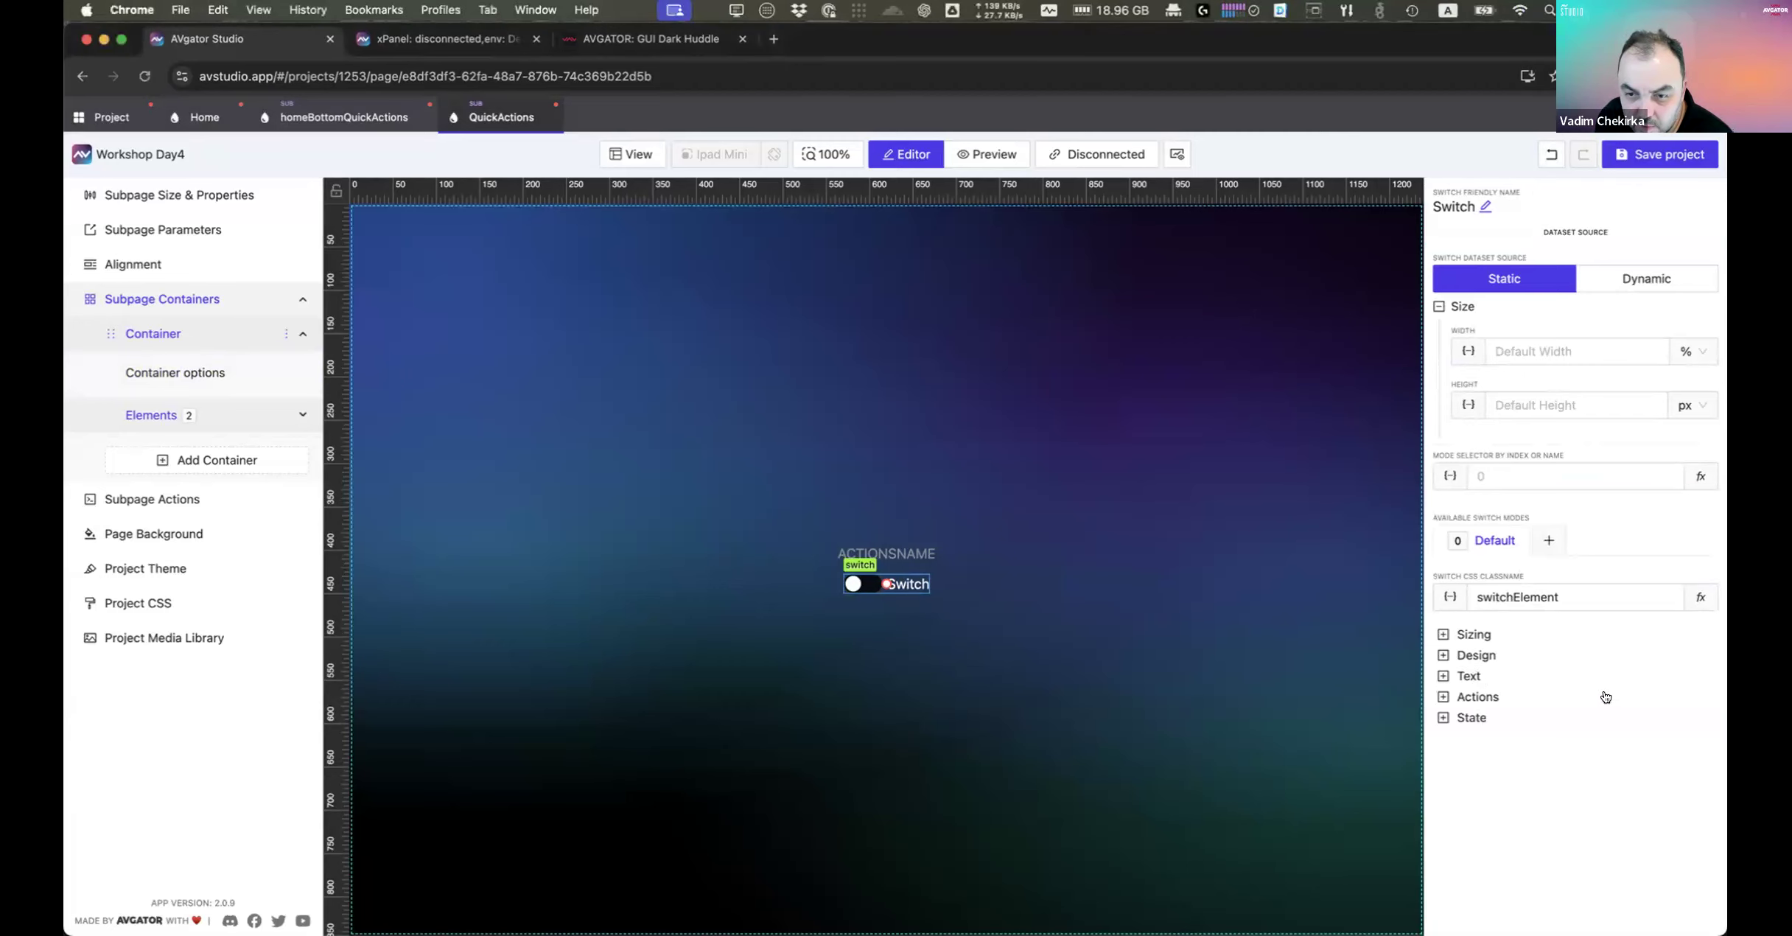
click(1469, 675)
click(1627, 700)
drag(536, 324, 308, 321)
key(BackSpace)
click(1369, 403)
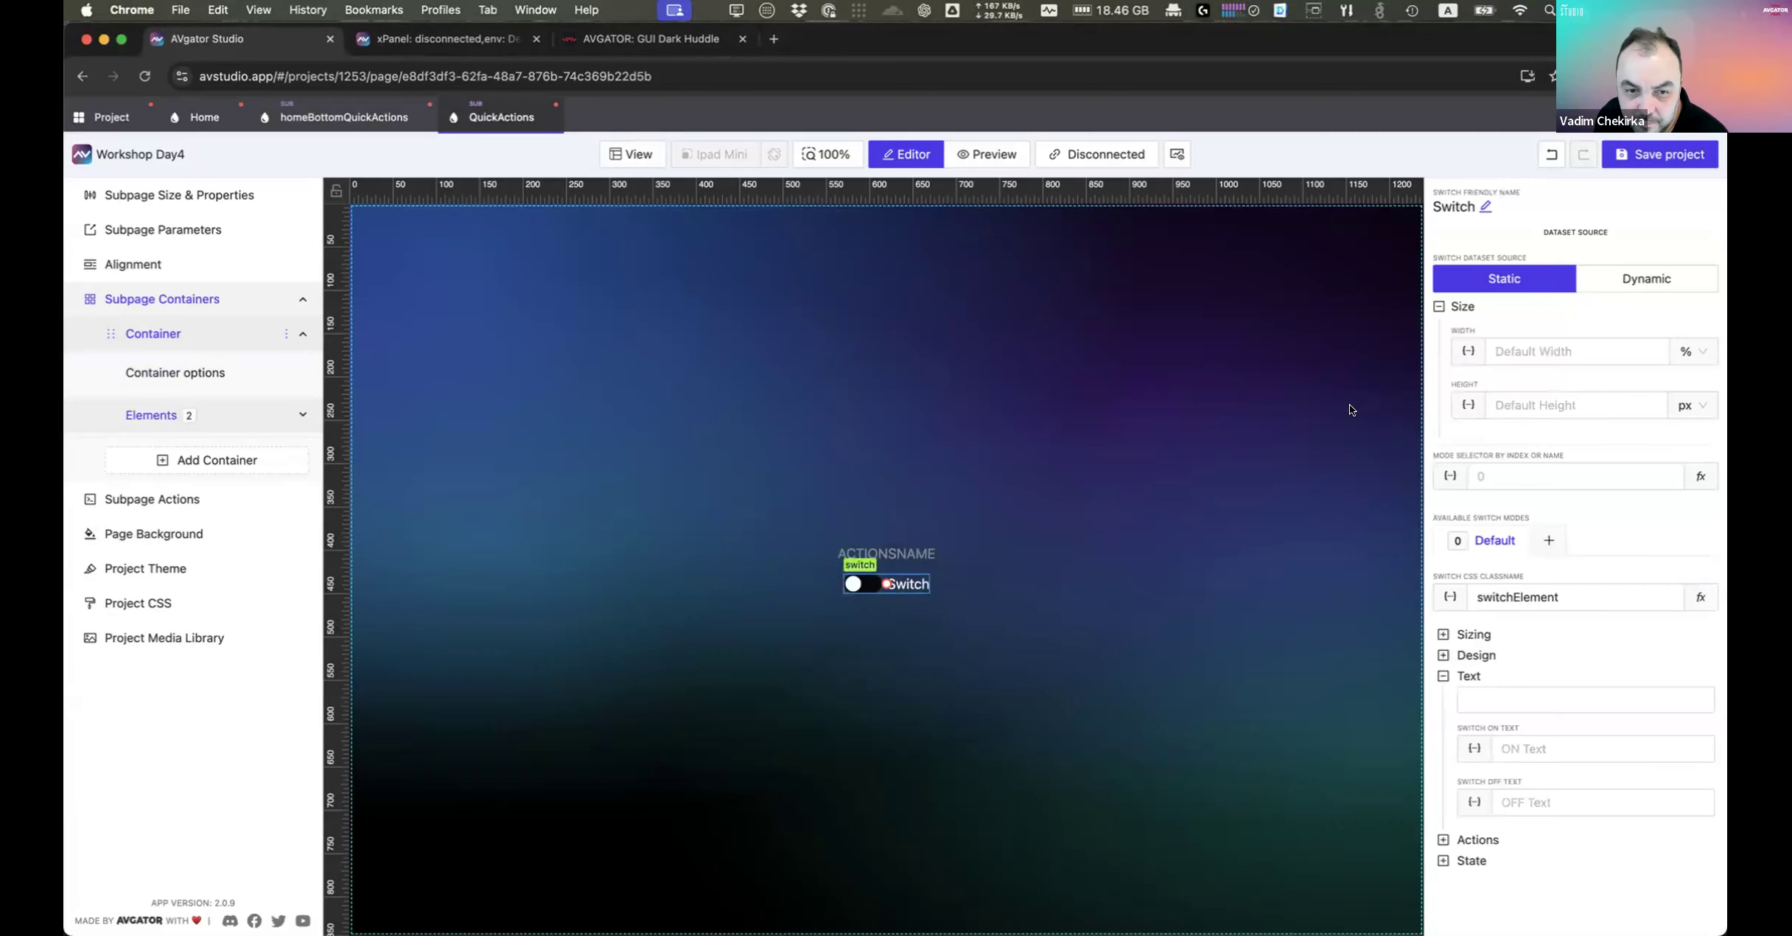
Step: Set the elements flow of the QuickActions subpage's container to horizontal
click(763, 426)
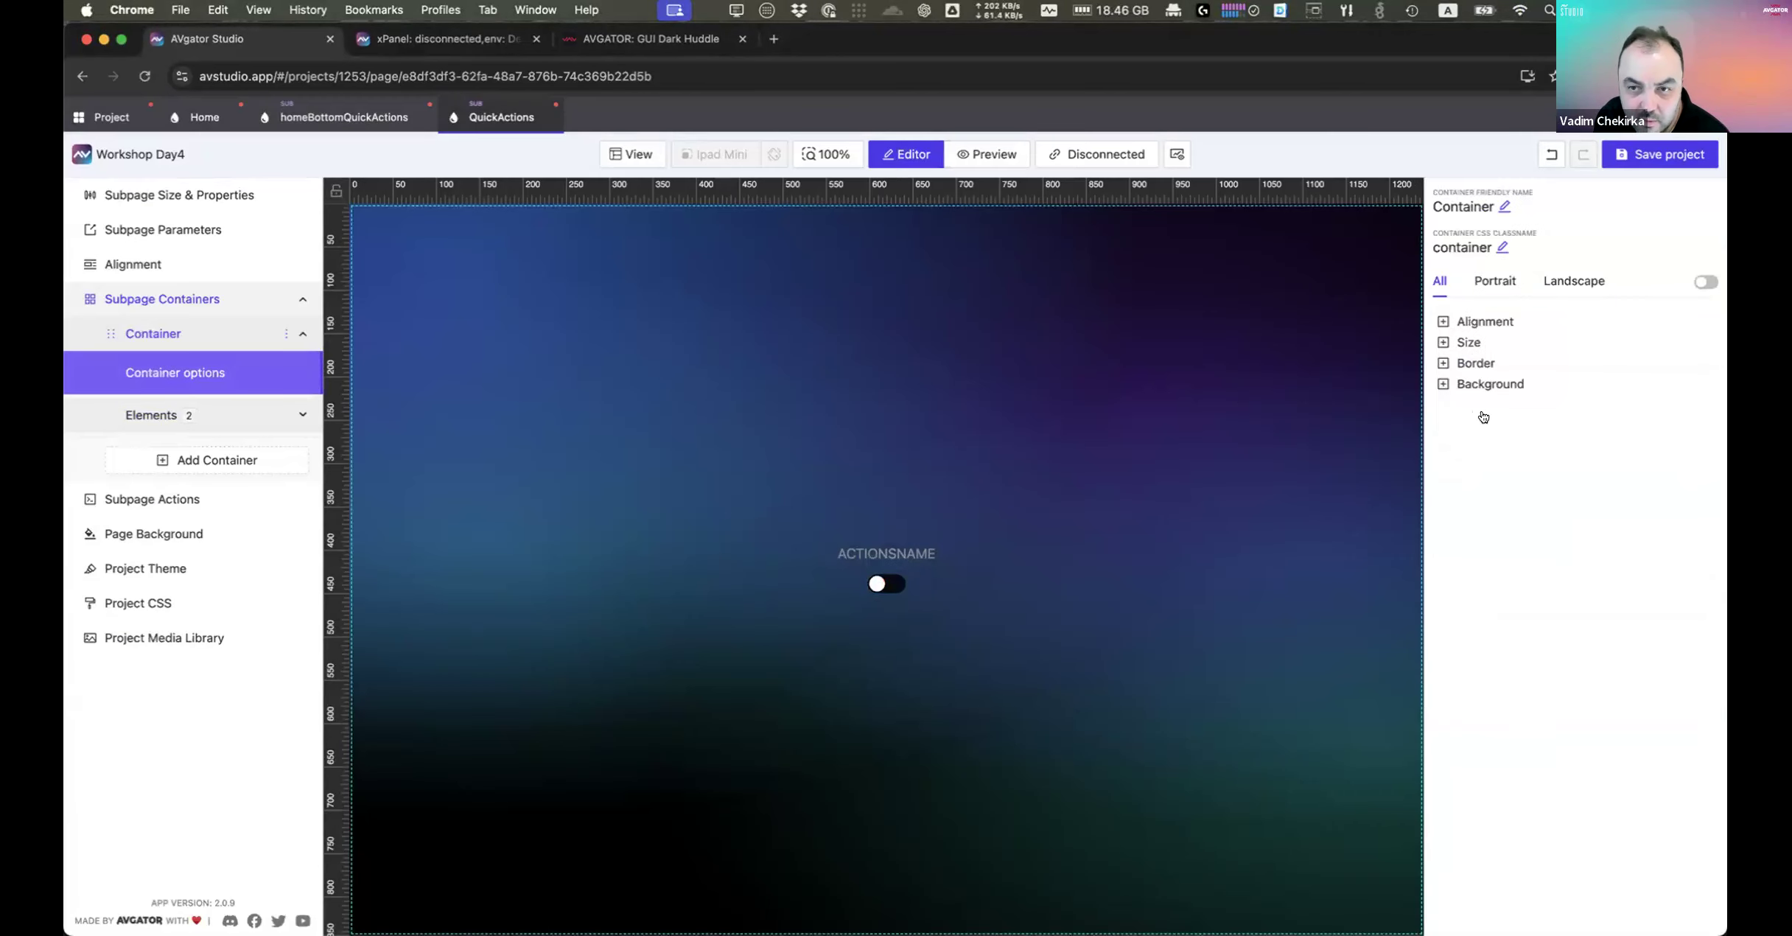
click(1485, 321)
click(1521, 358)
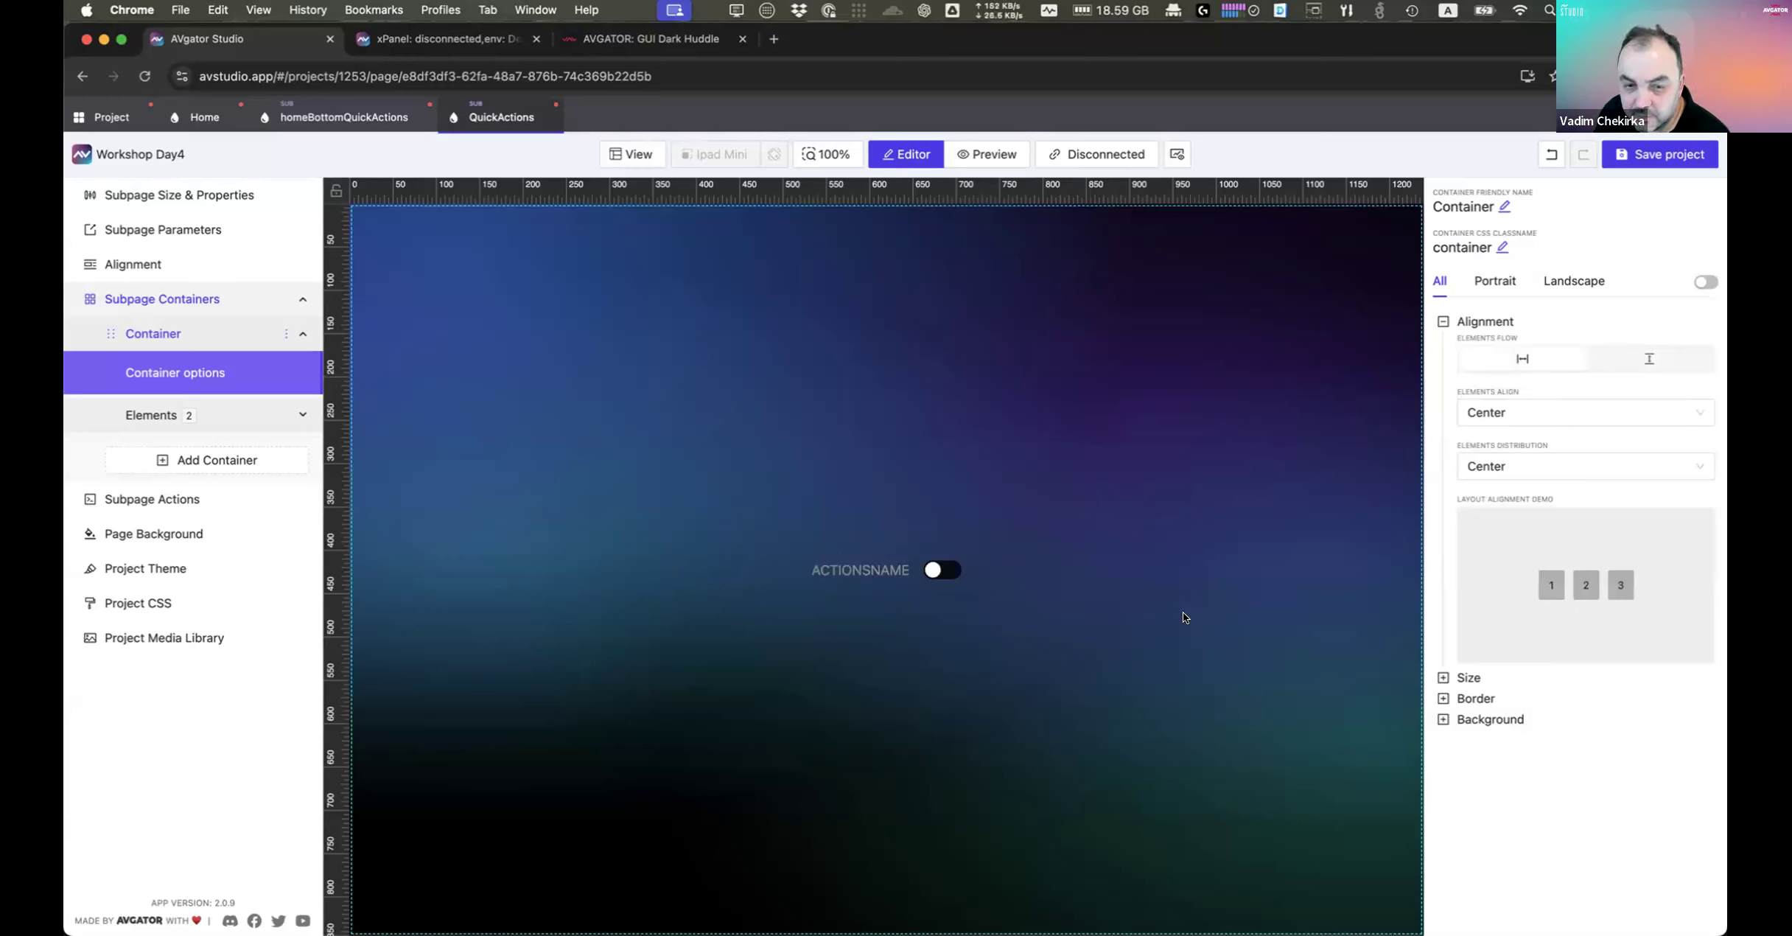
Step: Add a Text element to the QuickActions container and place it between the action name and the switch
click(942, 572)
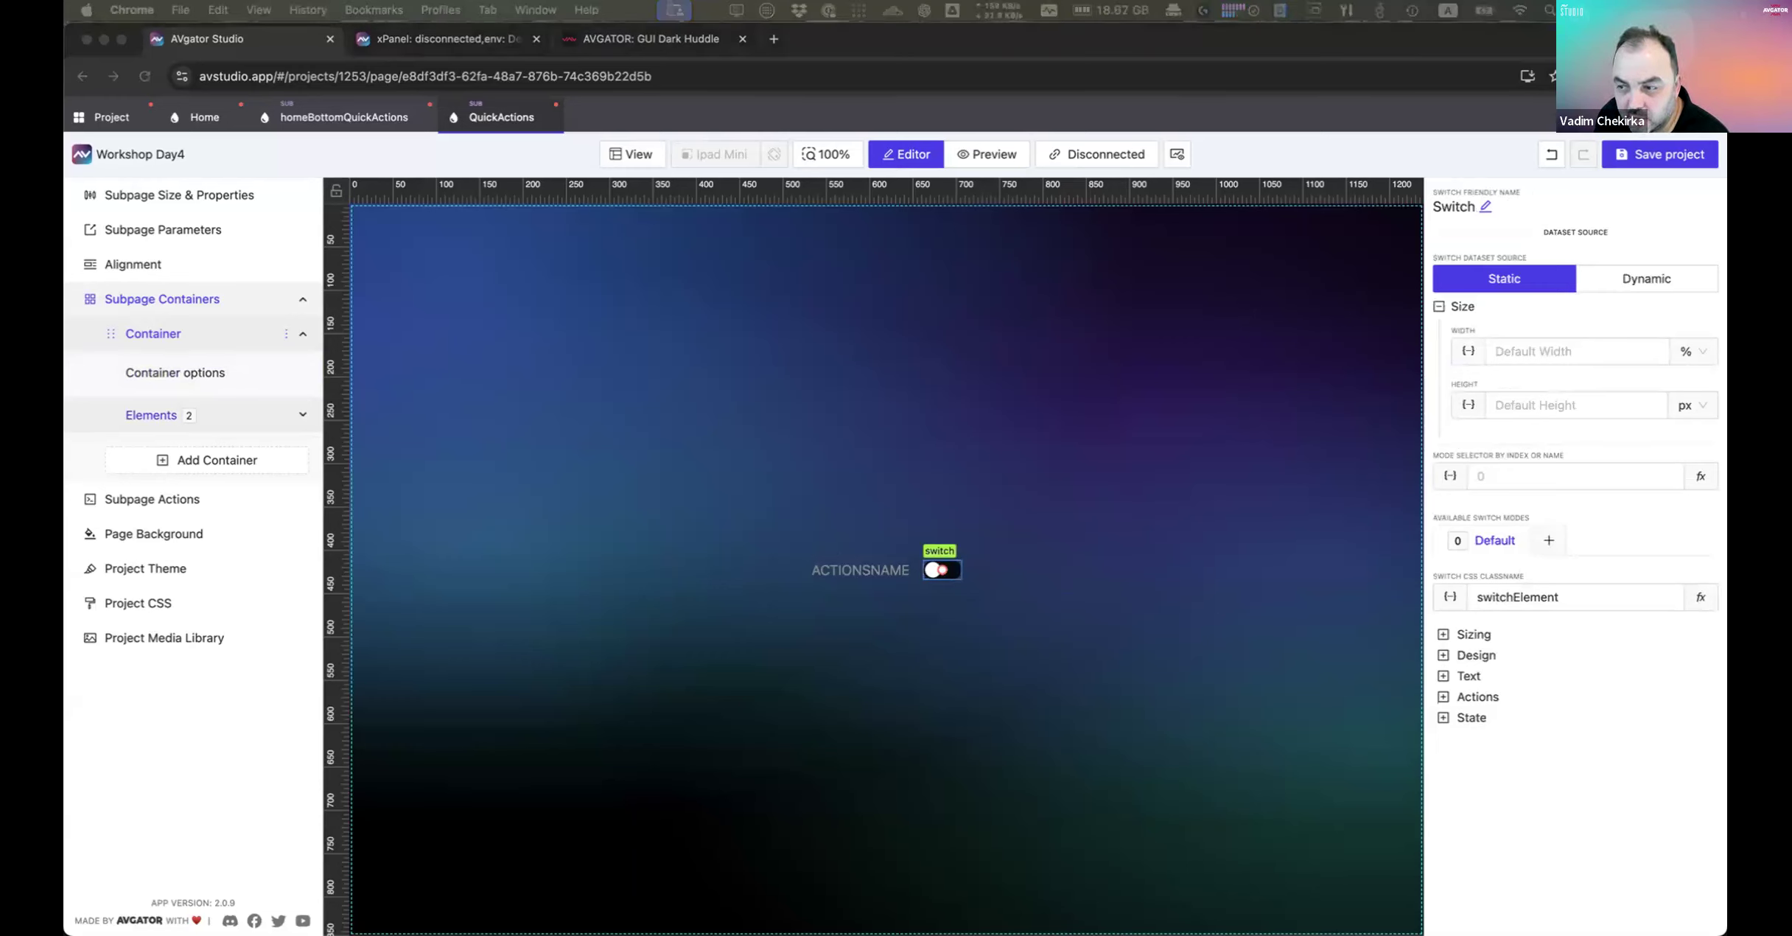
click(1031, 596)
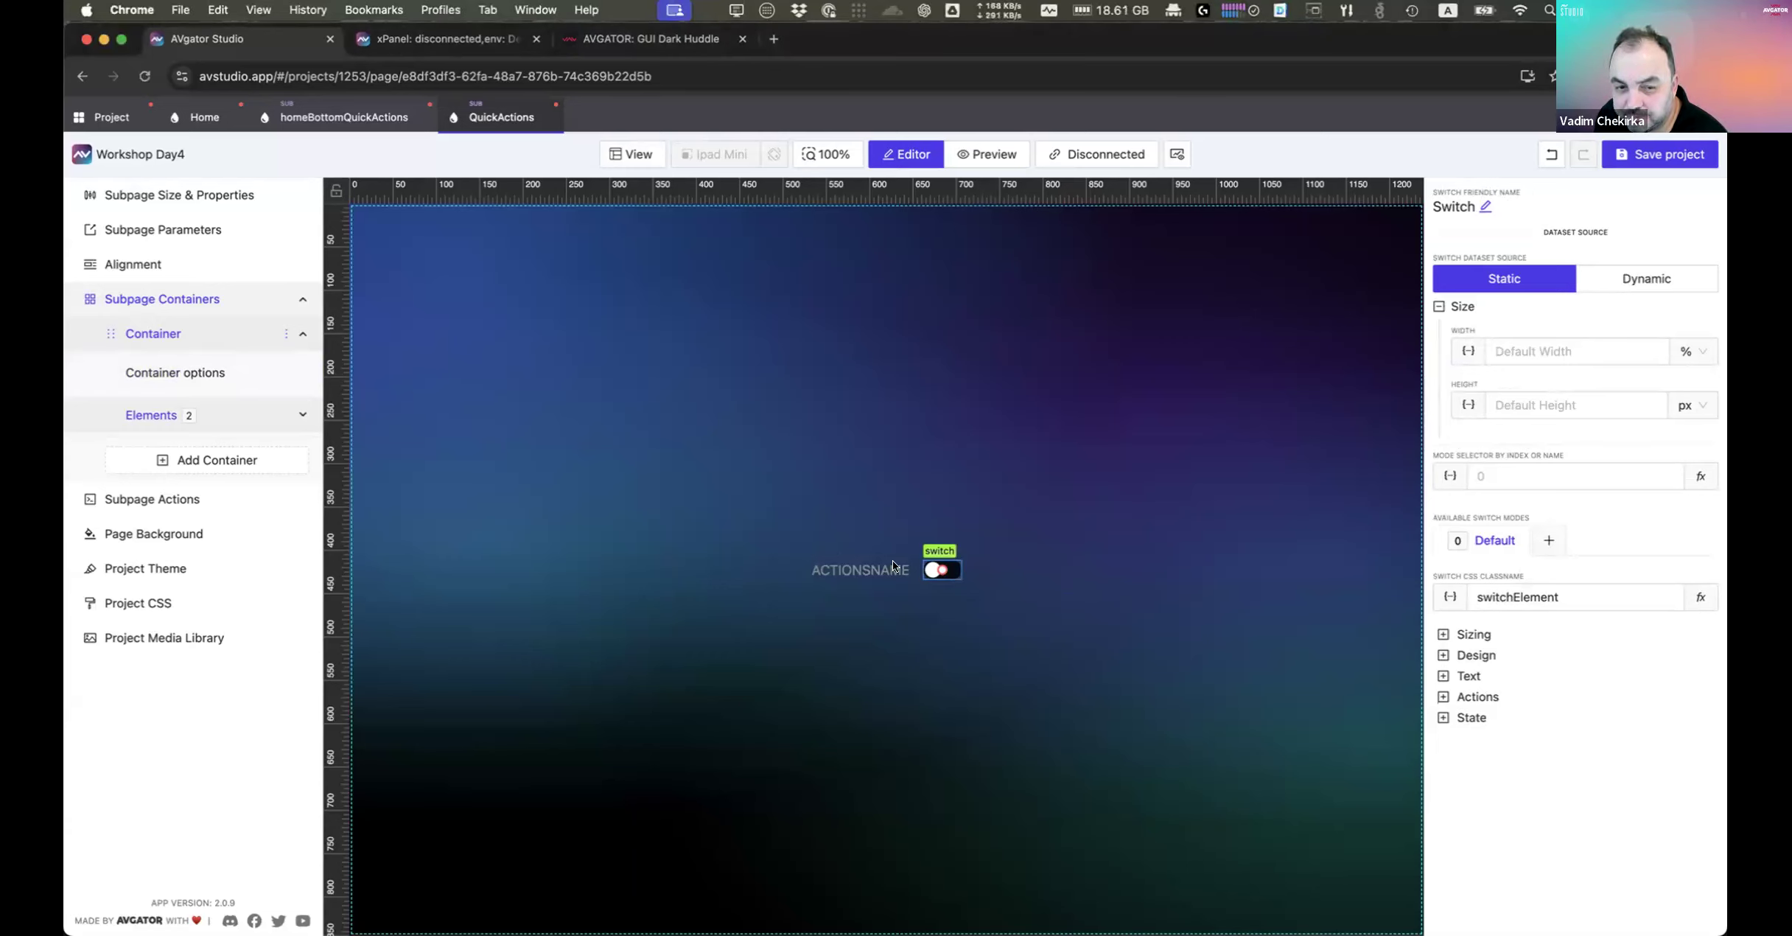
right_click(1018, 613)
click(1079, 634)
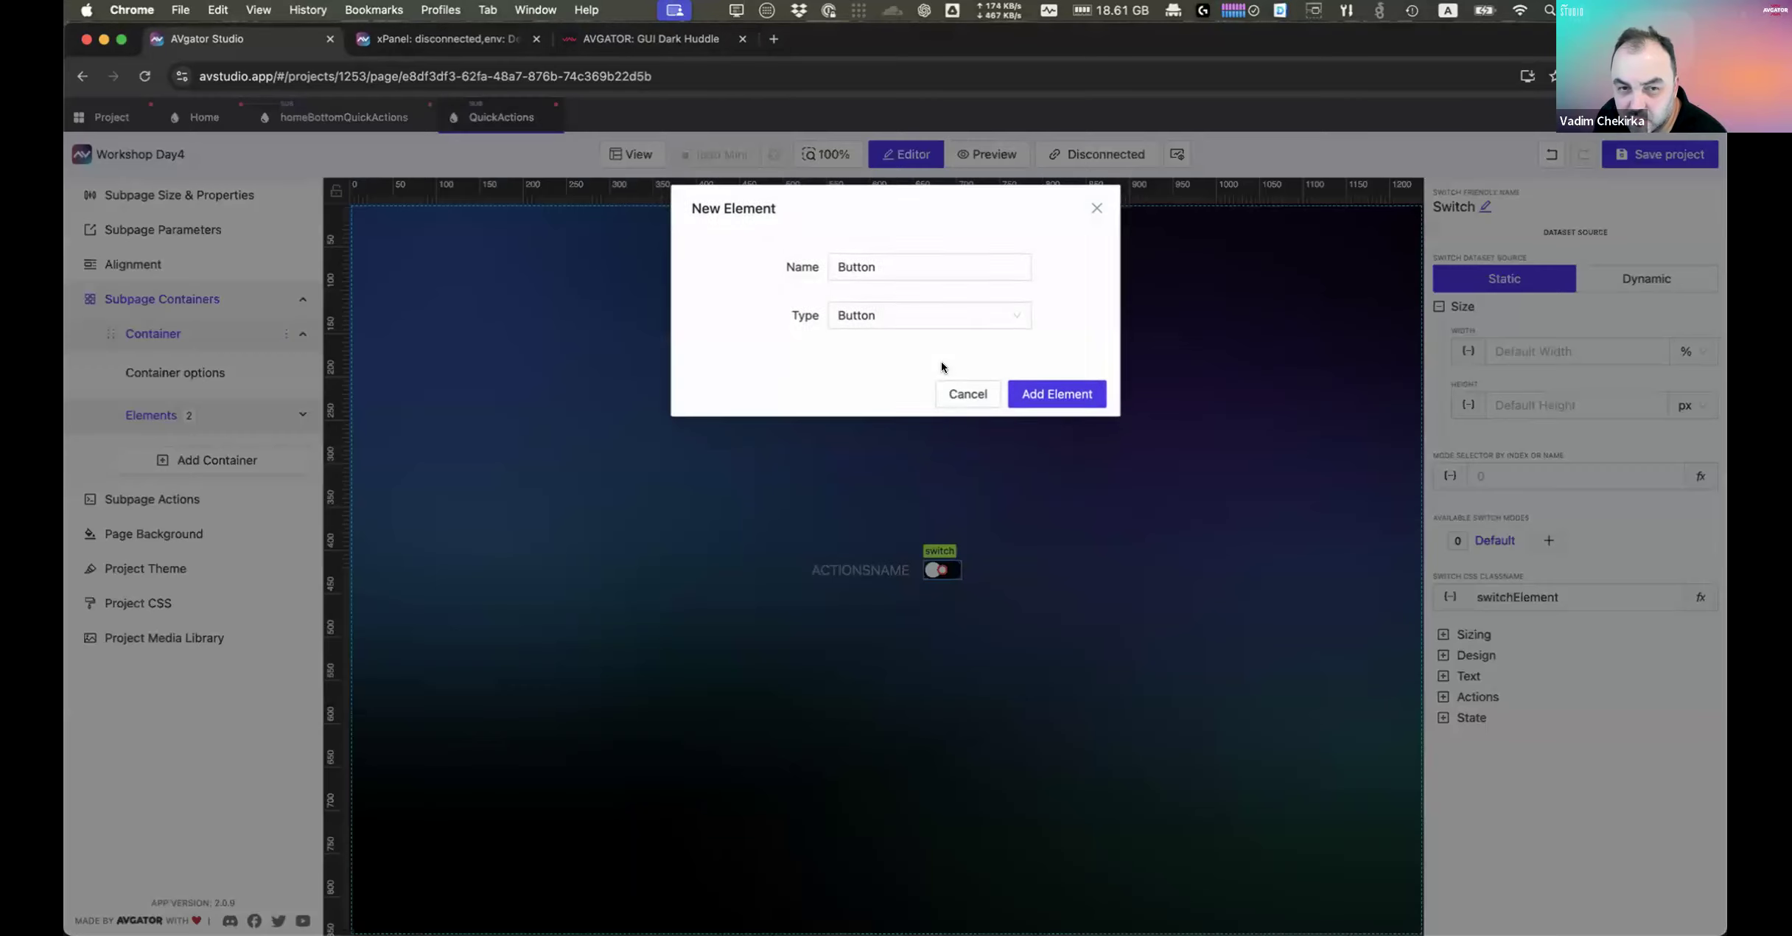
click(883, 315)
text(y)
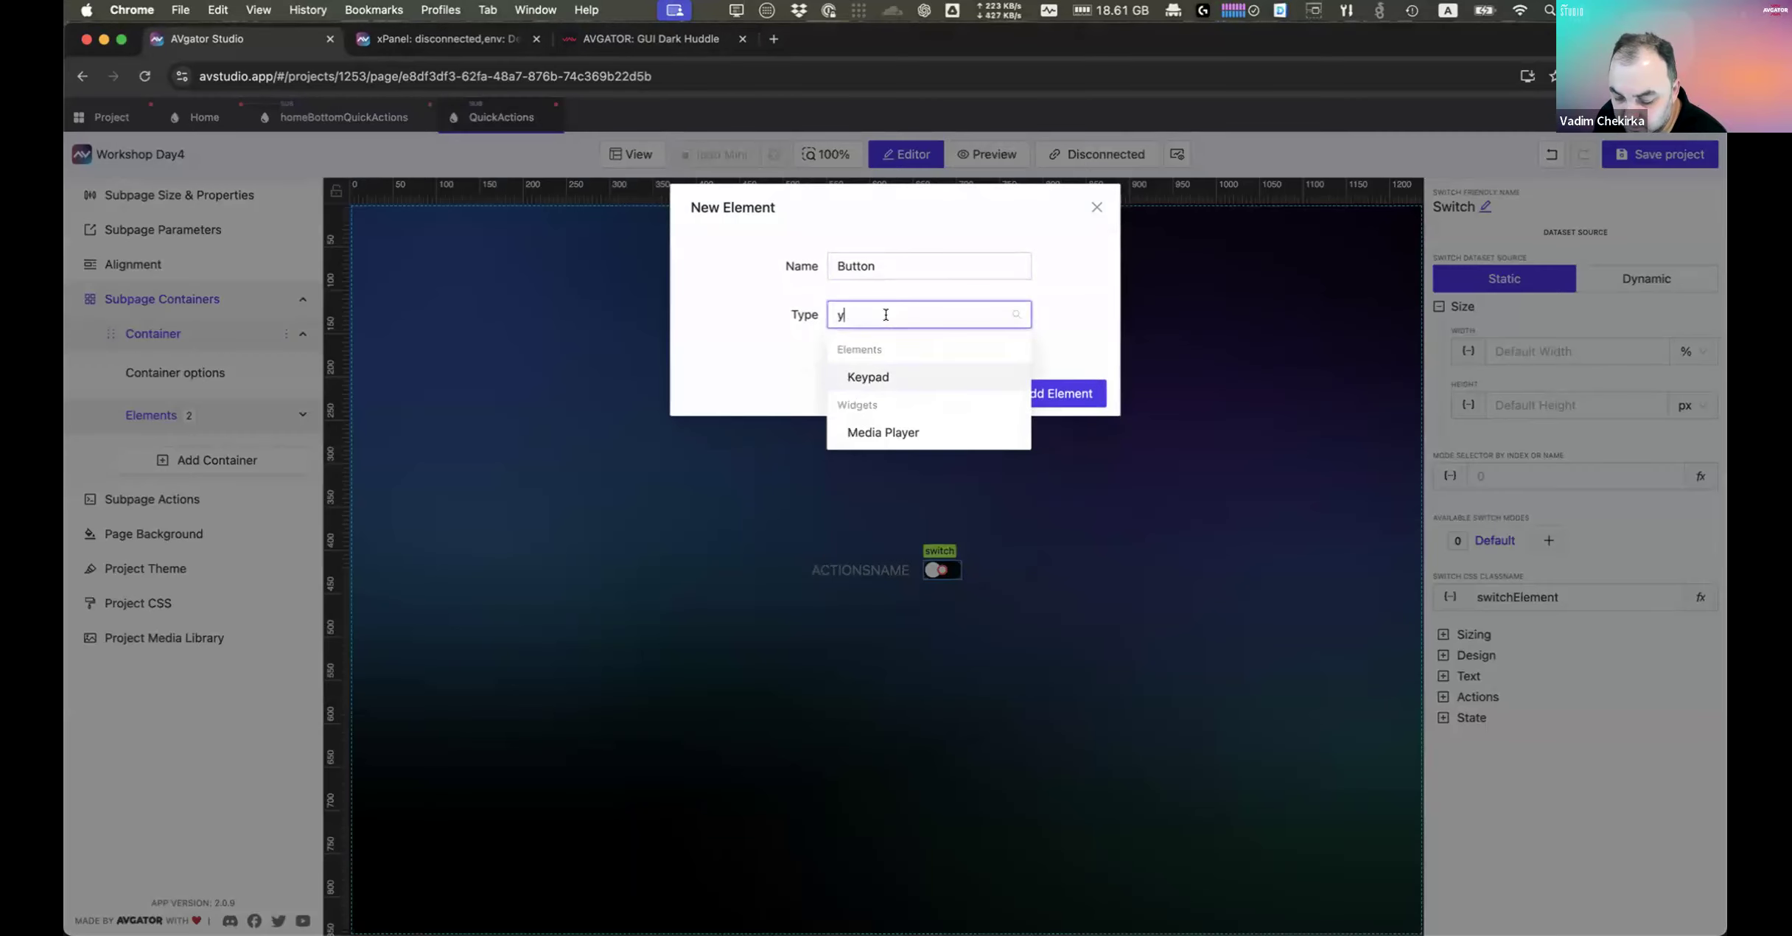
key(BackSpace)
text(text)
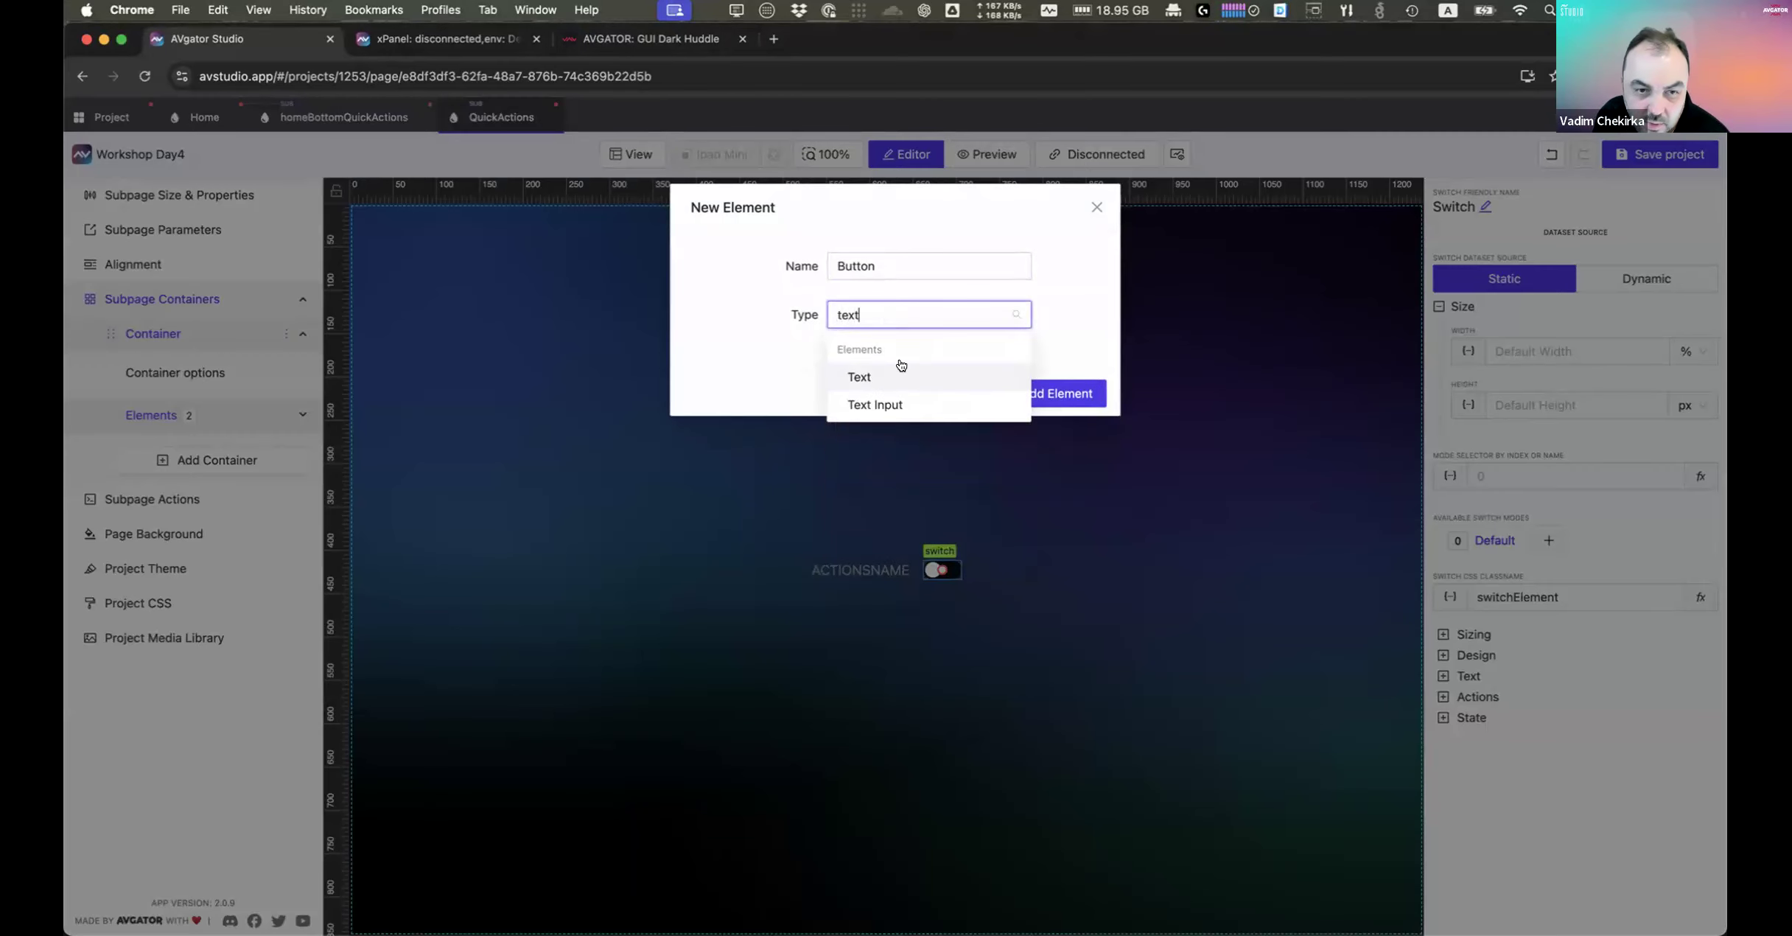
click(905, 378)
click(1065, 392)
mouse_move(991, 576)
mouse_down()
mouse_move(880, 573)
mouse_move(987, 550)
mouse_up()
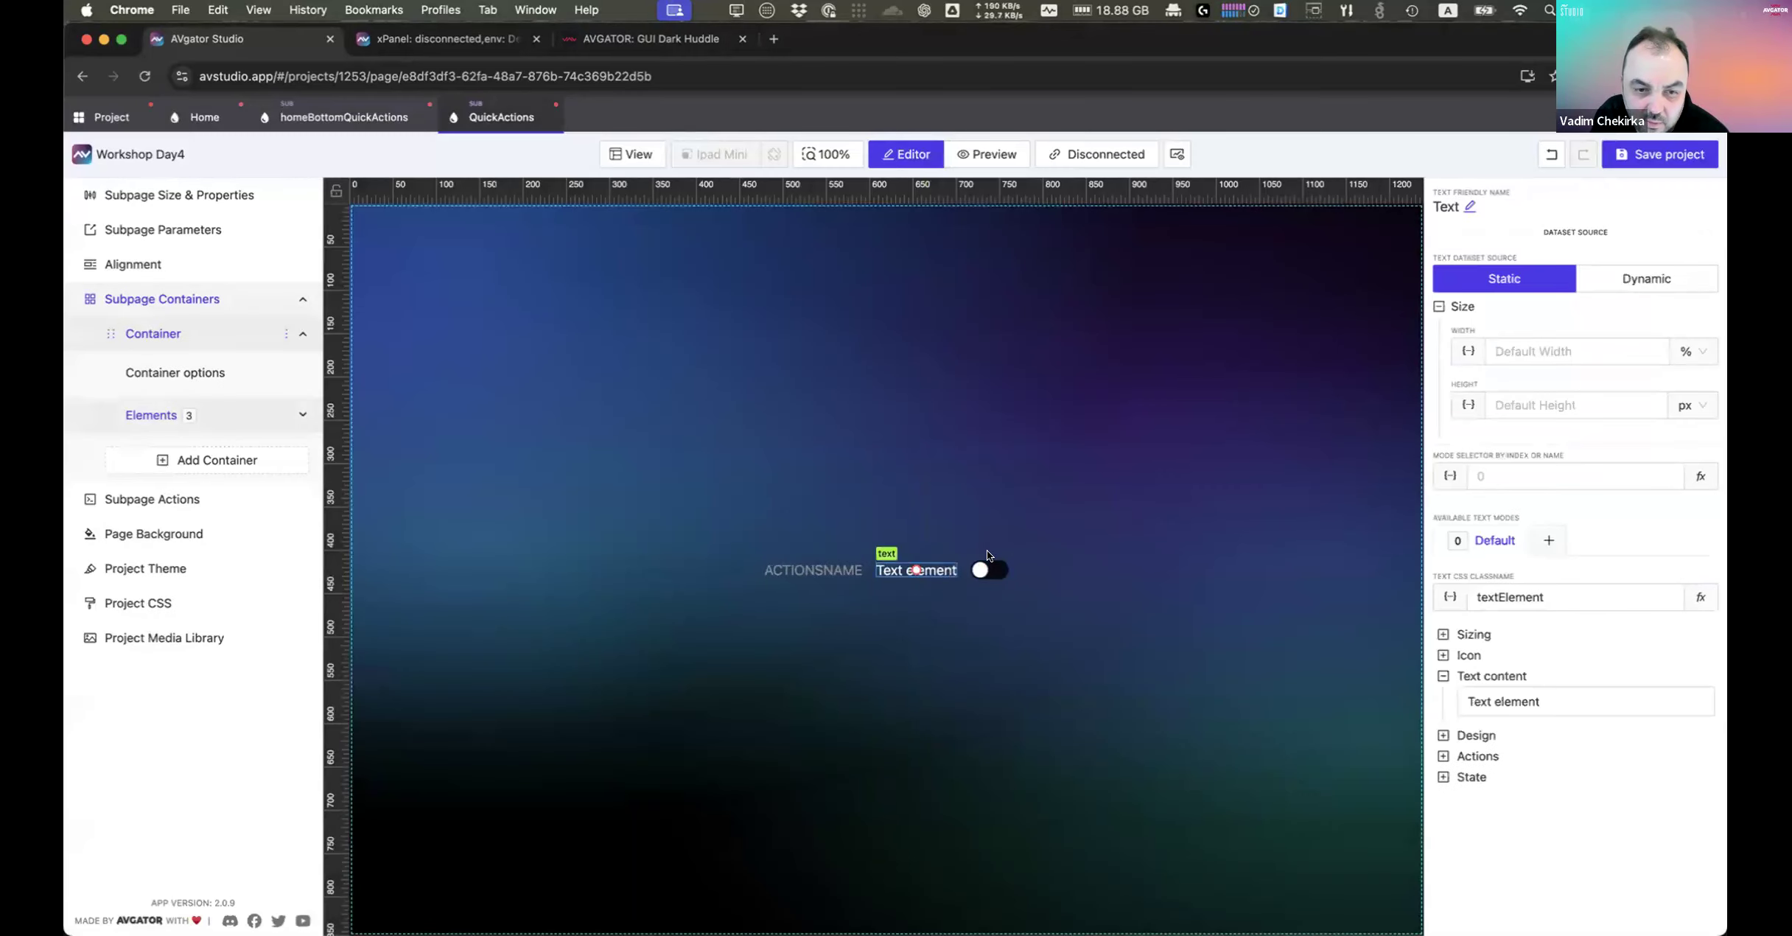
Step: Add a Spacer element to the container and place it between the action name and the new text element
click(935, 592)
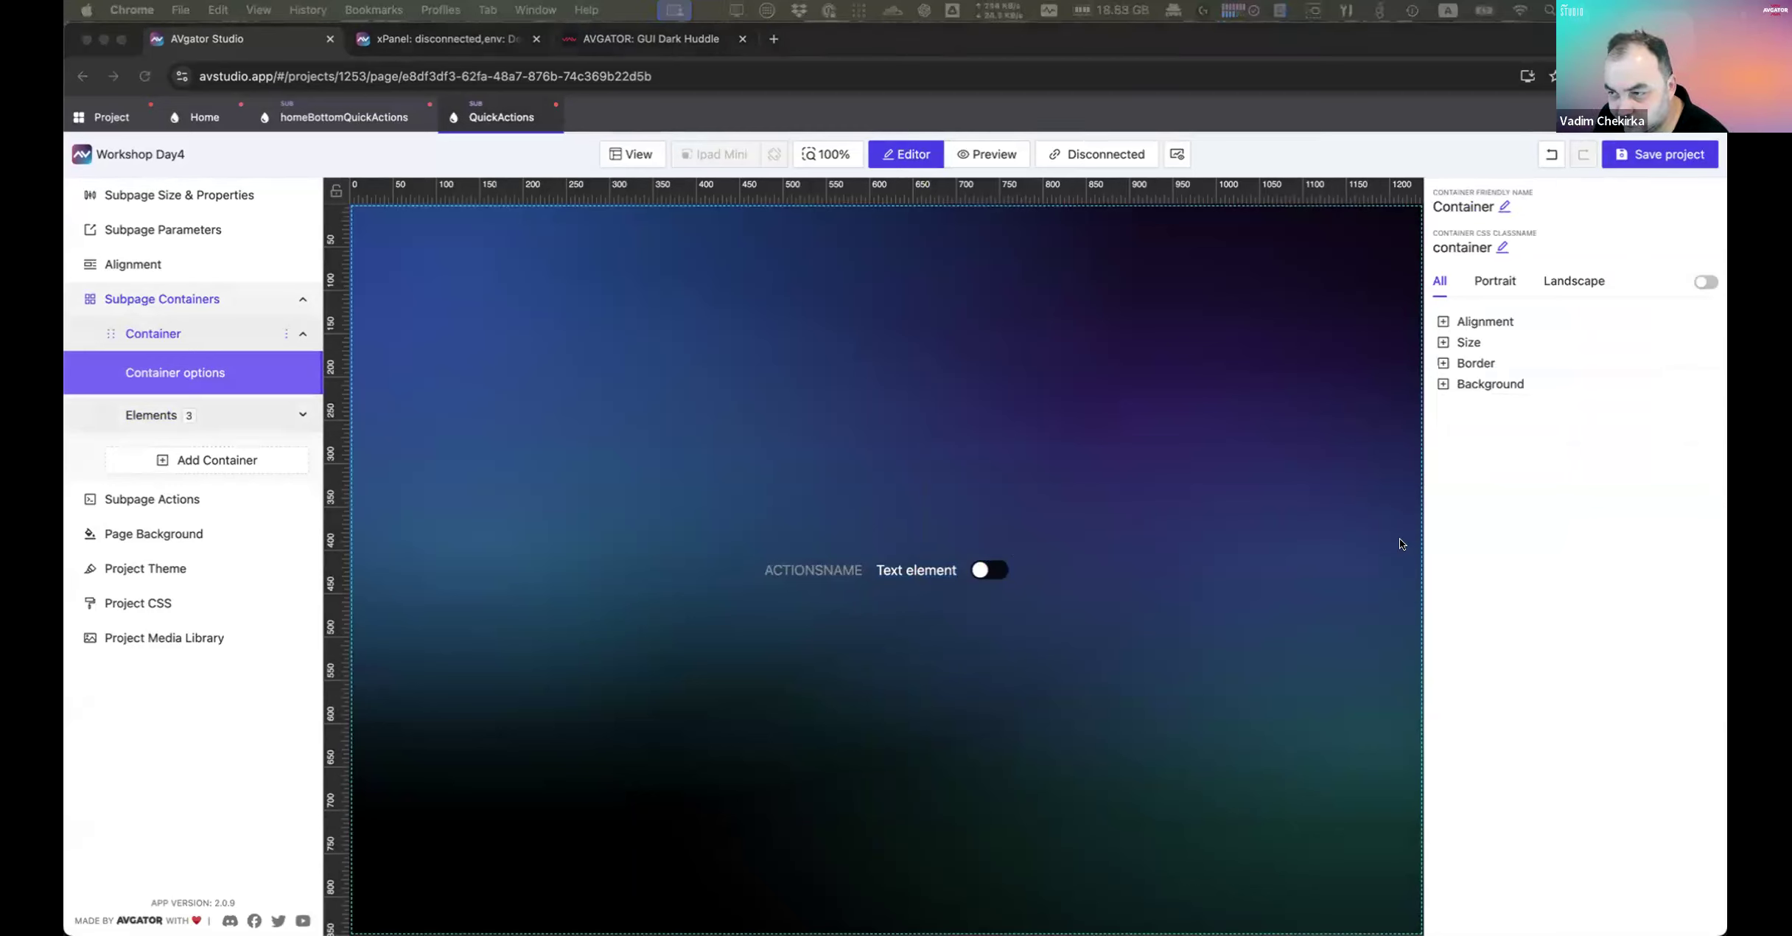
right_click(911, 639)
click(951, 658)
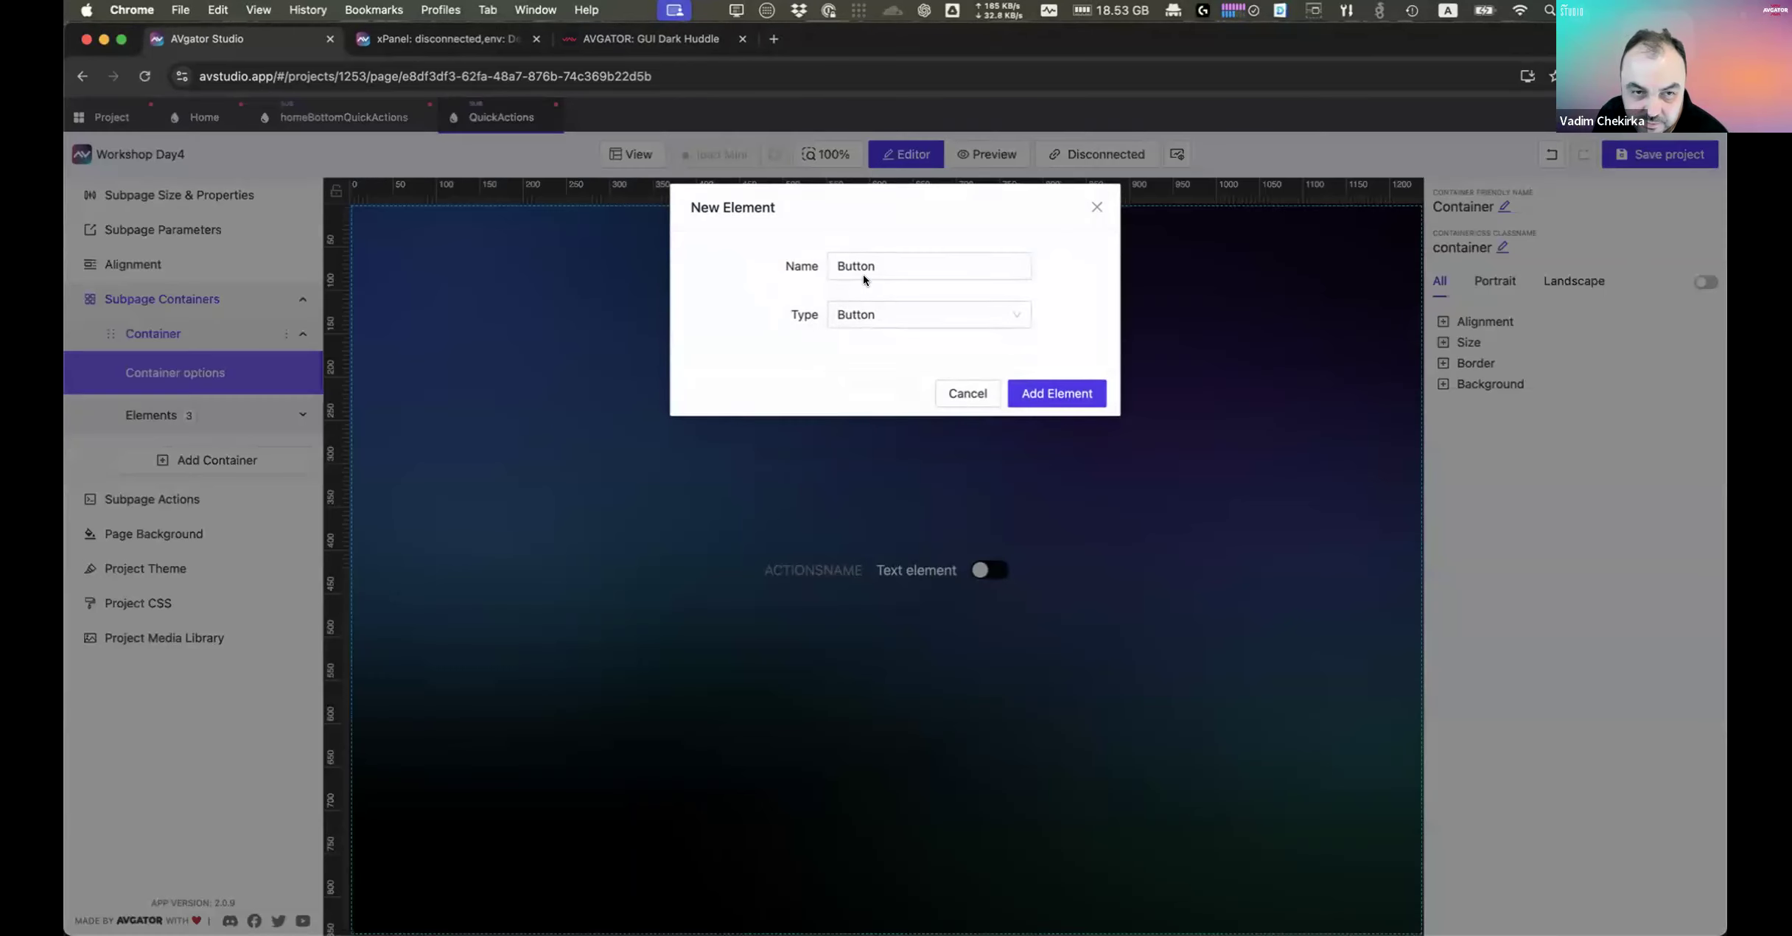
click(888, 318)
text(spac)
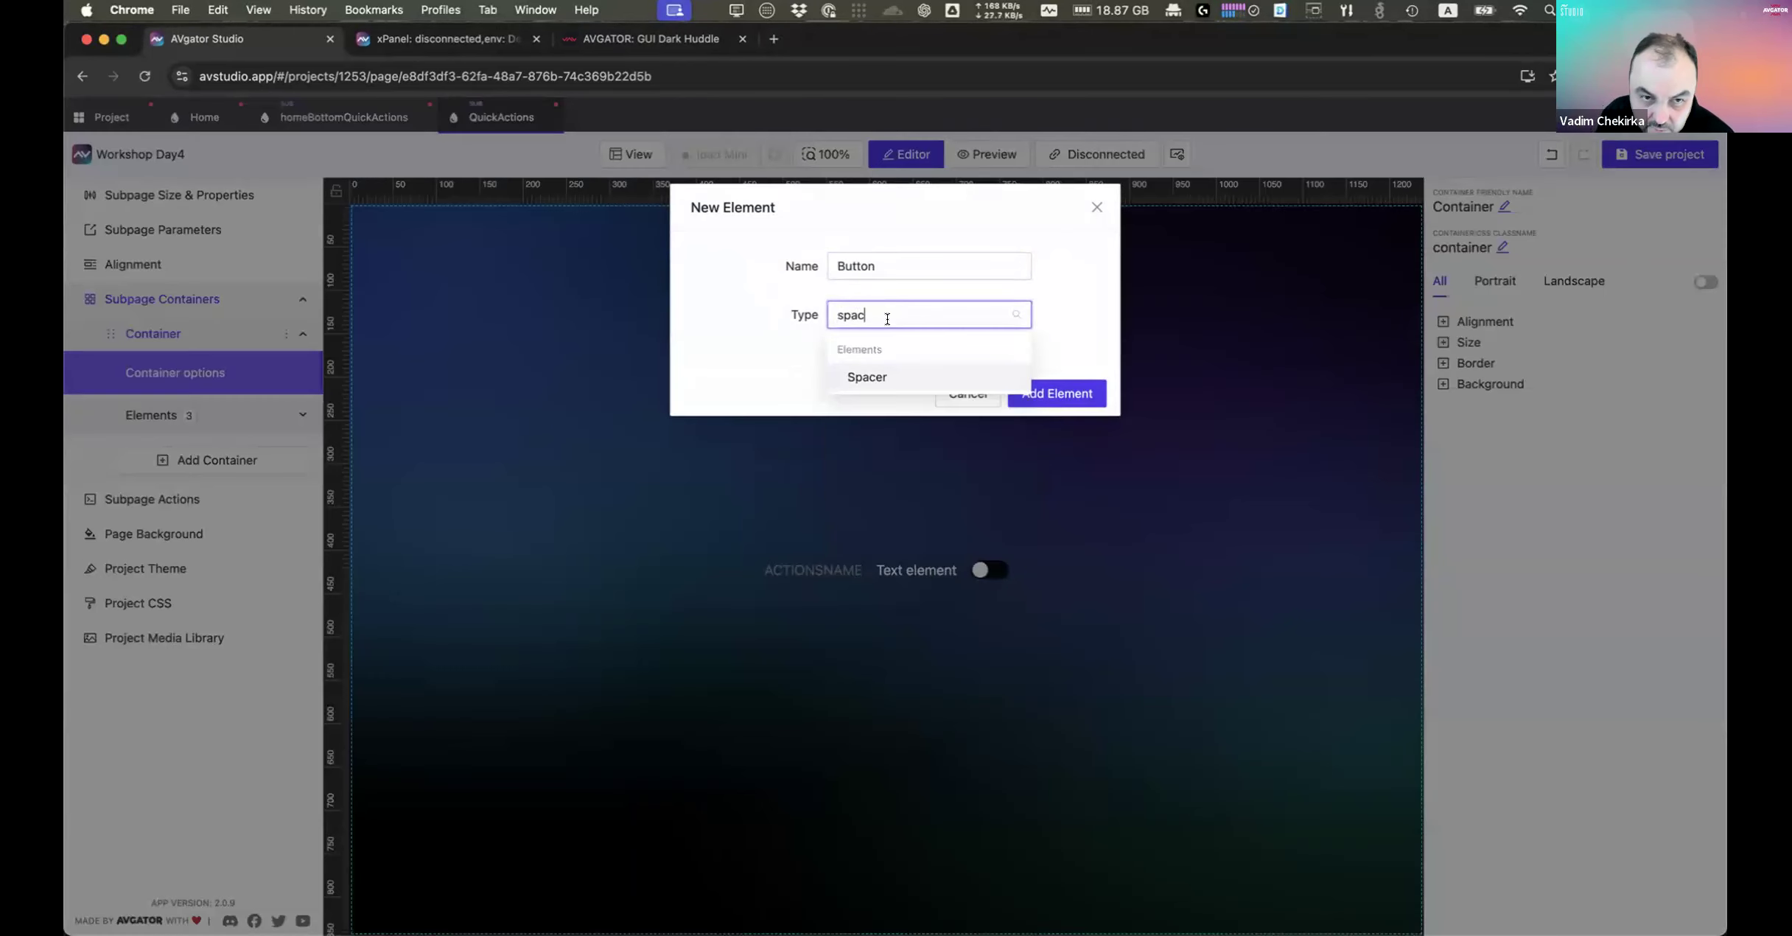
click(892, 380)
click(1061, 396)
click(1039, 560)
drag(1040, 558, 842, 560)
Step: Set the spacer's width to 100% and its height to 50 px
click(869, 547)
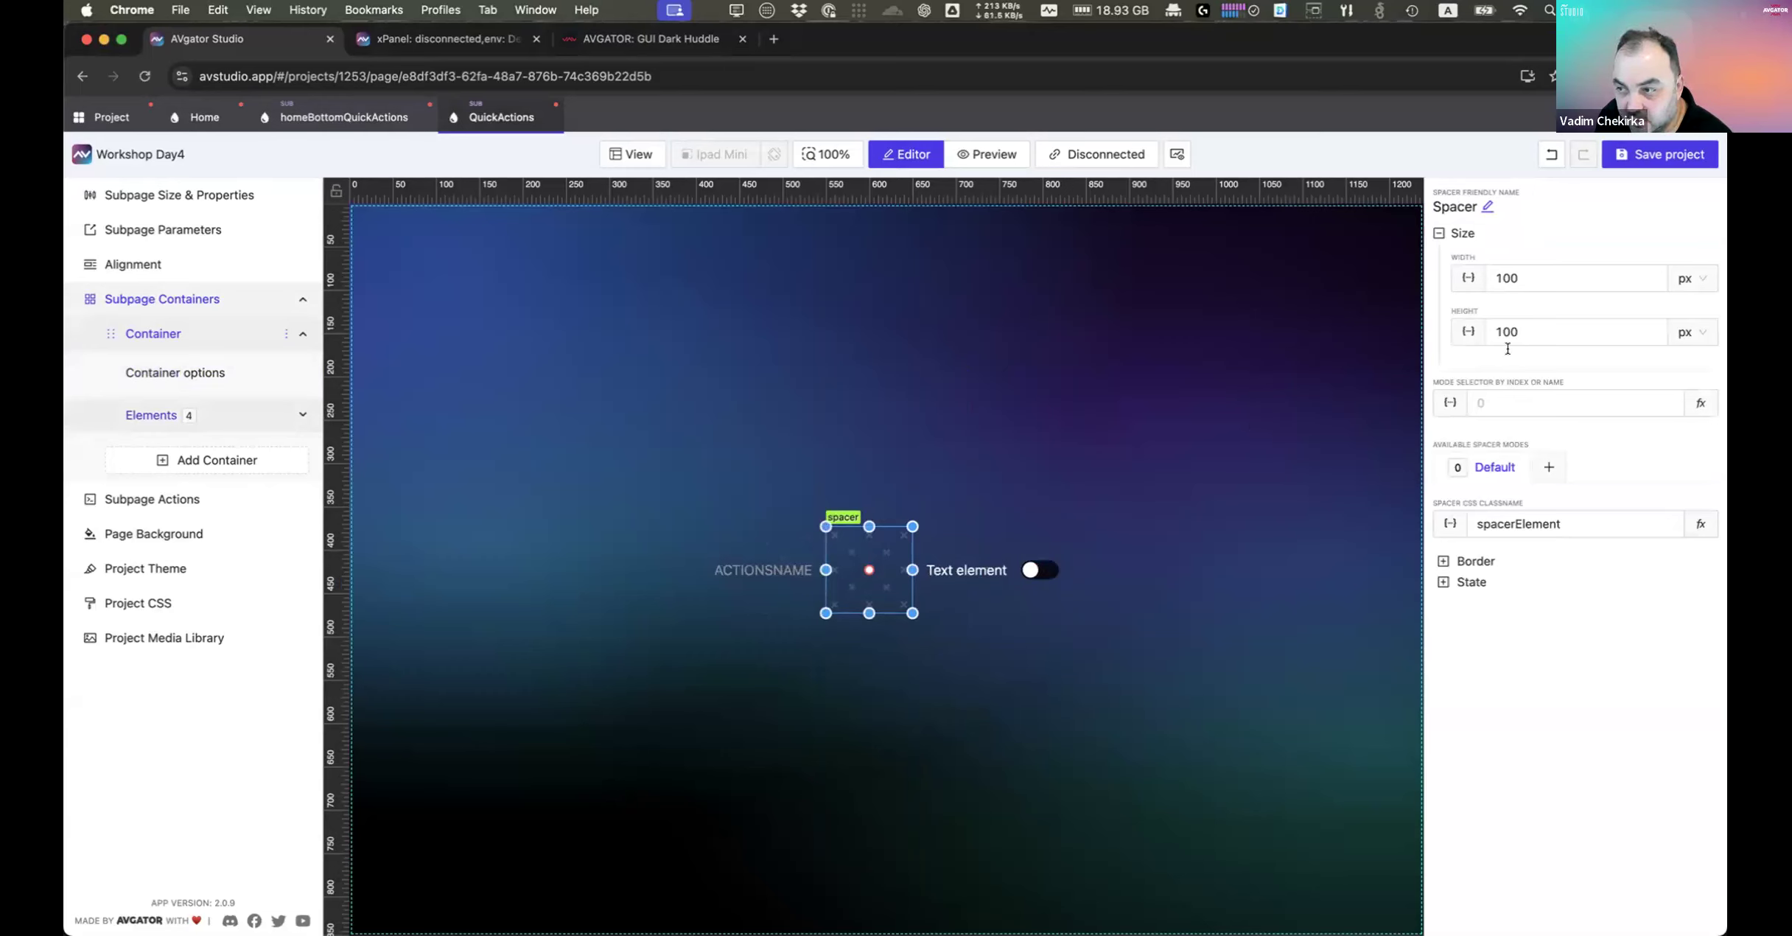
click(1696, 281)
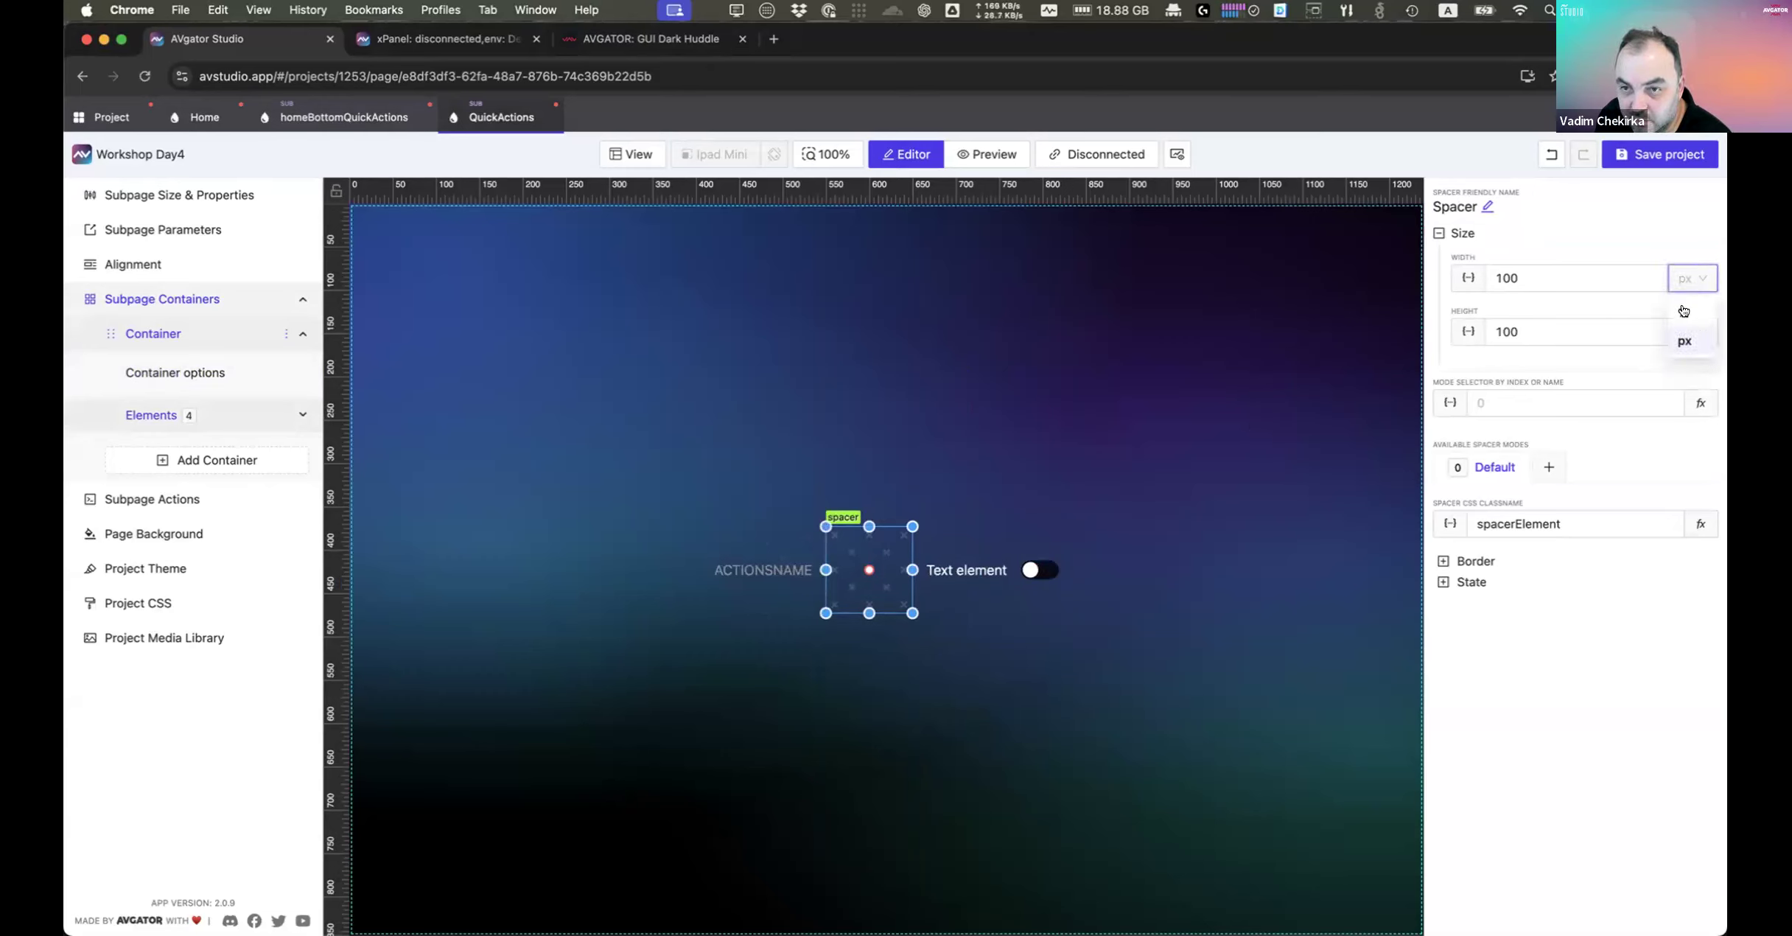
click(1688, 353)
click(1544, 329)
key(super+a)
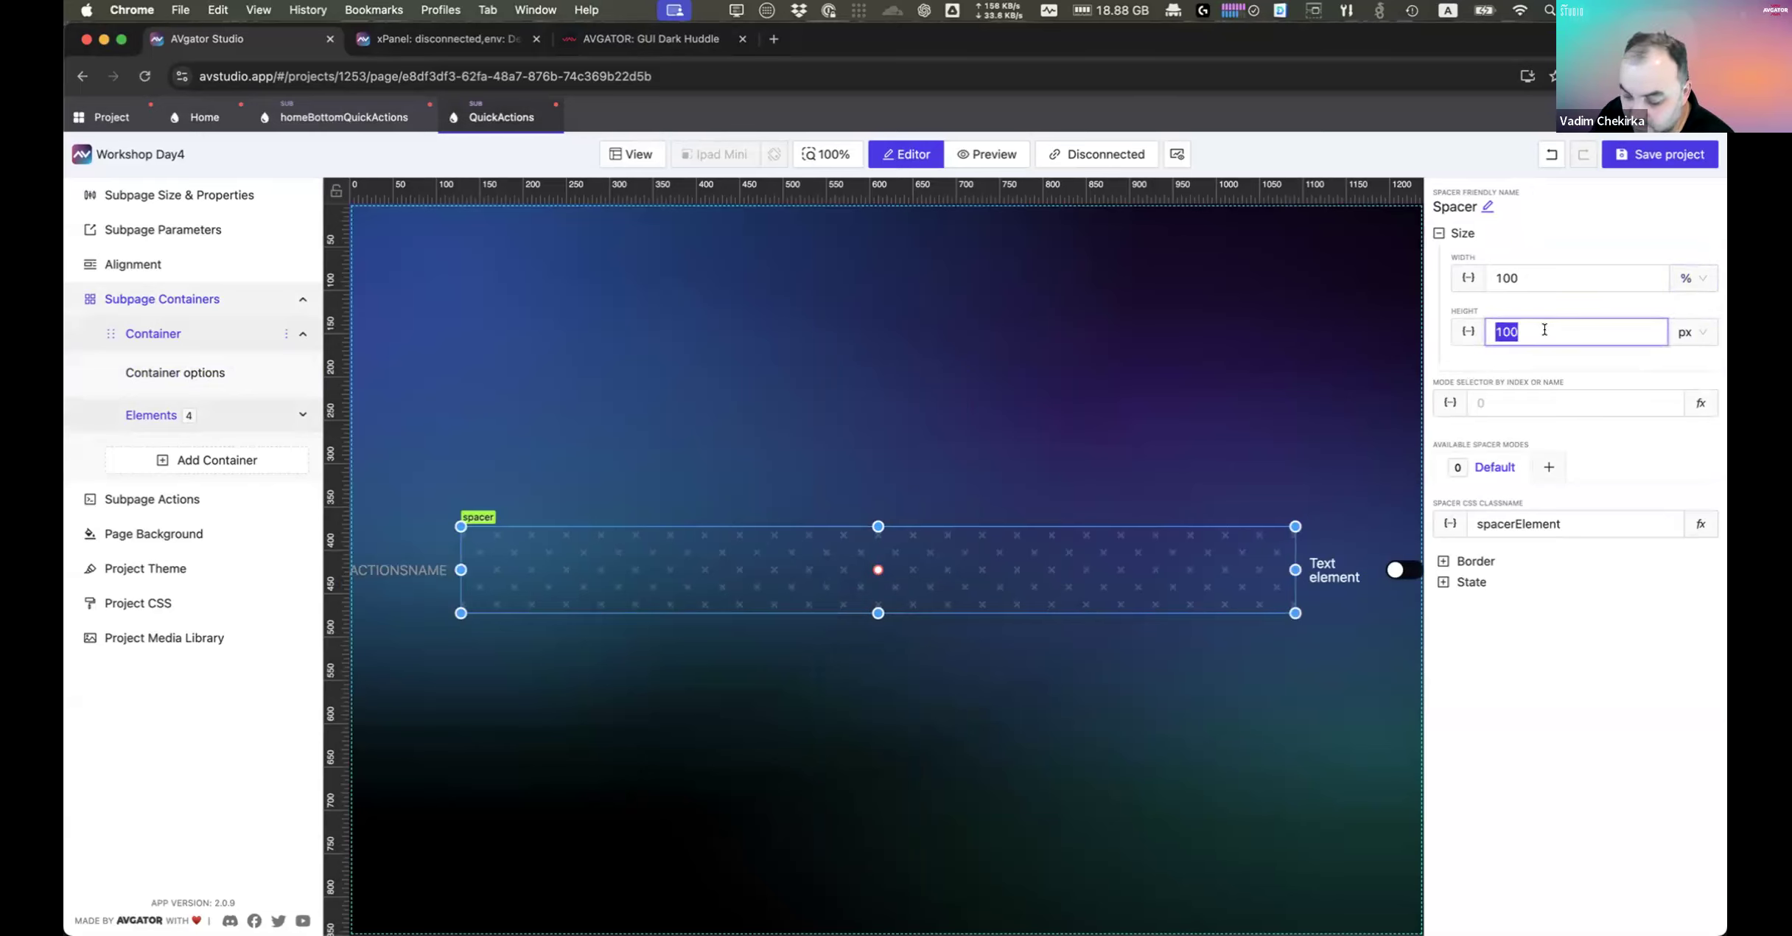
text(50)
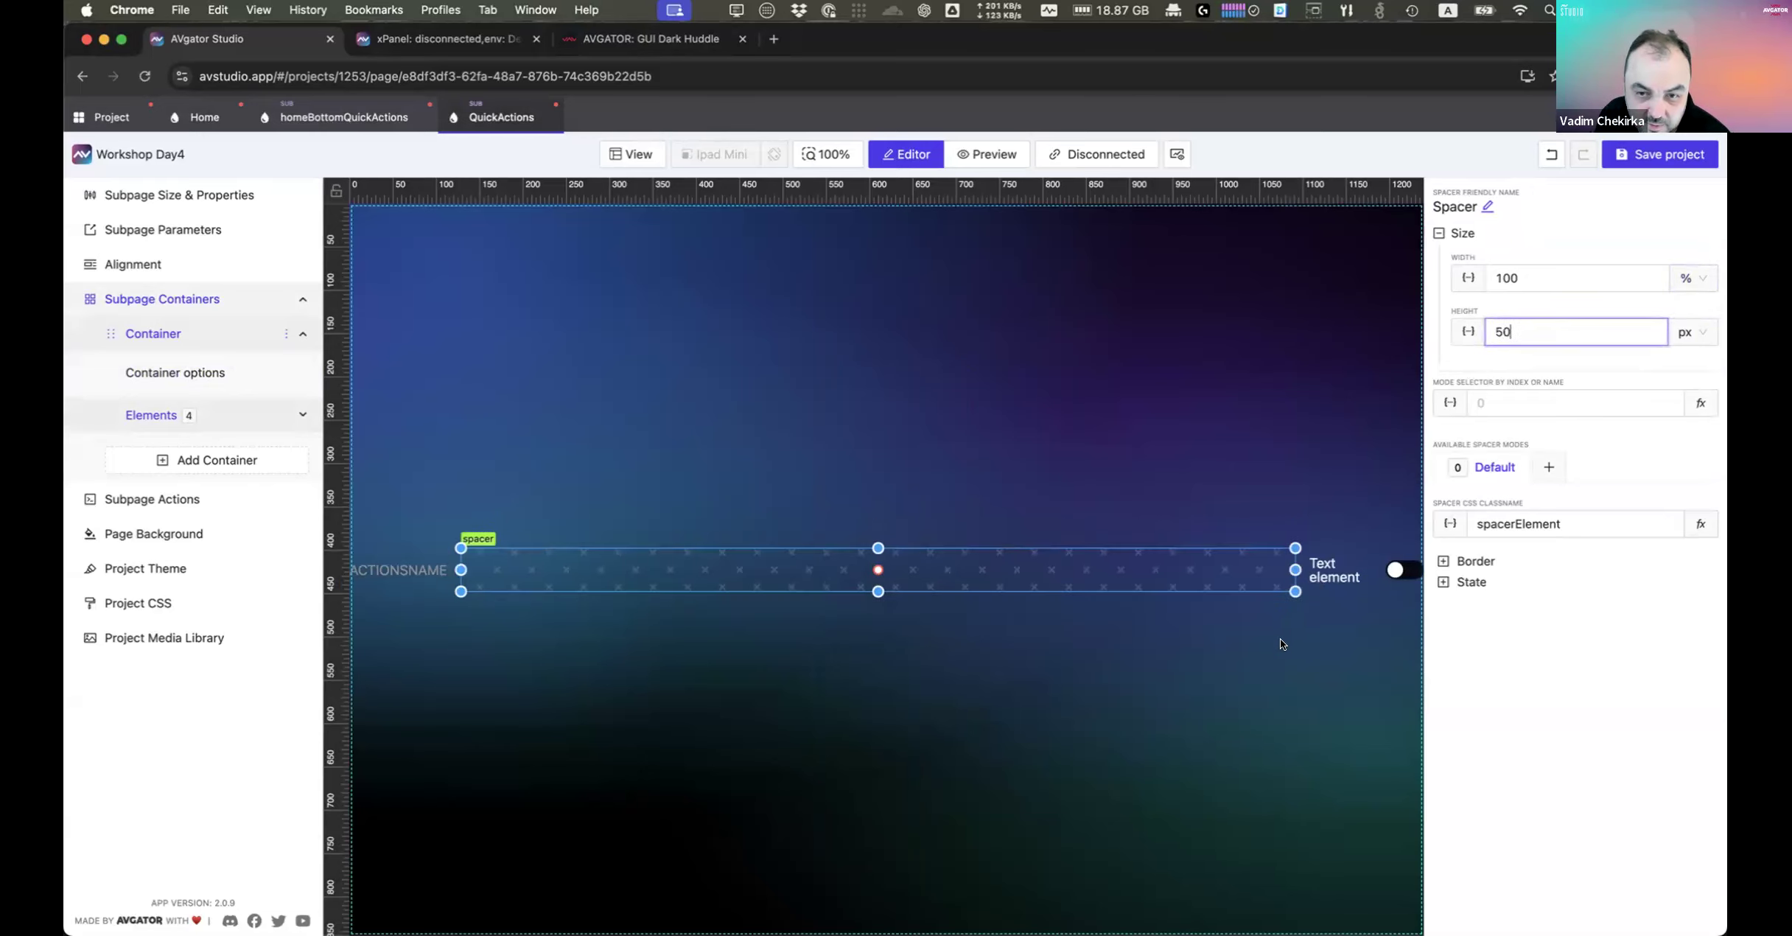
Step: Disable text wrapping in the design settings of the text element beside the switch
click(1300, 592)
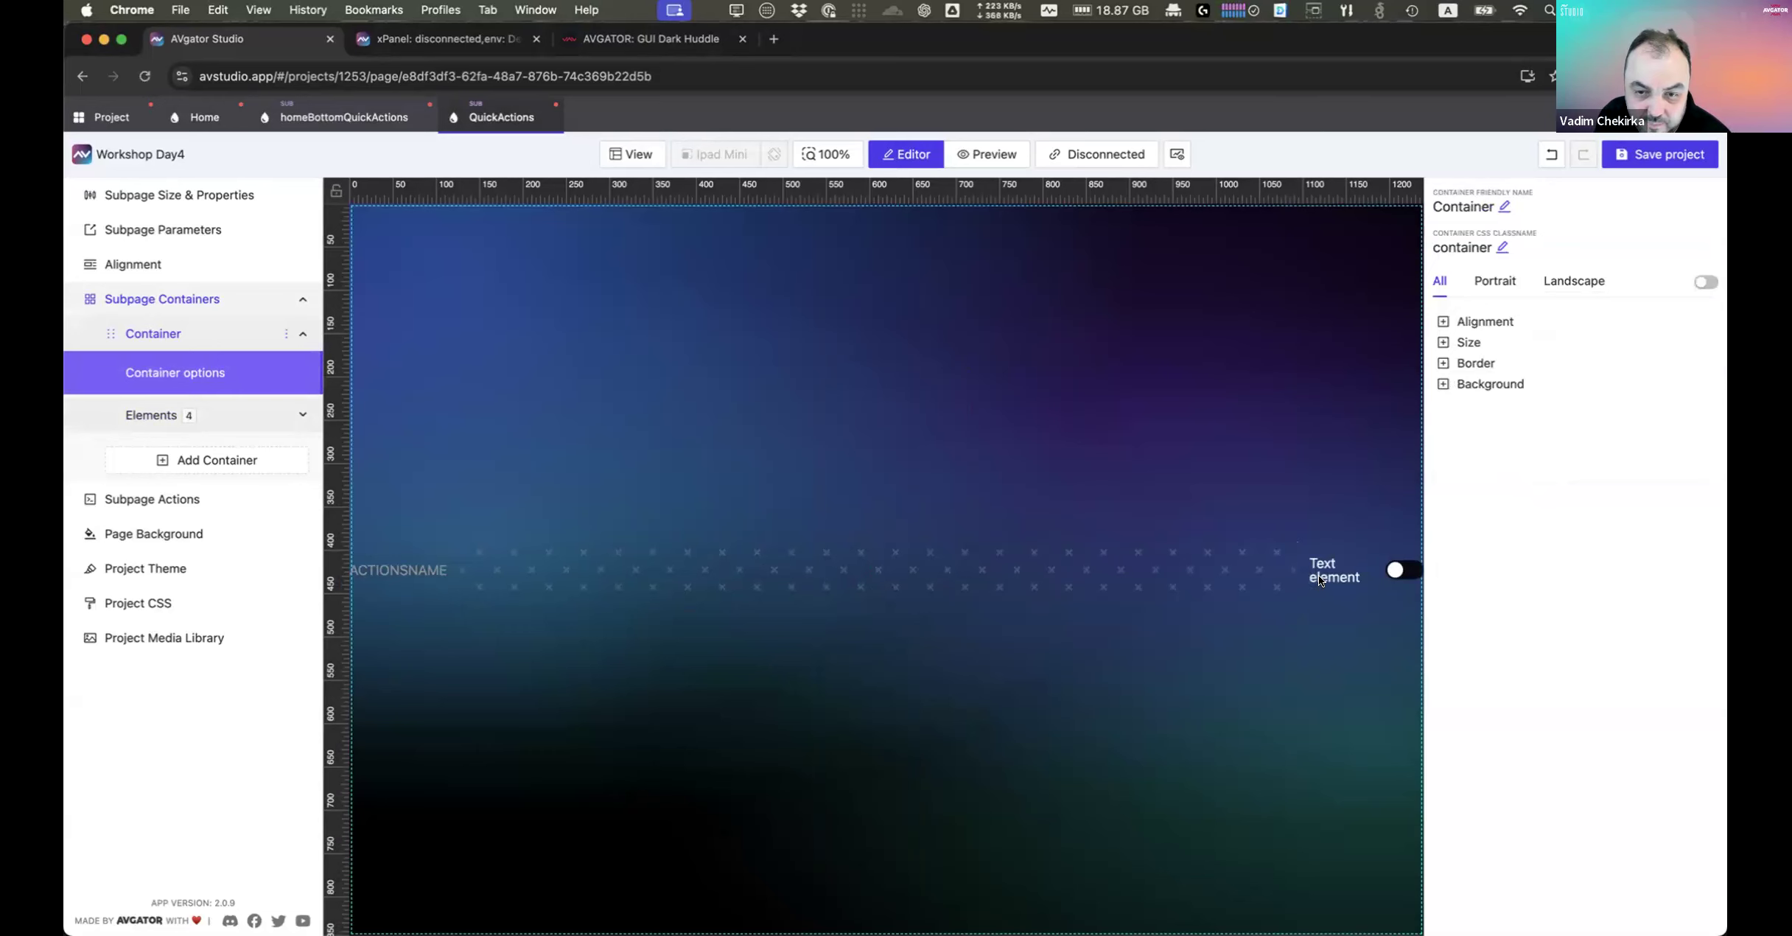
click(1319, 576)
click(1477, 736)
scroll(1484, 744, down, 2)
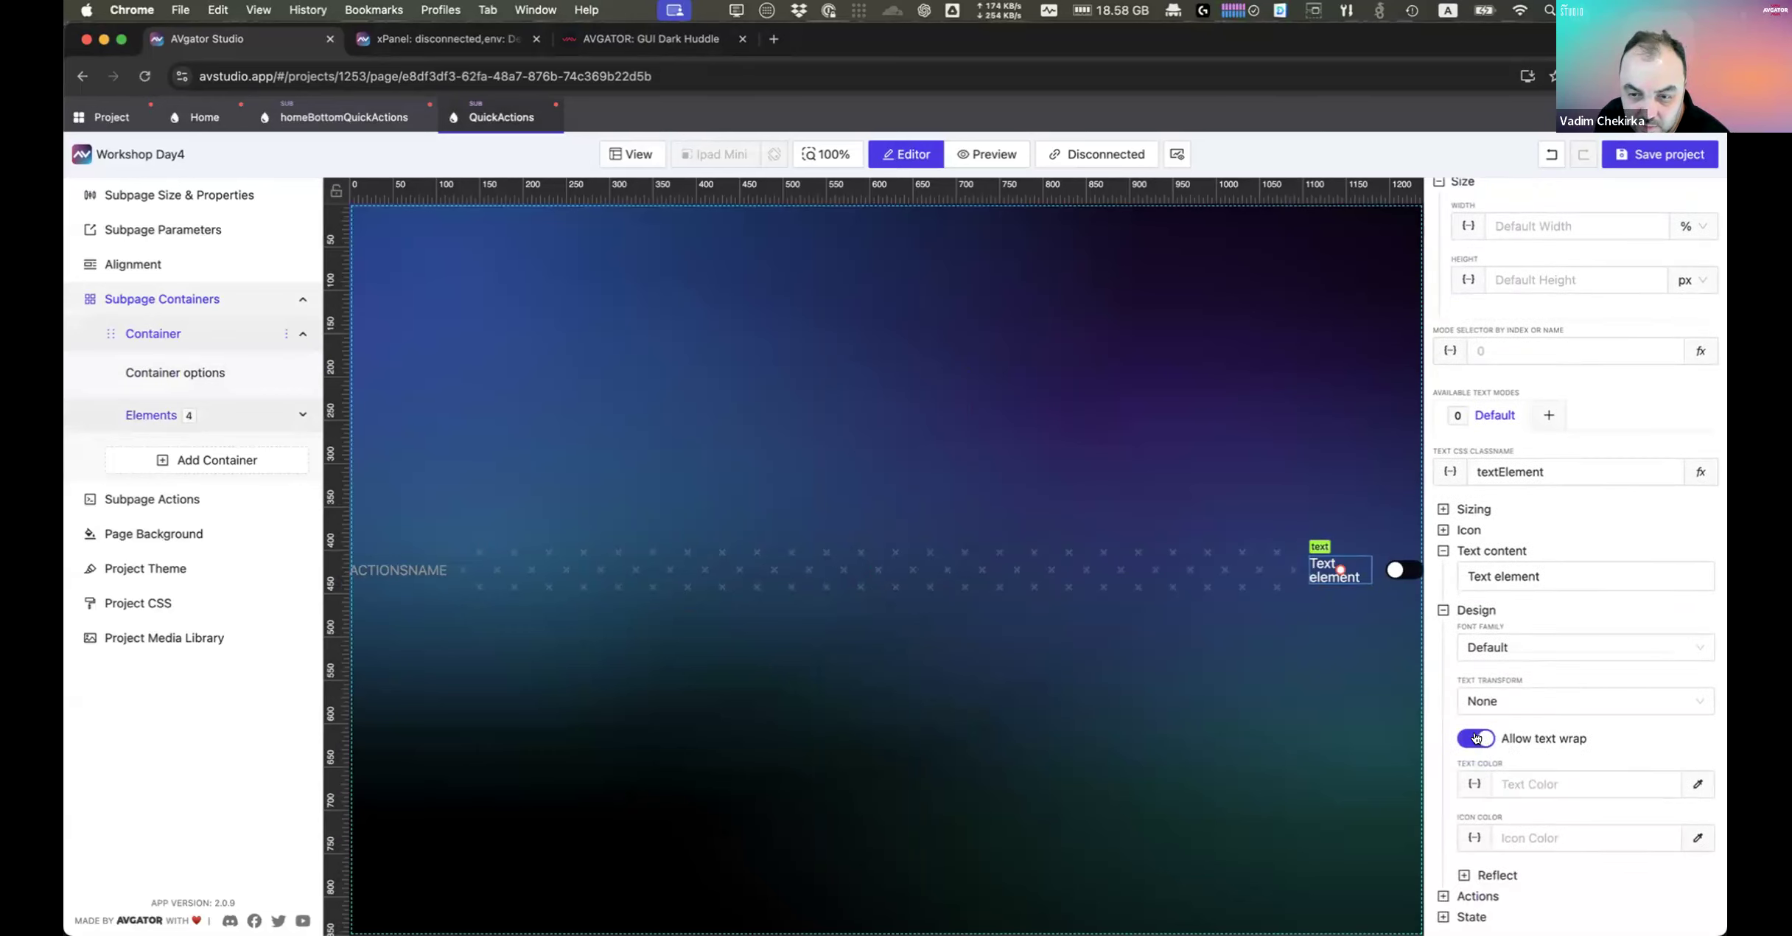
click(1483, 740)
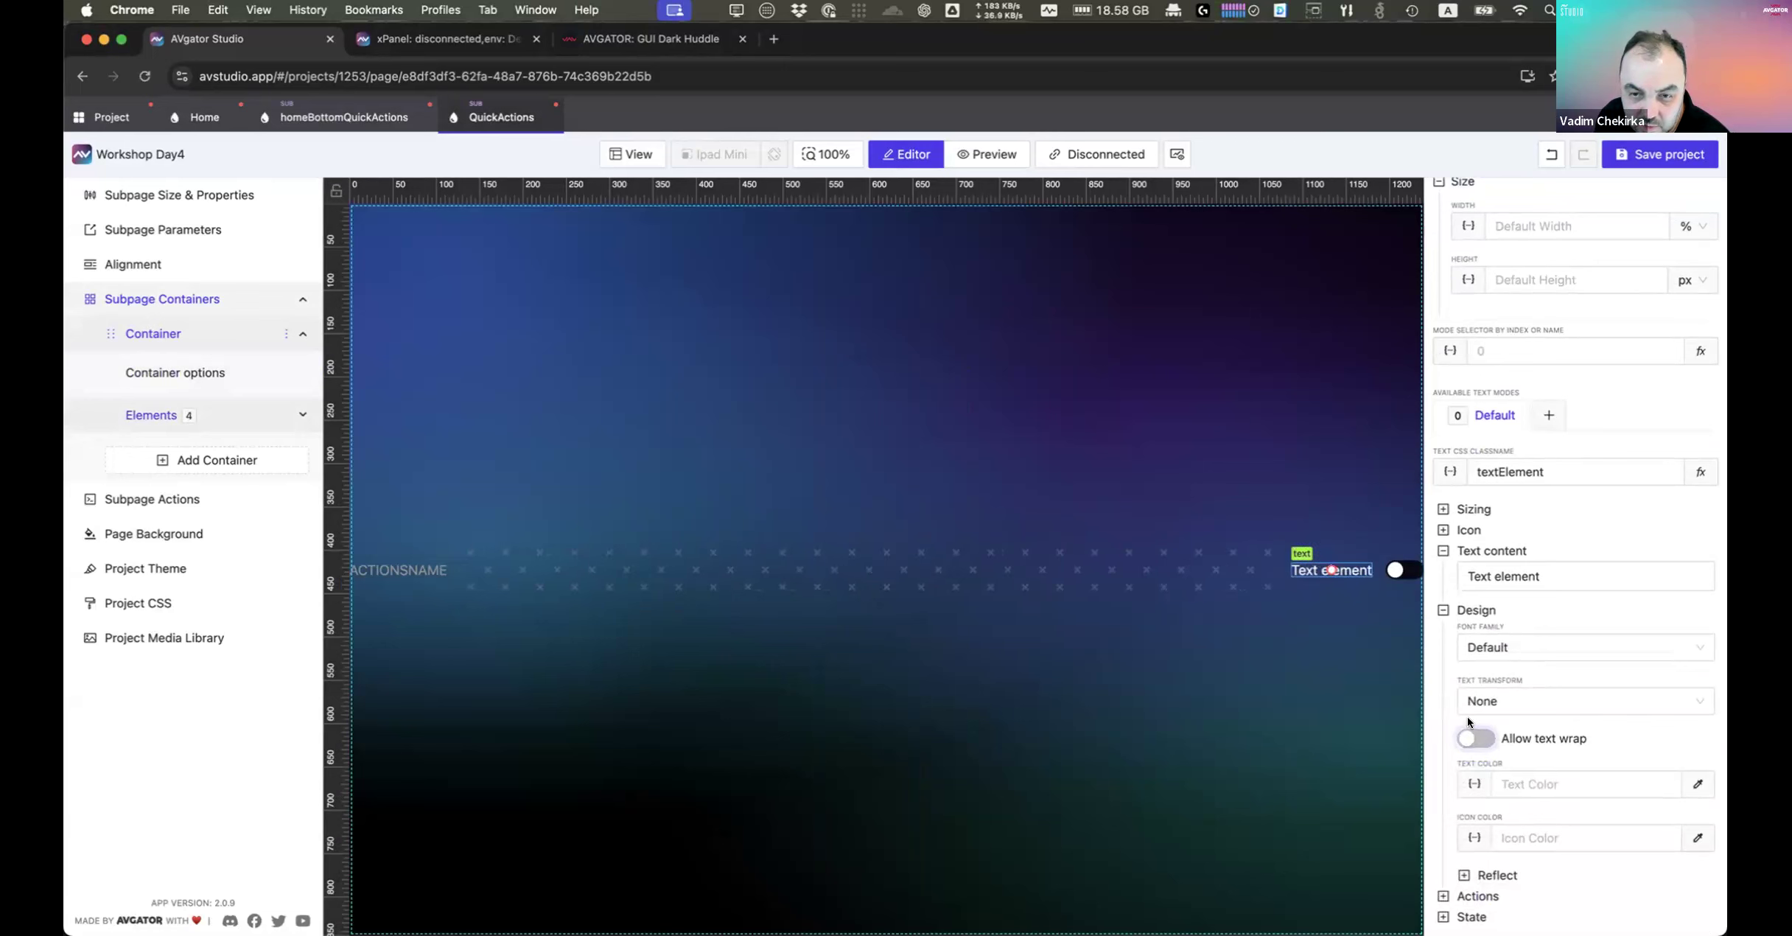
Step: Disable text wrapping for the action name text and check the Quick Actions rows in the live panel
click(455, 39)
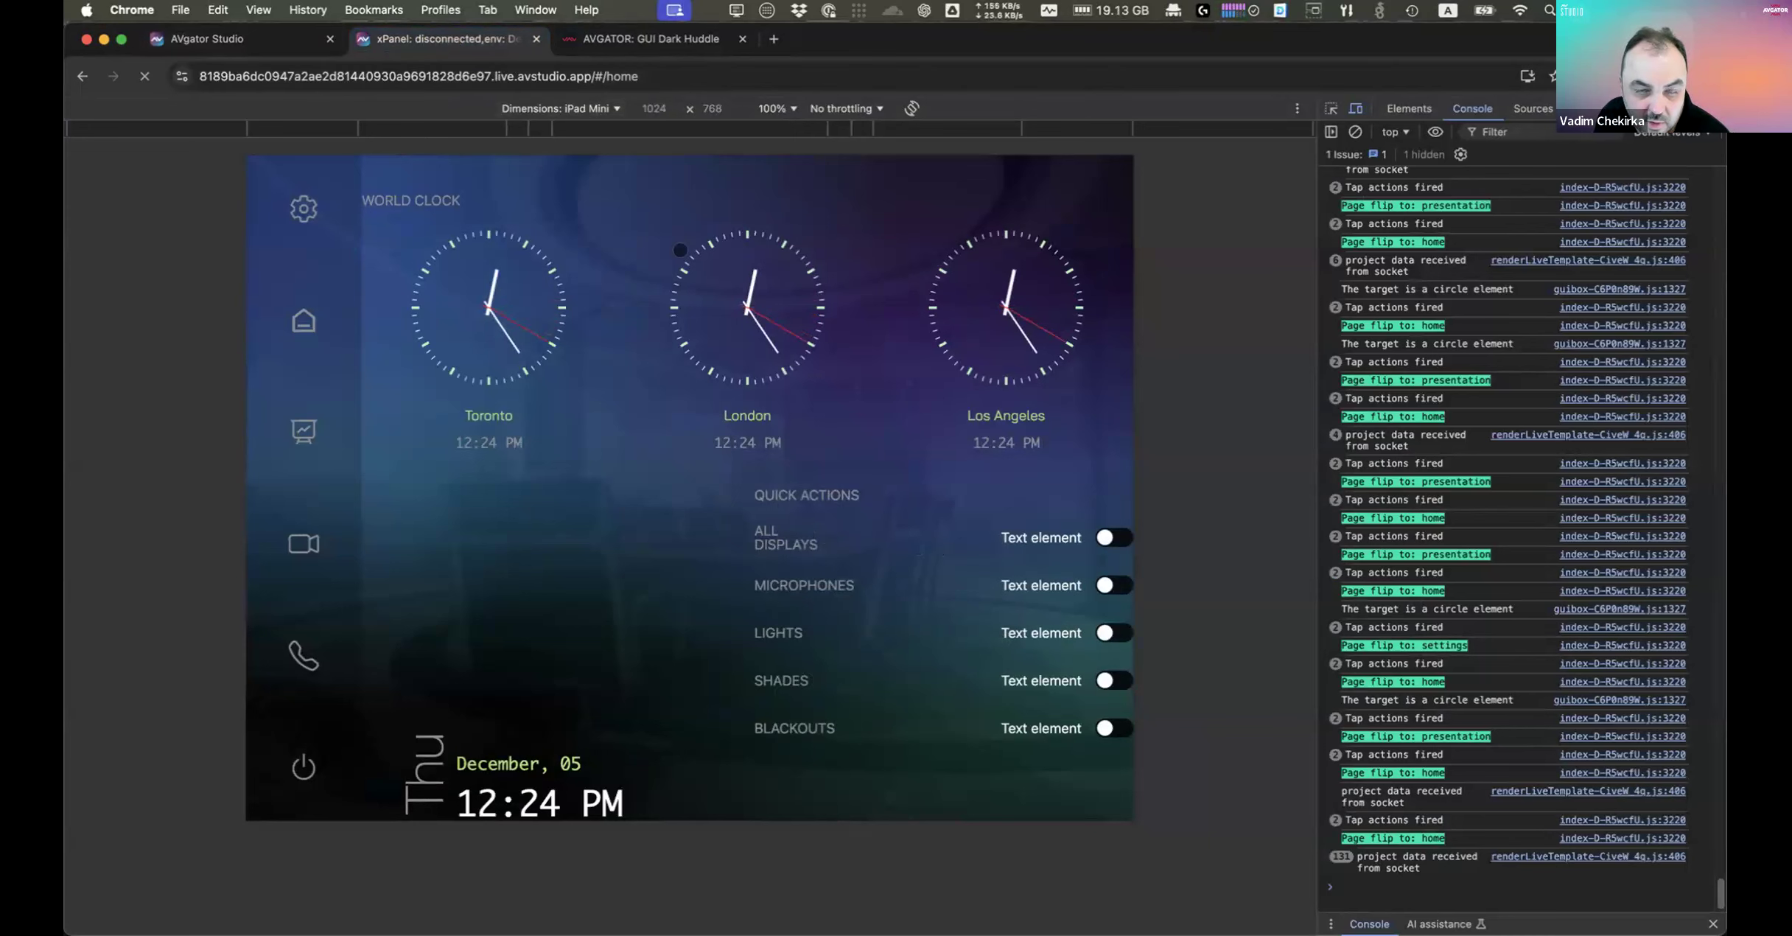
click(213, 39)
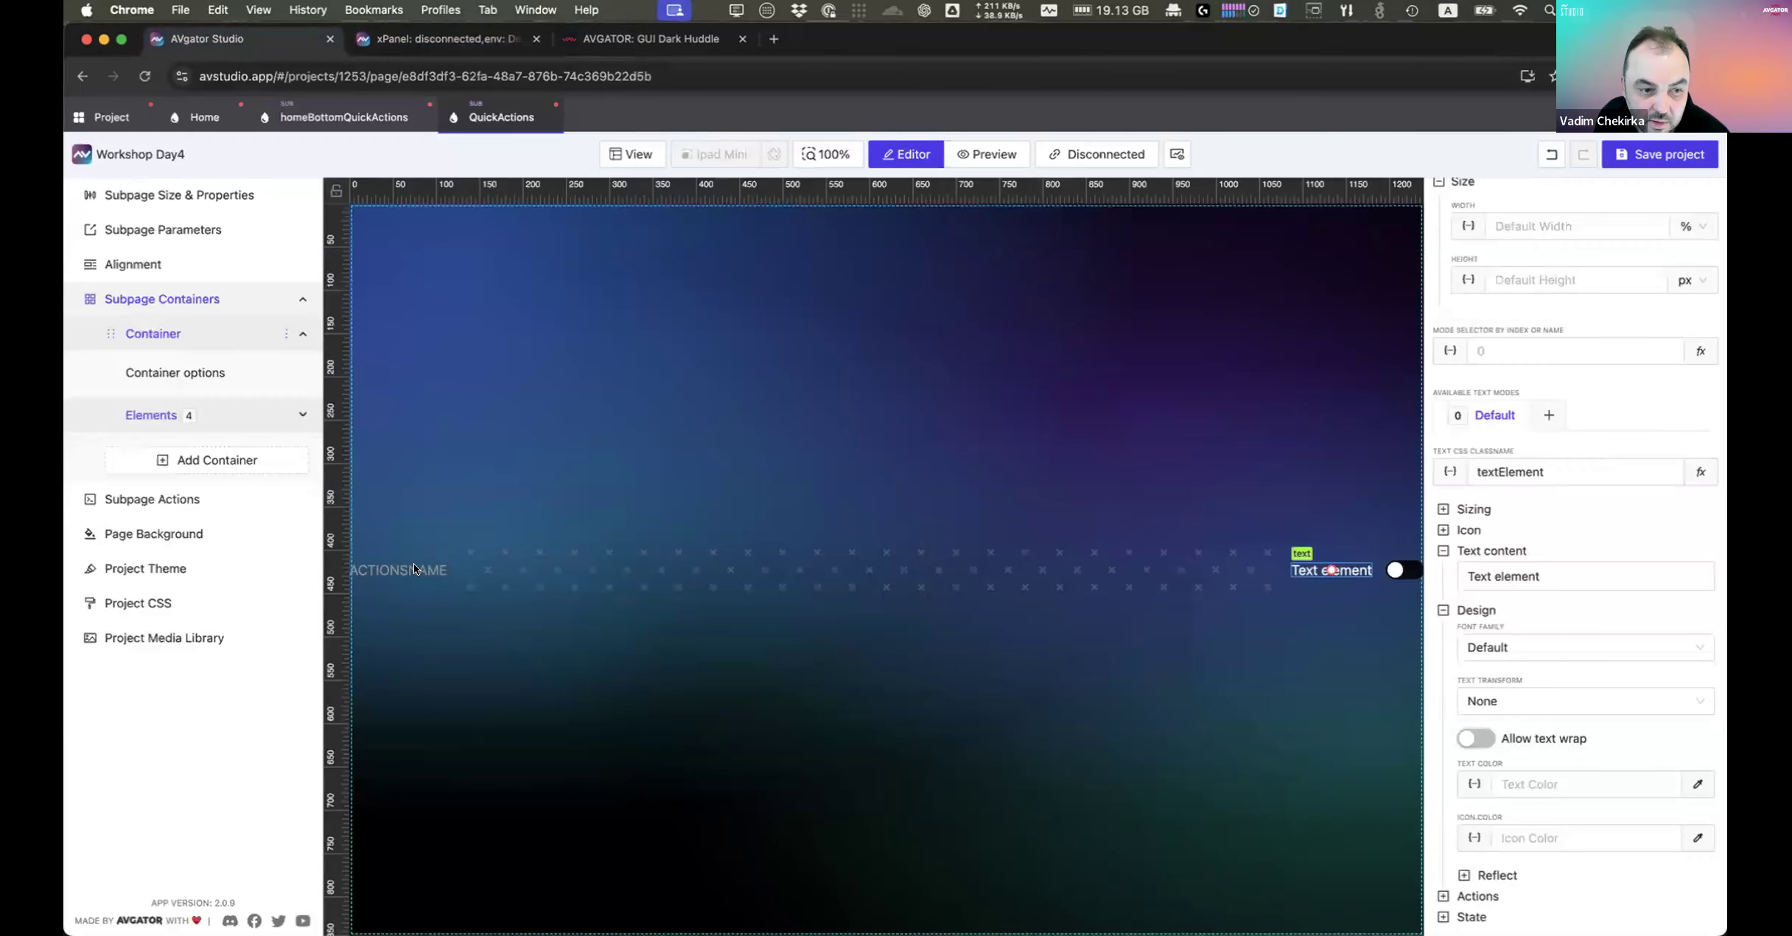
click(413, 568)
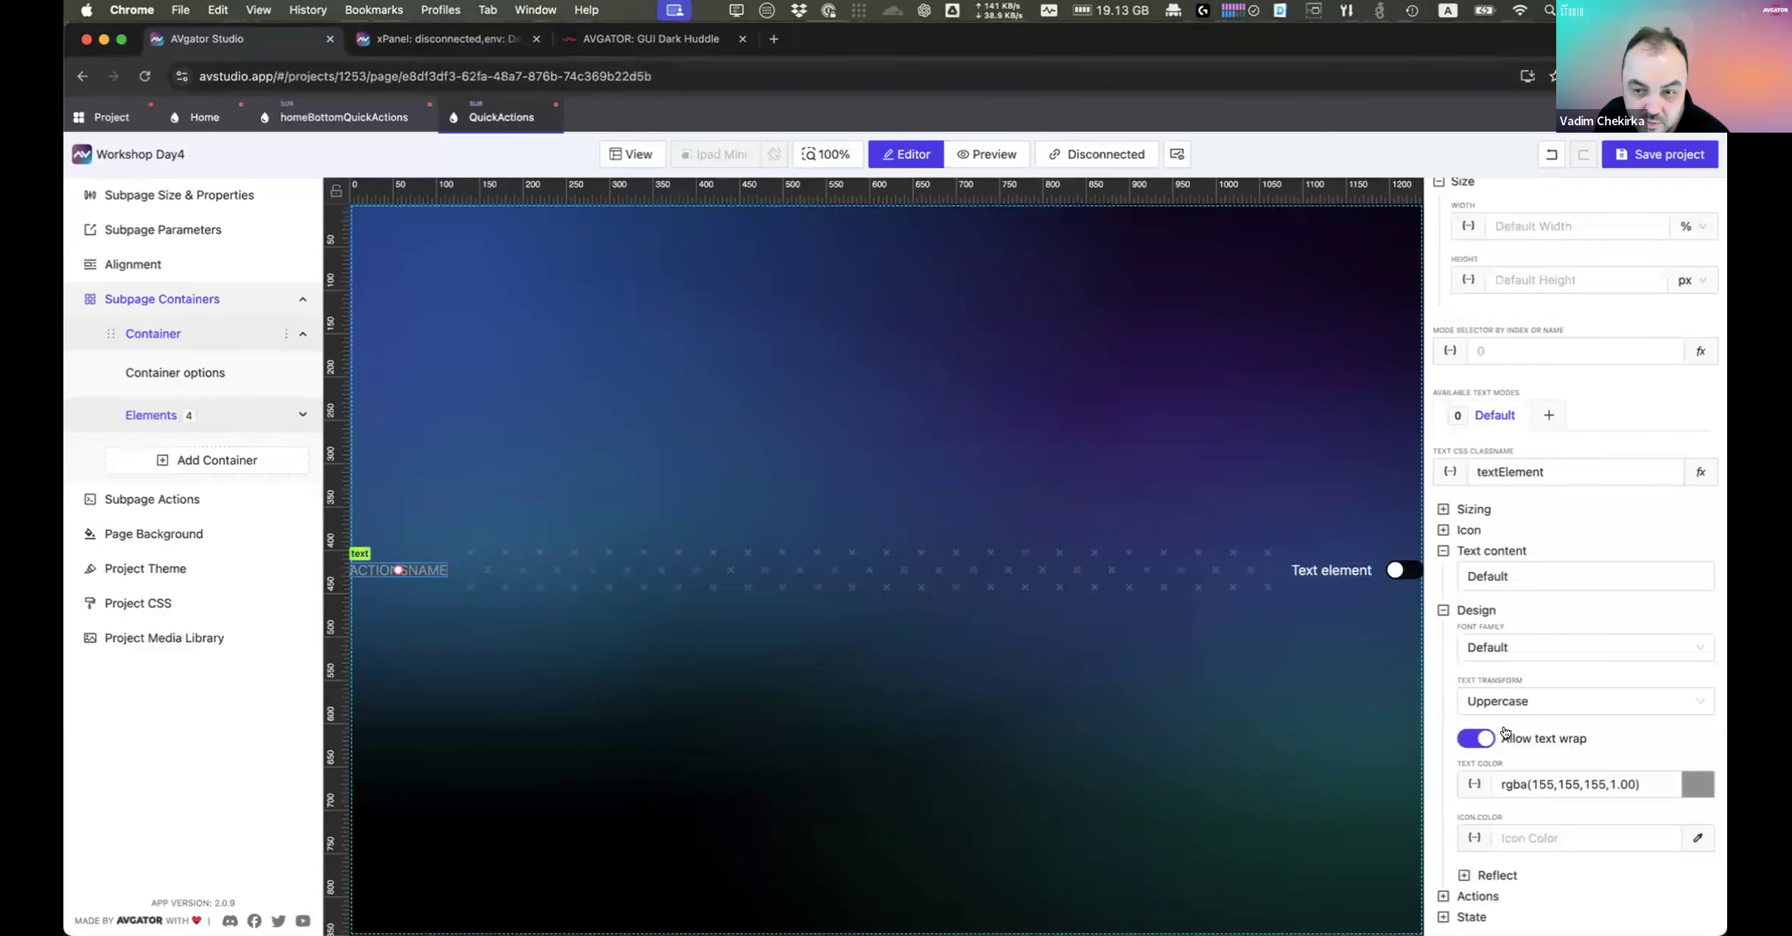
click(378, 29)
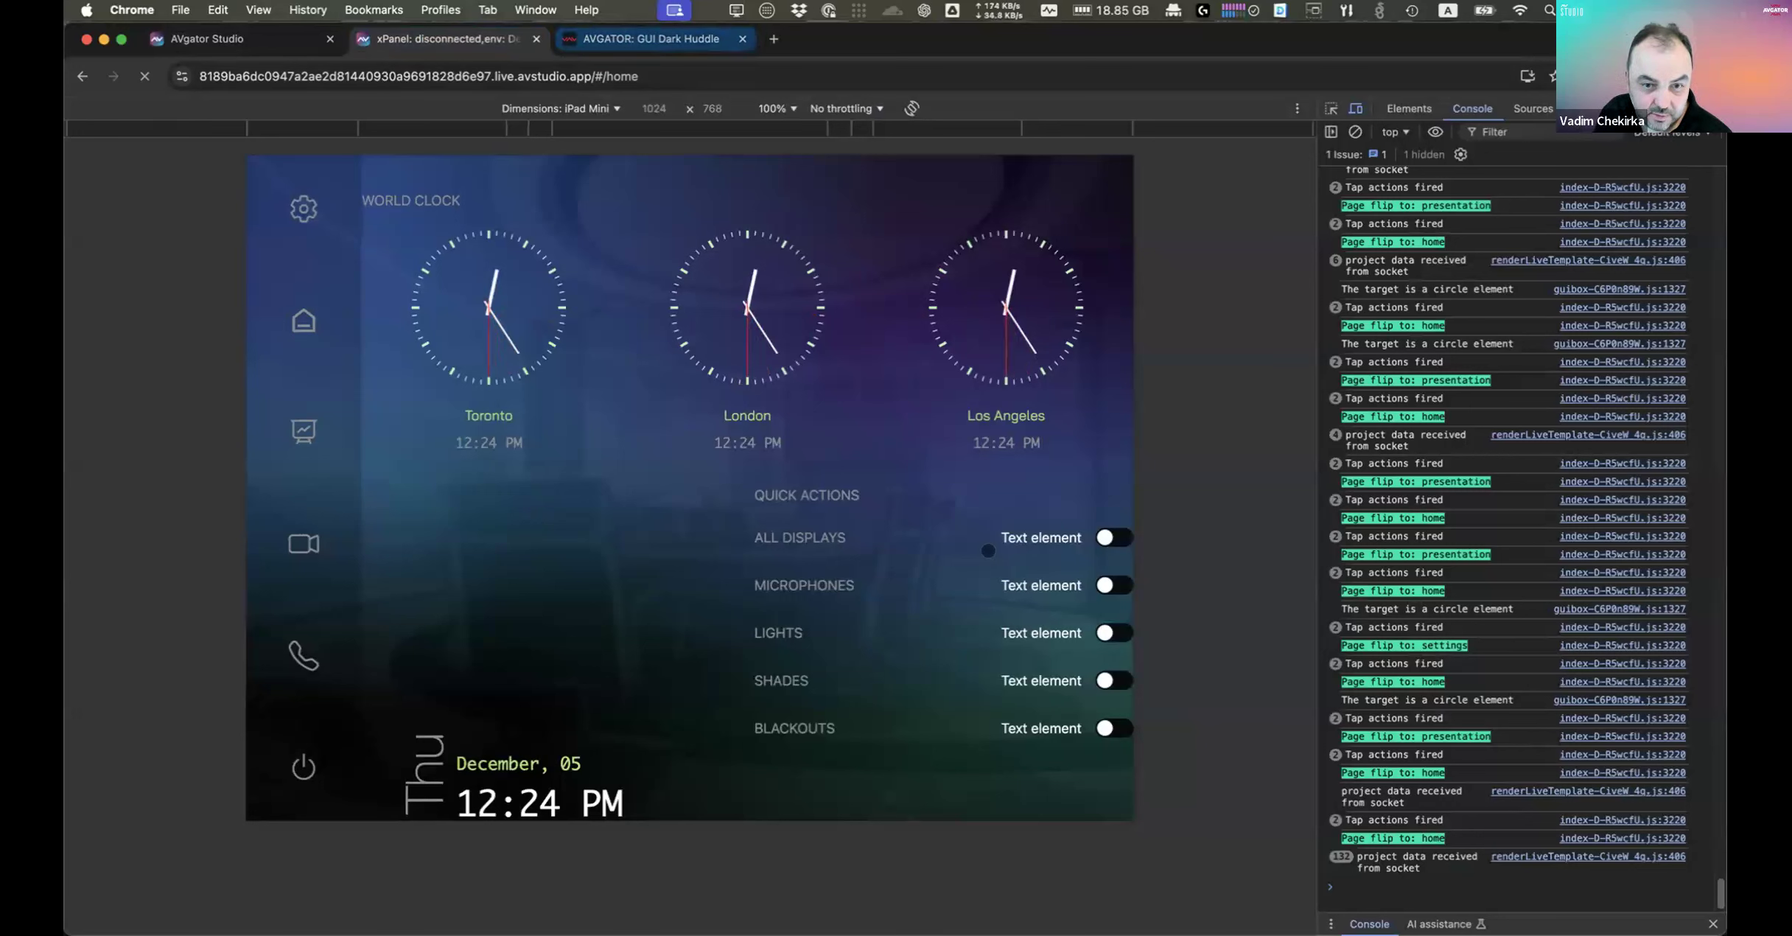
Step: Set the text color of the text element beside the switch to gray, rgba(155,155,155,1.00)
click(231, 45)
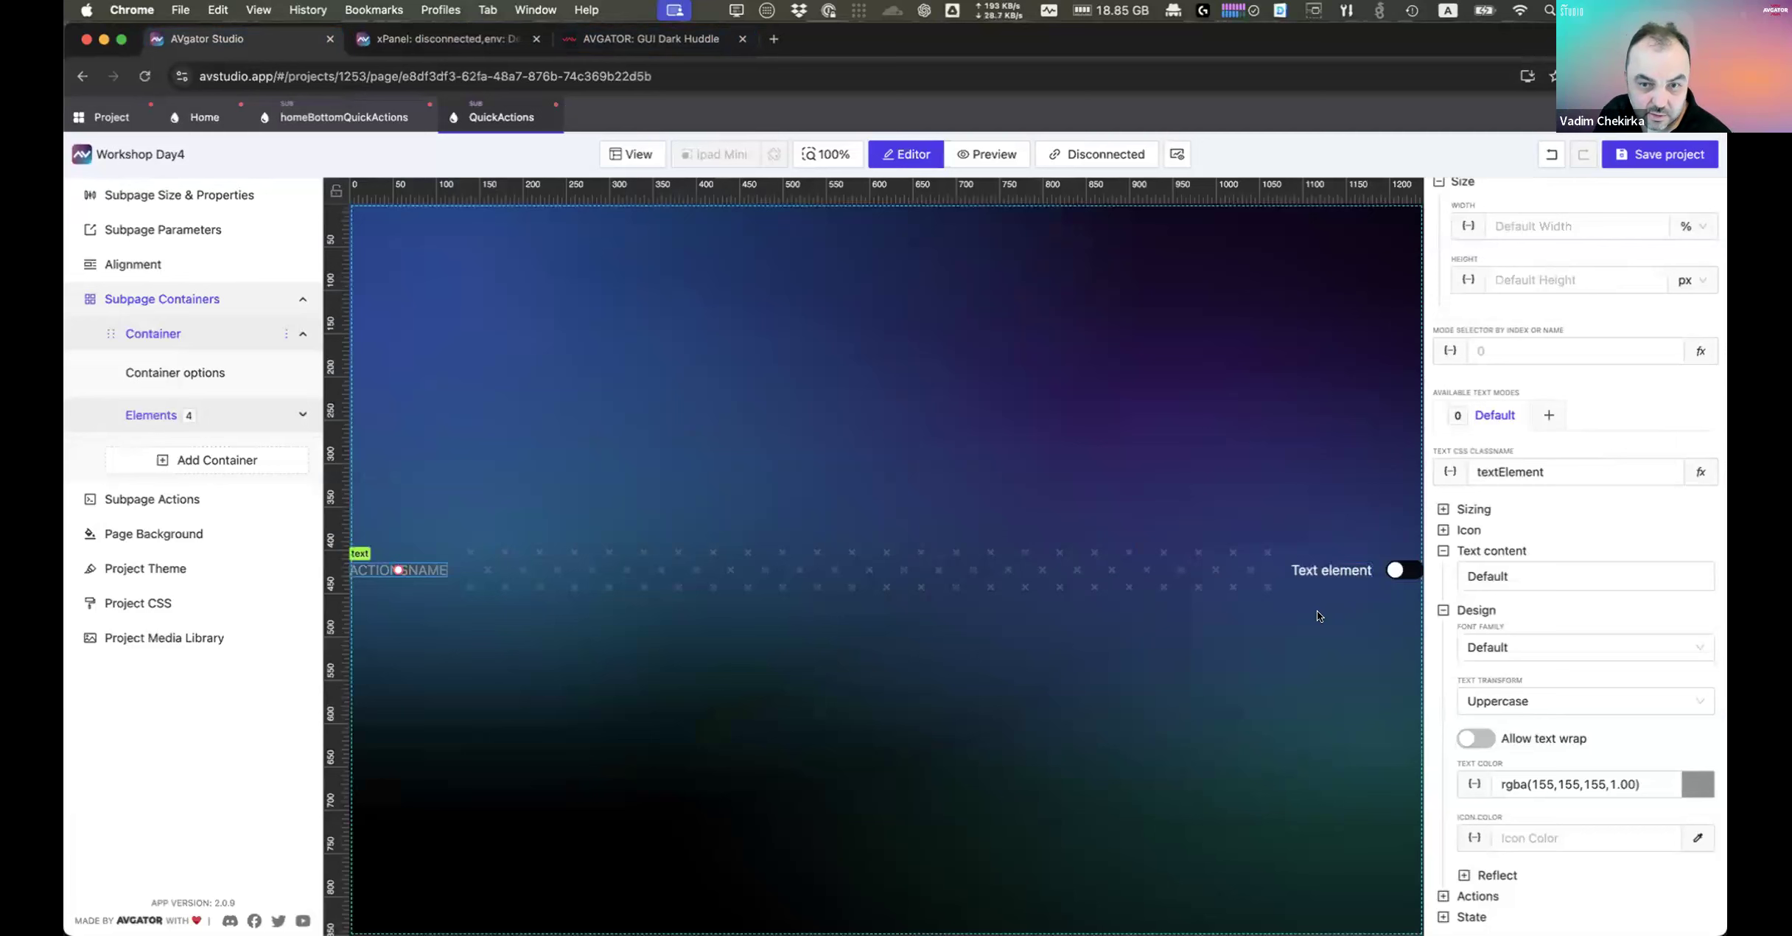
click(1344, 569)
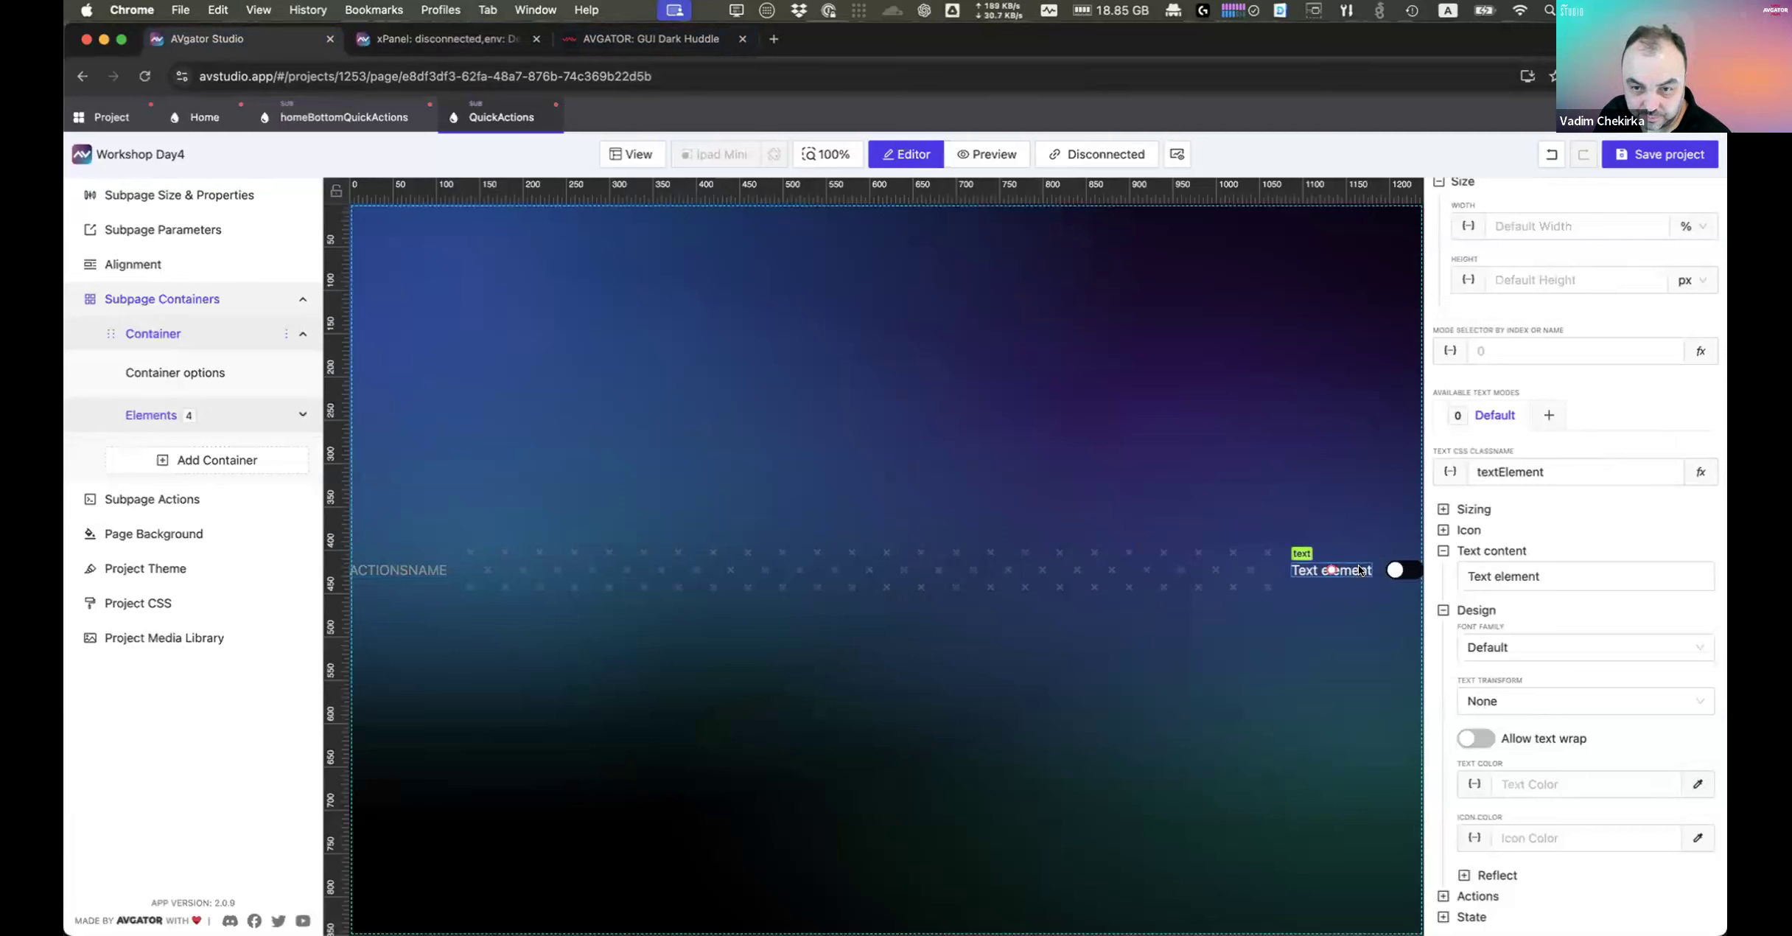
click(1707, 787)
click(1650, 728)
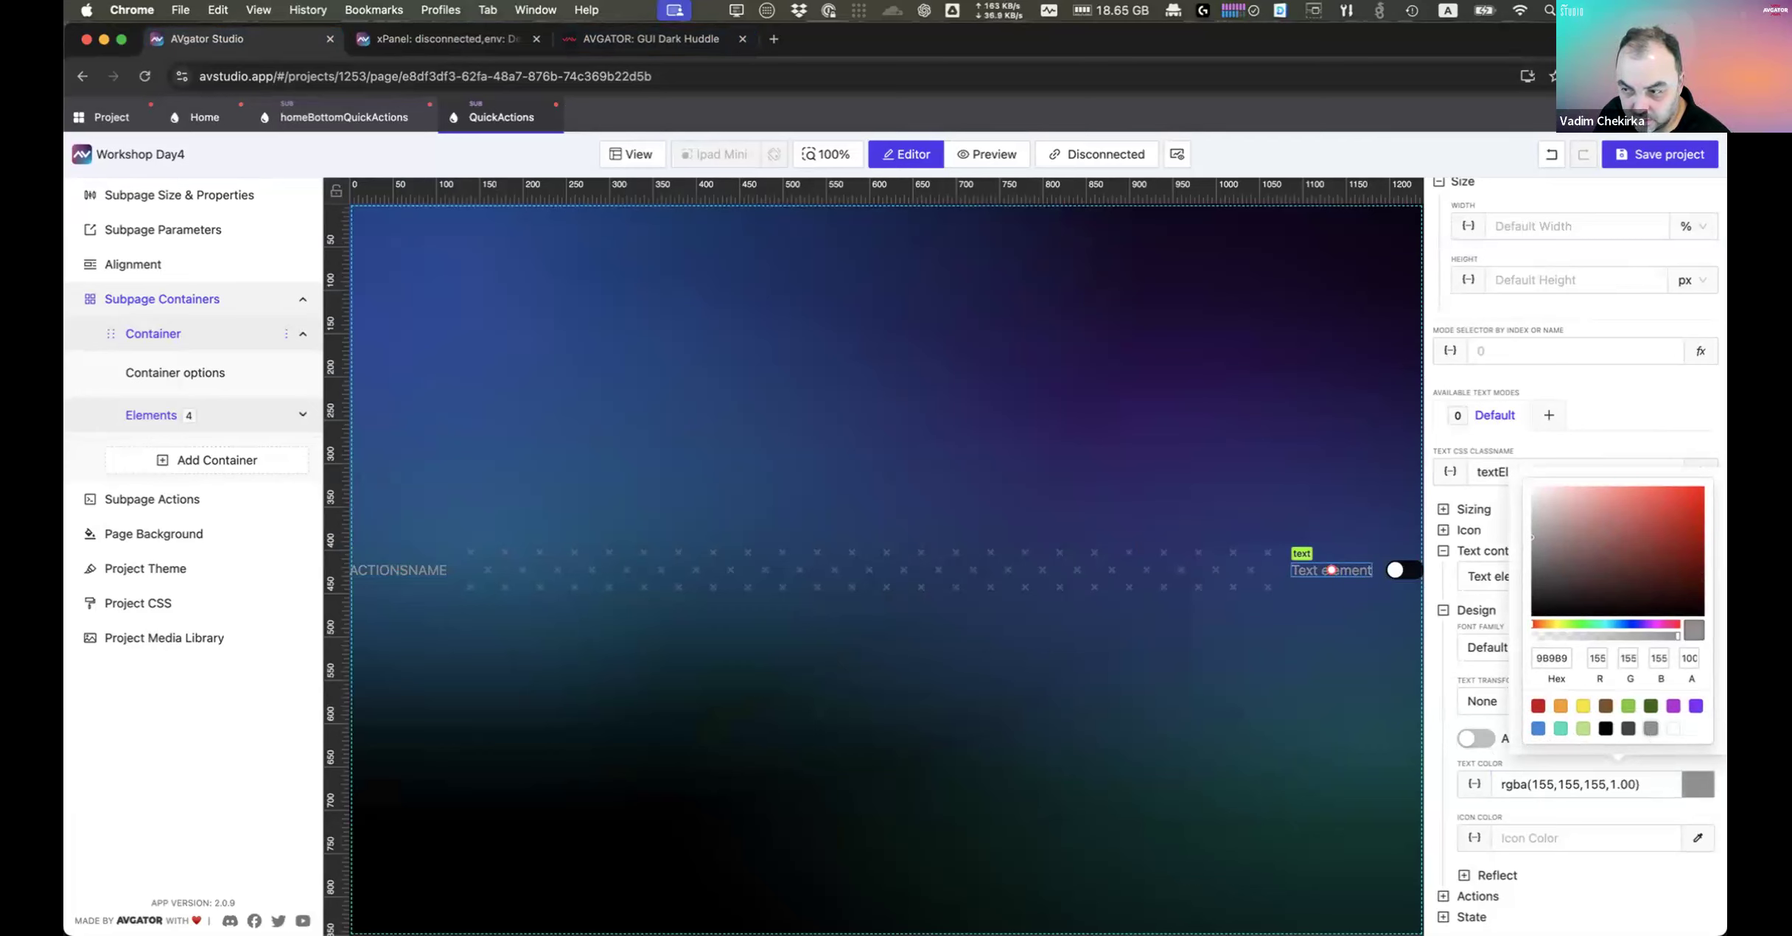
key(super+Tab)
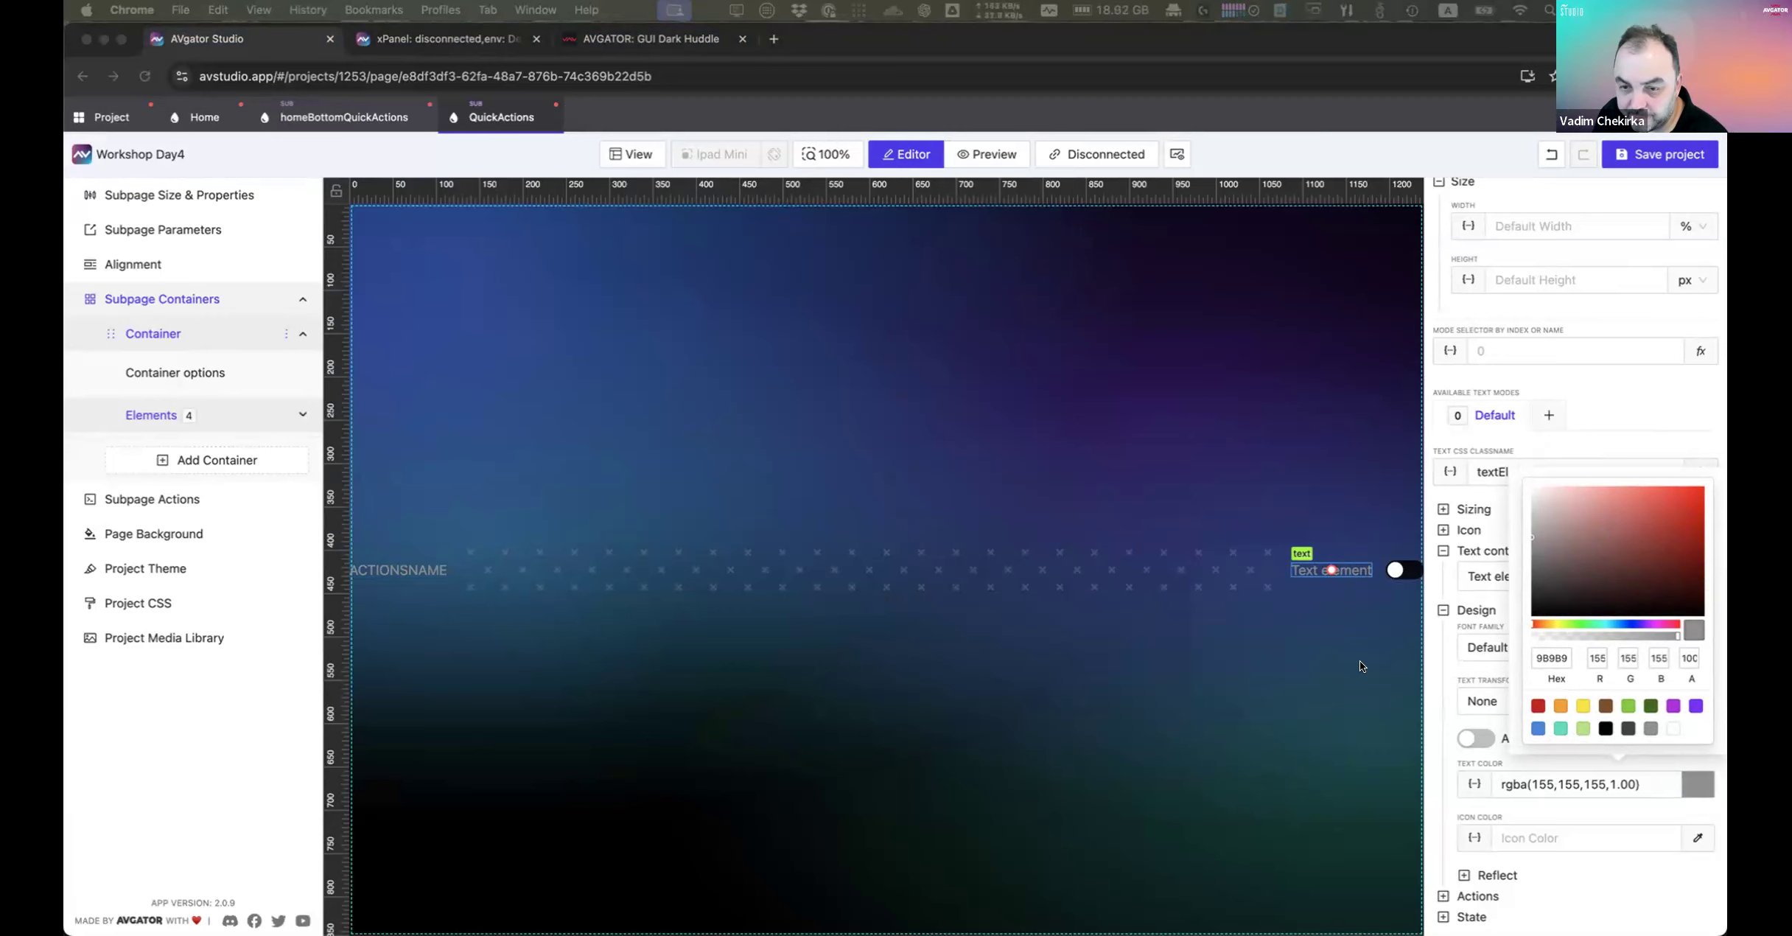
Step: Replace the placeholder content of the text element beside the switch with a new subpage parameter named currentState
double_click(1354, 569)
click(572, 342)
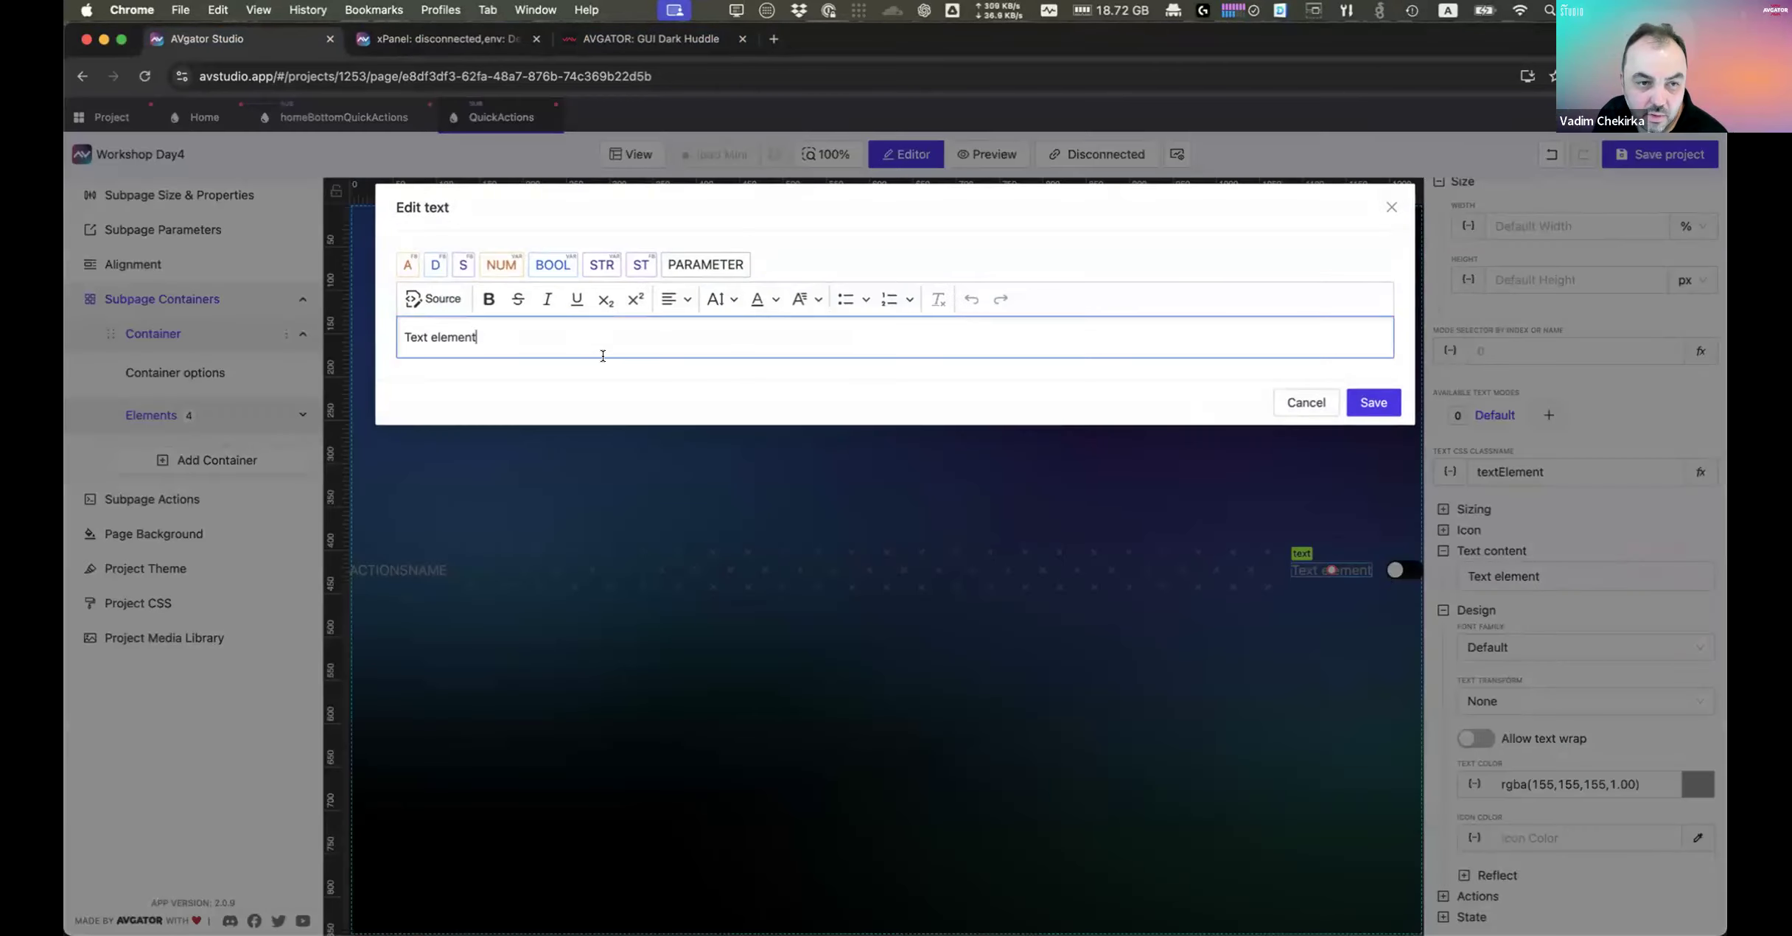
key(super+a)
key(BackSpace)
click(706, 265)
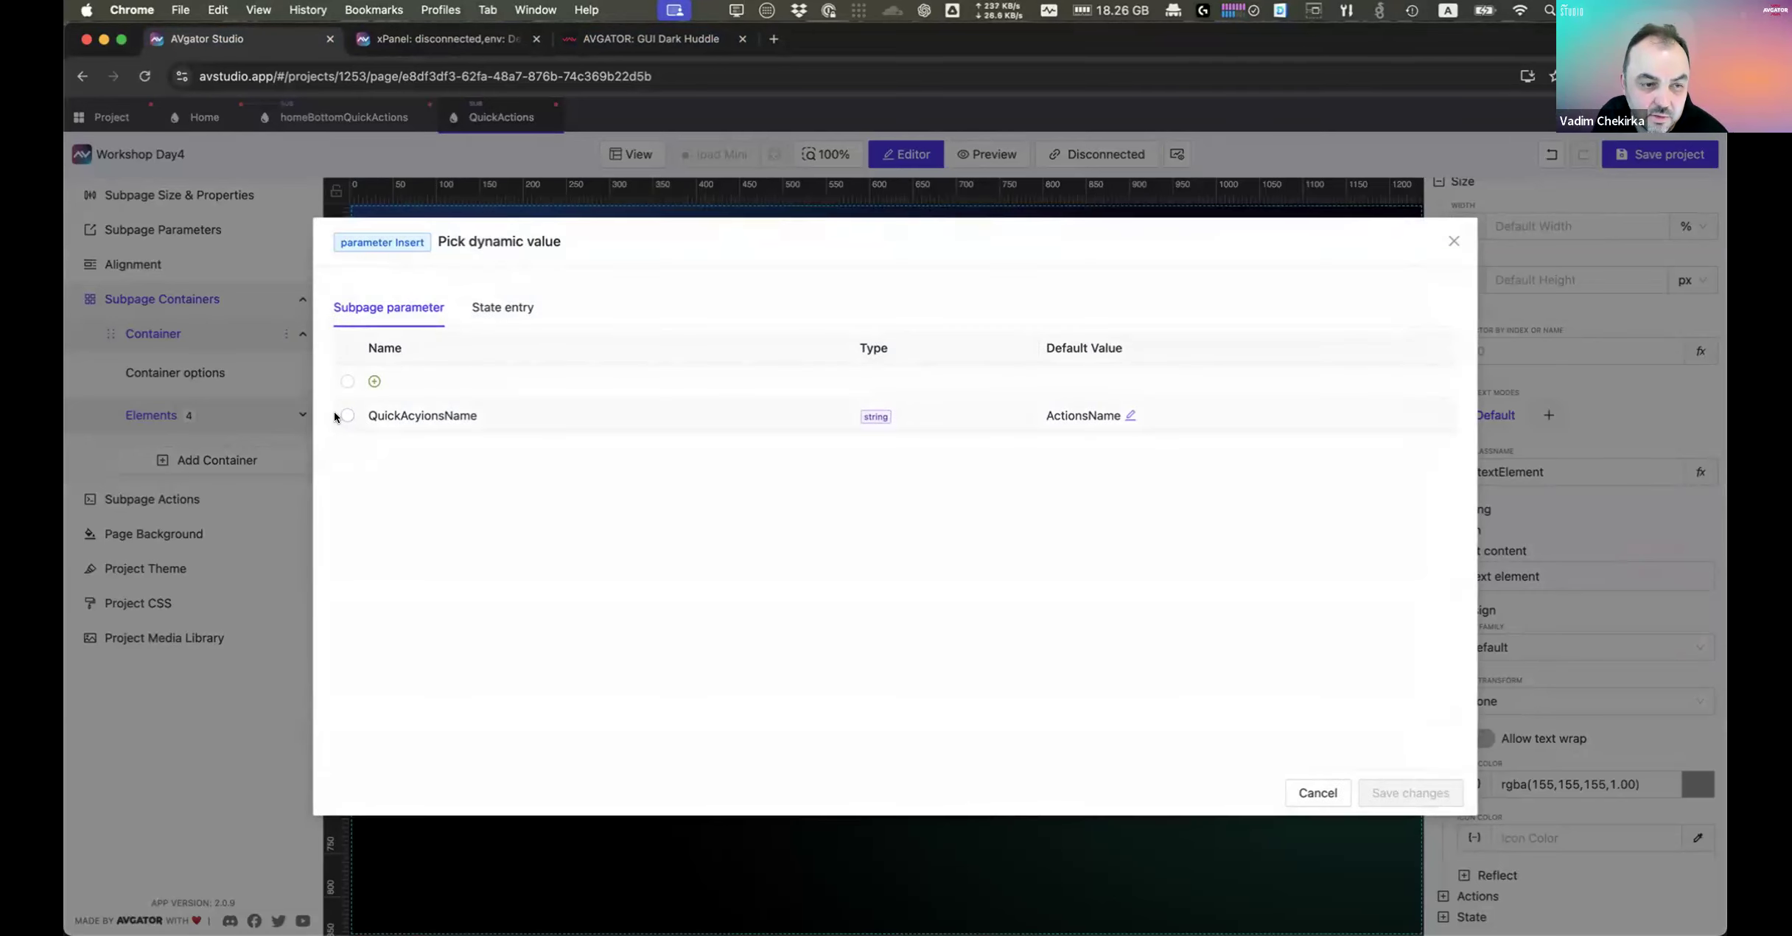
click(345, 381)
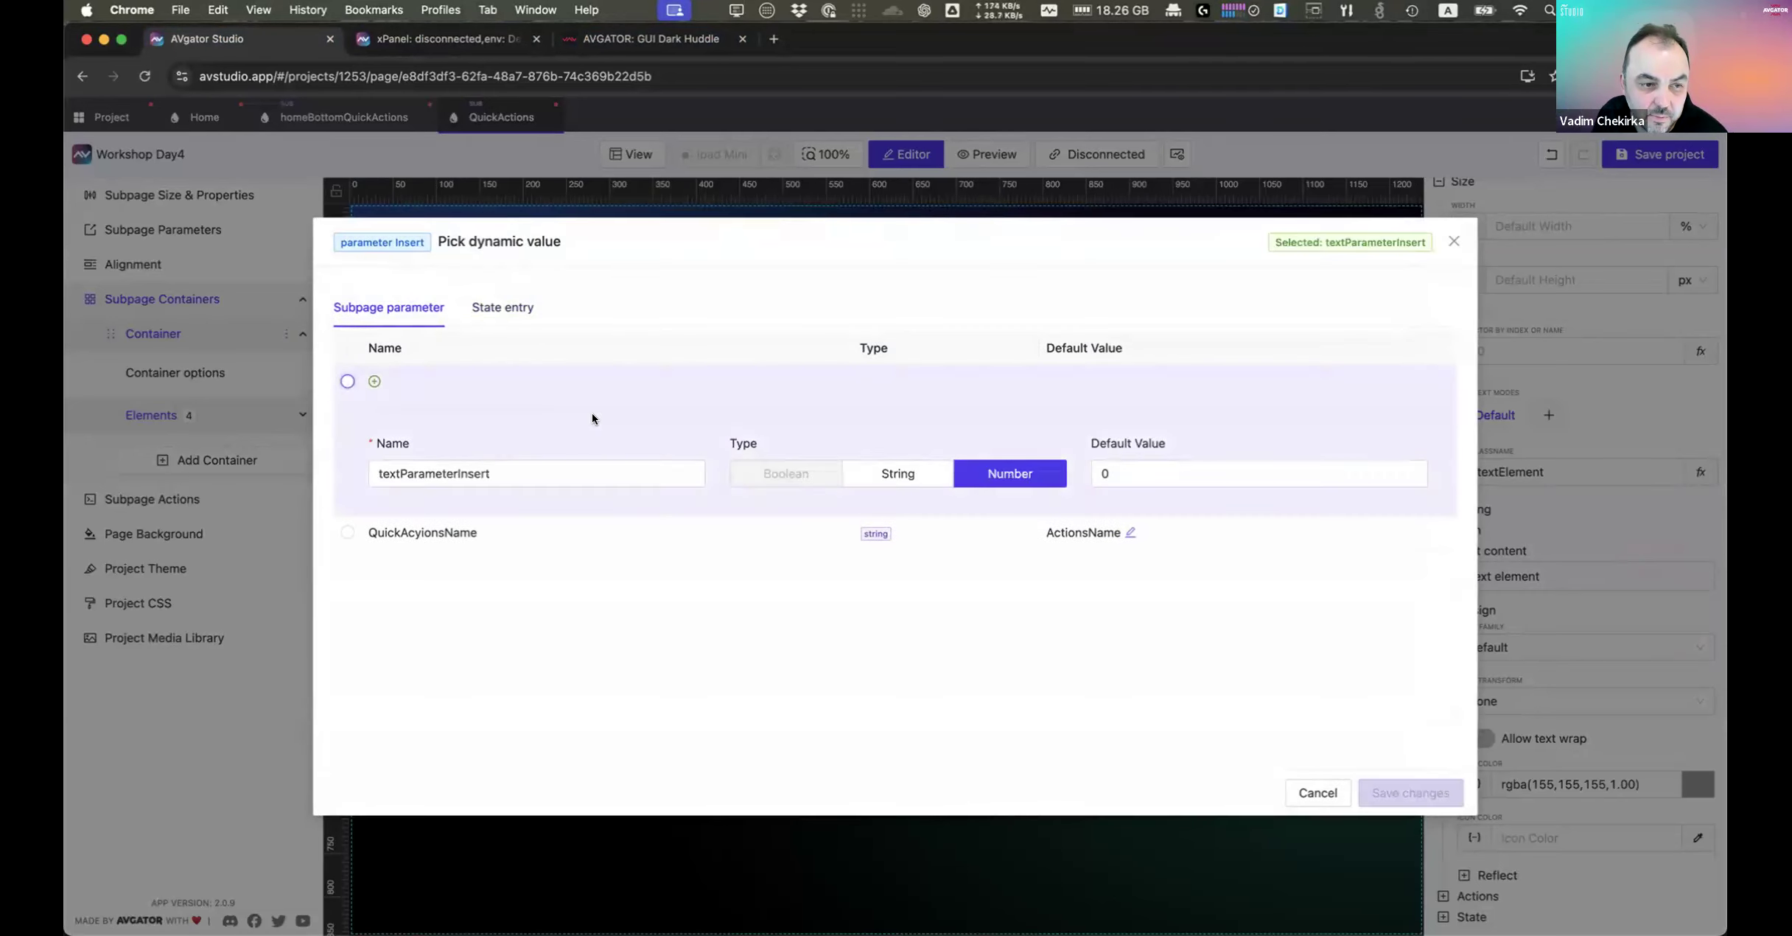
double_click(464, 472)
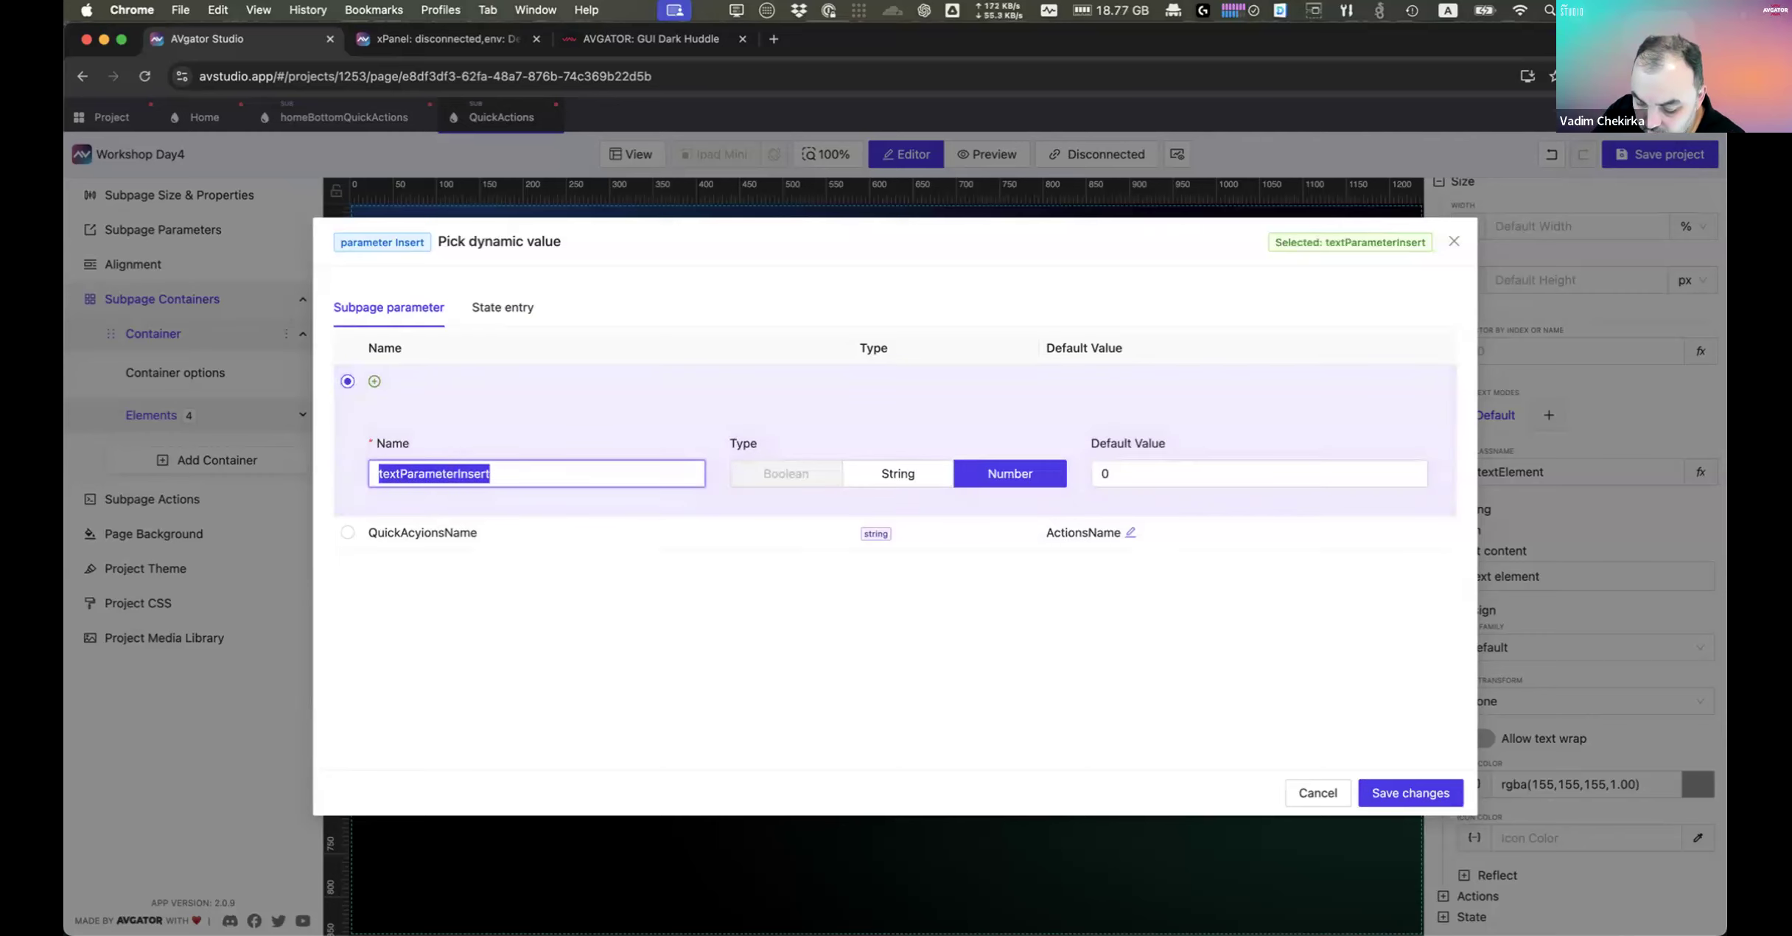
text(current)
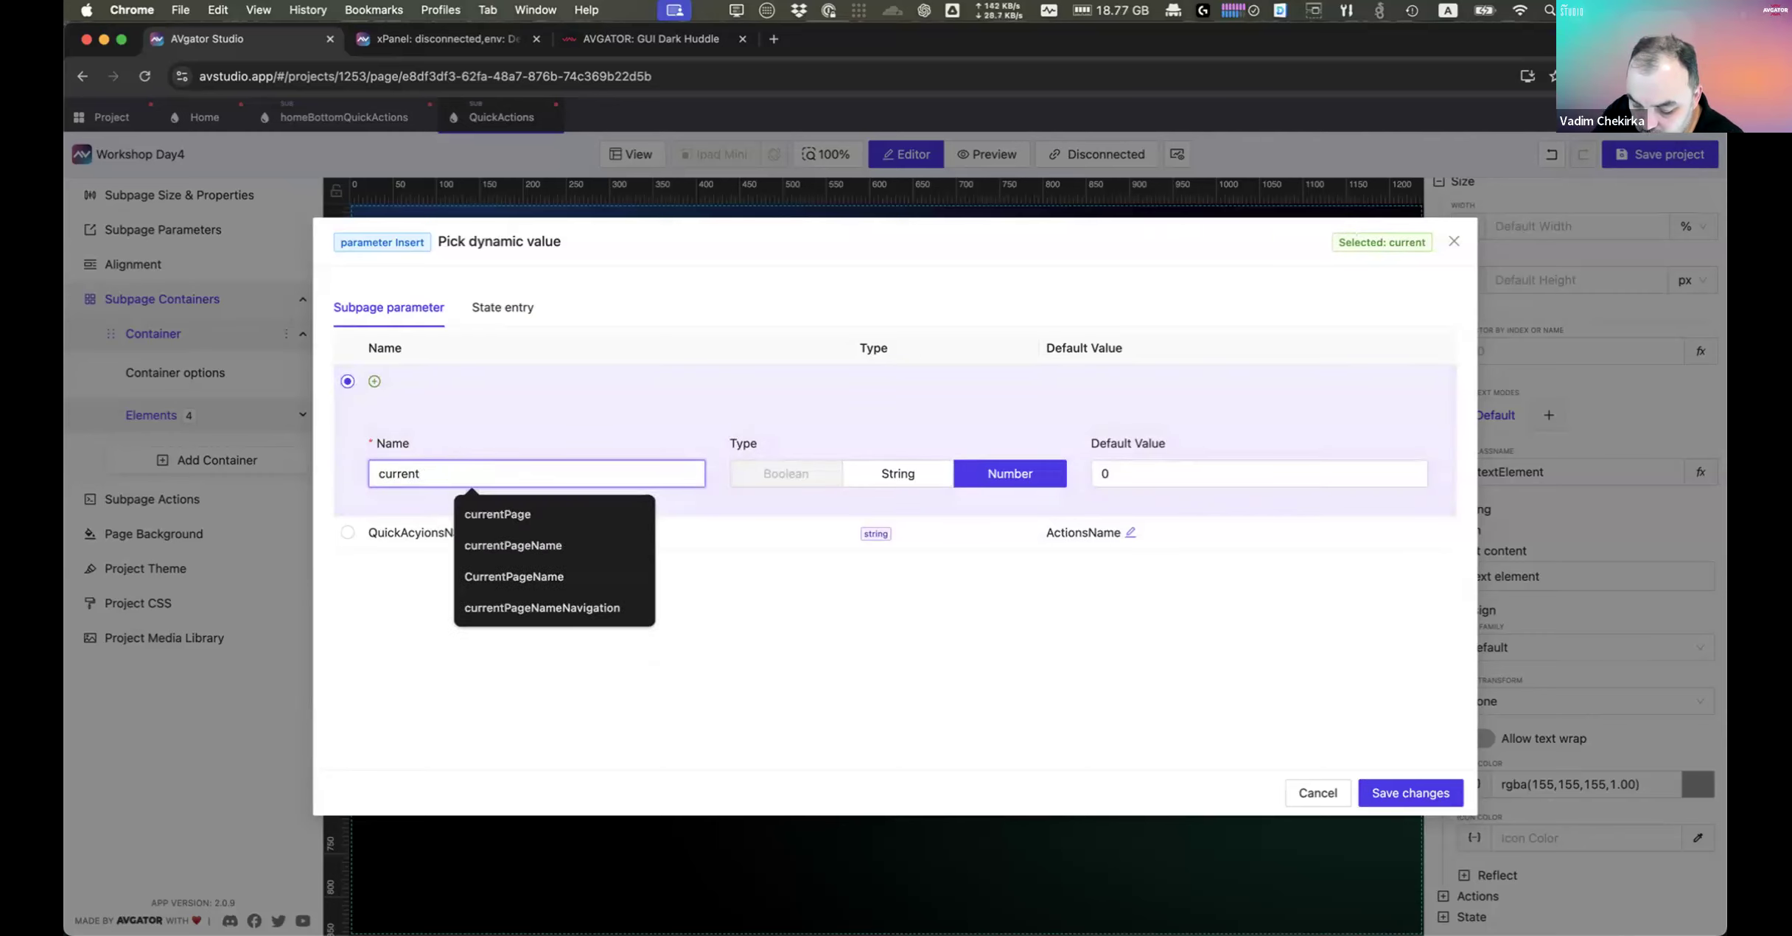
text(State)
Step: Make the currentState parameter a String with default value UNDEFINED, save the text content and check it in the live panel
click(907, 475)
click(1127, 477)
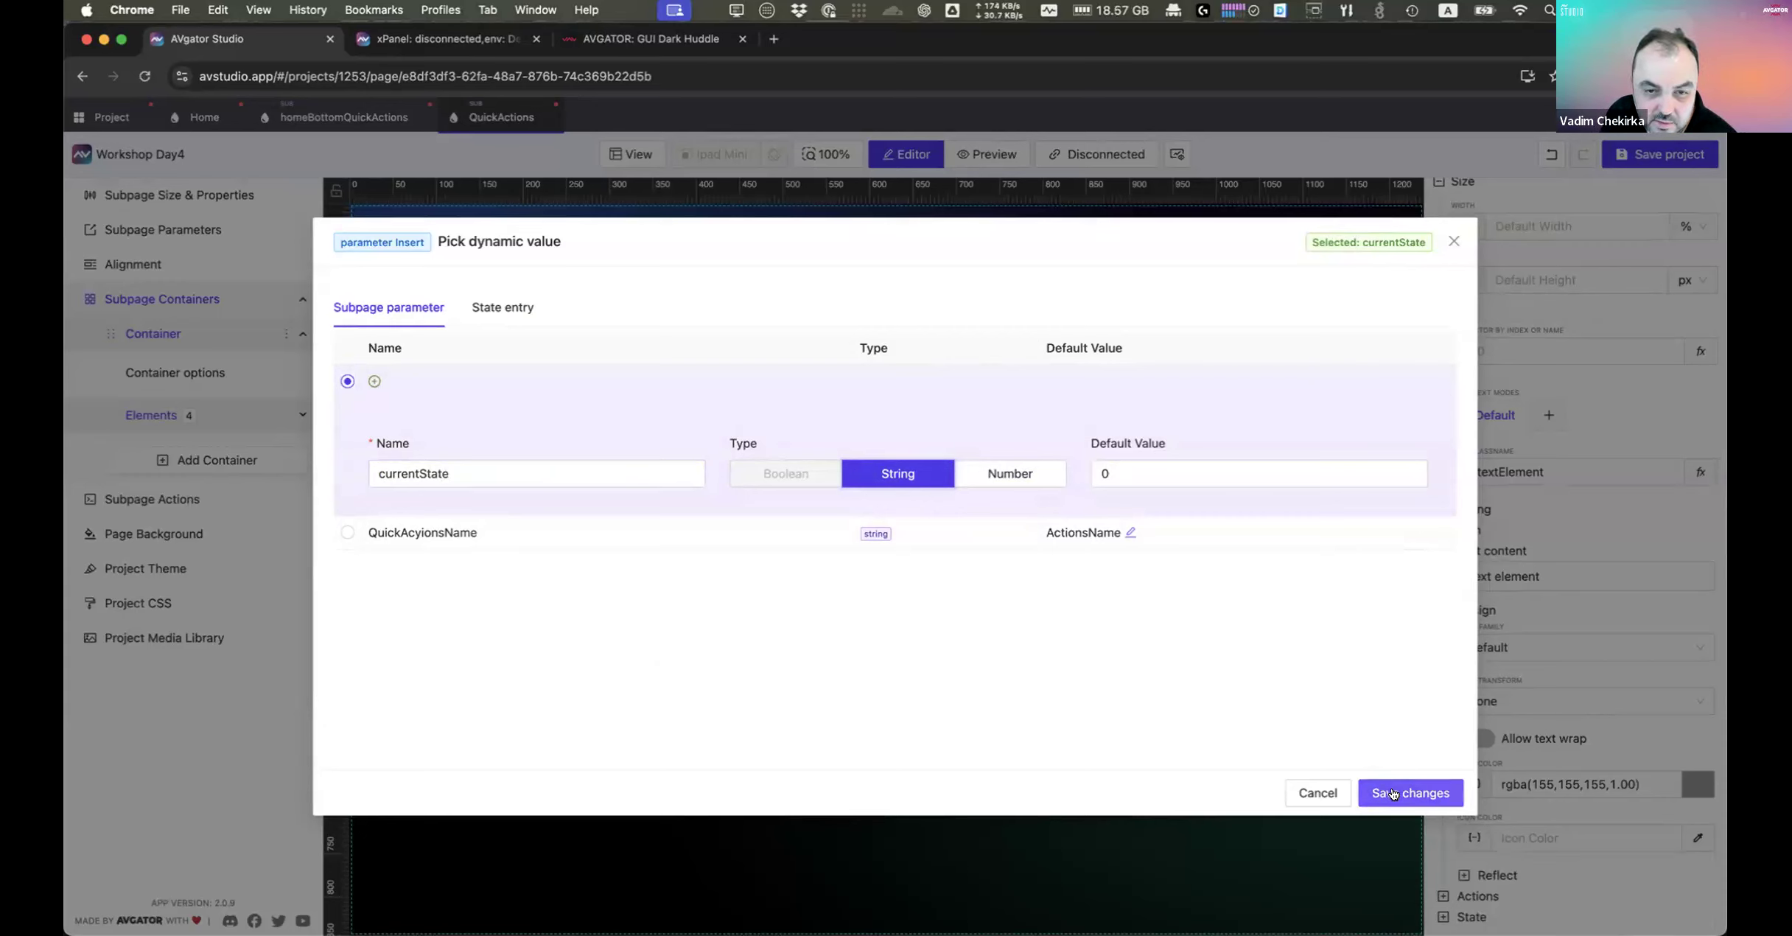
double_click(1129, 471)
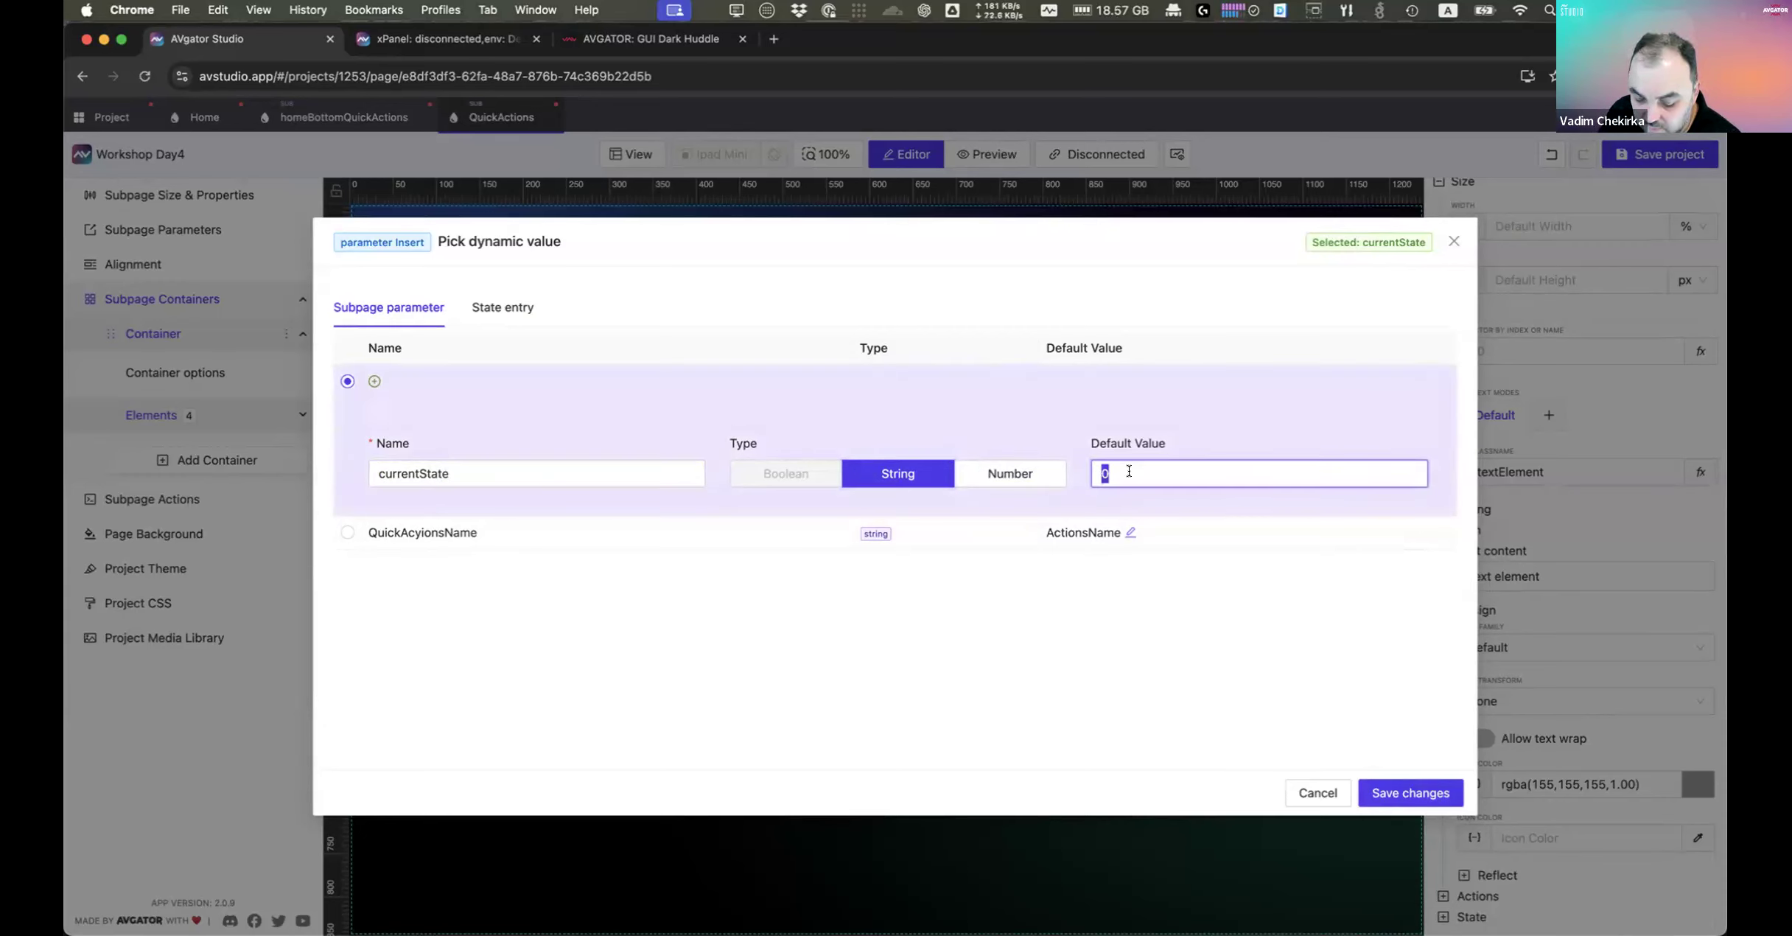
text(UNDEFIN)
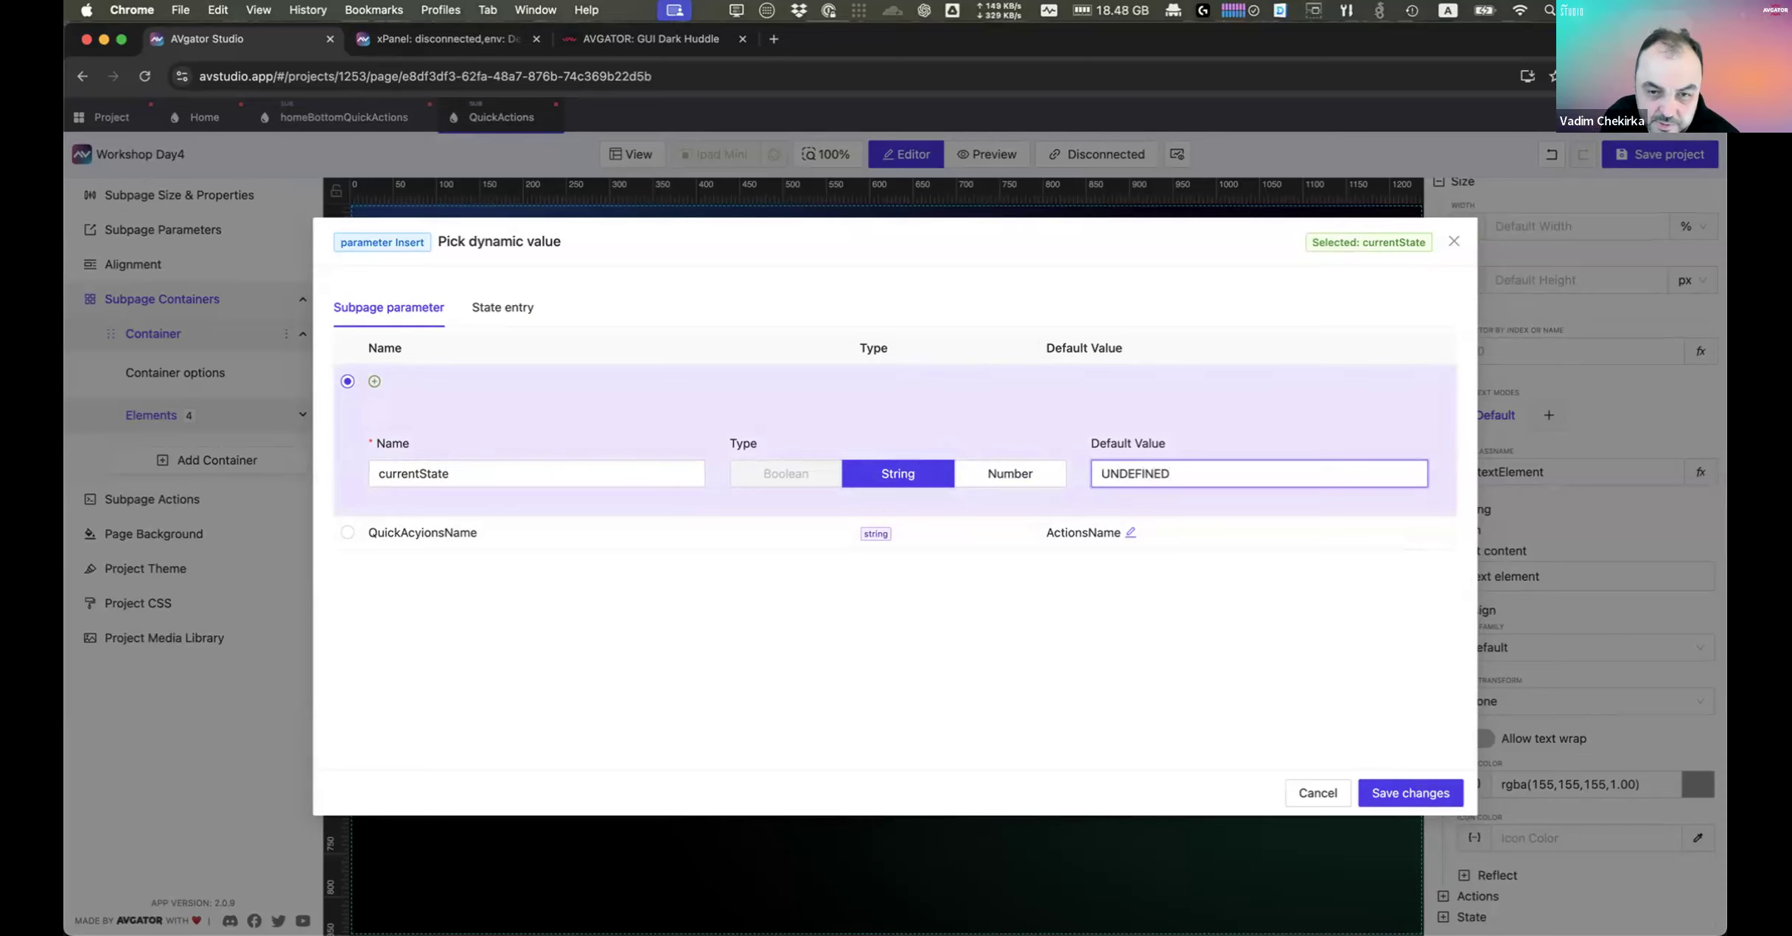
text(ED)
click(1410, 792)
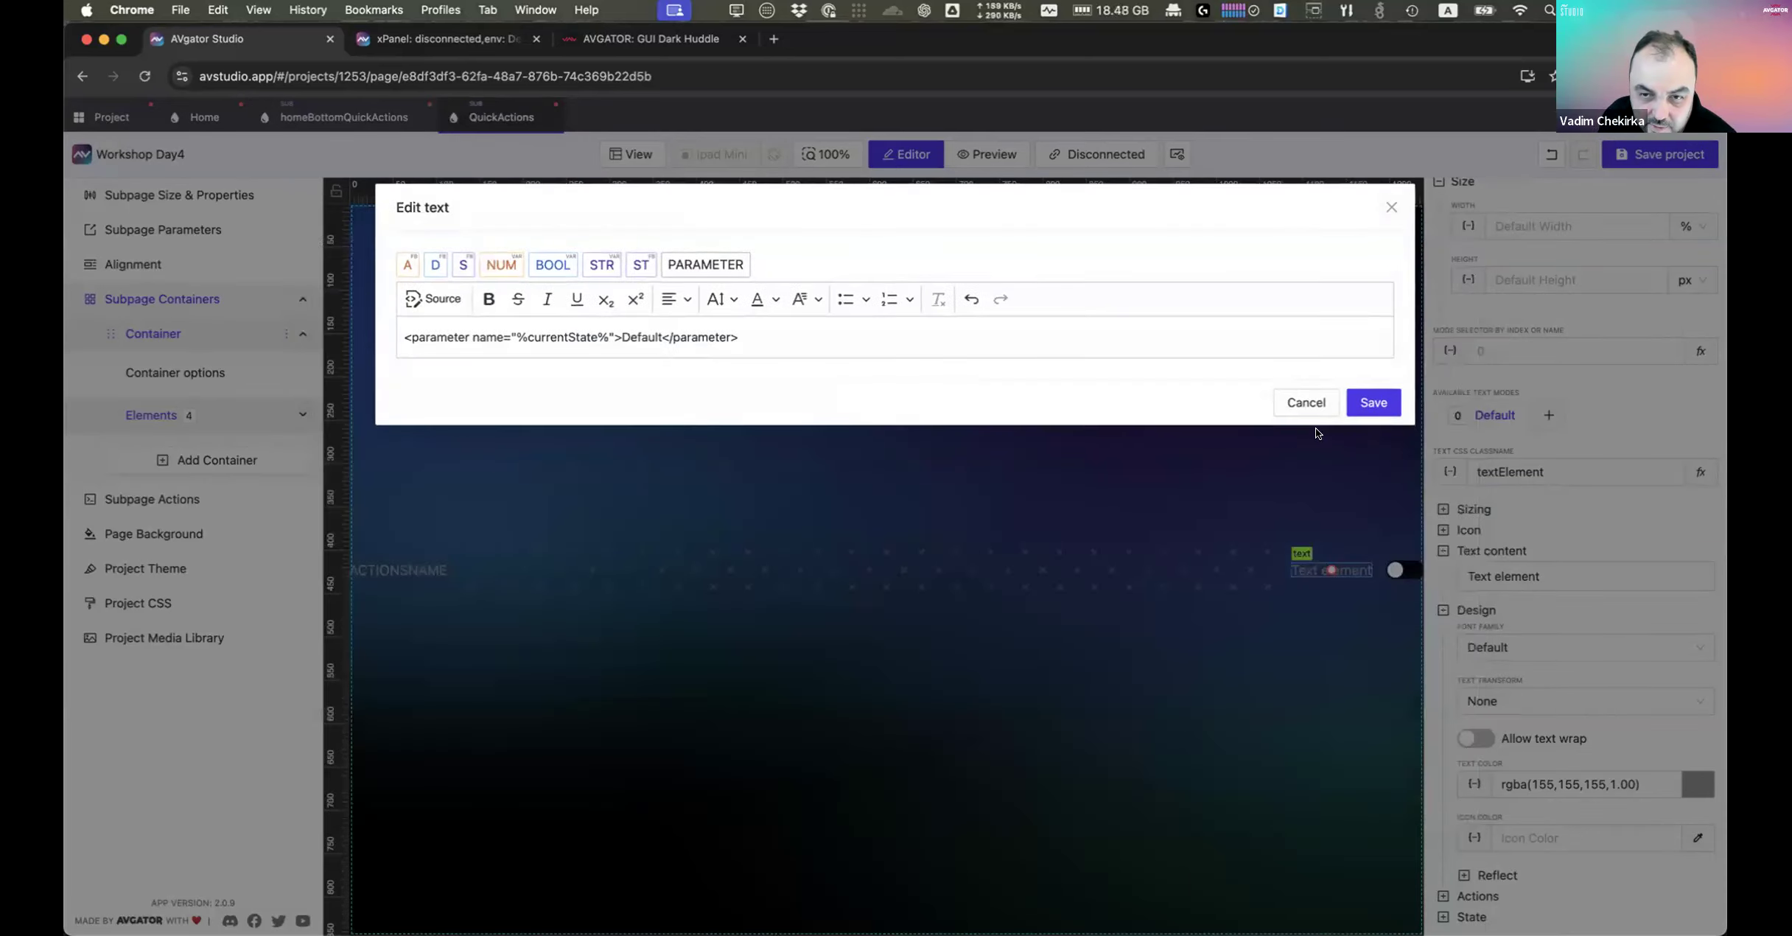
click(1367, 404)
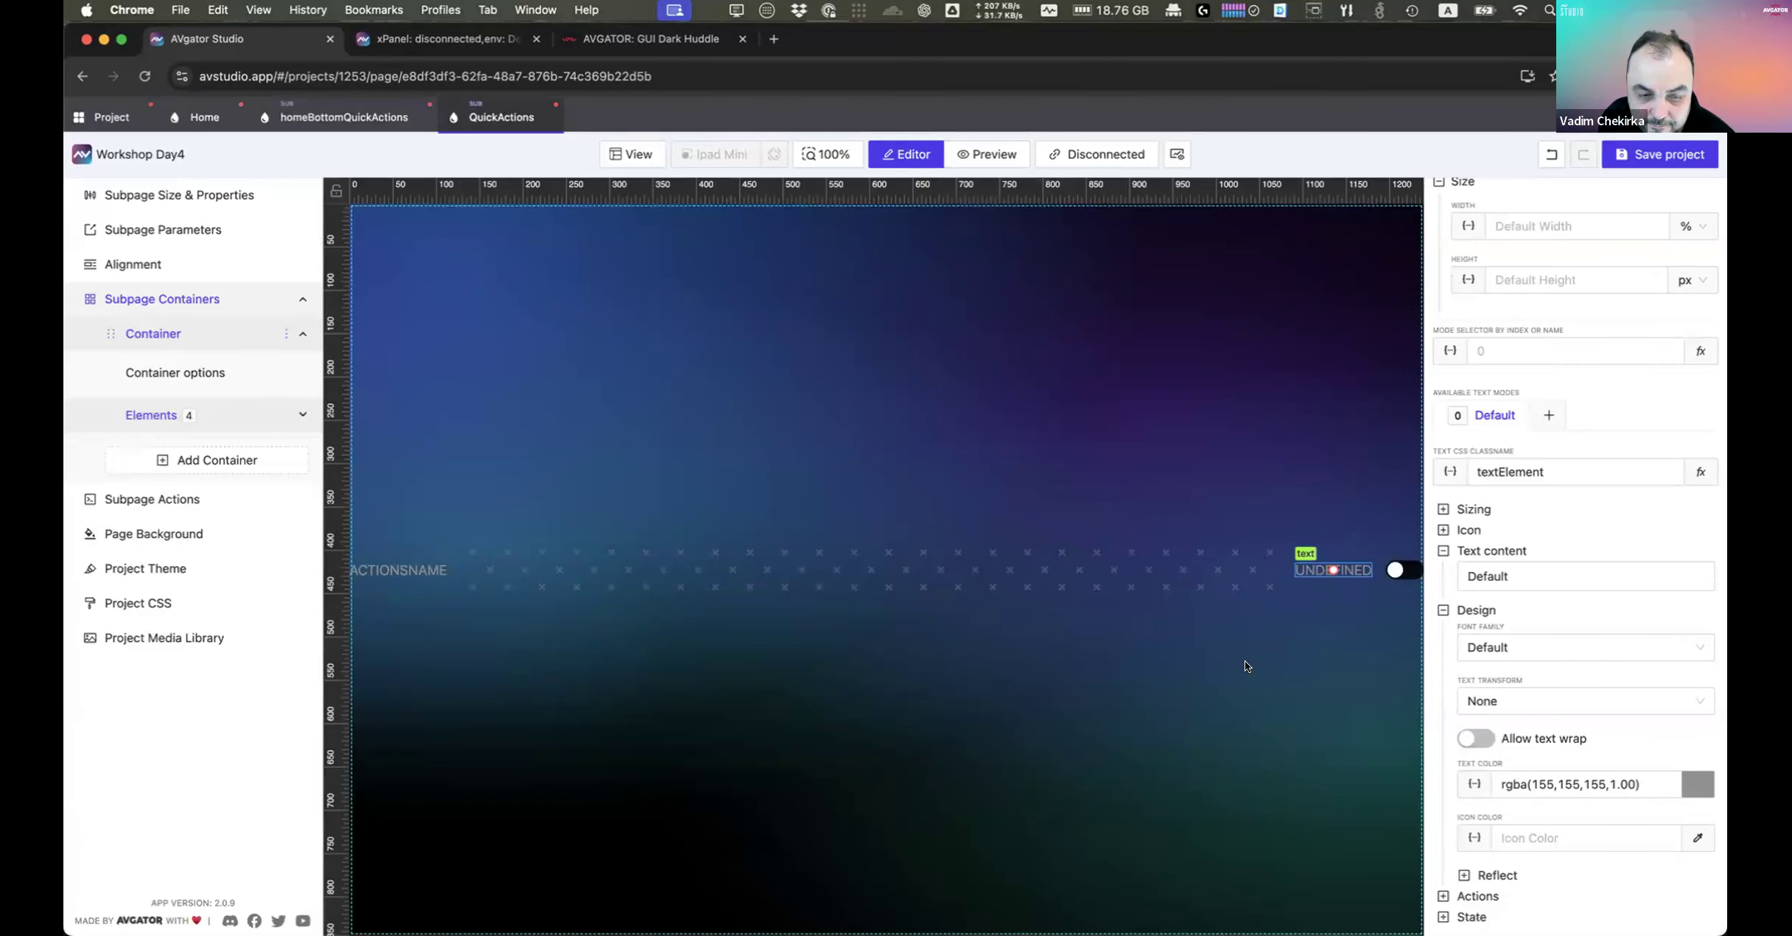
click(456, 47)
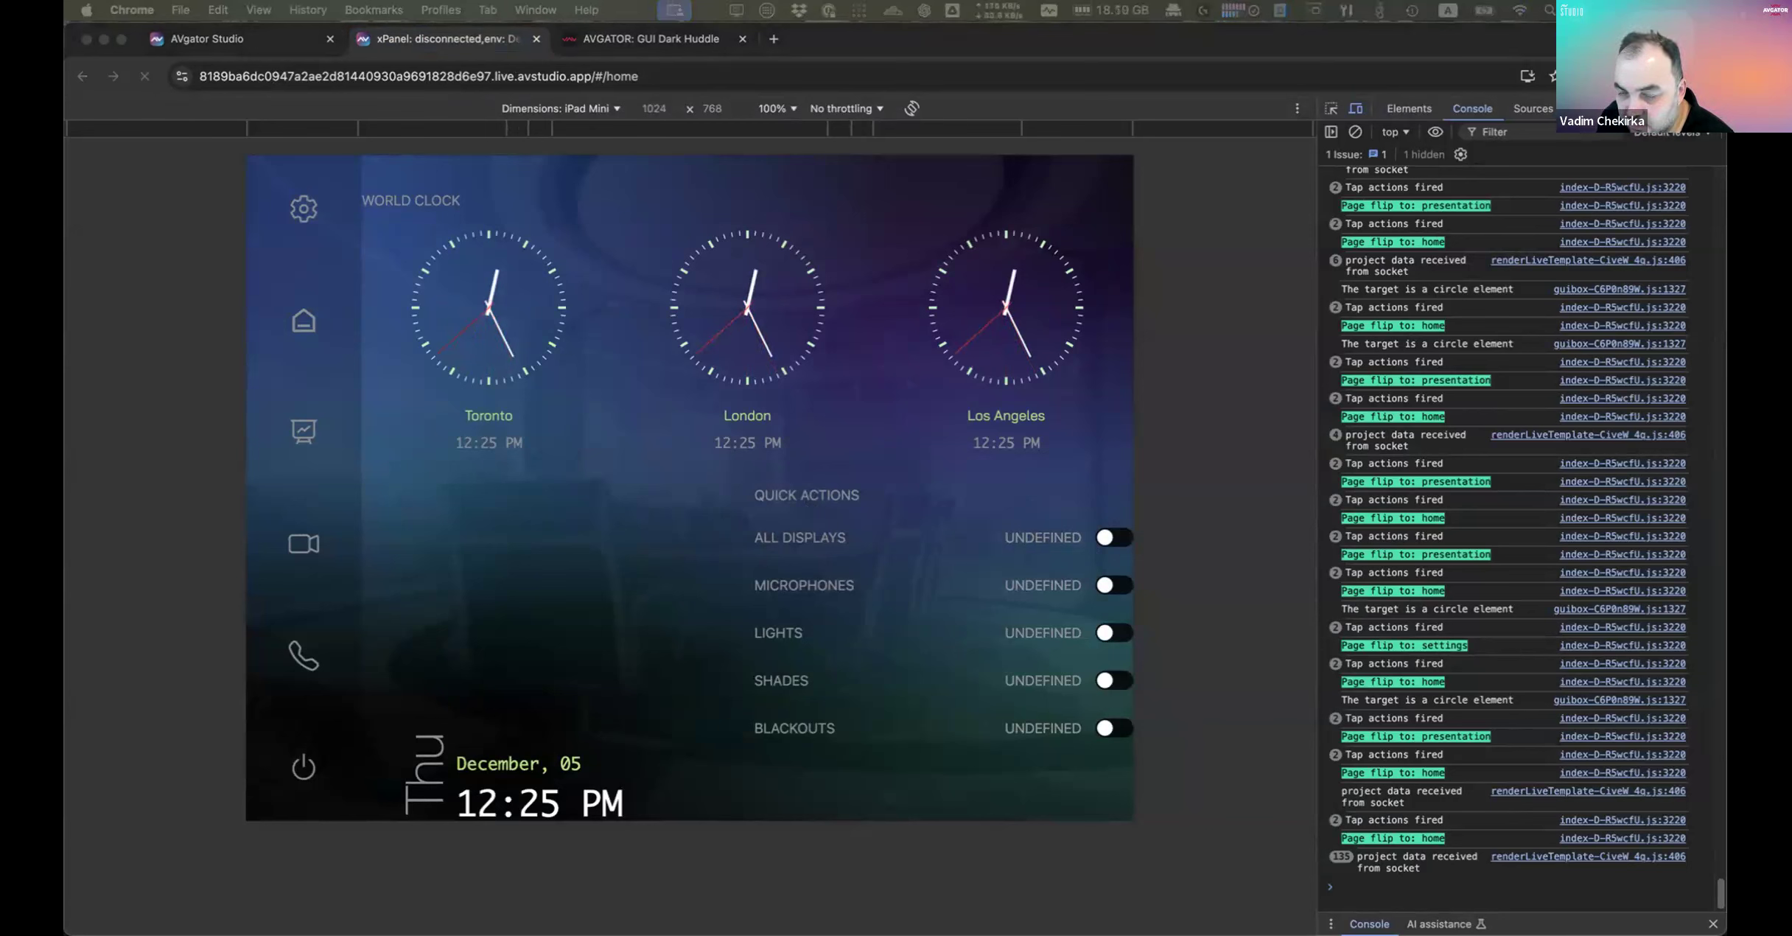
Step: Compare the Quick Actions rows in the Dark Huddle live demo with those in the live panel
click(650, 41)
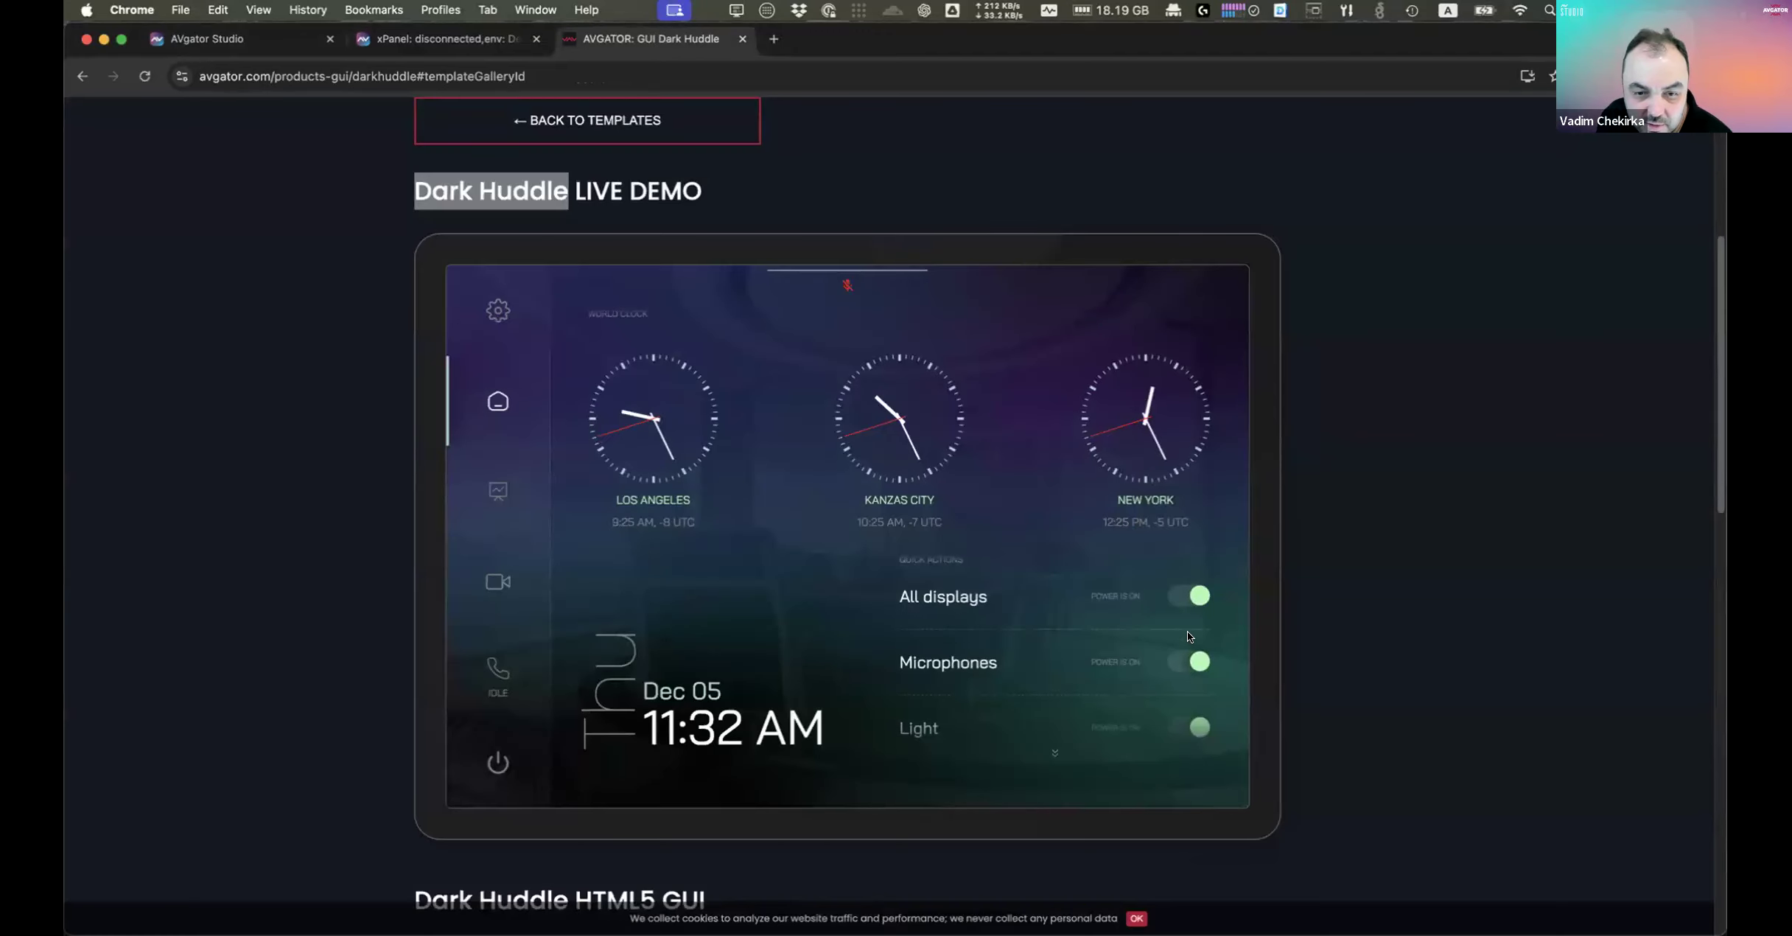
drag(1070, 669, 1071, 558)
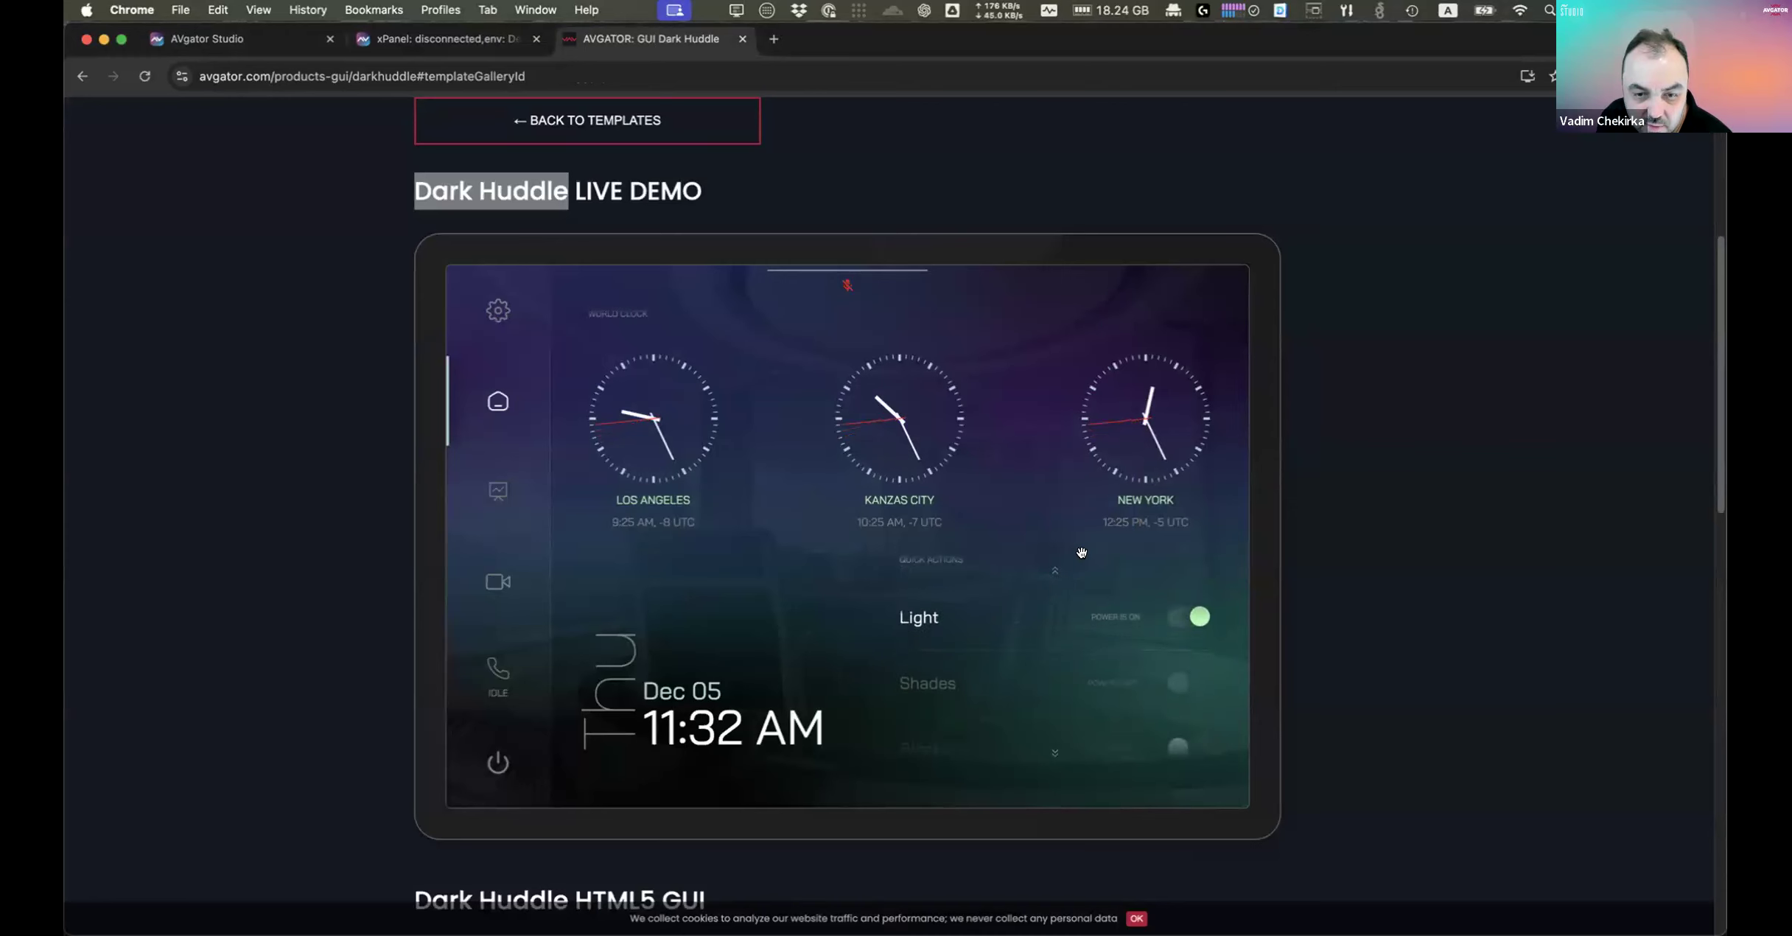
scroll(1070, 643, up, 2)
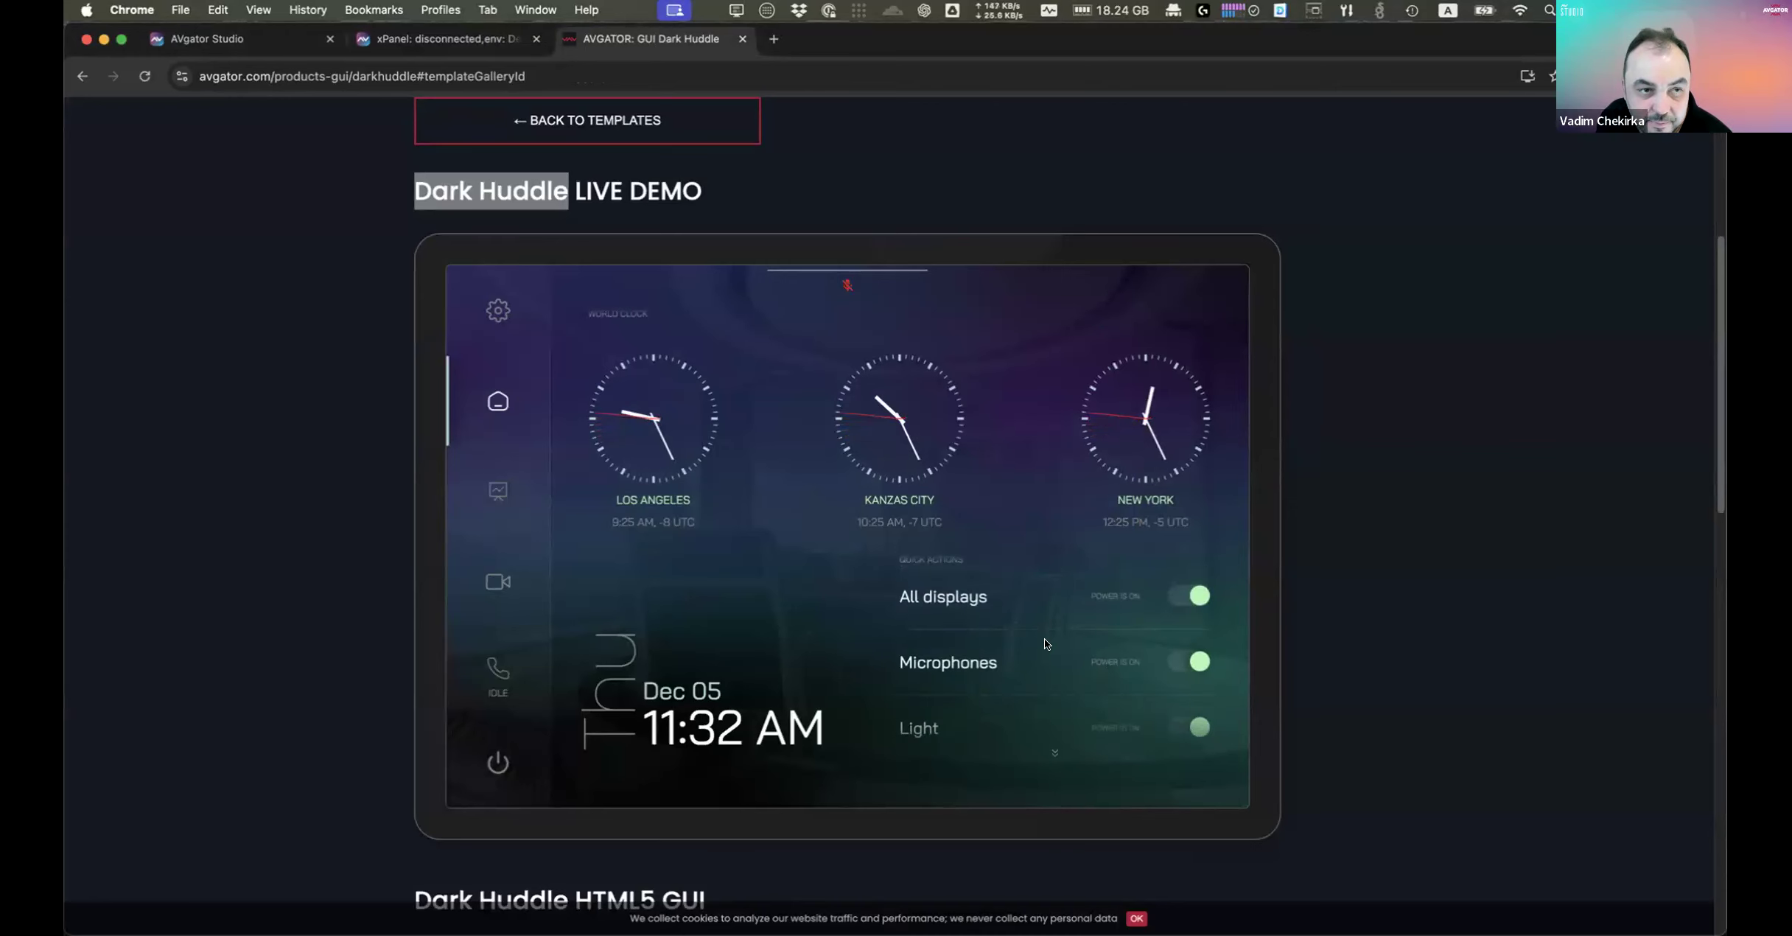
click(442, 38)
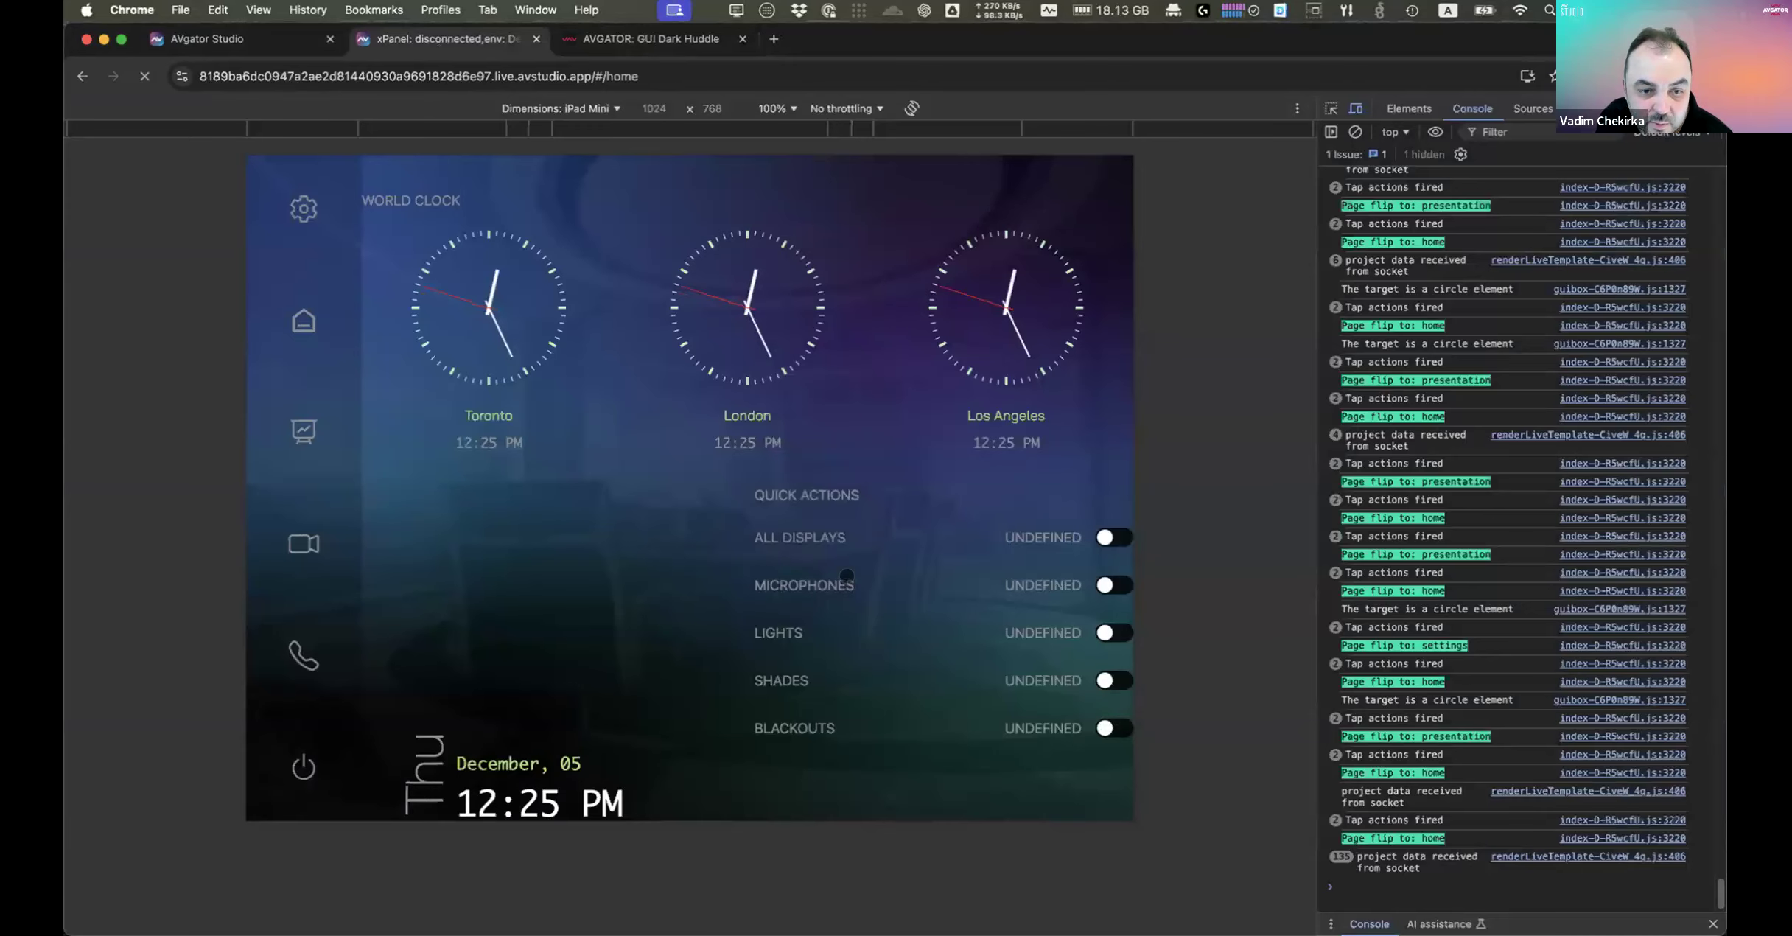
key(ctrl+shift+Tab)
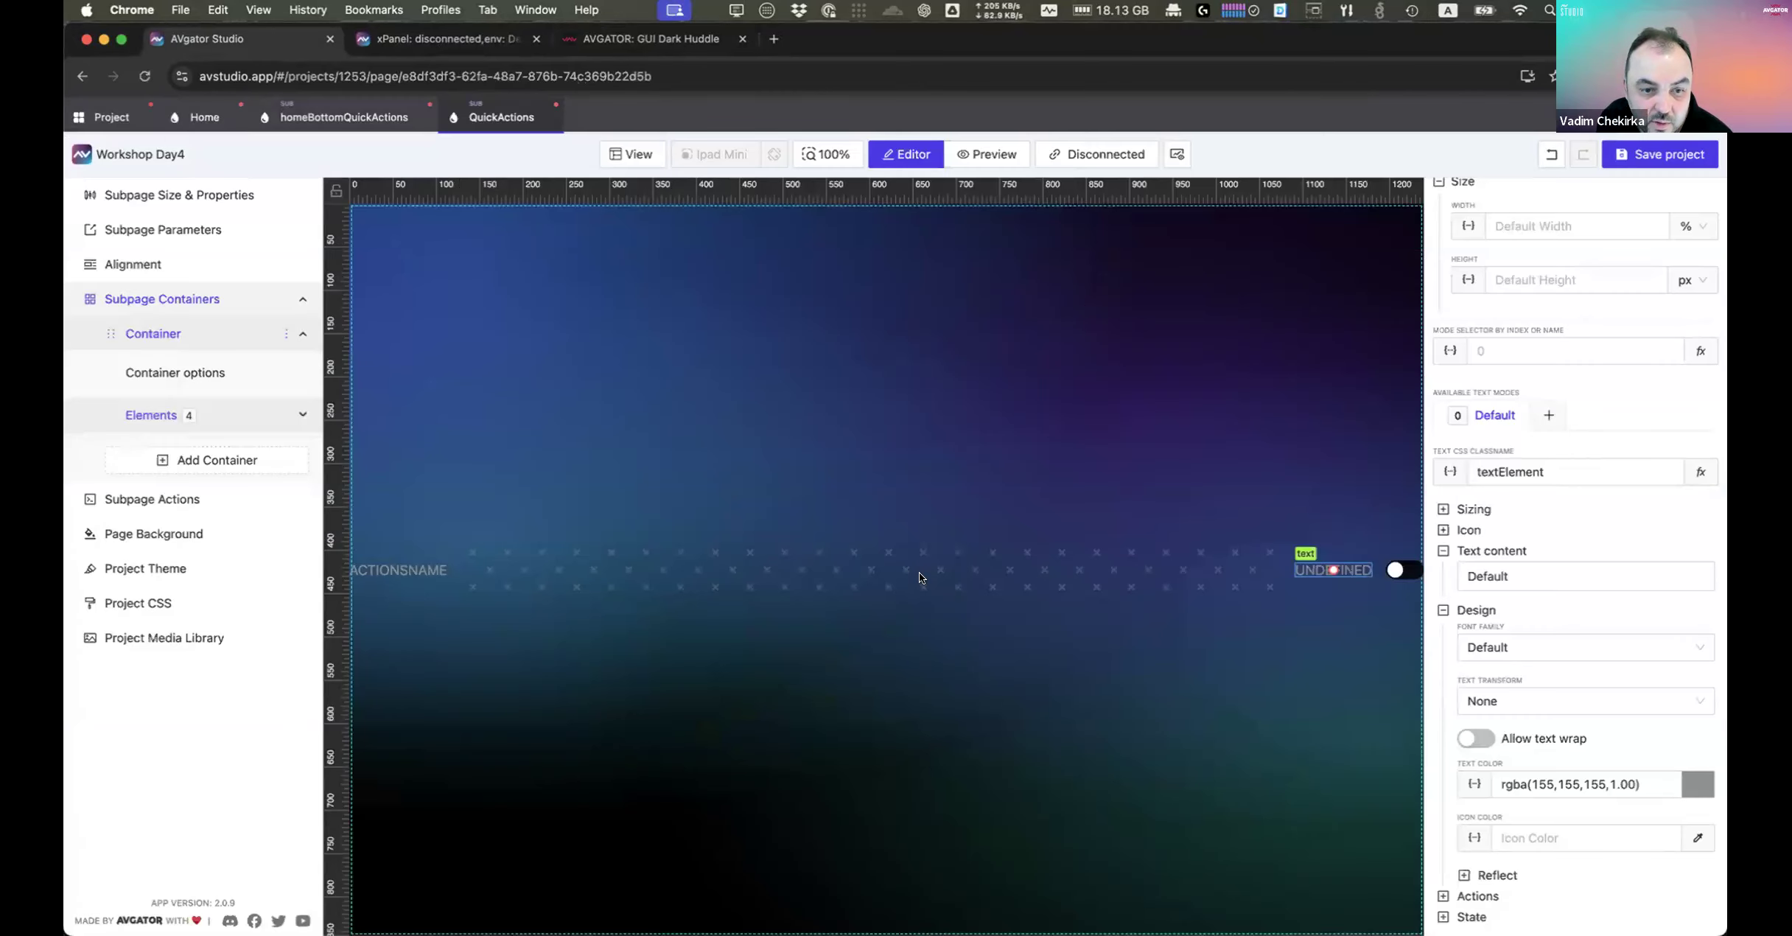
Step: In homeBottomQuickActions, override the subpage list's child element border and set the bottom border width to 1
click(357, 118)
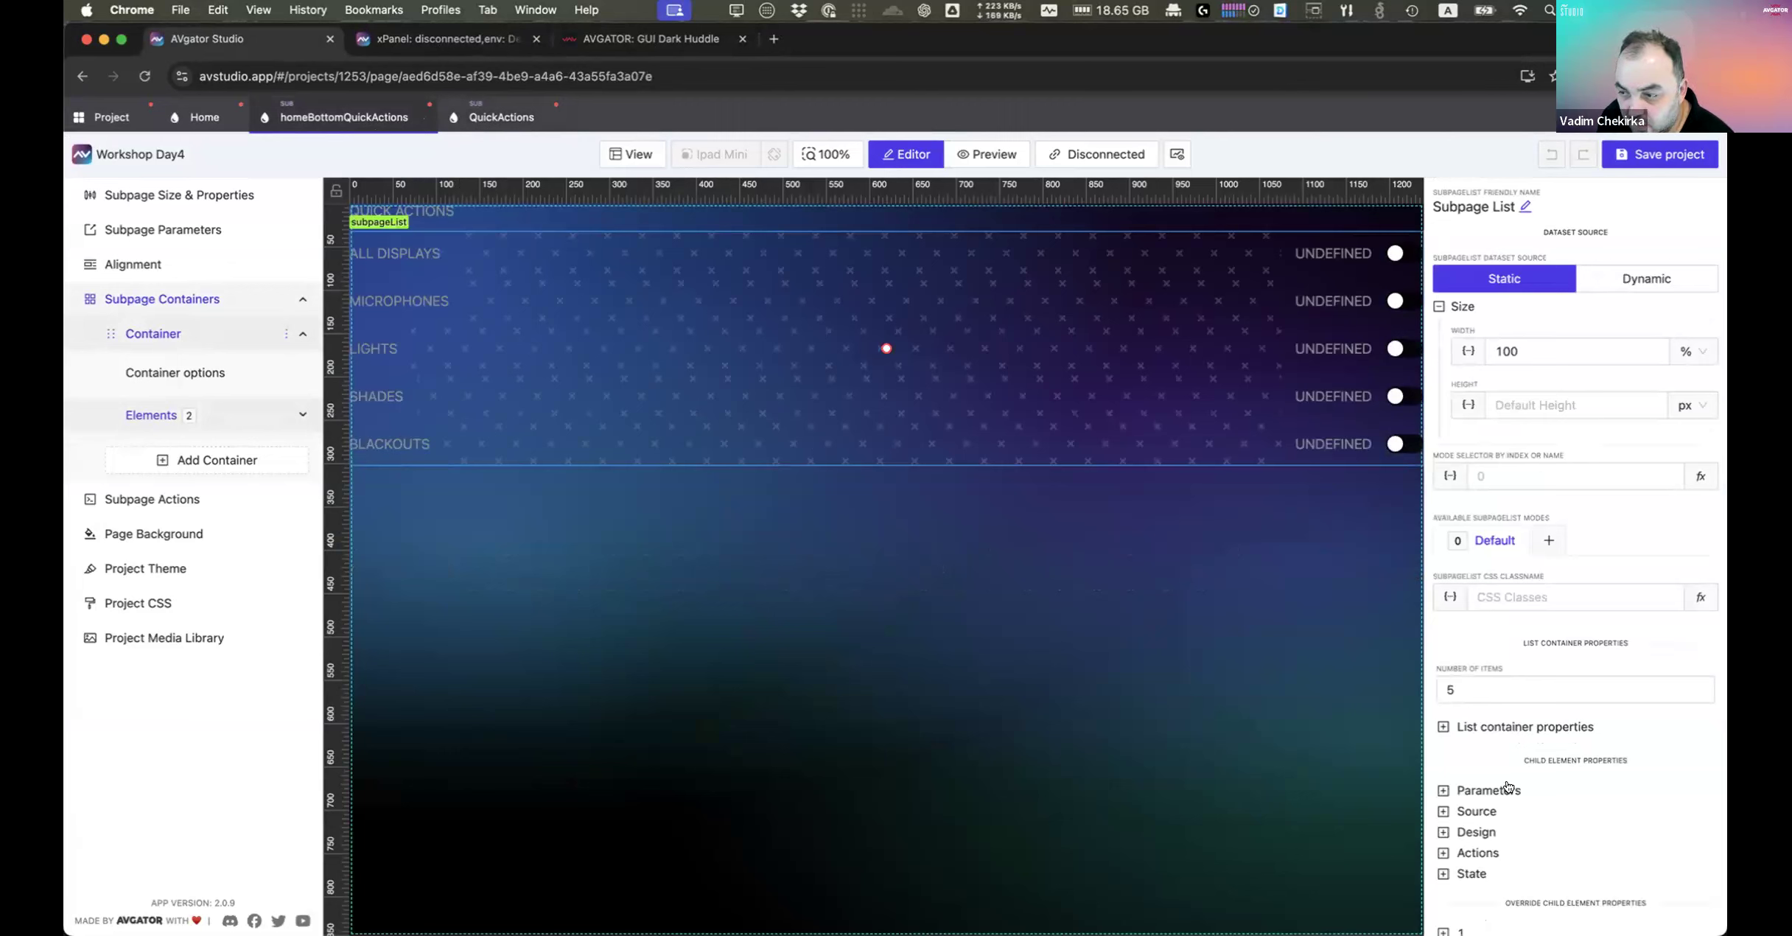
click(1484, 834)
scroll(1558, 810, down, 4)
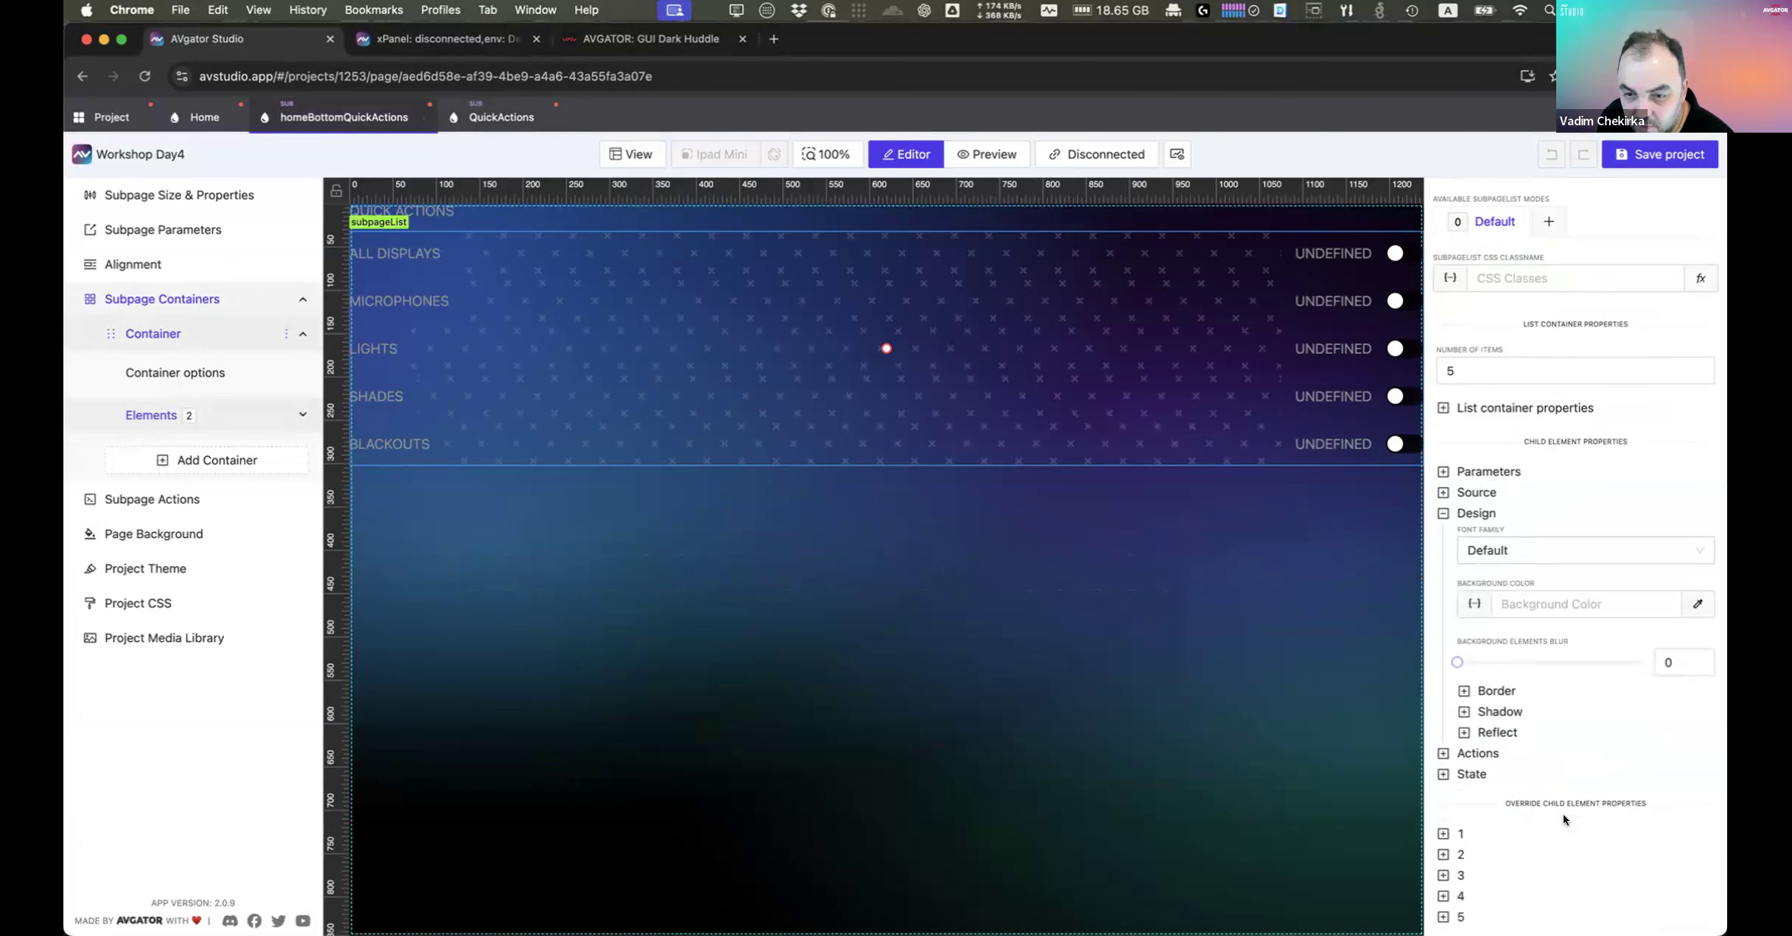
click(1484, 691)
scroll(1598, 788, down, 1)
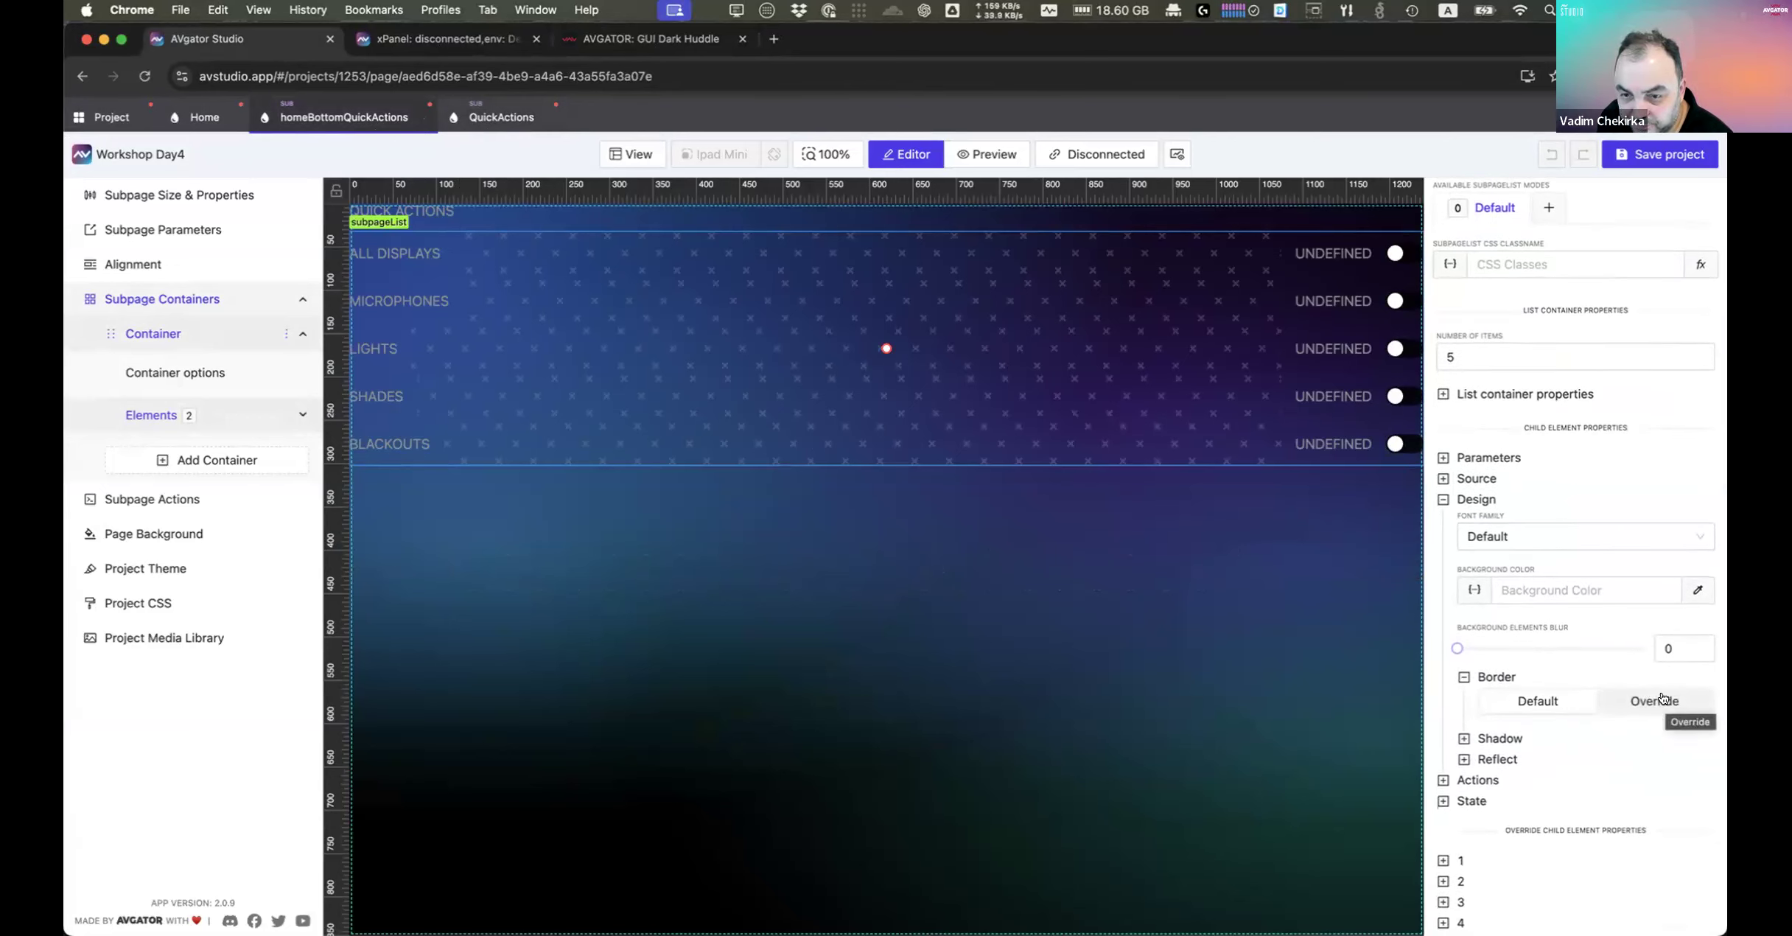
click(1661, 698)
scroll(1628, 707, down, 3)
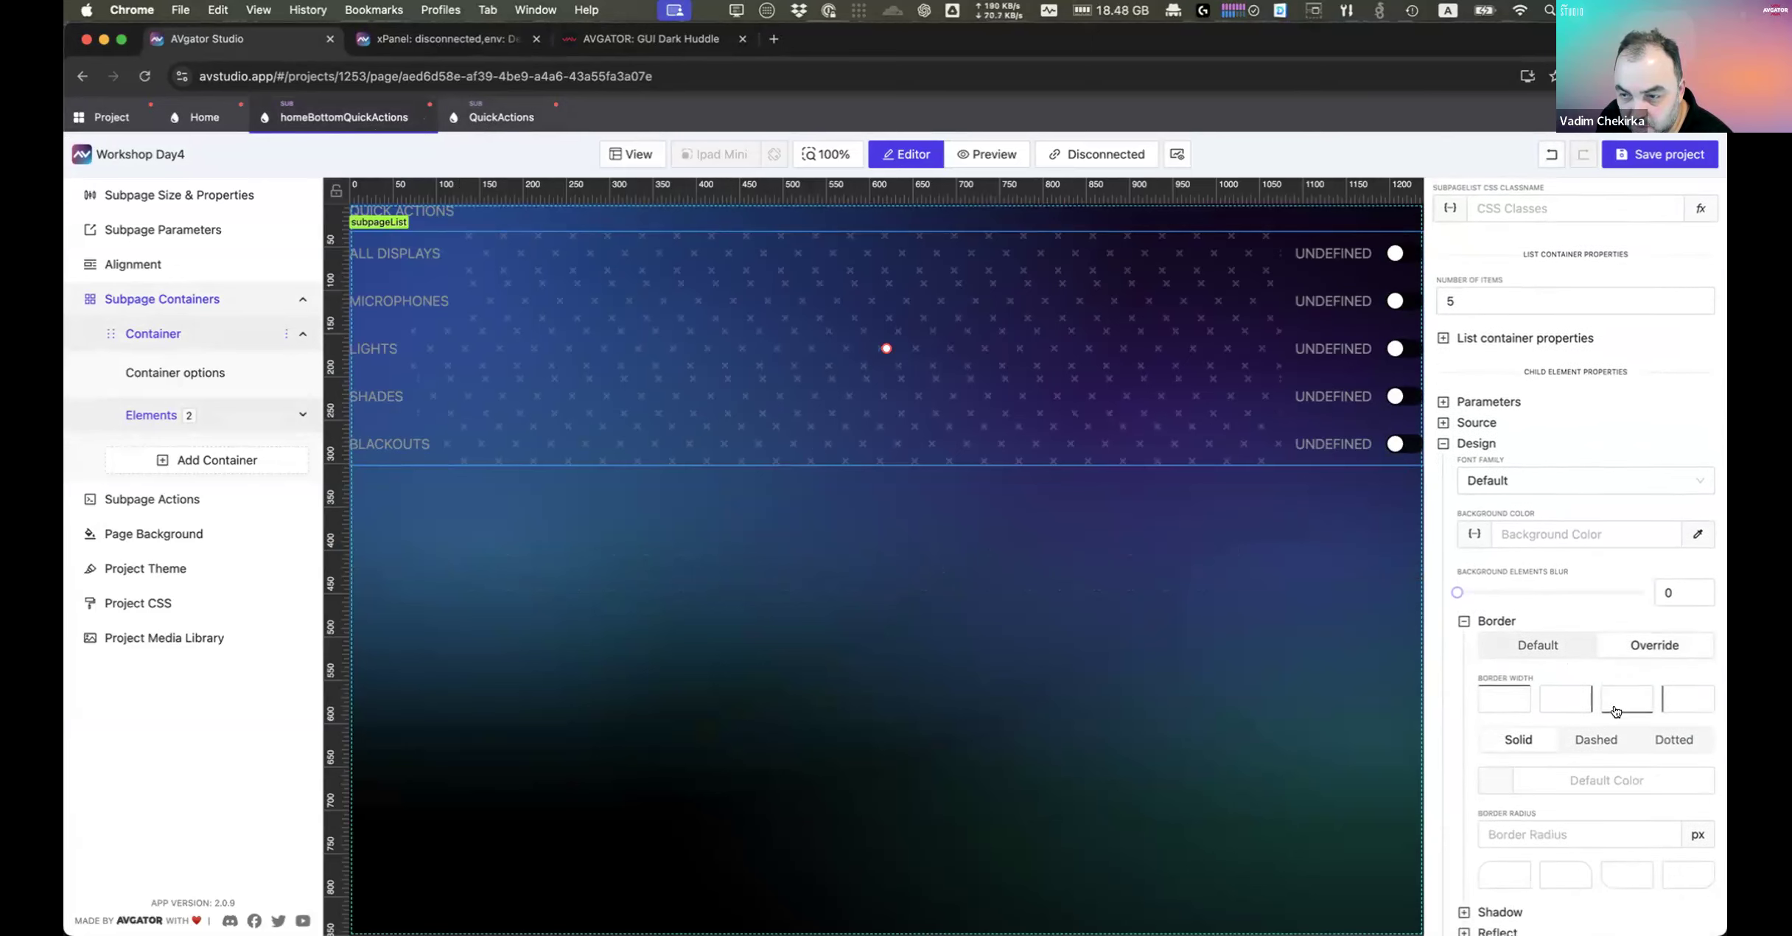
click(1639, 624)
text(0)
click(1641, 621)
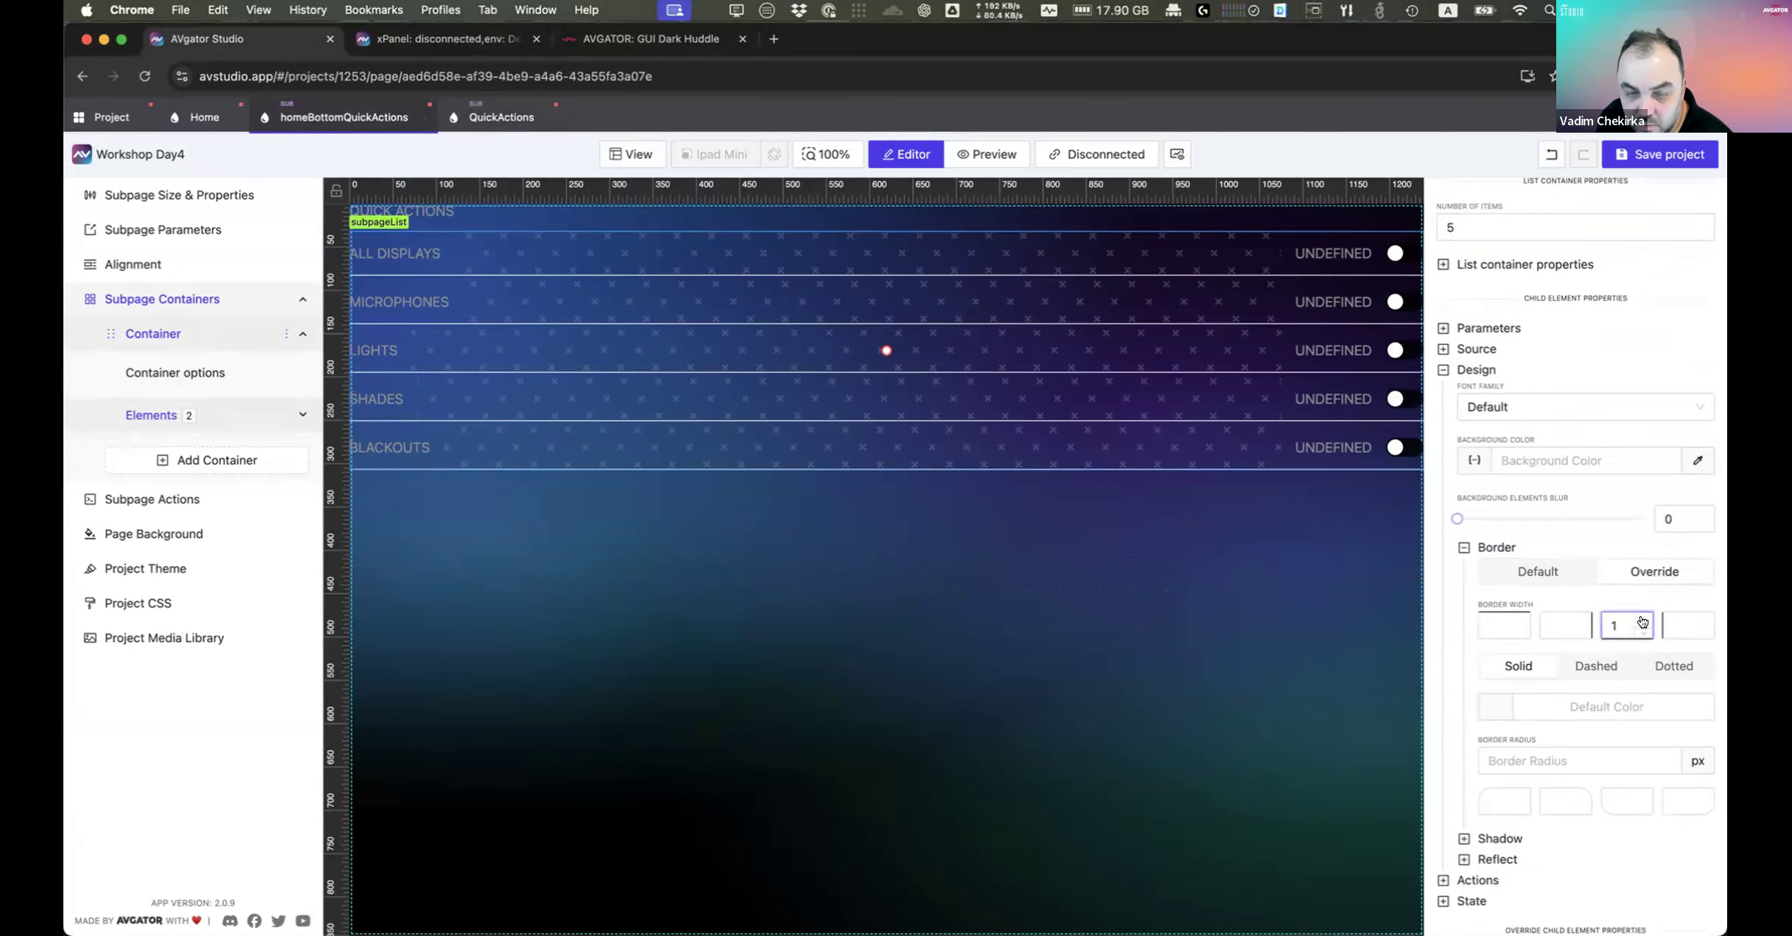
Step: Make the list items' border dashed and gray, rgba(155,155,155,1.00), and check the rows in the live panel
click(1594, 667)
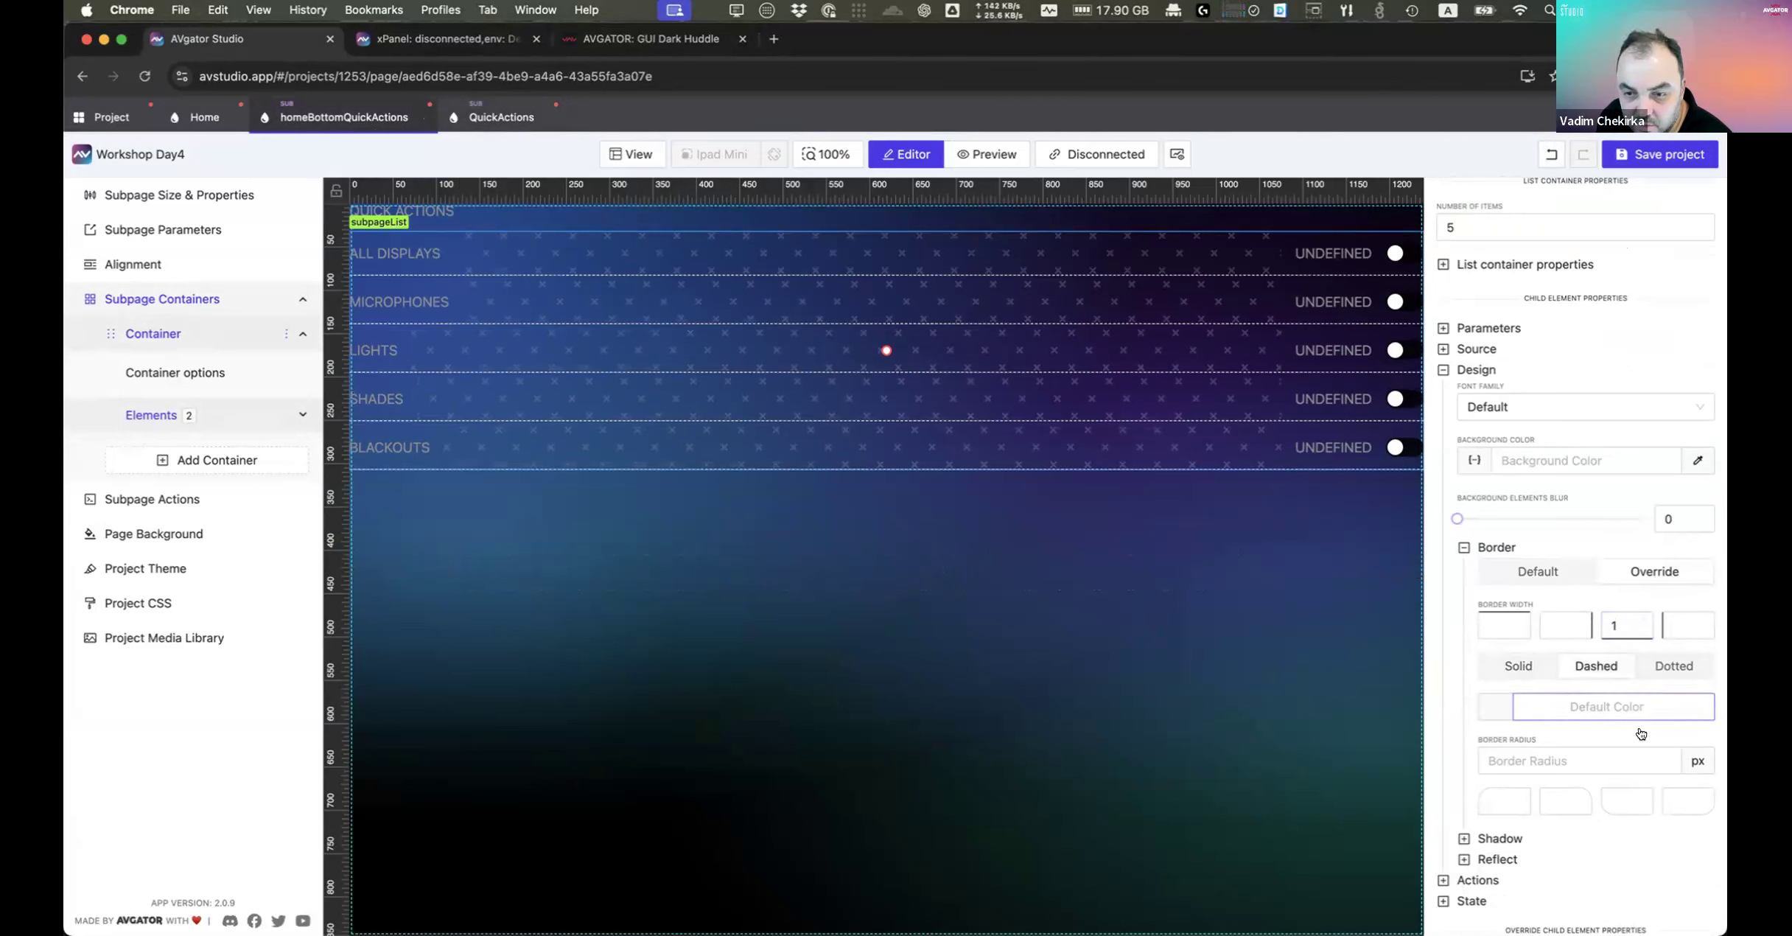
click(1530, 697)
click(1529, 651)
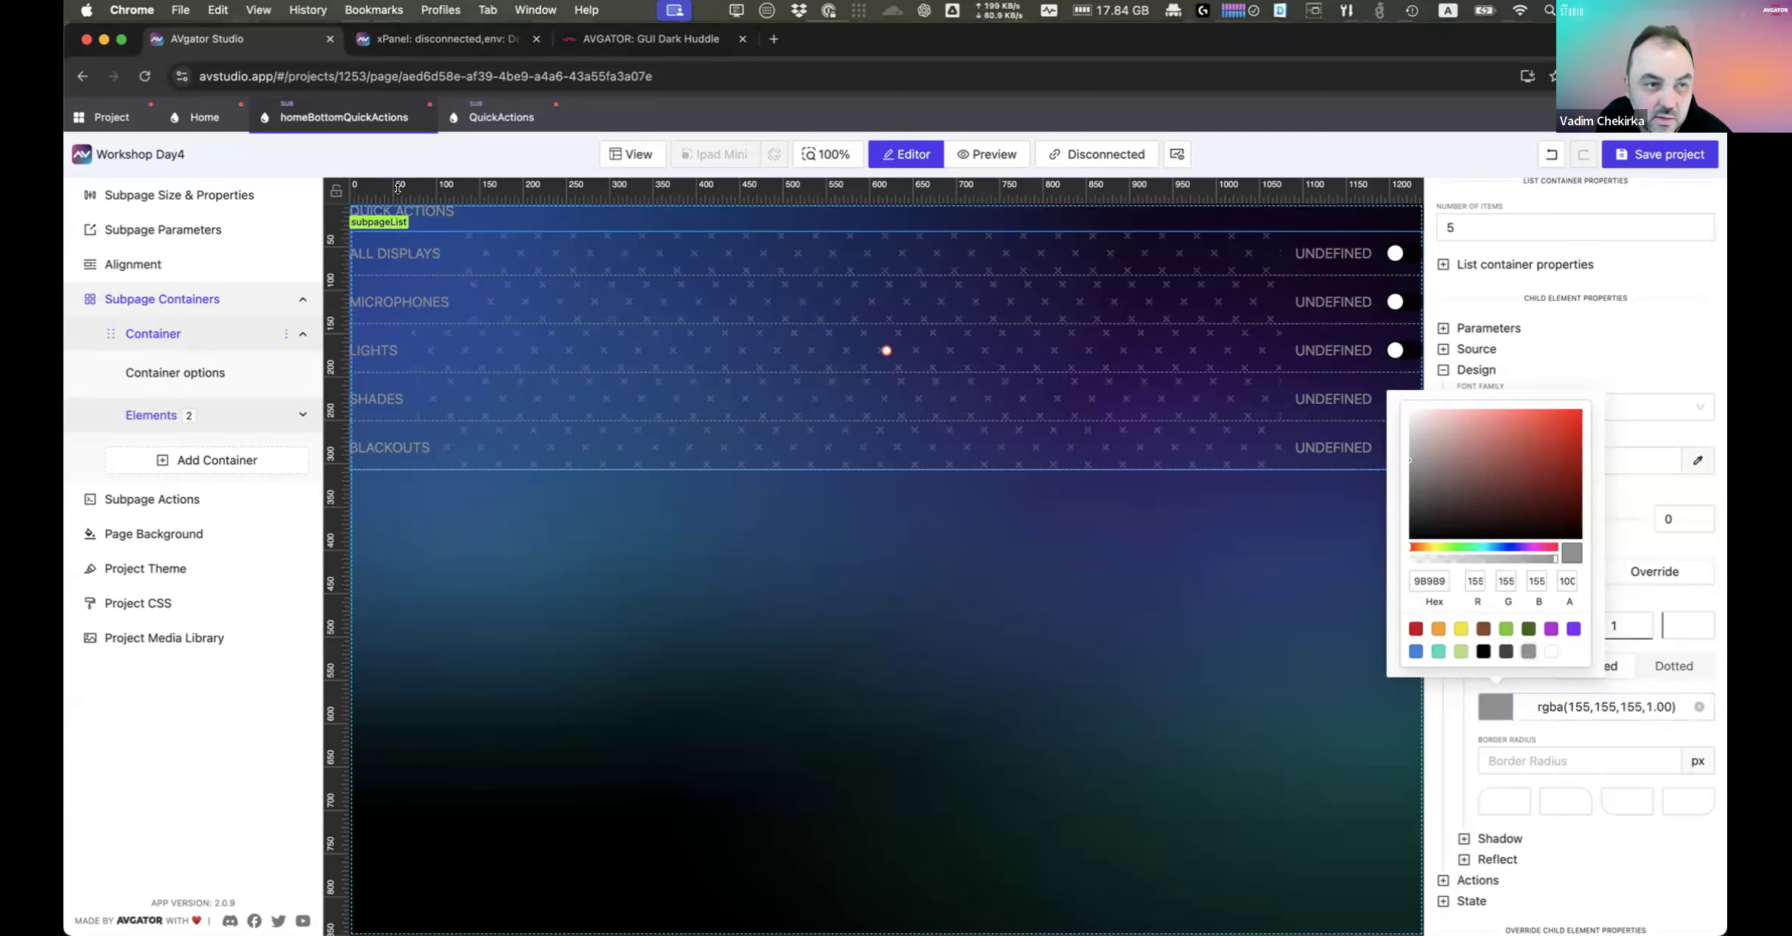
click(447, 36)
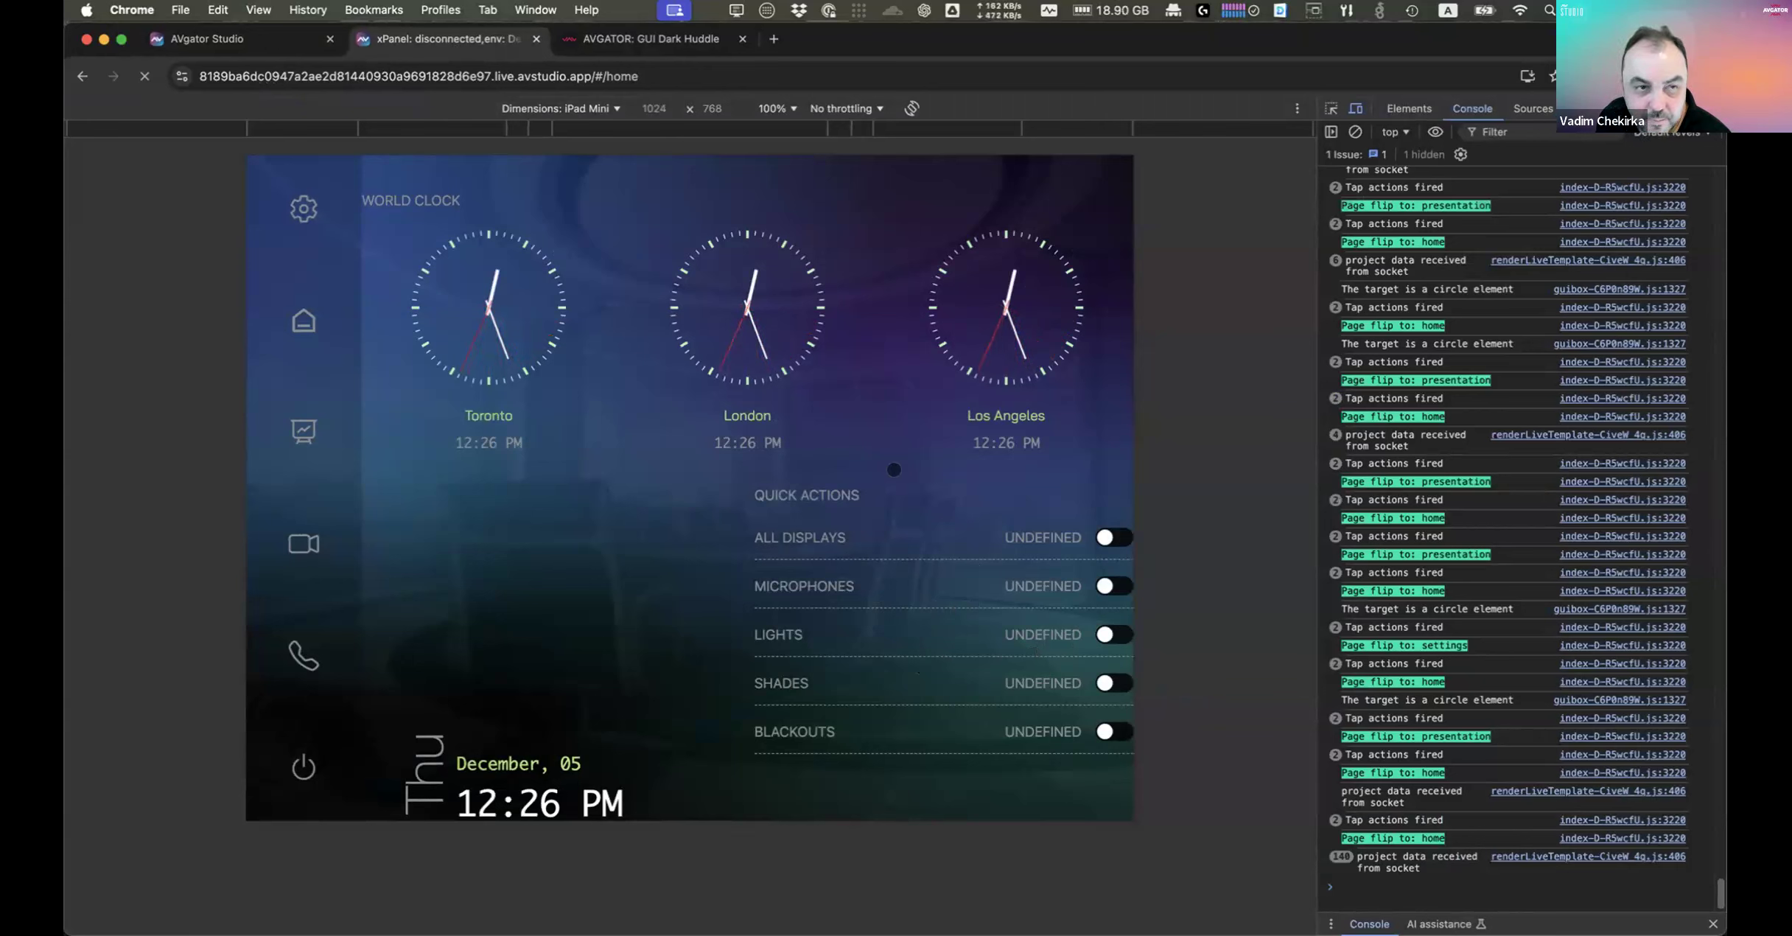
click(260, 42)
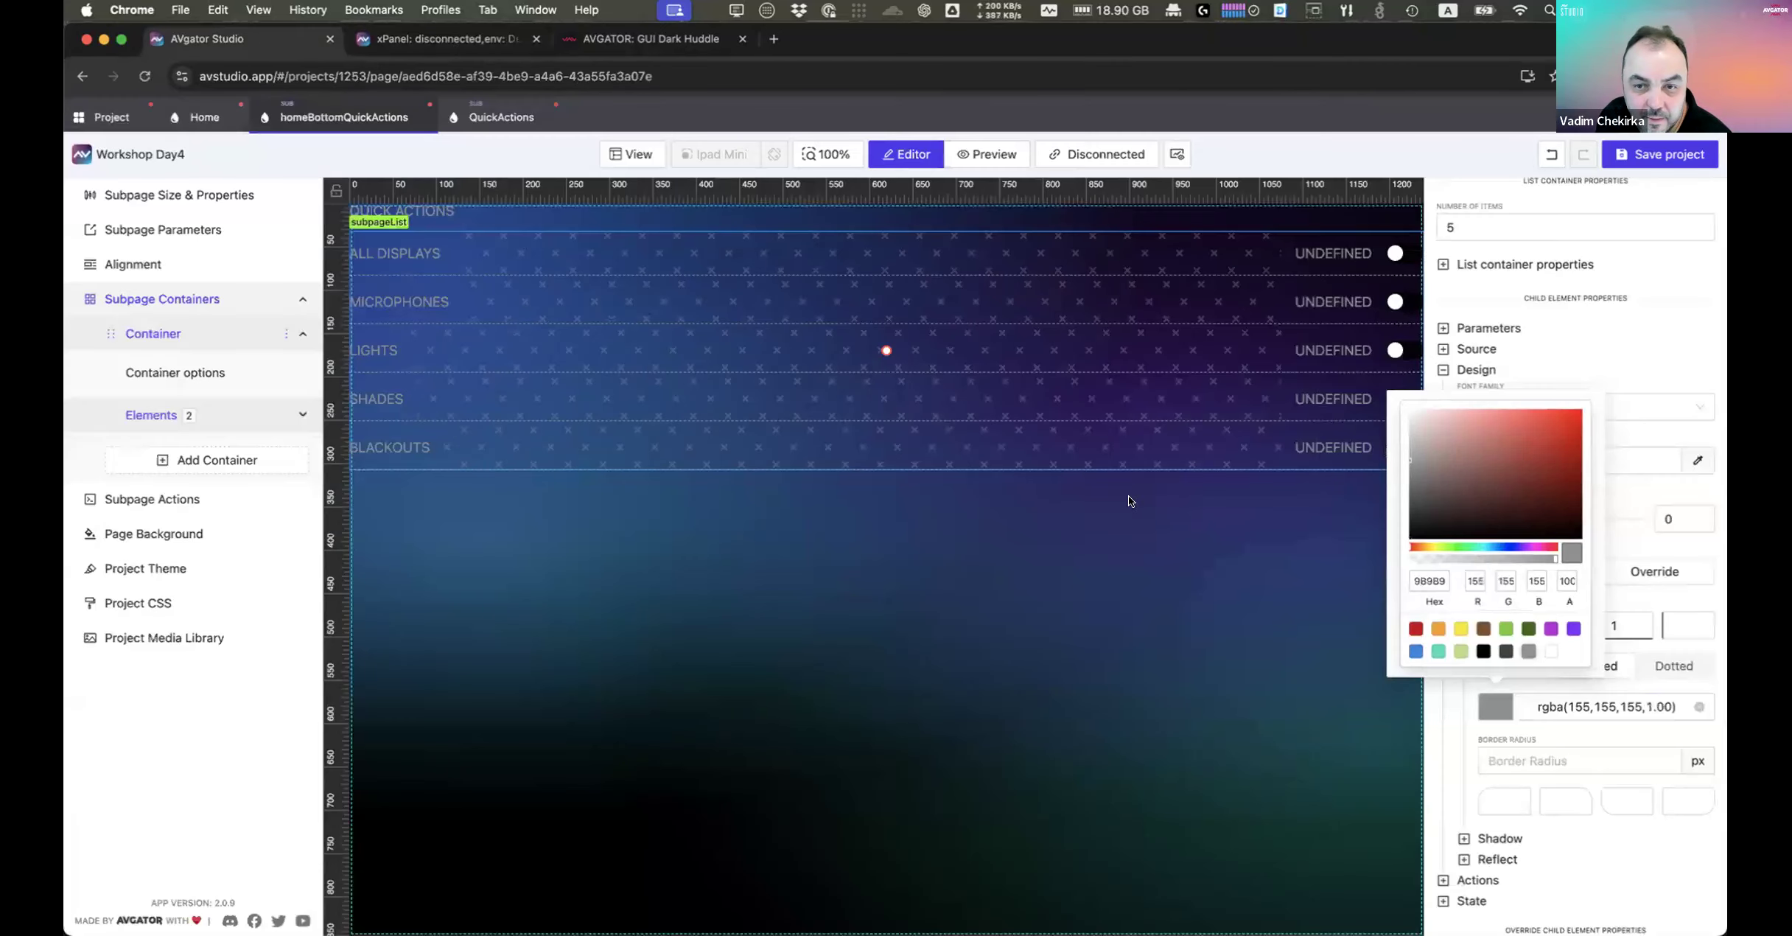
click(1151, 534)
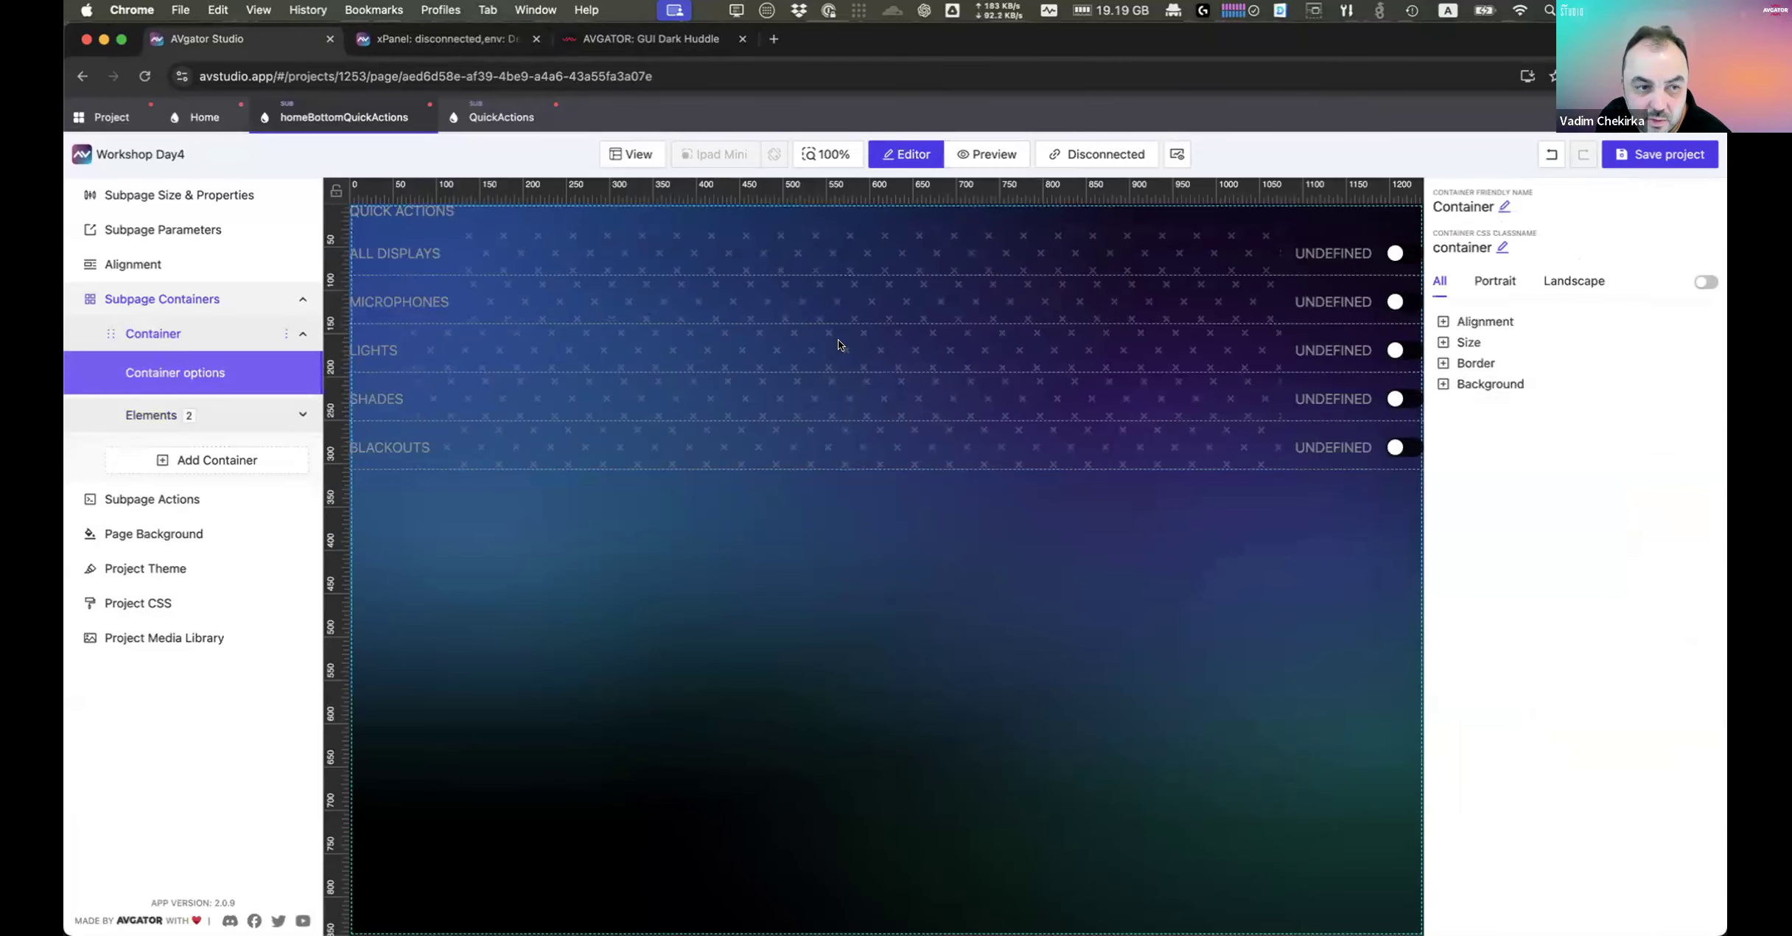
Step: Compare the bordered rows in the live panel with the row spacing in the Dark Huddle demo
click(487, 37)
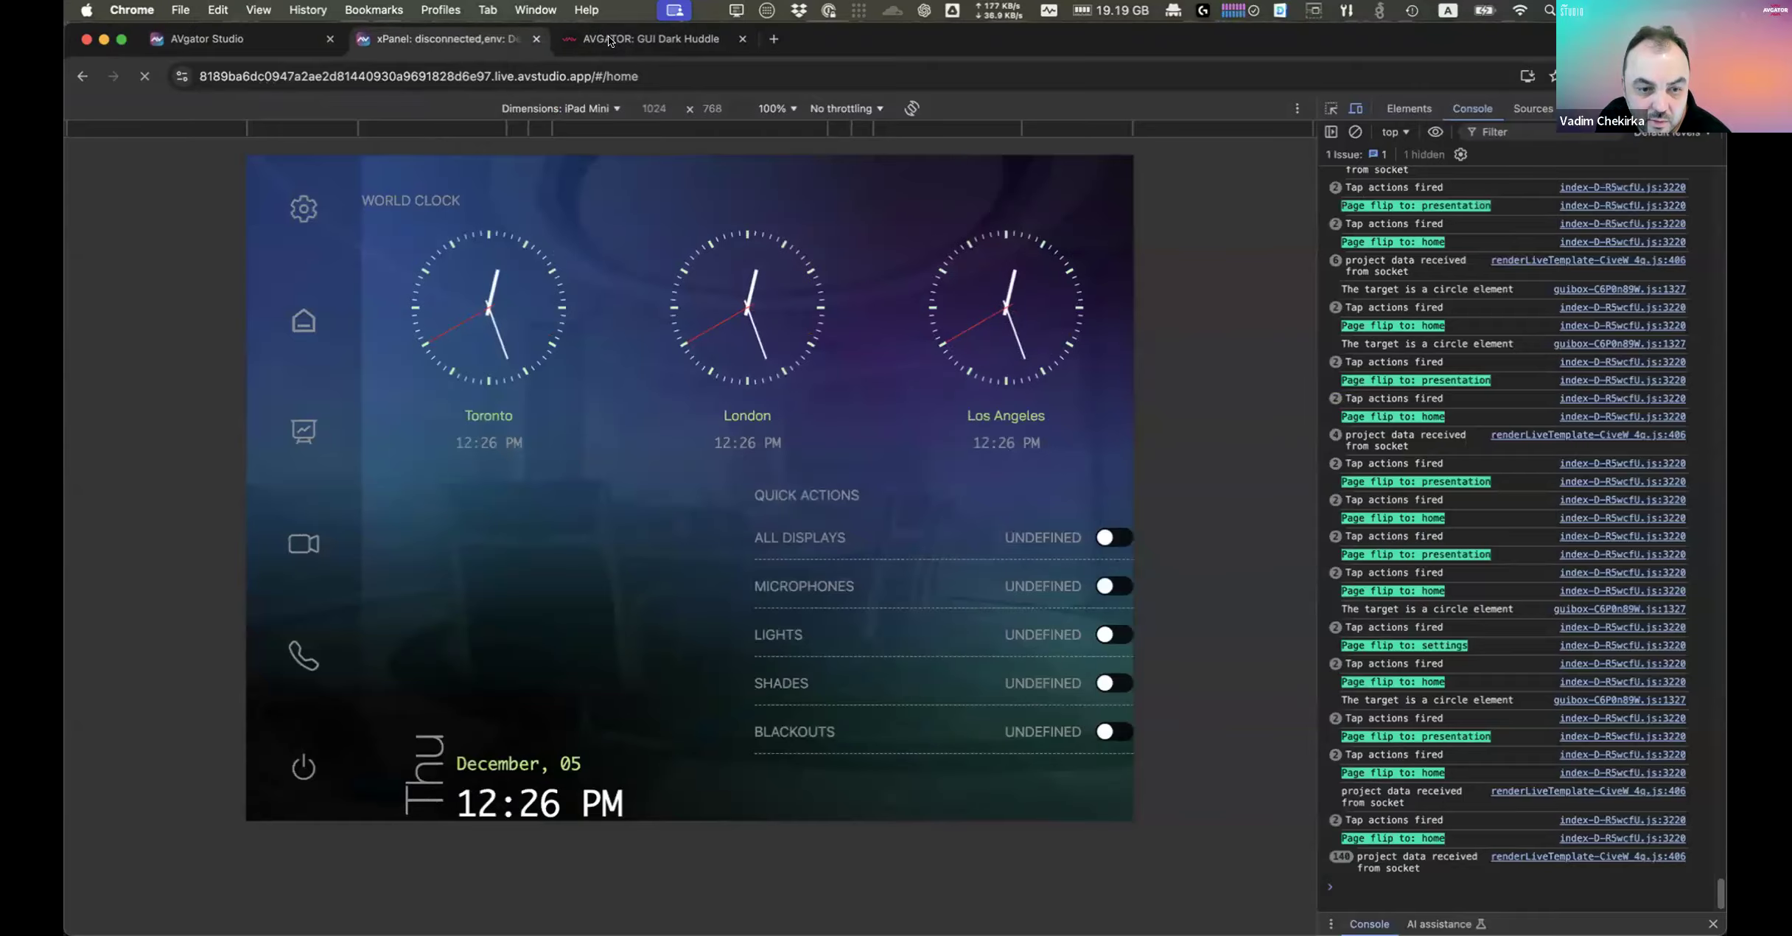
click(609, 40)
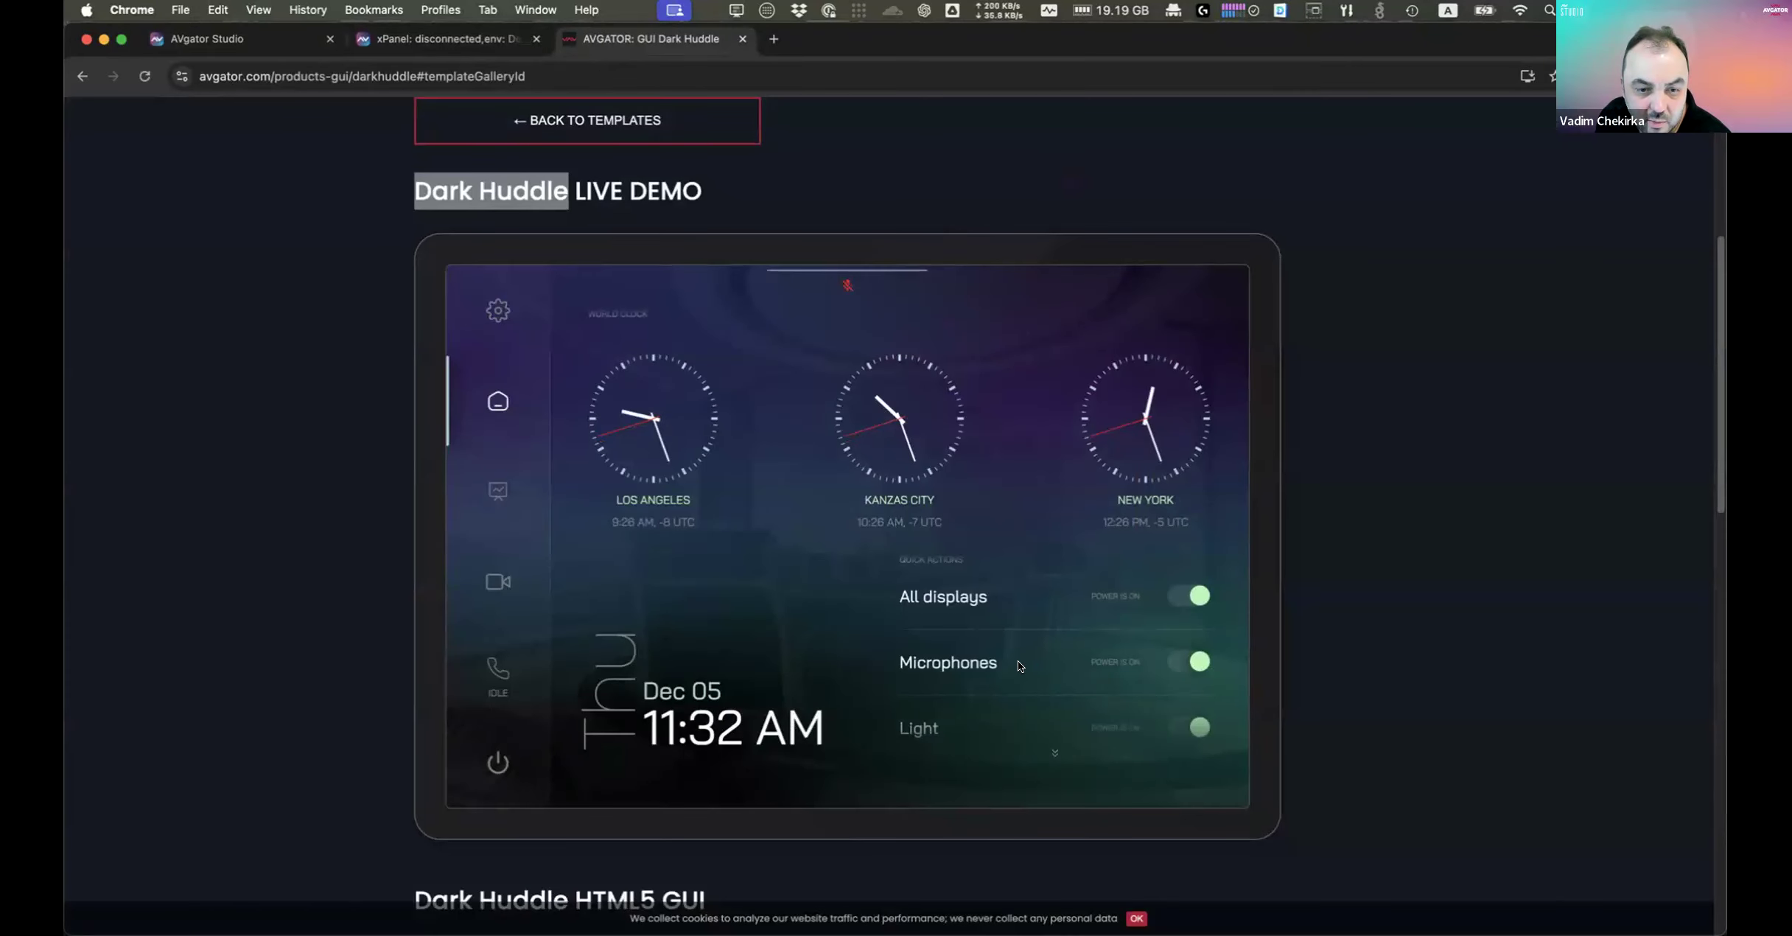
drag(1014, 667, 1049, 531)
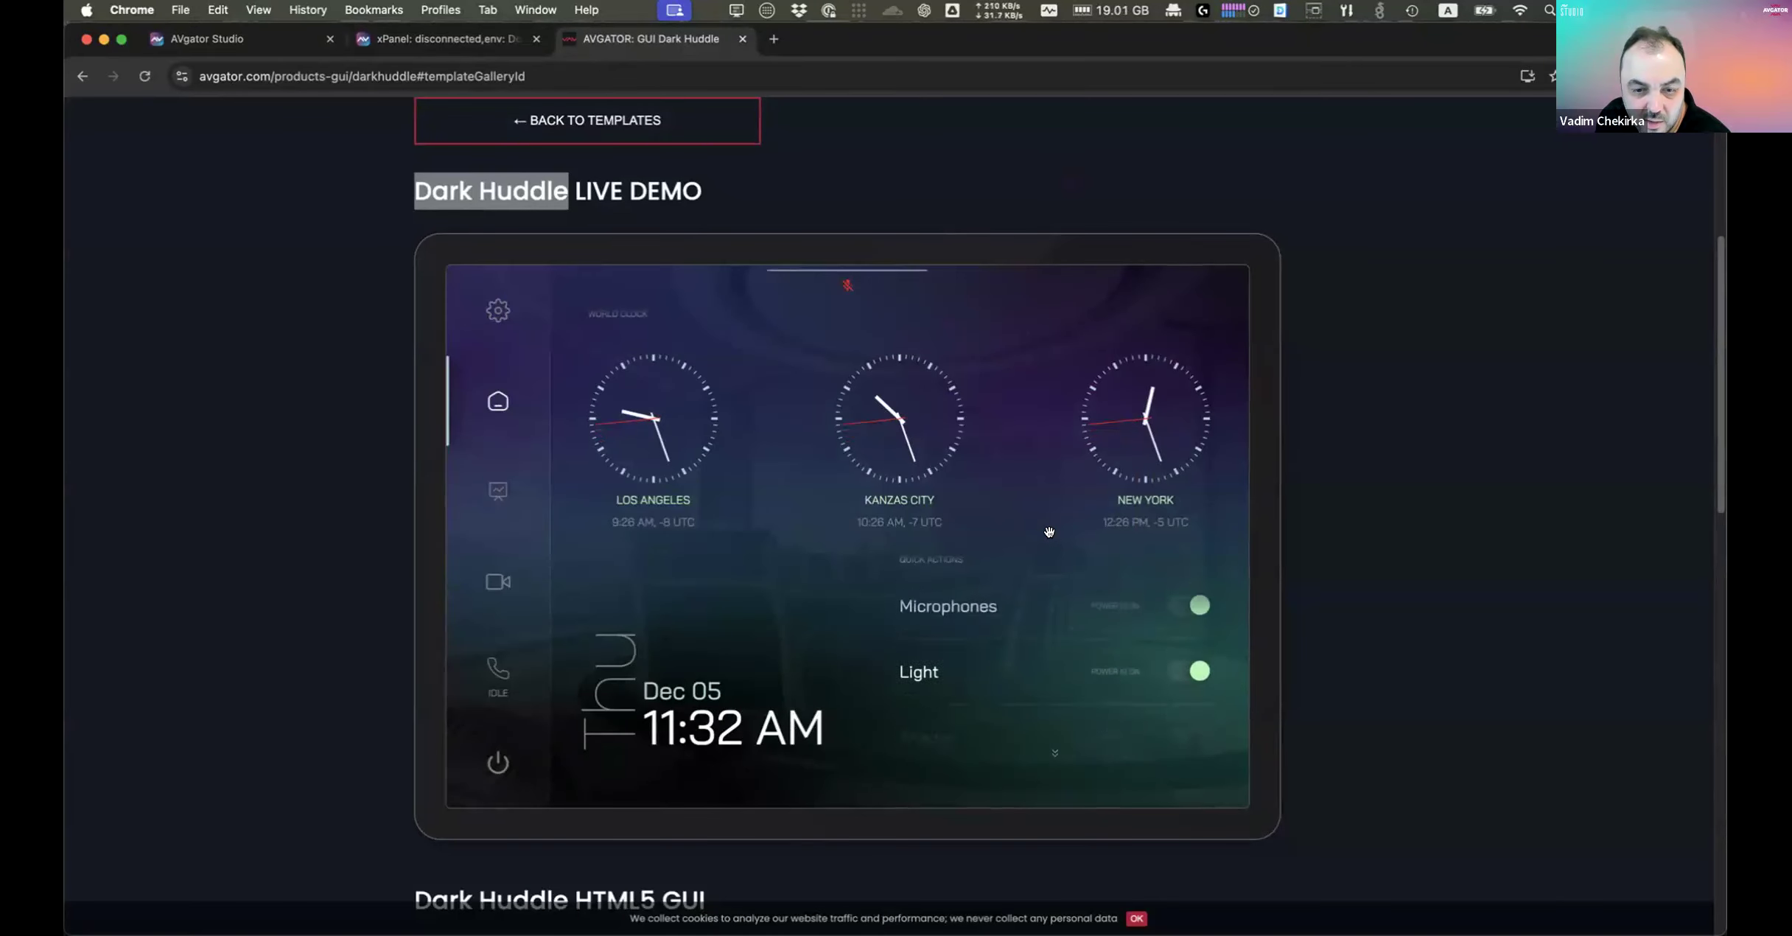
click(442, 38)
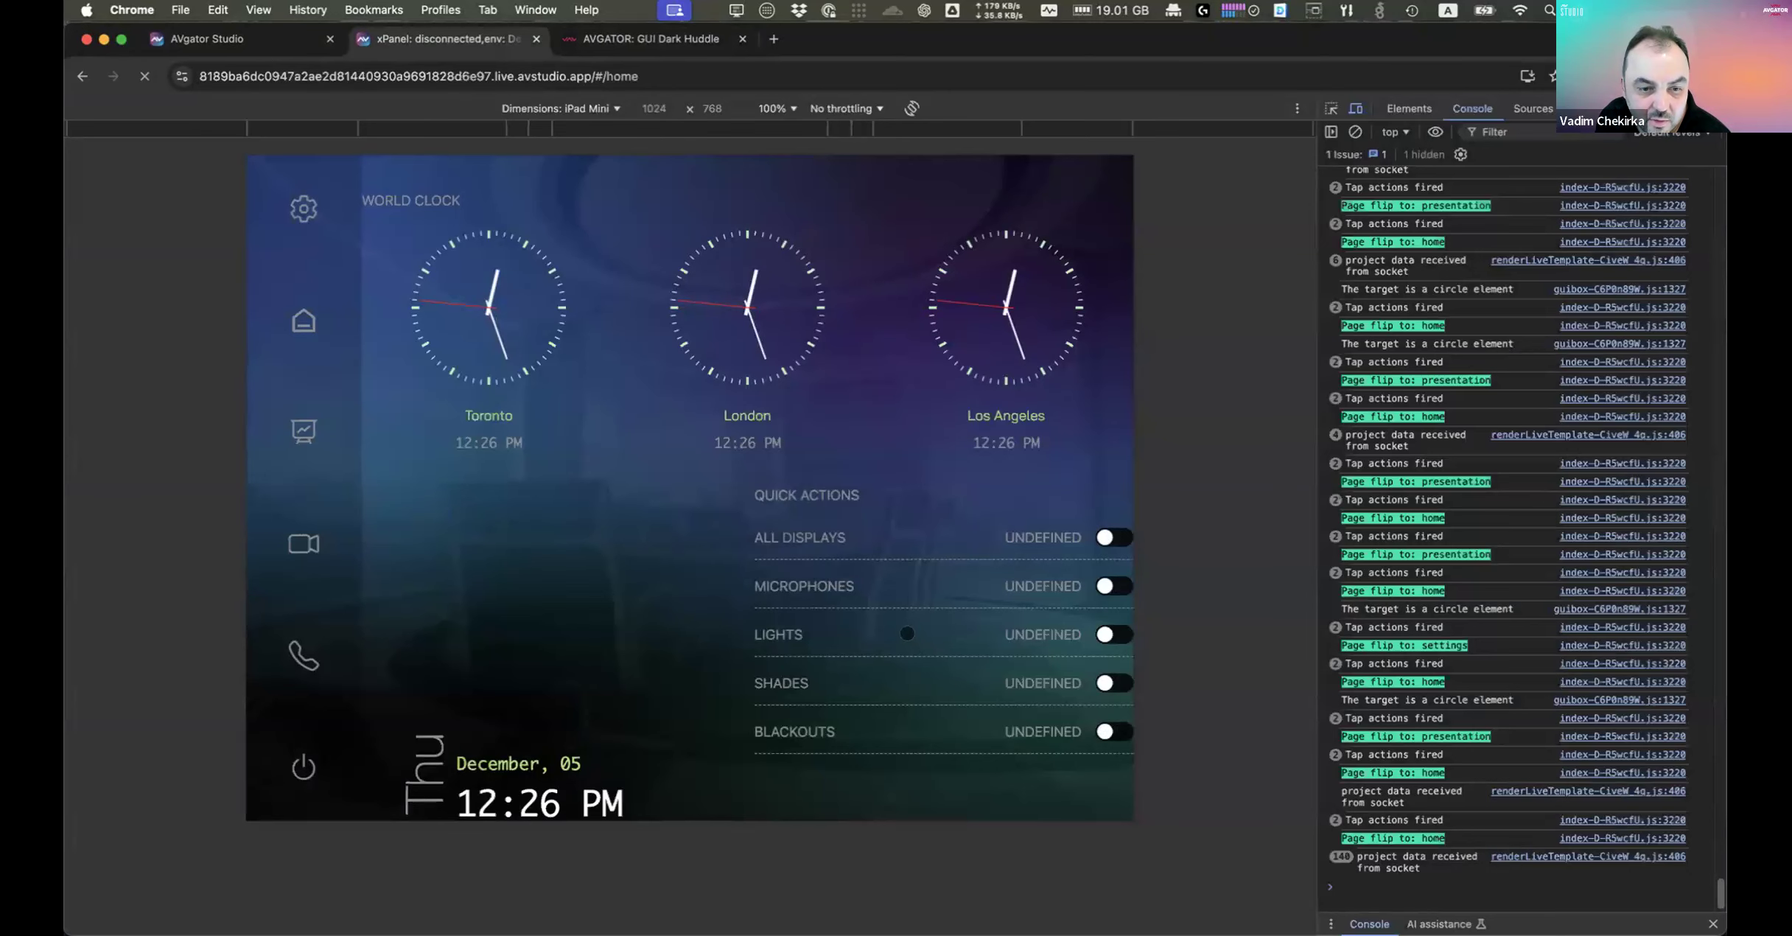
Step: Try a height of 80 px for the spacer in the QuickActions subpage and check the rows in the live panel
click(269, 48)
click(990, 360)
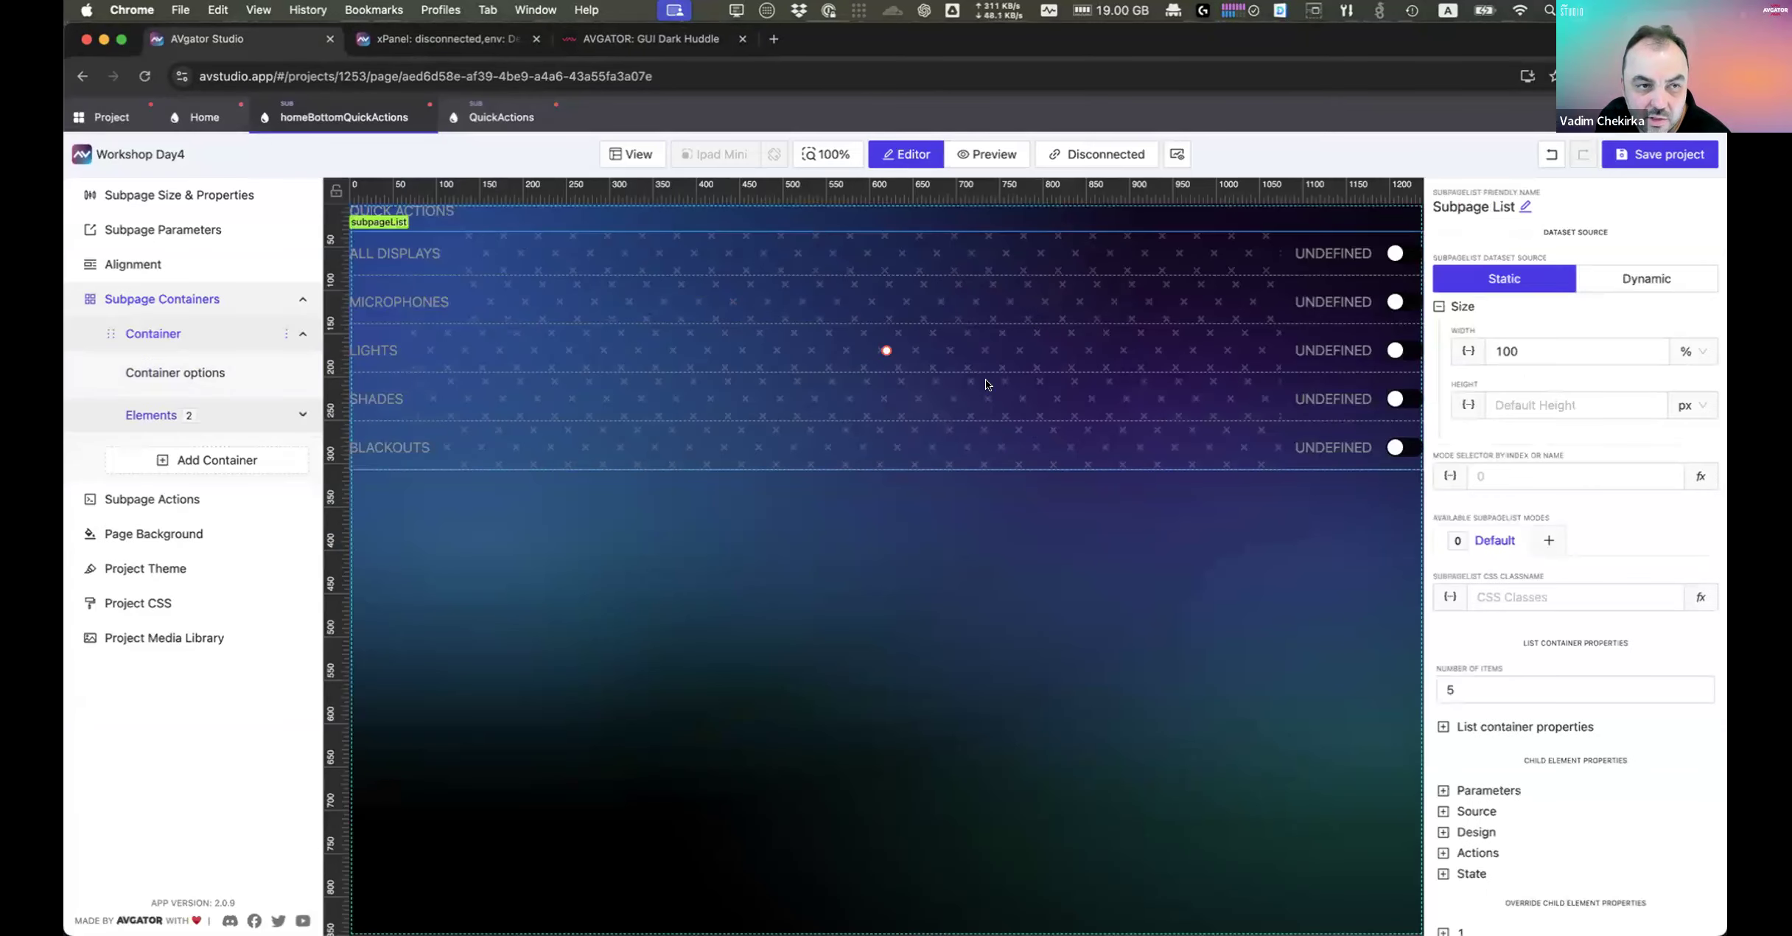
click(492, 118)
click(935, 548)
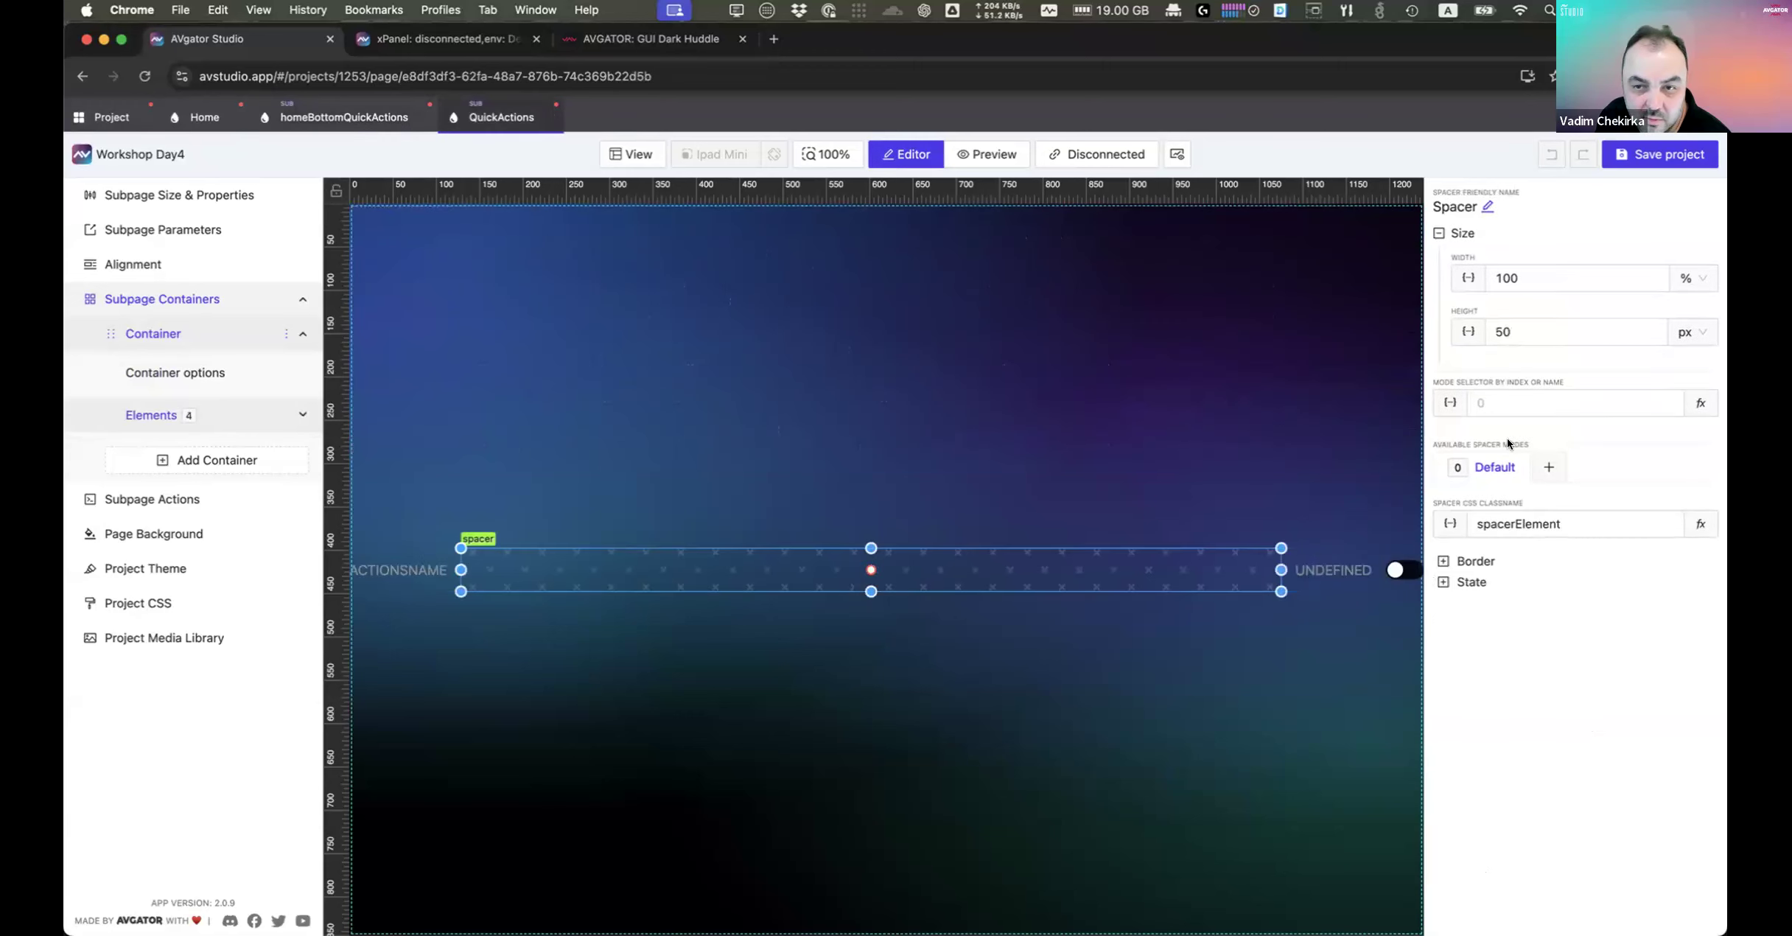
double_click(1549, 331)
text(80)
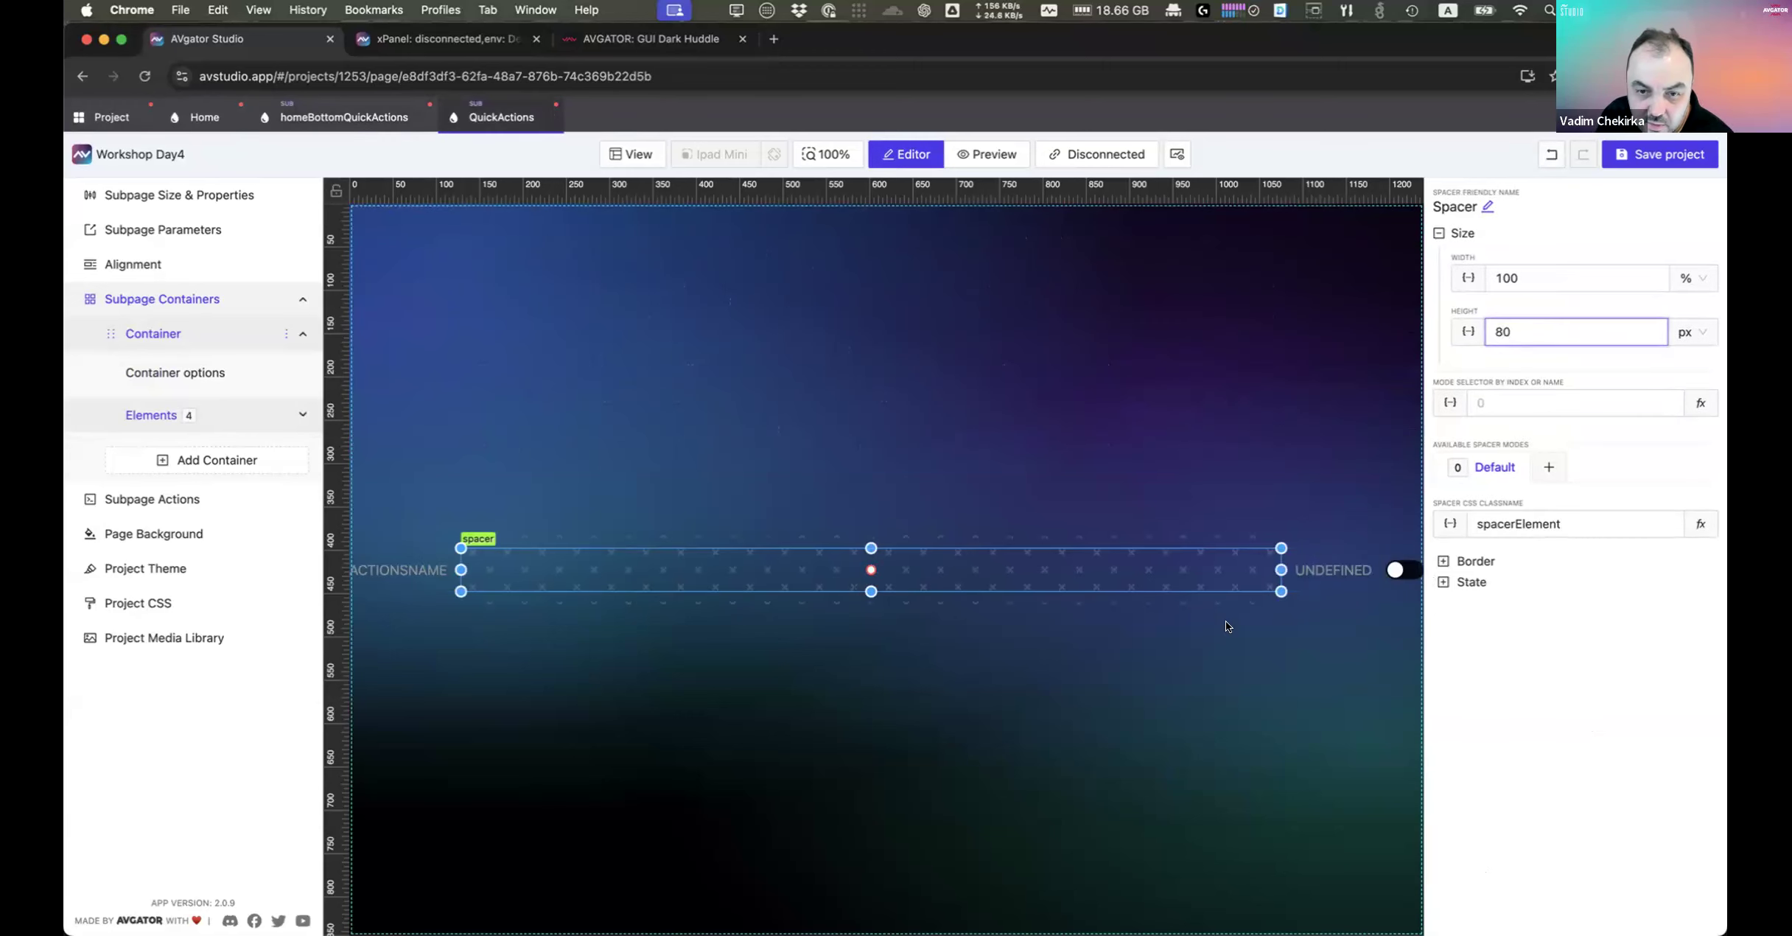
click(1169, 664)
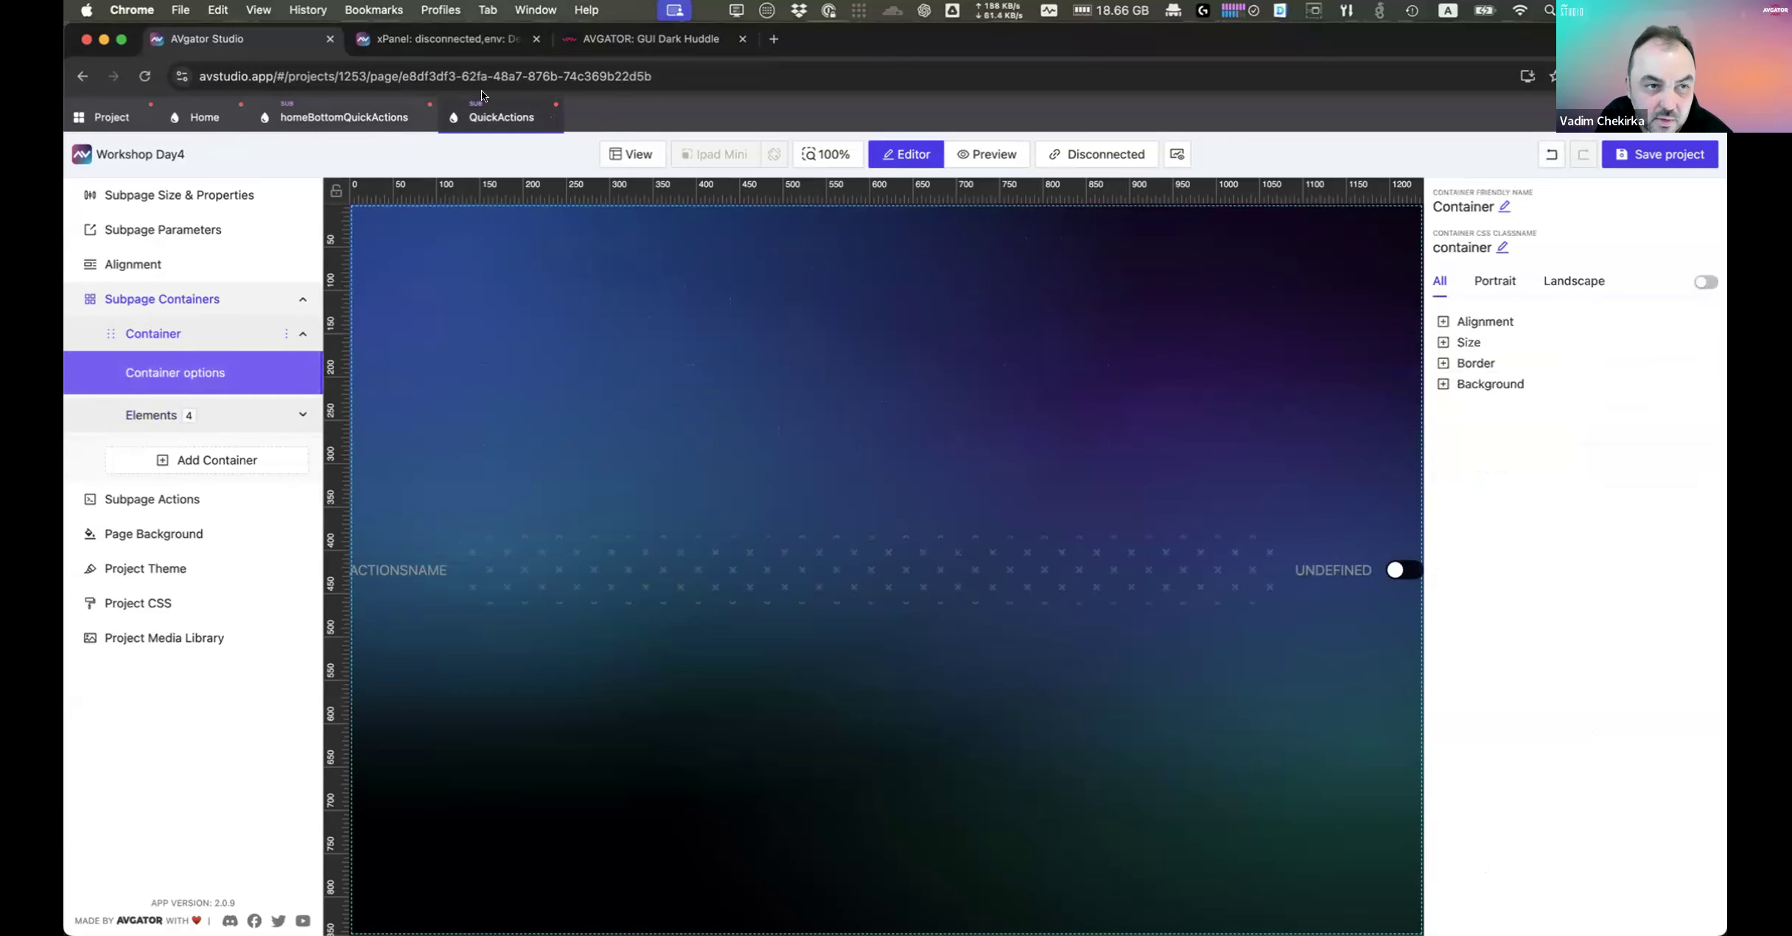
click(468, 40)
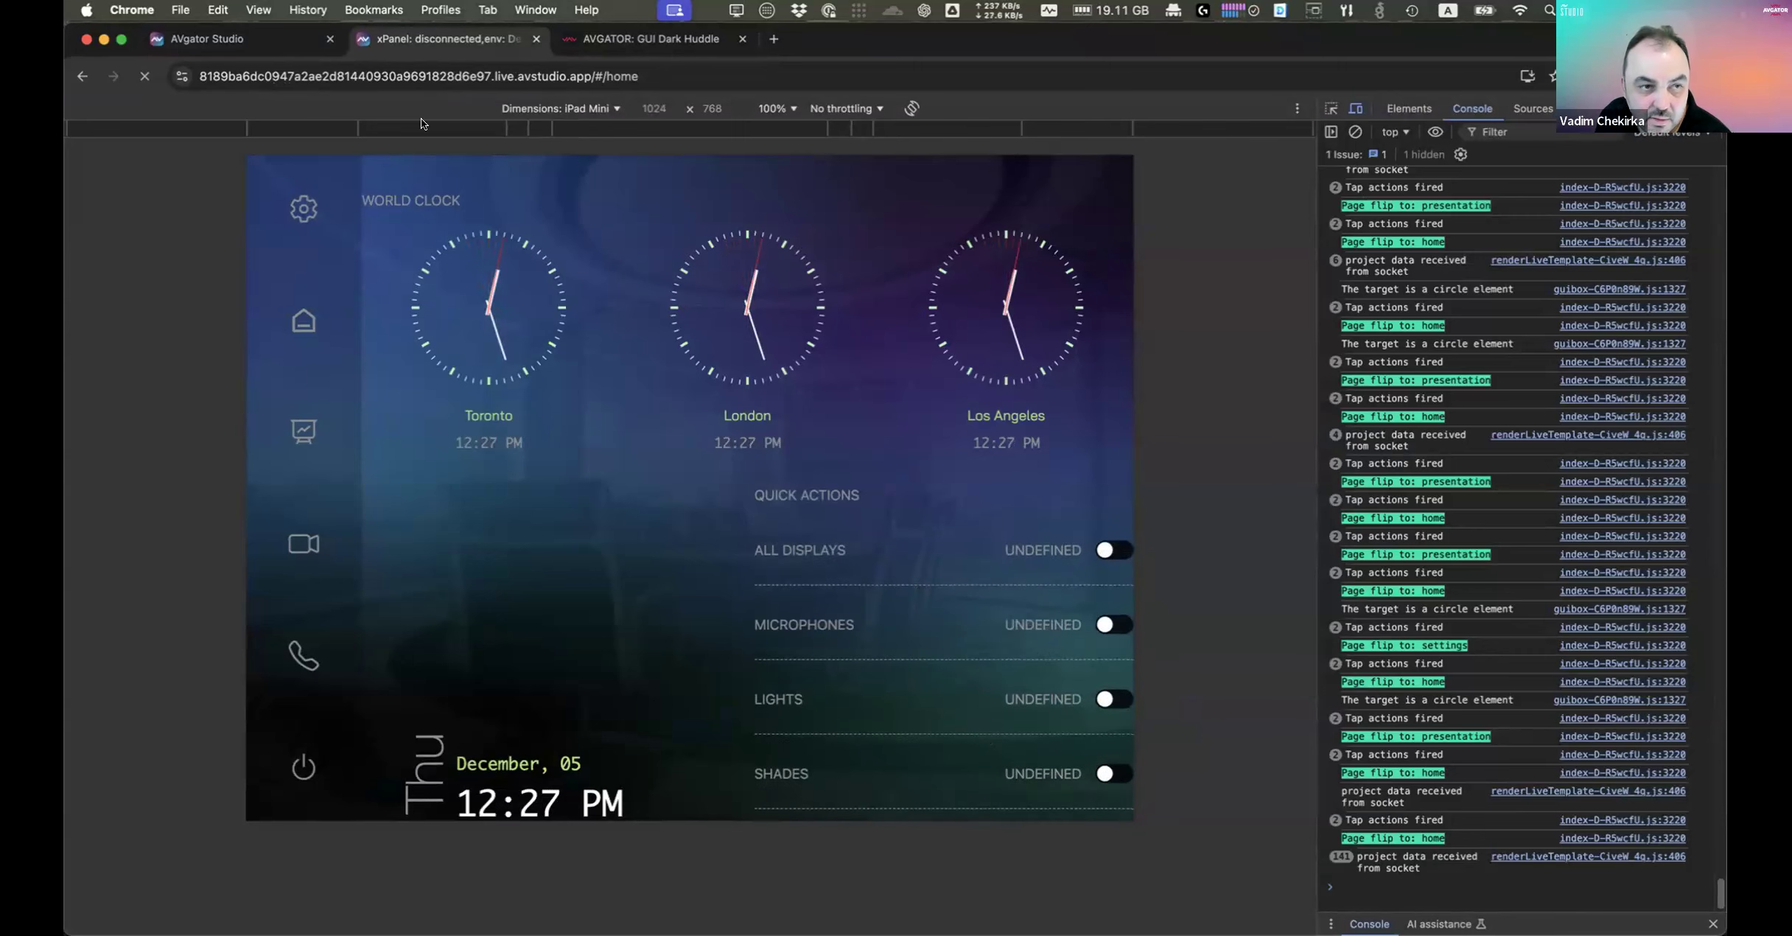
Step: Set the QuickActions spacer height back to 50 px and recheck the row spacing in the live panel
click(236, 35)
click(869, 569)
click(1557, 331)
double_click(1557, 331)
text(50)
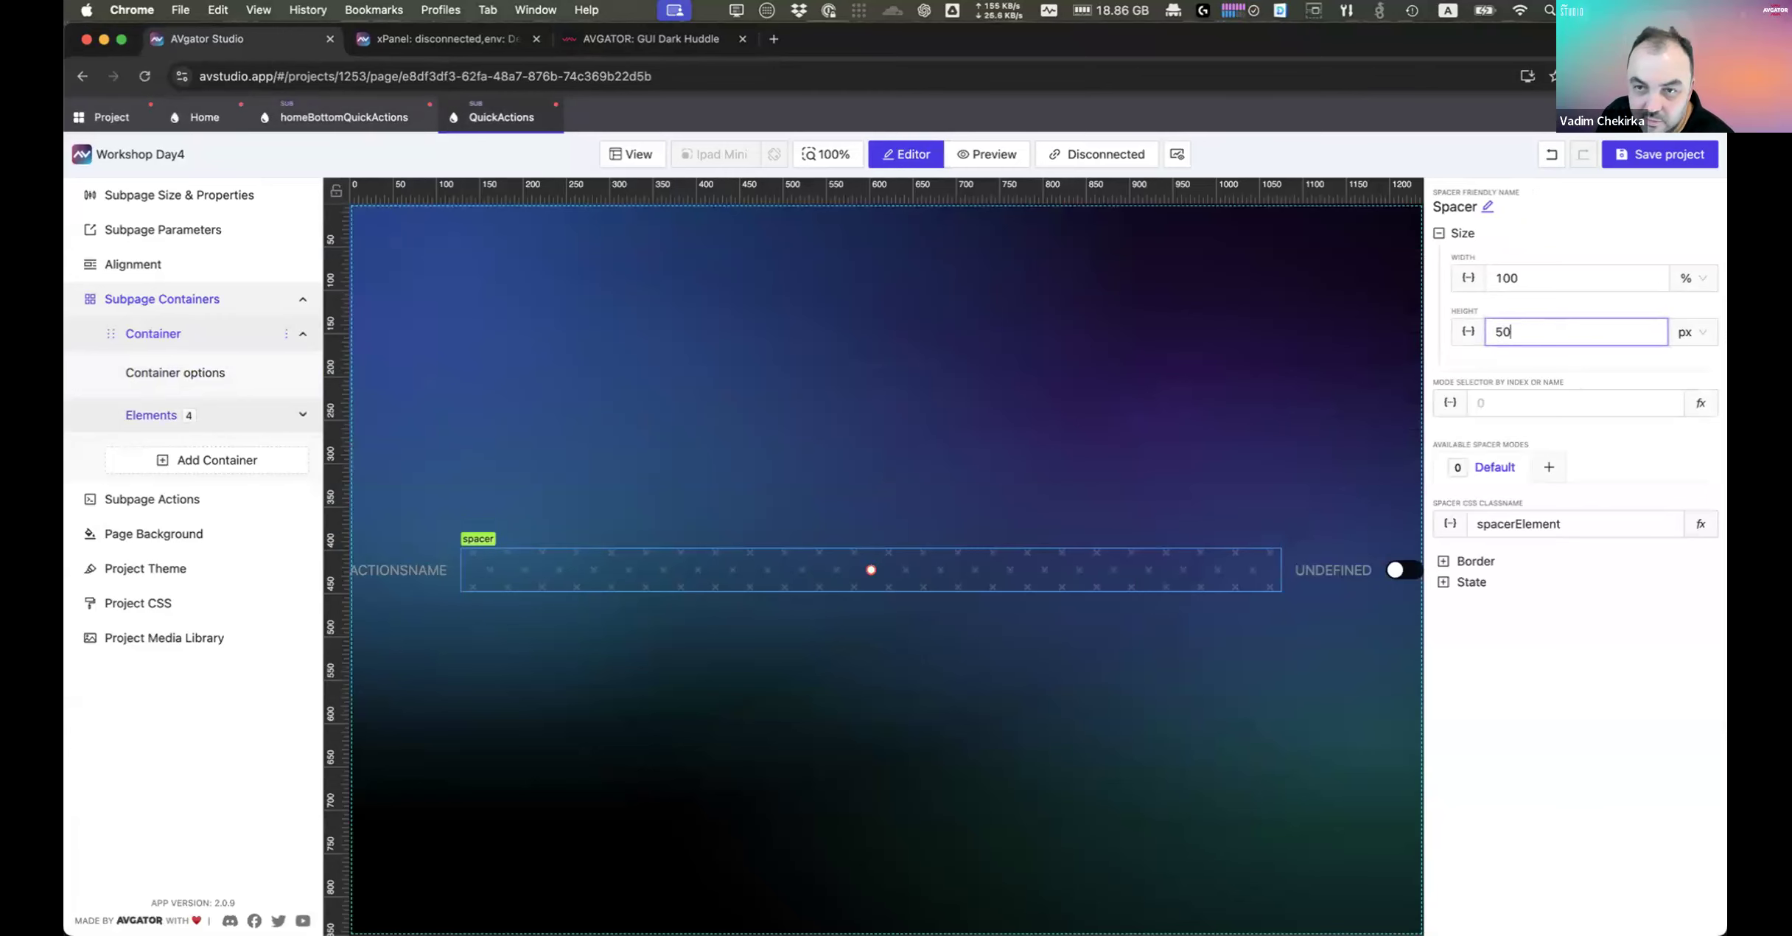
click(435, 43)
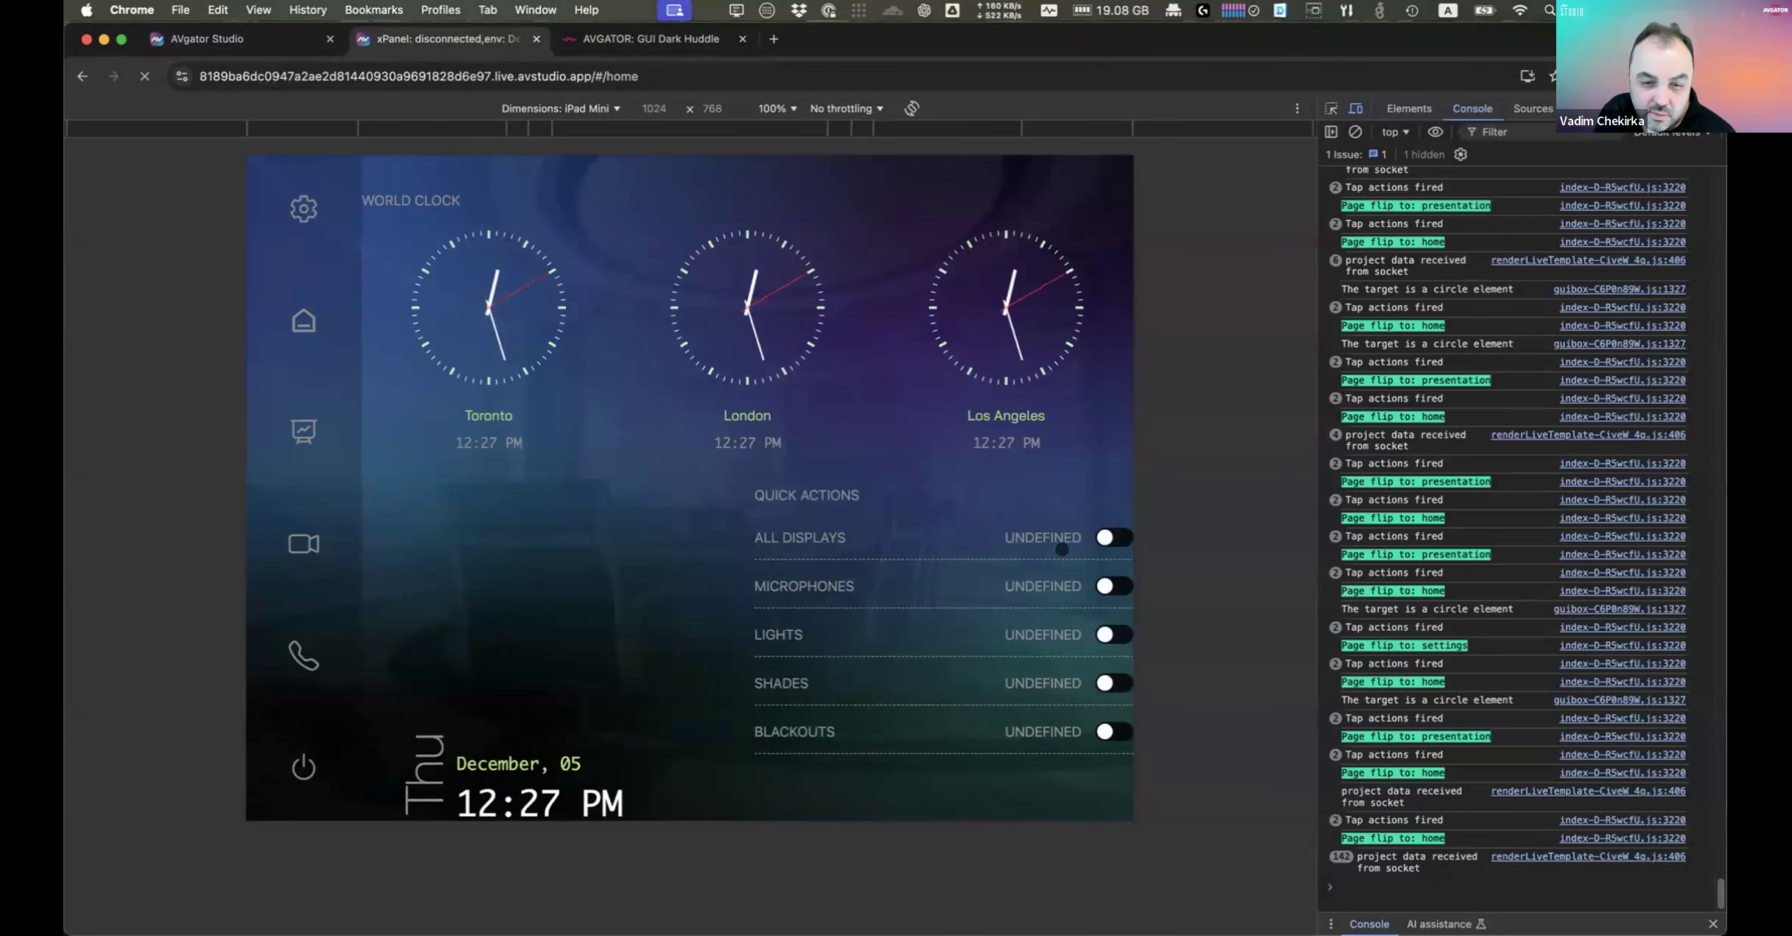
Step: Review the parameters shared by all child elements of the subpage list in homeBottomQuickActions
click(208, 37)
click(1326, 570)
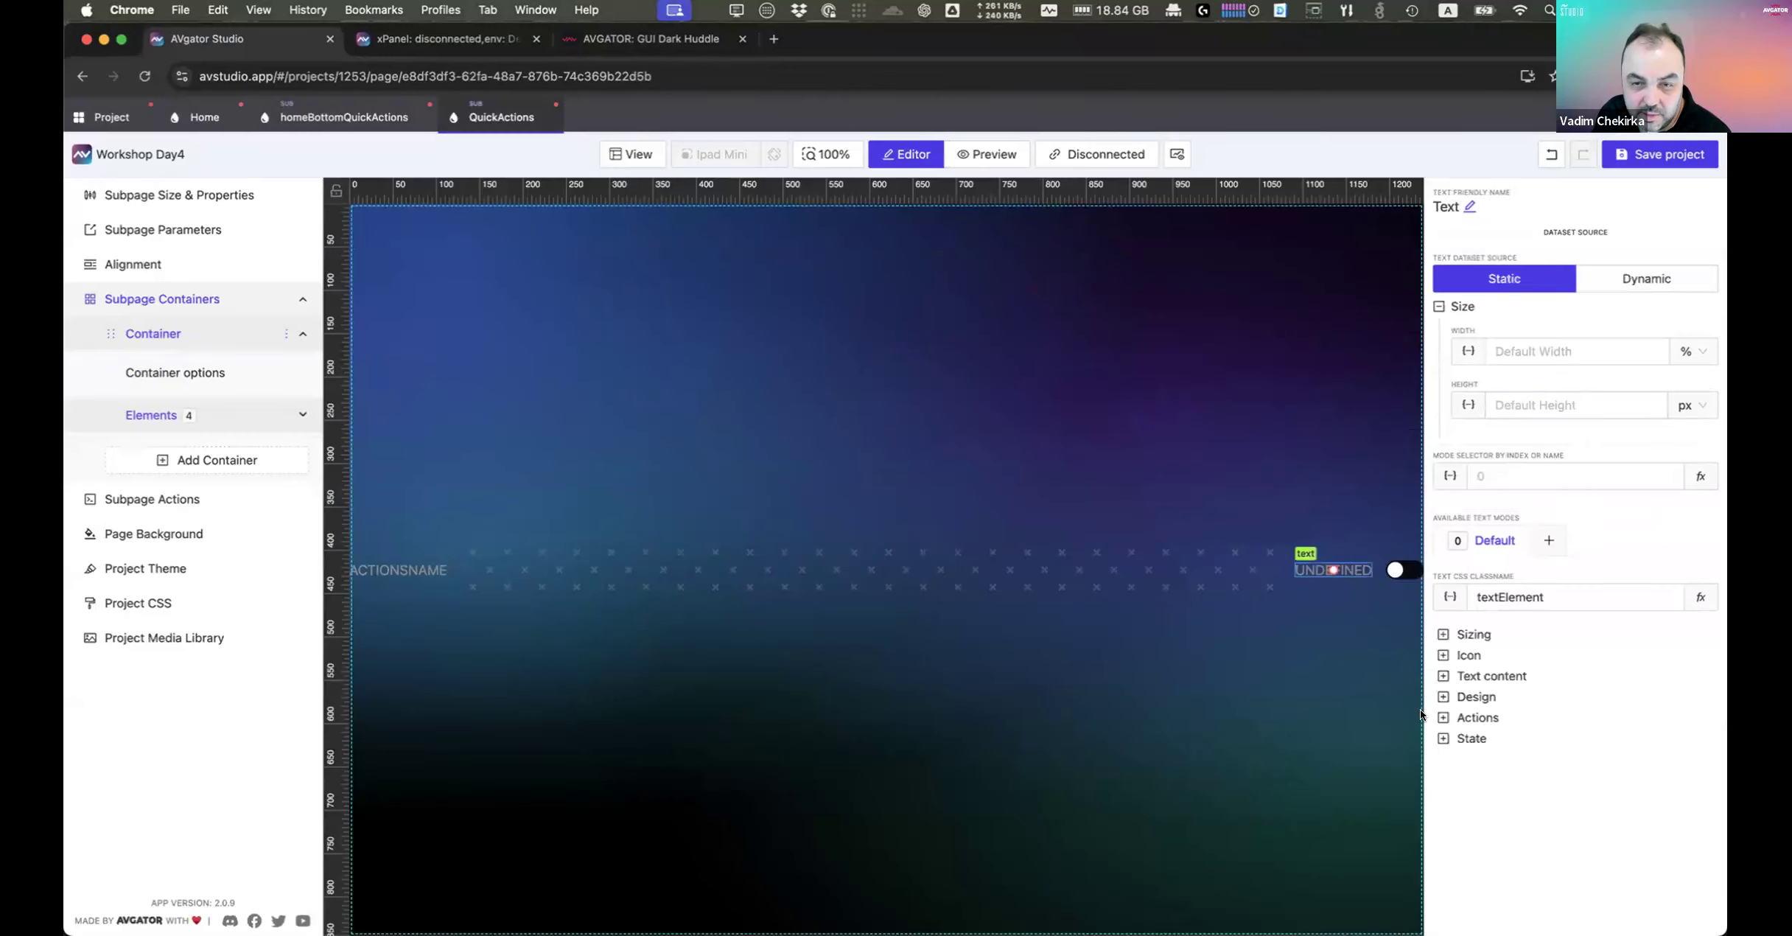
click(365, 119)
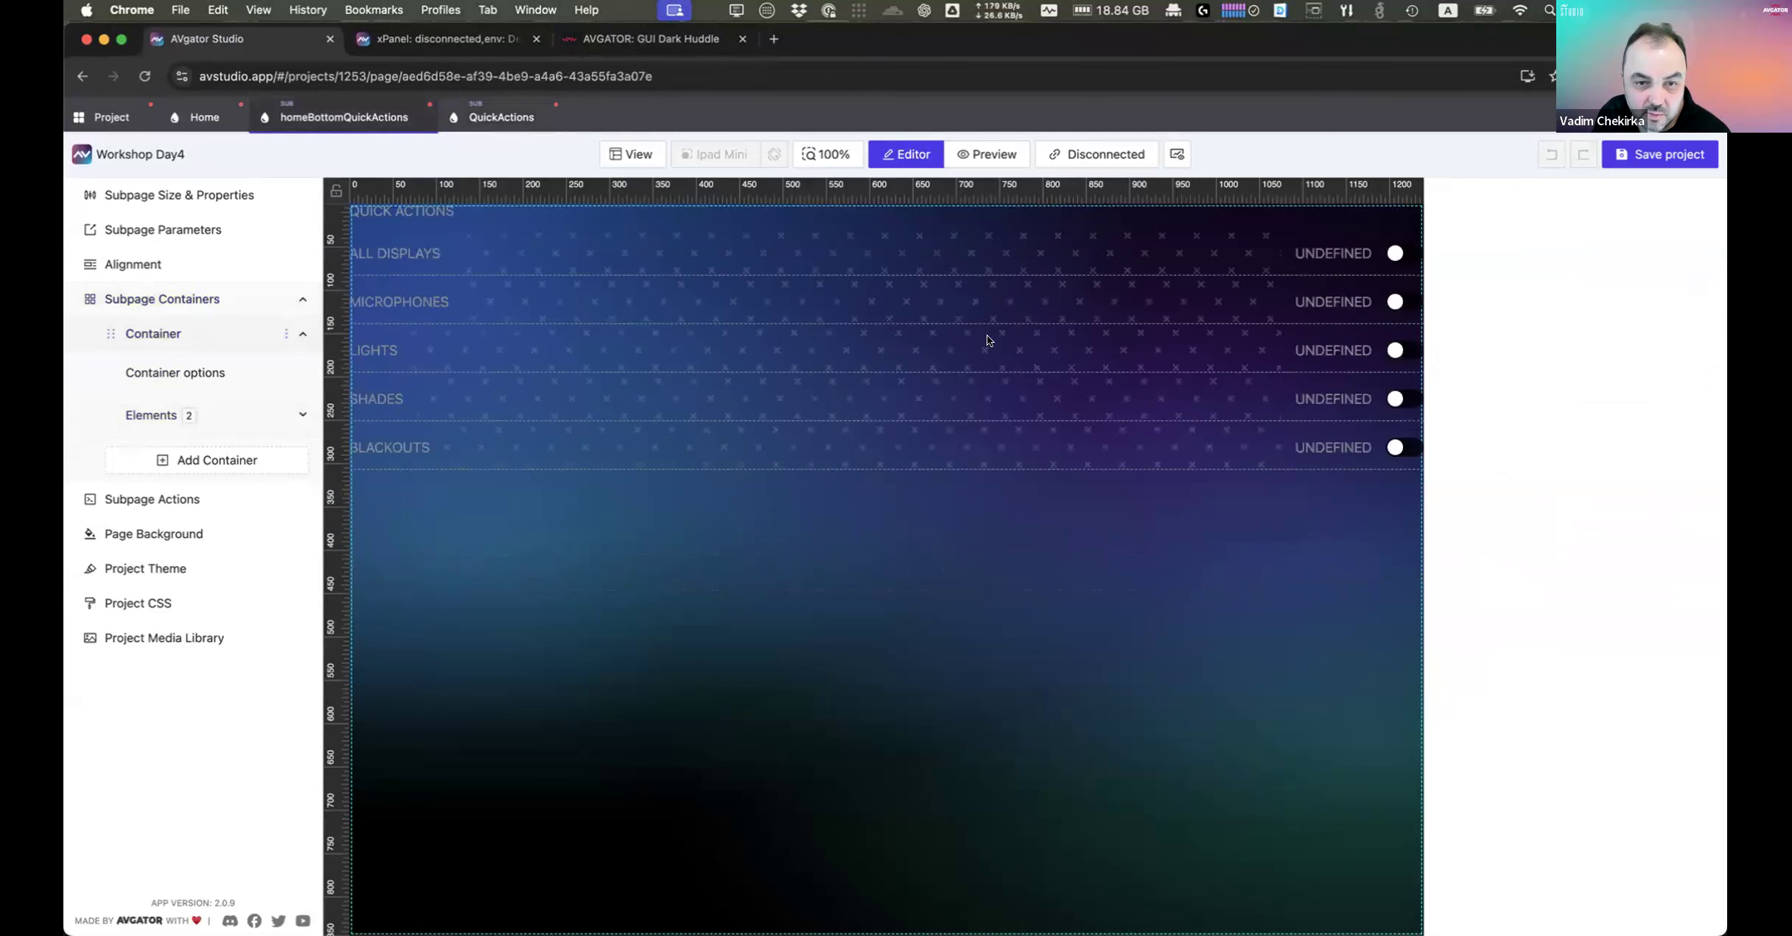
click(962, 256)
click(1489, 787)
scroll(1558, 648, down, 3)
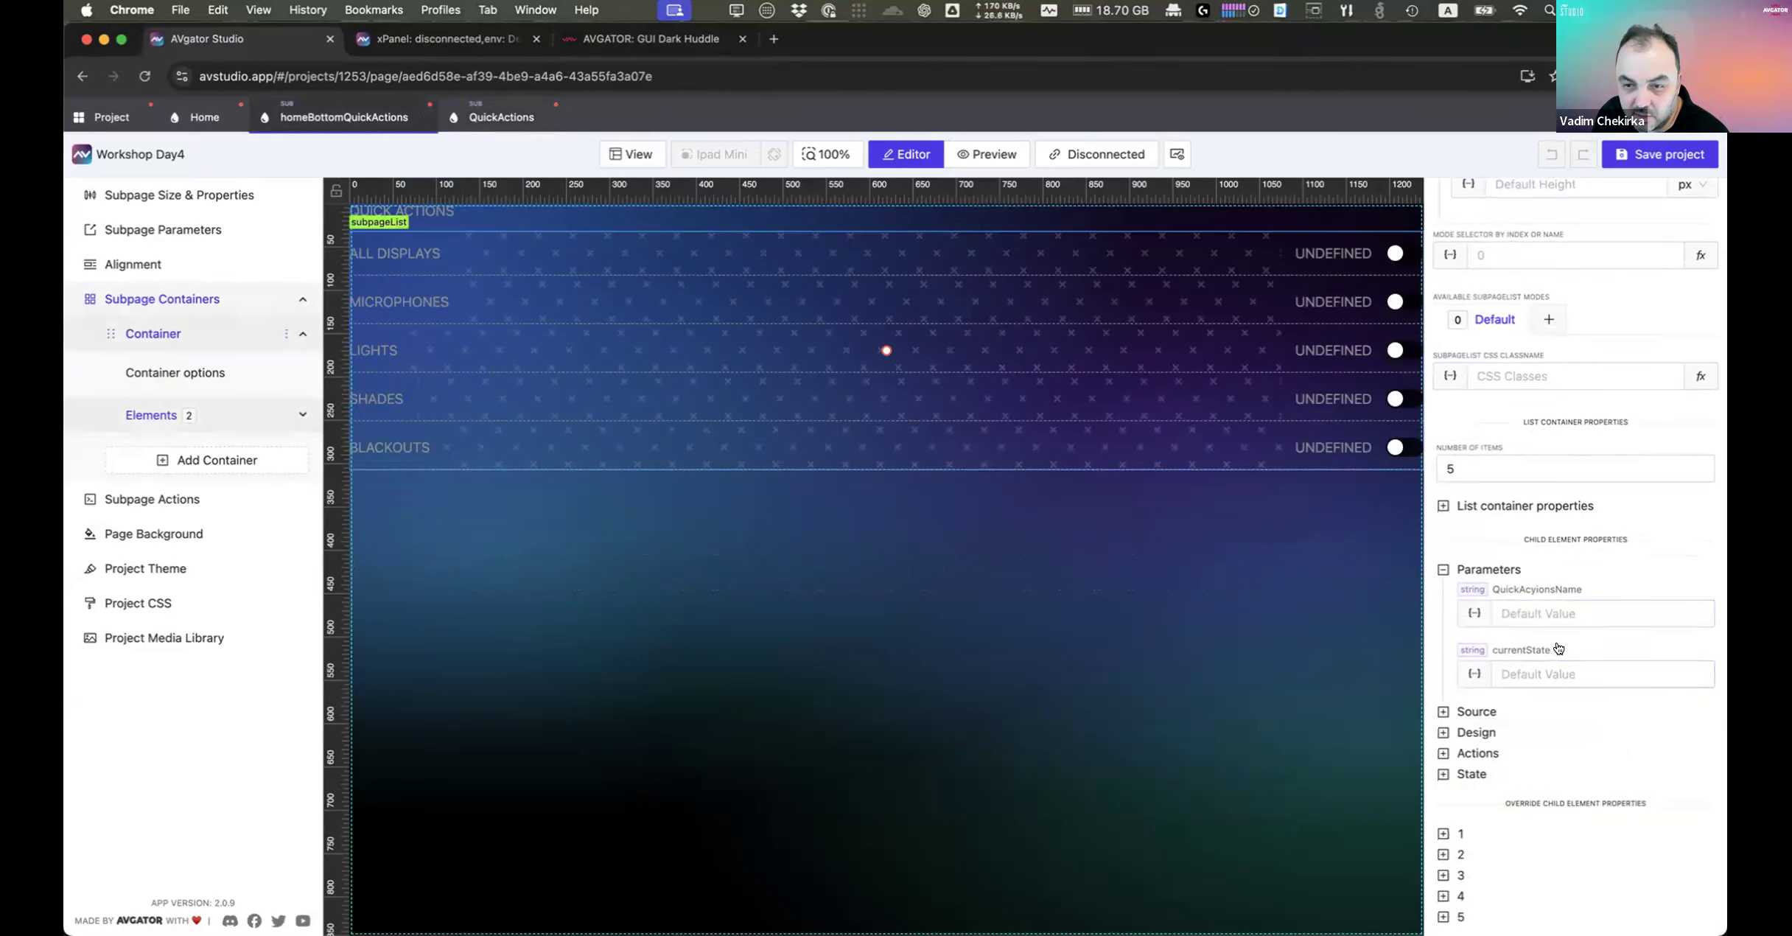
click(1488, 569)
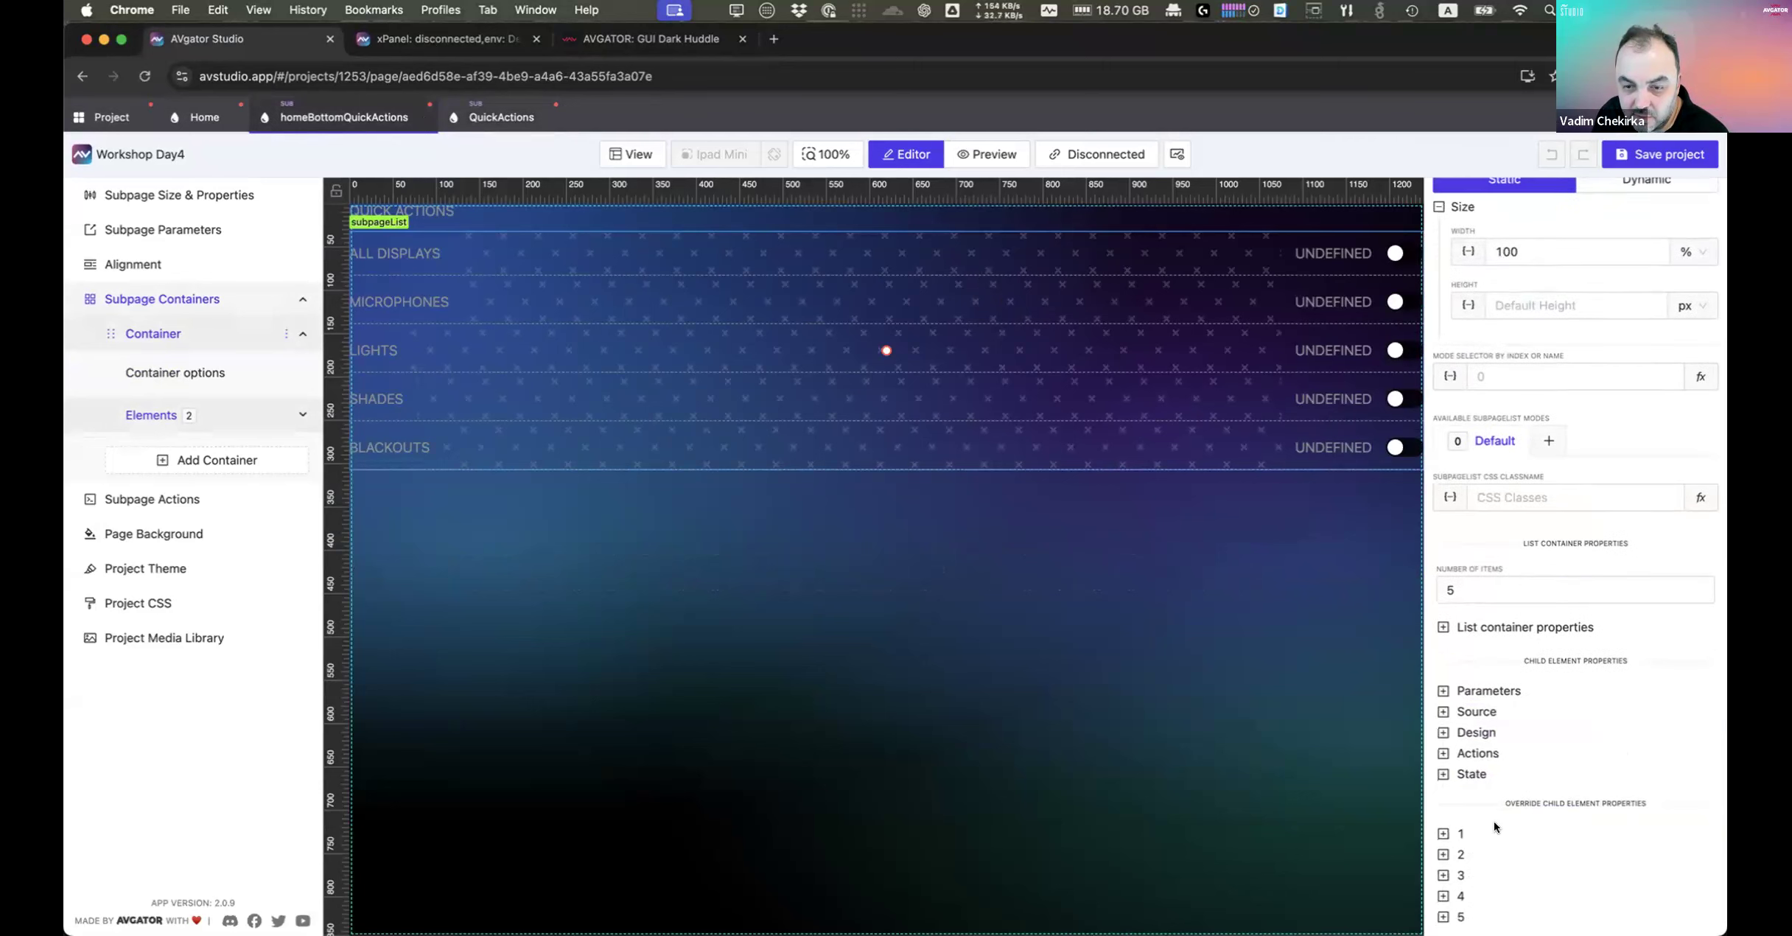
Step: Examine which project variables can be bound to the currentState parameter of list item 1, then close the picker without saving
click(1444, 833)
scroll(1522, 753, down, 2)
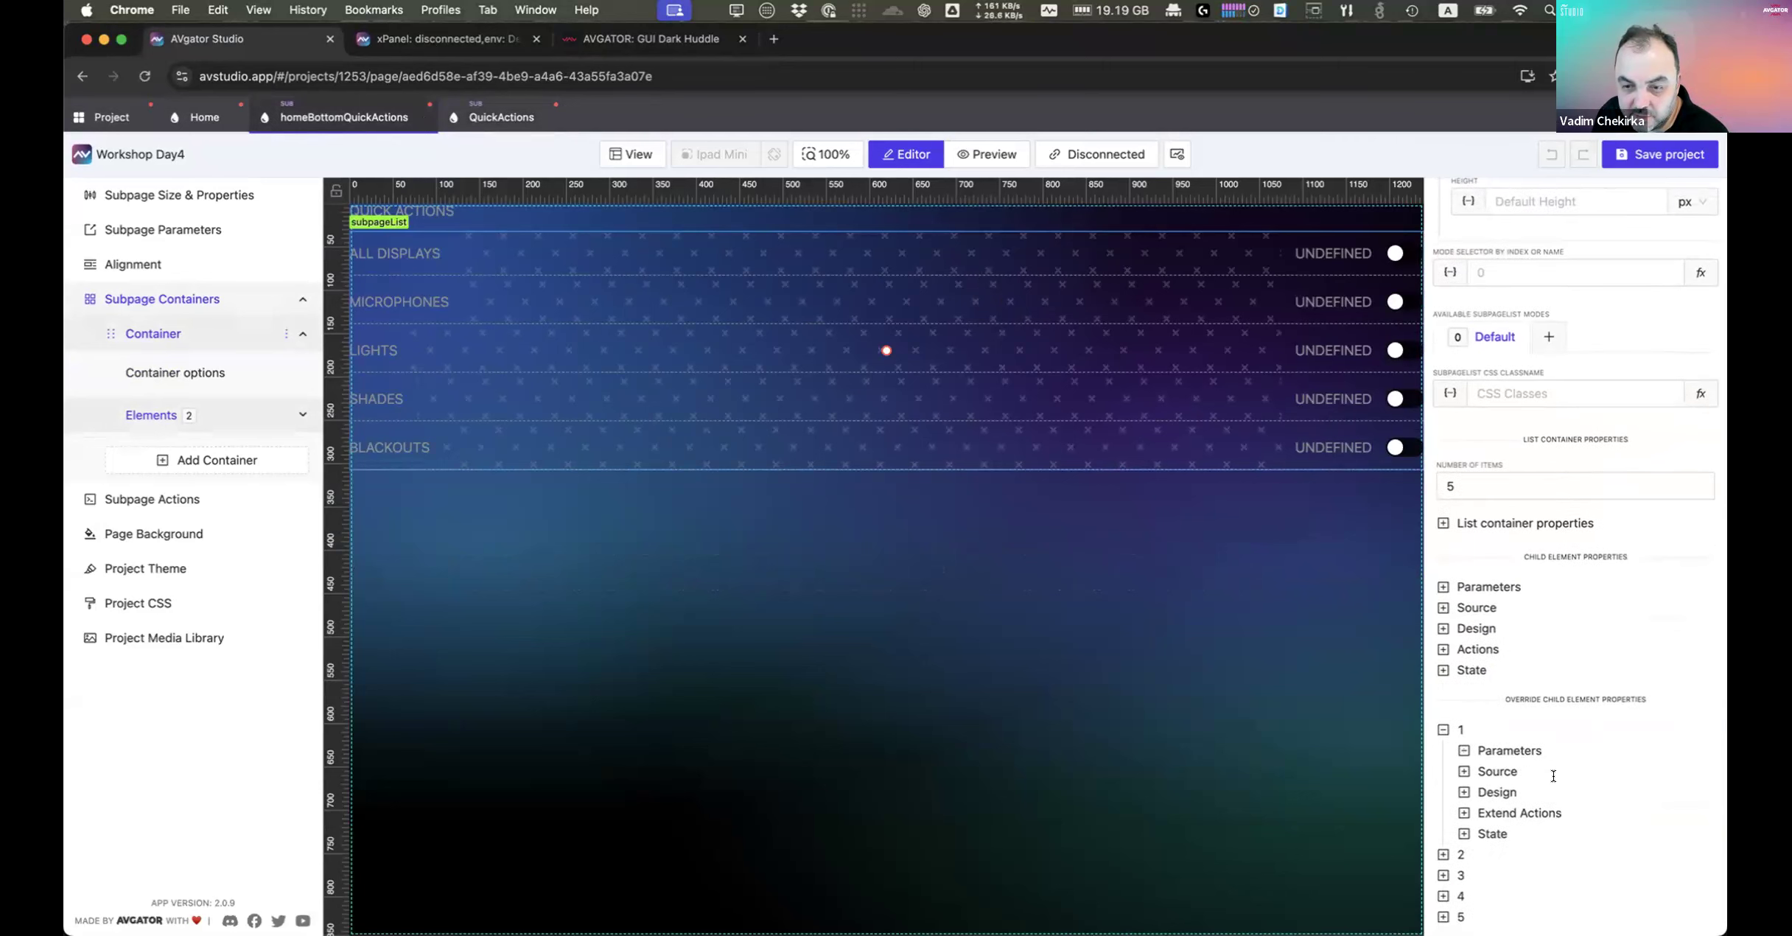
scroll(1547, 759, down, 2)
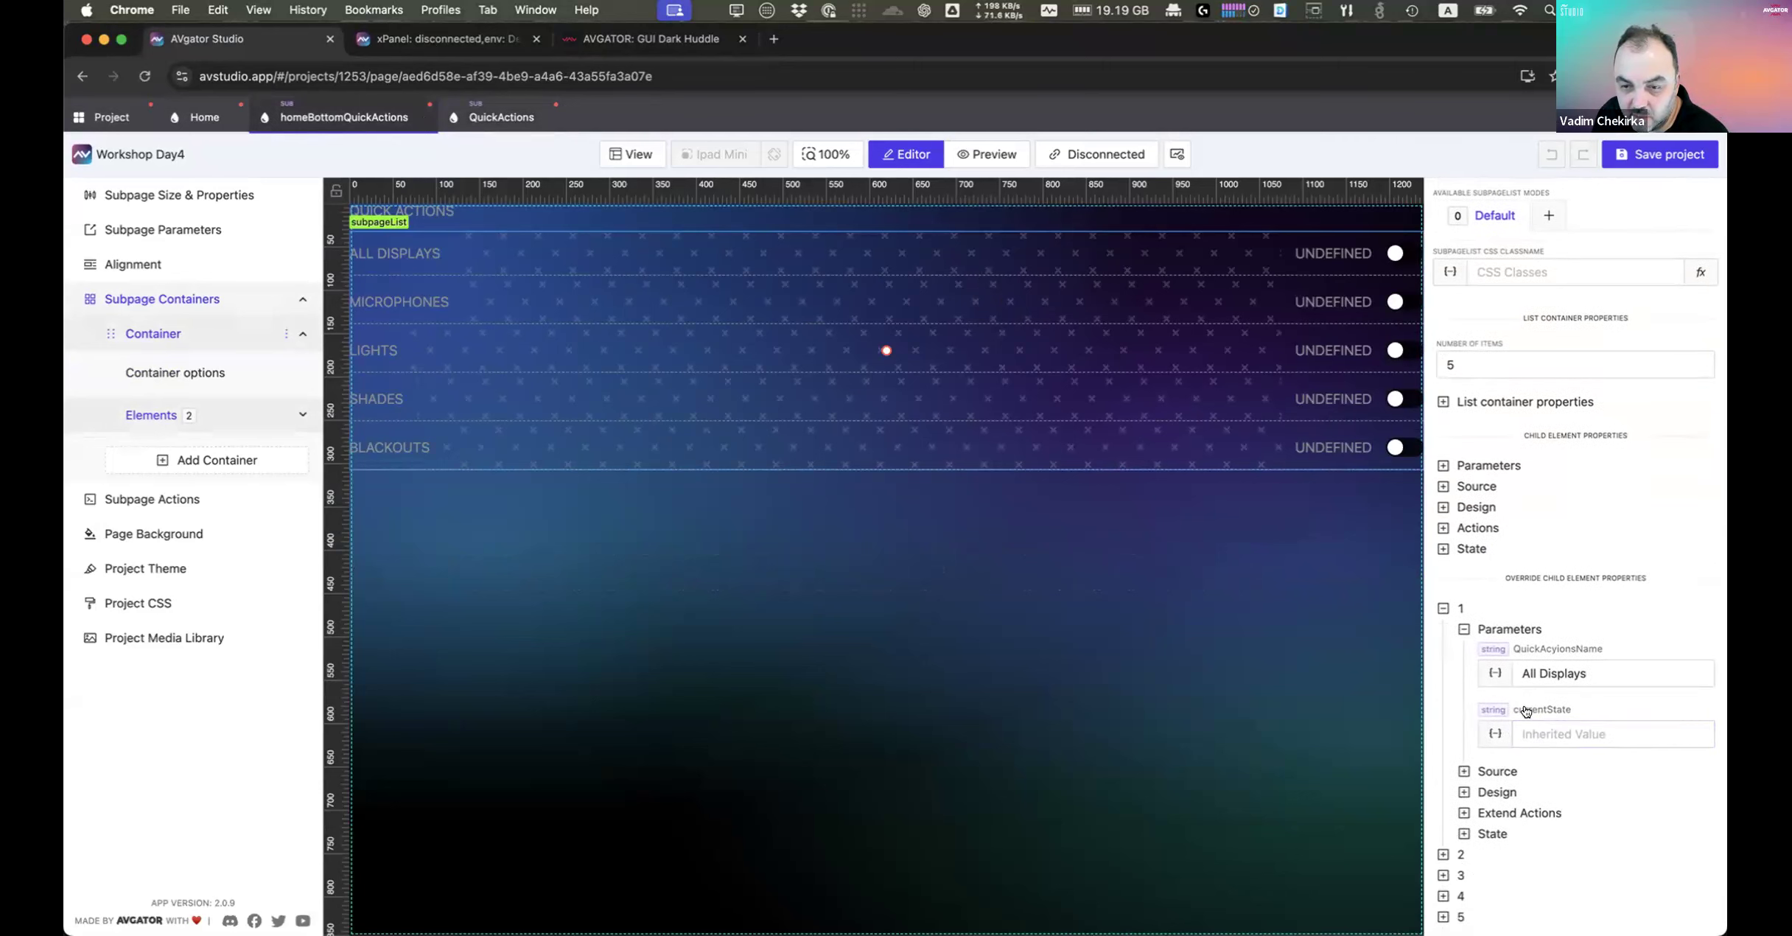
click(1494, 733)
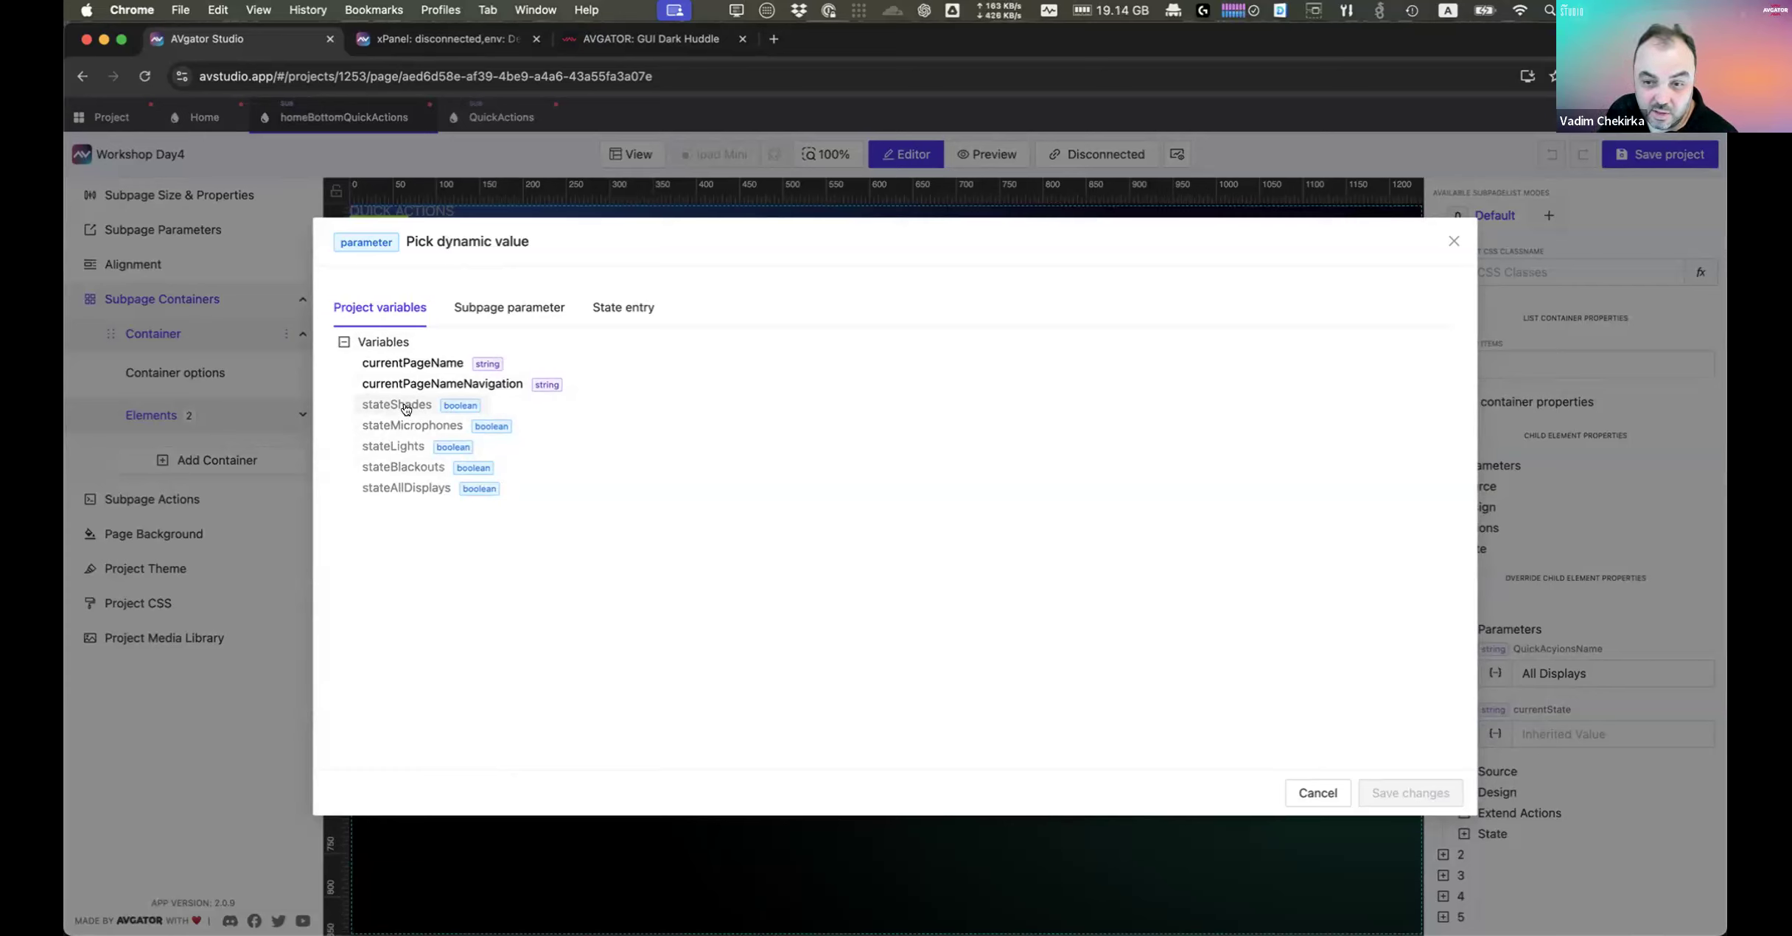
click(1313, 789)
Step: Go to the variables list of the Workshop Day4 project and copy the variable name stateAllDisplays
click(111, 117)
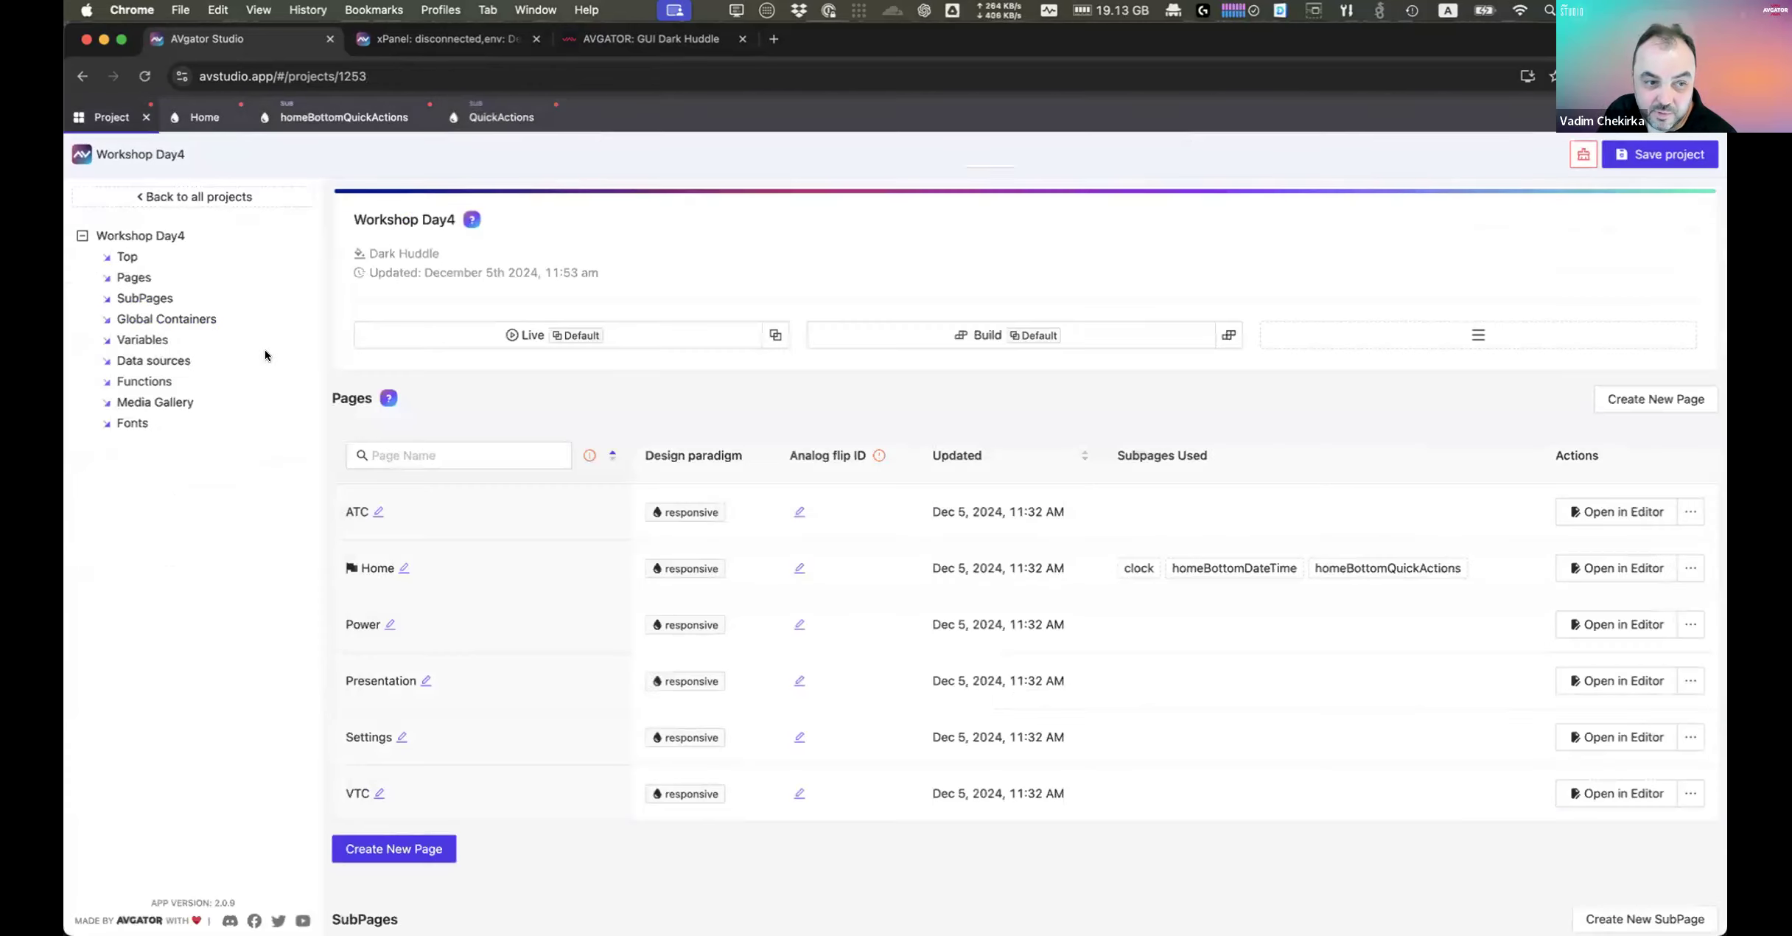
scroll(555, 725, down, 15)
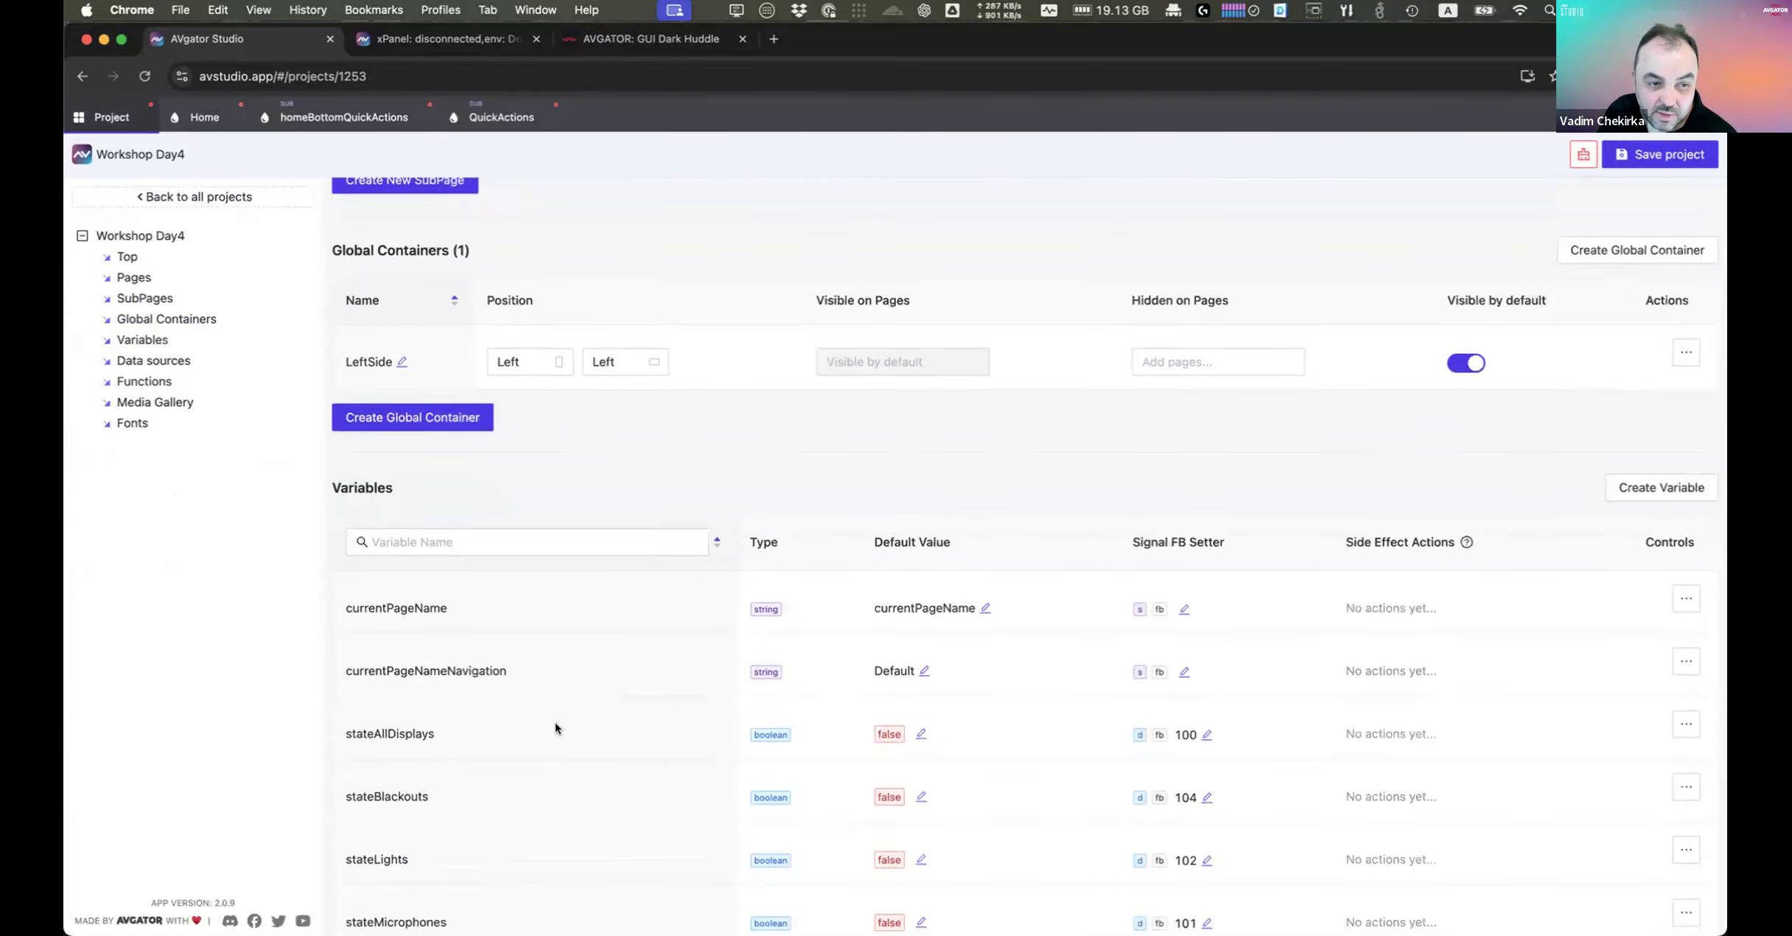
scroll(555, 728, down, 3)
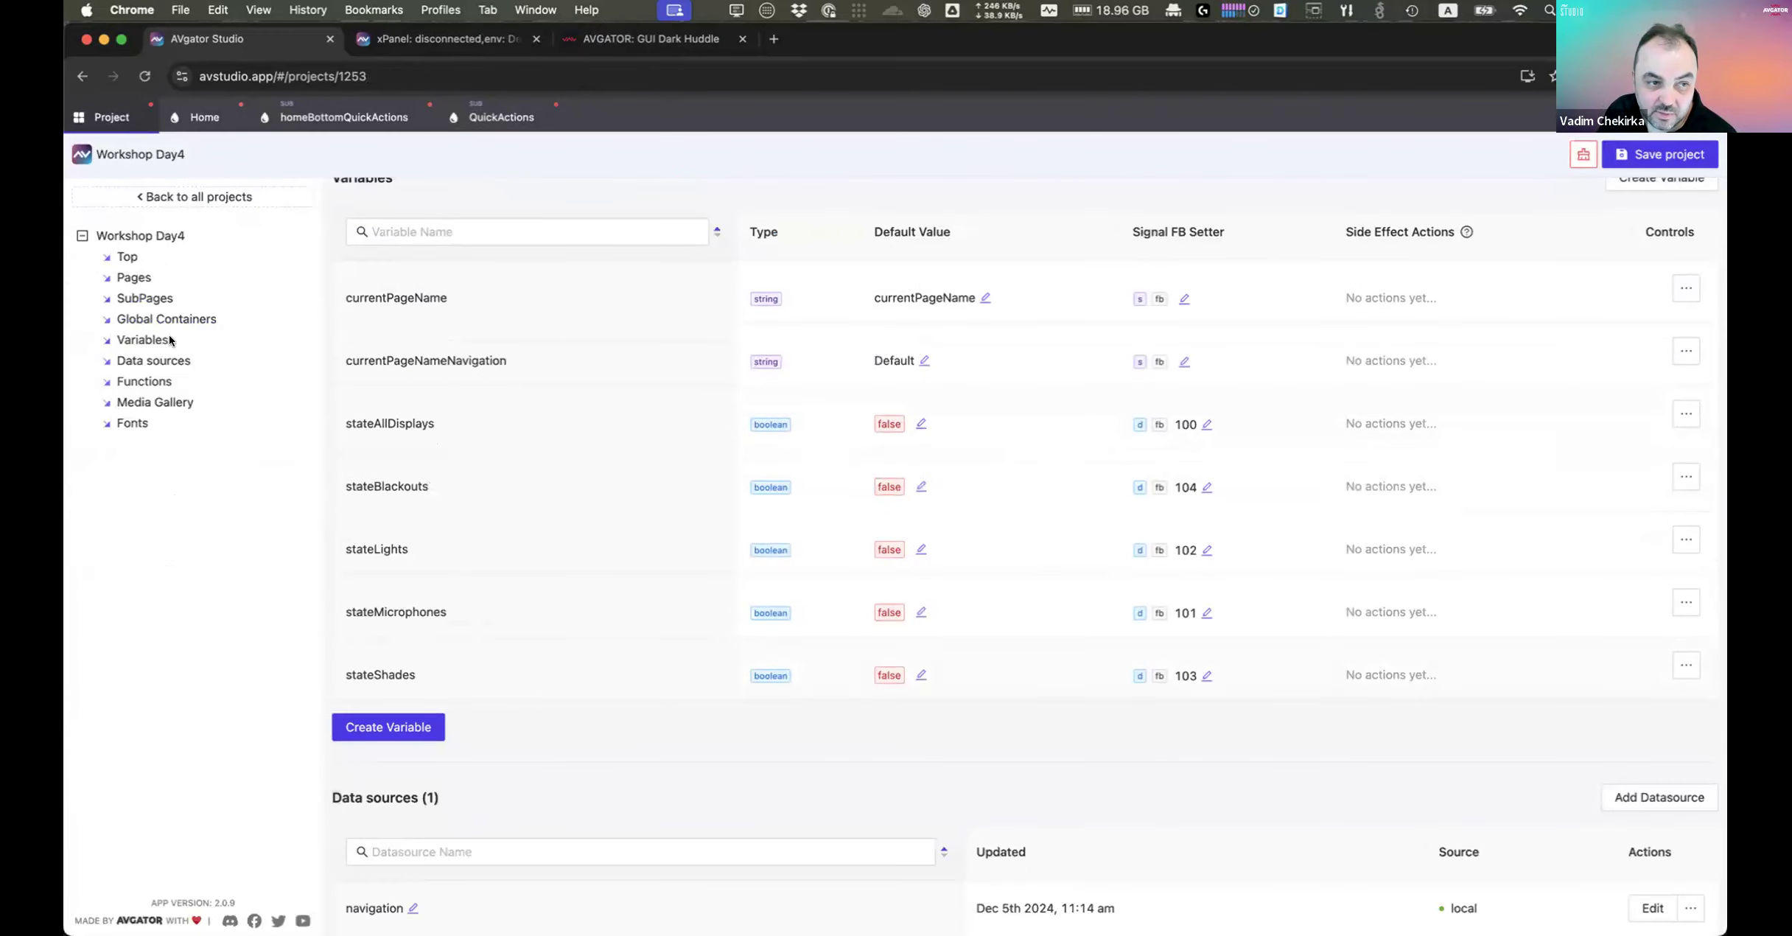
scroll(512, 574, up, 1)
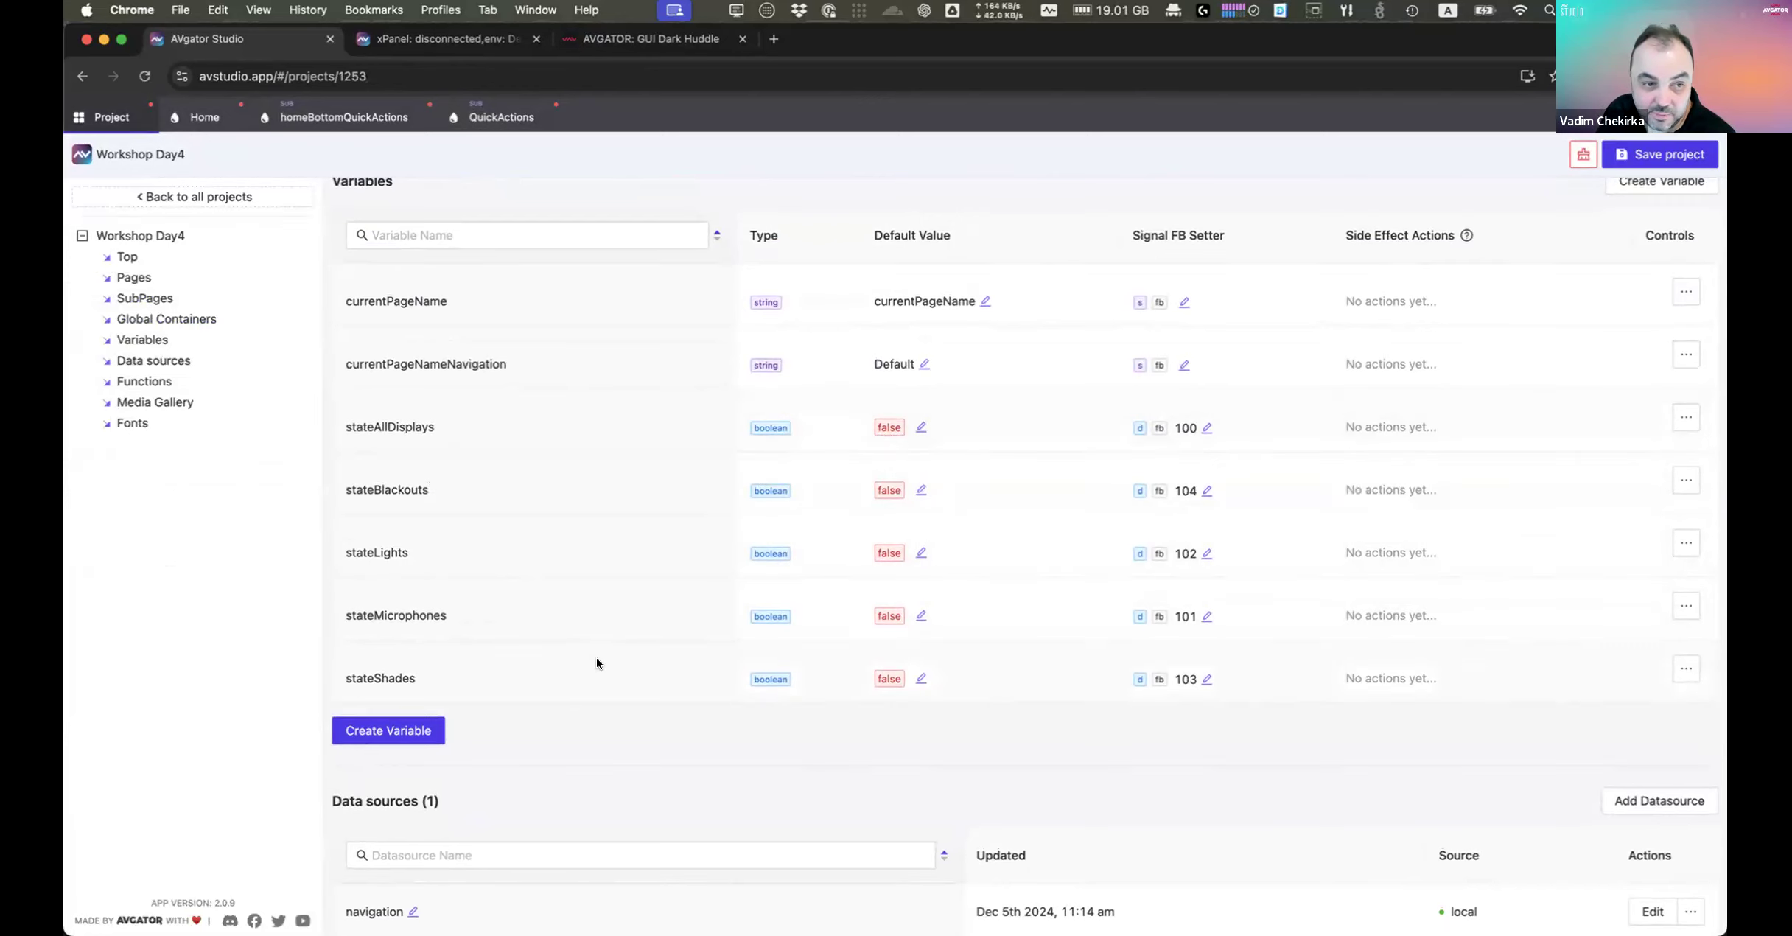
double_click(376, 427)
key(super+c)
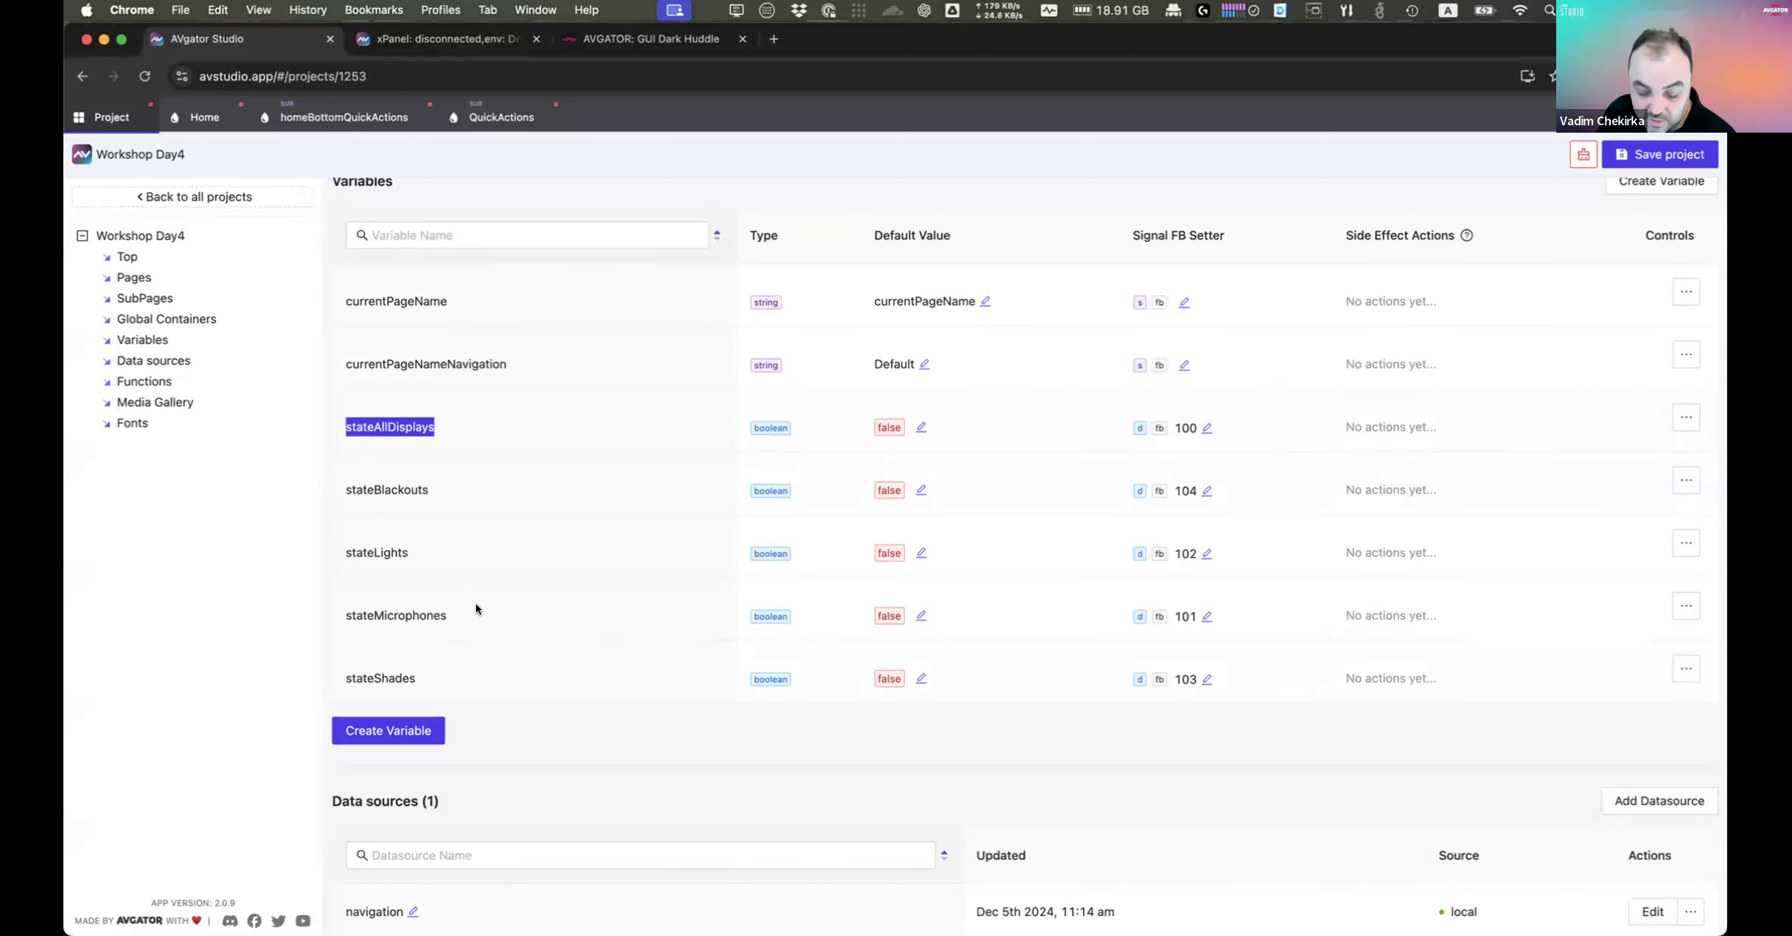
Step: Begin a new project variable of type String and name it stateAllDisplaysStr
click(422, 722)
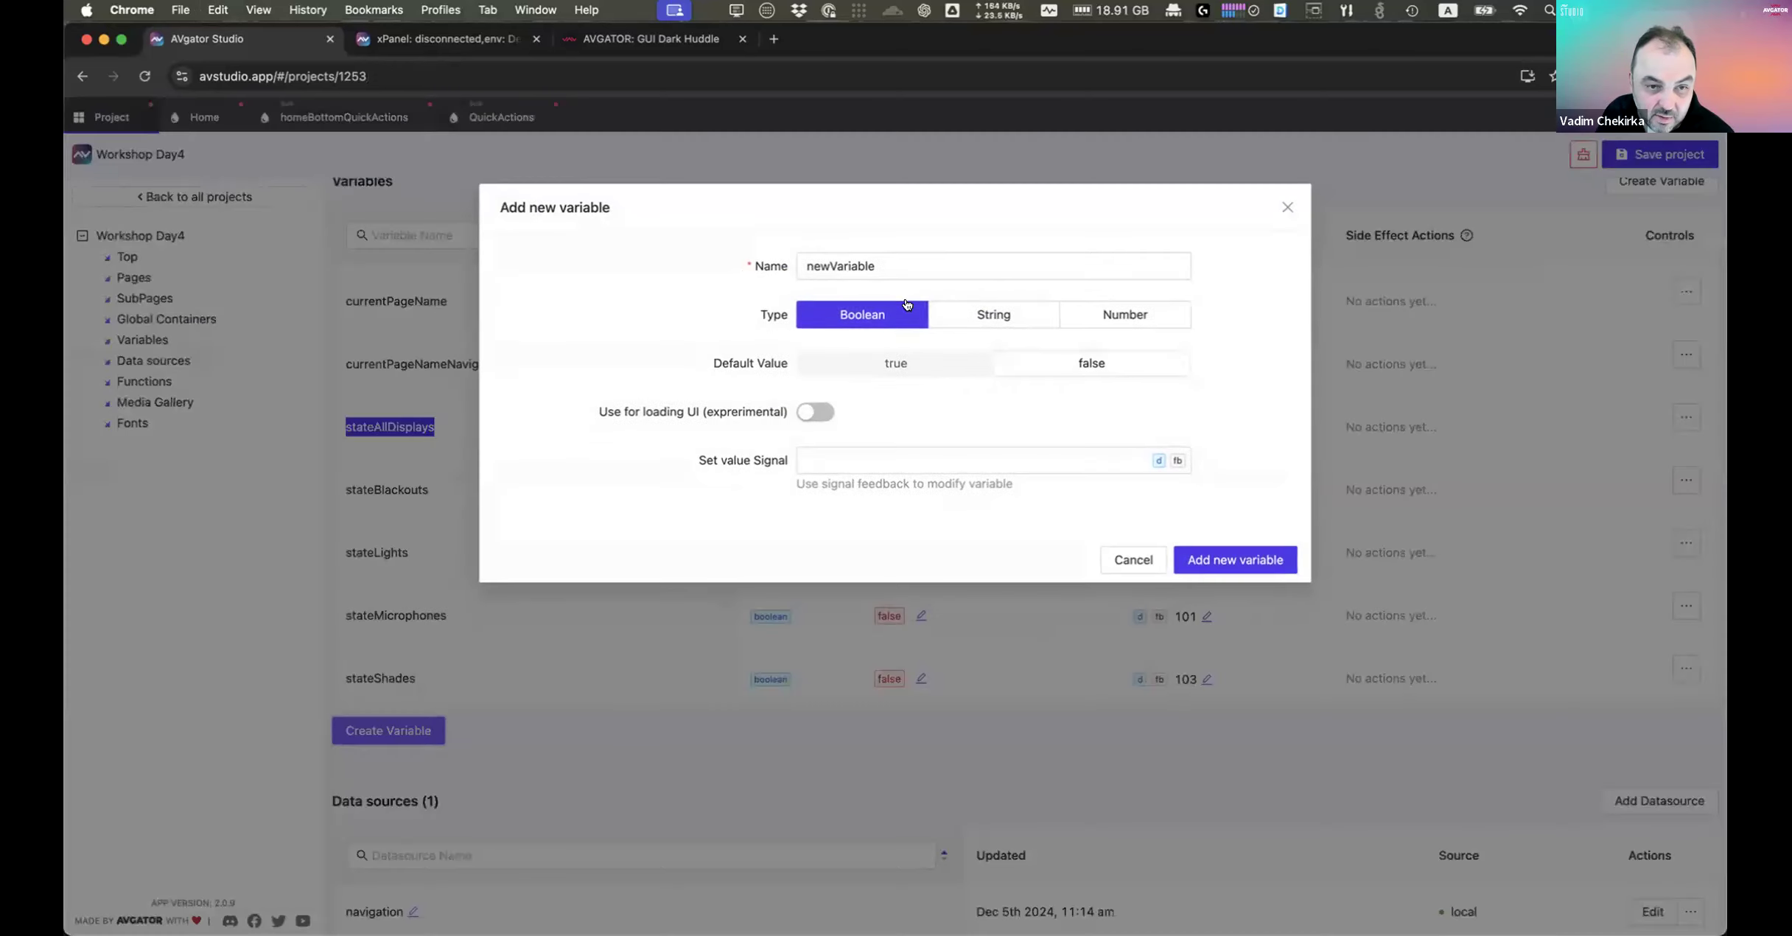
click(1010, 322)
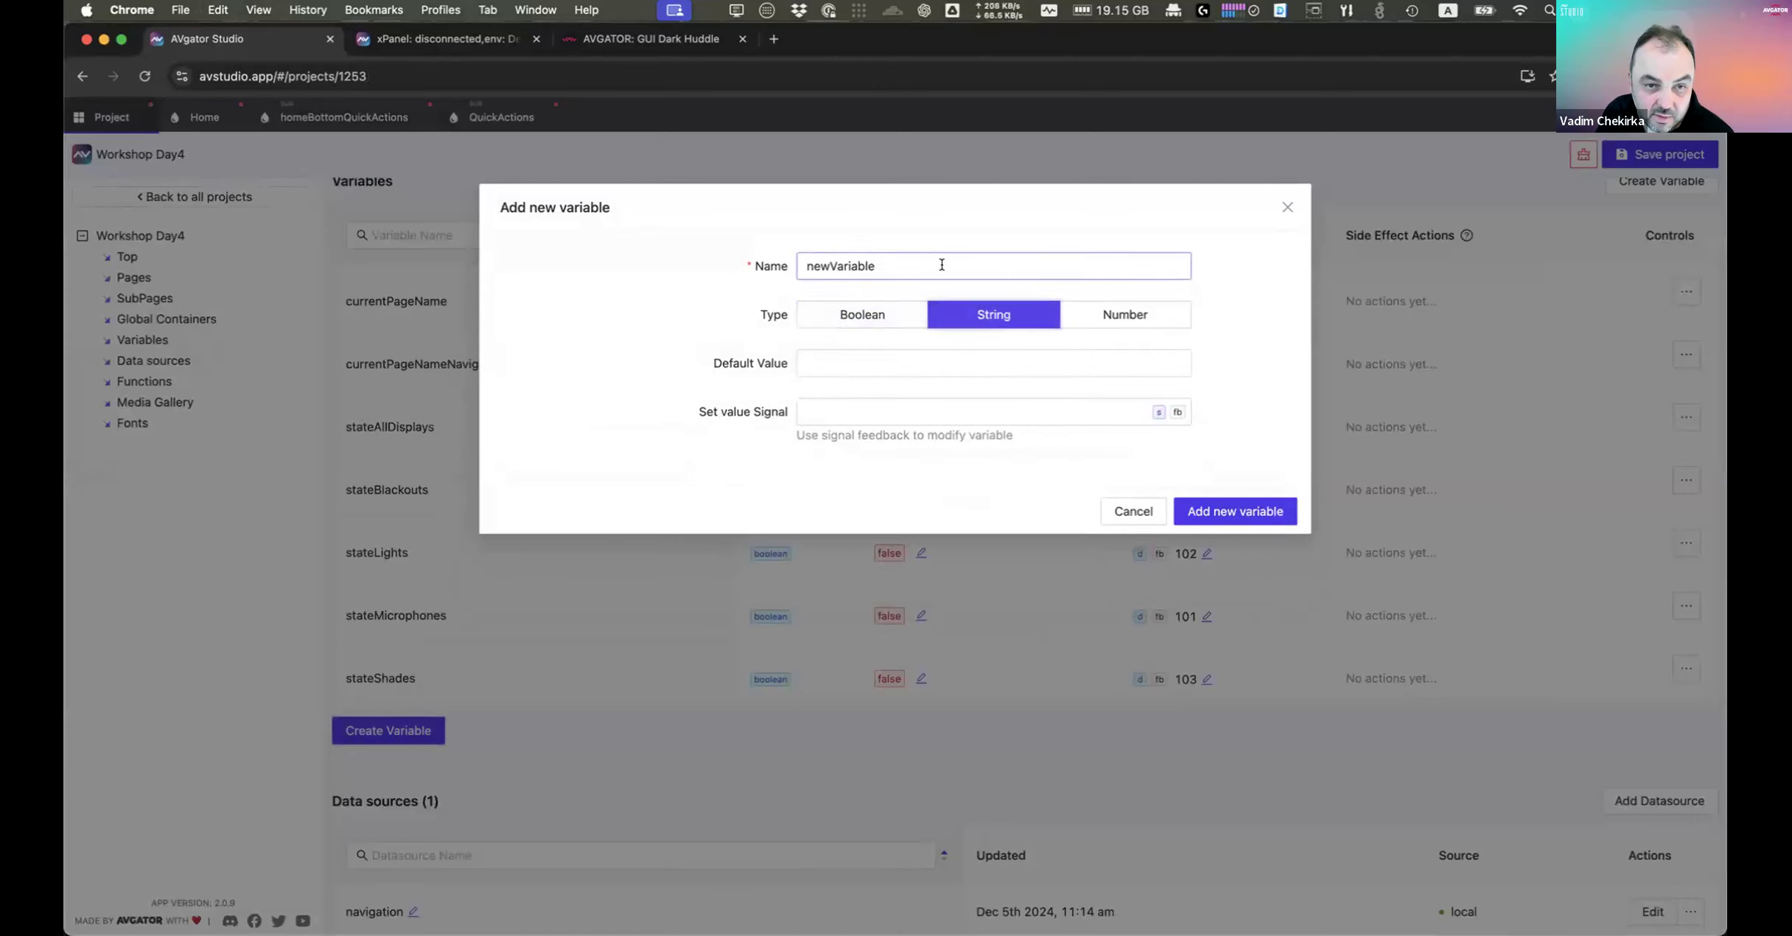
drag(941, 264, 774, 264)
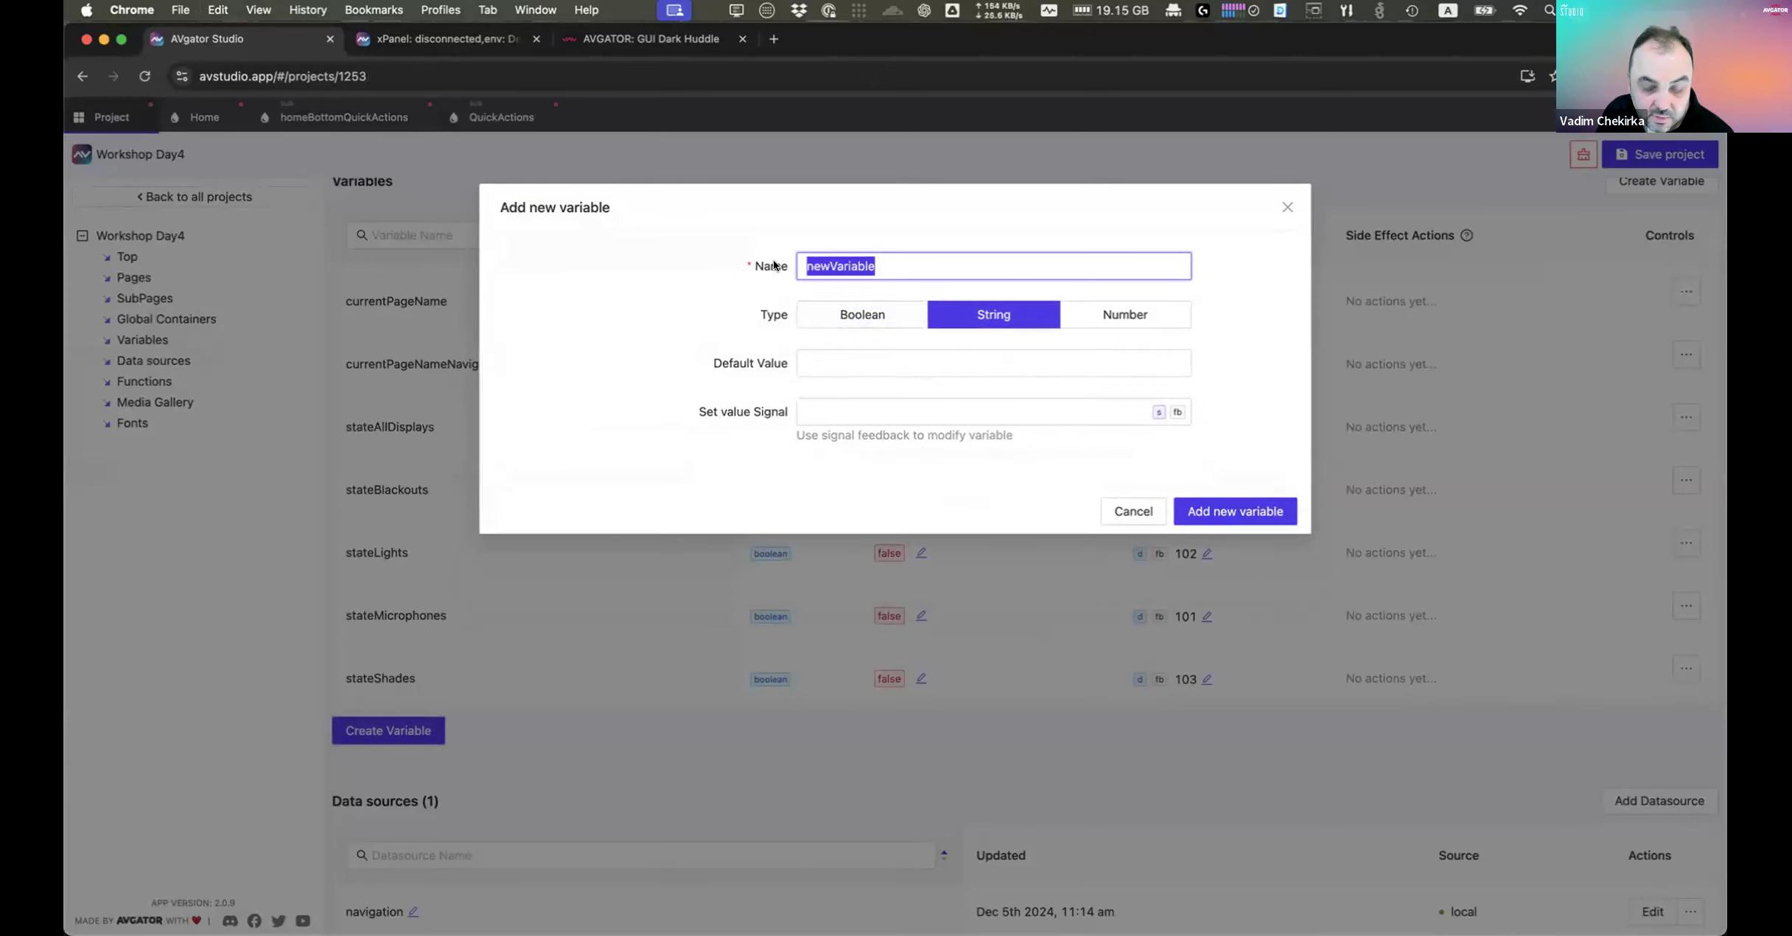
key(super+v)
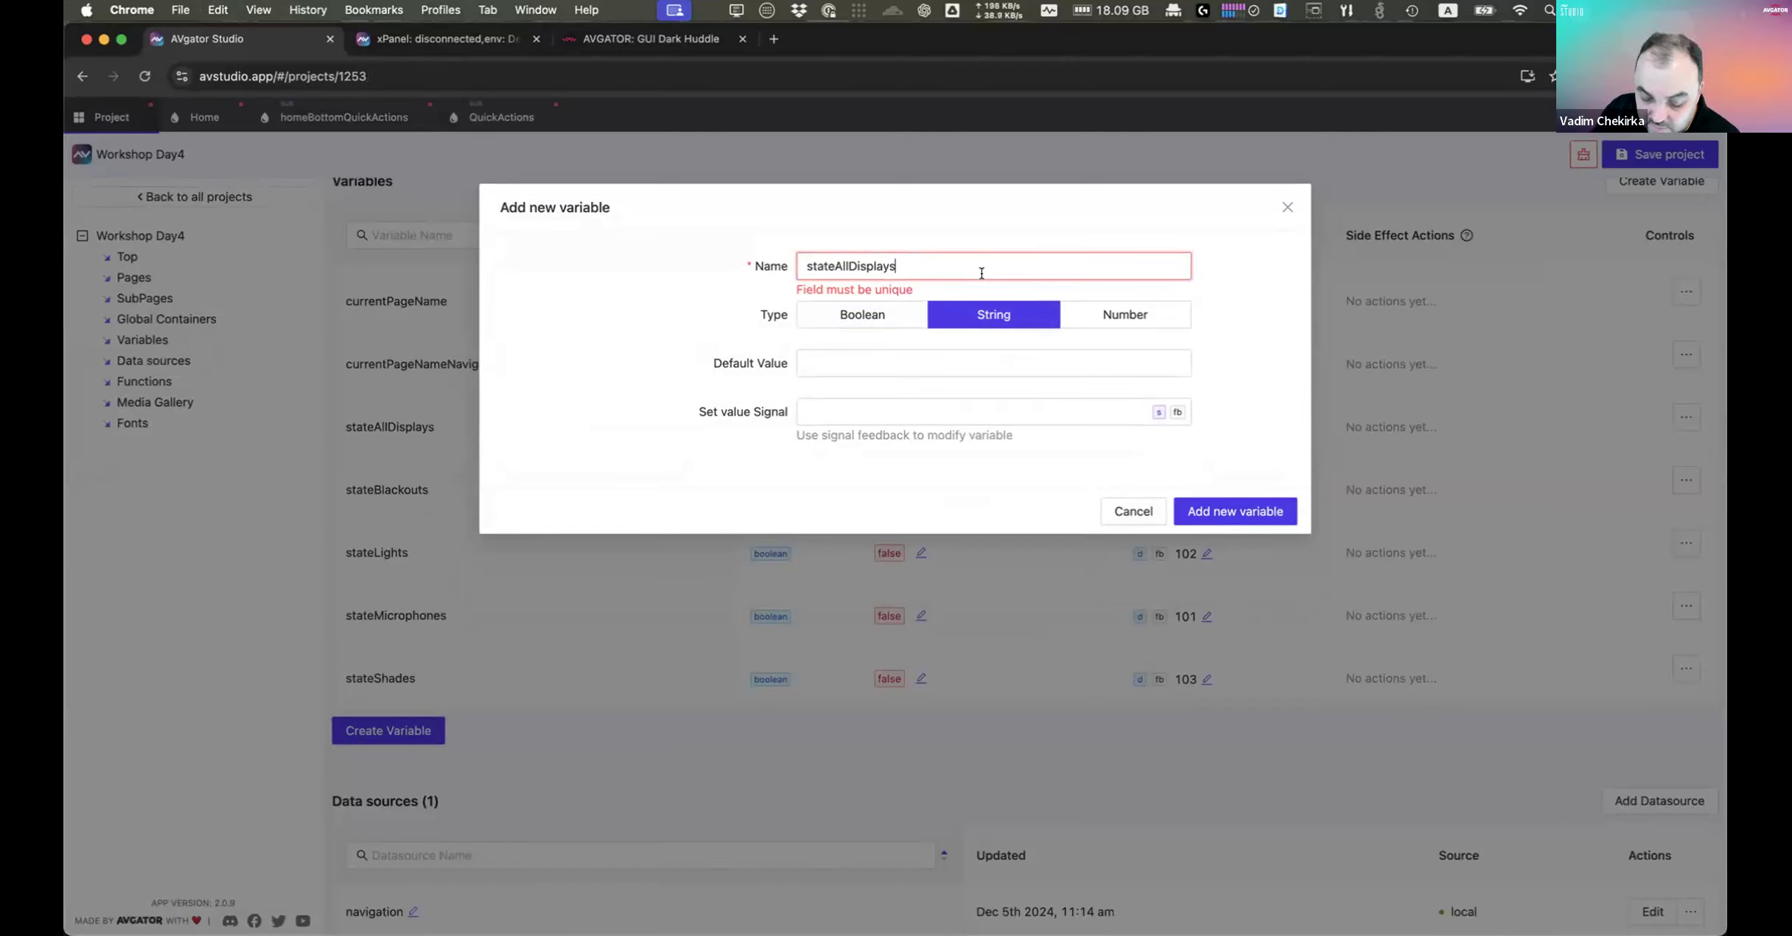
text(str)
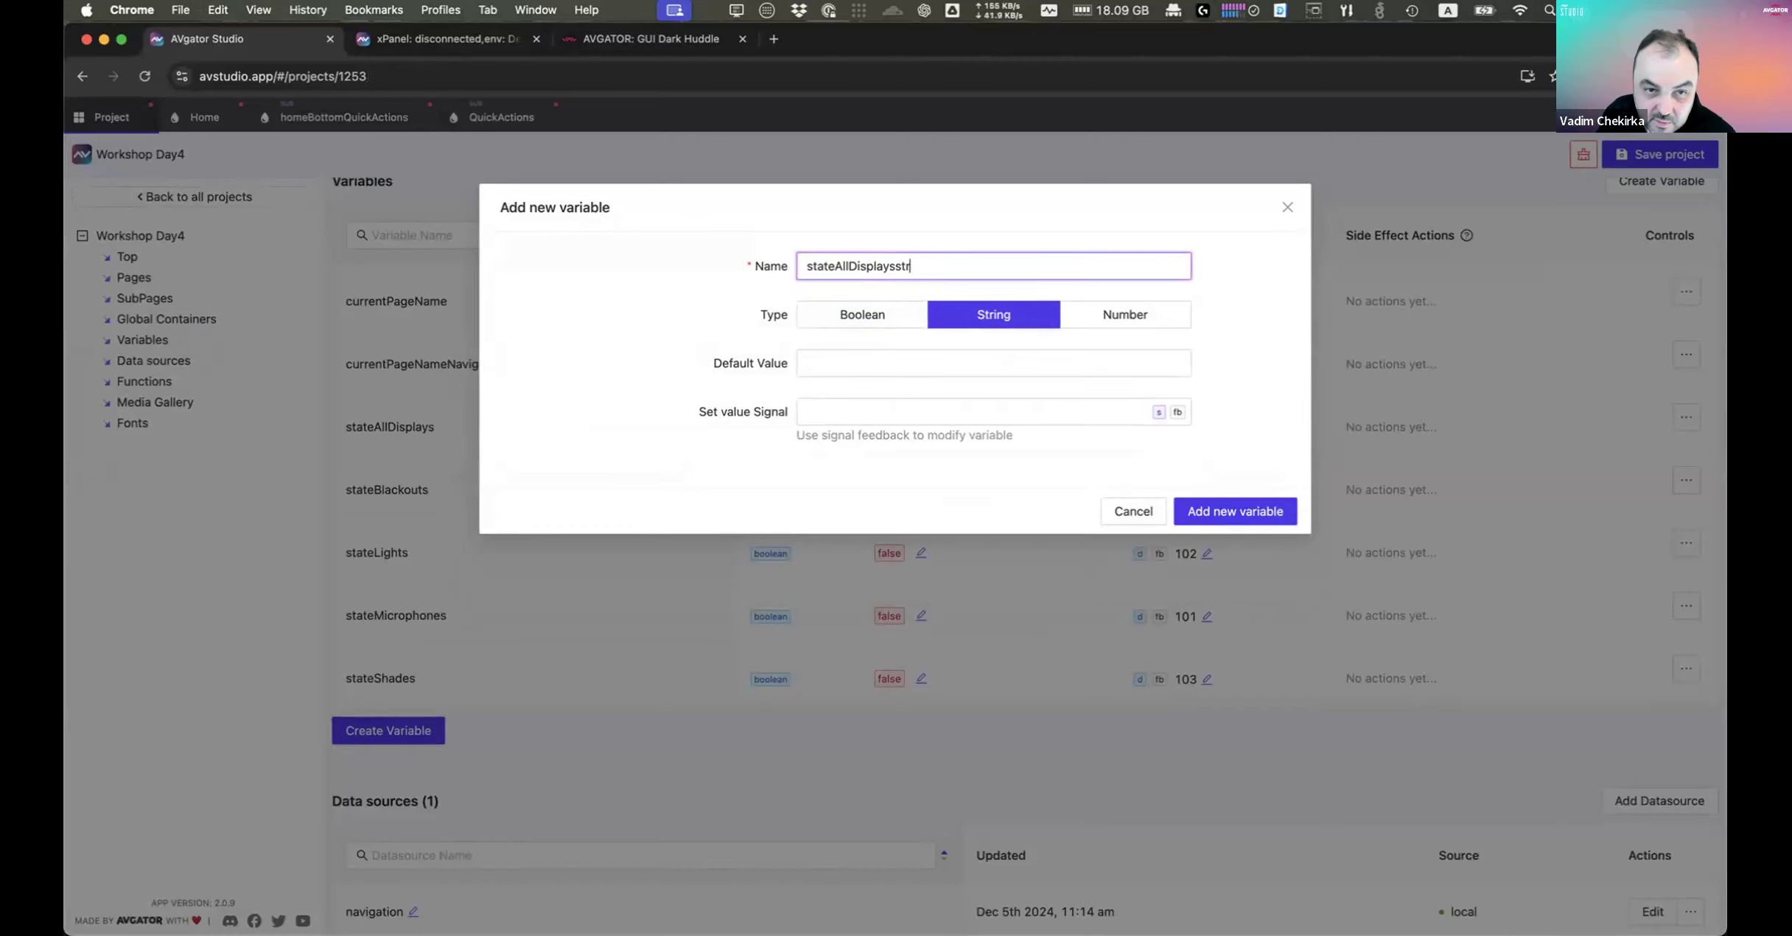
key(BackSpace)
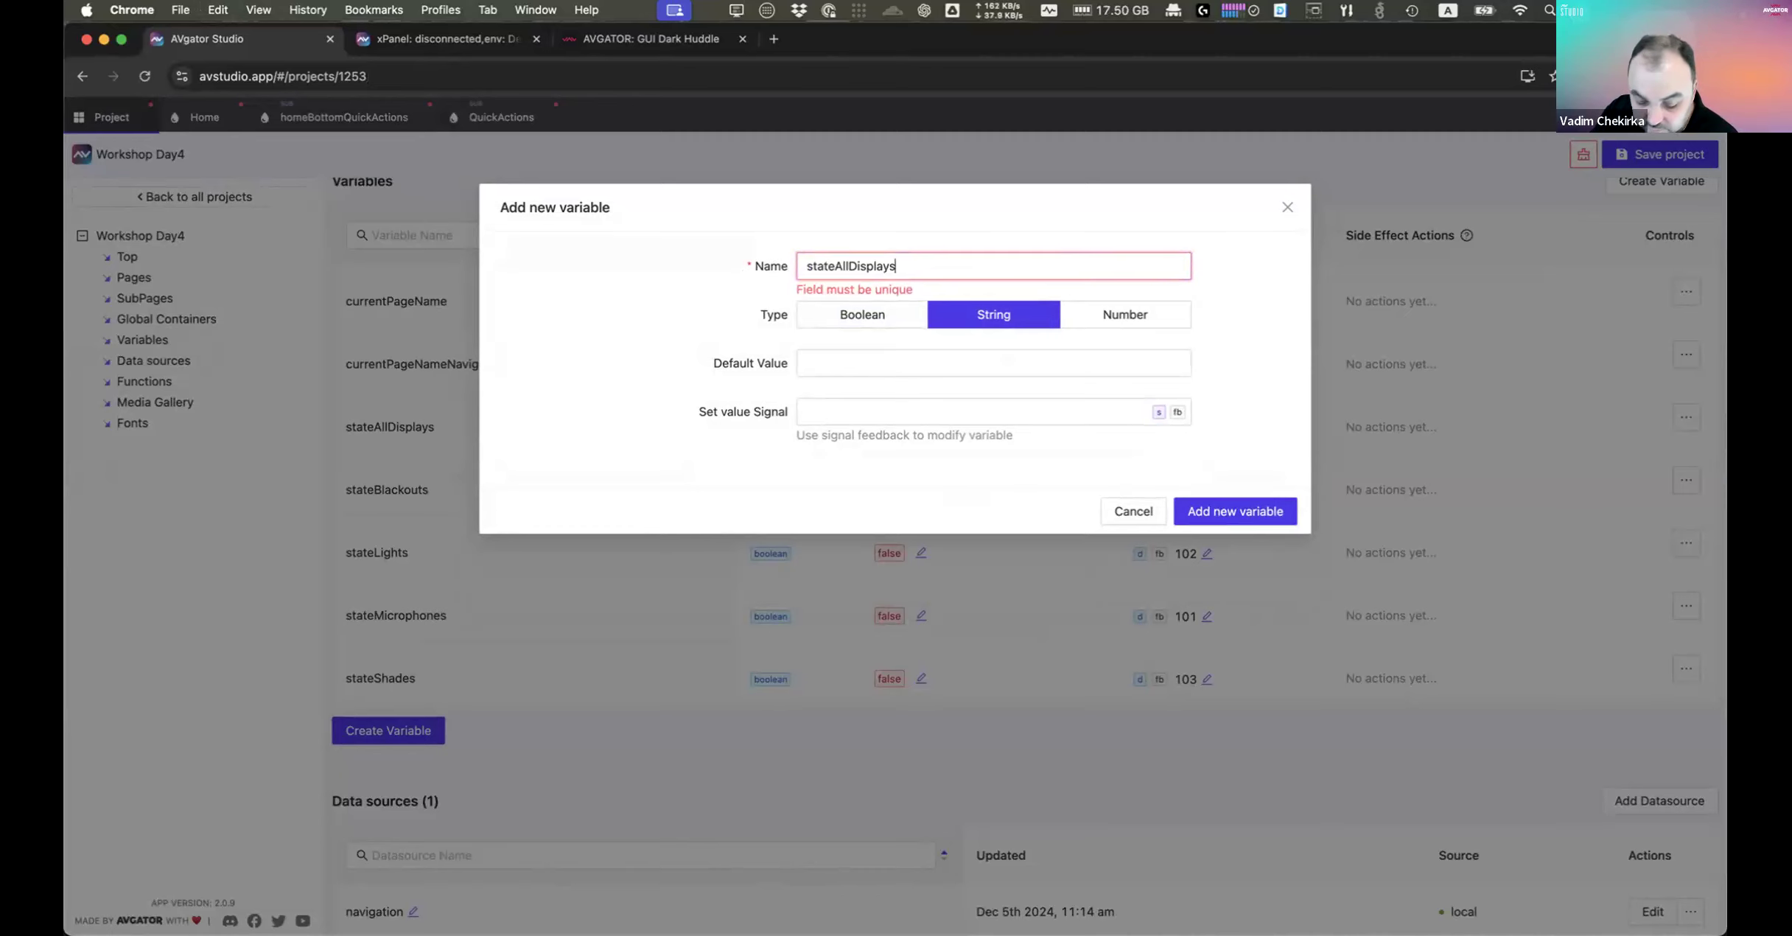
text(Str)
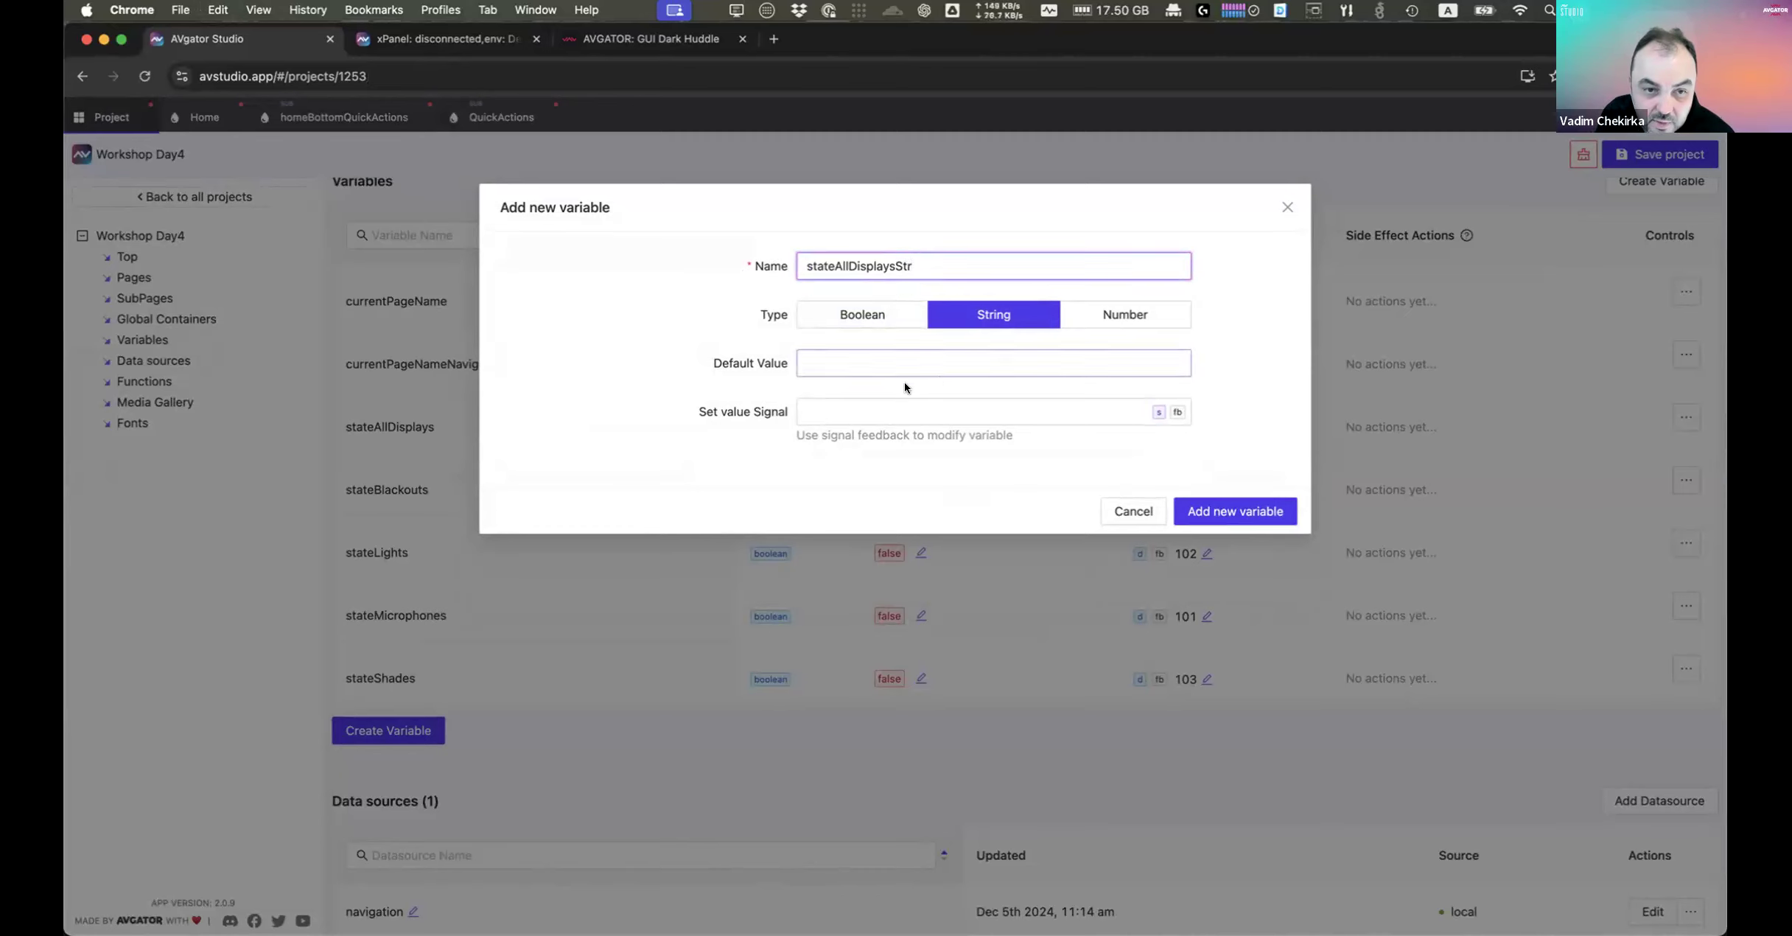
Step: Give stateAllDisplaysStr the default value Off and set value signal 100, and add it to the project
click(901, 360)
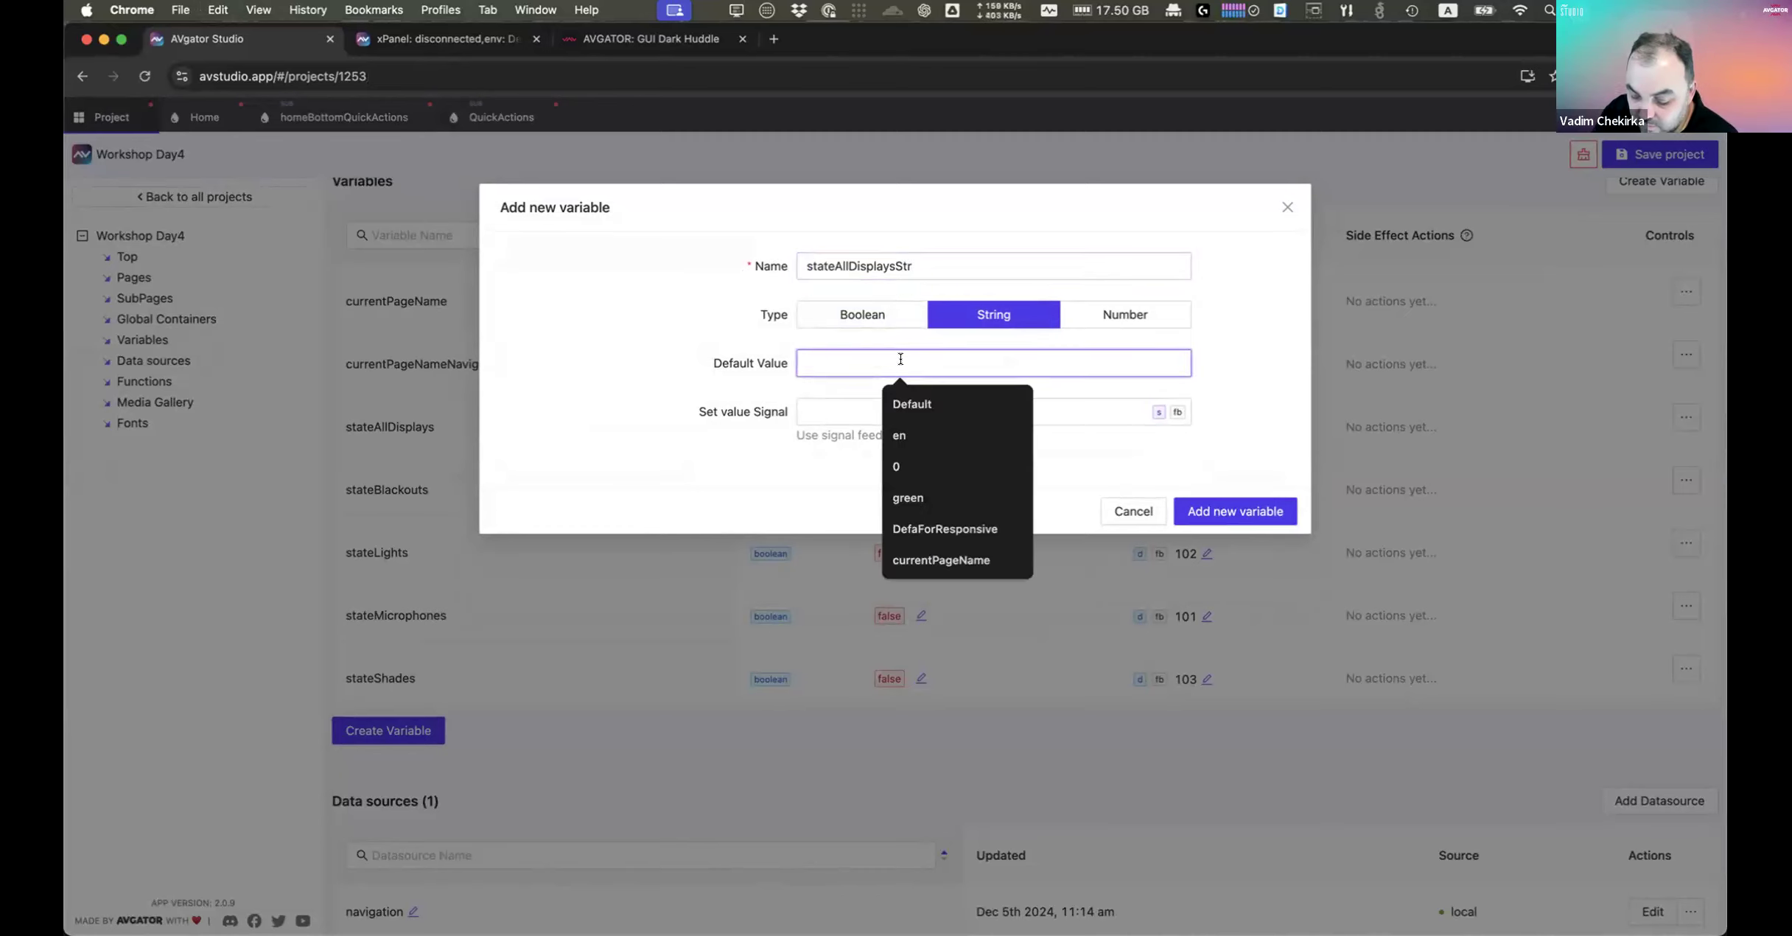
text(On)
key(super+a)
text(Off)
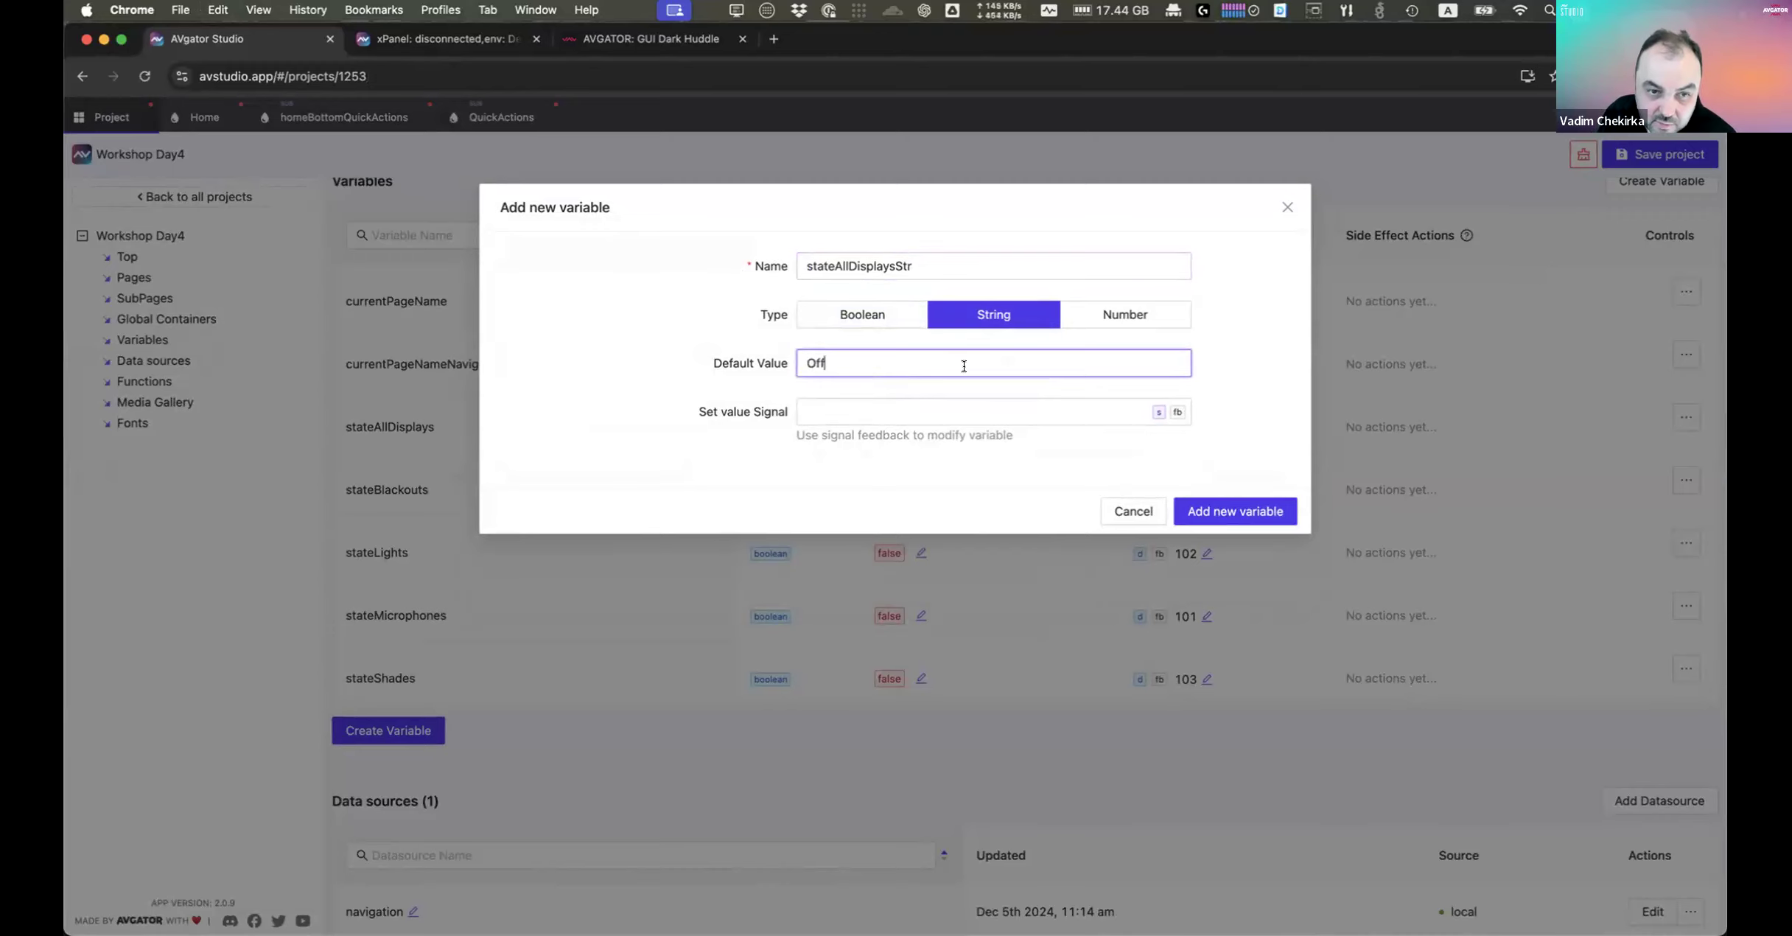
click(1051, 413)
key(Down)
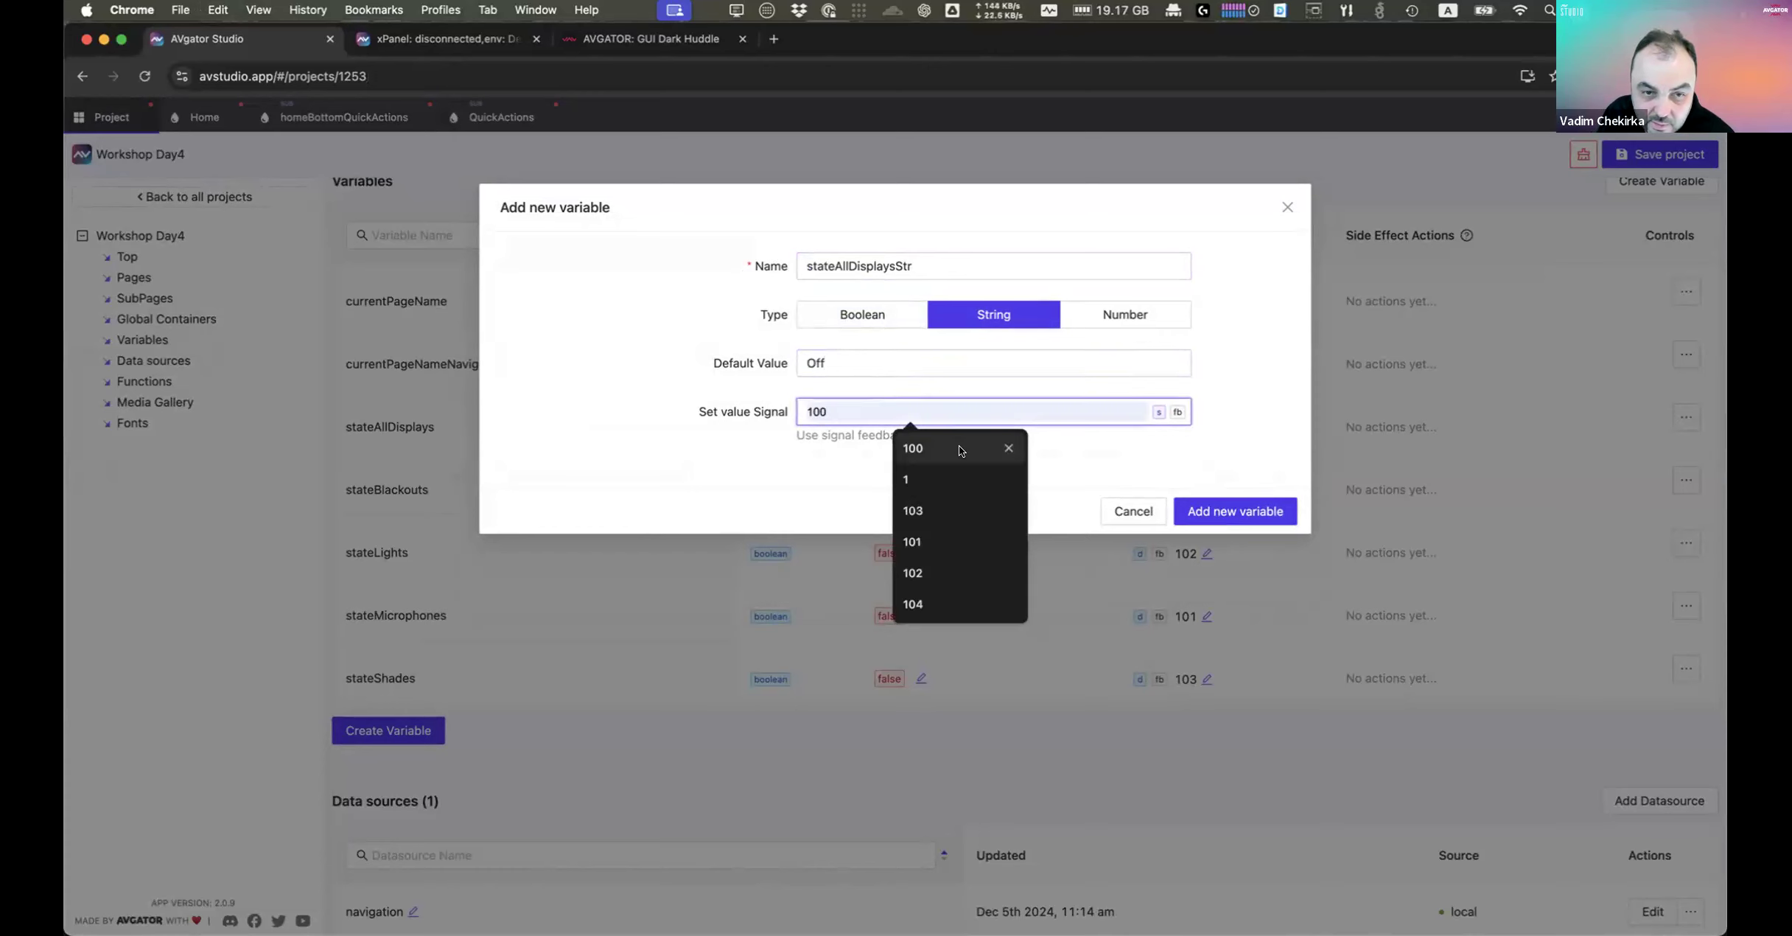
key(Return)
click(1229, 510)
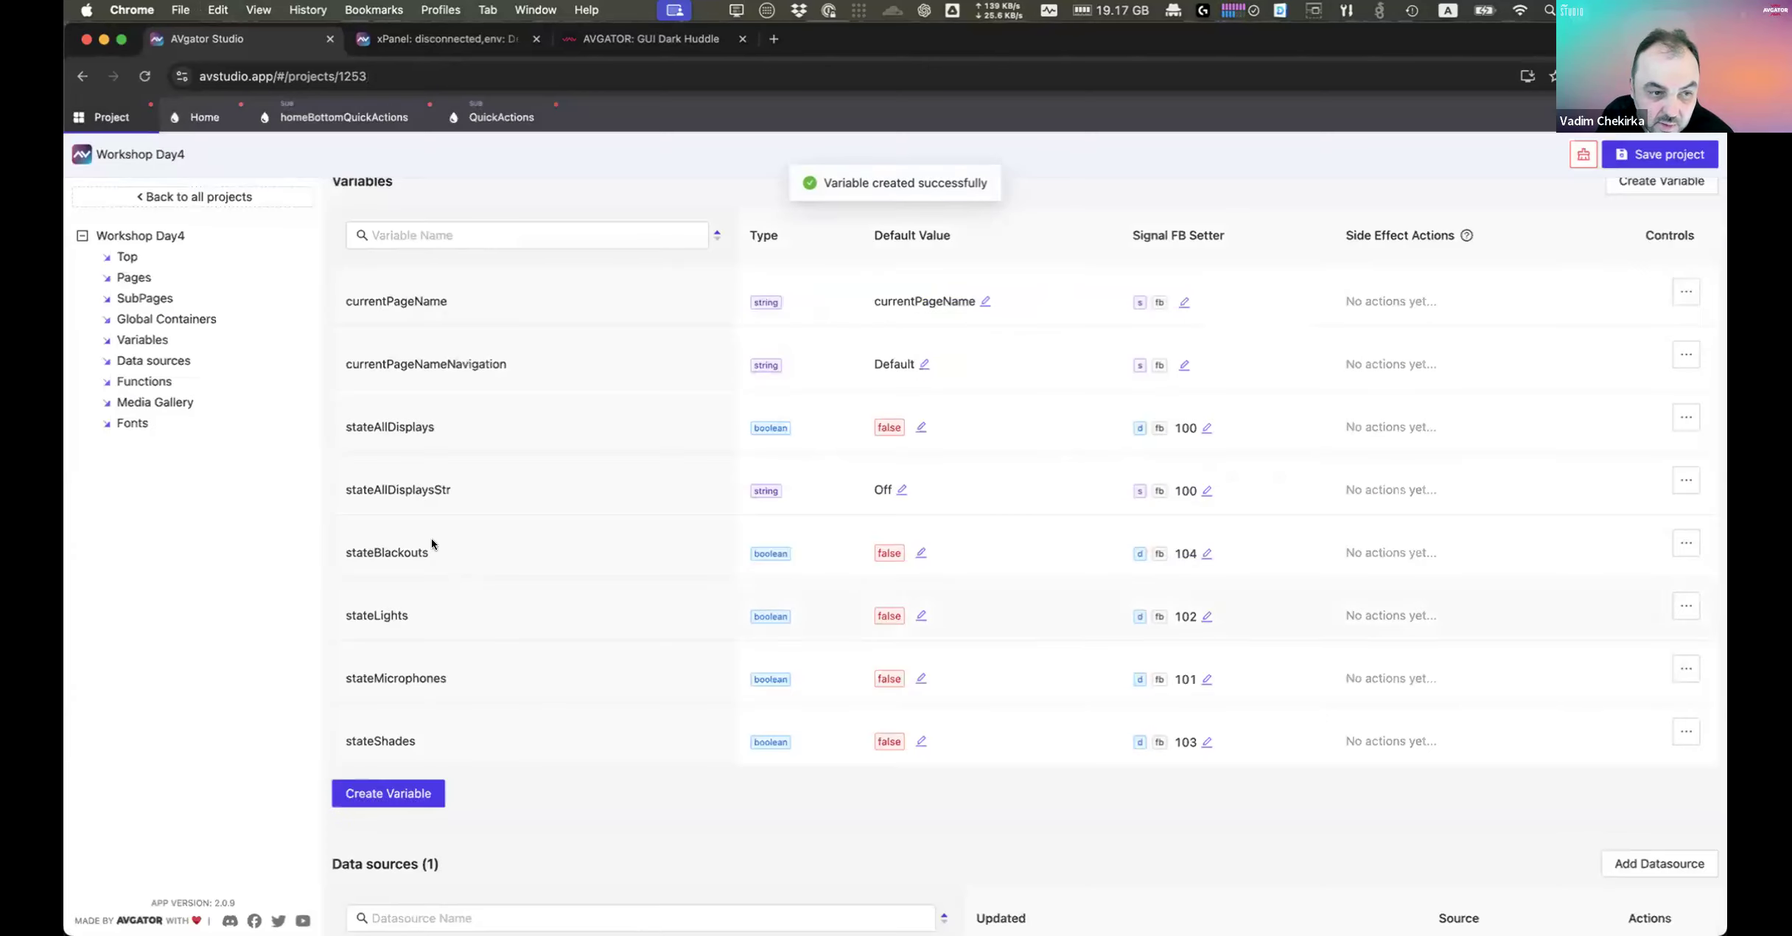
Step: Begin a String variable named stateBlackoutsStr, reusing the copied name of the stateBlackouts variable
double_click(380, 551)
key(super+c)
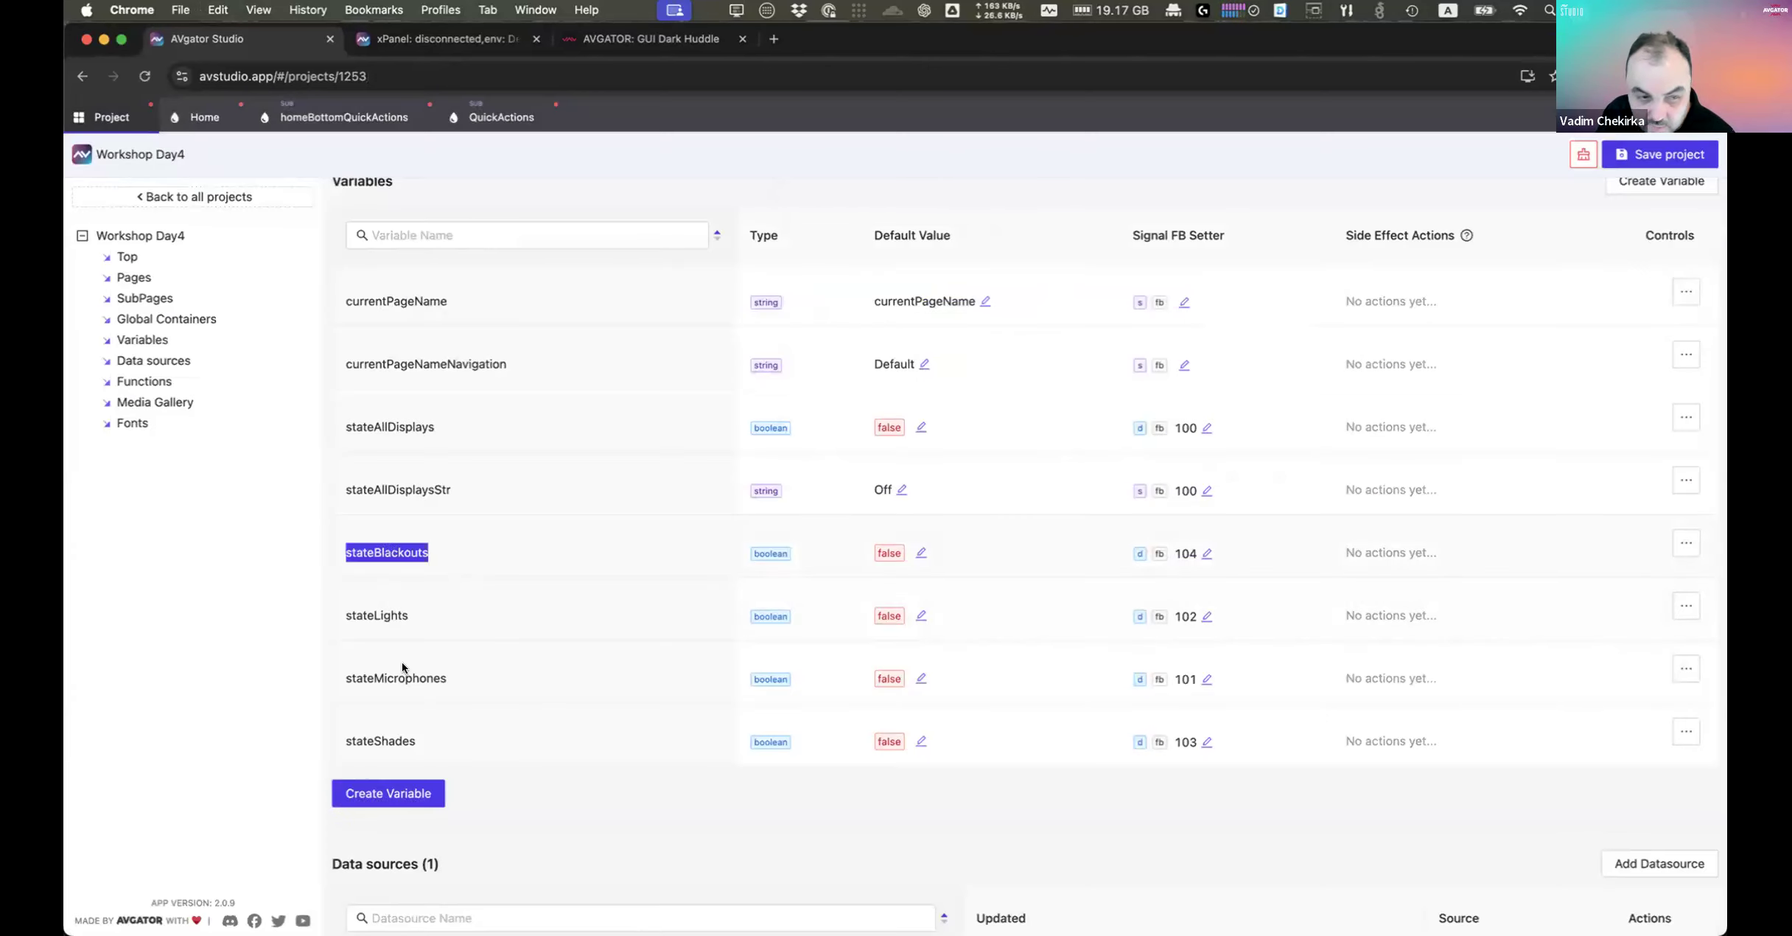
click(388, 793)
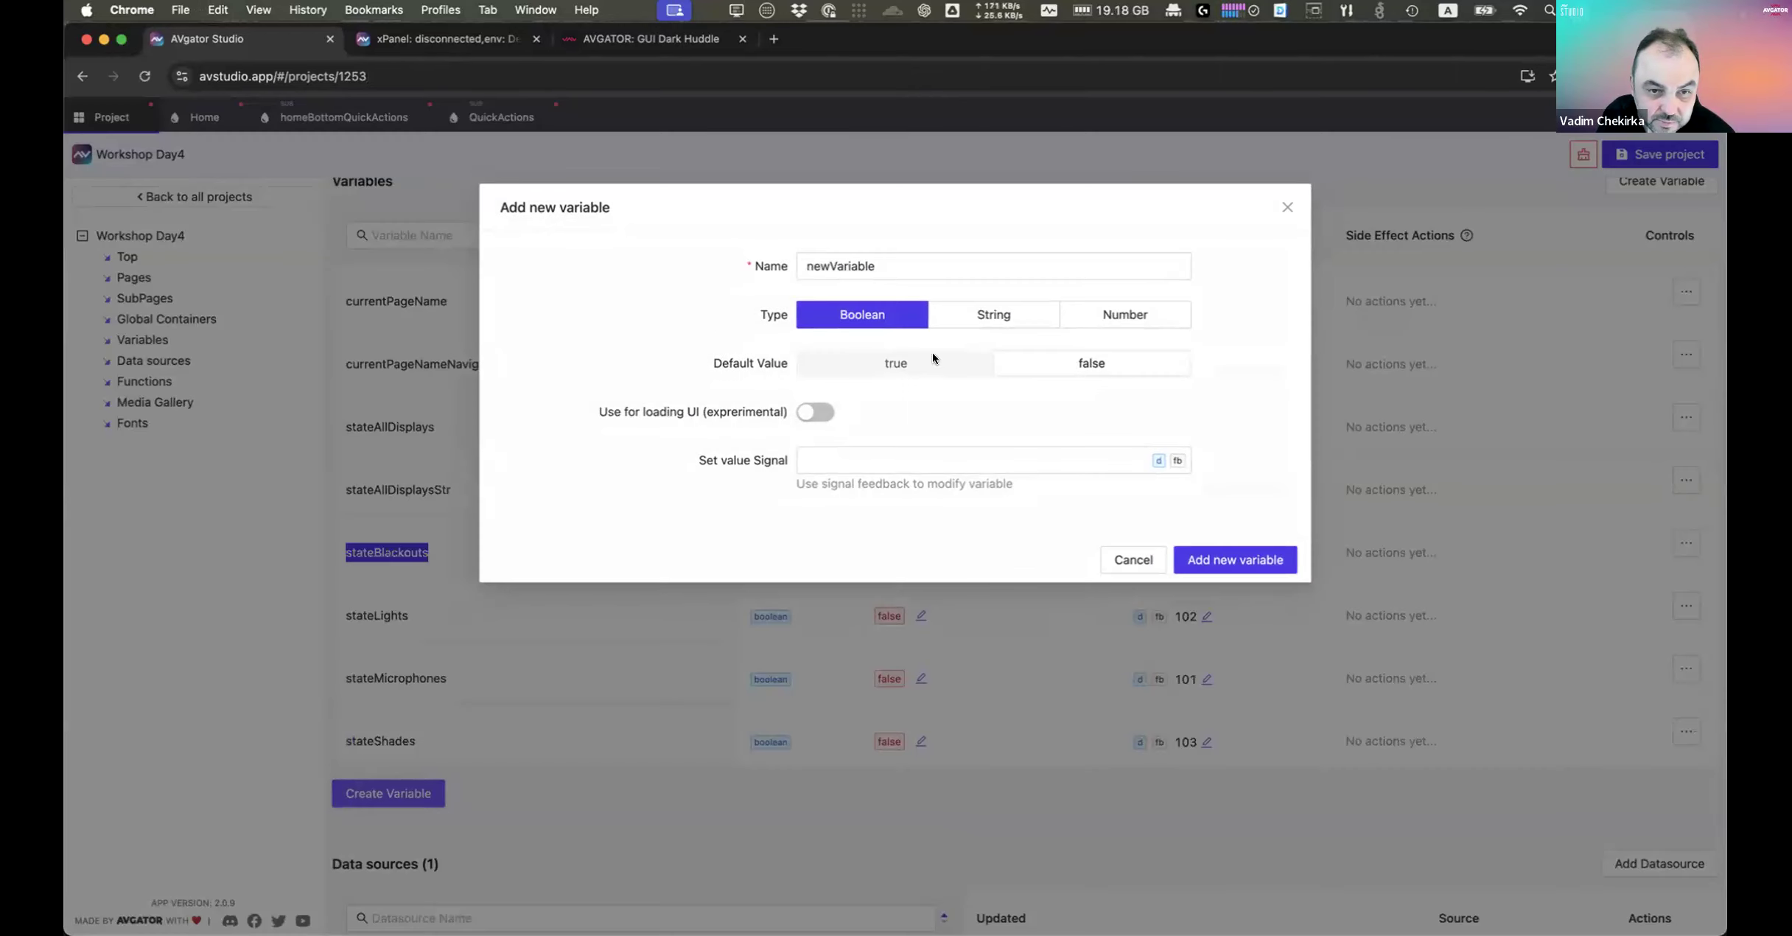
click(993, 315)
drag(887, 265, 722, 275)
key(super+v)
text(Str)
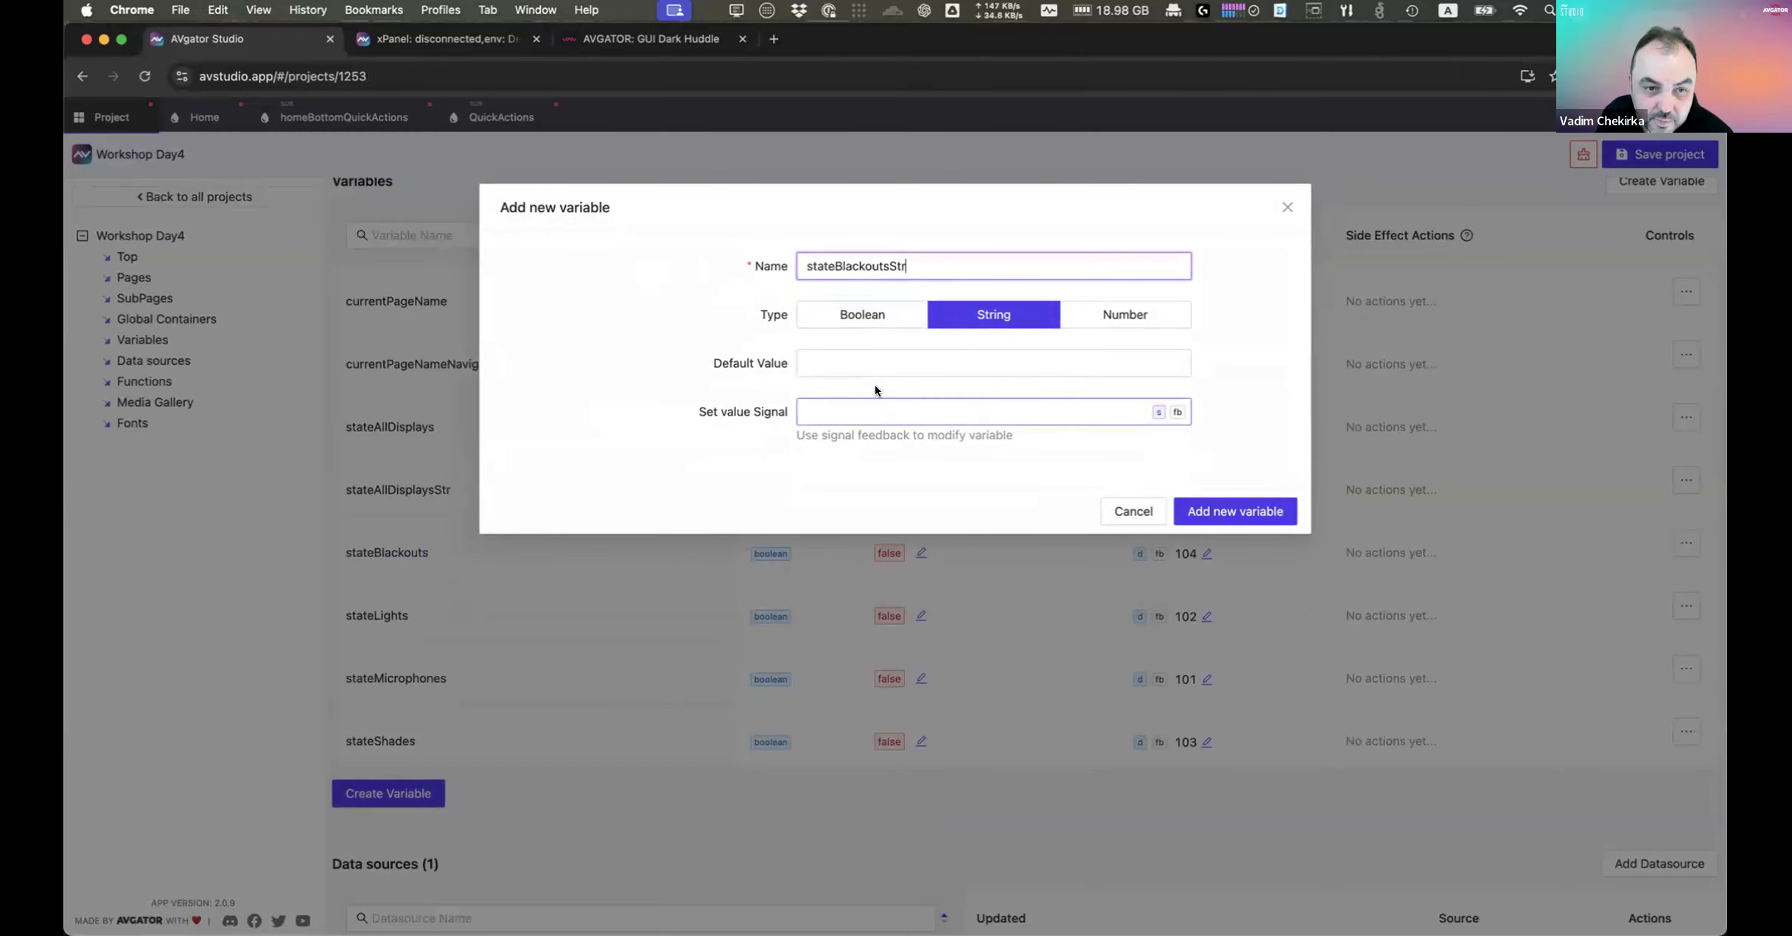
Step: Give stateBlackoutsStr the default value Off and set value signal 101, and add it to the project
click(866, 356)
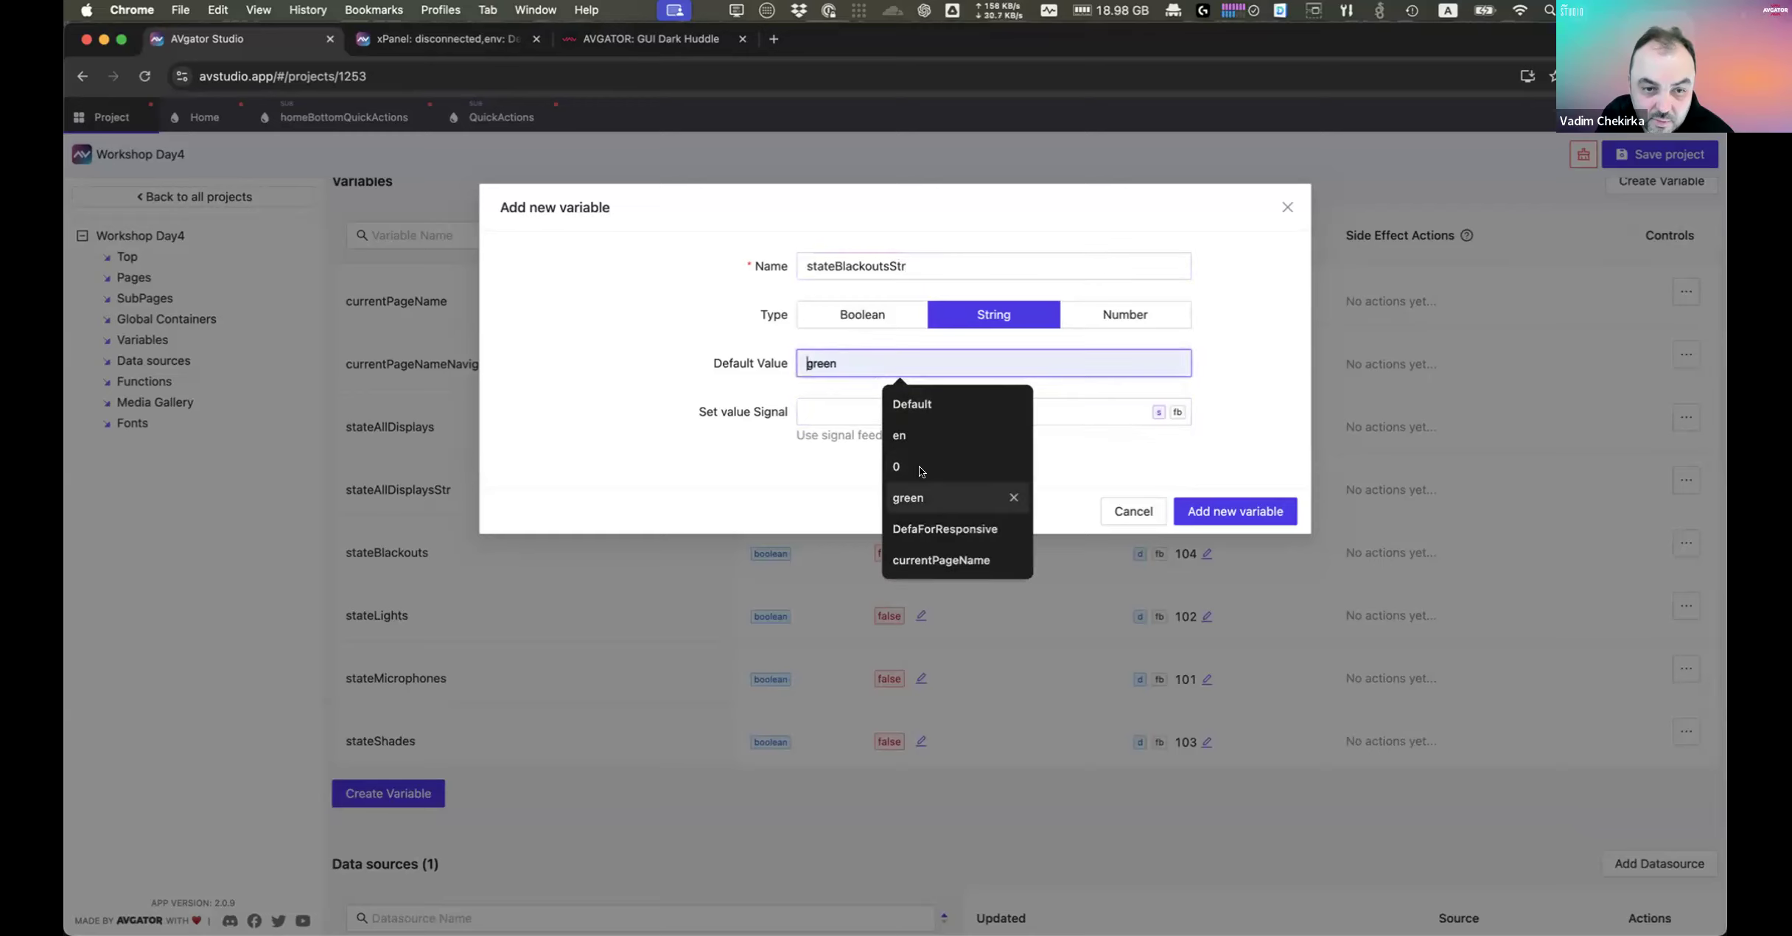
text(Off)
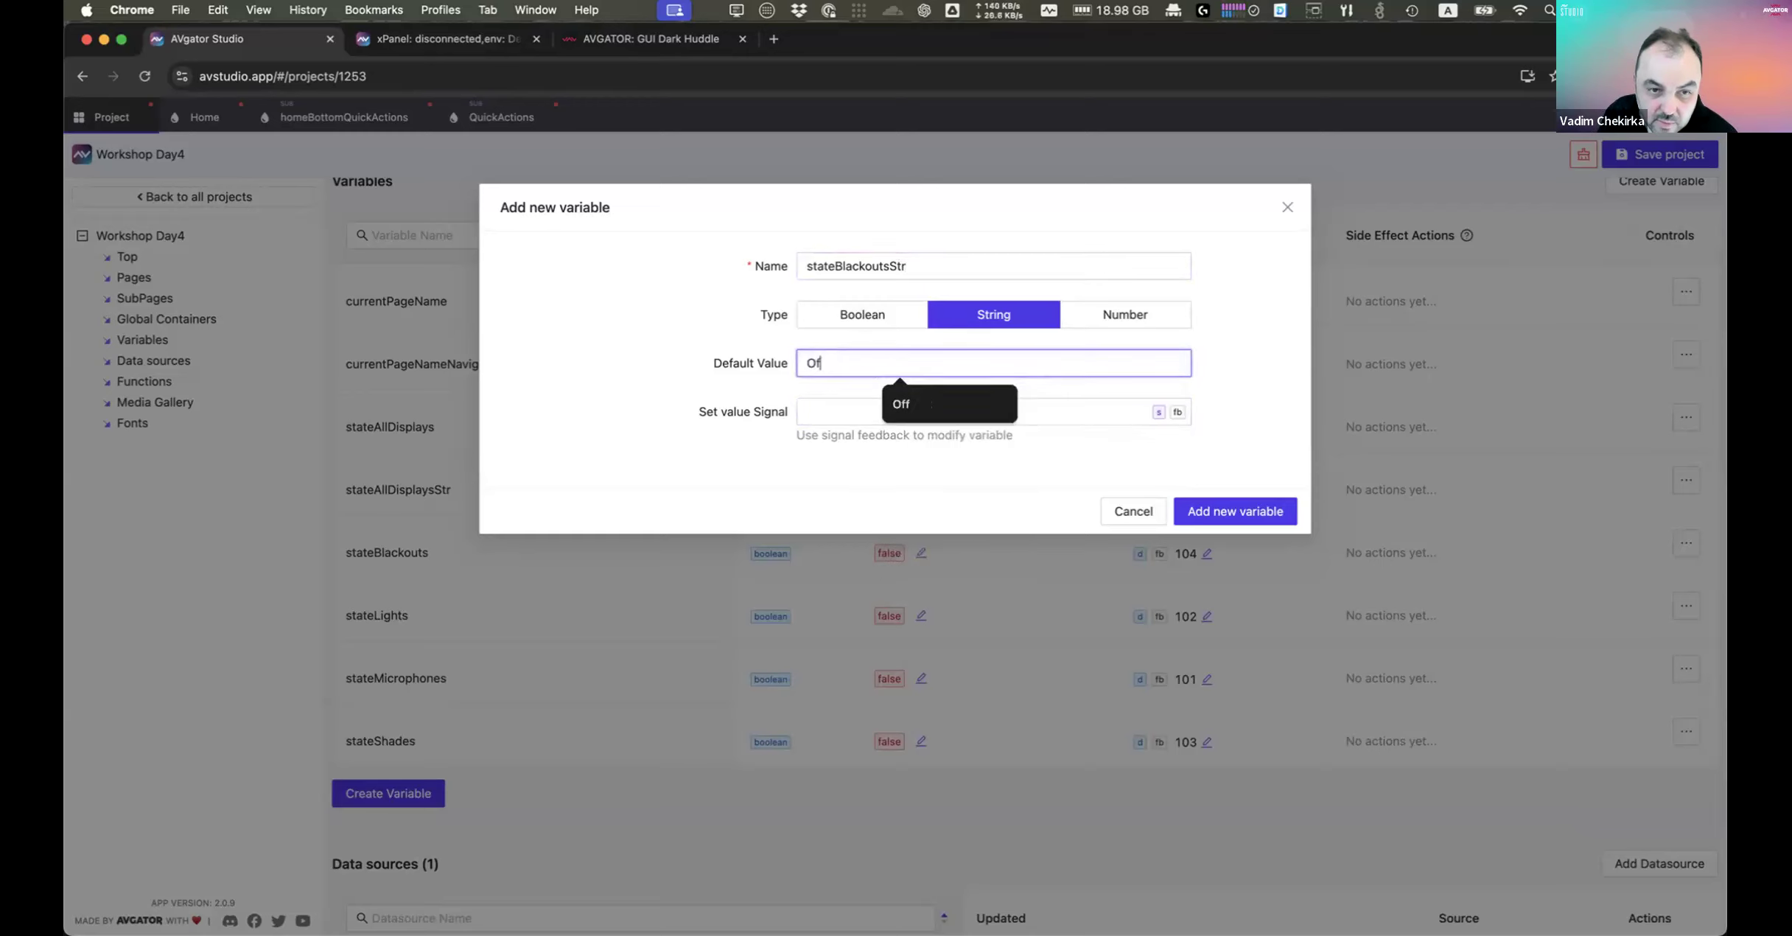
click(861, 403)
text(101)
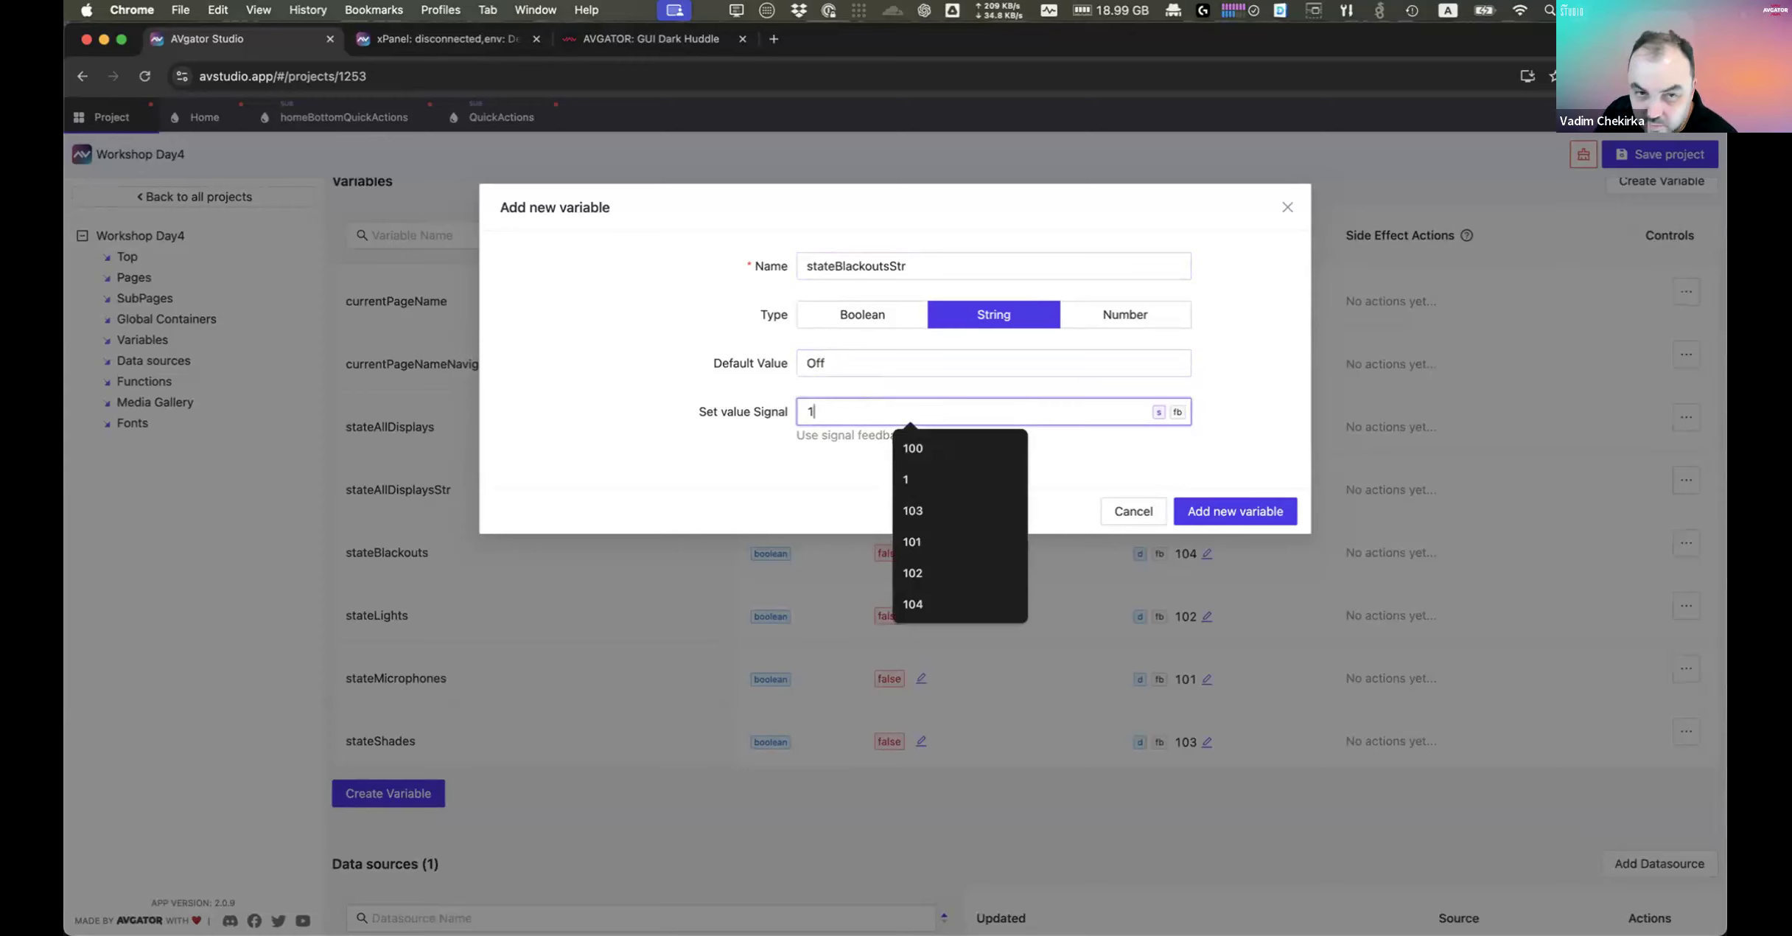
click(1219, 510)
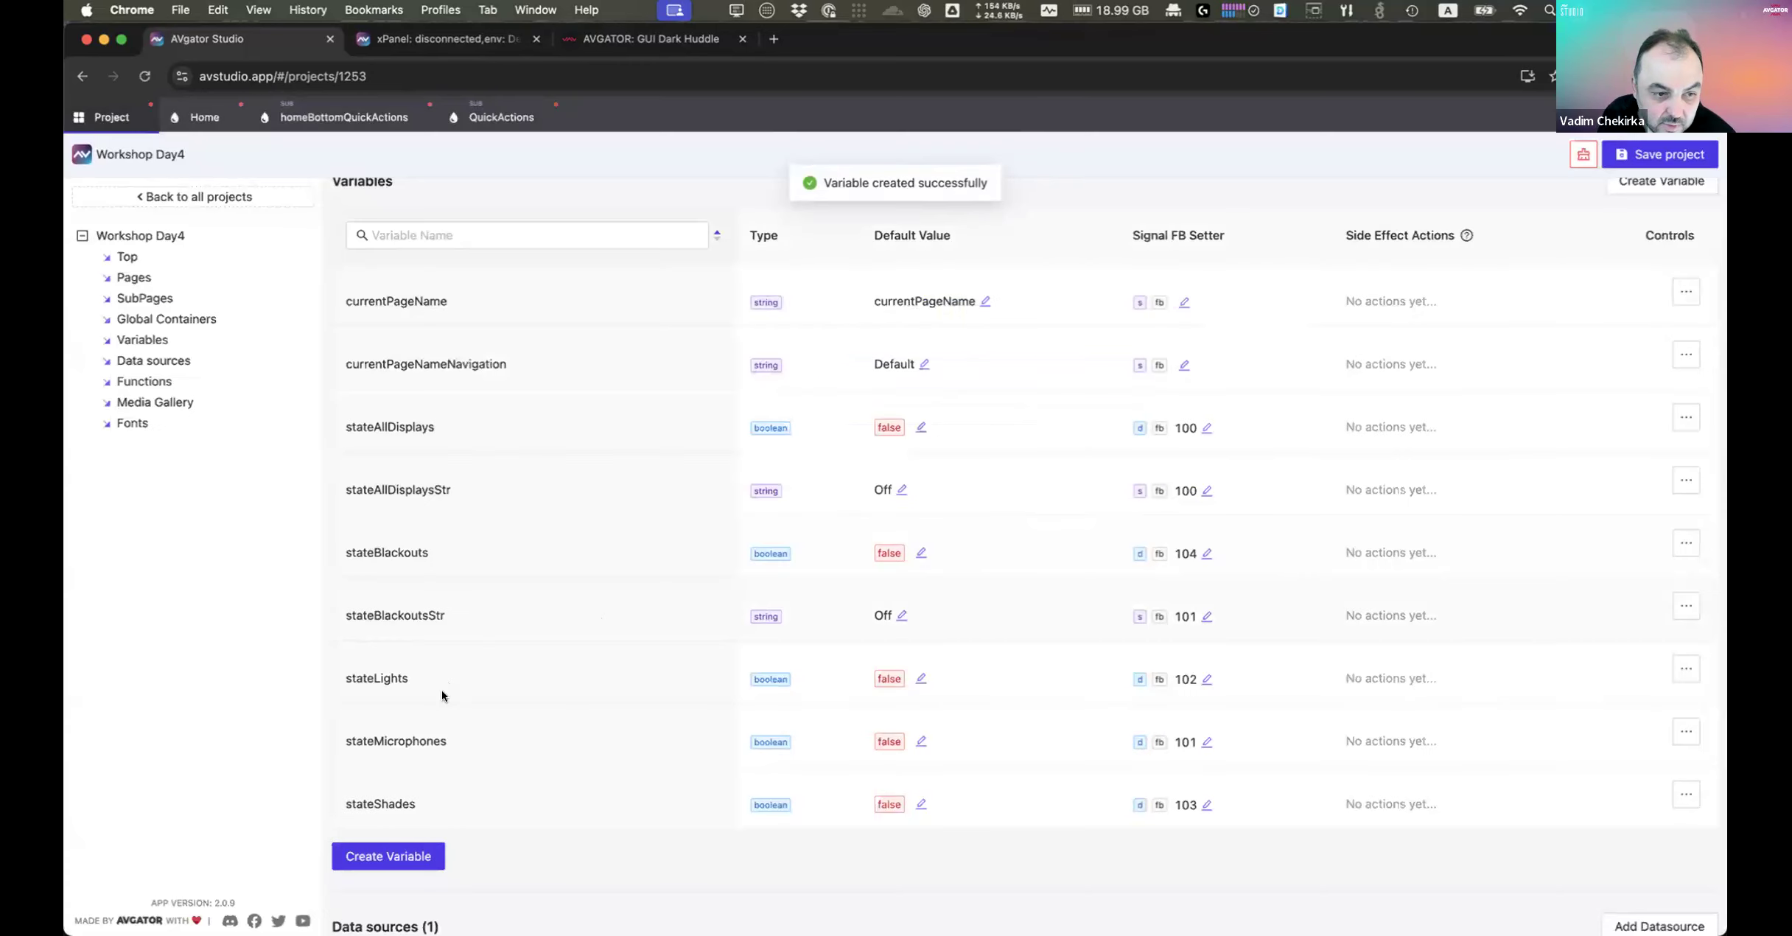
Step: Begin a String variable named stateLightsStr, reusing the copied name of the stateLights variable
double_click(384, 676)
key(super+c)
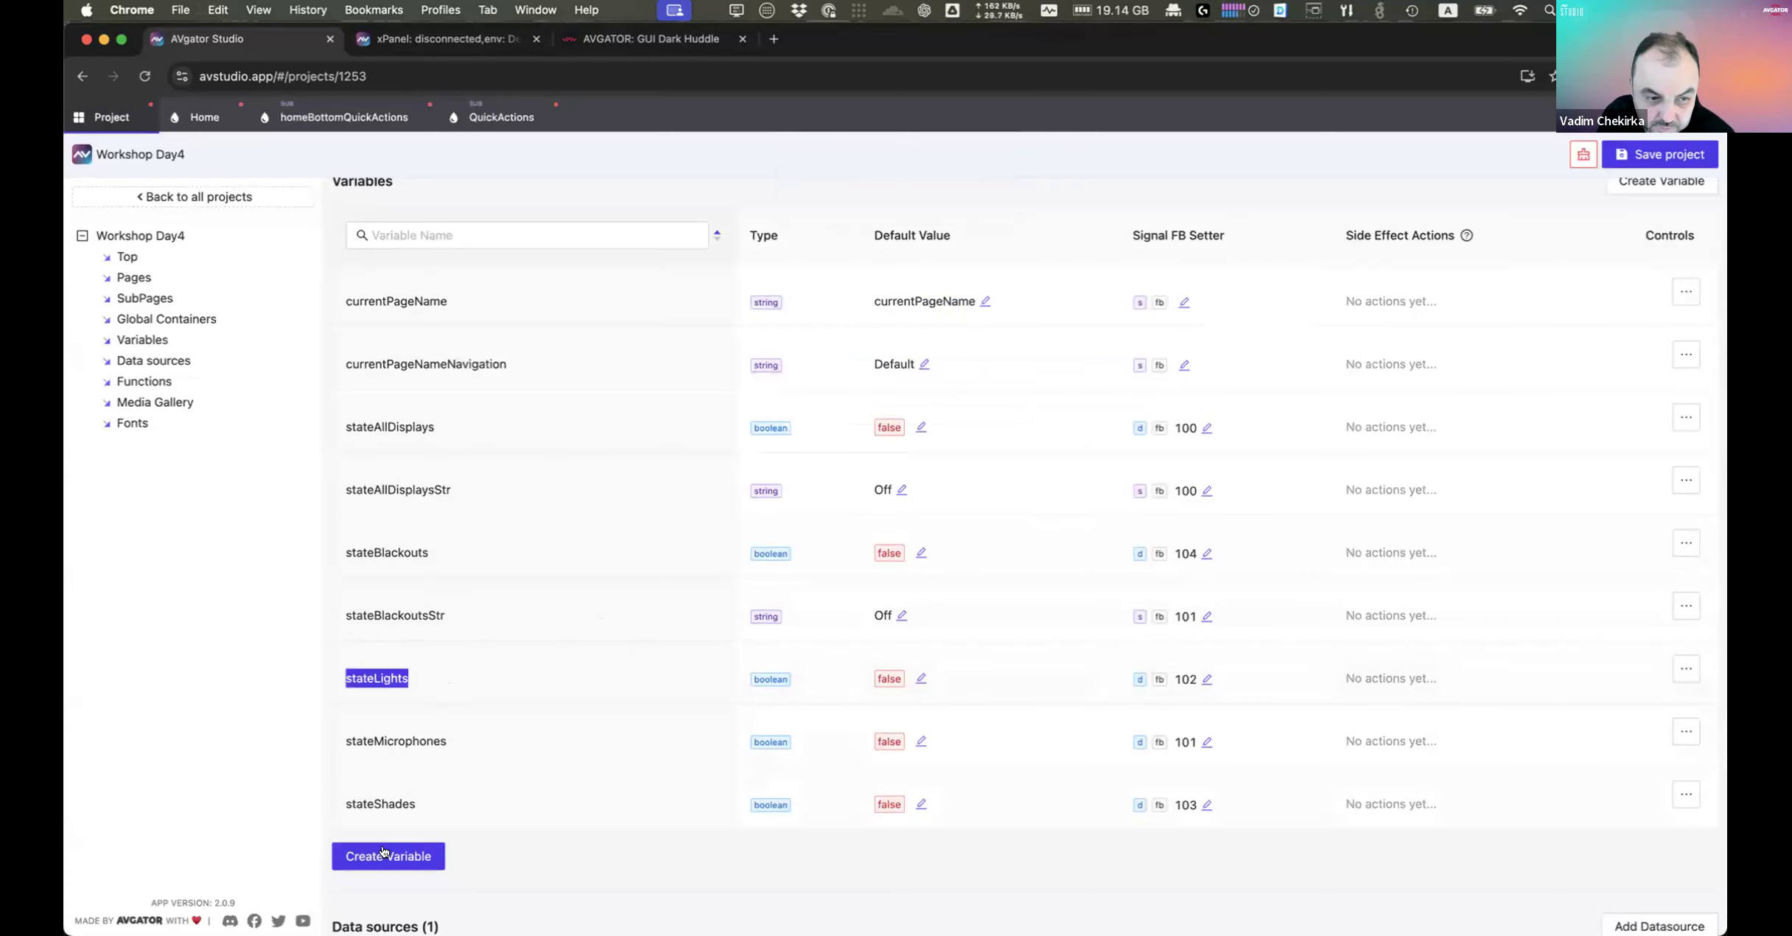
click(388, 854)
click(957, 308)
drag(934, 266, 677, 255)
key(super+v)
text(Str)
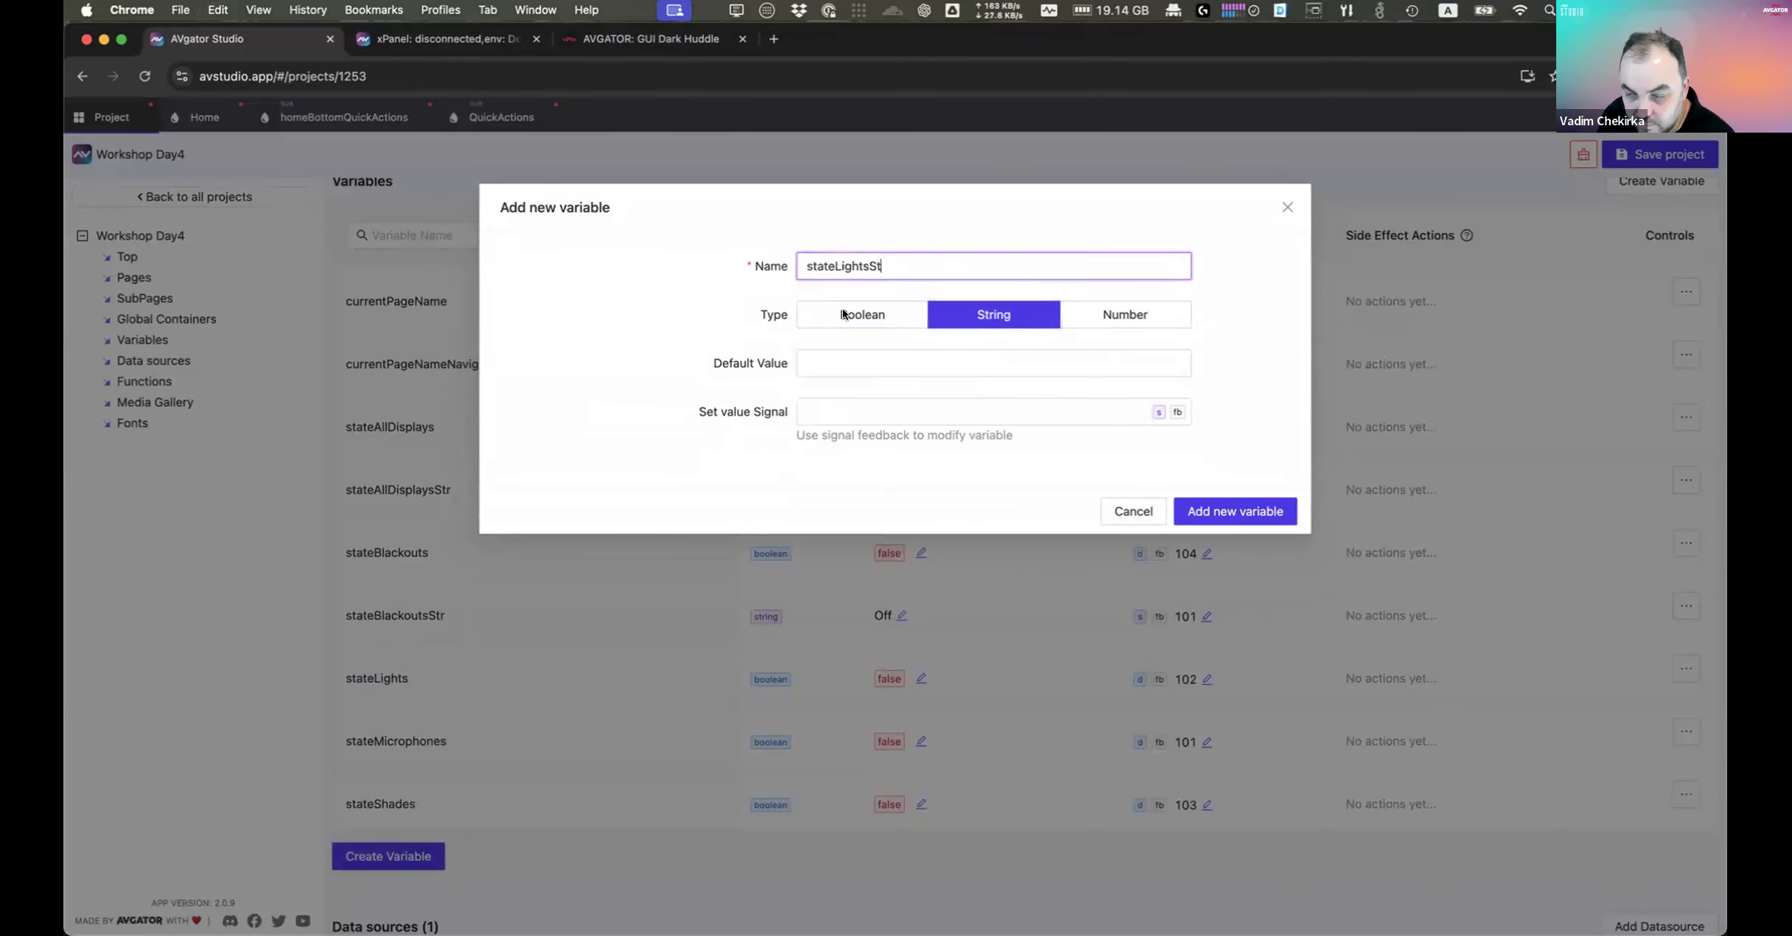
Step: Give stateLightsStr the set value signal 102 and default value Off, and add it to the project
click(948, 401)
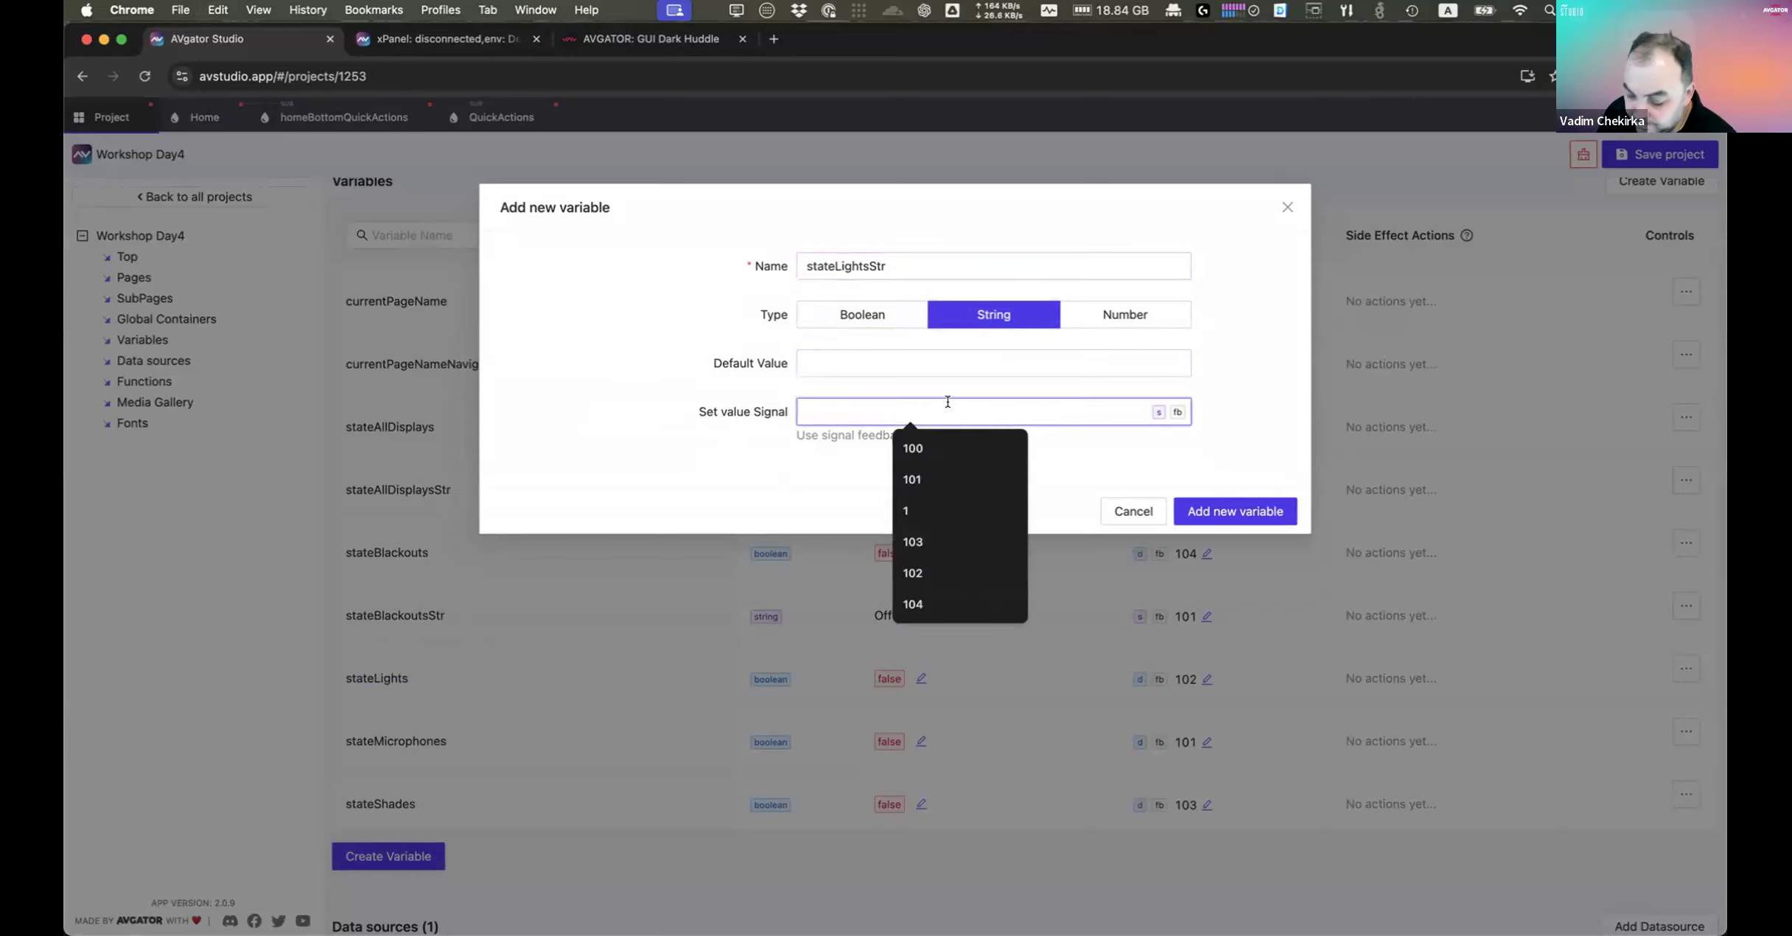
text(102)
click(1012, 372)
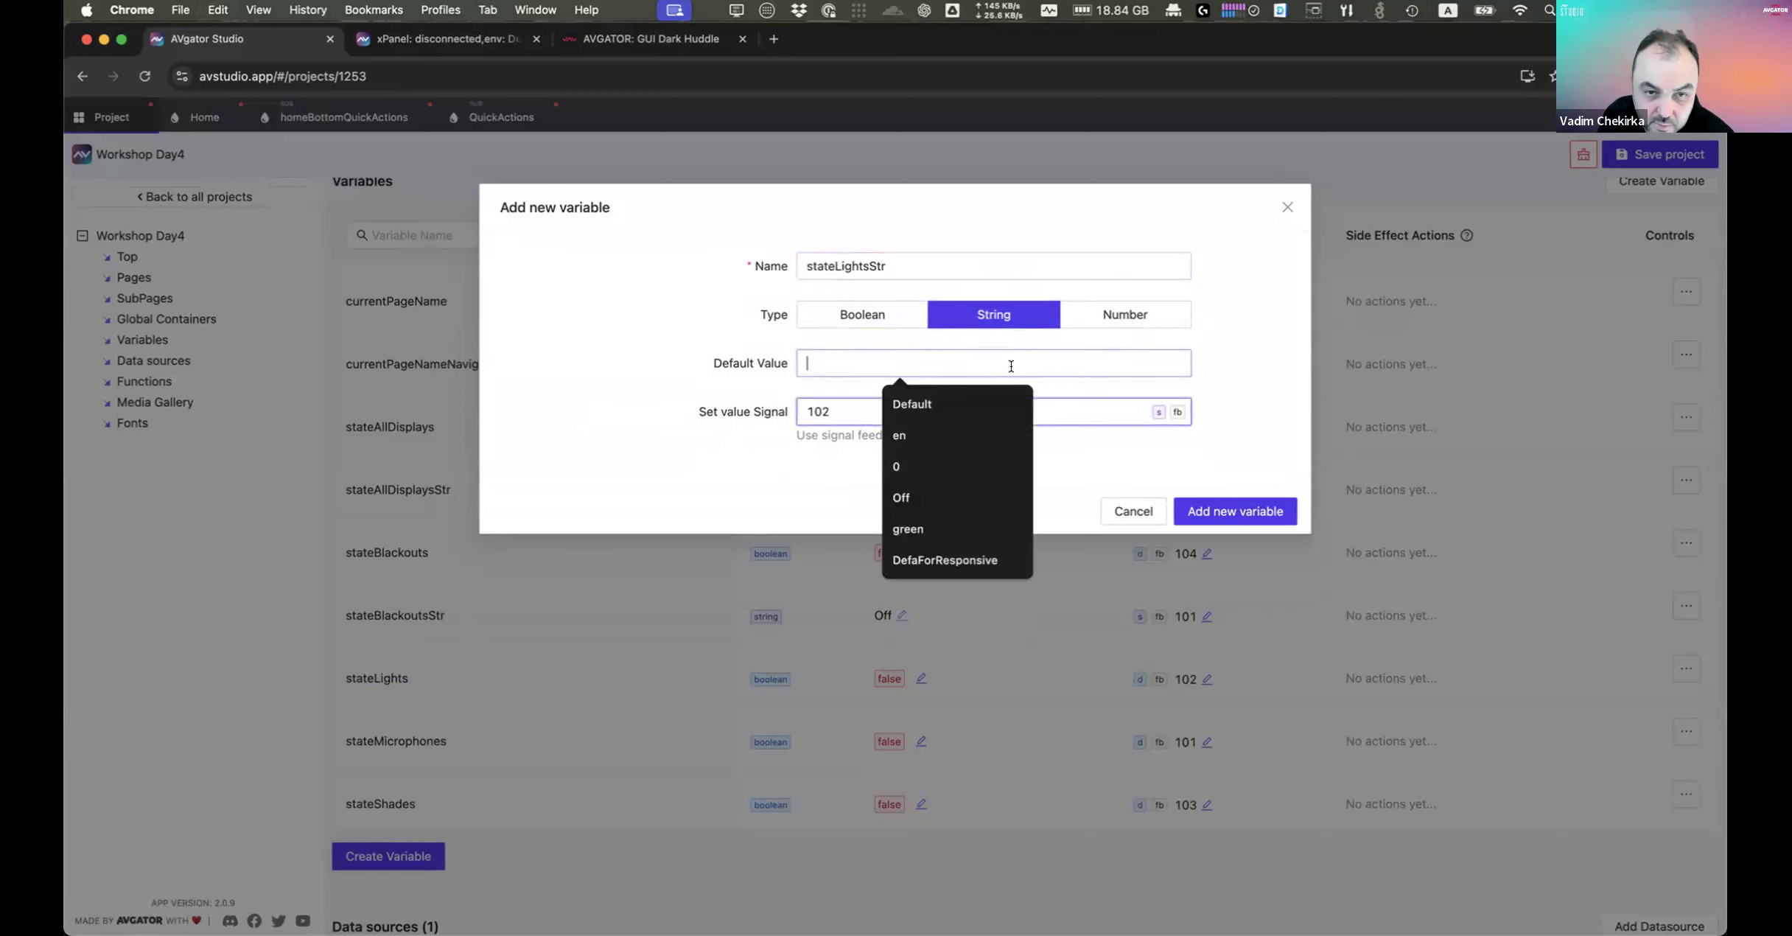
text(Off)
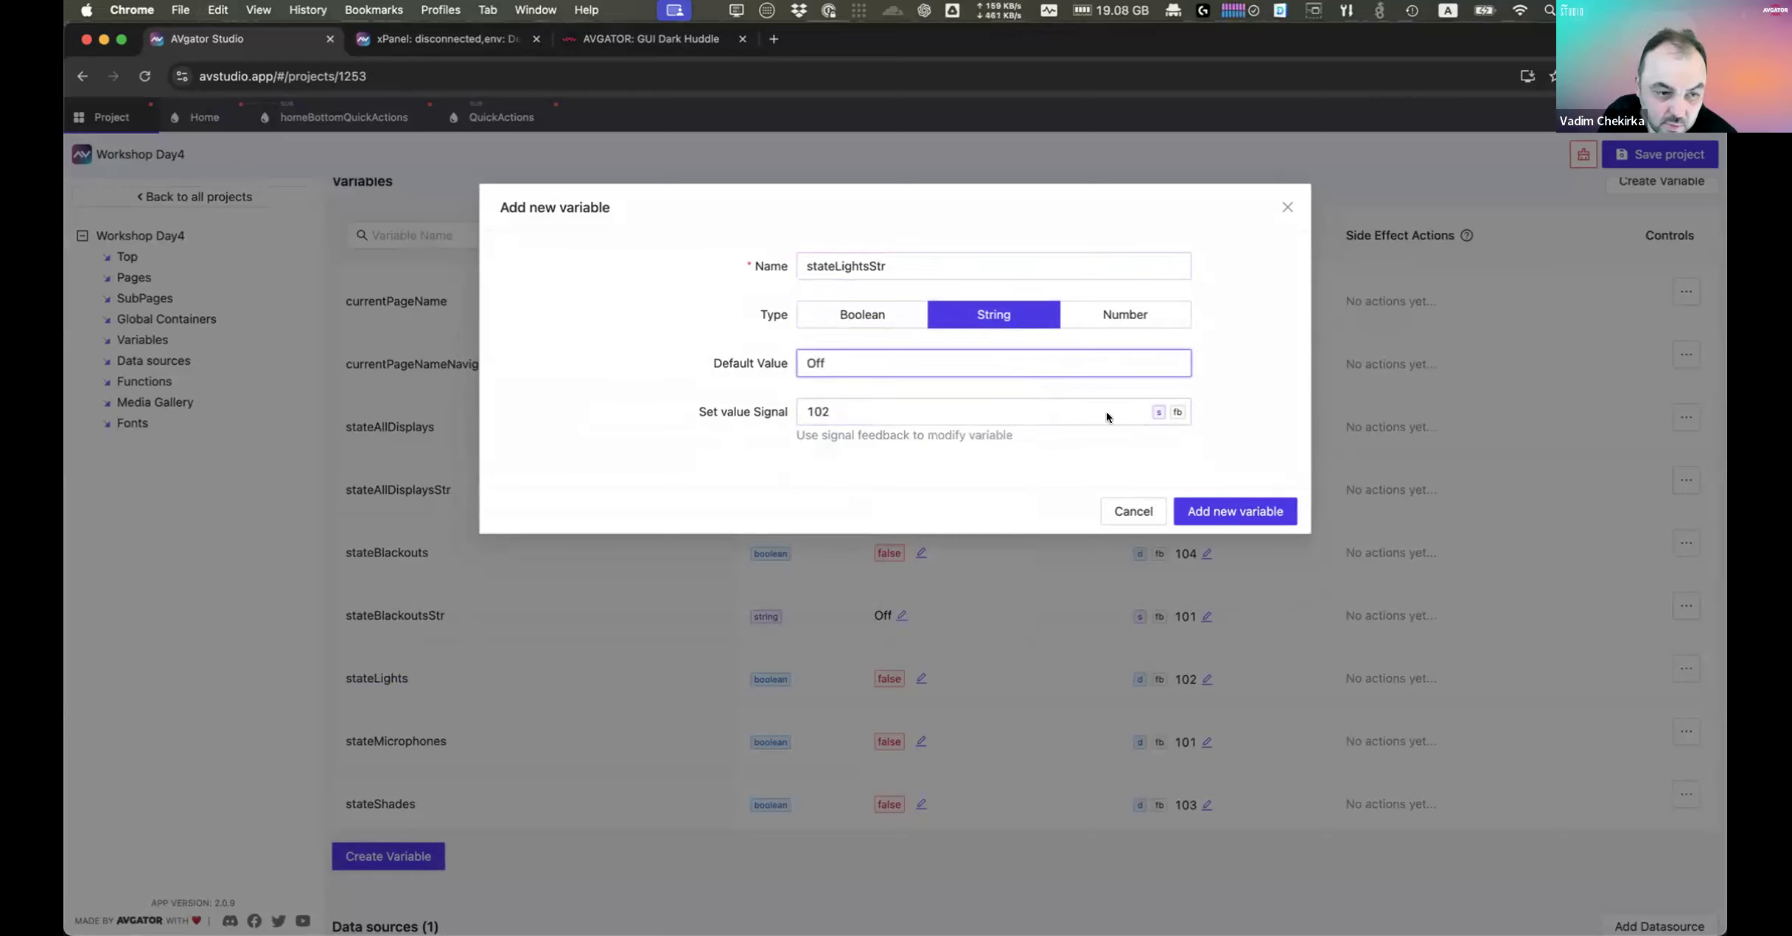
click(1257, 513)
Step: Begin a String variable named stateMicrophonesStr, reusing the copied name of the stateMicrophones variable
scroll(613, 628, down, 5)
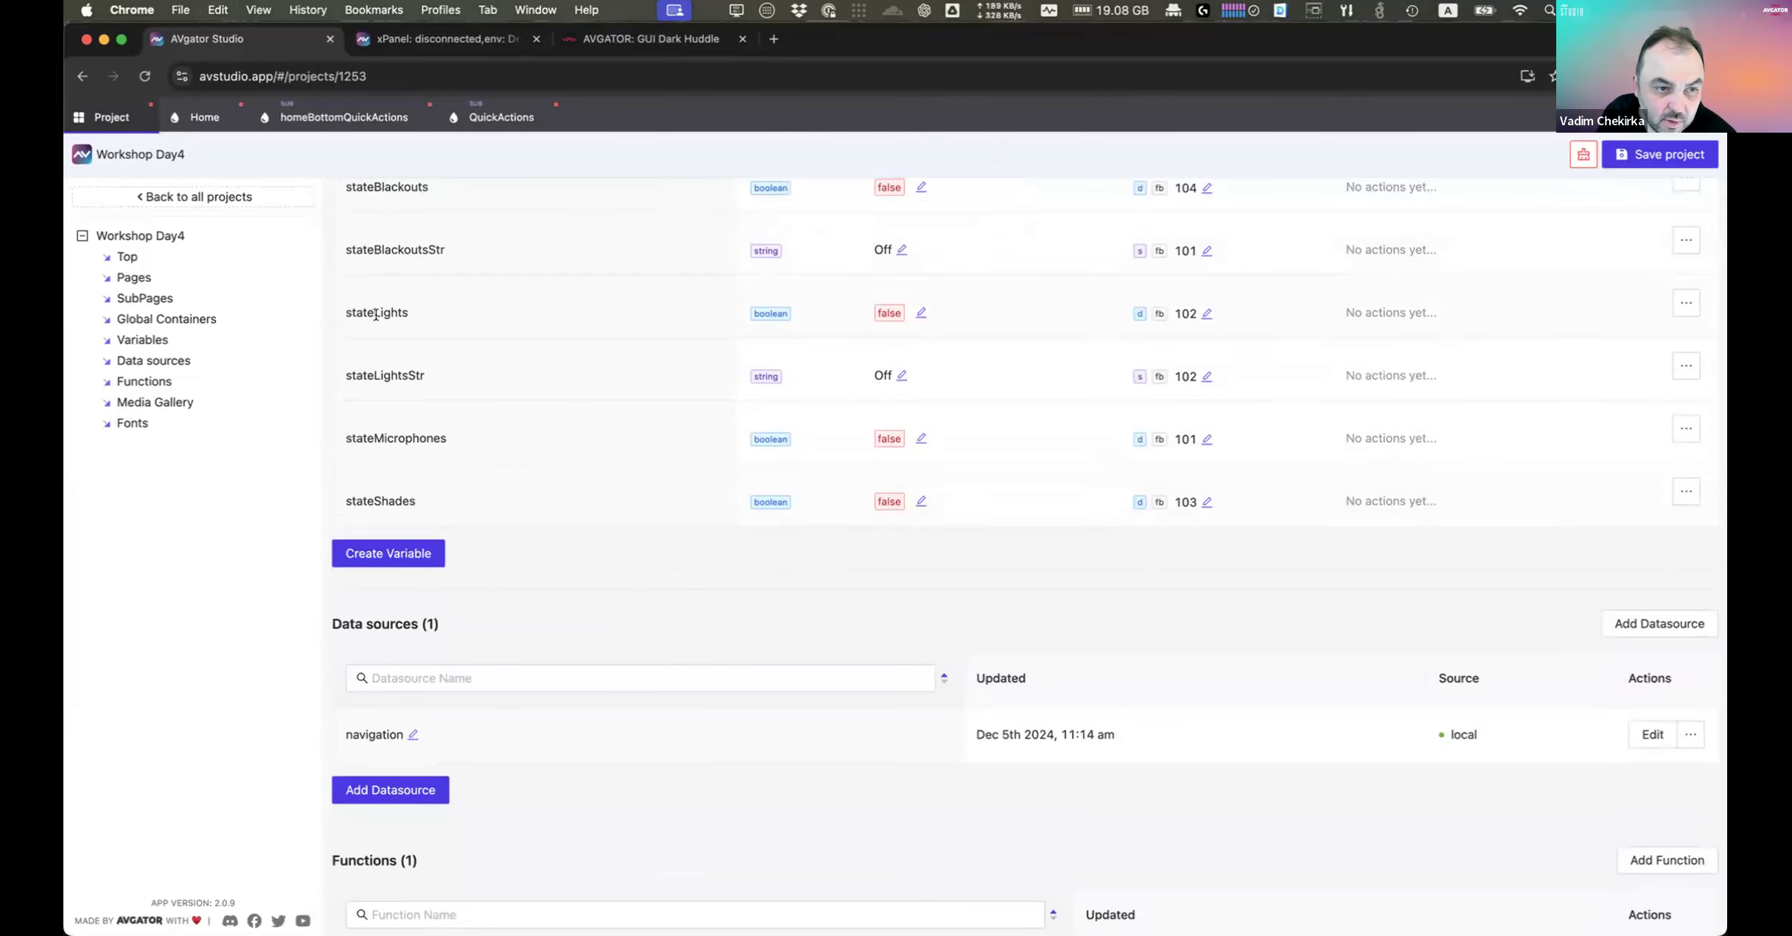
double_click(402, 435)
key(super+c)
click(390, 552)
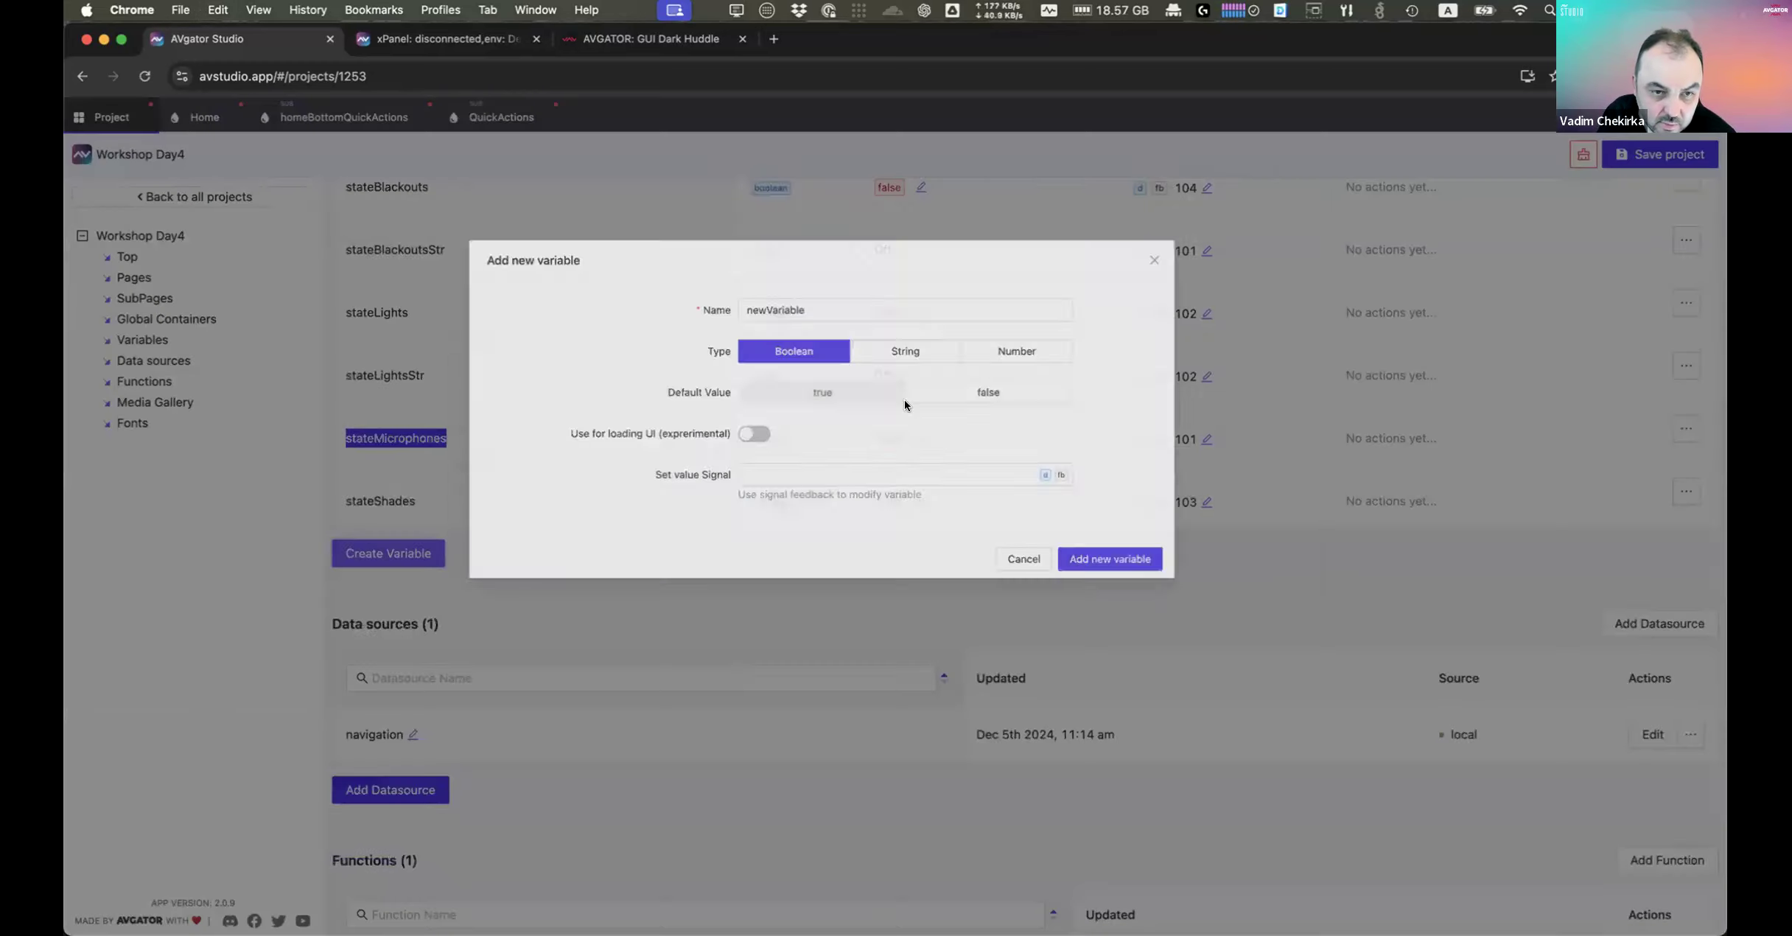
click(993, 314)
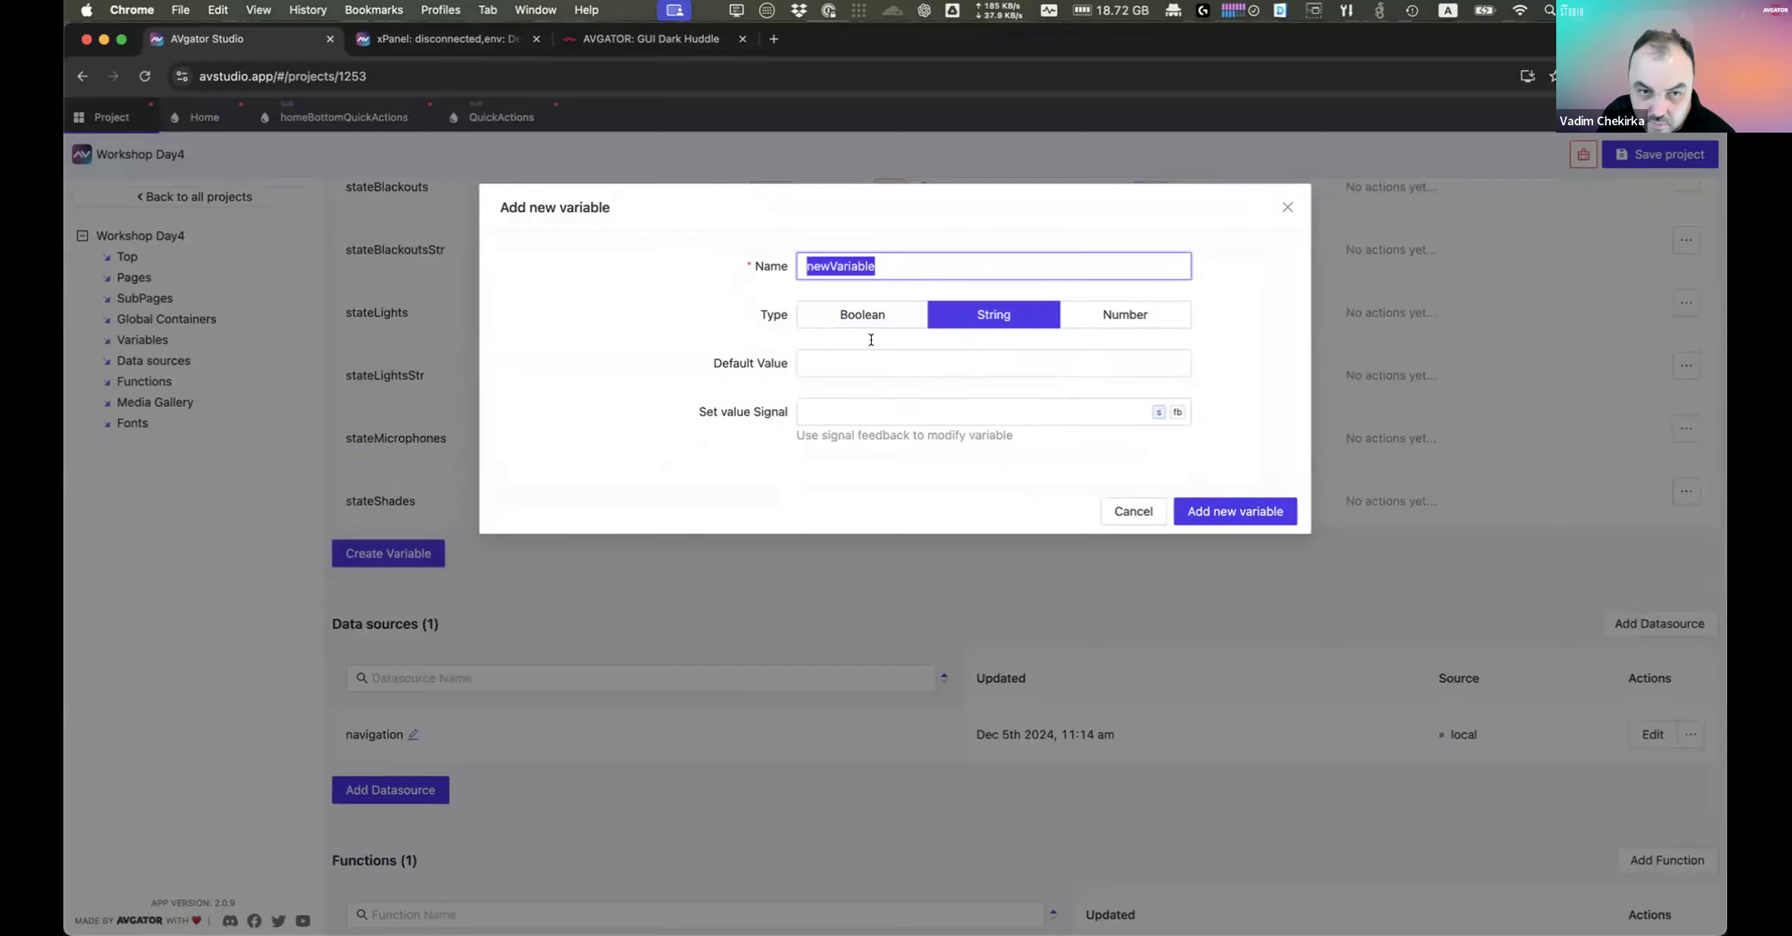
key(super+v)
click(918, 361)
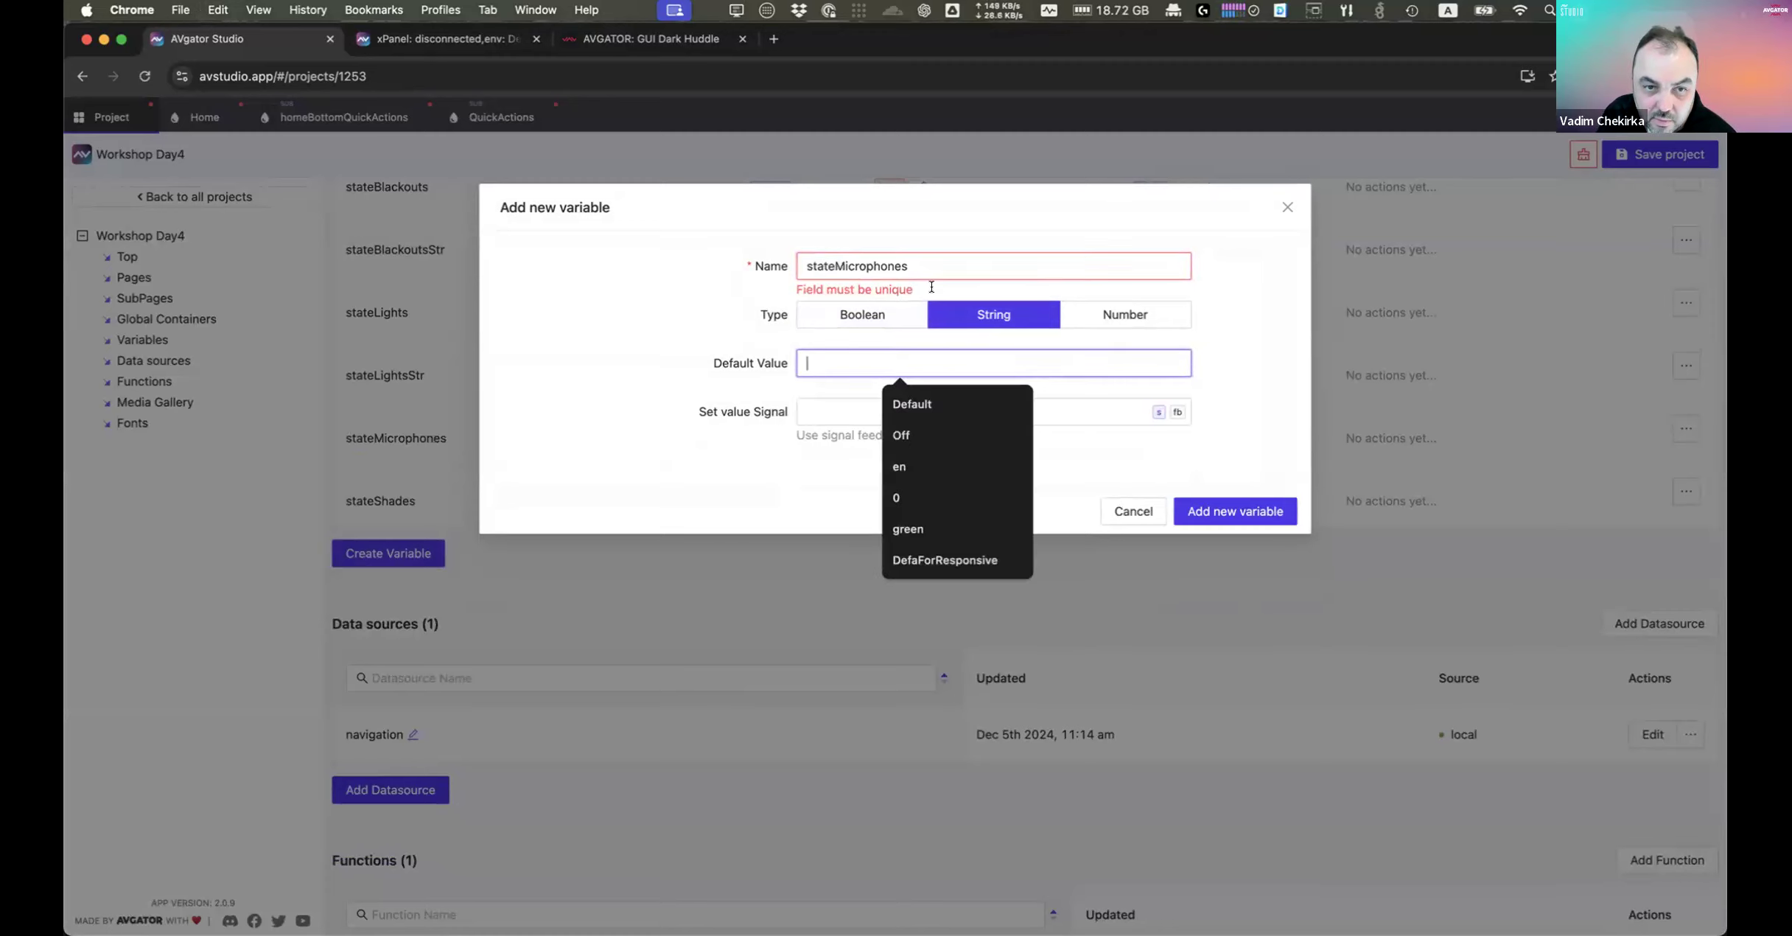
click(940, 263)
text(Str)
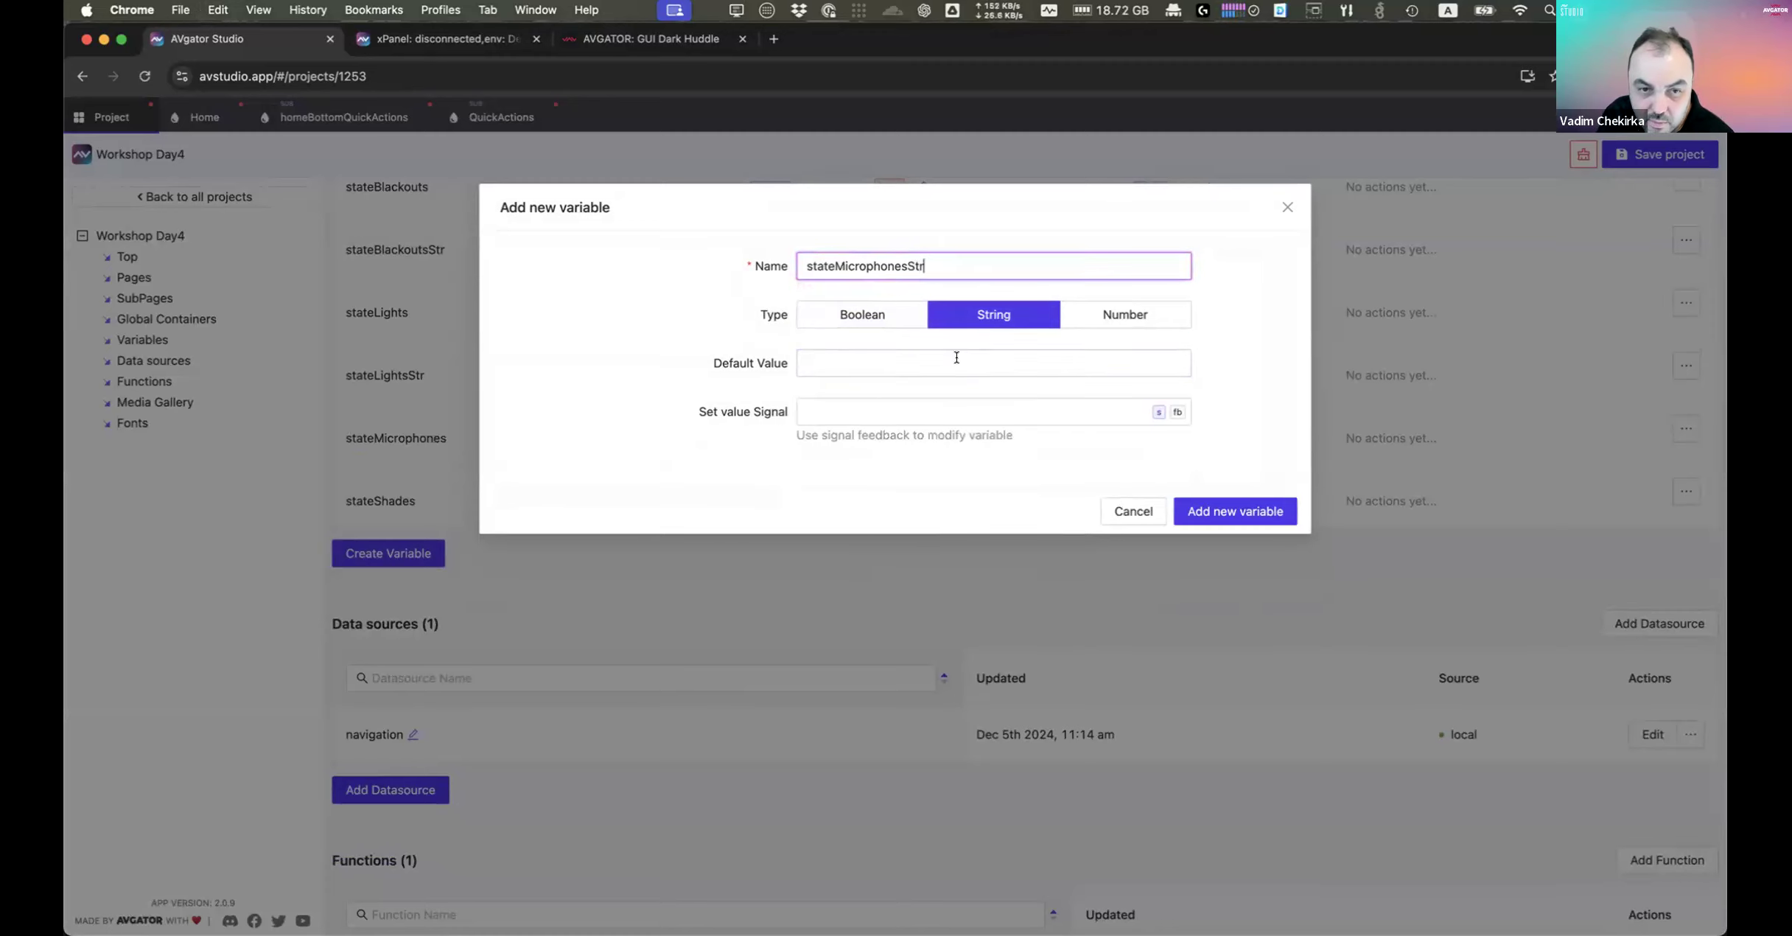
Step: Give stateMicrophonesStr the default value UnMuted and set value signal 103, and add it to the project
click(955, 358)
text(Muted)
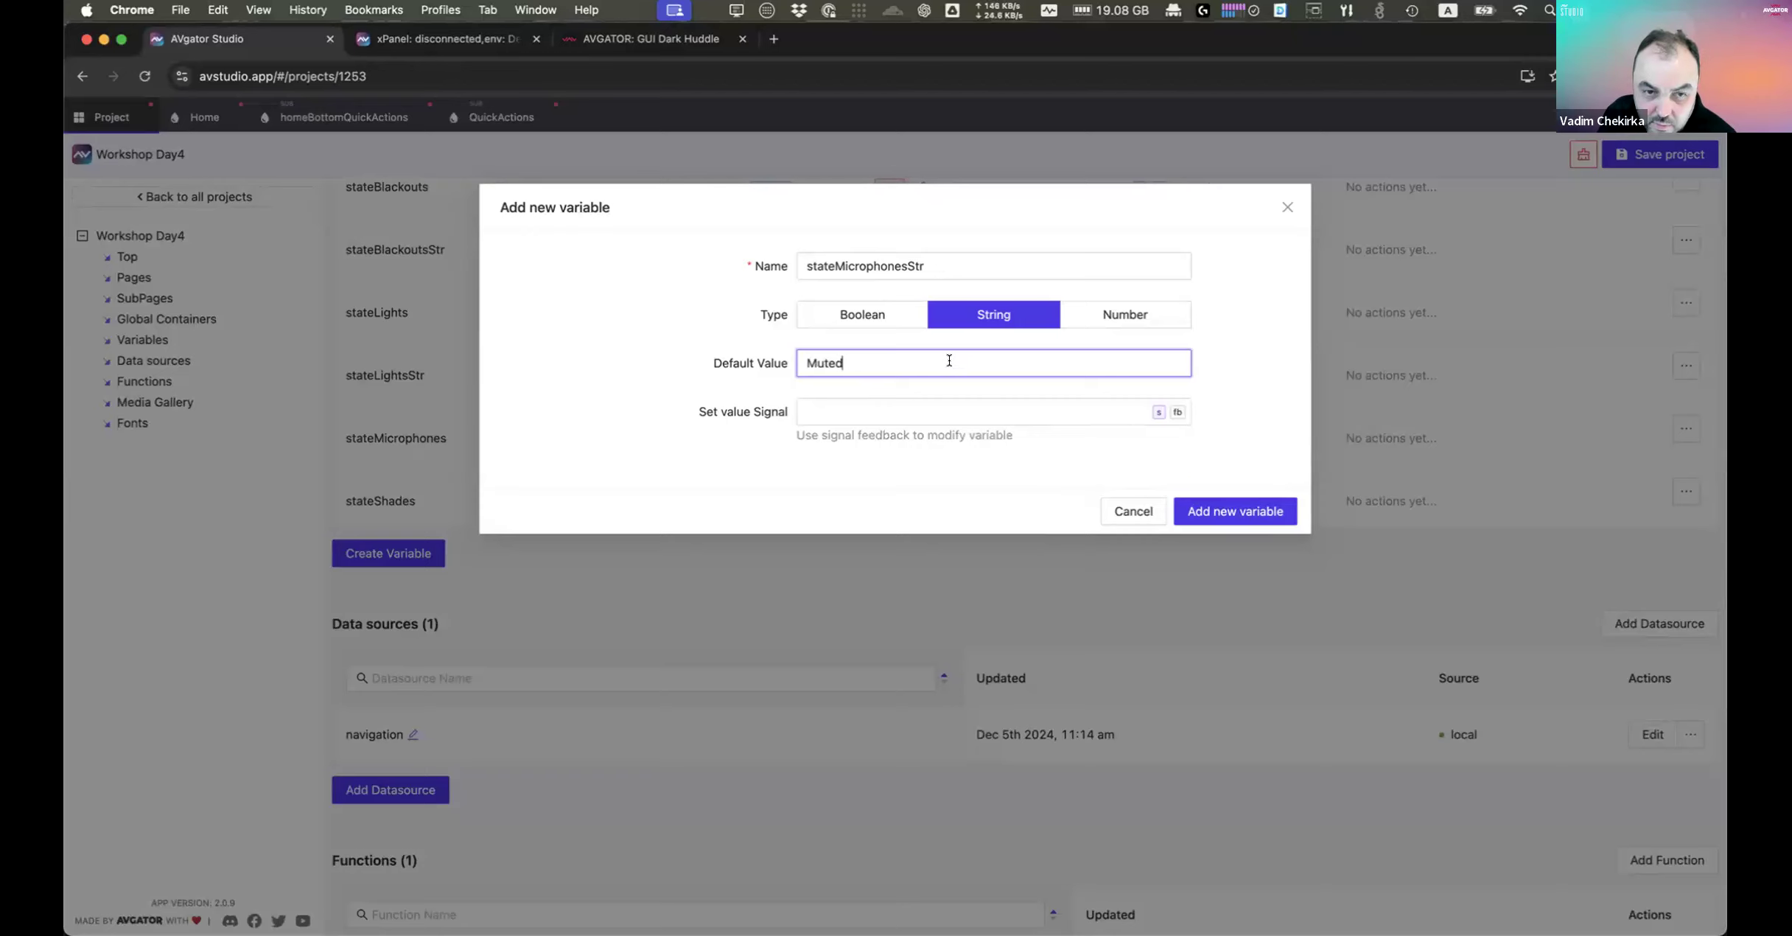
key(super+a)
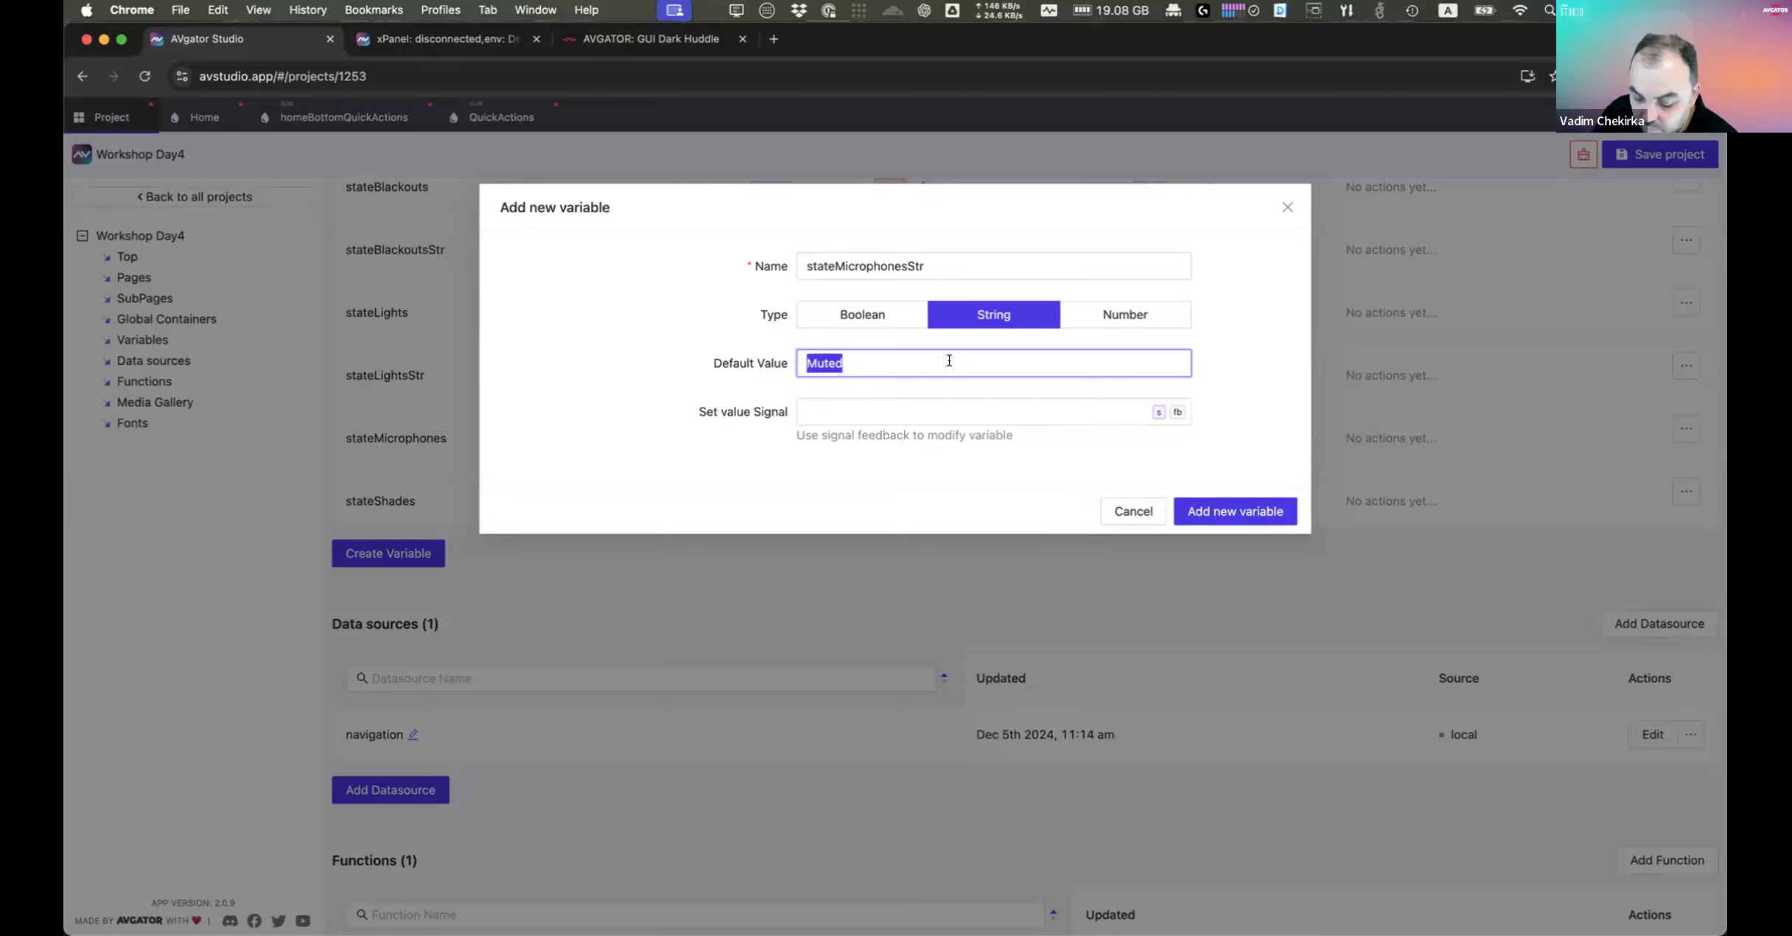
text(UnMuted)
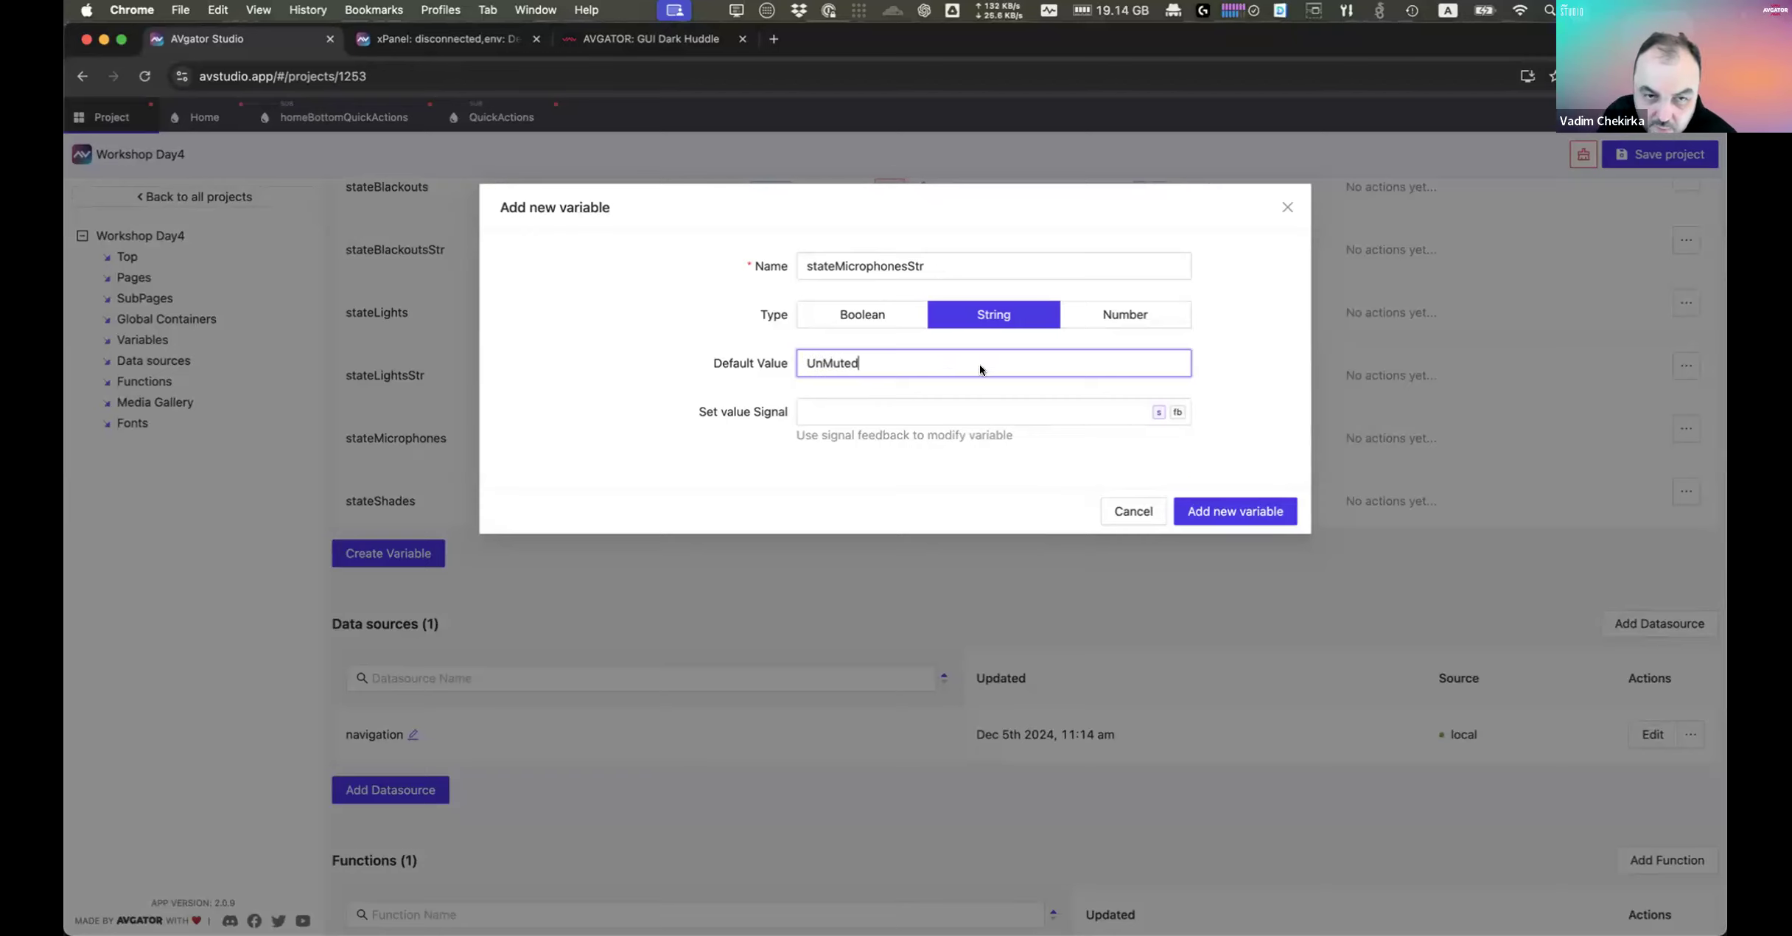
click(1000, 407)
text(103)
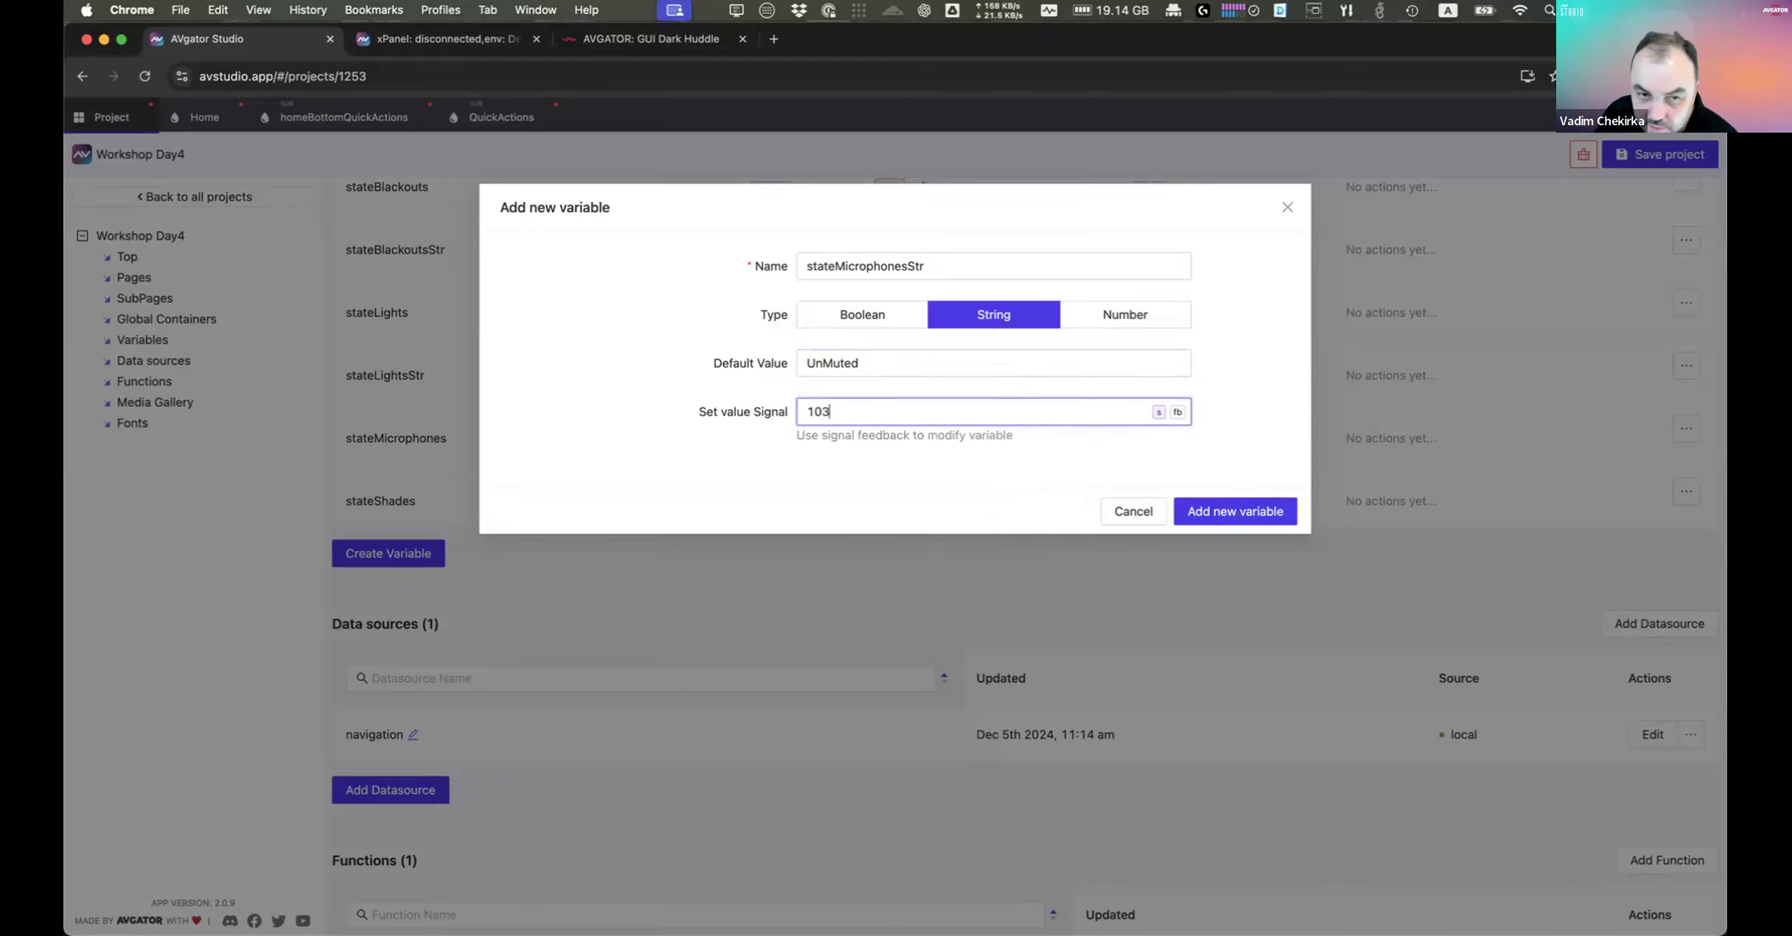
click(1242, 507)
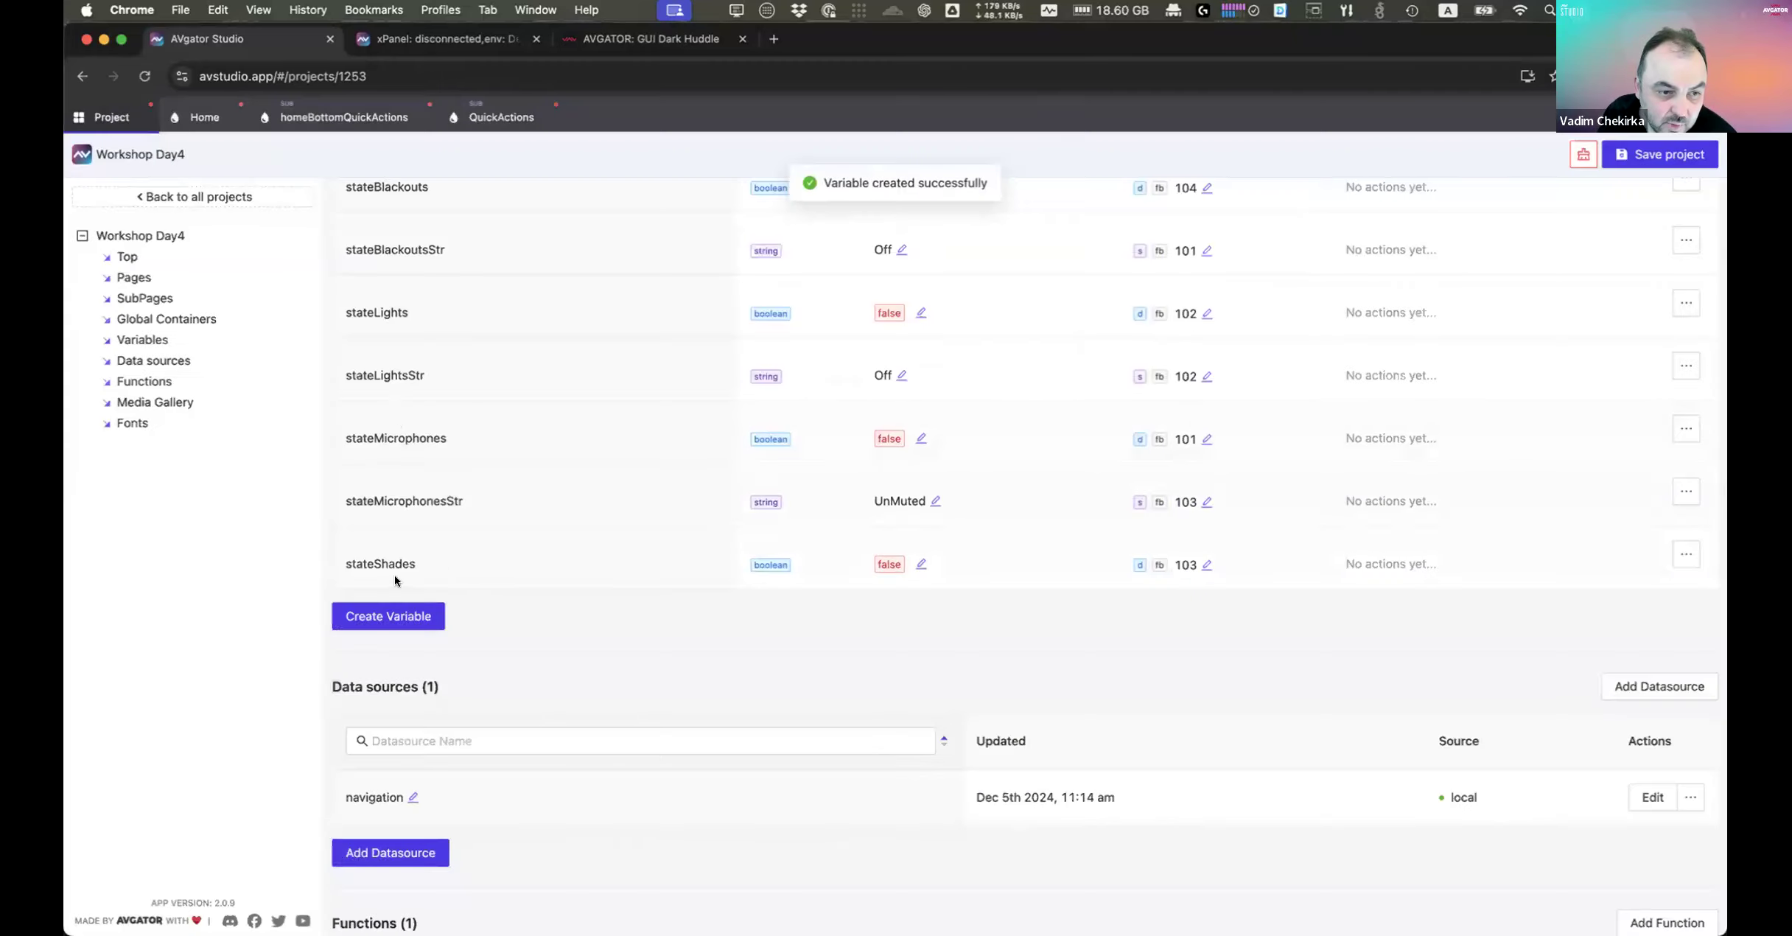
Step: Begin a String variable named stateShadesStr, reusing the copied name of the stateShades variable
double_click(413, 565)
key(super+c)
click(435, 620)
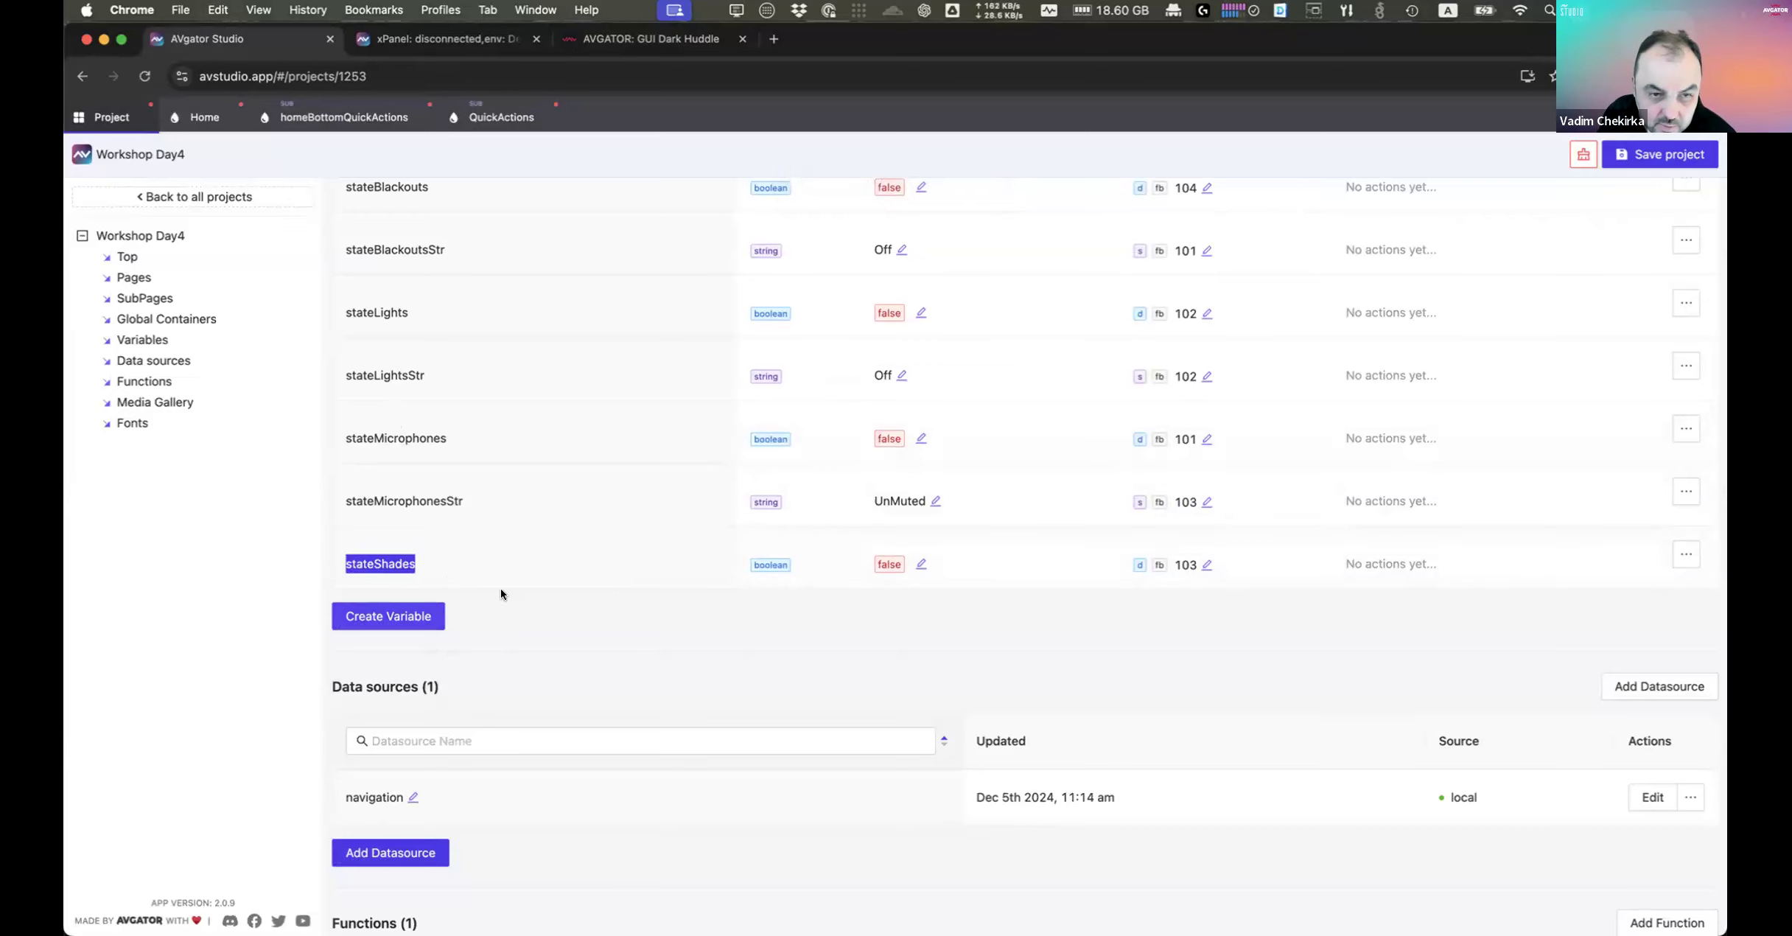
click(969, 311)
double_click(951, 266)
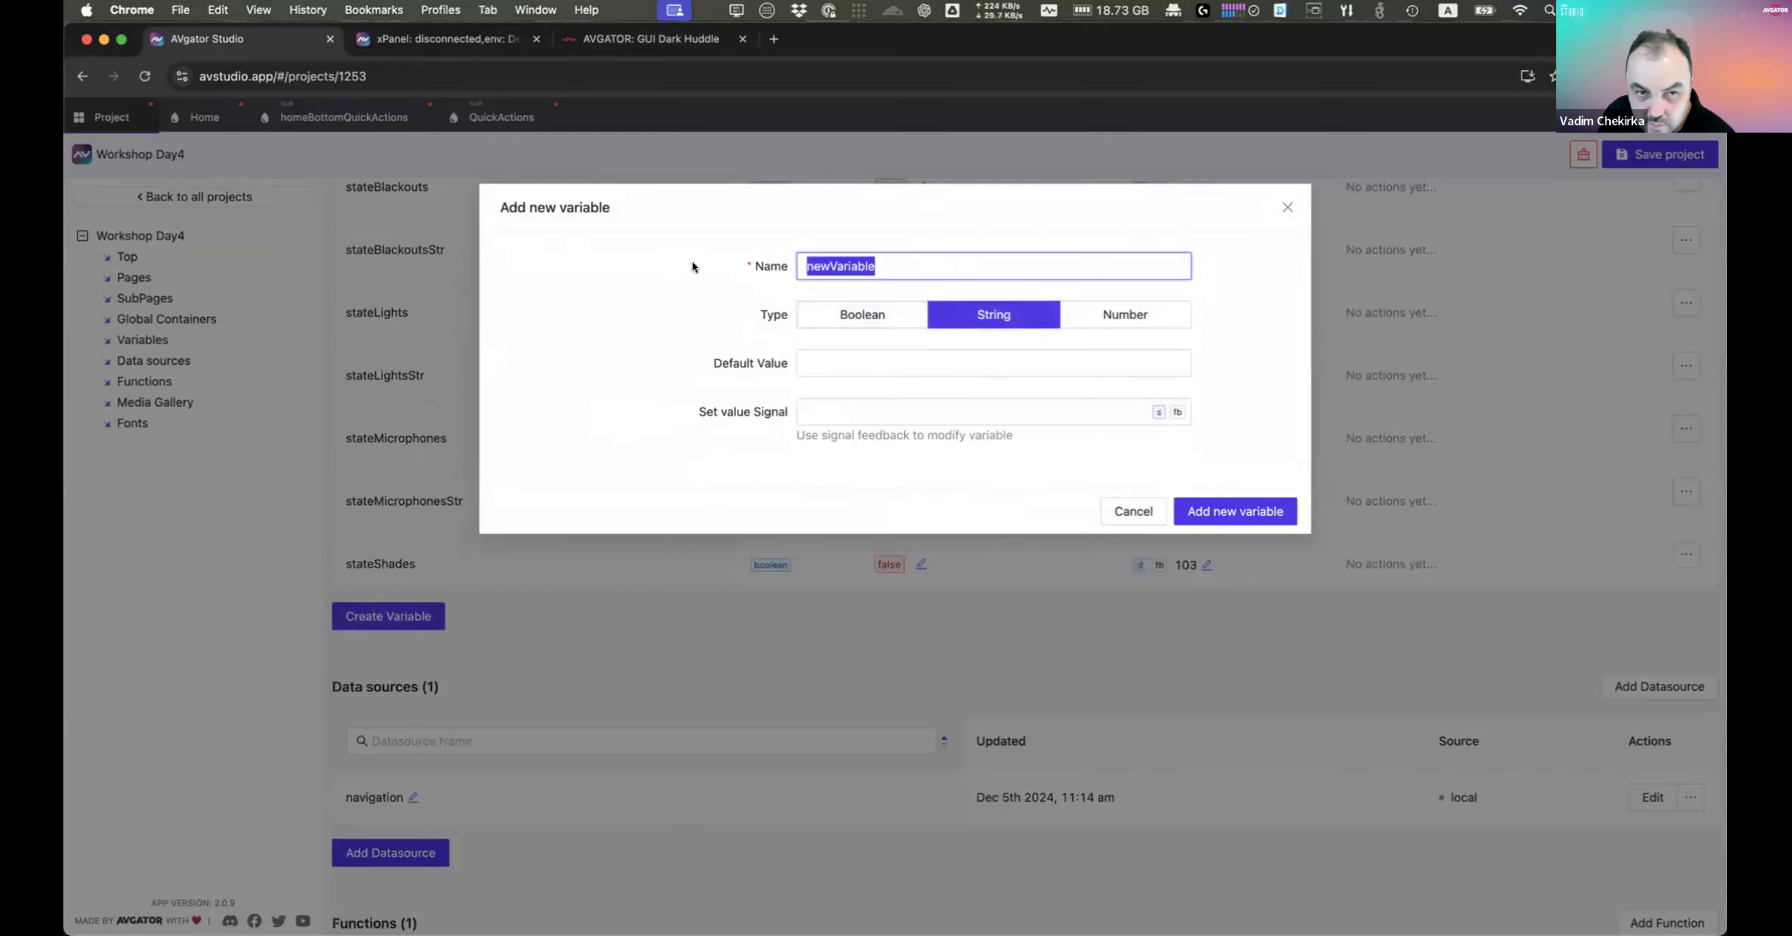
key(super+v)
text(Str)
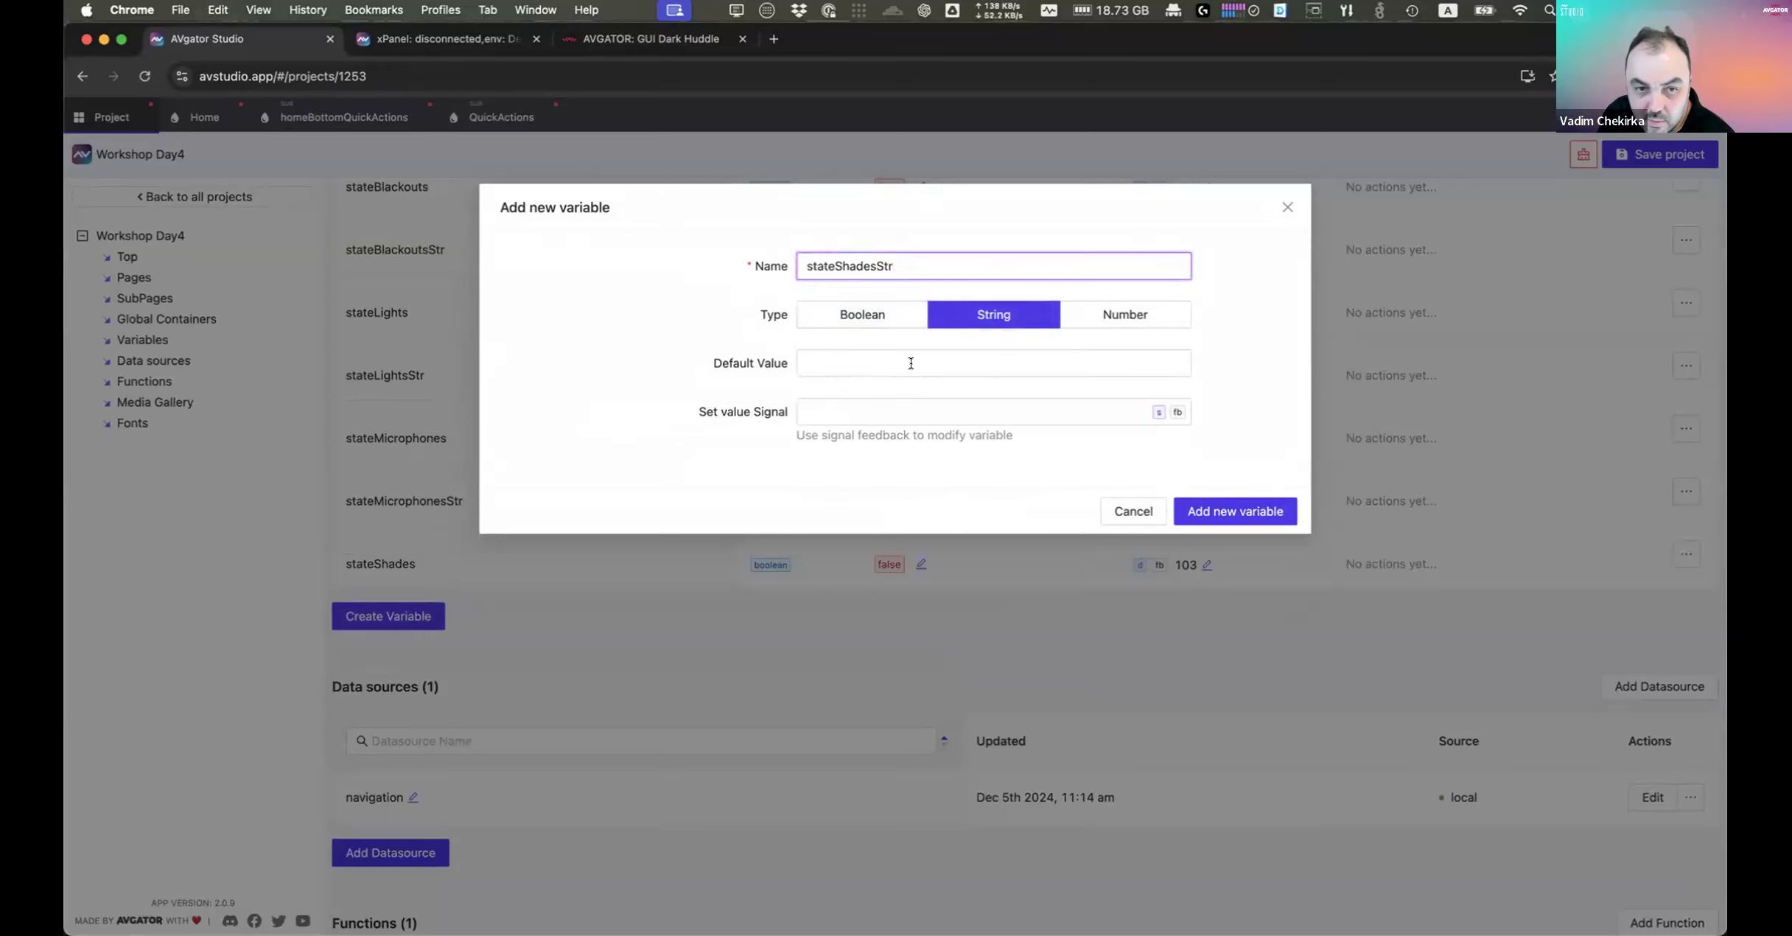
Step: Give stateShadesStr the default value Opened and set value signal 104, and add it to the project
click(910, 362)
text(Op)
key(BackSpace)
key(BackSpace)
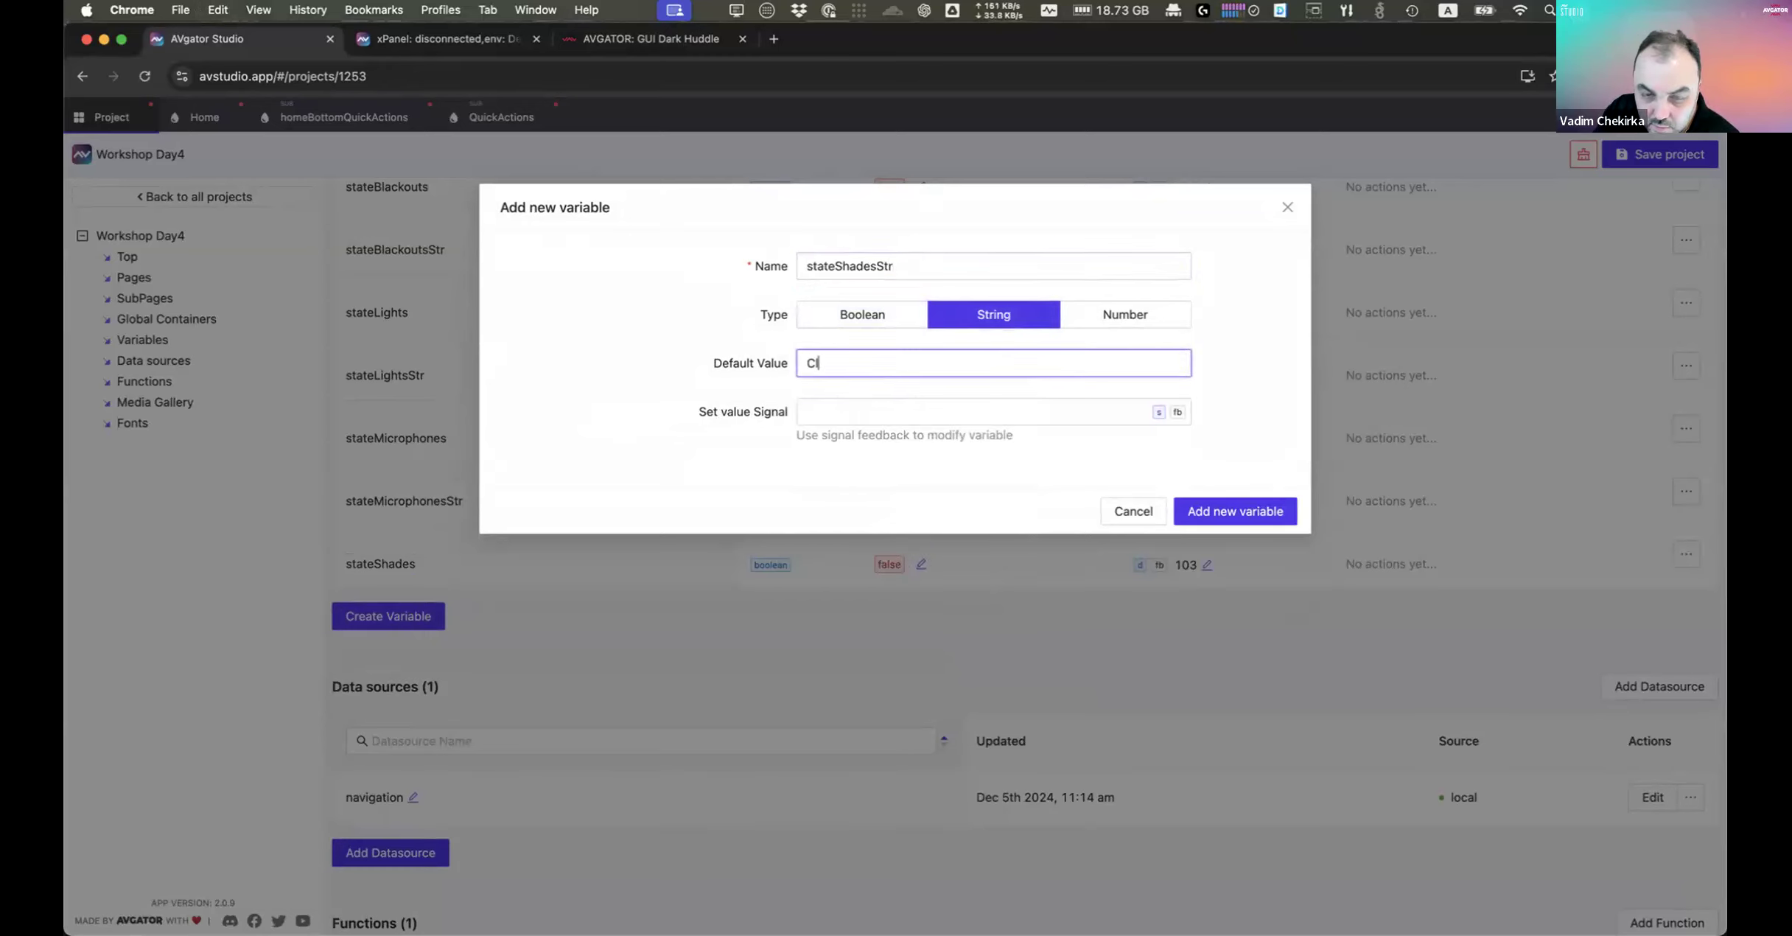
text(Opened)
click(1044, 409)
text(104)
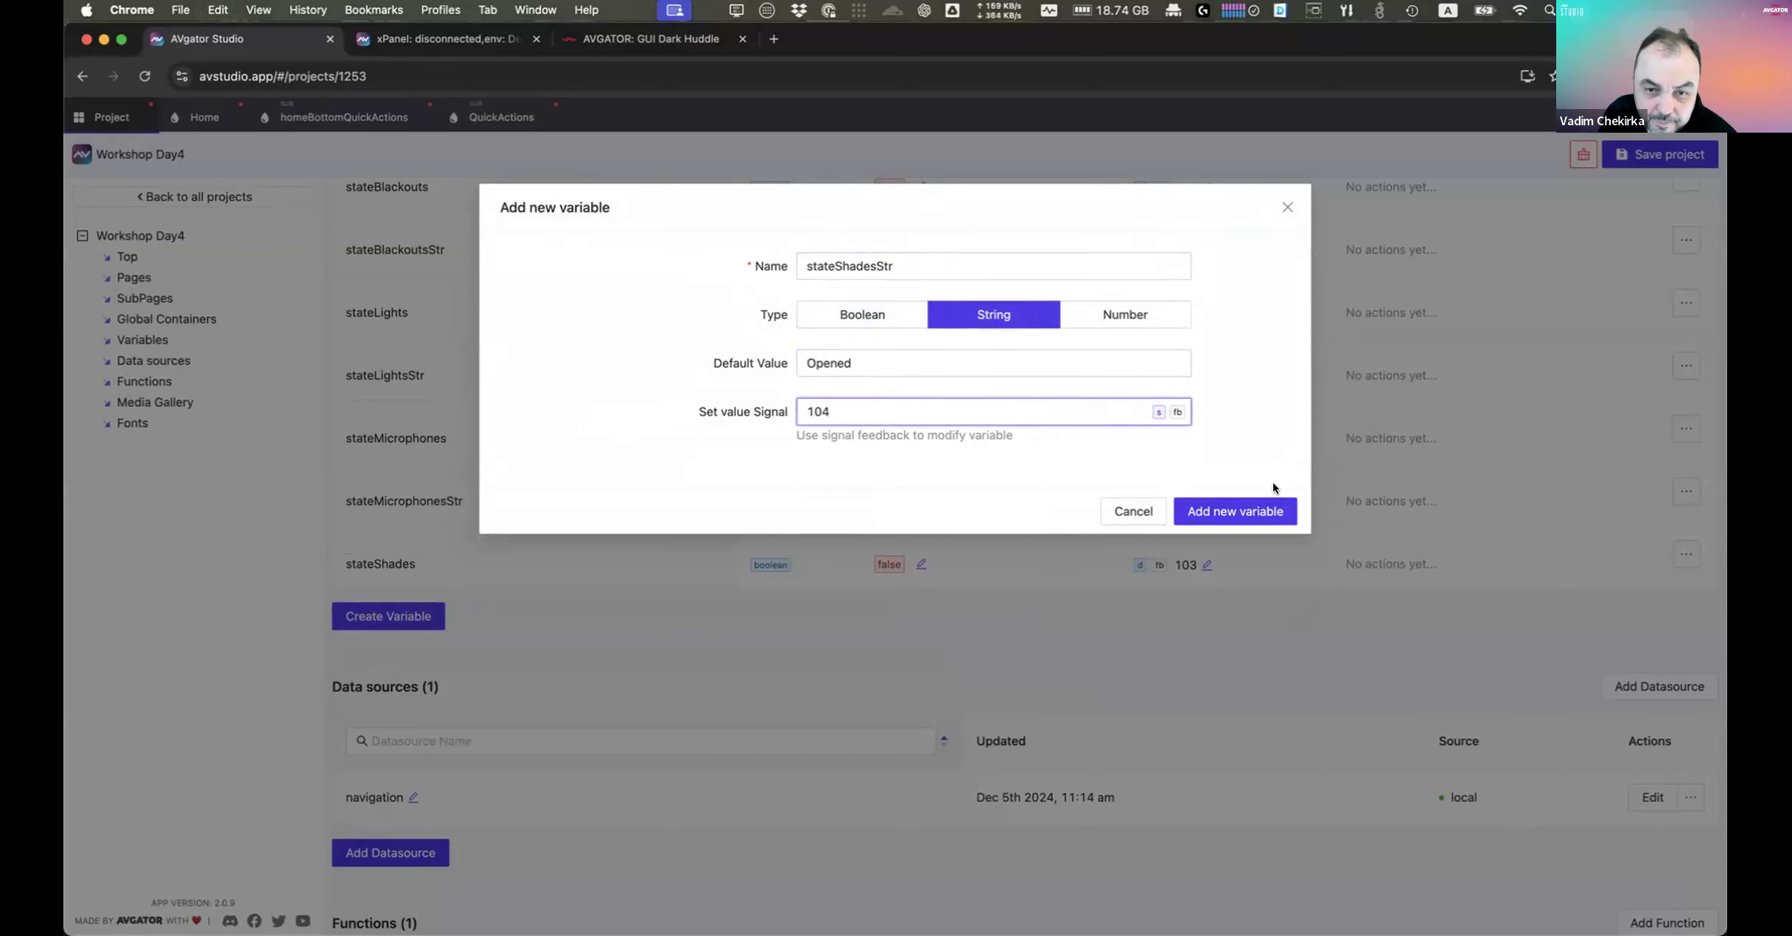
click(1217, 512)
Step: In the homeBottomQuickActions subpage list, bind the currentState parameter of item 1, All Displays, to the variable stateAllDisplaysStr
click(303, 114)
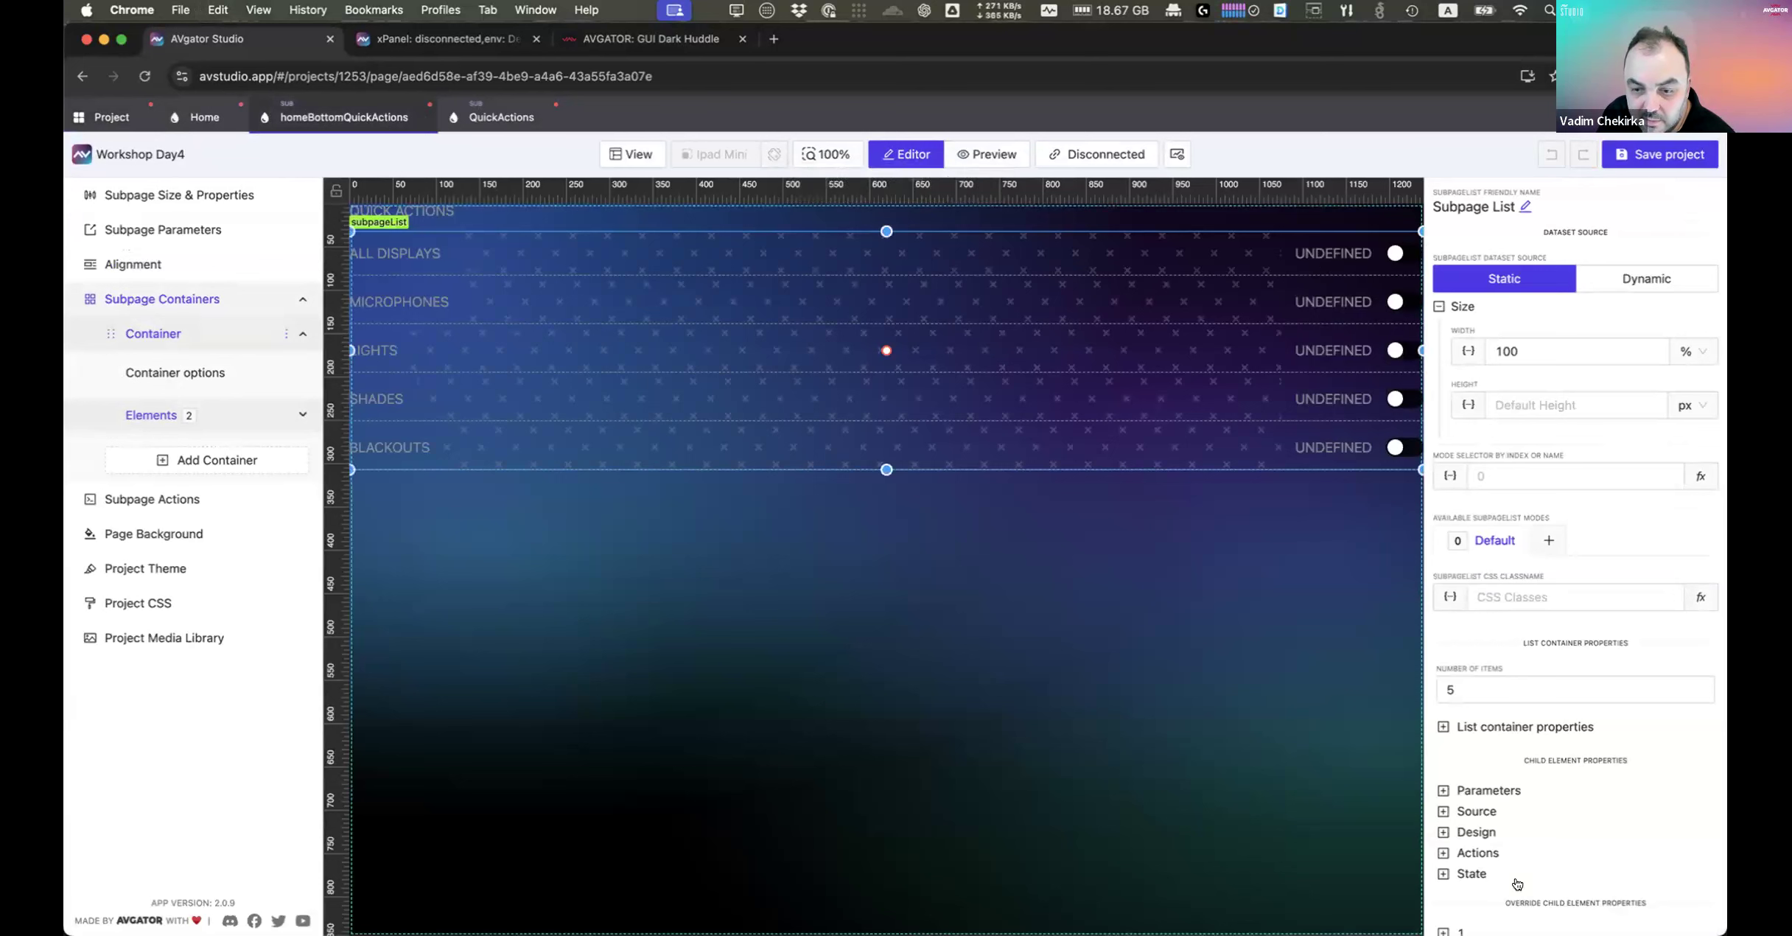
scroll(1511, 870, down, 2)
click(1458, 833)
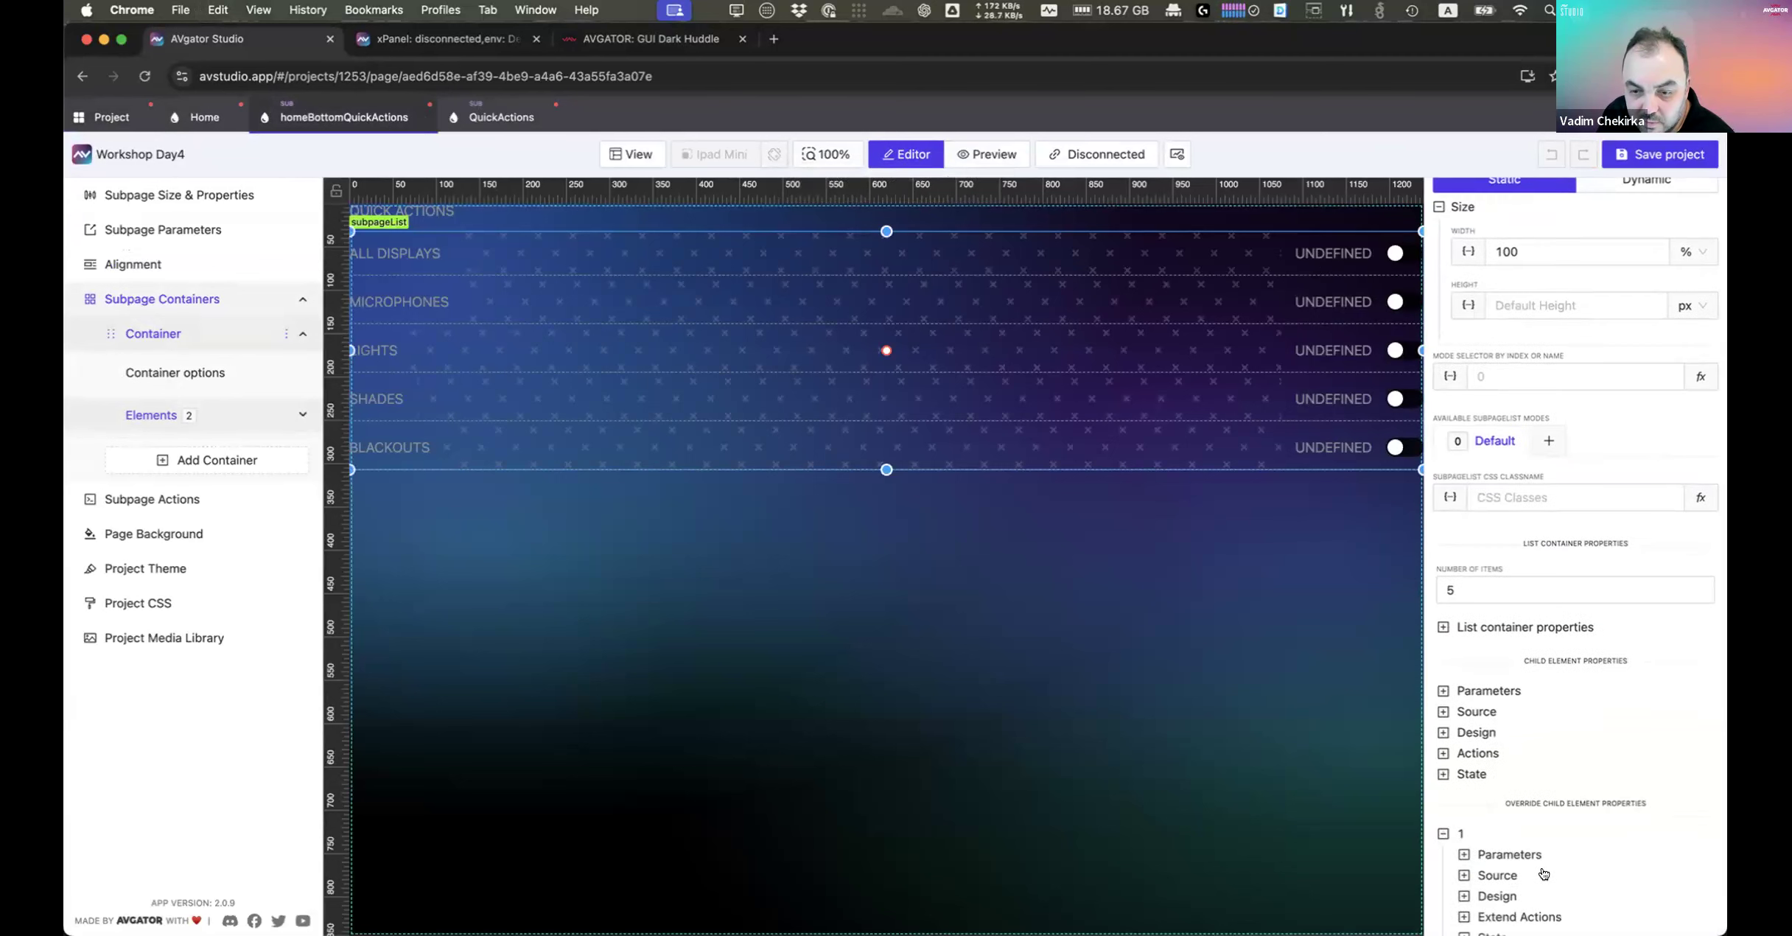
scroll(1518, 840, down, 2)
click(1518, 750)
scroll(1518, 752, down, 2)
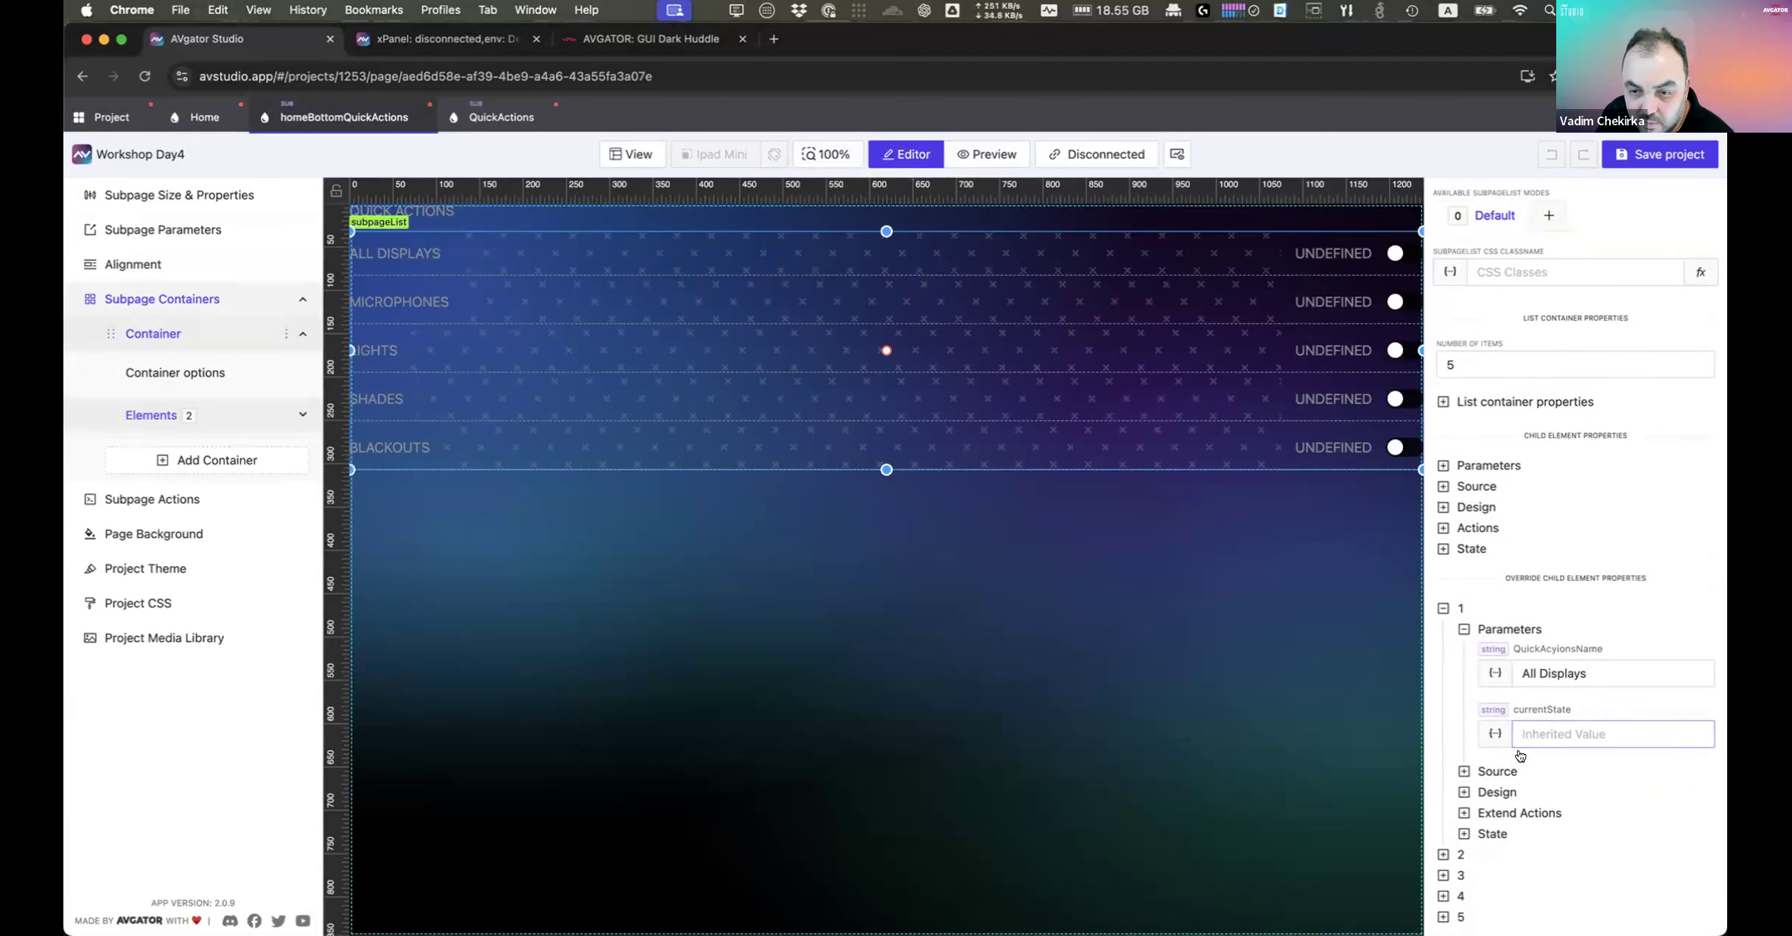
click(1496, 734)
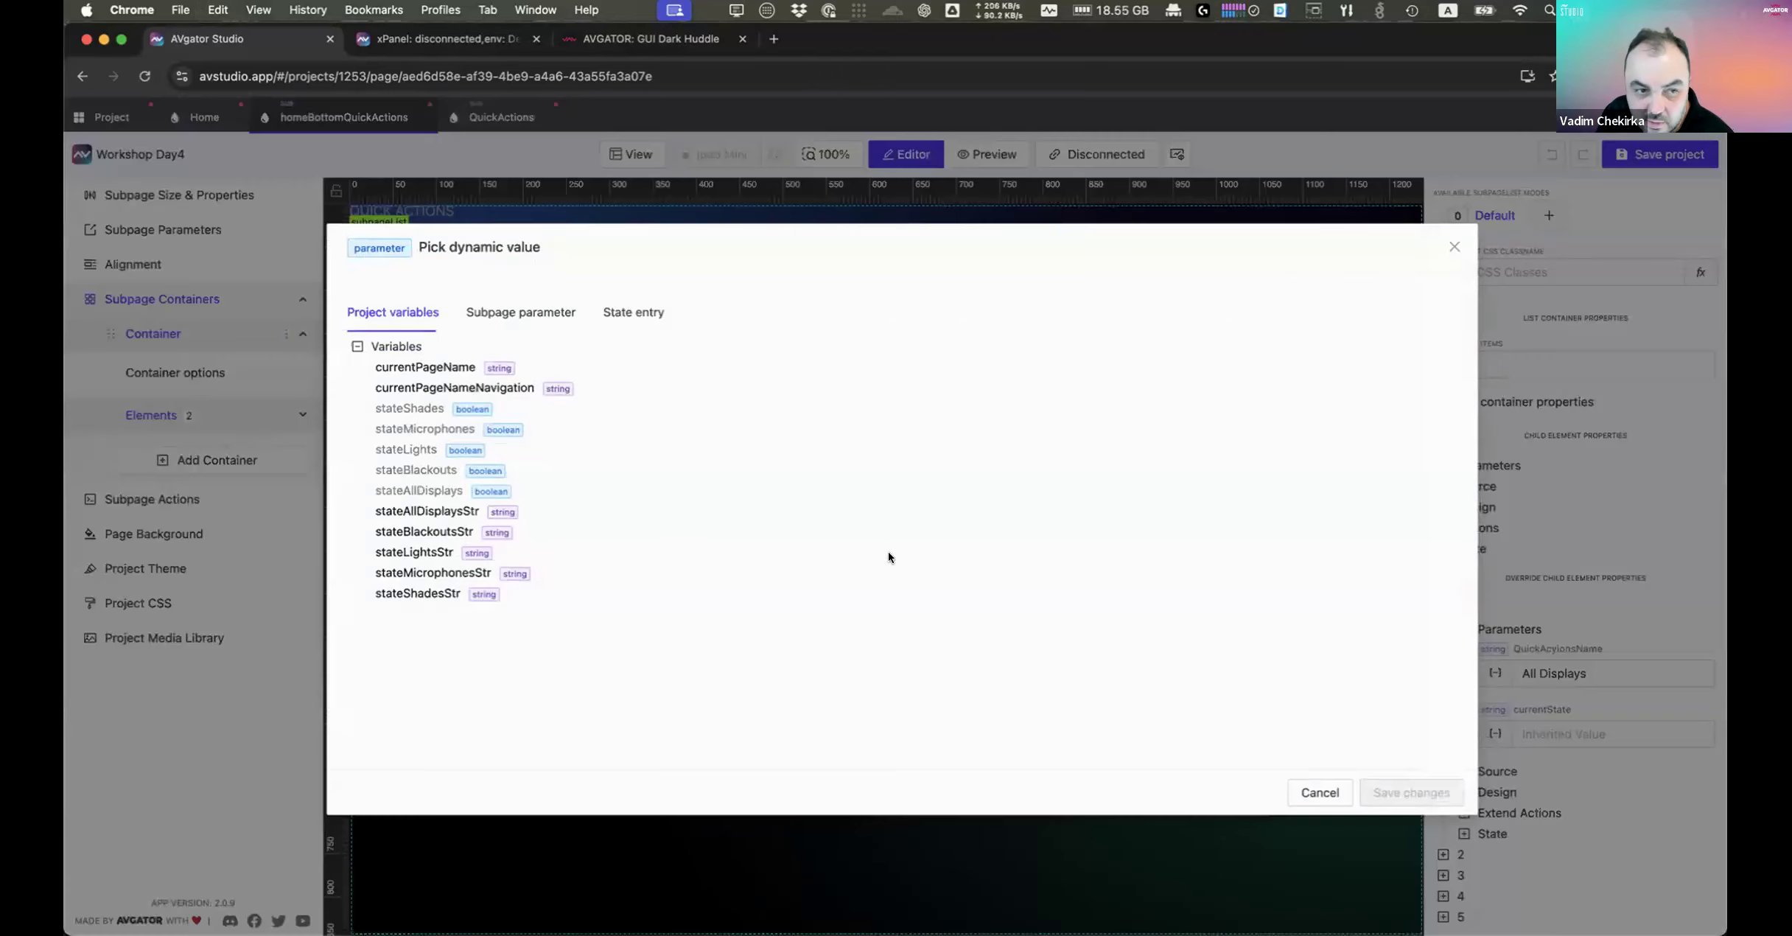
click(428, 509)
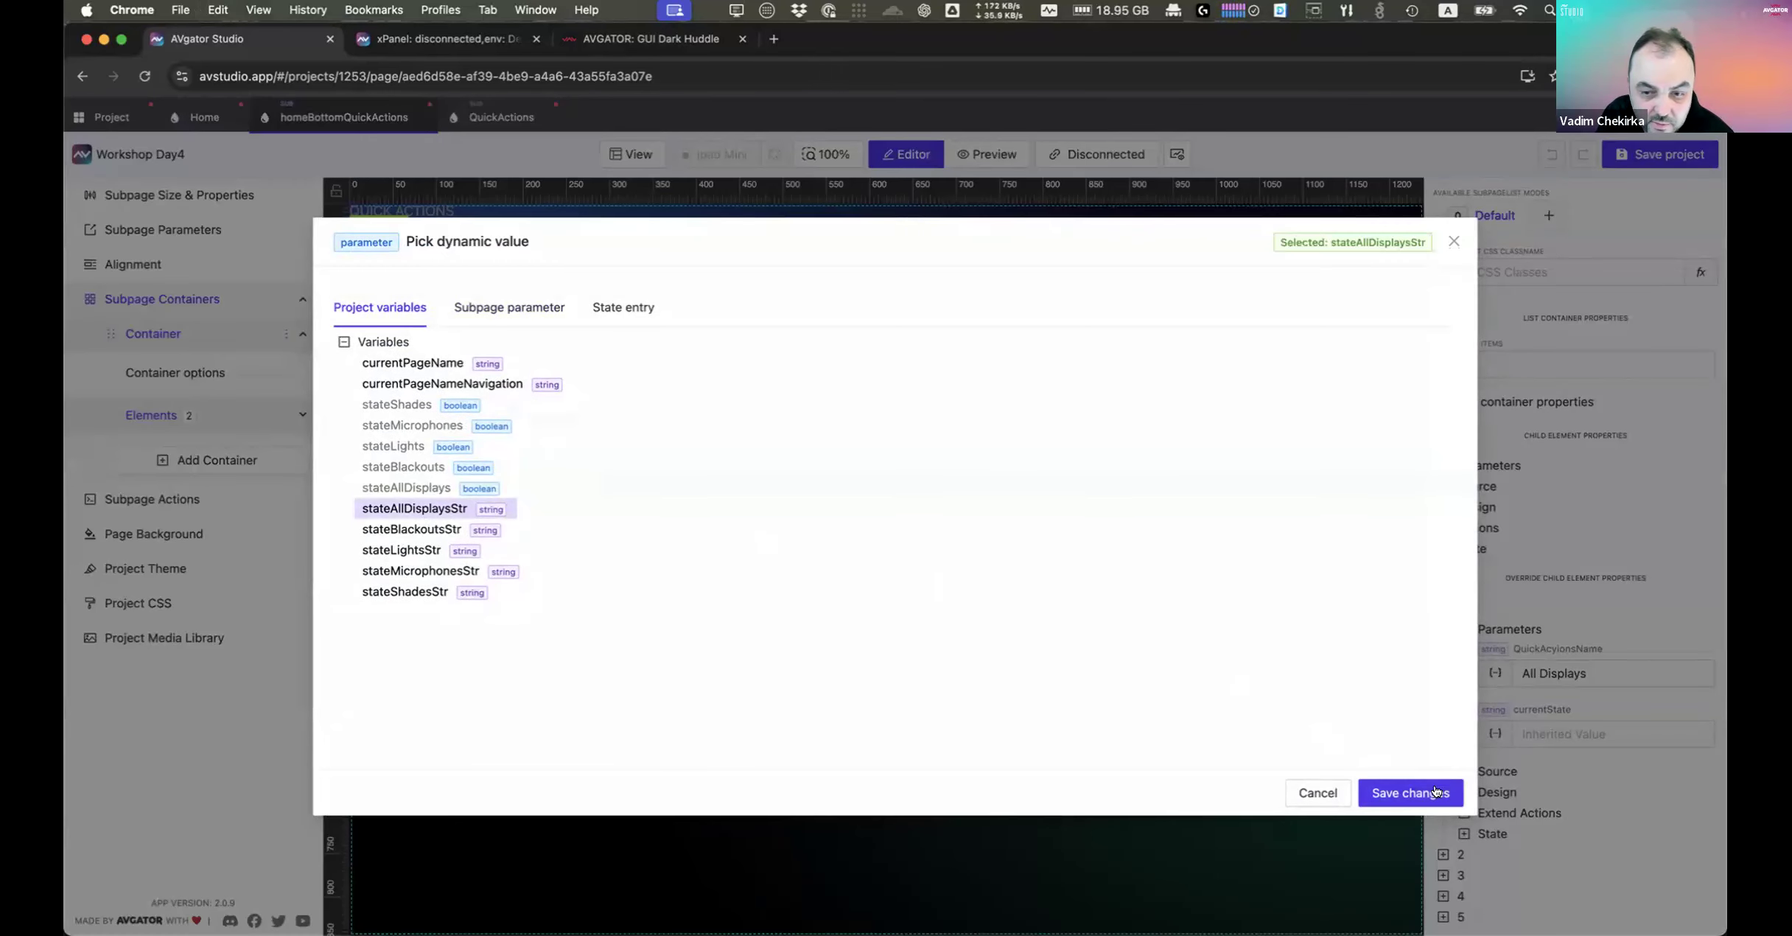
click(1411, 792)
Step: Bind the currentState parameter of list item 2, Microphones, to the variable stateMicrophonesStr
click(1465, 853)
click(1509, 874)
scroll(1539, 781, down, 3)
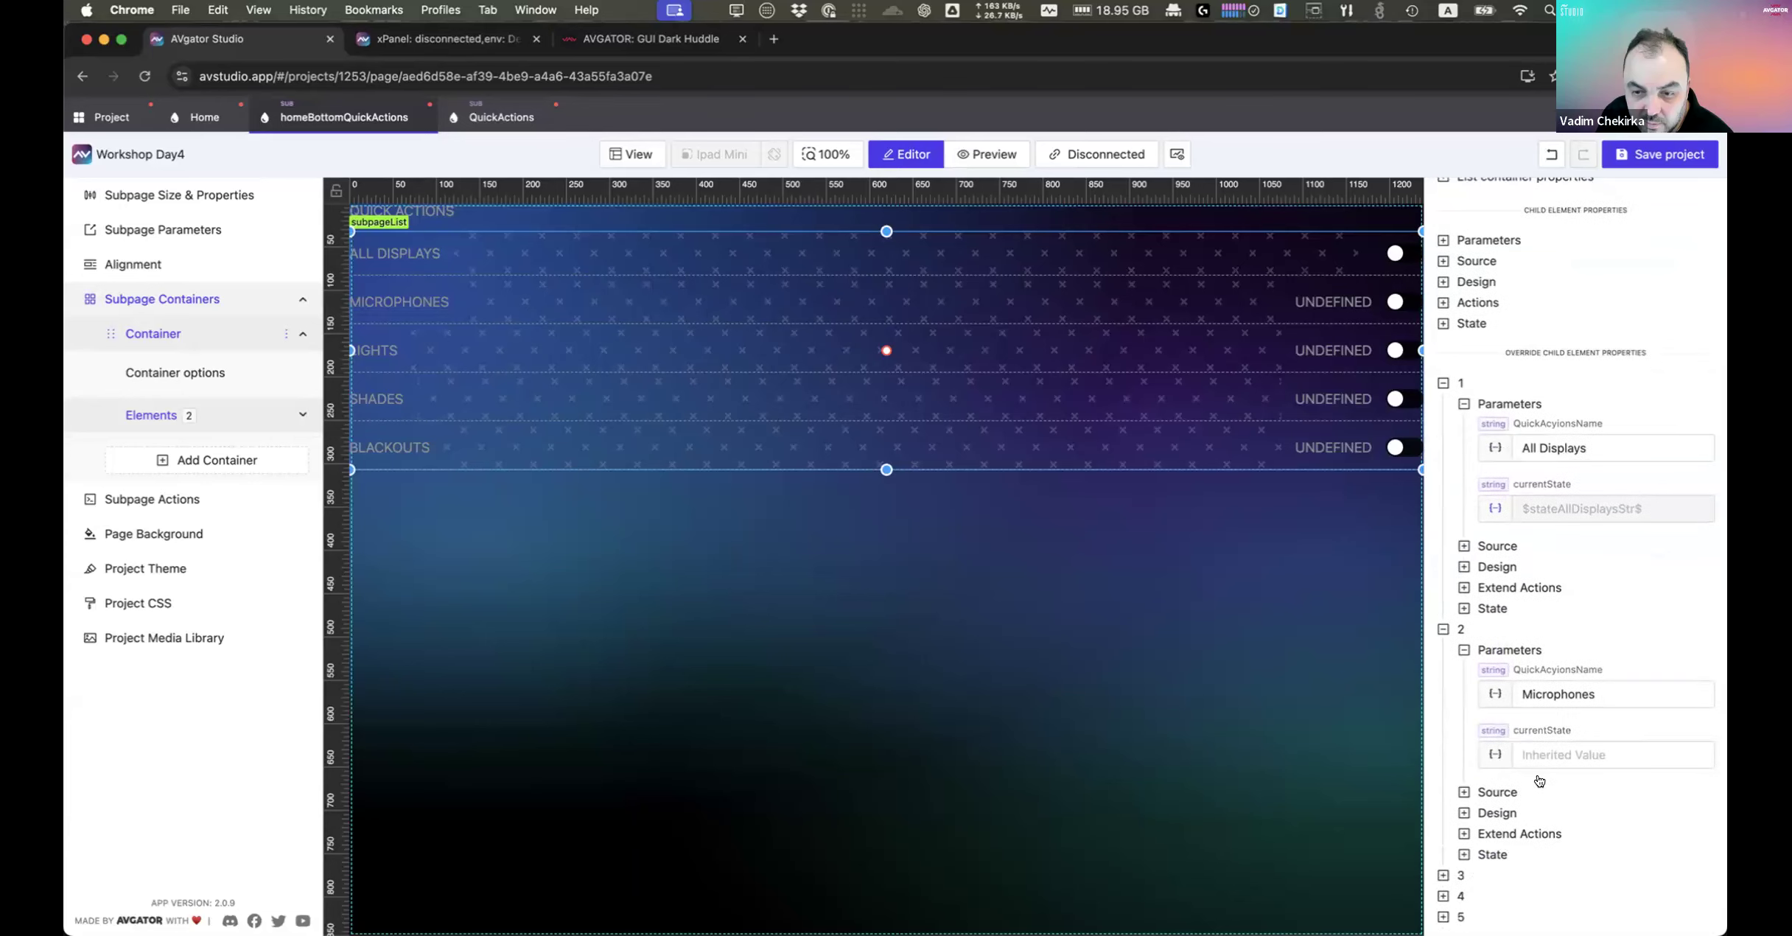
click(1496, 754)
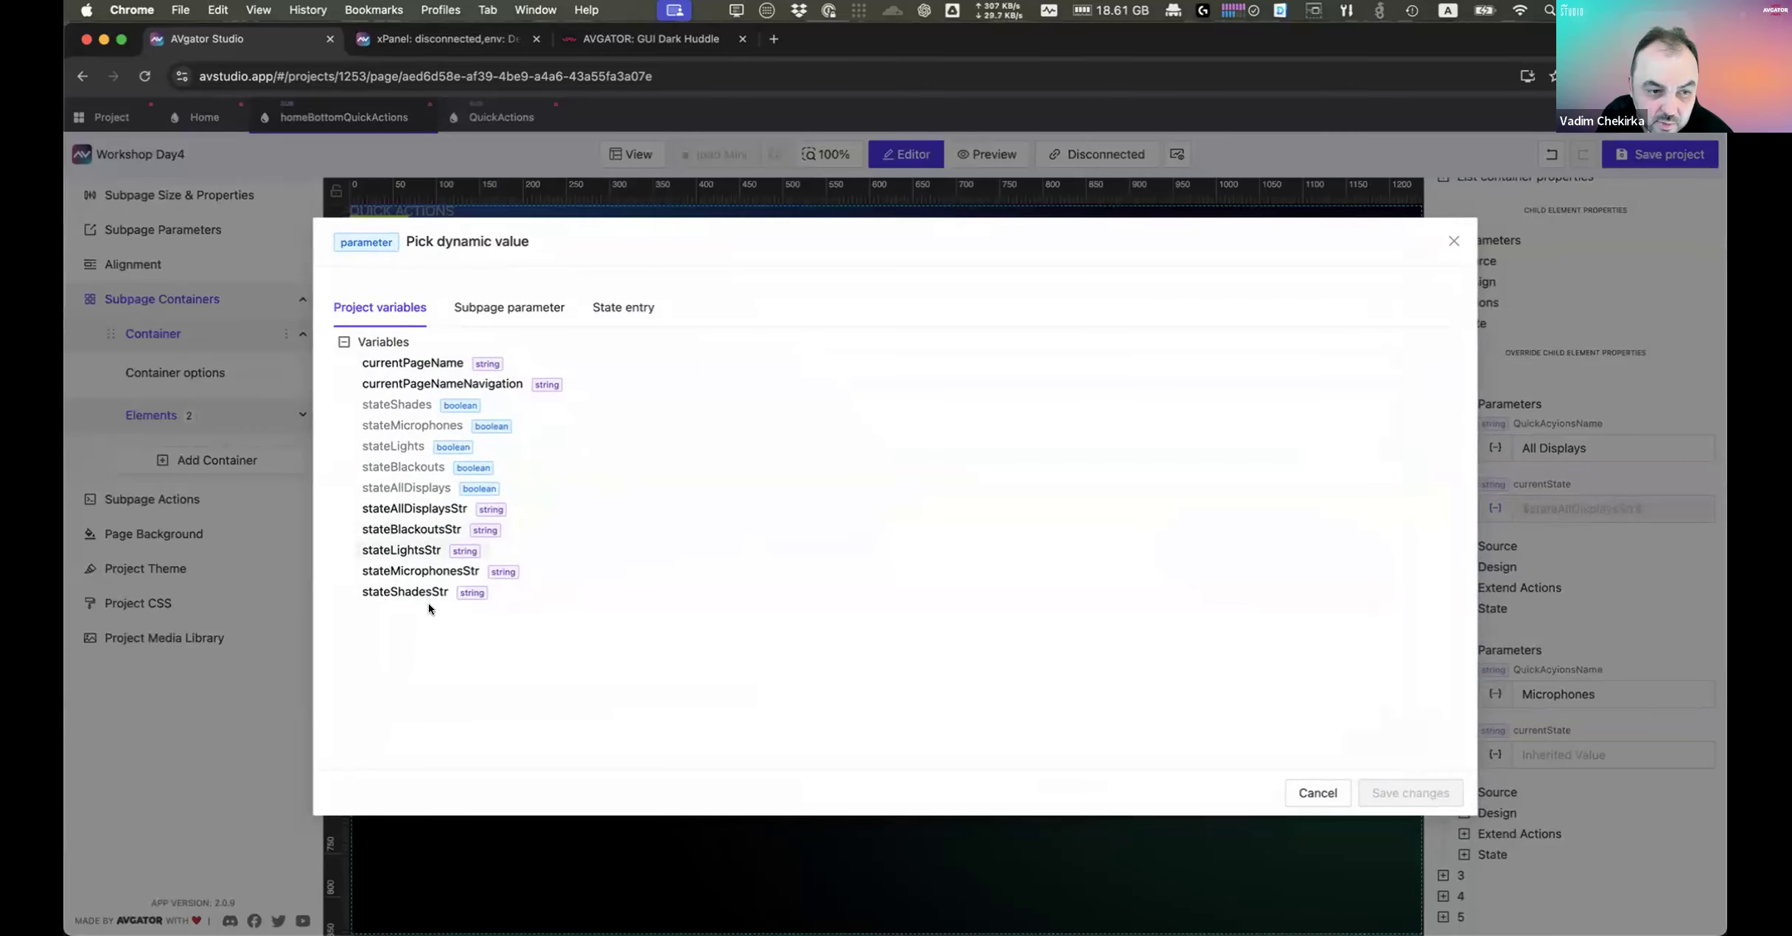
click(435, 571)
click(1410, 790)
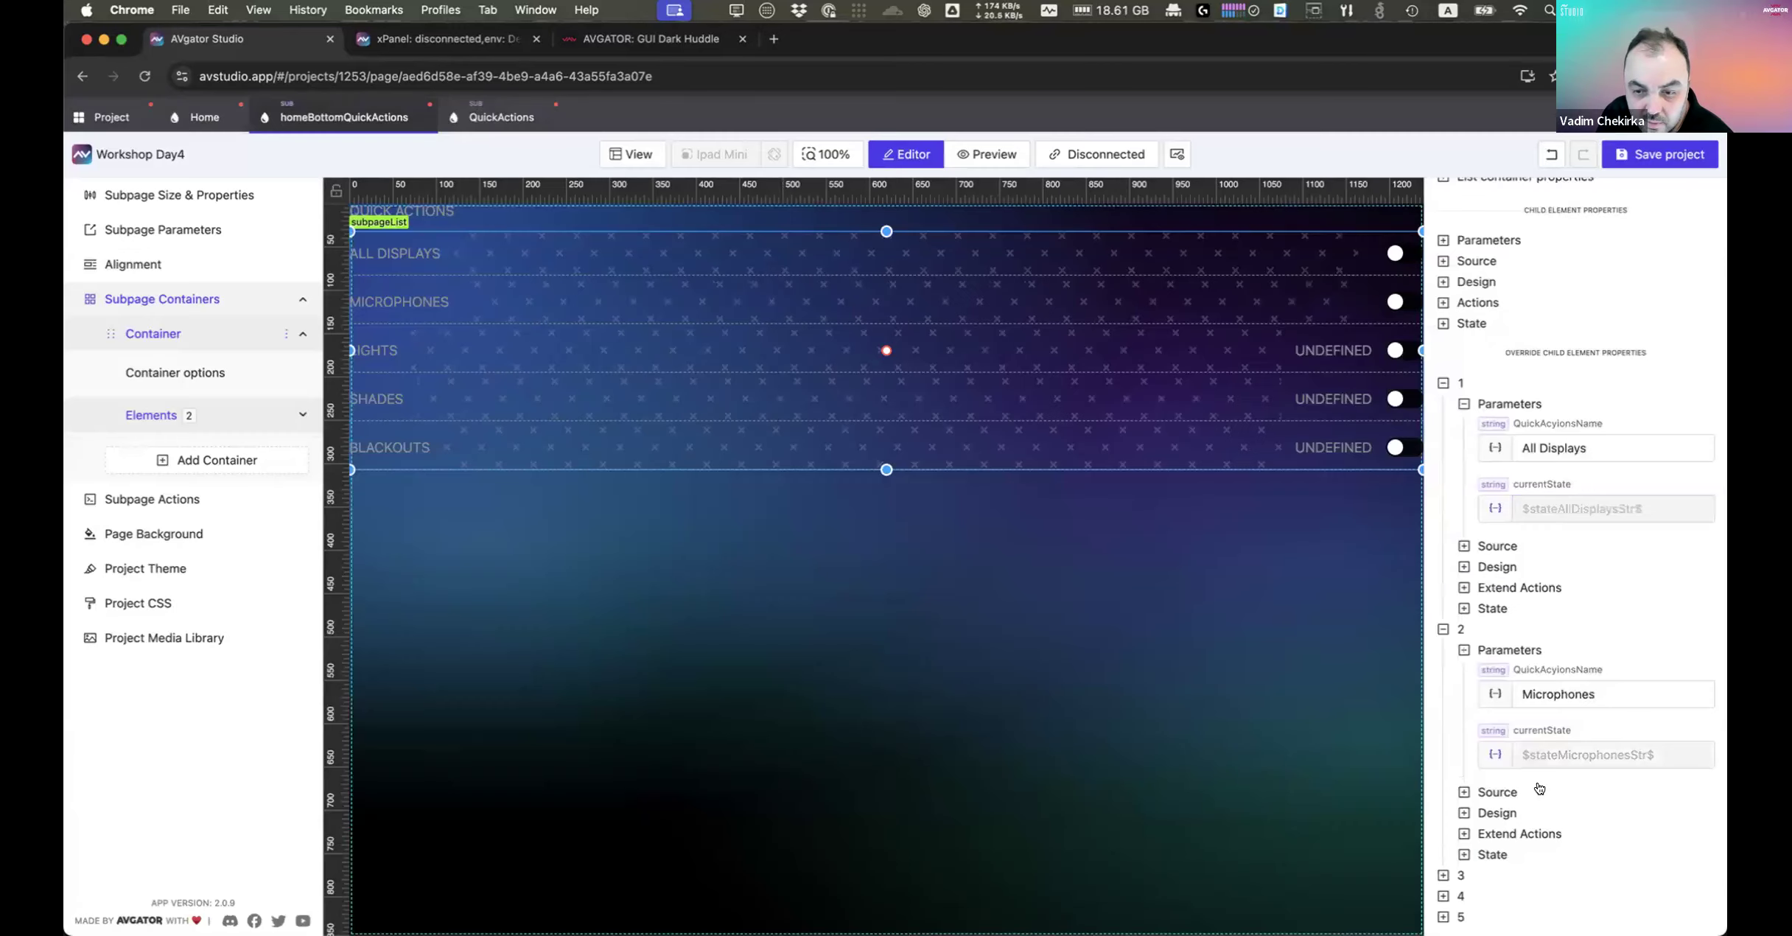
Step: Bind the currentState parameter of list item 3, Lights, to the variable stateLightsStr
click(1466, 875)
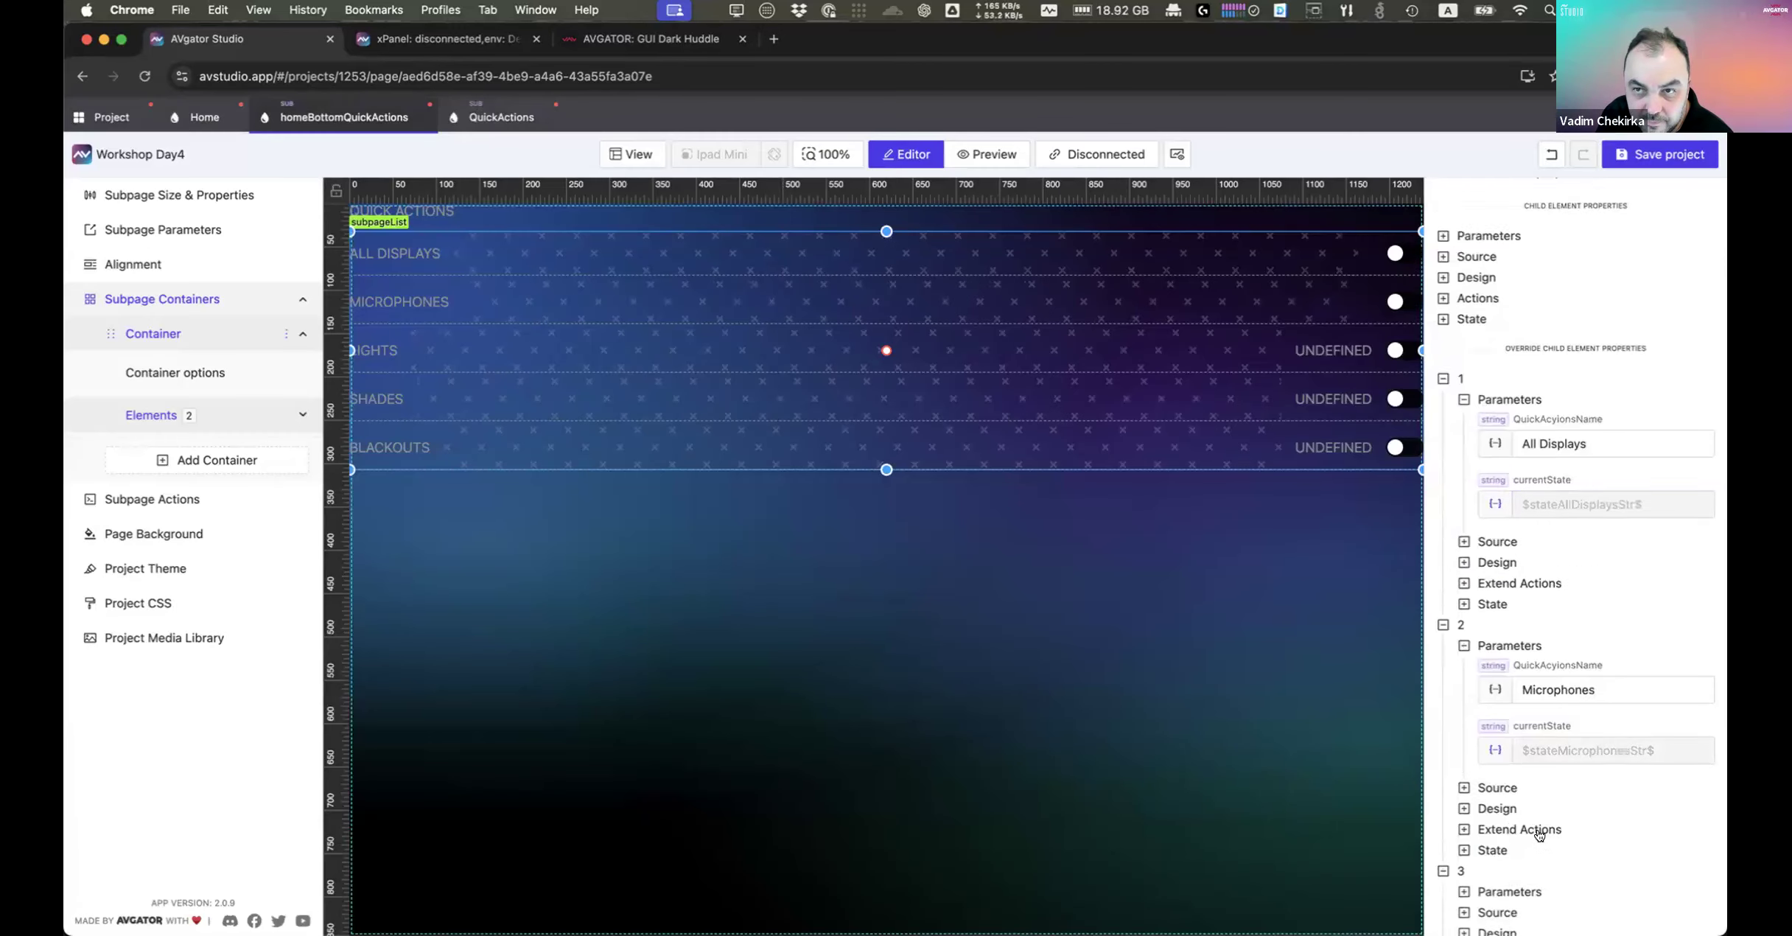
scroll(1547, 825, down, 3)
click(1508, 793)
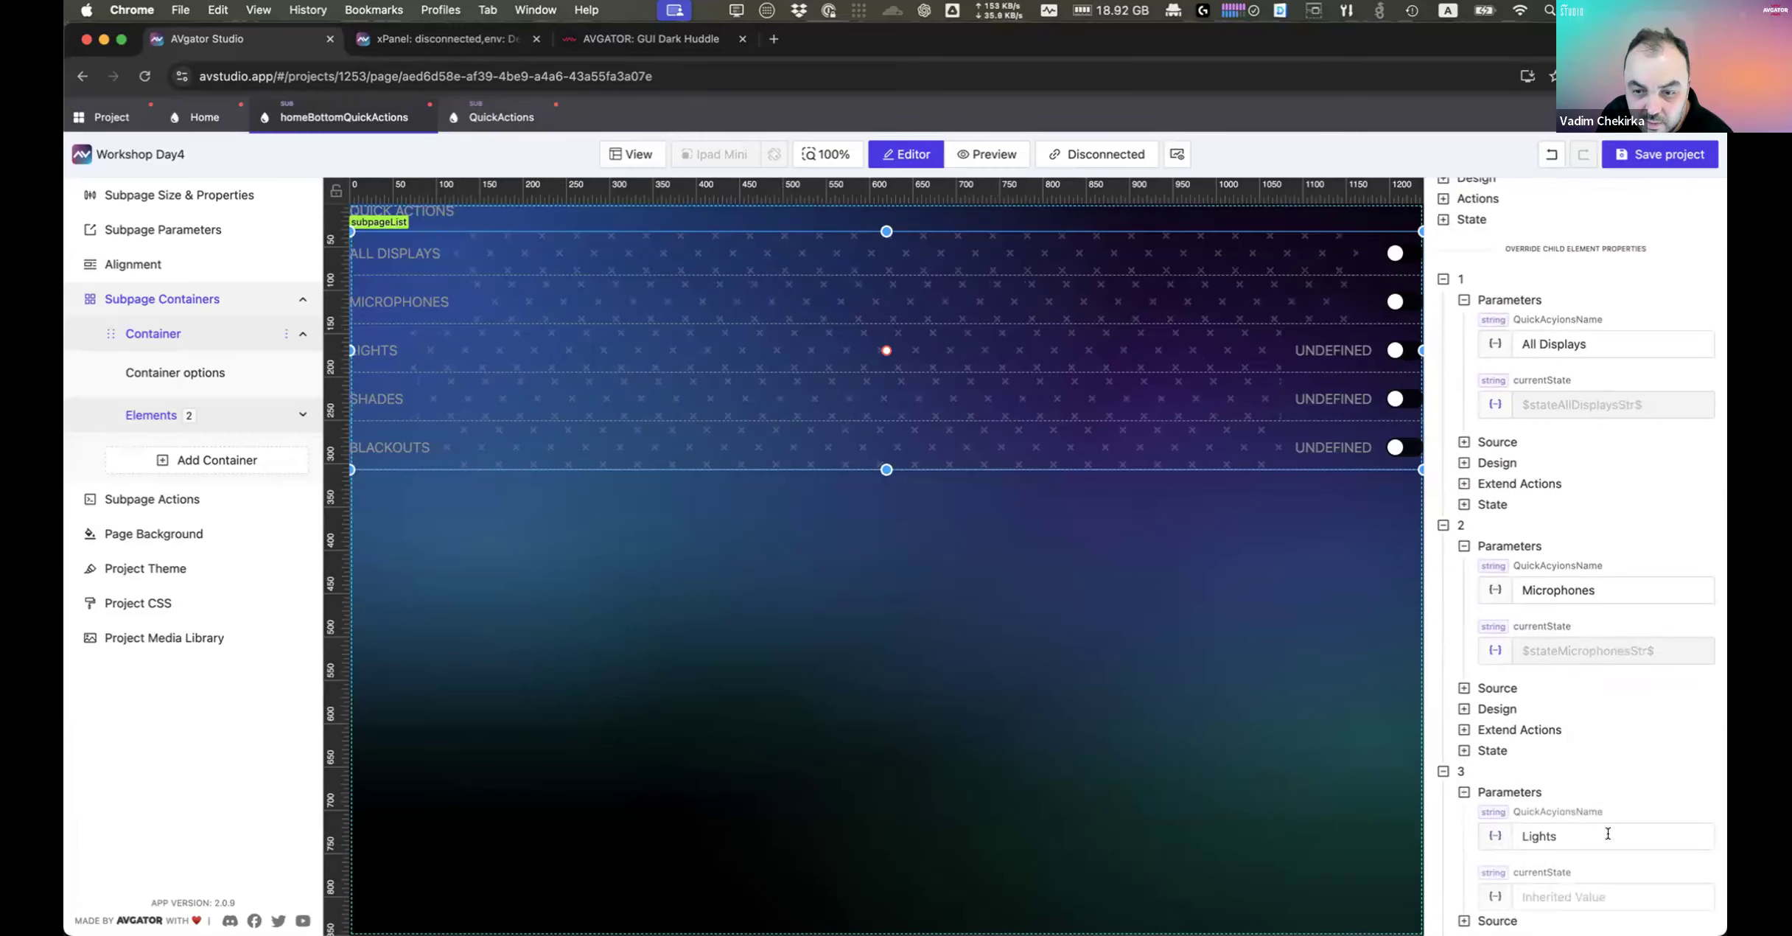
click(1495, 896)
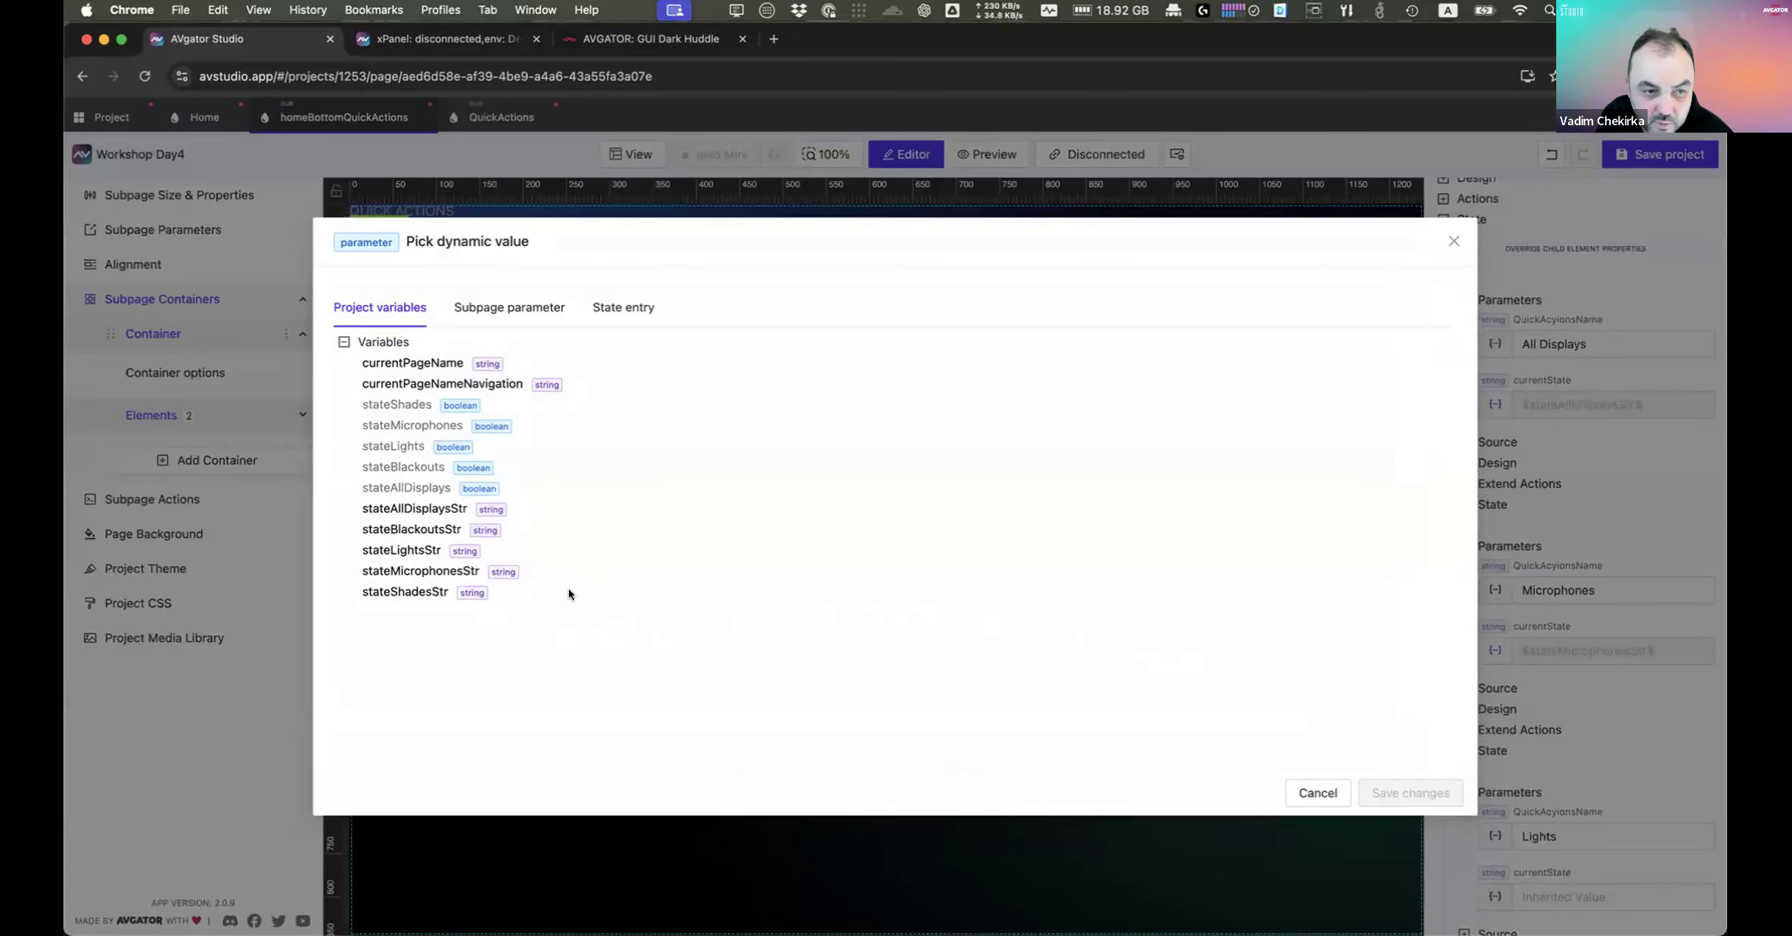
click(401, 549)
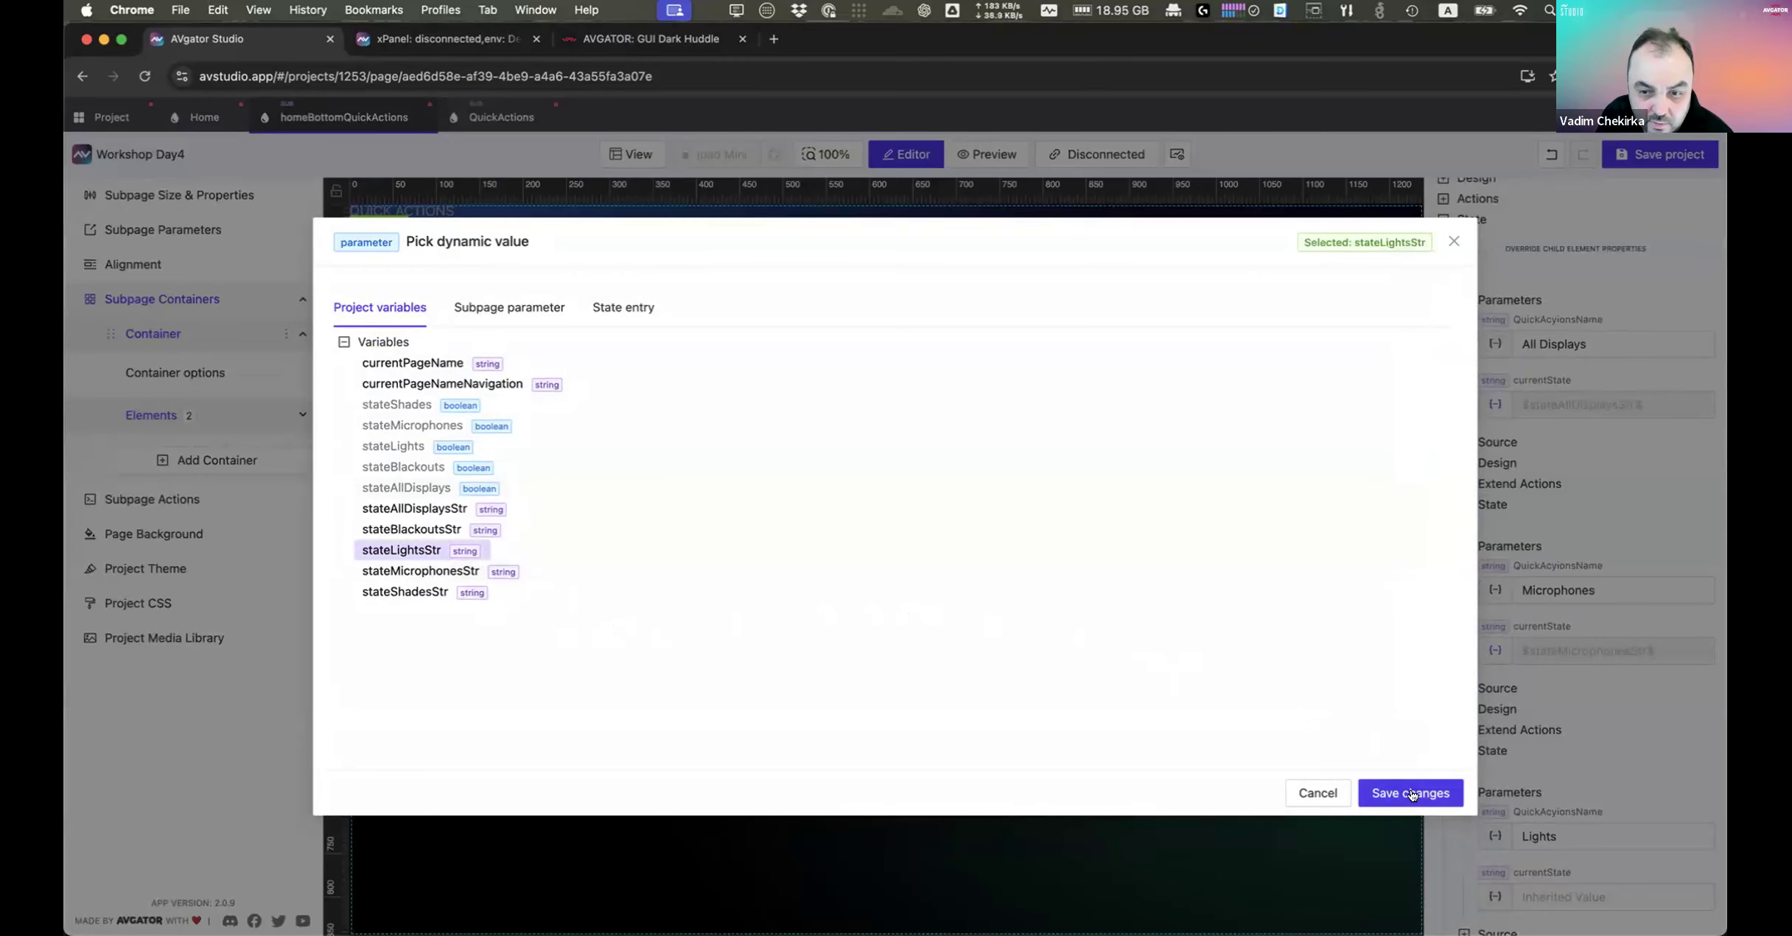
click(1406, 791)
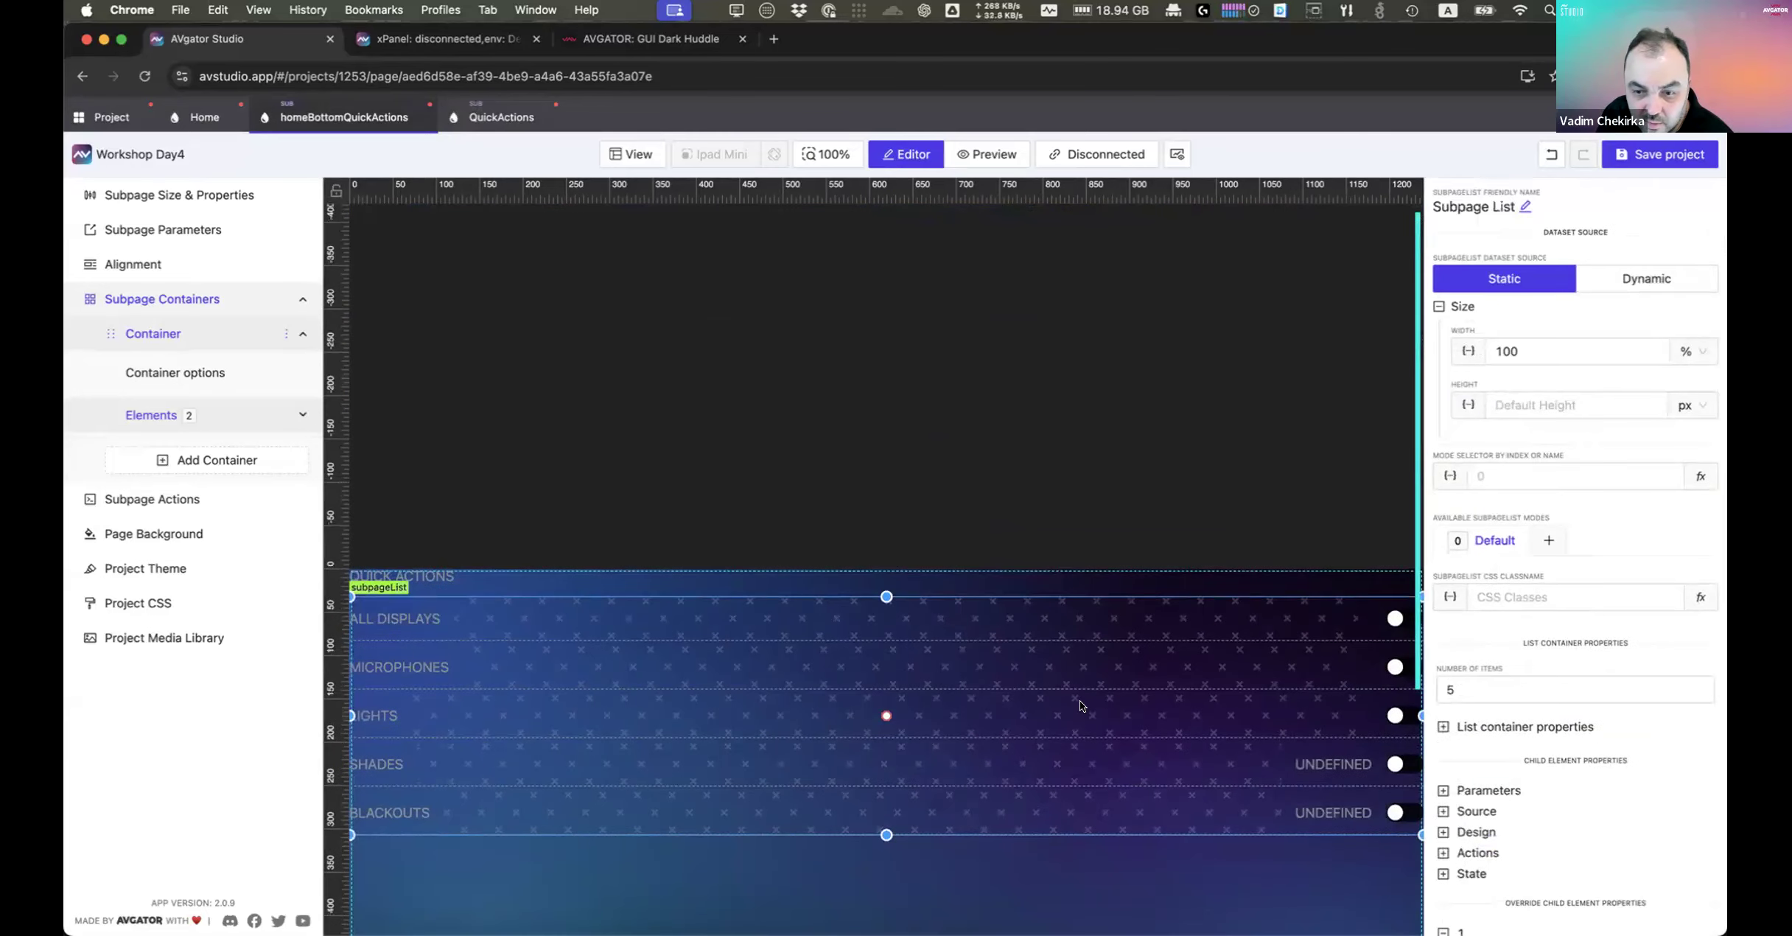
Step: Bind the currentState parameter of list item 4, Shades, to the variable stateShadesStr
scroll(1642, 764, down, 10)
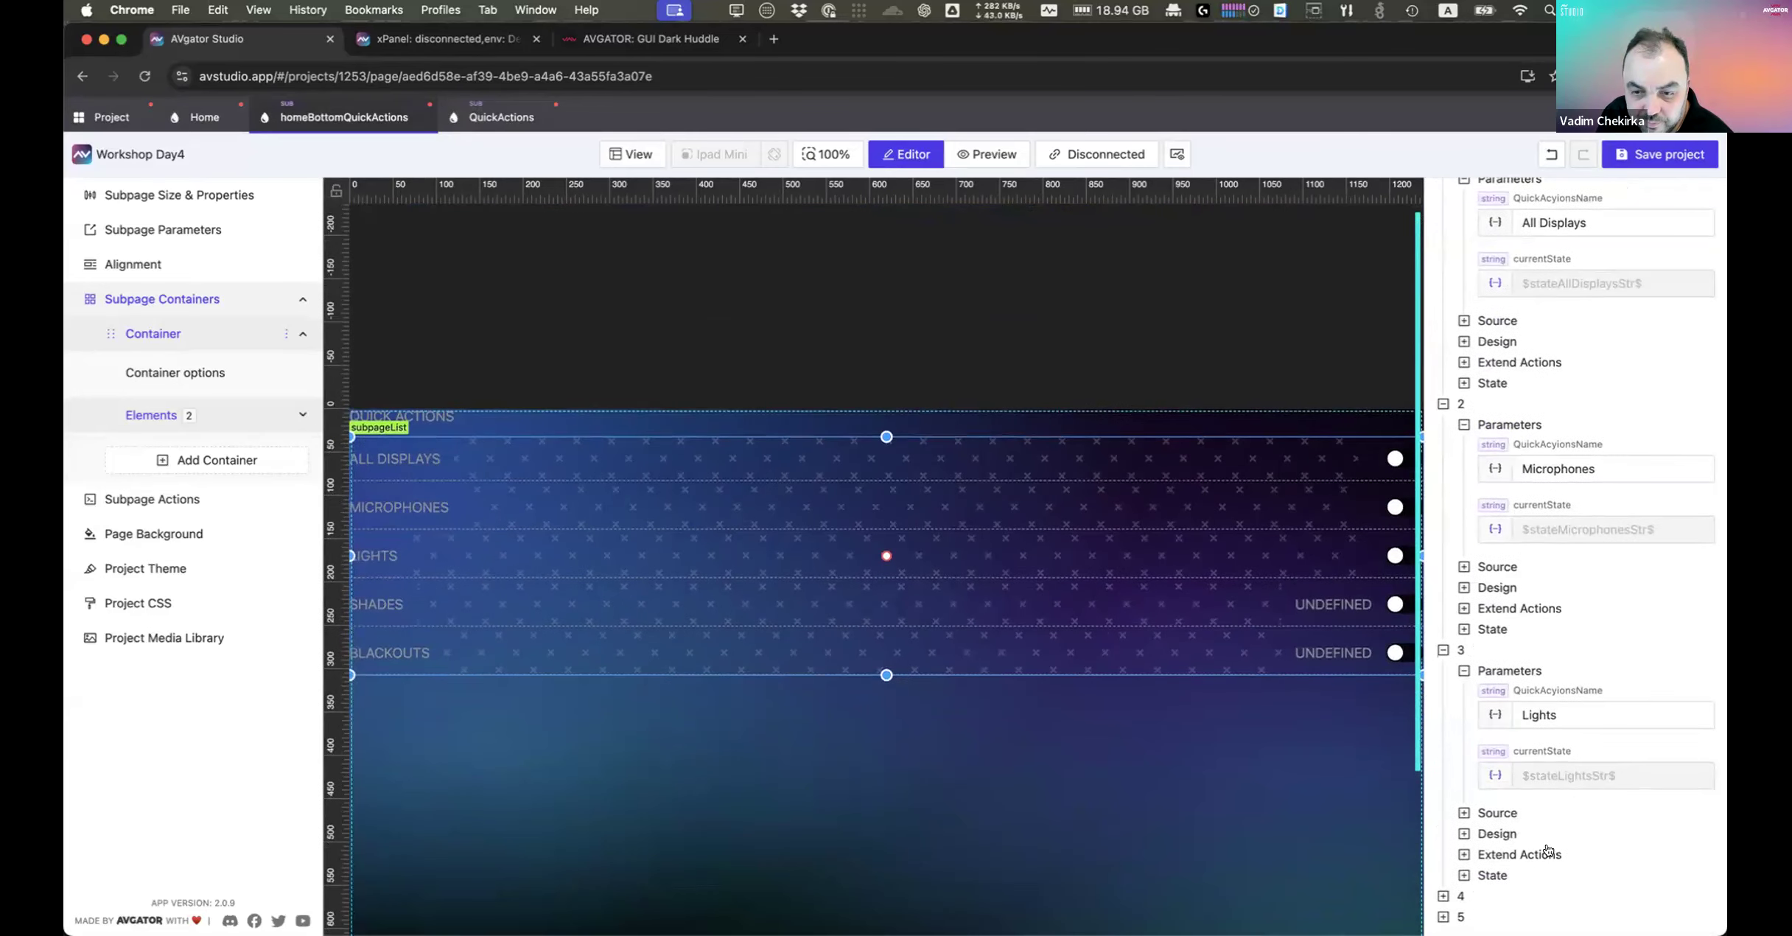
click(1462, 895)
scroll(1535, 840, down, 2)
click(1535, 814)
scroll(1519, 789, down, 1)
scroll(1515, 783, down, 1)
click(1495, 796)
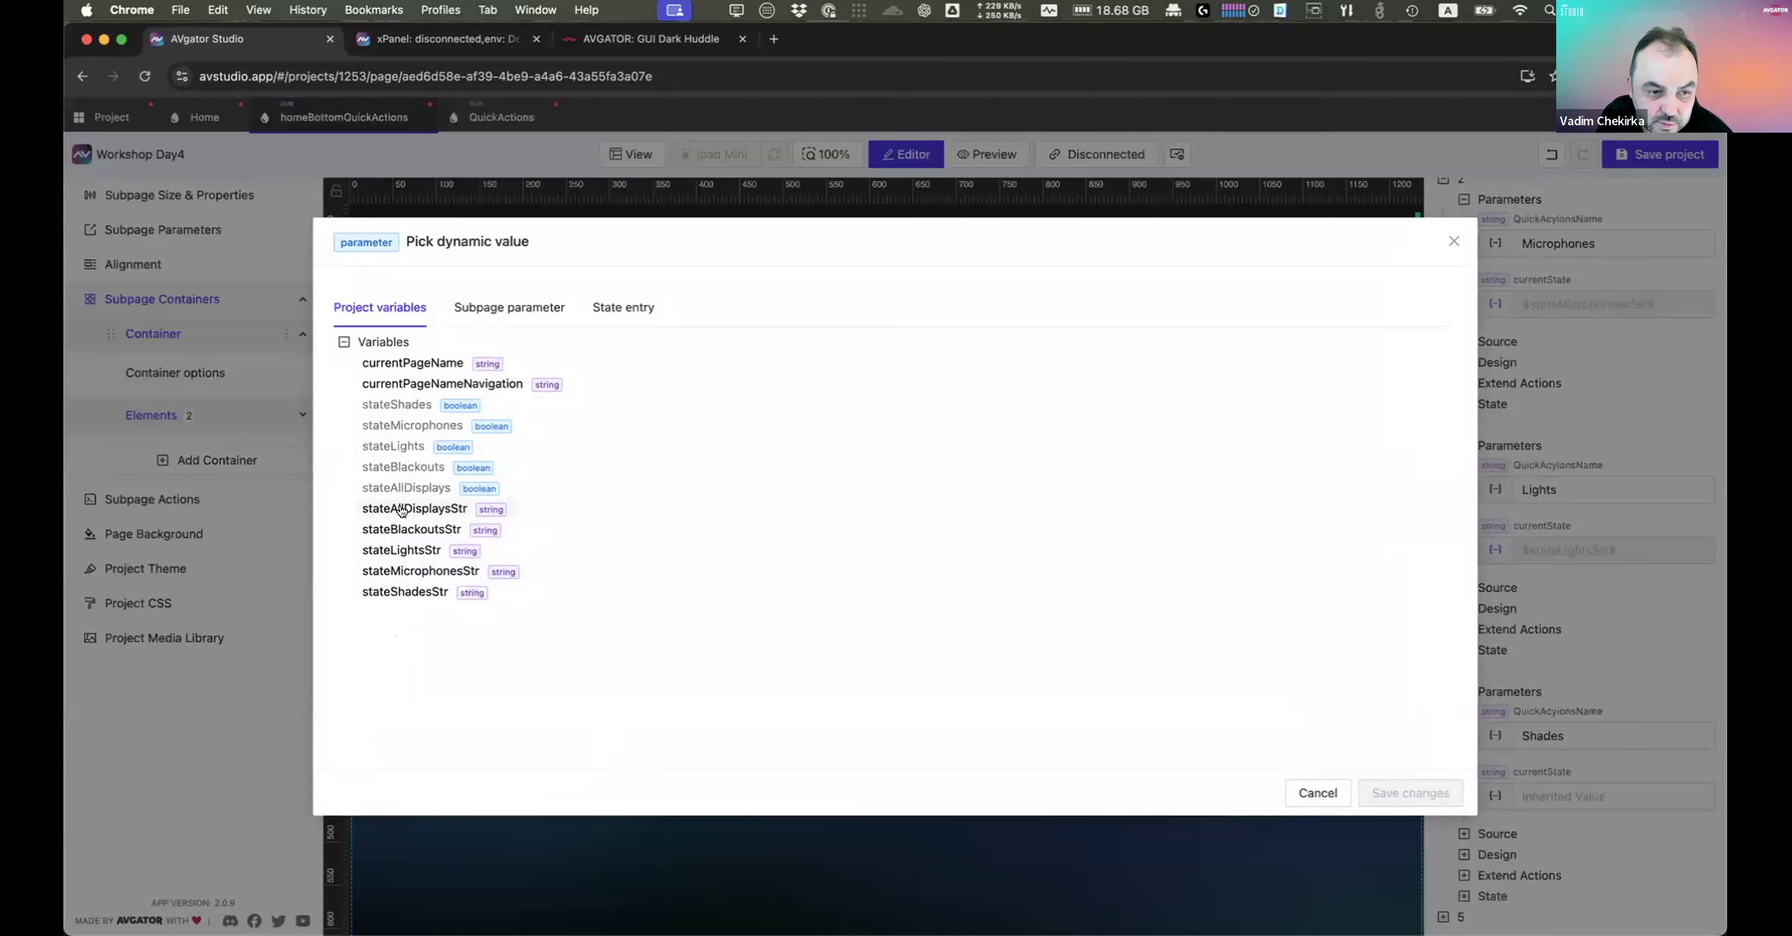
click(405, 591)
click(1410, 793)
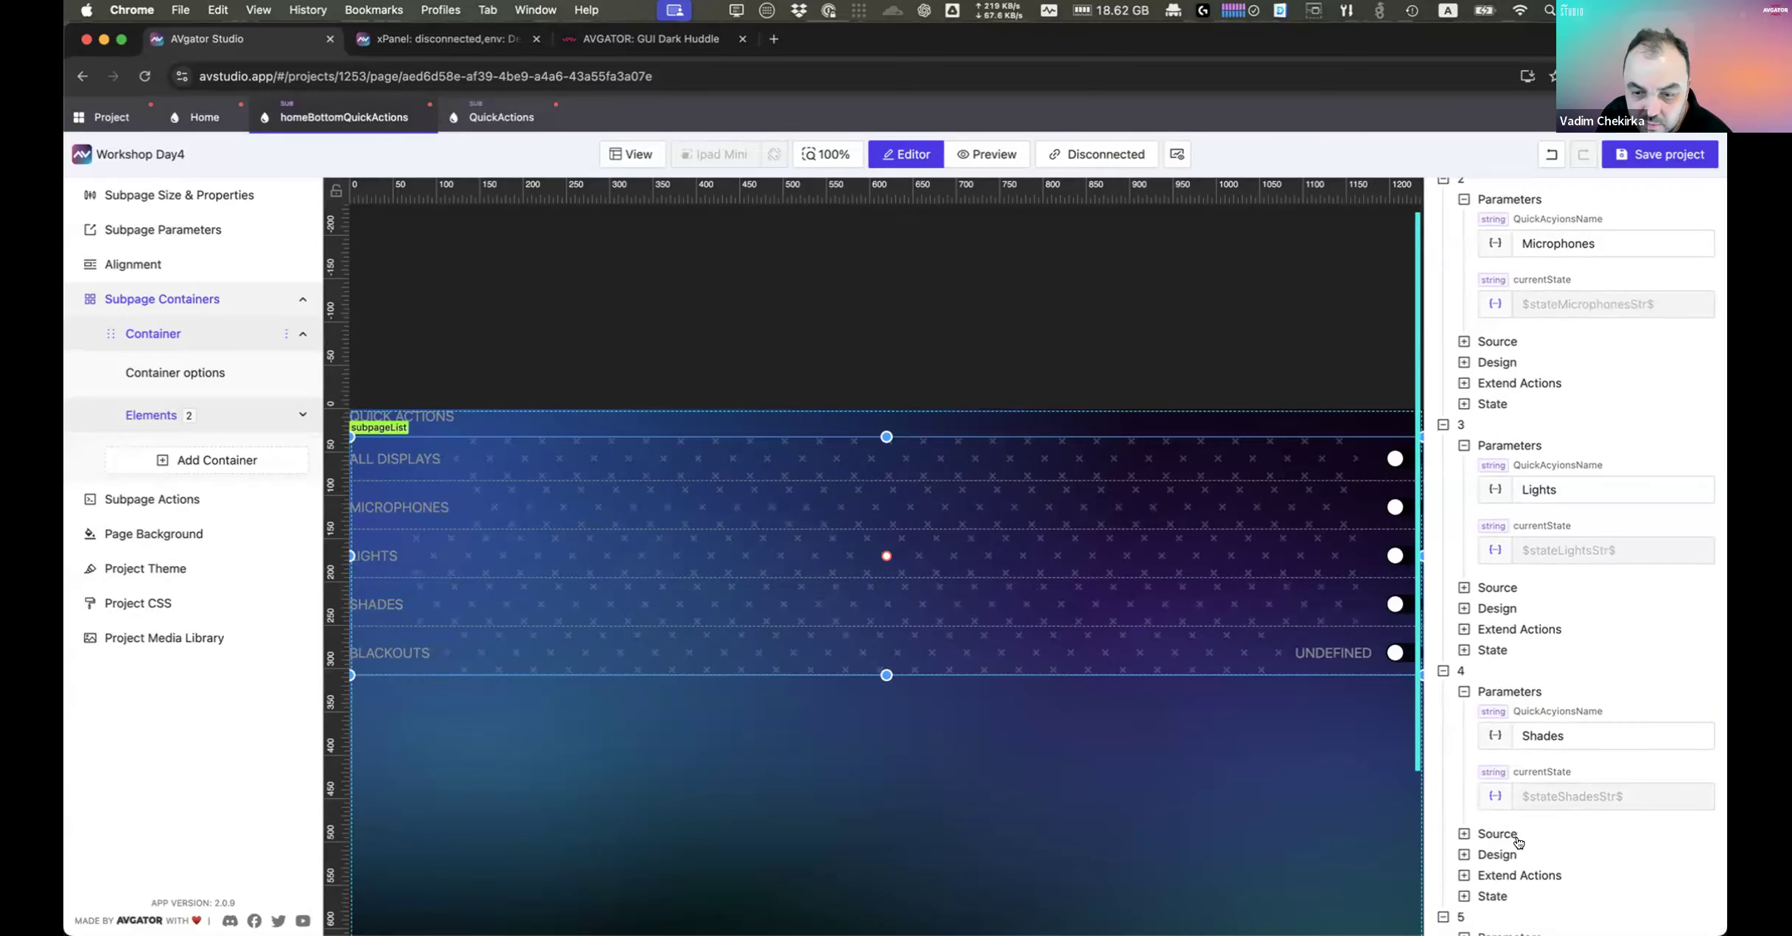
Step: Bind the currentState parameter of list item 5, Blackouts, to the variable stateShadesStr
scroll(1518, 841, down, 3)
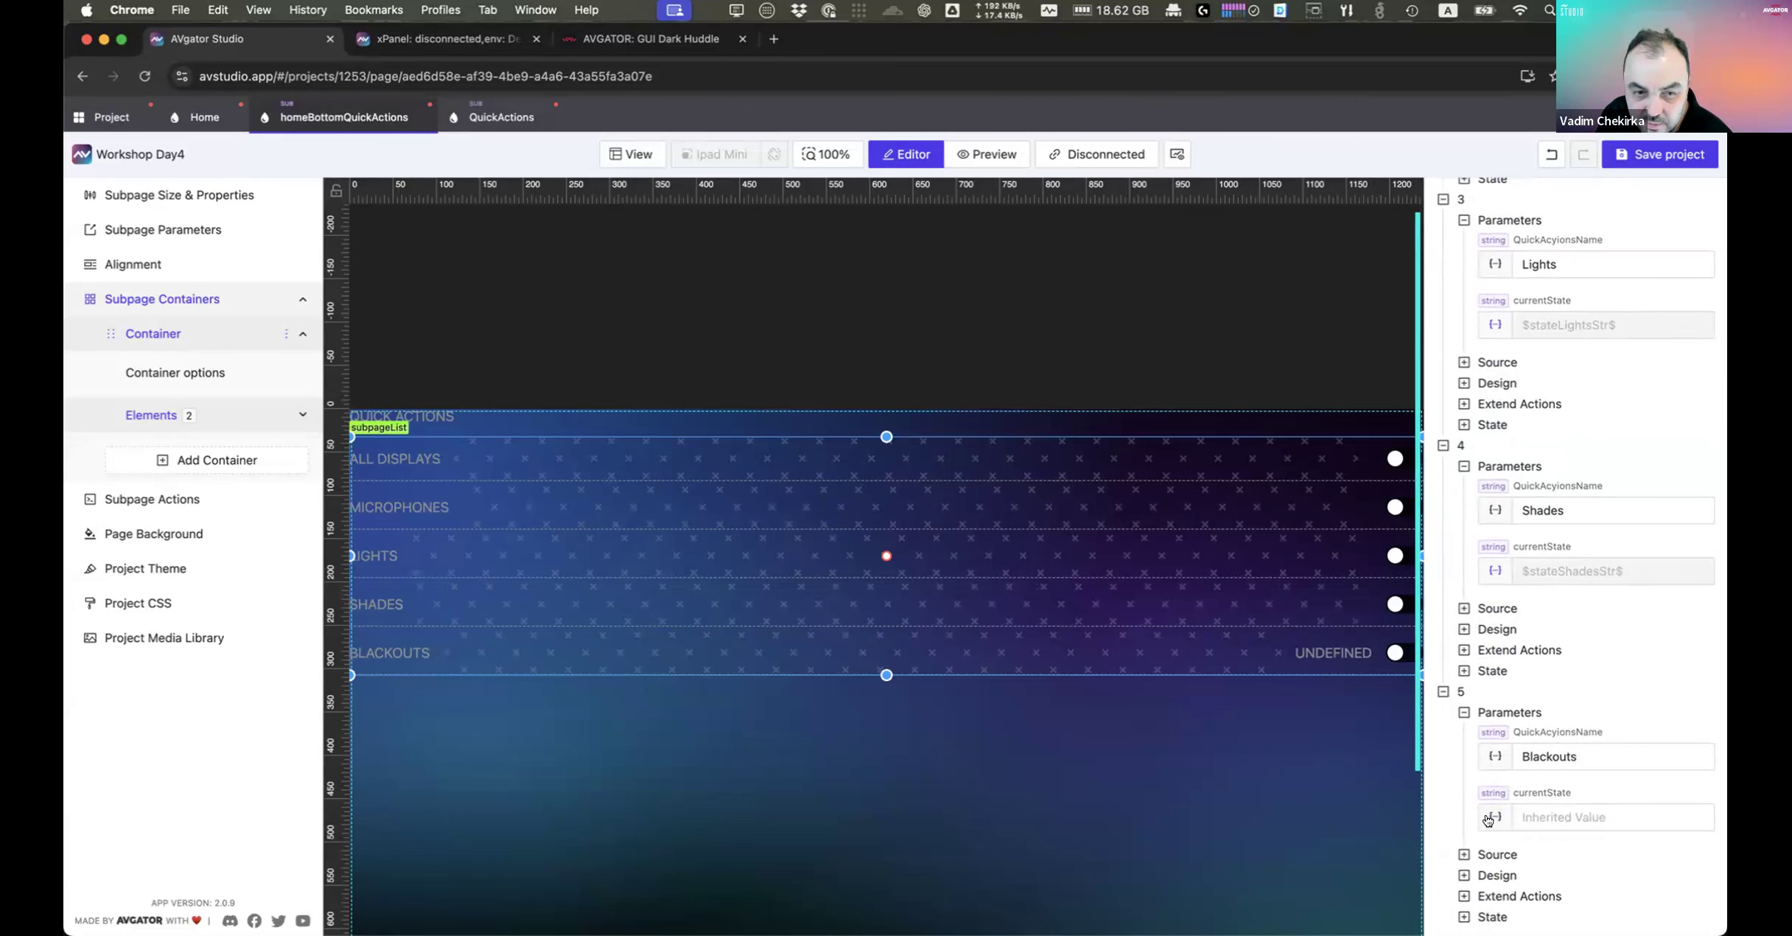
click(1494, 815)
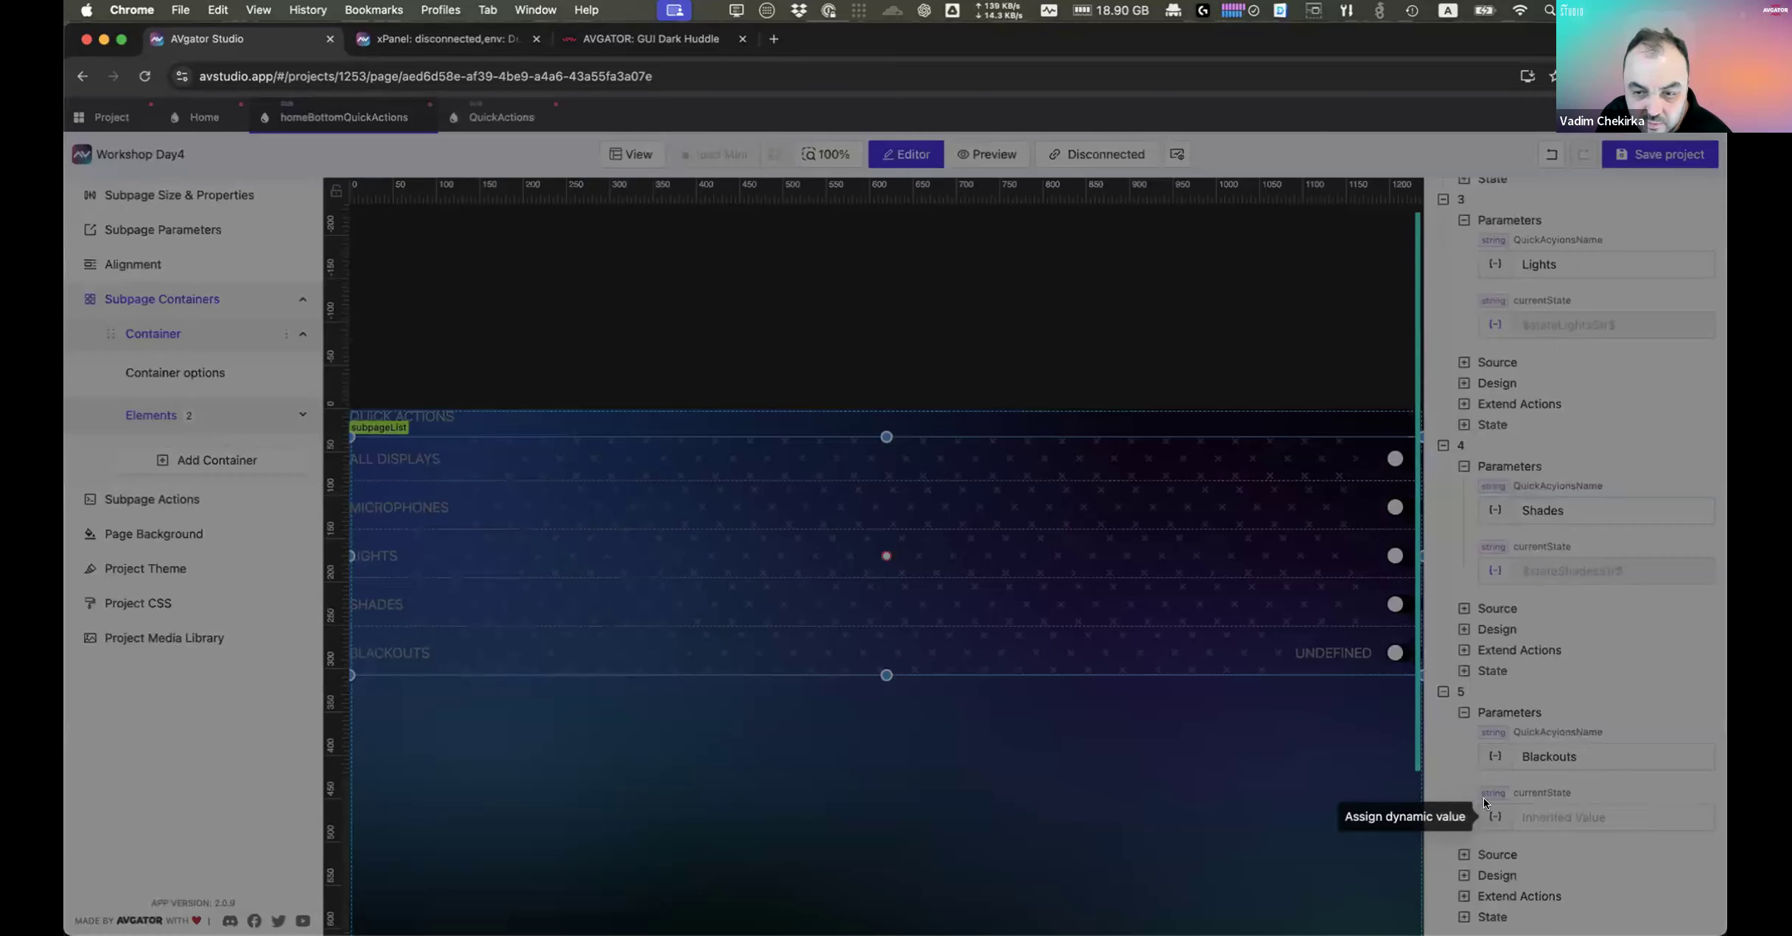
click(445, 598)
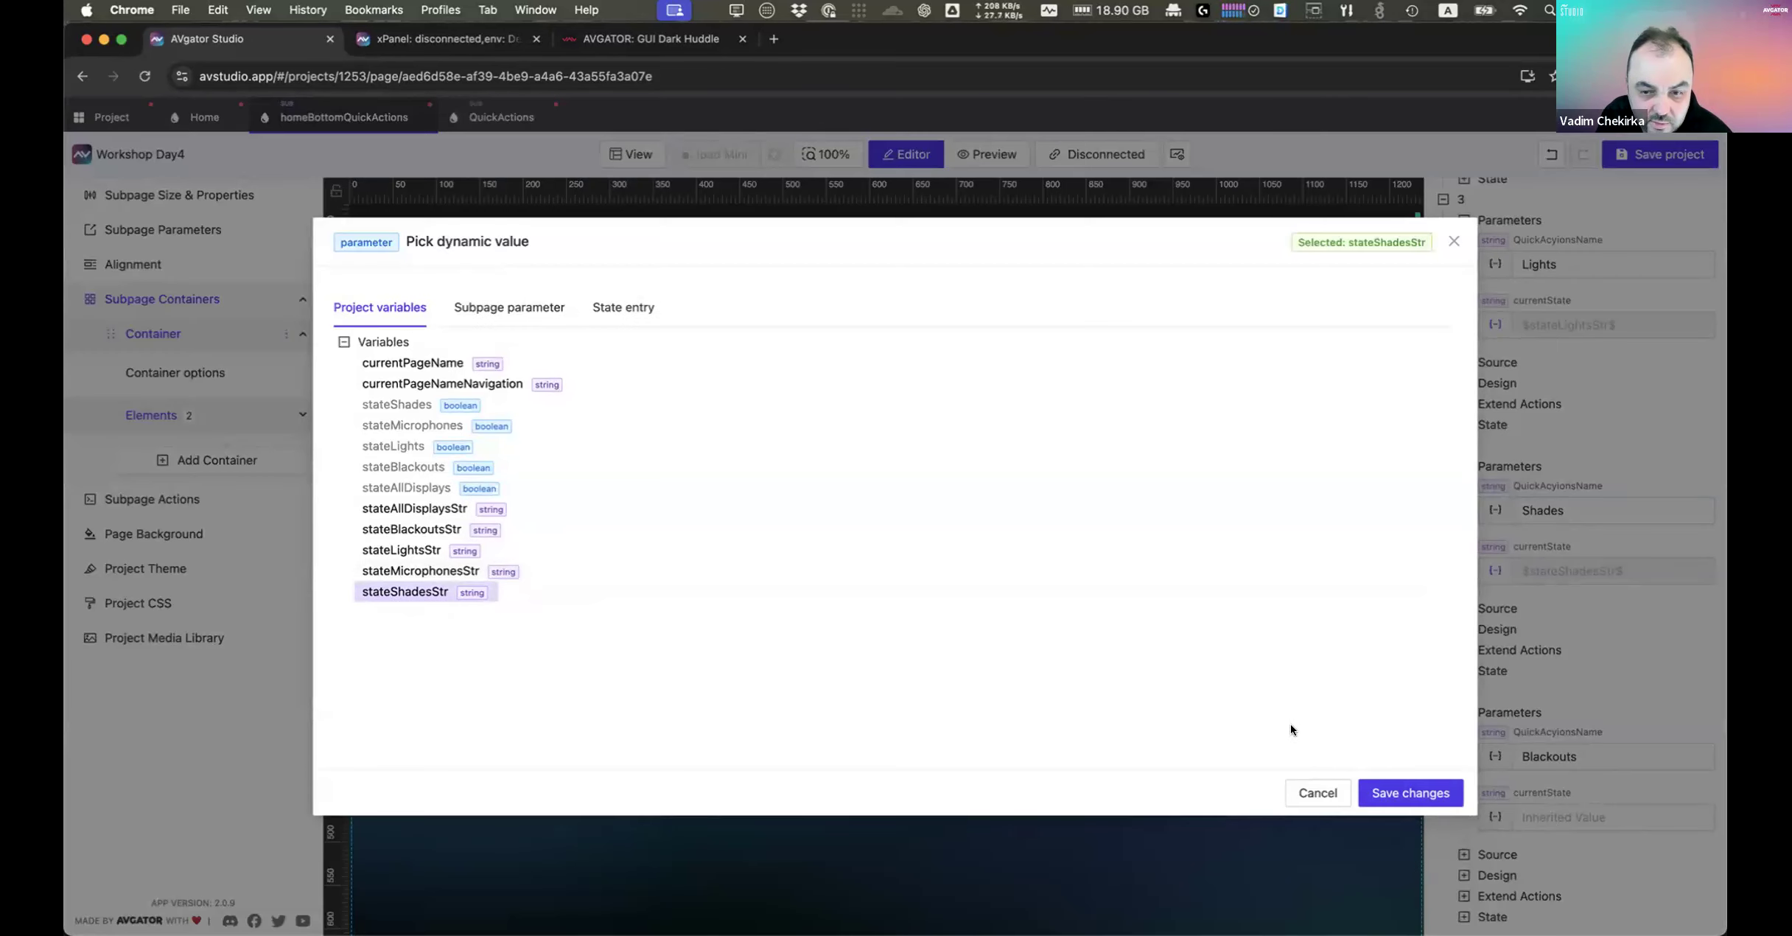
click(1410, 790)
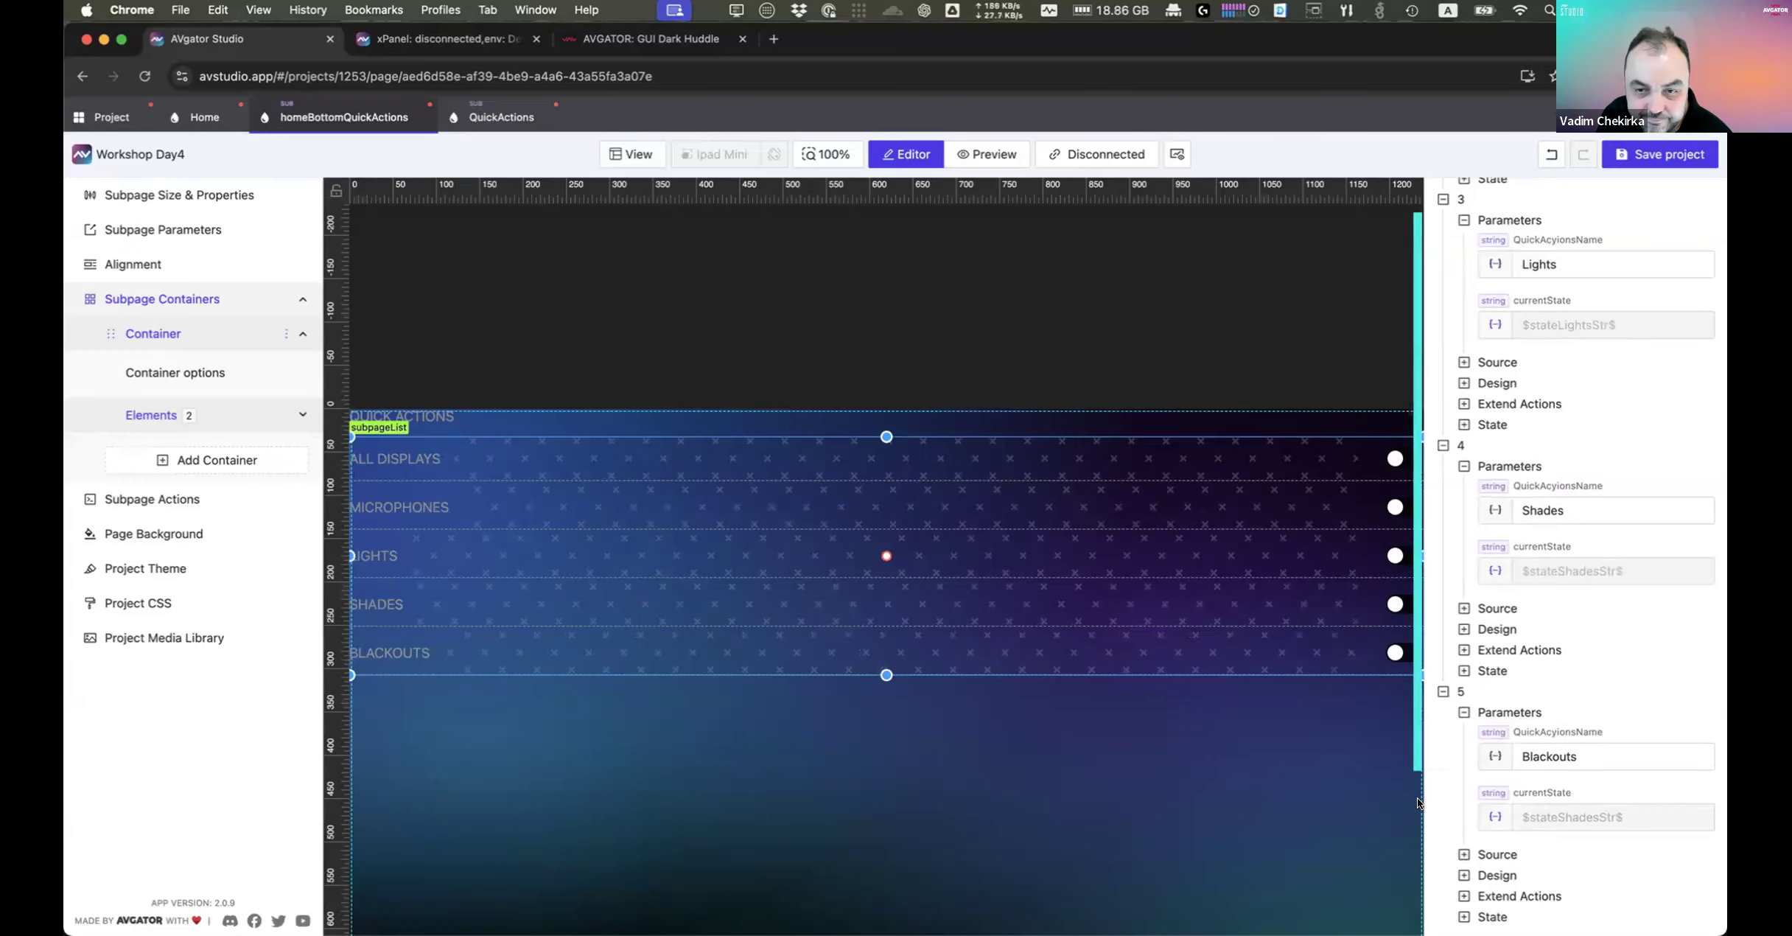
scroll(1206, 756, down, 3)
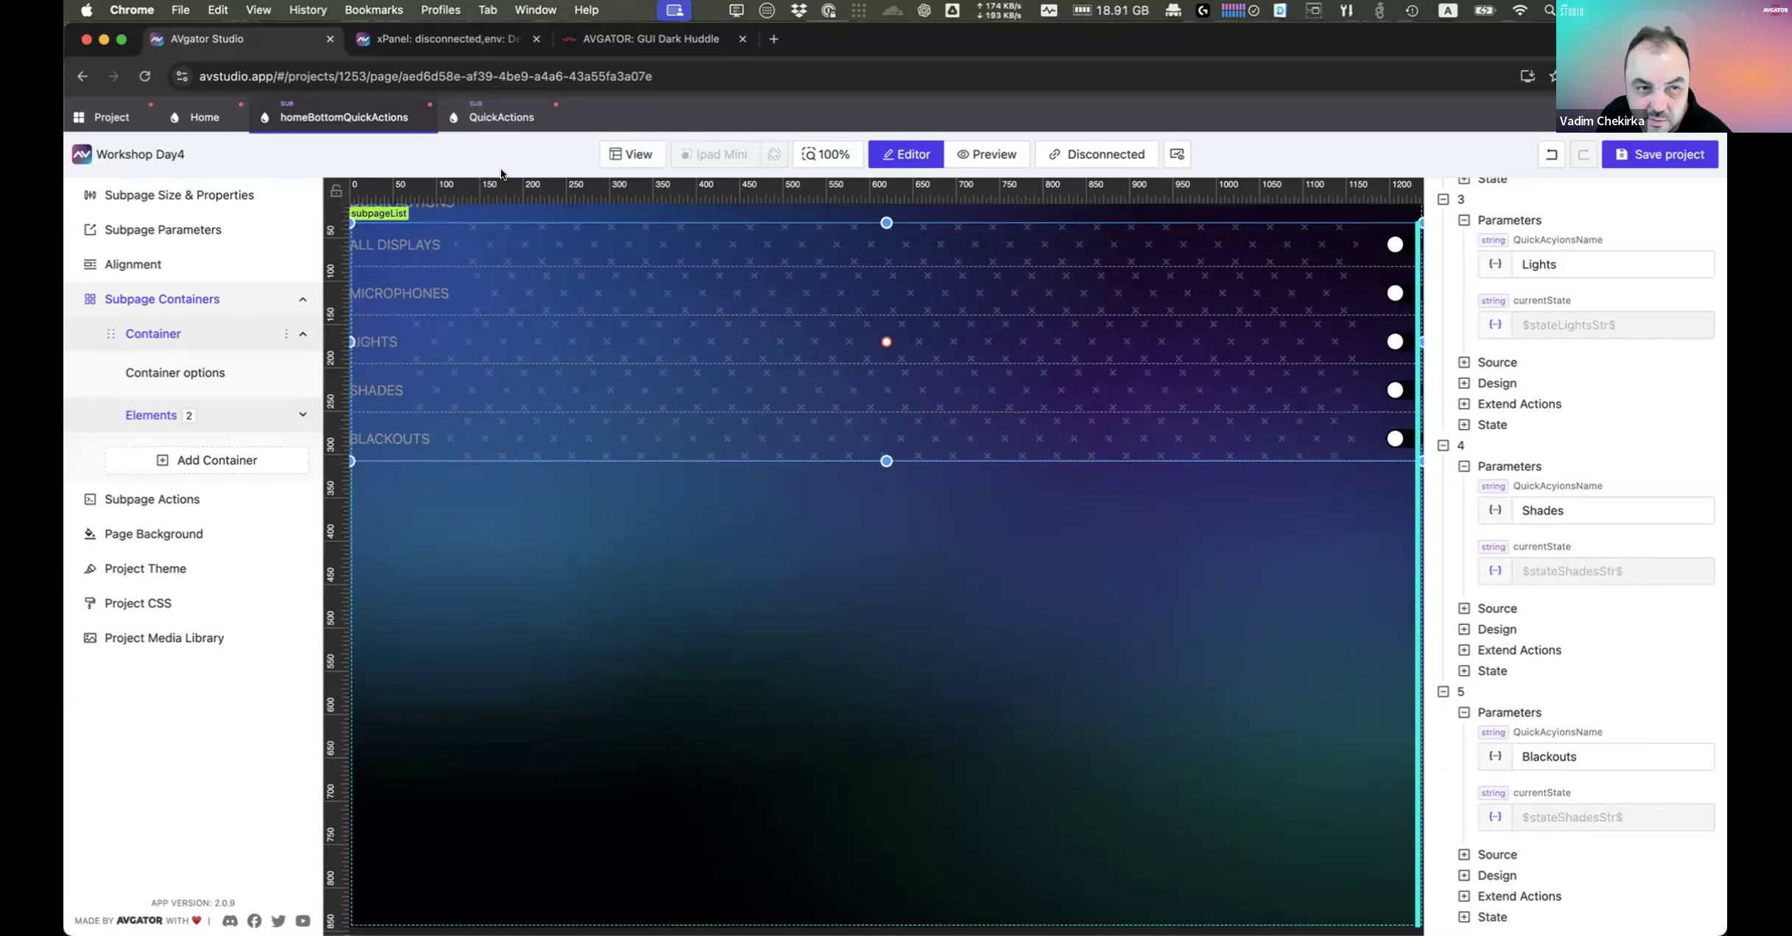
Step: Check the Quick Actions rows in the live xPanel, save the project in AVgator Studio and open the project overview
click(445, 38)
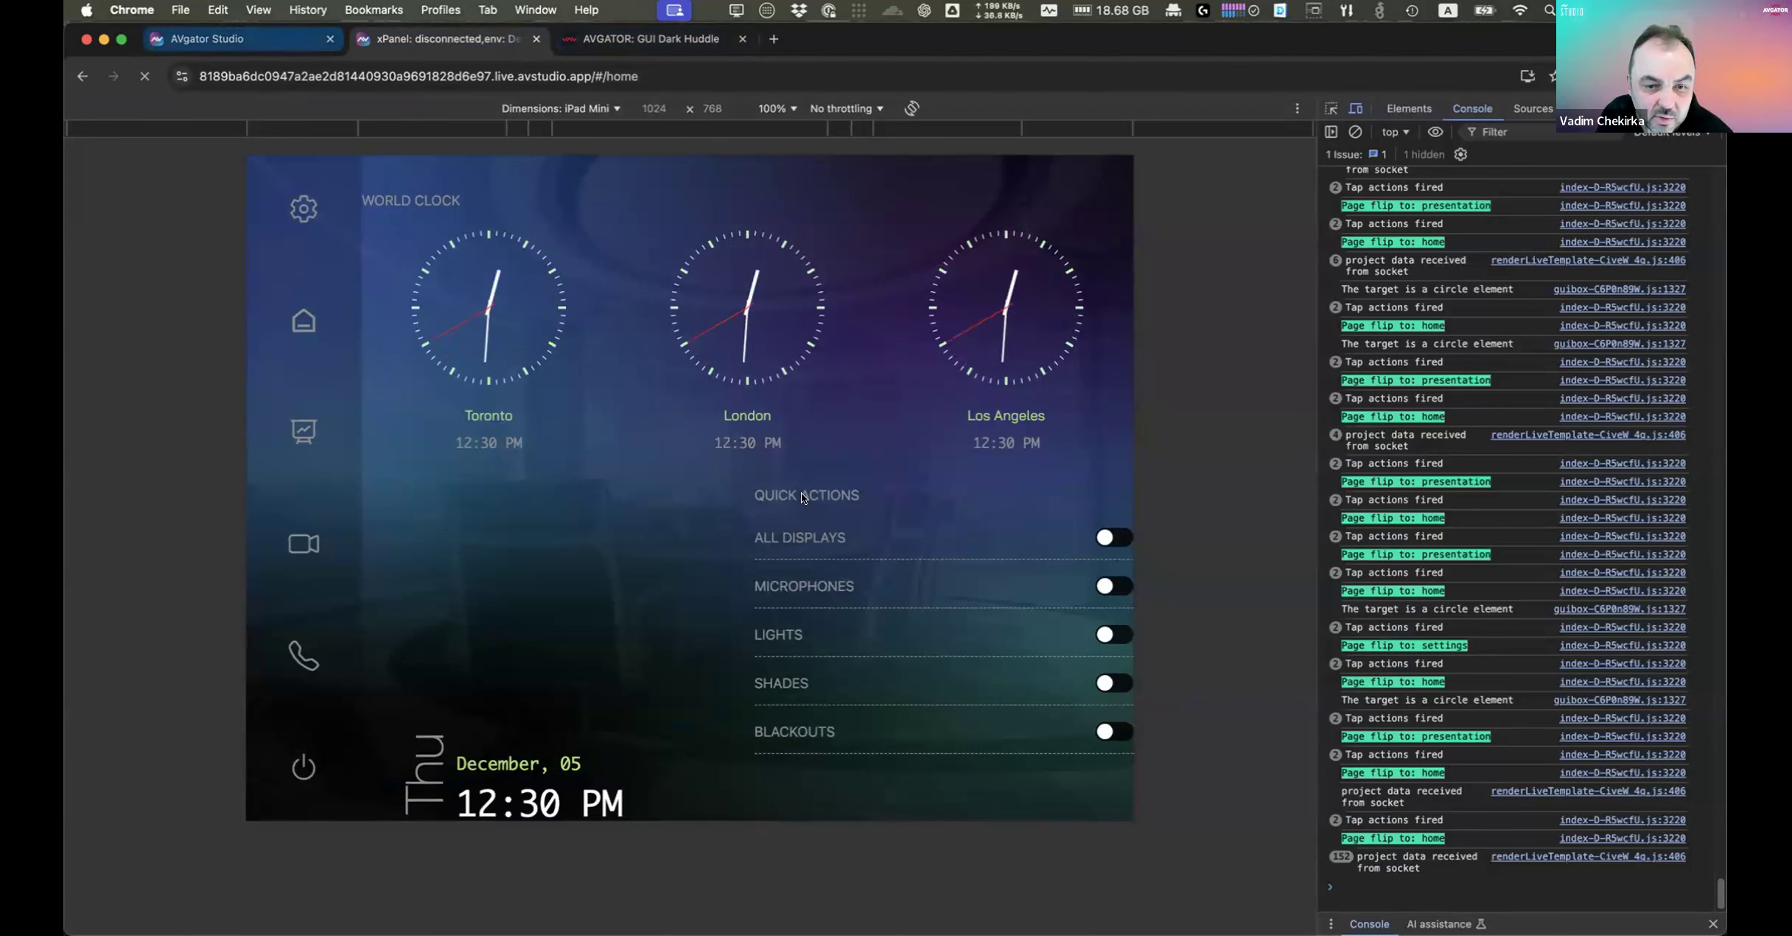
click(267, 38)
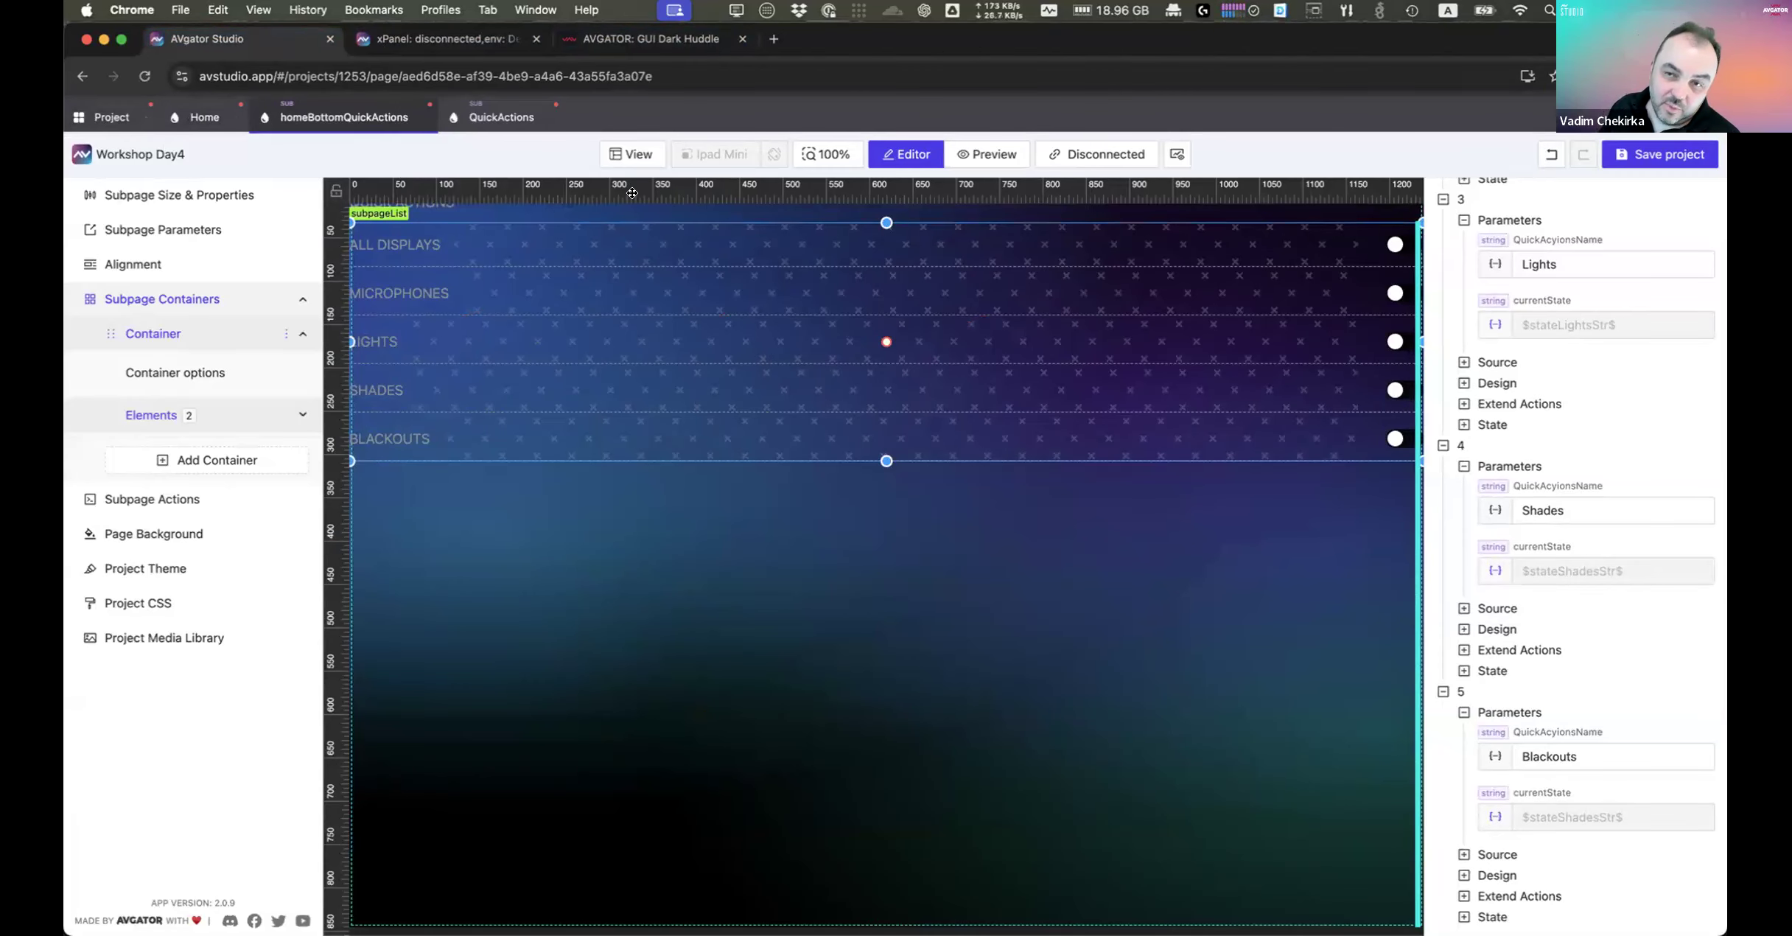
click(1621, 156)
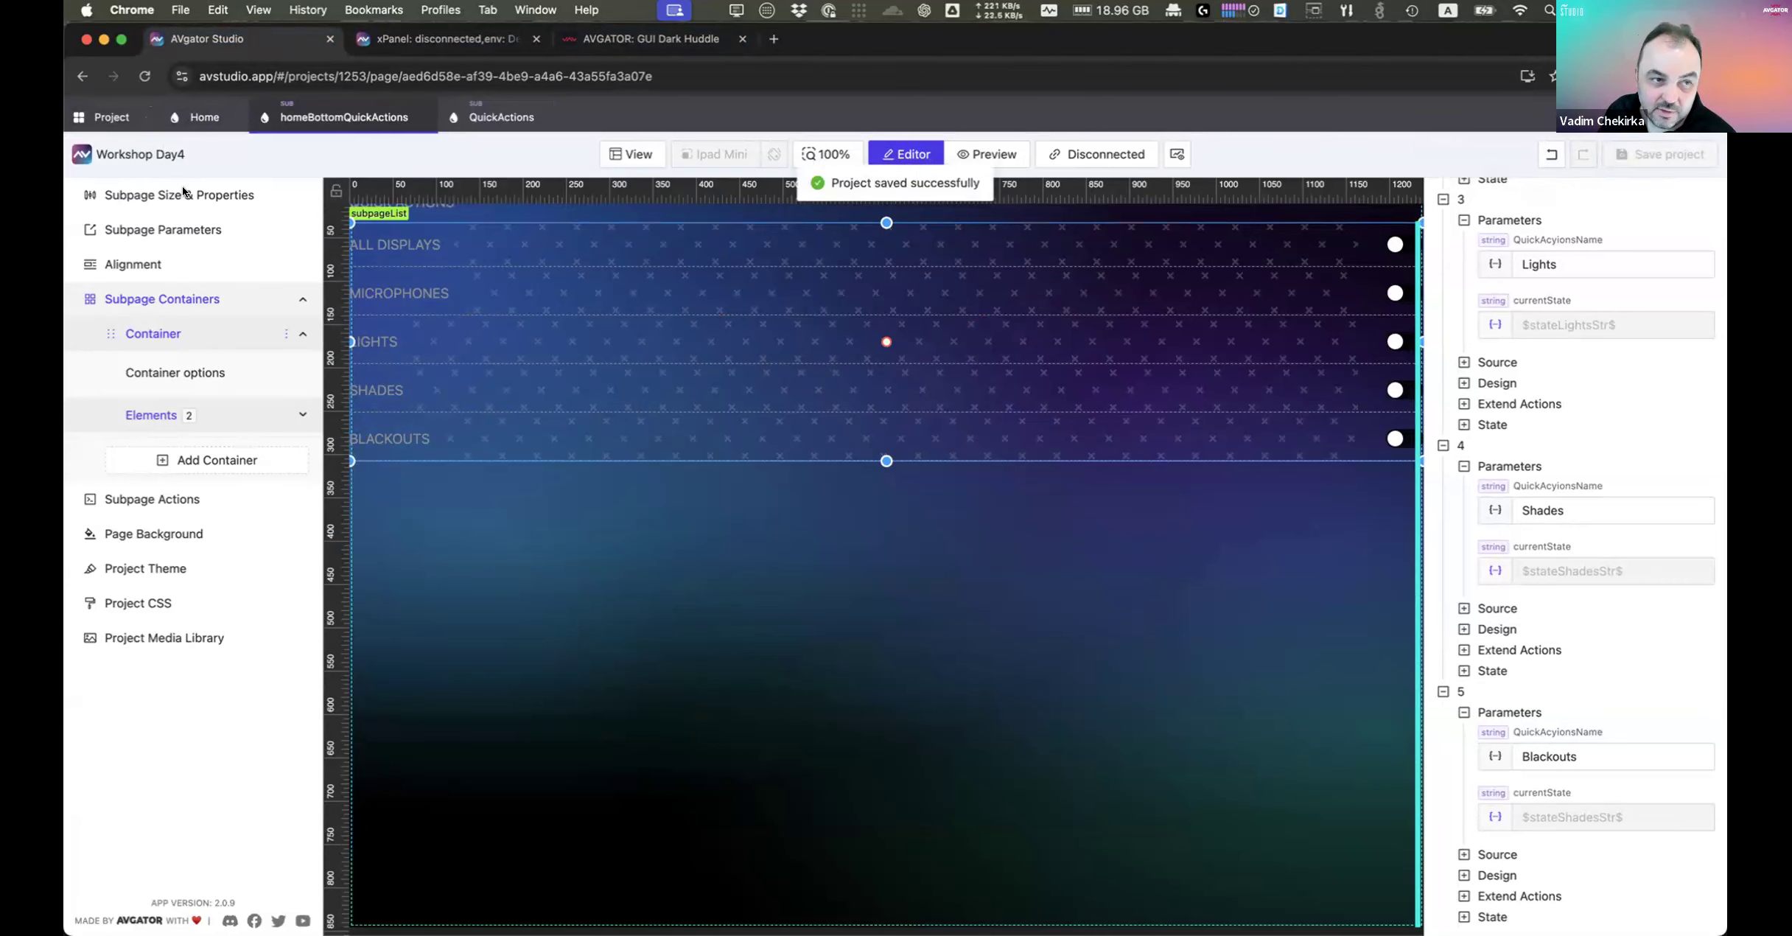
click(102, 115)
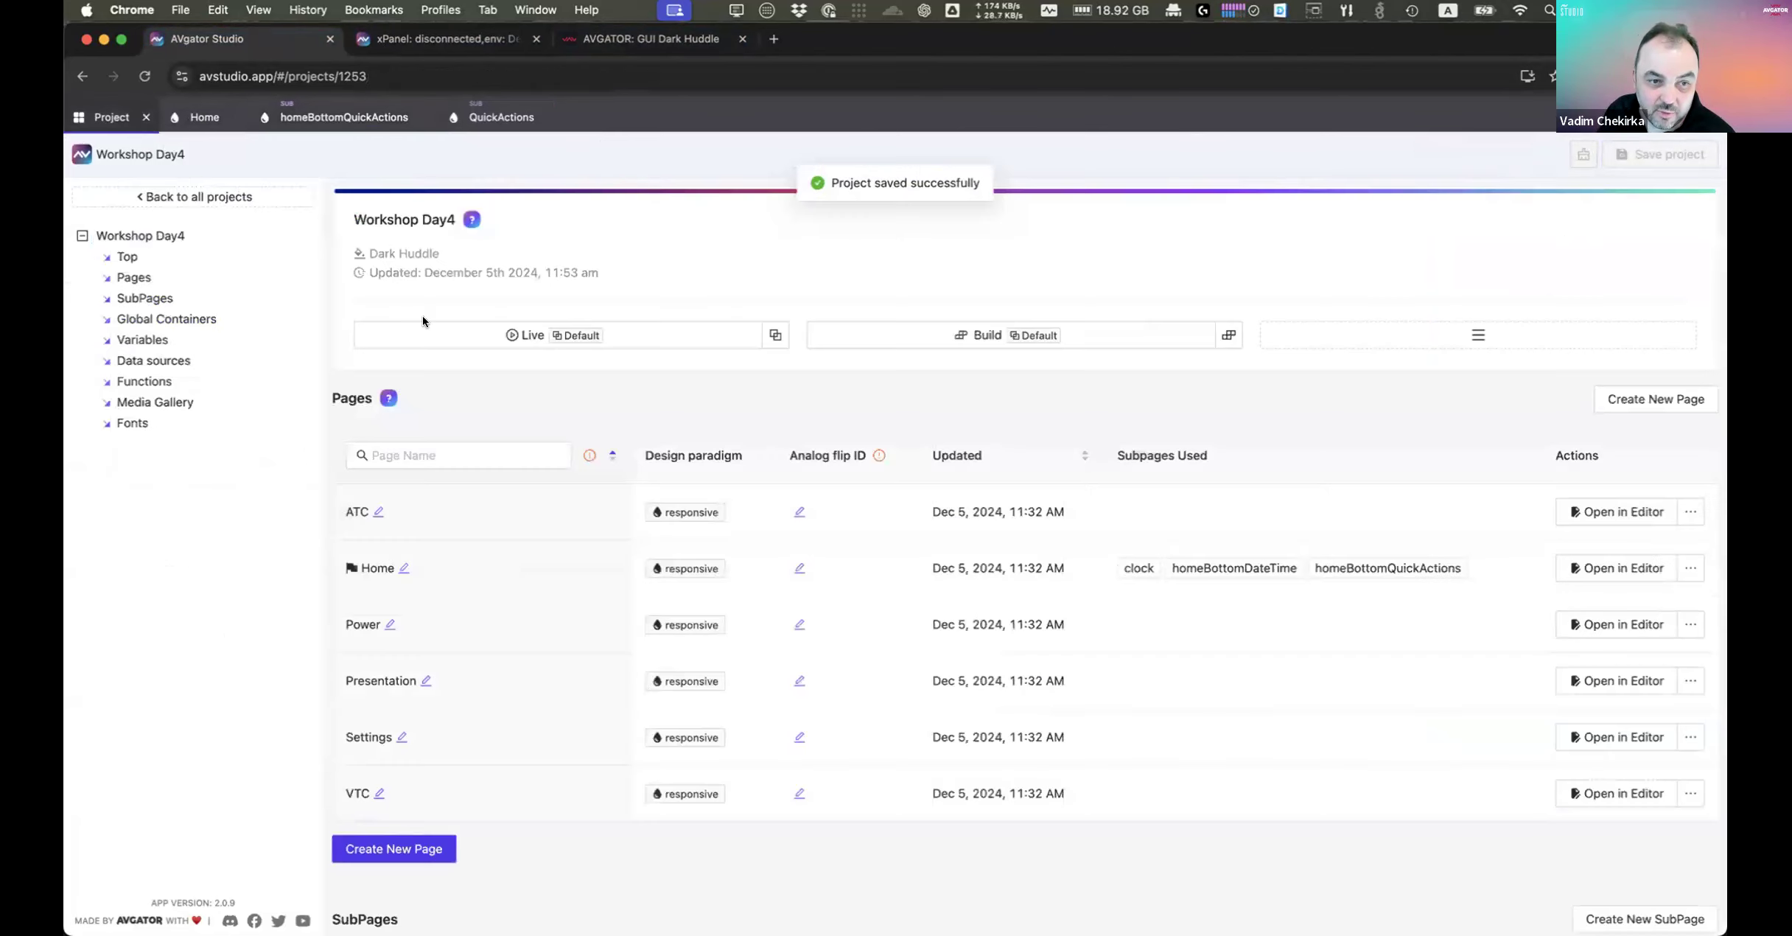
Step: Clear the signal feedback setter of the variable stateAllDisplaysStr and check the Quick Actions rows in the live xPanel
click(144, 343)
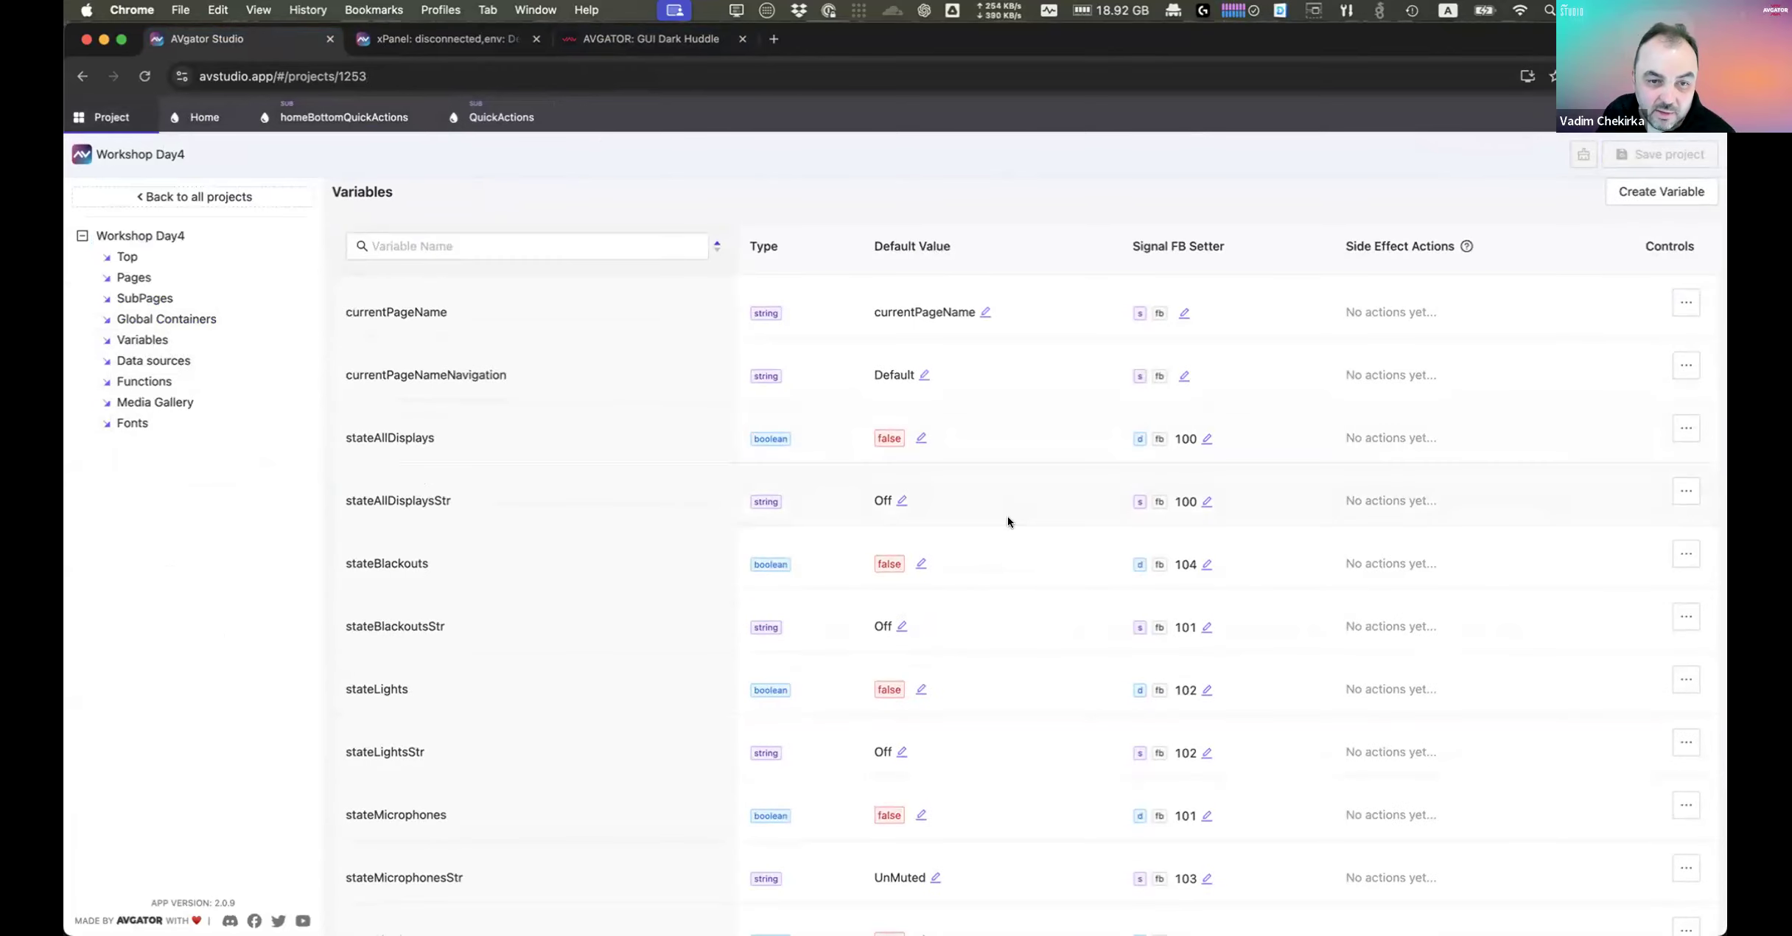
scroll(1010, 586, down, 2)
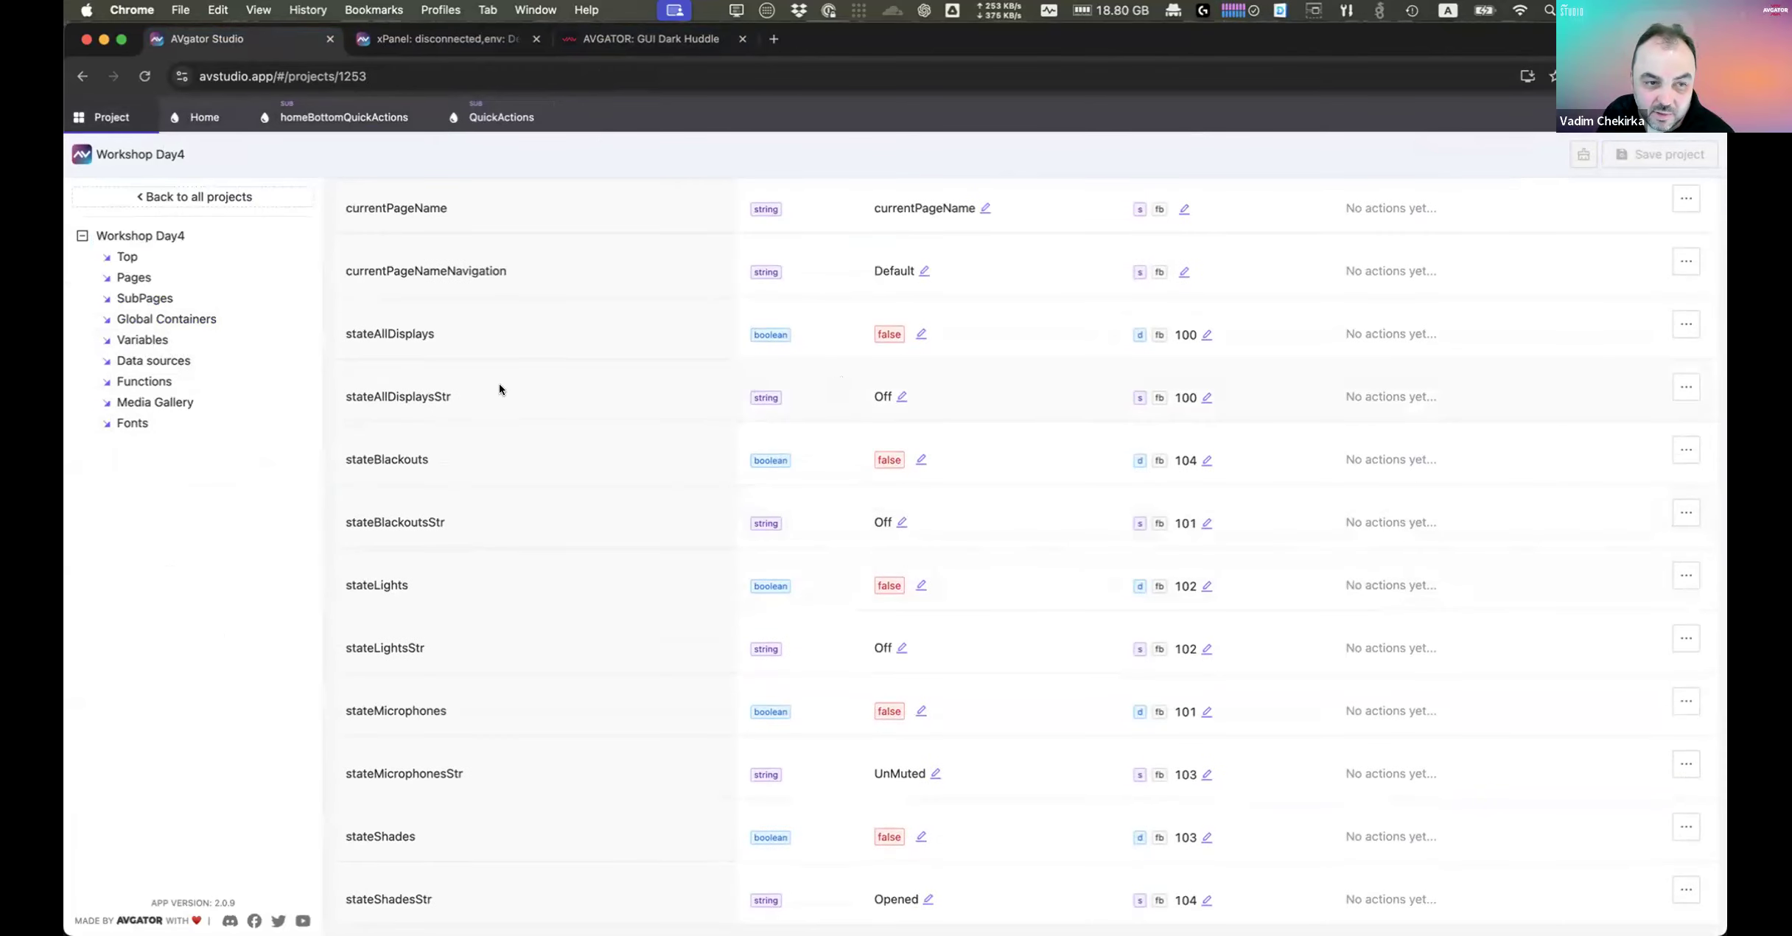
click(1203, 398)
key(BackSpace)
key(BackSpace)
key(BackSpace)
key(Return)
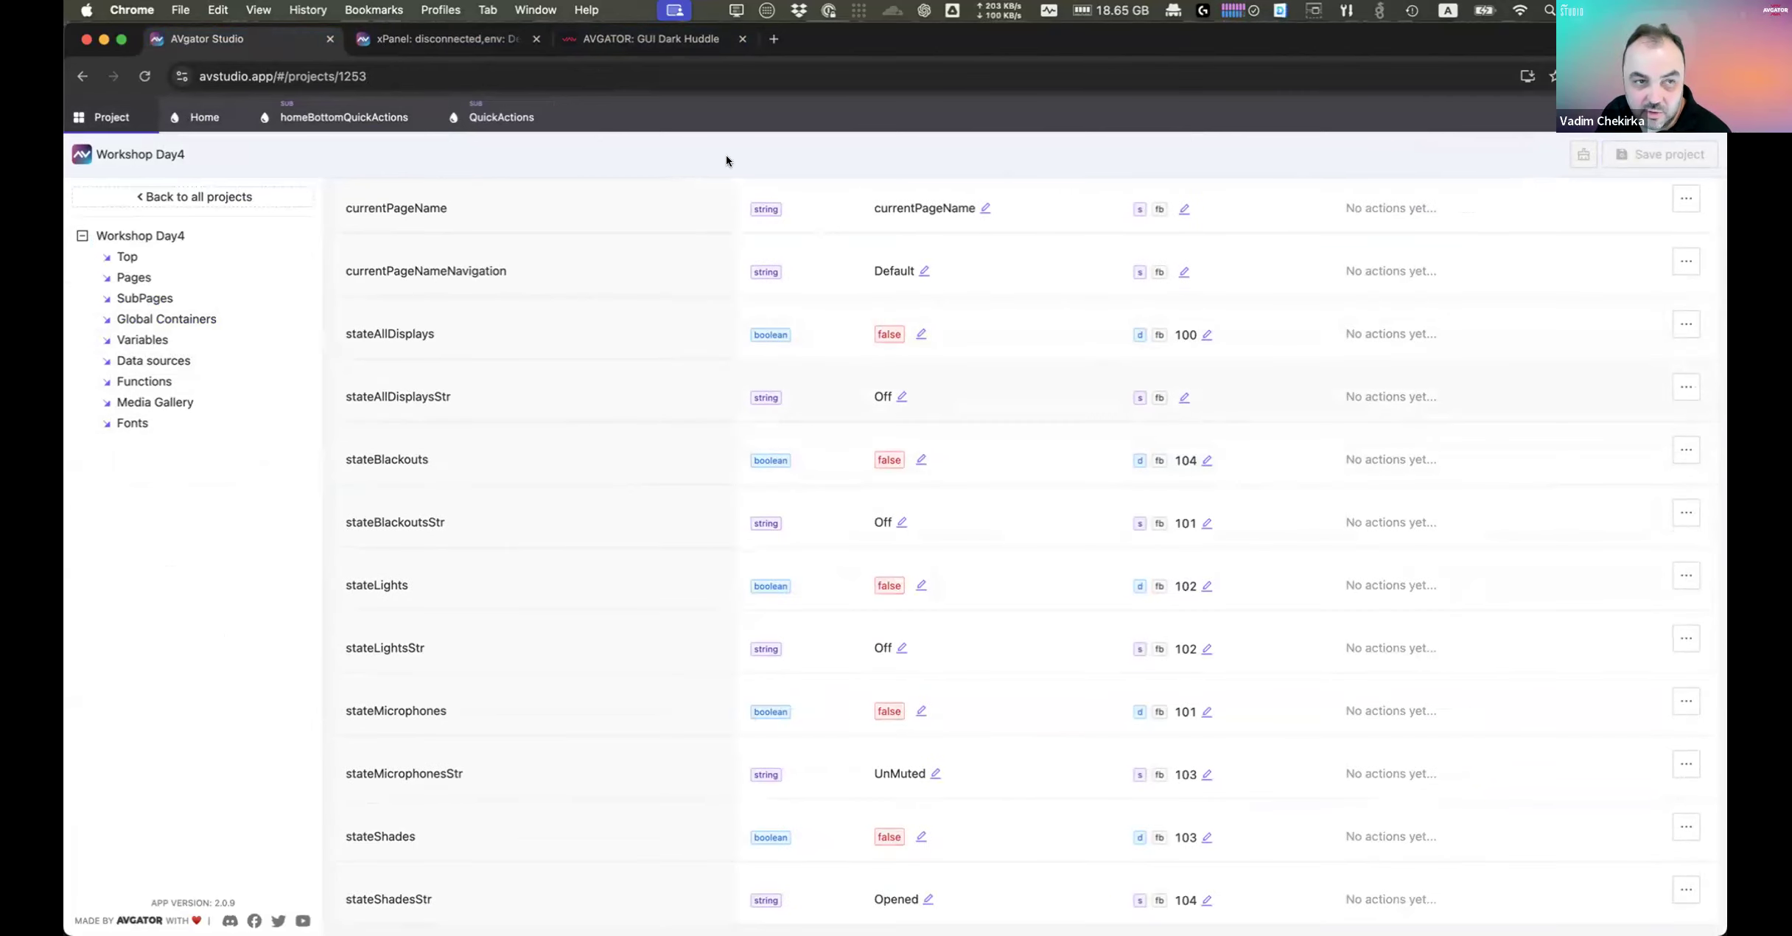
click(440, 37)
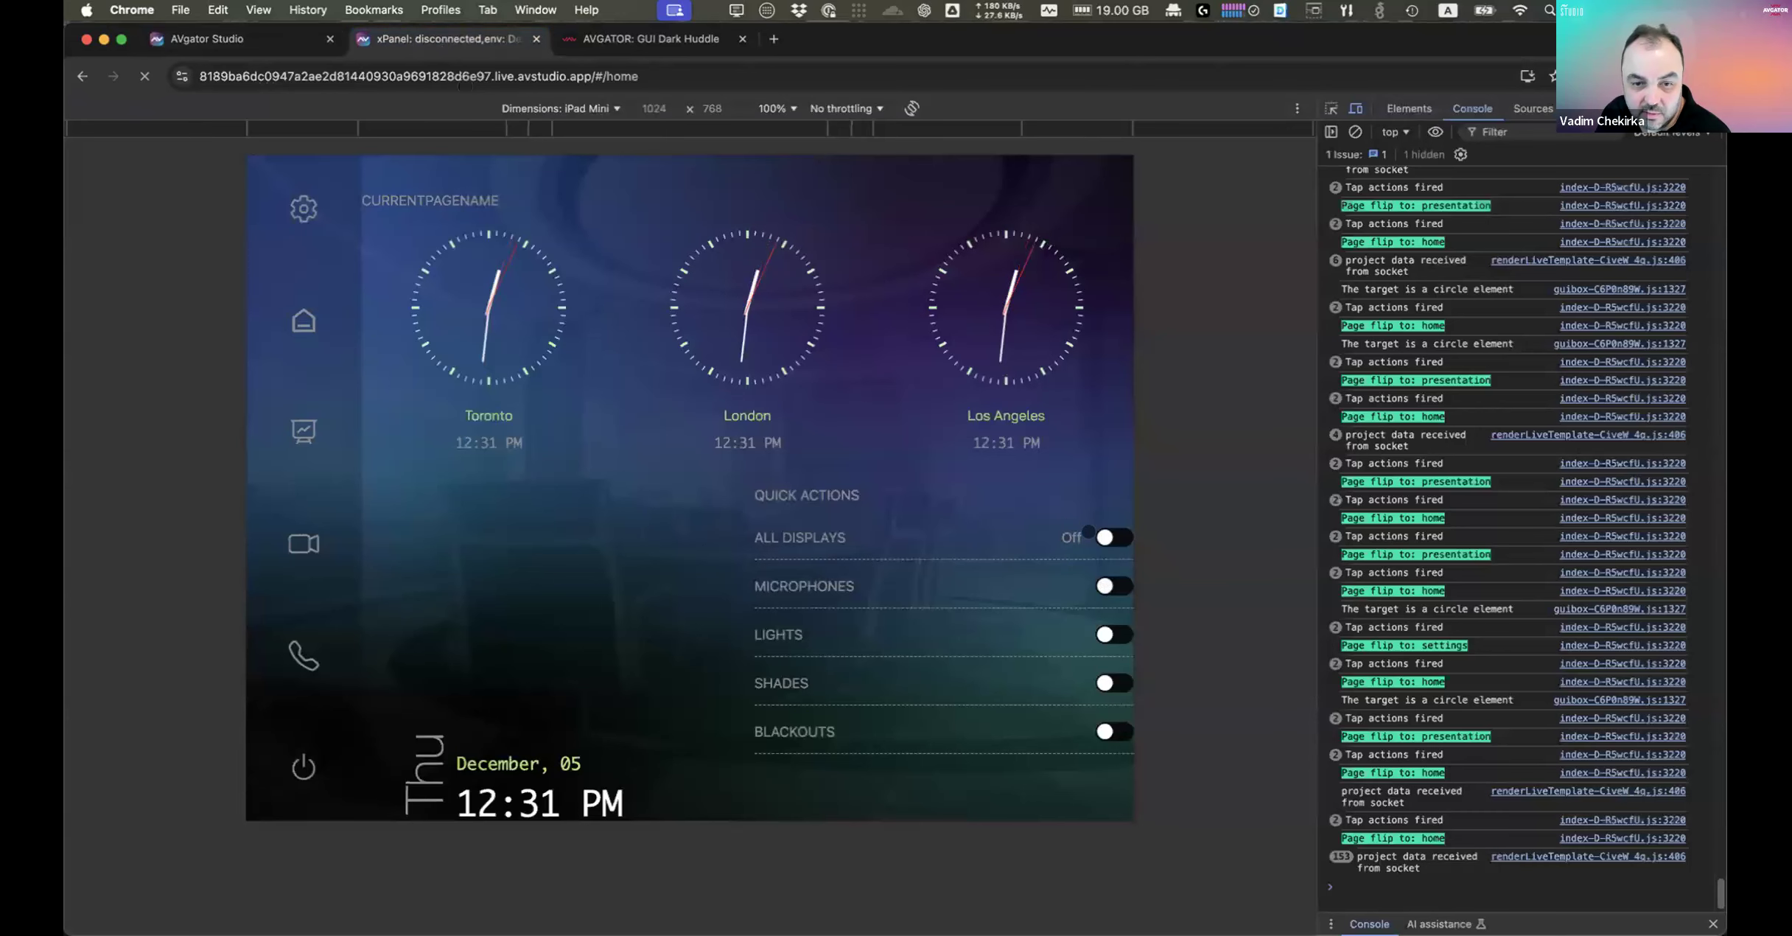
click(206, 39)
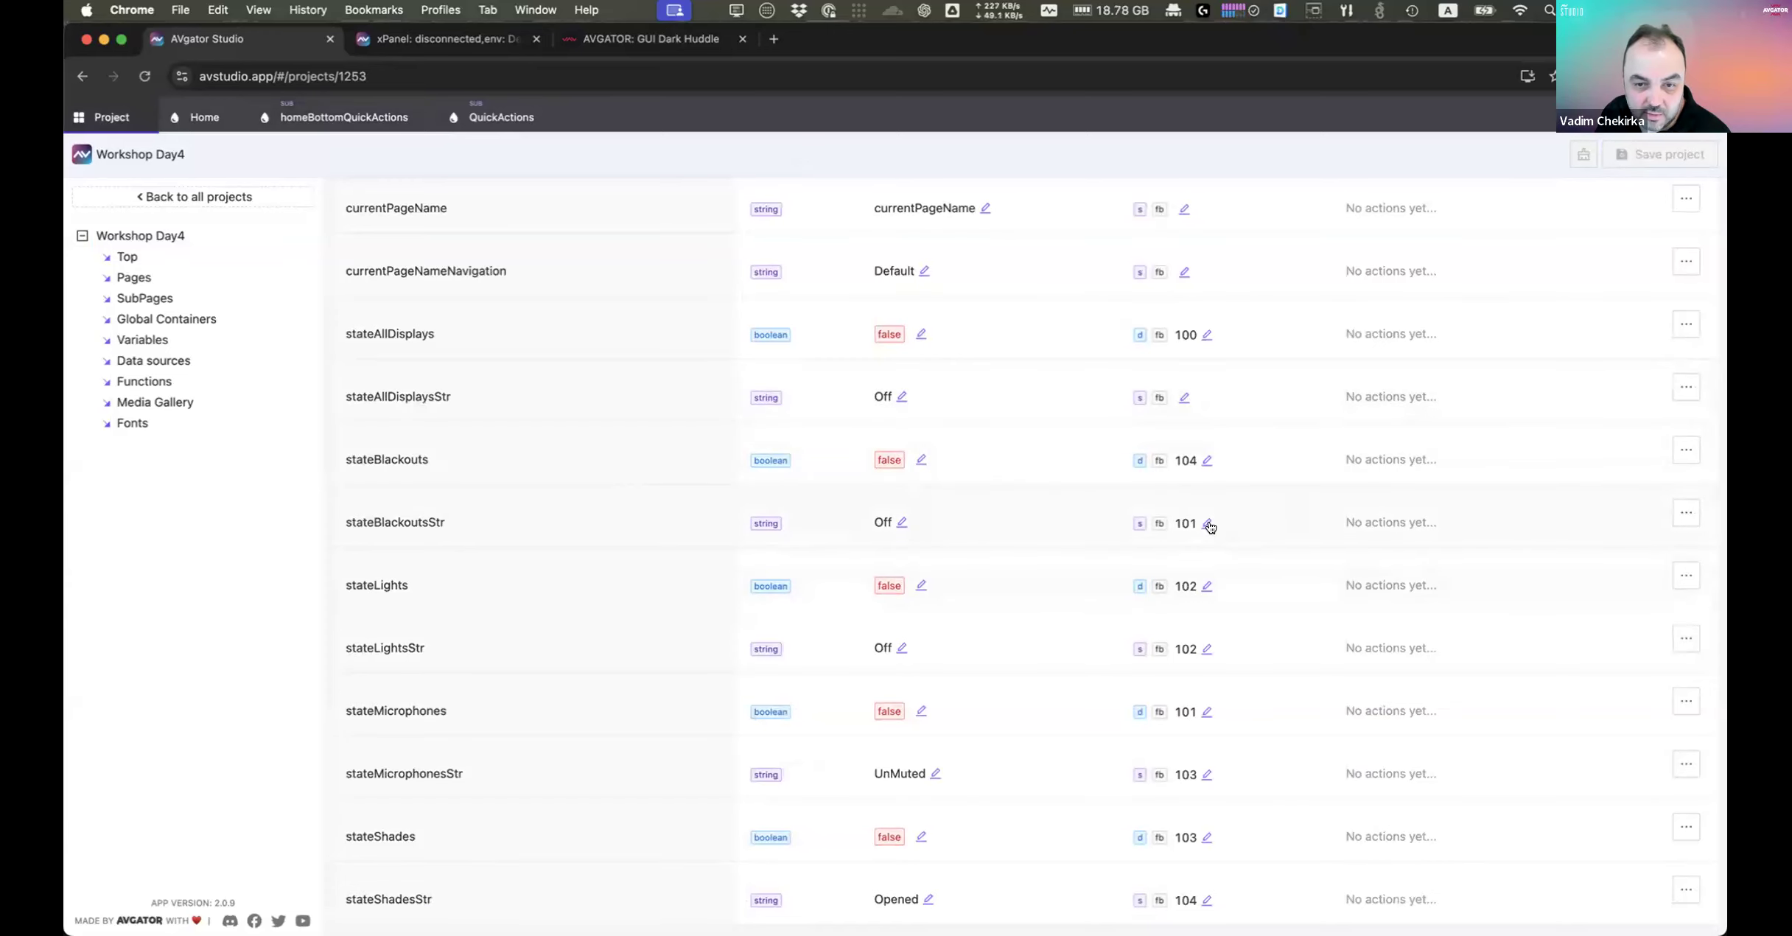
Step: Clear the signal feedback setters of the string variables stateBlackoutsStr and stateLightsStr
click(1208, 523)
key(super+a)
key(BackSpace)
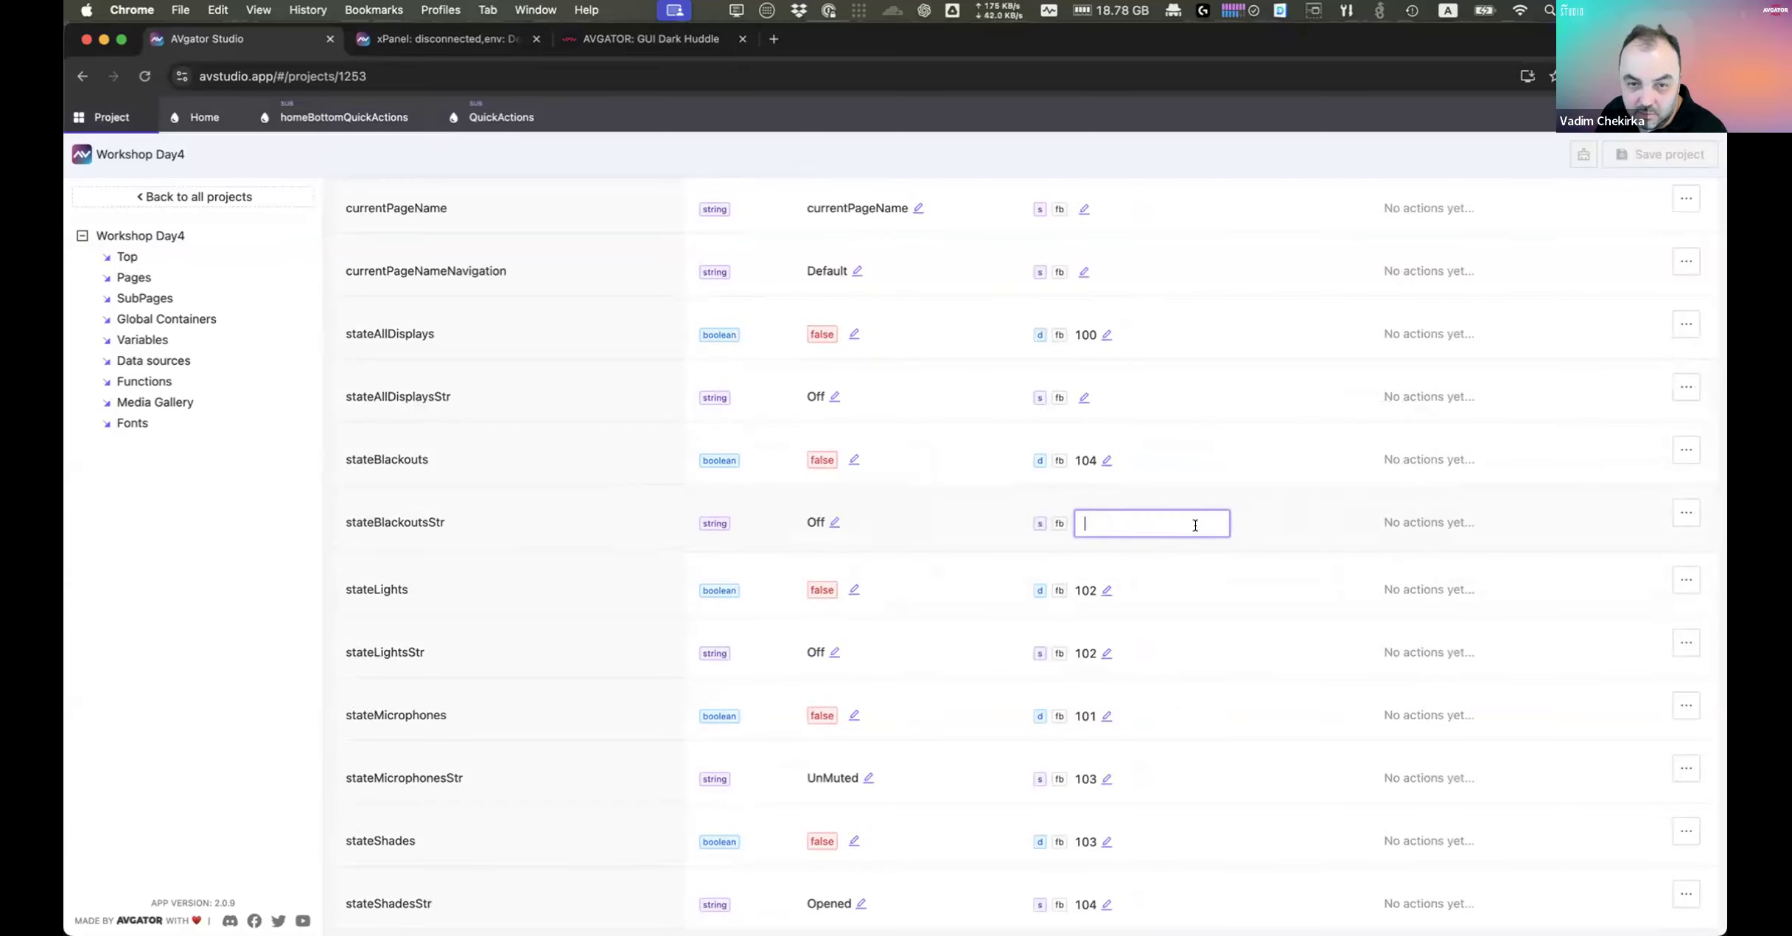
key(Return)
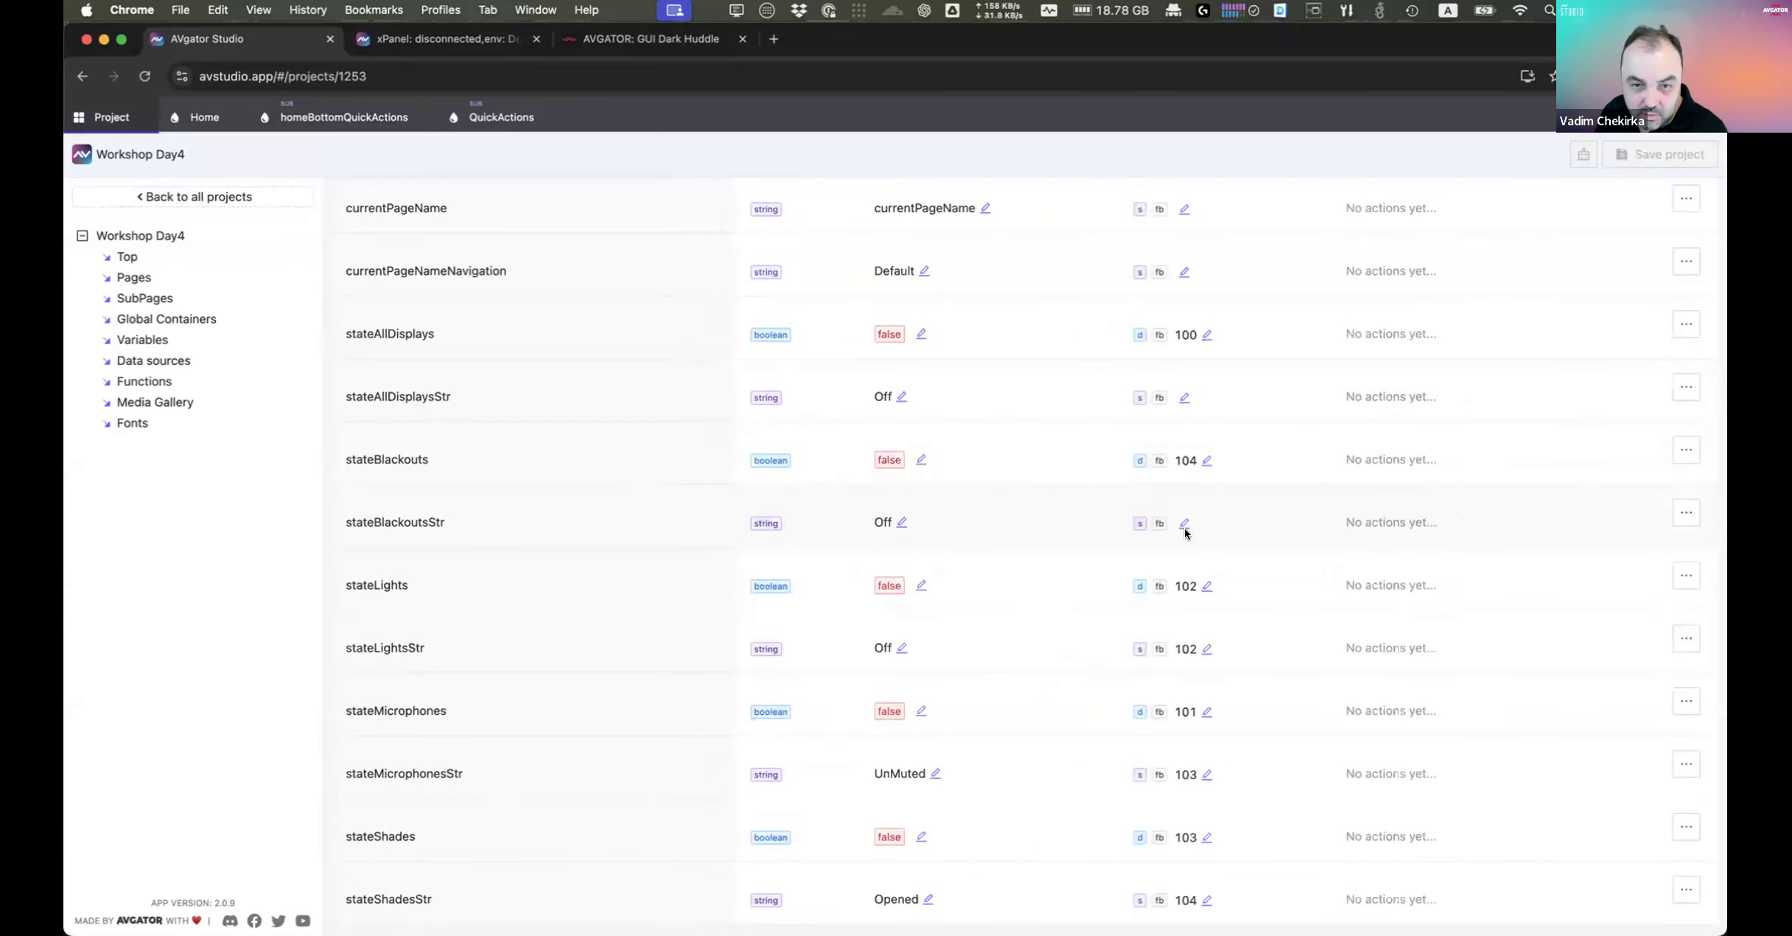
click(1205, 647)
key(super+a)
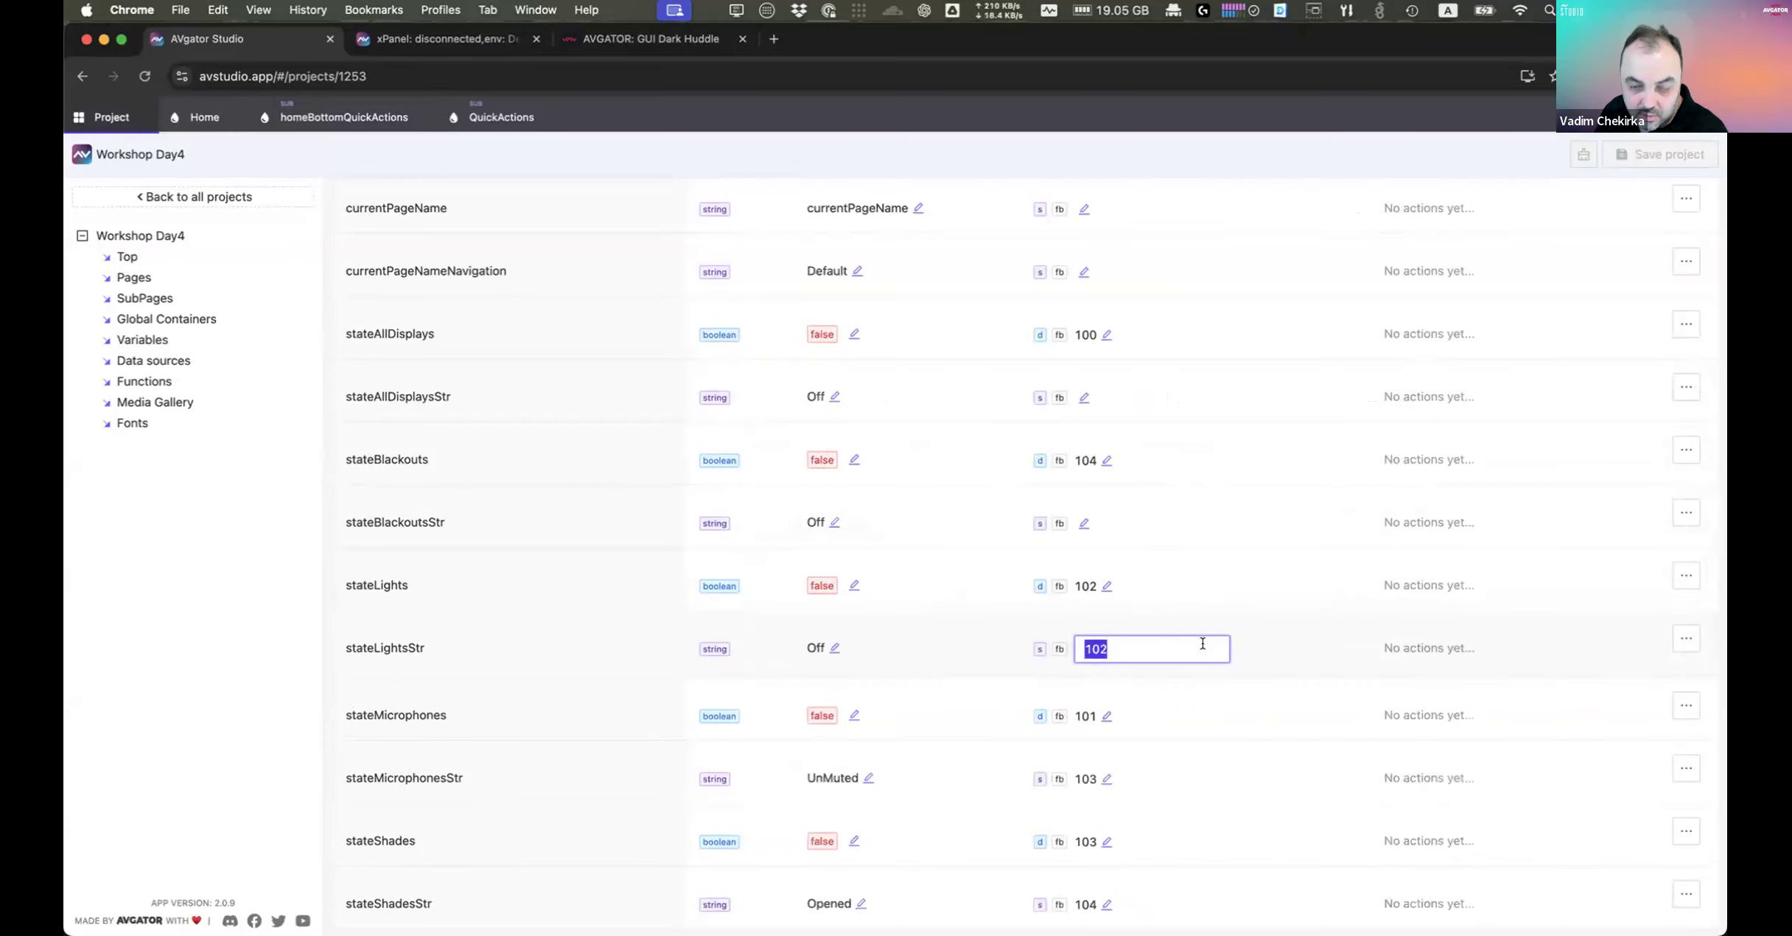
key(BackSpace)
key(Return)
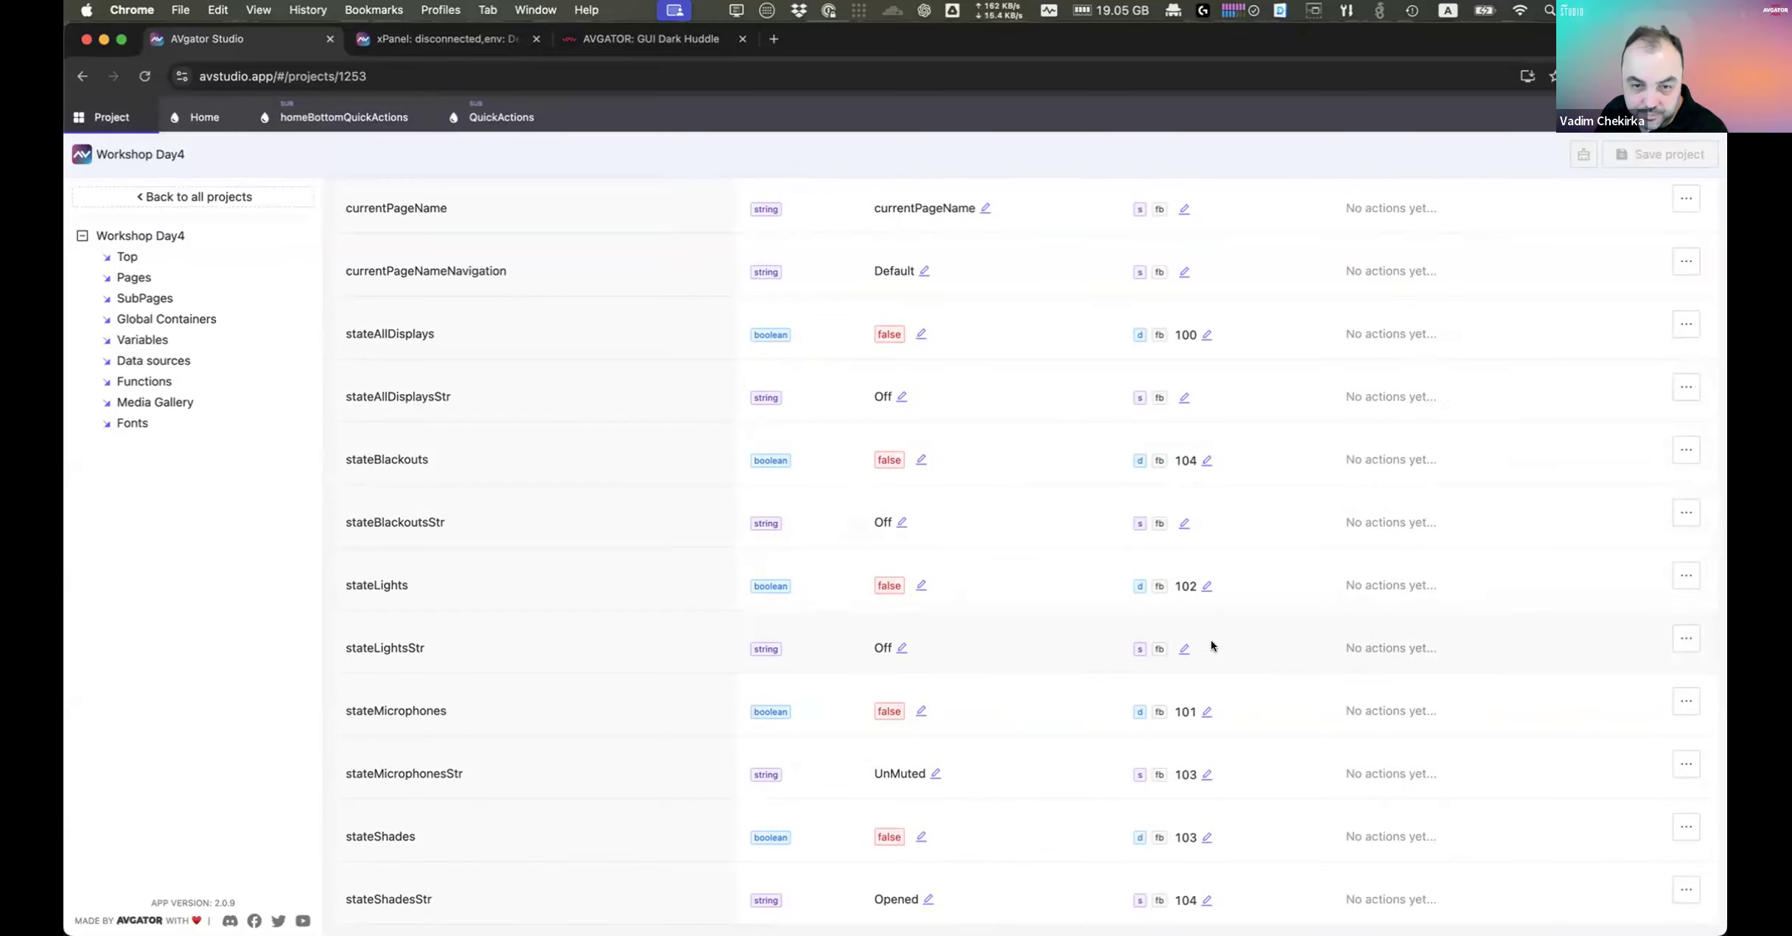
Step: Clear the signal feedback setters of the string variables stateMicrophonesStr and stateShadesStr
click(1206, 772)
key(super+a)
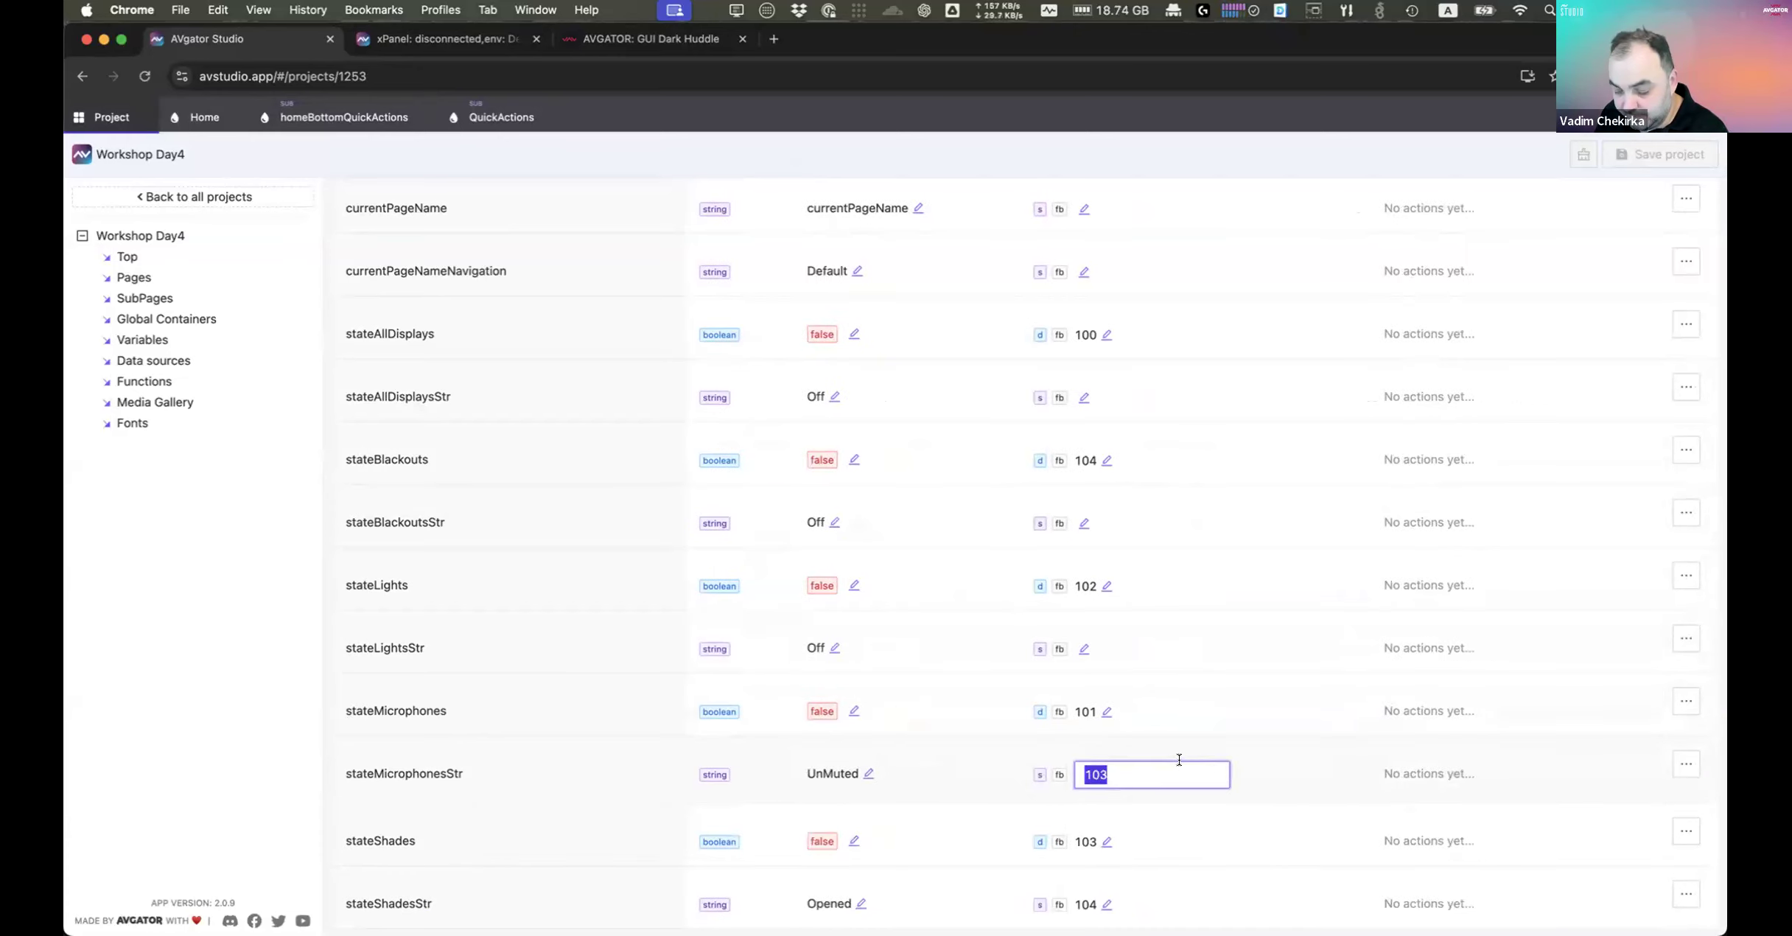
key(BackSpace)
key(Return)
scroll(1229, 759, down, 3)
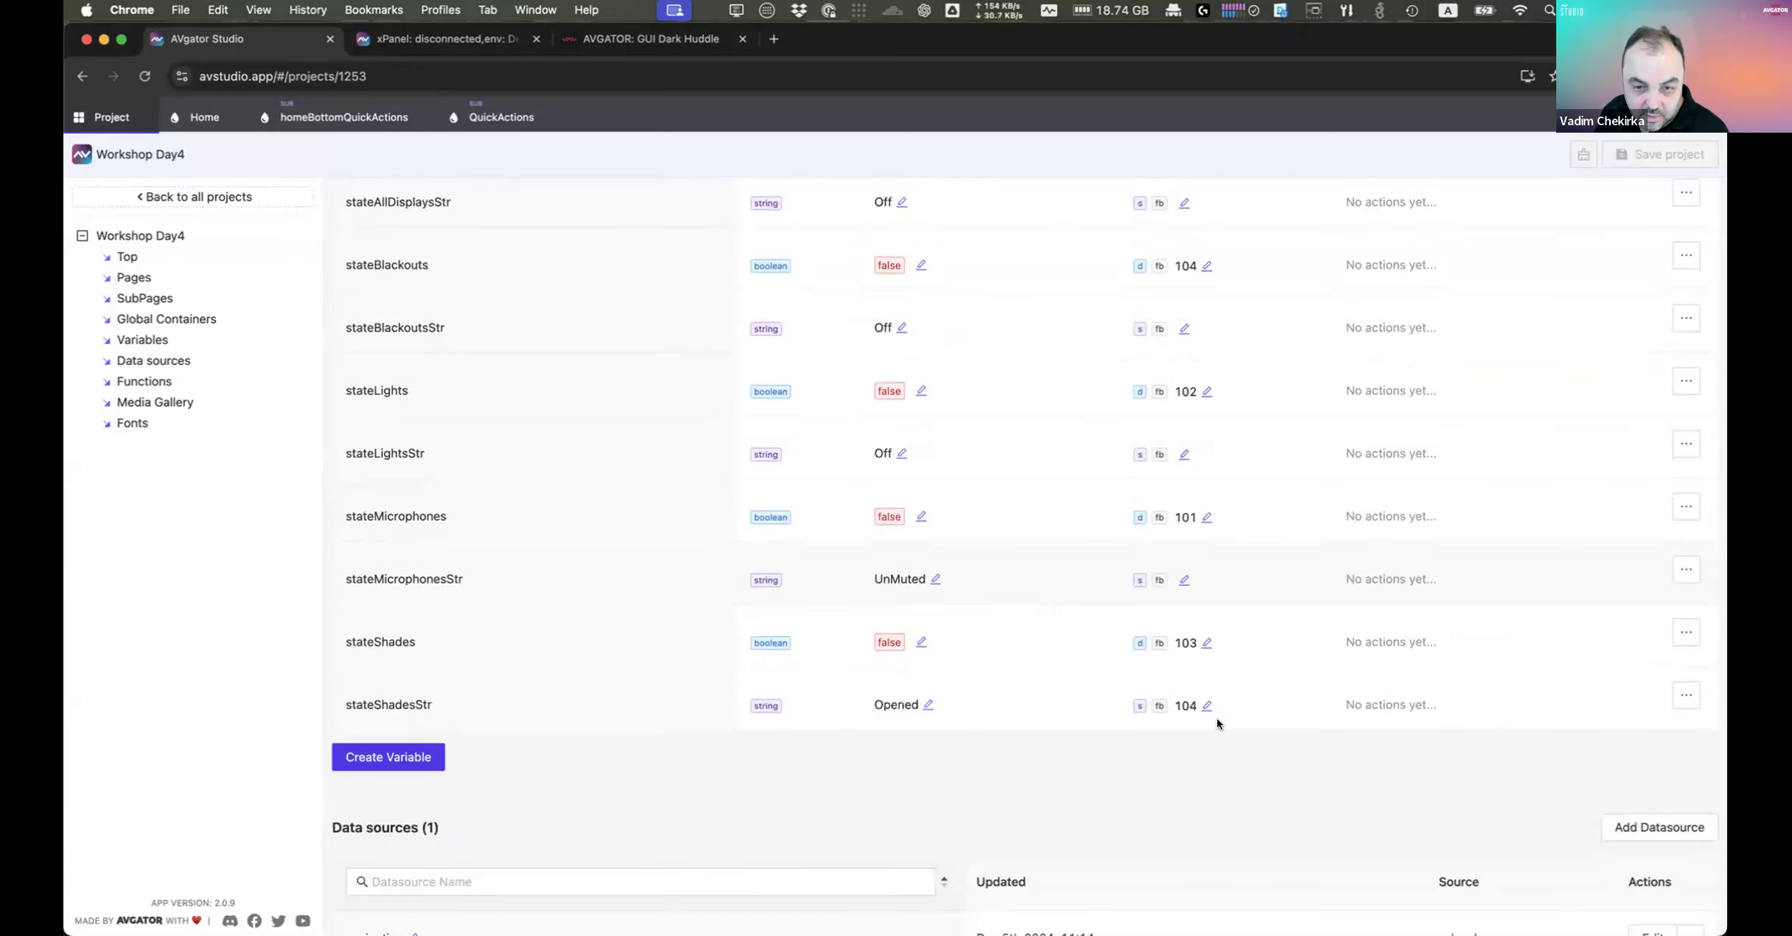
click(1206, 702)
key(super+a)
key(BackSpace)
key(Return)
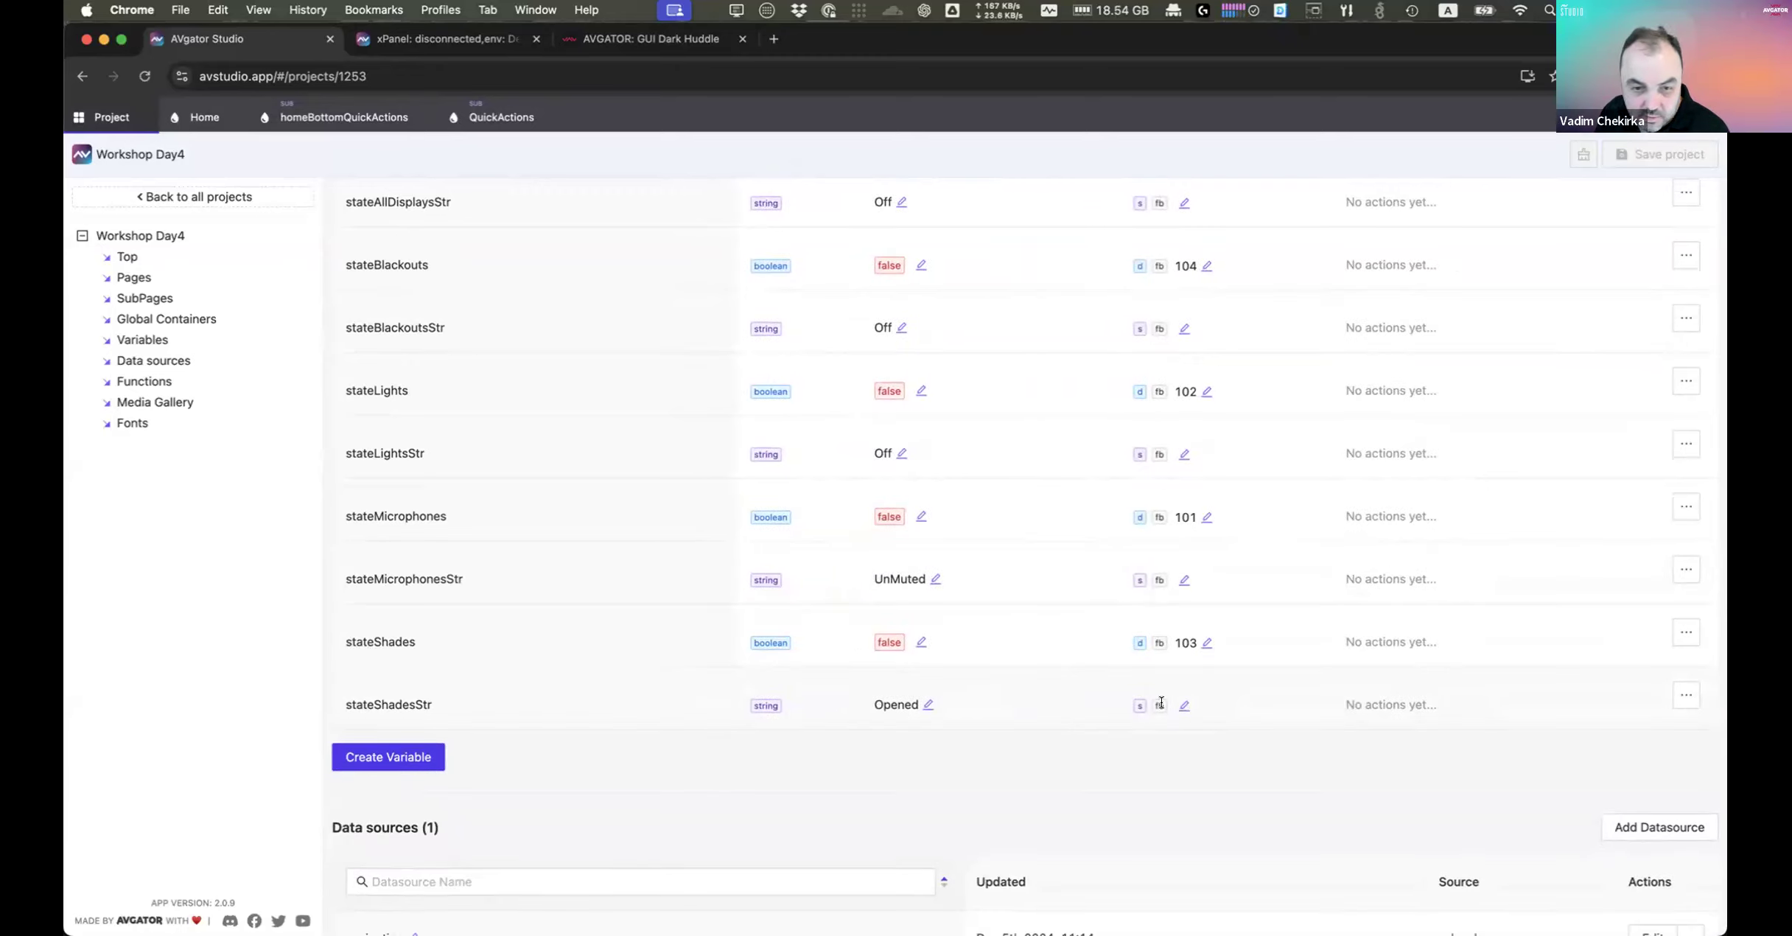
Step: Check the state texts in the live xPanel and test the switches in the Quick Actions rows
click(441, 40)
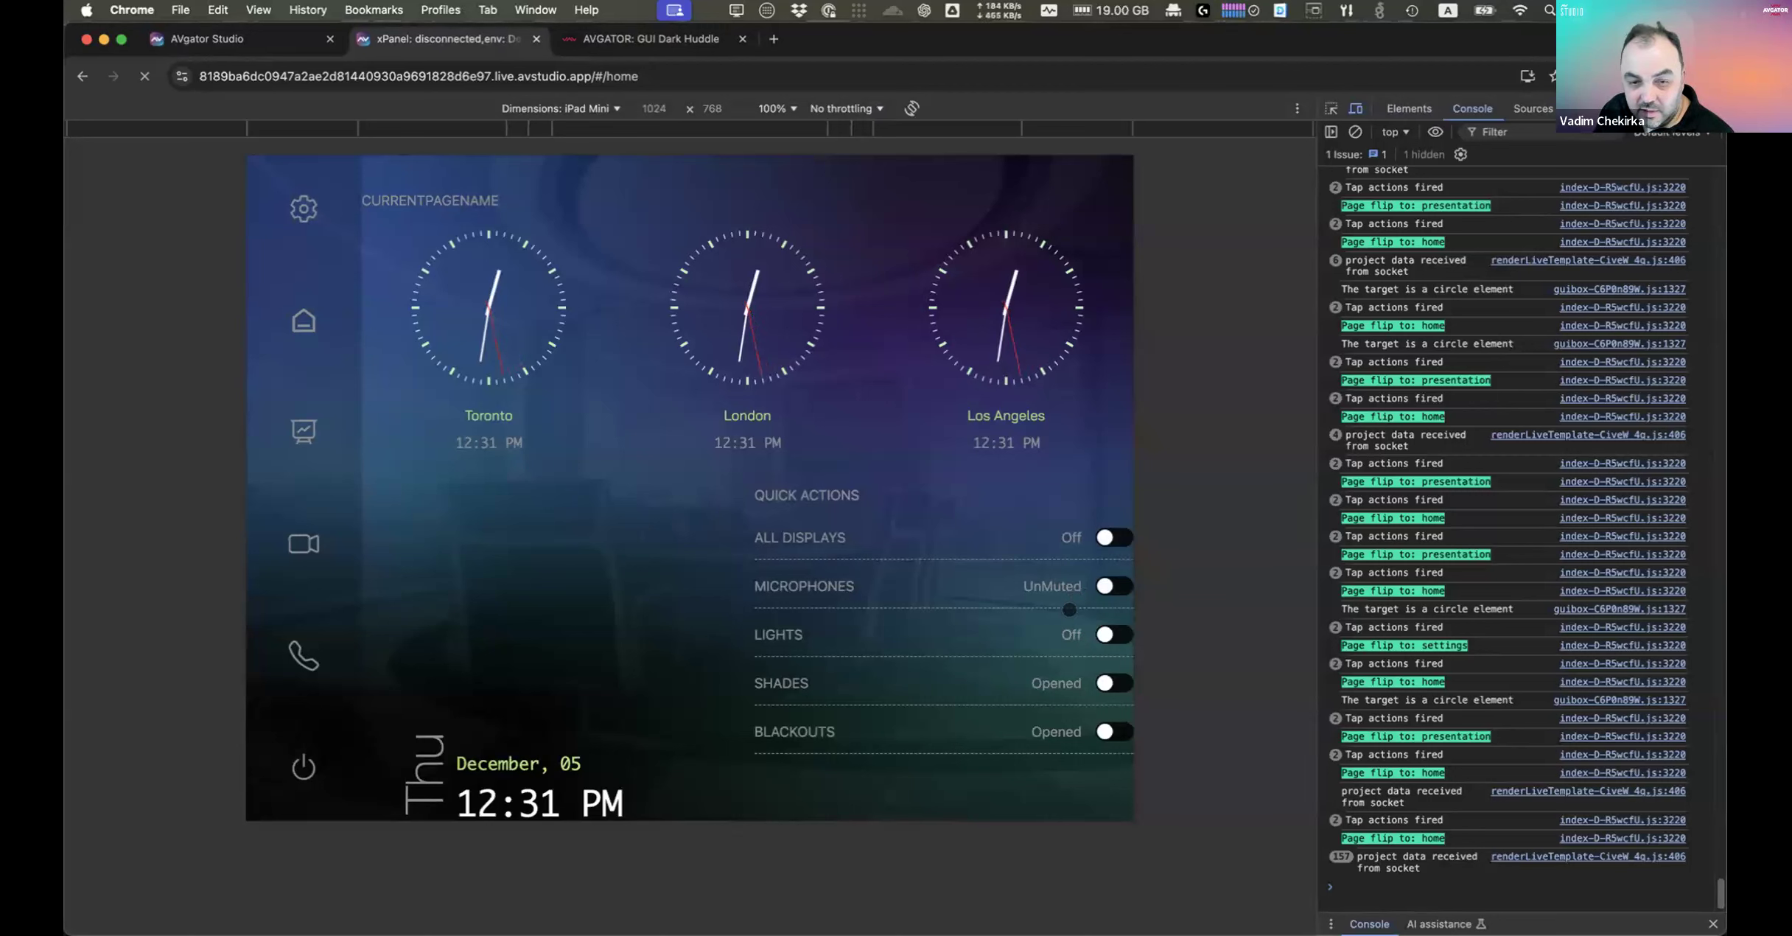
click(1123, 539)
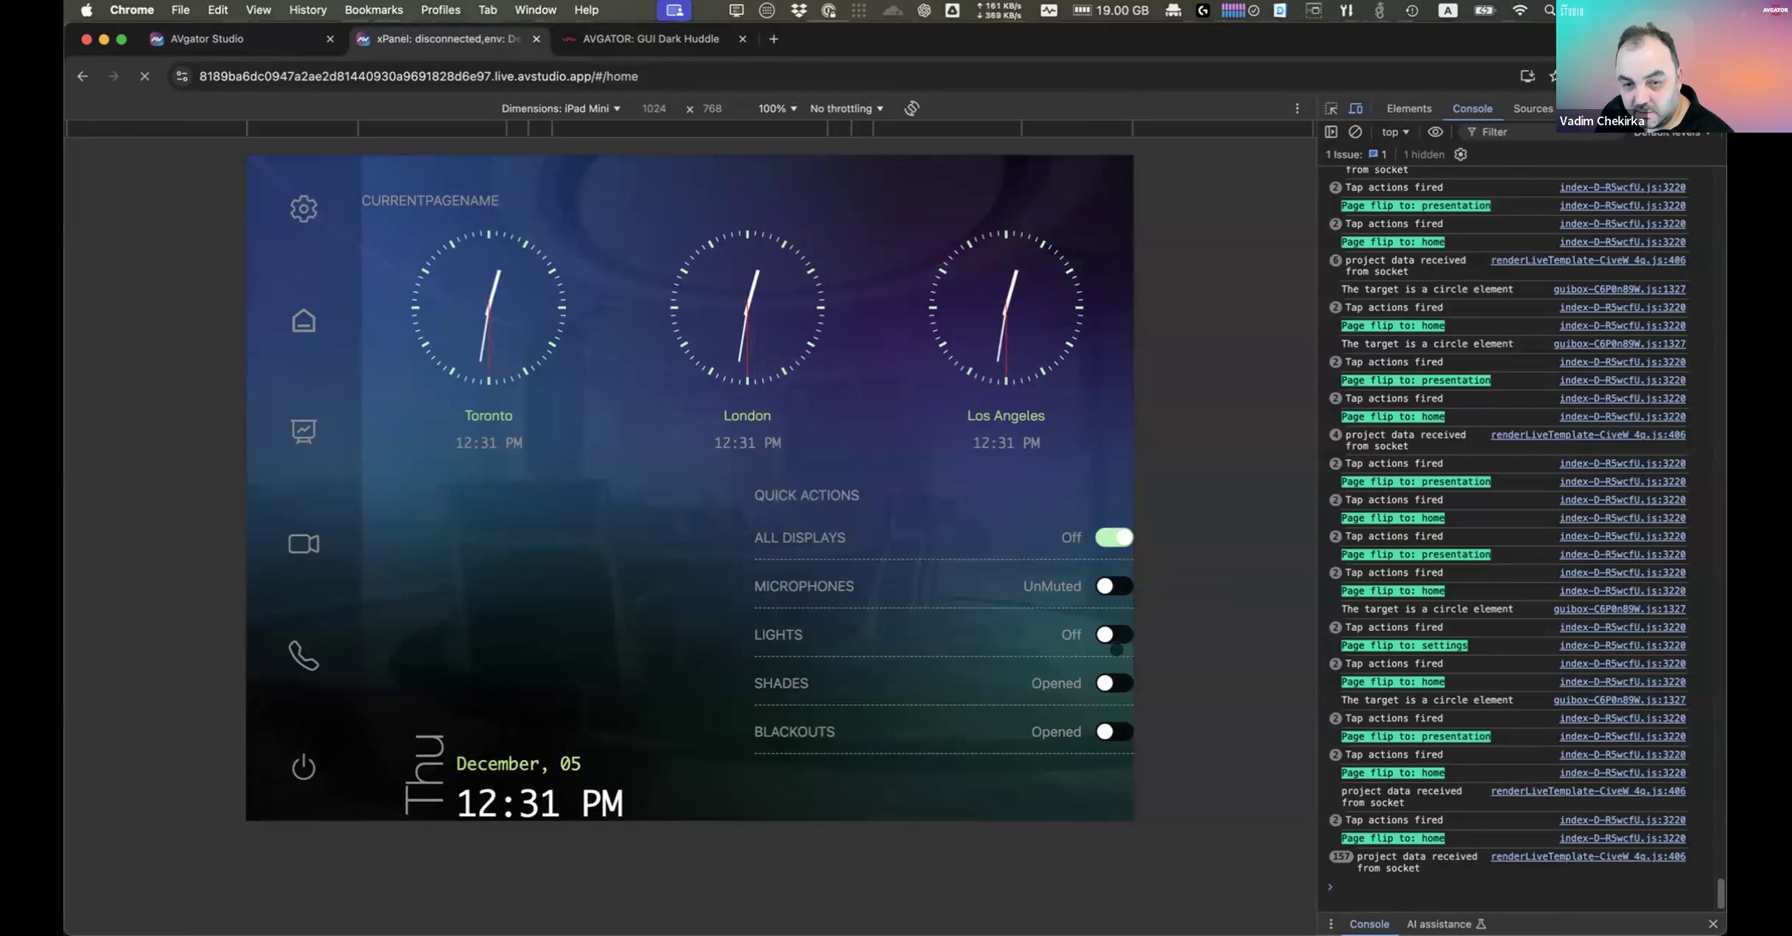
click(1117, 646)
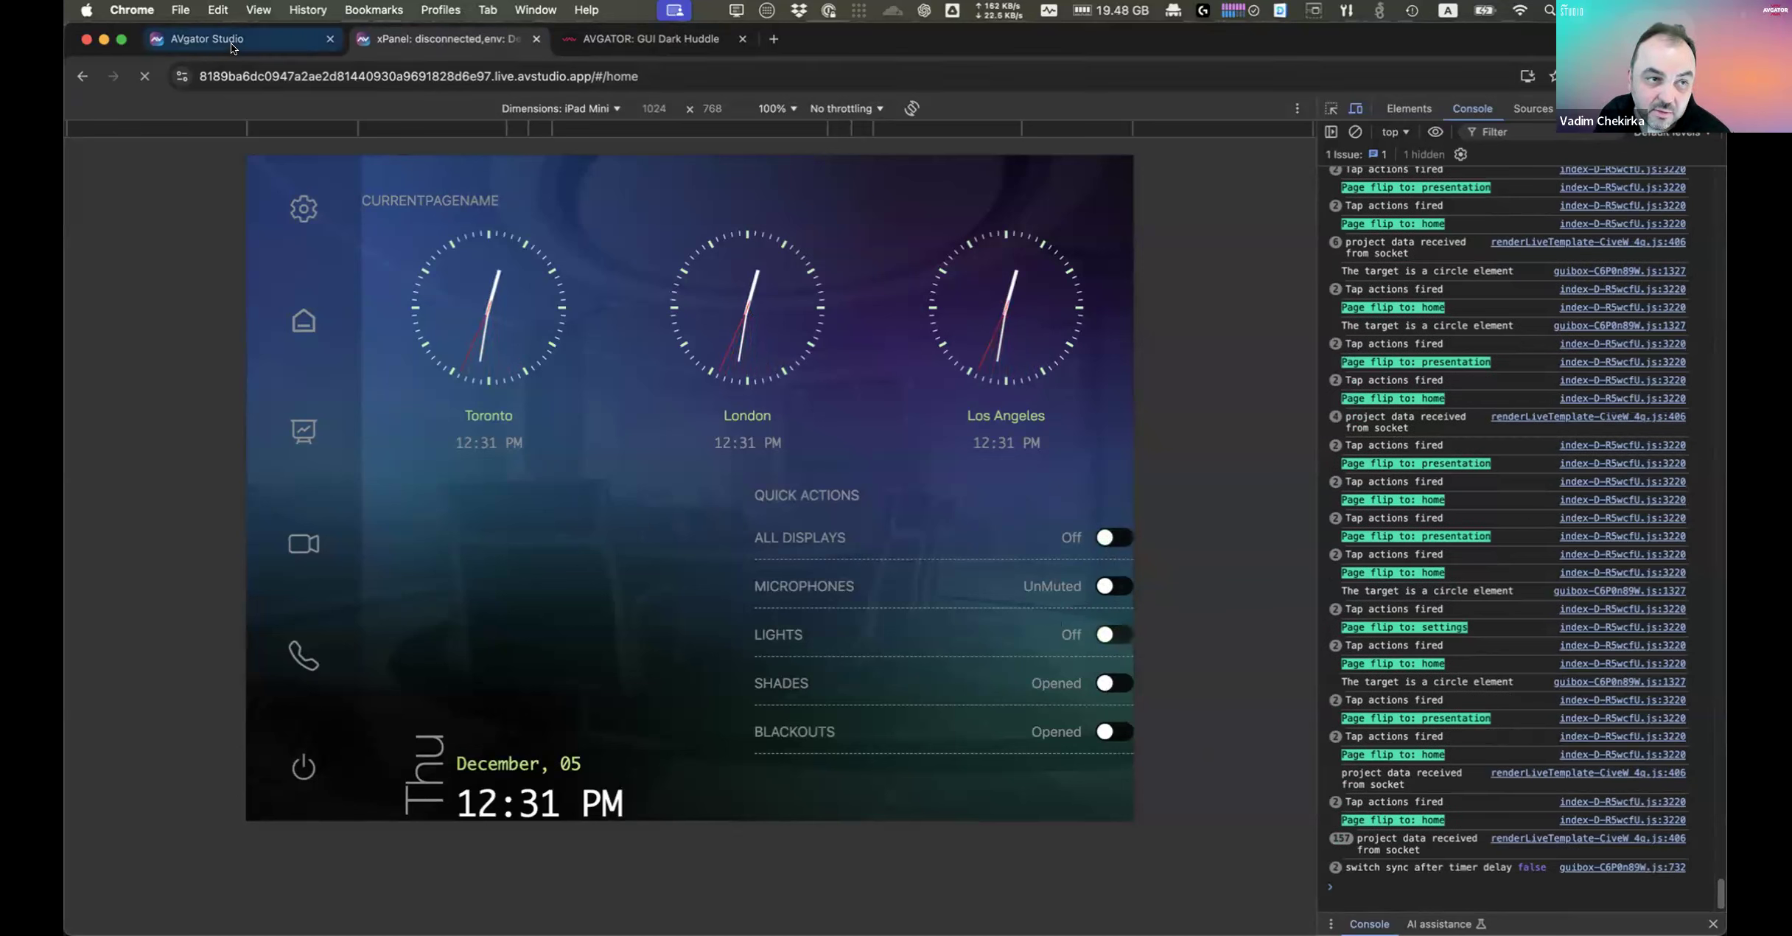
Step: Start a new On Change, Push Digital action for the switch in the QuickActions subpage
click(221, 39)
click(513, 117)
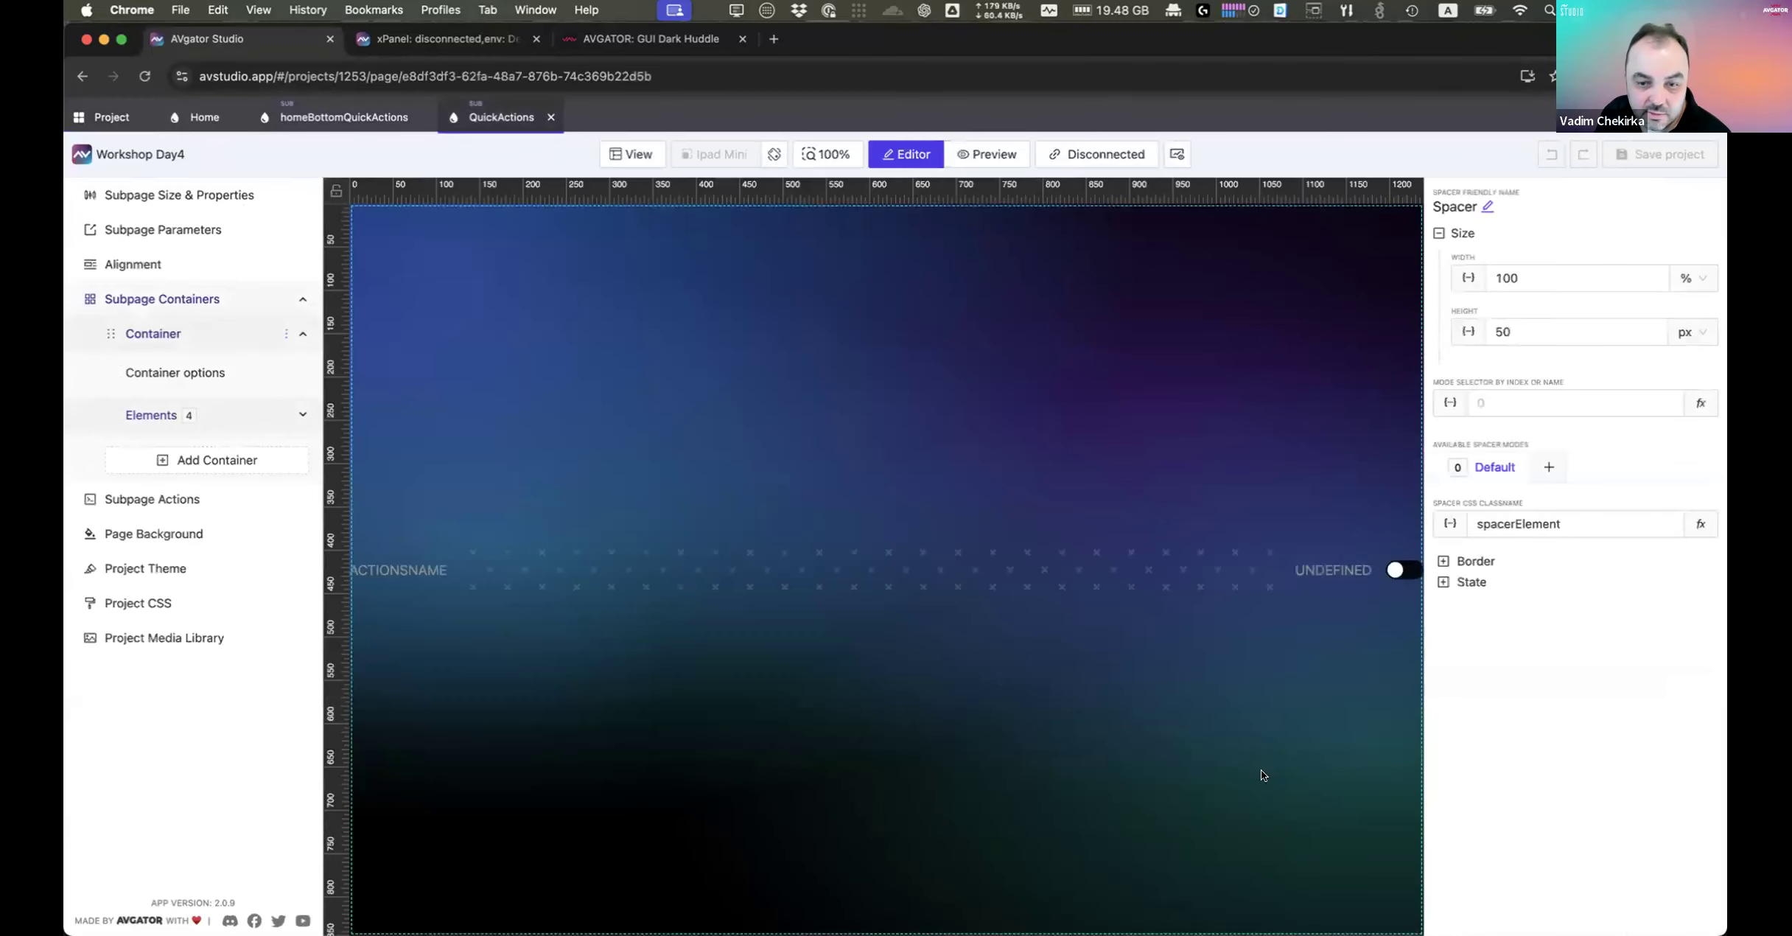
click(1404, 570)
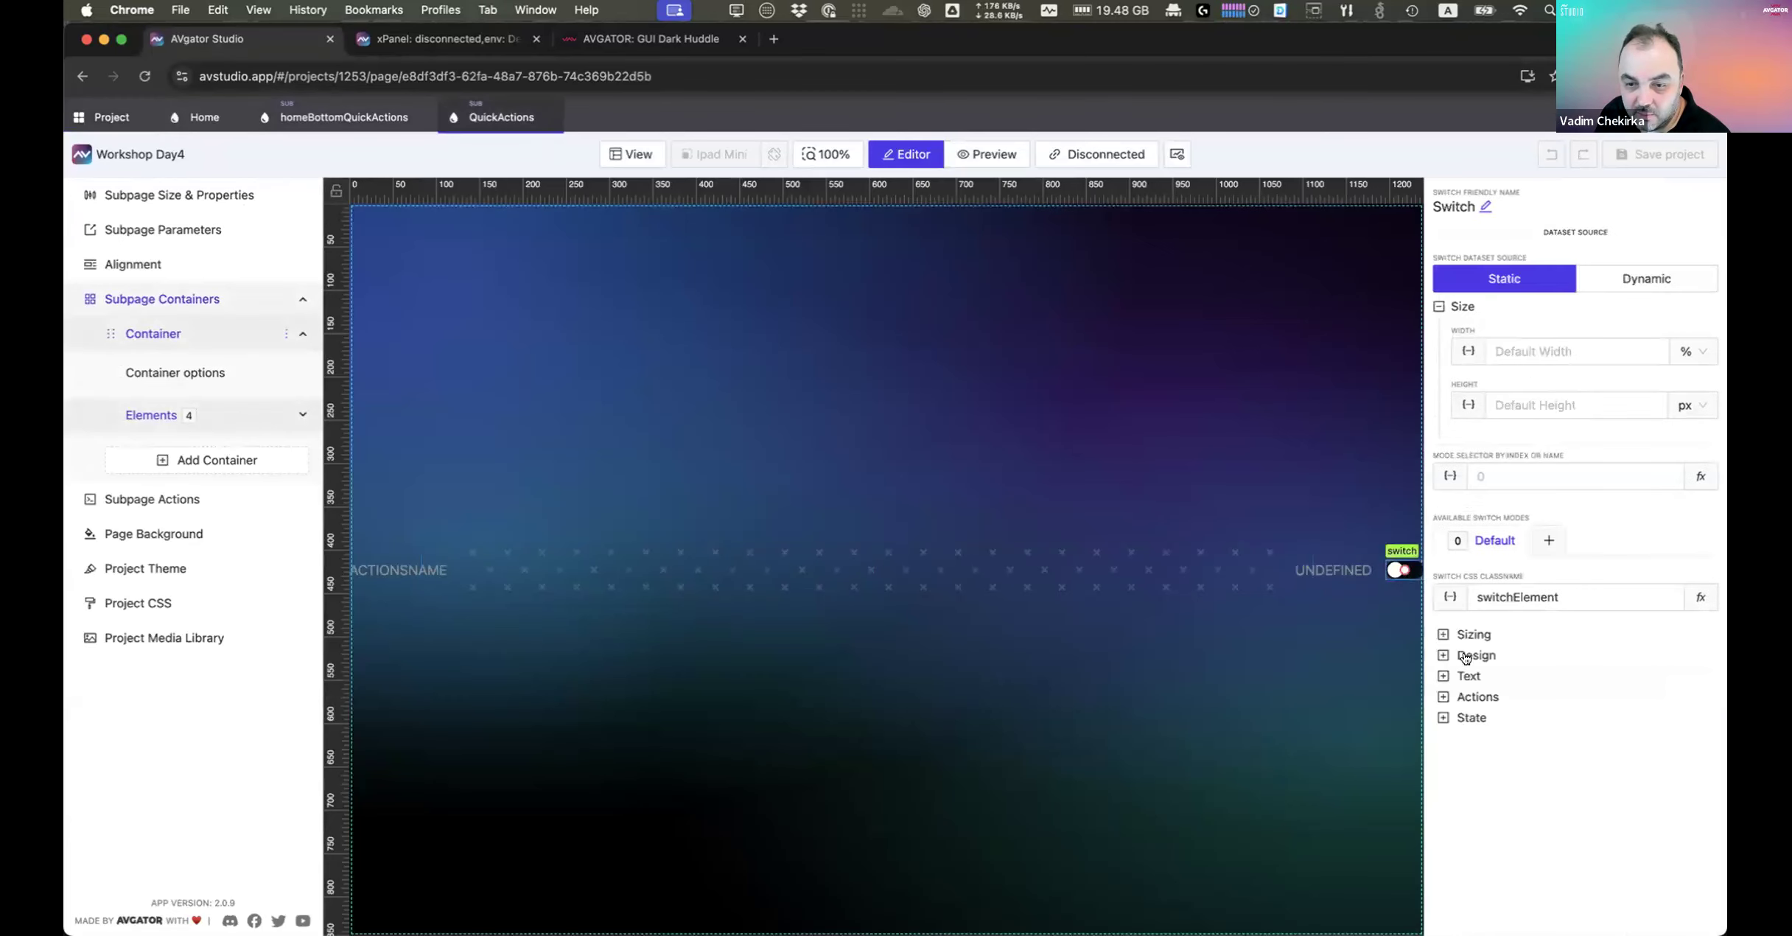
click(1477, 697)
click(1626, 797)
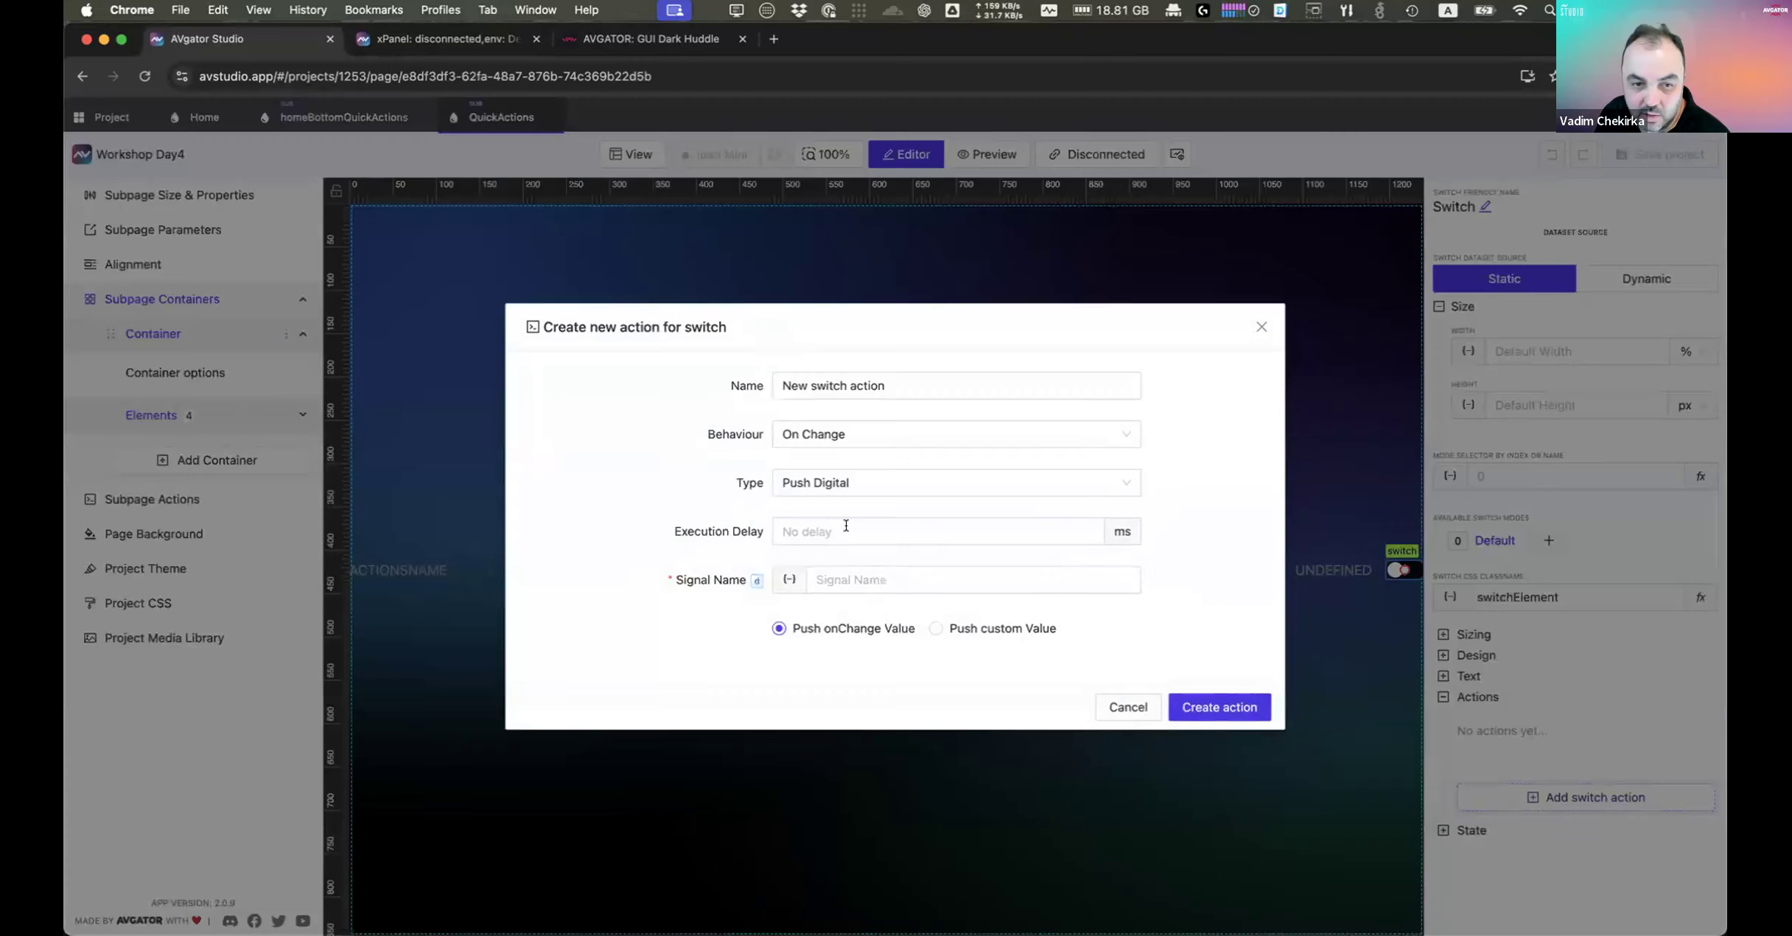
Step: Bind the action's signal name to a new string subpage parameter switchSignalName with default value 0, and create the action
click(789, 581)
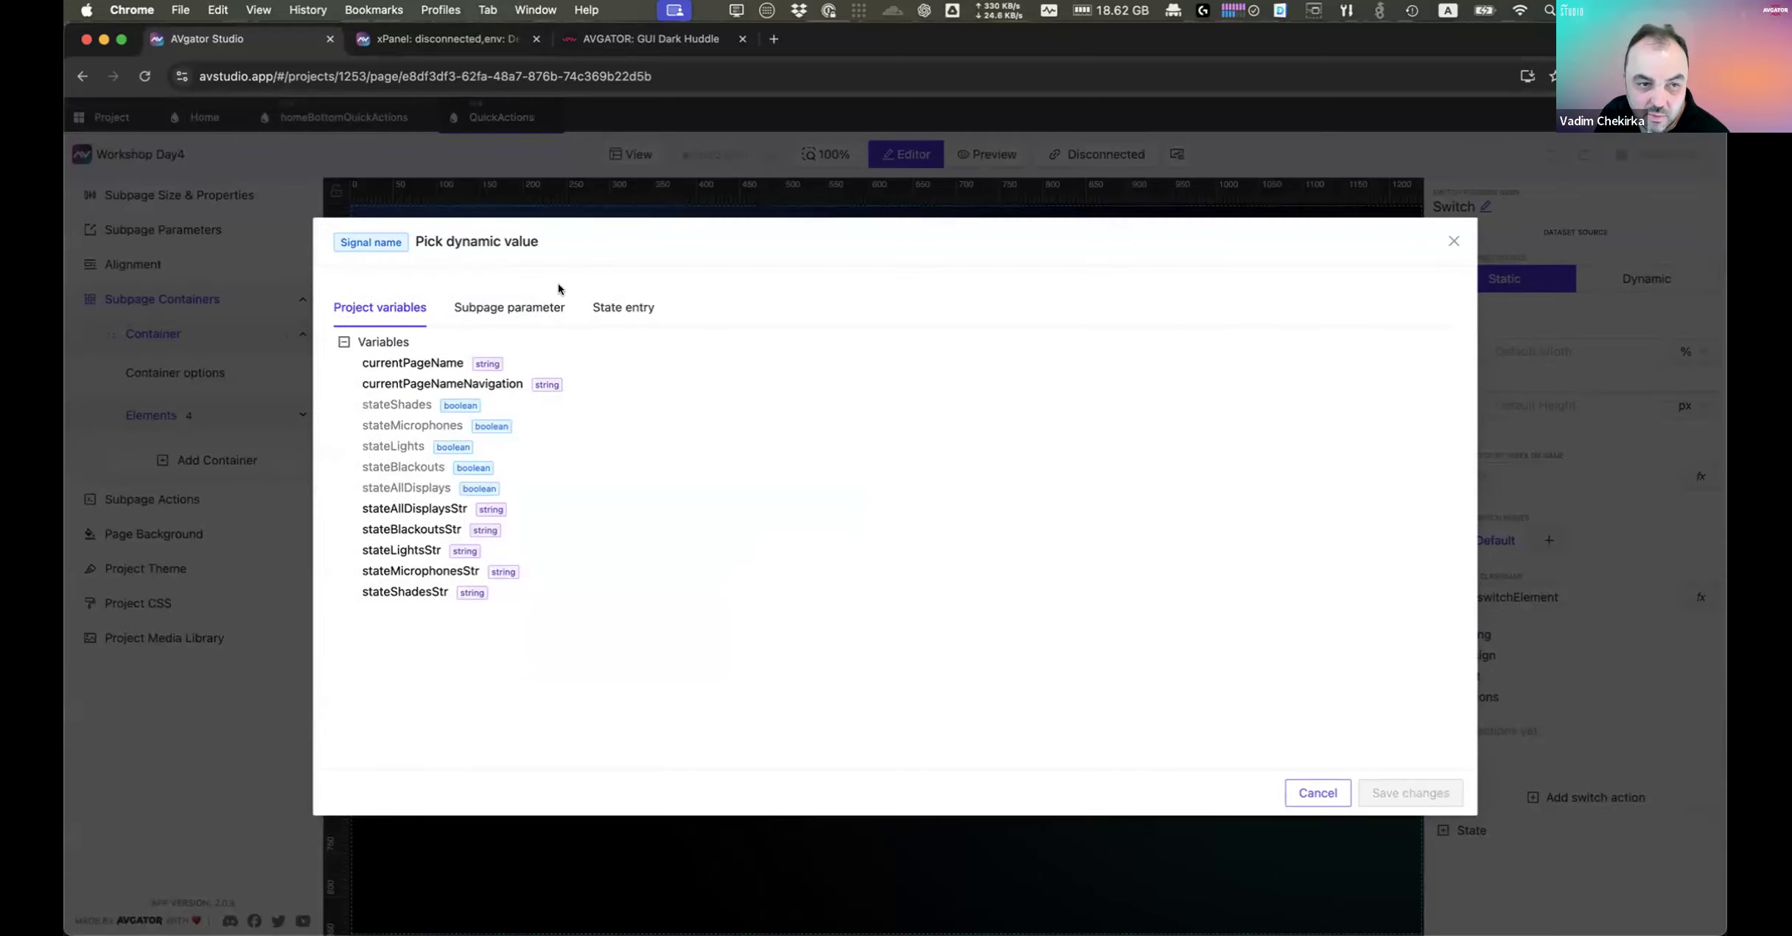
click(516, 321)
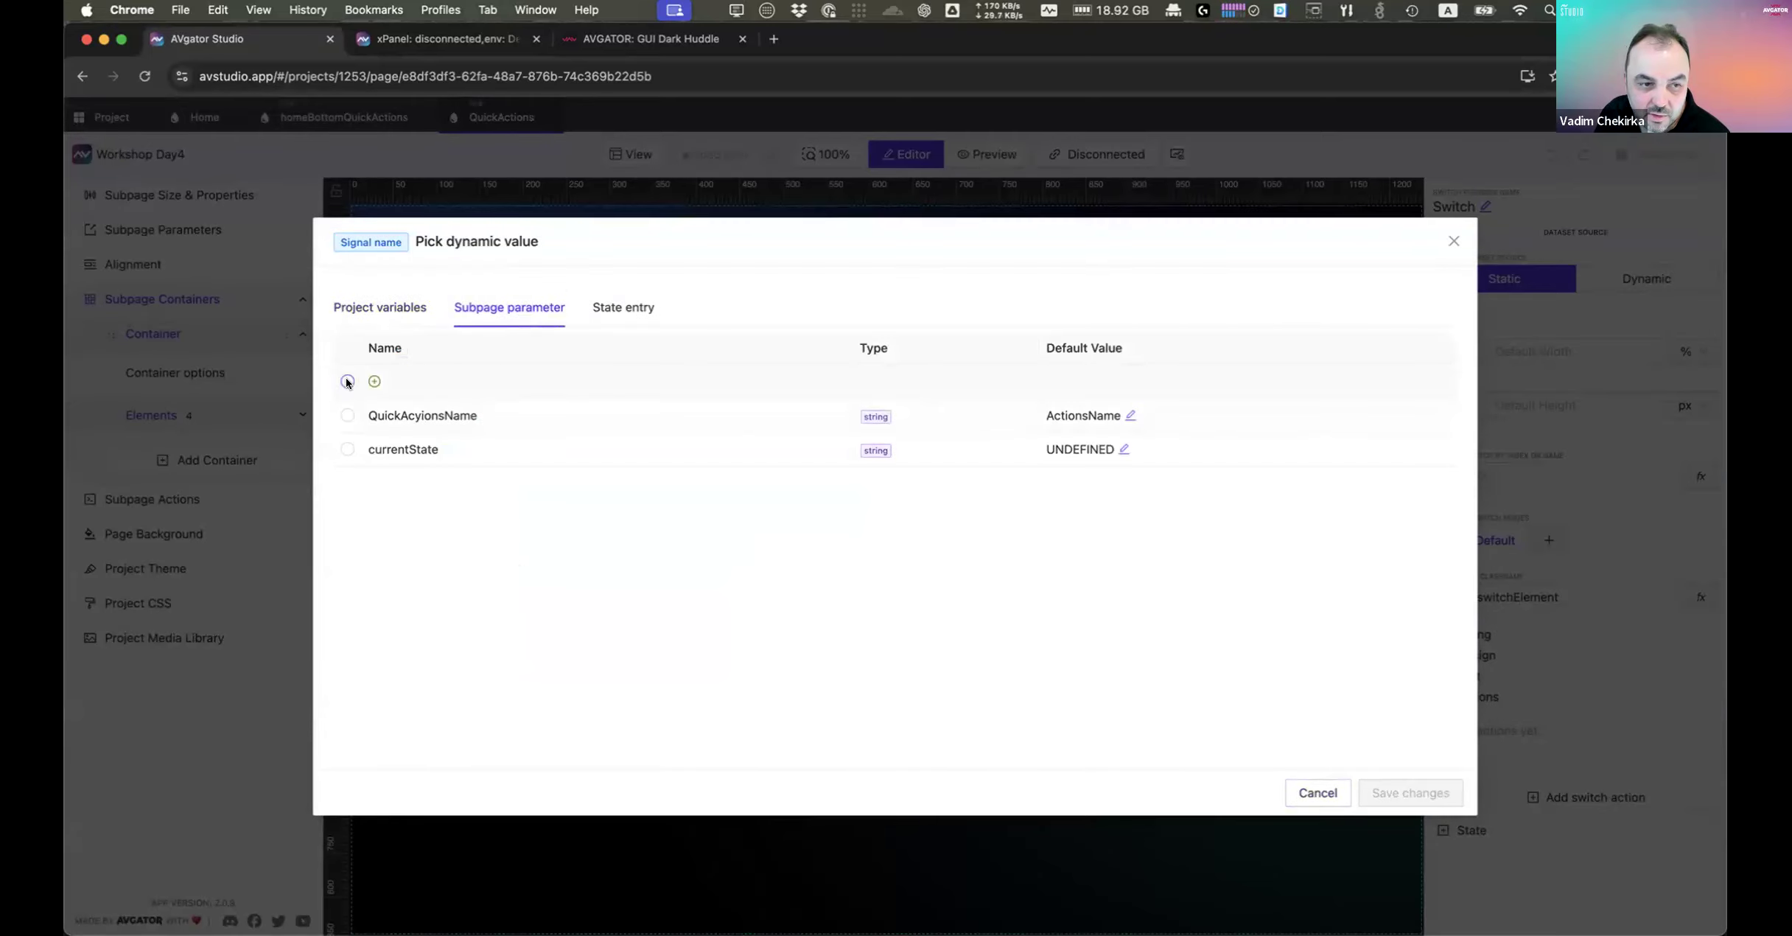
click(347, 382)
double_click(387, 470)
click(410, 470)
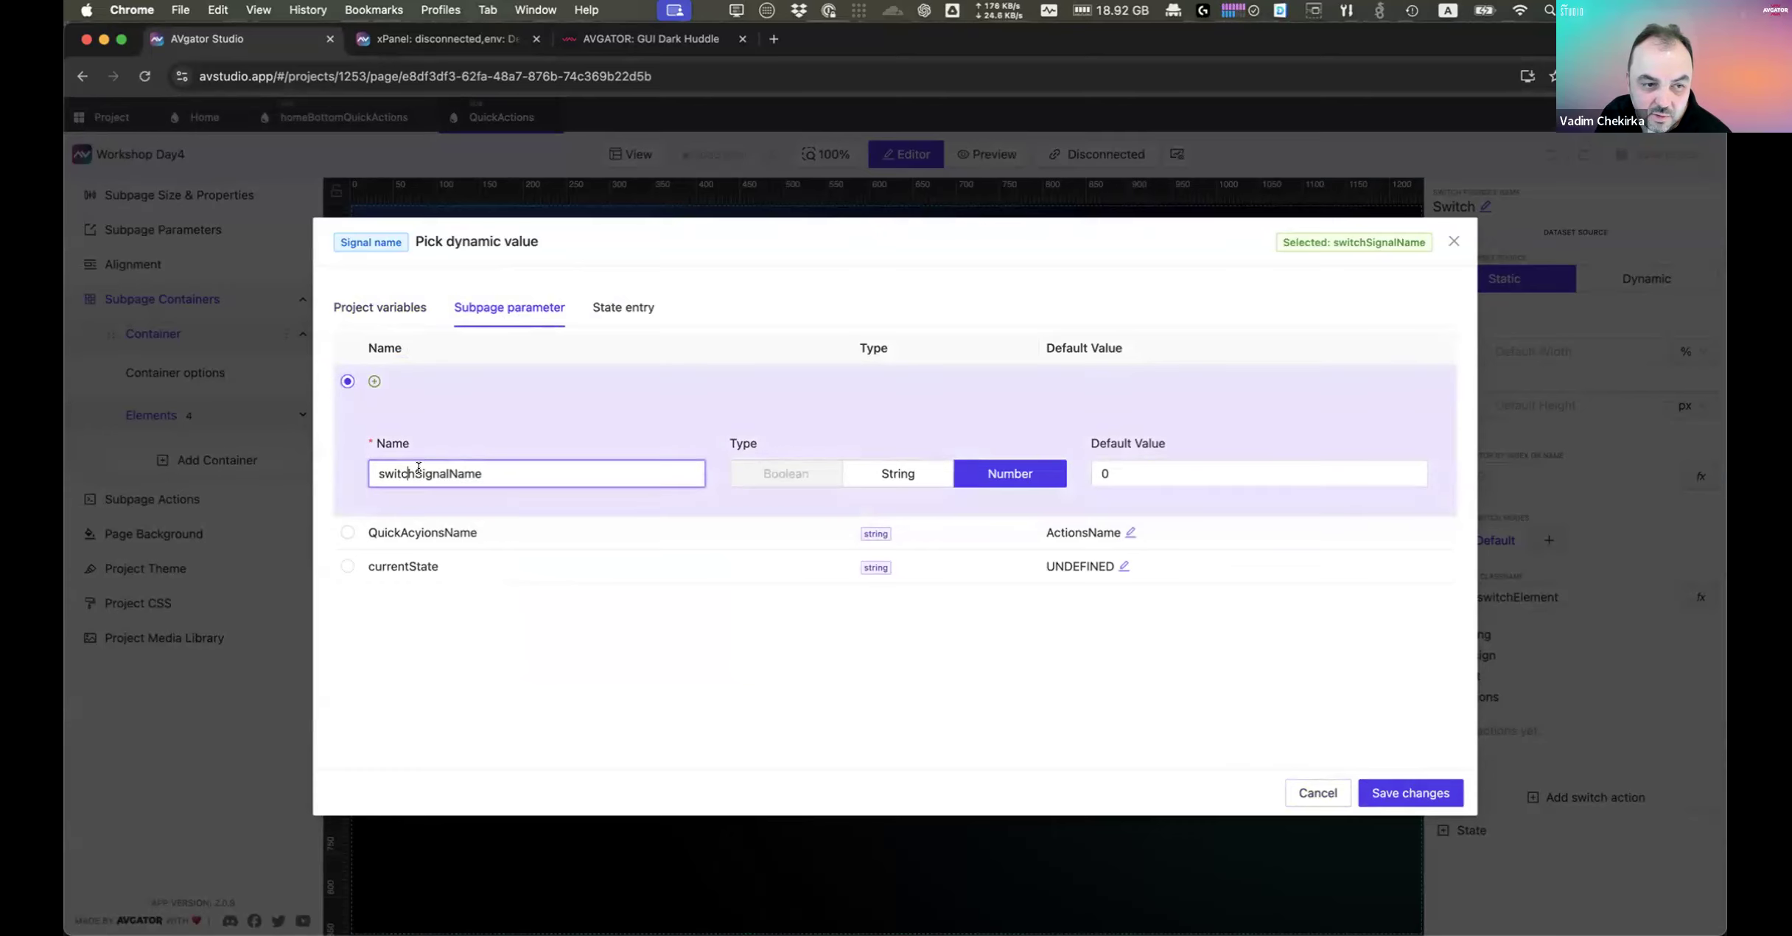
click(909, 476)
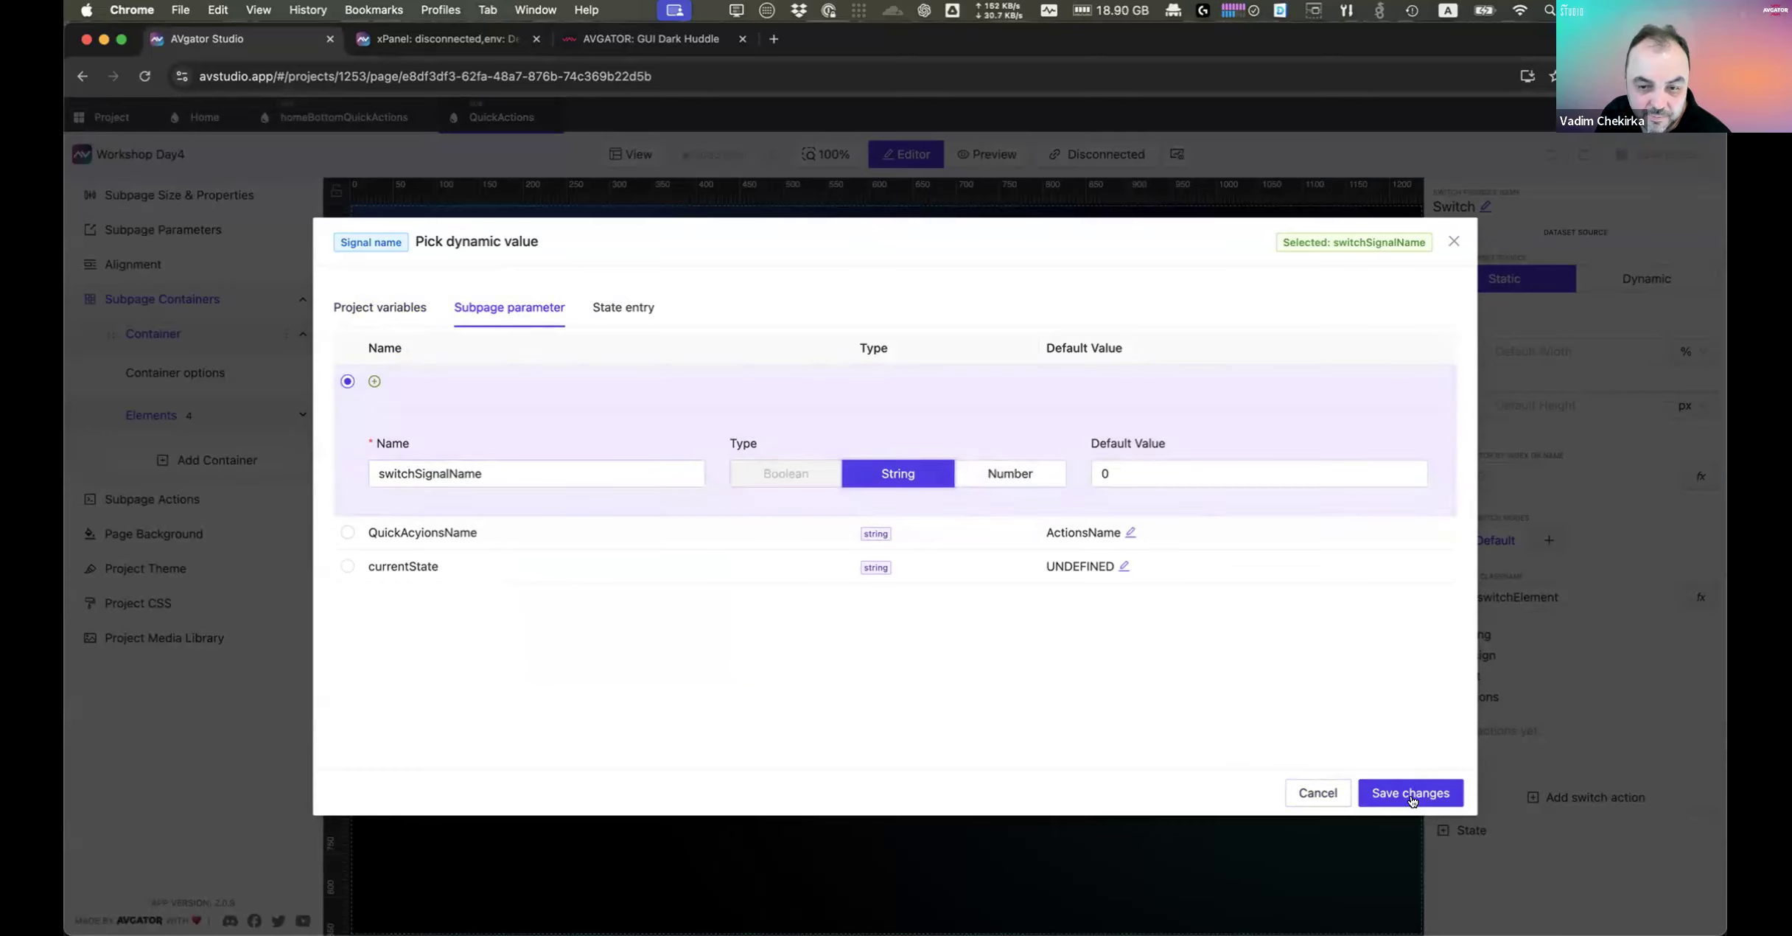
click(1412, 794)
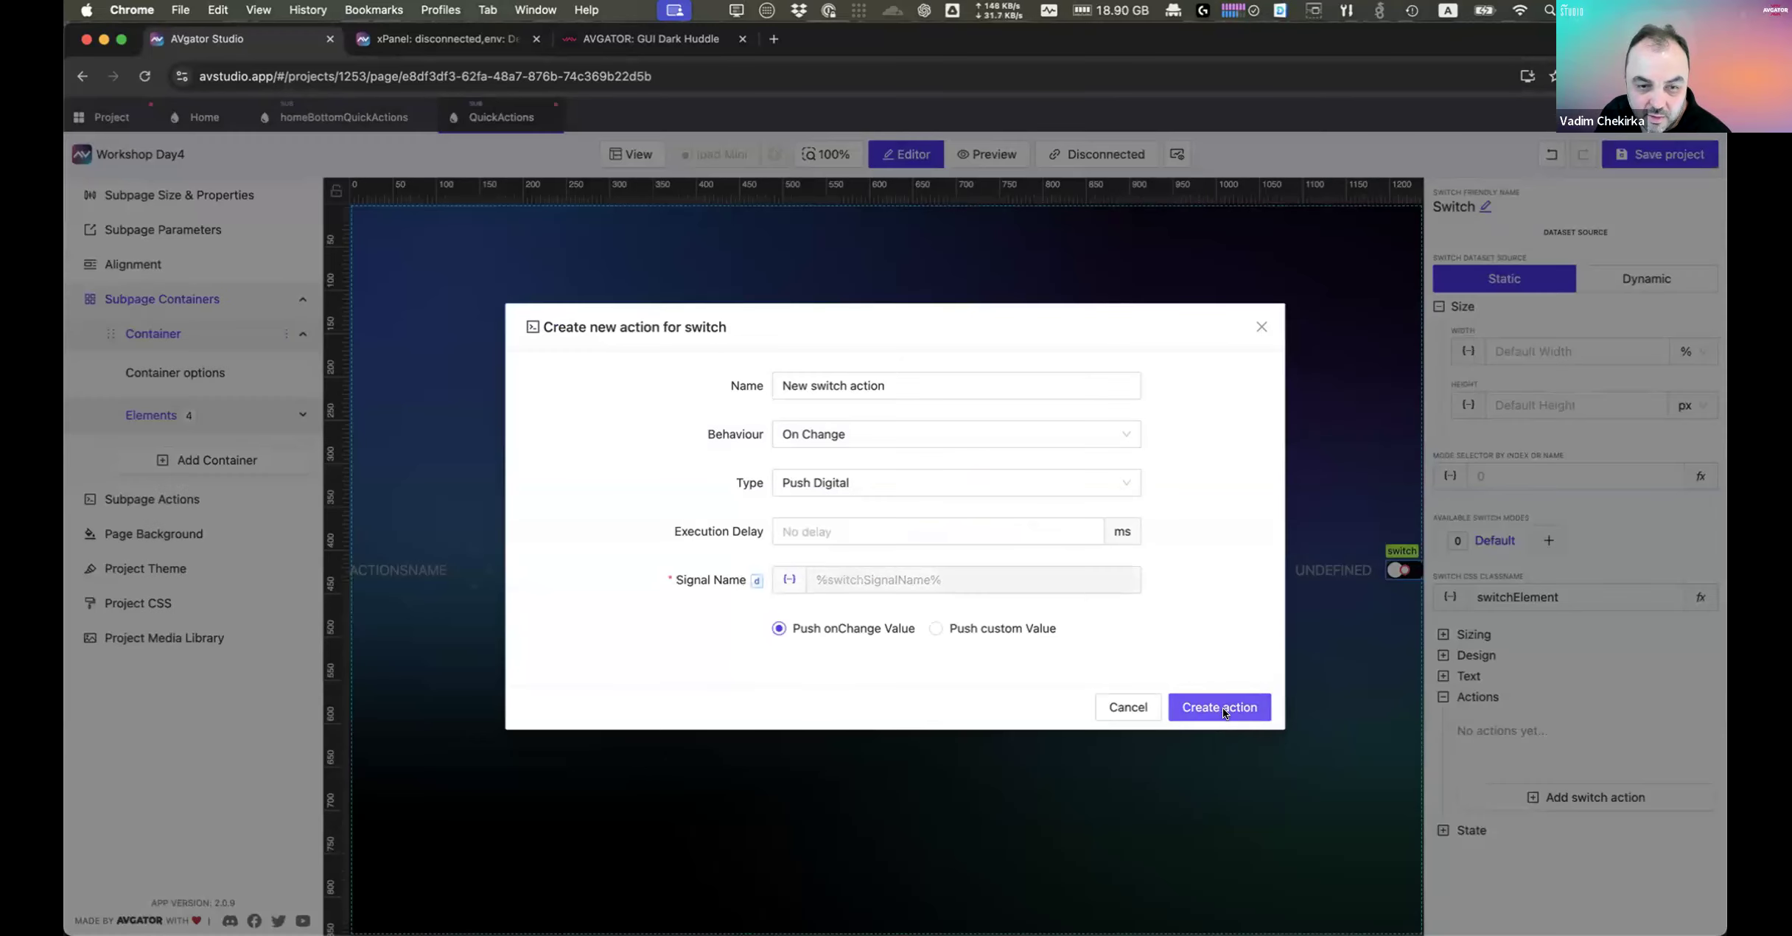
click(1220, 707)
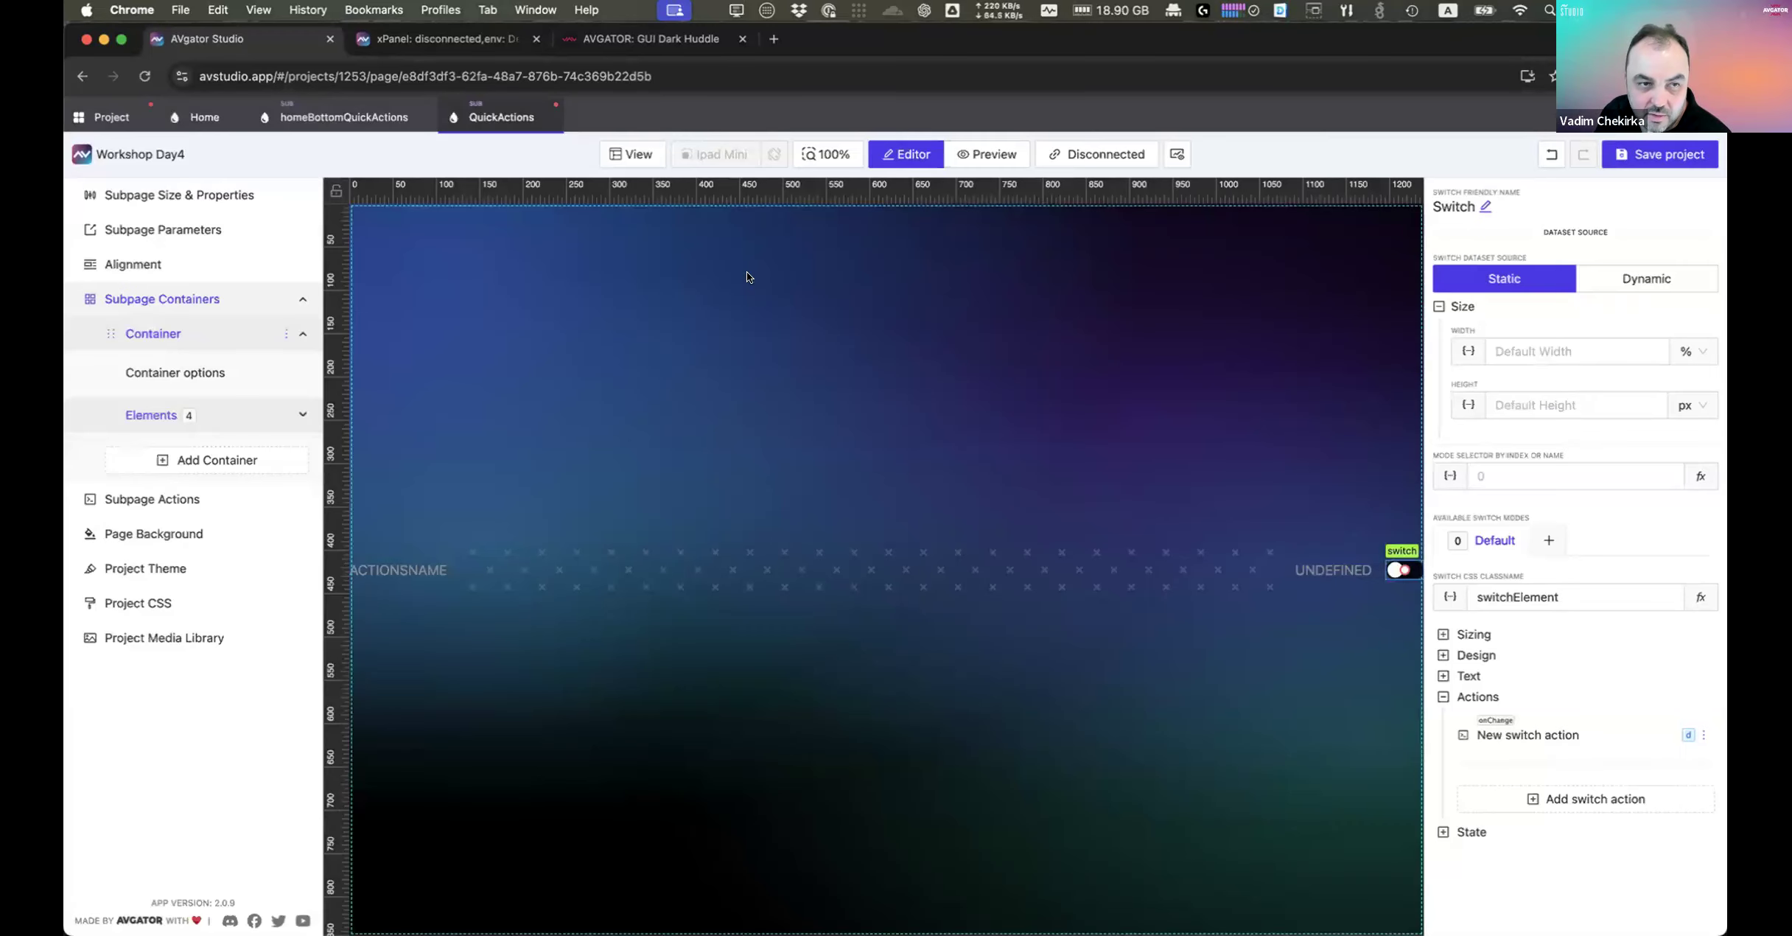
Step: In the homeBottomQuickActions subpage list, set the switchSignalName parameter of item 1, All Displays, to 101
click(373, 129)
click(1405, 259)
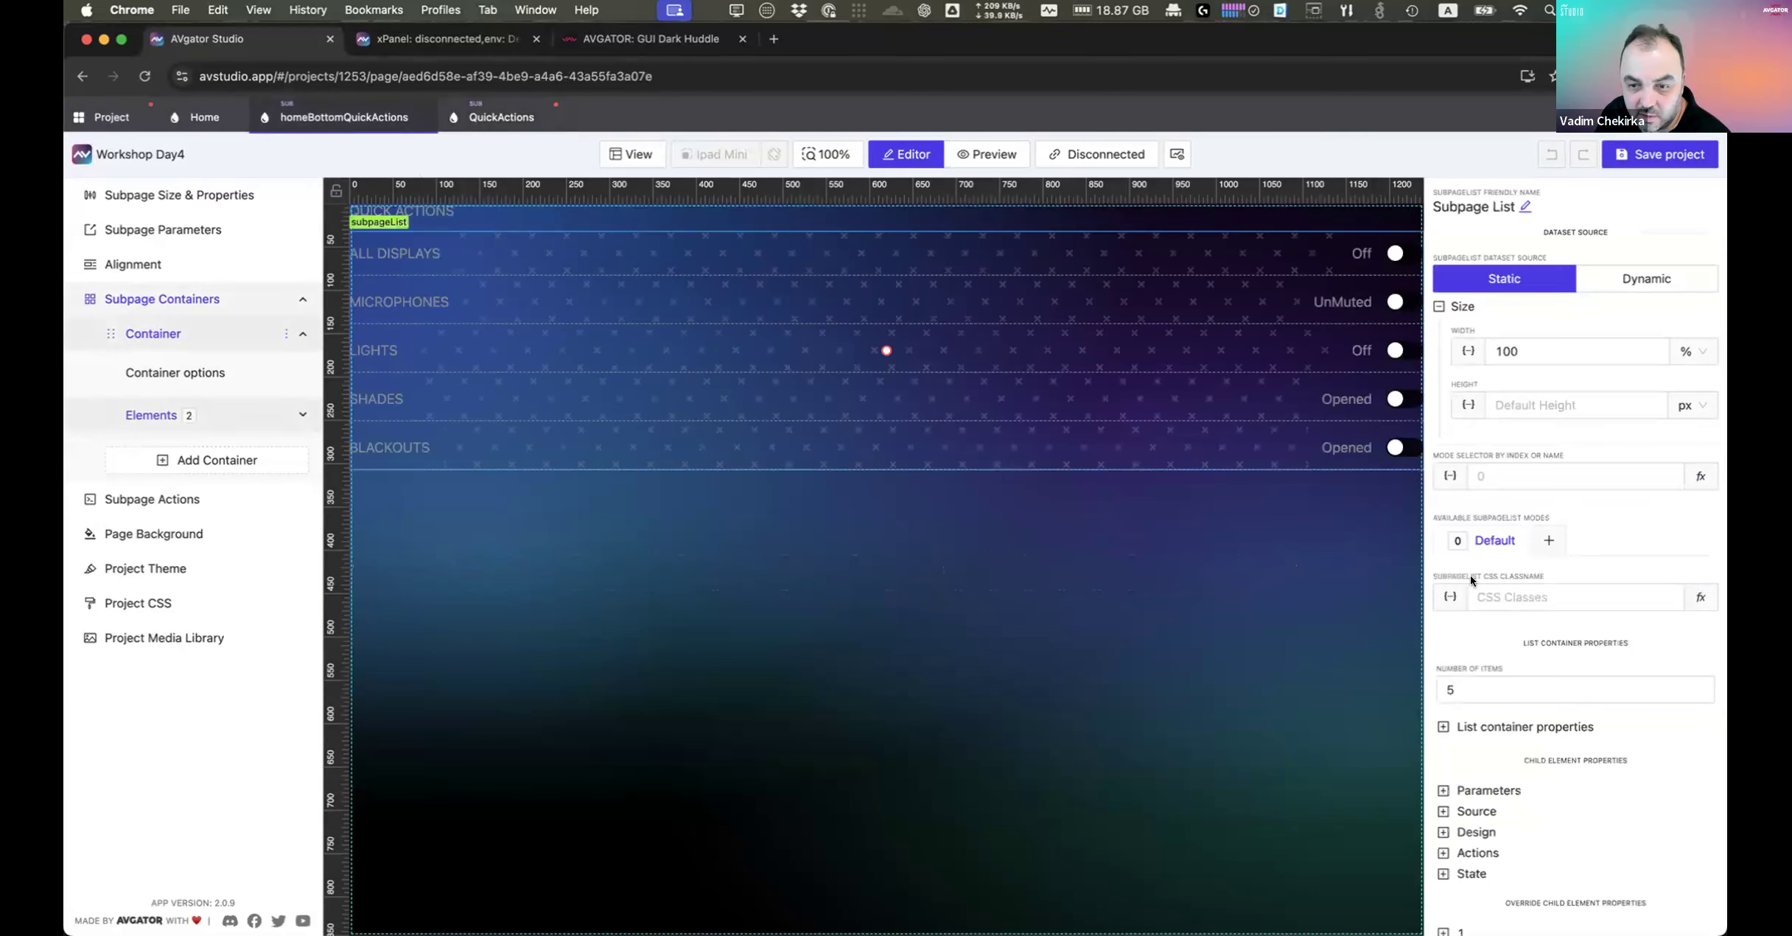
scroll(1539, 781, down, 3)
click(1469, 835)
scroll(1525, 759, down, 2)
click(1520, 753)
scroll(1572, 750, down, 3)
click(1564, 734)
text(101)
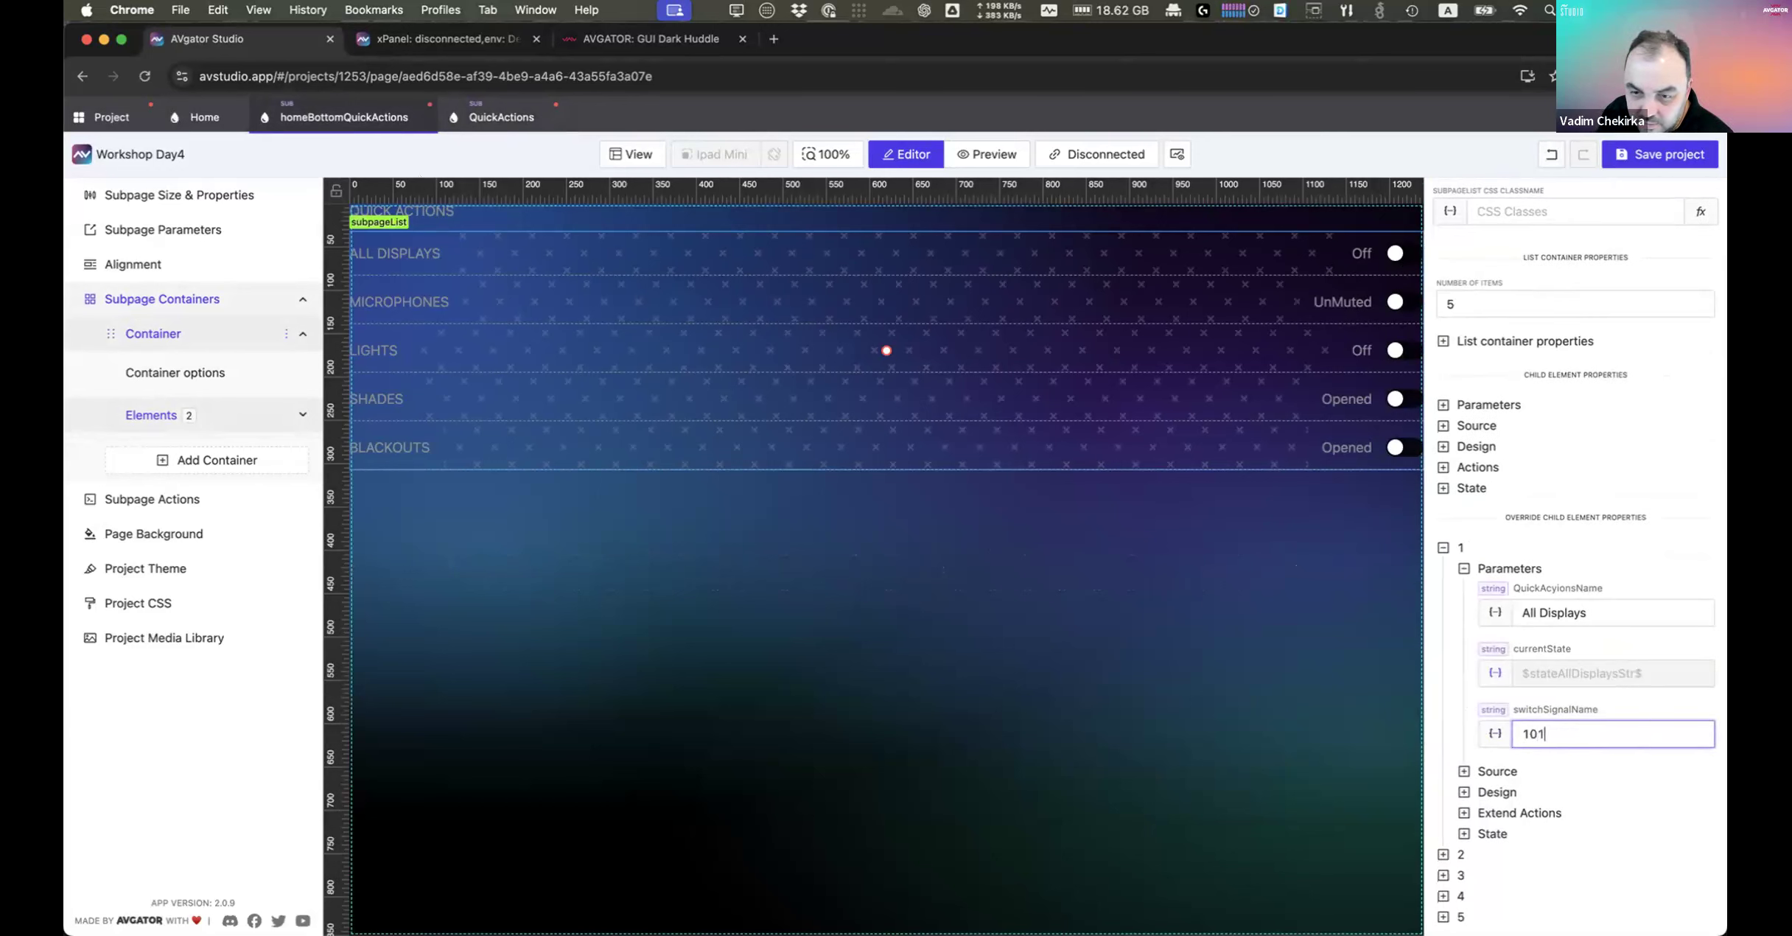
Step: Set the switchSignalName parameter of list item 2, Microphones, to 102
click(1462, 856)
scroll(1586, 853, down, 2)
click(1537, 774)
scroll(1565, 838, down, 3)
click(1568, 754)
text(102)
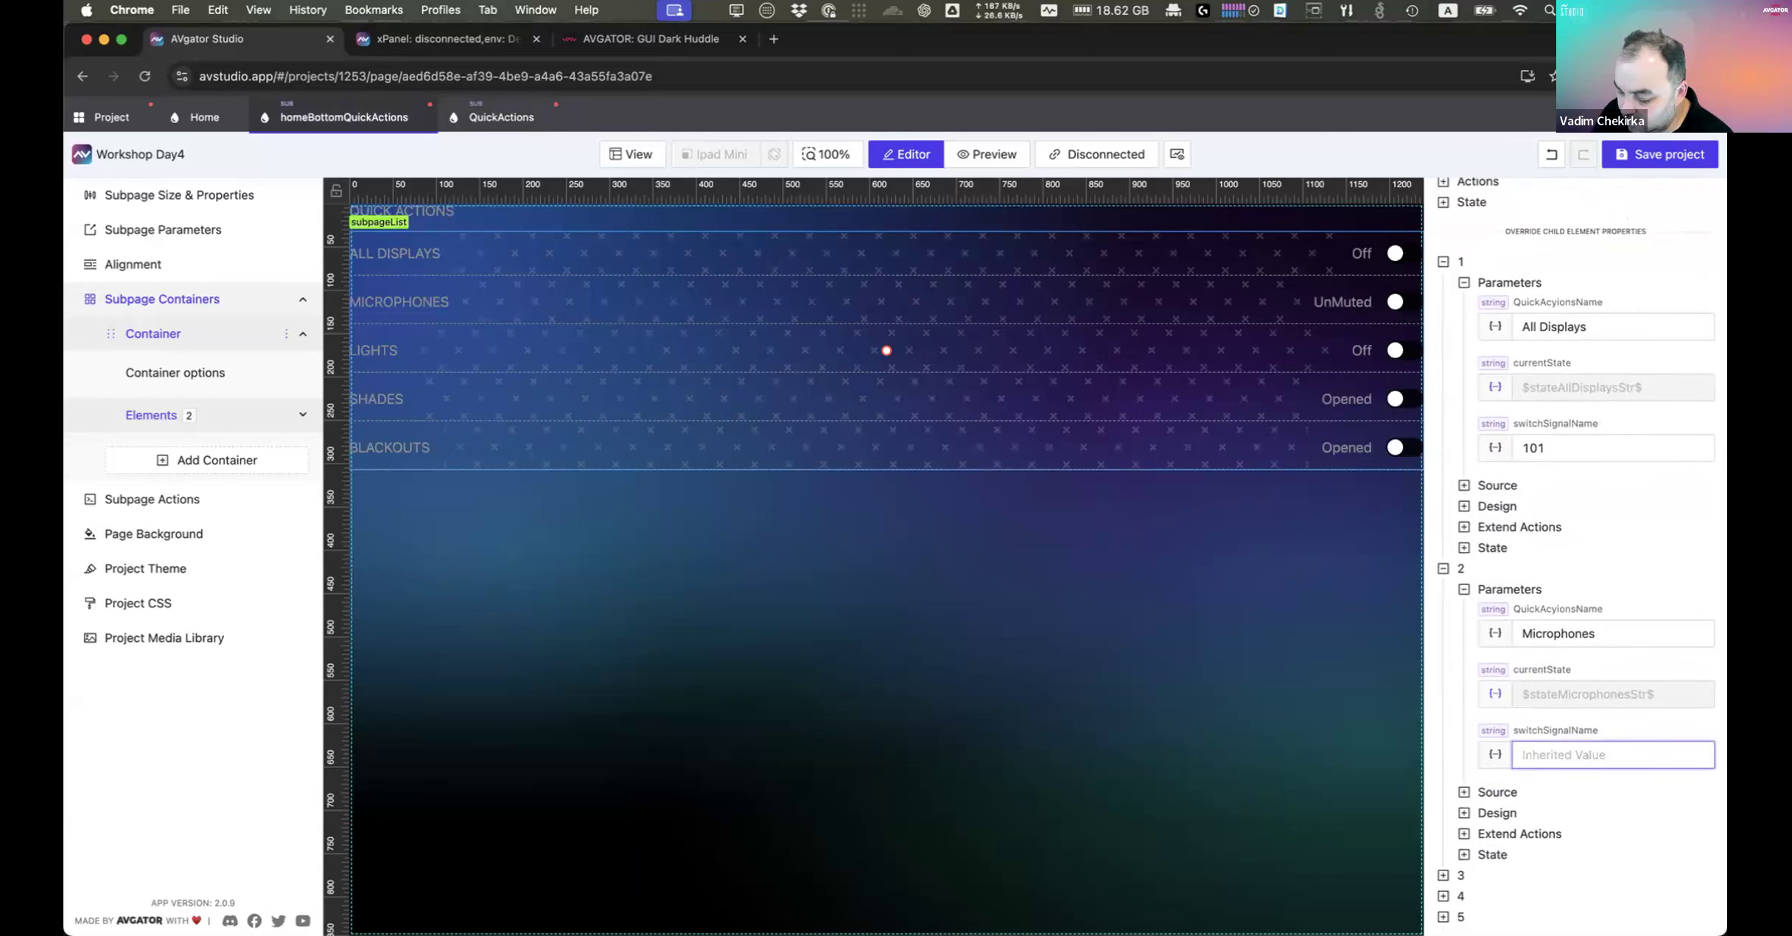
Step: Set the switchSignalName parameter of list item 3, Lights, to LightsState
click(1461, 875)
scroll(1510, 840, down, 3)
click(1543, 796)
scroll(1562, 792, down, 3)
click(1578, 775)
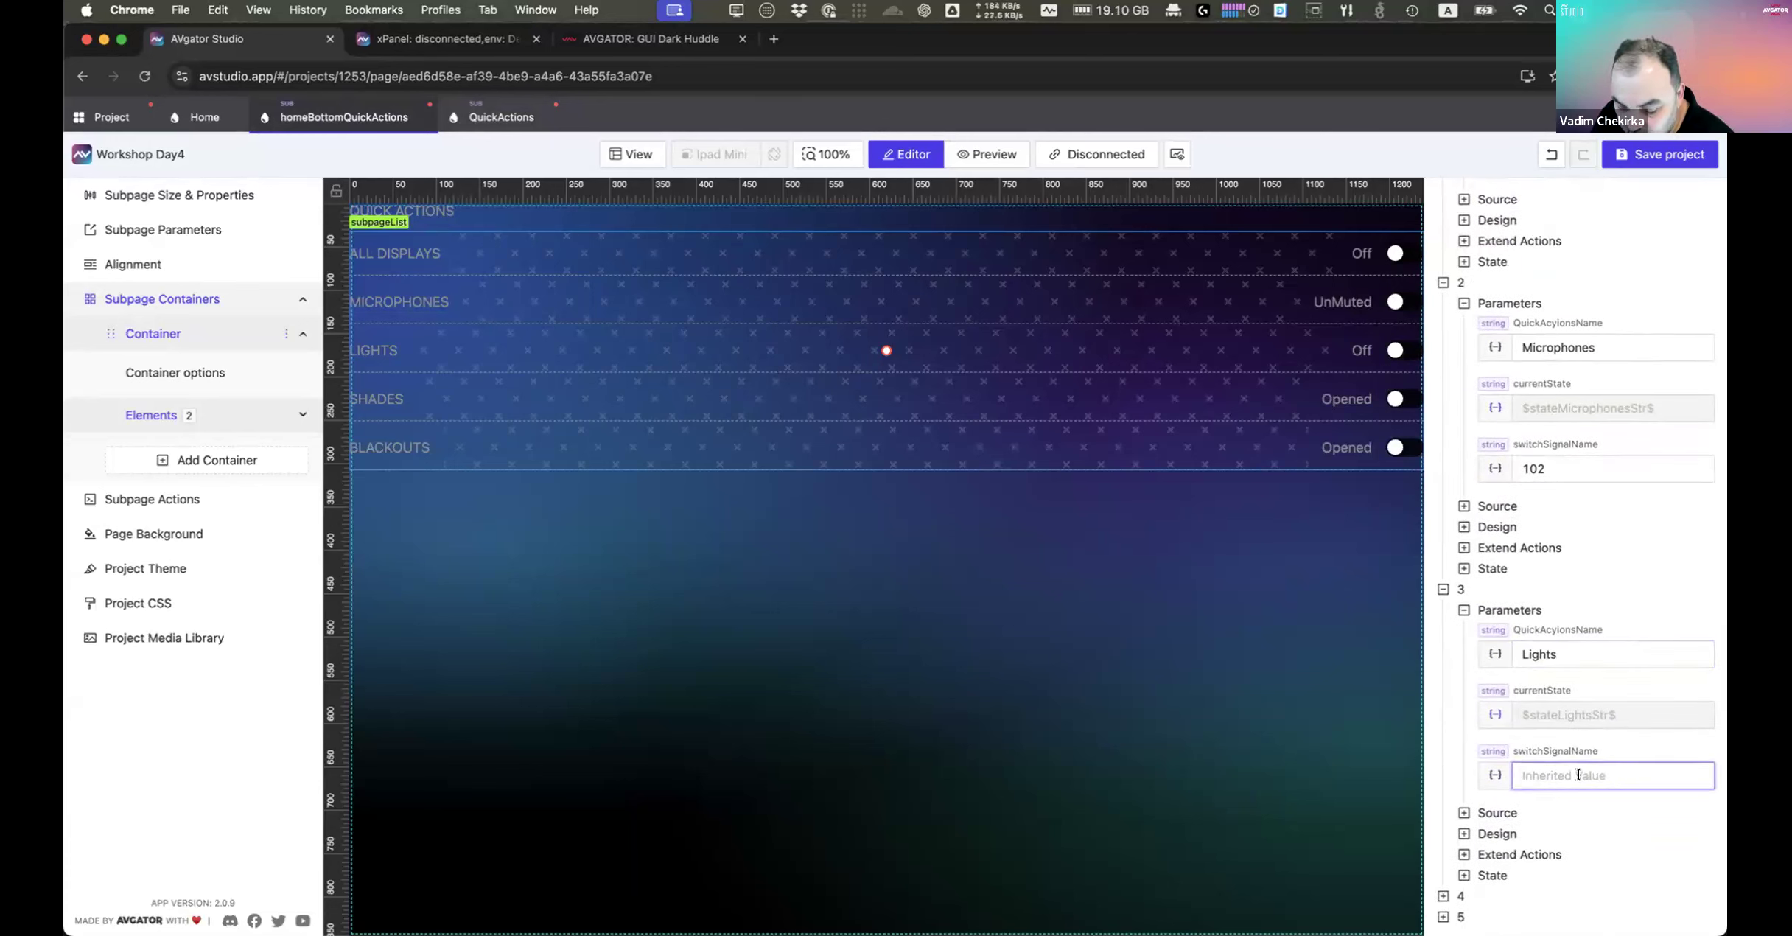
text(LightsState)
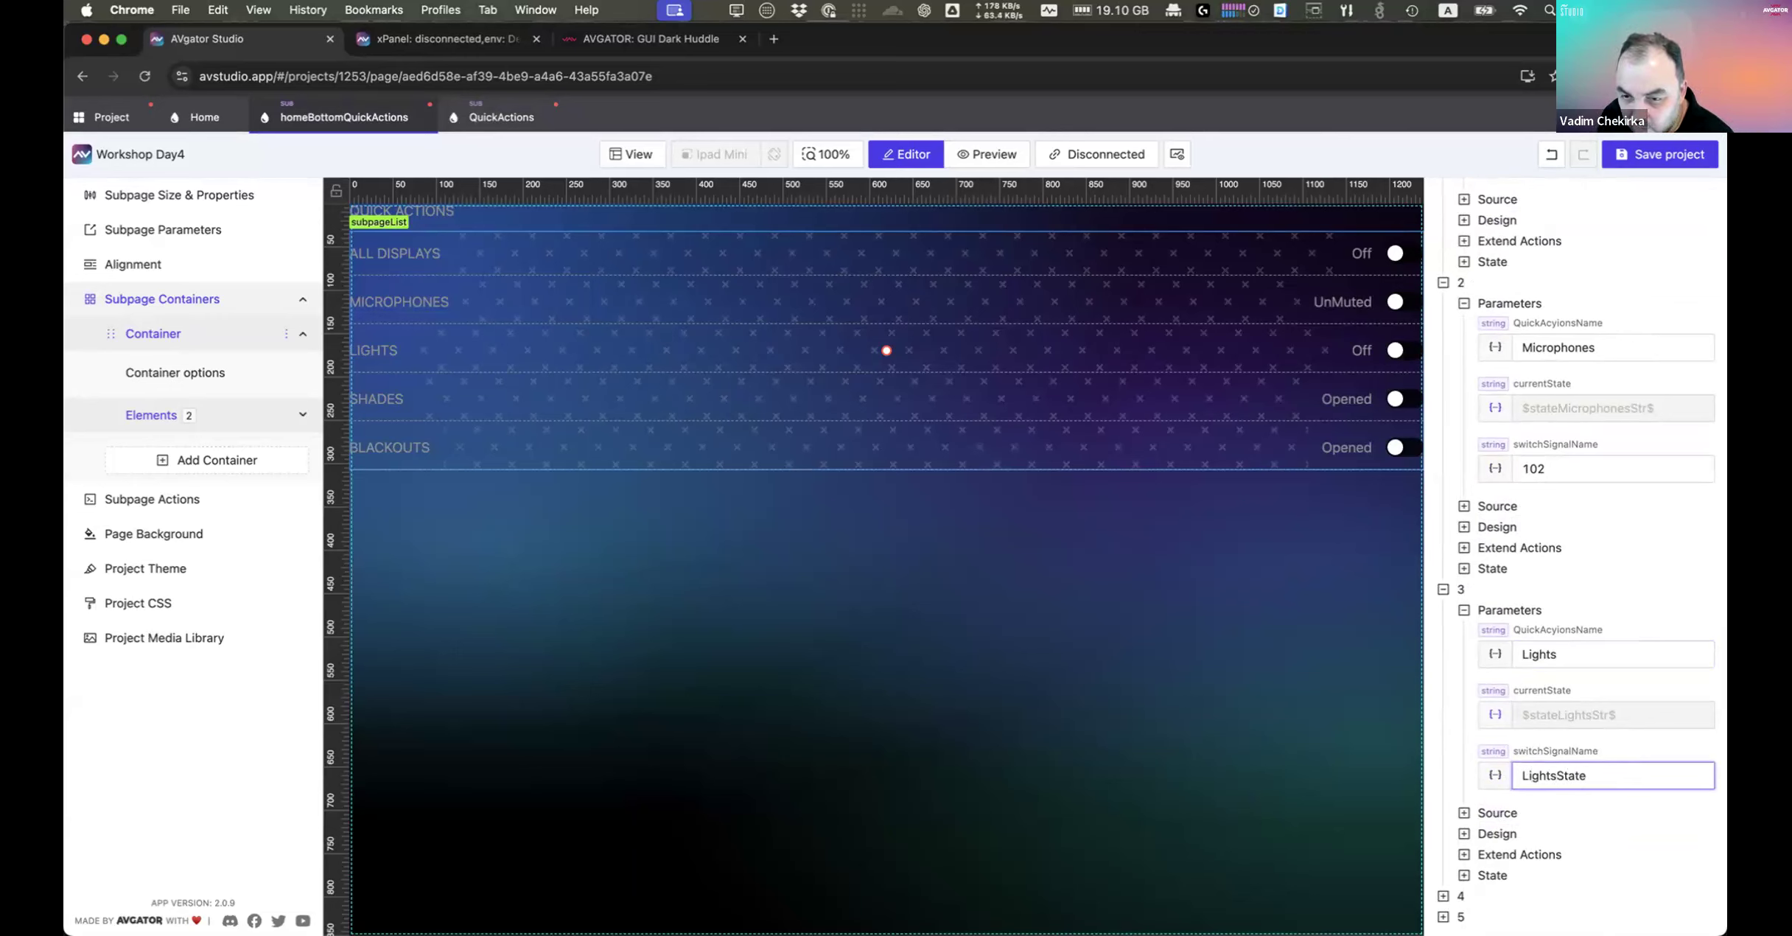
Step: Set the switchSignalName parameter of list item 4, Shades, to 104
click(1463, 894)
scroll(1588, 855, down, 2)
click(1532, 816)
scroll(1573, 825, down, 3)
click(1572, 797)
text(10)
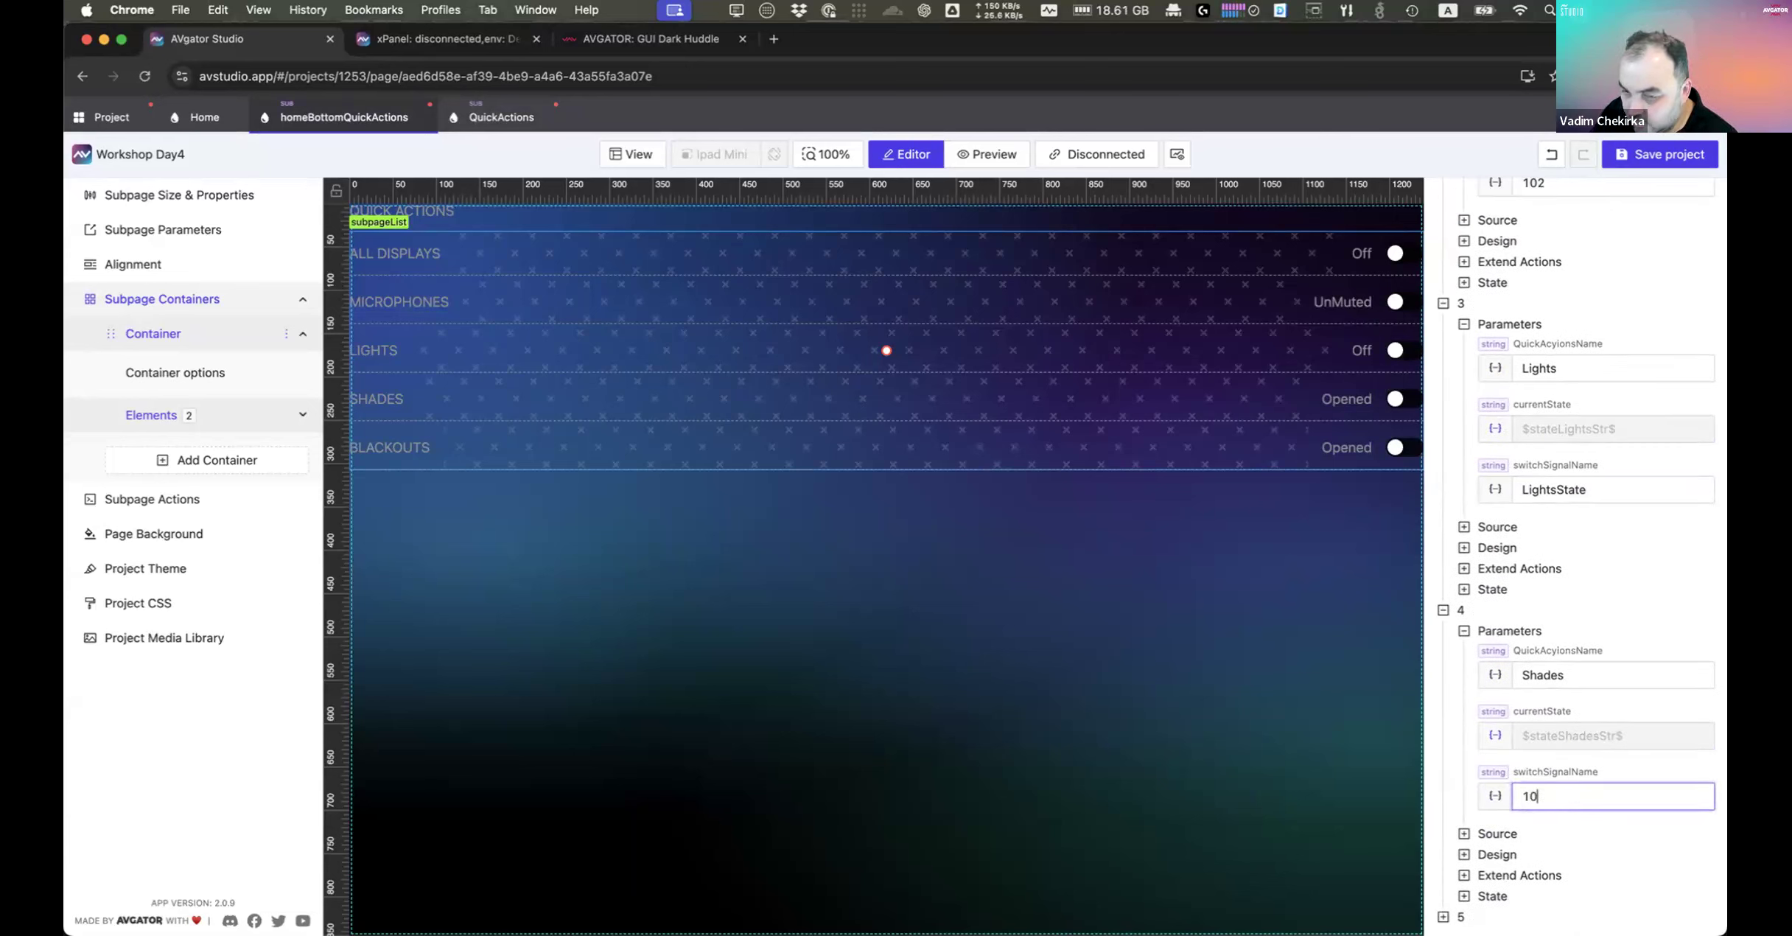
text(4)
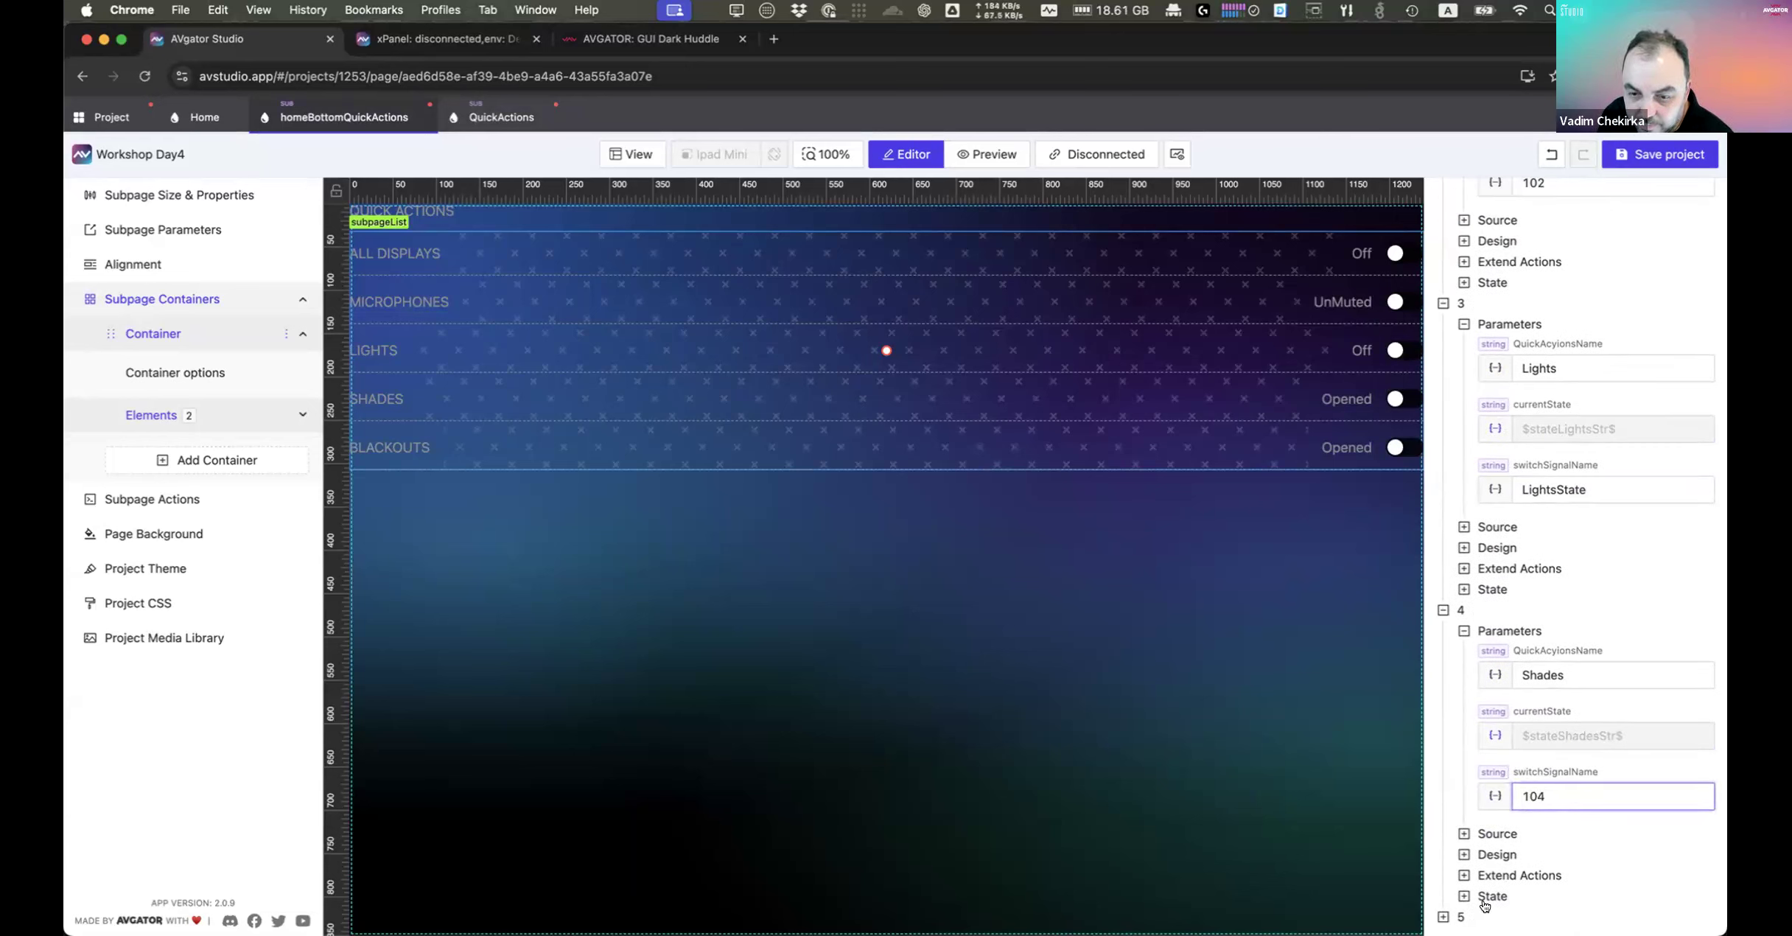
Step: Set the switchSignalName parameter of list item 5, Blackouts, to 105
click(1462, 916)
scroll(1555, 818, down, 3)
click(1579, 839)
scroll(1580, 829, down, 5)
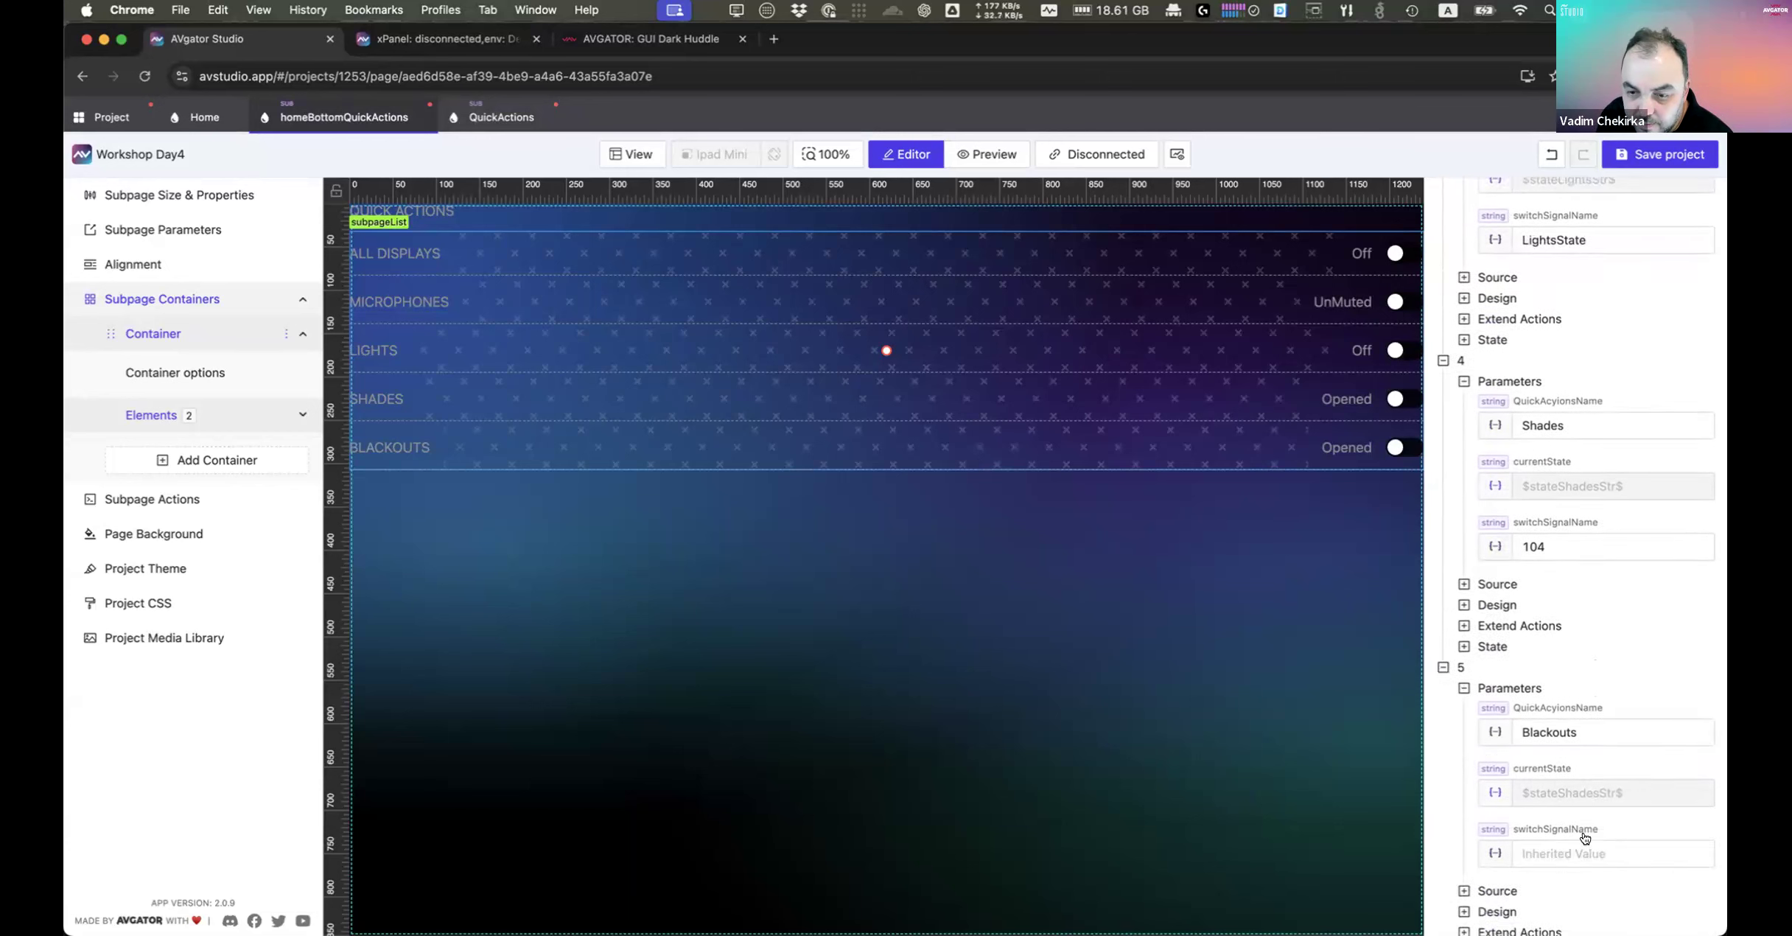
click(1578, 818)
text(105)
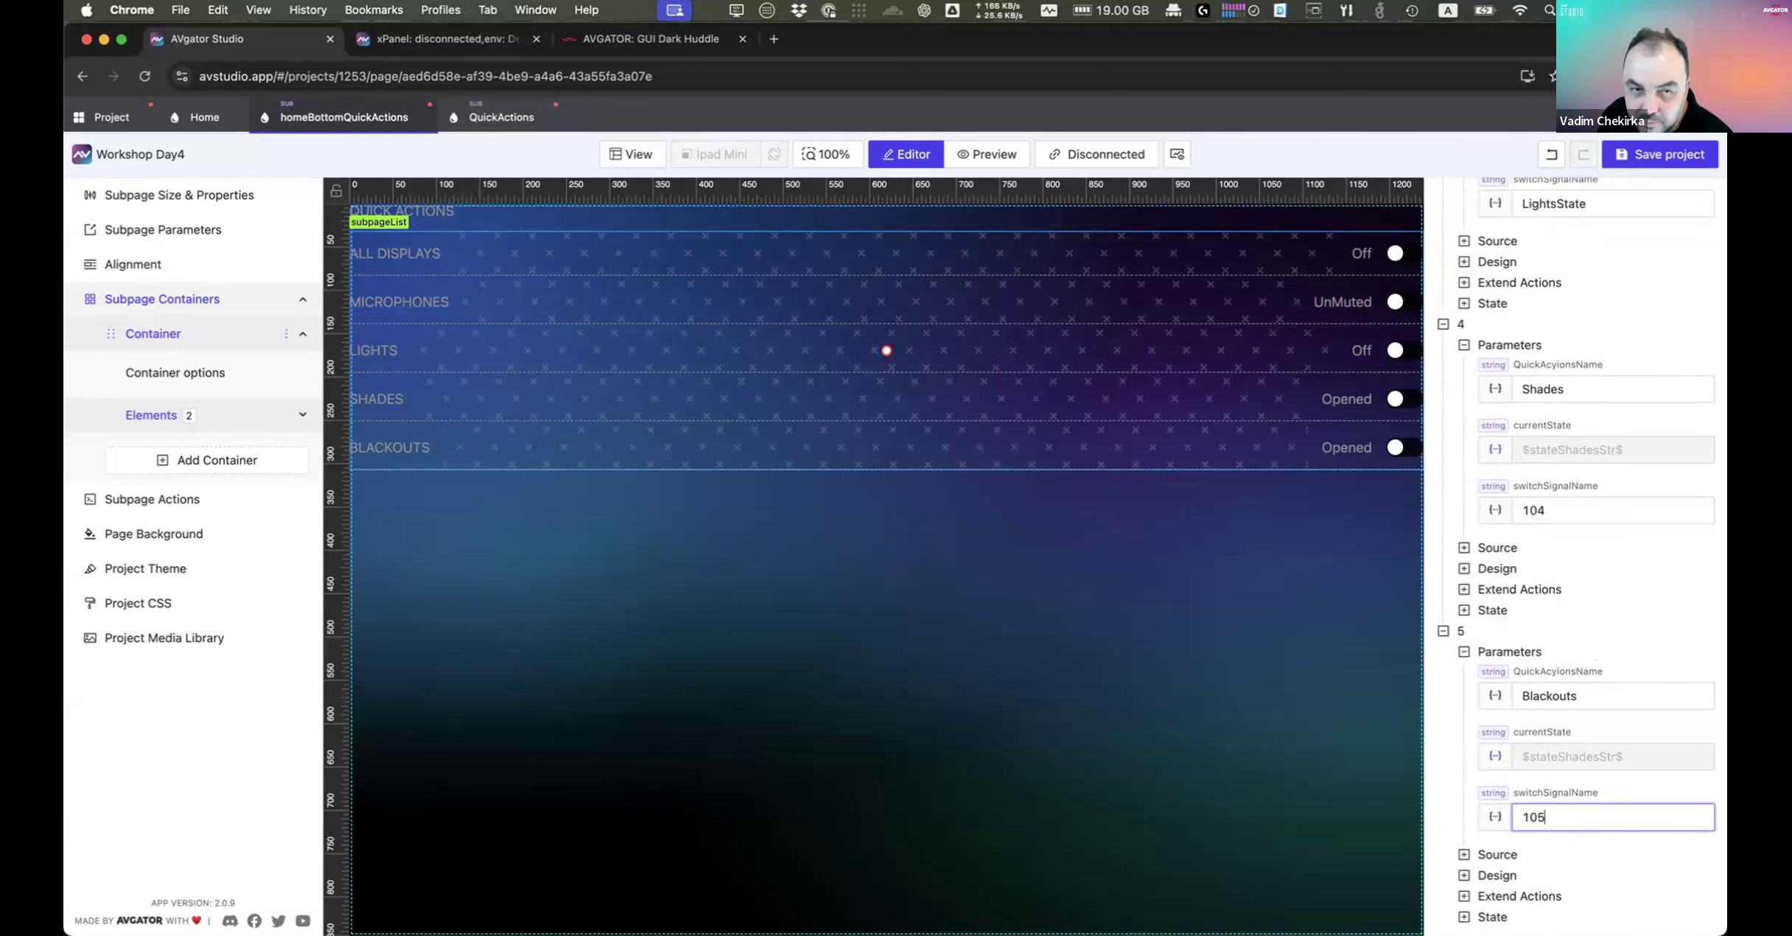
Step: Test the All Displays switch in the live xPanel and check the console for its pushed signal
click(458, 44)
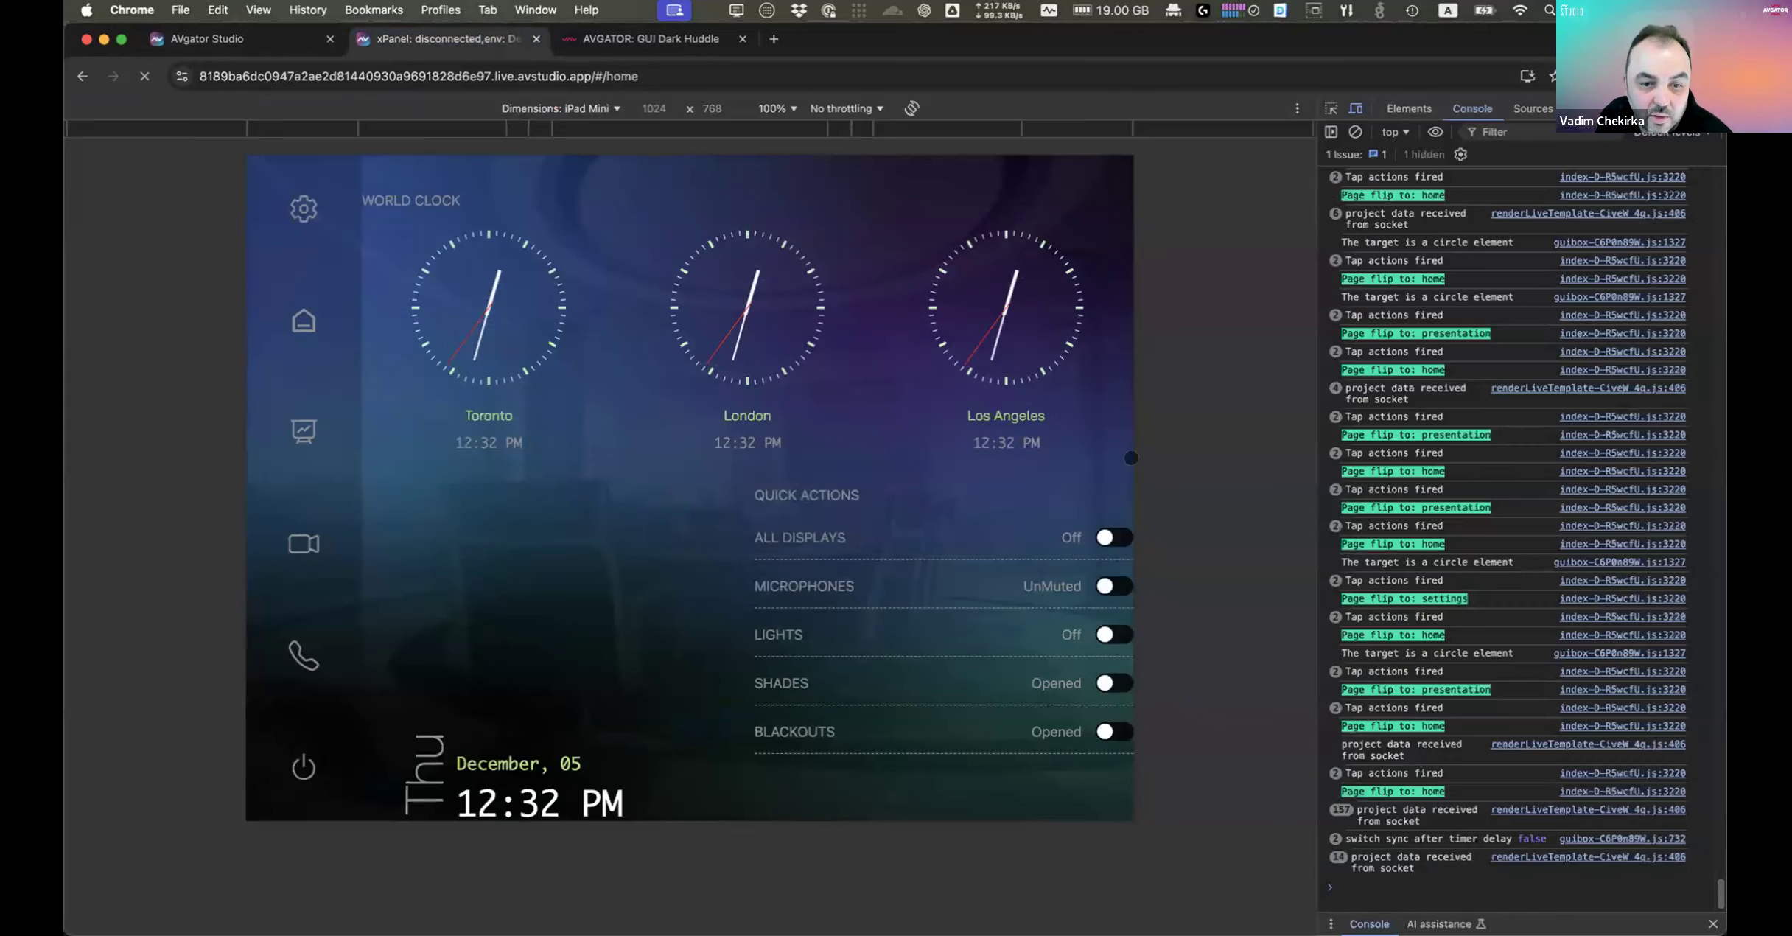
click(1107, 537)
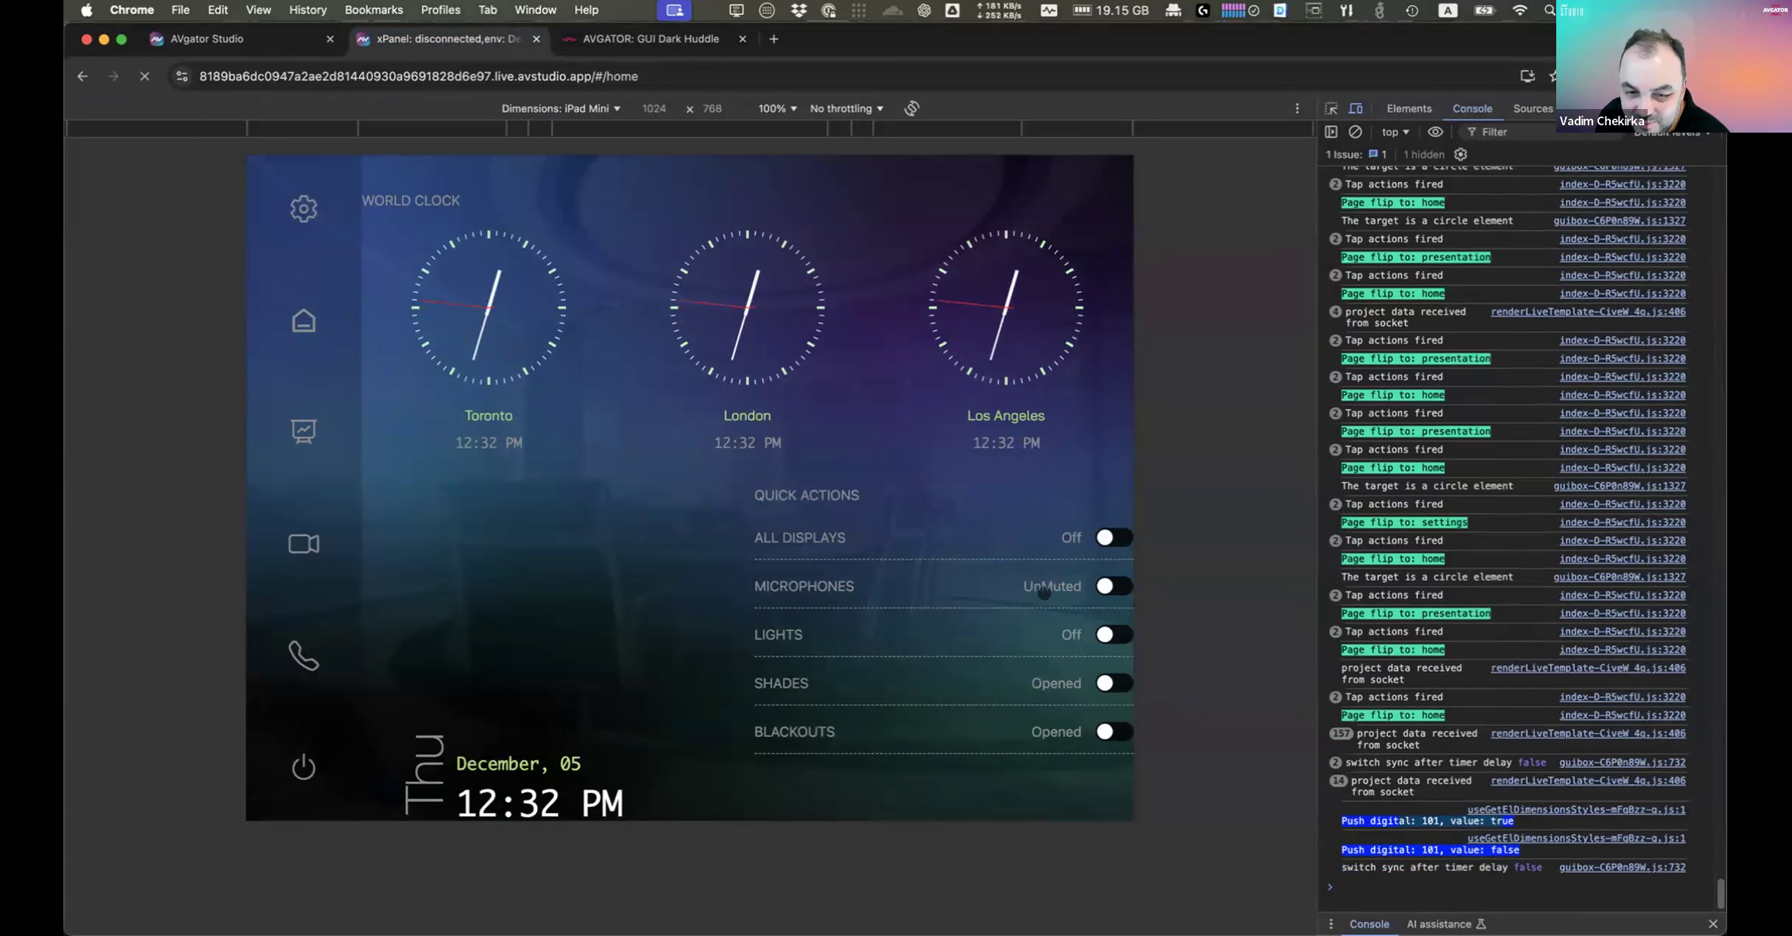
Step: Test the Microphones and Lights switches in the live xPanel and check the console for their pushed signals
click(1104, 586)
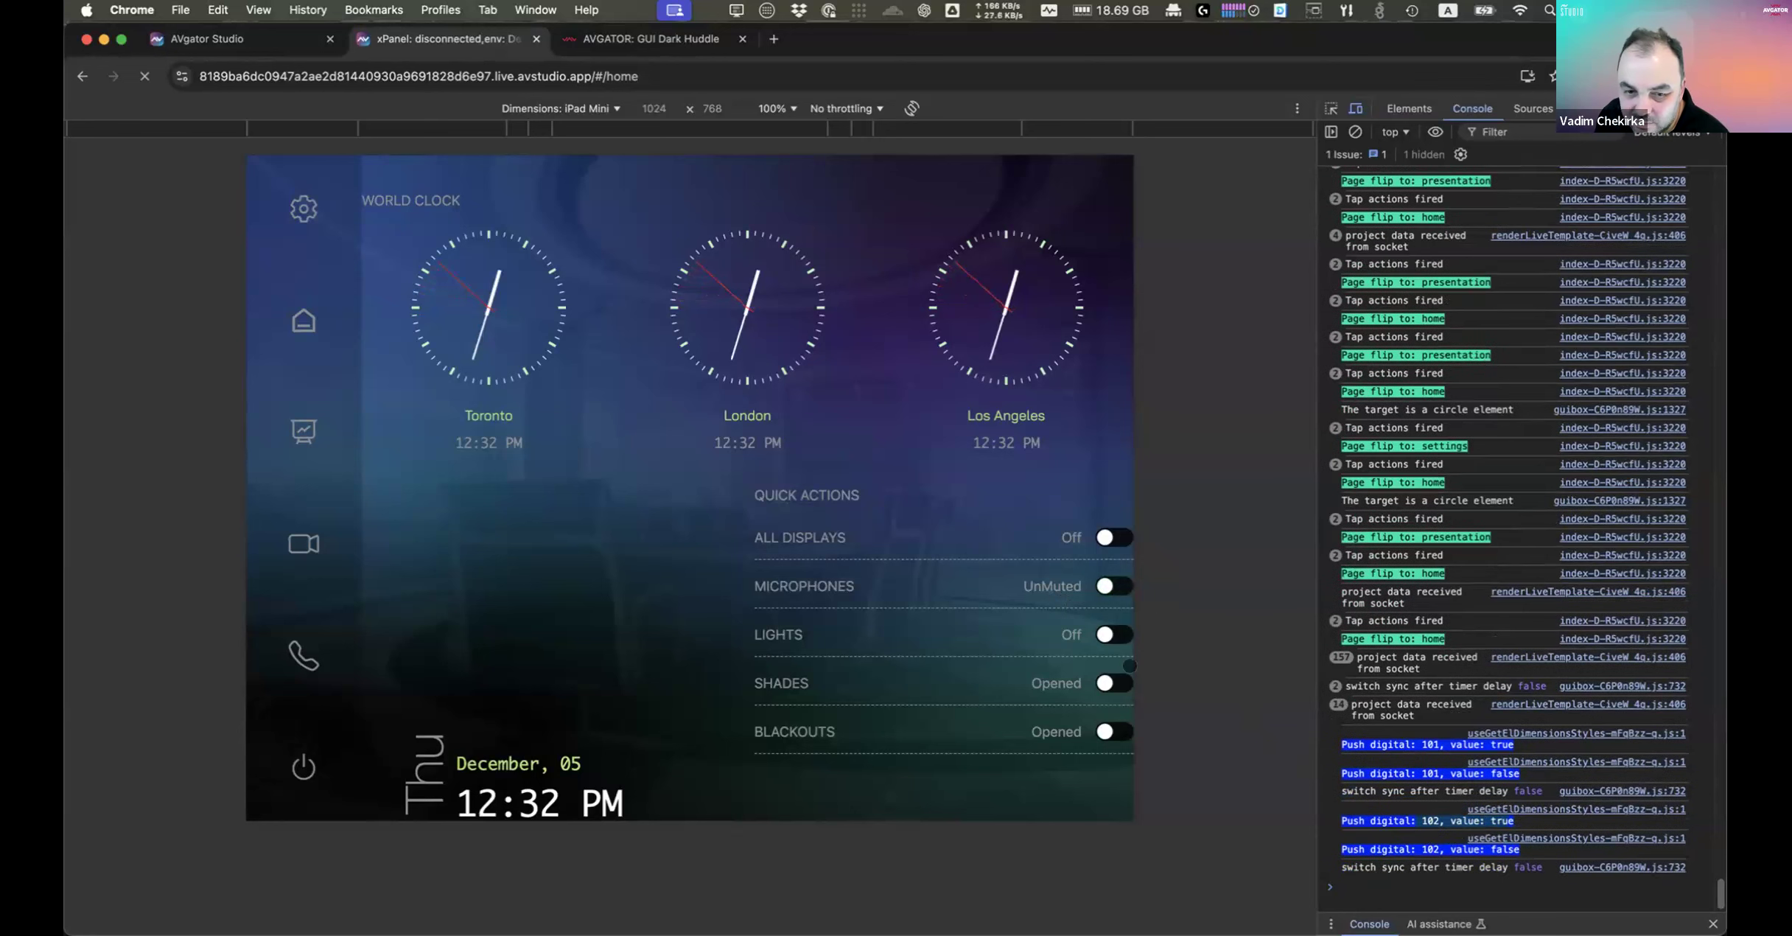
click(1111, 634)
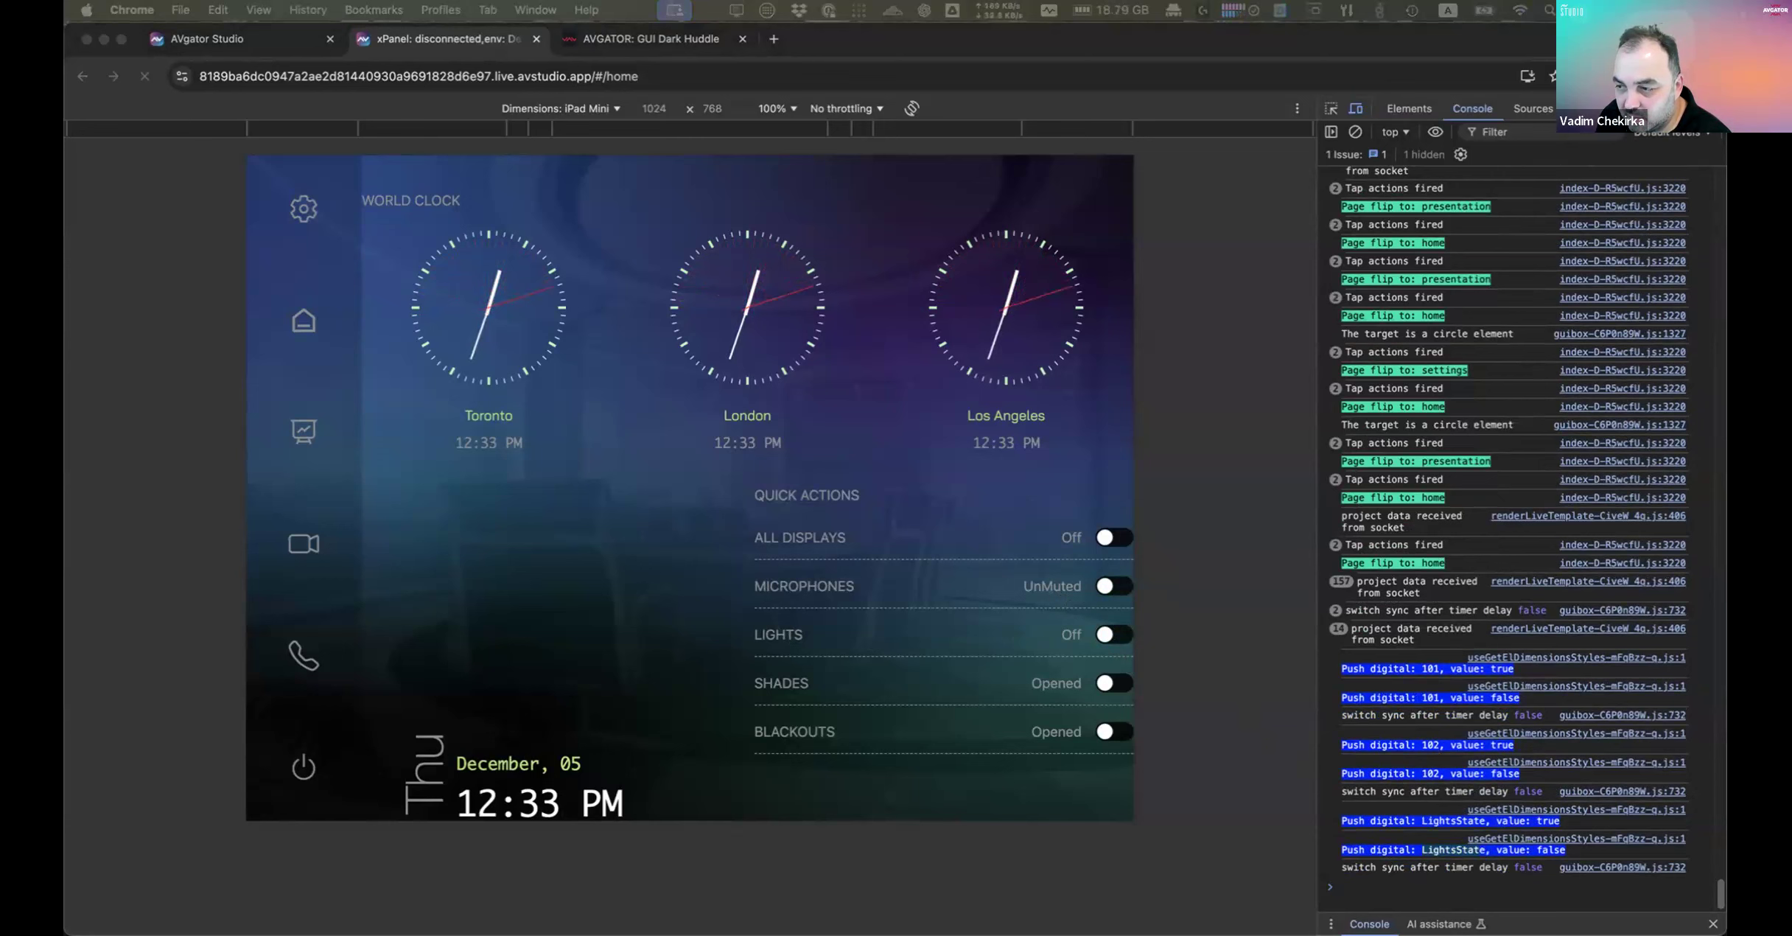
scroll(1481, 847, up, 1)
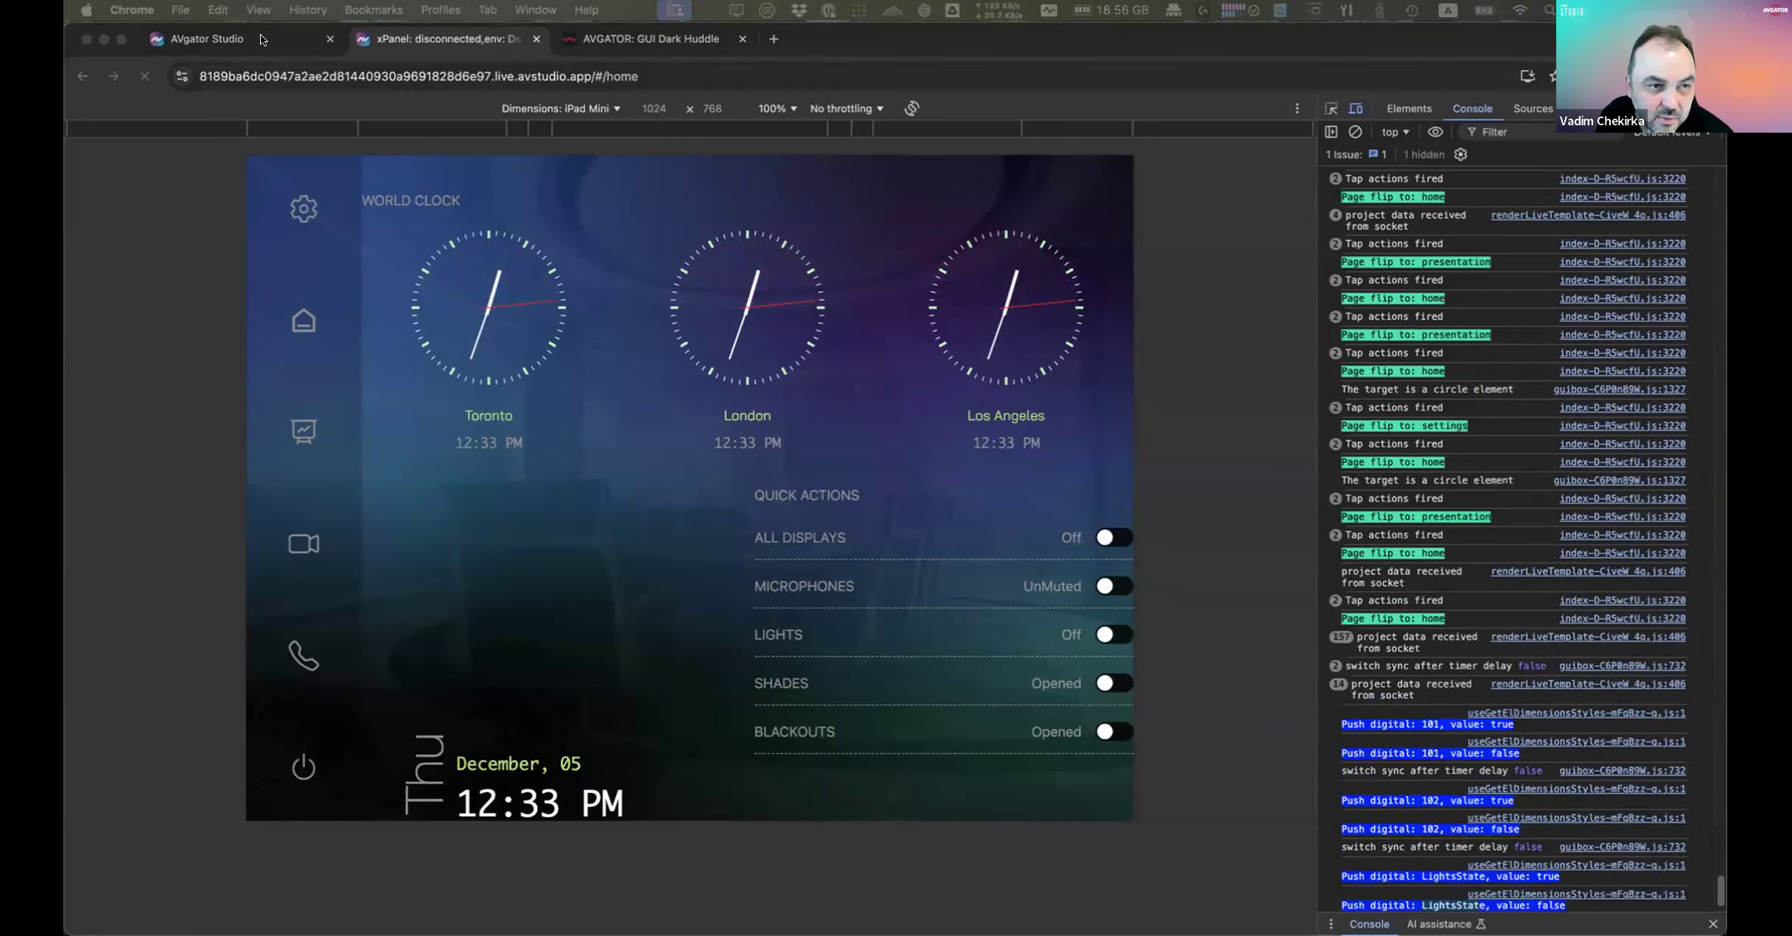
Step: Set the padding of the Home page's lower container, which holds the date and Quick Actions, to 3%
click(263, 38)
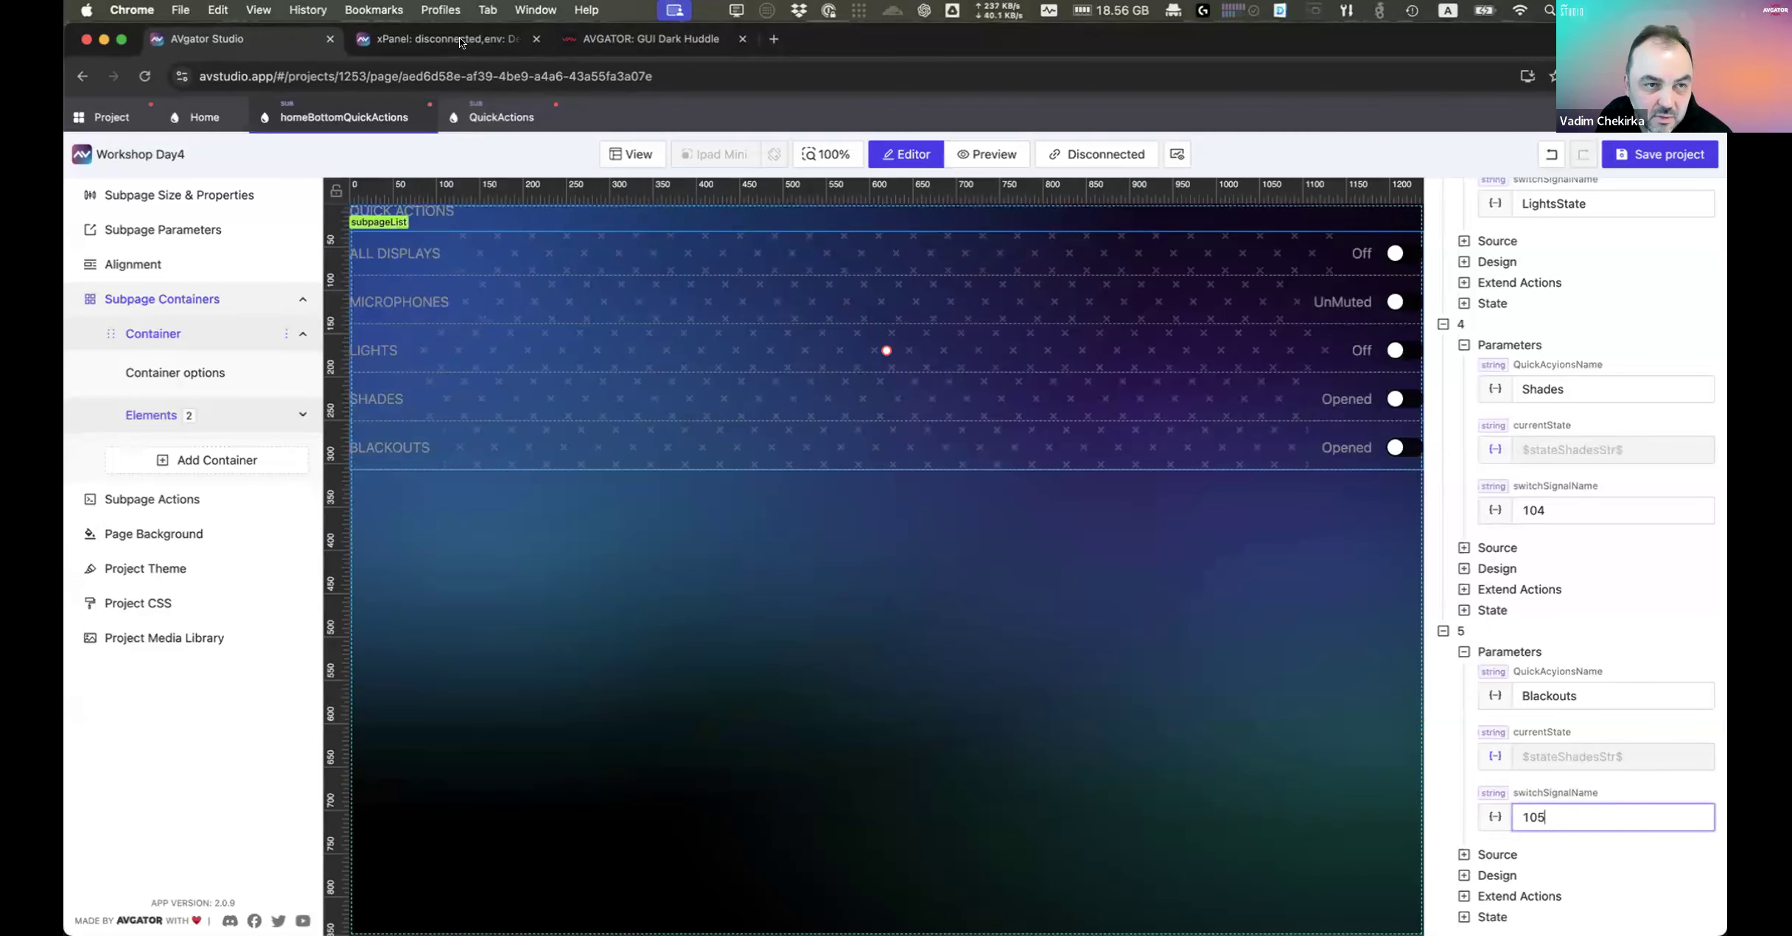
click(459, 38)
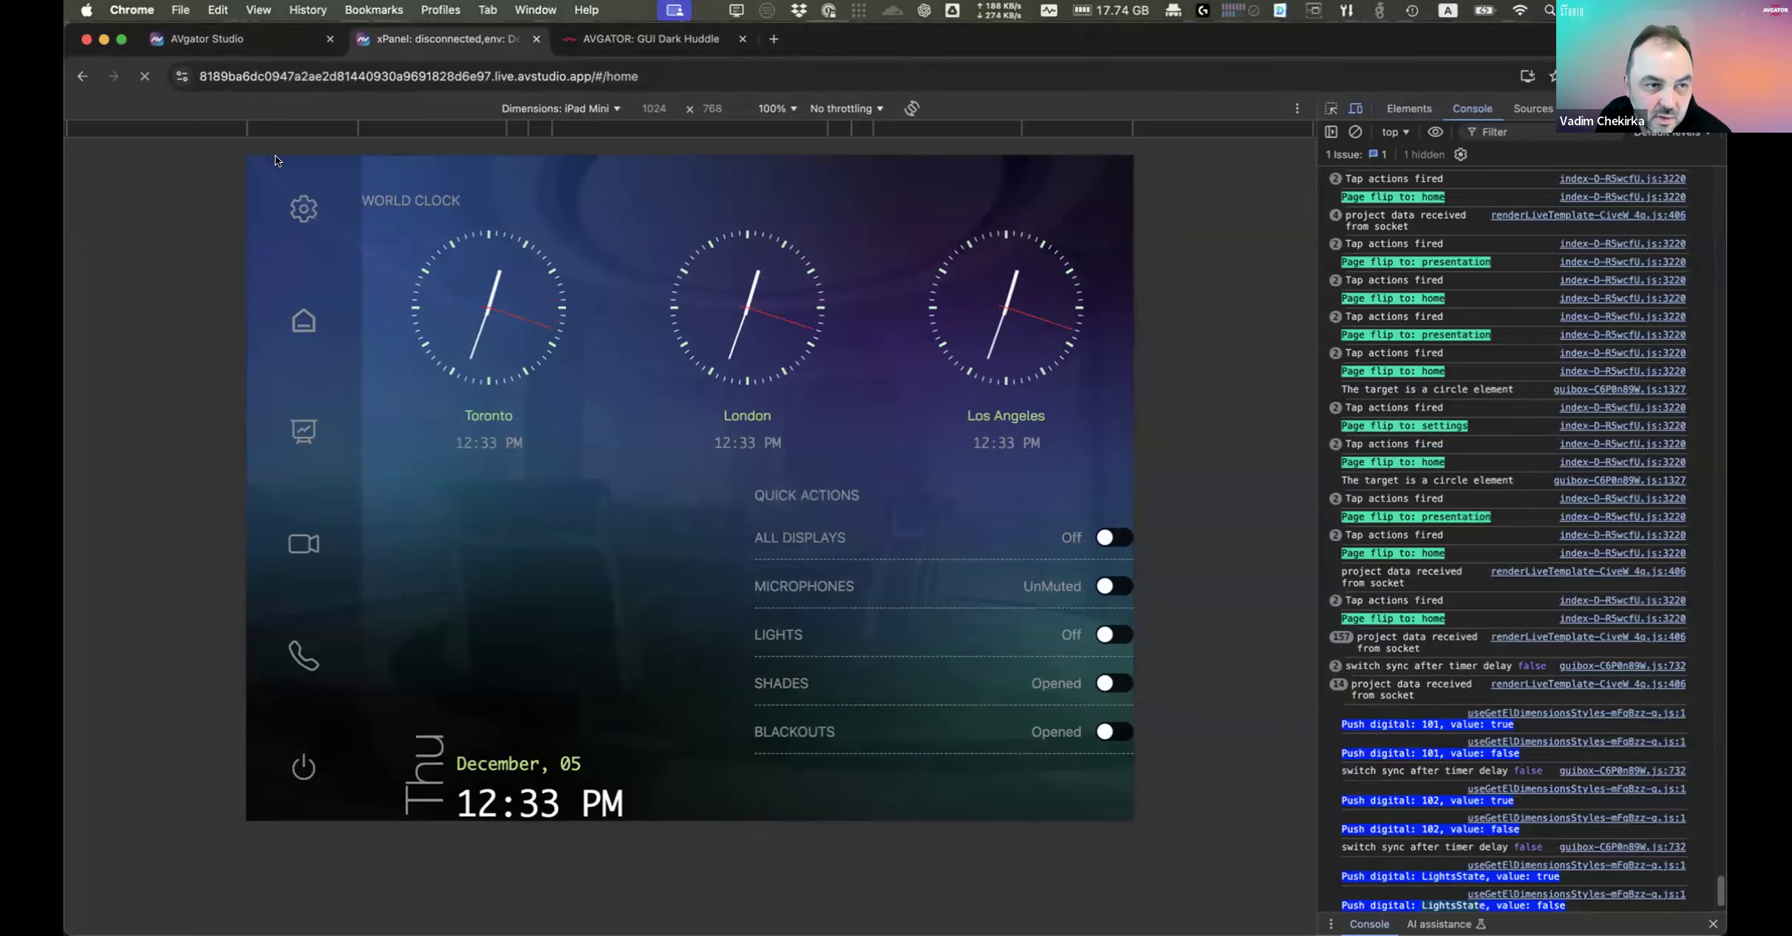
click(266, 39)
click(200, 120)
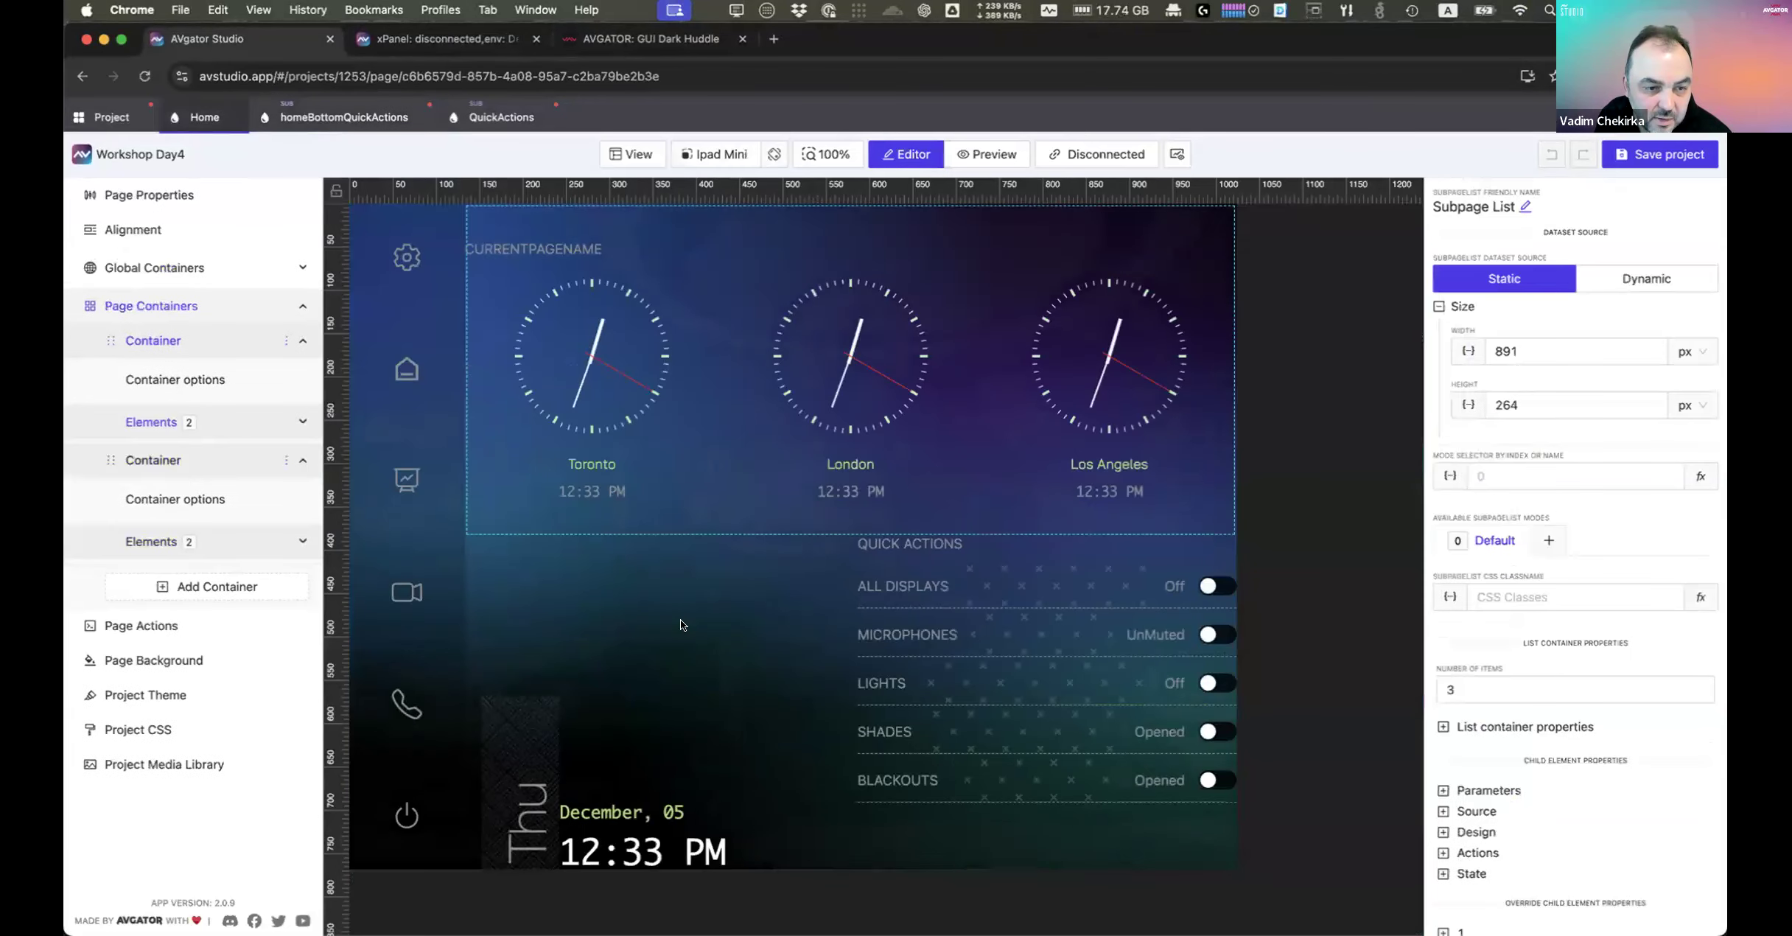
click(205, 509)
click(1469, 341)
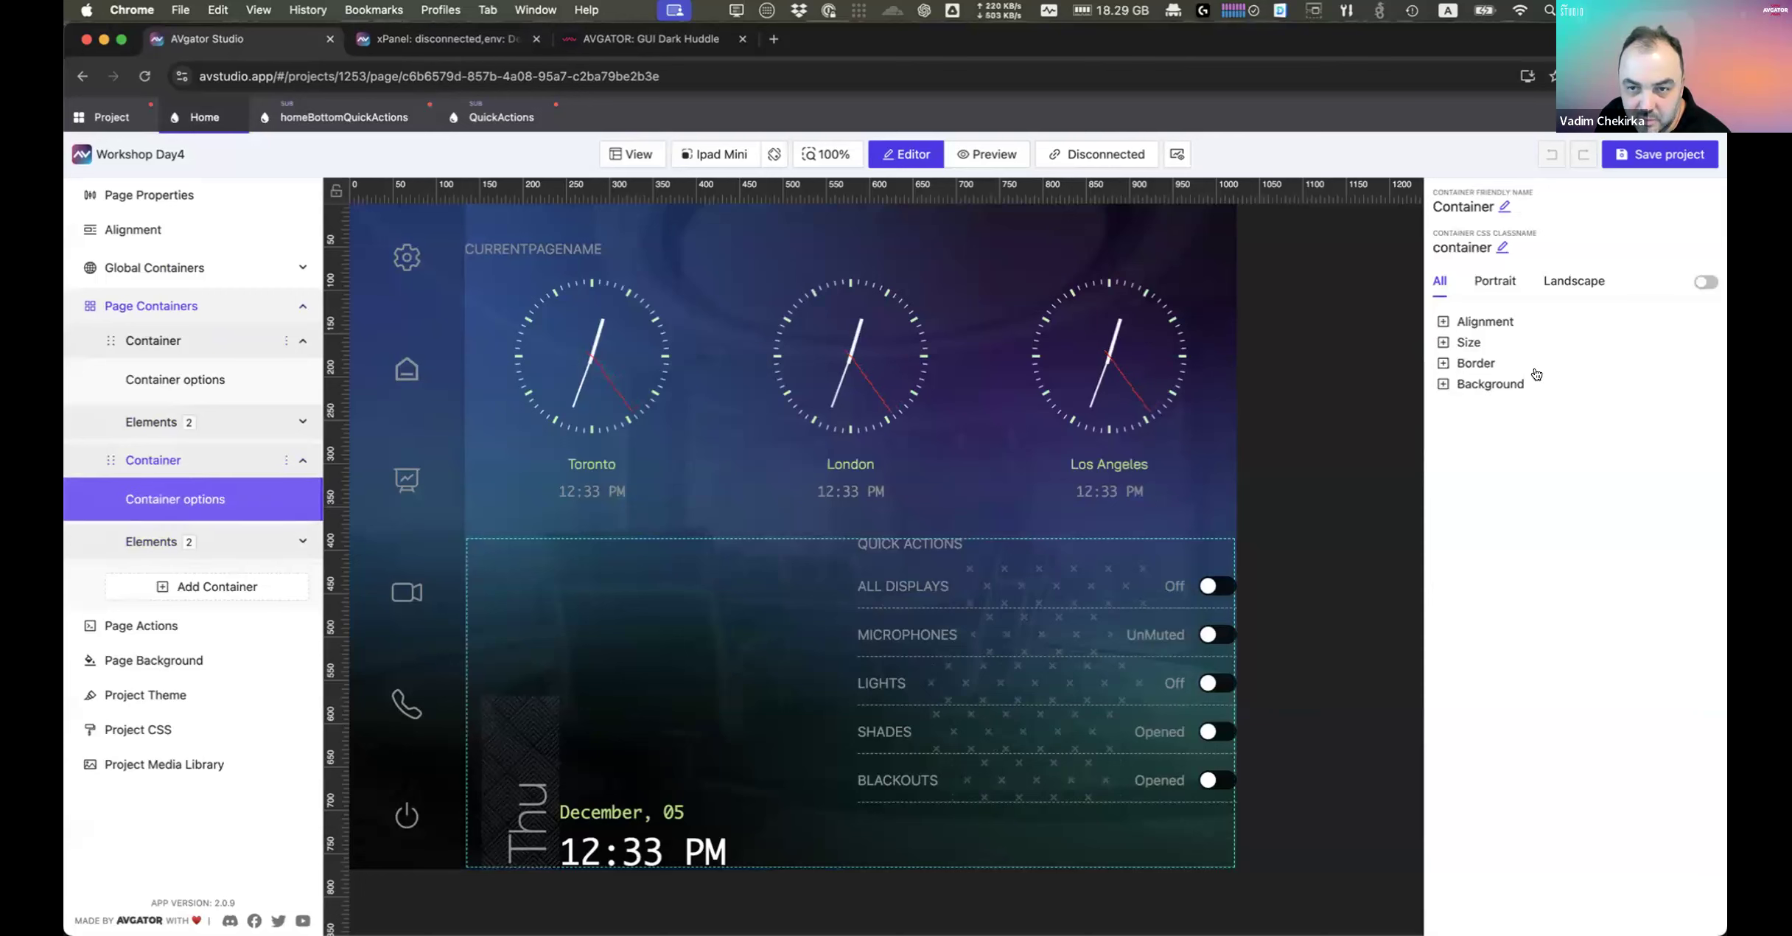
click(1651, 479)
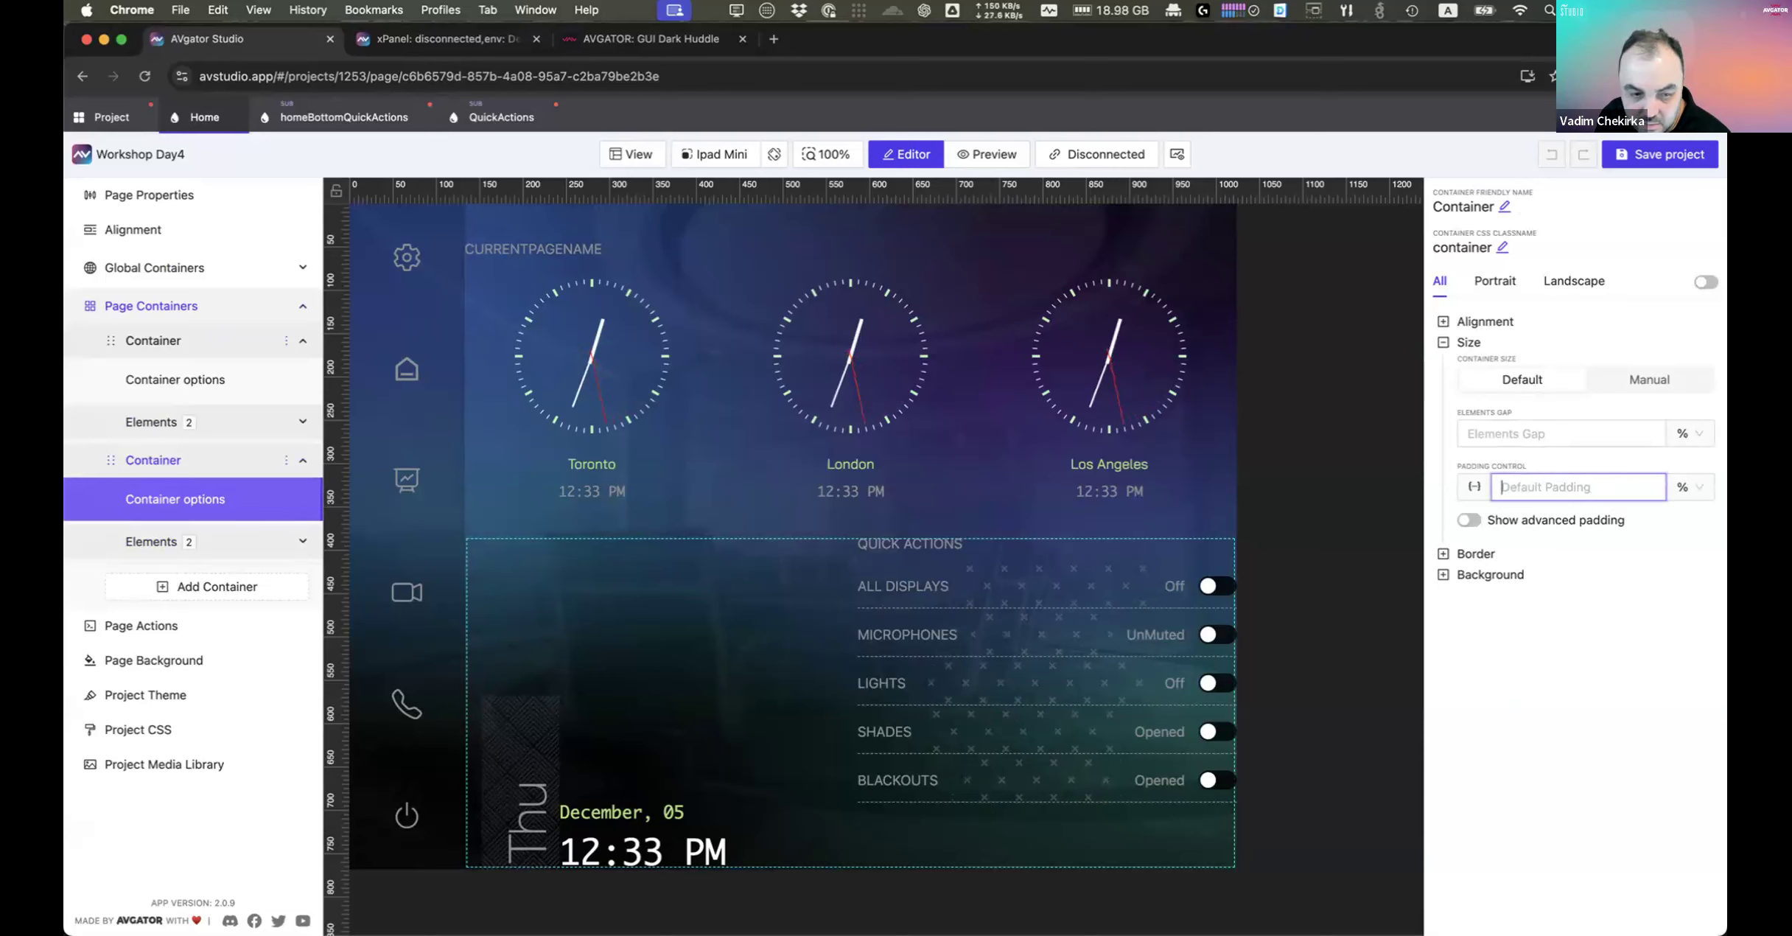
text(3)
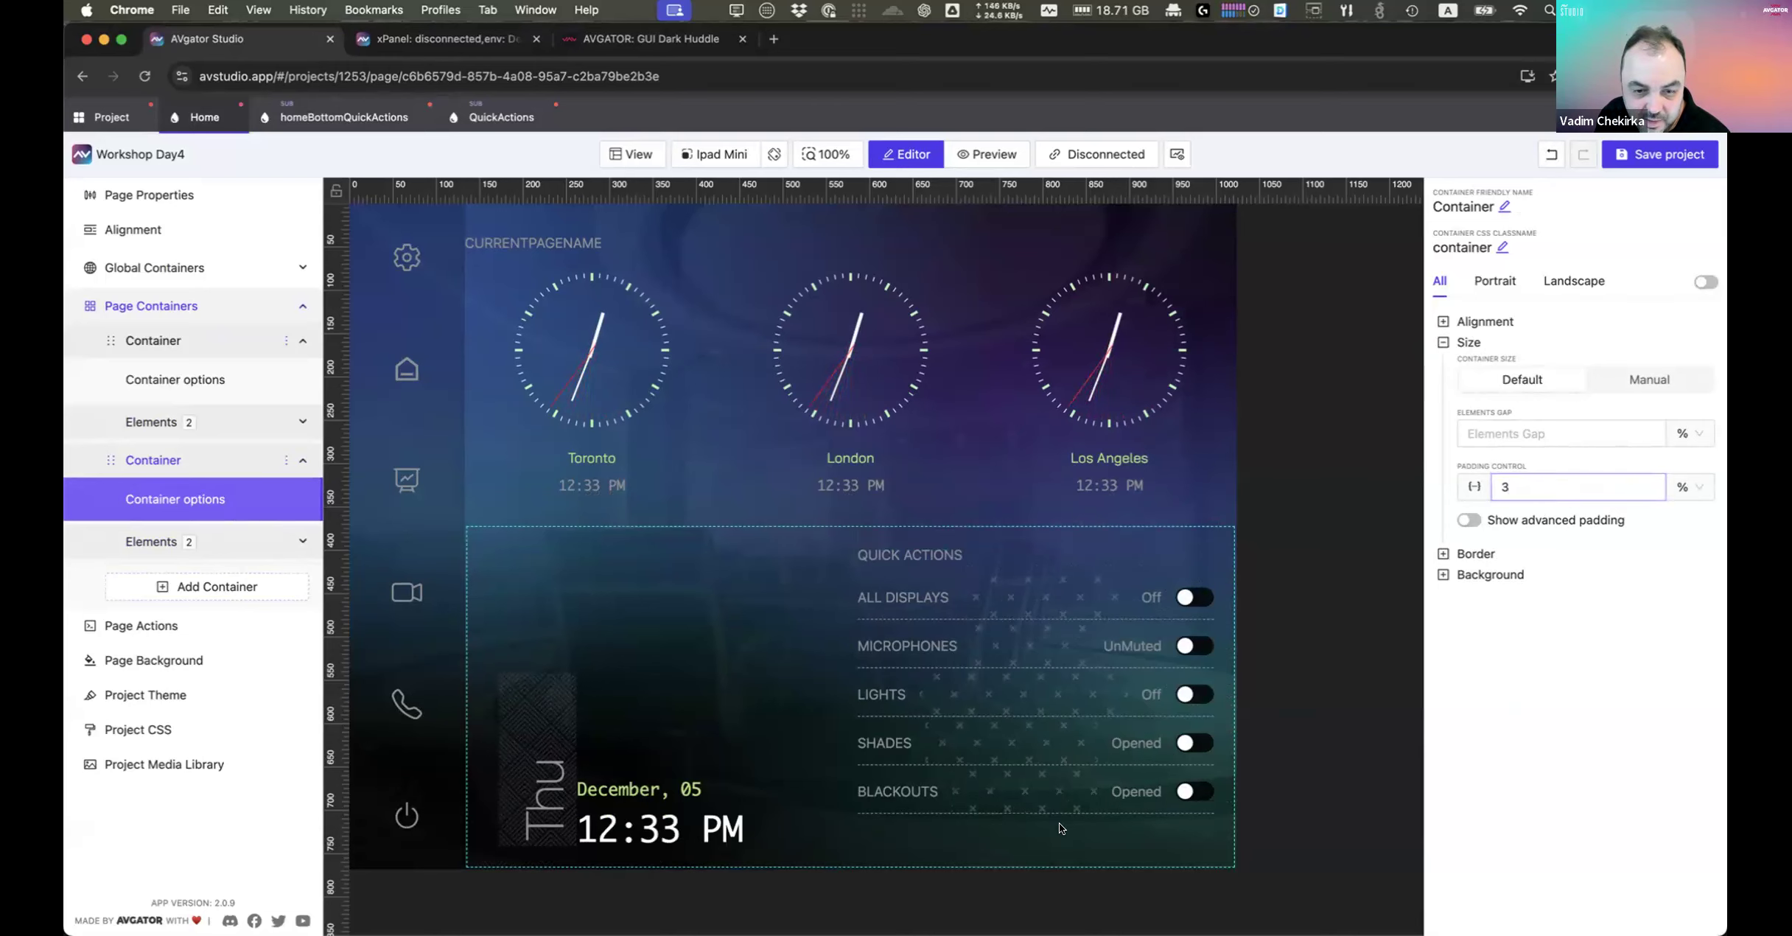
Step: Inspect the parameters of the Quick Actions subpage on the Home page
click(1035, 696)
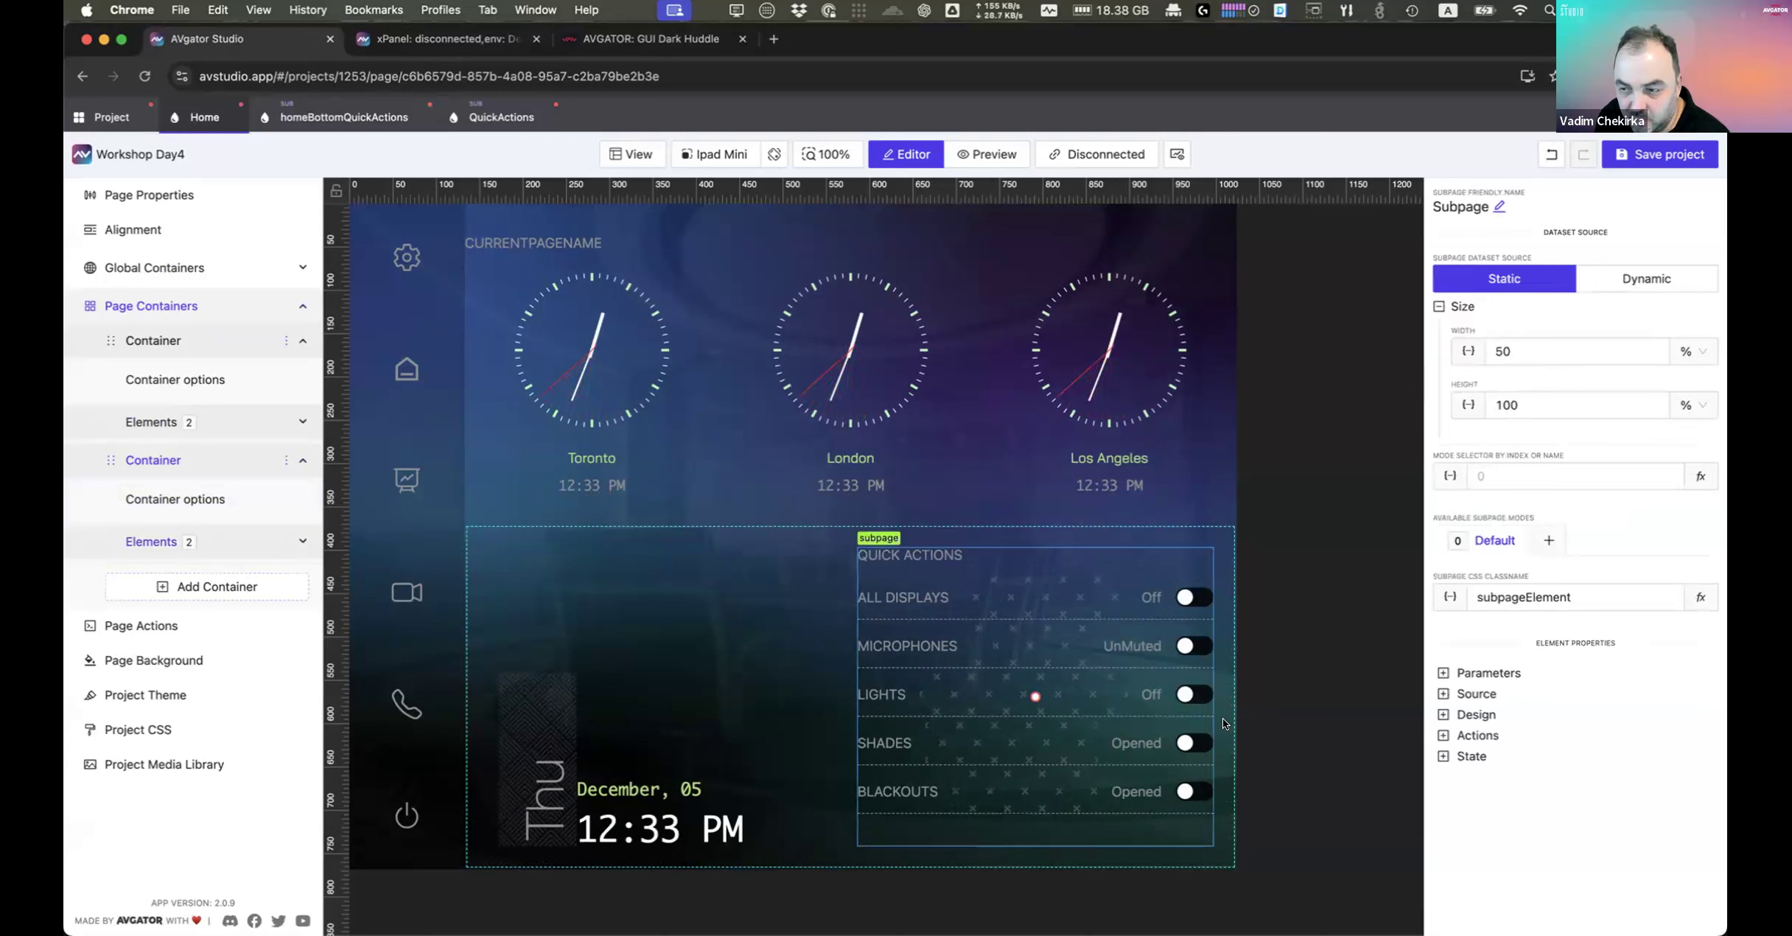
key(super+Tab)
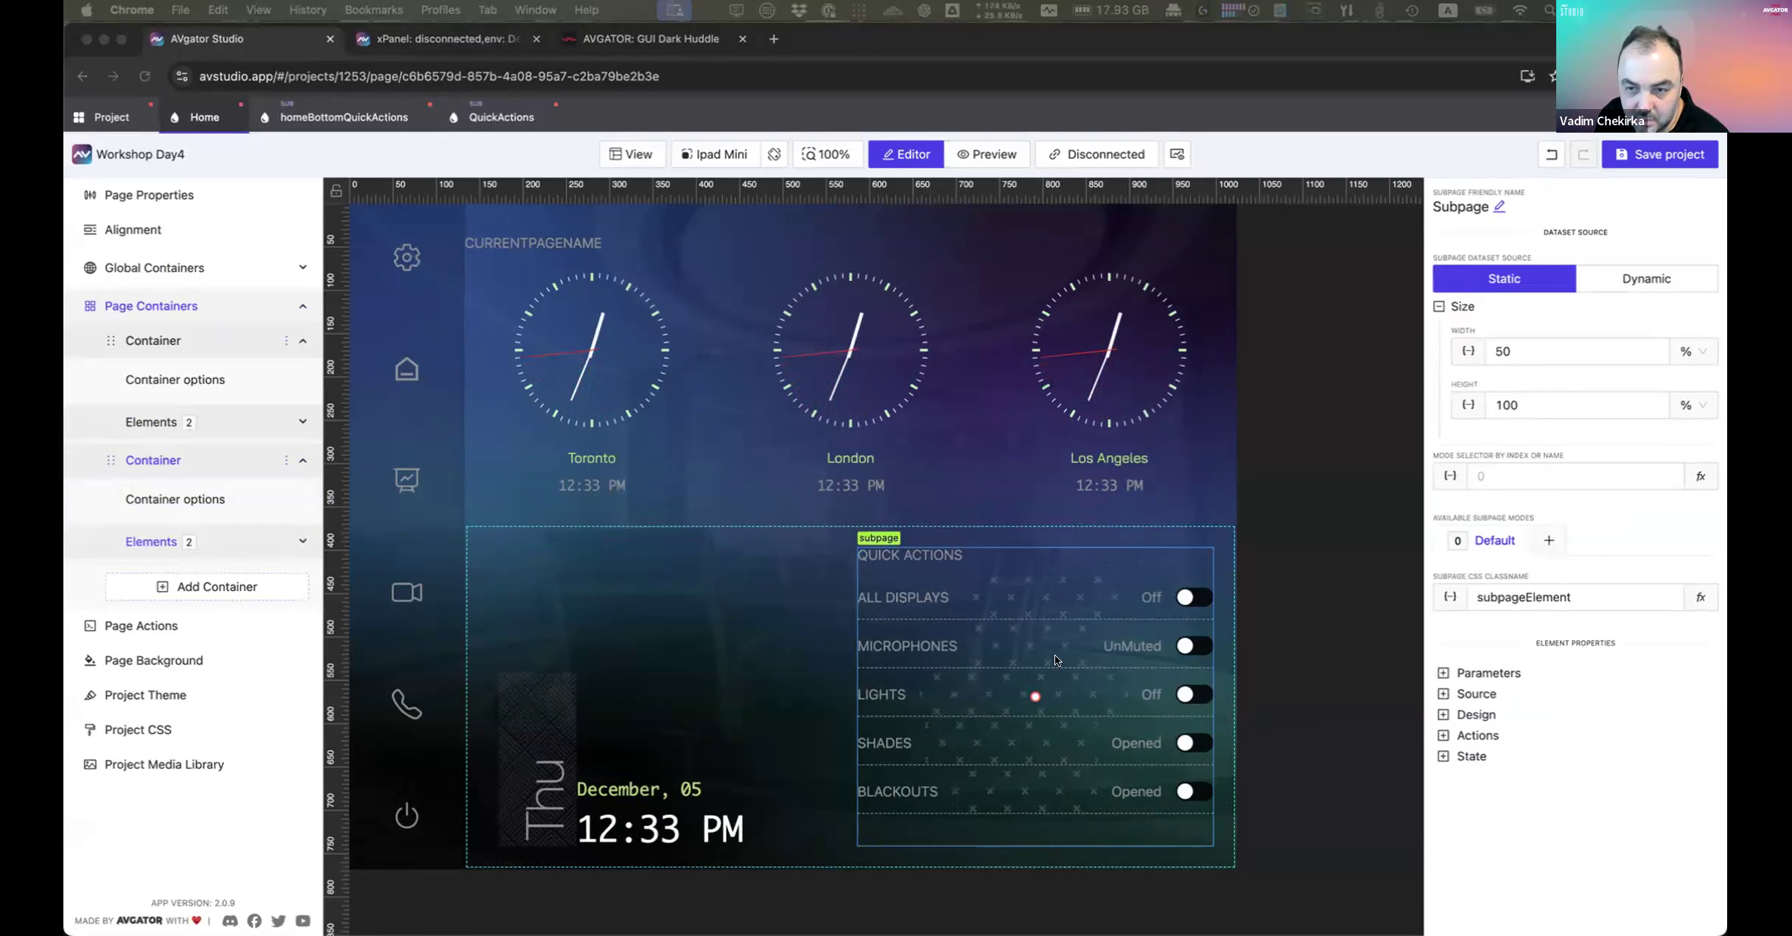
click(1503, 674)
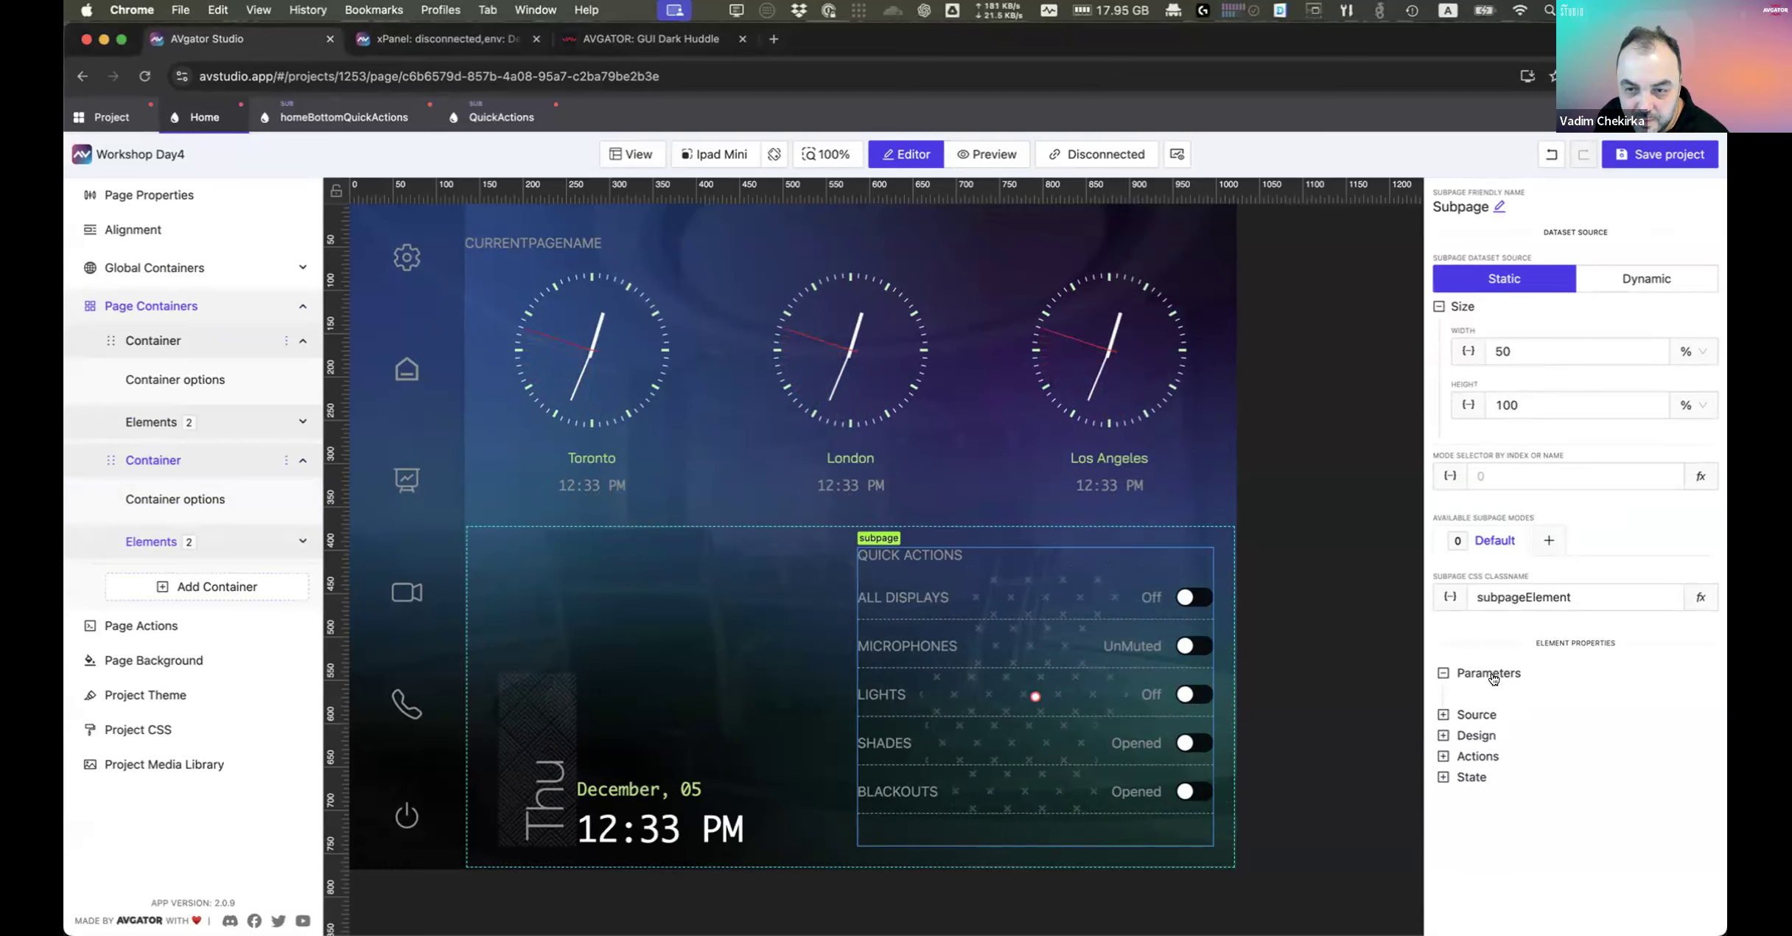
click(1177, 488)
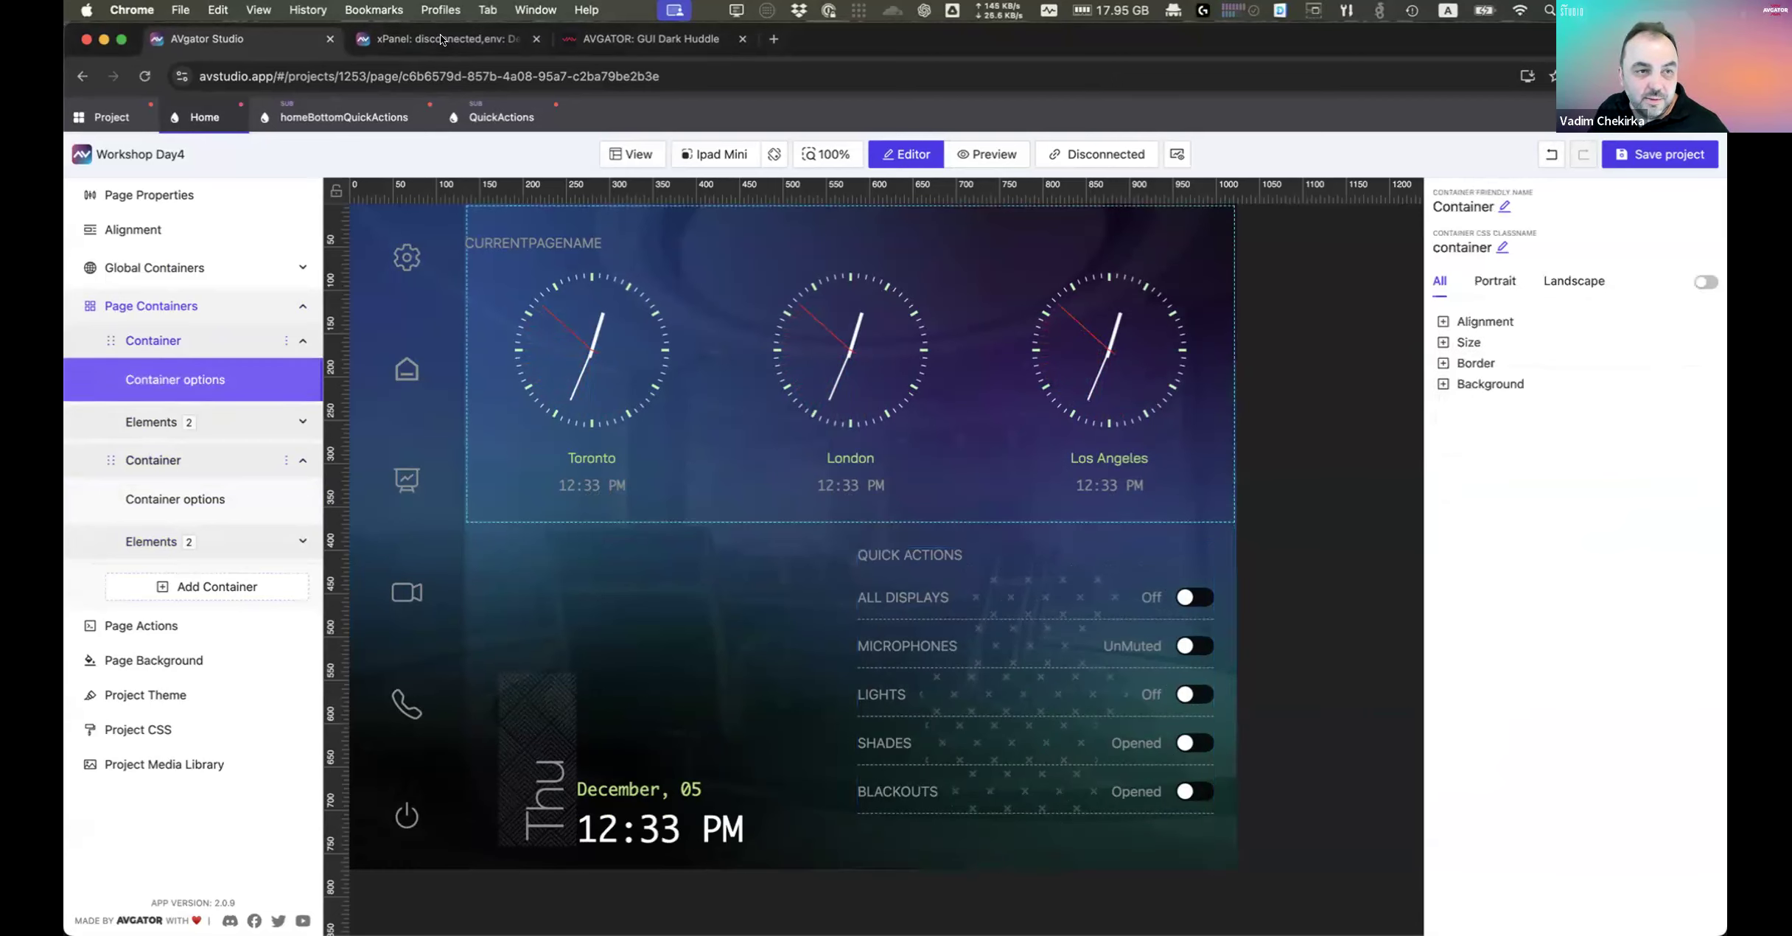
Step: Review the Home layout in the live xPanel and test the presentation, video, phone and home navigation icons
click(490, 44)
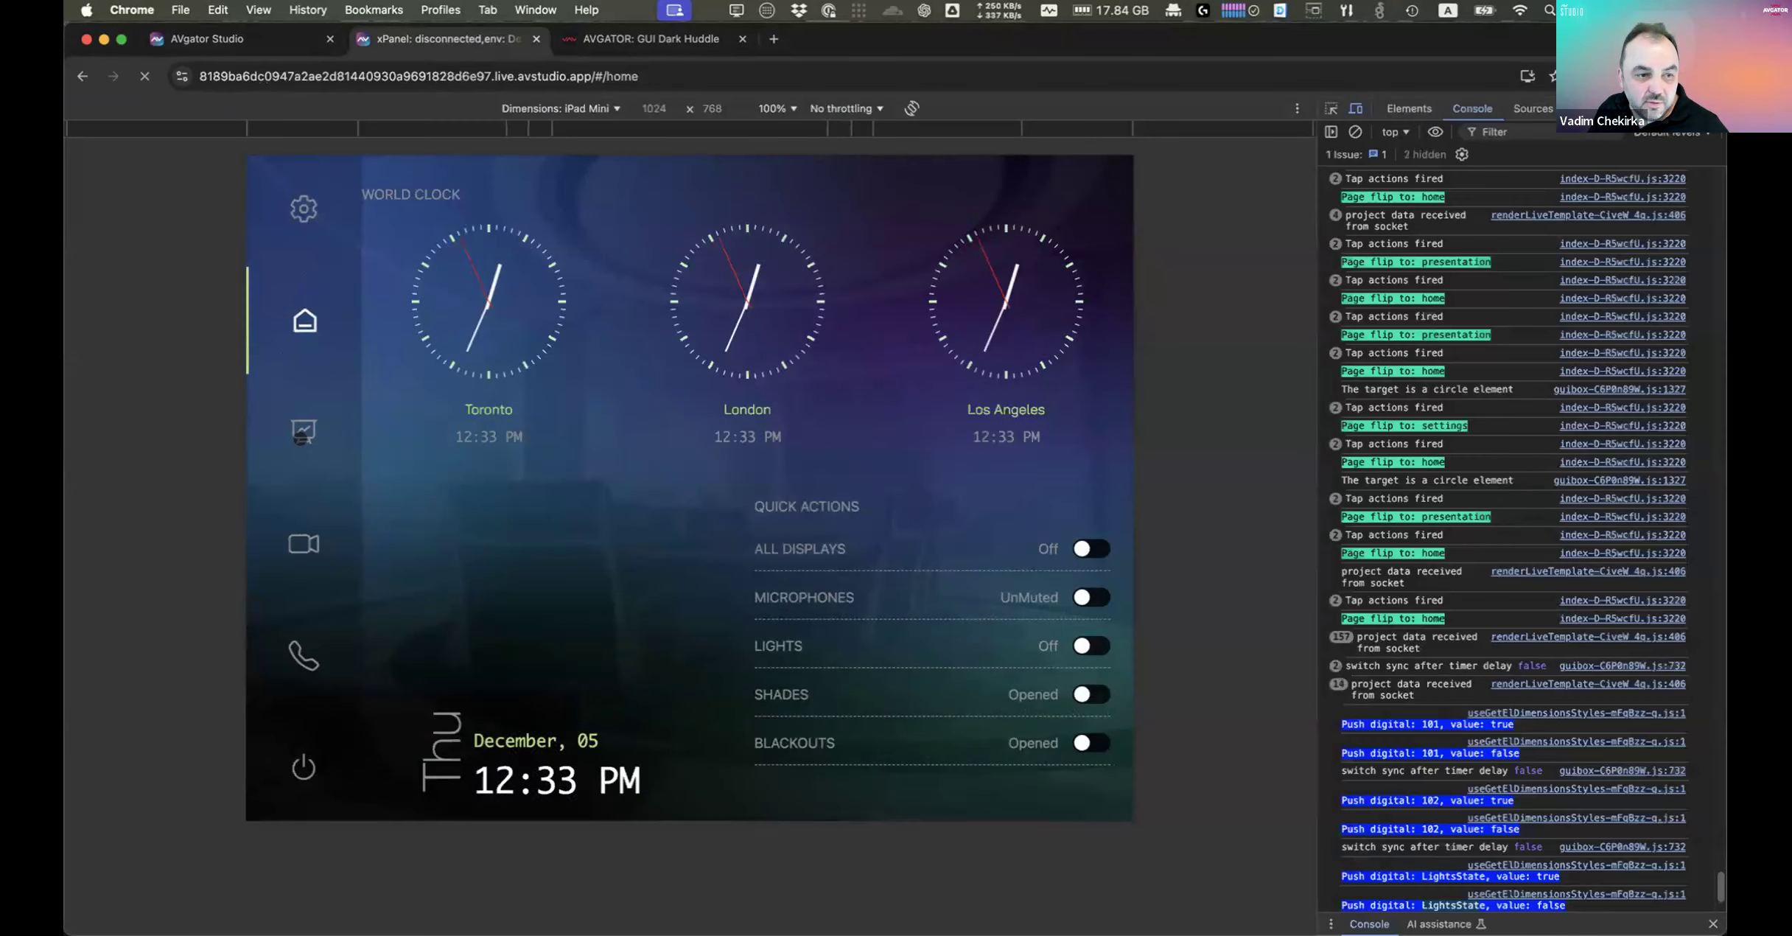
click(302, 434)
click(303, 543)
click(303, 655)
click(303, 543)
click(303, 431)
click(305, 319)
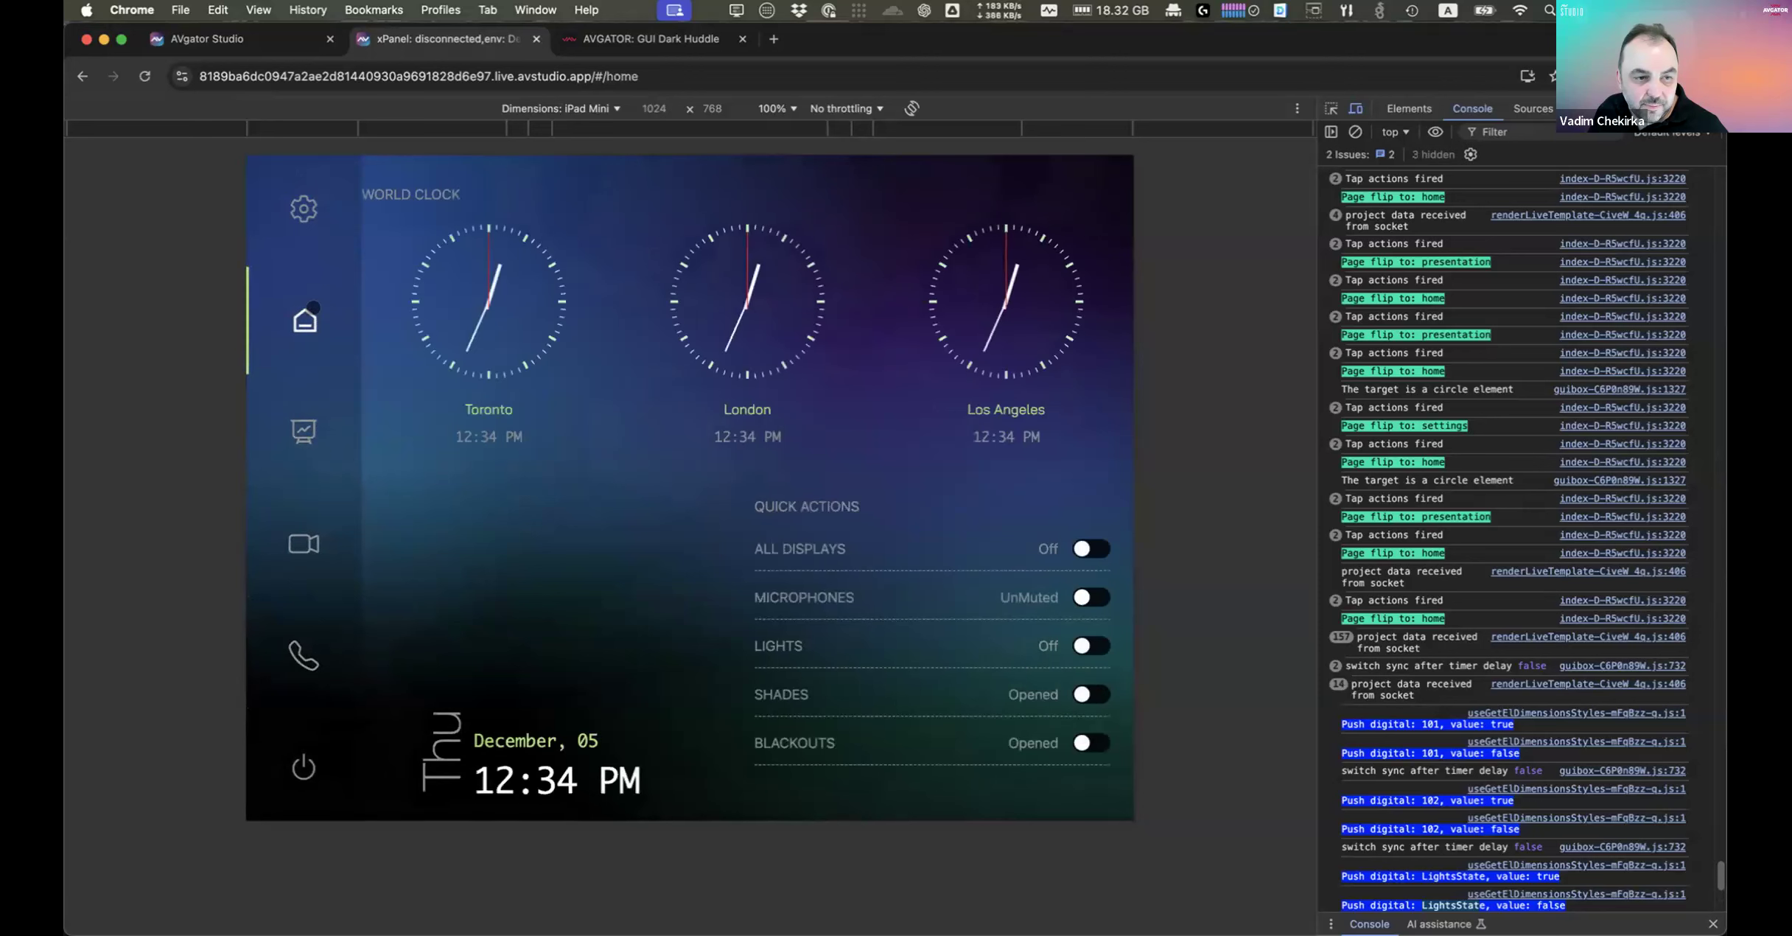